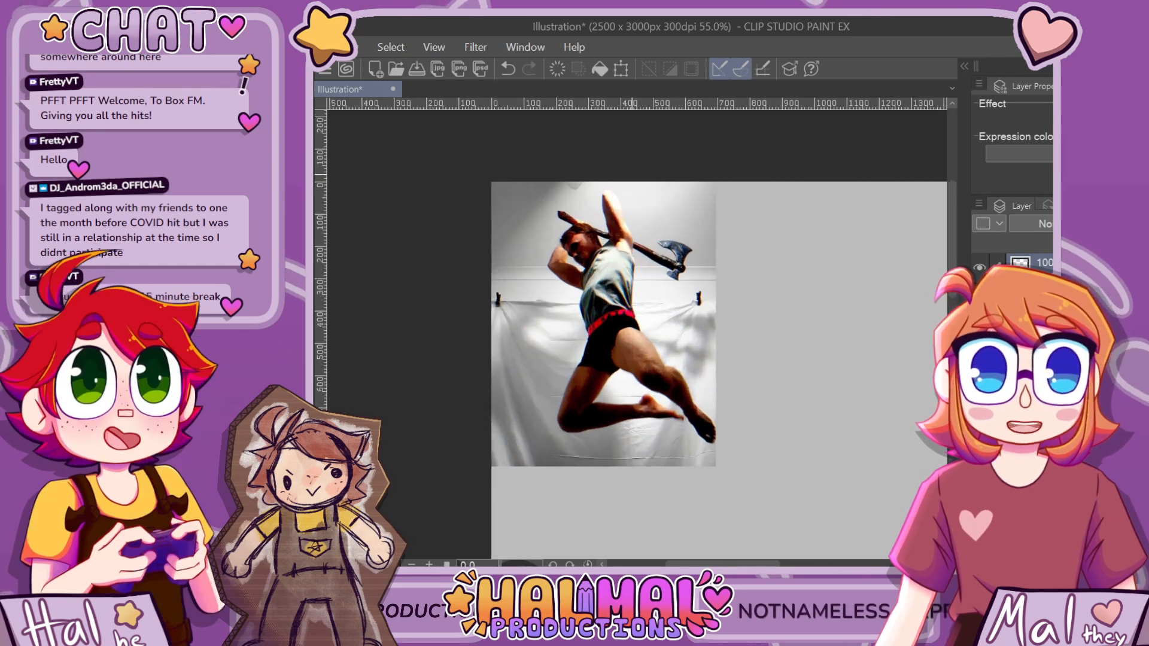
Try a red line of action over the photo from the raised arm down to the hips, and undo it
scroll(631, 174, down, 2)
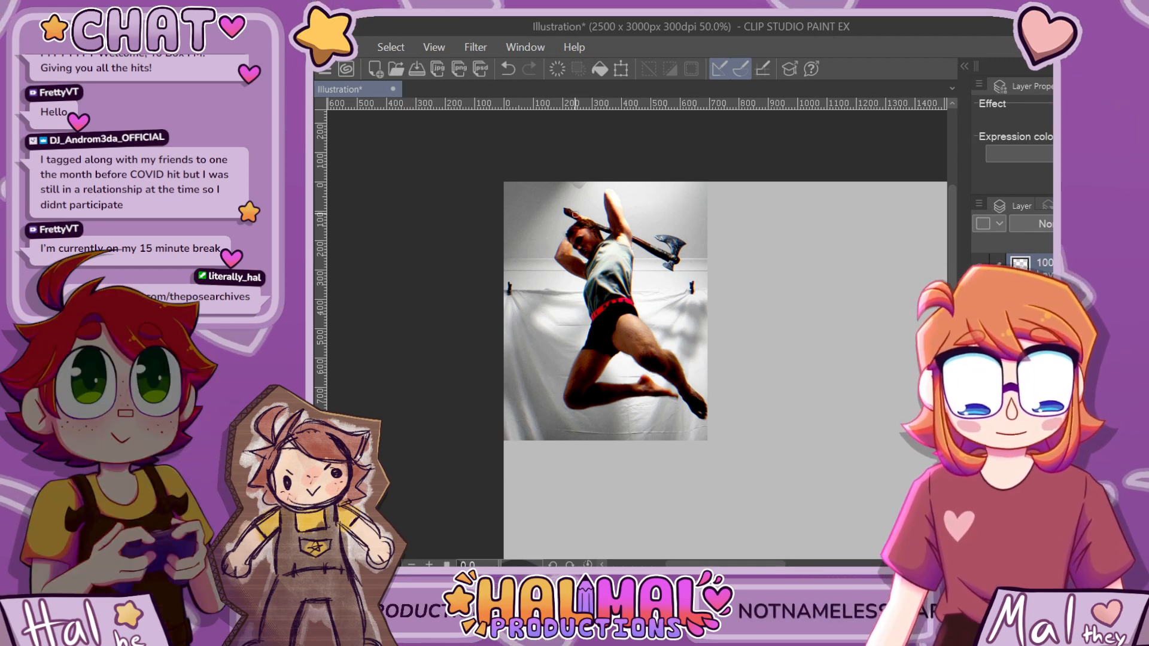
scroll(575, 214, up, 5)
scroll(748, 301, down, 4)
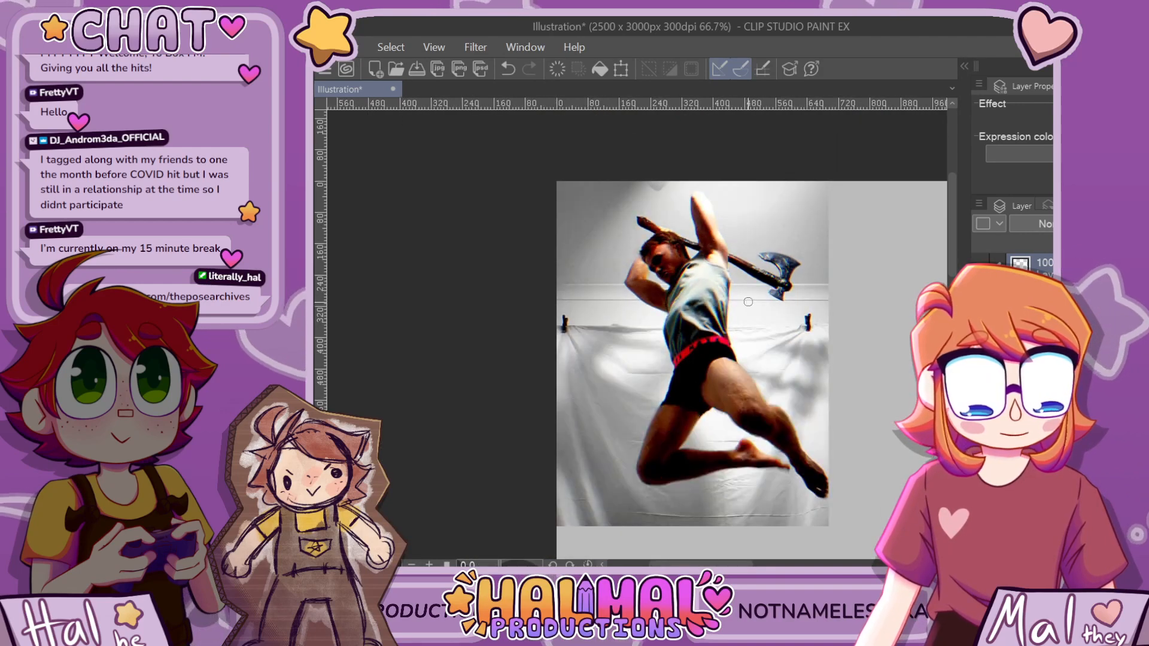
scroll(735, 276, up, 2)
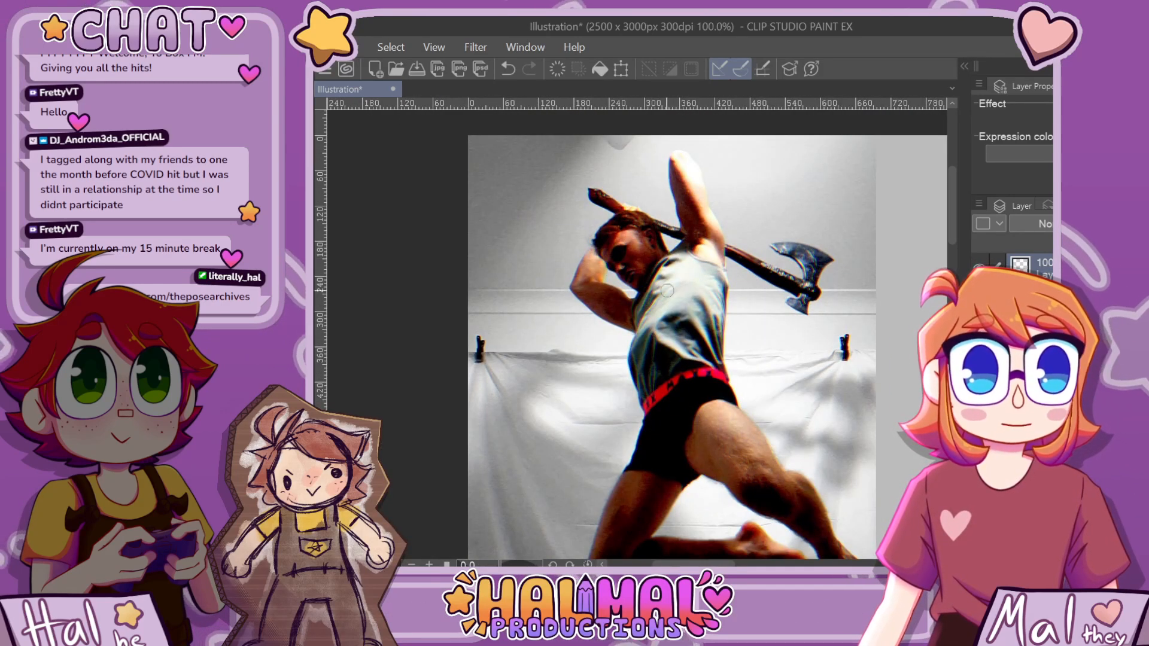
scroll(663, 205, down, 2)
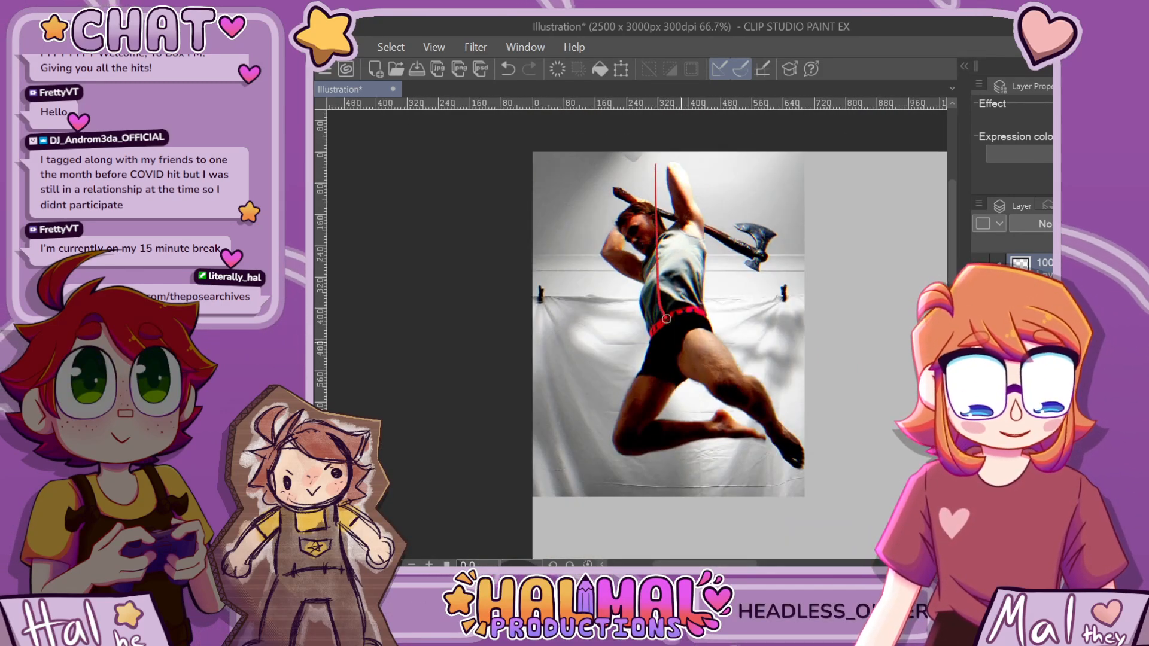
key(ctrl+z)
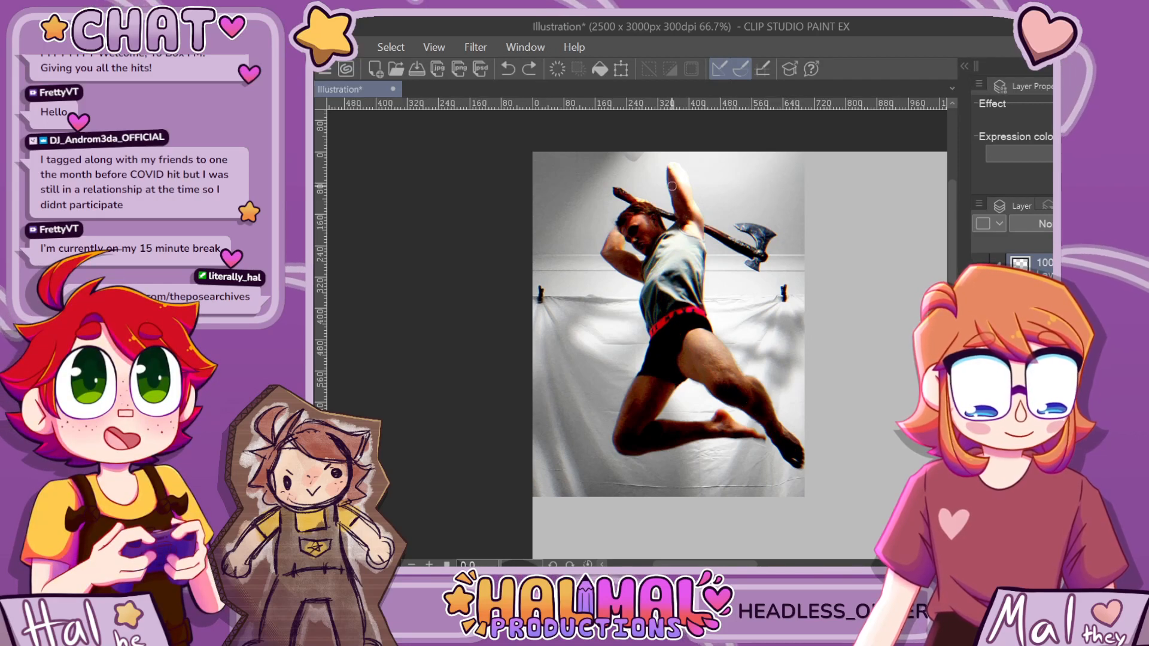
mouse_move(676, 159)
mouse_down()
mouse_move(679, 335)
mouse_move(812, 439)
mouse_up()
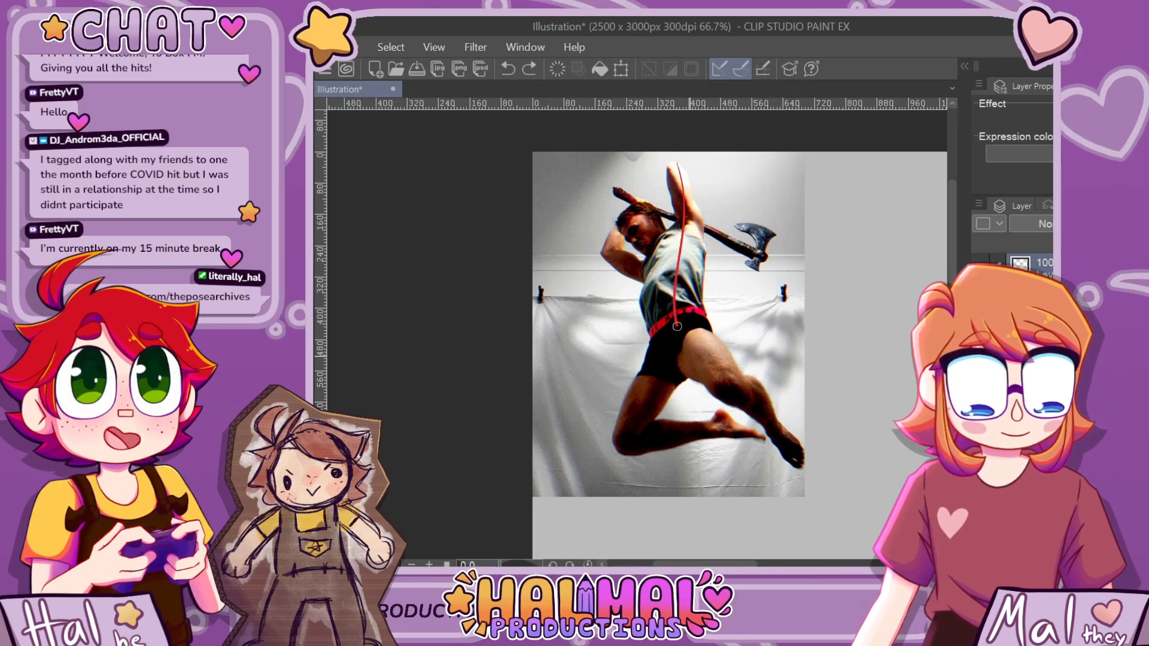
key(ctrl+z)
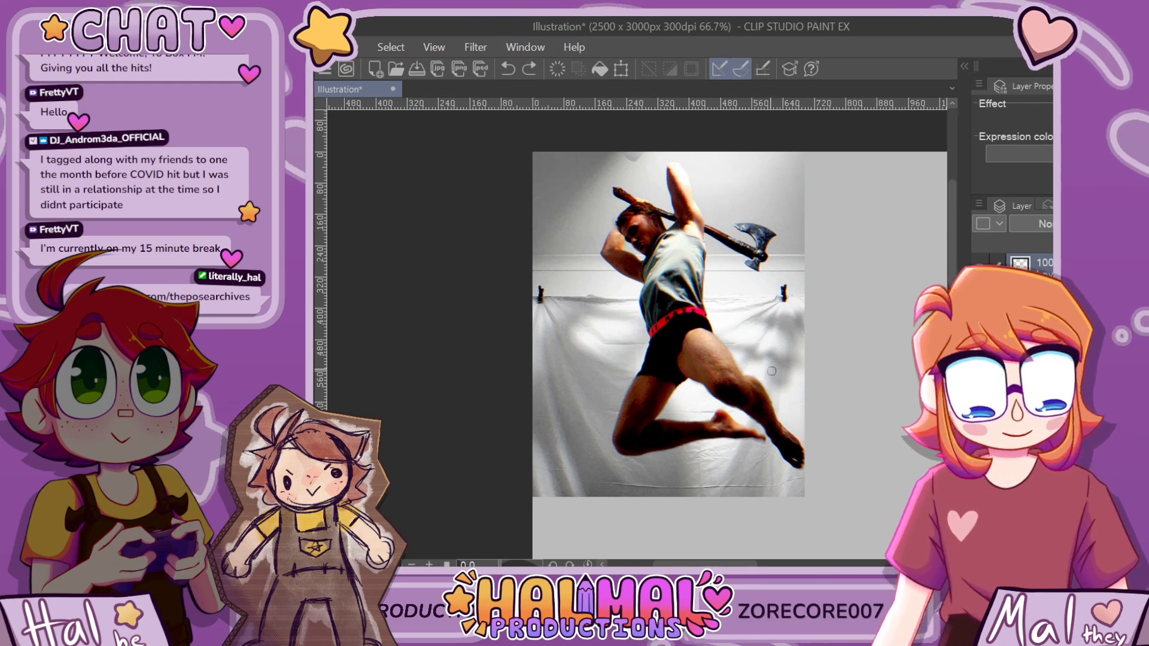
Try outlining the figure's torso and raised upper arm in red over the photo, and undo the strokes
drag(637, 212, 675, 358)
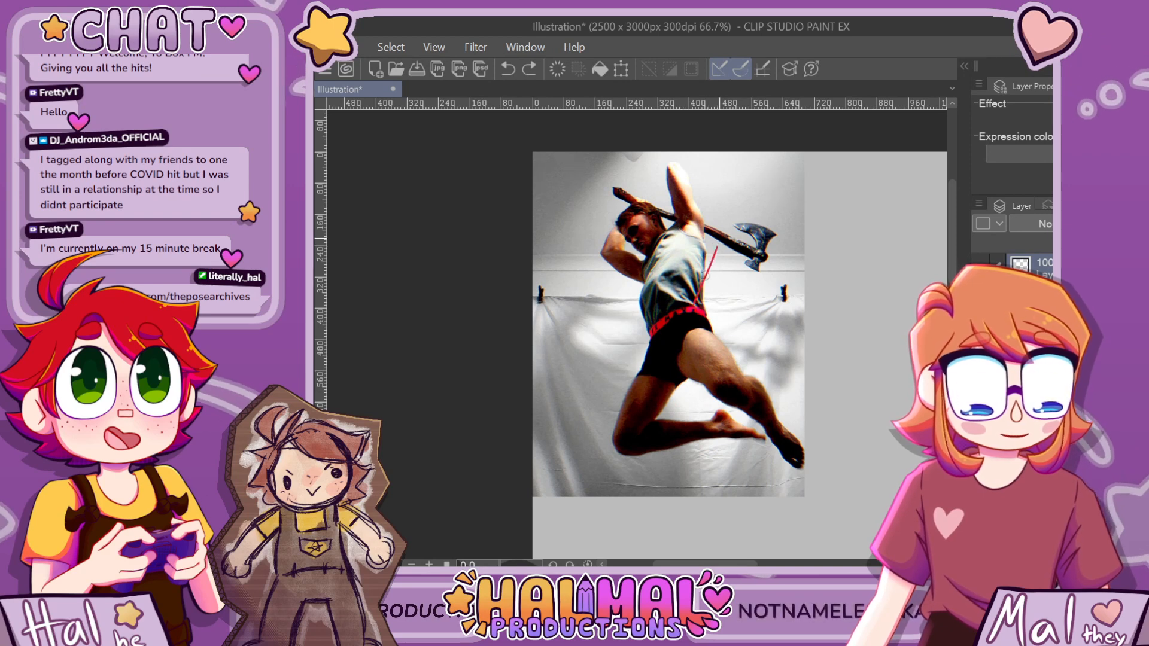
drag(705, 276, 718, 239)
drag(641, 286, 660, 241)
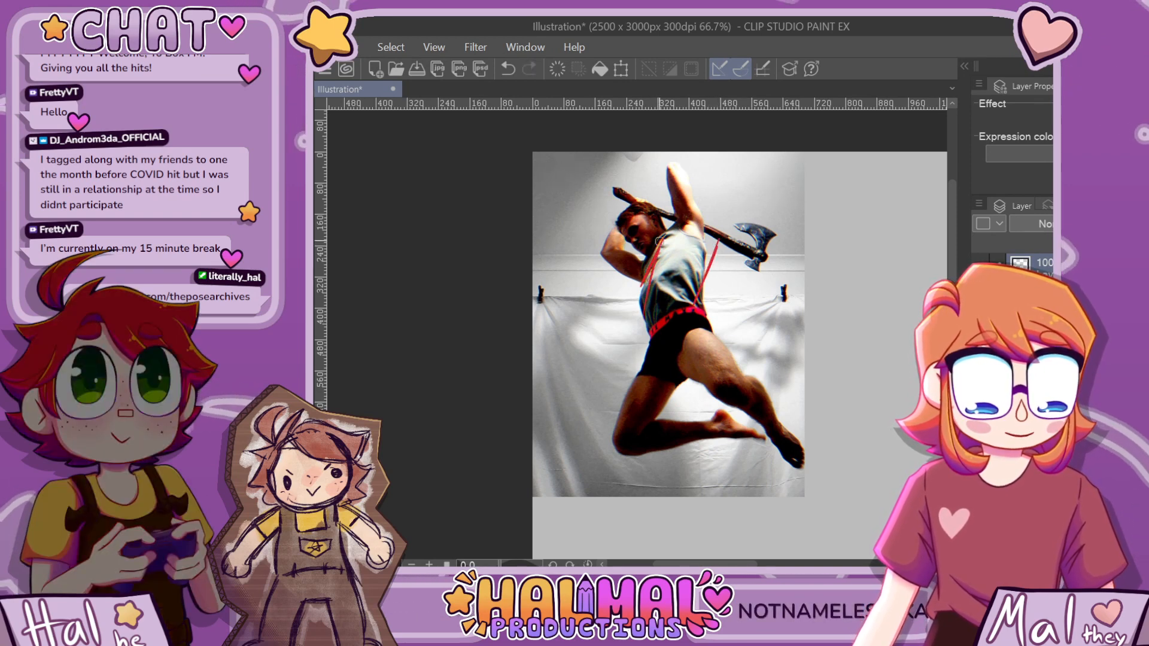
key(ctrl+z)
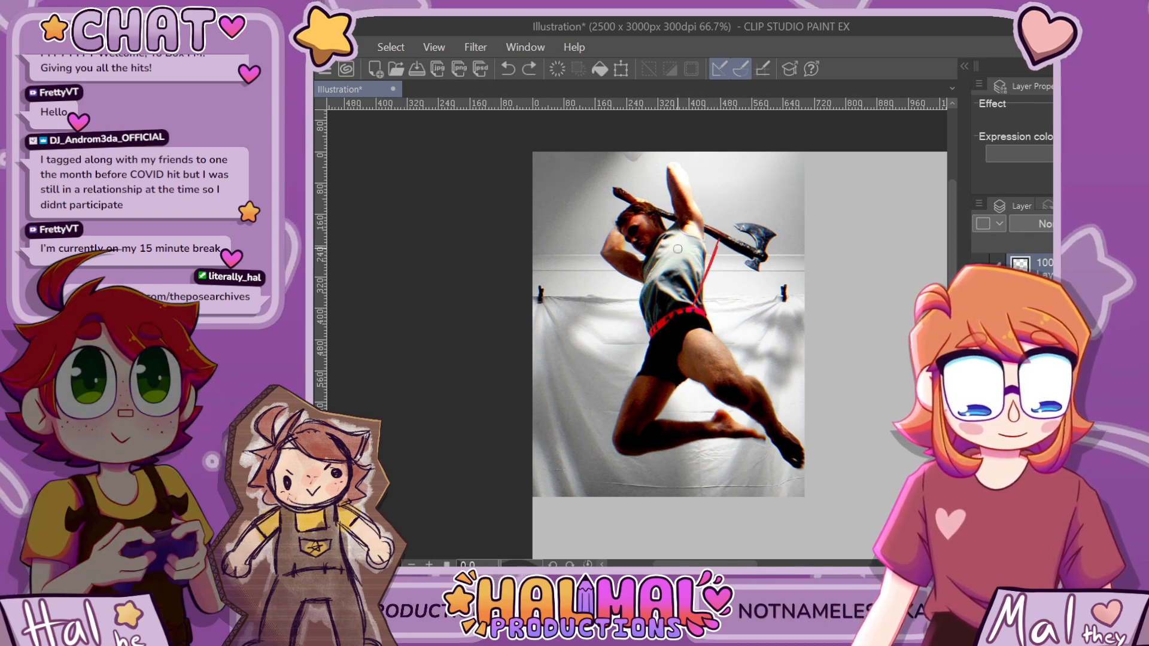
mouse_move(663, 235)
mouse_down()
mouse_move(650, 321)
mouse_move(684, 231)
mouse_move(644, 254)
mouse_move(640, 290)
mouse_up()
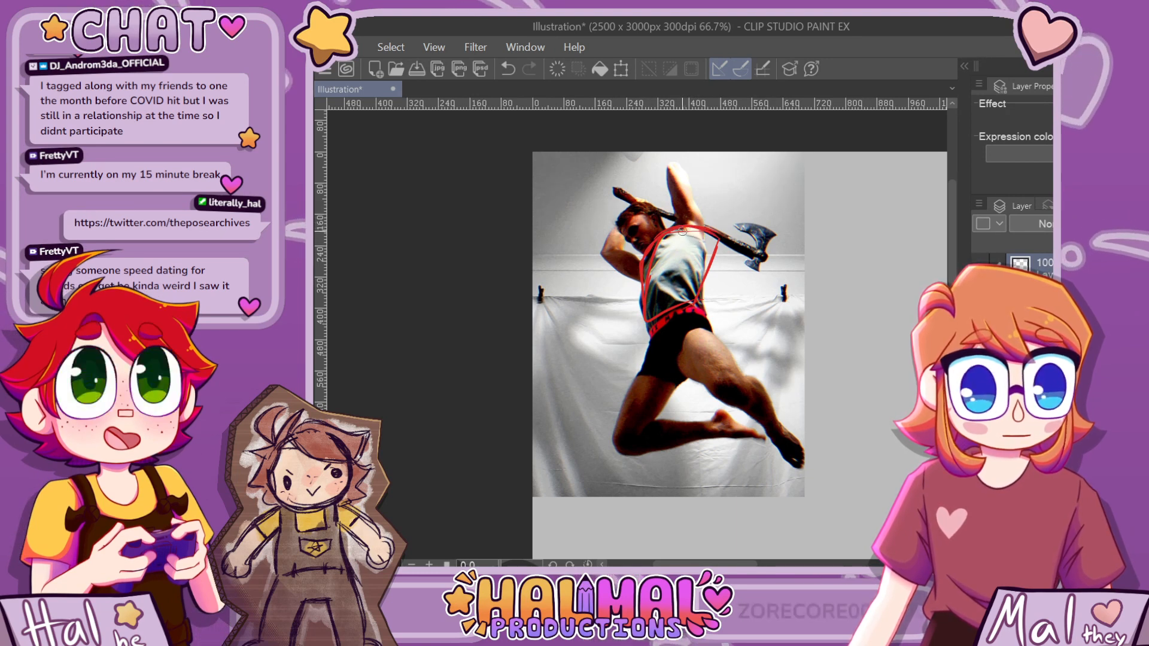
drag(680, 228, 680, 208)
key(ctrl+z)
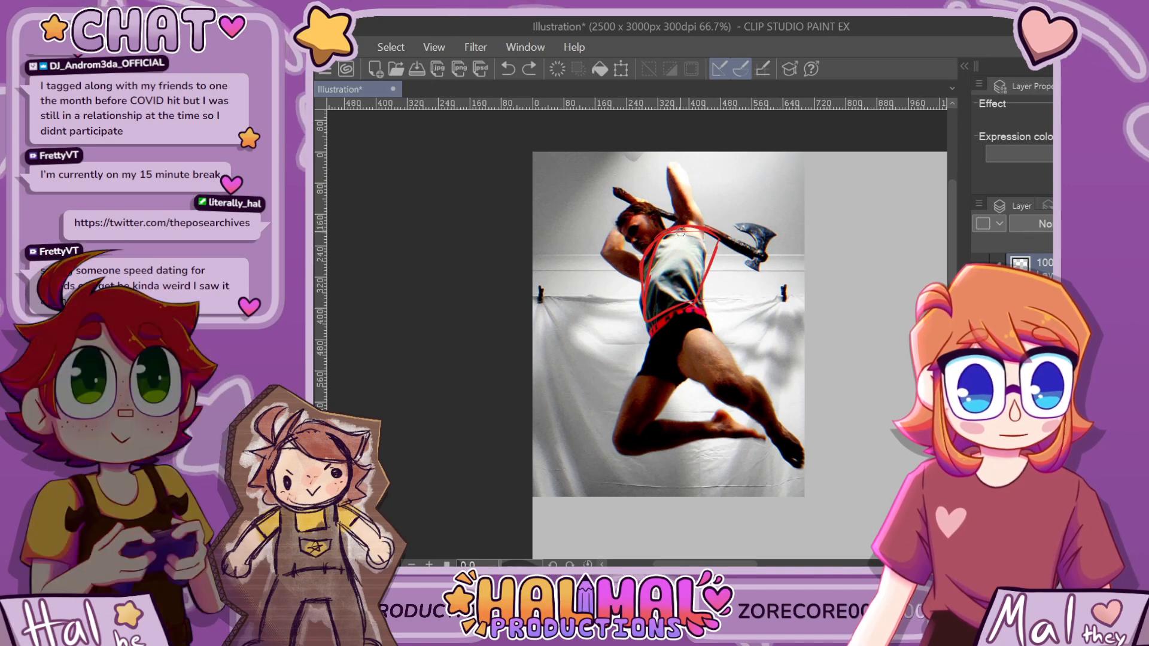
mouse_move(680, 234)
mouse_down()
mouse_move(707, 170)
mouse_move(712, 241)
mouse_move(693, 241)
mouse_move(686, 213)
mouse_up()
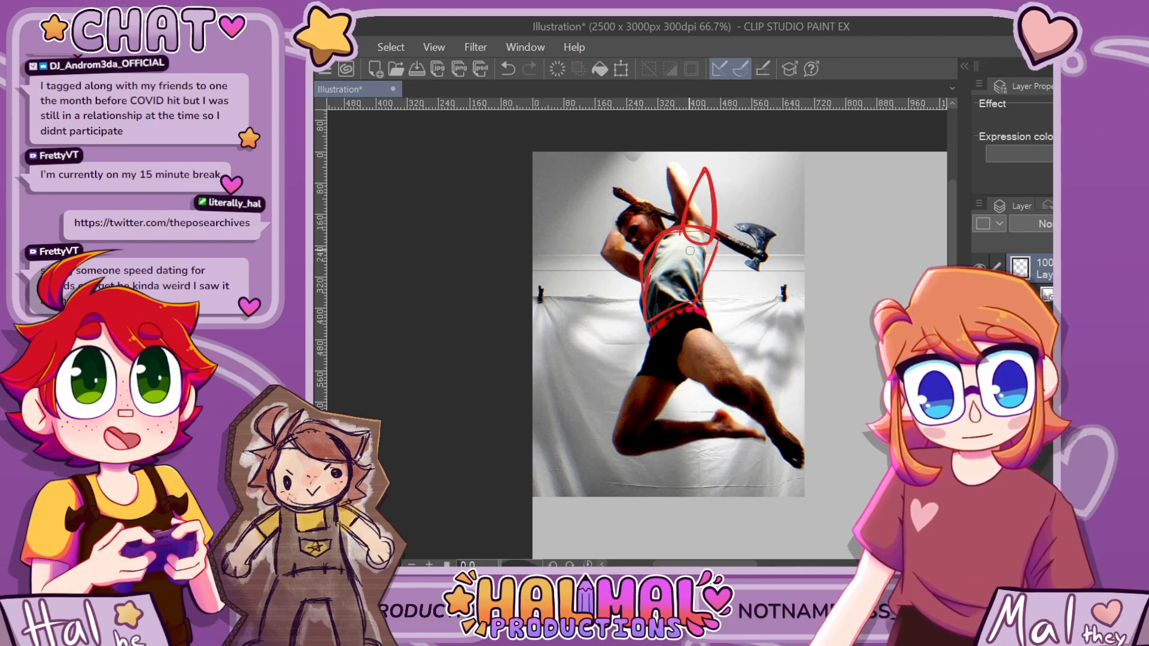
key(ctrl+z)
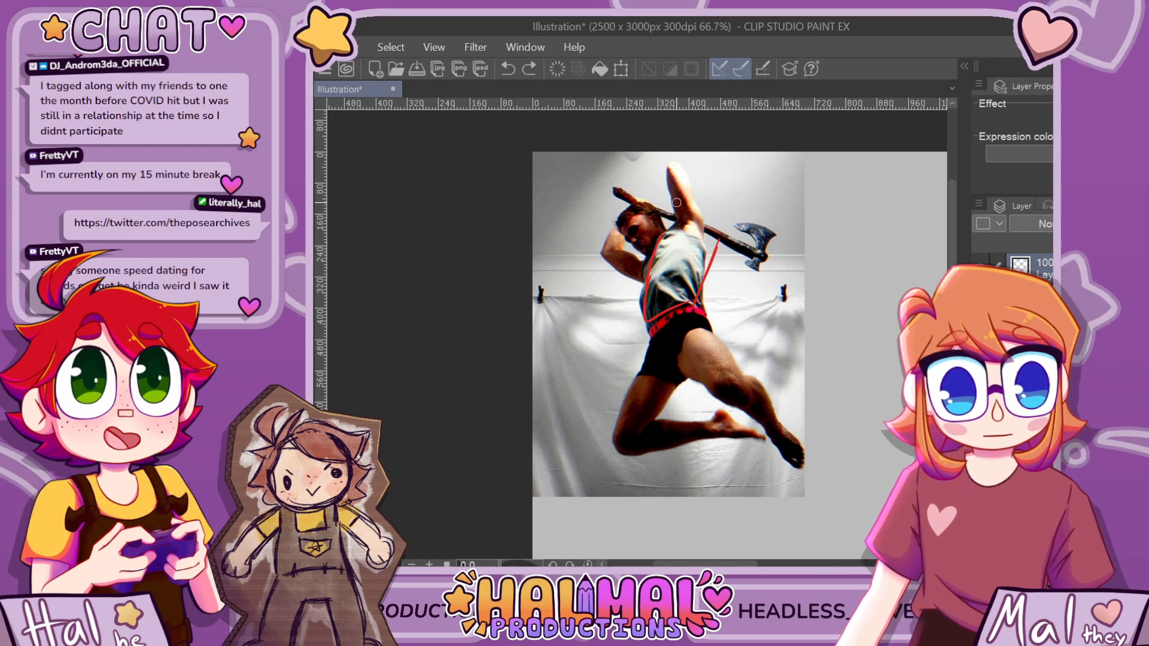
key(ctrl+z)
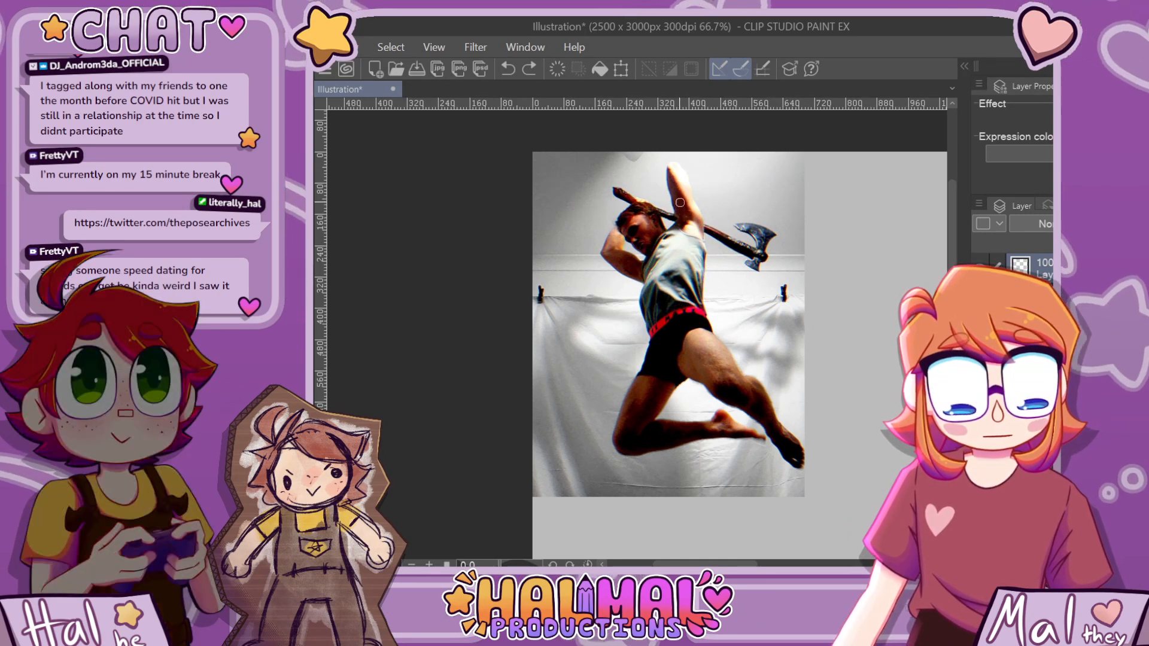
Try single red gesture lines from the raised arm into the torso, undoing each one
mouse_move(682, 226)
mouse_down()
mouse_move(706, 167)
mouse_move(716, 169)
mouse_up()
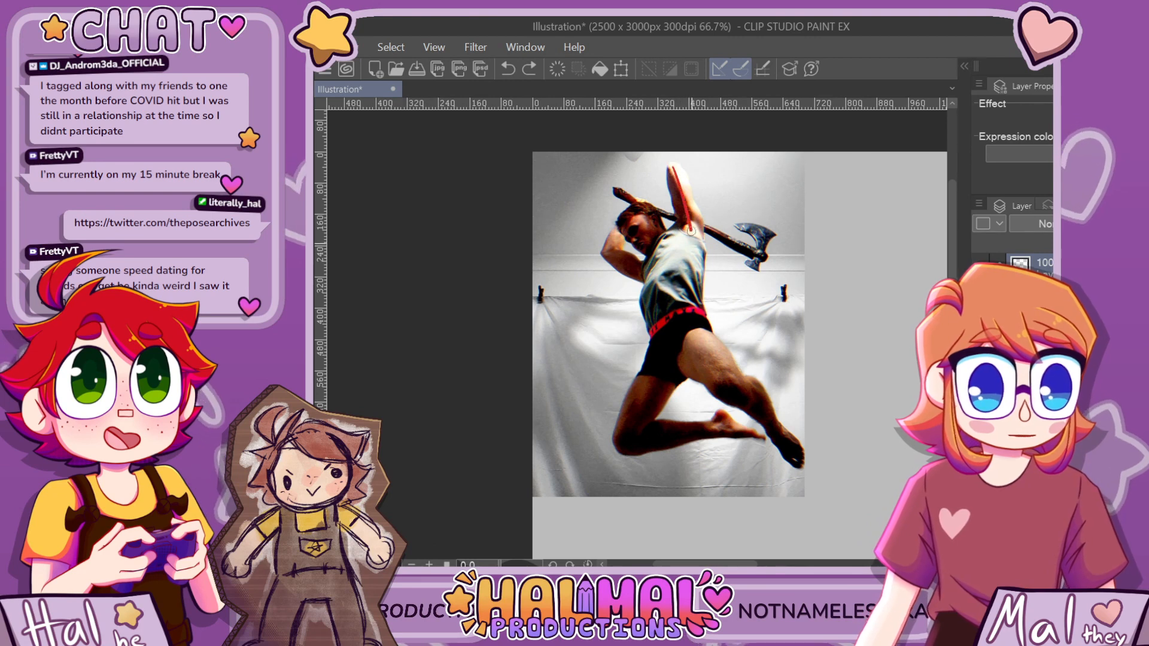
drag(670, 166, 683, 281)
key(ctrl+z)
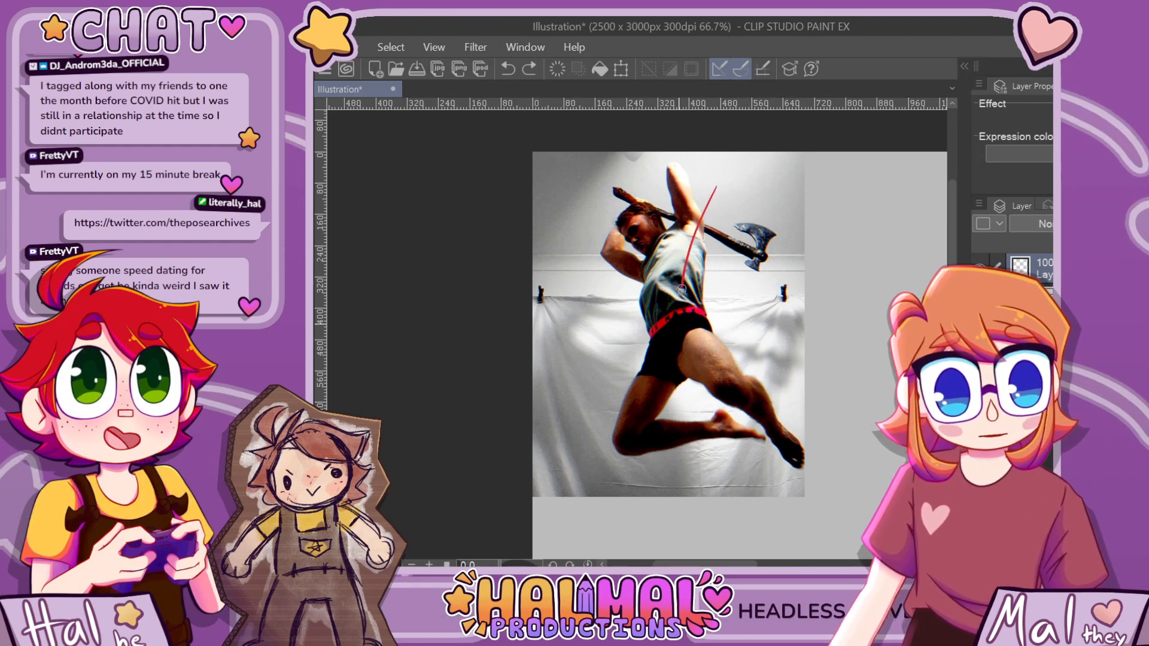
key(ctrl+z)
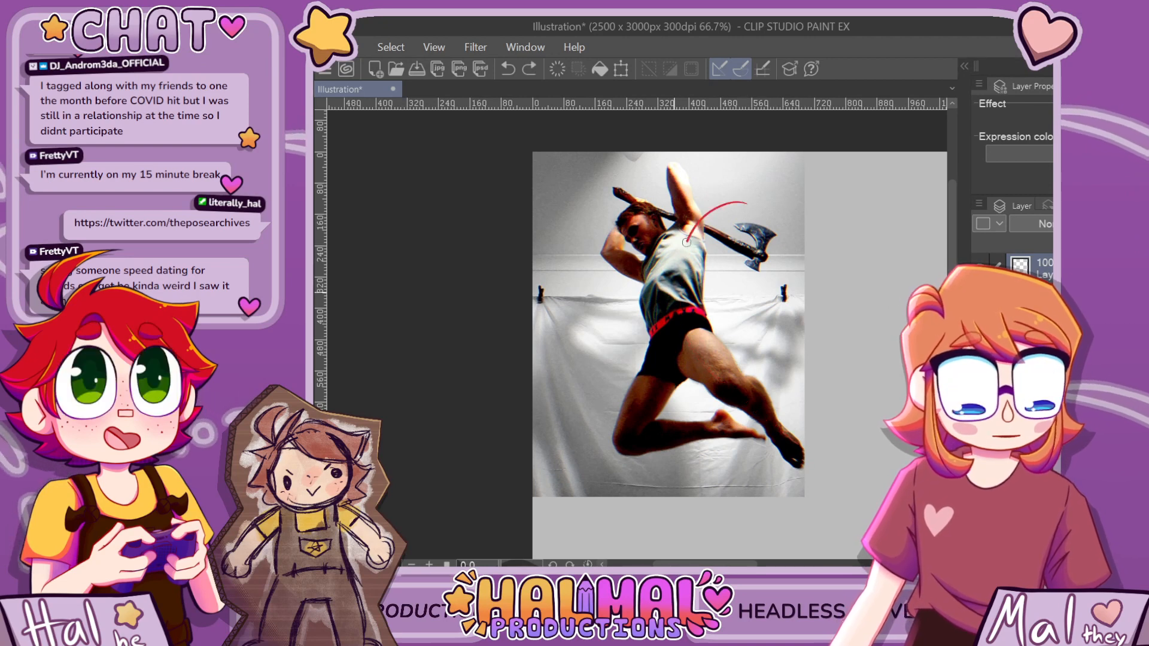
drag(686, 242, 685, 347)
key(ctrl+z)
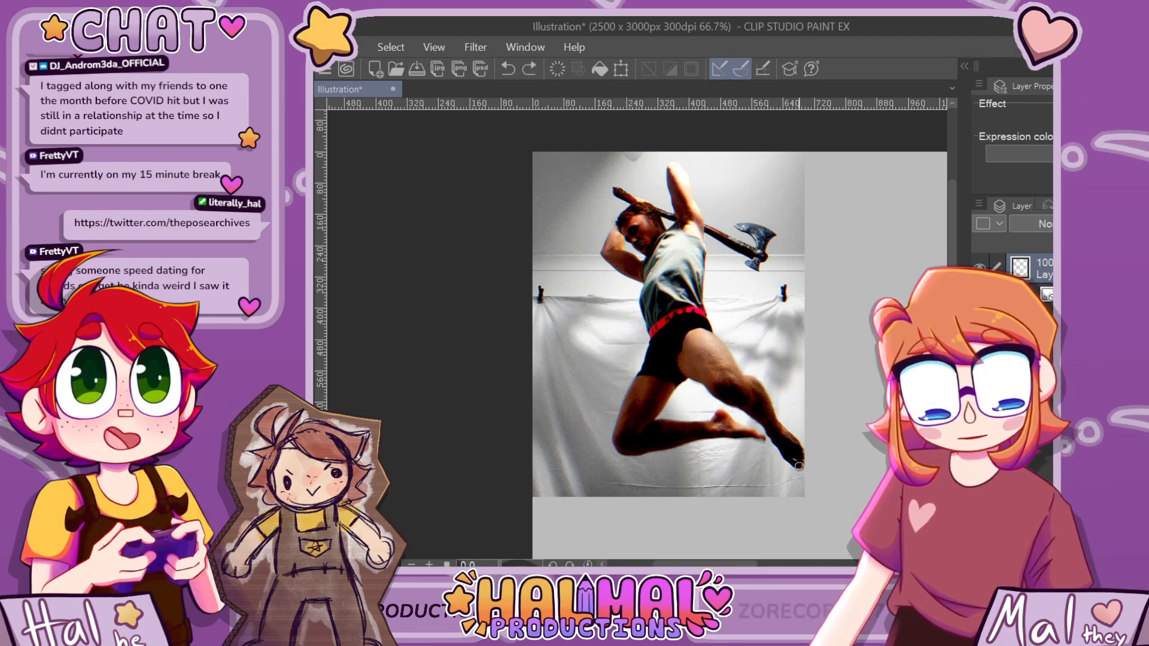
Fade the reference photo by lowering its layer opacity, and make the sketch layer active again
scroll(798, 466, down, 1)
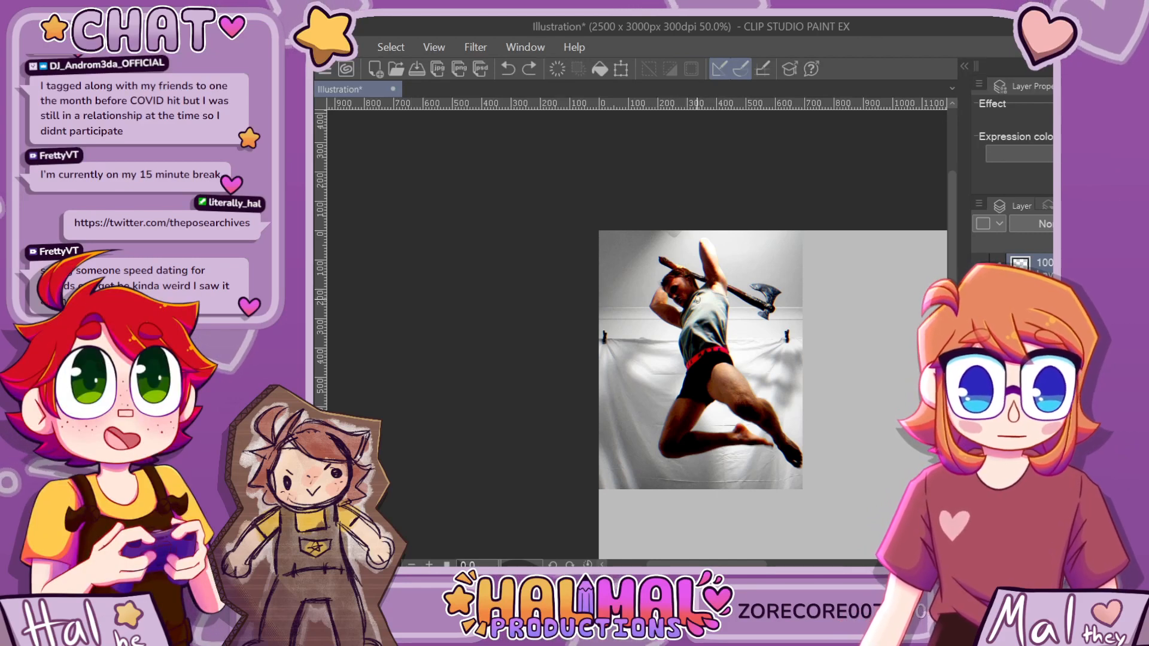
scroll(688, 276, up, 2)
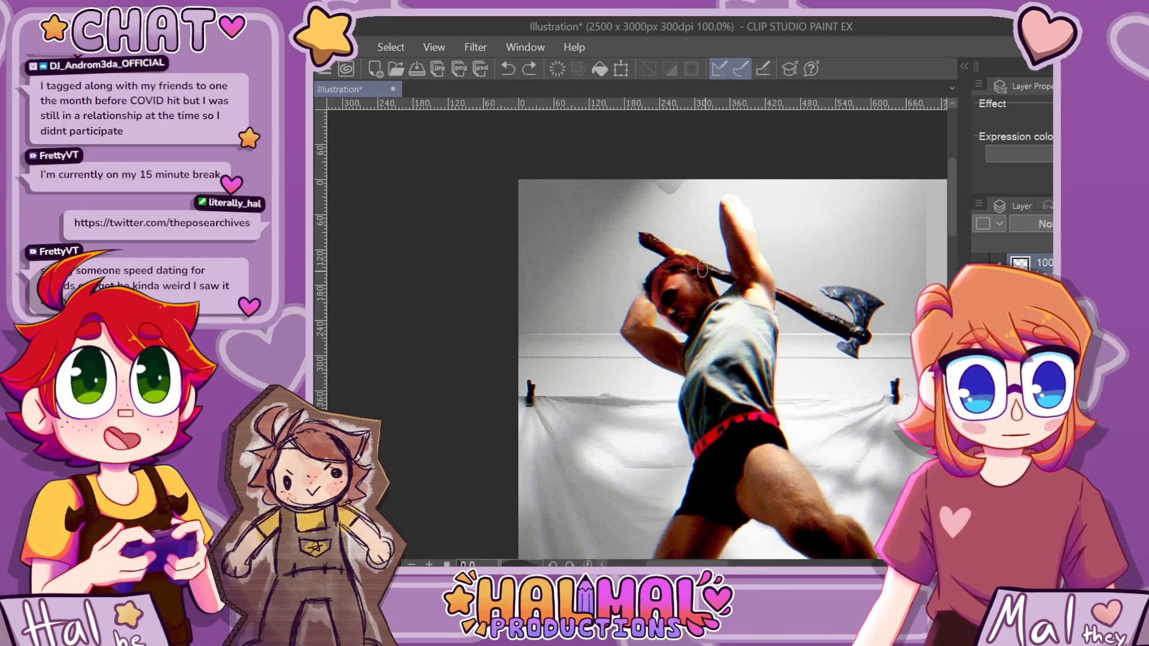
click(1041, 295)
click(1107, 224)
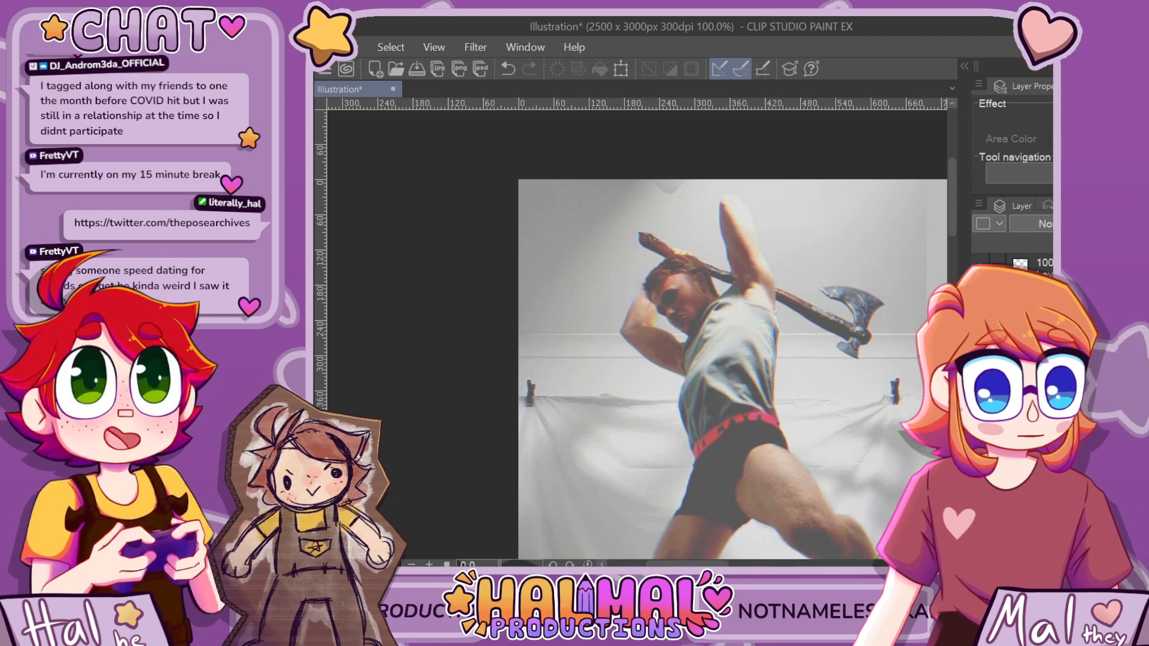
click(1044, 268)
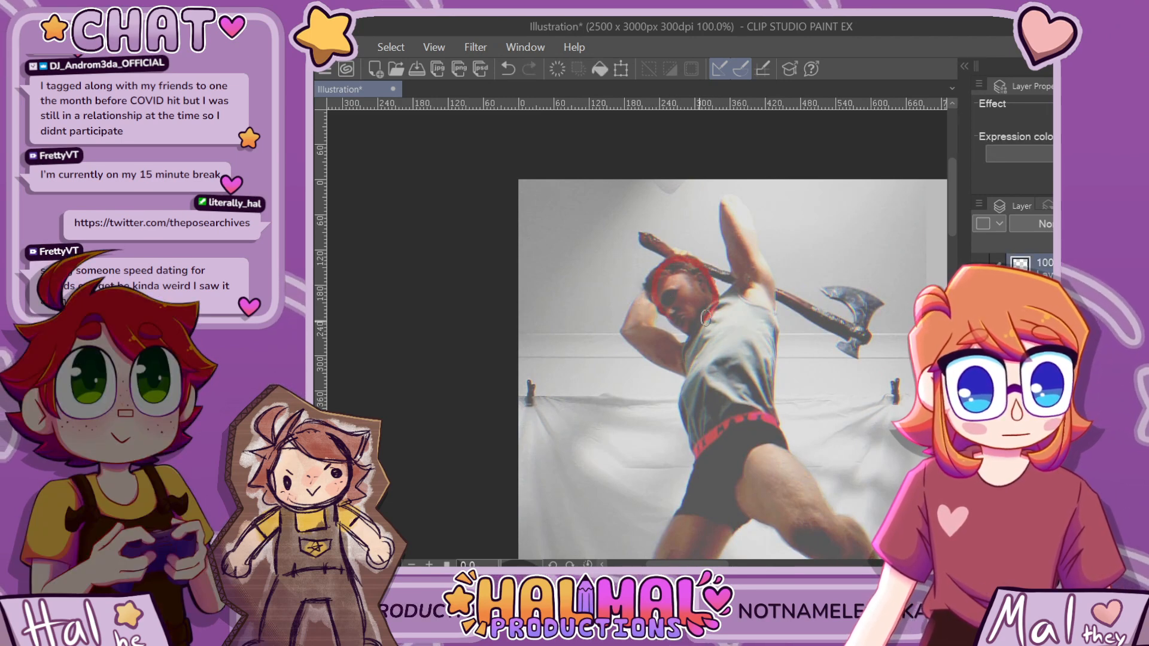
Sketch the figure's head outline in red over the faded photo, including the facial guide lines
mouse_move(706, 317)
mouse_down()
mouse_move(654, 281)
mouse_move(682, 329)
mouse_up()
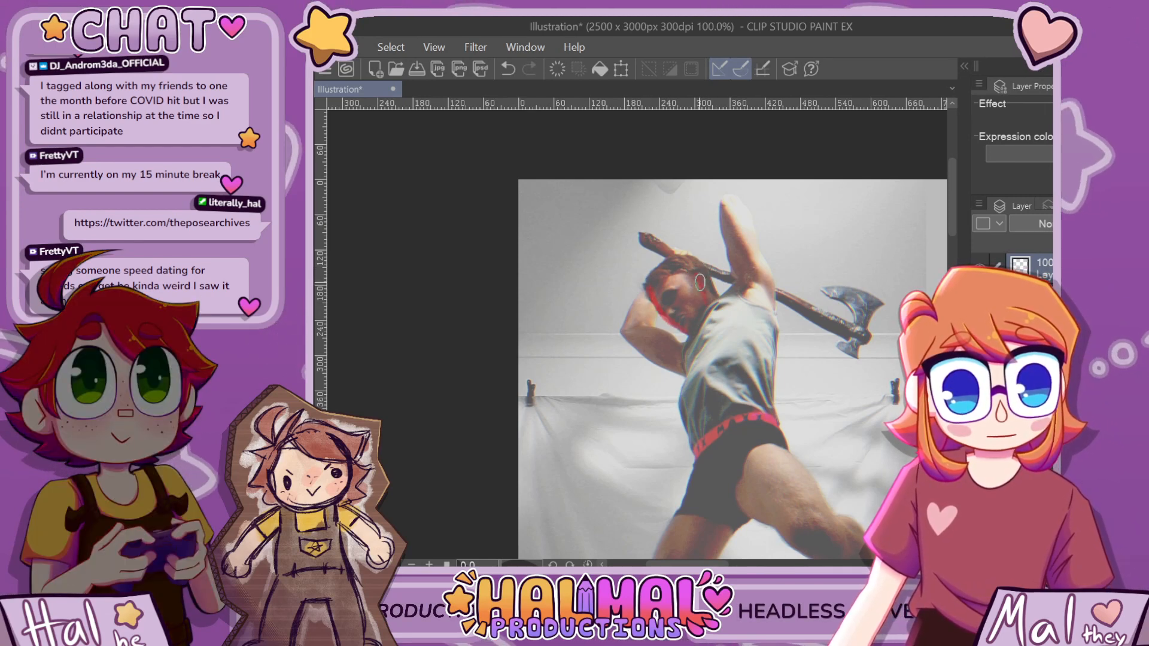
drag(697, 275, 705, 308)
drag(684, 258, 656, 269)
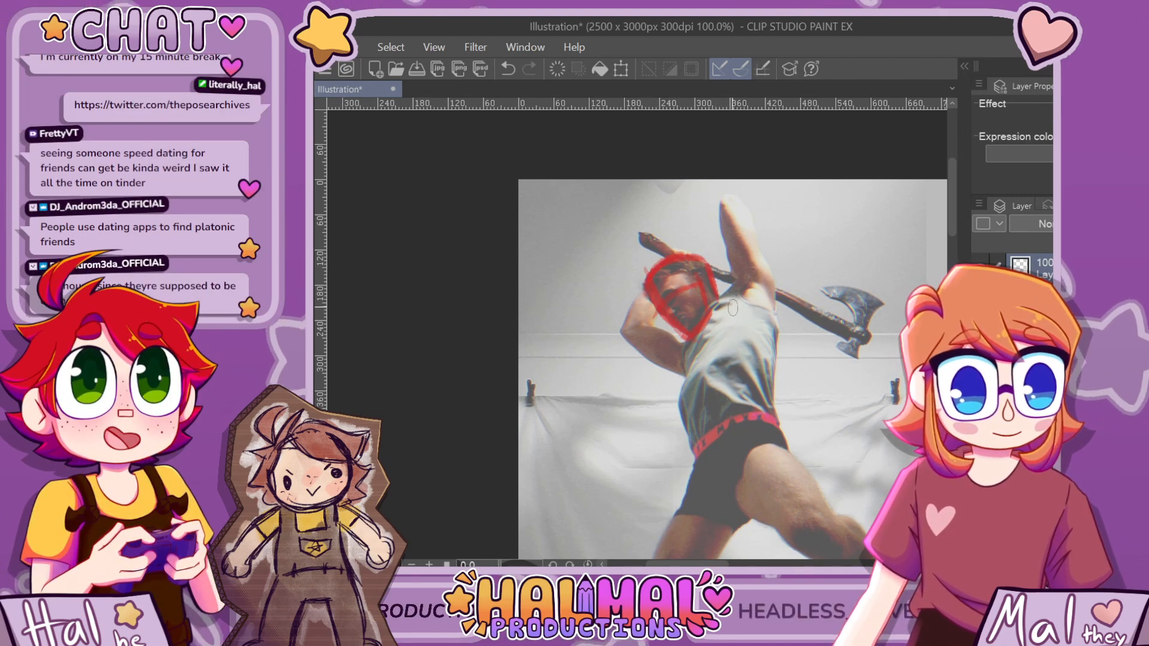
Try sketching the raised upper arm as a long oval with the shoulder at its base, and undo it
scroll(742, 335, down, 2)
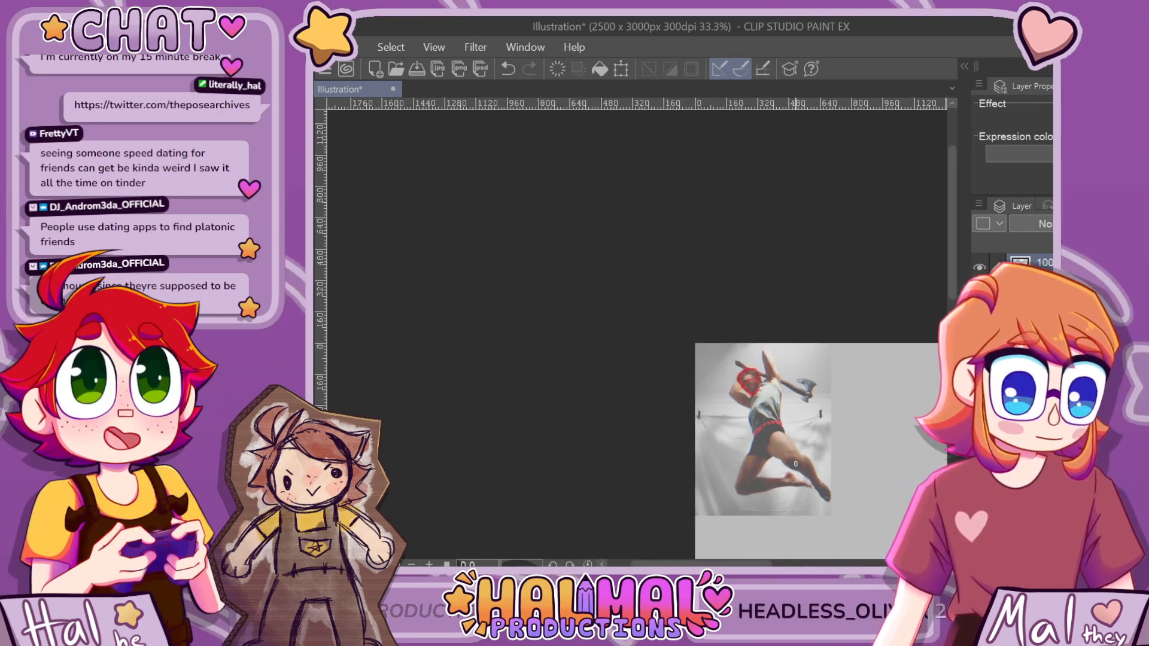
scroll(769, 368, up, 1)
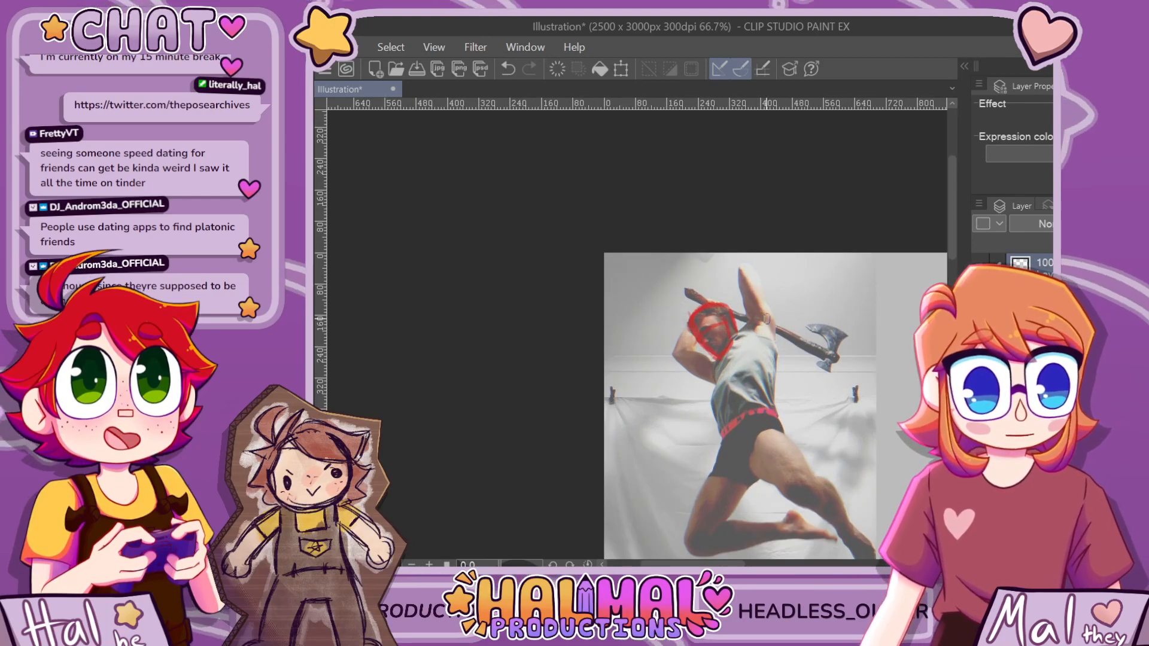
mouse_move(756, 324)
mouse_down()
mouse_move(749, 338)
mouse_move(767, 332)
mouse_move(751, 336)
mouse_move(770, 276)
mouse_move(774, 334)
mouse_move(759, 353)
mouse_up()
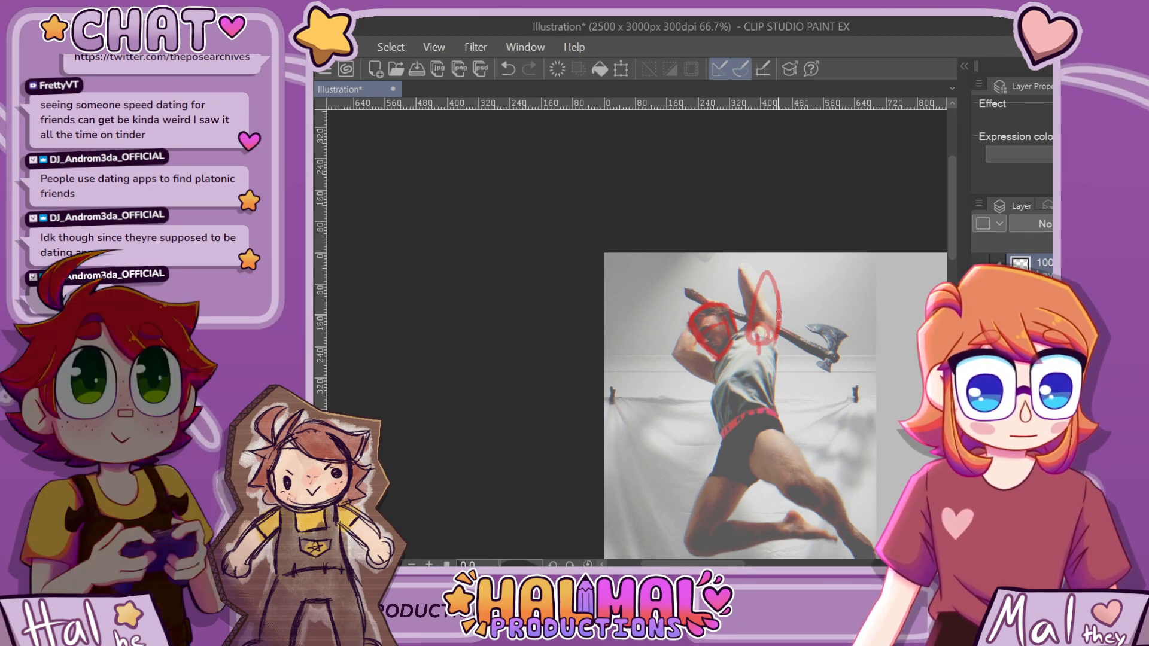
key(ctrl+z)
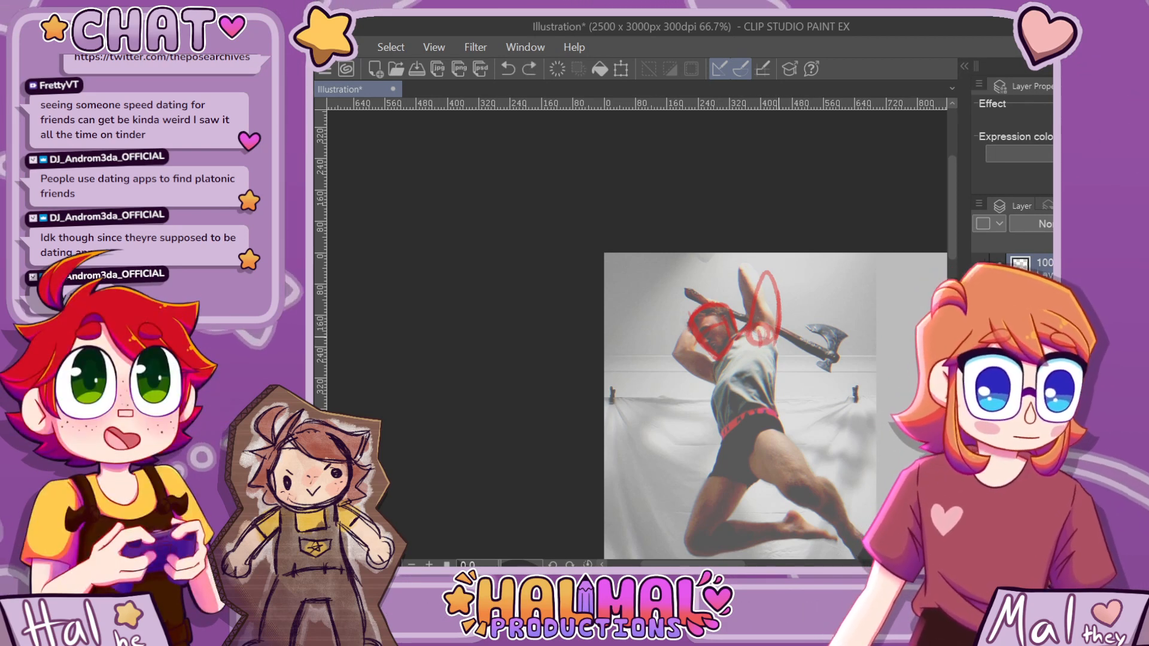
key(ctrl+z)
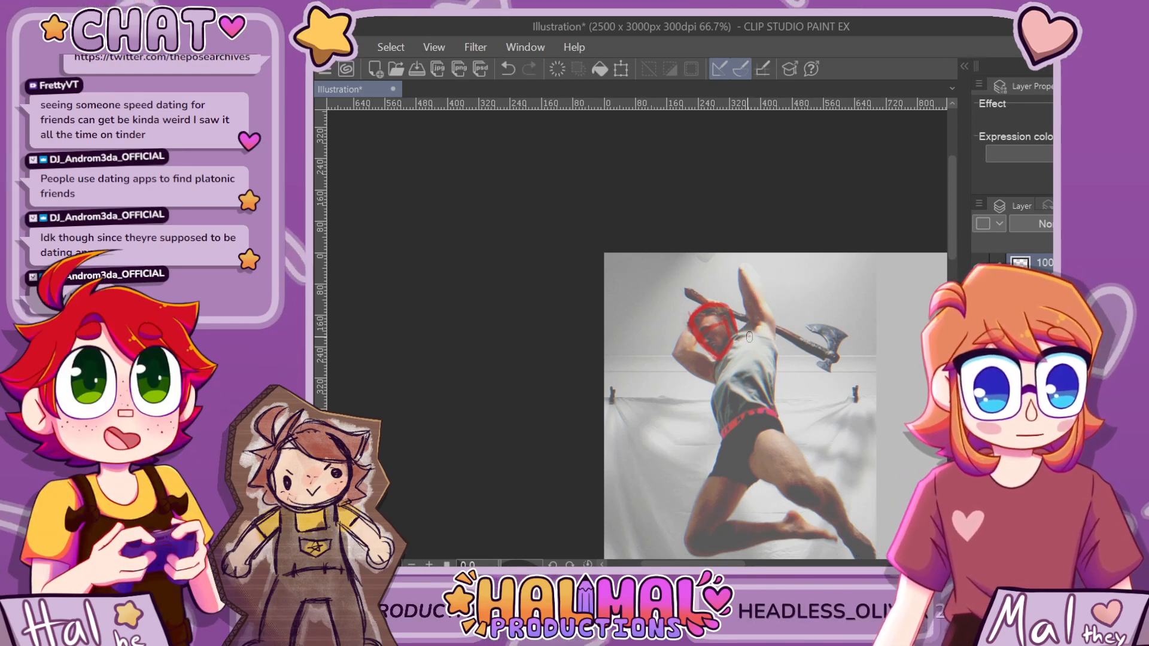
Sketch the torso and the shorts in red over the photo, undoing stray strokes
mouse_move(777, 340)
mouse_down()
mouse_move(758, 400)
mouse_move(712, 371)
mouse_move(714, 427)
mouse_up()
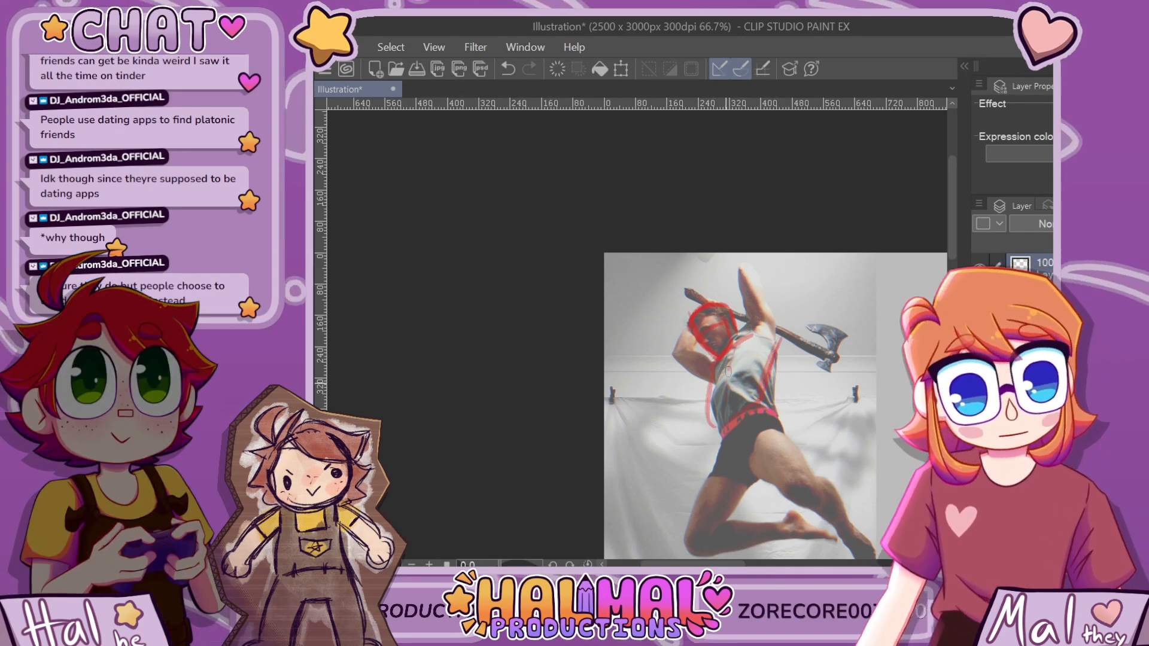
key(ctrl+z)
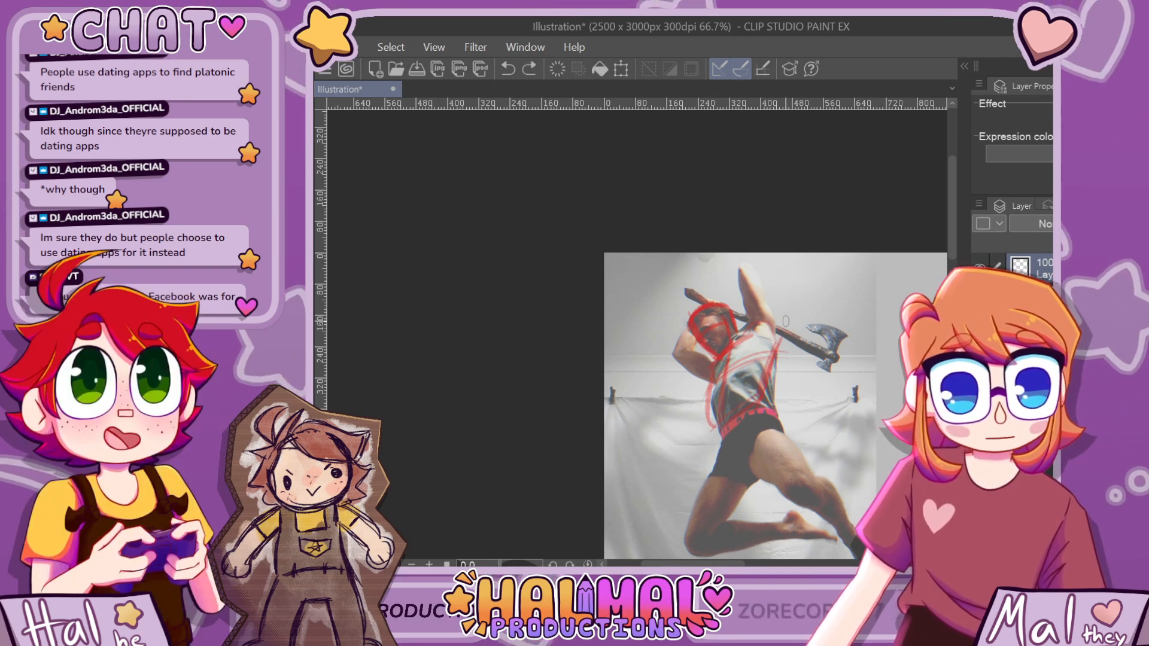
key(ctrl+z)
drag(749, 341, 771, 328)
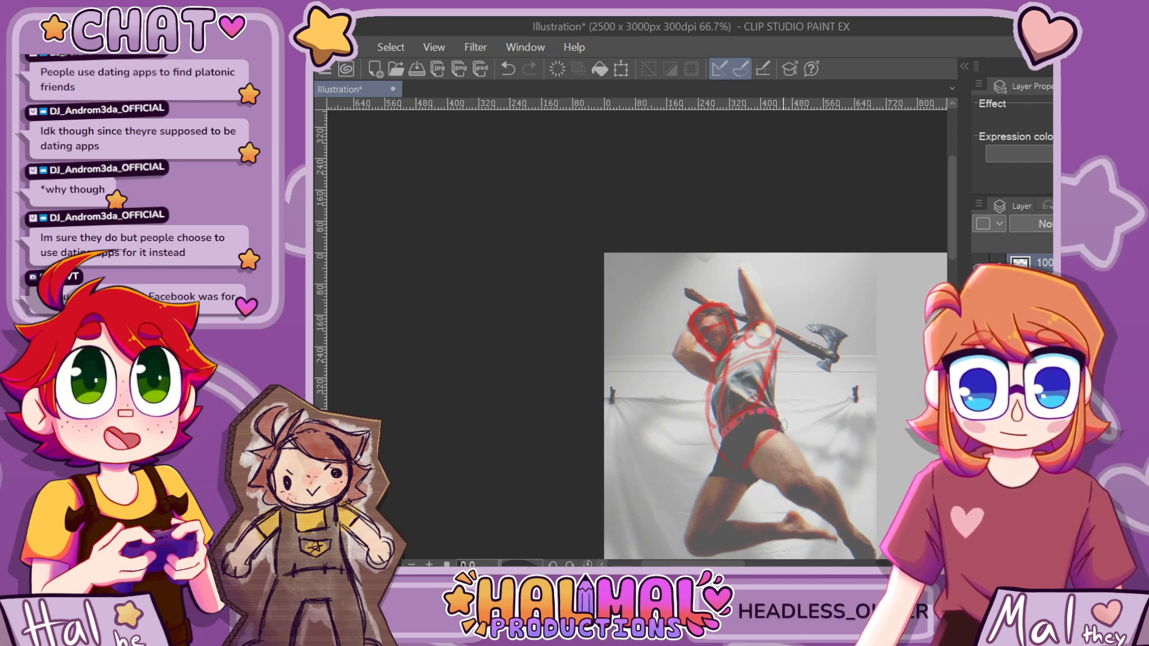
drag(779, 430, 746, 474)
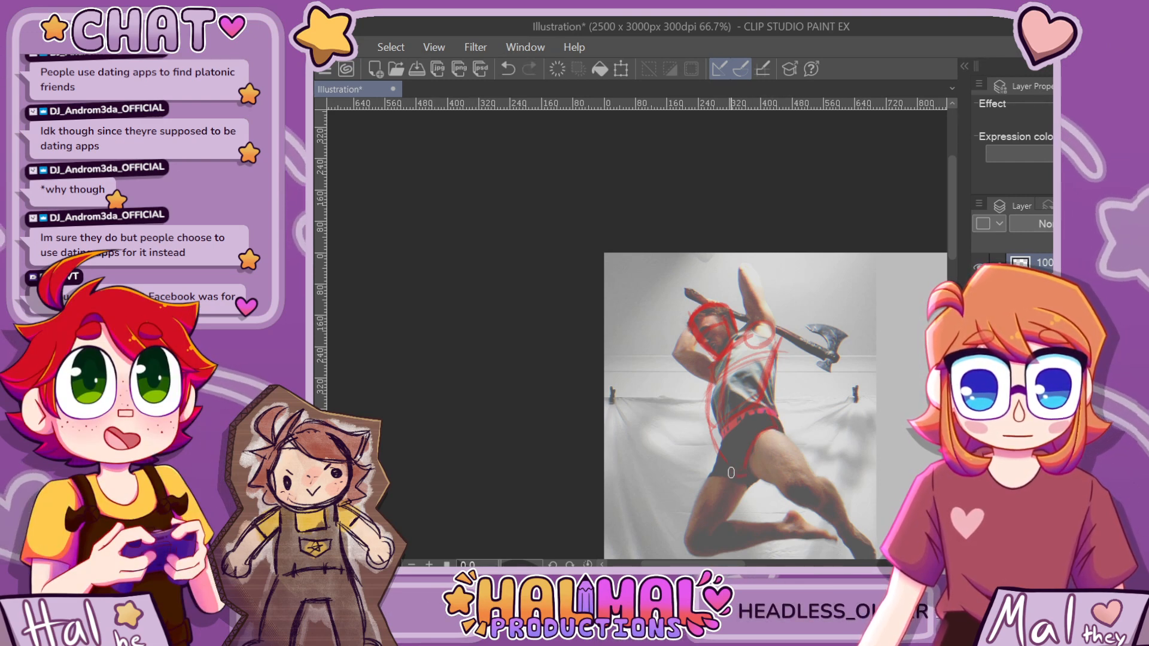
key(ctrl+z)
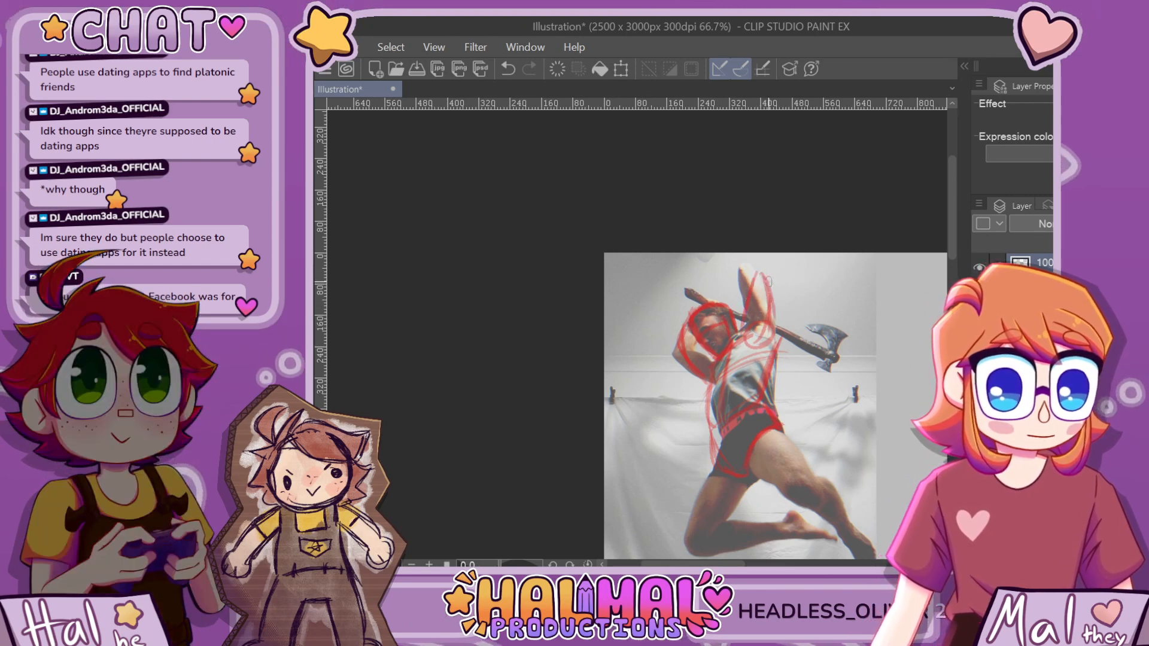
Try refining the raised arm's outline with extra strokes at its shoulder and tip, undoing the stray ones
key(ctrl+z)
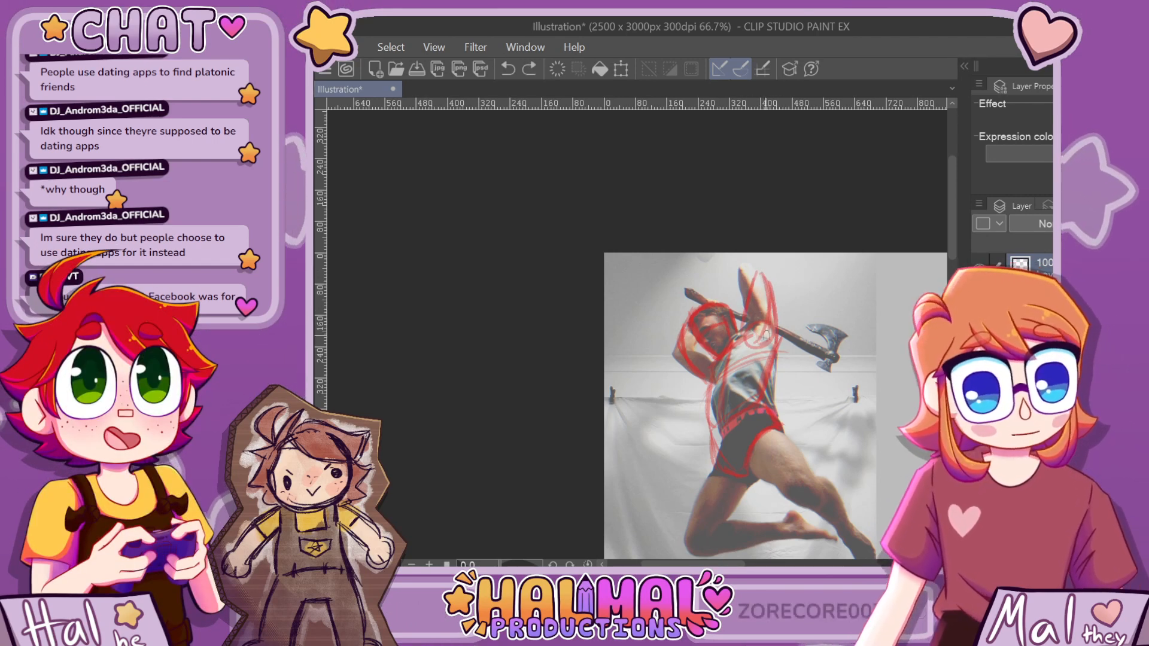
drag(766, 335, 755, 338)
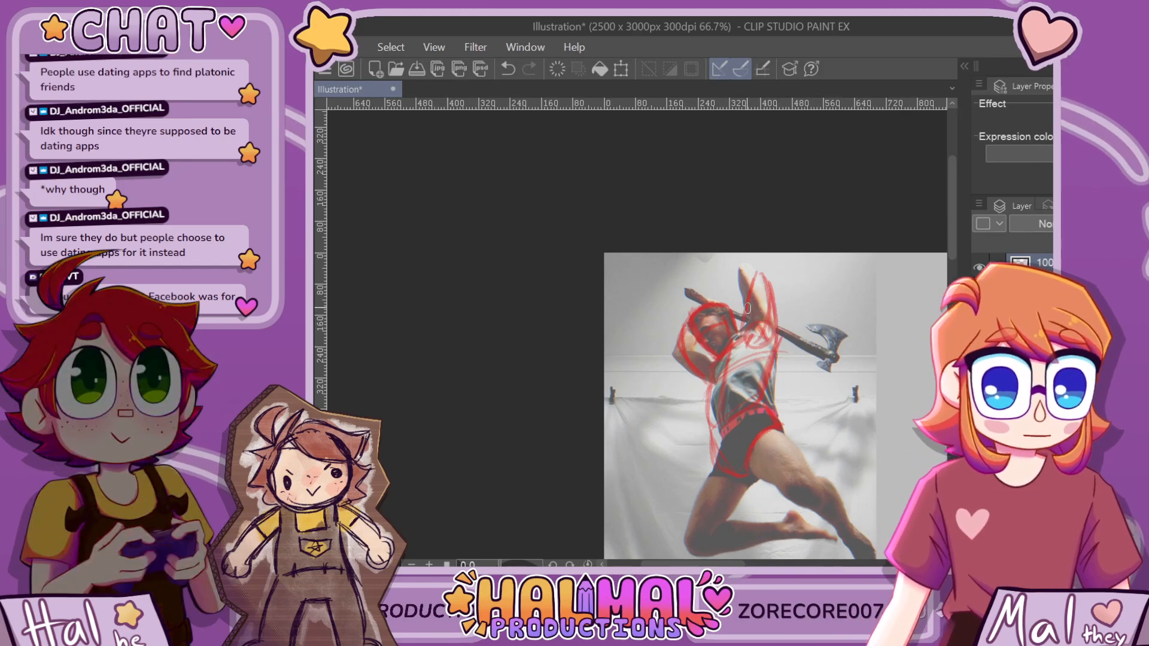
drag(759, 273, 772, 294)
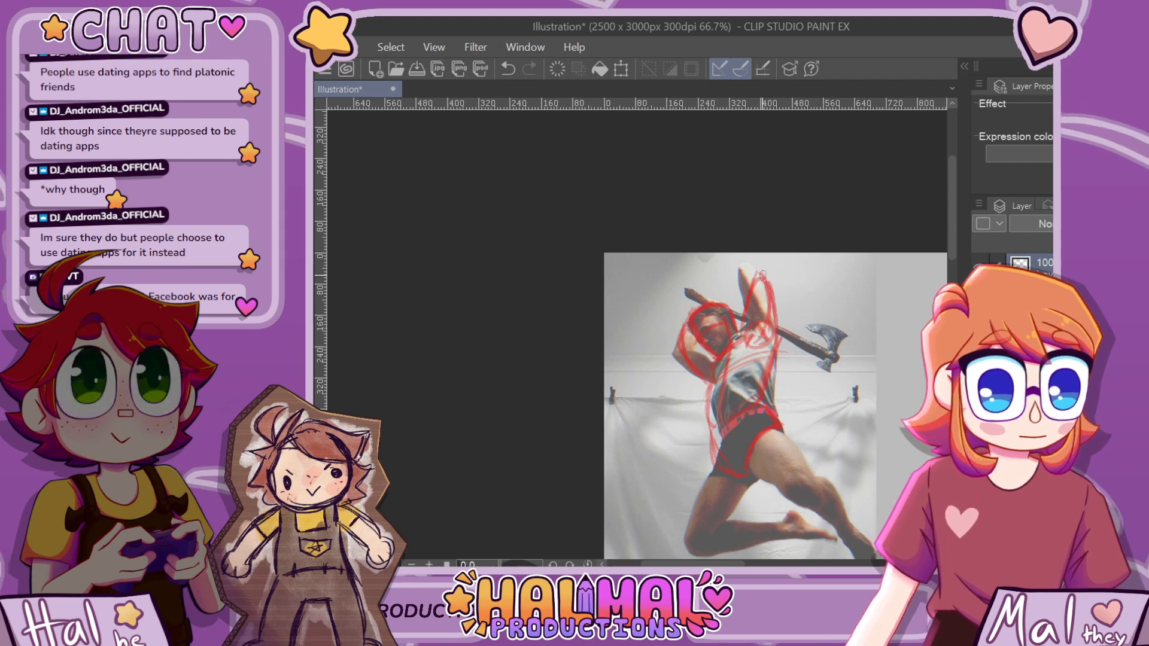
key(ctrl+z)
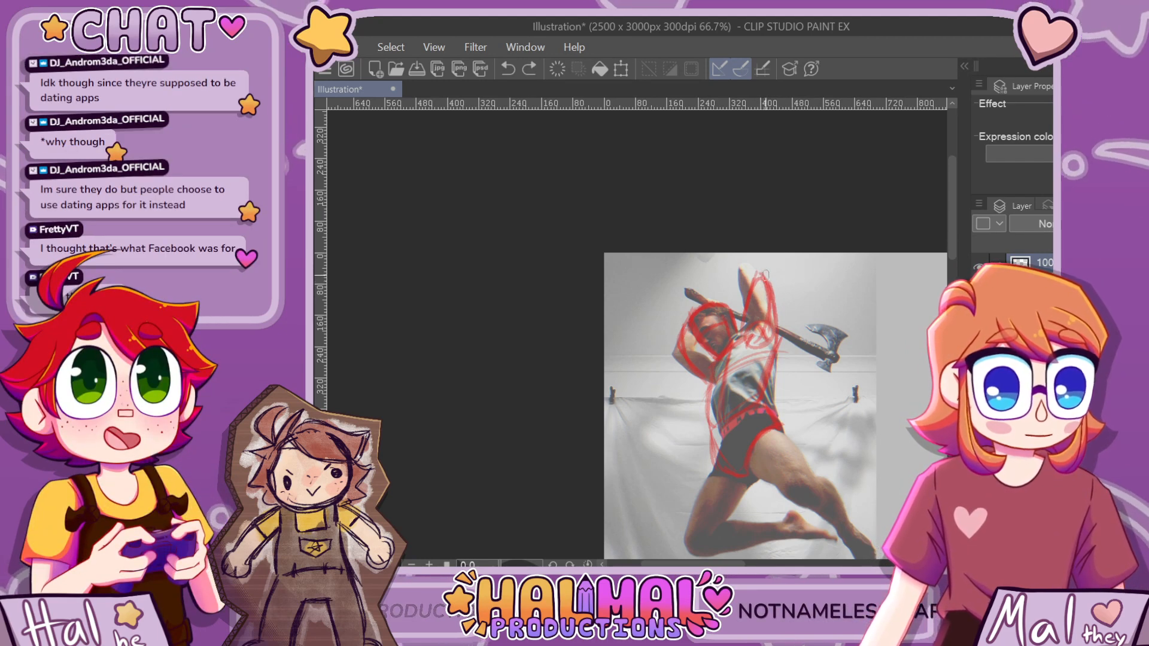
Erase the raised arm's outline above the shoulder and redraw it in red as a long tapered loop leaning toward the axe head
scroll(778, 228, down, 3)
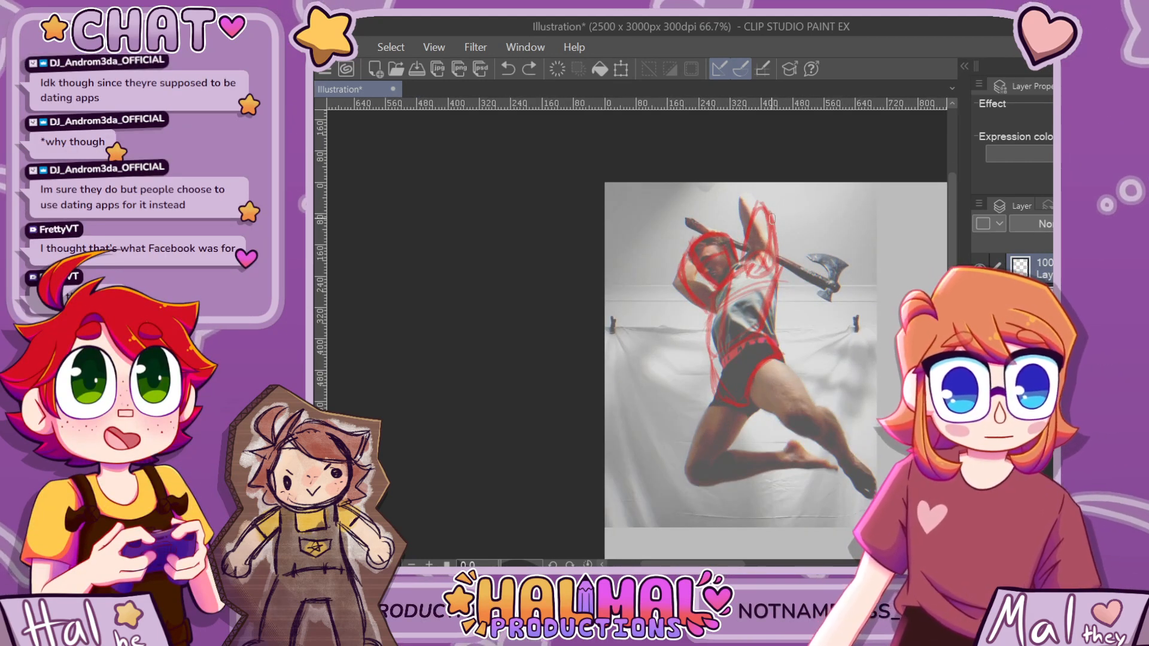
scroll(795, 216, up, 3)
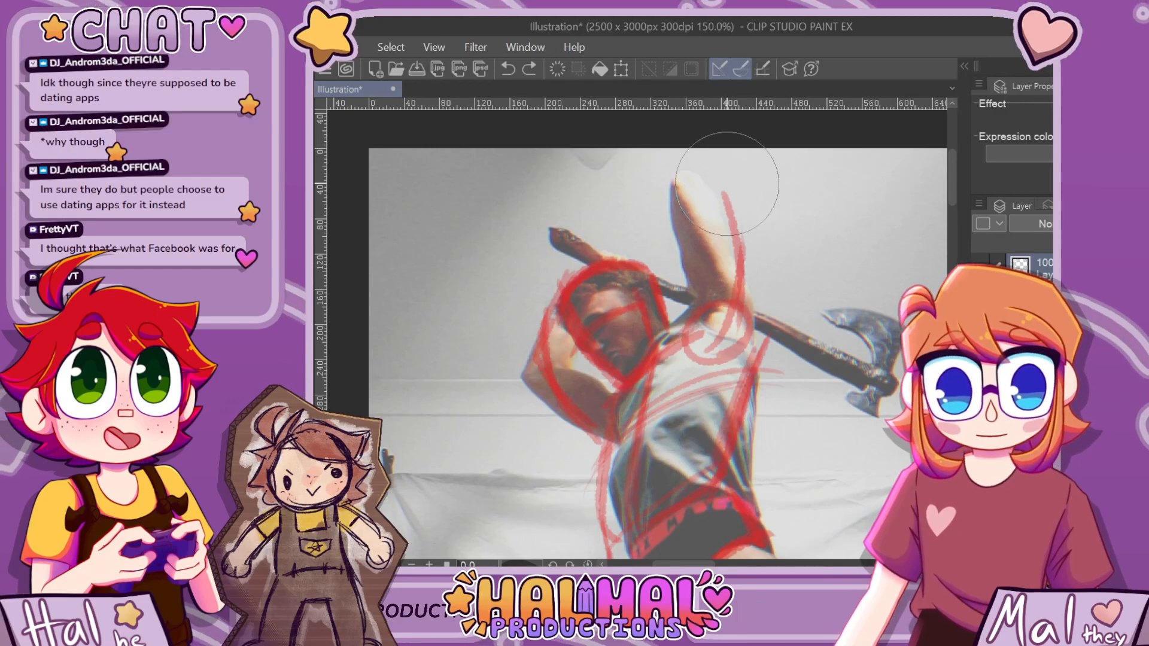
key(p)
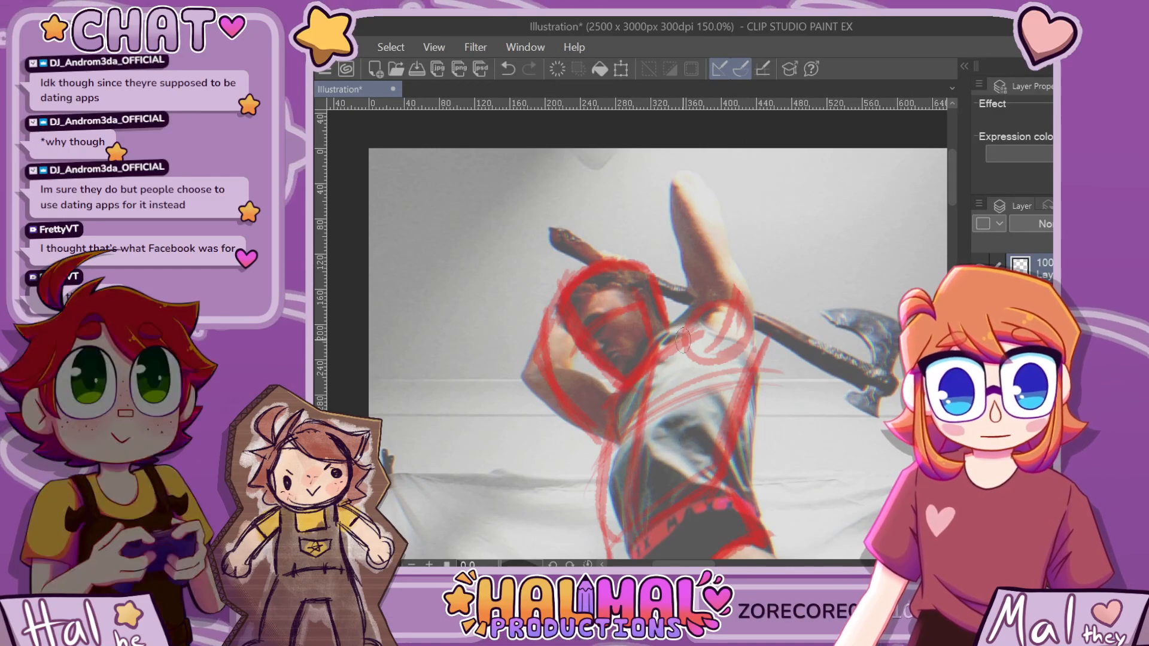
drag(688, 317, 724, 273)
drag(697, 311, 765, 230)
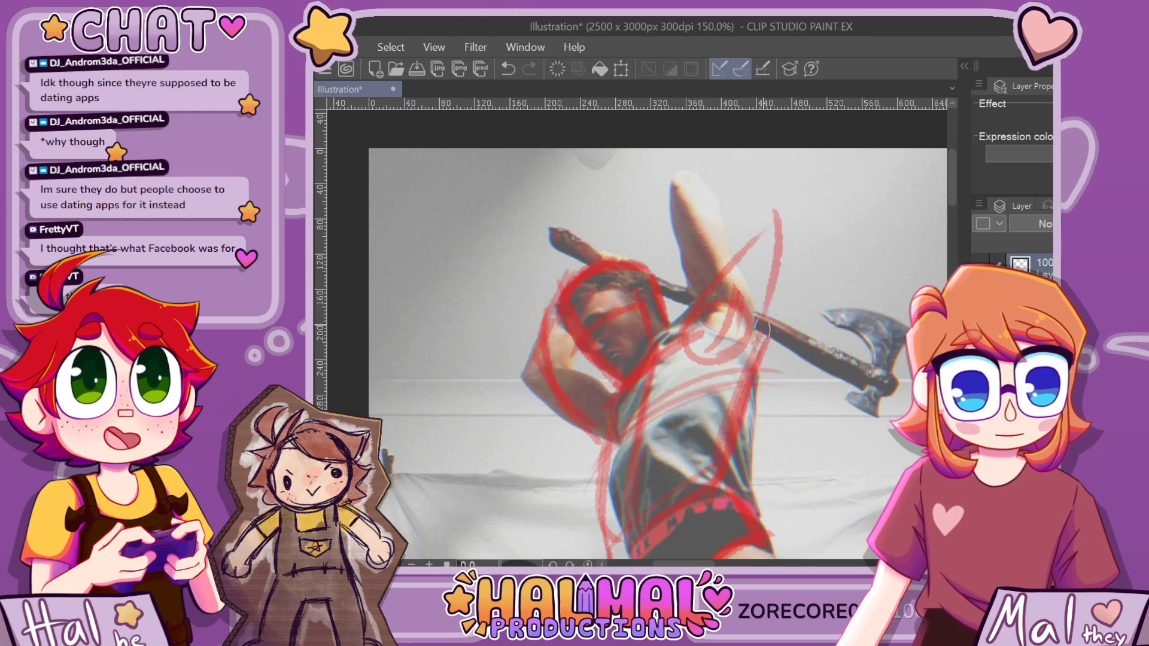
mouse_move(762, 328)
mouse_down()
mouse_move(770, 213)
mouse_move(680, 344)
mouse_up()
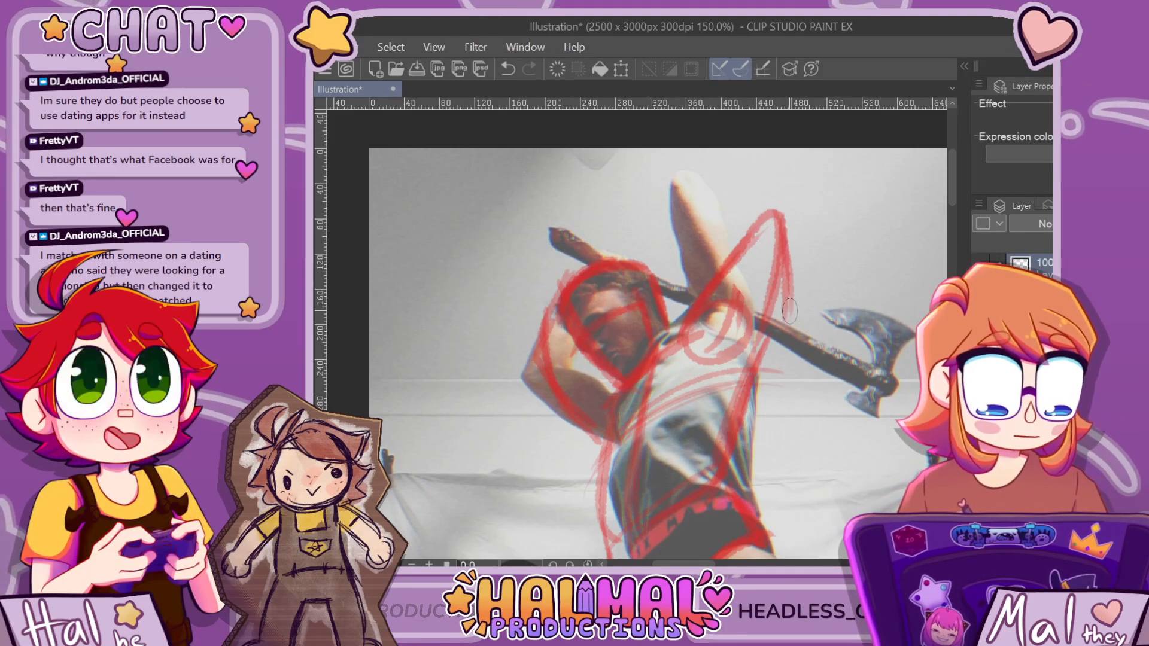
key(ctrl+z)
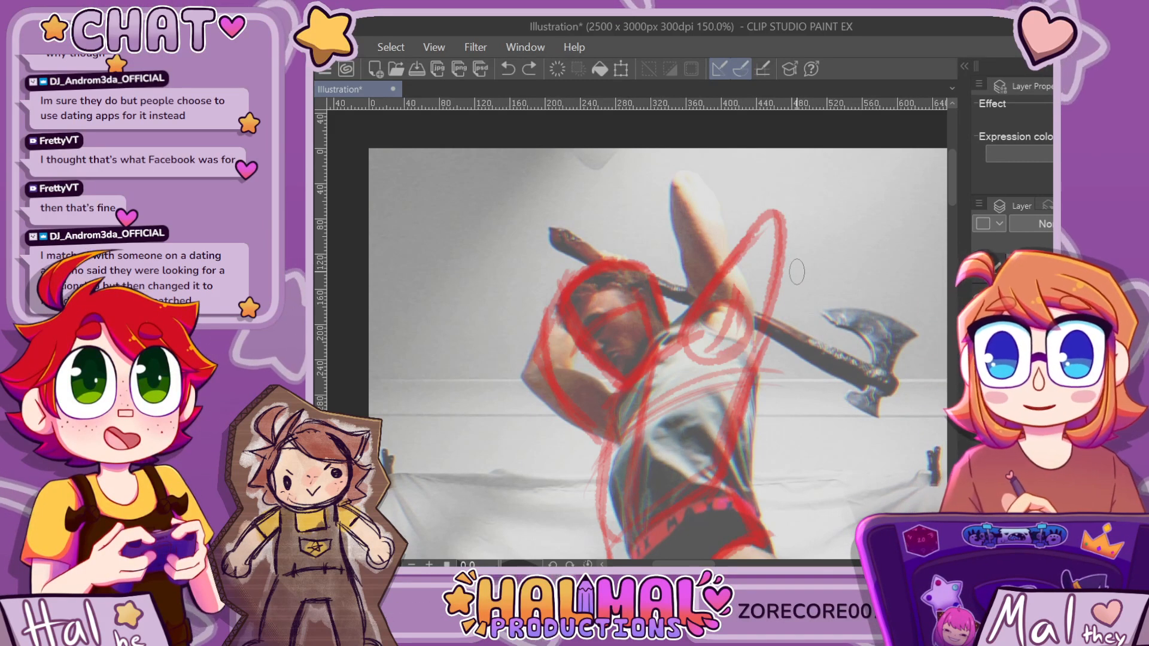
Try an additional stroke along the raised arm's tapered loop, and undo it
key(ctrl+shift+n)
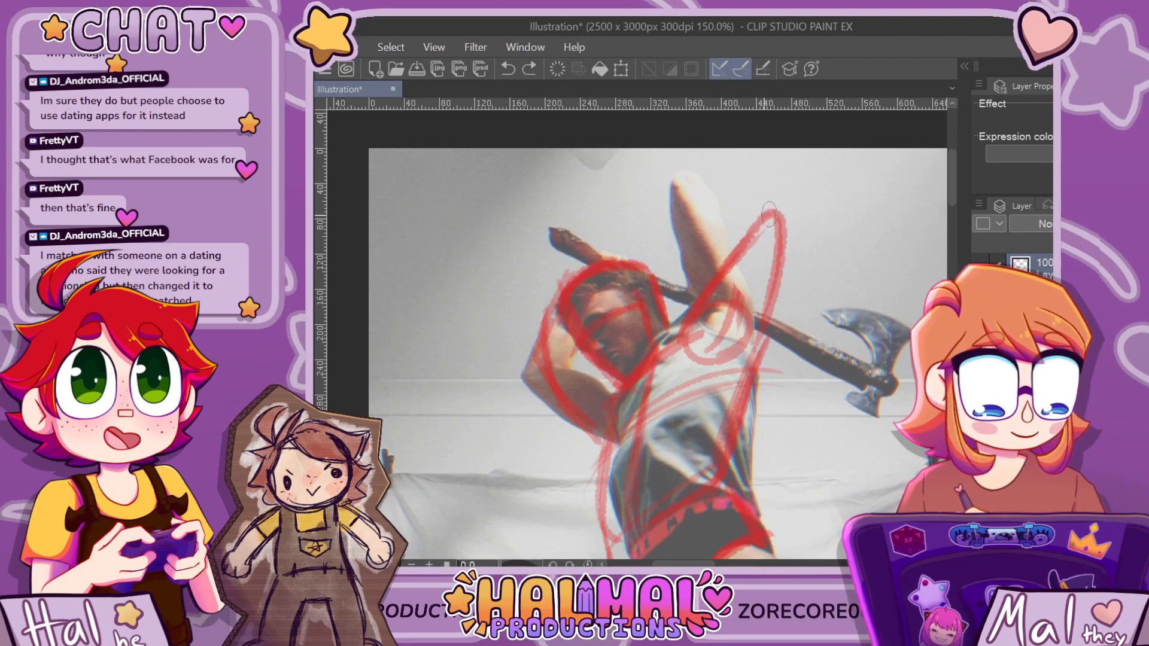
key(ctrl+z)
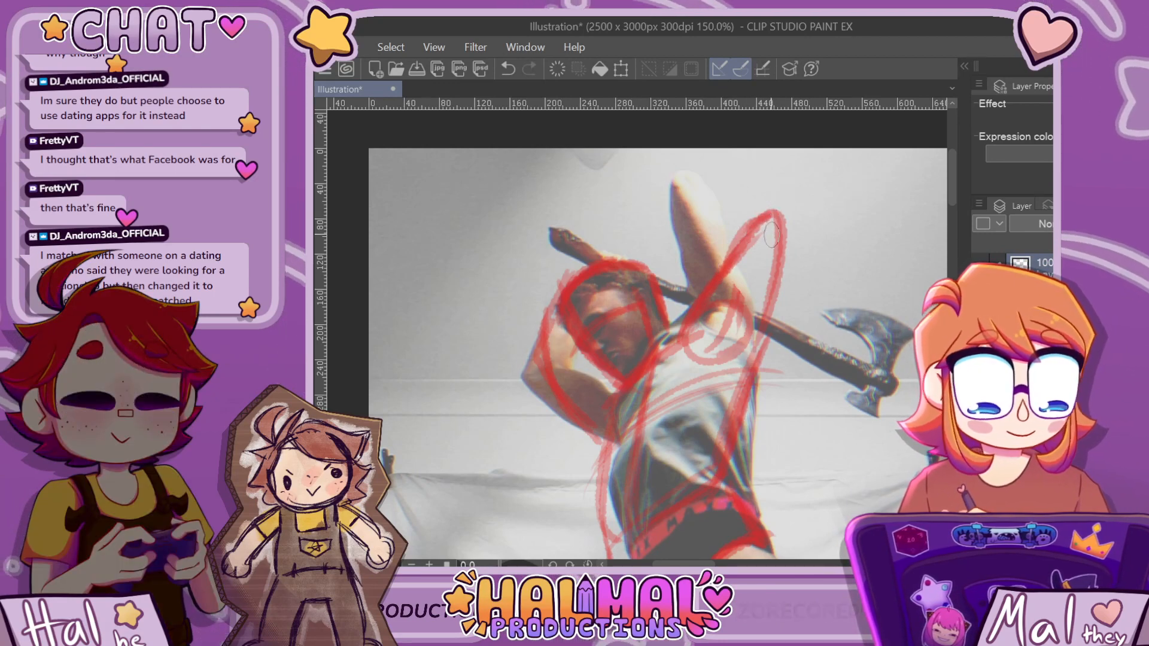
scroll(769, 233, down, 1)
scroll(769, 232, up, 1)
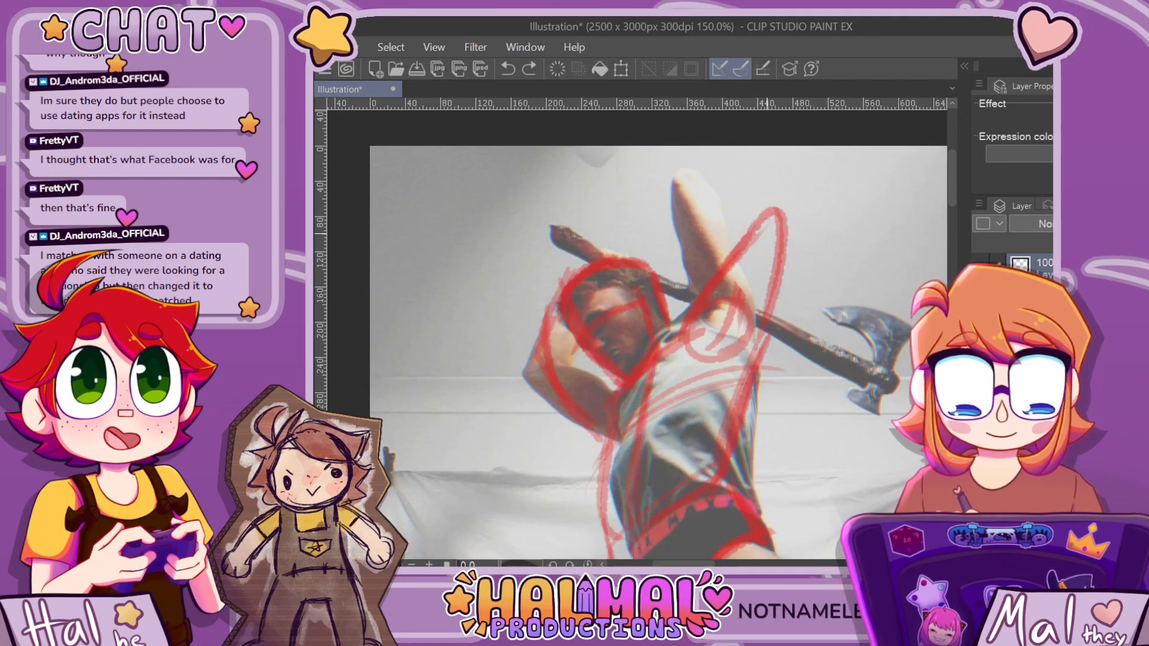
drag(769, 209, 756, 220)
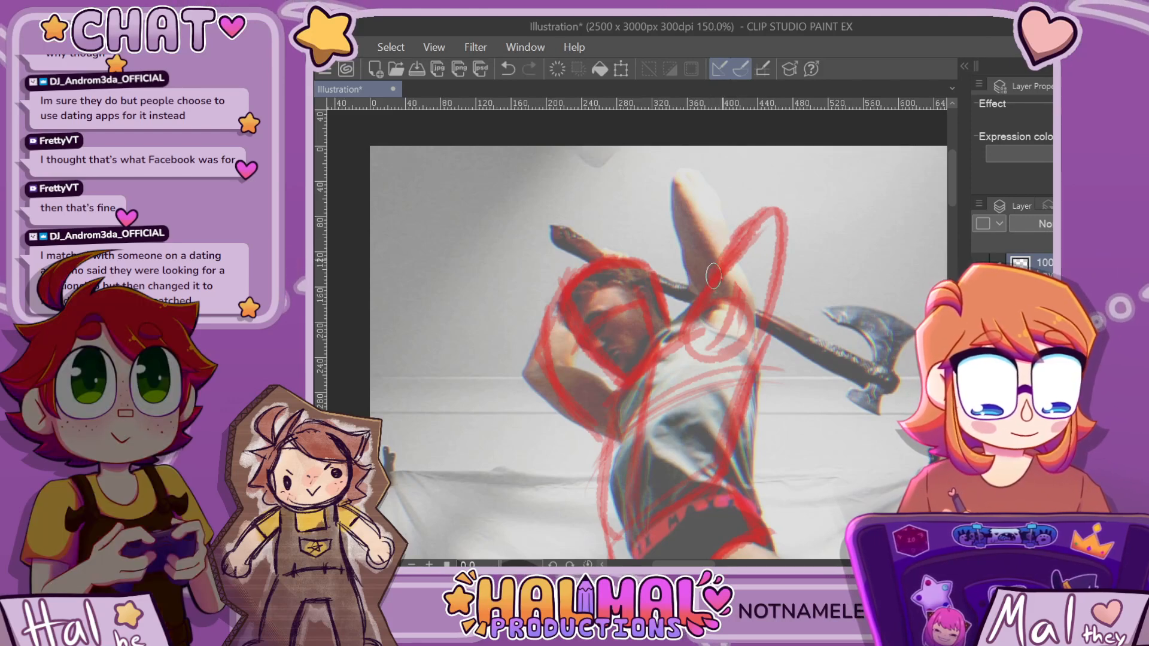
key(ctrl+z)
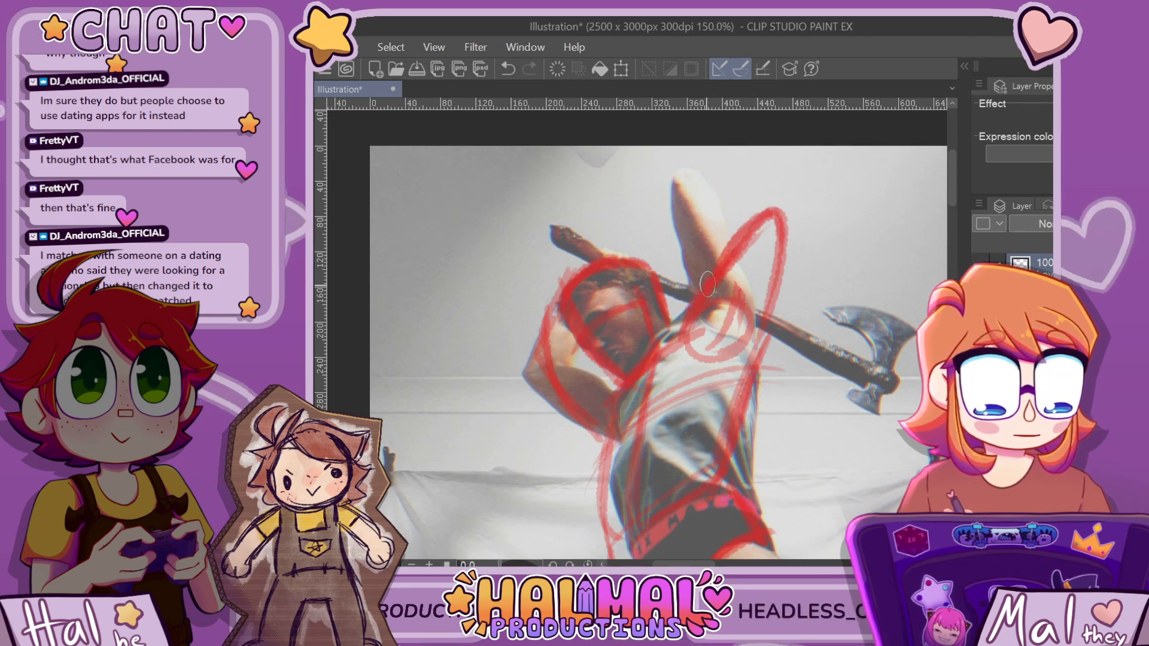
Reinforce the bent arm's outline beside the head and add strokes above the head in red
scroll(764, 315, down, 5)
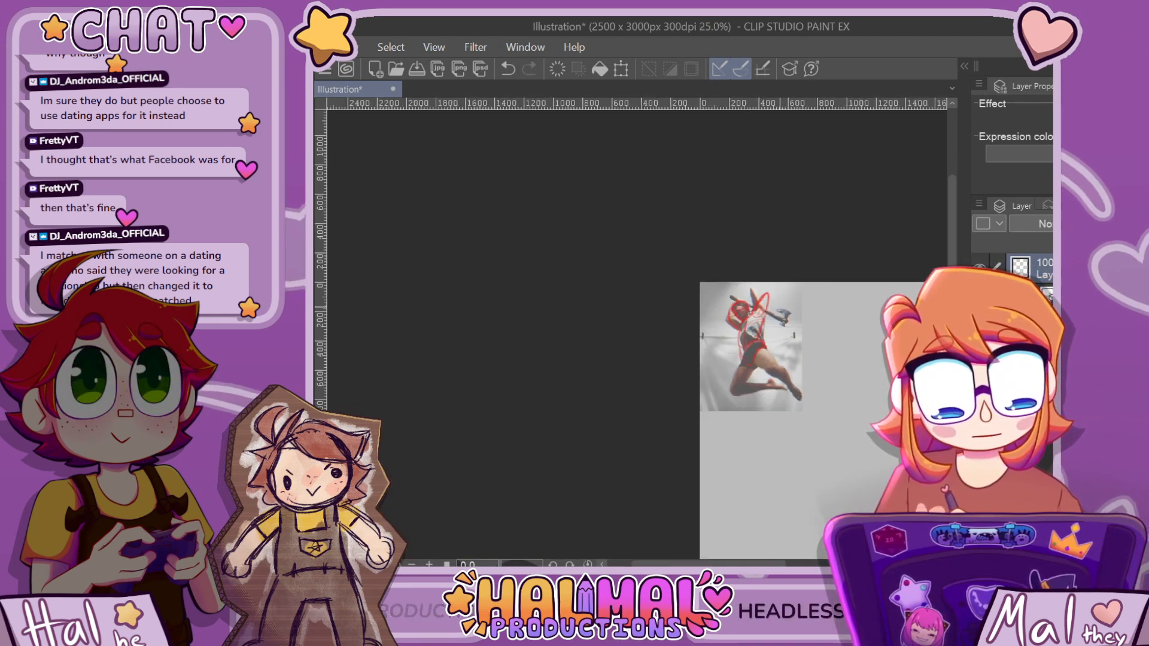
scroll(762, 310, up, 4)
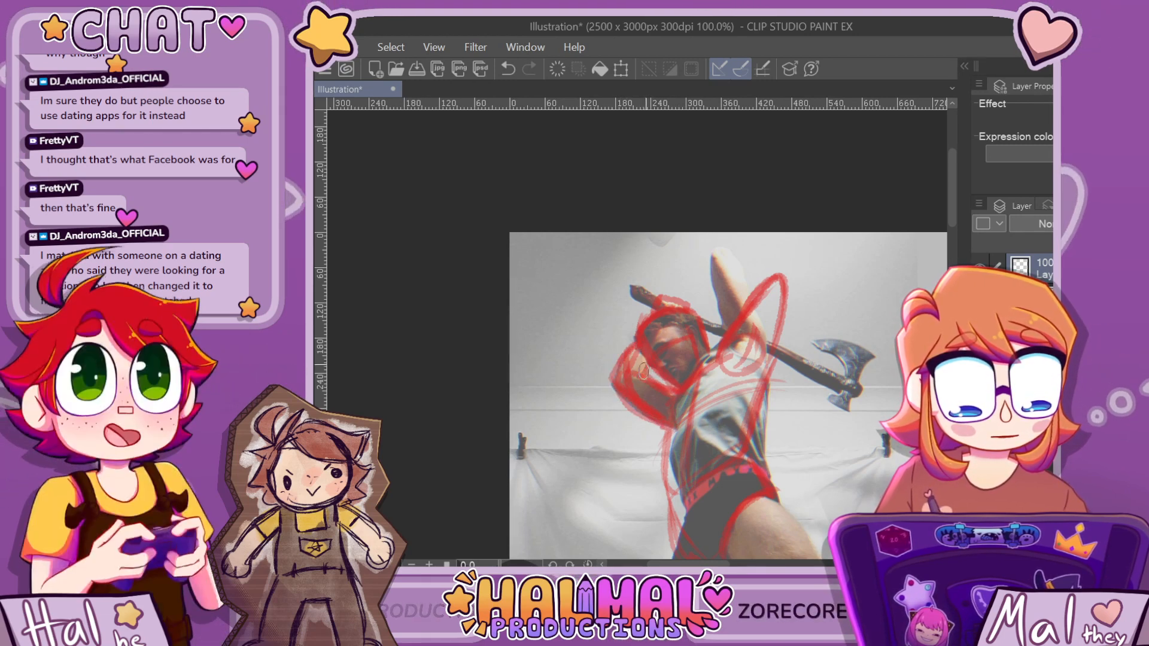
scroll(741, 256, down, 4)
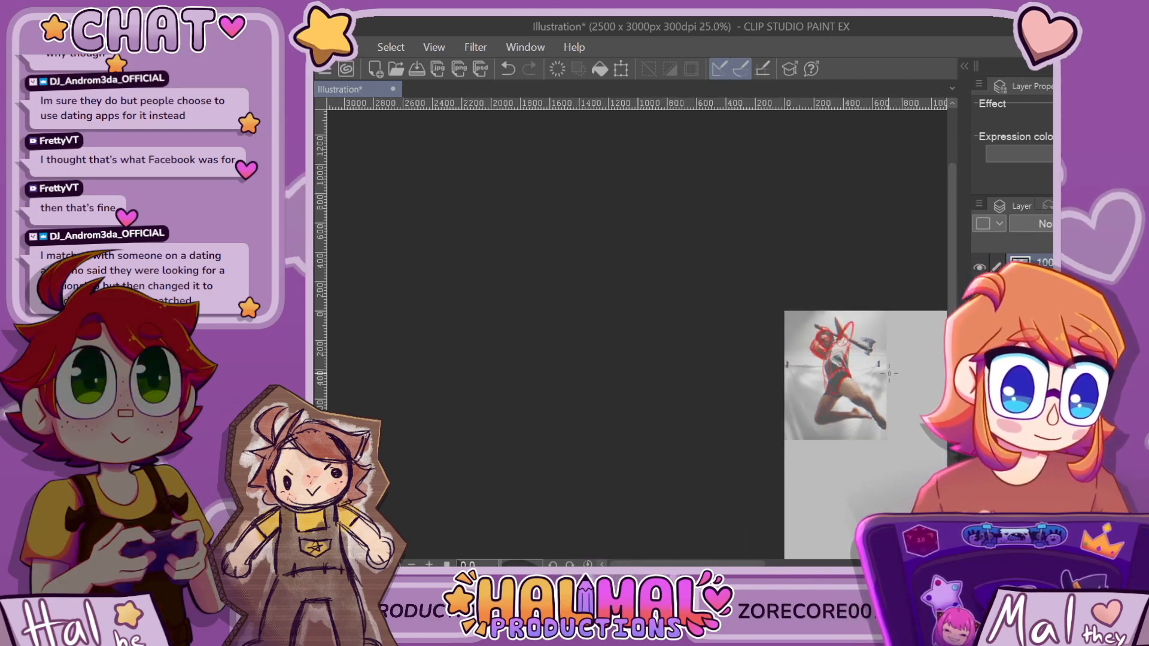
Sketch the extended front leg in red over the photo, with thigh contours, a round knee and the lower leg
scroll(789, 374, up, 2)
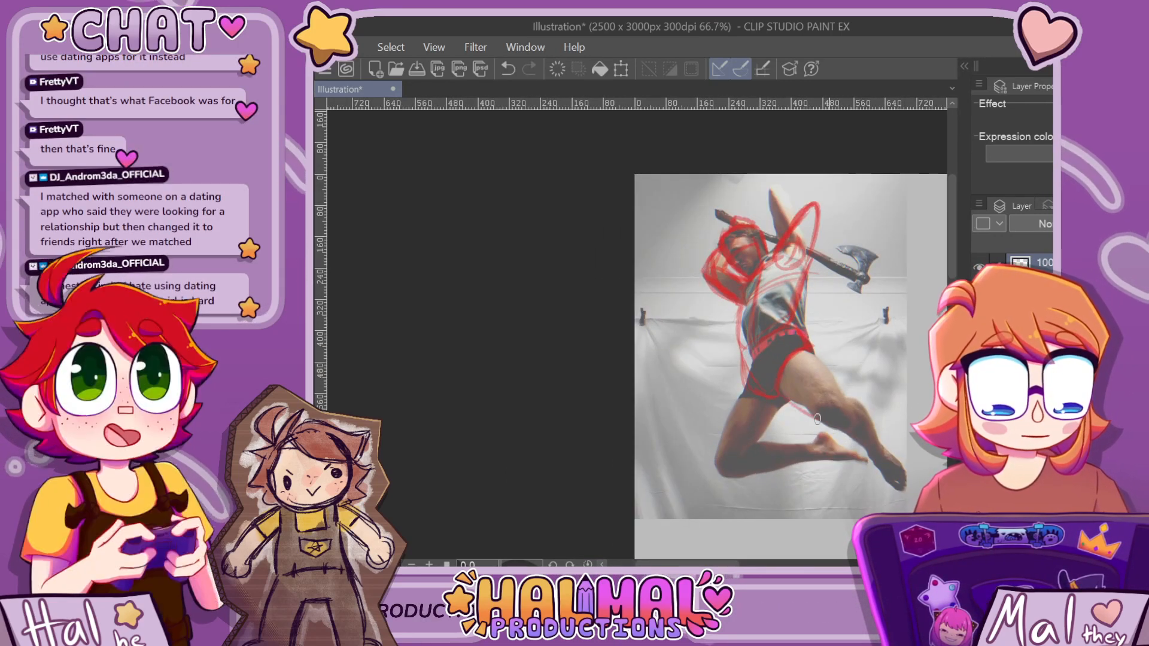
mouse_move(847, 410)
mouse_down()
mouse_move(822, 424)
mouse_move(830, 399)
mouse_up()
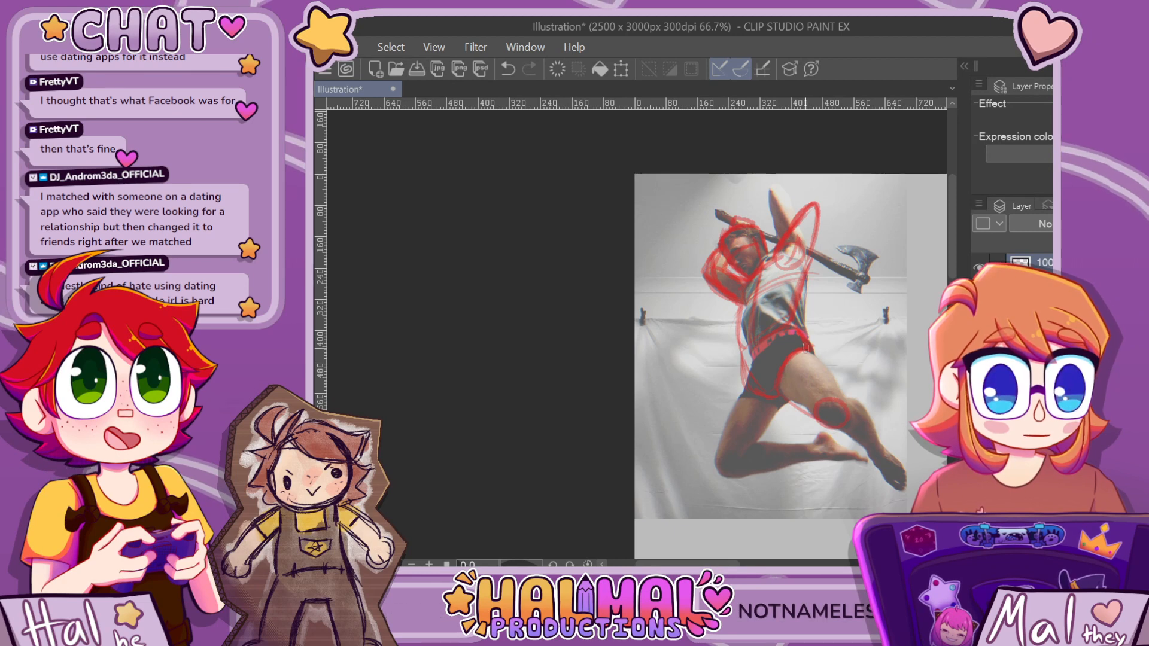
drag(805, 347, 836, 392)
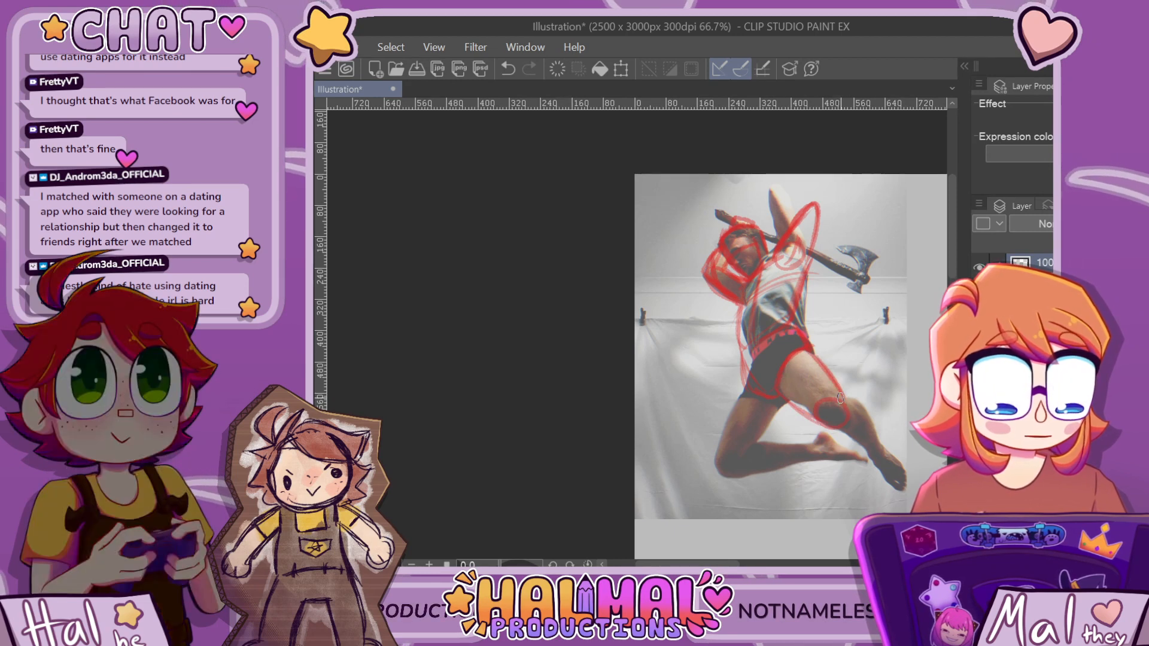
drag(843, 396, 832, 428)
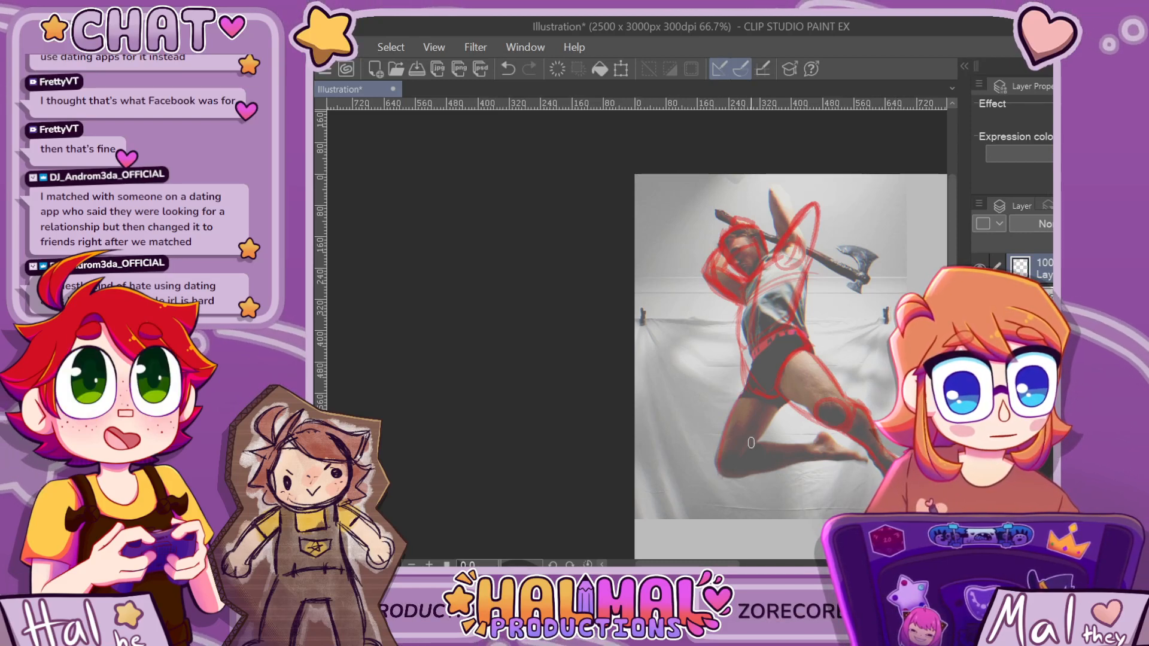
Sketch the folded back leg in red over the photo, outlining its thigh, knee and lower leg
drag(783, 402, 742, 464)
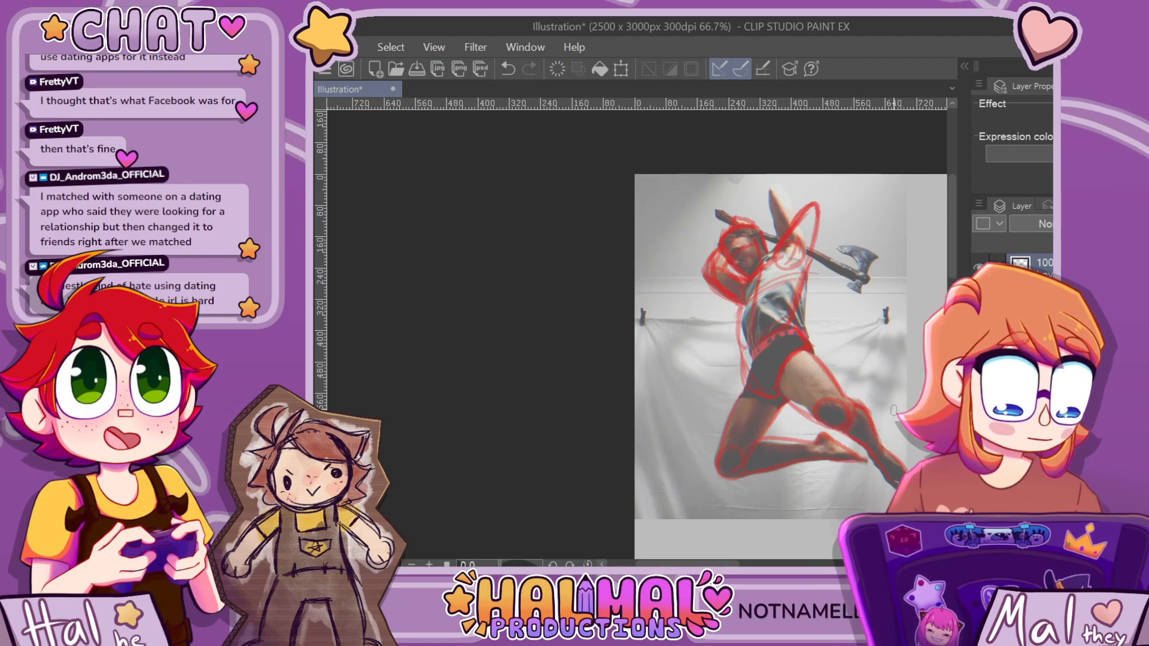
scroll(897, 442, down, 2)
scroll(887, 445, up, 2)
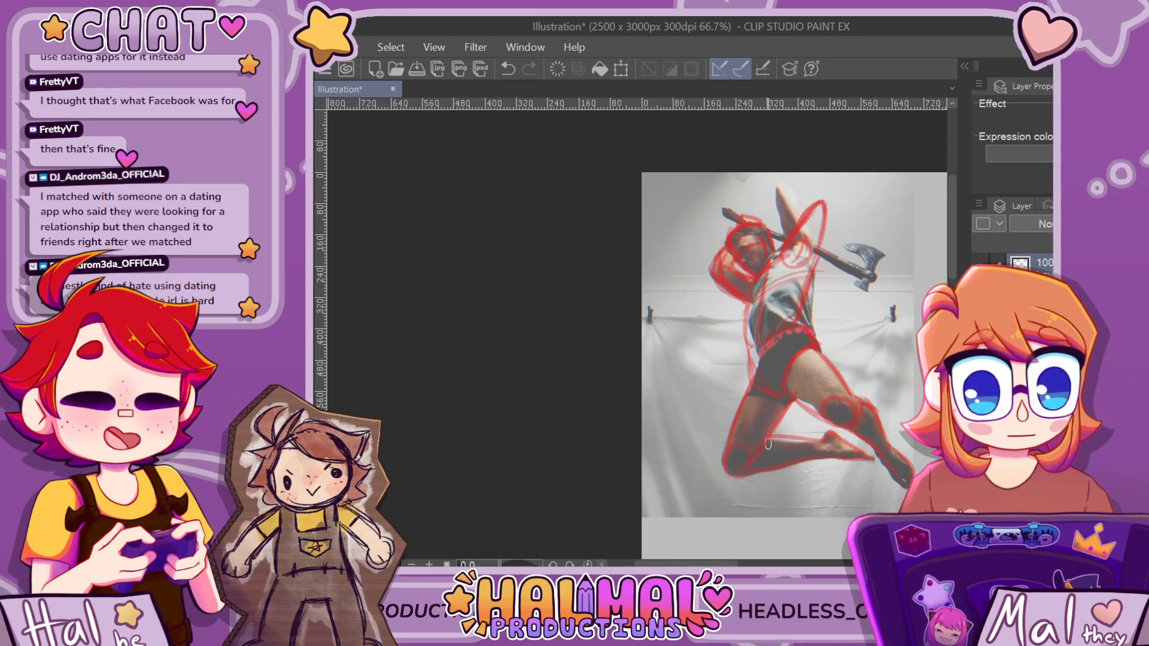
Draw the axe handle as a long diagonal line behind the head and block in the axe head as a four-sided shape
scroll(799, 405, down, 2)
scroll(825, 311, up, 4)
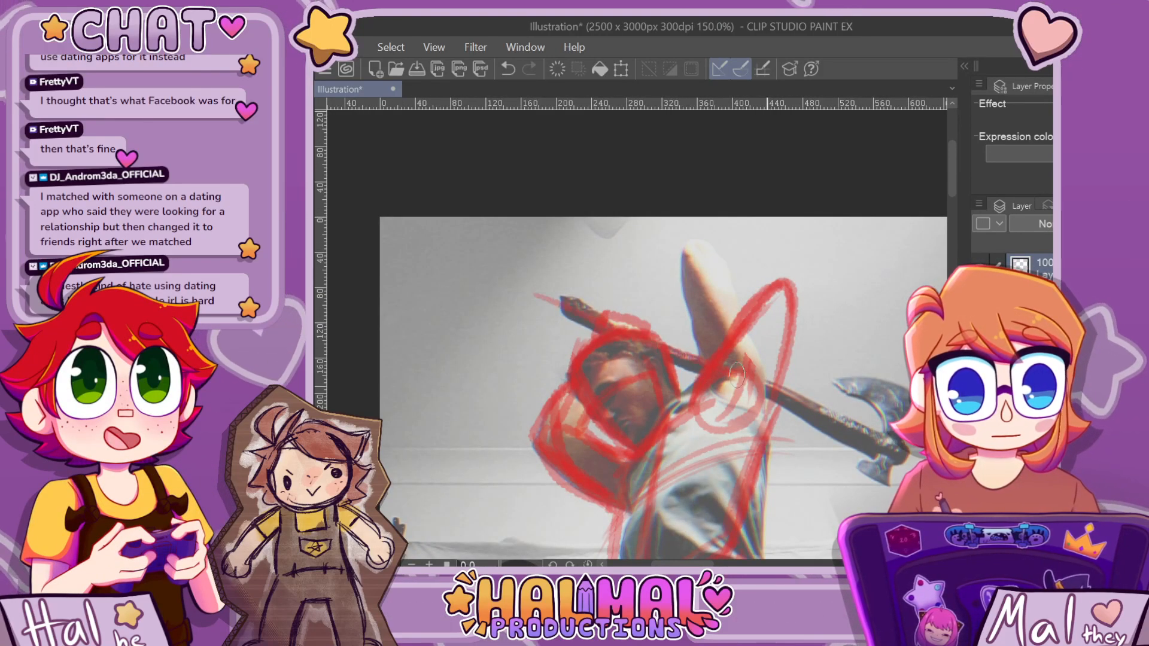
scroll(874, 441, down, 1)
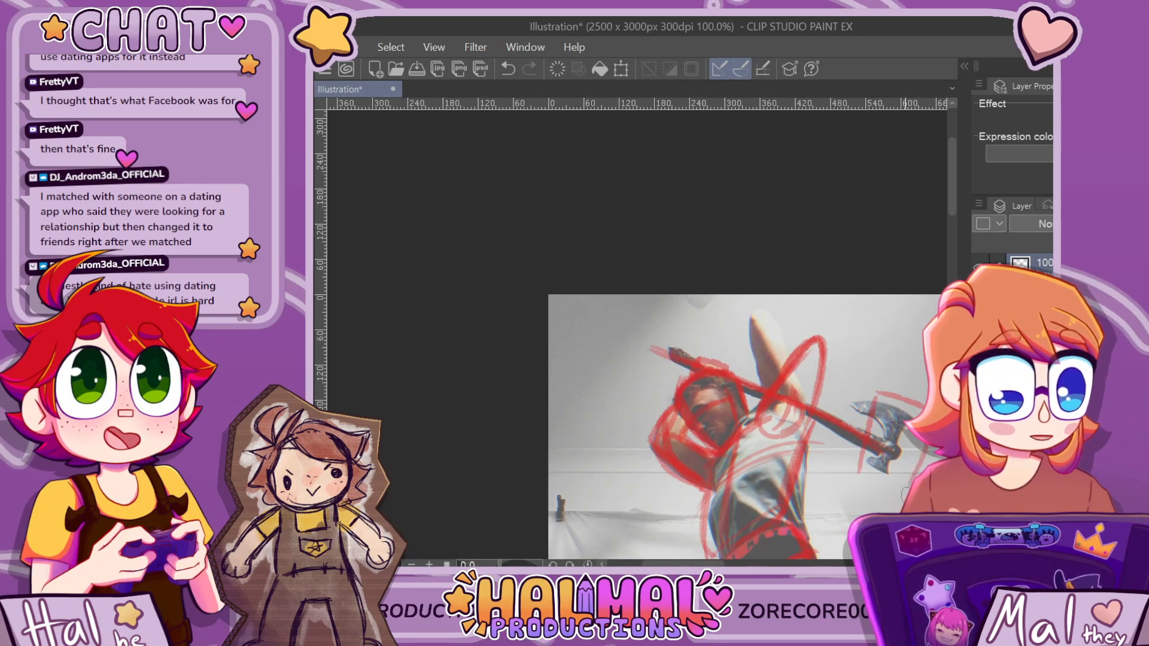
drag(859, 476, 909, 499)
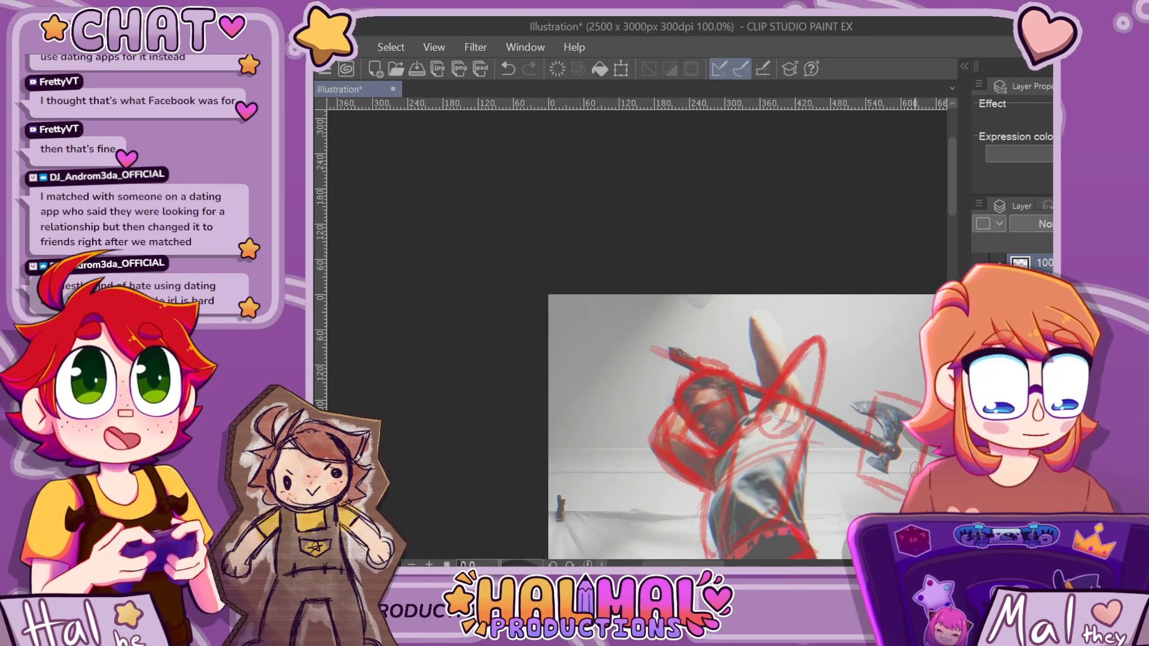
scroll(667, 389, up, 2)
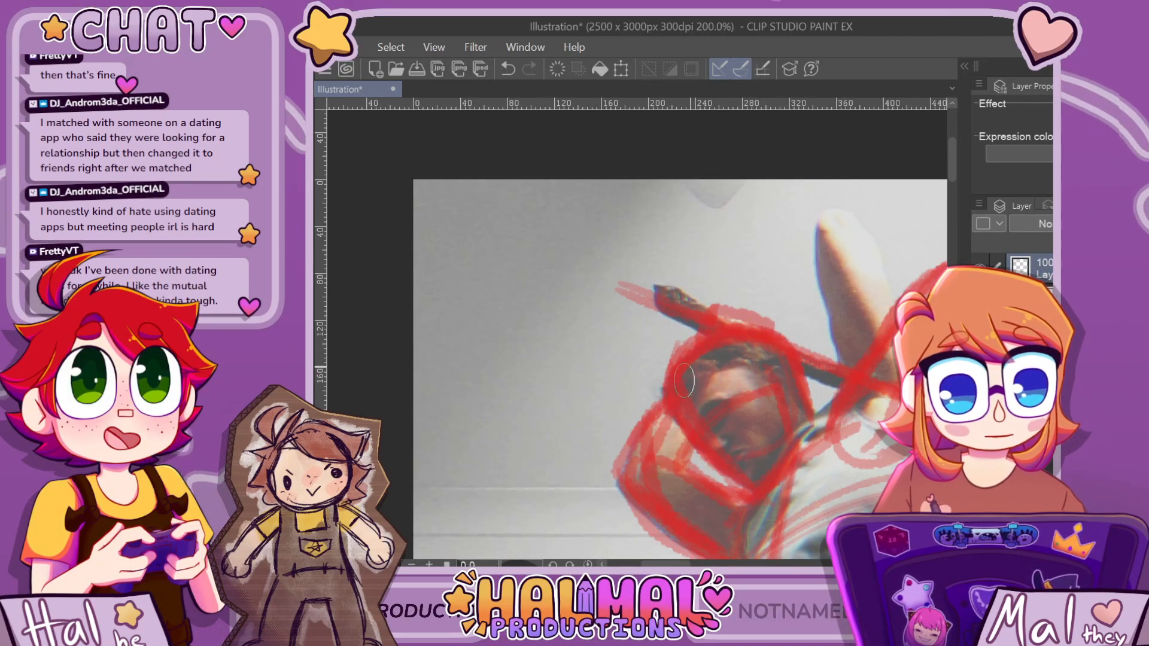
Hide the reference photo to show the red construction sketch on its own
scroll(810, 274, down, 5)
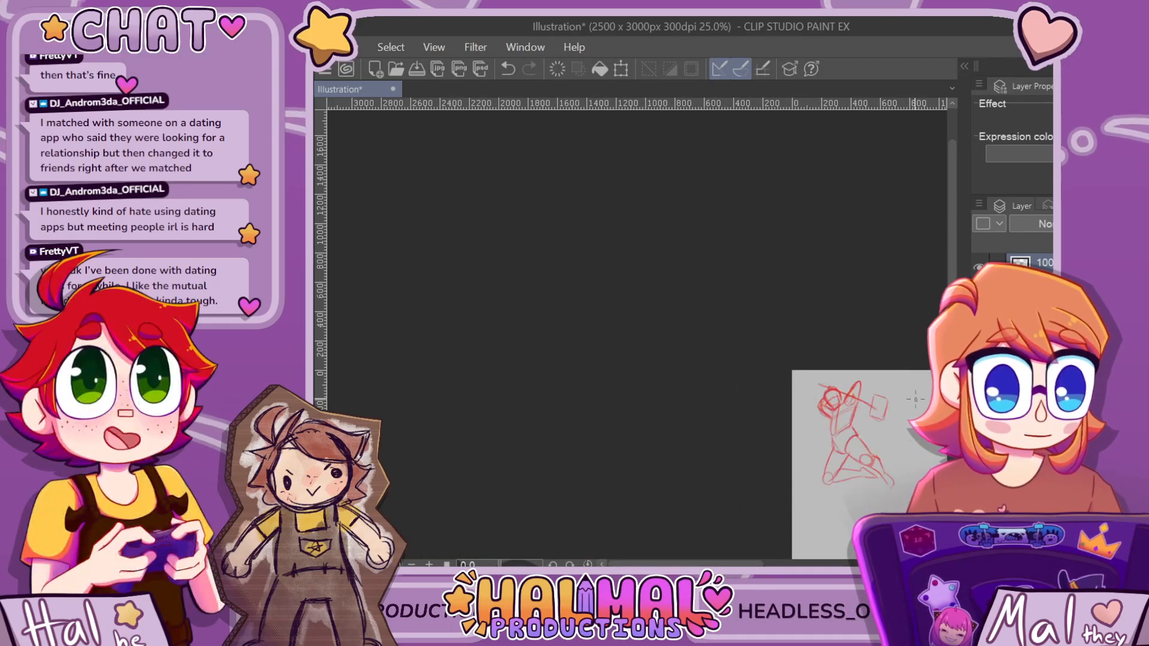
scroll(878, 411, up, 4)
scroll(817, 338, up, 2)
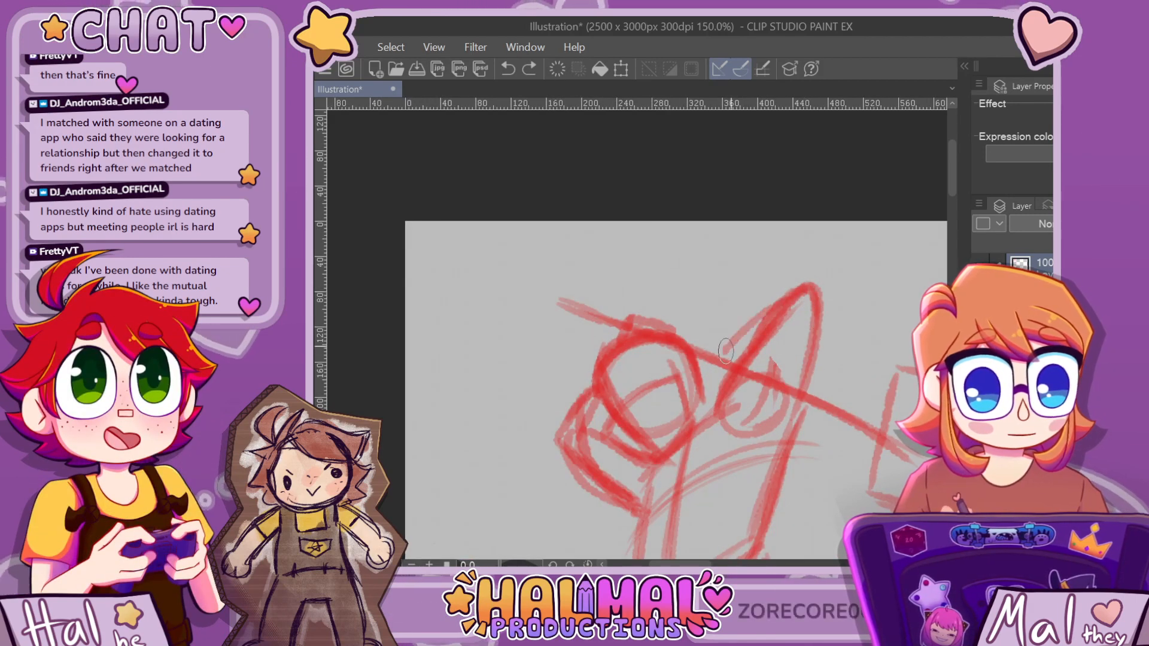
Try adding a small rounded form on the axe handle beside the raised arm, and undo it
drag(723, 383, 793, 289)
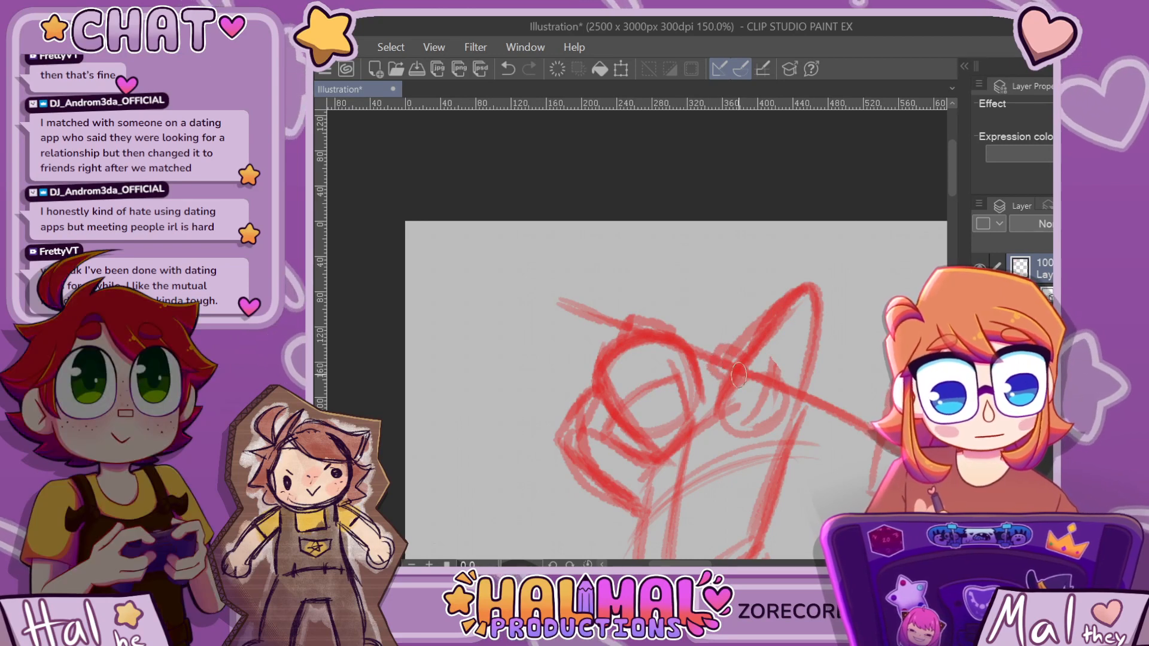
key(ctrl+z)
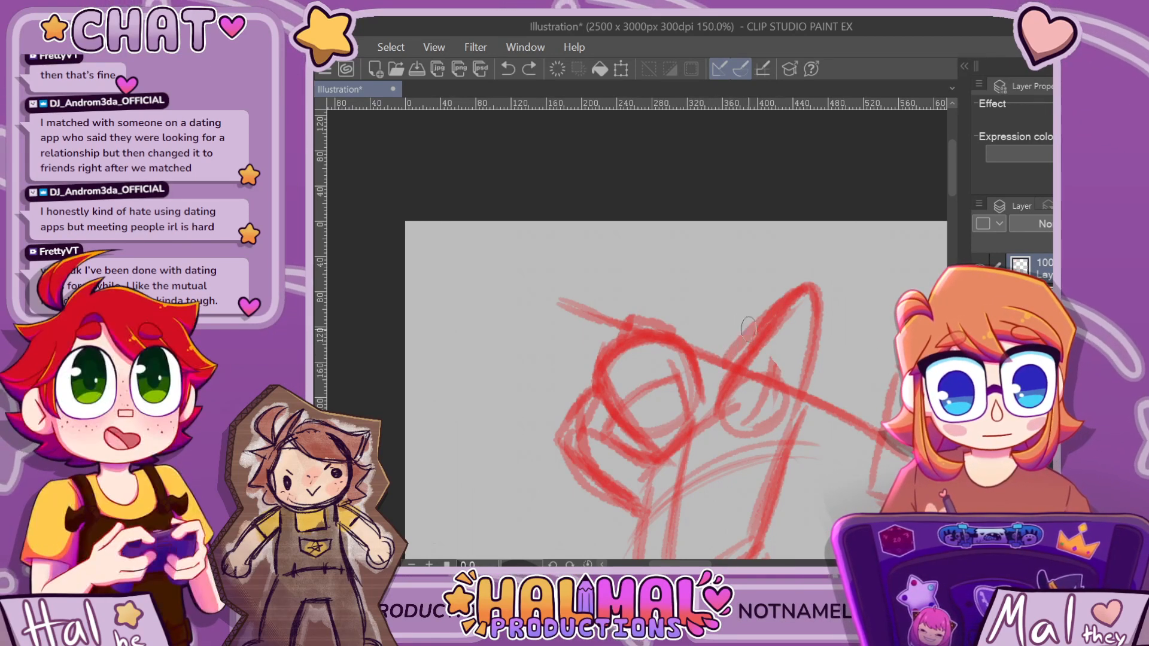
scroll(753, 327, down, 3)
scroll(816, 287, down, 3)
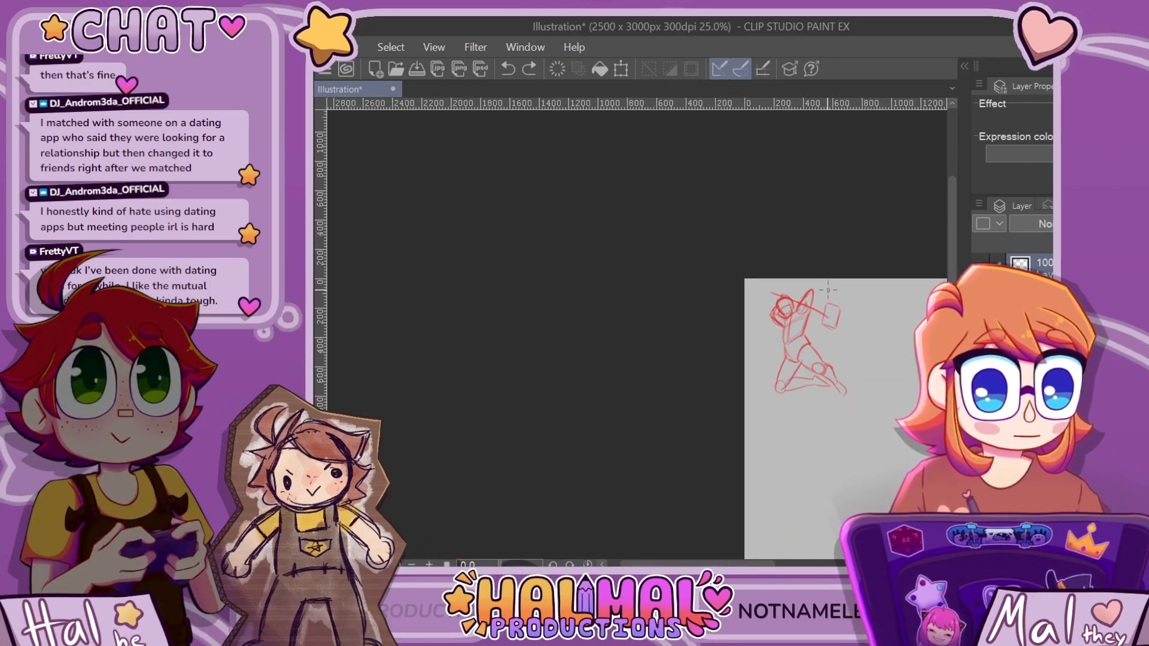
scroll(829, 289, up, 4)
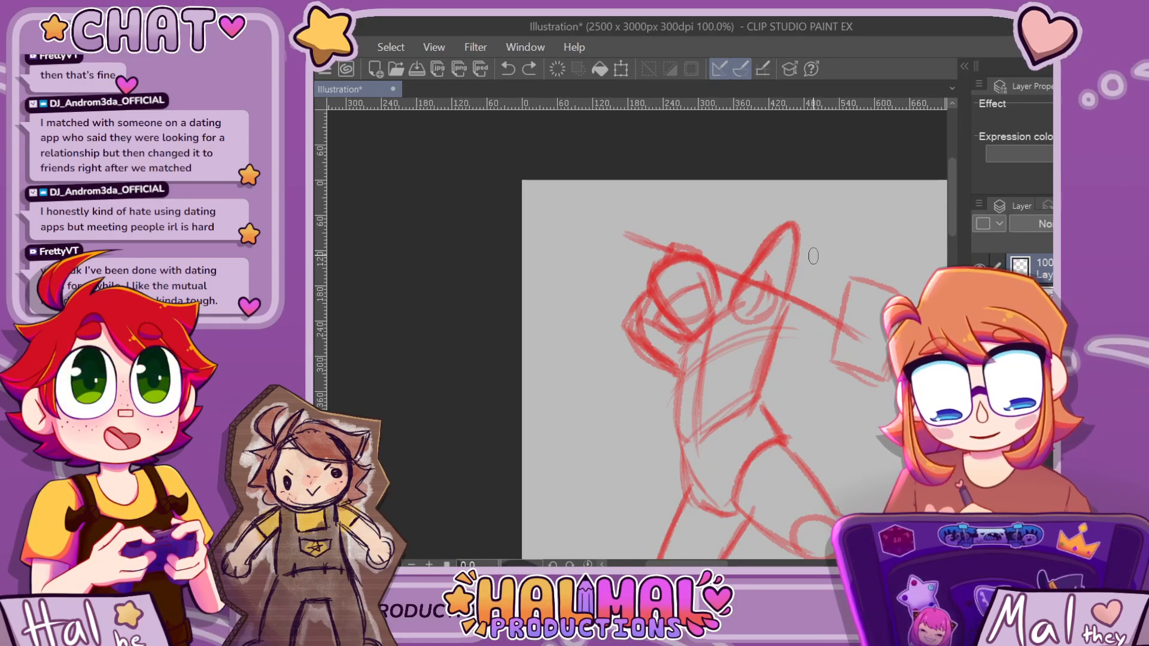
scroll(813, 256, up, 1)
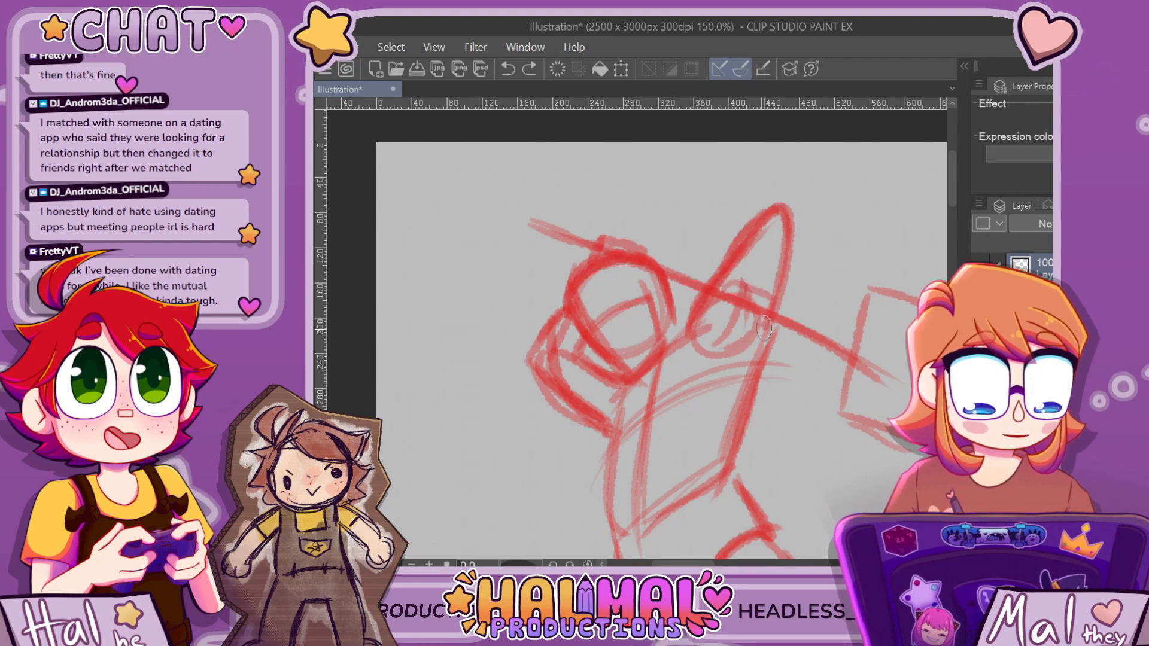
Select the figure's head and shift it slightly toward the raised arm, tilting it a little
scroll(795, 270, down, 6)
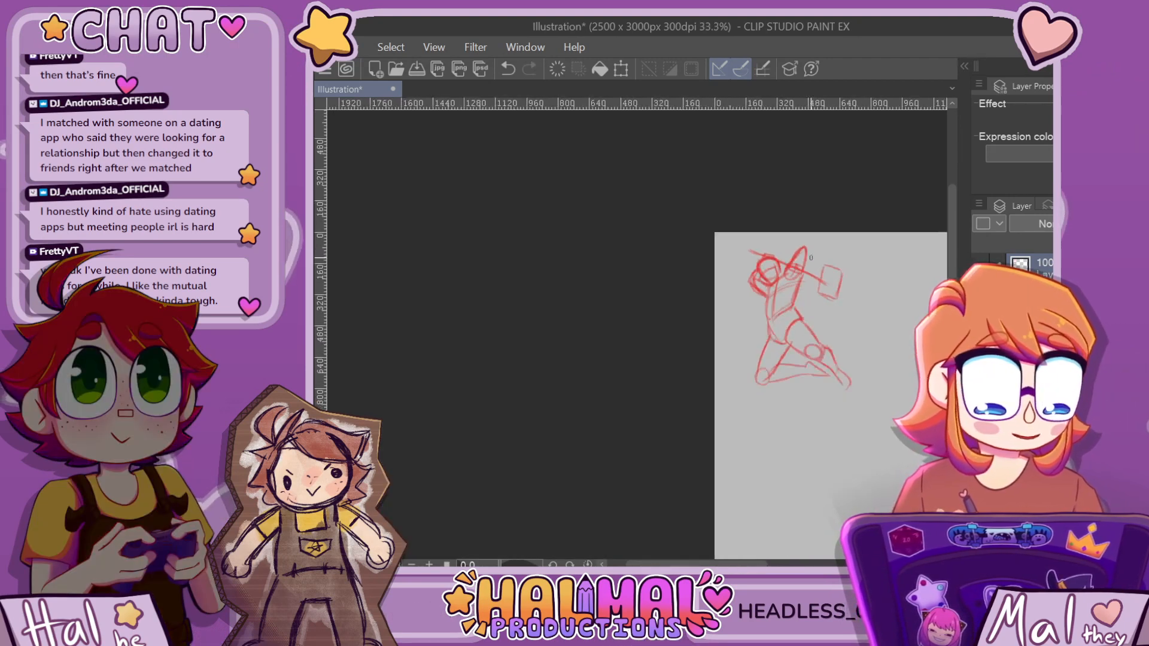
scroll(780, 283, up, 1)
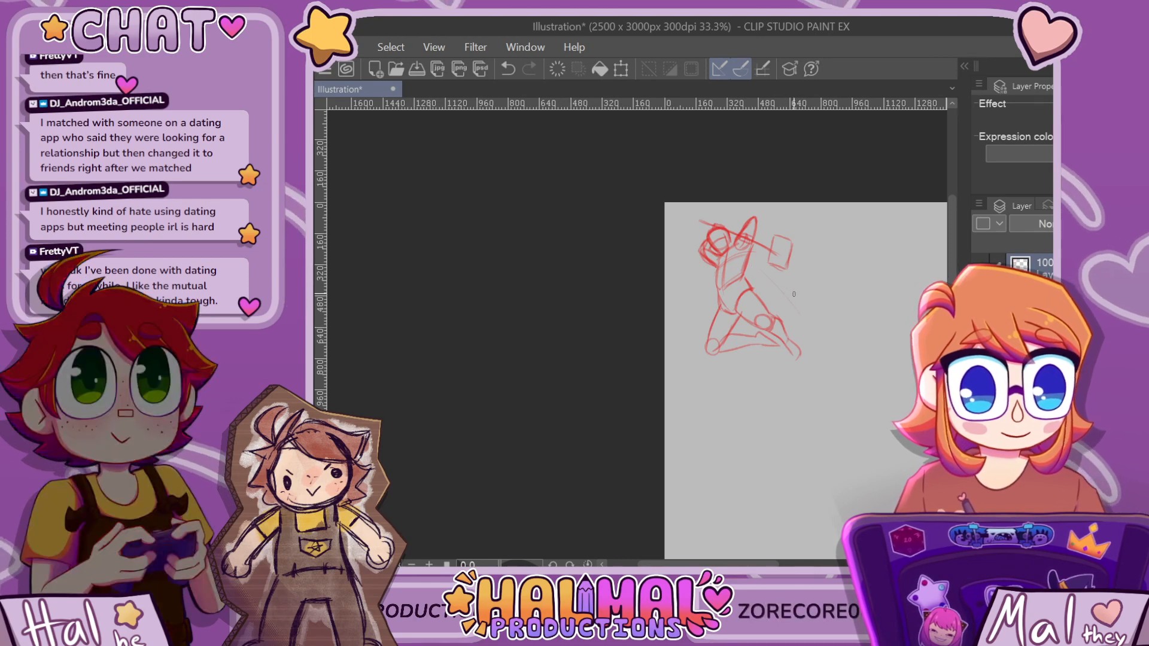
scroll(755, 222, up, 3)
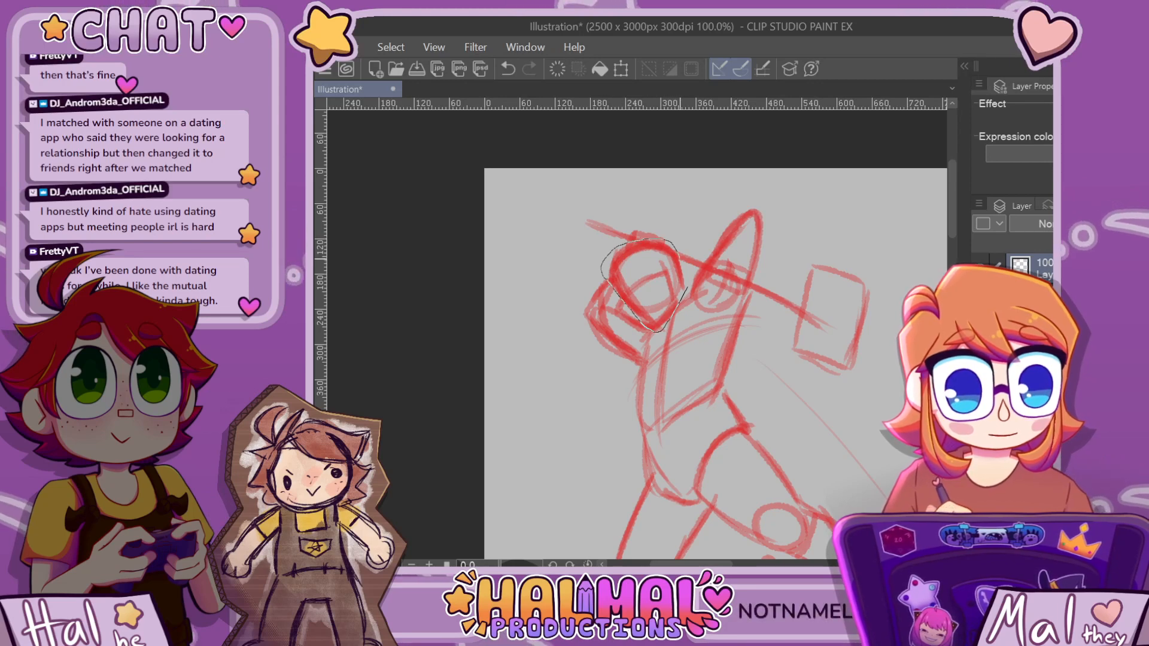
key(ctrl+t)
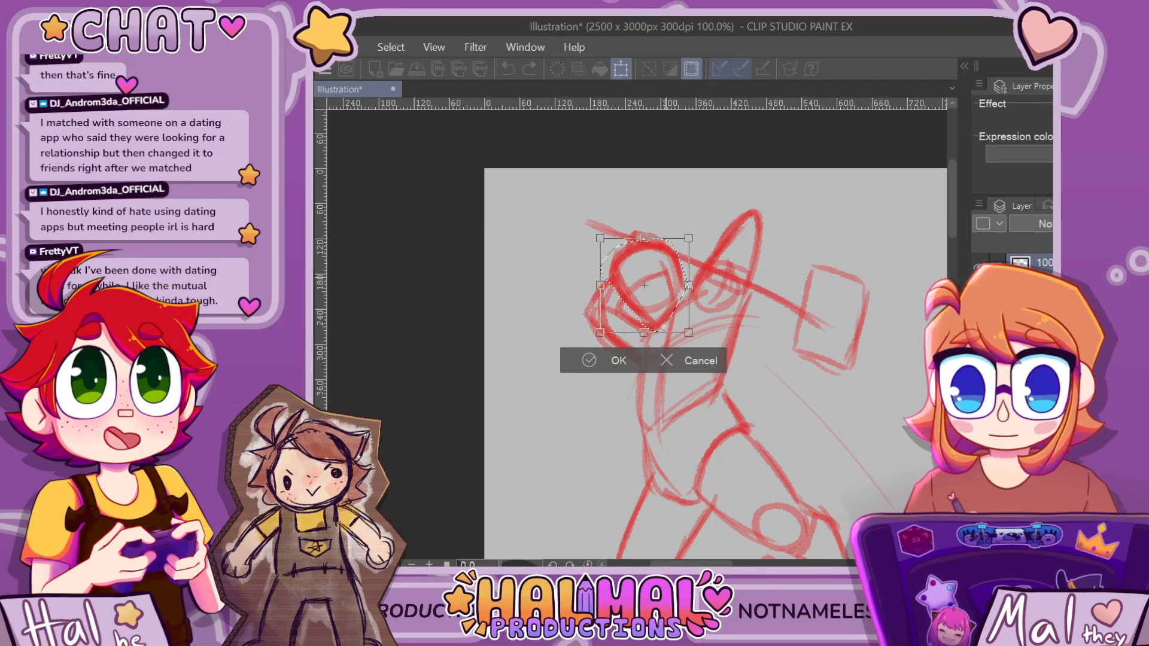
drag(649, 284, 653, 285)
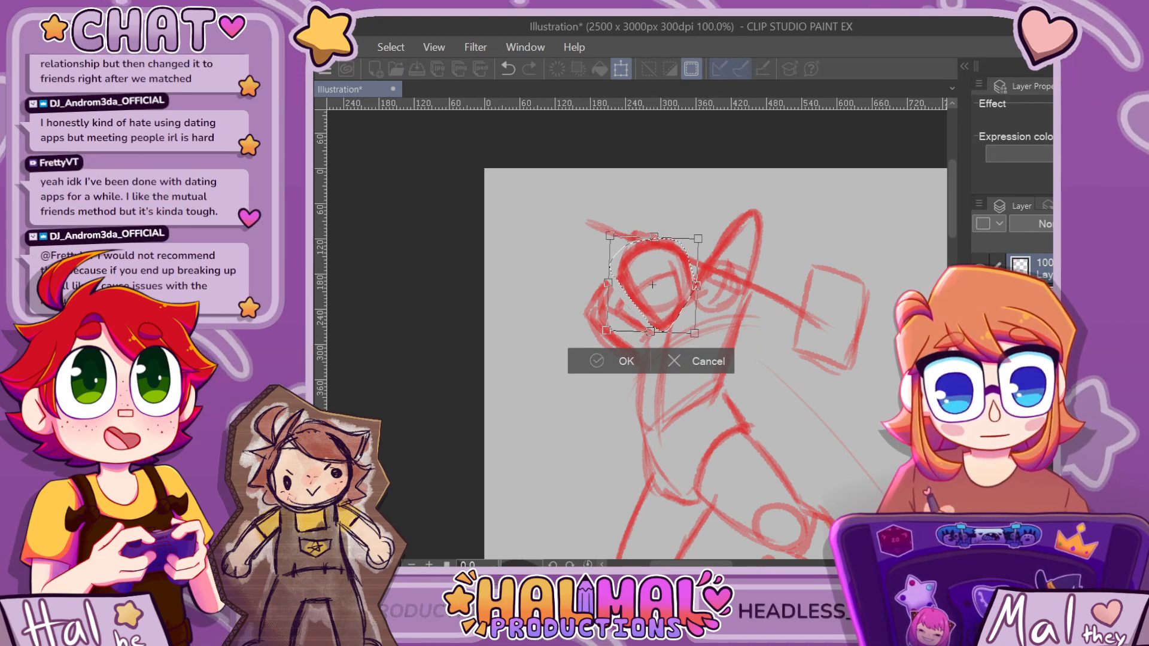
key(Return)
key(ctrl+d)
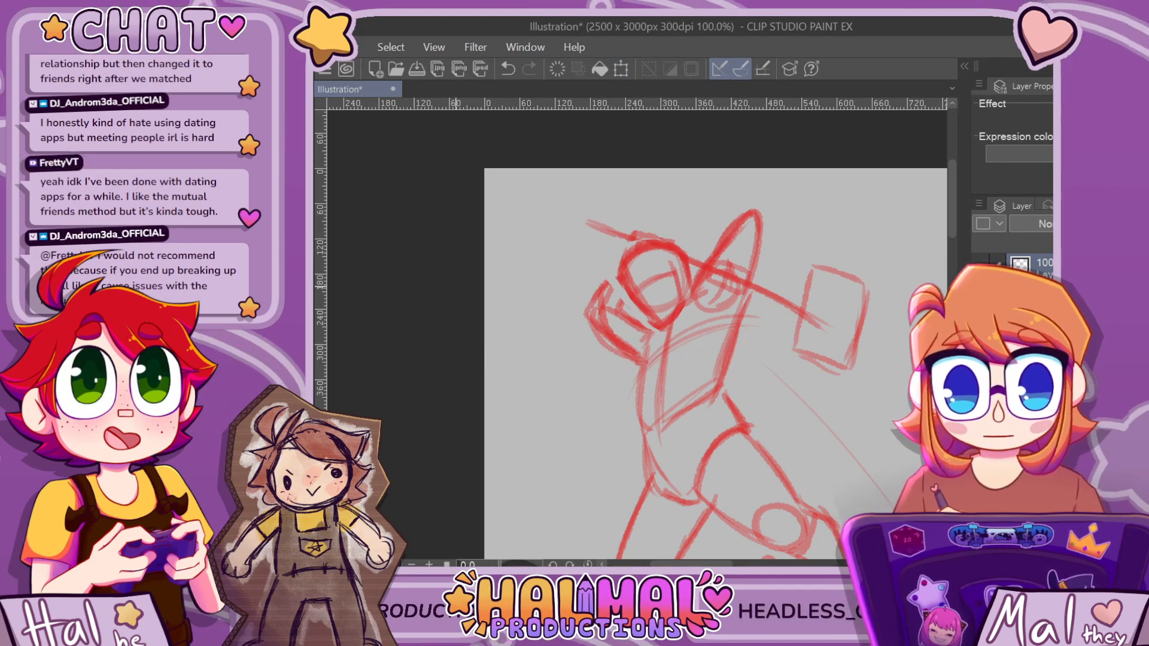
Redraw the bent arm's line beside the shifted head and the small hand shape on the axe handle above it
scroll(627, 248, up, 2)
drag(612, 287, 550, 366)
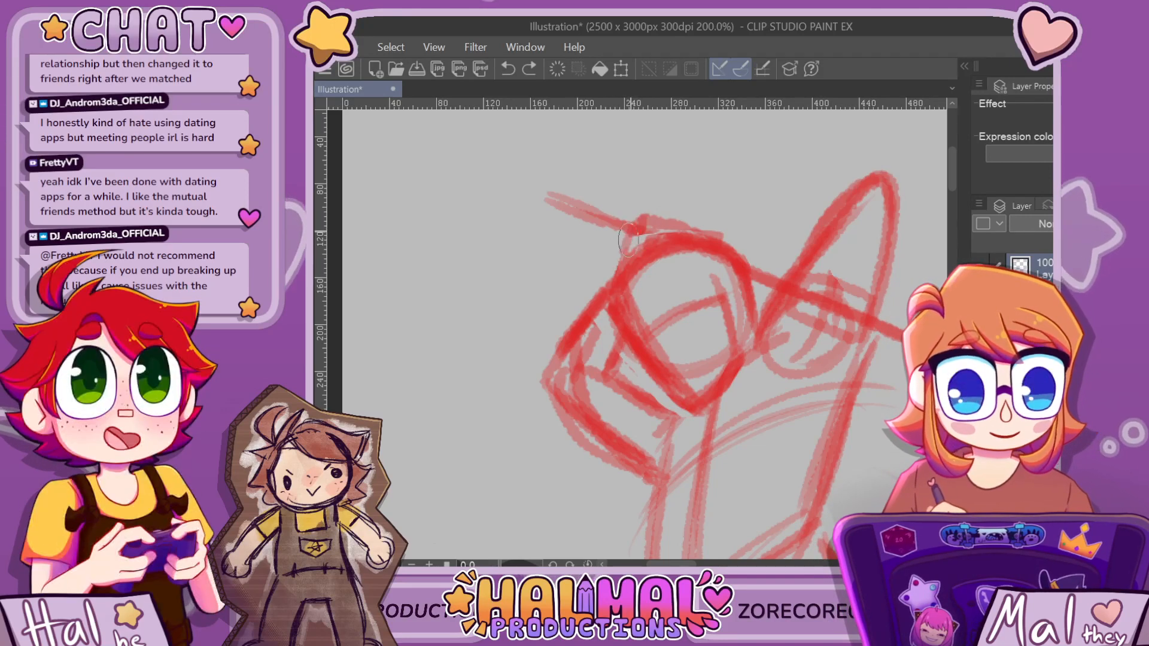
mouse_move(635, 230)
mouse_down()
mouse_move(619, 278)
mouse_move(706, 232)
mouse_up()
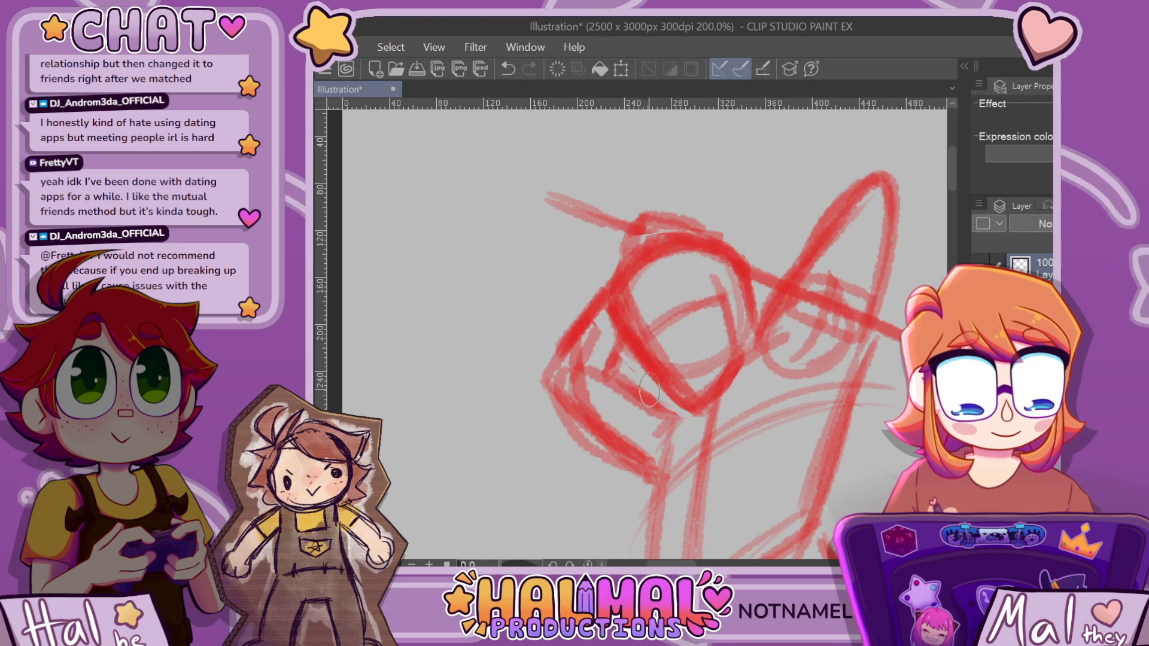
scroll(676, 414, down, 3)
scroll(802, 347, down, 5)
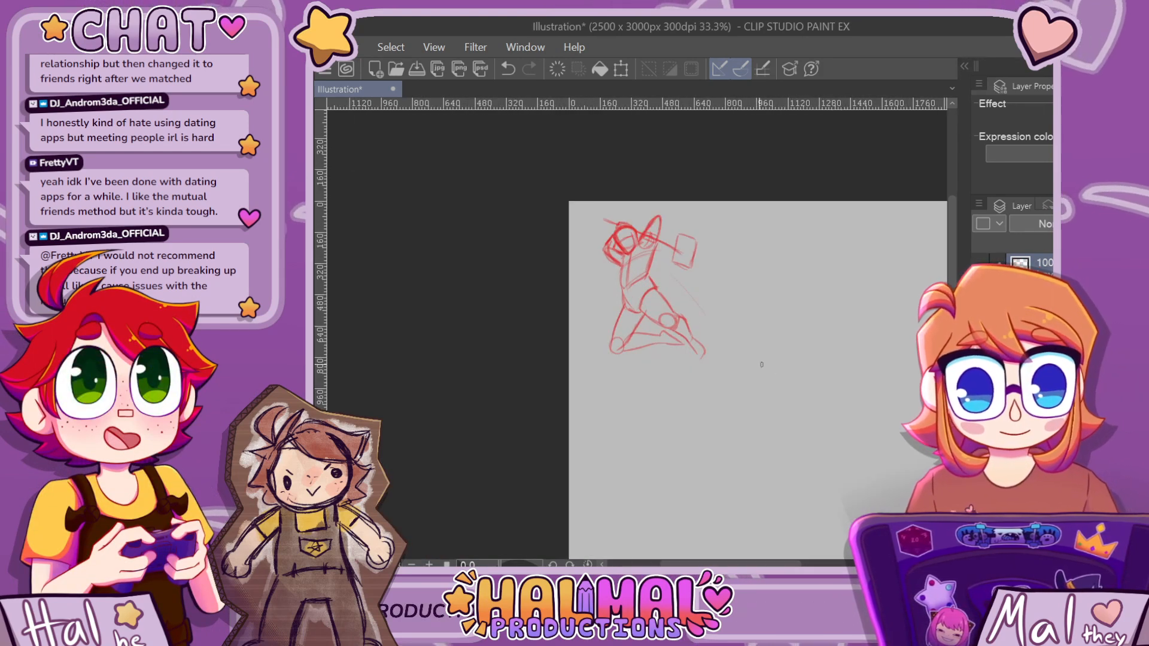
Add light diagonal motion lines sweeping past both sides of the figure's torso and legs
scroll(761, 364, up, 1)
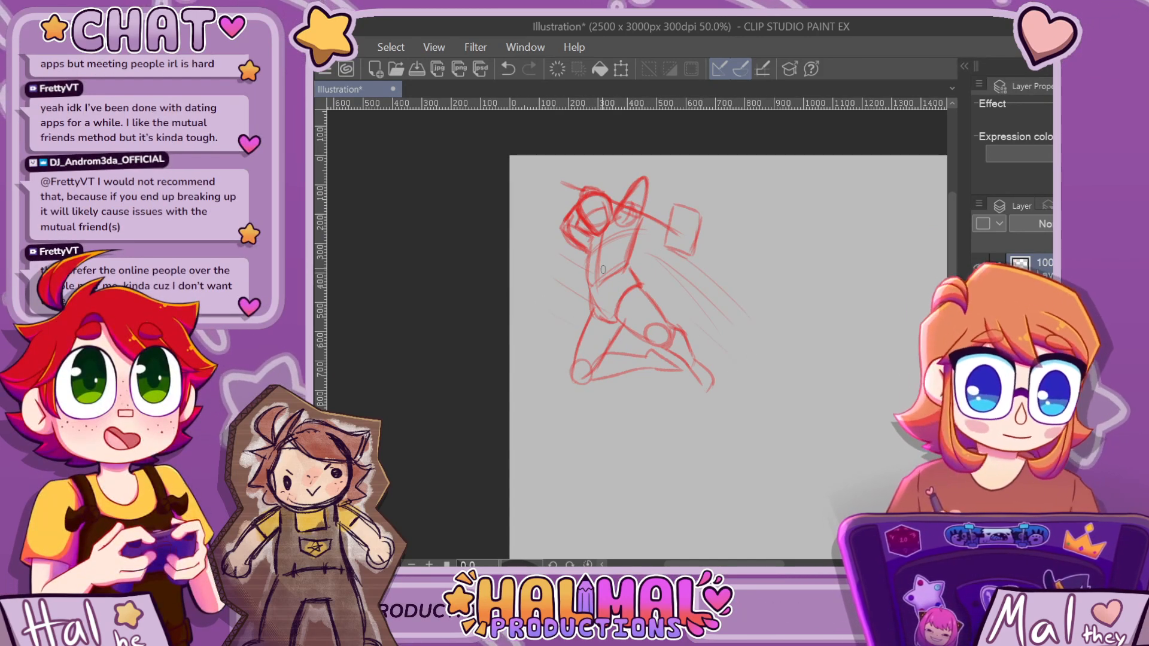
scroll(601, 273, up, 1)
scroll(603, 270, up, 1)
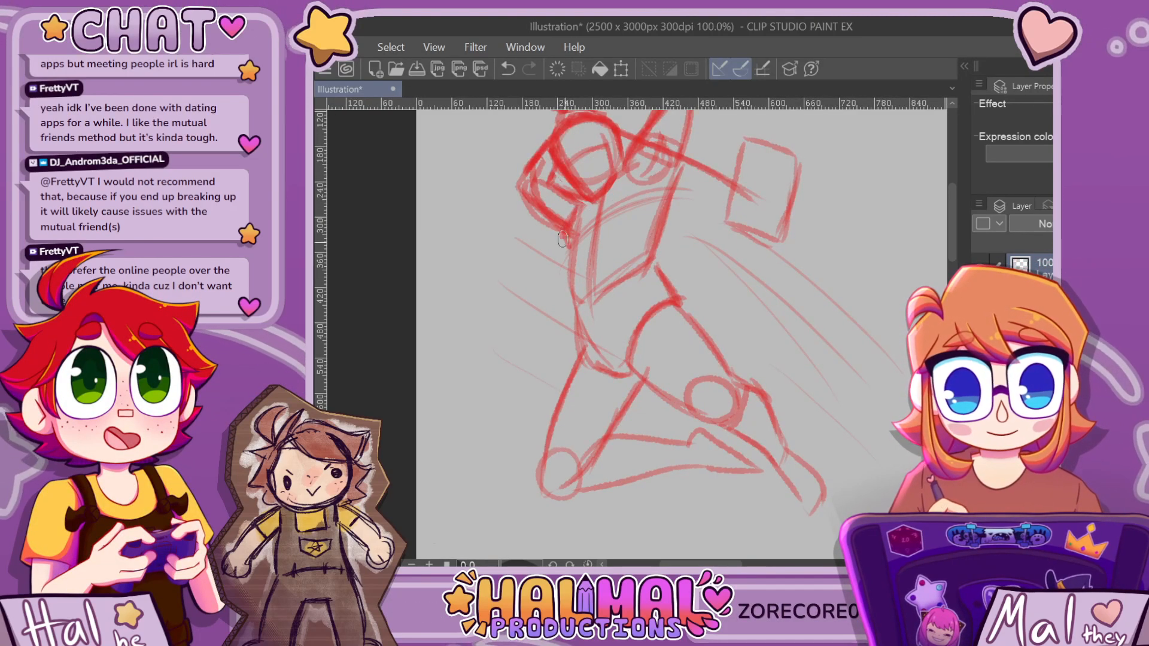
Add short strokes at the shoulder below the bent arm, undoing and redoing trial strokes around it
key(ctrl+z)
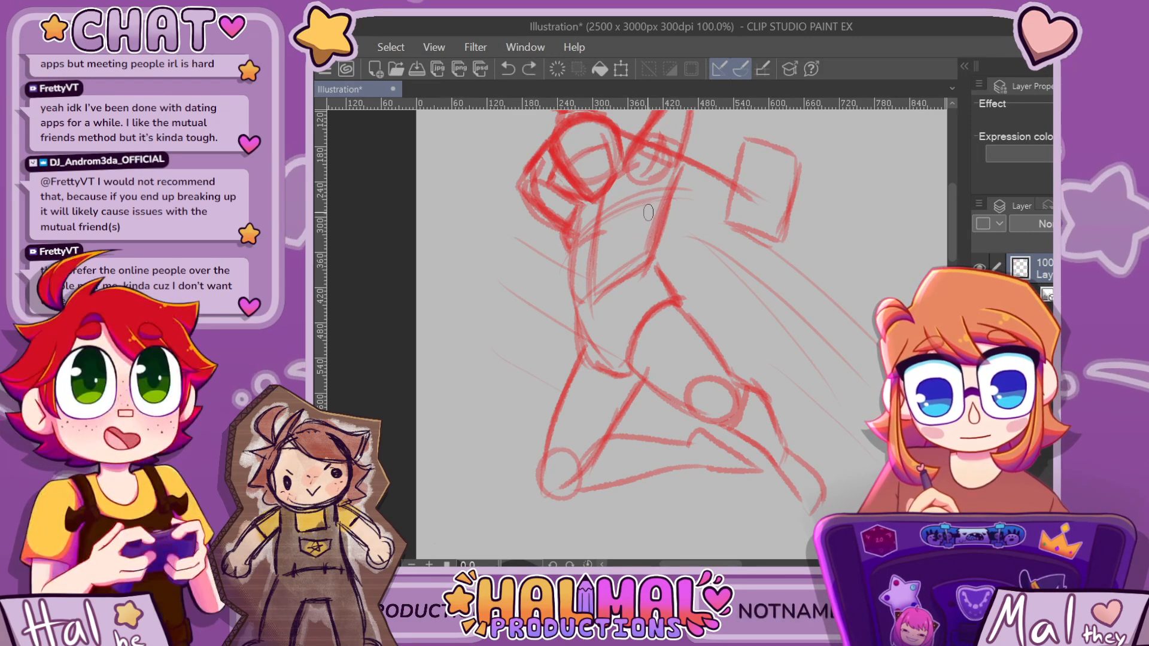
key(ctrl+y)
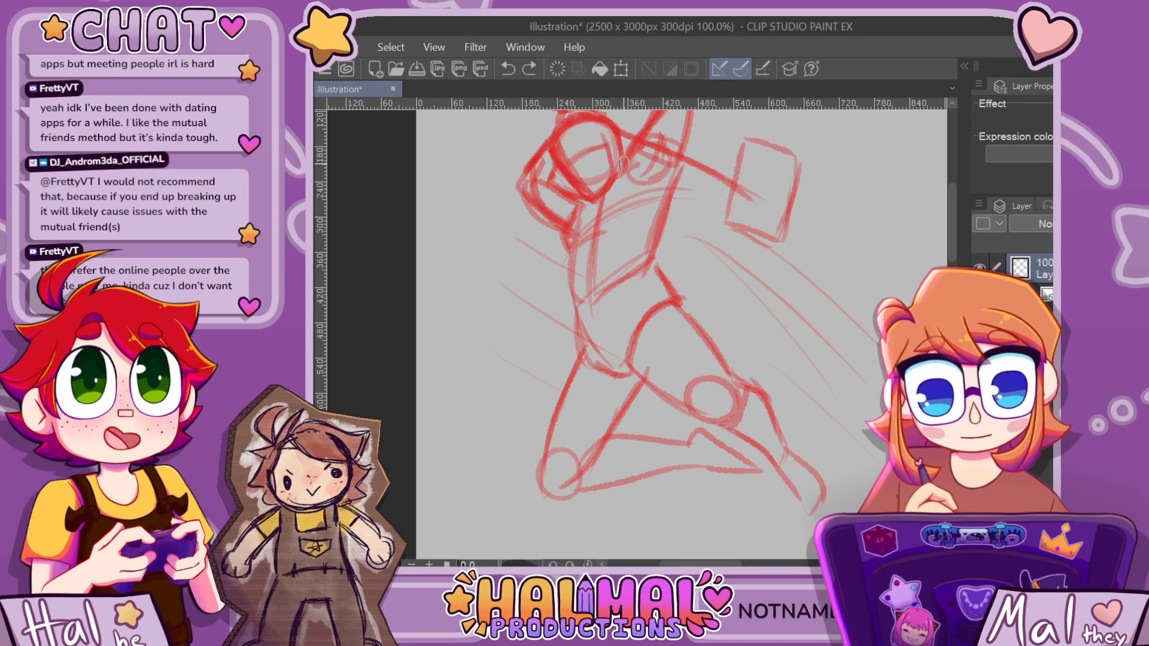
key(ctrl+z)
scroll(631, 158, up, 1)
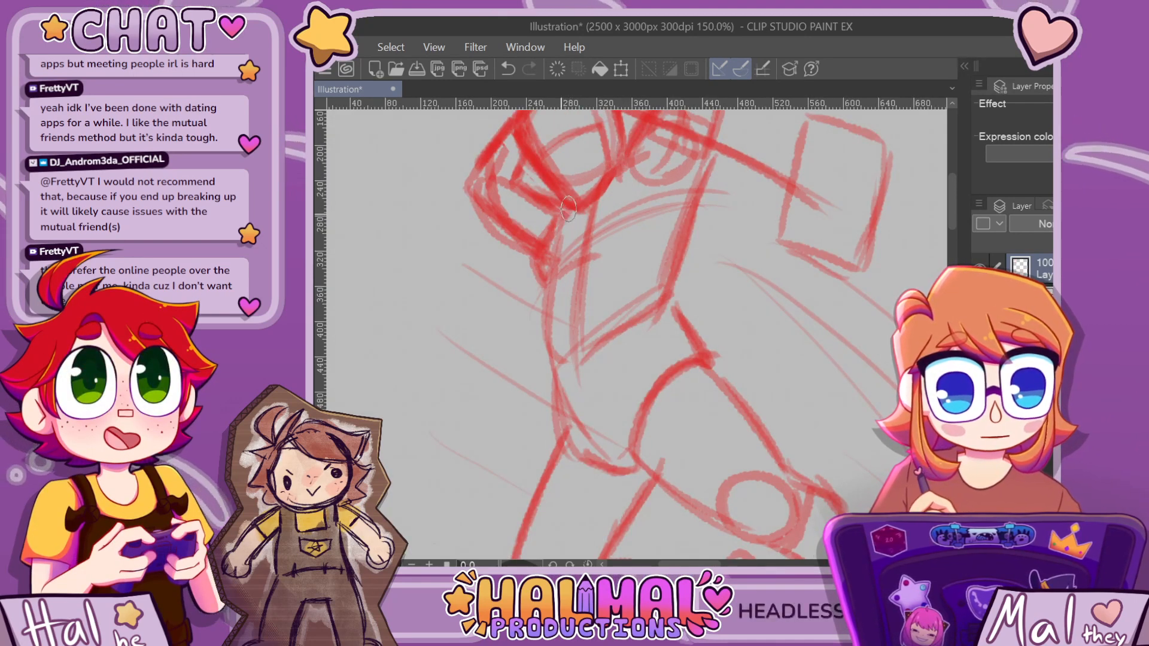
scroll(656, 170, down, 1)
scroll(651, 175, up, 1)
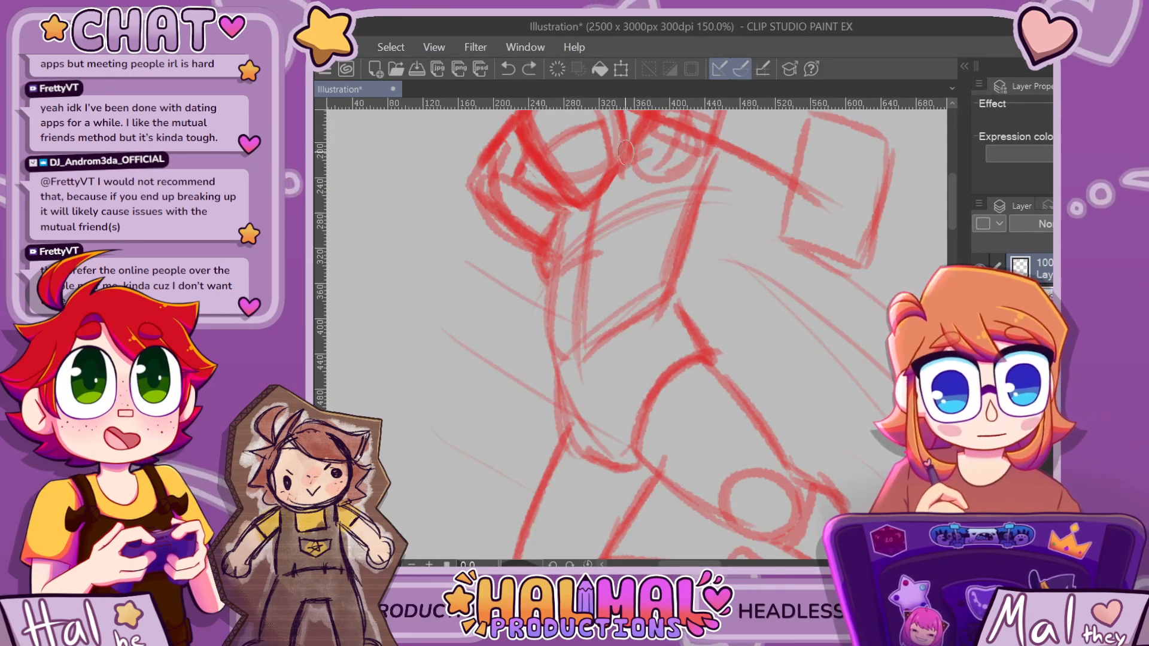
Show the reference photo again and move it to the page's upper right corner, clear of the red sketch
scroll(641, 159, down, 5)
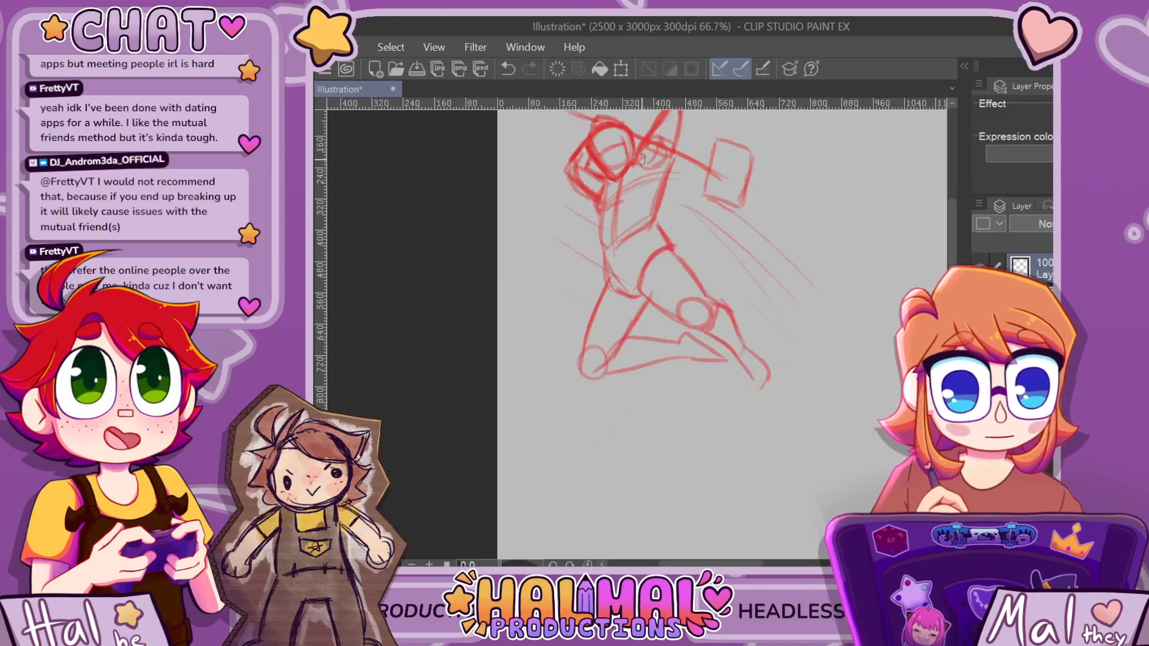
scroll(642, 159, up, 3)
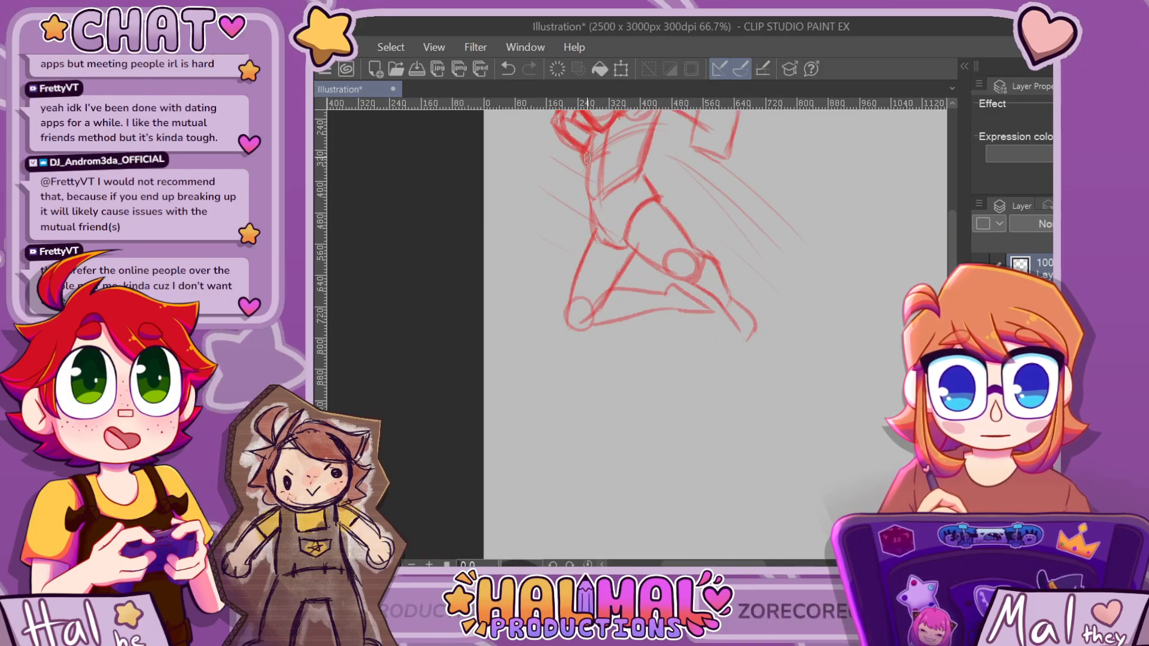
scroll(587, 158, down, 3)
scroll(604, 143, up, 1)
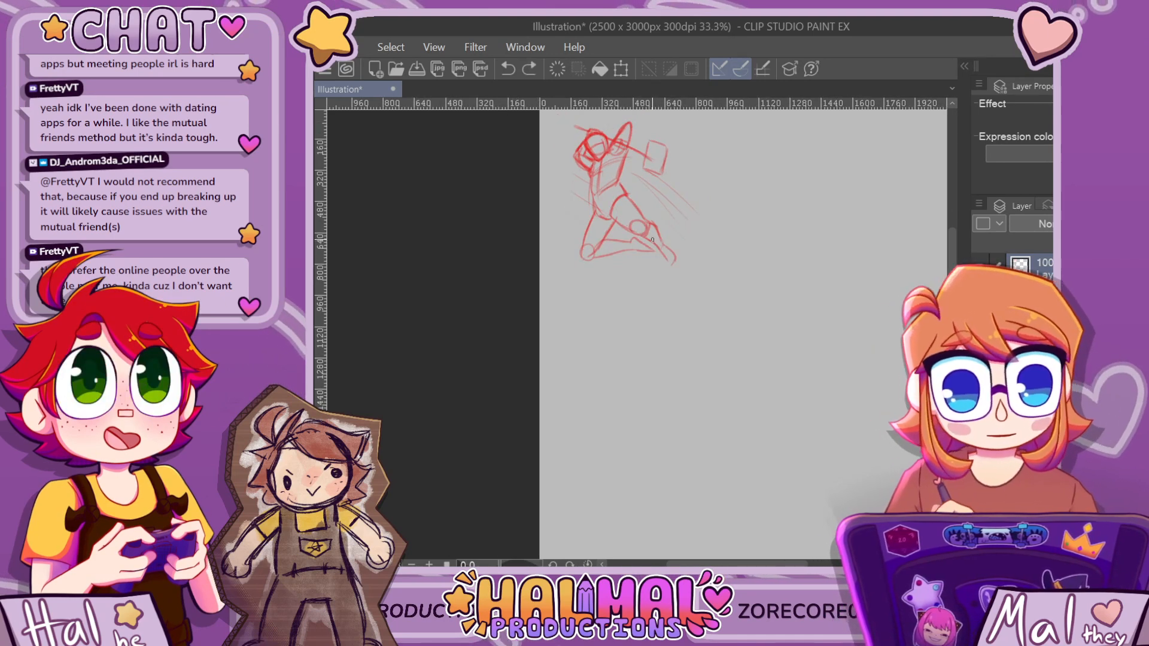
scroll(652, 240, down, 4)
scroll(686, 196, up, 3)
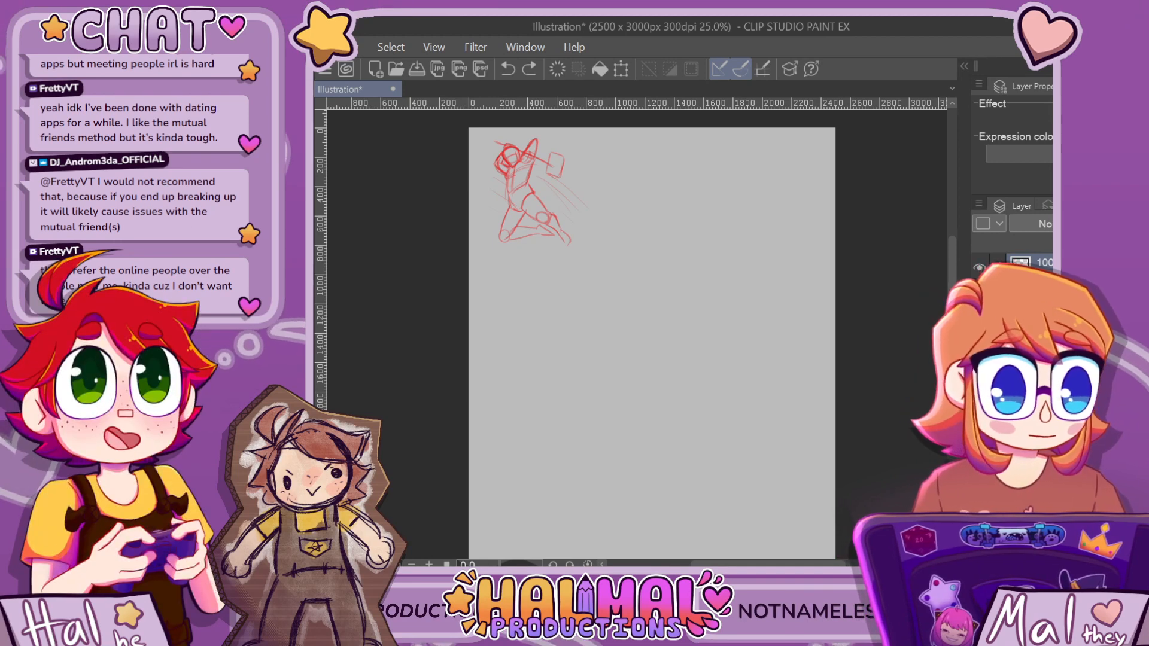
key(ctrl+v)
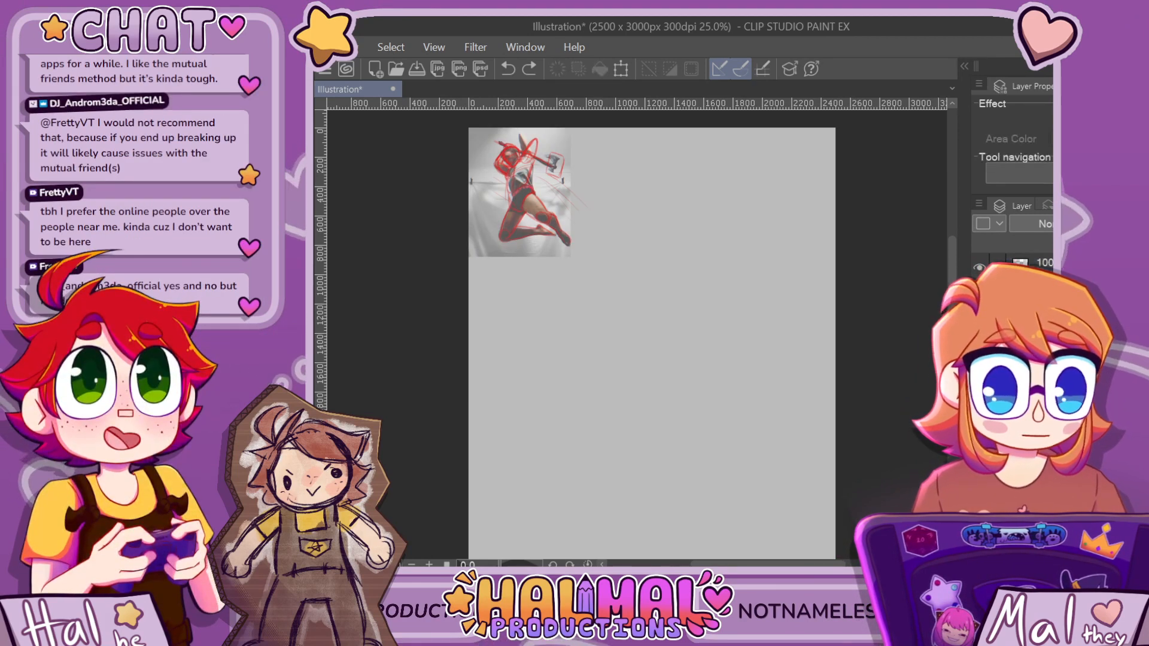
key(ctrl+t)
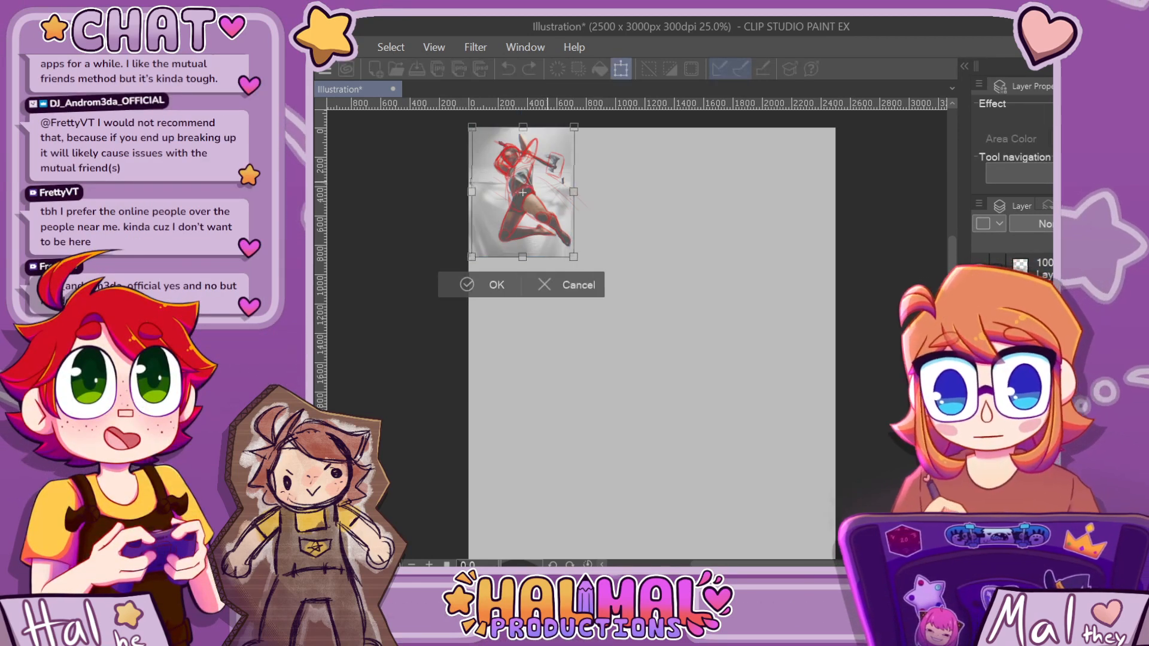
drag(548, 182, 799, 189)
key(Return)
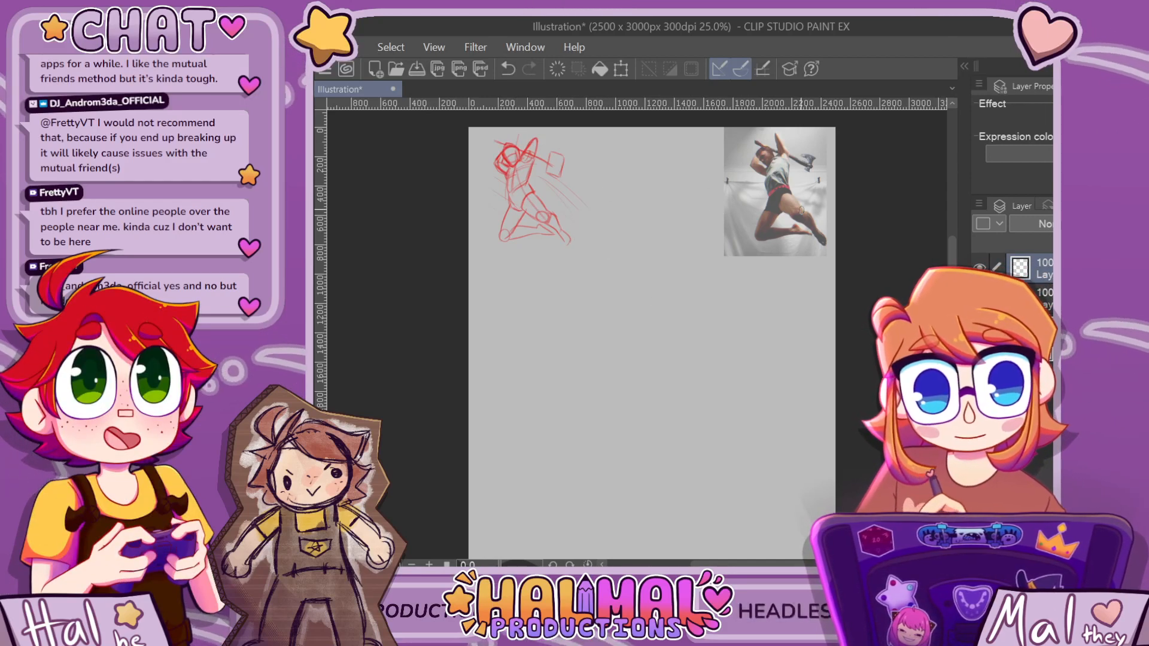
Darken the front leg's thigh, knee and shin outlines and add a centre line running from the torso into the thigh
key(ctrl+plus)
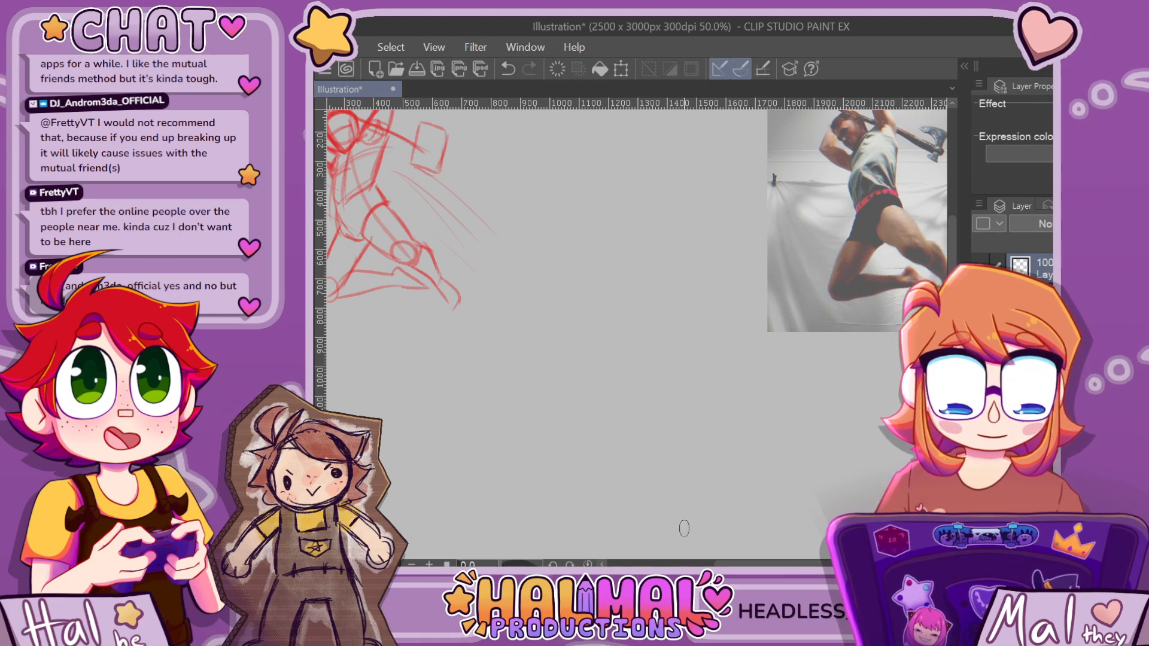
scroll(684, 528, left, 5)
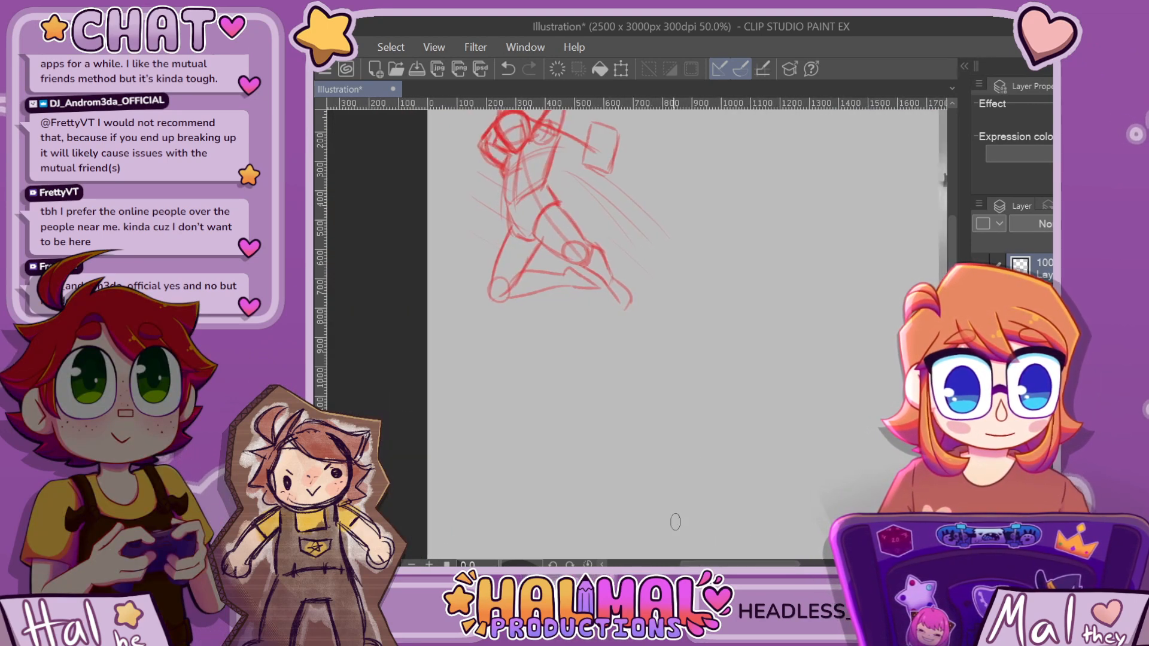
scroll(573, 219, up, 2)
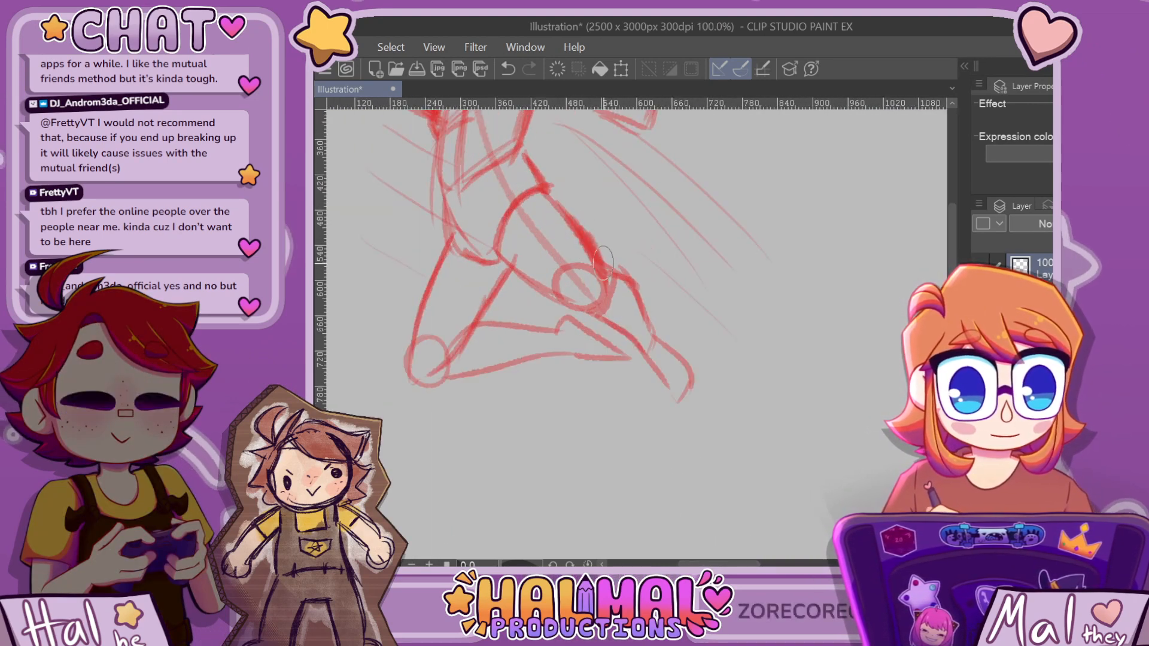
drag(599, 263, 645, 305)
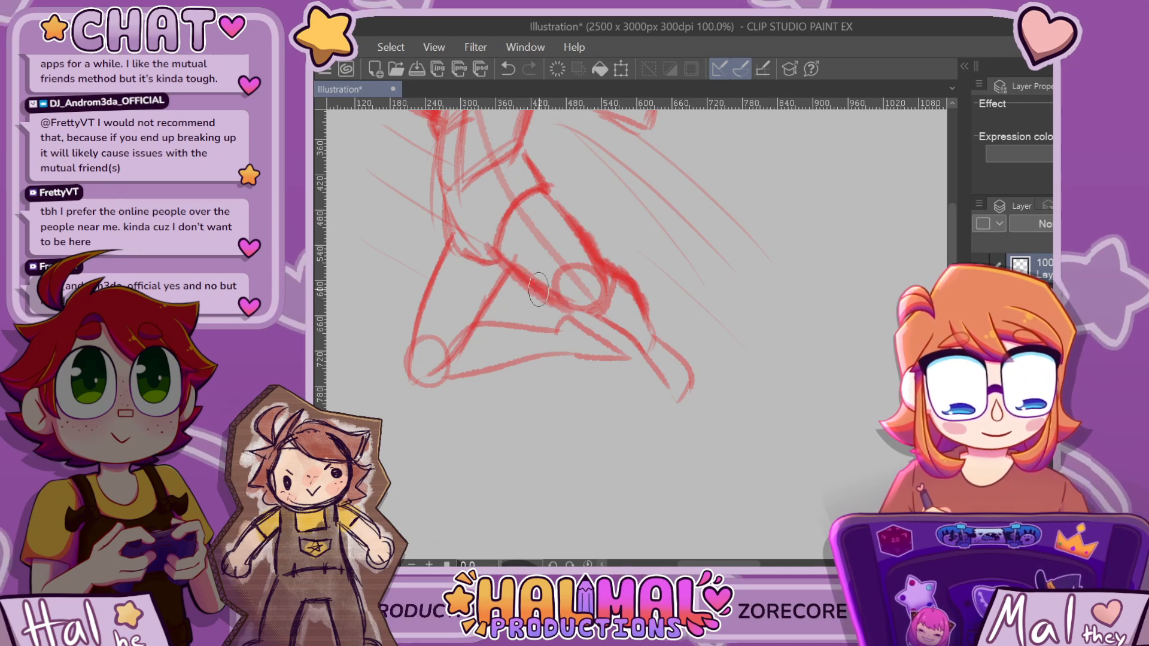
scroll(590, 261, down, 1)
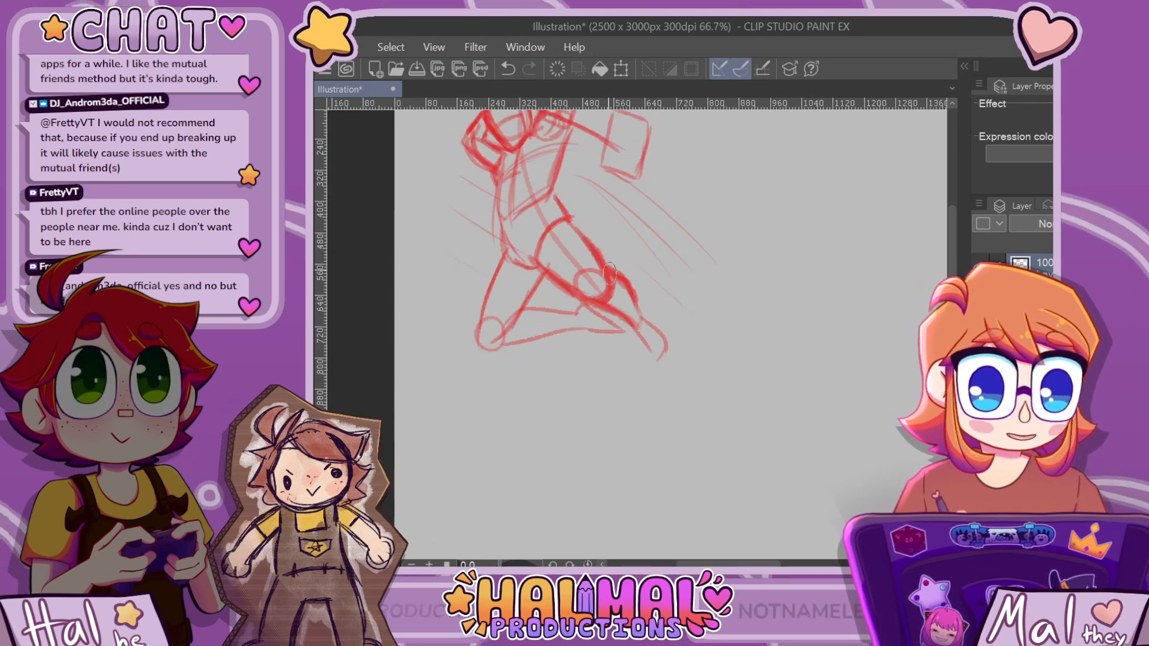
scroll(609, 274, down, 4)
scroll(609, 273, up, 1)
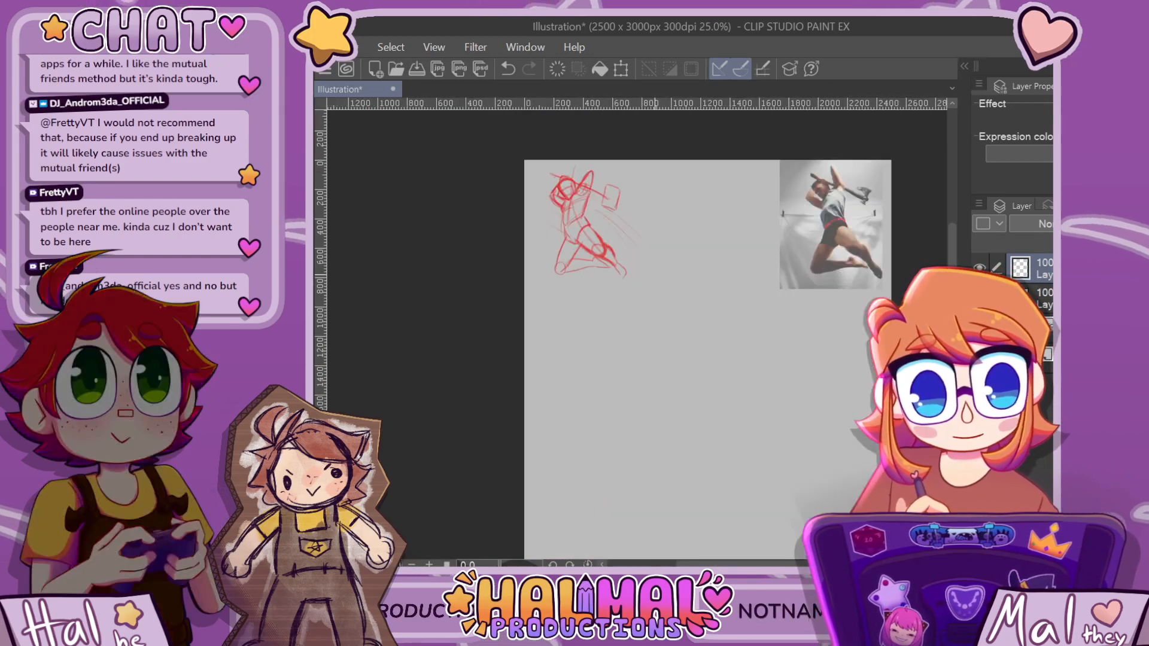
scroll(513, 225, up, 4)
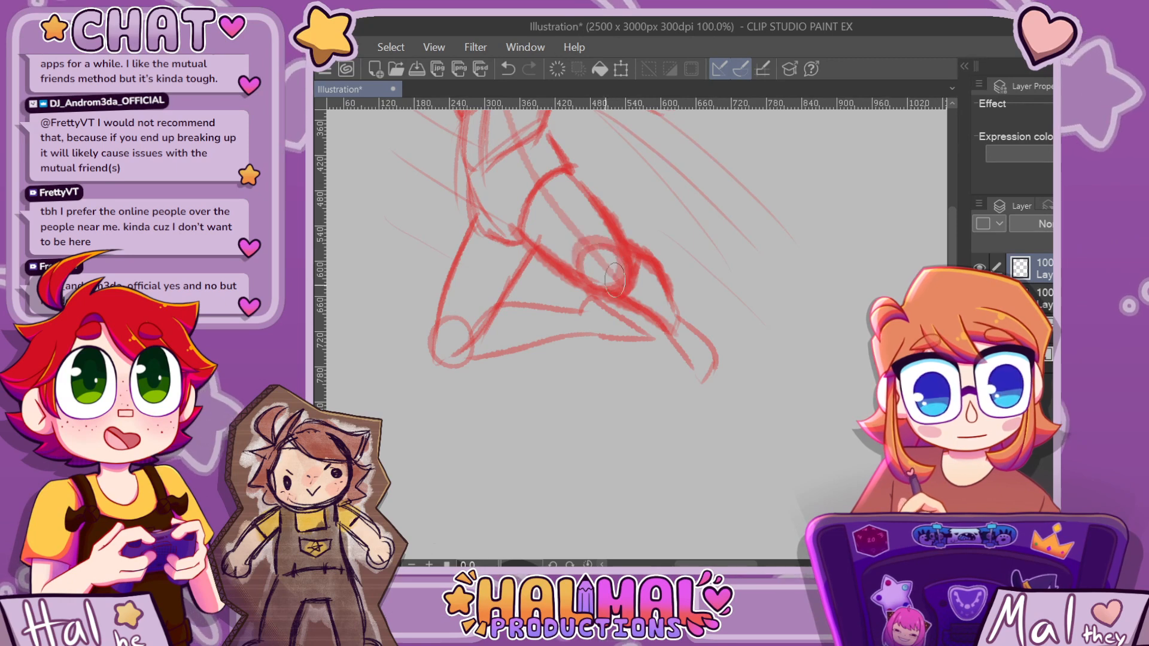
scroll(615, 279, down, 5)
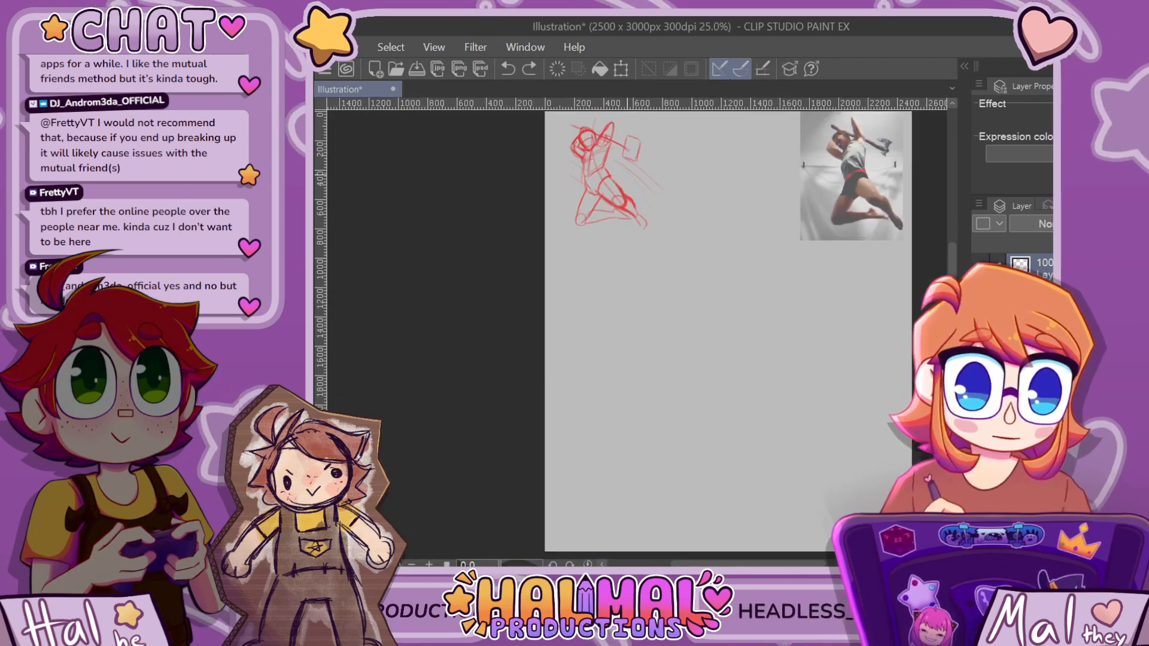
Select the front thigh and knee with a lasso, distort and slightly rotate them with a free transform, and deselect
scroll(520, 244, up, 3)
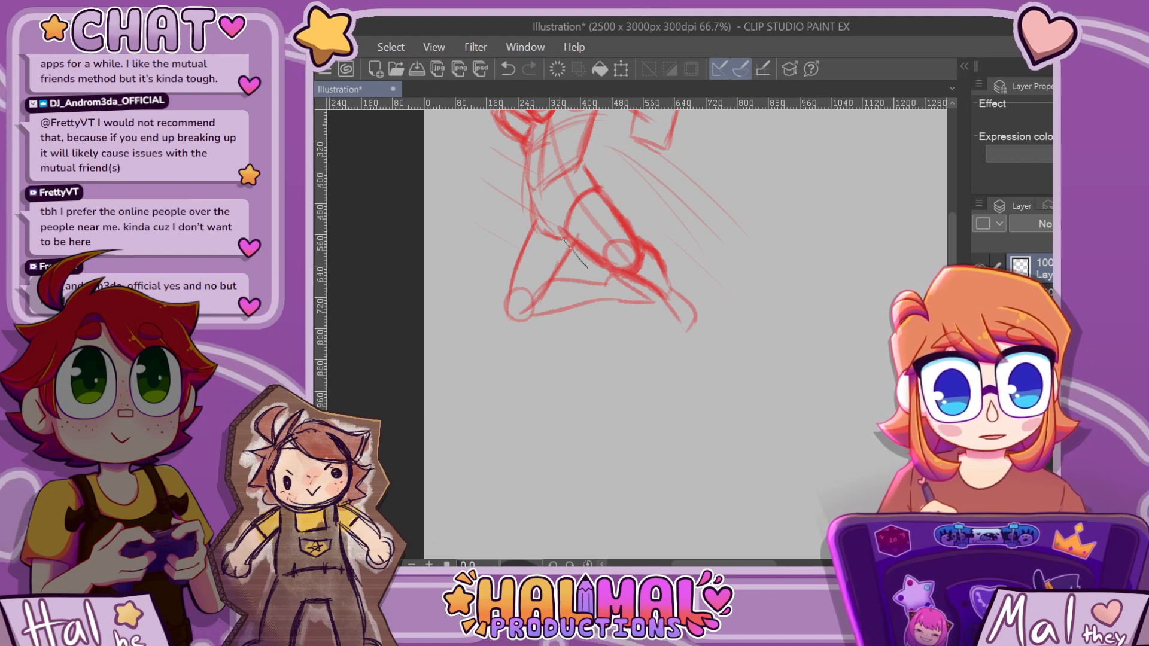
drag(578, 192, 559, 238)
drag(646, 256, 590, 270)
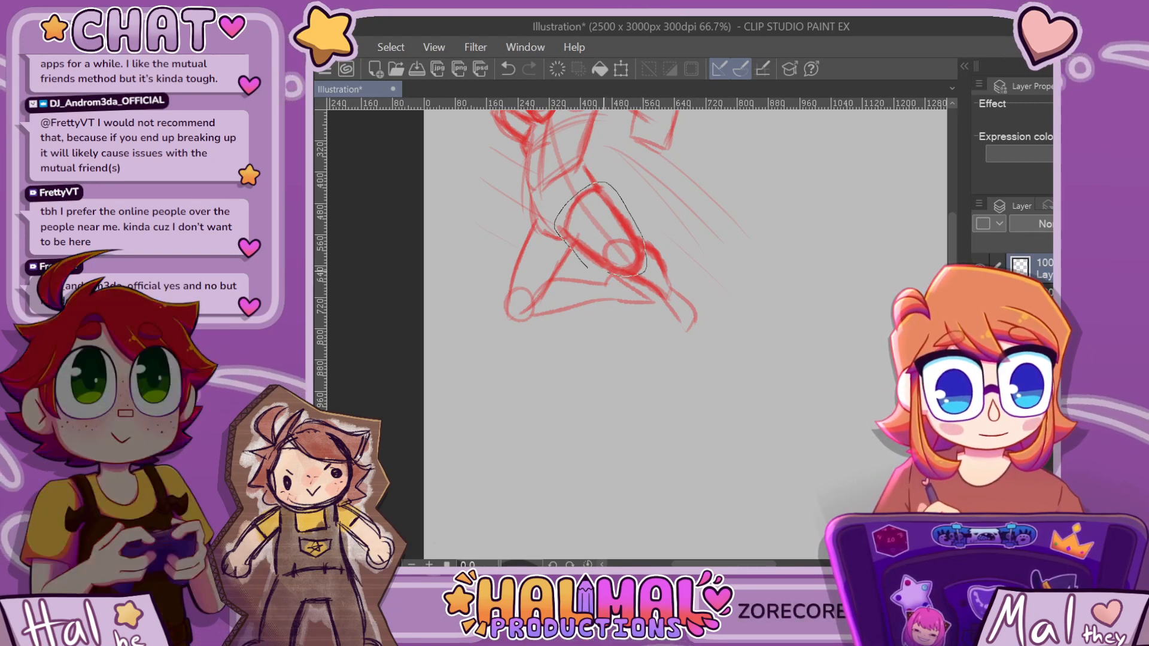
key(ctrl+t)
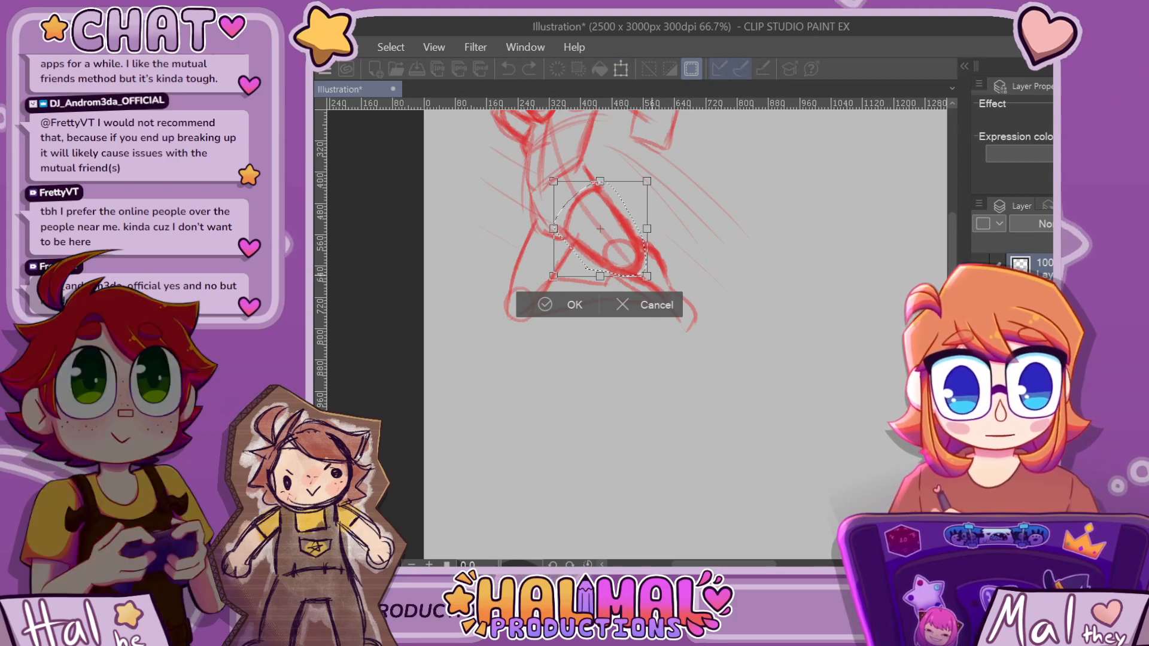
drag(554, 275, 553, 287)
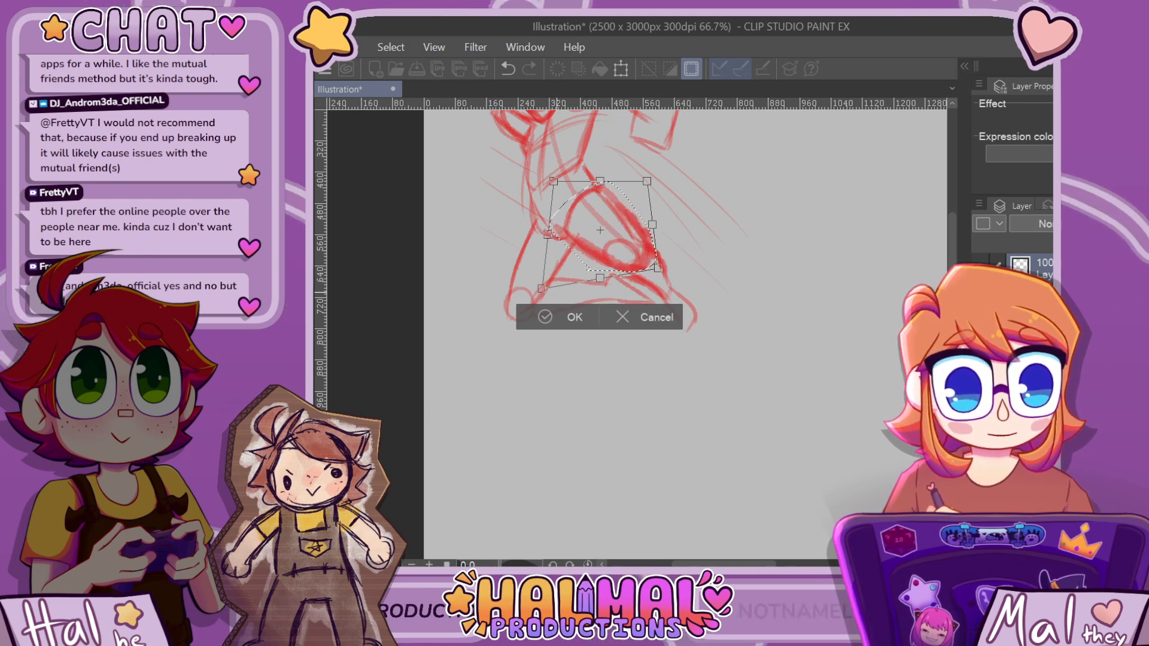
drag(542, 289, 539, 288)
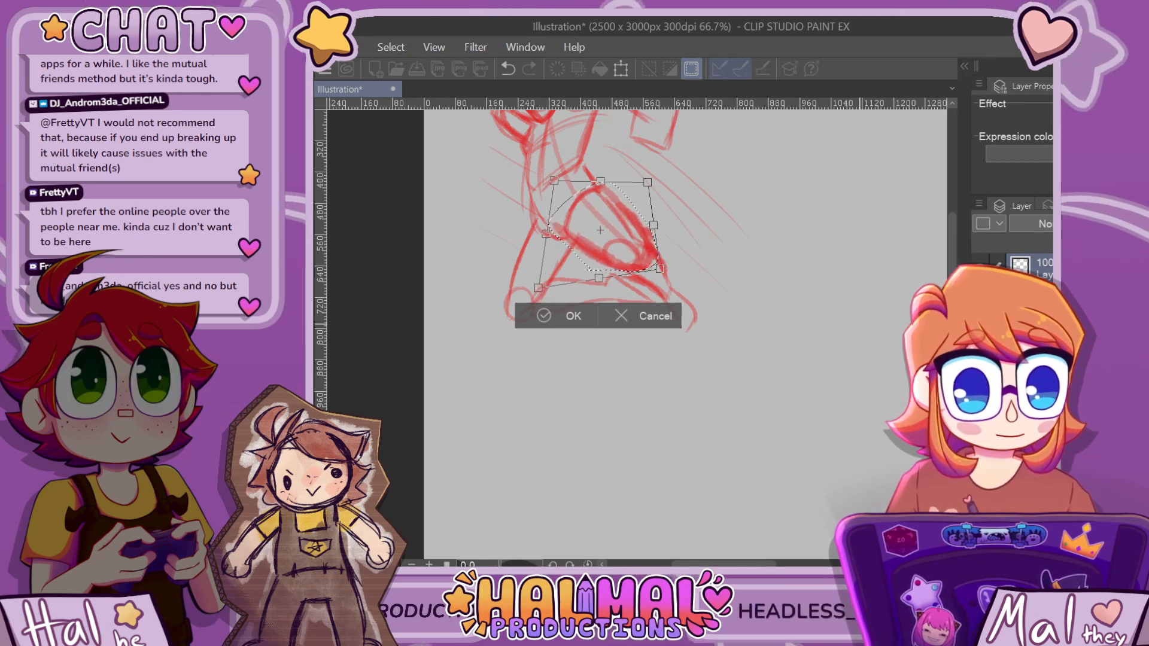
drag(860, 324, 841, 352)
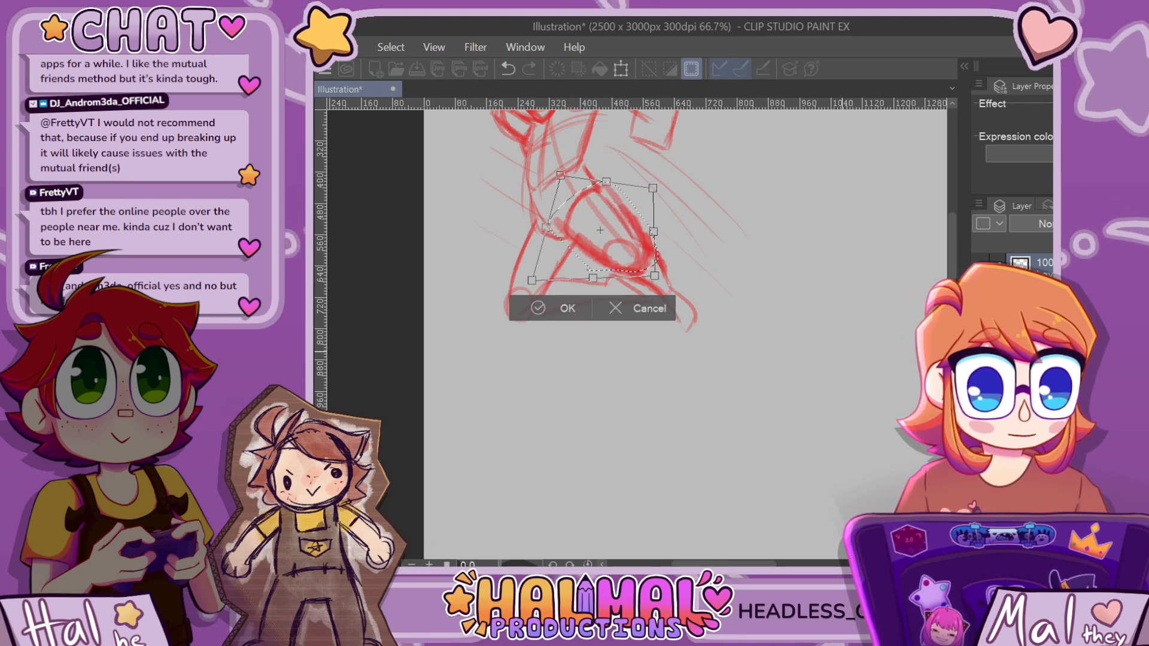
key(Return)
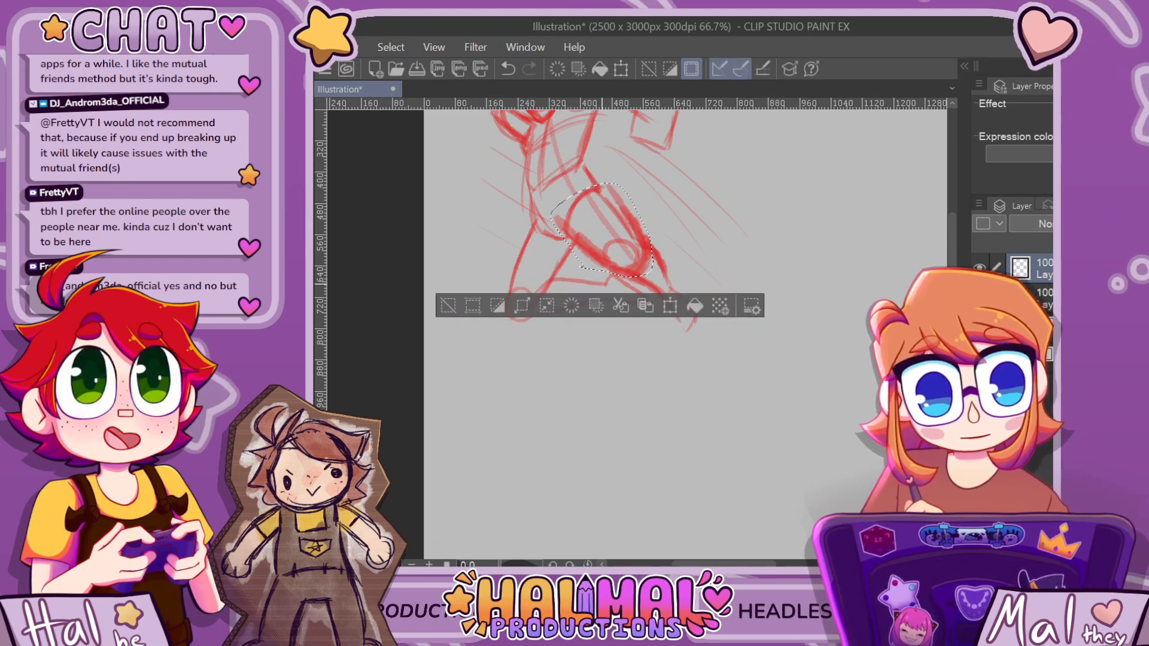
key(ctrl+d)
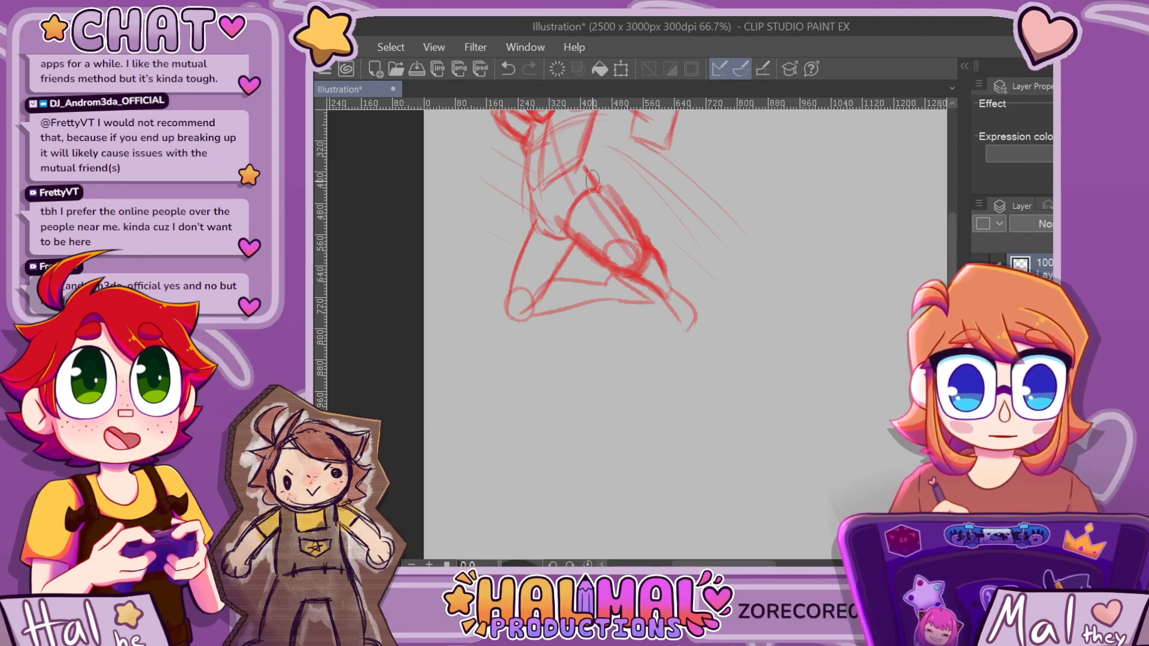
Strengthen the outer contour of the front hip and thigh, and hatch the front shin and the folded back calf
drag(593, 181, 620, 204)
key(ctrl+z)
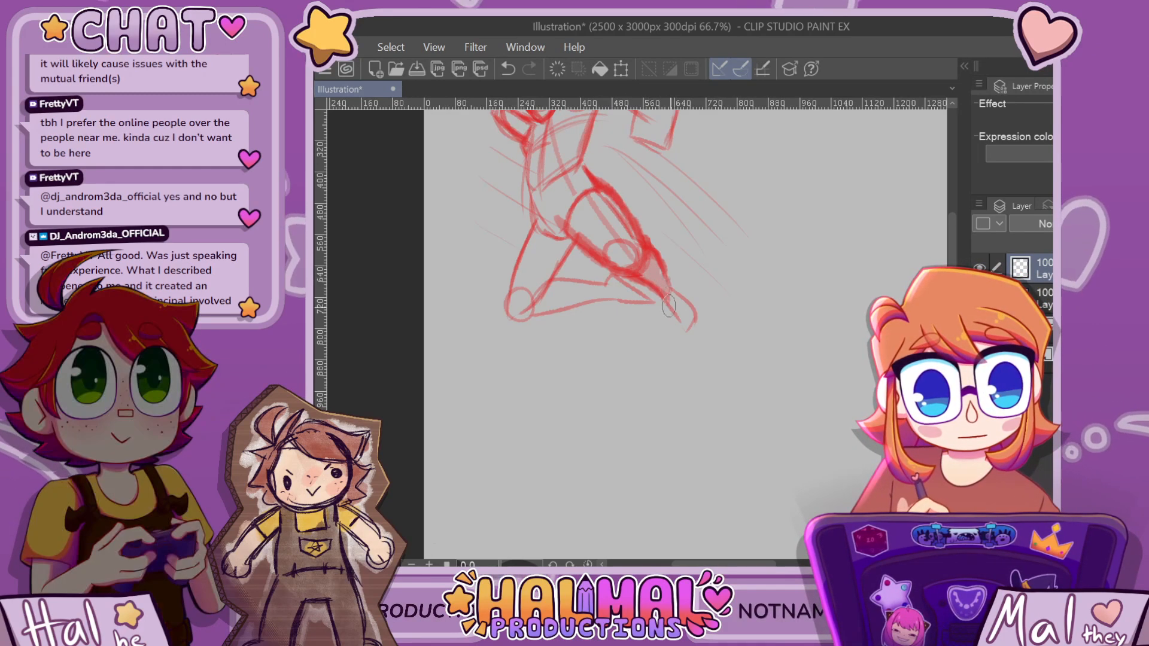
scroll(708, 287, down, 5)
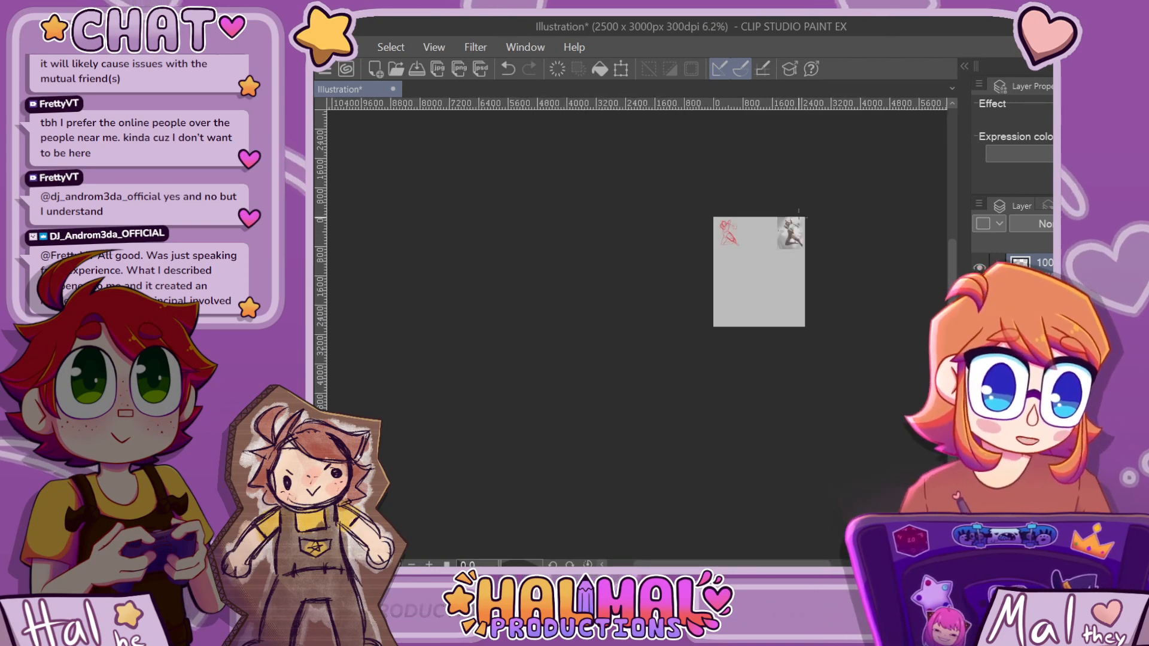
scroll(796, 218, up, 2)
scroll(584, 268, up, 3)
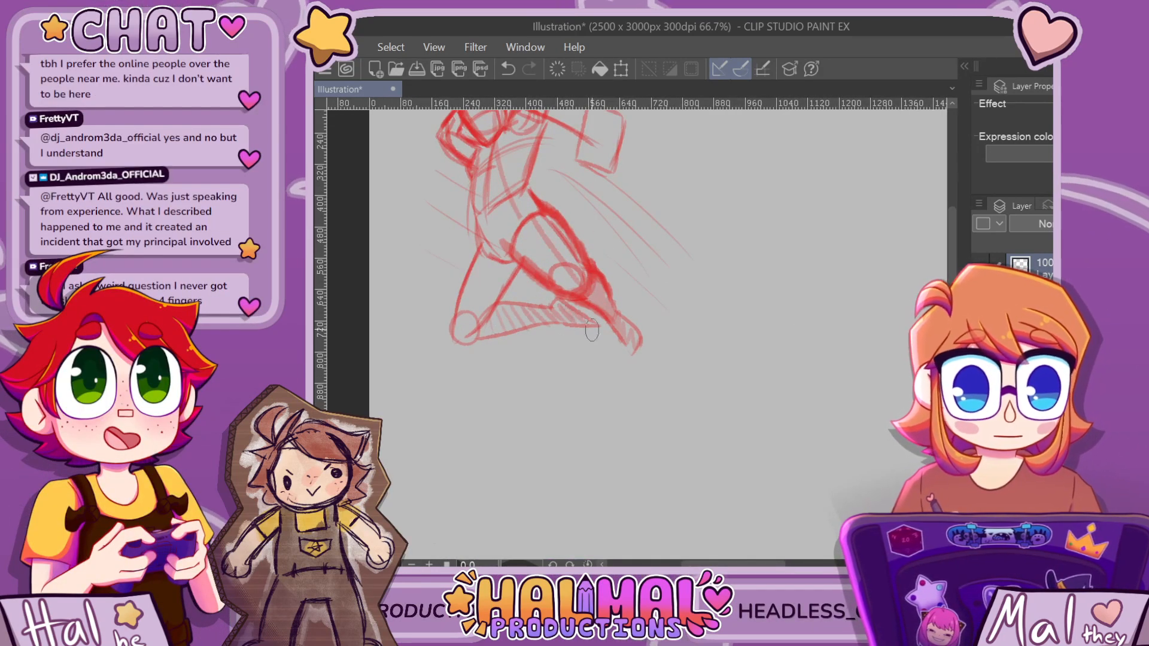
Lower the small red sketch layer's opacity to 47% and make the 100% layer above it active
scroll(592, 330, down, 5)
scroll(669, 295, up, 1)
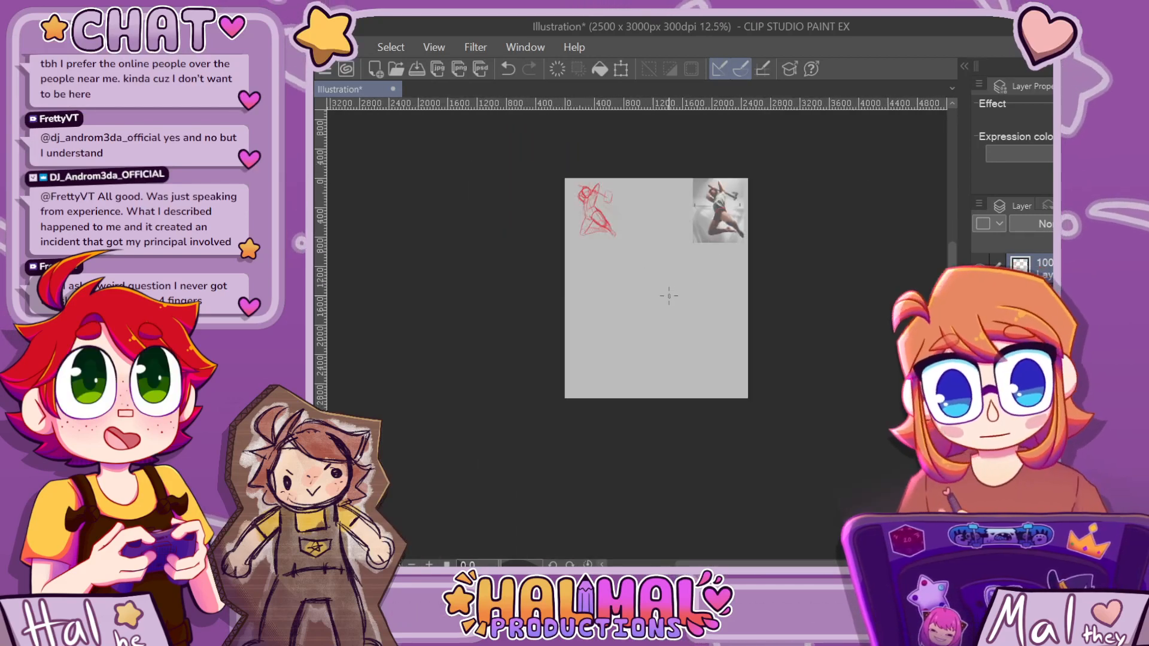
scroll(669, 296, up, 1)
drag(669, 296, 669, 402)
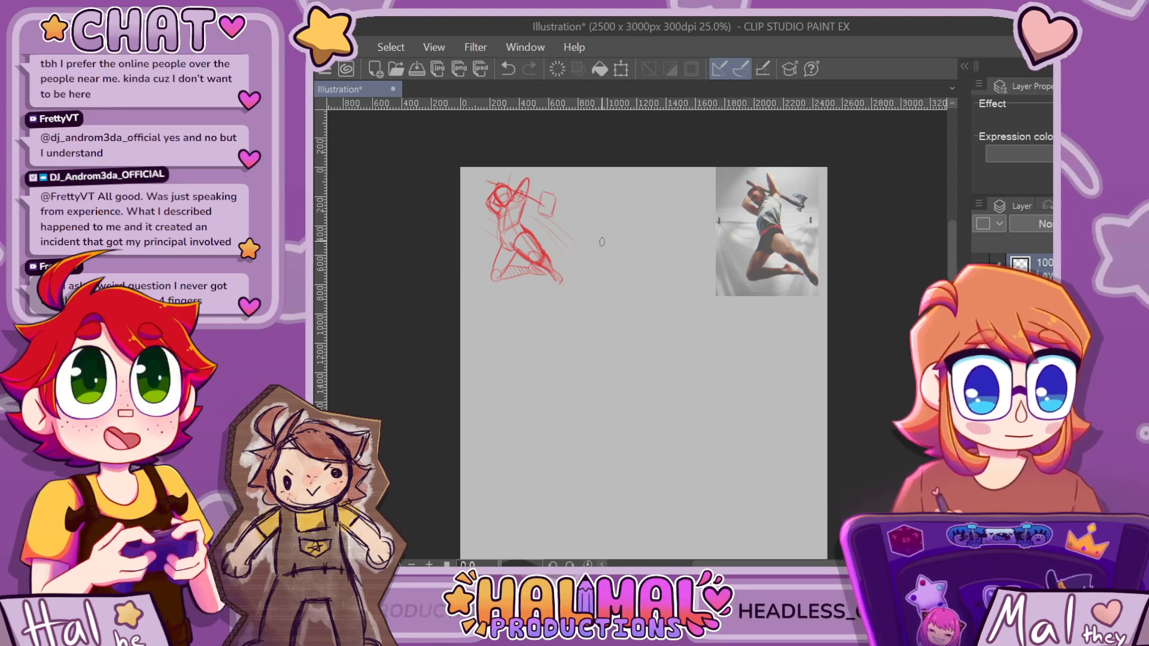
scroll(602, 241, down, 2)
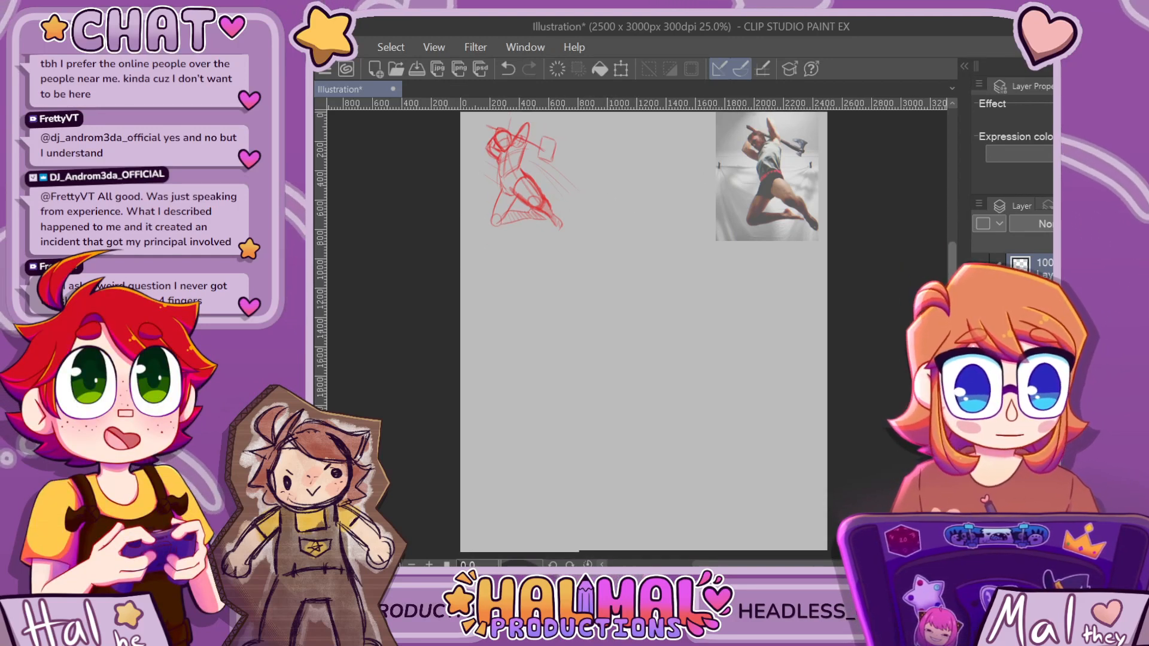
scroll(619, 182, up, 1)
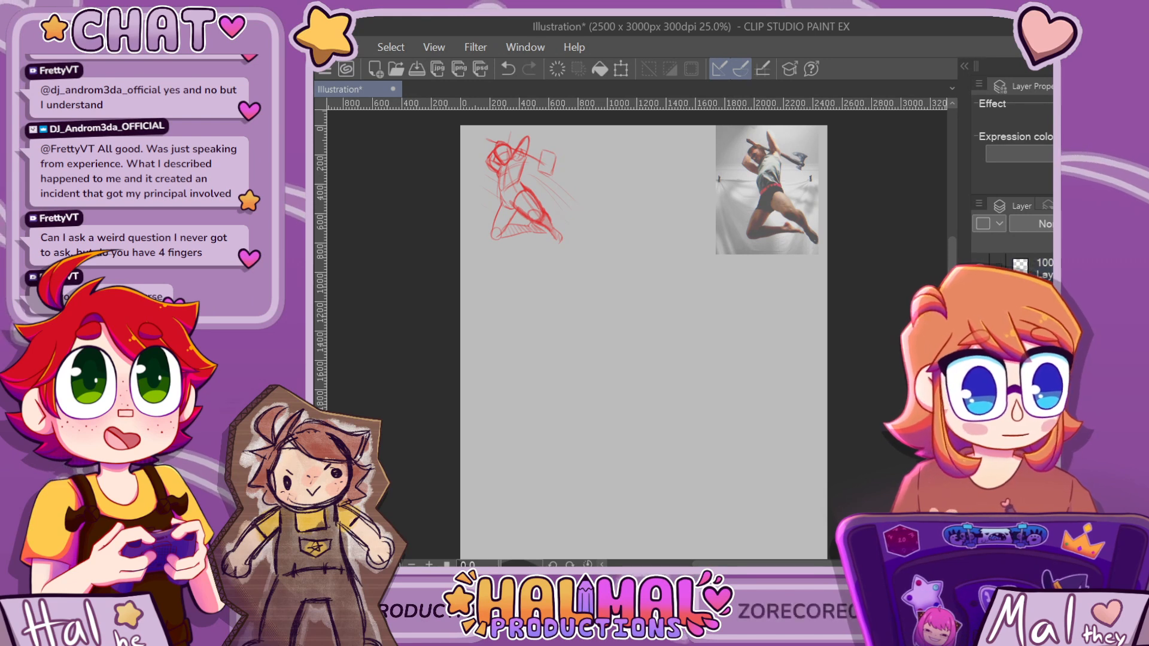
click(1101, 224)
click(1039, 268)
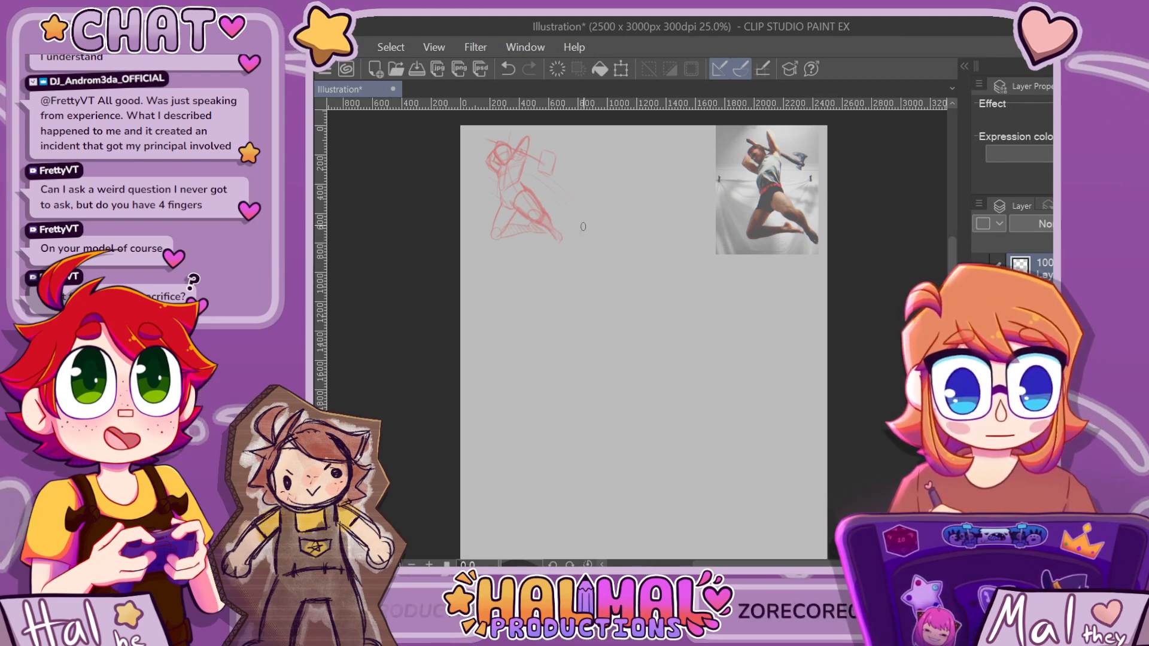
Start a larger figure between the small sketch and the photo with a head circle, tilted centre line and slanted shoulder line
scroll(621, 194, down, 1)
scroll(630, 229, up, 1)
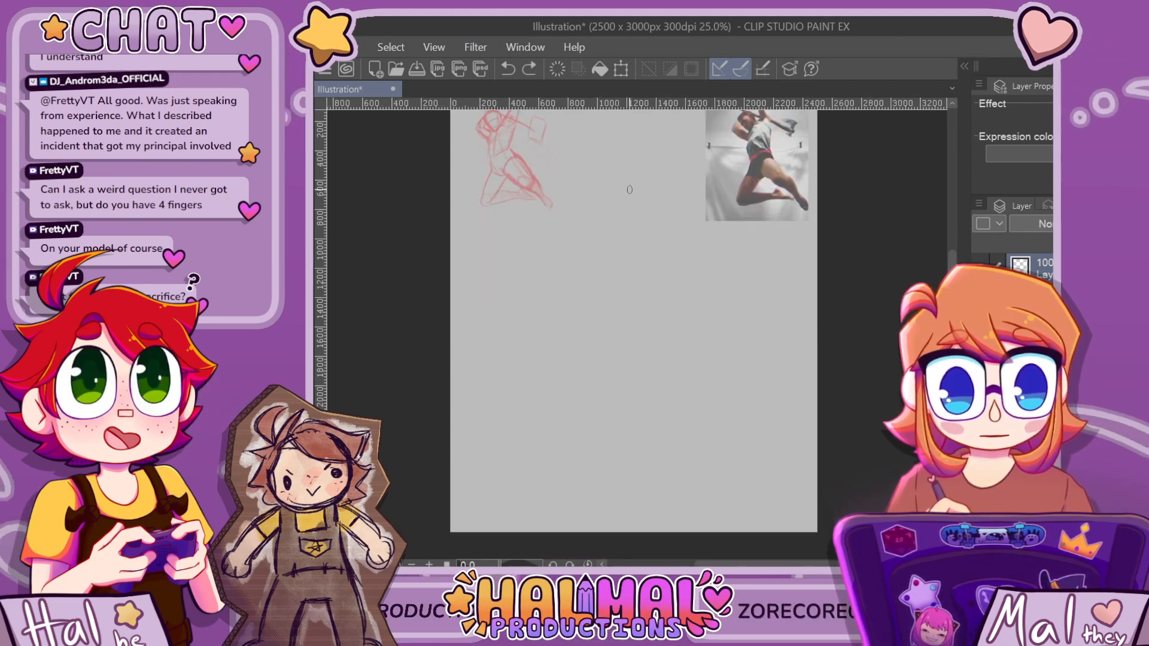
scroll(629, 192, down, 1)
scroll(639, 181, up, 1)
scroll(808, 257, down, 1)
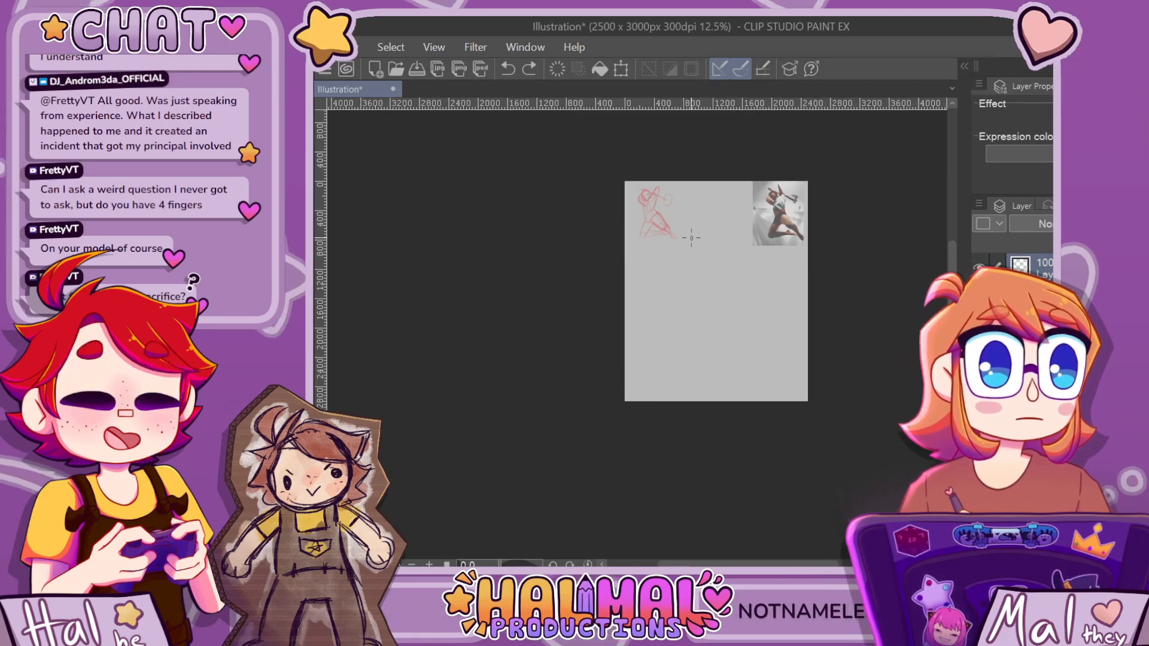
mouse_move(712, 218)
mouse_down()
mouse_move(689, 242)
mouse_move(690, 216)
mouse_move(715, 225)
mouse_move(709, 247)
mouse_move(687, 237)
mouse_move(702, 217)
mouse_move(712, 236)
mouse_move(691, 223)
mouse_move(704, 210)
mouse_move(717, 222)
mouse_move(706, 236)
mouse_move(698, 209)
mouse_up()
key(ctrl+z)
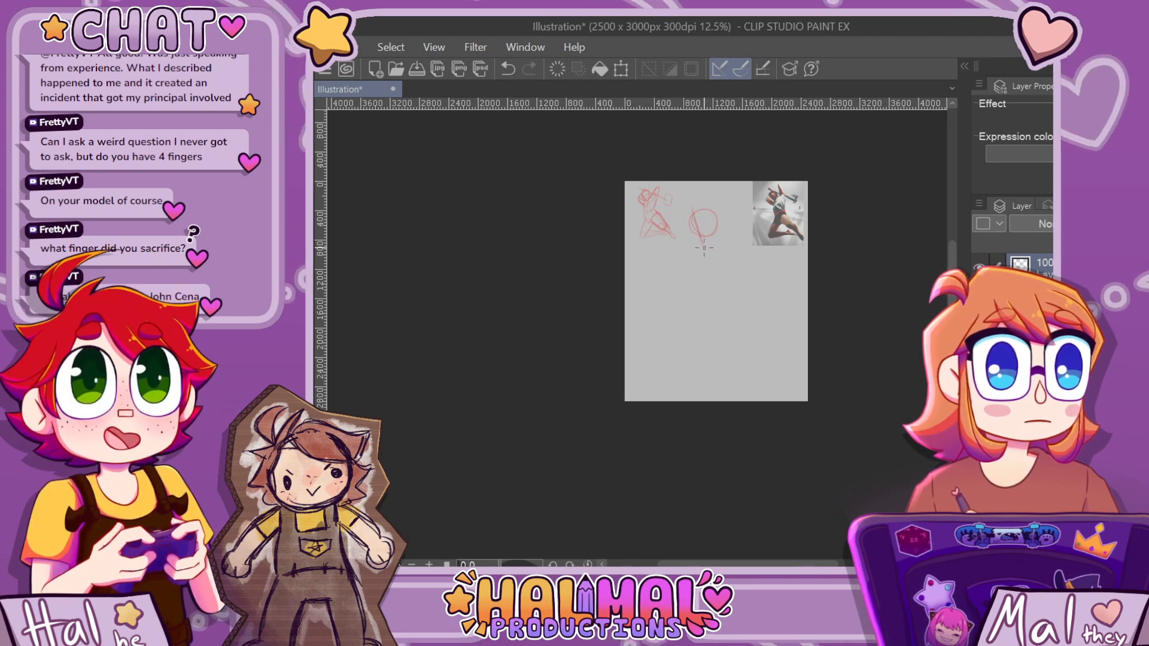
drag(693, 209, 705, 245)
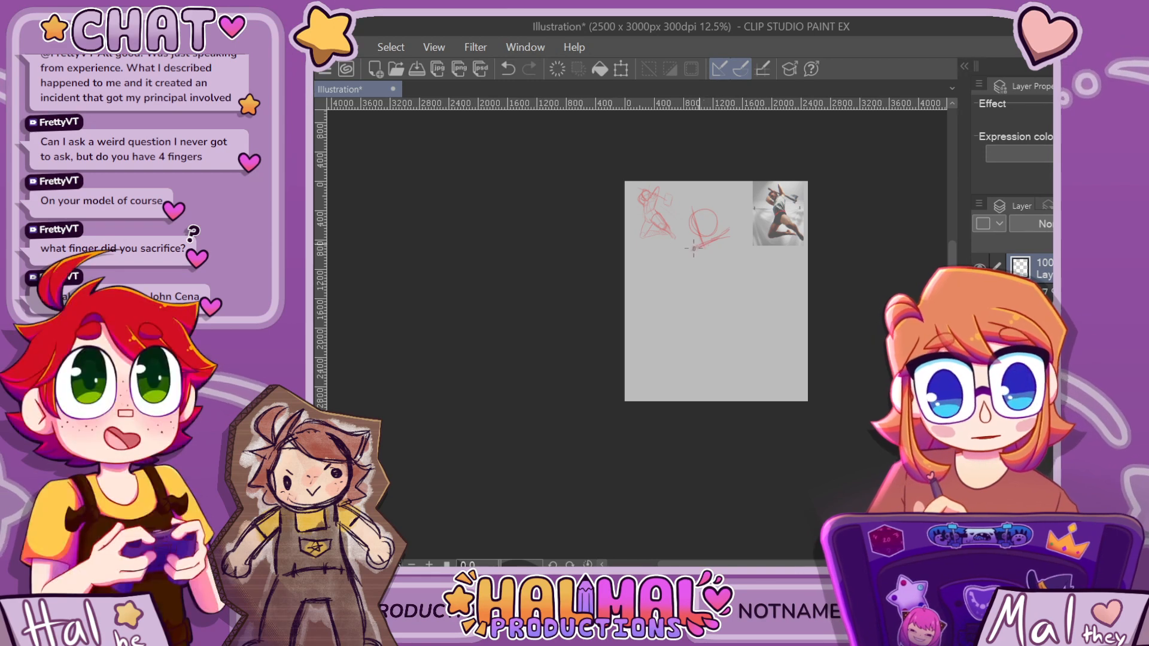
drag(730, 245, 740, 232)
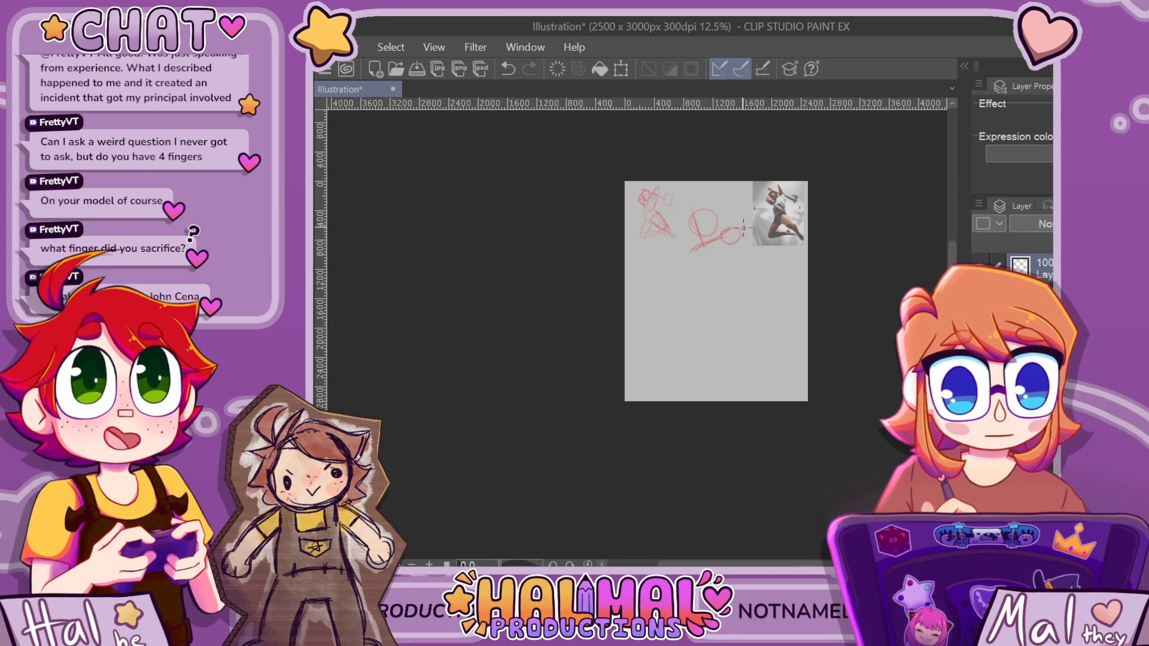
scroll(746, 214, up, 2)
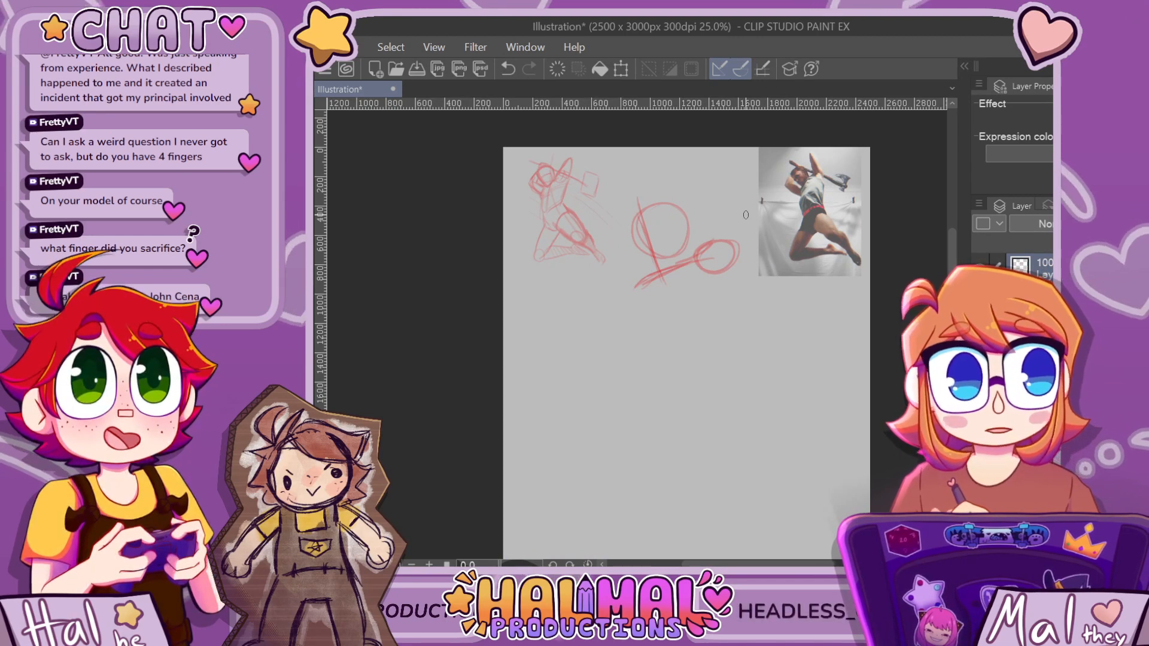
scroll(746, 214, down, 2)
key(ctrl+z)
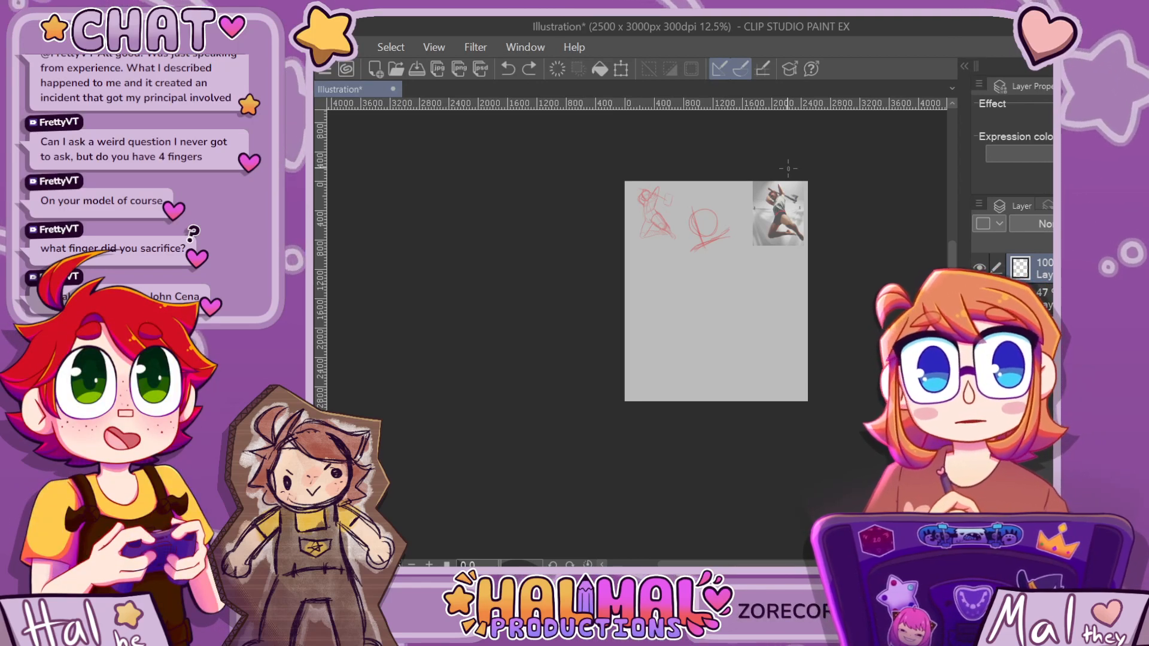
Sketch the larger figure's spine, chest line and raised shoulder, and close the torso with tapering sides and a curved lower edge
mouse_move(692, 250)
mouse_down()
mouse_move(712, 239)
mouse_move(699, 282)
mouse_up()
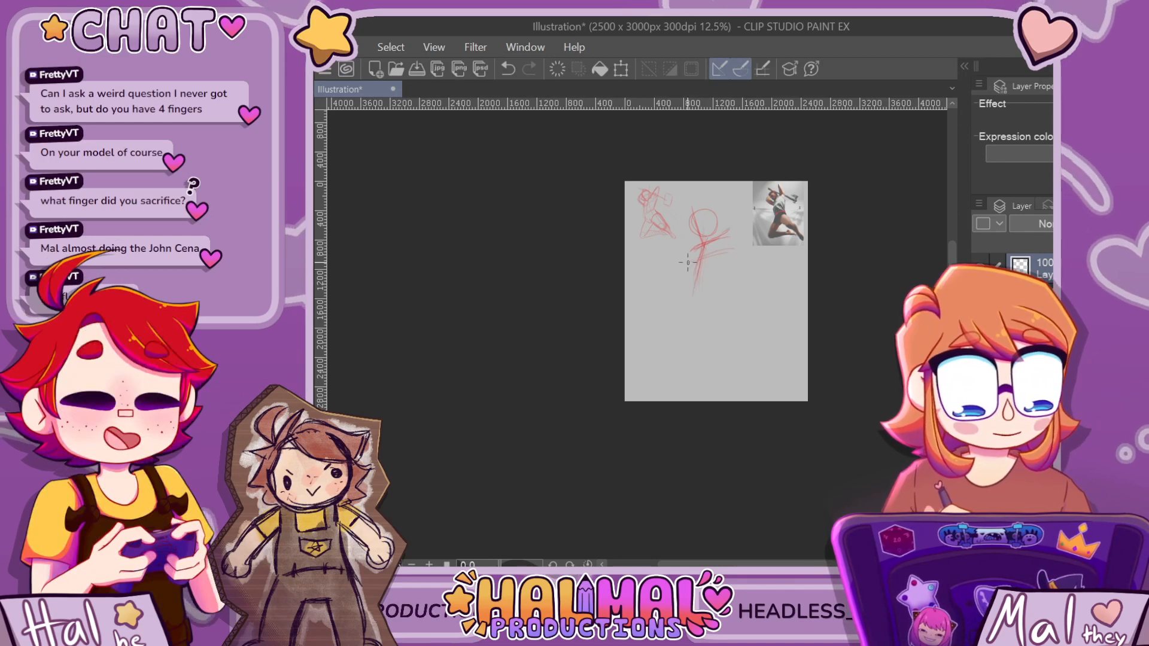
mouse_move(703, 251)
mouse_down()
mouse_move(693, 294)
mouse_move(685, 264)
mouse_up()
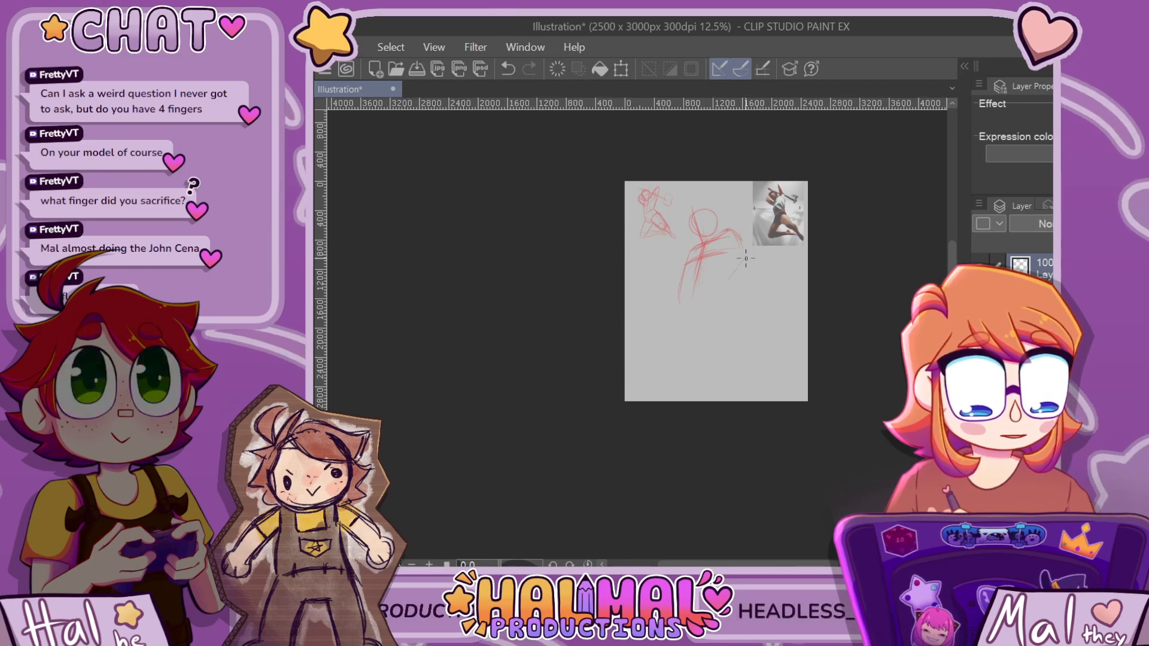
drag(745, 259, 722, 292)
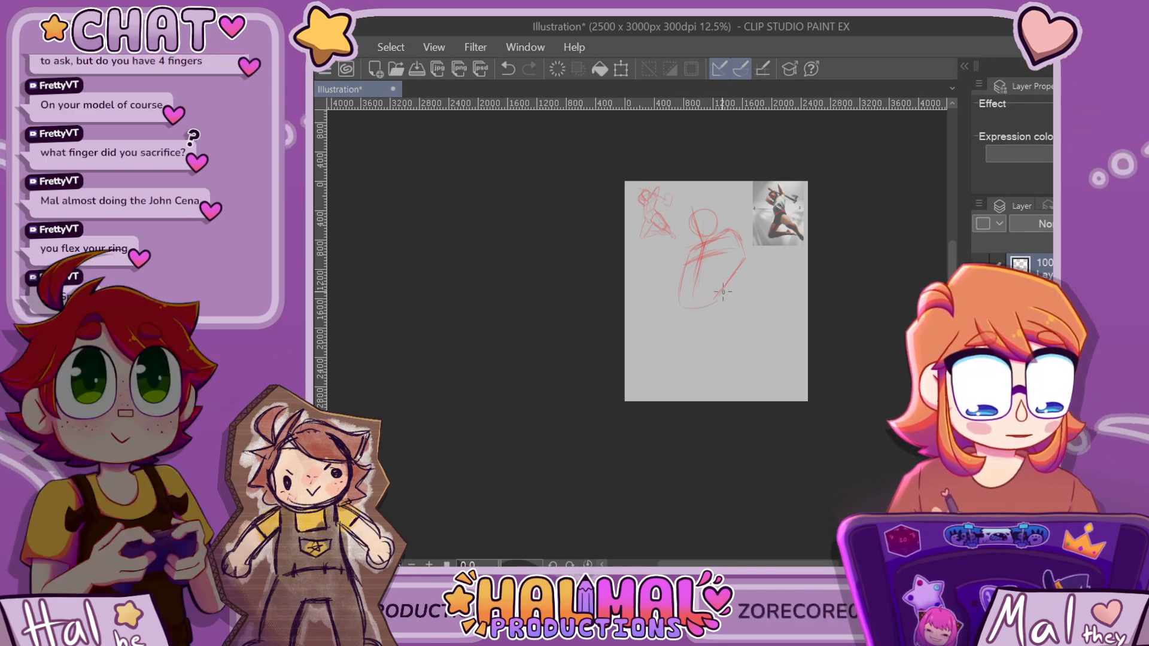
drag(722, 292, 706, 306)
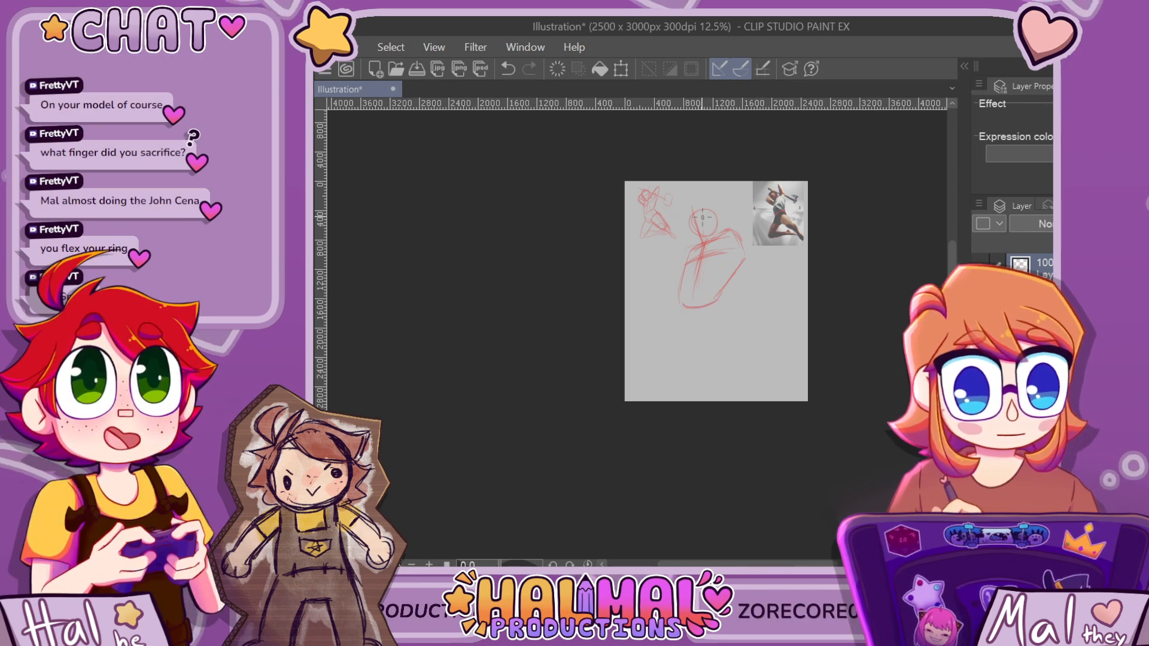
Darken the larger figure's head circle and reinforce the curved lower edge of its torso
scroll(703, 218, up, 3)
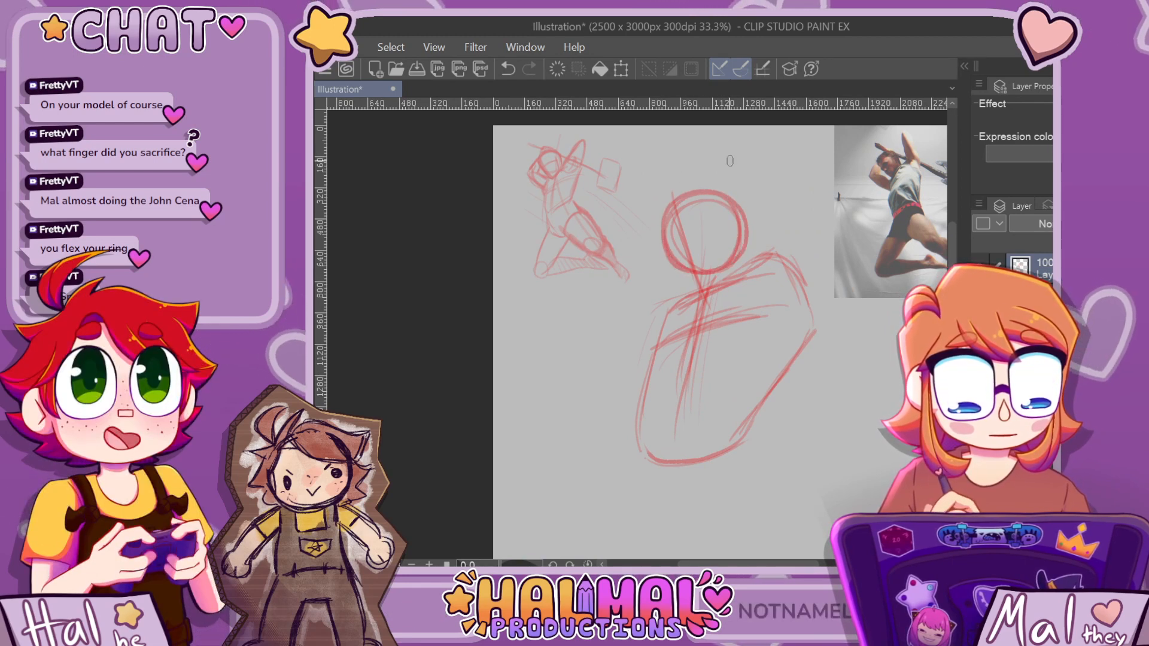
scroll(772, 263, down, 4)
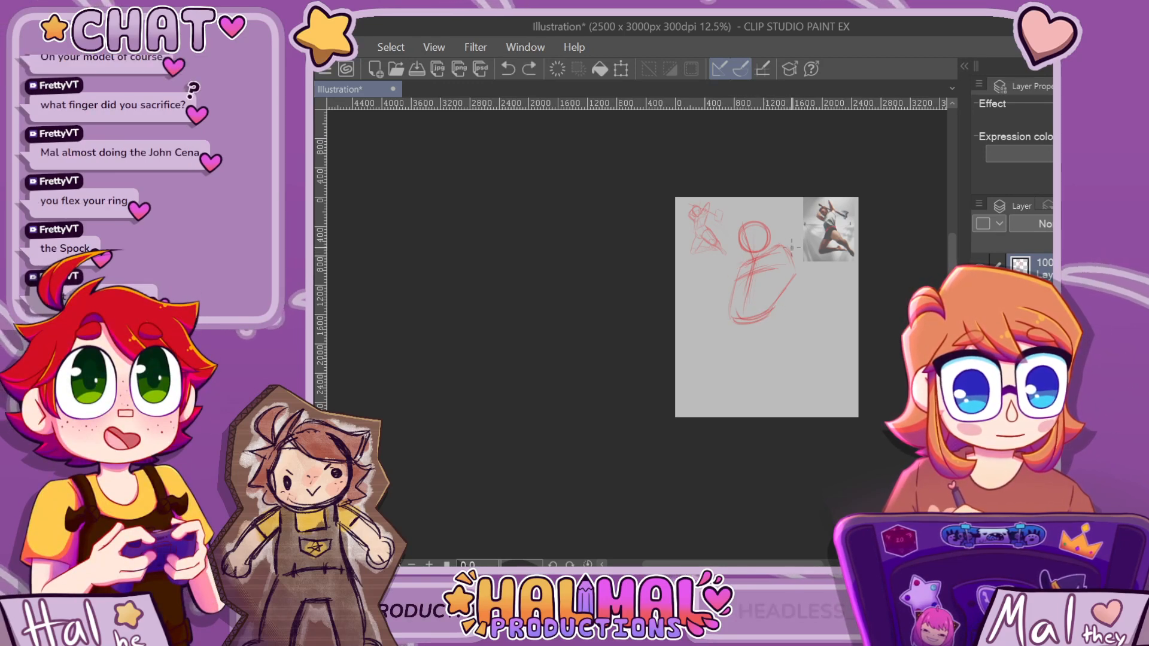
scroll(748, 267, up, 3)
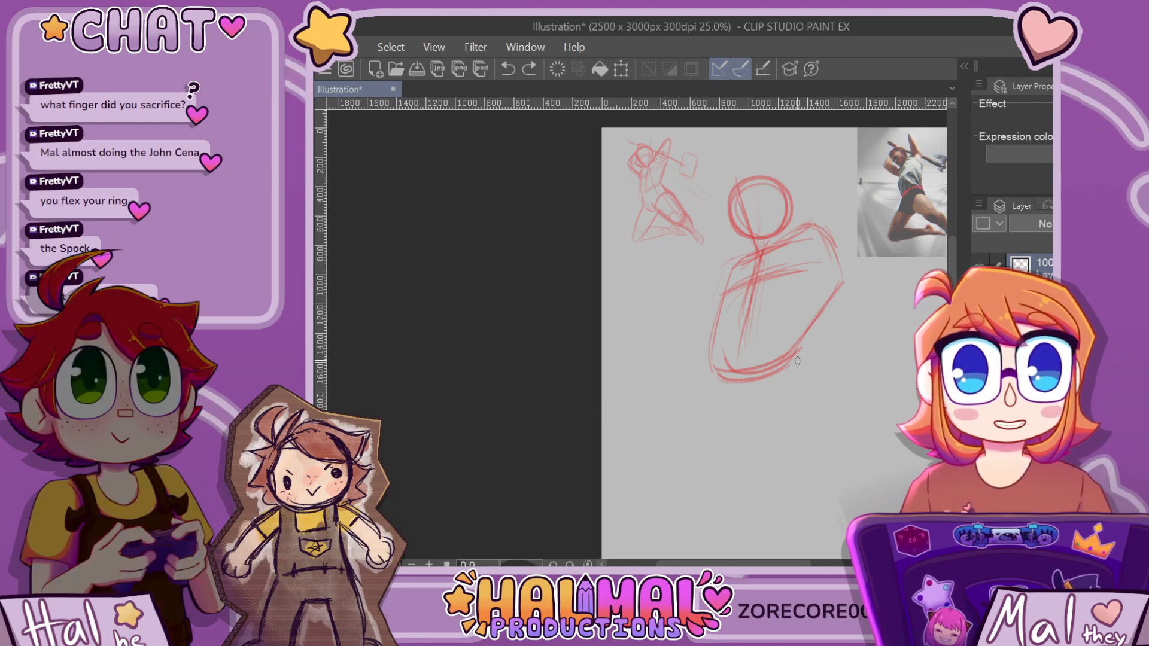
scroll(799, 349, down, 2)
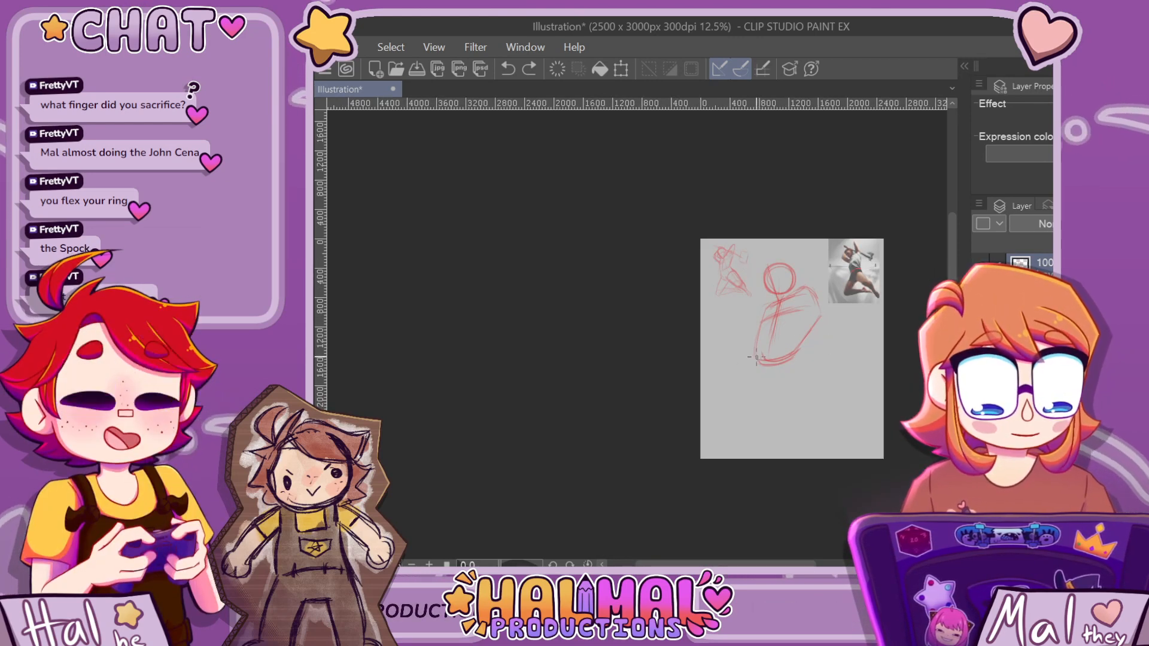
Sketch the pelvis below the torso as a tilted block with a curved opening towards the front thigh, undoing a trial stroke
drag(756, 359, 756, 392)
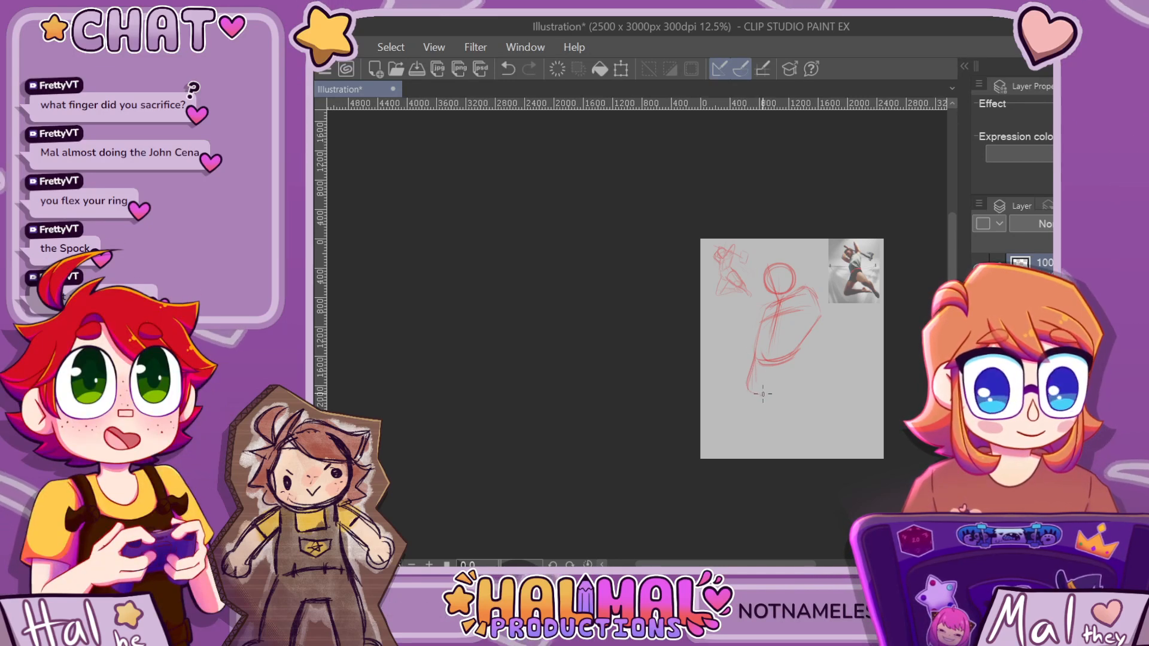
key(ctrl+z)
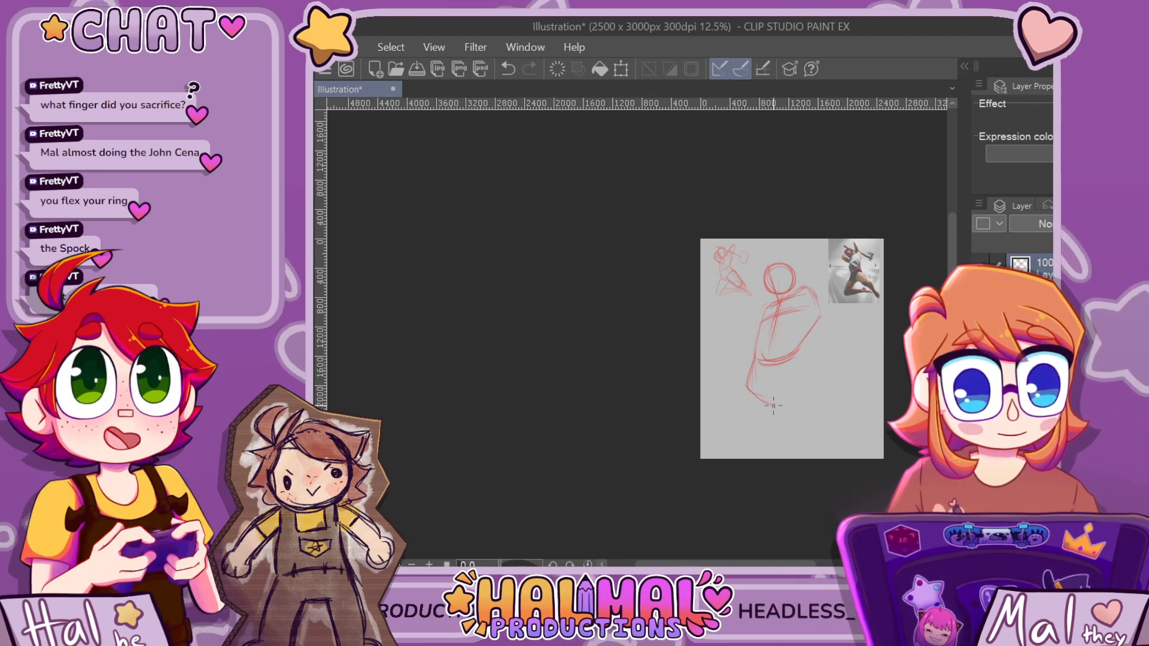
mouse_move(773, 406)
mouse_down()
mouse_move(797, 386)
mouse_move(824, 378)
mouse_up()
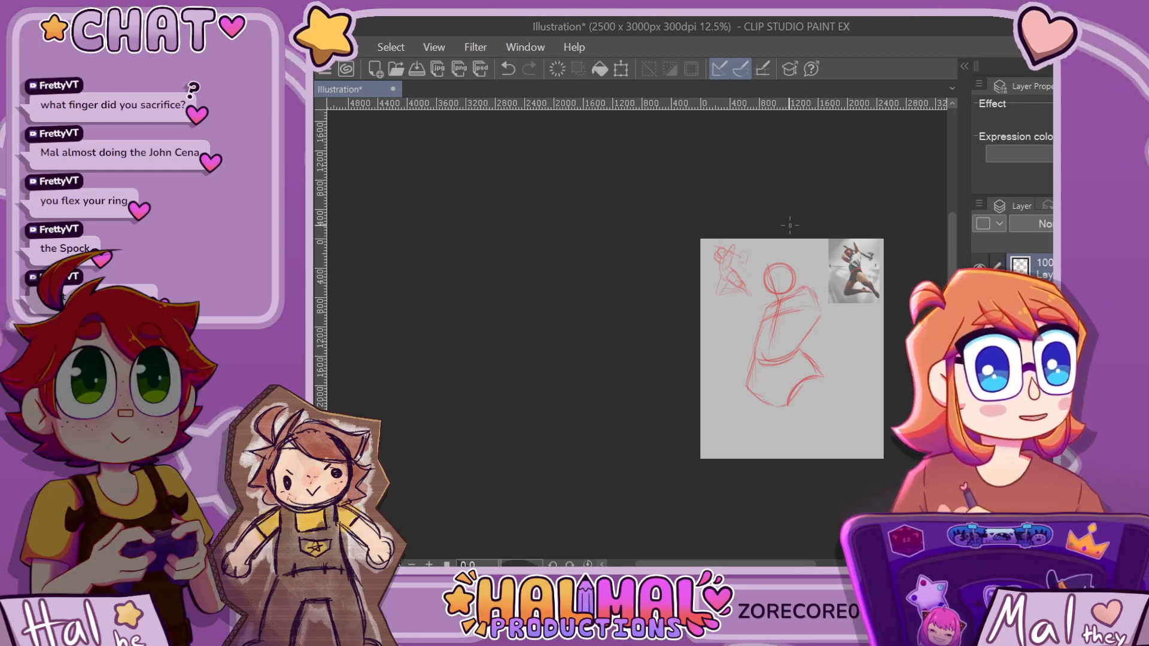
scroll(787, 278, up, 2)
scroll(786, 266, down, 2)
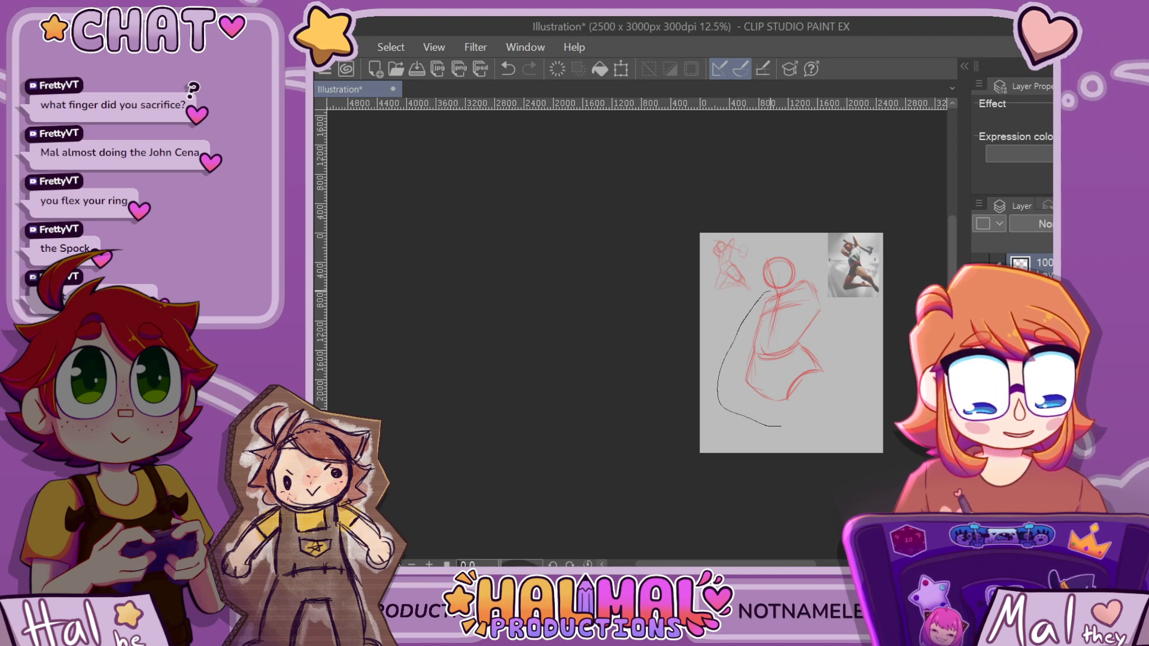
Select the larger figure's torso and pelvis below the head, scale them down slightly and deselect
drag(781, 426, 812, 277)
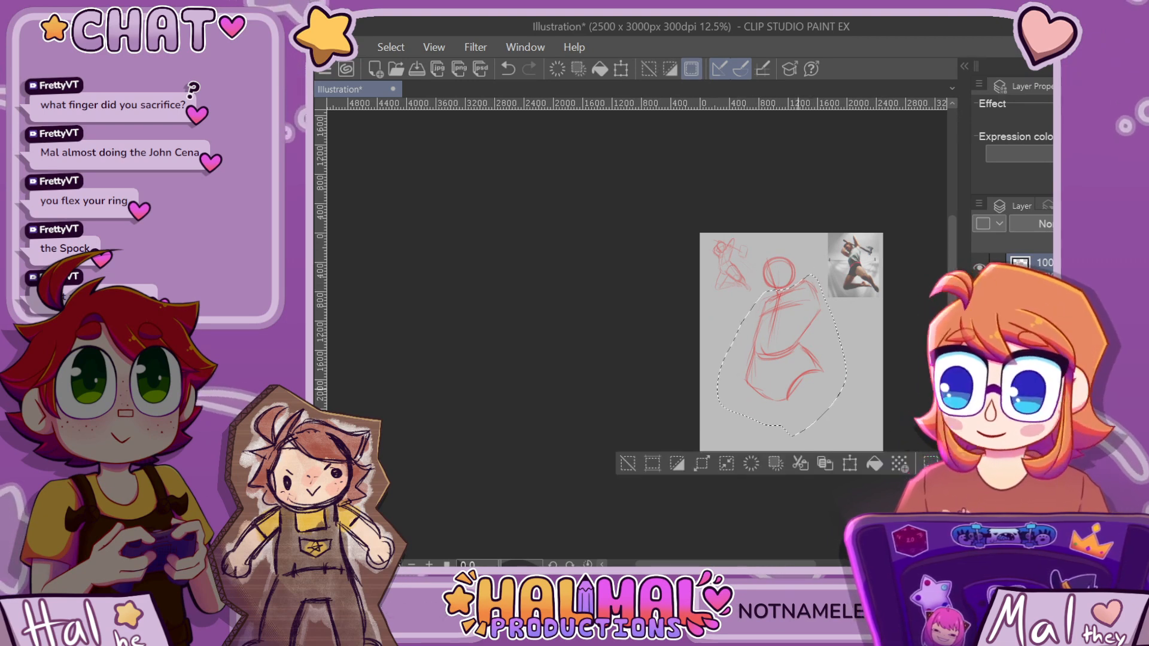
key(ctrl+t)
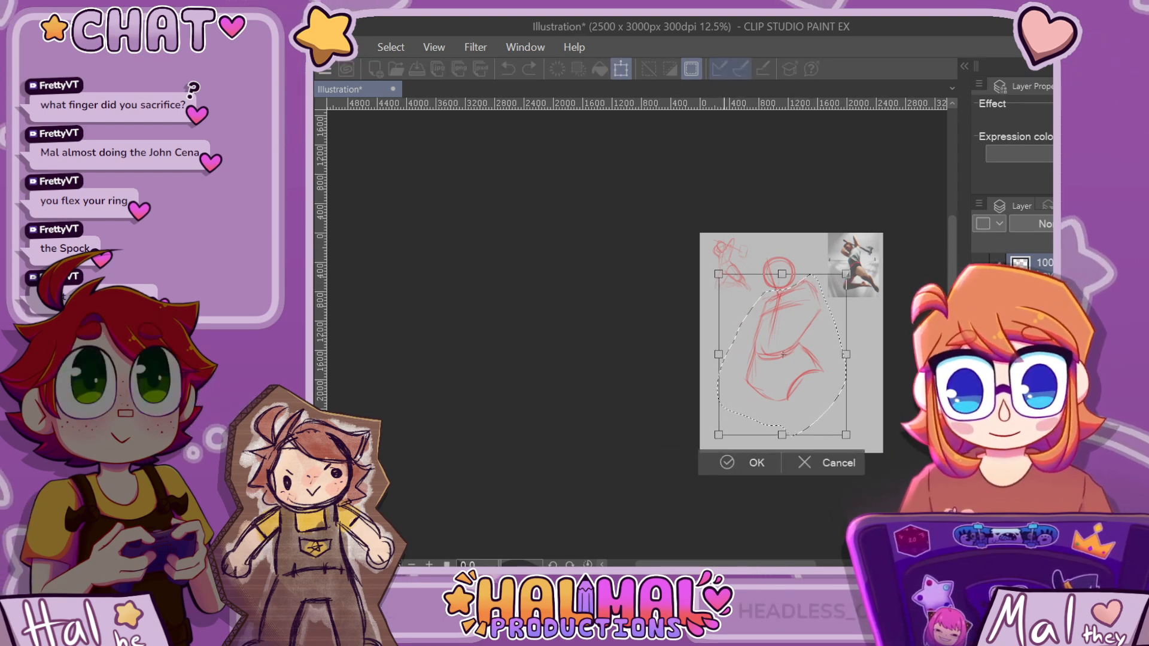
drag(726, 426, 730, 421)
drag(807, 353, 802, 353)
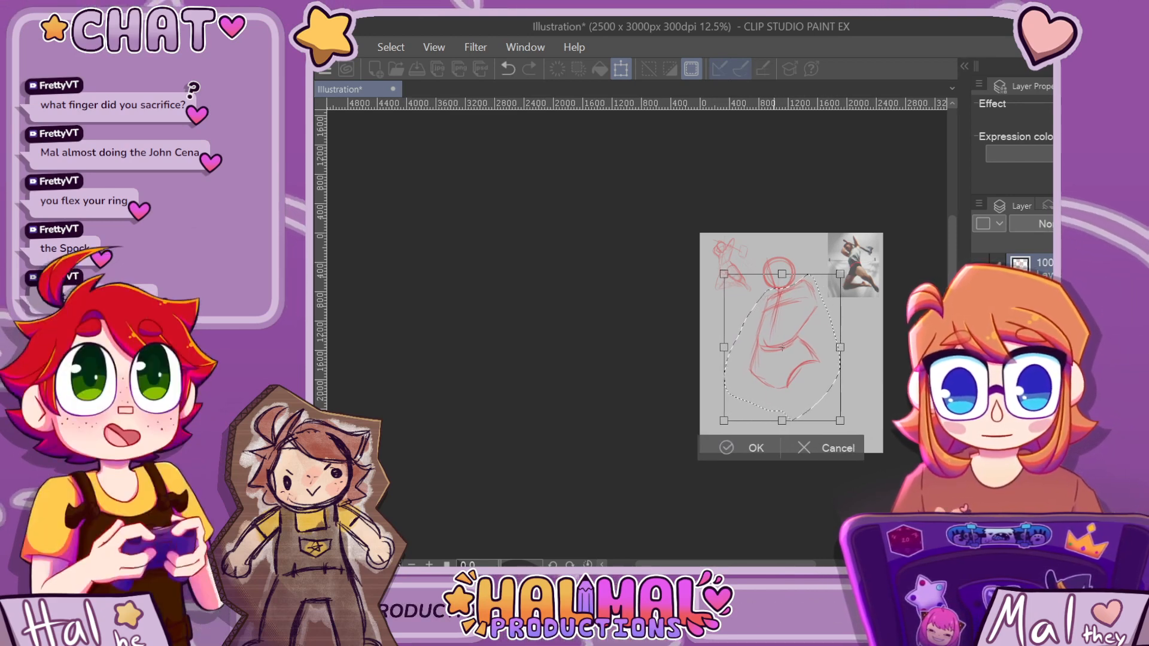
key(Return)
key(ctrl+d)
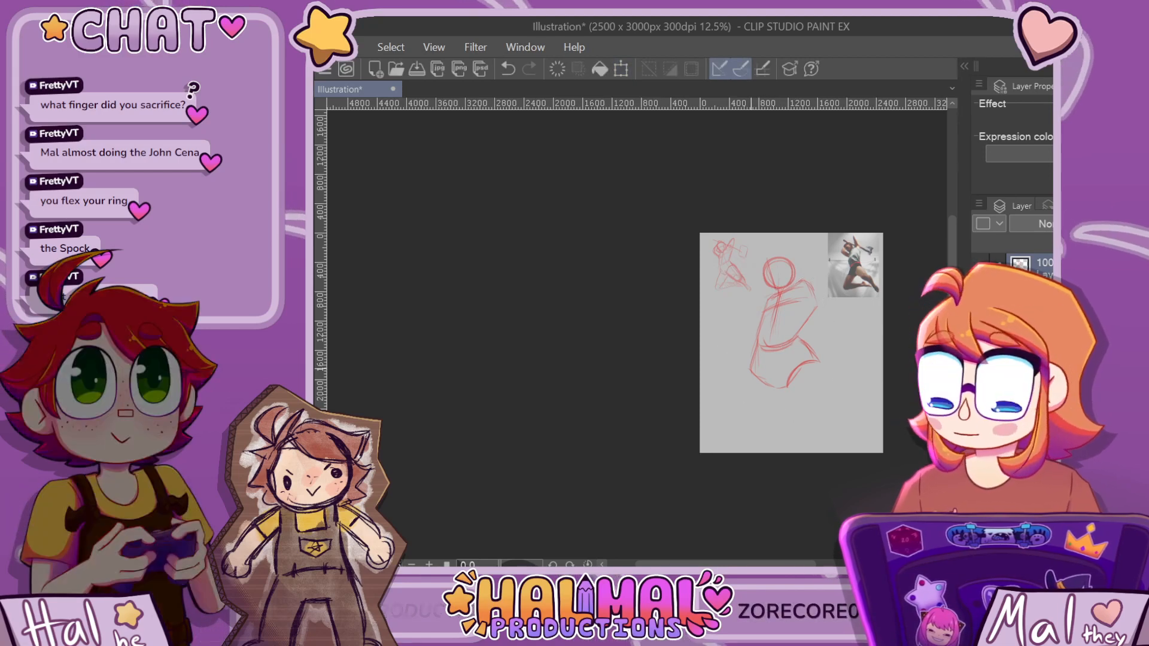
Erase the old pelvis and redraw it as a tilted block with a curved front-leg opening, extending the centre line through it
mouse_move(810, 360)
mouse_down()
mouse_move(816, 344)
mouse_move(759, 379)
mouse_move(751, 370)
mouse_move(759, 359)
mouse_move(810, 362)
mouse_up()
scroll(810, 362, up, 2)
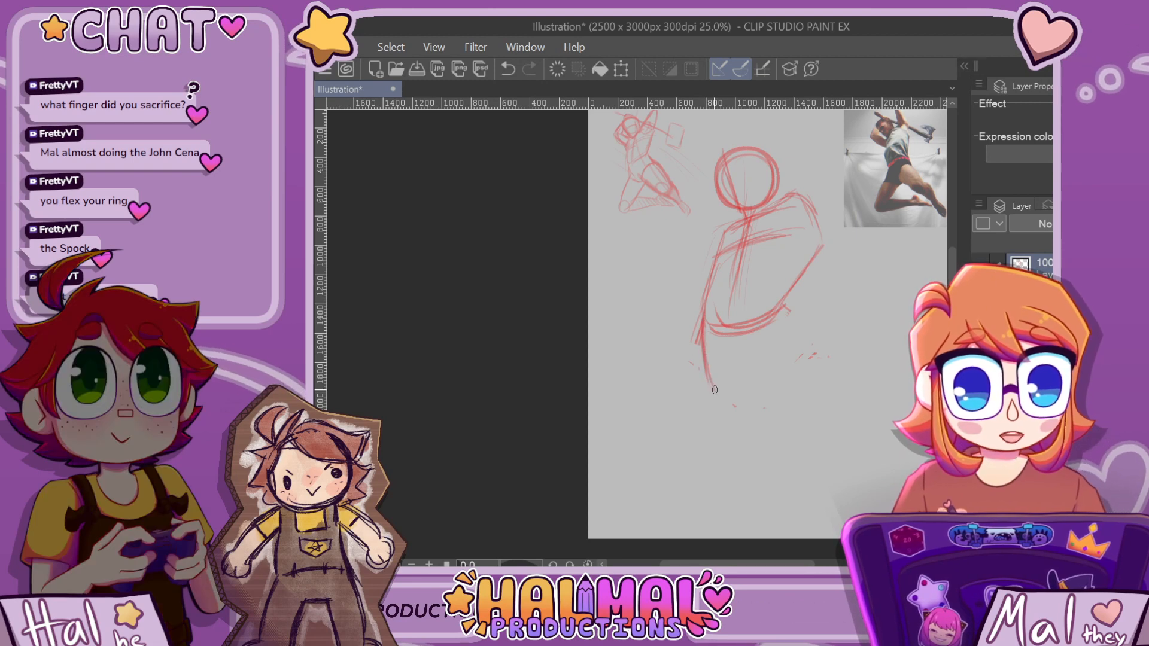
mouse_move(722, 391)
mouse_down()
mouse_move(788, 401)
mouse_move(794, 366)
mouse_move(816, 354)
mouse_up()
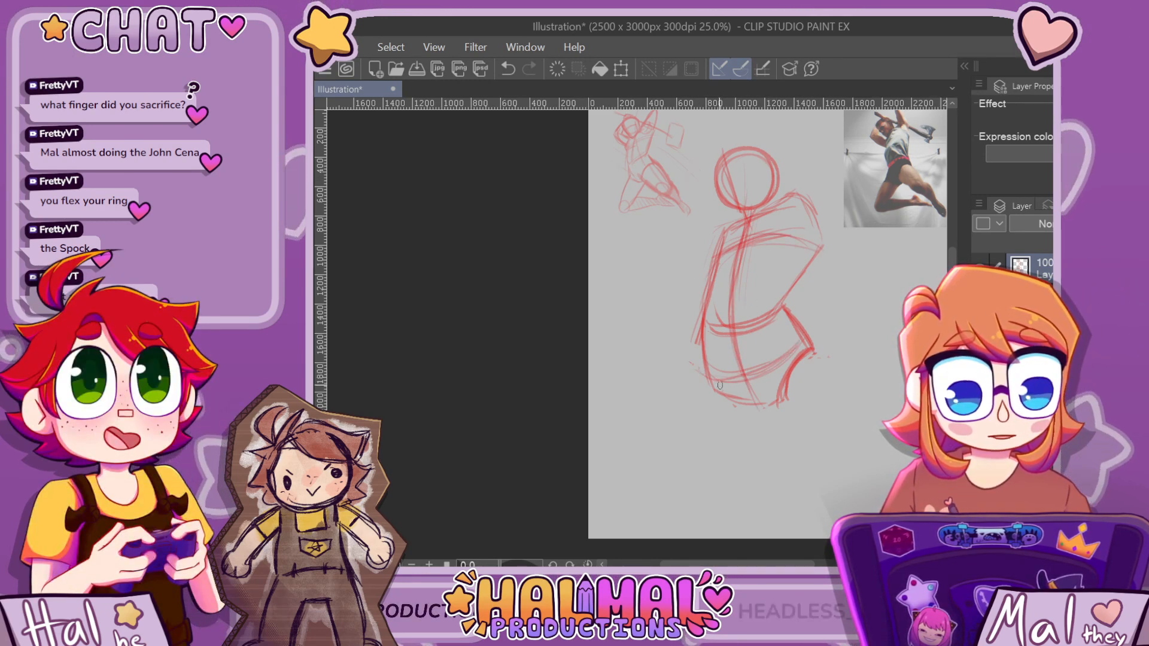
Sketch the back thigh slanting down from the pelvis to a knee circle, undoing the first trial line
drag(717, 387, 685, 435)
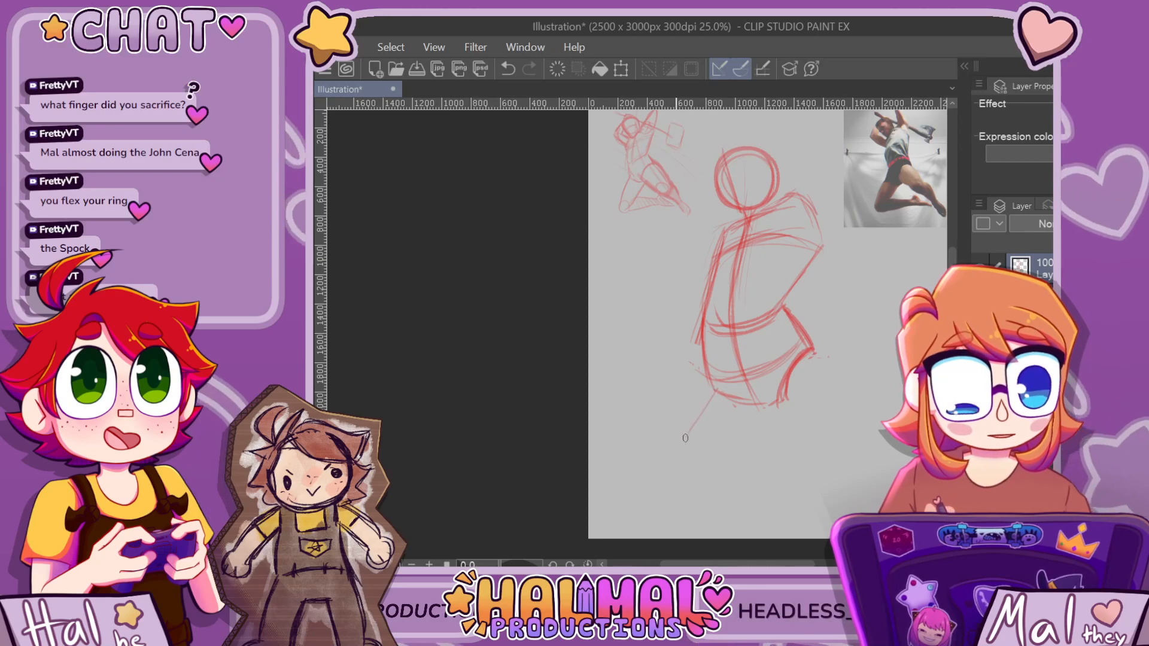
key(ctrl+z)
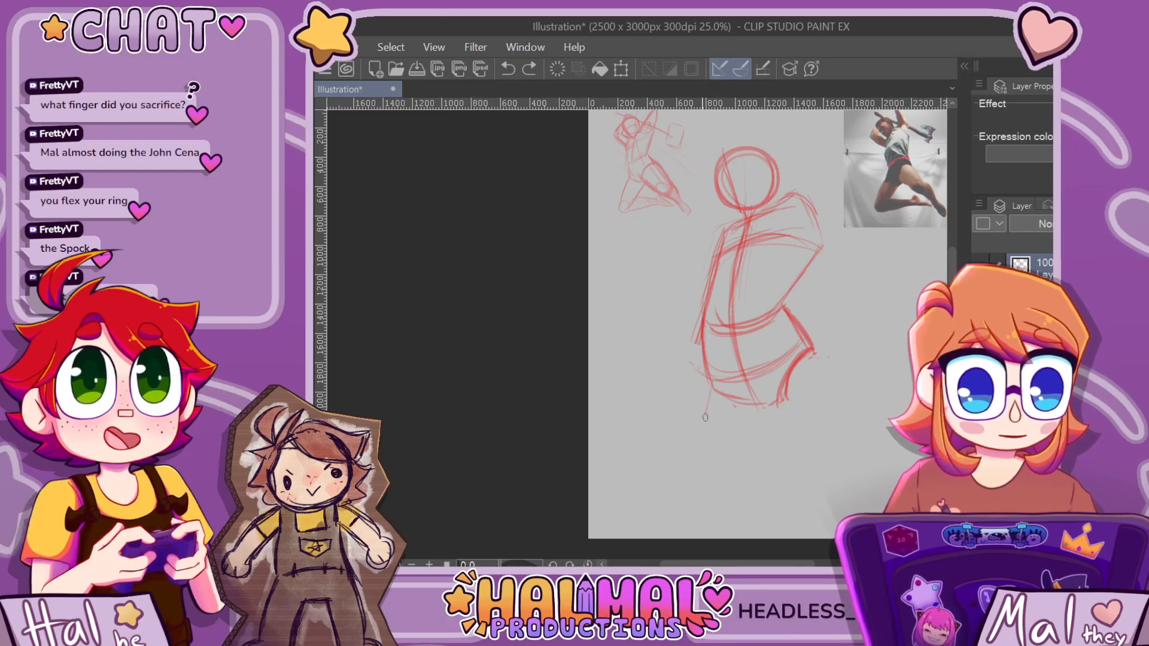
drag(713, 388, 668, 500)
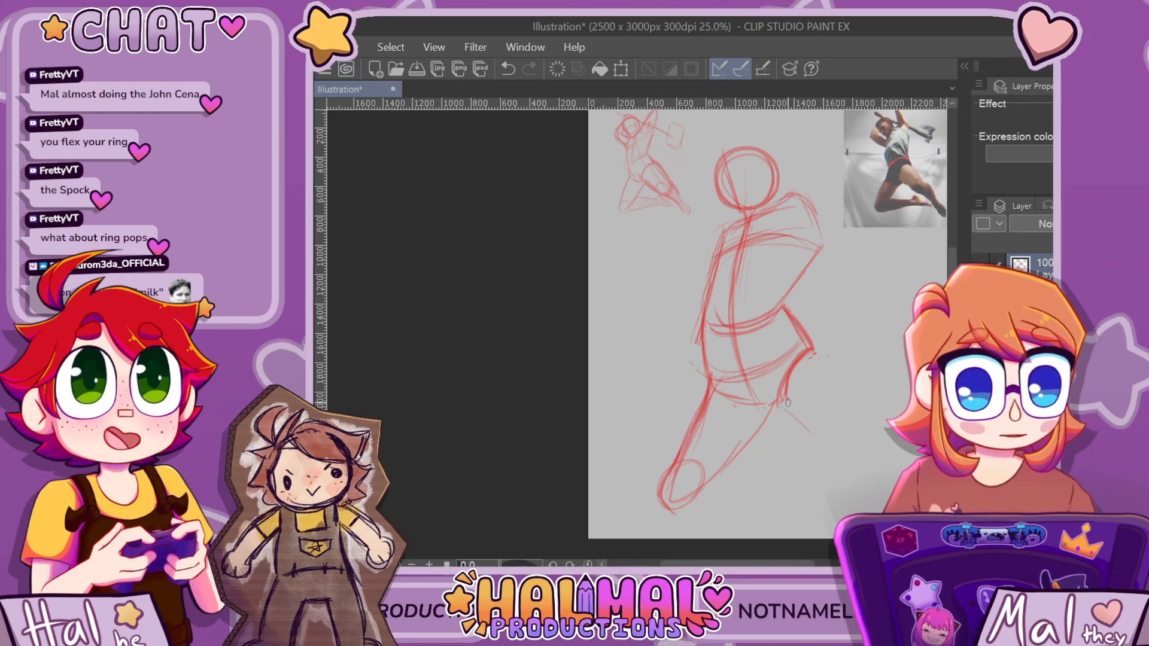
Sketch the front thigh extending diagonally from the pelvis opening to a rounded knee circle, and reinforce its underside
drag(787, 403, 820, 444)
drag(815, 352, 897, 470)
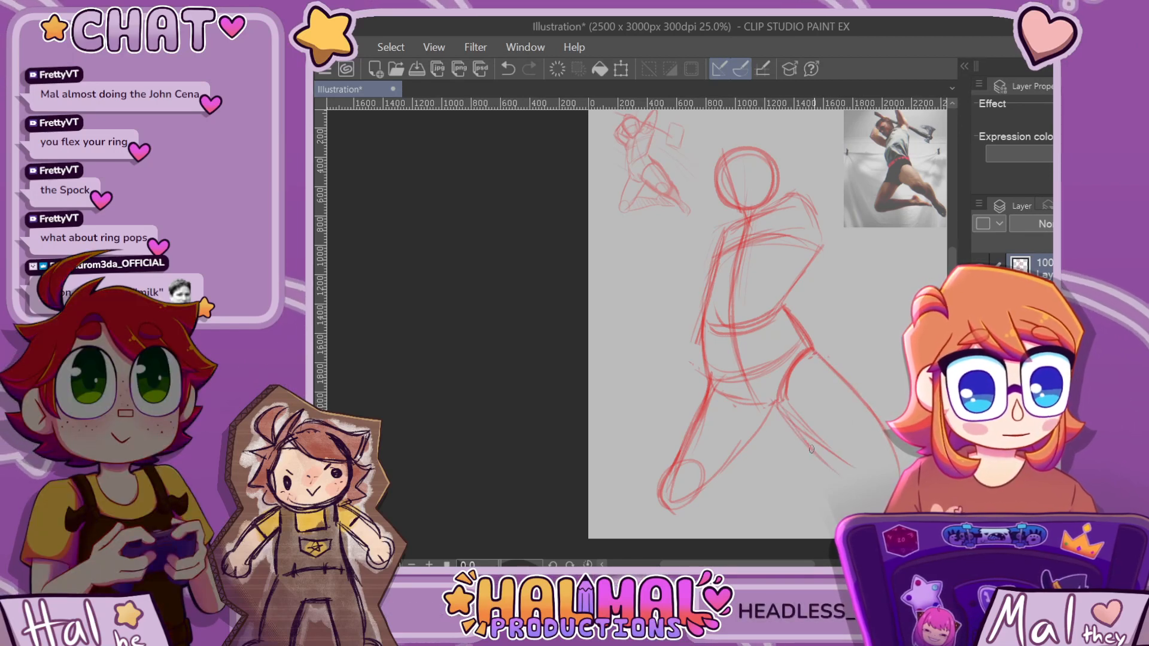
drag(811, 449, 890, 499)
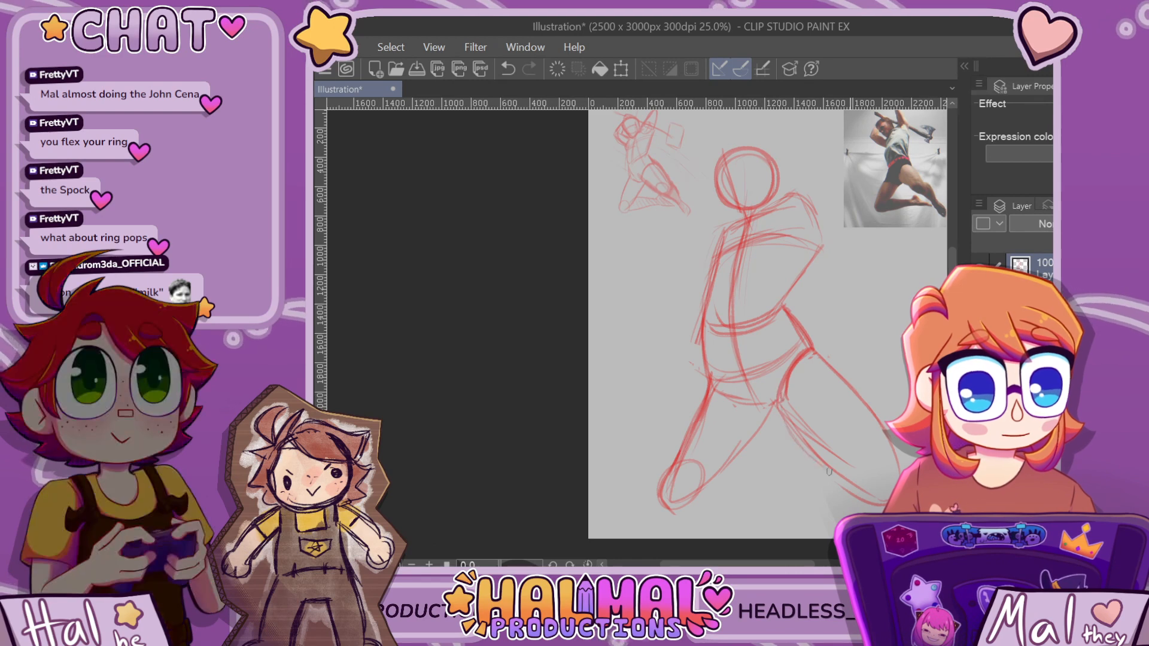
drag(862, 463, 899, 472)
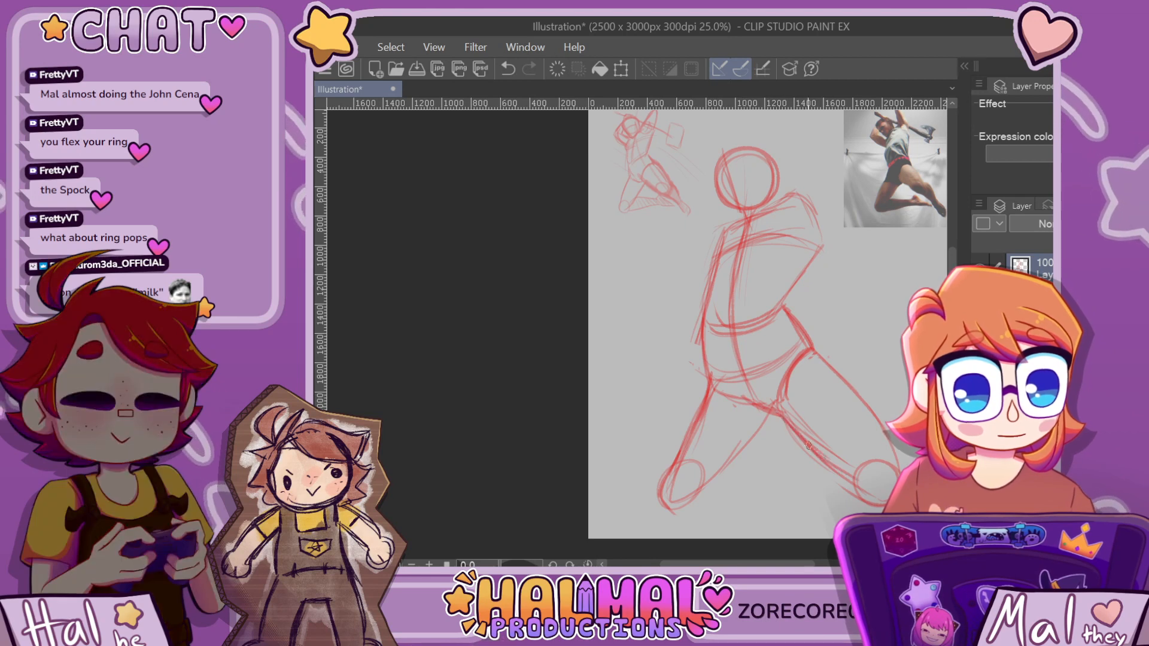
drag(783, 417, 836, 476)
scroll(856, 386, down, 4)
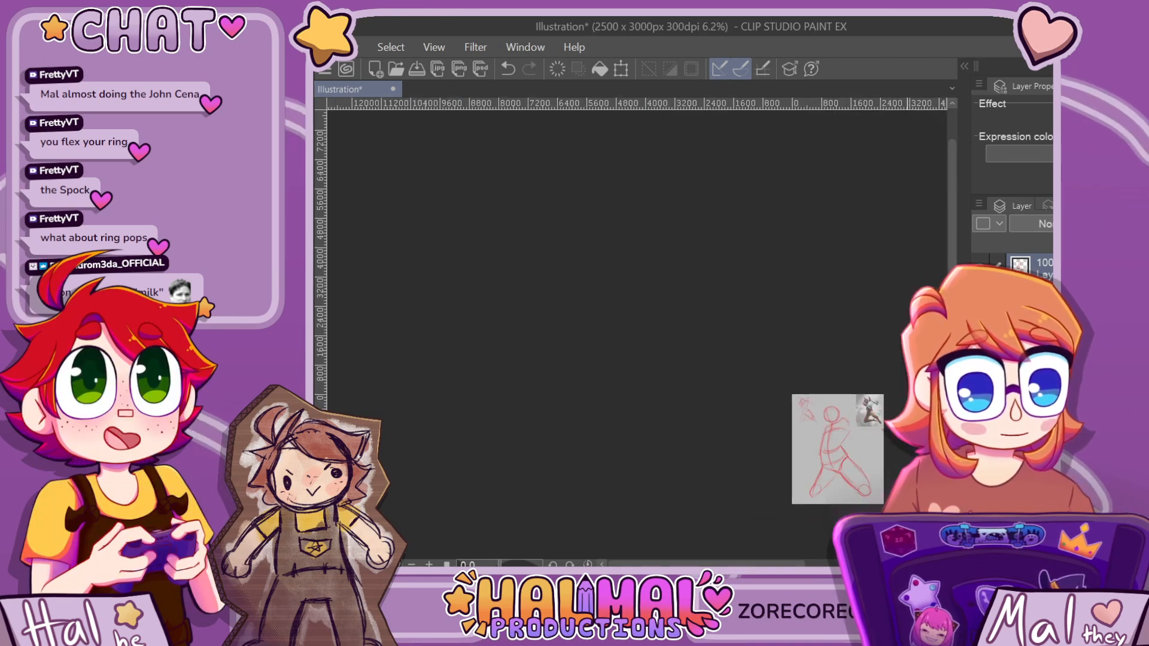
scroll(794, 339, up, 2)
scroll(868, 466, down, 3)
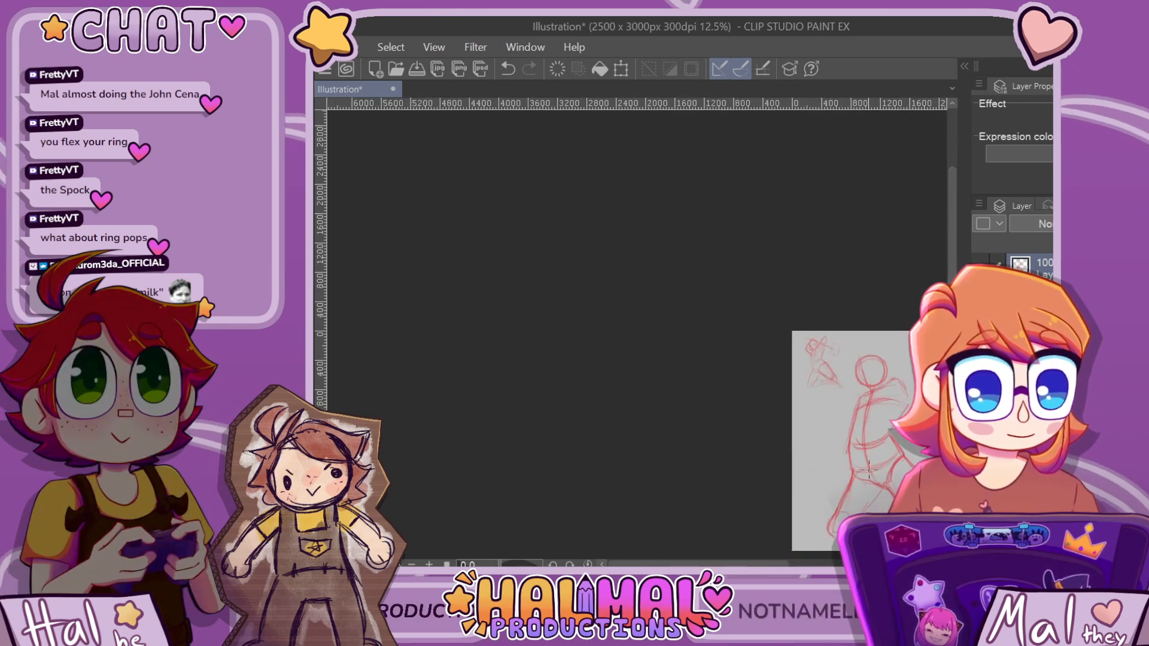
scroll(850, 419, down, 4)
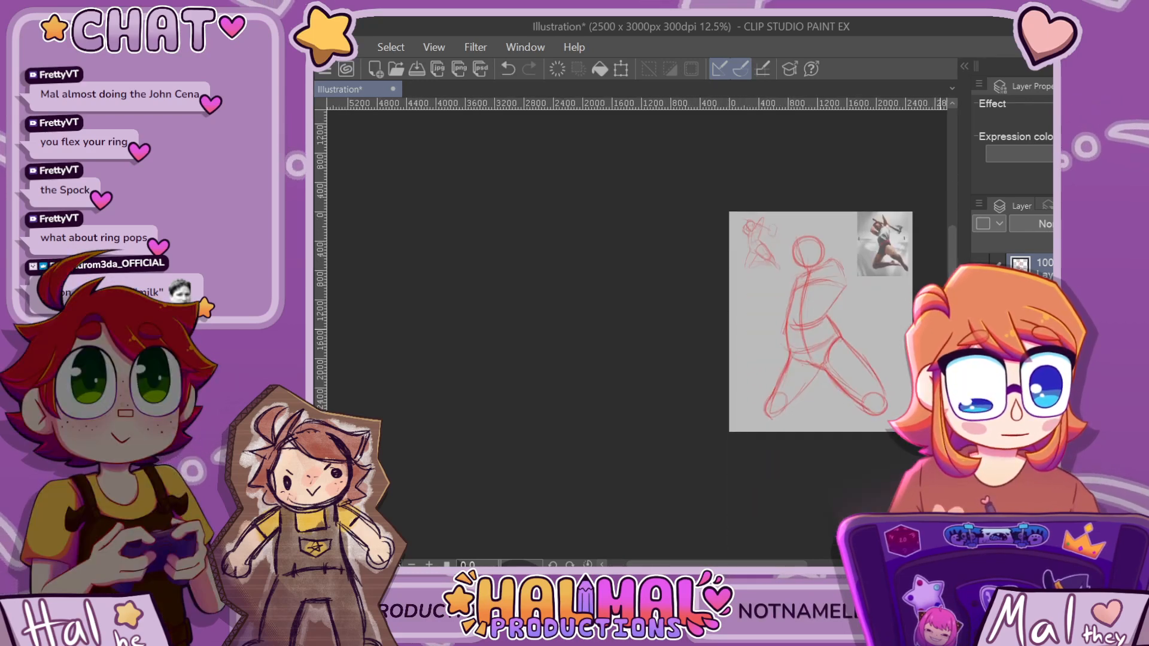
Sketch the back leg's tapering lower leg from its knee across towards the front knee
scroll(849, 299, up, 1)
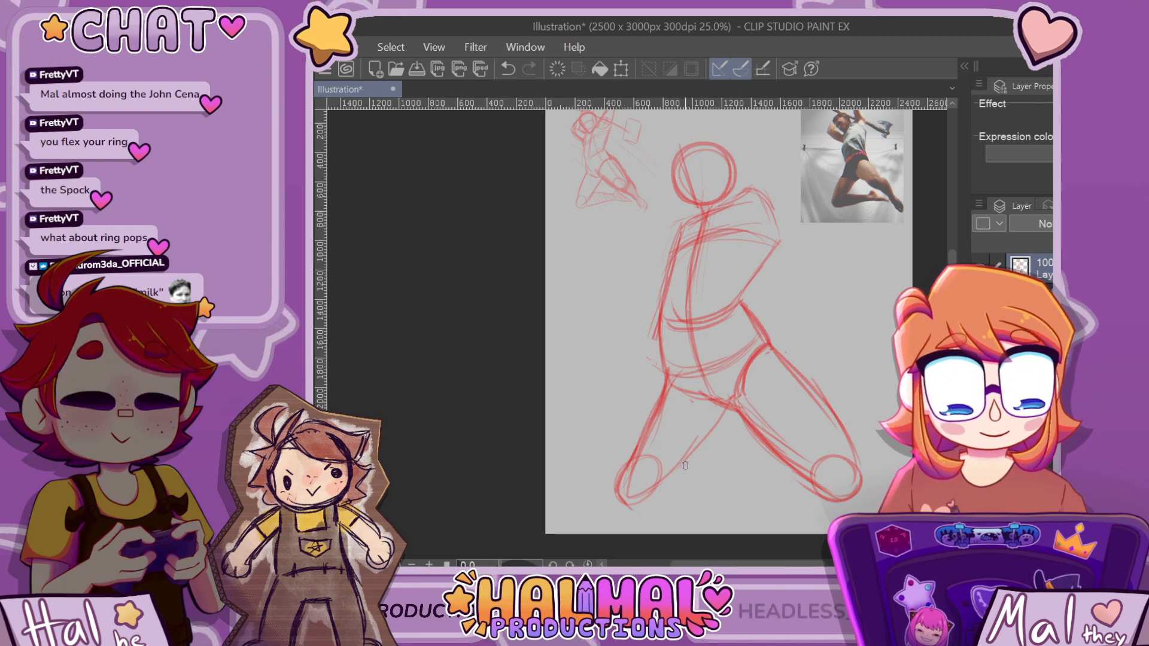
mouse_move(628, 506)
mouse_down()
mouse_move(697, 489)
mouse_move(779, 490)
mouse_up()
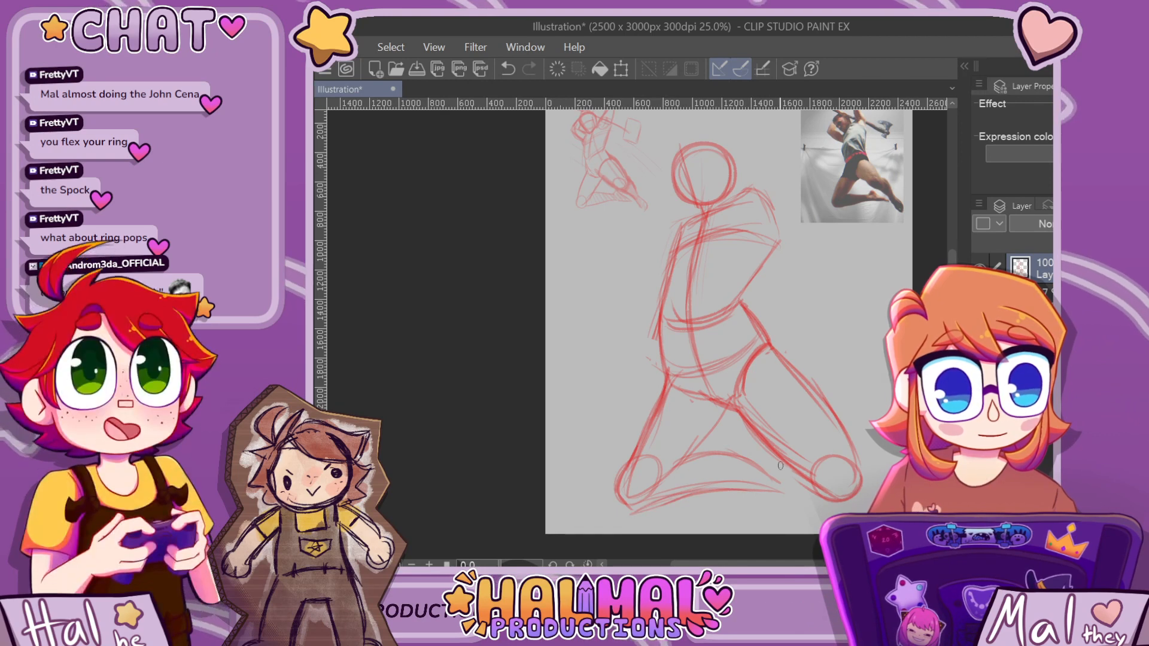
scroll(874, 463, down, 5)
scroll(861, 478, up, 5)
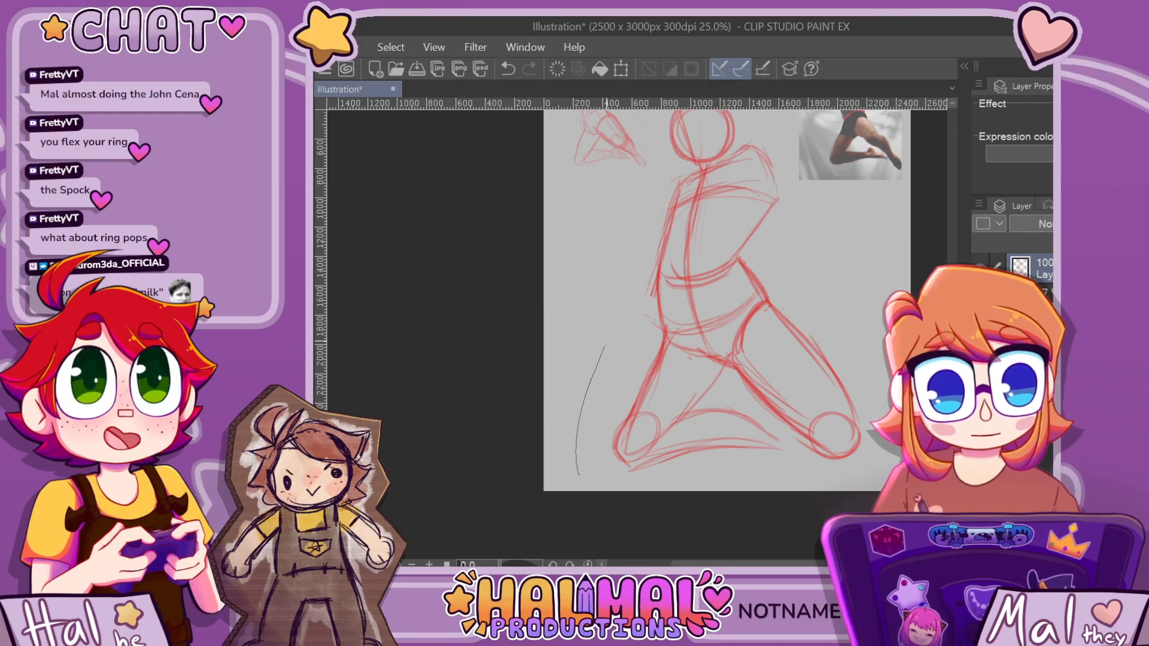
Select the pelvis and both legs, move them slightly up towards the torso and deselect
mouse_move(653, 283)
mouse_down()
mouse_move(702, 289)
mouse_move(735, 271)
mouse_up()
drag(884, 455, 883, 461)
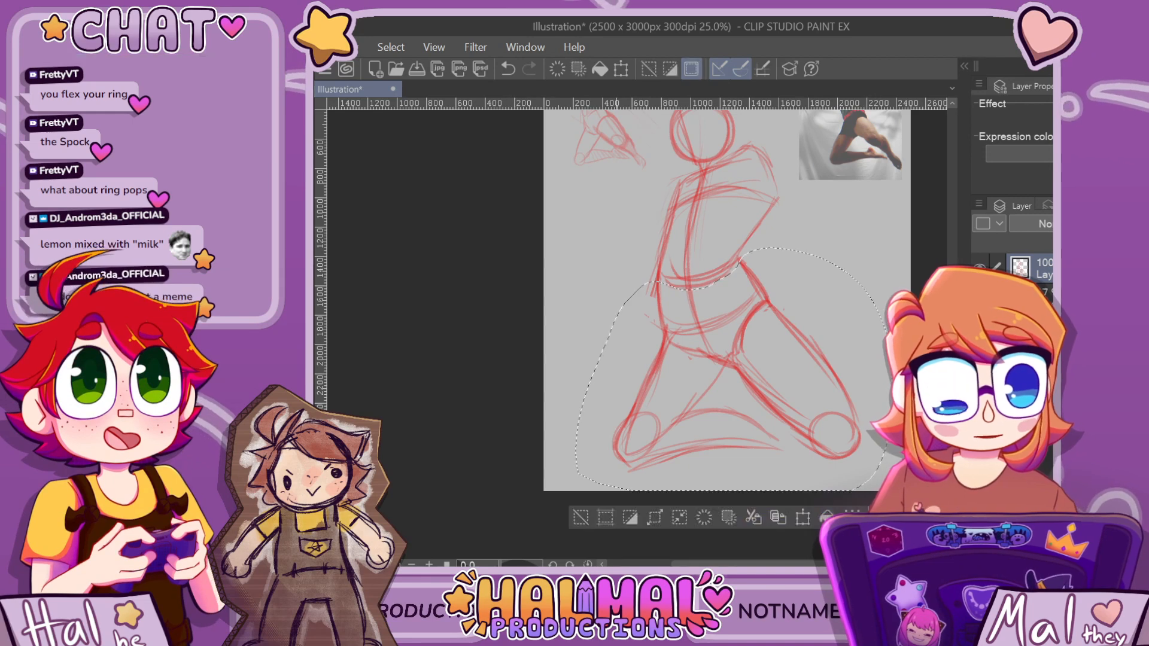
key(ctrl+t)
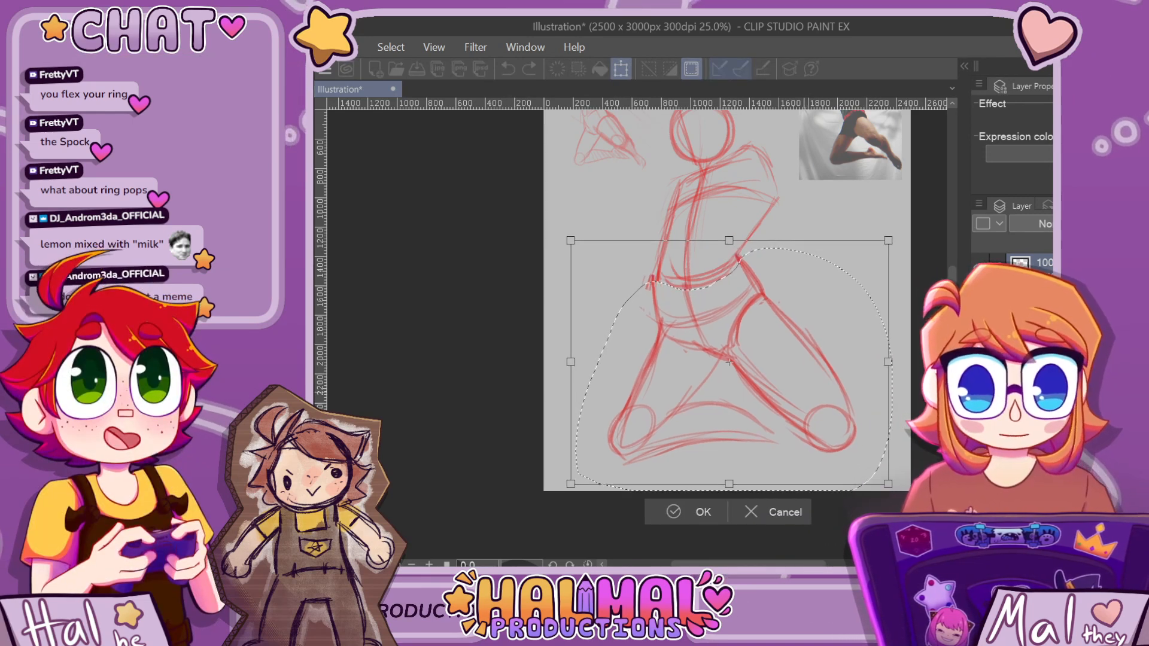
drag(731, 360, 733, 348)
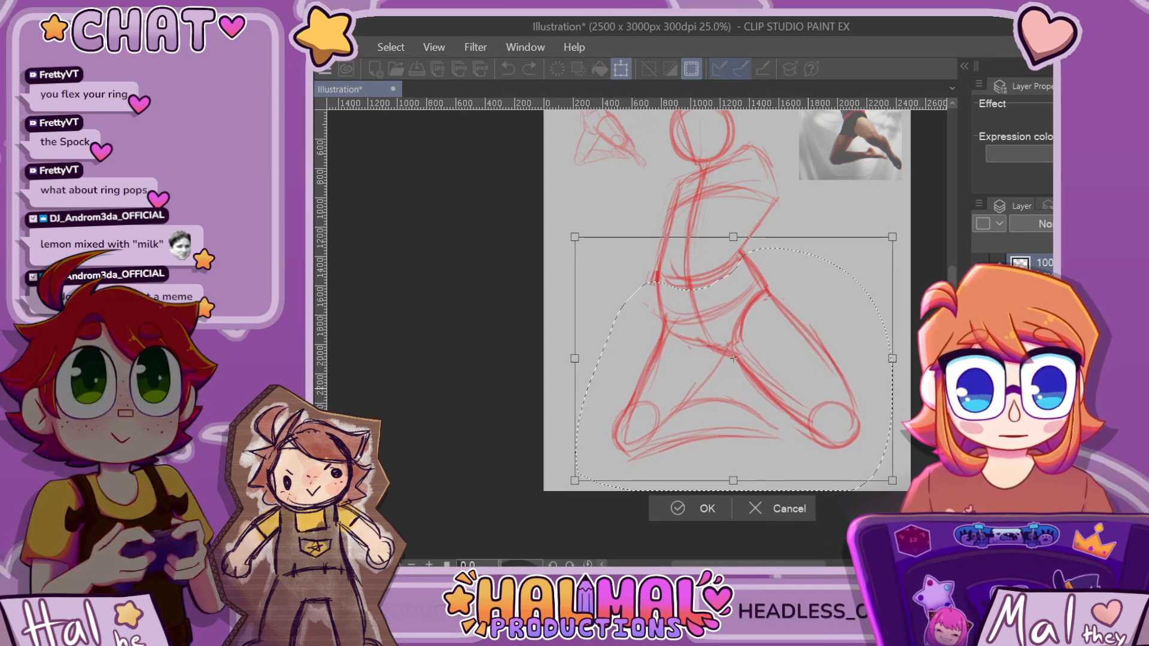
key(Return)
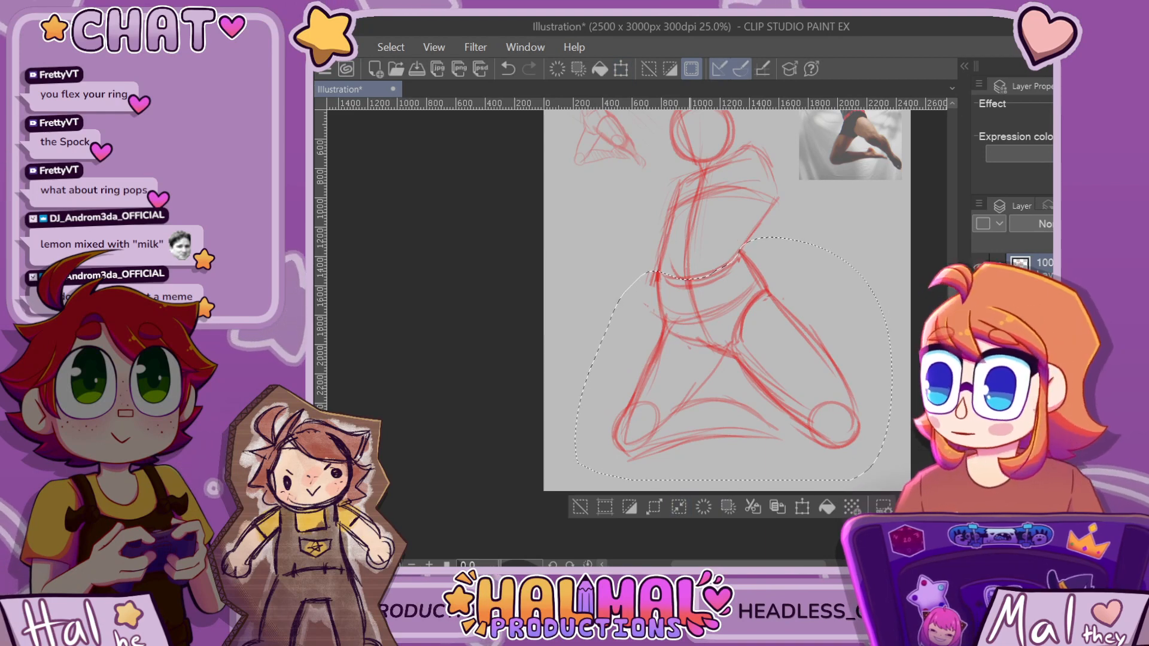
key(ctrl+d)
Try to rotate the selected back leg slightly outward from the hip
mouse_move(661, 320)
mouse_down()
mouse_move(584, 473)
mouse_move(705, 359)
mouse_up()
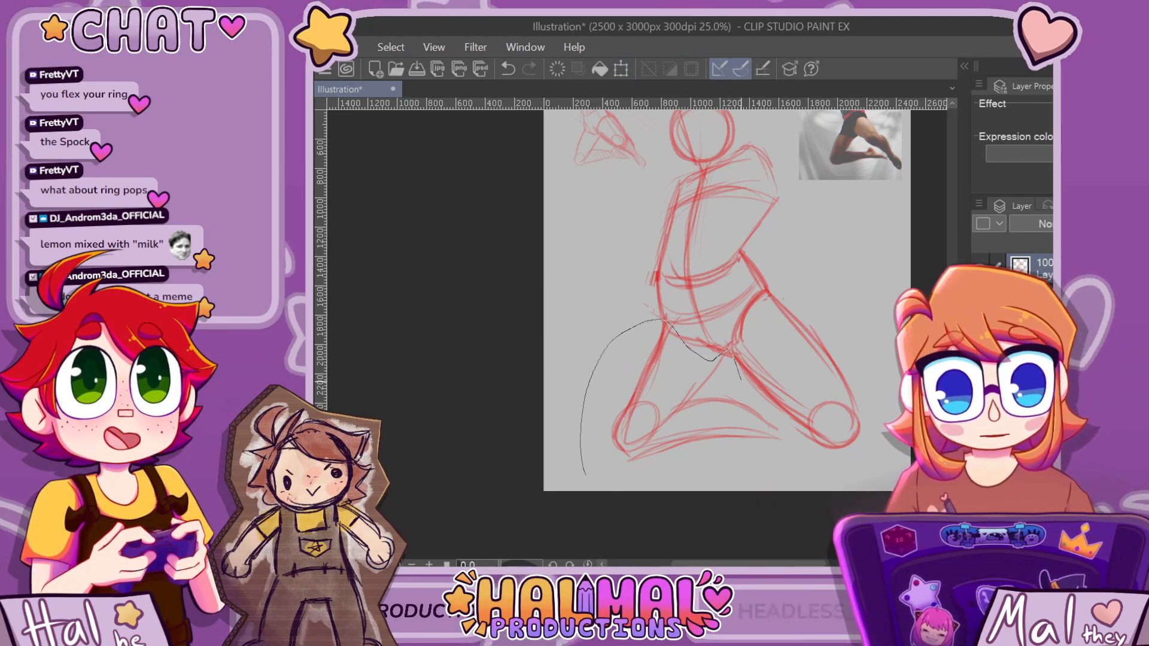
drag(723, 479, 587, 476)
key(ctrl+t)
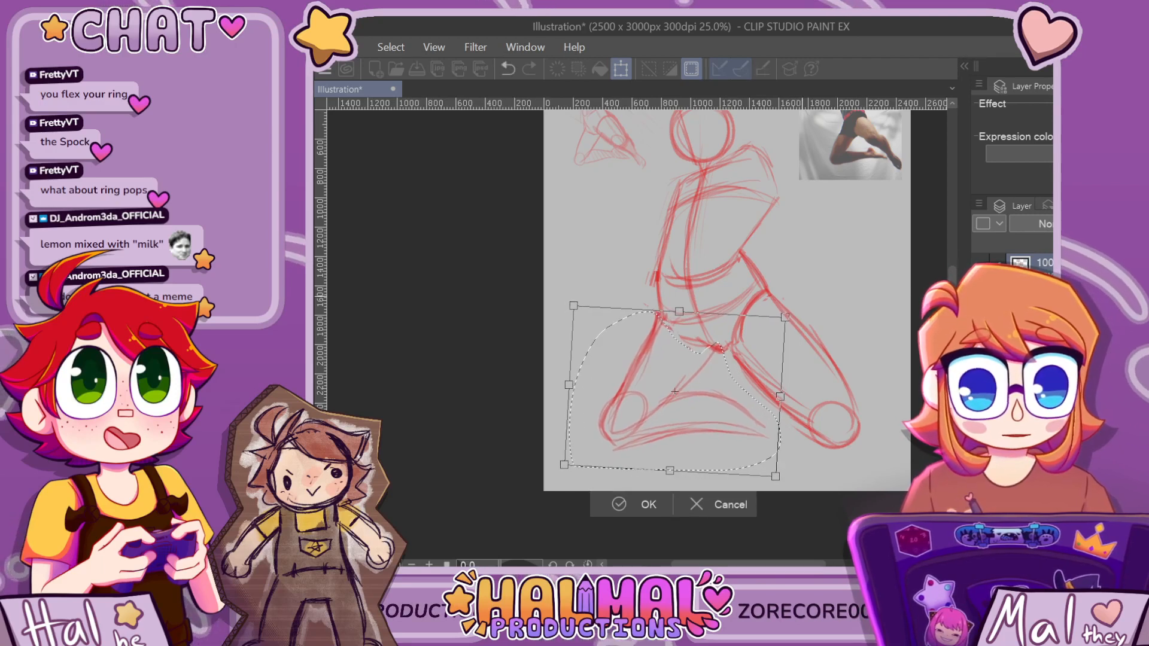
drag(674, 391, 668, 390)
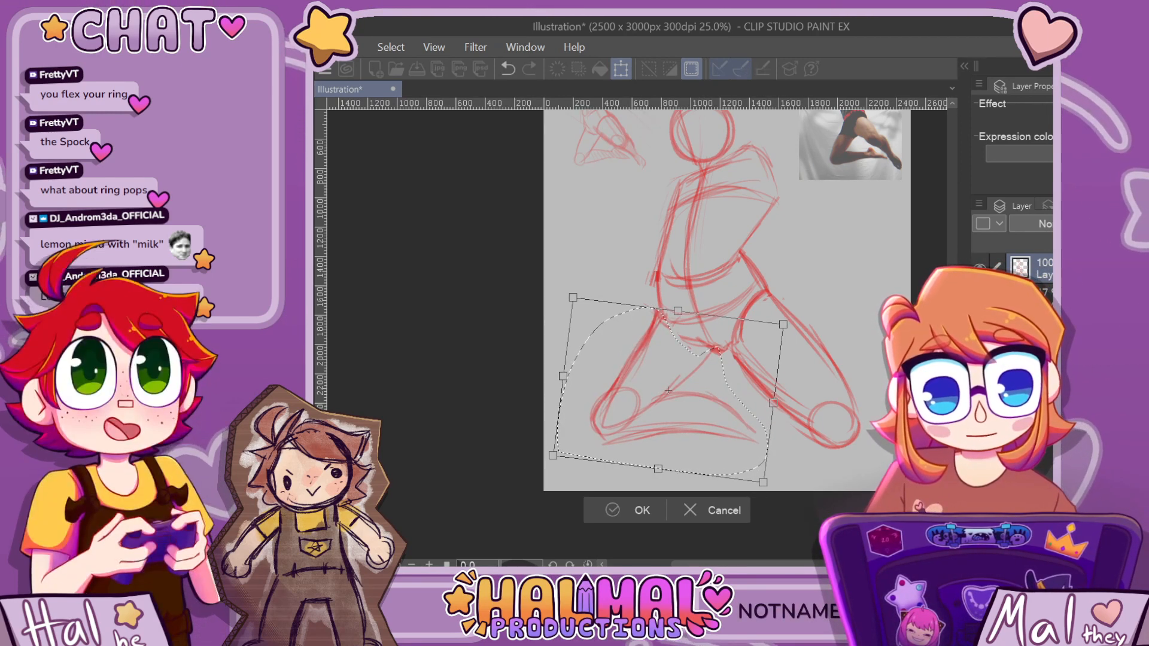
key(Return)
key(ctrl+d)
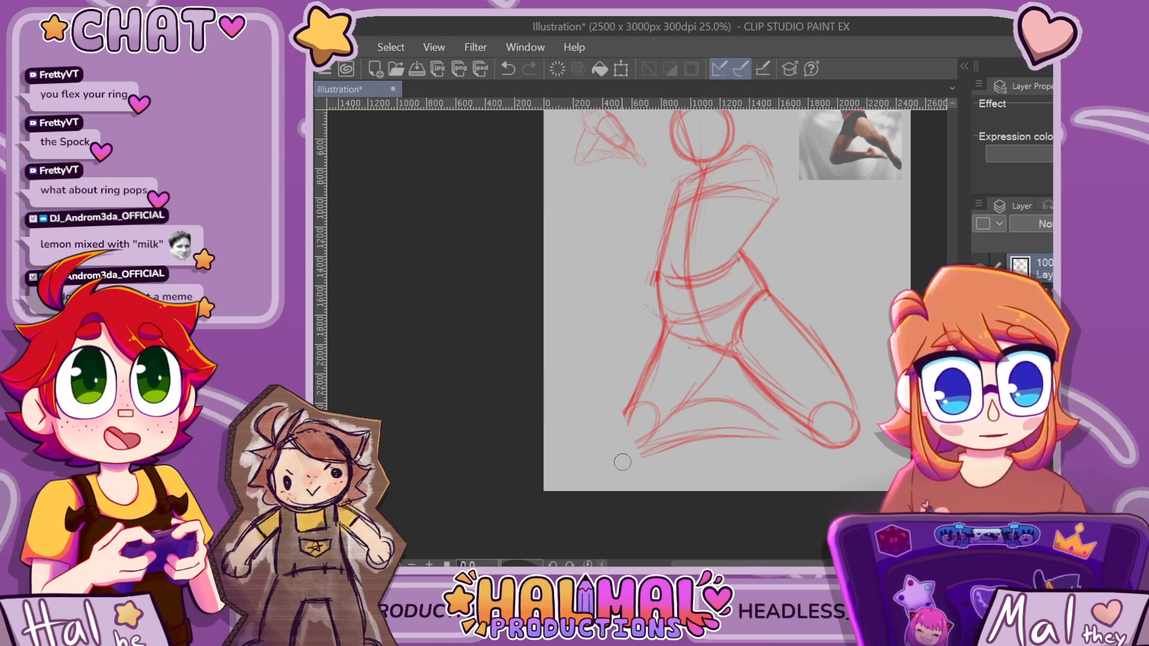
Erase the back thigh, its knee circle and the lower leg
mouse_move(624, 378)
mouse_down()
mouse_move(672, 406)
mouse_move(649, 380)
mouse_move(664, 365)
mouse_move(648, 344)
mouse_move(656, 332)
mouse_move(718, 359)
mouse_move(684, 405)
mouse_up()
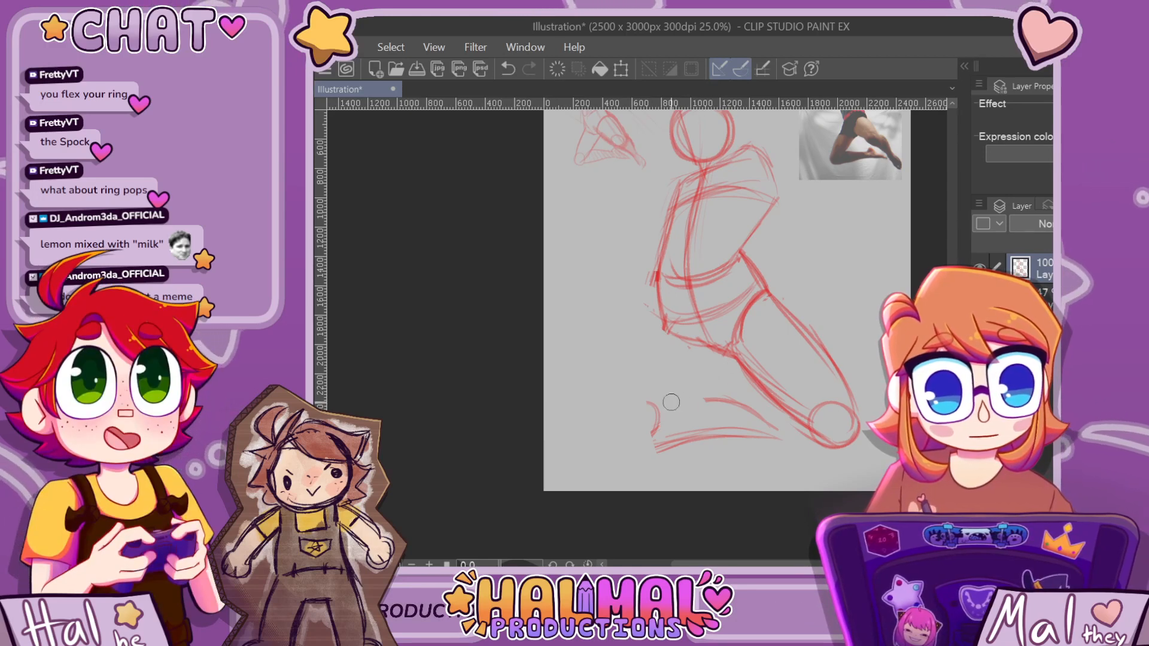
mouse_move(728, 440)
mouse_down()
mouse_move(680, 437)
mouse_move(738, 434)
mouse_move(729, 427)
mouse_move(780, 441)
mouse_move(731, 403)
mouse_up()
scroll(731, 403, down, 3)
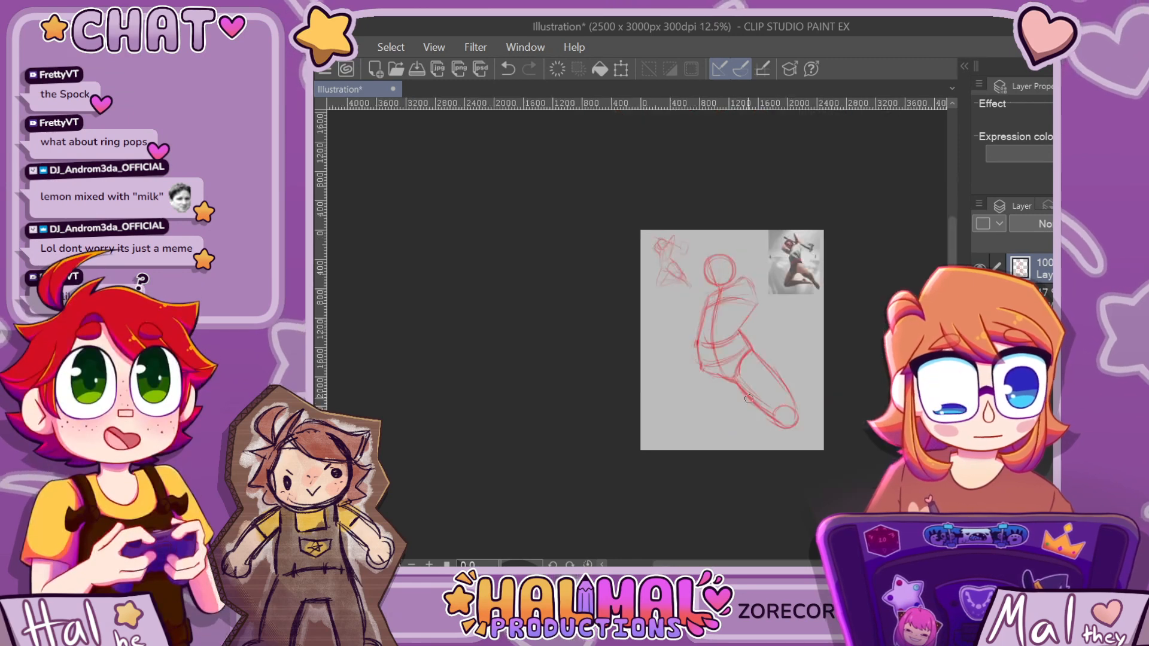
scroll(788, 364, up, 3)
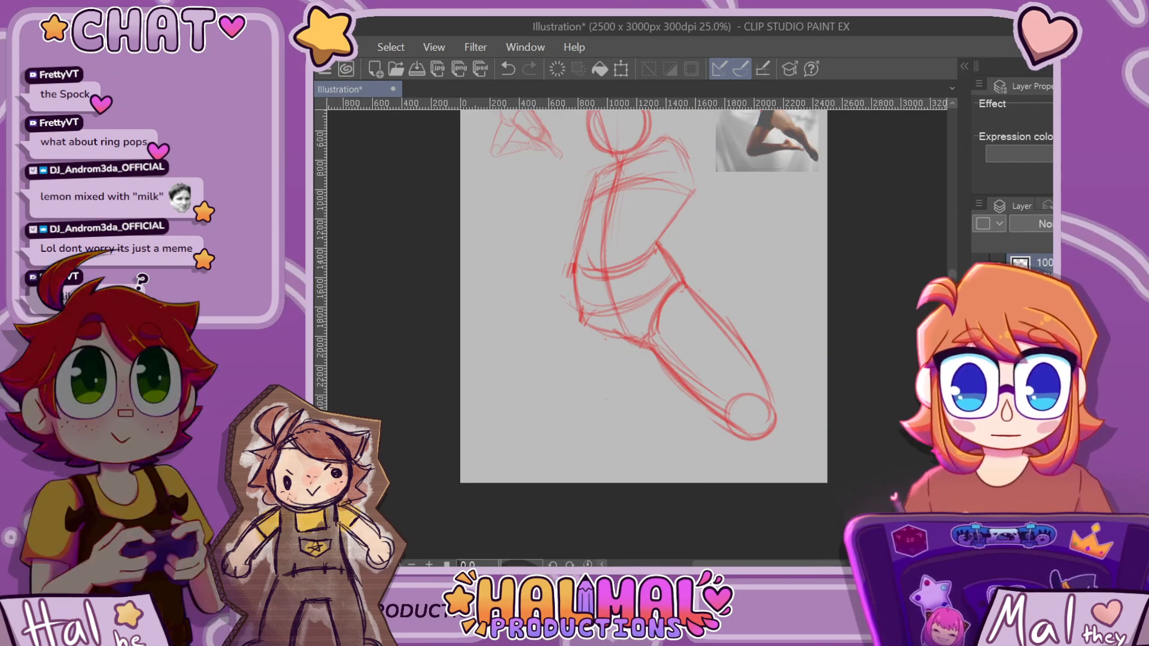
Reinforce the front thigh's outline and the pelvis's lower edge, and compare the proportions with the reference photo
drag(710, 304, 760, 385)
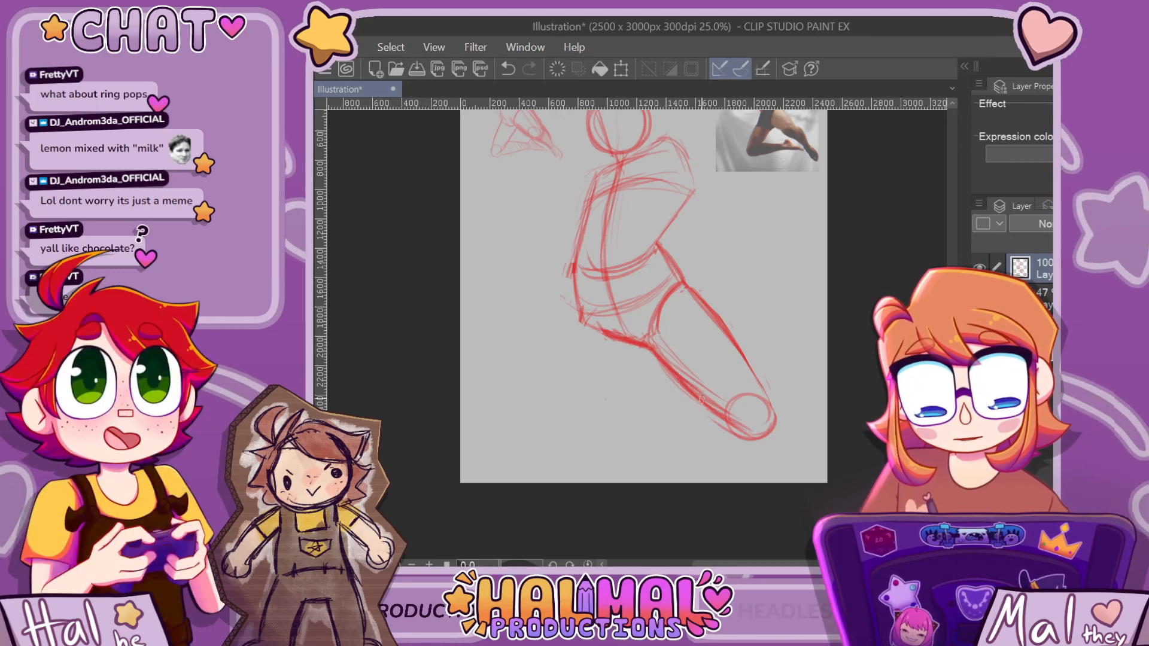
scroll(677, 270, down, 3)
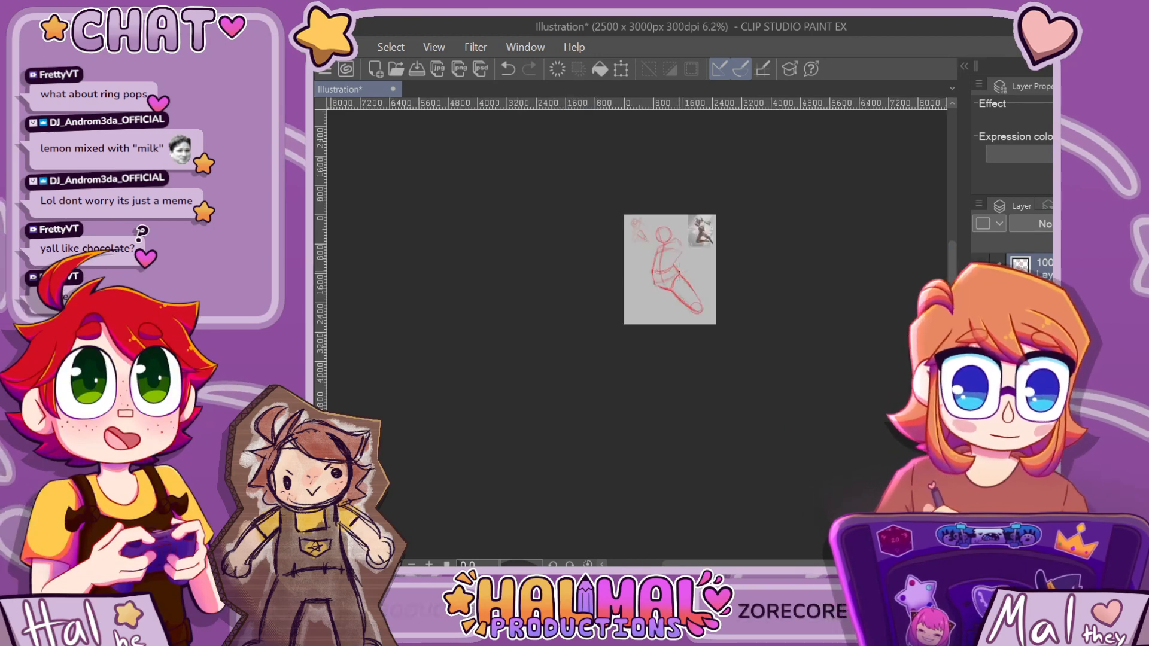
scroll(676, 270, up, 3)
scroll(754, 285, down, 3)
scroll(762, 318, up, 3)
scroll(787, 341, down, 3)
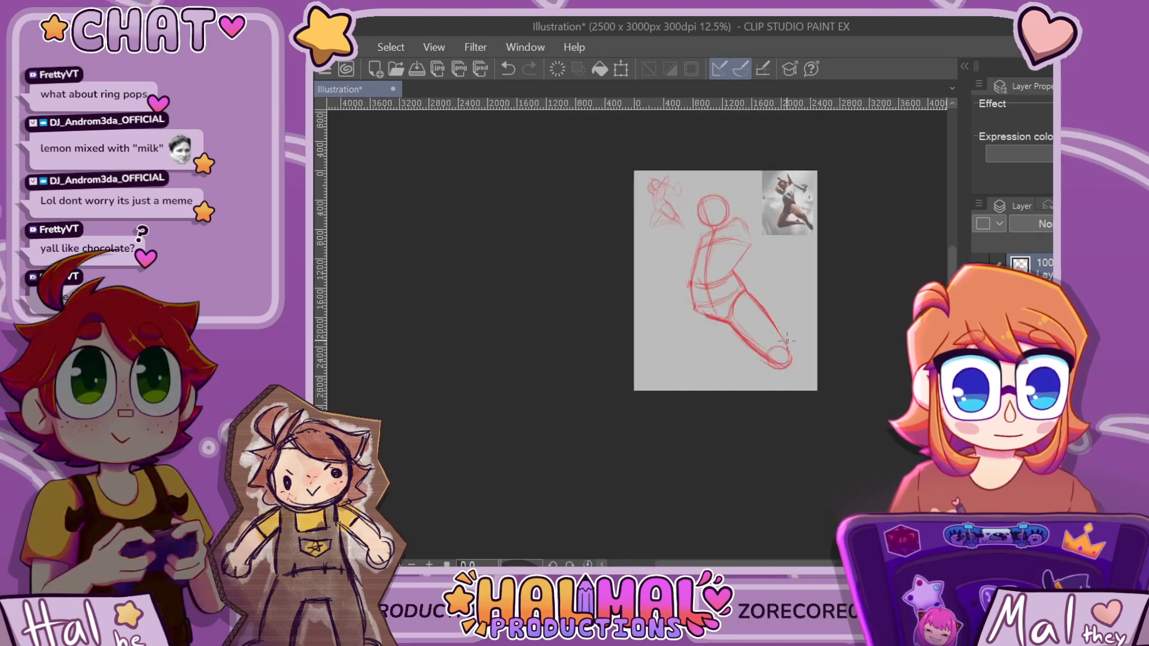
scroll(788, 341, up, 3)
scroll(787, 342, down, 3)
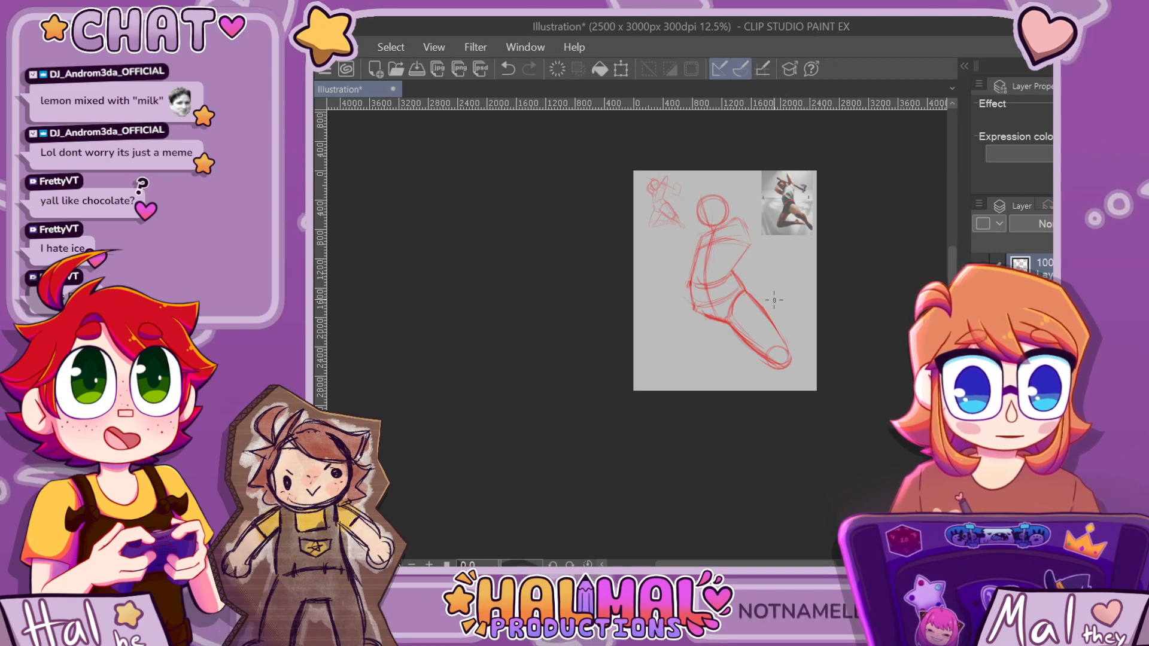
Erase the front thigh and its knee circle, then redraw the thigh from the pelvis down to a rounded knee
scroll(774, 296, up, 3)
mouse_move(779, 282)
mouse_down()
mouse_move(720, 305)
mouse_move(737, 283)
mouse_move(709, 343)
mouse_move(744, 289)
mouse_move(720, 283)
mouse_move(736, 333)
mouse_move(726, 315)
mouse_move(687, 347)
mouse_move(701, 402)
mouse_up()
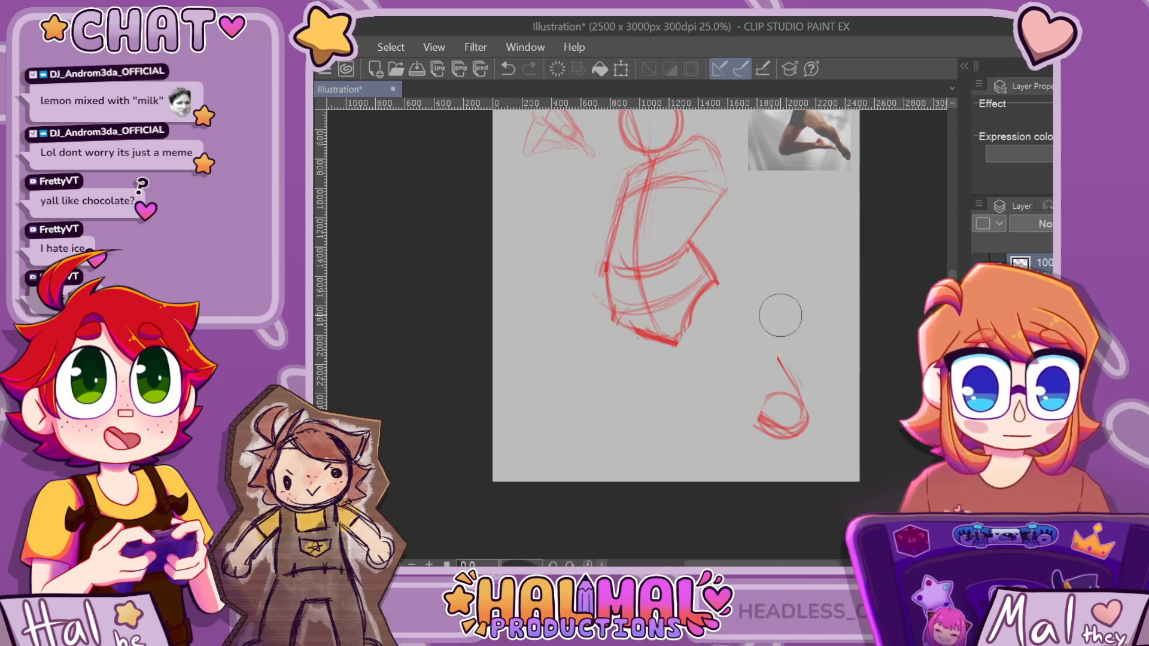
drag(775, 389, 797, 455)
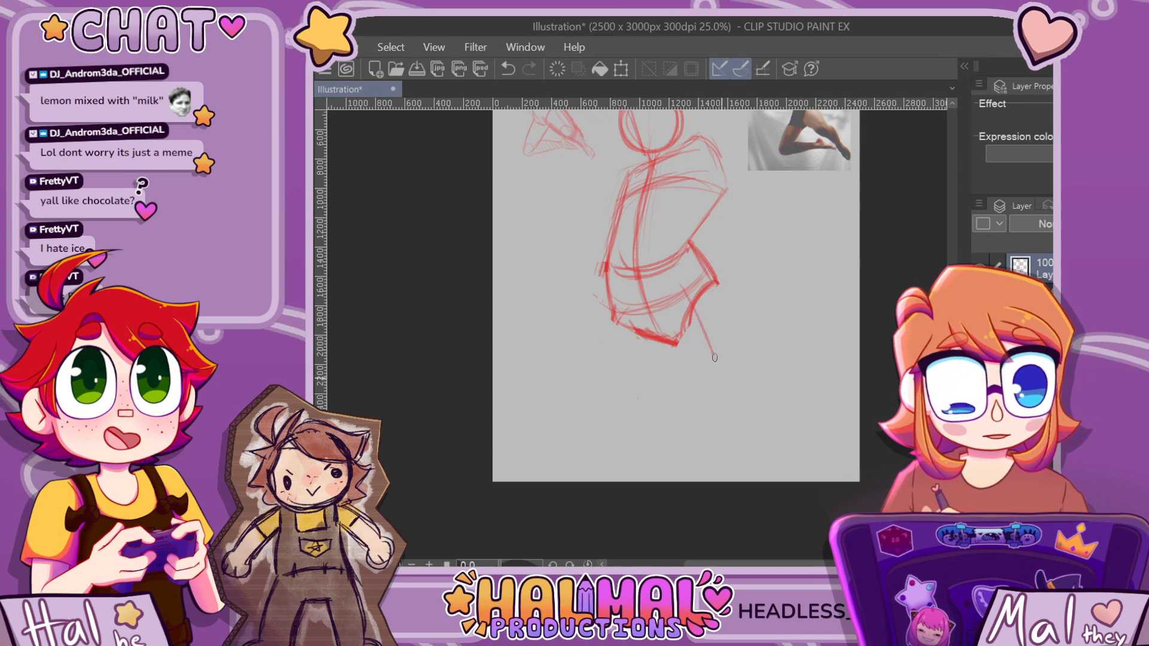
mouse_move(687, 299)
mouse_down()
mouse_move(746, 405)
mouse_move(717, 393)
mouse_move(793, 420)
mouse_move(734, 421)
mouse_move(779, 397)
mouse_move(763, 396)
mouse_move(781, 431)
mouse_up()
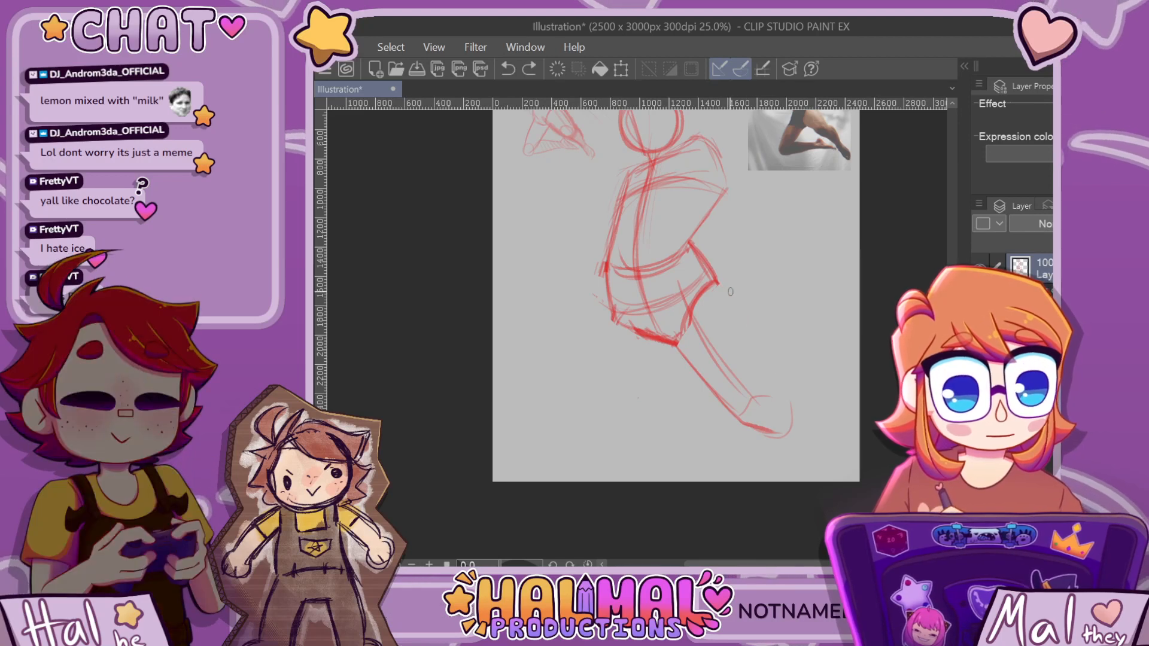
drag(721, 285, 790, 413)
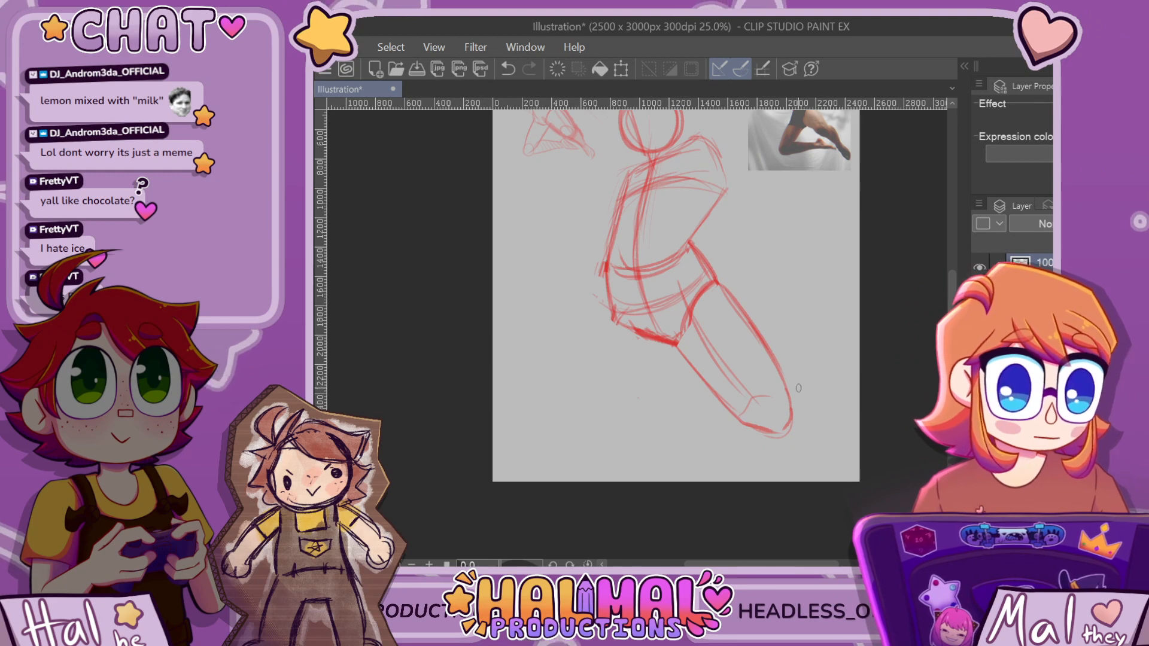
Sketch the front lower leg as a tapered shape from the knee towards the page's lower-right corner
drag(786, 382, 835, 409)
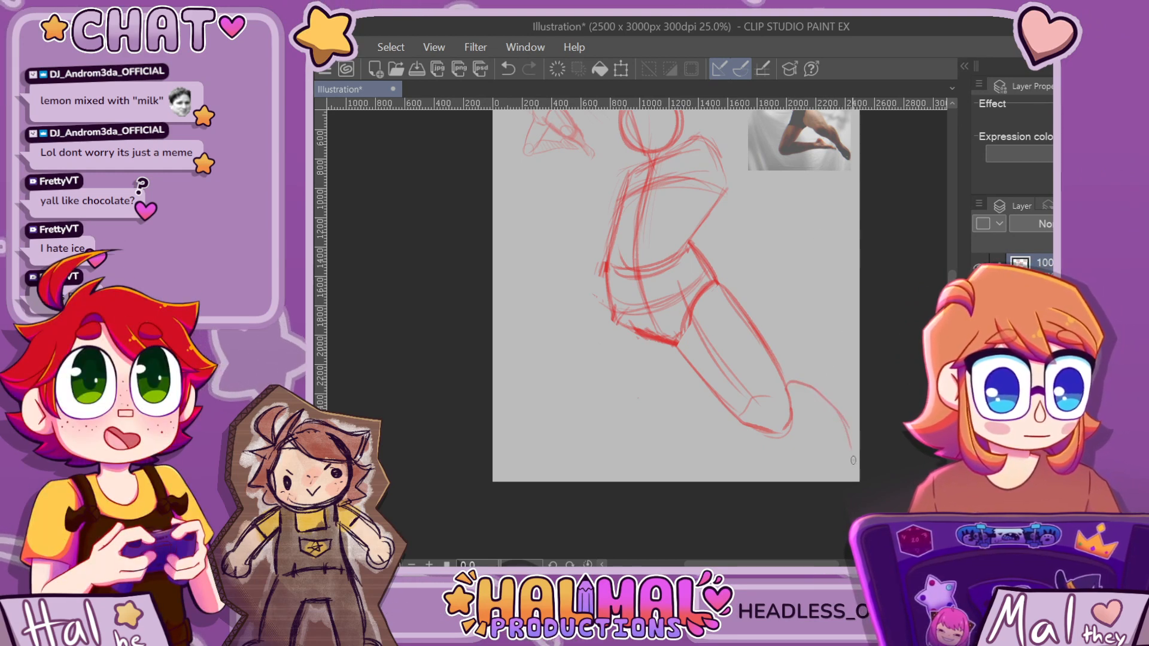
drag(771, 441, 854, 462)
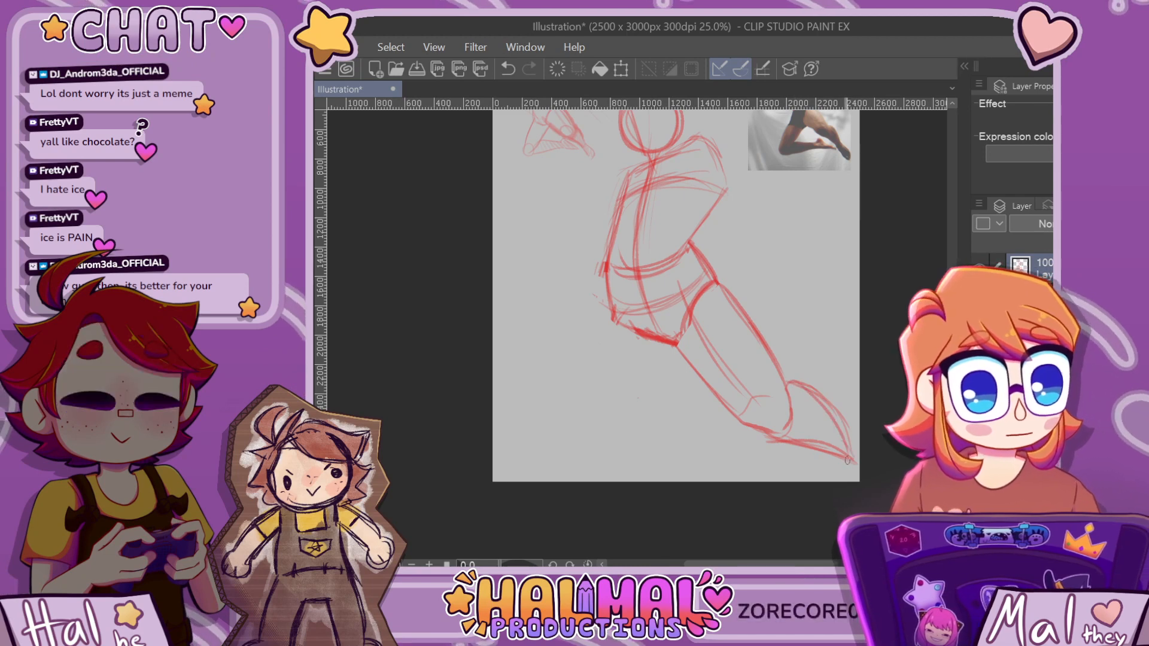
scroll(846, 458, down, 6)
scroll(838, 455, up, 6)
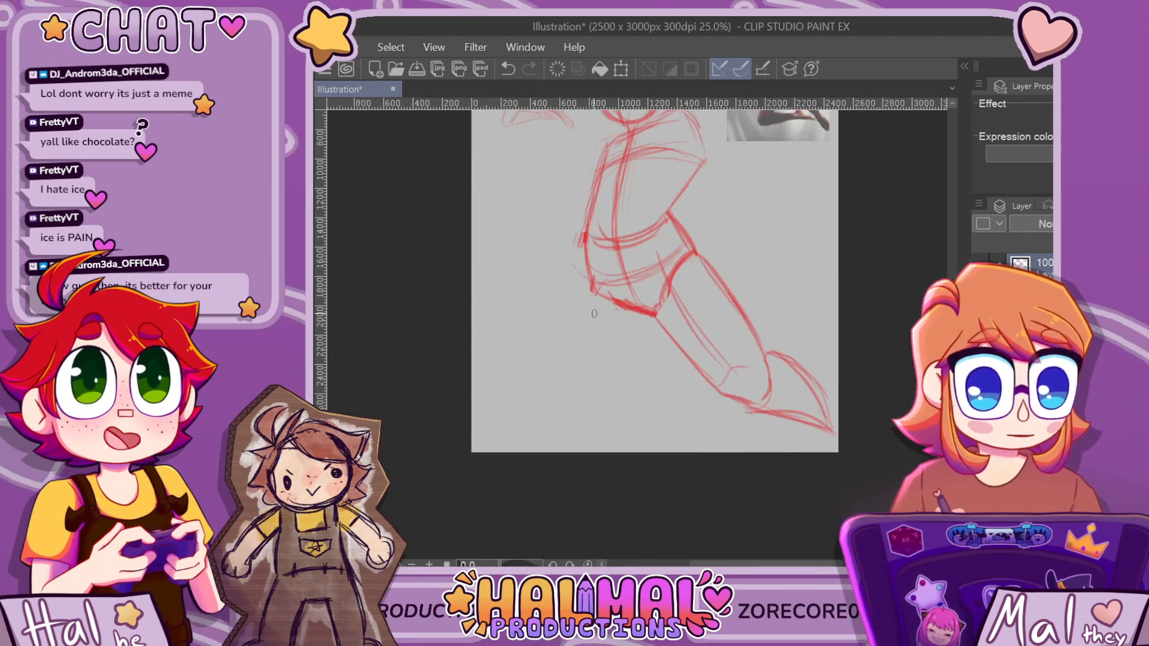
Sketch the back thigh from the pelvis down to a rounded knee, undo the extra inner line and reinforce the outer outline
mouse_move(594, 370)
mouse_down()
mouse_move(624, 322)
mouse_move(600, 377)
mouse_move(565, 402)
mouse_move(586, 296)
mouse_up()
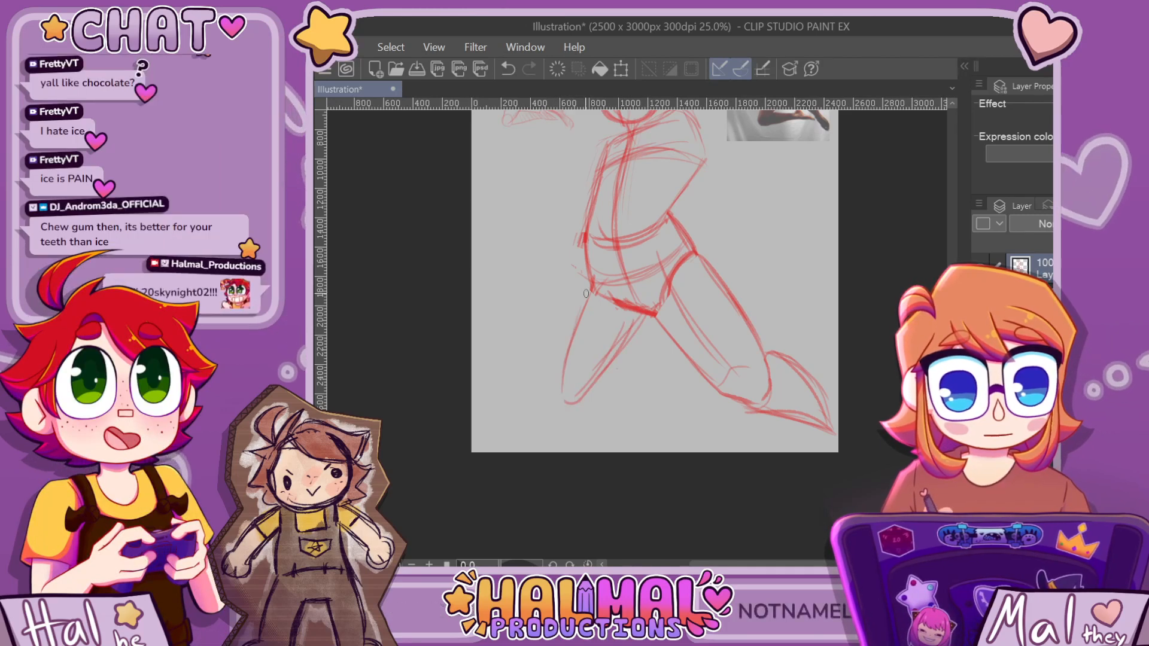
drag(640, 320, 587, 405)
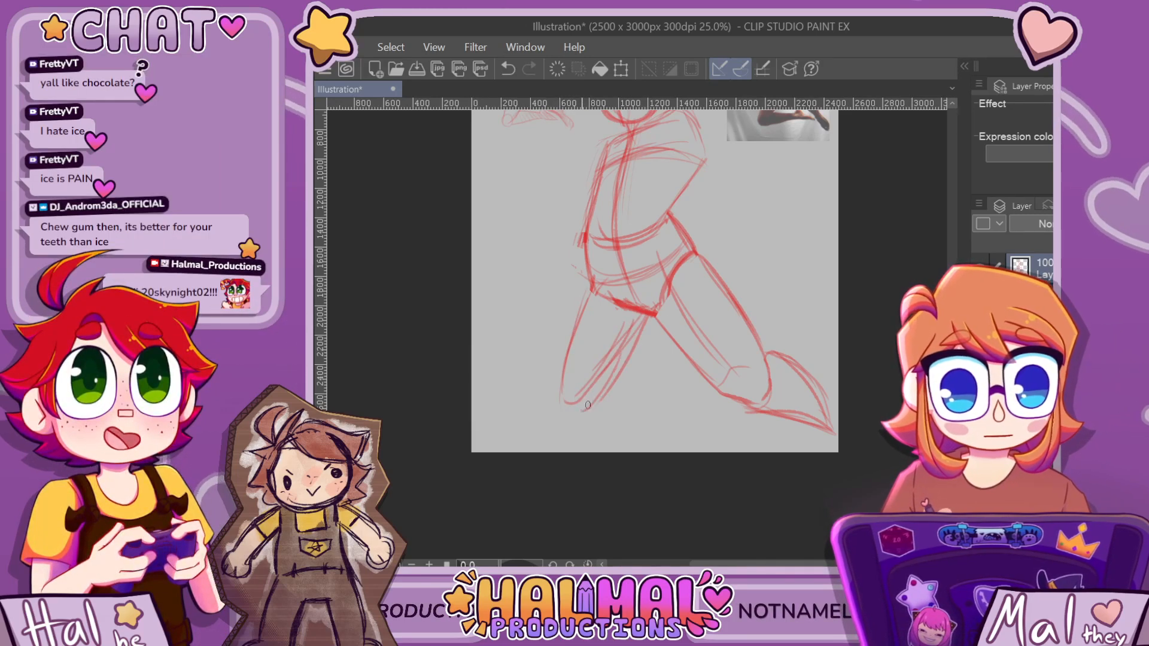
scroll(607, 339, down, 2)
scroll(642, 304, up, 2)
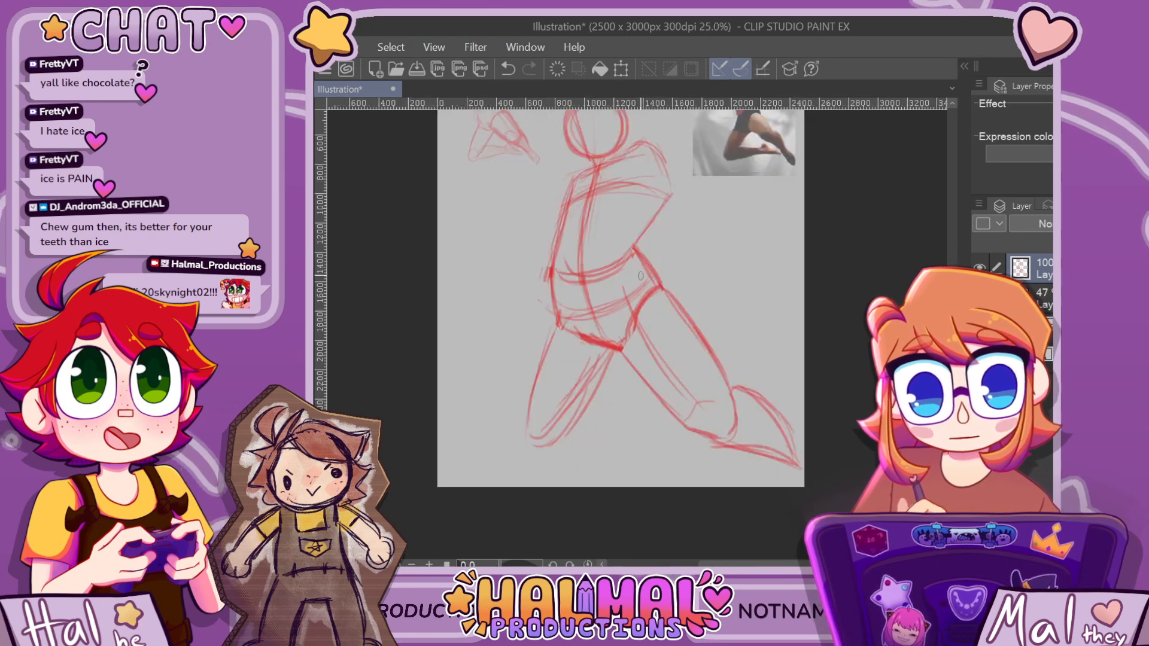
key(ctrl+z)
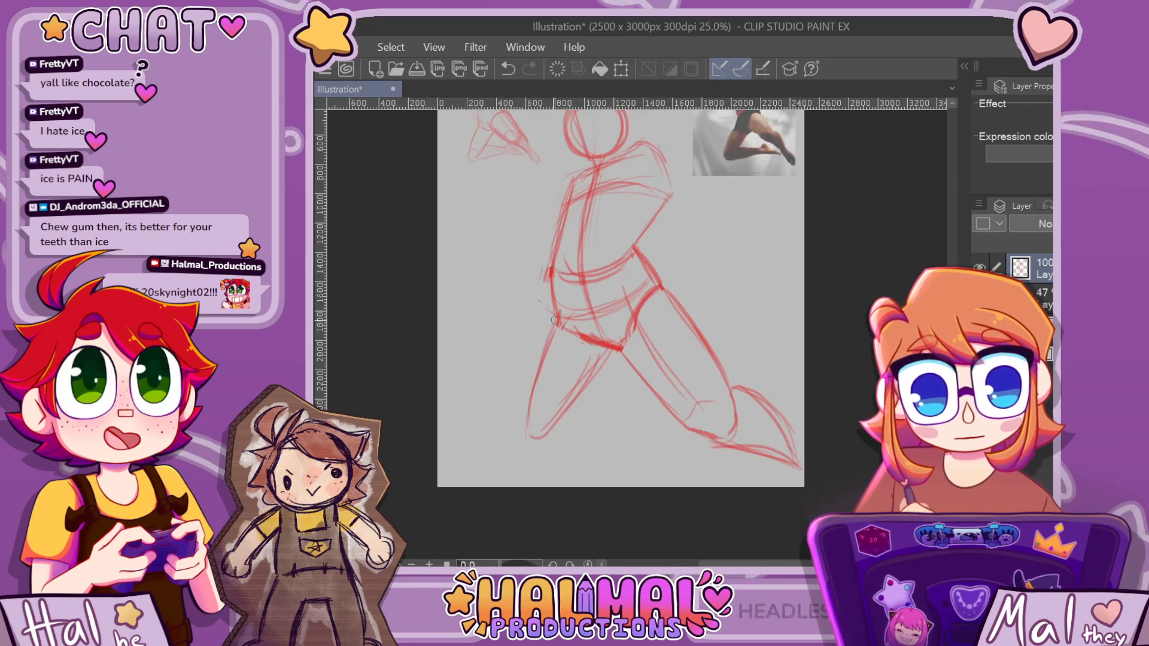
mouse_move(554, 320)
mouse_down()
mouse_move(524, 434)
mouse_move(629, 446)
mouse_up()
Try a low, tapered lower leg folded back from the back knee beneath the thigh
drag(530, 442, 658, 440)
drag(566, 407, 614, 430)
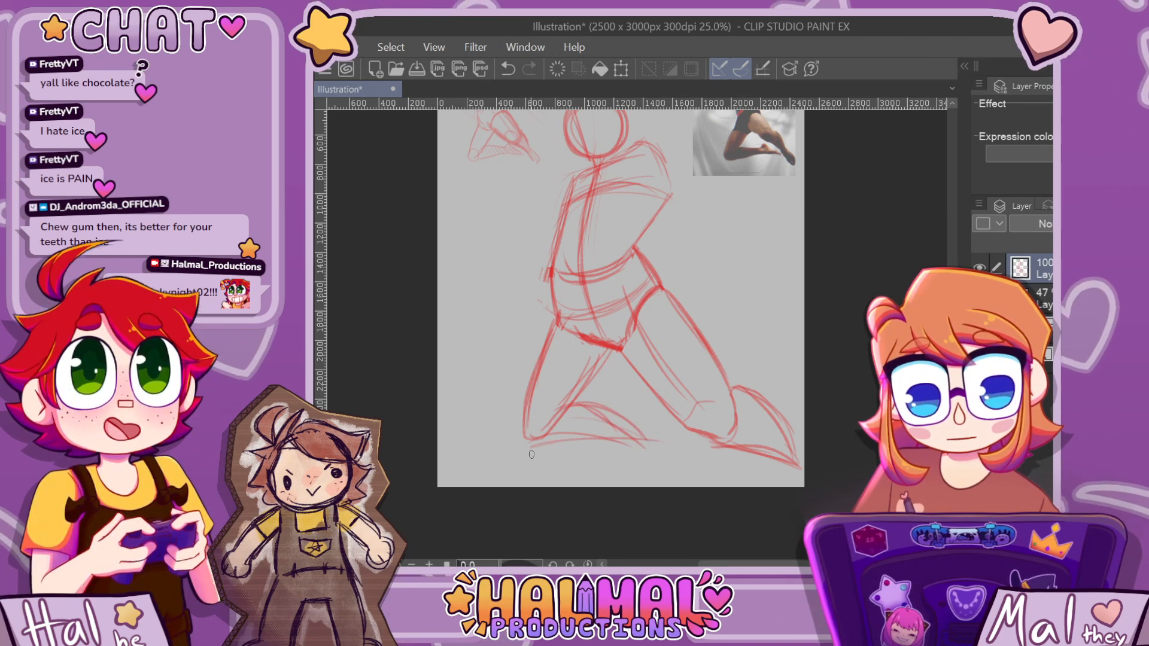
scroll(594, 375, down, 2)
scroll(594, 375, down, 1)
scroll(661, 392, up, 3)
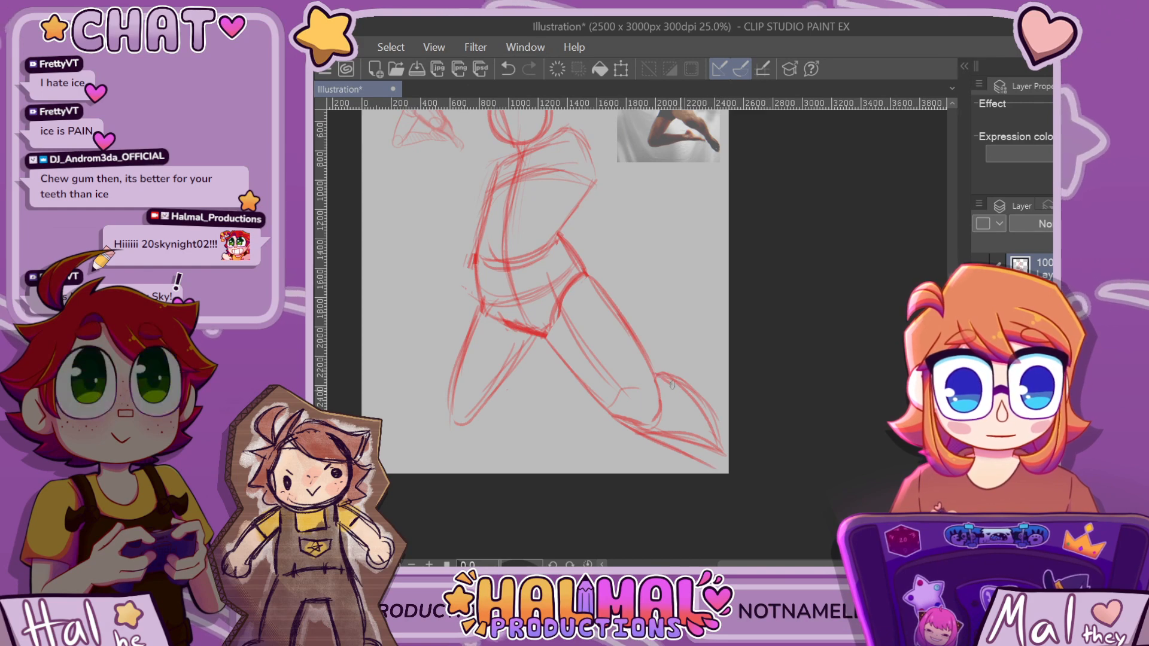
Erase the front lower leg and add a knee circle at the end of the front thigh
scroll(717, 446, down, 2)
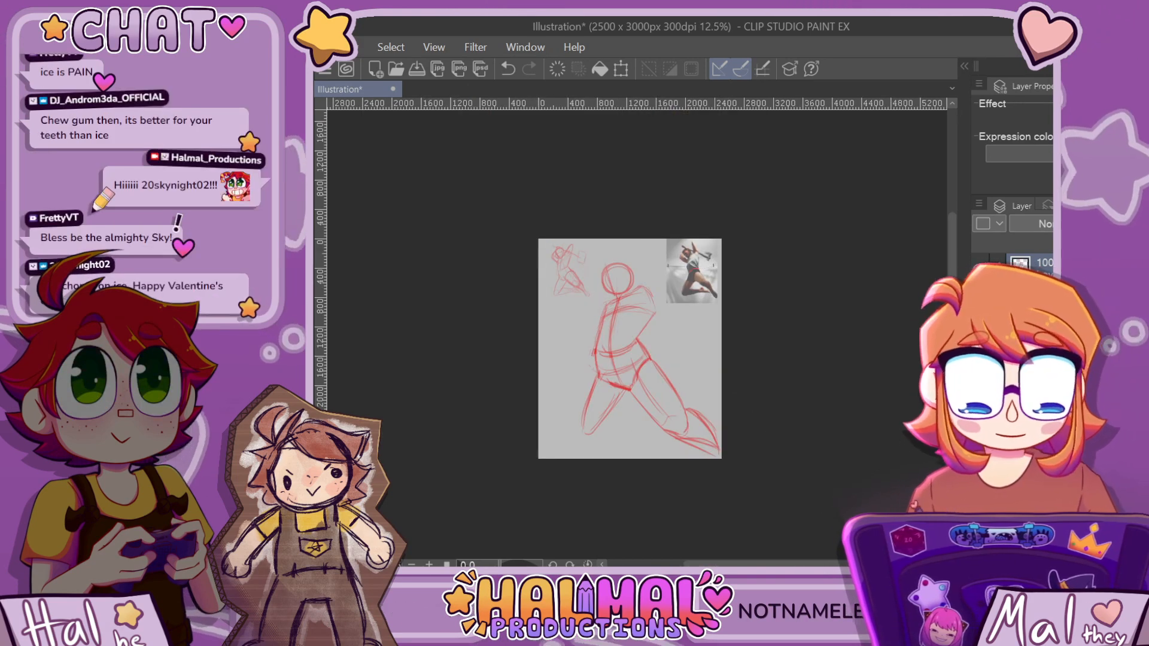
drag(702, 396, 705, 440)
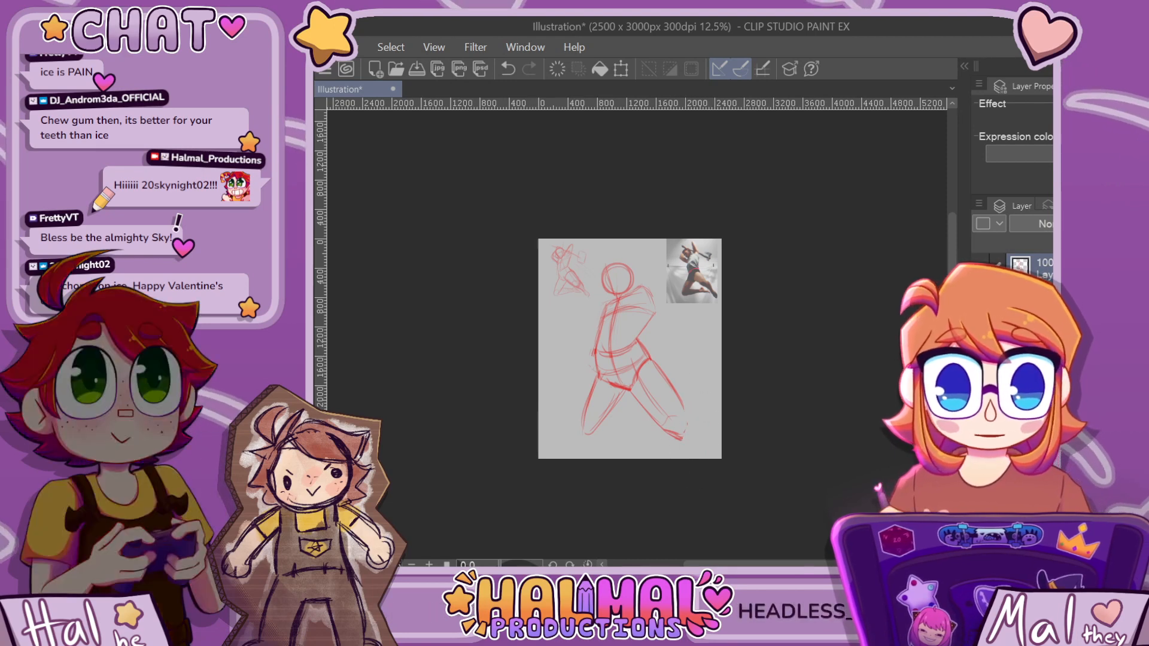
scroll(662, 338, up, 2)
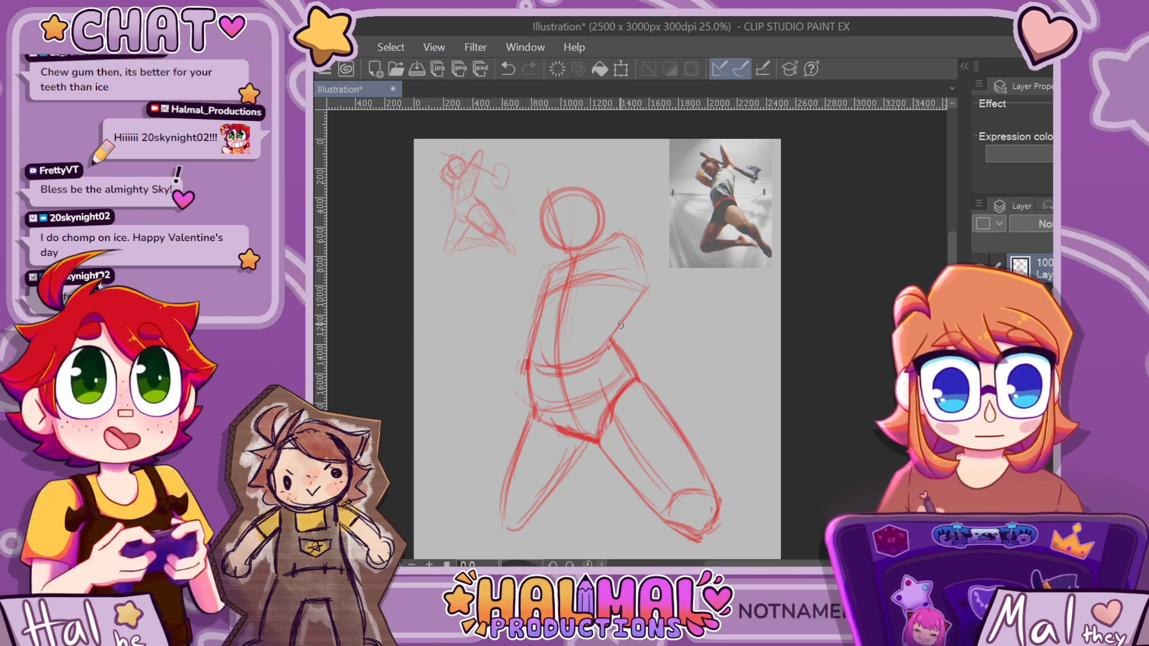
Draw a shoulder circle beside the chest and sketch the raised upper arm tapering to the elbow next to the reference photo
mouse_move(618, 243)
mouse_down()
mouse_move(649, 247)
mouse_move(643, 272)
mouse_up()
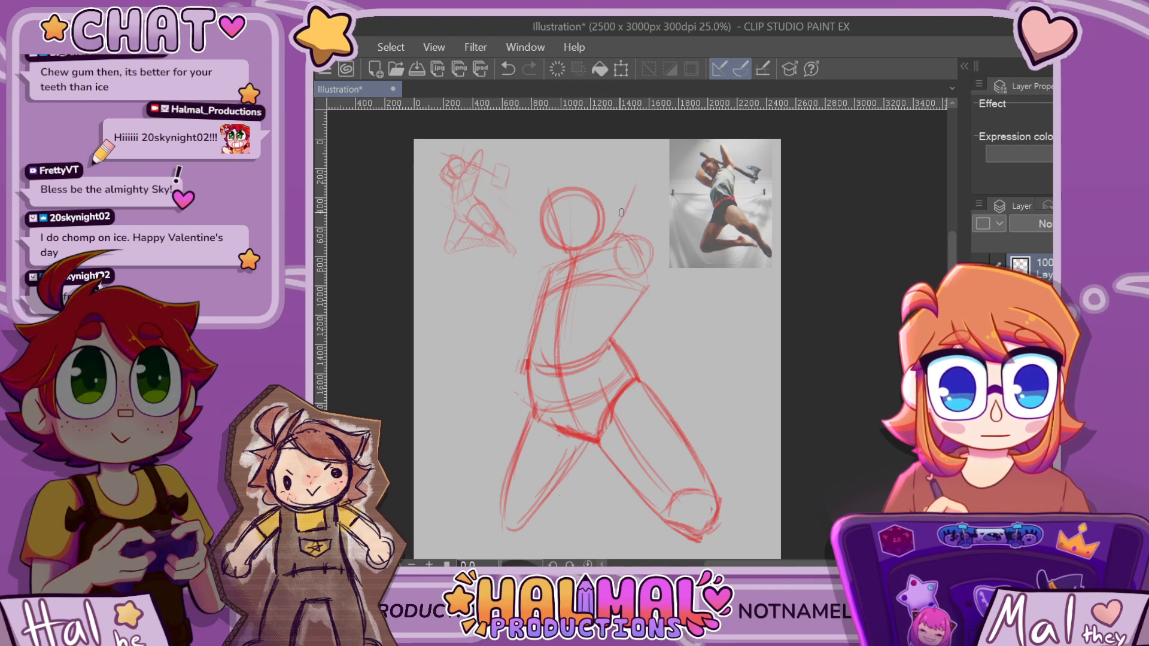
drag(621, 213, 649, 168)
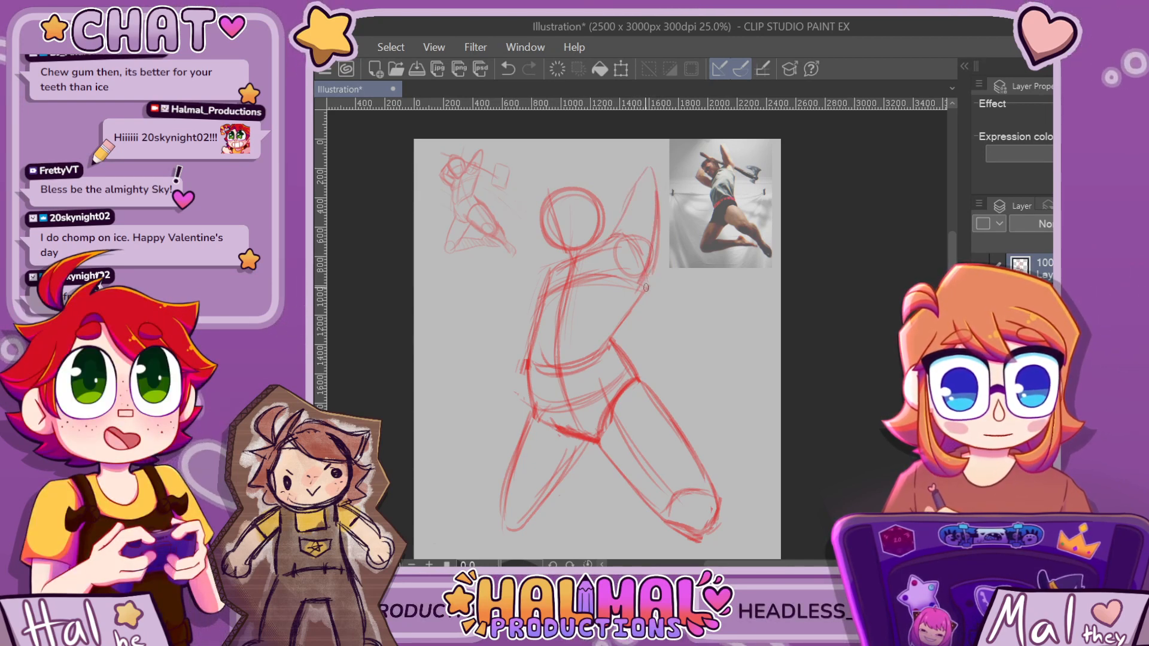
drag(656, 243, 647, 289)
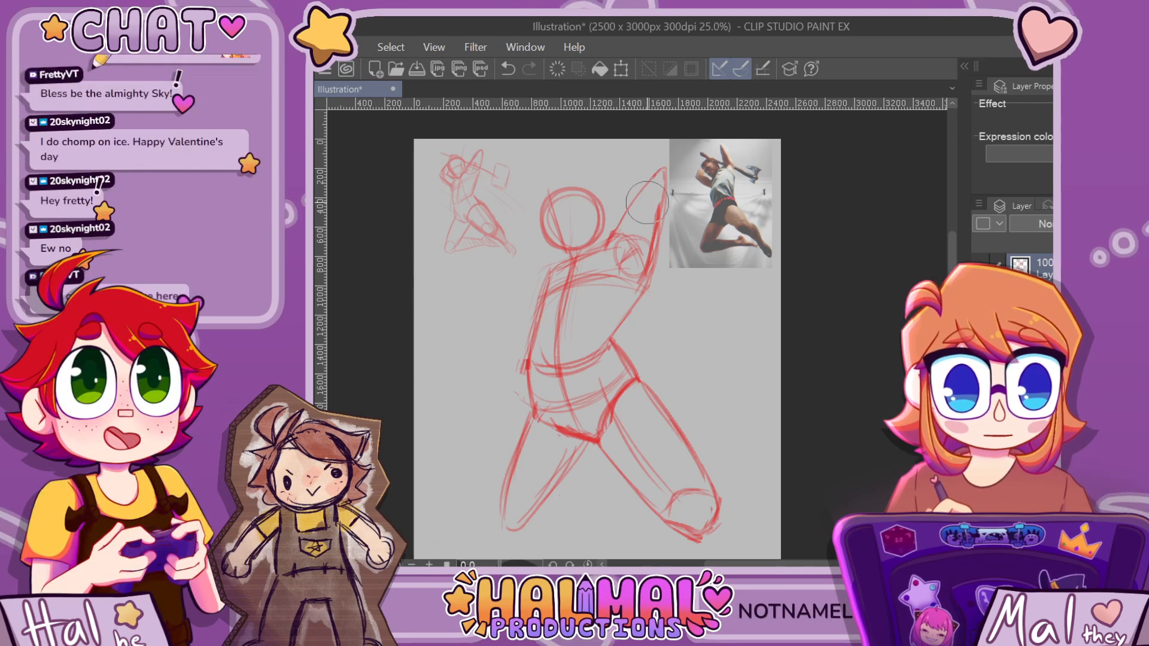
key(p)
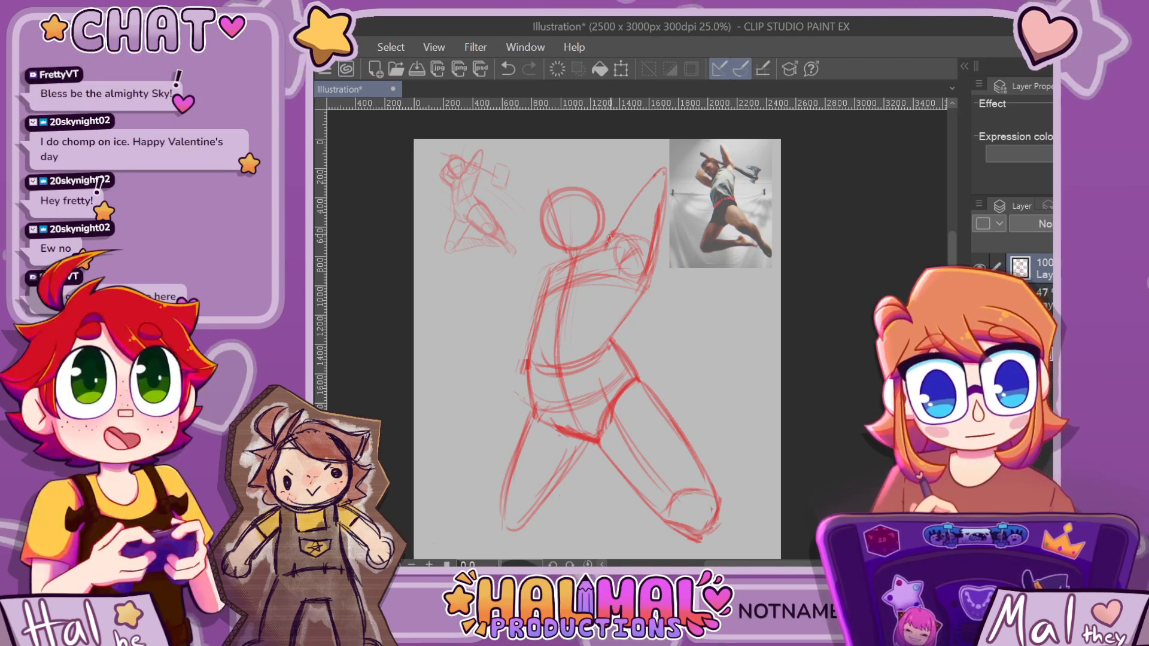
mouse_move(659, 173)
mouse_down()
mouse_move(610, 238)
mouse_move(659, 225)
mouse_up()
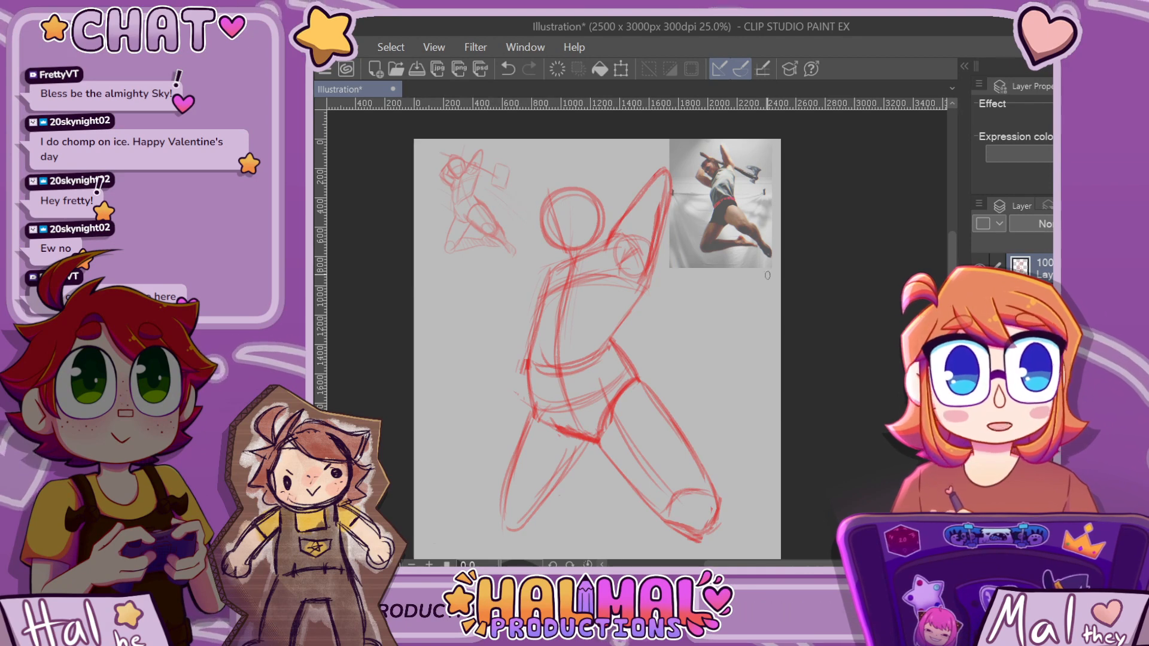
scroll(767, 276, up, 3)
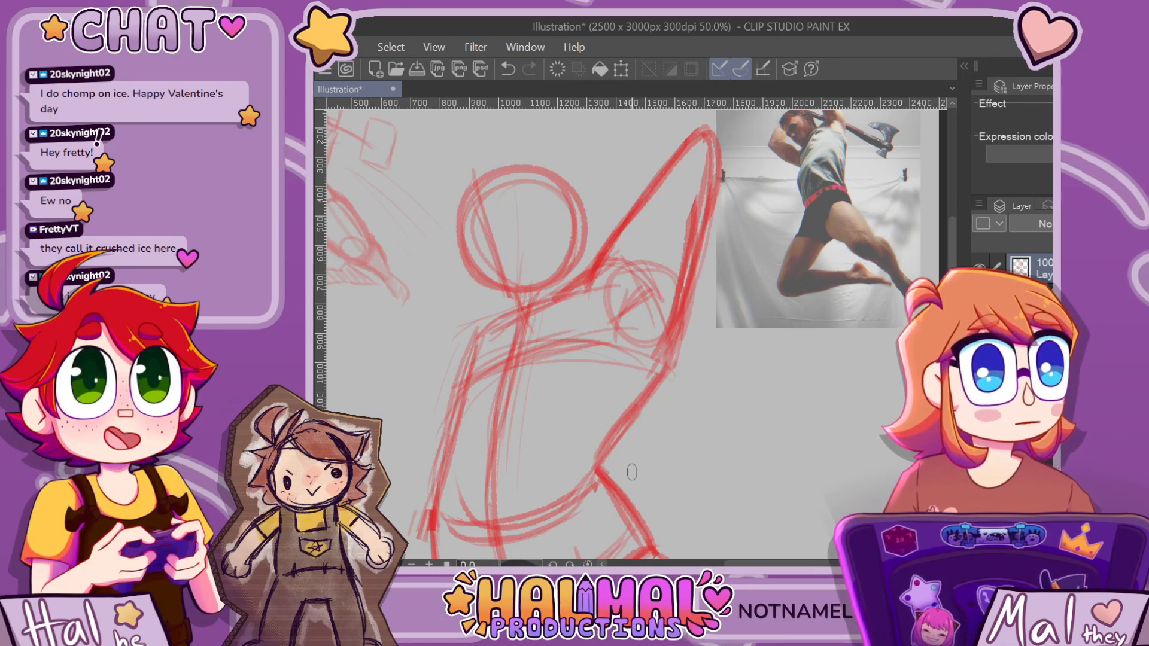
Add a knee circle to the back thigh and sketch the lower leg folded back horizontally towards the front leg
key(ctrl+minus)
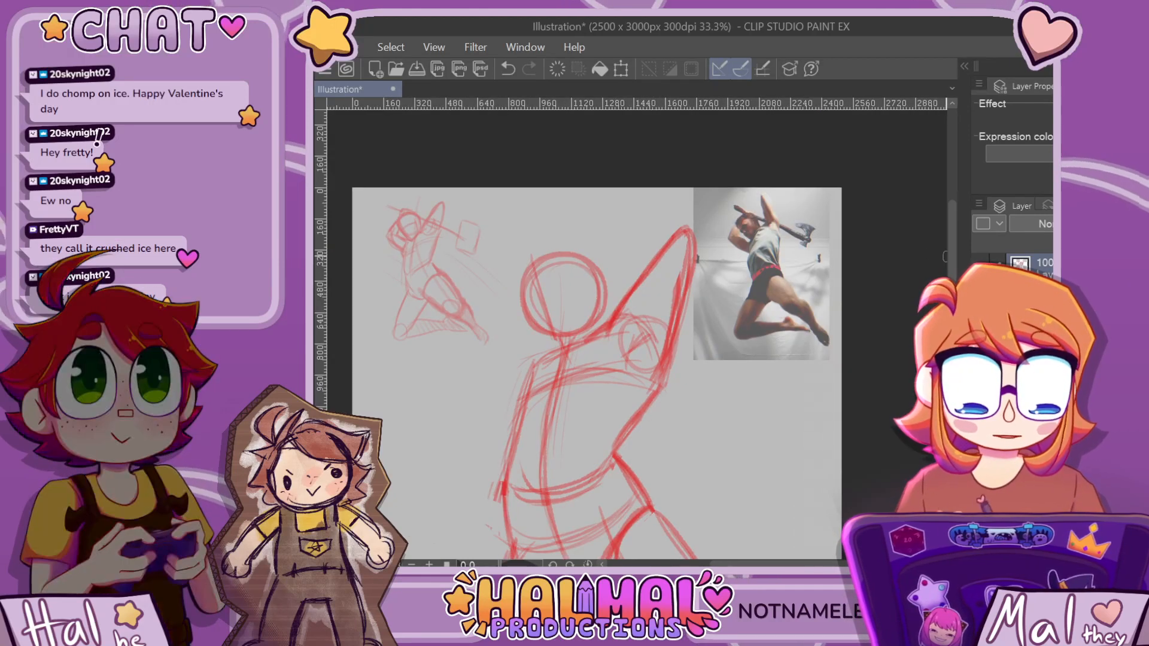
scroll(597, 336, down, 5)
scroll(597, 335, up, 5)
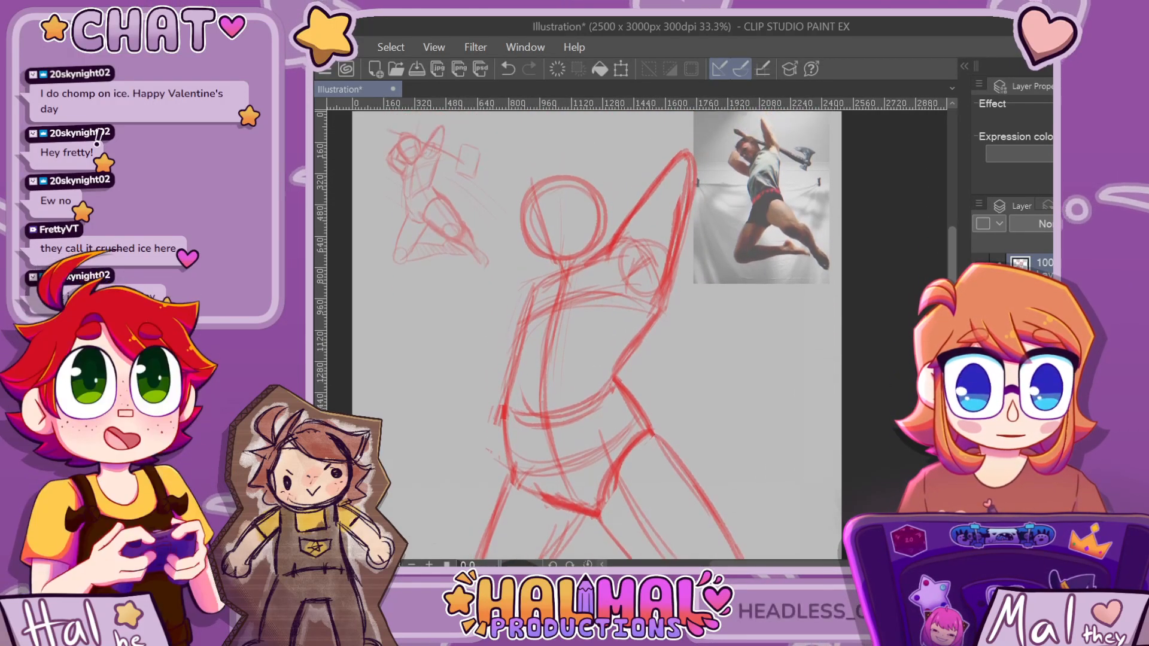
scroll(596, 335, down, 3)
scroll(597, 335, down, 2)
scroll(597, 335, up, 4)
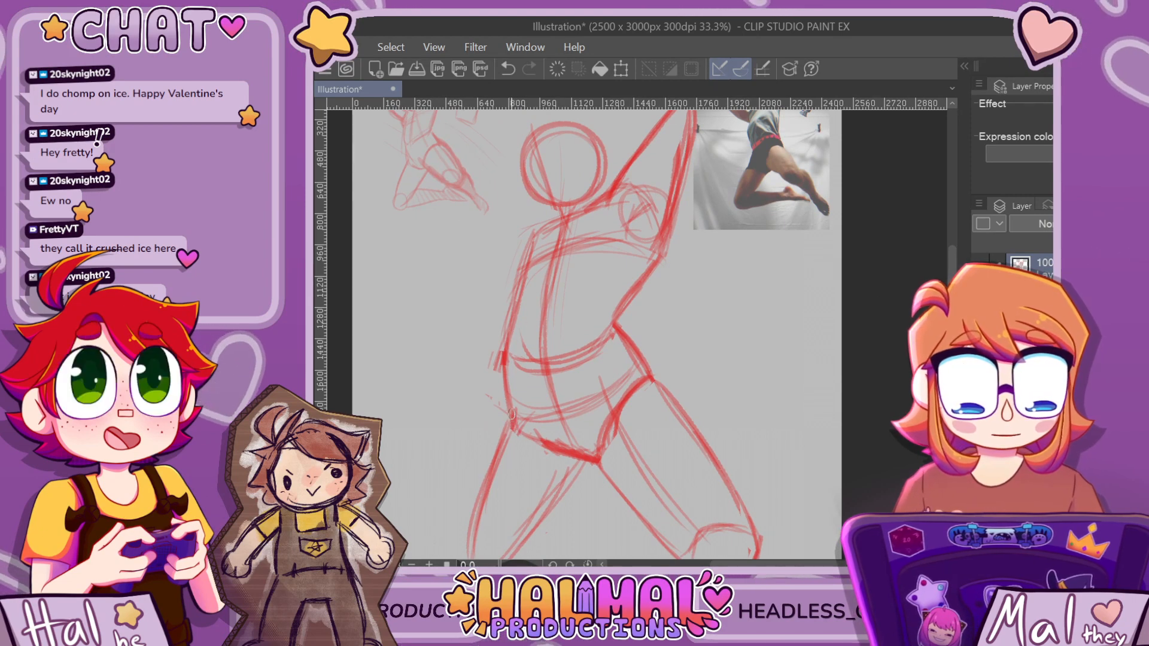
scroll(491, 458, down, 2)
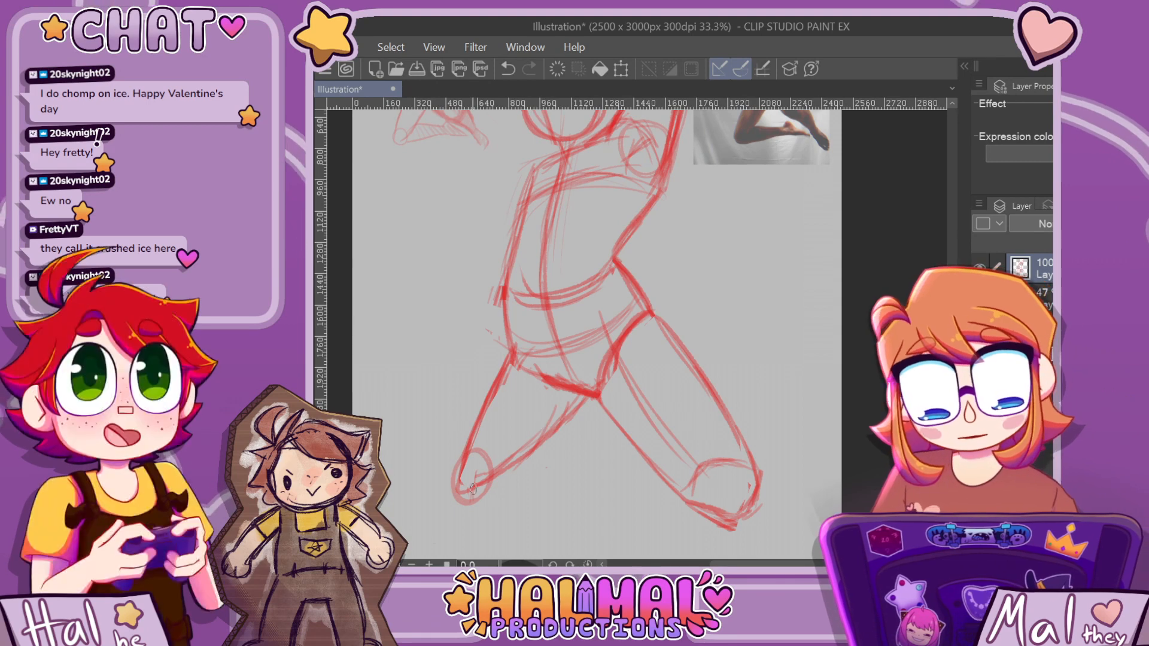
drag(460, 492, 635, 498)
drag(492, 476, 640, 499)
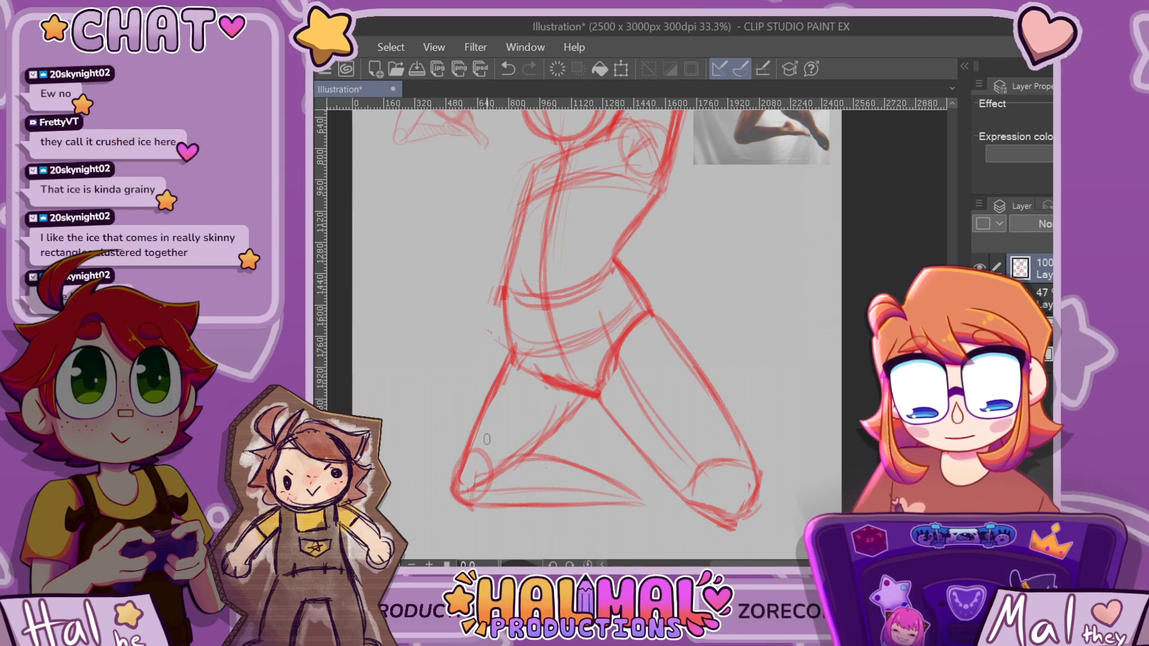
Sketch the foot at the end of the folded back leg, pointing towards the front knee
scroll(501, 360, down, 5)
scroll(627, 446, up, 2)
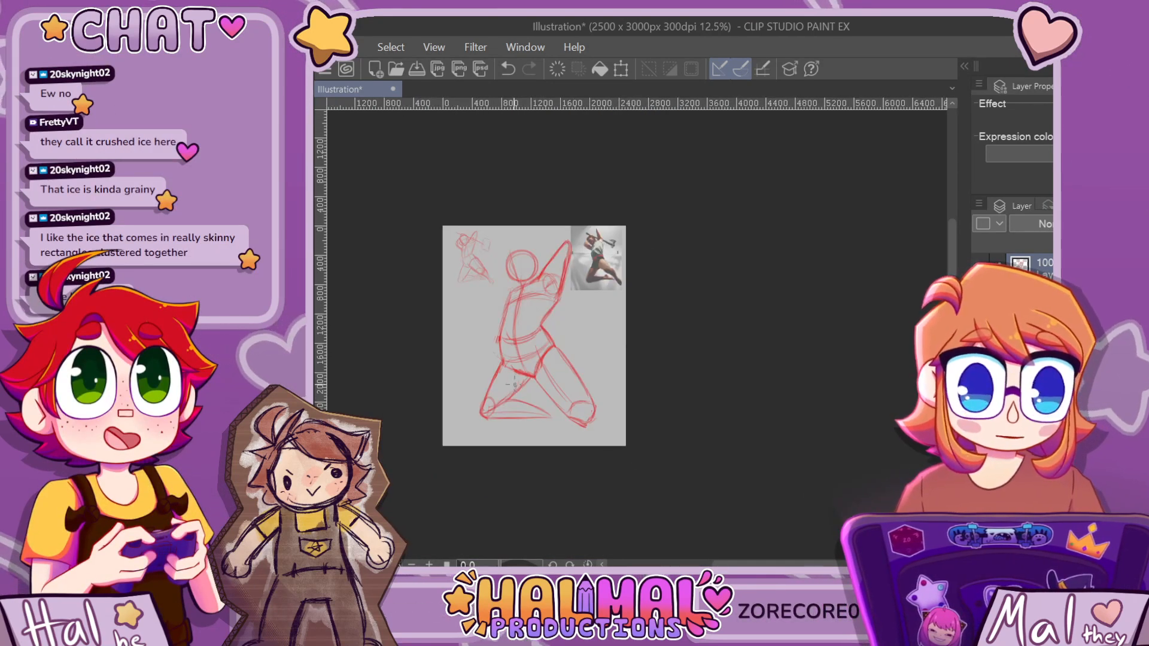
scroll(514, 384, up, 2)
drag(571, 440, 631, 474)
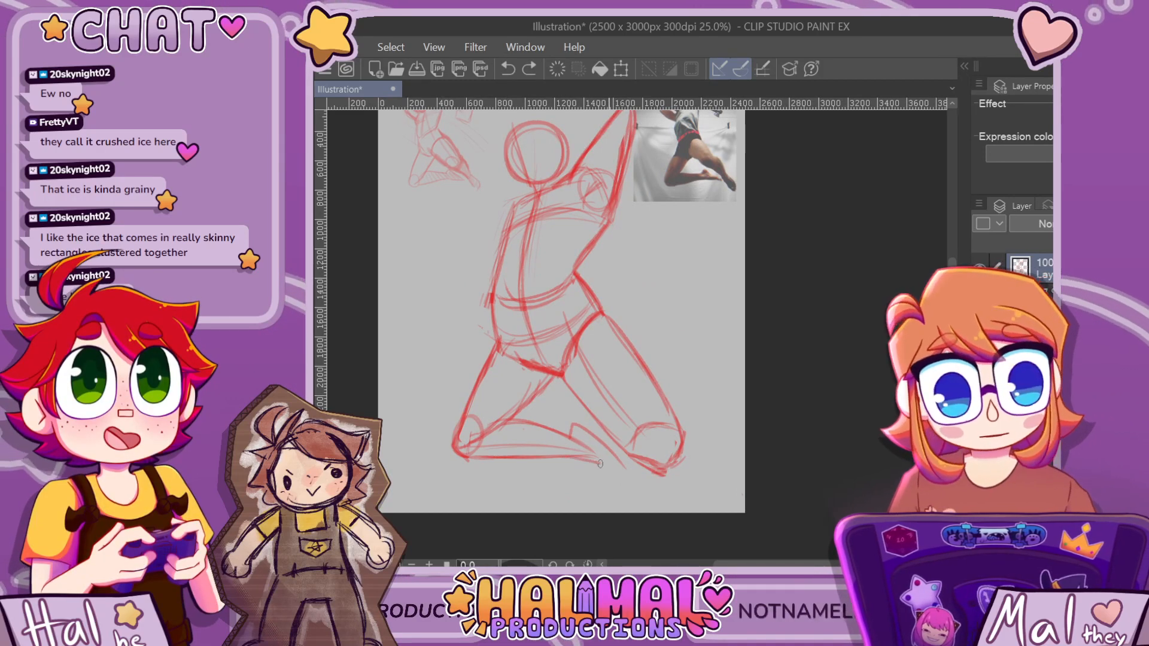
Draw the opposite shoulder circle and sketch its upper arm raised diagonally outward to the elbow beside the head
scroll(562, 441, down, 8)
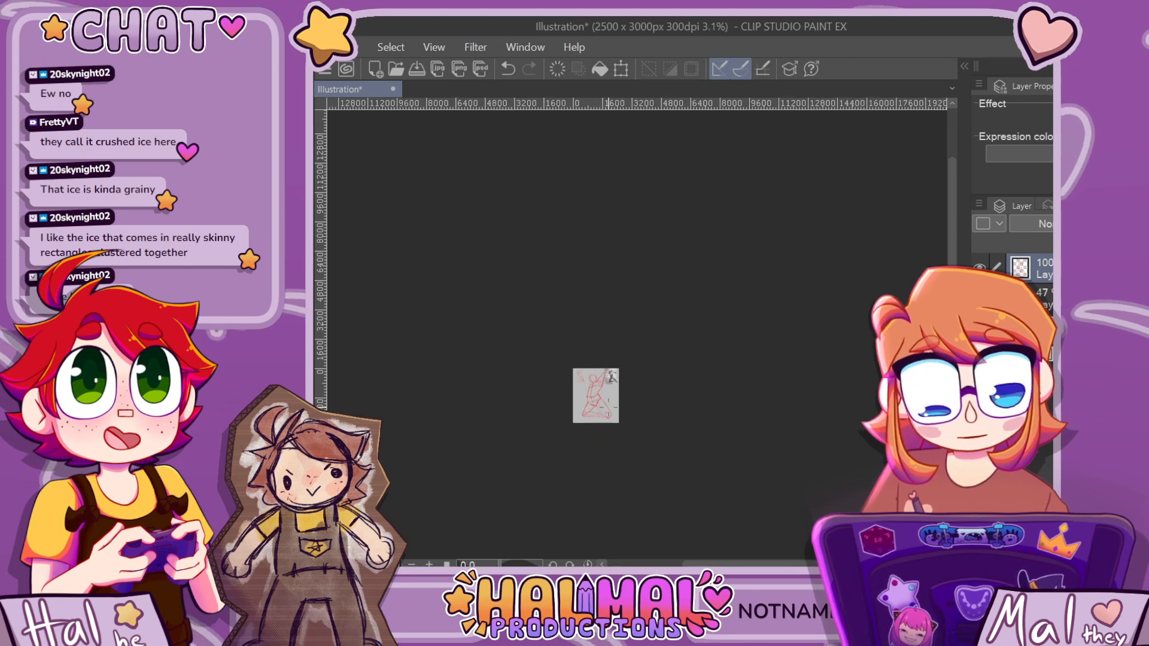
scroll(608, 407, up, 8)
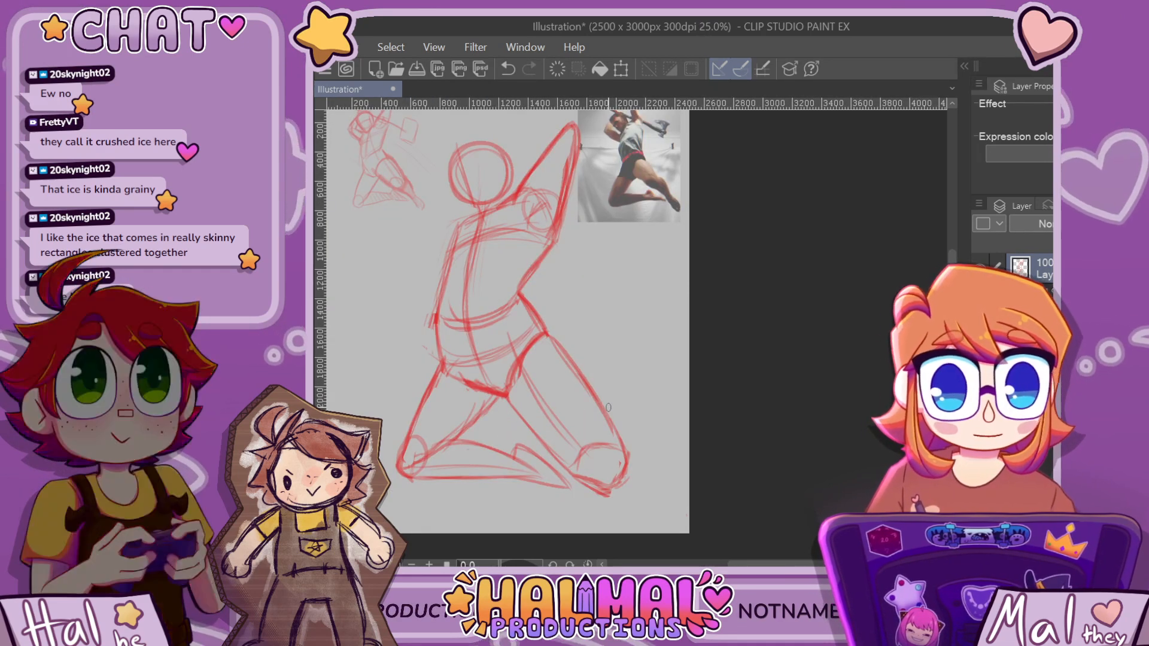
scroll(608, 408, down, 6)
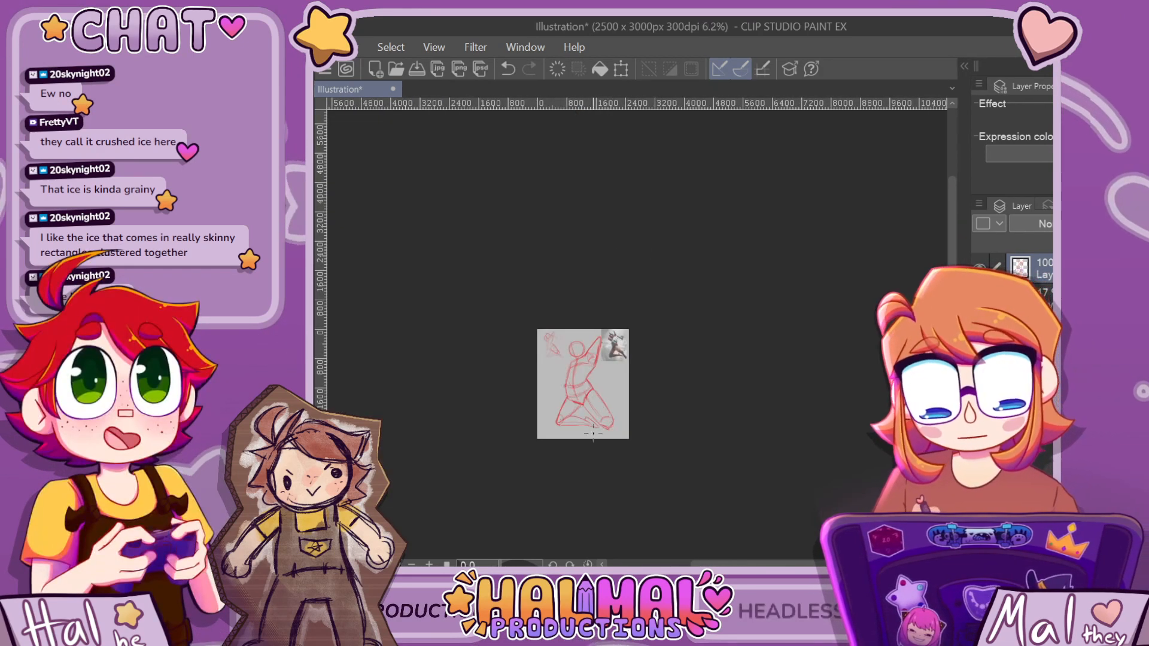
scroll(653, 362, up, 6)
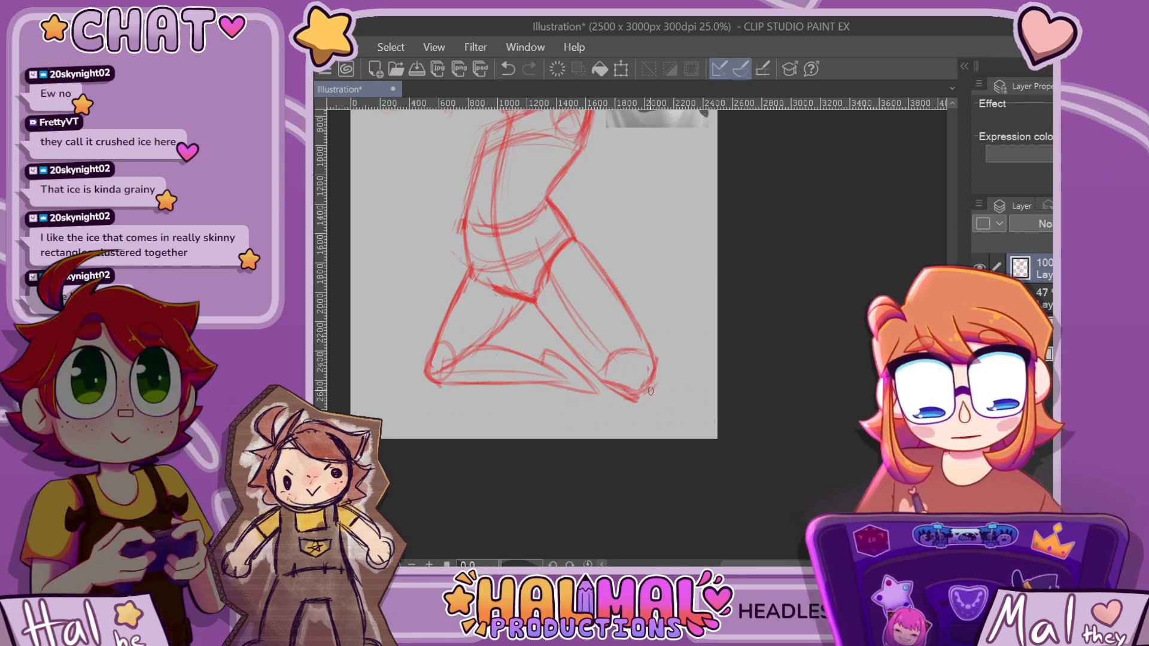
scroll(653, 362, down, 6)
scroll(604, 290, up, 4)
scroll(605, 290, up, 4)
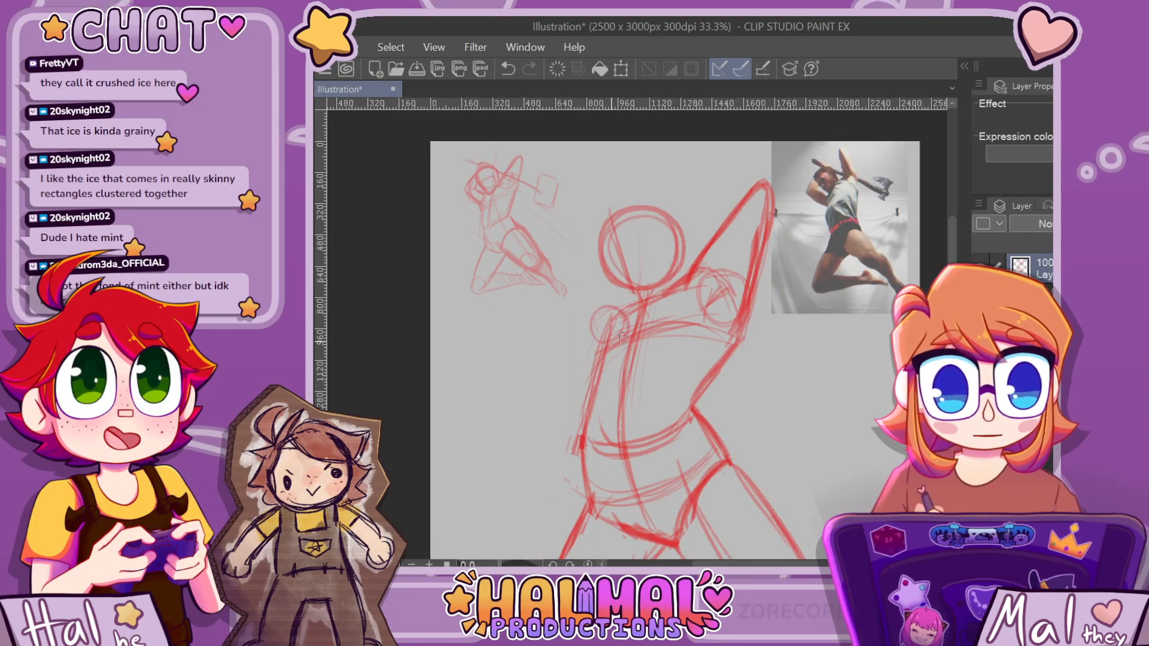
mouse_move(592, 340)
mouse_down()
mouse_move(553, 259)
mouse_move(627, 316)
mouse_move(563, 253)
mouse_move(553, 274)
mouse_move(588, 333)
mouse_up()
drag(551, 240, 620, 300)
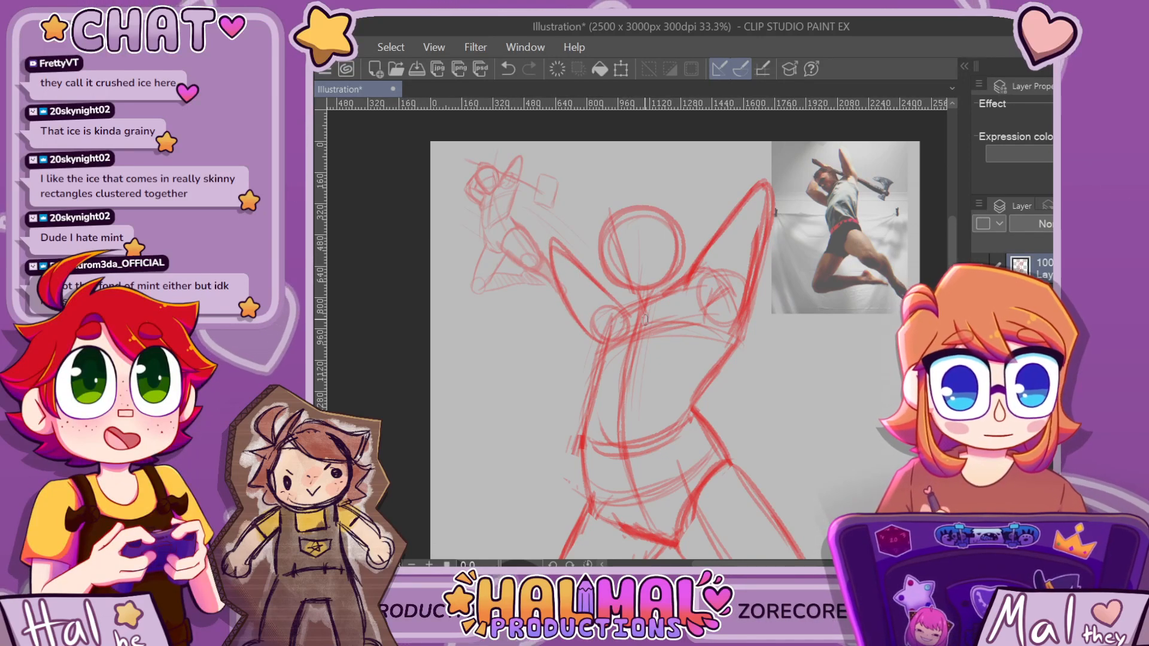
Sketch the forearm of the arm raised beside the head, bending inward from its elbow and tapering above the head
drag(552, 246, 616, 180)
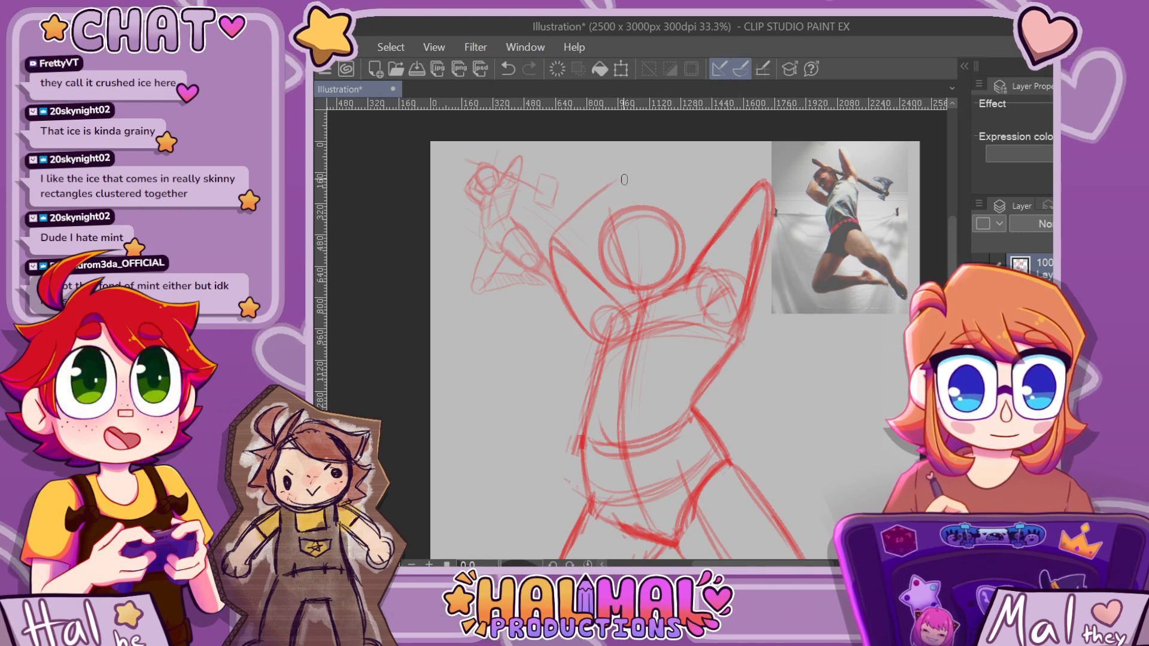
mouse_move(553, 232)
mouse_down()
mouse_move(632, 166)
mouse_move(605, 224)
mouse_move(561, 252)
mouse_move(617, 190)
mouse_move(584, 222)
mouse_move(633, 190)
mouse_up()
key(ctrl+z)
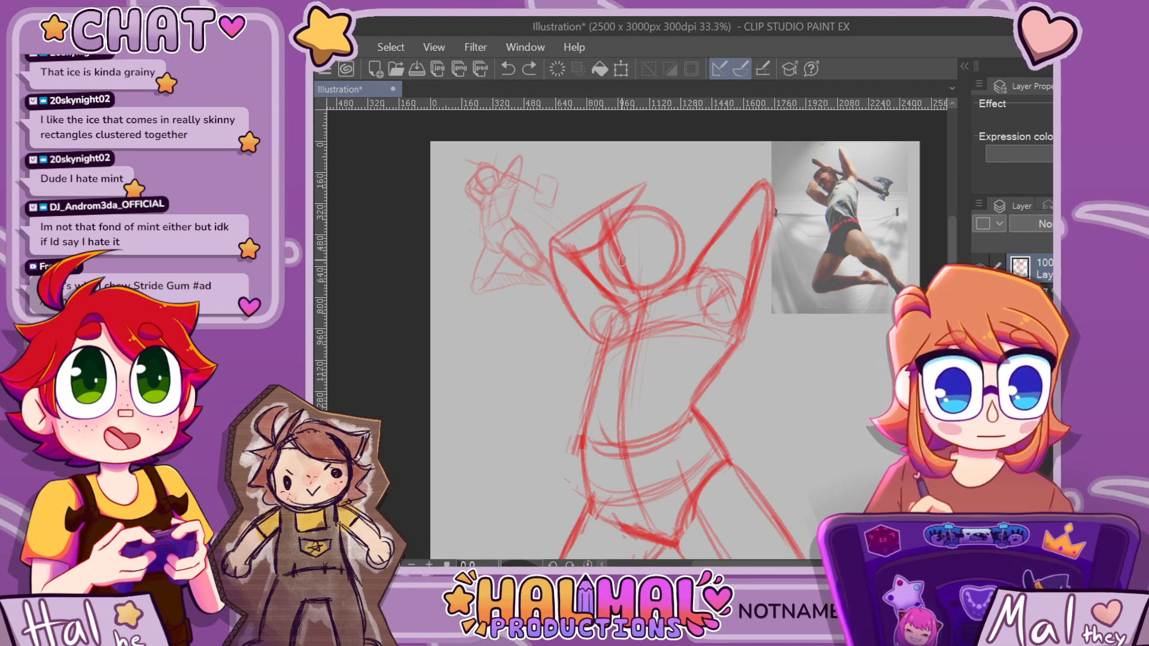
Shape the jaw and chin of the head circle and sketch the nose, brow and curved guidelines on the face
drag(600, 253, 606, 282)
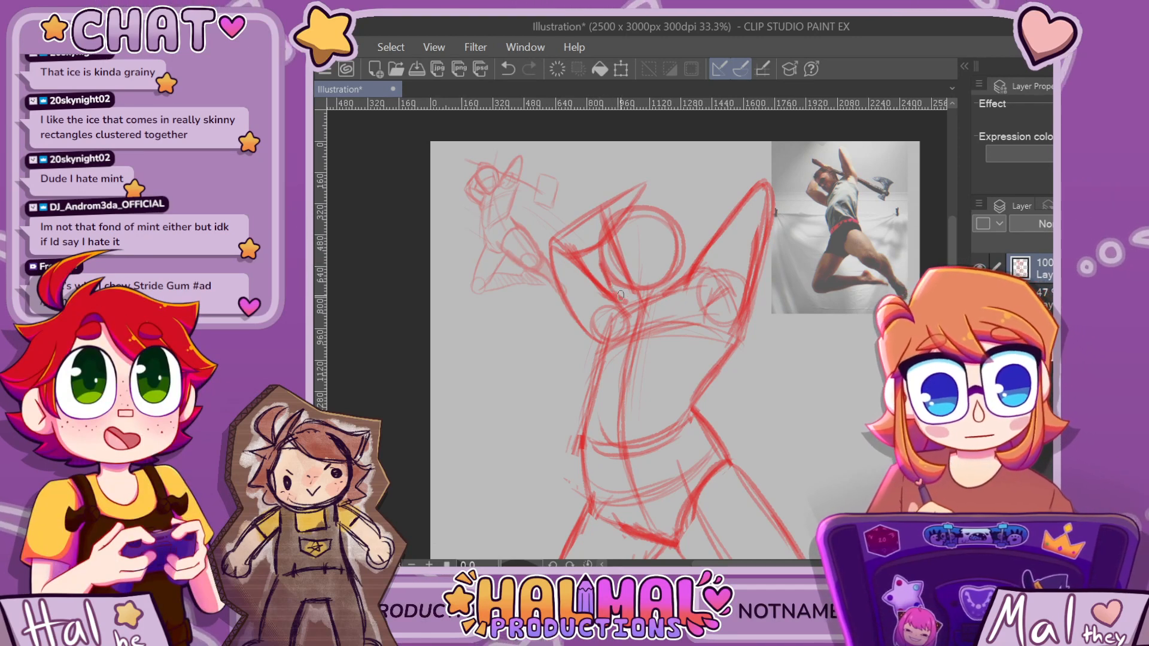
key(ctrl+z)
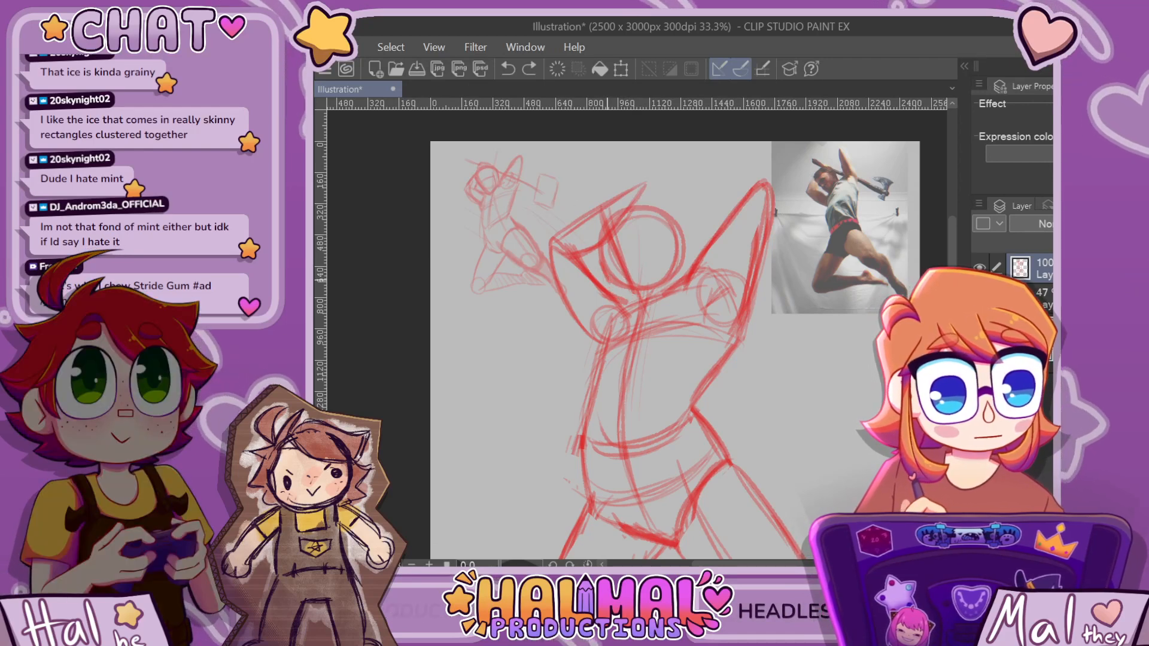
drag(613, 270, 622, 299)
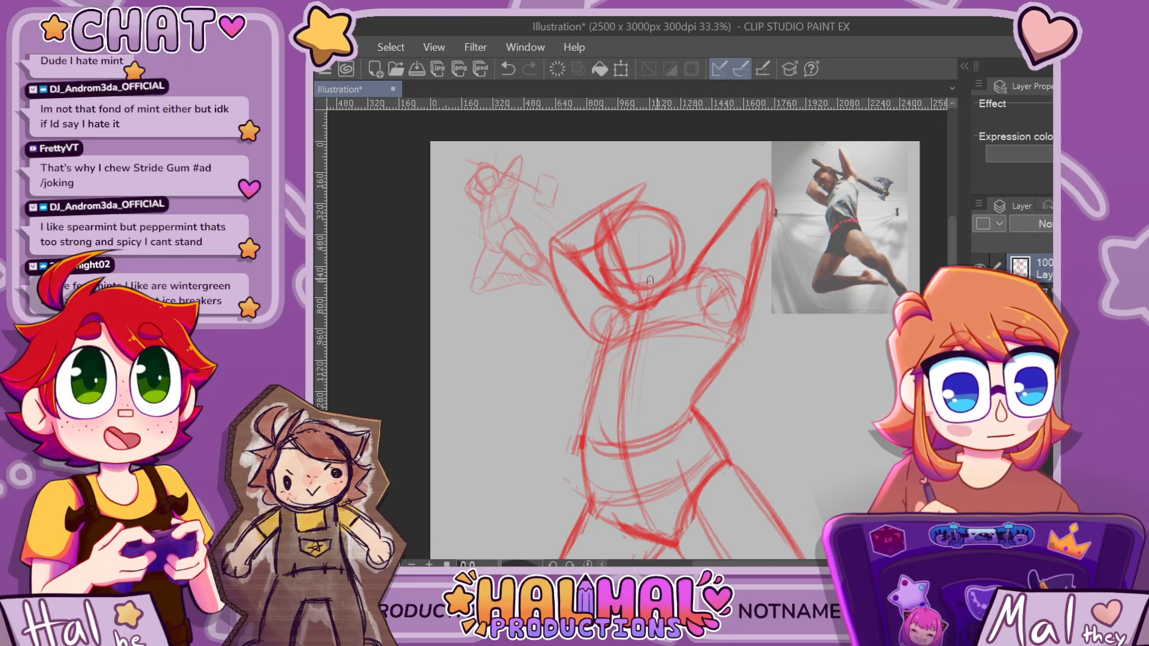
scroll(648, 223, up, 2)
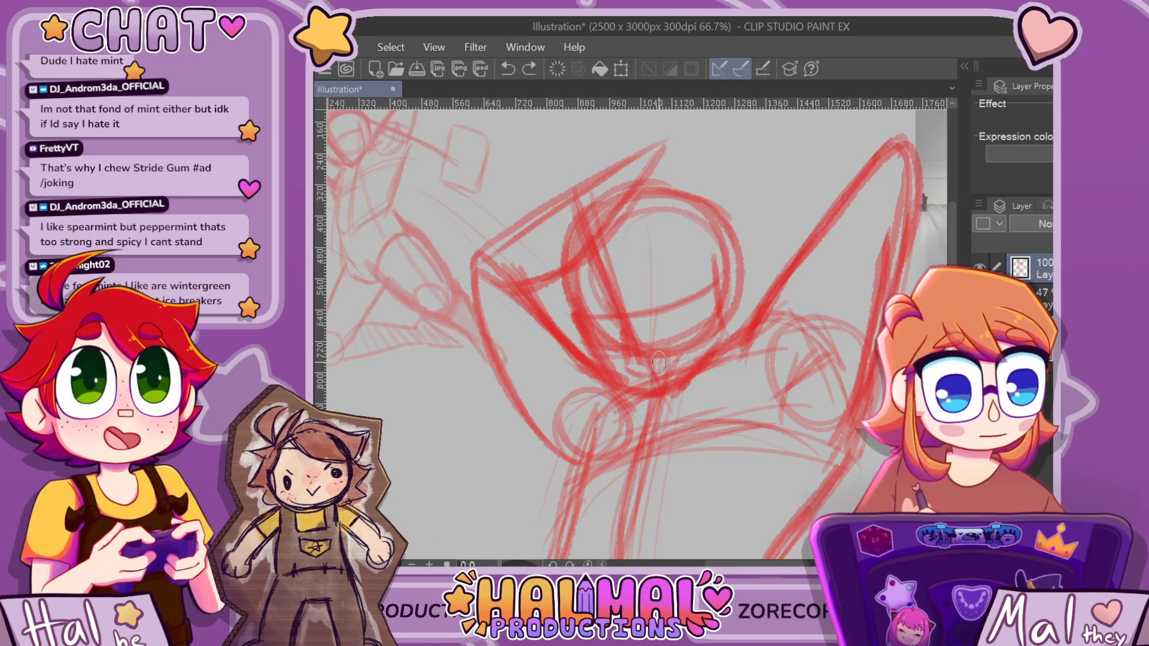
drag(655, 367, 659, 390)
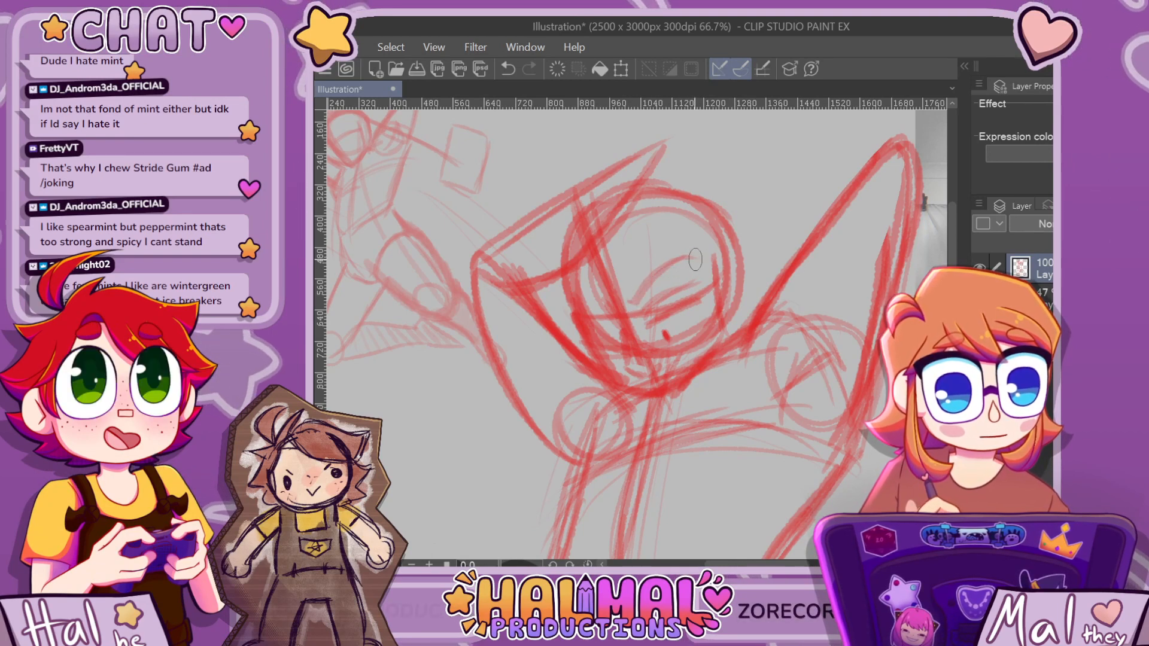
Sketch a simple hand shape at the end of the bent forearm, just above the head
scroll(706, 258, down, 3)
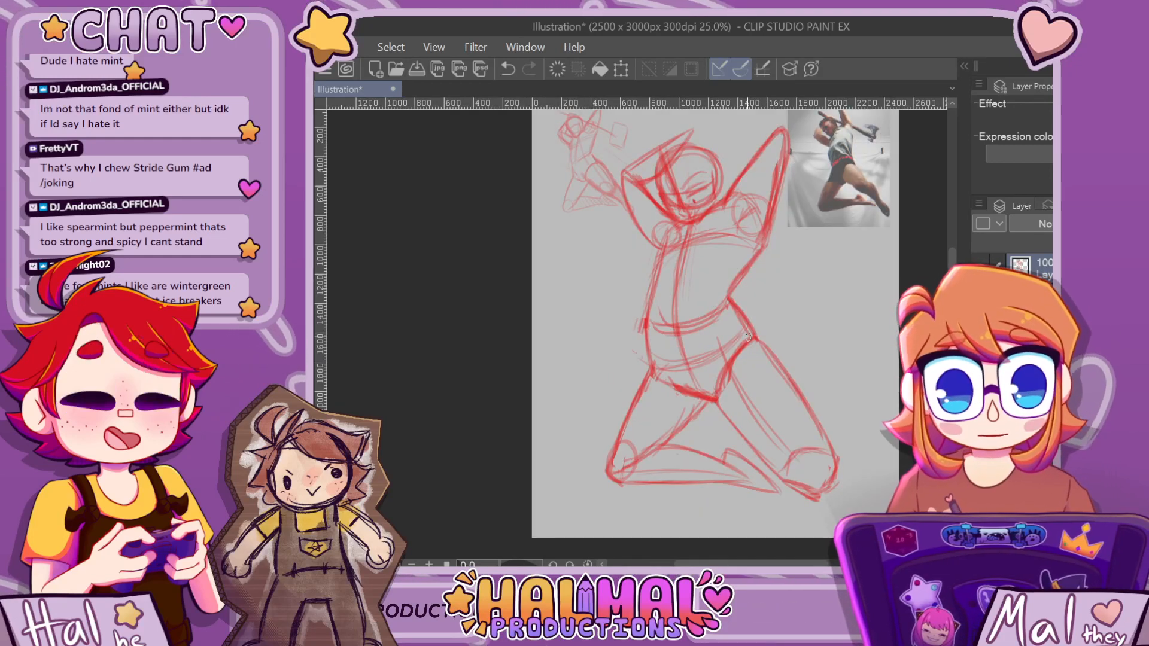
scroll(748, 337, down, 2)
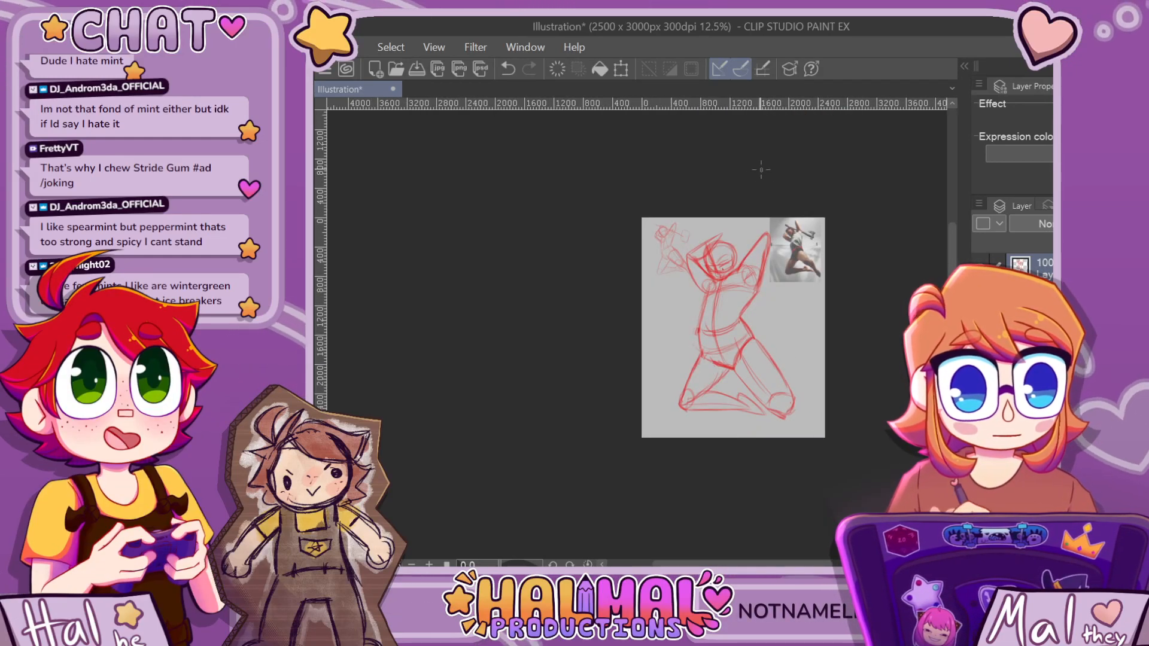
scroll(663, 221, up, 4)
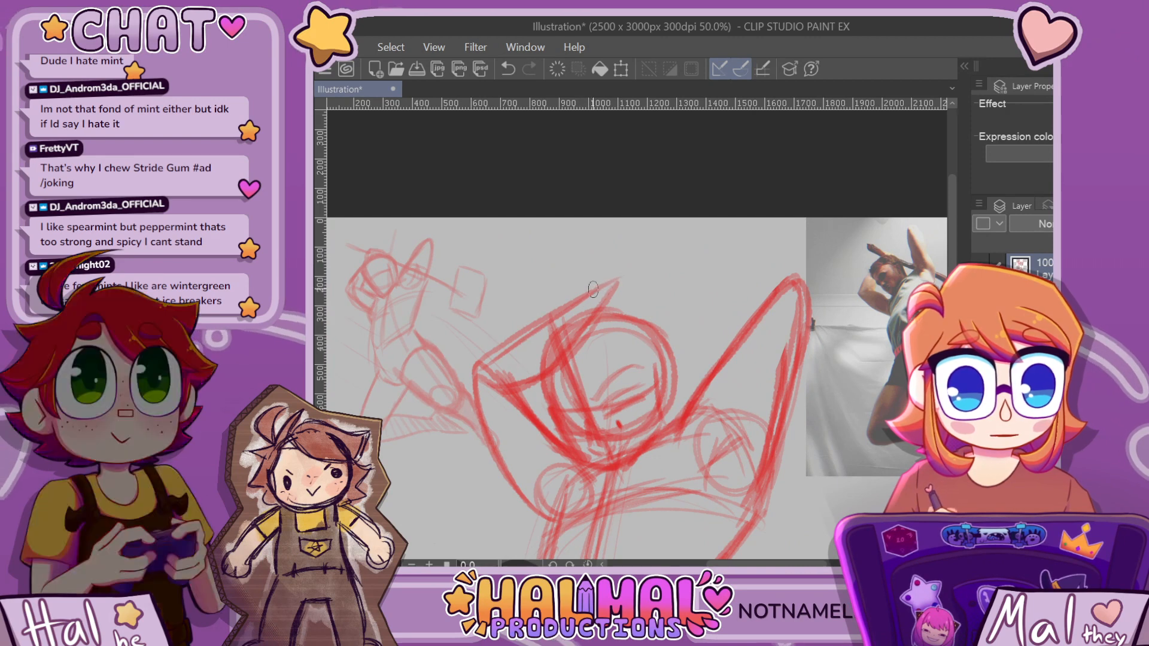
mouse_move(606, 279)
mouse_down()
mouse_move(657, 300)
mouse_move(623, 314)
mouse_move(662, 301)
mouse_up()
Draw the long weapon handle through the hand and build a large boxy weapon head in perspective over the reference photo
scroll(608, 302, down, 4)
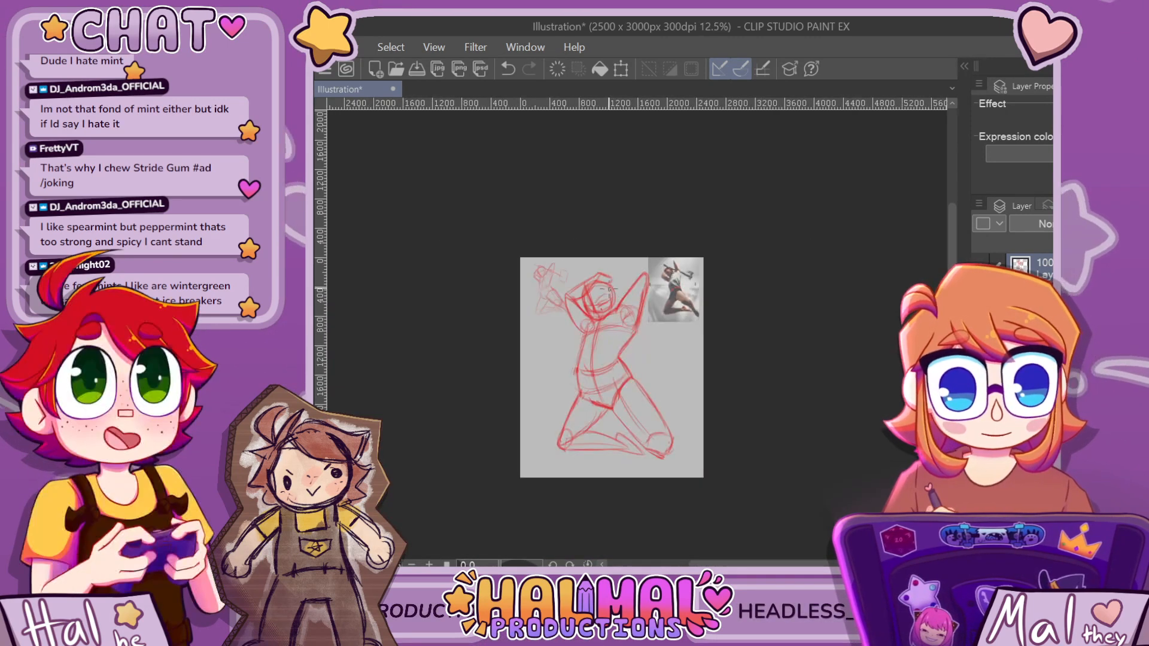
scroll(580, 272, up, 2)
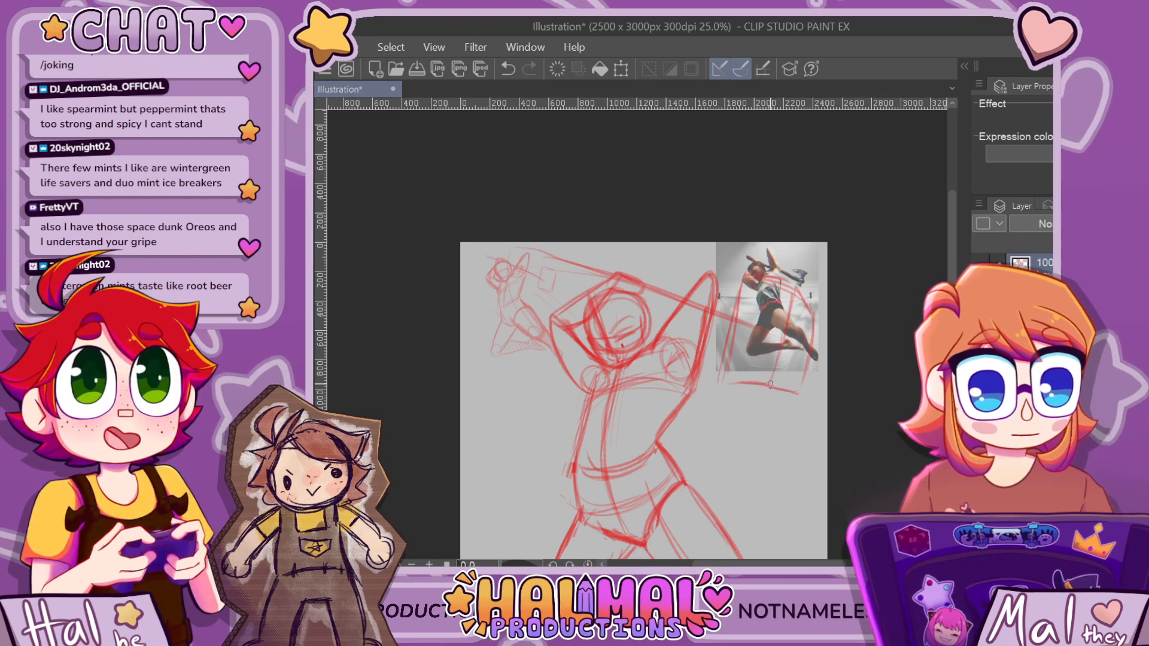
drag(814, 354, 801, 399)
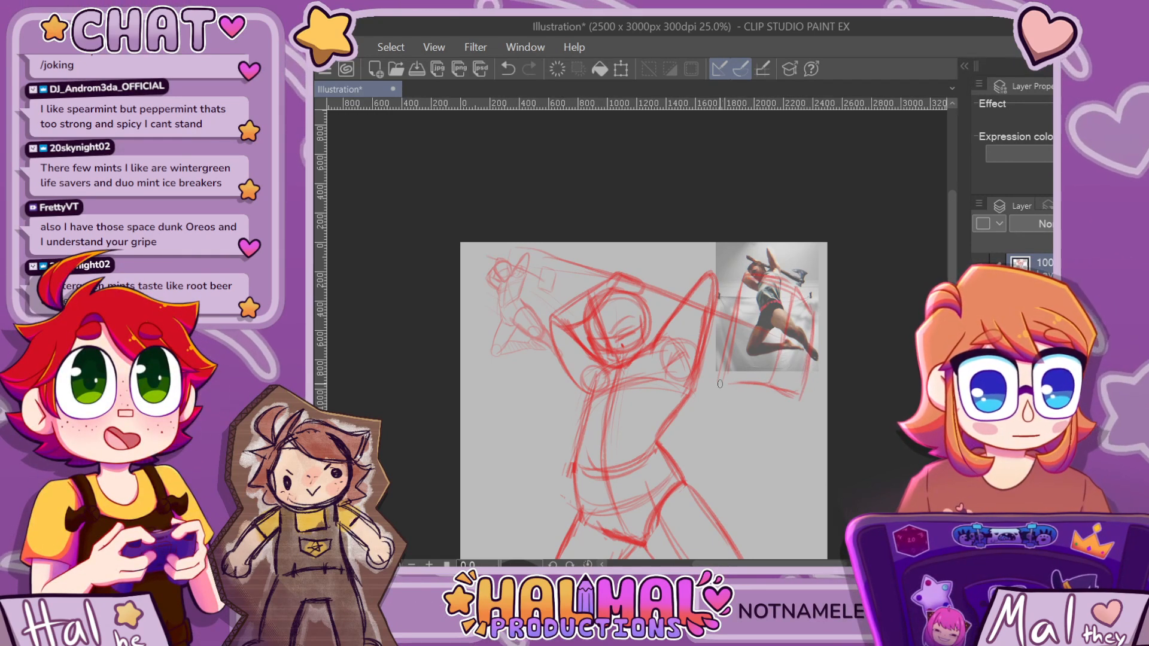
drag(728, 385, 756, 398)
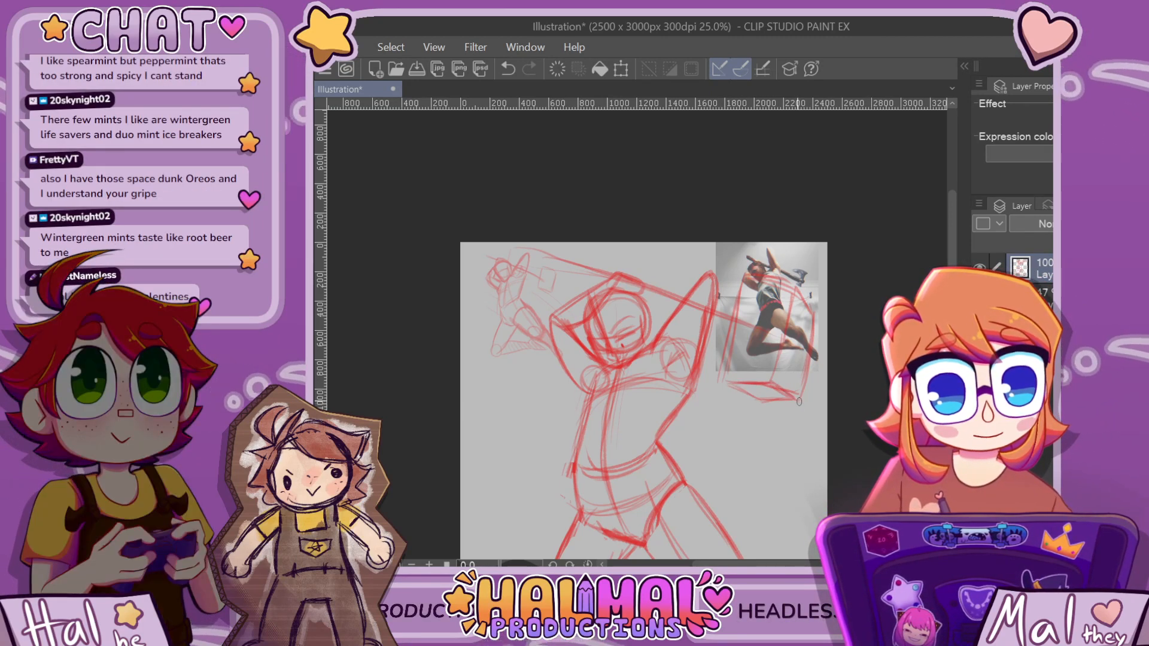
drag(722, 383, 744, 288)
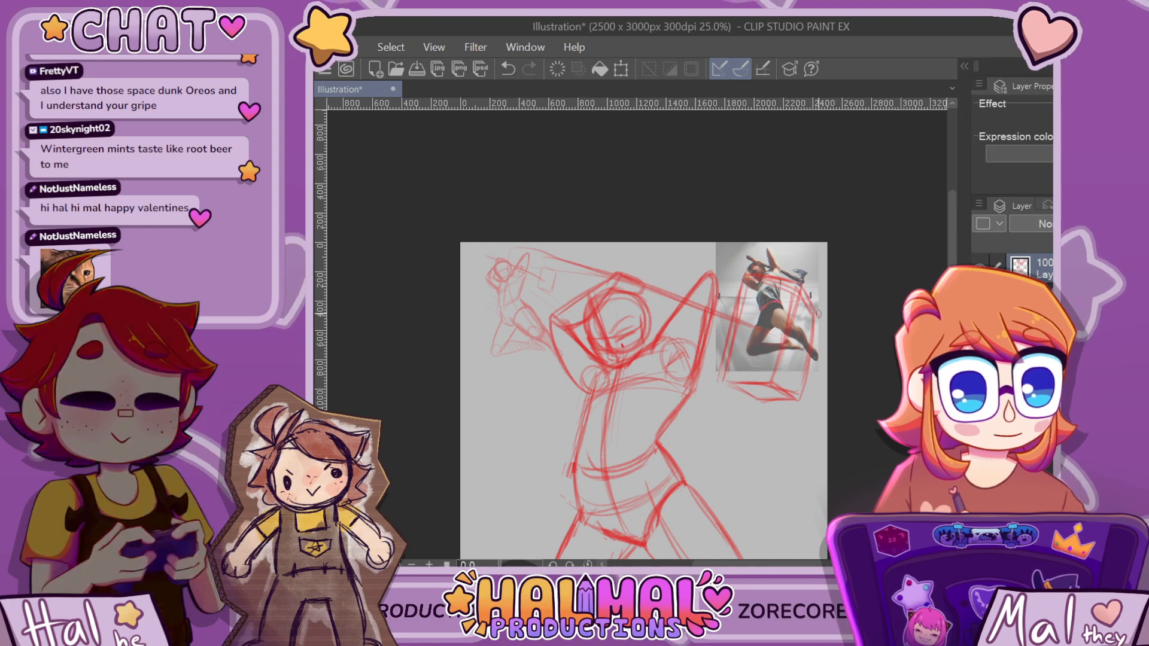
Block in the fist above the head as a small box wrapped around the weapon handle
scroll(837, 298, down, 6)
scroll(821, 320, up, 4)
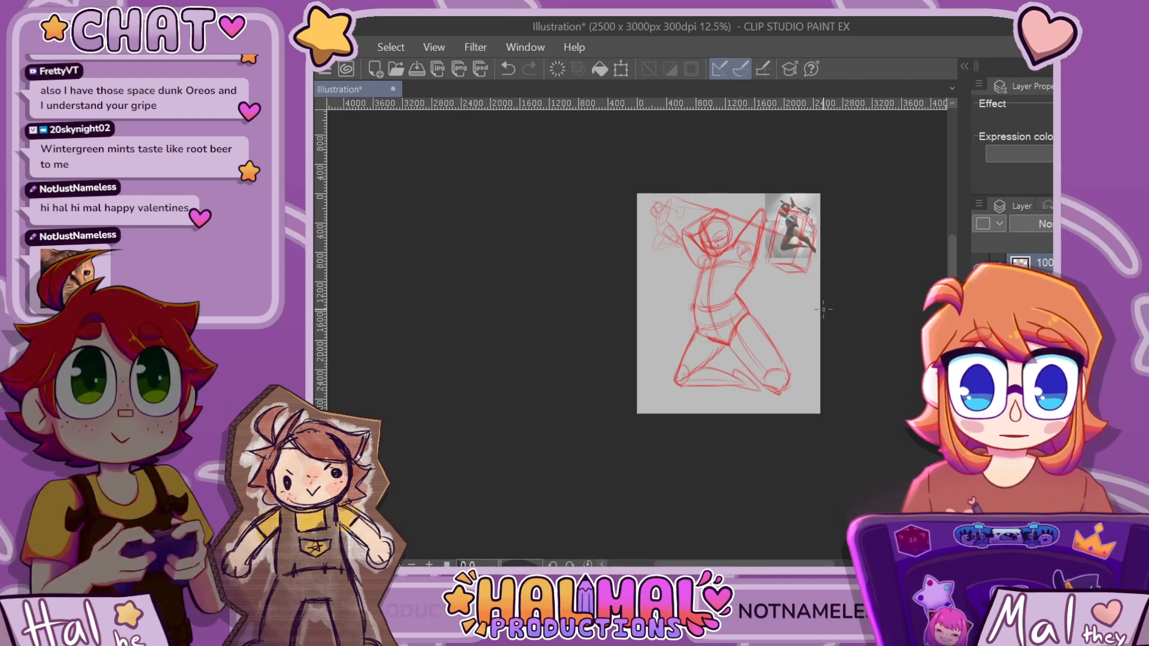
scroll(700, 192, up, 4)
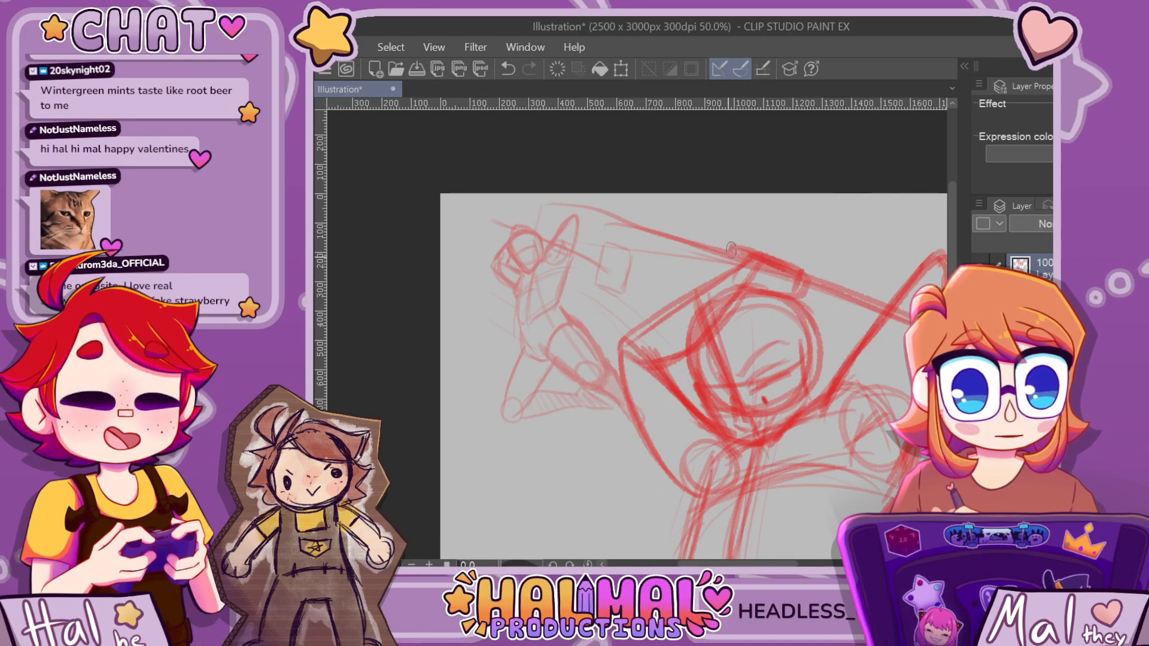
drag(721, 271, 725, 253)
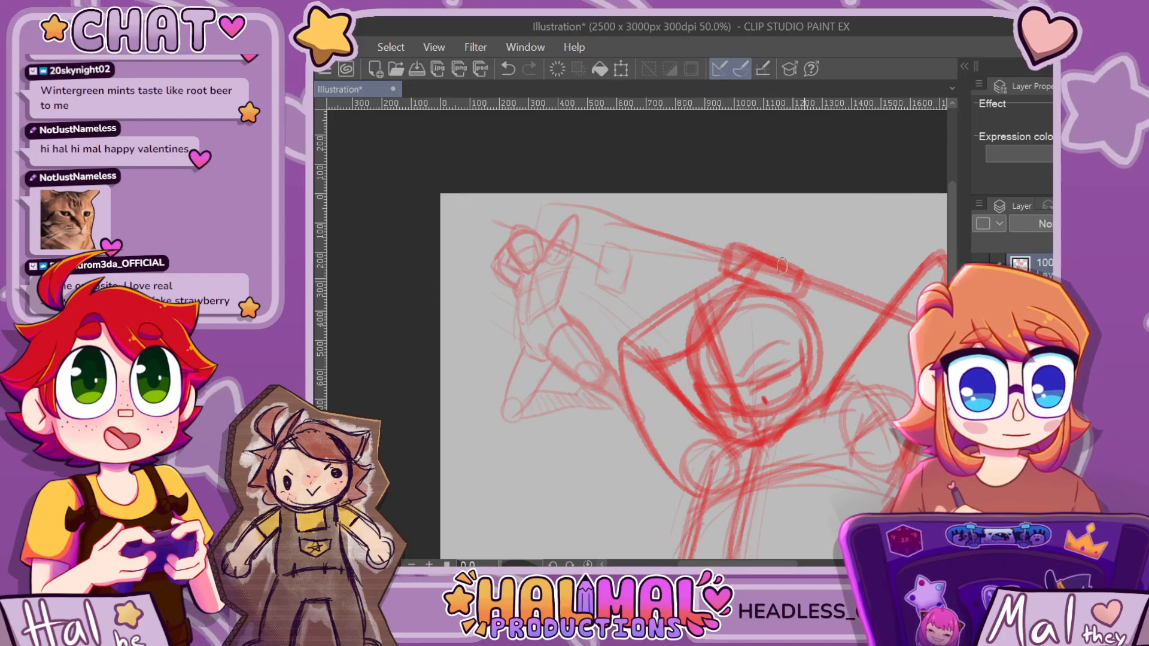
Clear the facial features from the head, tidy the jawline and redraw the curved face guideline
key(e)
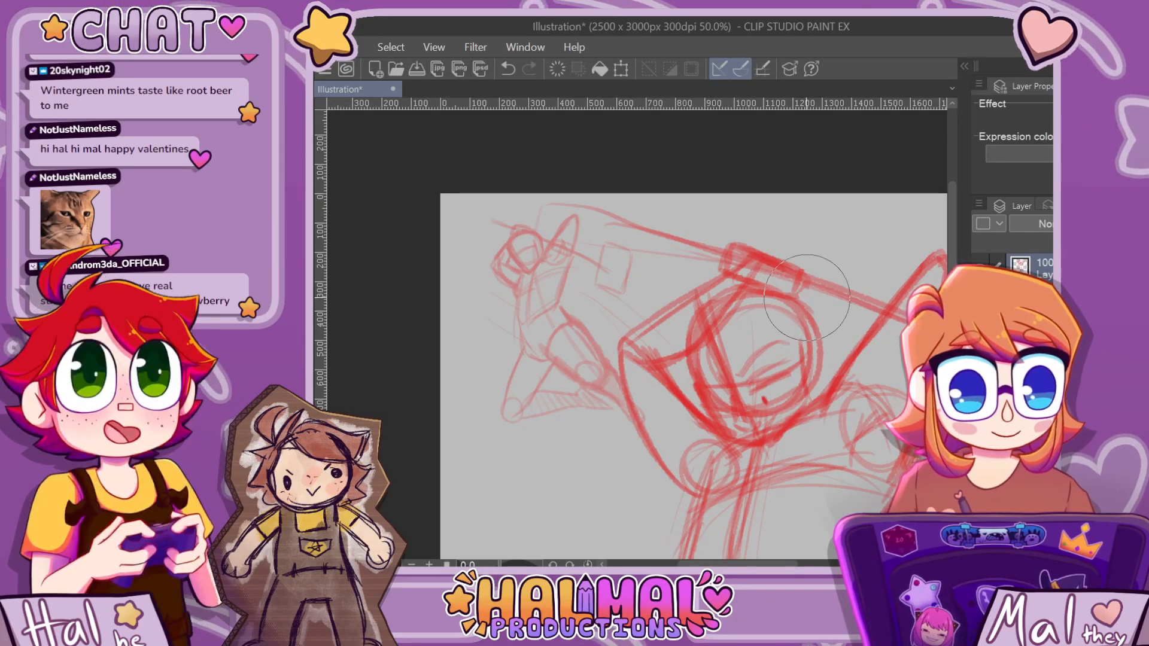
scroll(852, 242, down, 6)
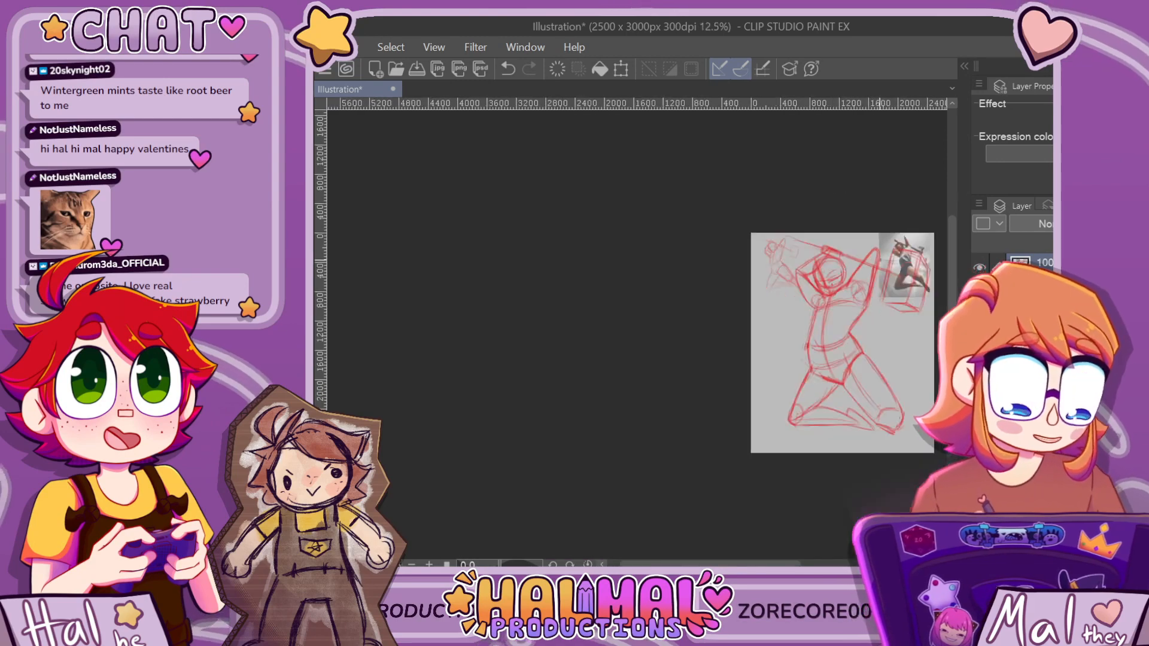
scroll(905, 275, up, 4)
scroll(883, 282, up, 1)
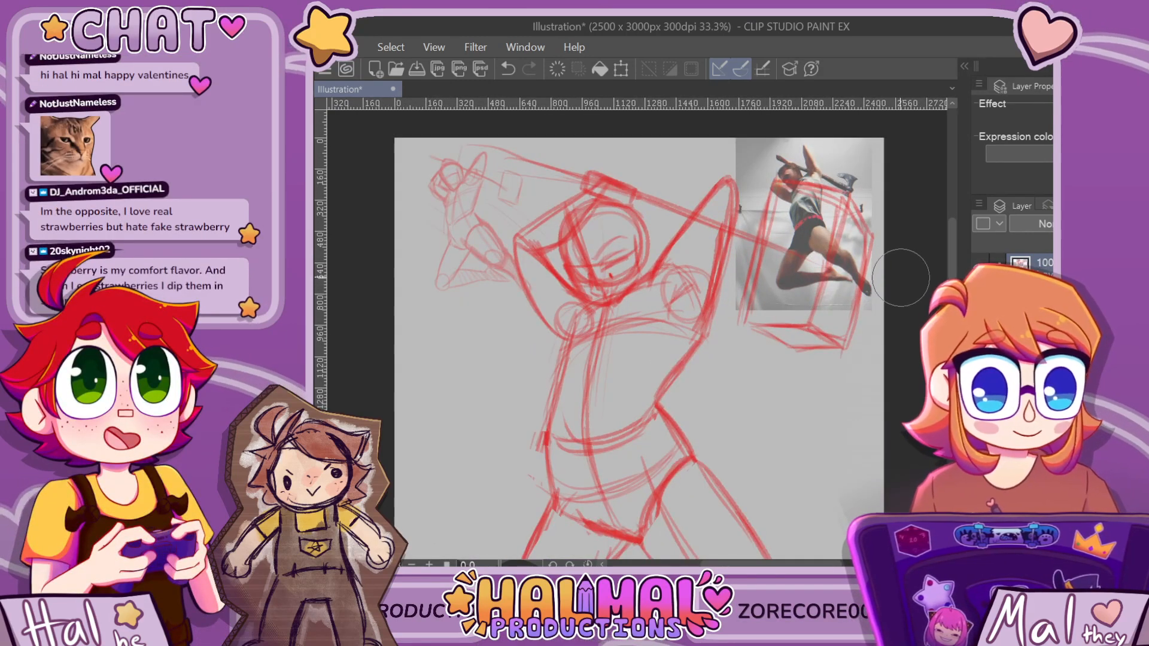
scroll(641, 282, up, 2)
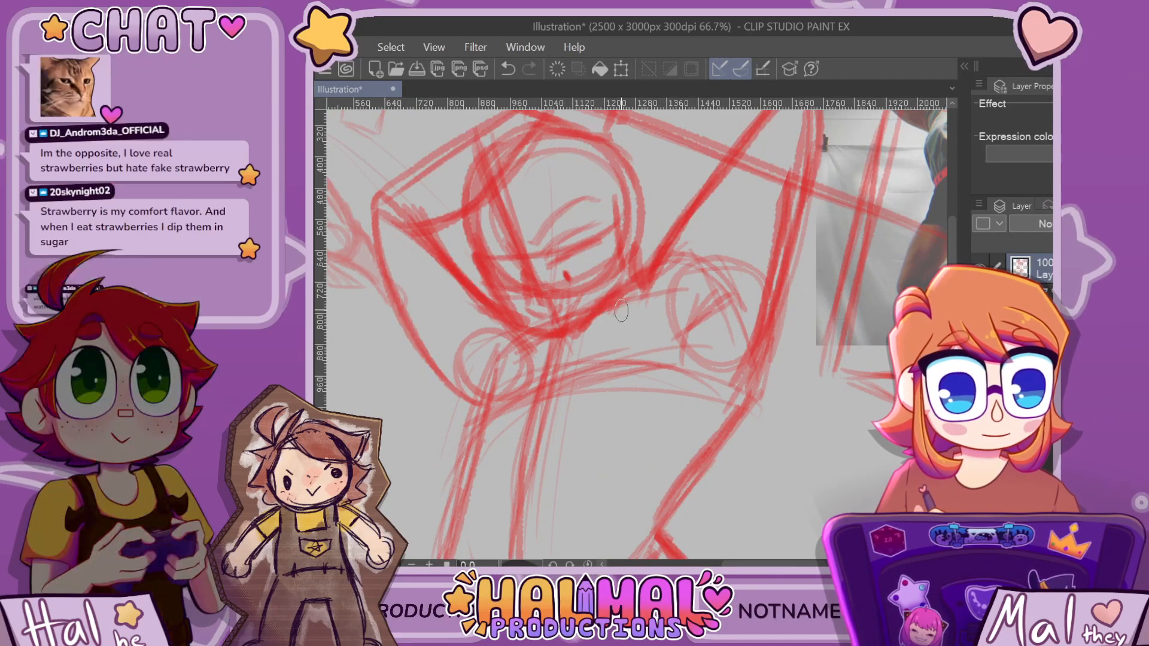
scroll(618, 292, down, 5)
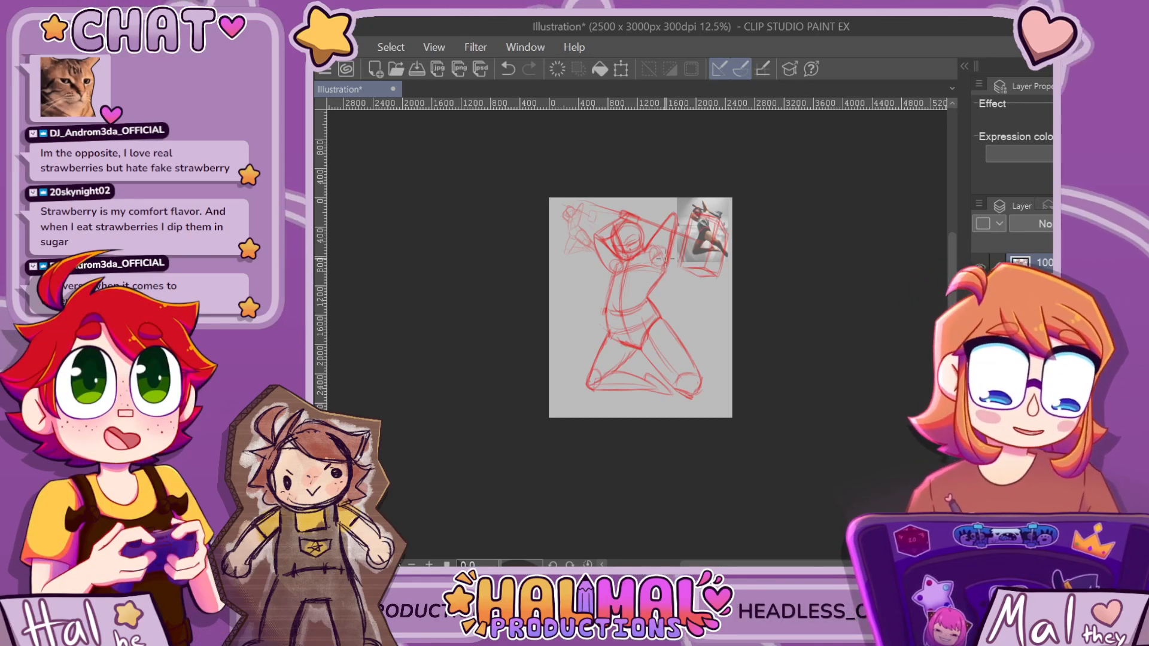
scroll(665, 259, up, 4)
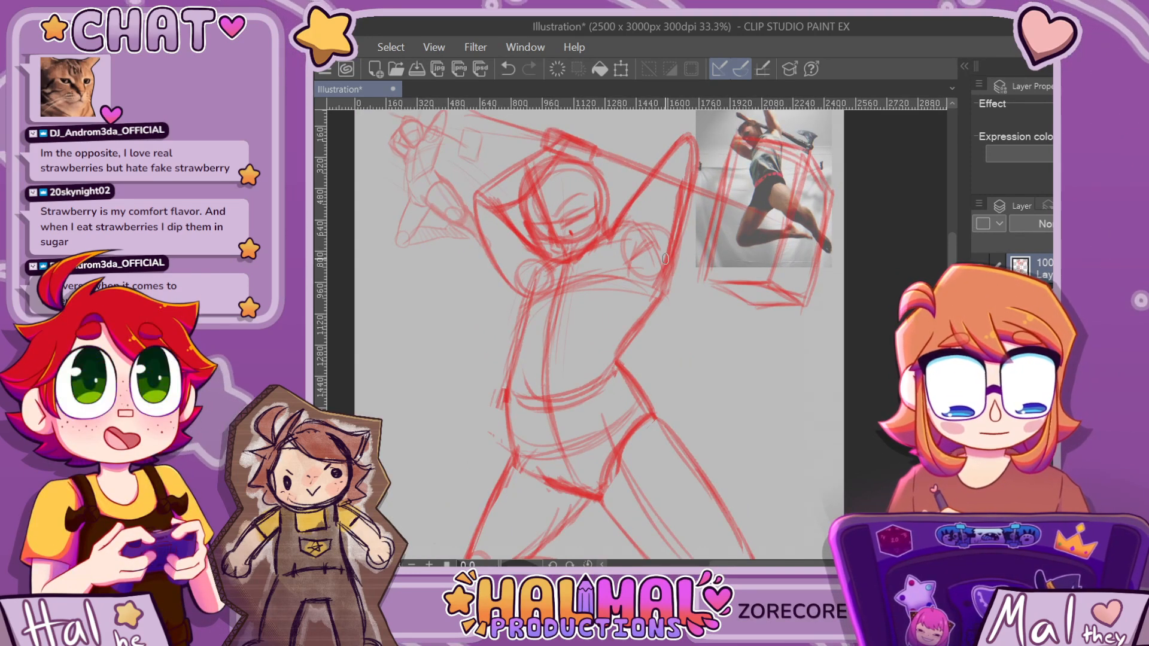
scroll(571, 198, up, 1)
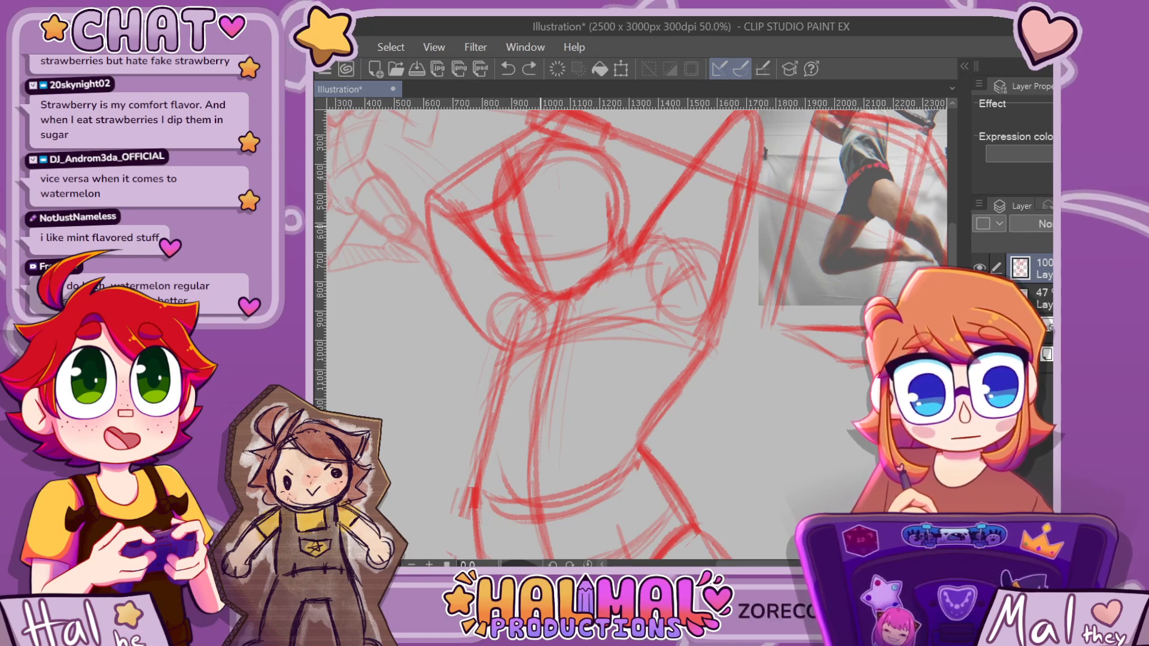
drag(501, 257, 508, 236)
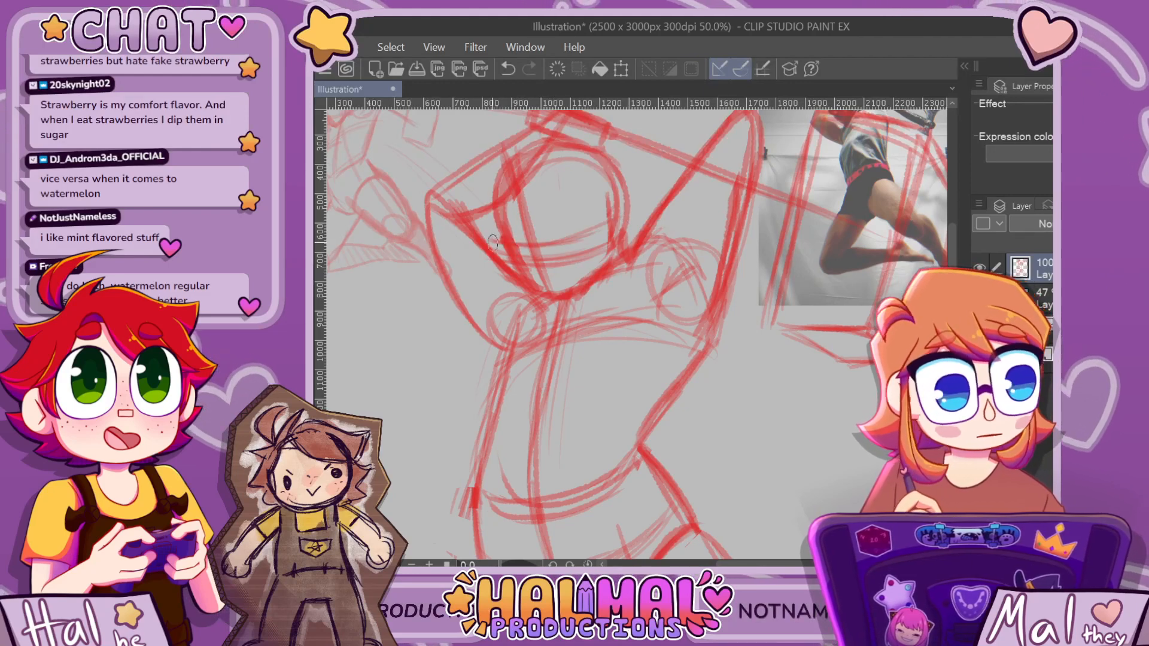
Add a ribcage arc across the torso's midline and a rounded contour on the chest side below the small shoulder circle
scroll(604, 191, down, 10)
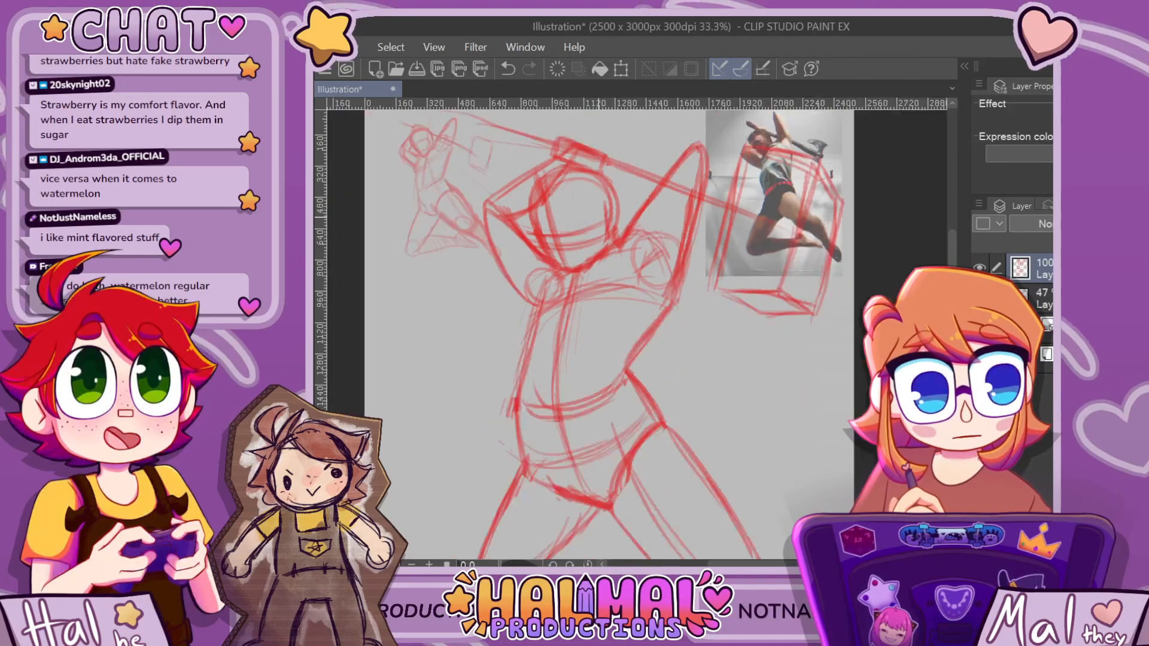
scroll(619, 205, up, 5)
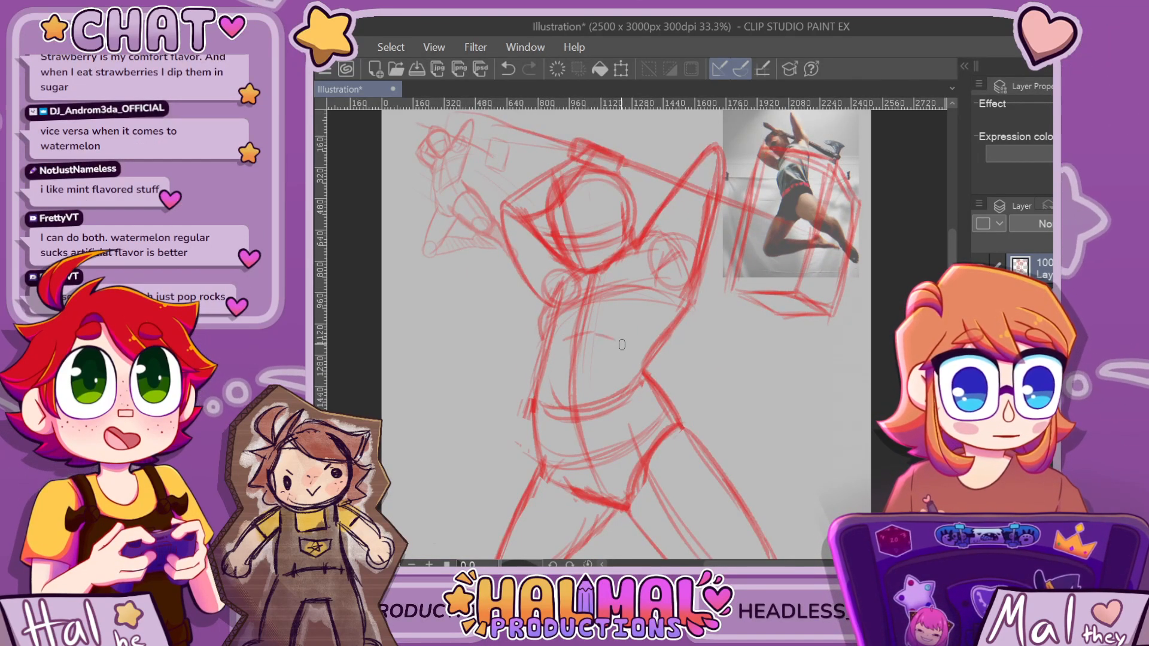
scroll(665, 323, down, 3)
scroll(622, 374, up, 3)
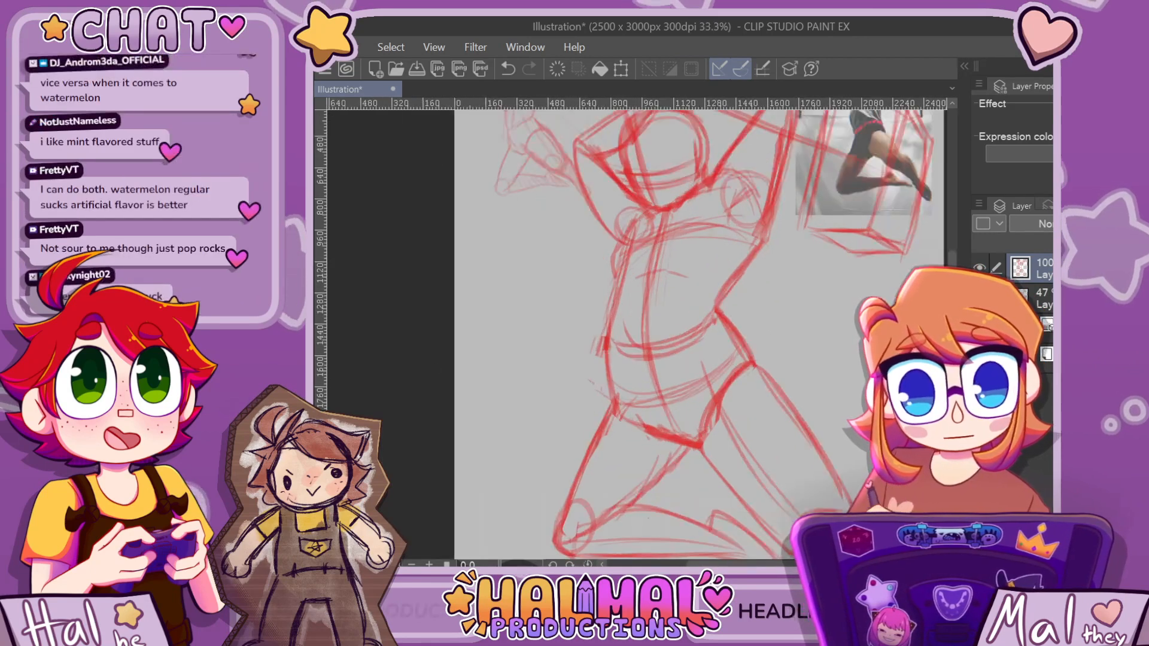
Scale the large figure sketch down and shift it away from the reference photo to leave room on the canvas
scroll(597, 306, down, 3)
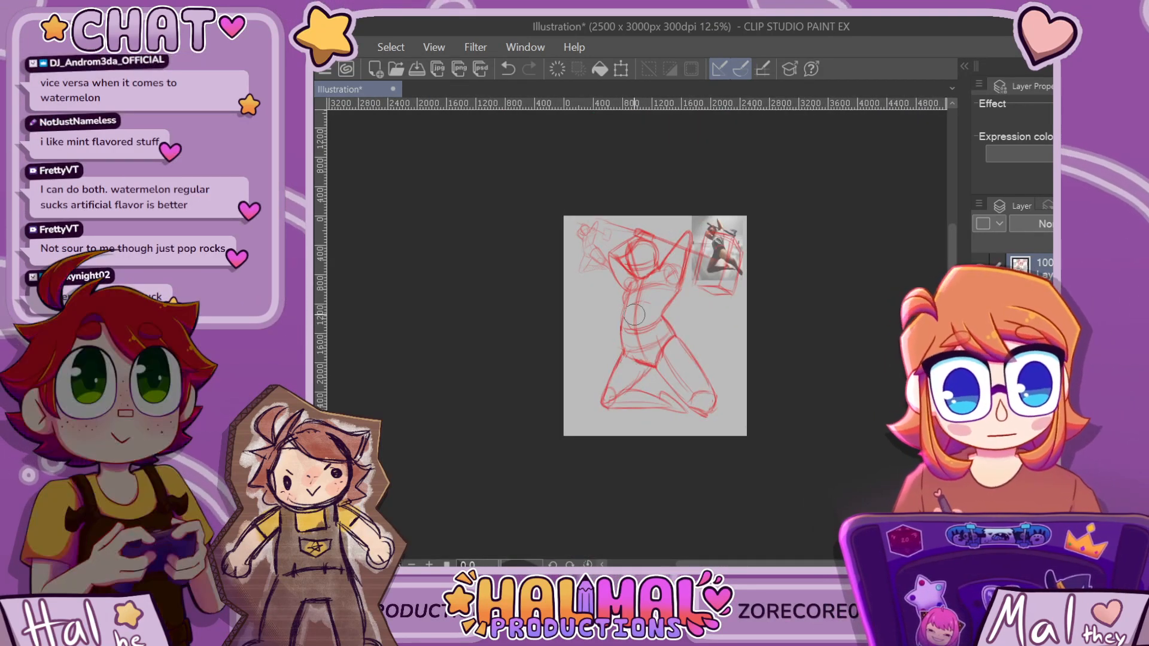
key(ctrl+t)
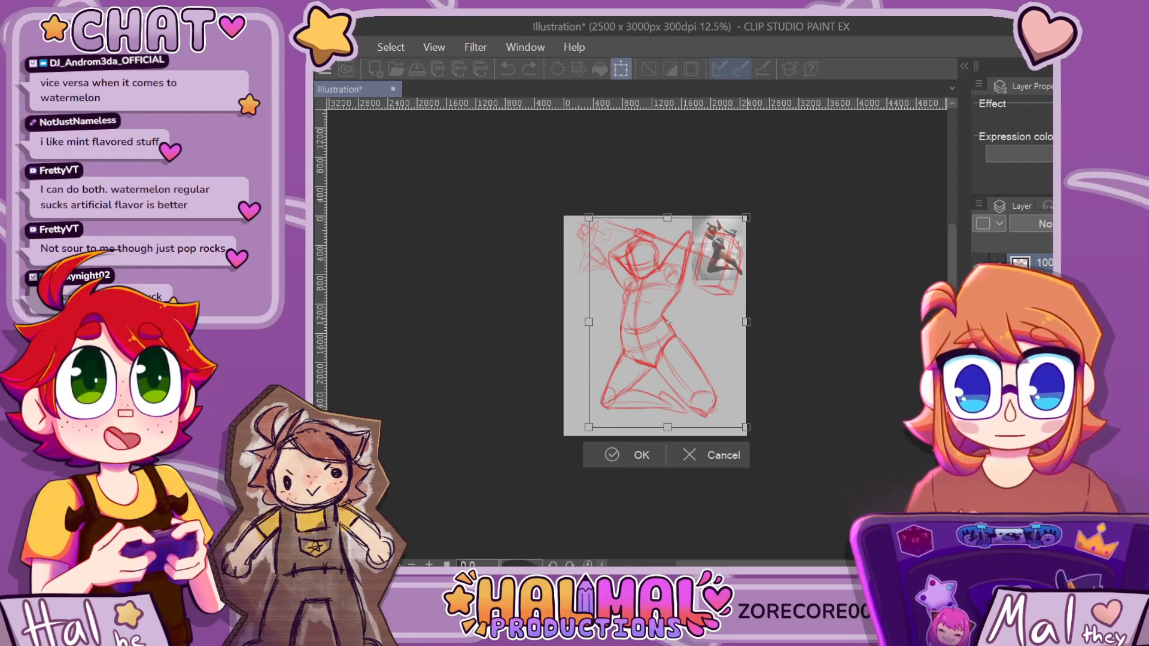
drag(746, 427, 724, 399)
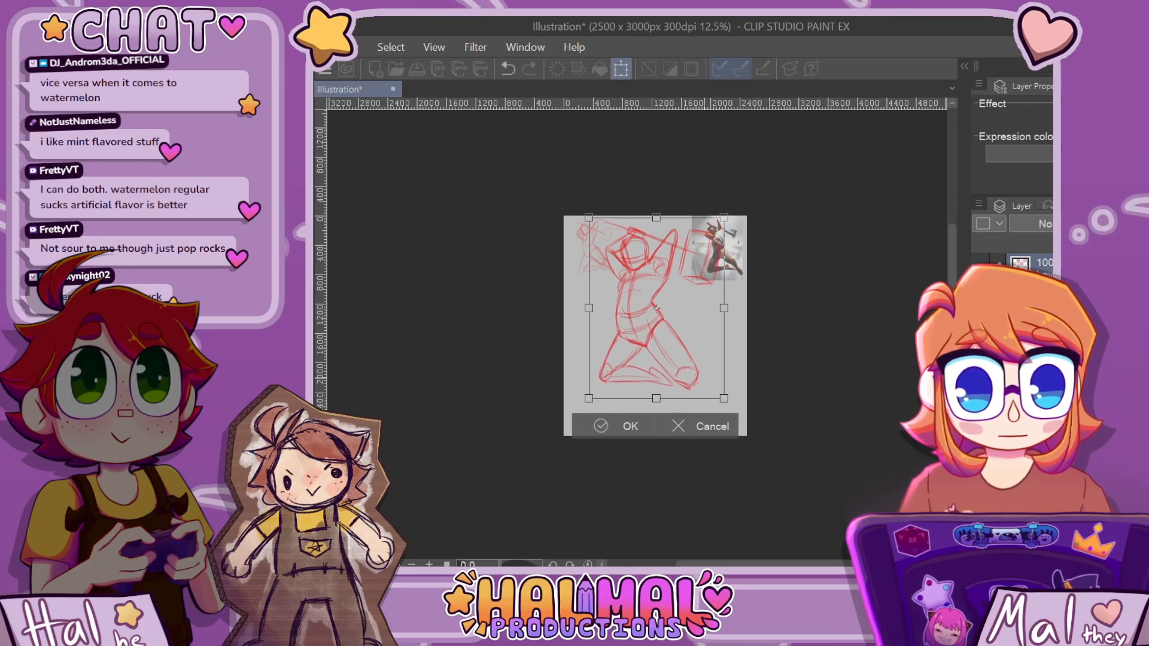
drag(657, 308, 645, 308)
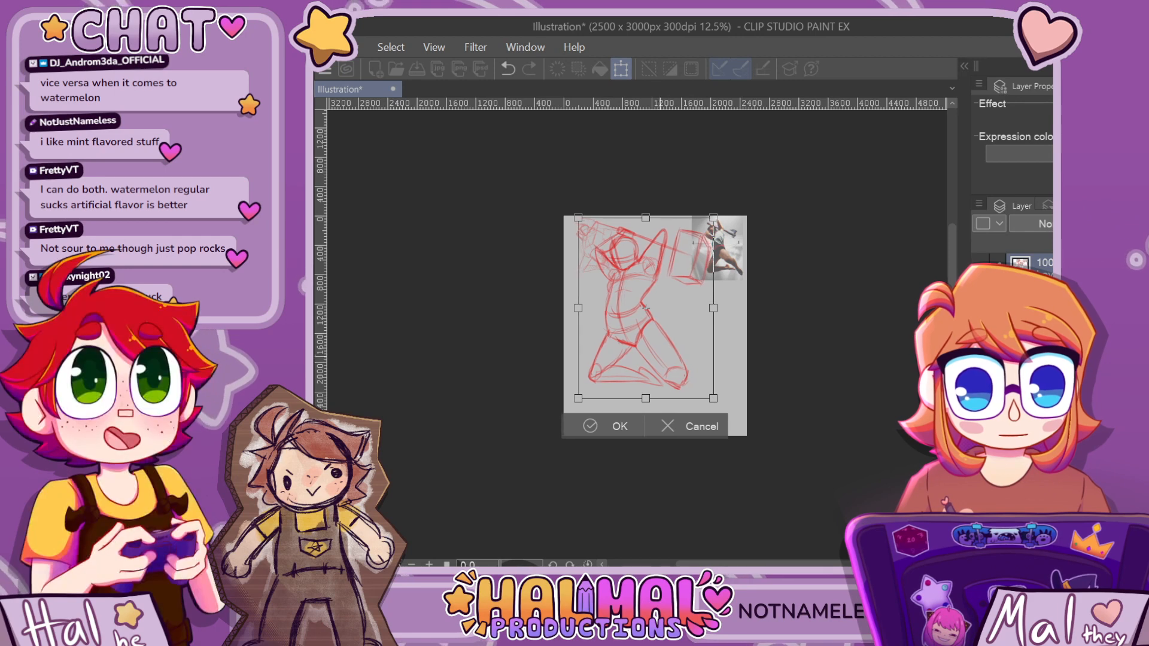
click(605, 425)
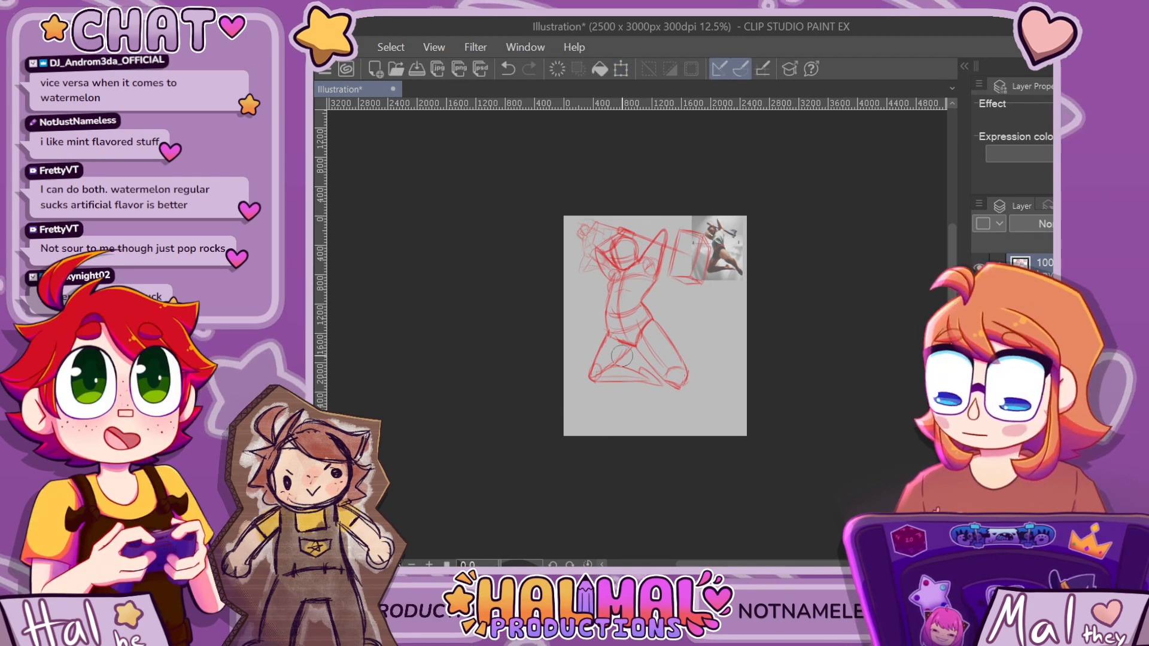
Sketch the extended leg's lower half from the knee as a tapered calf ending in a pointed foot
scroll(684, 292, up, 4)
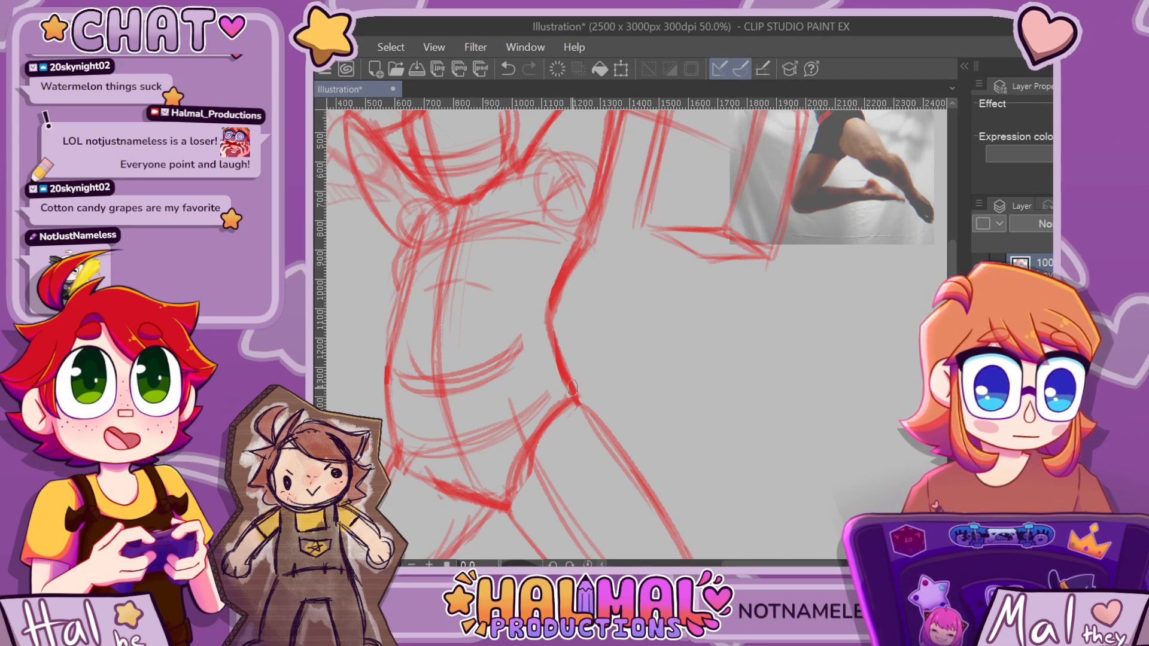
scroll(620, 290, down, 8)
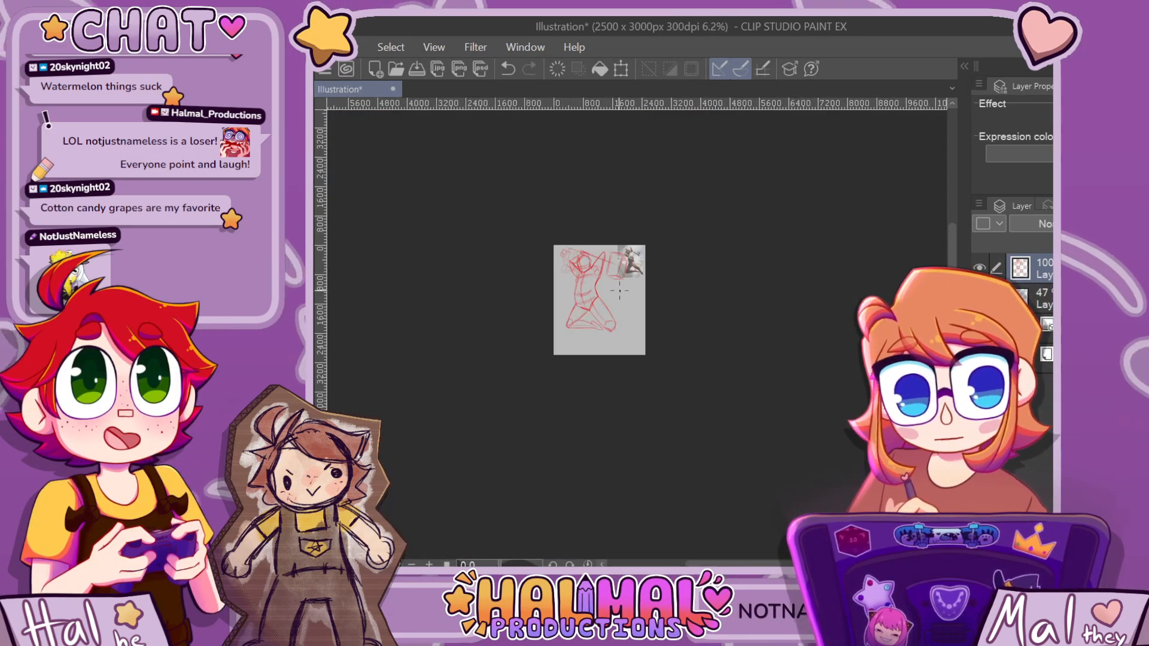
scroll(620, 291, up, 4)
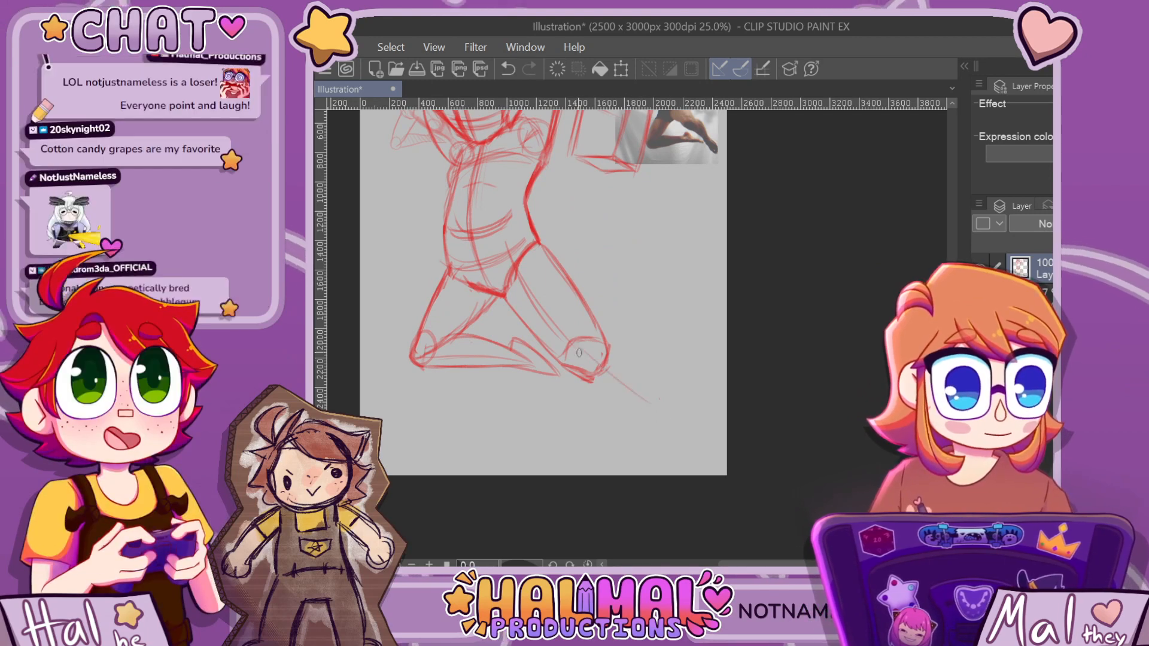
drag(569, 344, 675, 415)
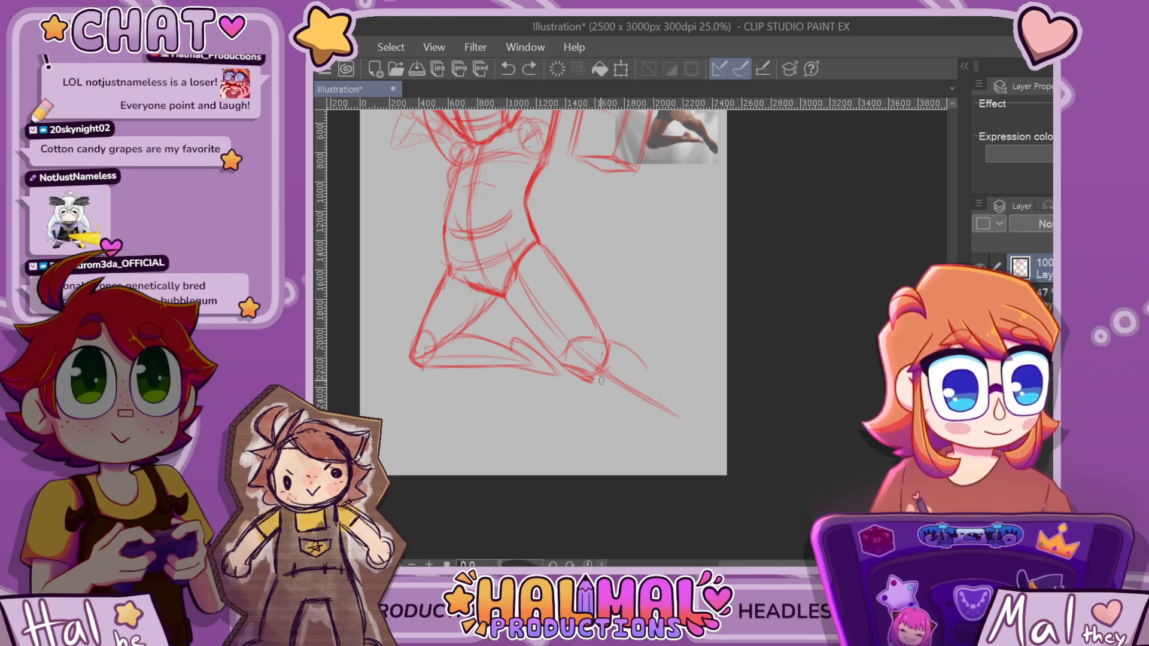
drag(601, 372, 654, 375)
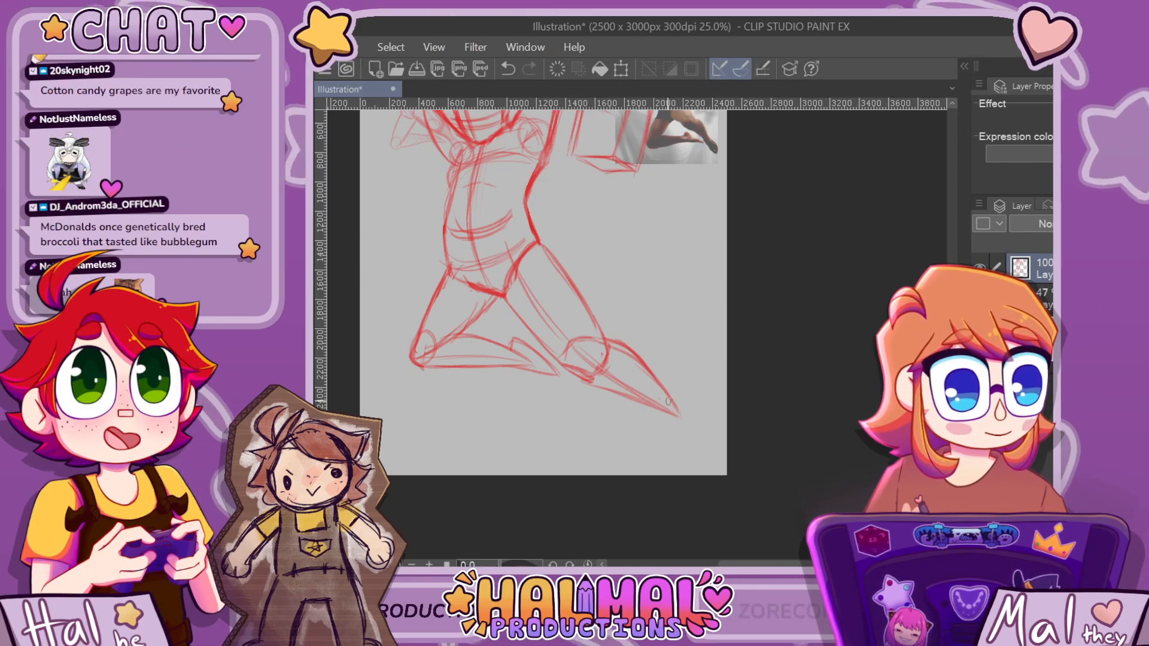
drag(658, 397, 697, 422)
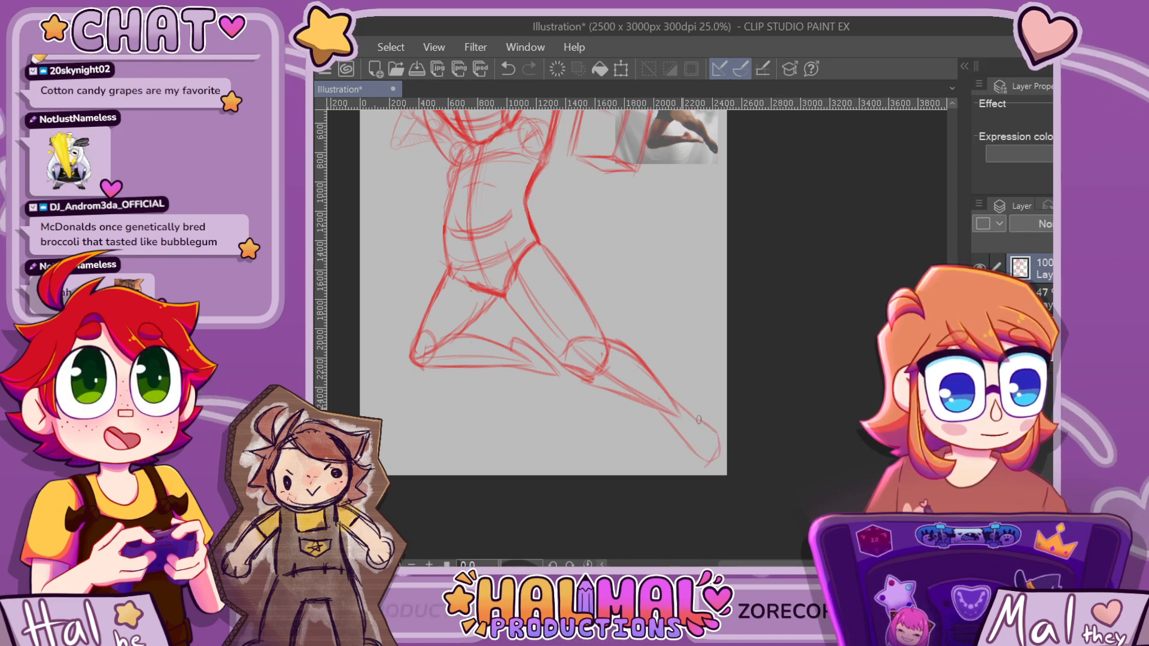
Select the extended leg's knee, calf and foot and shift them up toward the hip to shorten the thigh
scroll(698, 420, down, 3)
scroll(726, 444, up, 3)
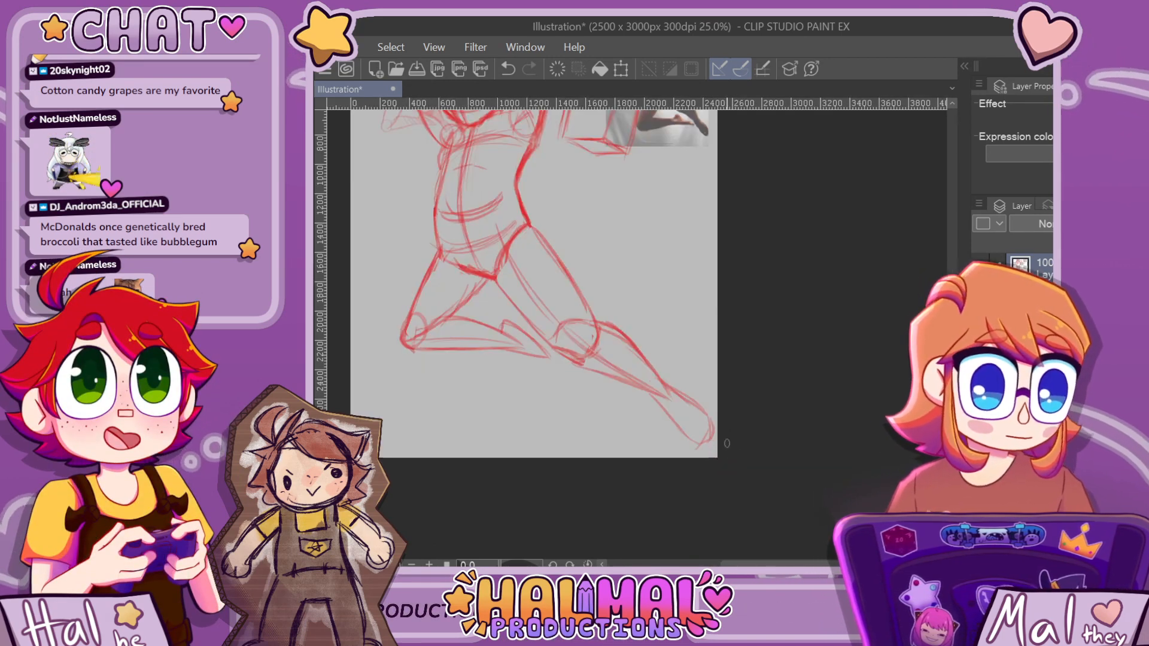
scroll(695, 279, down, 5)
scroll(696, 281, up, 5)
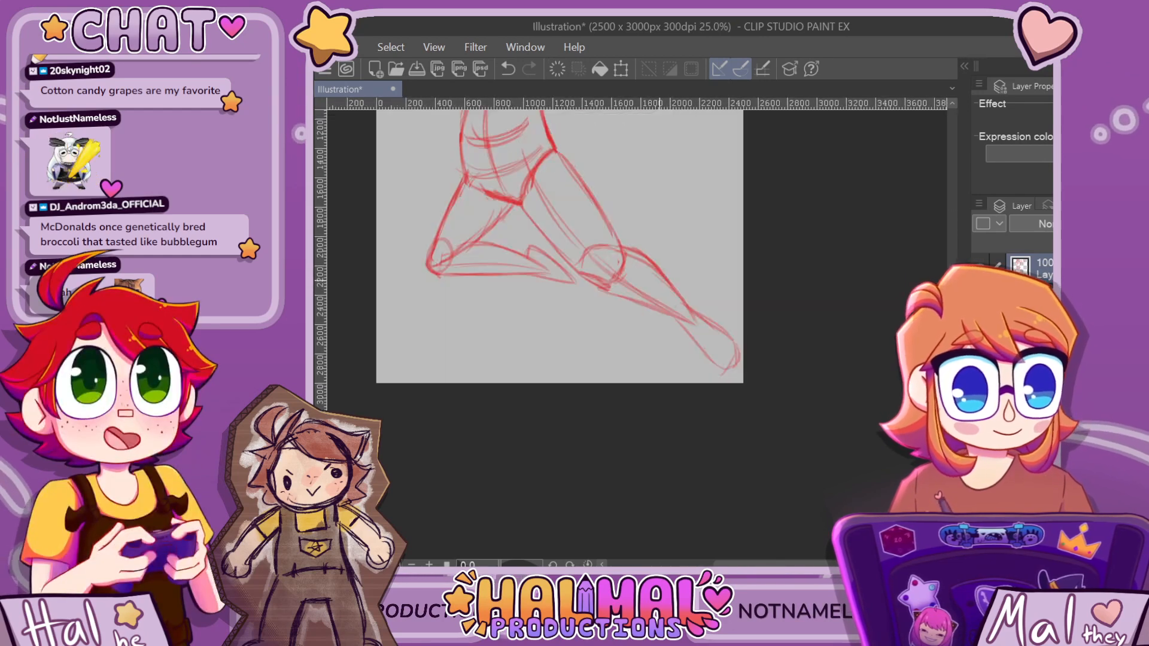
scroll(696, 287, down, 2)
scroll(696, 289, down, 3)
scroll(696, 290, up, 3)
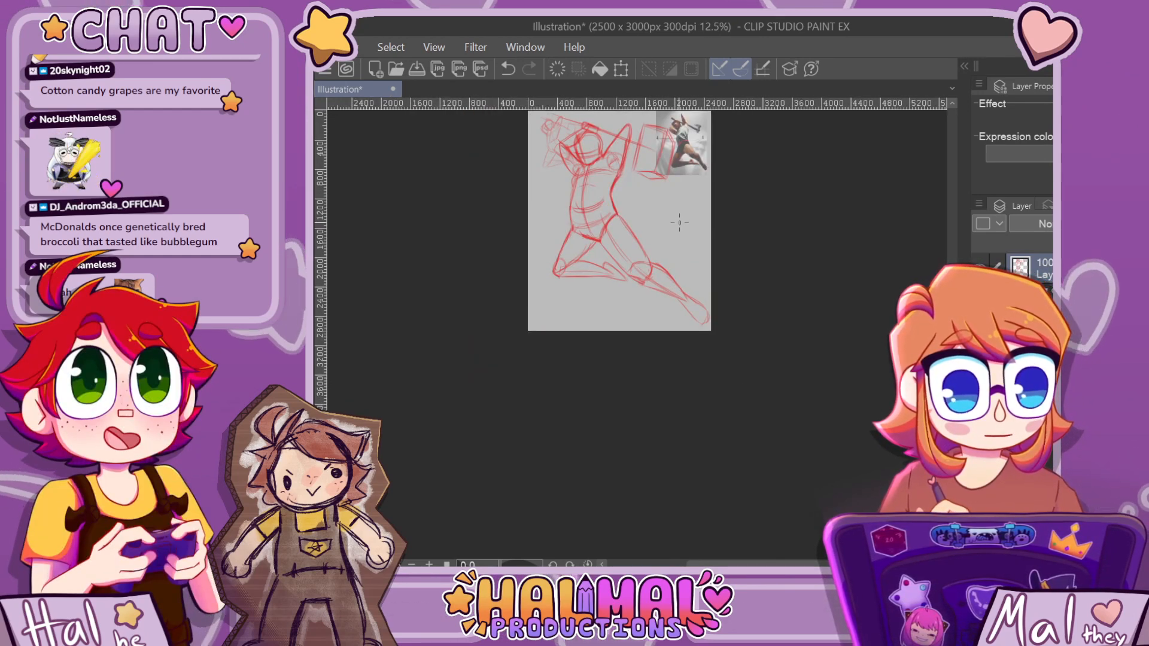
scroll(679, 223, up, 2)
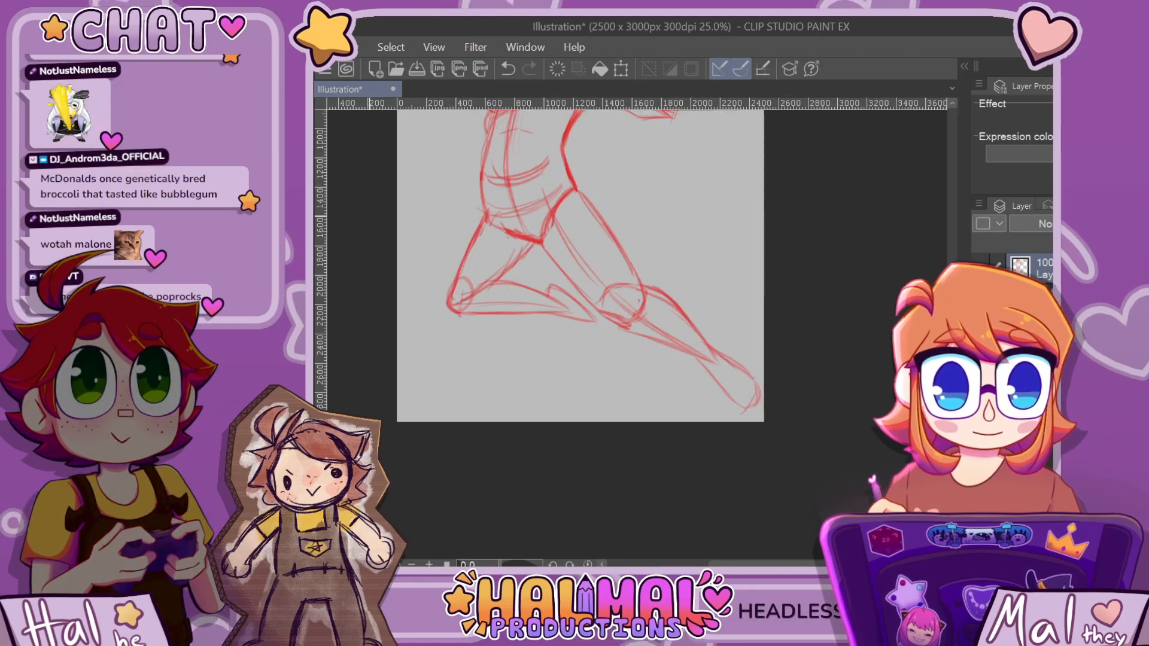
drag(629, 354, 658, 418)
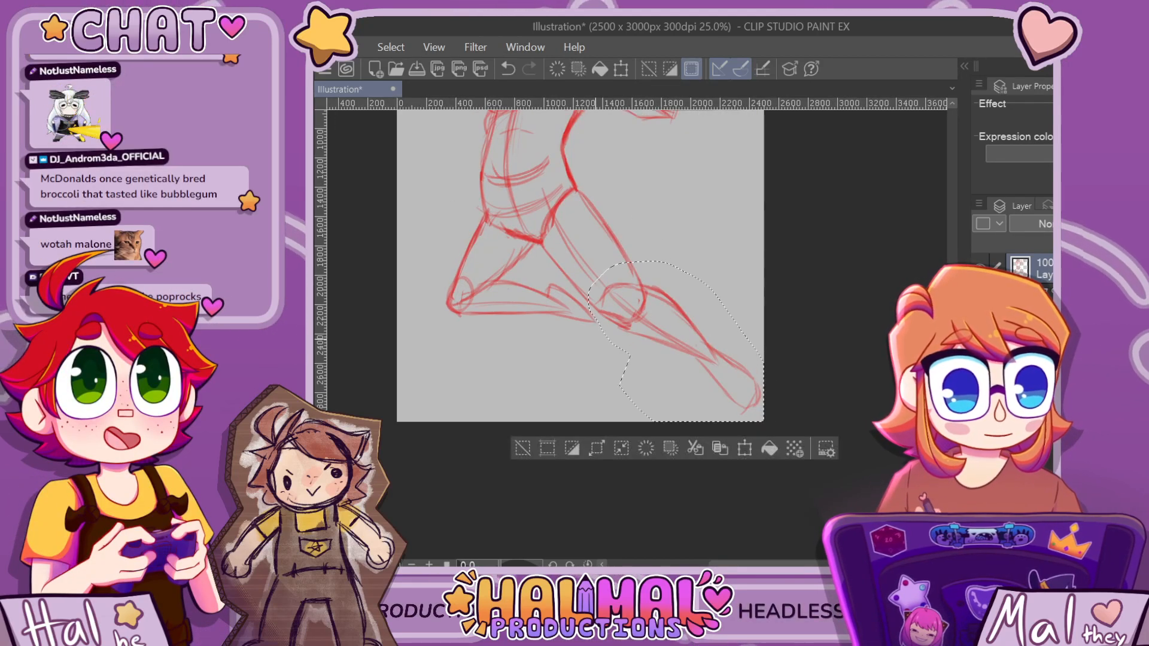
key(ctrl+t)
drag(675, 342, 657, 315)
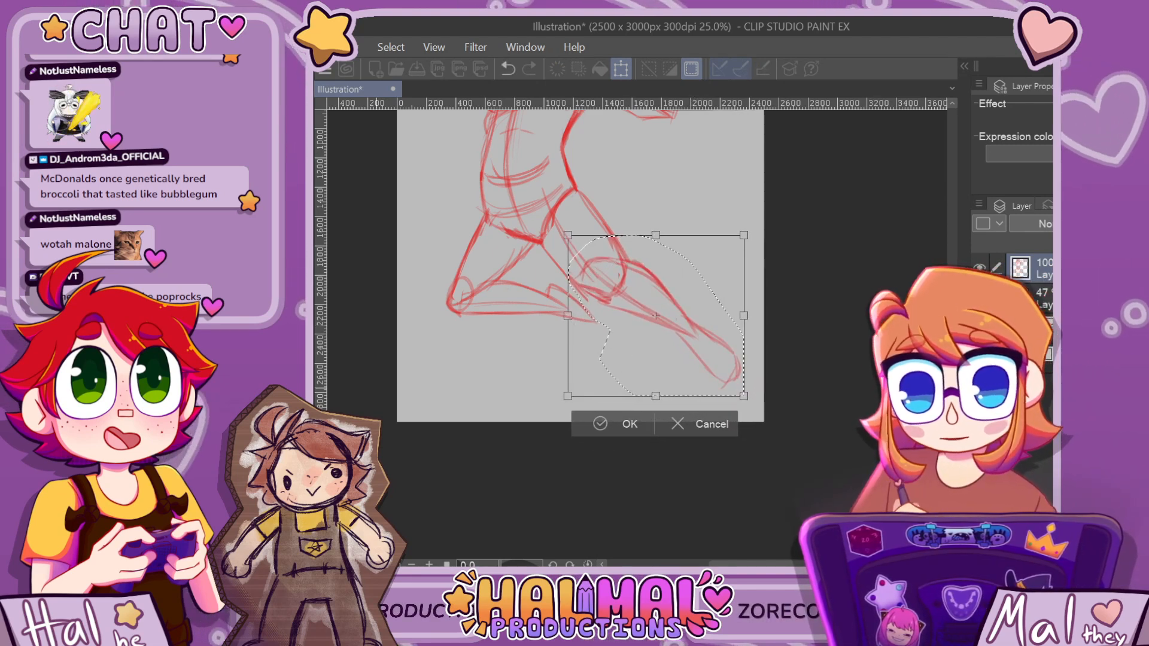
key(Return)
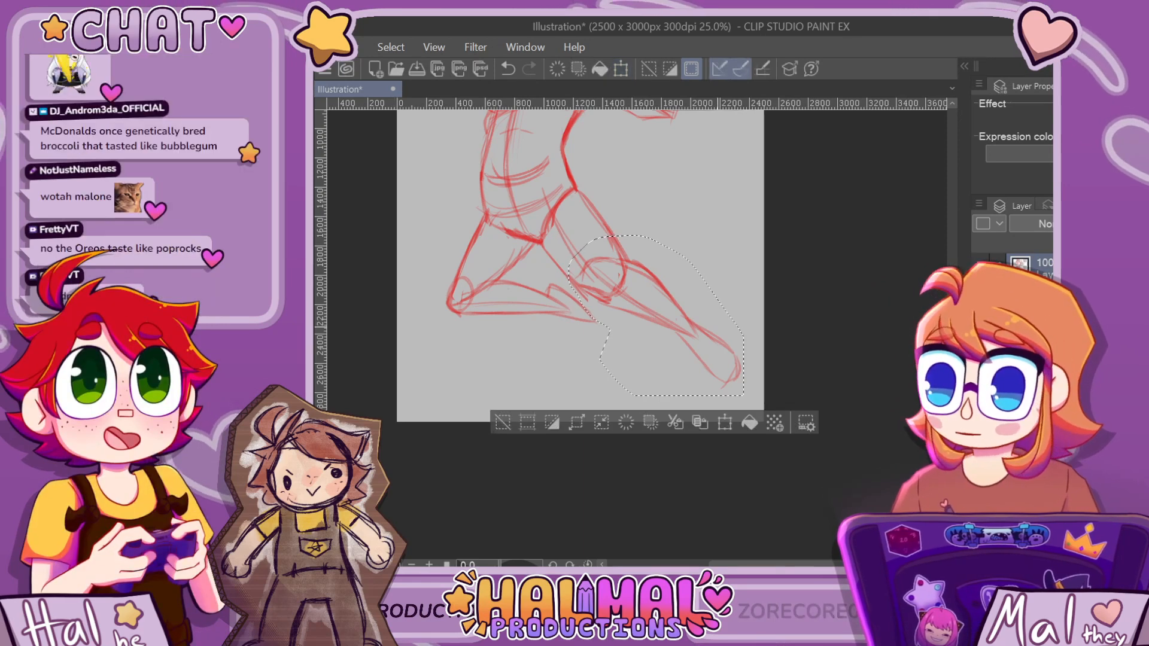
Select the extended leg's foot and move it closer to the knee to shorten the calf
key(ctrl+t)
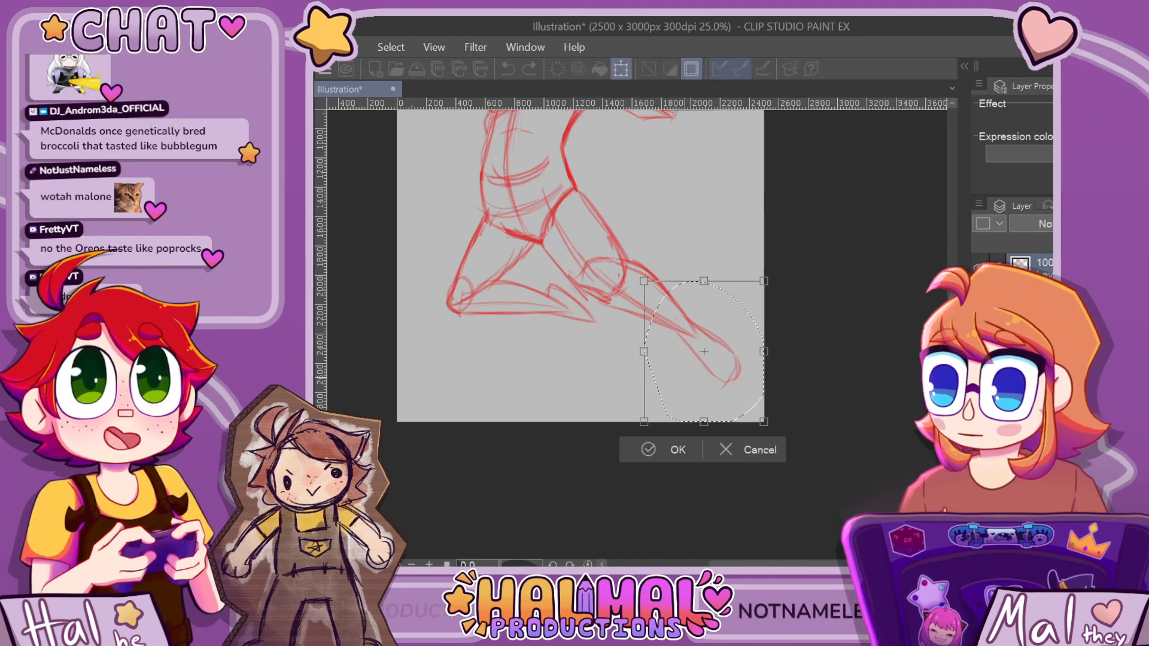
drag(704, 351, 689, 340)
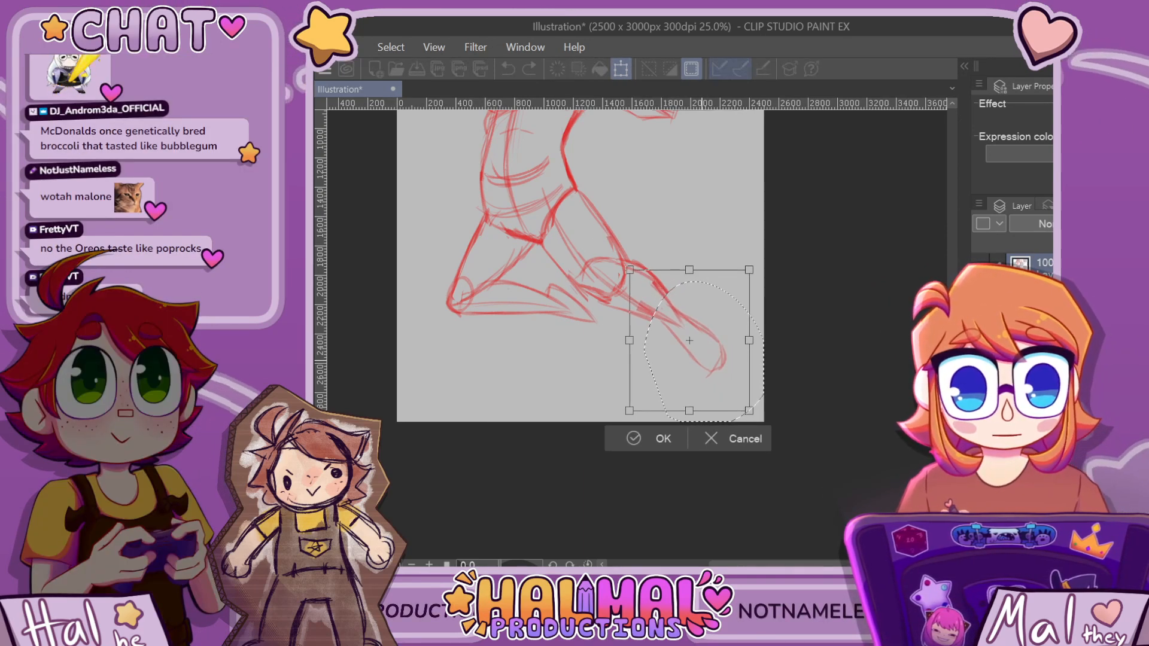
key(Return)
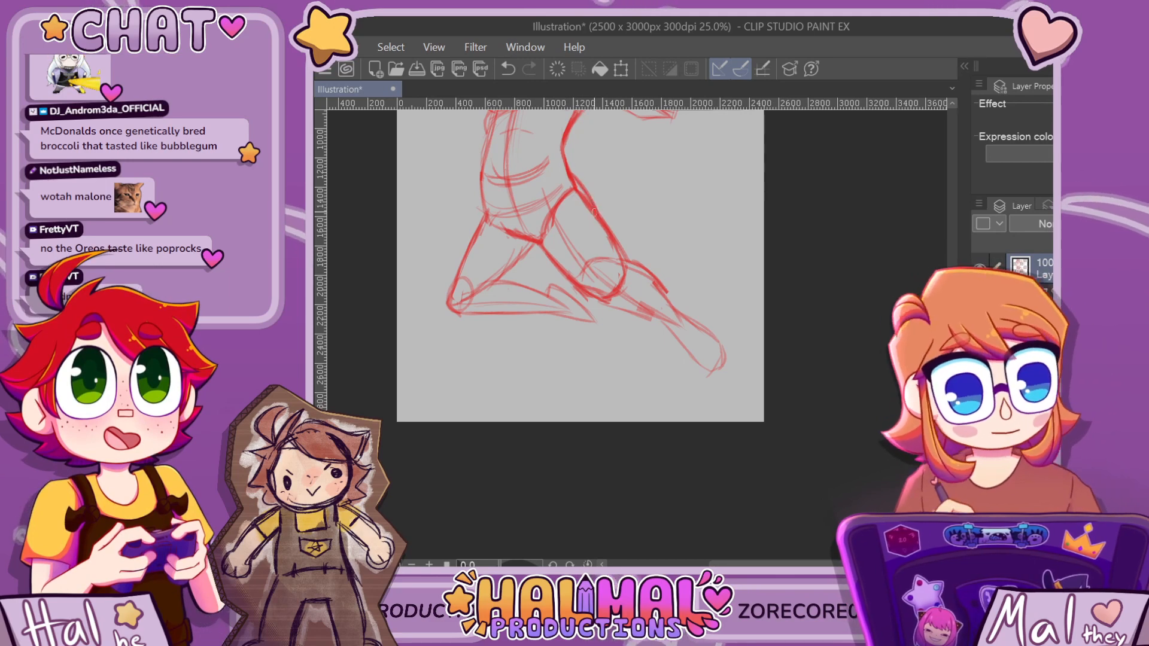
Strengthen the extended leg's contour along the outer thigh and around the knee
scroll(594, 212, down, 5)
scroll(567, 146, up, 5)
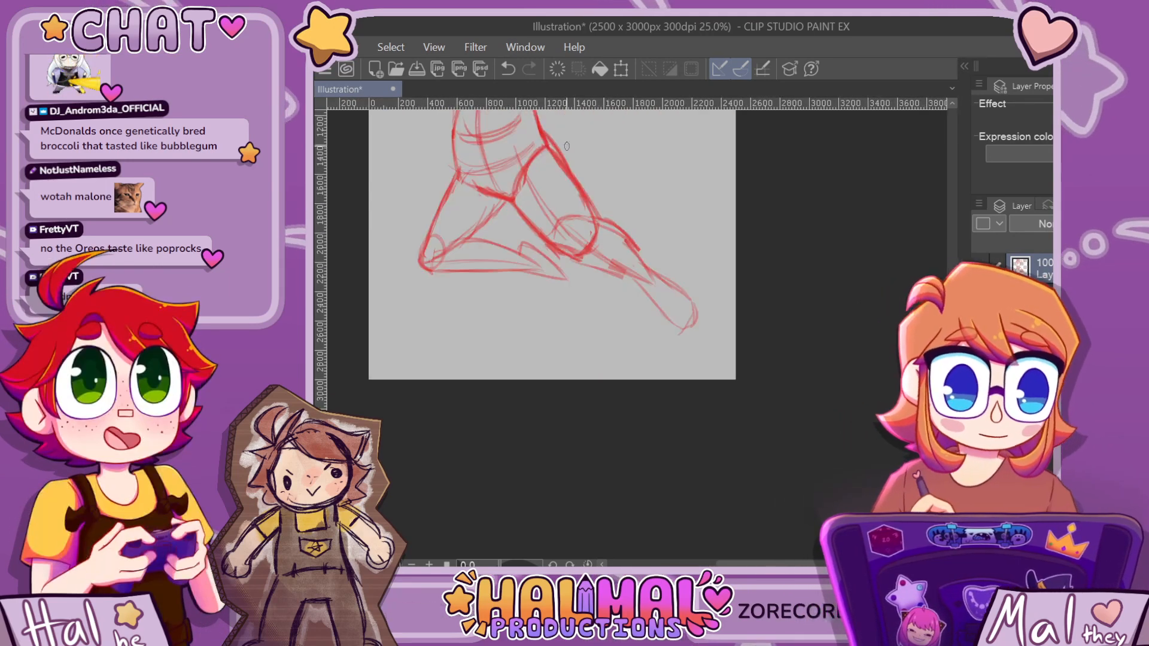
scroll(567, 146, up, 1)
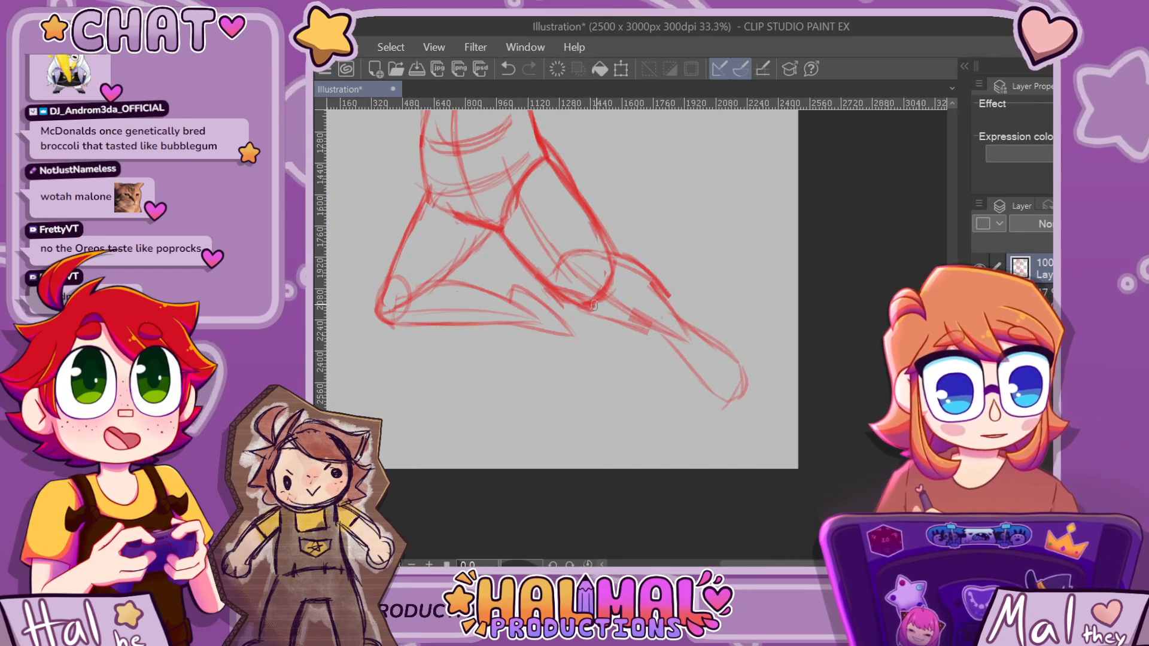
drag(592, 305, 611, 265)
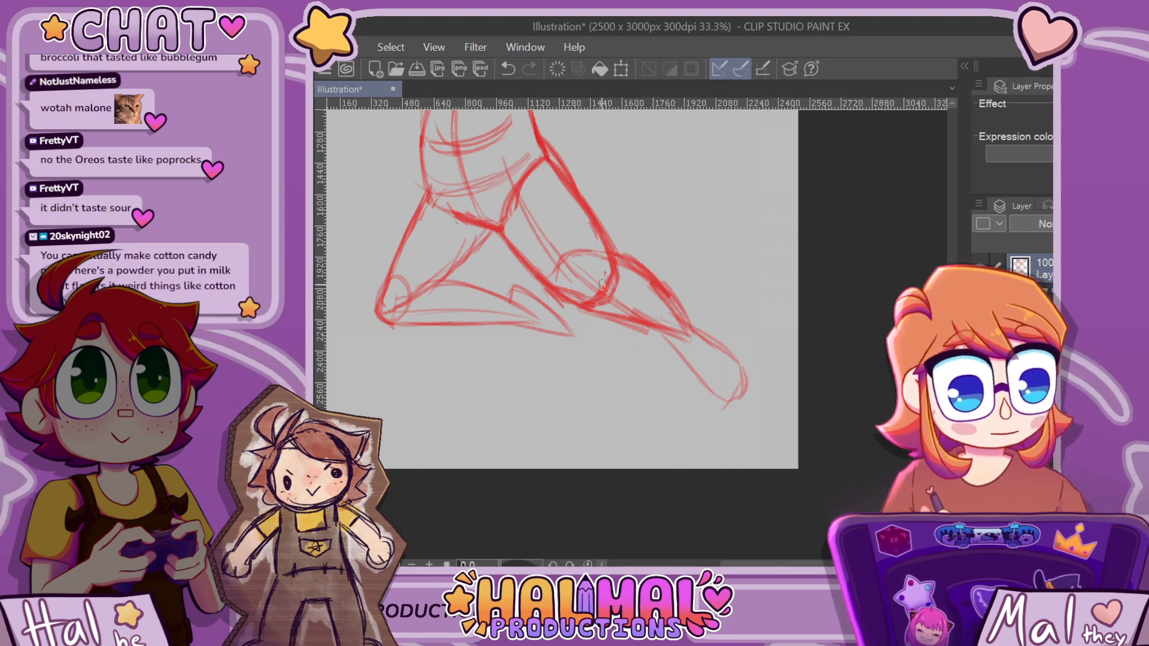
Erase the extended leg's calf and foot, leaving the thigh and knee in place
scroll(632, 250, down, 5)
scroll(632, 250, up, 4)
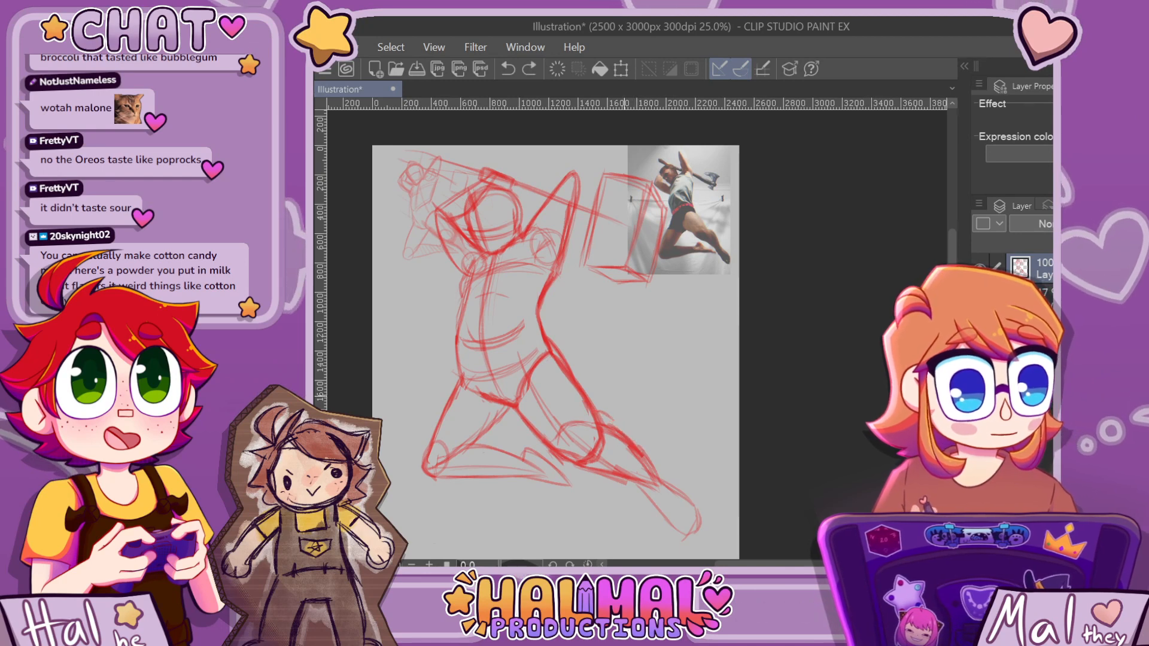
drag(596, 417, 651, 457)
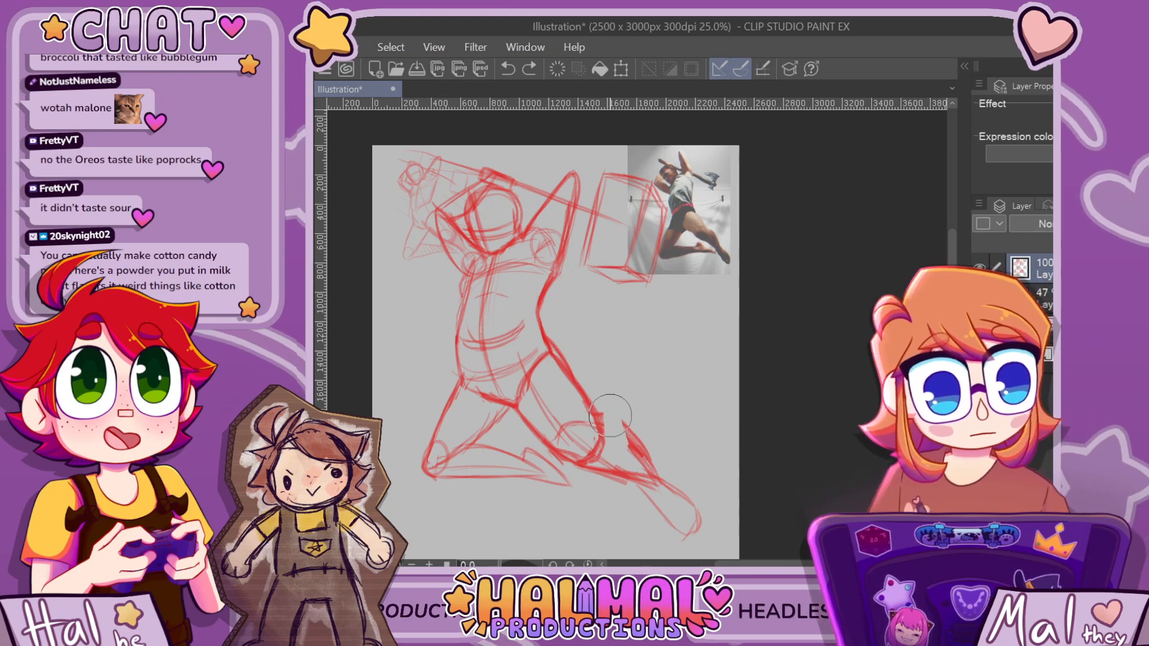
drag(610, 416, 631, 467)
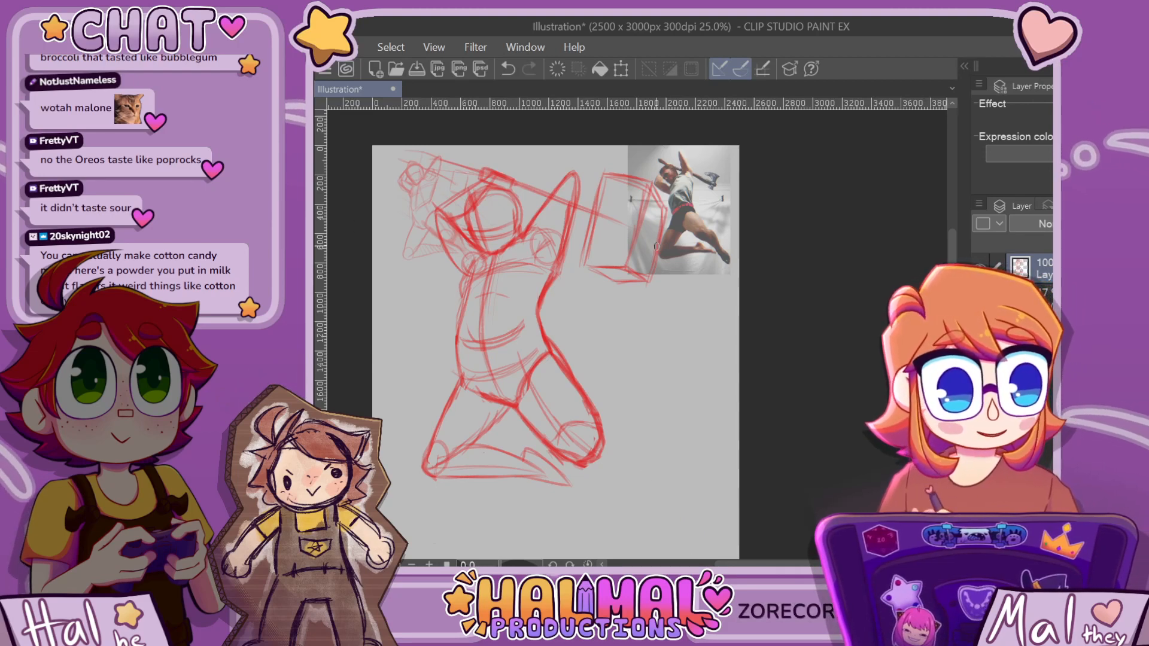
Try a new lower leg with a fuller rounded calf and a pointed foot below the knee
scroll(652, 274, down, 3)
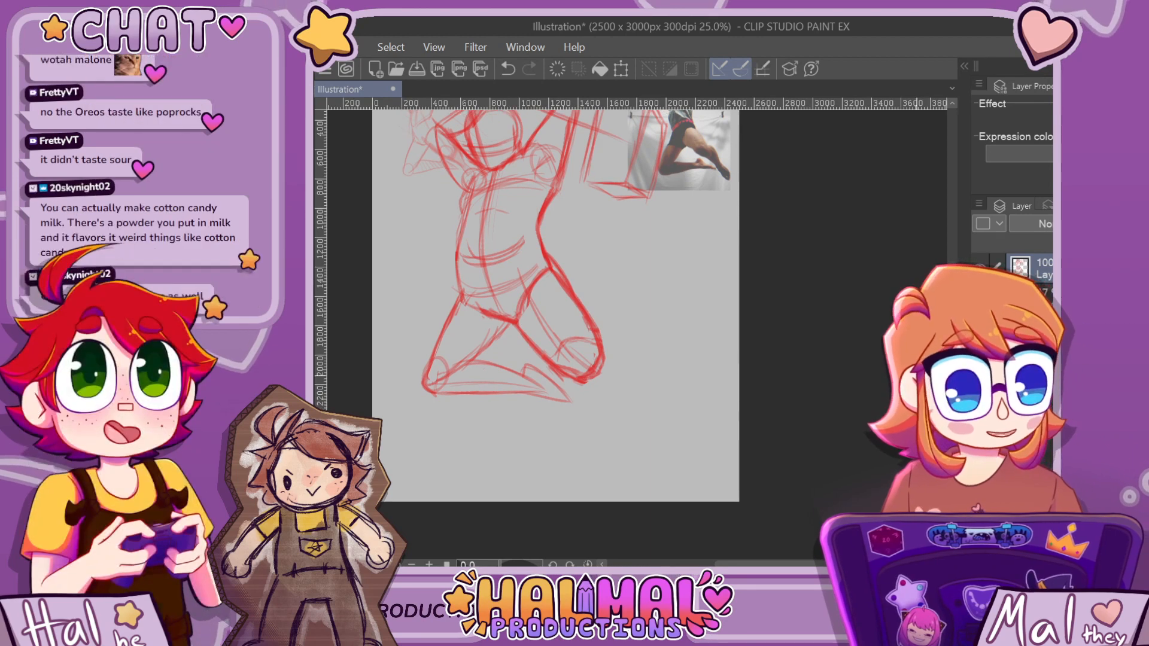
drag(596, 375, 682, 430)
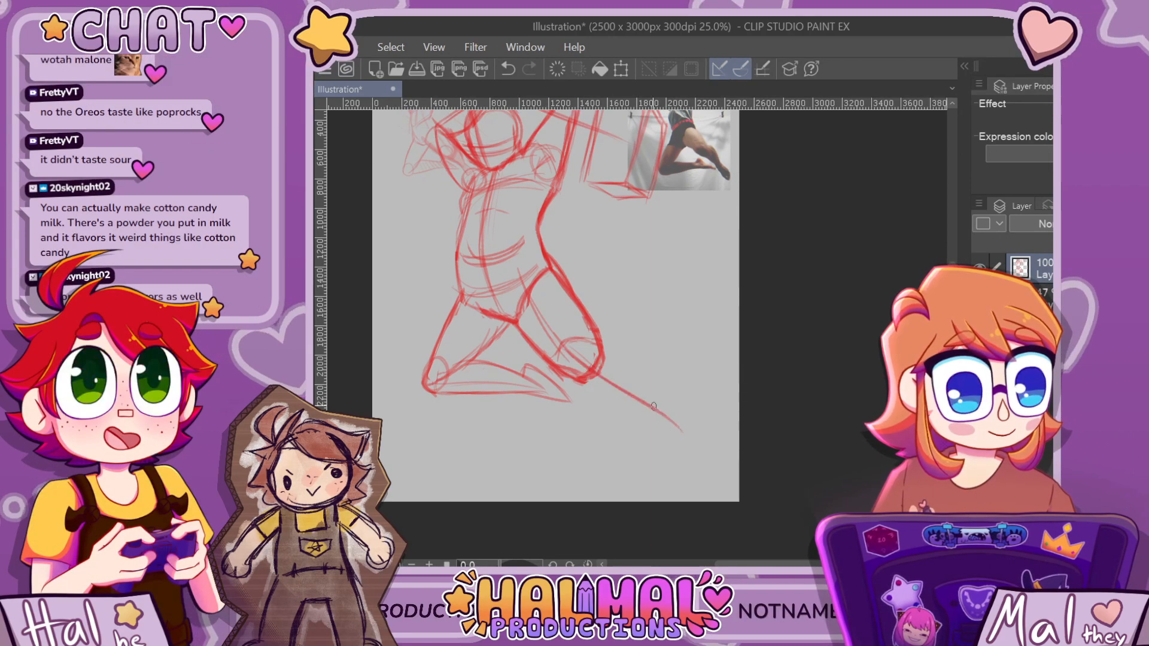
drag(601, 330, 595, 371)
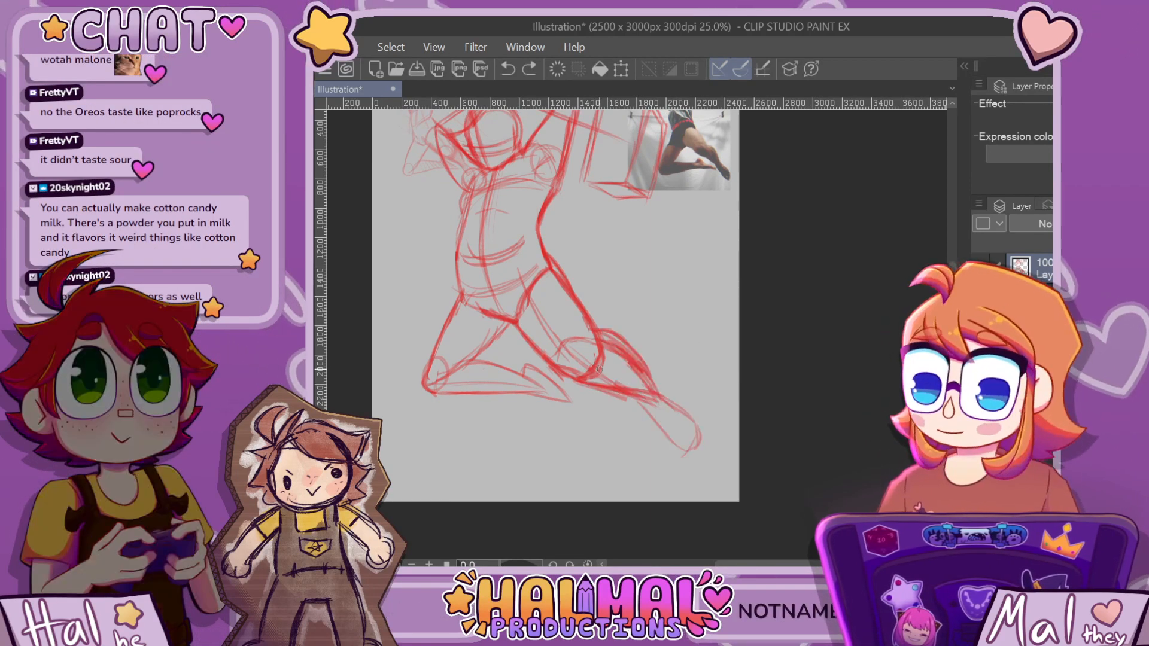
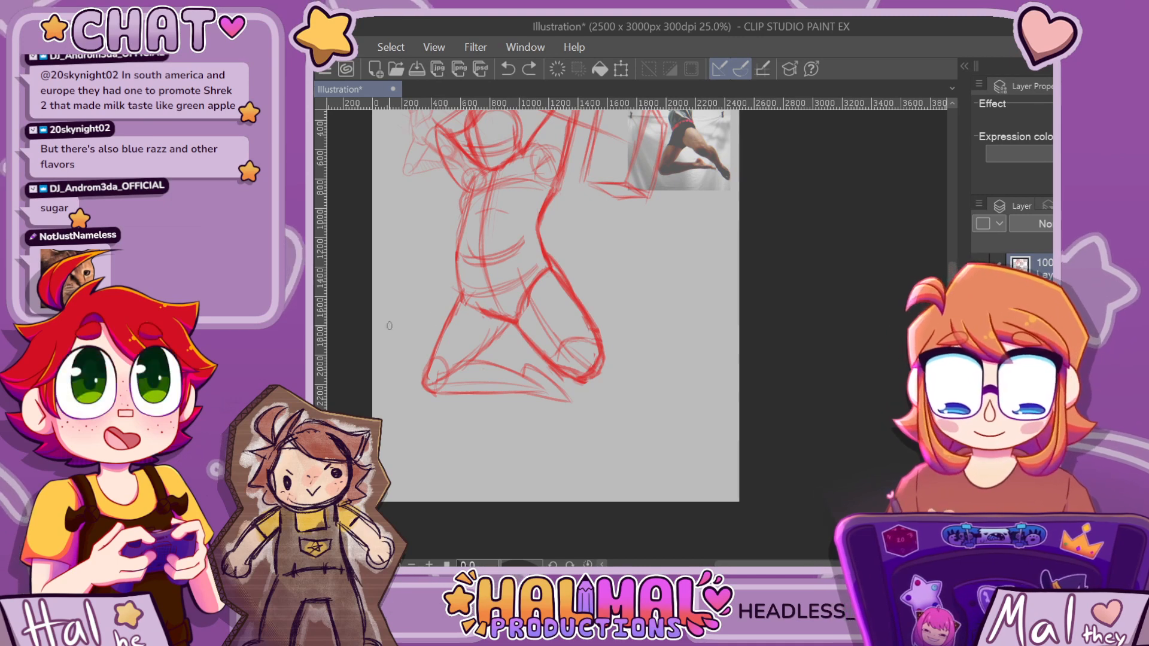
Refine the extended leg's inner and outer thigh lines down to the knee with firmer strokes
scroll(520, 332, up, 2)
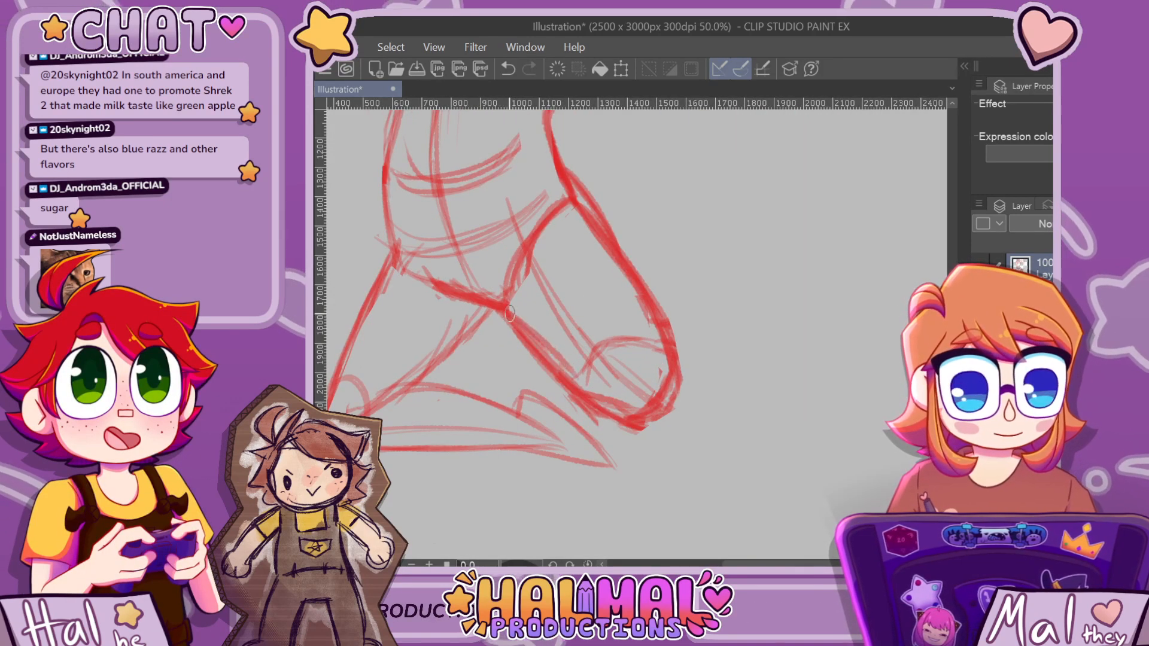
drag(534, 325, 566, 371)
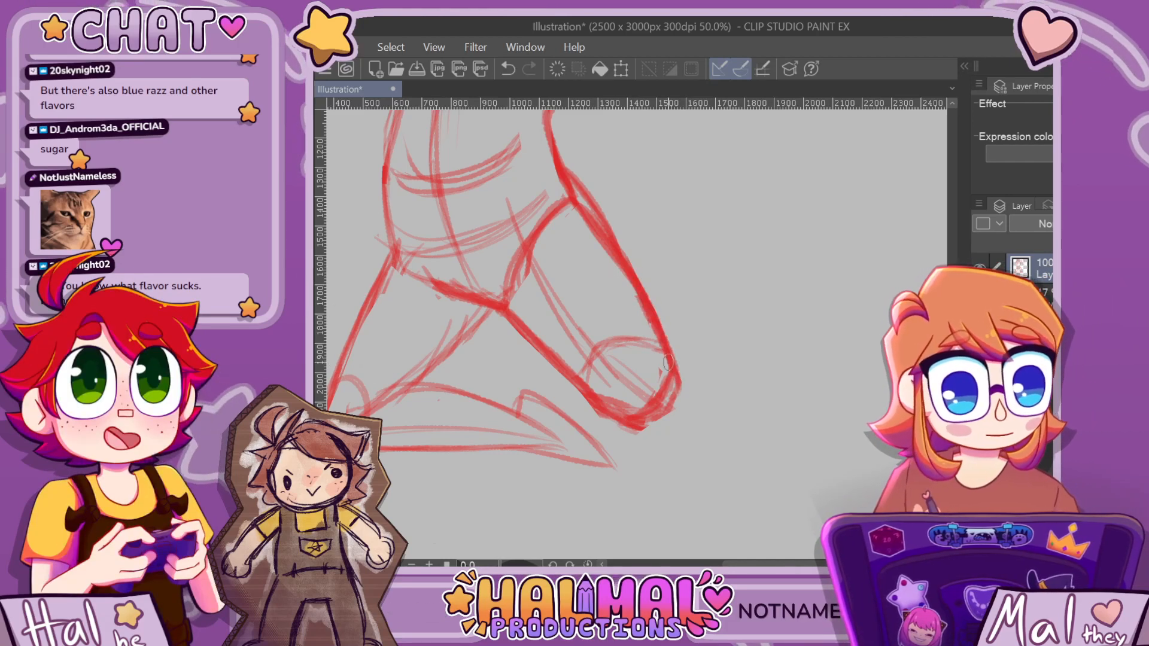
scroll(599, 221, down, 5)
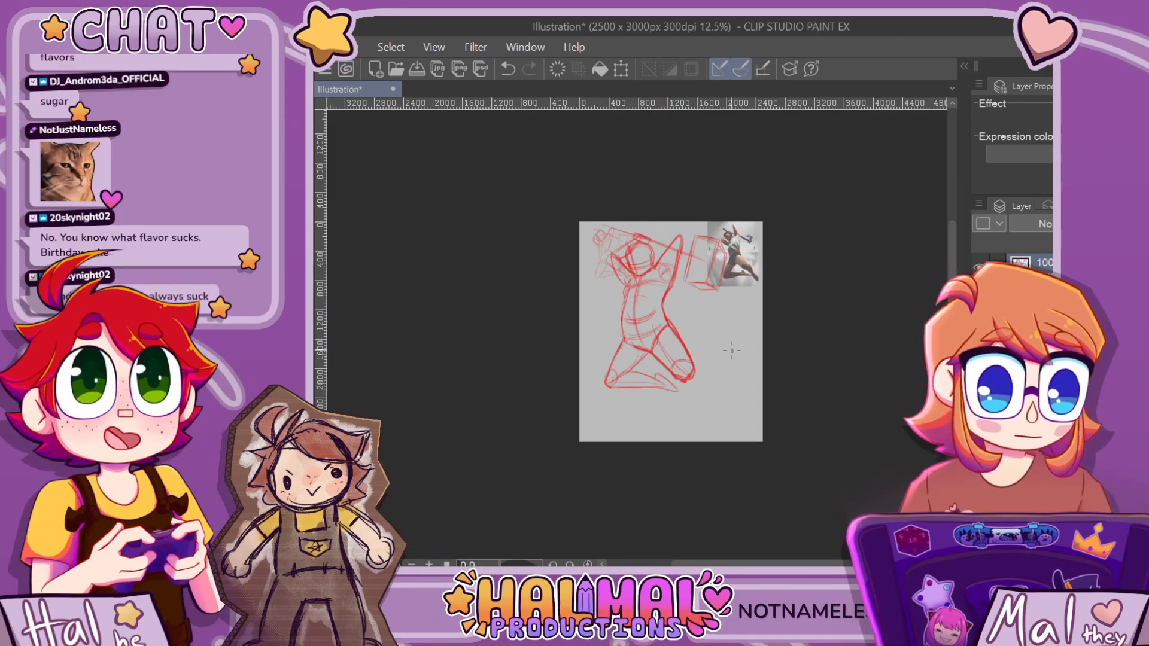
Sketch the extended lower leg from the knee, with a curved calf tapering down to the ankle
scroll(666, 298, up, 4)
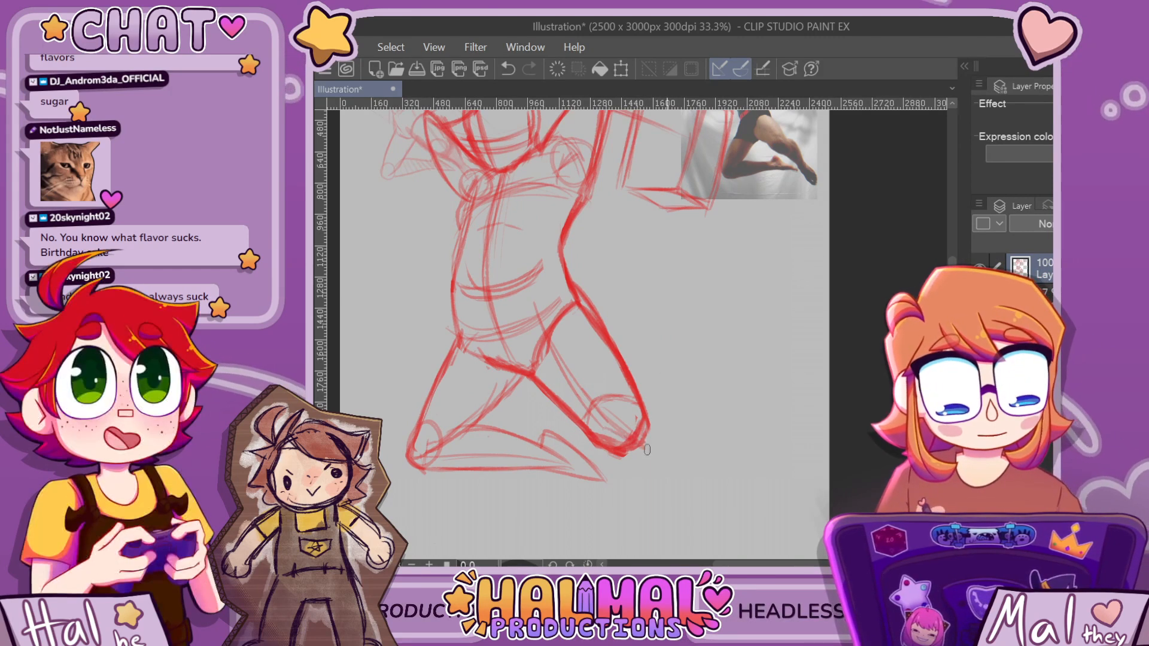
drag(756, 536, 726, 509)
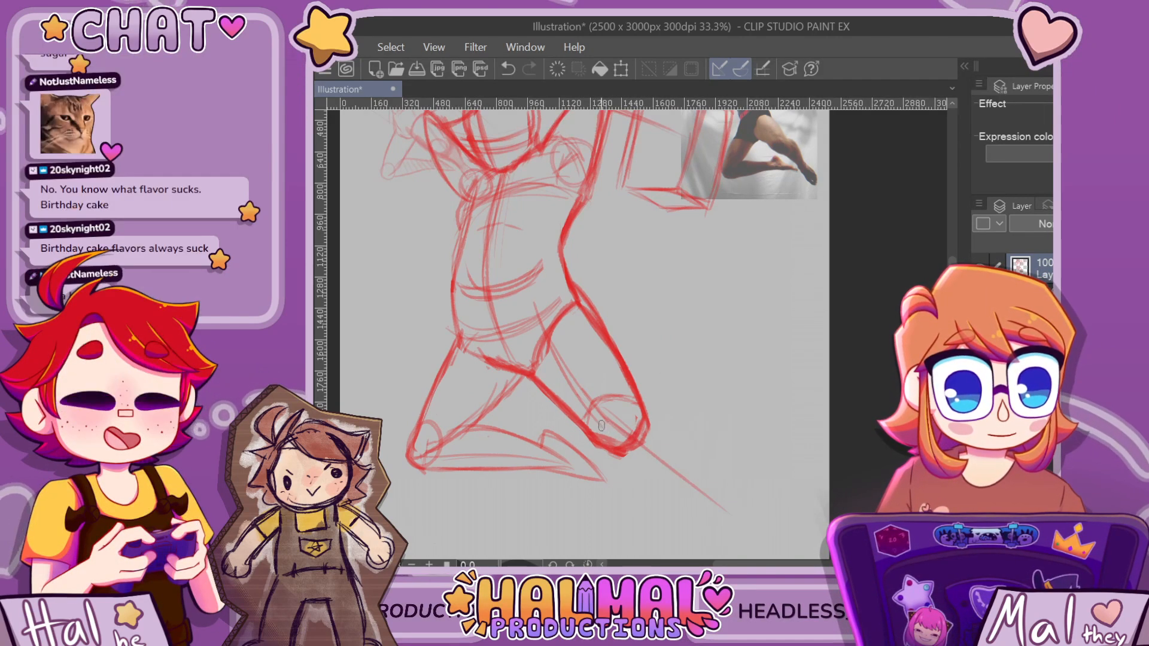
scroll(583, 326, down, 1)
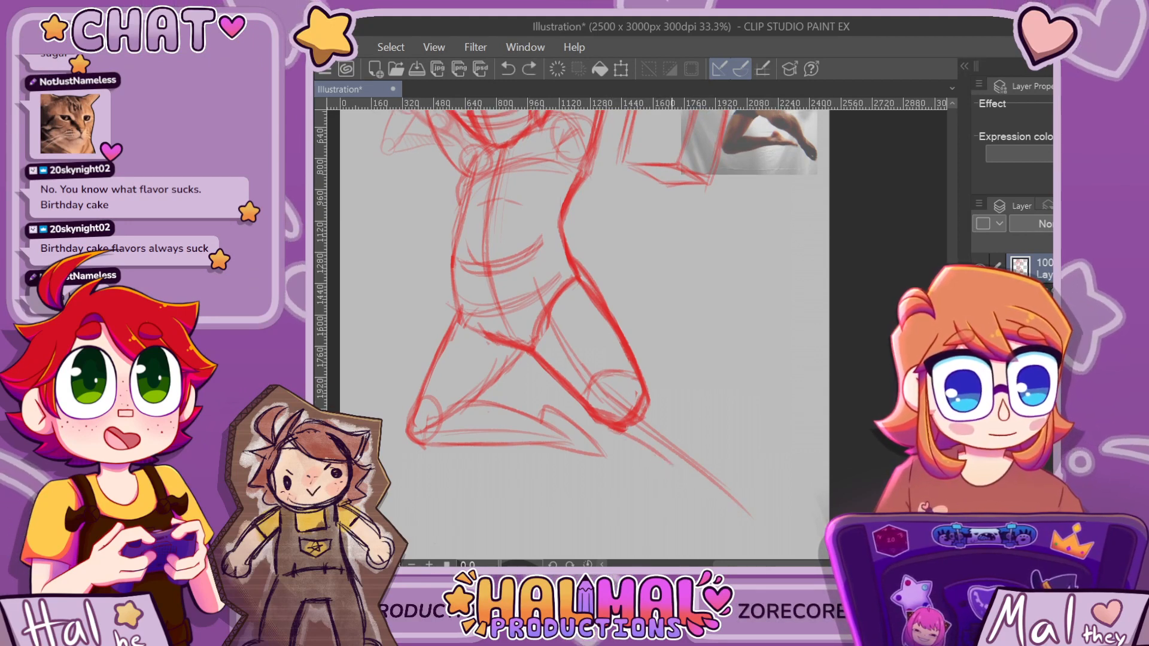
drag(625, 426, 722, 498)
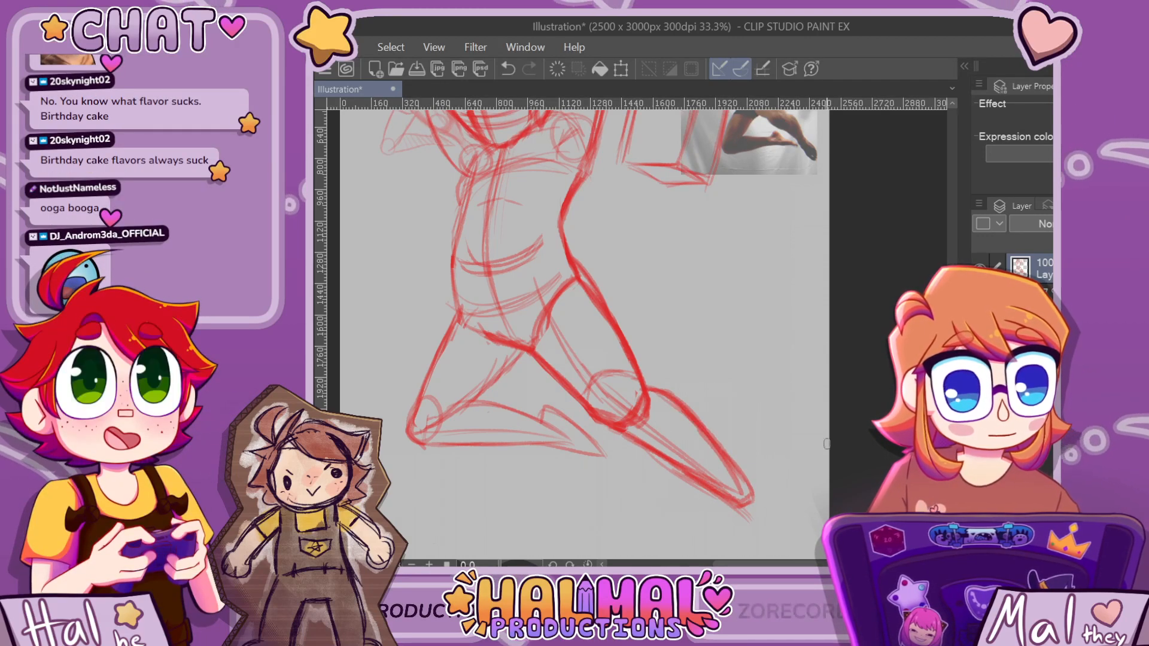
Sketch a pointed foot with a rounded toe end below the extended leg's ankle
scroll(728, 416, down, 3)
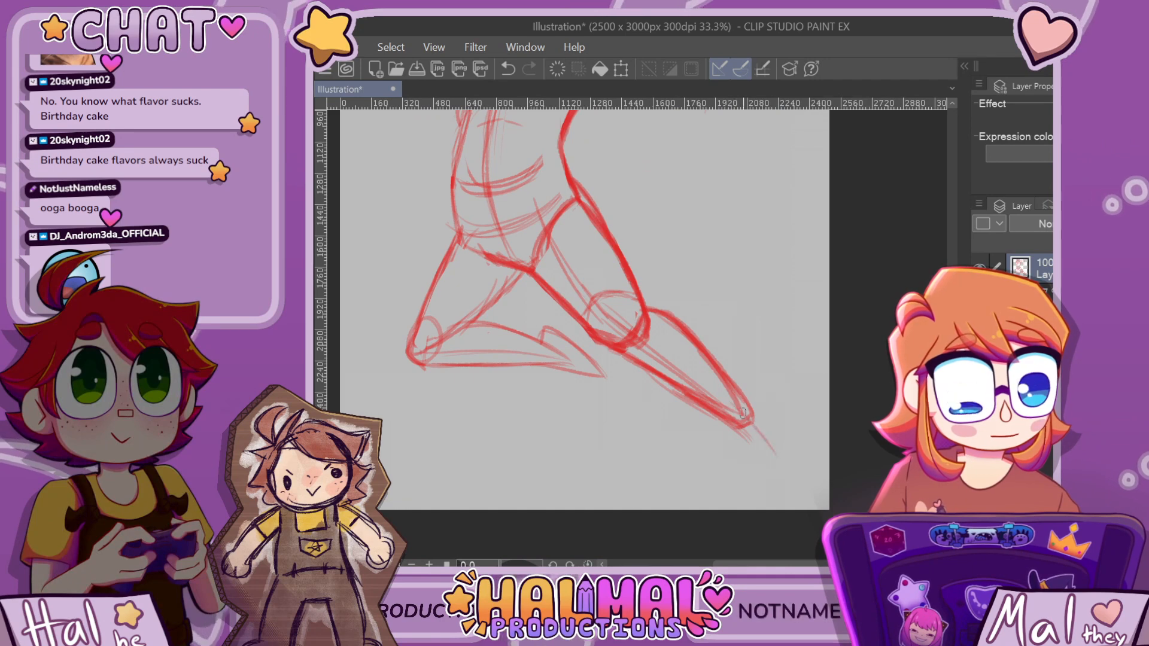
scroll(743, 413, down, 1)
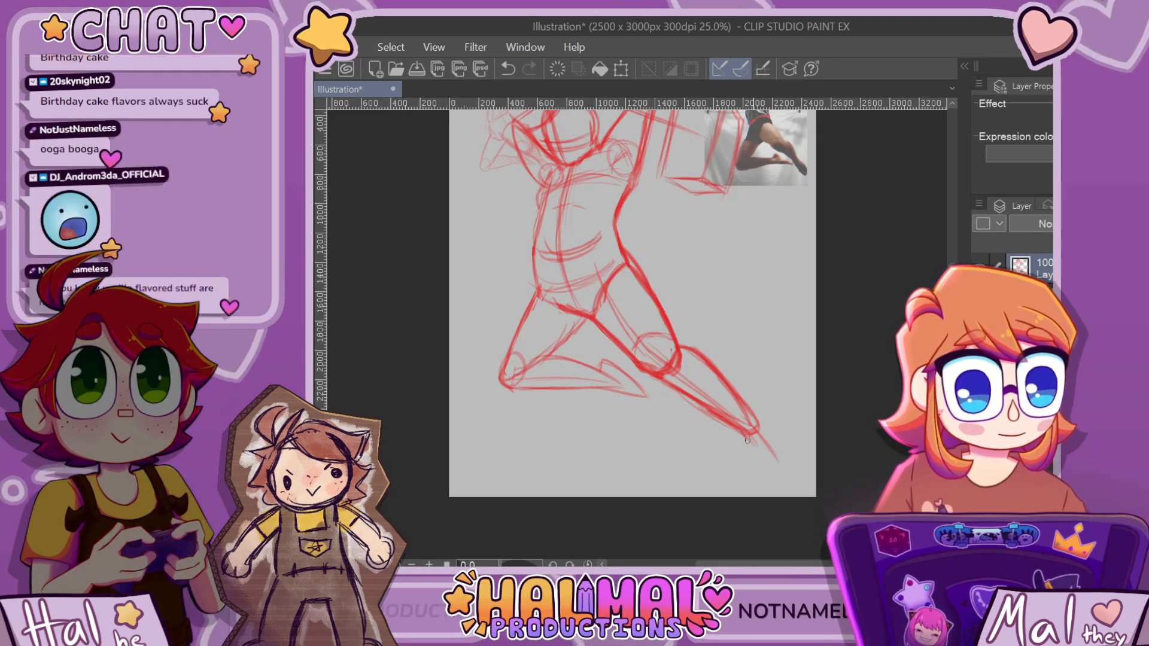
mouse_move(747, 440)
mouse_down()
mouse_move(785, 481)
mouse_move(801, 459)
mouse_up()
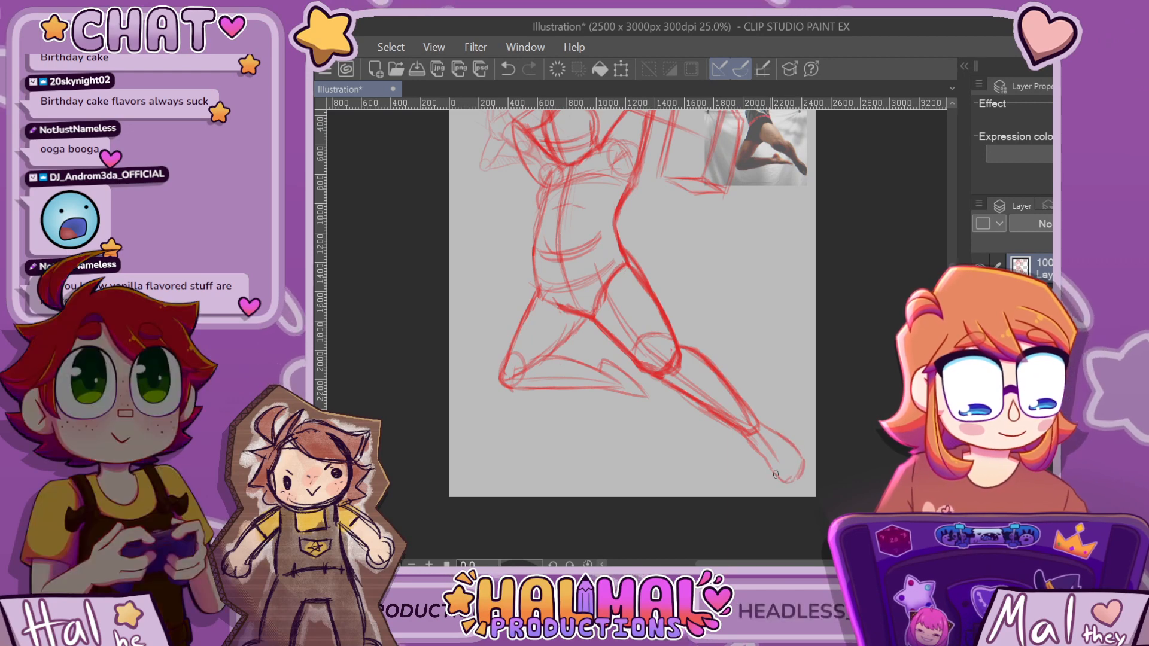
scroll(790, 472, down, 4)
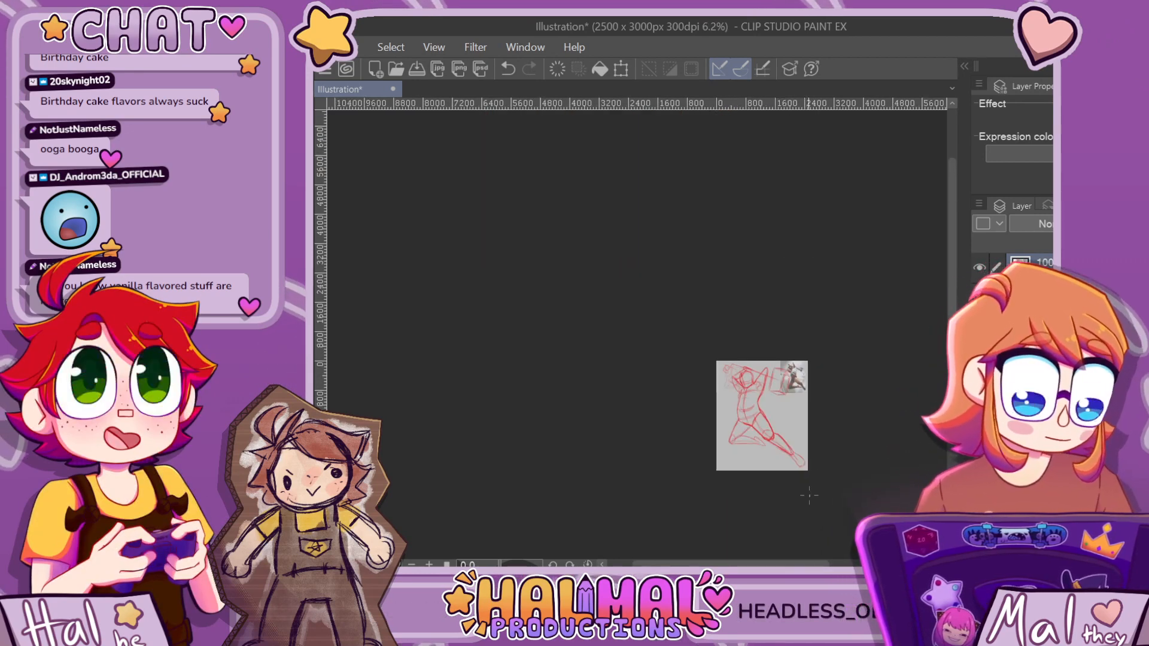
Strengthen the bent leg's contours along the thigh, knee, shin and calf down to the heel
scroll(809, 485, up, 2)
scroll(808, 485, up, 2)
scroll(644, 298, up, 1)
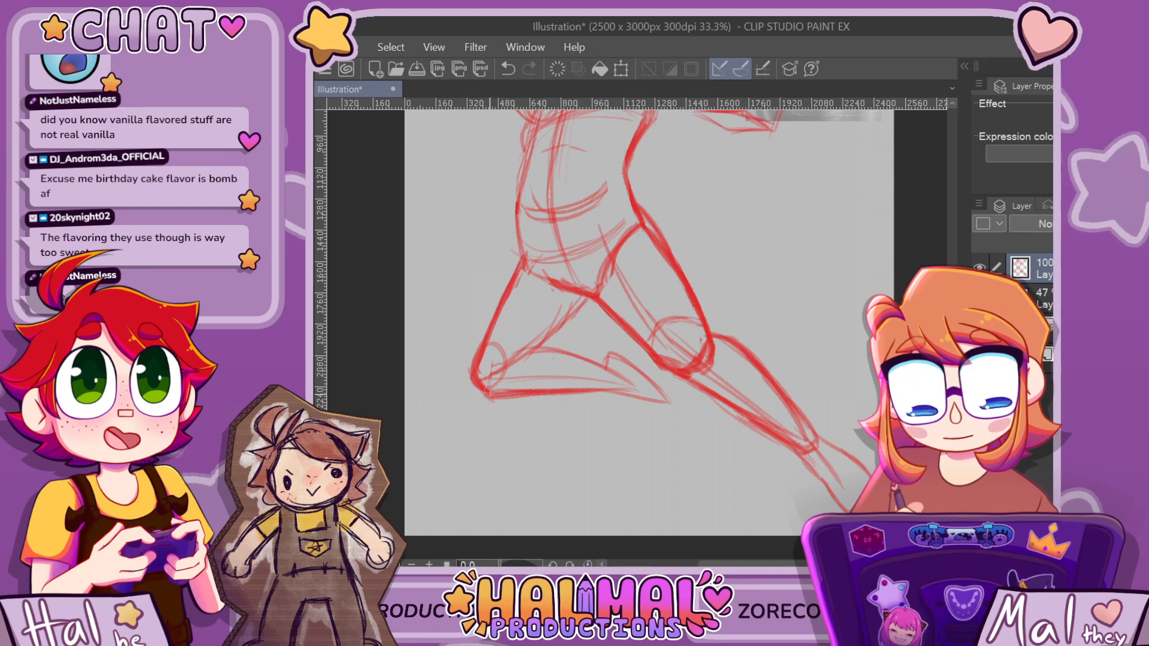
scroll(471, 370, up, 1)
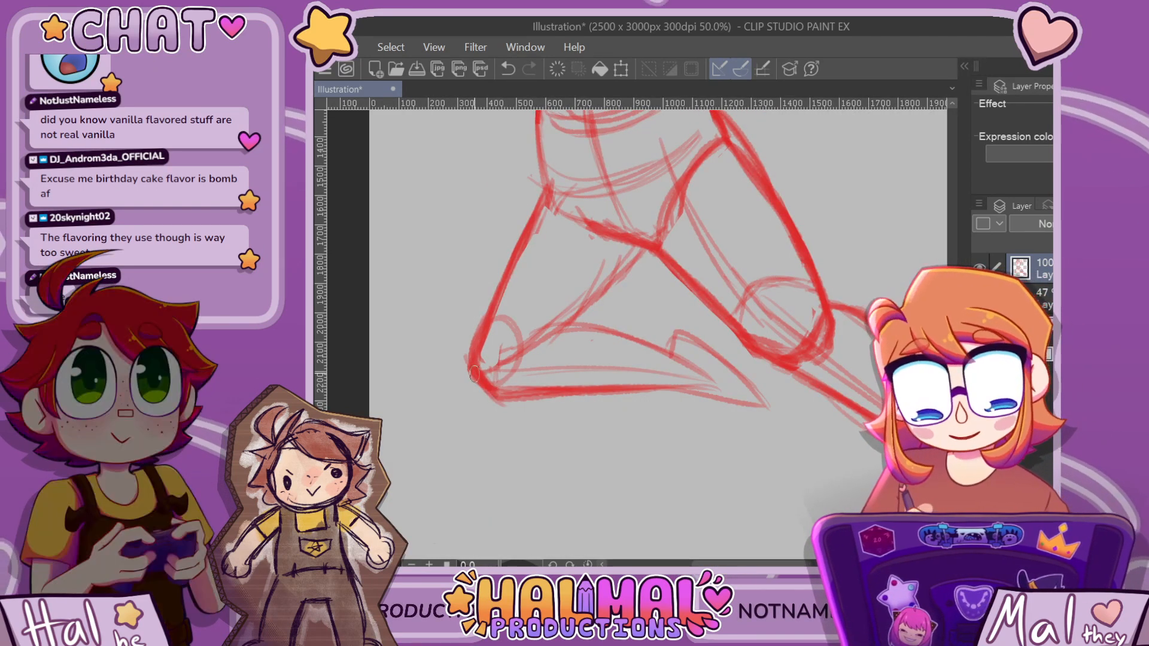
drag(522, 405, 683, 392)
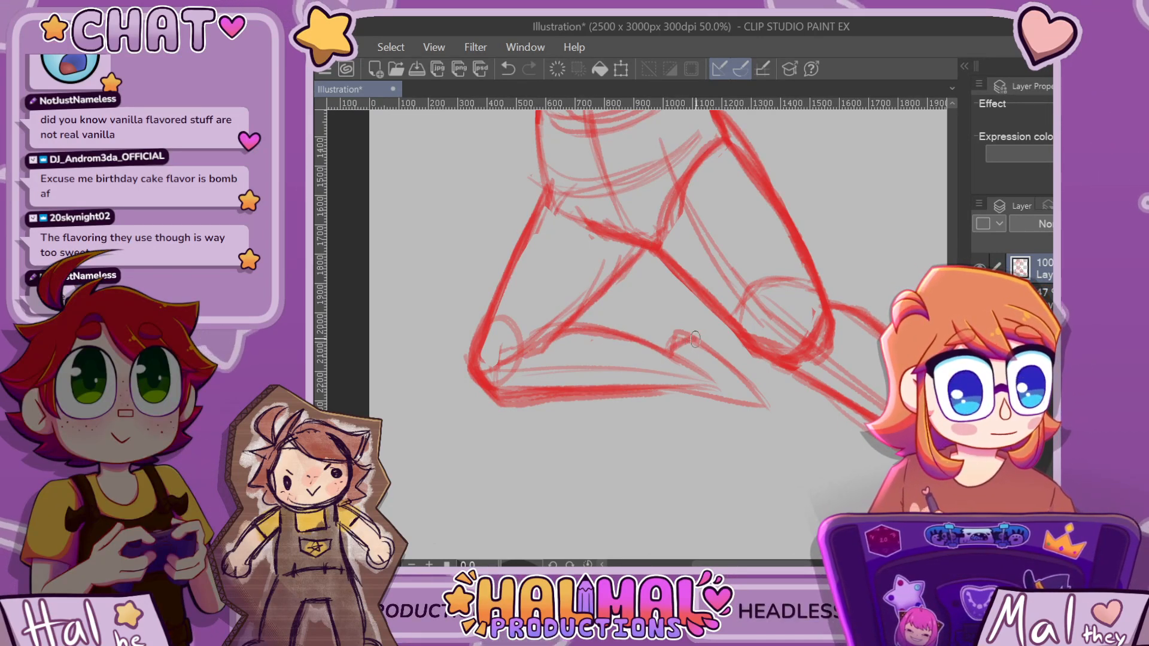
key(ctrl+minus)
key(ctrl+minus)
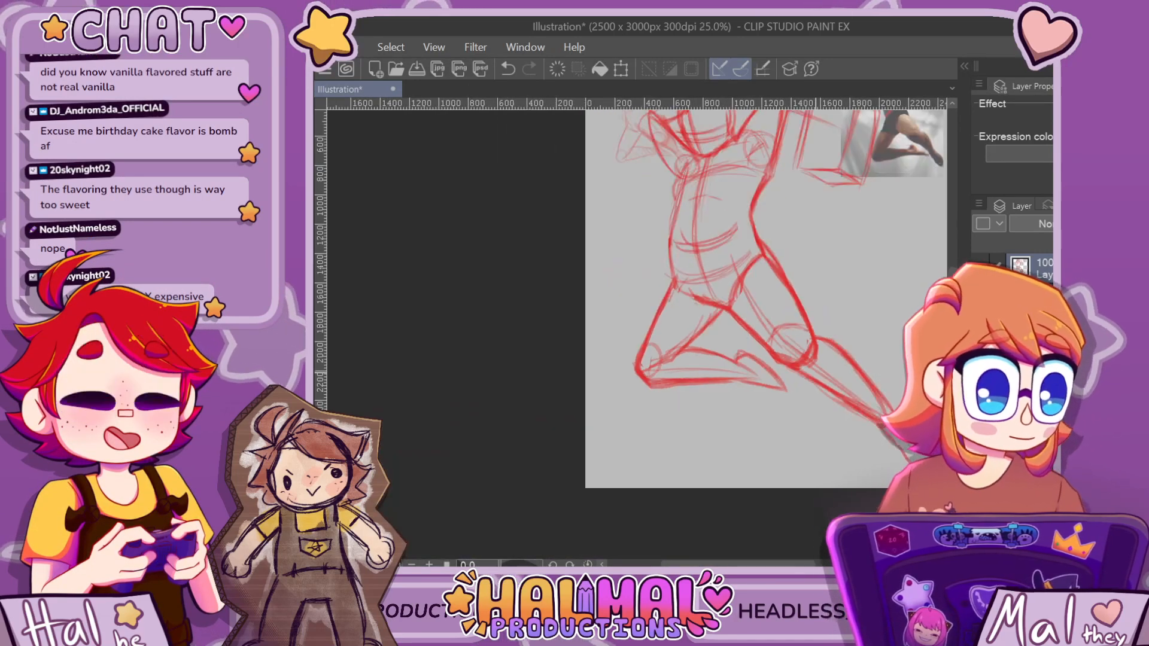
Lasso the head shape, from the top of the circle down to the chin
scroll(815, 359, down, 2)
scroll(793, 208, up, 4)
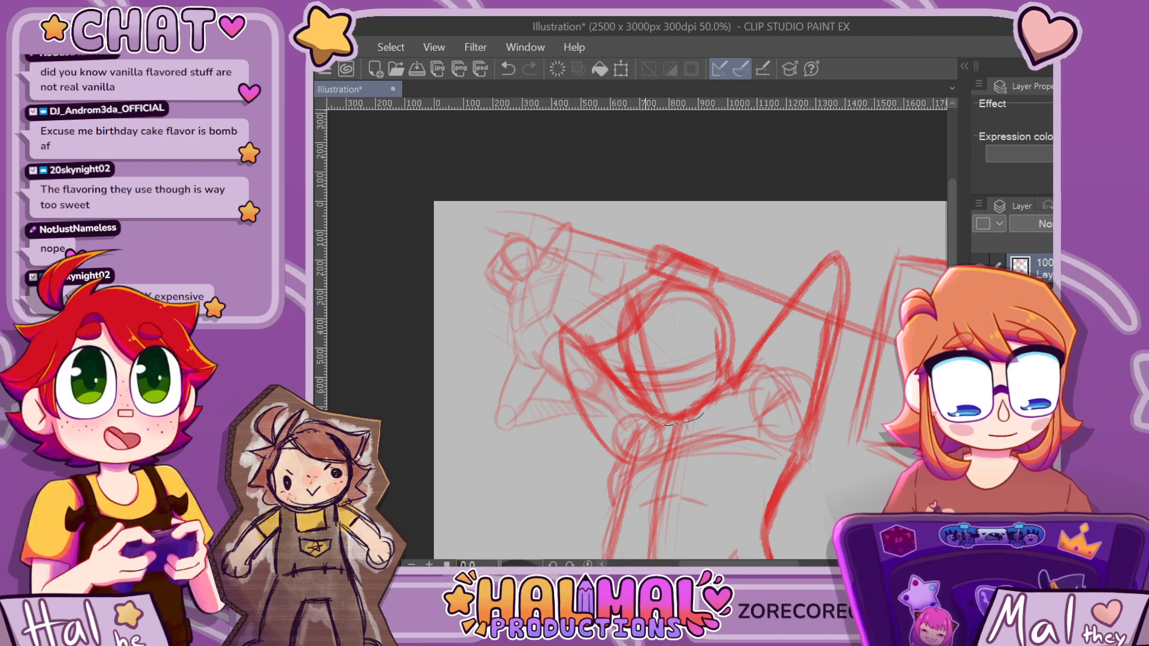
mouse_move(625, 374)
mouse_down()
mouse_move(616, 332)
mouse_move(651, 284)
mouse_move(712, 288)
mouse_move(733, 311)
mouse_move(740, 362)
mouse_move(709, 409)
mouse_move(670, 422)
mouse_up()
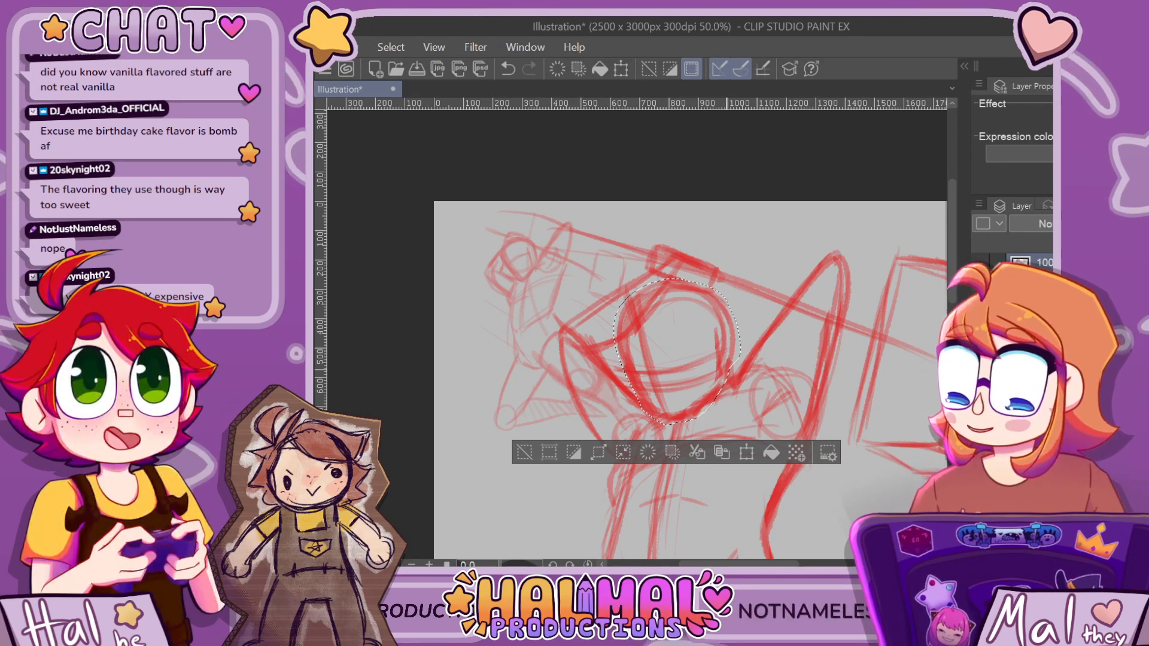
key(ctrl+t)
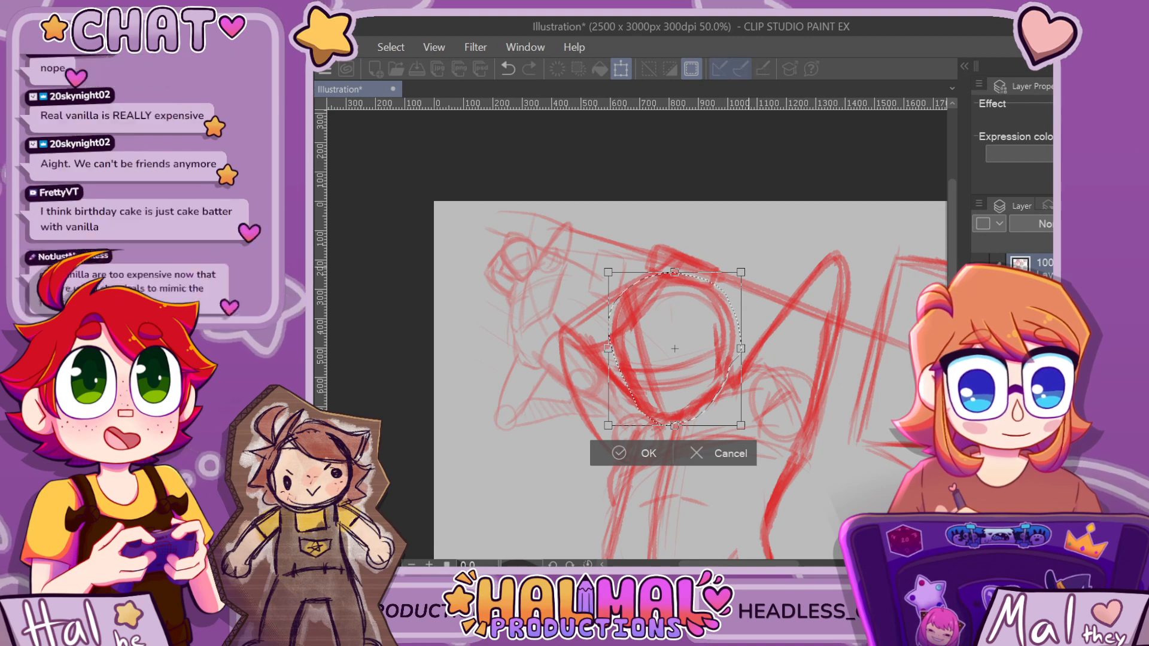
drag(748, 256, 735, 246)
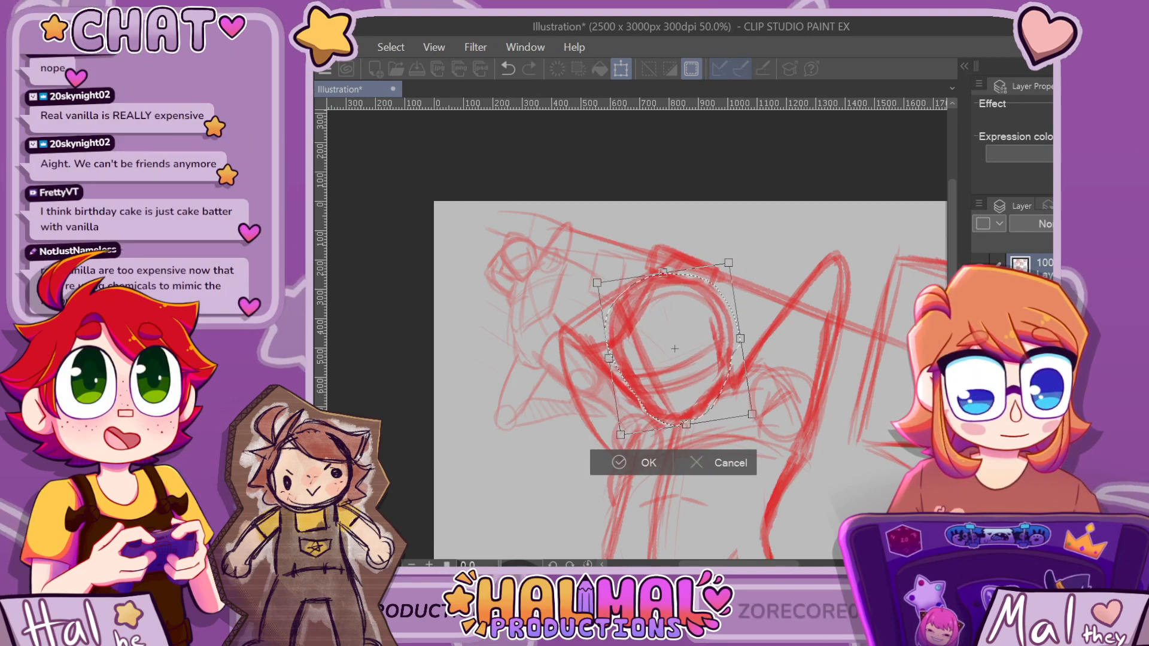
key(Return)
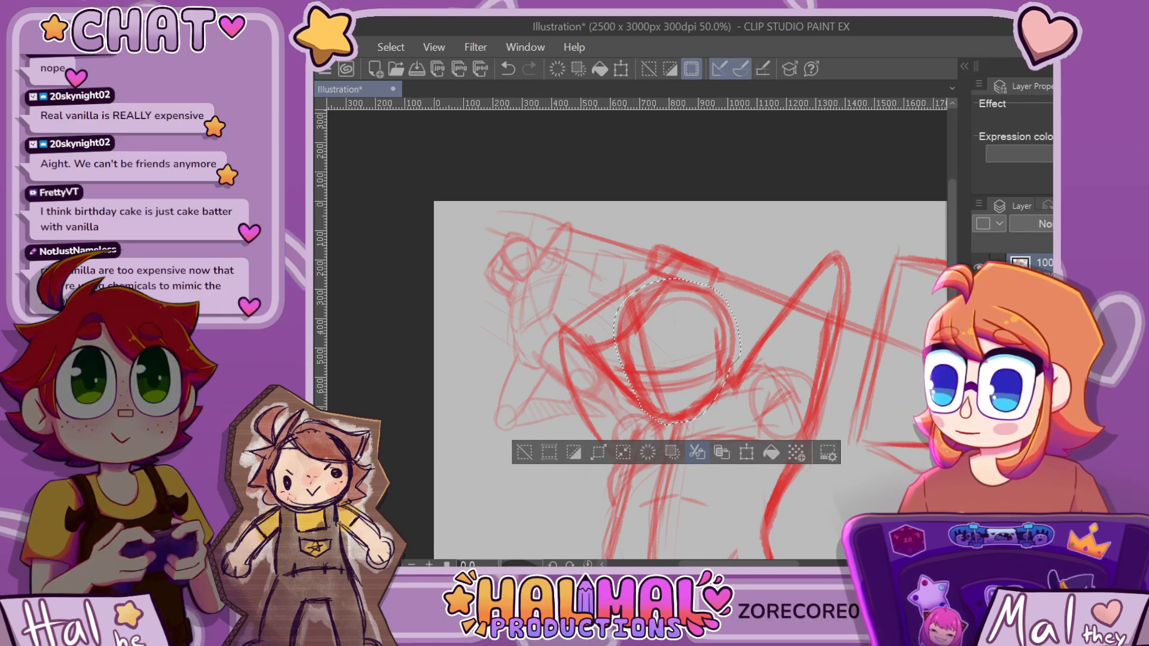
Enlarge the selected head slightly toward its upper left, and clear the selection
key(ctrl+t)
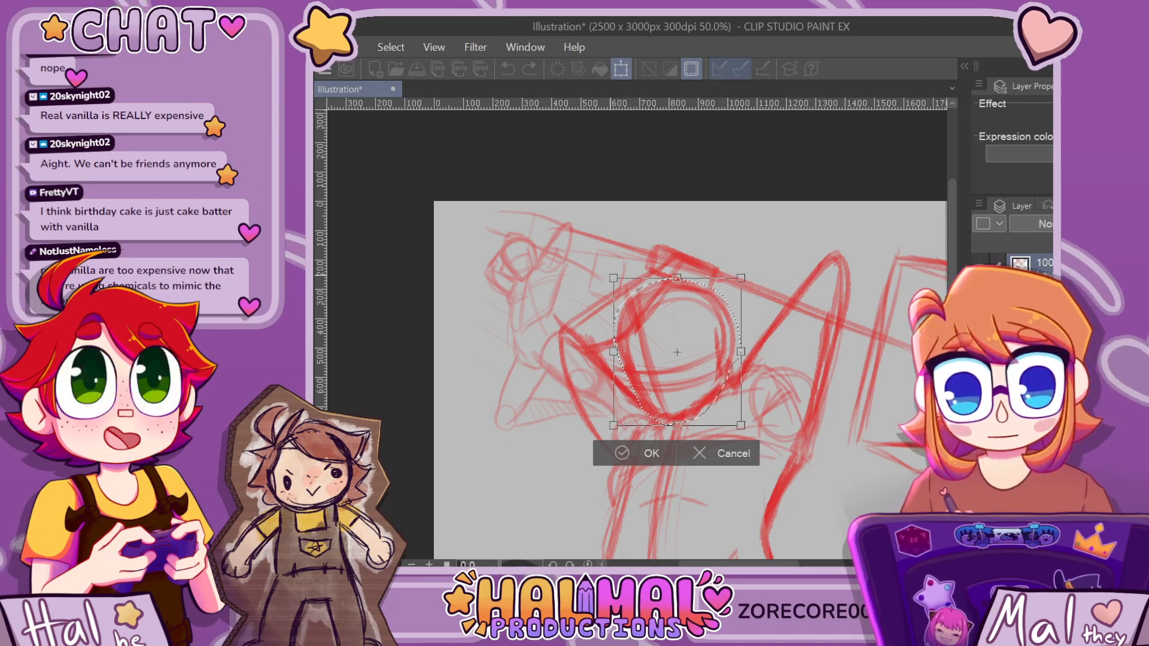
drag(605, 269, 604, 268)
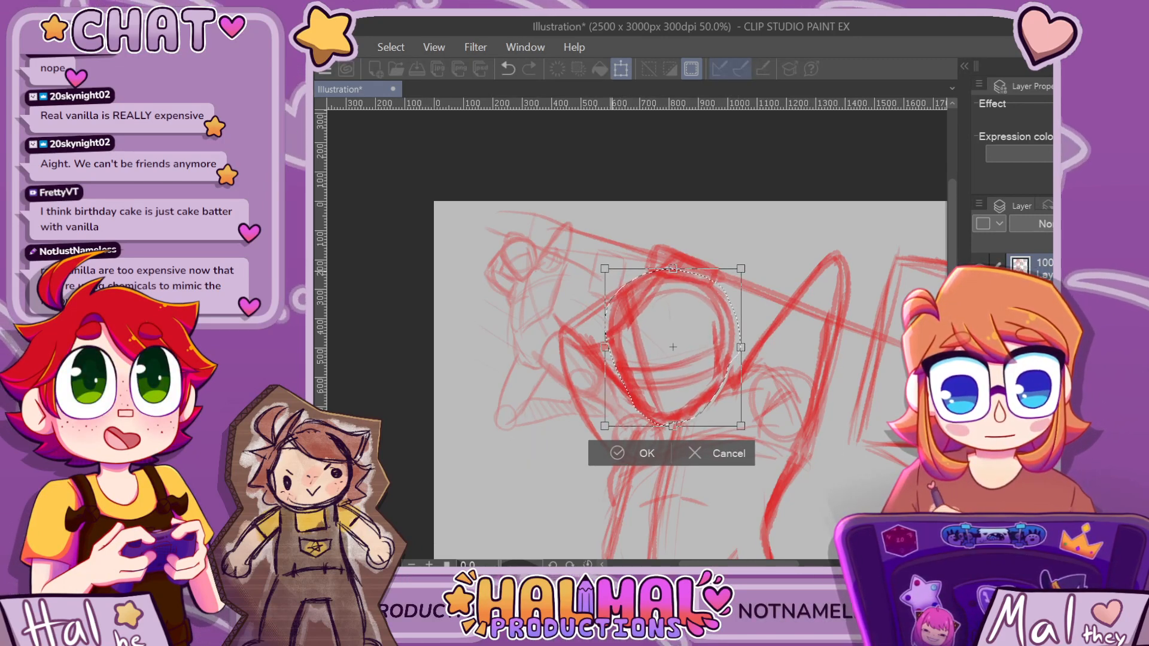
key(Return)
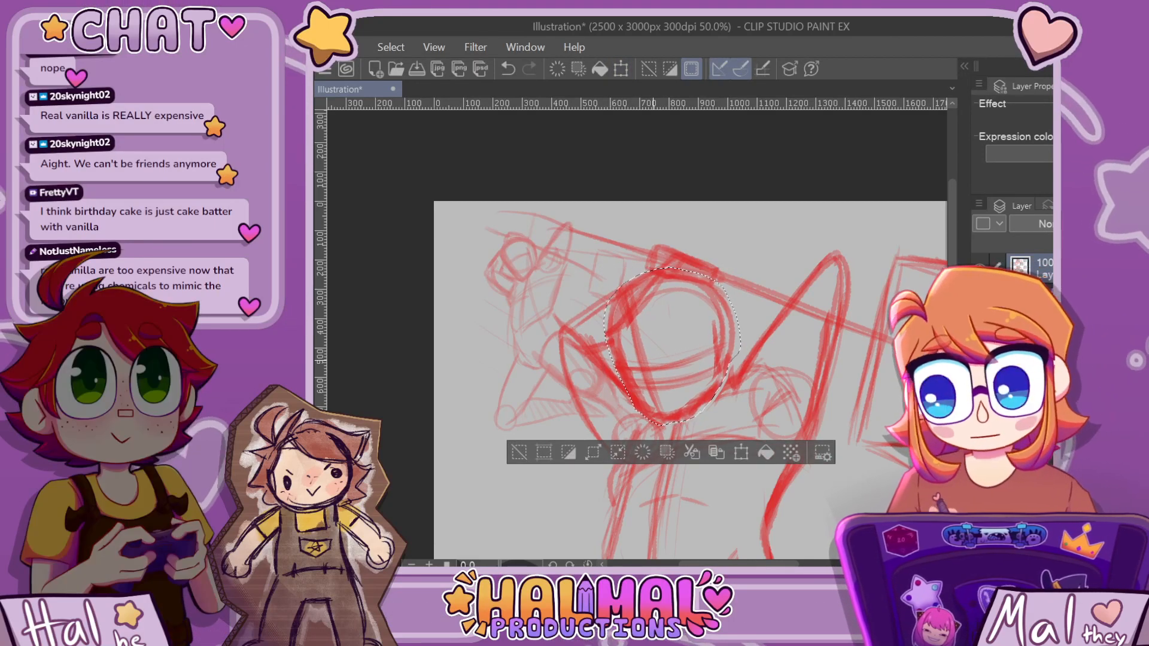
key(ctrl+d)
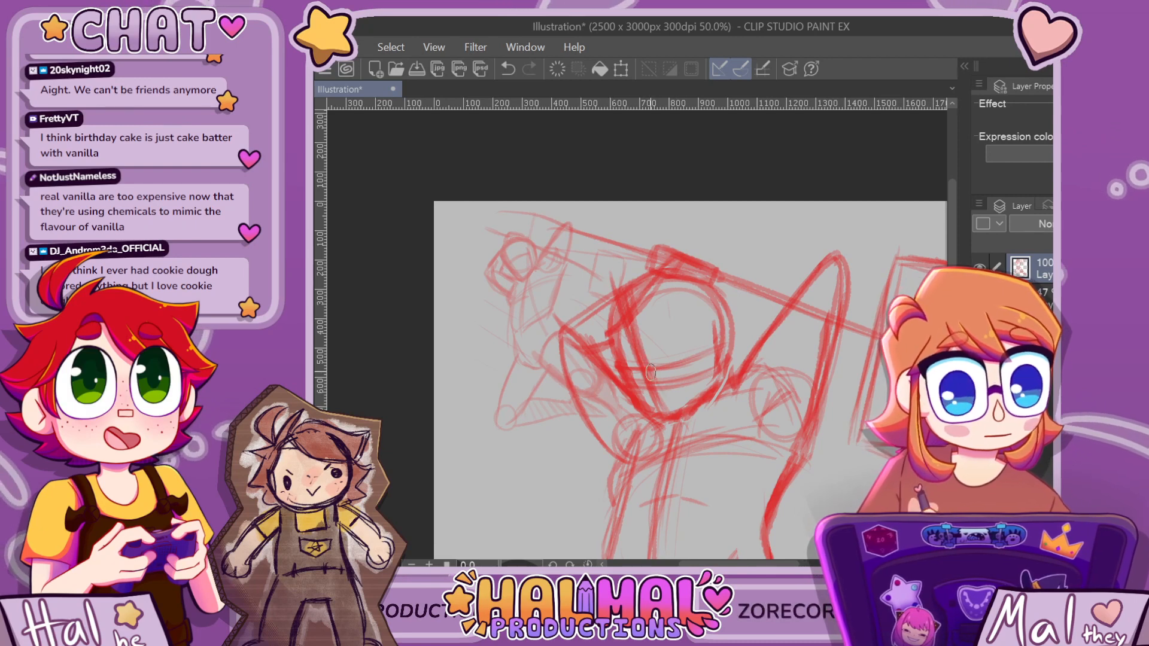
Erase old construction lines inside the head, and redraw its face guides and jawline with curved strokes
key(e)
drag(640, 319, 630, 297)
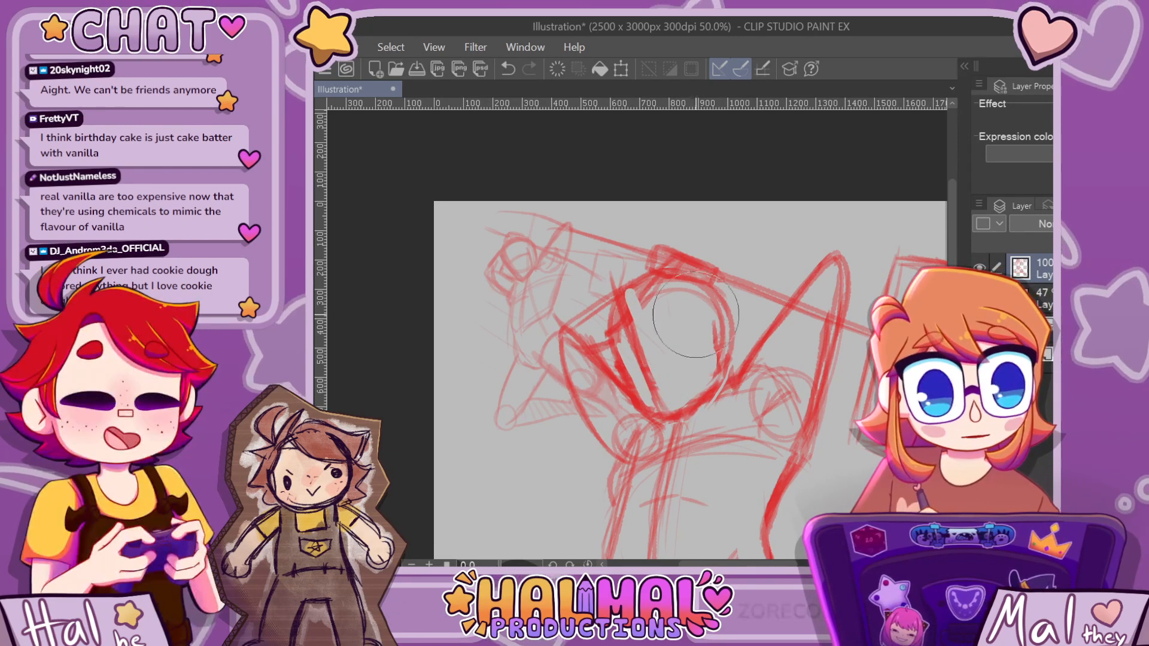
key(p)
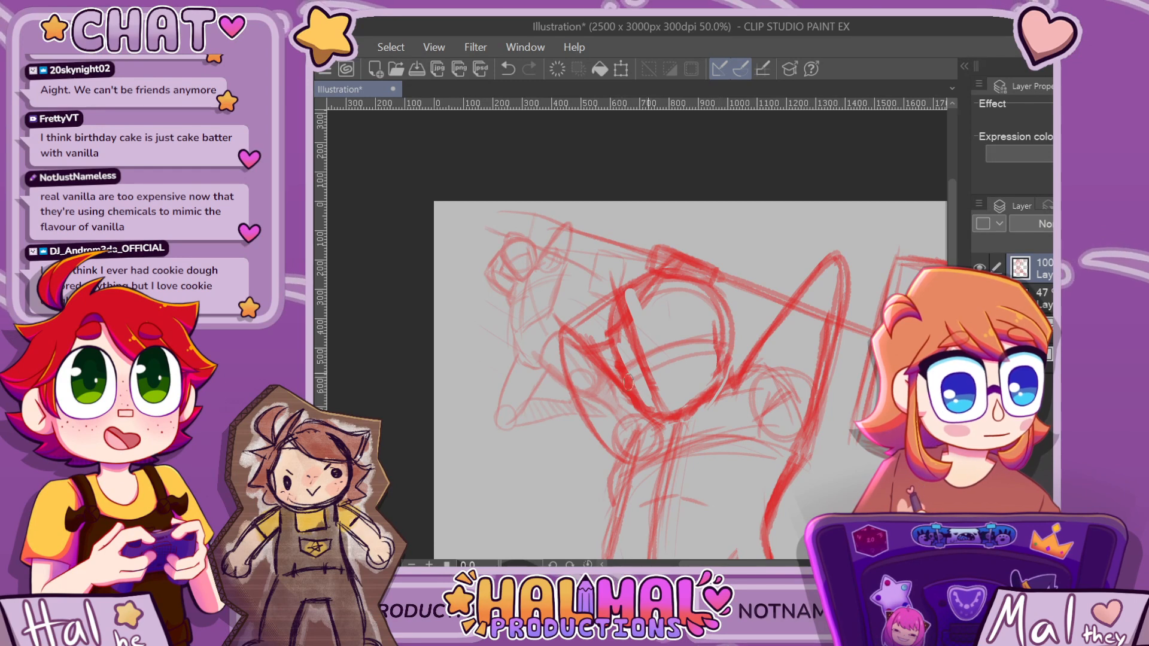
key(ctrl+z)
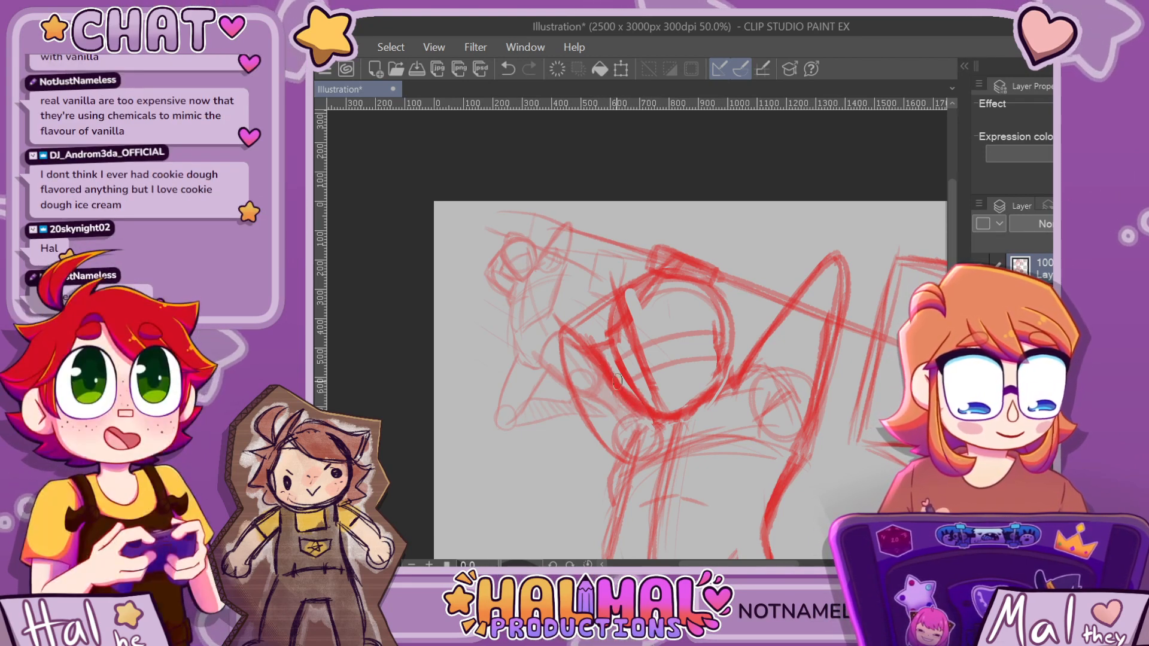
key(ctrl+z)
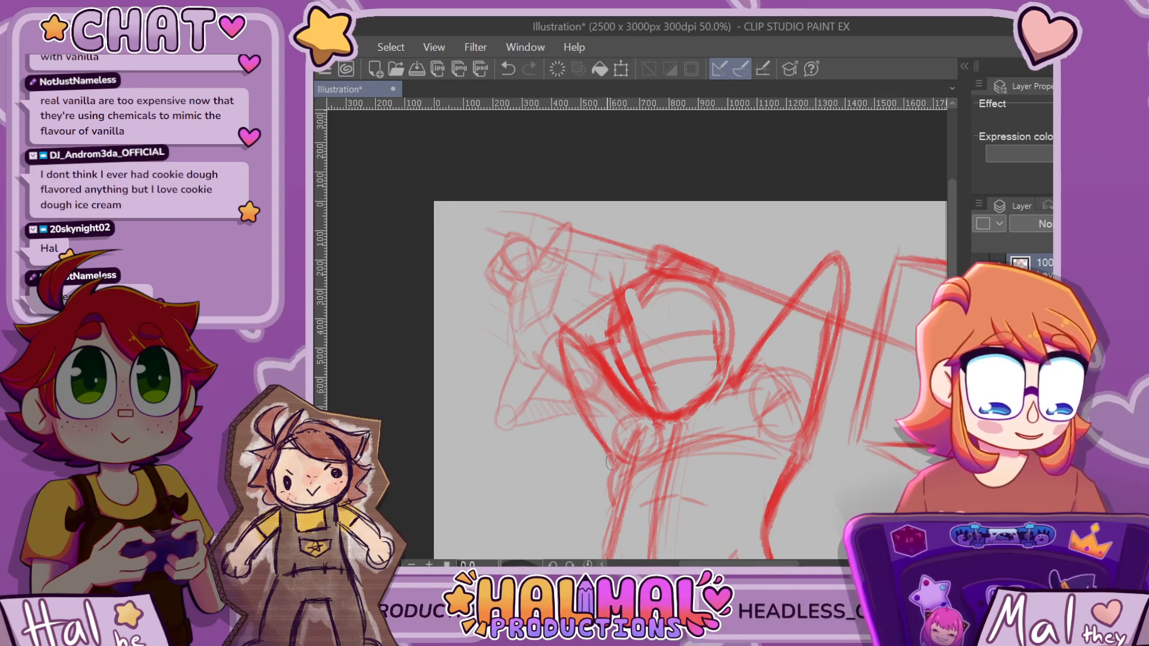
Try a short stroke across the gap in the head's upper left contour
scroll(609, 460, down, 8)
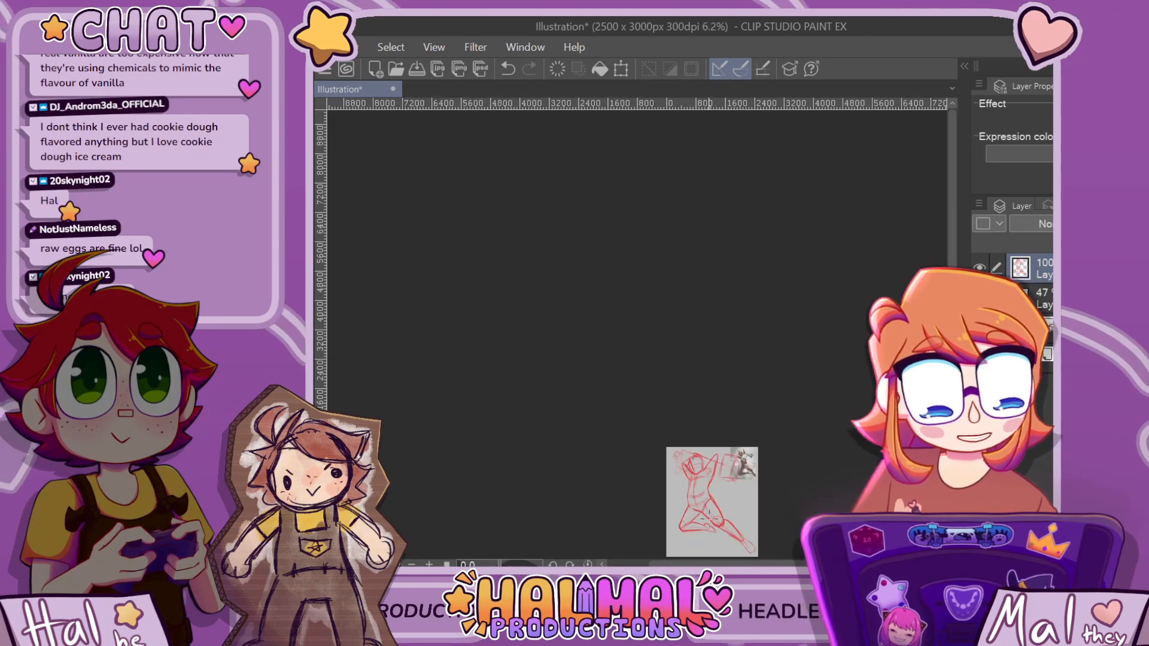
scroll(708, 512, up, 8)
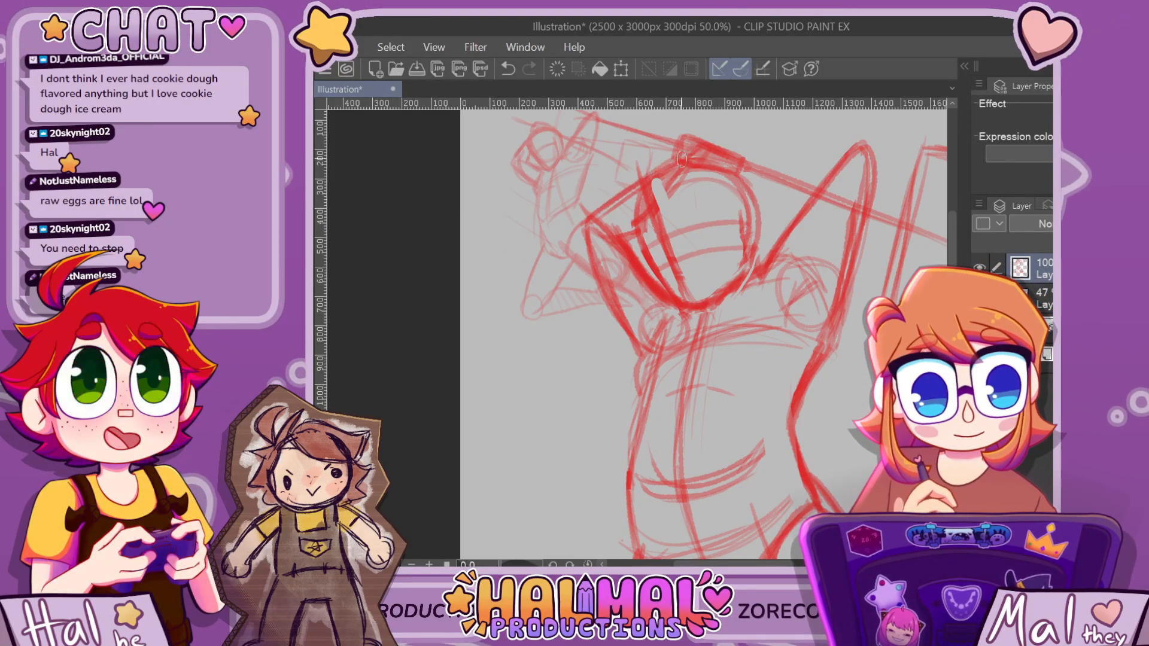
scroll(738, 149, down, 5)
scroll(738, 149, up, 5)
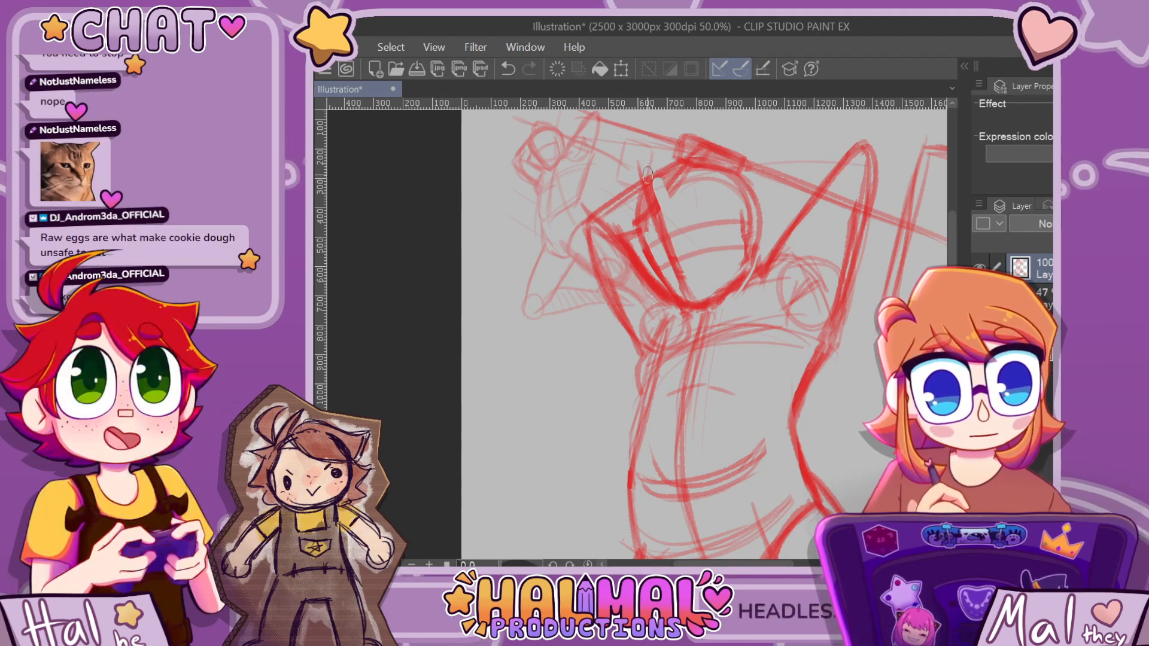
key(ctrl+z)
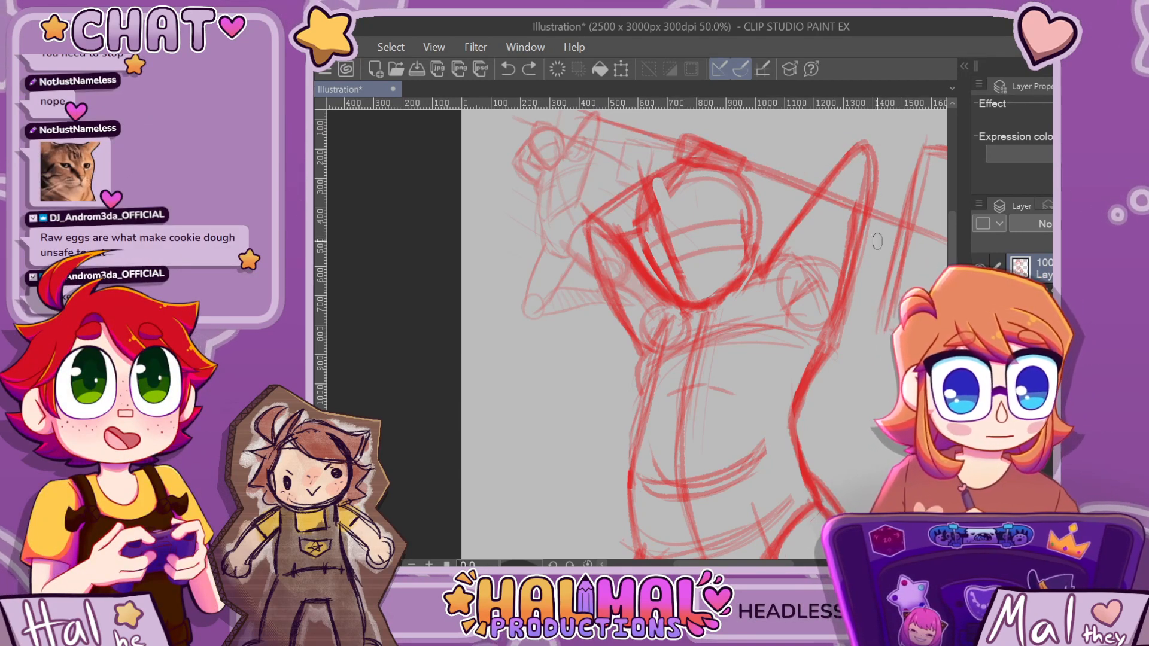
Clean up the head's upper left edge and redraw the outline into a closed, rounded contour
scroll(661, 190, up, 1)
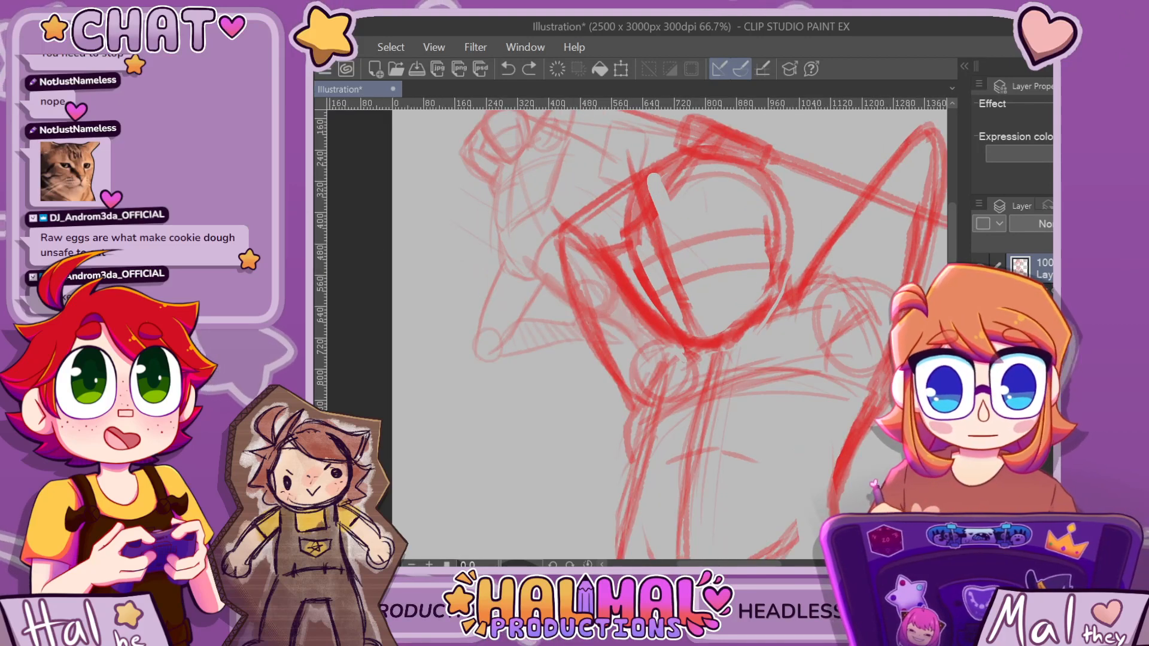
drag(672, 198, 698, 181)
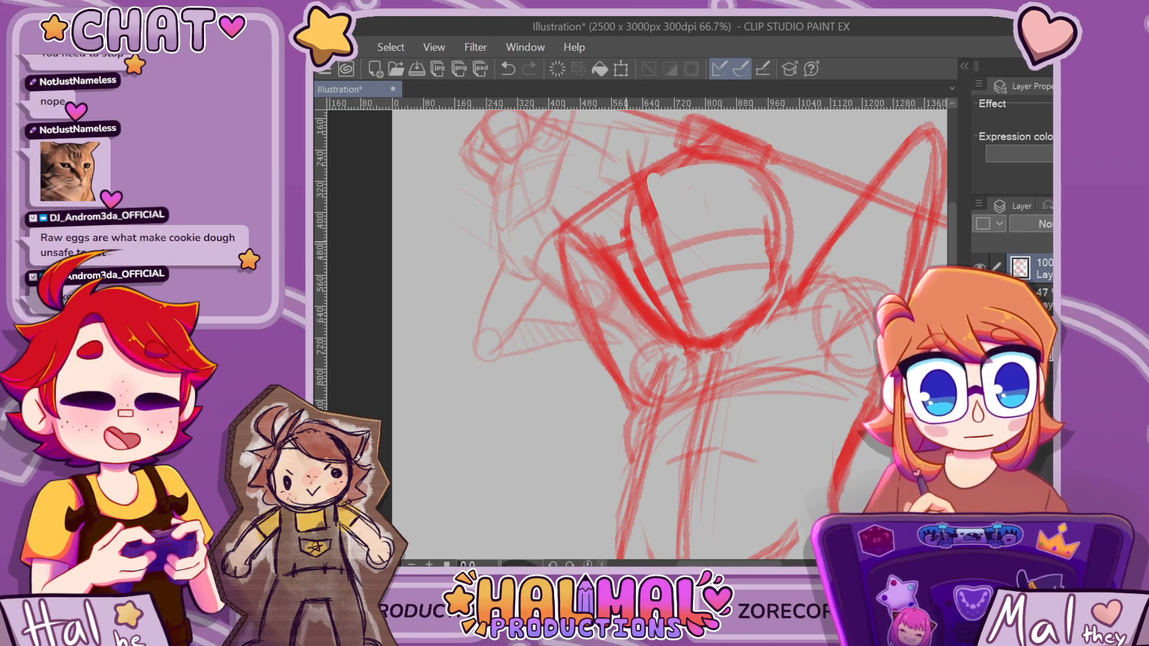
drag(651, 175, 650, 195)
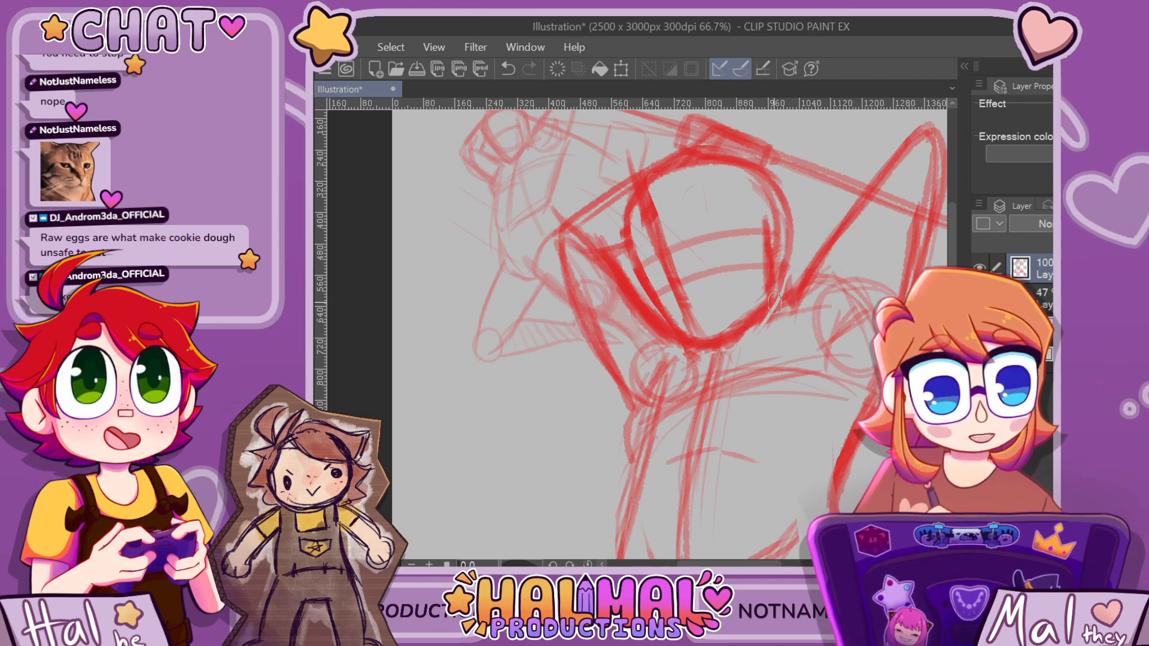
Redraw the block on the weapon shaft above the head as a rounded contour, erasing stray lines around its edge
scroll(710, 234, down, 9)
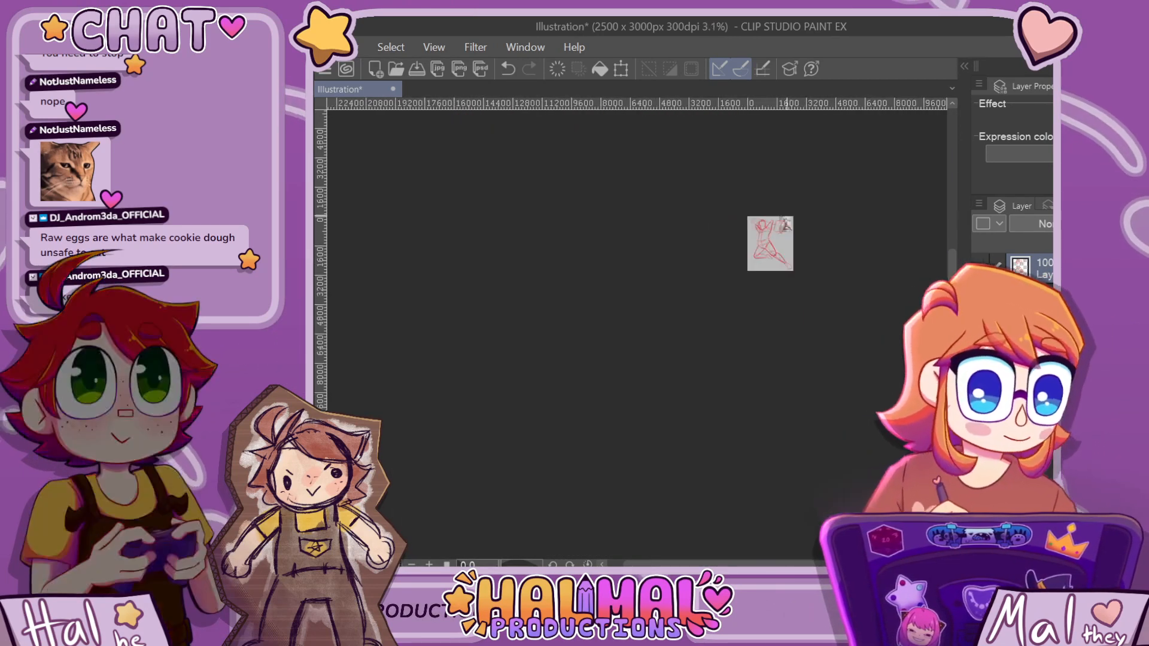
scroll(781, 223, up, 2)
scroll(781, 220, up, 6)
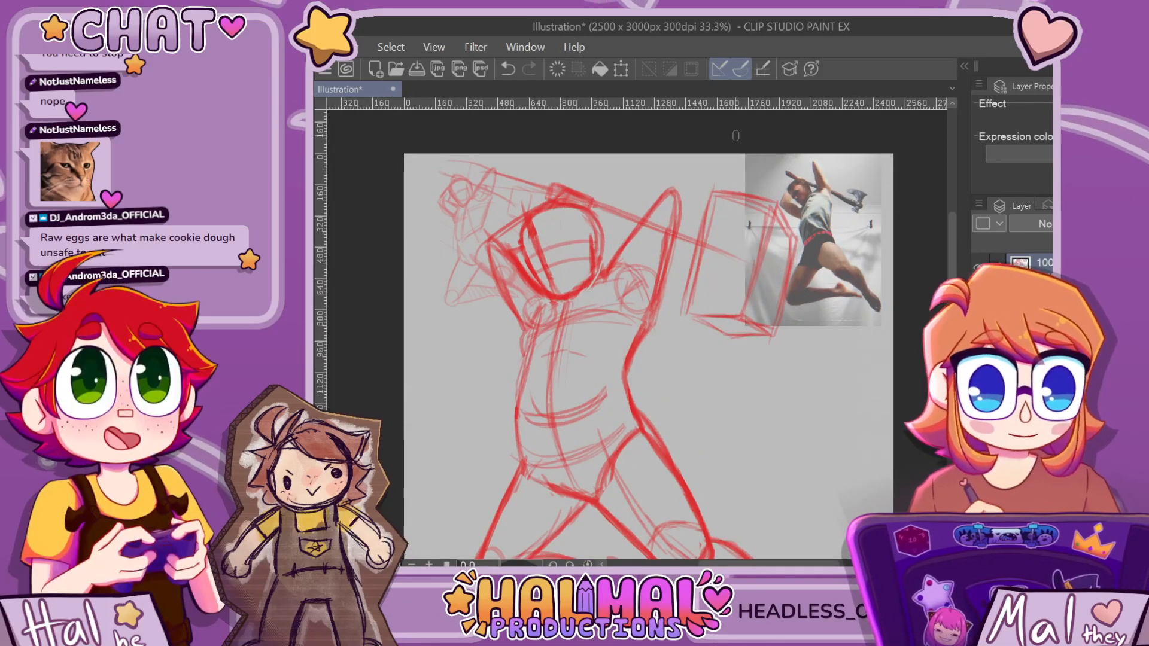
scroll(500, 158, up, 2)
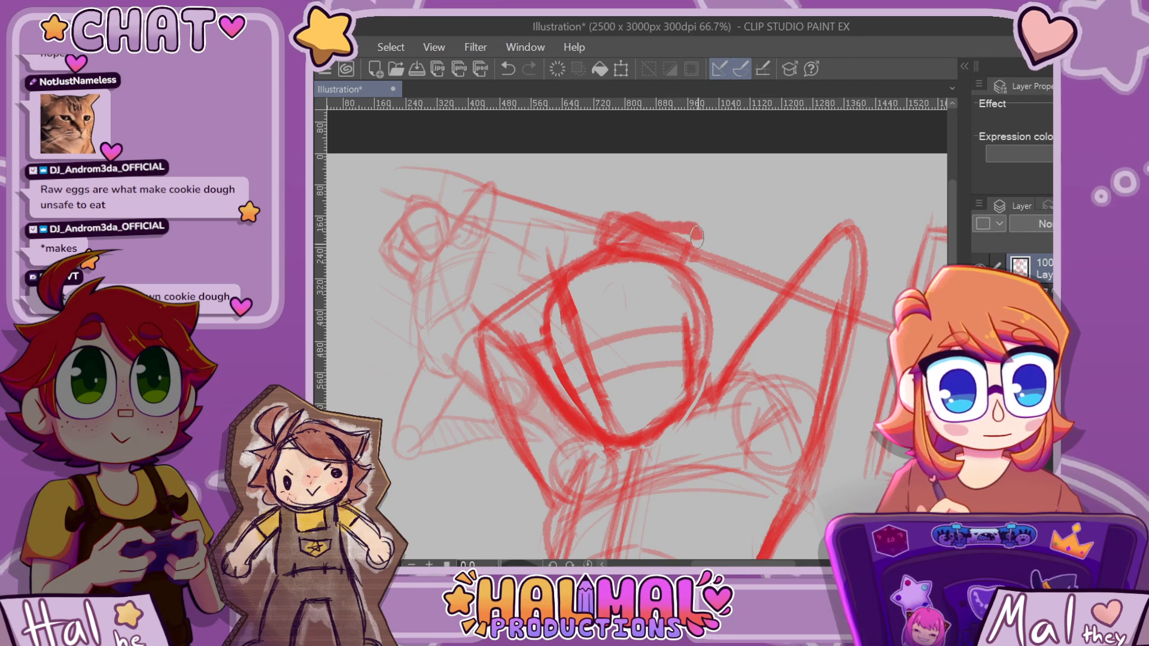
key(e)
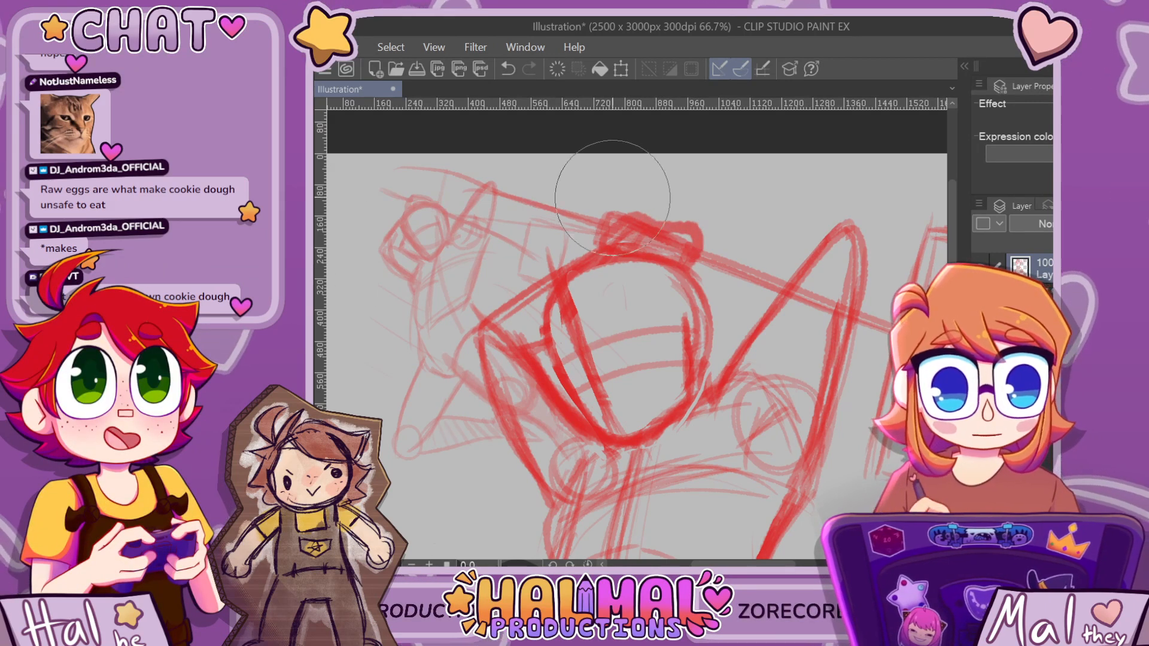
drag(609, 205, 591, 232)
key(p)
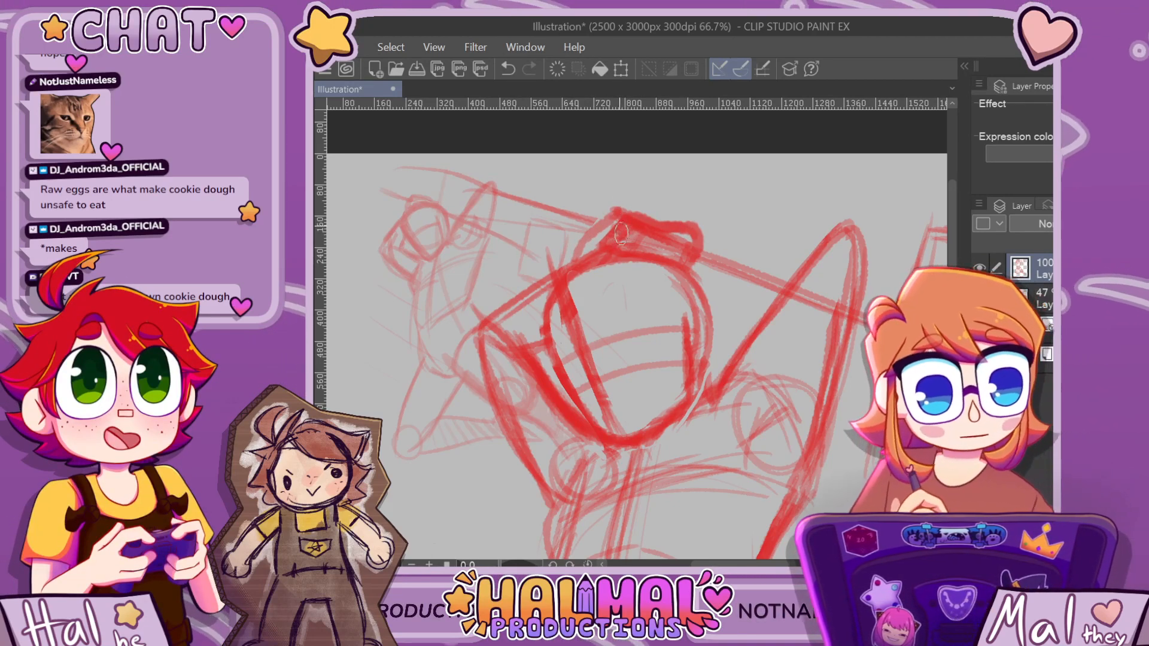
scroll(640, 209, up, 1)
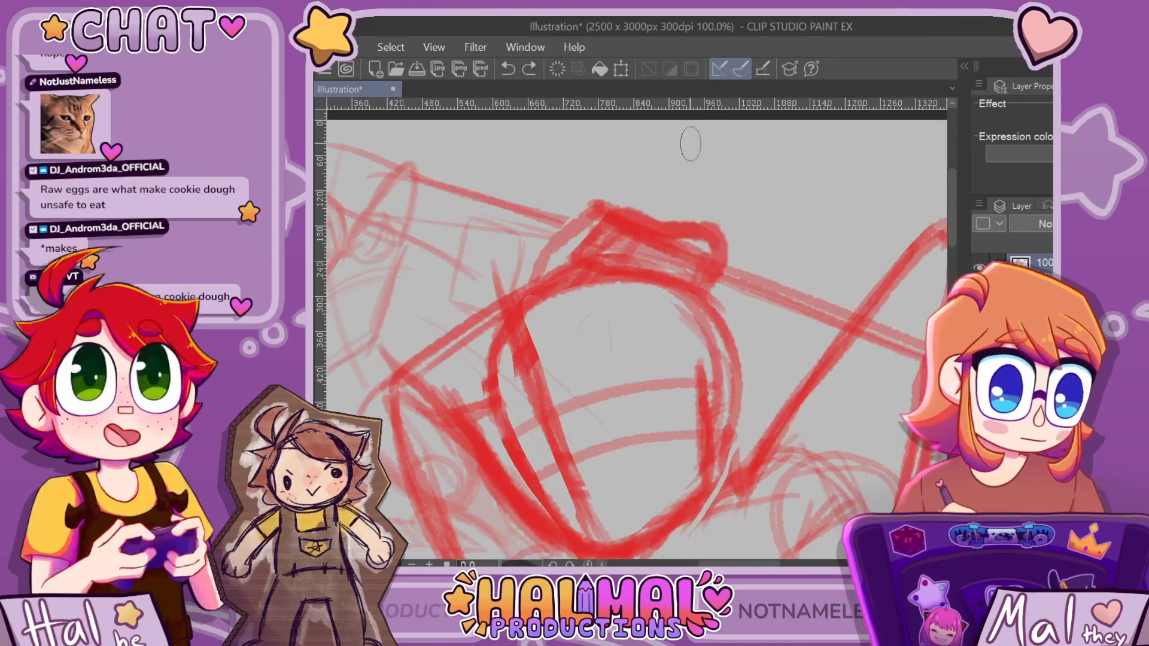
scroll(697, 136, down, 1)
key(ctrl+z)
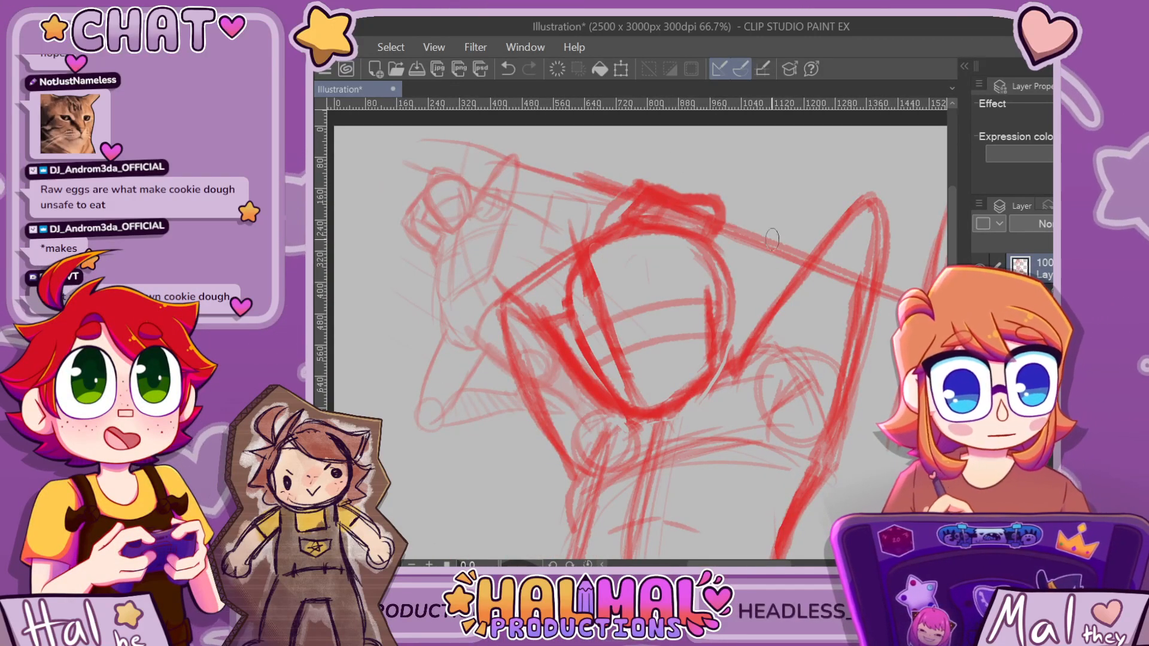
Rework the bent arm's contour lines beside the jaw on the head's left side, using pen strokes and the eraser
scroll(803, 265, down, 3)
scroll(803, 265, down, 3)
scroll(803, 265, up, 4)
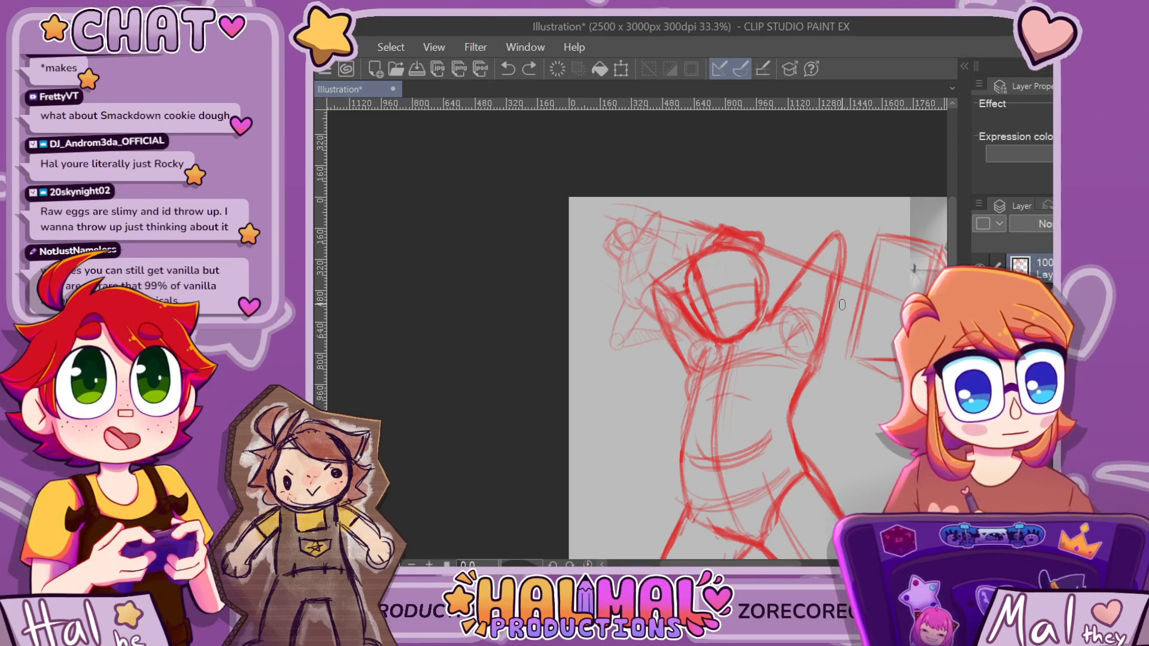
drag(673, 296, 699, 327)
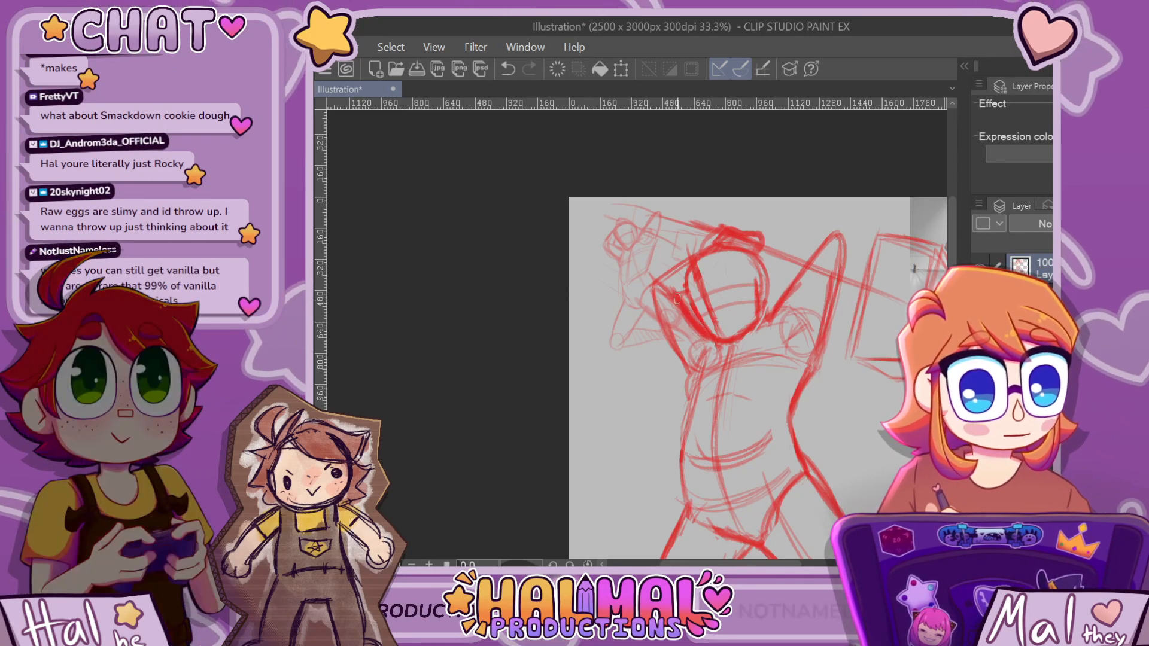
key(e)
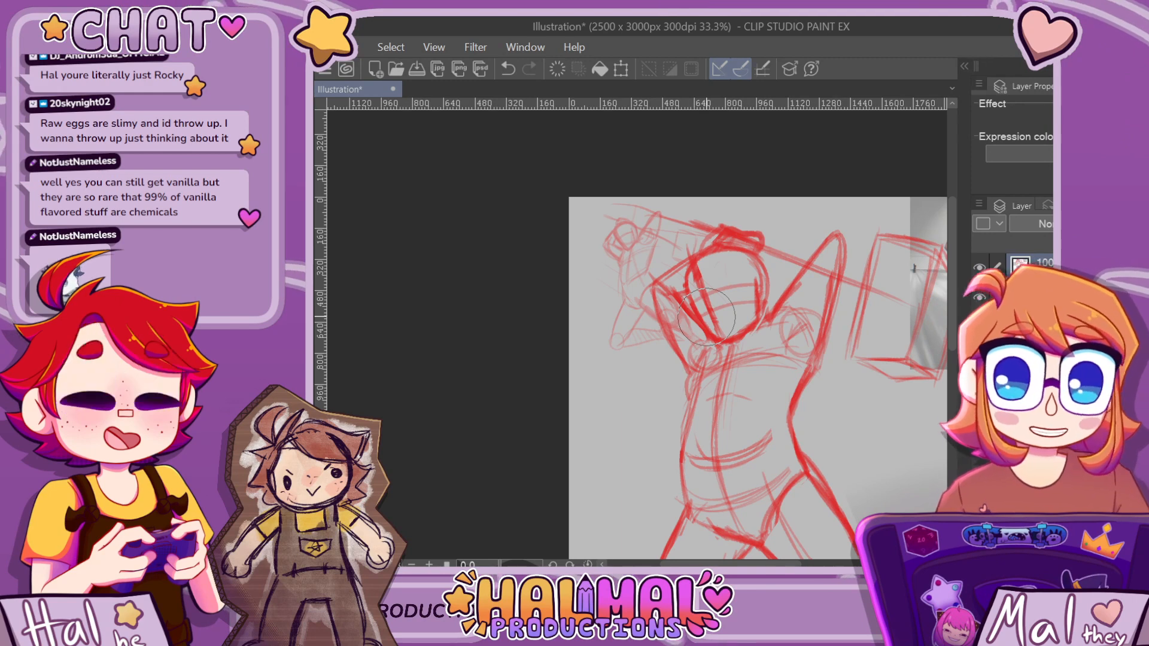
scroll(706, 316, up, 2)
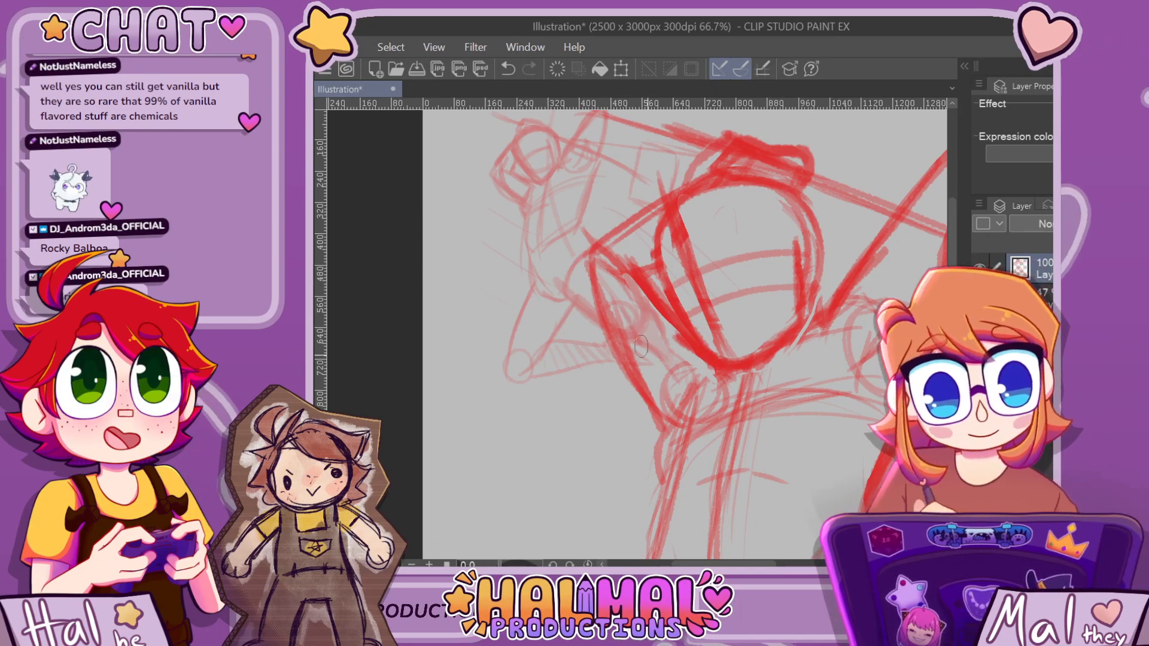
Redraw the inner contour of the raised arm to the right of the head as one solid slanted line
scroll(657, 371, down, 1)
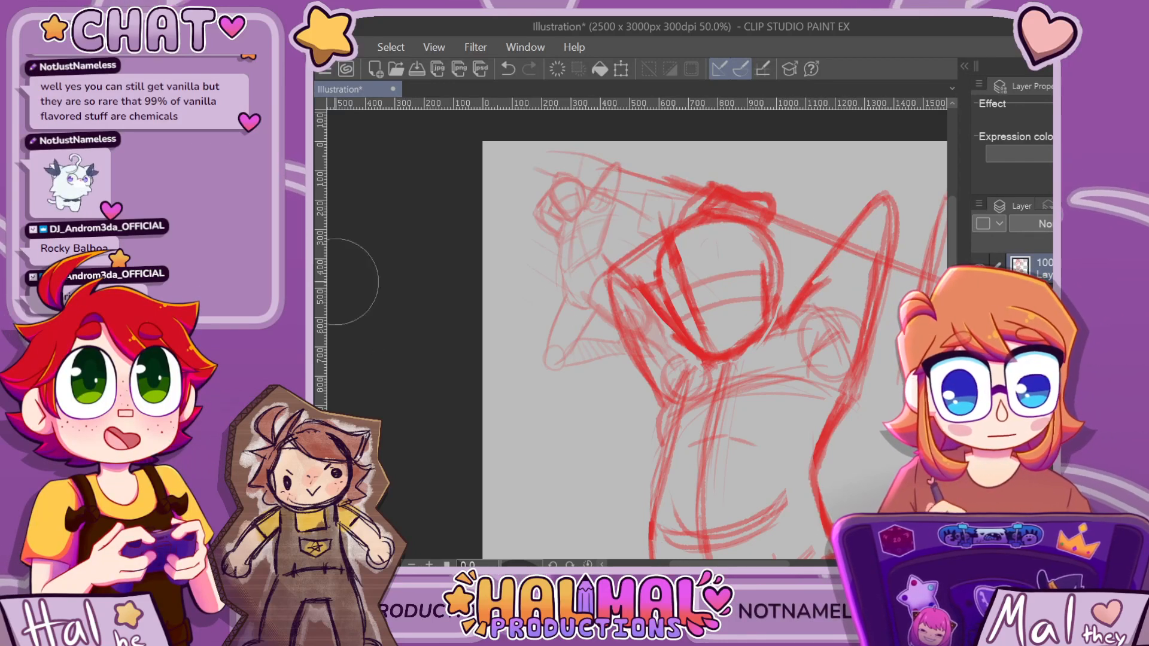
drag(823, 283, 796, 300)
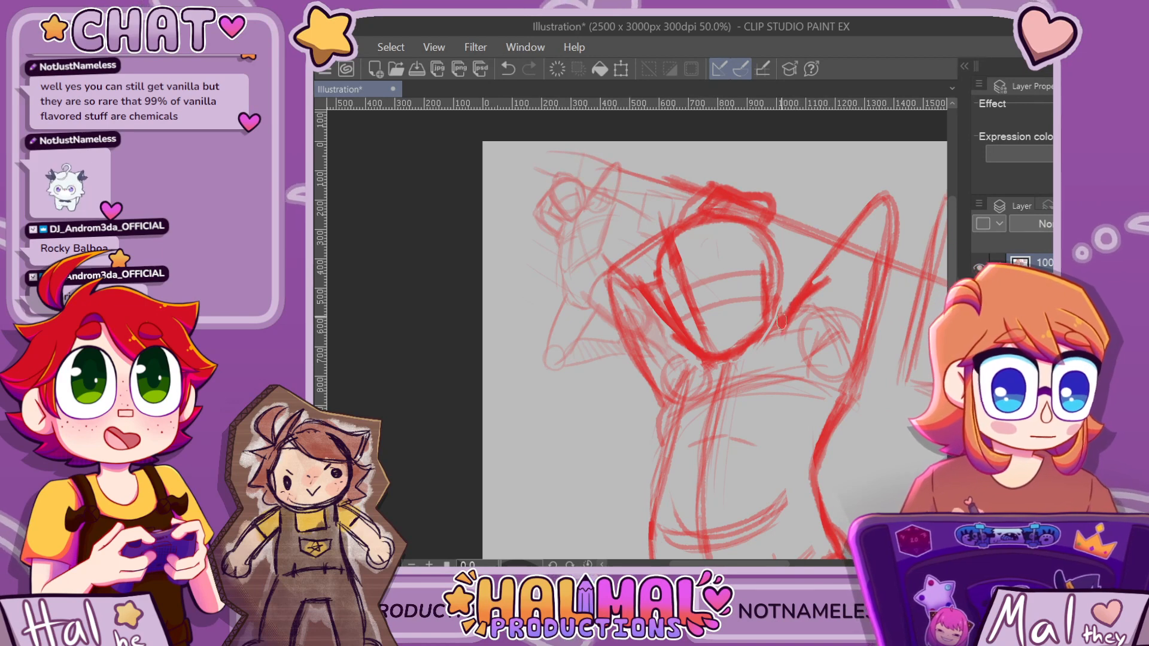
drag(828, 260, 856, 221)
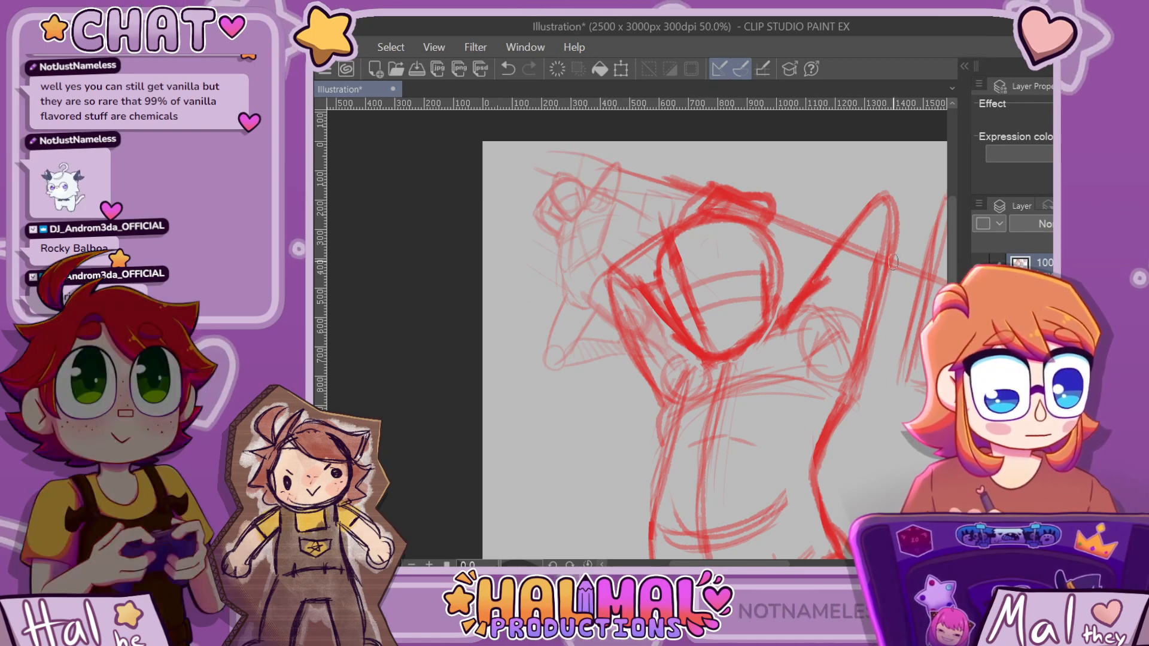
key(ctrl+z)
key(ctrl+y)
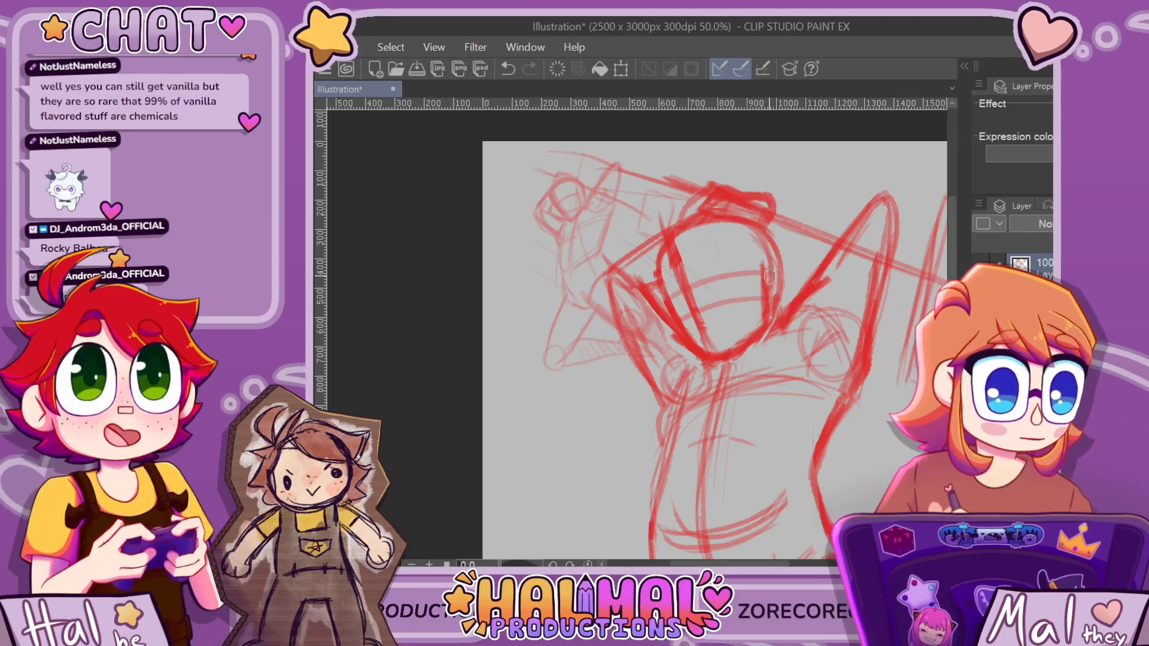
Lower the red sketch layer's opacity to 35% and add a new layer for the dark line drawing
scroll(777, 300, down, 4)
scroll(803, 269, down, 1)
scroll(803, 270, up, 3)
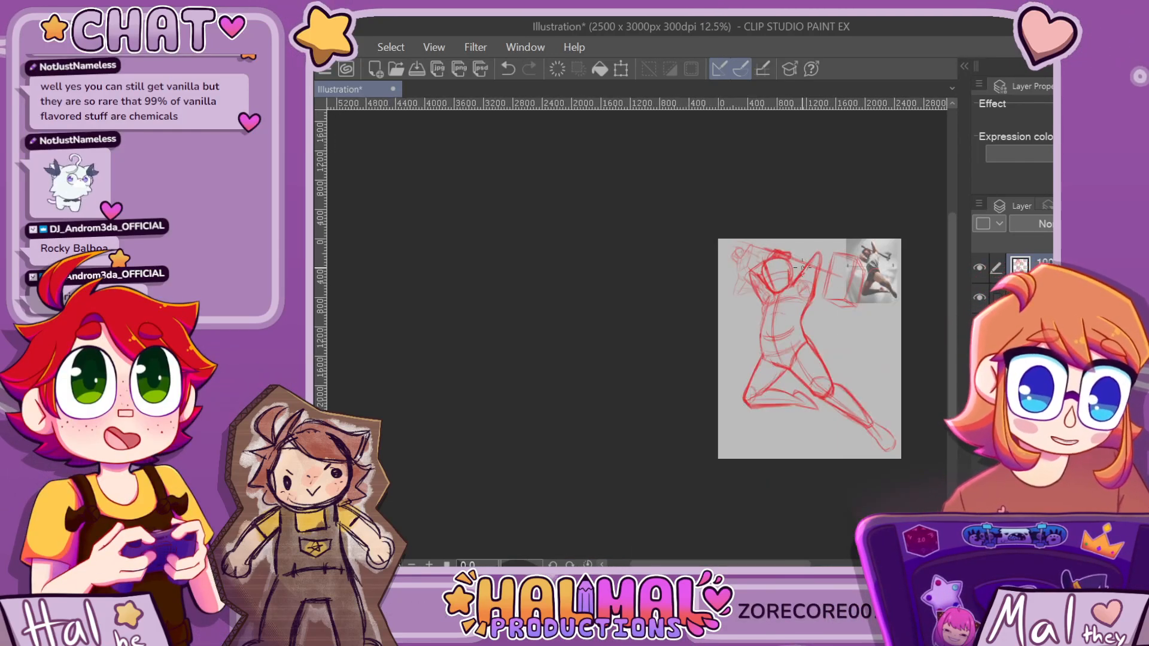
click(1122, 224)
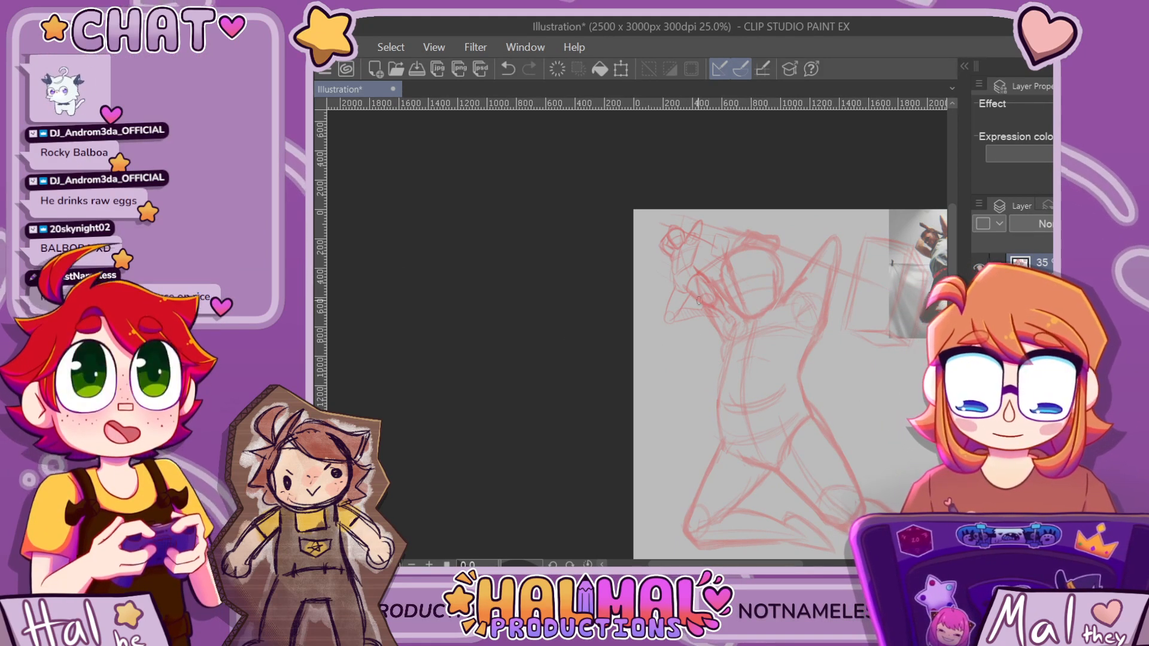
scroll(755, 305, up, 3)
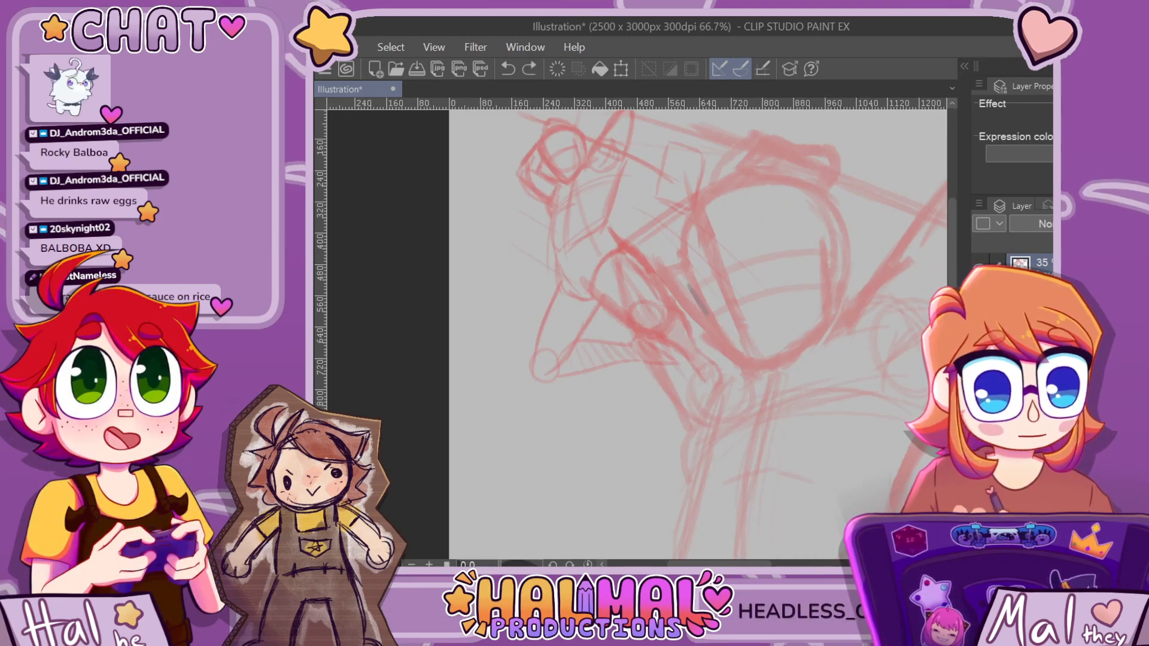
key(ctrl+shift+n)
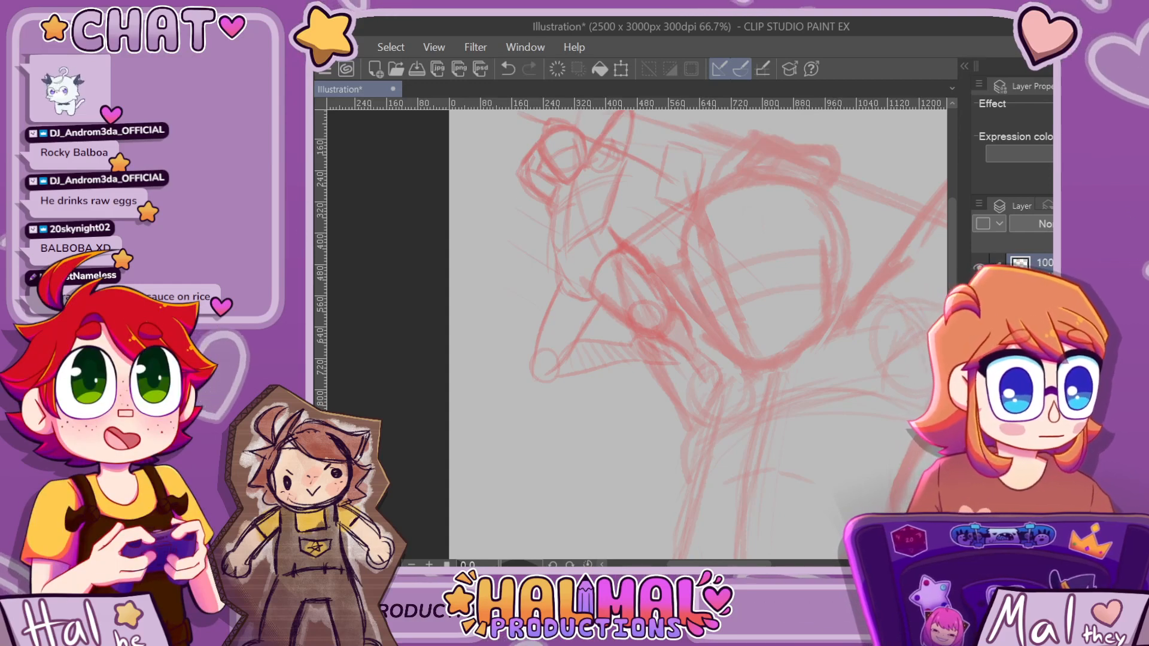
Draw the jawline in dark strokes over the faded head sketch, from the left cheek around the chin to the right side
drag(705, 311, 691, 289)
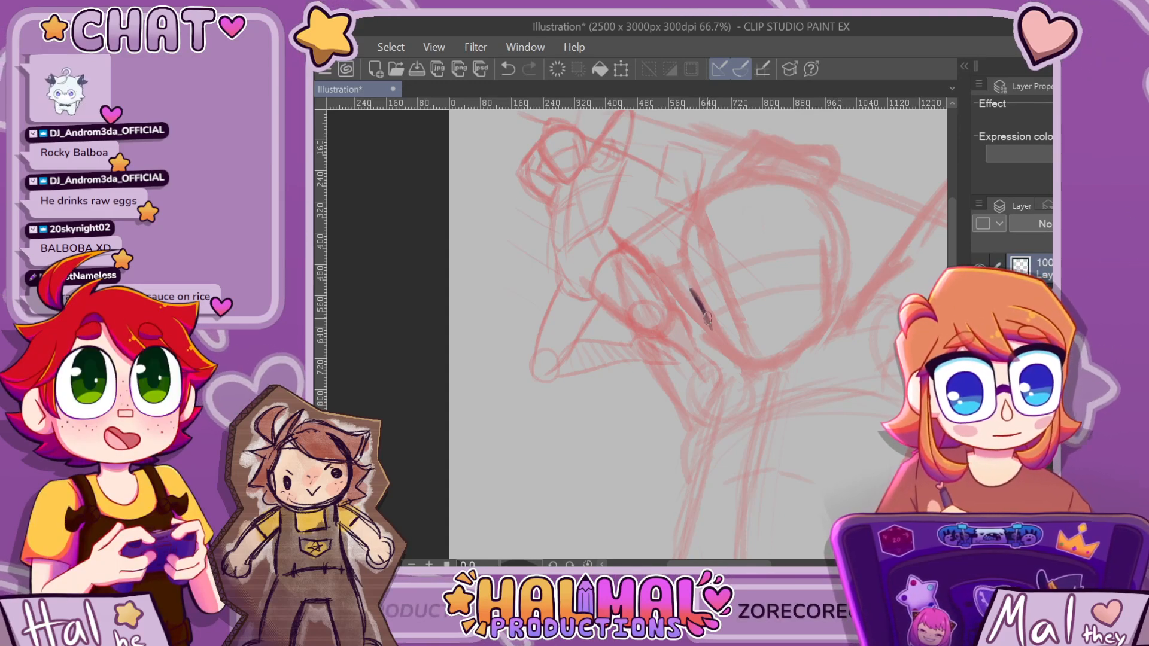
drag(747, 362, 717, 340)
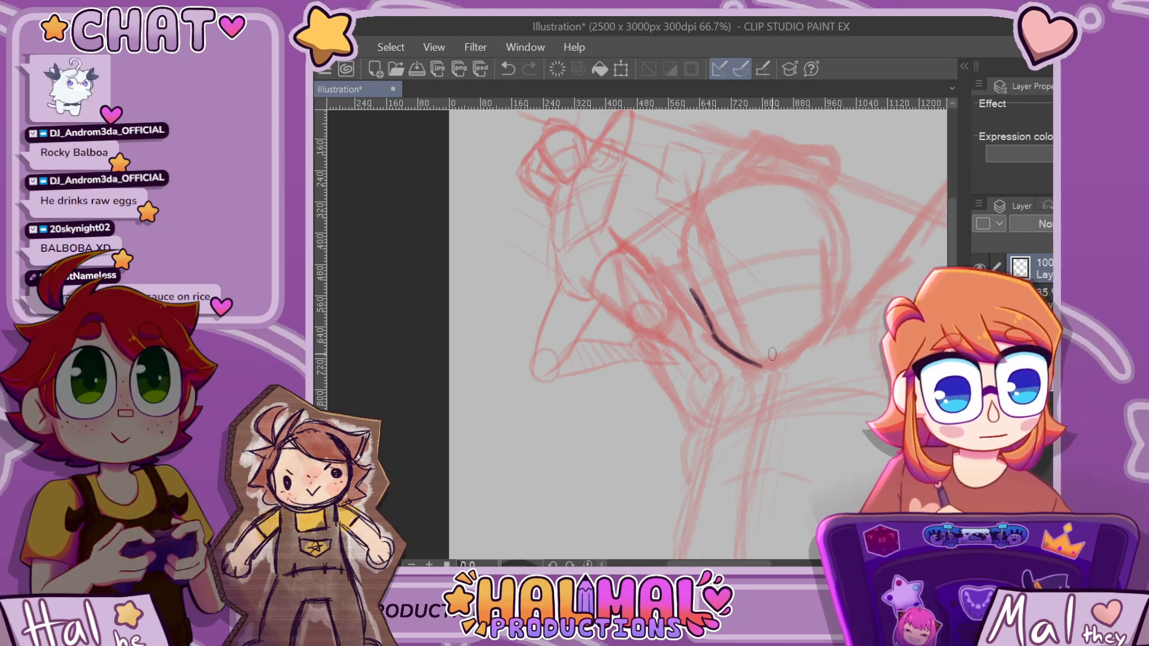
drag(761, 365, 824, 322)
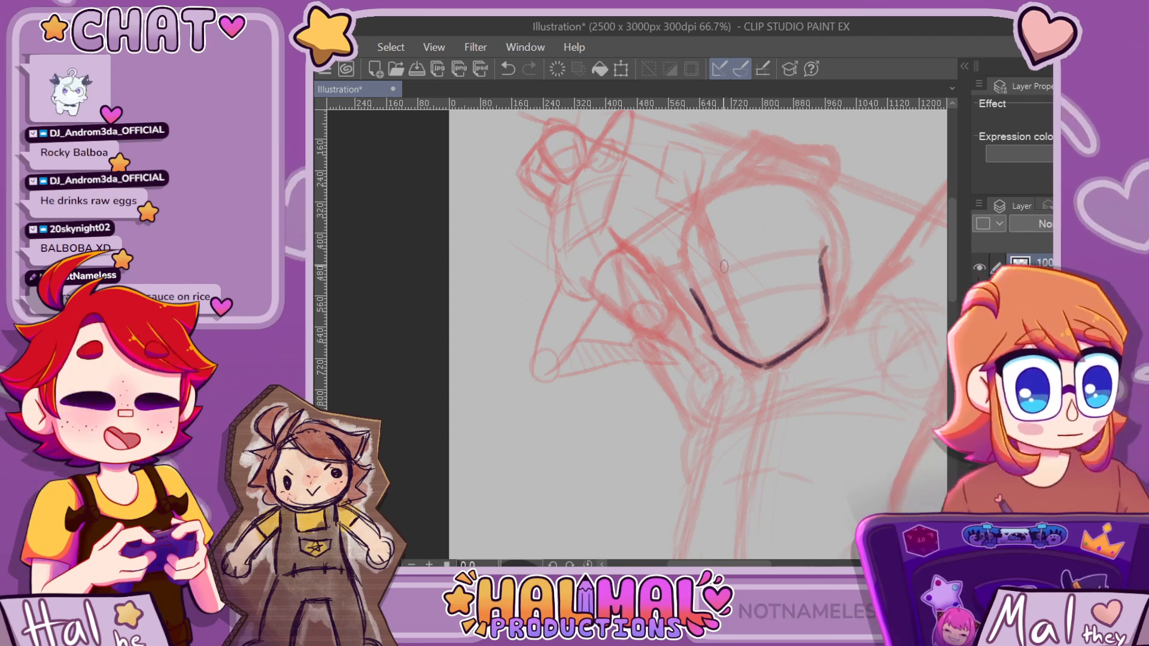
Draw the bridge and tip of the nose with a short nostril mark, and add two small dots beside it
drag(702, 260, 718, 279)
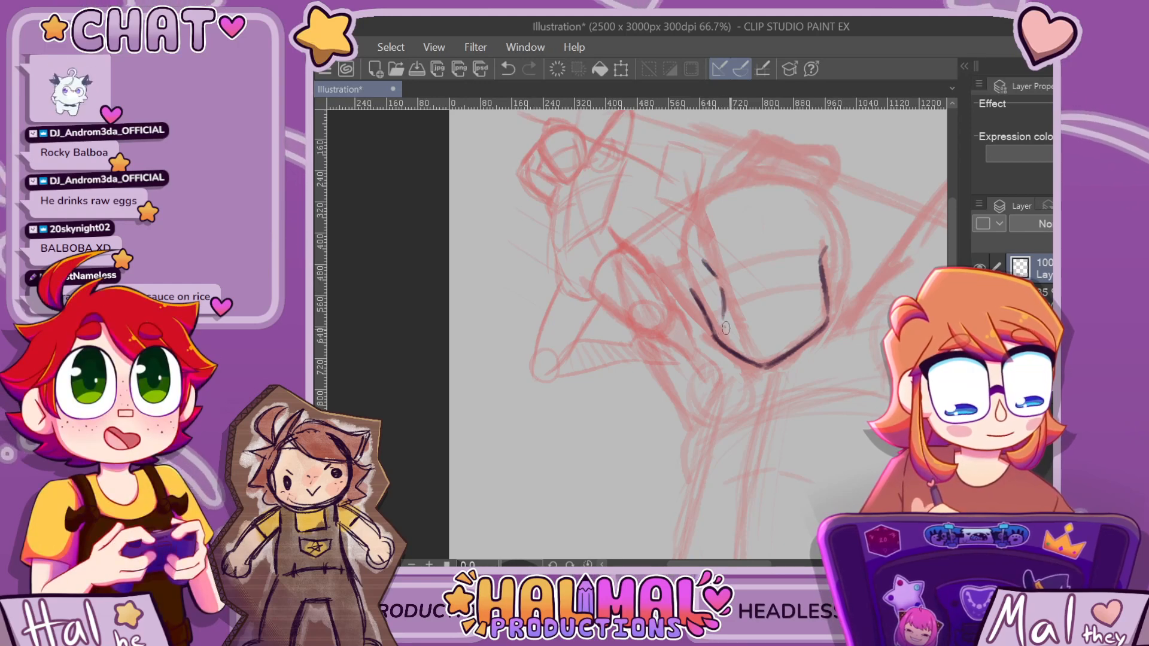
drag(721, 322, 751, 324)
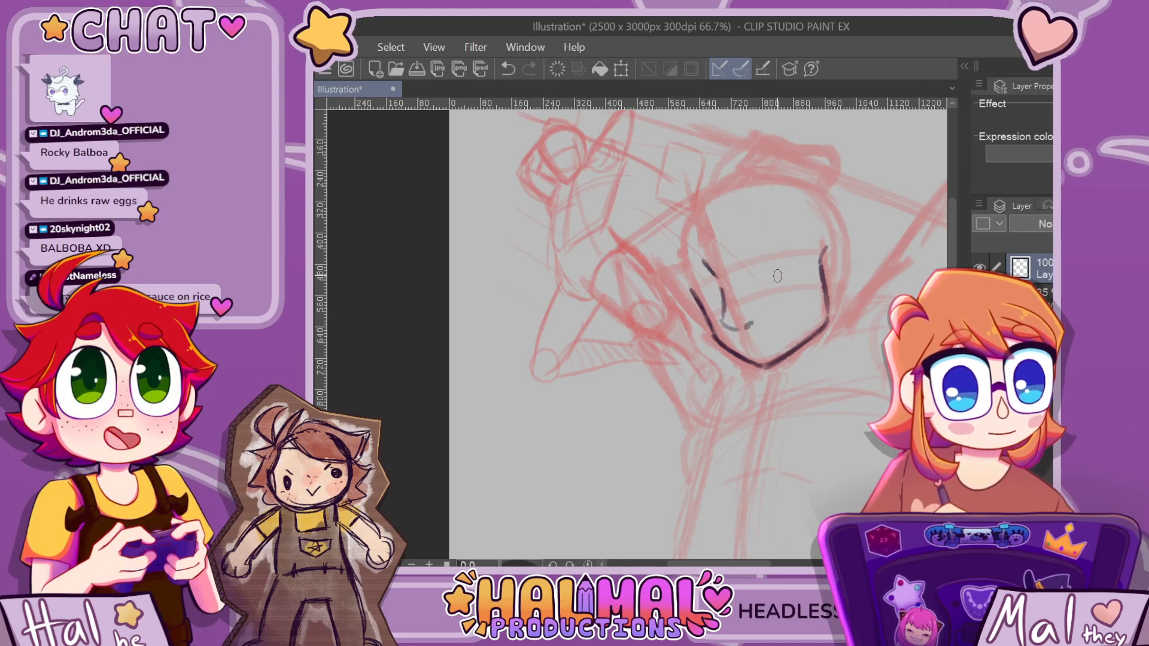
scroll(772, 323, up, 4)
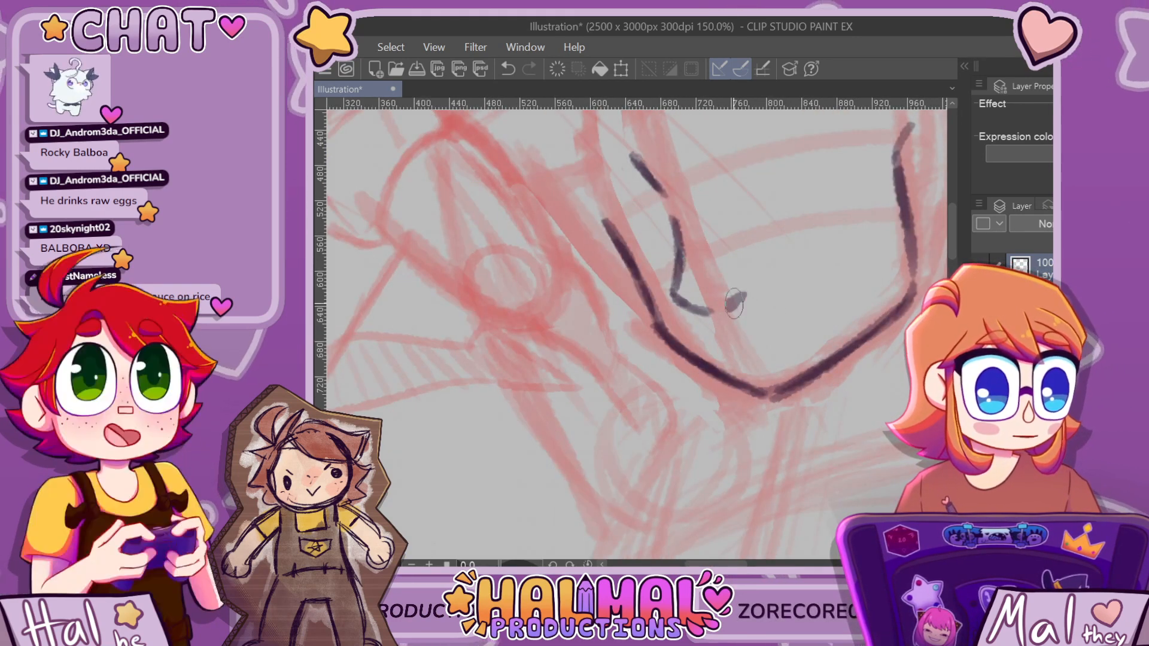
click(732, 265)
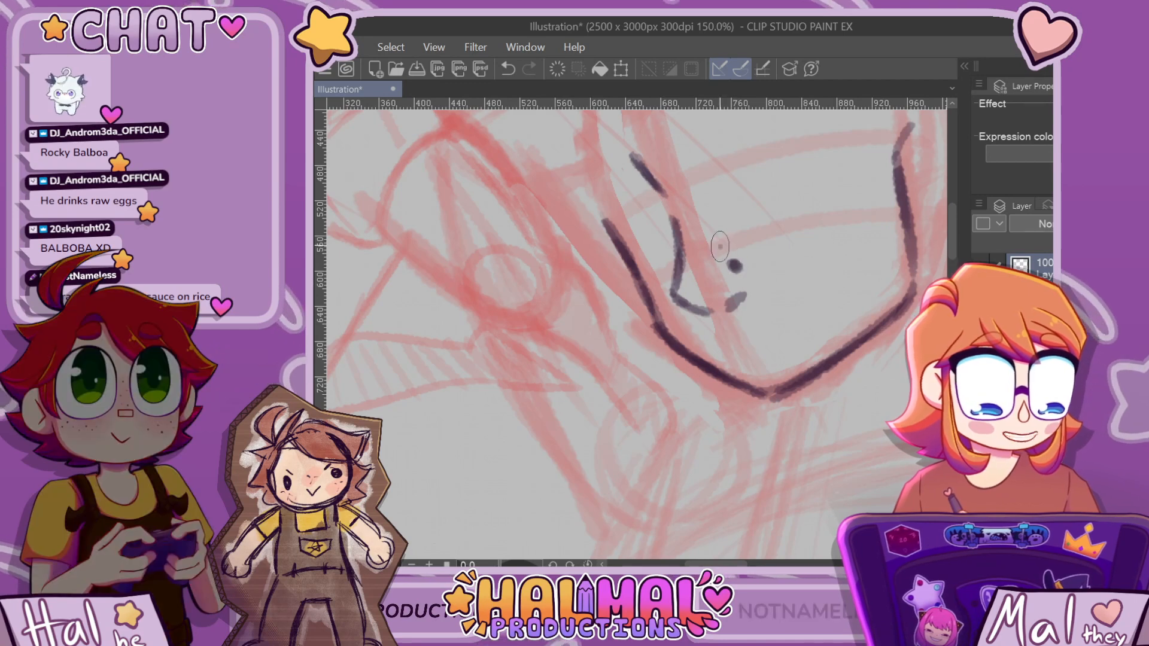
scroll(720, 246, down, 5)
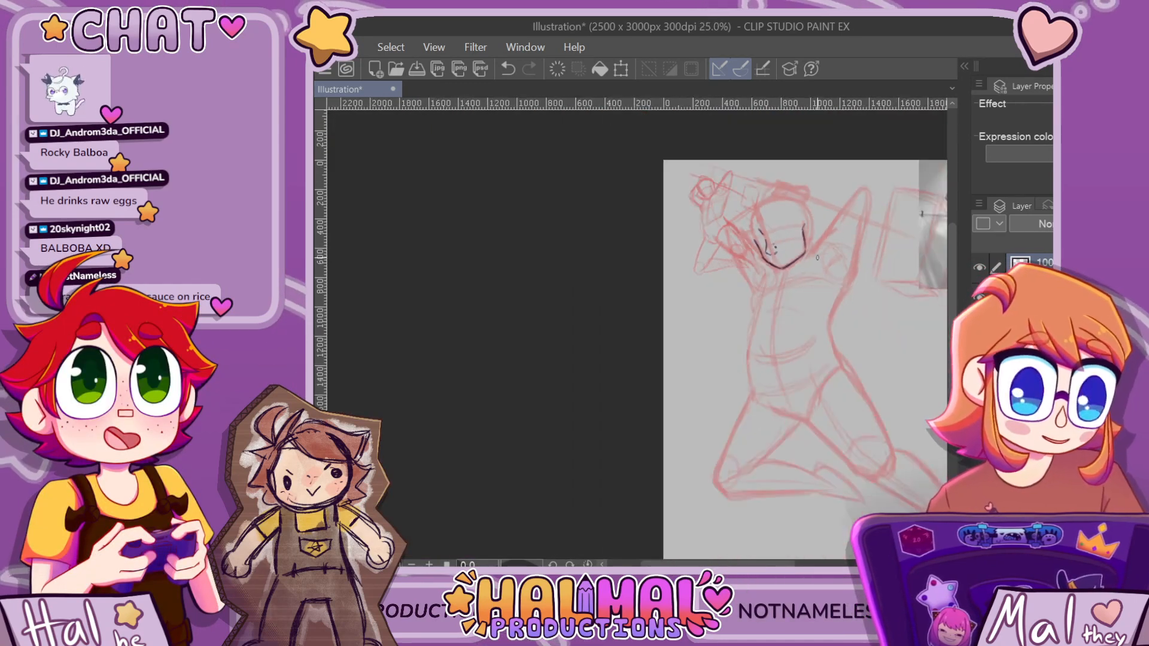
scroll(816, 257, up, 5)
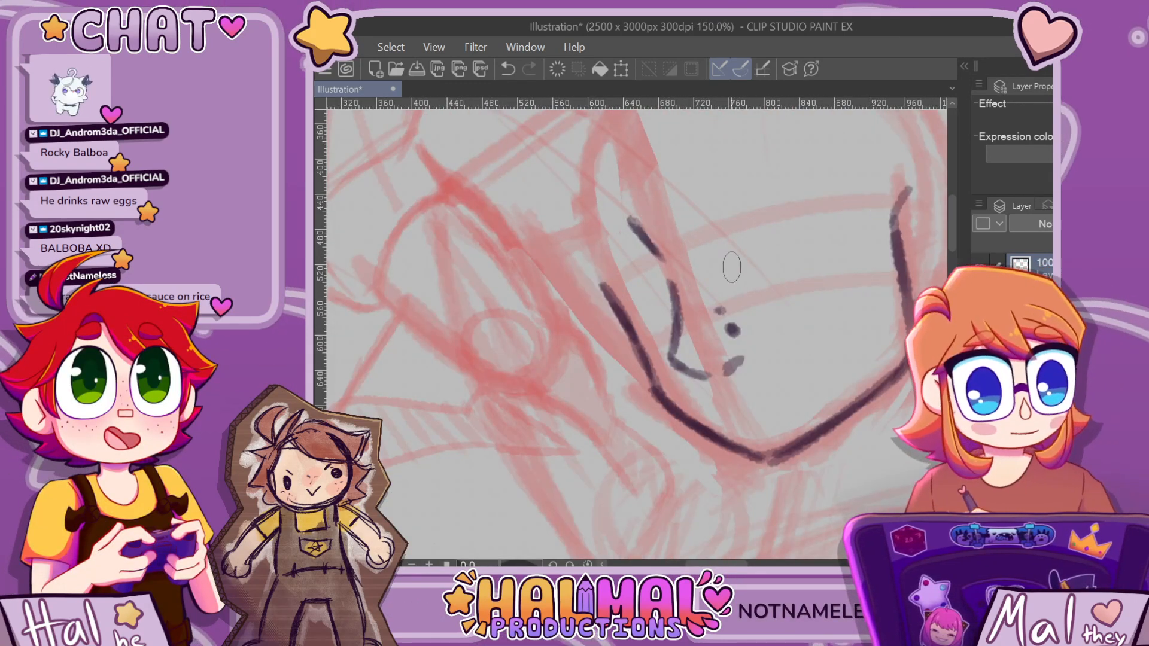
Draw the right eye's curved upper and lower lids, thicken the upper lid, and add a slanted eyebrow above it
mouse_move(750, 270)
mouse_down()
mouse_move(759, 292)
mouse_move(828, 216)
mouse_up()
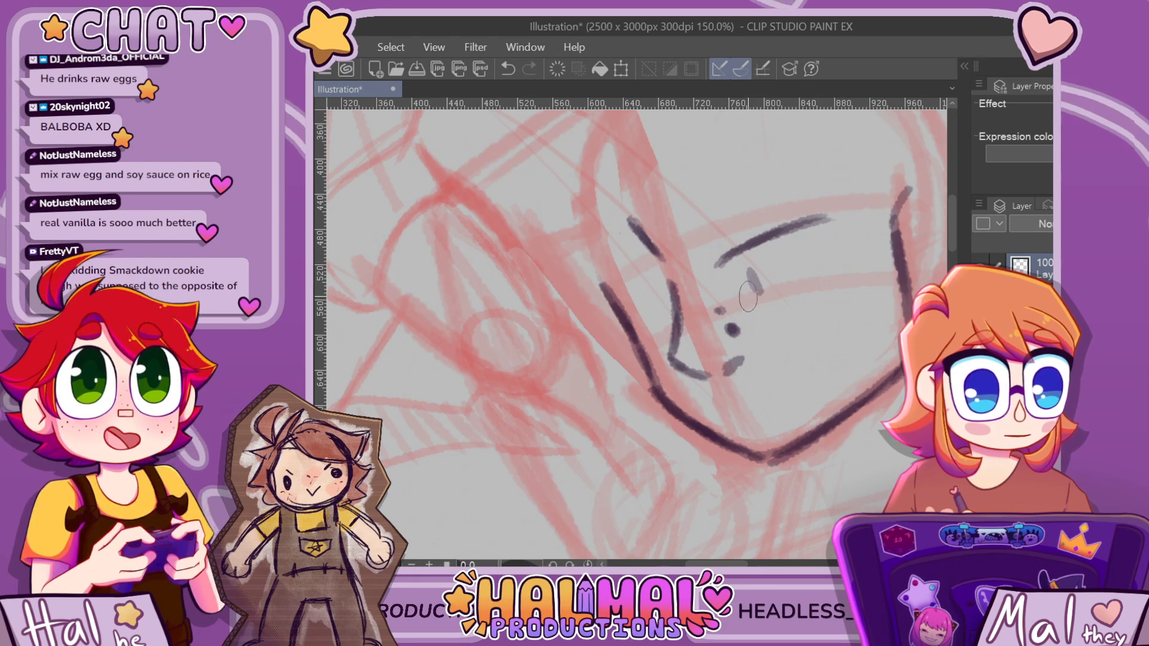
drag(745, 297, 843, 271)
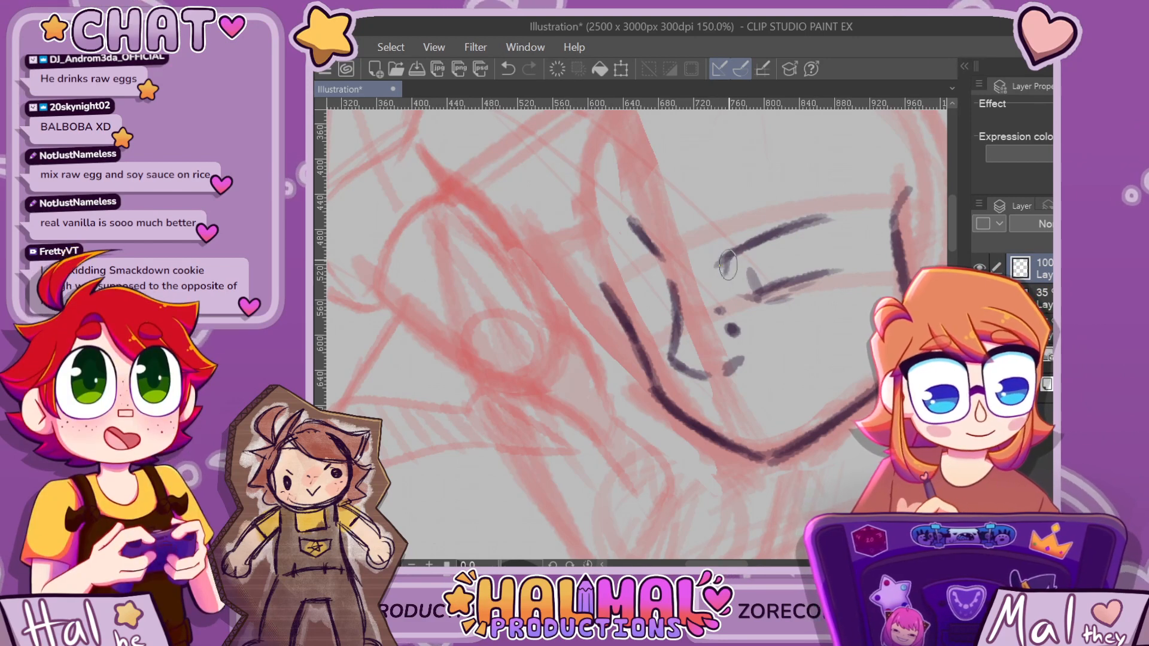
drag(742, 257, 864, 219)
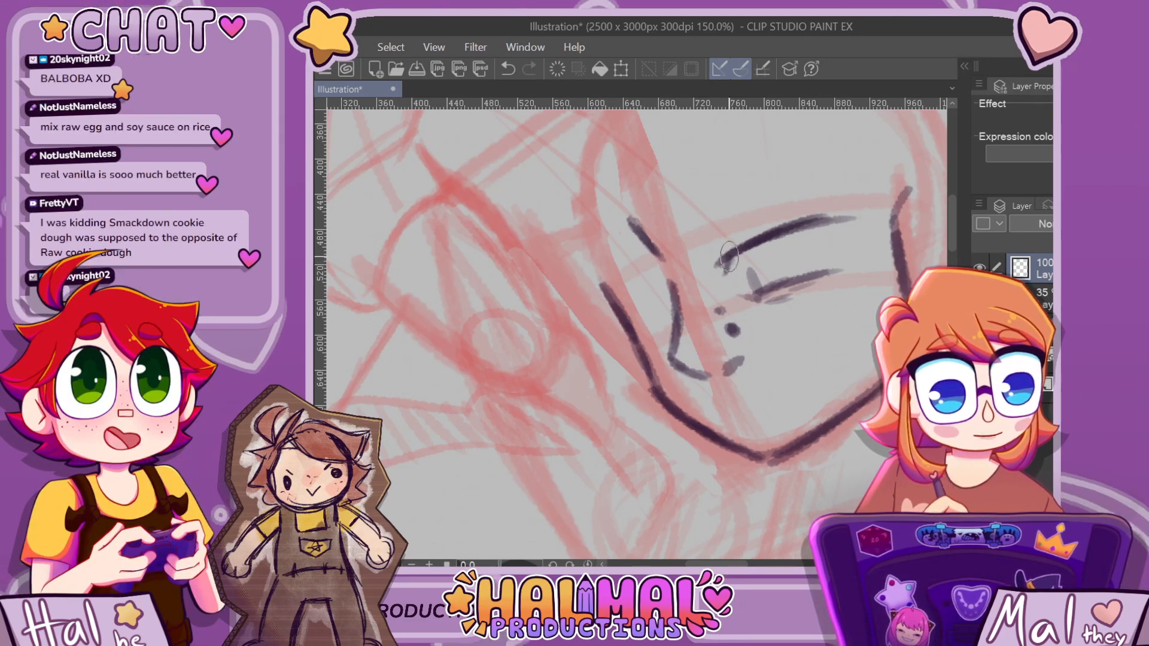
drag(706, 242, 797, 196)
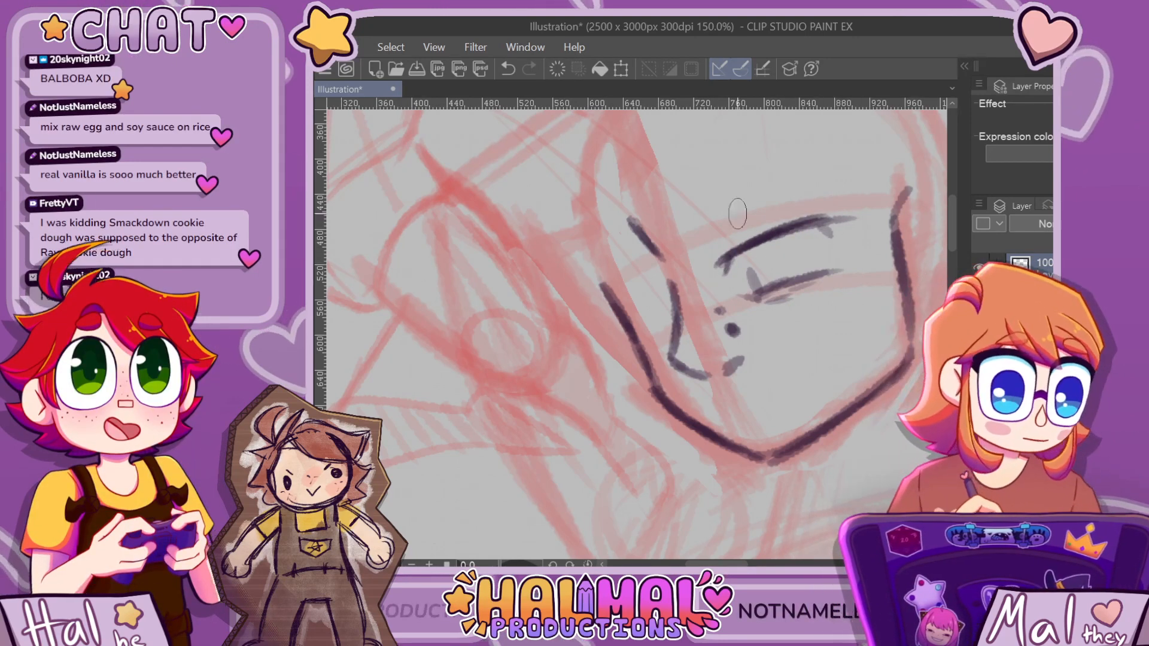
Sketch an oval iris with a small pupil between the right eye's upper and lower lids
scroll(798, 191, down, 2)
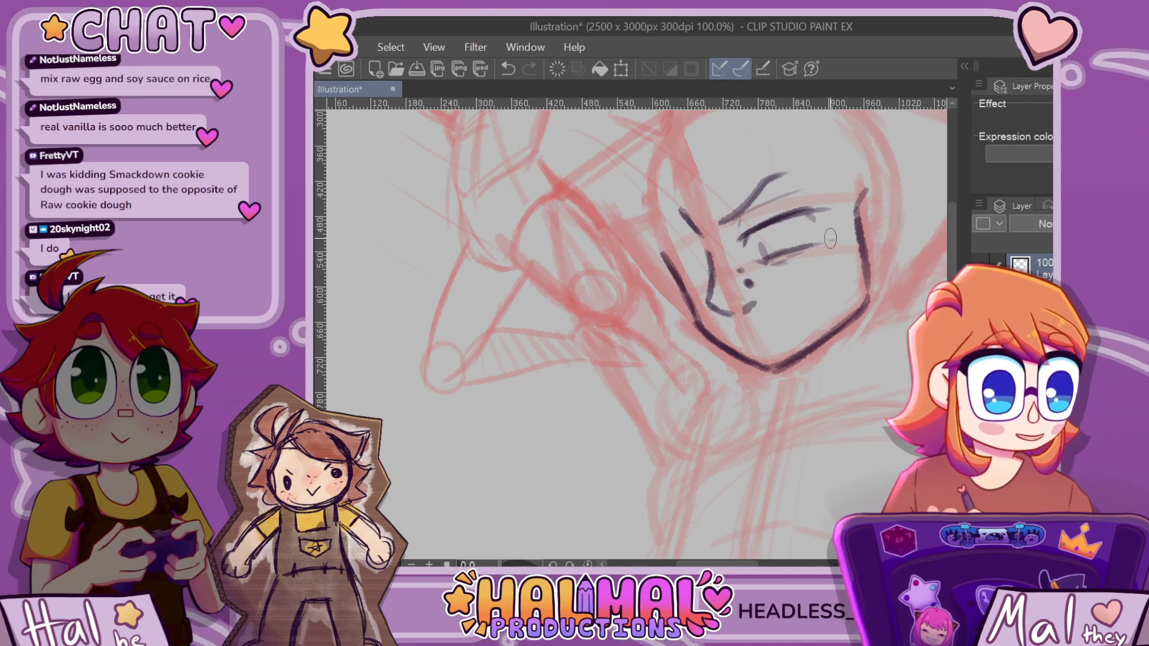
scroll(809, 255, up, 2)
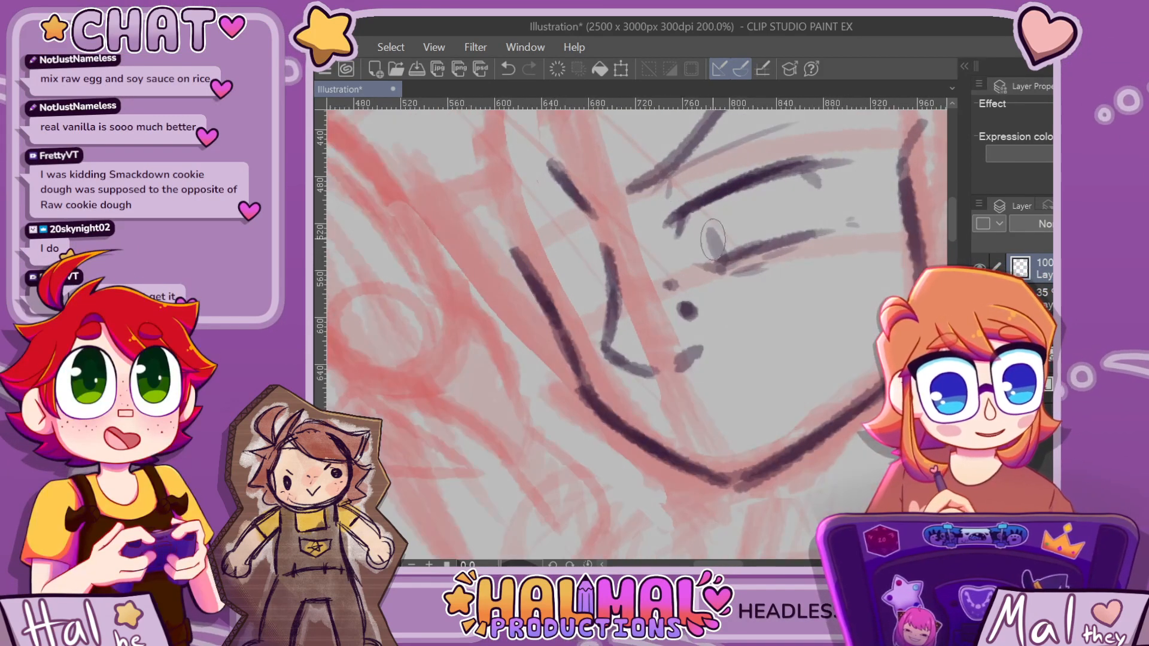
mouse_move(707, 264)
mouse_down()
mouse_move(698, 225)
mouse_move(711, 202)
mouse_move(738, 203)
mouse_move(755, 243)
mouse_move(742, 205)
mouse_up()
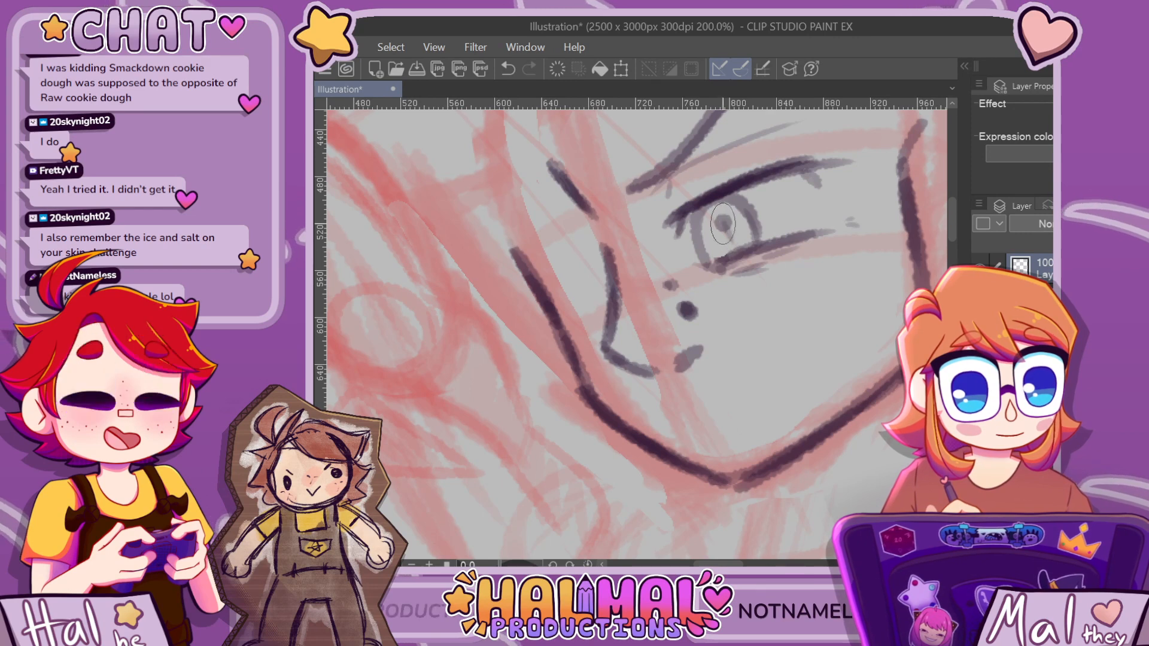
Darken the right eye's pupil into a narrow vertical slit inside the iris
drag(723, 220, 728, 251)
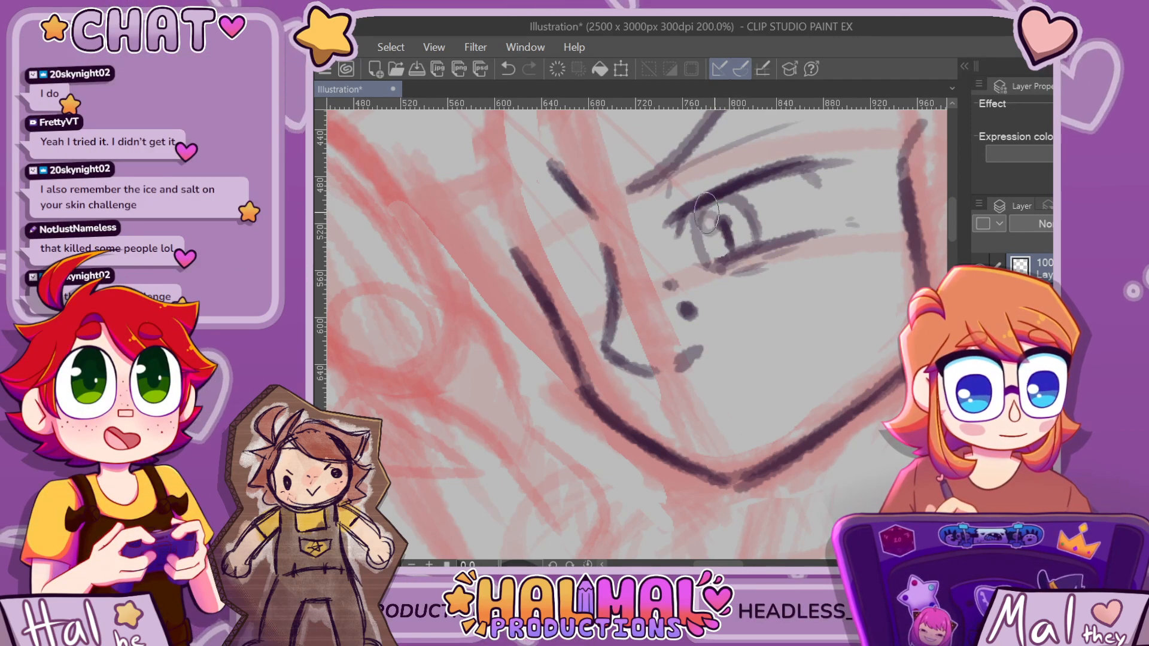
scroll(753, 242, down, 5)
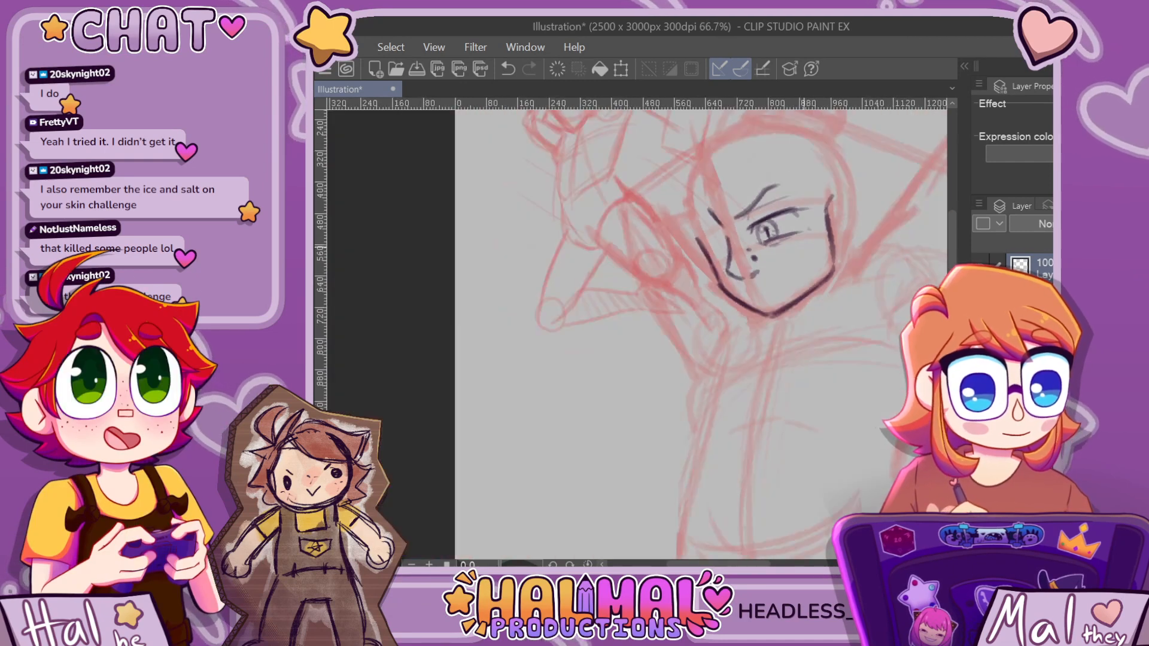
scroll(777, 203, up, 4)
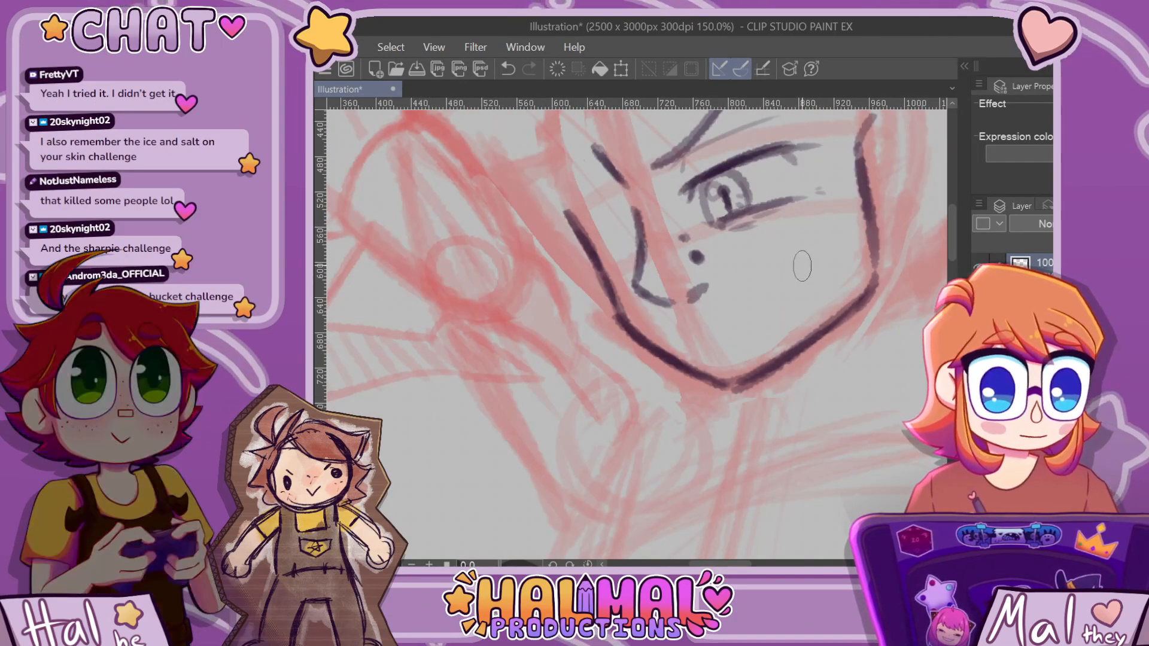
Draw thin jagged crack lines across the forehead beside the eyebrow and from below the right eye down the cheek
scroll(704, 157, down, 3)
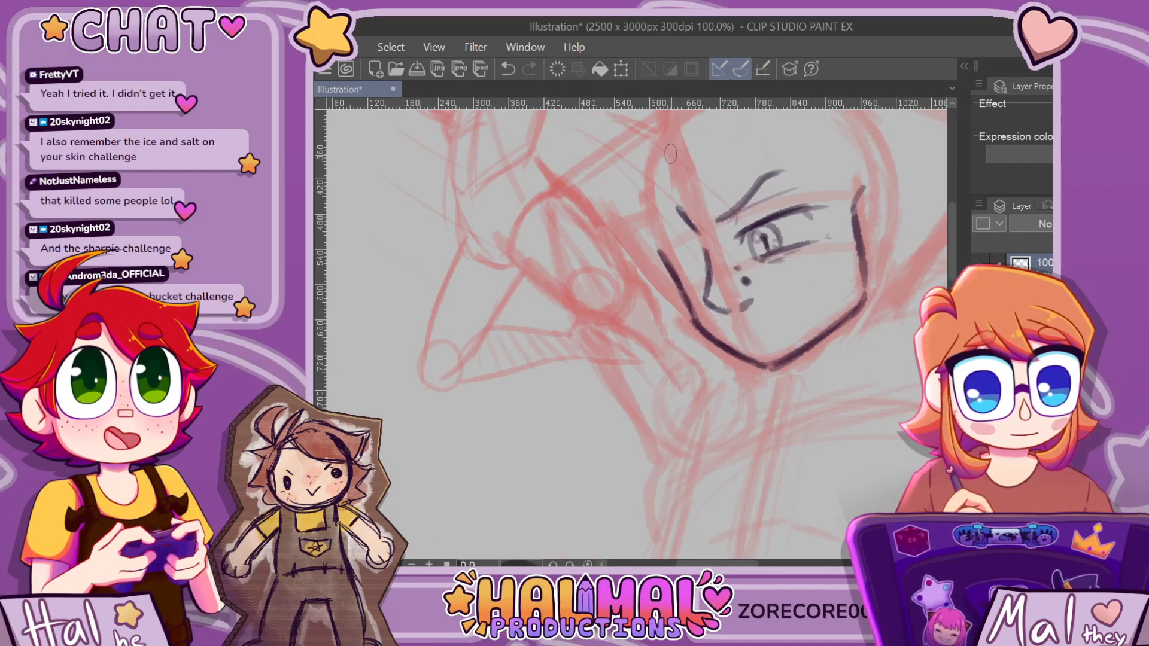
drag(670, 154, 704, 202)
drag(673, 154, 746, 176)
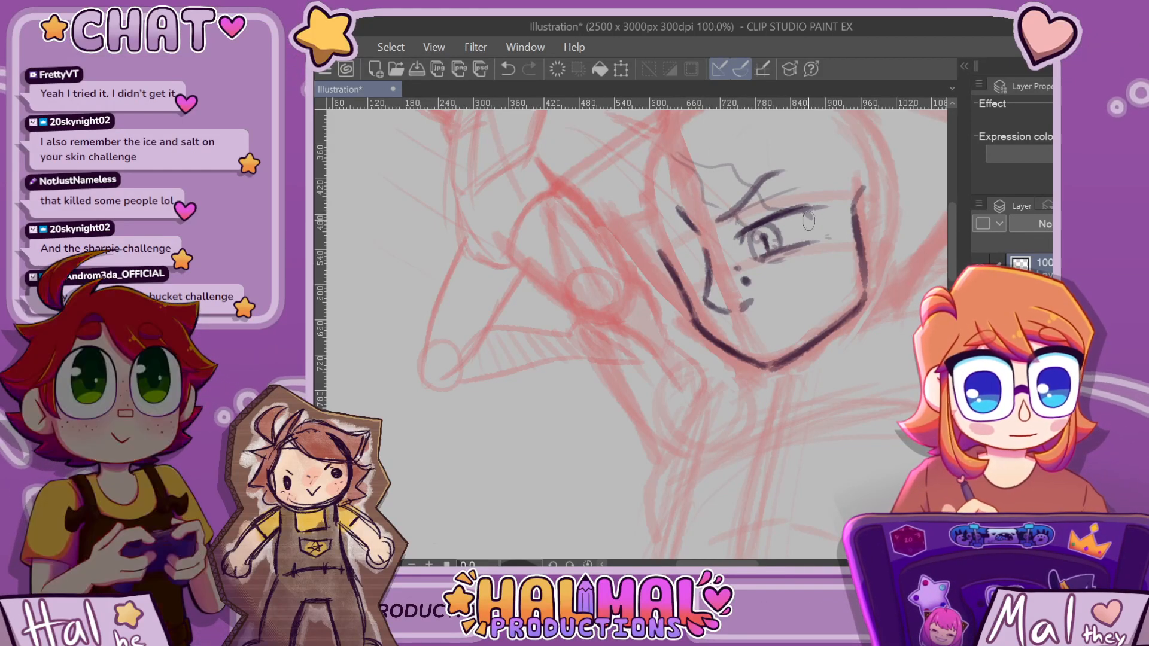
drag(785, 256, 836, 306)
Sketch the outline of a slanted, snarling open mouth between the nose and the chin
scroll(845, 256, down, 3)
scroll(831, 259, up, 4)
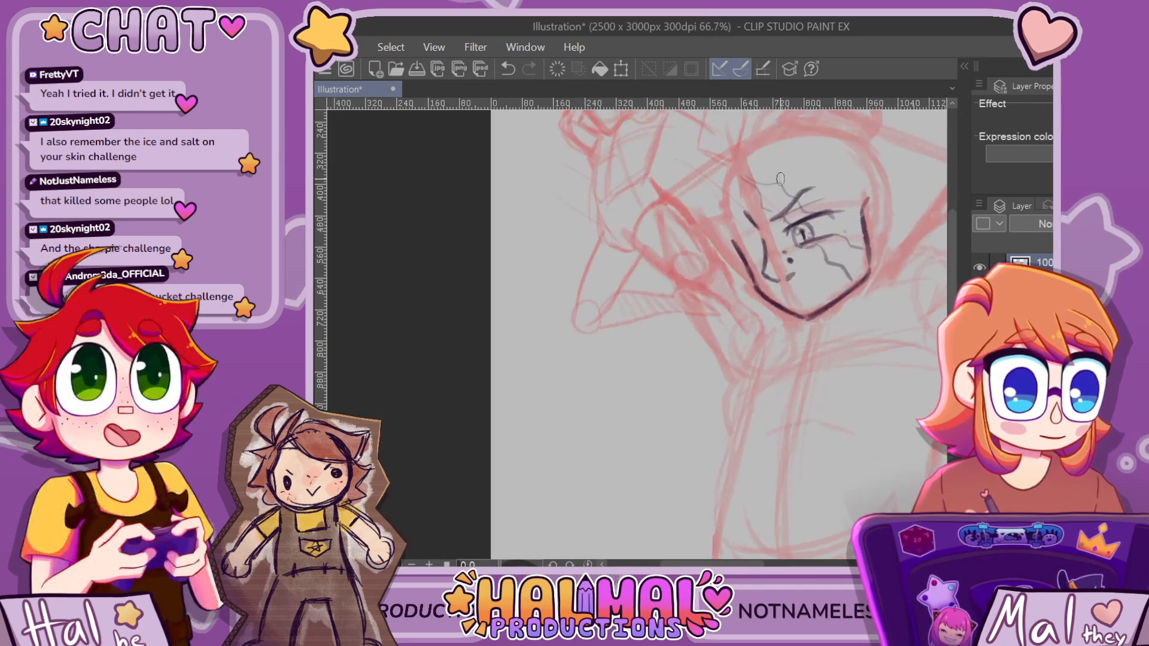
mouse_move(769, 353)
mouse_down()
mouse_move(862, 307)
mouse_move(847, 335)
mouse_move(792, 363)
mouse_move(772, 354)
mouse_up()
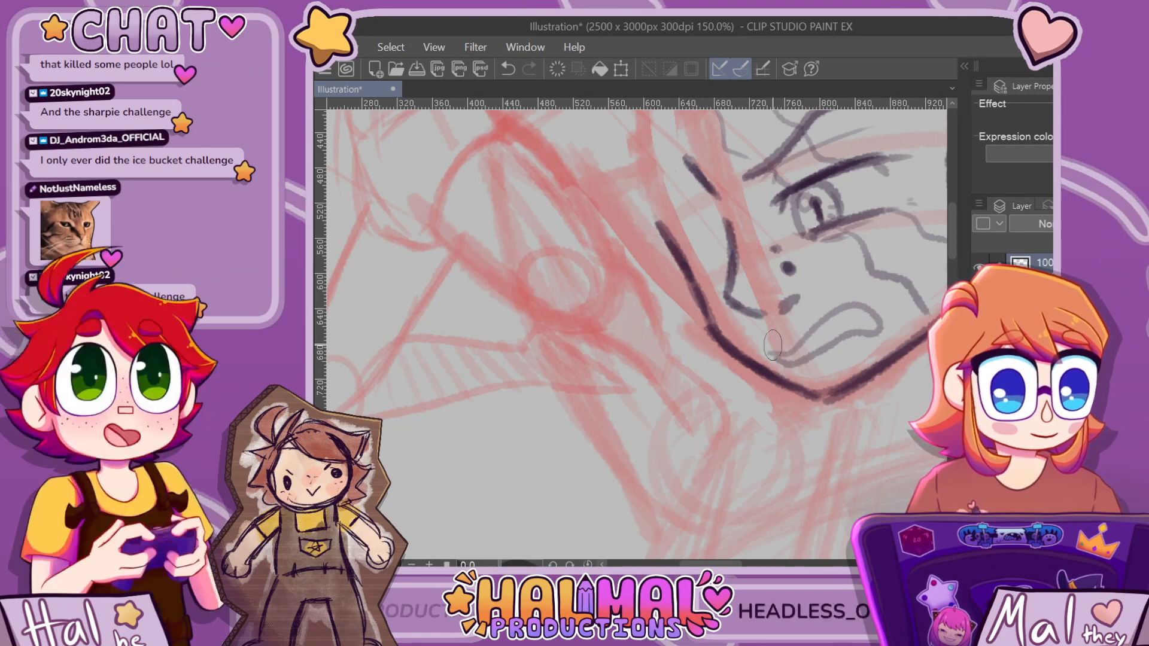
scroll(852, 322, down, 5)
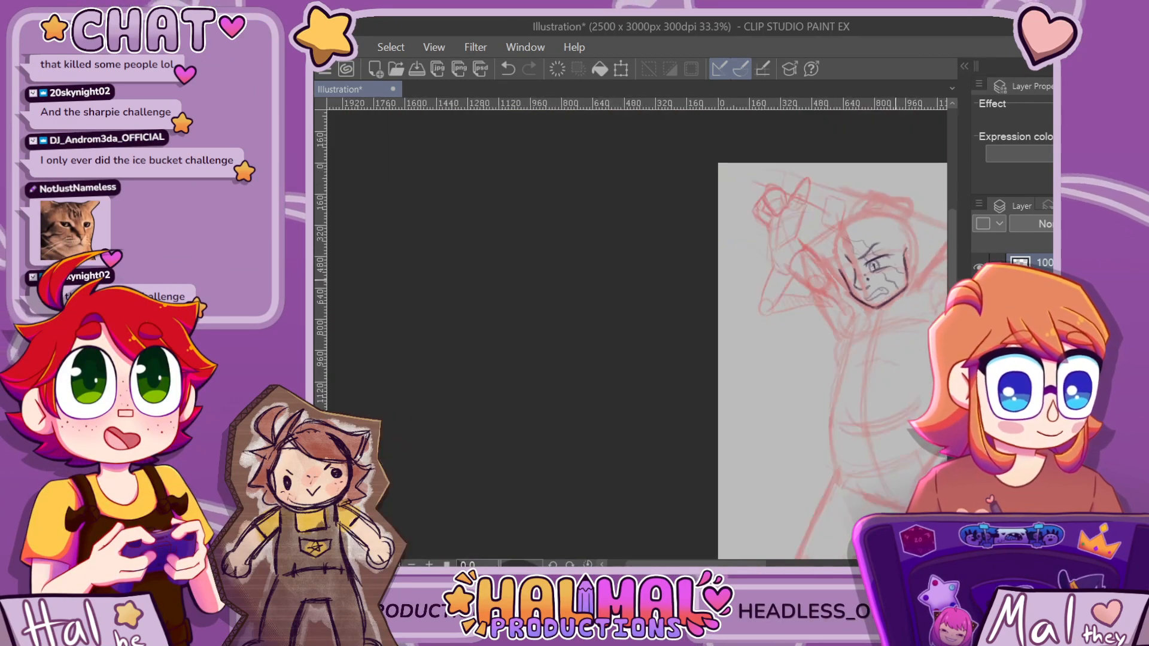
scroll(895, 283, up, 3)
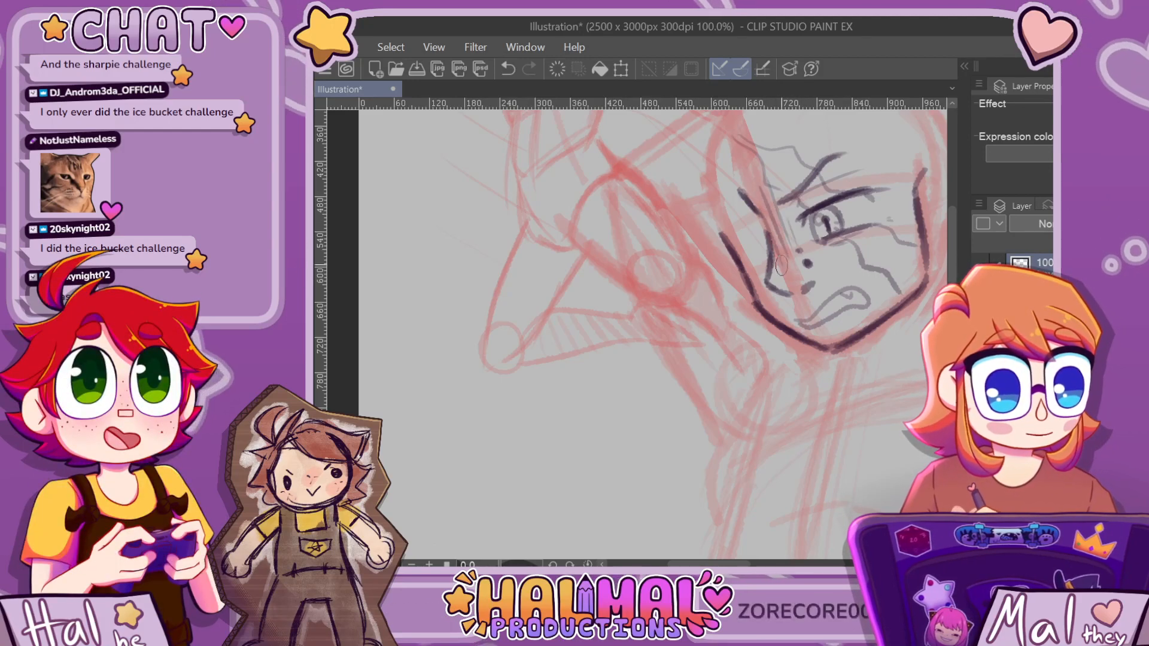
scroll(800, 235, down, 5)
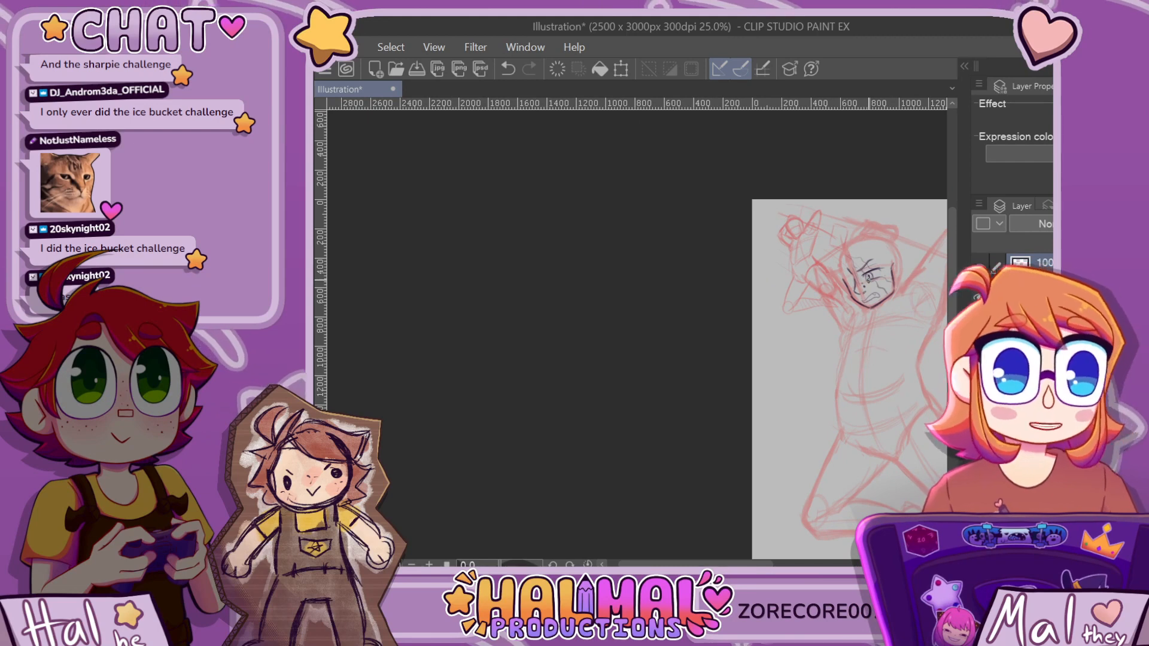
Shade the inside of the character's open mouth with dark strokes running toward its lower corner
scroll(867, 278, up, 8)
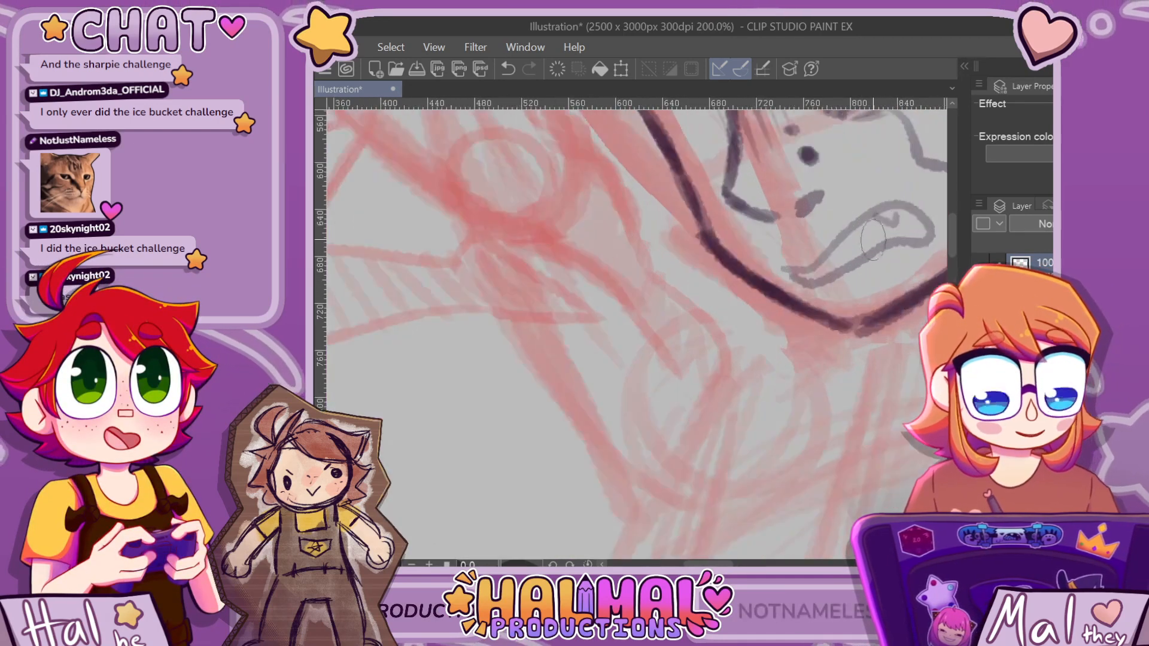
drag(846, 240, 811, 263)
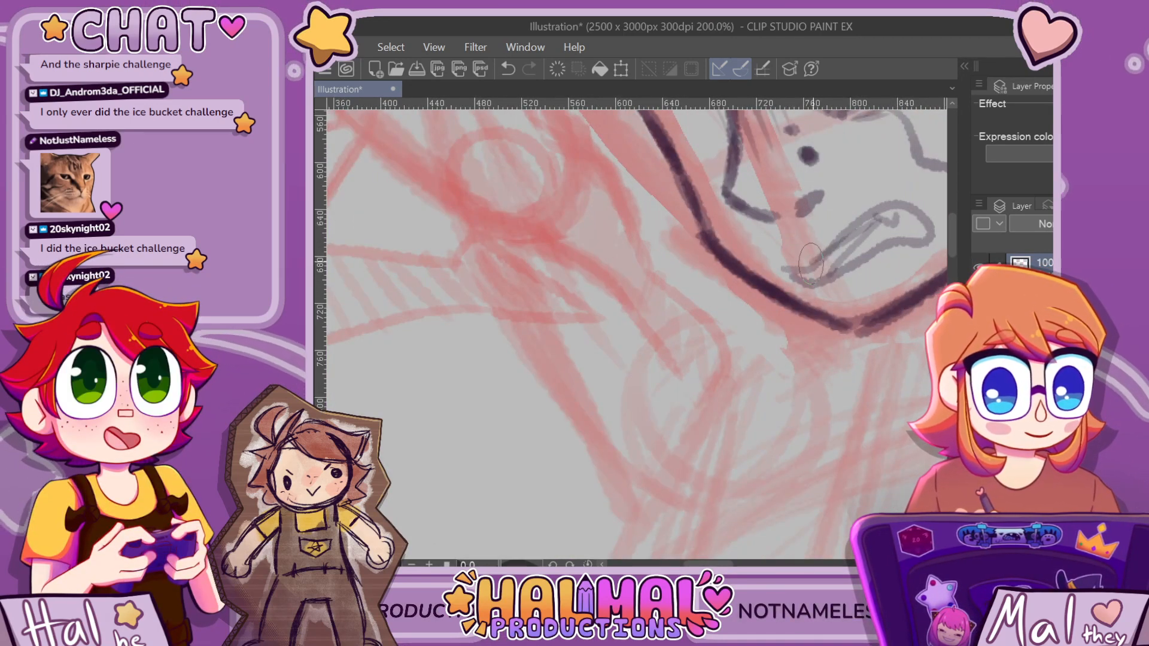
key(ctrl+z)
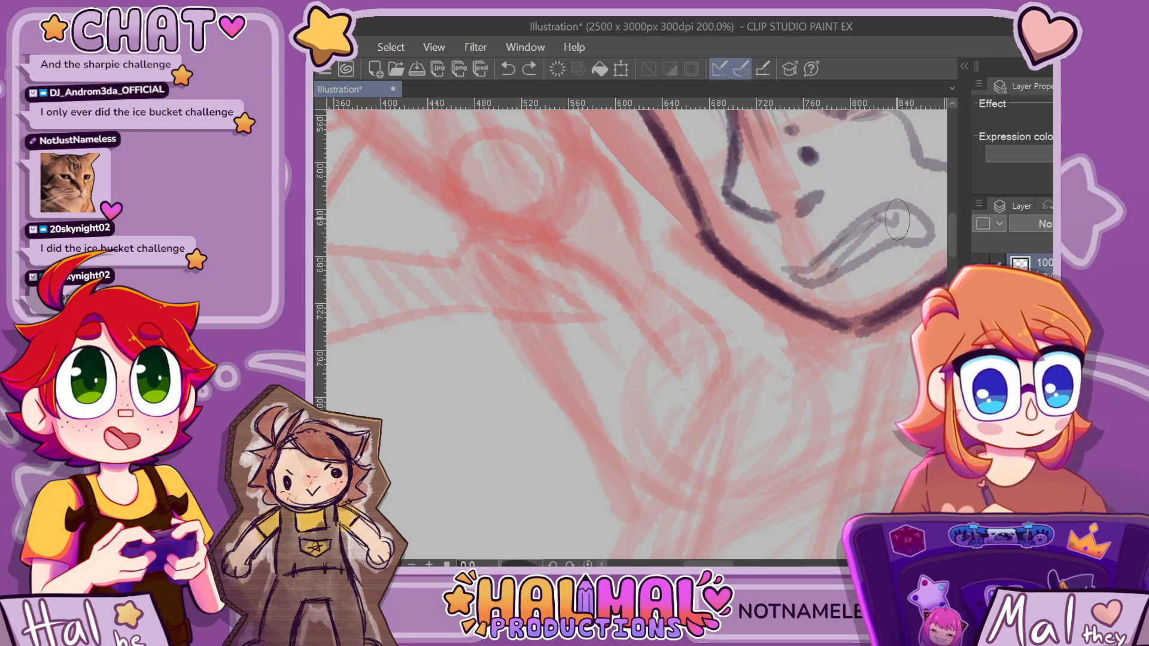
drag(896, 217, 877, 219)
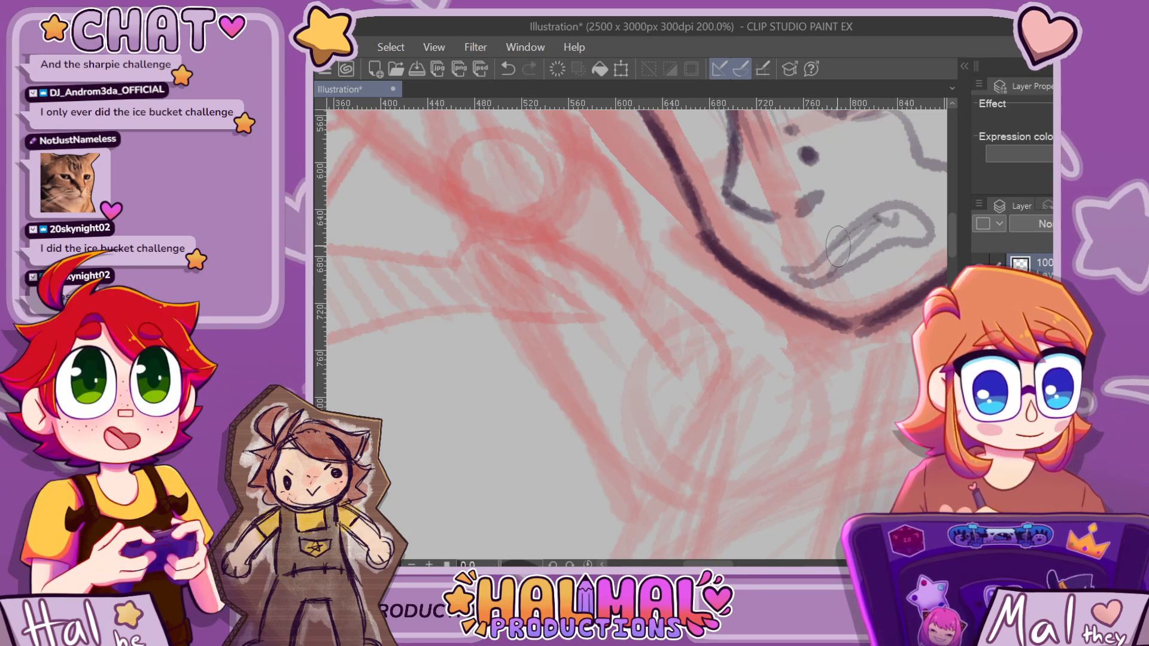
drag(834, 251, 872, 222)
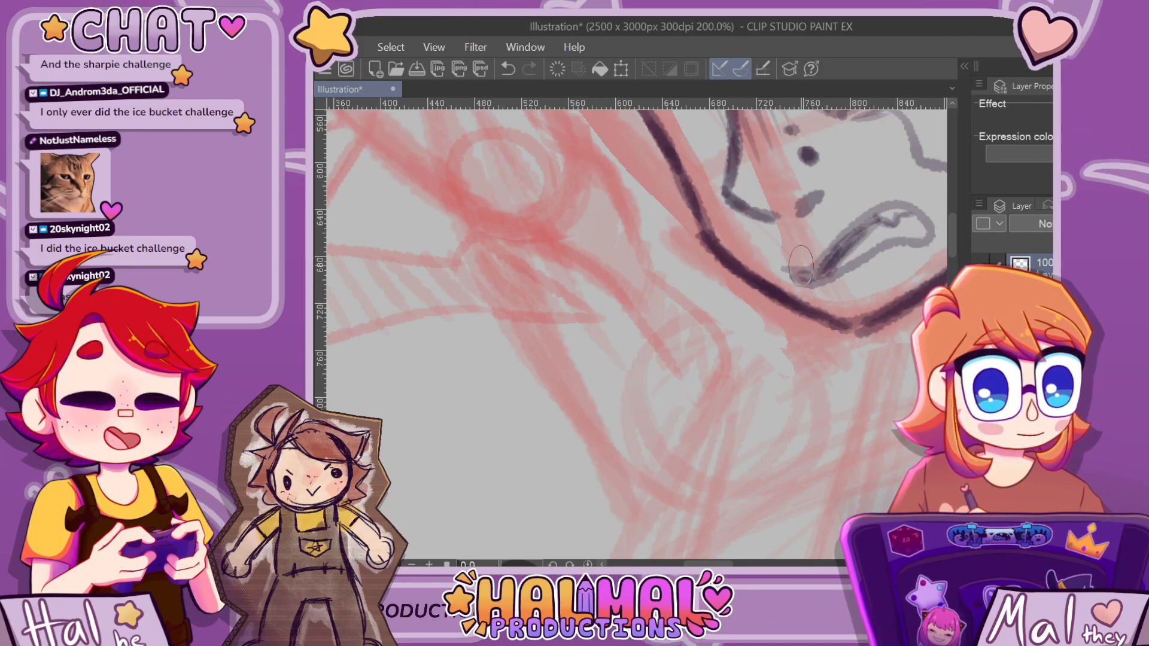
scroll(817, 276, down, 6)
scroll(907, 252, up, 5)
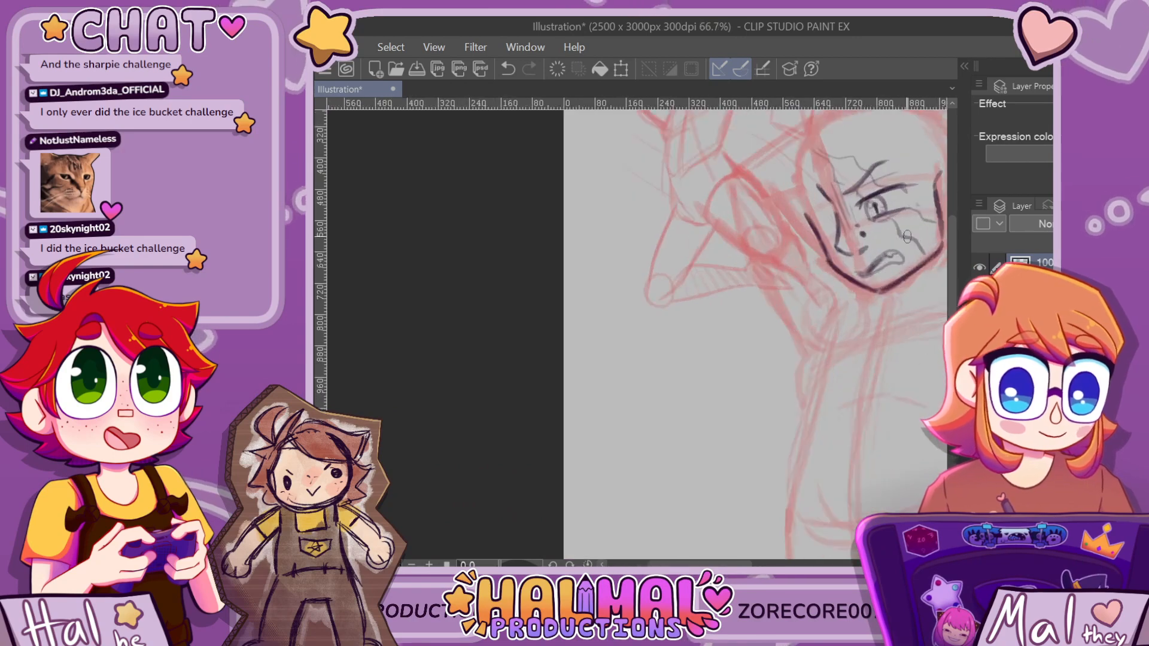
scroll(902, 259, down, 5)
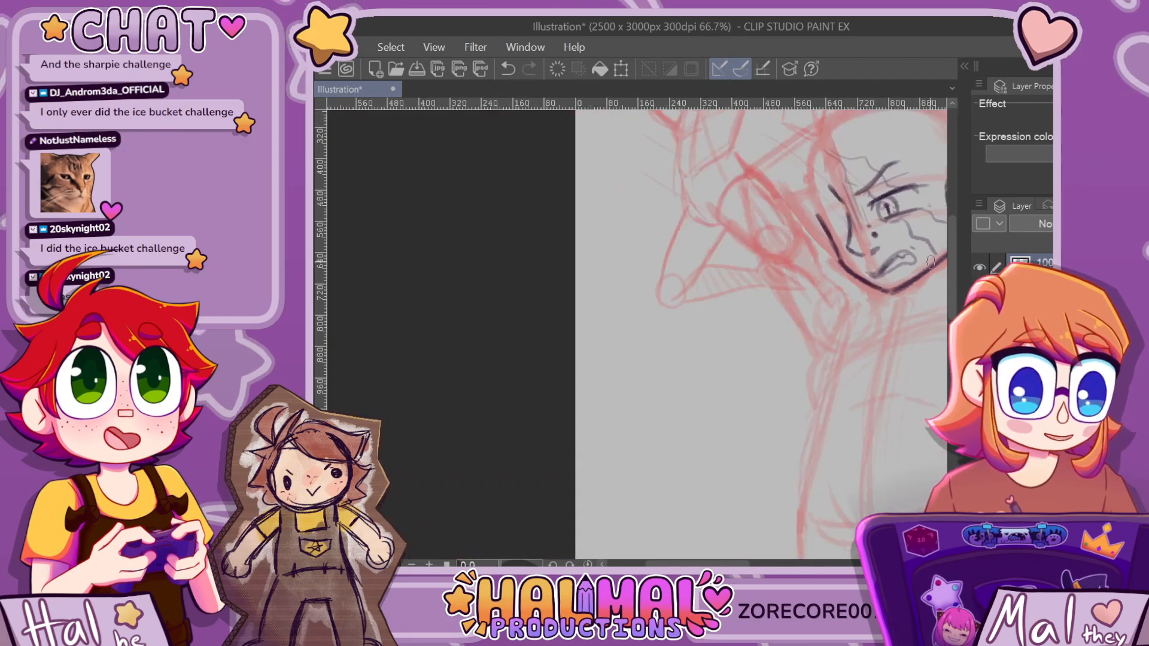
scroll(904, 254, up, 5)
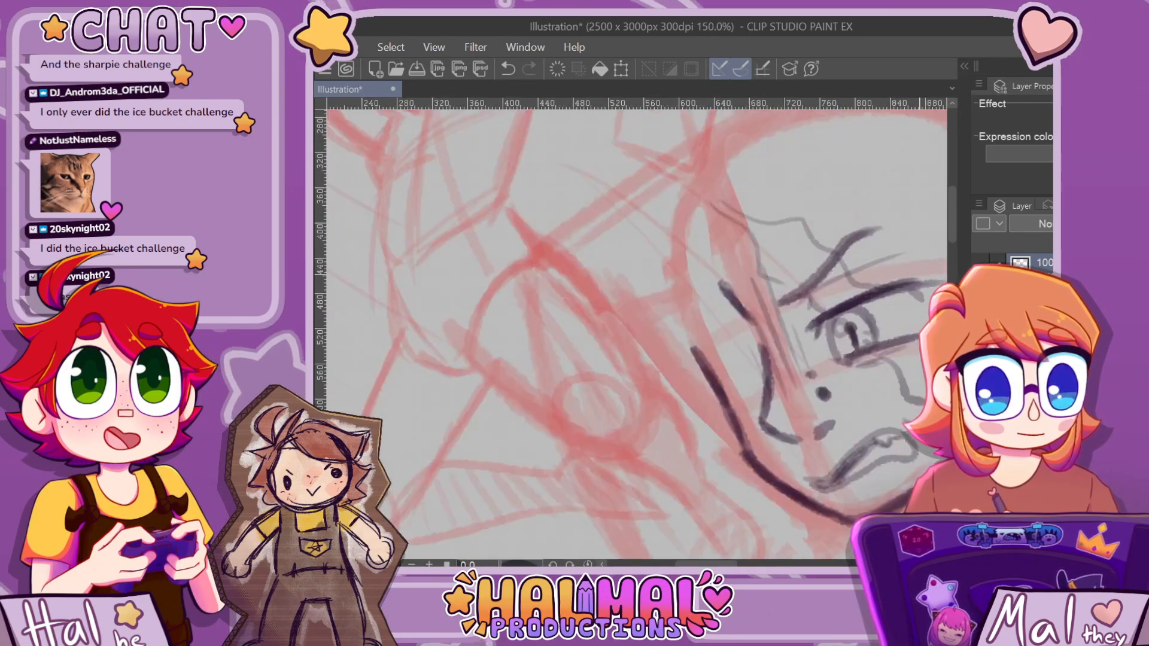
Darken the upper and lower eyelid lines of the open eye and add a short crease at its outer corner
drag(885, 254, 697, 246)
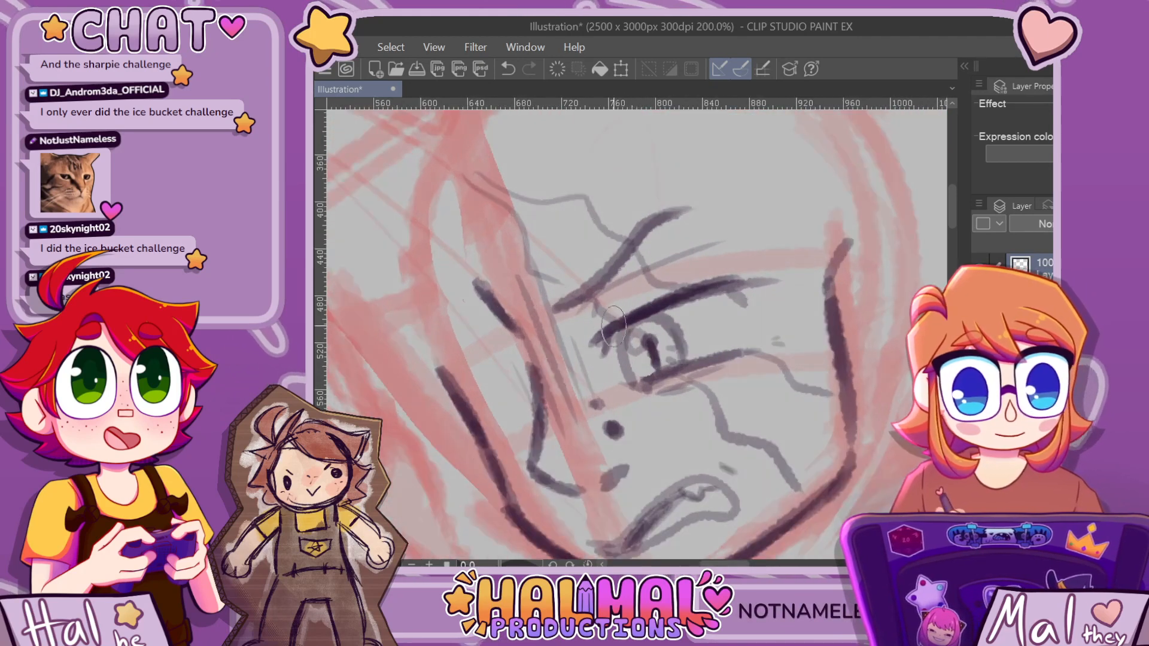
scroll(694, 247, up, 1)
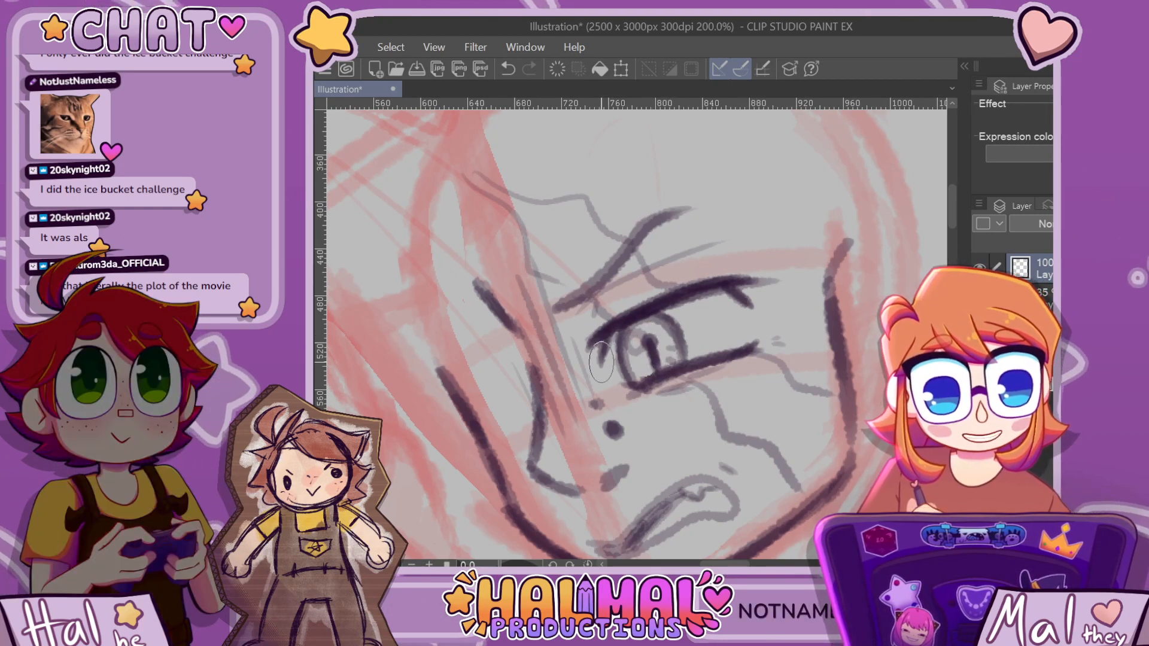
scroll(785, 291, down, 5)
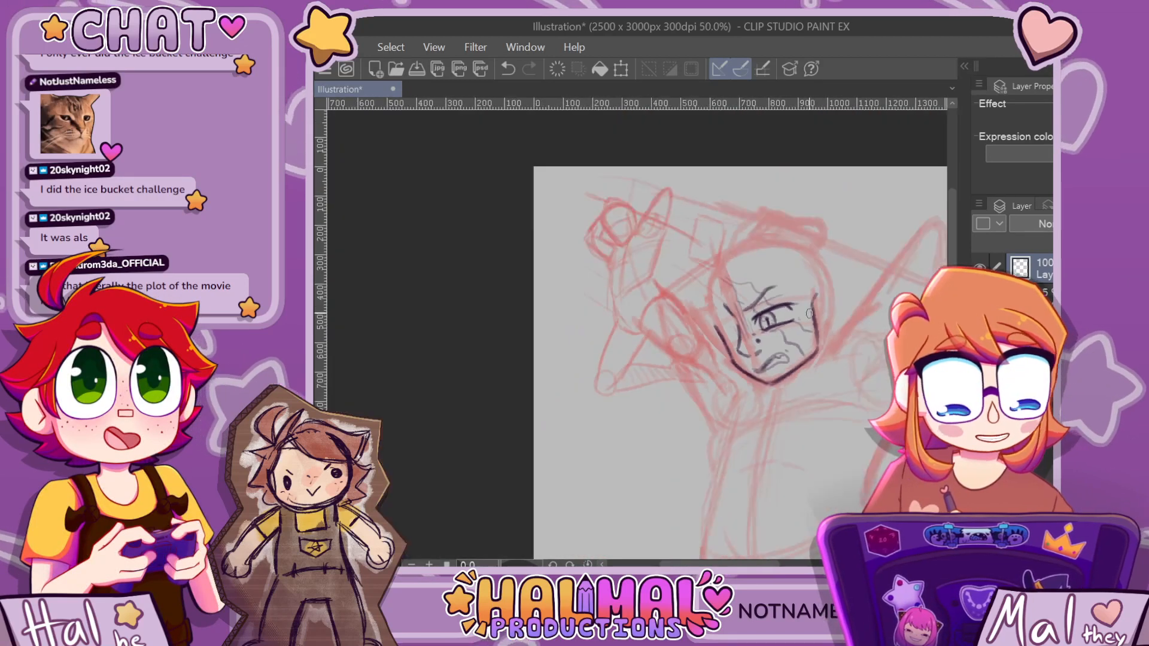
scroll(819, 322, up, 5)
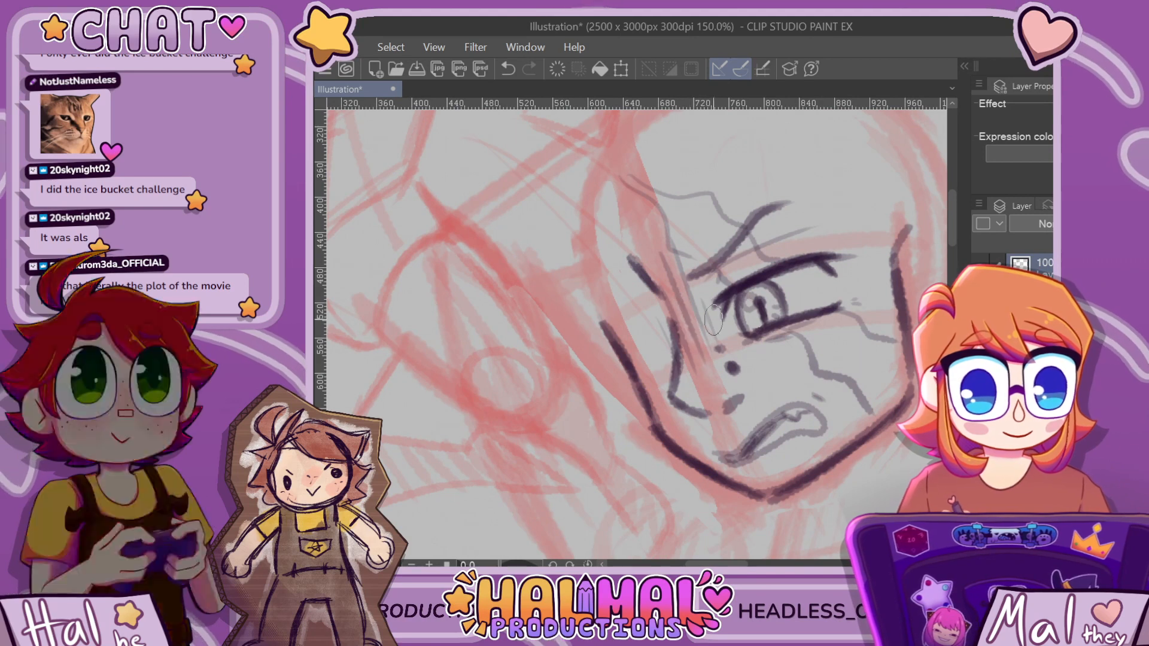
scroll(731, 244, down, 2)
scroll(745, 240, up, 3)
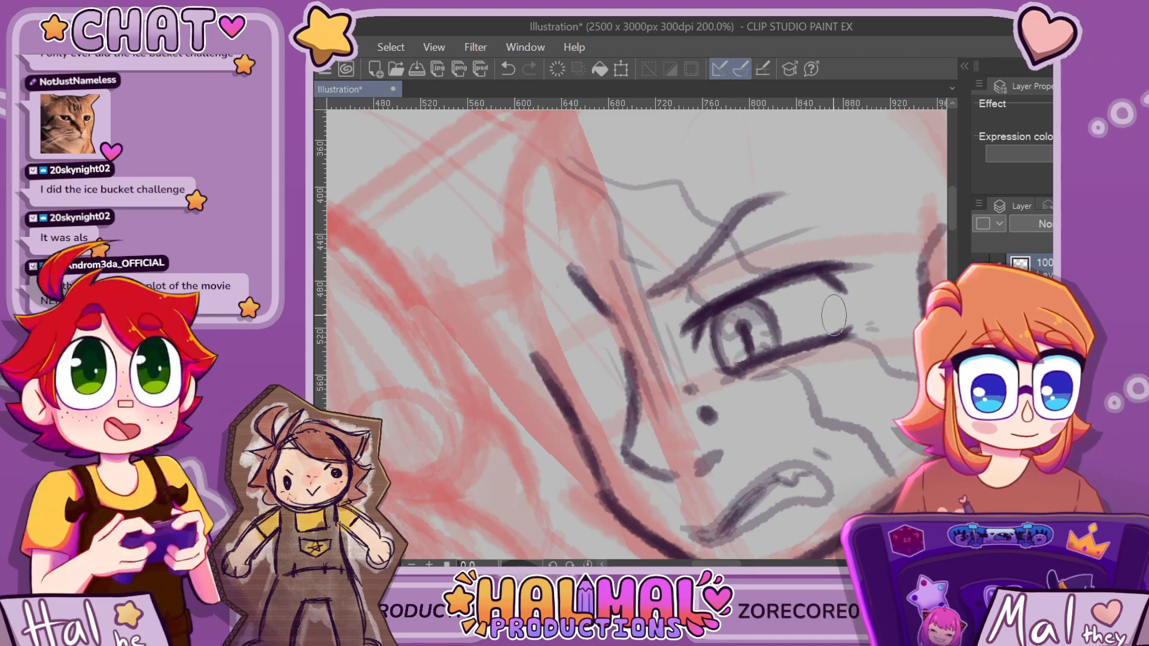
scroll(748, 349, down, 4)
scroll(641, 354, down, 2)
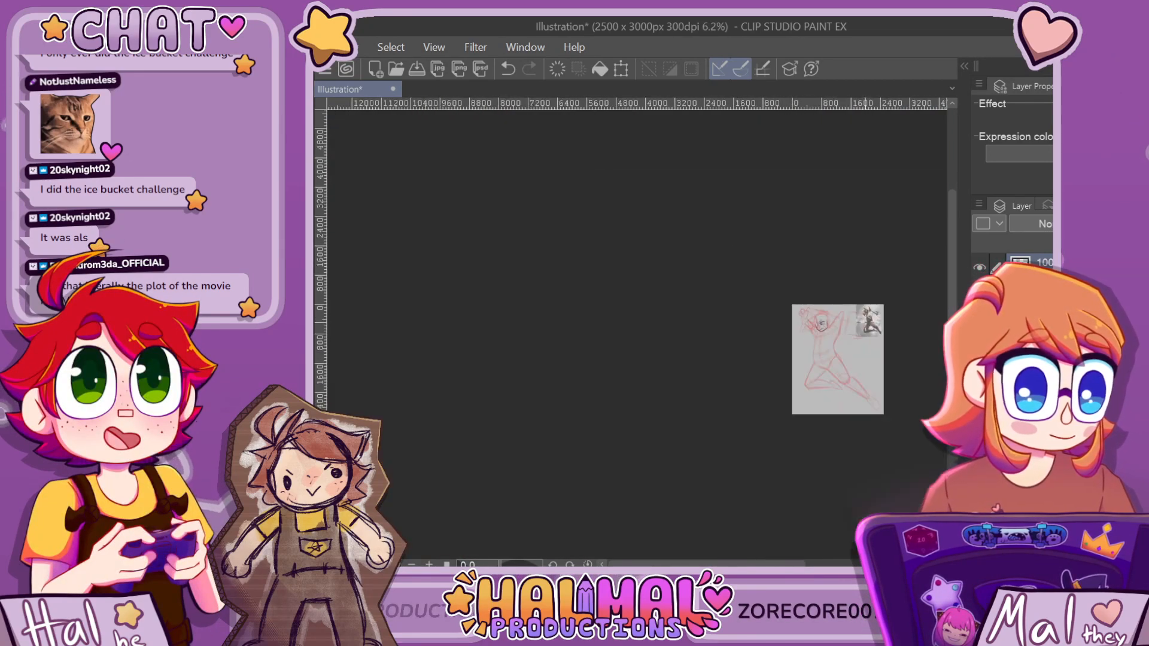
Hatch dark shading lines along the bridge of the nose beside the inner end of the eyebrow
scroll(642, 355, up, 8)
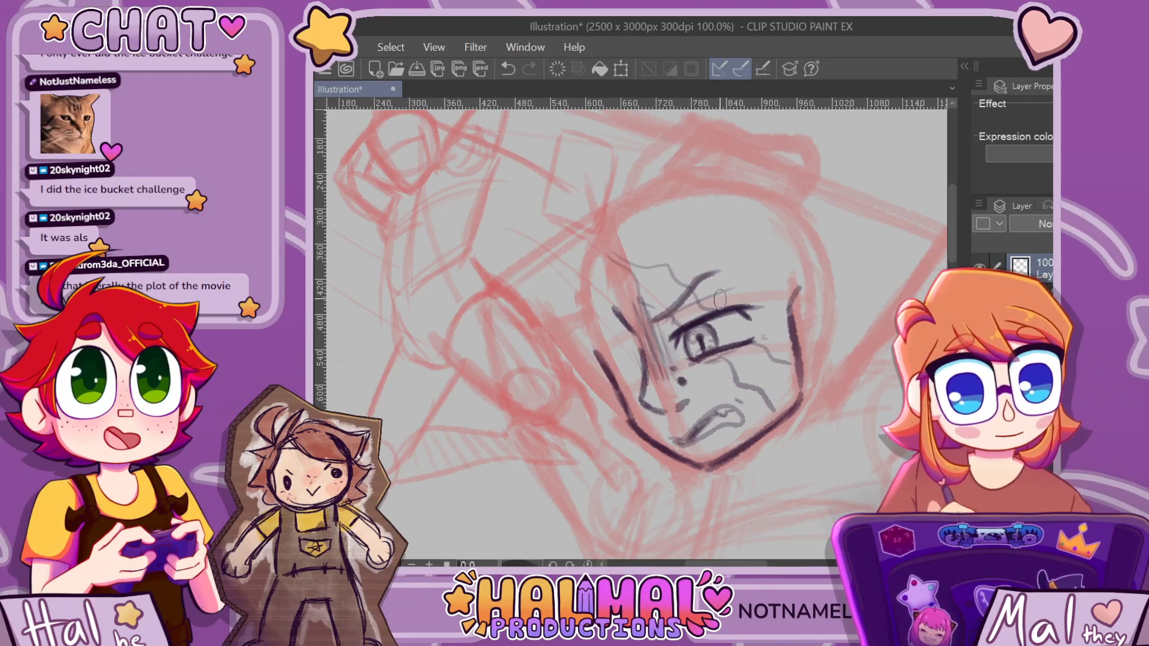
scroll(720, 298, down, 3)
scroll(720, 298, up, 5)
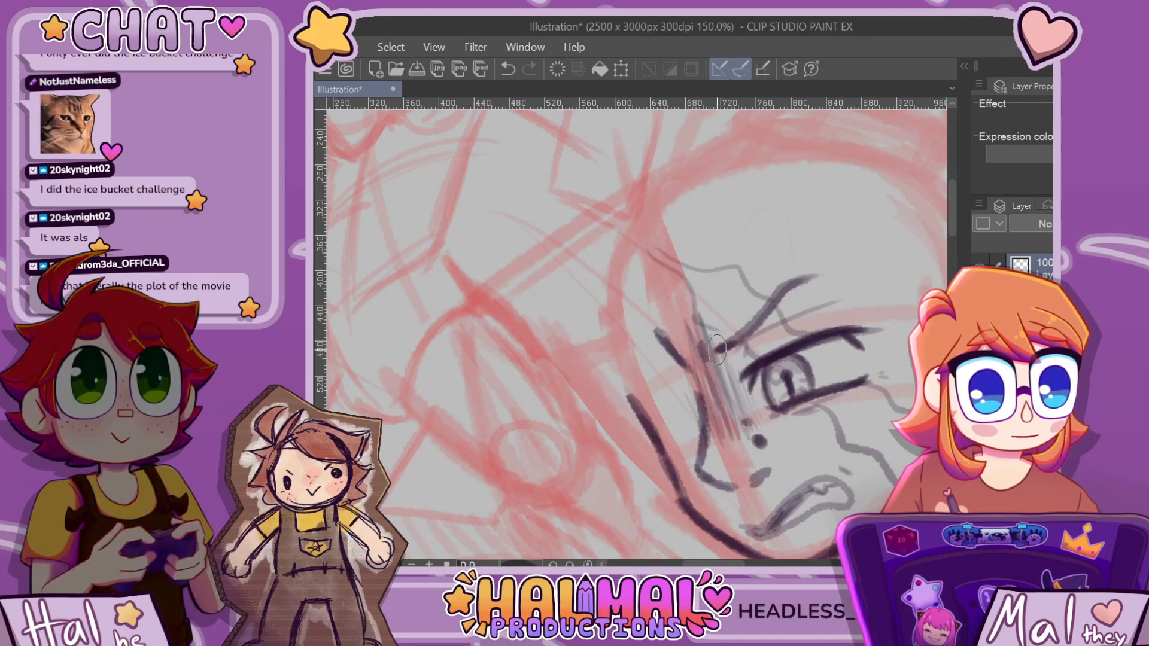
scroll(805, 280, down, 6)
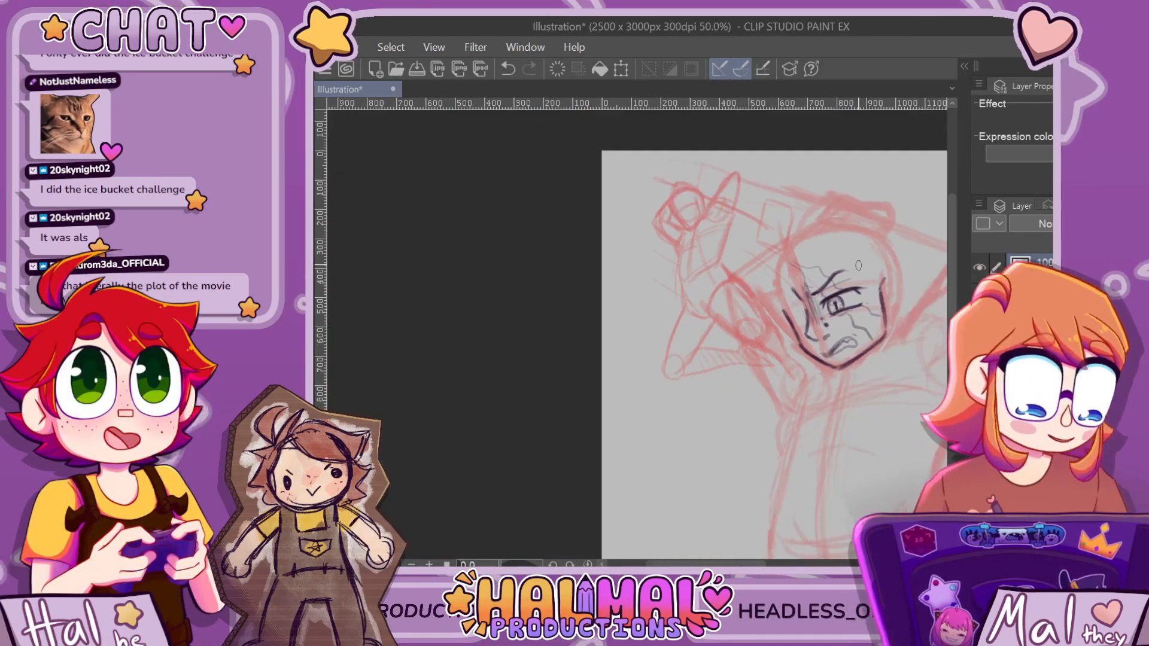
Go over the mouth outline and darken its lower corner, undoing the unwanted stroke
scroll(721, 273, up, 7)
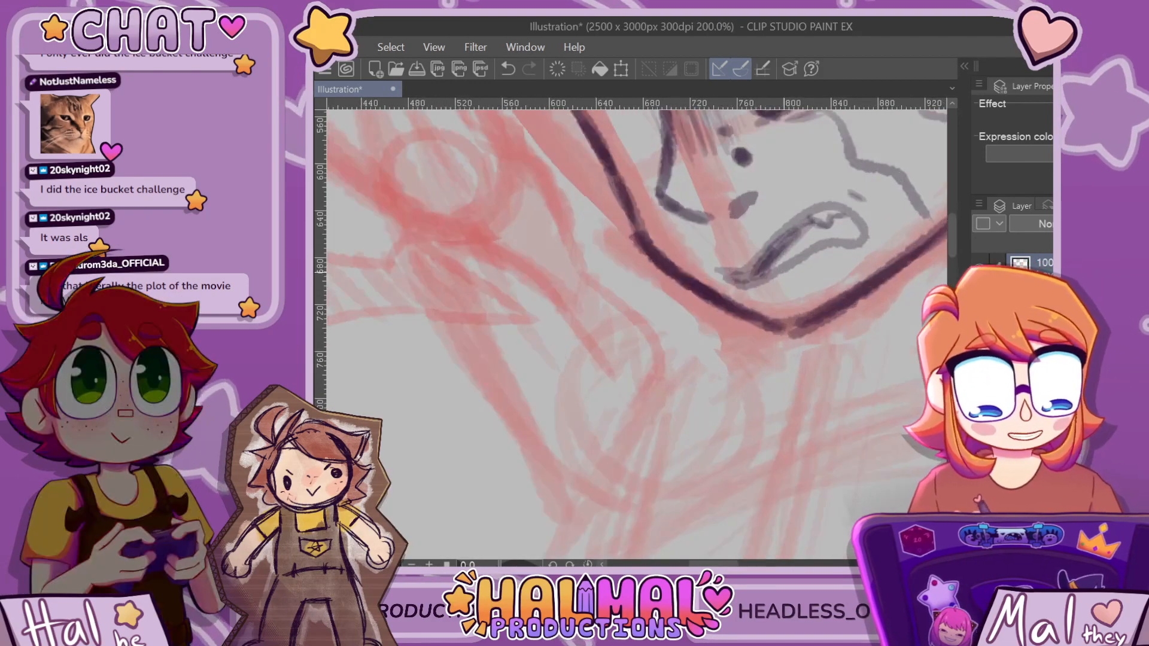
mouse_move(721, 274)
mouse_down()
mouse_move(743, 282)
mouse_move(802, 217)
mouse_move(866, 231)
mouse_up()
key(ctrl+z)
scroll(865, 231, down, 2)
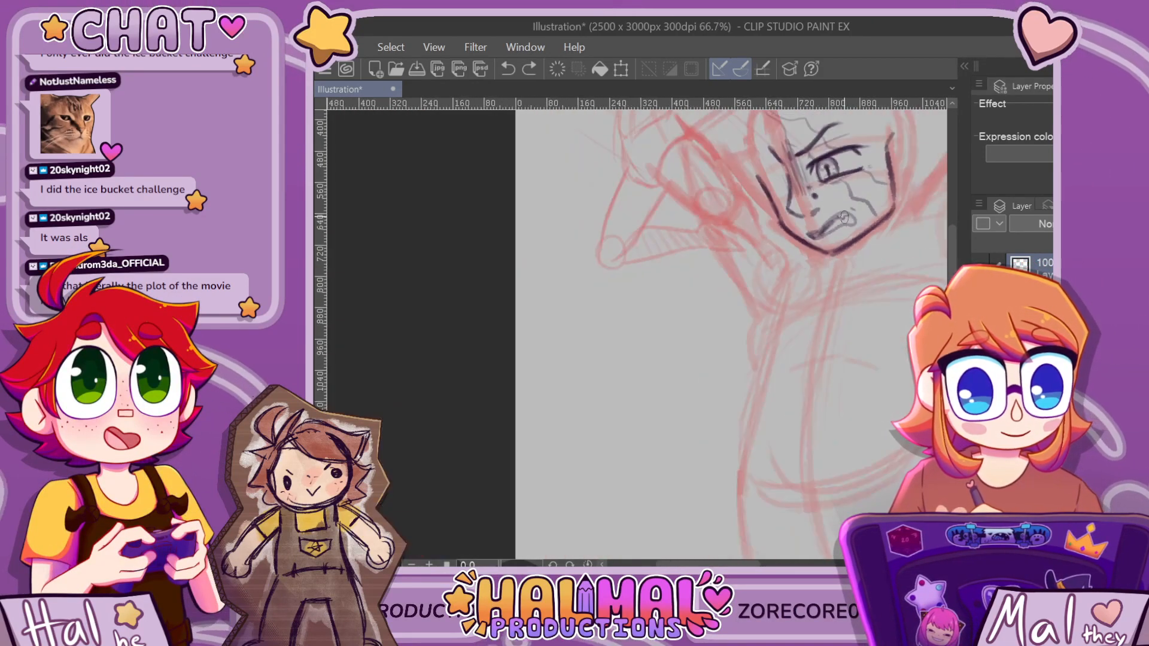
Add a small dot beside the mole next to the nose and clear the old nostril mark
scroll(866, 232, up, 1)
mouse_move(820, 198)
mouse_down()
mouse_move(834, 200)
mouse_move(819, 192)
mouse_up()
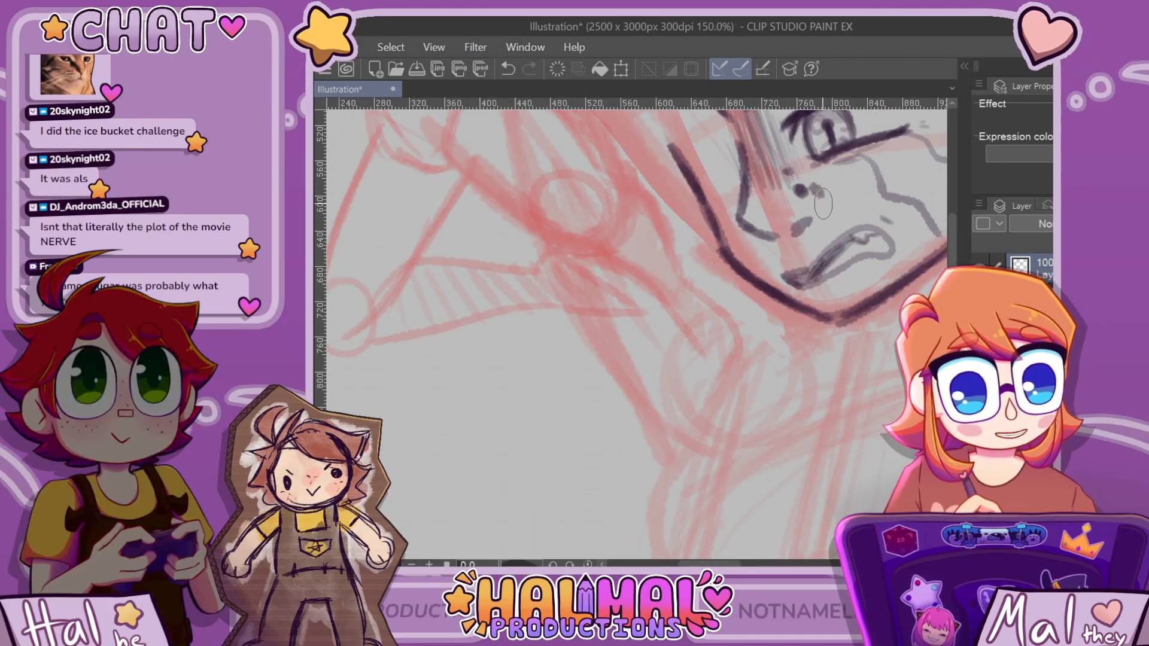
scroll(859, 156, down, 3)
scroll(856, 154, up, 4)
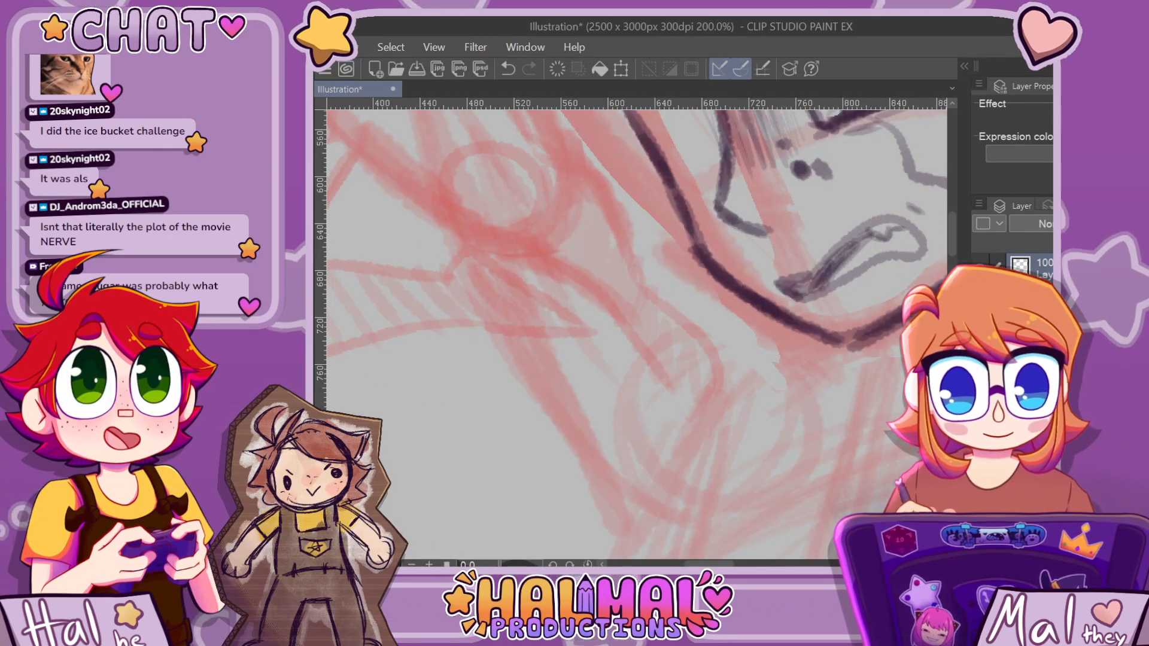
Try to draw the nose's underside as a dark curve joining the nose tip to a new nostril mark
drag(829, 204, 784, 229)
scroll(781, 231, down, 3)
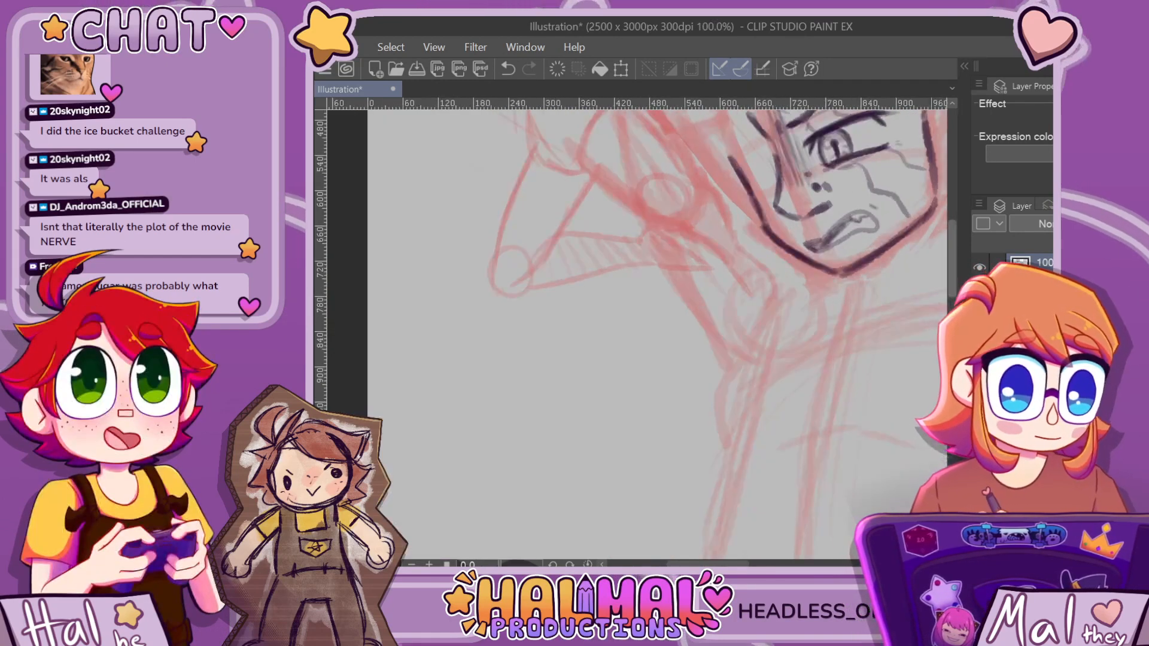
scroll(658, 329, up, 3)
scroll(895, 280, up, 3)
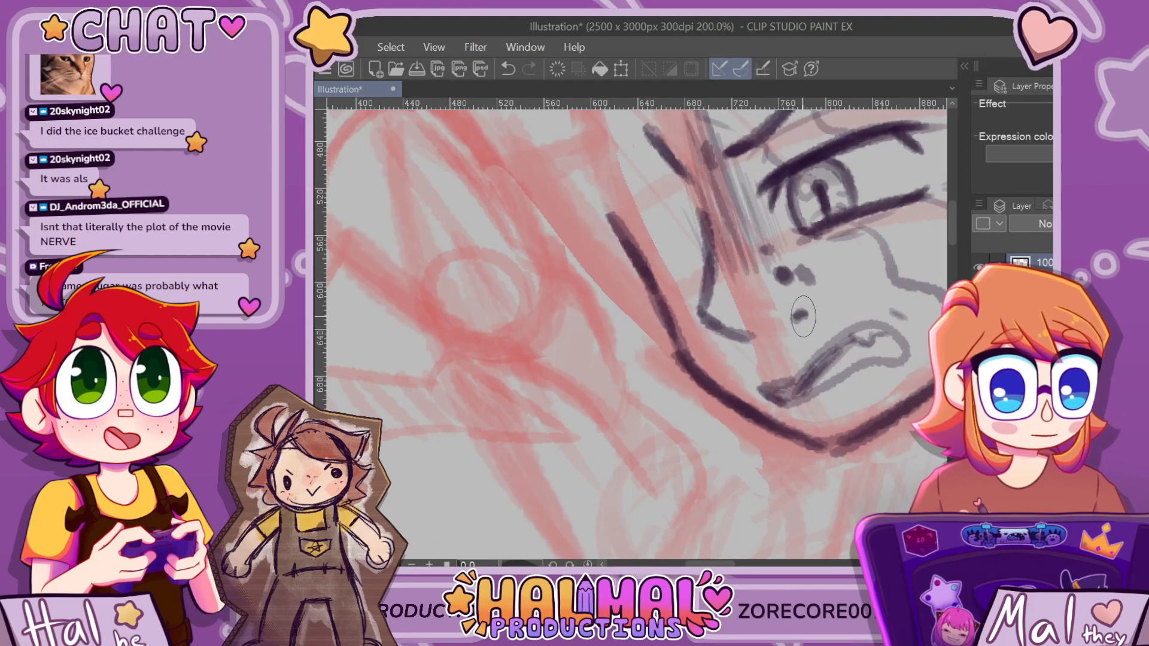
drag(794, 321, 770, 337)
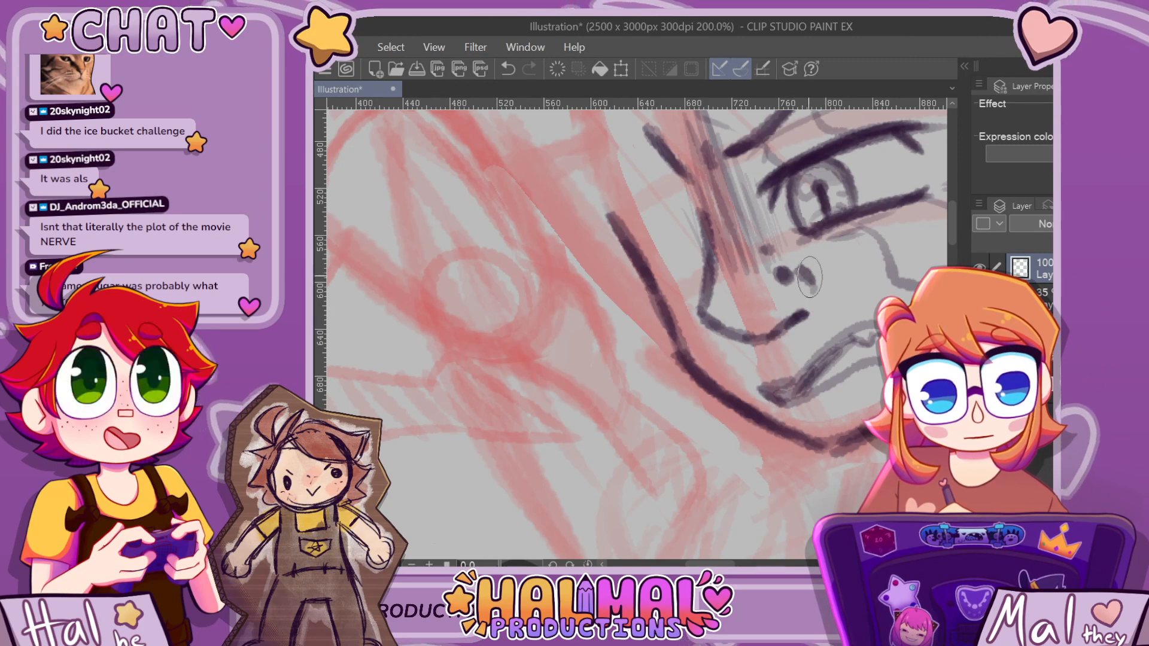
scroll(831, 283, down, 5)
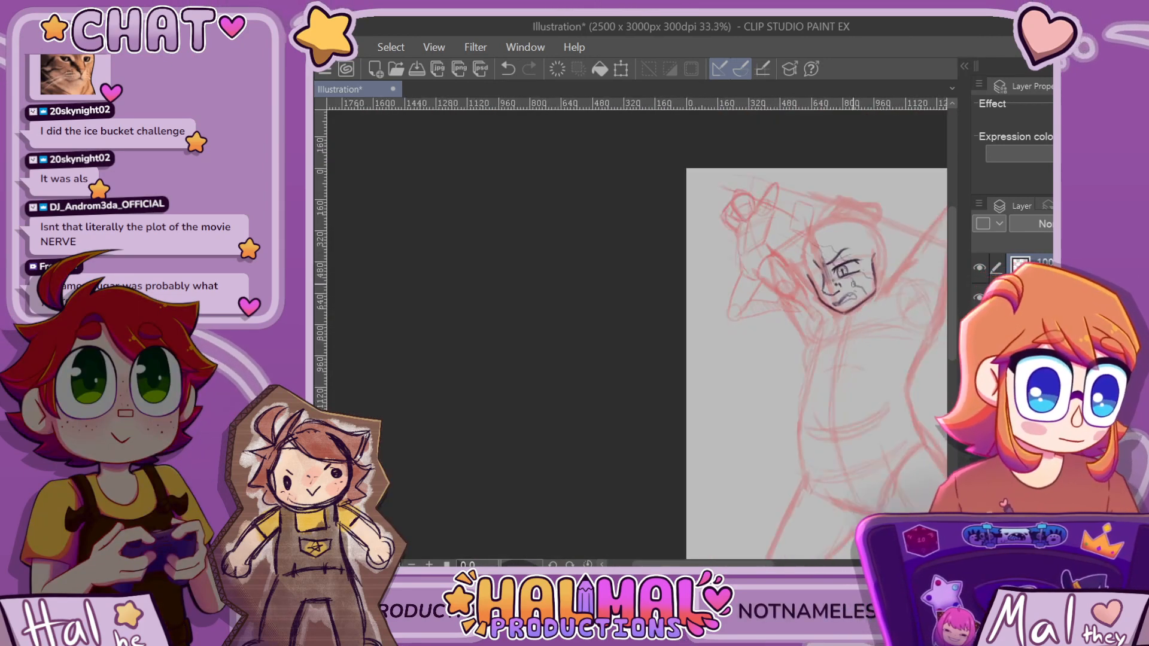
scroll(848, 283, up, 4)
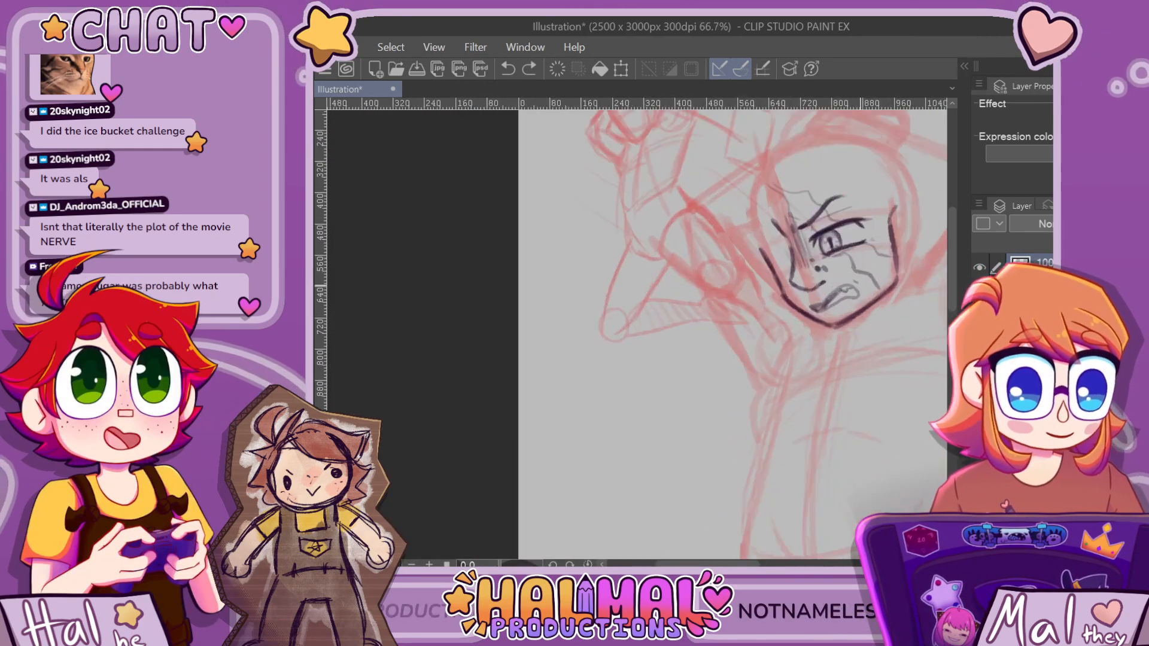
Erase the extra dot beside the mole and redraw the nose's underside as a dark stroke from tip to nostril
key(e)
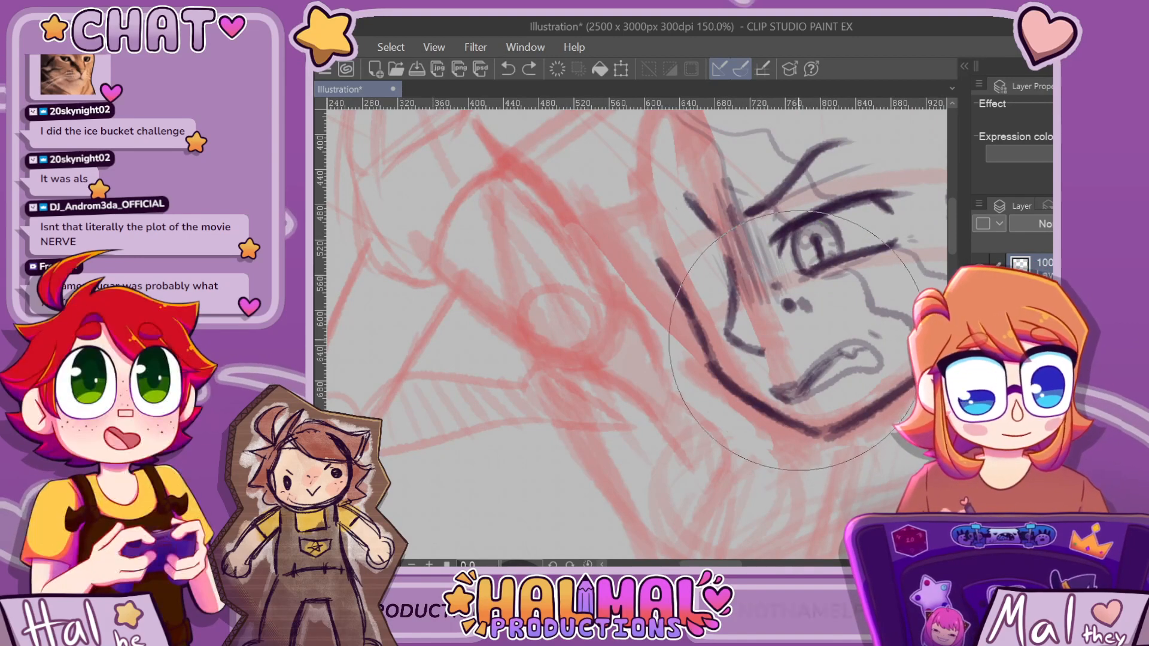
mouse_move(814, 305)
mouse_down()
mouse_move(806, 283)
mouse_move(446, 272)
mouse_up()
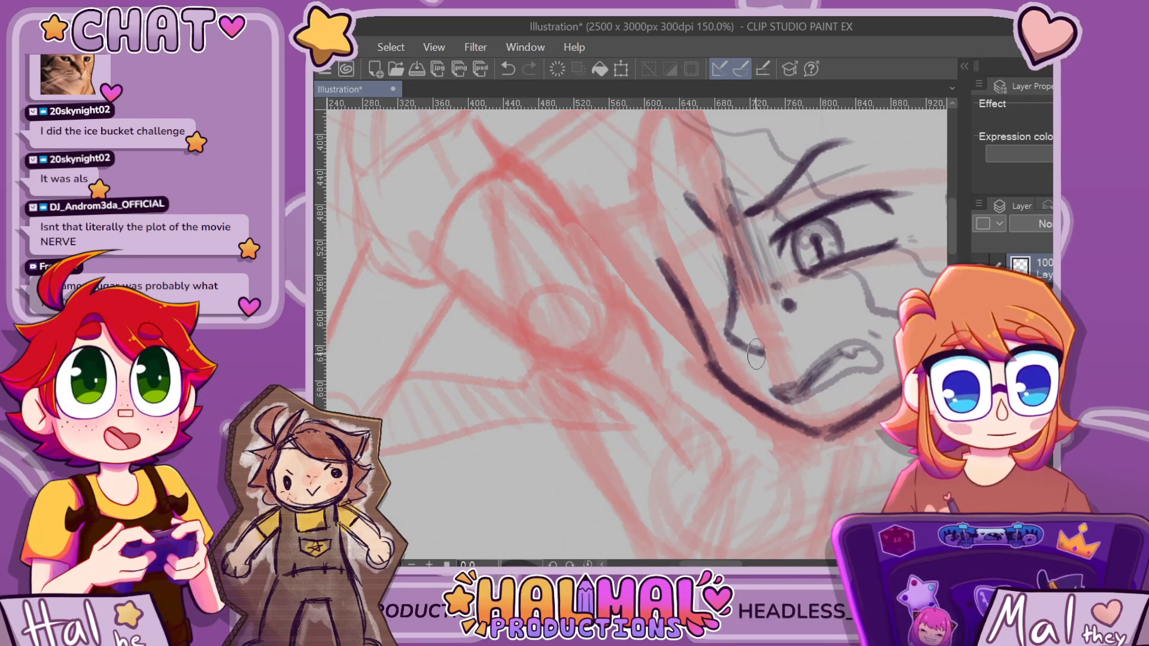
drag(767, 352, 796, 338)
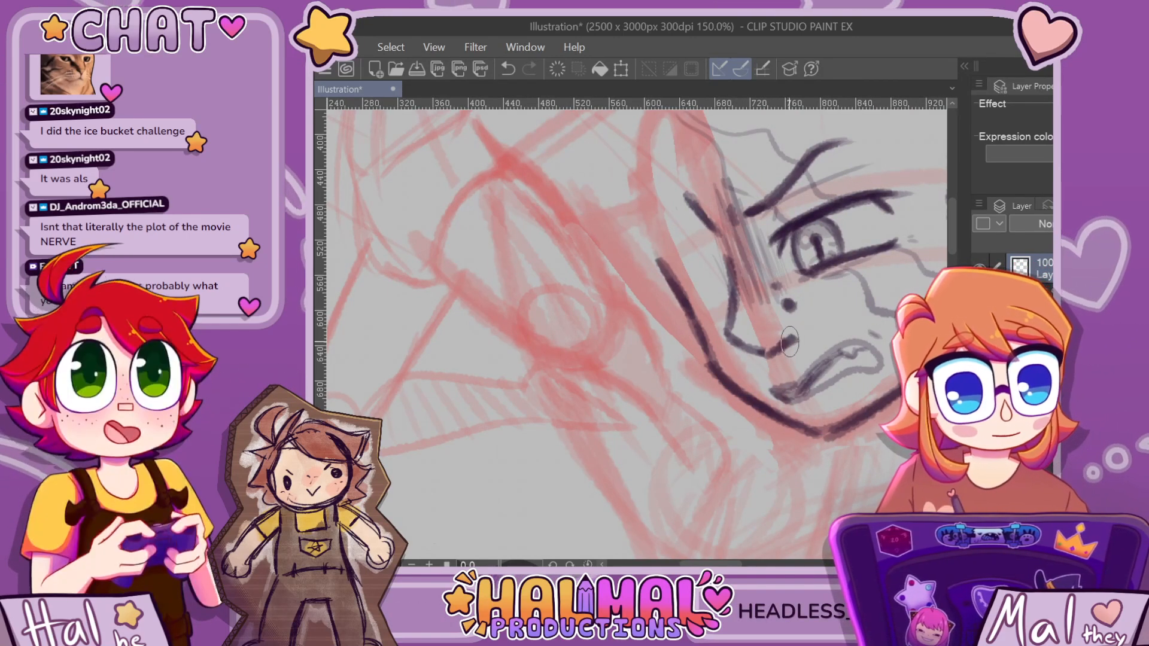
scroll(809, 274, down, 8)
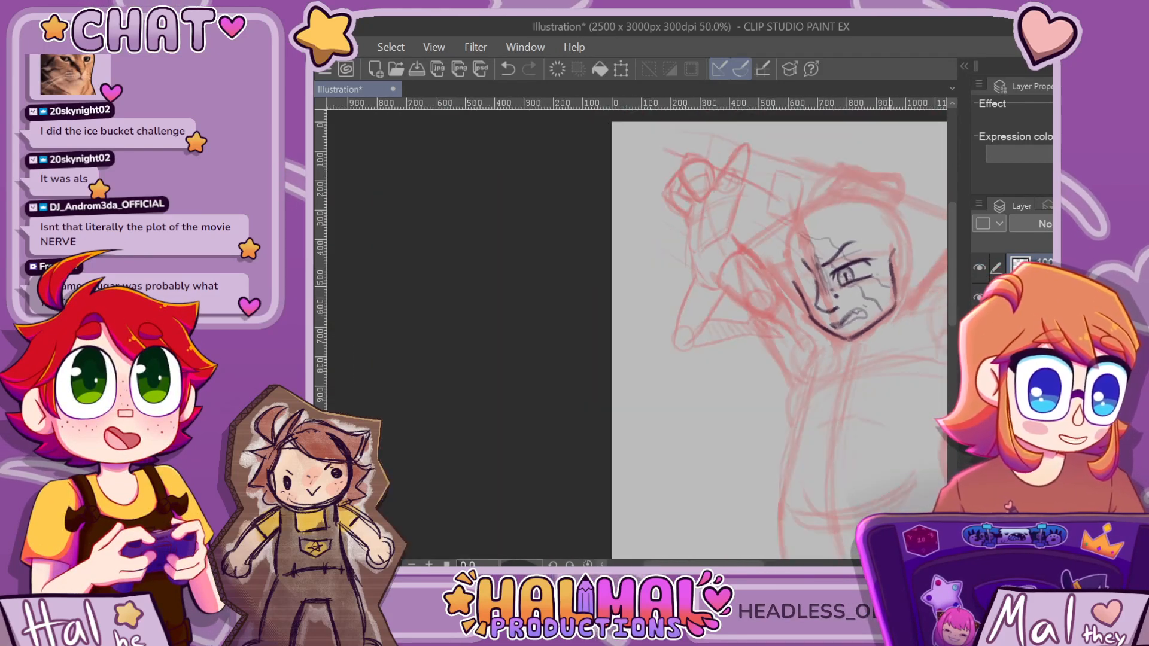
scroll(904, 279, up, 10)
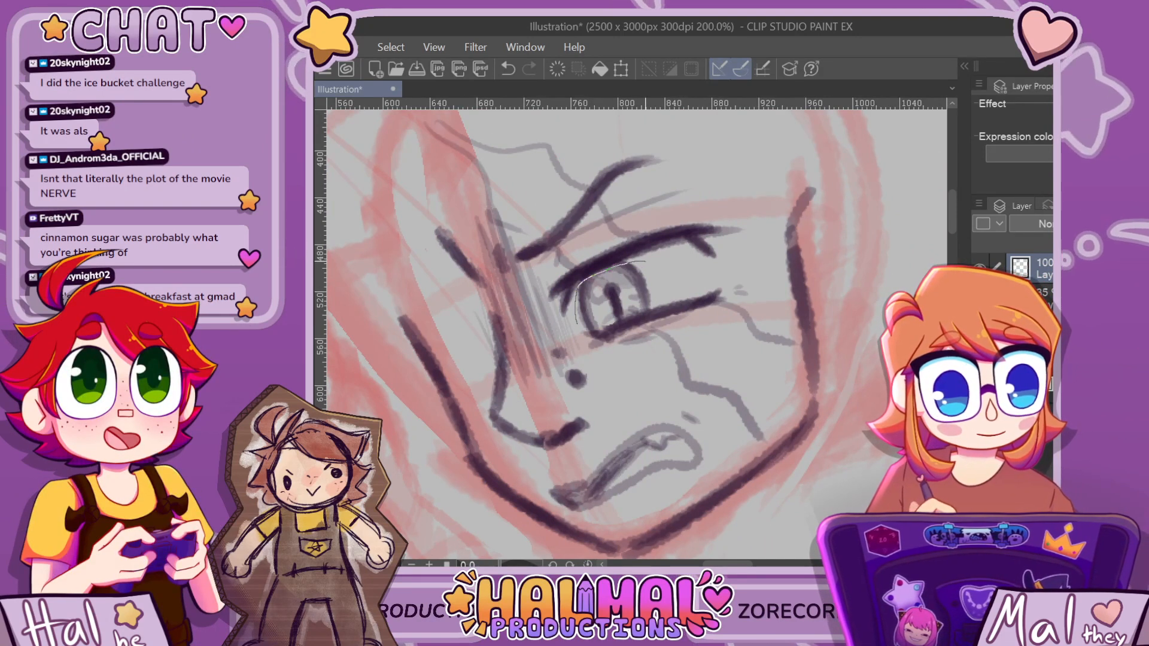
Lasso the iris of the open eye, move it slightly lower in the eye with a transform, and deselect it
drag(576, 323, 577, 299)
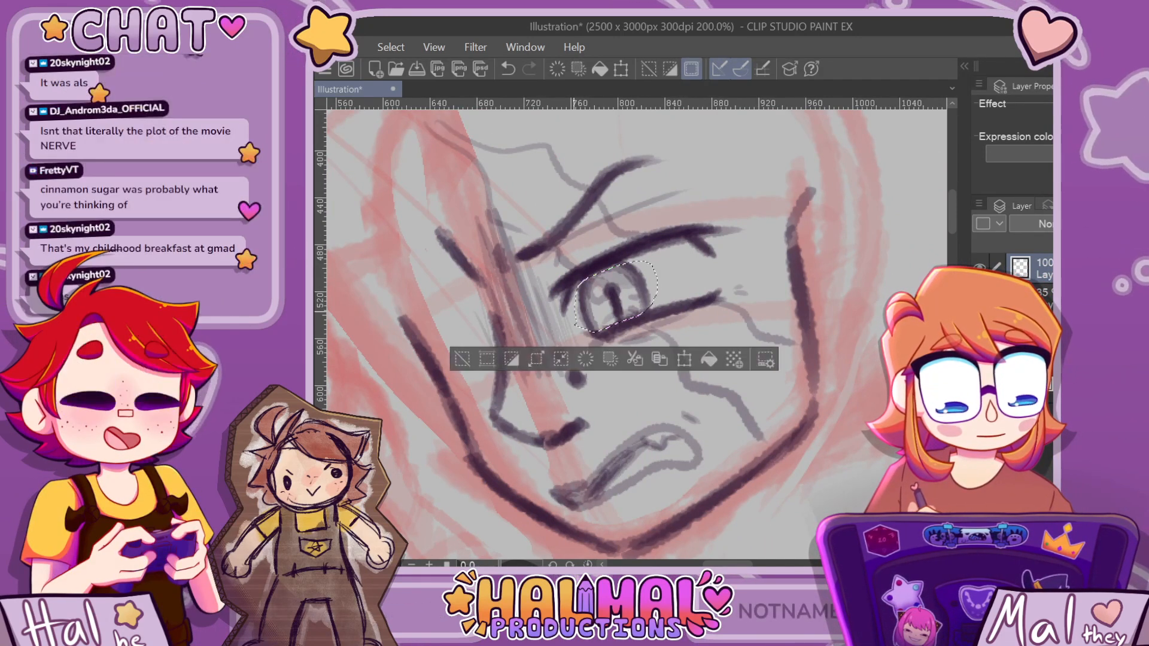
key(ctrl+t)
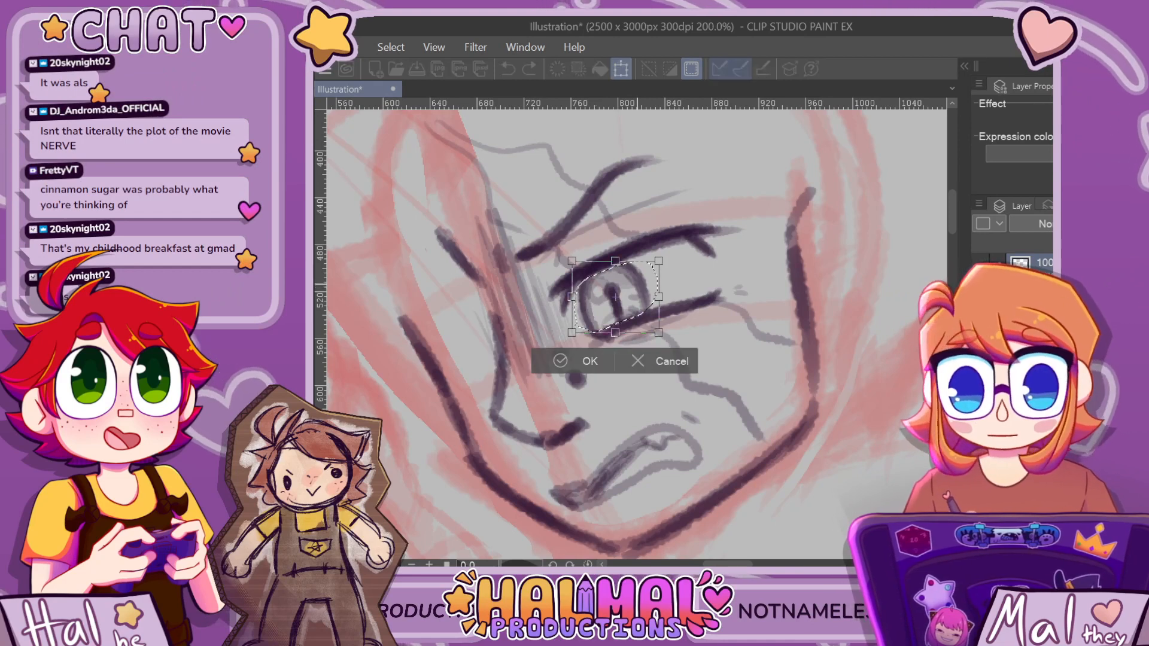
drag(639, 293, 624, 312)
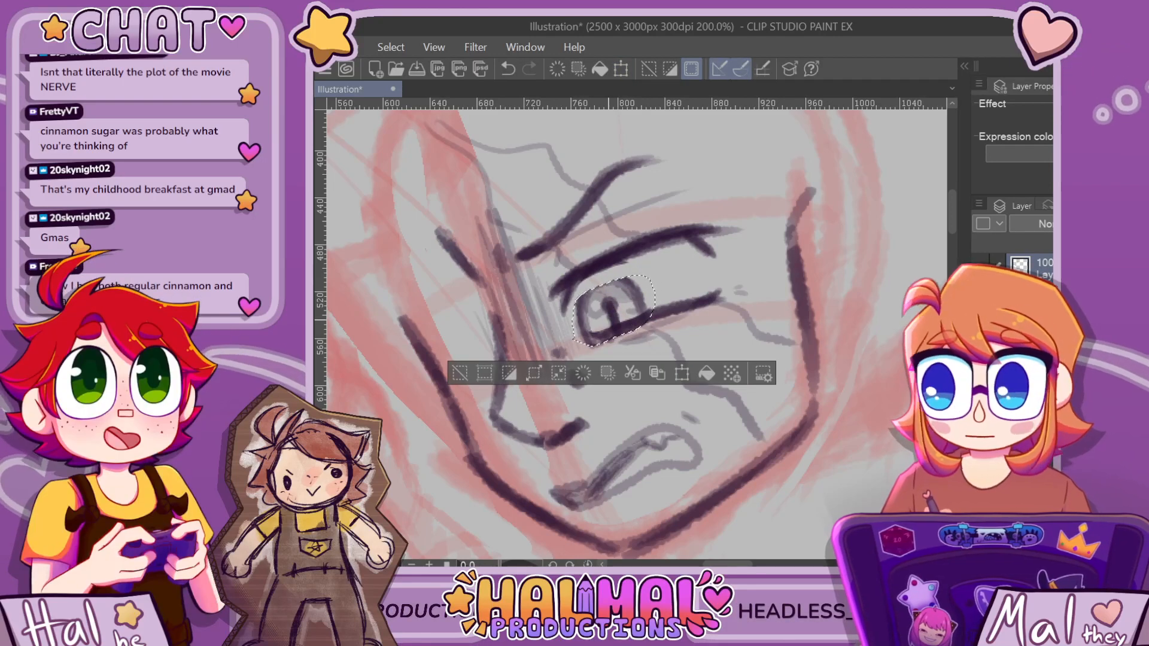
click(575, 376)
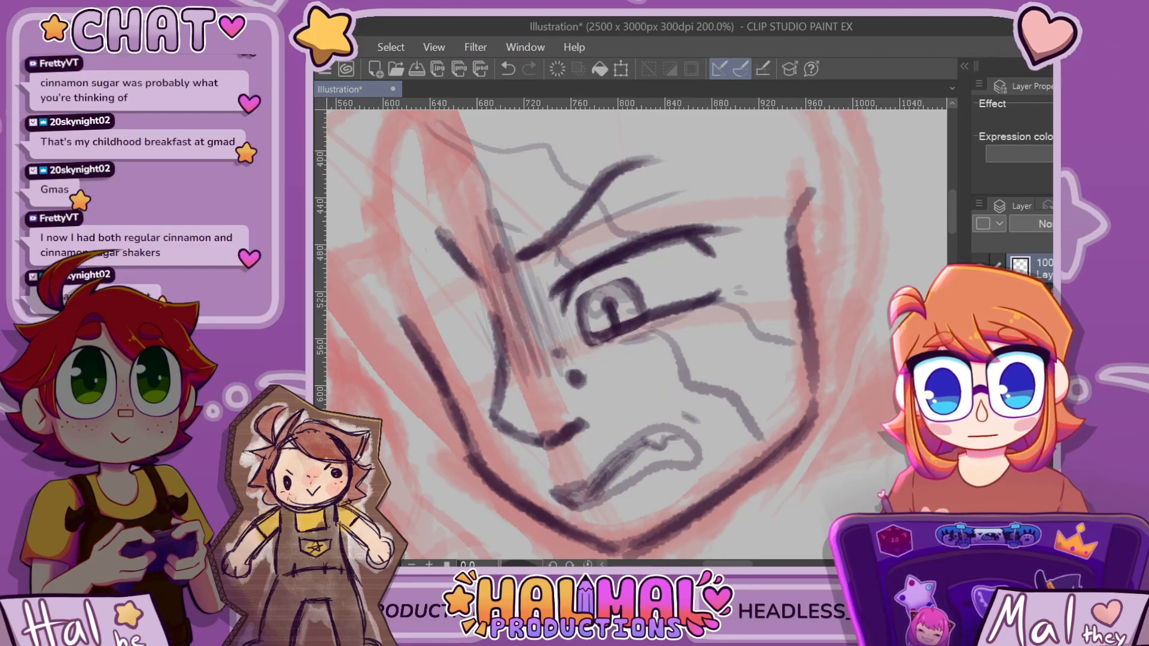
Erase the excess line beneath the open eye's iris and redraw the inner end of the lower eyelid as a thick dark stroke
scroll(592, 313, up, 2)
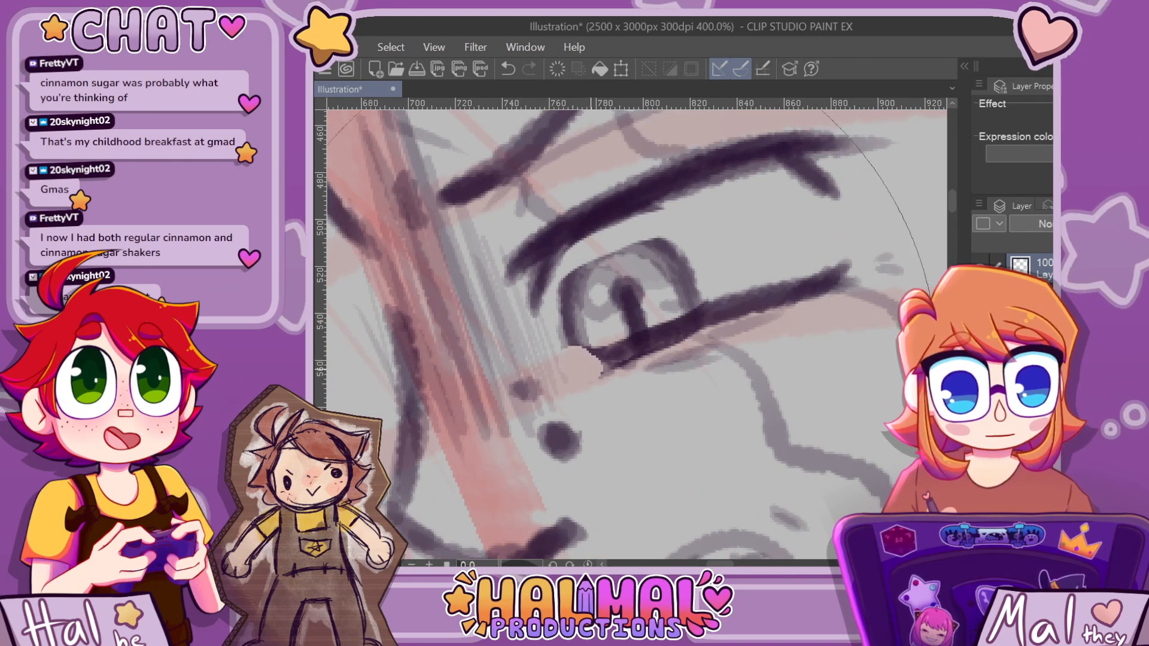
drag(596, 356, 673, 340)
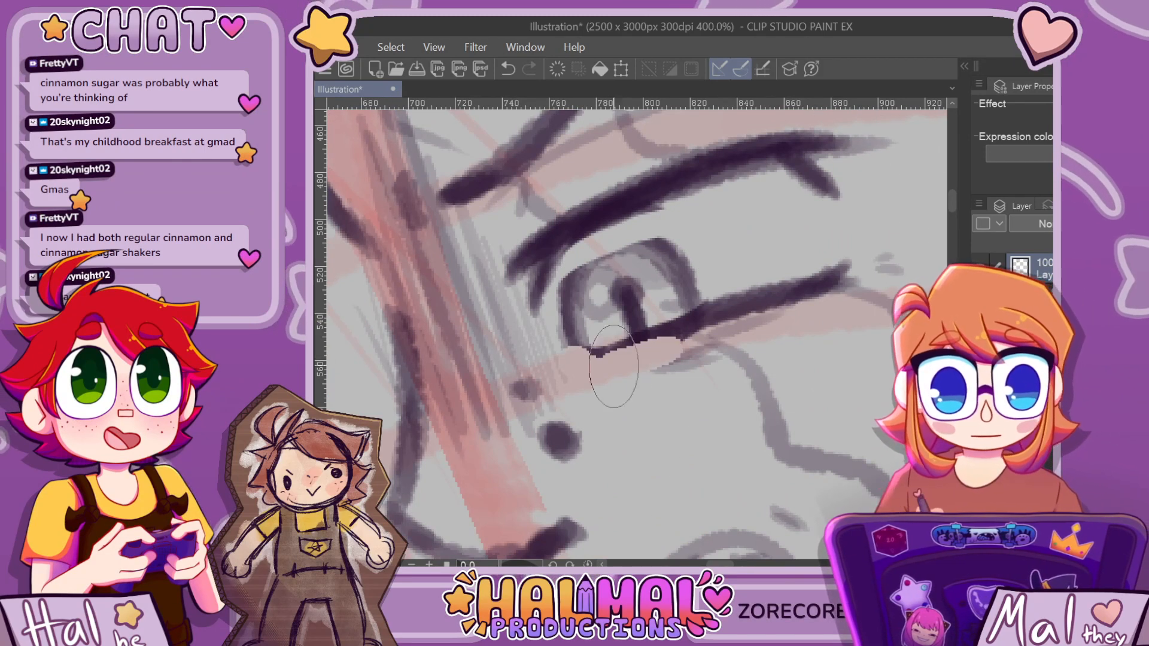
drag(599, 371, 670, 338)
drag(592, 365, 655, 317)
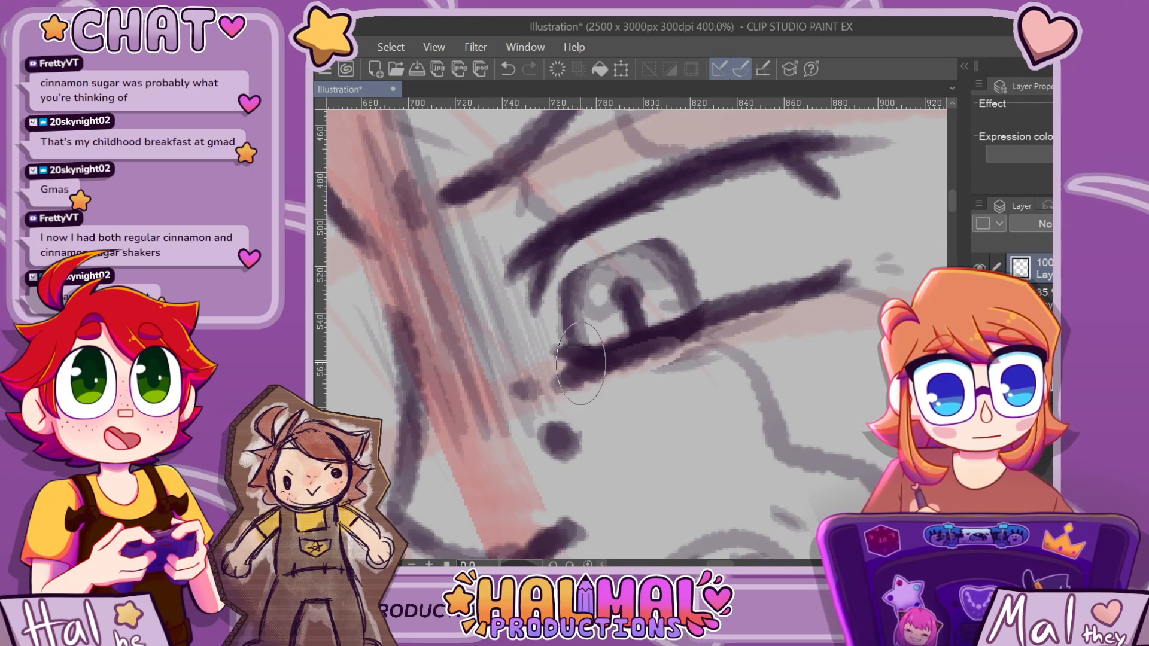
Darken the outline of the open eye's iris along its inner side and over the top
drag(580, 363, 569, 287)
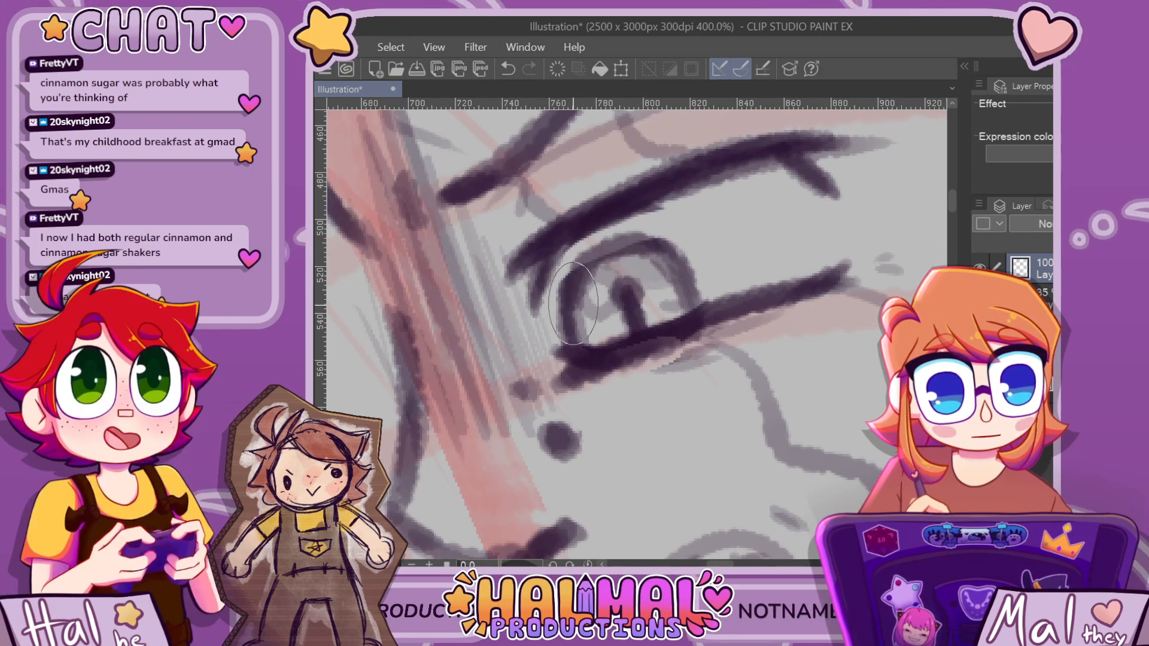
drag(593, 336, 559, 251)
mouse_move(634, 239)
mouse_down()
mouse_move(572, 289)
mouse_move(631, 323)
mouse_up()
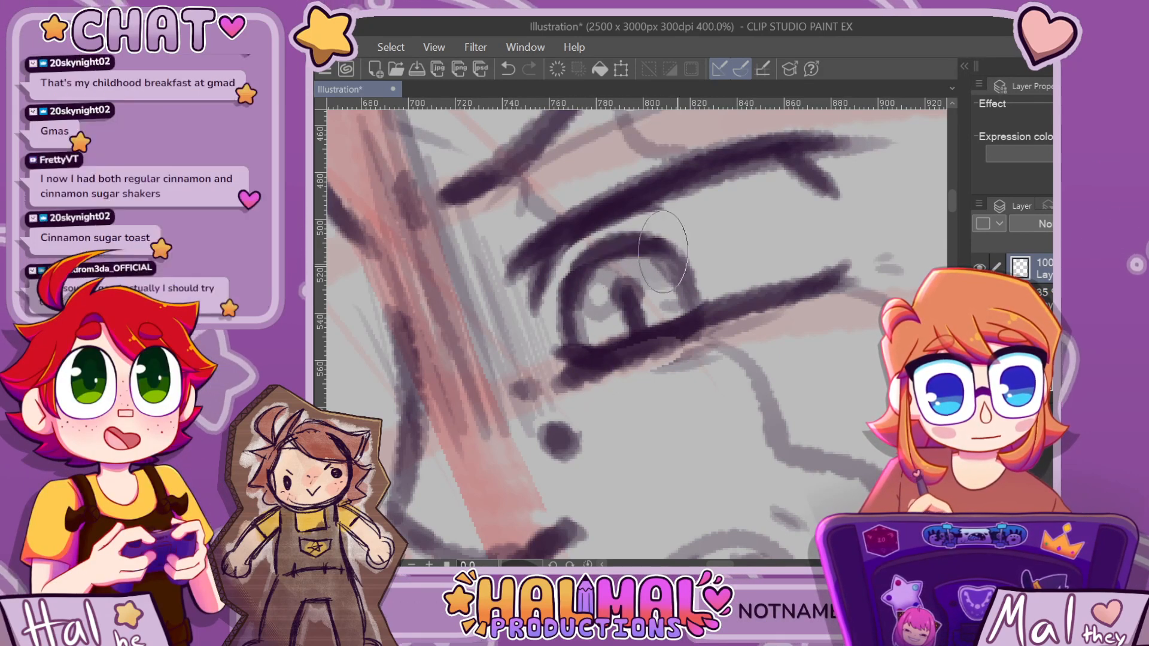
scroll(678, 264, down, 3)
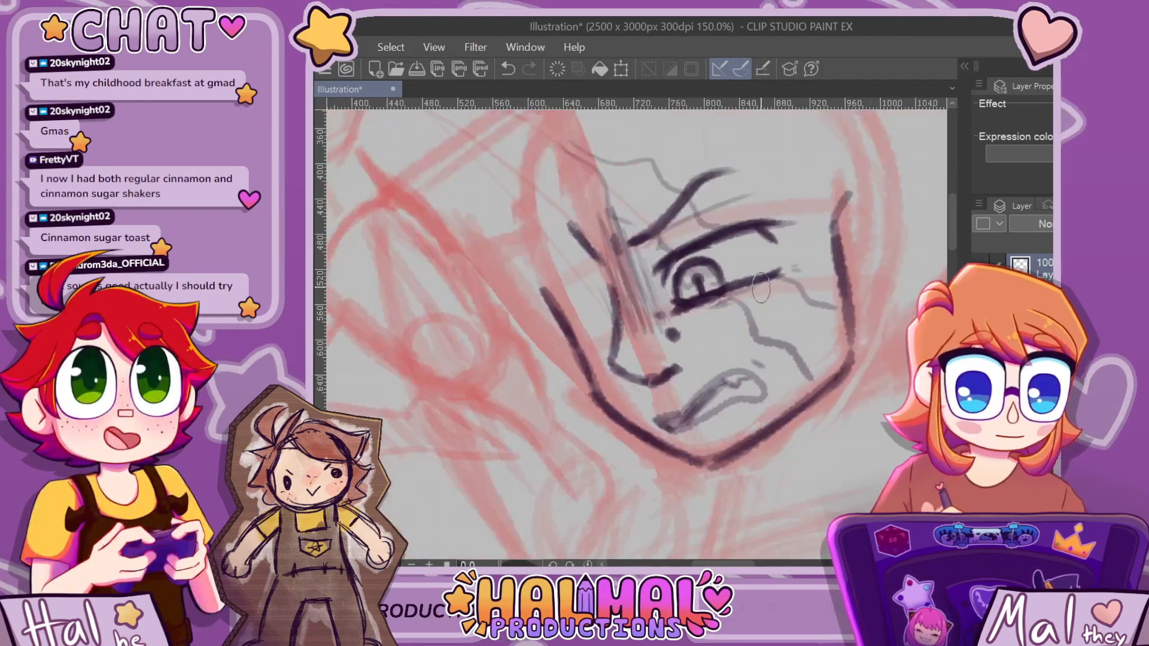
scroll(693, 281, up, 3)
drag(702, 281, 718, 316)
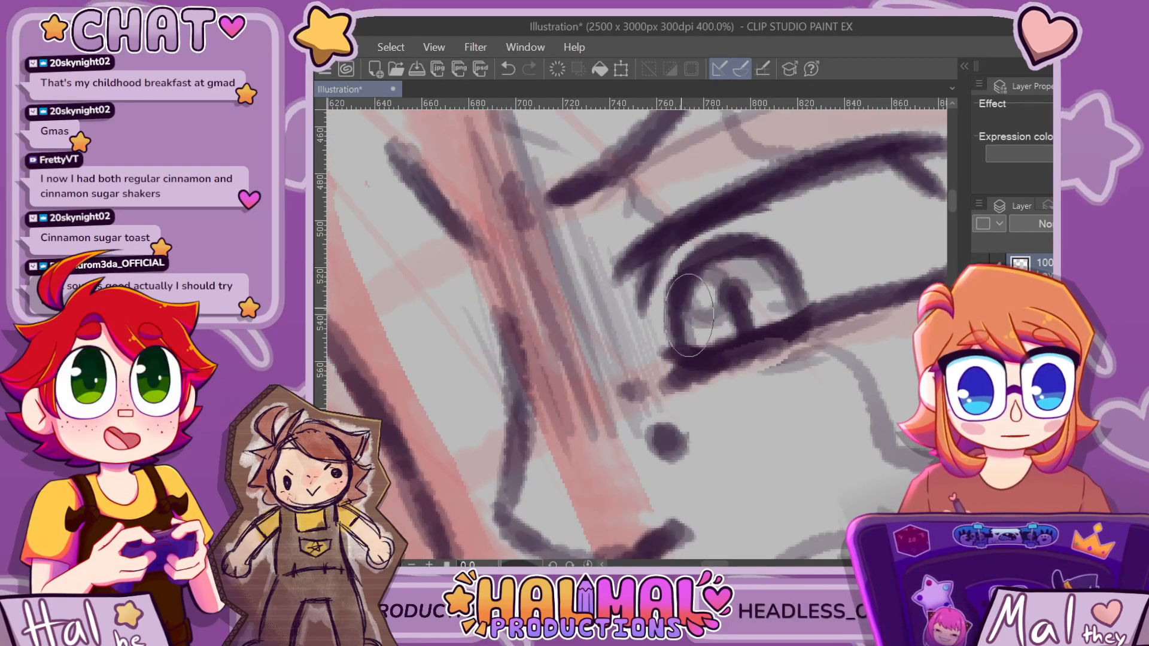
Add a short light stroke beside the upper end of the cheek line, at the ear side of the face
key(e)
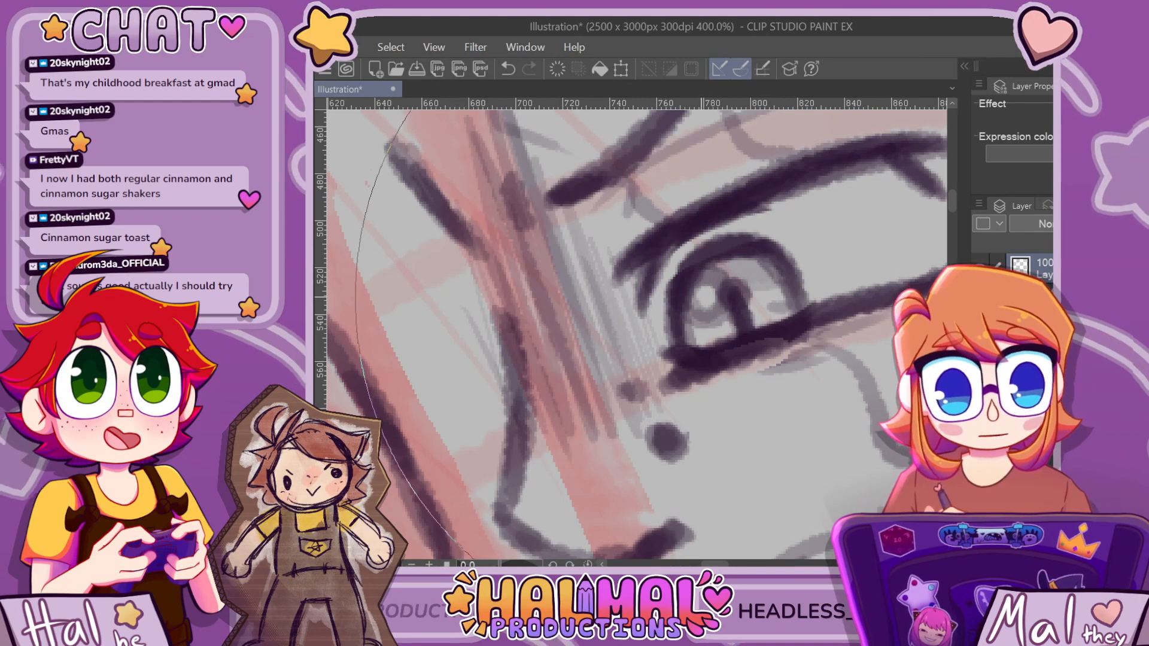
scroll(722, 275, down, 5)
scroll(722, 275, down, 8)
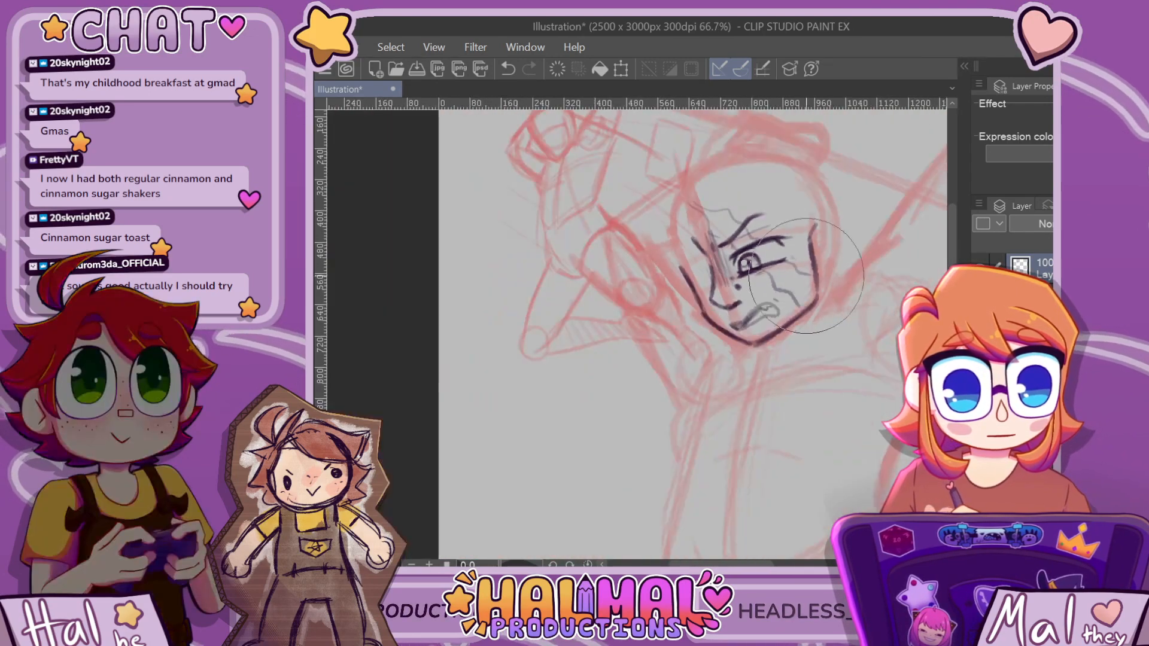
scroll(835, 289, up, 8)
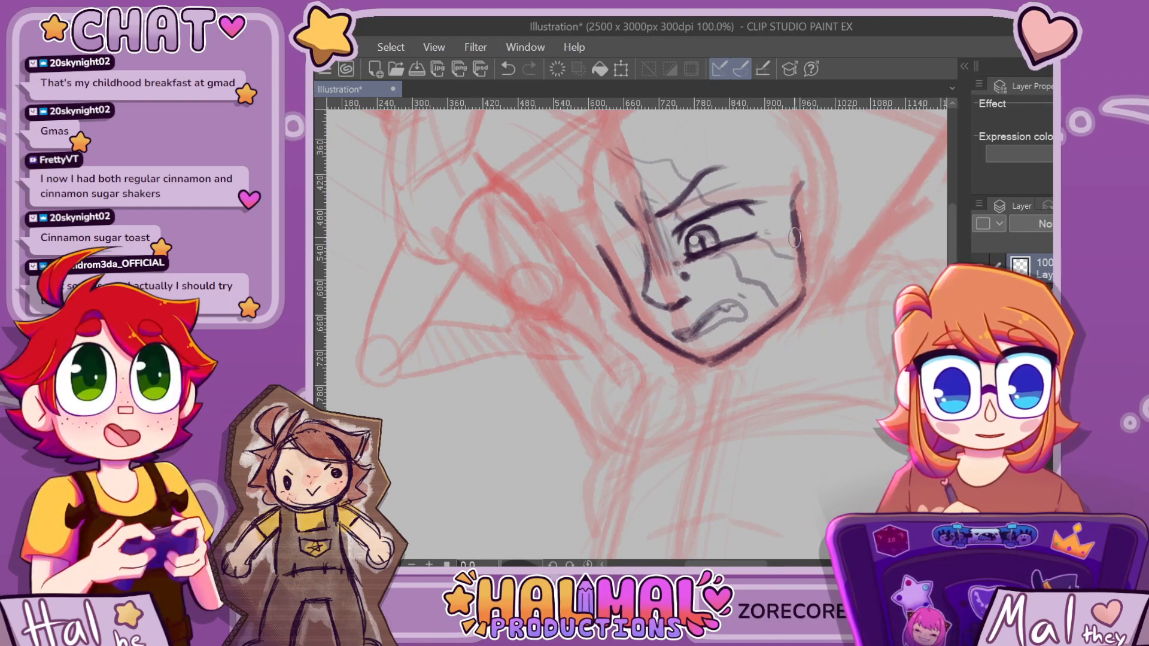
scroll(845, 225, down, 4)
scroll(846, 225, up, 4)
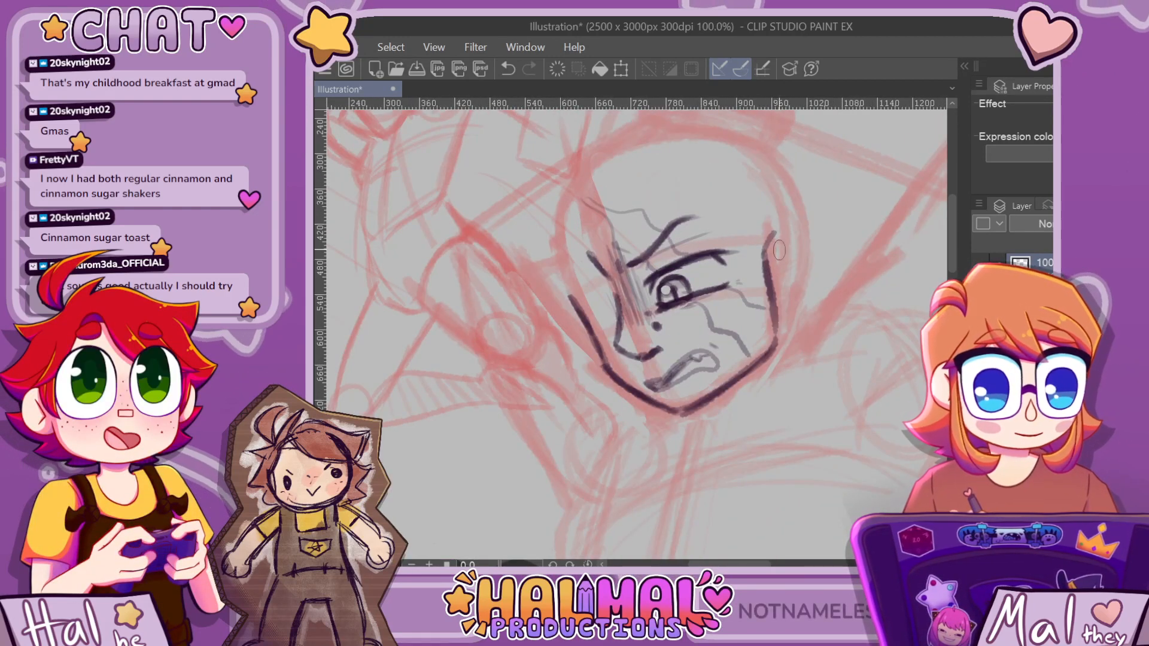
drag(777, 249, 806, 266)
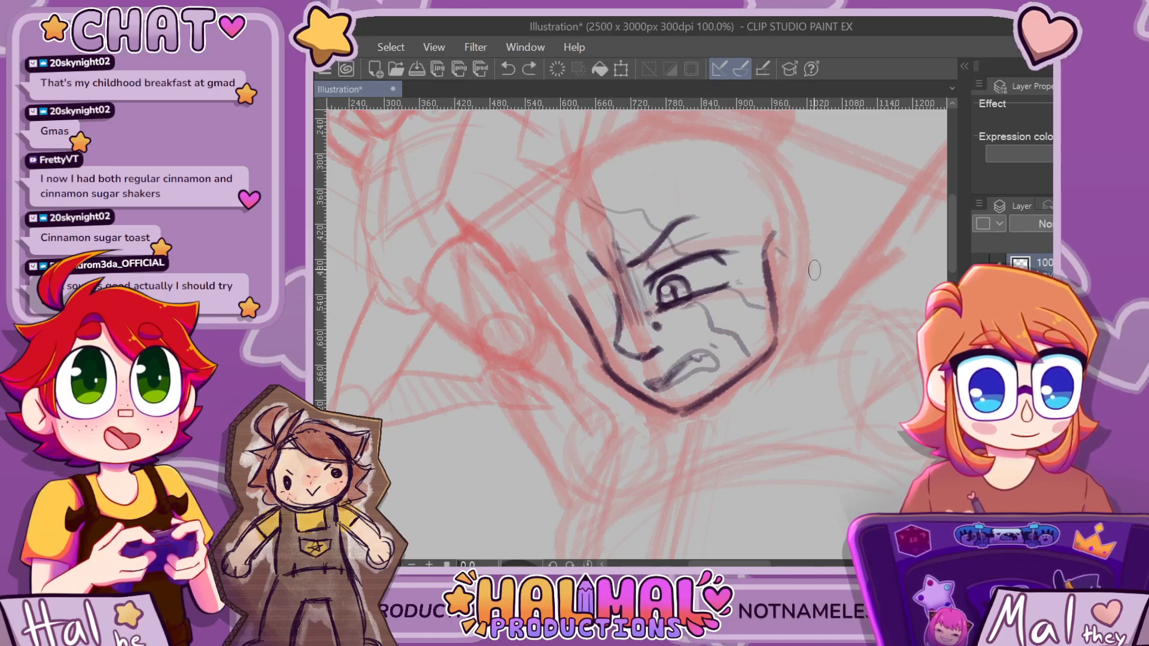
Draw the far eye's upper and lower lids as dark strokes between the nose bridge and the face contour
scroll(814, 270, down, 2)
scroll(811, 268, up, 2)
scroll(904, 259, down, 2)
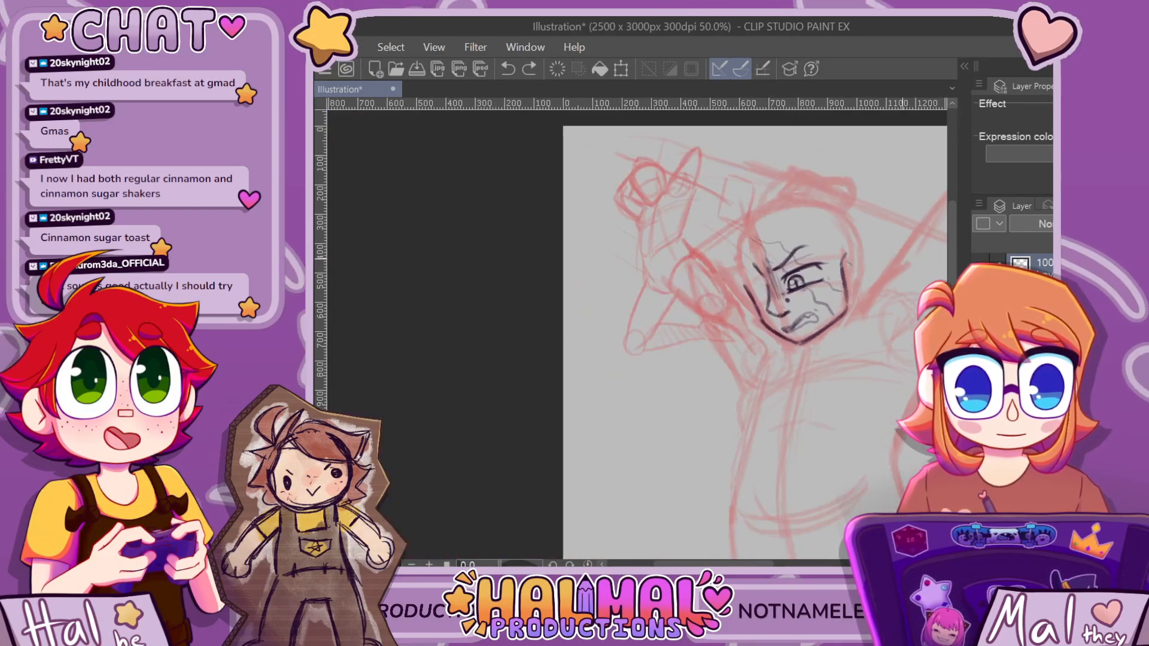
scroll(755, 311, up, 3)
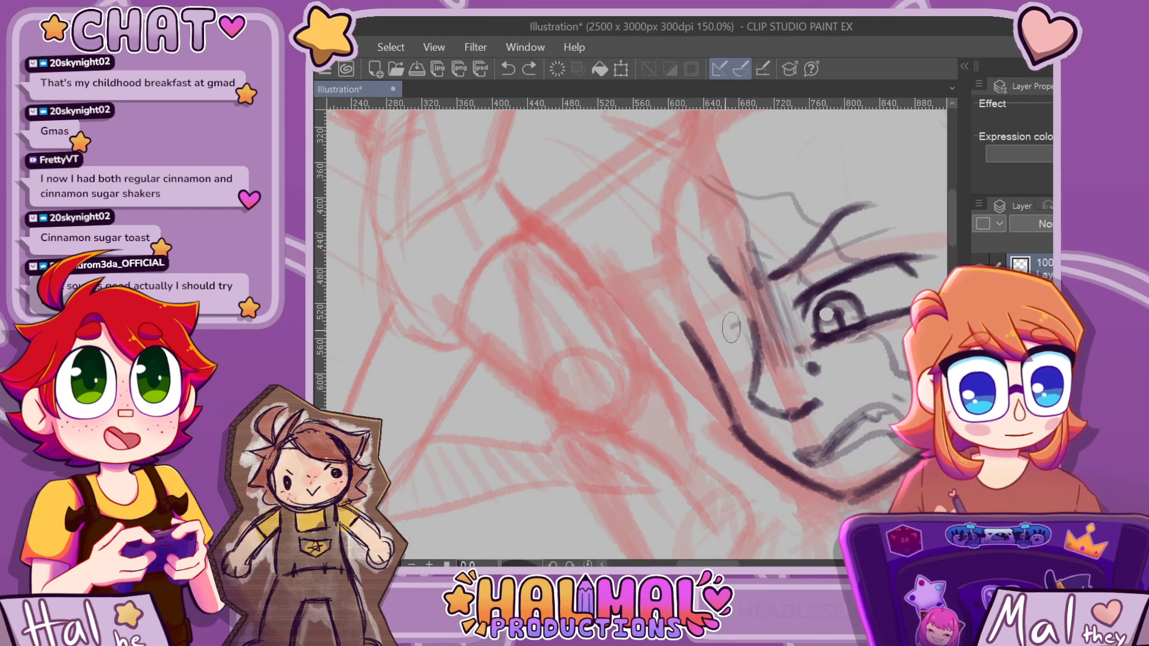
key(ctrl+z)
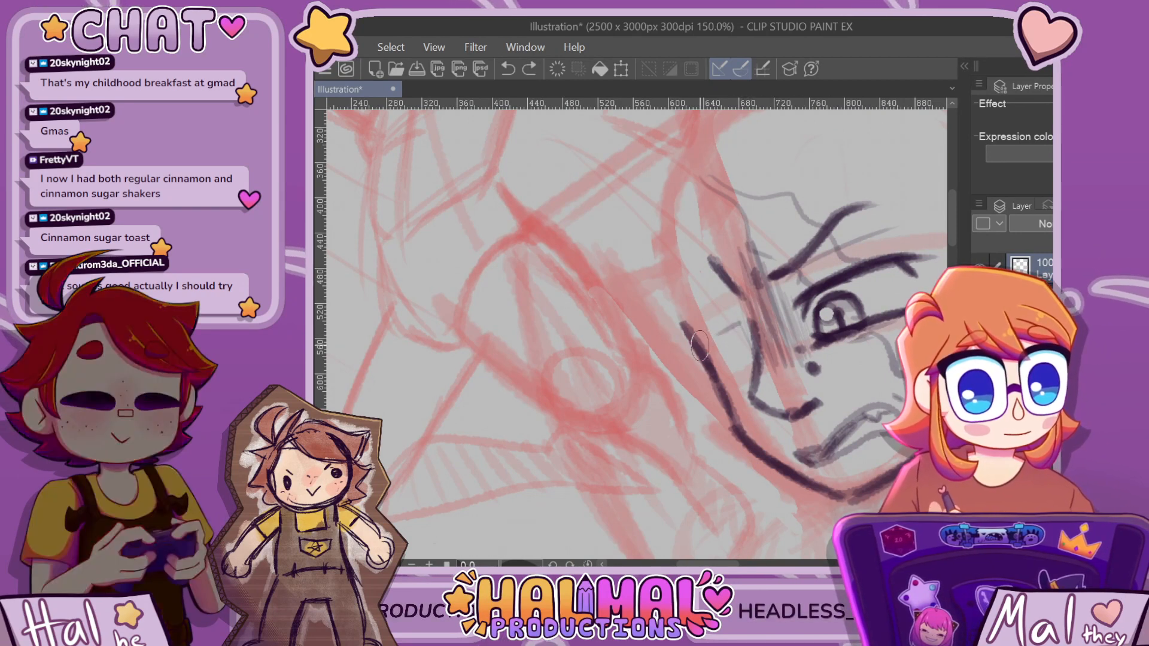
mouse_move(708, 343)
mouse_down()
mouse_move(744, 324)
mouse_move(735, 329)
mouse_up()
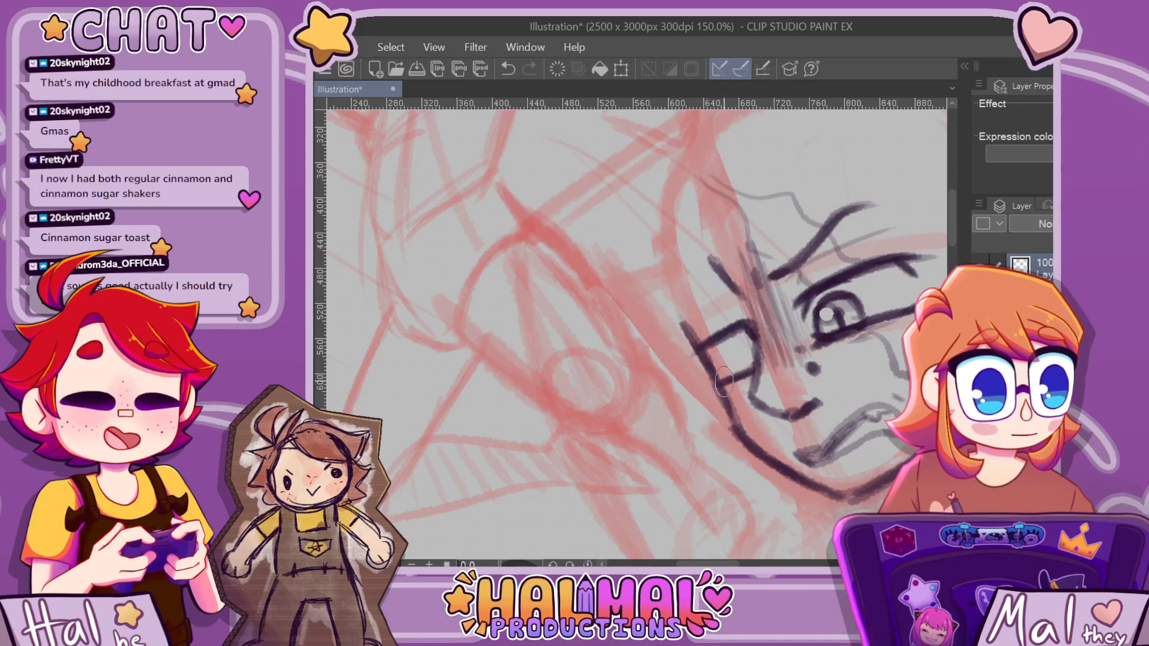
Draw a dark, slightly curved stroke above the far eye, running from beyond the face contour to the inner brow
scroll(753, 368, down, 3)
scroll(838, 357, up, 5)
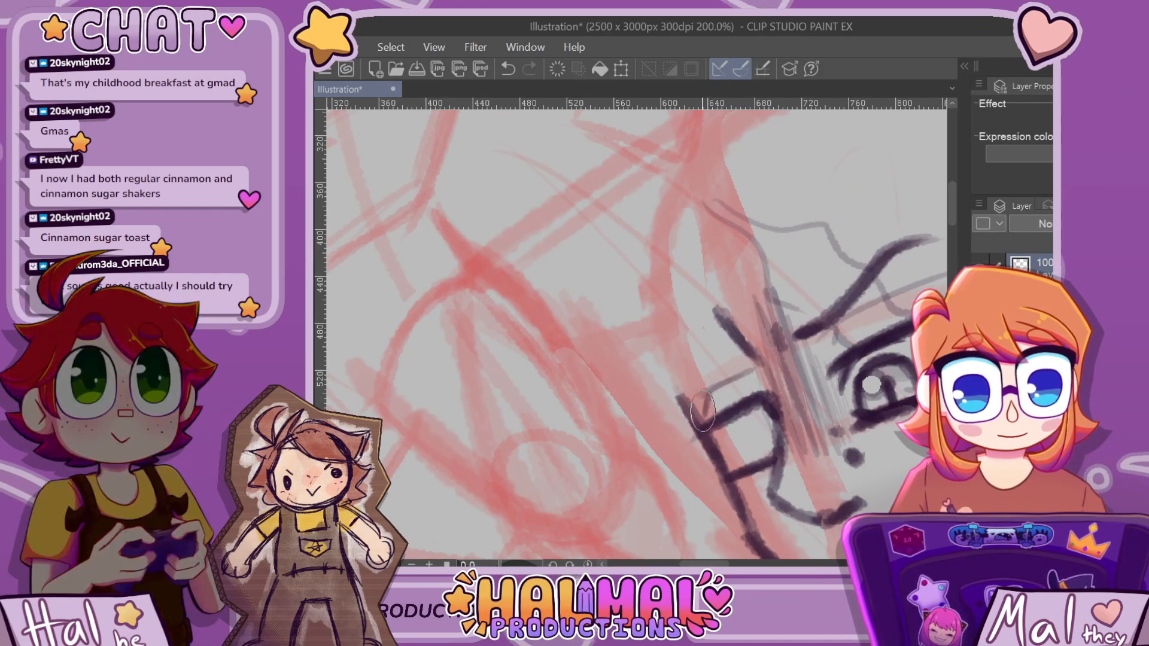
drag(674, 377, 733, 361)
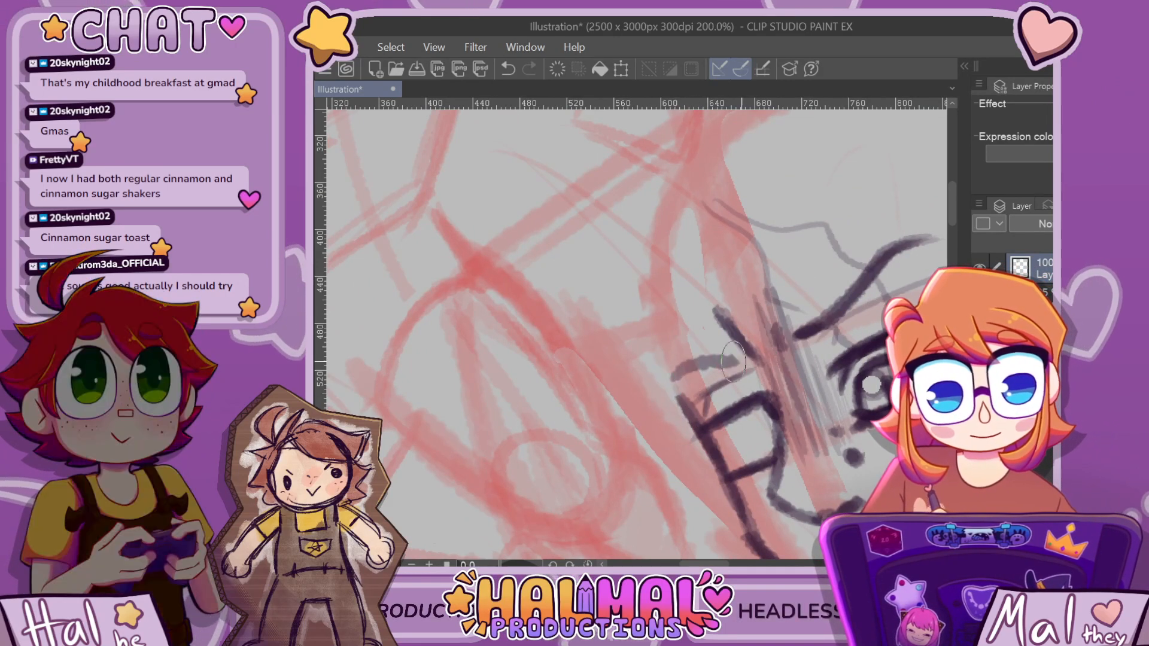
drag(672, 381, 720, 366)
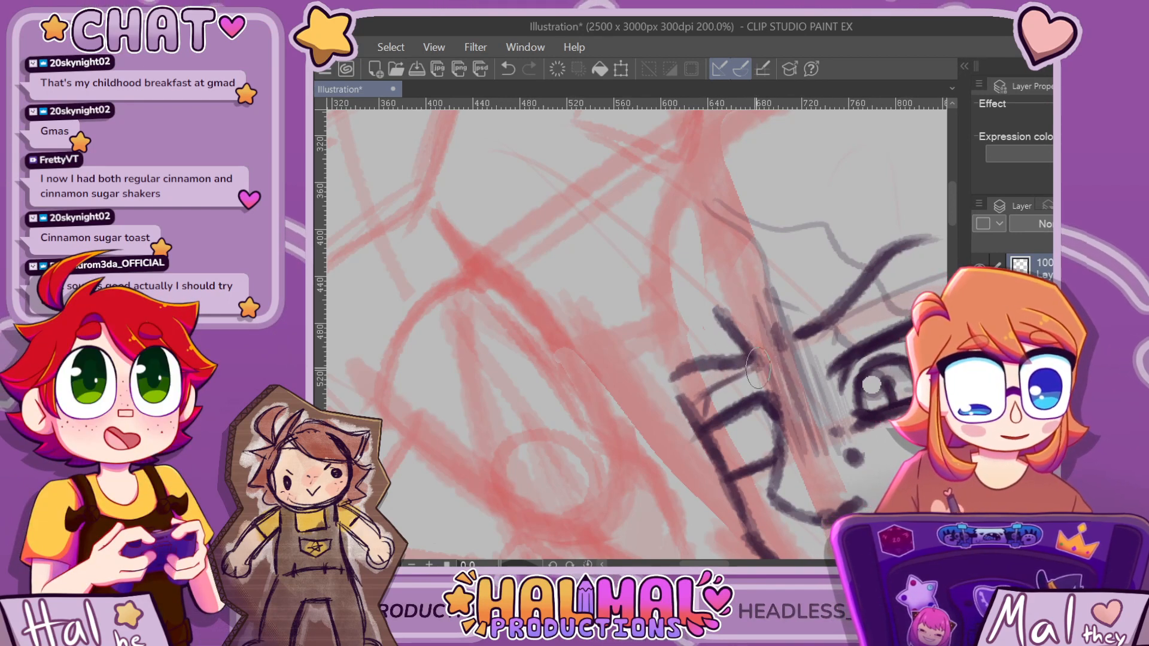
key(e)
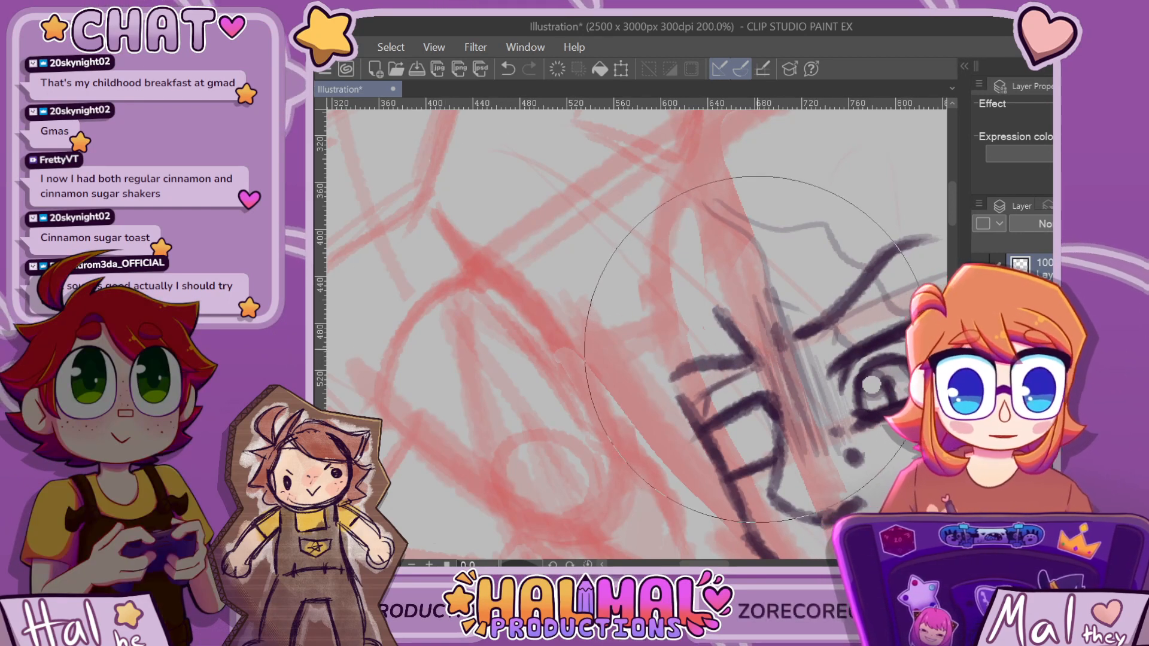
key(p)
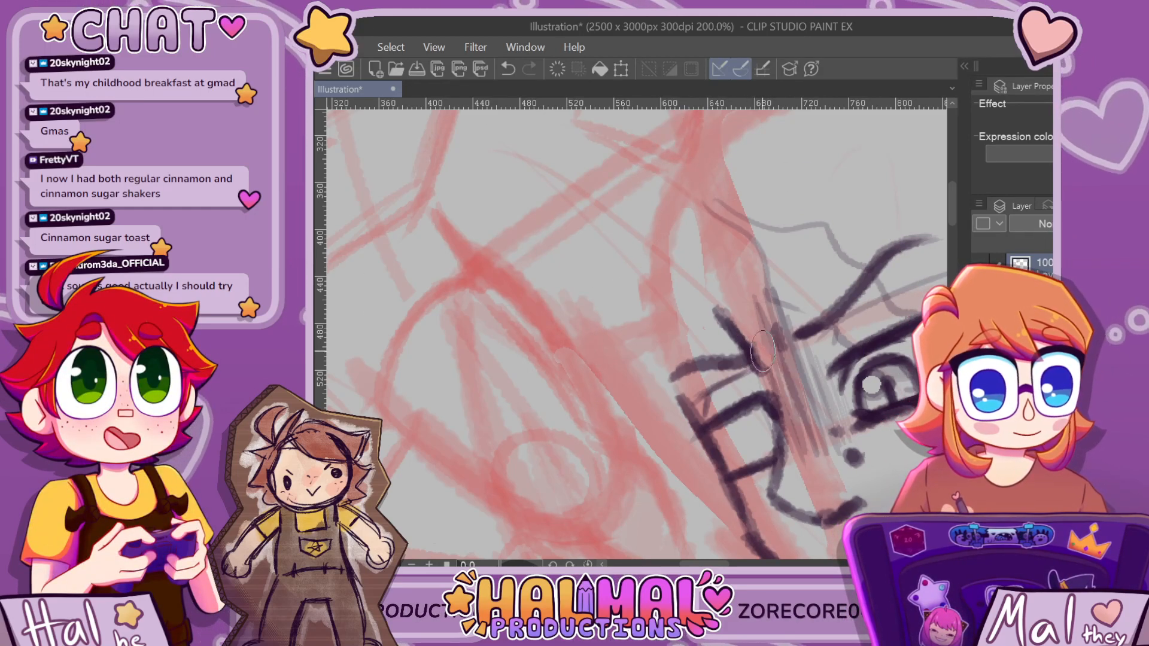
key(e)
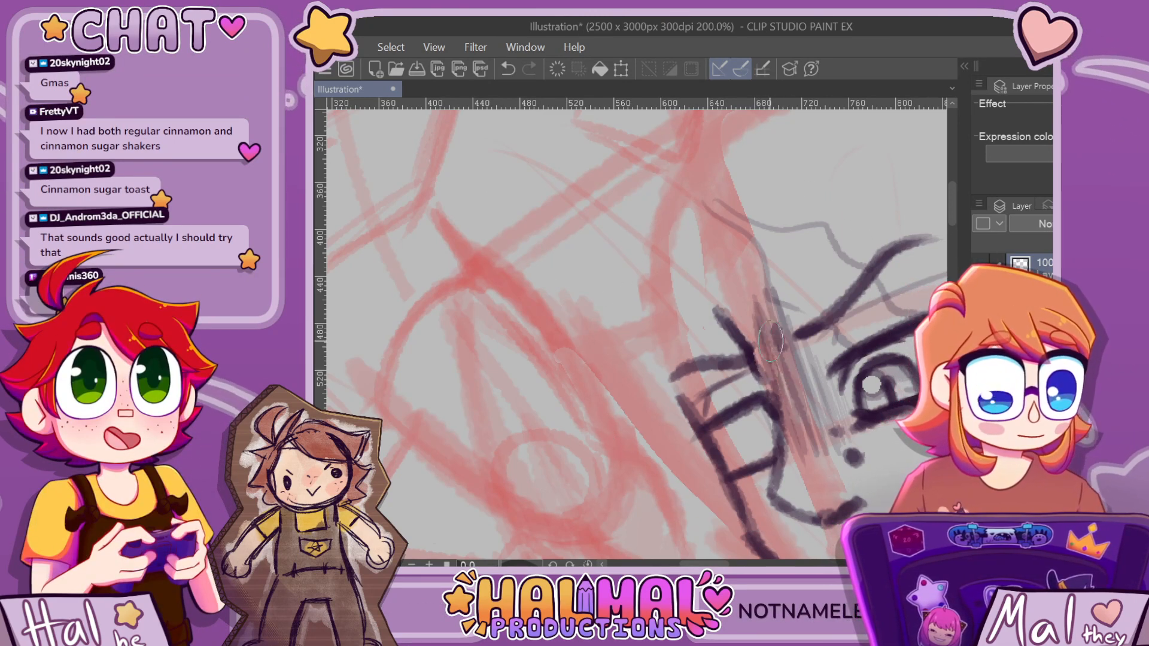
Try to thicken the open eye's upper eyelid with another dark stroke
scroll(767, 381, down, 4)
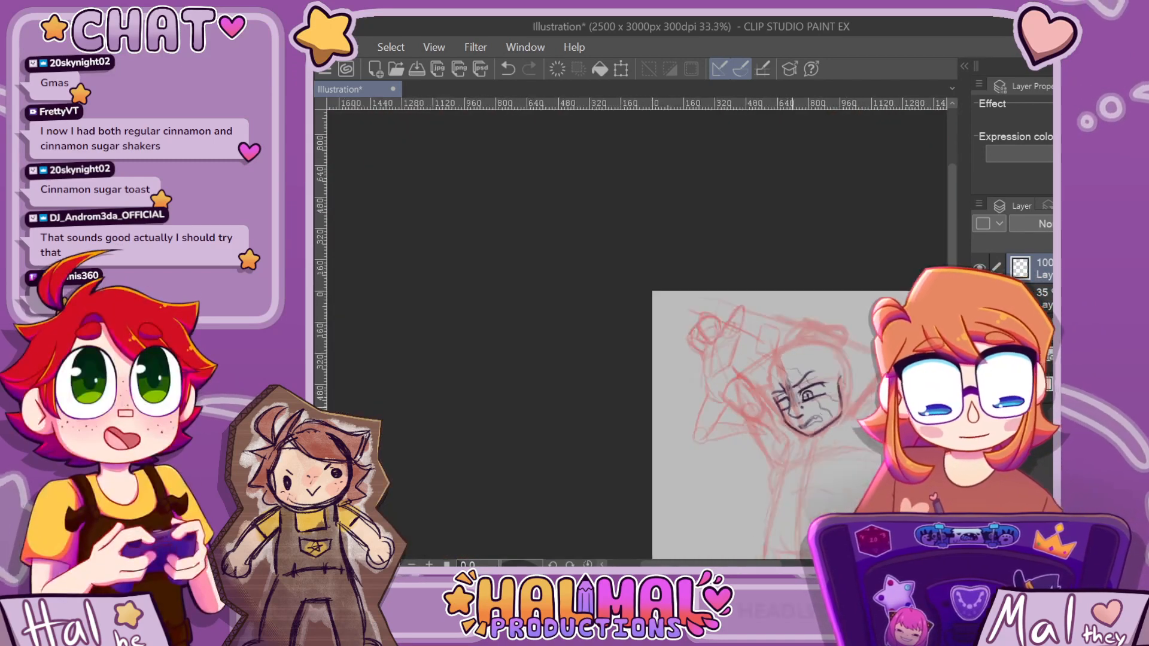
scroll(792, 408, up, 4)
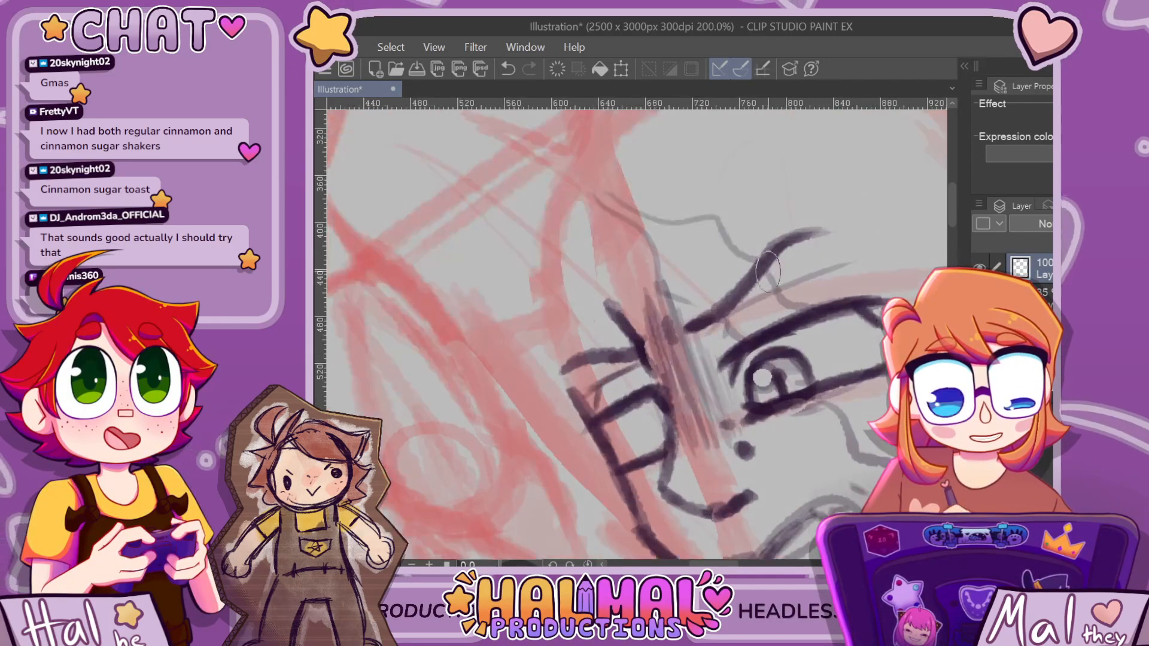
scroll(839, 313, down, 2)
scroll(778, 335, up, 4)
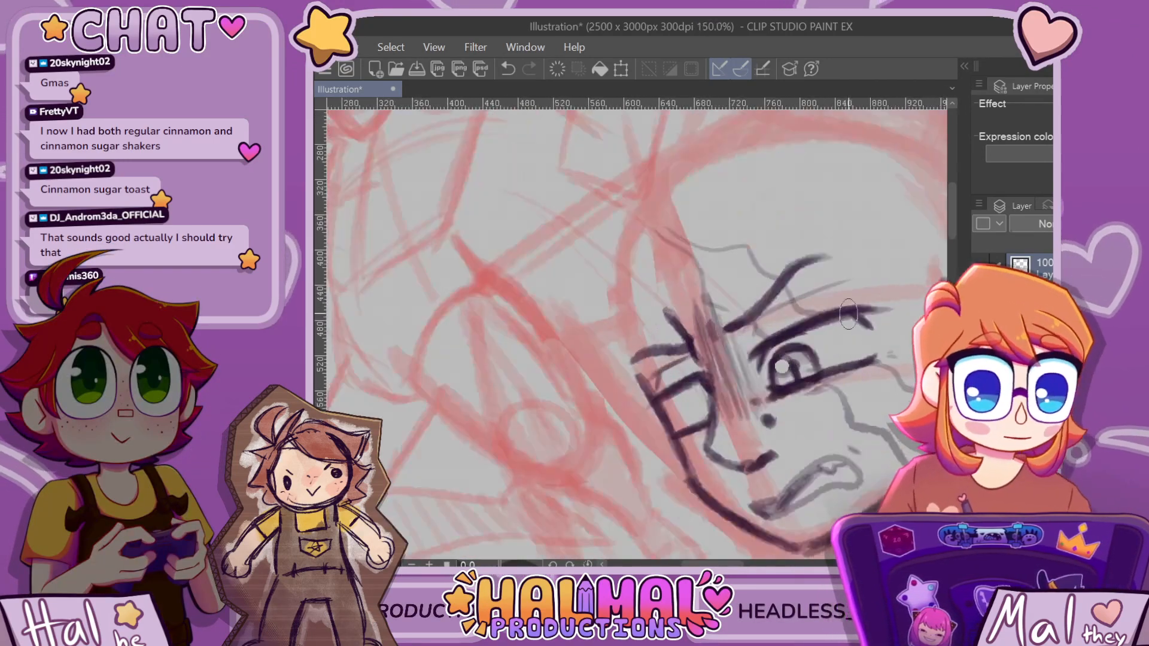
drag(753, 344, 835, 313)
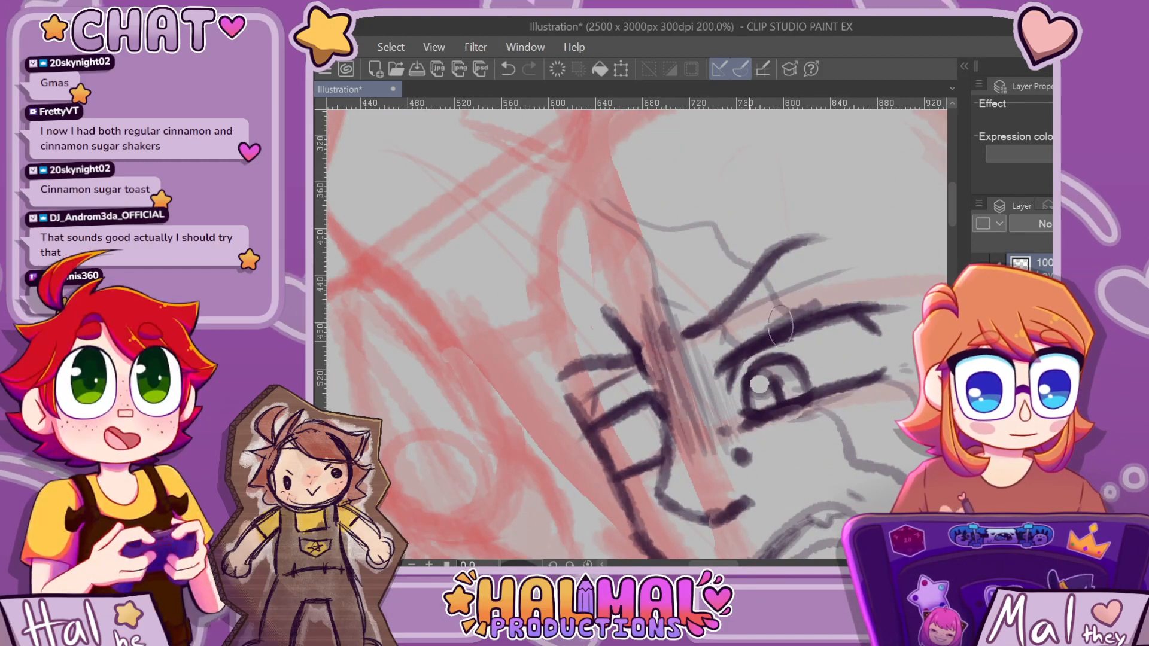
key(ctrl+z)
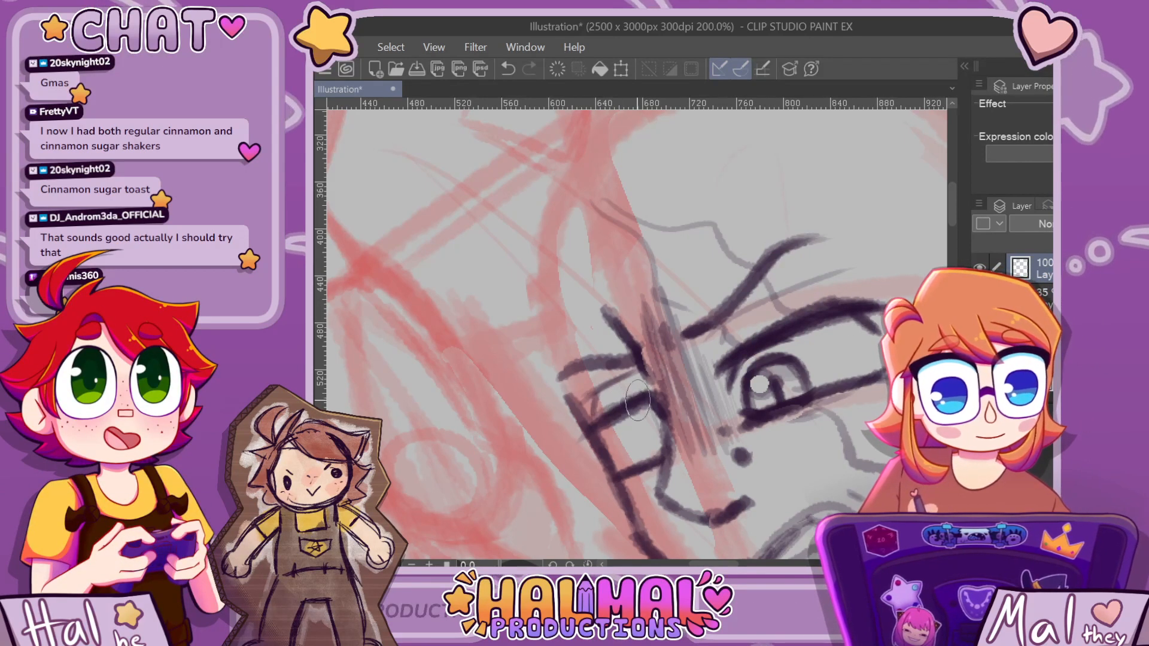
Reduce the eraser size and trim the underside of the open eye's upper eyelid to a cleaner, thinner line
scroll(598, 417, down, 4)
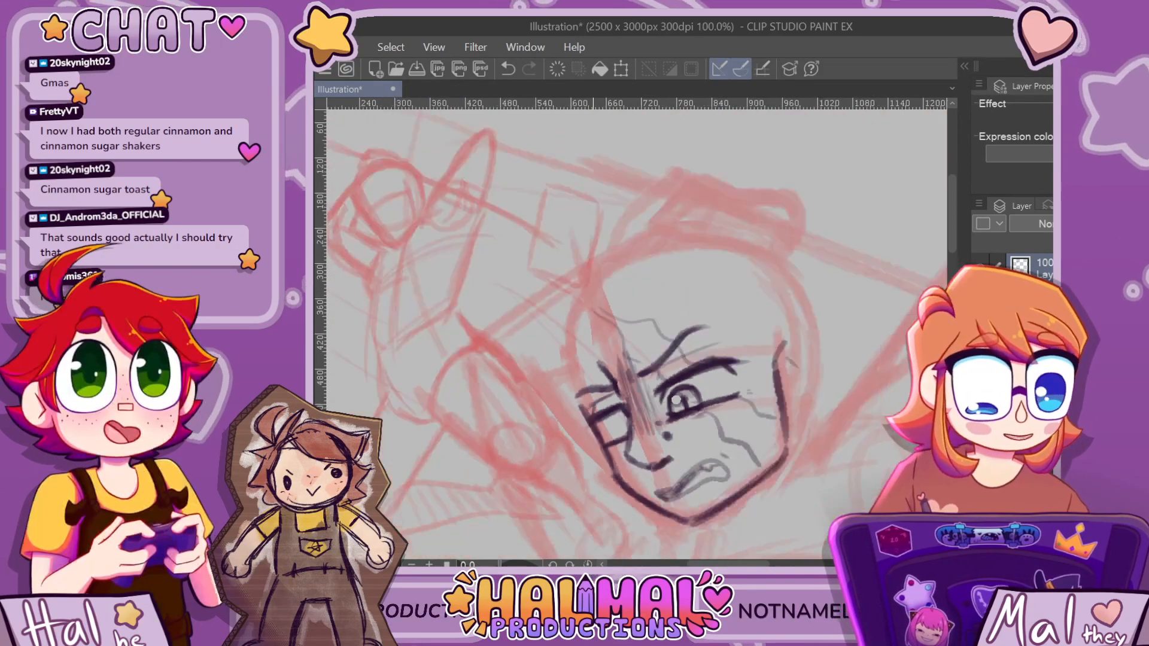
scroll(631, 362, up, 4)
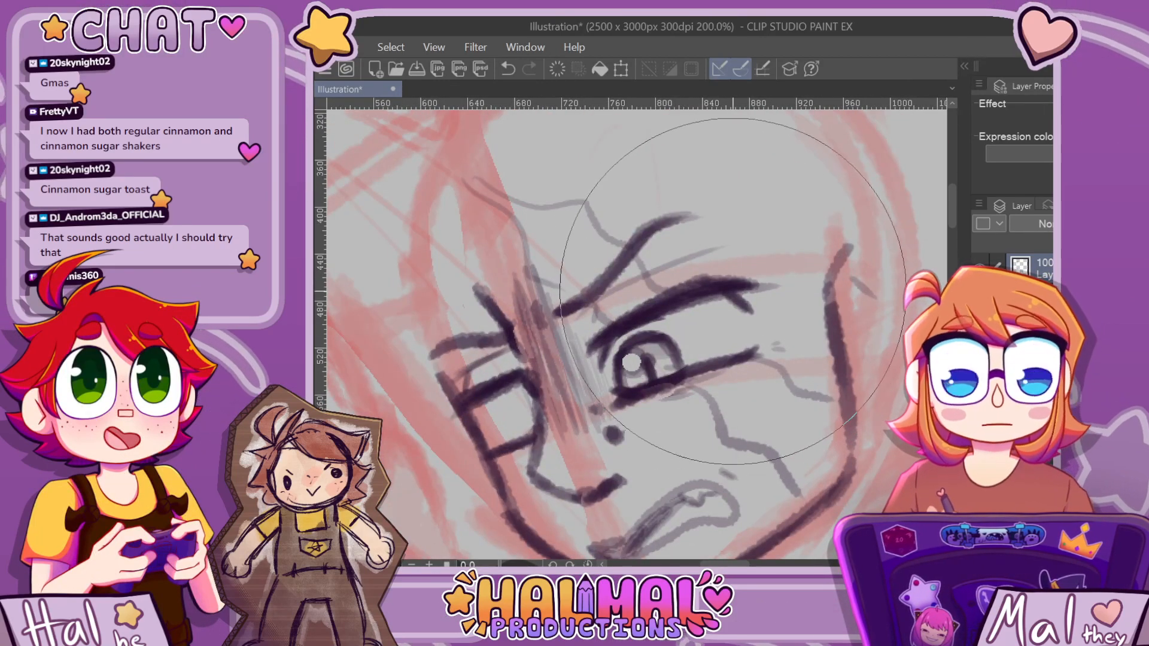
mouse_move(628, 336)
mouse_down()
mouse_move(712, 303)
mouse_move(614, 337)
mouse_move(649, 317)
mouse_up()
key(ctrl+z)
key(bracketleft)
key(bracketleft)
key(bracketleft)
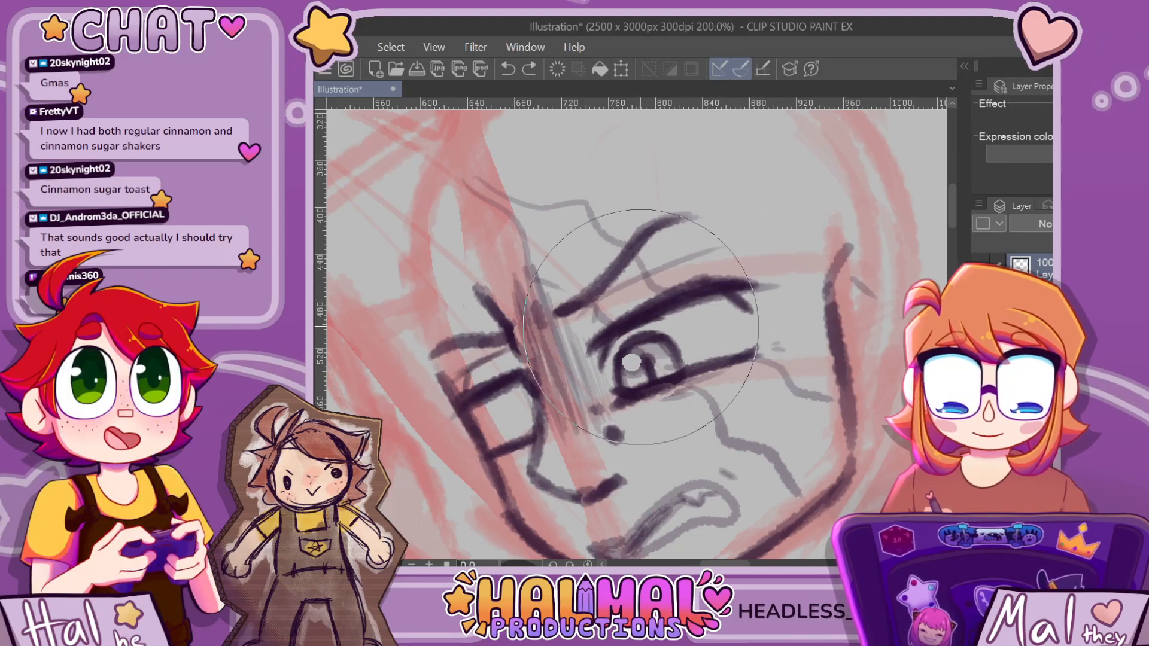
key(bracketleft)
key(bracketleft)
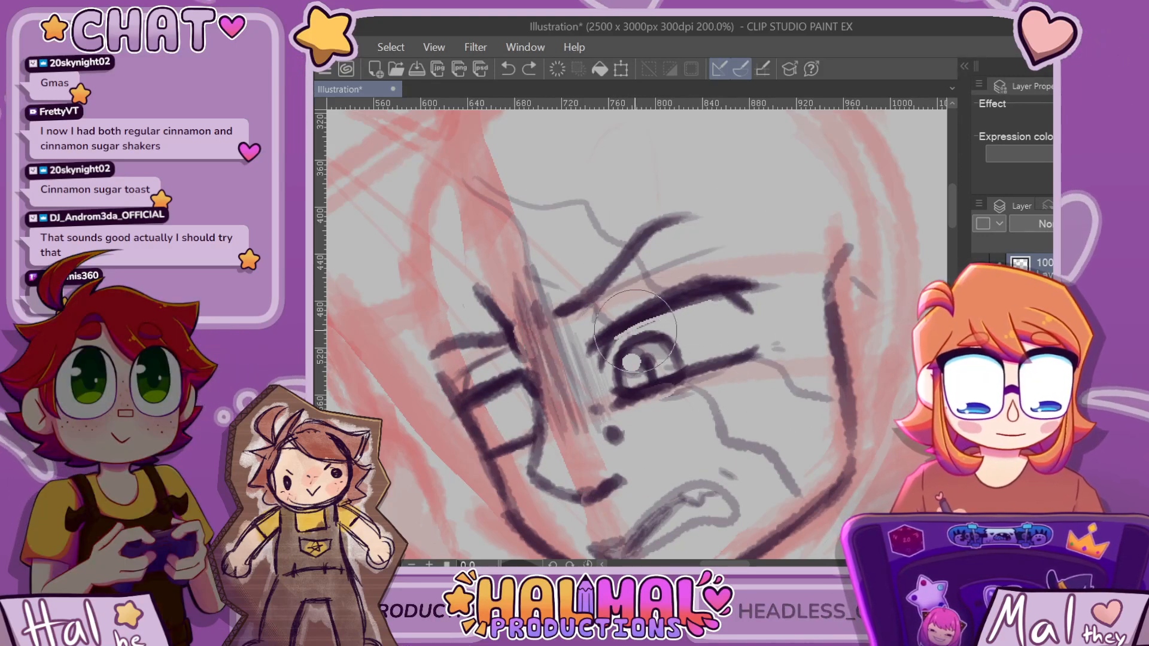
drag(671, 309, 613, 346)
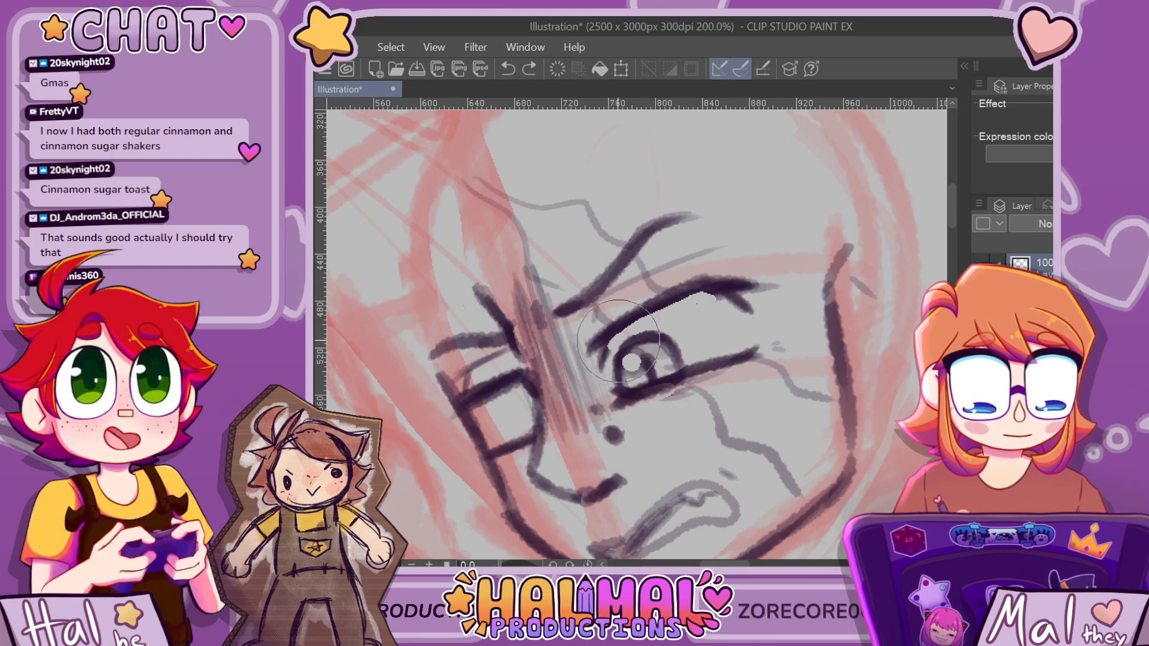
drag(721, 303, 725, 323)
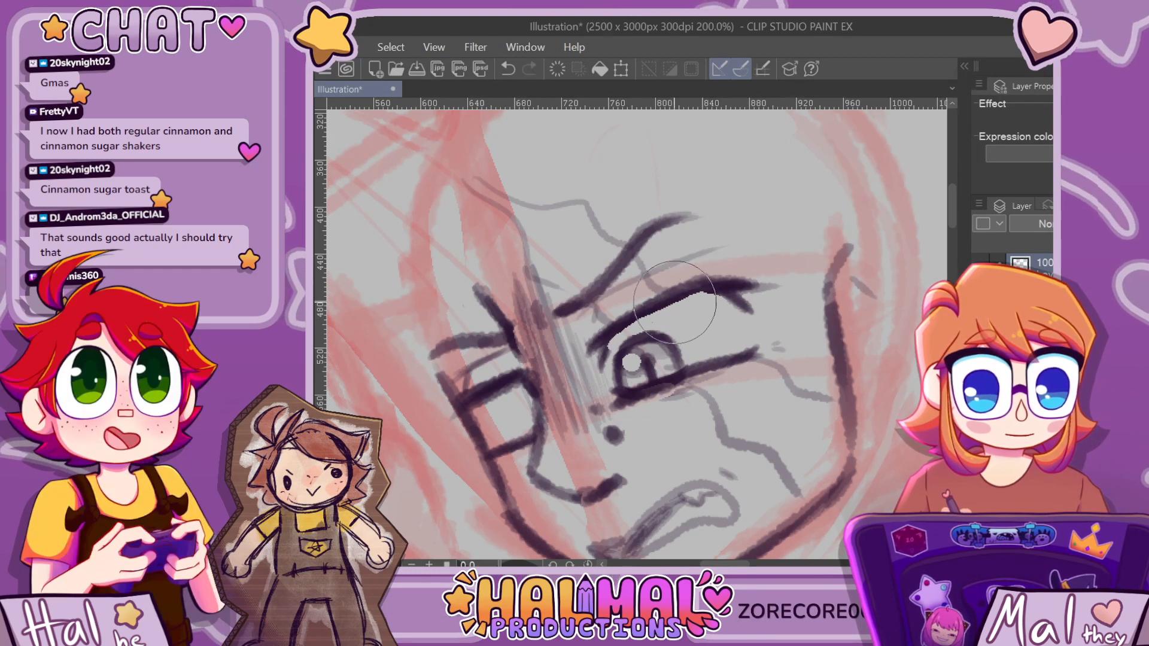
Reduce the eraser size and return to the pen to rework the far eye's outer edge along the face contour
key(bracketleft)
key(bracketleft)
key(bracketleft)
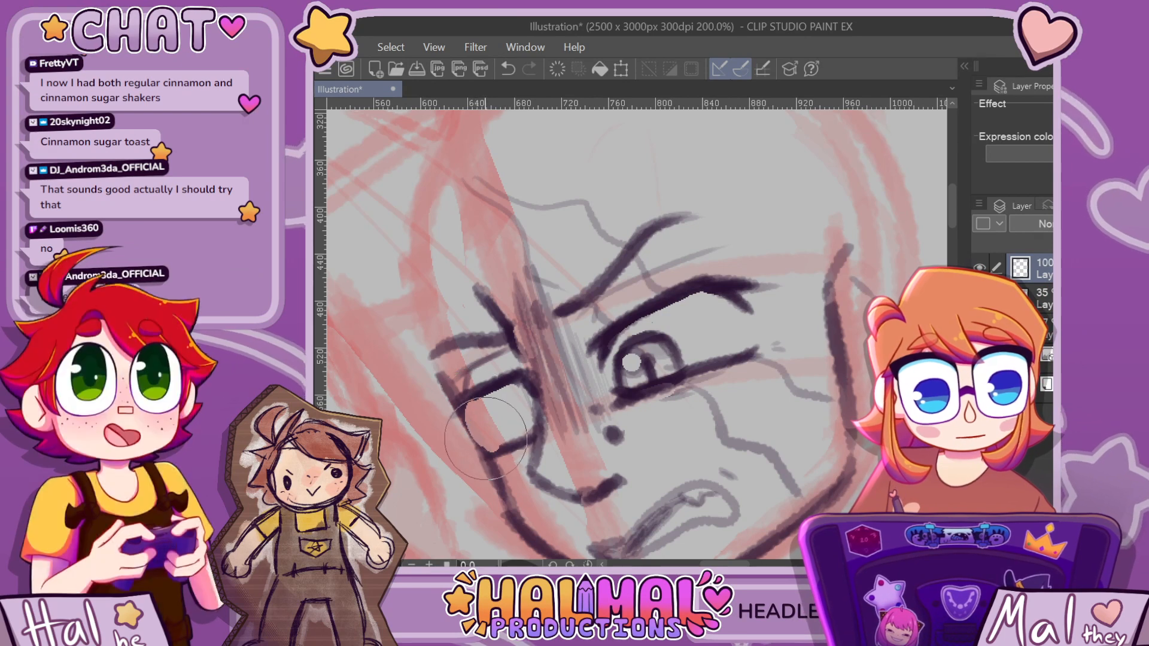
key(p)
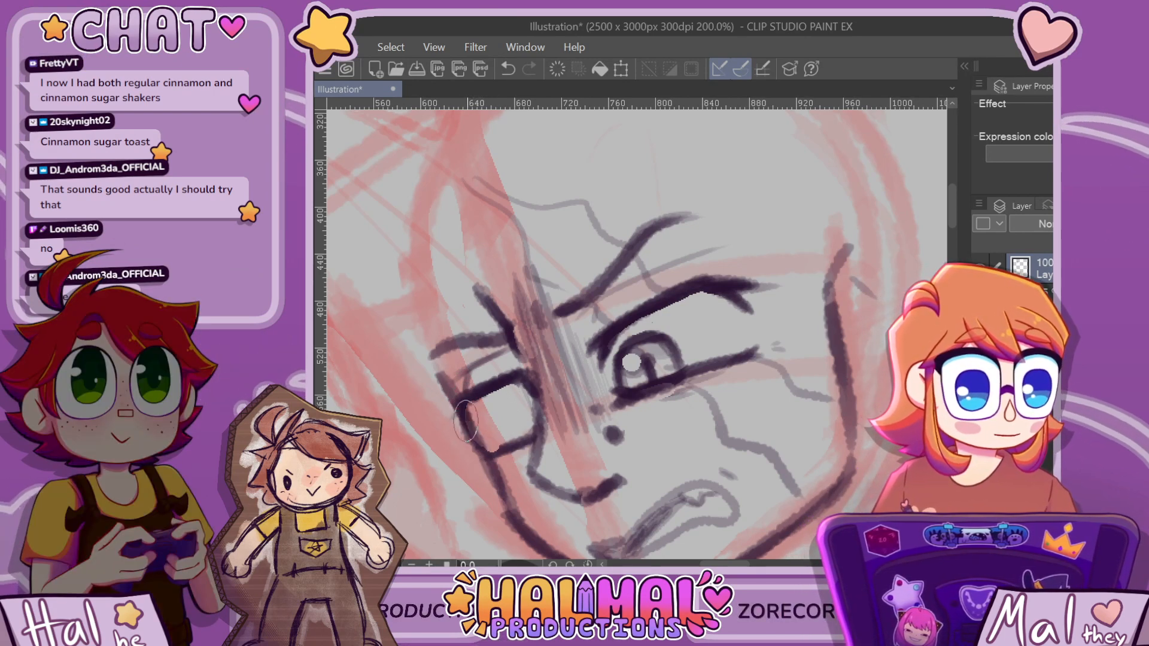
Examine the scowling face line art against the head sketch at both full-head and close-up scale
key(ctrl+minus)
key(ctrl+minus)
key(ctrl+minus)
key(ctrl+minus)
key(ctrl+minus)
key(ctrl+minus)
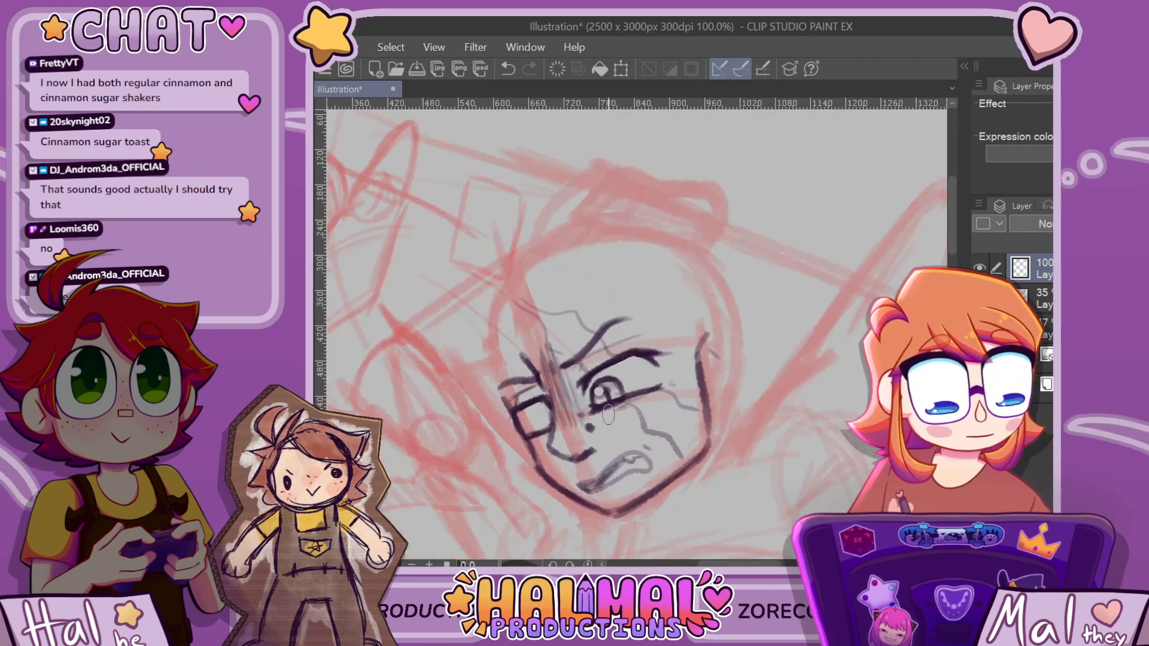
key(ctrl+plus)
key(ctrl+plus)
key(ctrl+plus)
key(ctrl+plus)
key(ctrl+plus)
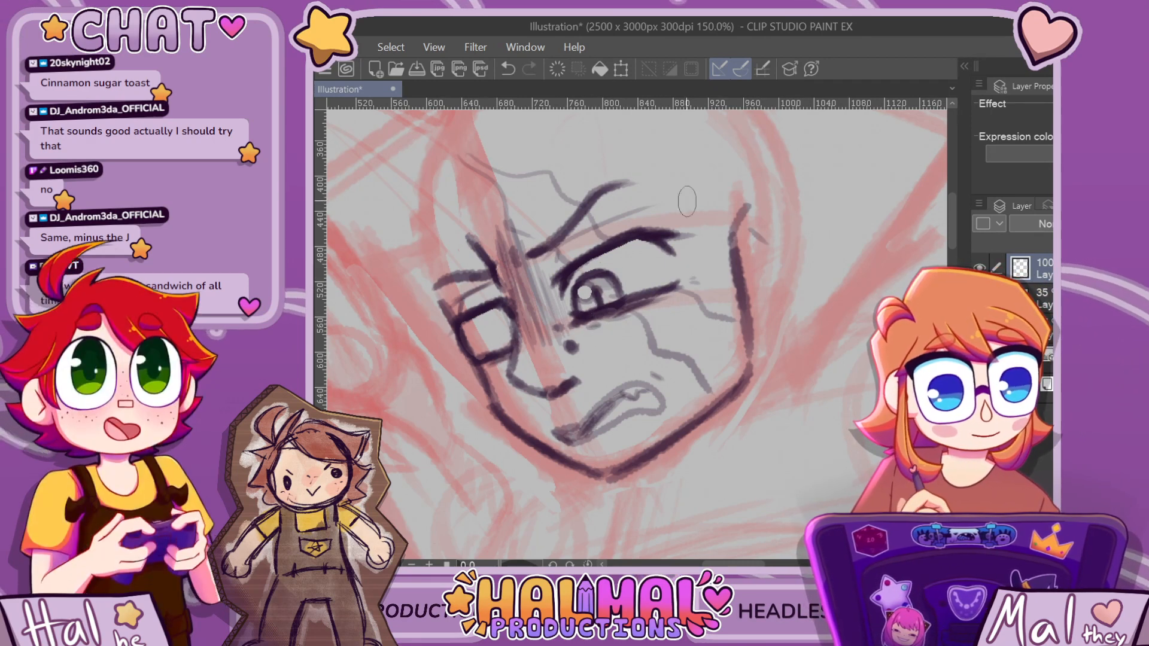
Try to sketch a small ear beside the face contour on the open eye's side
scroll(700, 284, down, 5)
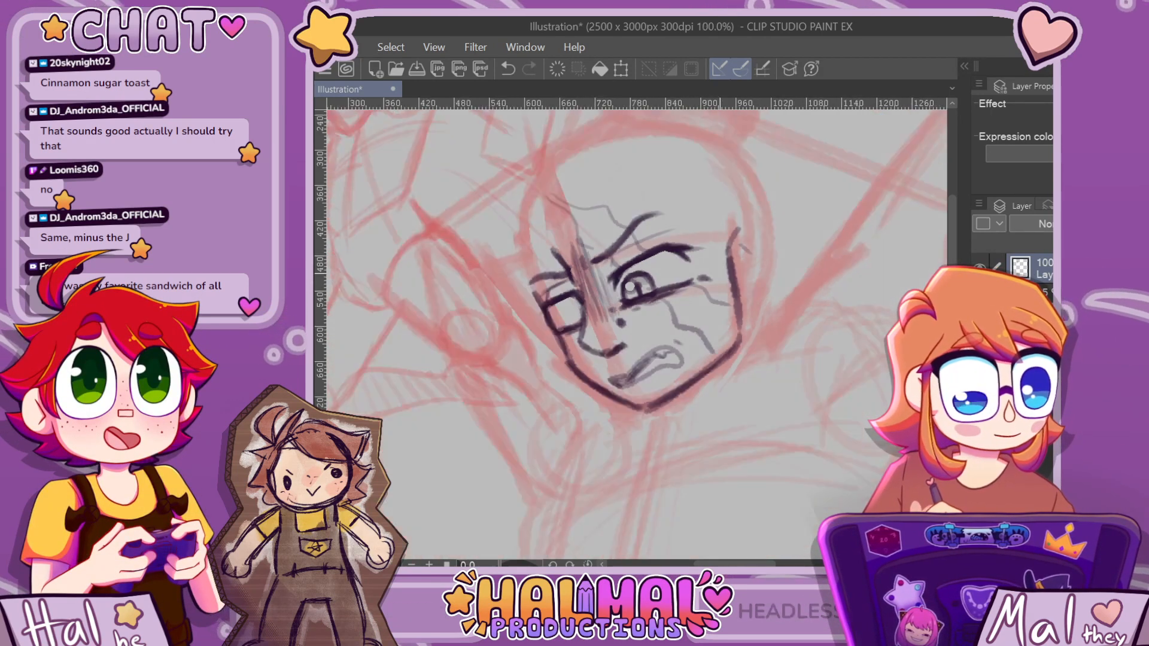
scroll(735, 281, up, 5)
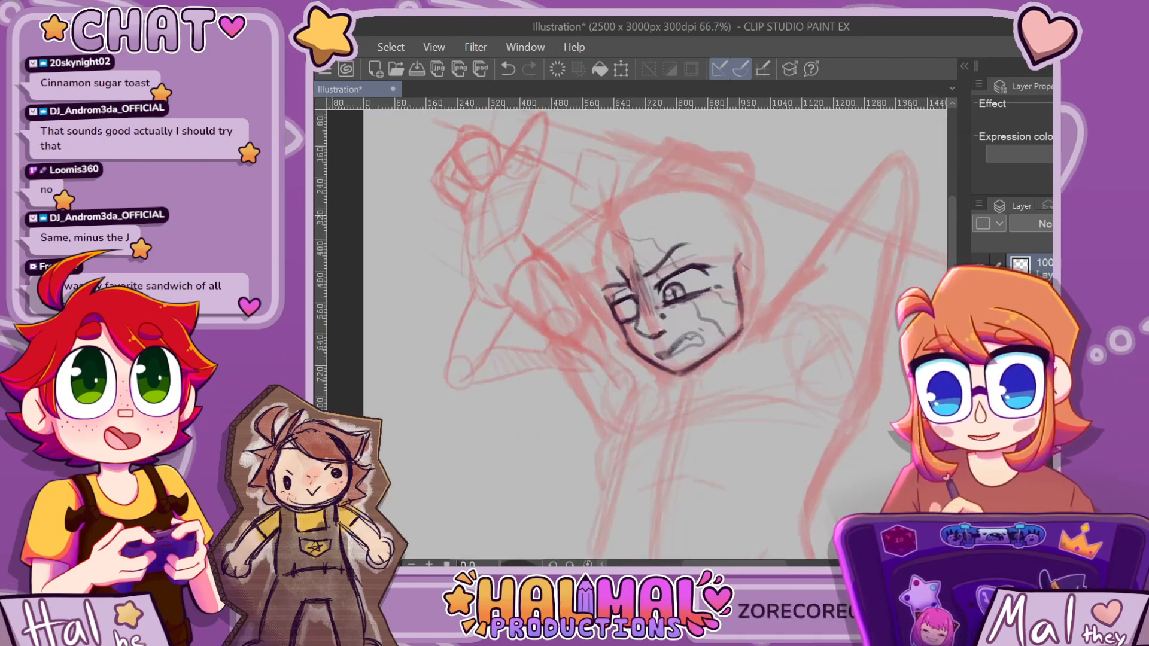
scroll(781, 328, down, 3)
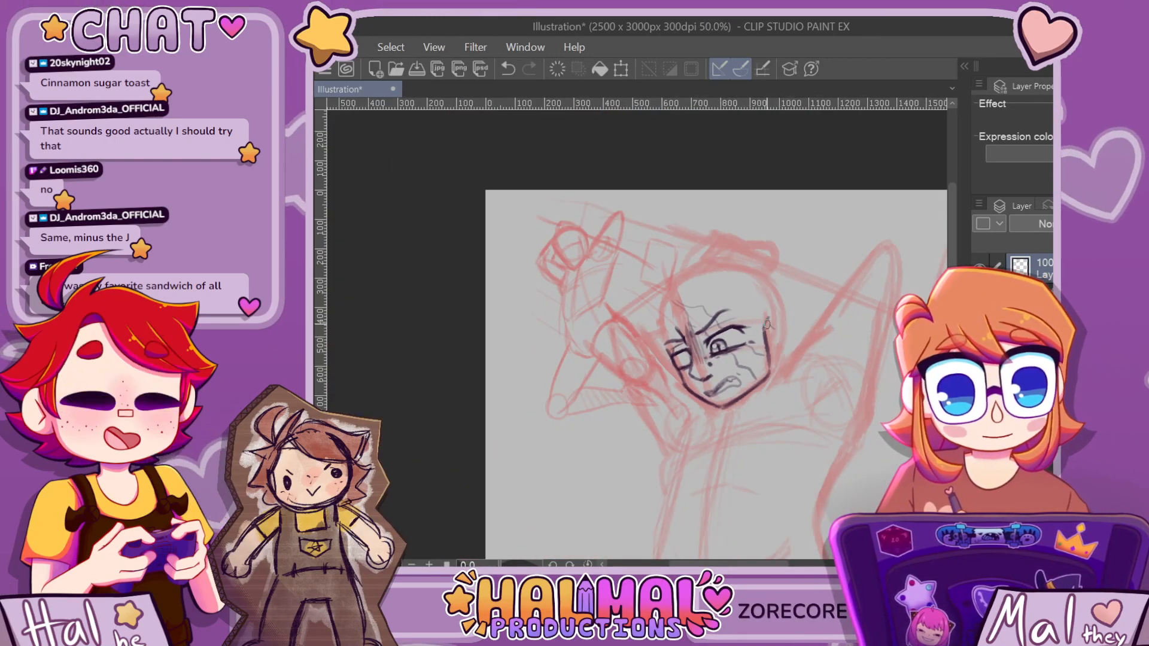
drag(770, 328, 796, 332)
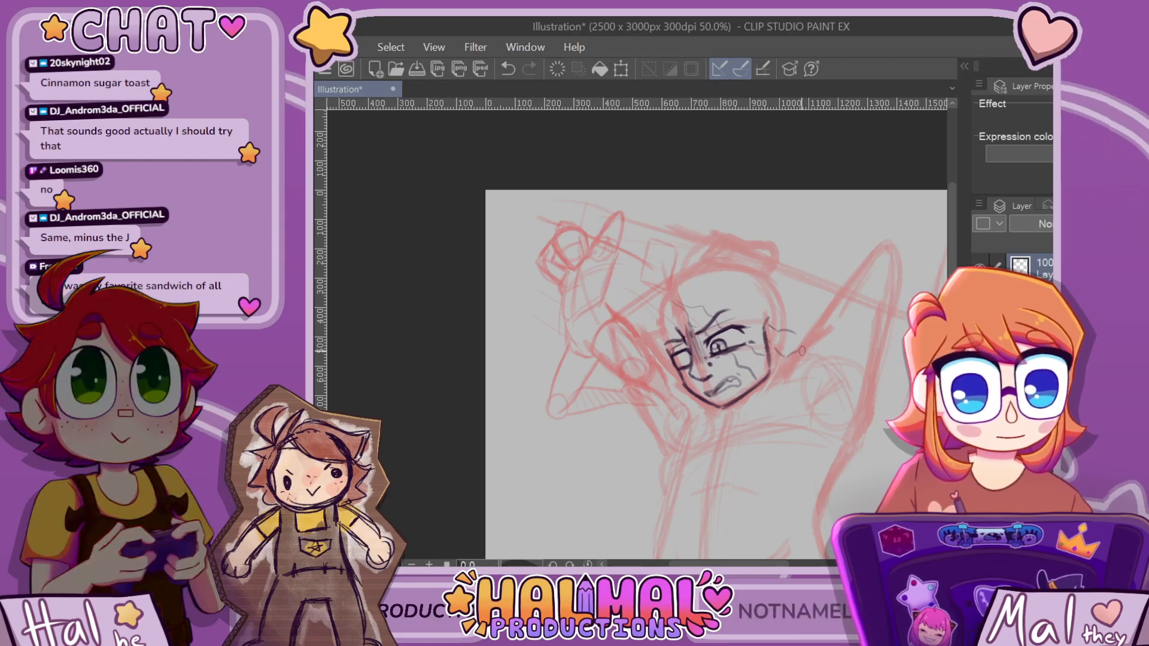
mouse_move(782, 332)
mouse_down()
mouse_move(799, 337)
mouse_move(801, 355)
mouse_up()
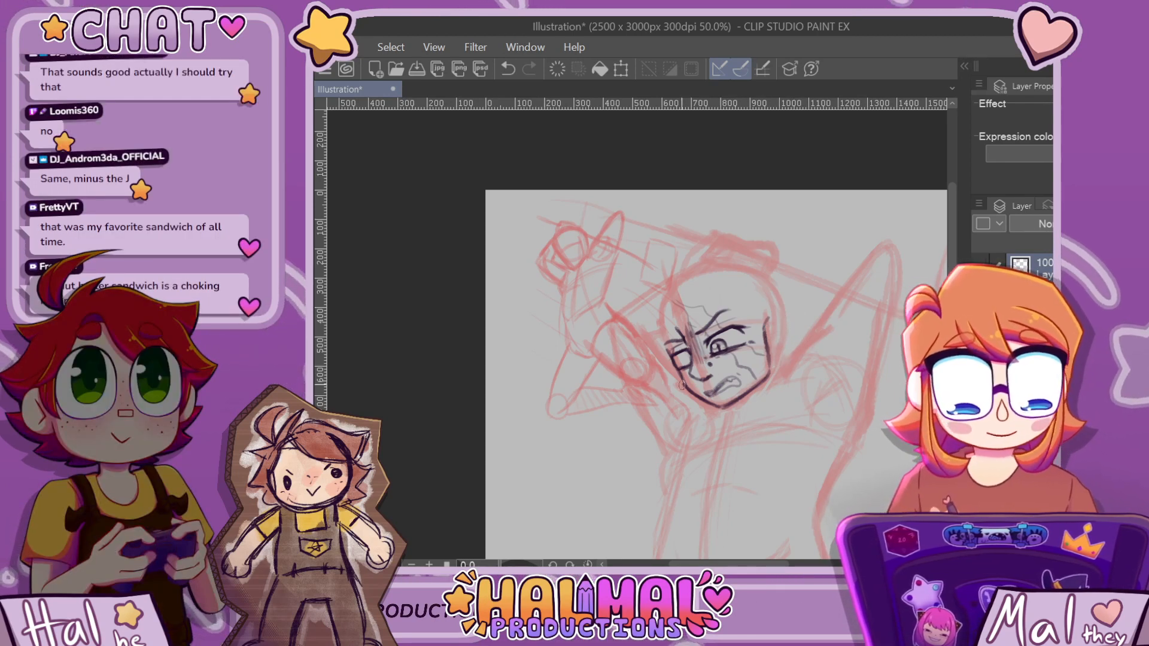
scroll(681, 360, up, 2)
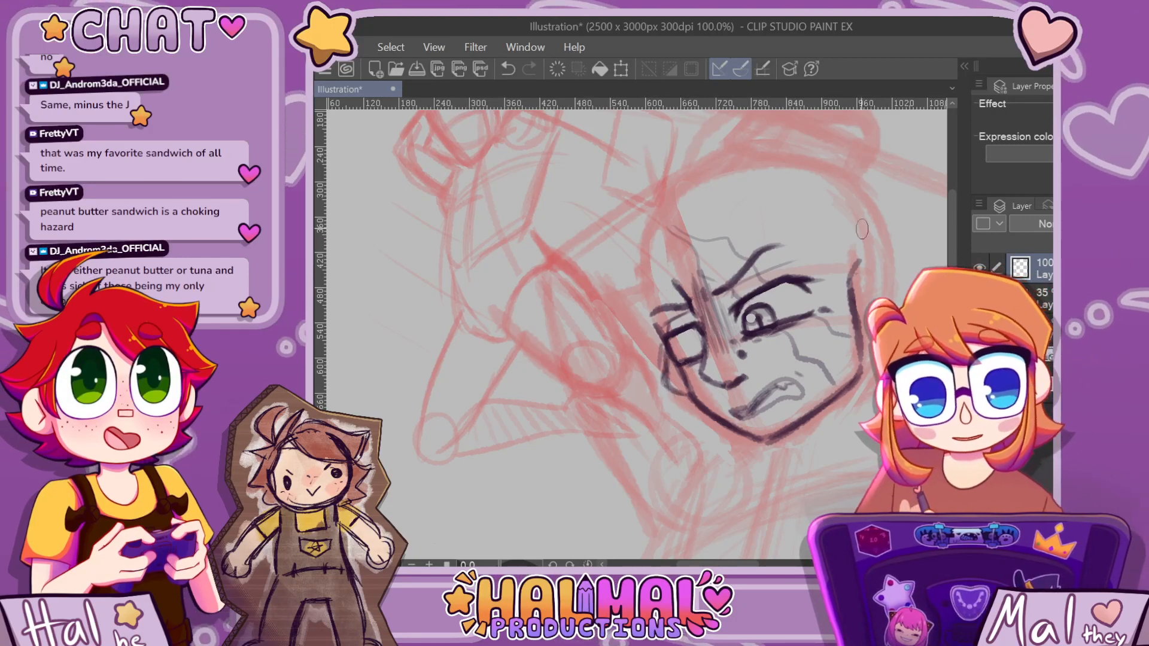
key(ctrl+z)
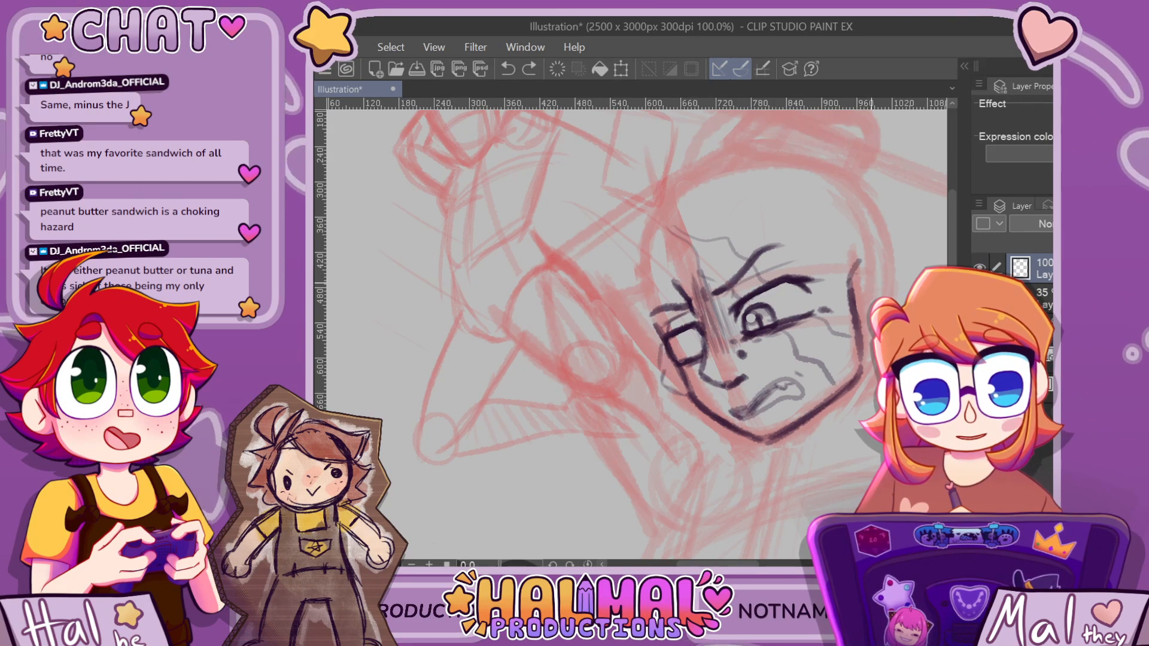
Draw the far eye's round iris and dark pupil between its lids, with a light highlight spot
scroll(874, 296, down, 3)
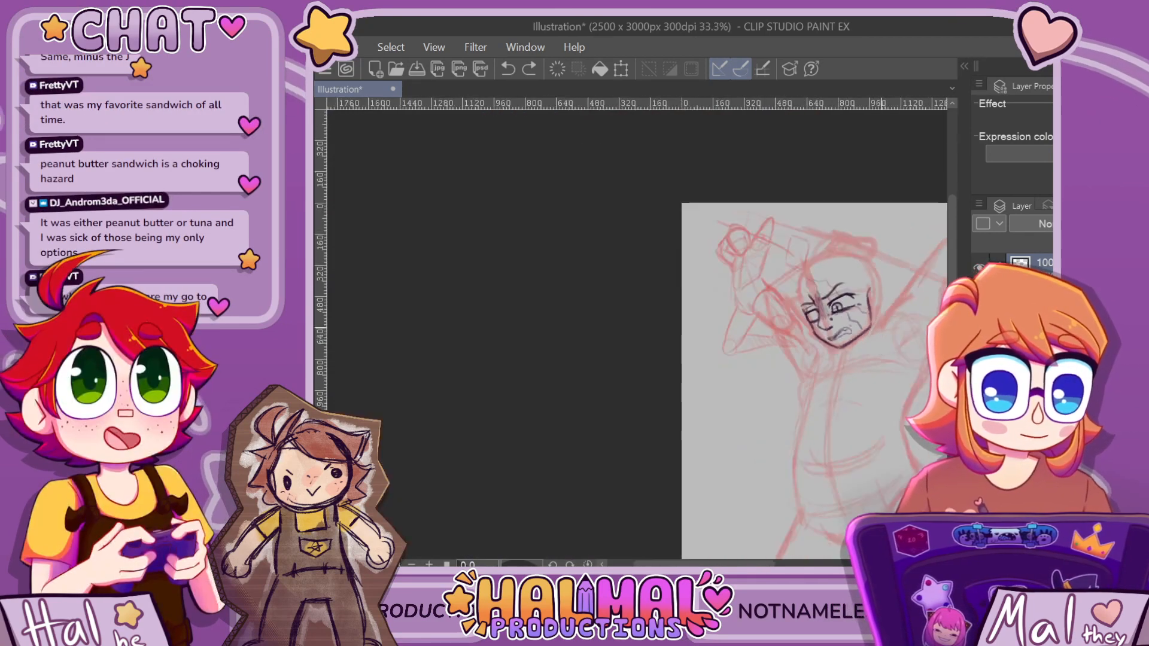
scroll(866, 376, up, 3)
scroll(770, 299, up, 2)
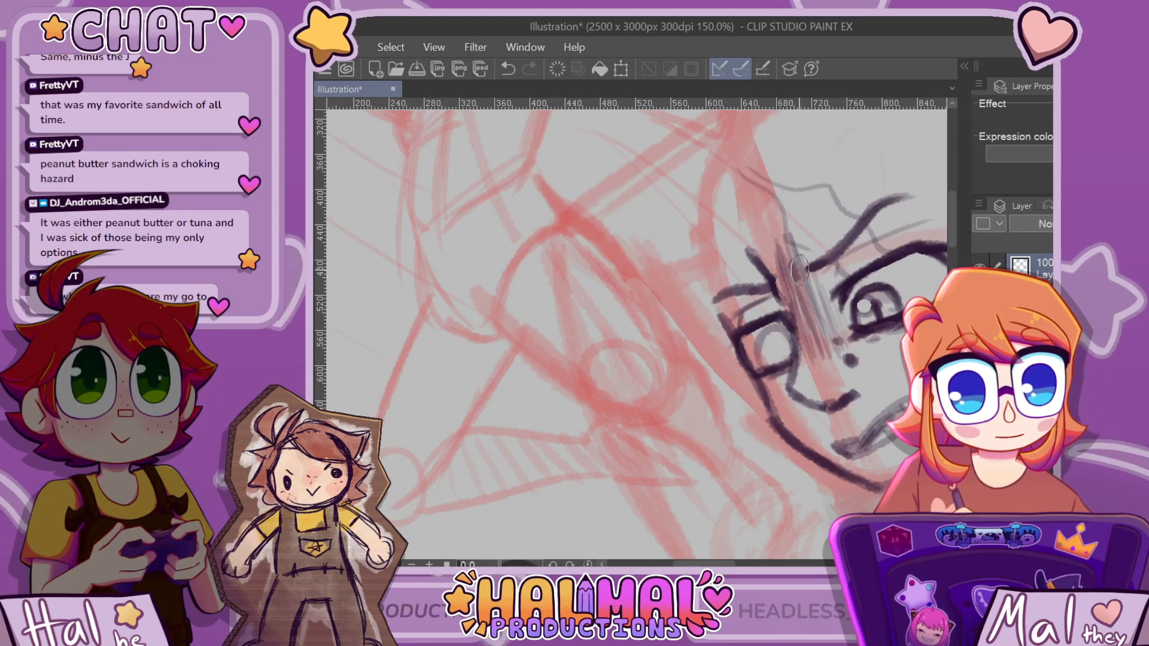
scroll(800, 271, down, 5)
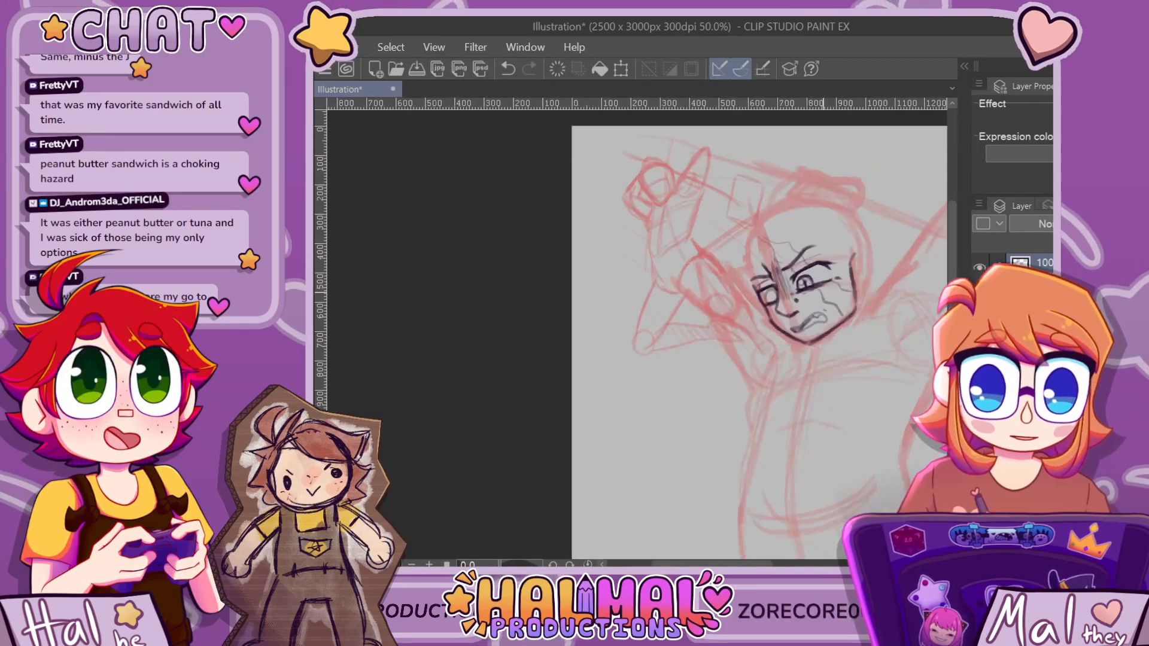
scroll(778, 267, up, 4)
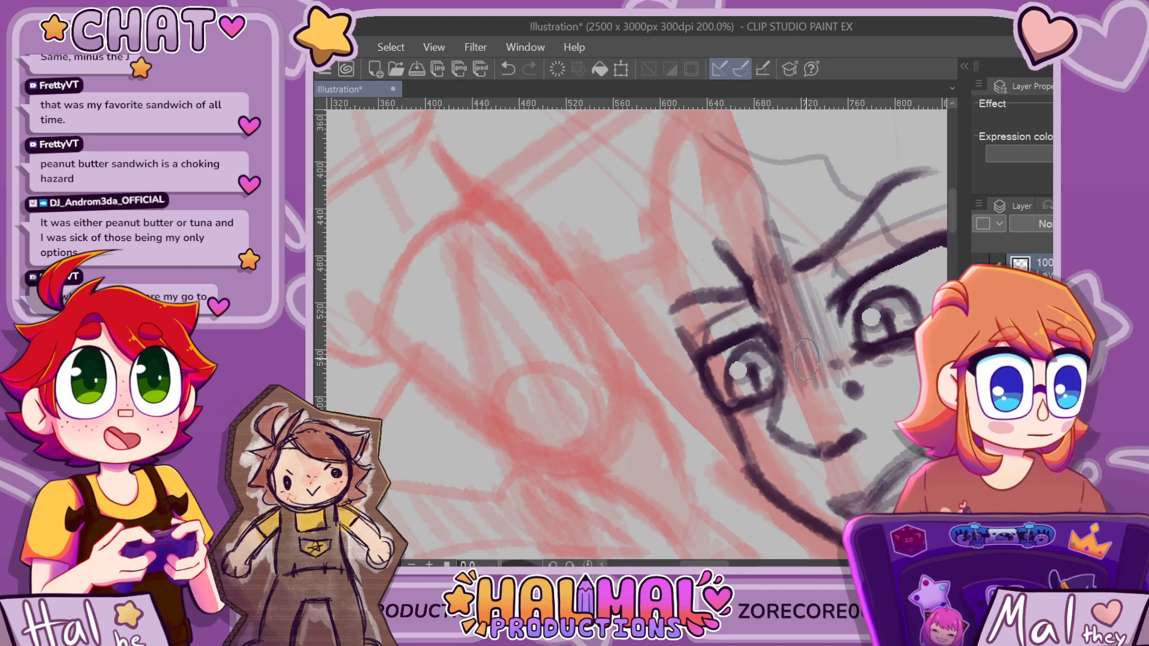
Touch up the outer corner of the far eye where the upper lid meets the face contour
scroll(880, 359, down, 5)
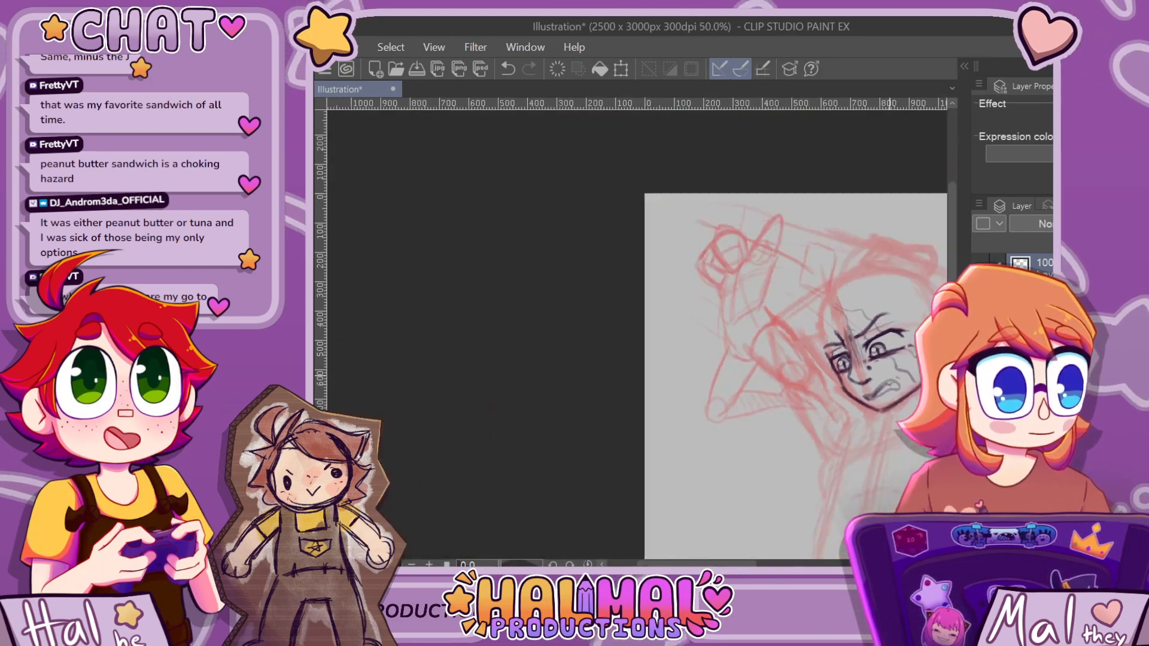
scroll(896, 421, up, 5)
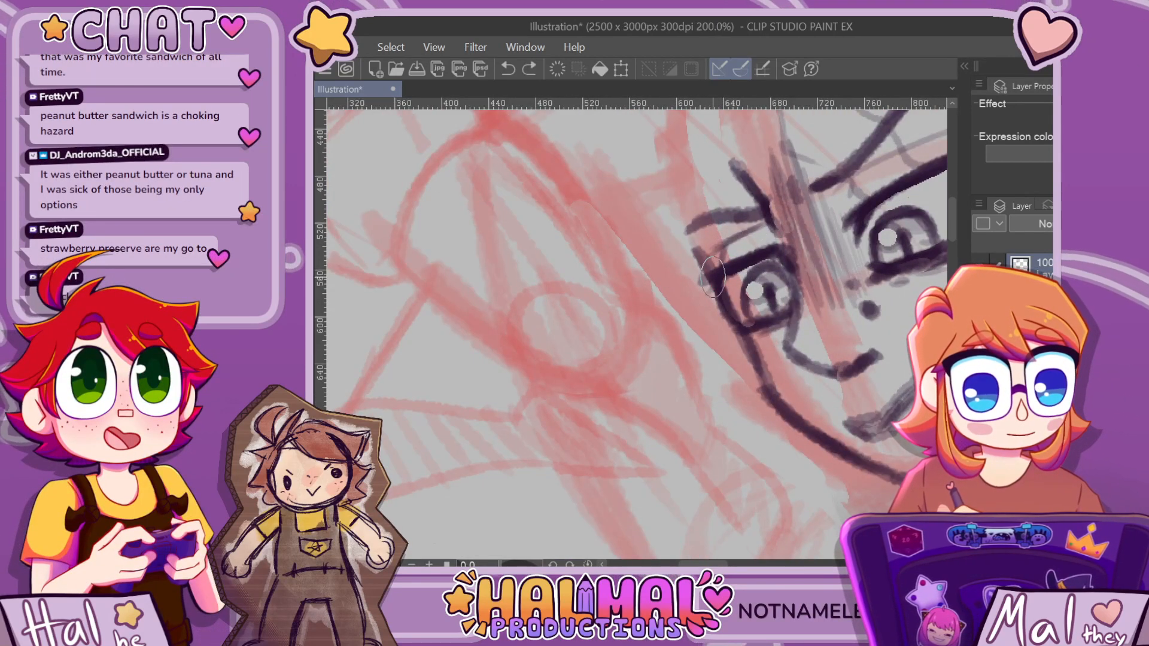
drag(712, 276, 728, 273)
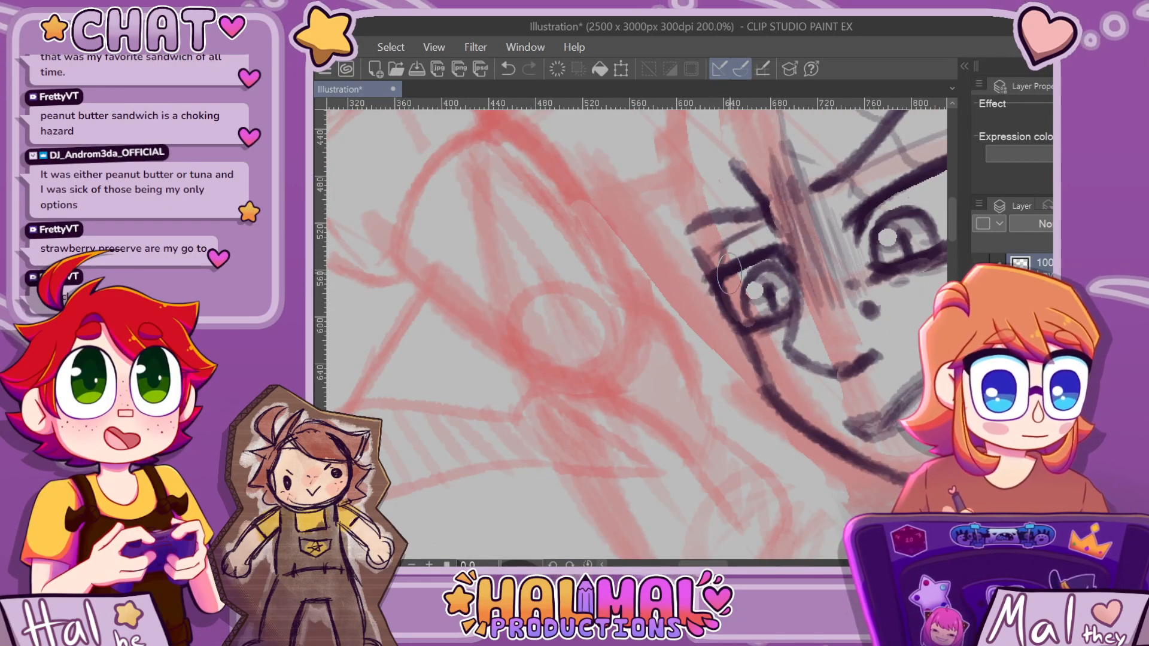
Examine how the far eye sits on the face from close up and at full-figure scale
scroll(728, 274, down, 4)
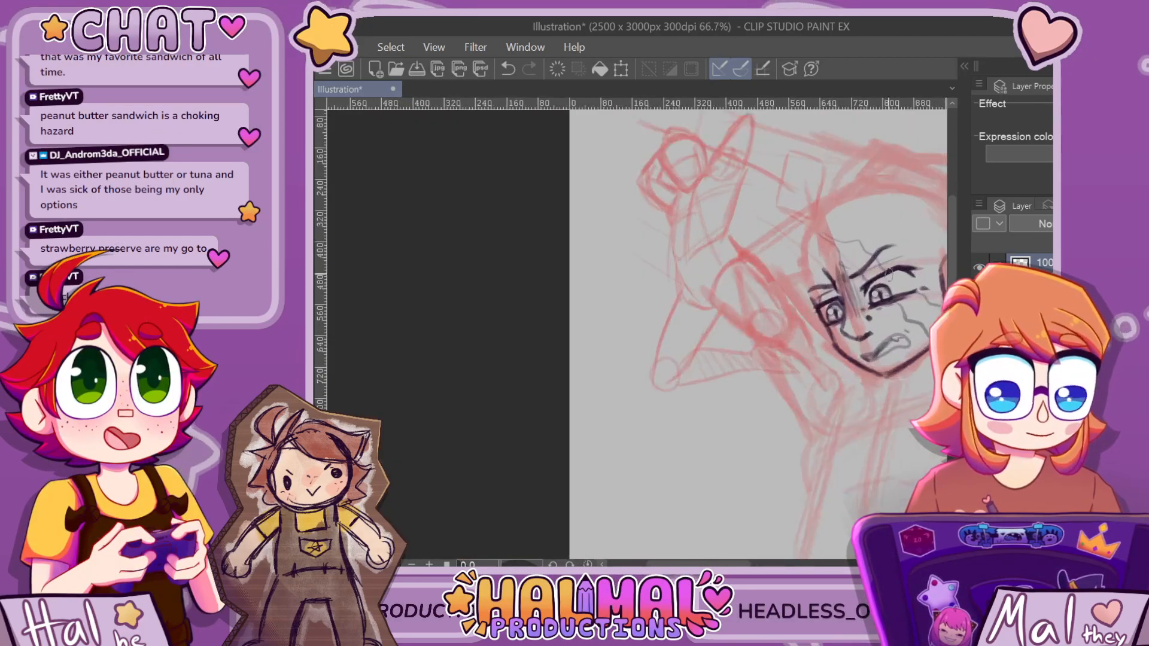
scroll(889, 271, up, 4)
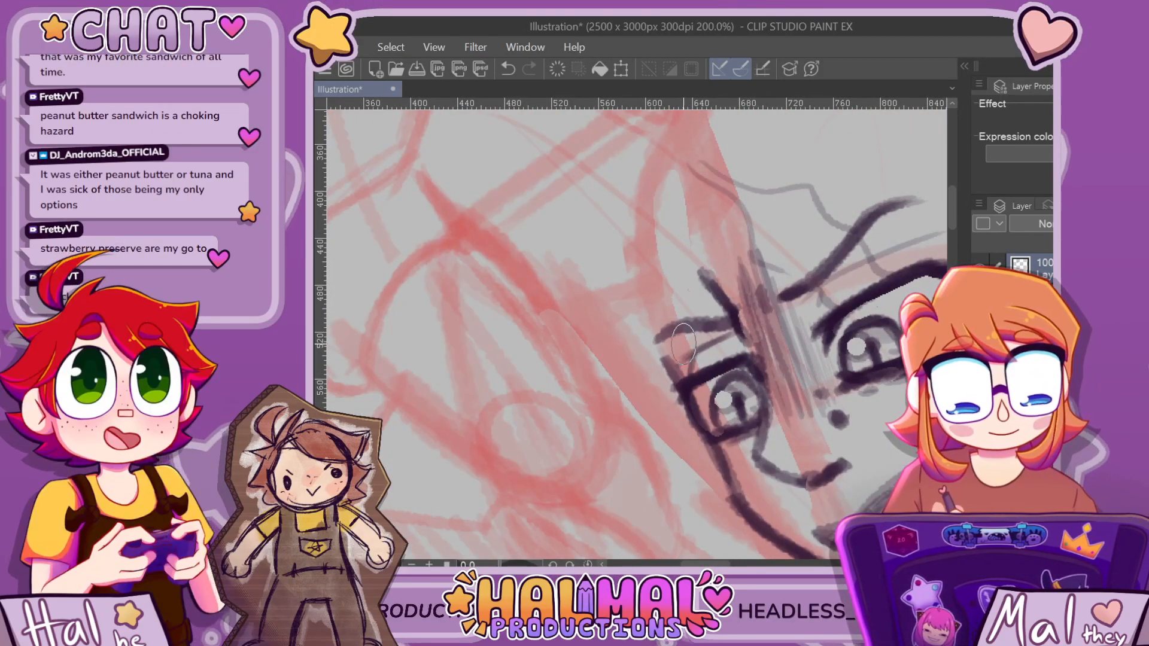
scroll(838, 282, down, 5)
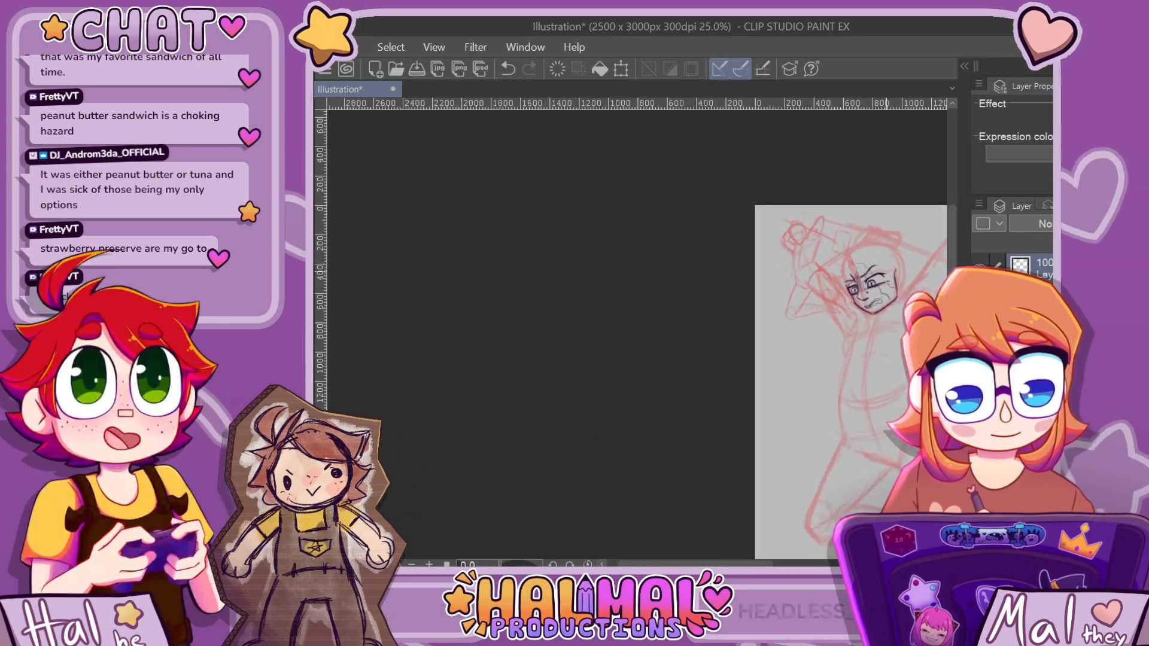
scroll(890, 275, up, 5)
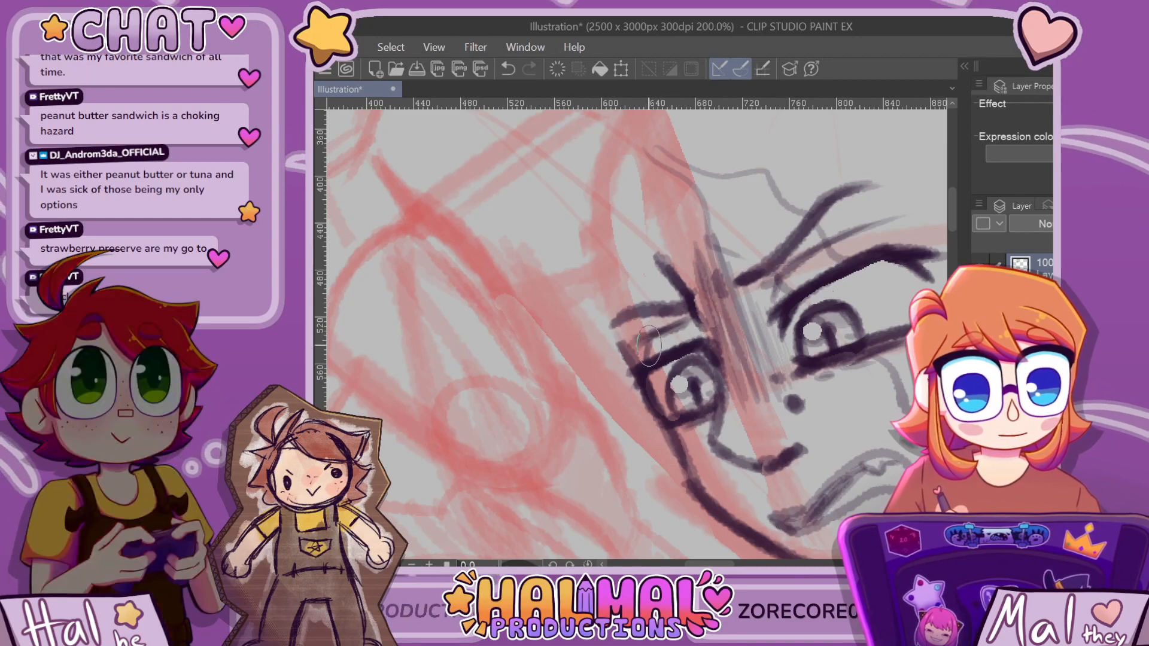
scroll(655, 318, down, 4)
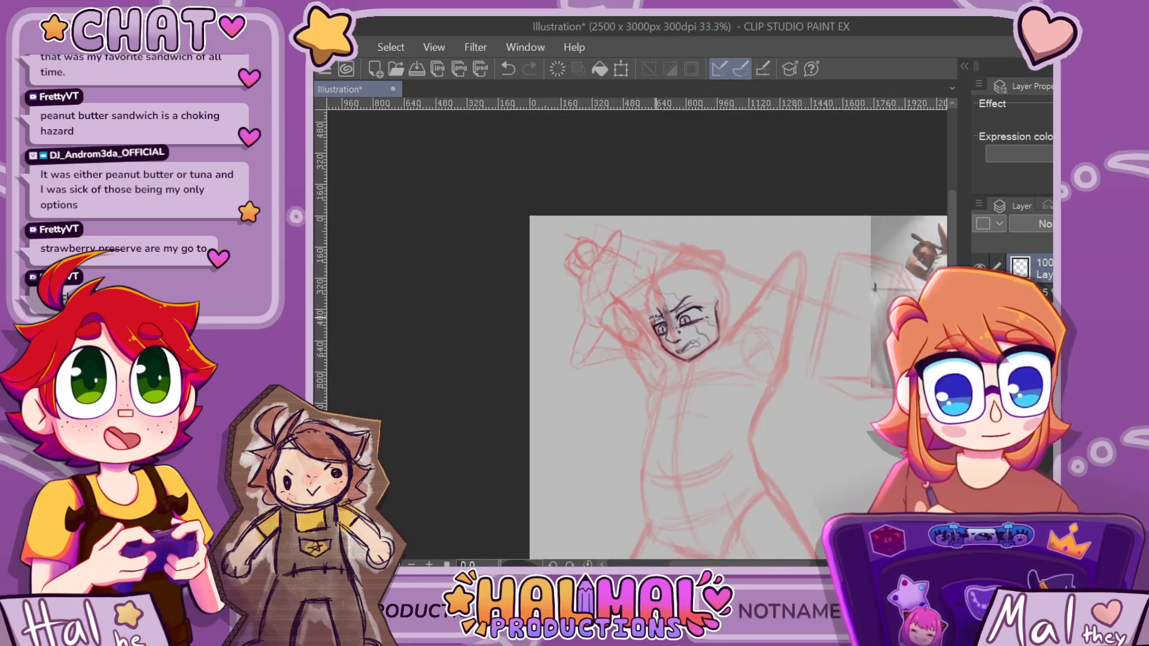
scroll(655, 317, up, 4)
scroll(657, 320, down, 6)
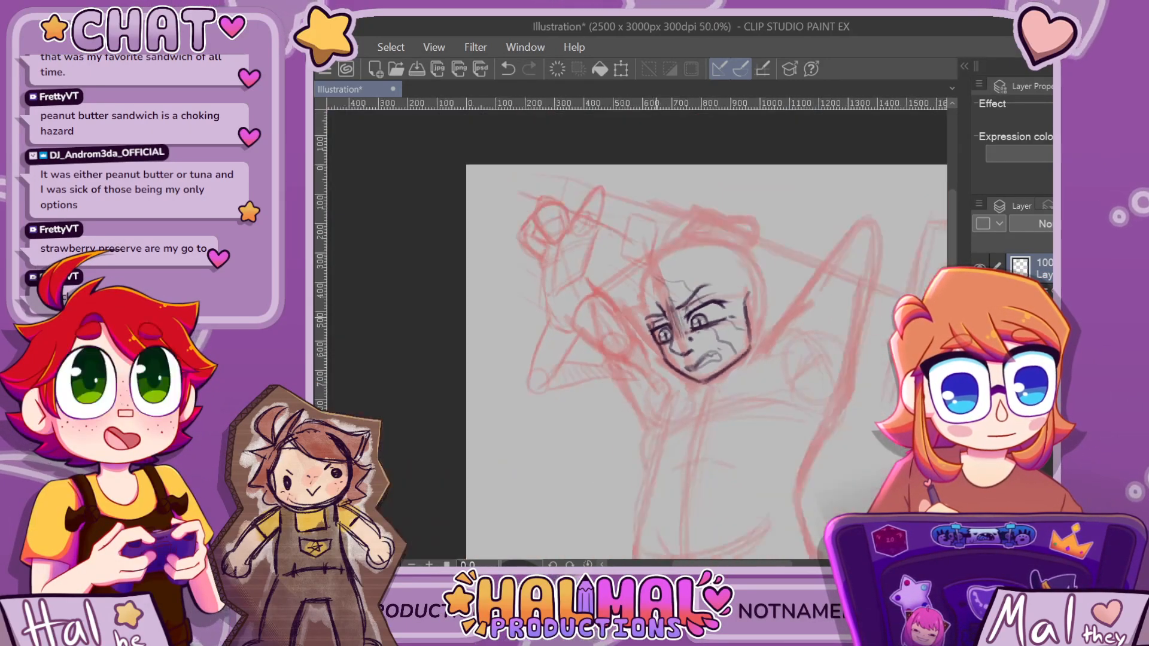
scroll(655, 317, down, 1)
scroll(655, 317, up, 6)
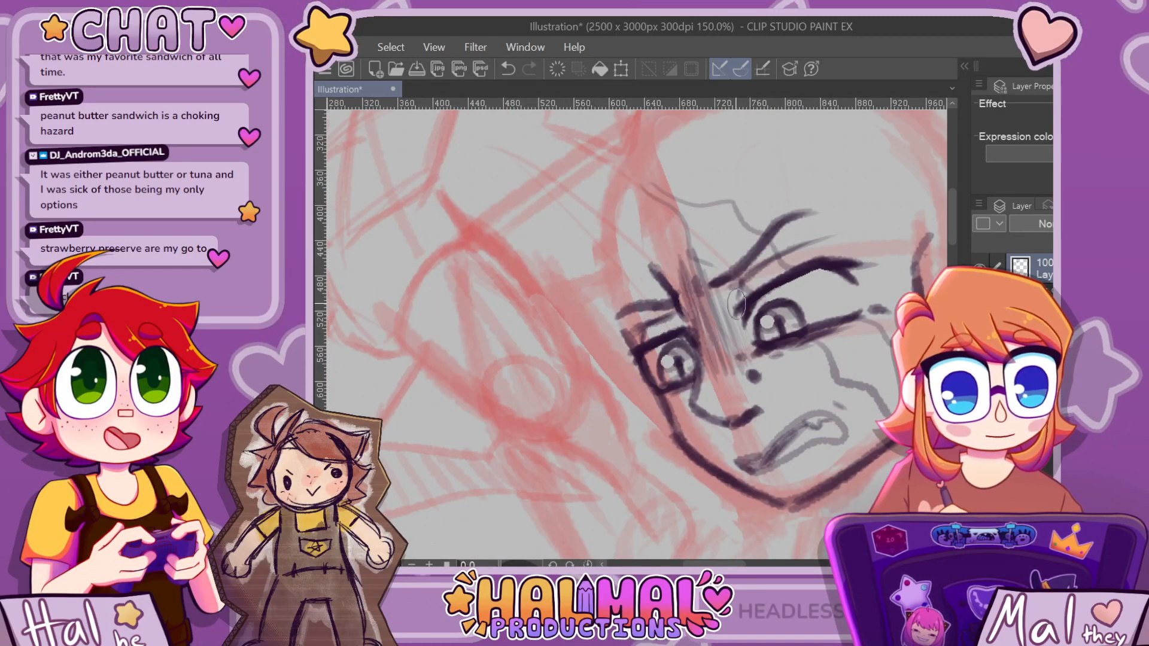
Flip the canvas horizontally and bring the mirrored face into close view
scroll(853, 272, down, 7)
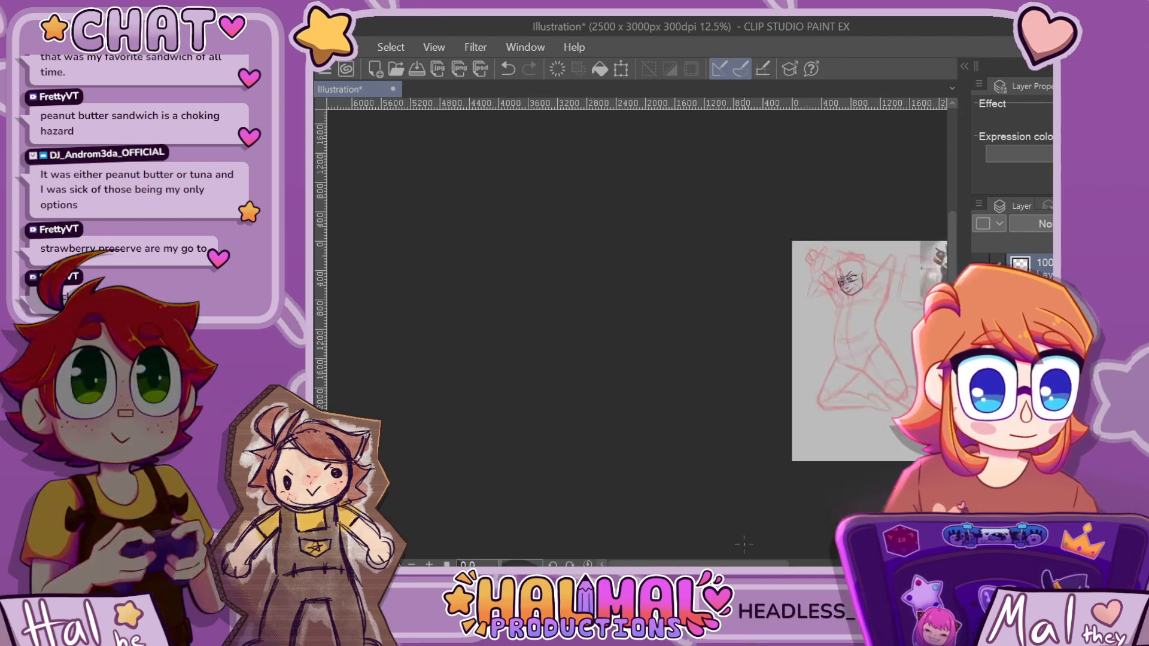
drag(729, 563, 754, 564)
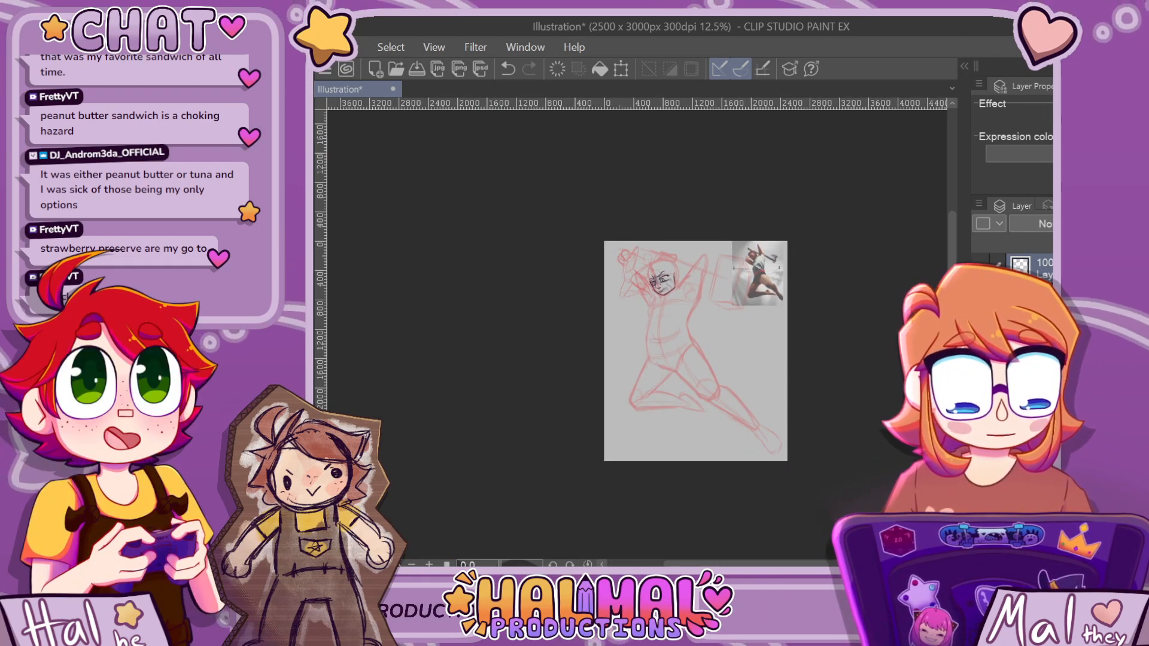
key(h)
scroll(661, 317, up, 3)
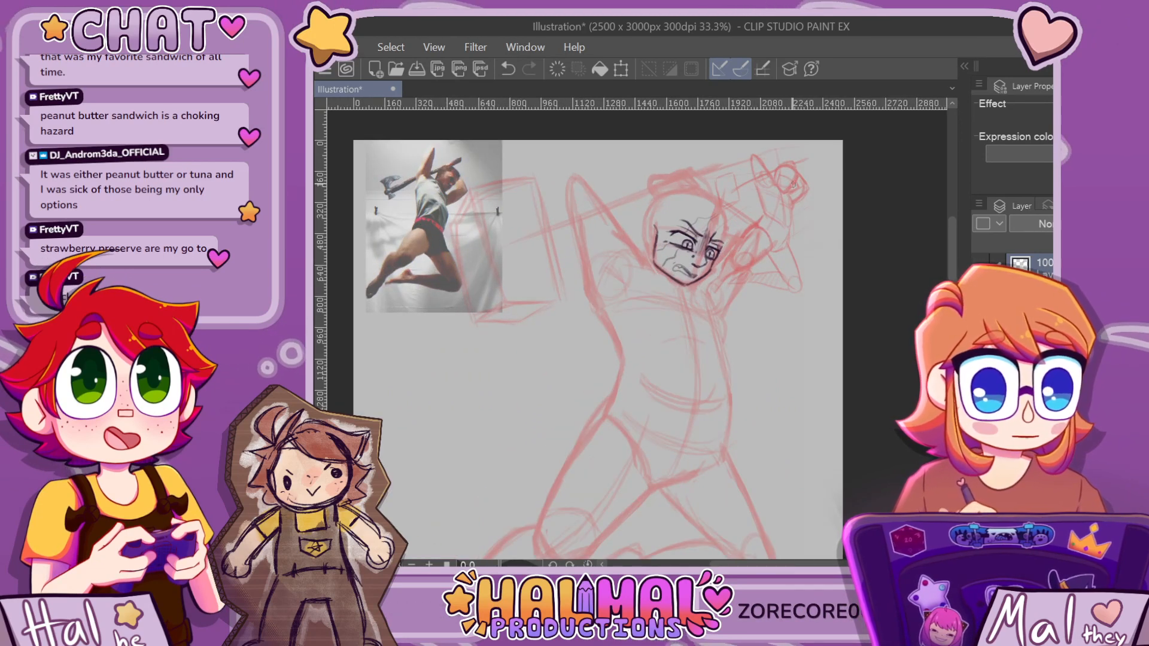
scroll(712, 236, up, 8)
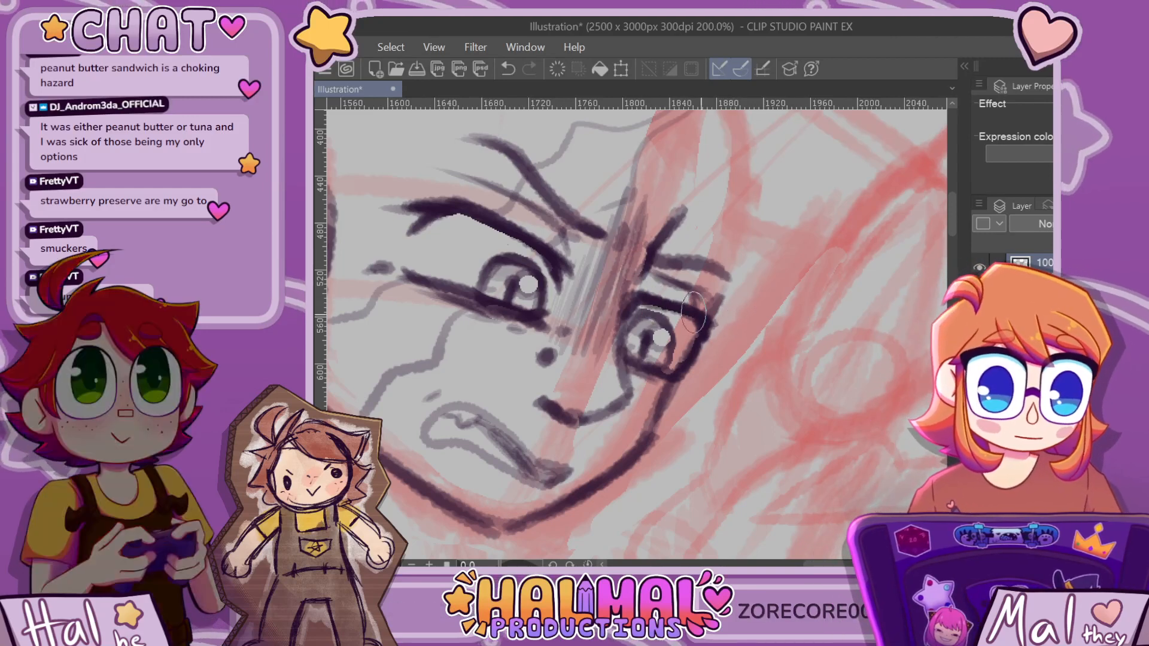
Examine the mirrored face's eyes and proportions against the body sketch at several scales
scroll(697, 292, down, 4)
scroll(700, 289, down, 3)
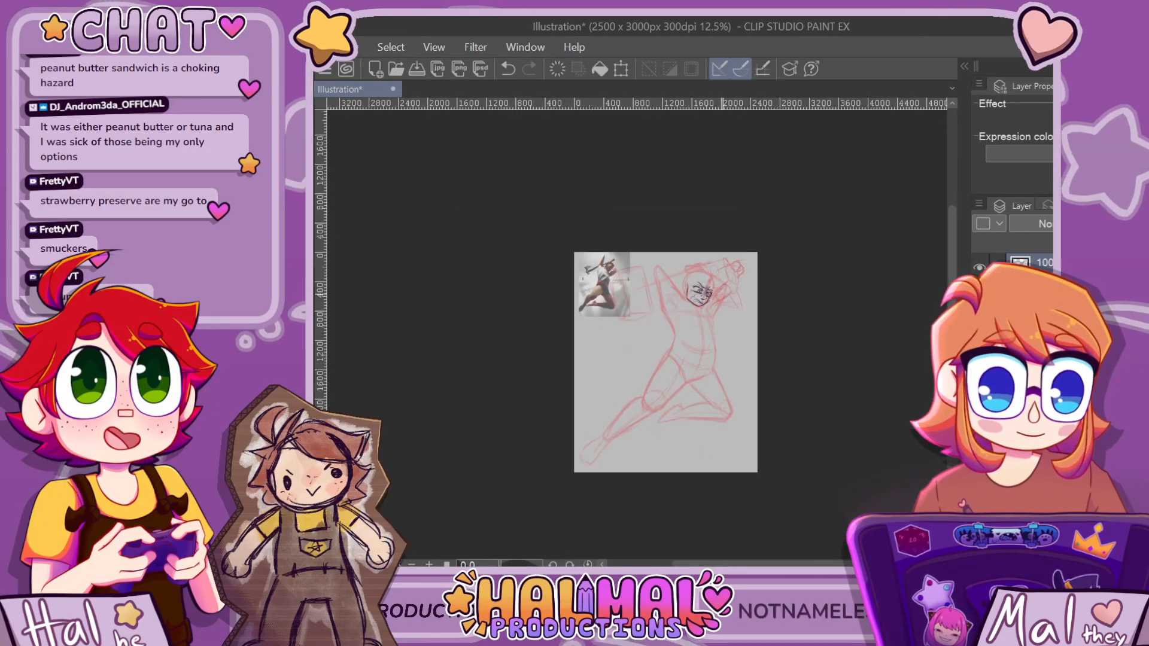
scroll(676, 281, up, 3)
scroll(546, 234, up, 3)
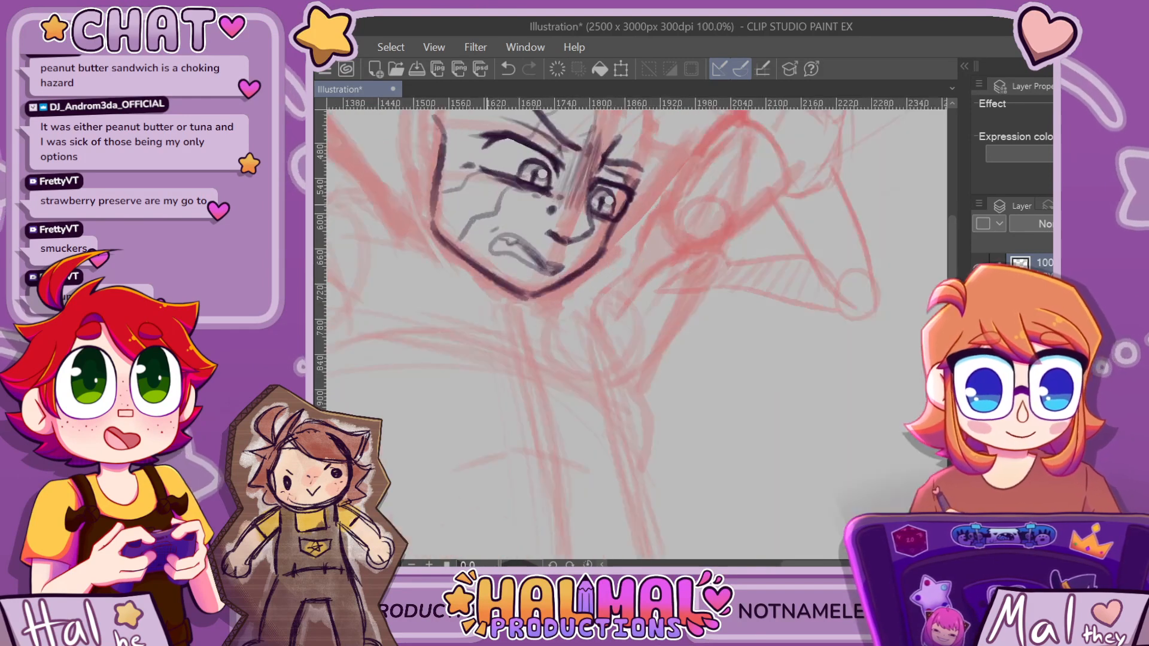
scroll(540, 231, down, 4)
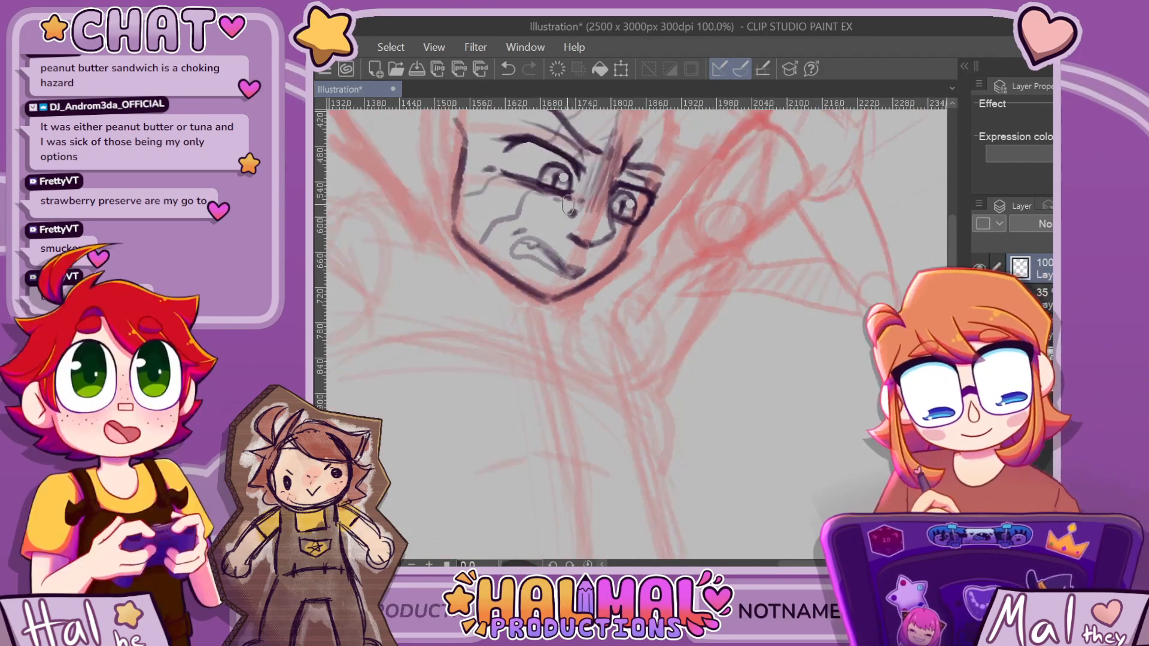
scroll(587, 225, up, 3)
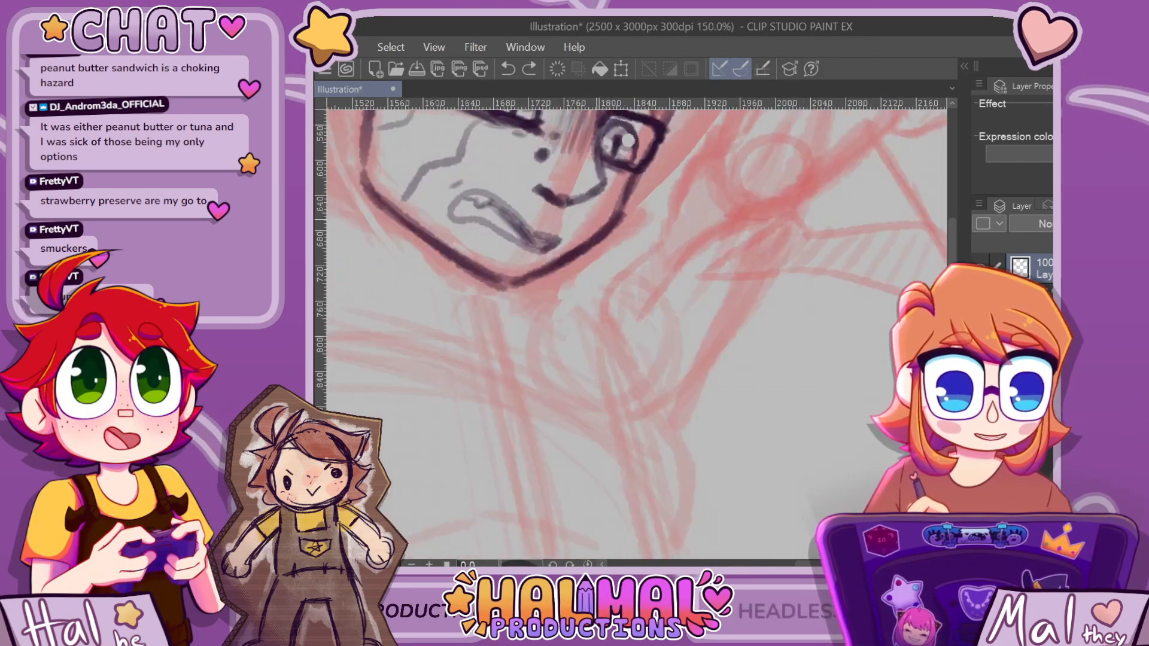
scroll(612, 209, down, 3)
scroll(634, 212, up, 1)
scroll(663, 214, down, 3)
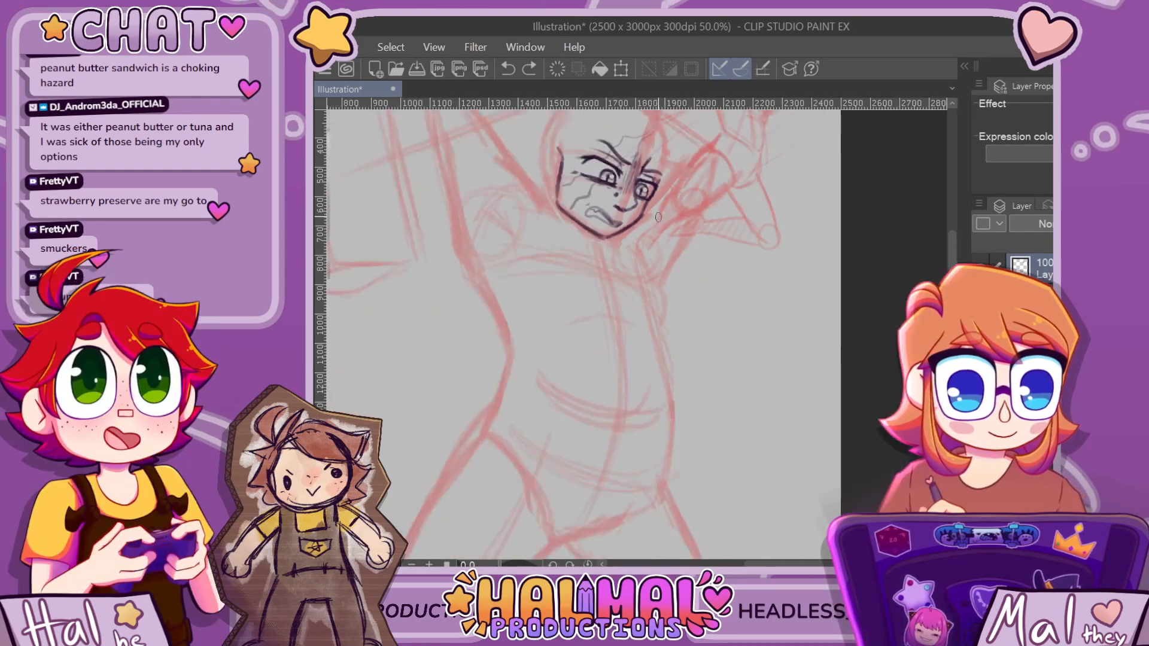
scroll(663, 214, up, 5)
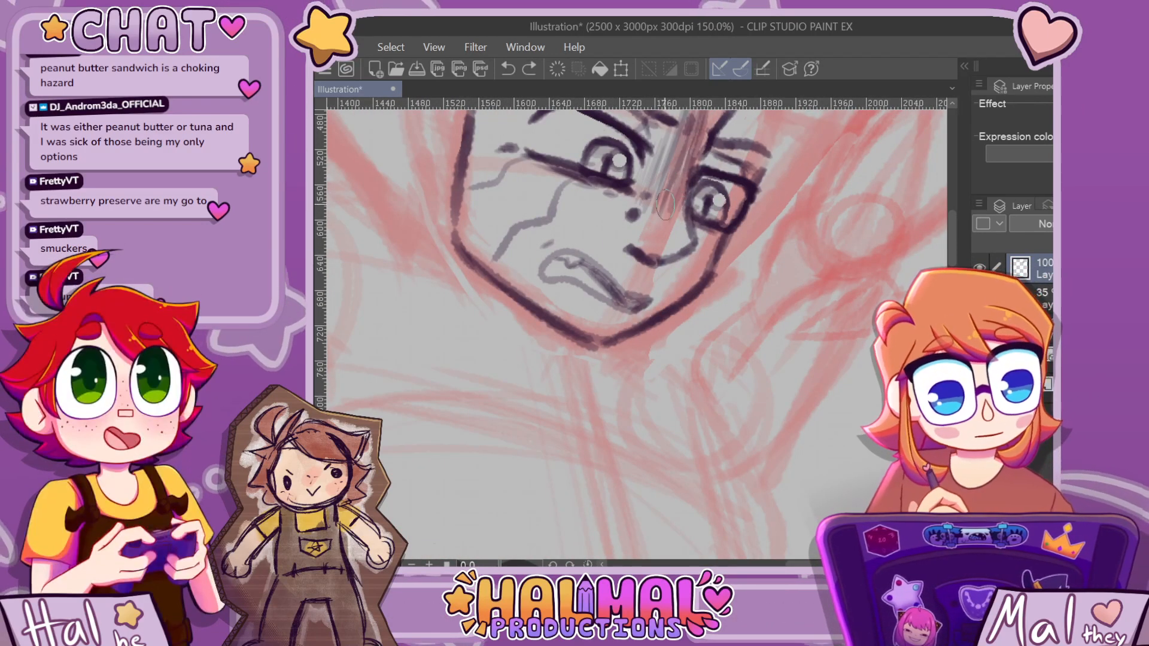
Sketch the skull as a light arc from the near temple over the crown down to the far brow
scroll(642, 207, down, 7)
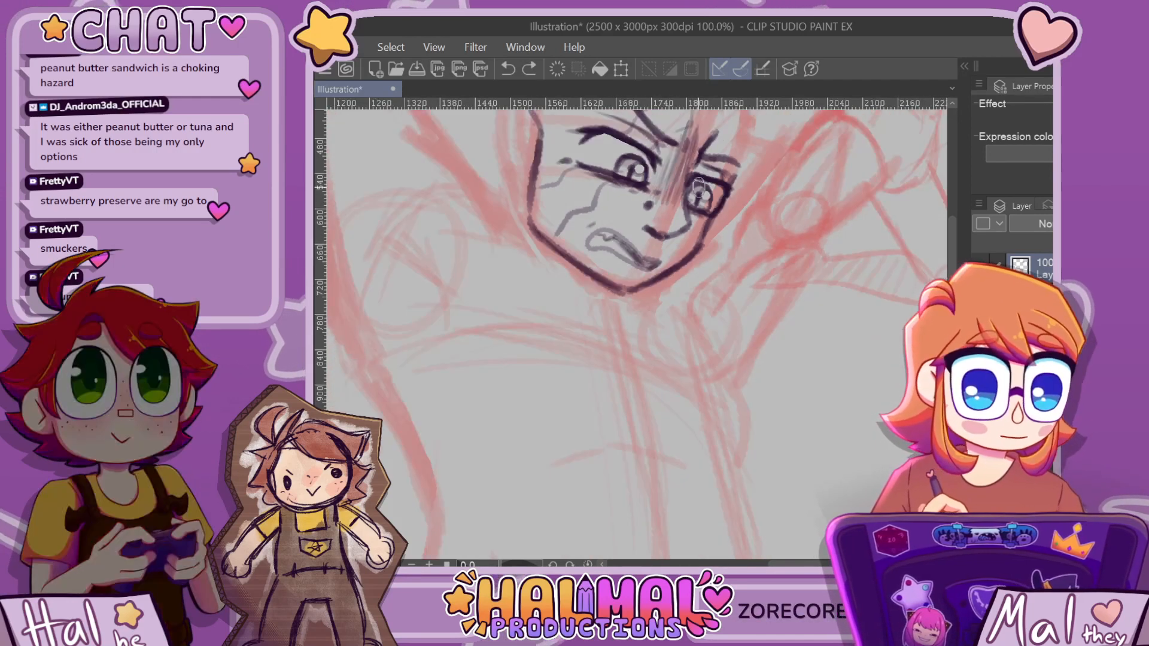
scroll(740, 188, up, 6)
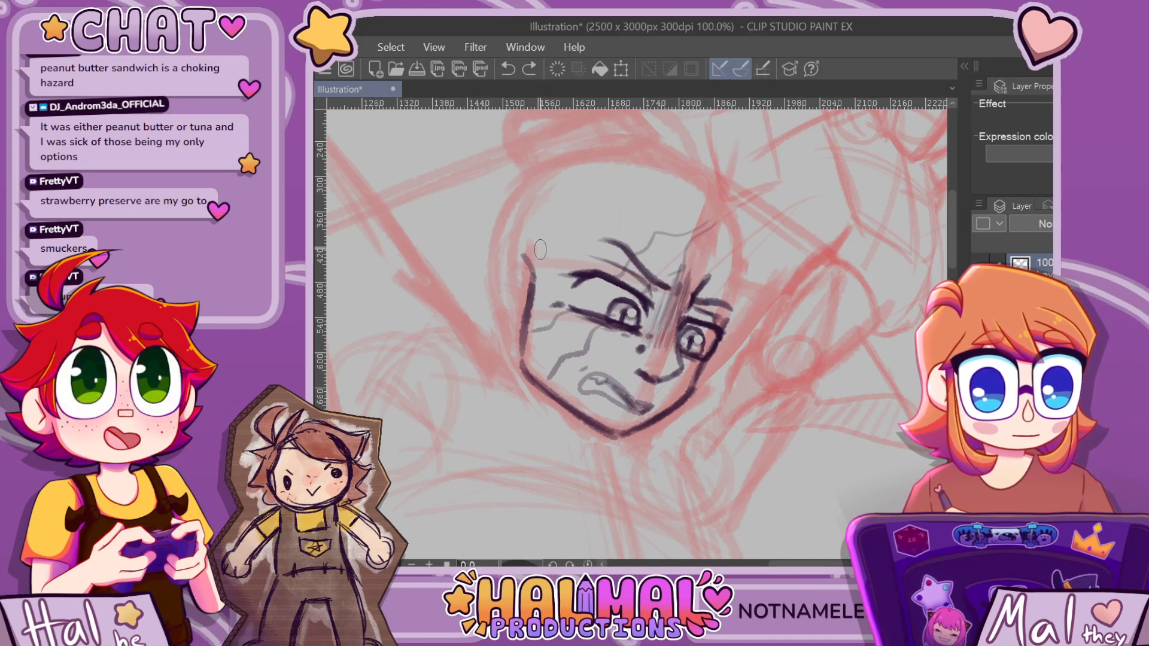
mouse_move(578, 190)
mouse_down()
mouse_move(654, 167)
mouse_move(704, 181)
mouse_up()
drag(534, 251, 566, 205)
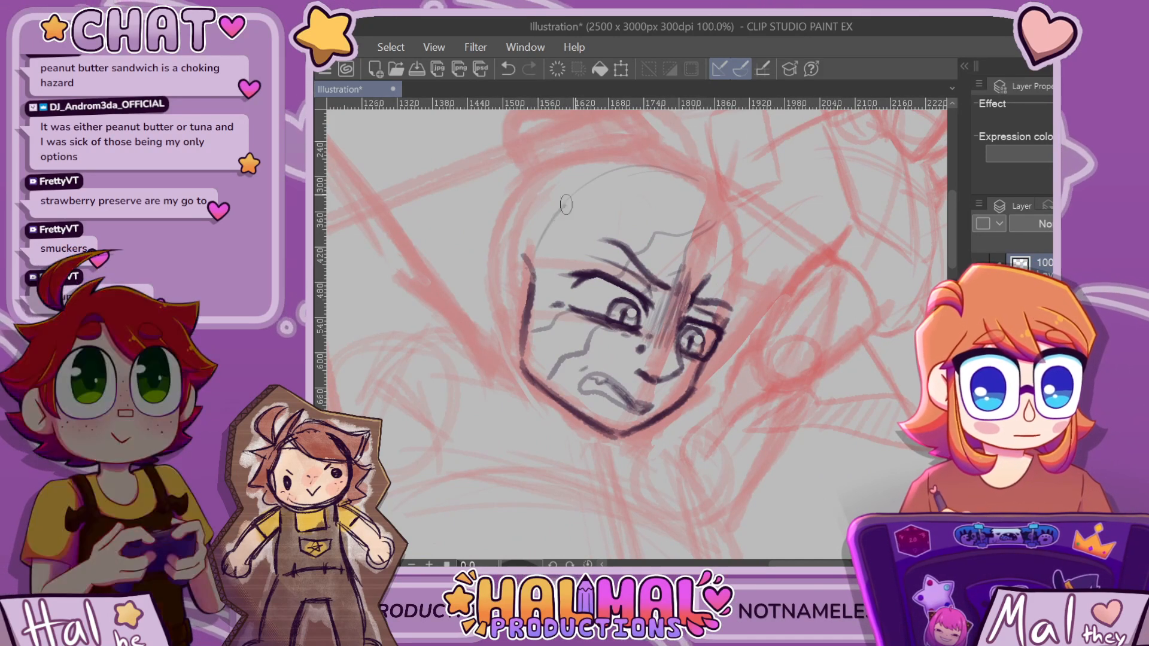
drag(732, 228, 732, 295)
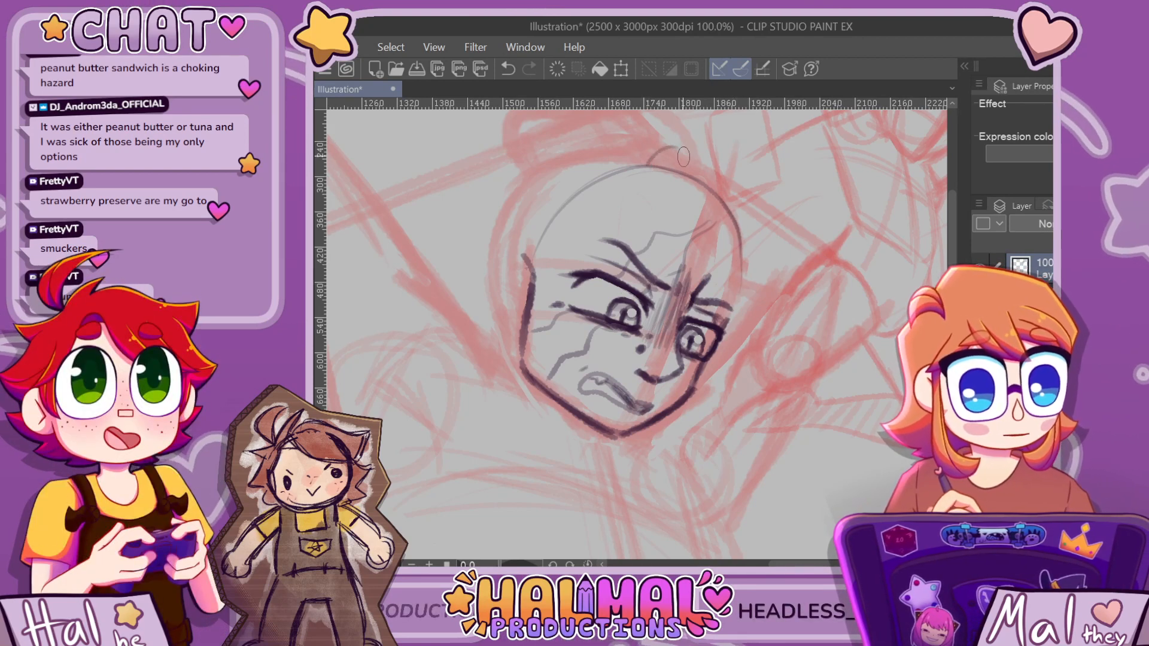
Rough in a tuft at the crown, a front lock falling over the forehead, and the hair's far-side outline
drag(647, 165, 687, 164)
scroll(685, 167, down, 2)
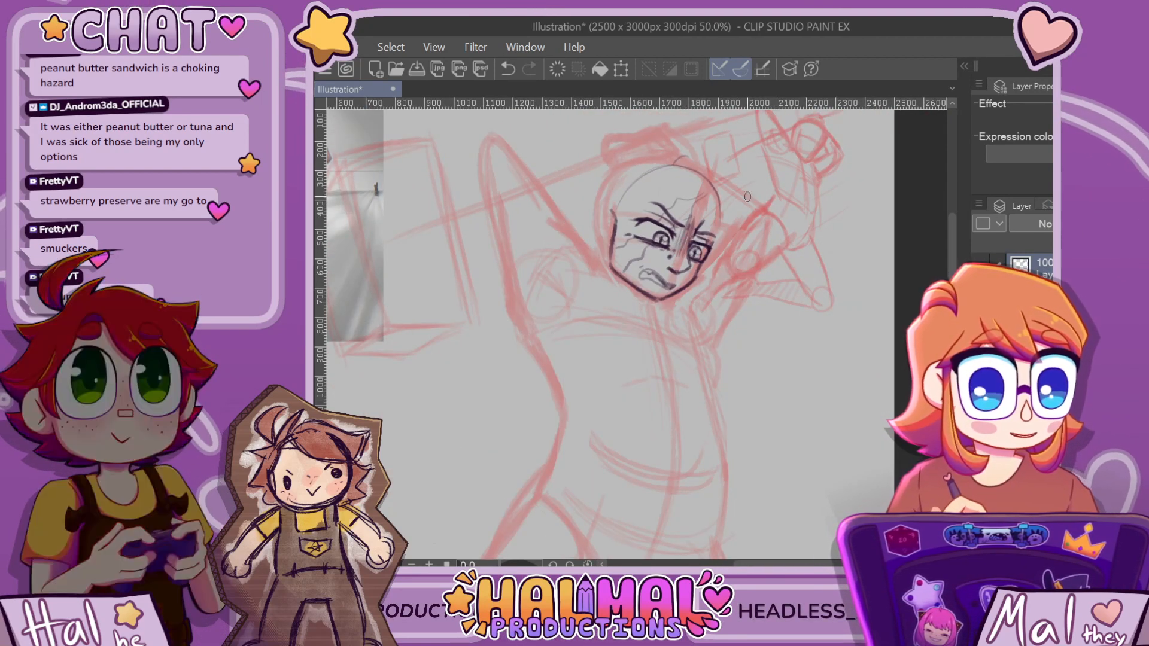
scroll(682, 175, up, 2)
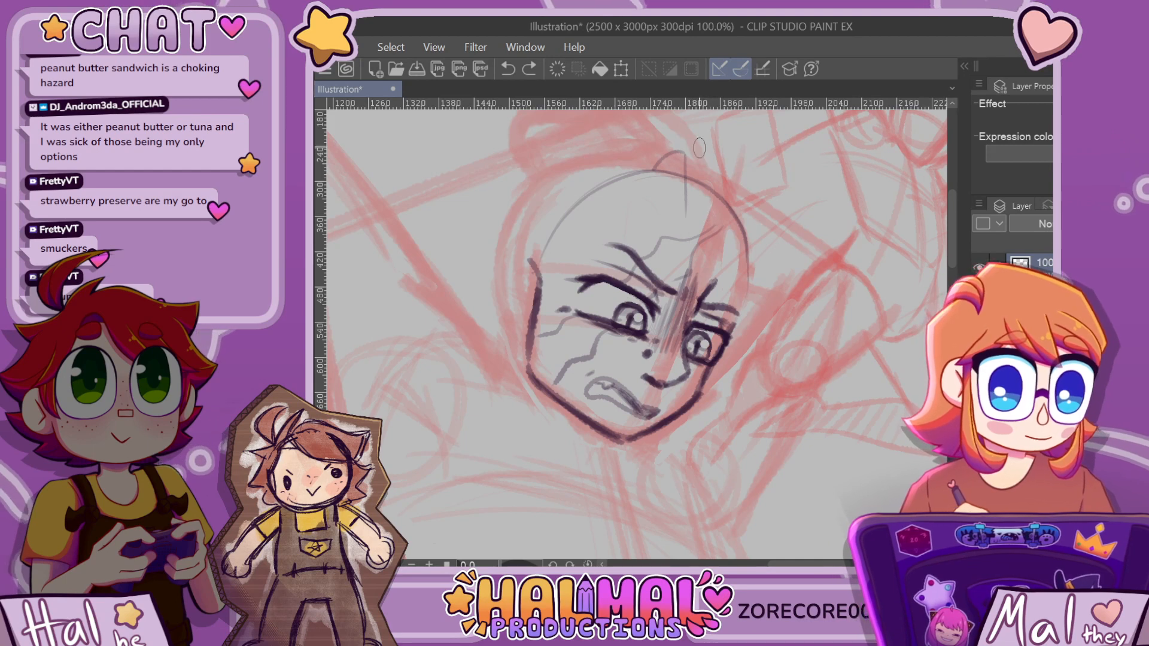
key(ctrl+z)
key(ctrl+z)
mouse_move(646, 172)
mouse_down()
mouse_move(681, 150)
mouse_move(635, 250)
mouse_up()
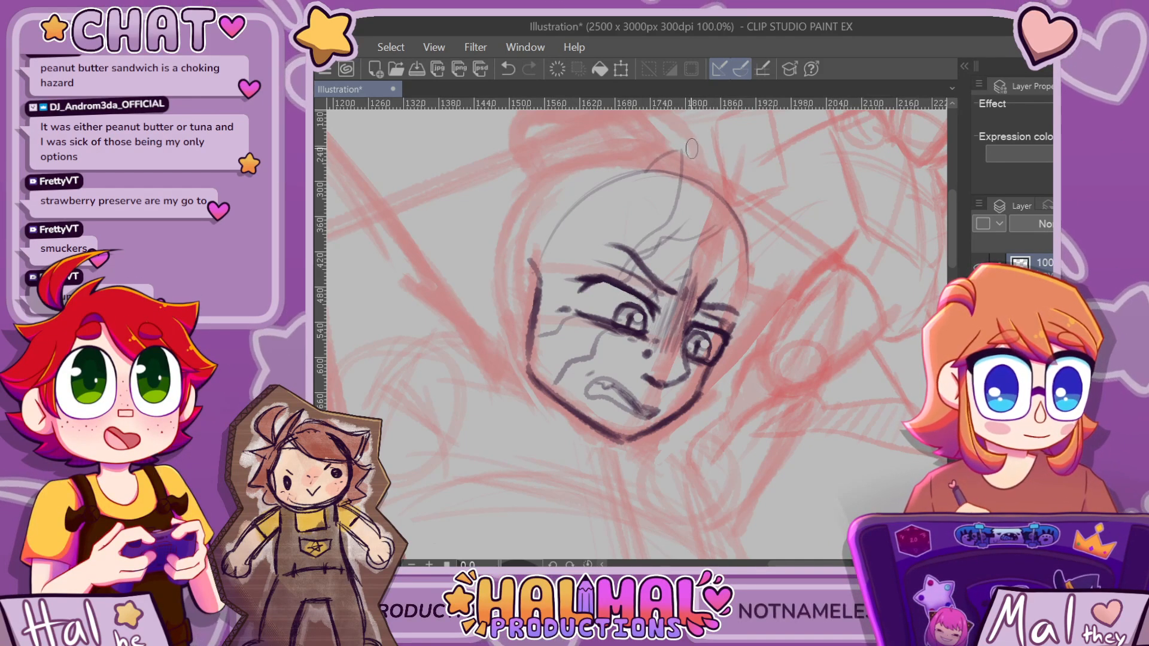
mouse_move(710, 151)
mouse_down()
mouse_move(772, 224)
mouse_move(743, 294)
mouse_up()
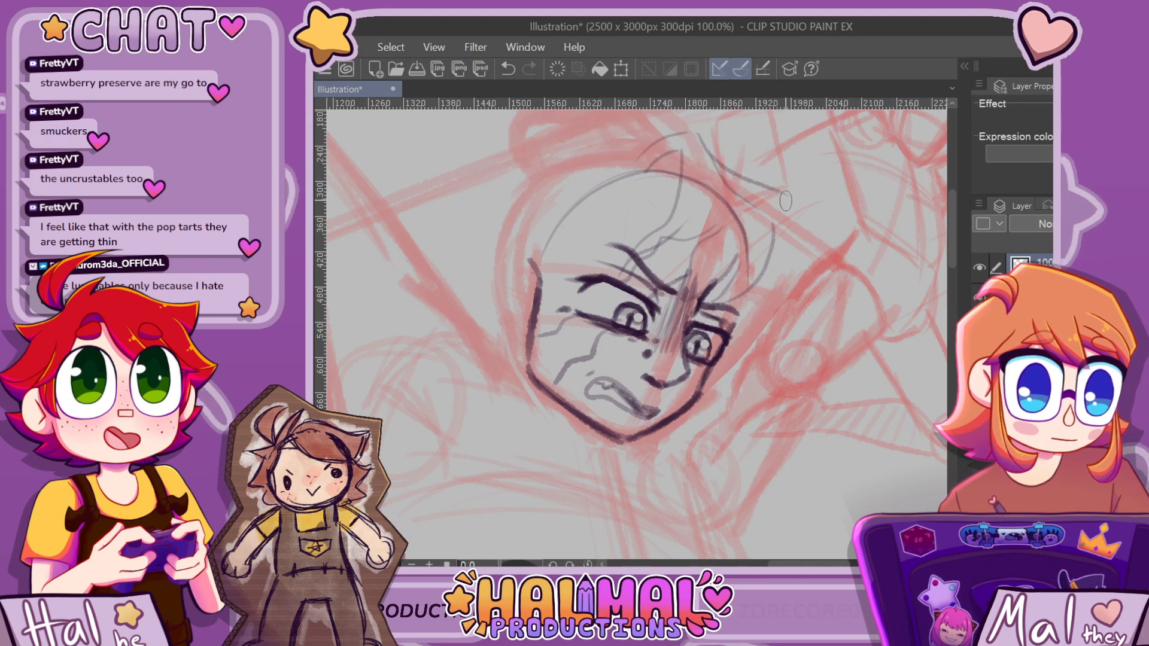
mouse_move(786, 201)
mouse_down()
mouse_move(791, 234)
mouse_move(760, 283)
mouse_up()
key(ctrl+z)
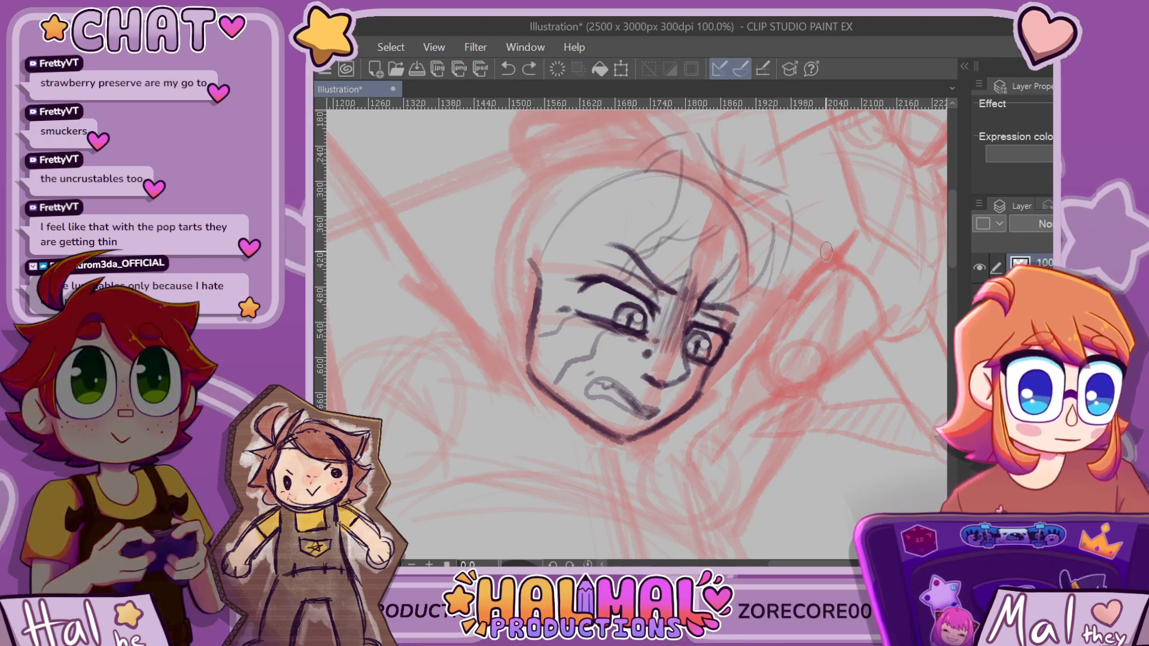
drag(799, 225, 768, 278)
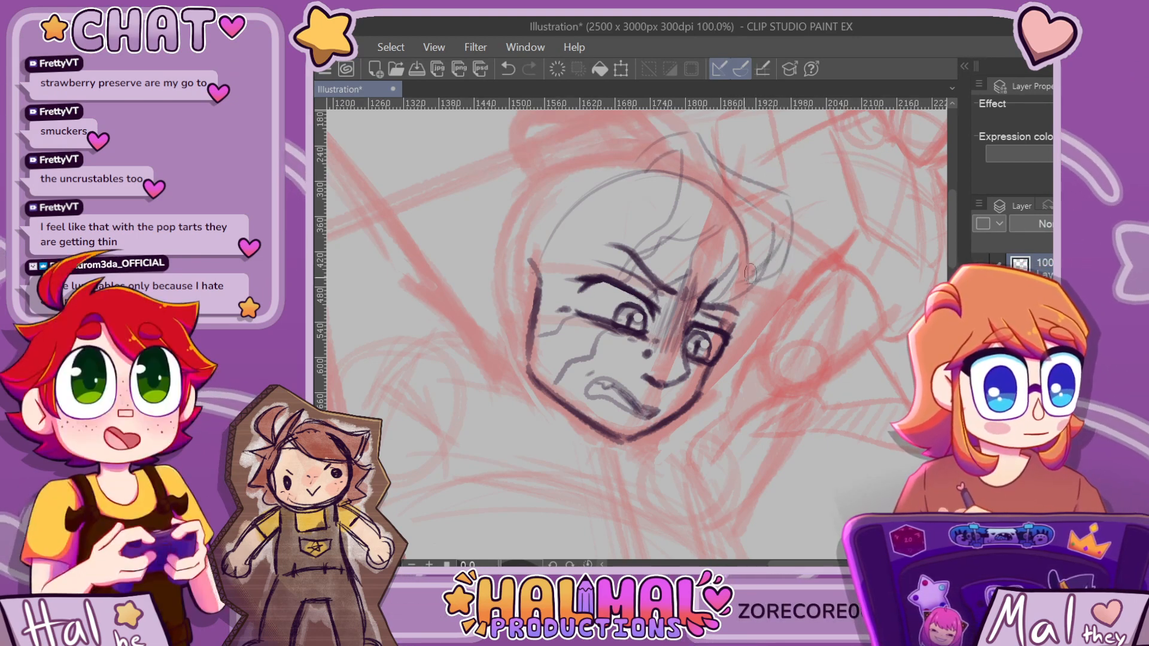
key(ctrl+z)
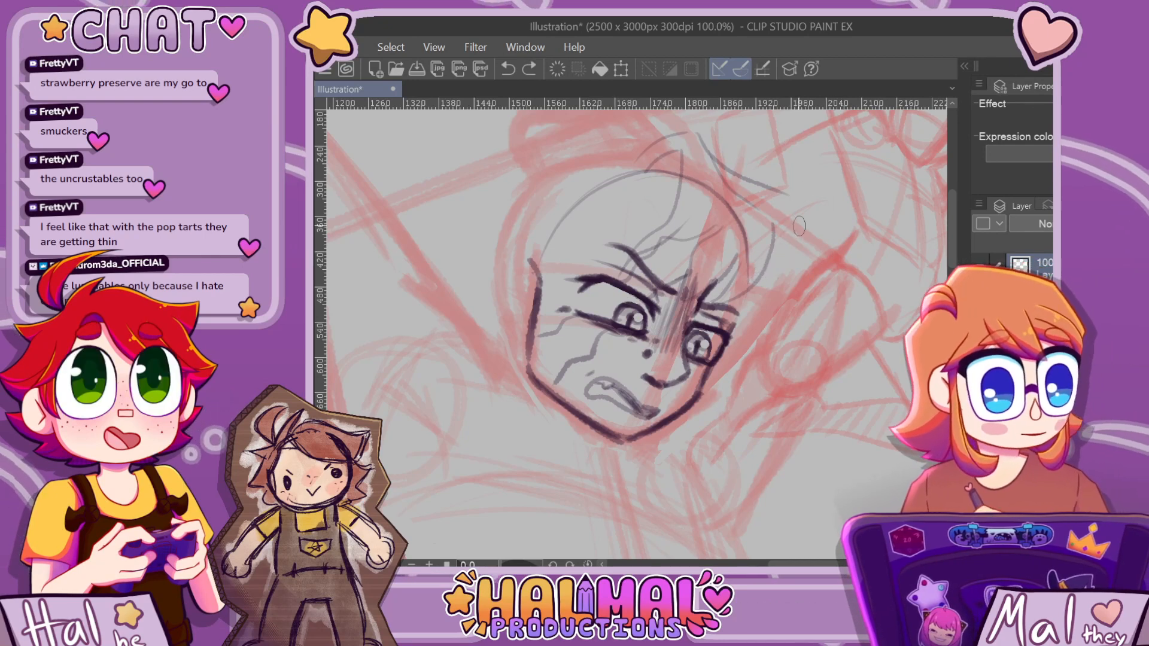
drag(778, 193, 787, 195)
drag(696, 132, 716, 158)
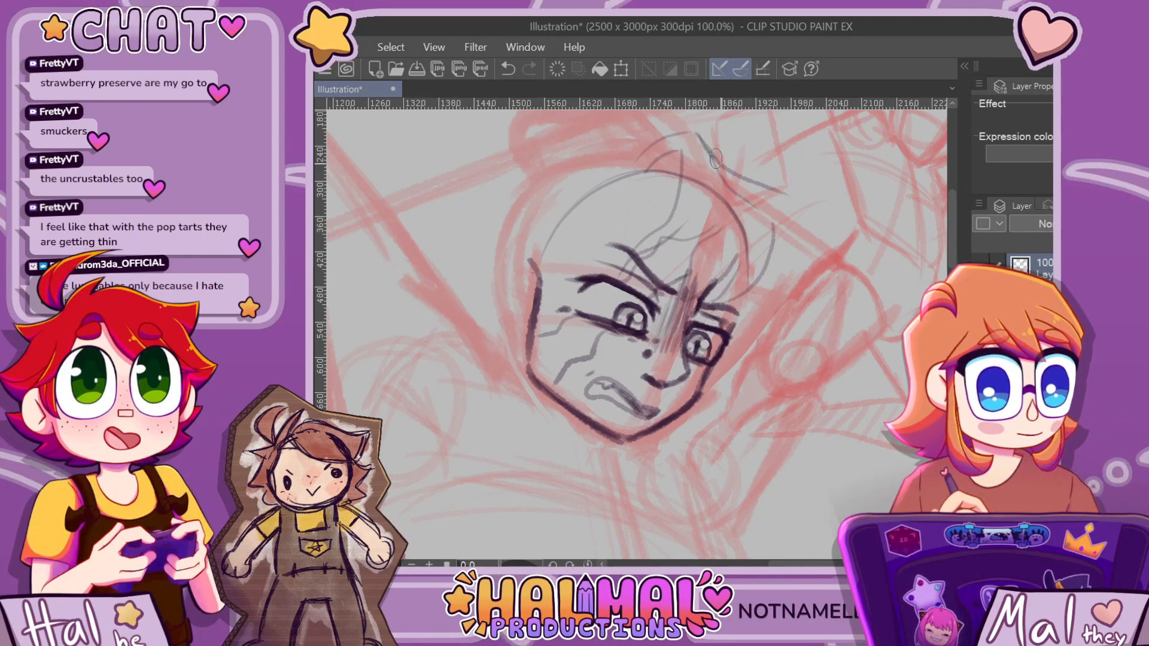
key(ctrl+z)
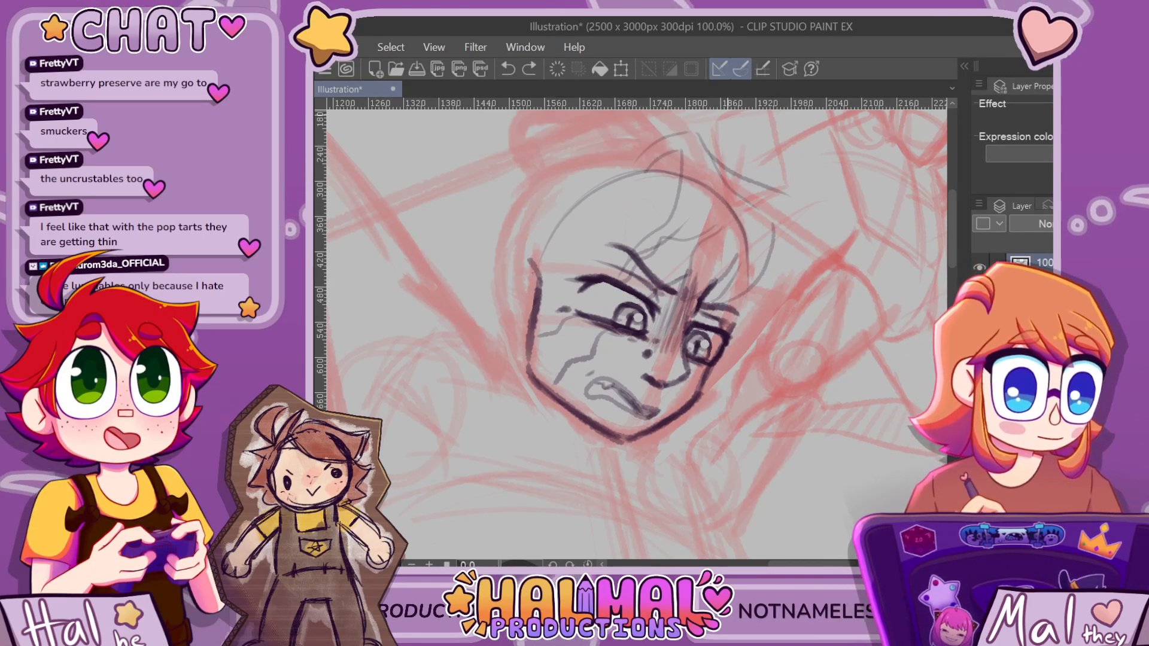
Redraw the far-side hair outline, sloping from the crown and curling inward as a lock beside the brow
drag(712, 146, 756, 269)
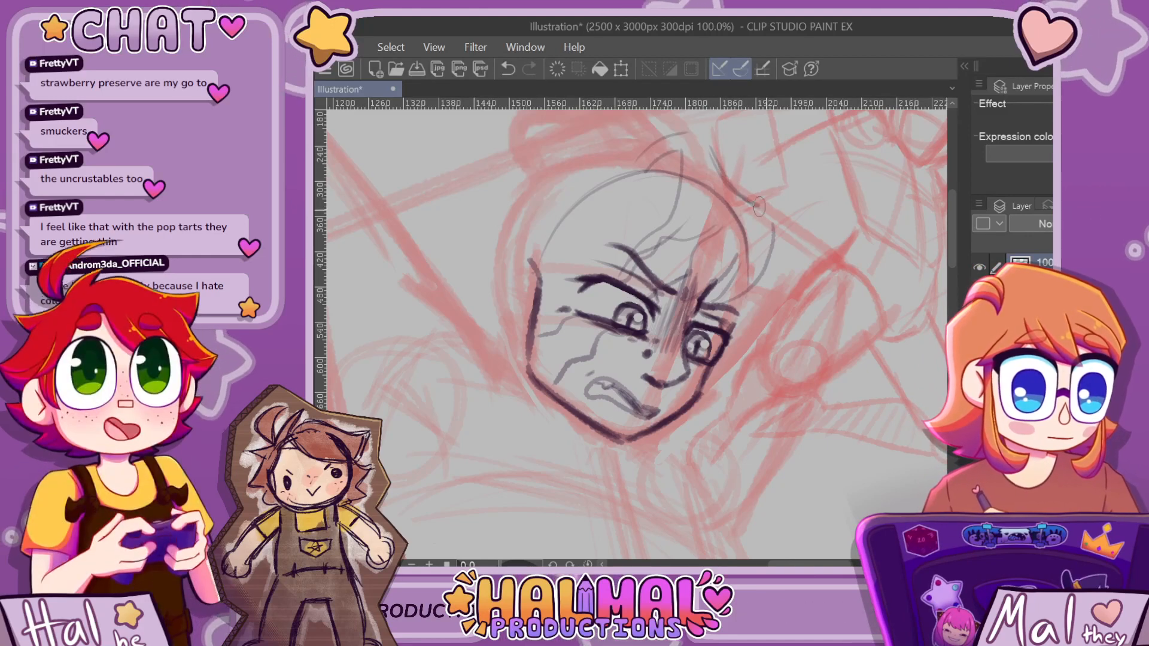
key(ctrl+z)
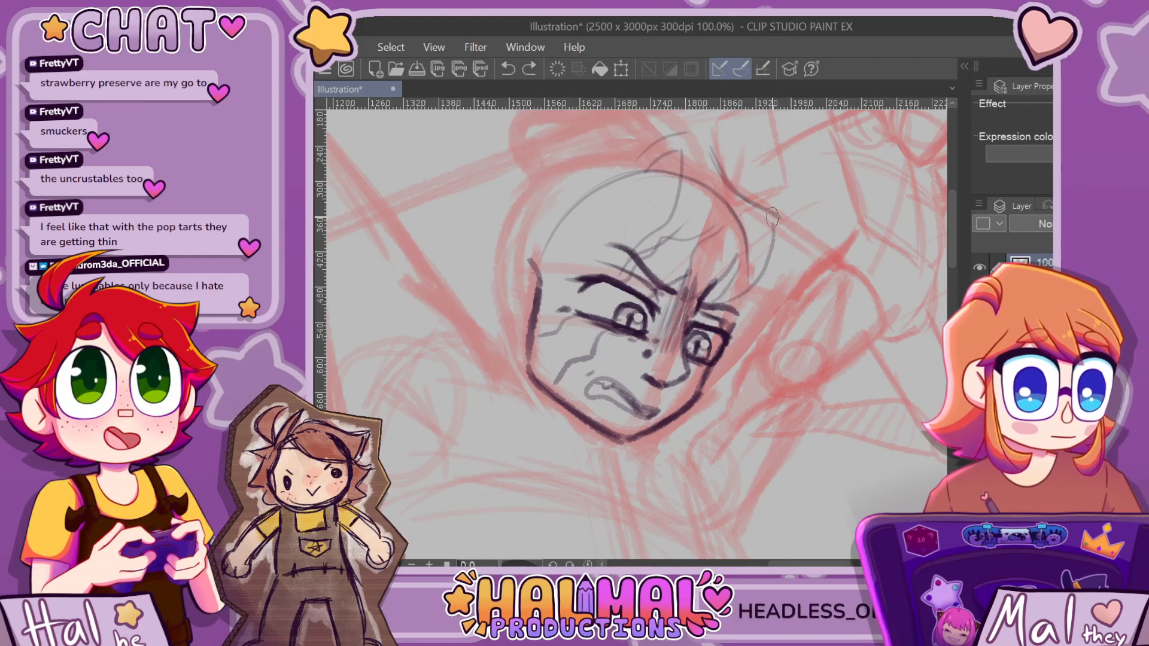
drag(774, 226, 755, 281)
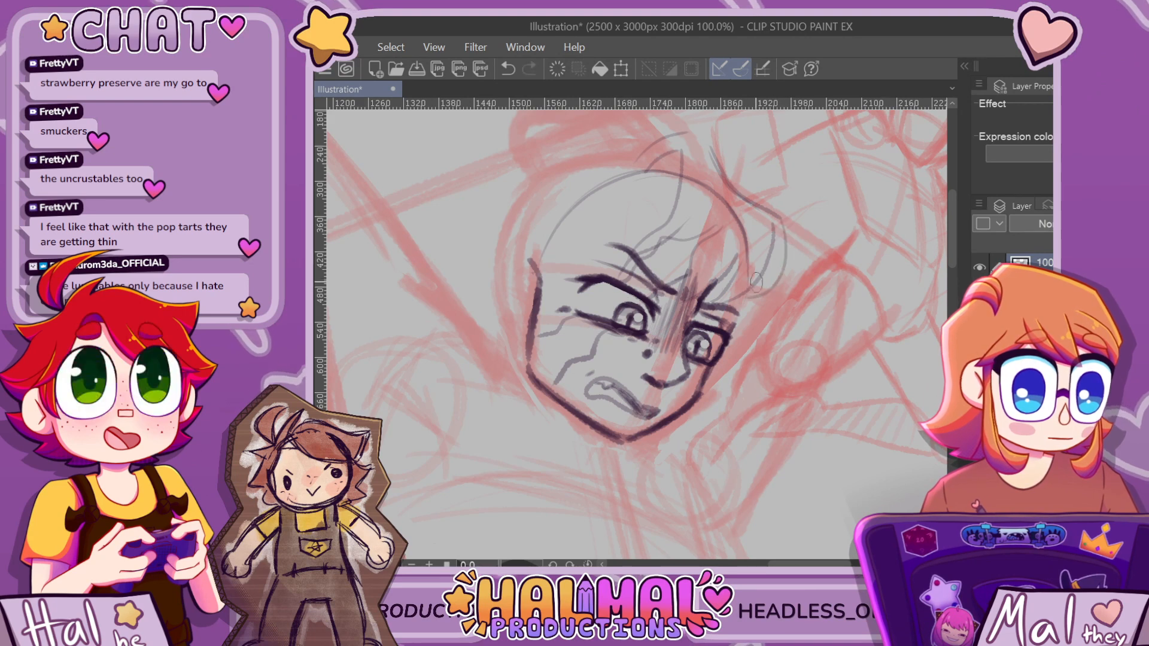
Darken the front lock, add bang strands across the forehead, and draw a ragged hairline from the crown to the near temple
scroll(792, 250, down, 3)
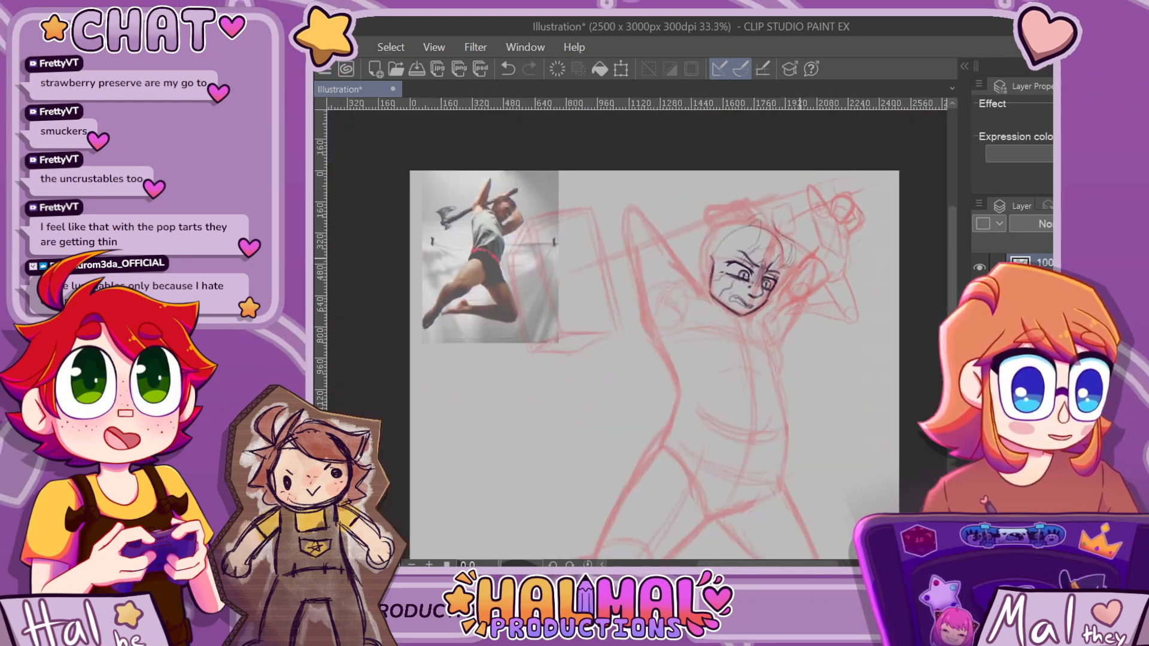
scroll(771, 240, up, 4)
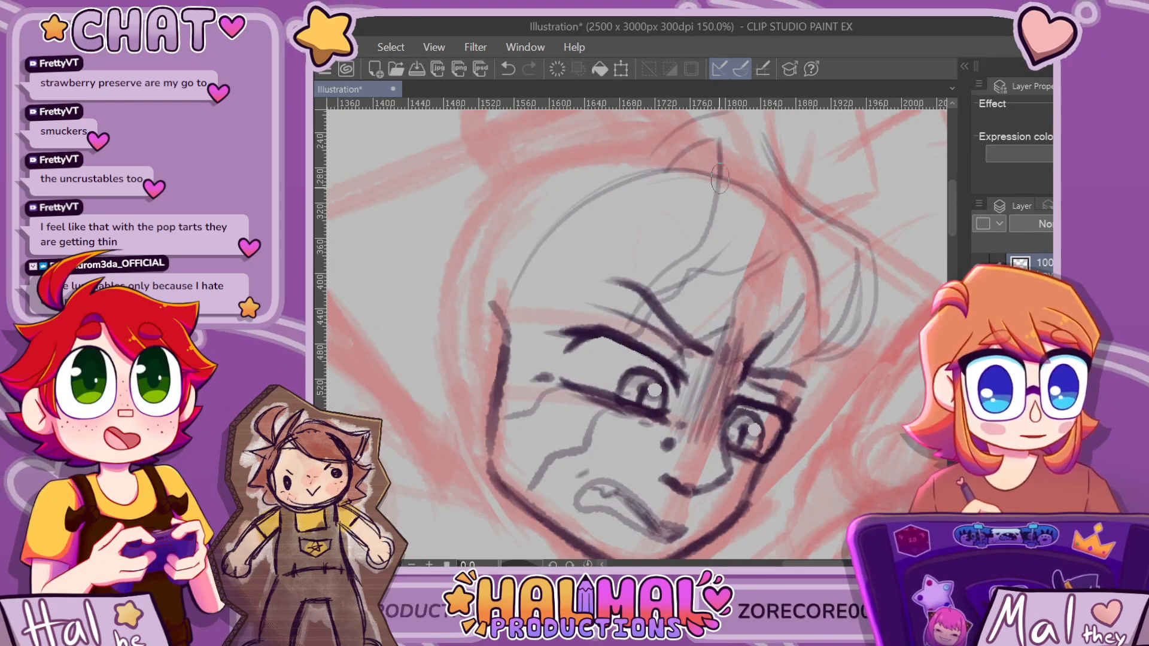
mouse_move(720, 179)
mouse_down()
mouse_move(700, 242)
mouse_move(668, 265)
mouse_move(628, 328)
mouse_up()
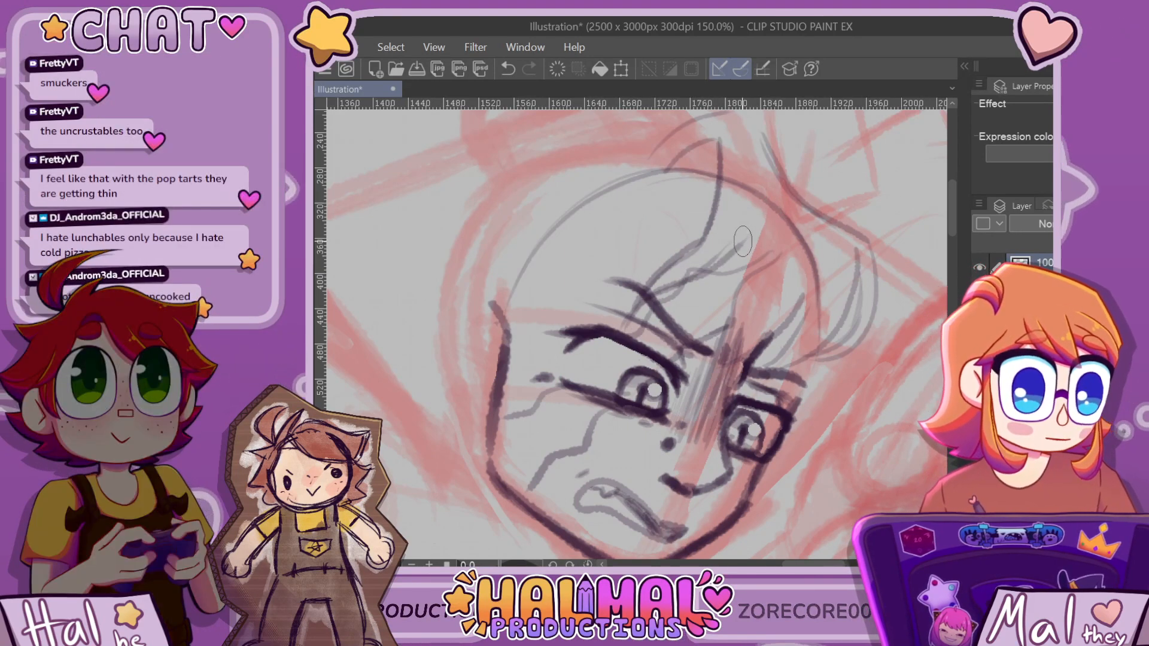
key(ctrl+z)
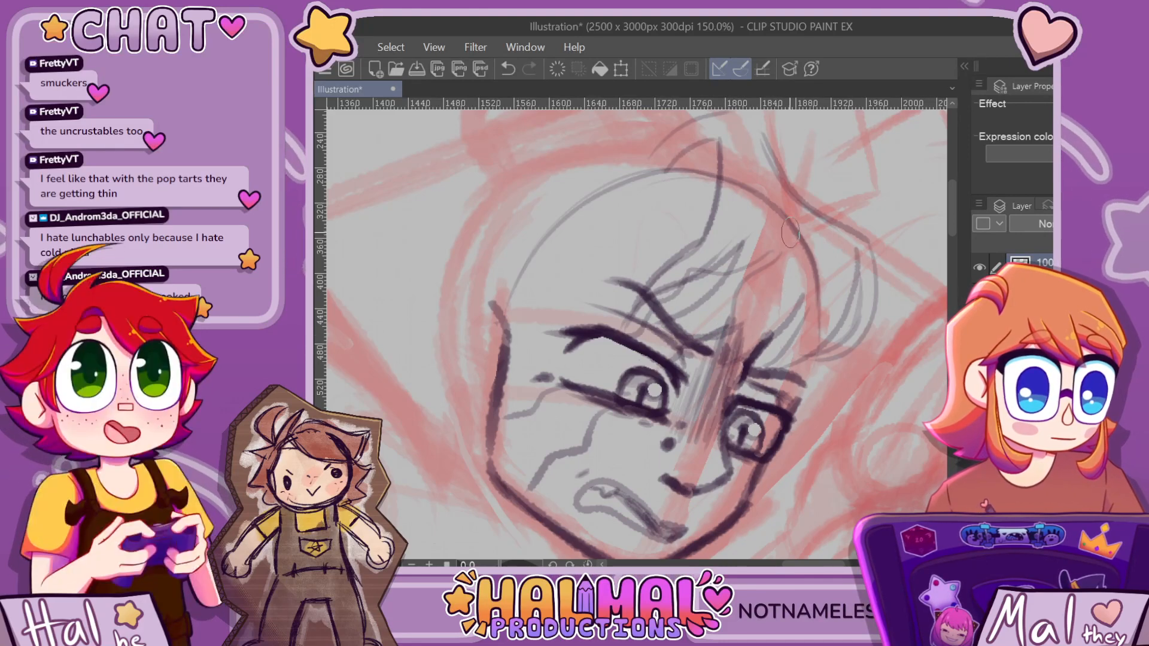
drag(787, 220, 777, 272)
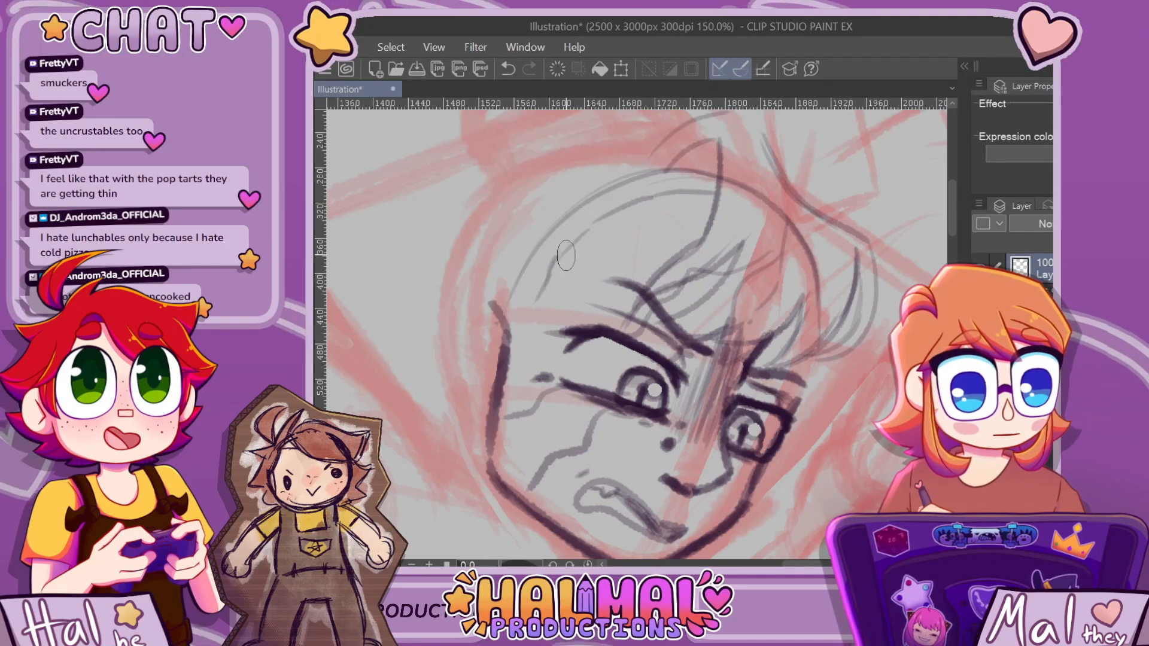
key(ctrl+z)
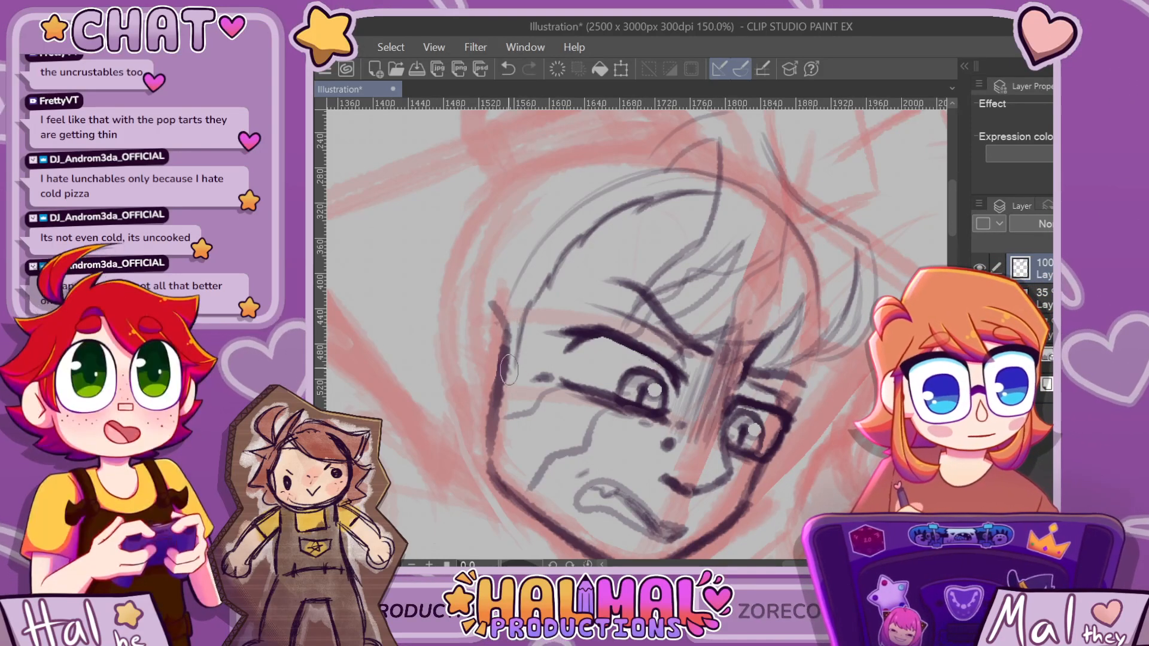
Darken the outline of the pointed tuft at the crown and shade its inside
scroll(508, 369, down, 4)
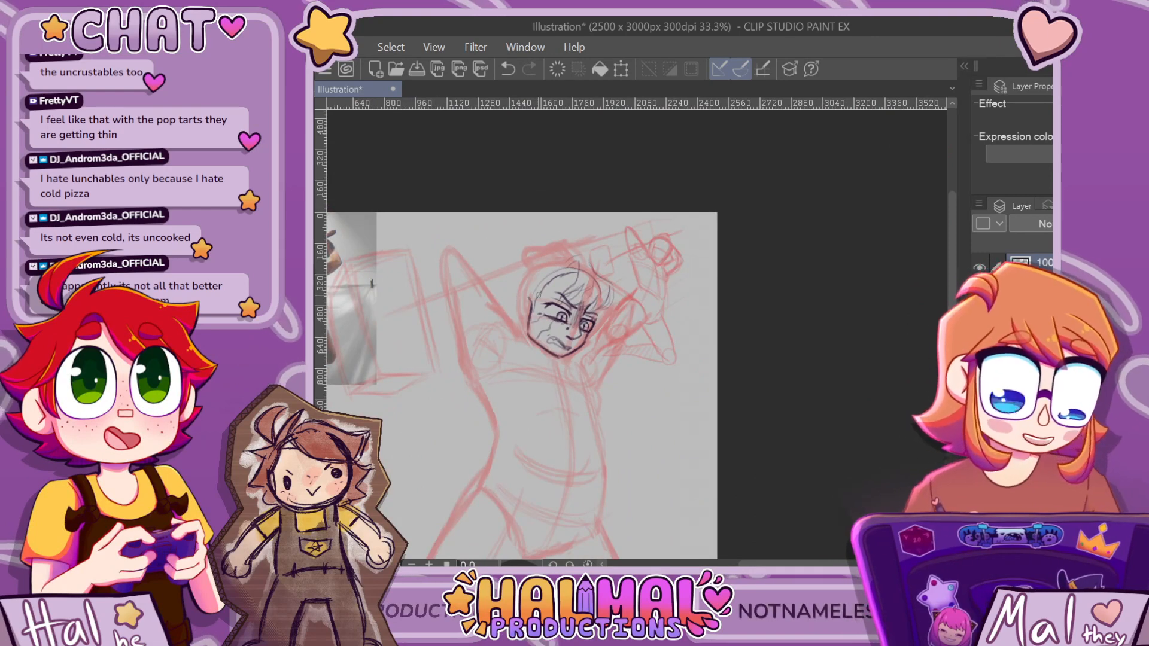
scroll(538, 295, up, 5)
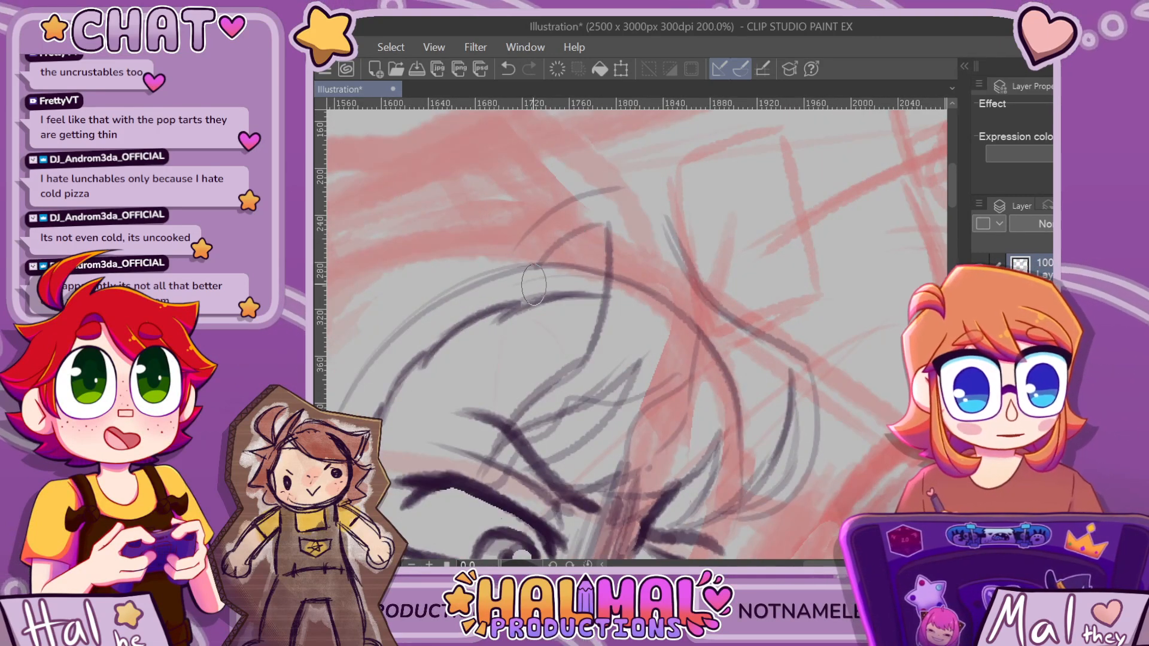
drag(606, 224, 592, 350)
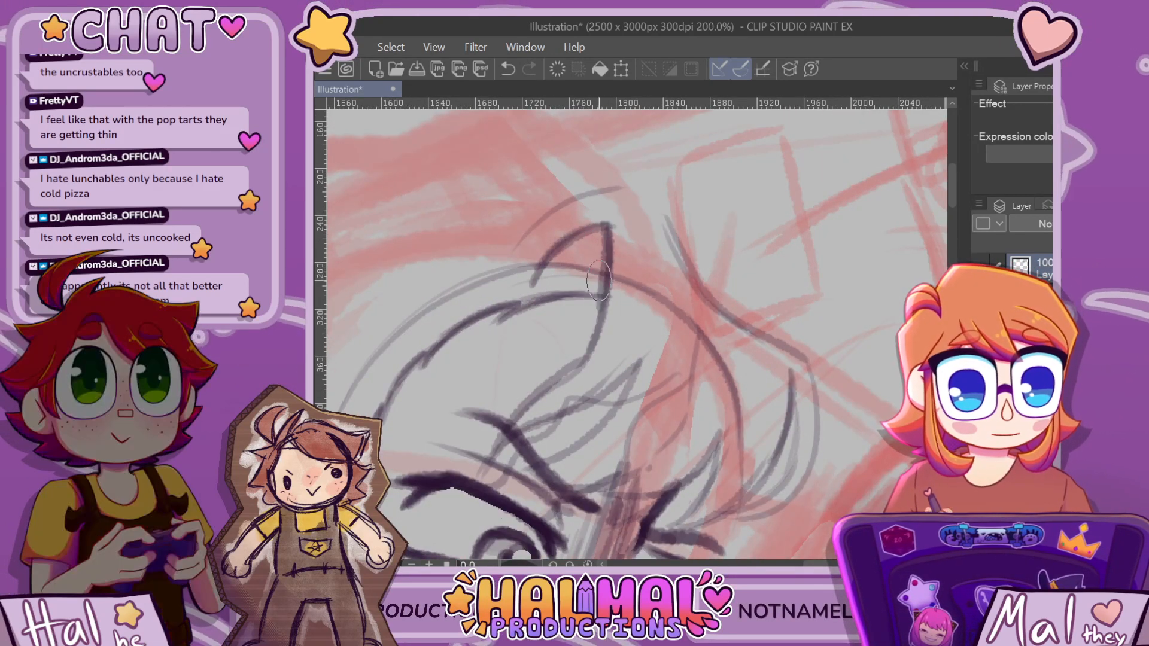
mouse_move(604, 224)
mouse_down()
mouse_move(547, 277)
mouse_move(599, 262)
mouse_move(577, 255)
mouse_move(549, 282)
mouse_move(592, 245)
mouse_move(597, 275)
mouse_up()
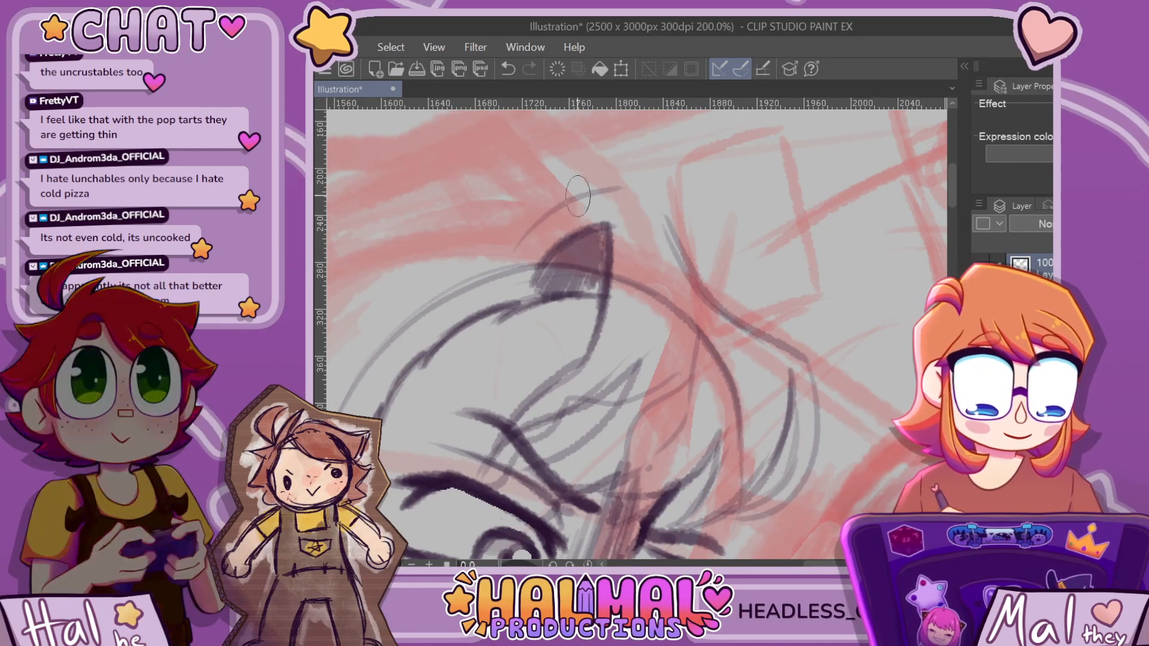
Darken the outer hair contour from above the tuft down to the far-side lock, and reinforce the lock and bang strands
mouse_move(622, 188)
mouse_down()
mouse_move(662, 220)
mouse_move(707, 235)
mouse_move(661, 211)
mouse_move(712, 295)
mouse_move(781, 343)
mouse_up()
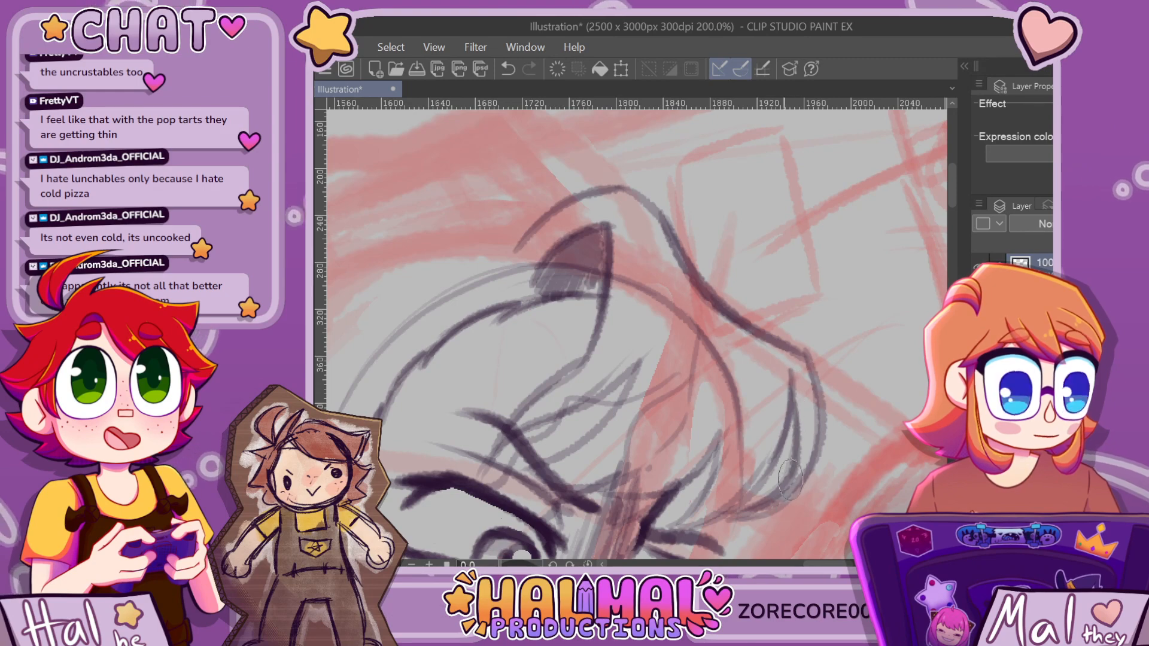
drag(786, 453, 798, 378)
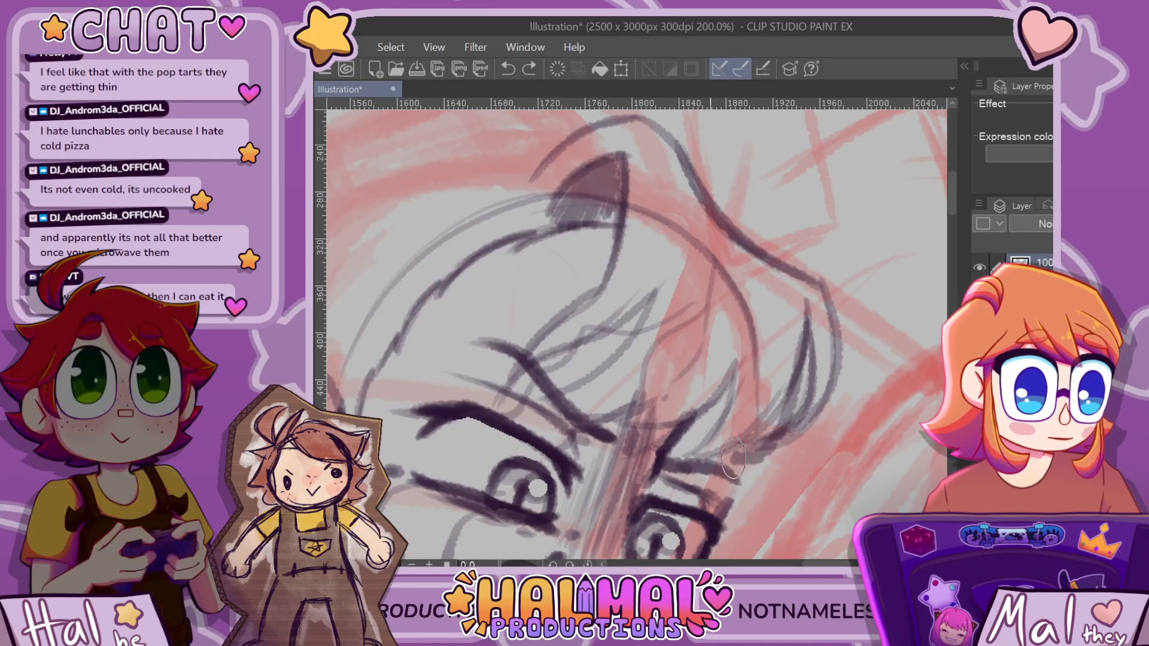
scroll(747, 422, down, 4)
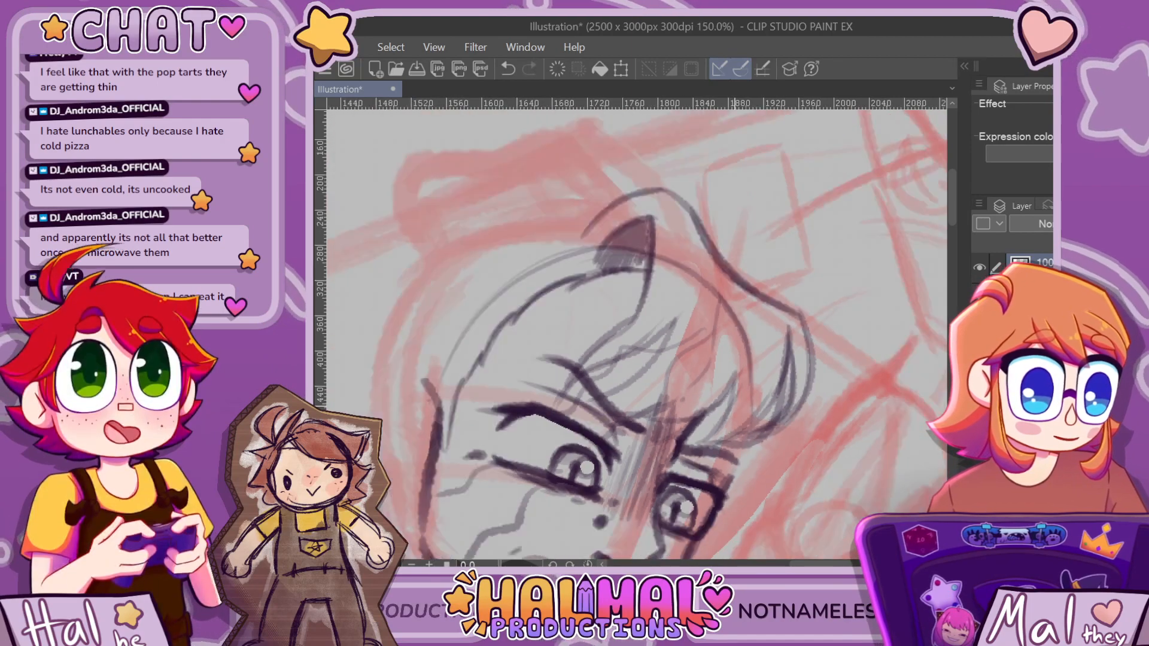
scroll(721, 434, up, 4)
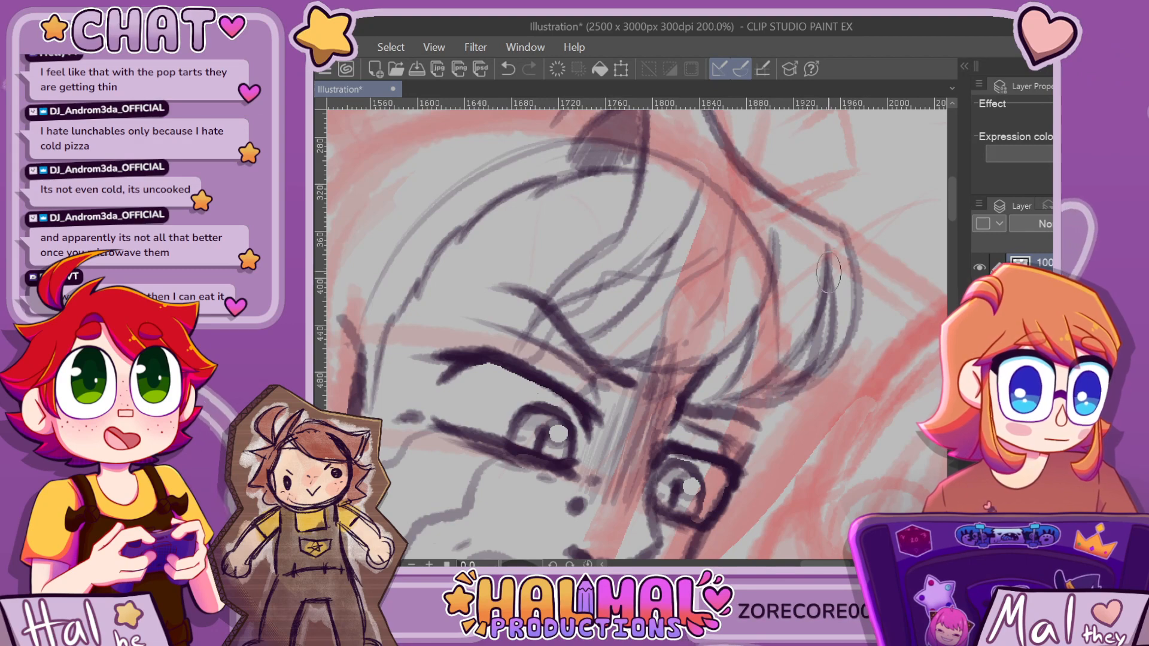
Sketch a light curve from beside the far eye around the jaw to beneath the chin
scroll(828, 272, down, 5)
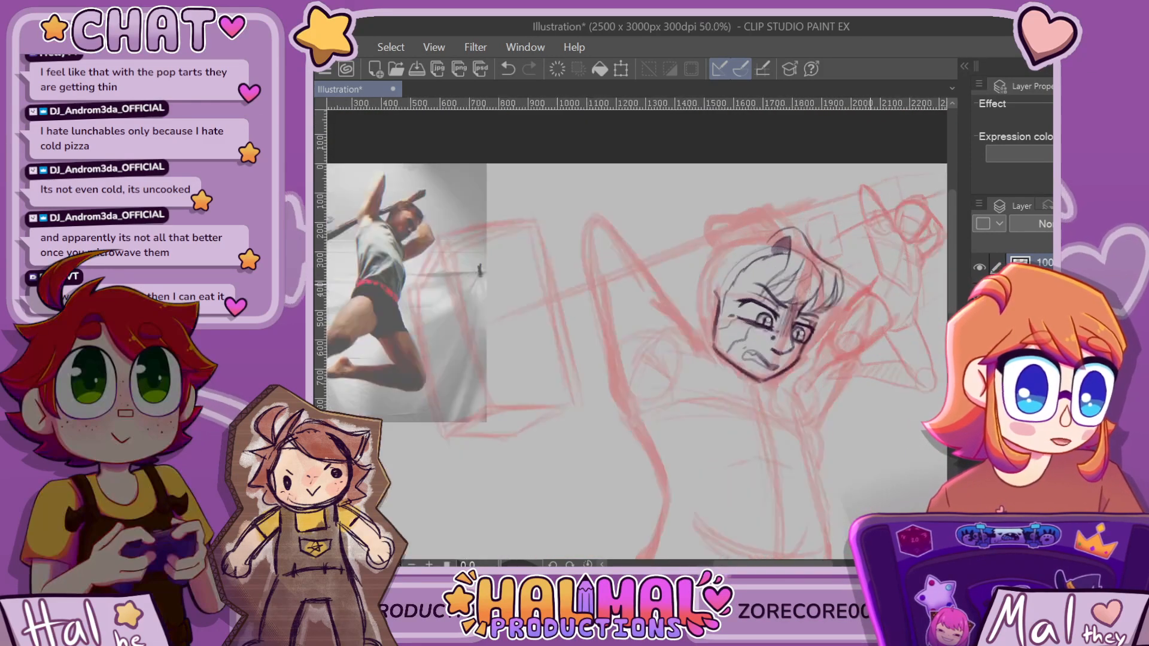
scroll(831, 293, up, 2)
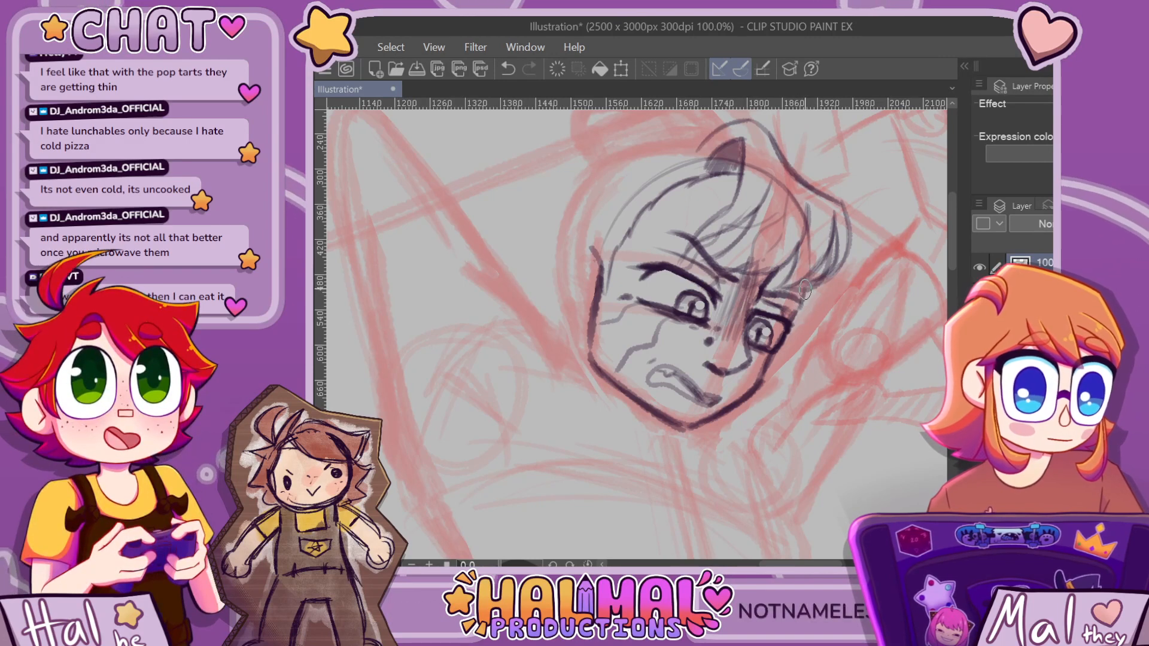
key(ctrl+z)
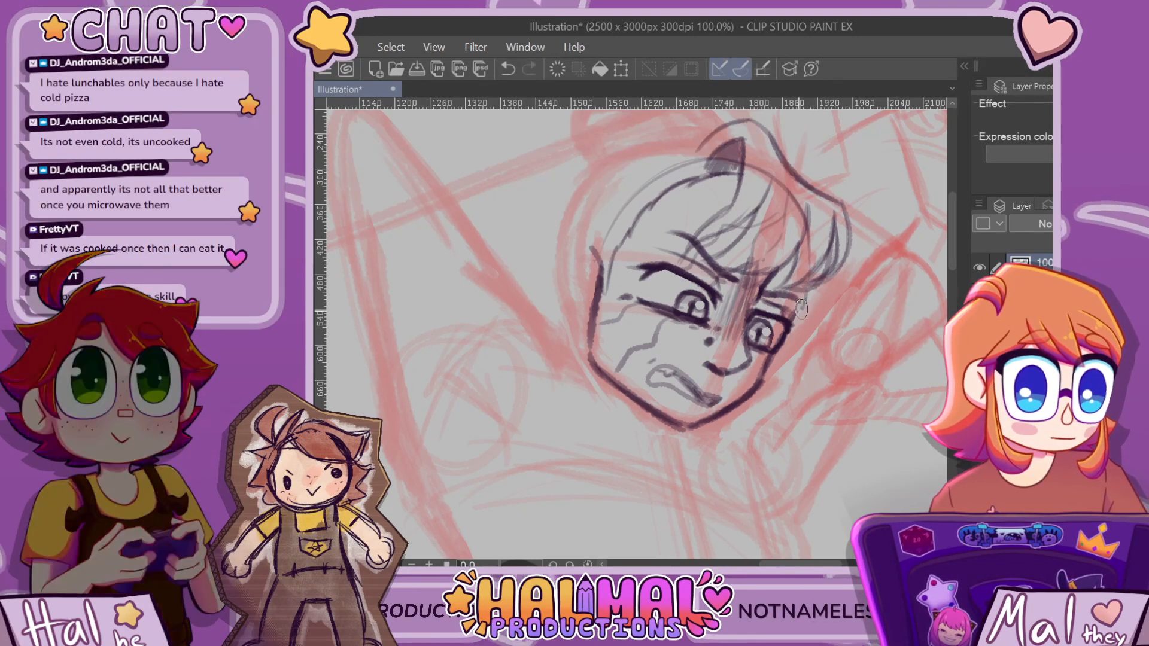
drag(806, 297, 801, 306)
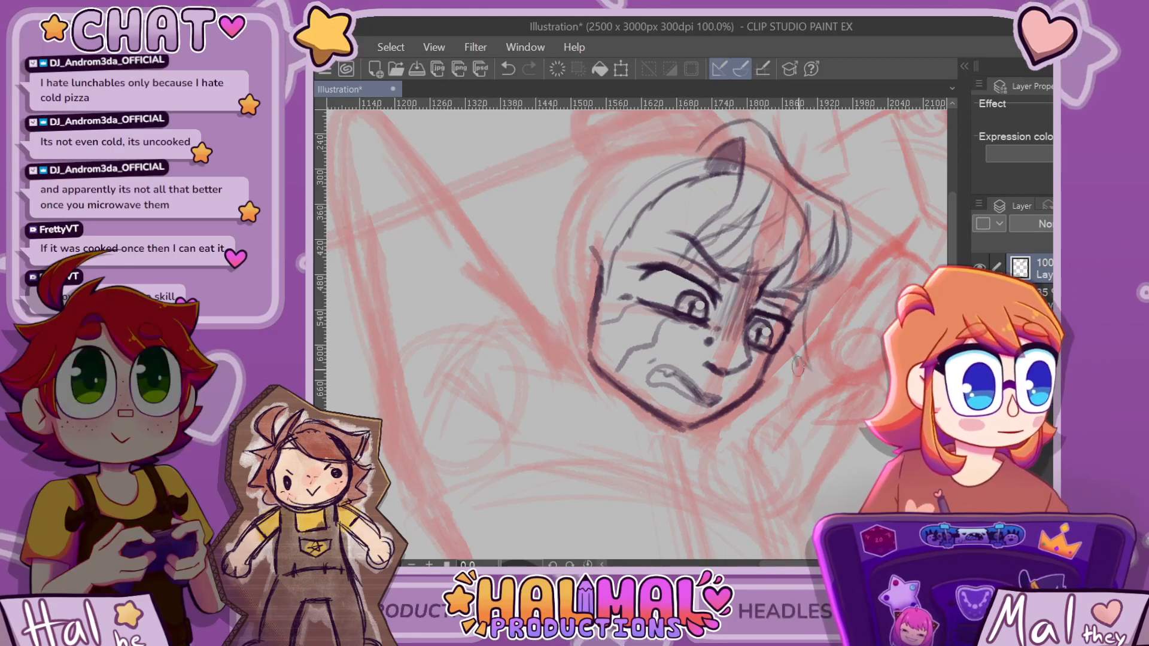
drag(798, 365, 742, 437)
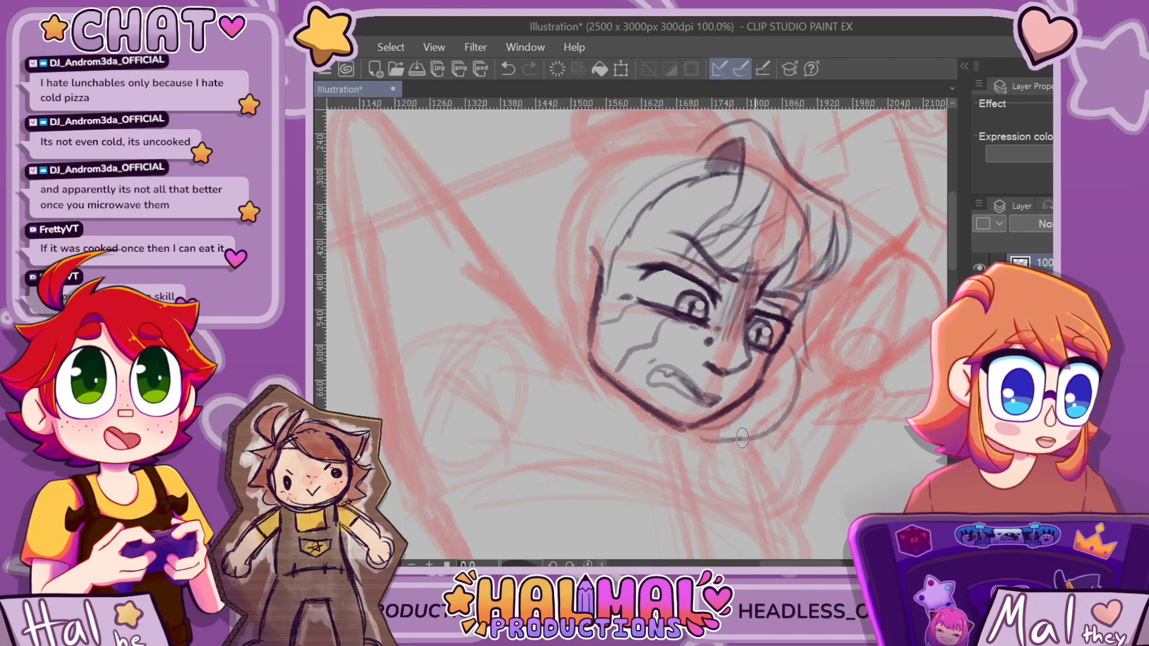
Darken the lock curving around the far jaw, and sketch a strand sweeping back from the near temple and an arc behind the skull
mouse_move(793, 359)
mouse_down()
mouse_move(773, 428)
mouse_move(707, 437)
mouse_up()
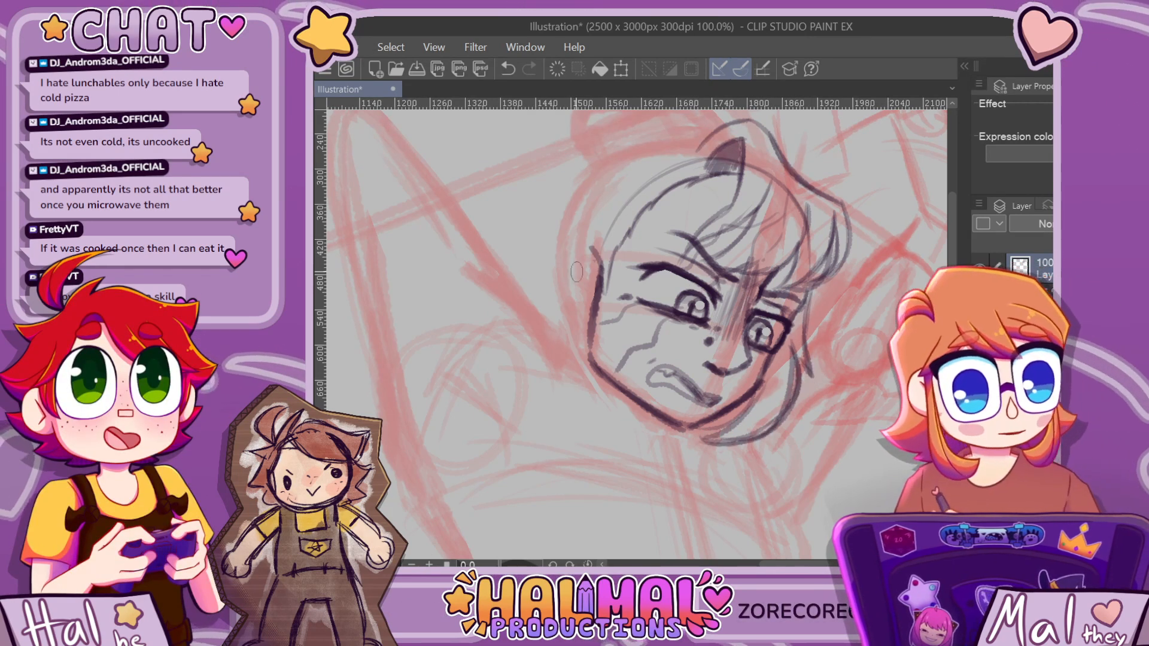
drag(595, 248, 495, 343)
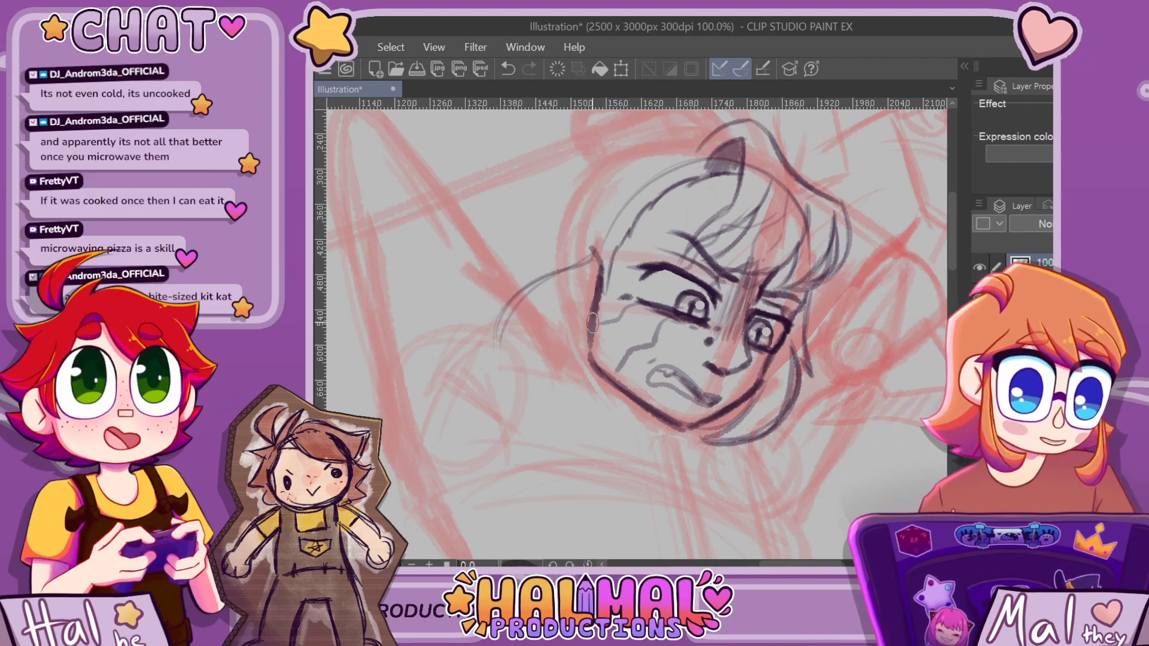
scroll(592, 323, down, 4)
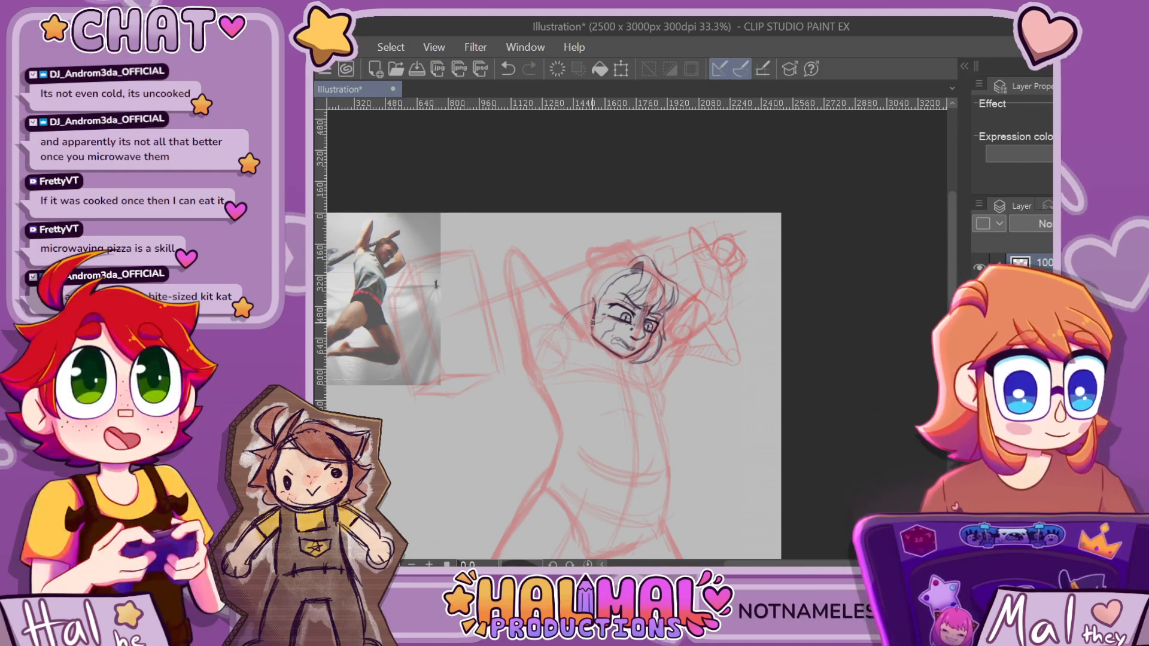
scroll(631, 270, up, 2)
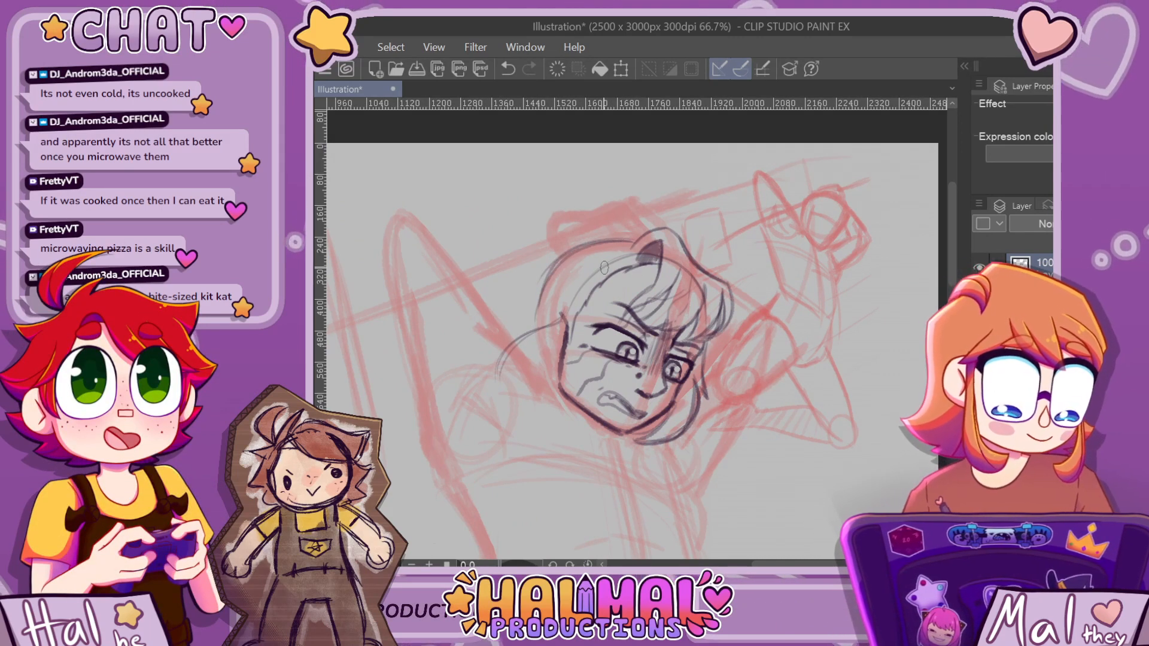
scroll(700, 353, up, 1)
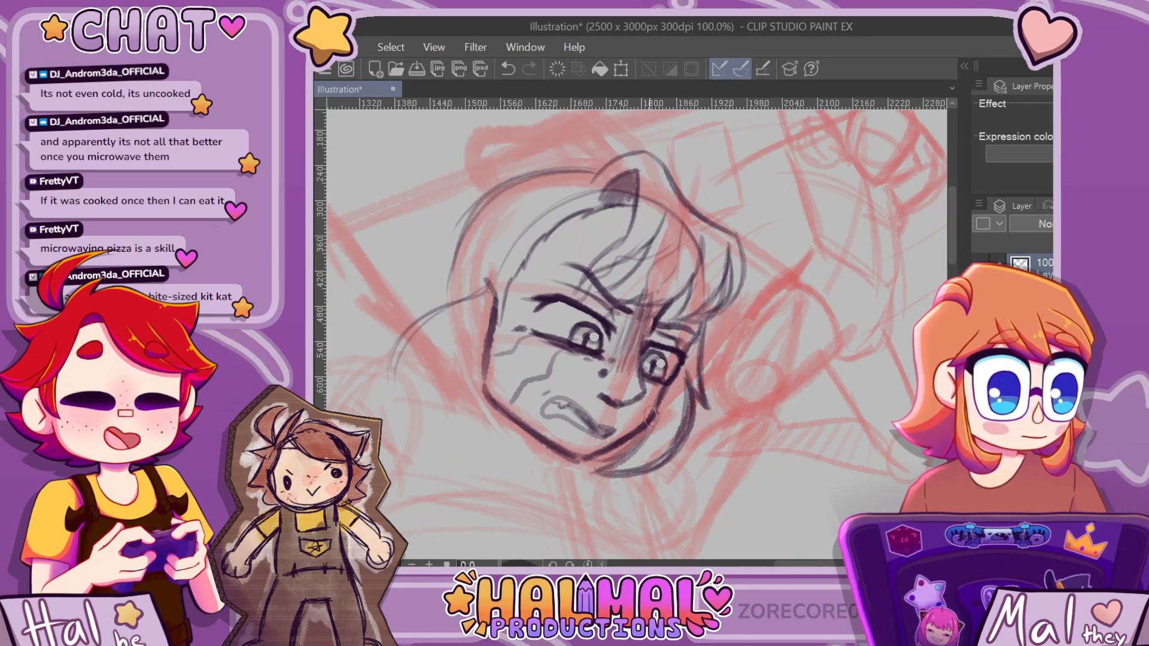
scroll(635, 440, down, 6)
scroll(739, 454, up, 3)
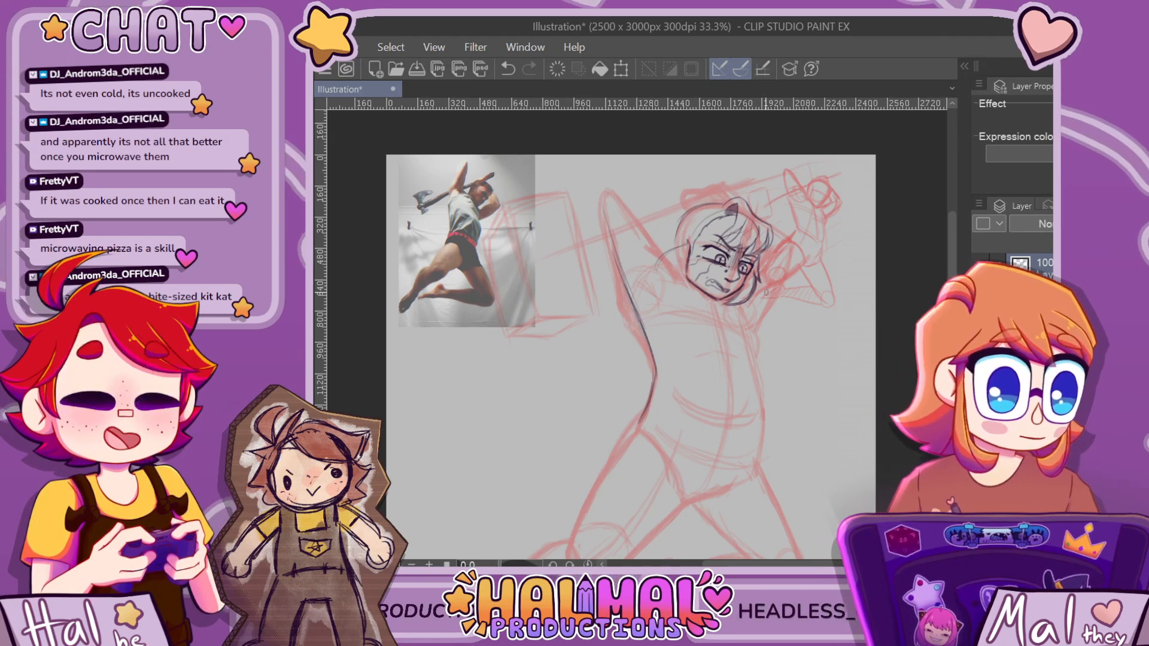
scroll(818, 260, down, 4)
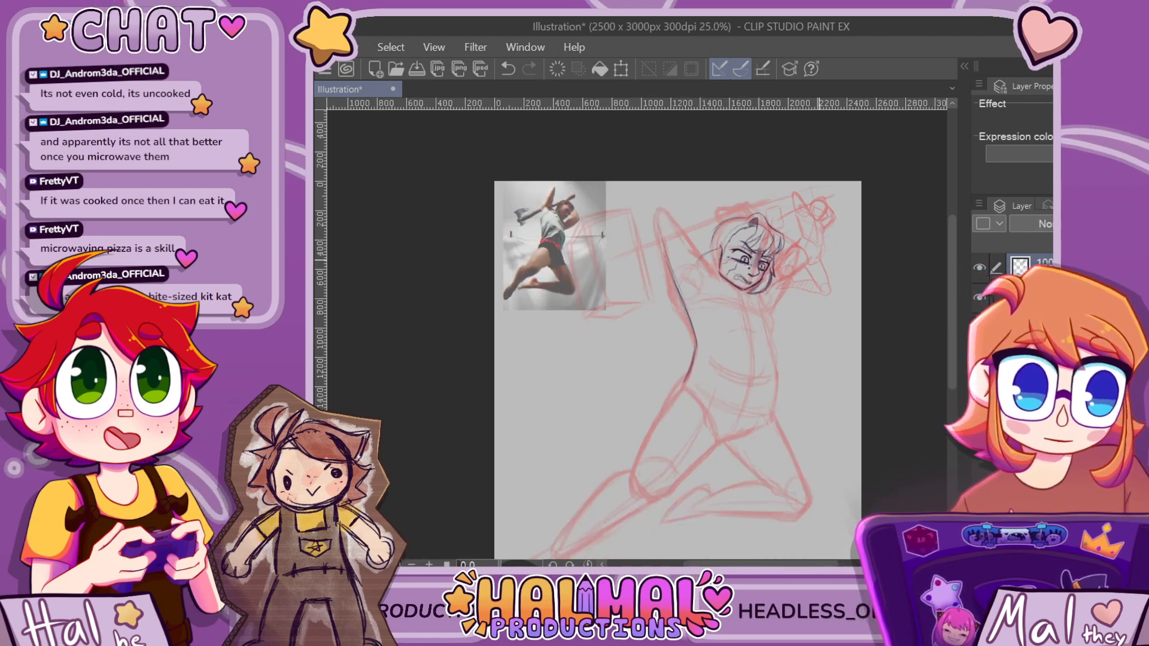
scroll(818, 261, up, 4)
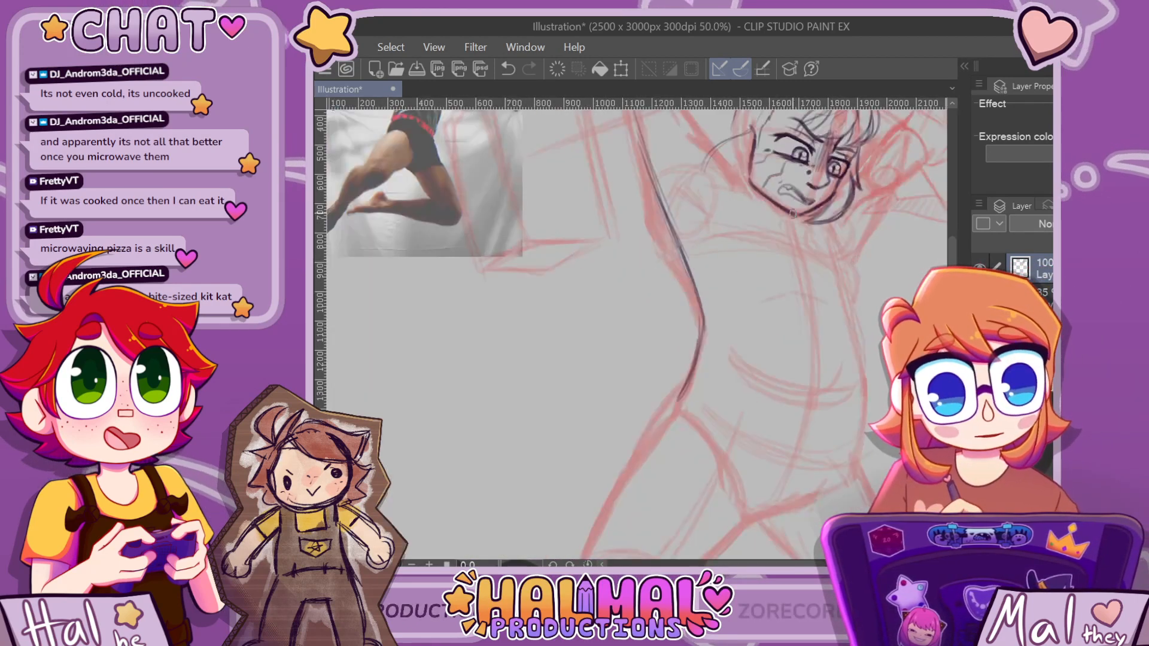
scroll(739, 290, down, 6)
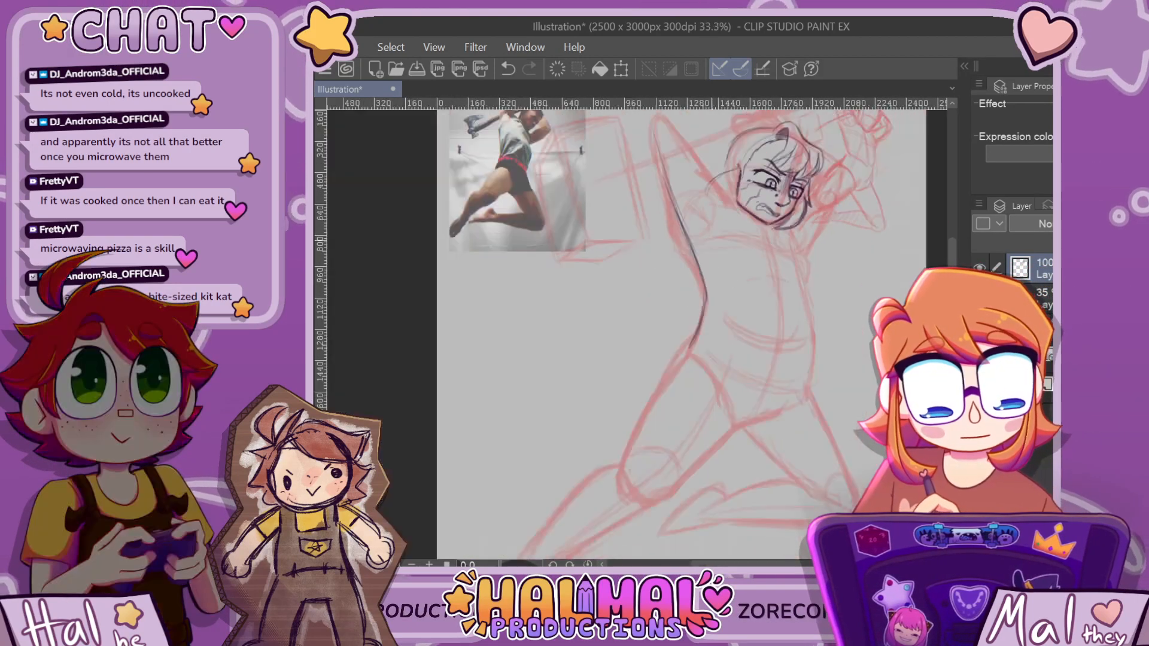
scroll(801, 188, up, 5)
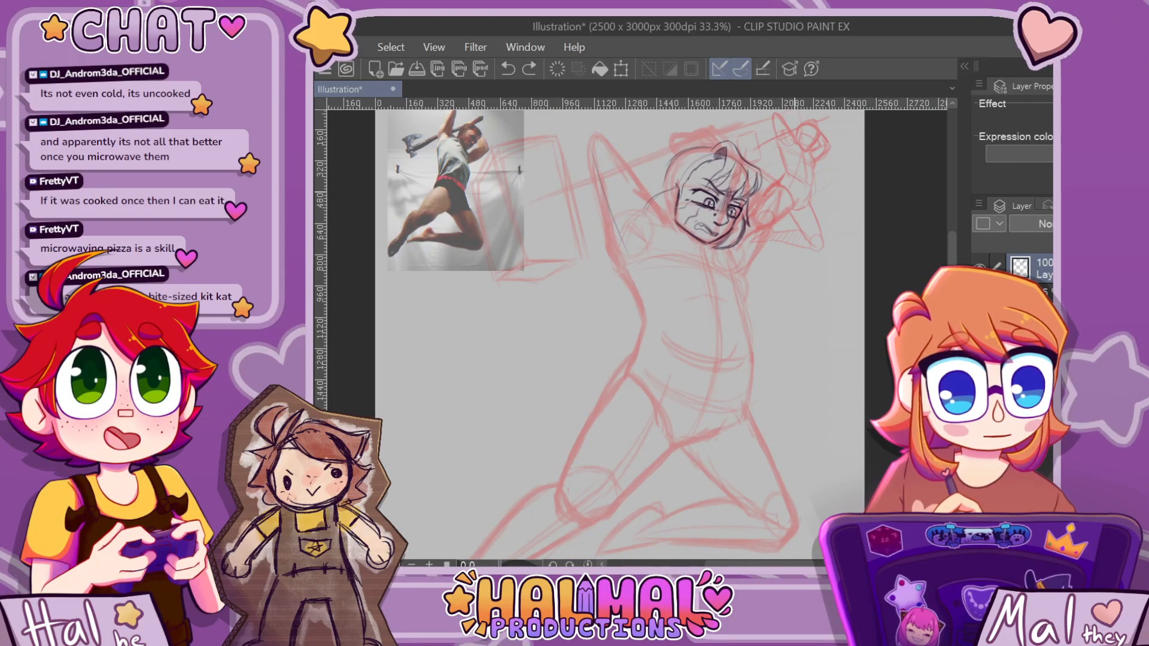
Sketch a light wavy hair curve flowing from the back of the head across the raised arm
scroll(709, 168, up, 2)
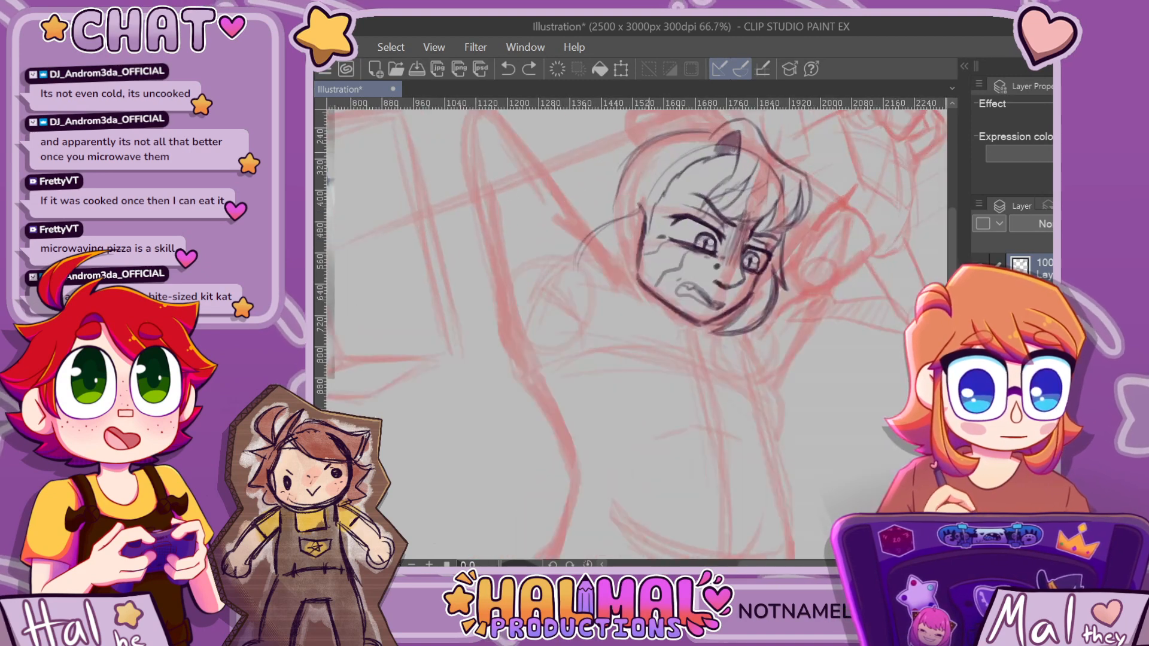
drag(597, 206, 458, 273)
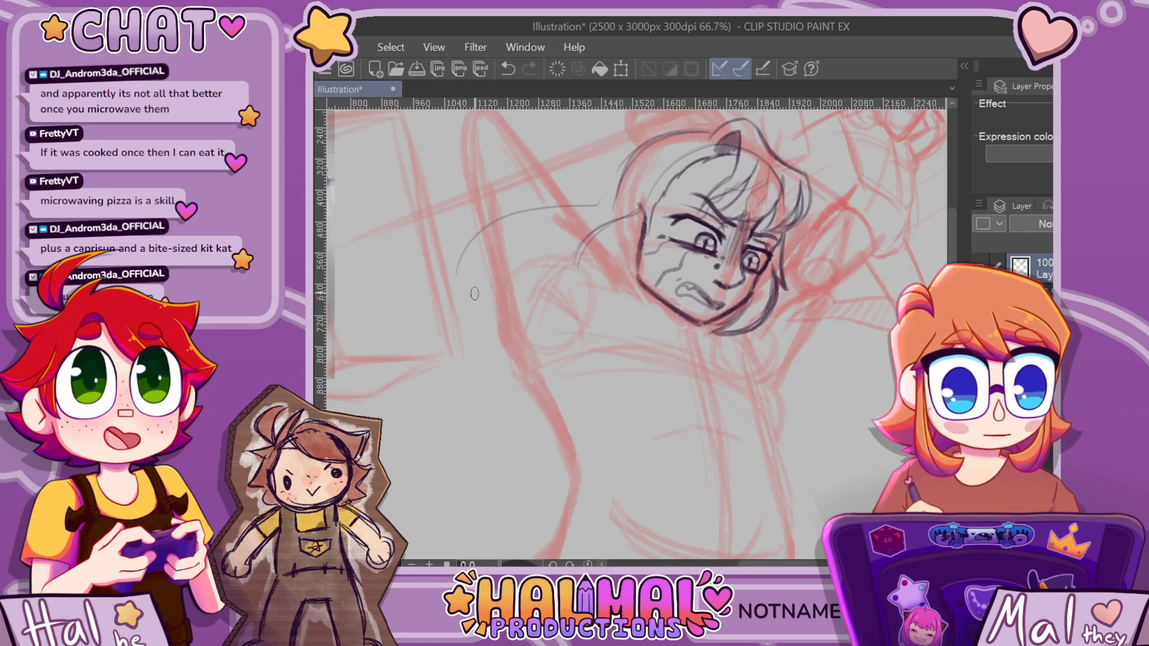
drag(599, 221, 417, 243)
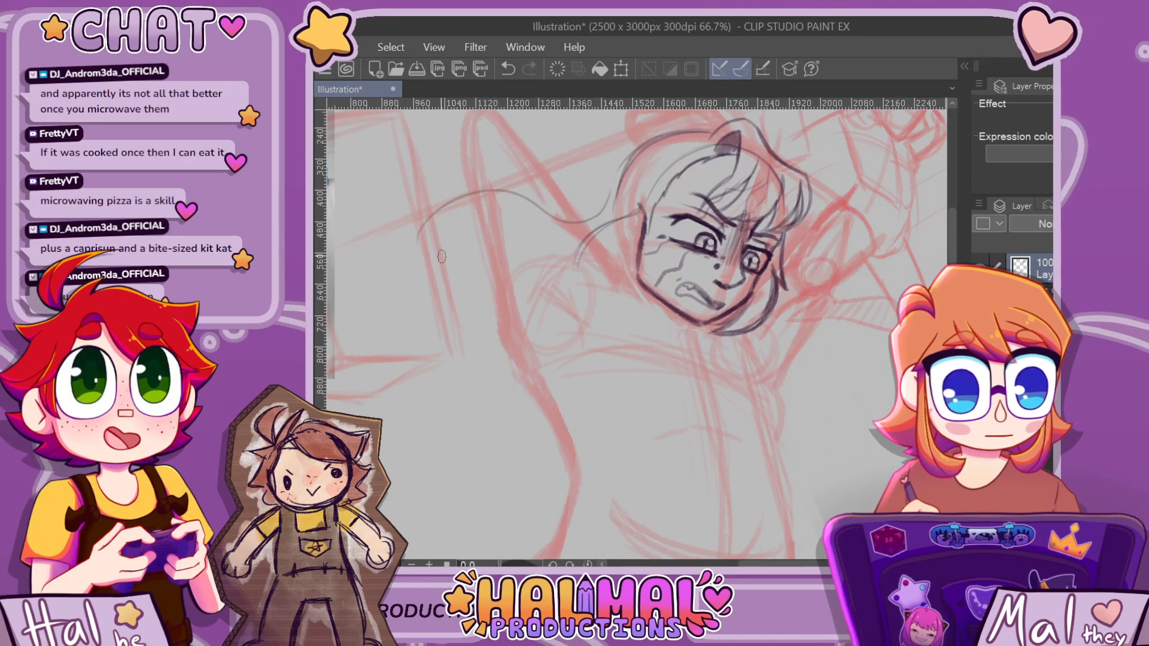
drag(494, 242, 418, 235)
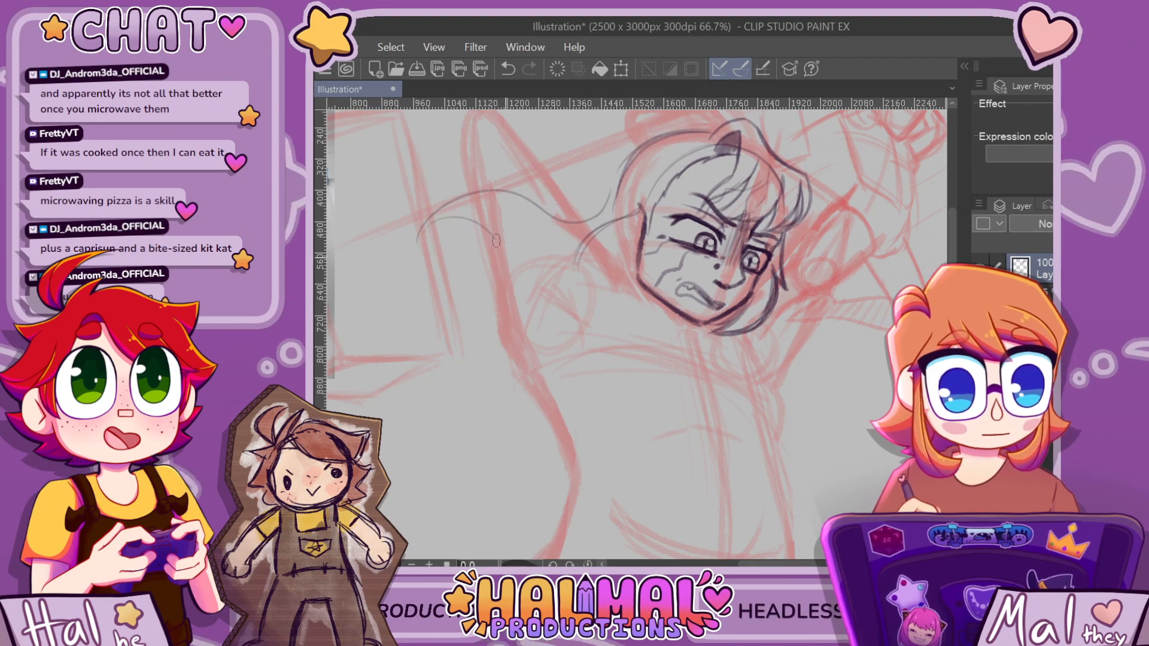
mouse_move(519, 263)
mouse_down()
mouse_move(397, 275)
mouse_move(397, 286)
mouse_move(514, 366)
mouse_up()
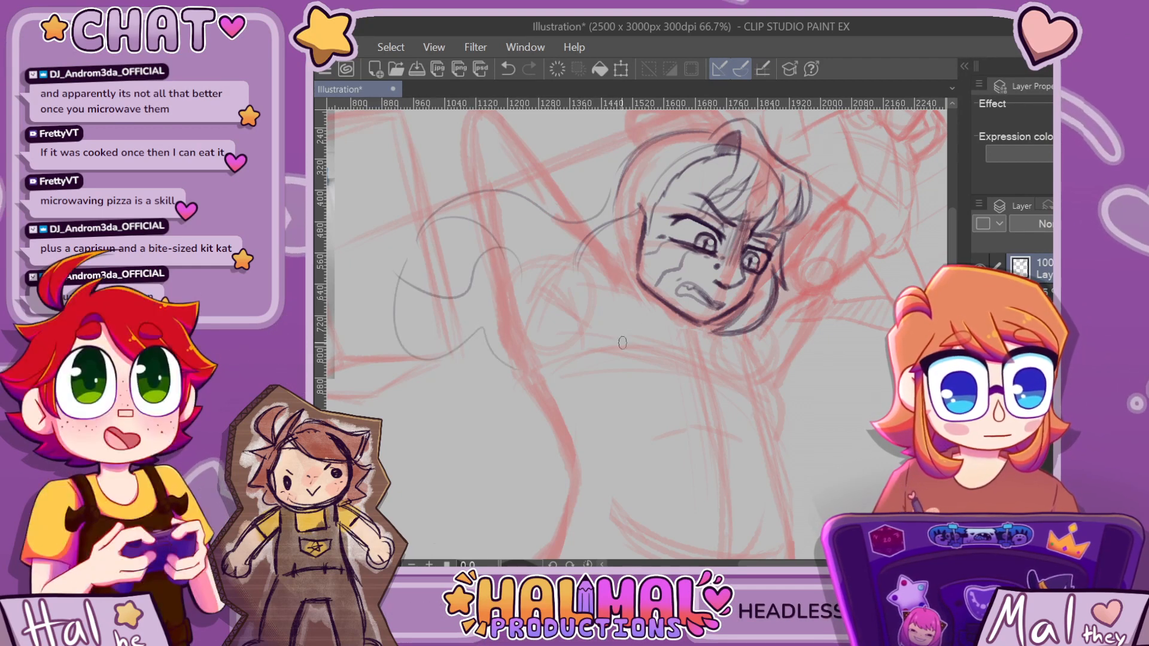
key(ctrl+z)
key(ctrl+z)
key(ctrl+z)
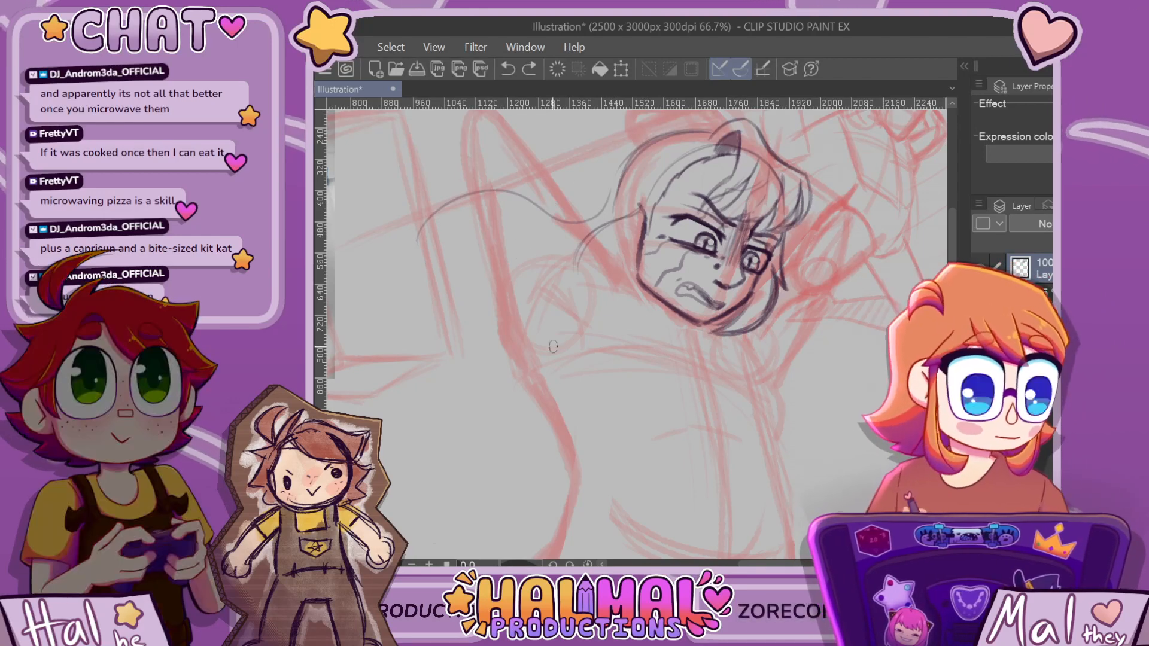
Sketch the inner and lower contours of the flowing hair, with light curved strands sweeping back toward the raised arm and torso
mouse_move(418, 238)
mouse_down()
mouse_move(425, 255)
mouse_move(476, 205)
mouse_move(552, 230)
mouse_up()
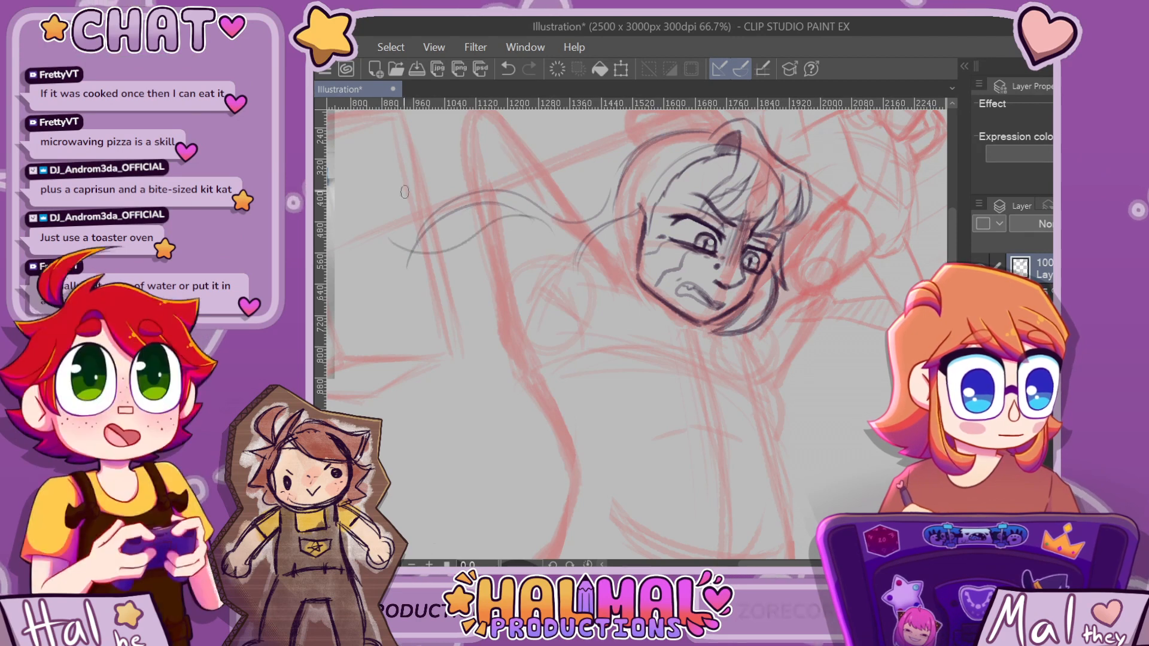
drag(384, 206, 381, 220)
drag(496, 312, 499, 313)
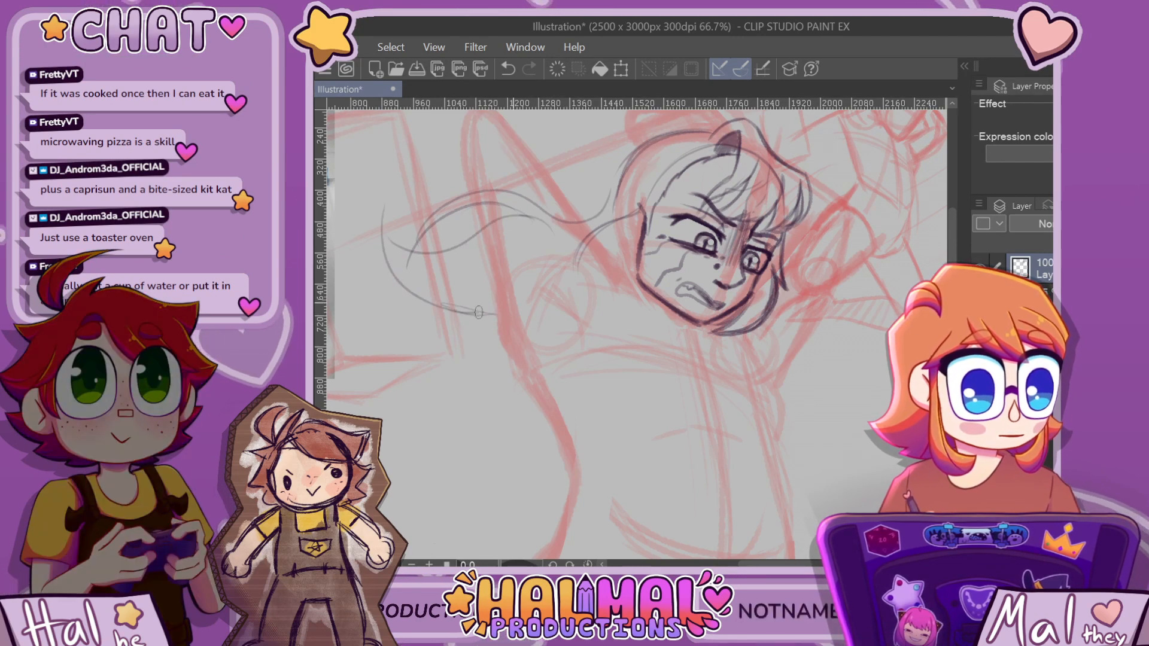
mouse_move(404, 300)
mouse_down()
mouse_move(479, 346)
mouse_move(504, 405)
mouse_up()
scroll(586, 365, down, 5)
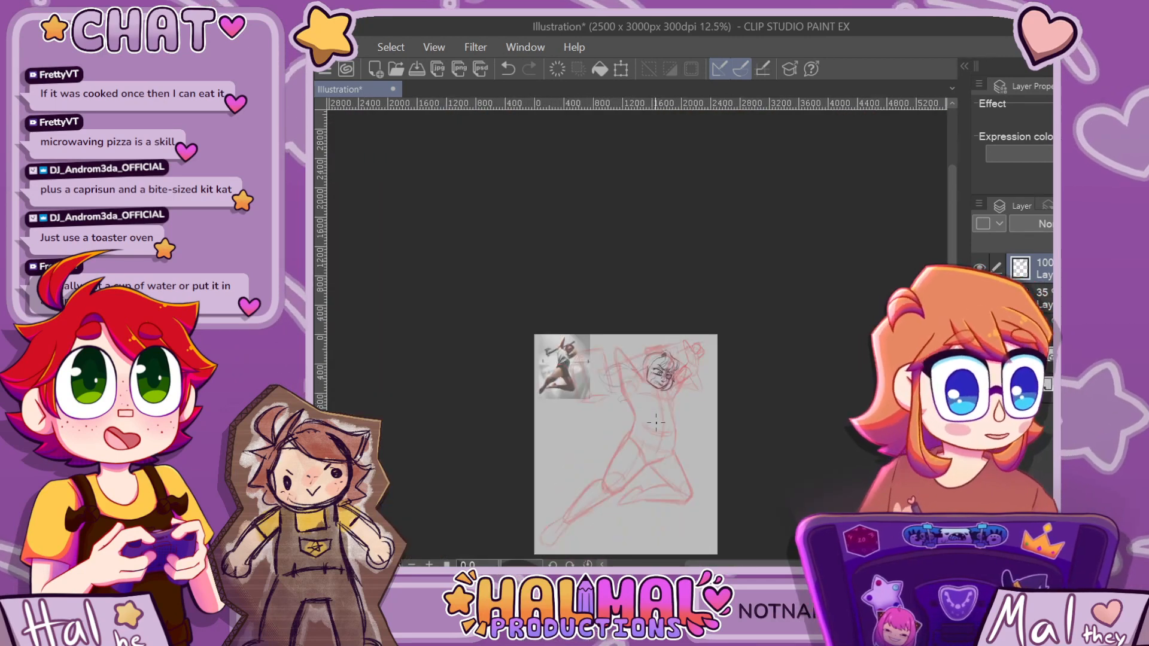
scroll(654, 398, up, 3)
scroll(651, 382, up, 1)
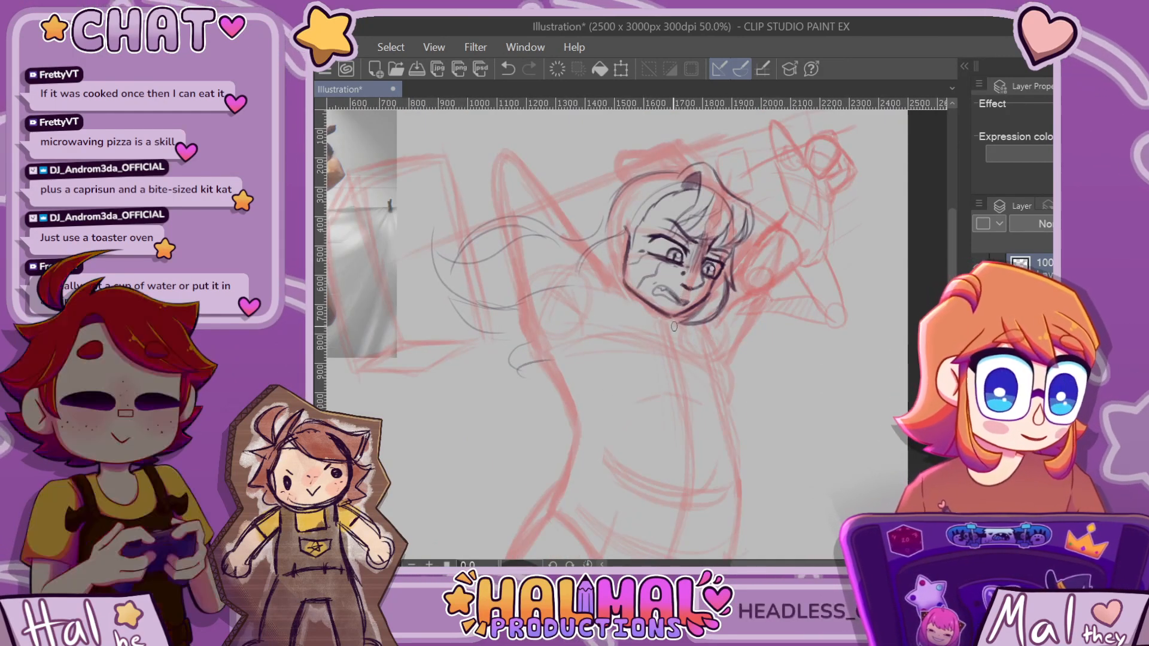
Draw and darken a raised hair arc above and behind the crown, removing its last extra stroke
scroll(673, 326, up, 1)
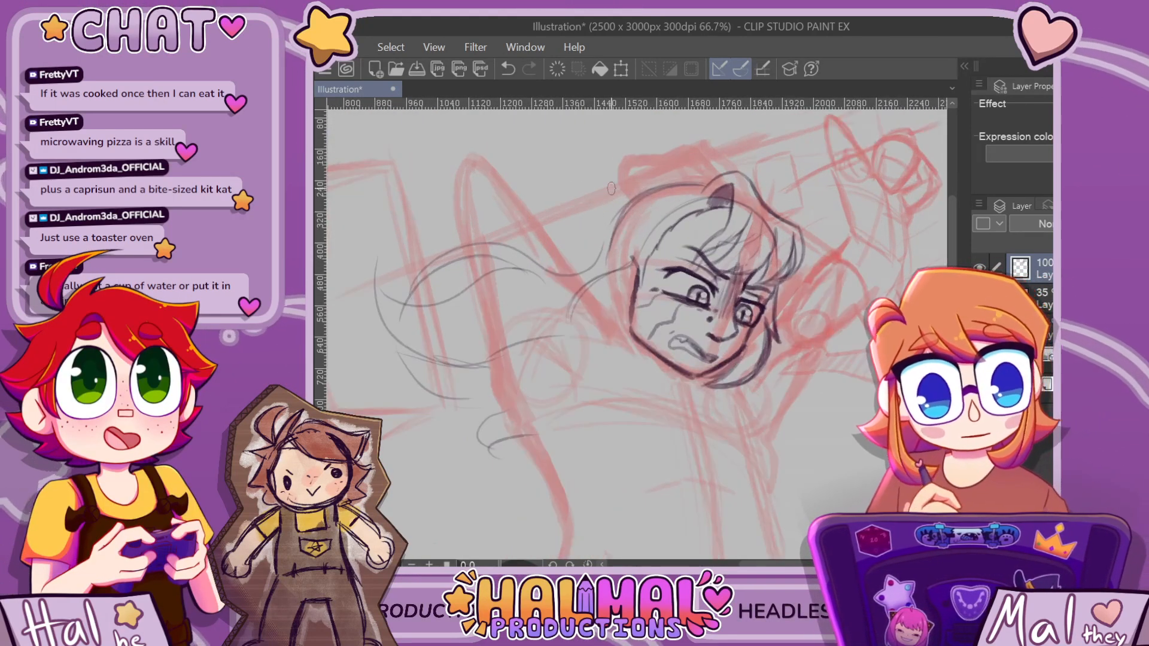
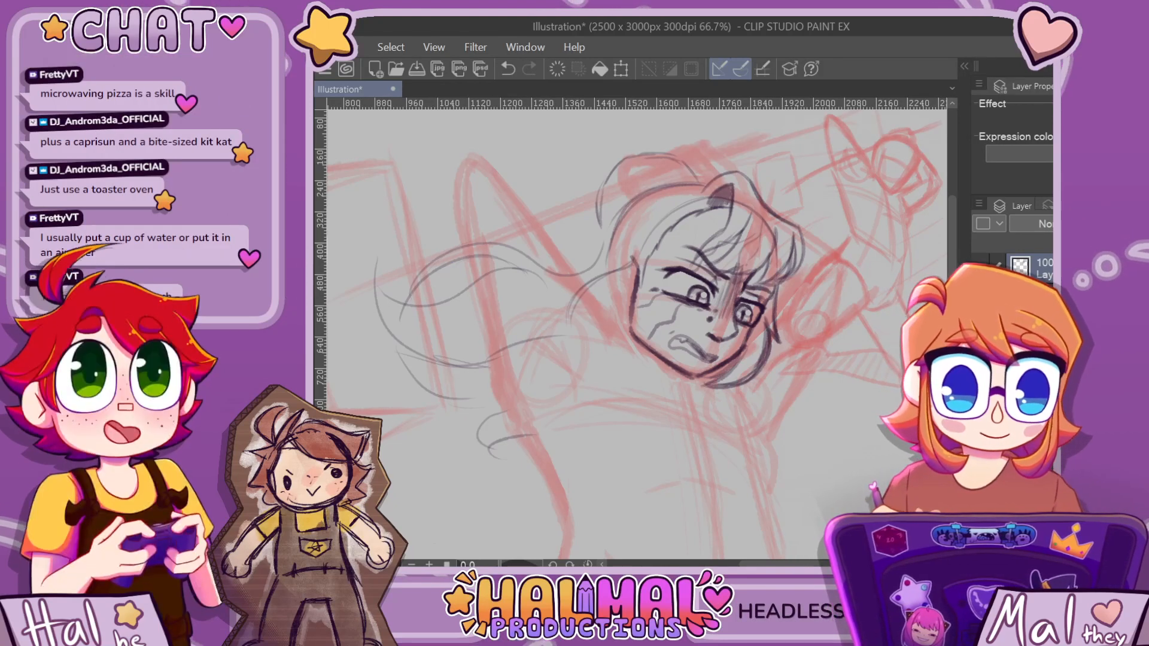
key(ctrl+minus)
key(ctrl+minus)
key(ctrl+minus)
key(ctrl+plus)
key(ctrl+plus)
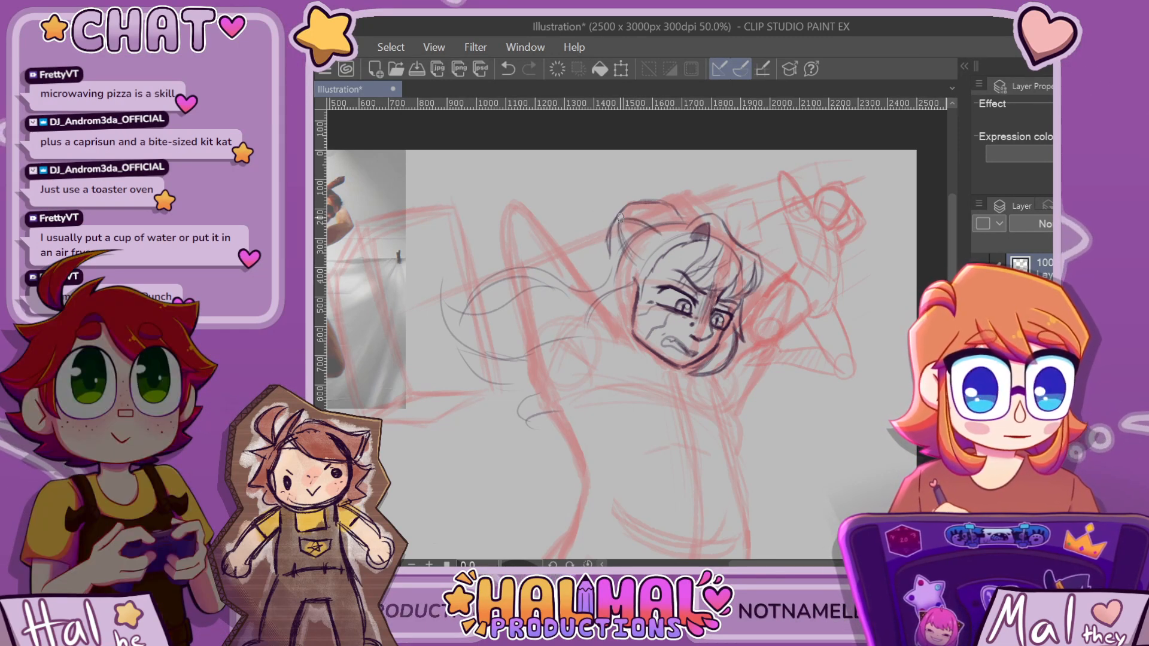
key(ctrl+z)
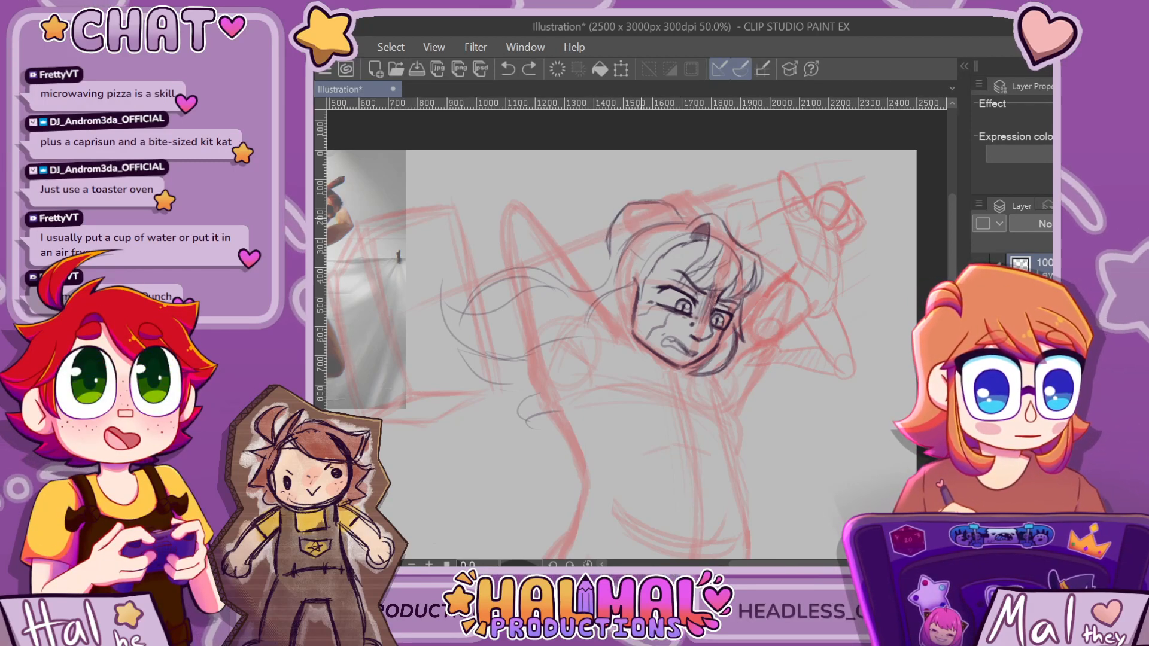
Draw the dark lock beside the near cheek, a scalloped inner edge along the raised hair arc, and a small band behind the temple
scroll(644, 210, up, 2)
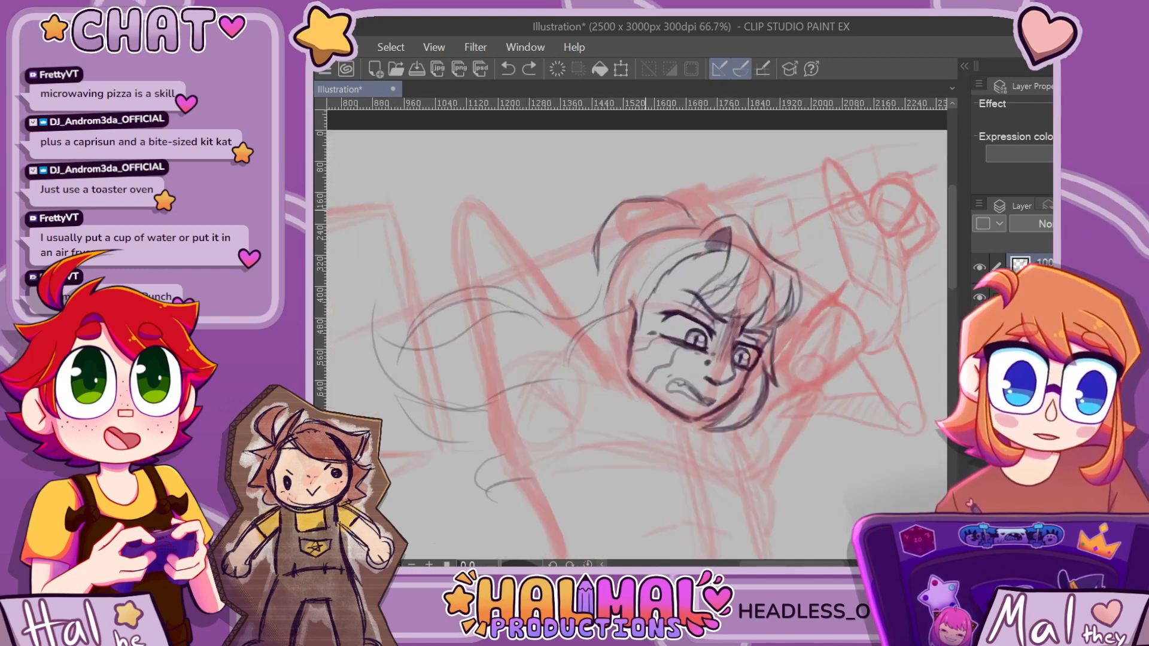
mouse_move(584, 304)
mouse_down()
mouse_move(606, 318)
mouse_move(569, 340)
mouse_move(583, 399)
mouse_up()
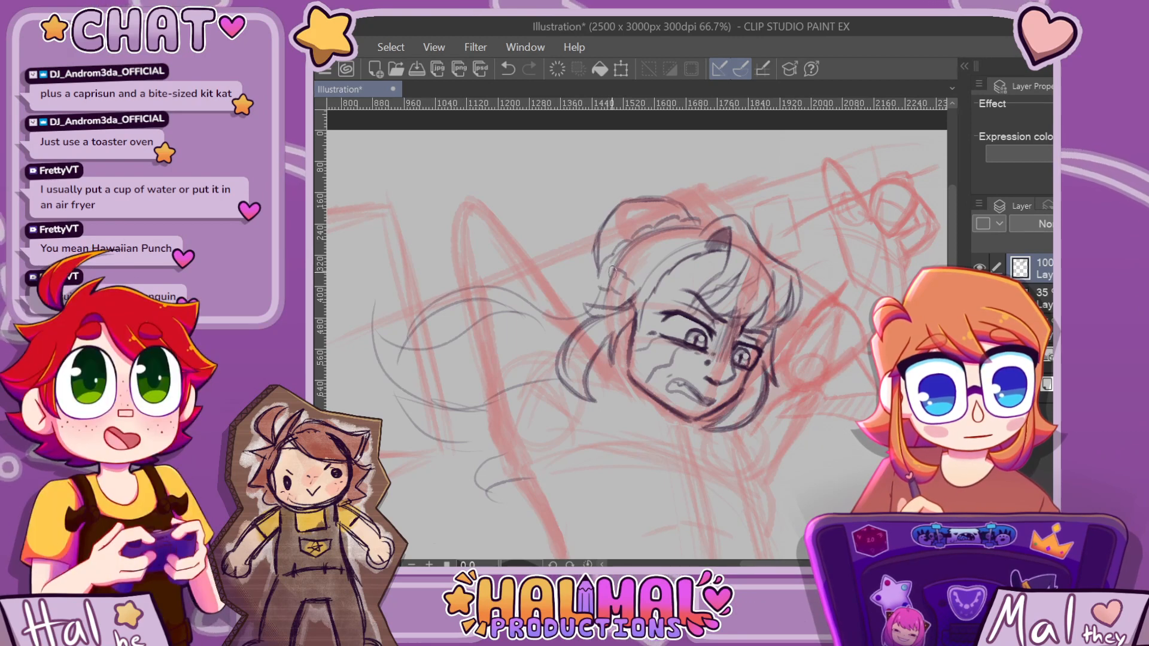
key(ctrl+z)
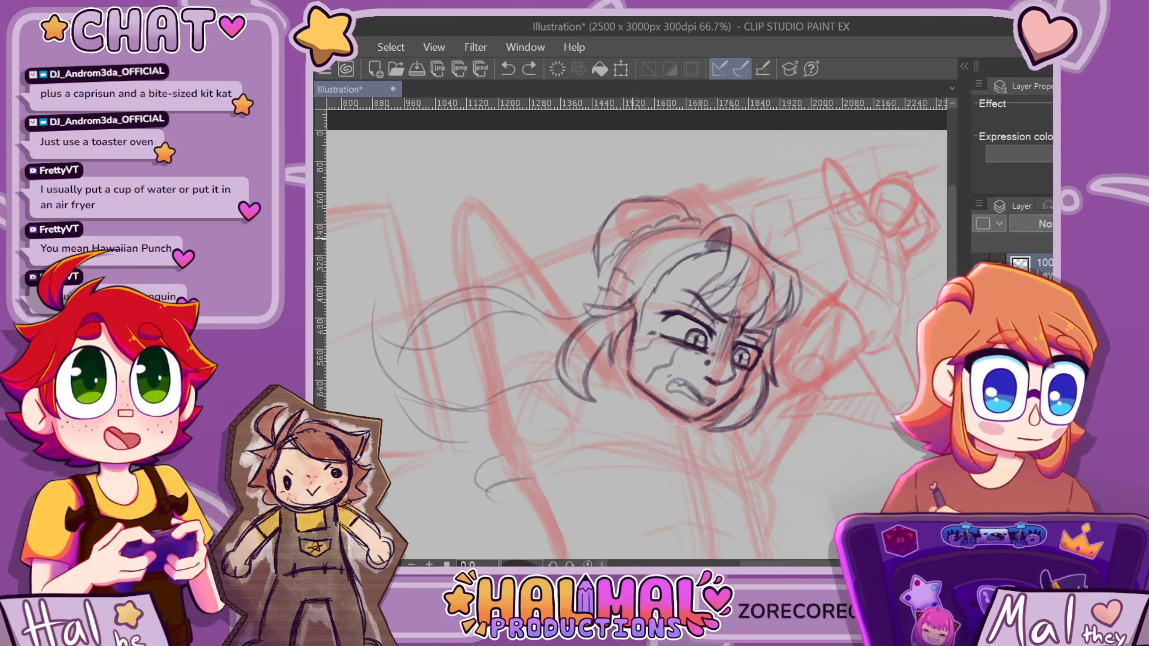
drag(601, 279, 635, 290)
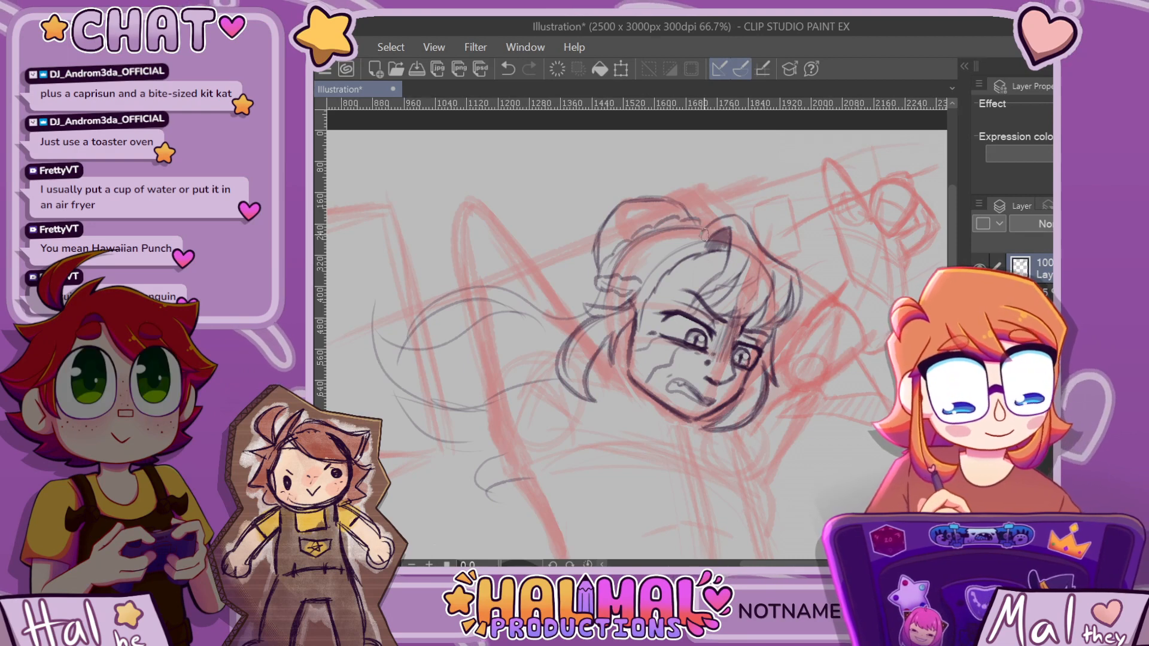
scroll(728, 232, down, 5)
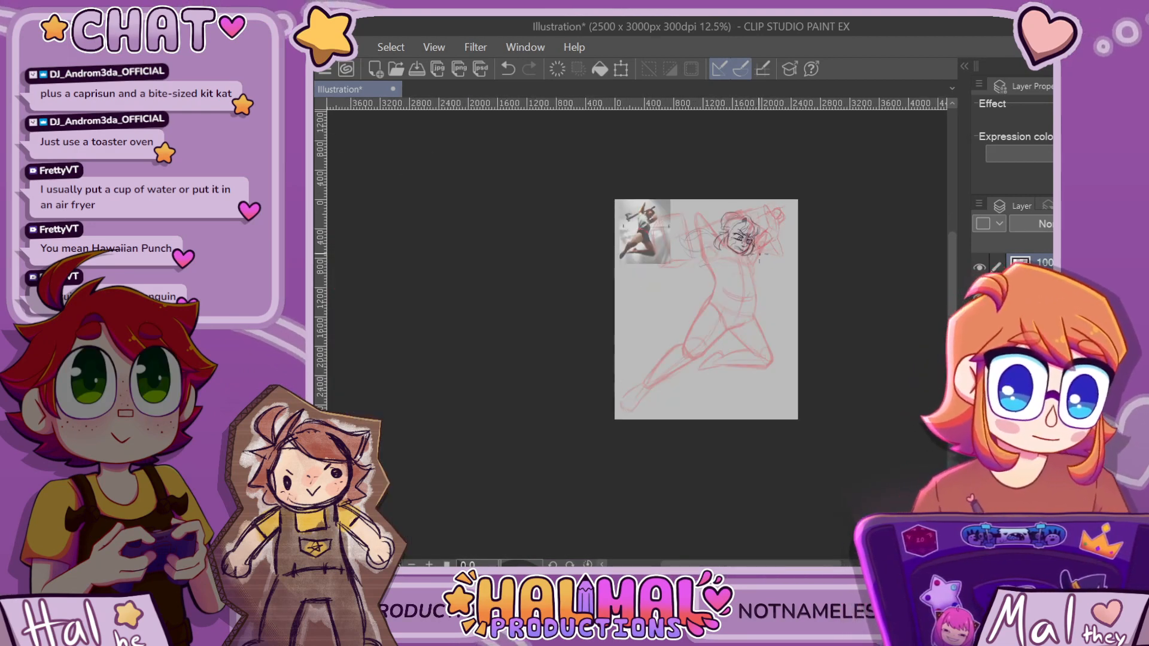
scroll(760, 239, up, 4)
scroll(685, 175, up, 1)
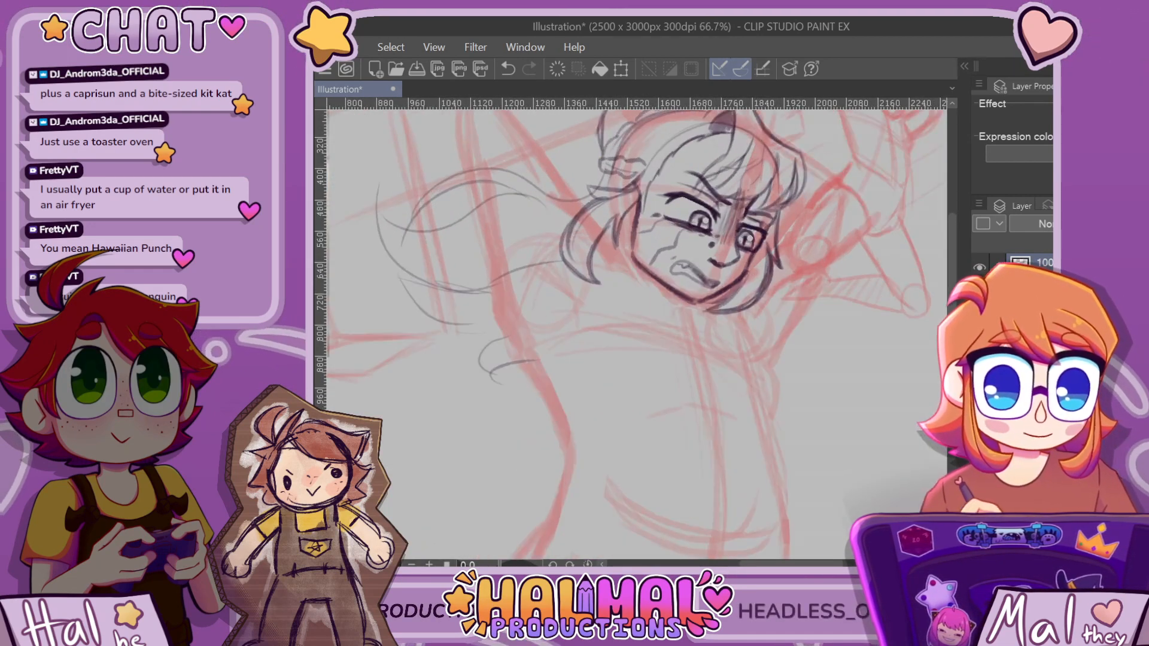
Draw a pointed, flicked tuft curving out behind the head, and add an outer curve over the crown tuft
scroll(810, 210, down, 1)
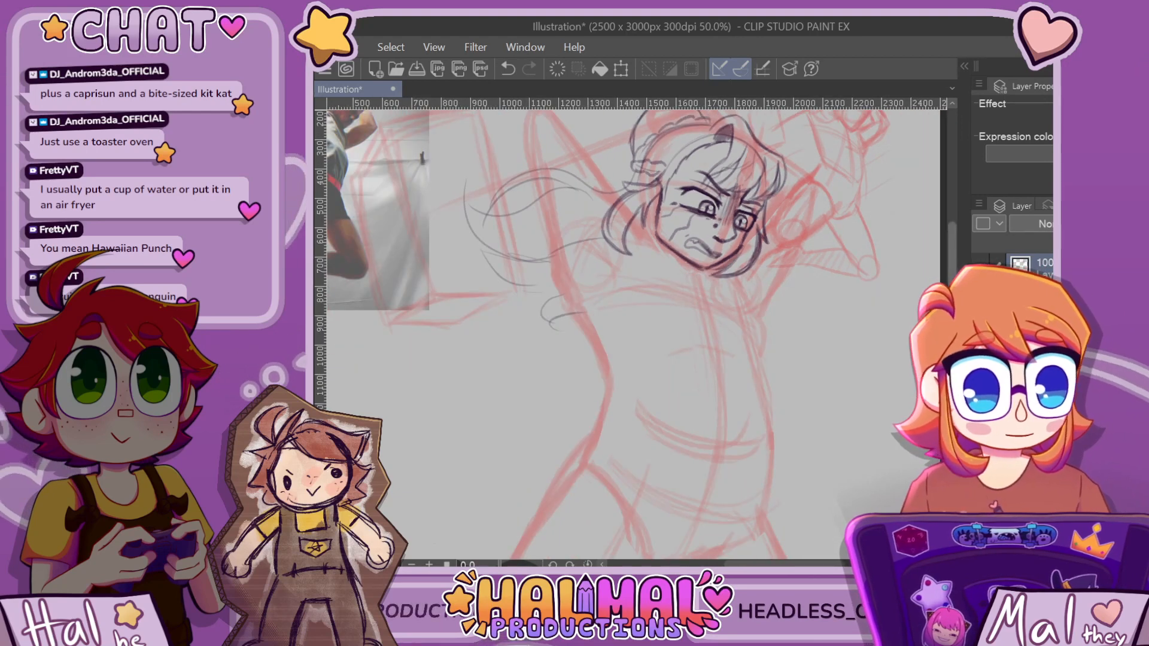
scroll(716, 226, up, 3)
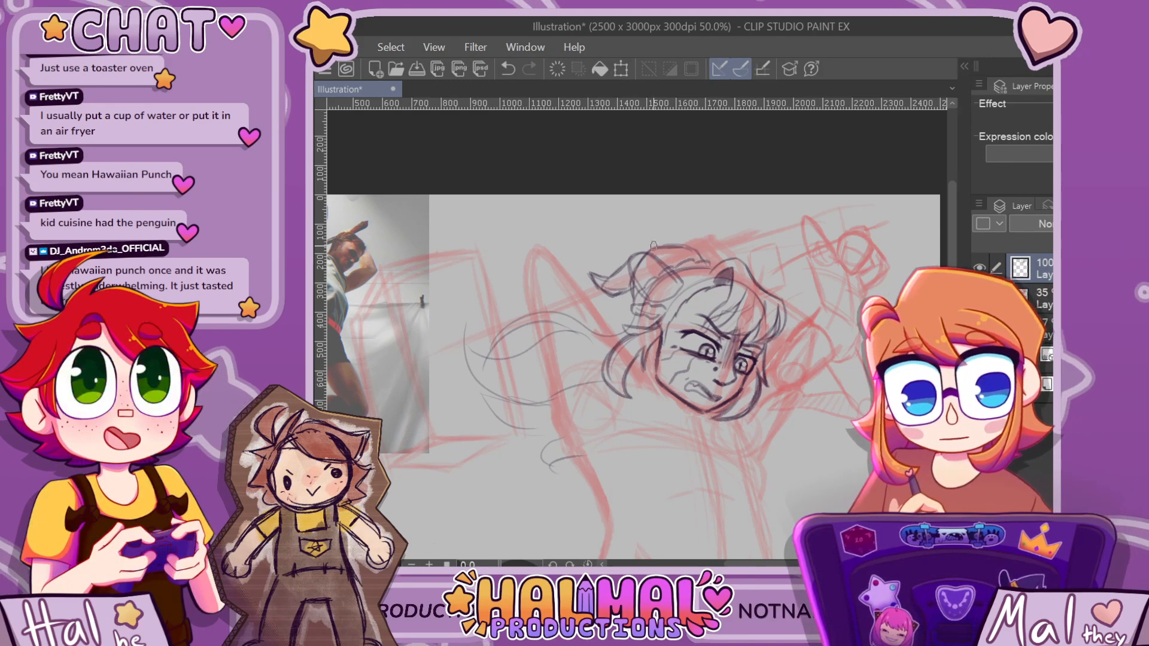
key(ctrl+z)
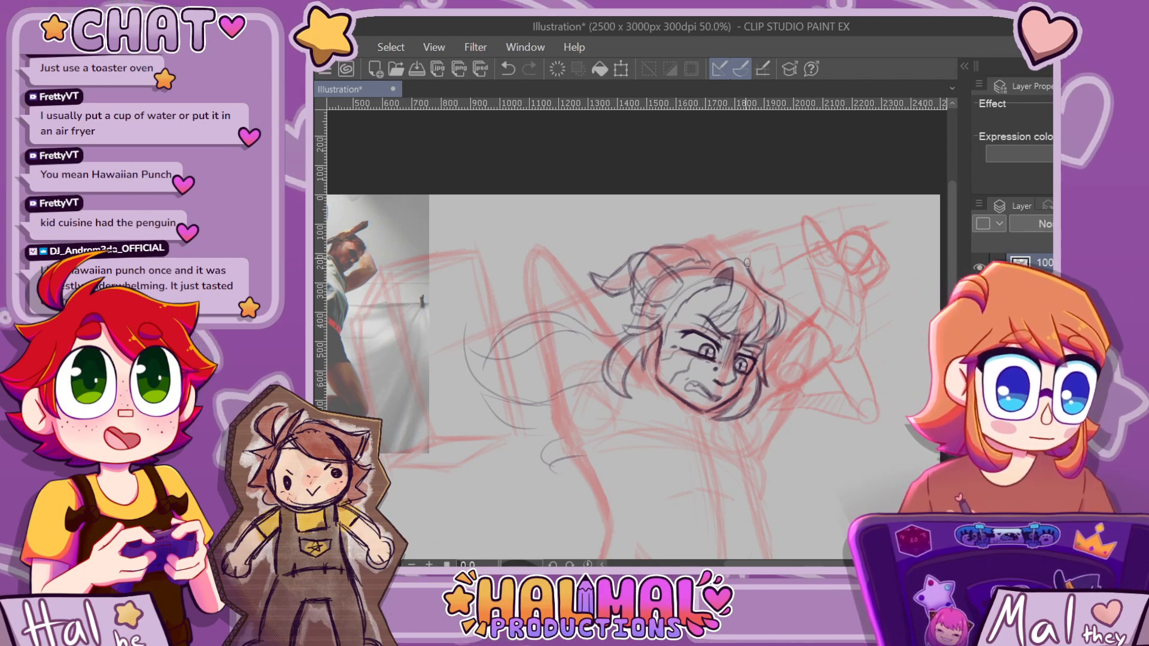
key(ctrl+y)
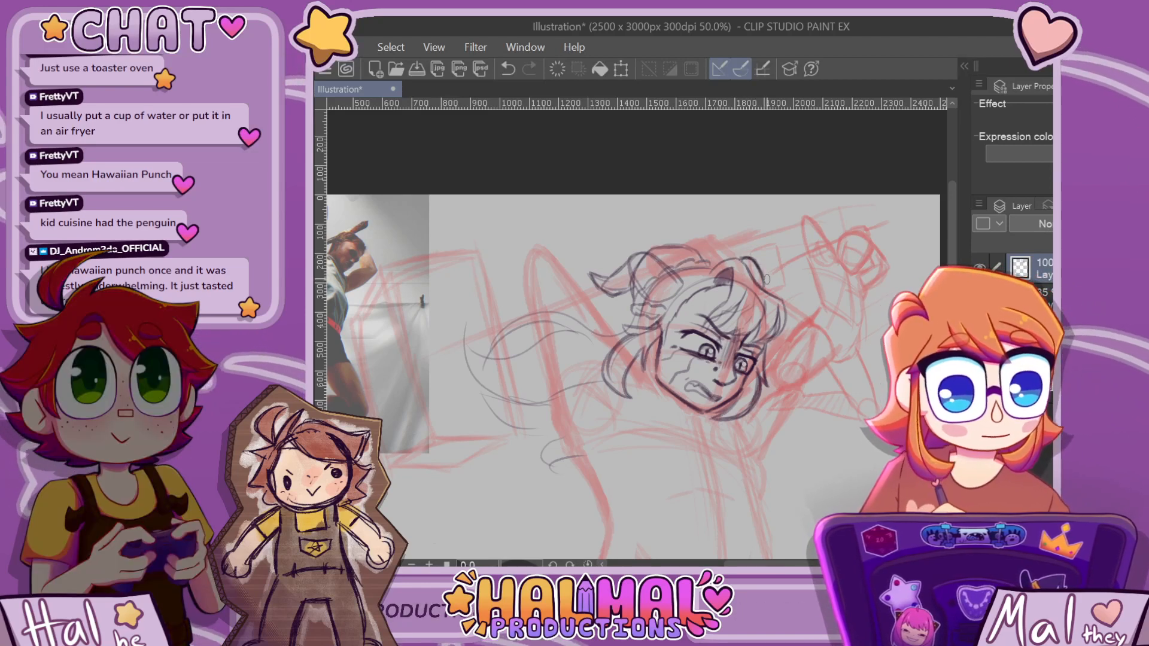
scroll(766, 279, down, 5)
scroll(767, 279, up, 4)
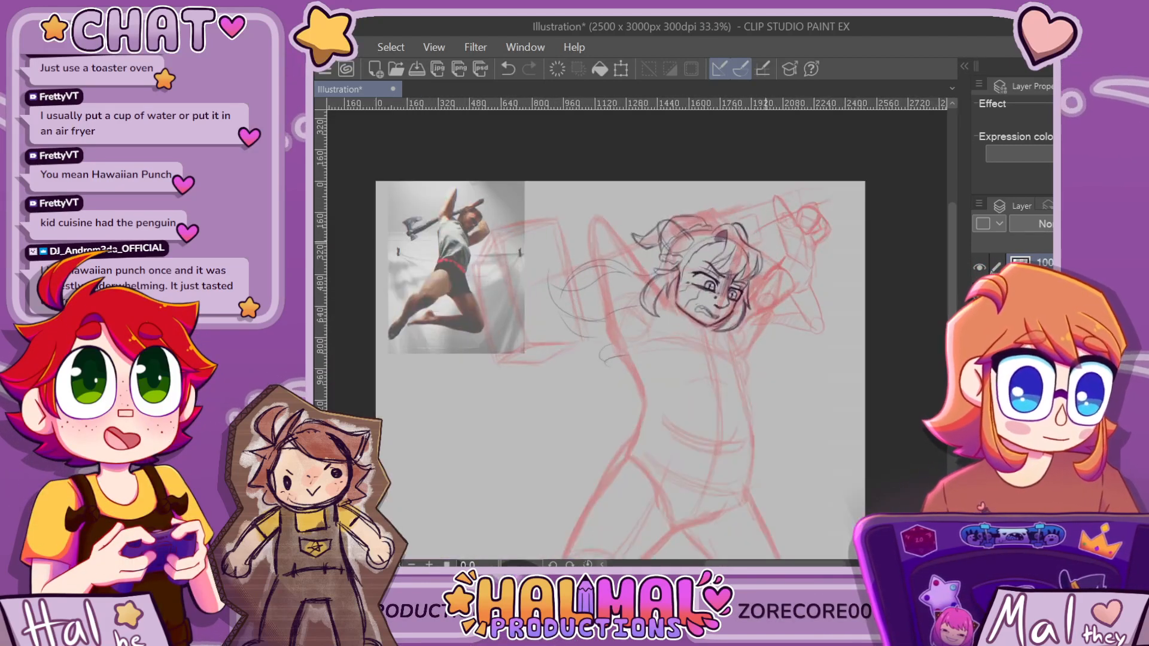
scroll(751, 223, up, 2)
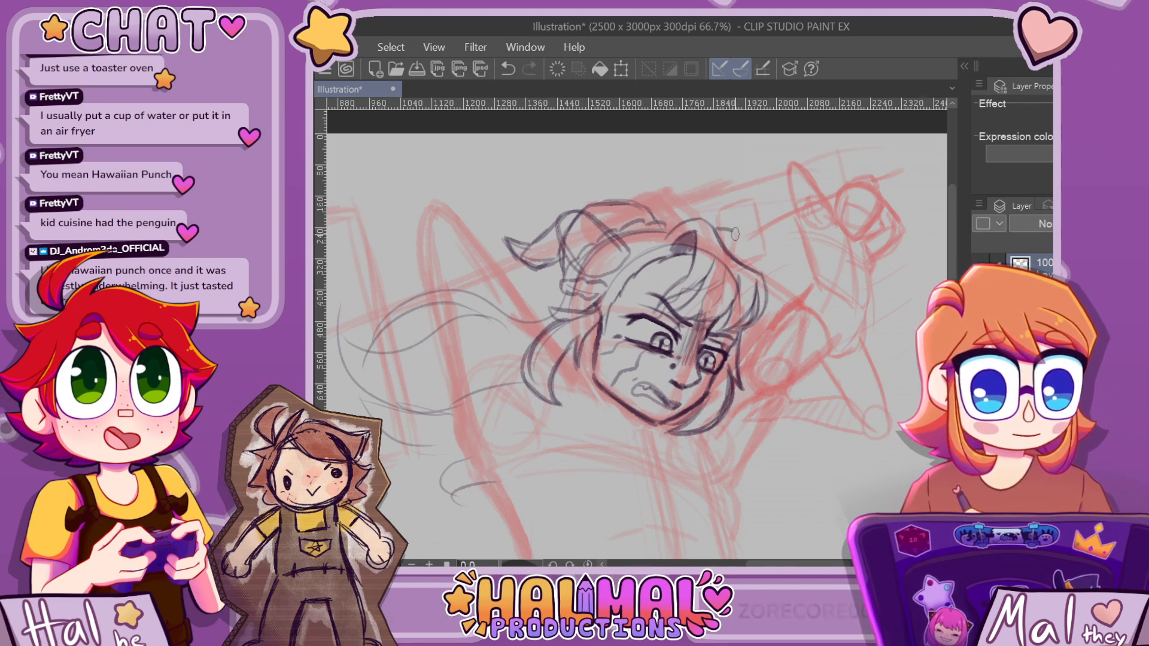
scroll(743, 257, down, 3)
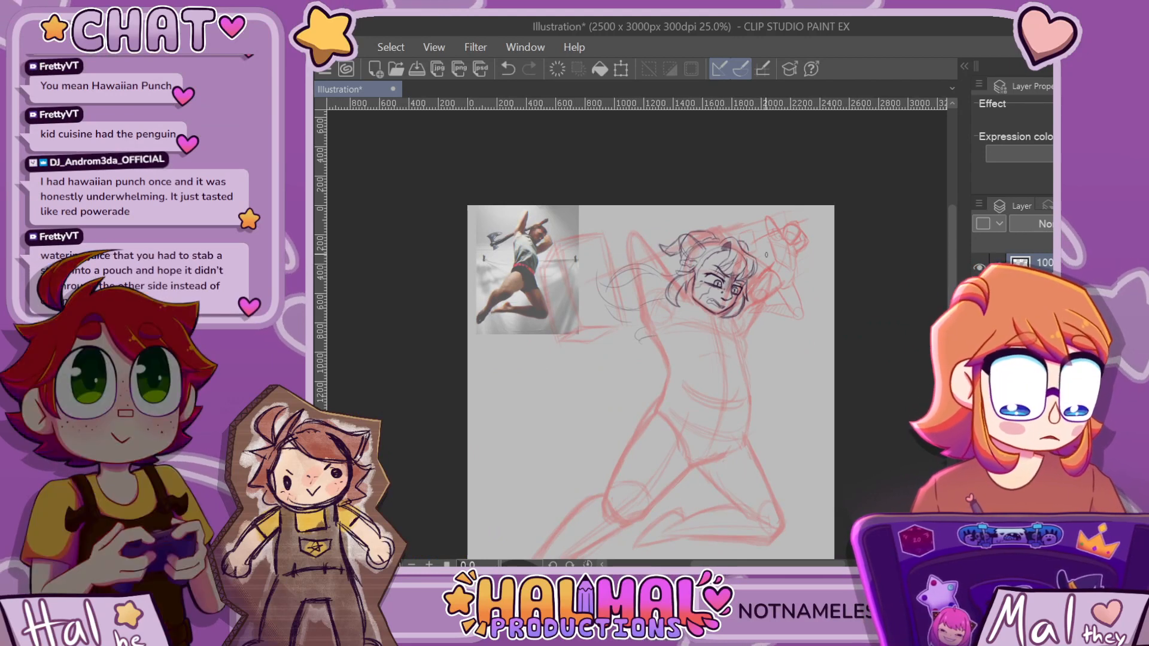
scroll(765, 255, up, 3)
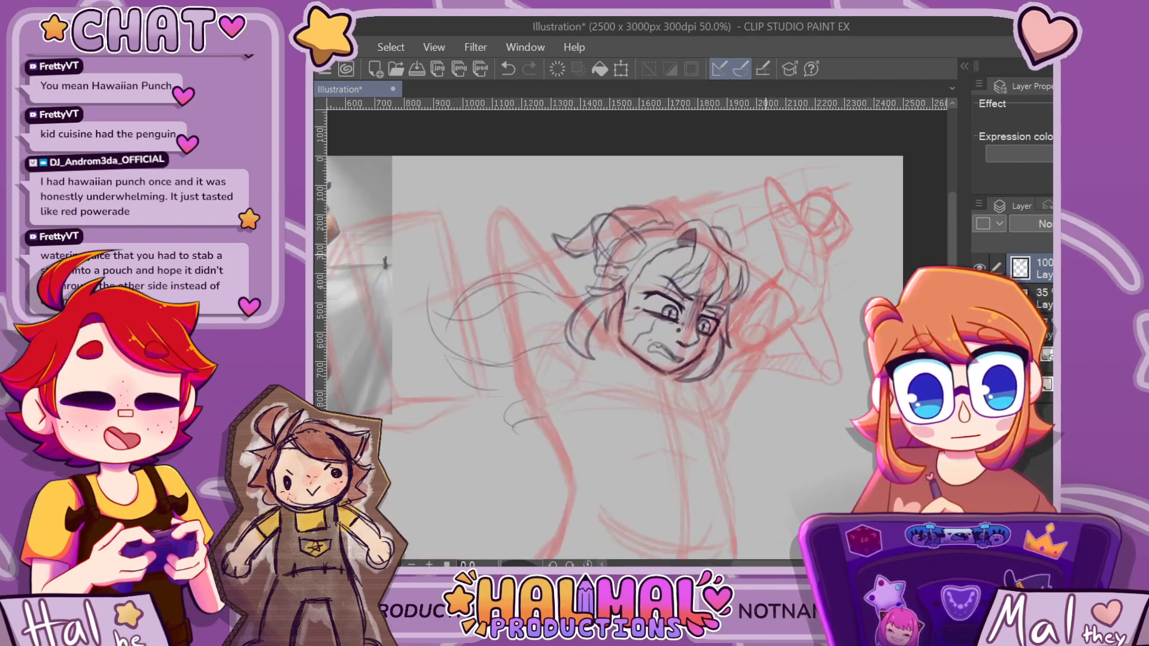
scroll(765, 255, down, 3)
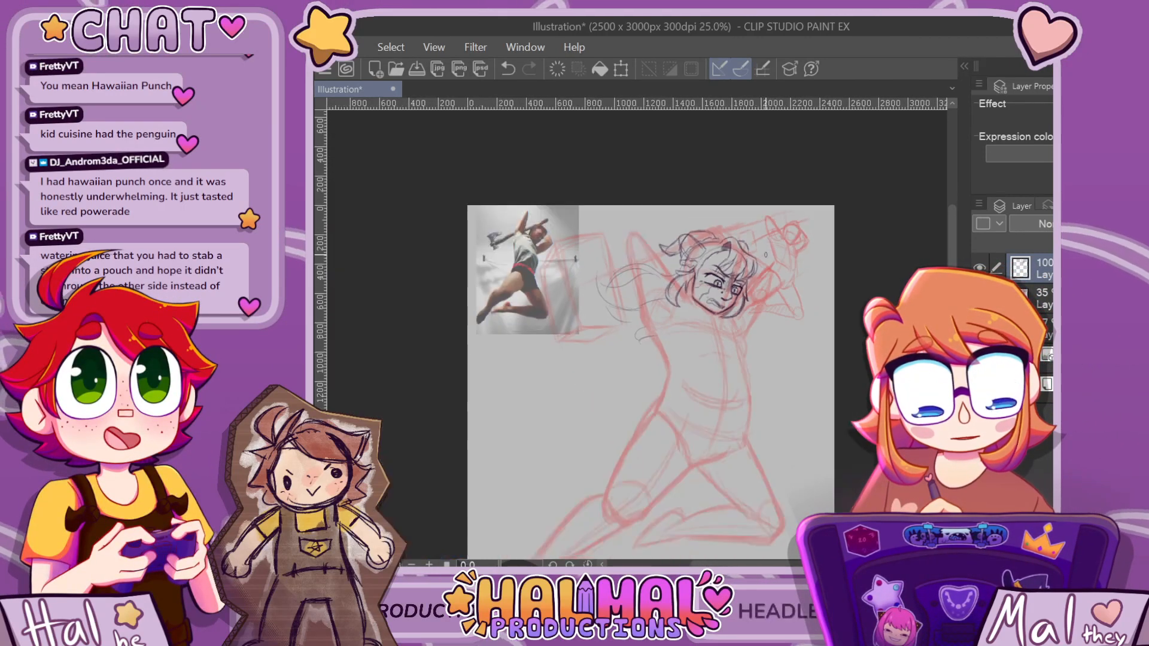
scroll(765, 255, up, 3)
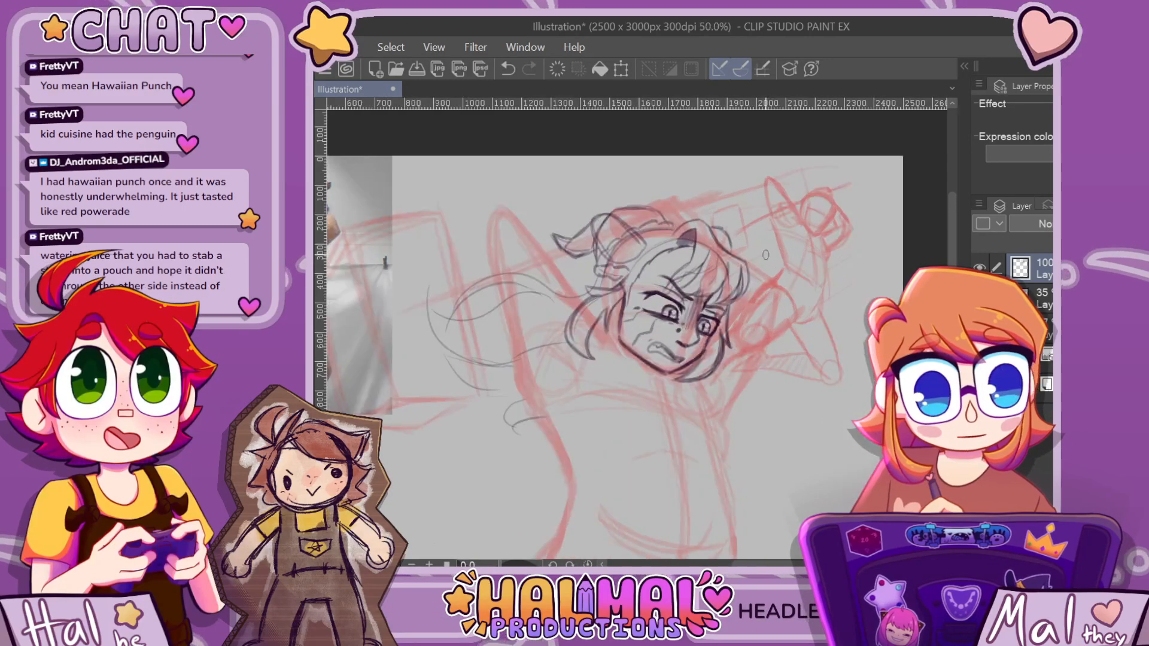
scroll(765, 255, down, 6)
scroll(758, 271, up, 5)
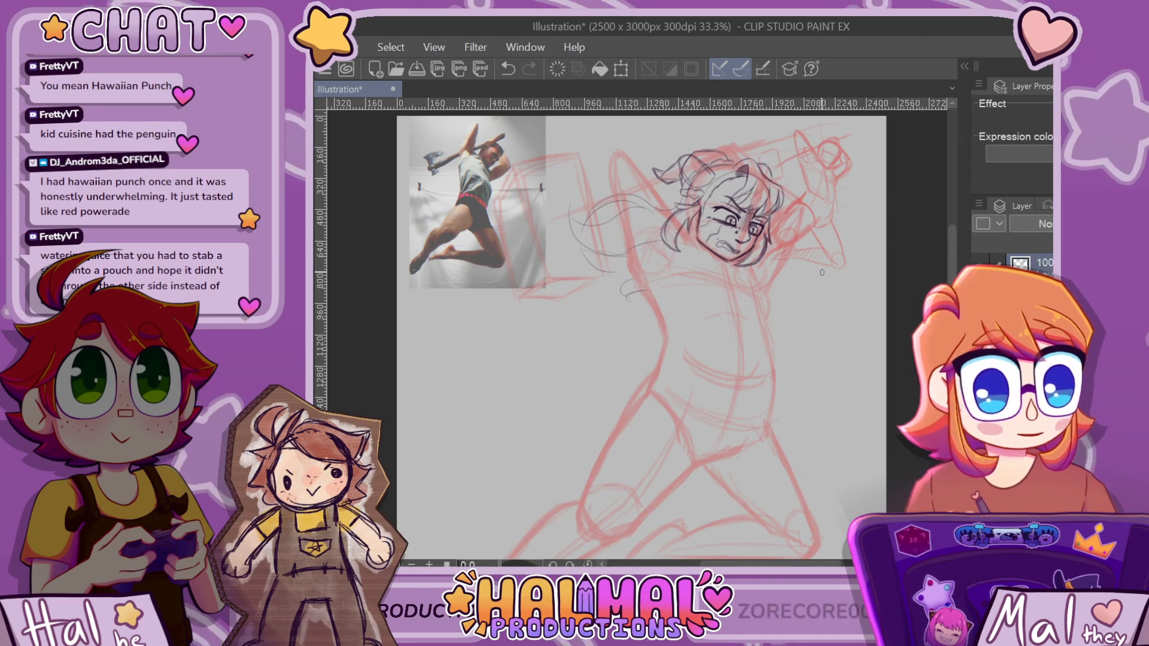
Draw the dark contour of the chest and waist below the character's far cheek, with a short curved line under the ribcage
mouse_move(760, 278)
mouse_down()
mouse_move(770, 313)
mouse_move(779, 290)
mouse_move(760, 280)
mouse_move(770, 315)
mouse_move(714, 320)
mouse_up()
key(ctrl+z)
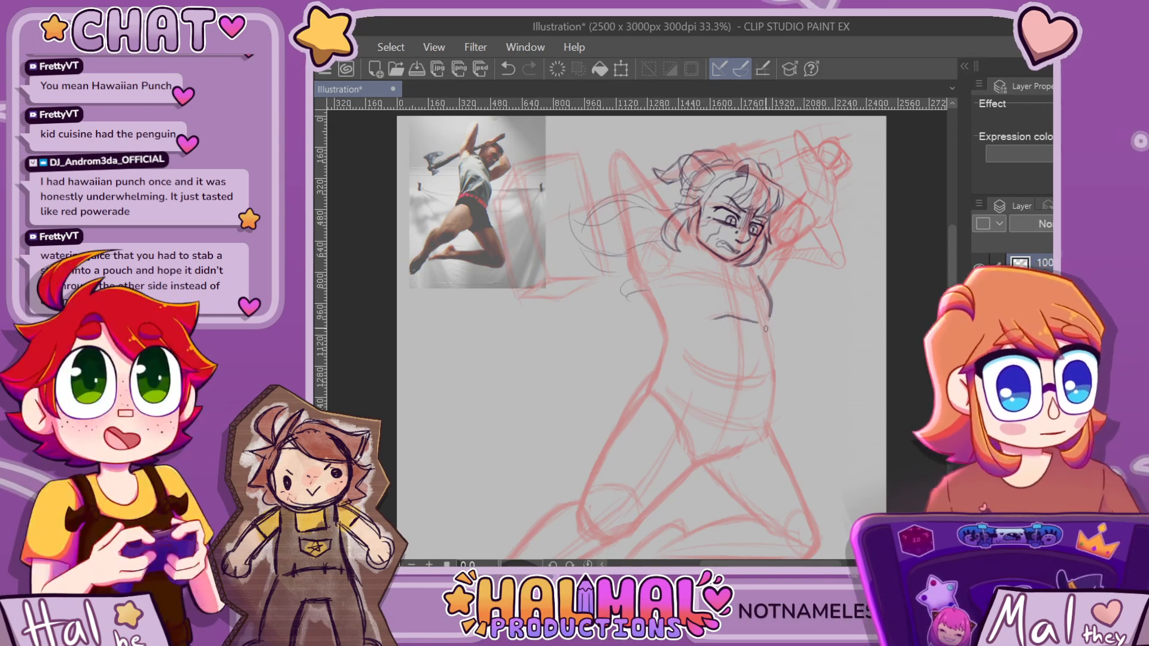
drag(765, 330, 775, 374)
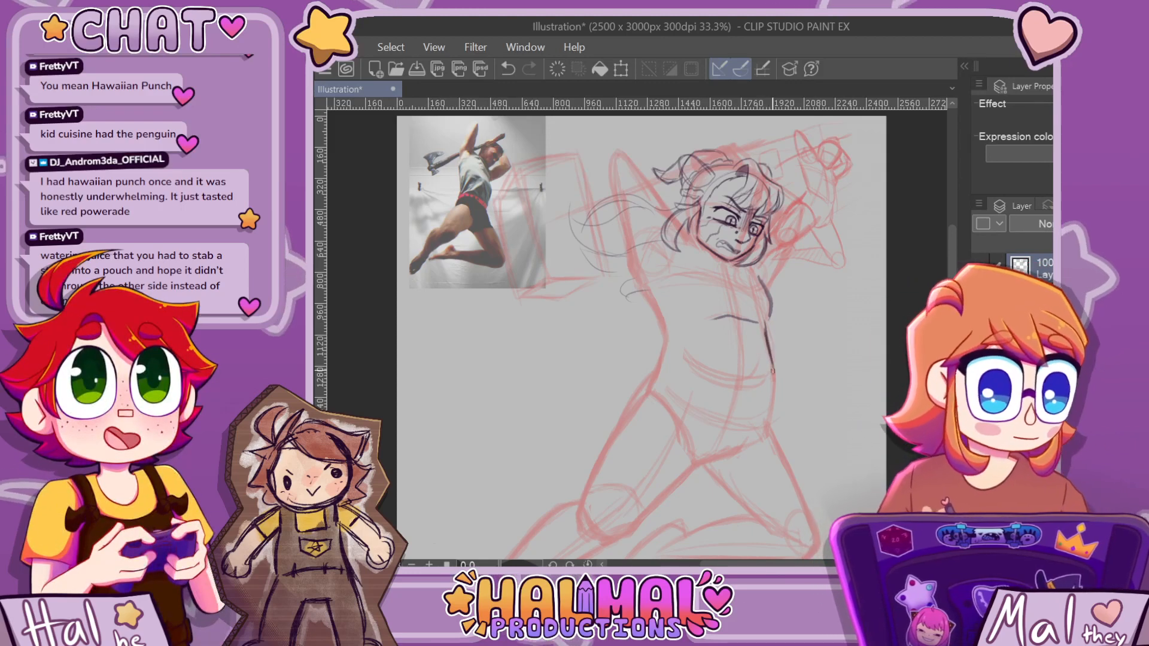
Draw the abdominal muscles with a vertical centre line, light side and lower diagonal lines, and short horizontal marks between them
drag(707, 336, 735, 402)
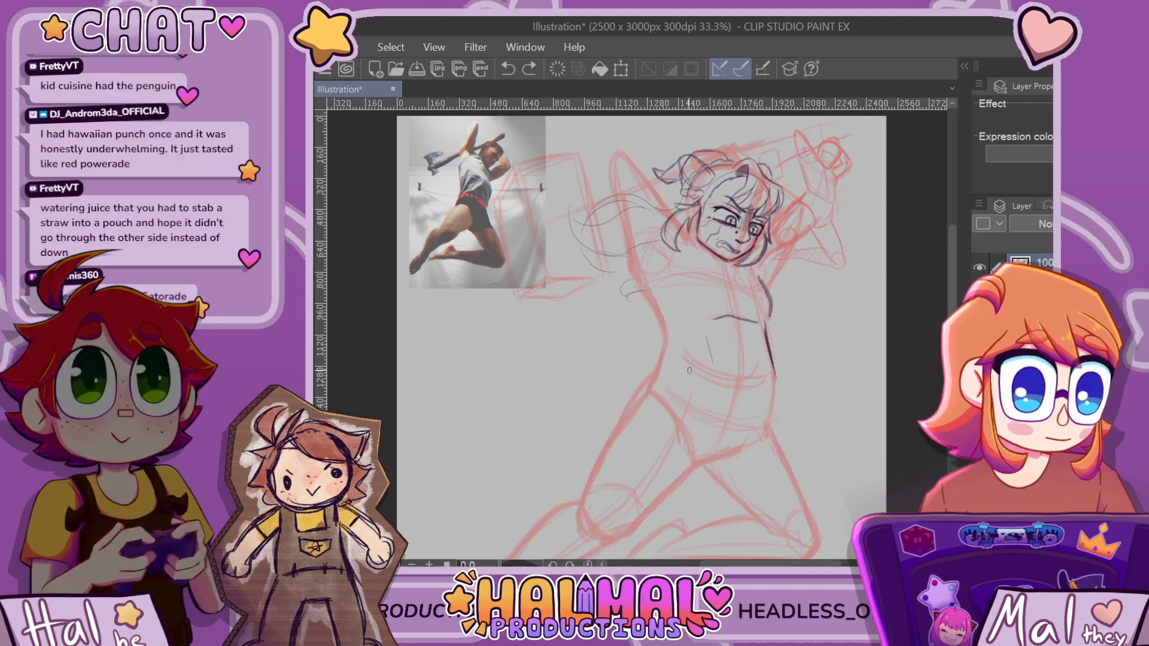
drag(686, 368, 705, 384)
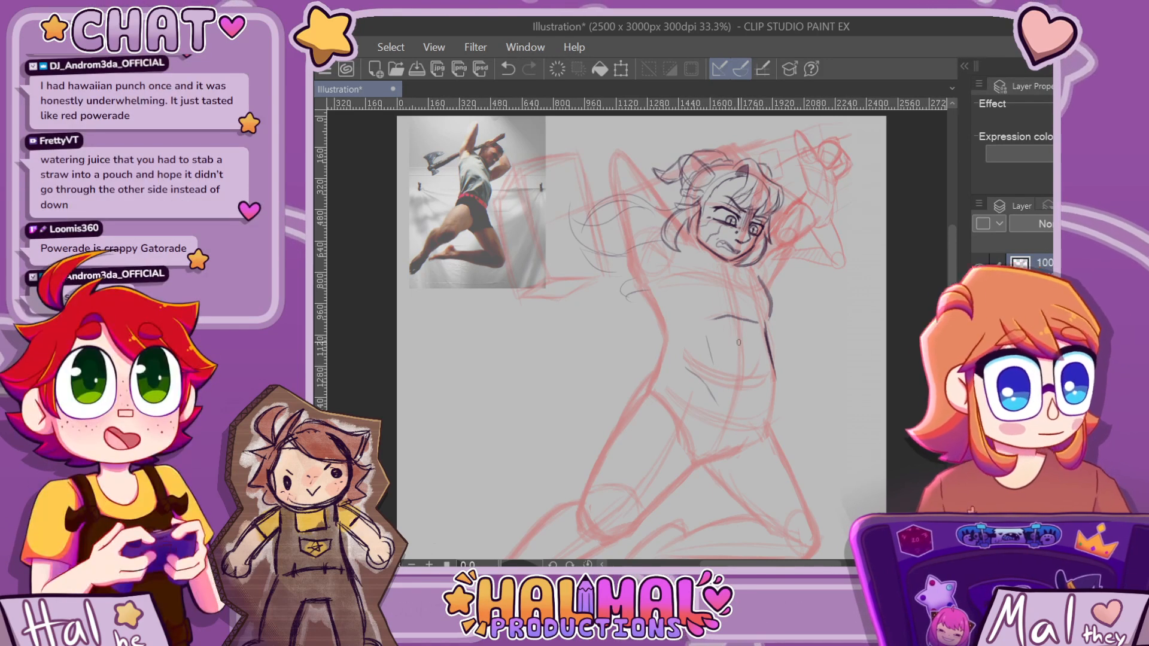
drag(739, 342, 740, 393)
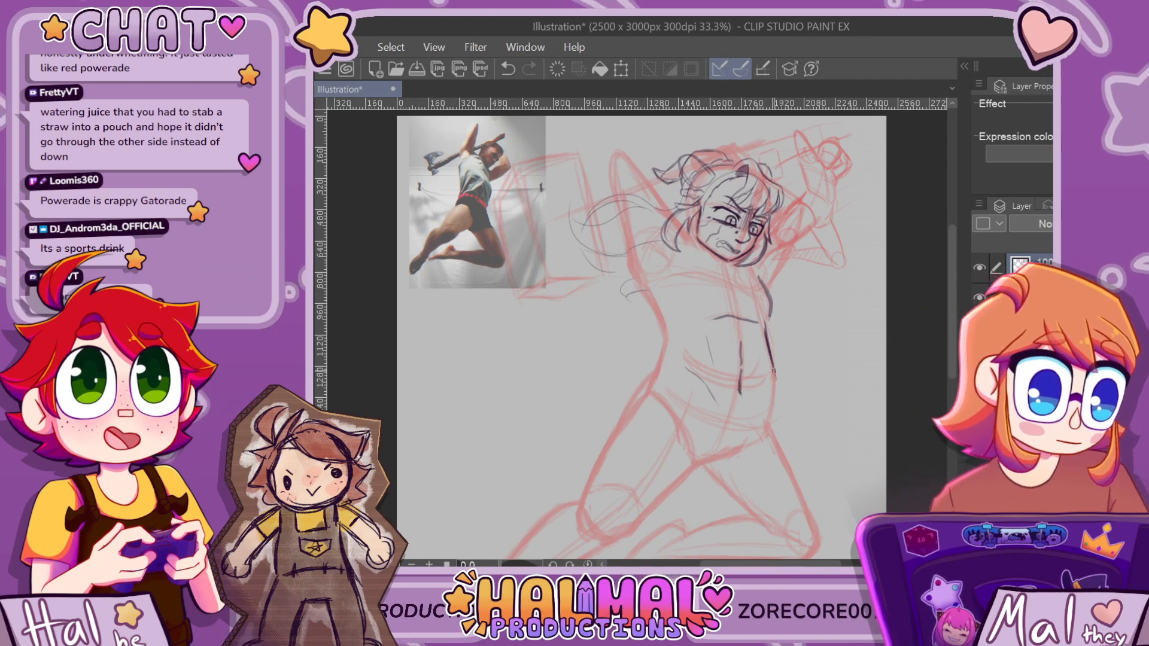
scroll(773, 371, up, 2)
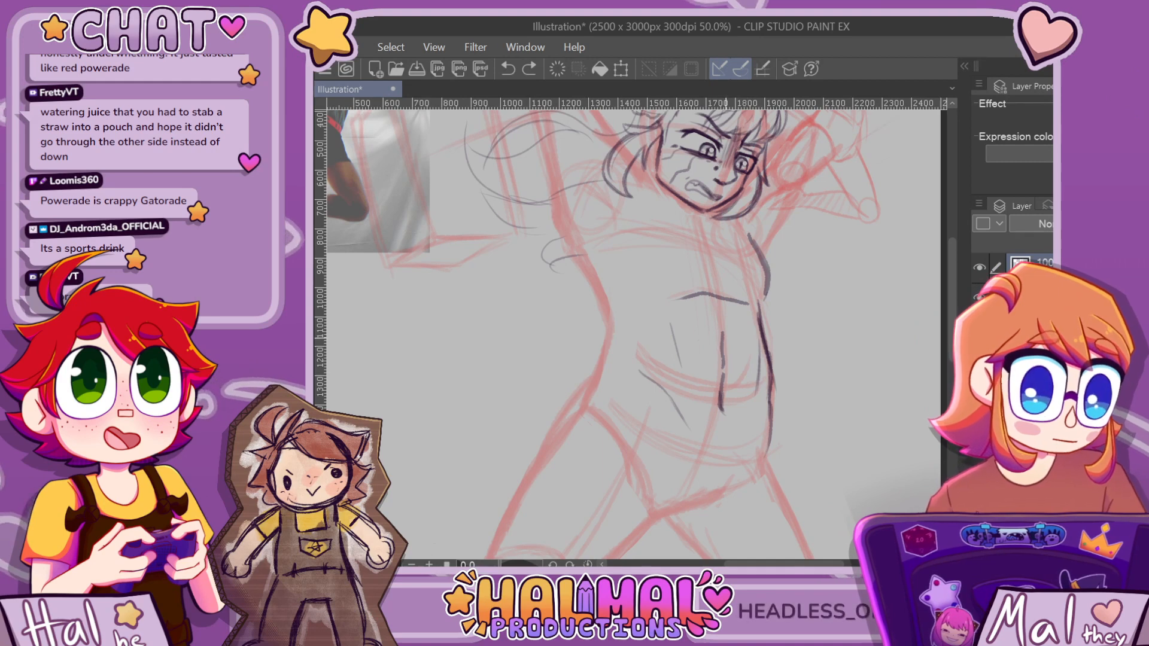
mouse_move(697, 334)
mouse_down()
mouse_move(702, 375)
mouse_move(741, 374)
mouse_move(749, 343)
mouse_up()
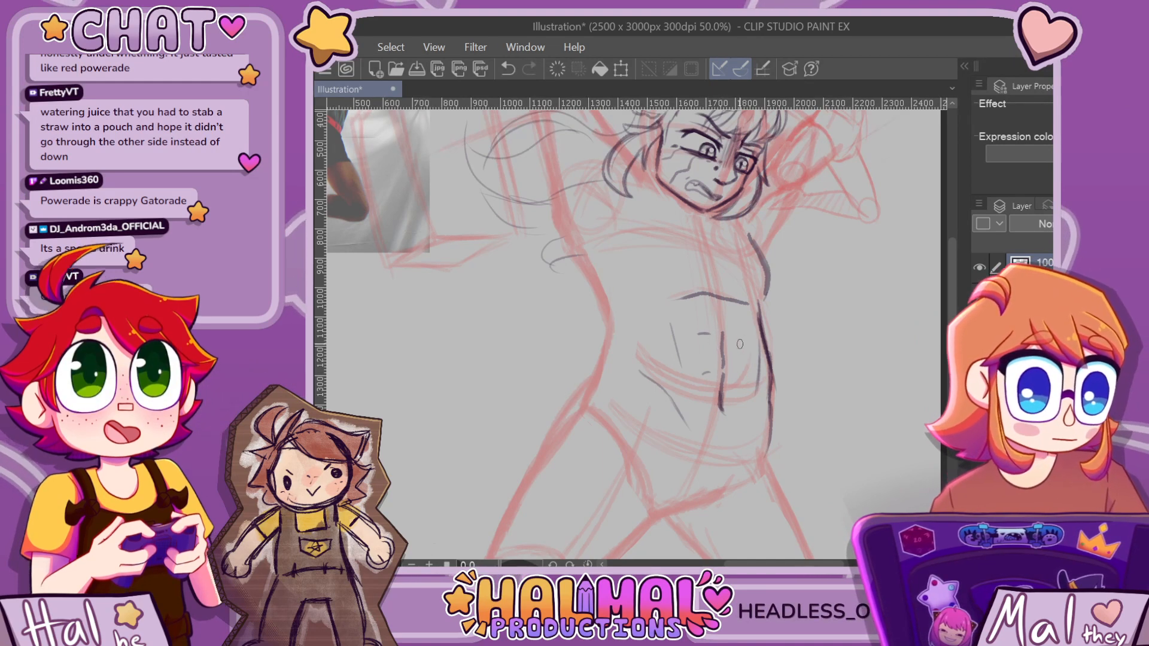
Darken the diagonal crease running from the side of the abdomen down toward the groin
scroll(756, 381, down, 2)
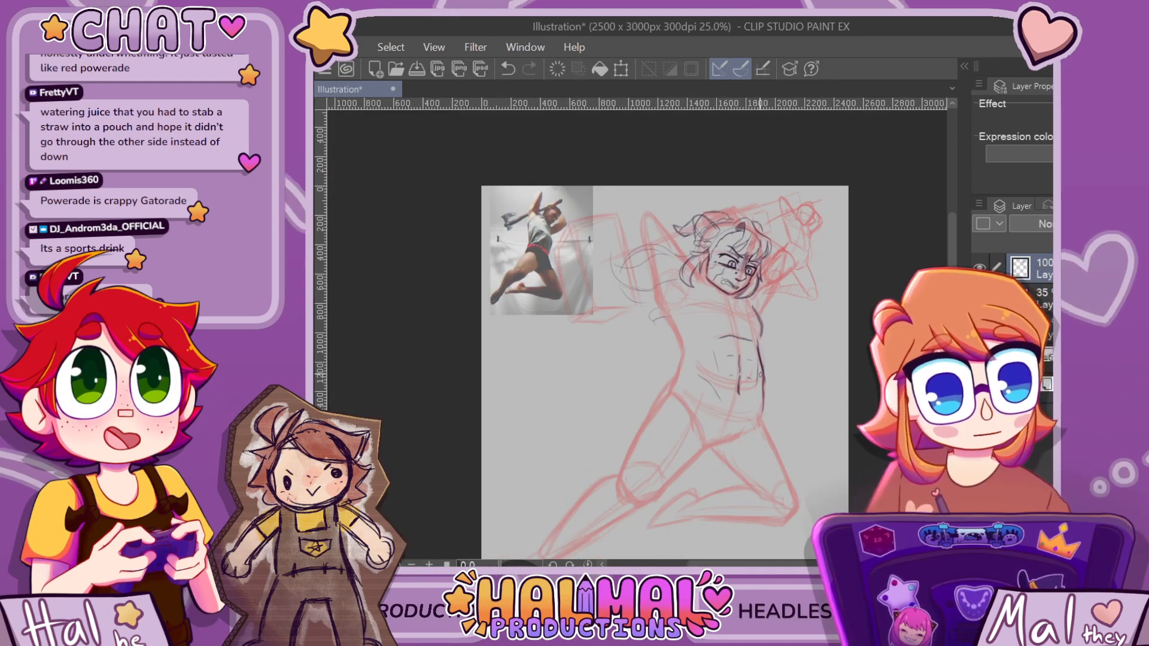
scroll(759, 374, up, 2)
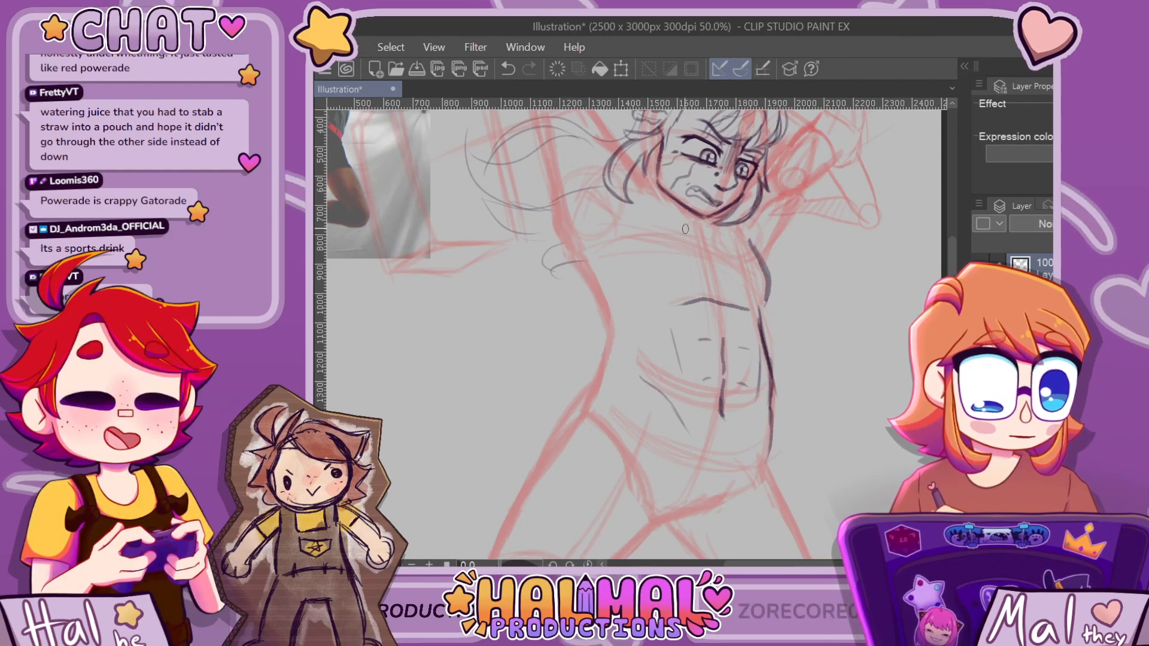
scroll(772, 293, down, 4)
scroll(786, 325, up, 4)
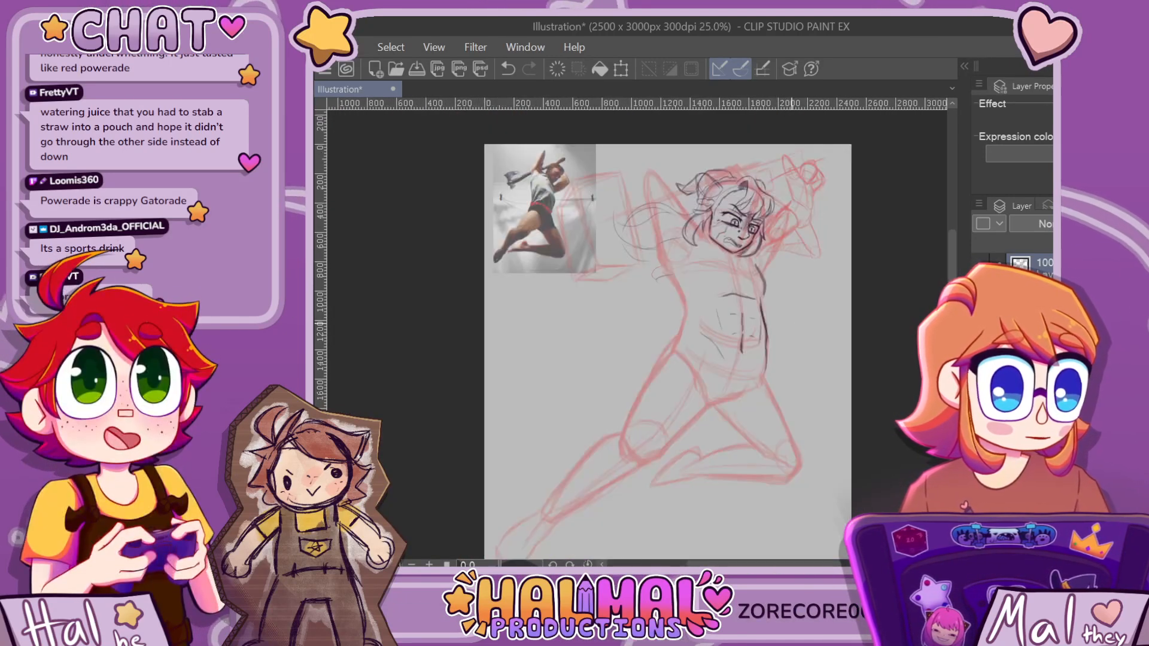
drag(609, 344, 650, 379)
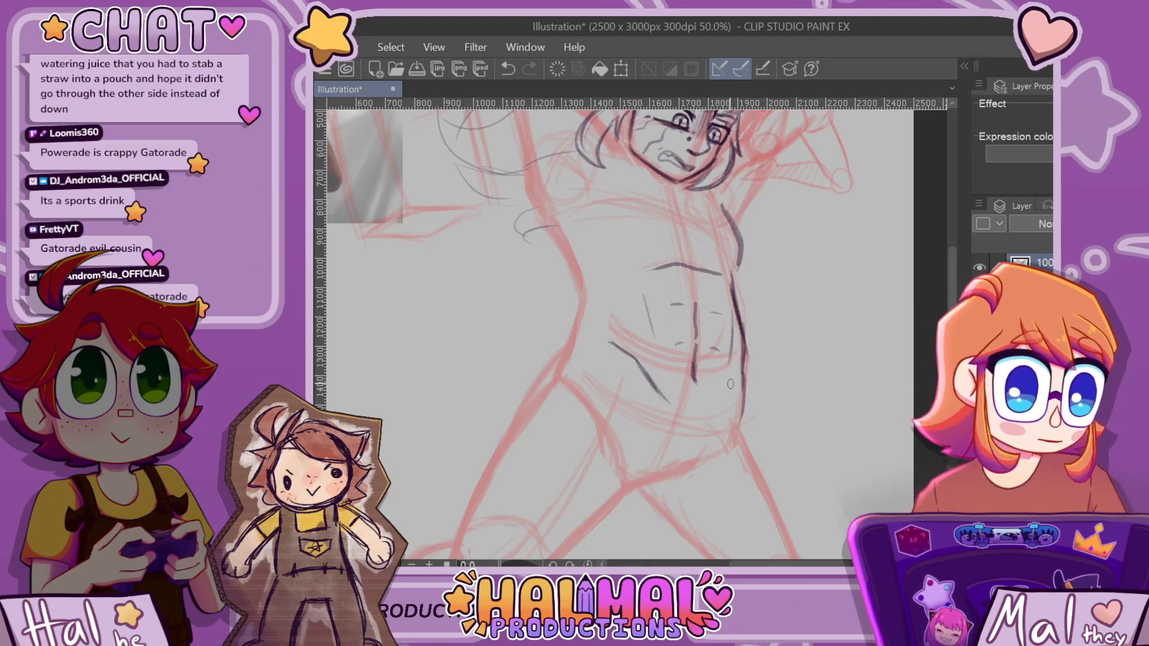
Draw the remaining waist side, the outer contours of both thighs, and the V-shaped line at the base of the pelvis
scroll(730, 383, down, 5)
scroll(689, 257, up, 3)
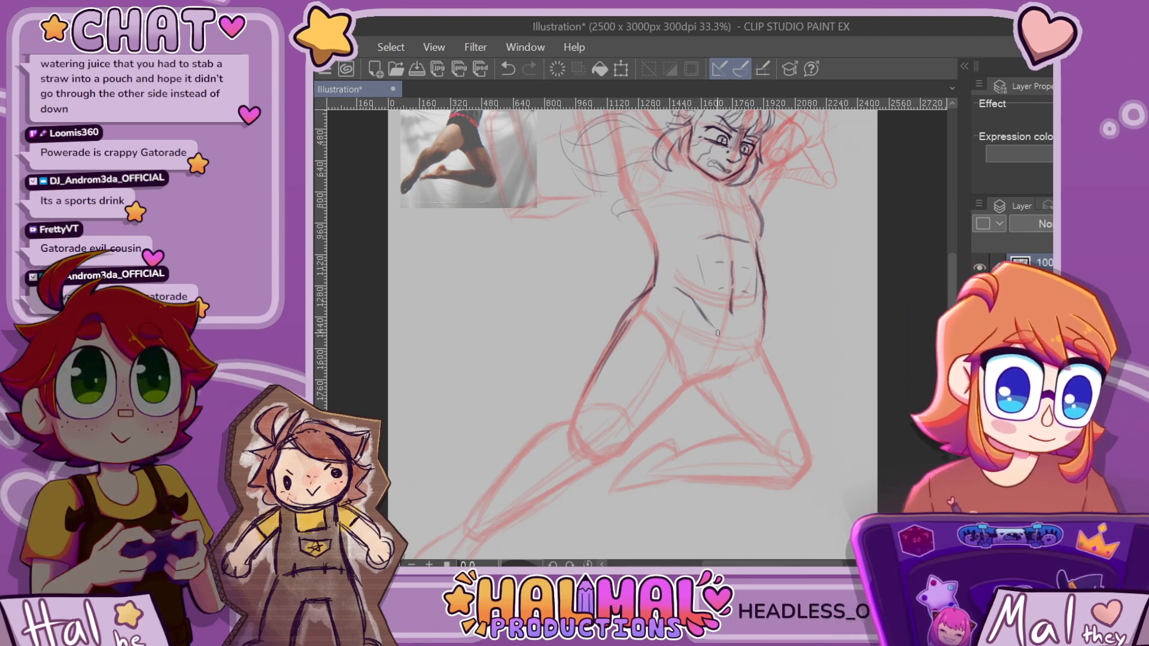
scroll(723, 395, down, 4)
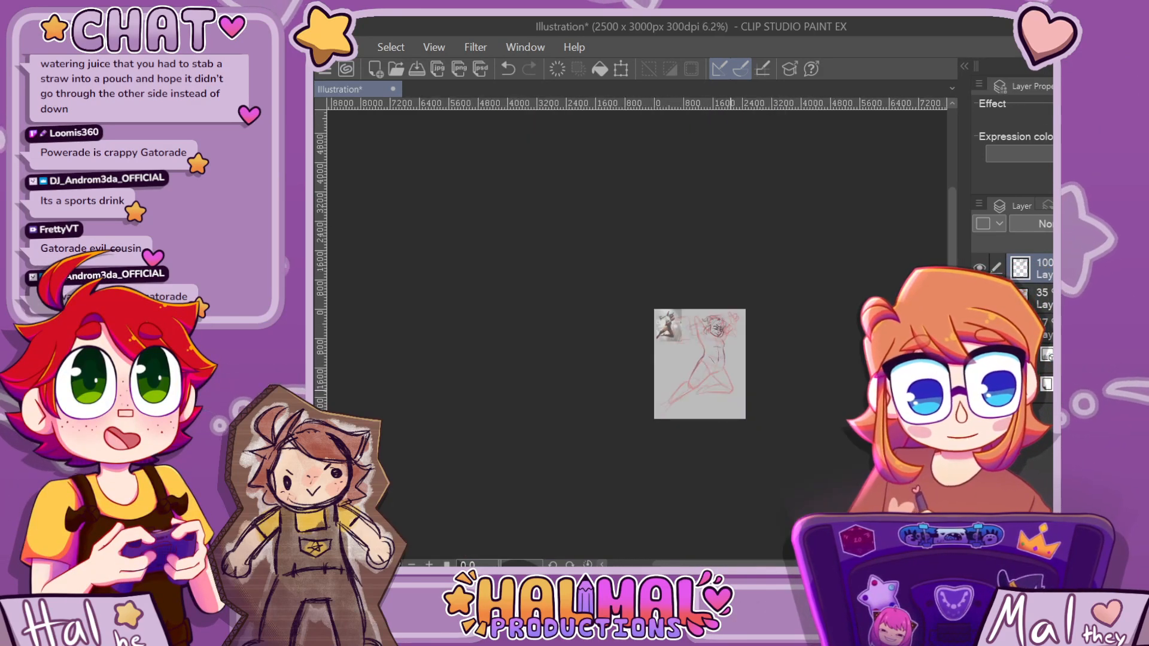
scroll(724, 395, up, 4)
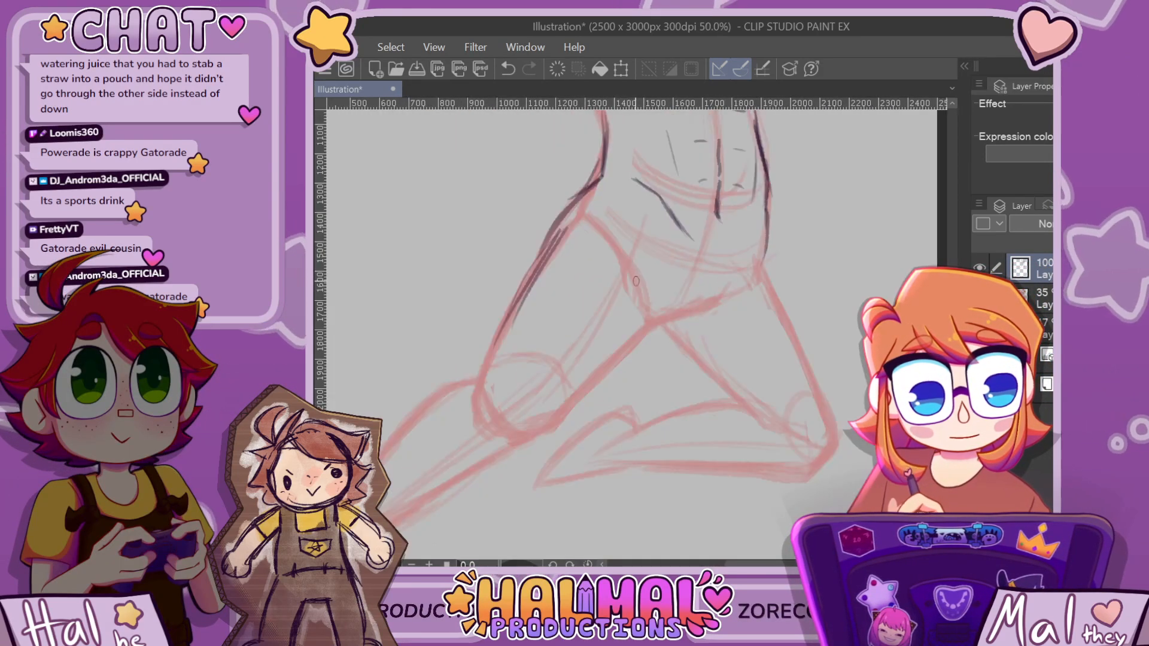
drag(631, 257, 660, 308)
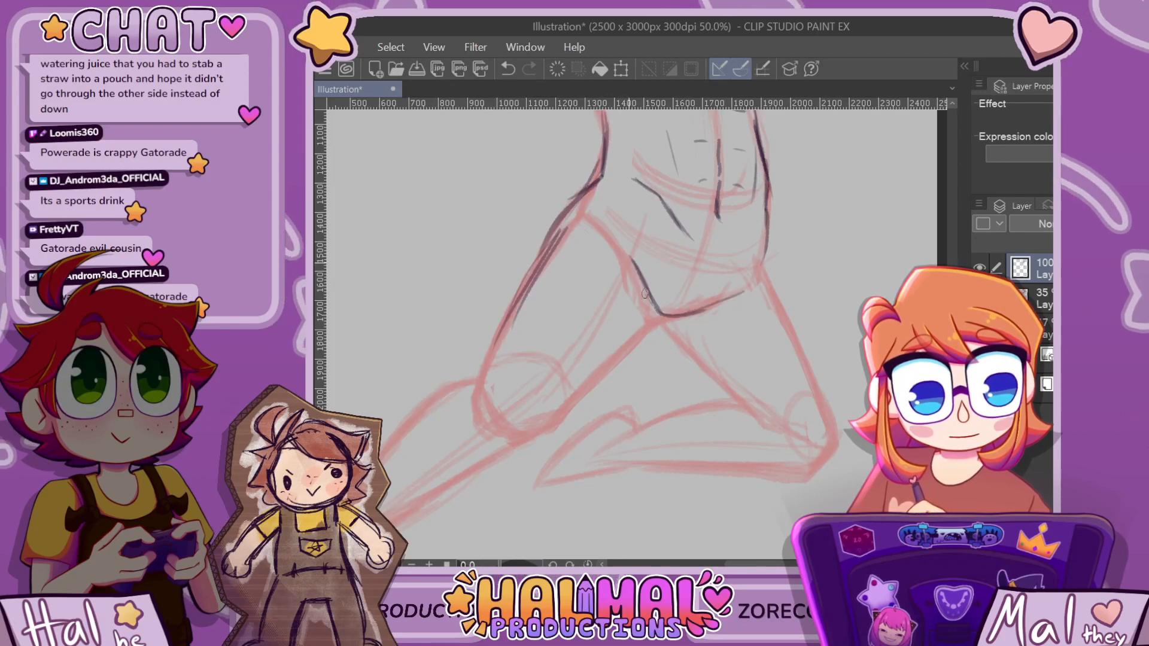
mouse_move(626, 256)
mouse_down()
mouse_move(660, 313)
mouse_move(745, 291)
mouse_up()
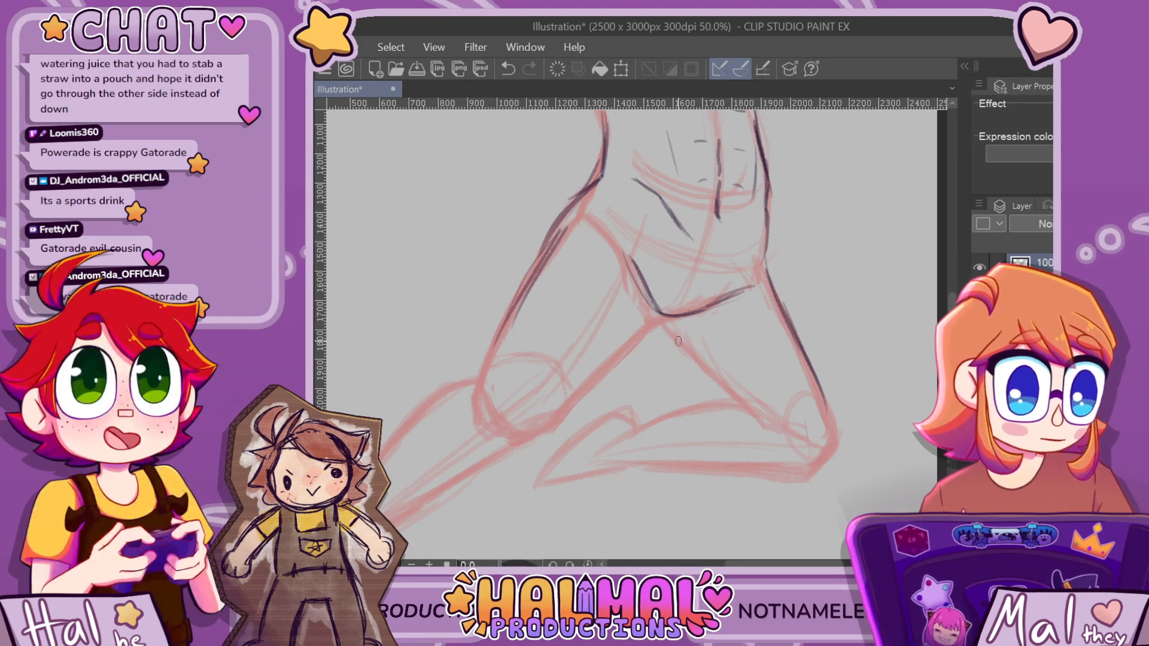
Draw the inner contour of the folded leg's thigh from the groin toward the knee, replacing the first stroke
drag(668, 321, 738, 397)
key(ctrl+z)
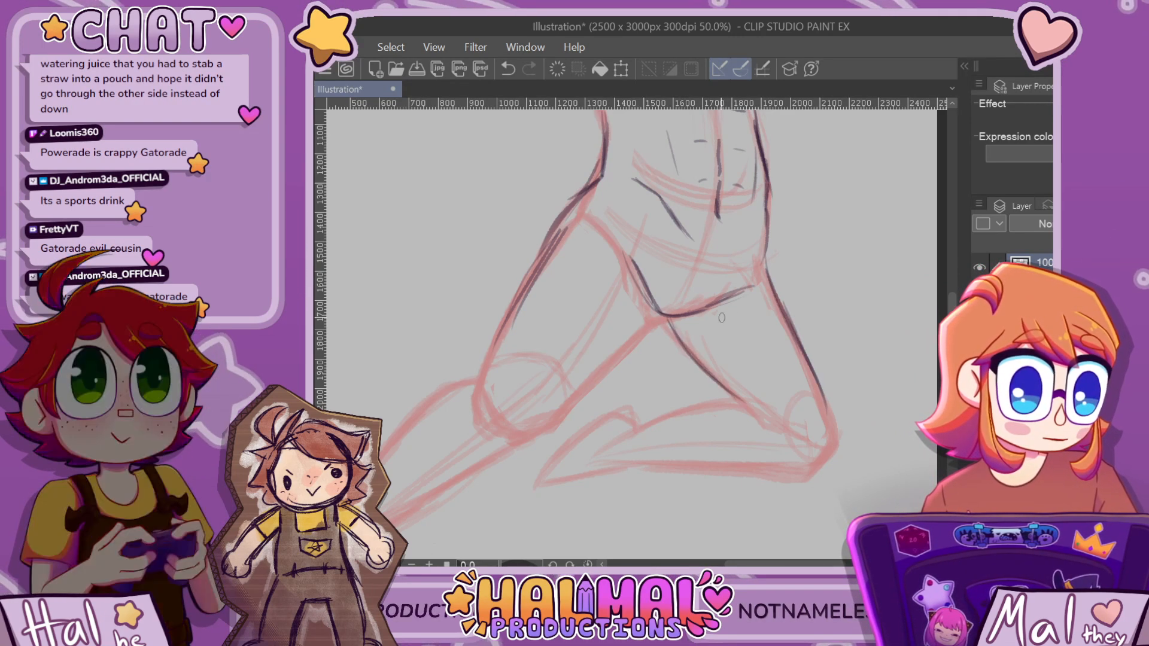
drag(758, 408, 769, 422)
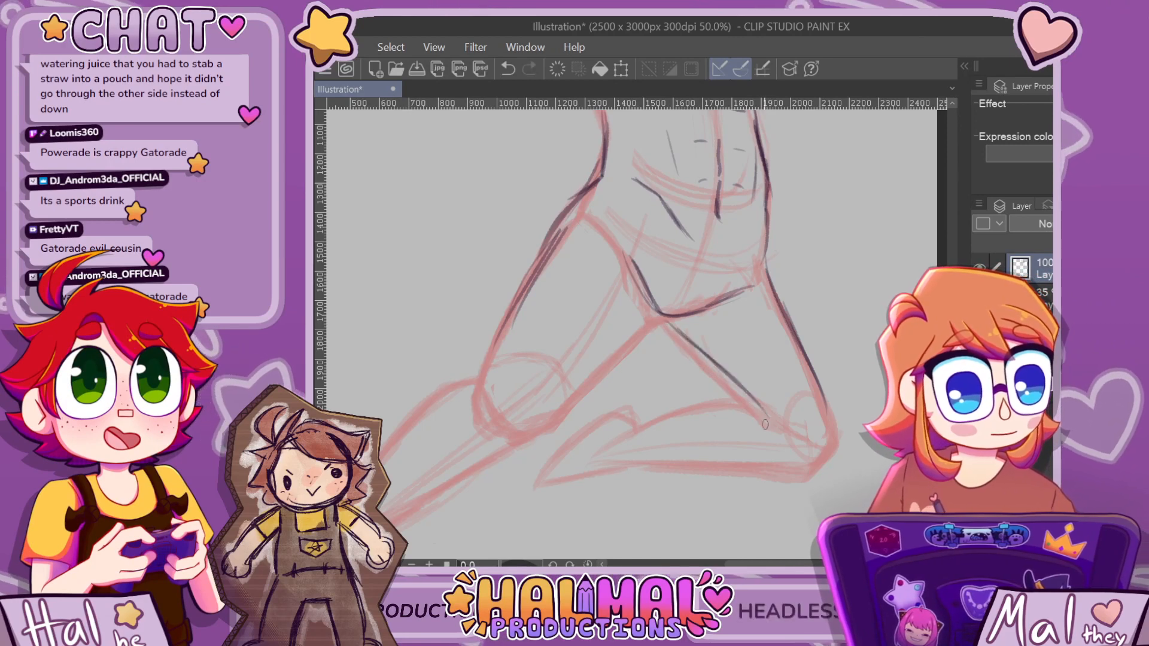
mouse_move(687, 327)
mouse_down()
mouse_move(770, 425)
mouse_move(702, 389)
mouse_move(638, 423)
mouse_up()
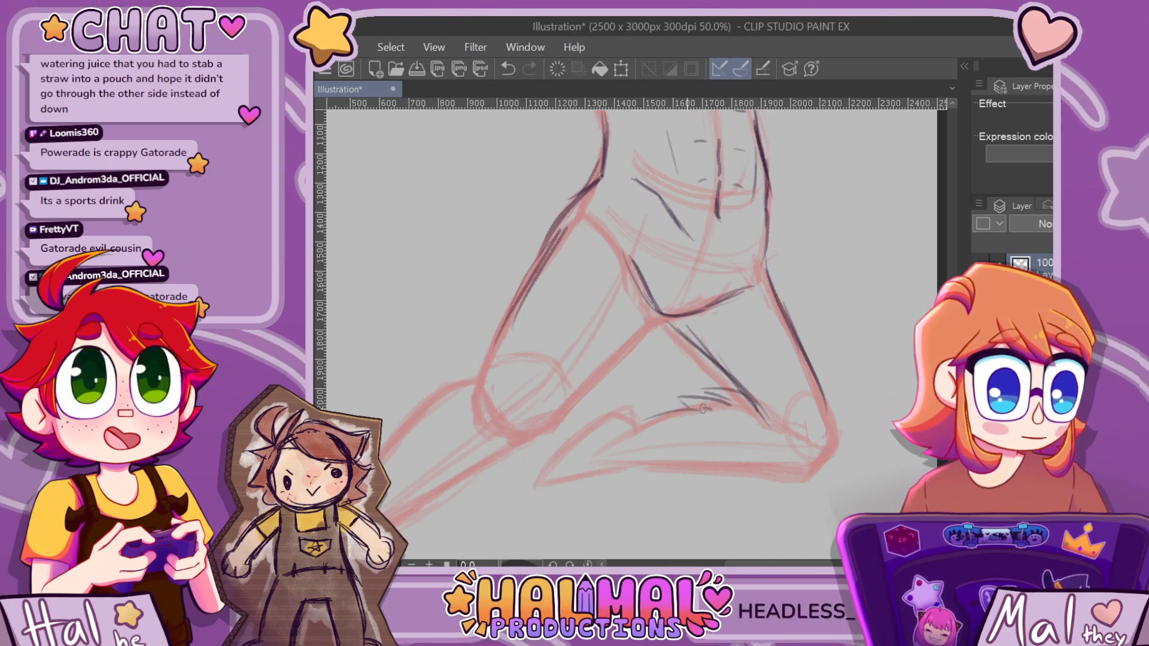
drag(711, 409, 635, 424)
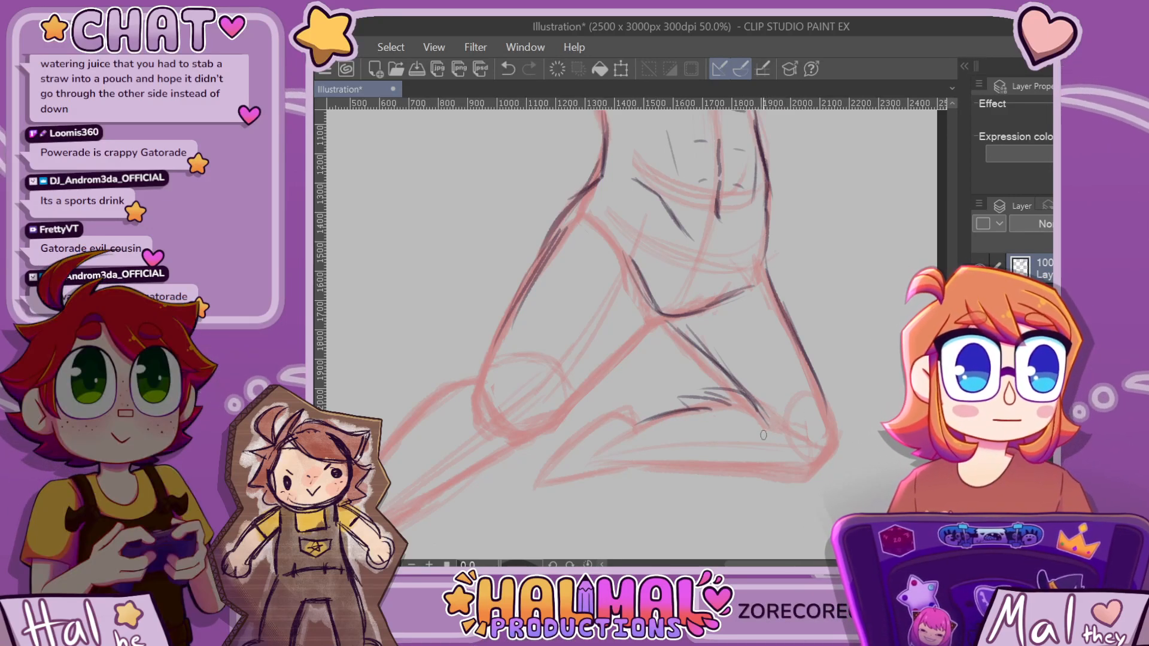
scroll(760, 435, up, 2)
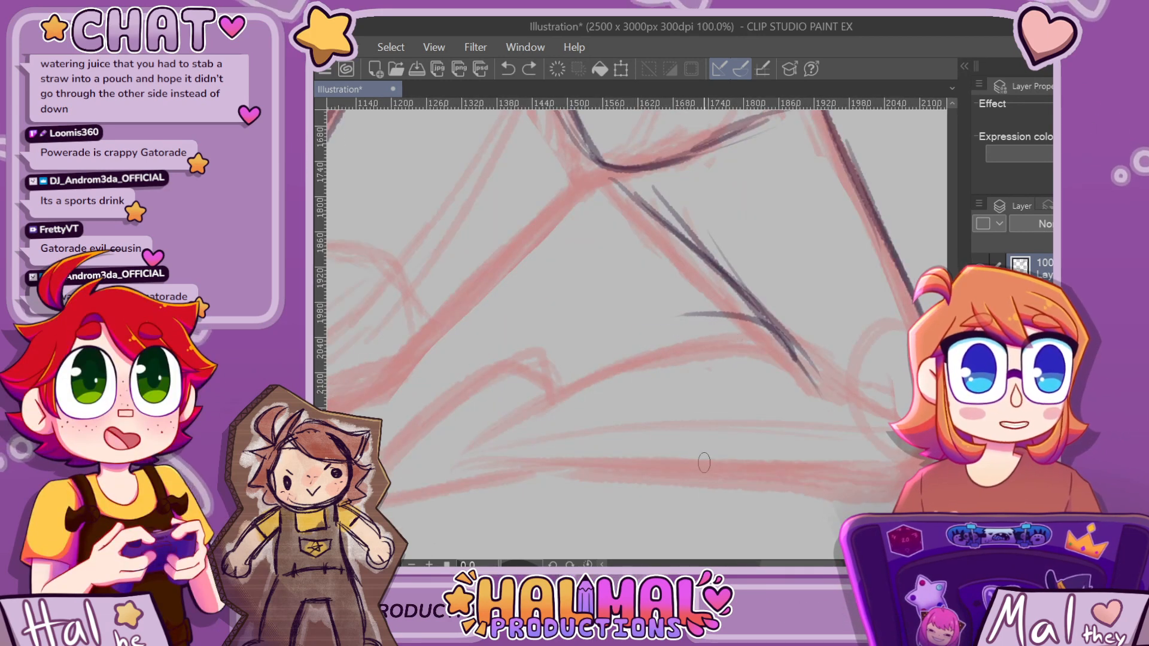
key(ctrl+z)
key(ctrl+z)
Draw the upper contour of the folded calf in overlapping curved strokes from the thigh to the heel, removing the last extra stroke
mouse_move(718, 301)
mouse_down()
mouse_move(769, 332)
mouse_move(640, 338)
mouse_up()
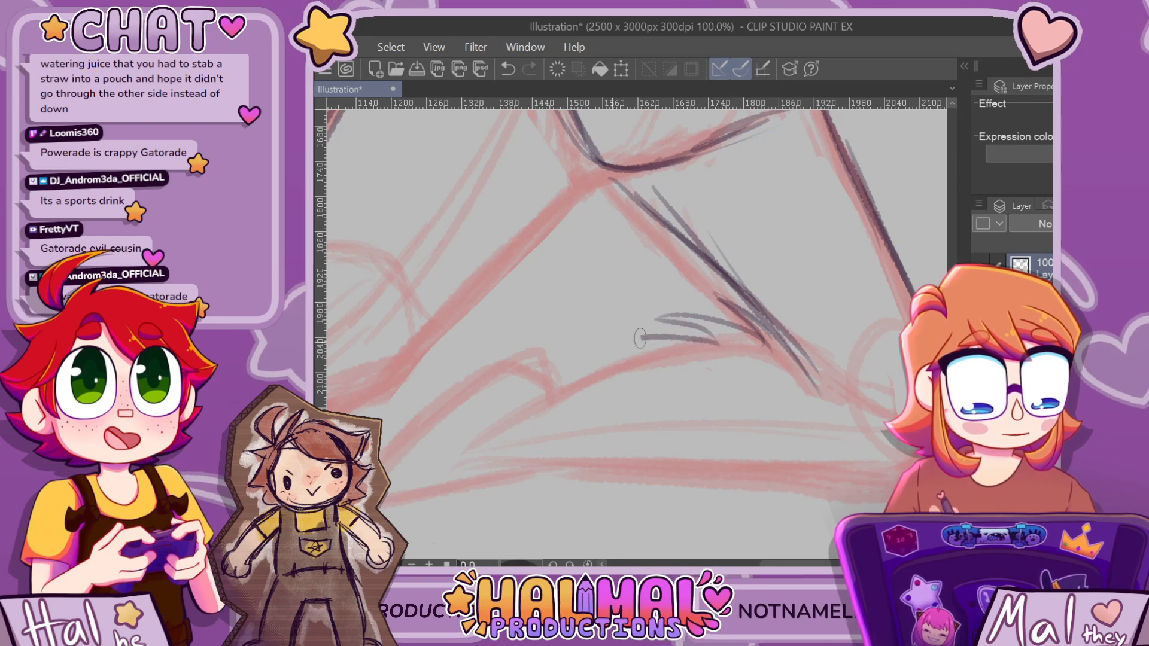
mouse_move(716, 346)
mouse_down()
mouse_move(602, 362)
mouse_move(620, 365)
mouse_move(572, 384)
mouse_up()
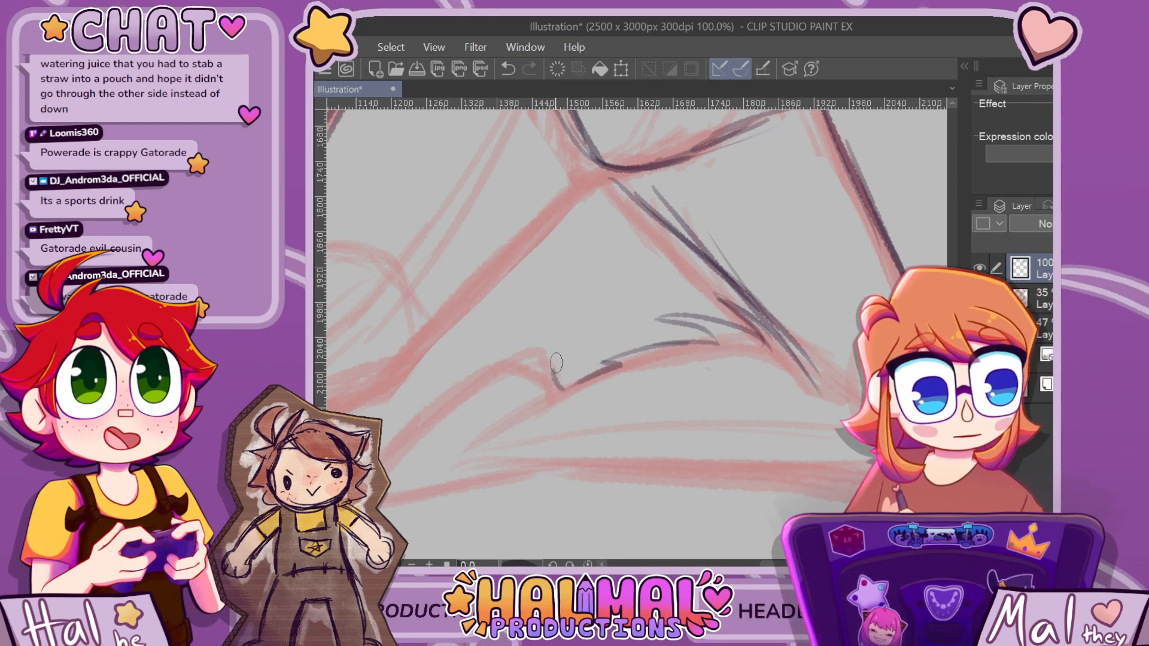
key(ctrl+z)
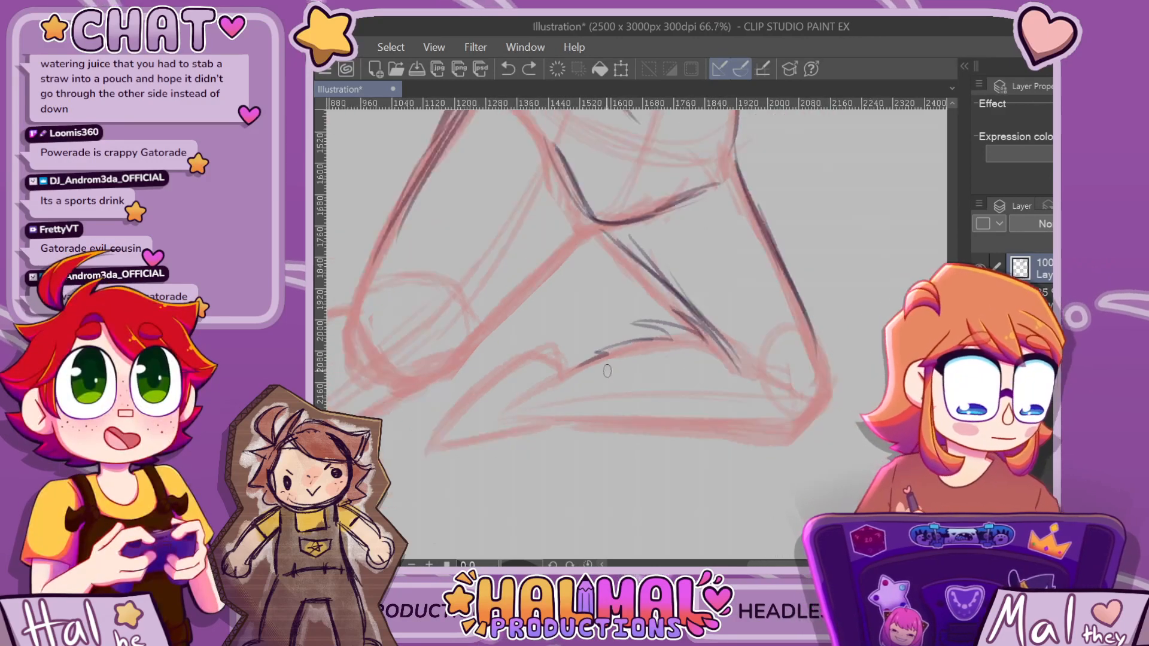
Sketch the folded leg's foot from the heel to a rounded toe extending past the red sketch, with a curved line across it
key(ctrl+minus)
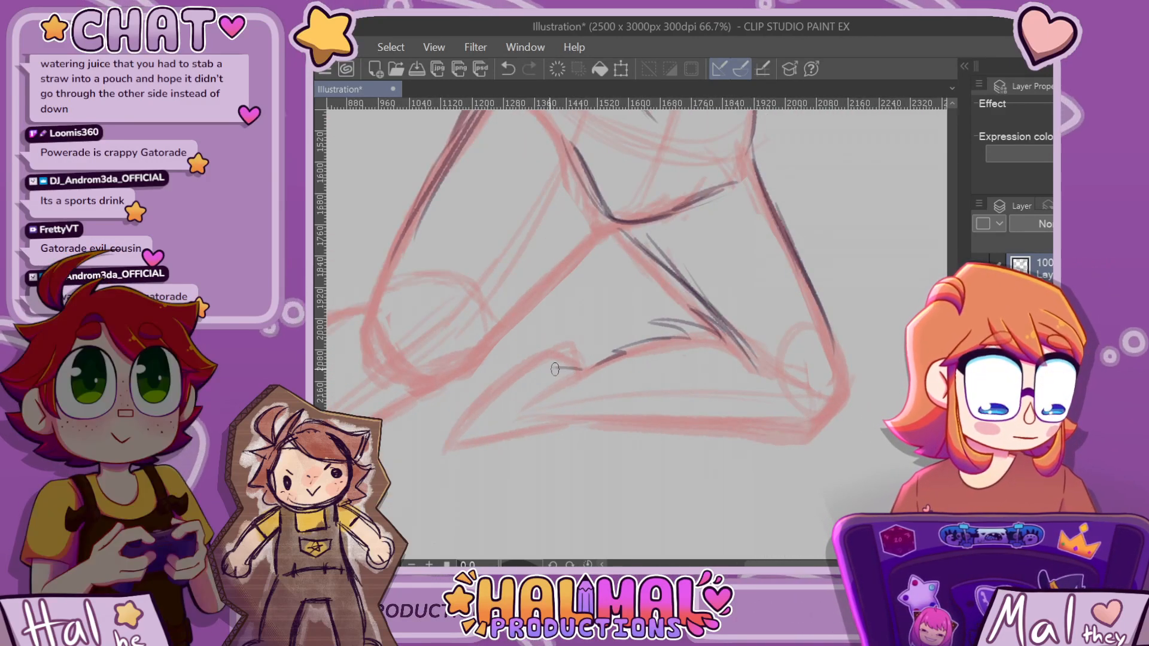
drag(541, 372, 459, 431)
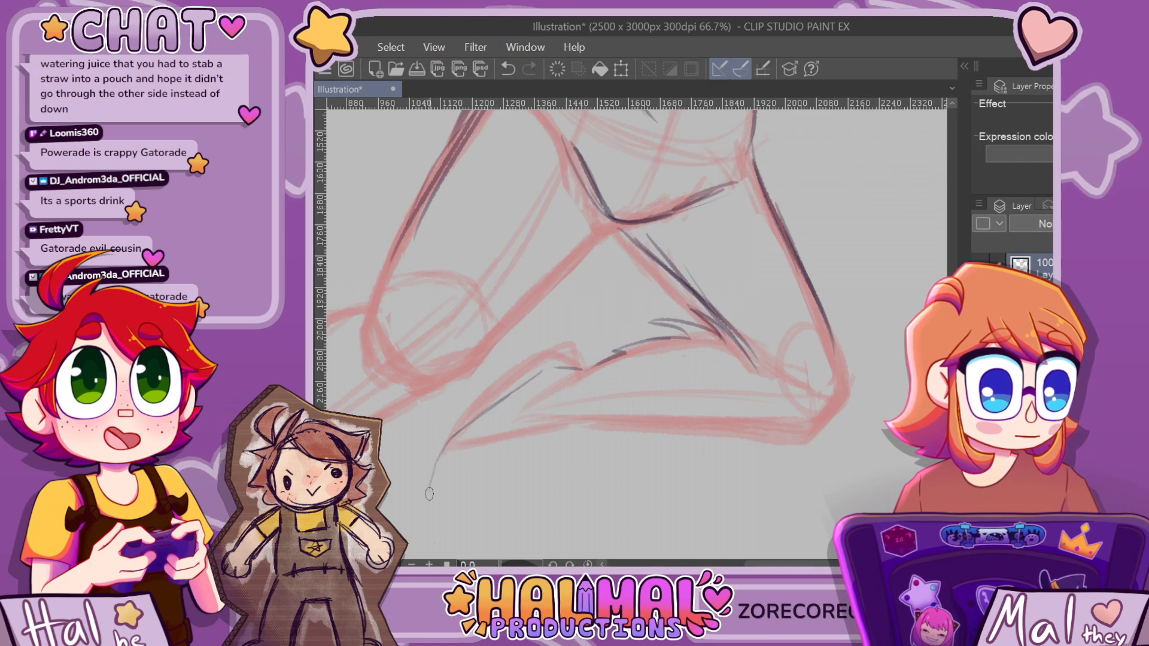
drag(450, 491, 479, 493)
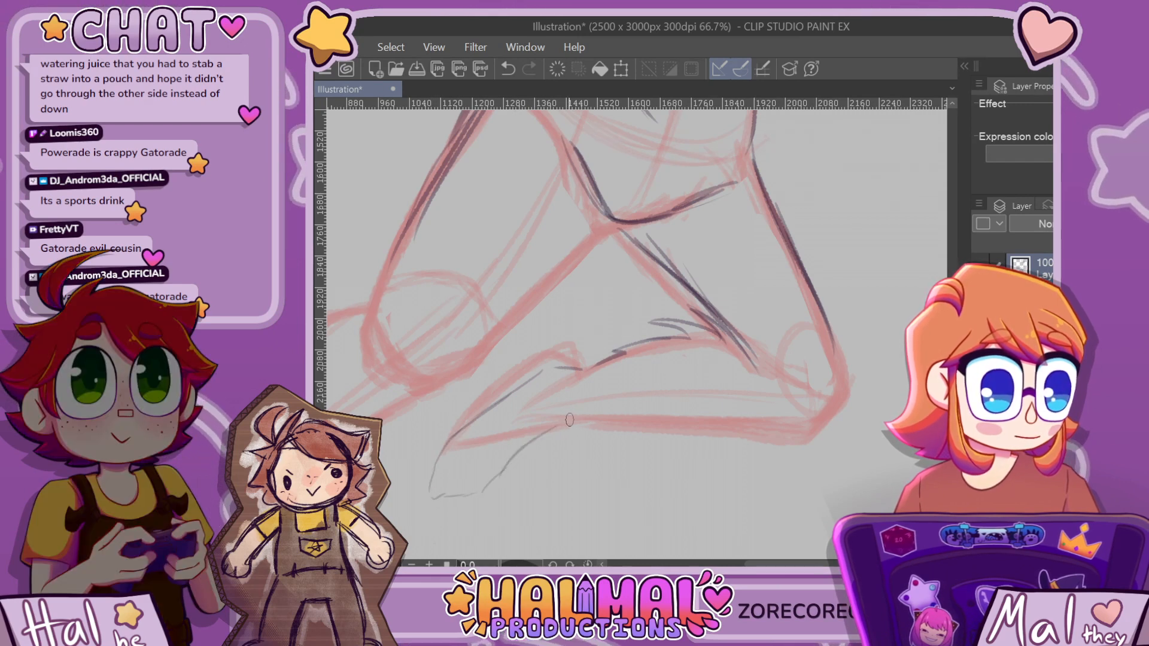
drag(569, 419, 461, 500)
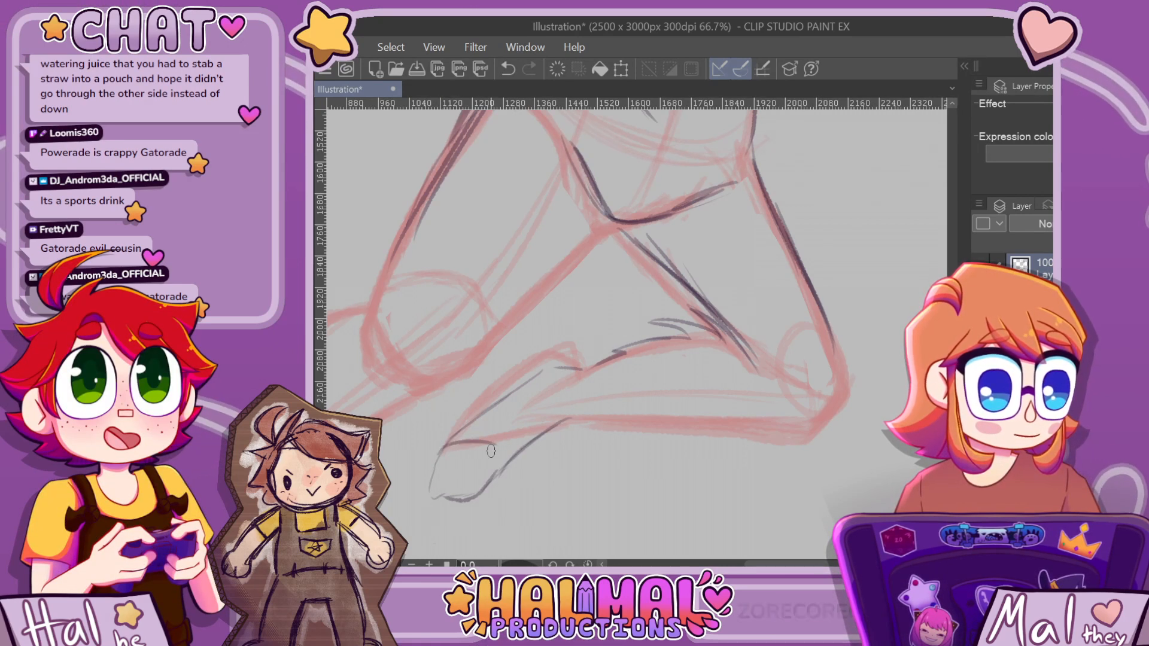
key(ctrl+z)
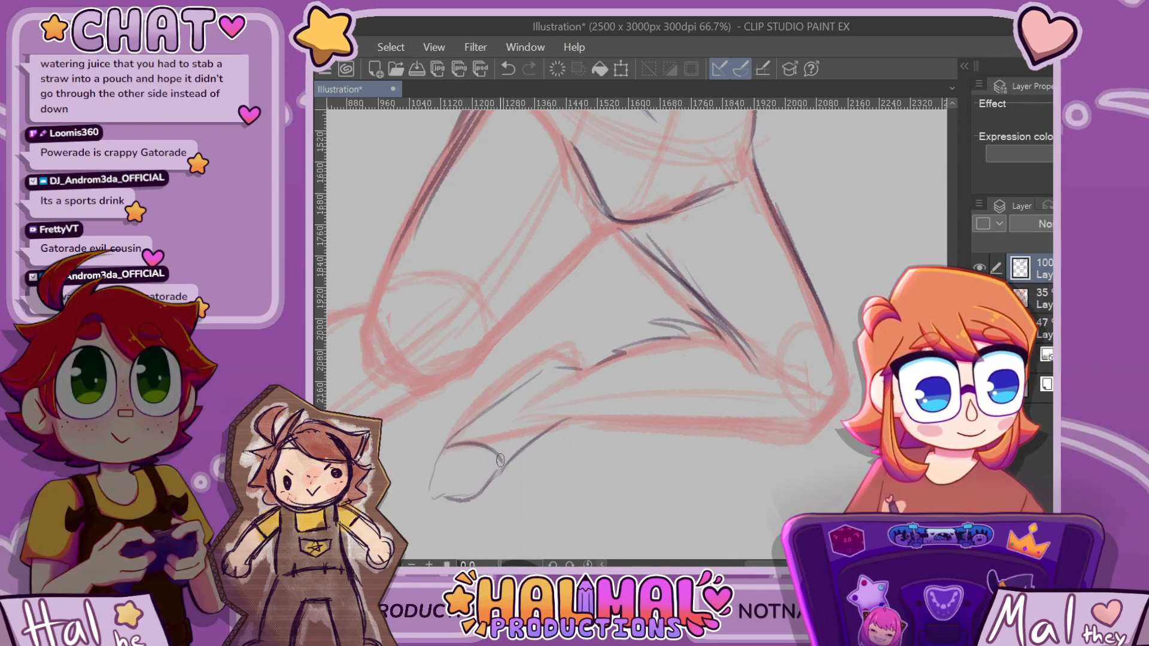
Shape the folded leg's foot tip into a split hoof and add small fur tufts on both sides of the ankle
drag(500, 459, 458, 497)
drag(498, 456, 433, 498)
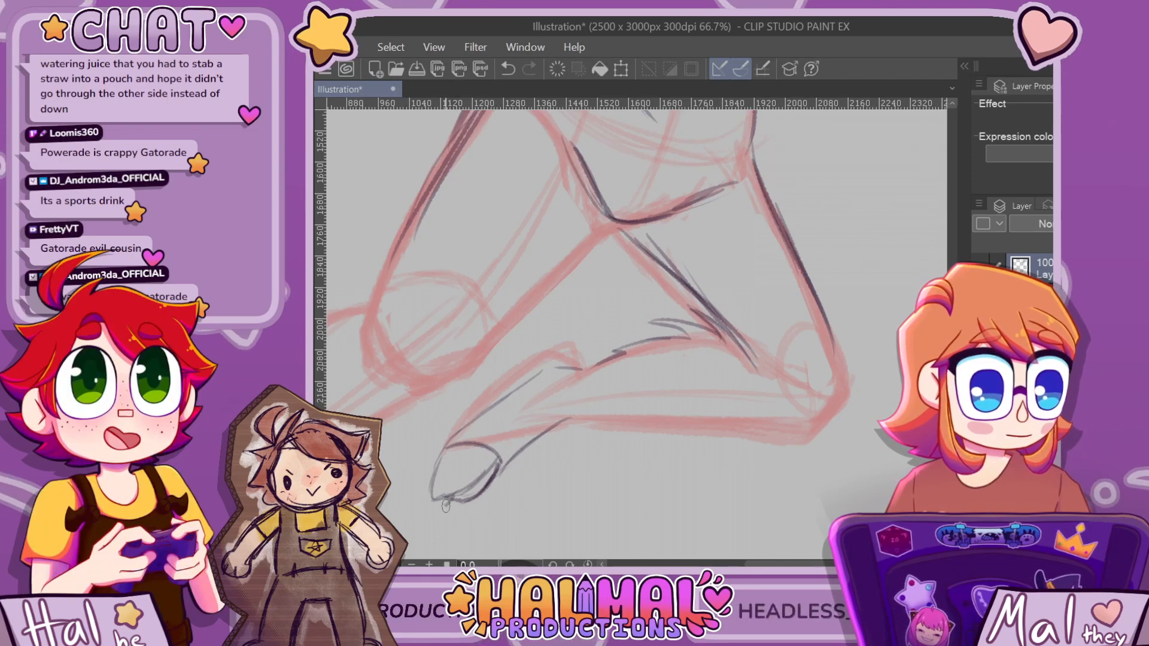
scroll(474, 494, down, 3)
scroll(552, 386, up, 3)
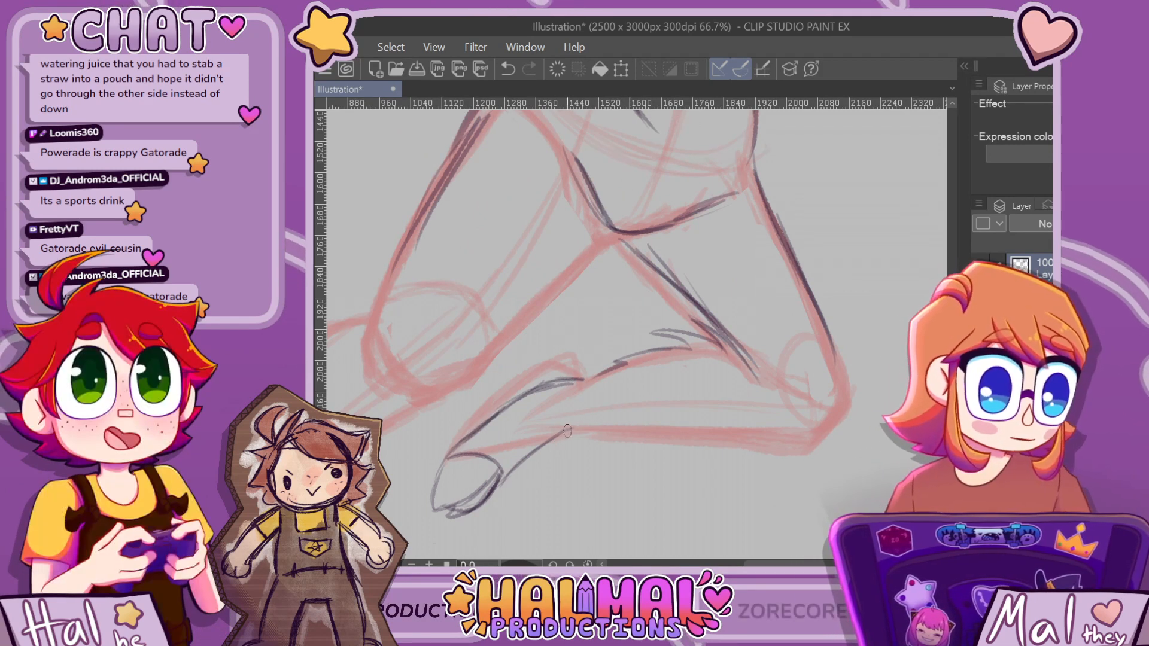
drag(572, 429, 545, 463)
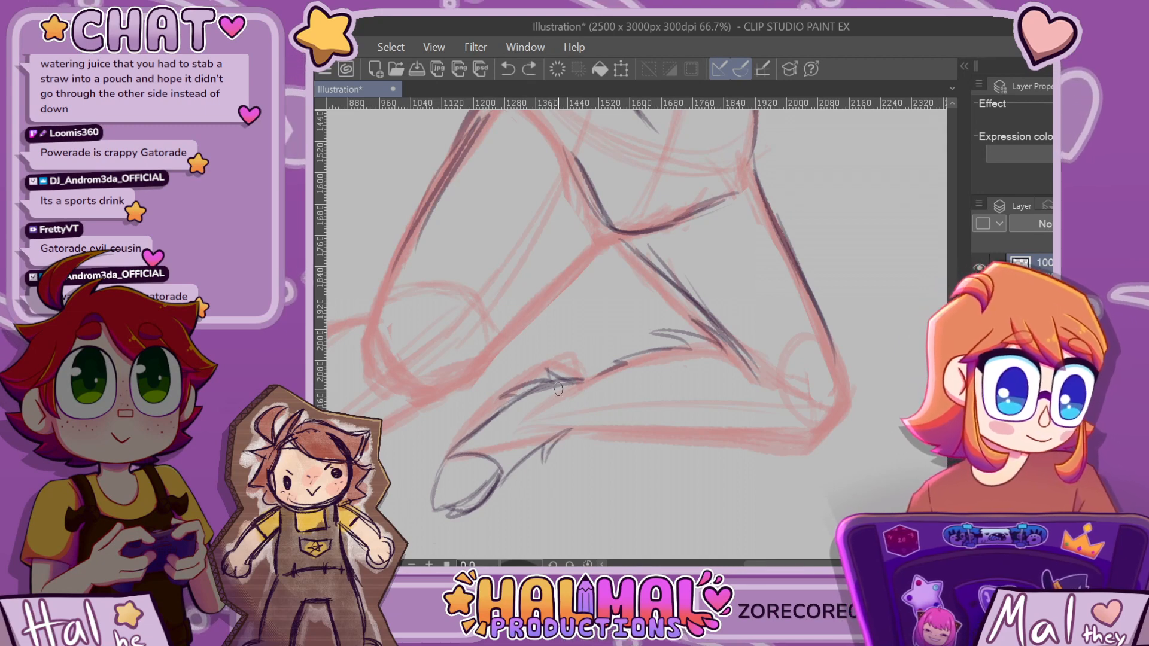
scroll(568, 402, down, 5)
scroll(605, 371, up, 1)
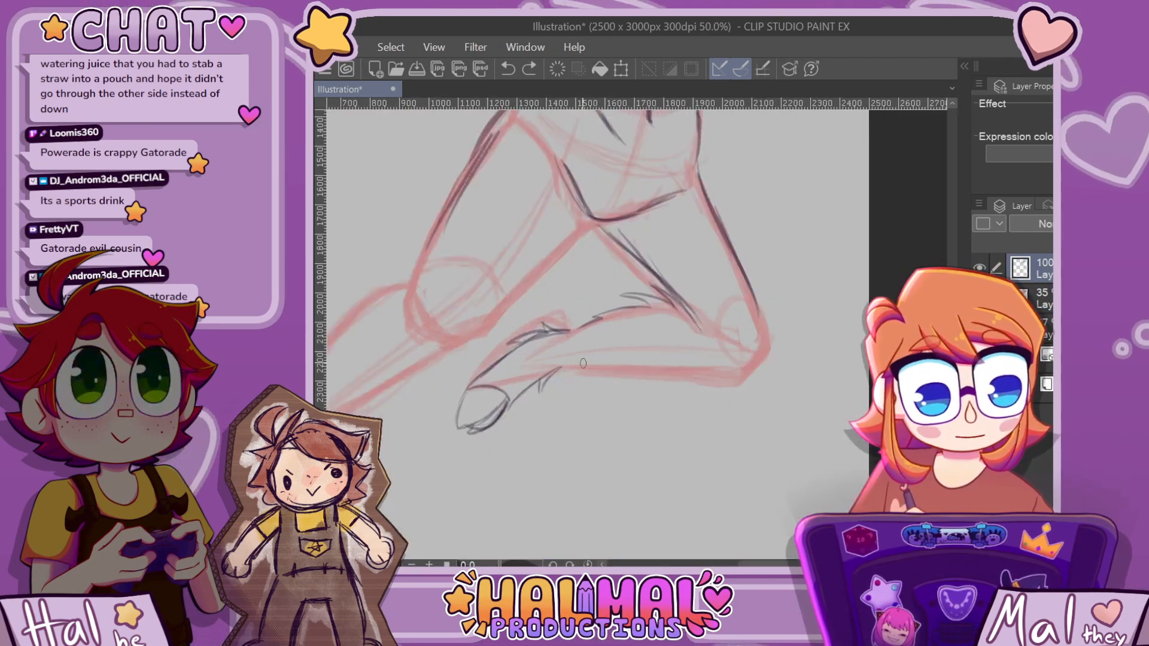
Draw the lower contour of the folded calf from the ankle to the bent knee, closing the knee's corner
drag(557, 368, 656, 374)
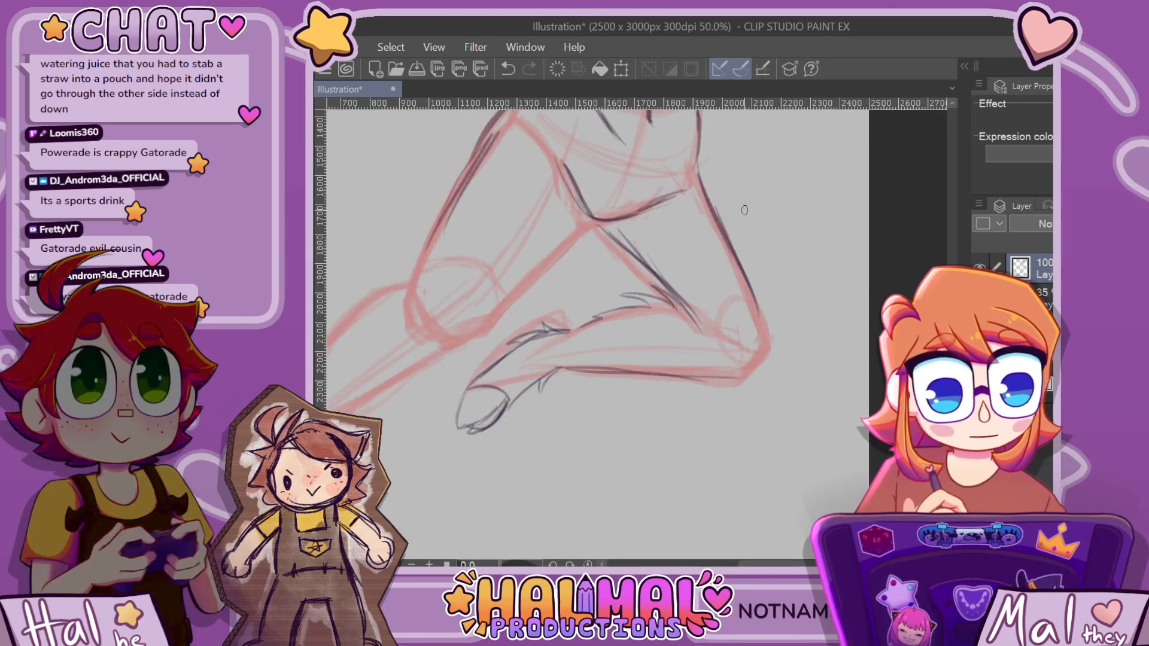
mouse_move(745, 377)
mouse_down()
mouse_move(766, 345)
mouse_move(733, 371)
mouse_up()
scroll(777, 323, down, 6)
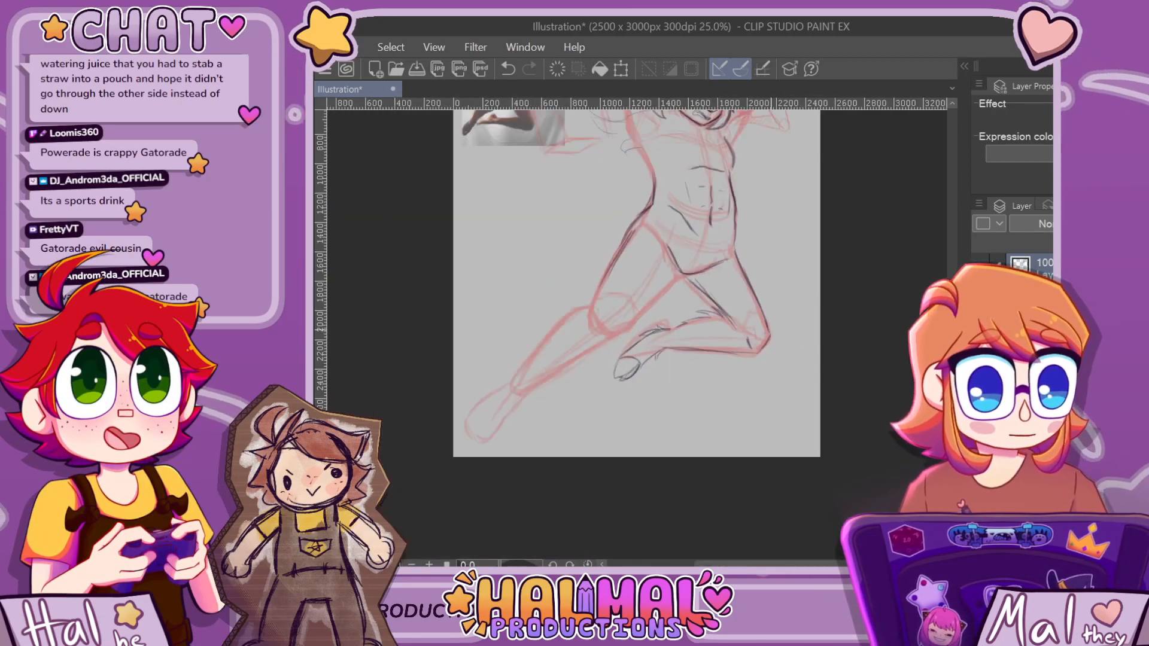
scroll(778, 313, up, 5)
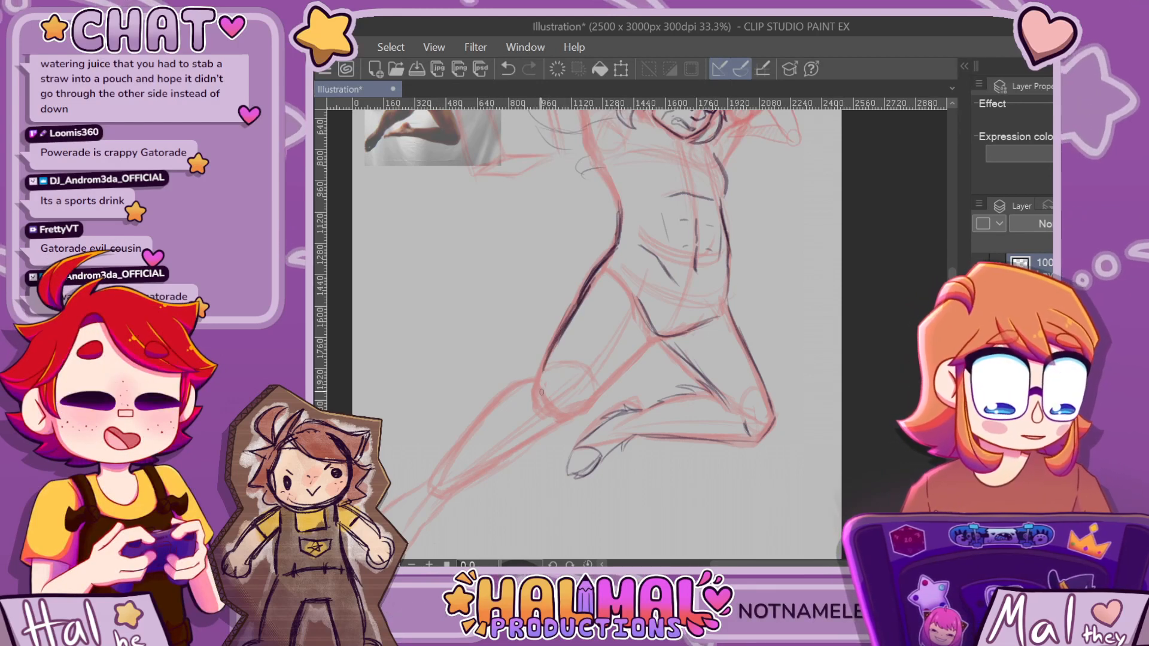
Draw the extended leg's rounded knee and its inner thigh contour up to the groin, undoing the last correction at the knee
drag(538, 385, 553, 417)
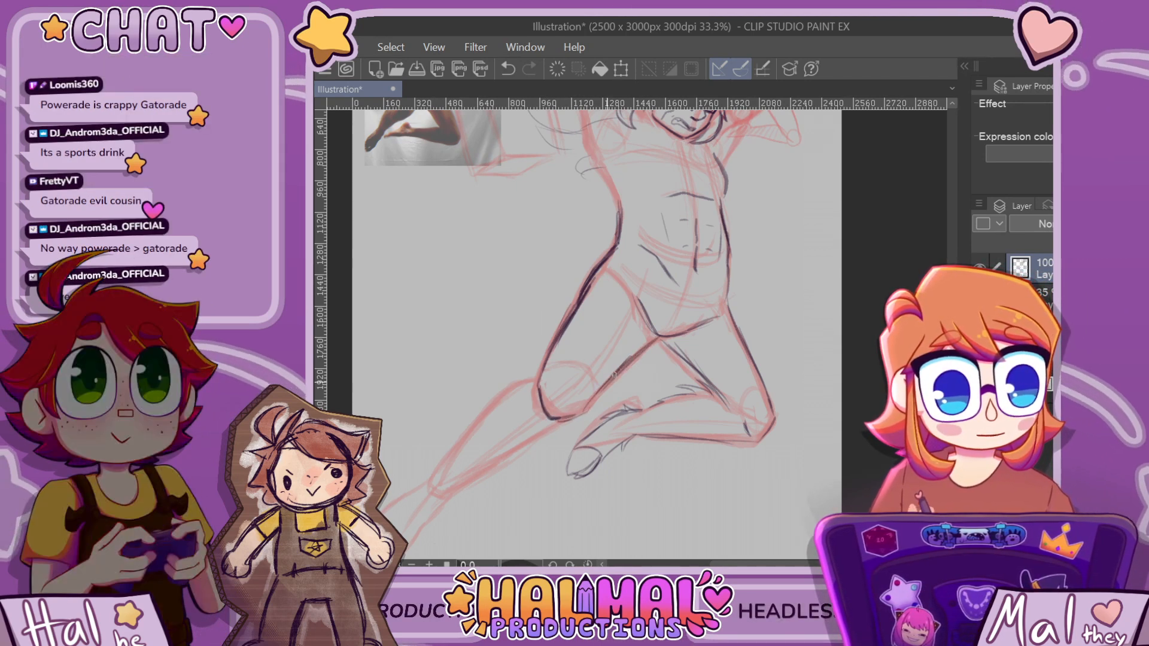
key(ctrl+minus)
scroll(636, 320, down, 3)
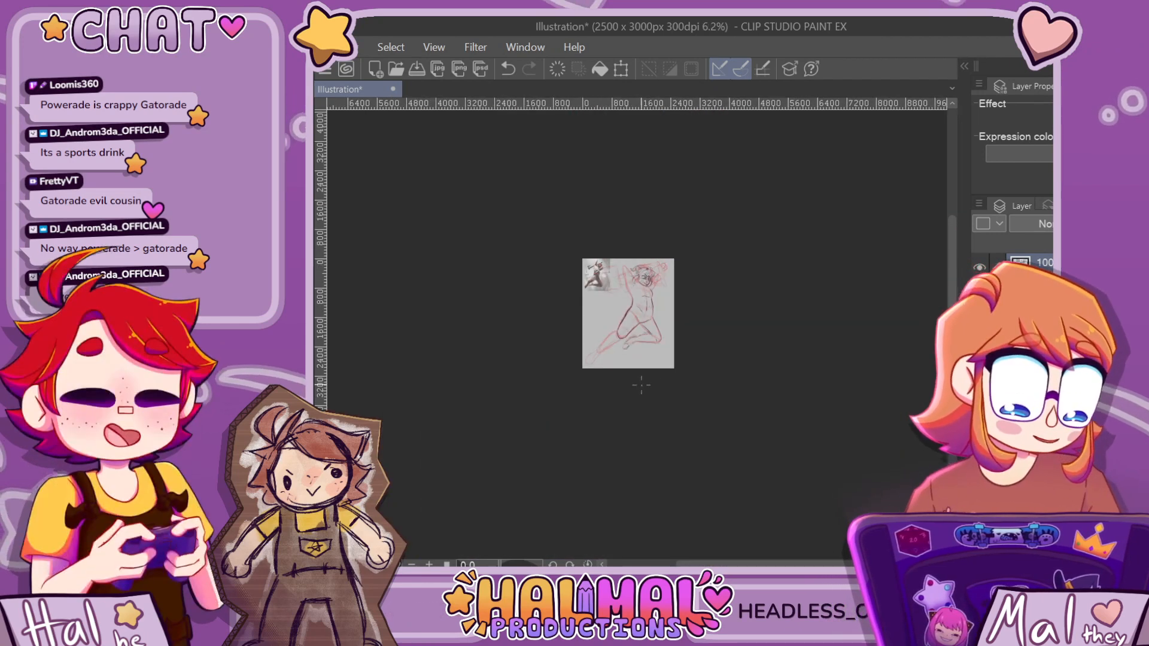
scroll(566, 389, up, 7)
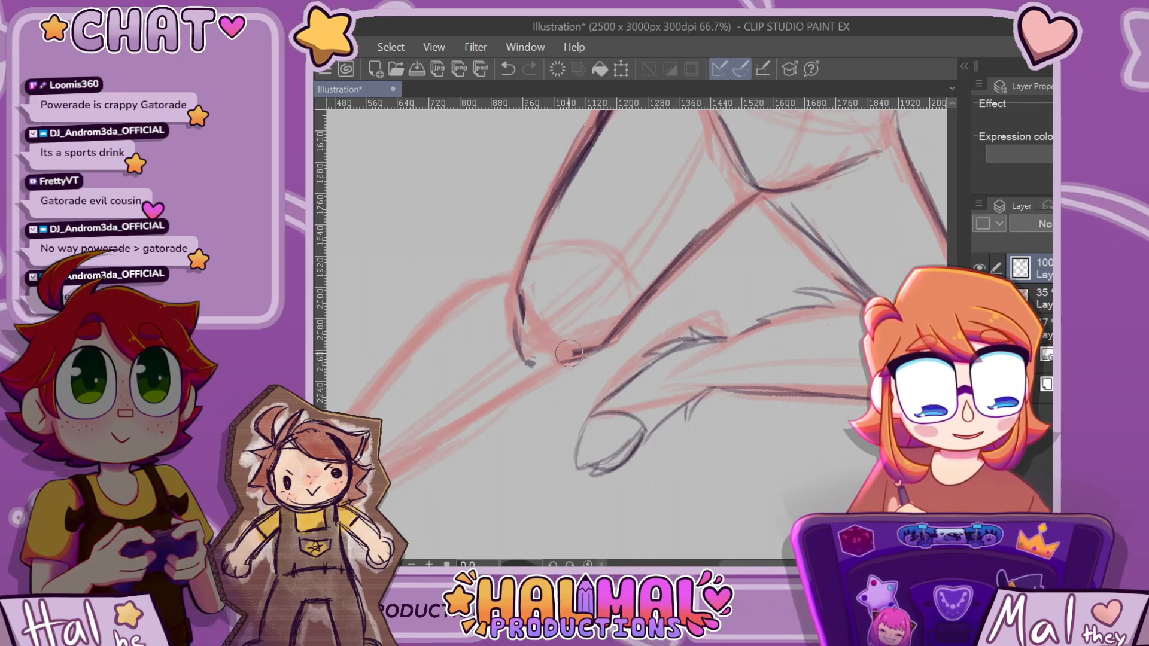
key(ctrl+z)
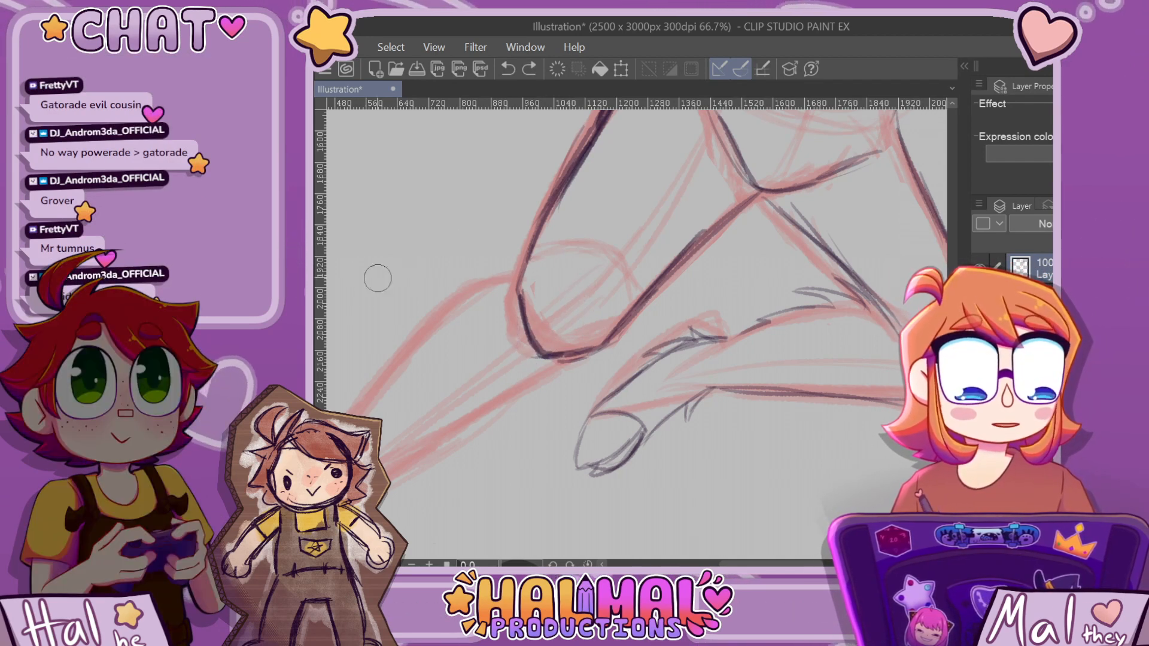
key(ctrl+minus)
key(ctrl+minus)
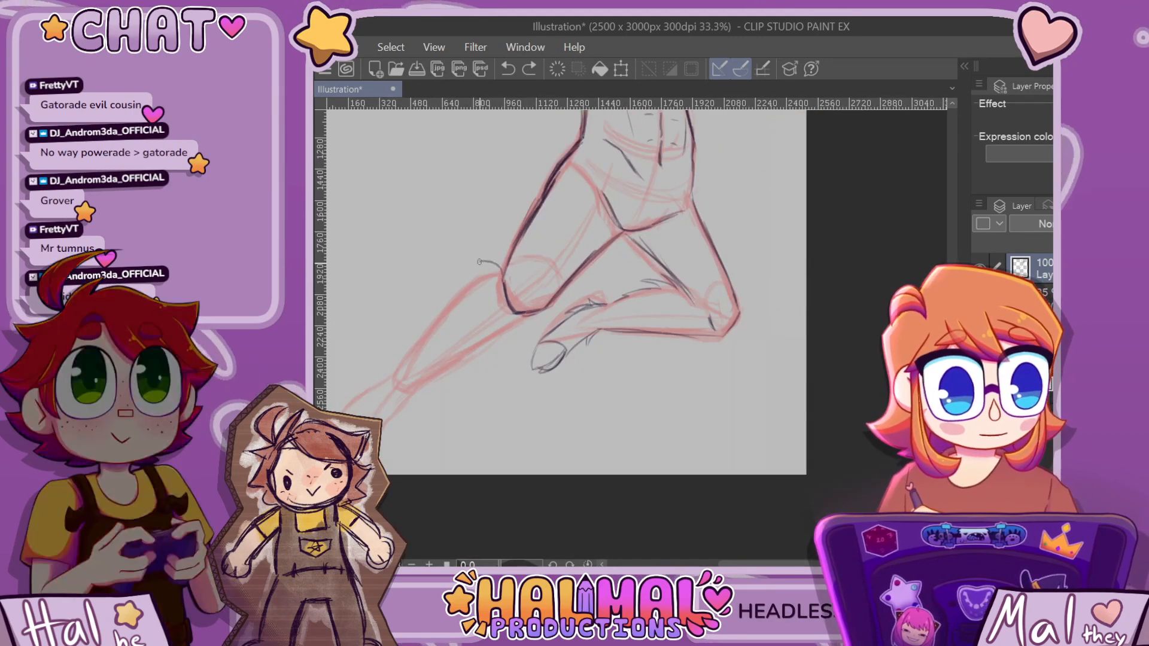
drag(481, 263, 499, 267)
key(ctrl+z)
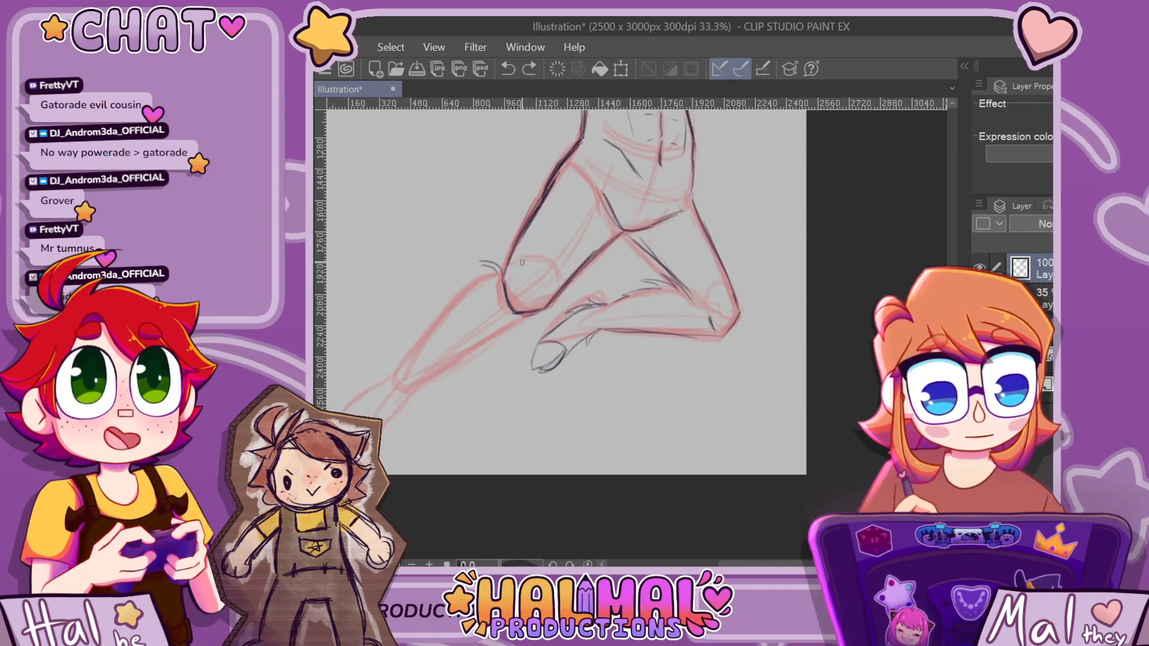
key(ctrl+z)
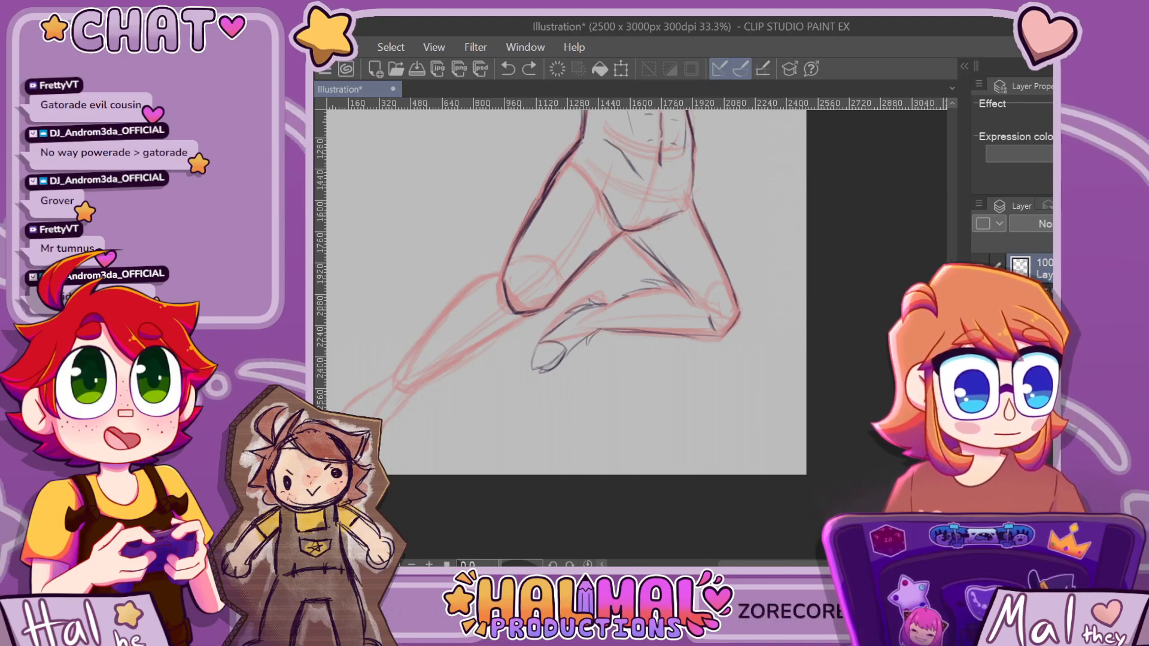
Draw the lower contour of the extended calf from beneath the knee to the ankle
drag(515, 282, 590, 282)
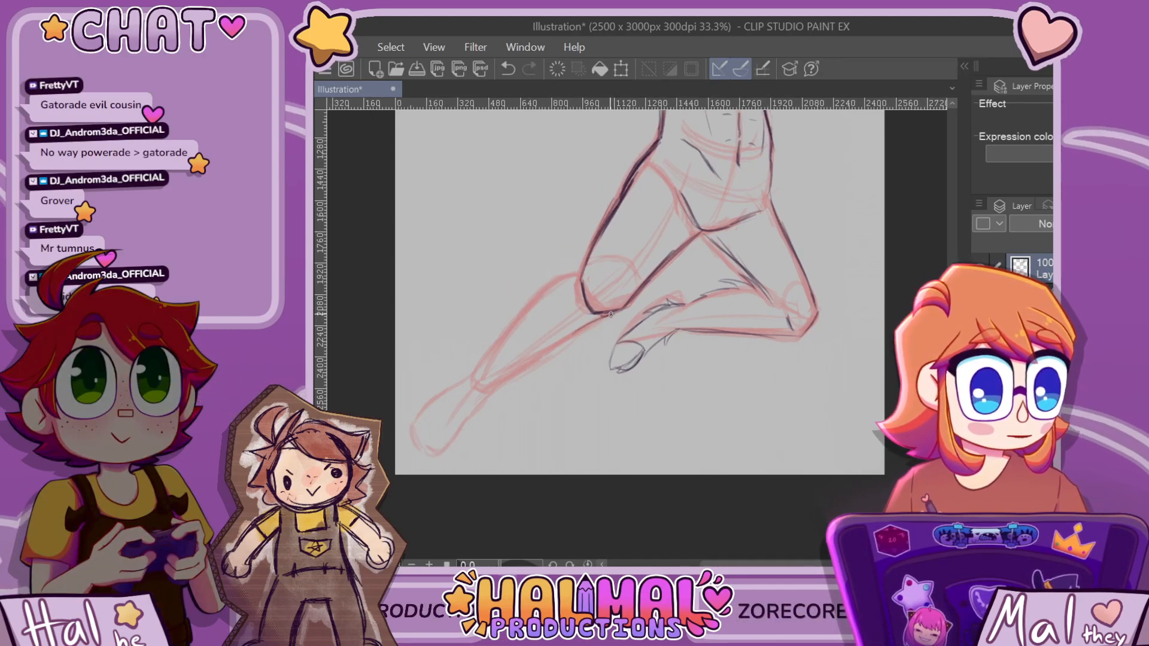
drag(497, 392, 549, 335)
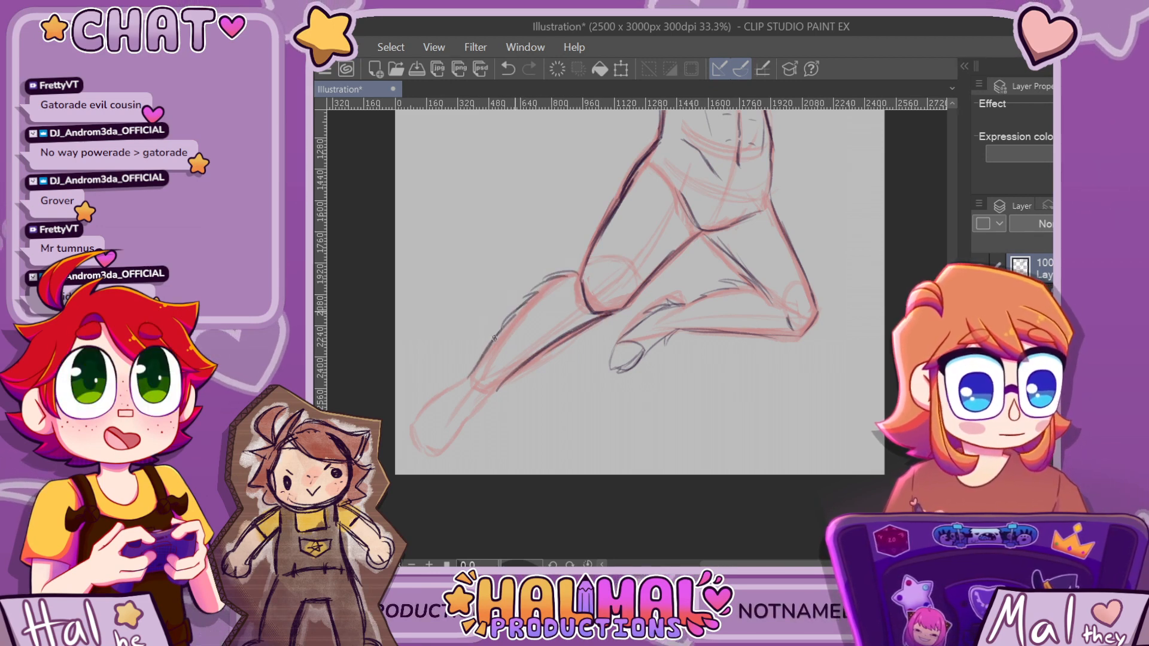
drag(494, 338, 538, 290)
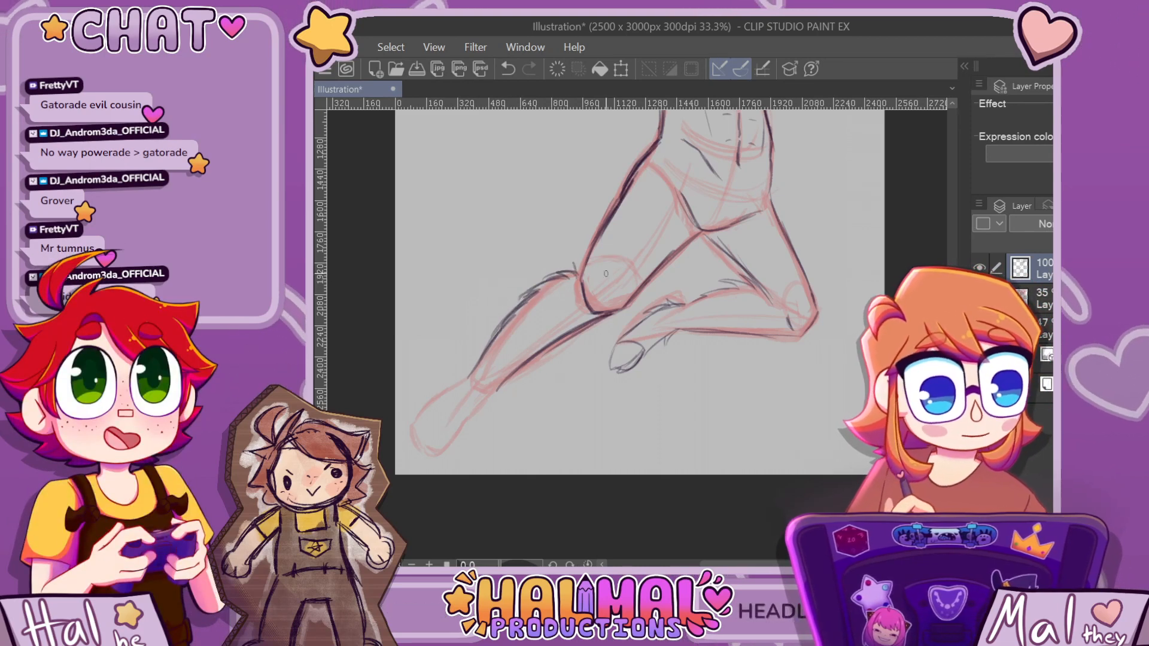
scroll(575, 267, up, 1)
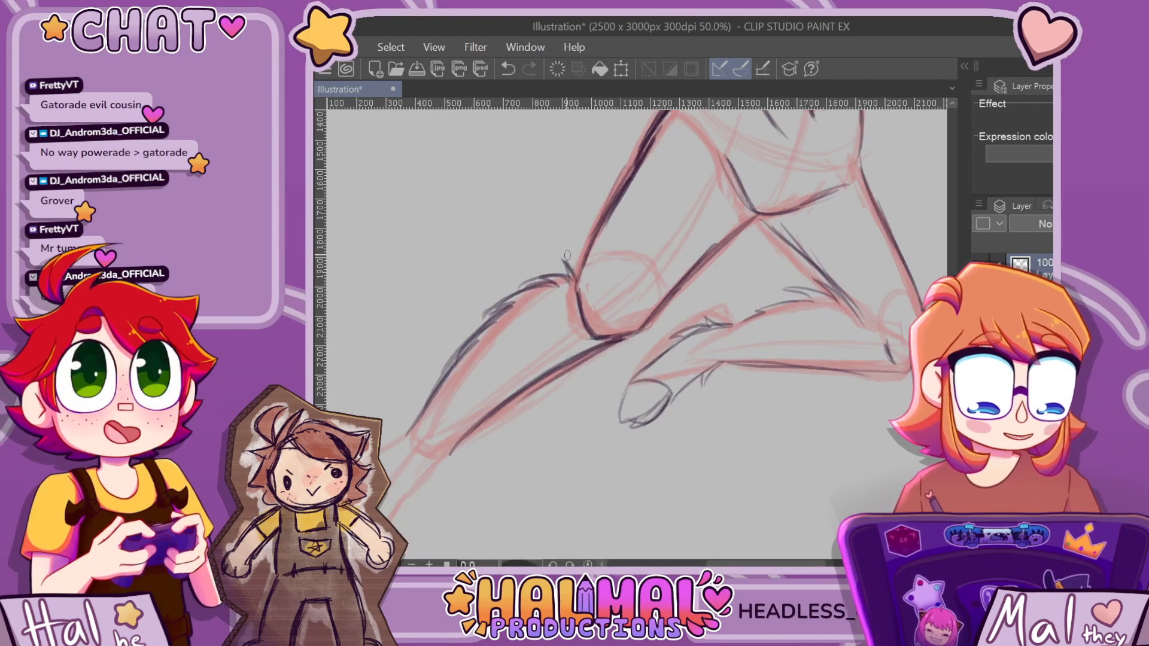
key(ctrl+z)
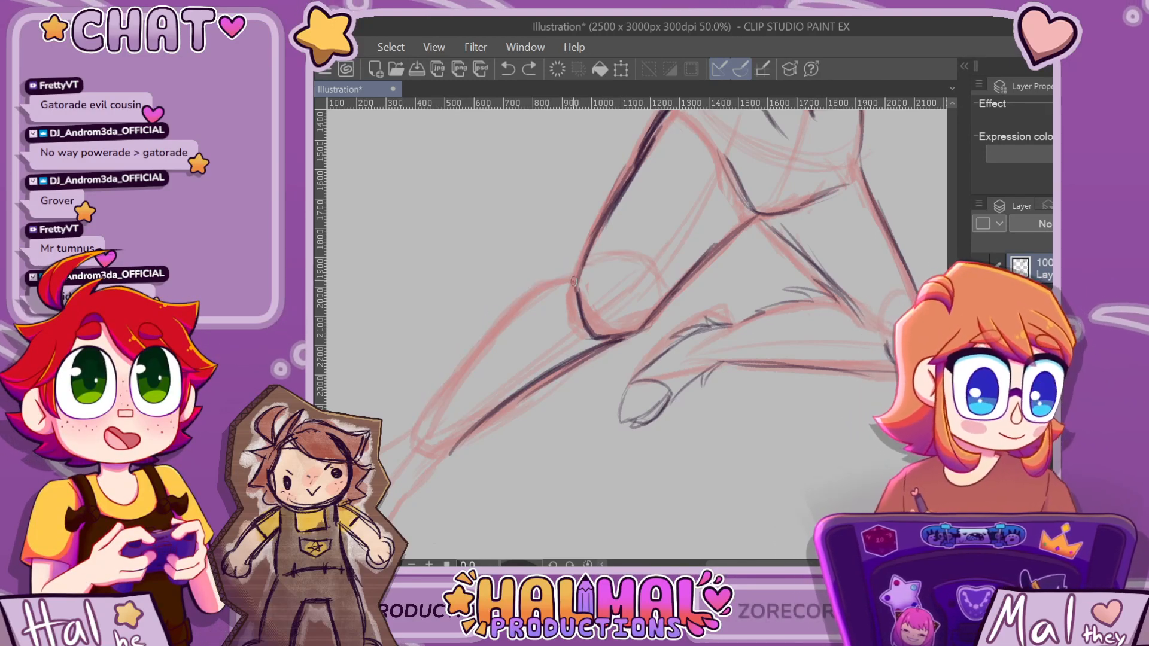
Draw the extended calf's upper contour from knee to ankle with pointed fur tufts along its upper half, replacing the first long stroke
mouse_move(547, 258)
mouse_down()
mouse_move(569, 279)
mouse_move(473, 338)
mouse_up()
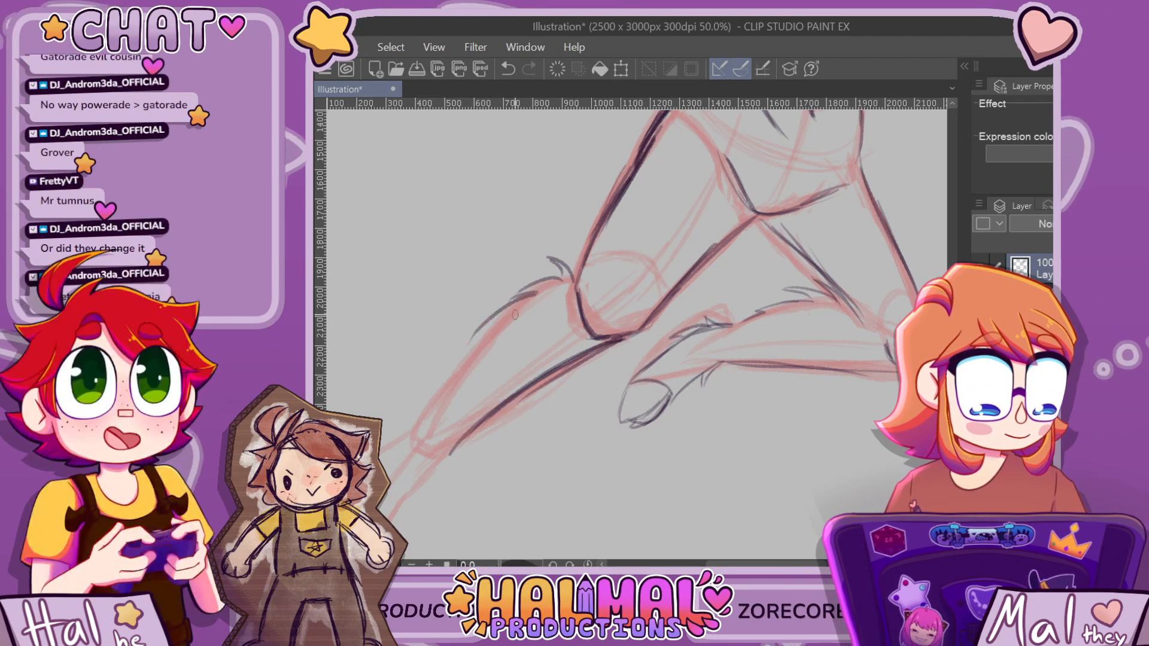
key(ctrl+z)
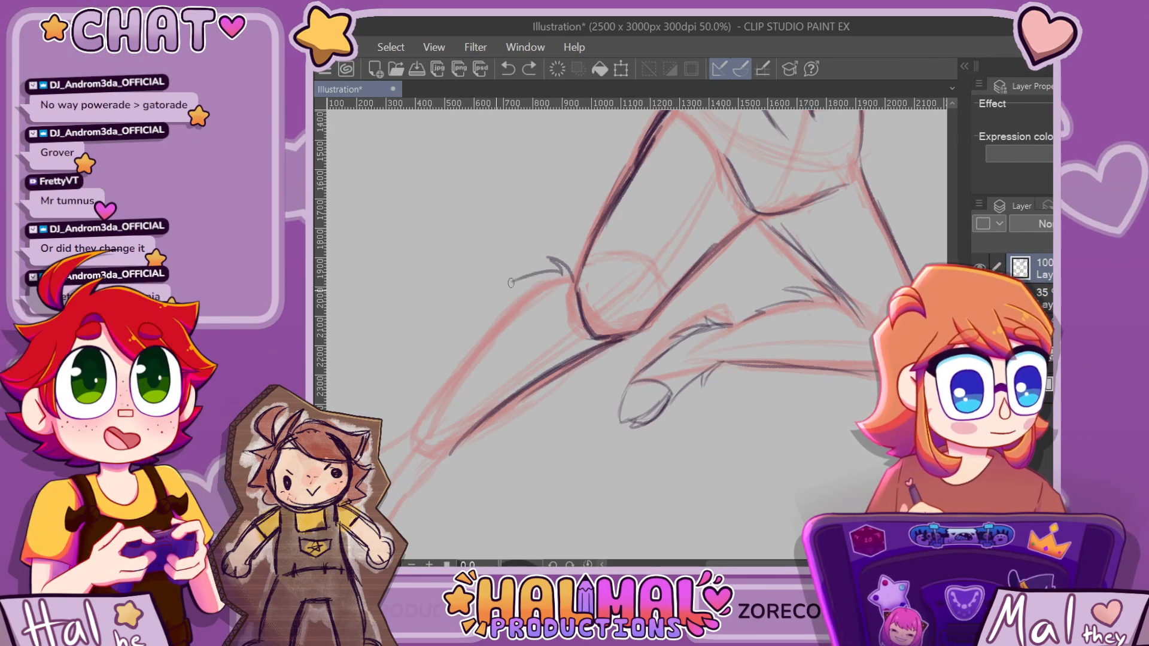
mouse_move(511, 283)
mouse_down()
mouse_move(496, 302)
mouse_move(511, 312)
mouse_move(427, 398)
mouse_up()
Darken and clean up the curved knee contour of the extended leg and add a short line inside the upper calf
scroll(573, 306, down, 3)
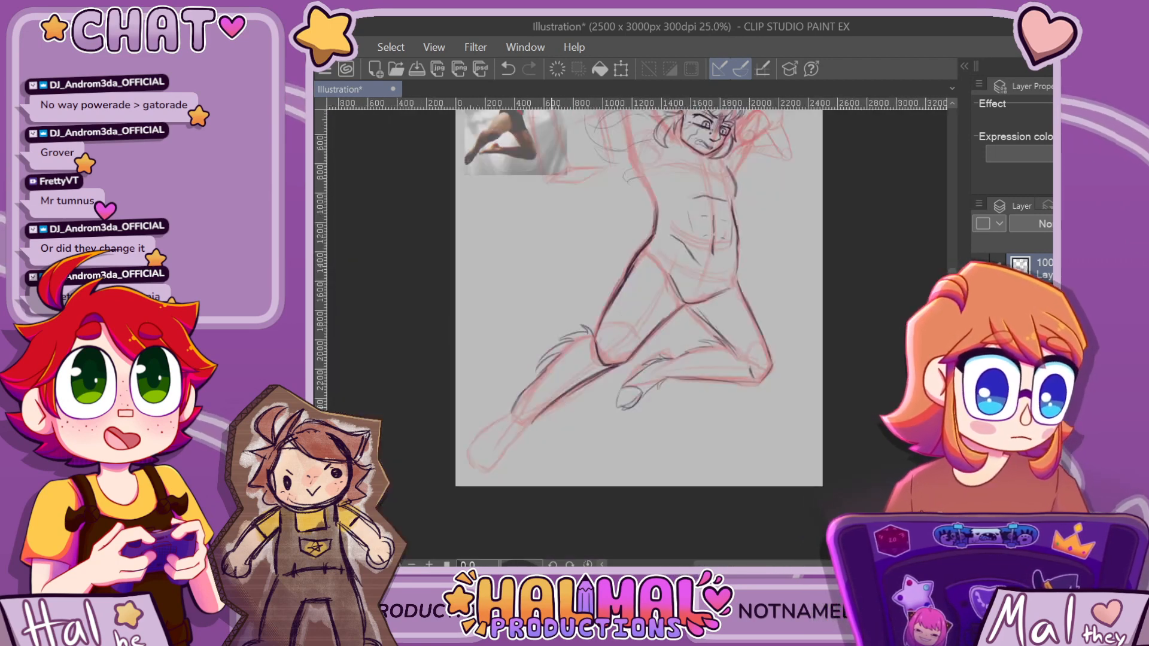
scroll(581, 335, up, 2)
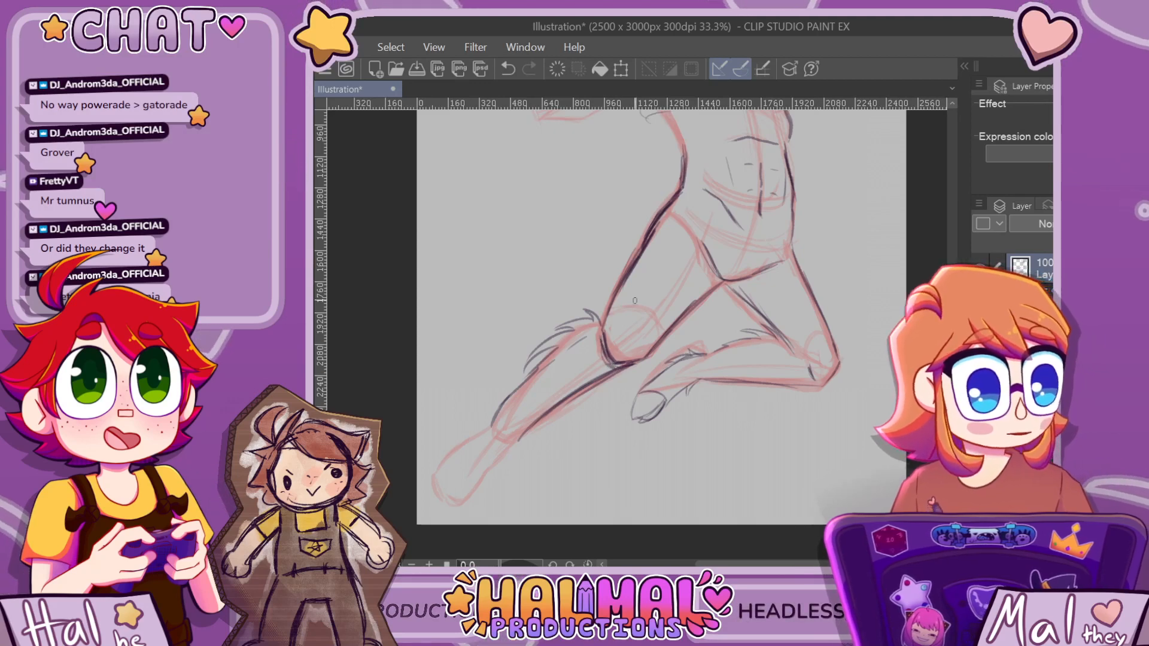
scroll(634, 301, down, 4)
scroll(663, 234, up, 5)
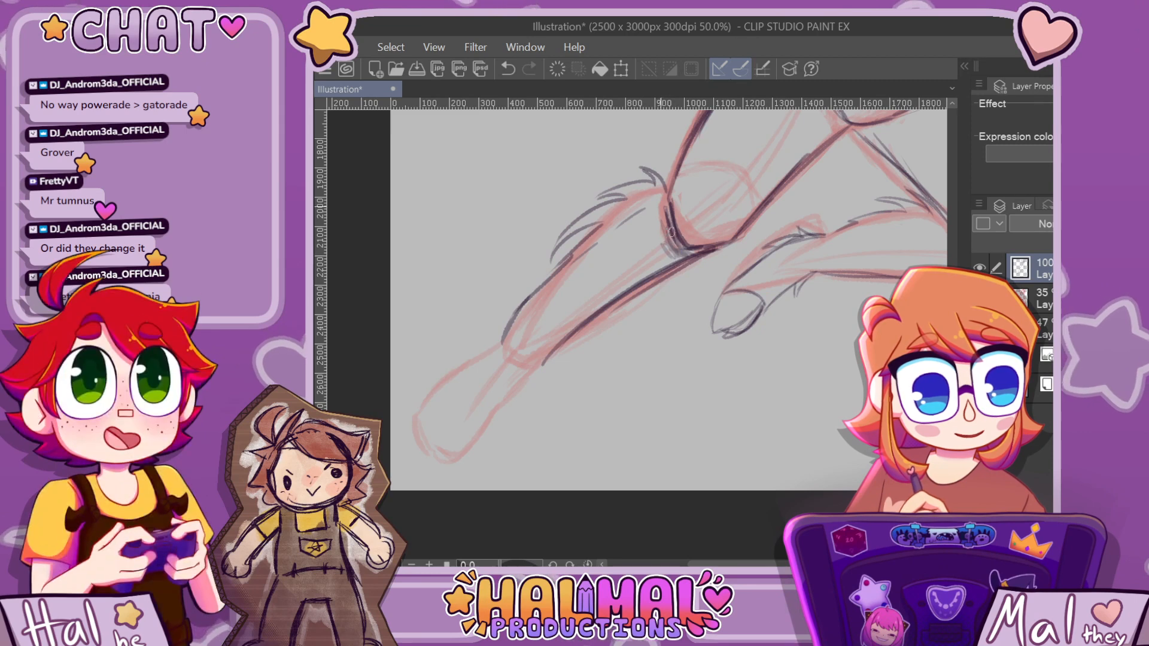
scroll(849, 226, down, 6)
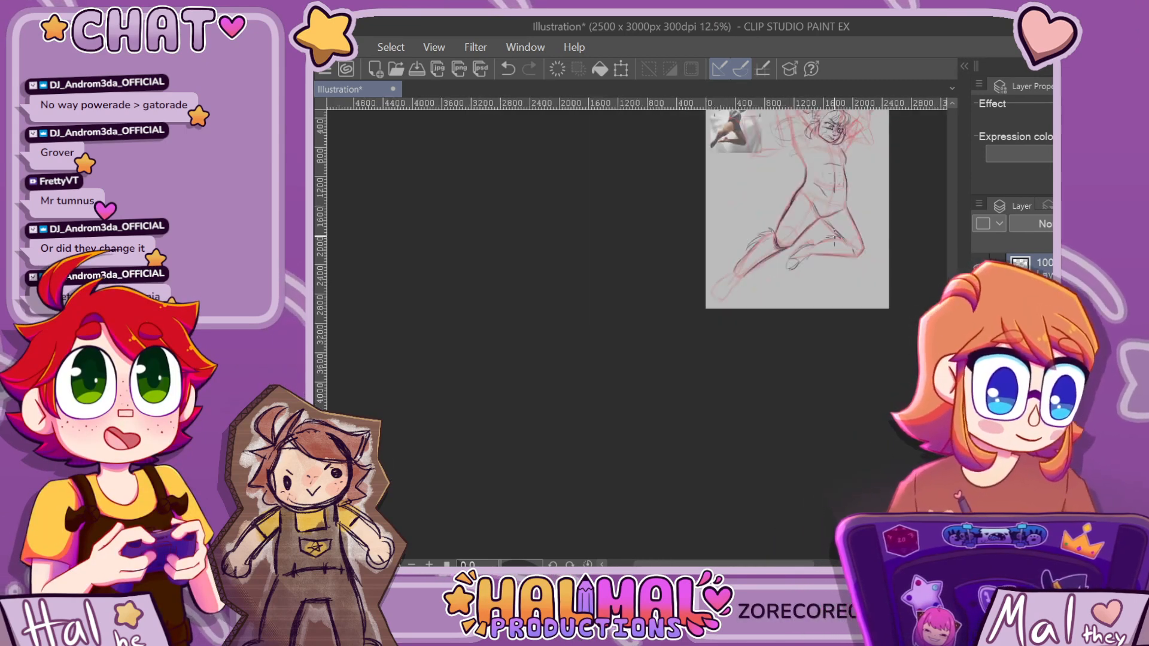
scroll(850, 227, up, 7)
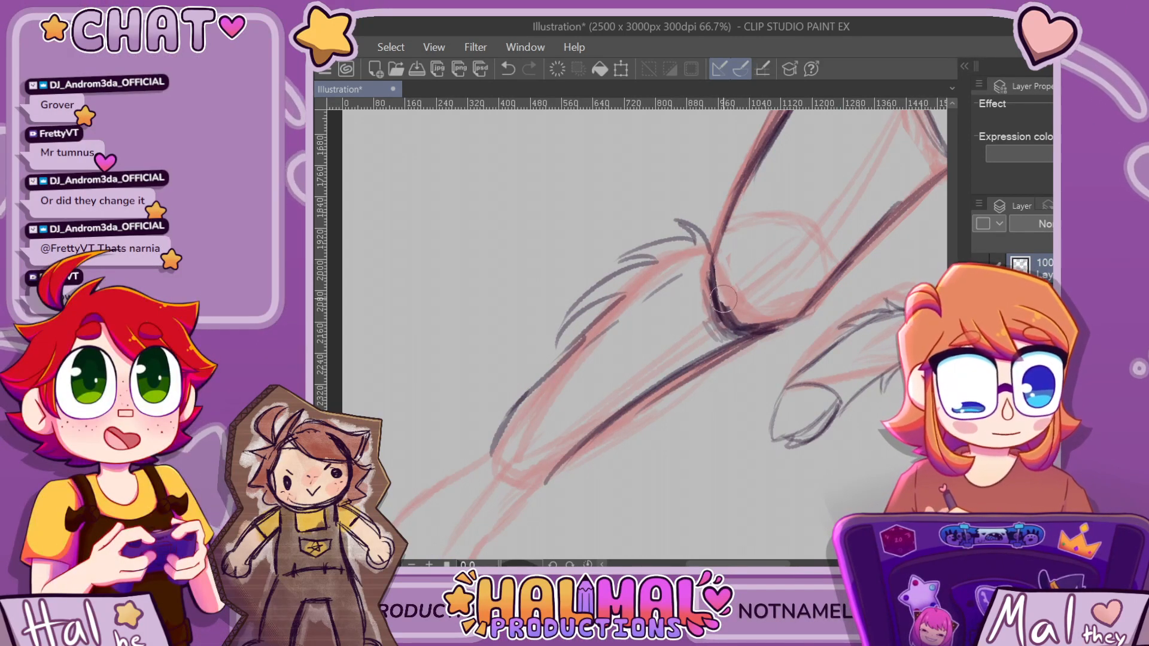
scroll(768, 245, down, 4)
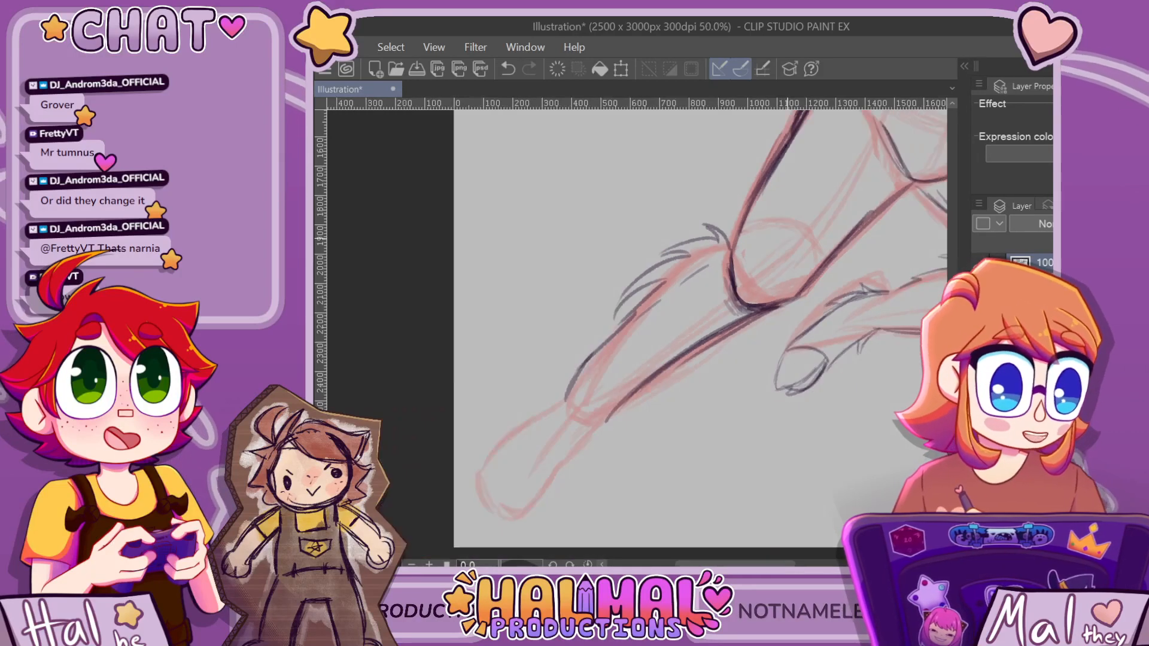
Draw the extended leg's foot from the ankle to a split hoof with a curved top edge, adding a fur tuft behind the ankle
scroll(691, 215, up, 2)
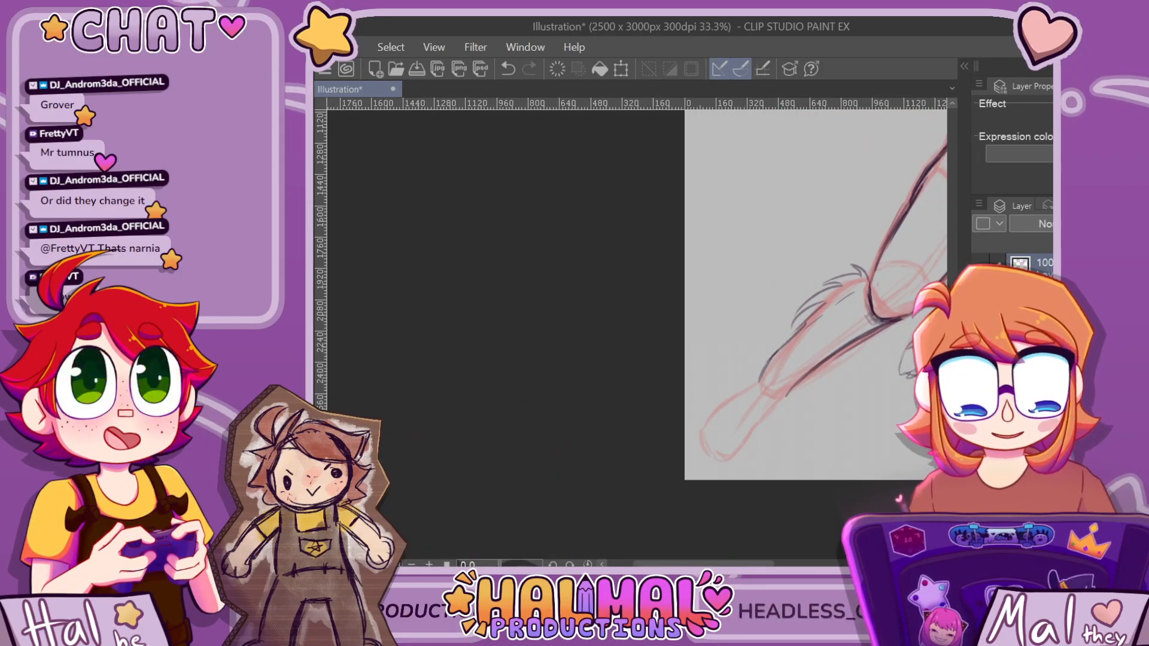
drag(705, 557, 735, 557)
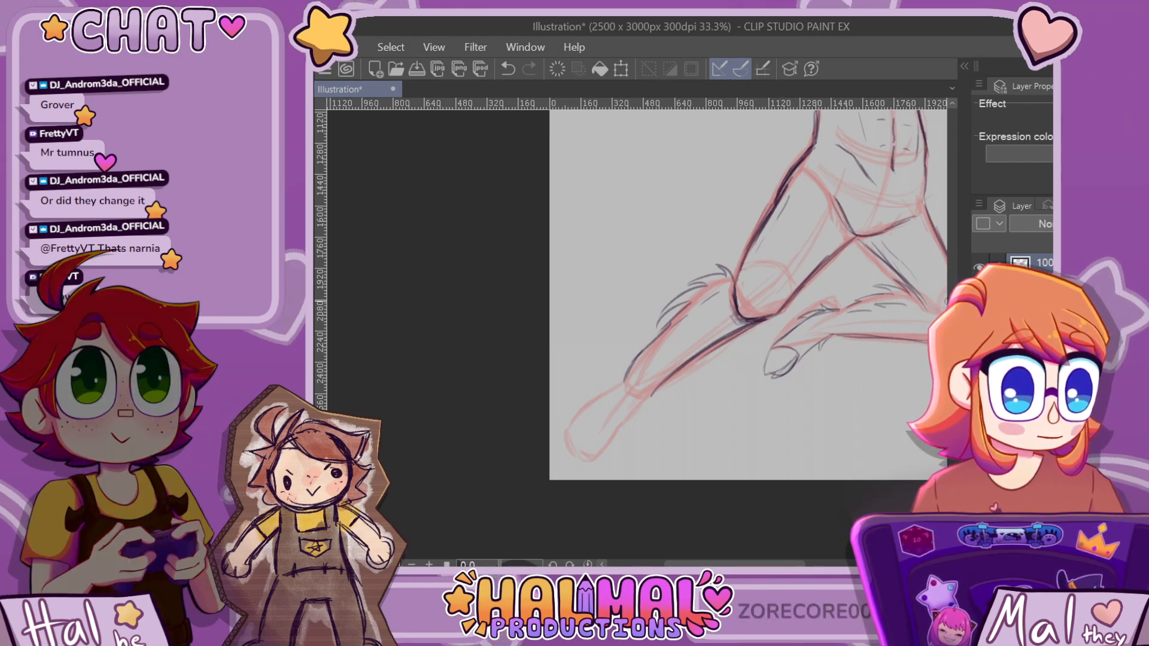
scroll(929, 360, down, 3)
scroll(878, 291, up, 4)
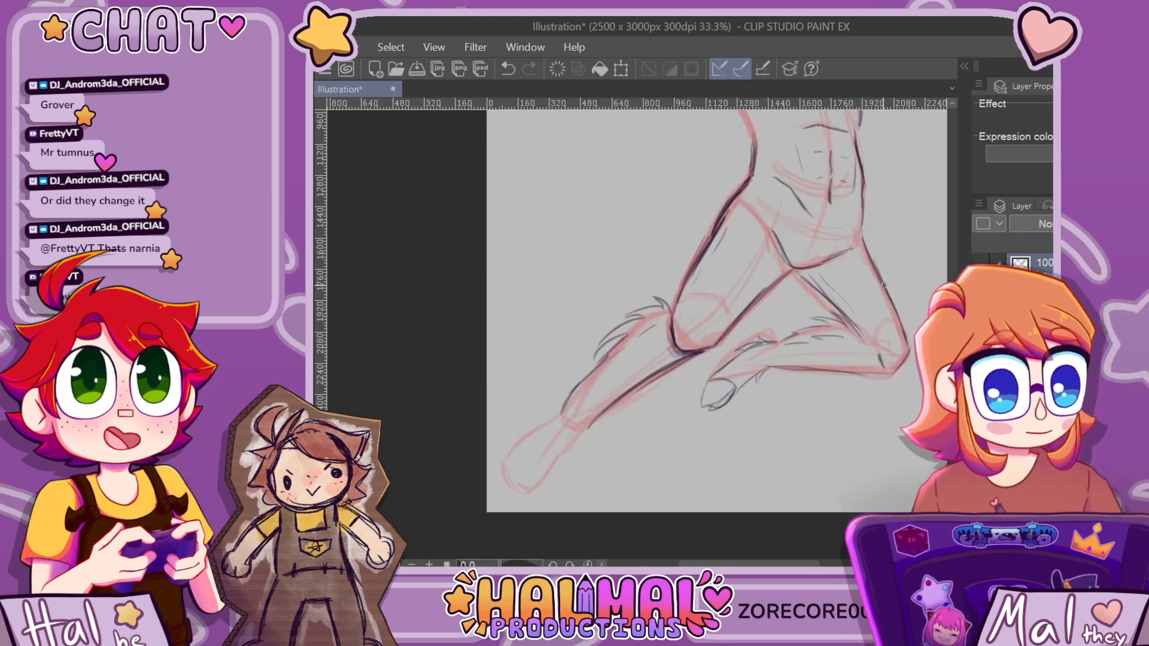
scroll(589, 304, down, 4)
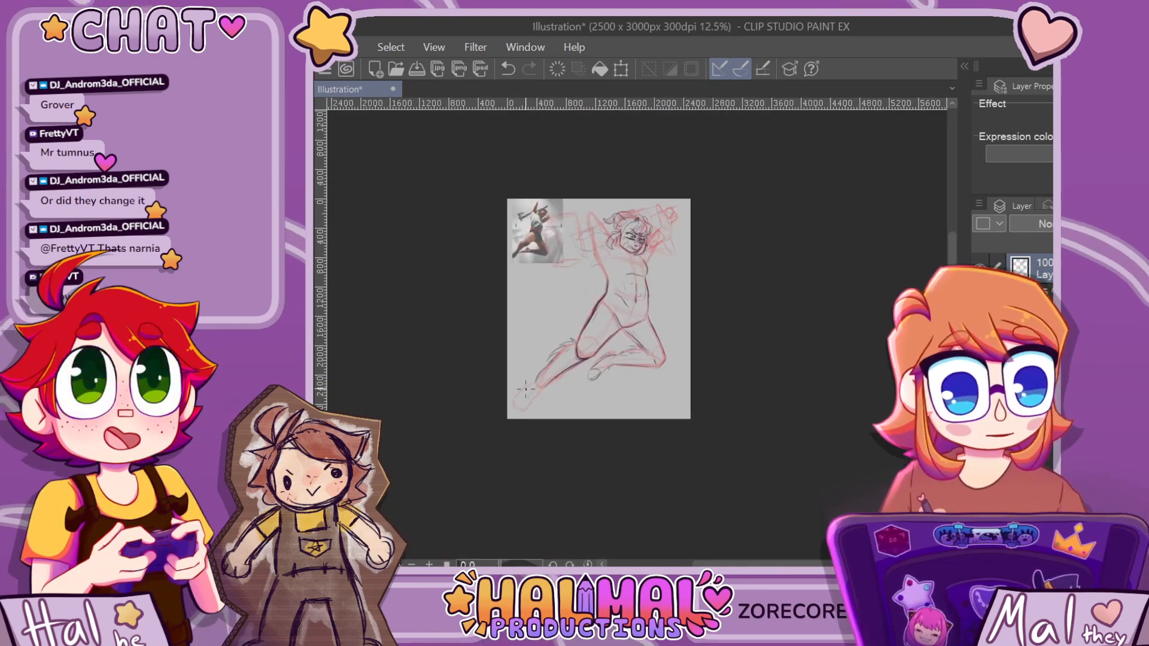
scroll(538, 392, up, 3)
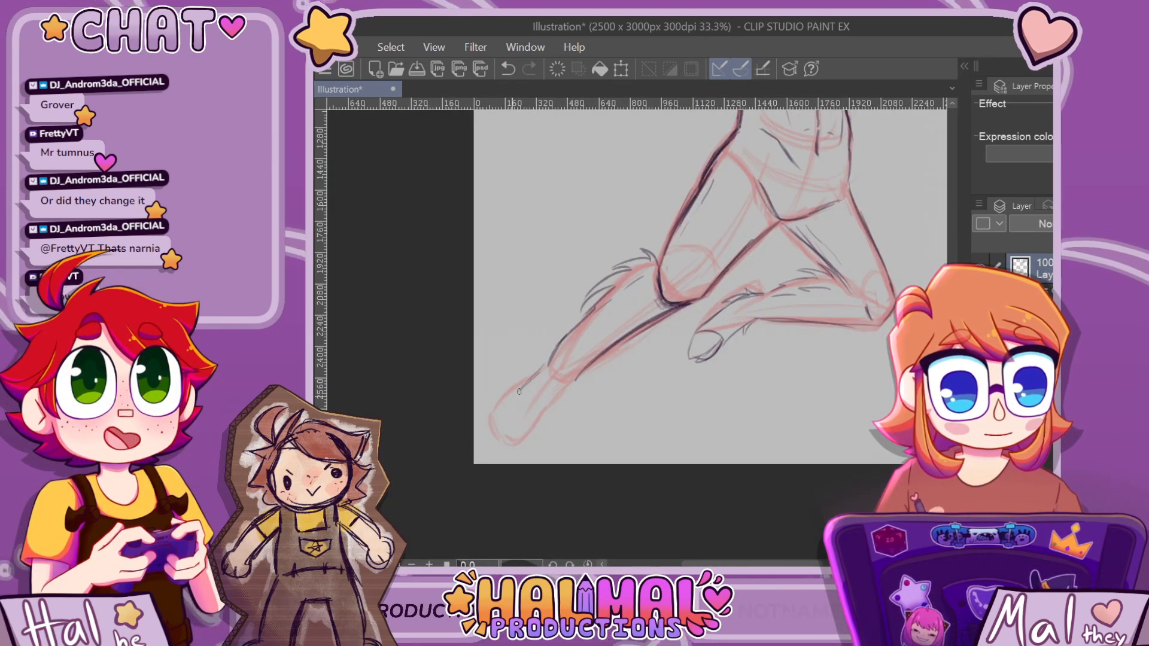
drag(502, 409, 489, 448)
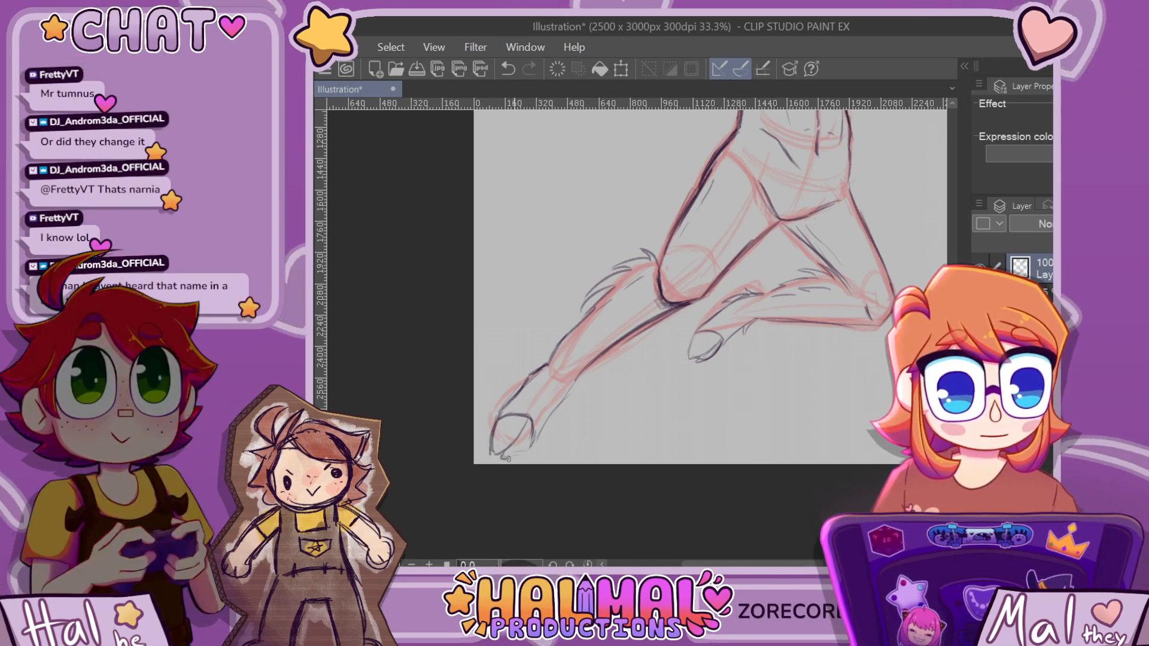
scroll(562, 383, up, 2)
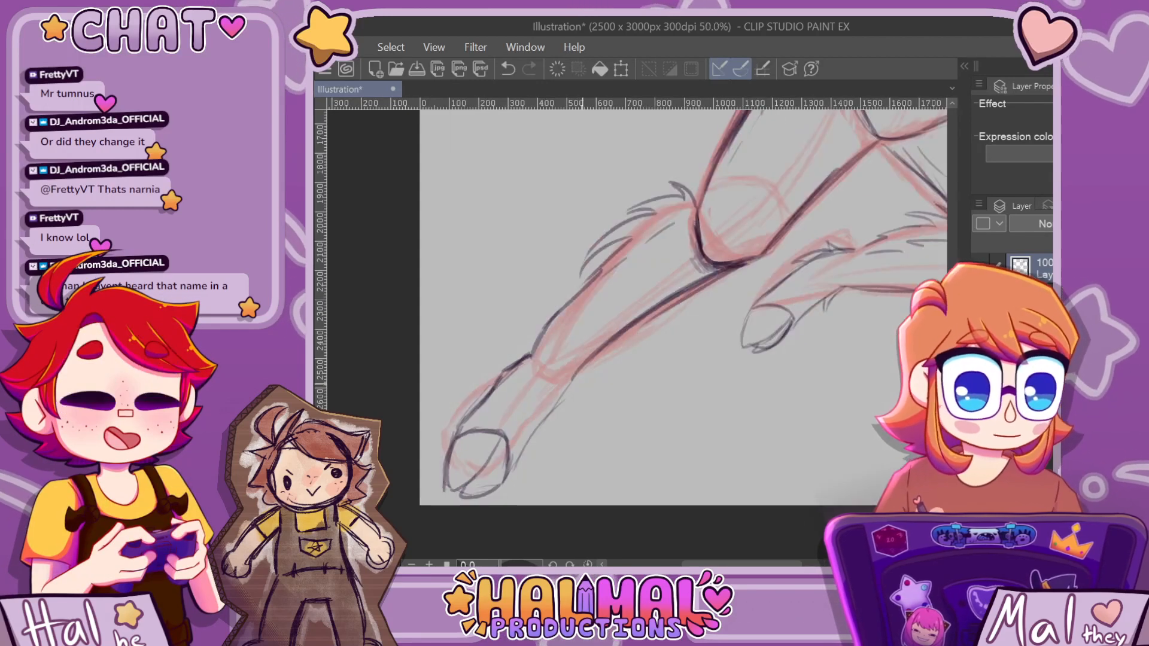
drag(549, 401, 547, 429)
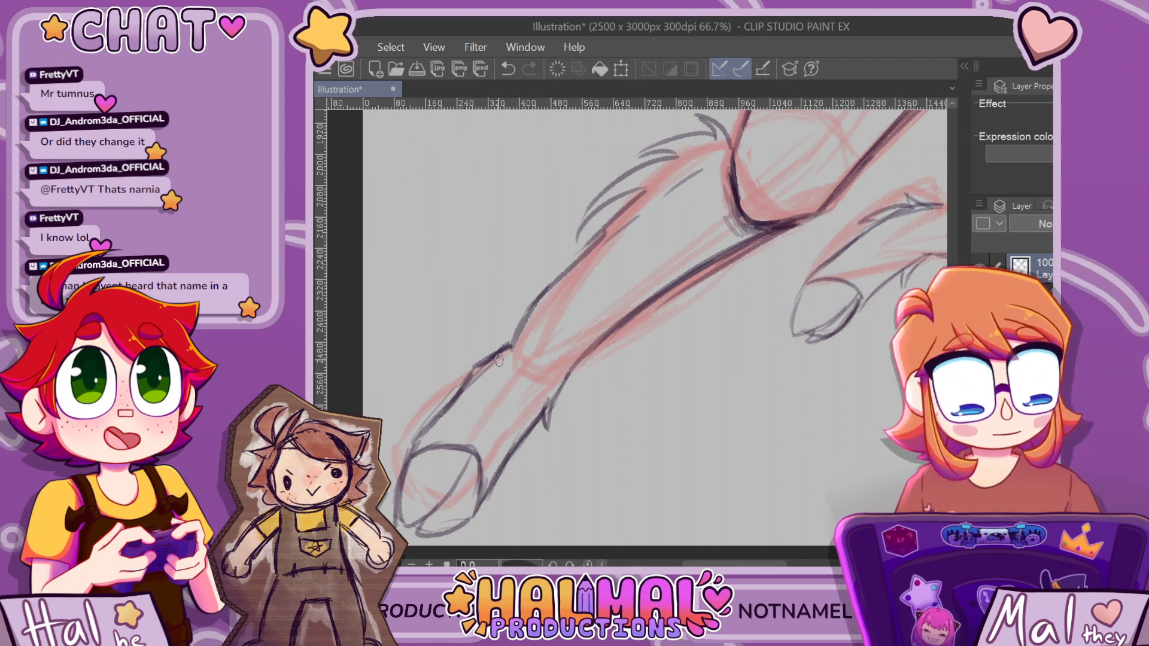
Hatch the upper calf of the extended leg below the knee and continue the shading as a zigzag down toward the ankle
scroll(494, 338, down, 6)
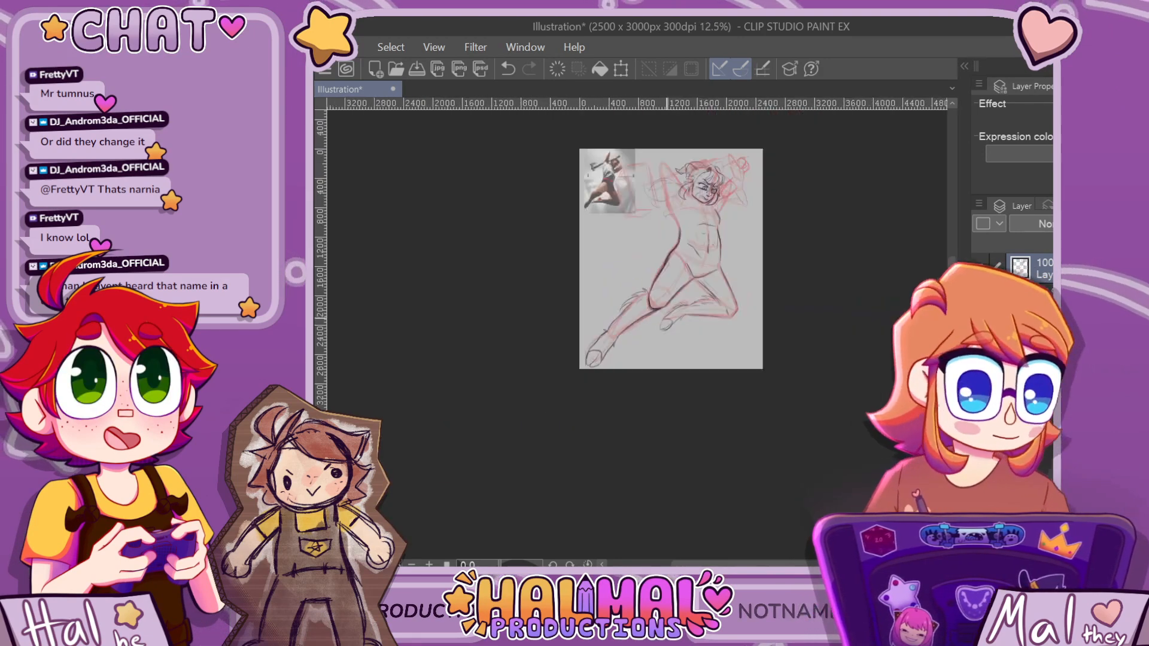
scroll(495, 339, up, 3)
scroll(739, 284, up, 2)
scroll(658, 311, down, 4)
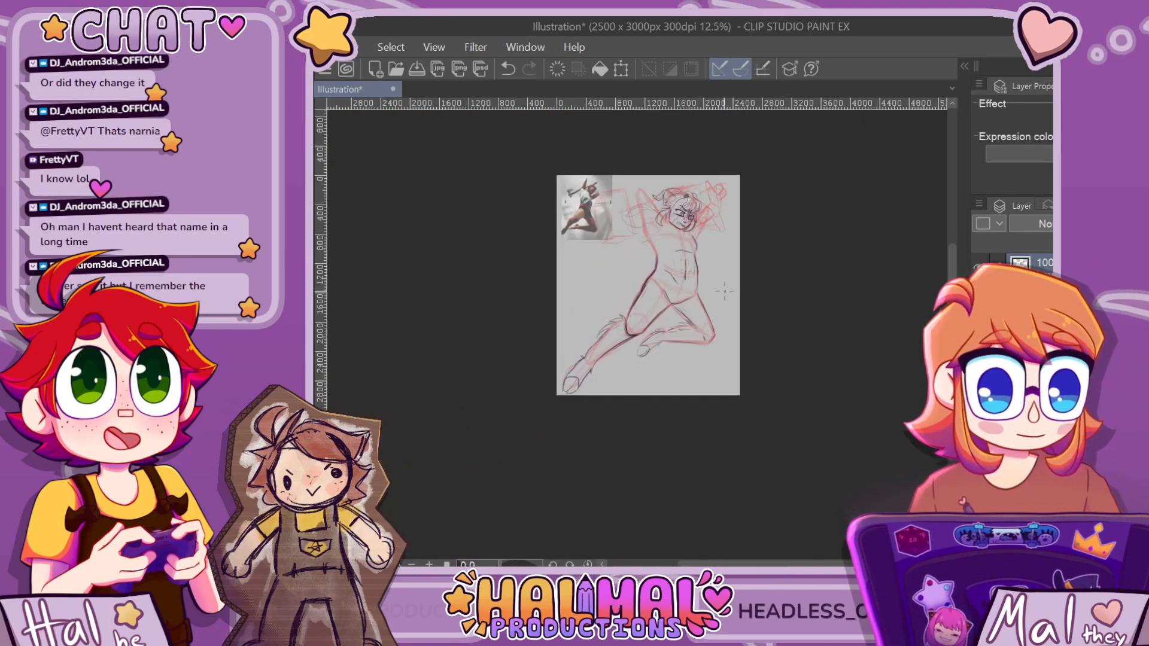
scroll(632, 334, up, 2)
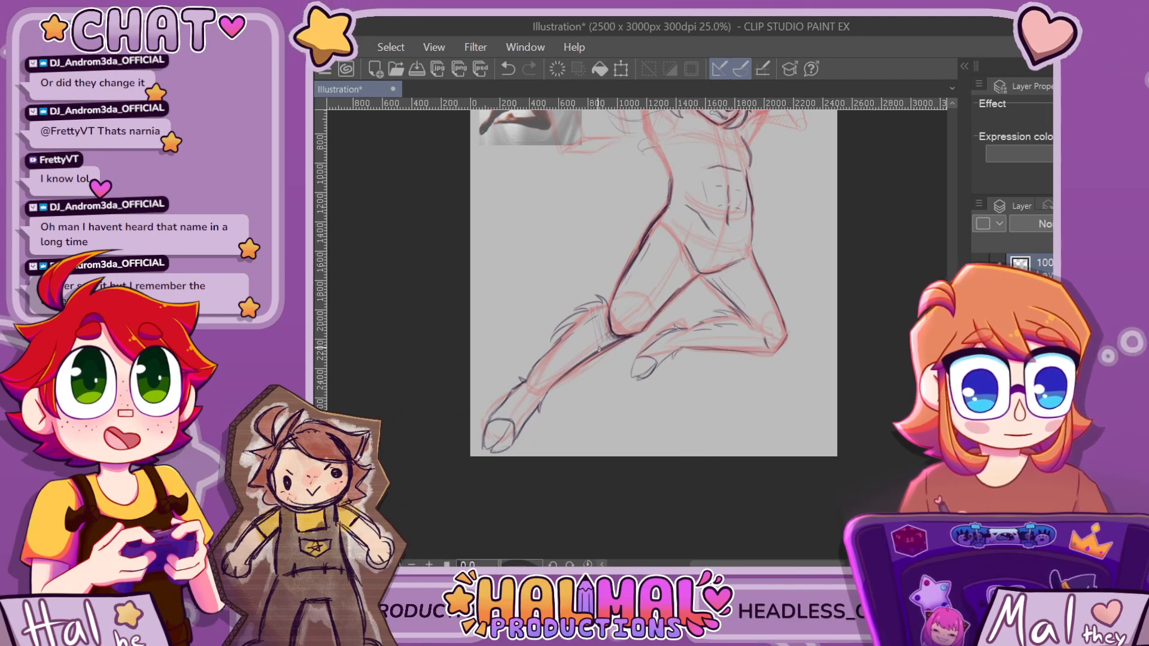
drag(586, 318, 593, 348)
drag(578, 327, 579, 349)
scroll(553, 370, down, 5)
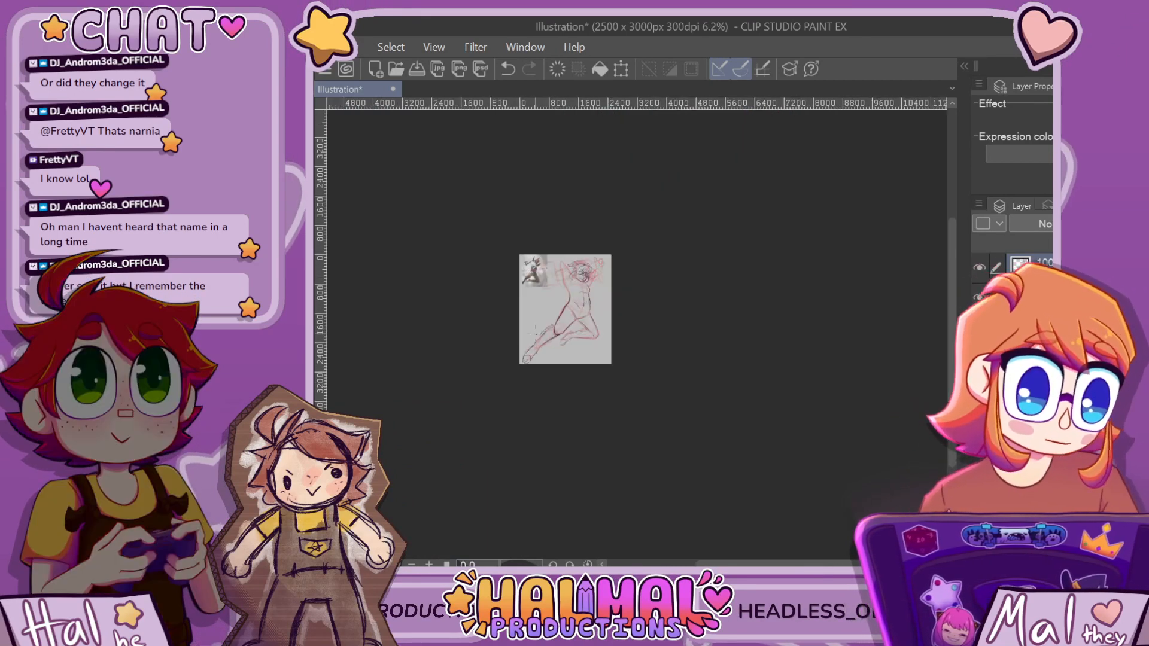
scroll(535, 334, up, 2)
scroll(534, 333, up, 6)
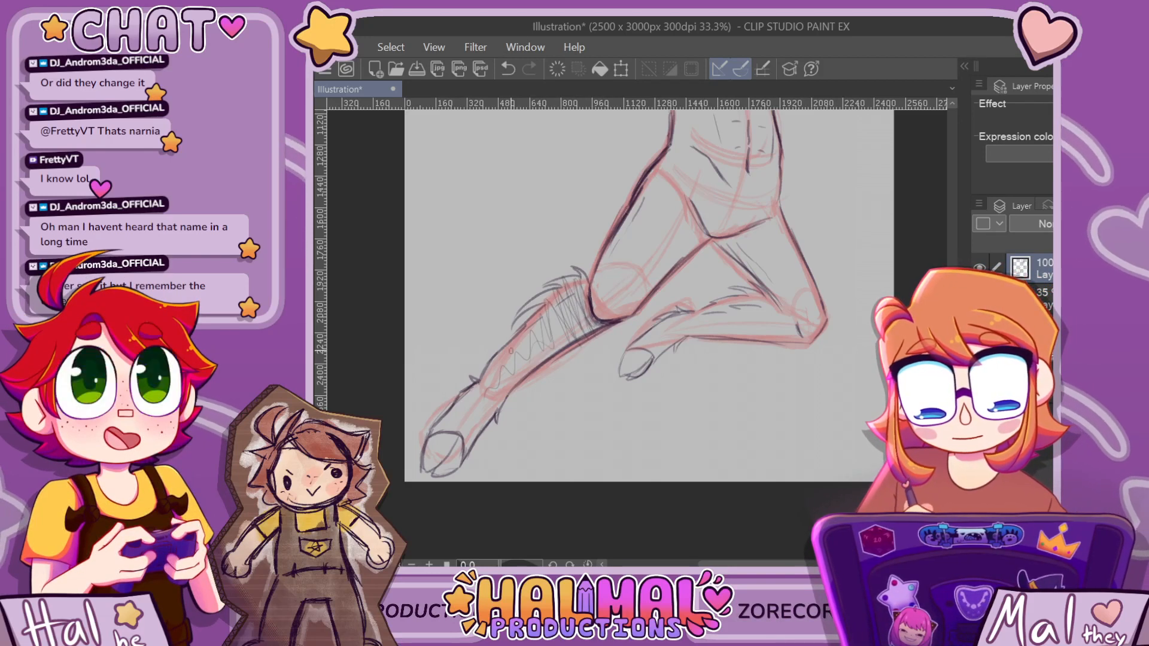
Select the extended leg's foot with a freehand outline, move it closer to the calf to shorten the leg, and deselect it
scroll(553, 323, down, 7)
scroll(543, 266, up, 7)
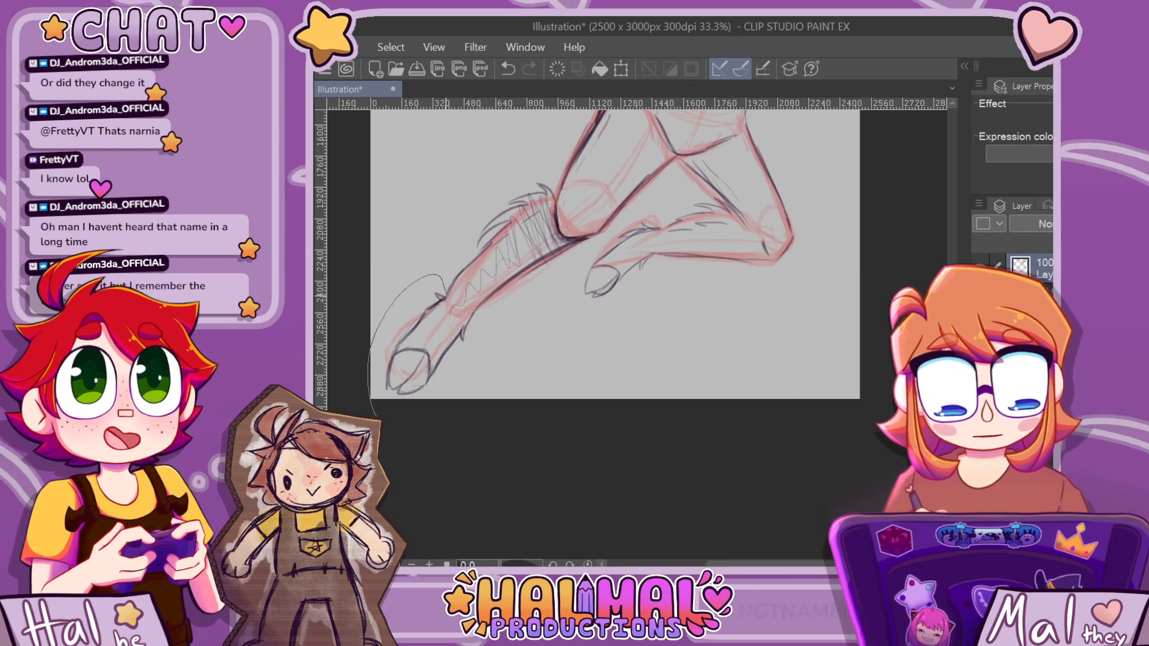
mouse_move(376, 416)
mouse_down()
mouse_move(467, 389)
mouse_move(448, 298)
mouse_up()
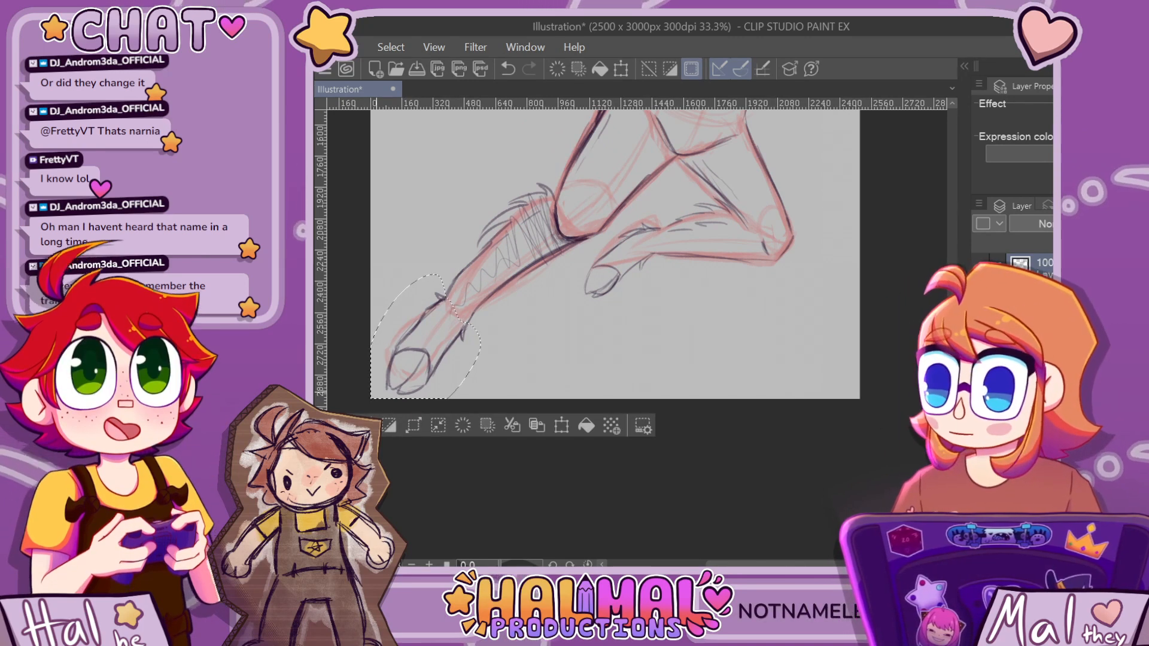
key(ctrl+t)
drag(425, 336, 436, 320)
key(Return)
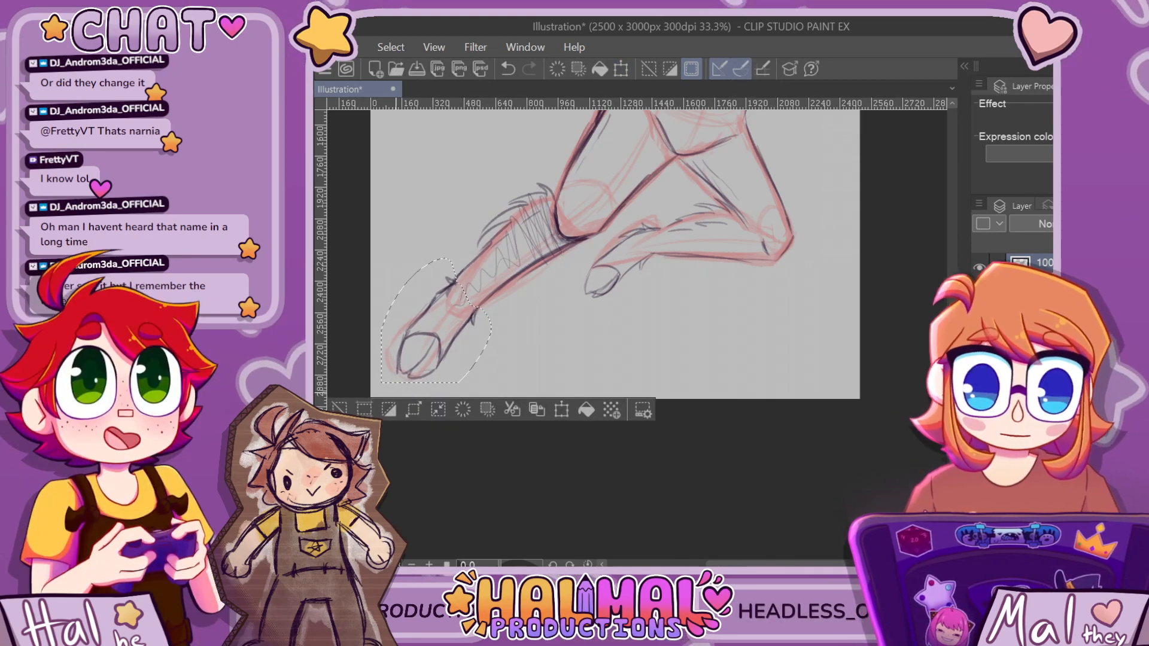
key(ctrl+d)
Redraw the extended leg's hoof with bold lines, giving it an angular top edge, dark sides and a split tip
scroll(437, 334, up, 1)
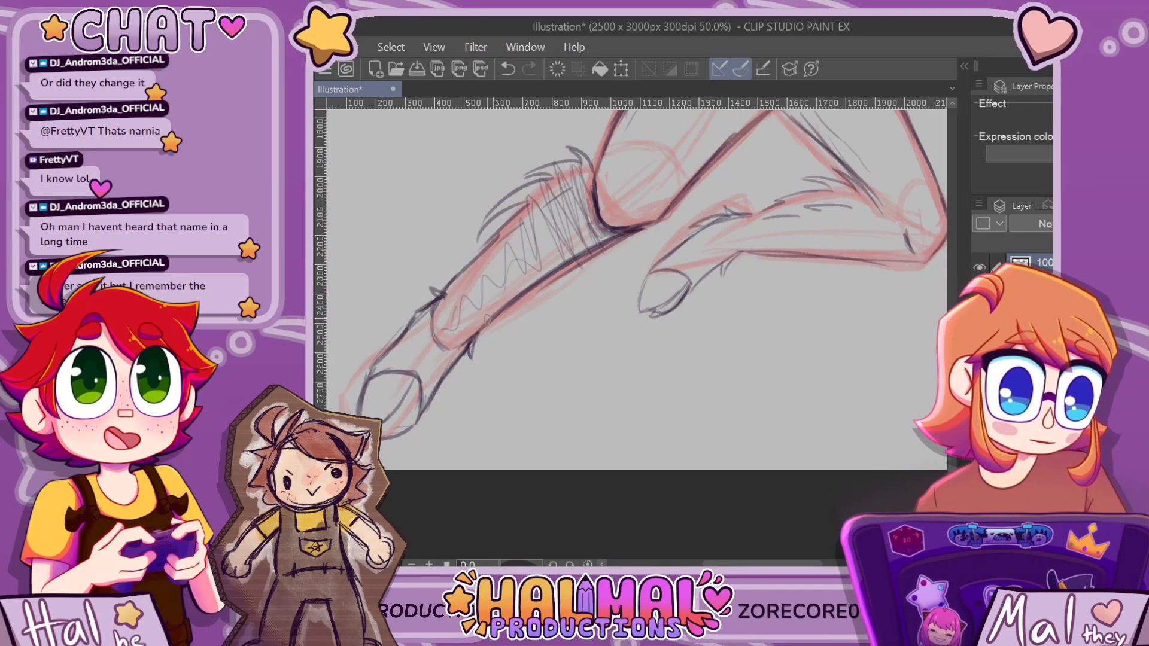
scroll(483, 315, down, 2)
scroll(578, 277, down, 3)
scroll(405, 331, up, 6)
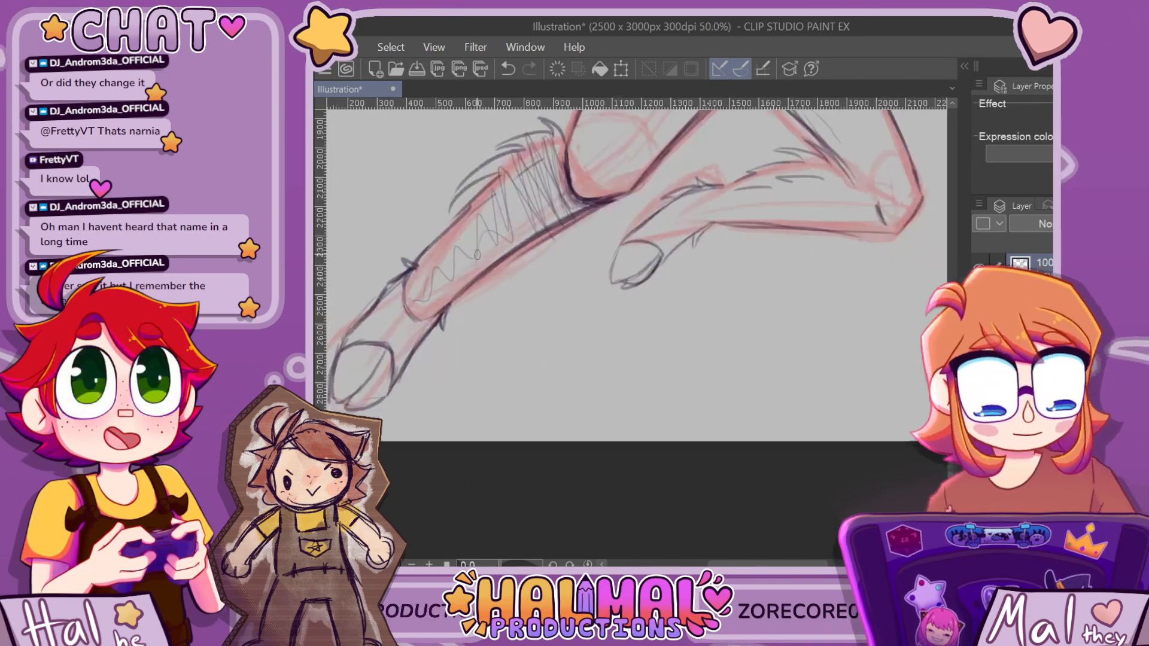
scroll(406, 331, down, 5)
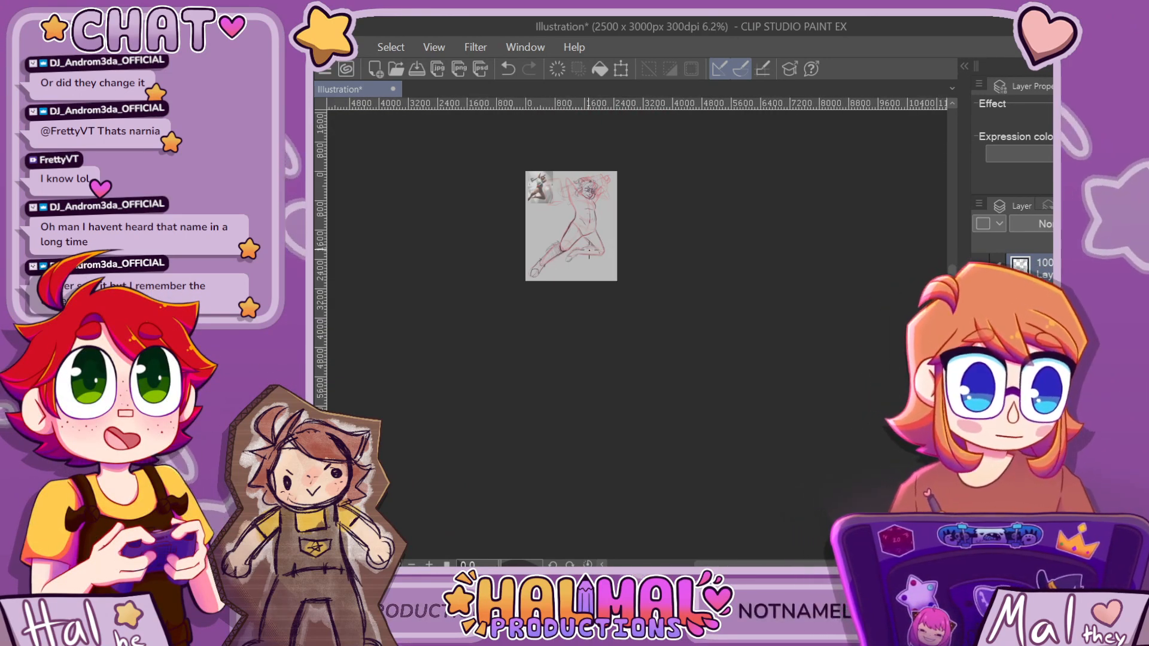
scroll(561, 220, up, 3)
scroll(457, 426, up, 3)
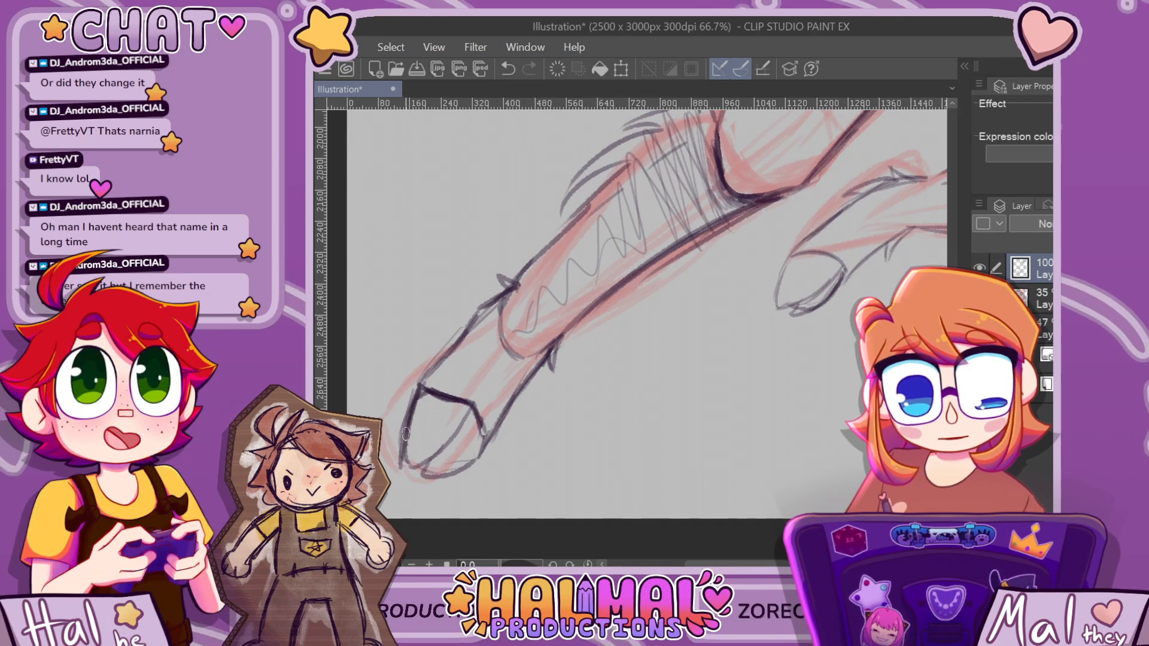
scroll(674, 383, down, 5)
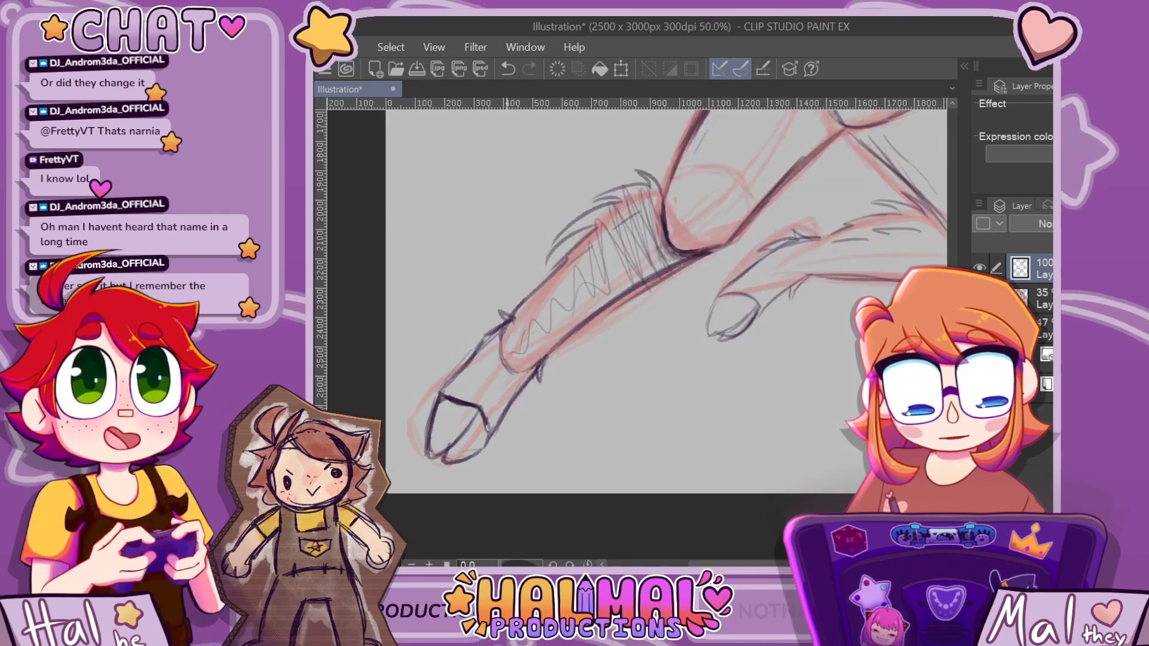
scroll(543, 368, up, 5)
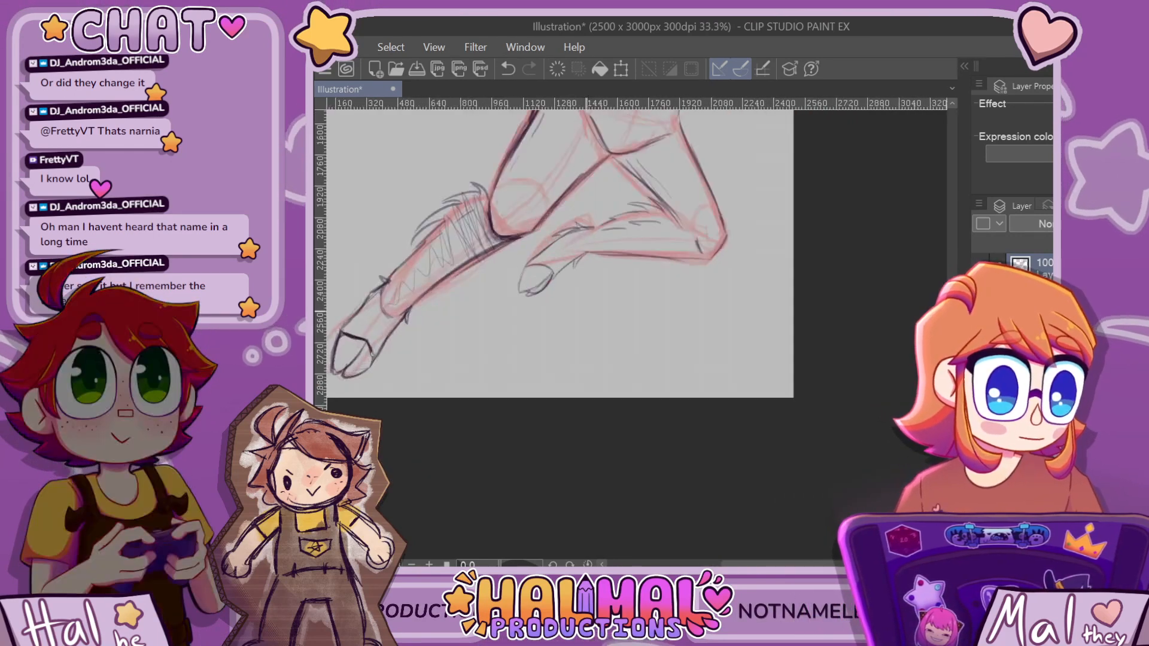
Darken the bent leg's hoof along its curved top edge, sides and split tip
mouse_move(550, 281)
mouse_down()
mouse_move(561, 292)
mouse_move(527, 331)
mouse_move(497, 335)
mouse_move(510, 272)
mouse_up()
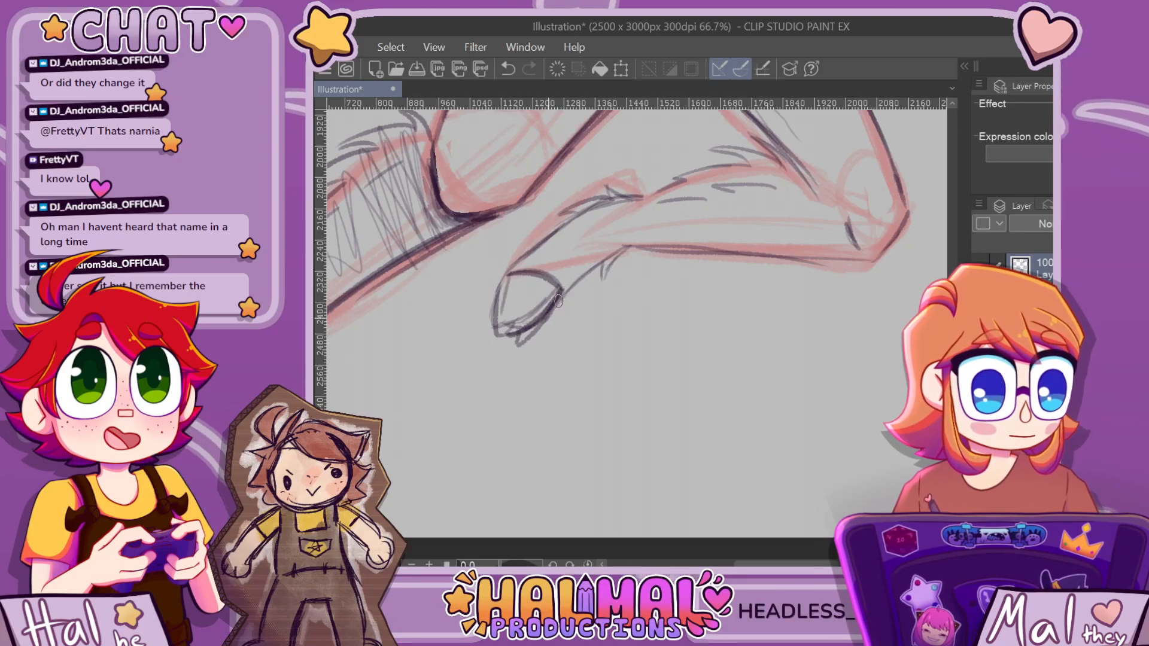
drag(557, 301, 537, 334)
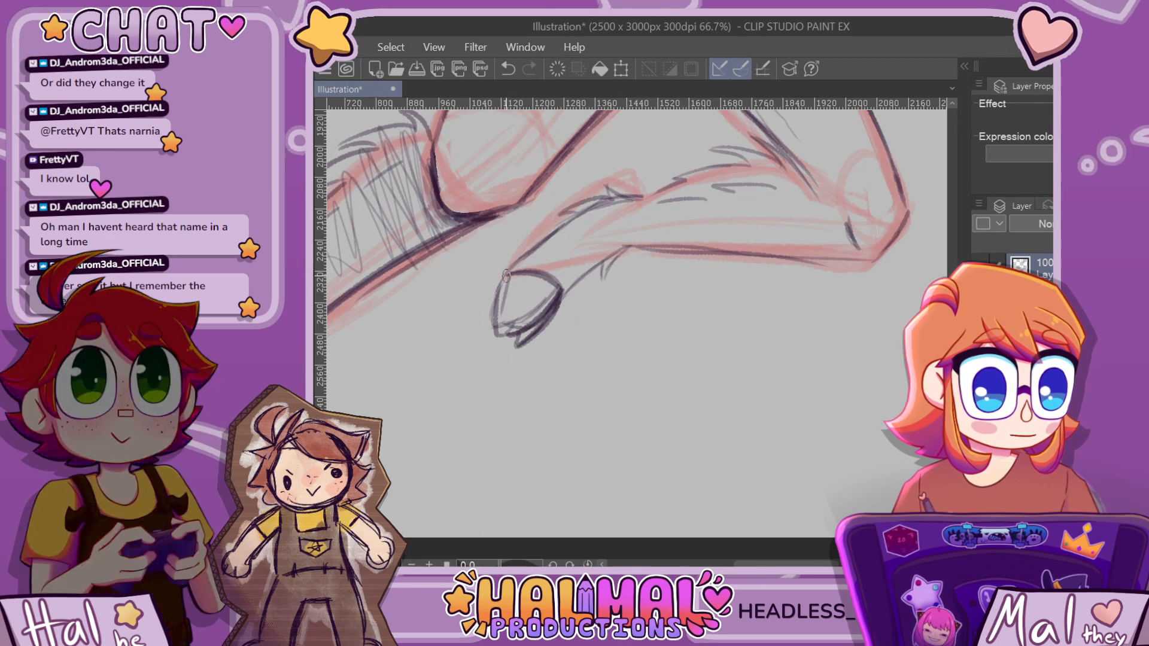
key(ctrl+minus)
key(ctrl+minus)
key(ctrl+minus)
key(ctrl+minus)
key(ctrl+minus)
key(ctrl+minus)
key(ctrl+minus)
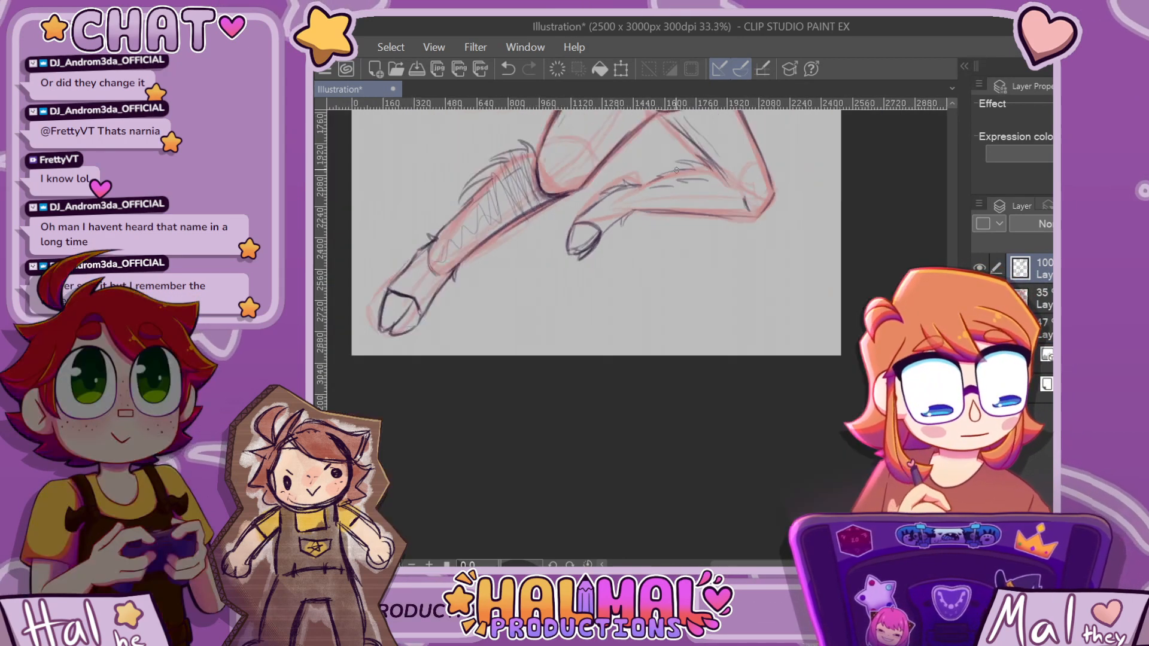
Draw the raised arm nearest the reference photo with dark contours from the bent elbow to the hair and down the torso's side
key(ctrl+plus)
key(ctrl+plus)
key(ctrl+plus)
key(ctrl+plus)
key(ctrl+plus)
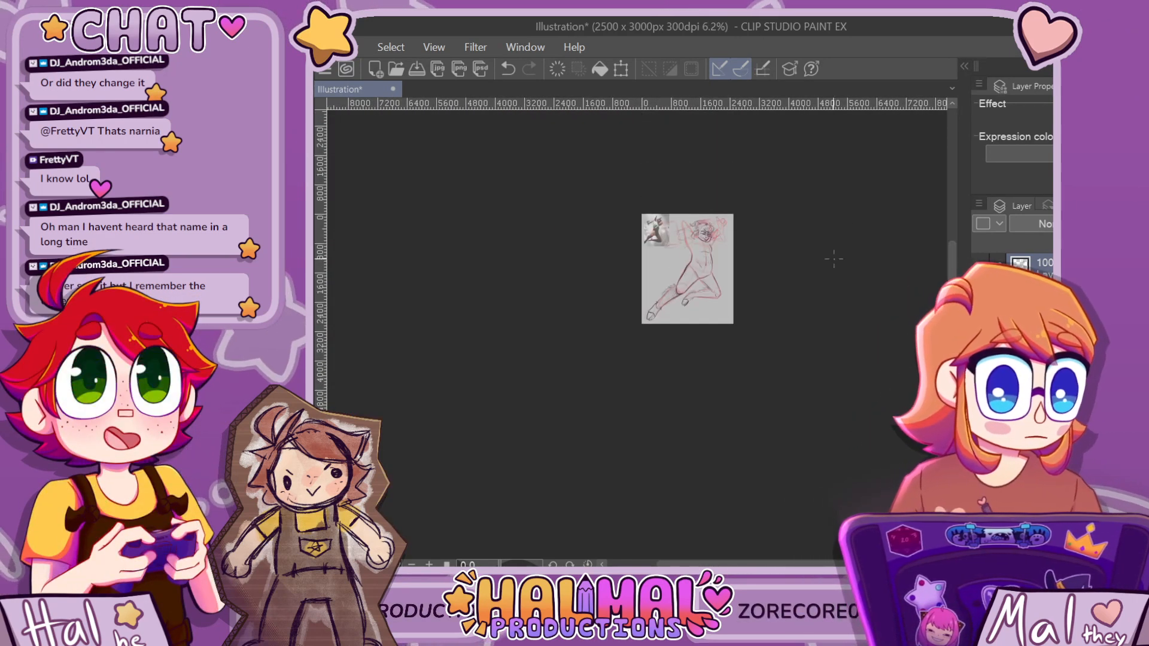
mouse_move(574, 307)
mouse_down()
mouse_move(609, 314)
mouse_move(577, 295)
mouse_up()
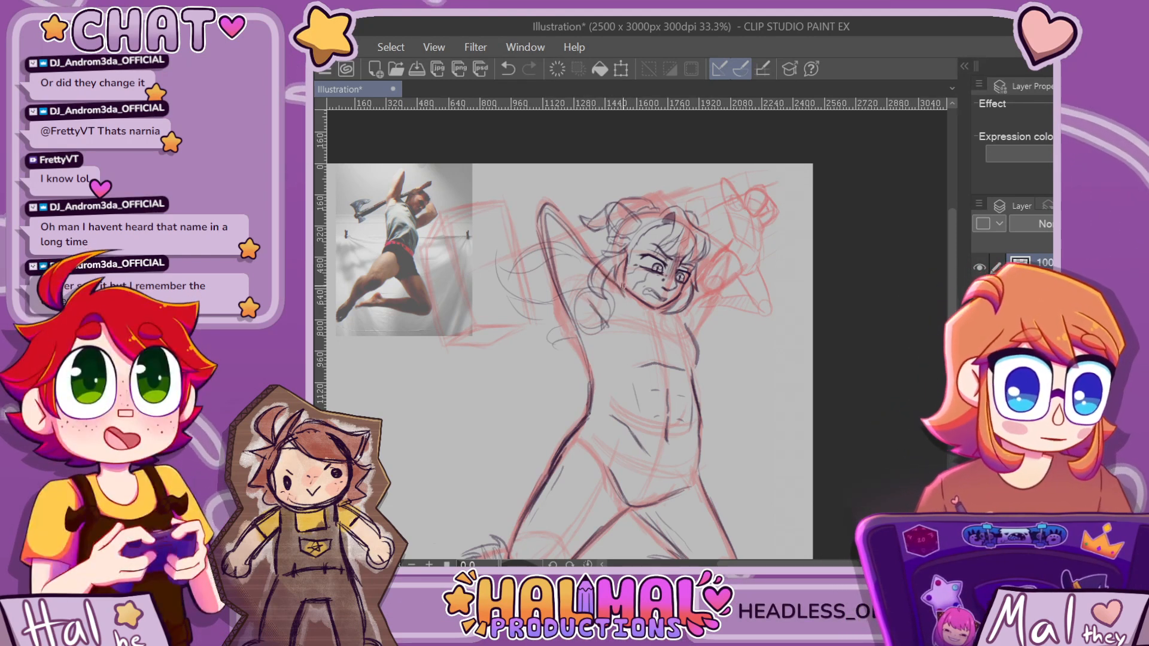
scroll(629, 273, up, 1)
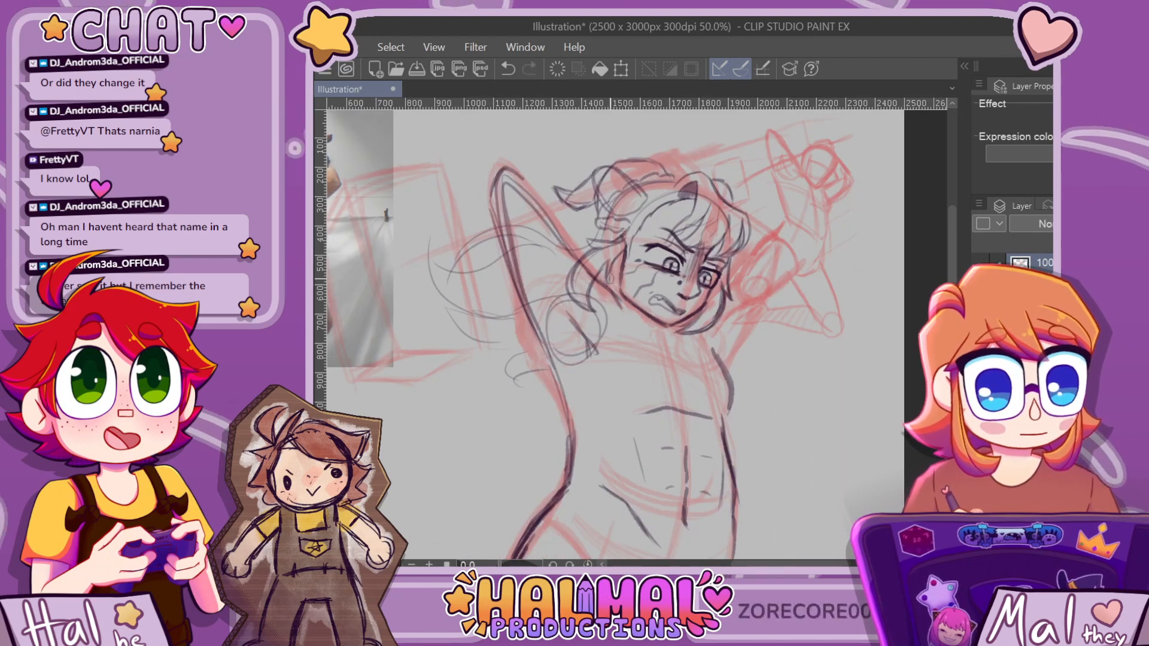
Undo the last stroke by the hair and draw a short diagonal neck line beneath the jaw
scroll(620, 277, up, 2)
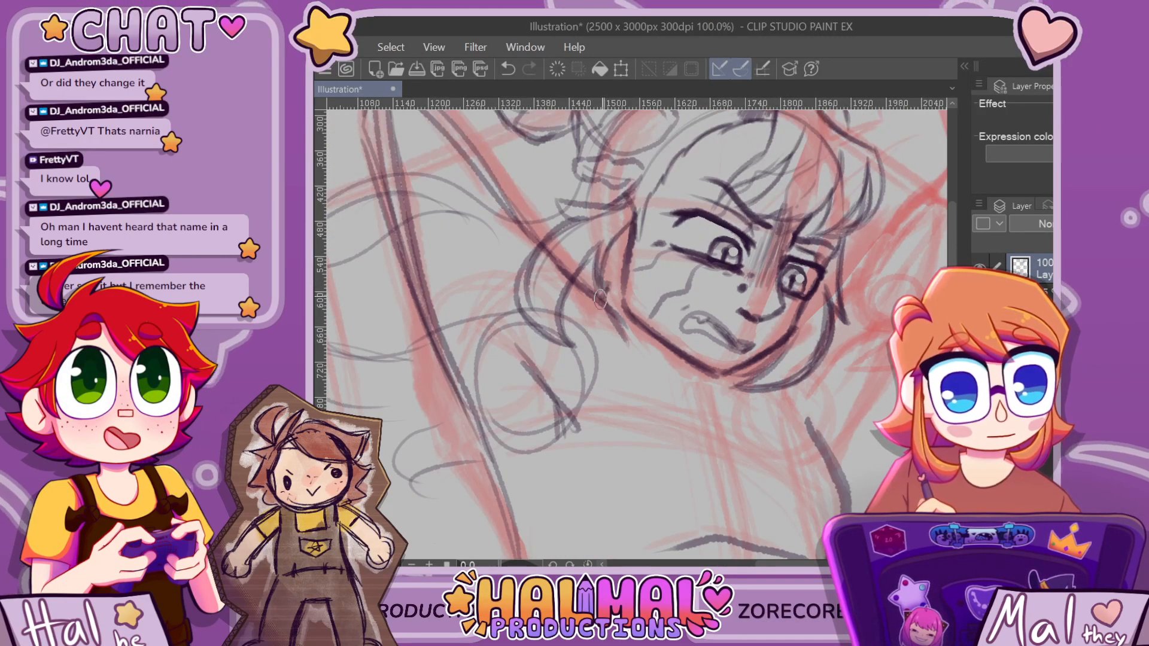
key(ctrl+z)
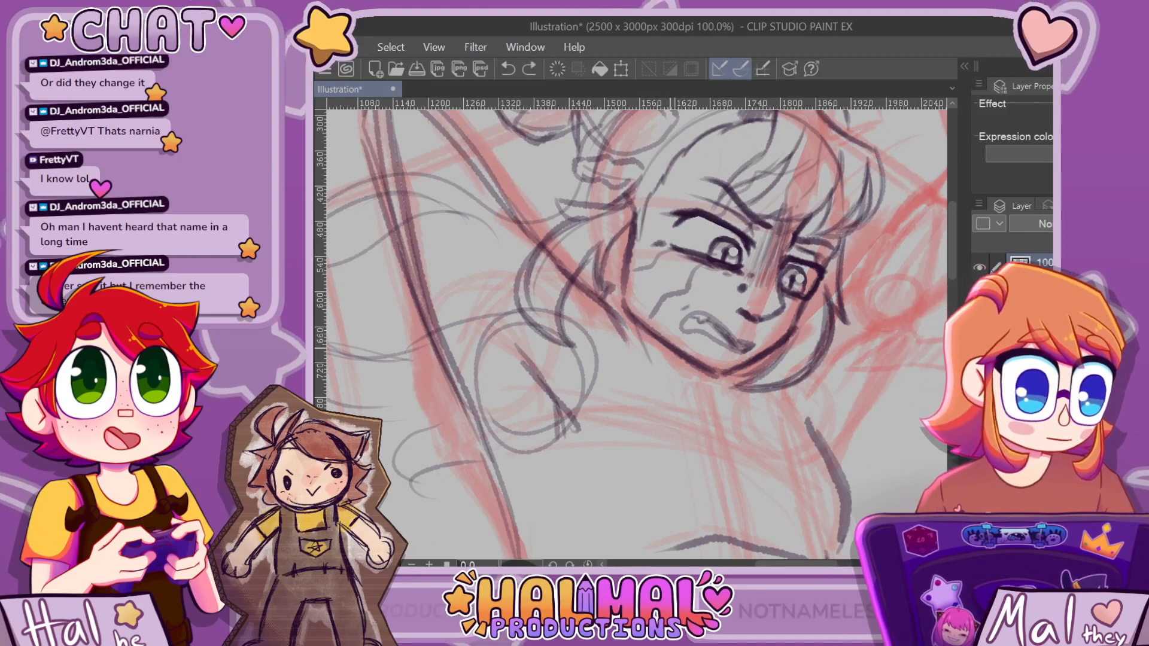
drag(631, 342, 683, 379)
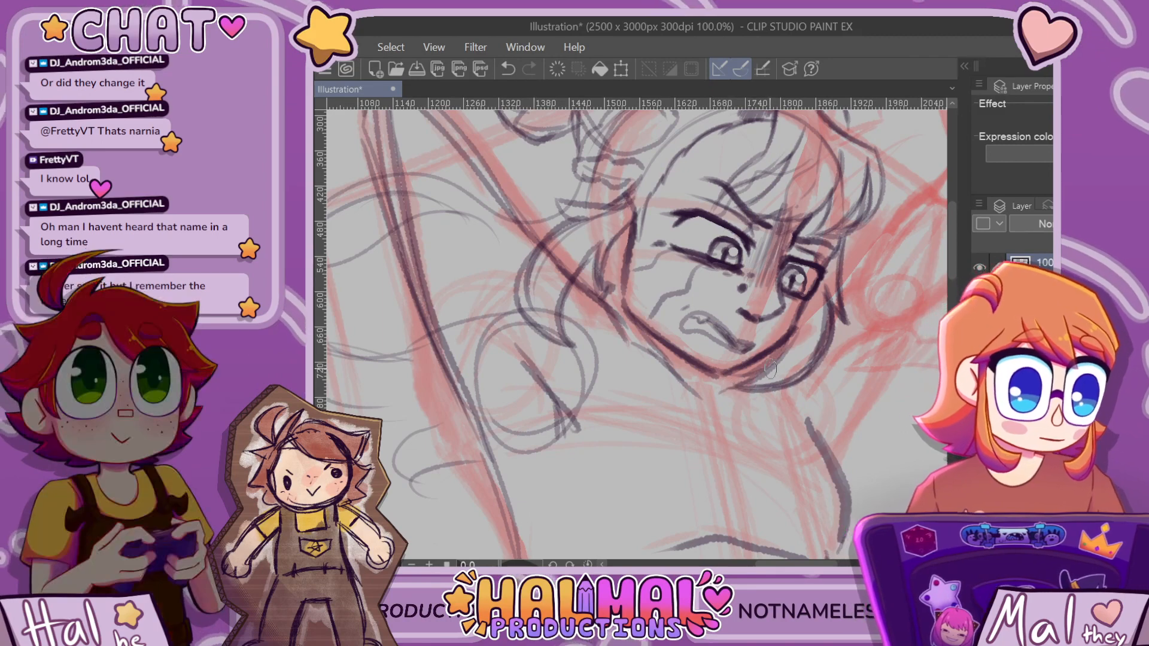
key(ctrl+minus)
key(ctrl+plus)
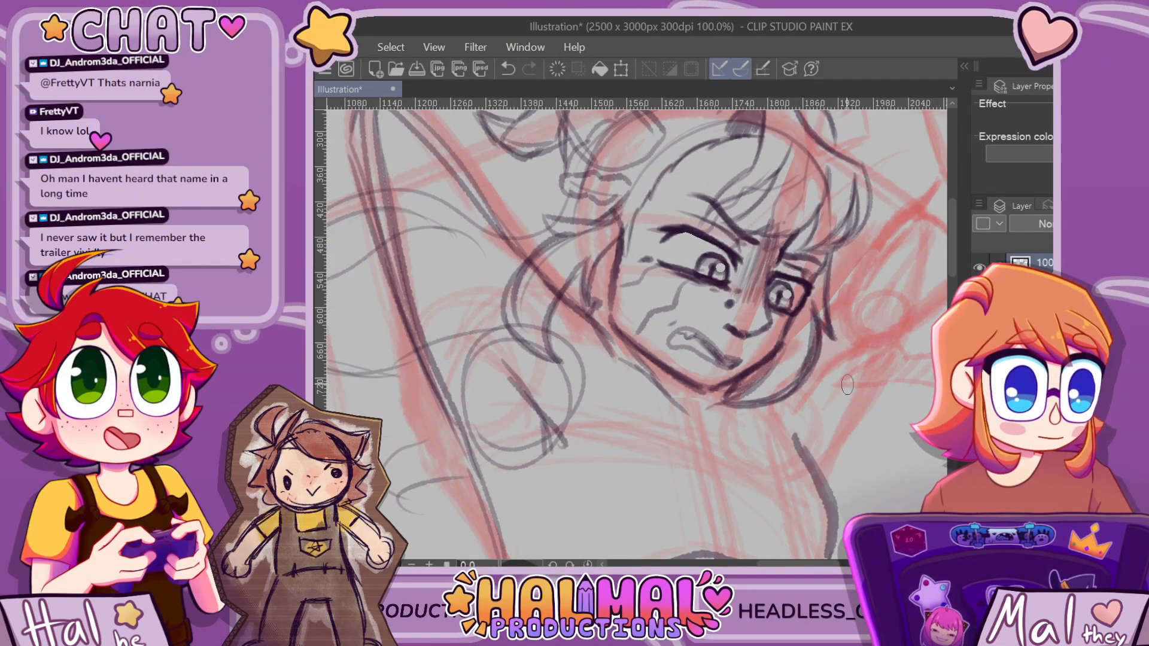
Draw the other raised arm from the armpit up to a pointed elbow, with the forearm line running back to the hair
scroll(847, 384, down, 4)
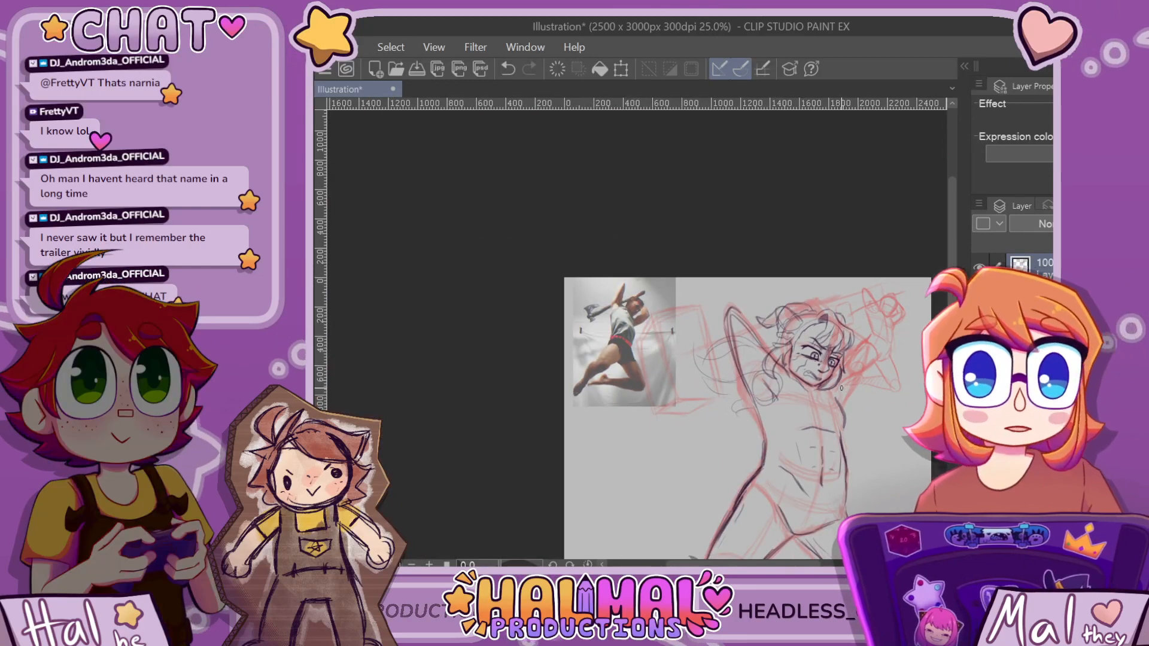
scroll(841, 388, up, 4)
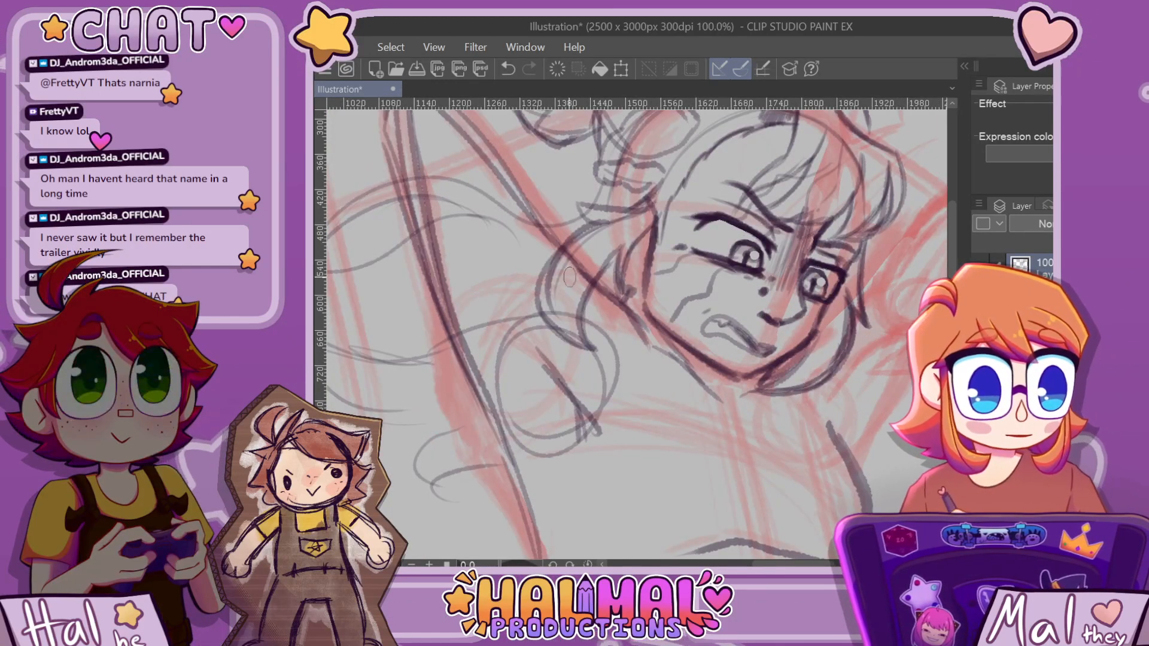
scroll(568, 272, down, 2)
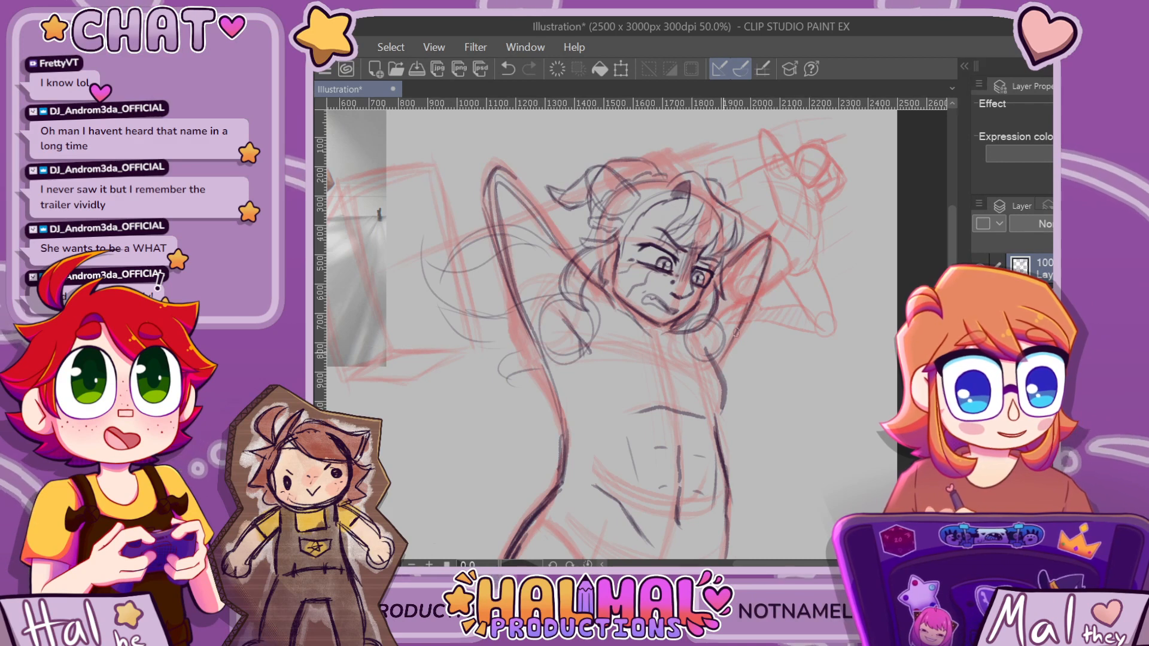
scroll(750, 295, up, 1)
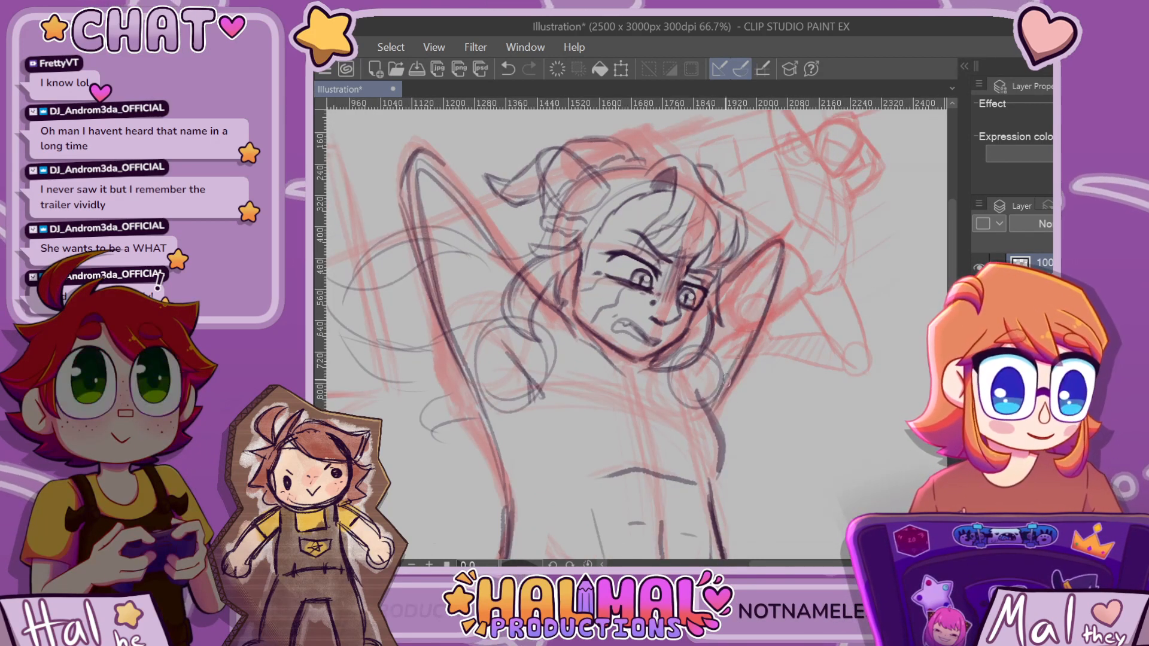
key(ctrl+z)
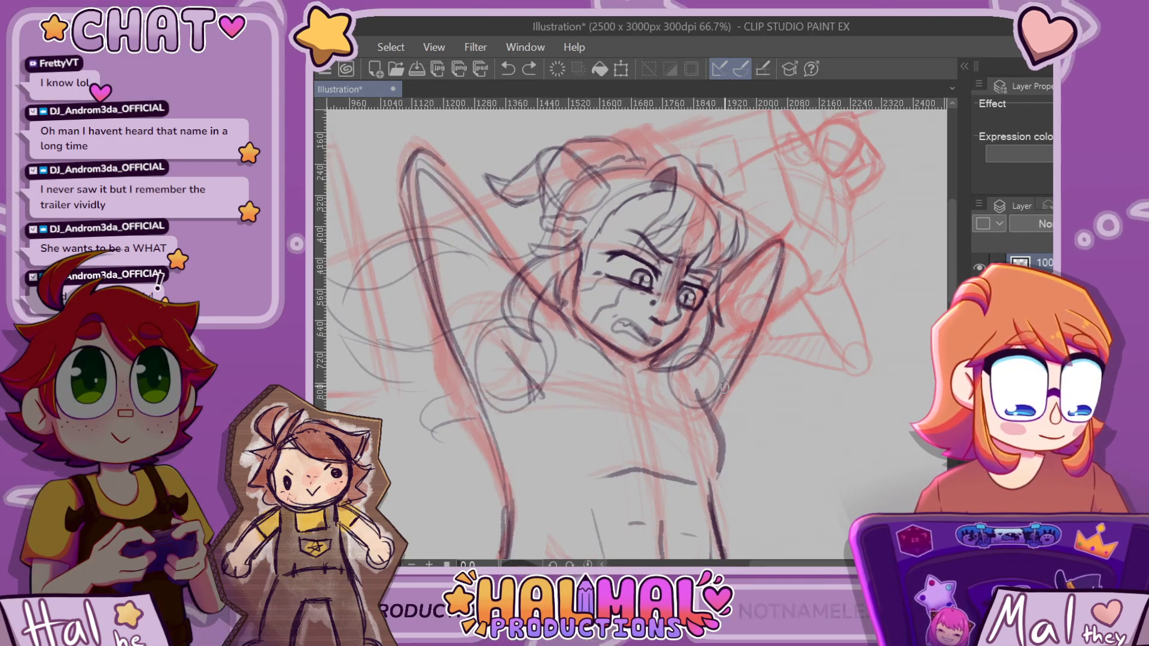
drag(725, 387, 712, 409)
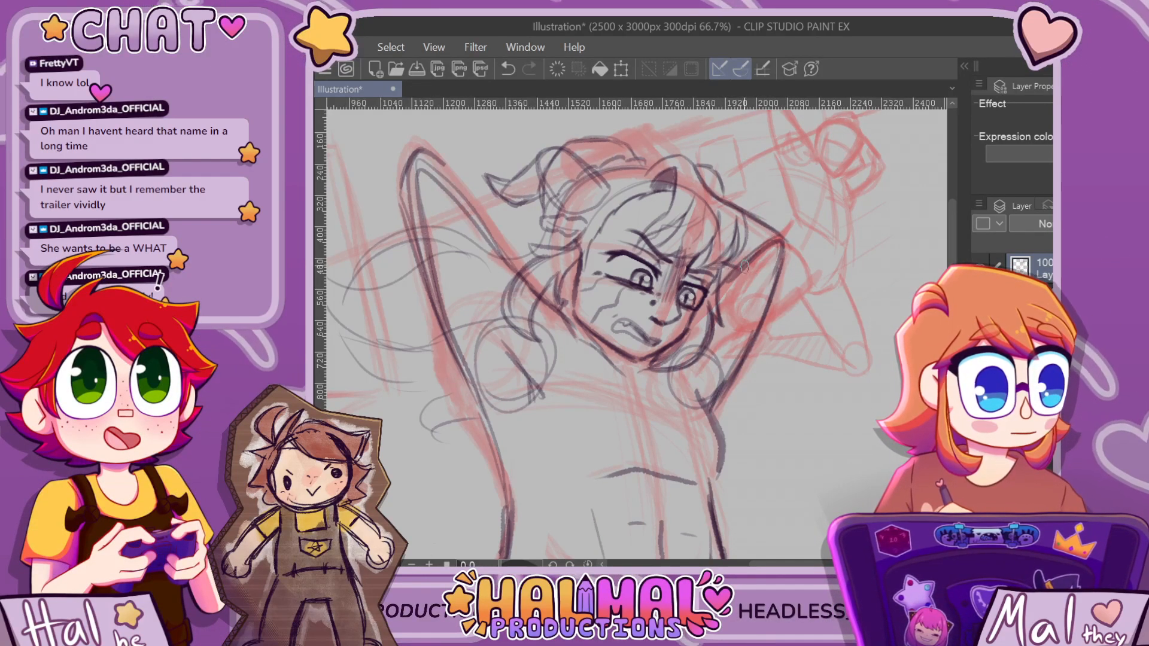
Draw a short dark line above the top of the hair beside the curved horn
scroll(755, 164, down, 3)
scroll(725, 165, up, 3)
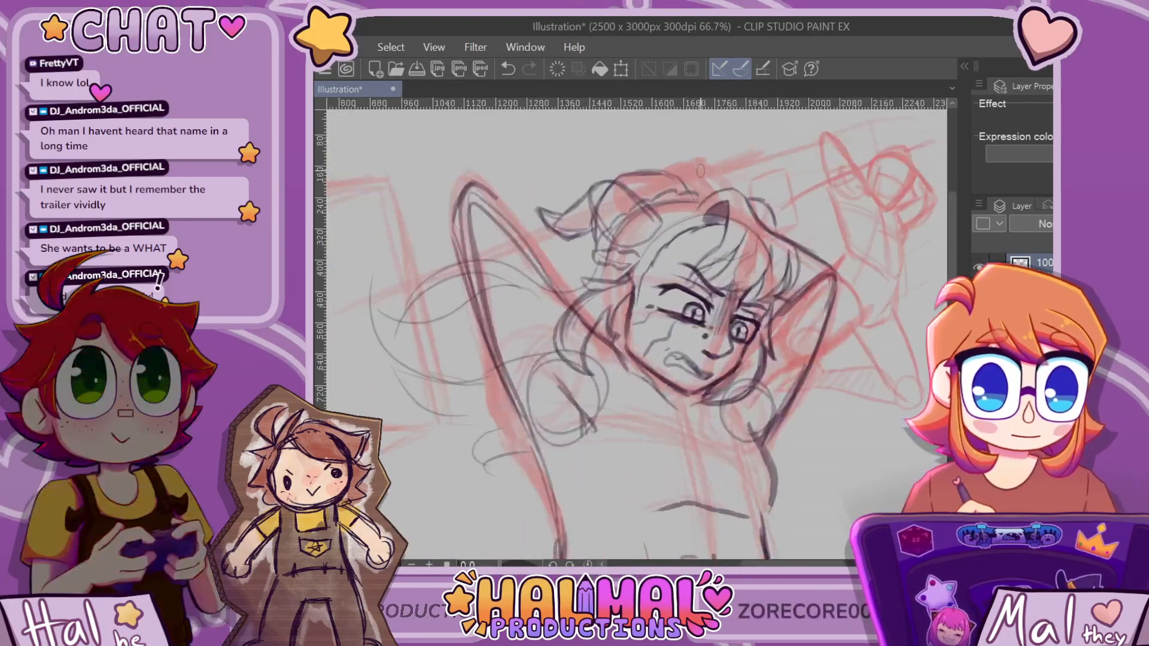
scroll(700, 172, up, 2)
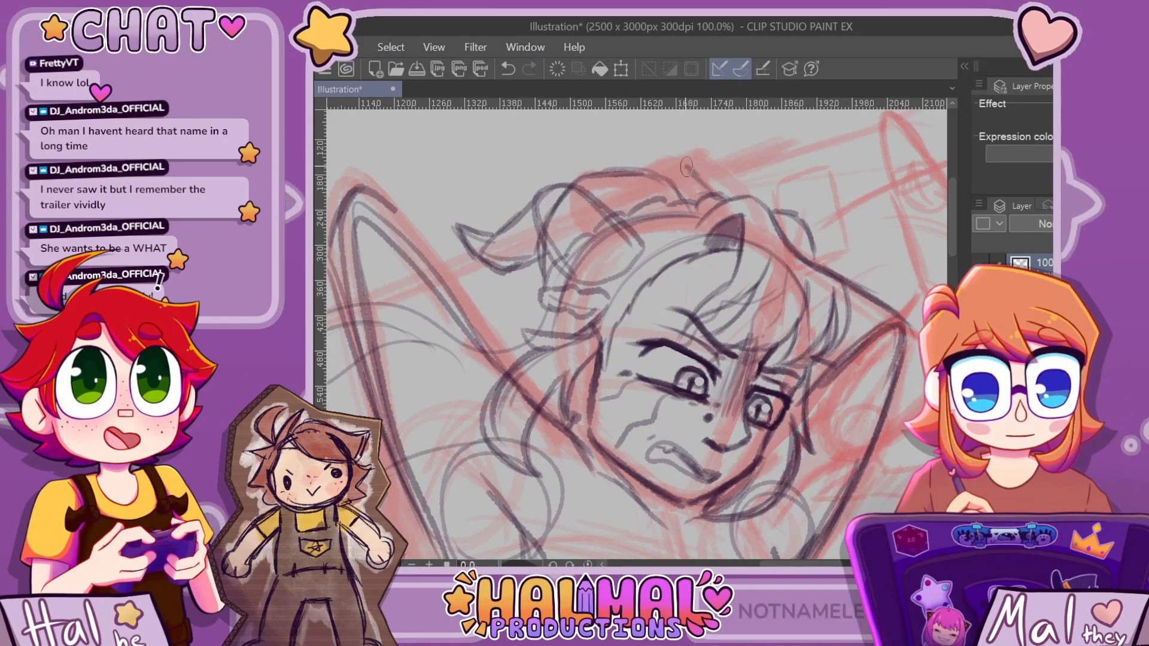
scroll(686, 167, down, 10)
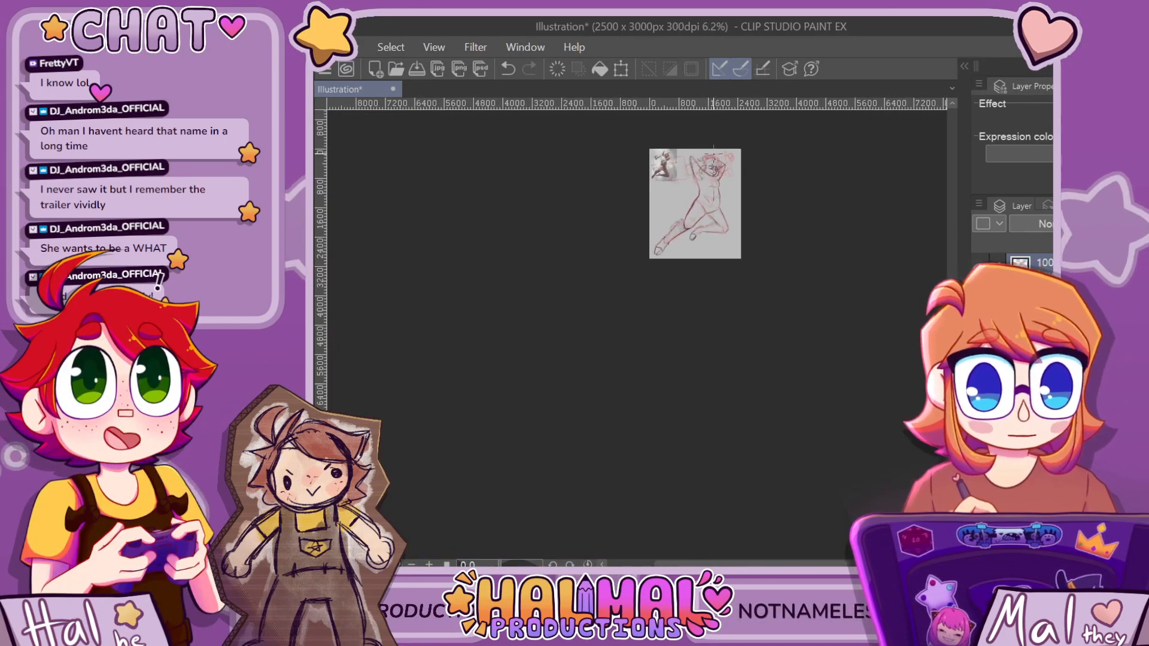
scroll(714, 156, up, 7)
scroll(705, 172, down, 1)
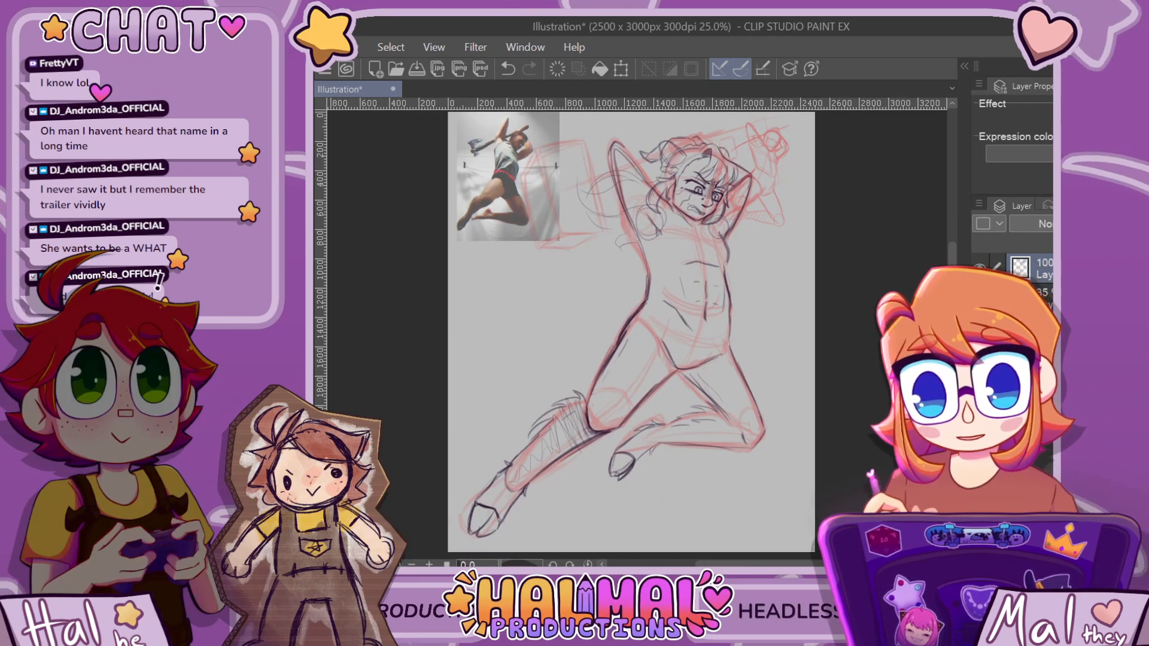
drag(555, 166, 546, 316)
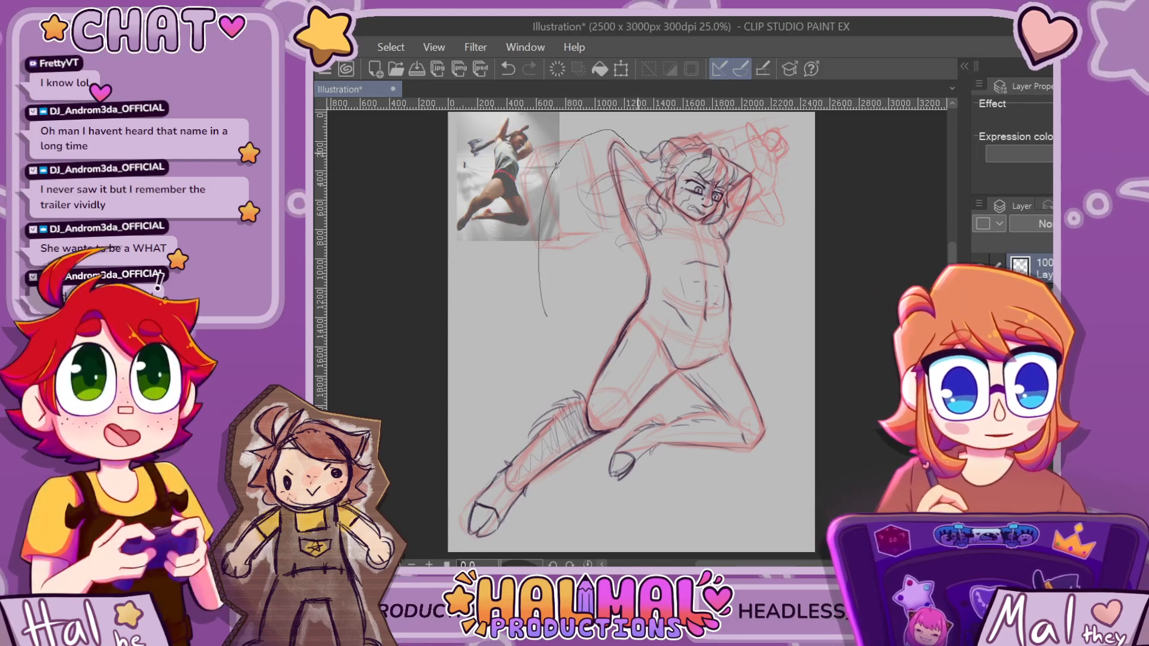
drag(556, 164, 652, 189)
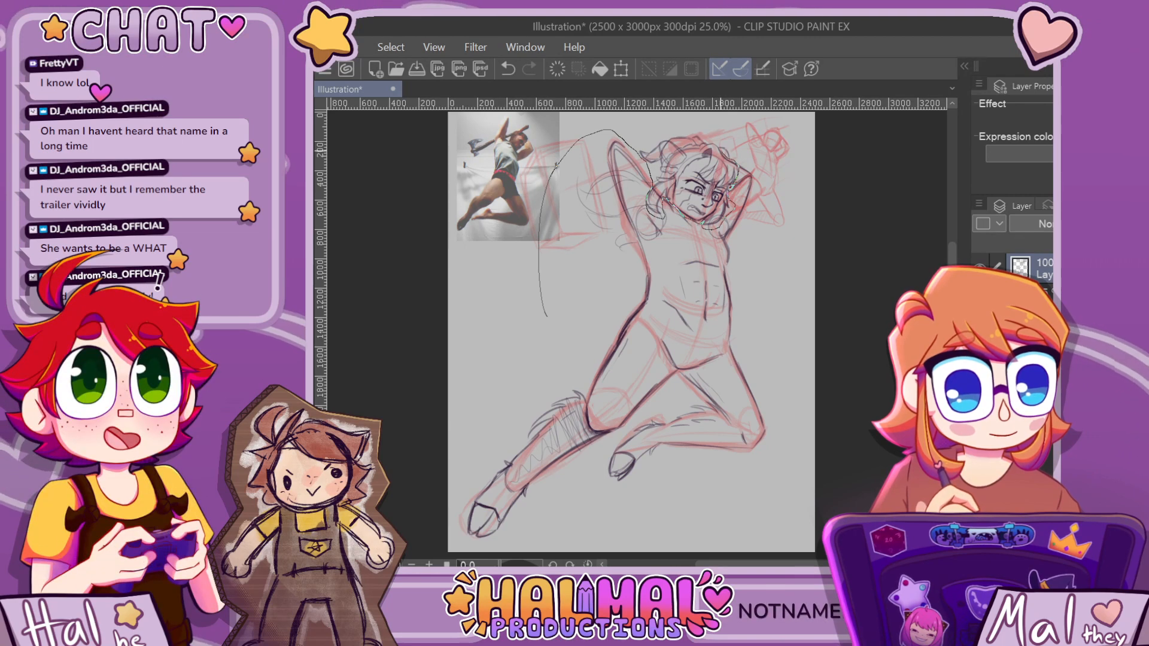
drag(721, 144, 753, 166)
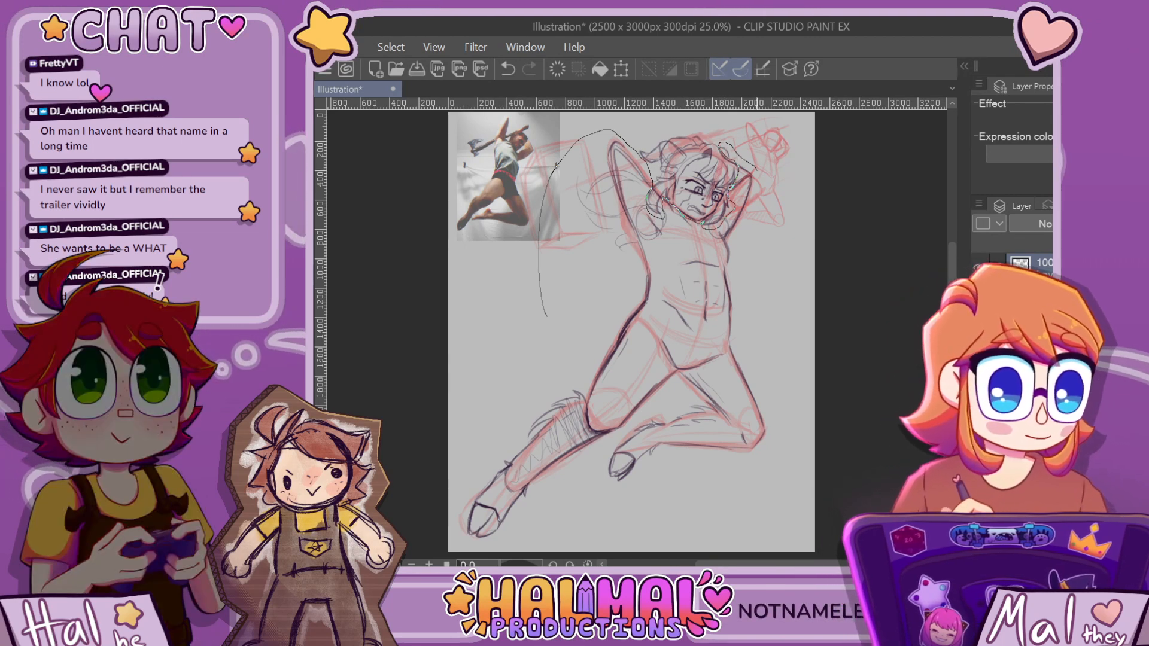
key(ctrl+plus)
key(ctrl+plus)
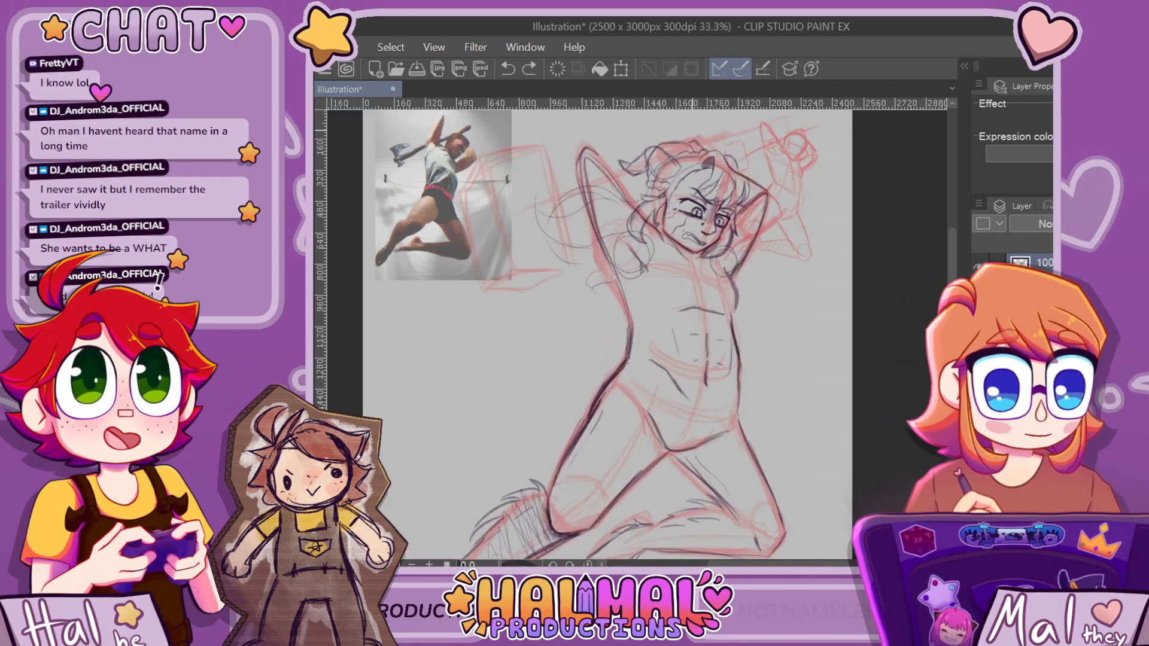
key(ctrl+minus)
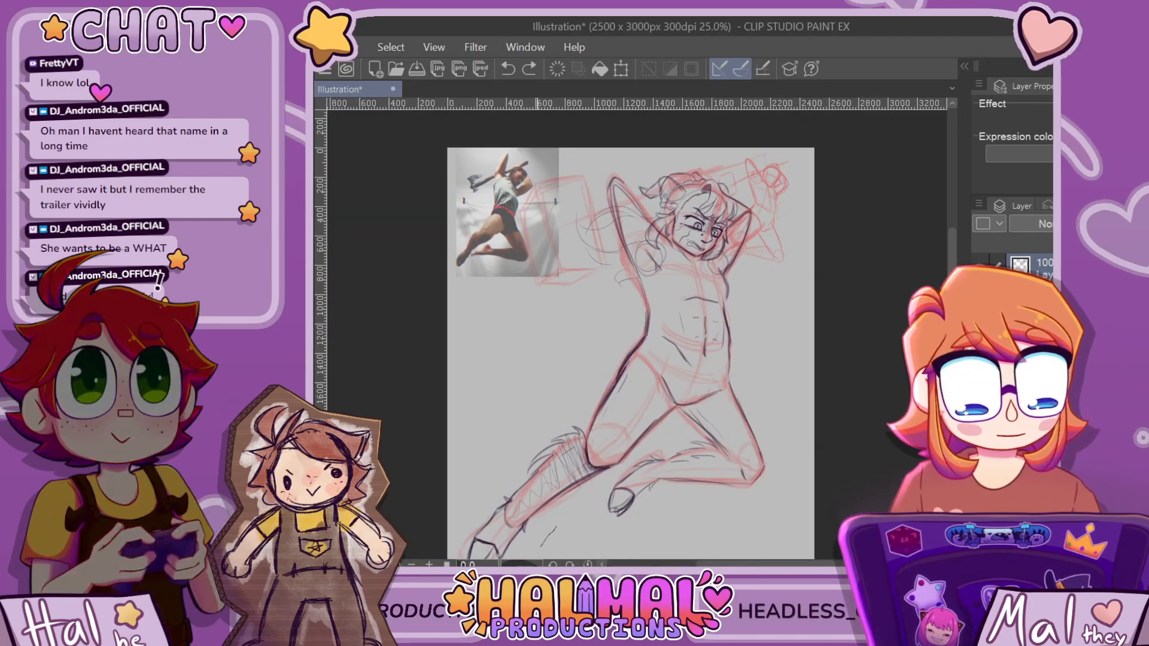
scroll(630, 255, down, 5)
drag(544, 203, 446, 407)
drag(574, 140, 564, 119)
key(ctrl+z)
scroll(631, 270, up, 2)
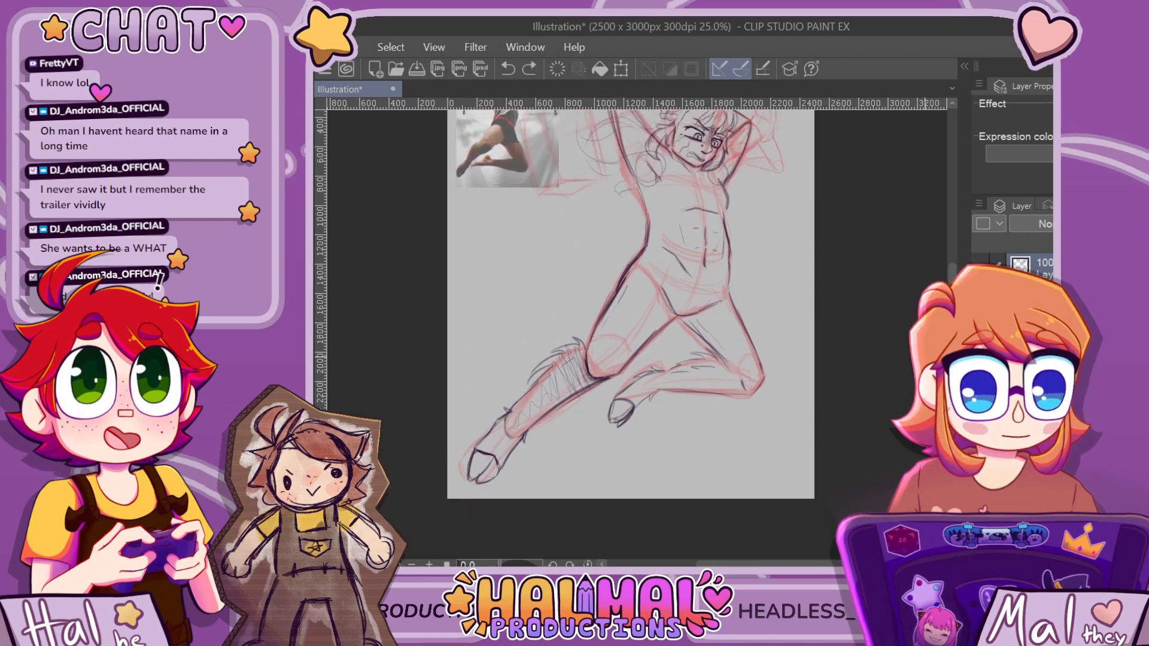
Lasso the torso and legs of the line art, narrow and rotate the selection slightly counterclockwise, apply the transform and deselect
mouse_move(592, 516)
mouse_down()
mouse_move(622, 195)
mouse_move(706, 209)
mouse_move(778, 269)
mouse_move(811, 371)
mouse_move(700, 496)
mouse_up()
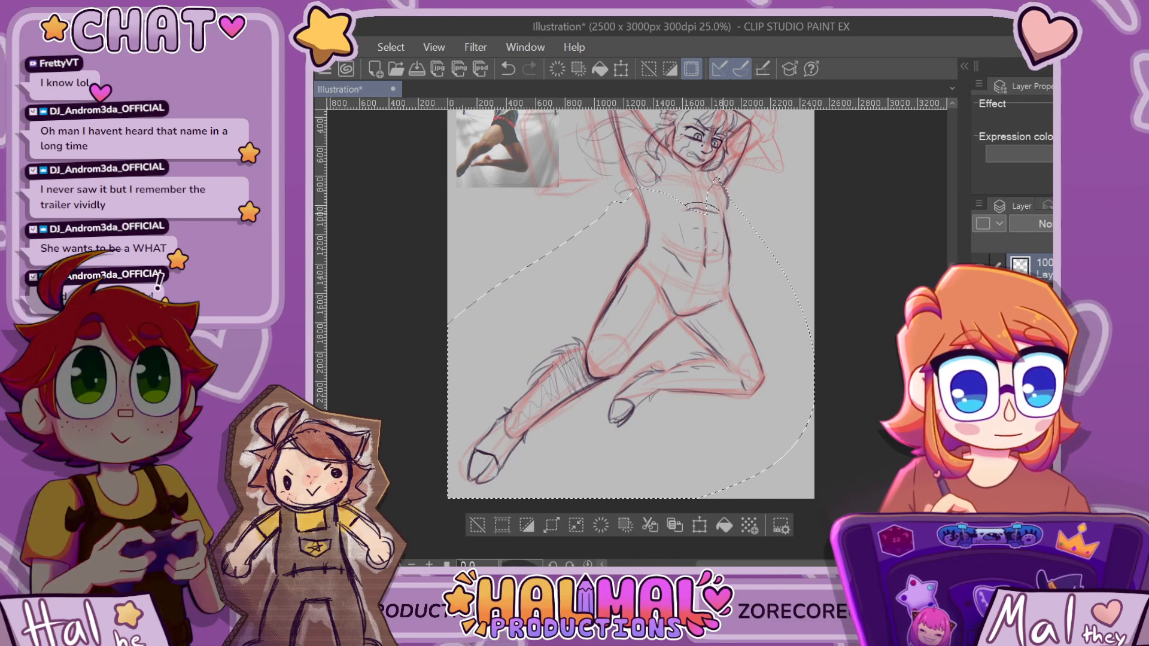
key(ctrl+t)
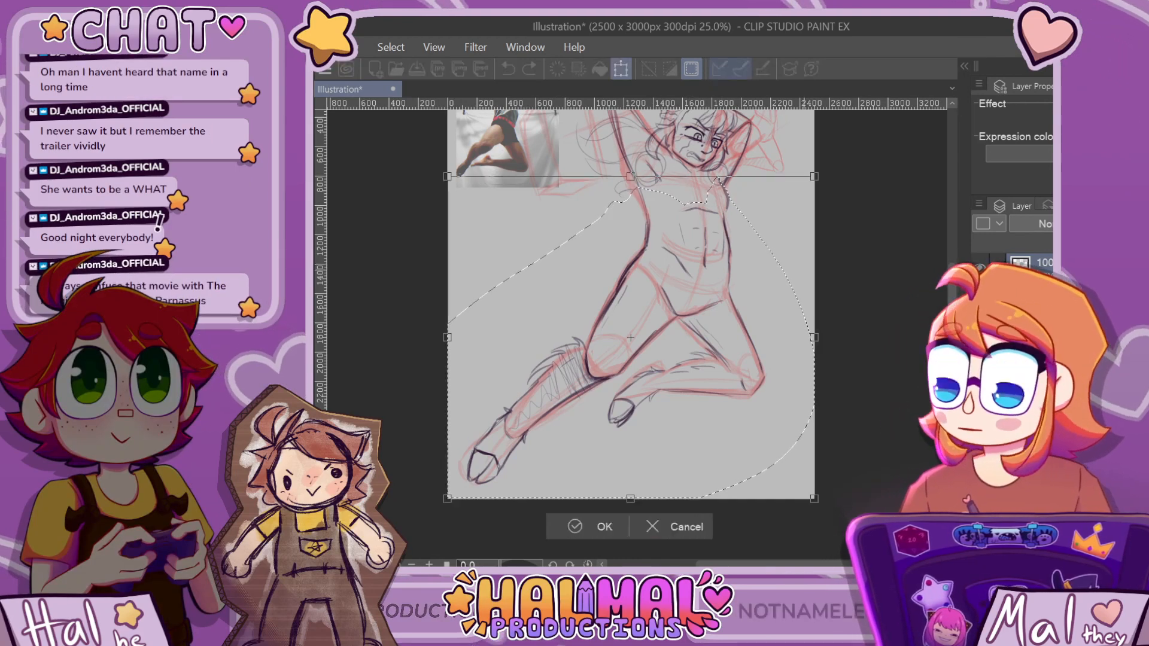
drag(448, 338, 459, 338)
drag(813, 338, 809, 338)
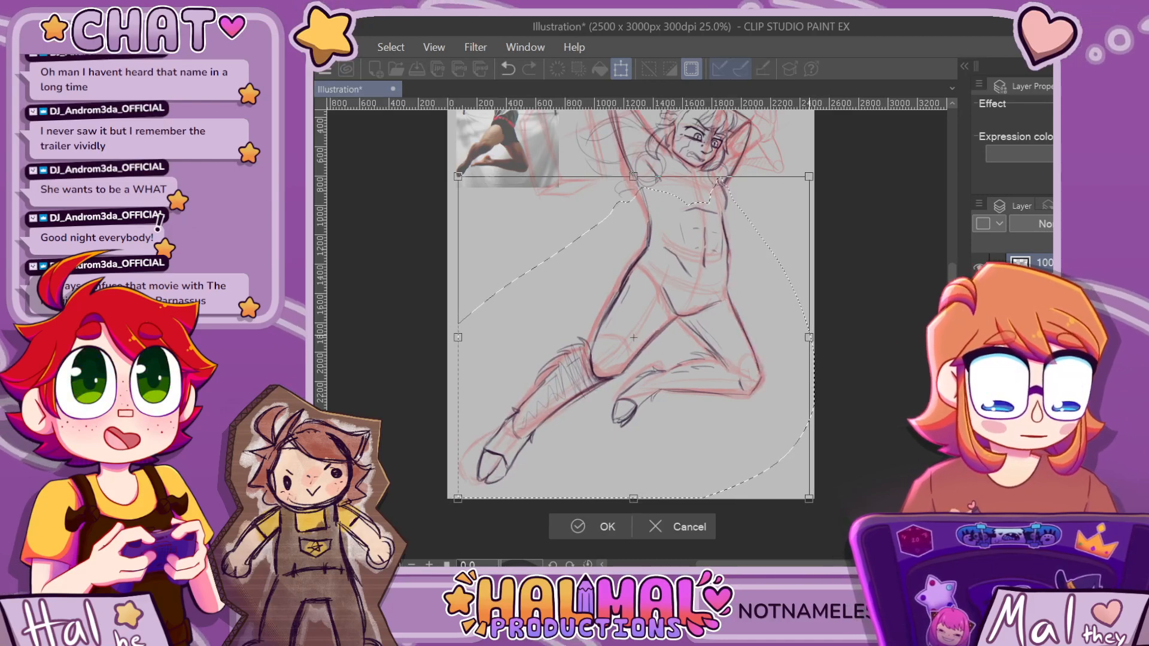
drag(888, 383, 879, 377)
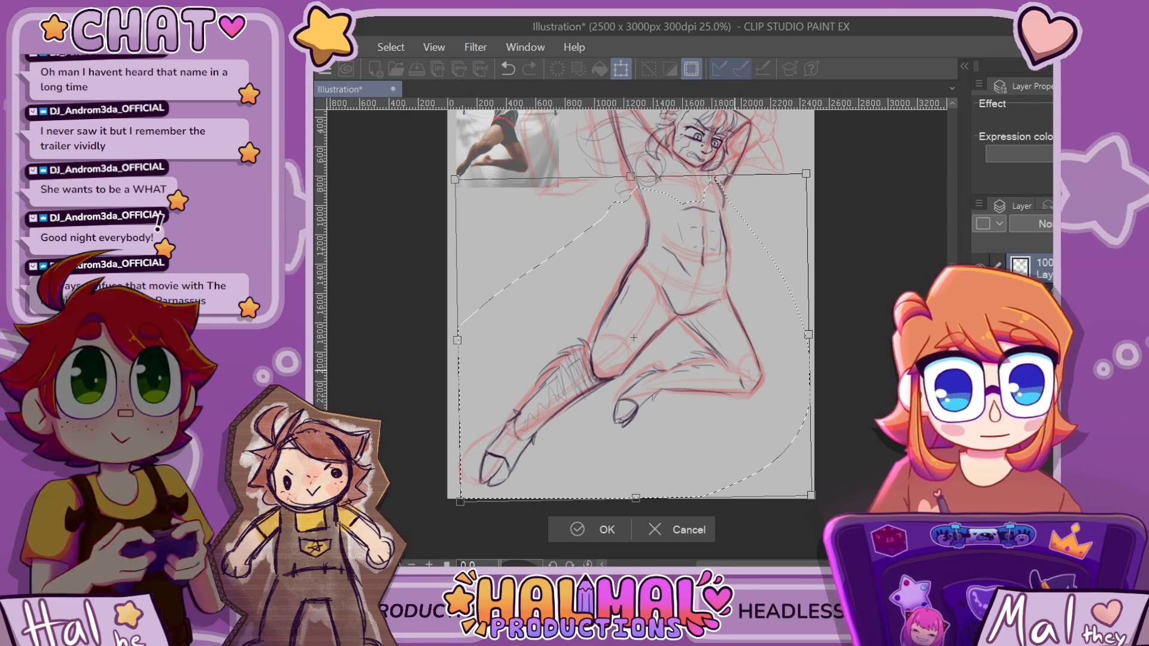
drag(735, 371, 736, 371)
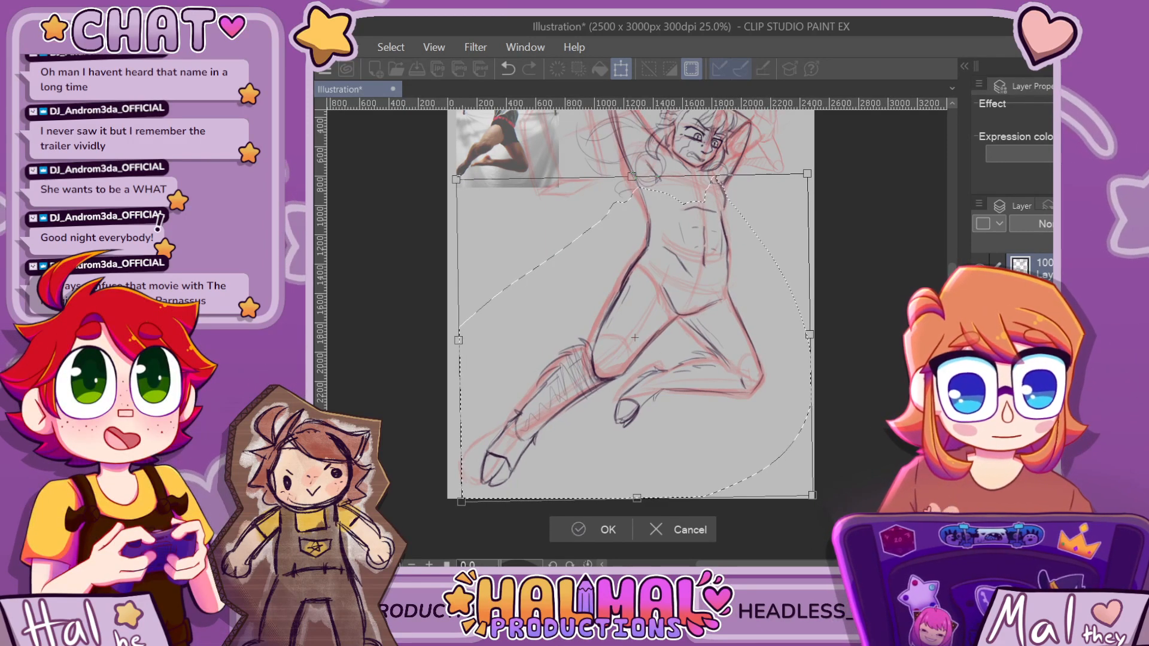
key(Return)
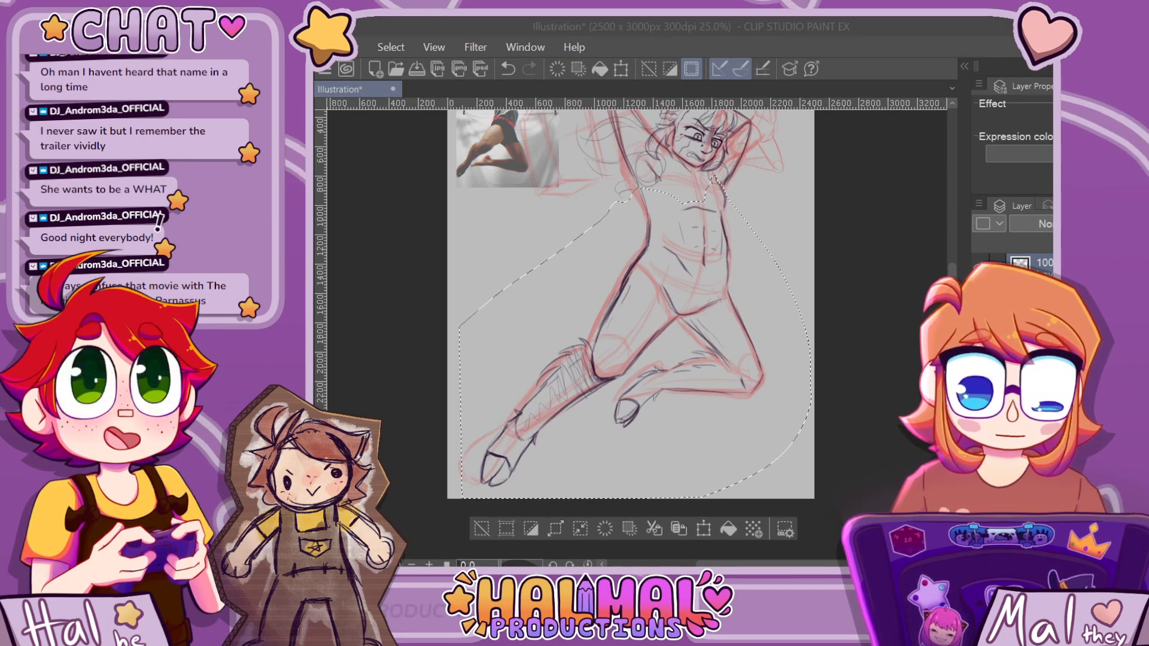
key(ctrl+d)
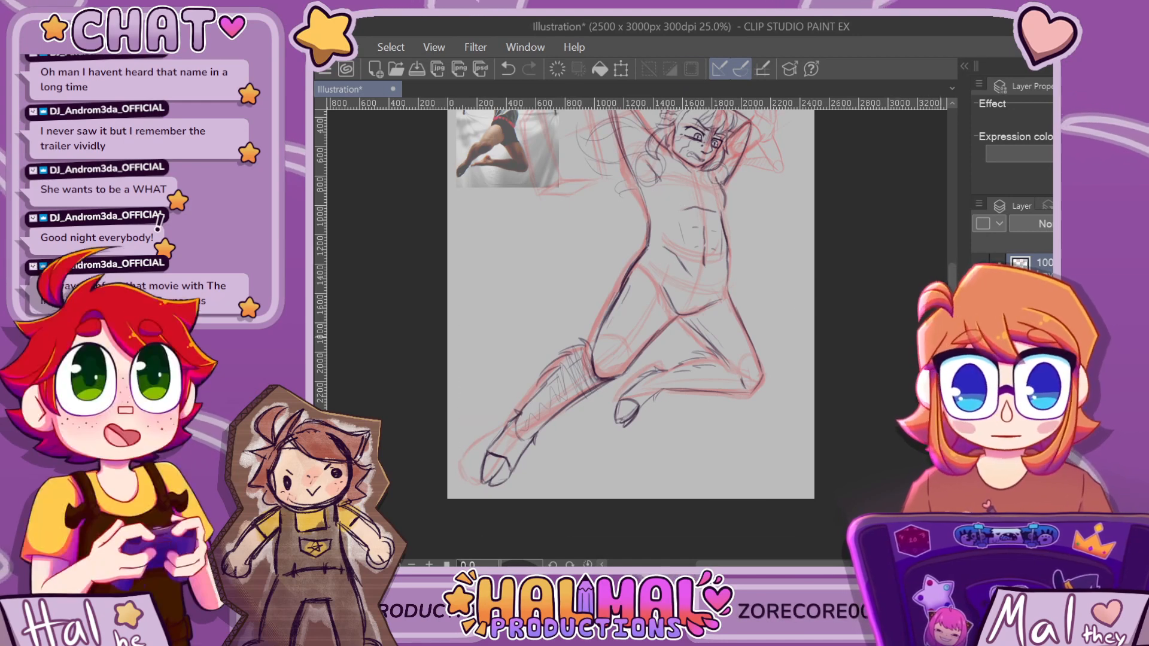
Redraw the raised arm nearest the reference photo with thicker dark contours along the bent elbow, upper arm and forearm
scroll(631, 335, up, 3)
scroll(630, 365, up, 2)
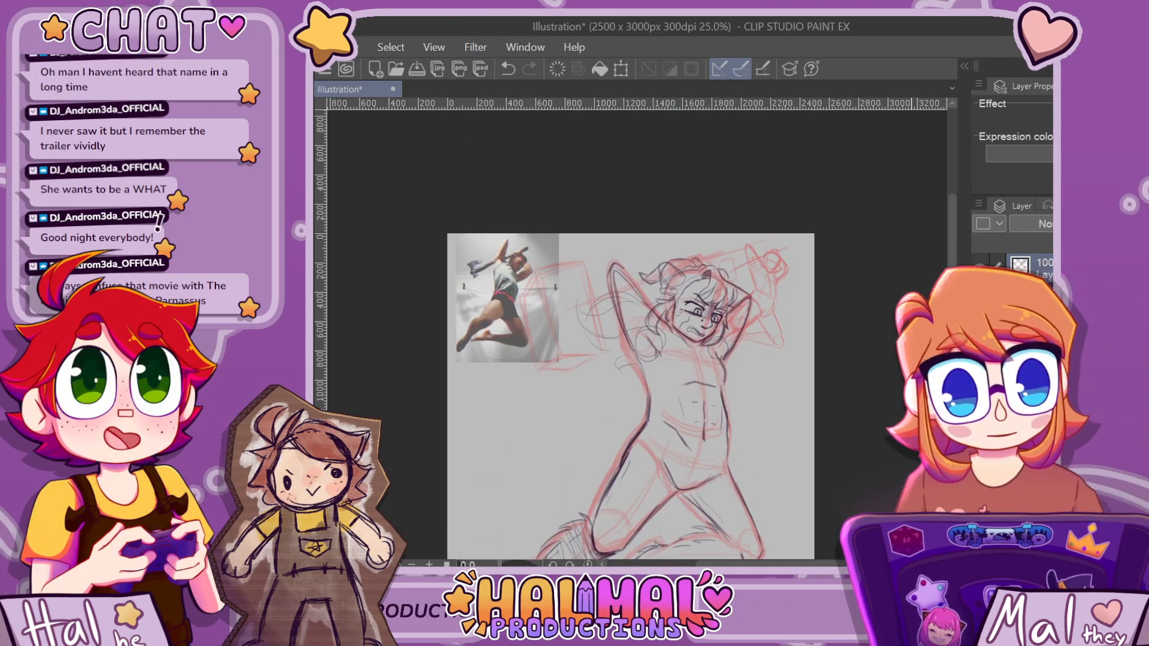
scroll(635, 305, up, 2)
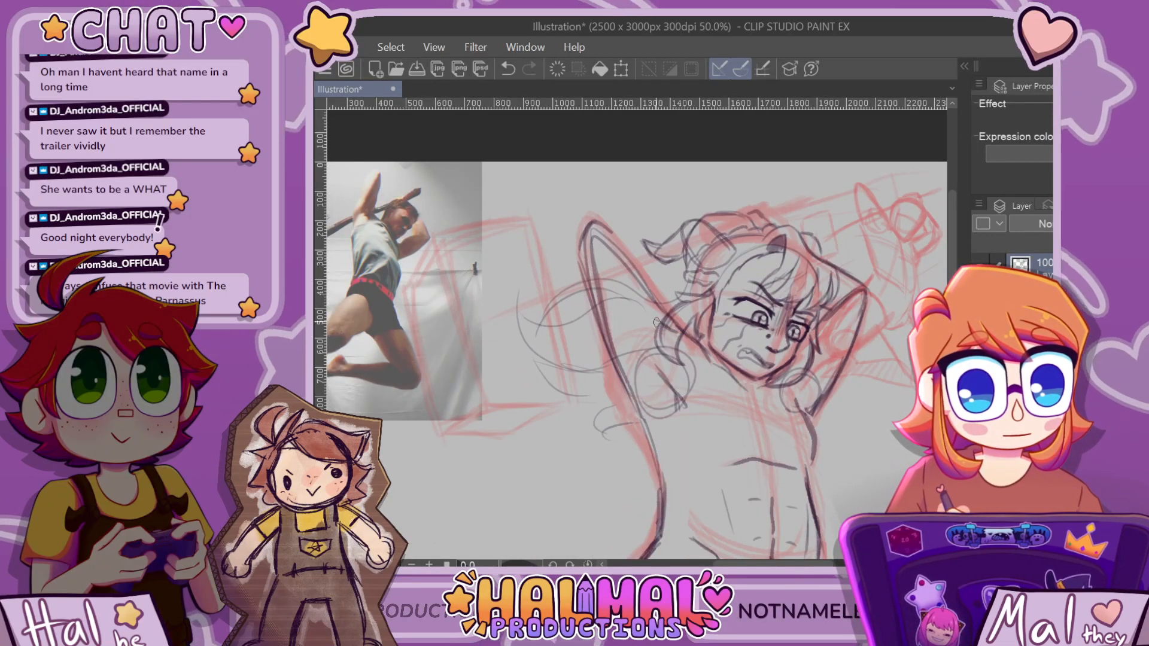
key(ctrl+z)
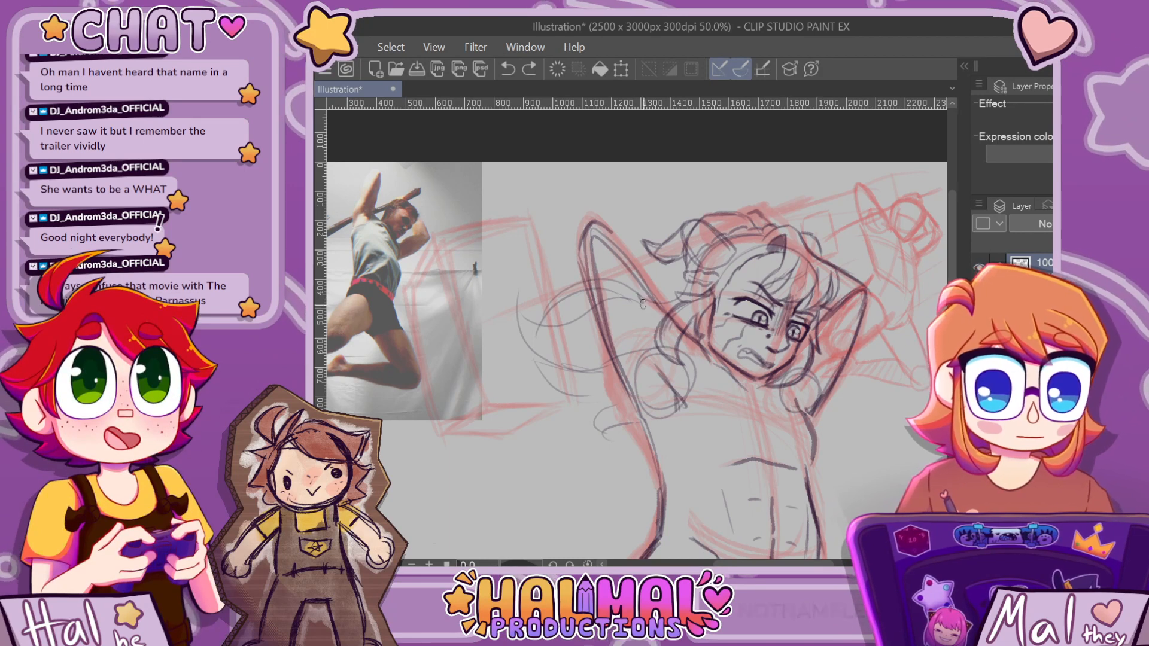
drag(665, 309, 713, 358)
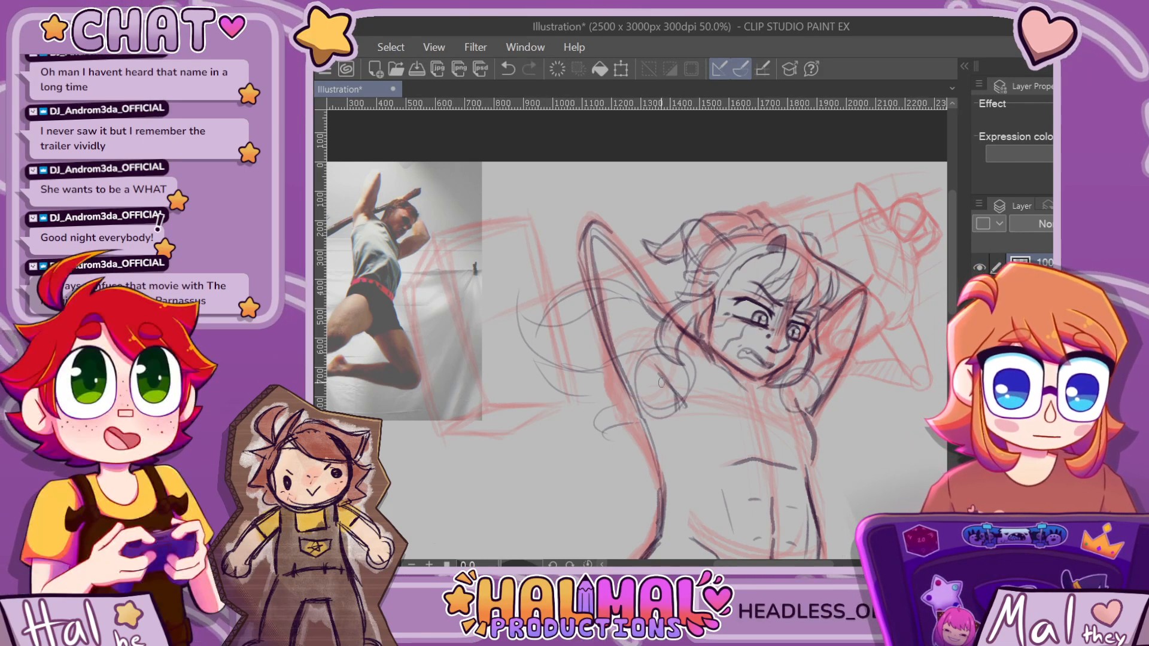
key(ctrl+z)
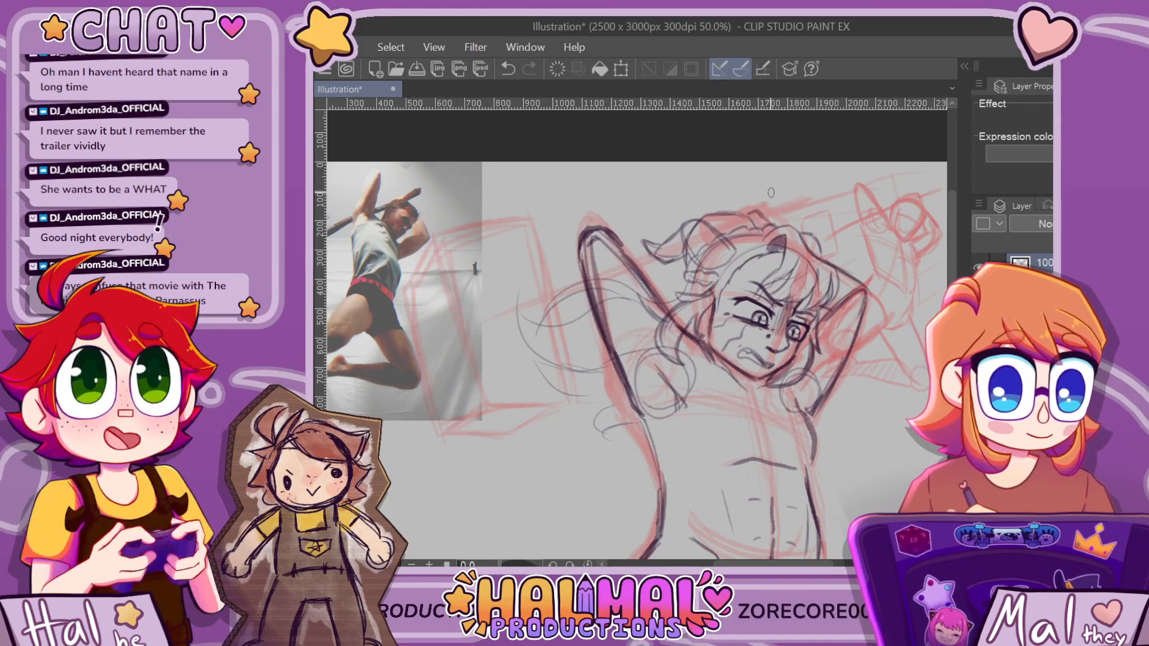
Outline a small gripping fist above the hair and draw the straight weapon handle extending from both sides of the head
scroll(766, 198, up, 2)
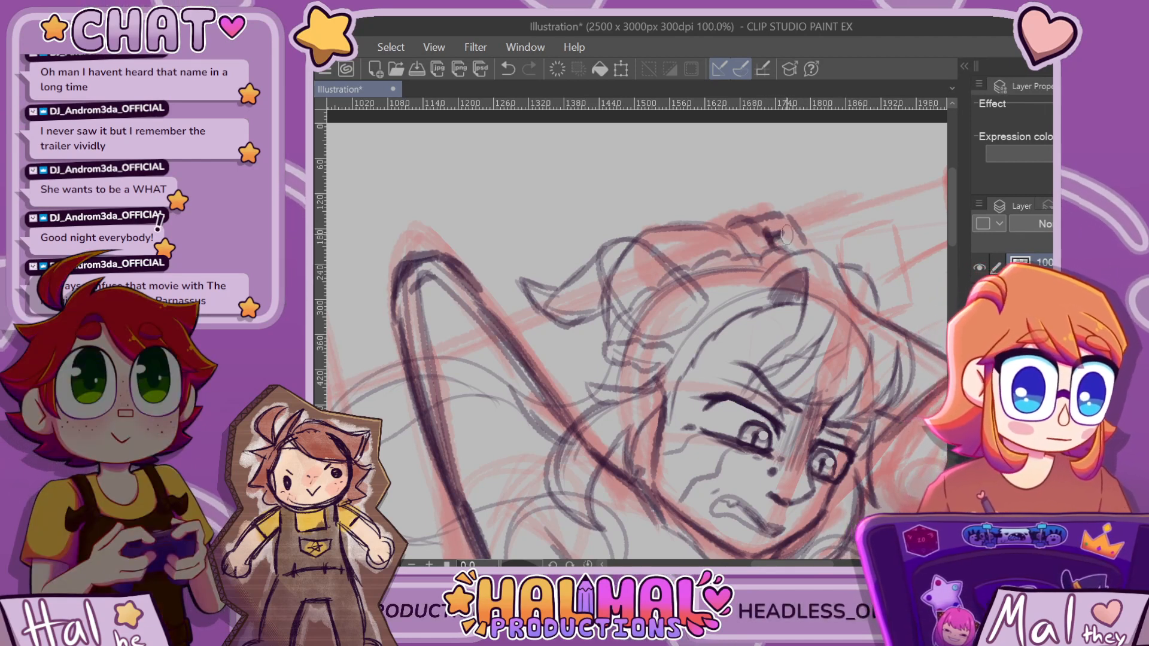
key(ctrl+z)
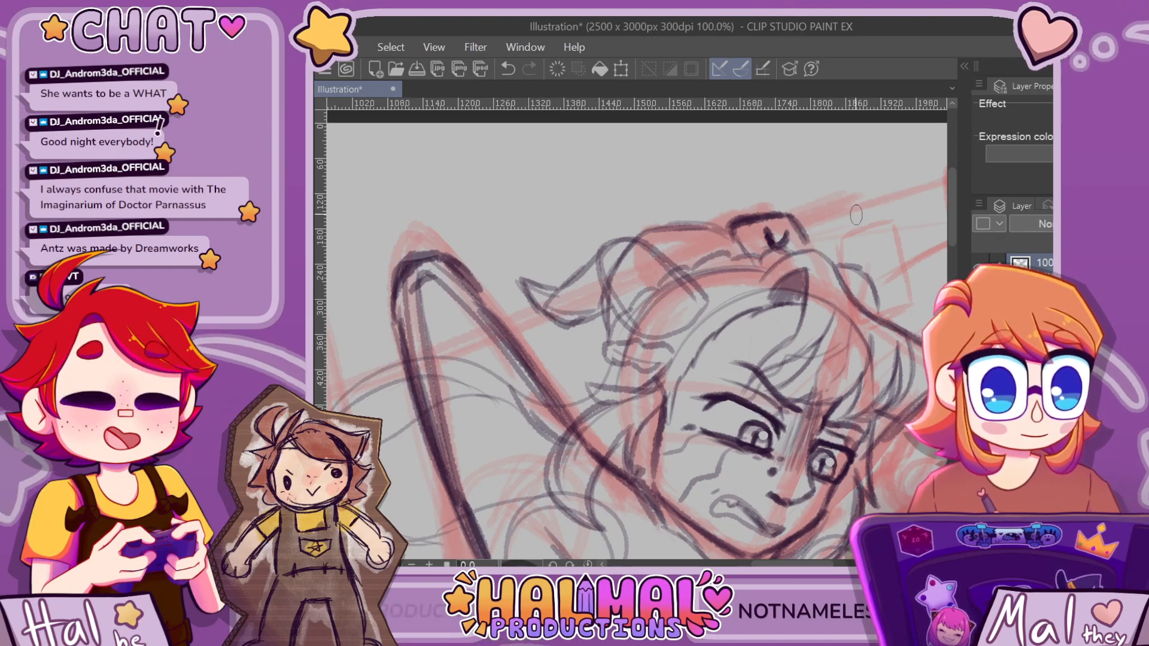
scroll(806, 231, down, 2)
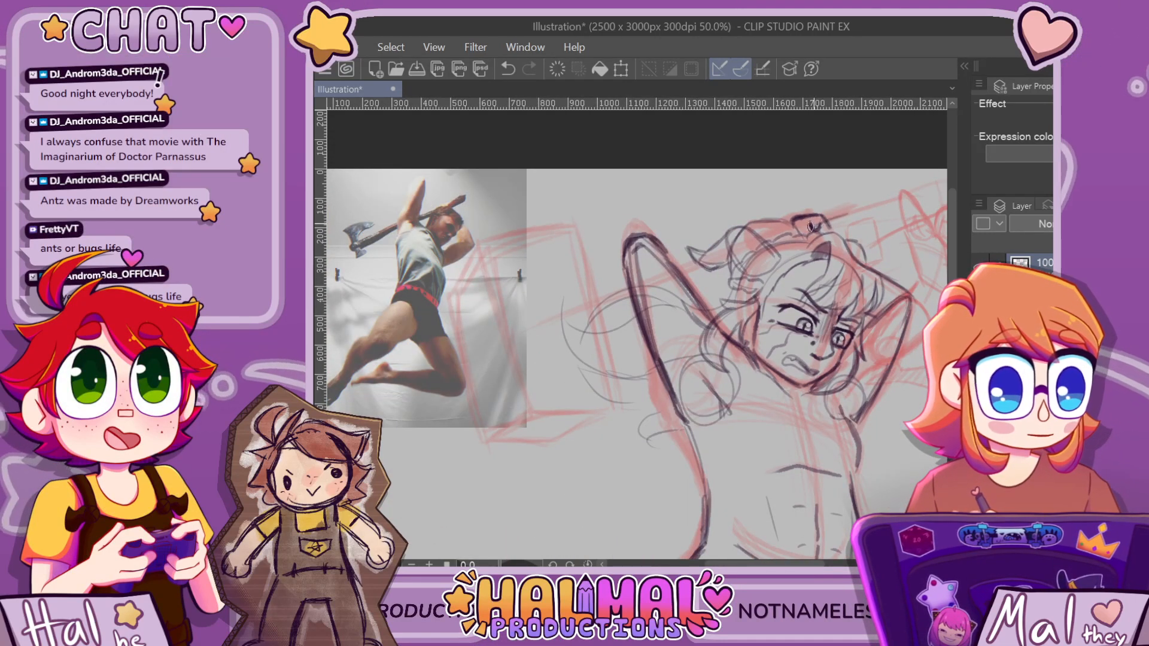
drag(810, 226, 869, 203)
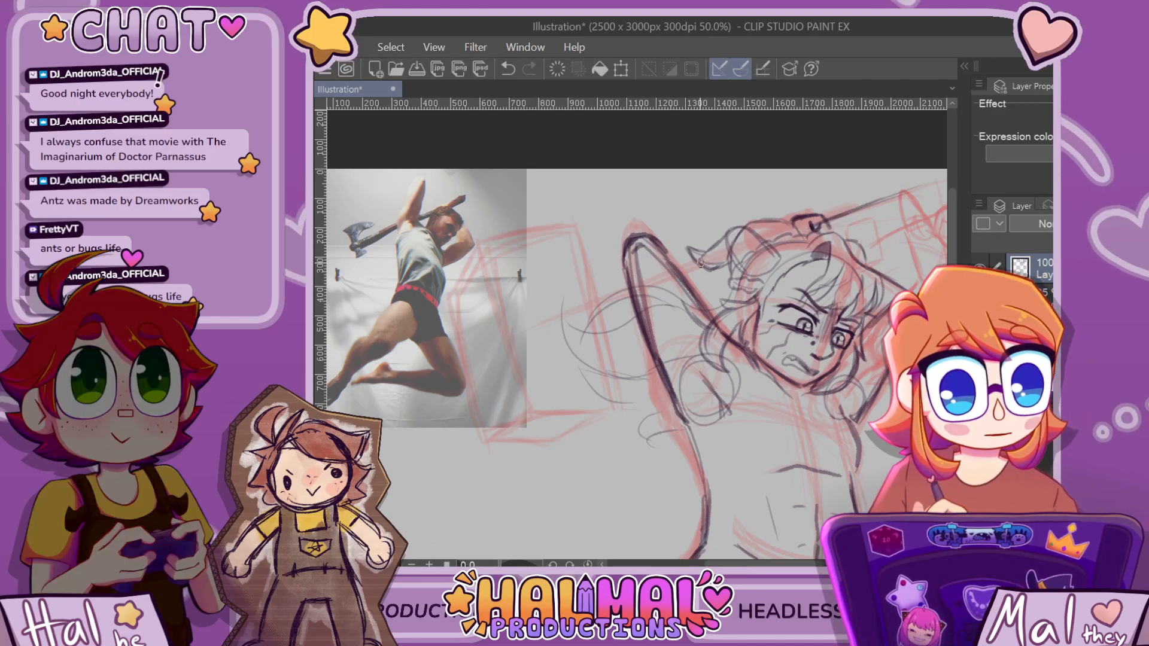
key(ctrl+z)
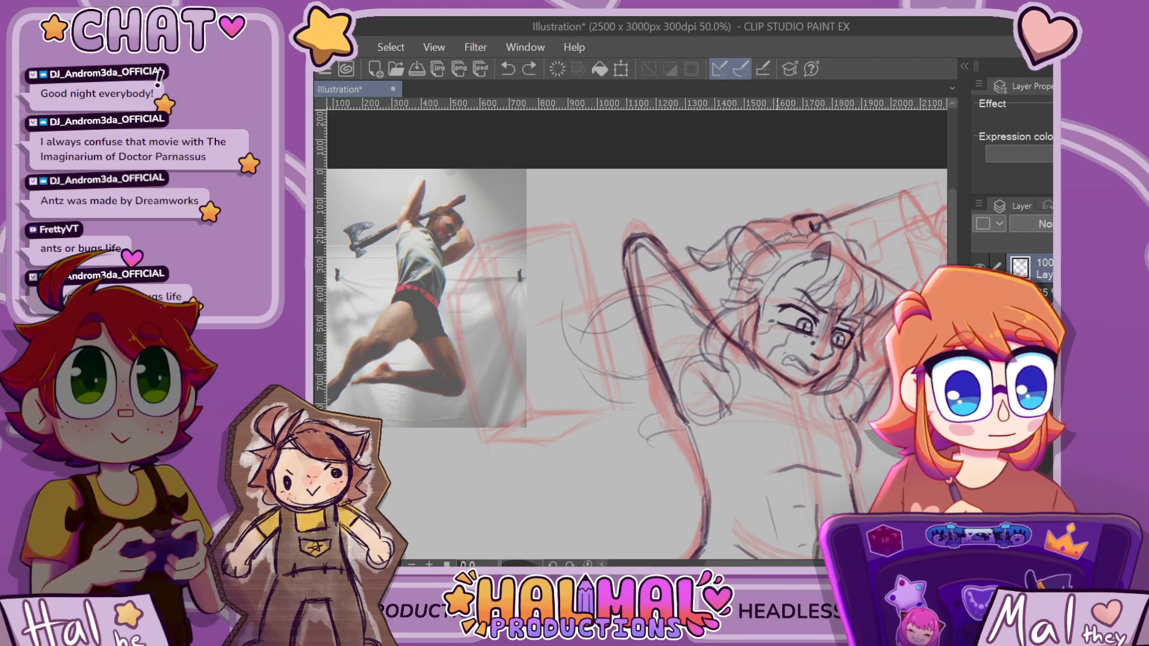
drag(534, 315, 629, 286)
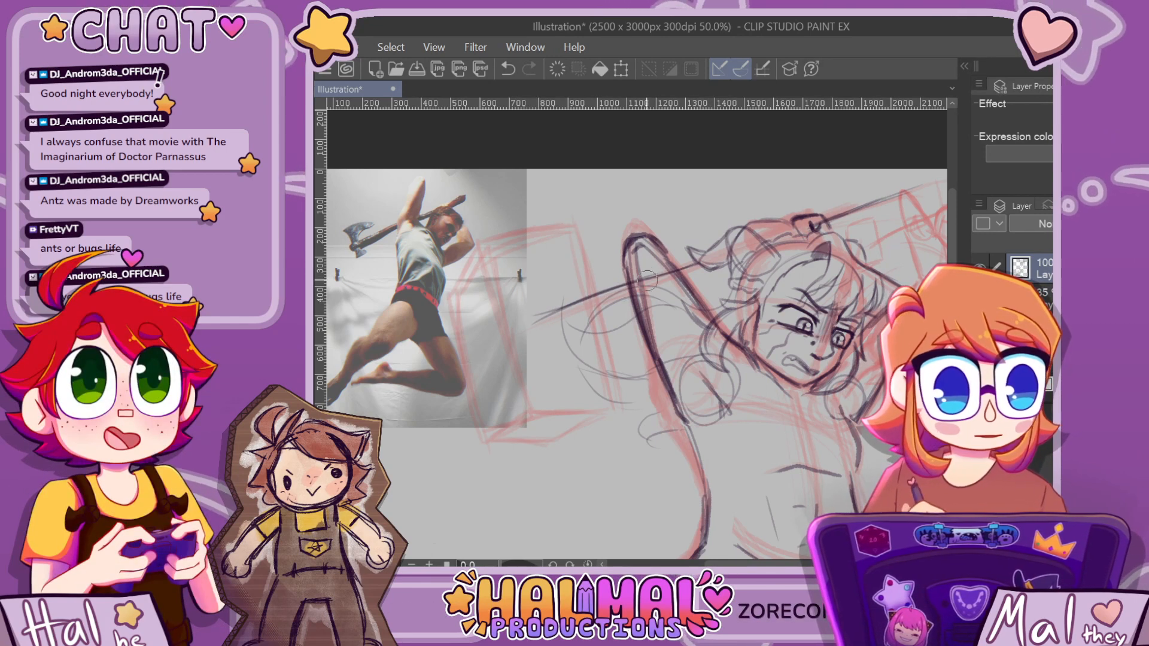
scroll(753, 222, down, 1)
scroll(775, 221, down, 5)
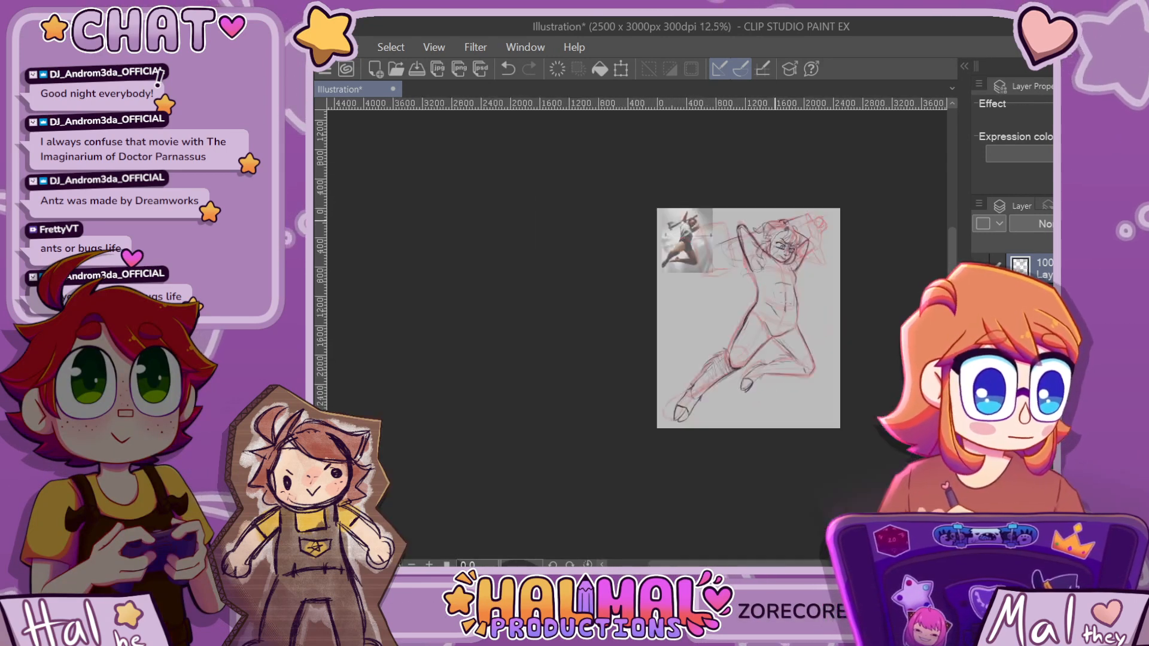
scroll(784, 227, up, 4)
scroll(784, 227, up, 2)
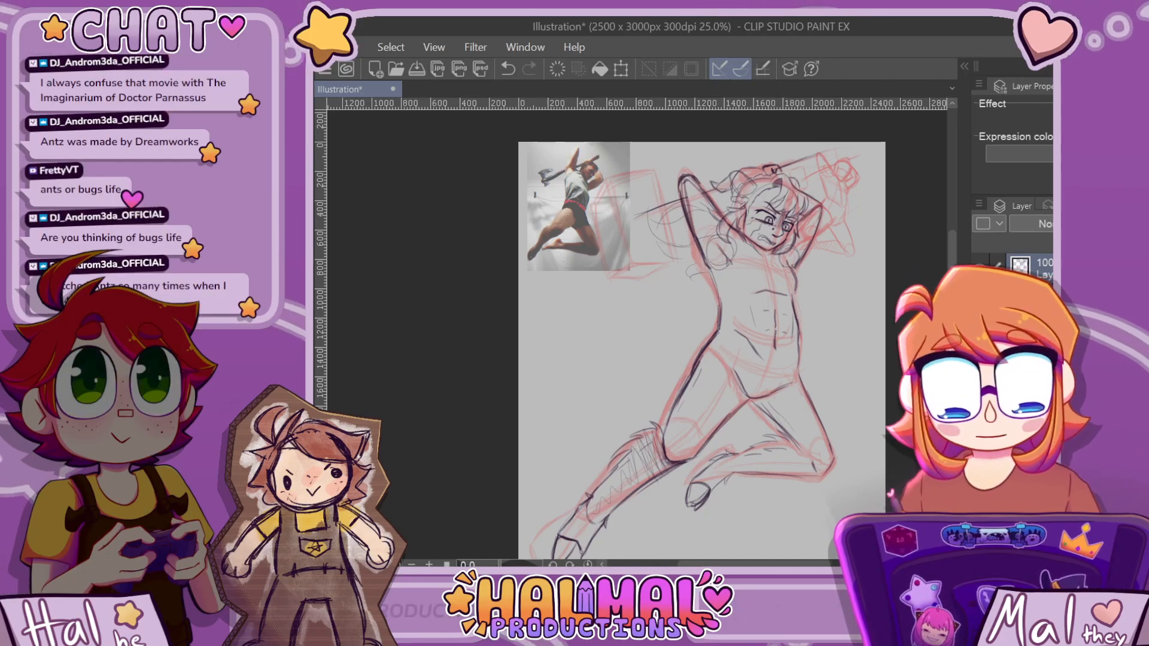
scroll(703, 239, up, 1)
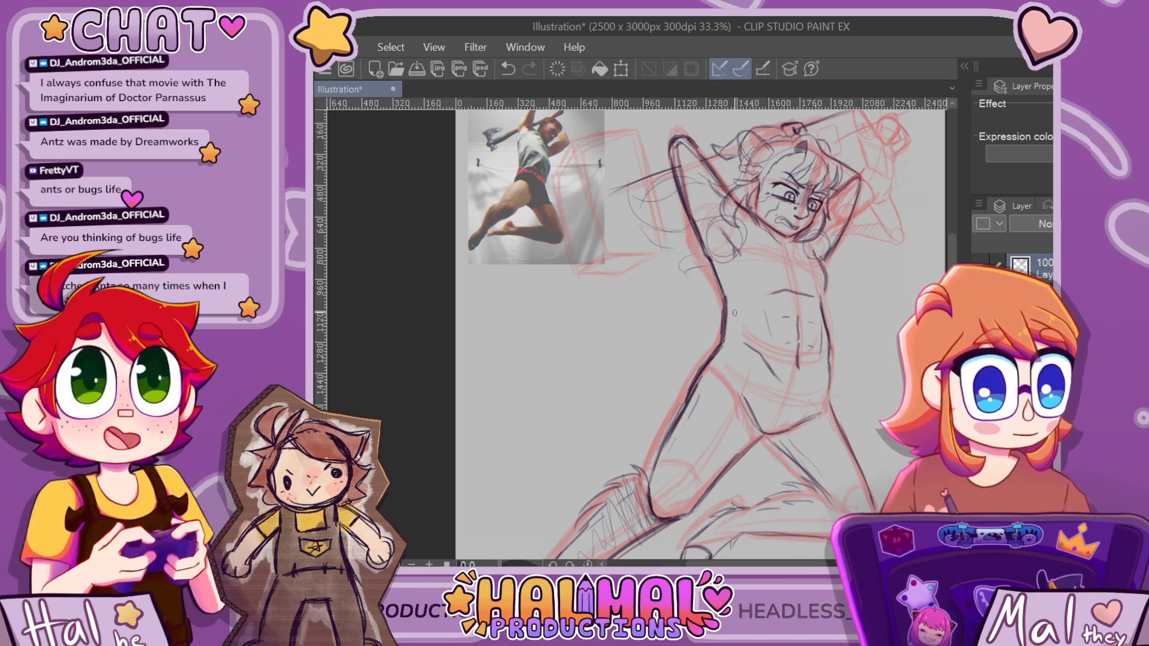
key(ctrl+z)
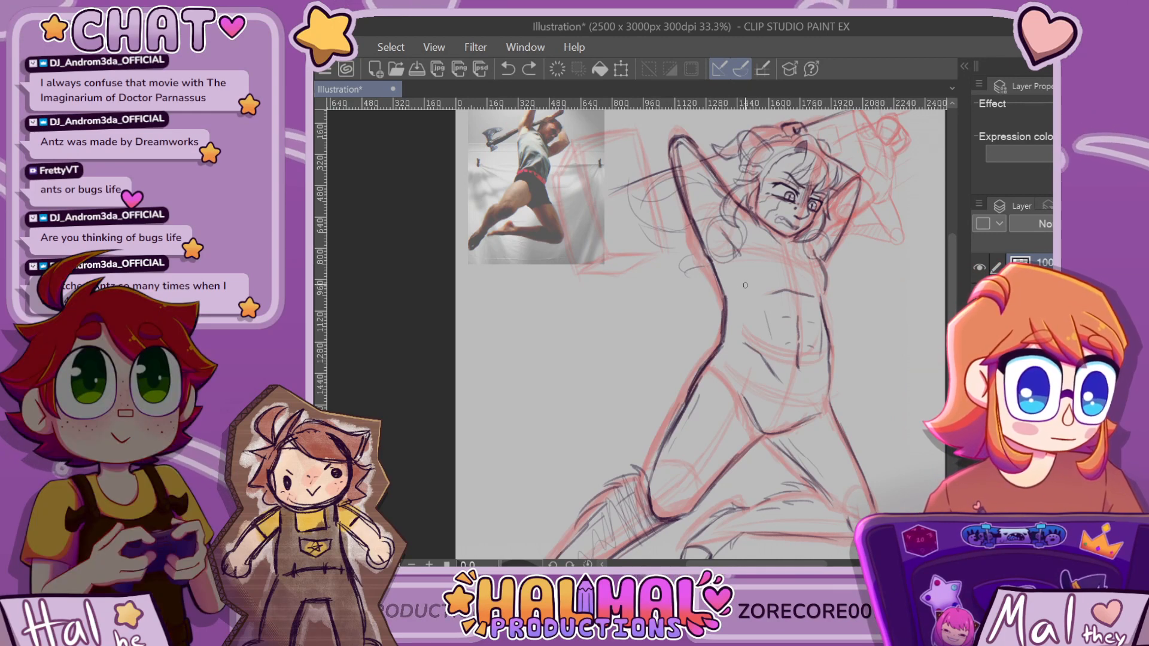
drag(745, 285, 742, 280)
key(ctrl+z)
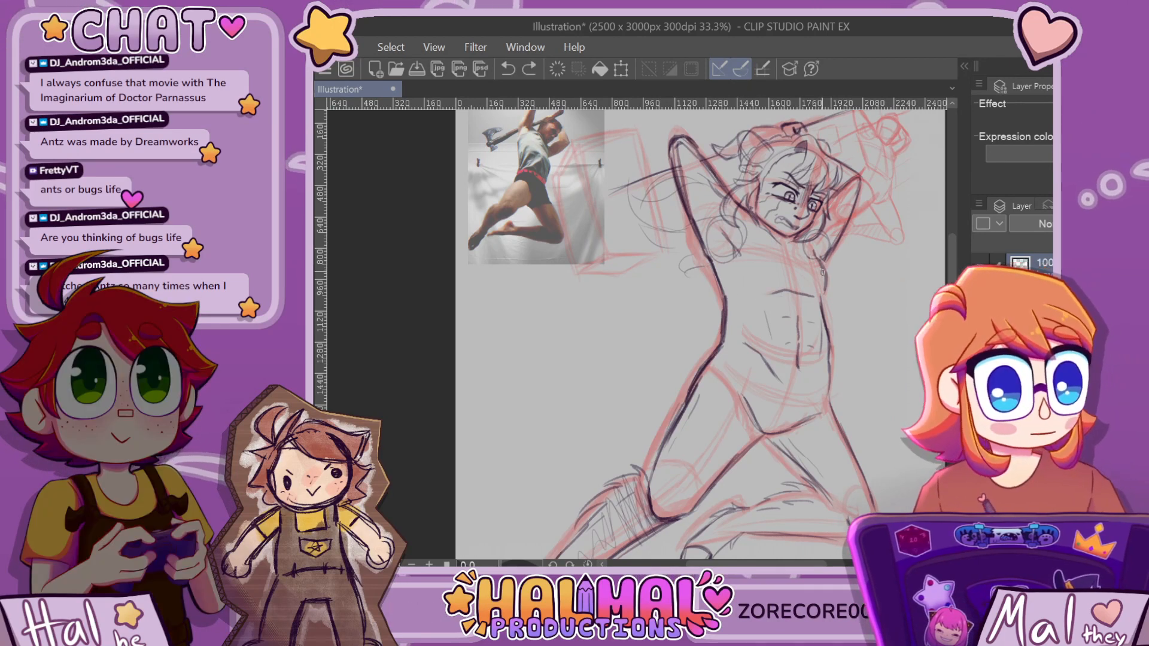
Draw thin contour lines across the chest, down the torso's side and at the hips
scroll(835, 273, down, 5)
scroll(854, 284, up, 4)
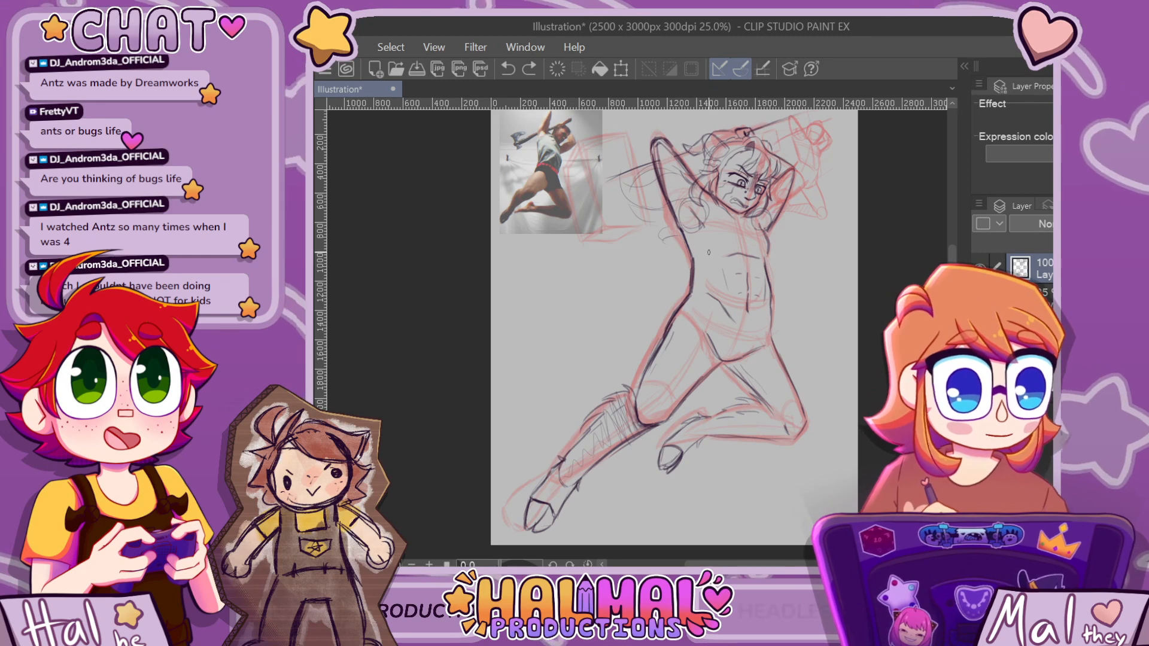
mouse_move(678, 242)
mouse_down()
mouse_move(713, 239)
mouse_move(714, 284)
mouse_up()
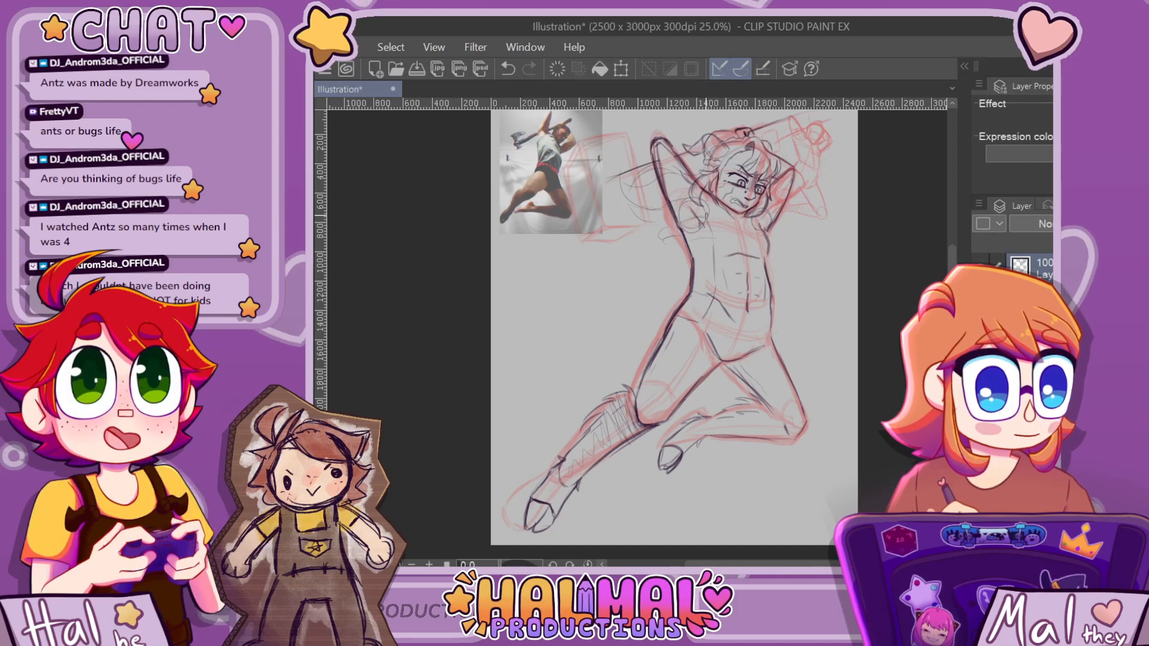
key(ctrl+z)
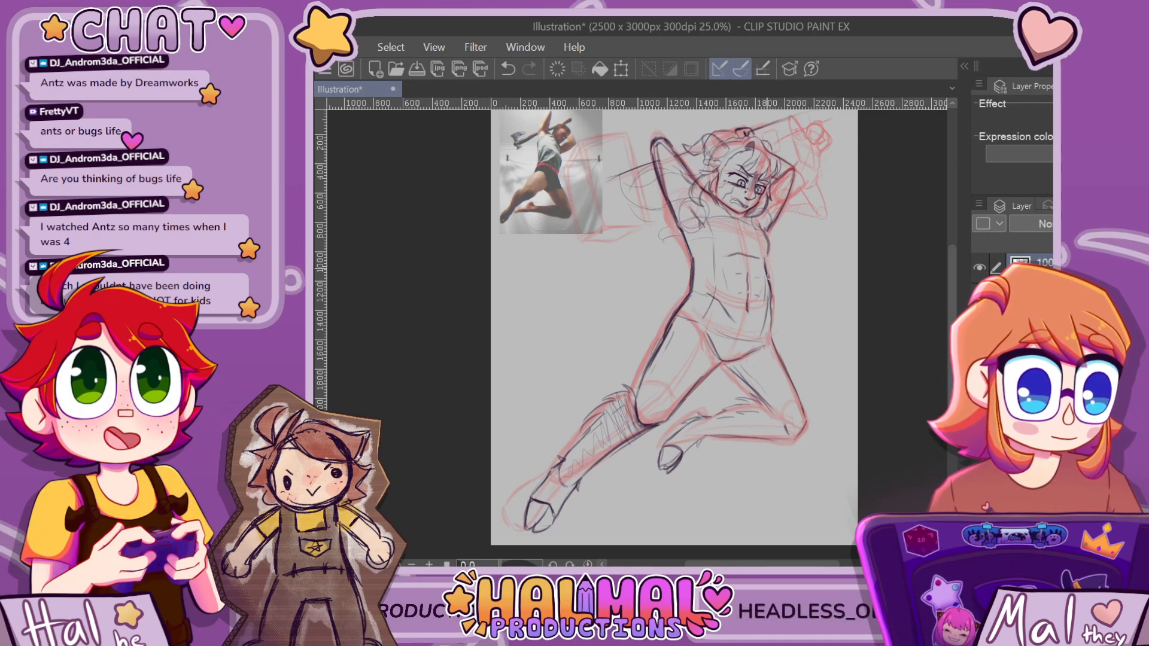
scroll(717, 252, up, 2)
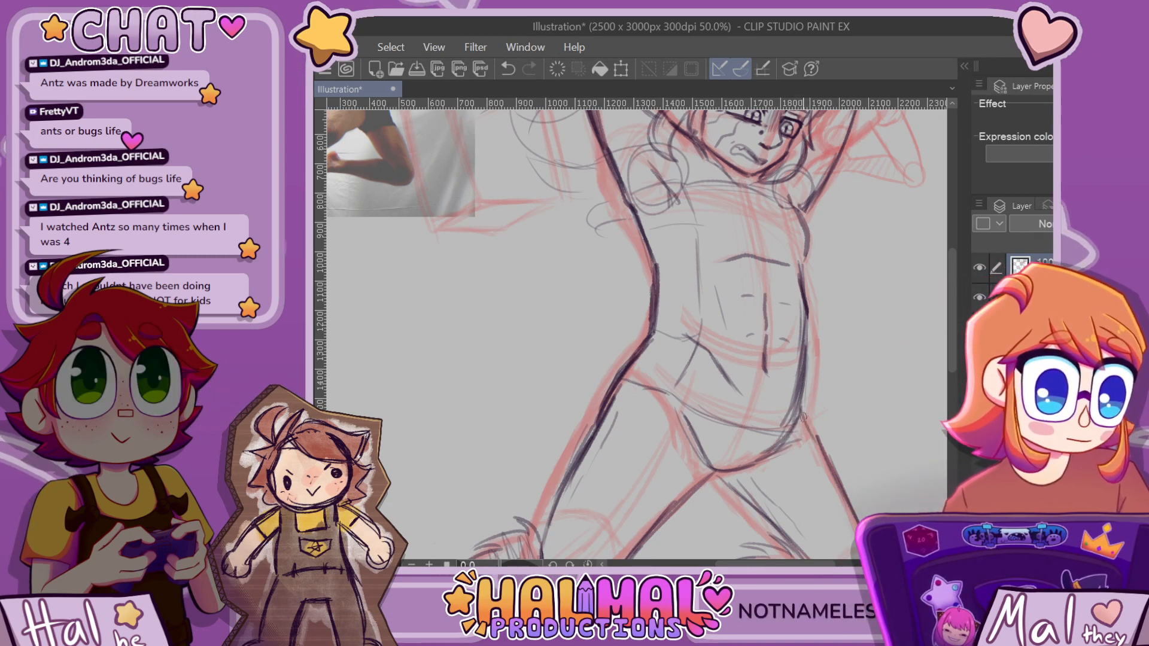
Examine the torso and leg line art up close and within the whole pose beside the reference photo
scroll(837, 475, down, 8)
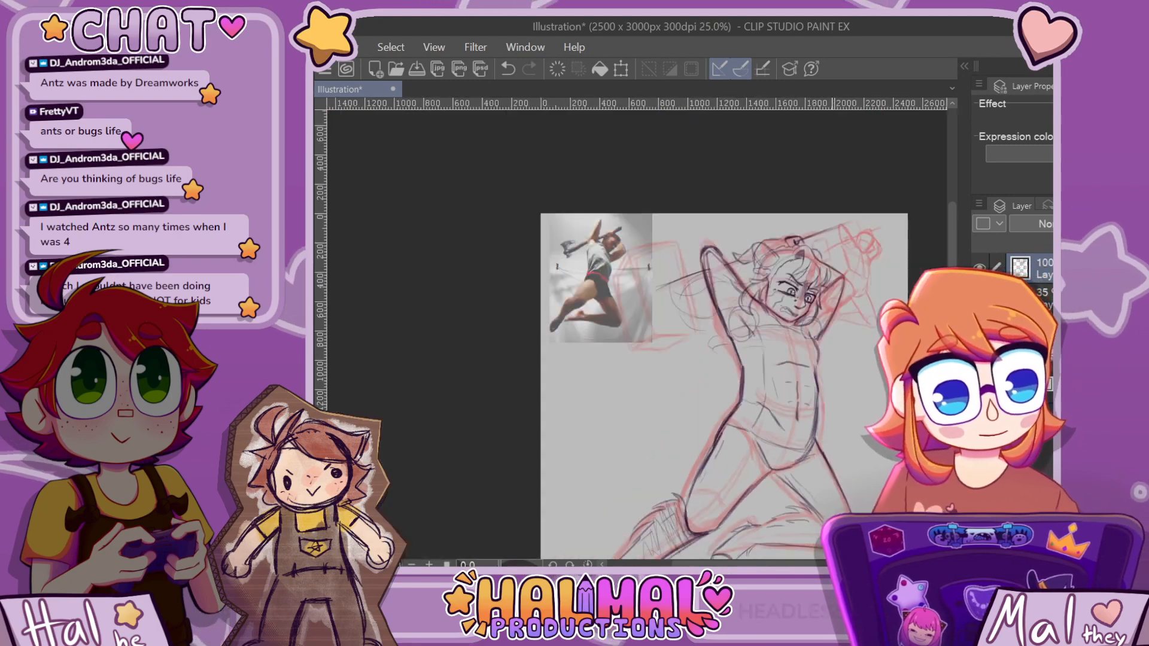
scroll(834, 469, up, 8)
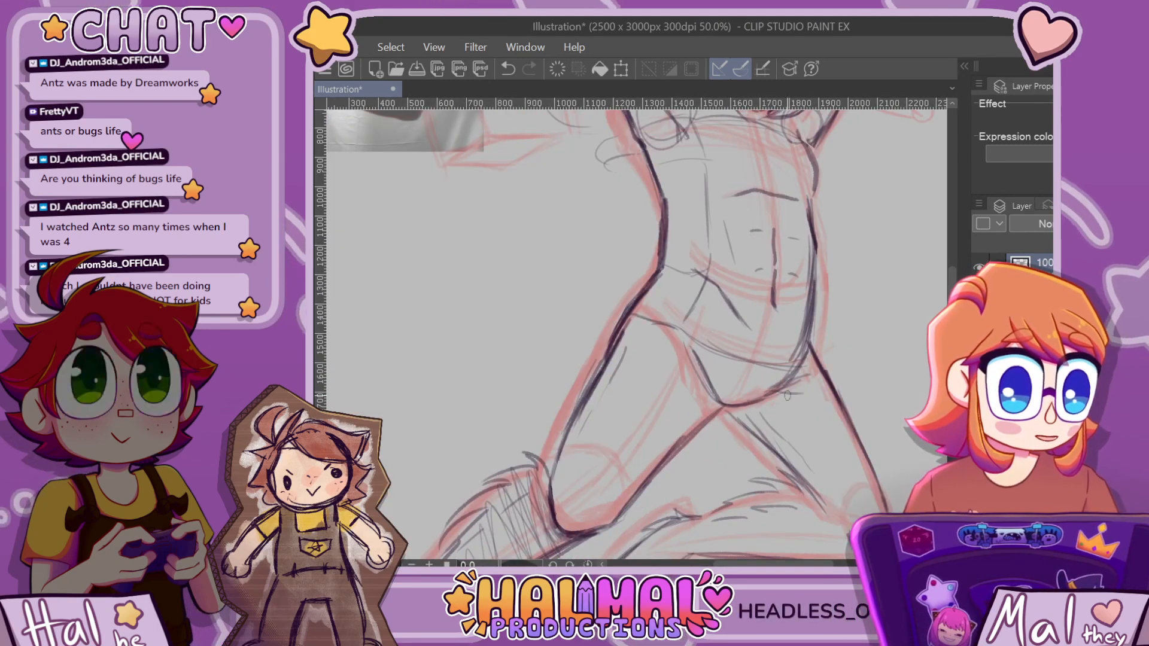
scroll(828, 406, down, 1)
scroll(828, 406, down, 5)
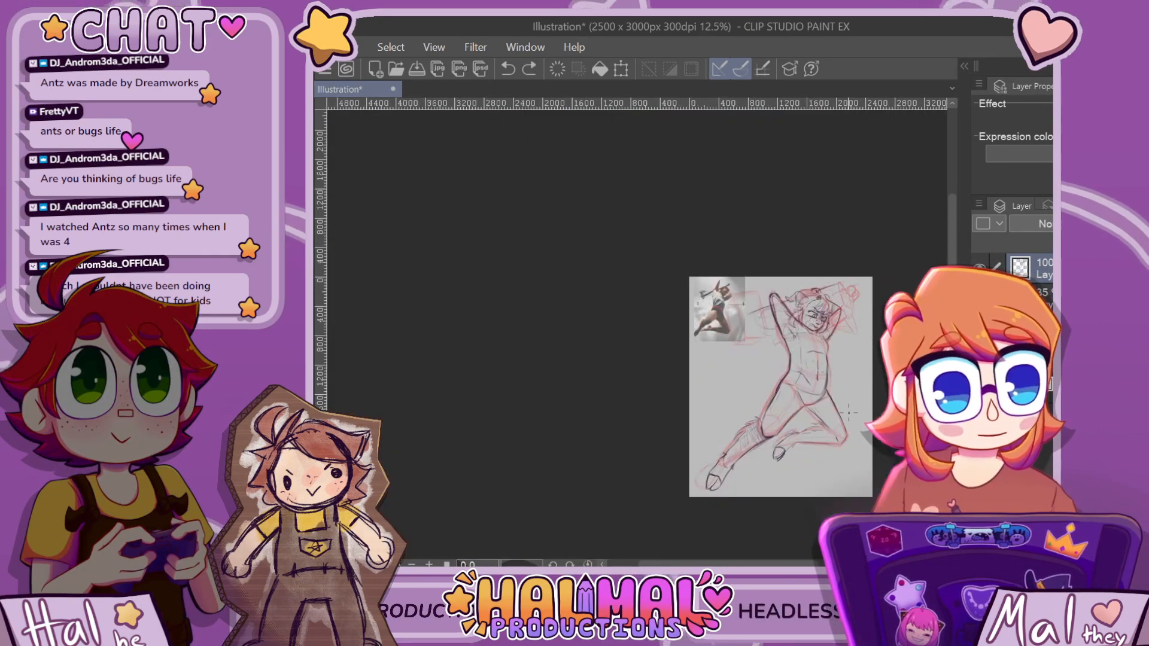
scroll(845, 409, up, 5)
scroll(842, 410, down, 1)
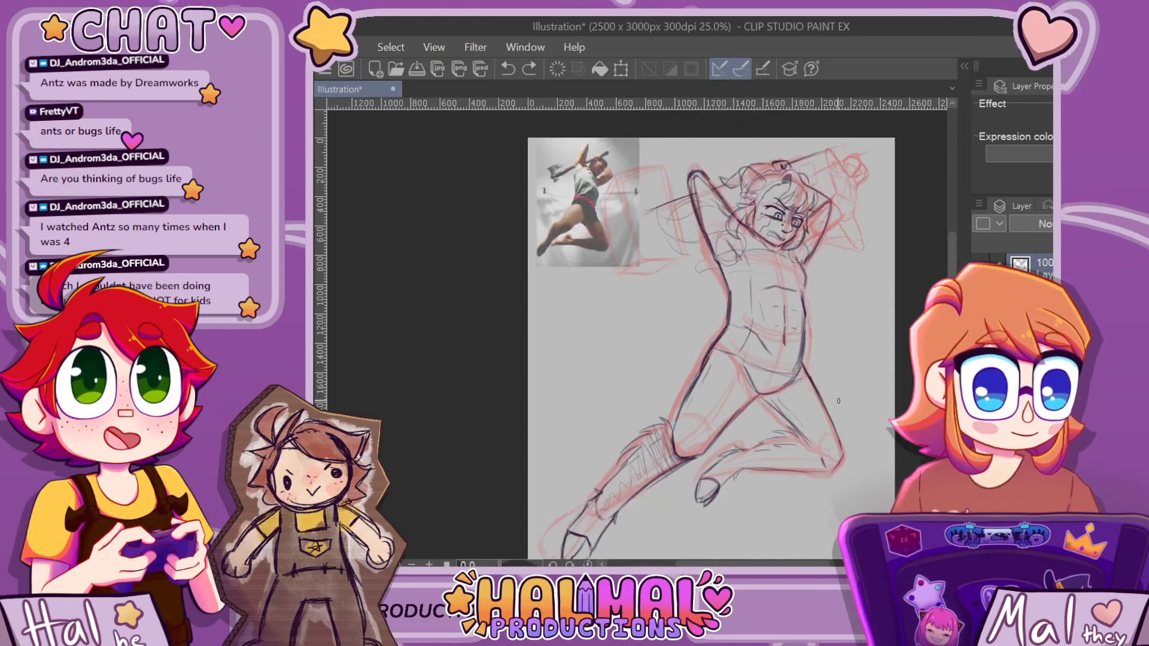
scroll(802, 365, up, 2)
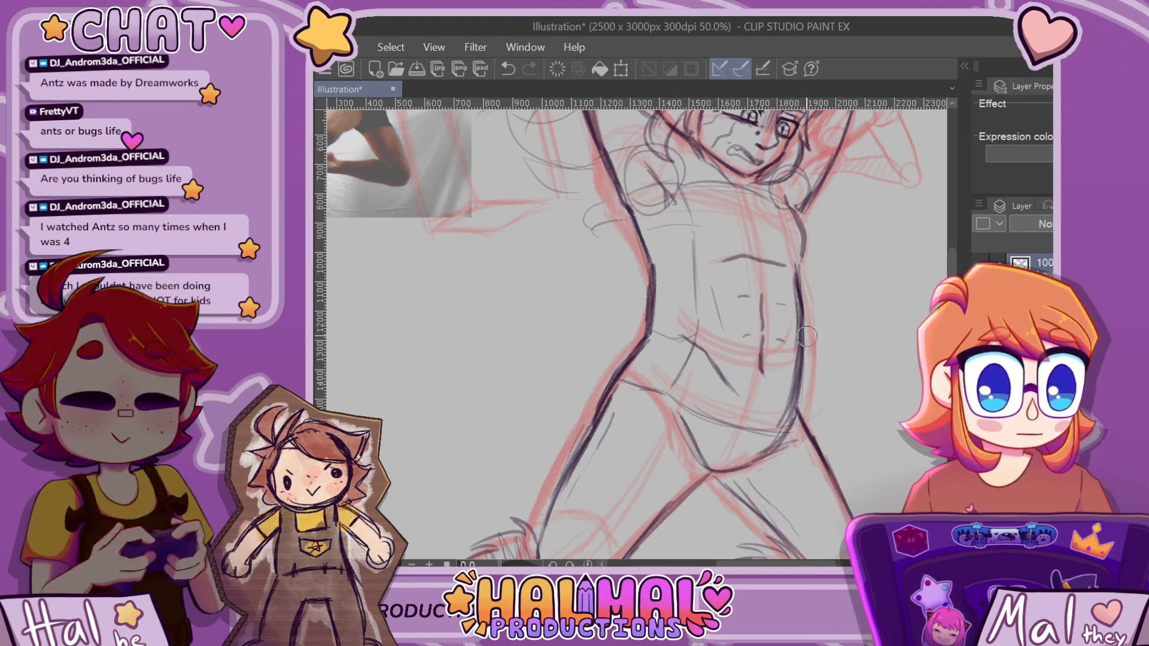
scroll(825, 407, down, 1)
scroll(643, 266, up, 1)
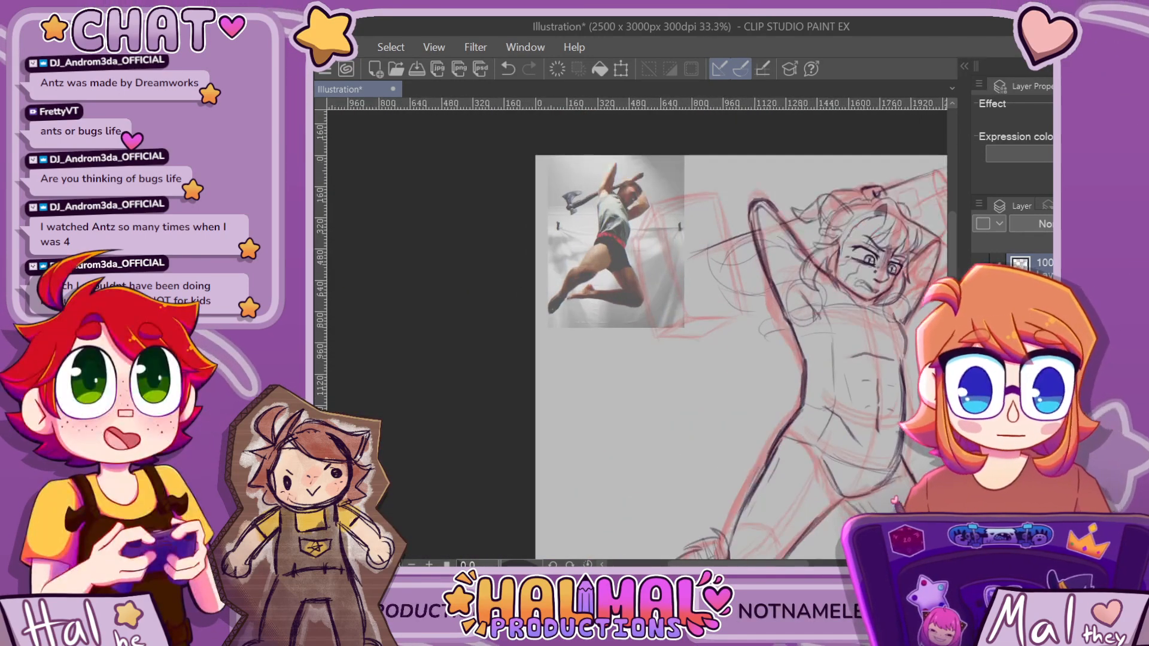
scroll(901, 319, up, 1)
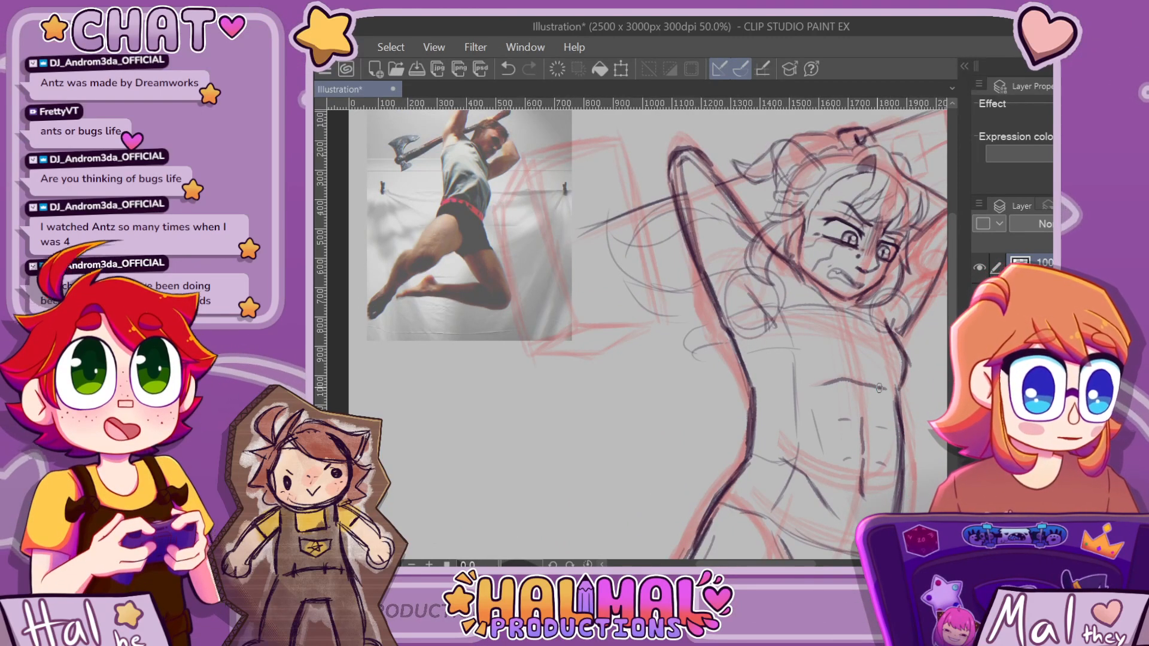
scroll(814, 385, down, 4)
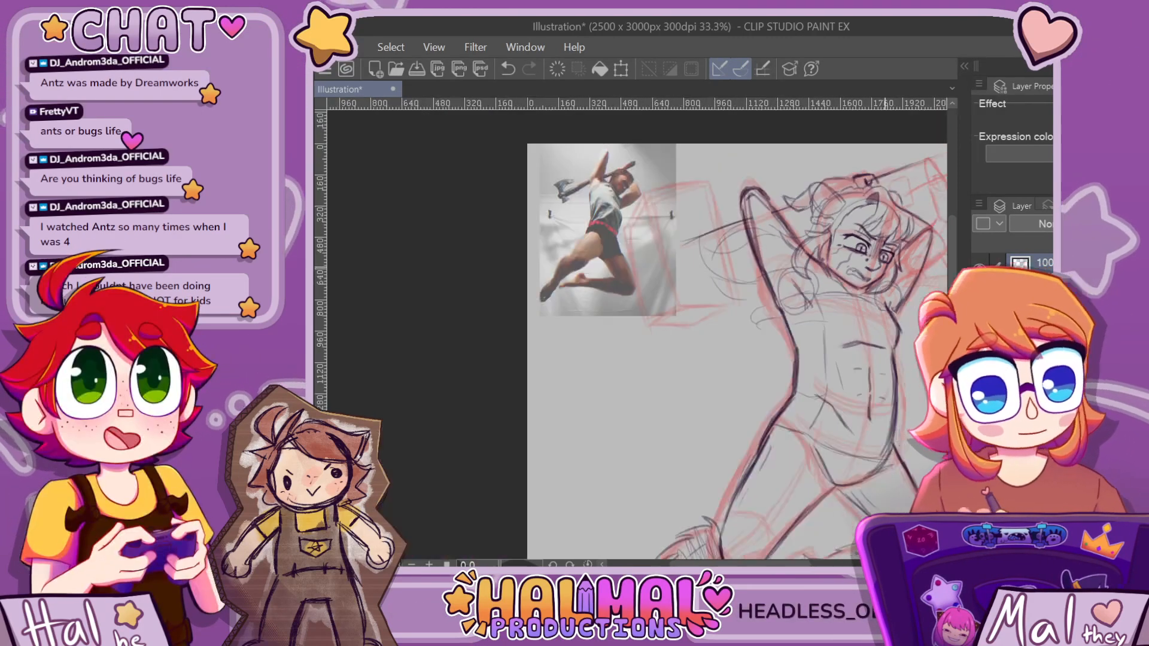
scroll(711, 247, up, 4)
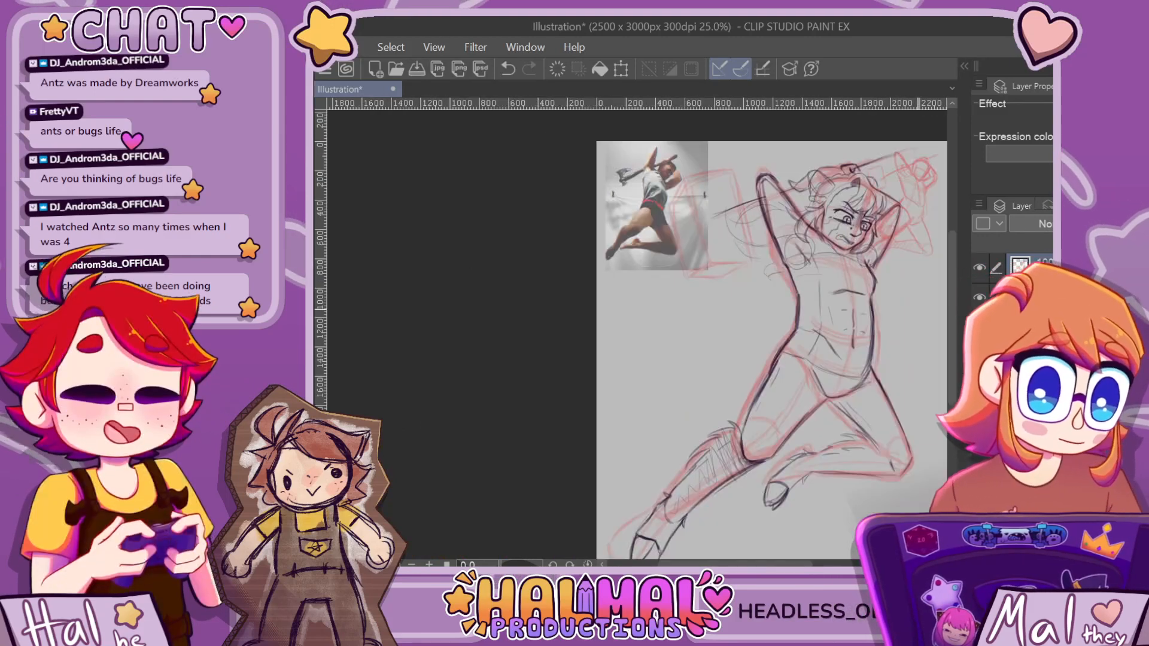
Undo the last stroke and retouch the short contour where the raised arm nearest the reference photo meets the jaw
key(ctrl+z)
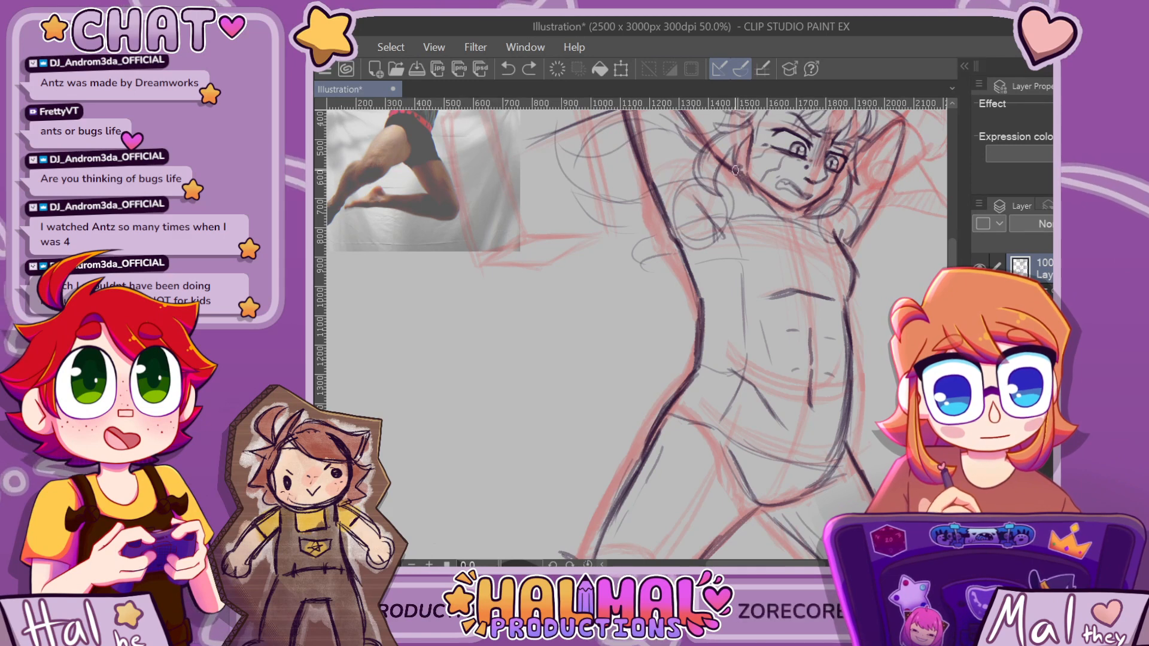
drag(737, 203, 745, 183)
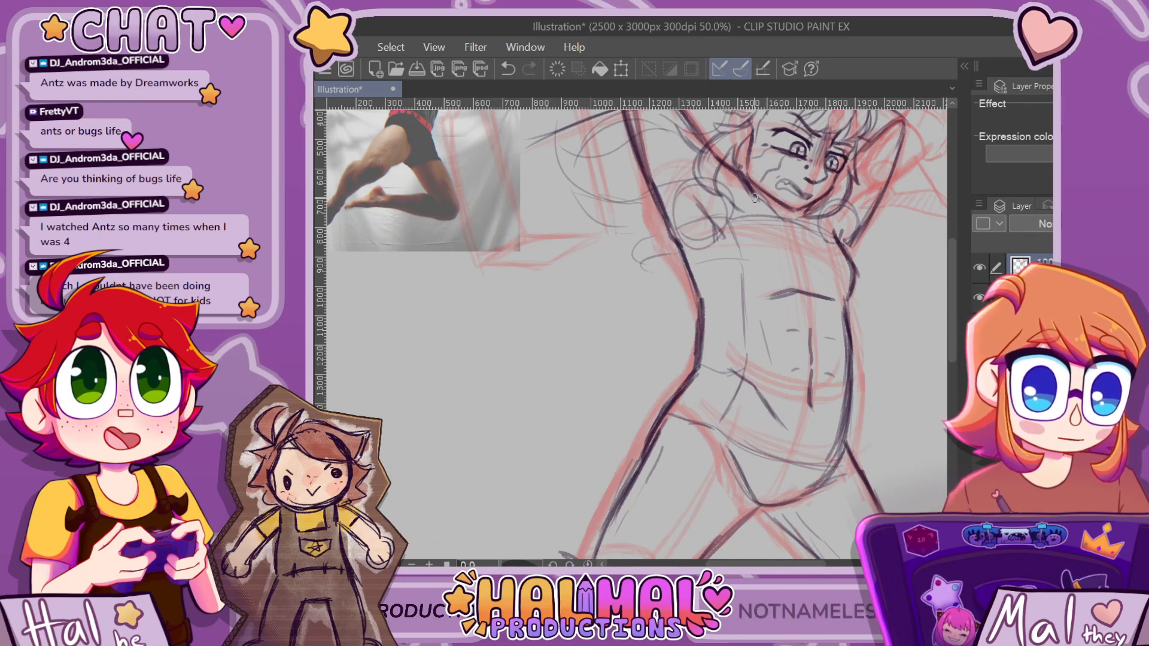
scroll(741, 211, down, 2)
scroll(789, 242, up, 4)
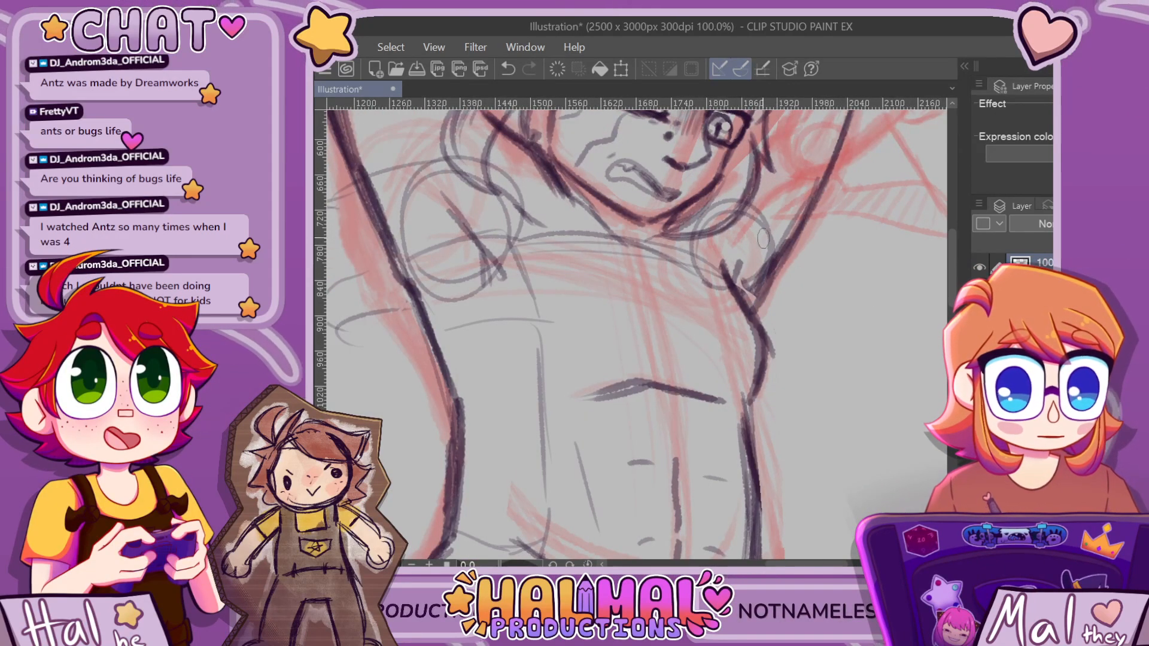
Draw the other raised arm's dark forearm contour from the fist to the bent elbow and redraw the elbow with a rounder outline
scroll(735, 190, down, 4)
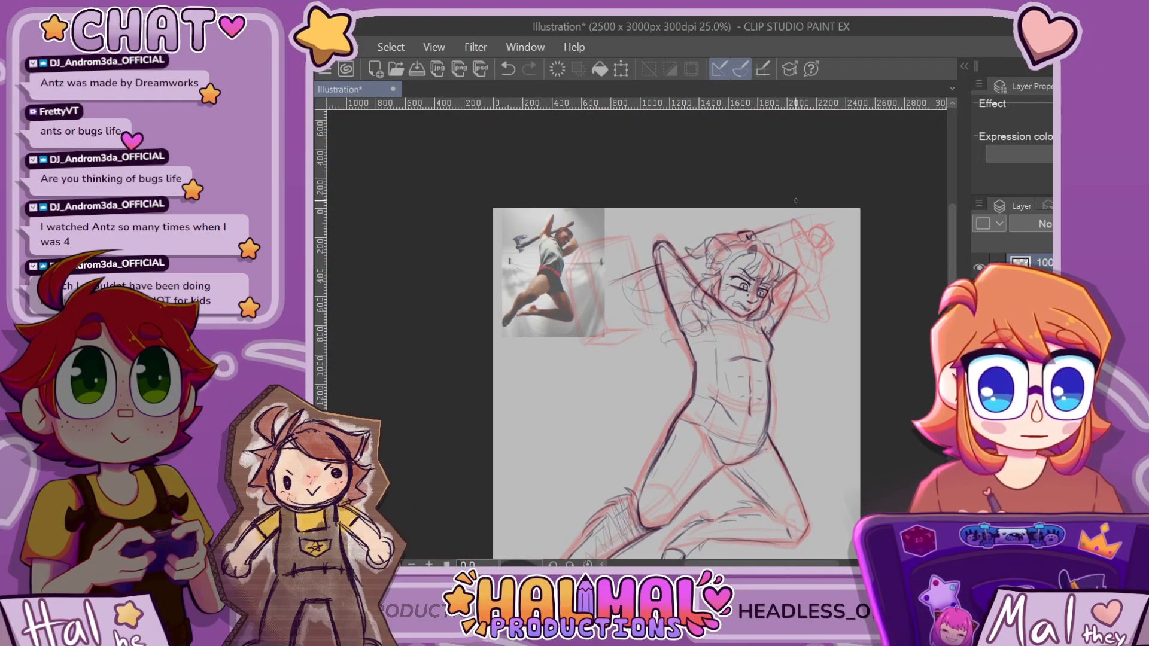
scroll(735, 180, up, 2)
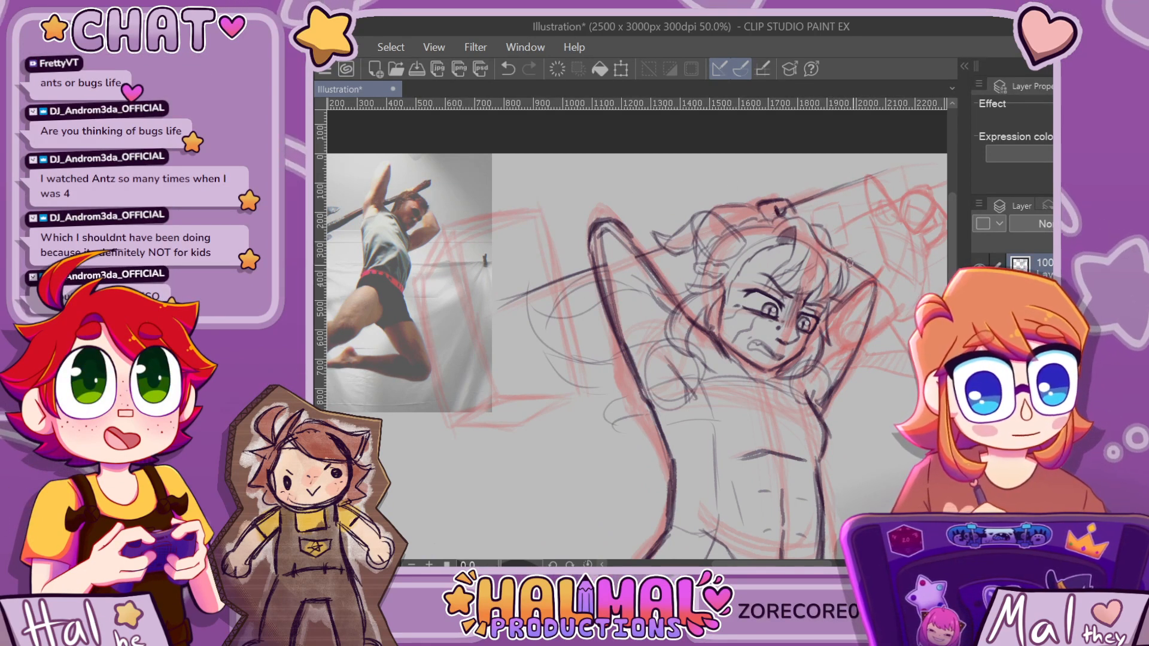
scroll(869, 278, up, 2)
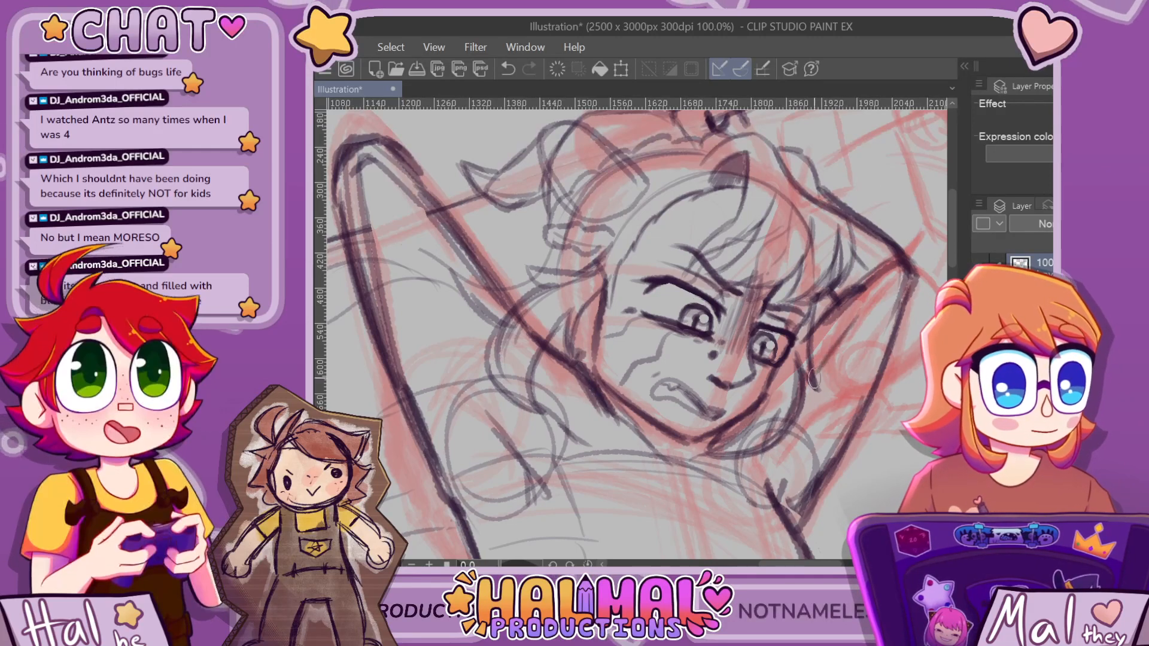
scroll(905, 297, down, 4)
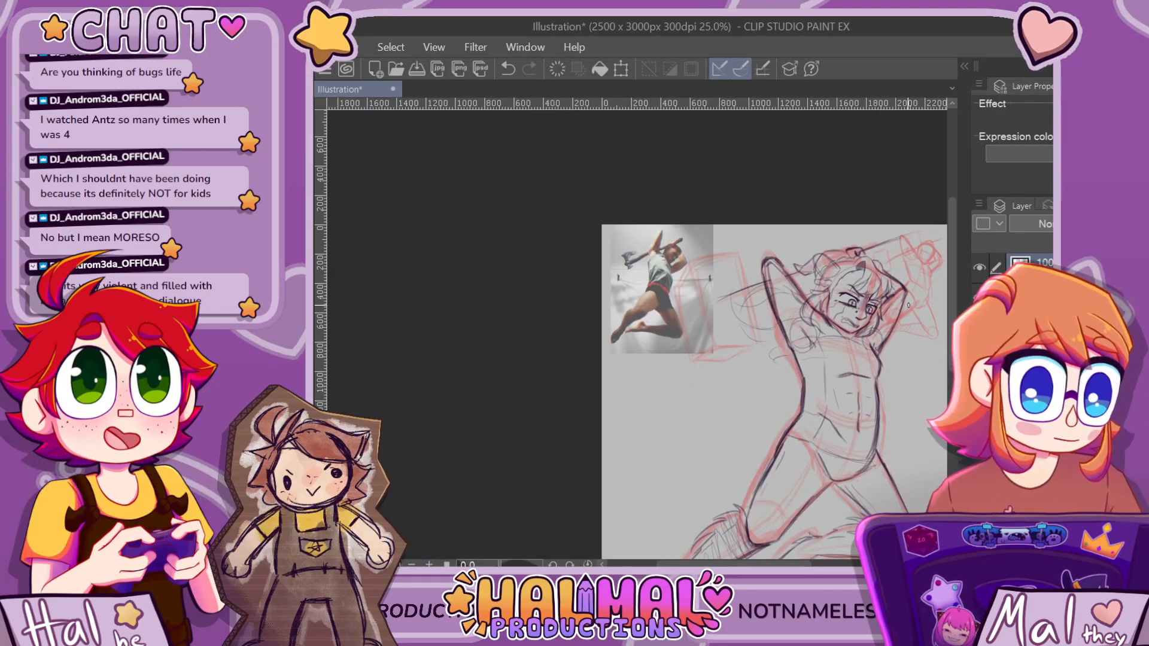
scroll(907, 305, up, 3)
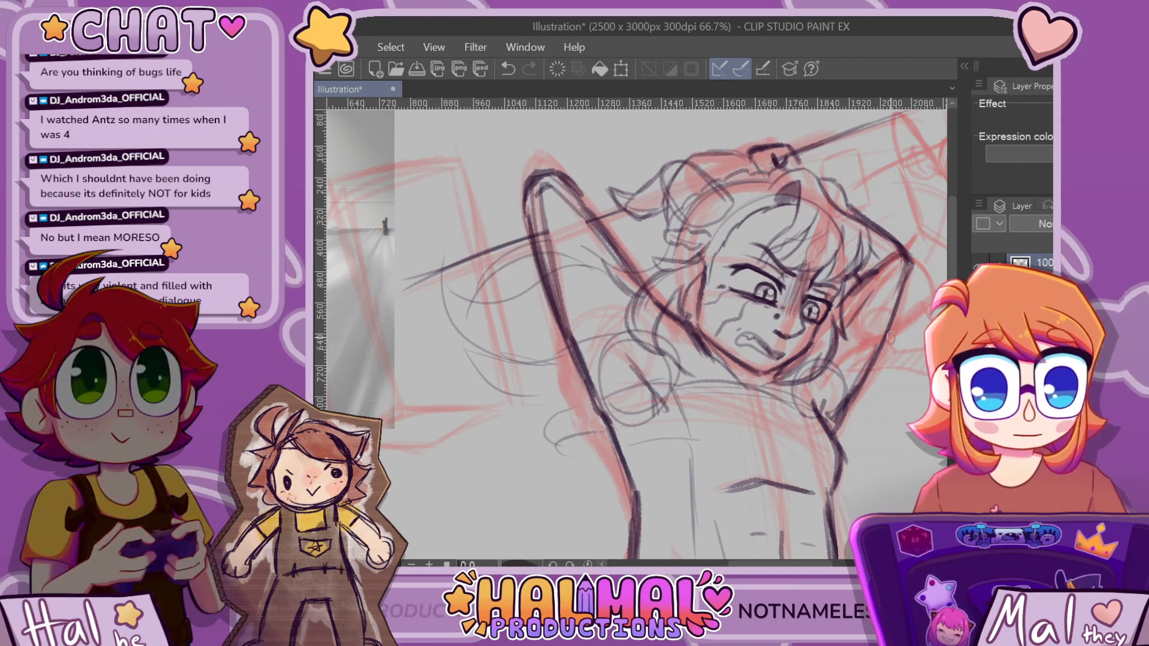
key(ctrl+z)
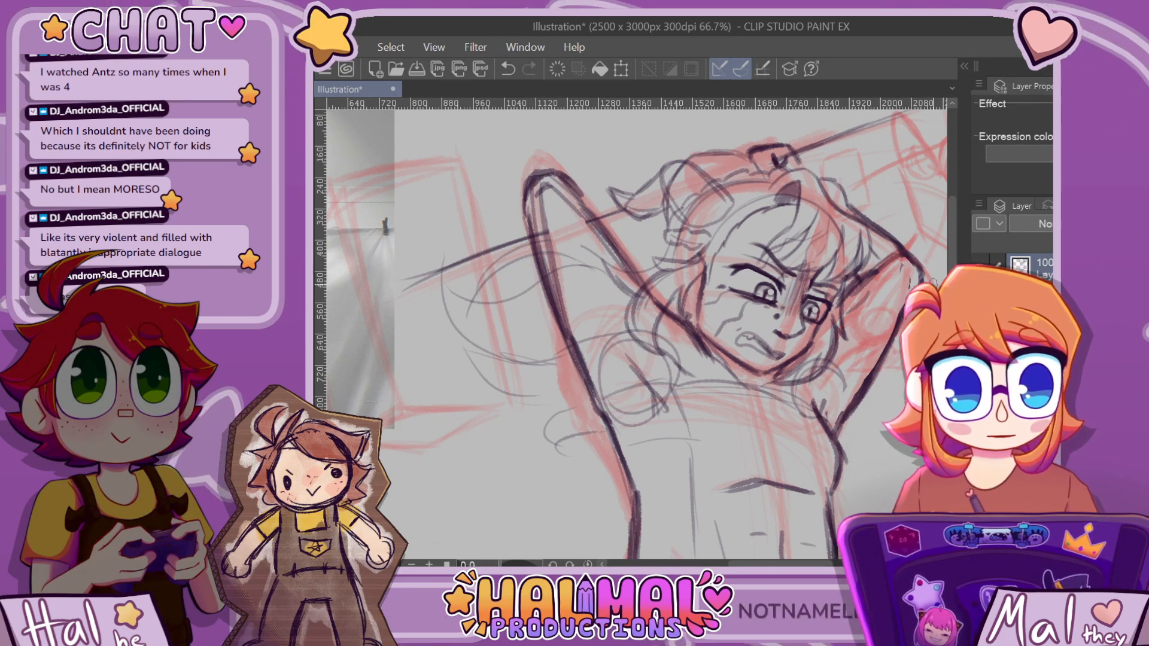
scroll(630, 332, down, 2)
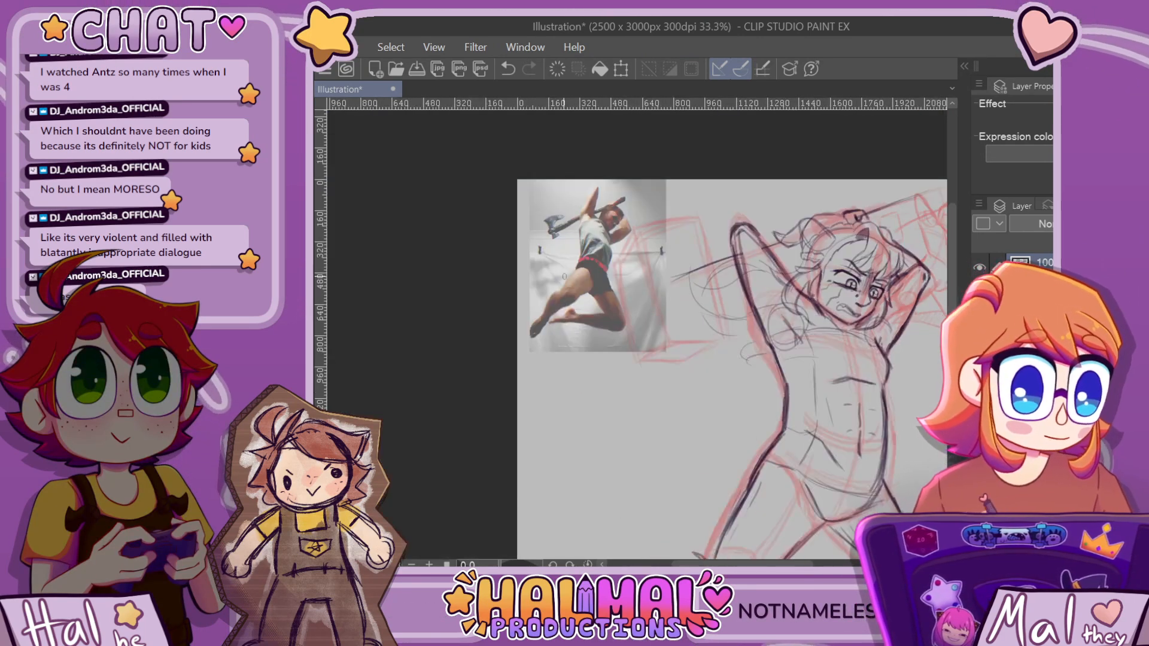
scroll(905, 293, up, 2)
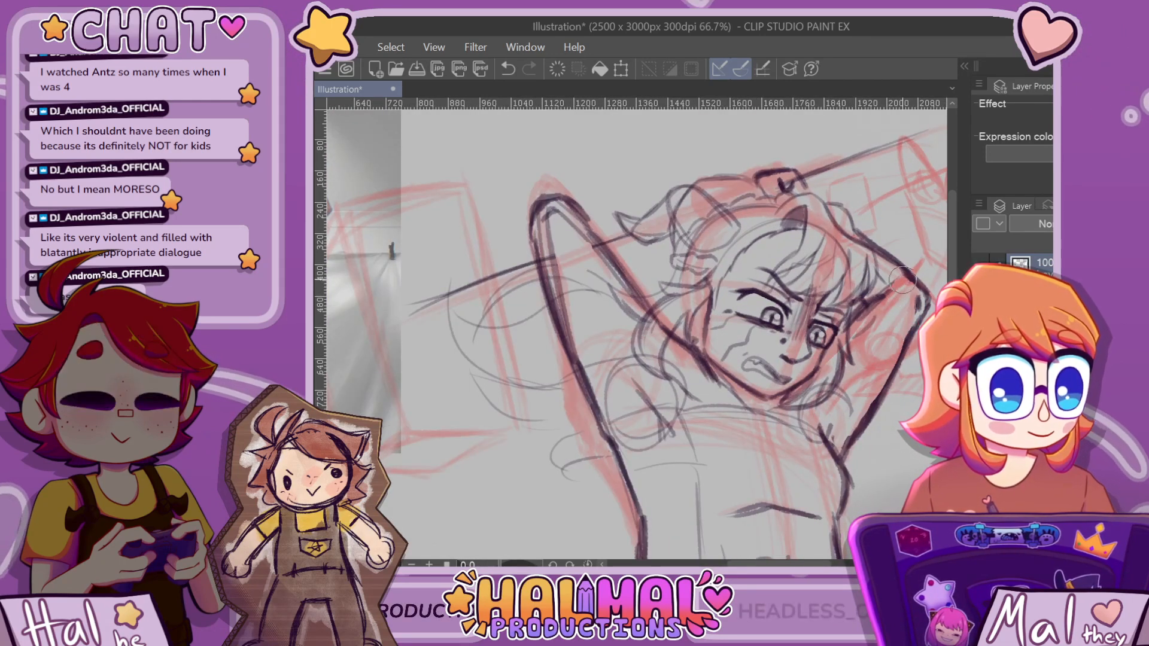
Lasso the head along its outline, including the hair, the horn and the locks overlapping the near arm
scroll(932, 275, down, 2)
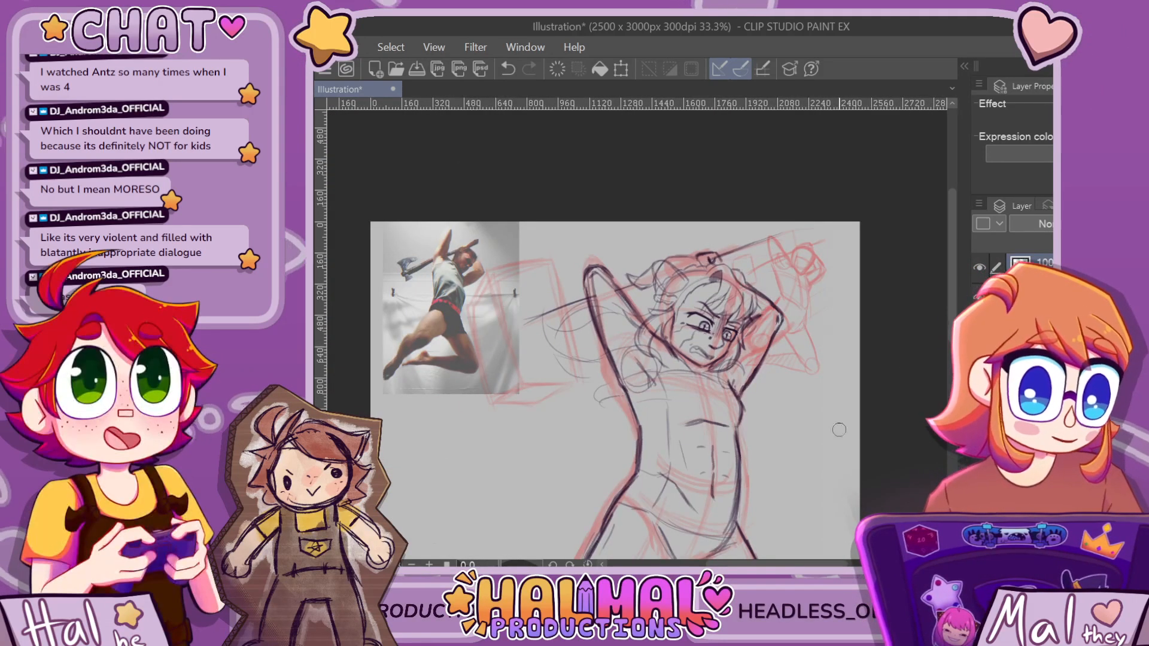
scroll(797, 278, up, 1)
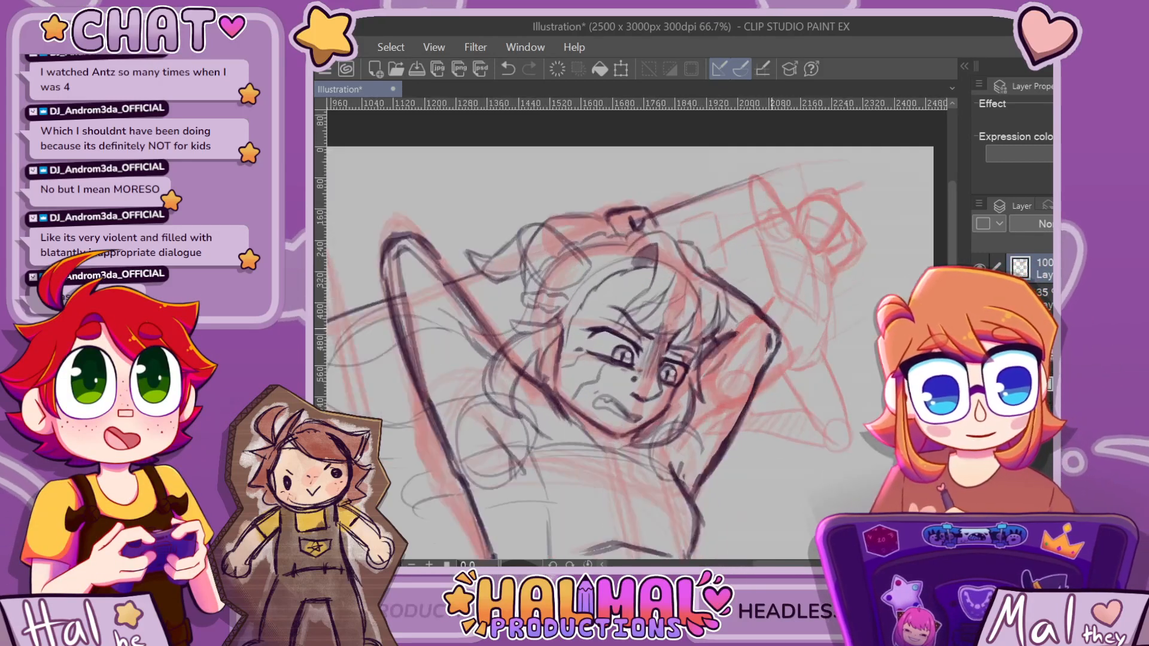
scroll(779, 310, down, 8)
scroll(779, 310, up, 7)
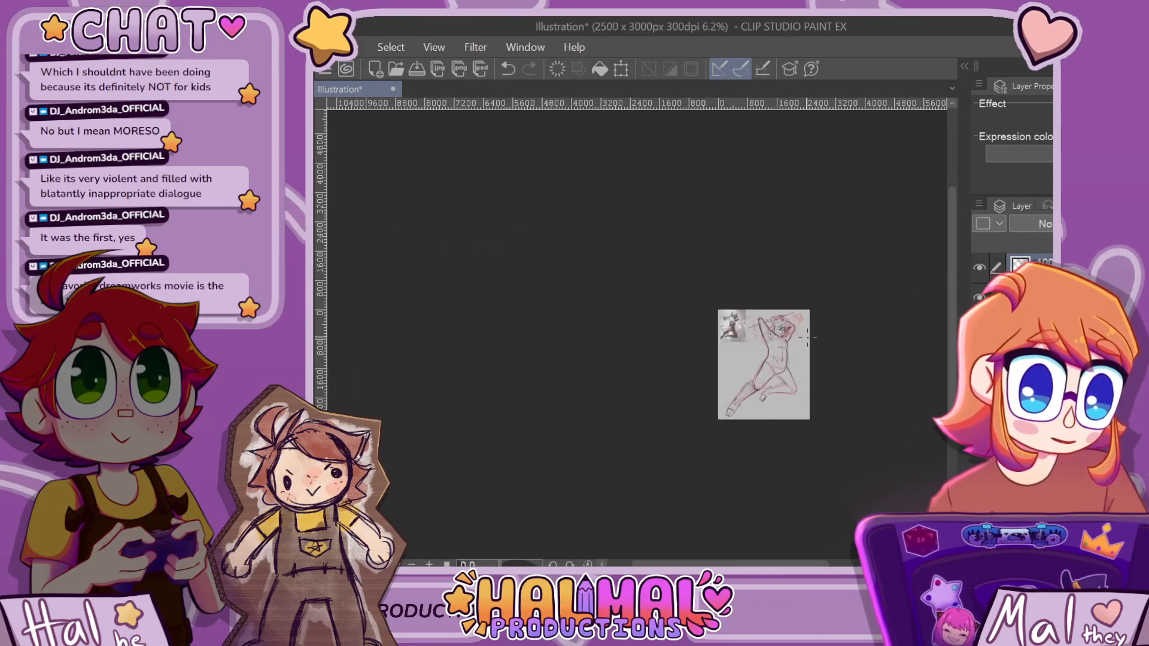
scroll(779, 311, up, 1)
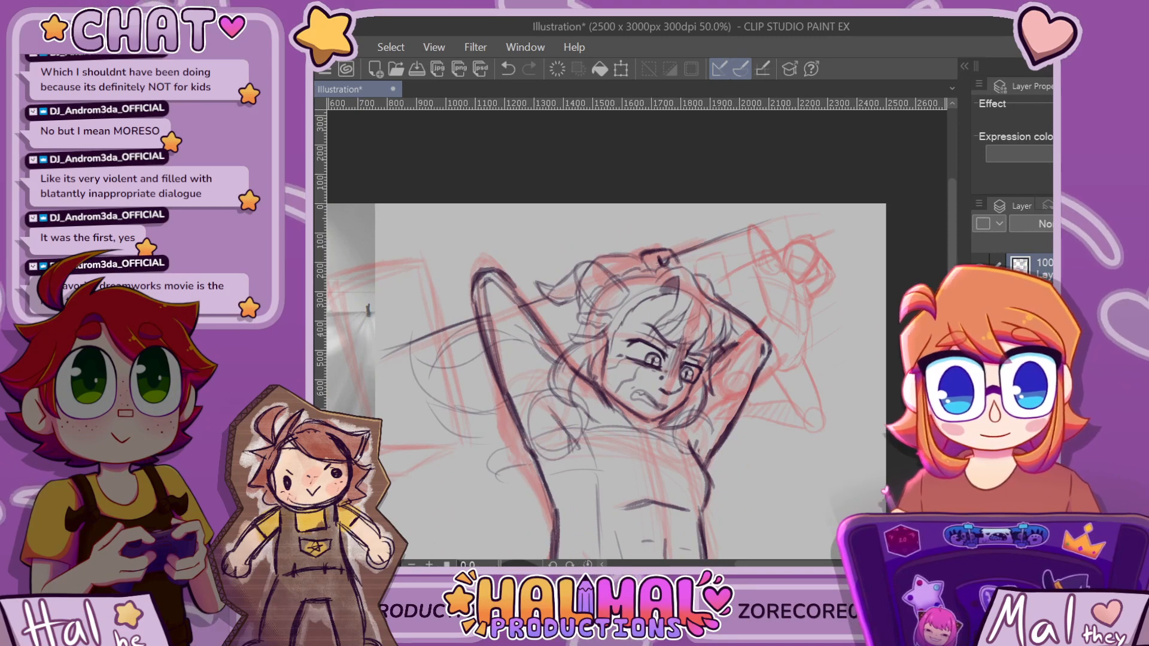
scroll(643, 306, up, 1)
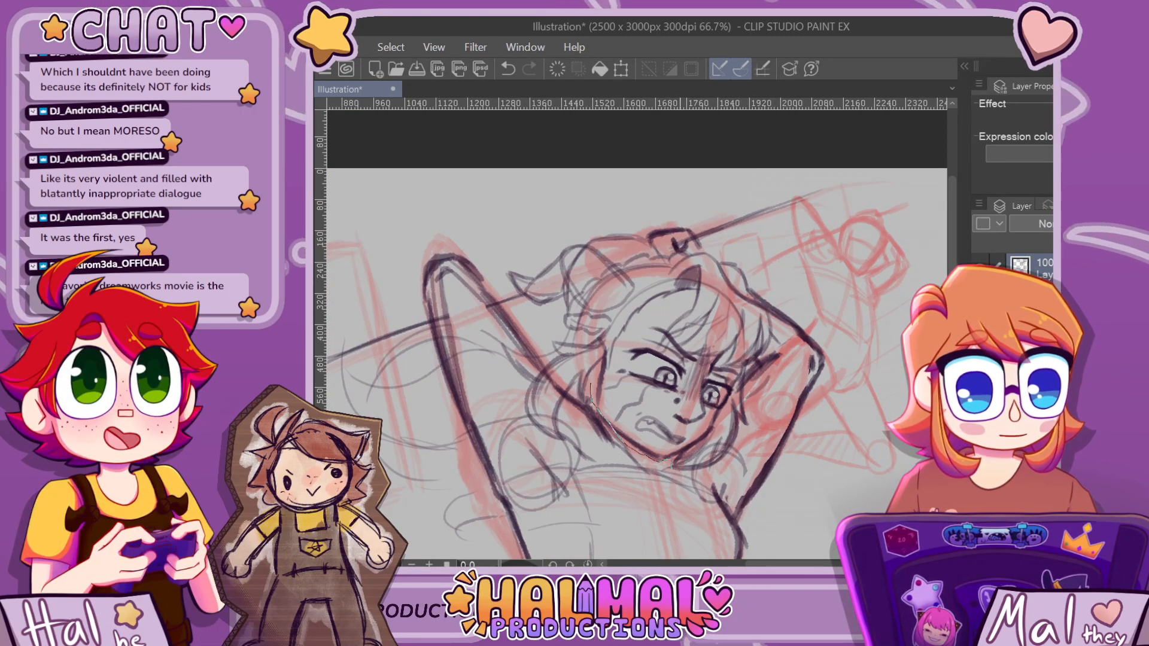
mouse_move(728, 458)
mouse_down()
mouse_move(770, 327)
mouse_move(764, 304)
mouse_move(713, 255)
mouse_move(678, 258)
mouse_move(689, 255)
mouse_move(596, 219)
mouse_up()
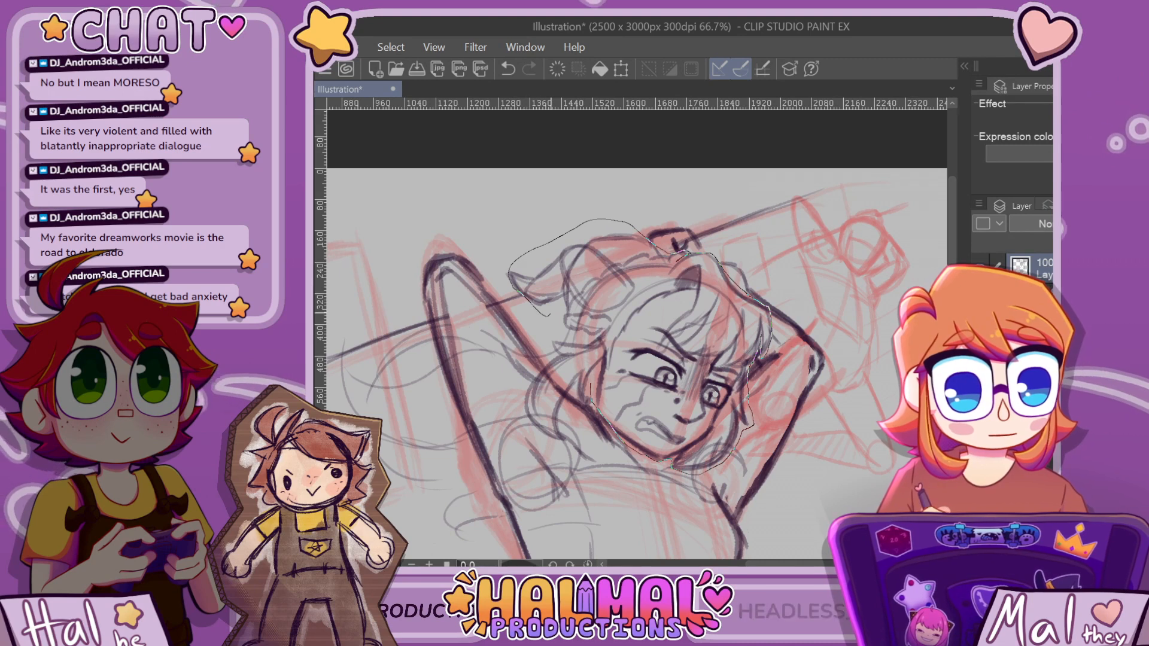
drag(555, 310, 552, 331)
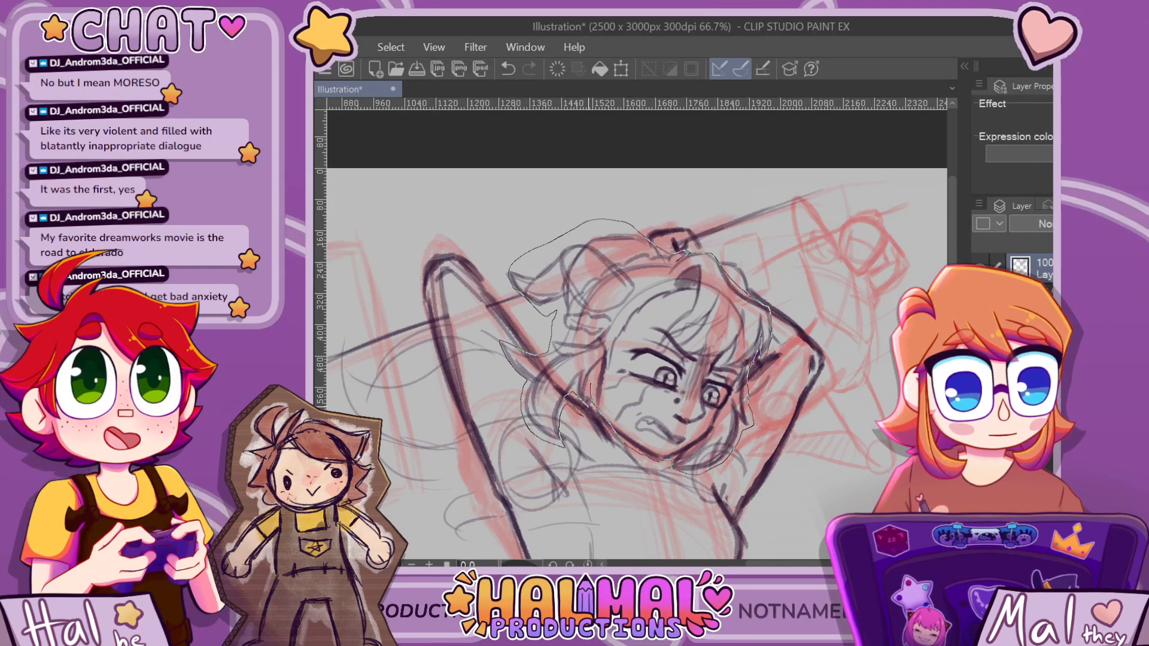
drag(592, 409, 593, 408)
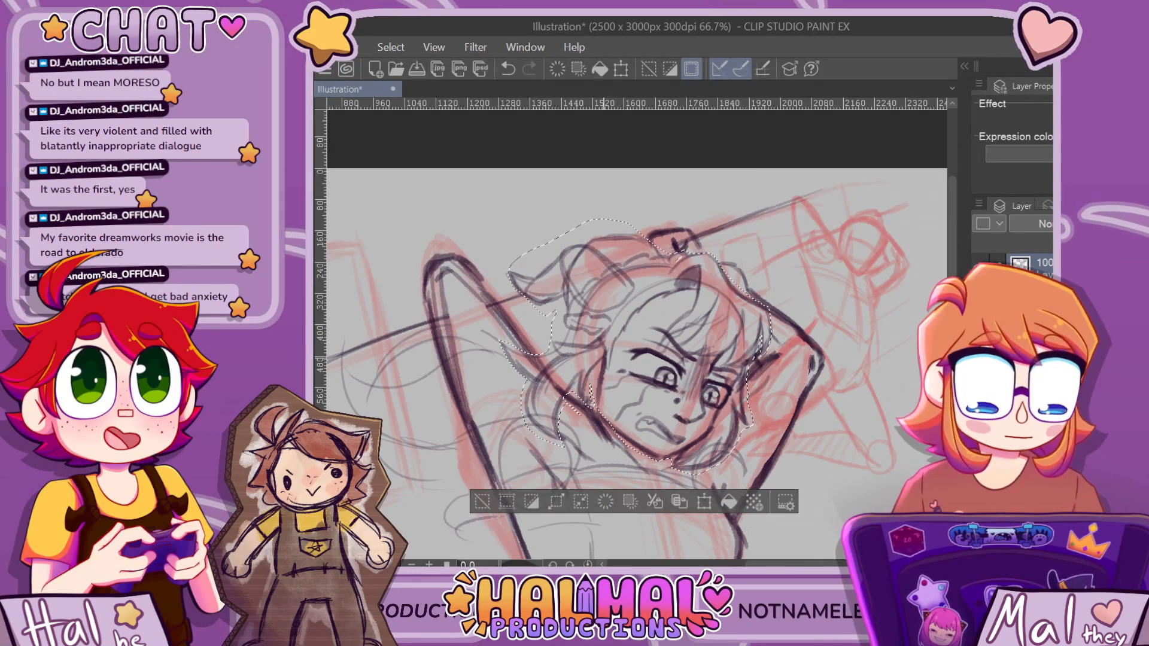
Refine the head selection where the hair locks cross the near arm's contour and around the jaw
scroll(546, 366, up, 2)
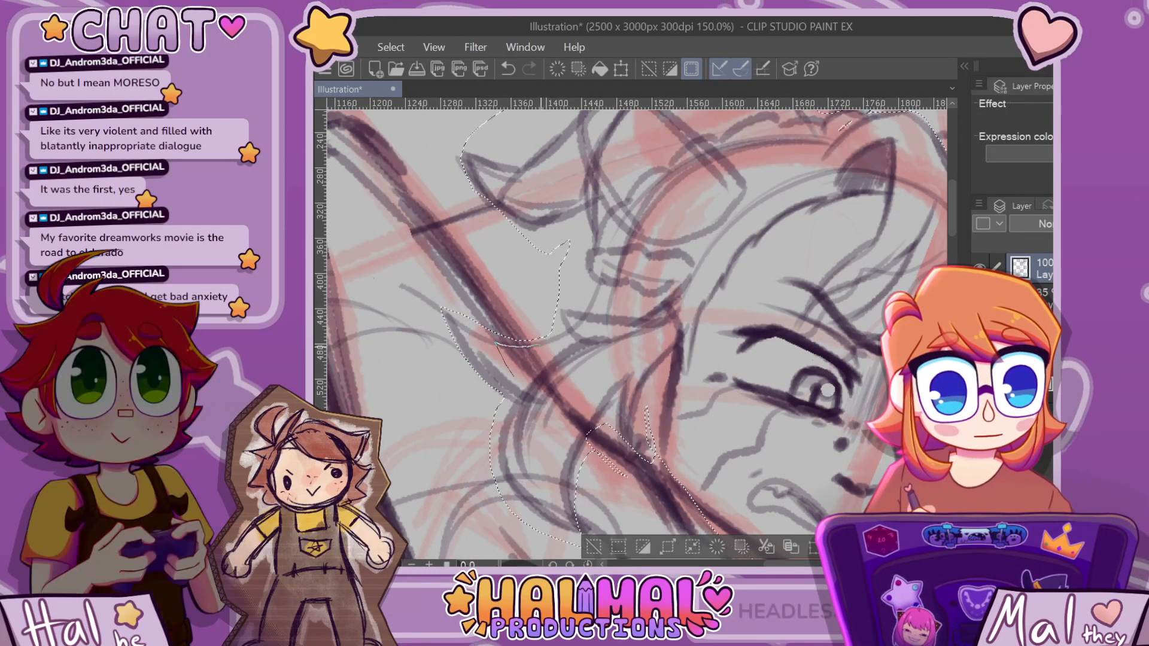
drag(536, 380, 542, 382)
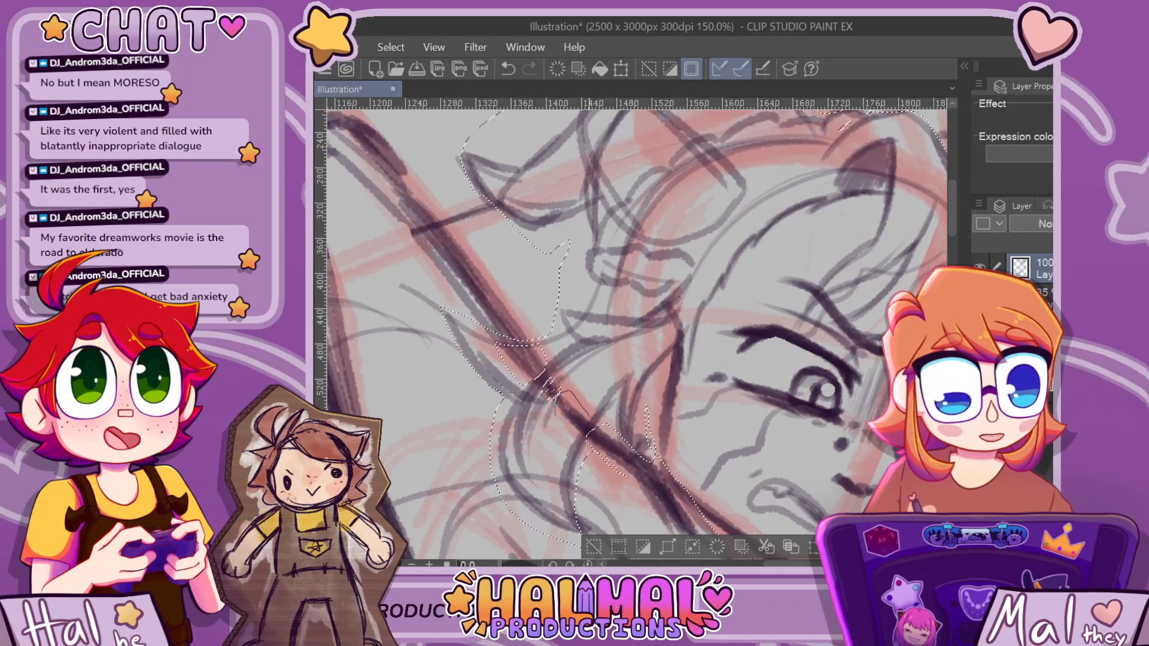
scroll(585, 330, down, 4)
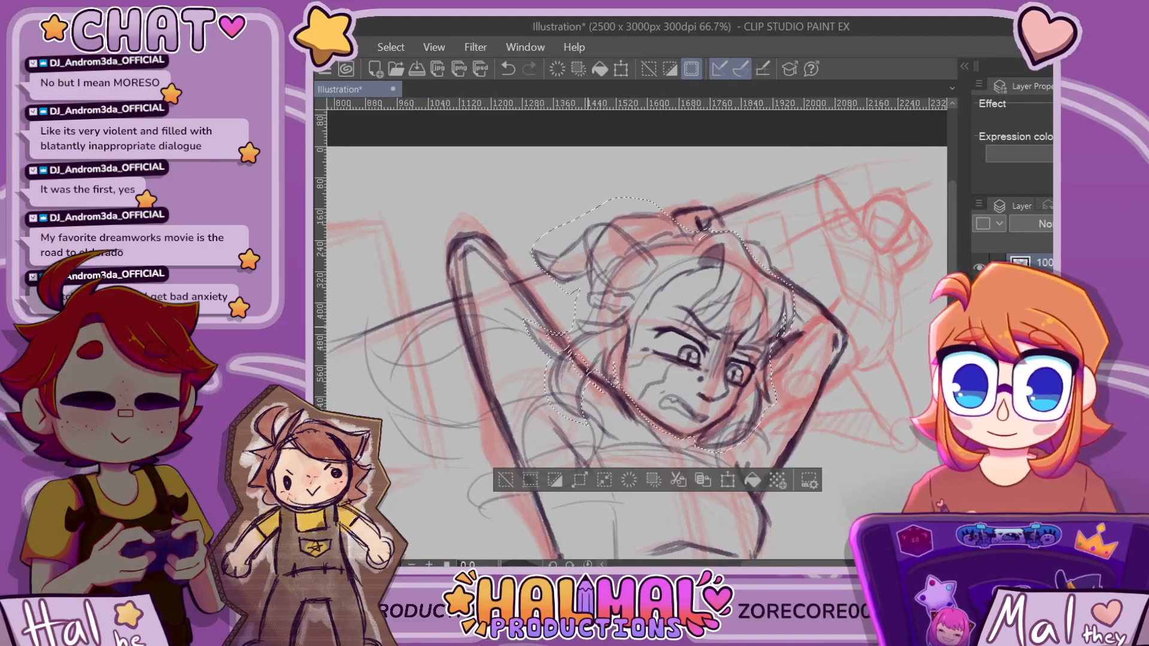
scroll(732, 439, up, 4)
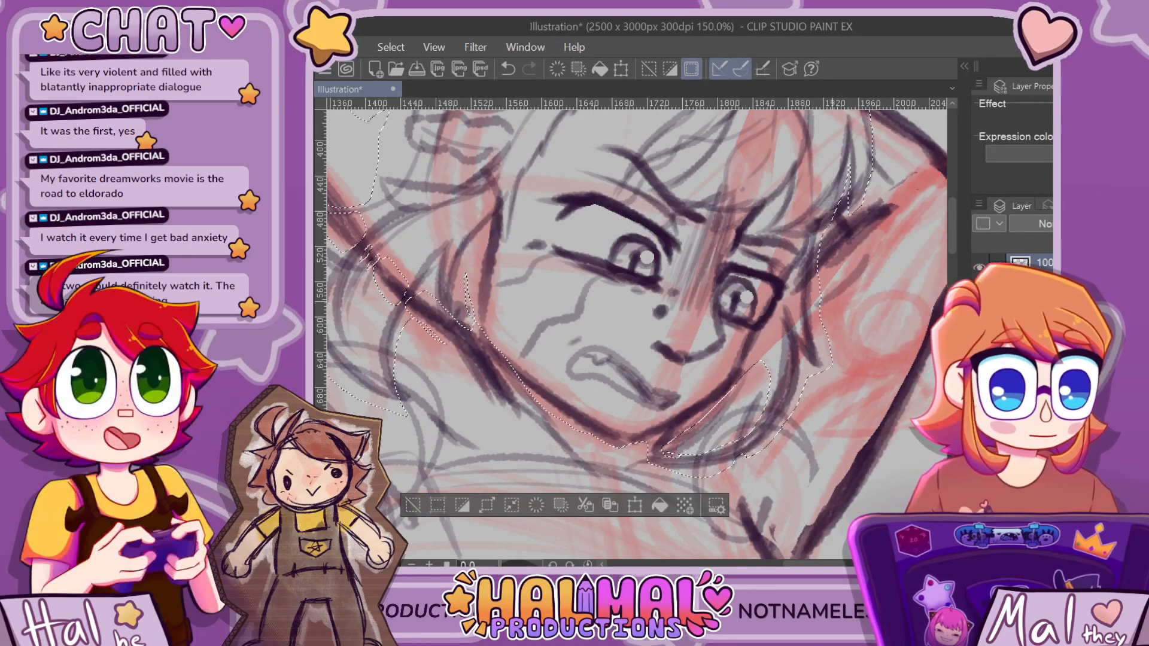
scroll(831, 311, down, 5)
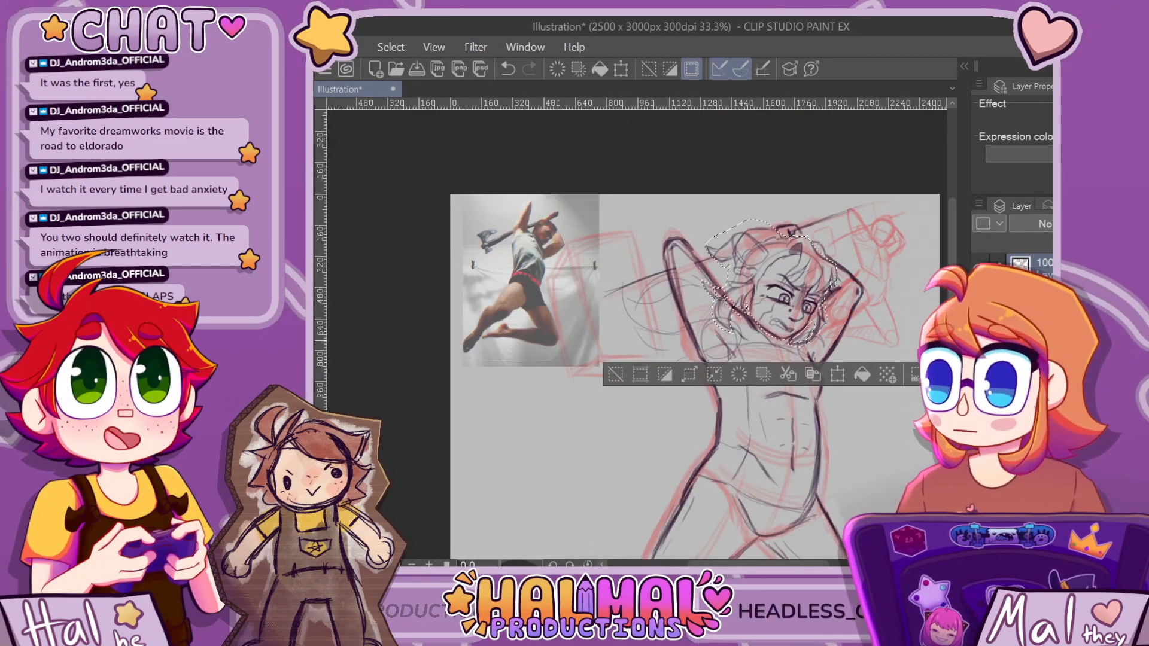
Slightly enlarge the selected head sketch with the Transform command, apply it, and clear the selection
key(ctrl+t)
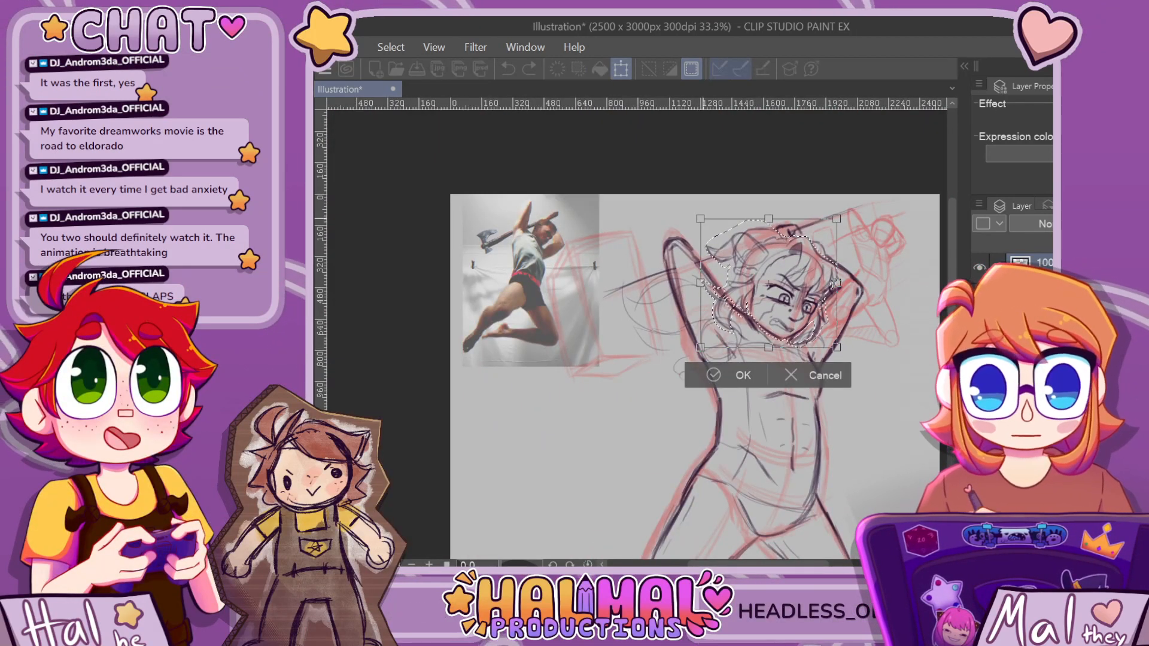
drag(699, 219, 693, 211)
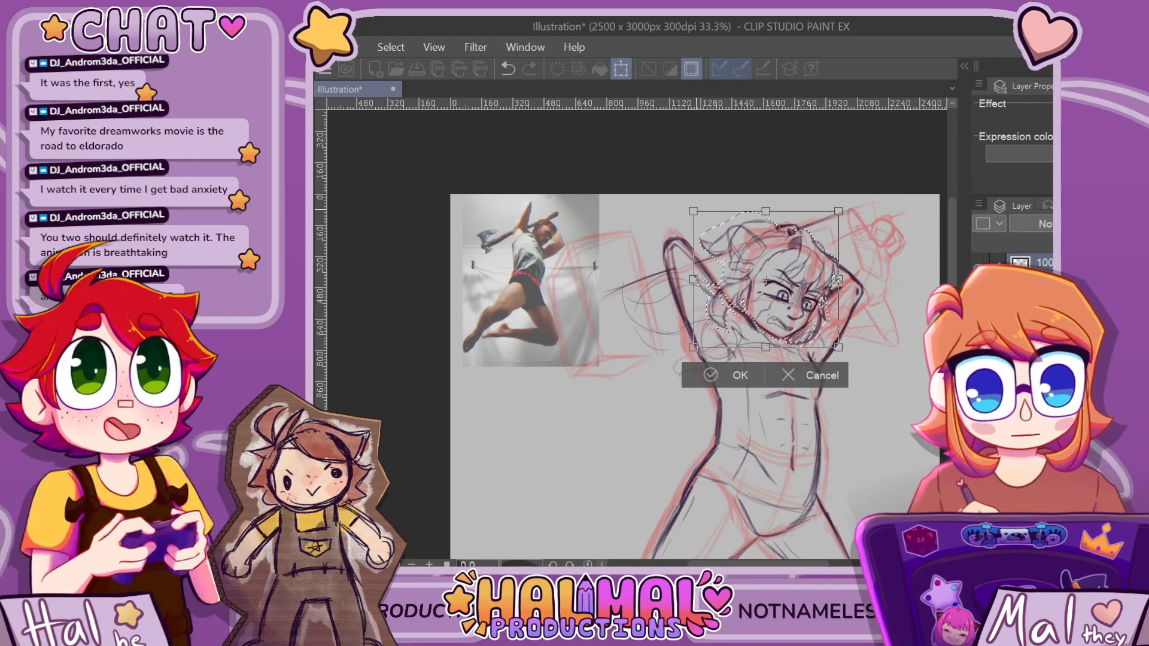
drag(693, 211, 691, 209)
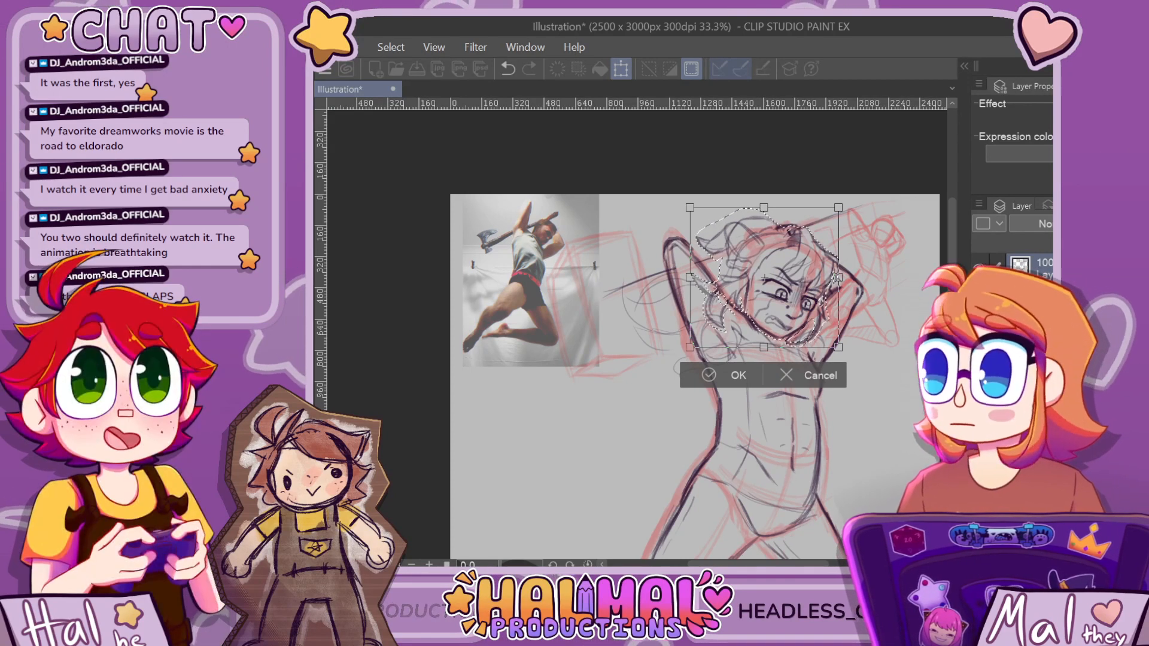
key(ctrl+y)
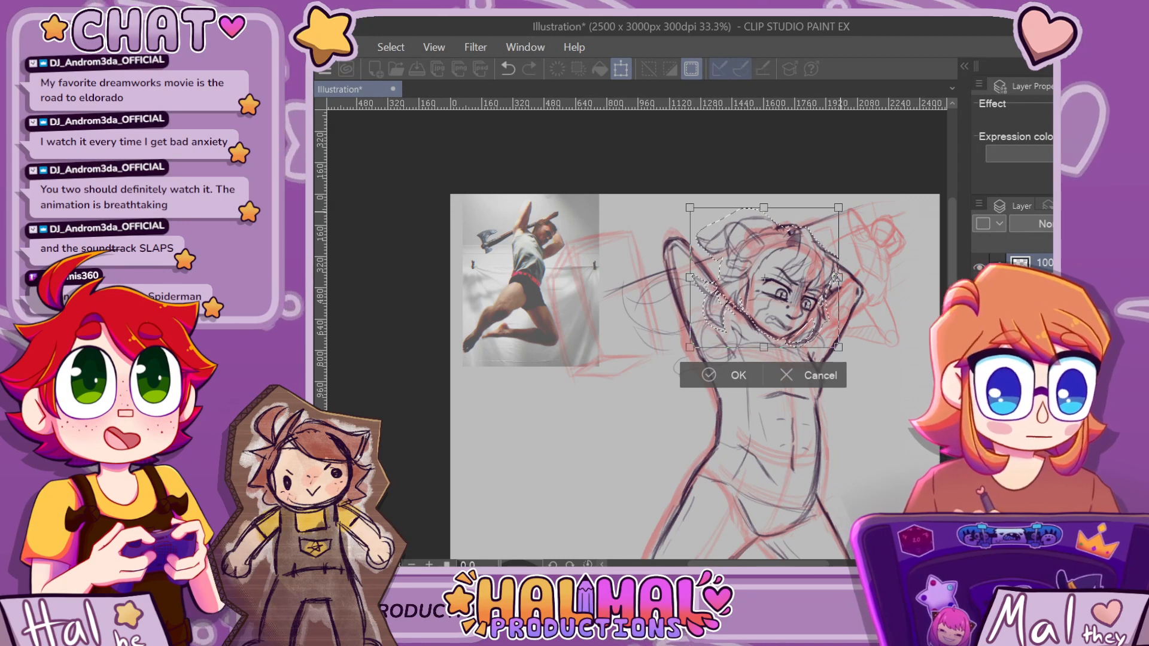
drag(839, 210, 836, 212)
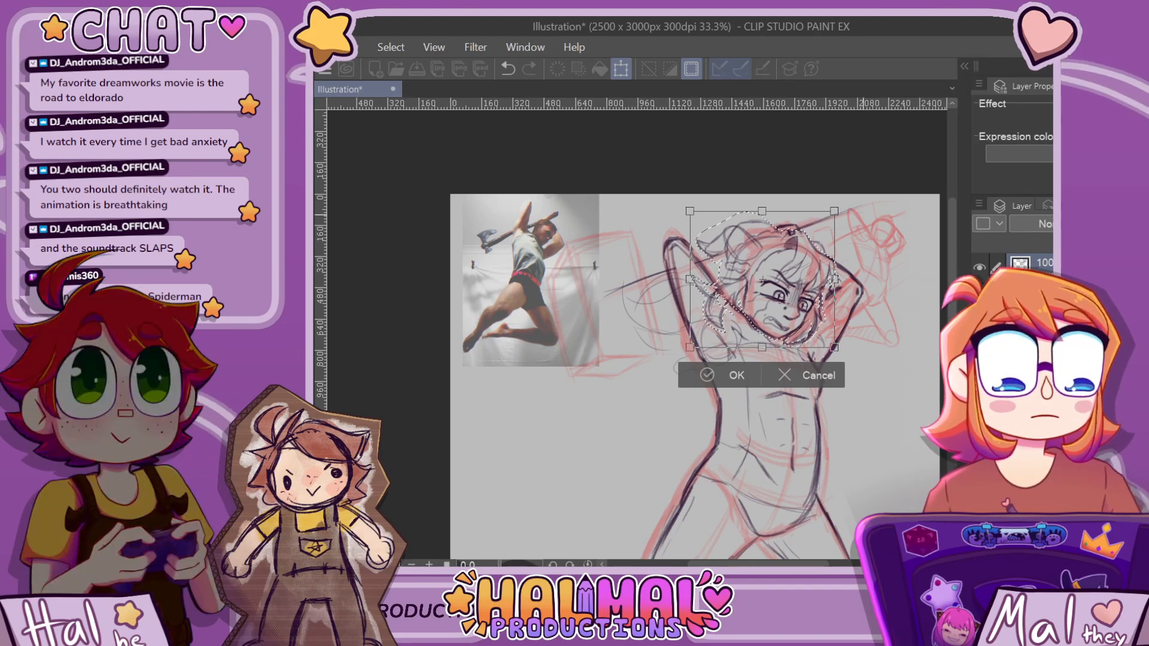
drag(834, 212, 837, 209)
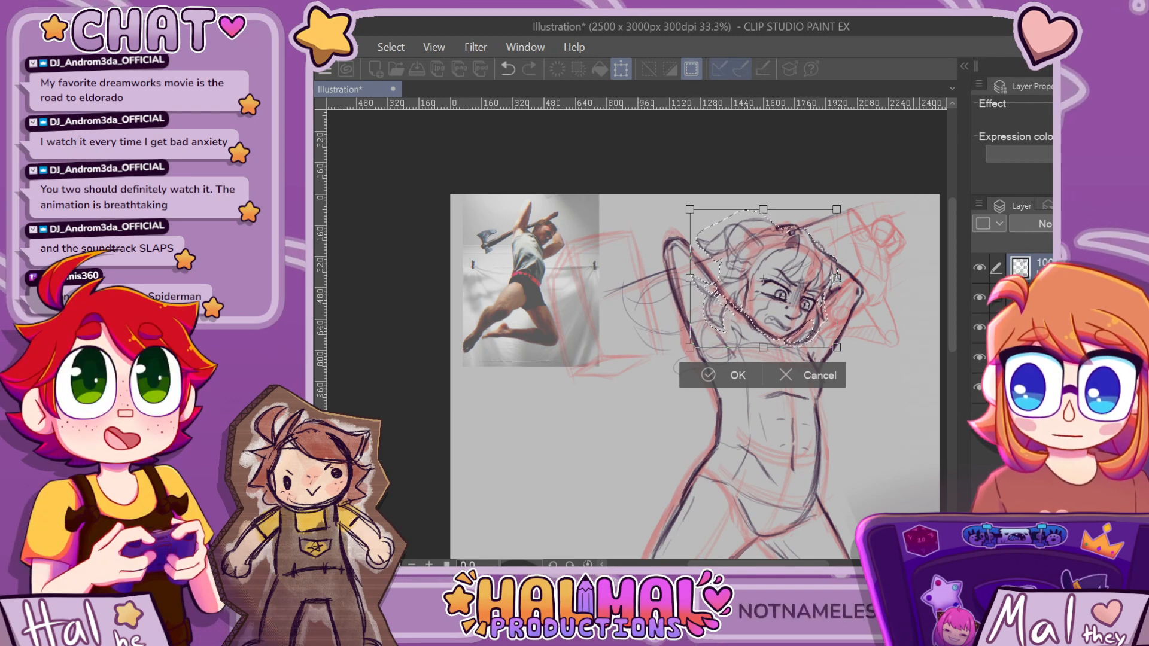
scroll(694, 350, down, 3)
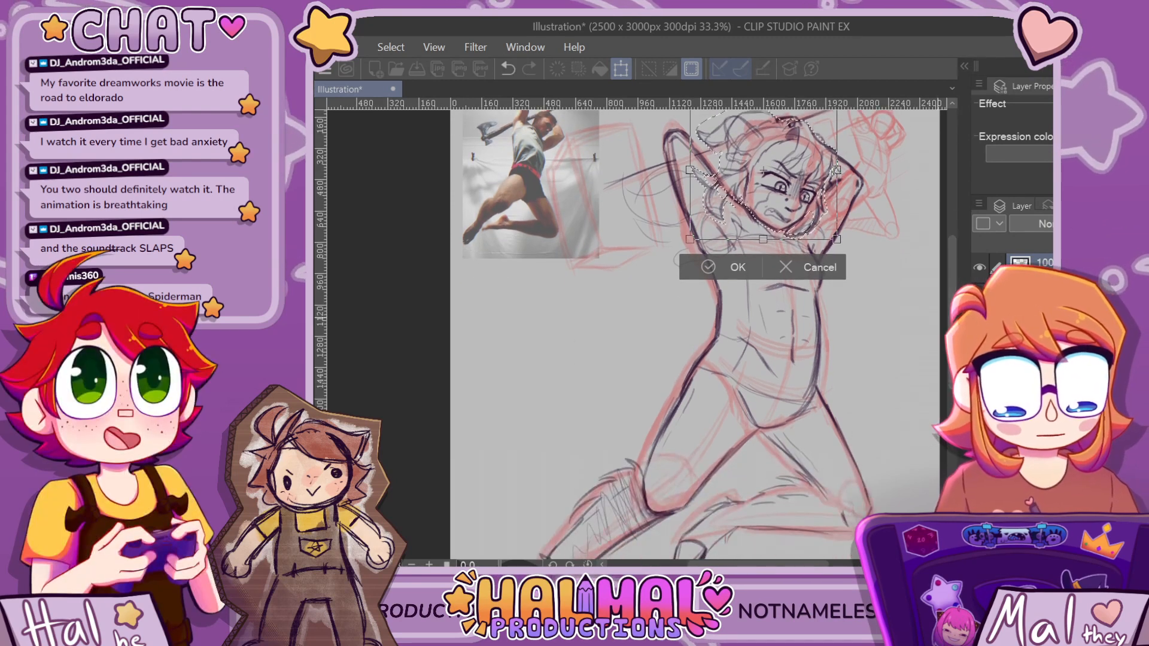
key(Return)
key(ctrl+d)
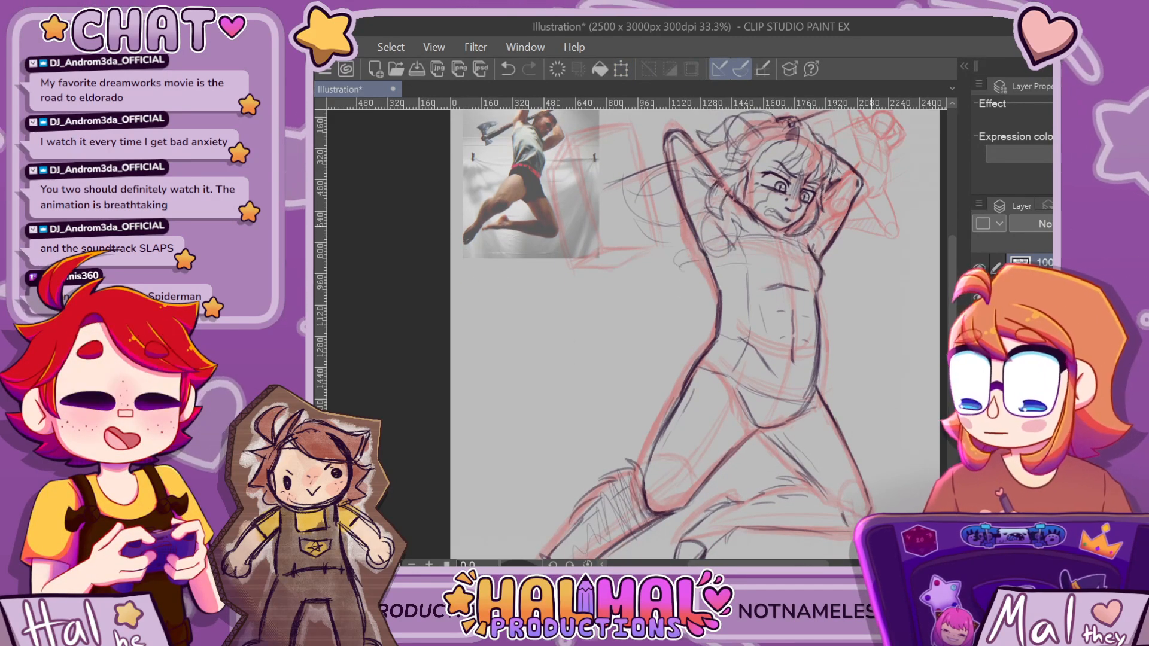
Sketch darker hair strands at the far side of the face, between the fringe and the bent arm
scroll(896, 238, down, 3)
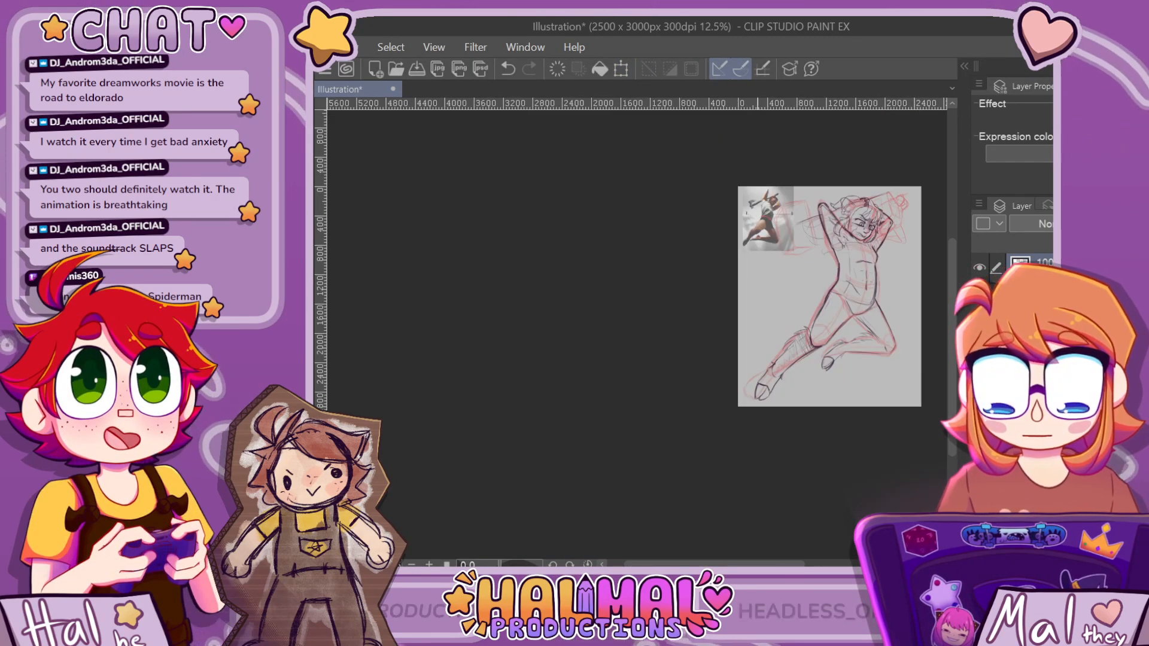
drag(715, 564, 757, 564)
drag(952, 311, 952, 280)
scroll(716, 247, up, 2)
scroll(724, 307, up, 4)
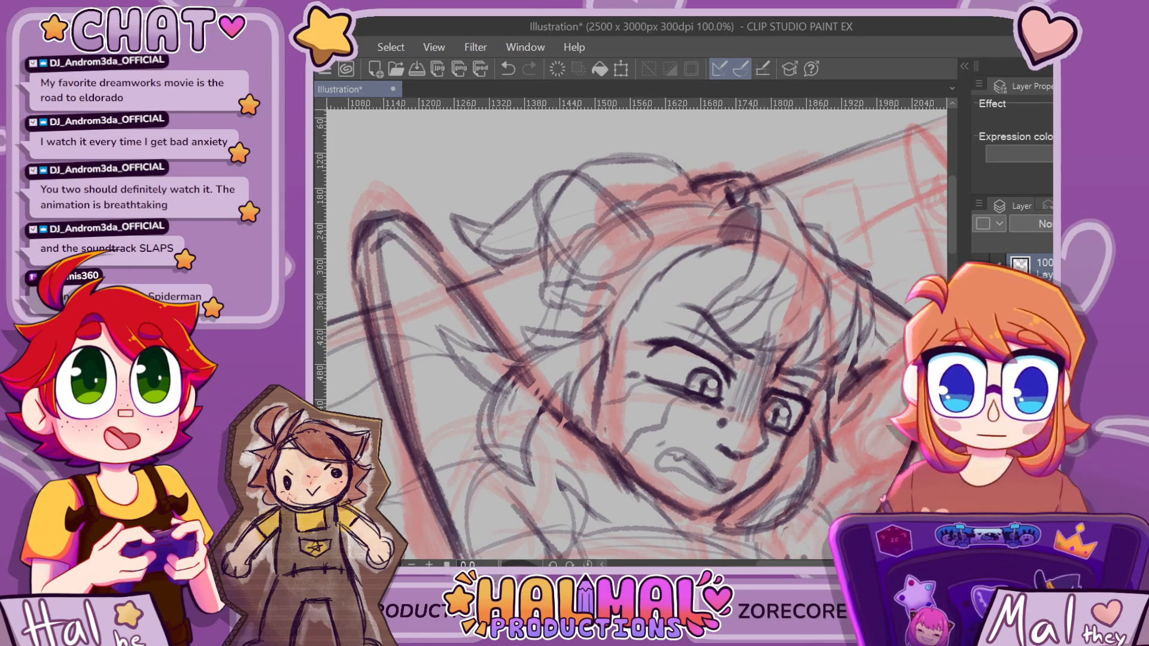
scroll(854, 338, up, 1)
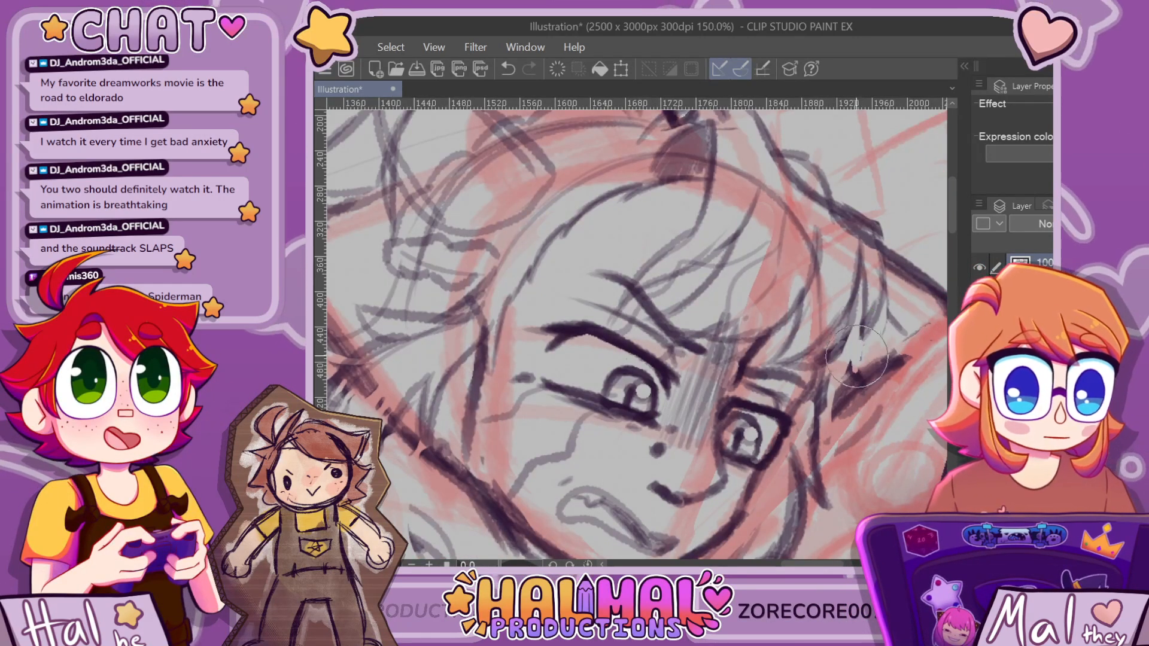
scroll(923, 261, down, 4)
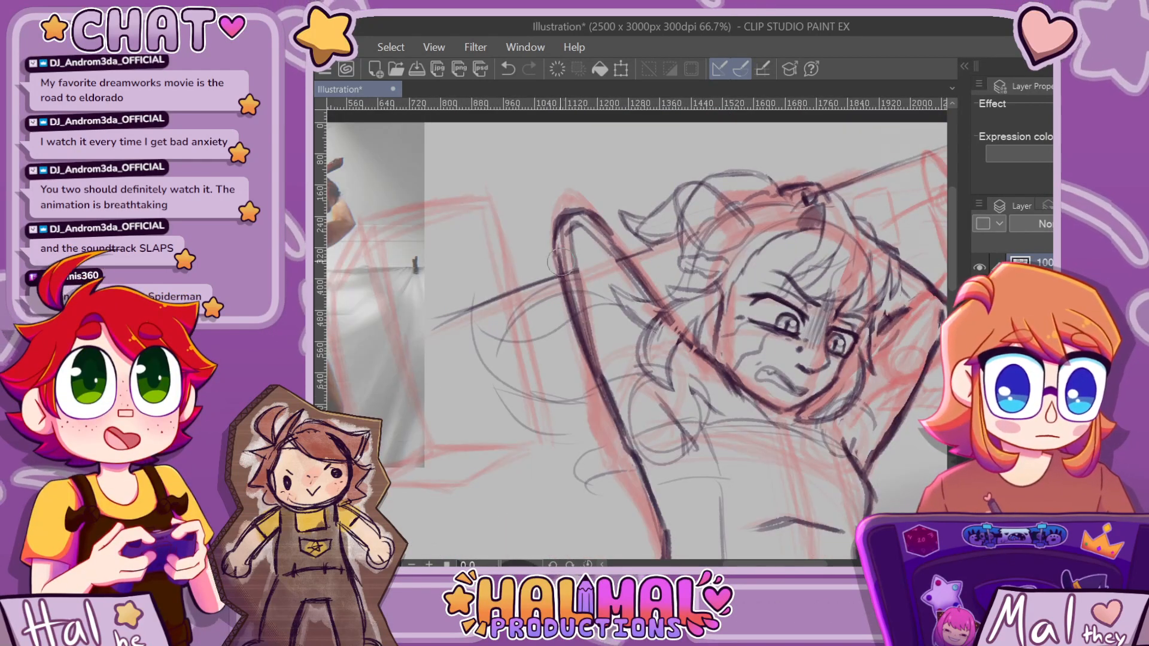
scroll(847, 330, up, 3)
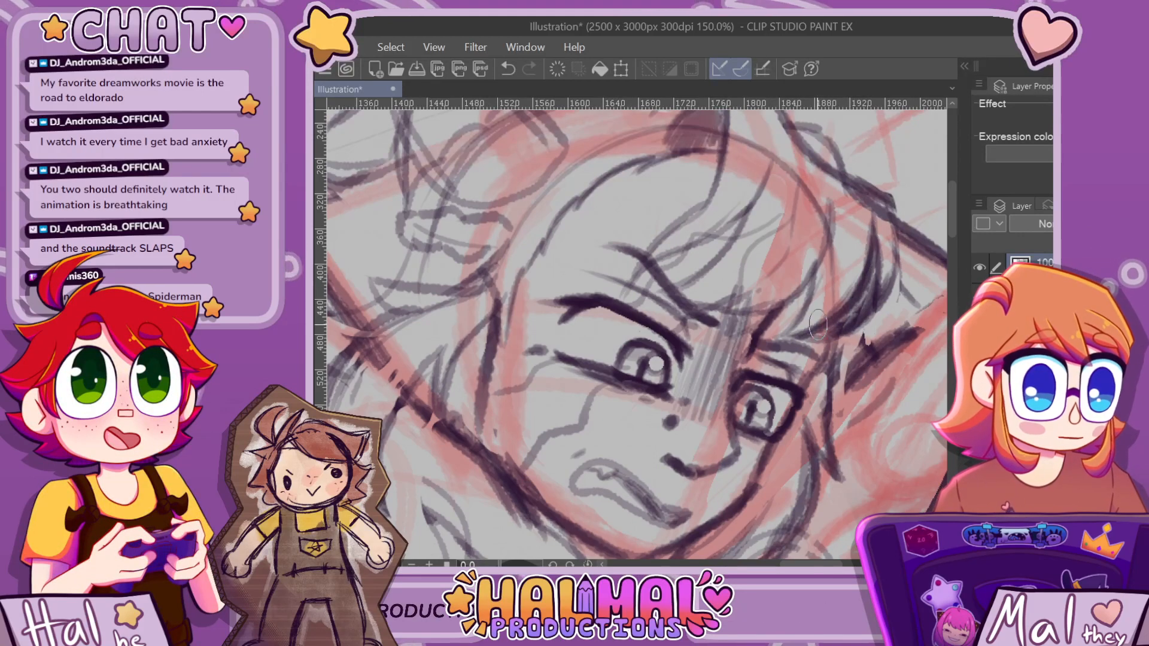
scroll(817, 326, down, 3)
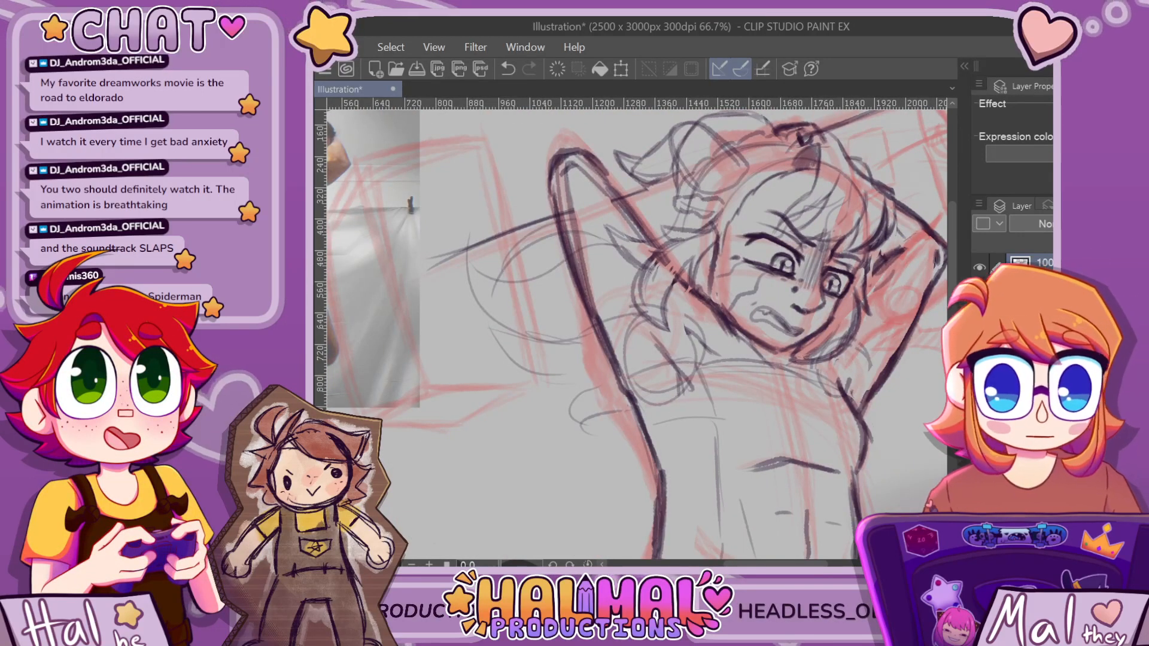
scroll(898, 206, up, 3)
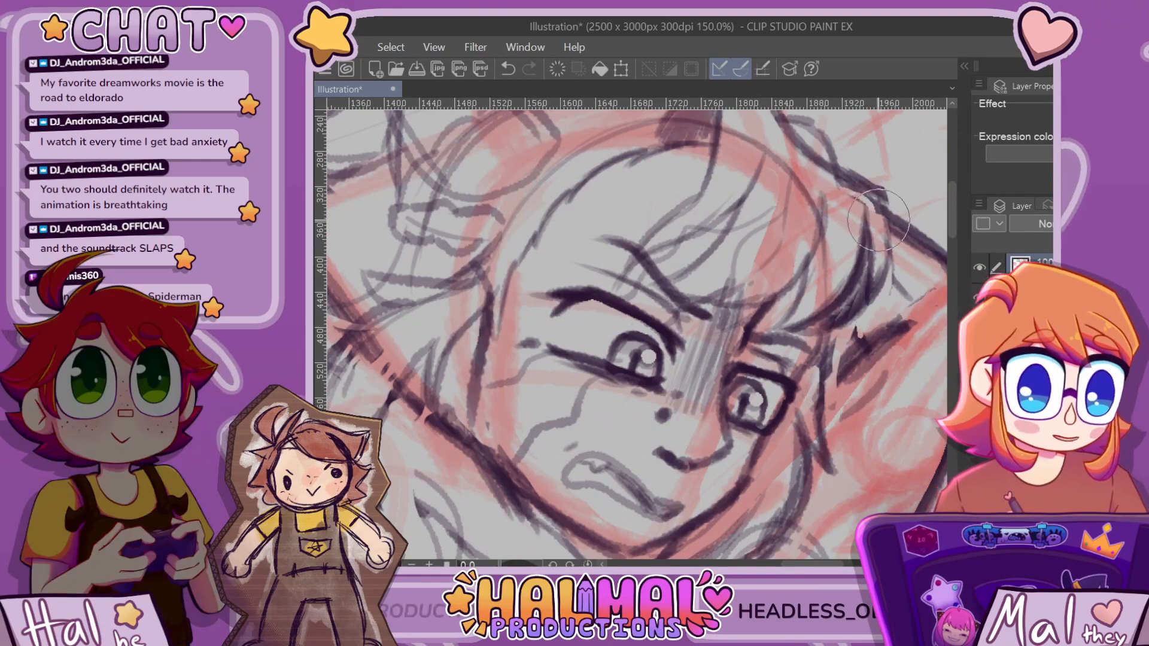
Rework the hair strokes along the far side of the head, undoing the unwanted ones
scroll(882, 226, down, 4)
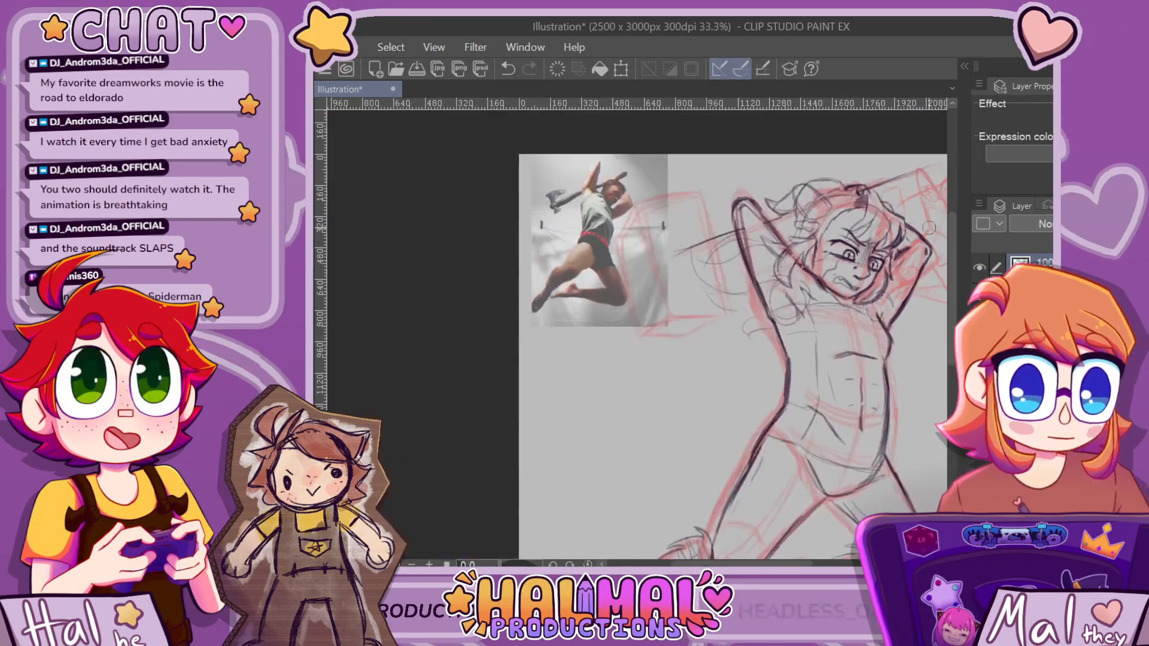
scroll(822, 311, up, 4)
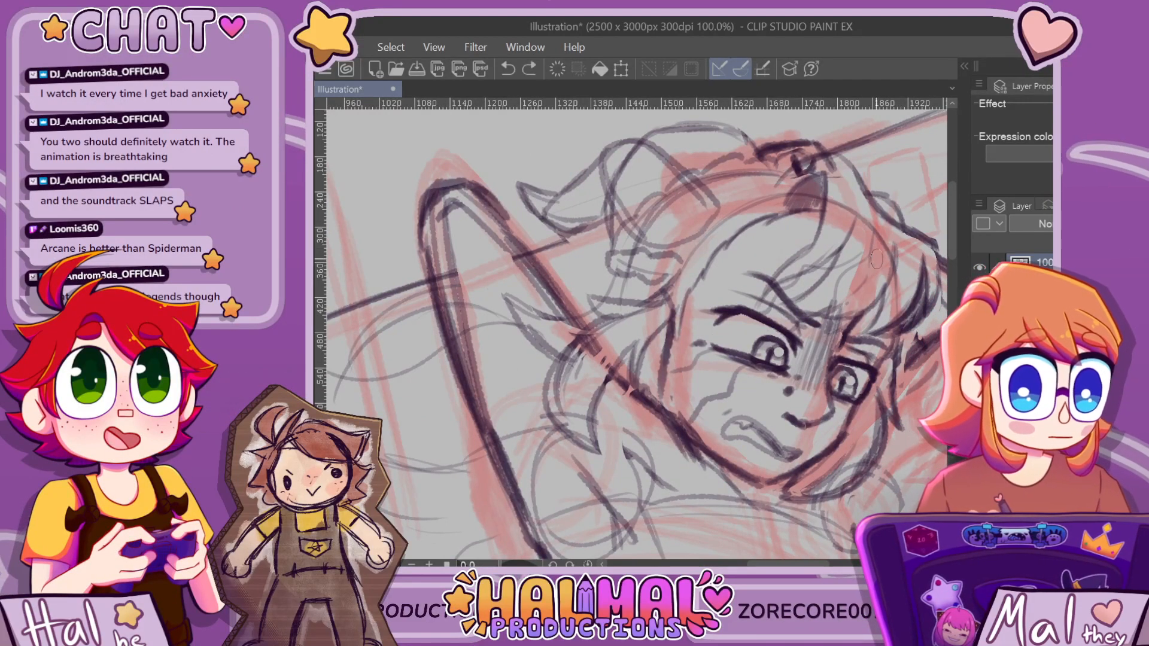
scroll(873, 280, down, 3)
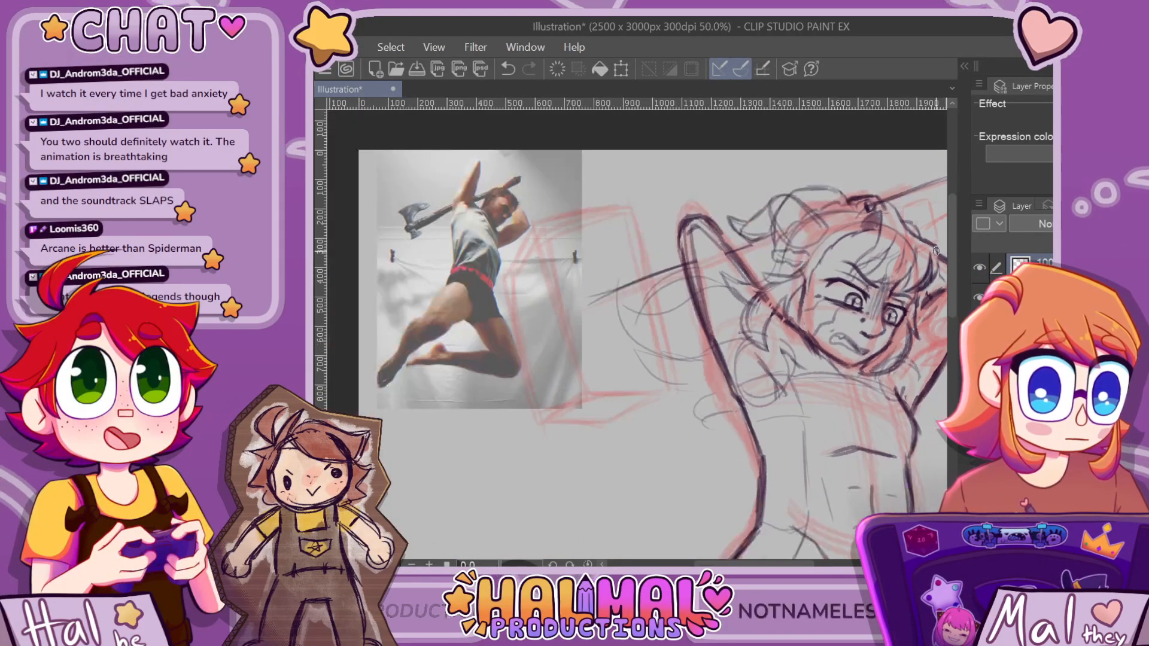
scroll(935, 256, up, 4)
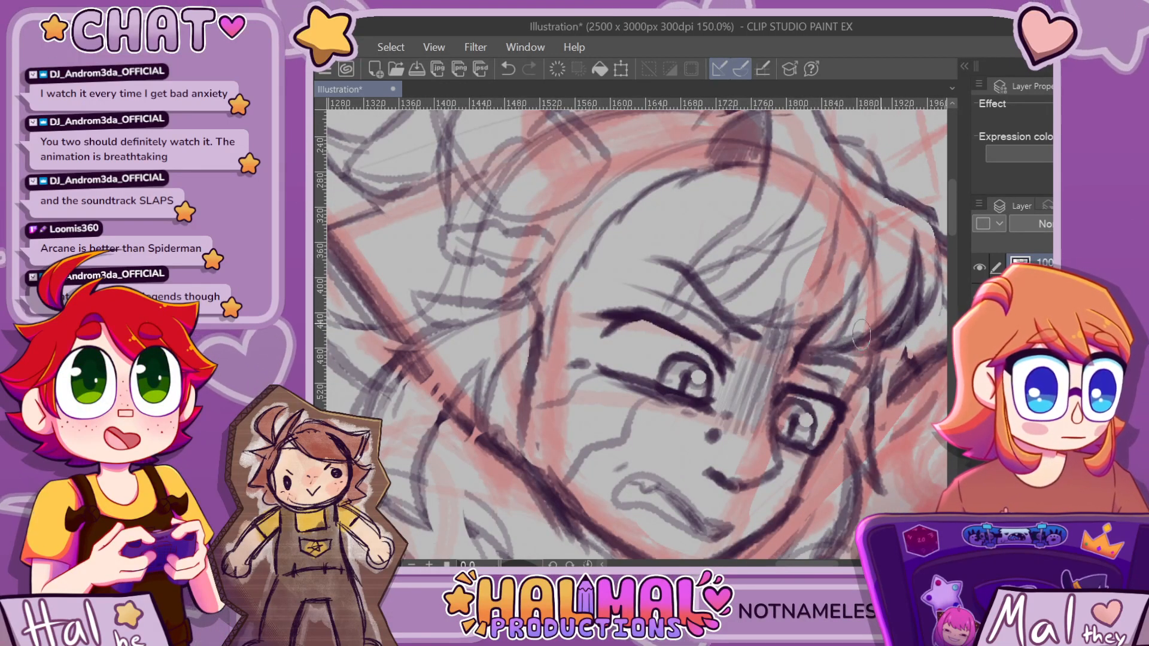
key(ctrl+z)
scroll(918, 206, down, 4)
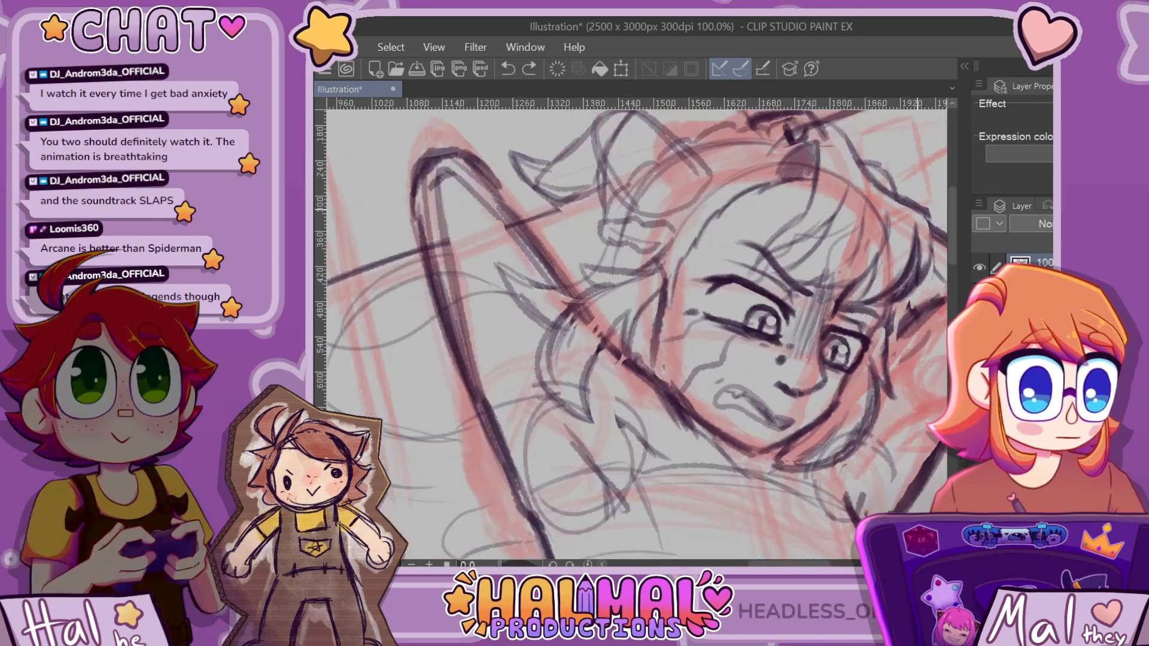
drag(799, 350, 760, 350)
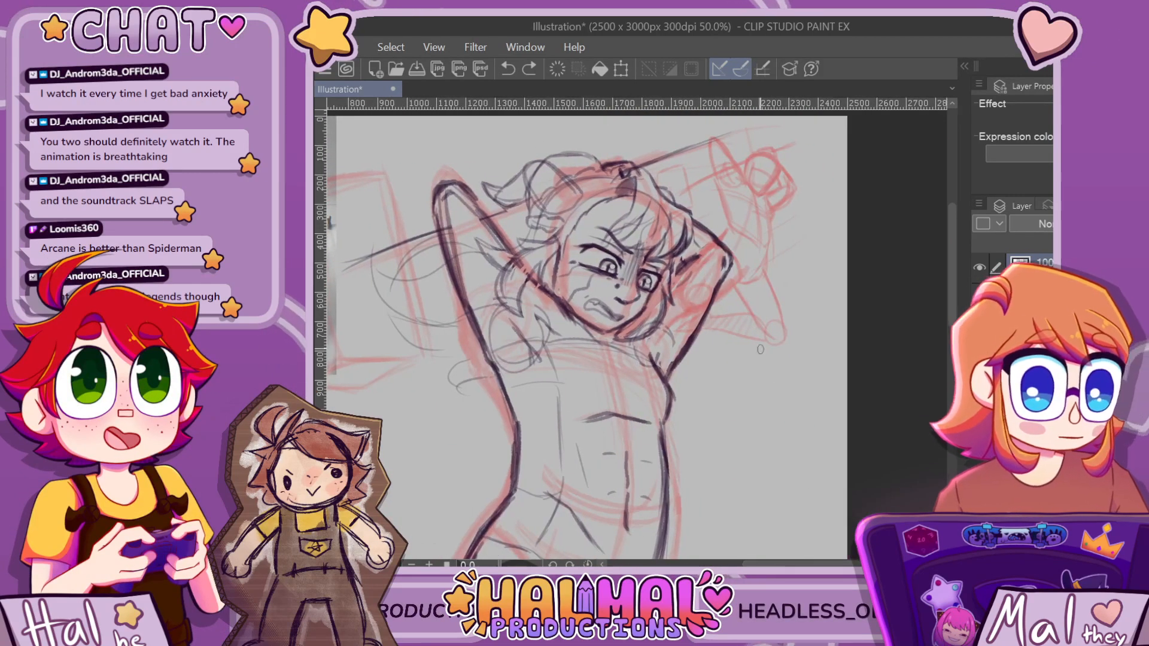
scroll(628, 191, up, 4)
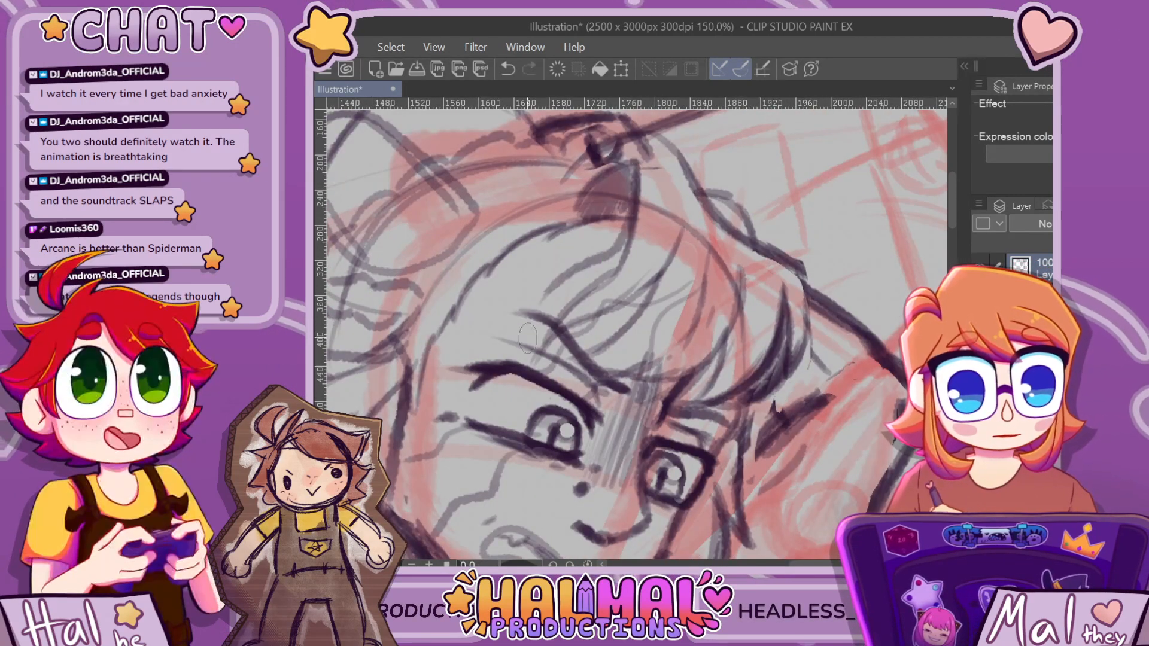
key(ctrl+z)
Add a short inner line at the bent arm's elbow and touch up the hair beside the far cheek
scroll(666, 226, down, 6)
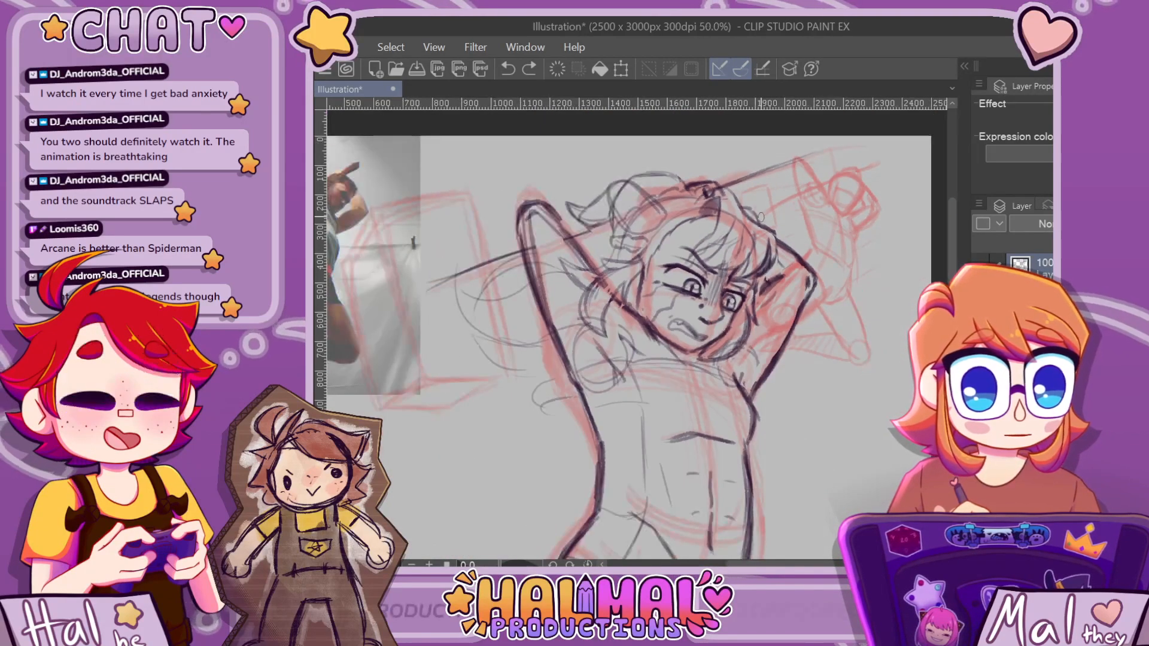
scroll(724, 263, up, 4)
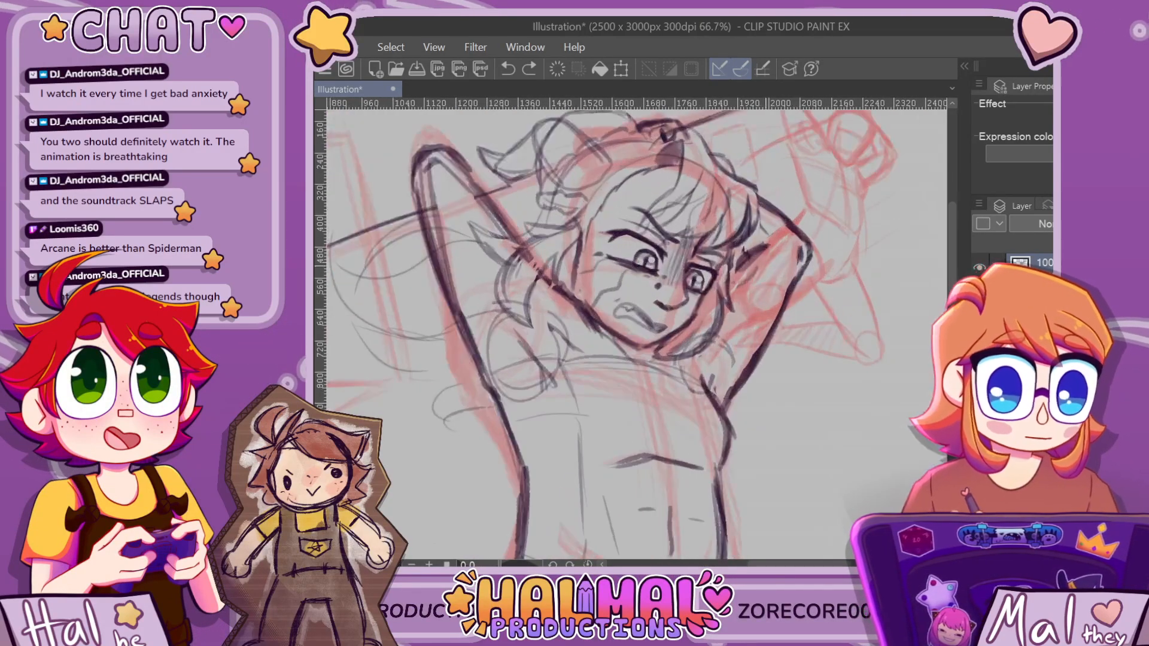
drag(715, 275, 713, 274)
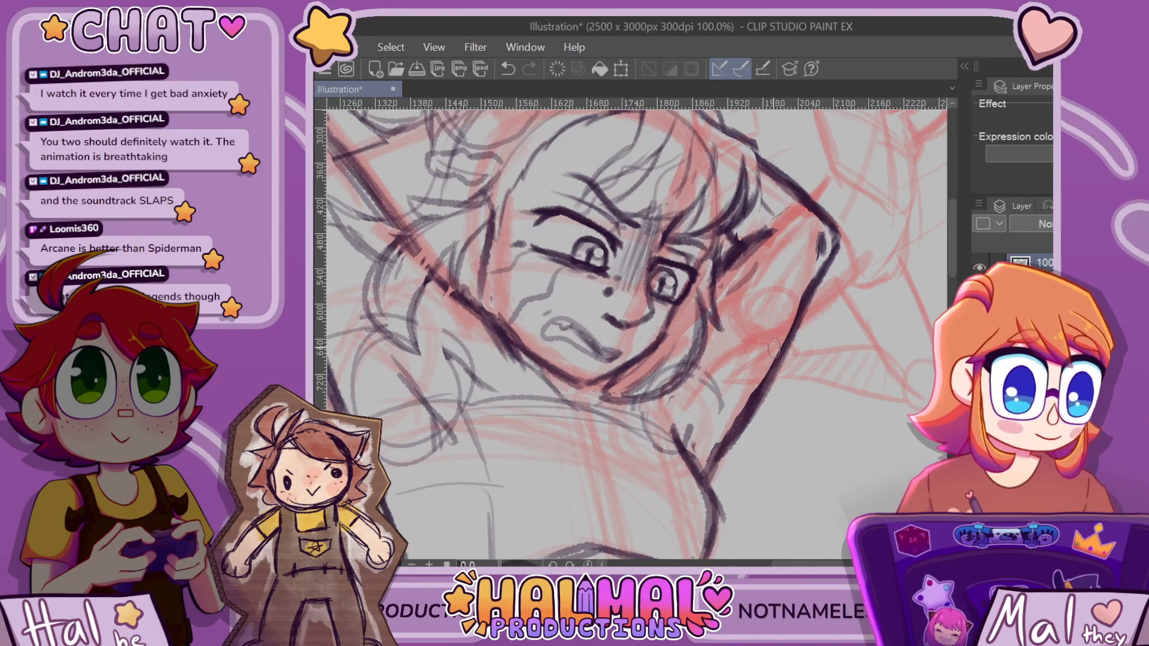
scroll(748, 381, down, 1)
scroll(723, 314, up, 2)
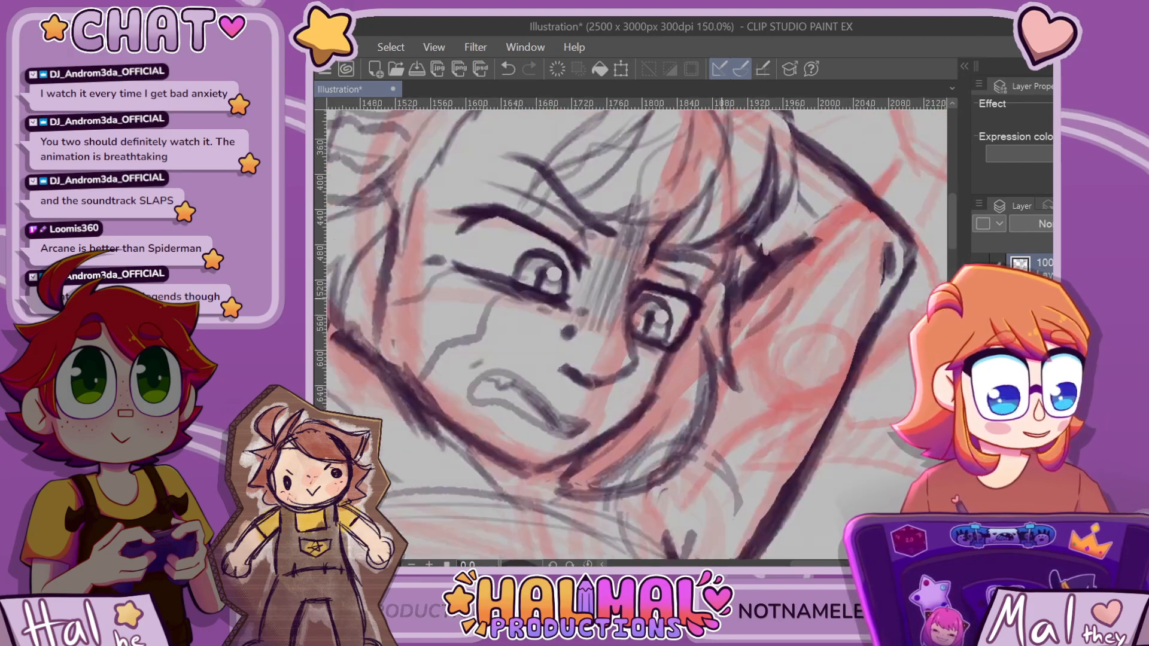
drag(727, 266, 723, 351)
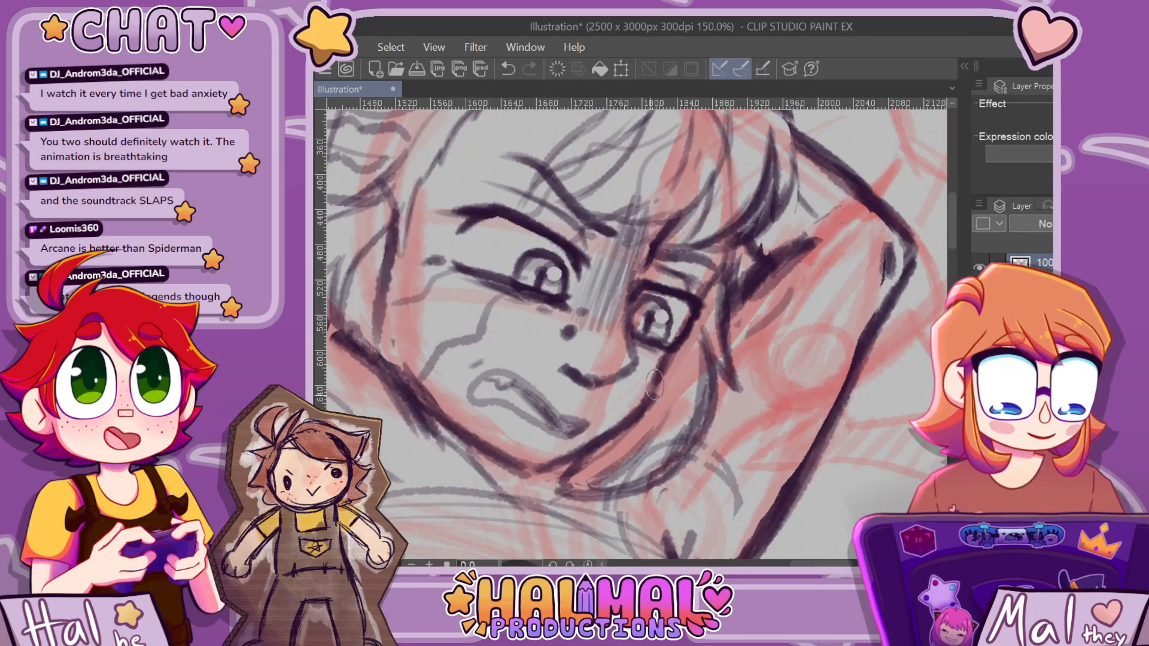
Rotate the canvas and draw the axe handle above the head as two long parallel lines closed at the end
scroll(655, 383, down, 3)
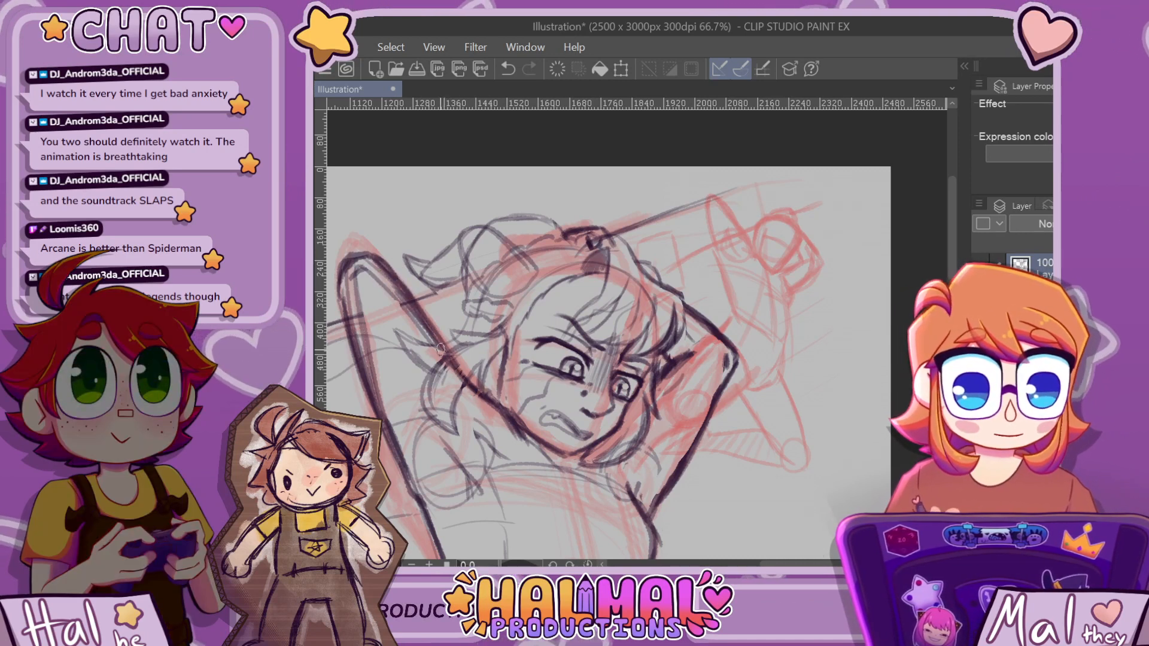
scroll(477, 391, down, 2)
scroll(396, 247, down, 1)
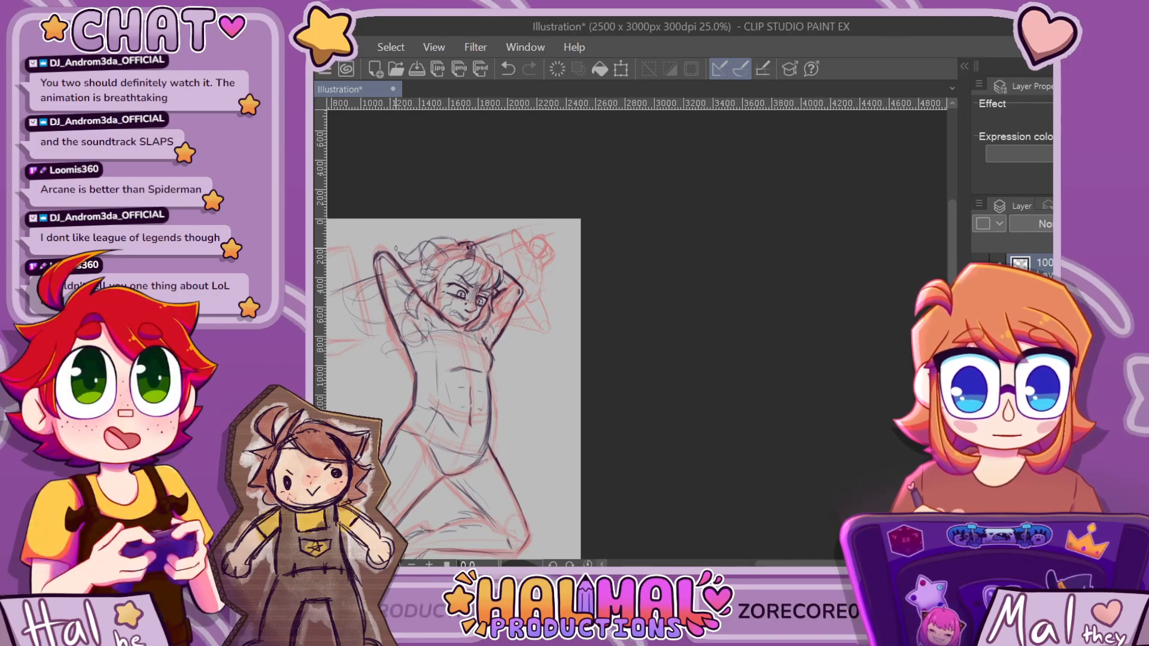
scroll(534, 236, up, 3)
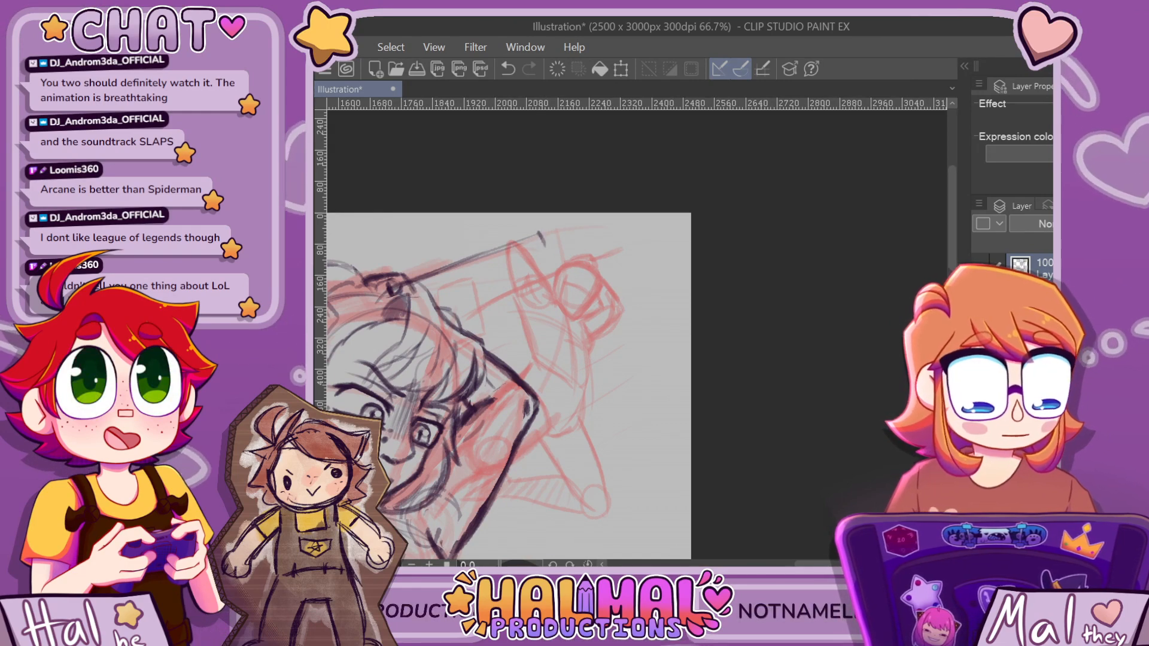
drag(541, 239, 748, 277)
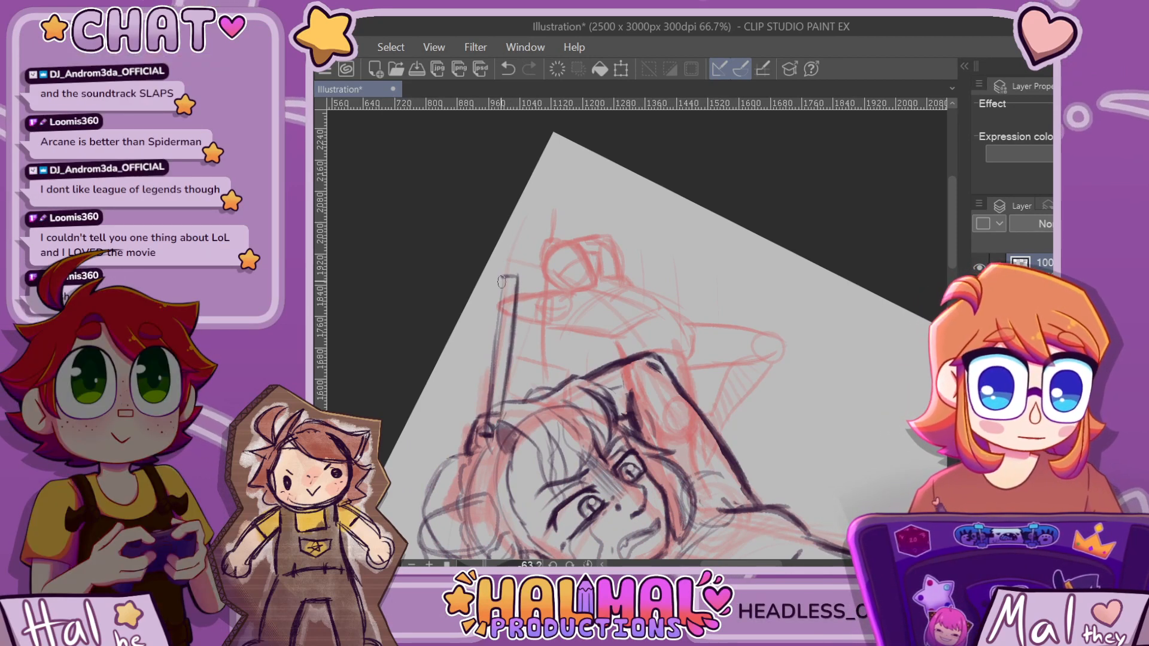
drag(502, 282, 496, 336)
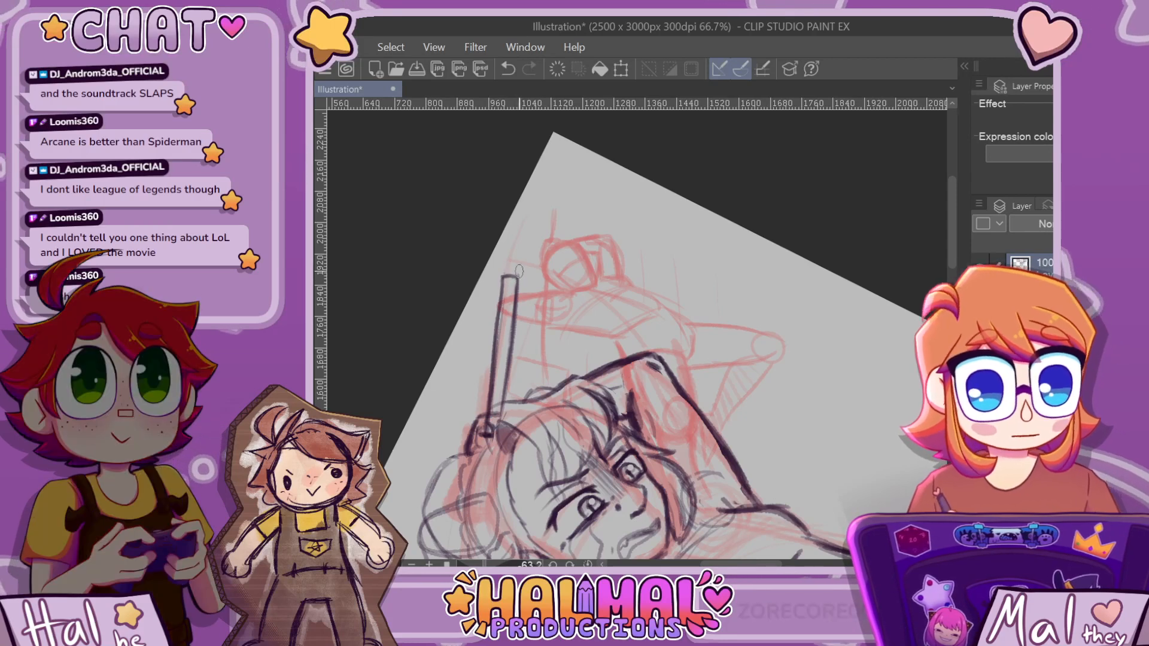
scroll(509, 297, up, 2)
scroll(510, 298, down, 3)
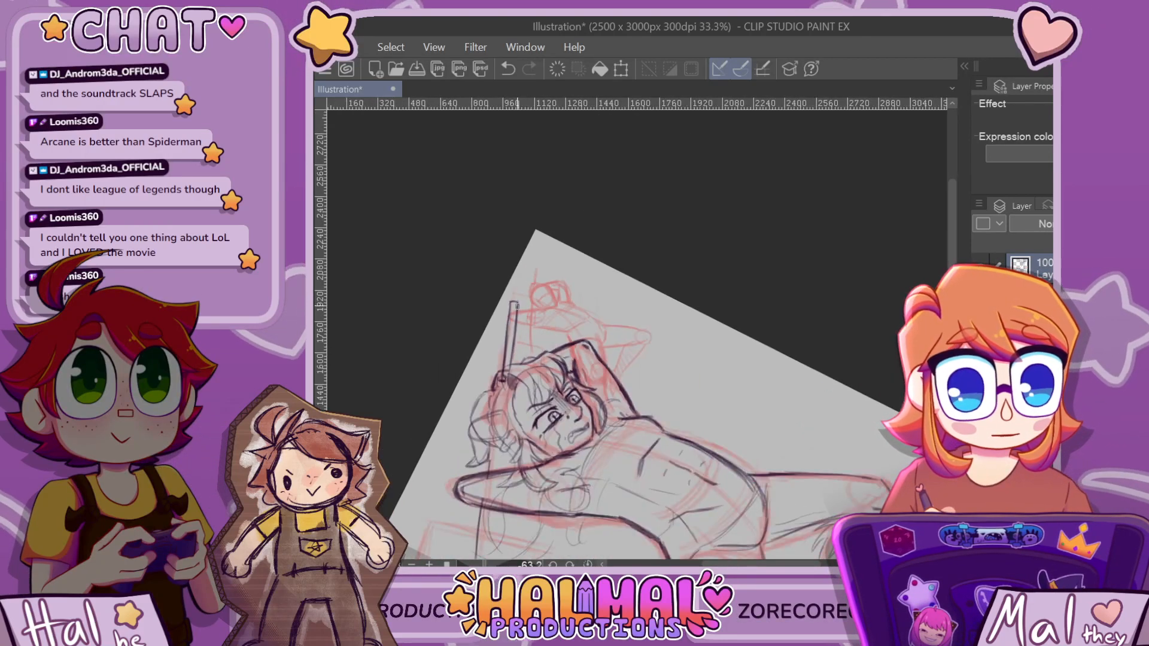
Draw a thick collar band around the axe handle just below its upper end, undoing the stray thick stroke
scroll(516, 303, up, 3)
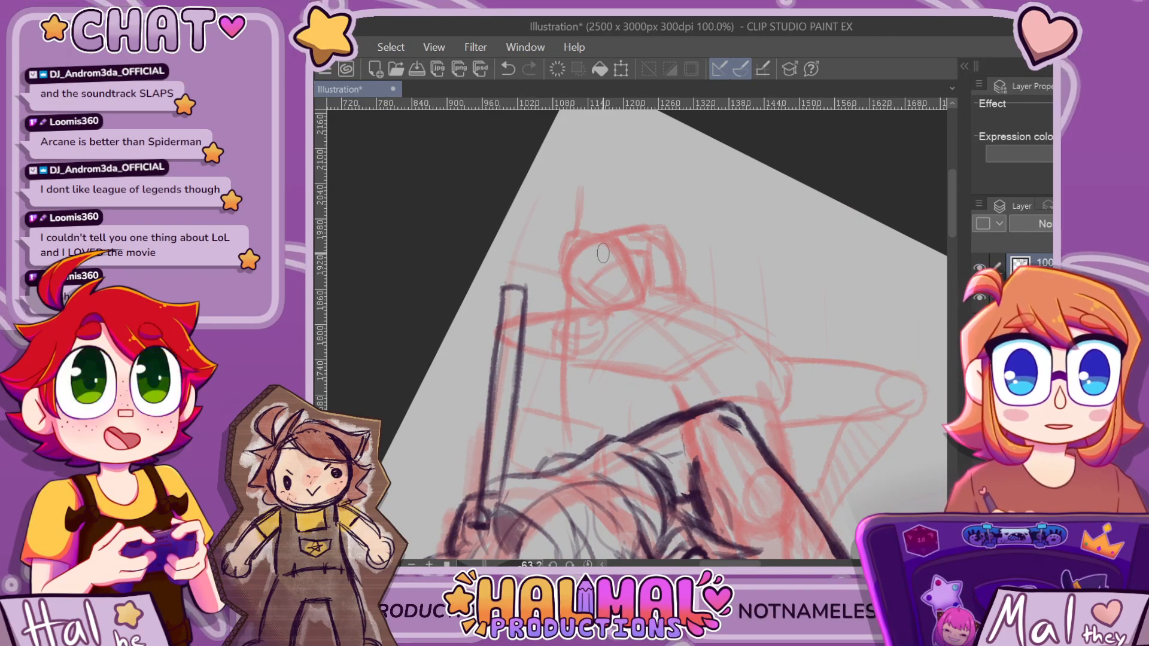
drag(604, 254, 503, 230)
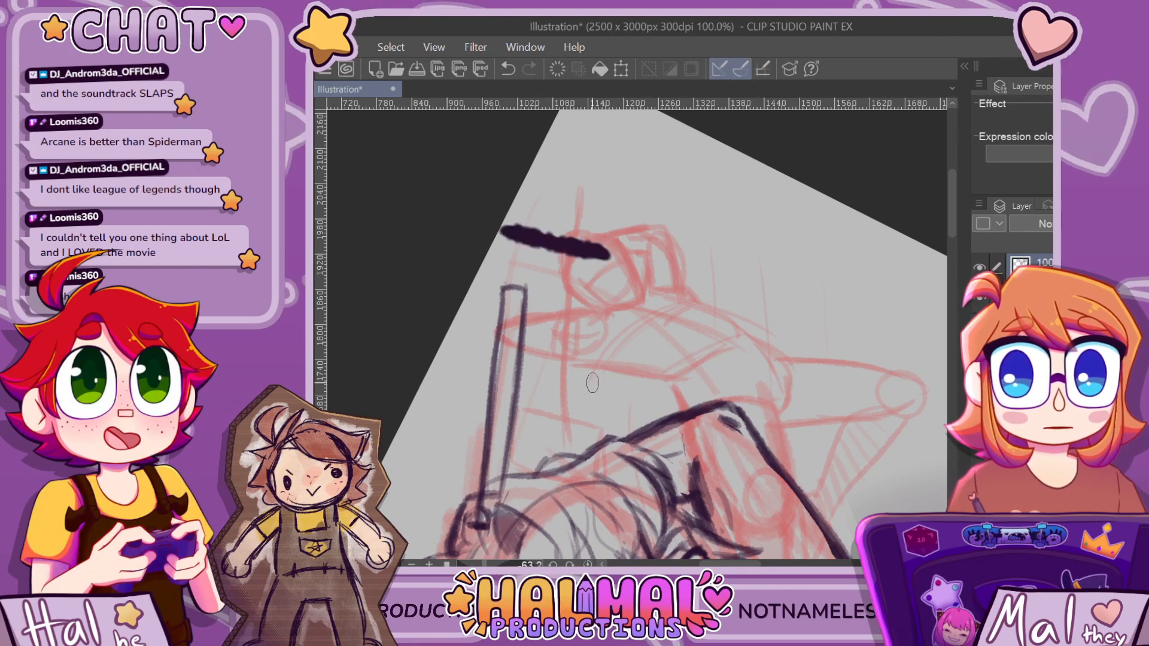
key(ctrl+z)
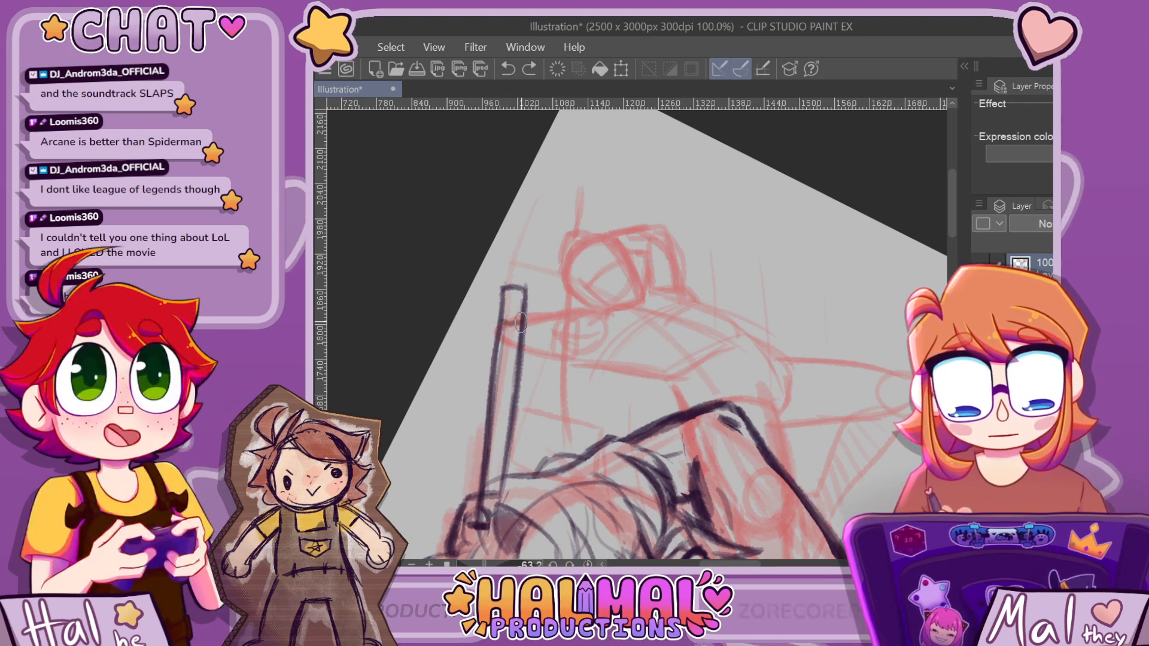
drag(501, 324, 522, 324)
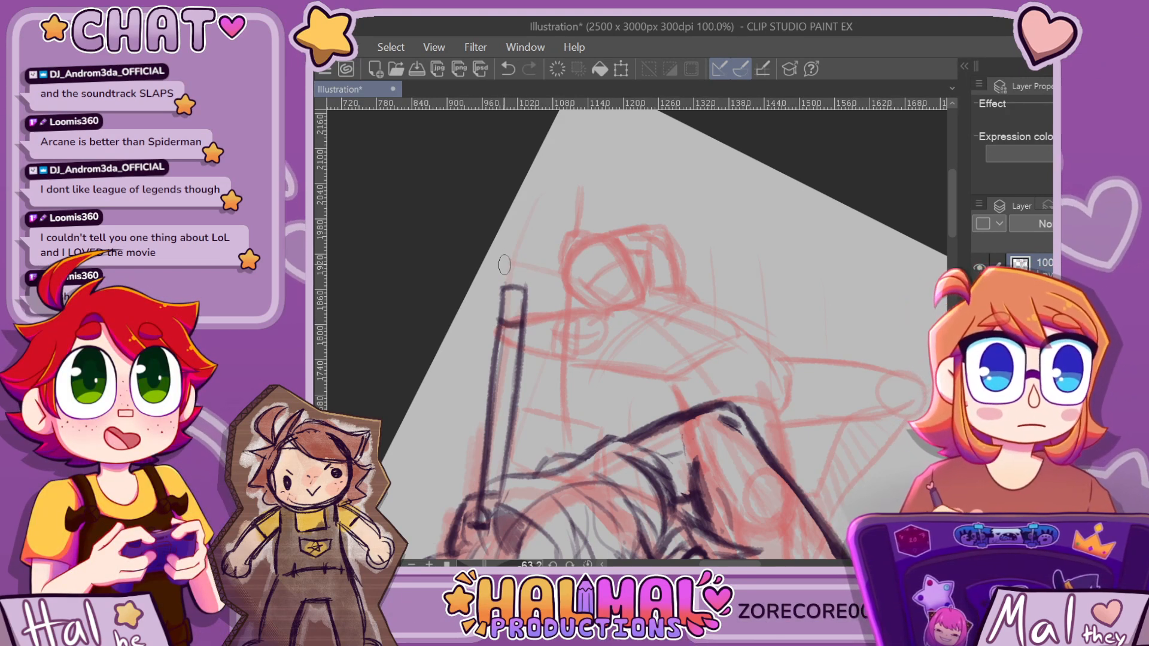
scroll(495, 309, up, 4)
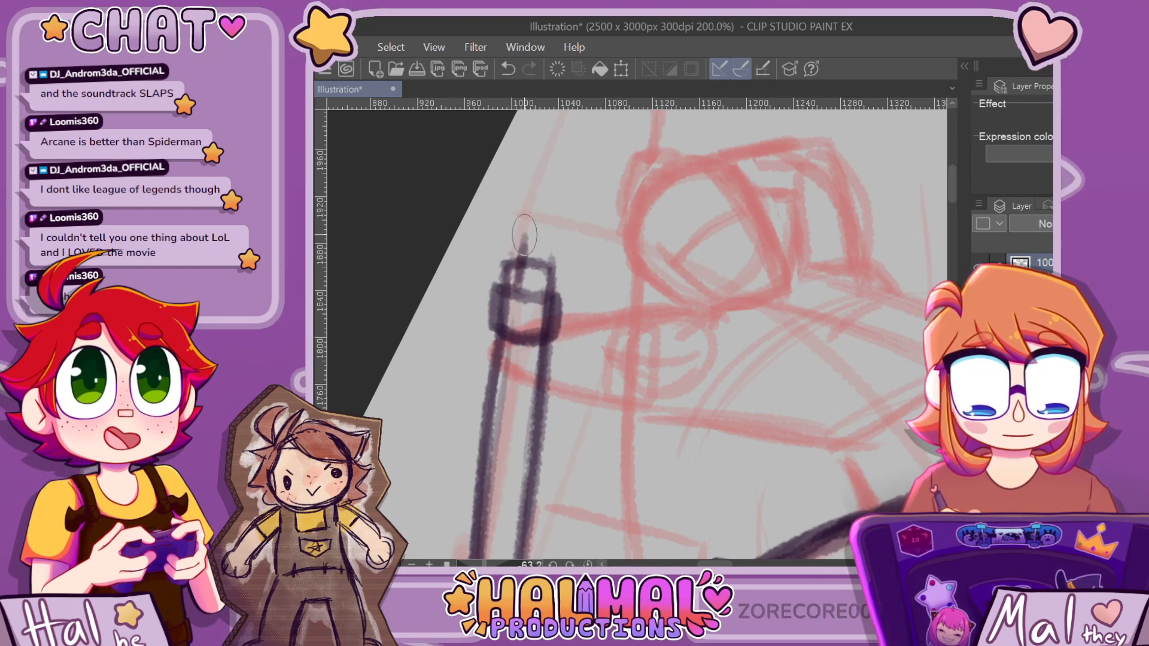
Sketch the flared sides of a pommel rising from the collar and join them with a line across the top
drag(494, 280, 486, 246)
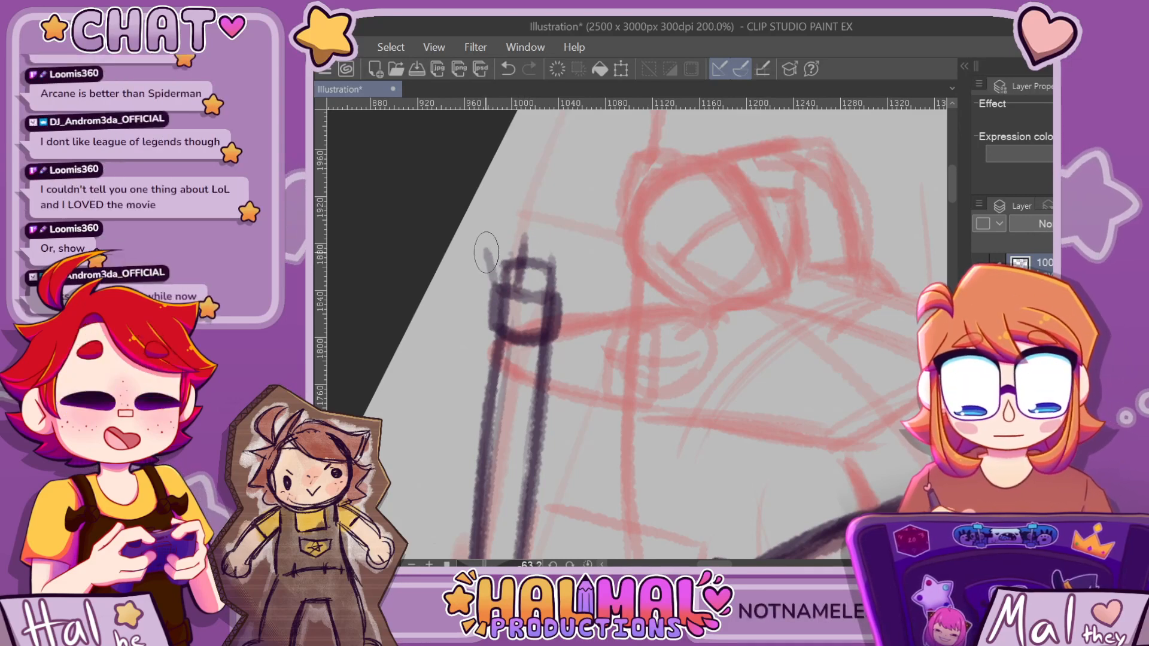
drag(555, 281, 573, 264)
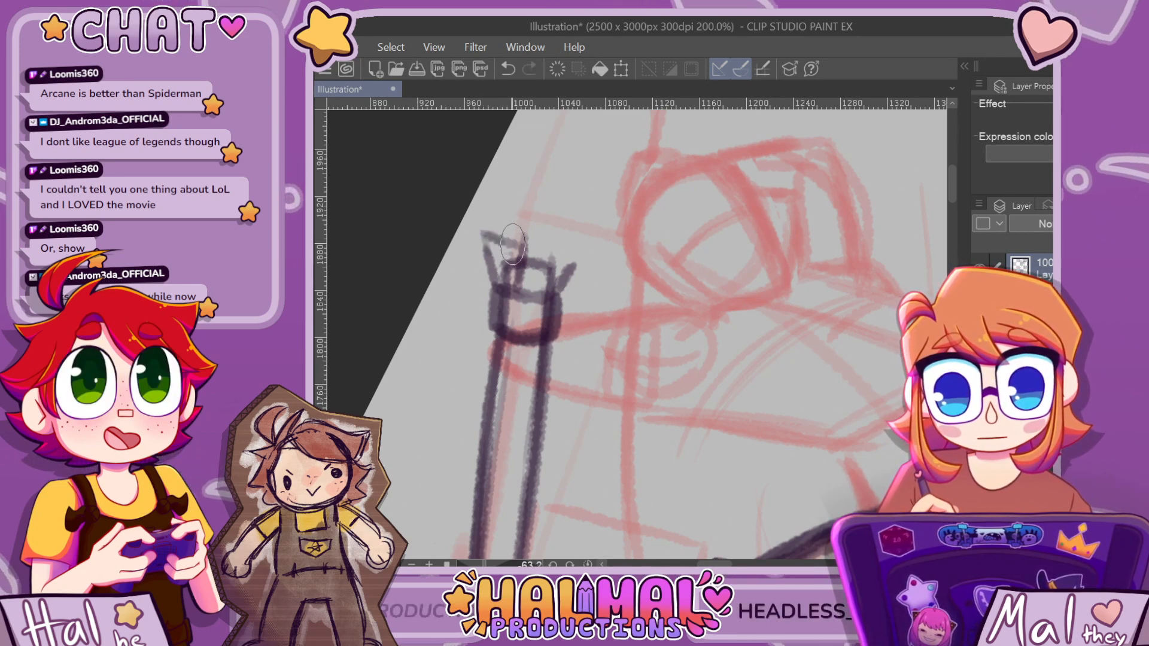
drag(483, 235, 566, 248)
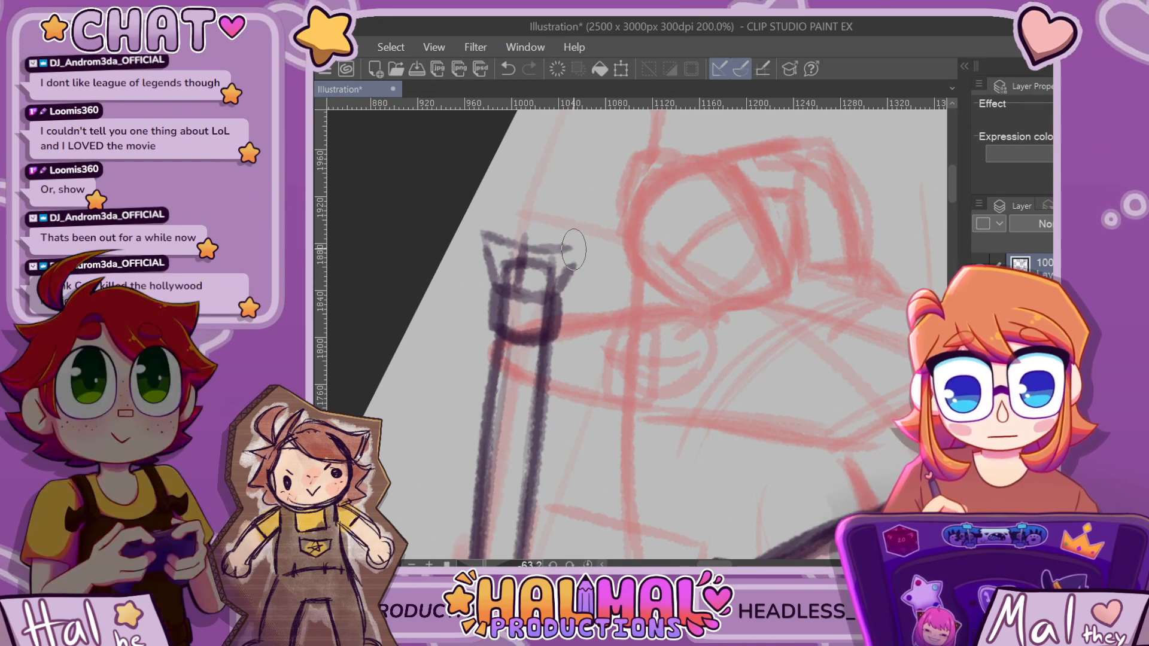
Complete the flared pommel with a faceted rim and cap it with a stepped tier and a round knob
scroll(574, 221, up, 4)
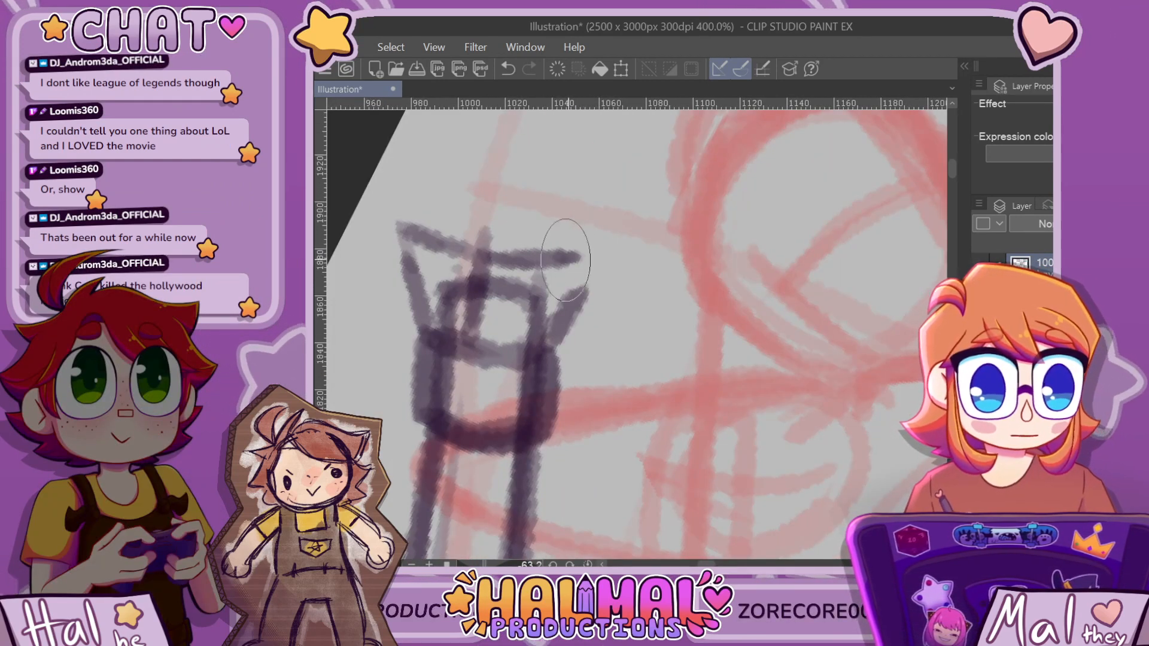
mouse_move(565, 260)
mouse_down()
mouse_move(578, 293)
mouse_move(594, 244)
mouse_up()
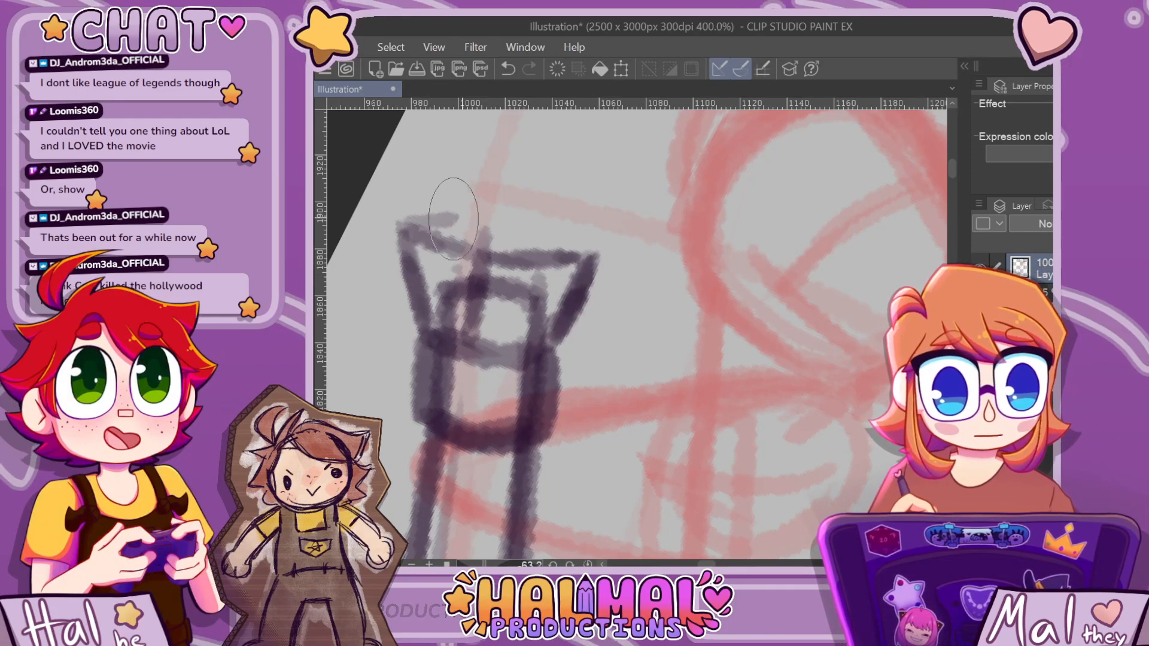
mouse_move(406, 222)
mouse_down()
mouse_move(490, 224)
mouse_move(579, 247)
mouse_up()
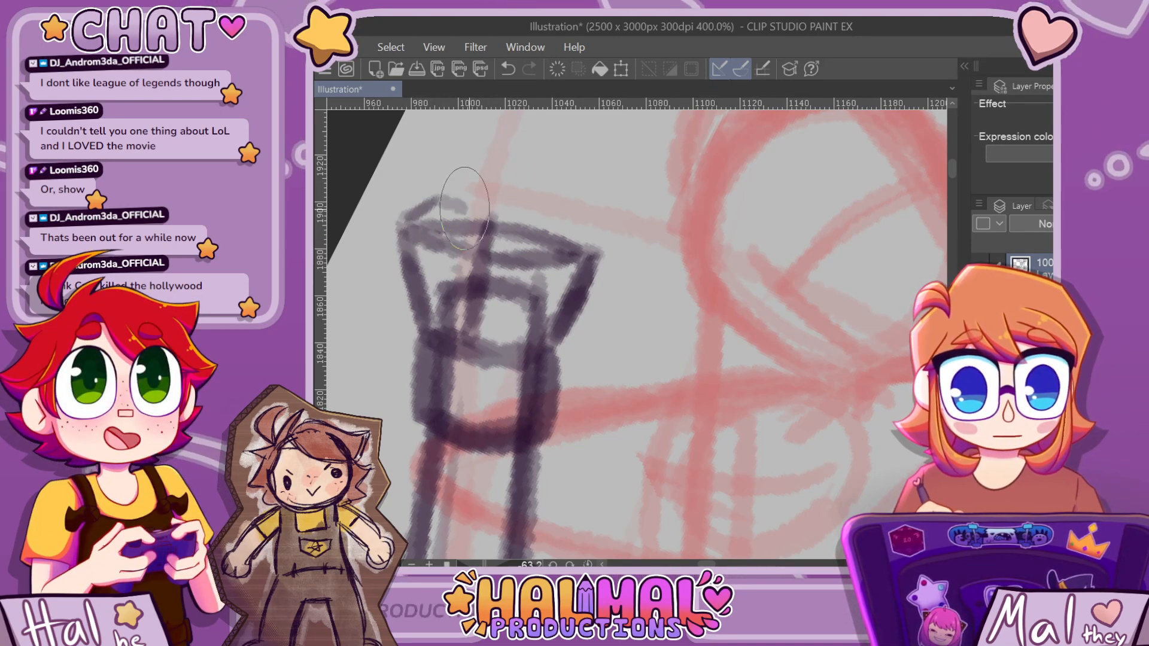
mouse_move(404, 215)
mouse_down()
mouse_move(485, 205)
mouse_move(564, 220)
mouse_up()
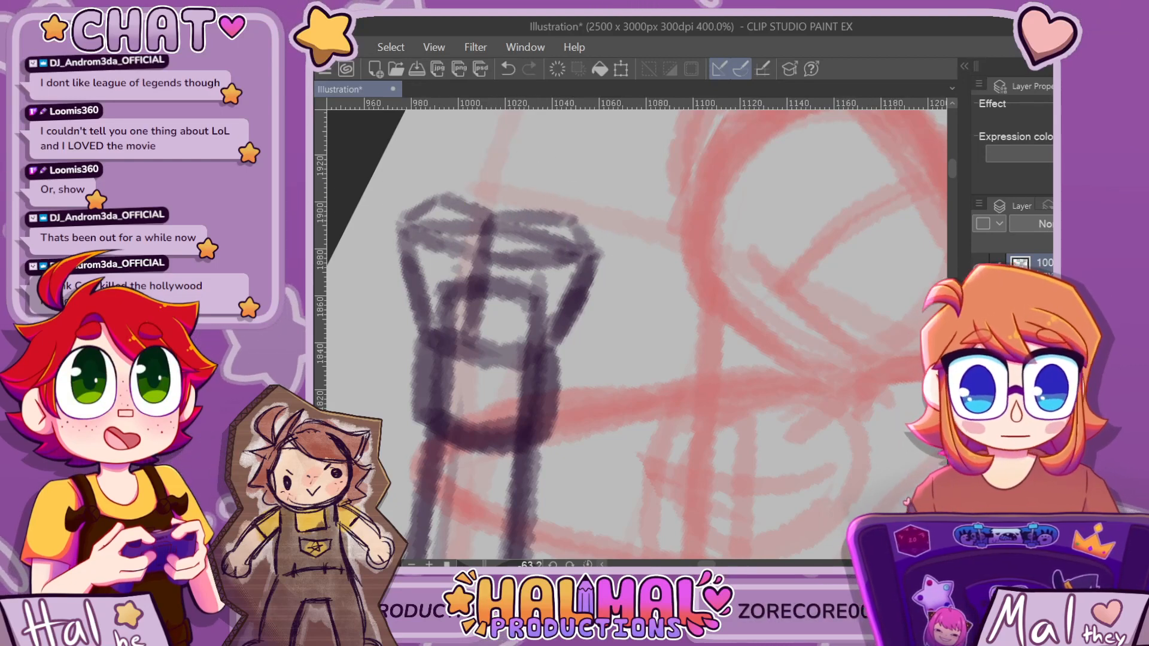
mouse_move(463, 231)
mouse_down()
mouse_move(450, 227)
mouse_move(469, 230)
mouse_up()
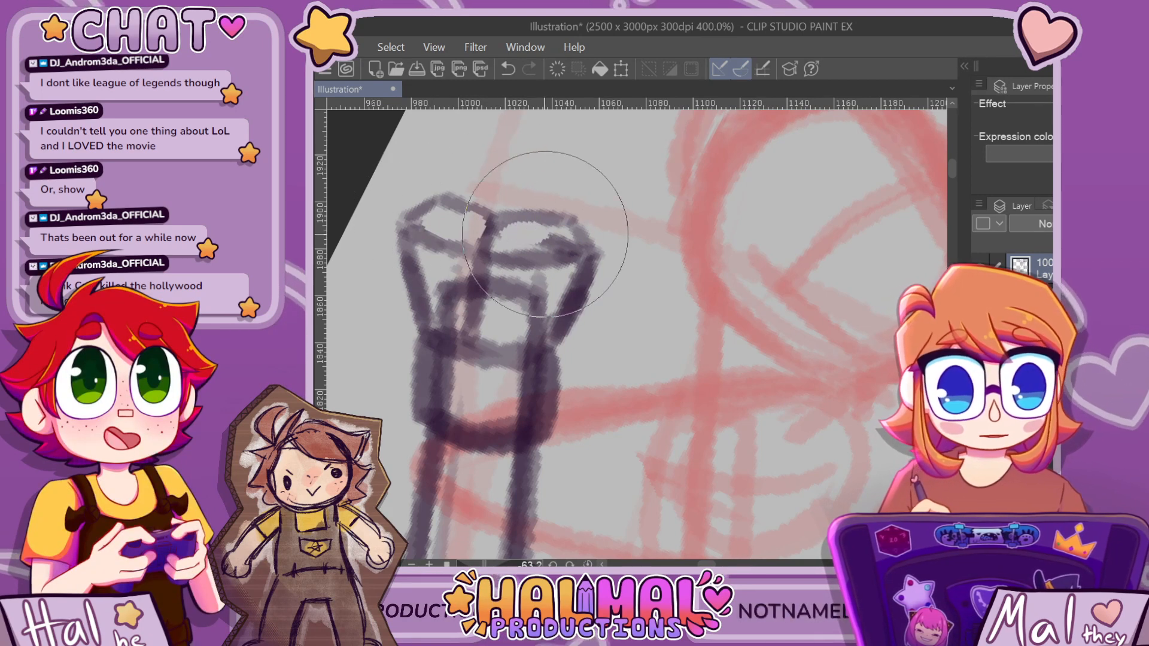
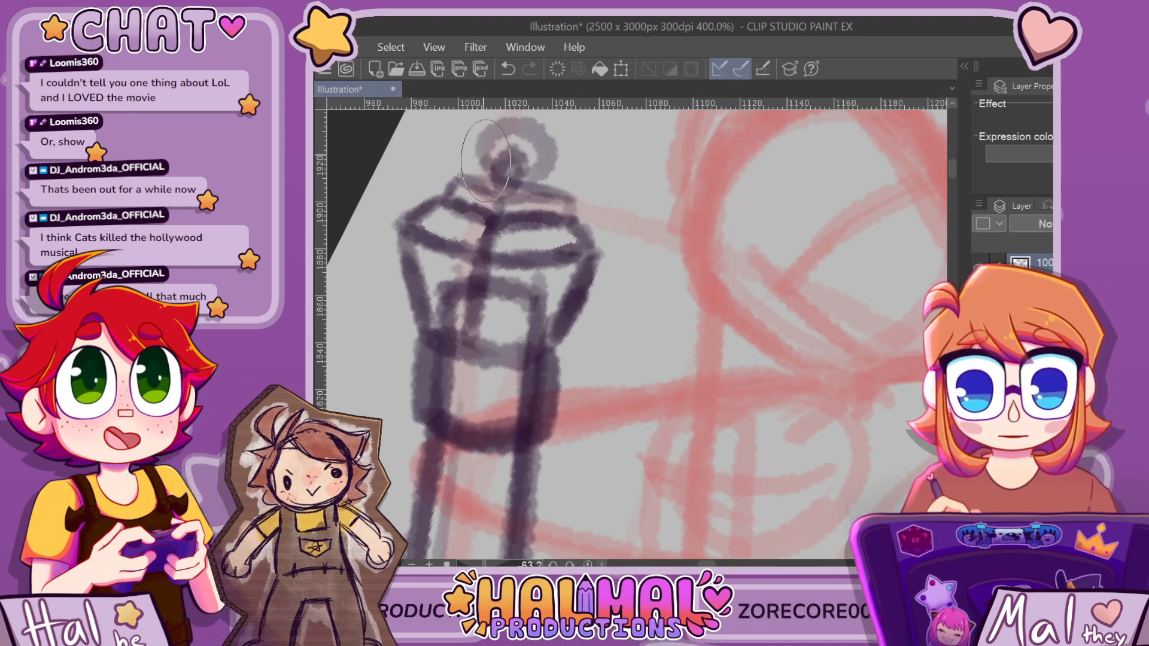
Remove the round knob and stepped tier from the pommel, checking the handle's end against the whole figure
scroll(550, 186, down, 3)
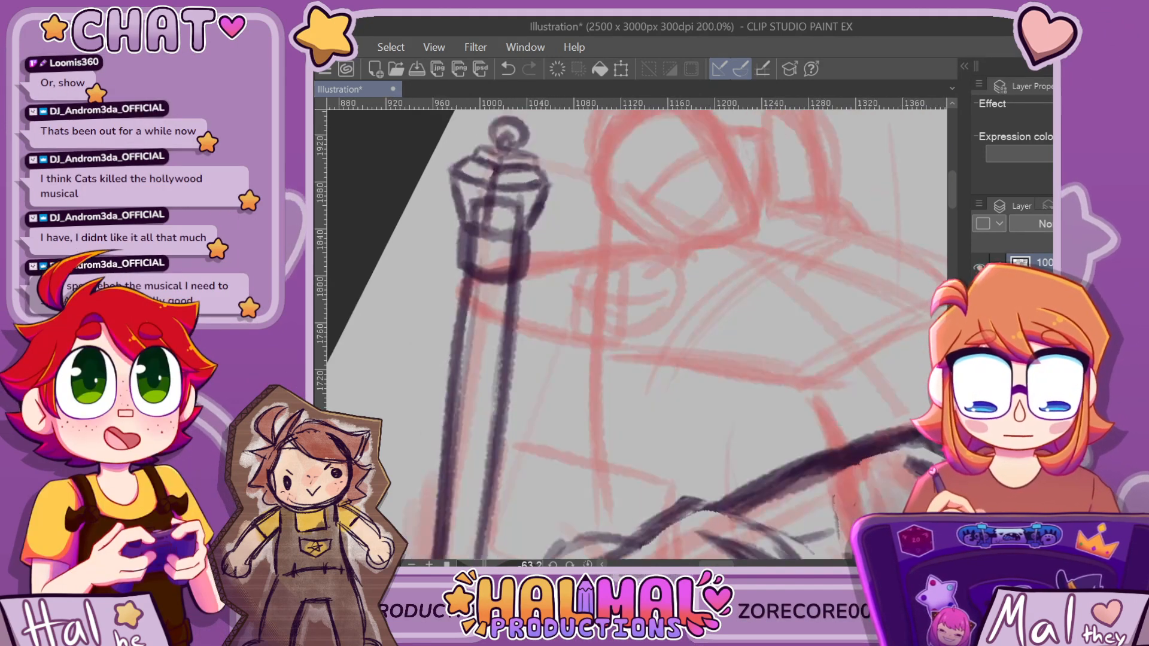
scroll(569, 120, down, 3)
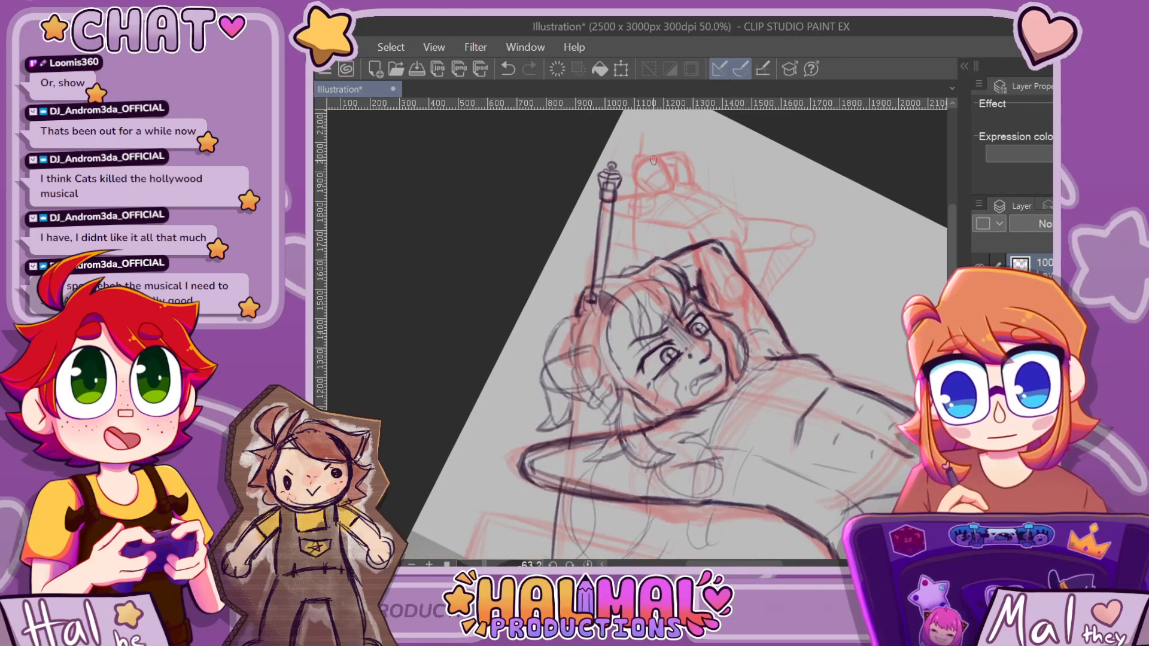
scroll(616, 182, up, 4)
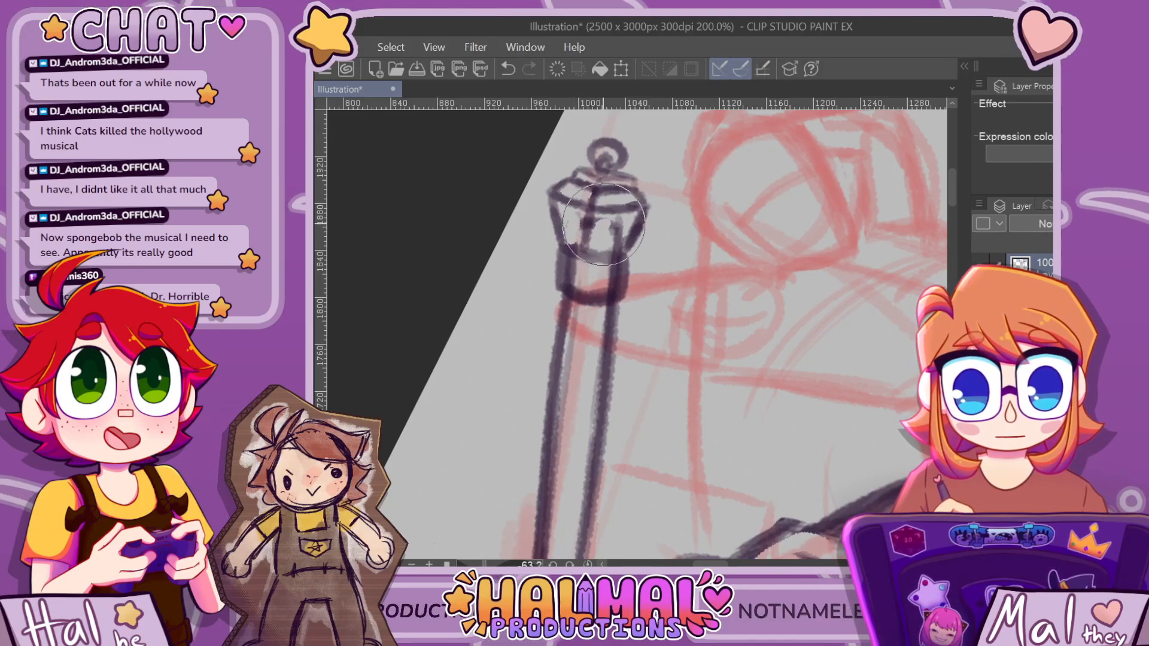
scroll(603, 224, down, 5)
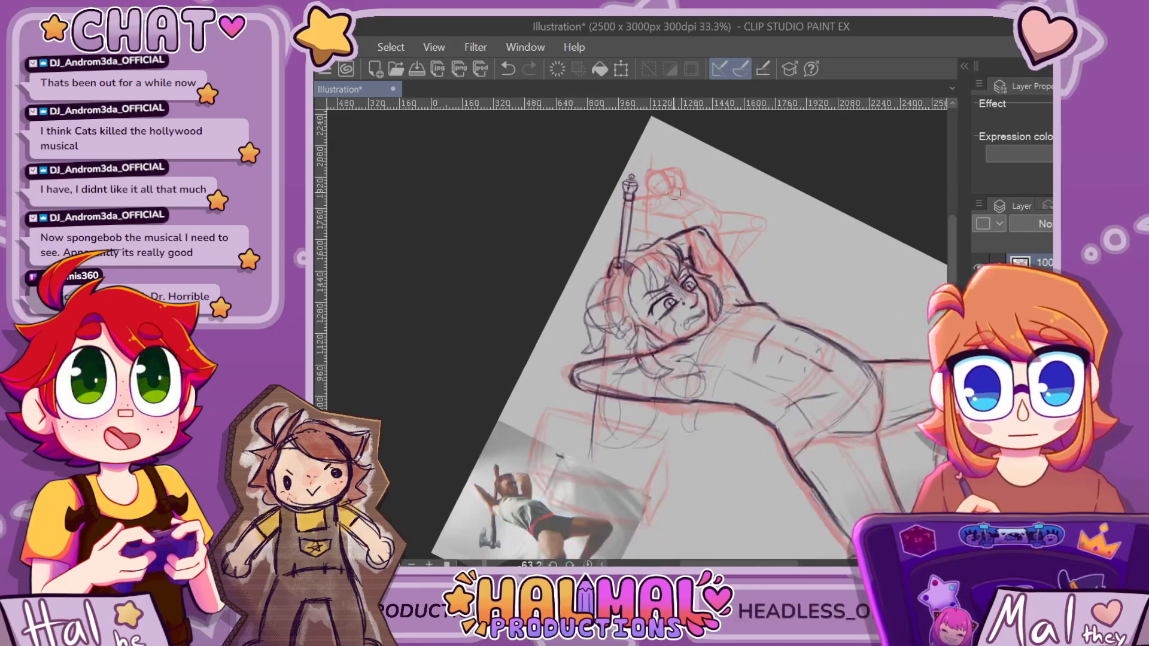
scroll(646, 189, up, 3)
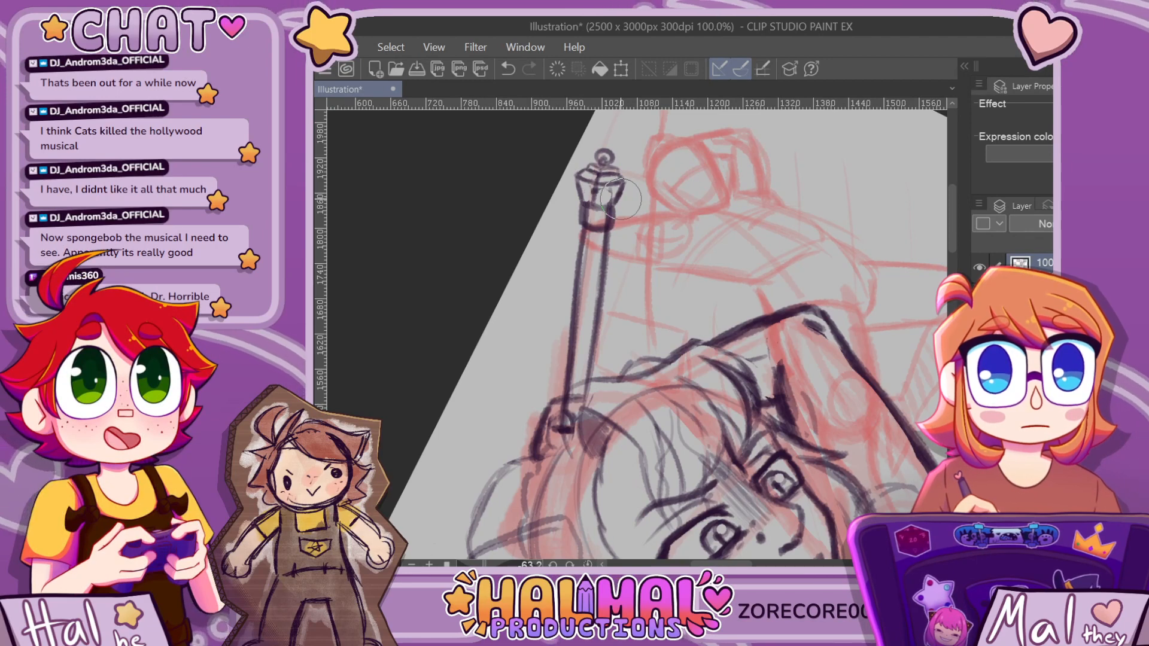
scroll(622, 173, up, 2)
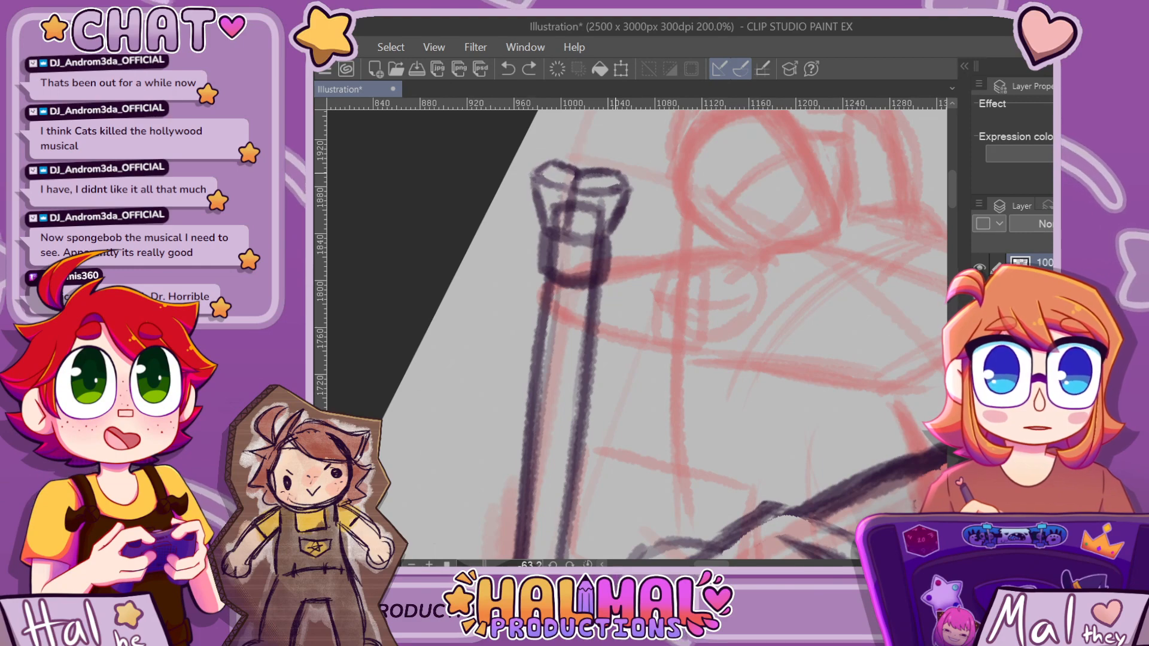
scroll(615, 173, down, 5)
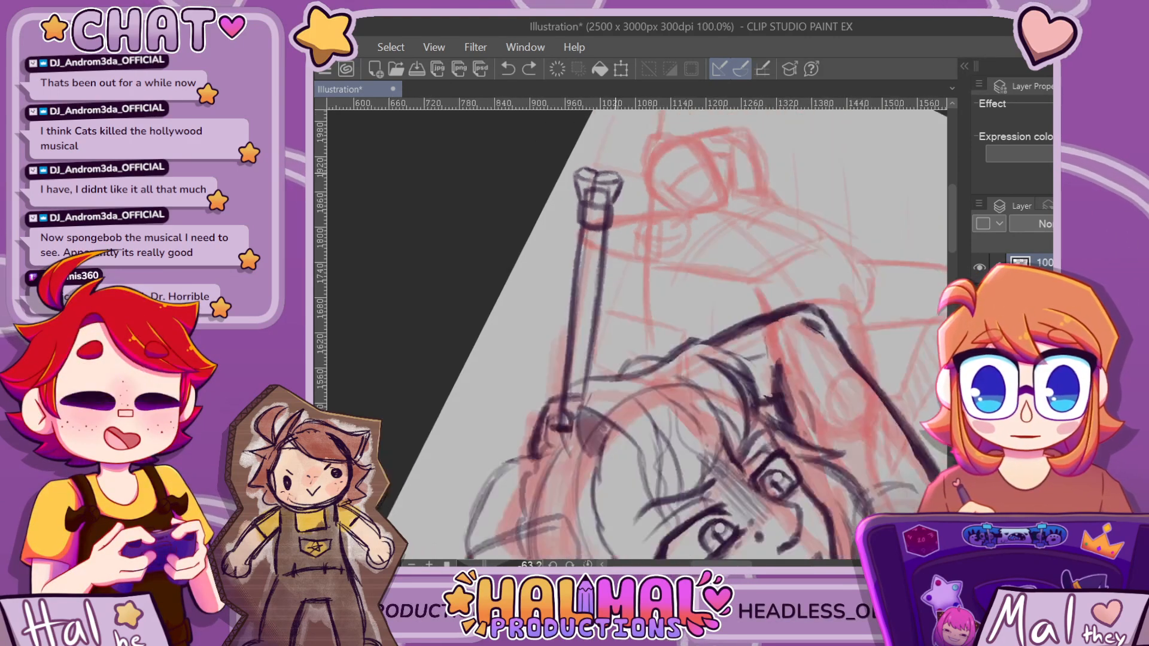
scroll(615, 173, down, 5)
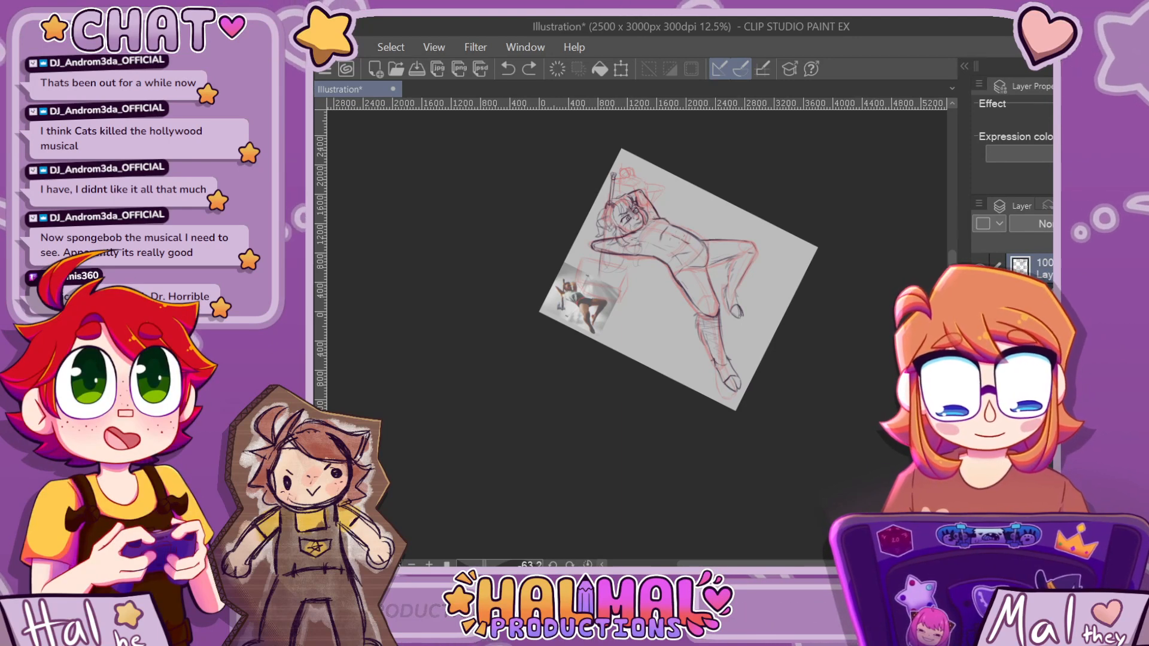
Mirror the canvas view and reset its rotation to 0.0 so the figure stands upright
key(h)
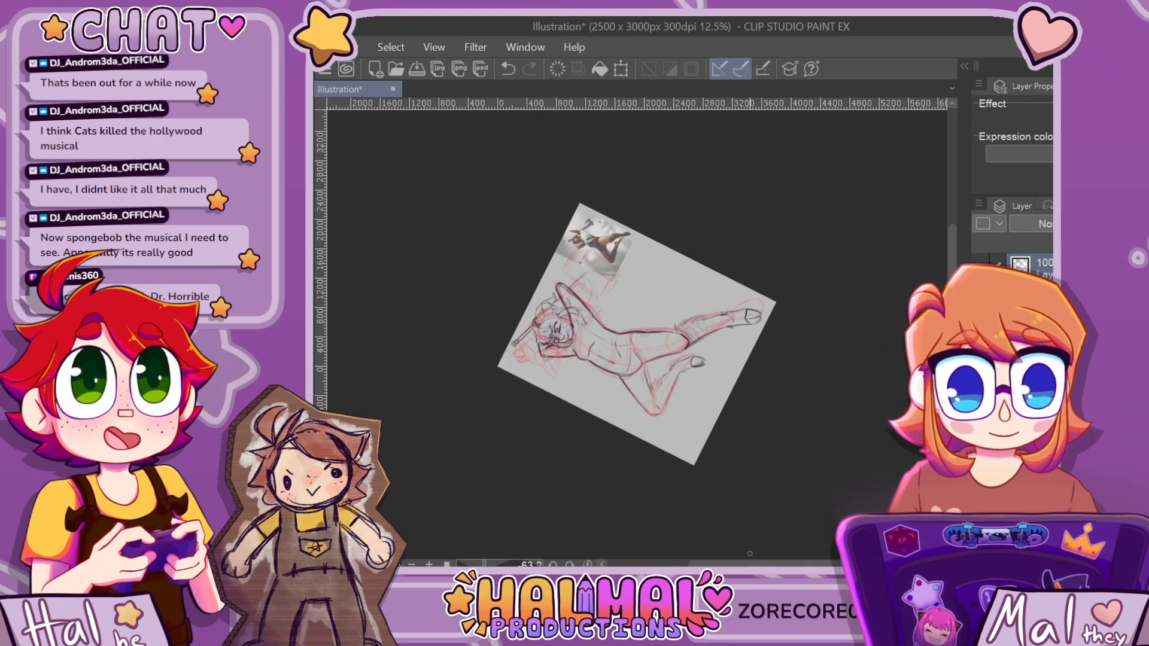
click(588, 564)
scroll(606, 242, up, 8)
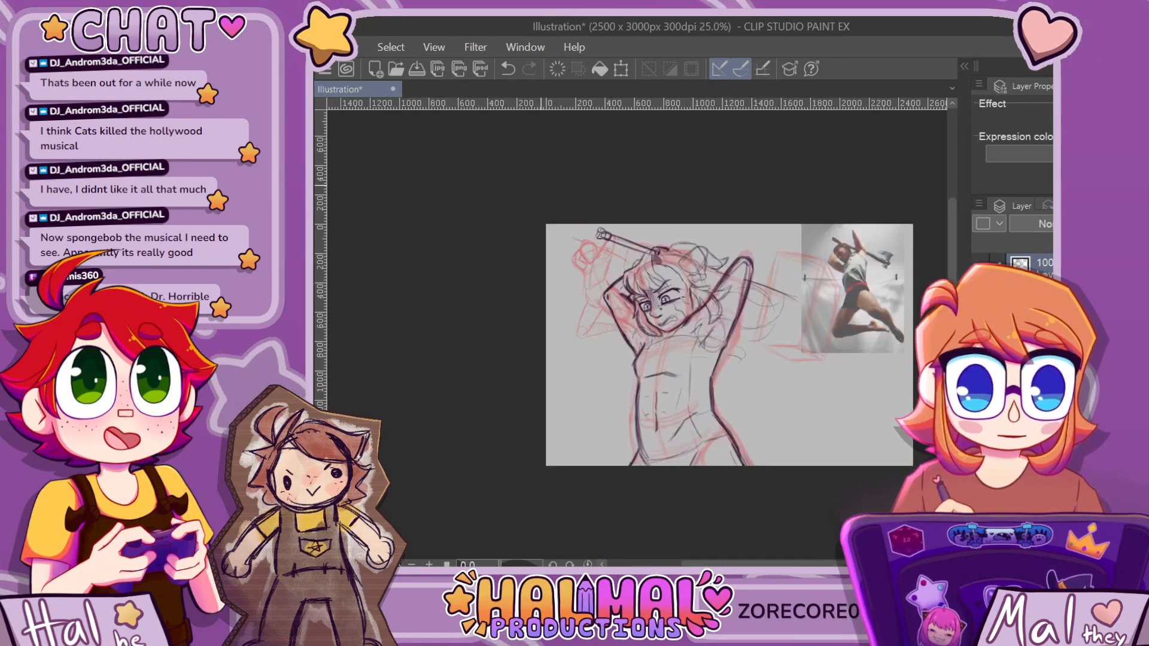
mouse_move(628, 252)
mouse_down()
mouse_move(615, 296)
mouse_move(633, 264)
mouse_move(639, 275)
mouse_up()
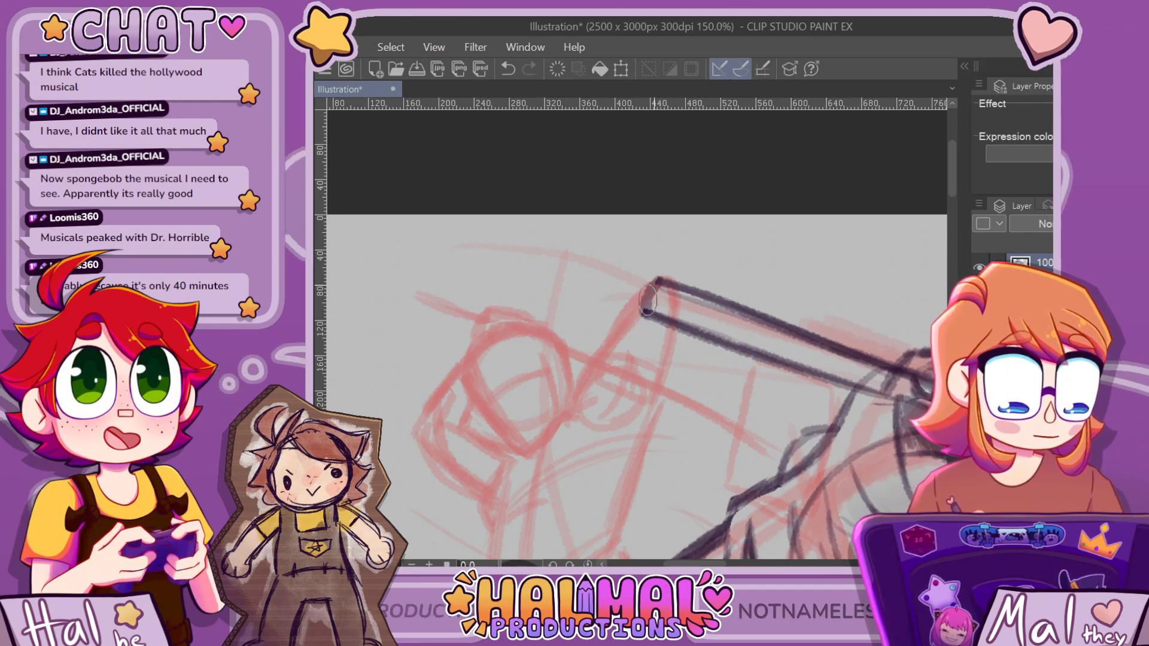
scroll(650, 317, down, 3)
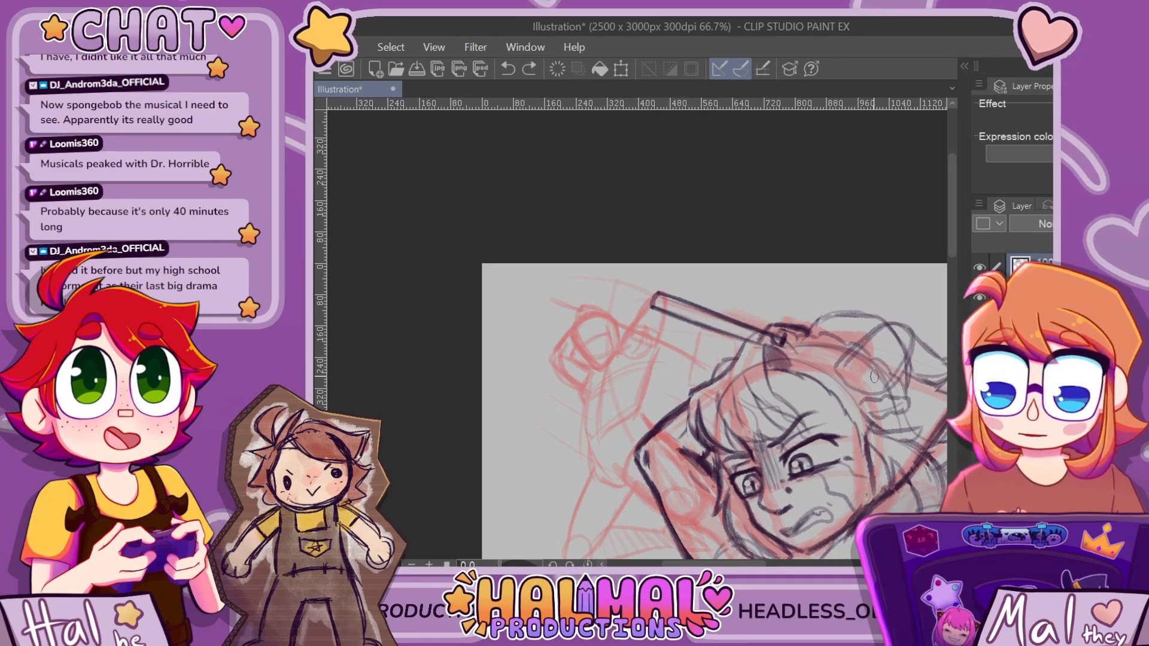
key(ctrl+z)
scroll(873, 376, down, 10)
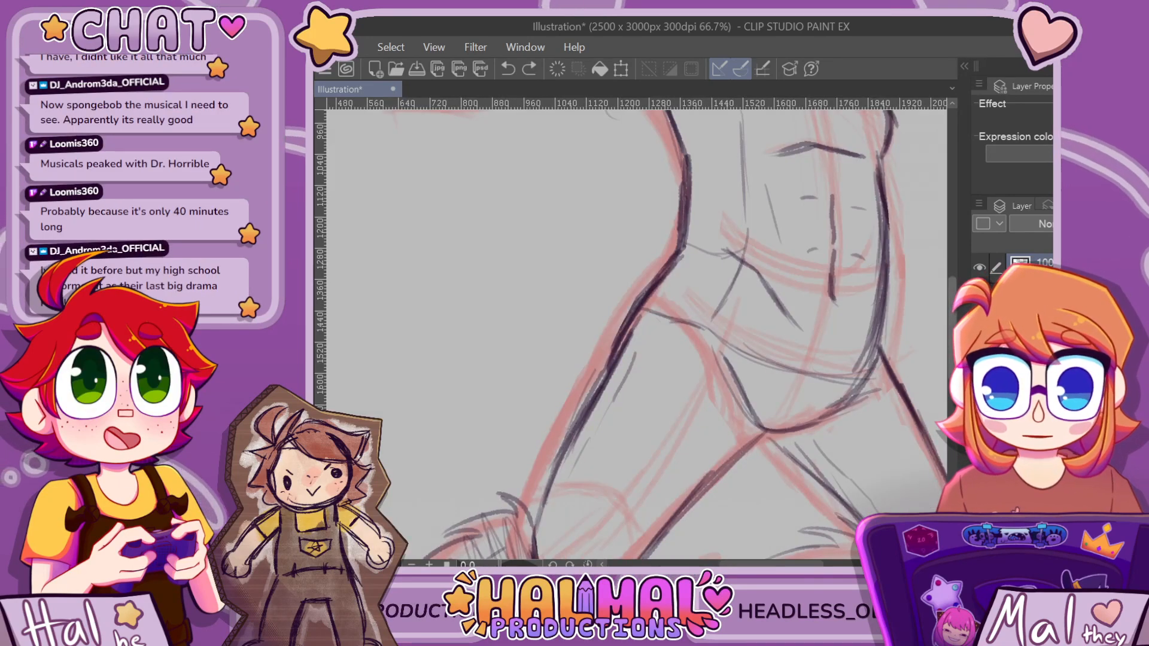
scroll(704, 500, up, 12)
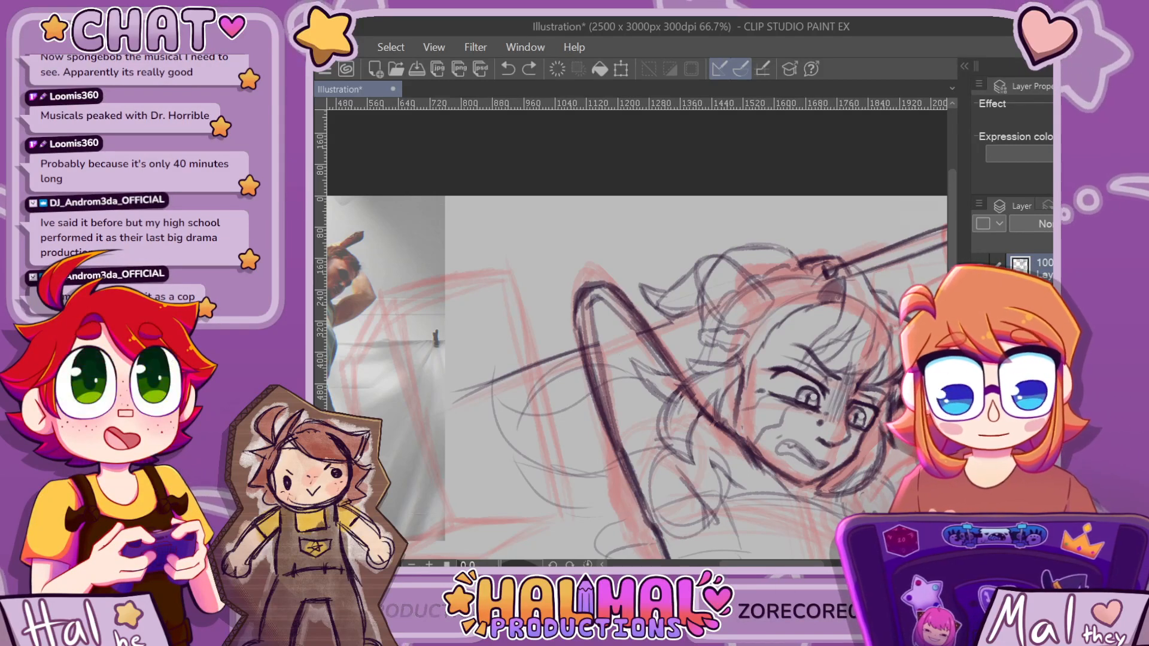
scroll(638, 335, down, 15)
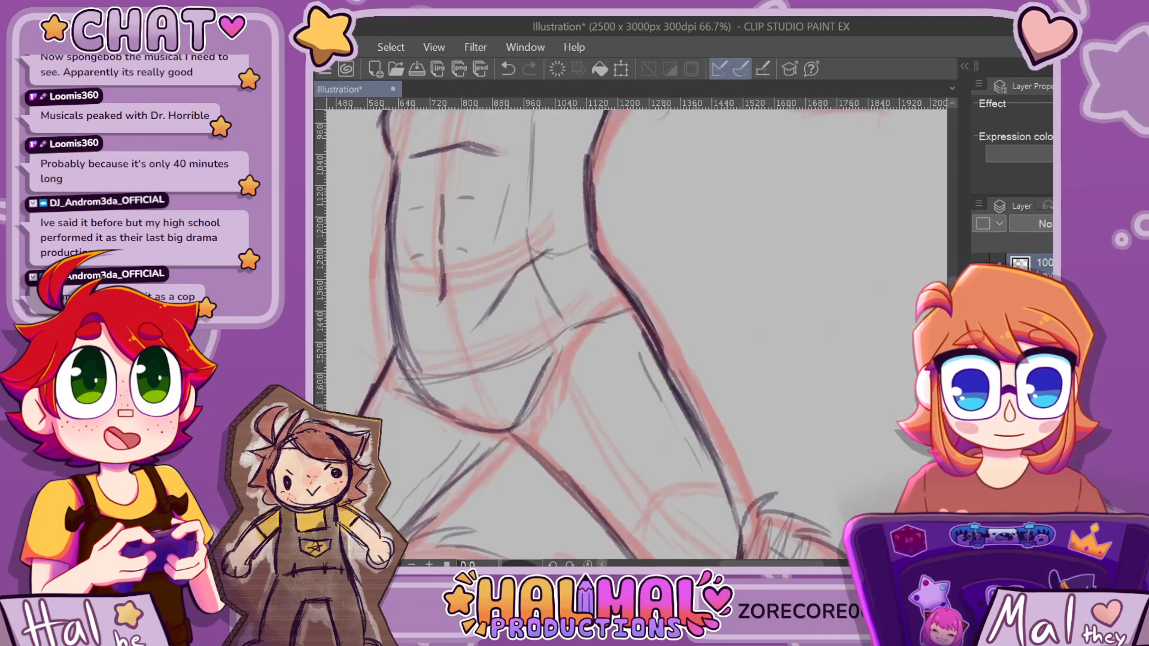
scroll(722, 435, up, 13)
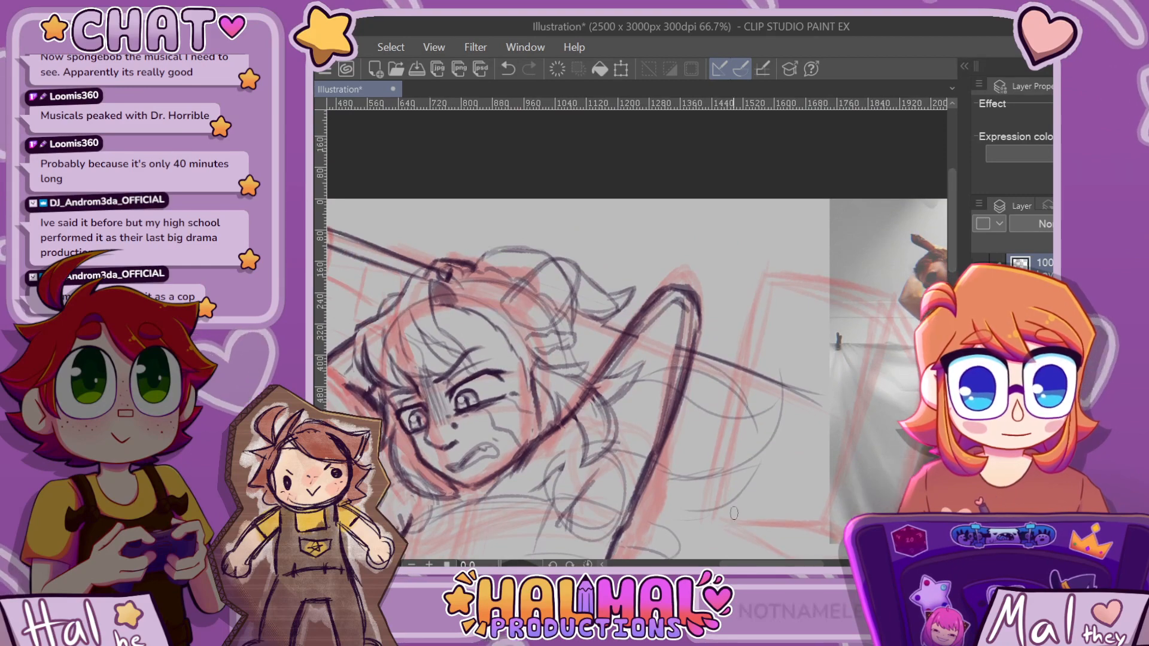
Add a rounded end cap to the faceted pommel with curved strokes along its outer edge
scroll(722, 436, left, 9)
scroll(565, 220, up, 8)
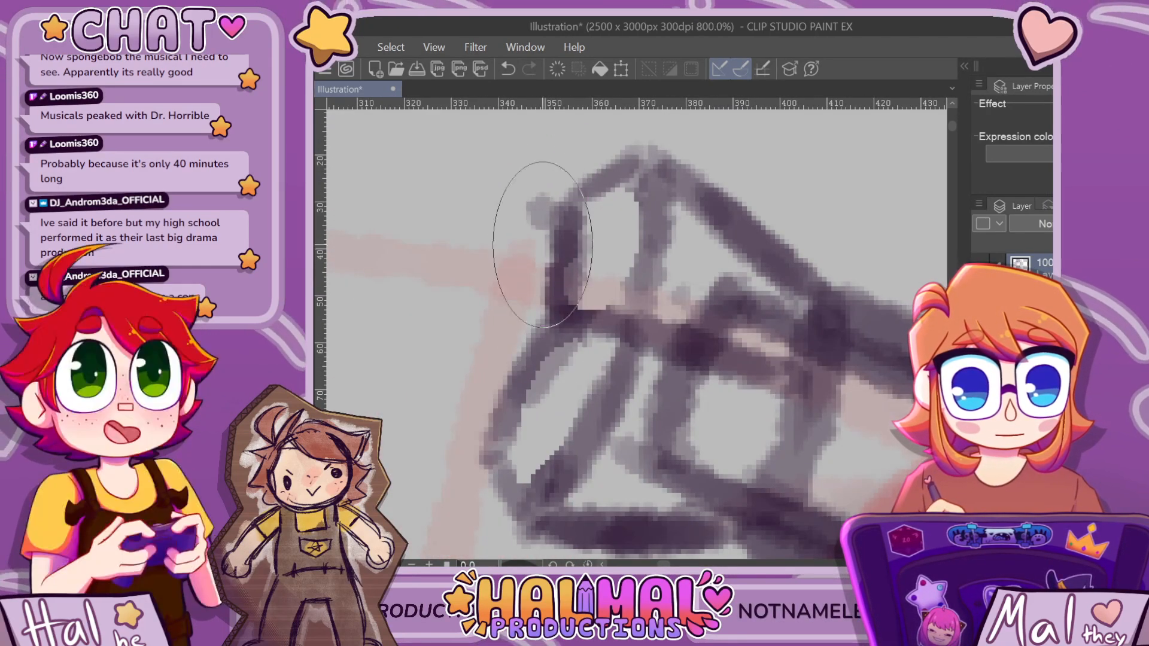
mouse_move(523, 285)
mouse_down()
mouse_move(532, 208)
mouse_move(515, 318)
mouse_move(536, 209)
mouse_move(530, 268)
mouse_up()
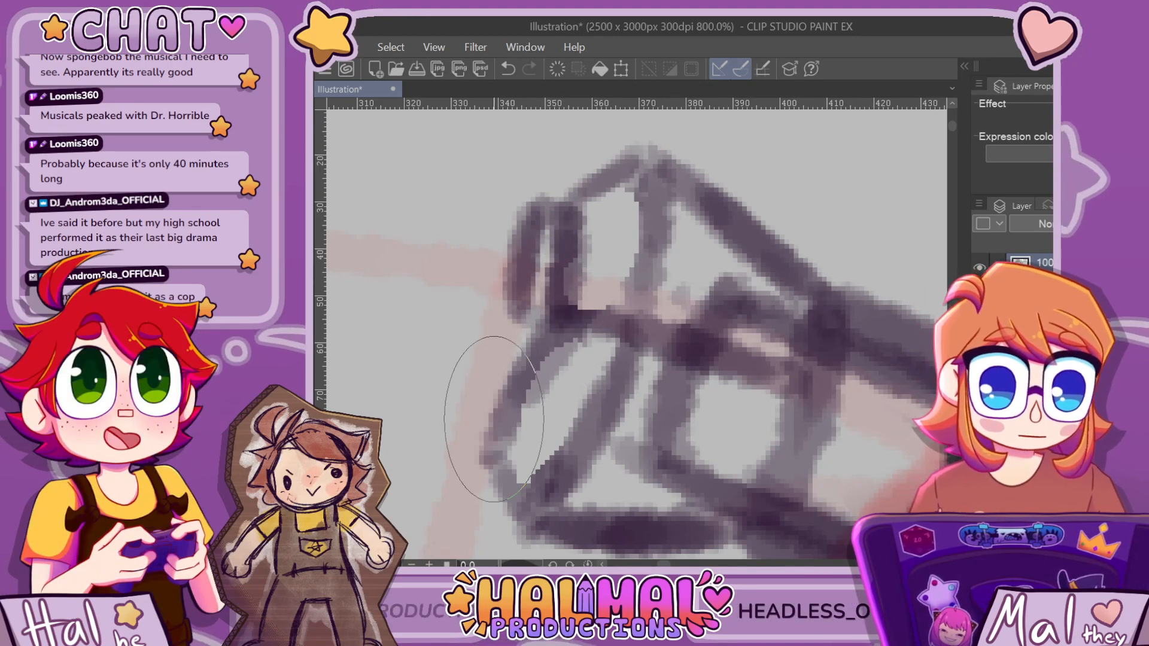
mouse_move(466, 430)
mouse_down()
mouse_move(494, 446)
mouse_move(457, 434)
mouse_move(431, 273)
mouse_move(452, 335)
mouse_move(407, 431)
mouse_move(476, 306)
mouse_move(513, 205)
mouse_move(474, 243)
mouse_move(472, 322)
mouse_move(436, 385)
mouse_move(475, 243)
mouse_up()
scroll(613, 240, down, 10)
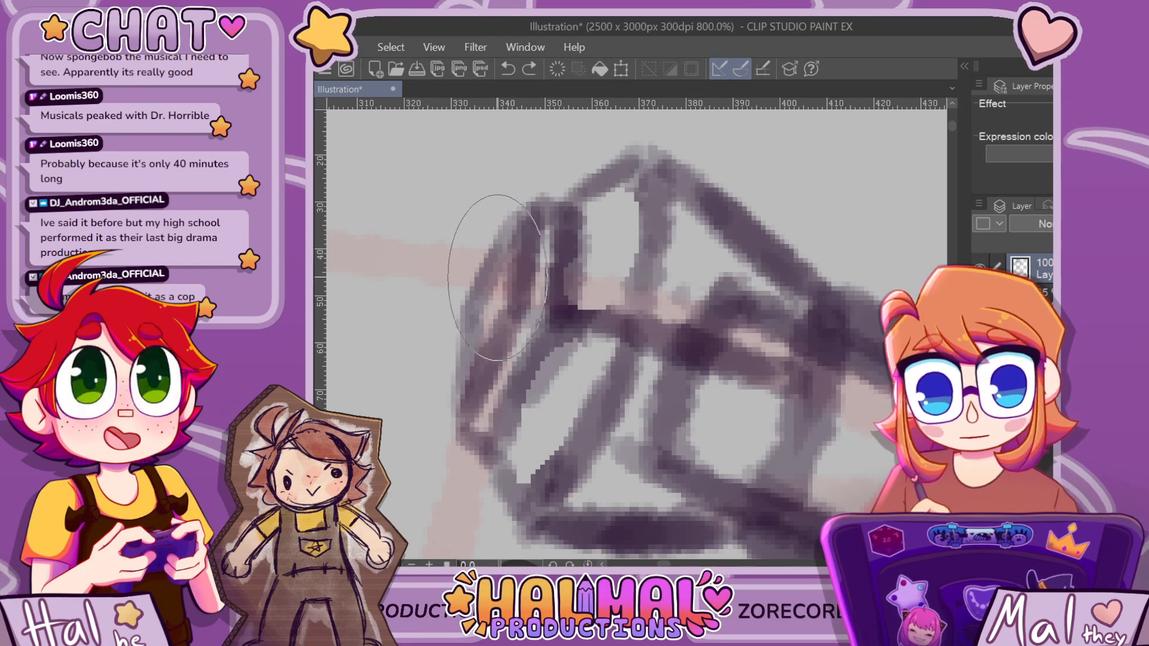
scroll(696, 213, down, 2)
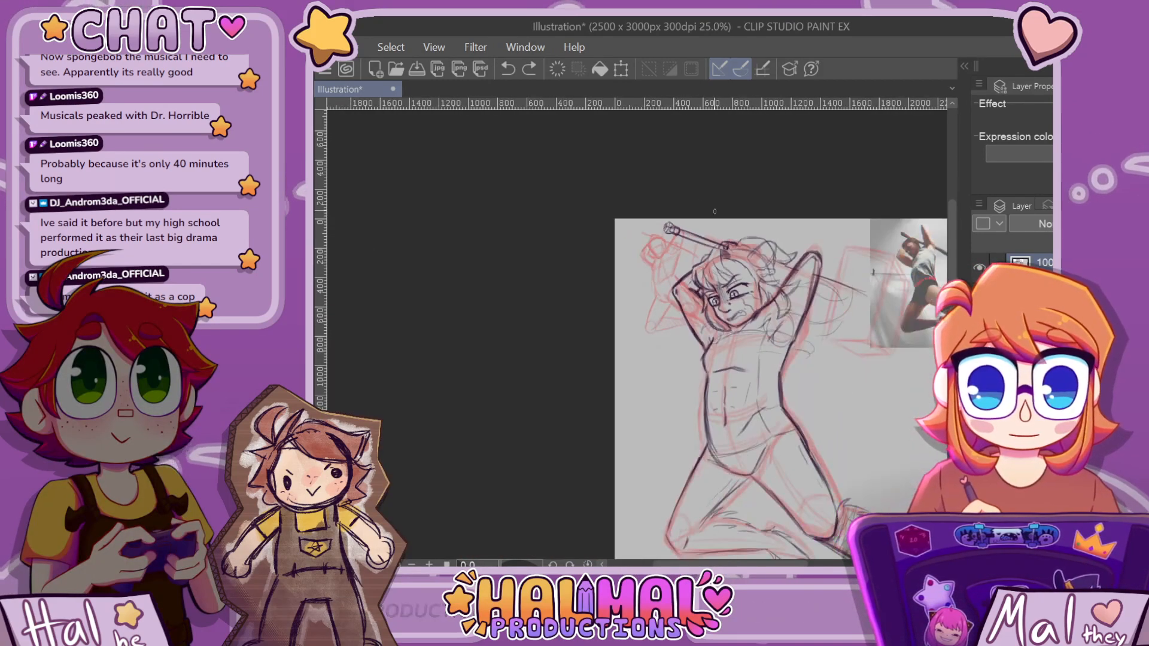
scroll(662, 224, up, 10)
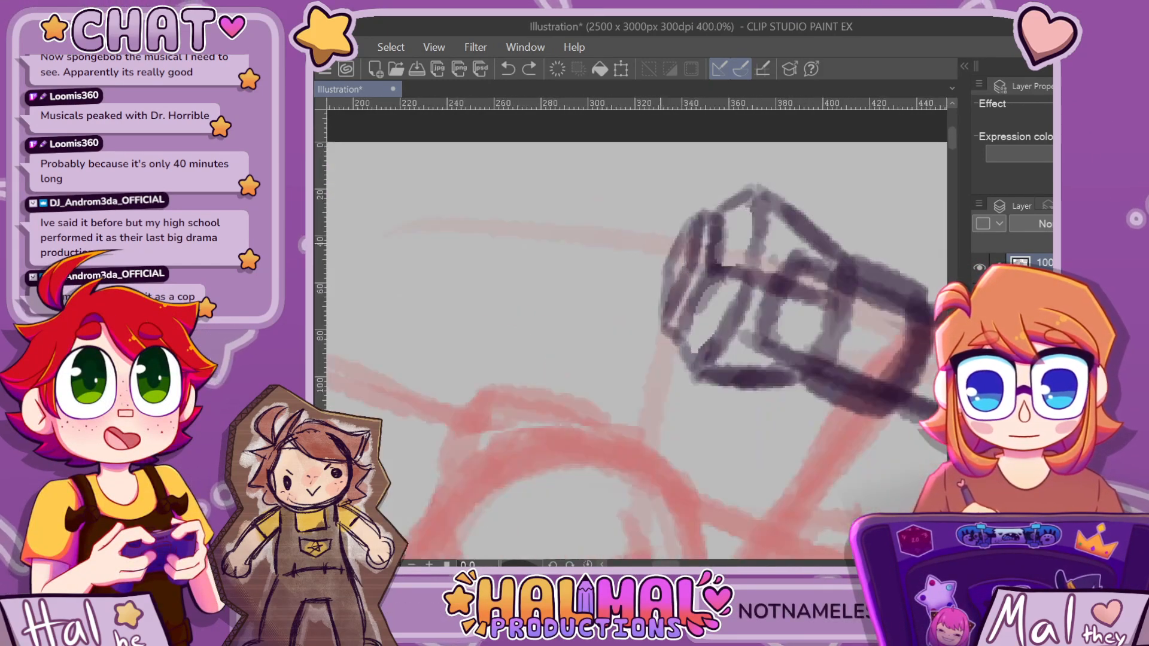
Cap the pommel with a small round knob and clean up the overlapping lines inside its flared section
mouse_move(673, 261)
mouse_down()
mouse_move(645, 251)
mouse_move(670, 259)
mouse_move(625, 262)
mouse_move(620, 232)
mouse_move(666, 234)
mouse_move(650, 268)
mouse_move(613, 245)
mouse_move(658, 227)
mouse_move(666, 257)
mouse_move(624, 263)
mouse_up()
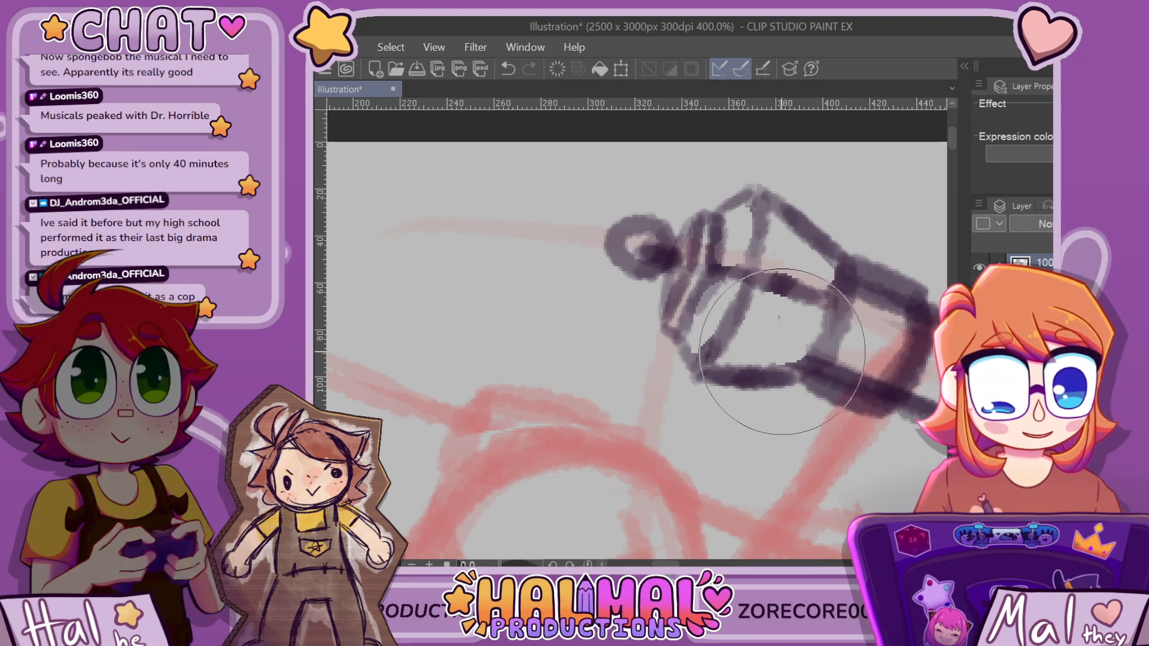
scroll(814, 280, down, 4)
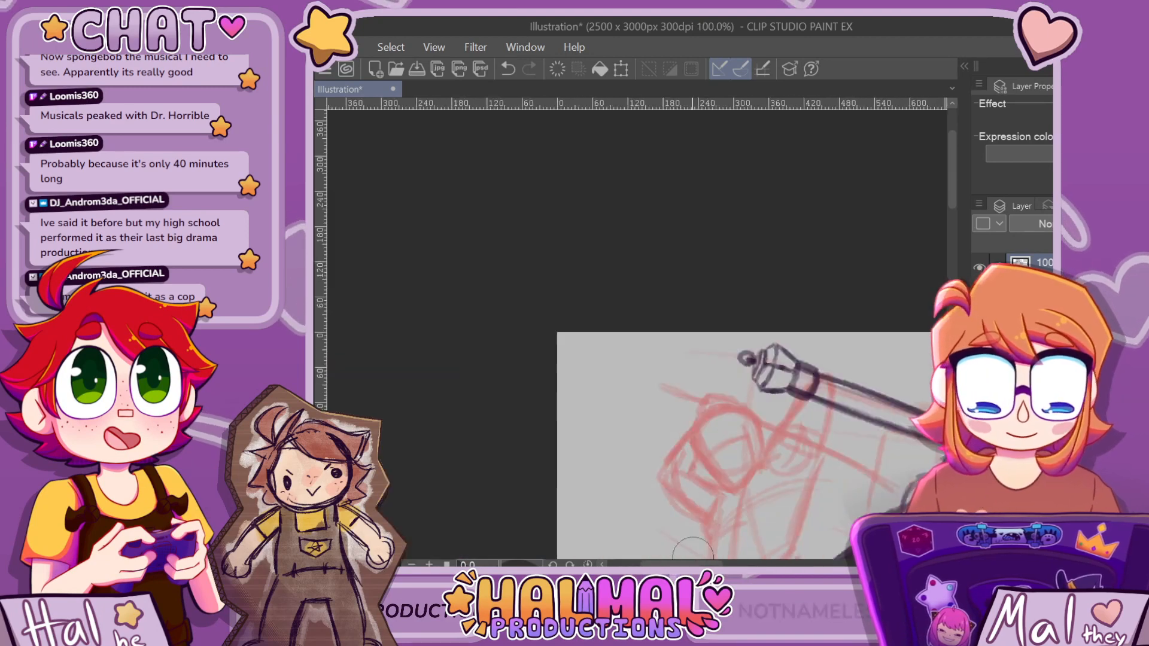
scroll(812, 353, up, 4)
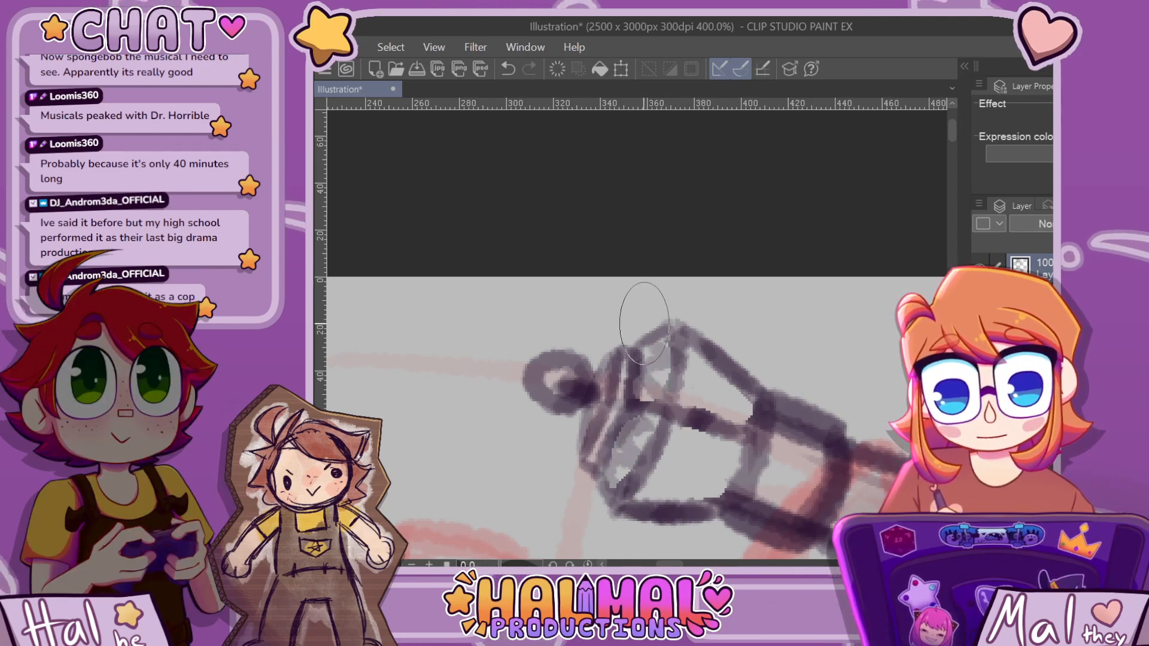
scroll(643, 324, down, 6)
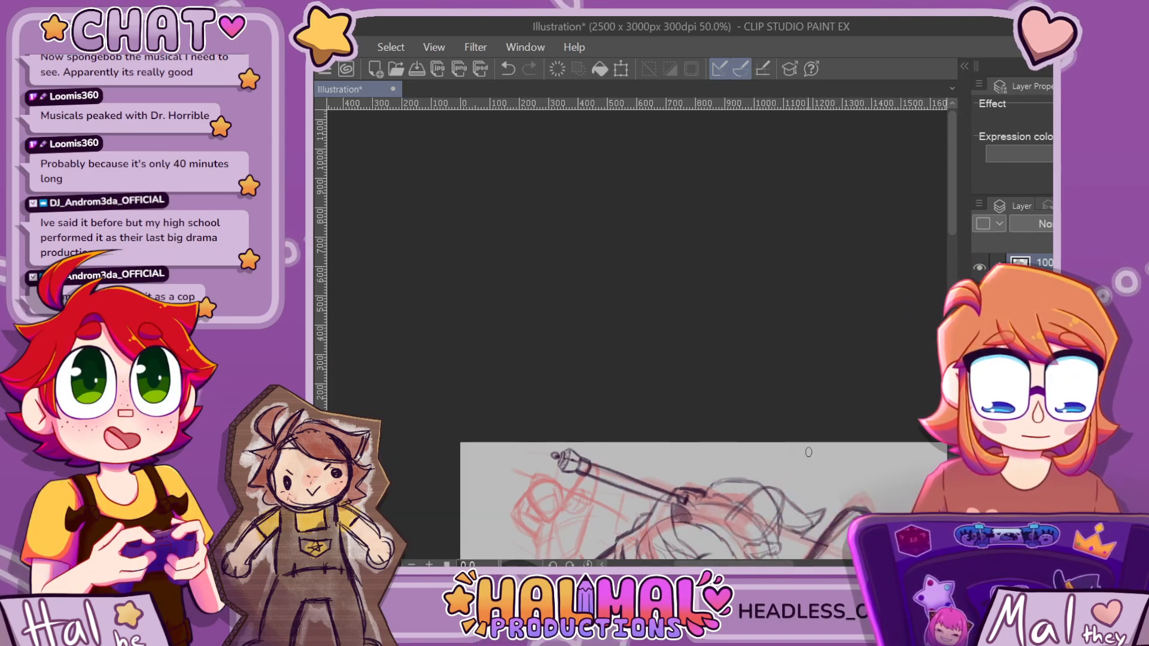
scroll(808, 452, down, 4)
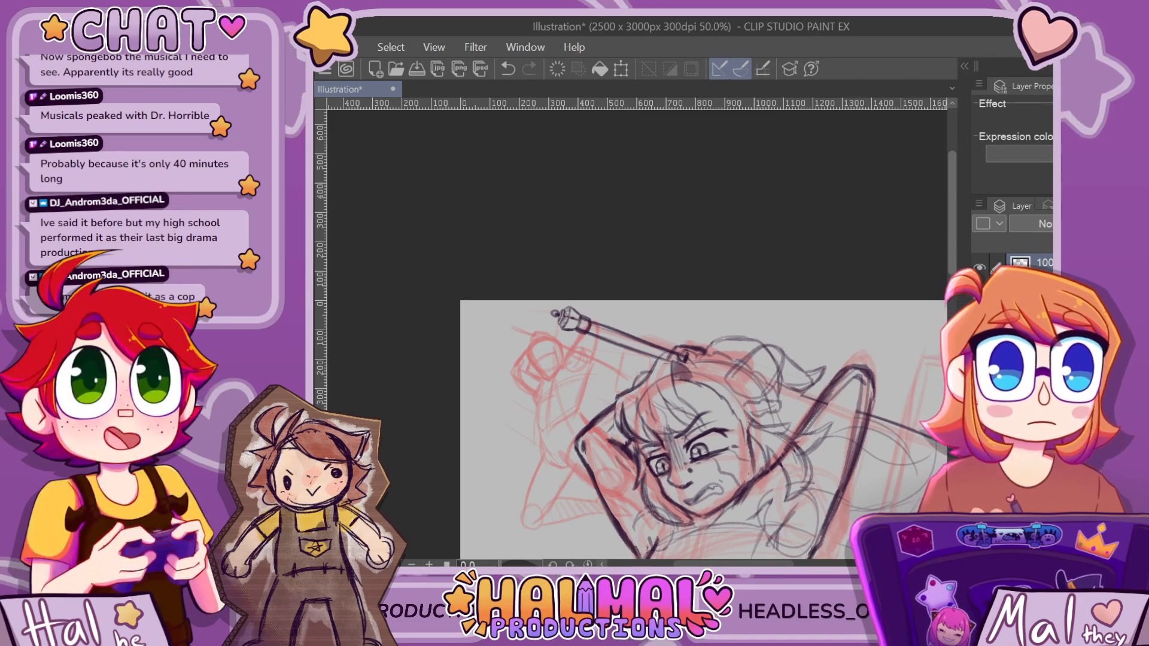
scroll(824, 372, up, 3)
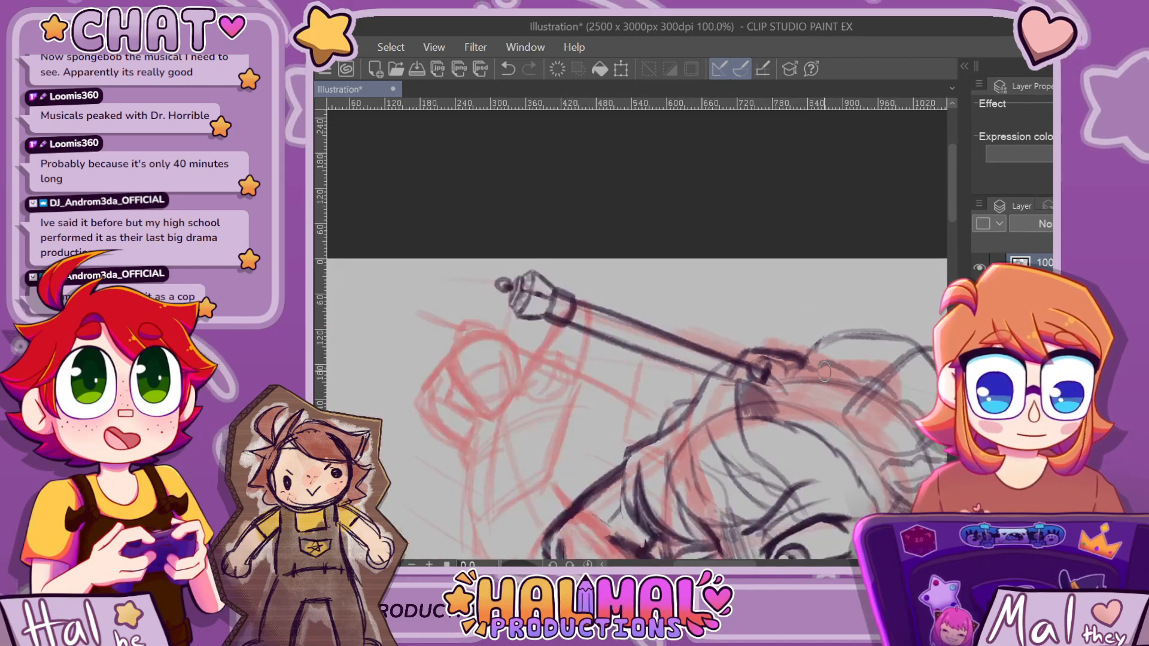
scroll(825, 372, down, 1)
scroll(831, 393, up, 1)
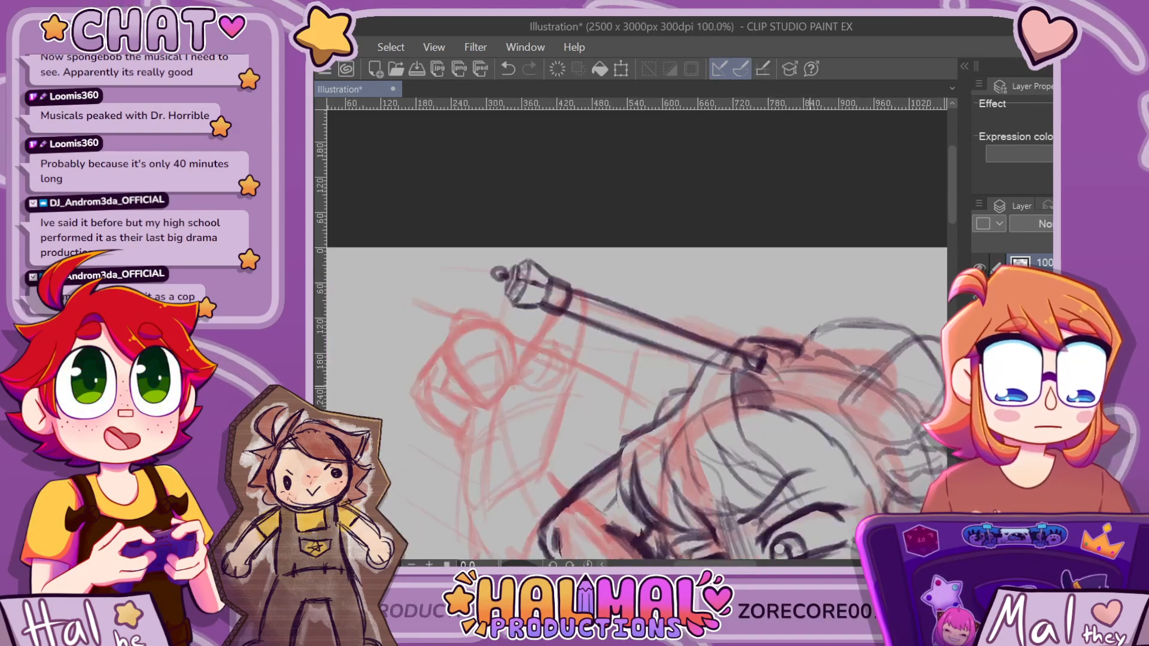
Erase the stray sketch lines below the axe handle where it meets the gripping hand above the head
scroll(724, 347, up, 2)
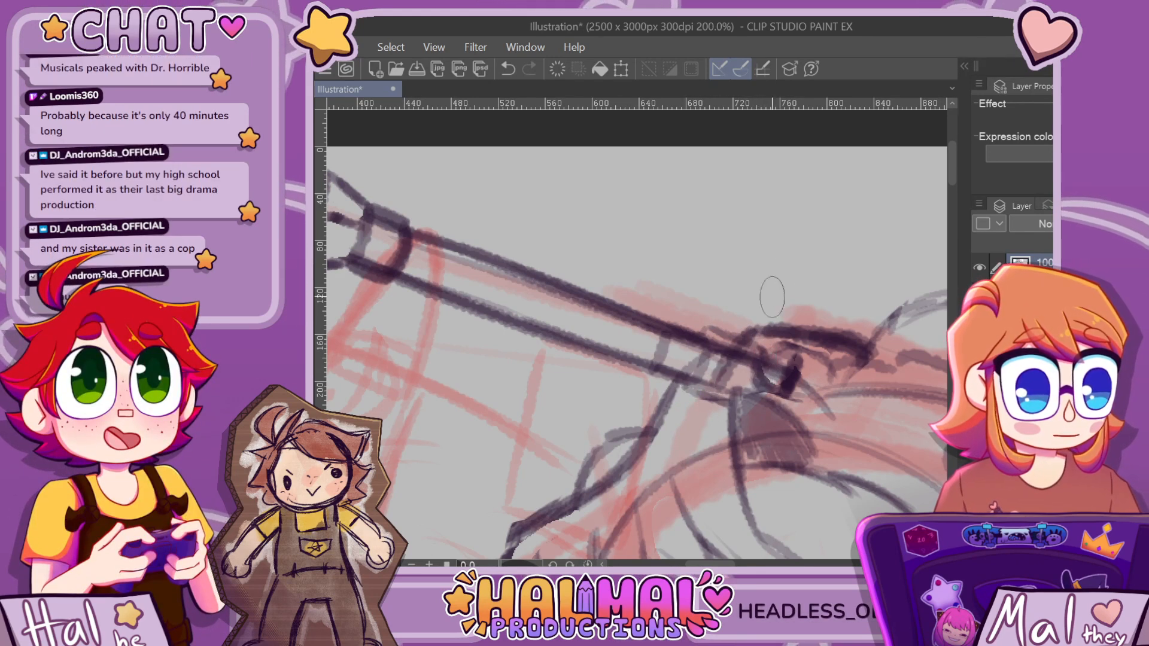
scroll(787, 274, down, 1)
scroll(787, 274, down, 2)
scroll(828, 291, up, 3)
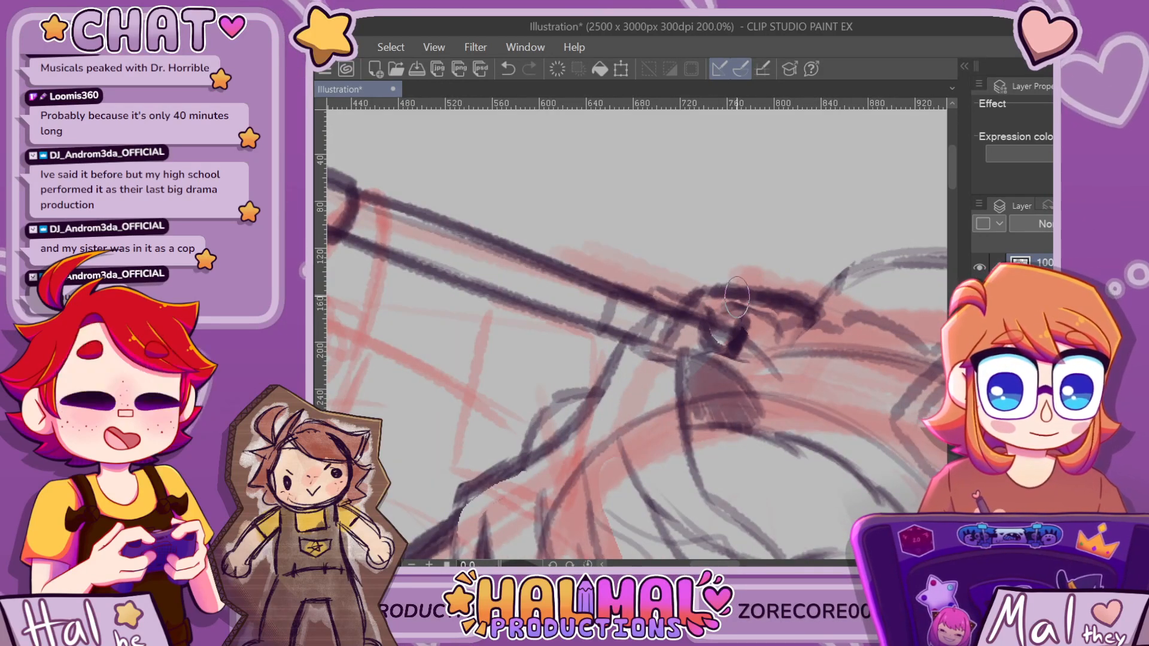
scroll(734, 304, down, 4)
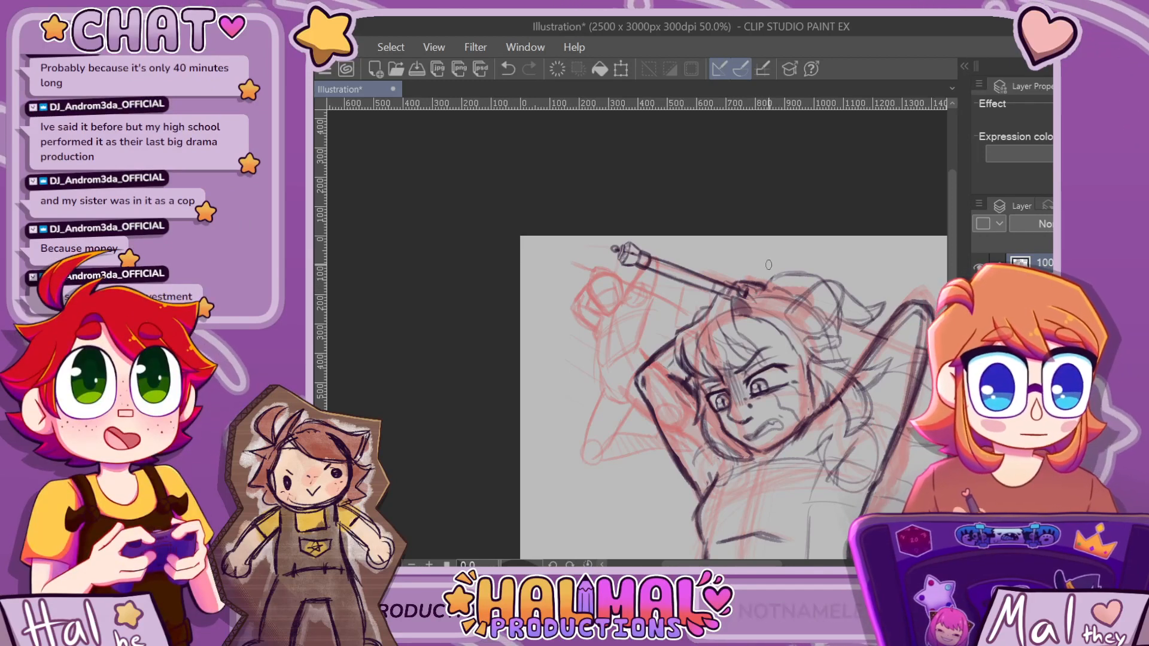
scroll(768, 265, up, 6)
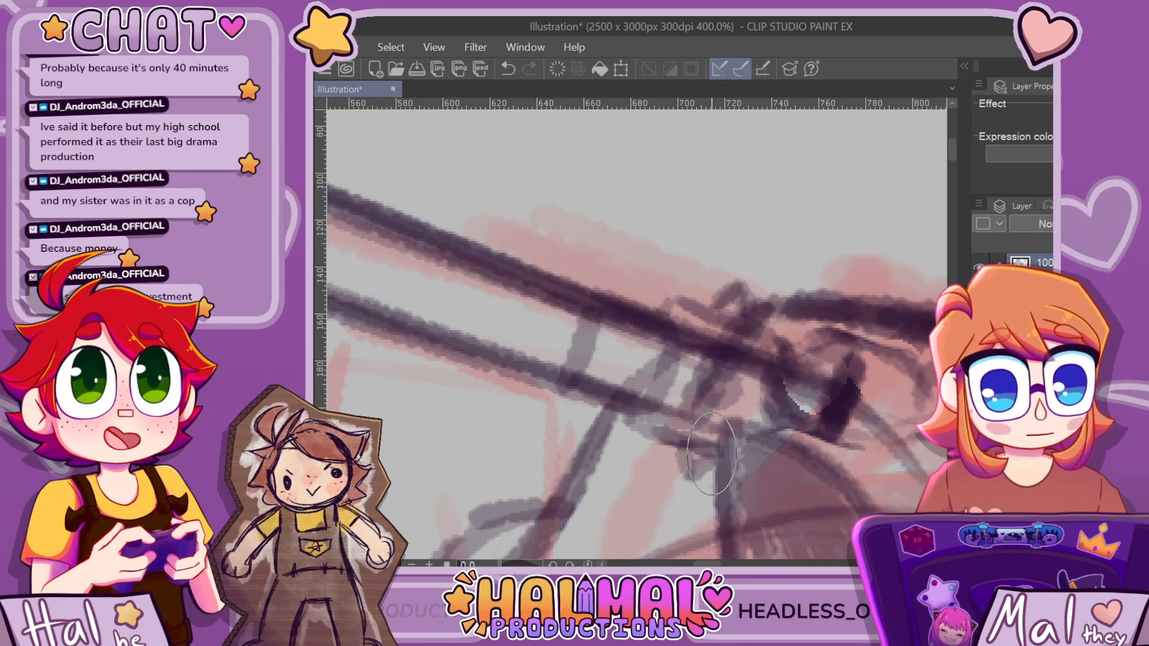
scroll(744, 329, down, 6)
scroll(744, 328, up, 2)
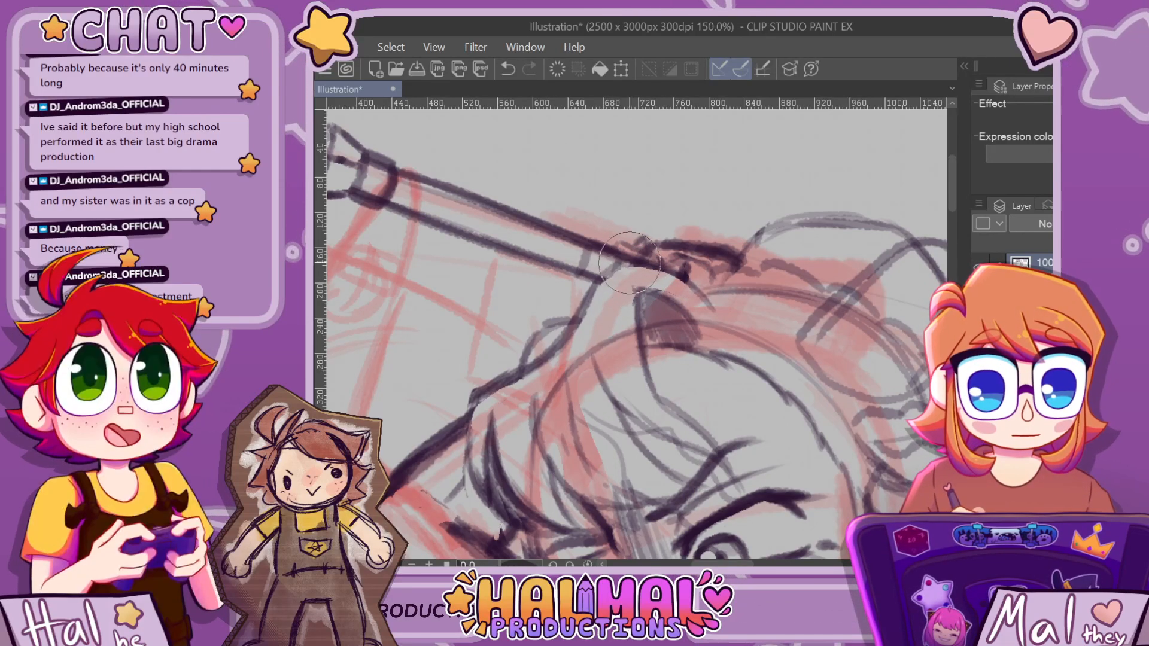
Touch up the fingertip of the gripping hand and erase the handle lines overlapping the wrist
scroll(688, 201, down, 4)
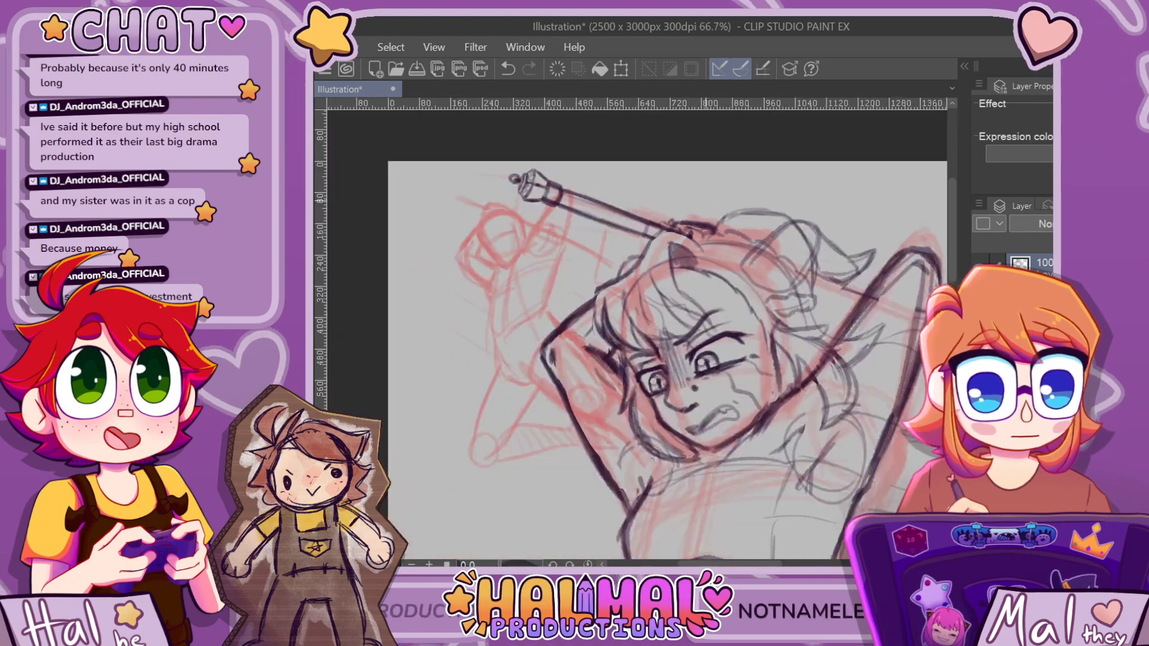
scroll(725, 204, up, 2)
scroll(725, 203, up, 3)
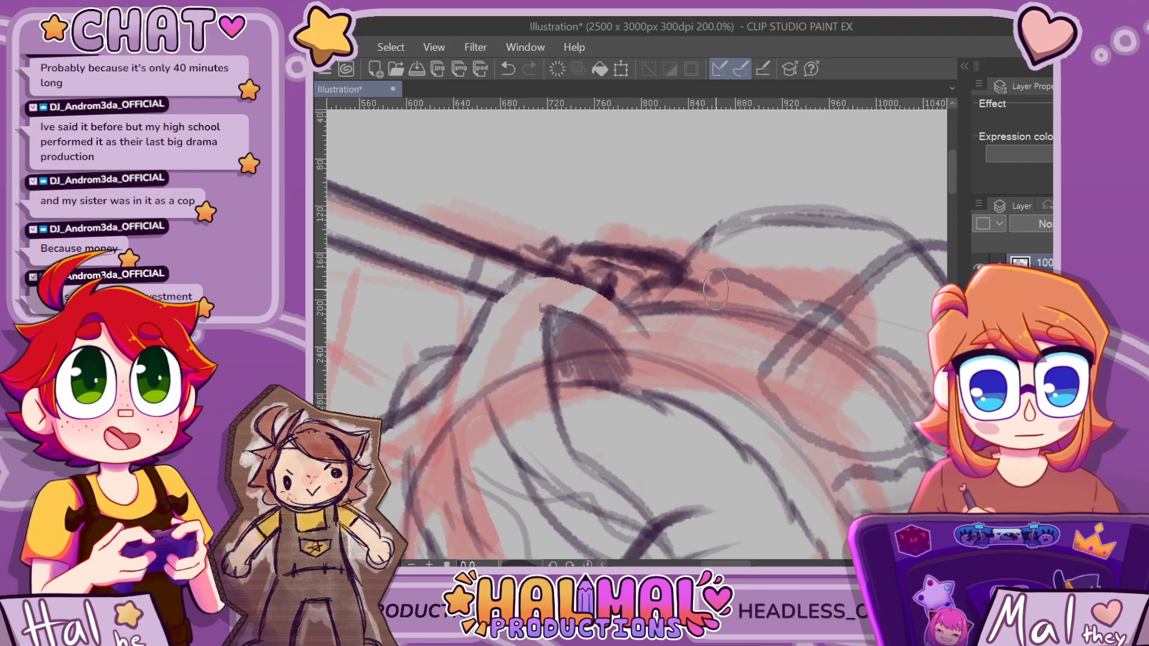
scroll(716, 289, down, 6)
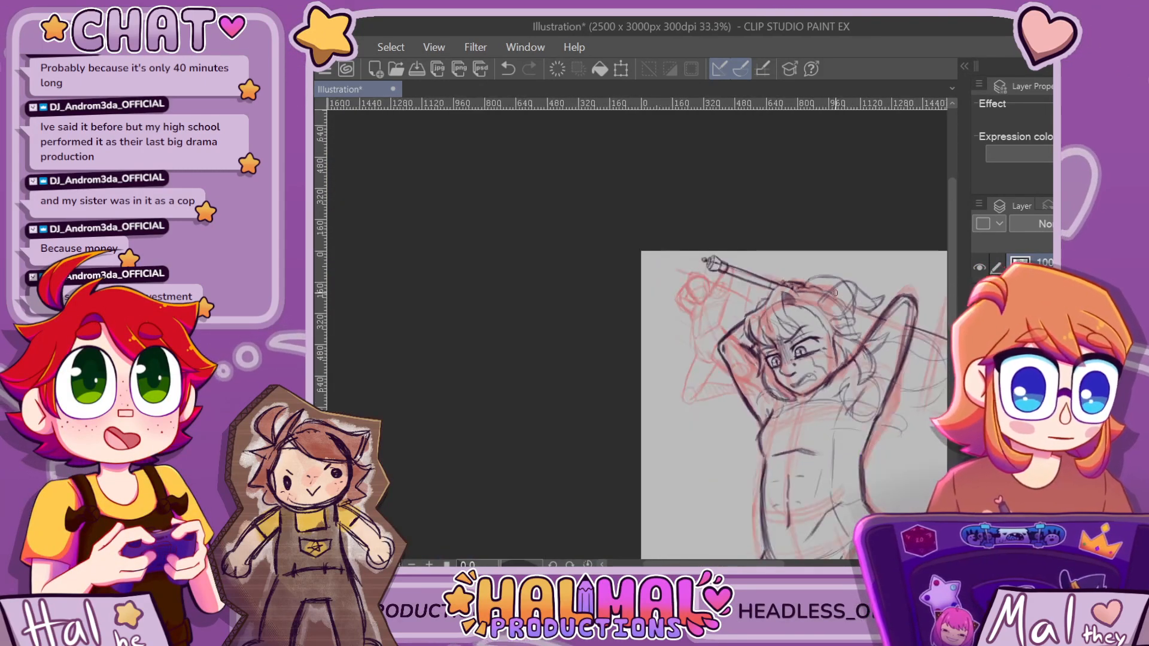
scroll(835, 292, up, 6)
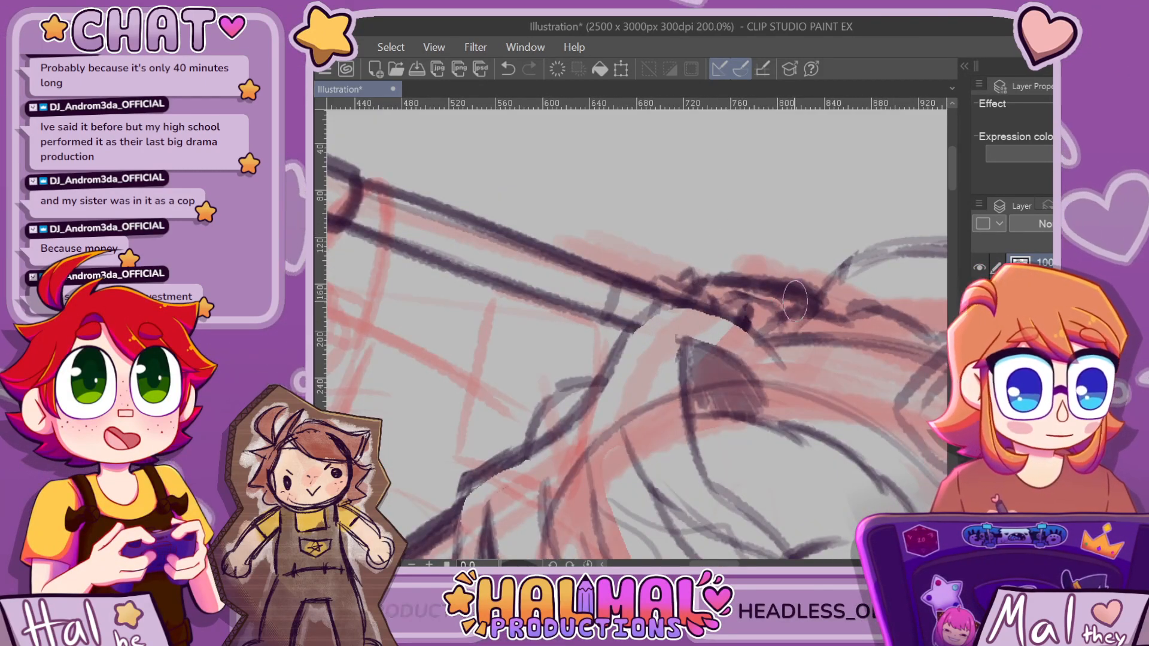
key(e)
drag(804, 283, 807, 302)
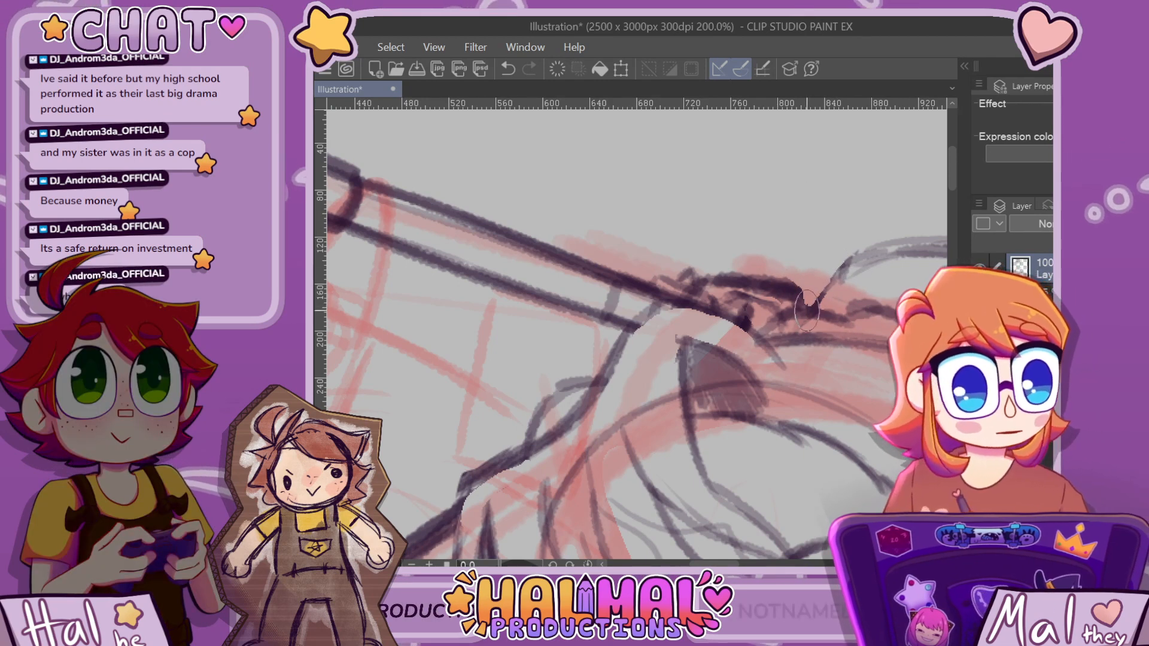
scroll(902, 238, down, 6)
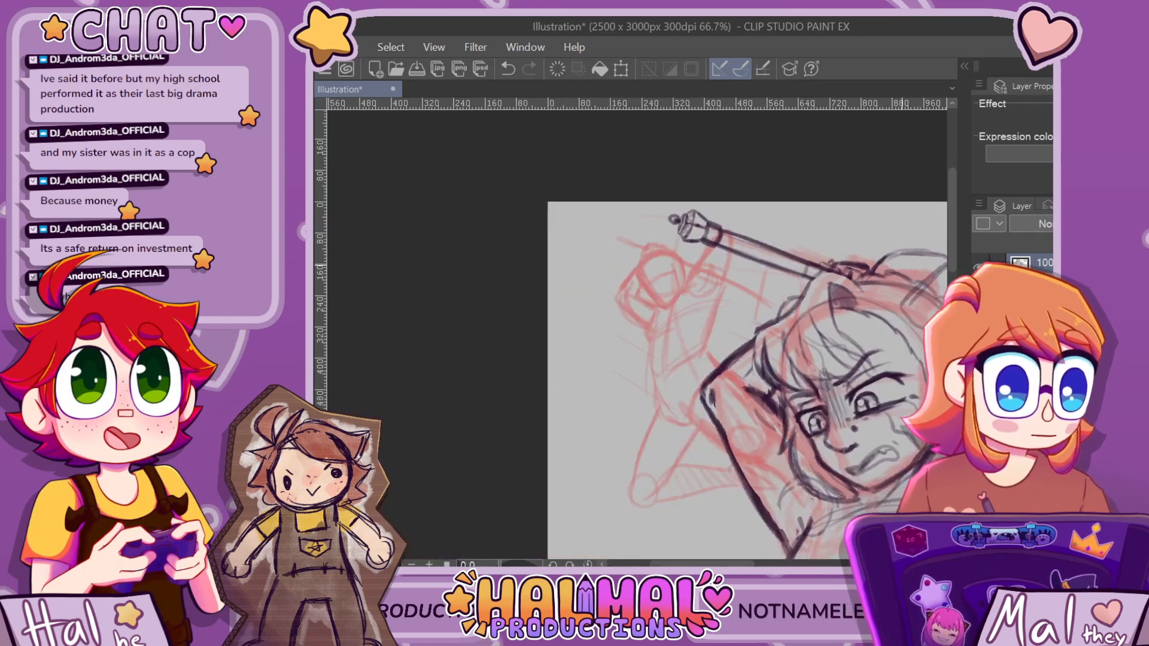
scroll(944, 257, up, 4)
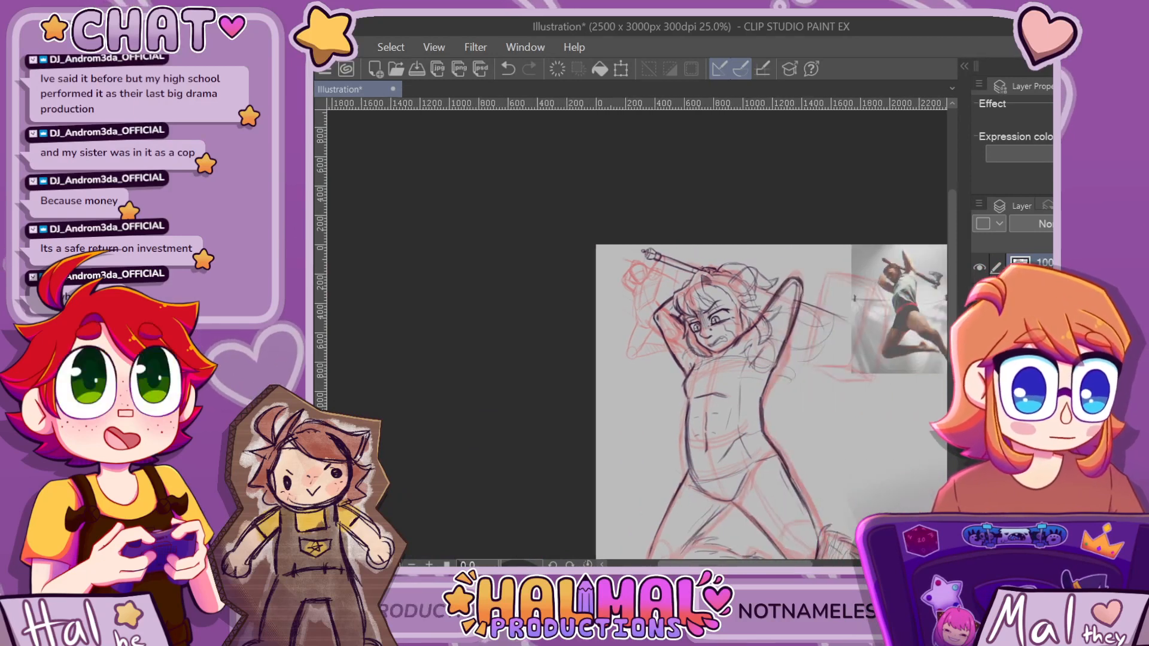
scroll(658, 365, up, 2)
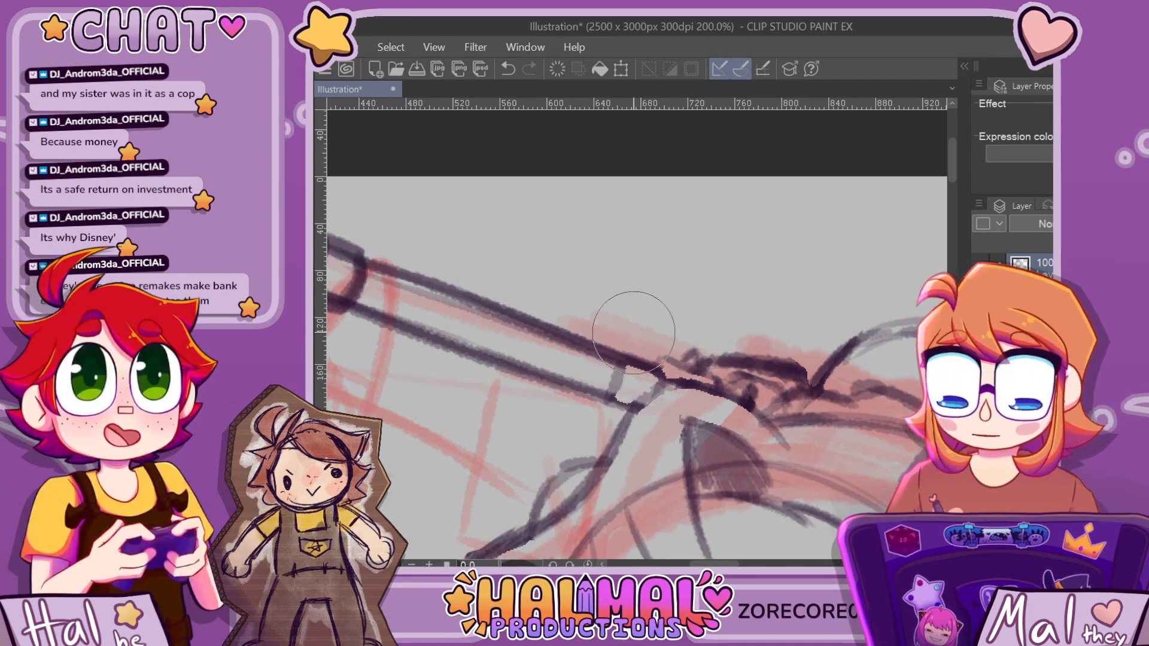
Draw the axe handle's two edges from behind the horn to past the raised forearm, reinforcing the outer stretch
scroll(616, 334, down, 9)
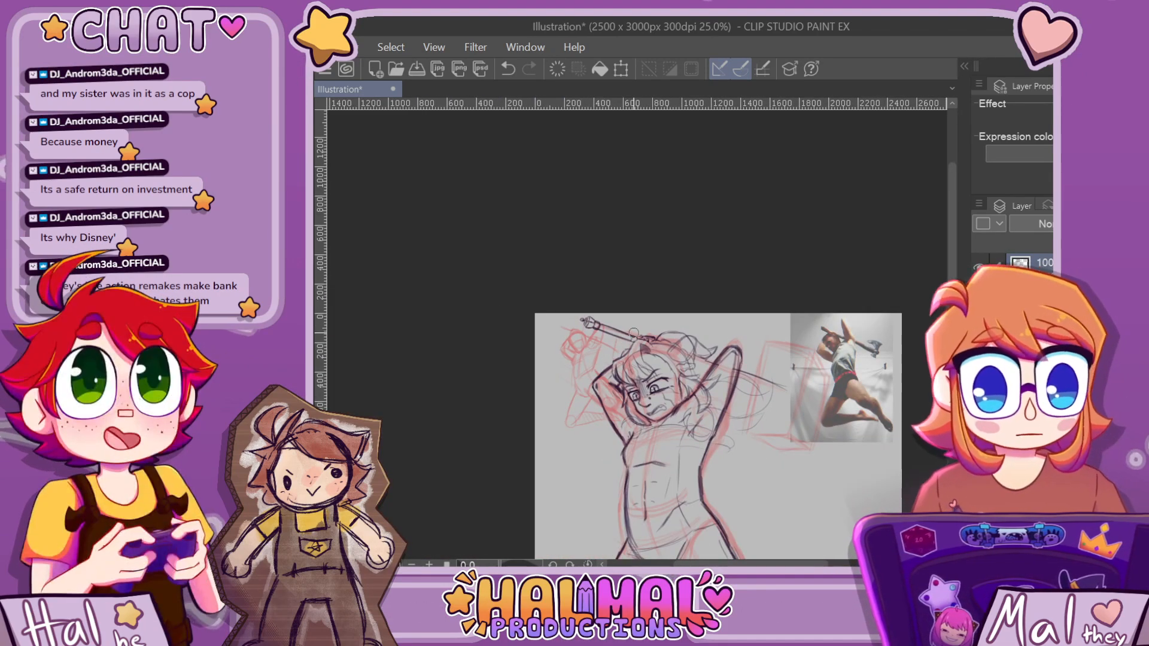
scroll(762, 359, up, 5)
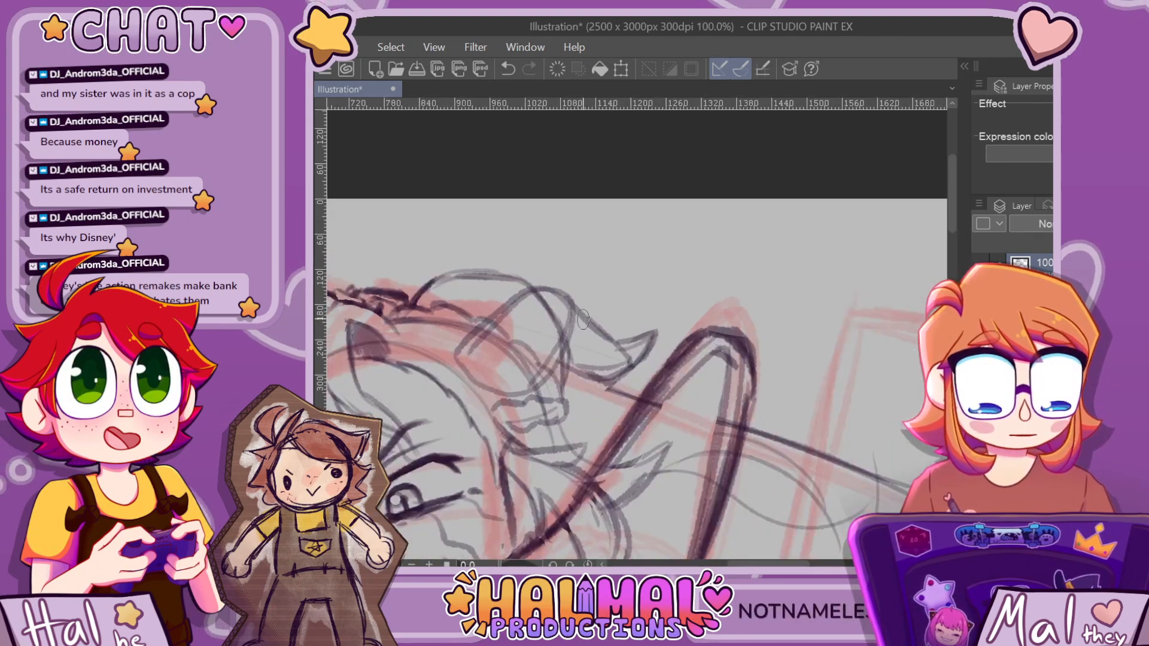
scroll(468, 326, down, 2)
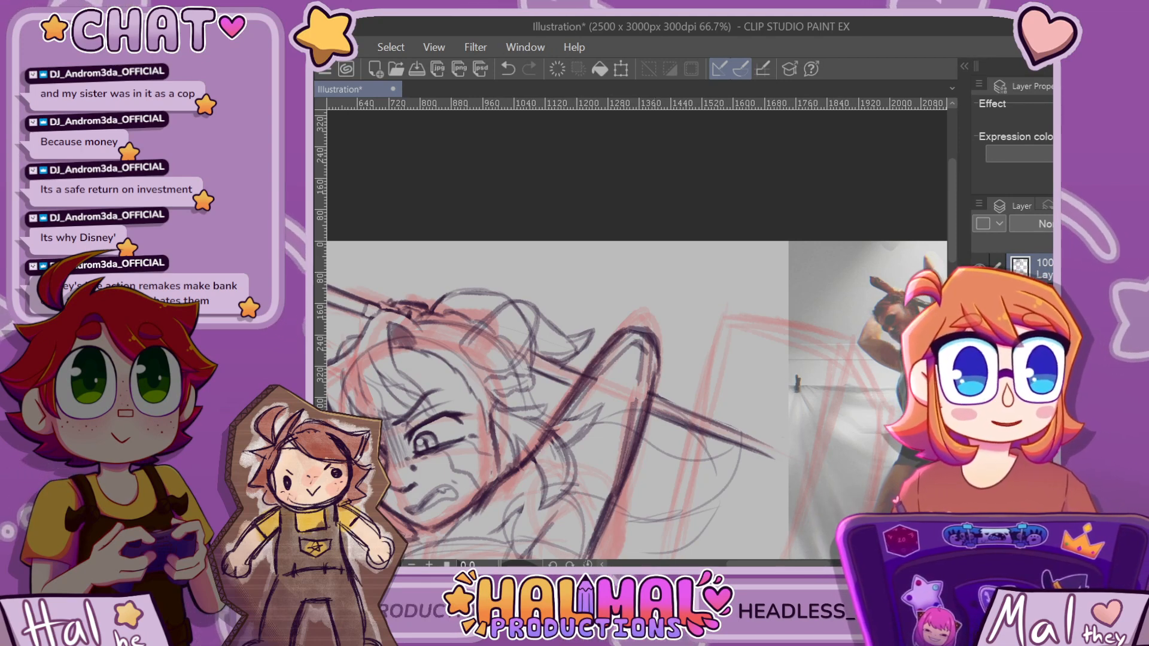
scroll(549, 350, up, 4)
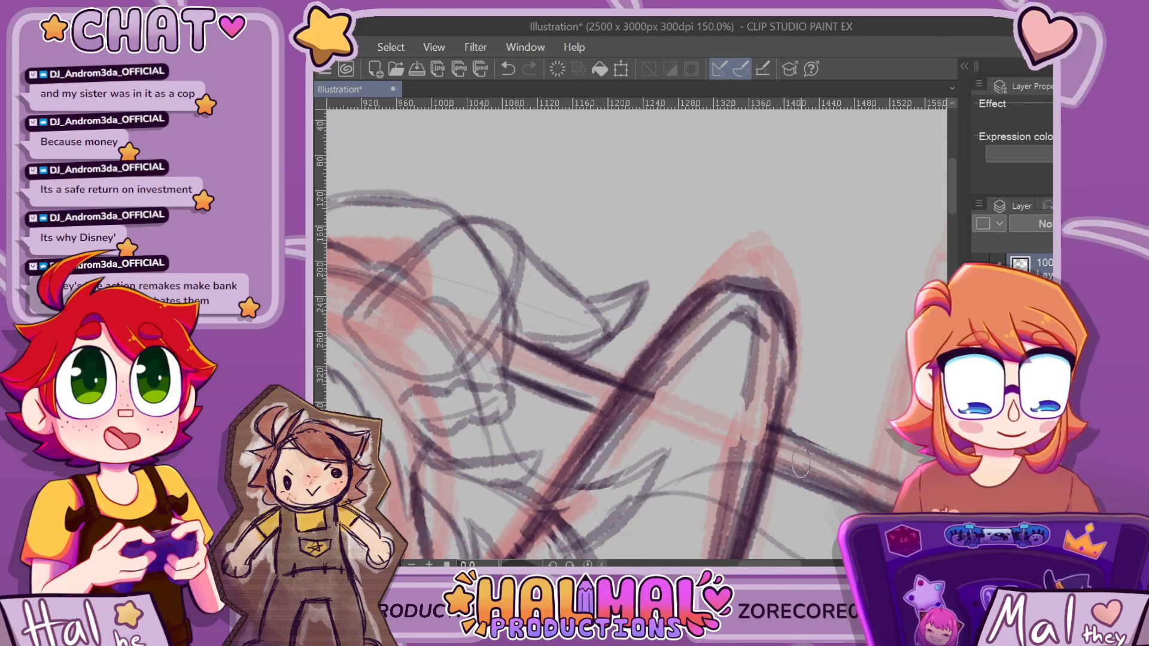
scroll(774, 440, down, 1)
mouse_move(774, 440)
mouse_down()
mouse_move(575, 448)
mouse_move(548, 475)
mouse_move(548, 355)
mouse_move(712, 413)
mouse_up()
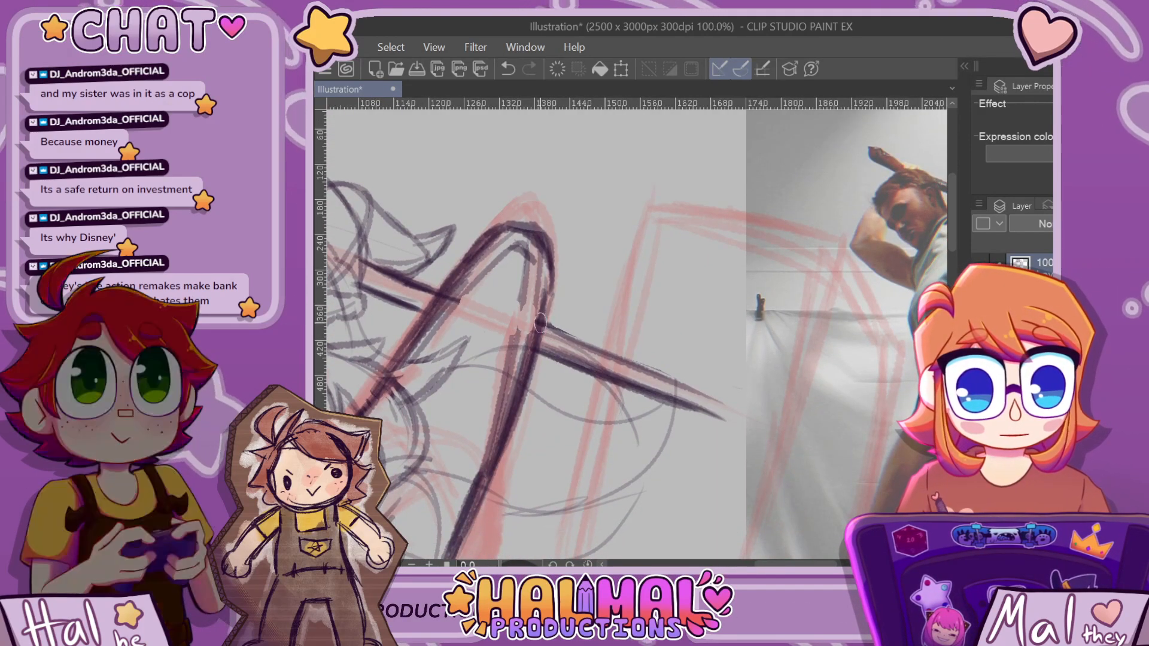
drag(543, 325, 707, 401)
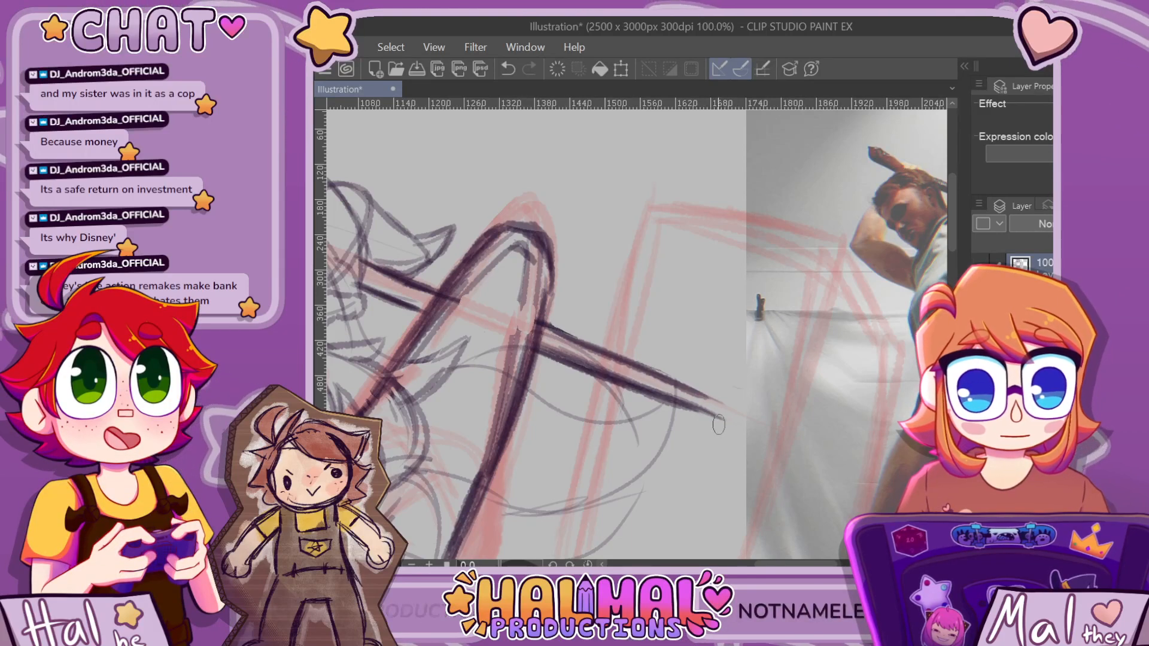
Draw a faceted collar with two bands around the handle's far end beyond the raised forearm
scroll(719, 424, down, 8)
scroll(719, 425, up, 6)
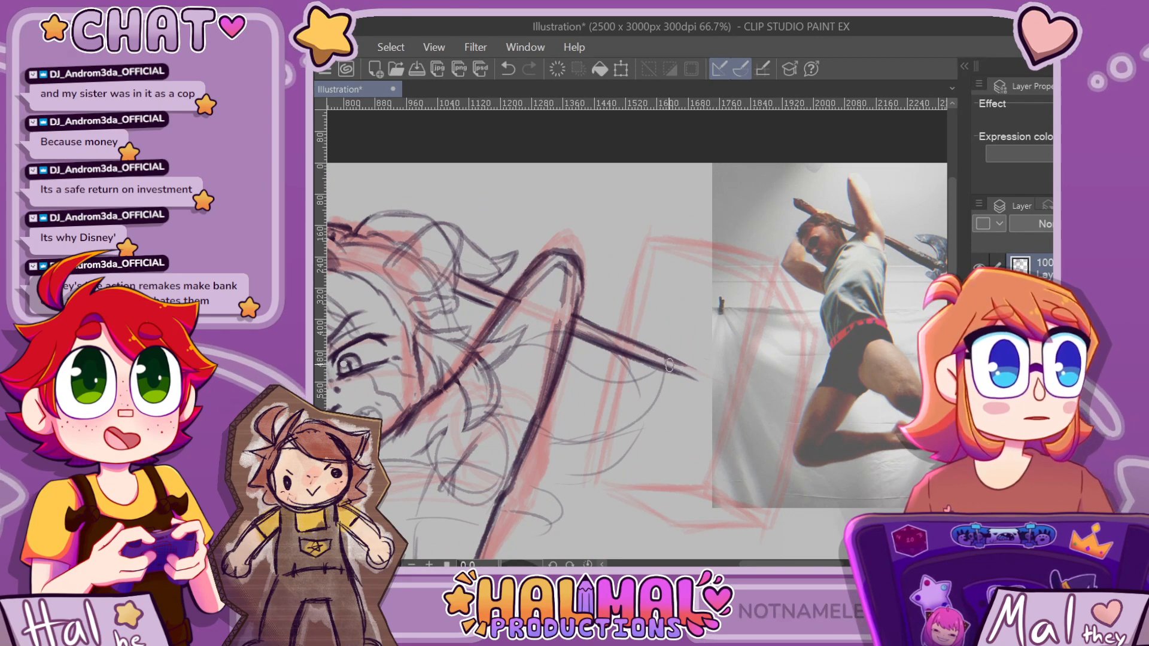
scroll(669, 365, up, 3)
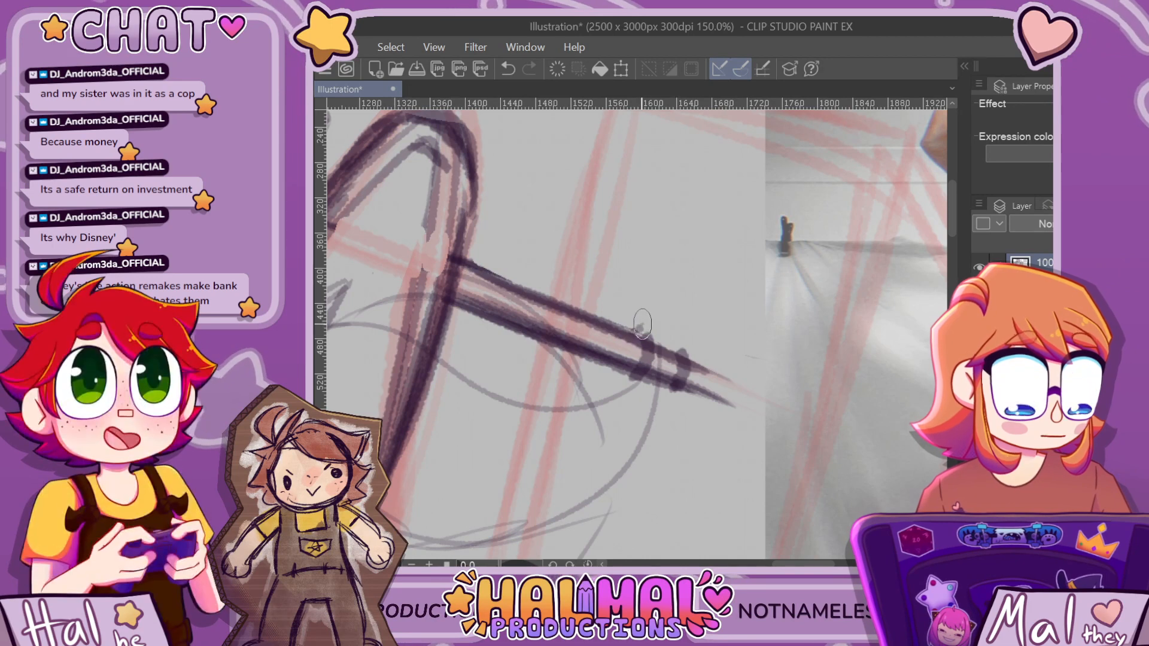
drag(643, 324, 682, 346)
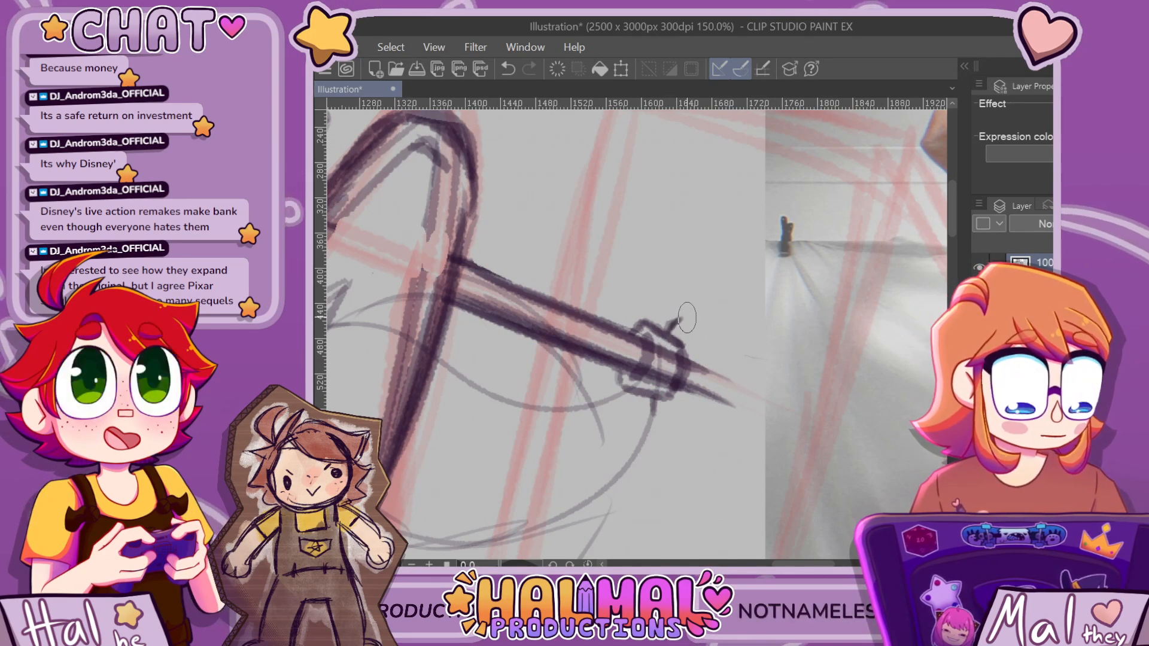
Draw a thick round disc beyond the collar, with a darkened oval face and a curved outer rim
drag(701, 326, 710, 371)
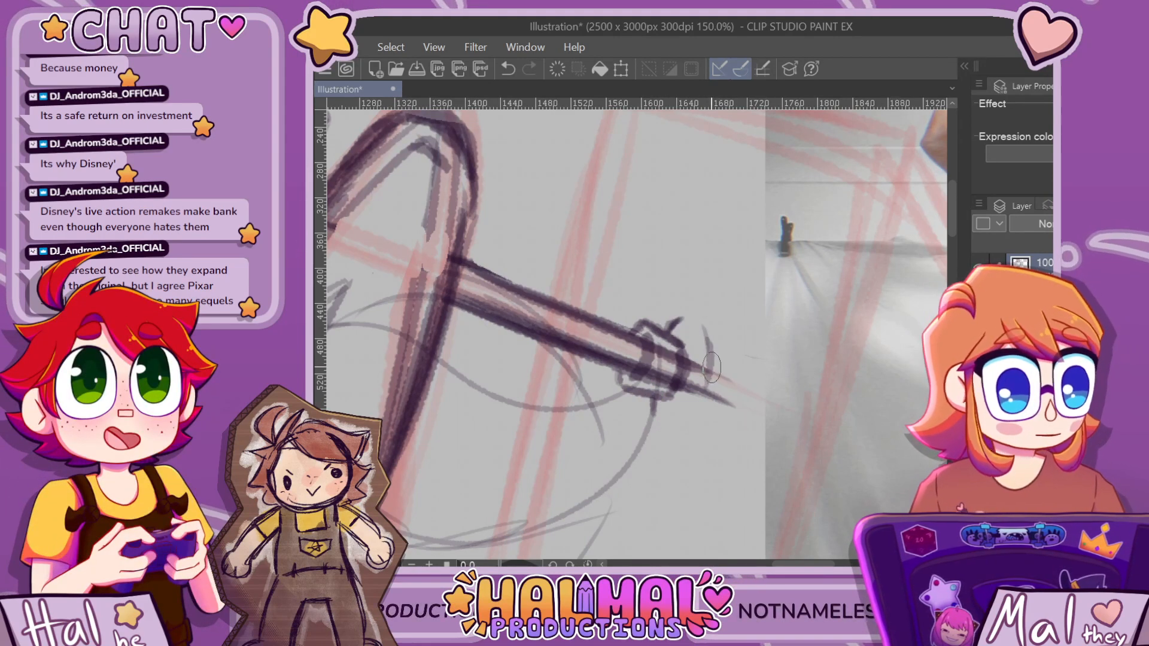
key(ctrl+z)
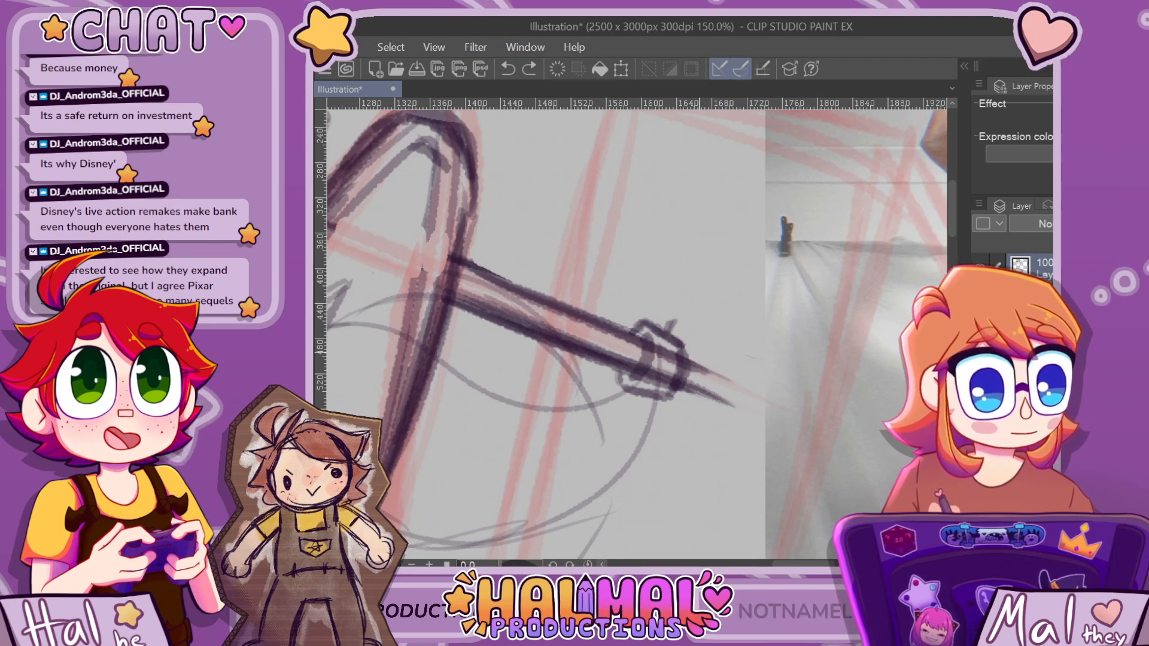
mouse_move(690, 319)
mouse_down()
mouse_move(708, 403)
mouse_move(690, 315)
mouse_up()
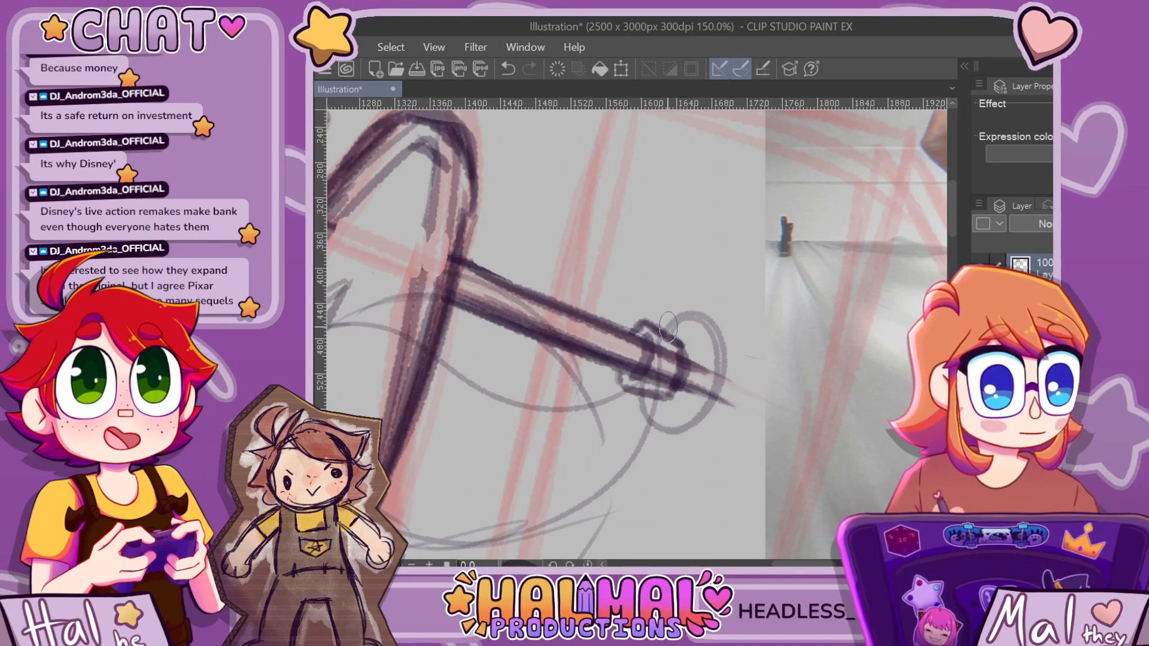
mouse_move(711, 317)
mouse_down()
mouse_move(642, 401)
mouse_move(652, 423)
mouse_move(679, 431)
mouse_move(711, 405)
mouse_move(720, 351)
mouse_up()
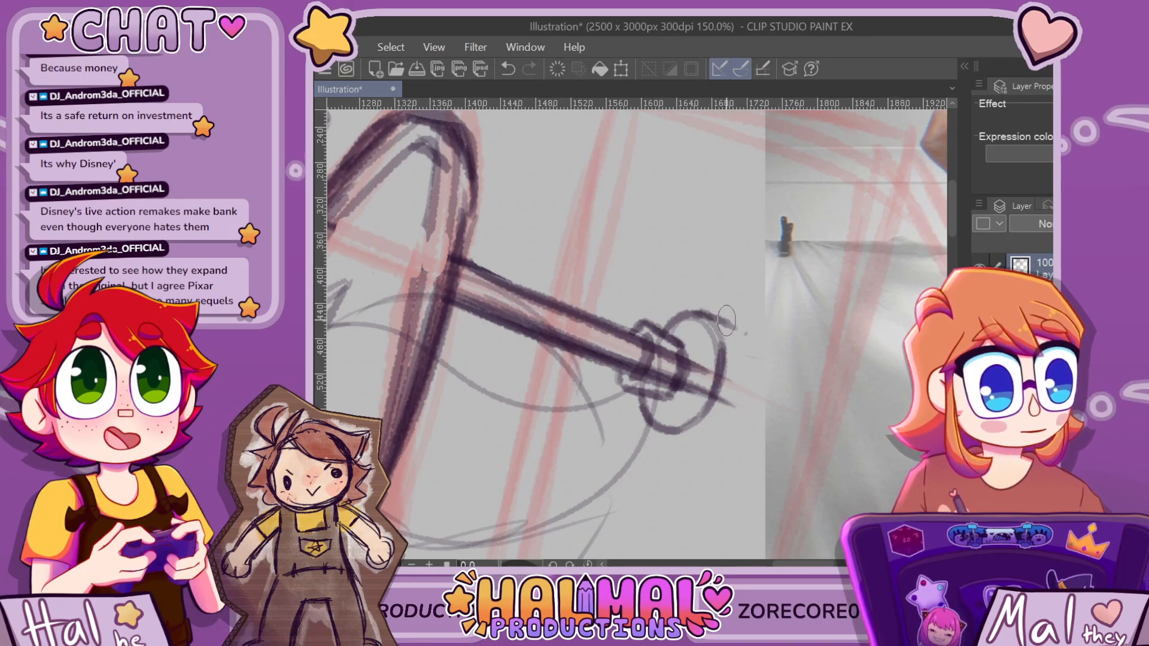
mouse_move(726, 321)
mouse_down()
mouse_move(706, 434)
mouse_move(740, 340)
mouse_up()
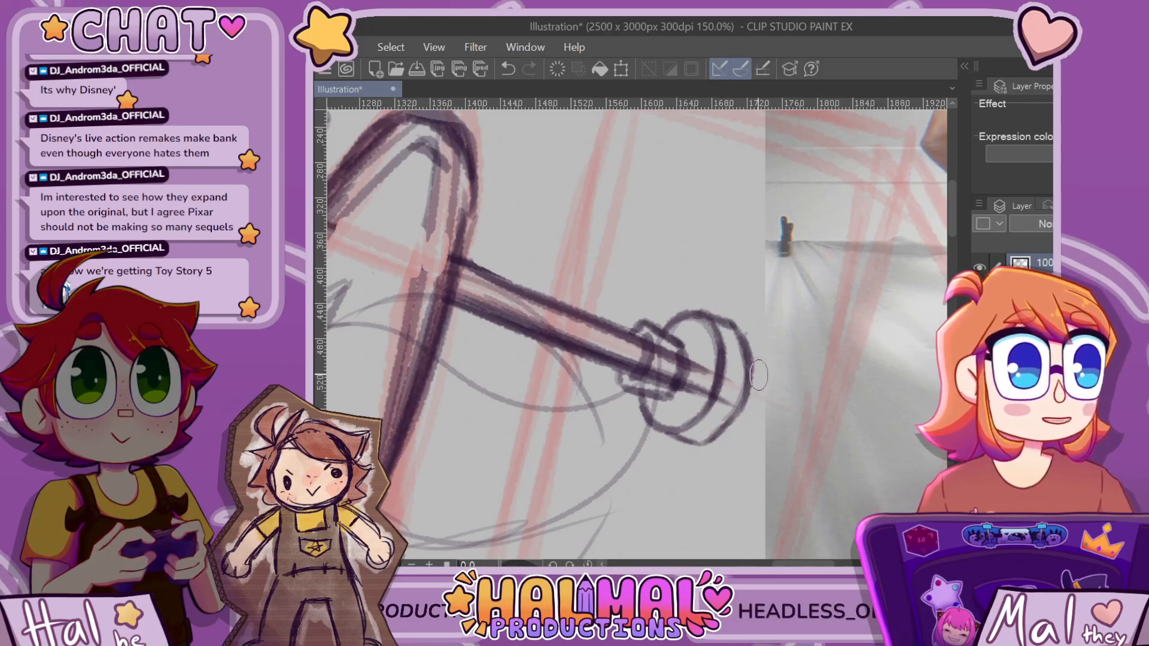
scroll(759, 375, down, 7)
scroll(759, 375, up, 2)
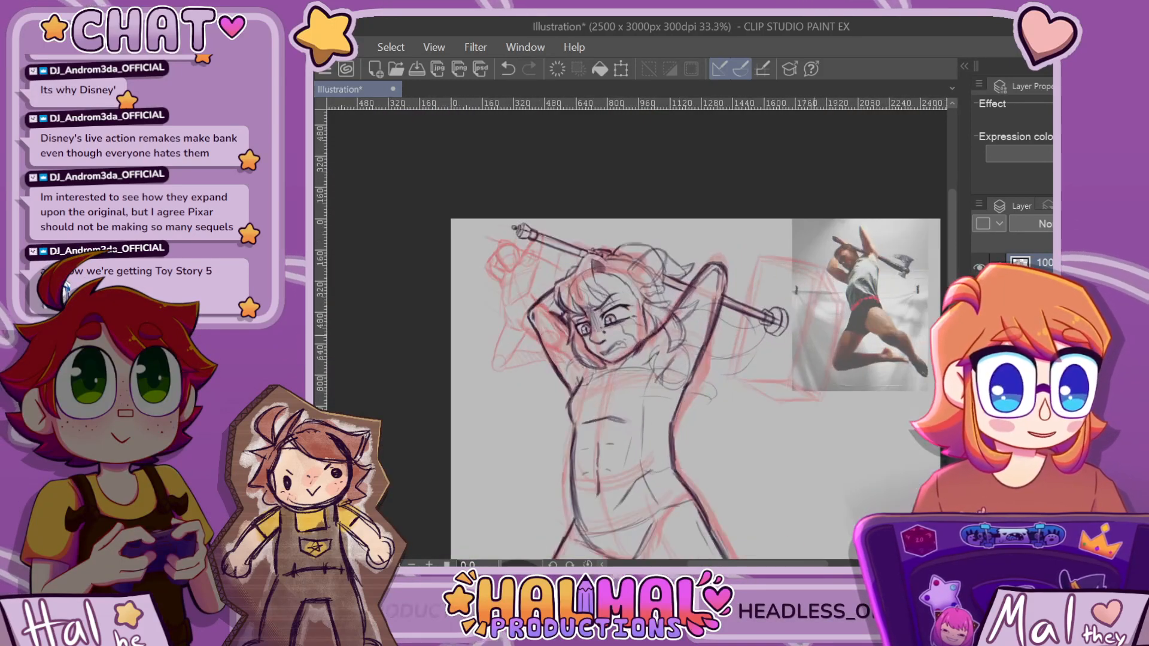
Draw three successive curved rims beyond the thick disc at the handle's far end, forming a stepped fitting
scroll(755, 437, up, 3)
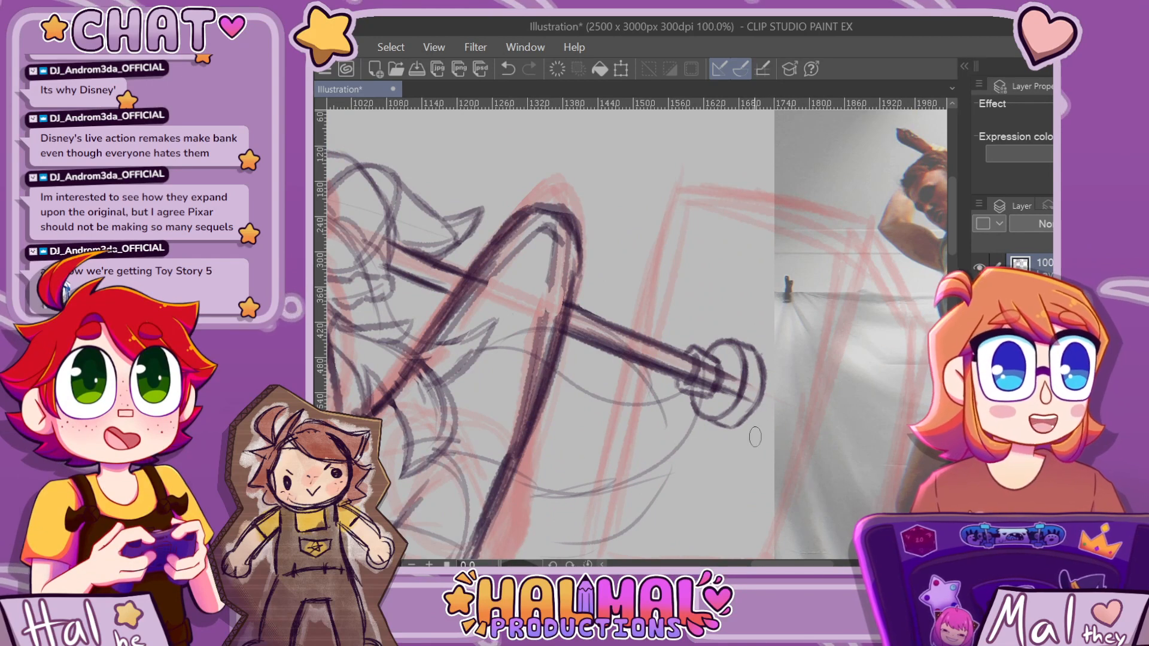
scroll(755, 437, up, 1)
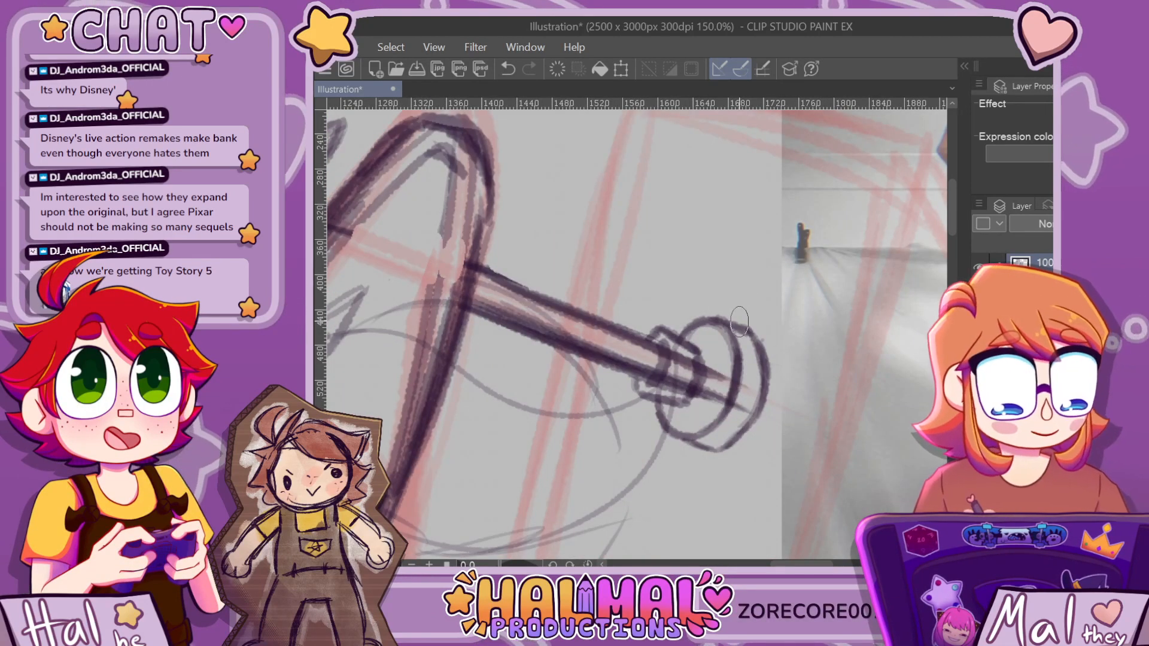
mouse_move(740, 317)
mouse_down()
mouse_move(779, 357)
mouse_move(774, 408)
mouse_move(756, 441)
mouse_move(709, 460)
mouse_up()
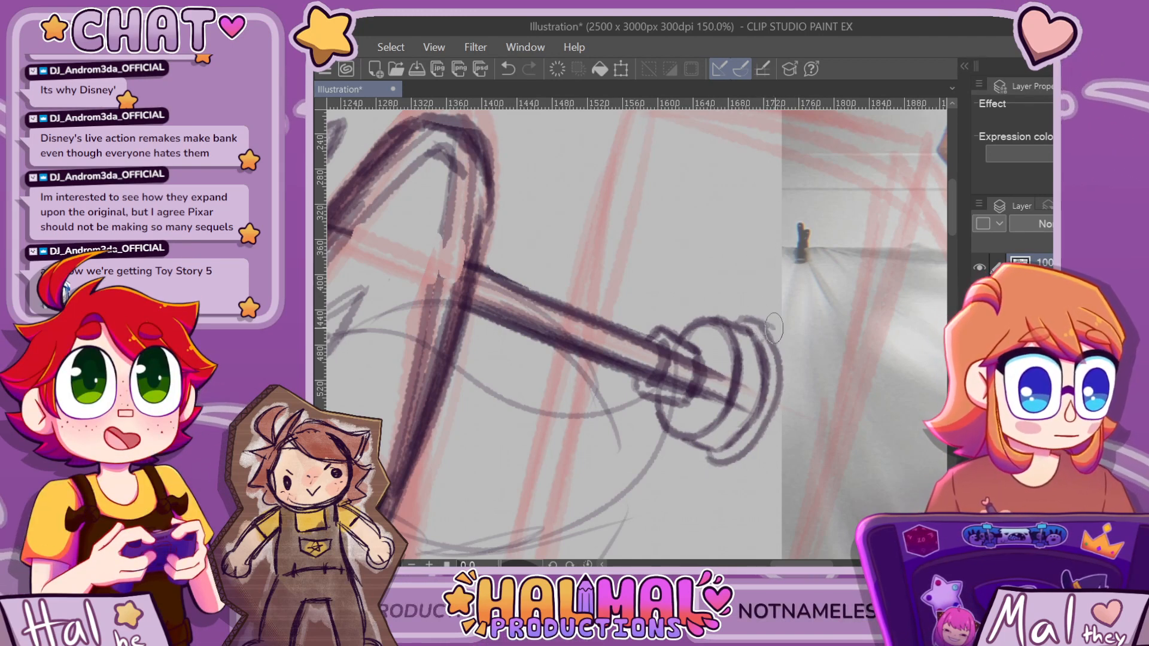
key(ctrl+z)
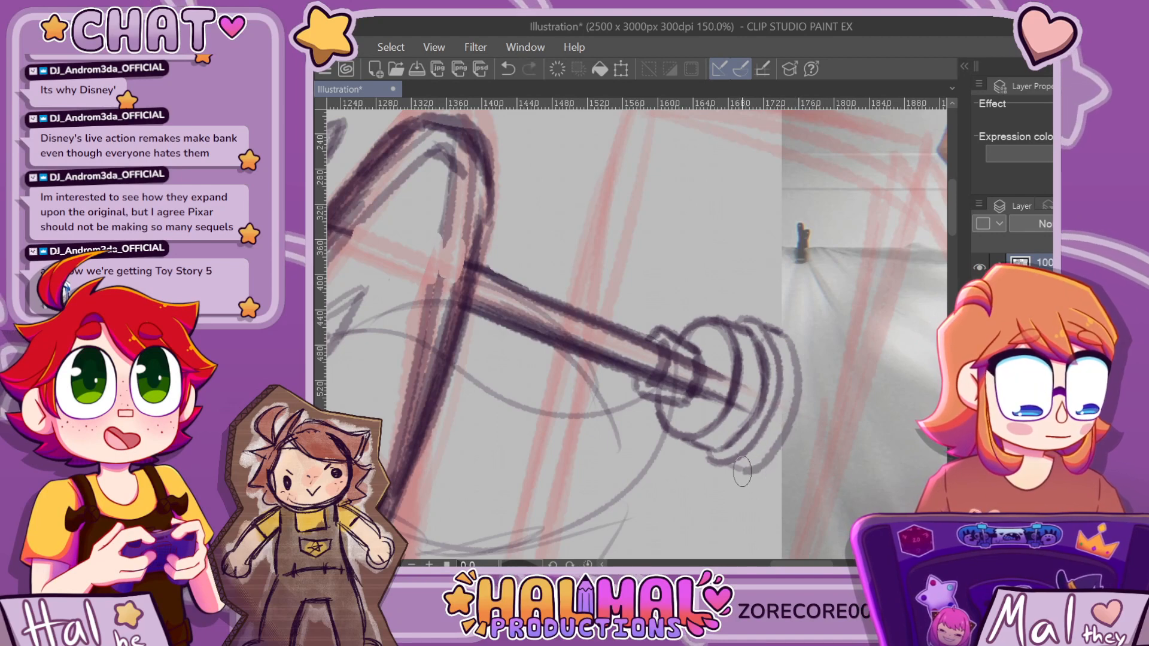
mouse_move(736, 472)
mouse_down()
mouse_move(767, 474)
mouse_move(794, 446)
mouse_move(810, 375)
mouse_up()
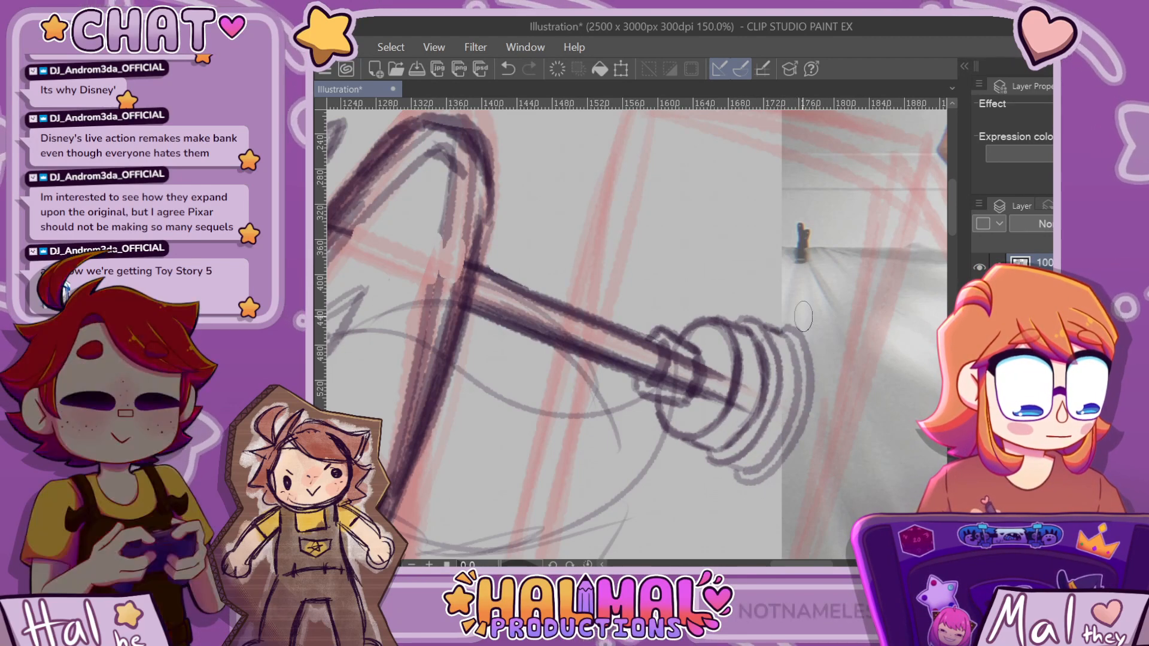
Sketch the outline of a large block-shaped weapon head over the red box rough around the handle's far end
scroll(810, 376, down, 3)
scroll(802, 316, down, 4)
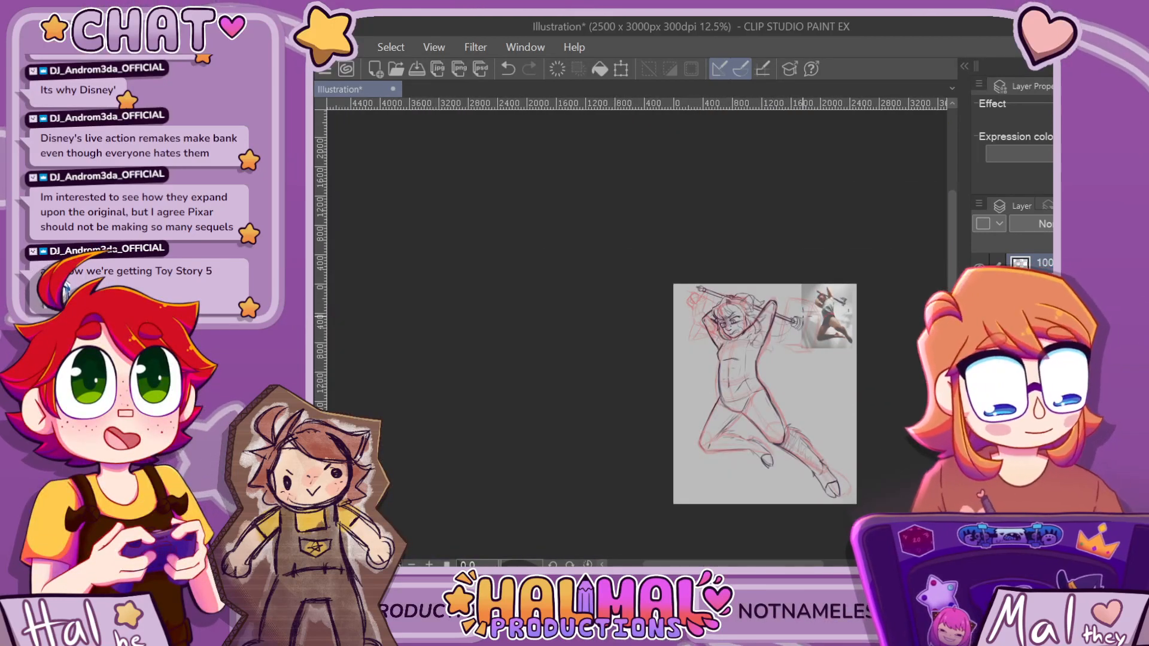
scroll(802, 316, up, 2)
scroll(802, 288, up, 2)
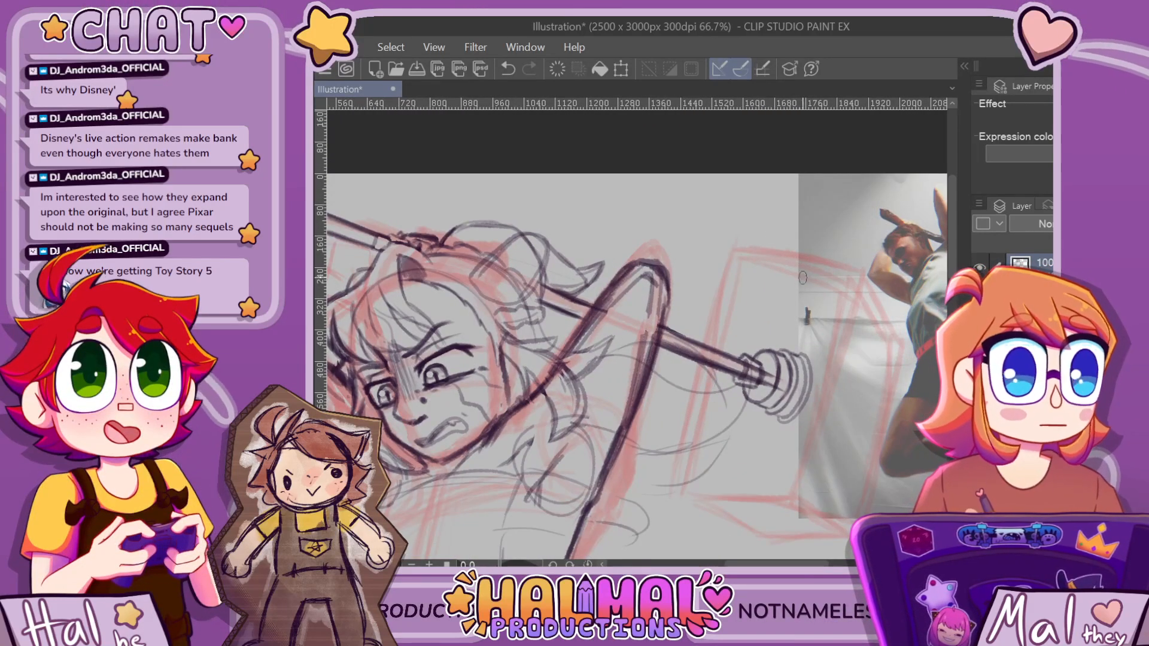
drag(763, 276, 731, 331)
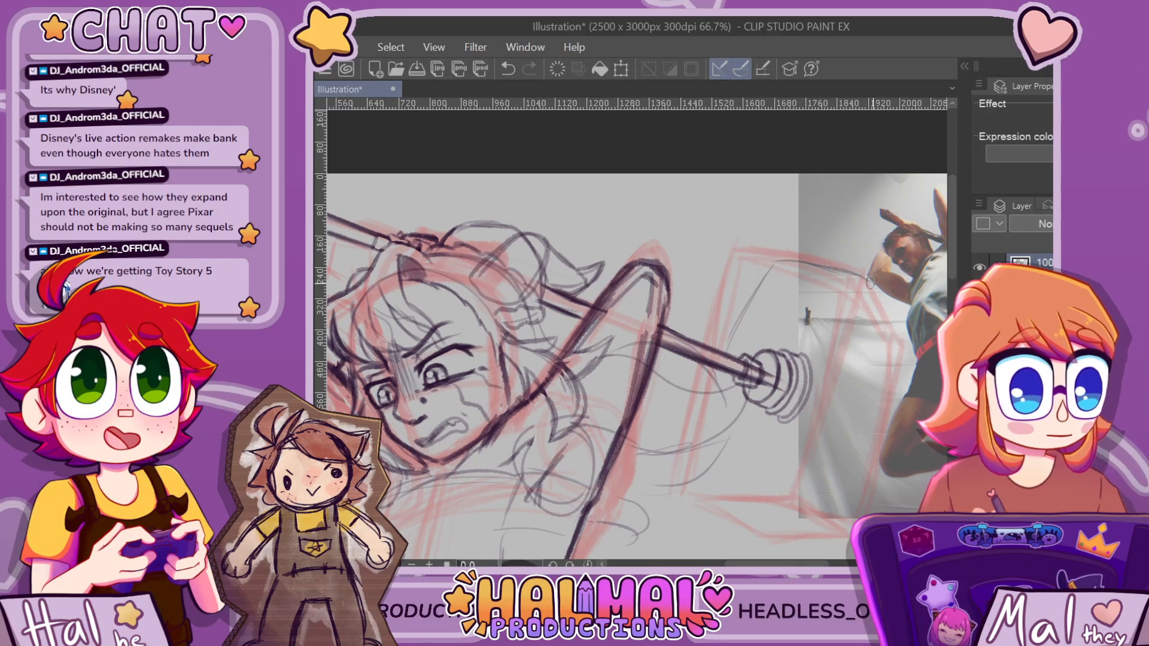
key(ctrl+z)
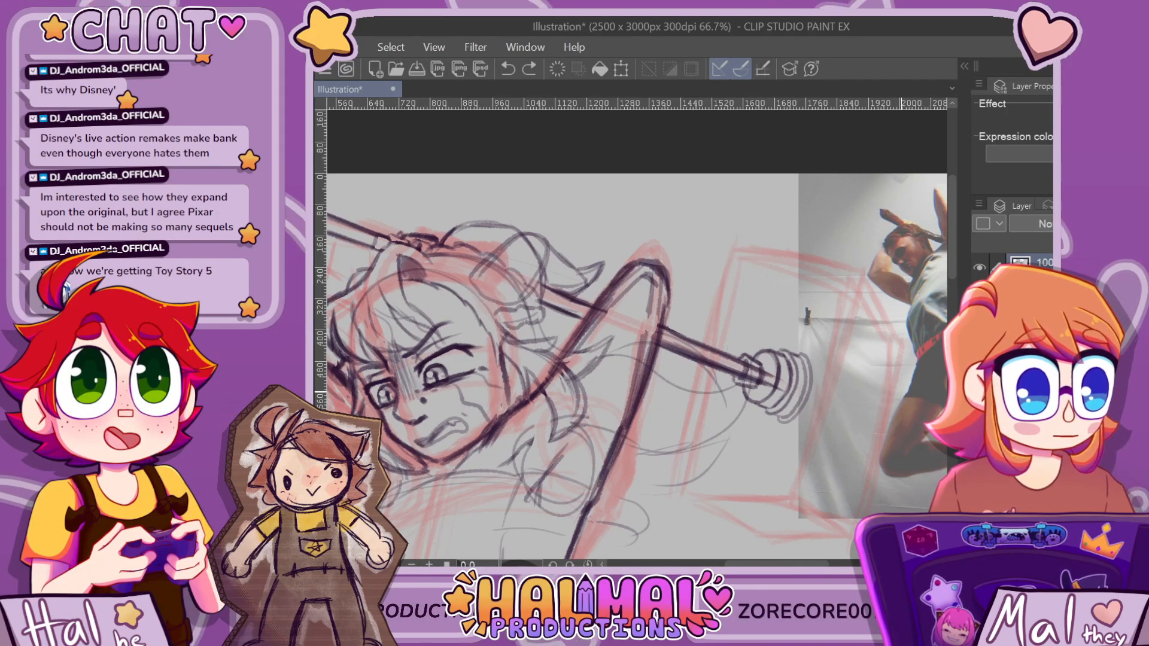
key(ctrl+minus)
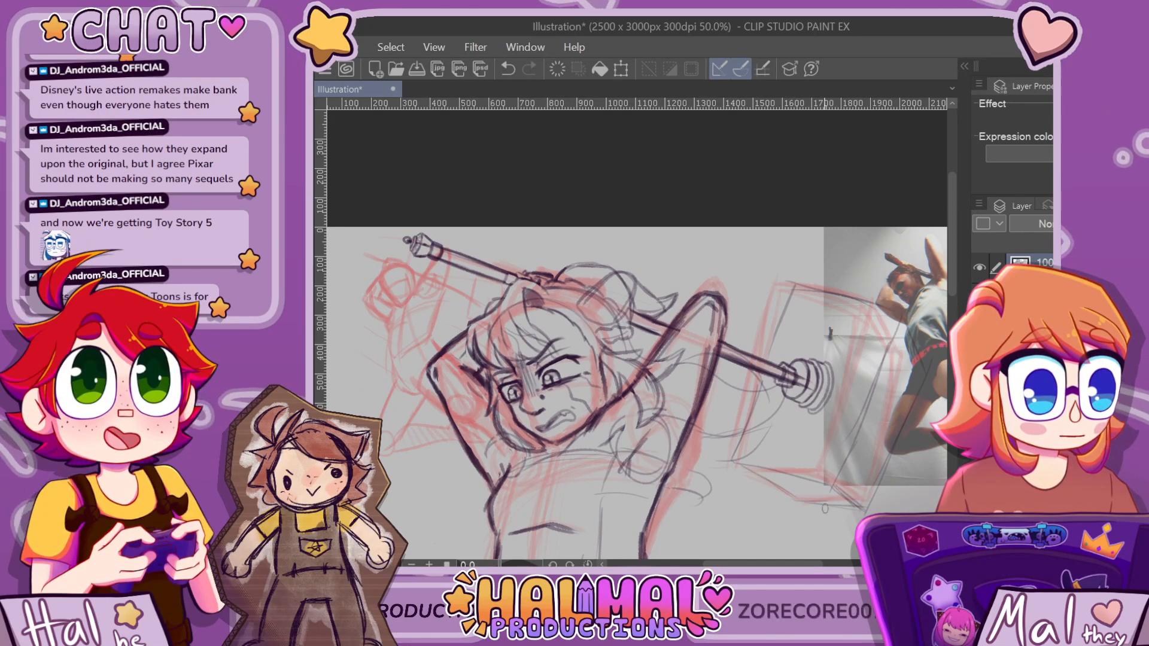
key(ctrl+z)
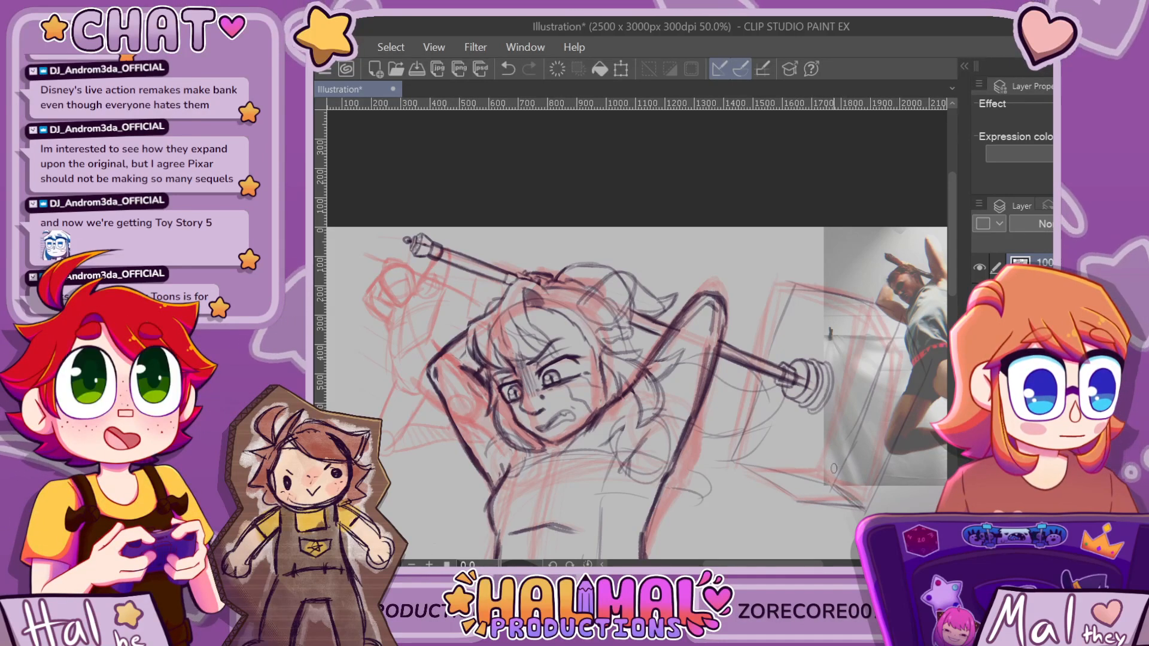
Redraw the block's lowest edge as a slight curve meeting the lower far corner
scroll(808, 503, down, 1)
scroll(849, 514, up, 3)
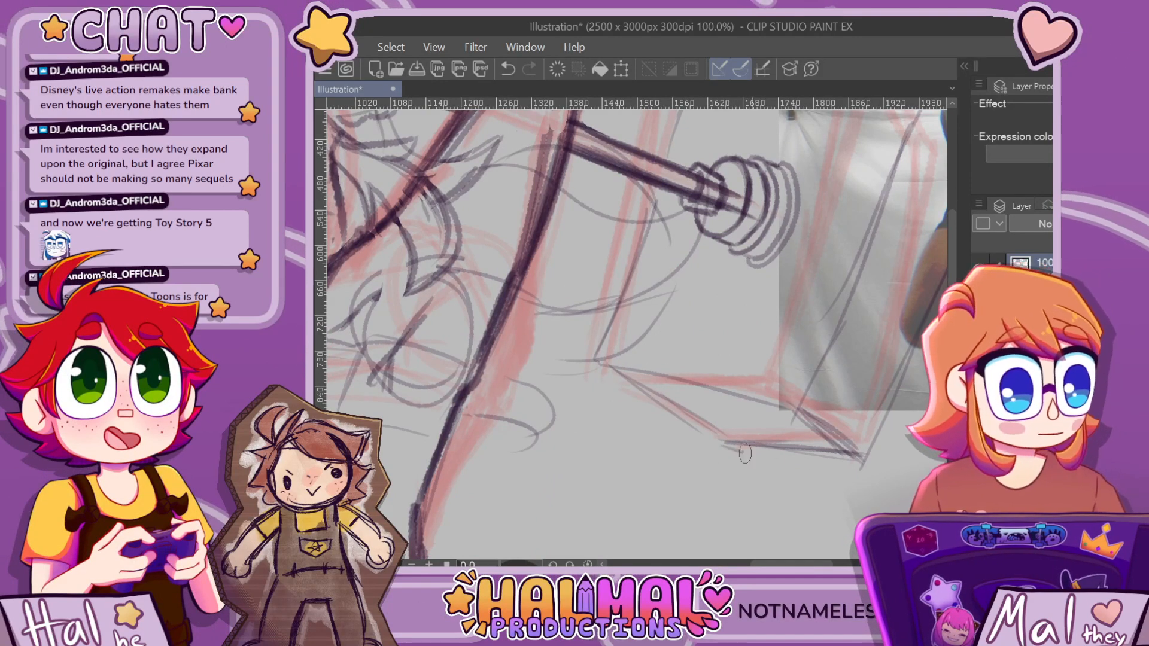
drag(745, 453, 856, 476)
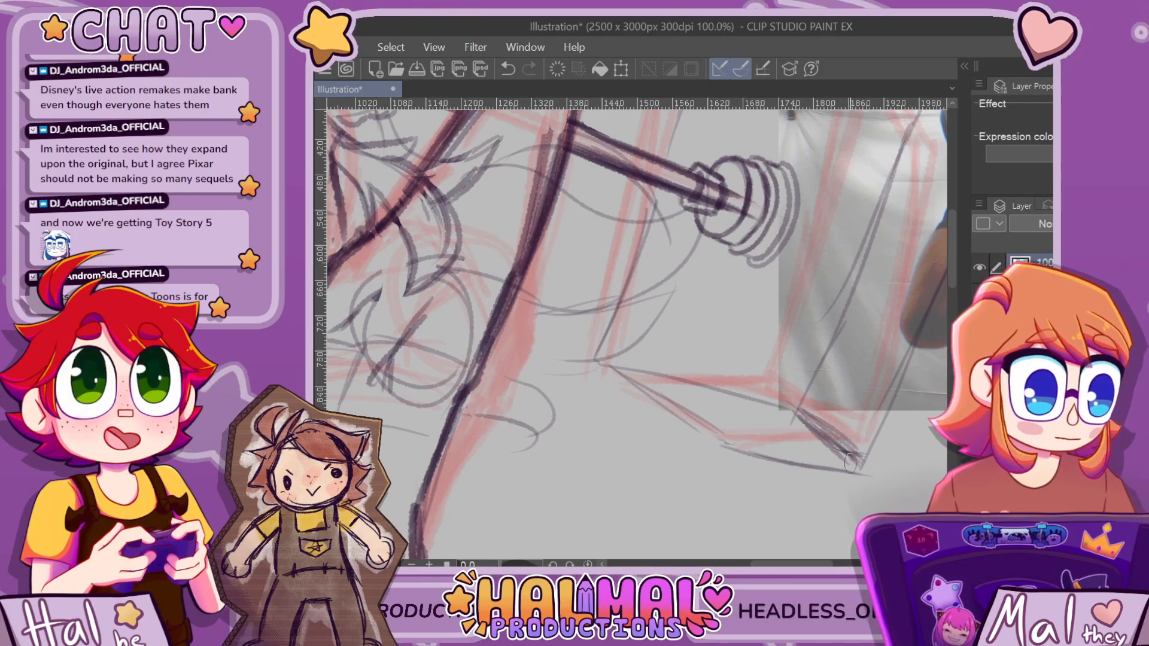
key(ctrl+z)
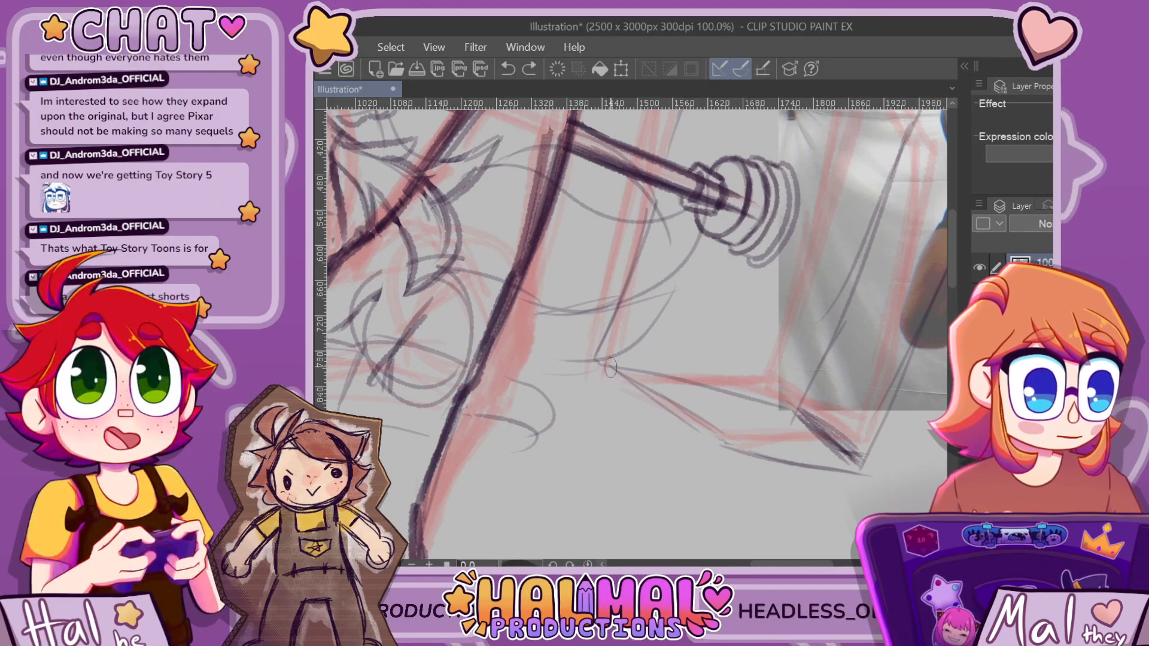
Draw a raised band with parallel curved edges across the block's upper part and carry it around the far corner
scroll(692, 425, down, 4)
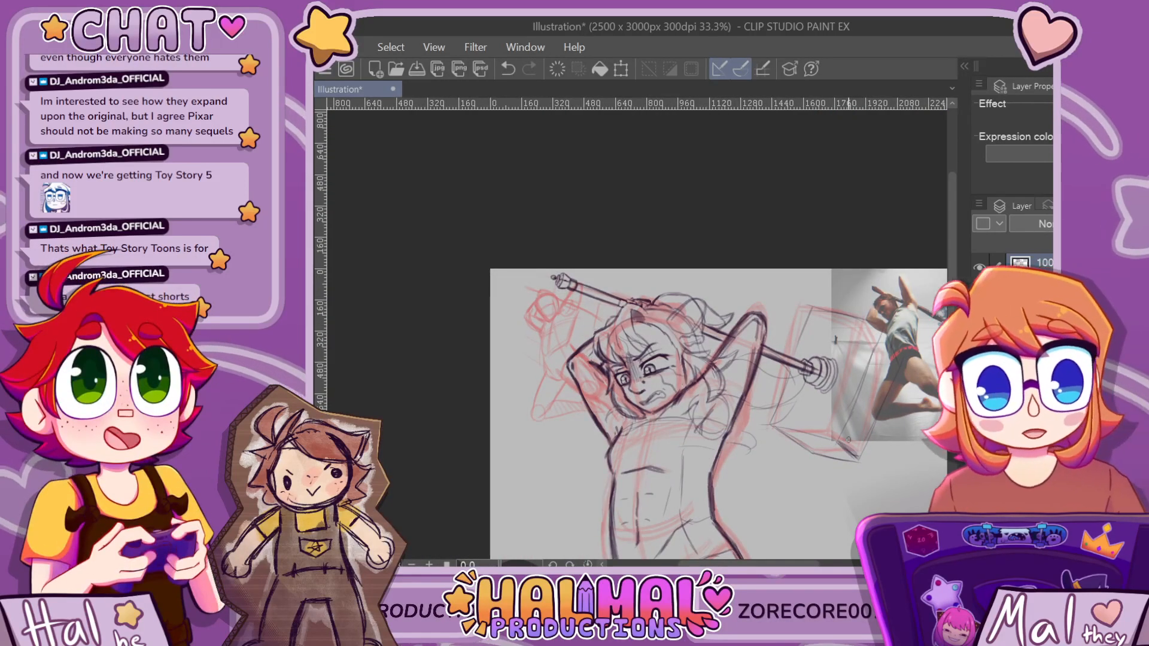
scroll(849, 403, up, 2)
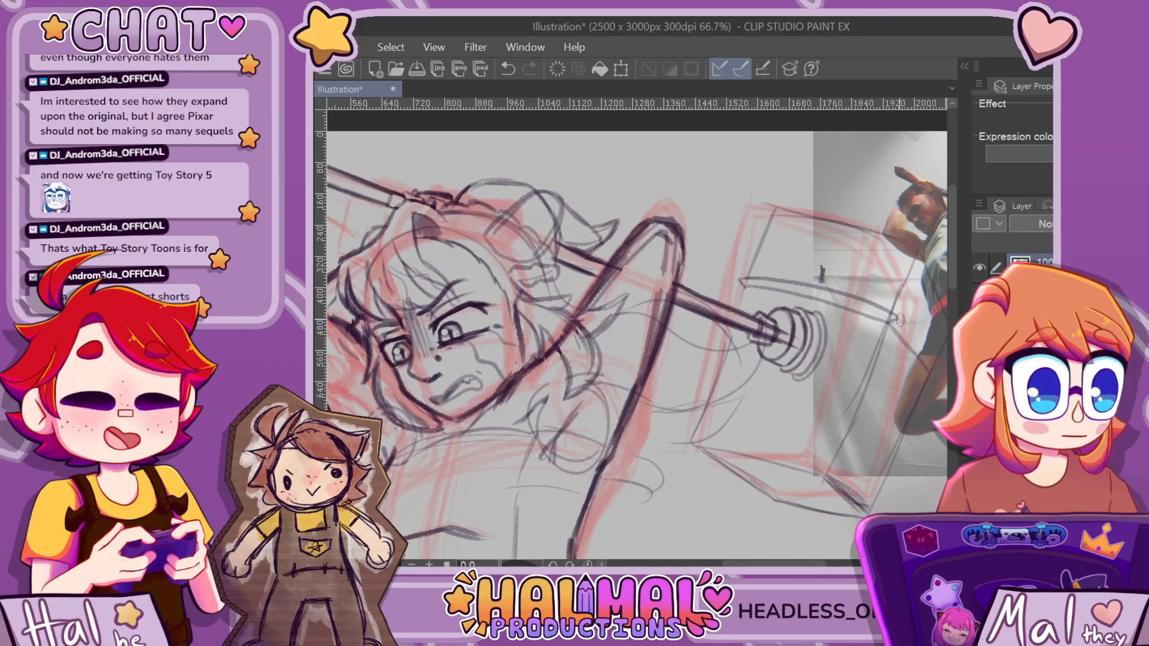
key(ctrl+z)
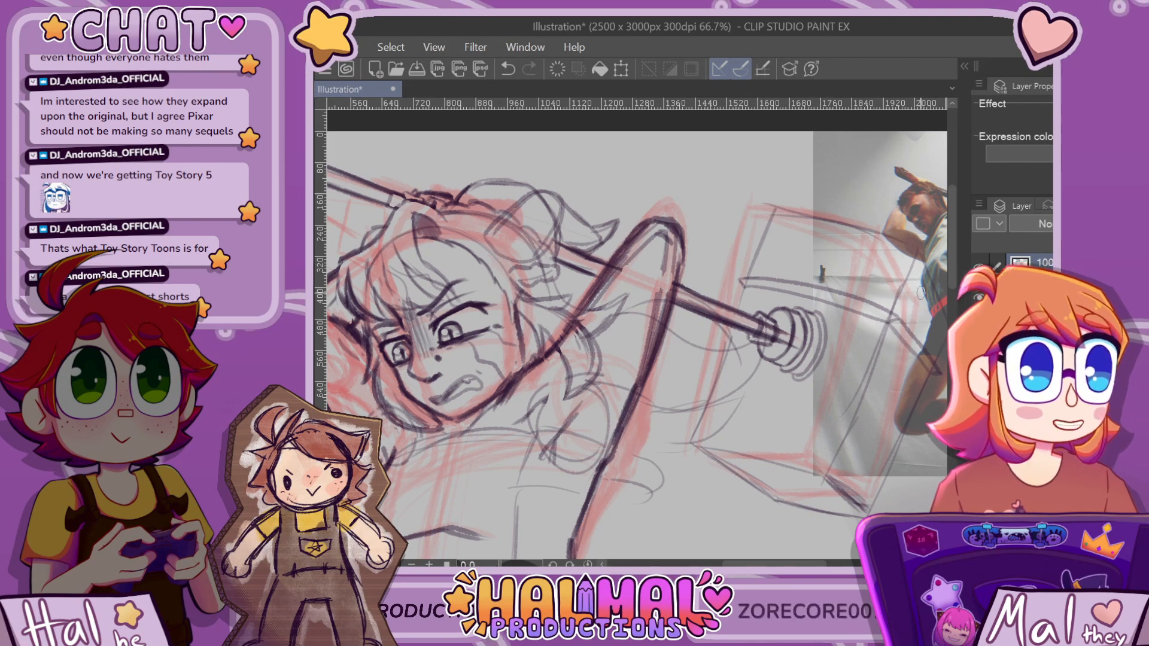
scroll(886, 194, up, 2)
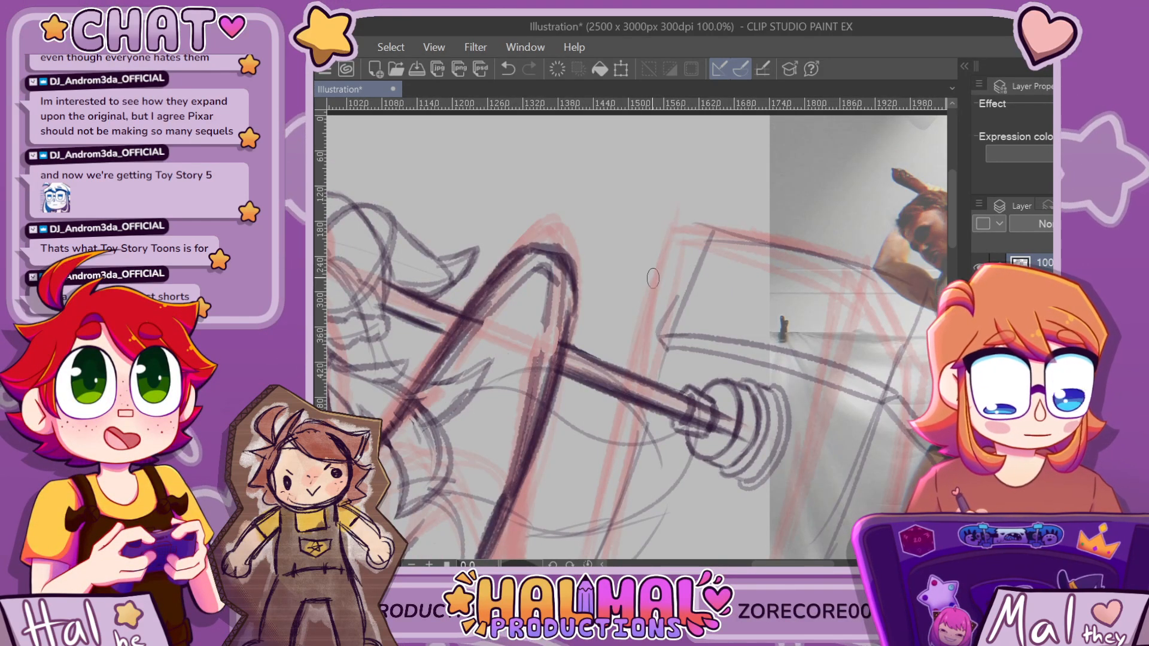
drag(669, 292, 861, 341)
key(ctrl+z)
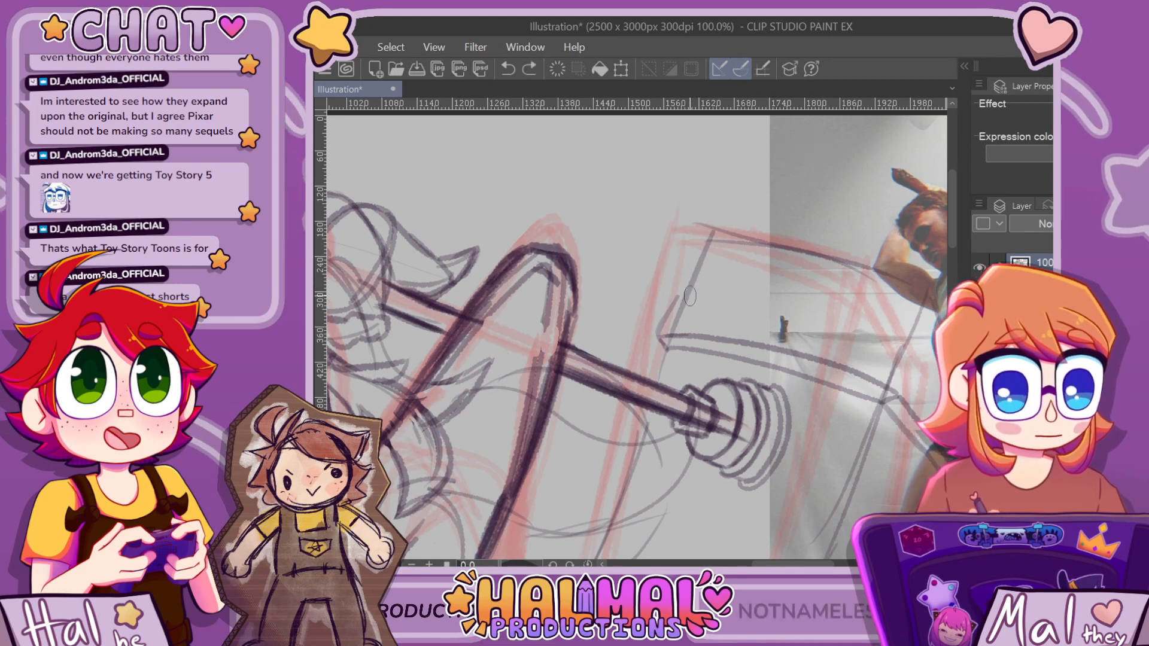
drag(677, 296, 724, 300)
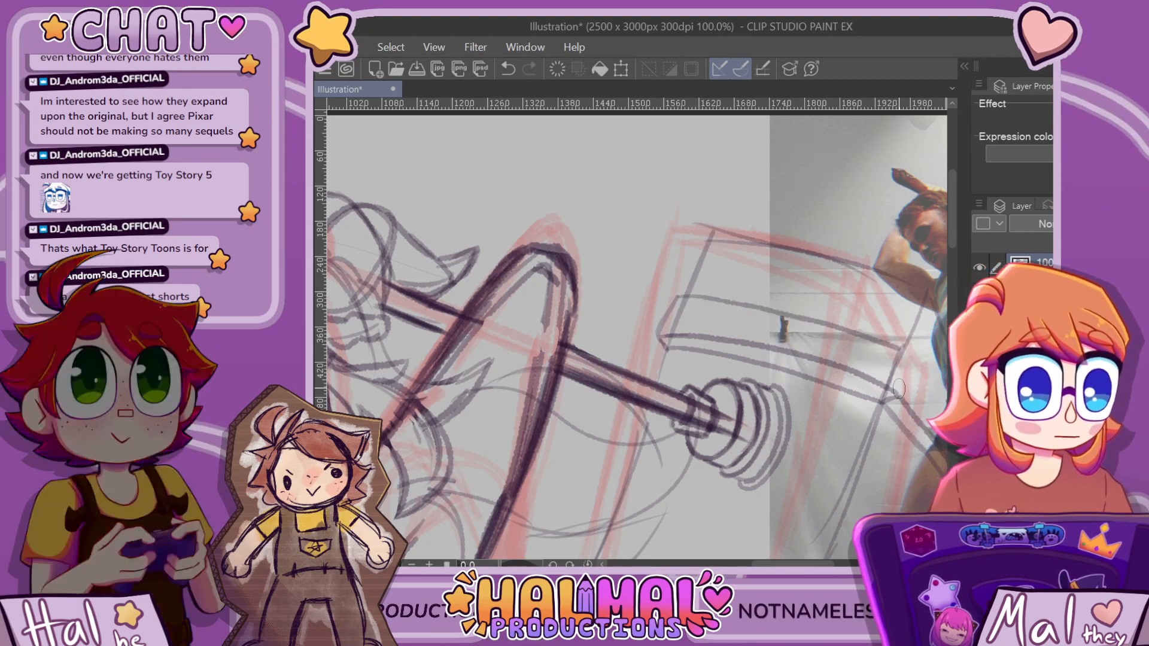
drag(889, 398, 686, 353)
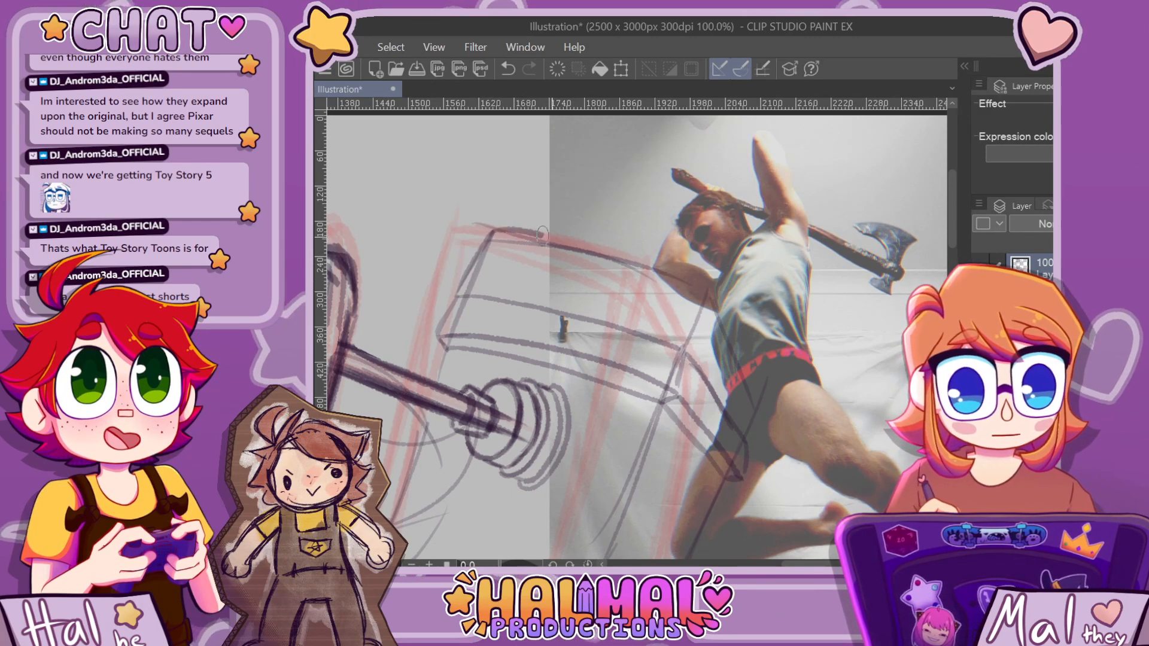
Reinforce the block's top edge and extend the top upward with a second, higher edge running to the far side
drag(542, 236, 713, 281)
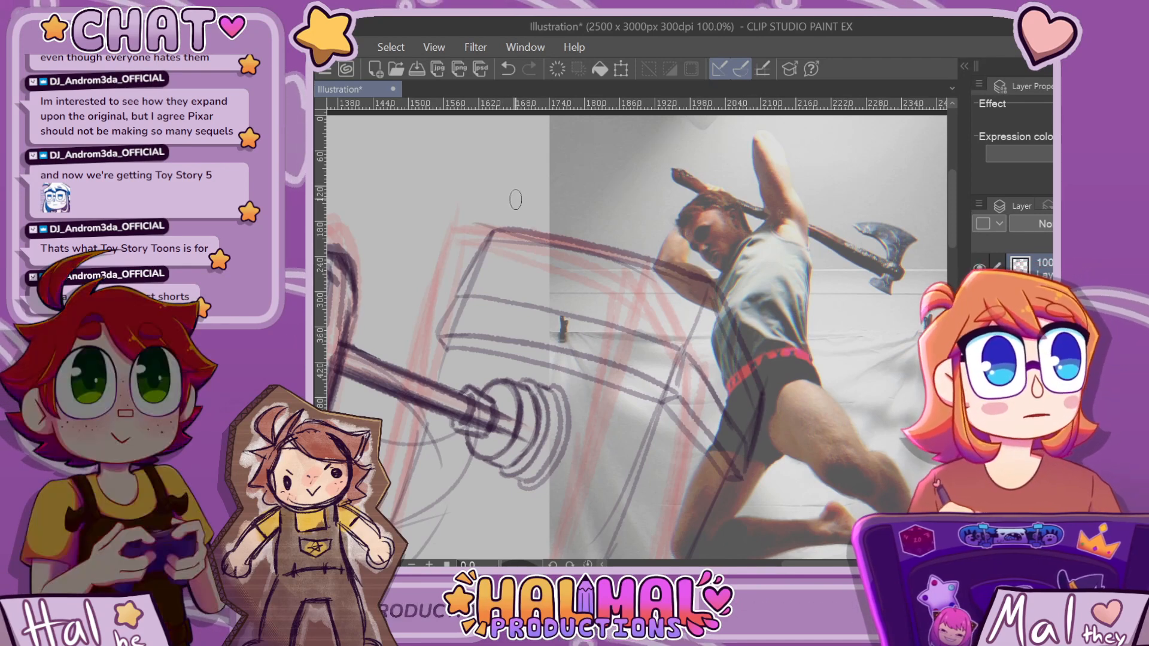
drag(497, 223, 654, 240)
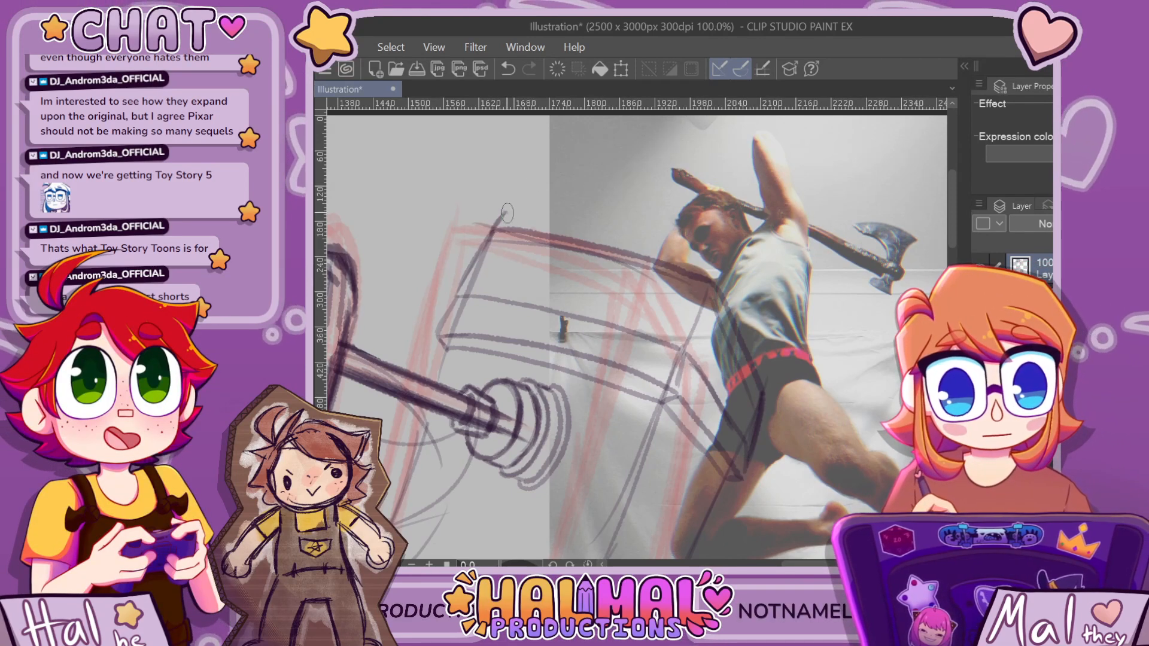
key(ctrl+z)
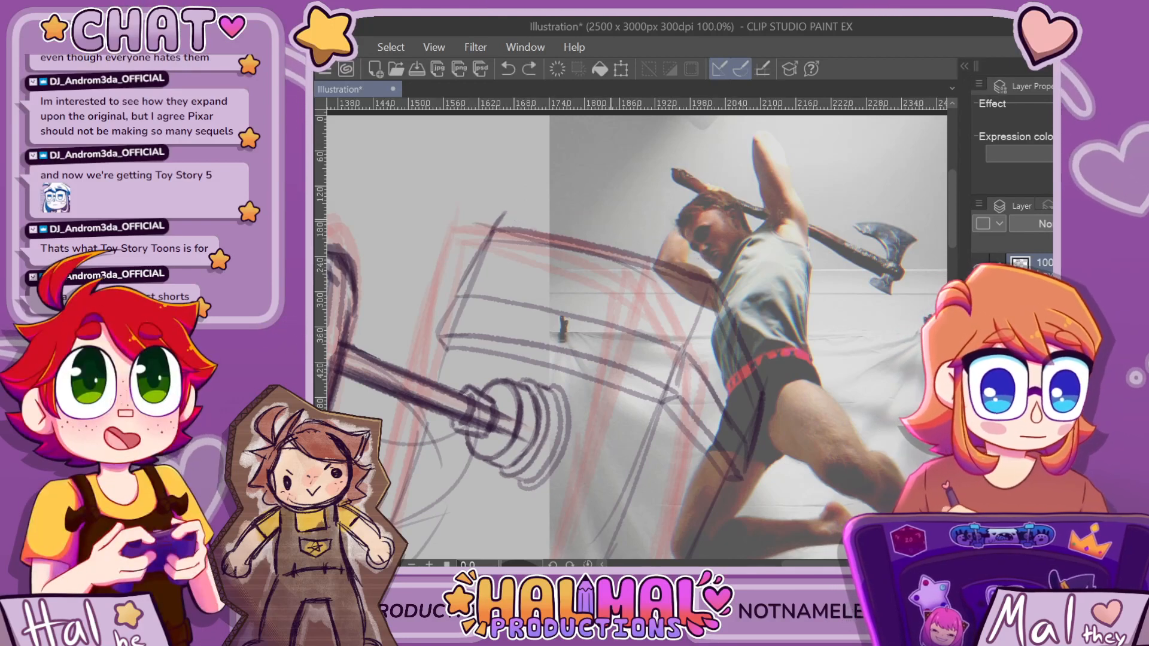
drag(617, 227, 656, 240)
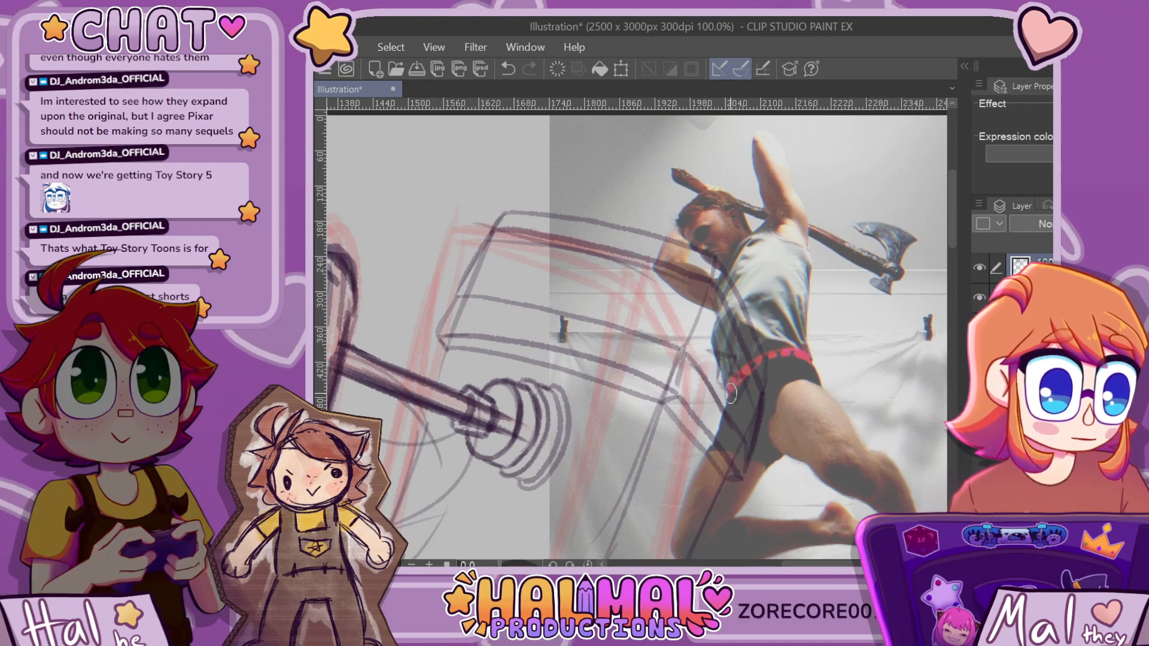
Lasso the stepped disc at the handle's end, scale it down slightly, shift it to line up with the handle, and deselect
scroll(814, 356, down, 2)
scroll(809, 456, down, 1)
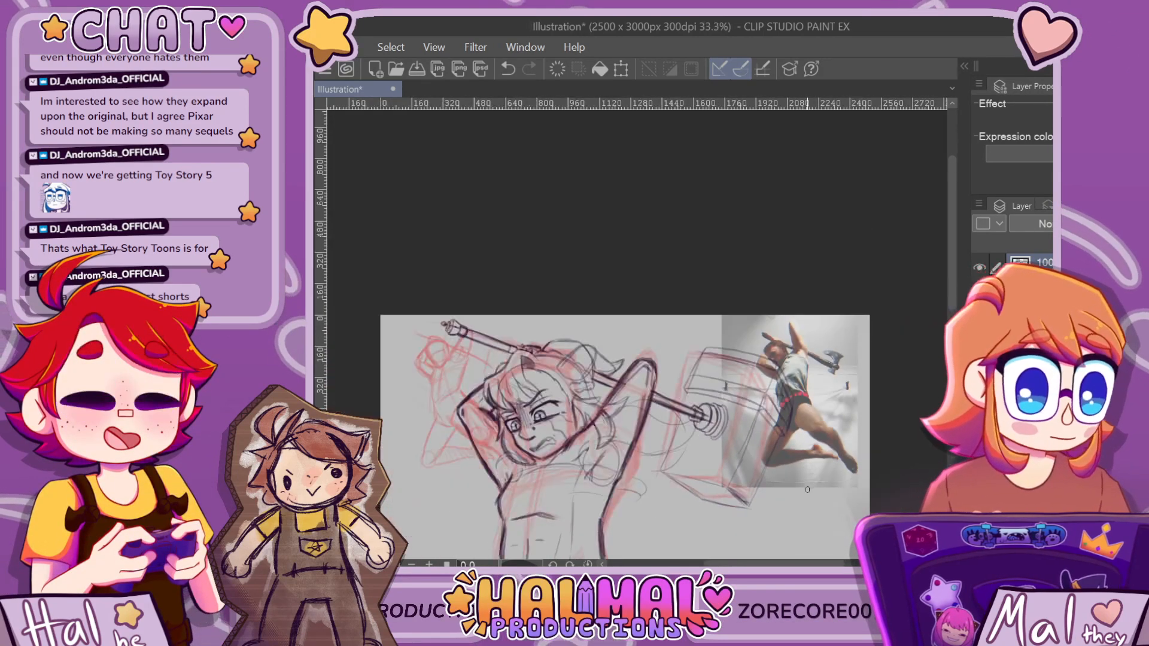
scroll(809, 456, up, 2)
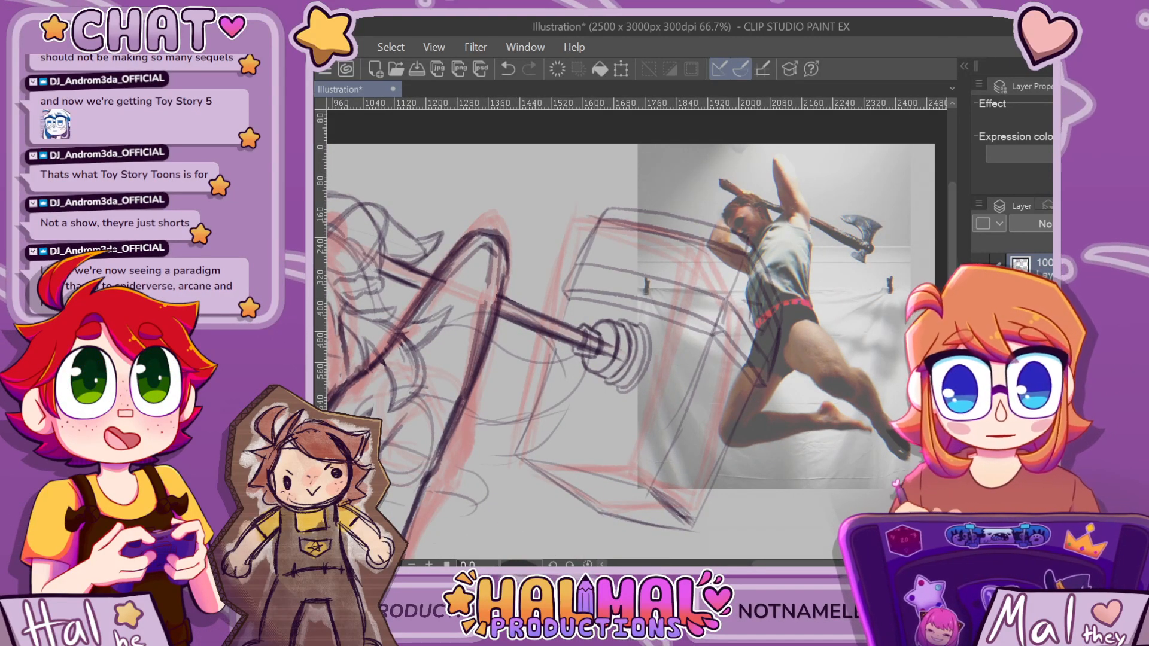
mouse_move(565, 353)
mouse_down()
mouse_move(596, 387)
mouse_move(625, 314)
mouse_move(669, 356)
mouse_move(622, 408)
mouse_move(587, 405)
mouse_up()
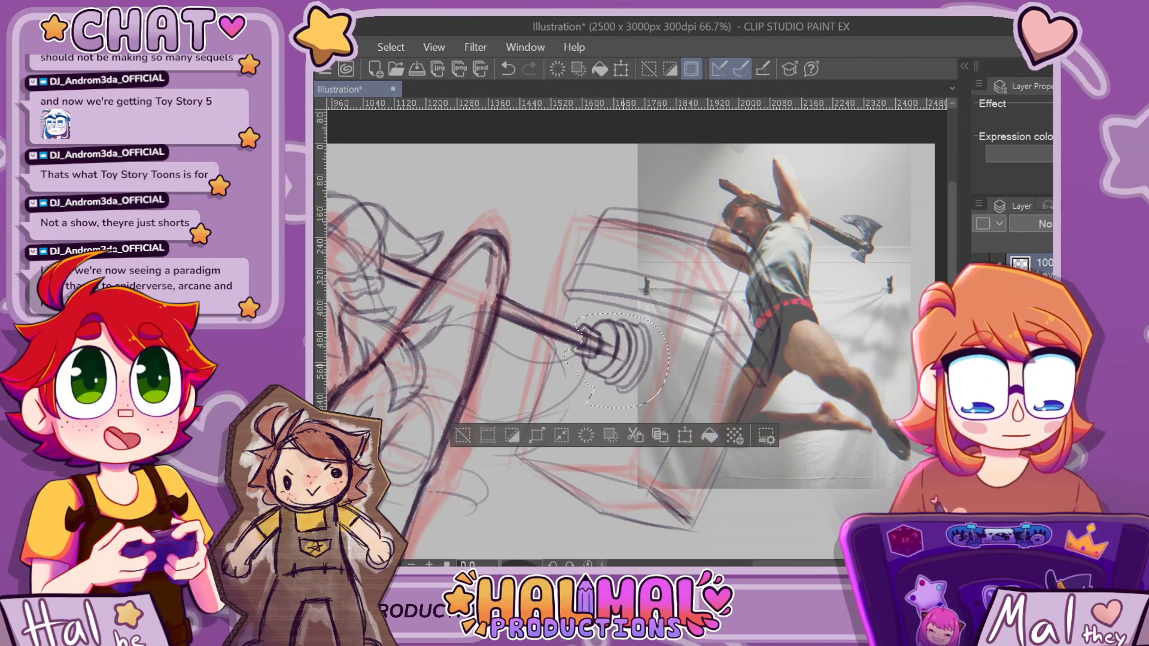
key(ctrl+t)
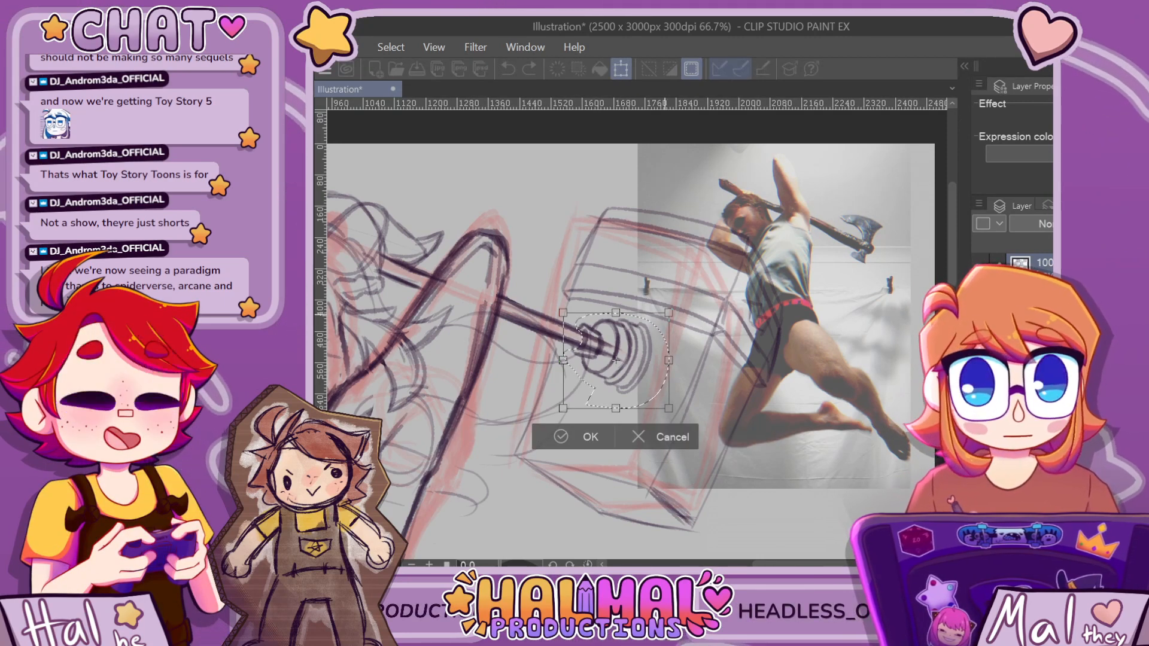
drag(668, 312, 660, 320)
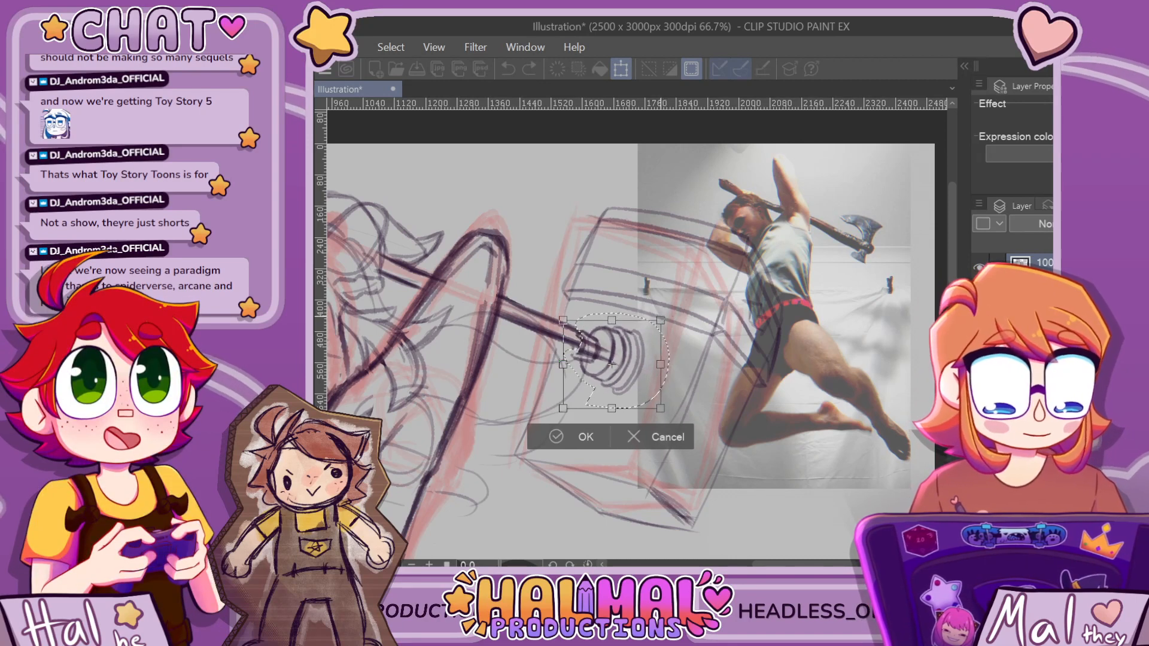
drag(611, 364, 610, 356)
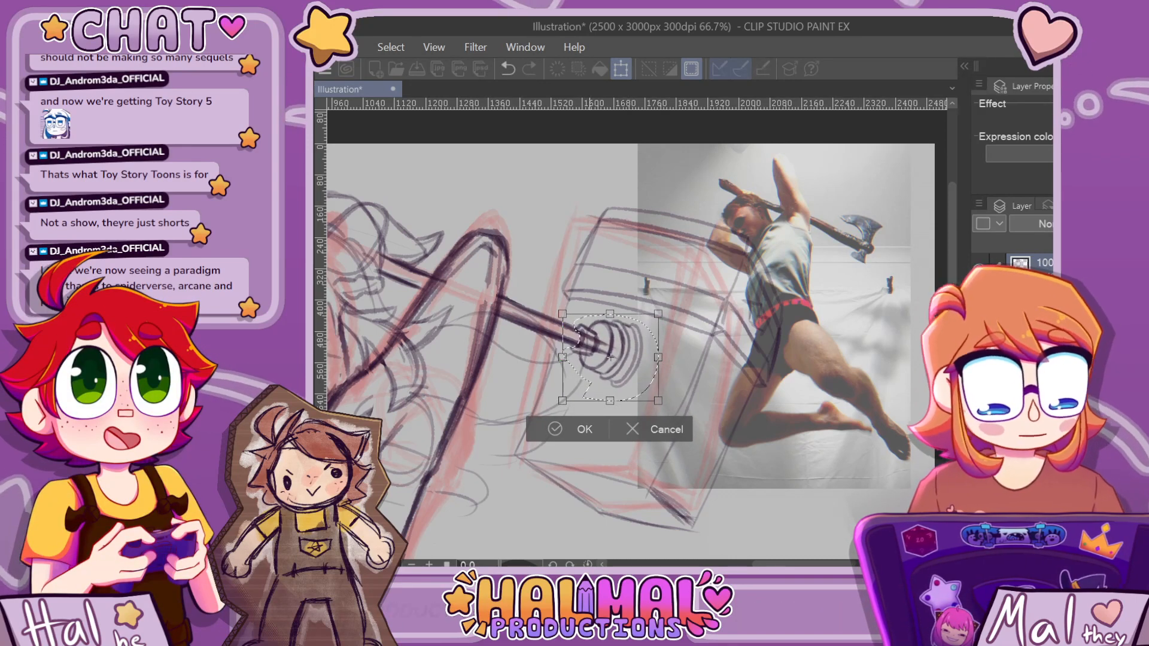
key(Return)
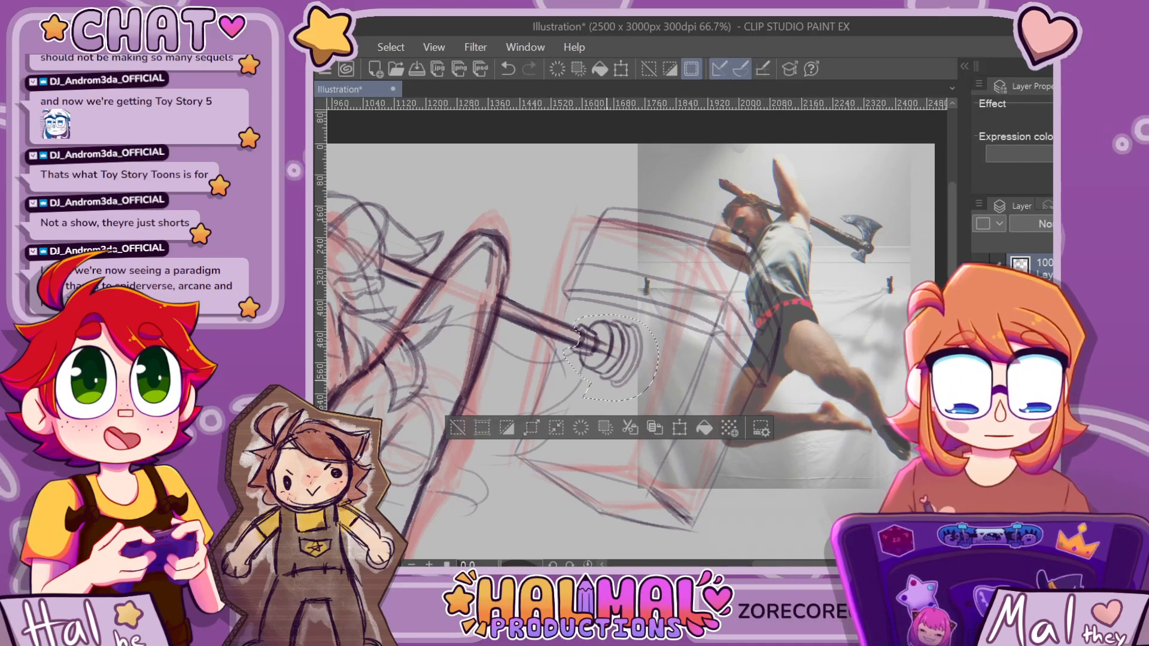
key(ctrl+d)
Darken the outer rims of the stepped disc and undo the last stroke
scroll(572, 307, up, 4)
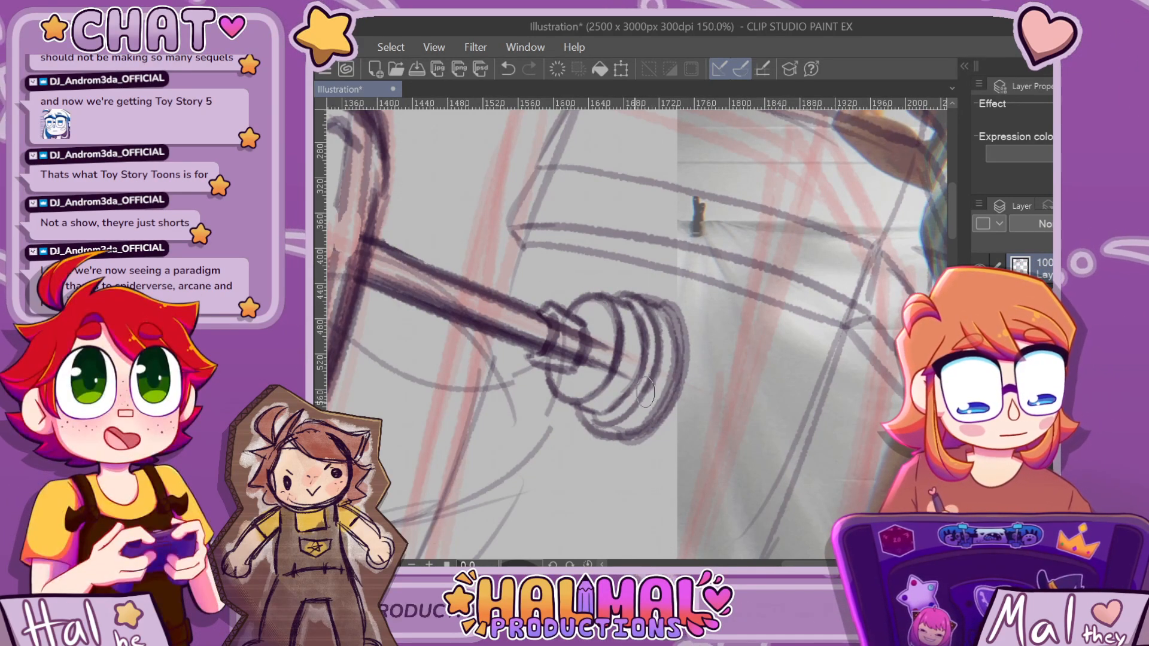
mouse_move(645, 392)
mouse_down()
mouse_move(574, 408)
mouse_move(603, 423)
mouse_move(657, 366)
mouse_up()
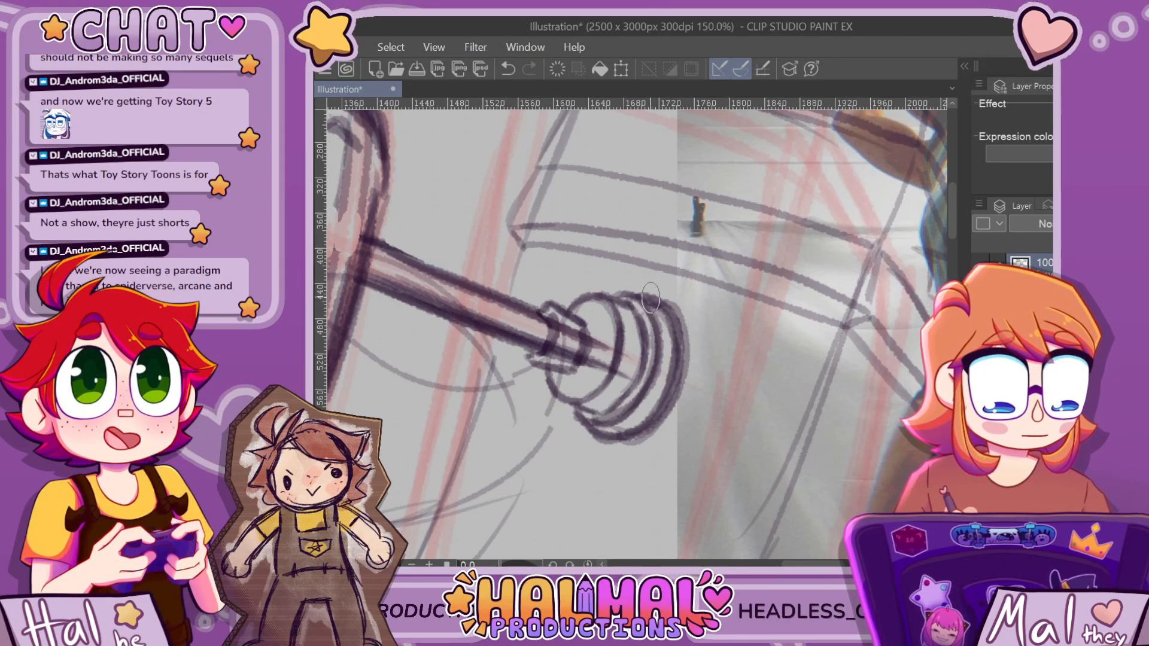
key(ctrl+z)
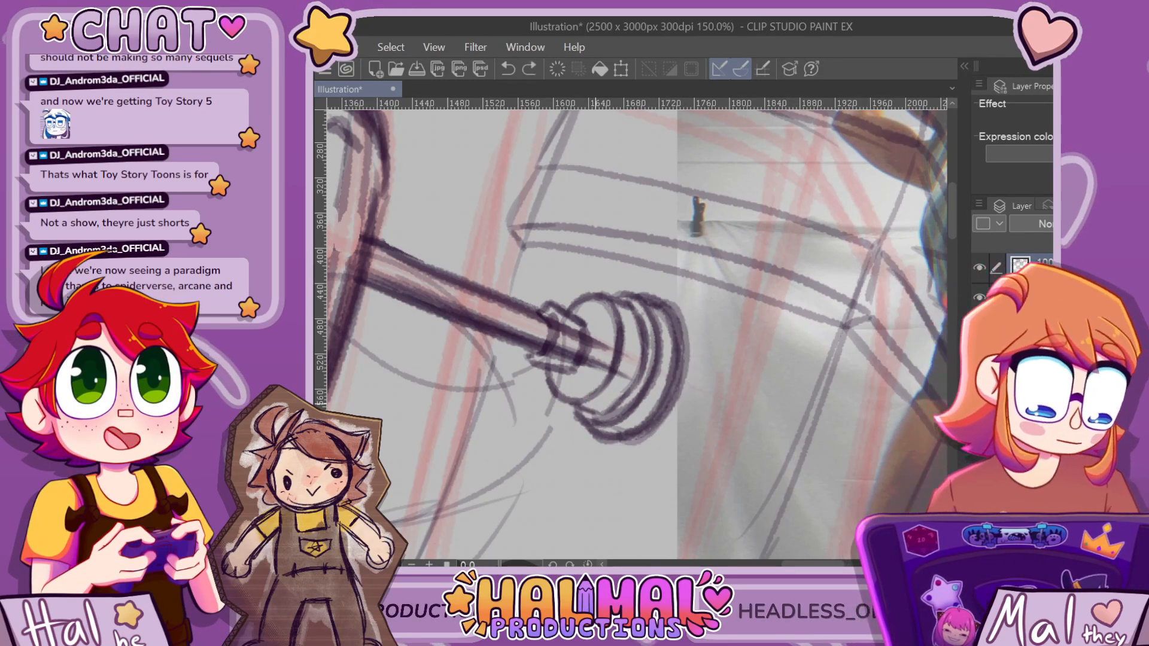
Draw an additional outer rim around the stepped disc at the handle's end
drag(661, 296, 607, 446)
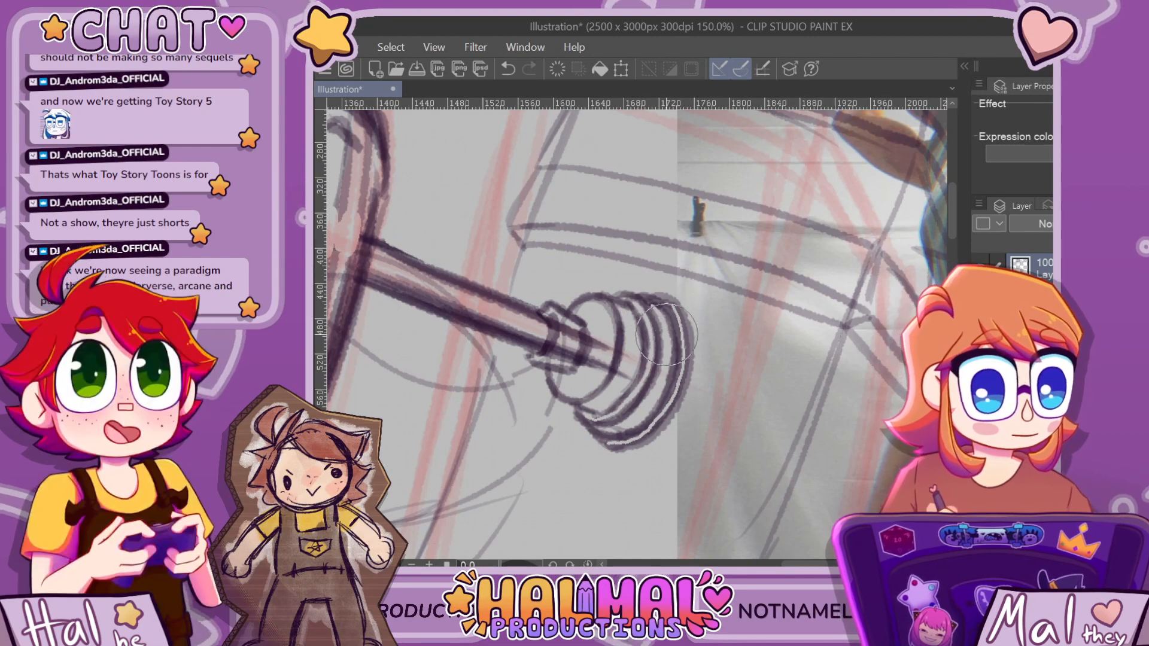
scroll(754, 290, down, 5)
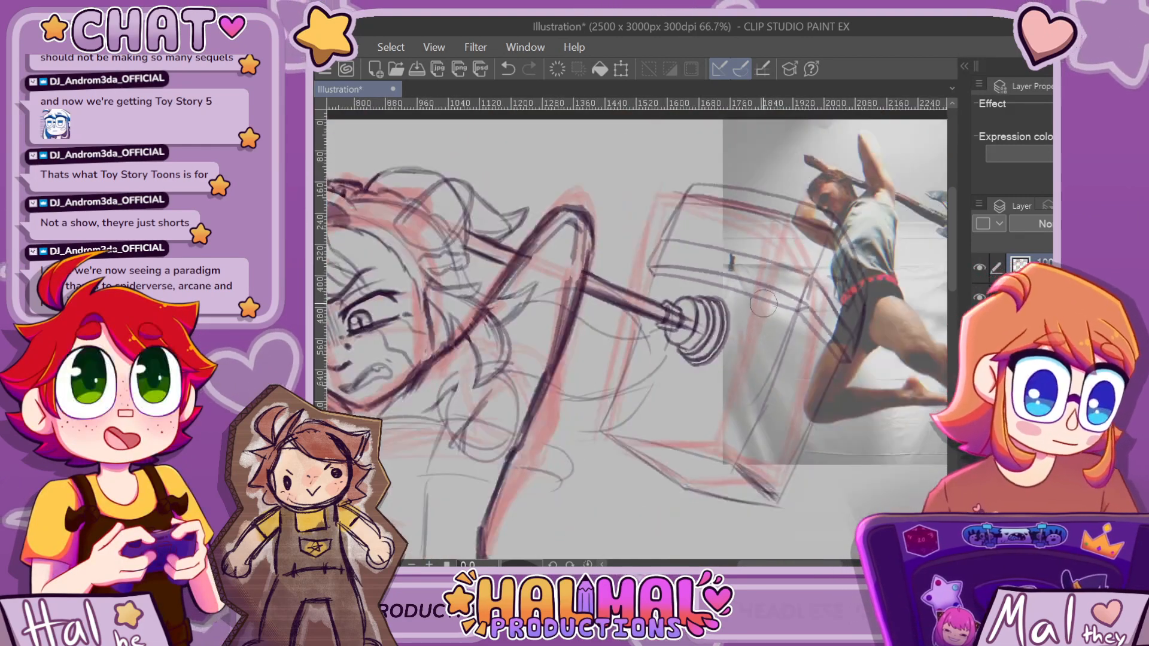
scroll(771, 320, up, 1)
scroll(778, 308, up, 3)
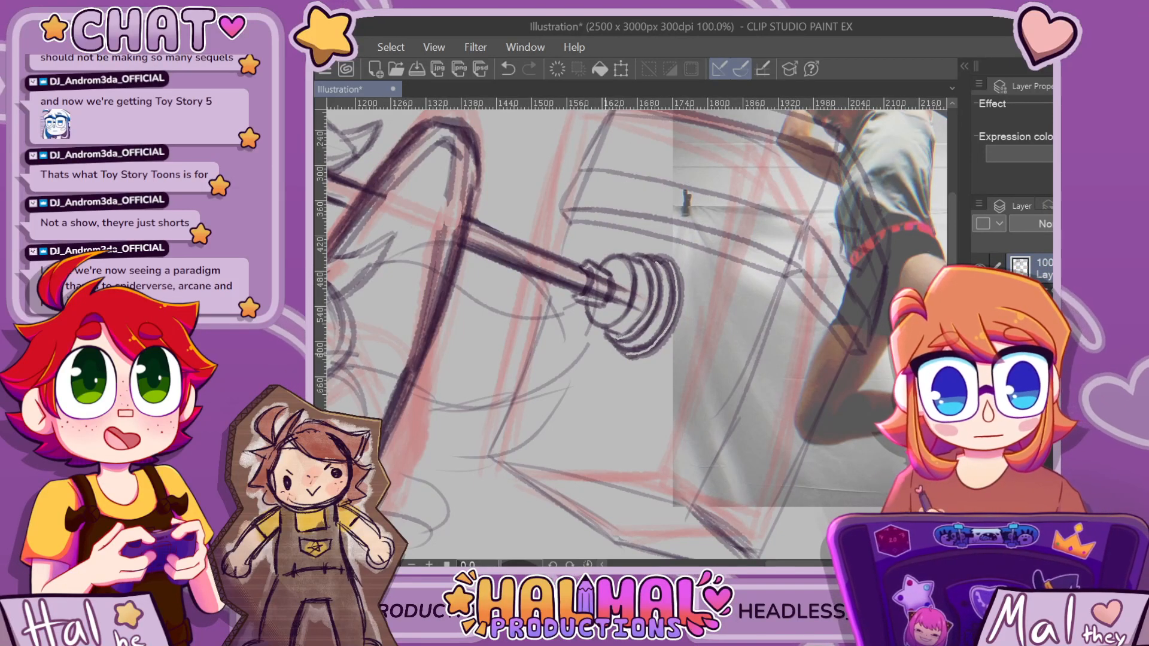
Lasso the stepped disc with its collar, scale it down slightly, shift it toward the handle, and deselect
mouse_move(574, 339)
mouse_down()
mouse_move(559, 305)
mouse_move(582, 284)
mouse_up()
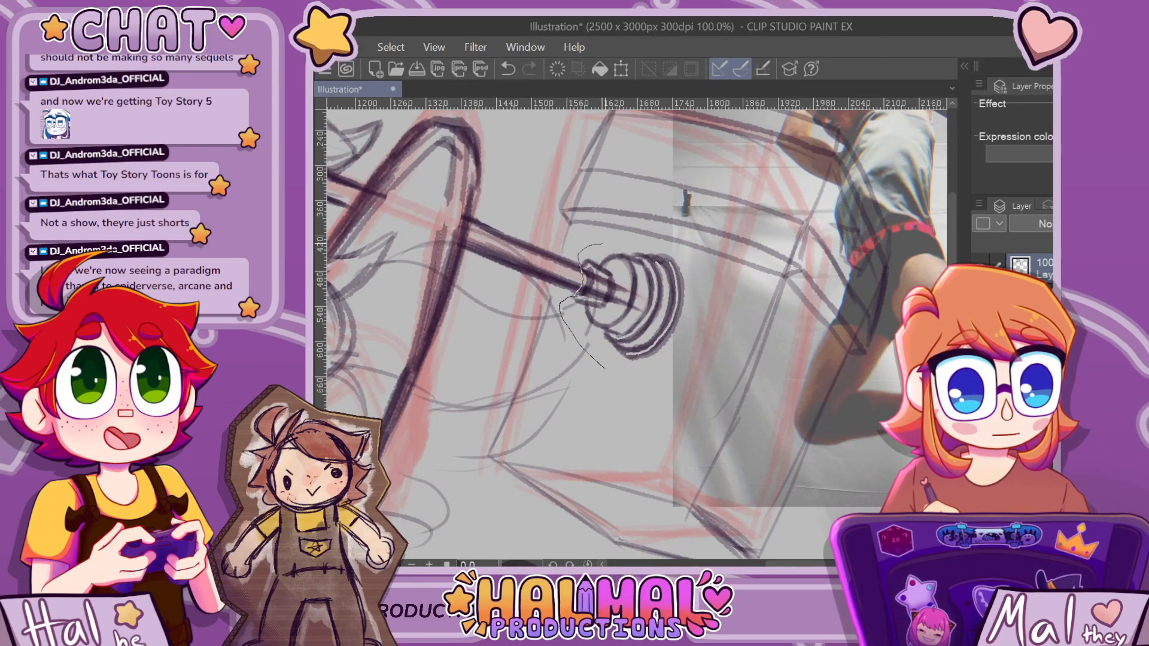
drag(695, 260, 603, 377)
key(ctrl+t)
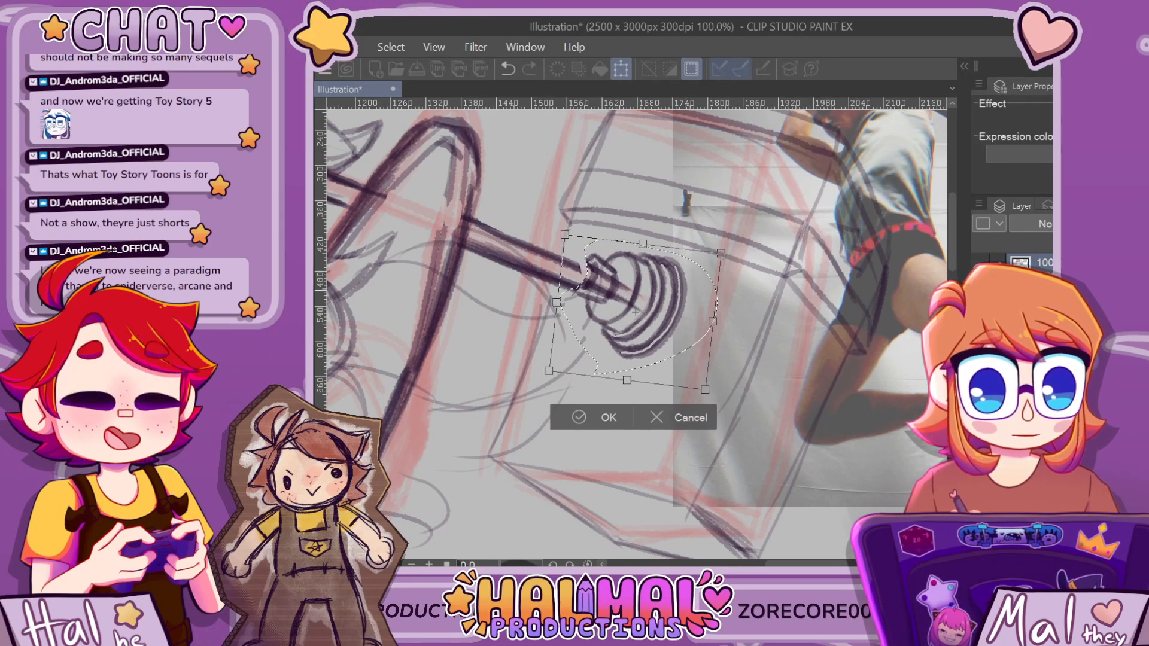
drag(637, 310, 624, 311)
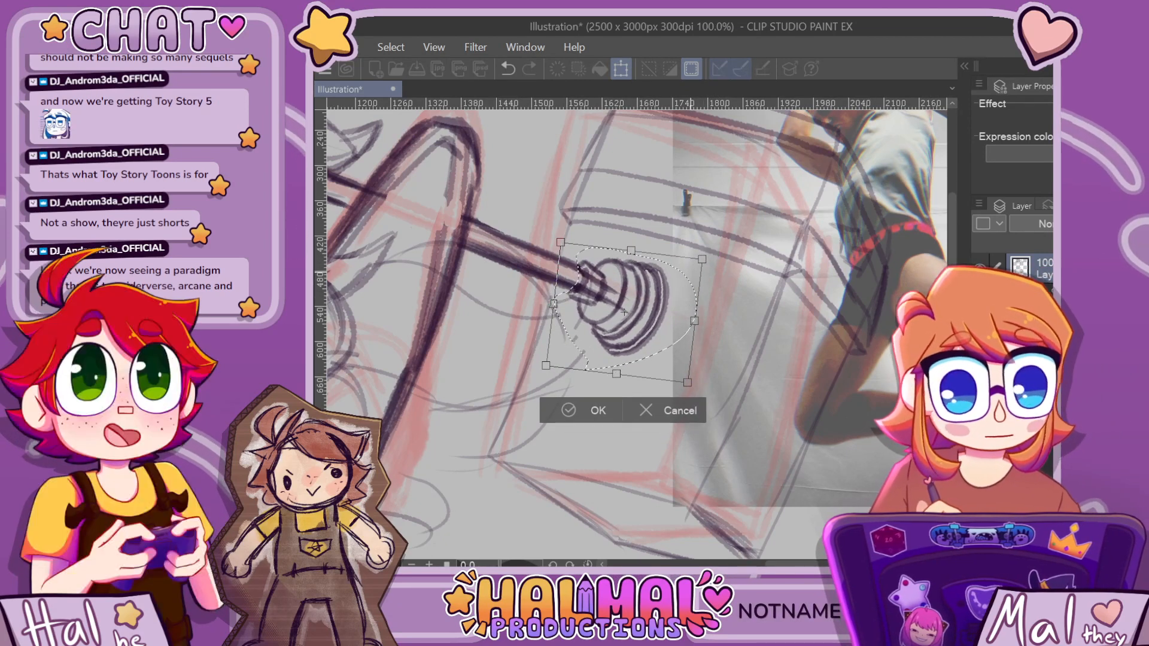
key(Return)
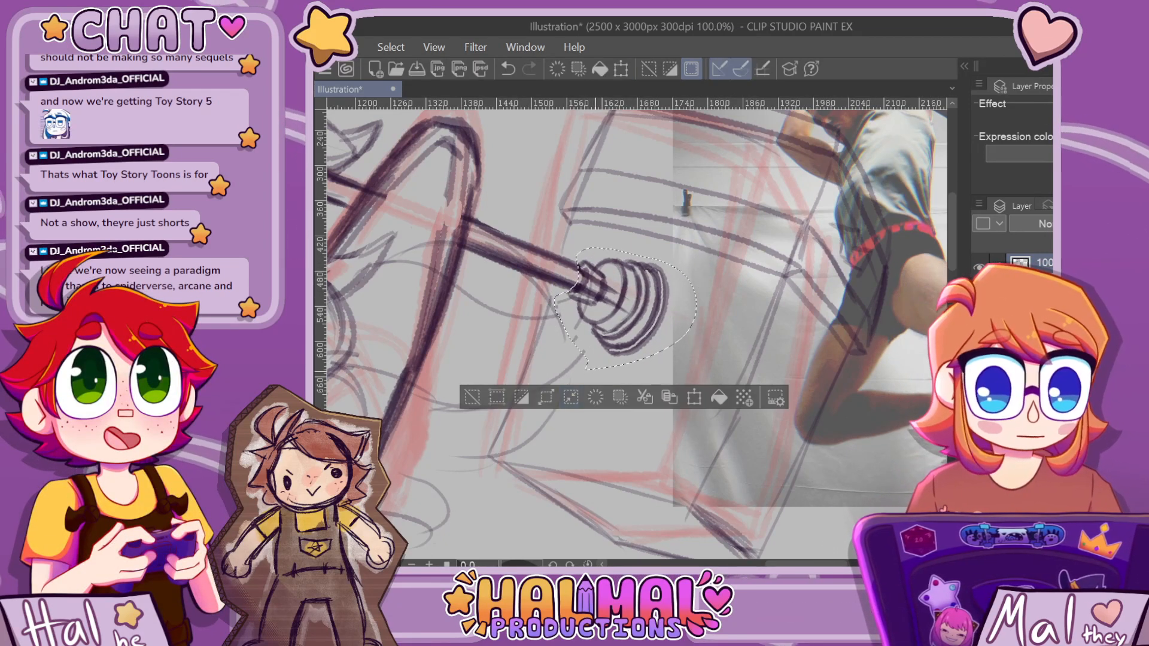
key(ctrl+d)
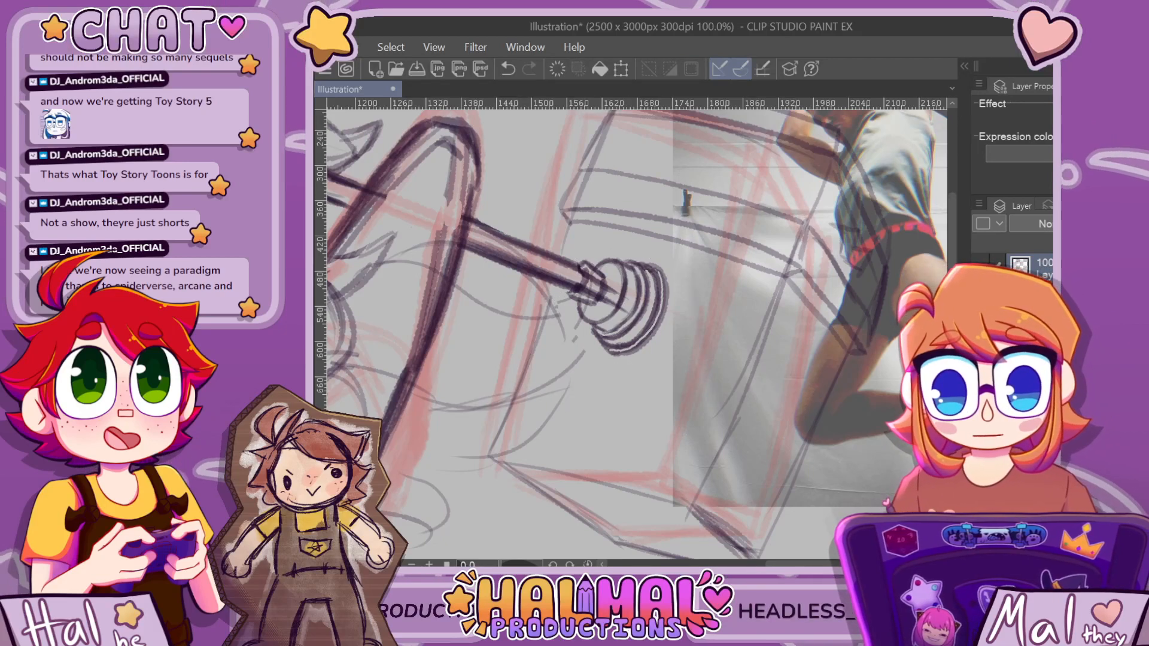
Erase the overlapping sketch lines inside the collar where the handle meets the stepped disc
scroll(629, 286, up, 2)
mouse_move(633, 305)
mouse_down()
mouse_move(596, 287)
mouse_move(574, 256)
mouse_move(556, 258)
mouse_move(544, 297)
mouse_up()
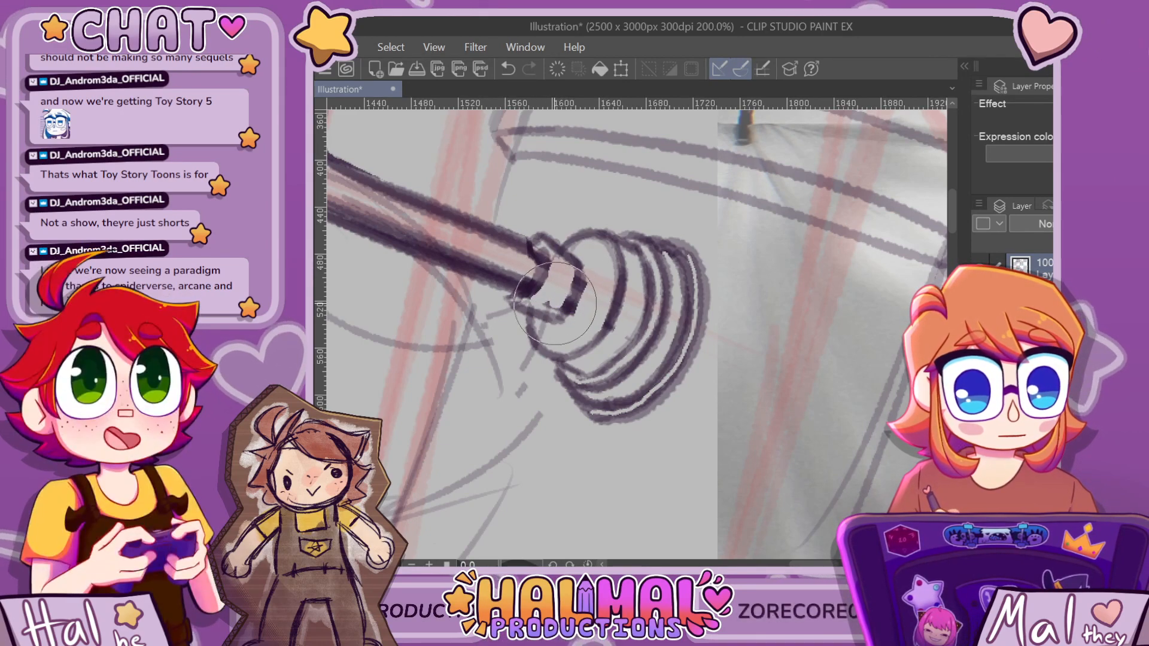
scroll(597, 244, down, 4)
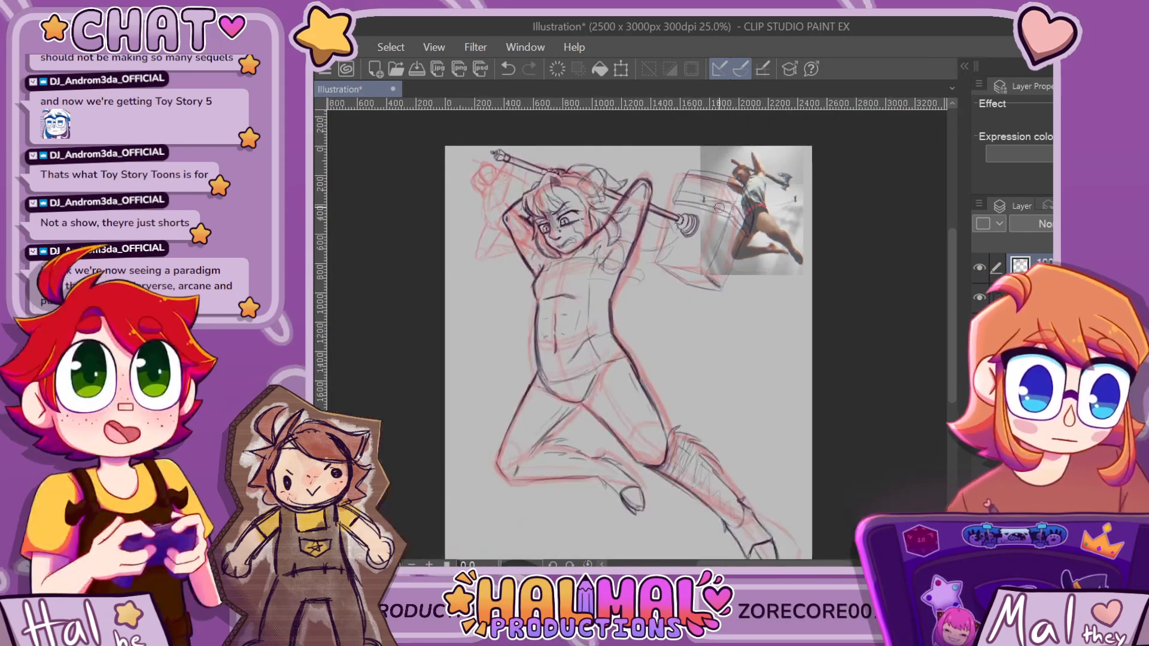
scroll(399, 209, up, 1)
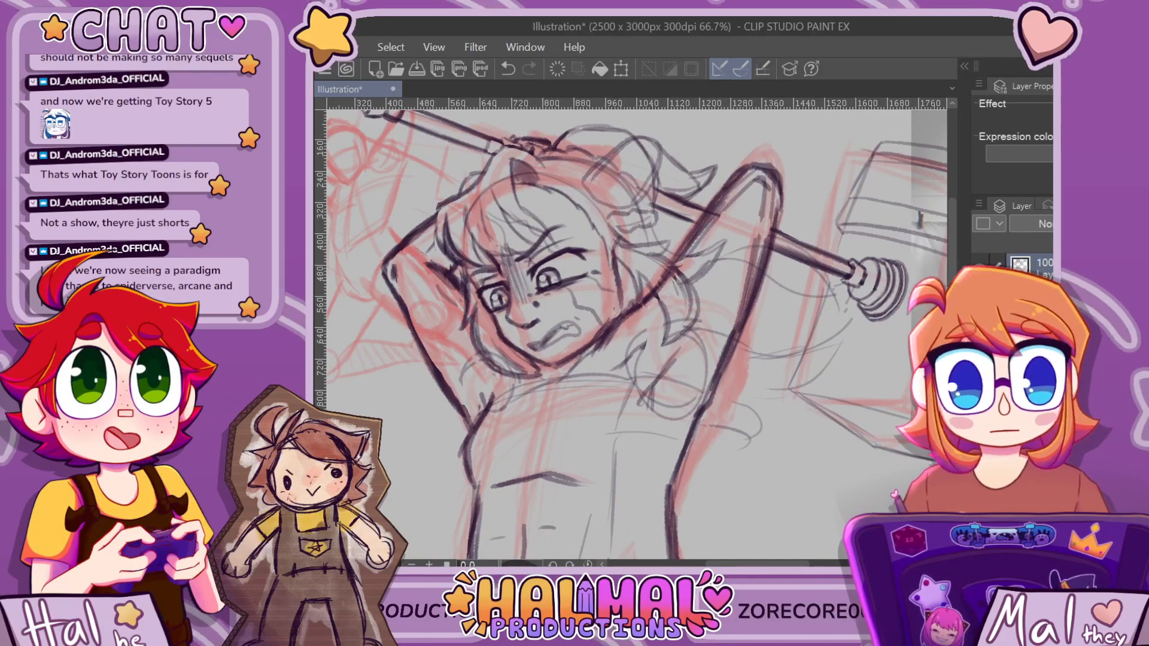
drag(874, 238, 658, 230)
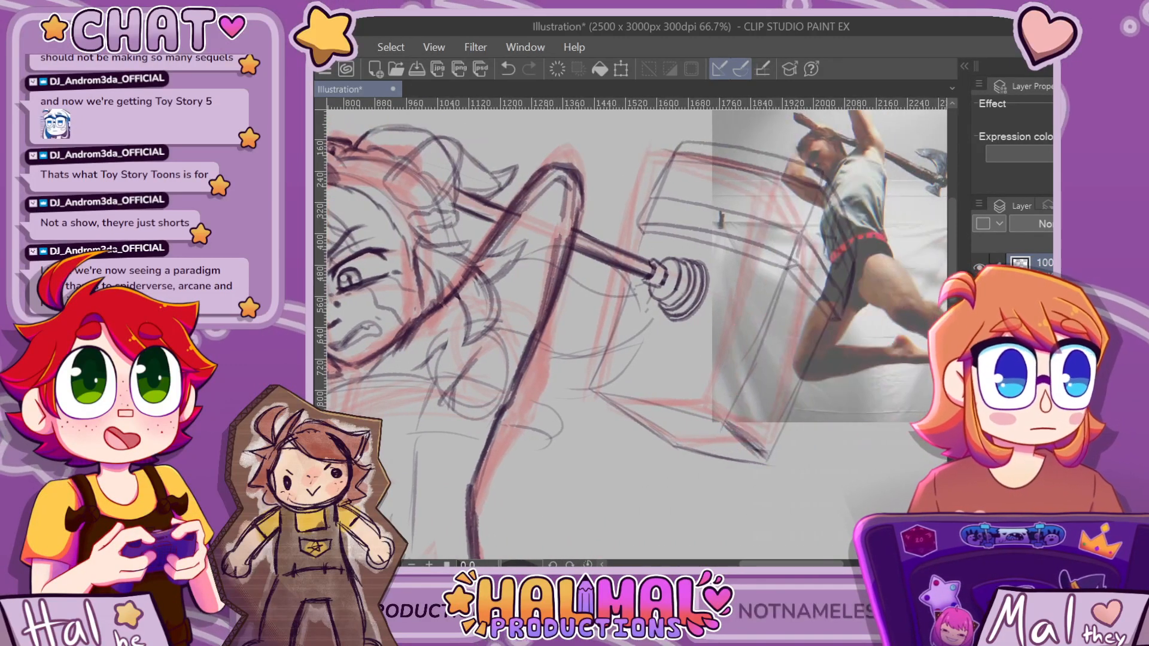
Draw a square mounting plate behind the stepped disc, with doubled edges along its lower and far sides for thickness
scroll(657, 231, up, 2)
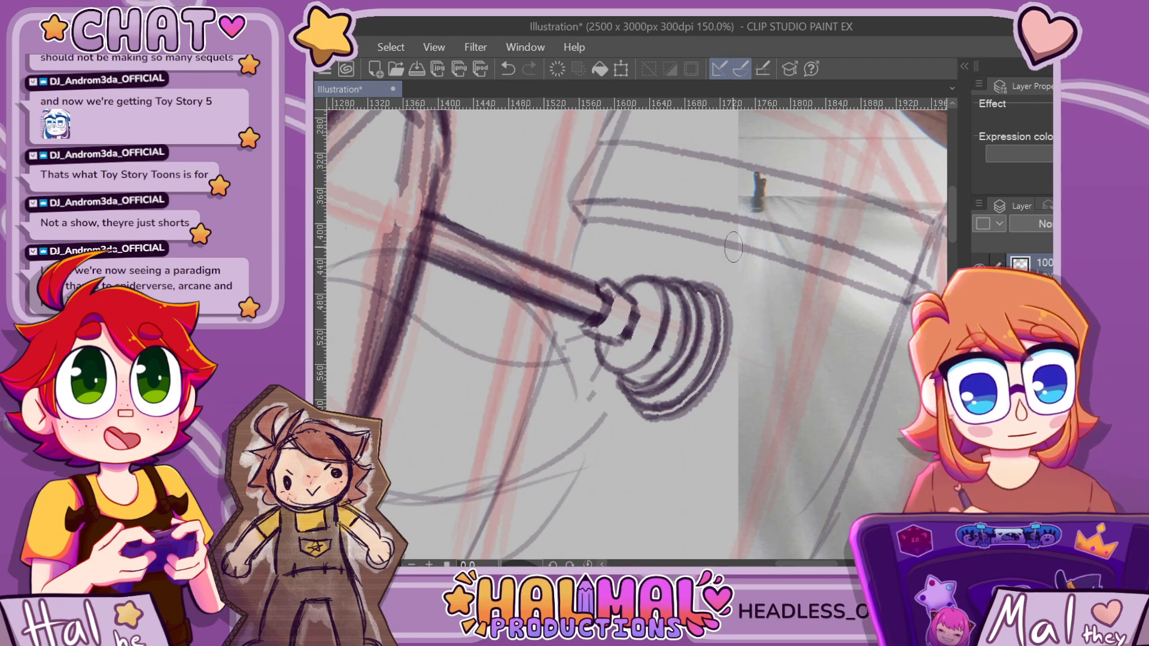
scroll(733, 247, down, 5)
scroll(732, 247, up, 4)
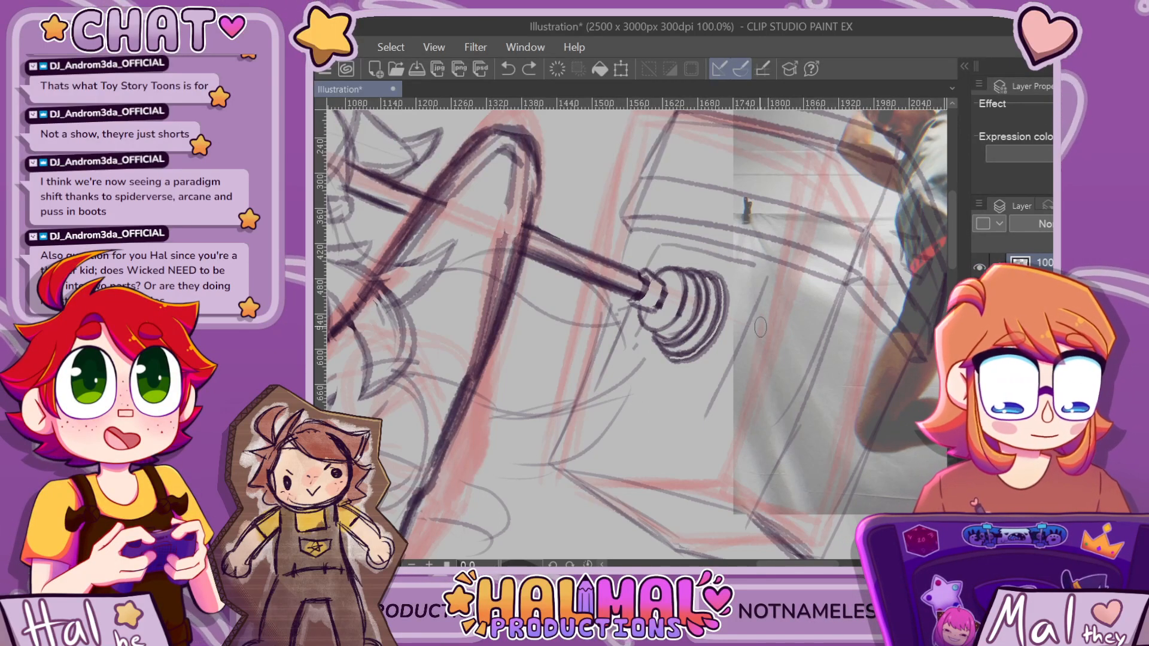
drag(605, 365, 714, 391)
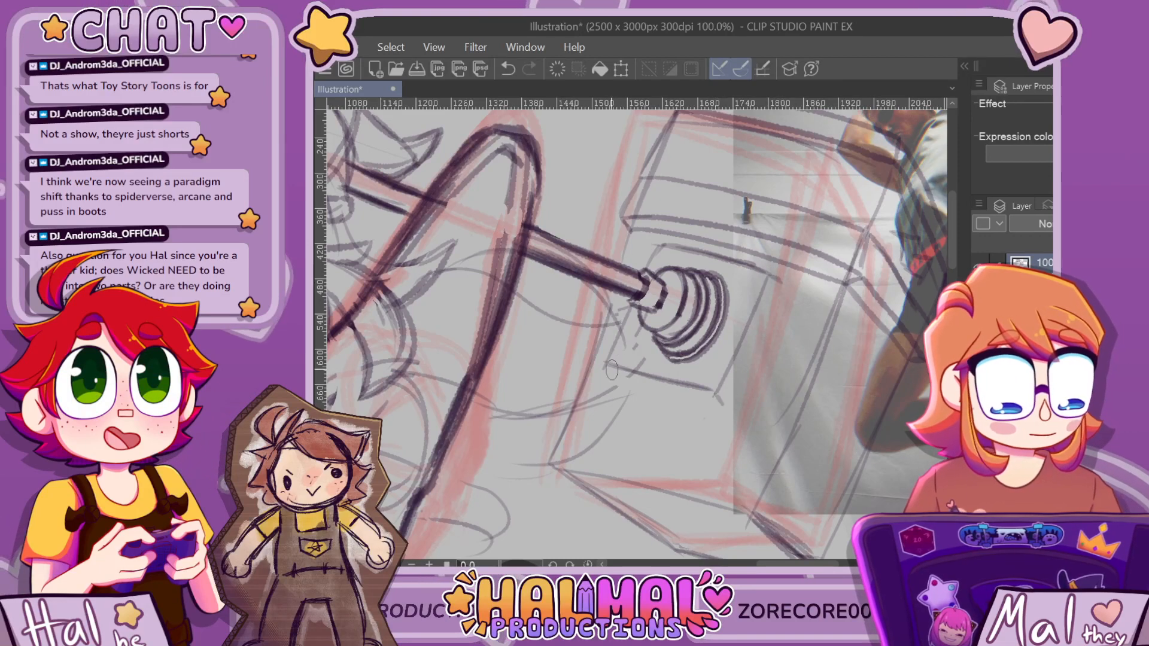
mouse_move(605, 380)
mouse_down()
mouse_move(714, 408)
mouse_move(696, 361)
mouse_move(736, 369)
mouse_move(727, 410)
mouse_move(777, 280)
mouse_up()
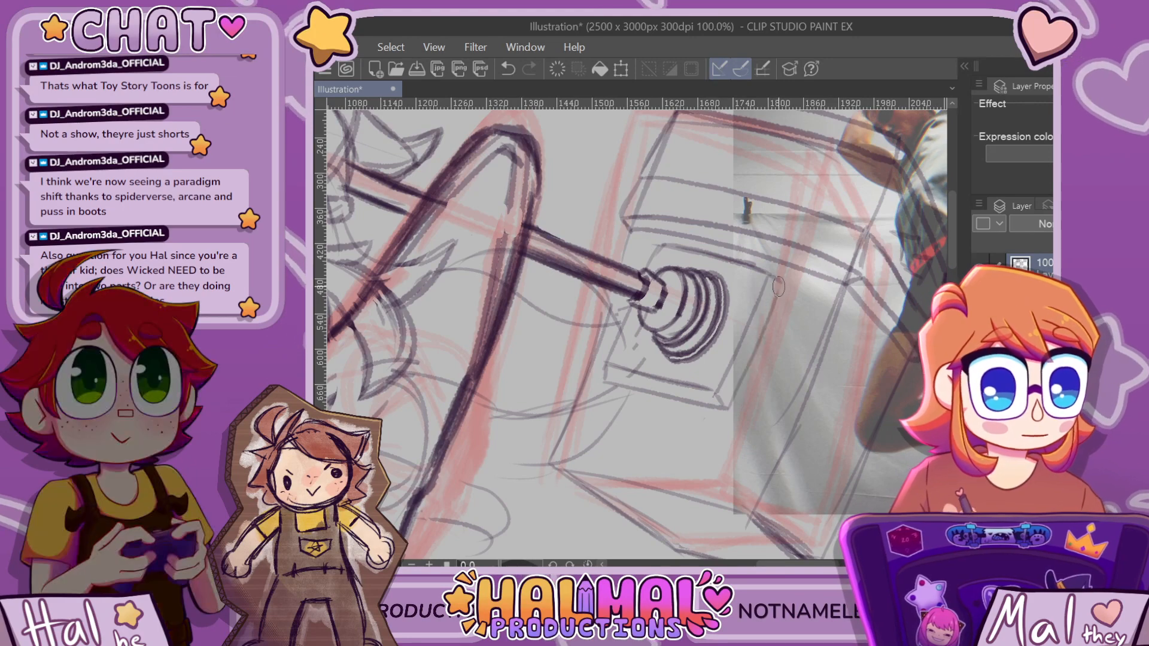
scroll(773, 307, down, 4)
scroll(762, 321, up, 5)
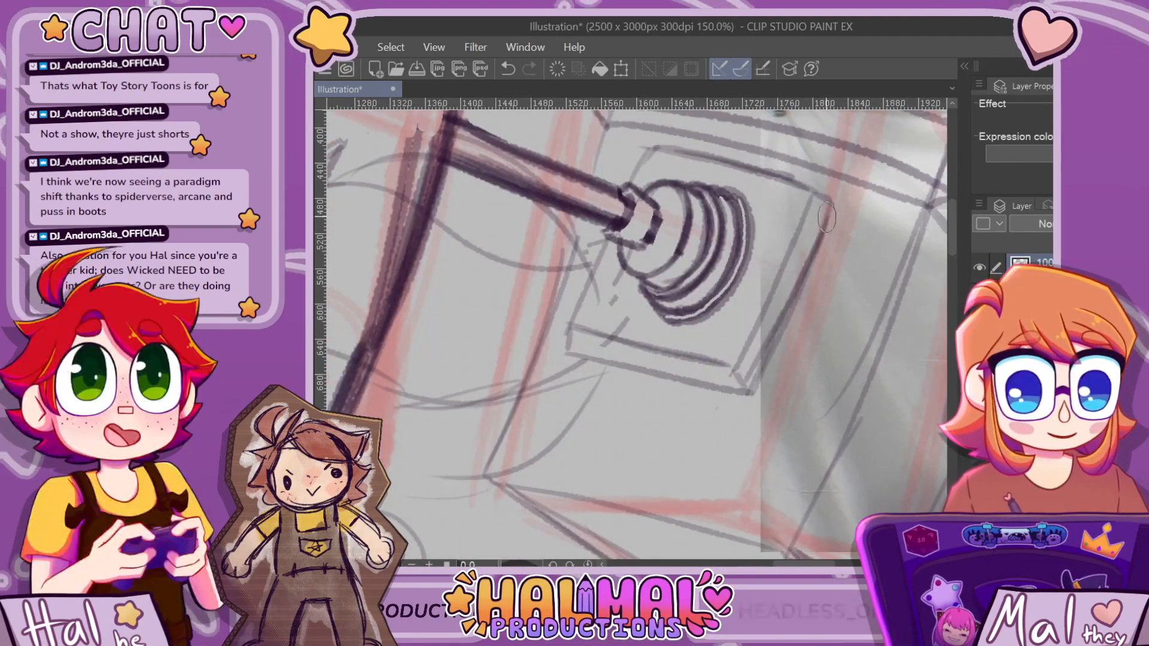
Examine the hammer head's size and placement up close and against the whole figure
scroll(844, 302, down, 2)
scroll(801, 258, down, 2)
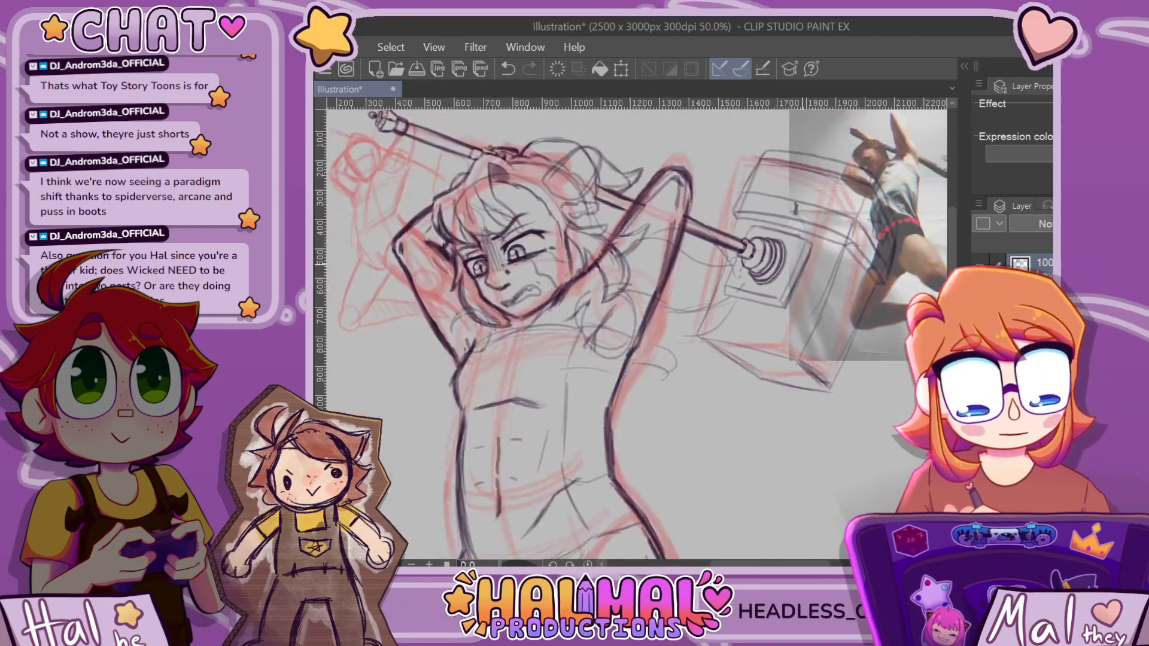
scroll(790, 294, up, 2)
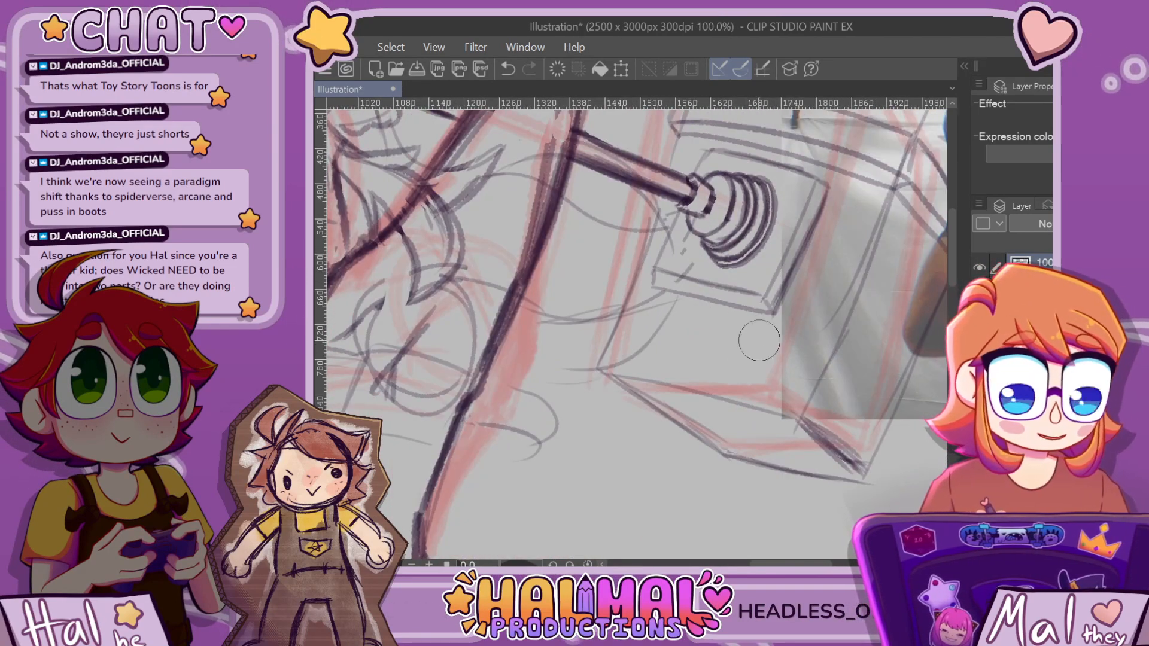
scroll(822, 260, down, 3)
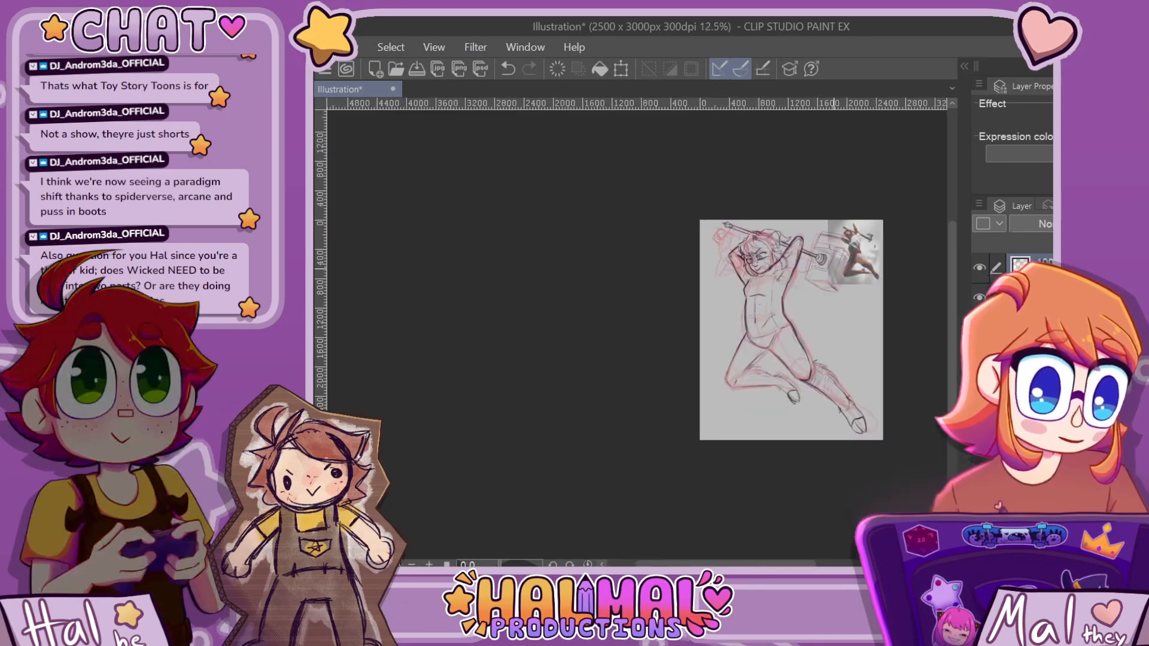
scroll(829, 256, up, 3)
scroll(832, 253, up, 1)
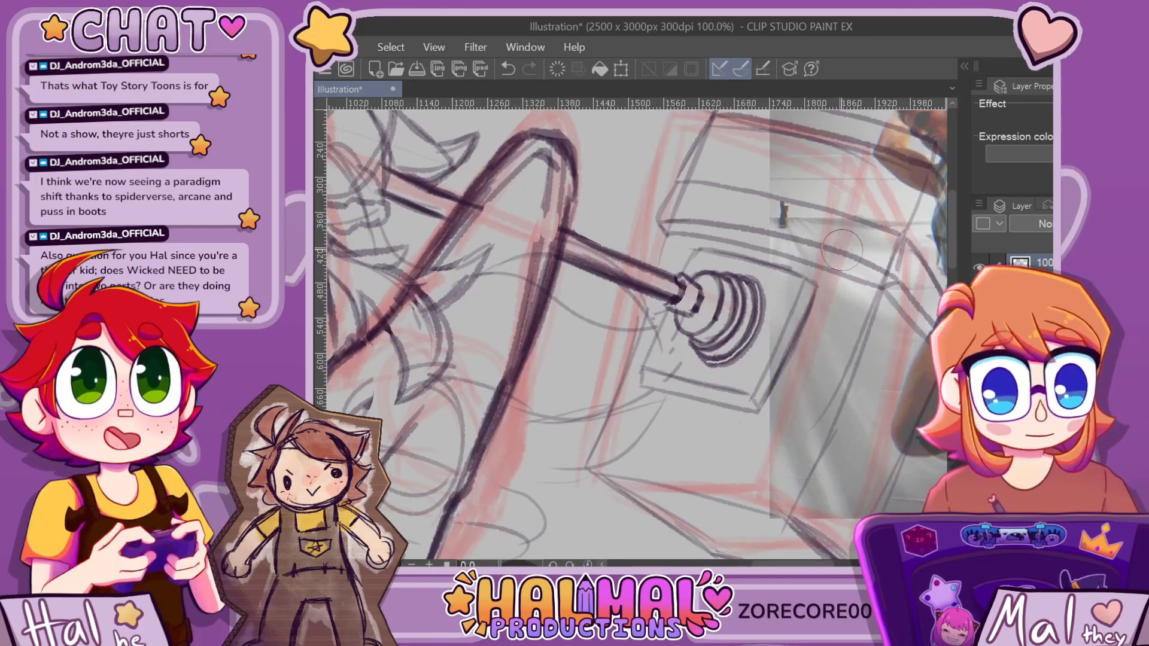
scroll(846, 238, down, 1)
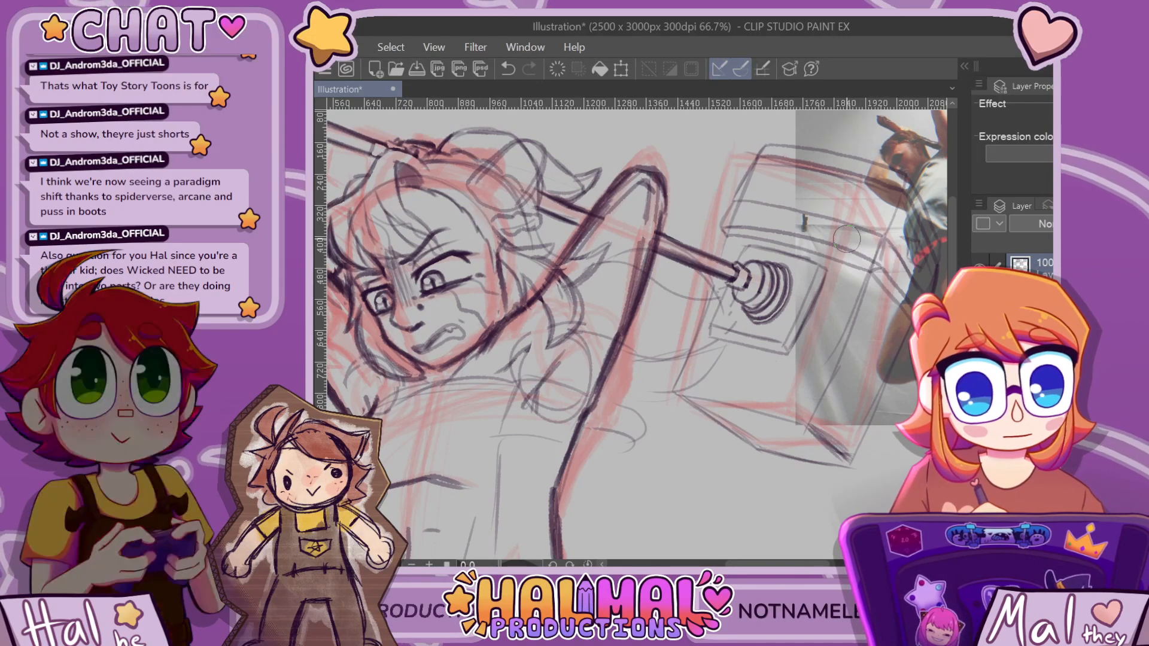
scroll(846, 239, down, 4)
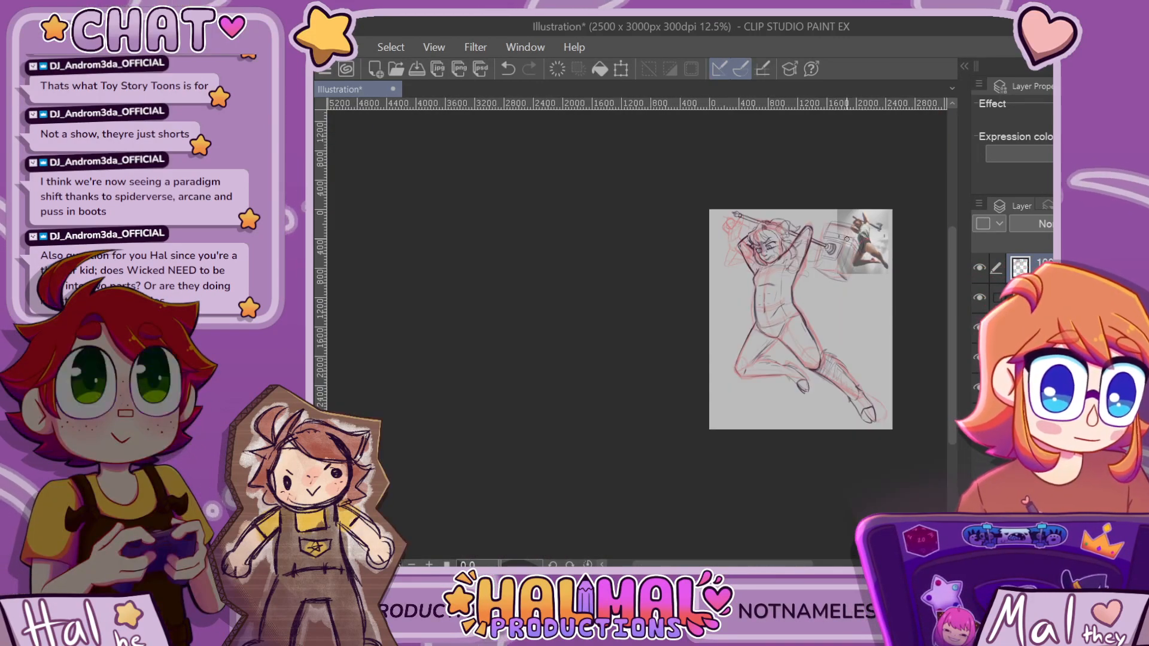
scroll(846, 238, up, 3)
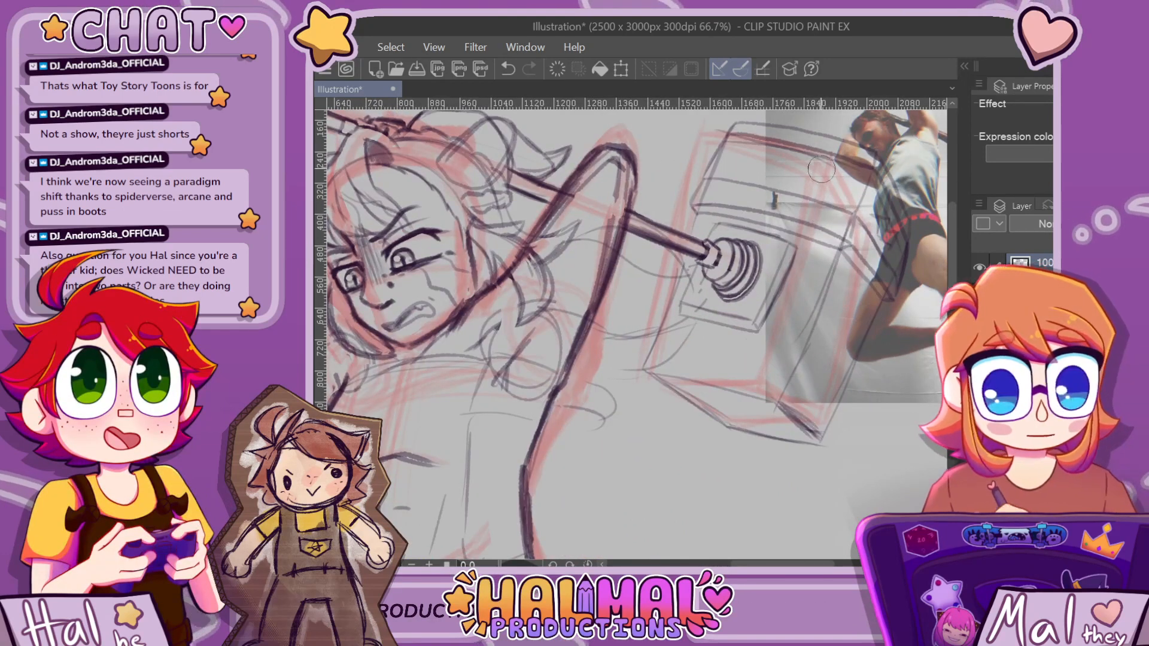
Undo the last change, then draw the upper edge and near side of a raised band across the block's lower part
key(ctrl+z)
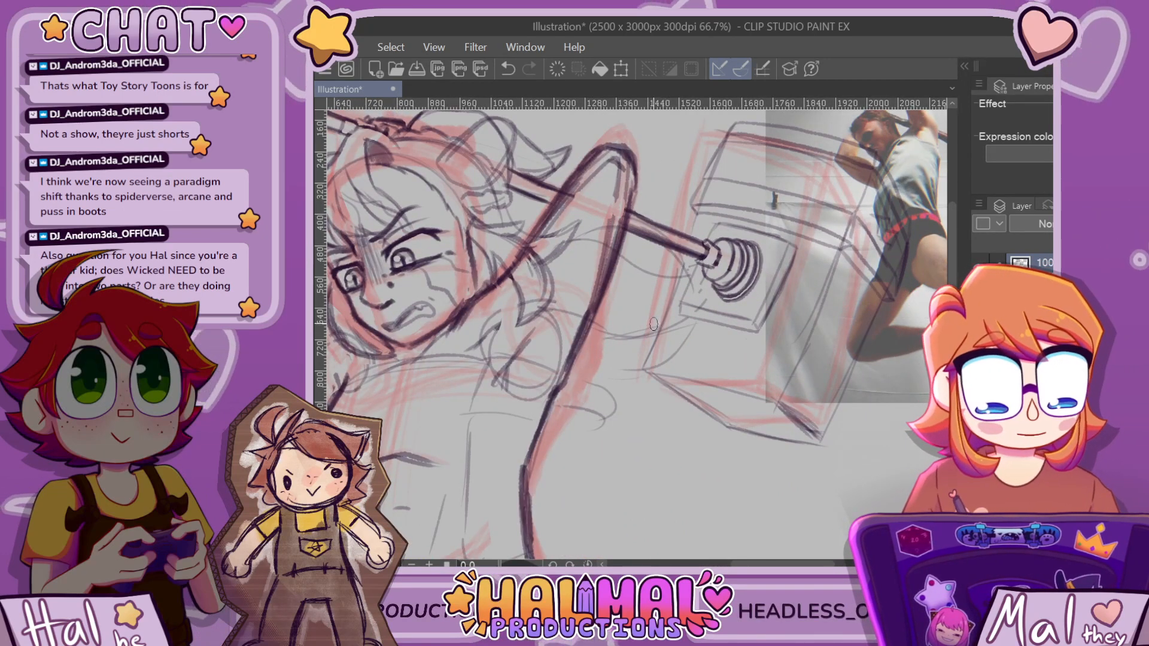
drag(648, 321, 796, 359)
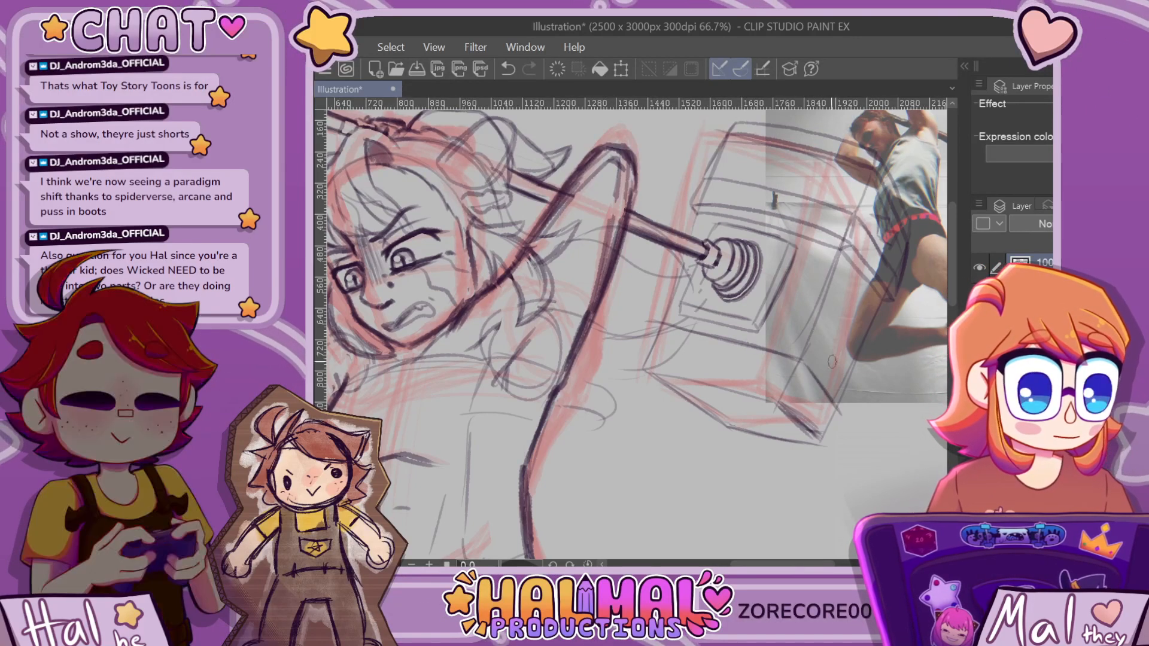
drag(649, 322, 632, 380)
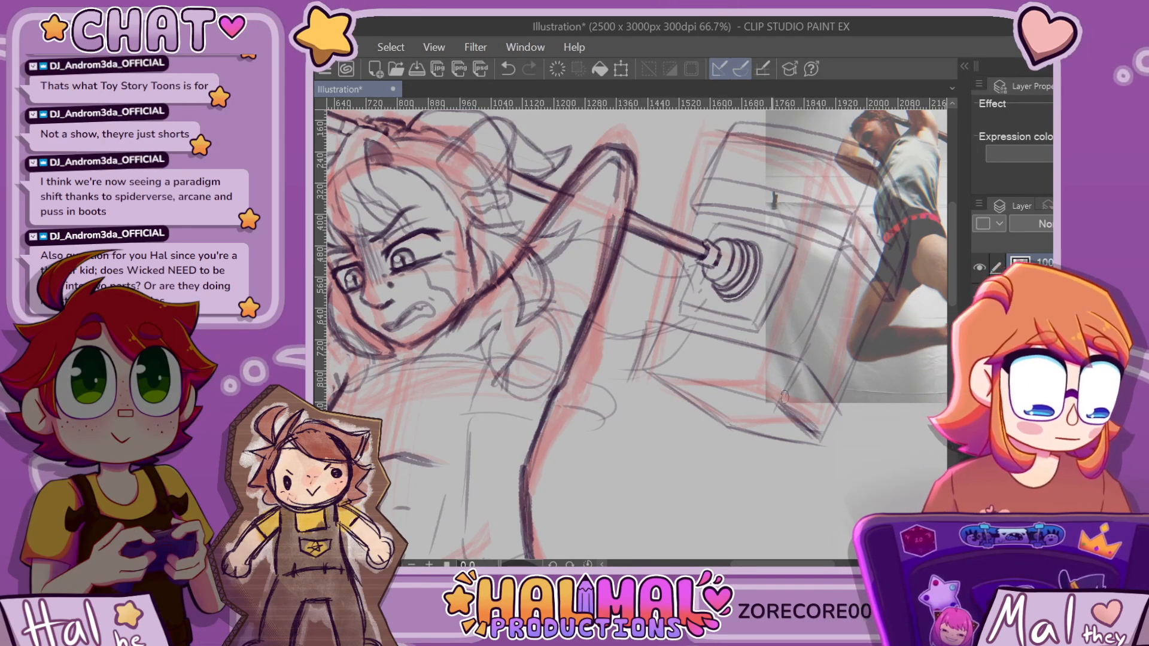
Extend the block's underside downward with angled corner lines and a second lower edge, redoing one stroke and reinforcing the near corner
drag(784, 394, 765, 419)
drag(844, 420, 800, 467)
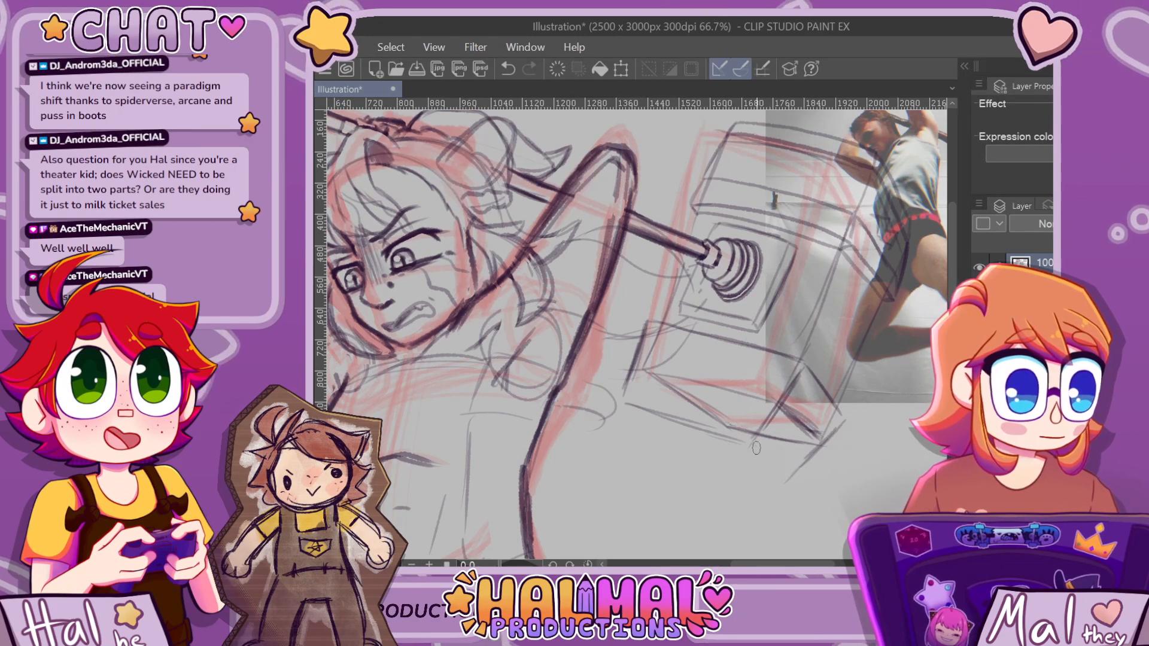
key(ctrl+z)
mouse_move(756, 447)
mouse_down()
mouse_move(765, 473)
mouse_move(784, 481)
mouse_up()
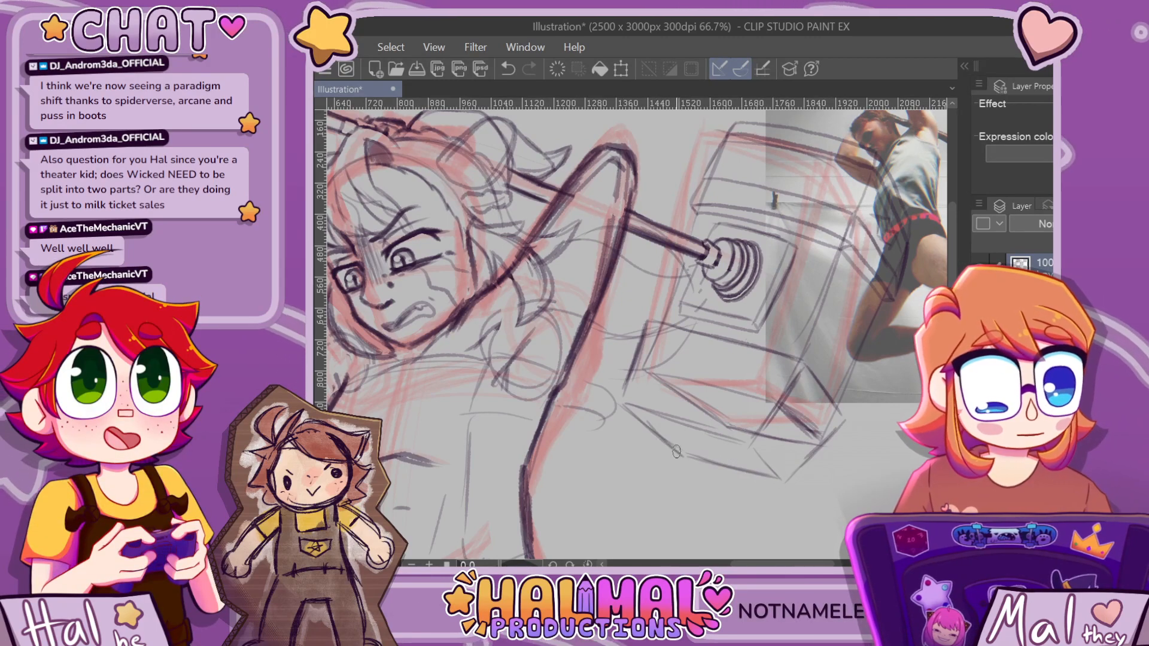
scroll(676, 452, down, 5)
scroll(724, 384, up, 3)
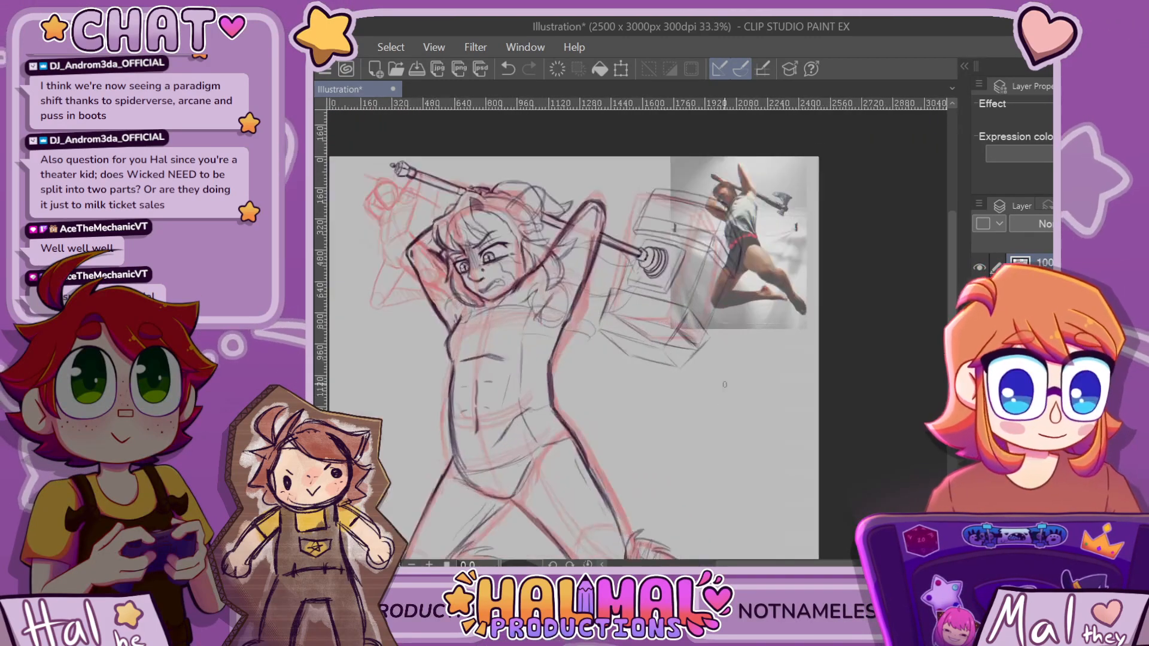
scroll(642, 292, up, 3)
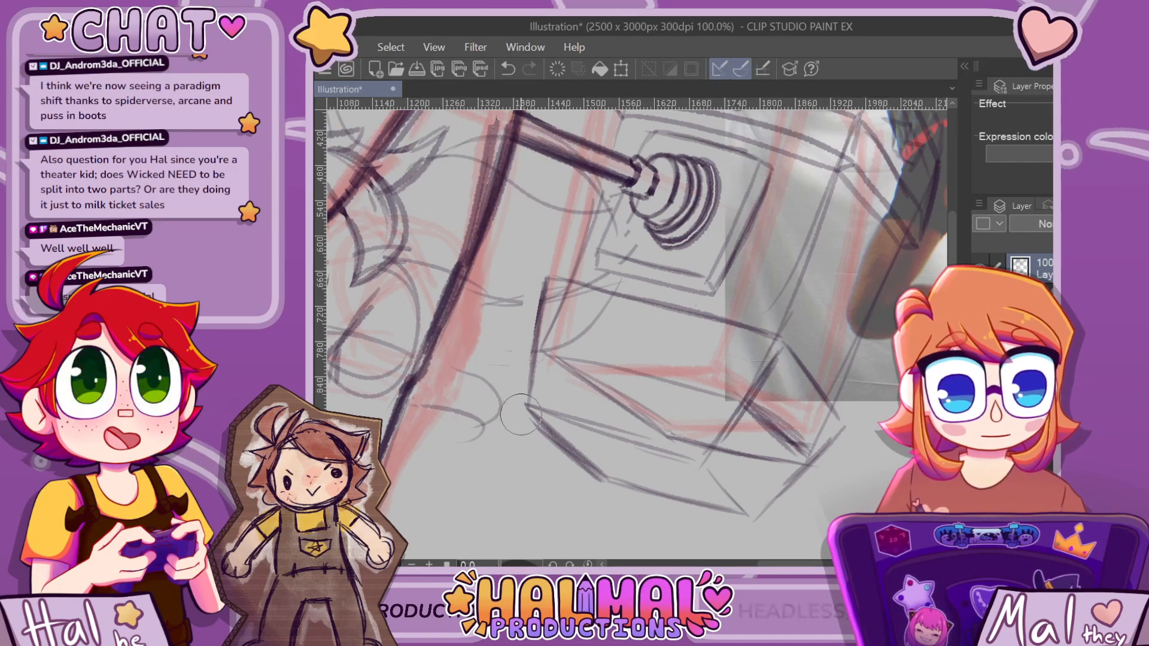
scroll(655, 341, down, 6)
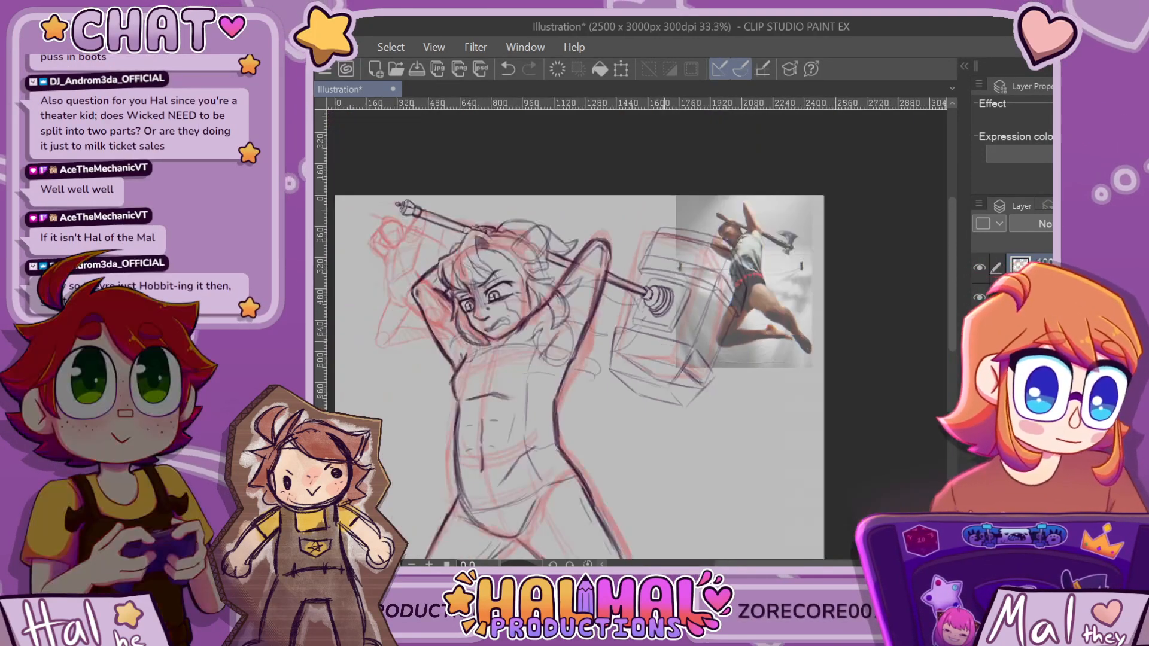
scroll(716, 301, up, 4)
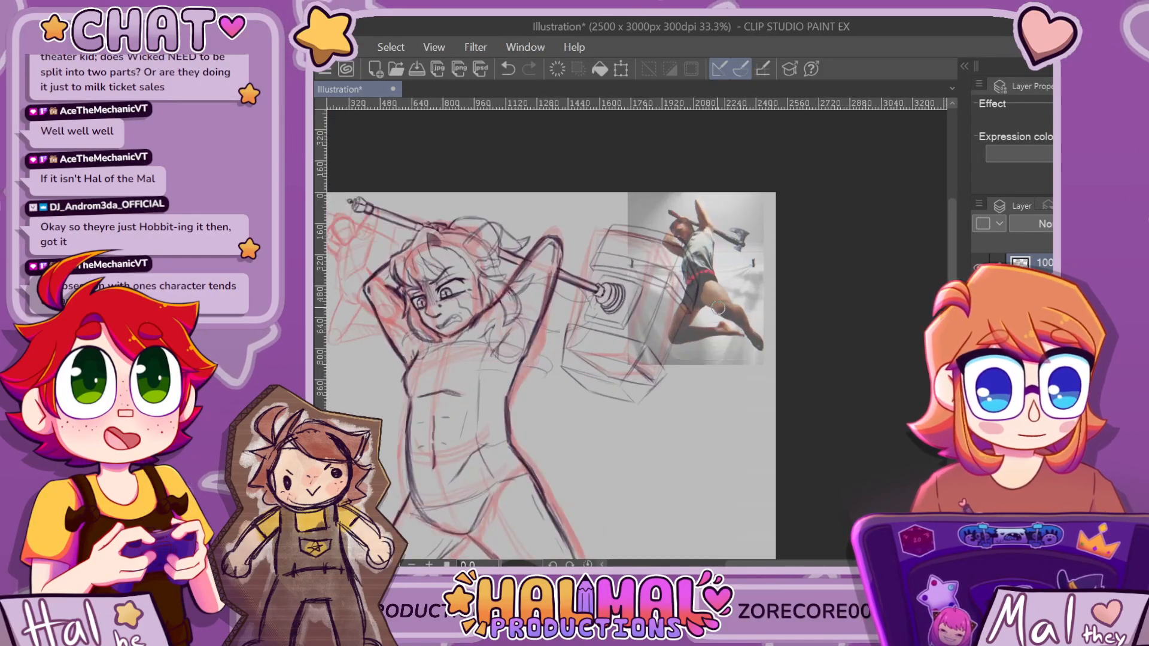
scroll(592, 141, up, 2)
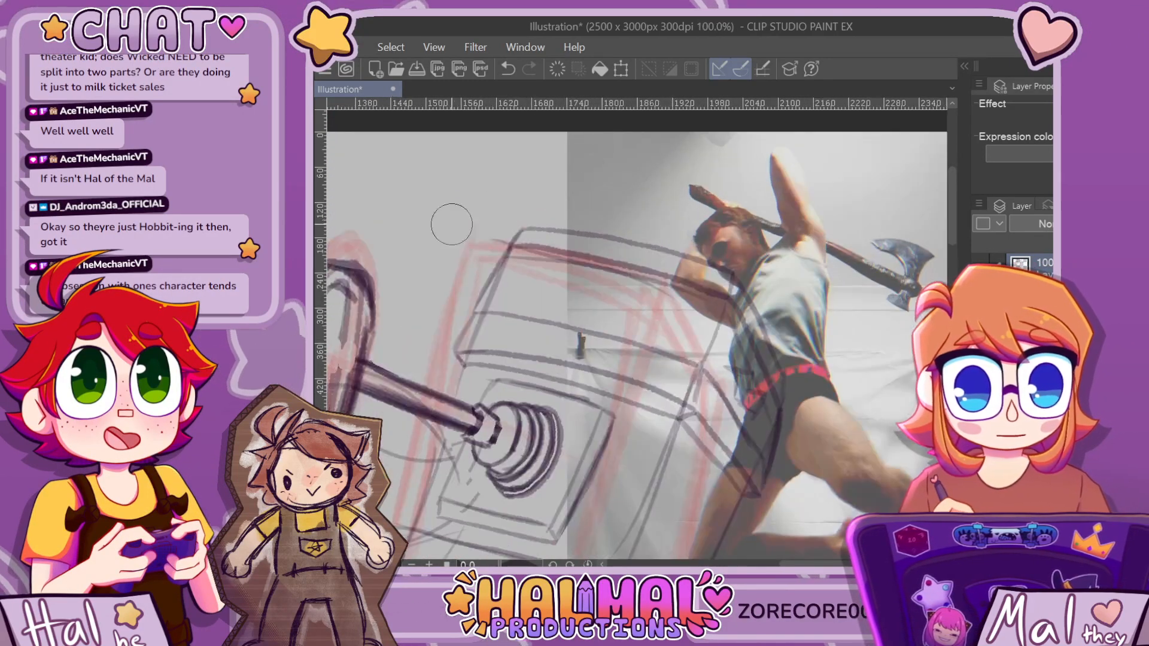
scroll(491, 227, down, 2)
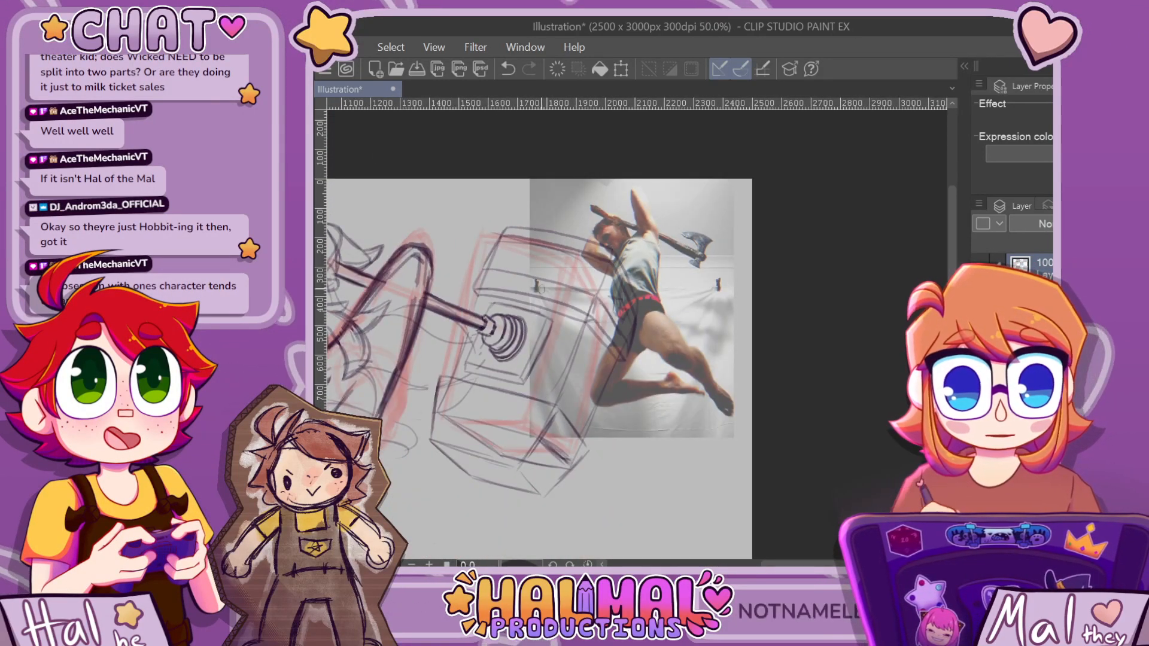
Draw a curved band line across the front of the hammer head's lower block, redoing it once, plus a second line along its lower edge
scroll(520, 235, up, 2)
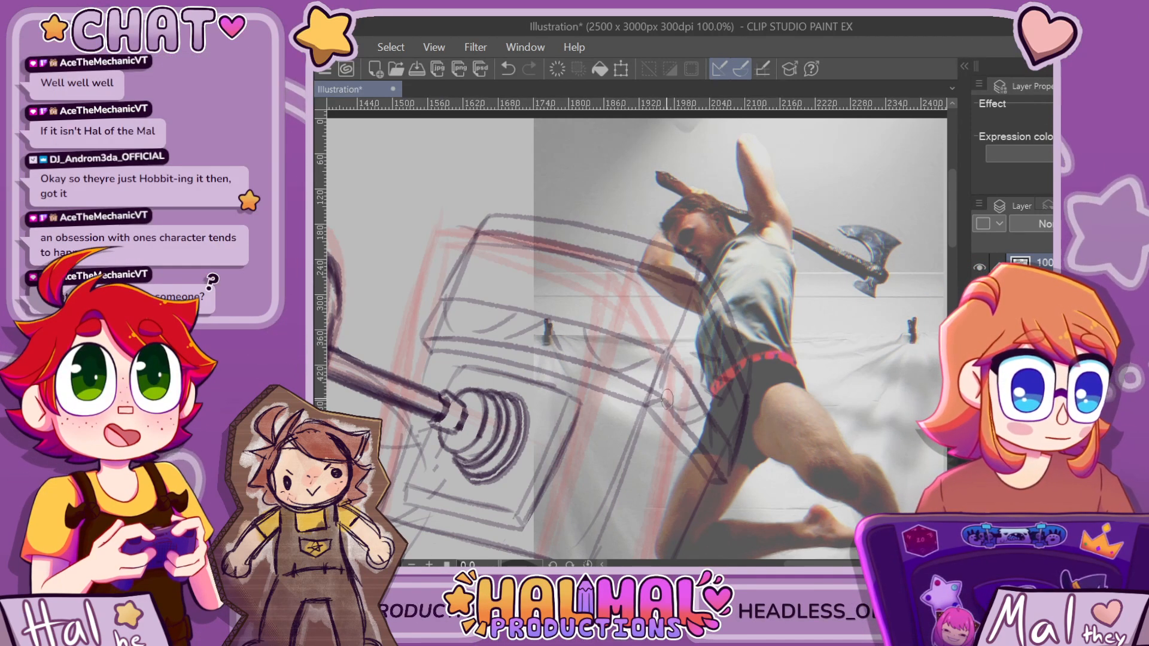
scroll(724, 466, down, 6)
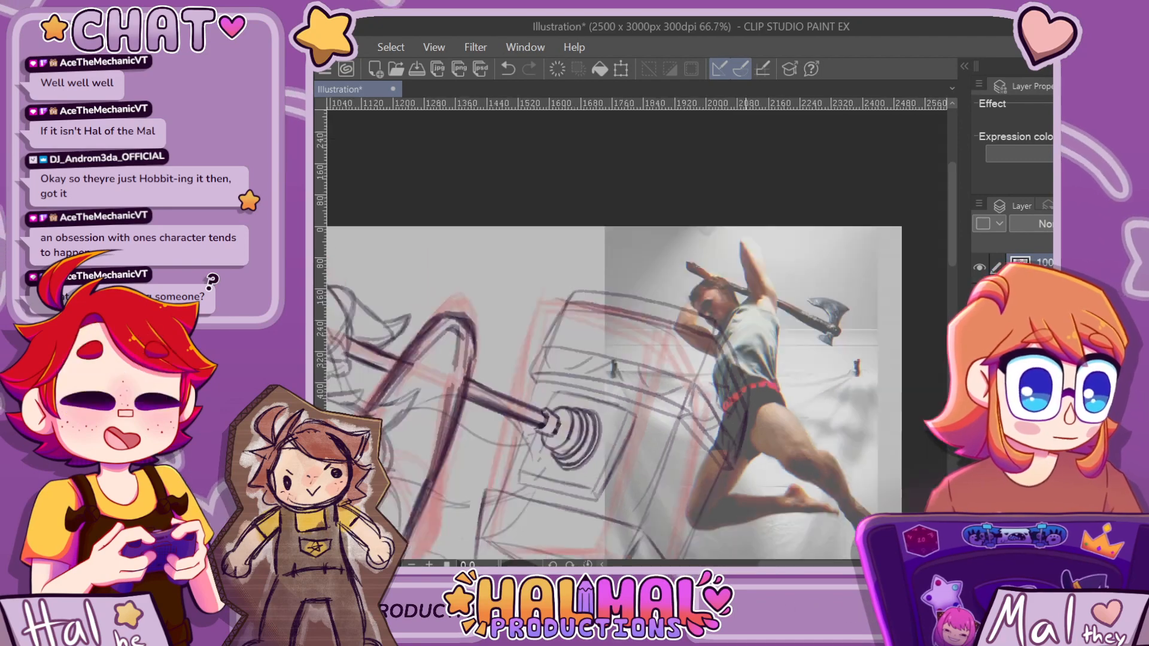
scroll(704, 536, up, 3)
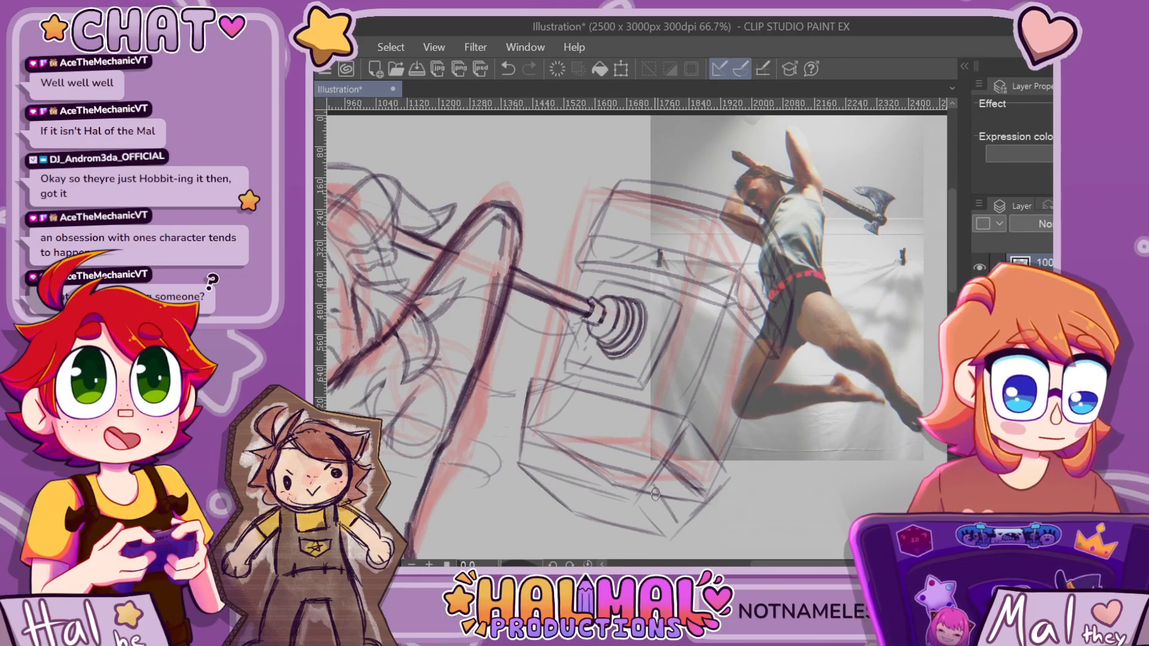
drag(527, 407, 670, 435)
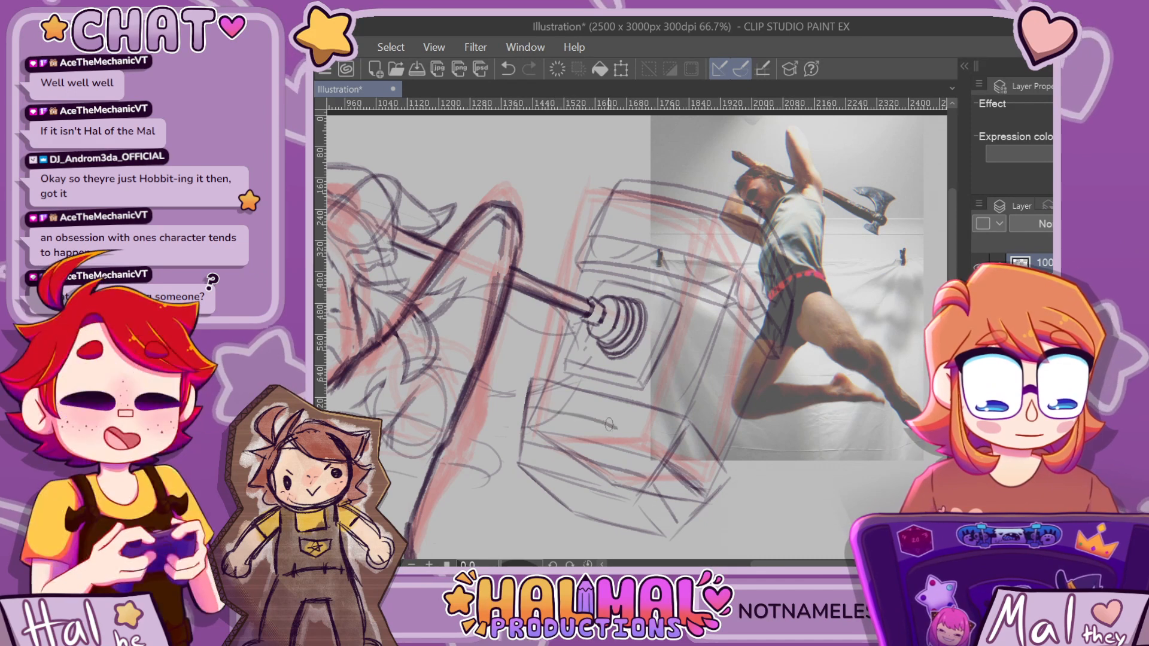
key(ctrl+z)
drag(529, 408, 672, 442)
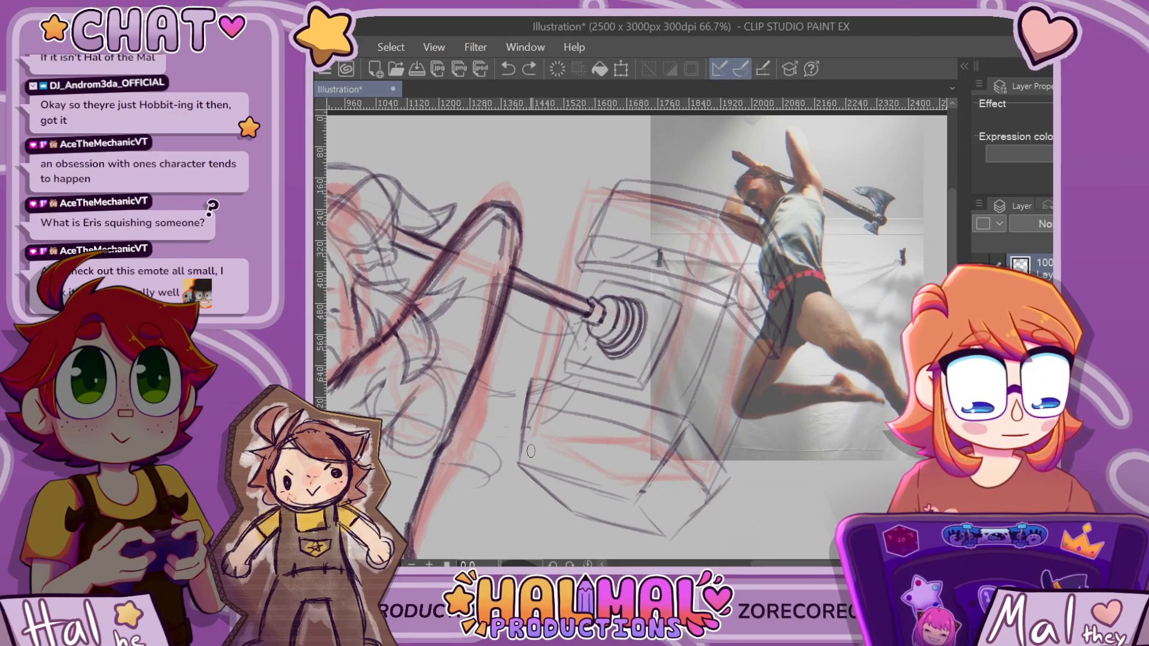
drag(532, 452, 662, 512)
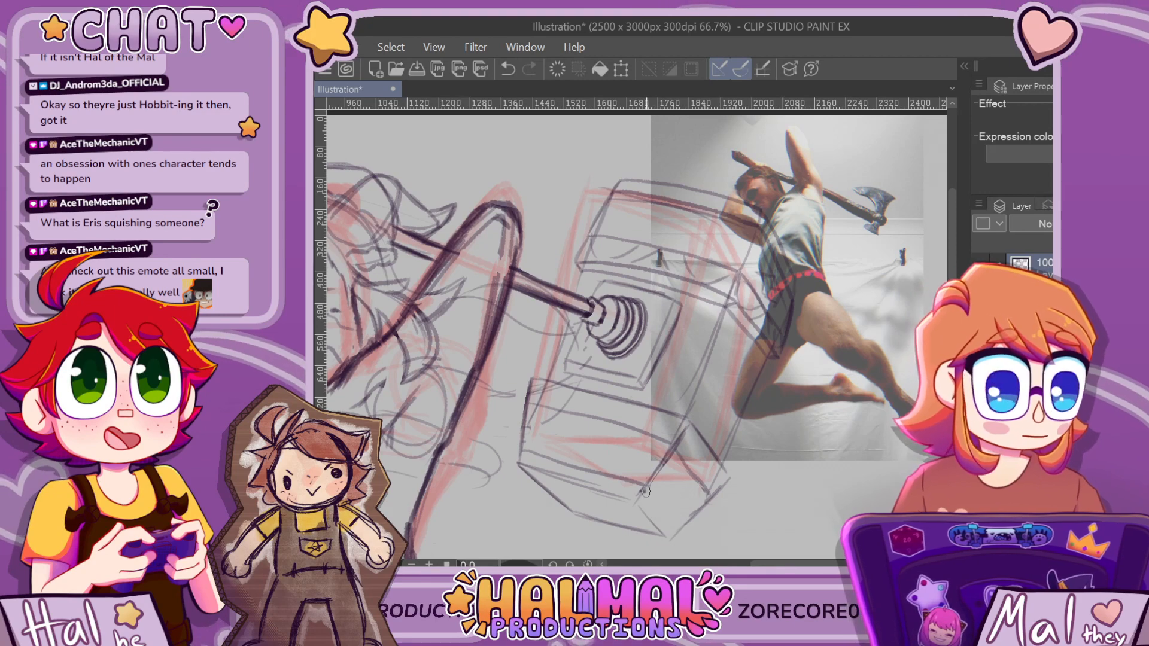
scroll(660, 502, down, 1)
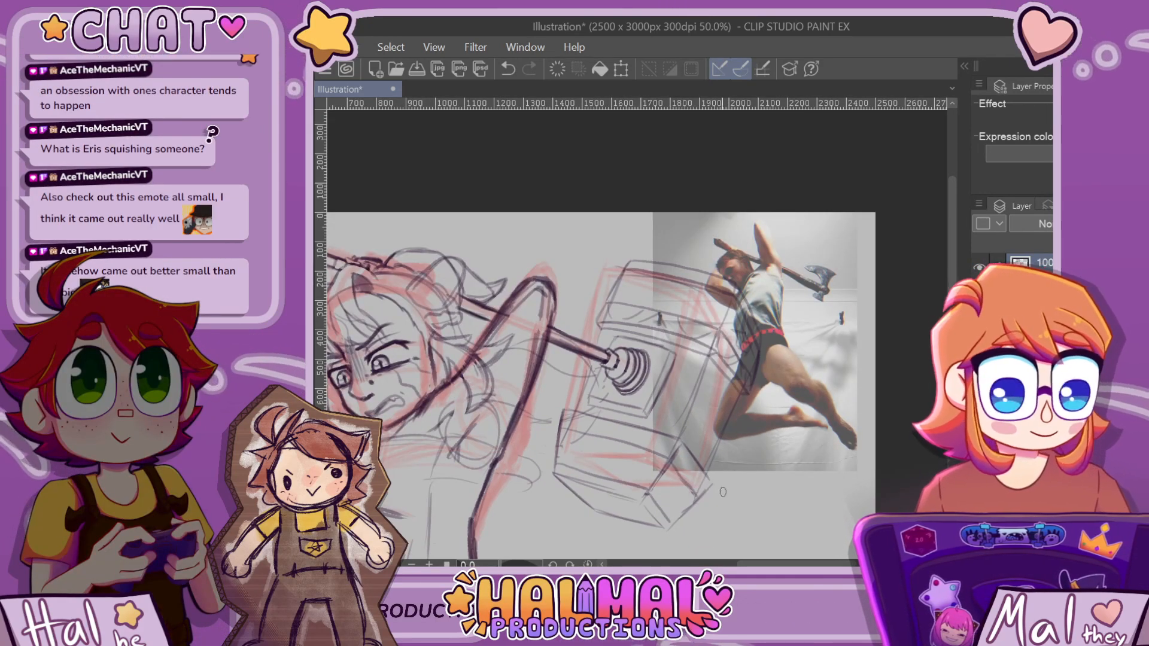
Reinforce the lower block's side edge, angled corner edge and underside outline with darker strokes, undoing misplaced ones
scroll(722, 492, up, 2)
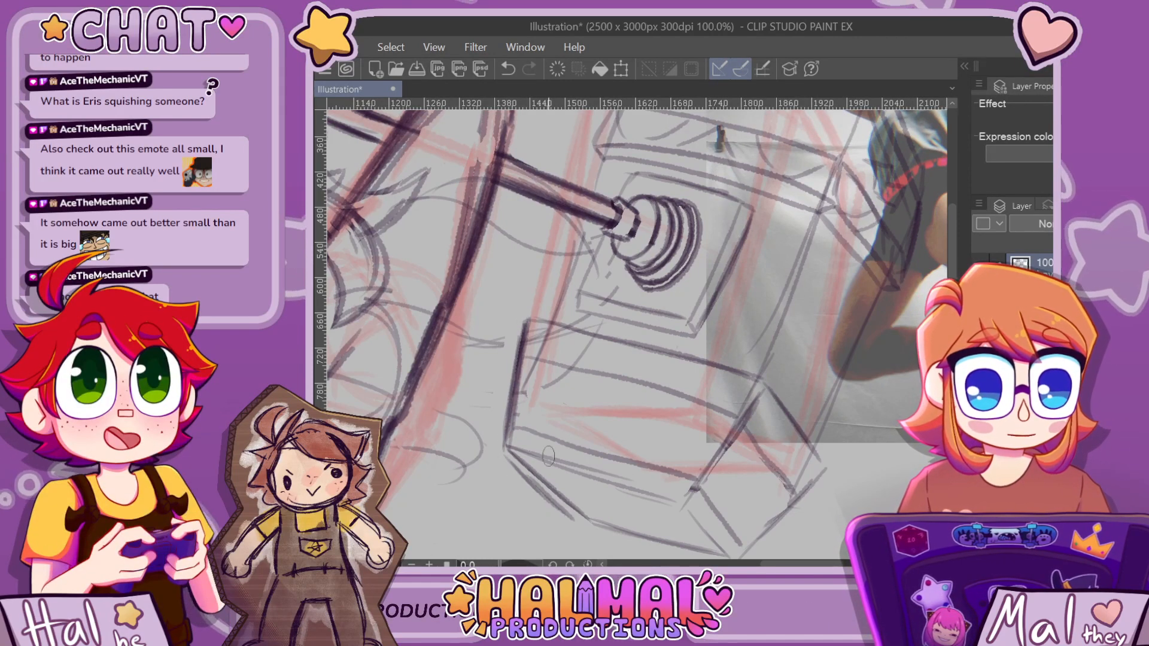
key(ctrl+z)
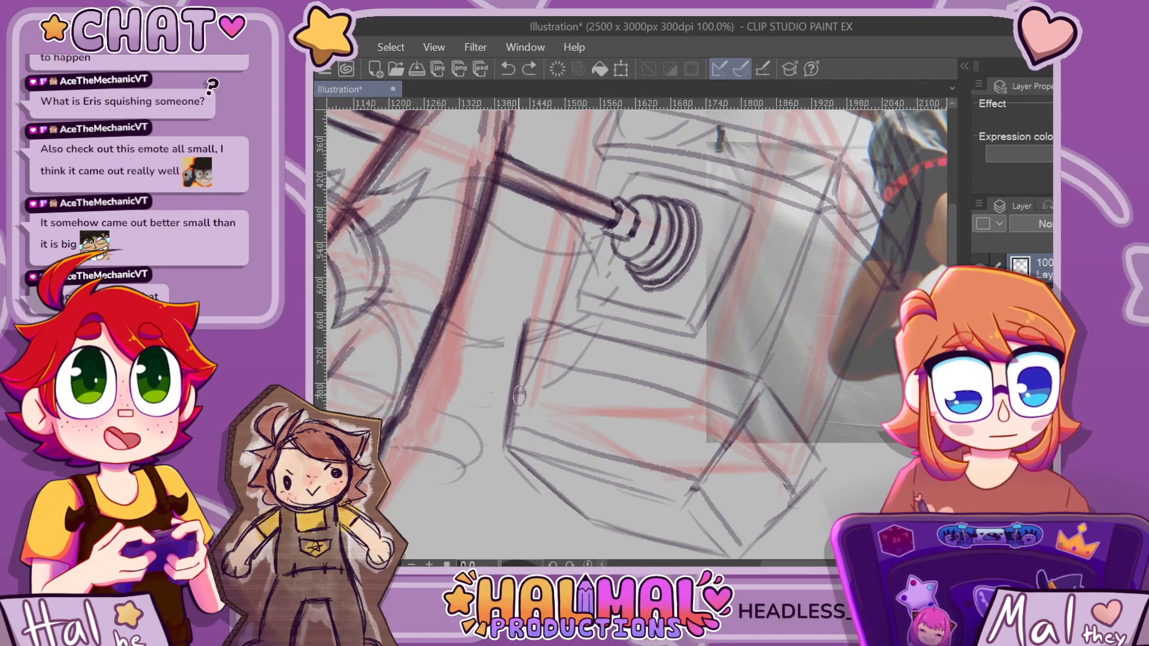
drag(524, 321, 503, 454)
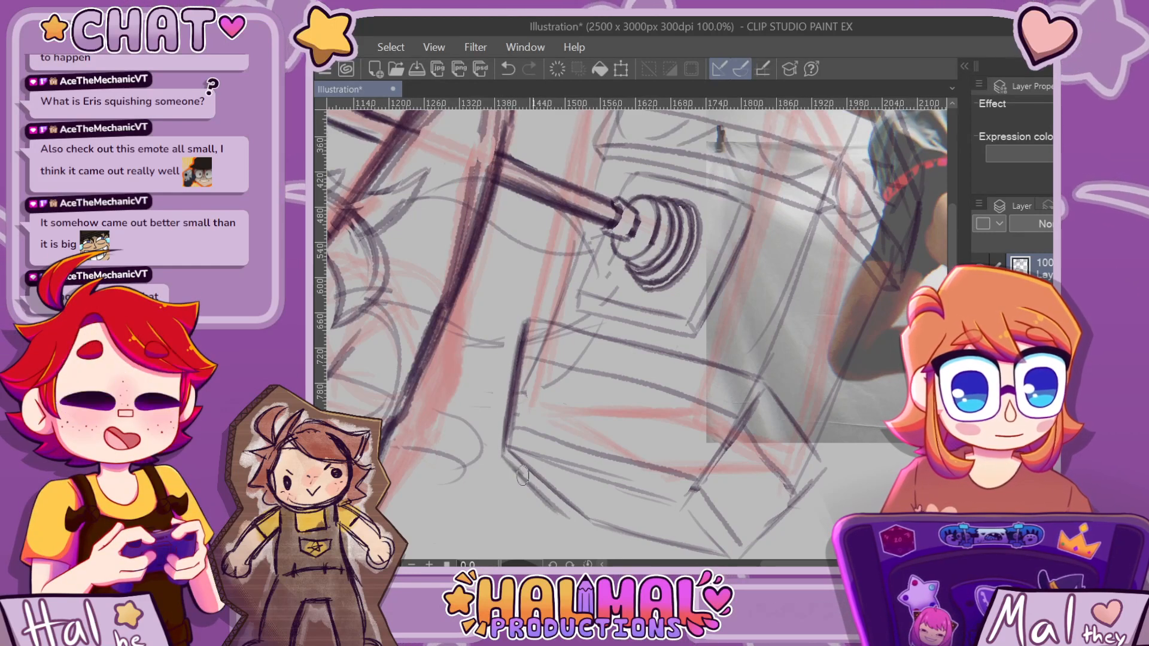
scroll(545, 499, down, 5)
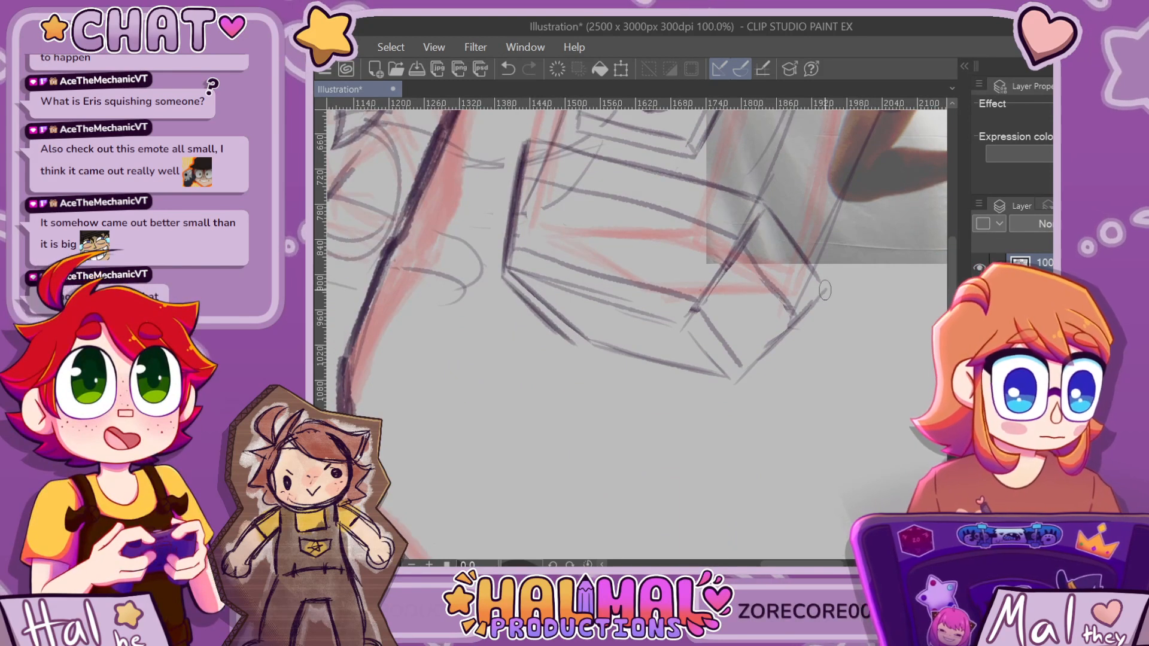
drag(825, 290, 738, 387)
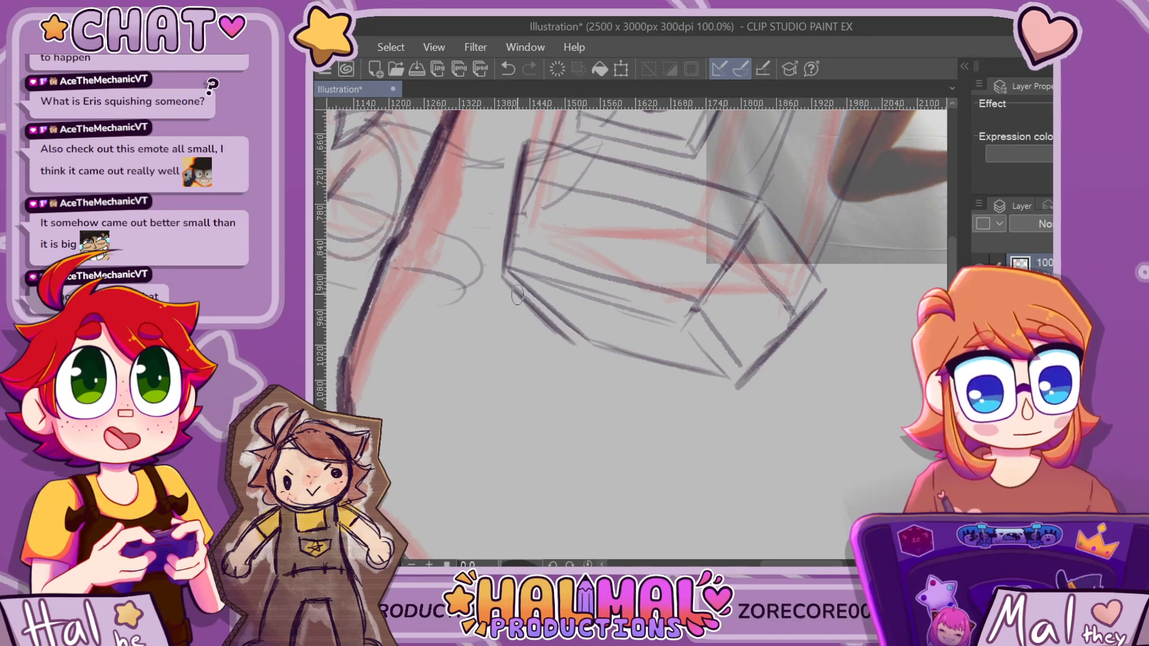
drag(581, 350, 656, 366)
key(ctrl+z)
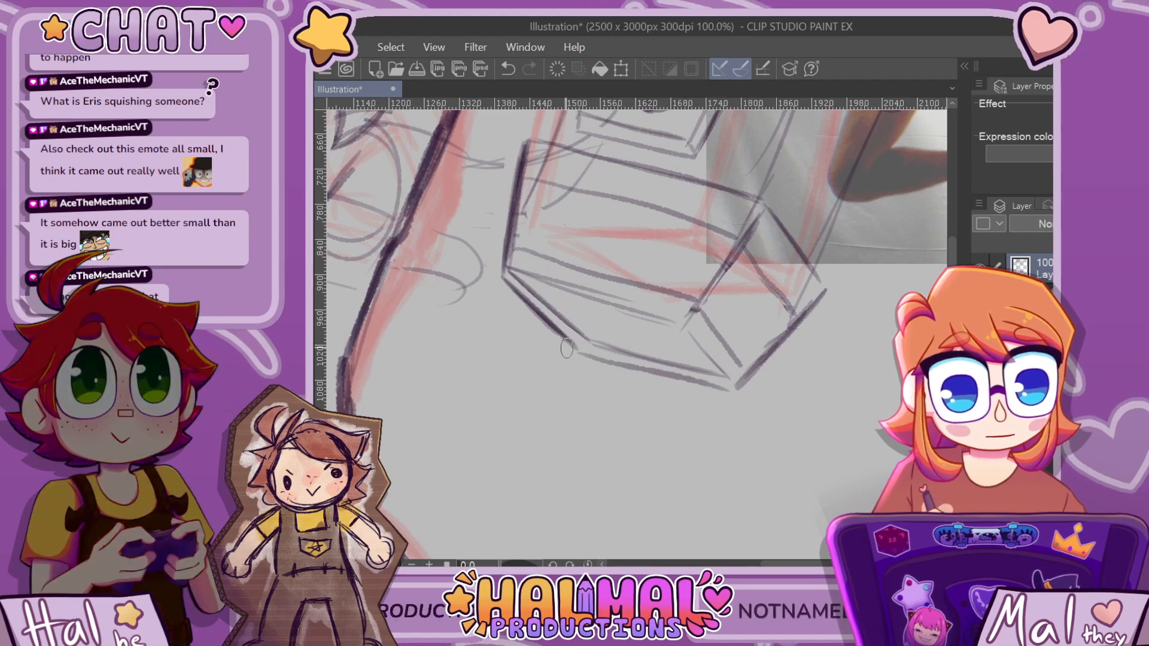
drag(732, 394, 739, 395)
Erase the duplicate construction lines inside the outline along the lower block's underside
key(ctrl+minus)
key(ctrl+minus)
key(ctrl+minus)
key(ctrl+plus)
key(ctrl+plus)
key(ctrl+plus)
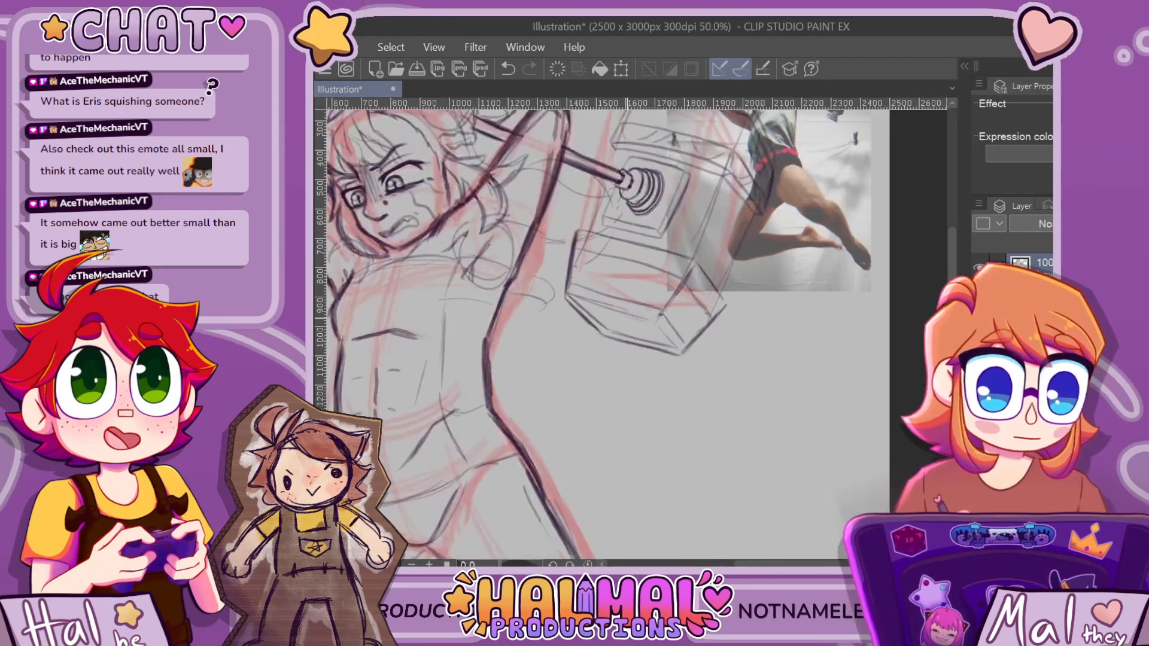
key(e)
drag(517, 273, 604, 302)
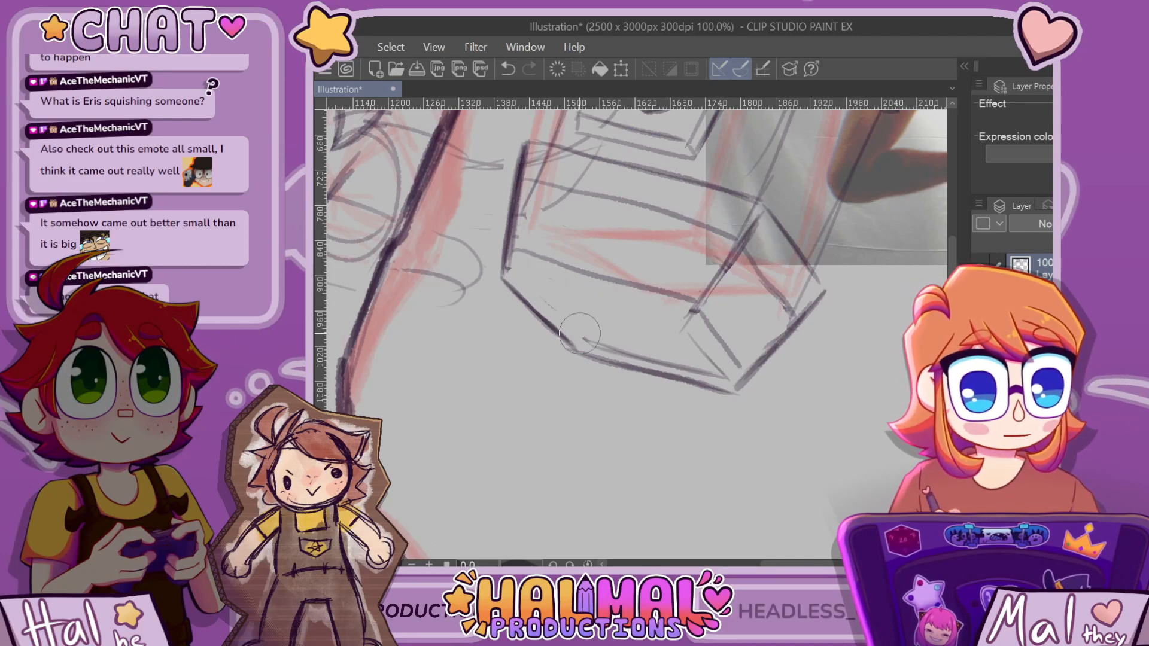
mouse_move(613, 348)
mouse_down()
mouse_move(710, 370)
mouse_move(690, 350)
mouse_move(716, 362)
mouse_up()
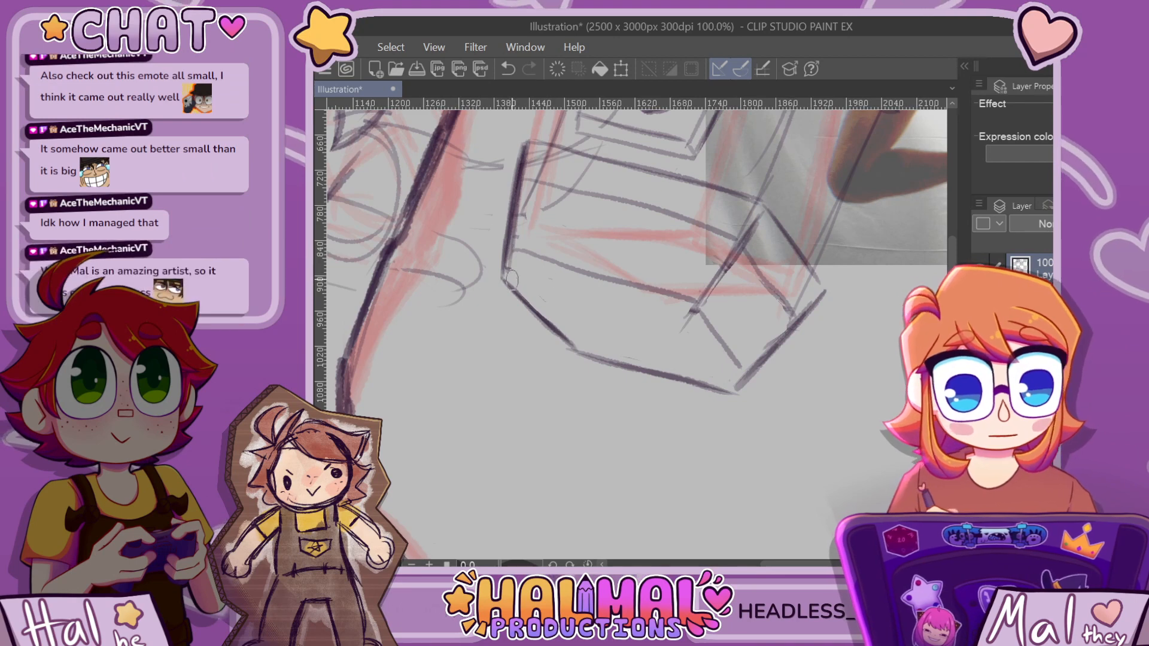
Complete the mounting plate's thickness by closing its lower corner and strengthening the edge along its far side
scroll(619, 312, down, 5)
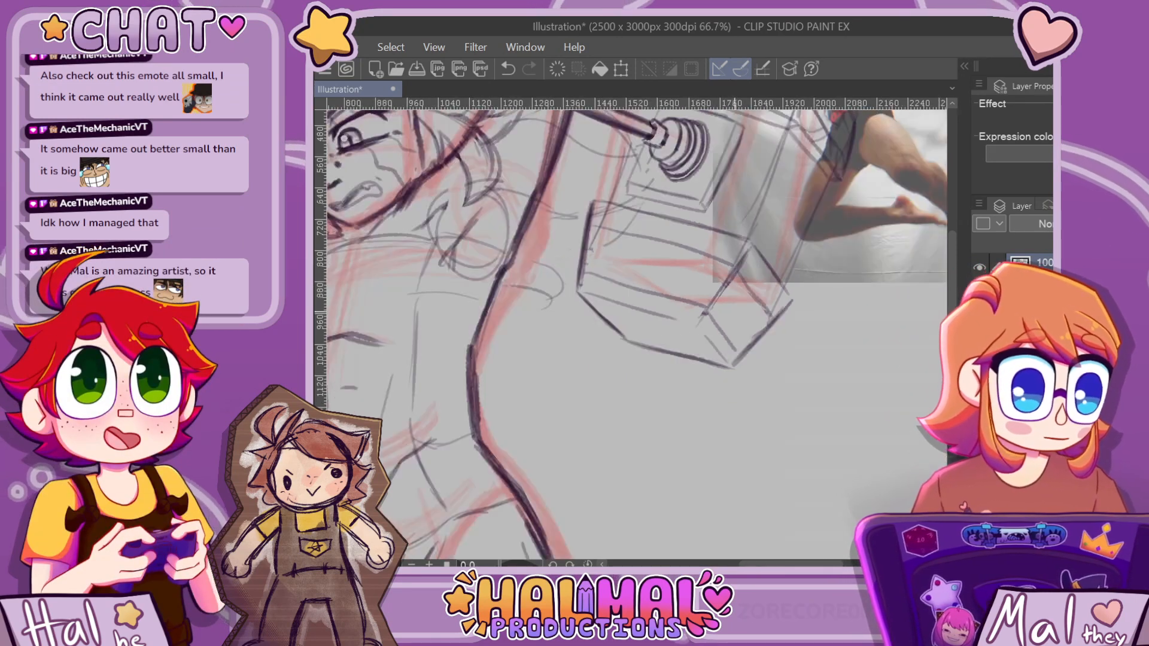
scroll(775, 269, up, 1)
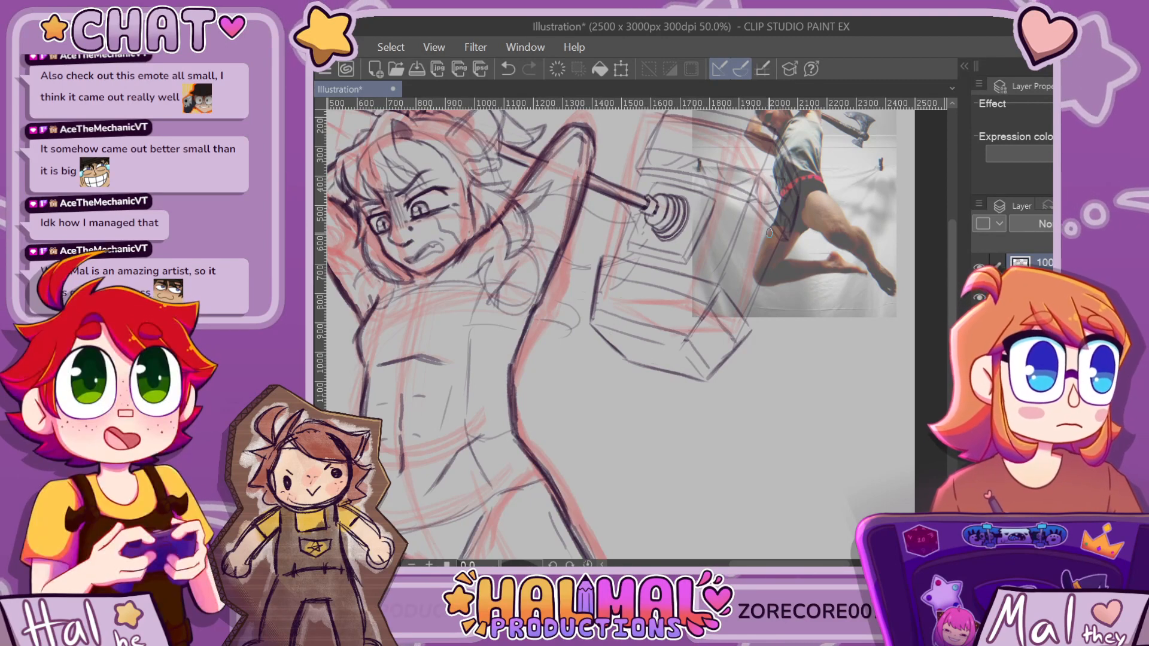
scroll(653, 225, up, 2)
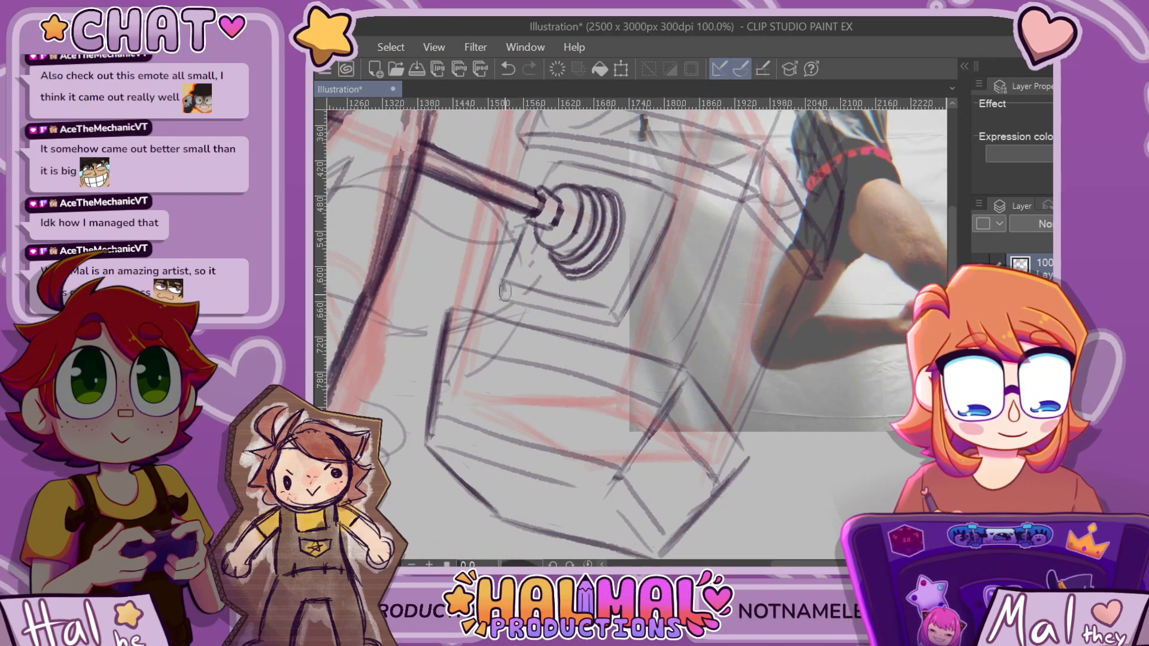
drag(616, 323, 667, 209)
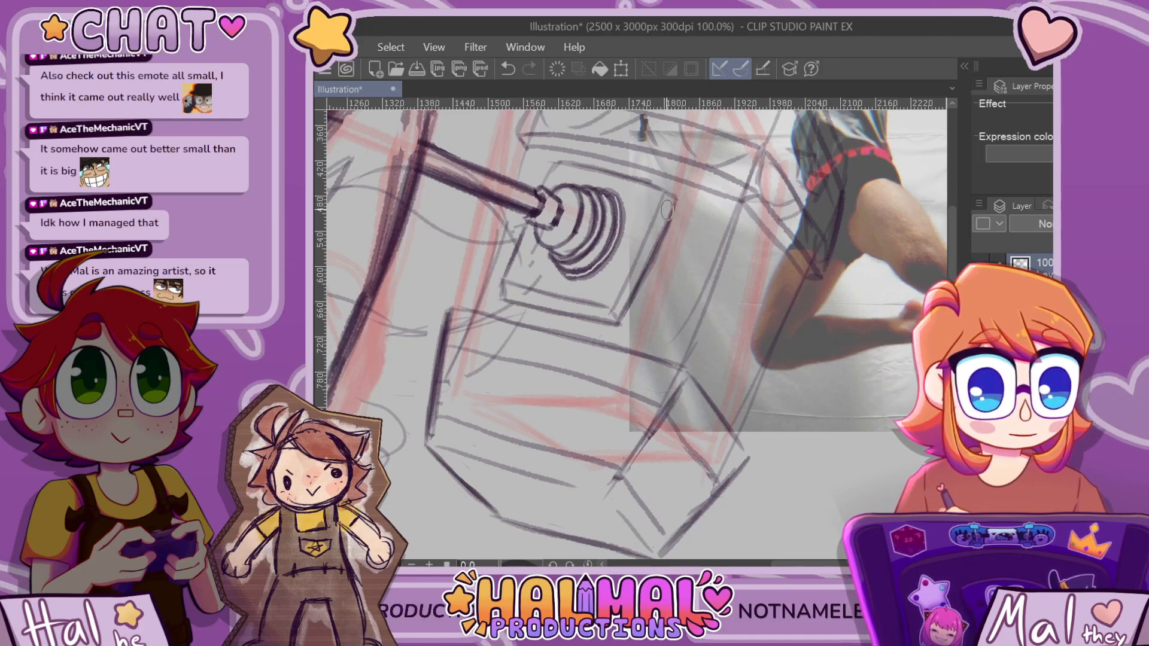
scroll(618, 290, down, 4)
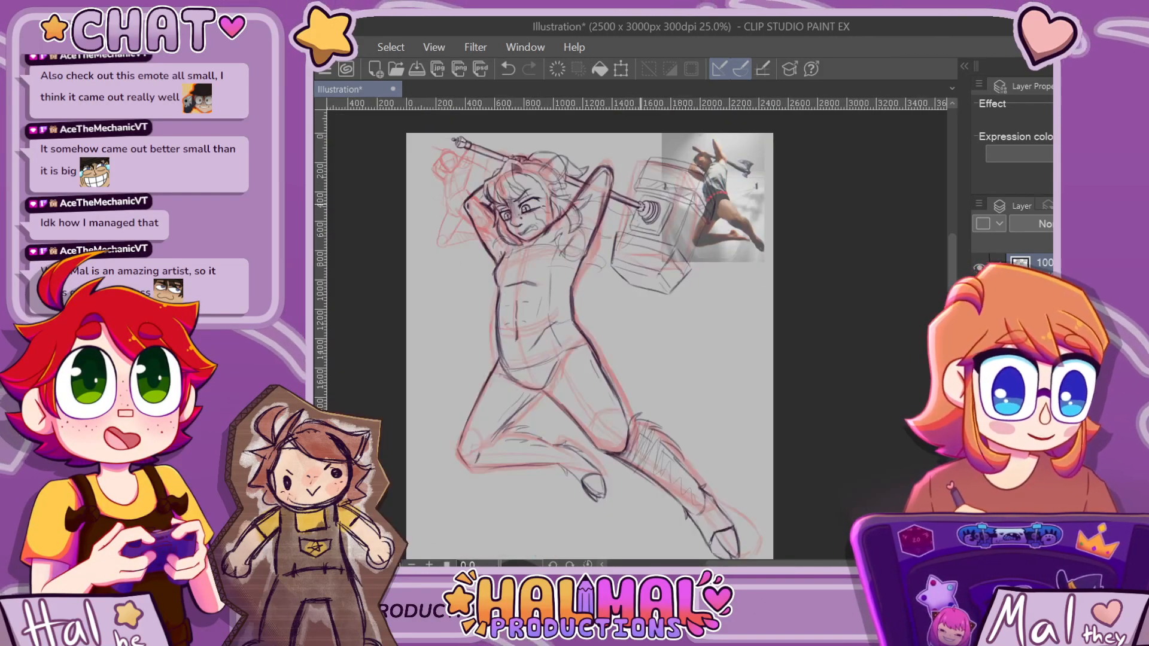
Outline a long inset panel with angled corners on the side face of the hammer head's middle section
scroll(618, 290, up, 2)
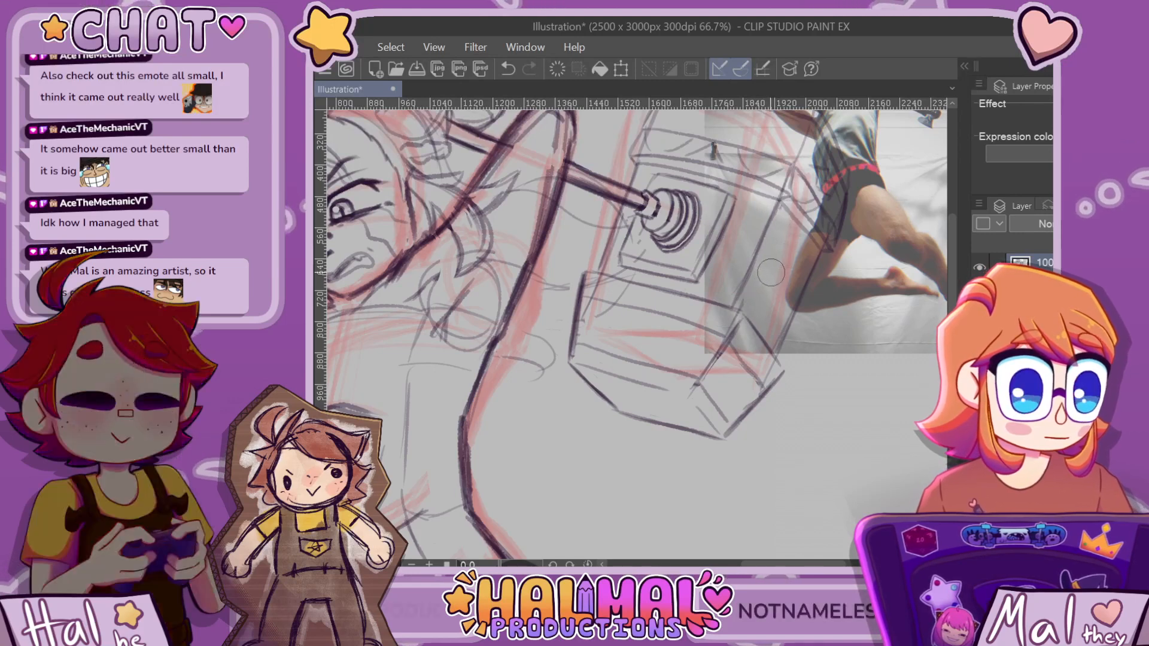
scroll(750, 290, down, 5)
scroll(772, 249, up, 7)
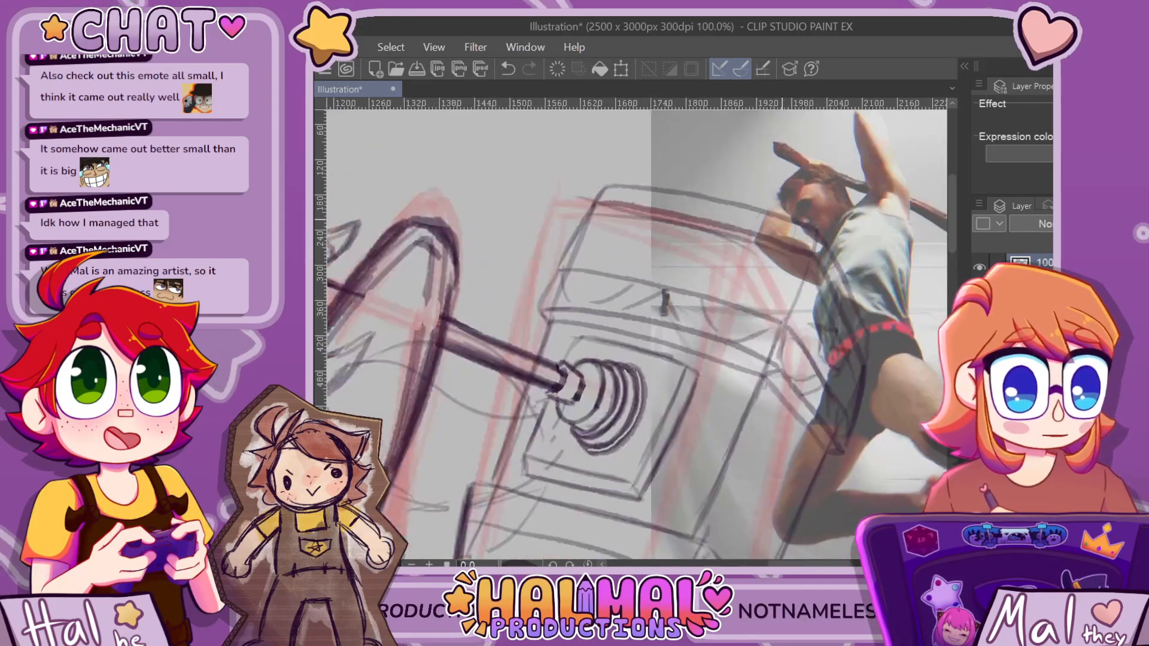
scroll(614, 312, down, 3)
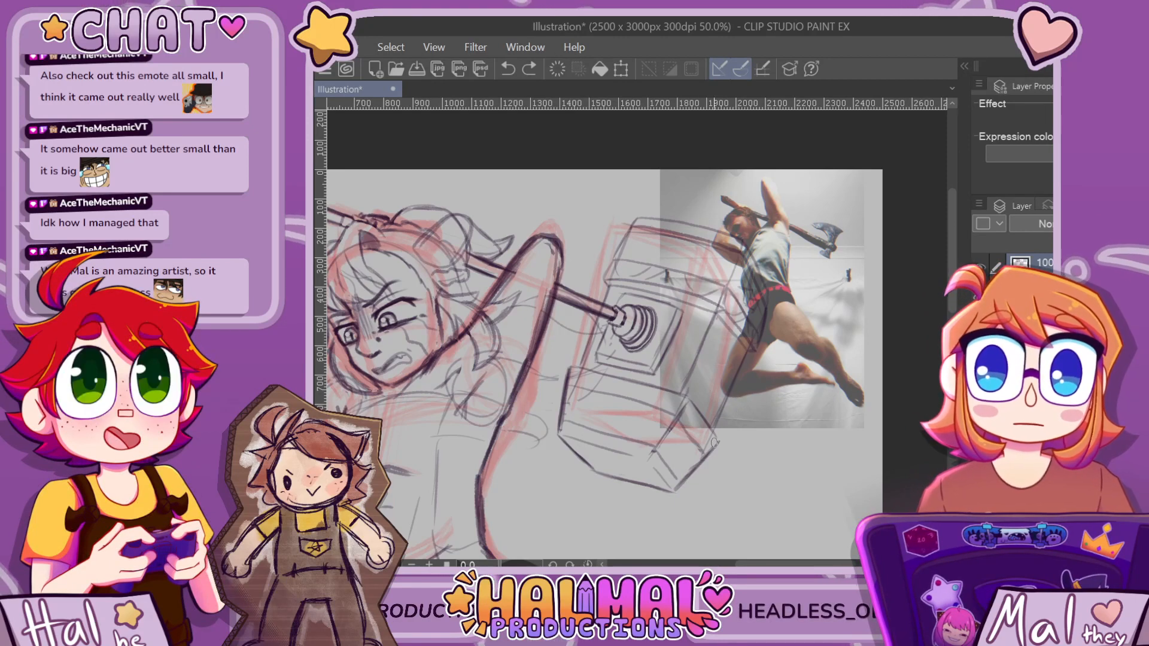
scroll(711, 435, up, 4)
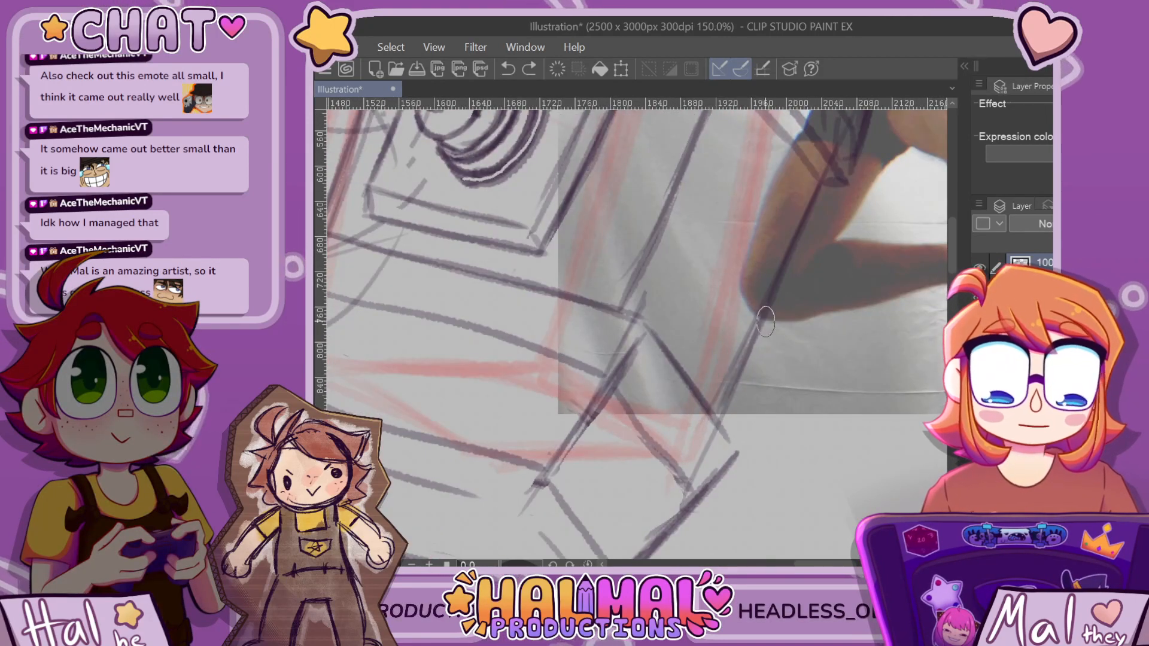
scroll(765, 321, down, 2)
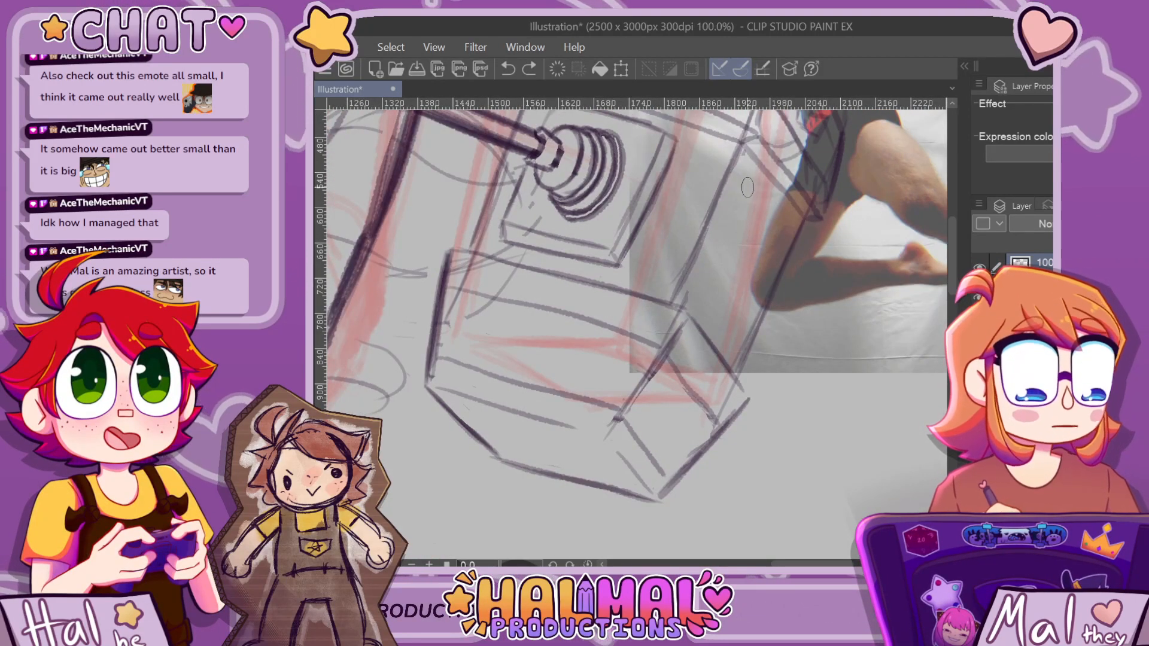
drag(738, 188, 749, 183)
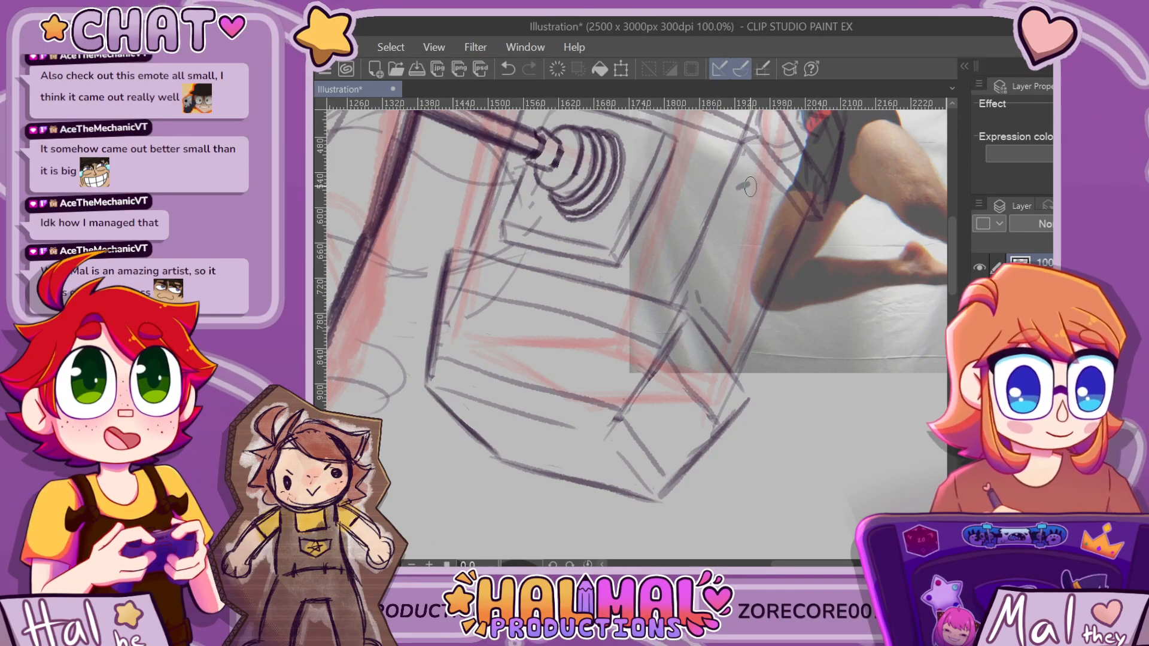
drag(751, 186, 776, 213)
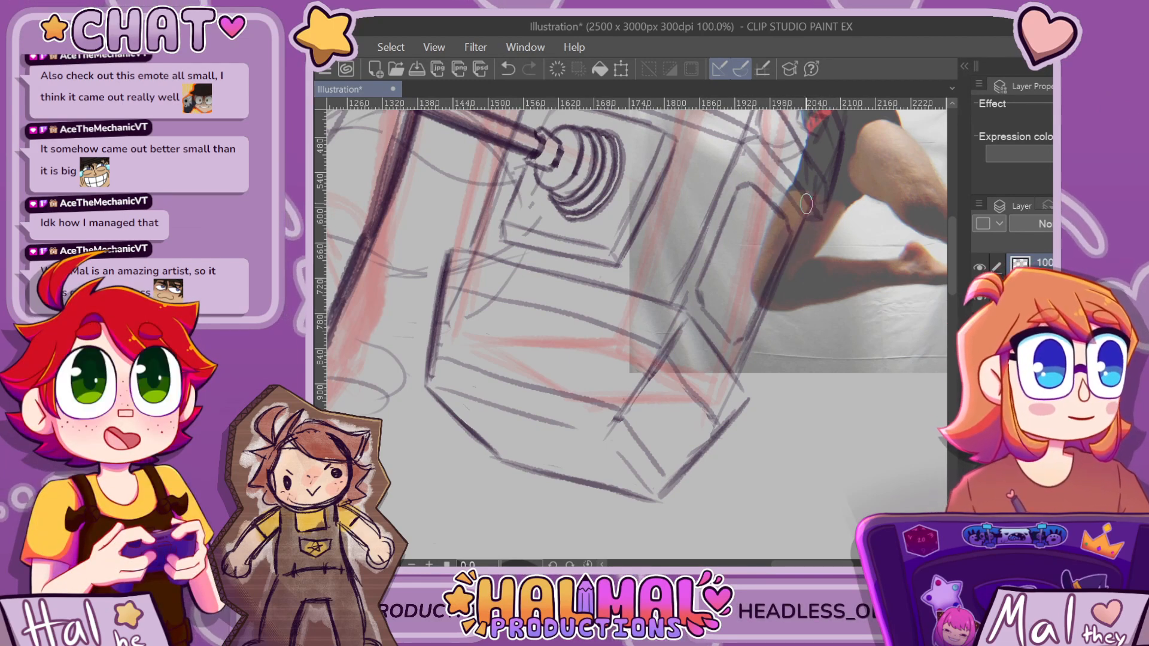
Add an inner border with small notched rivets at the side panel's corners and sketch a short slanted slot at its centre
scroll(820, 223, up, 1)
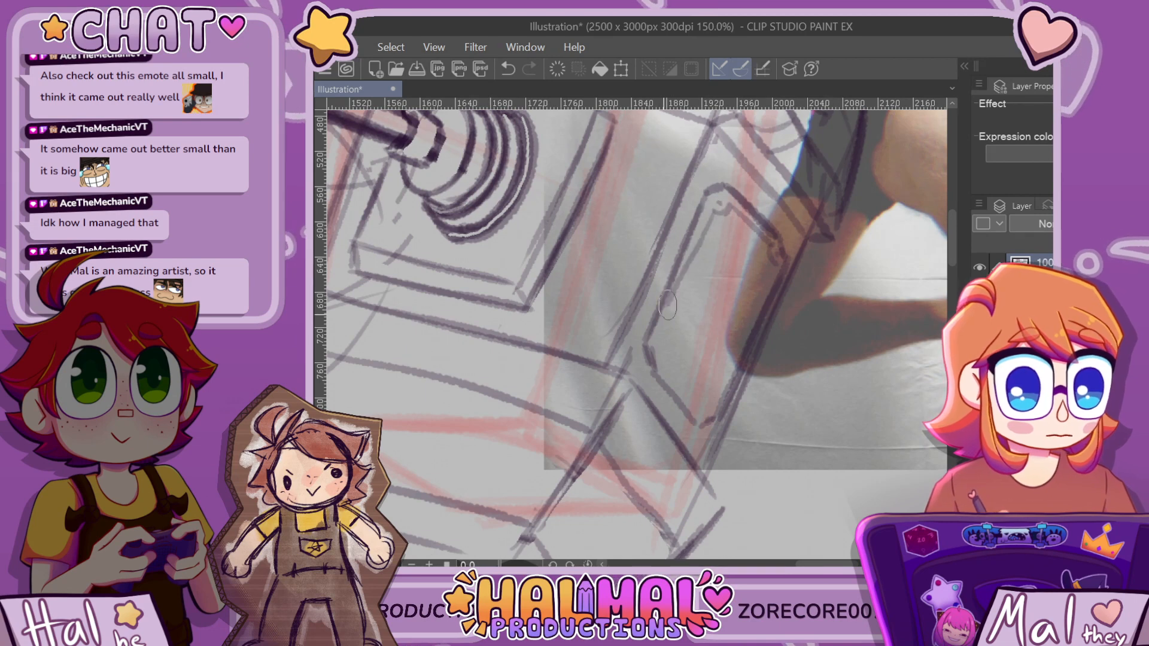
key(ctrl+z)
mouse_move(690, 264)
mouse_down()
mouse_move(656, 340)
mouse_move(664, 367)
mouse_up()
click(660, 354)
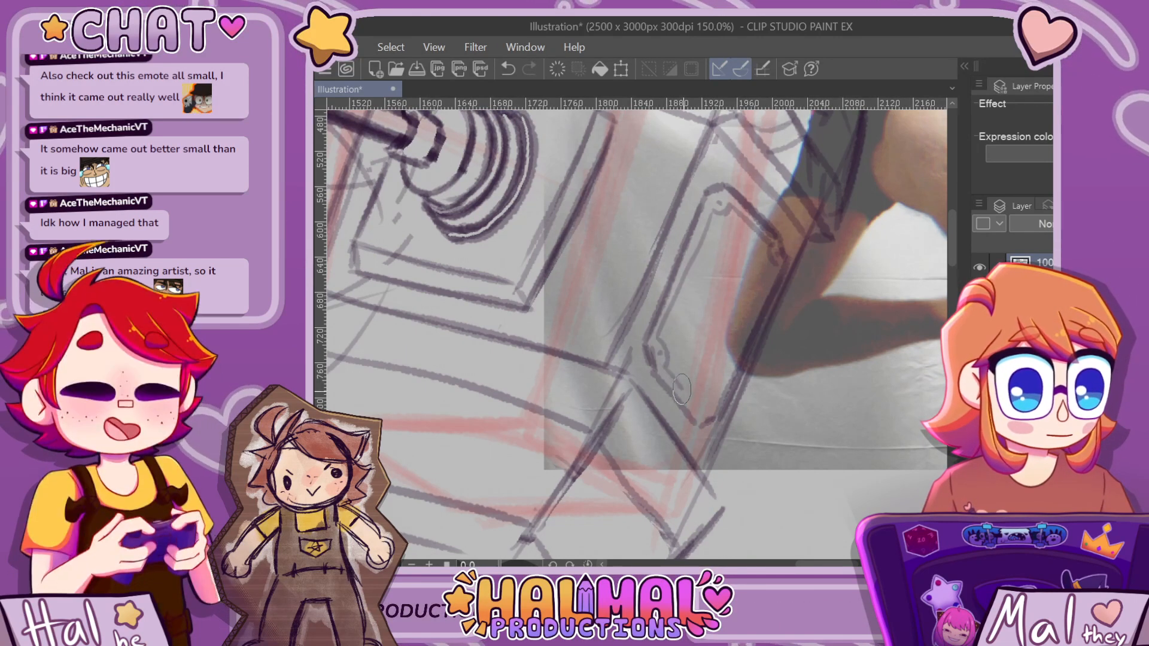
drag(707, 412, 788, 276)
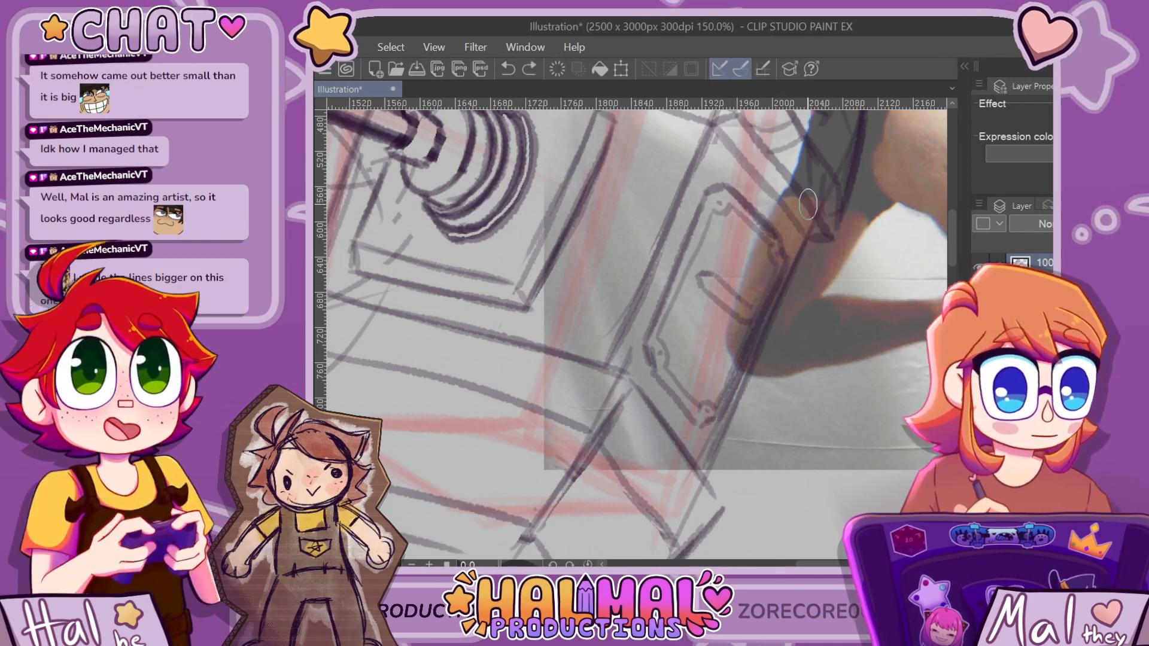
Rework the side panel's central slot into a small emblem of slanted rounded bars with short radiating strokes below it
key(ctrl+z)
key(ctrl+z)
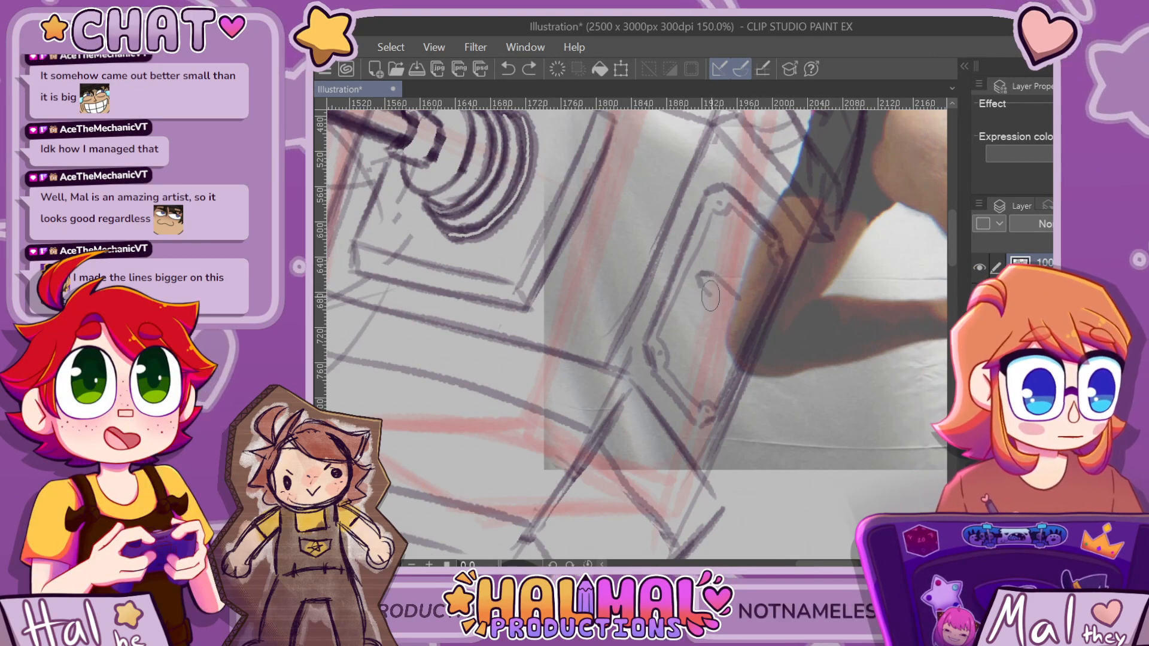
drag(700, 284, 742, 317)
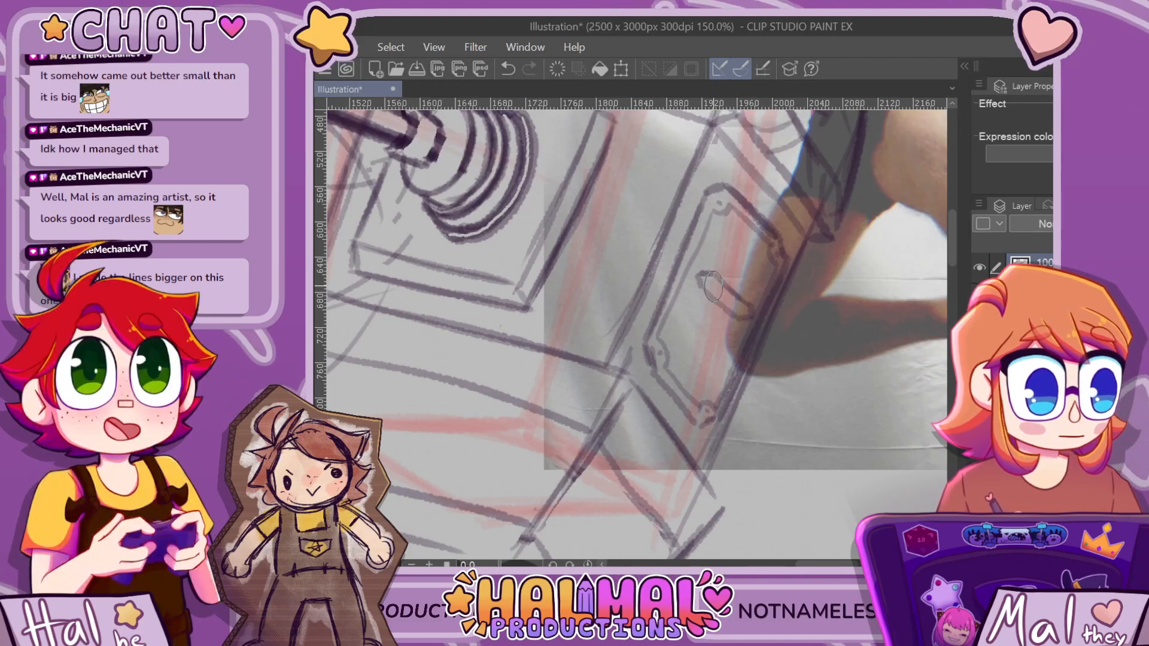
scroll(720, 260, up, 5)
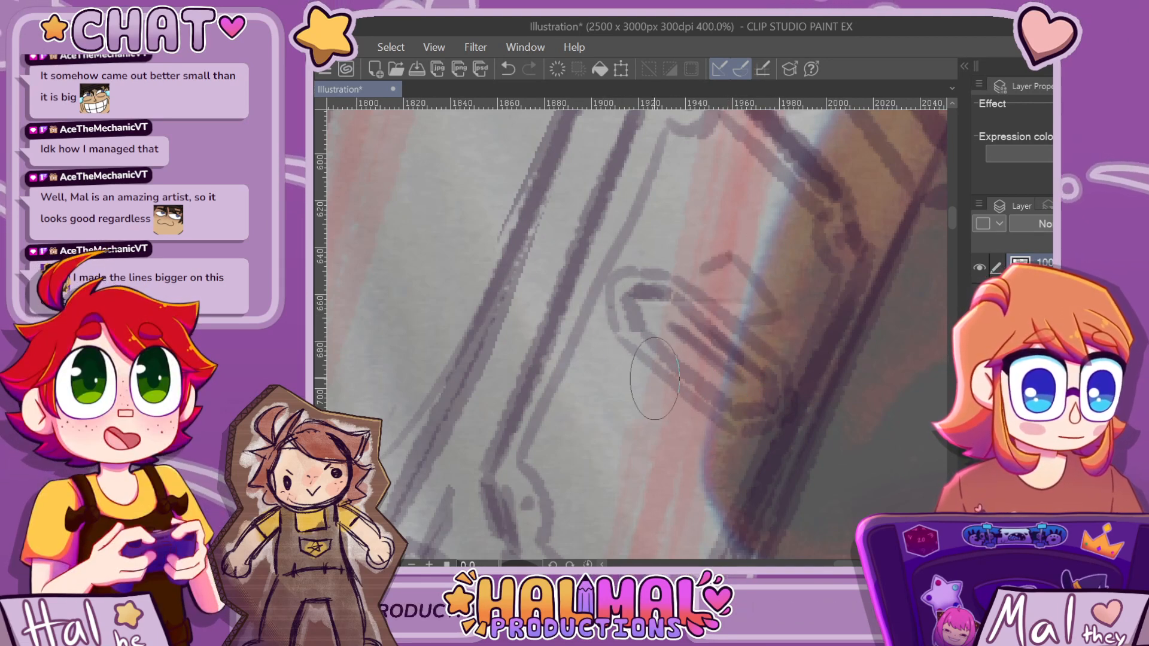
mouse_move(653, 375)
mouse_down()
mouse_move(672, 410)
mouse_move(622, 422)
mouse_up()
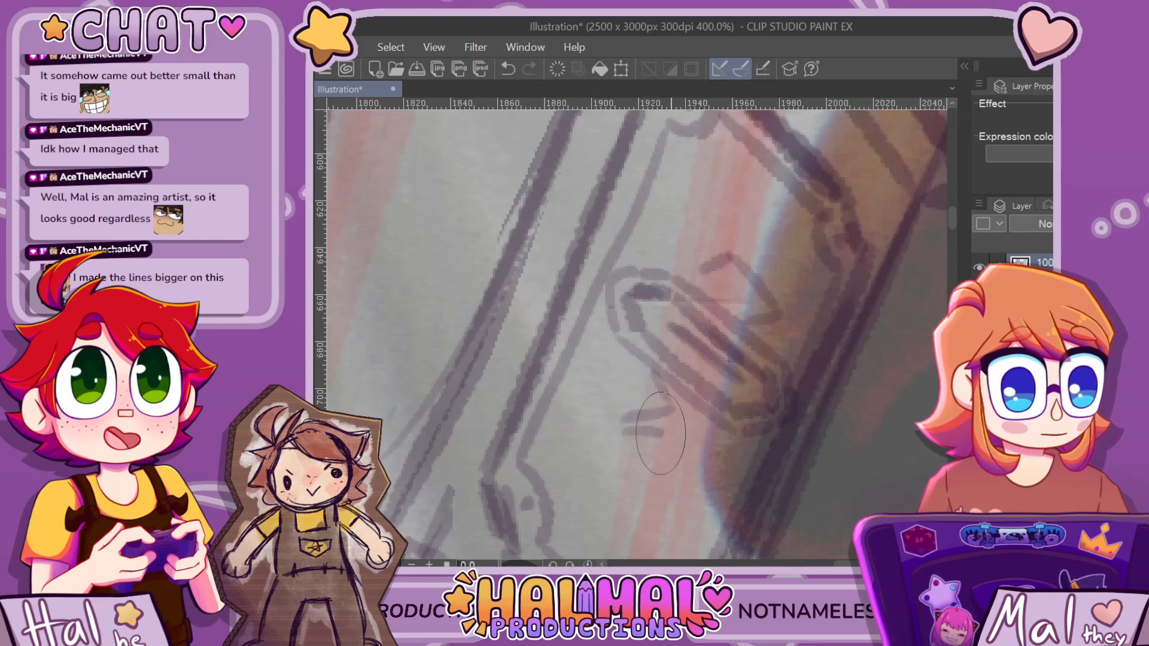
key(ctrl+alt+0)
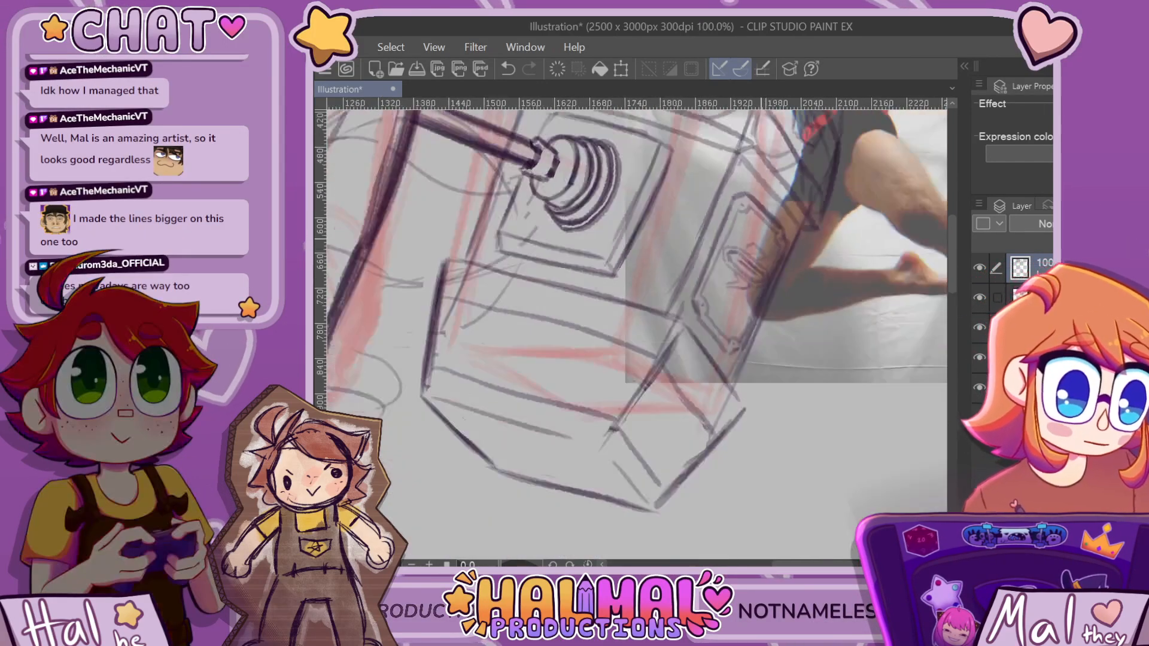
scroll(683, 238, down, 3)
scroll(684, 238, up, 5)
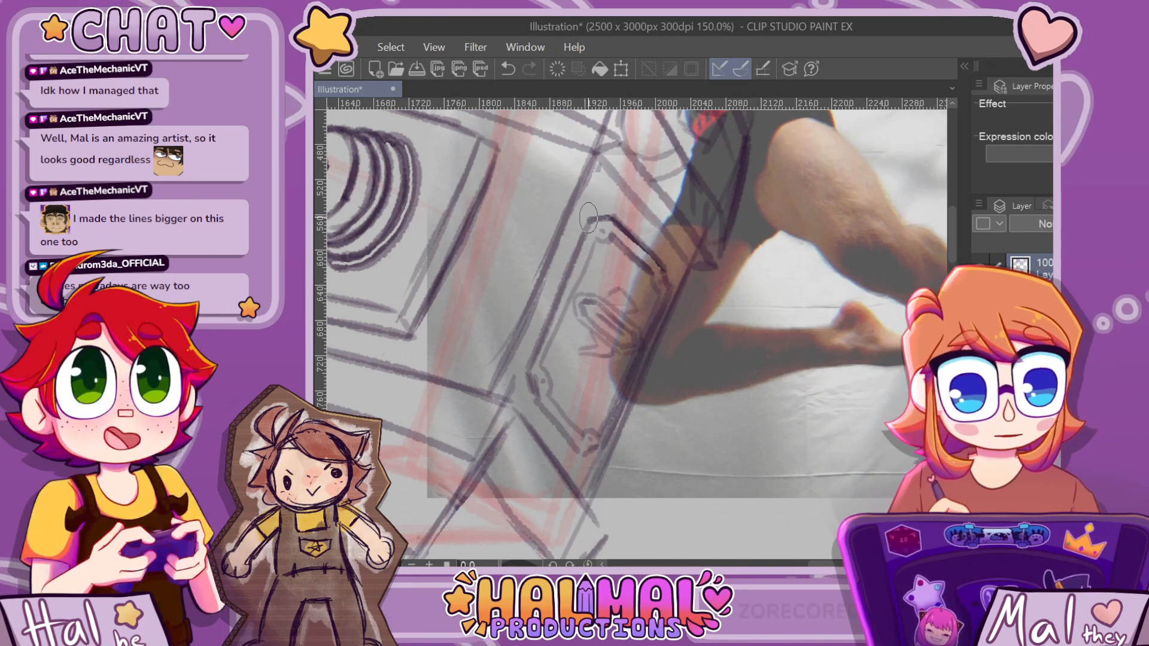
Darken the side panel's outer outline across its short upper edge, along the slanted edge and around the adjoining corner
drag(612, 221, 669, 279)
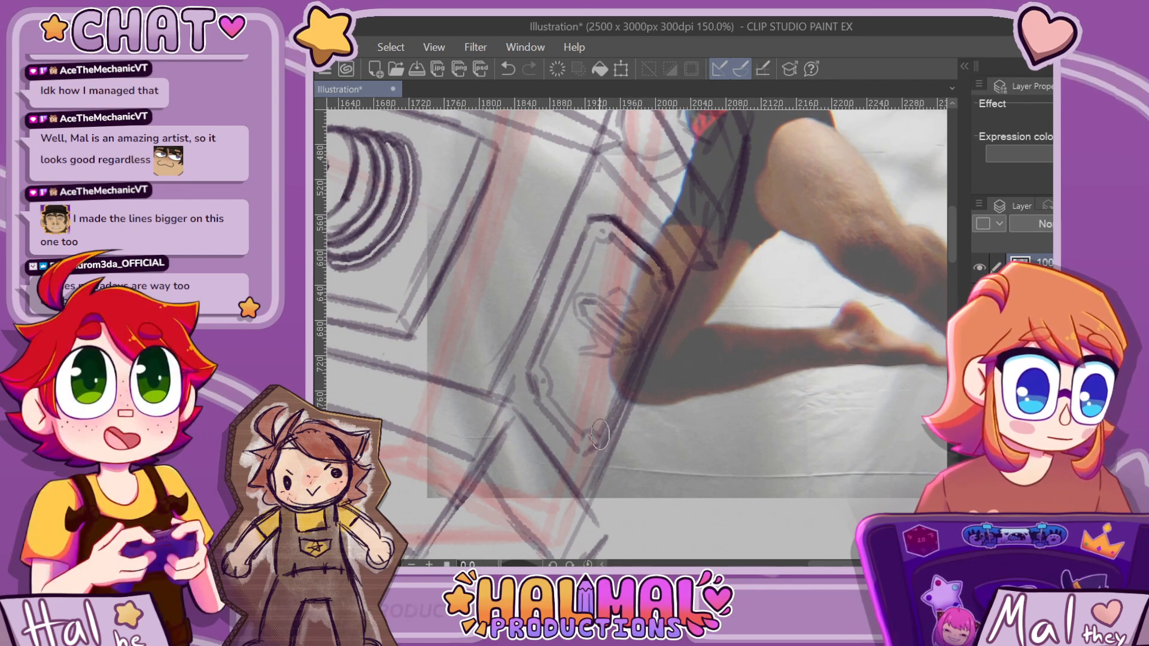
drag(602, 434, 662, 289)
scroll(620, 388, down, 3)
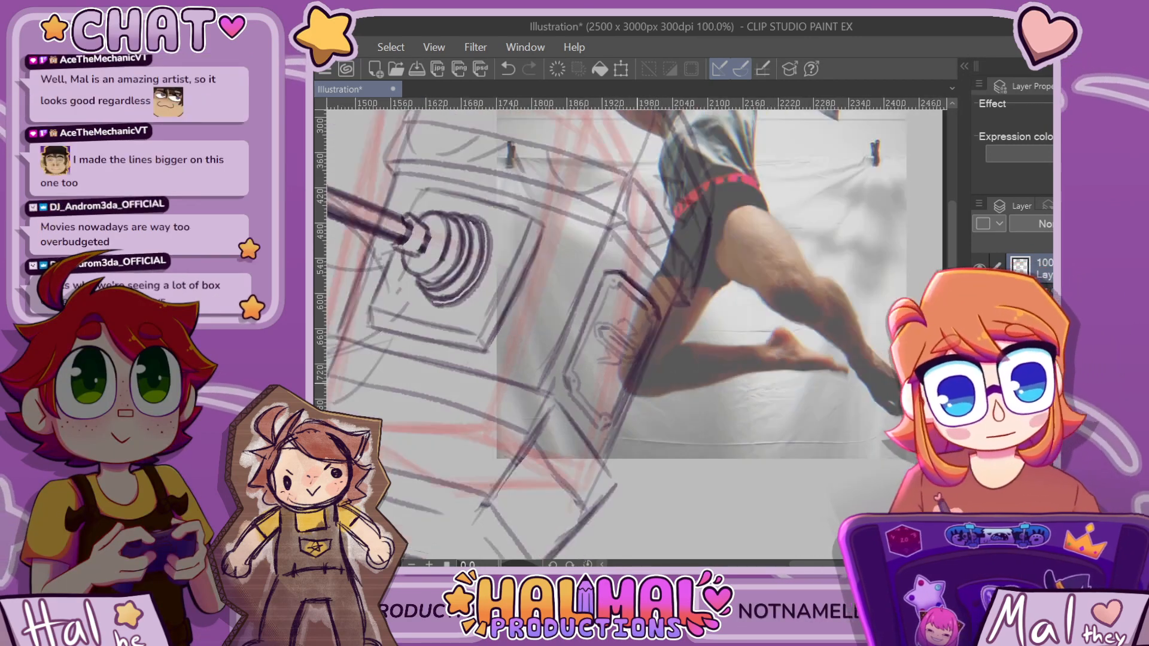
scroll(636, 428, up, 3)
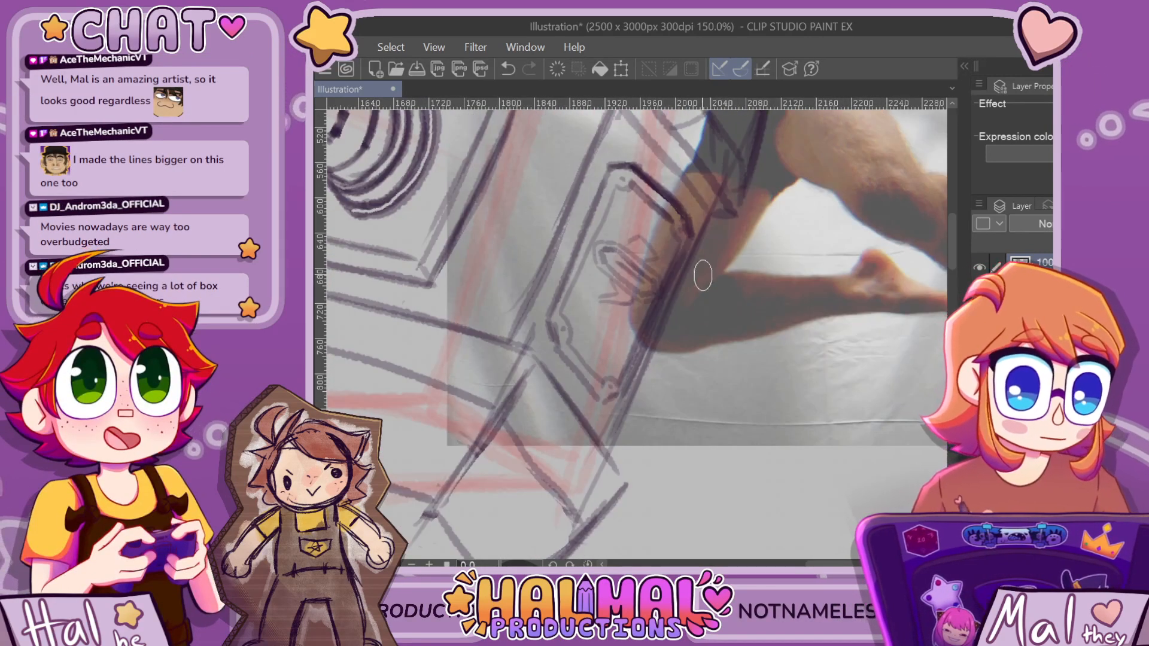
mouse_move(613, 210)
mouse_down()
mouse_move(640, 214)
mouse_move(694, 278)
mouse_up()
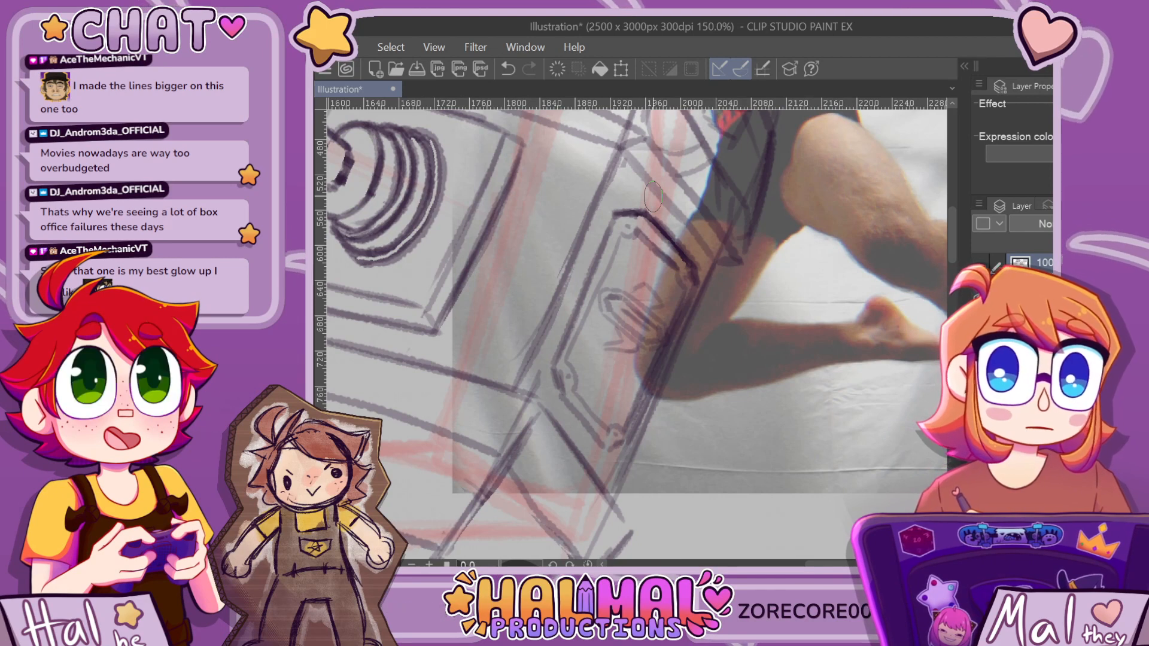
Replace the notched curves of the inner border's upper end with a heavier straight-edged bevel that passes inside the rivets
key(ctrl+plus)
key(ctrl+plus)
key(ctrl+plus)
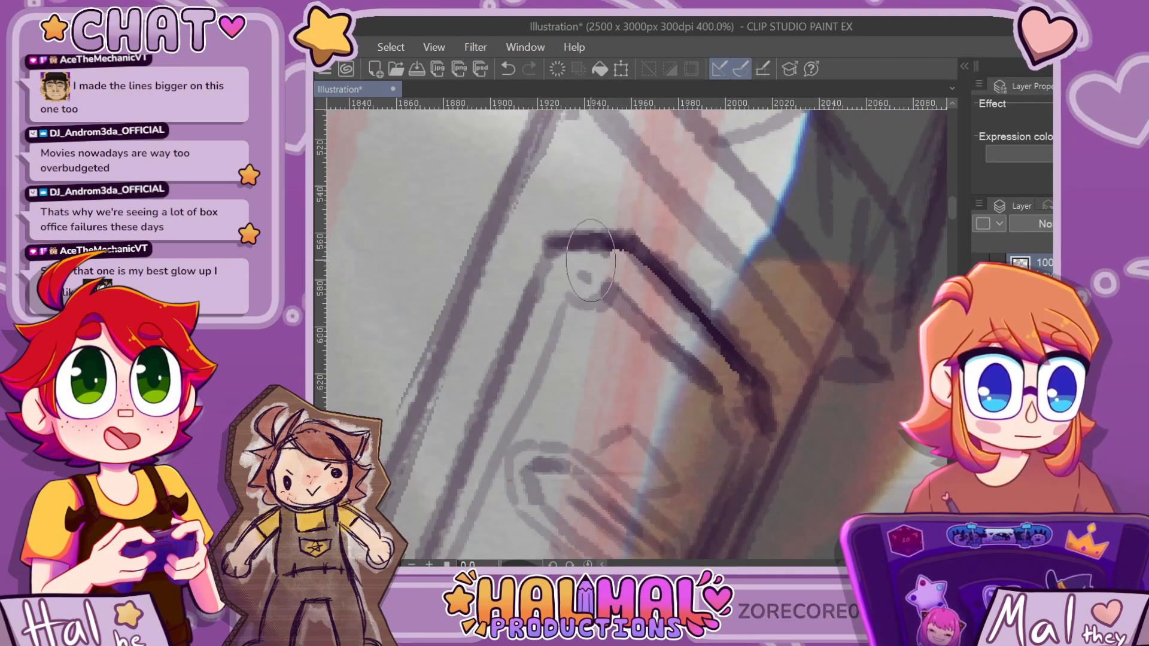
key(e)
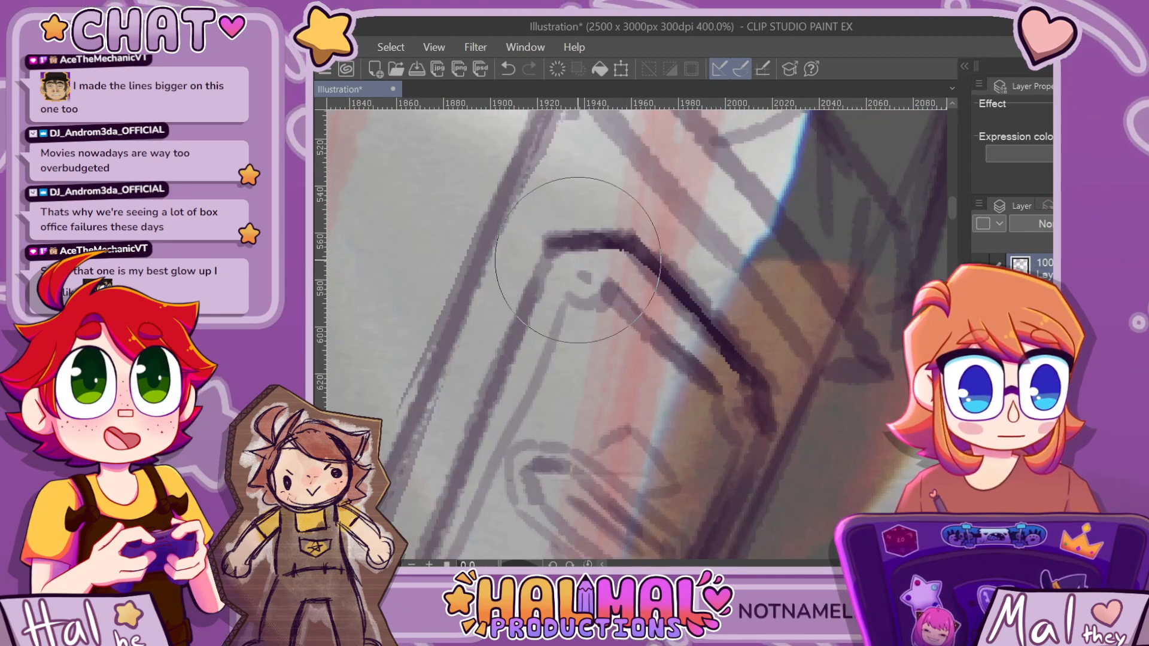
mouse_move(577, 274)
mouse_down()
mouse_move(599, 278)
mouse_move(607, 296)
mouse_up()
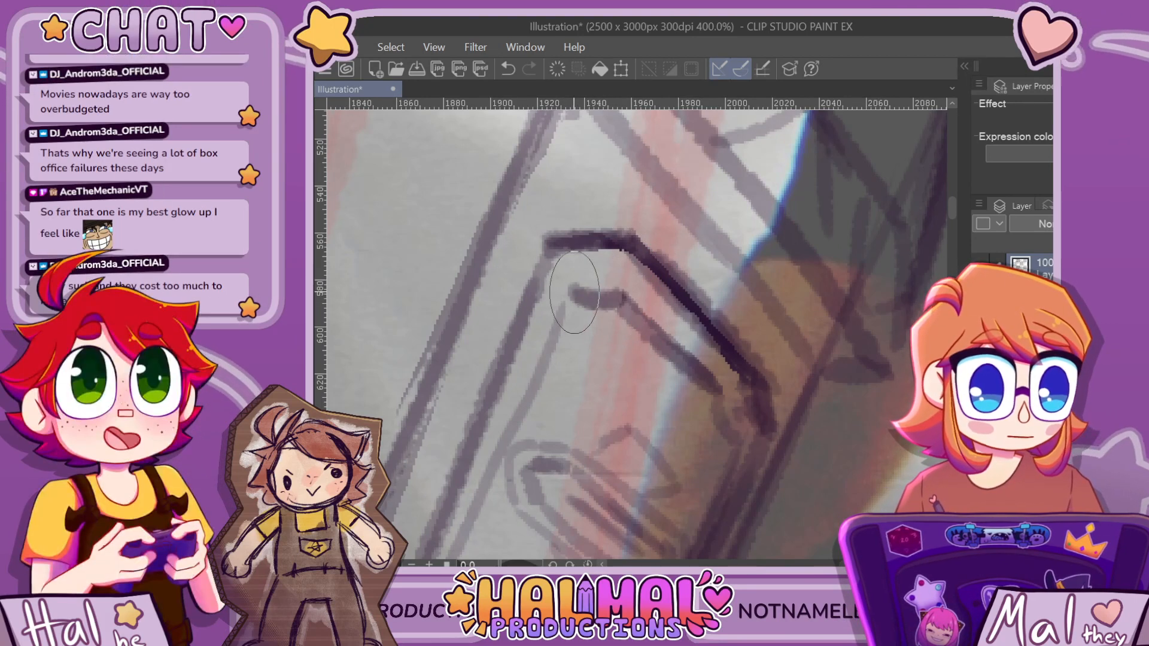
click(598, 266)
scroll(601, 269, down, 3)
scroll(625, 287, up, 3)
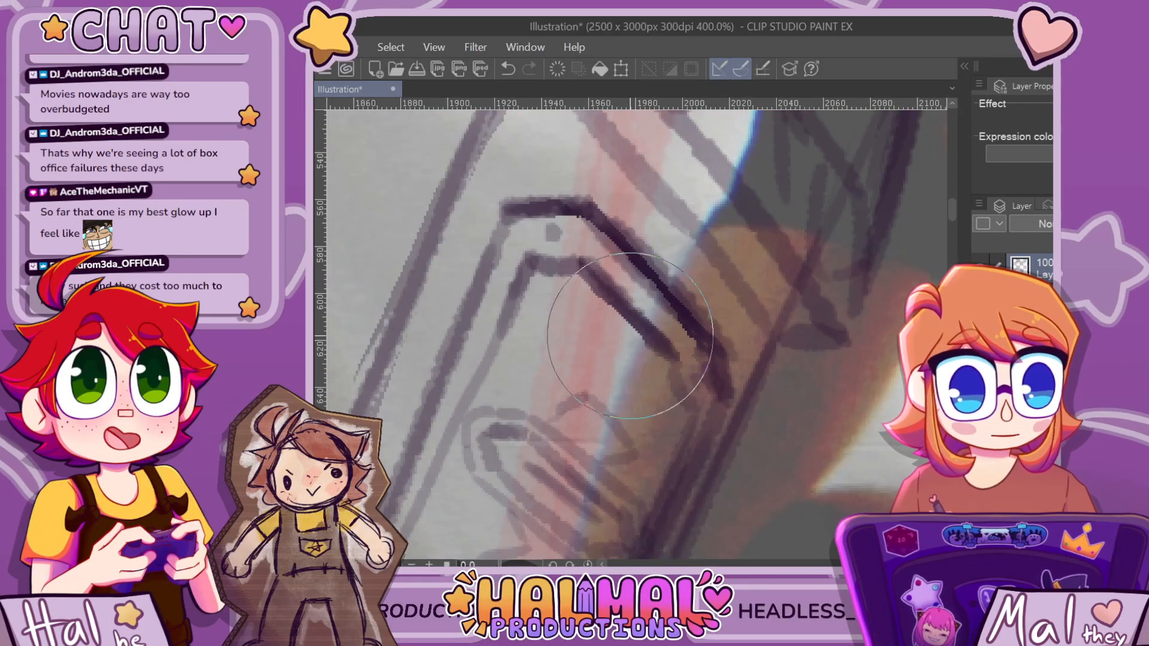
drag(583, 263, 676, 356)
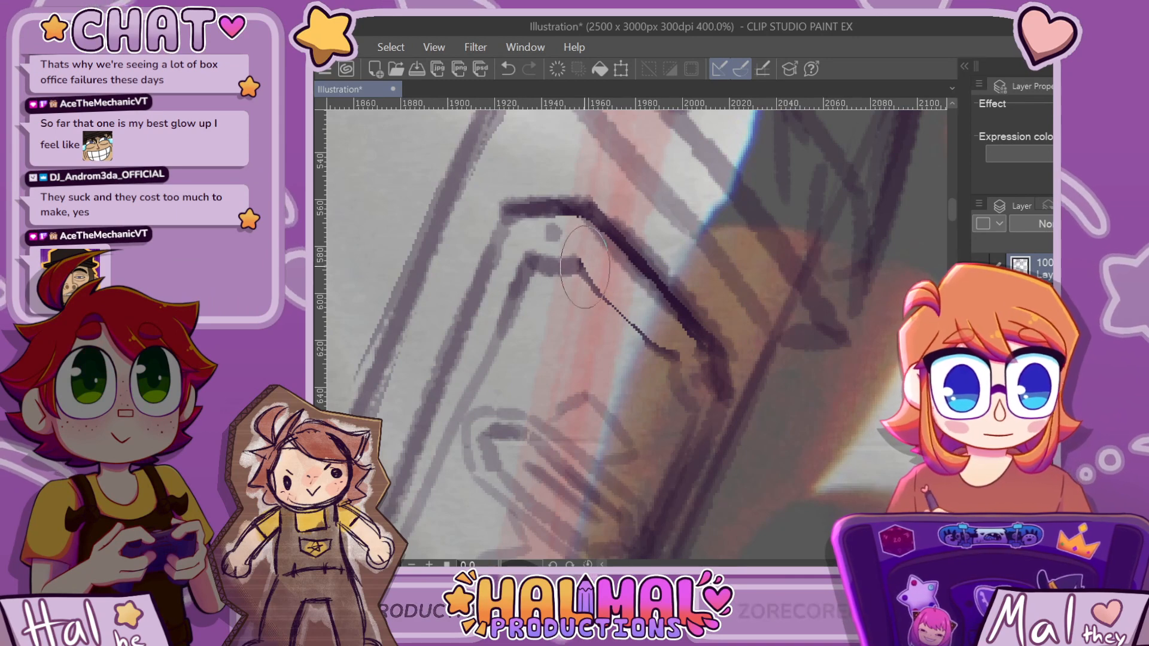
drag(573, 264, 679, 359)
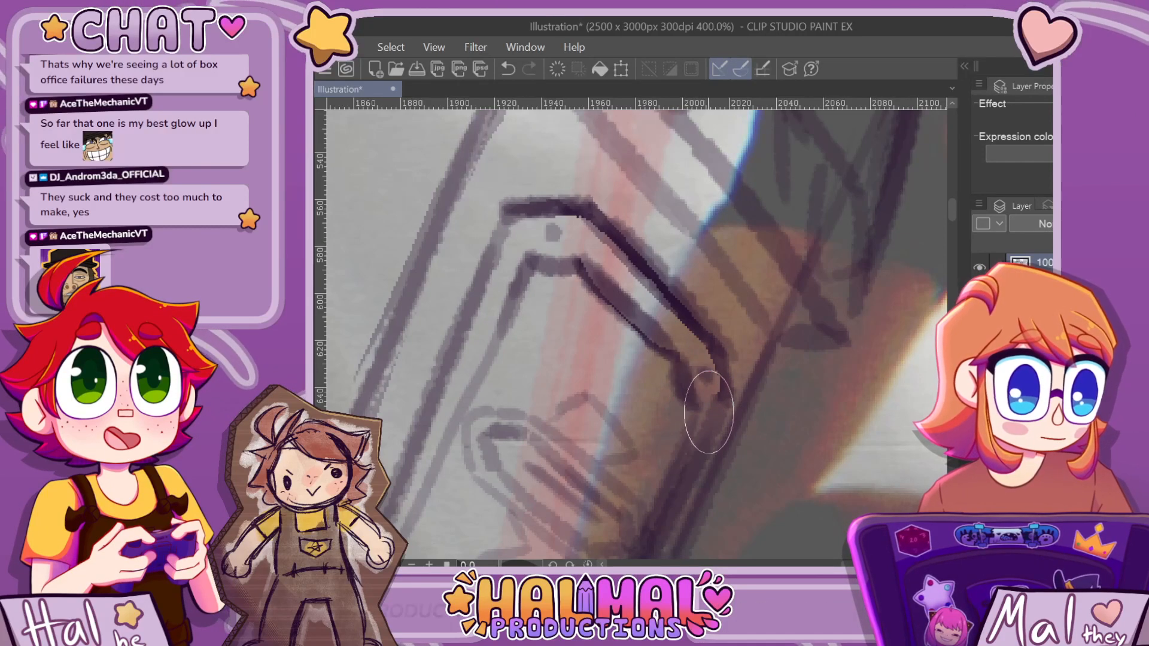
Thicken the side panel's outer outline down both long sides and around its lower corners
scroll(709, 411, down, 4)
scroll(728, 423, up, 2)
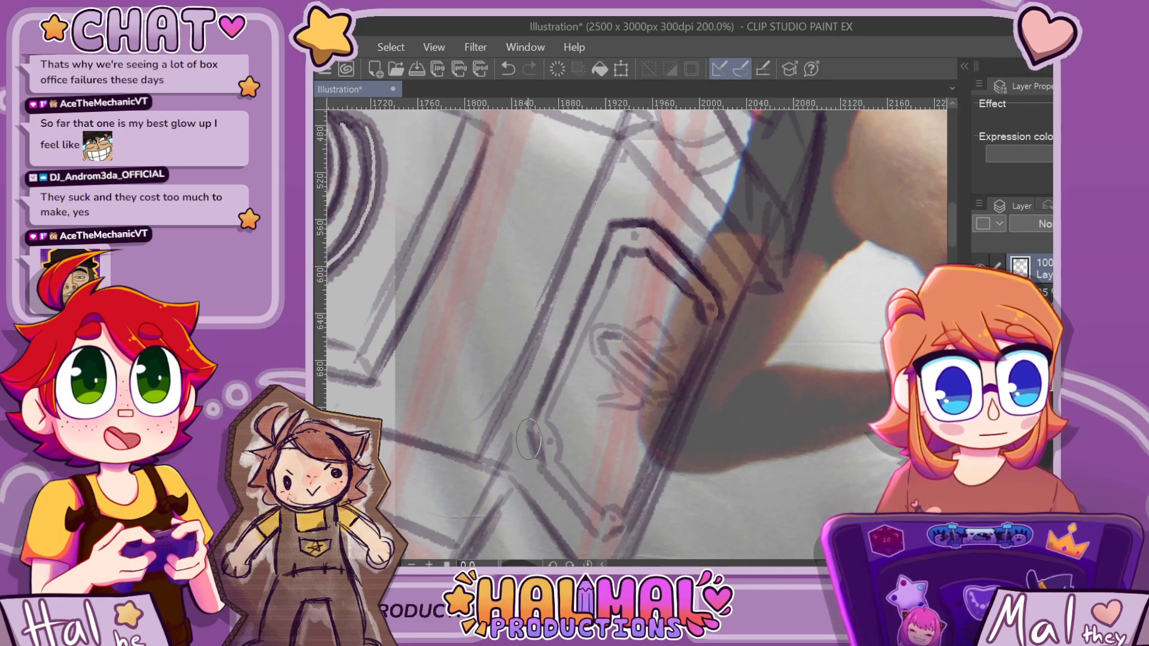
scroll(531, 436, down, 2)
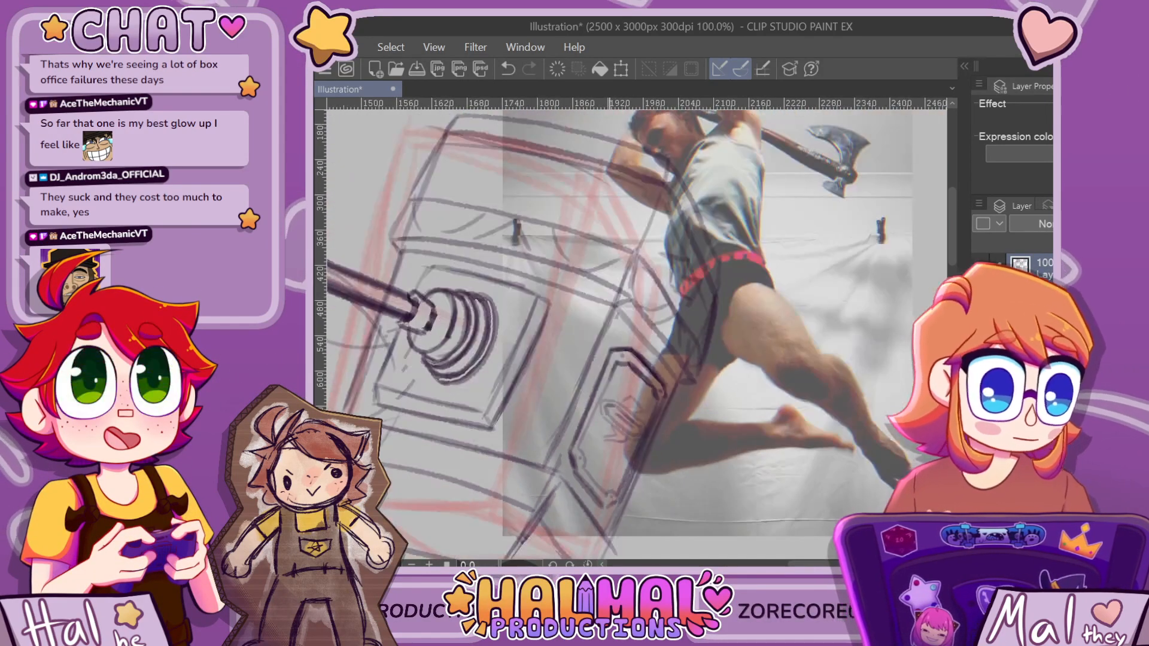
scroll(506, 419, up, 2)
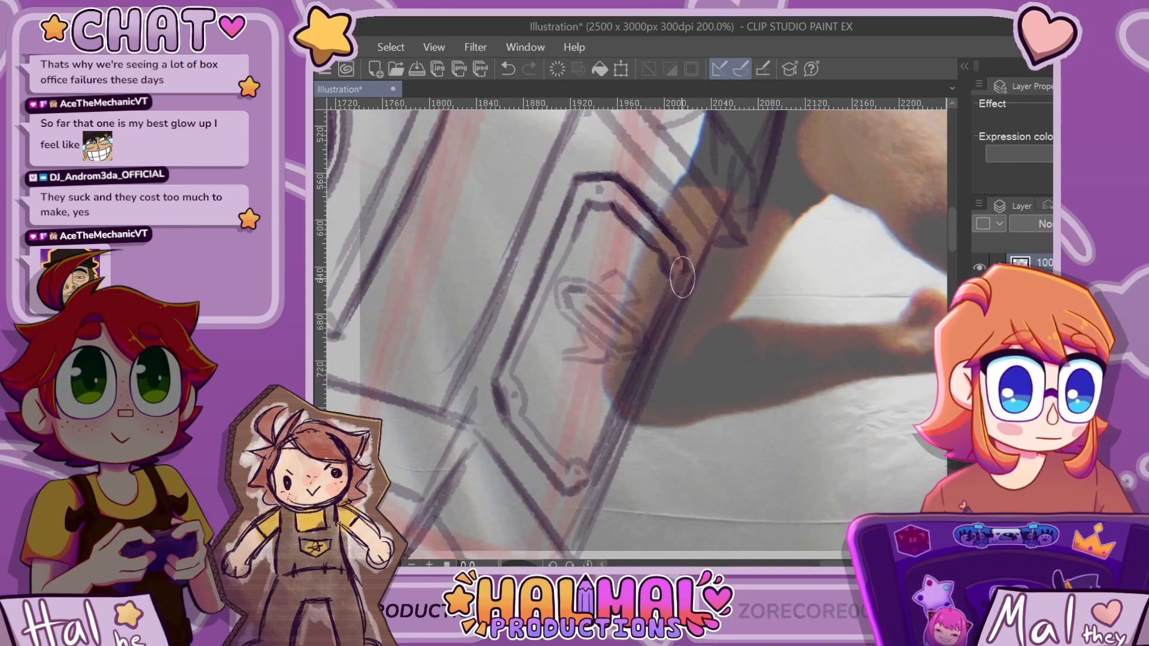
scroll(709, 361, down, 3)
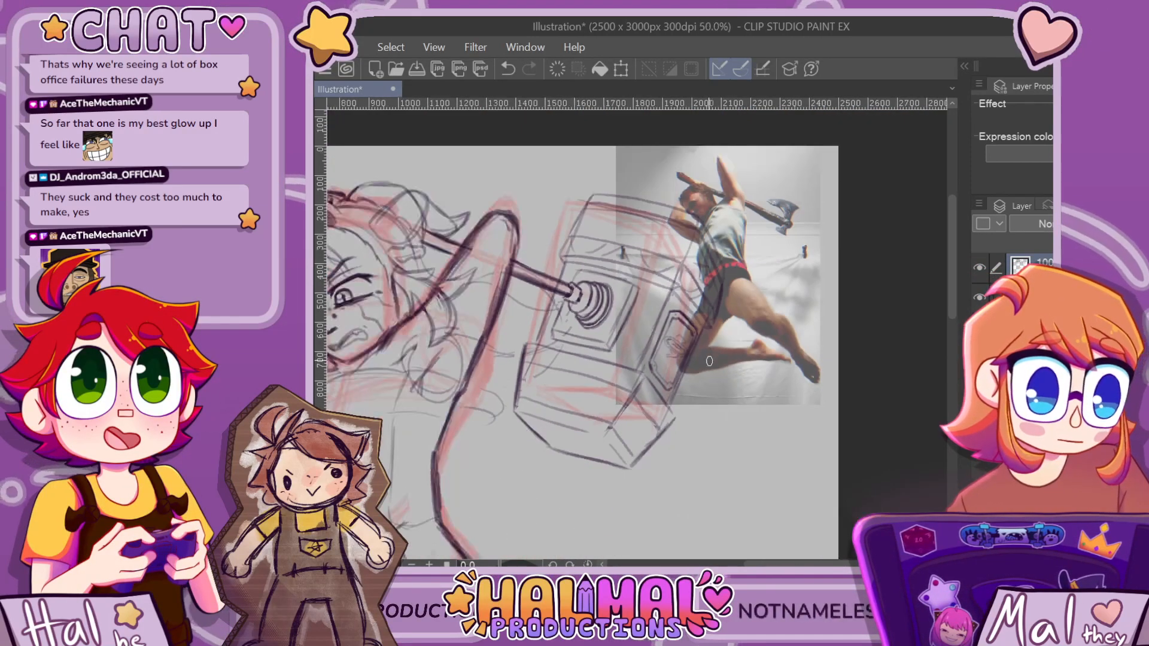
scroll(709, 361, up, 6)
scroll(688, 372, down, 8)
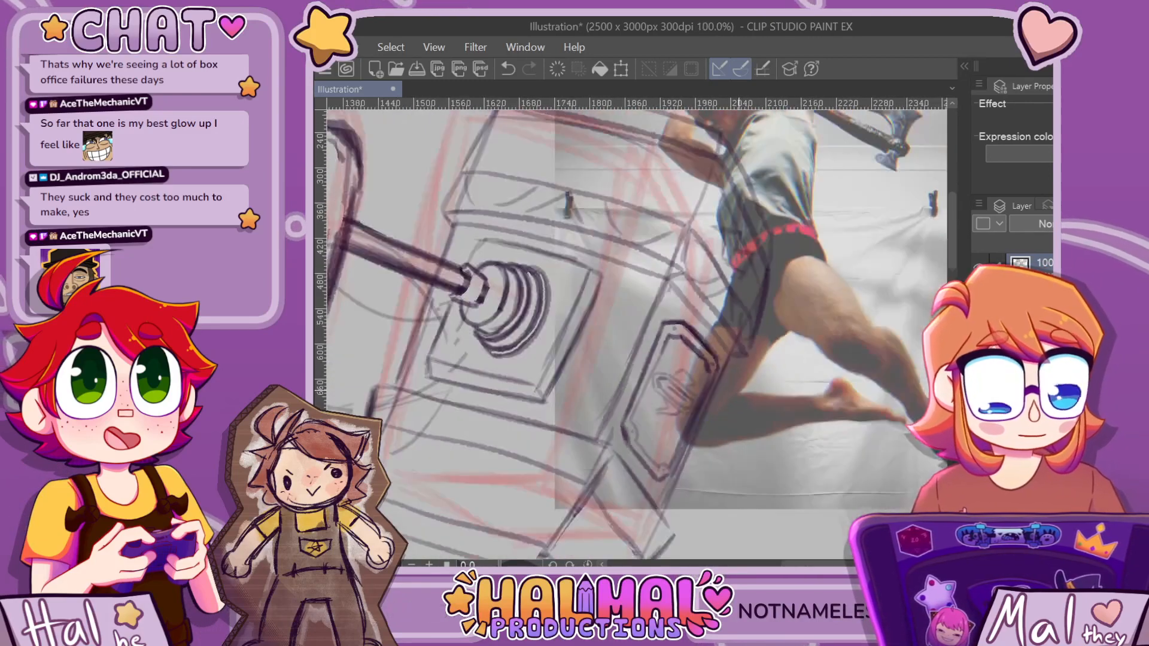
scroll(782, 408, up, 5)
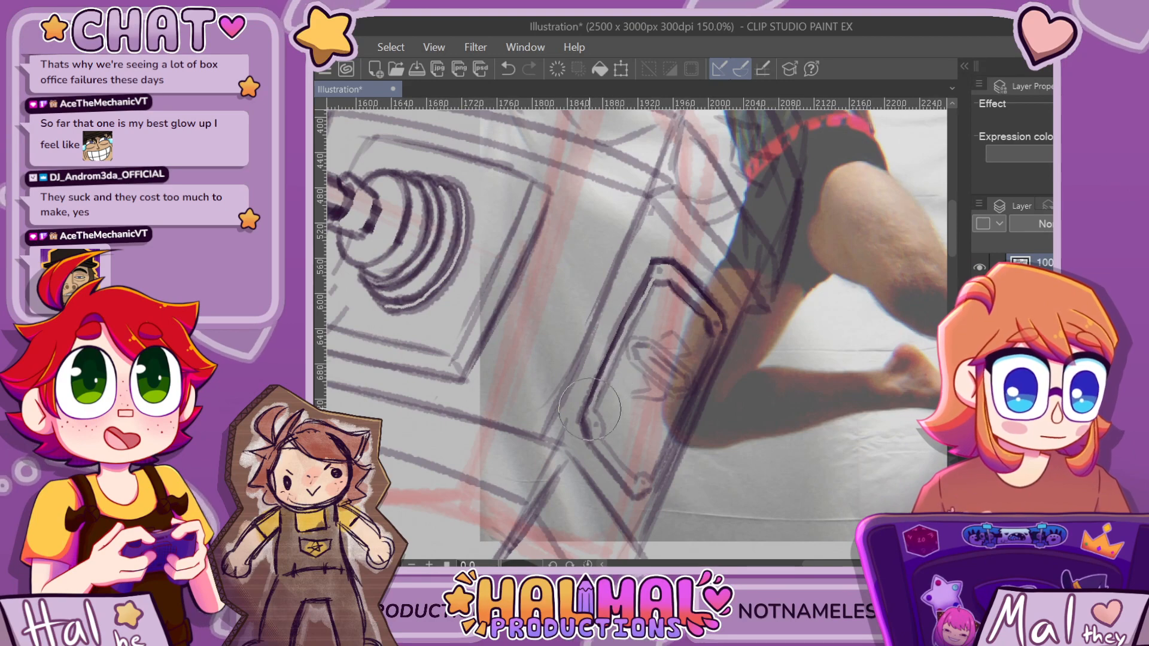
scroll(589, 410, down, 5)
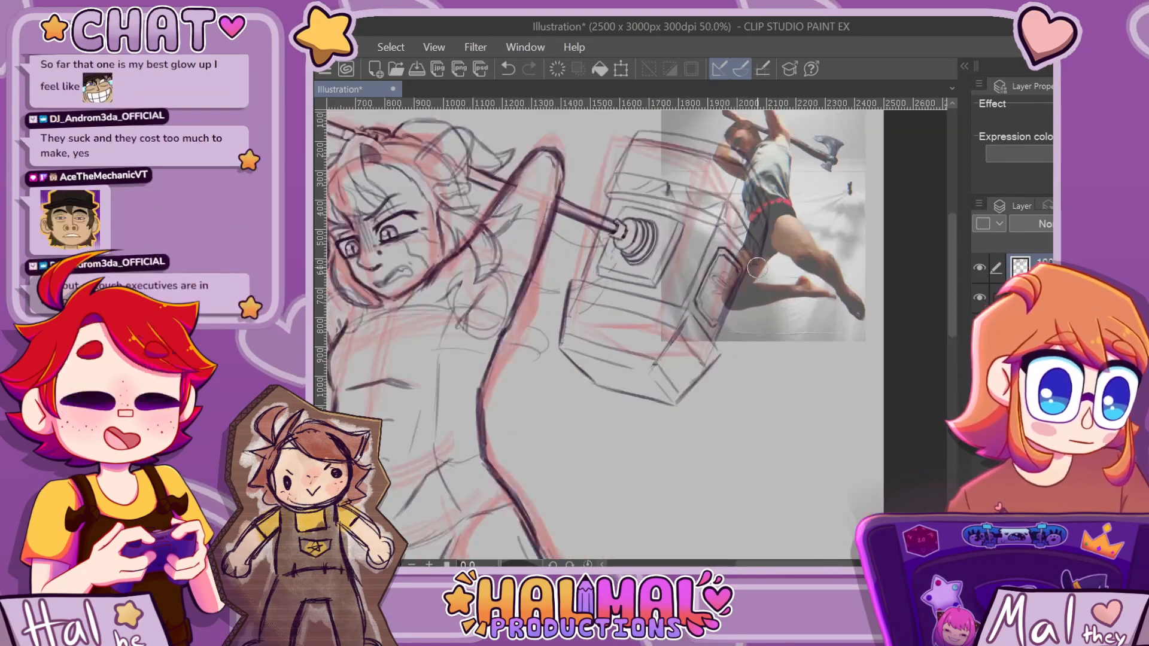
scroll(757, 268, up, 6)
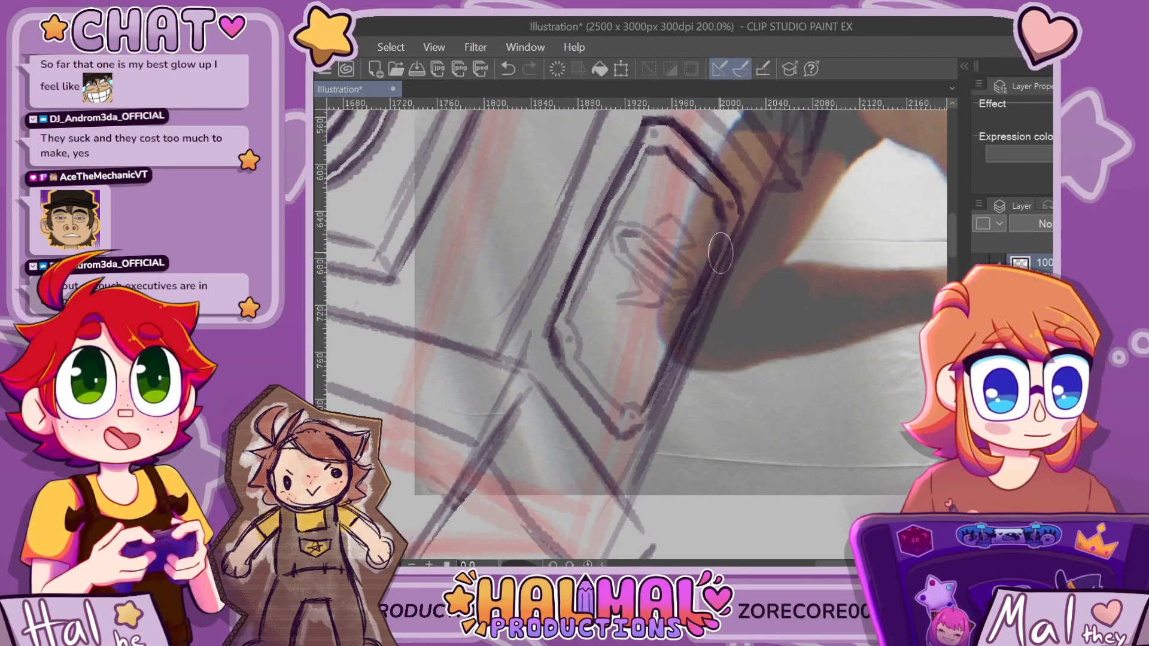
Erase the bar emblem from the side panel's centre and strengthen the inner border's long edge
scroll(789, 238, down, 1)
scroll(788, 238, down, 3)
scroll(778, 240, up, 3)
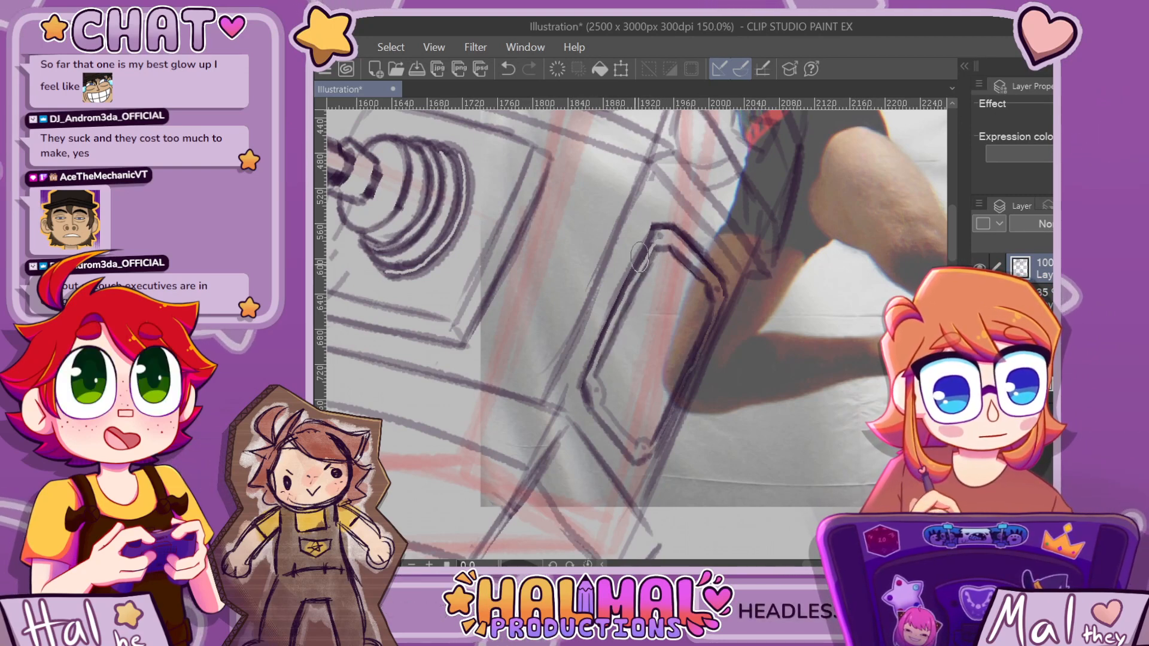
Darken the rest of the side panel's inner border, shaping its lower corners around the rivets
scroll(712, 259, up, 5)
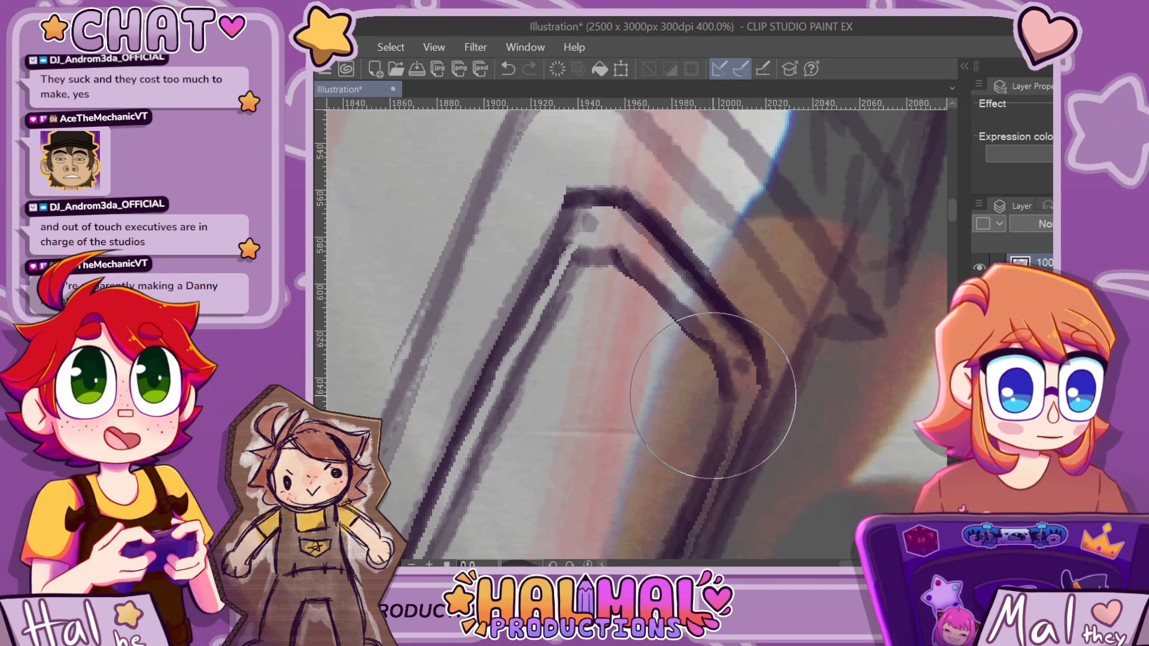
scroll(680, 261, down, 10)
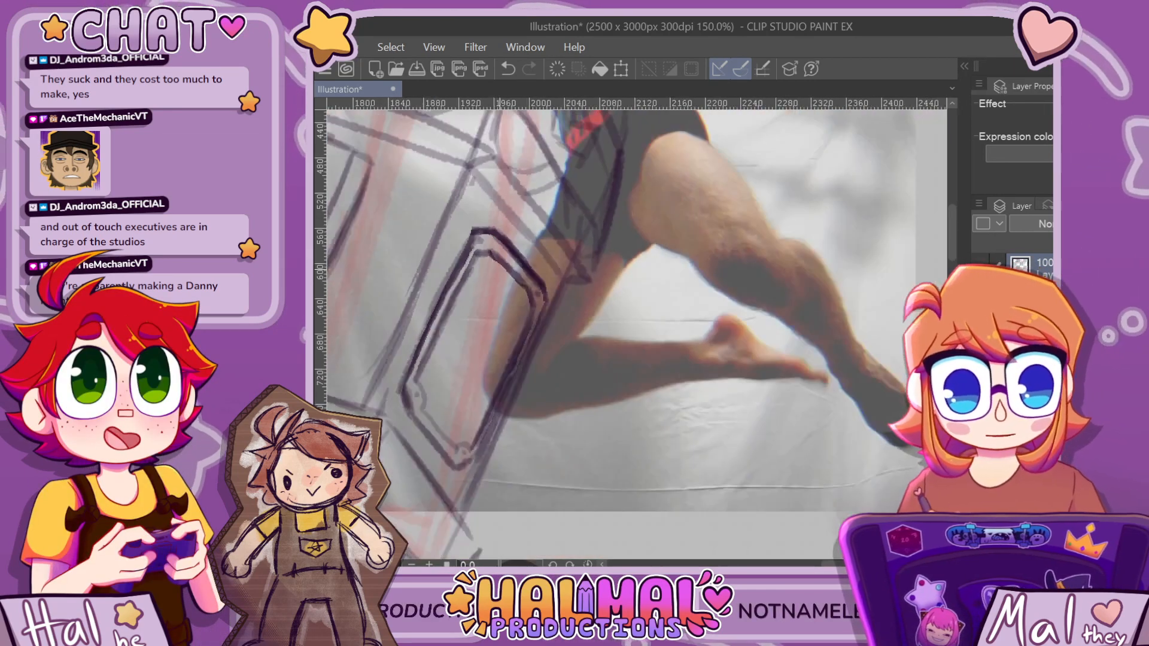
scroll(678, 261, up, 5)
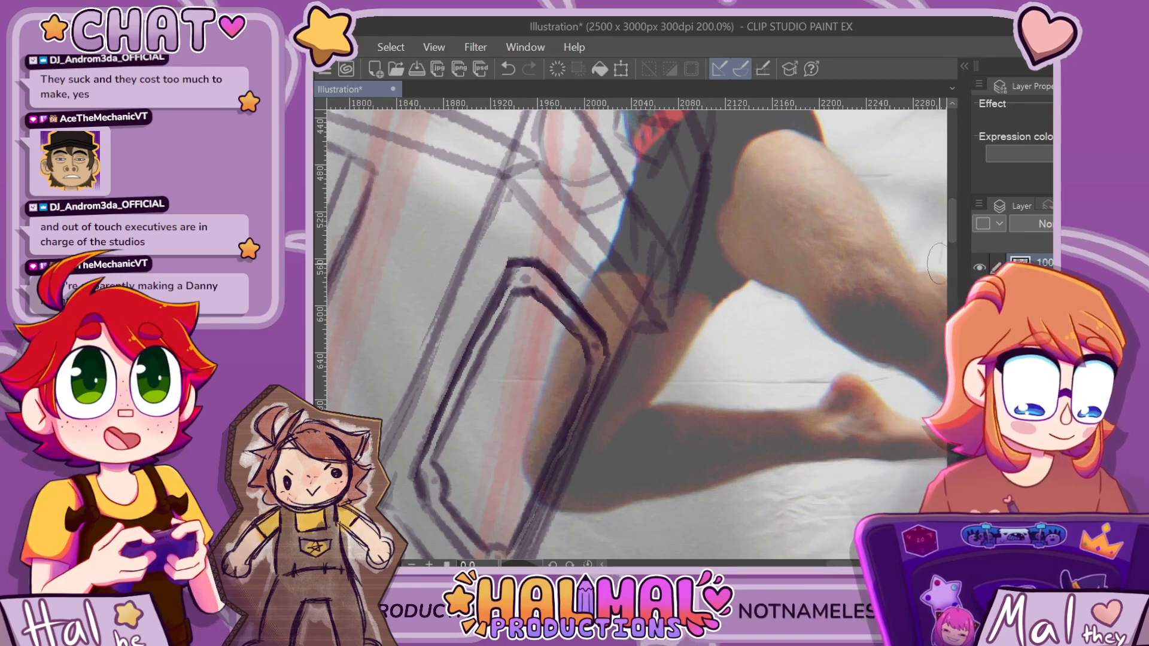
scroll(637, 335, down, 3)
scroll(637, 335, up, 3)
scroll(918, 227, down, 2)
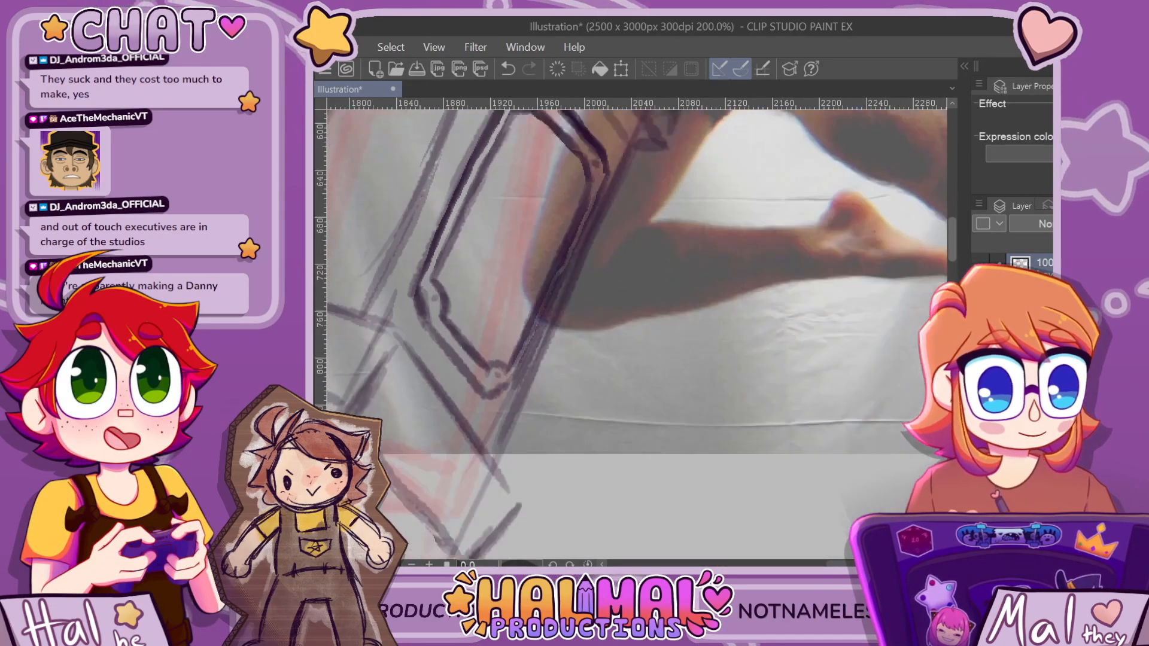
scroll(919, 228, down, 2)
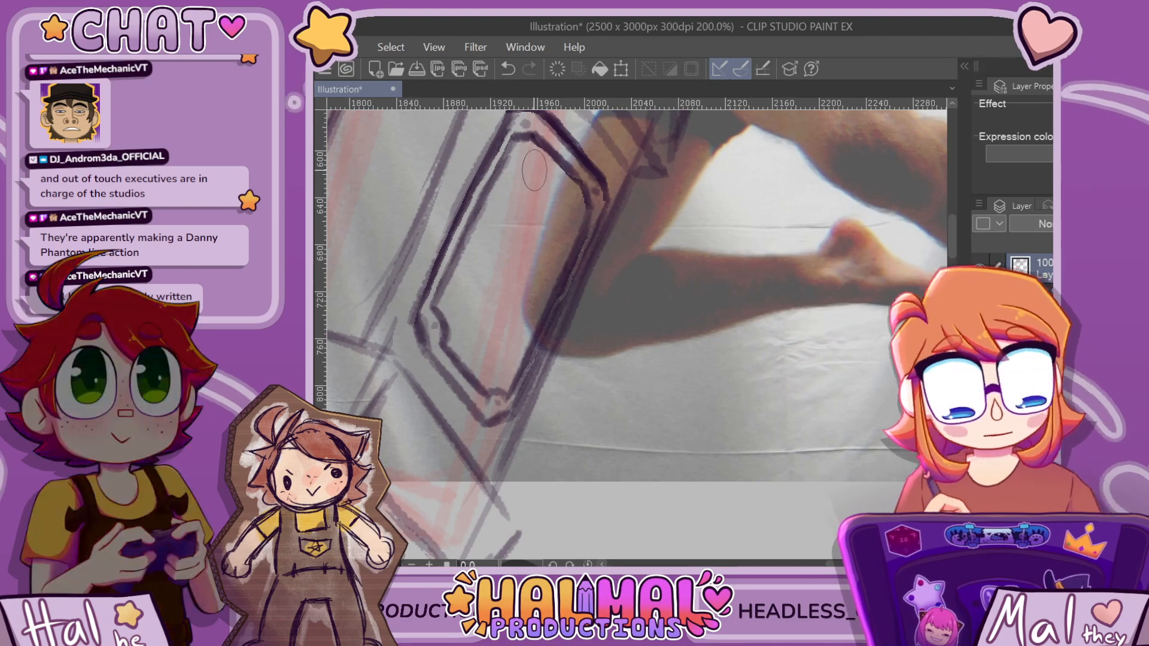
Sketch a narrow, slanted rounded slot at the centre of the hammer head's side panel
mouse_move(696, 232)
mouse_down()
mouse_move(755, 319)
mouse_move(741, 393)
mouse_move(756, 337)
mouse_move(756, 347)
mouse_up()
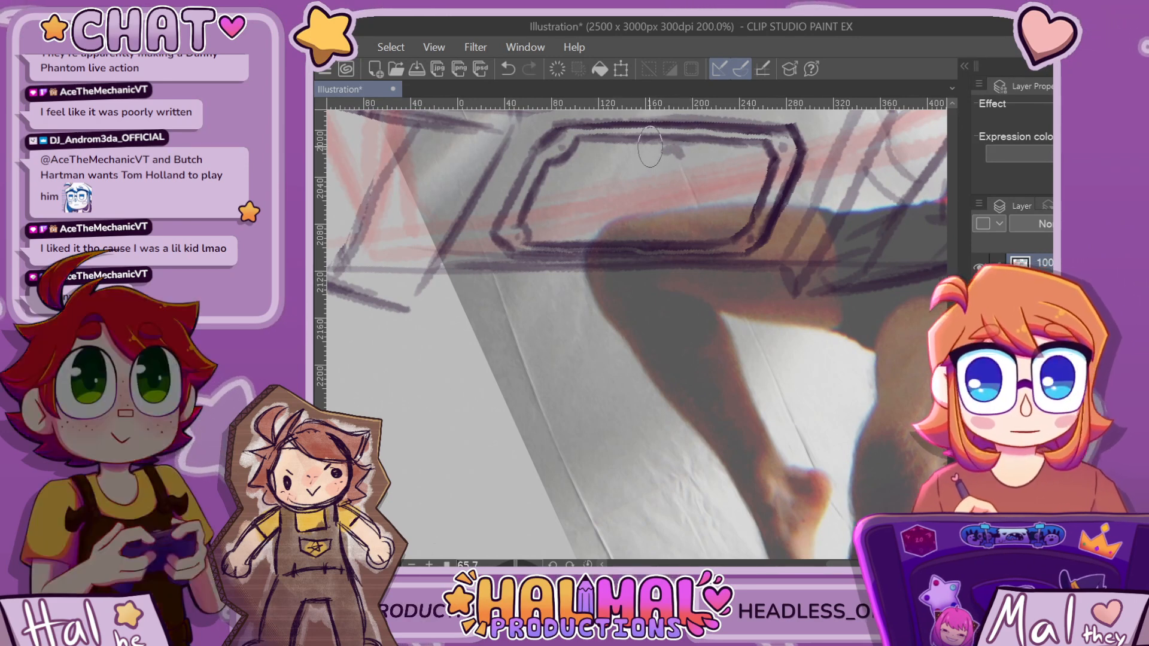
scroll(675, 140, up, 3)
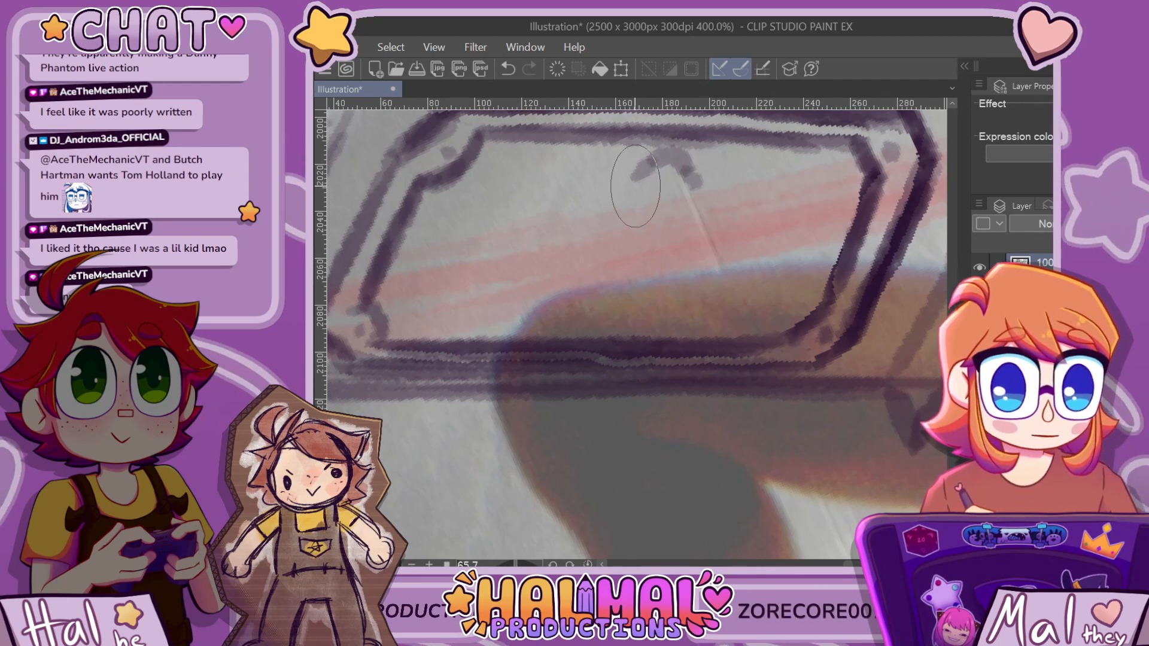
key(ctrl+z)
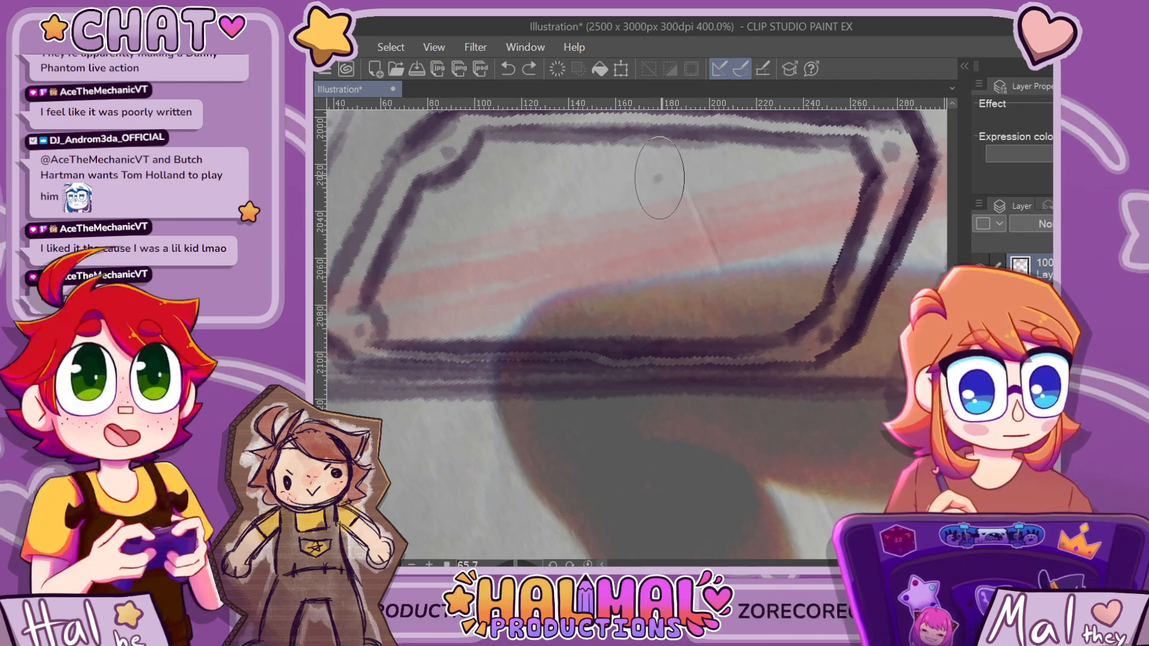
drag(675, 181, 629, 280)
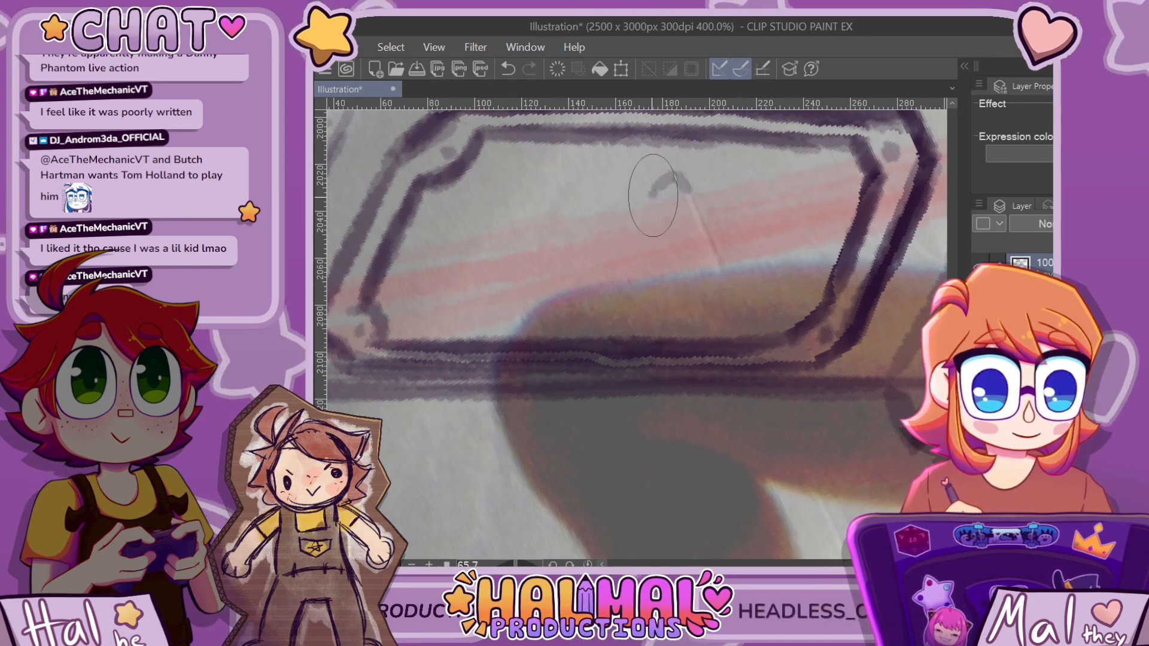
drag(674, 177, 622, 286)
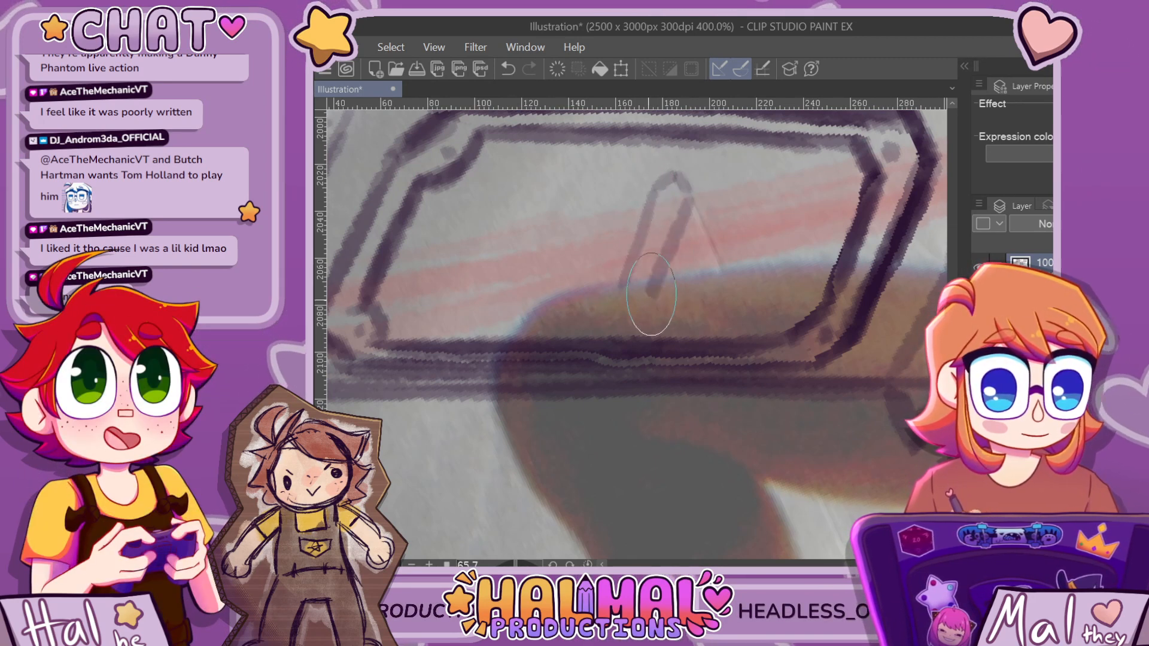
drag(666, 179, 622, 314)
Outline the panel's central slot with a larger concentric oval and add angular wing shapes on both of its sides
scroll(625, 311, down, 3)
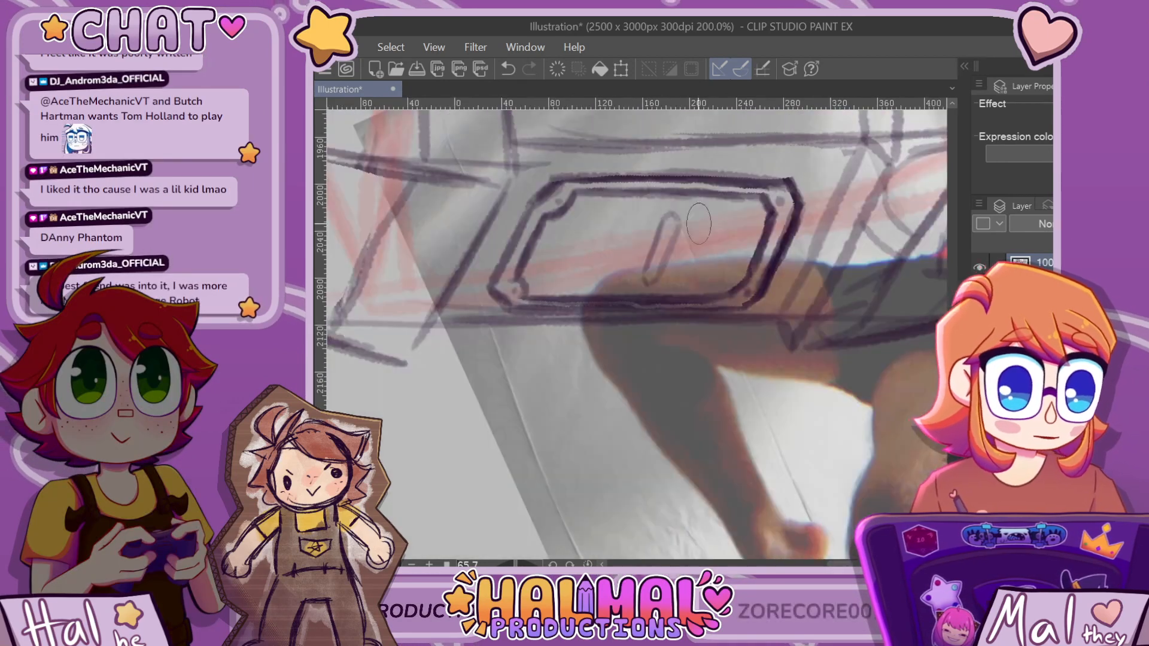
scroll(669, 237, up, 2)
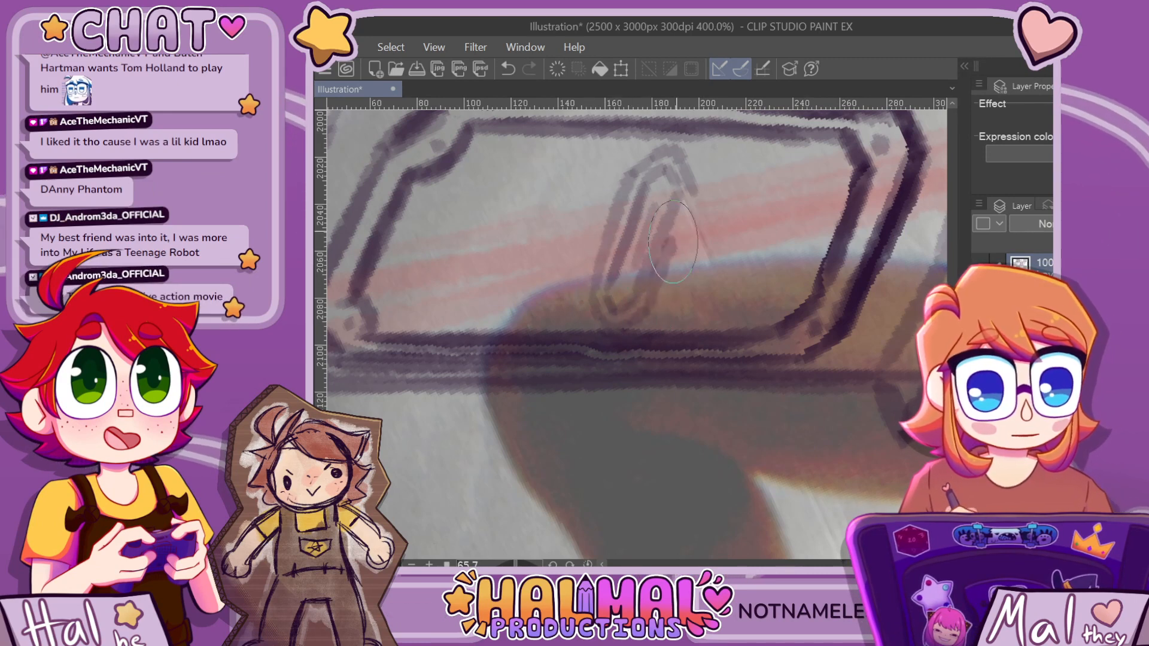
key(ctrl+z)
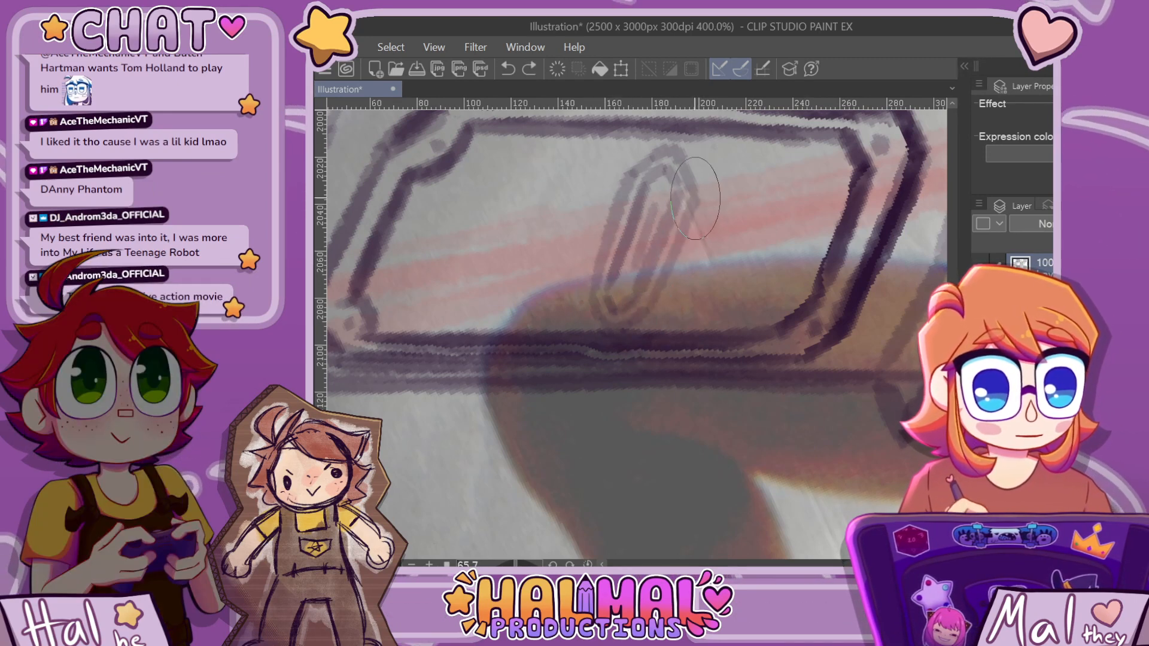
drag(709, 222, 715, 252)
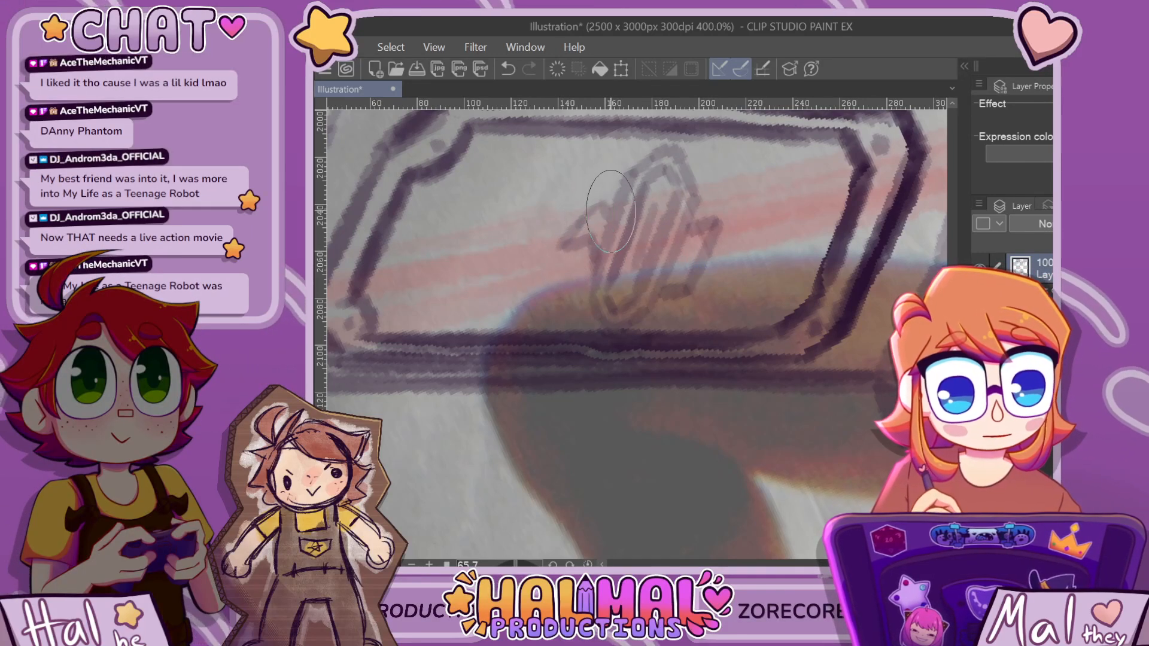
scroll(611, 211, down, 6)
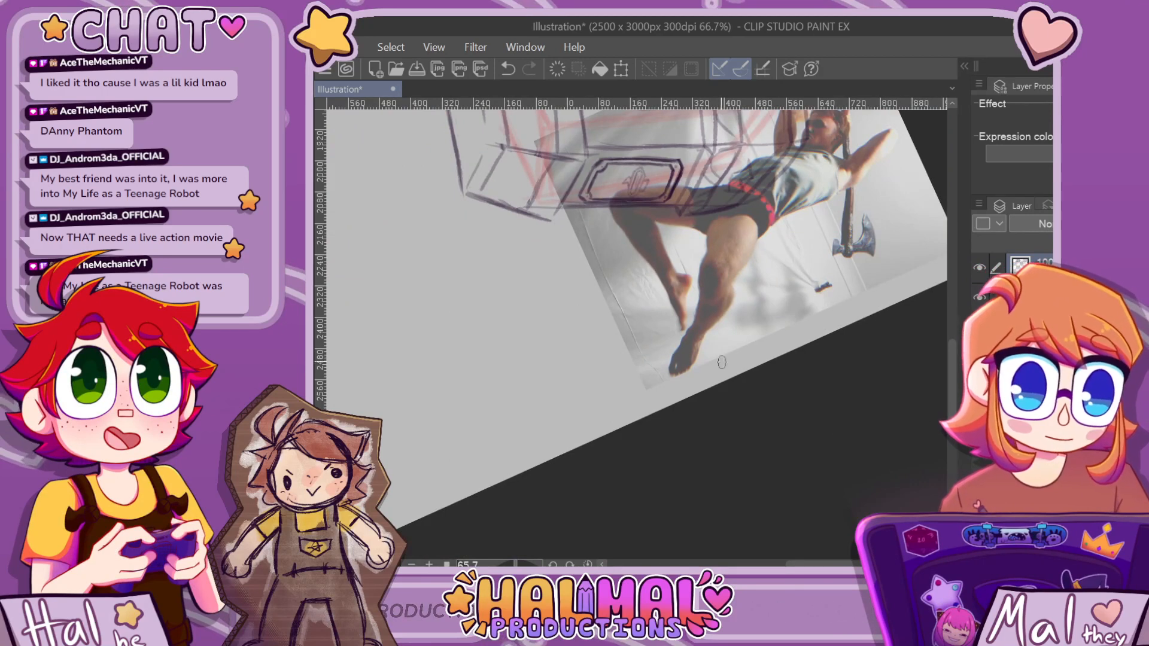
Examine the hammer and its new emblem against the whole upright figure, from close up and at full-page size
key(ctrl+alt+0)
scroll(666, 546, down, 5)
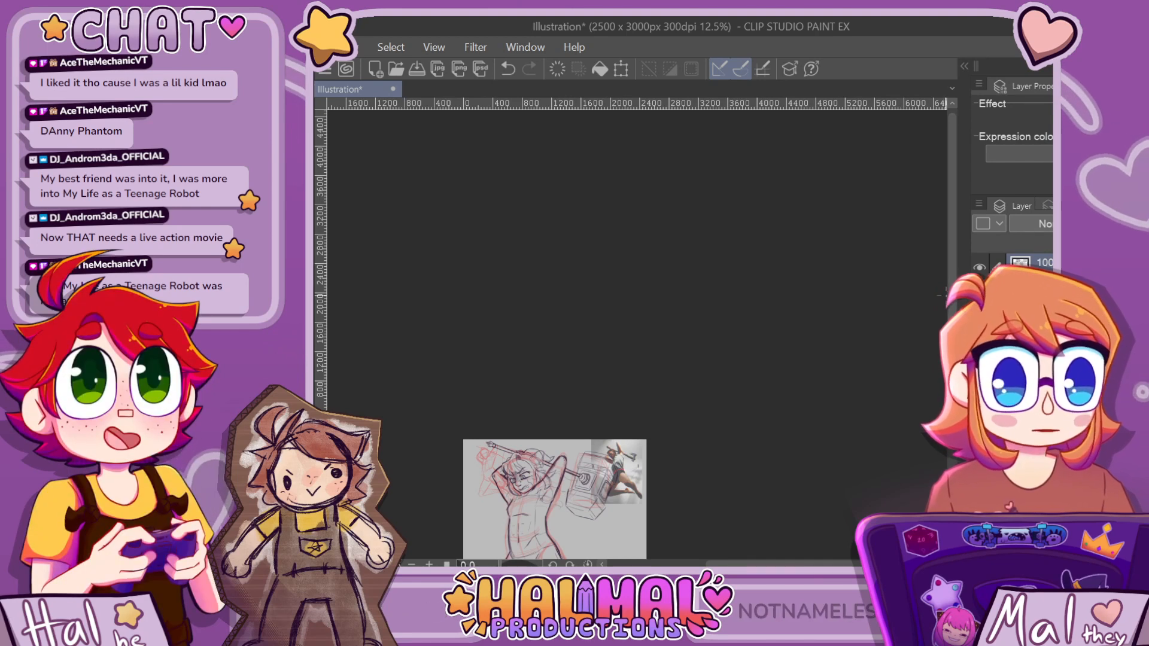
drag(952, 296, 952, 338)
scroll(557, 404, up, 2)
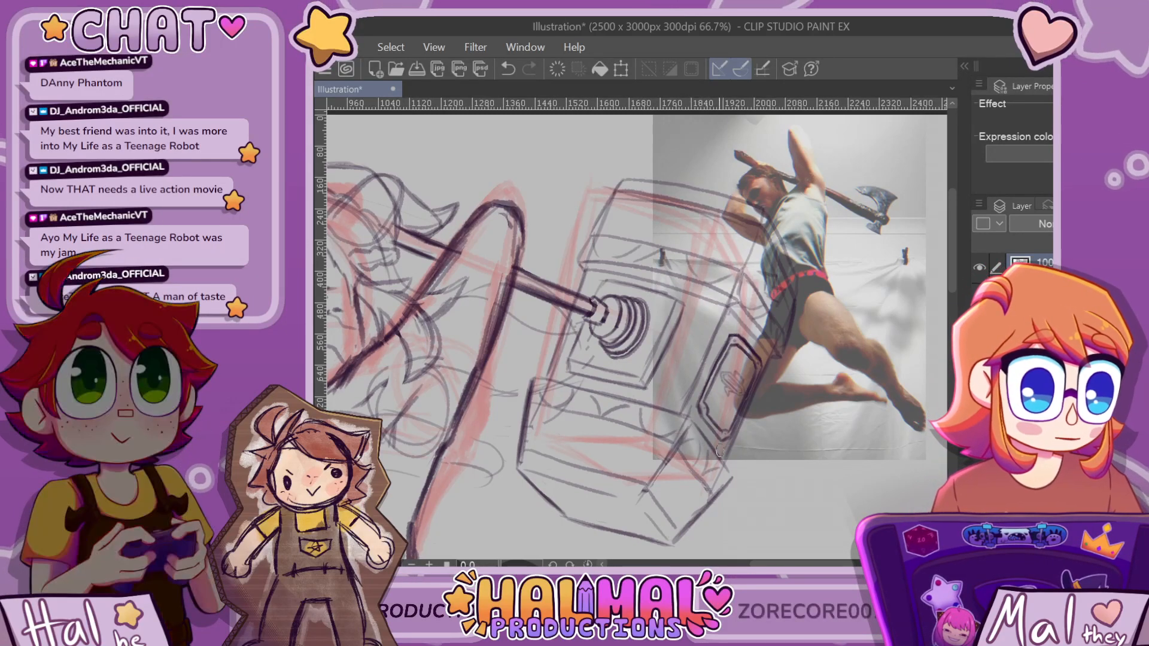
scroll(777, 455, down, 5)
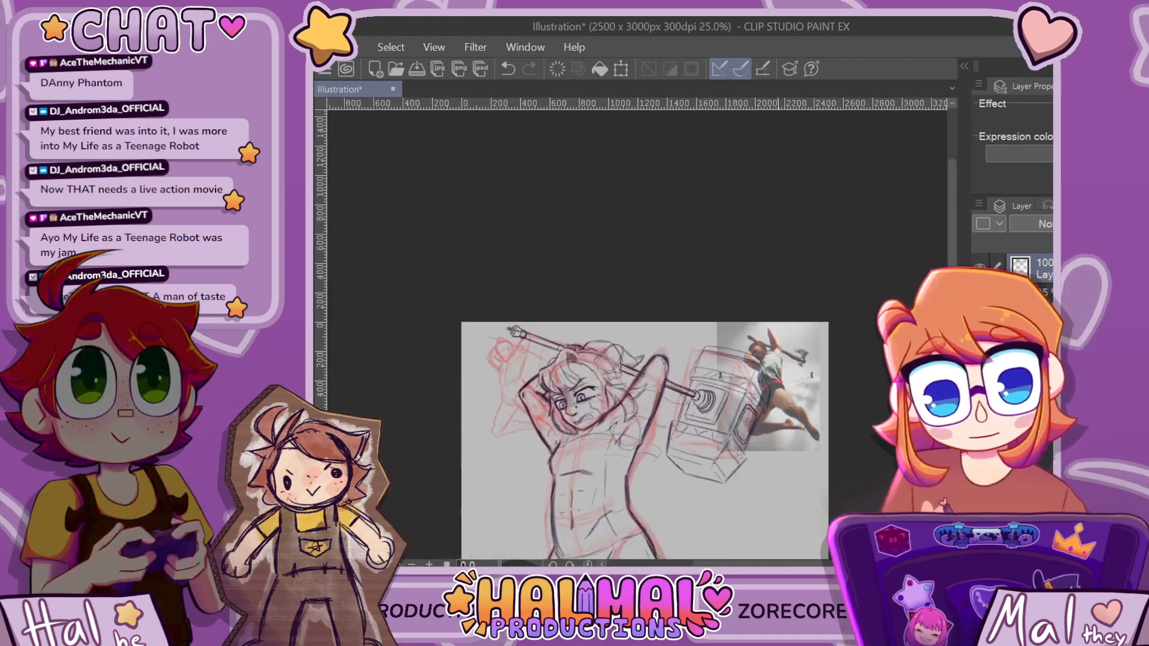
scroll(784, 448, up, 4)
scroll(741, 412, down, 2)
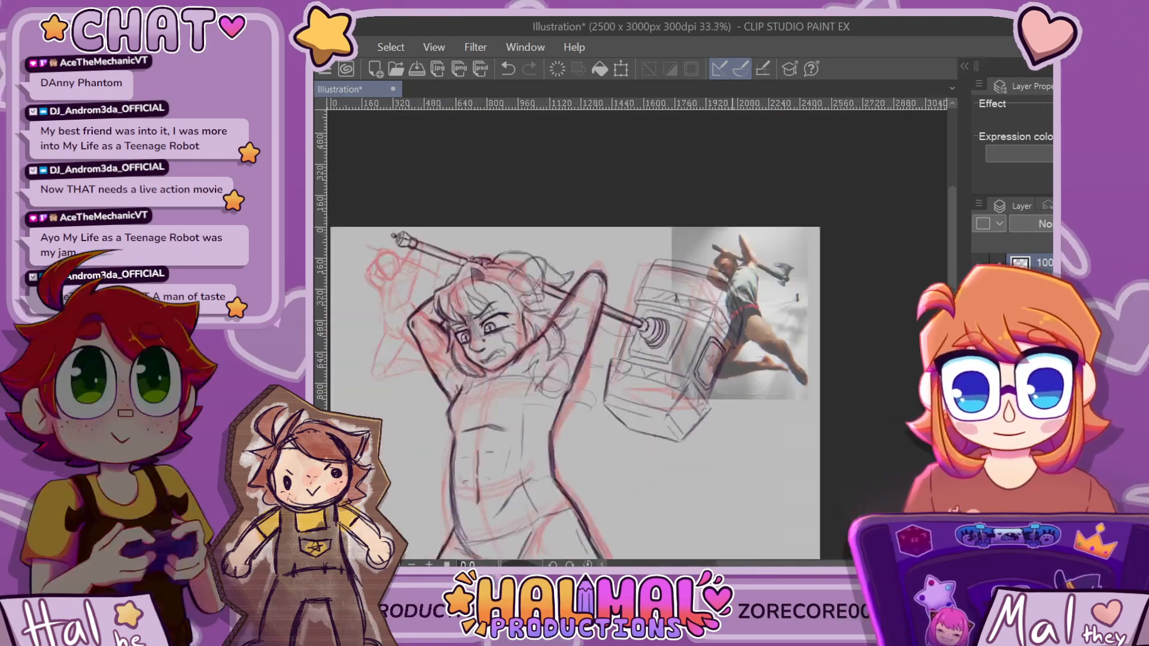
scroll(742, 412, down, 2)
scroll(733, 480, up, 1)
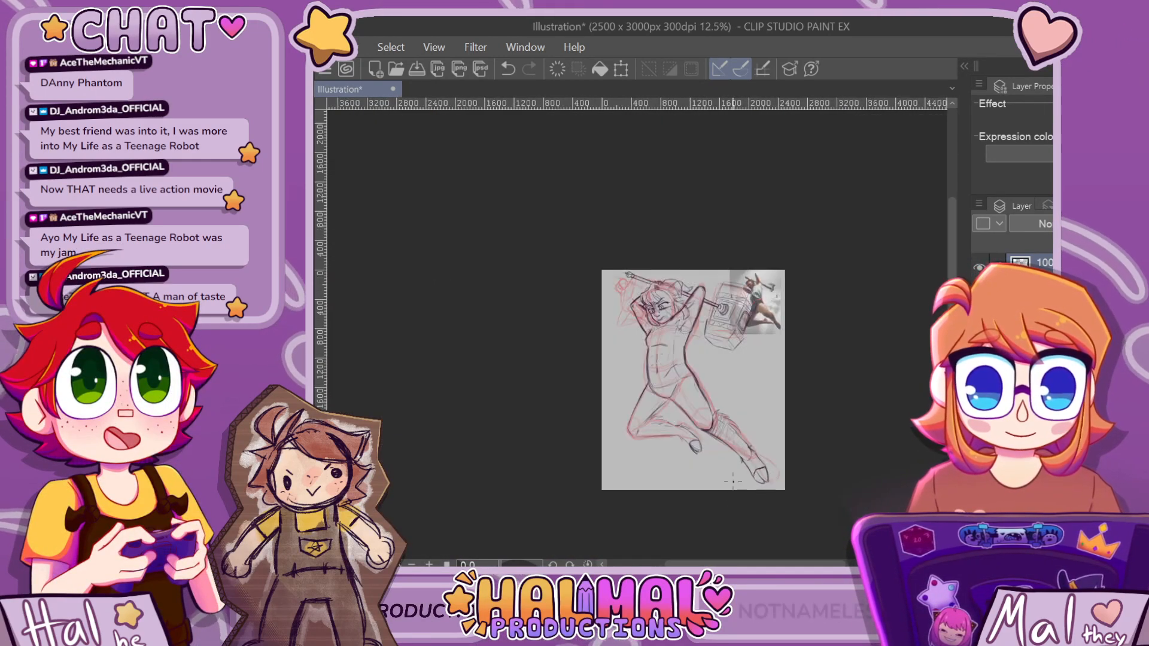
Fade the sketch line layer to 50% opacity and hide the red rough layer beneath it
click(1101, 224)
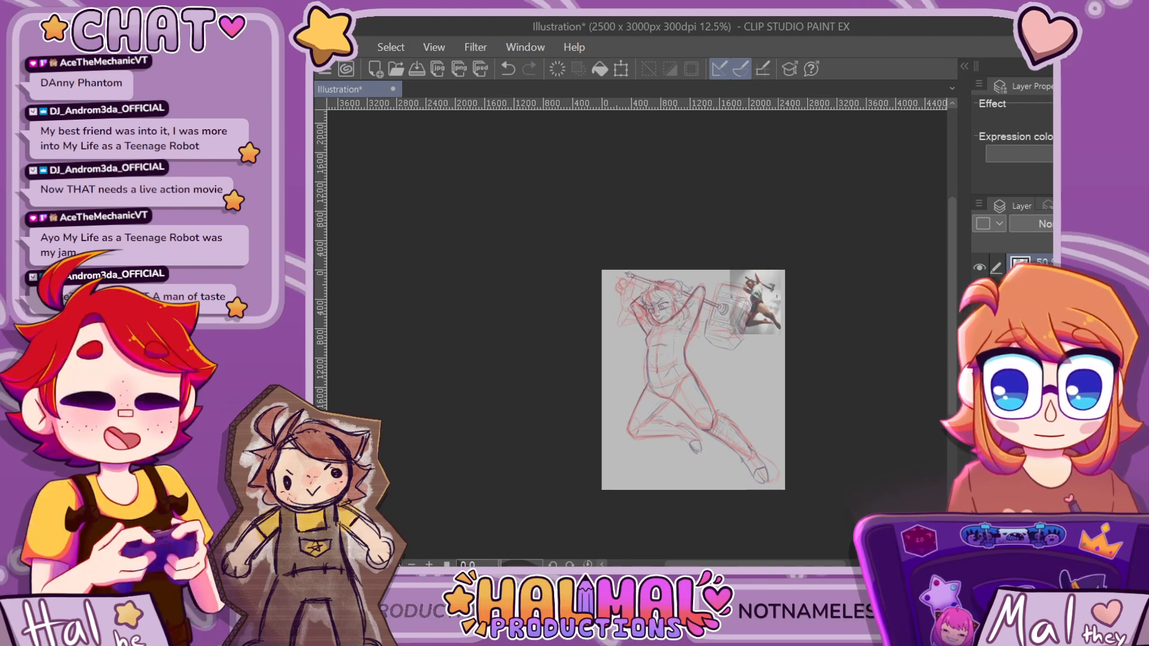
click(1032, 300)
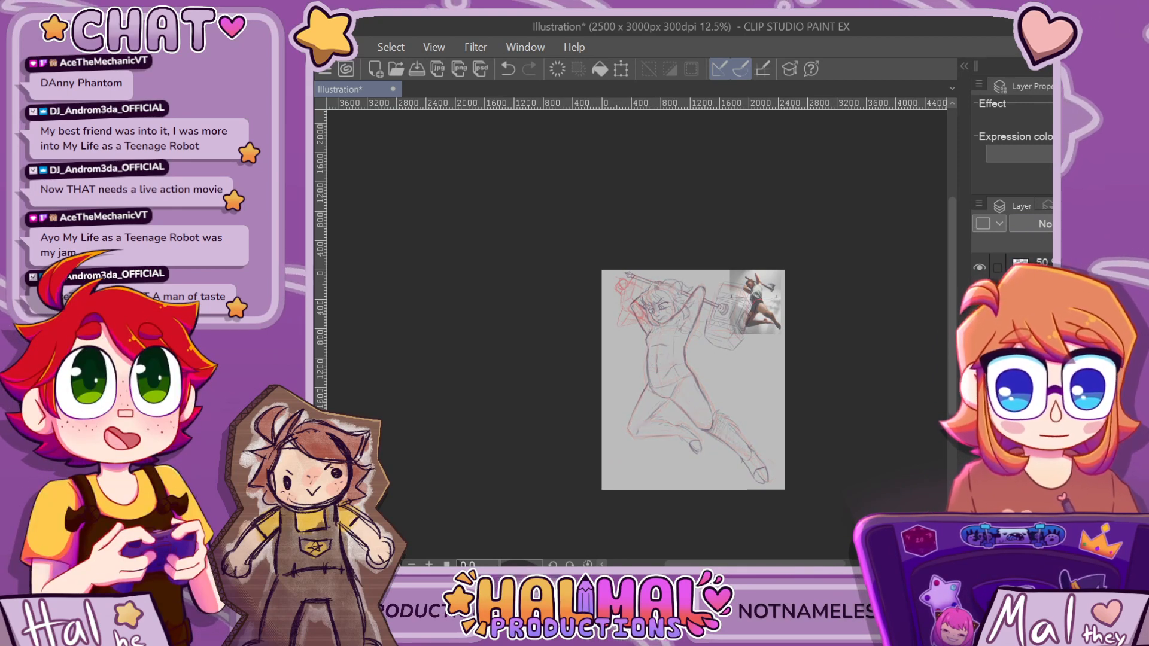
click(980, 300)
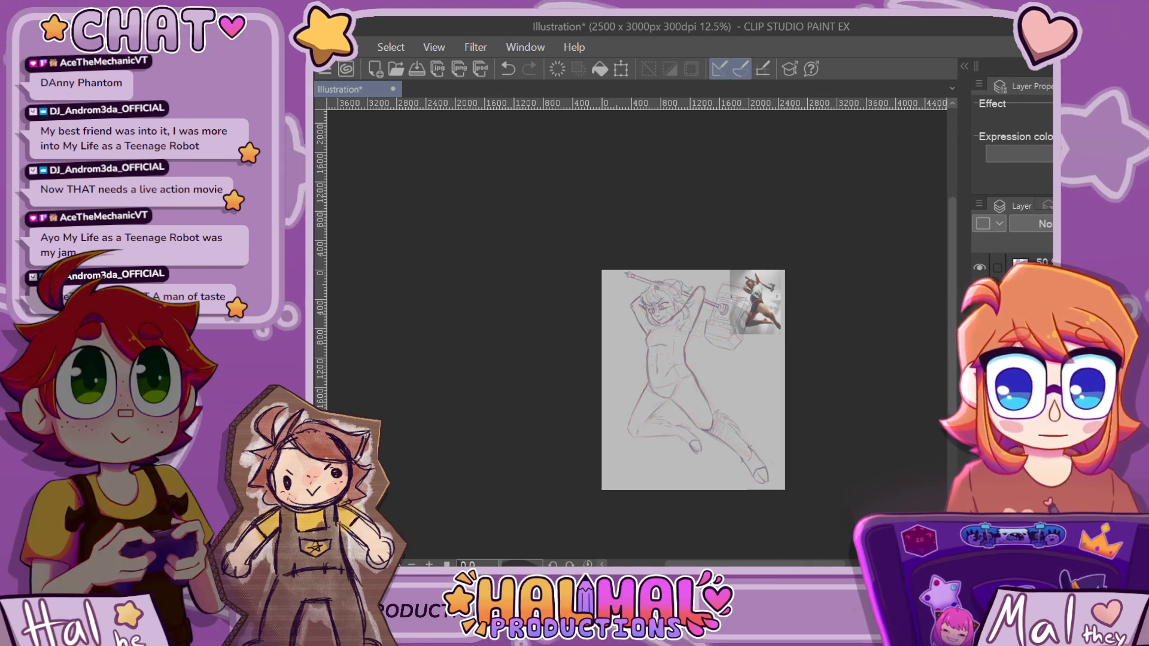
Add a new layer above the faded sketch and draw a dark V-shaped collar line under the character's chin and jaw
click(1032, 266)
click(1071, 242)
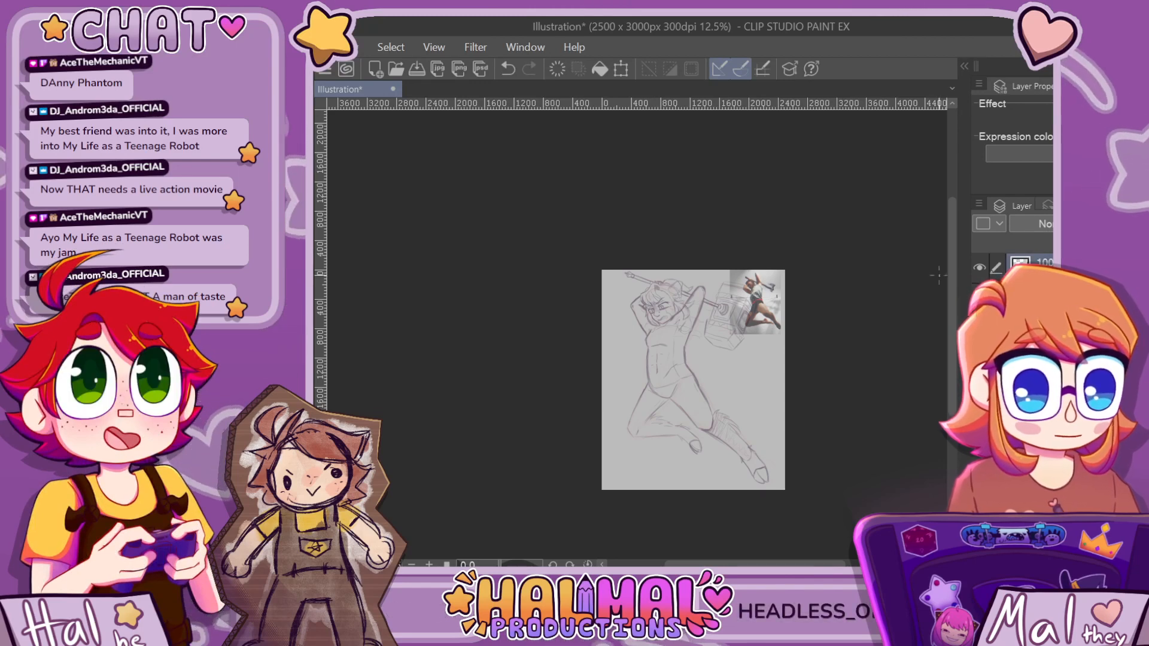
scroll(645, 333, up, 4)
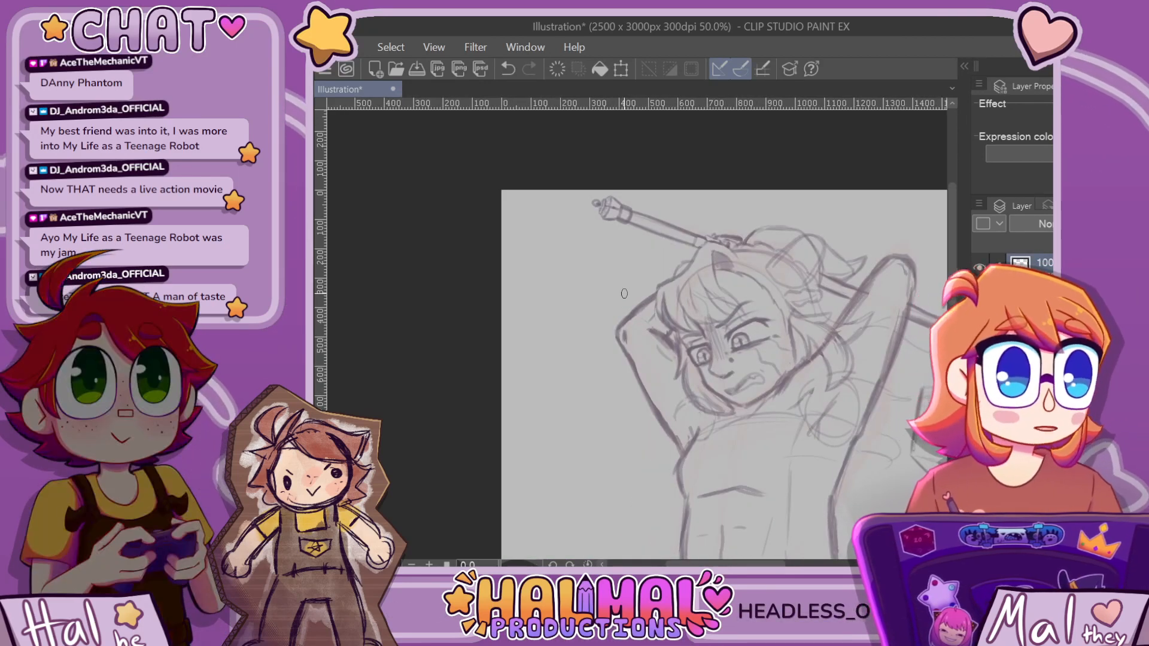
scroll(624, 293, down, 1)
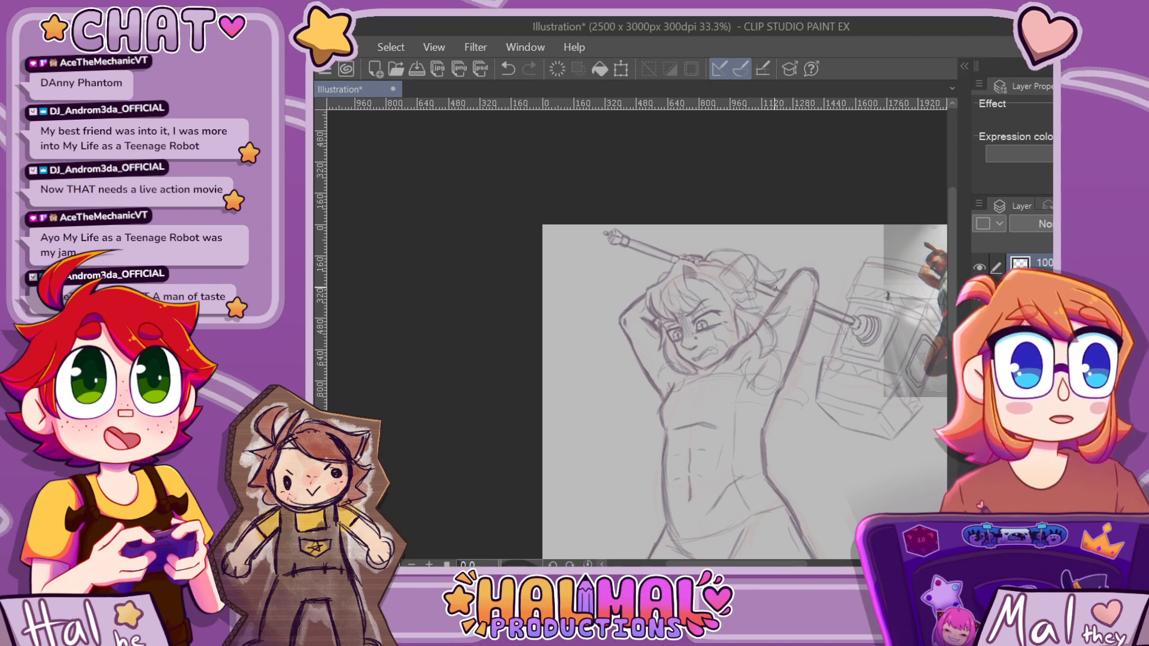
scroll(703, 350, up, 3)
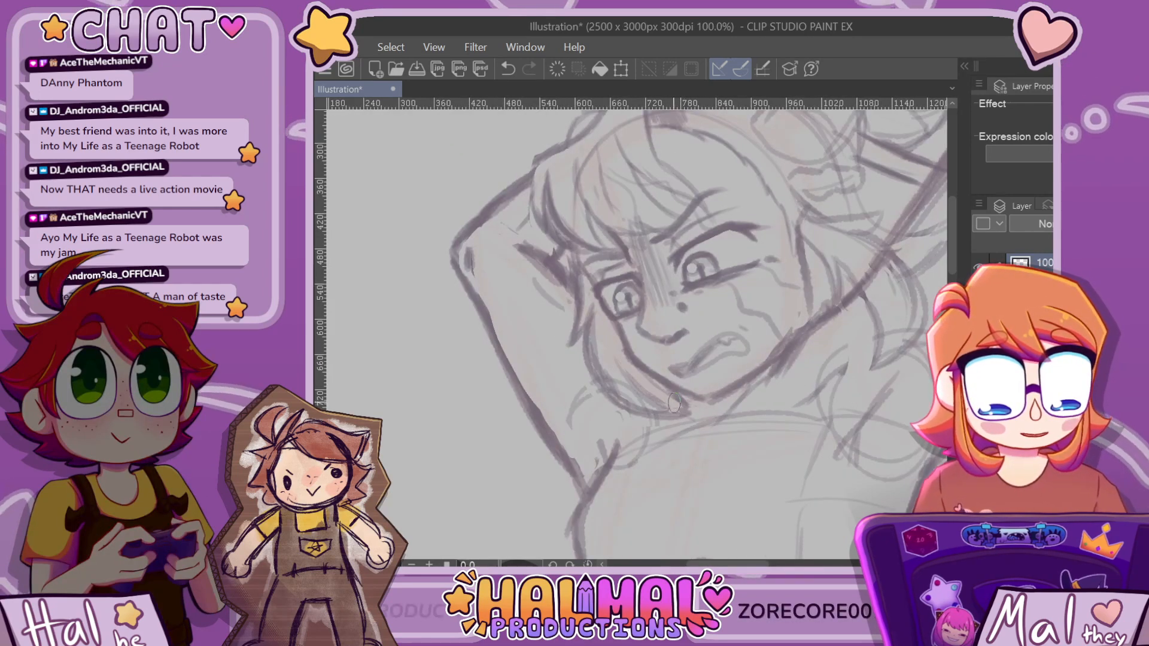
mouse_move(706, 417)
mouse_down()
mouse_move(772, 381)
mouse_move(764, 369)
mouse_up()
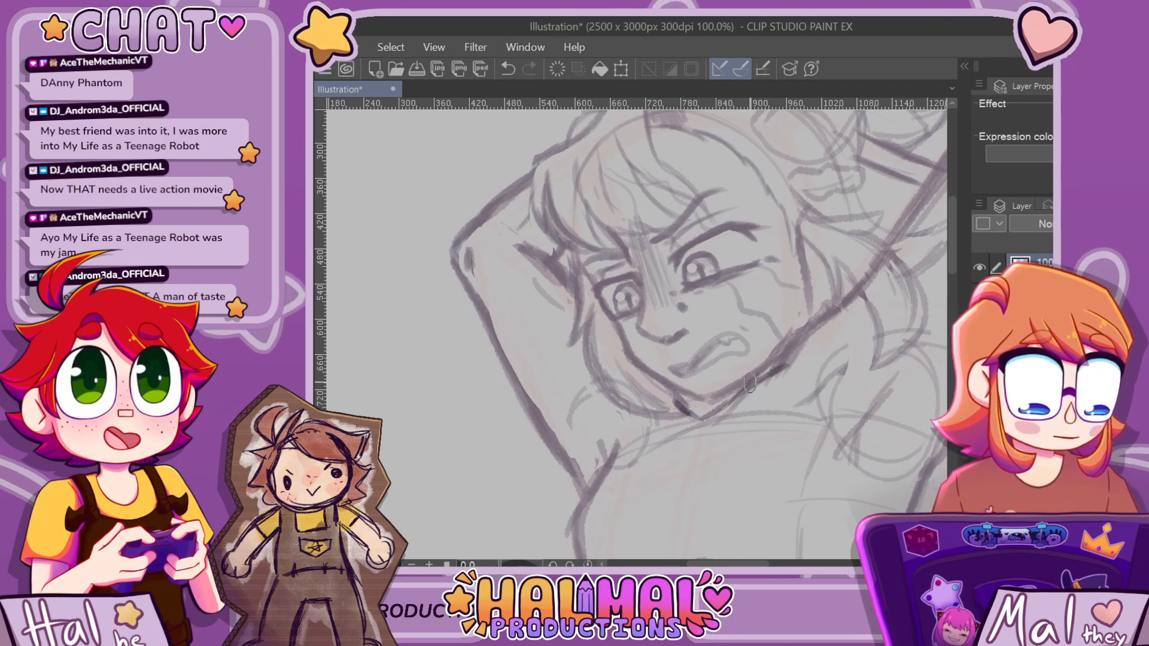
drag(709, 414, 785, 362)
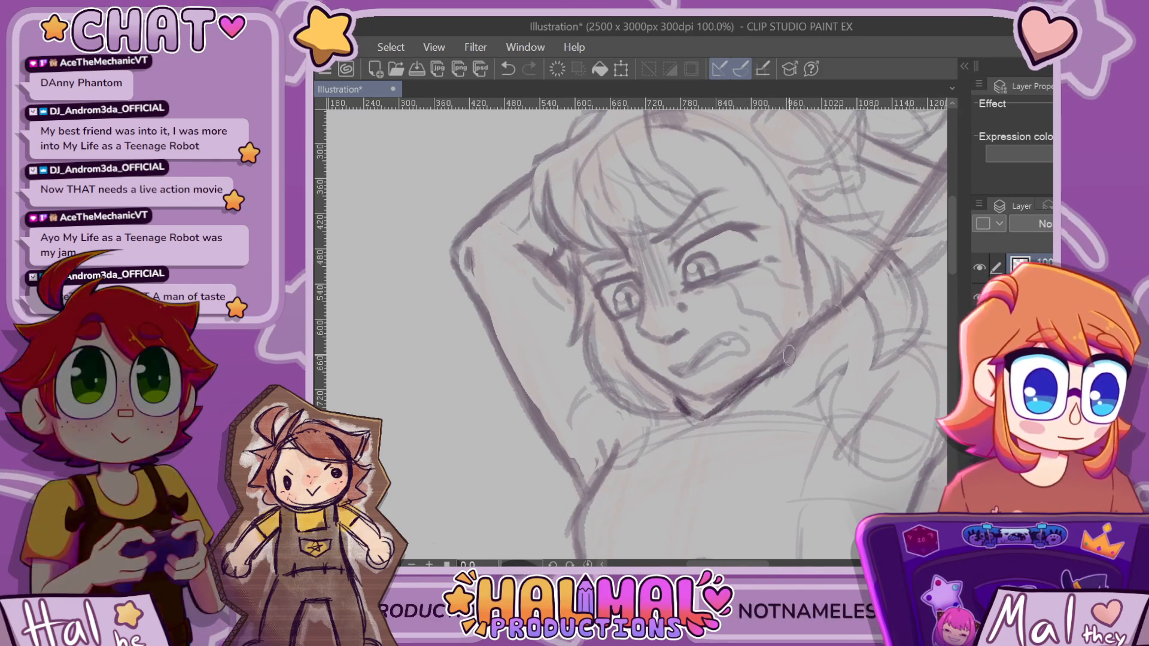
scroll(713, 438, down, 3)
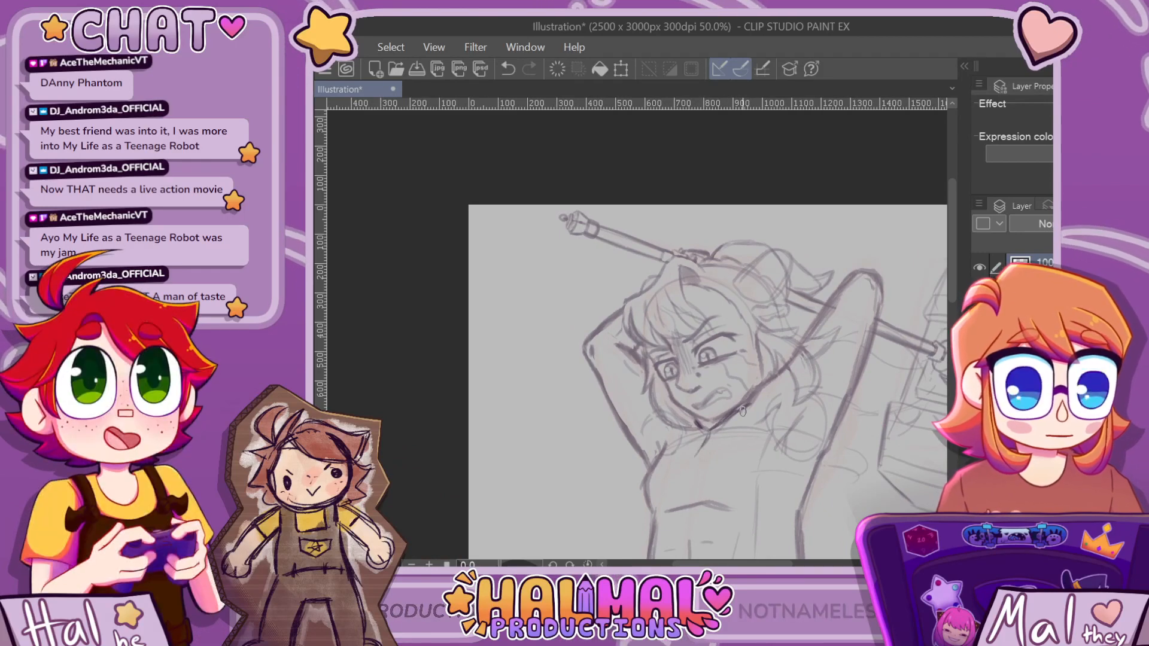
Sketch a pointed neckerchief shape below the collar, with a bent dividing band, small square studs and a zigzag emblem
scroll(703, 356, down, 2)
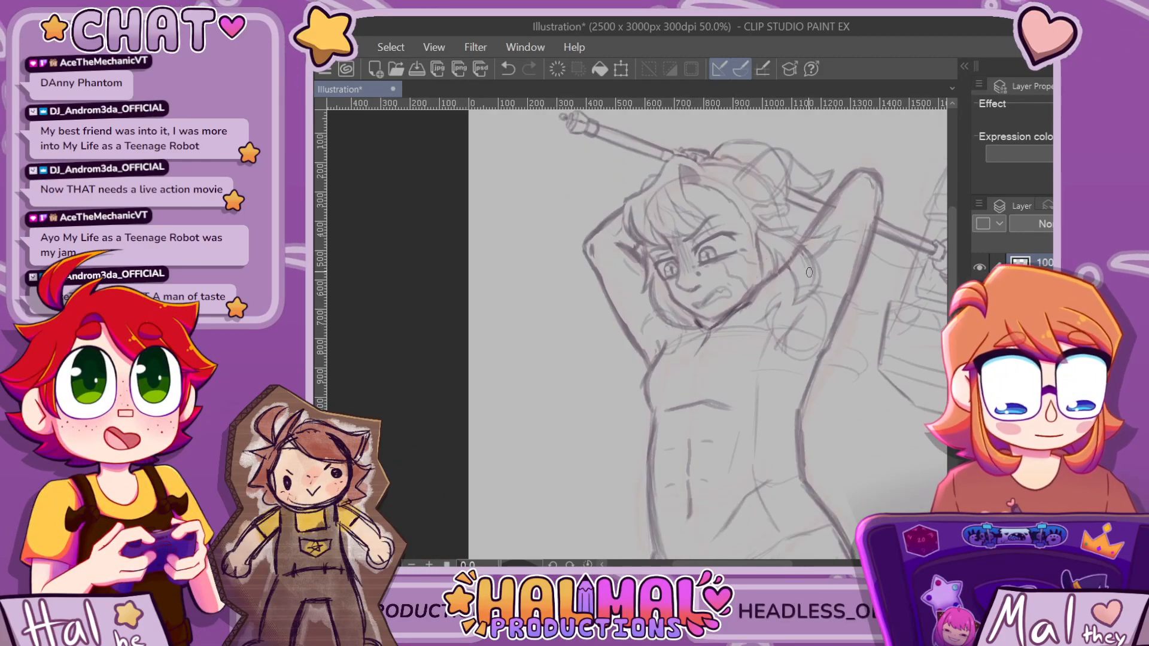
scroll(703, 356, up, 1)
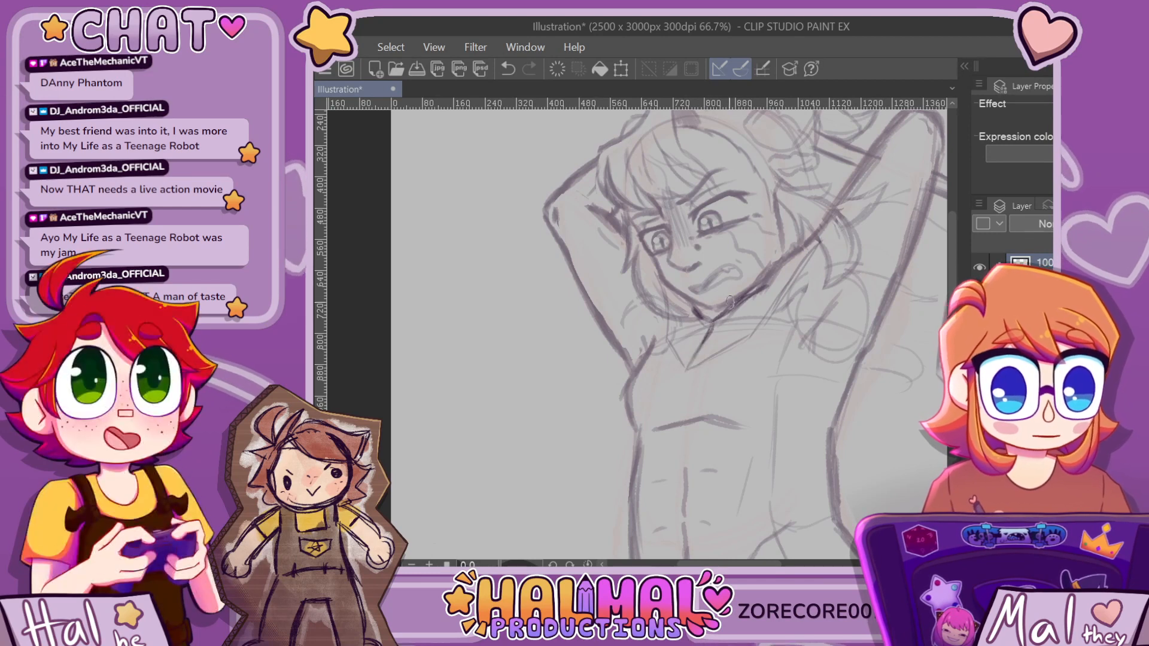
scroll(683, 289, up, 3)
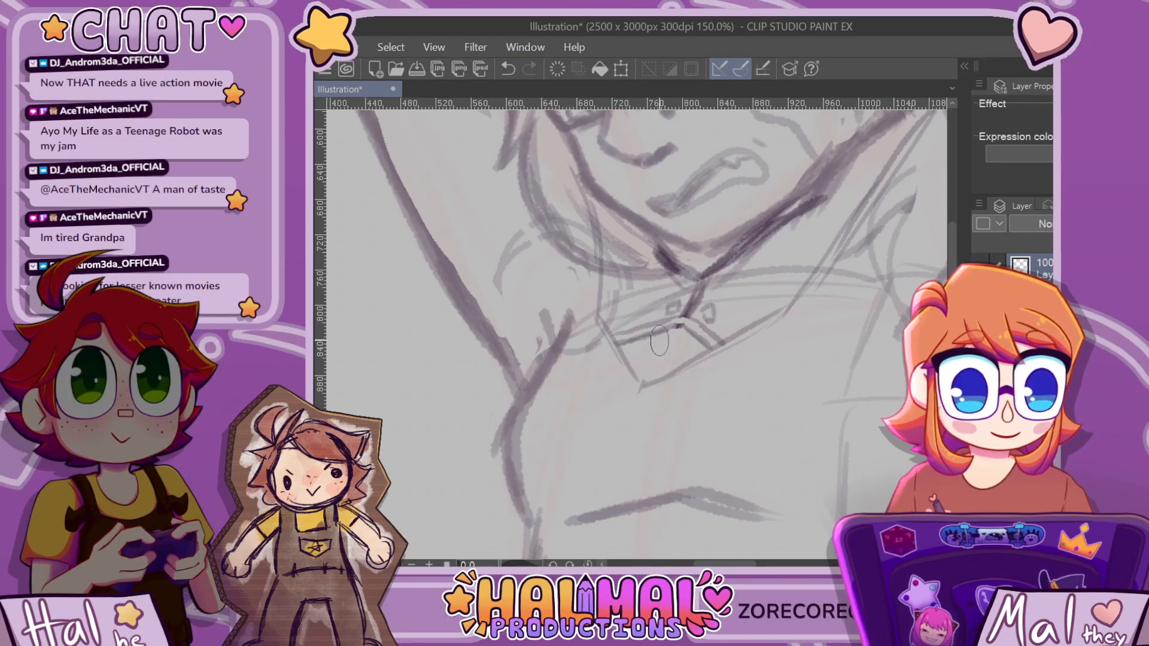
mouse_move(673, 347)
mouse_down()
mouse_move(646, 359)
mouse_move(665, 338)
mouse_up()
scroll(665, 323, down, 4)
Darken the collar along both sides of the jaw down to its V-shaped point beneath the chin
scroll(748, 269, up, 3)
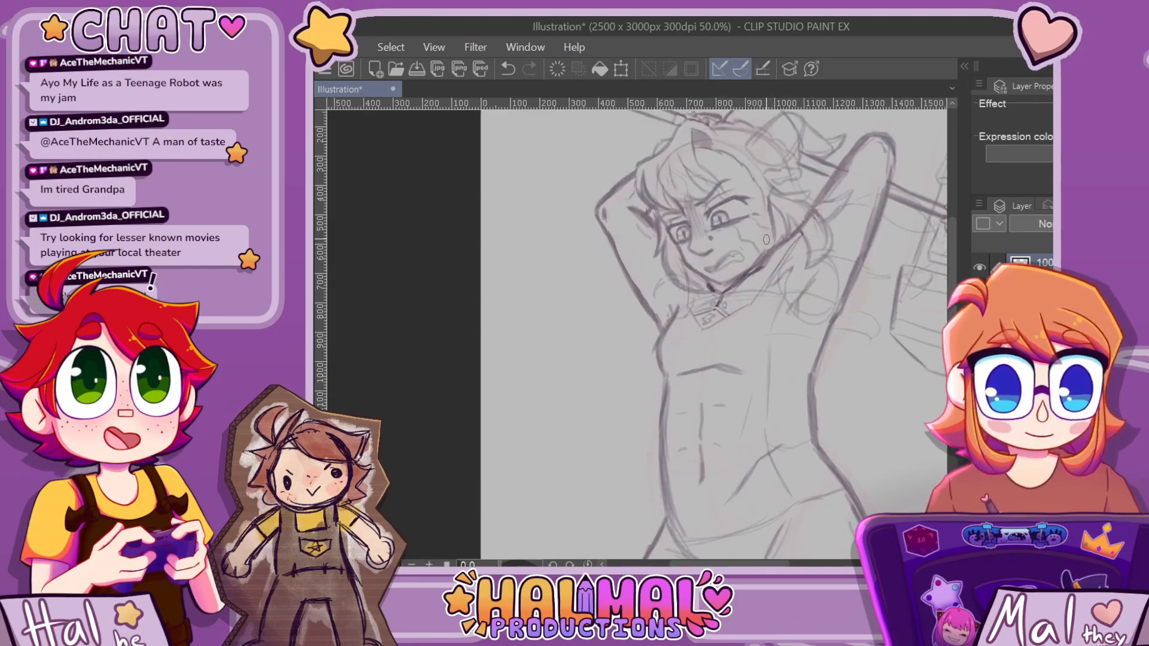
drag(757, 278, 726, 297)
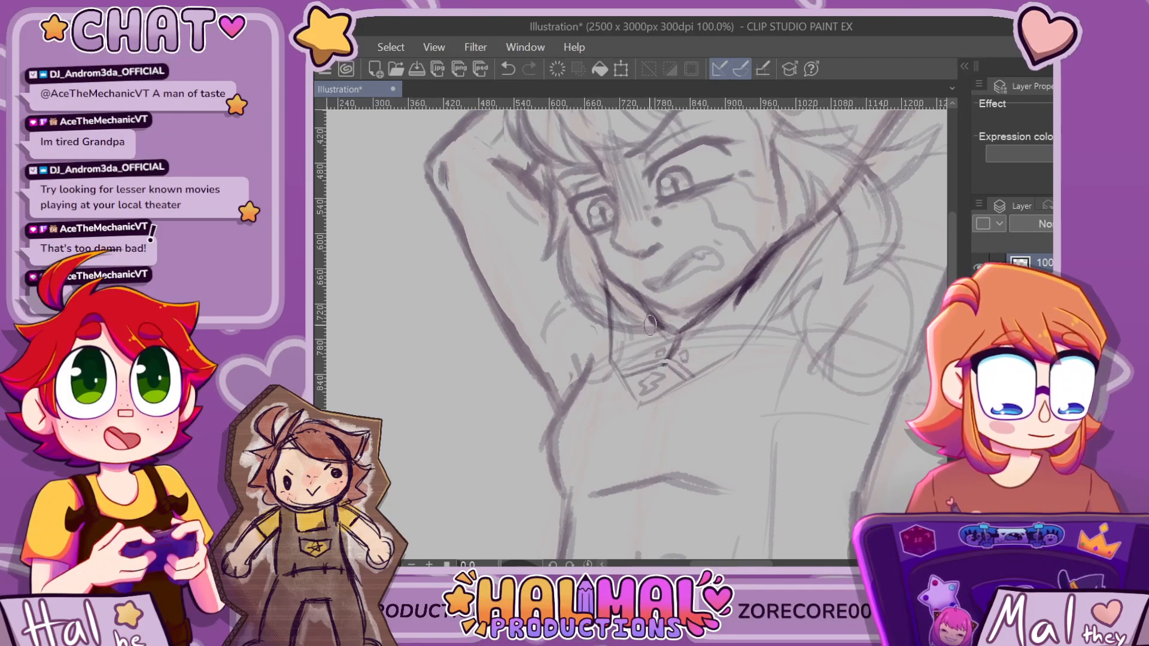
scroll(648, 317, down, 3)
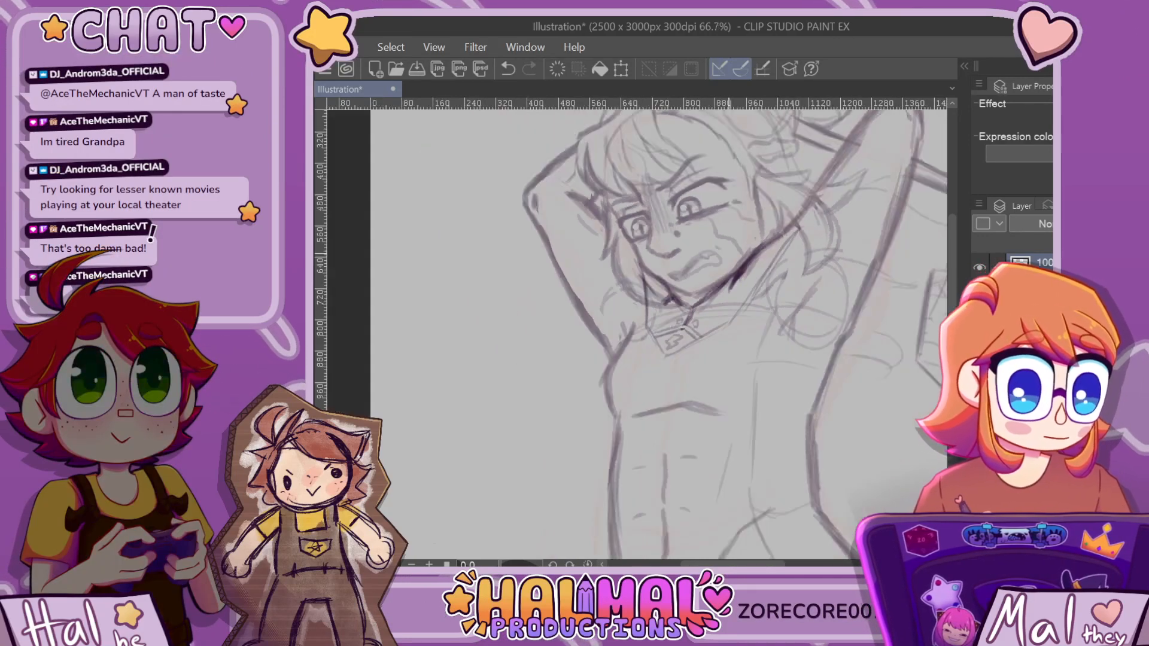
scroll(741, 253, down, 1)
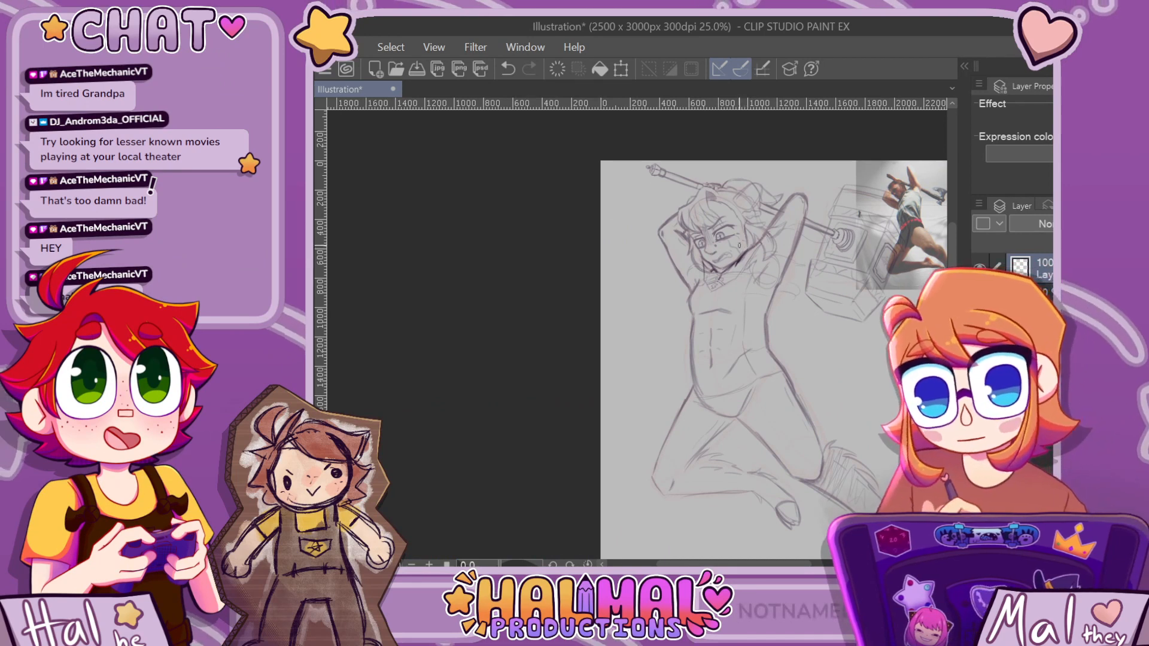
scroll(738, 245, up, 5)
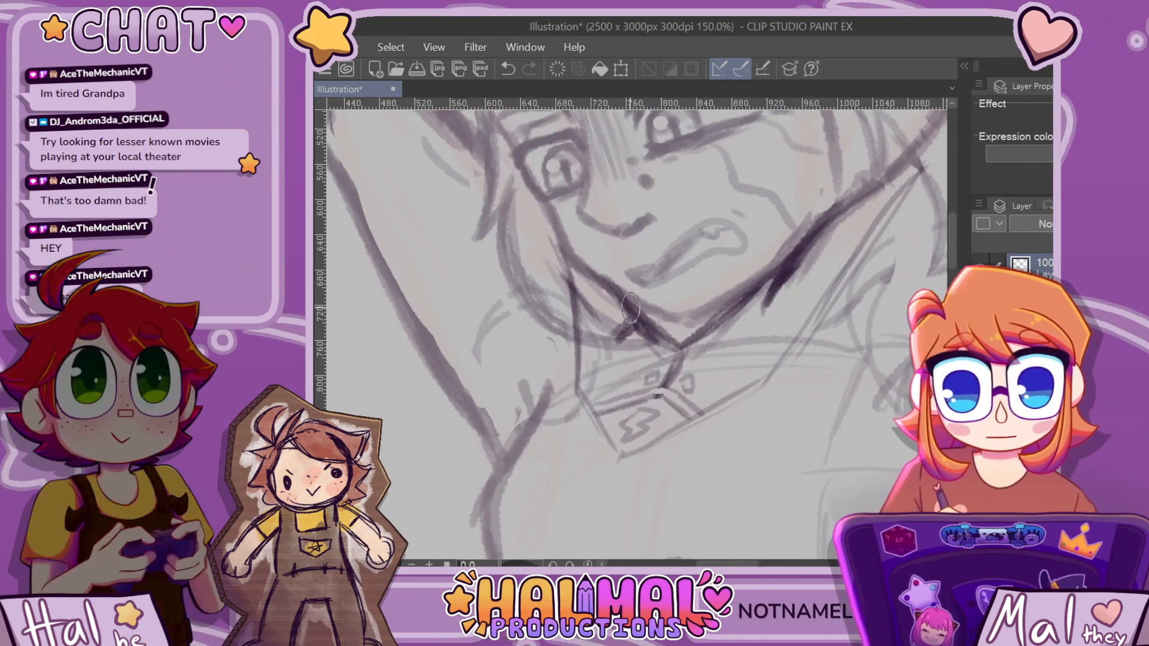
drag(625, 312, 678, 345)
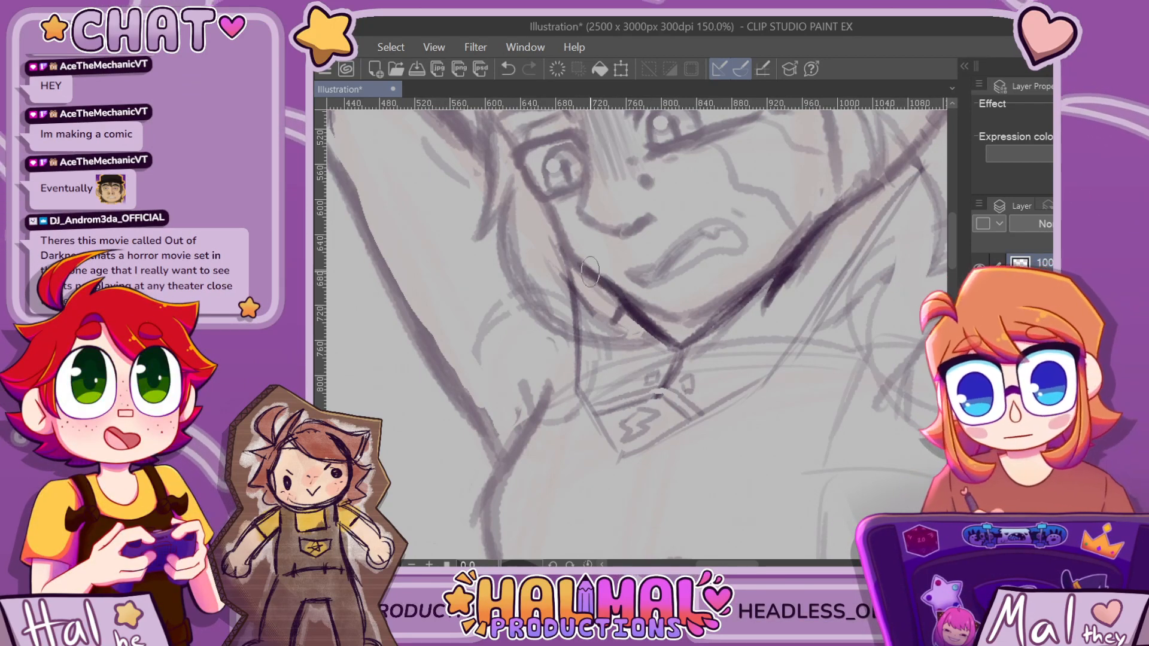
scroll(724, 290, down, 5)
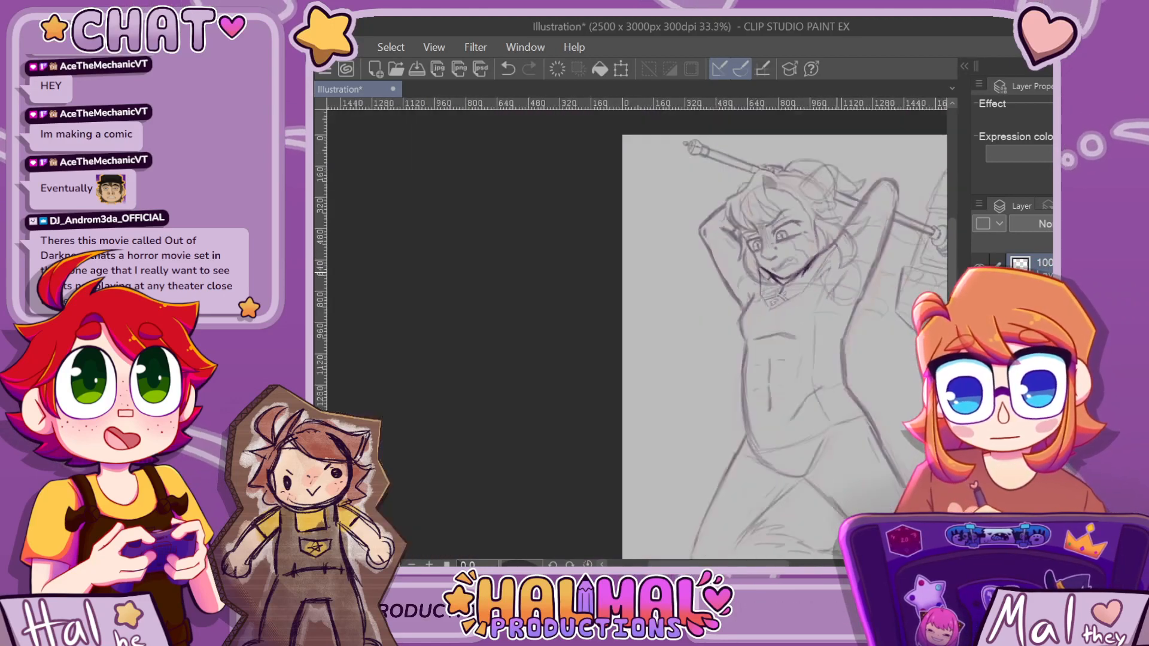
Outline the neckerchief with a second border line parallel to its lower edges, running up to both ends of the collar
scroll(795, 241, up, 1)
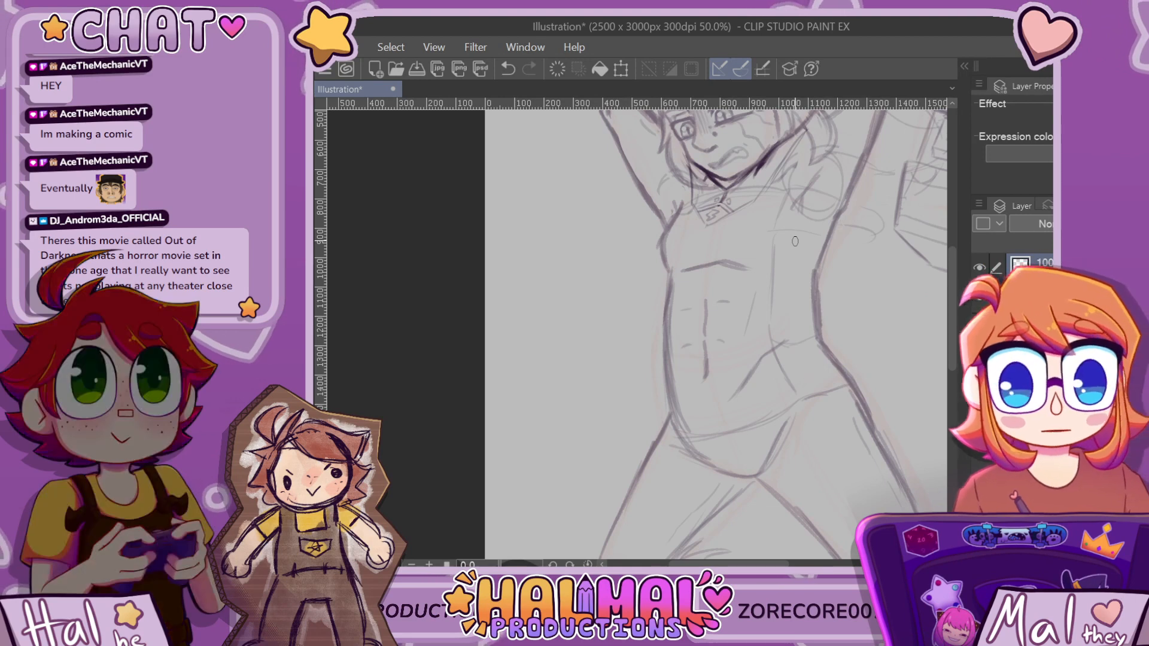
scroll(728, 167, up, 5)
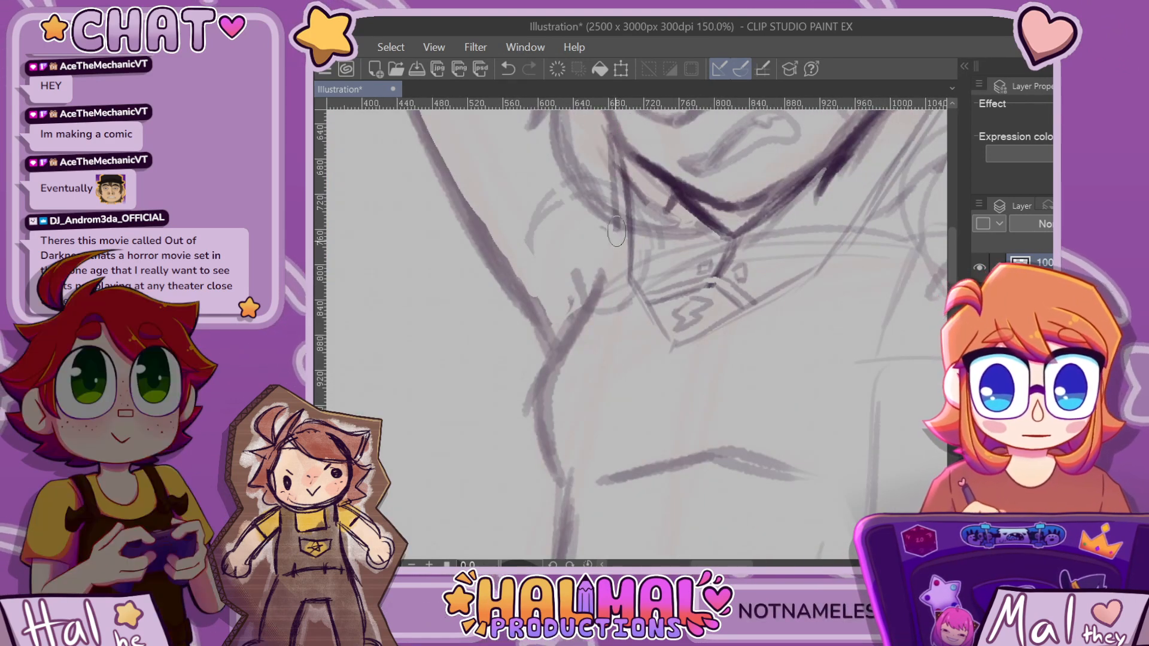
mouse_move(628, 302)
mouse_down()
mouse_move(671, 364)
mouse_move(833, 270)
mouse_move(854, 256)
mouse_up()
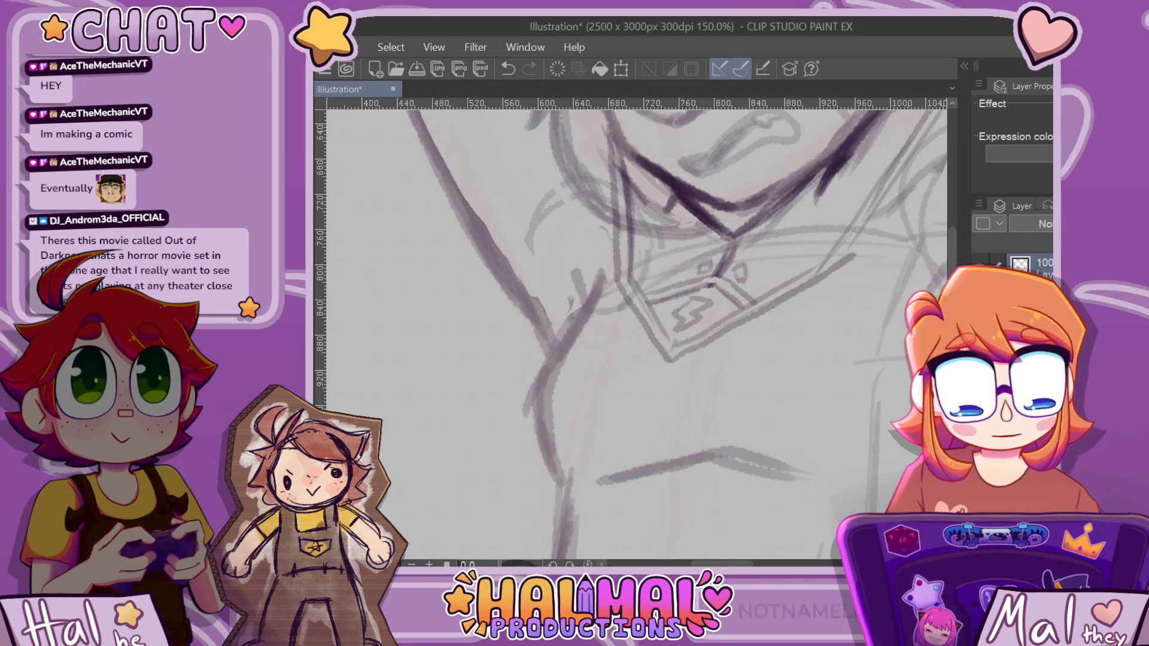
drag(748, 563, 768, 564)
scroll(679, 374, up, 5)
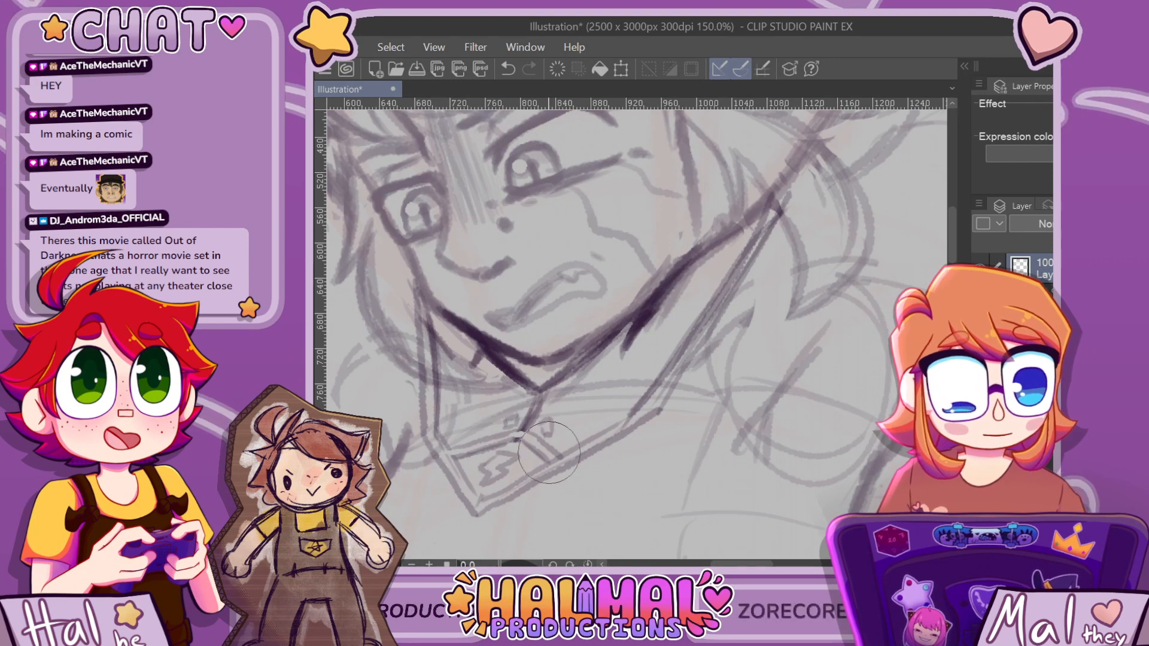
scroll(549, 414, down, 6)
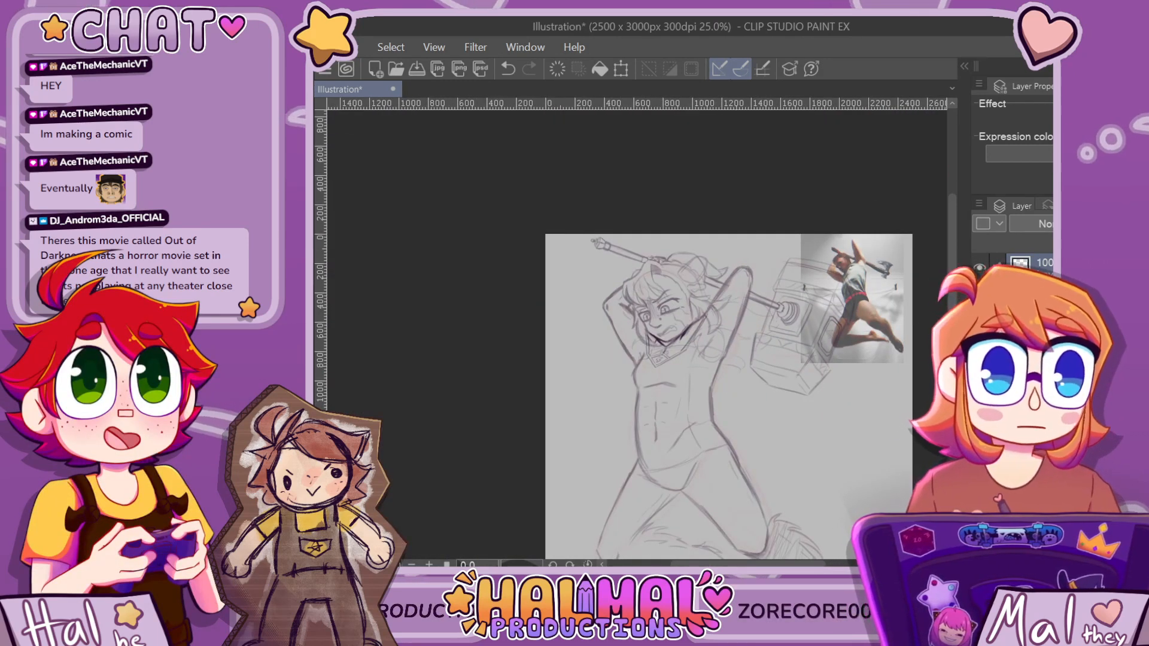
Draw long vest lines down the torso's middle and right side below the neckerchief, with a short slanted hem stroke near the hip
scroll(684, 421, up, 1)
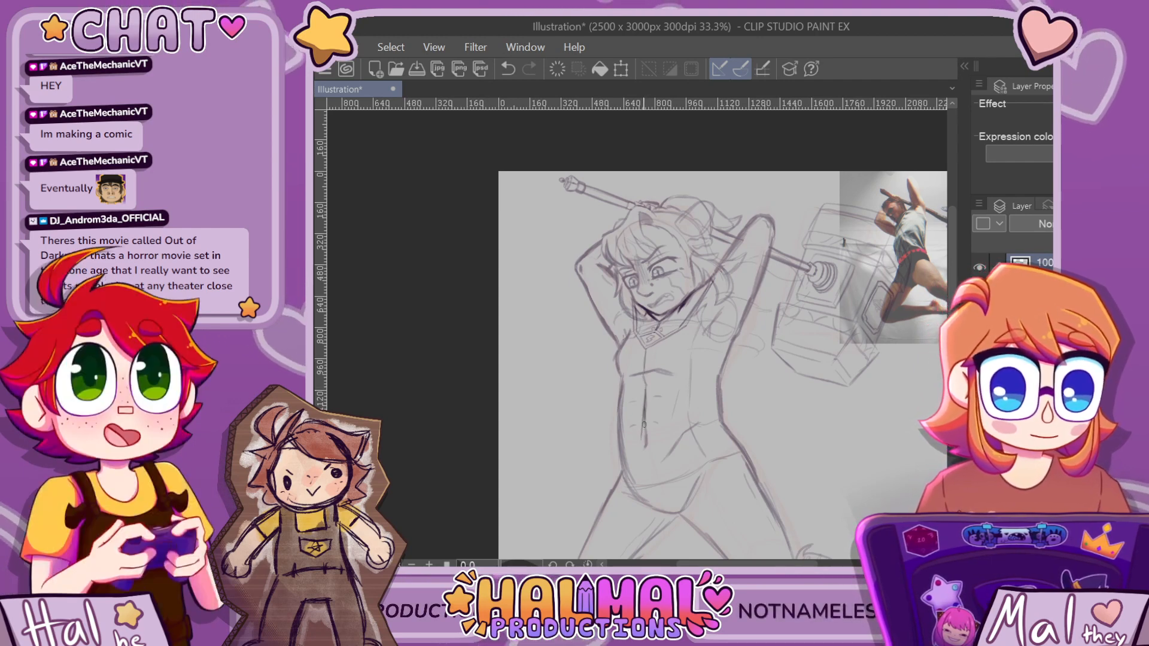
scroll(645, 389, up, 1)
scroll(610, 398, up, 1)
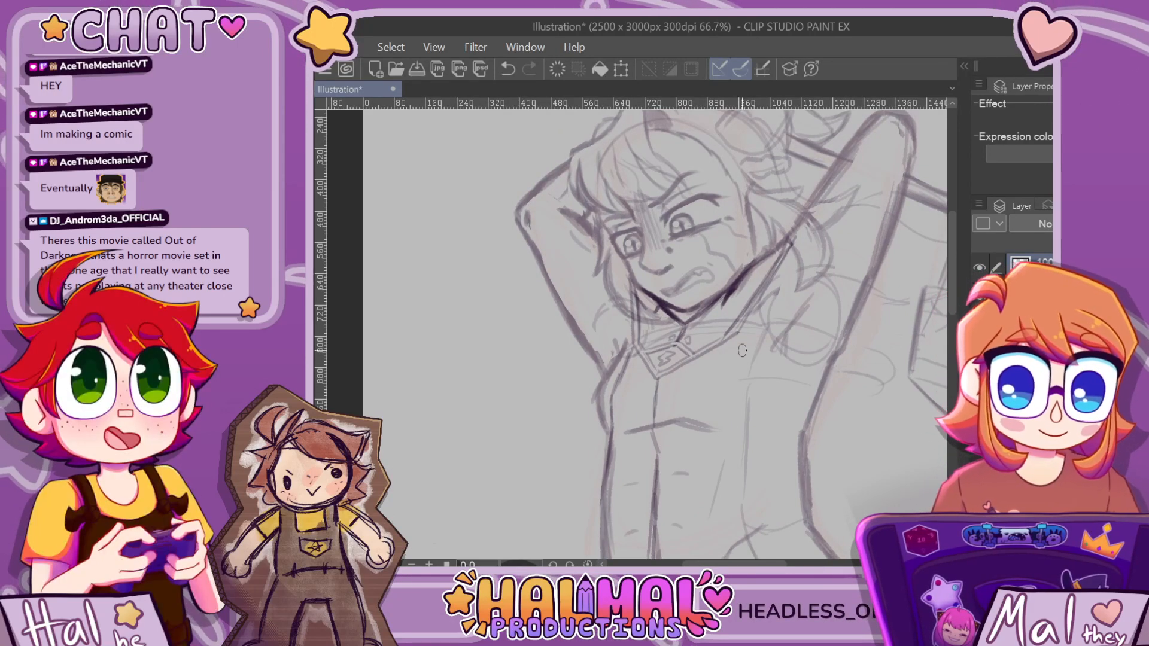
drag(742, 345, 734, 412)
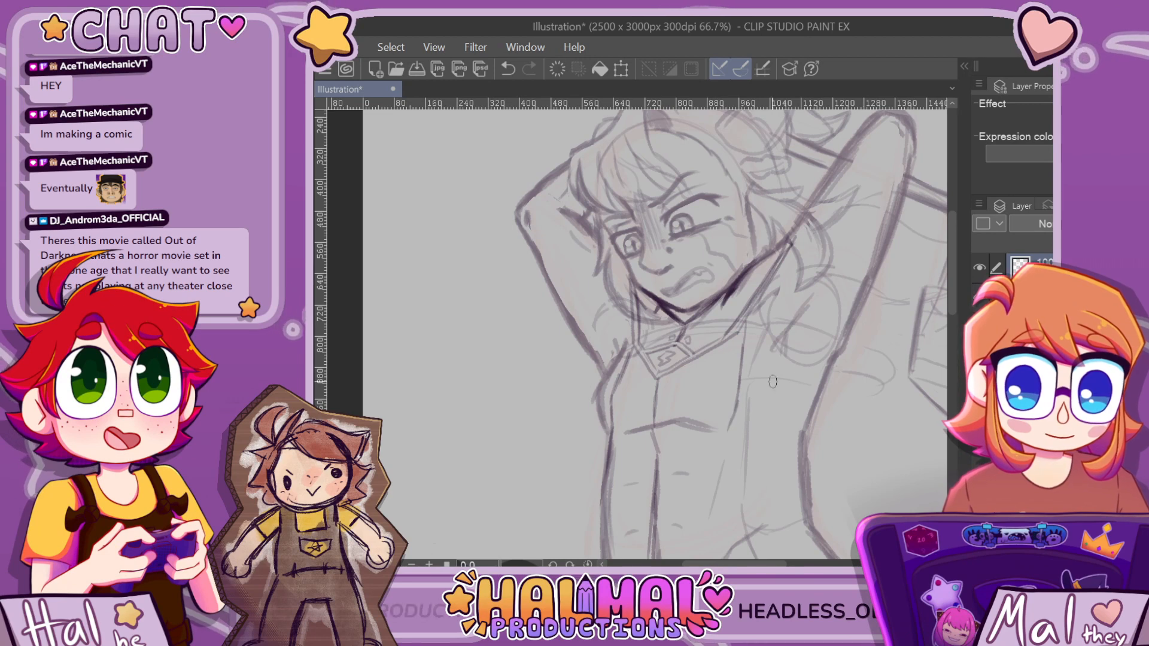
scroll(771, 347, down, 5)
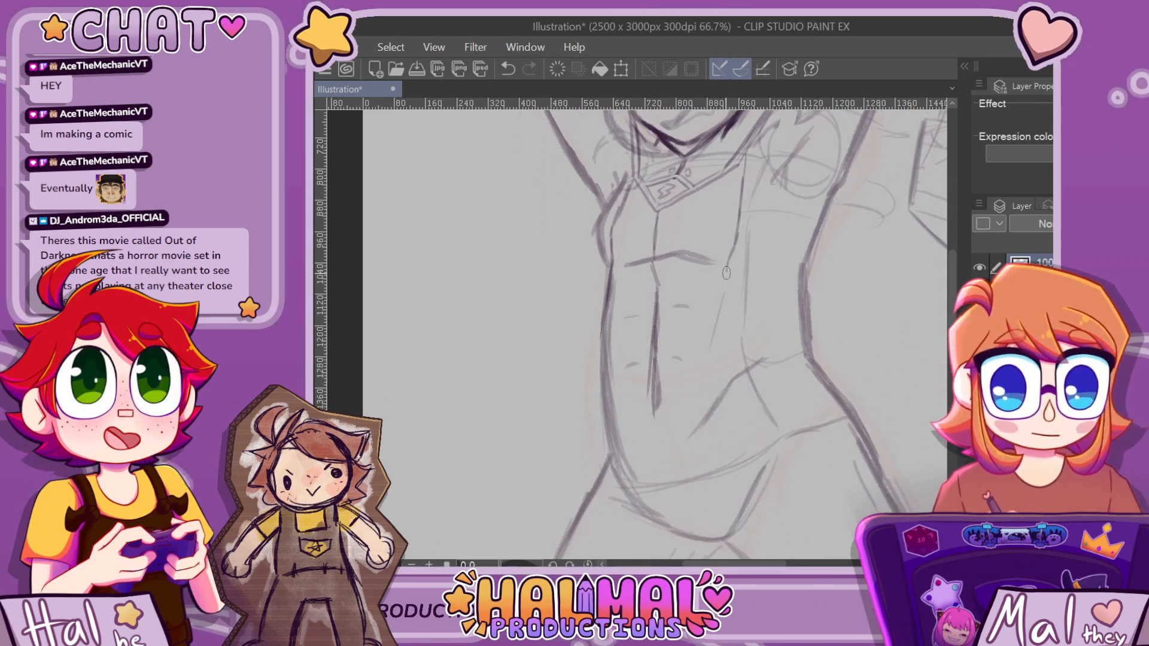
key(ctrl+z)
drag(715, 405, 654, 448)
drag(606, 403, 654, 448)
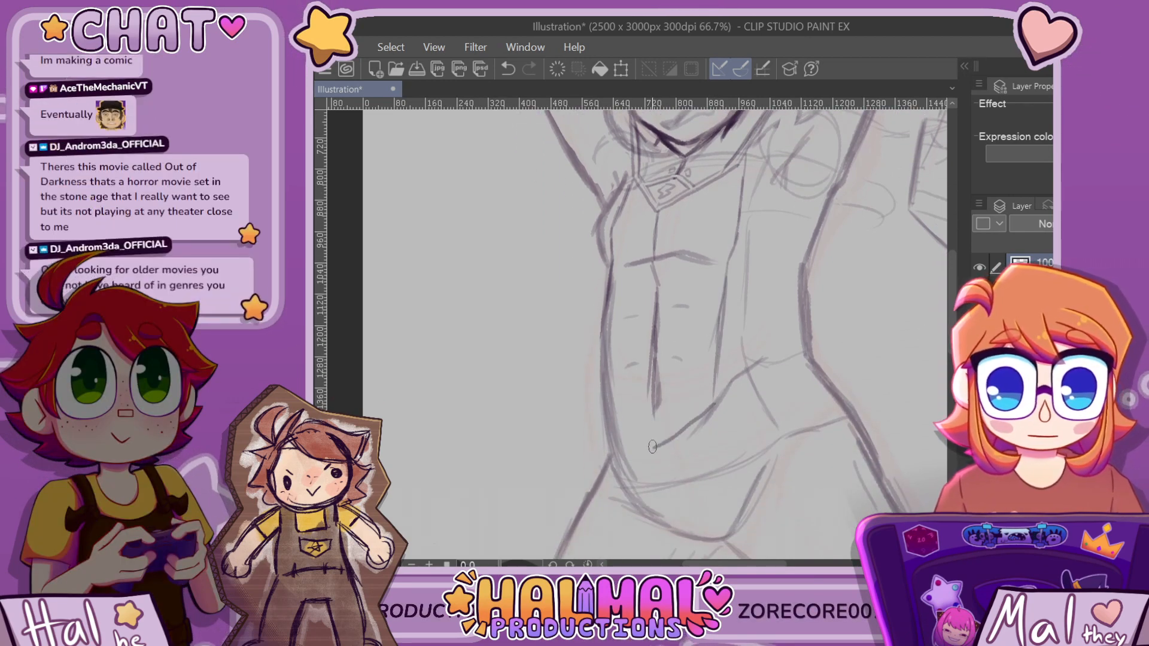
key(ctrl+z)
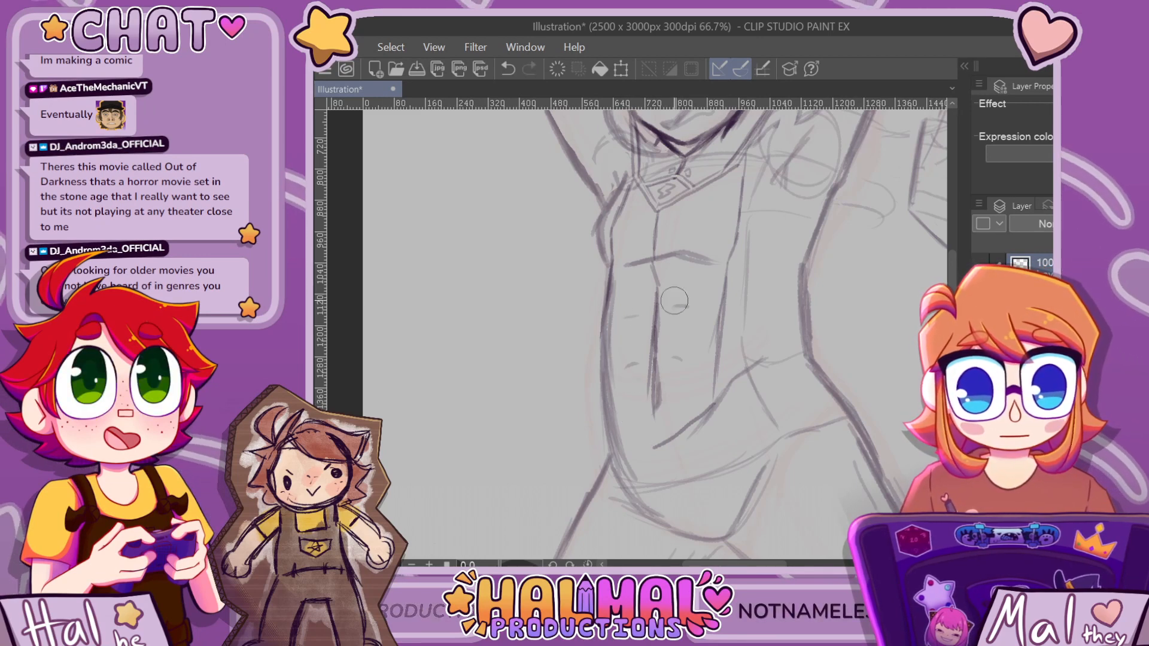
Fade the underlying sketch further, darken the torso's left edge below the armpit and remove the slanted hem stroke
click(1107, 224)
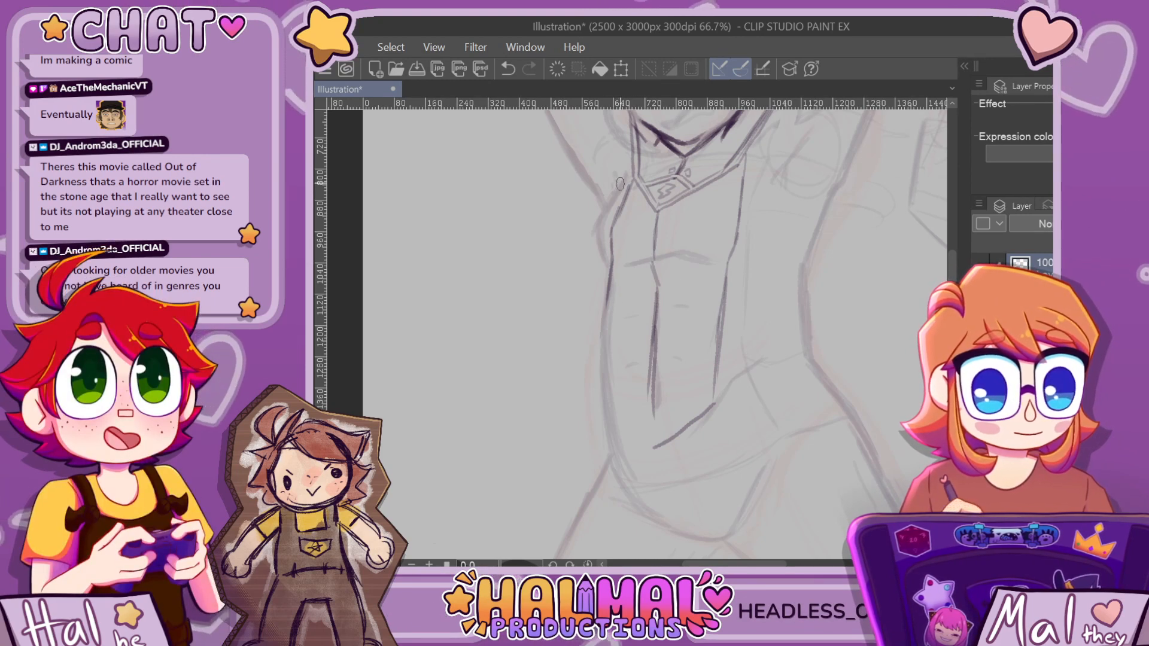
drag(624, 177, 602, 251)
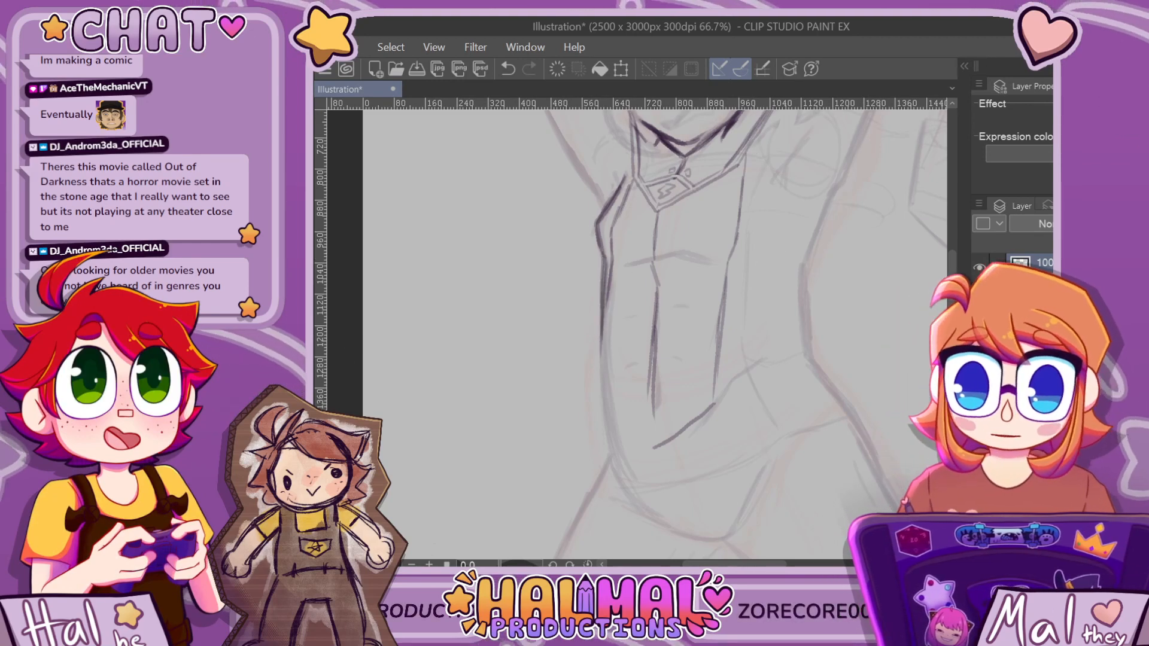
key(ctrl+z)
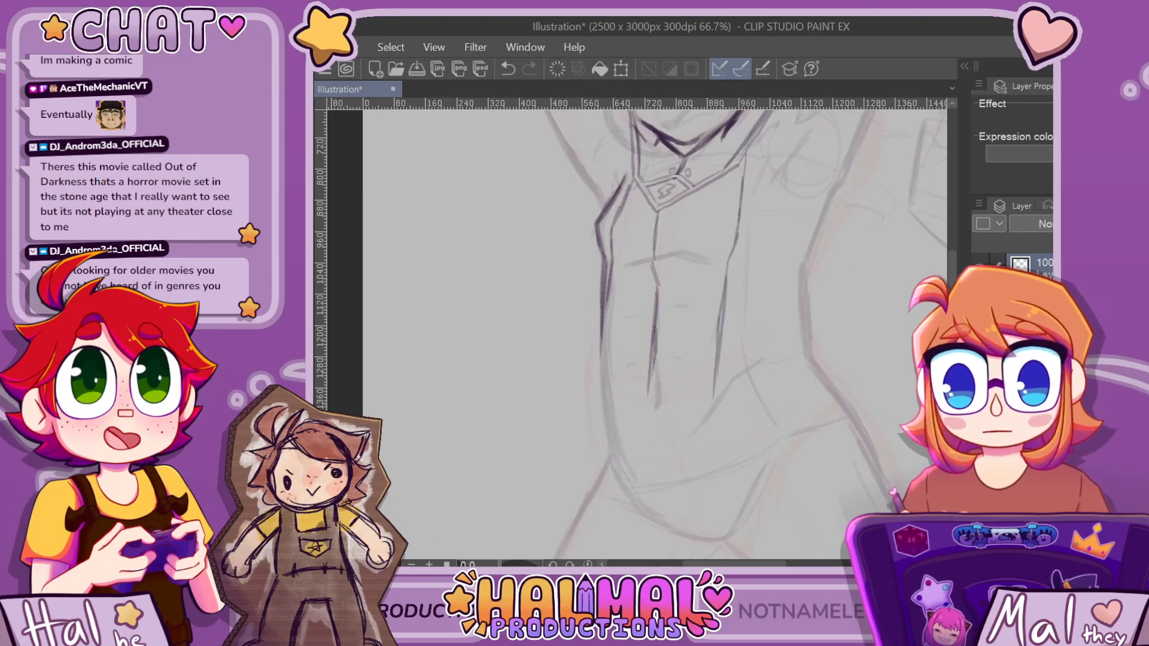
drag(600, 391, 620, 382)
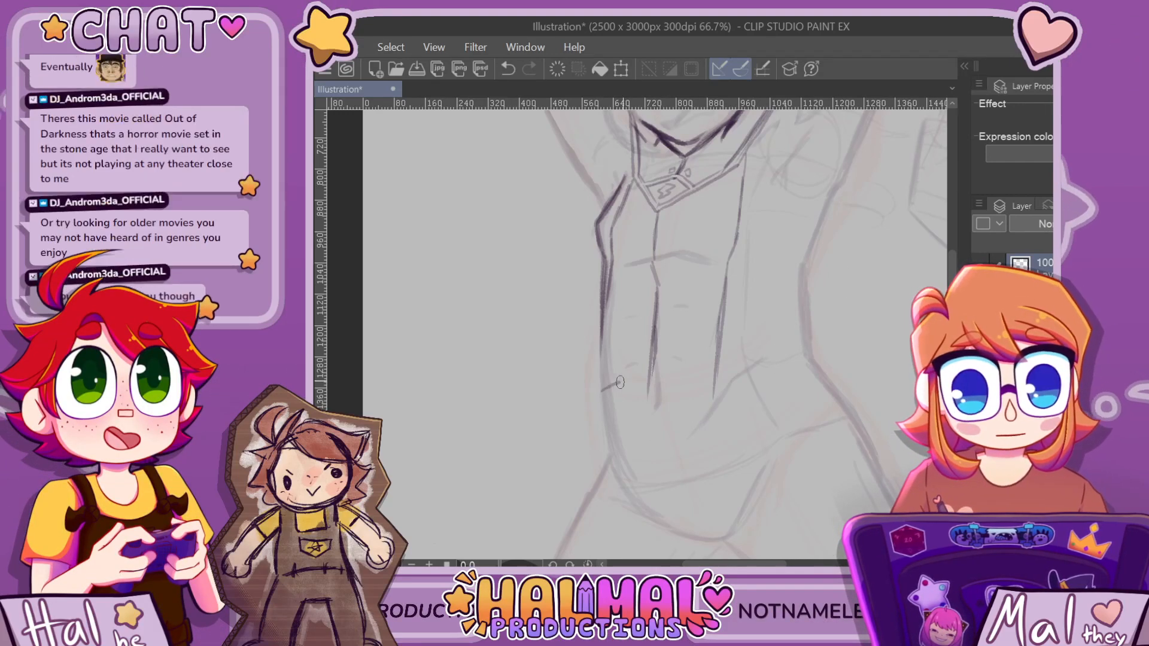
key(ctrl+z)
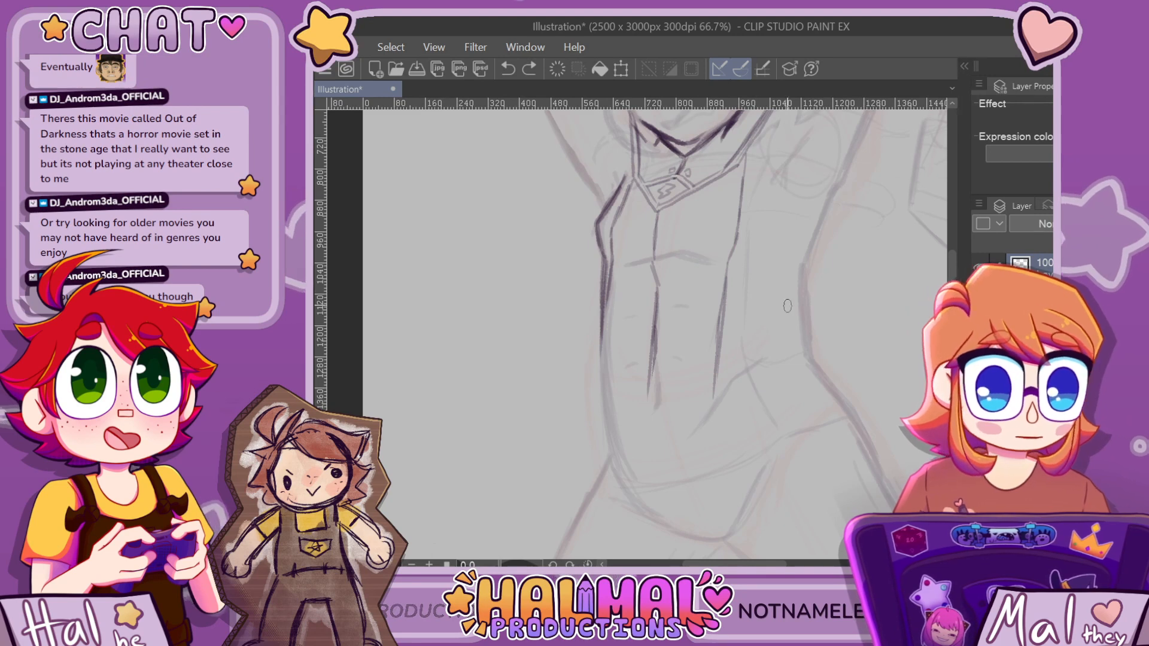
Darken the right side of the waist and continue the line over the hip and down the outer thigh
scroll(837, 333, down, 2)
scroll(837, 333, up, 1)
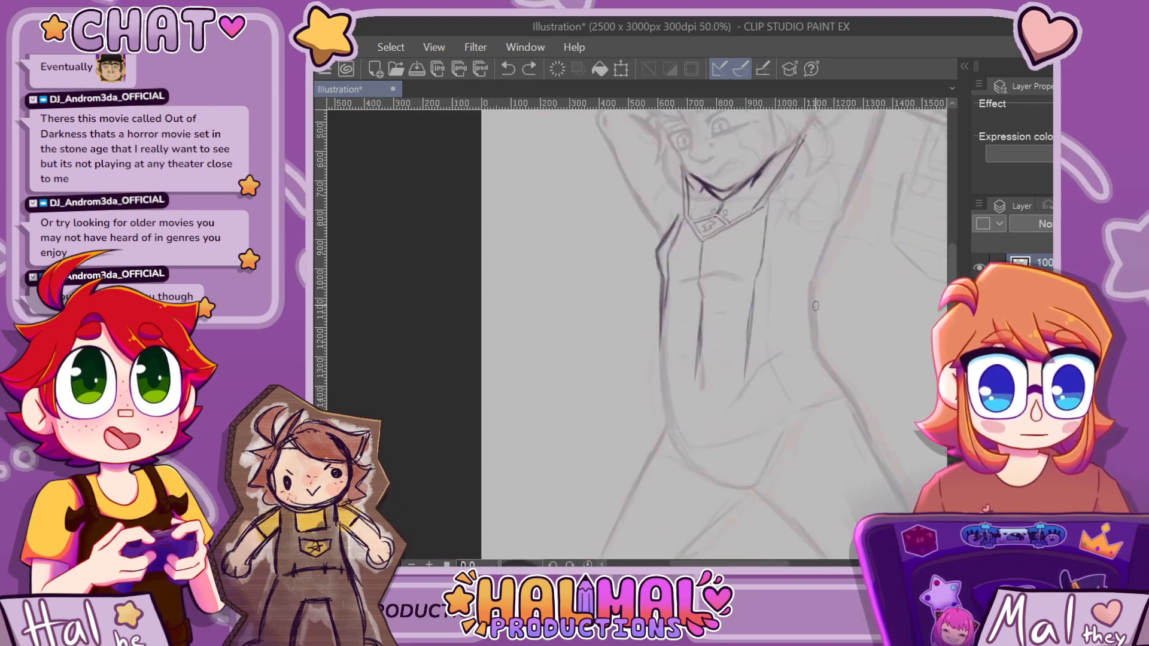
mouse_move(809, 287)
mouse_down()
mouse_move(806, 360)
mouse_move(851, 425)
mouse_up()
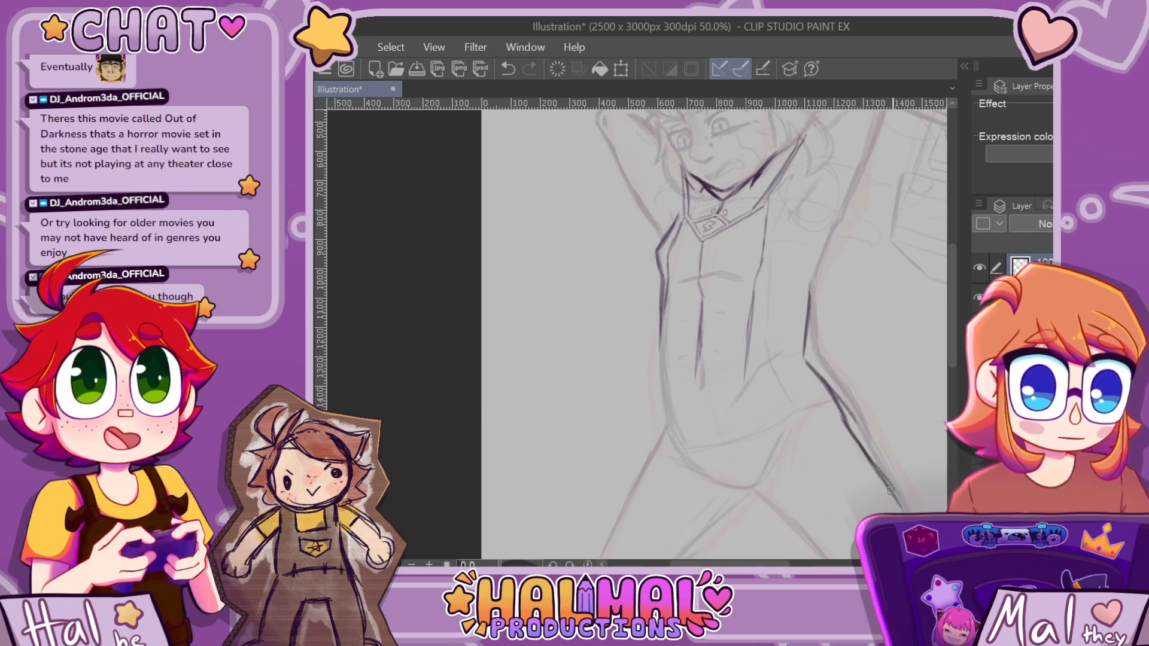
scroll(854, 438, down, 2)
scroll(888, 504, down, 4)
scroll(885, 518, up, 5)
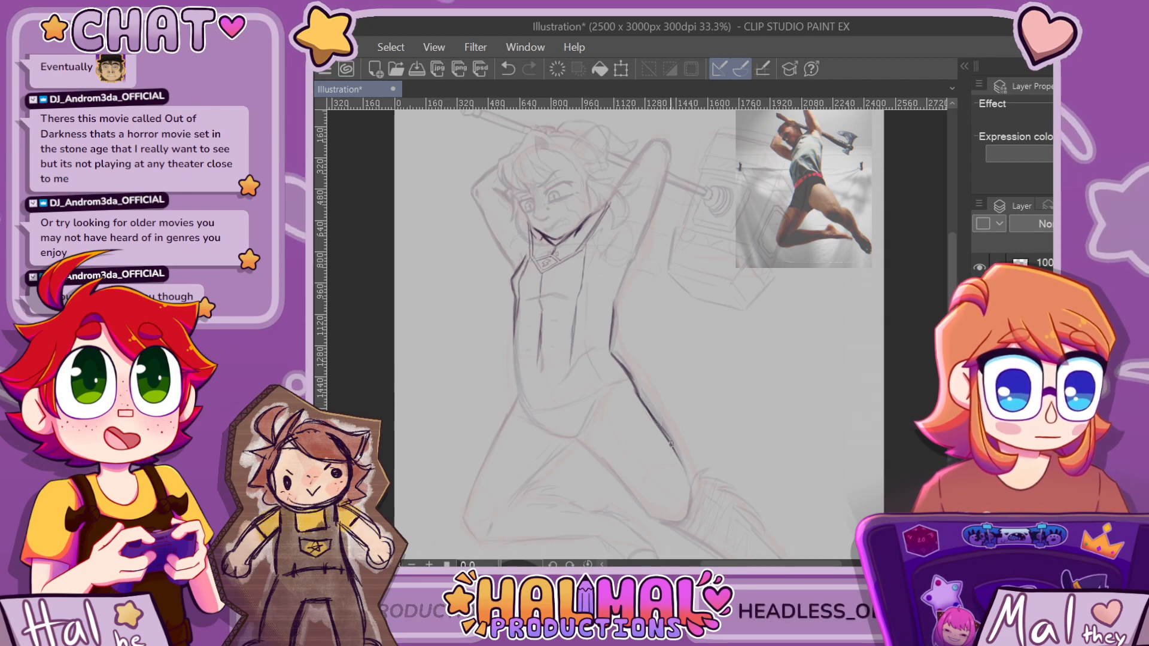
scroll(604, 308, up, 1)
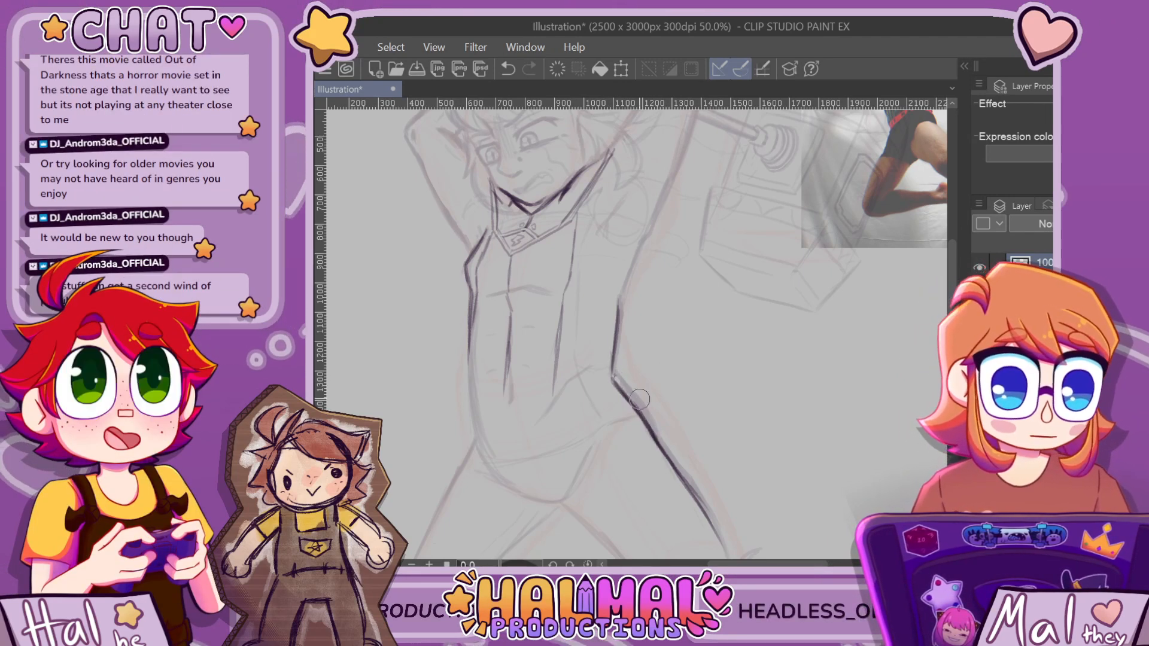
Try a waistband with upward-arched top and bottom edges across the lower torso, and undo it
scroll(639, 399, down, 5)
scroll(593, 316, up, 4)
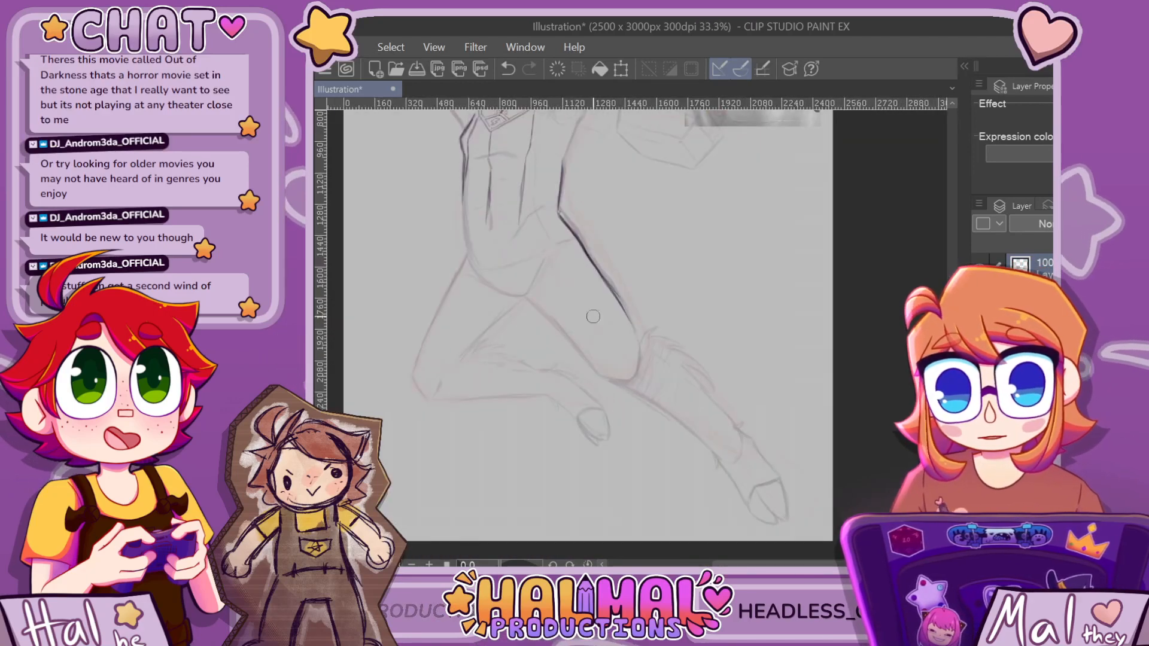
scroll(458, 198, up, 2)
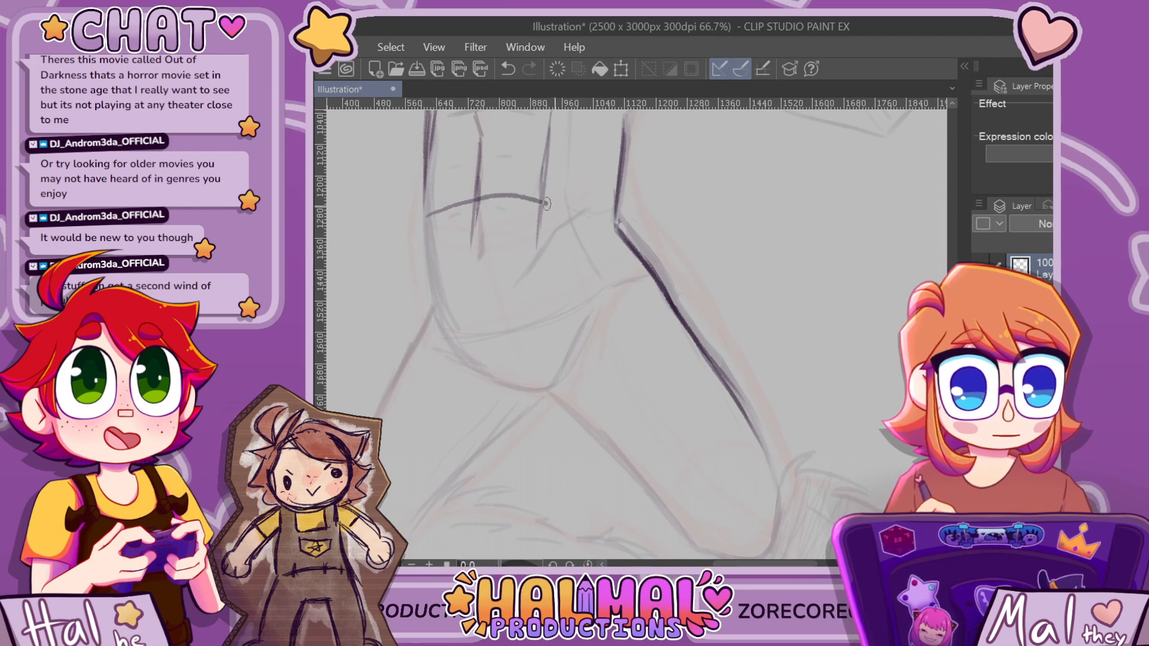
key(ctrl+z)
drag(424, 210, 618, 211)
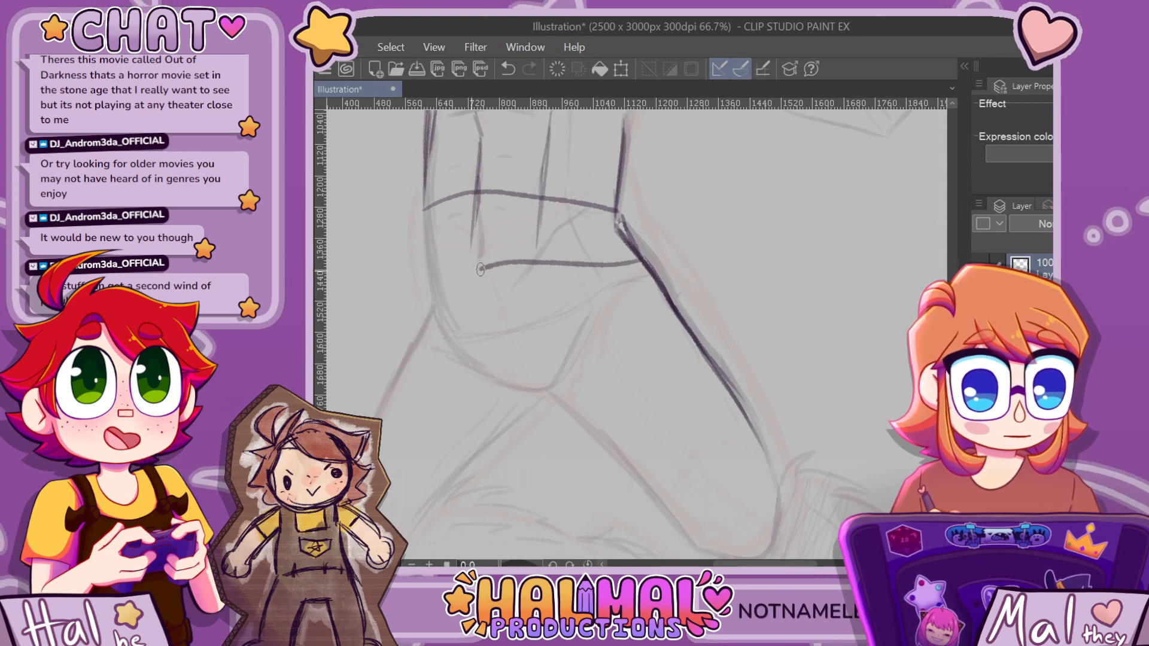
key(ctrl+minus)
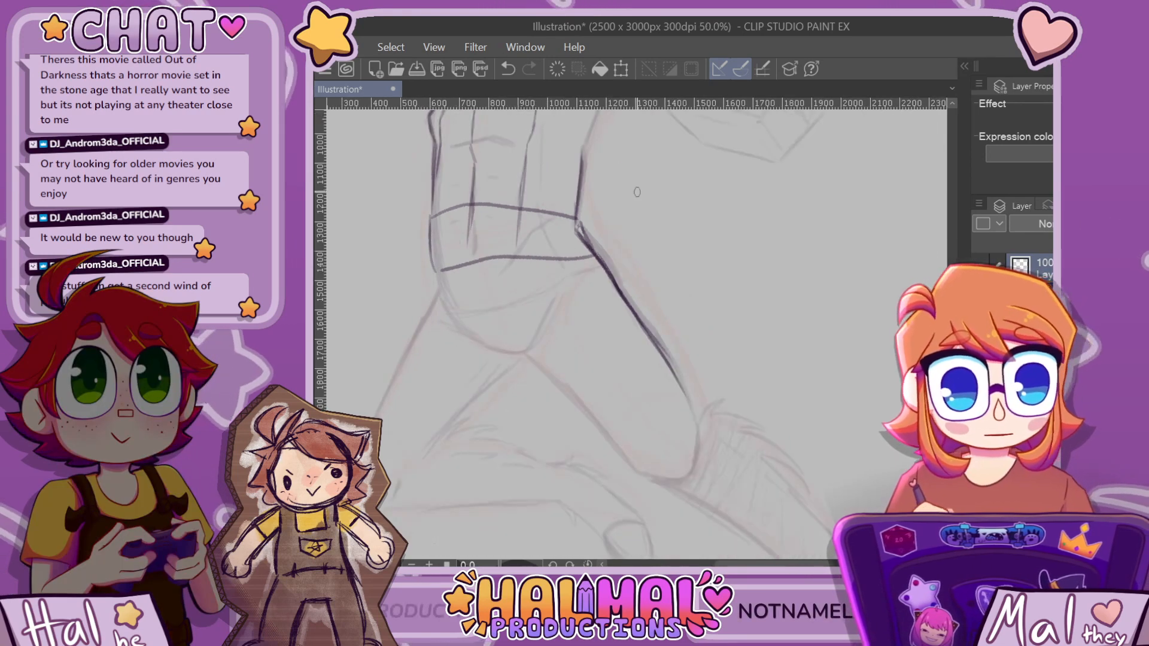
scroll(637, 192, down, 4)
scroll(648, 184, up, 3)
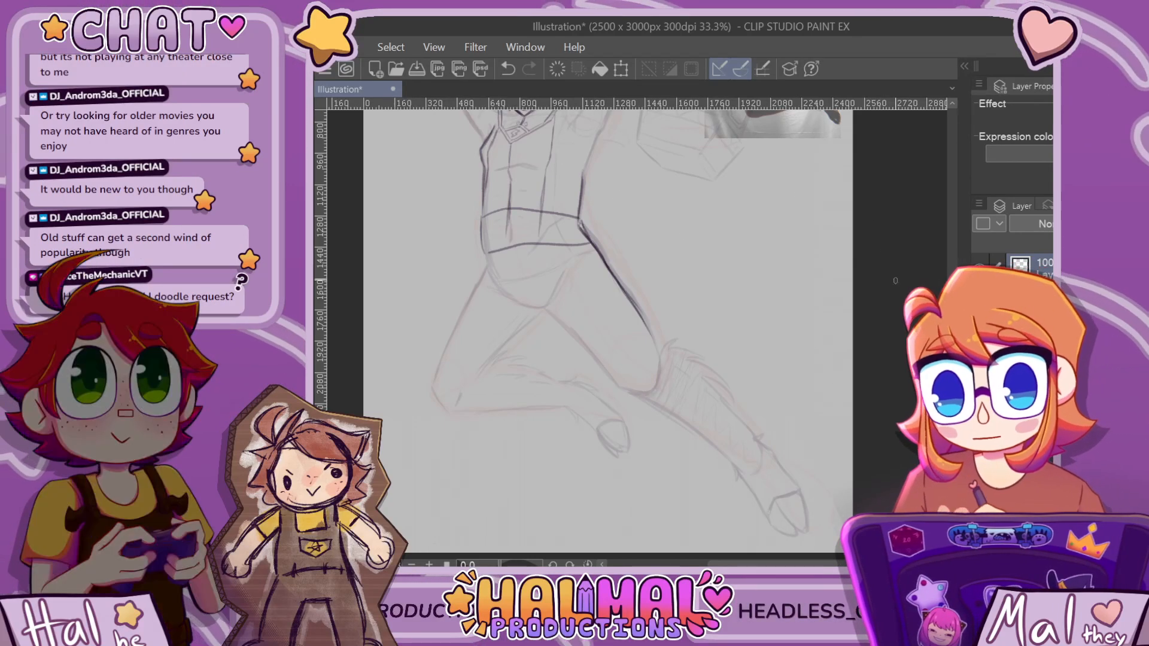
scroll(607, 329, up, 5)
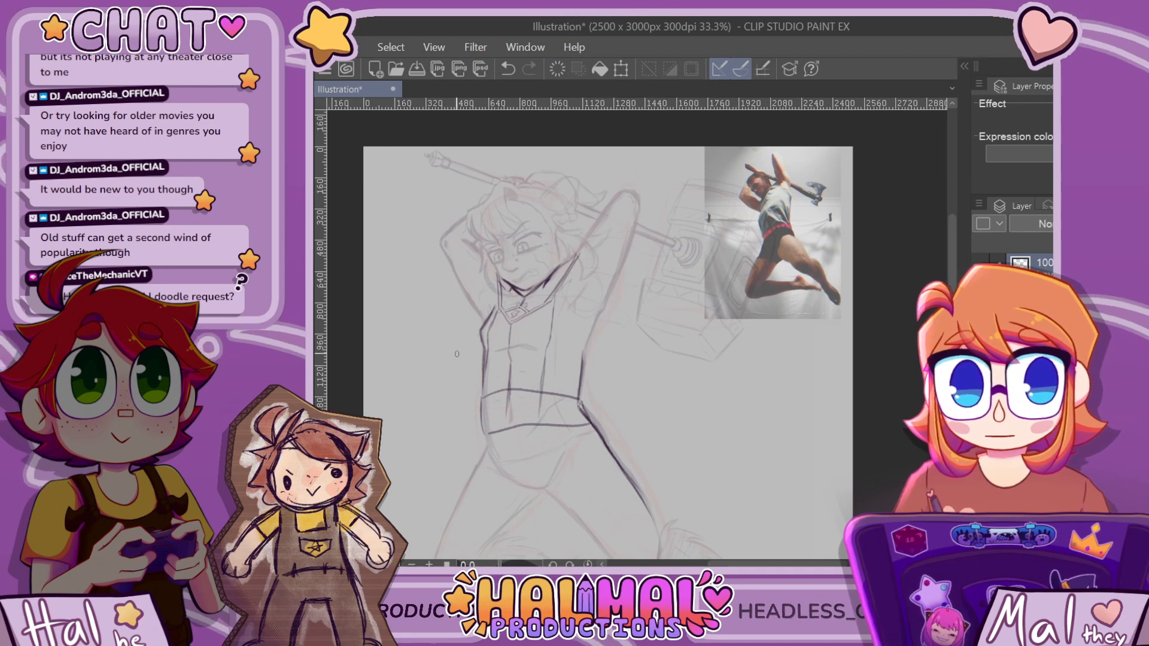
key(ctrl+z)
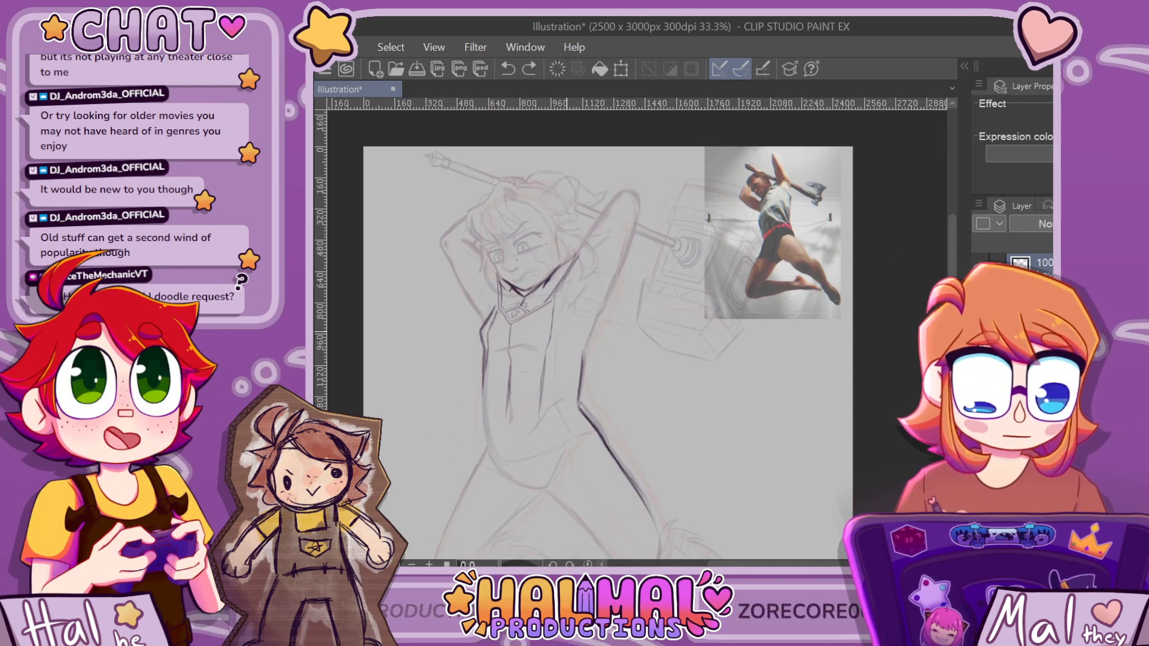
Draw a wide waistband across the belly and hips, with its top and bottom edges curving downward
scroll(475, 414, up, 2)
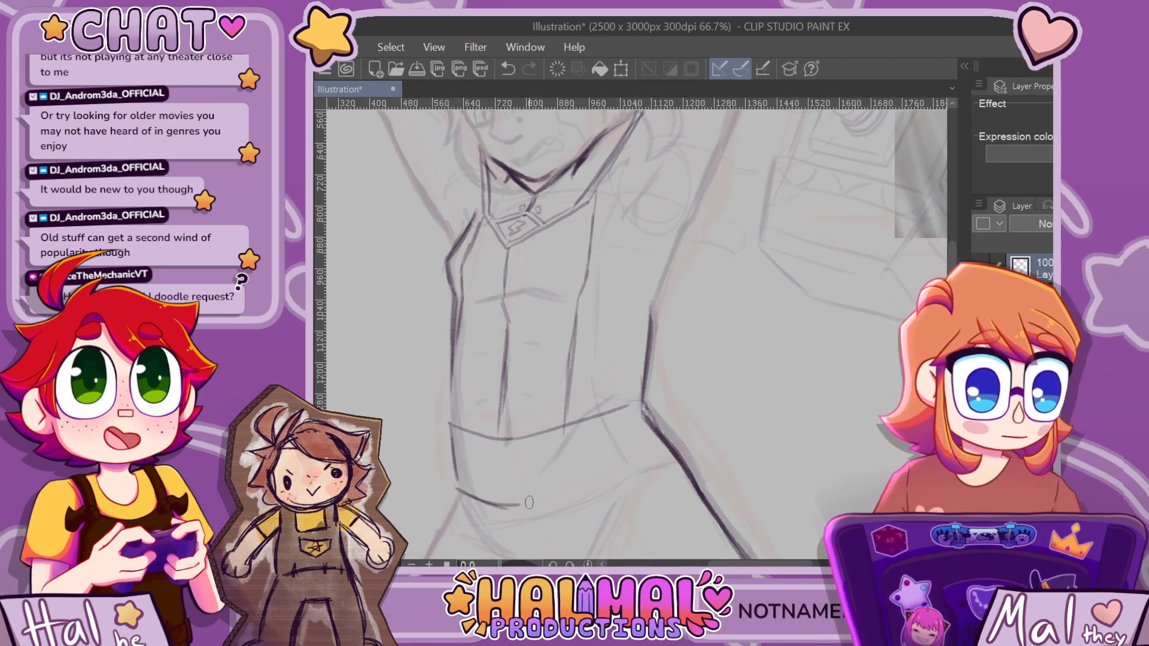
drag(529, 503, 561, 493)
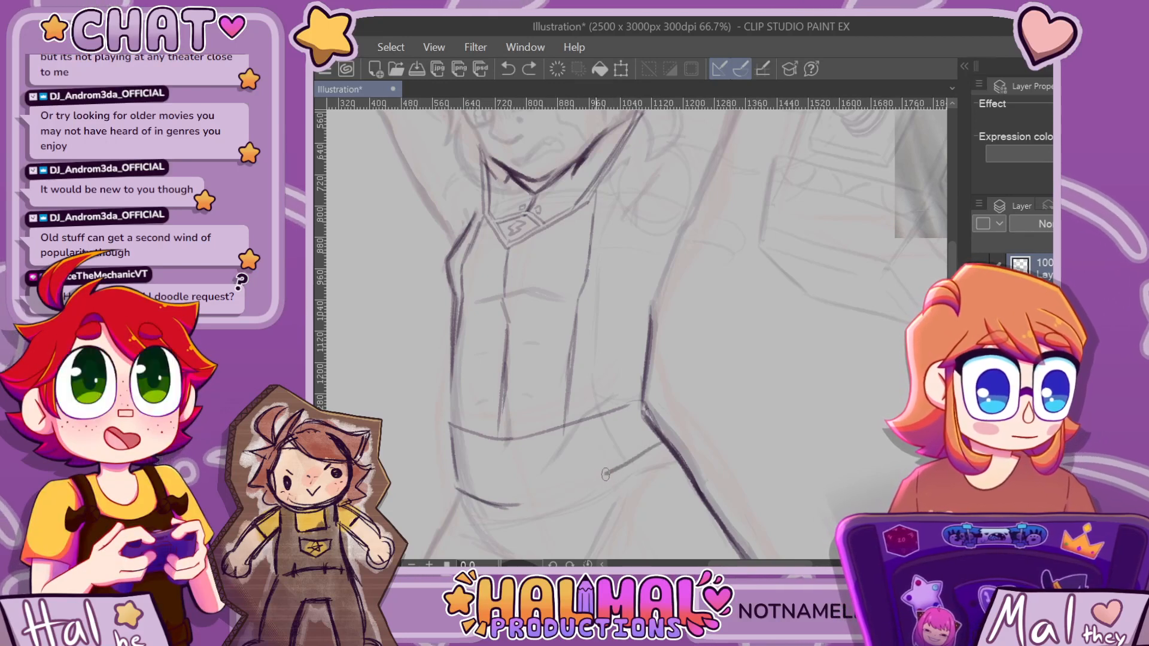
key(ctrl+z)
drag(588, 485, 515, 507)
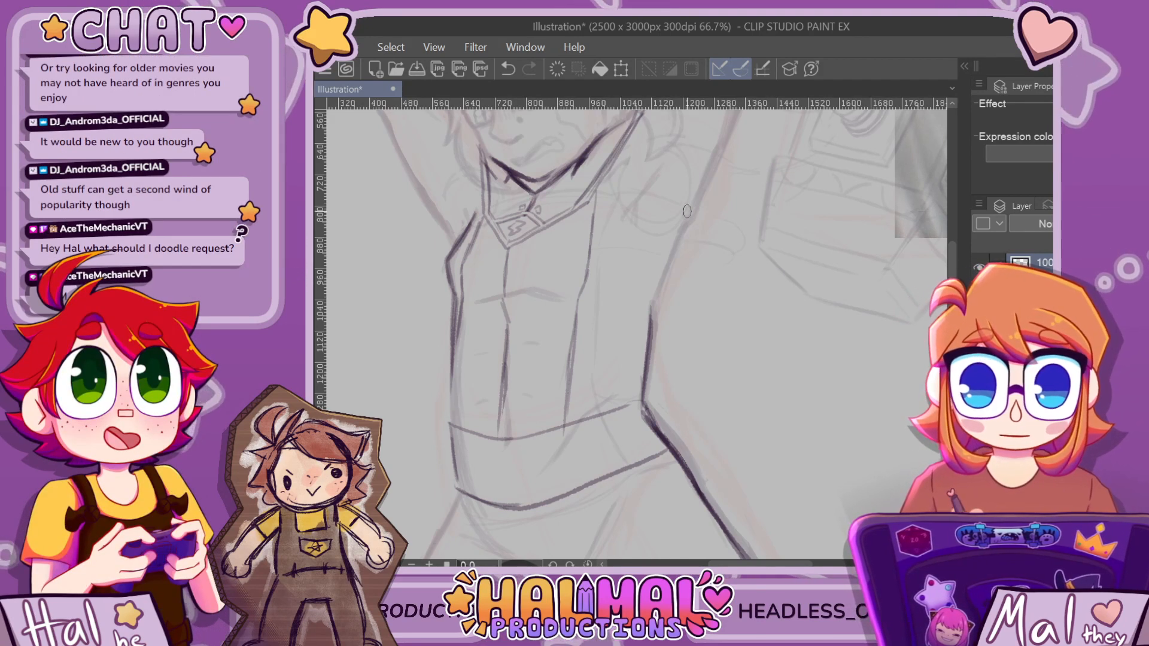
Darken the torso's right edge up to the raised arm and add short fold strokes at the armpit
drag(684, 232, 647, 306)
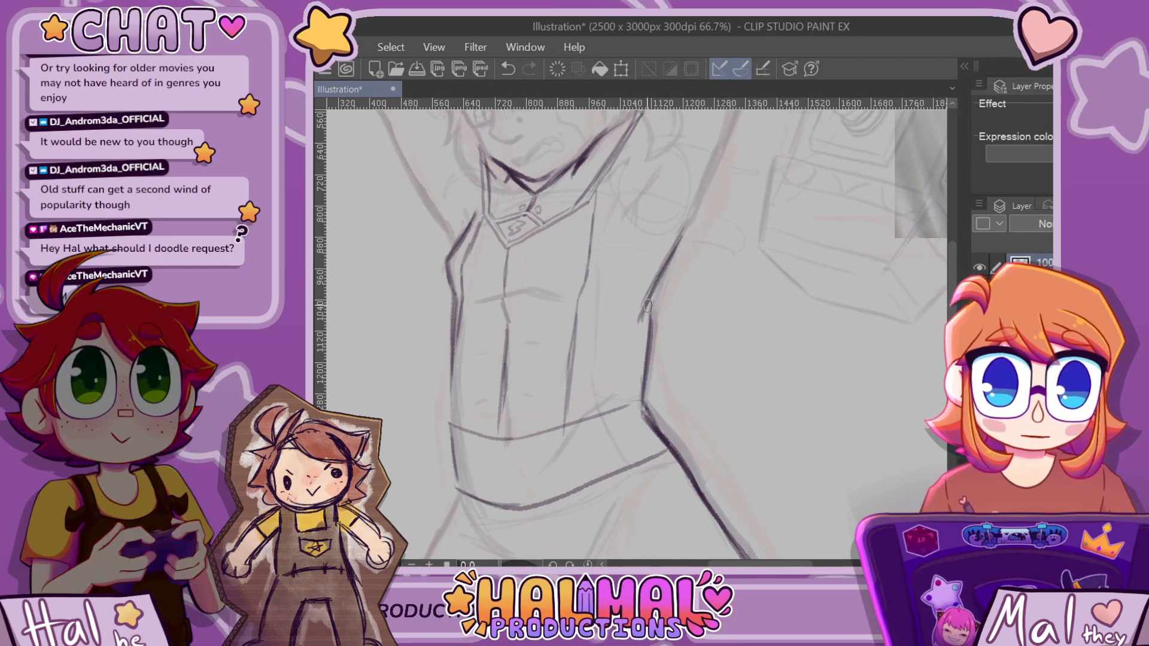
drag(615, 233, 614, 266)
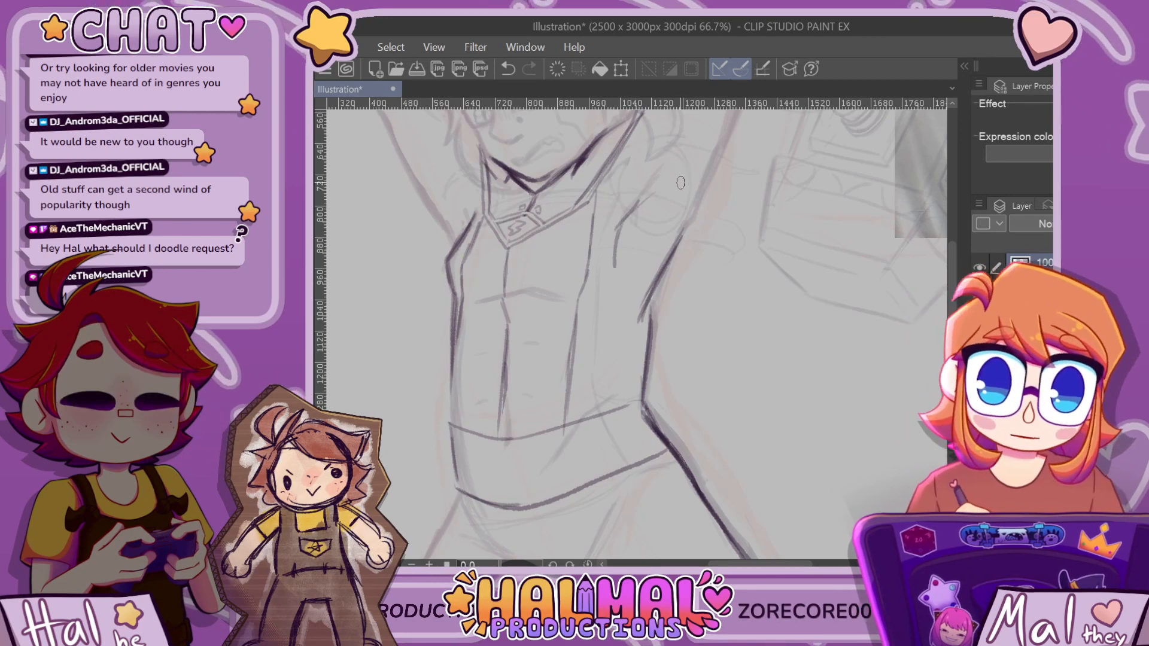
key(ctrl+z)
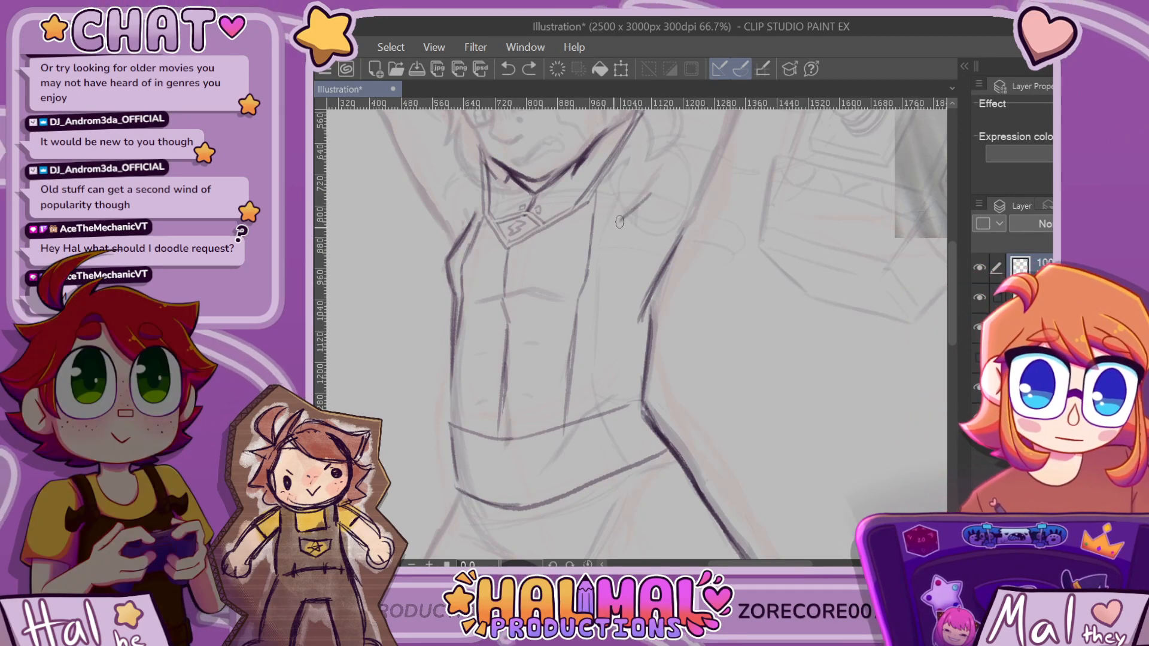
drag(619, 224, 620, 255)
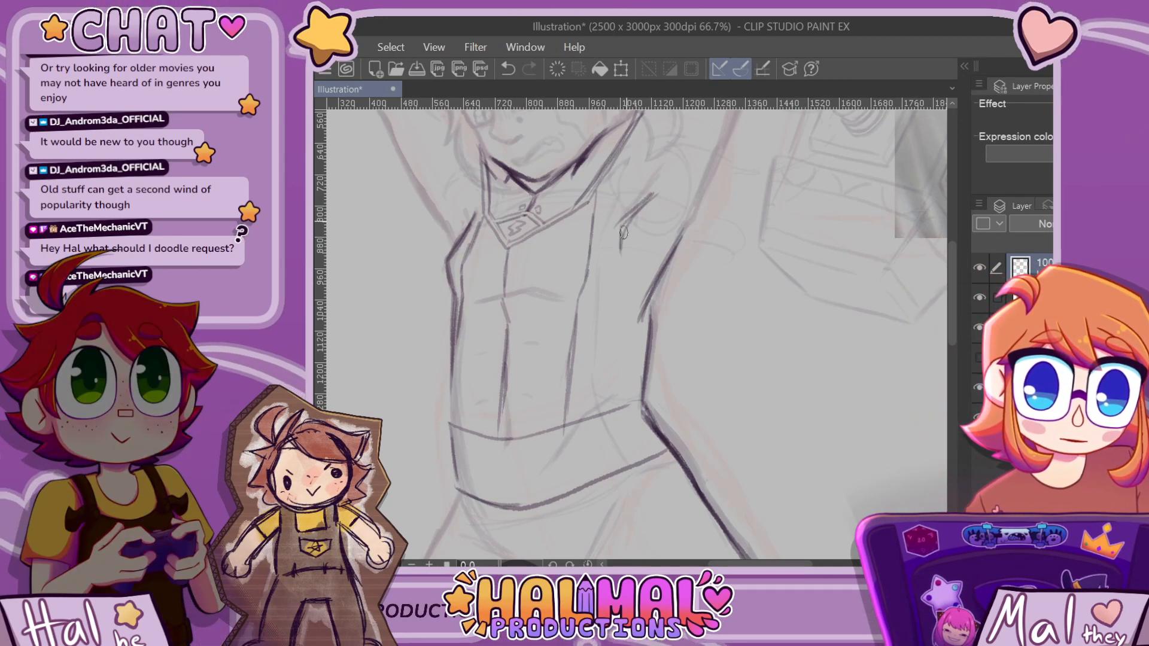
scroll(622, 232, down, 3)
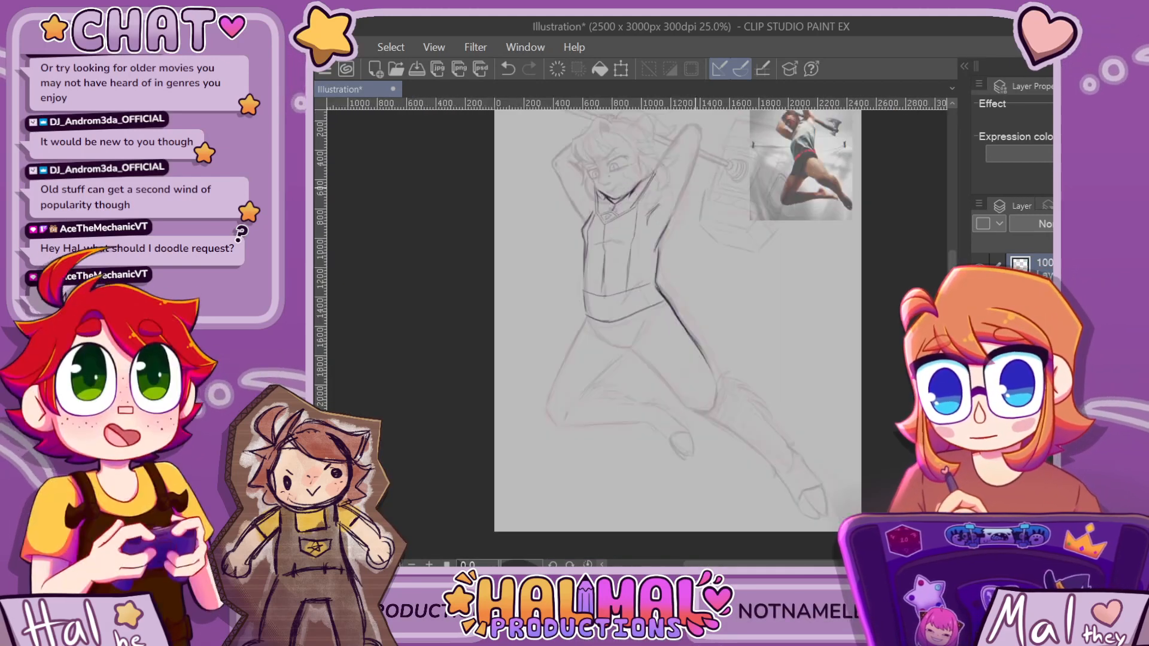
Add a round clasp to the neckerchief's edge below the cheek, with short strokes reaching from it toward the raised arm
scroll(670, 209, up, 3)
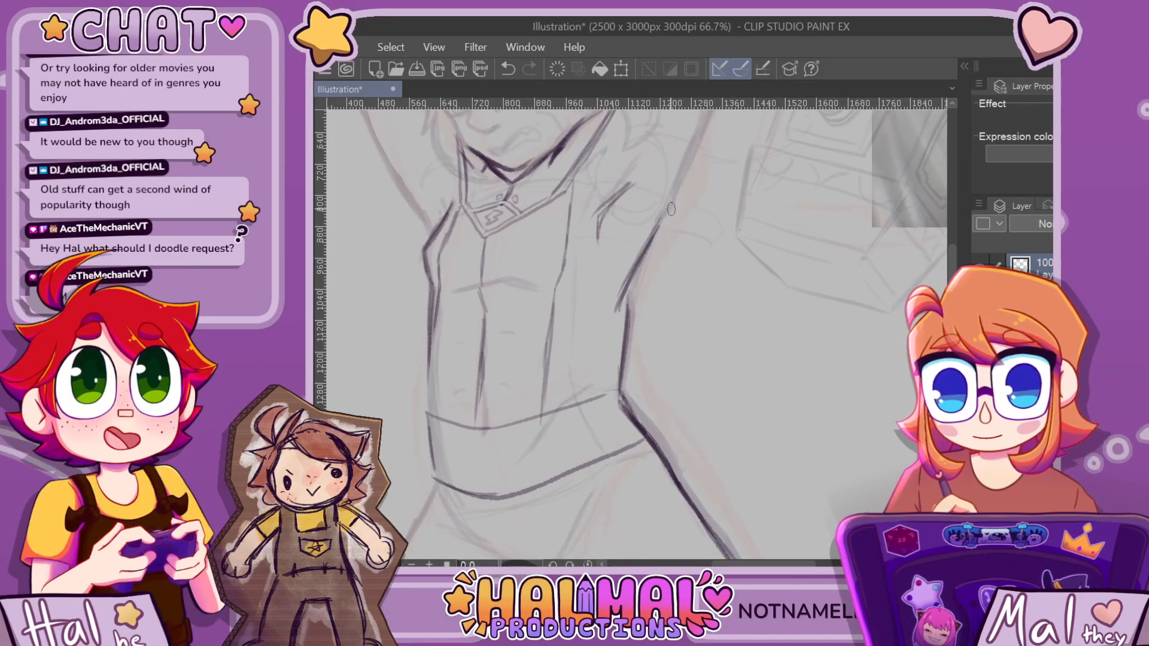
scroll(670, 217, down, 5)
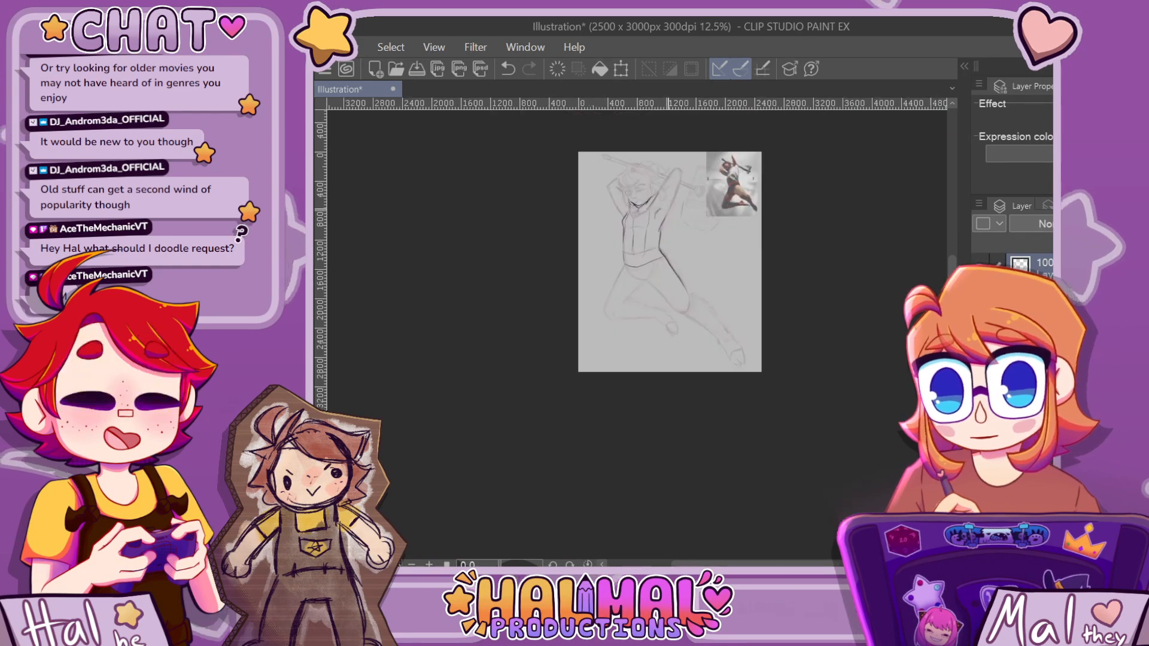
scroll(663, 217, up, 4)
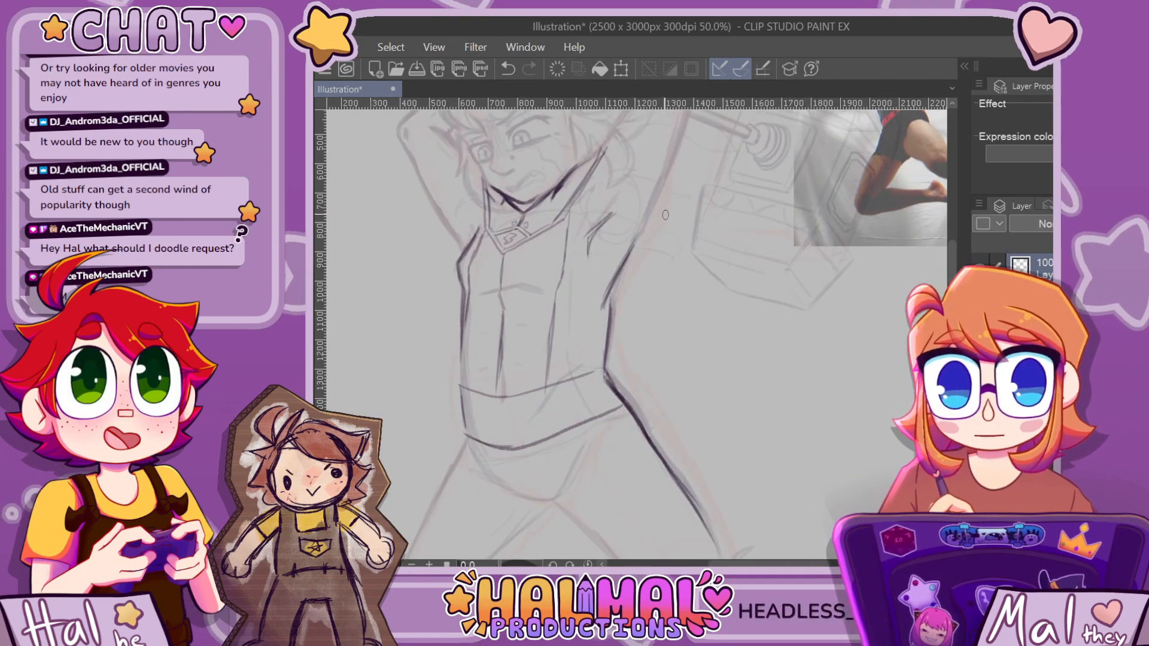
drag(567, 190, 567, 298)
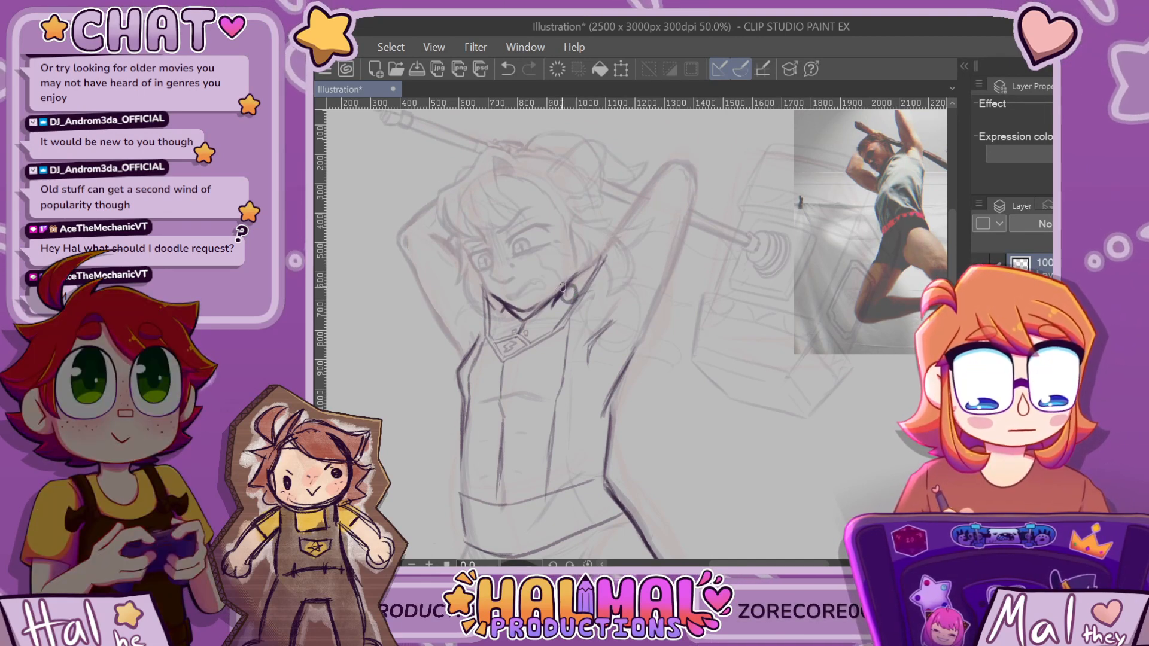
drag(567, 269, 595, 228)
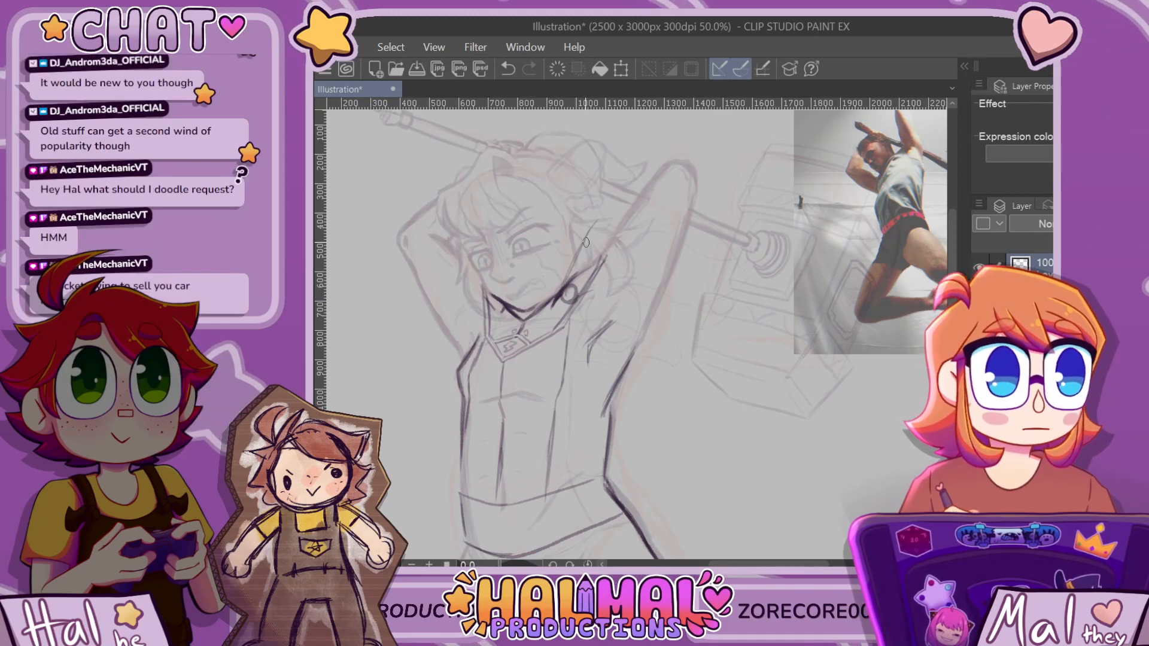
key(ctrl+z)
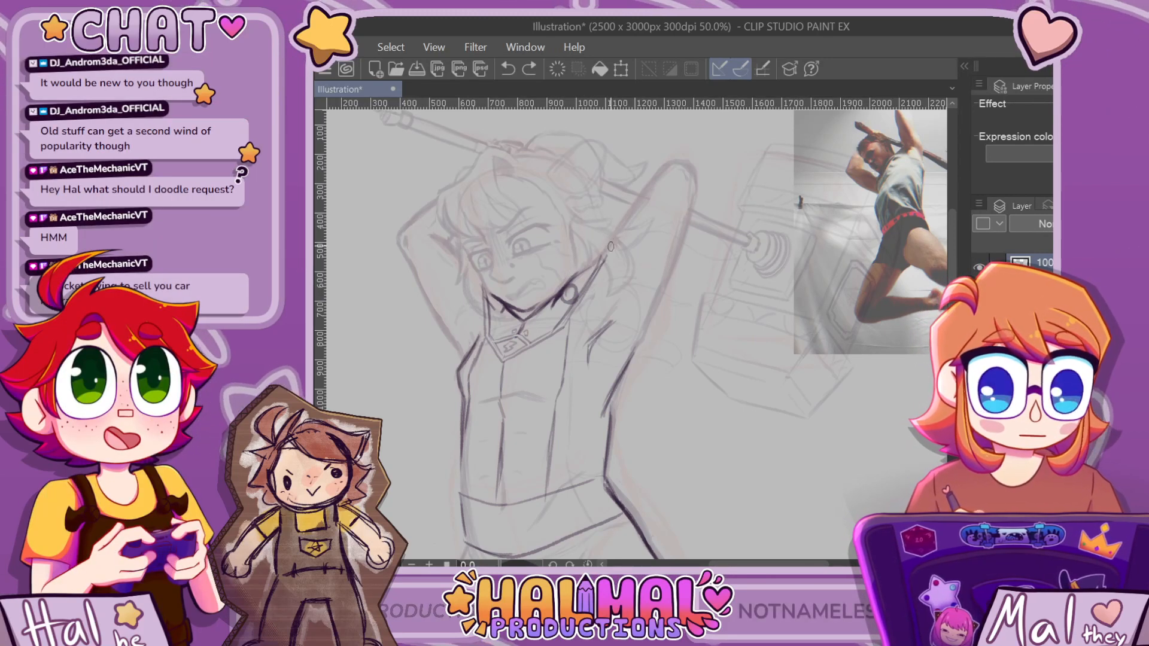
drag(578, 295, 600, 290)
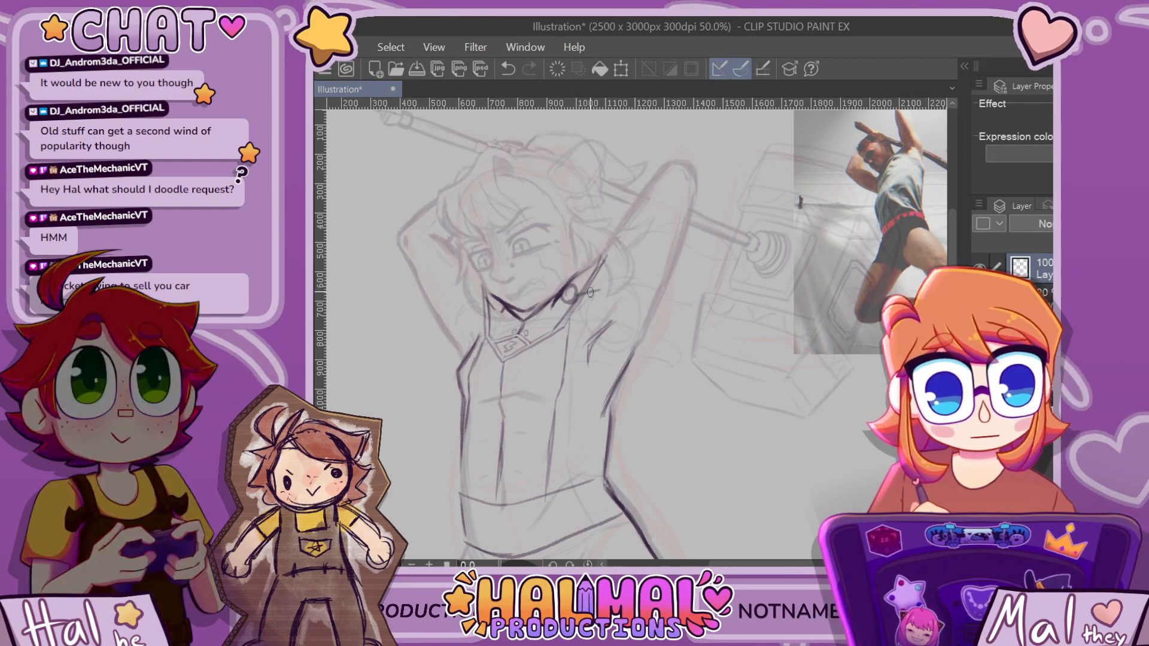
drag(594, 238, 571, 274)
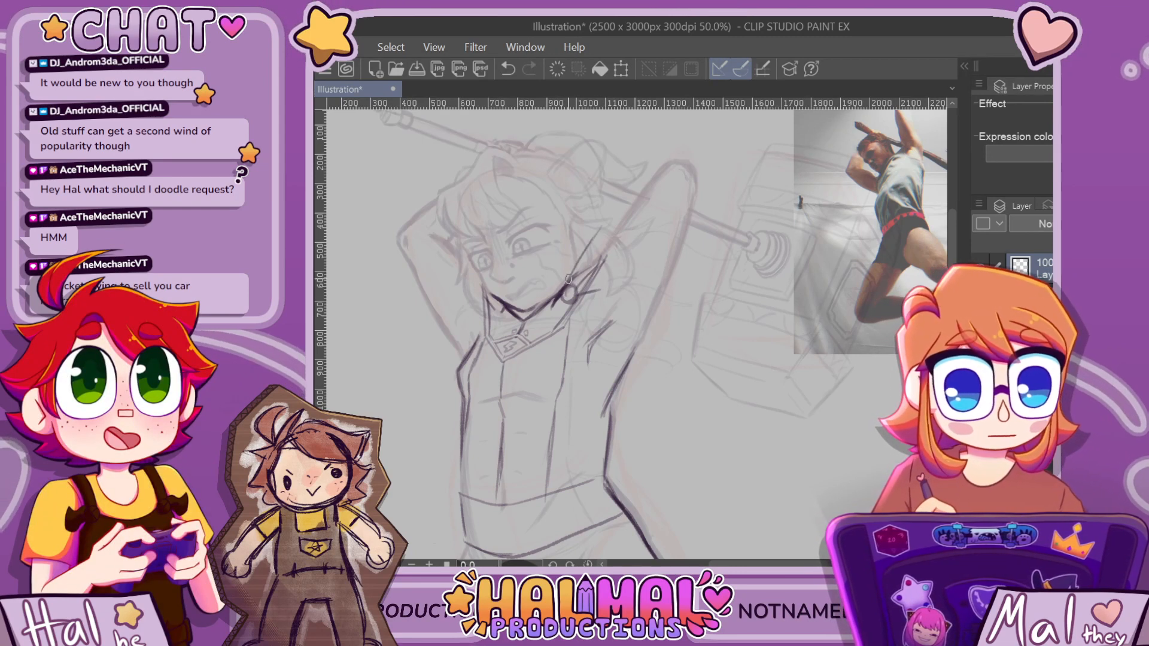
Try a tall, narrow pointed flap rising from the round clasp beside the face, reworking its outer edge
scroll(629, 176, up, 3)
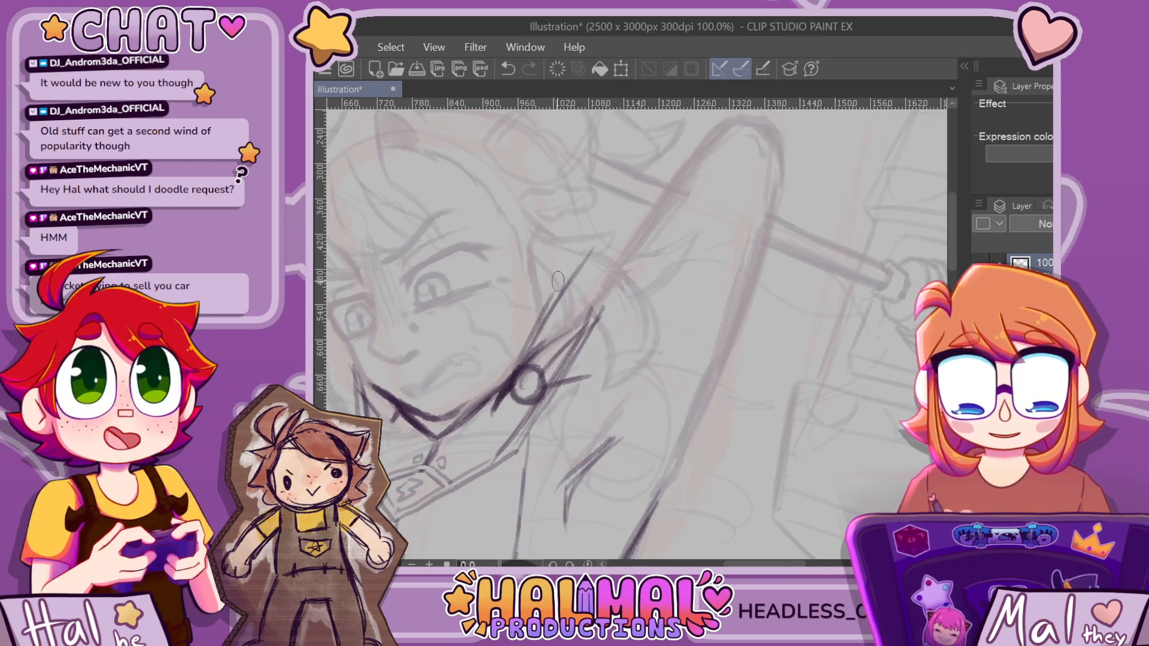
mouse_move(563, 279)
mouse_down()
mouse_move(591, 229)
mouse_move(598, 275)
mouse_up()
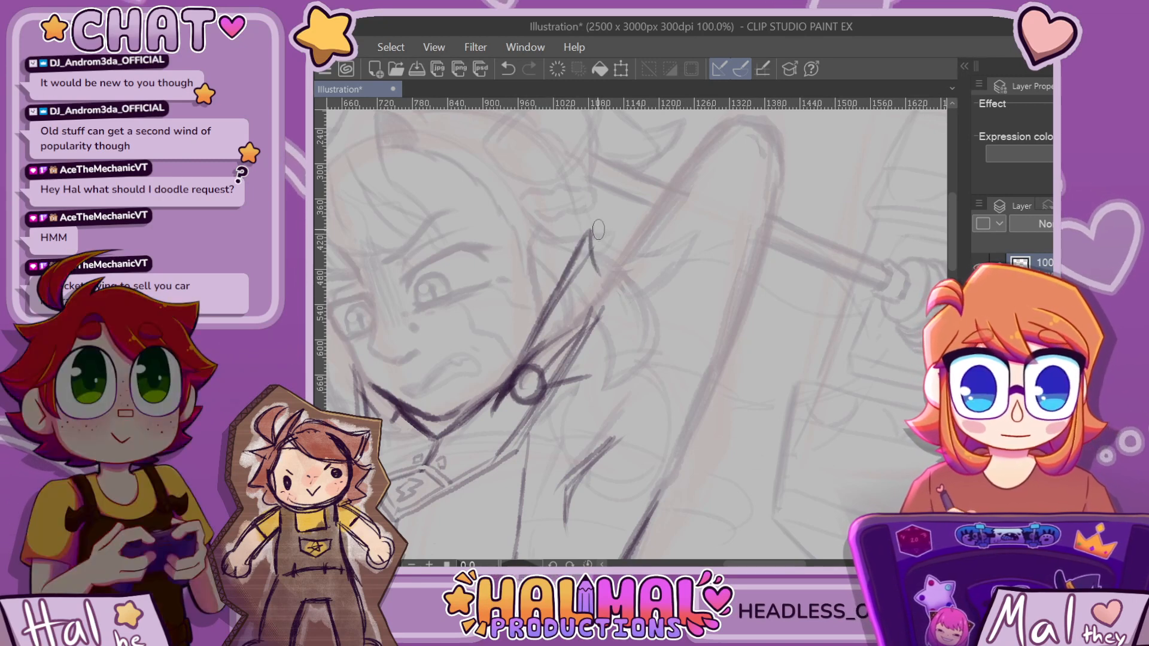
key(ctrl+z)
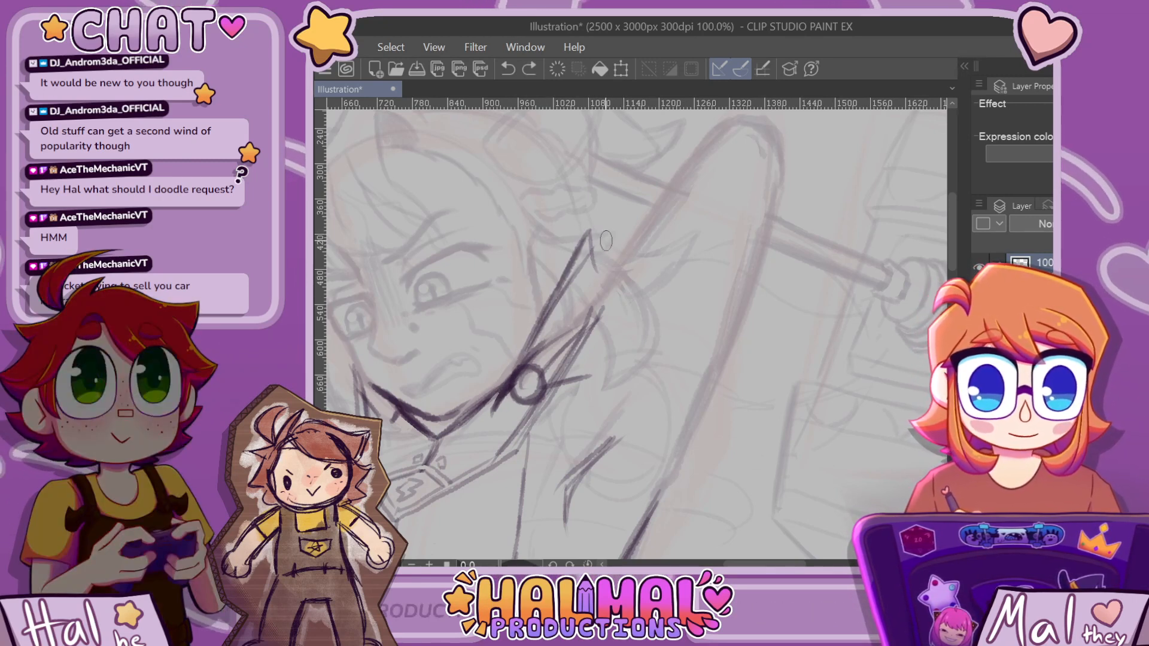
drag(595, 233, 596, 274)
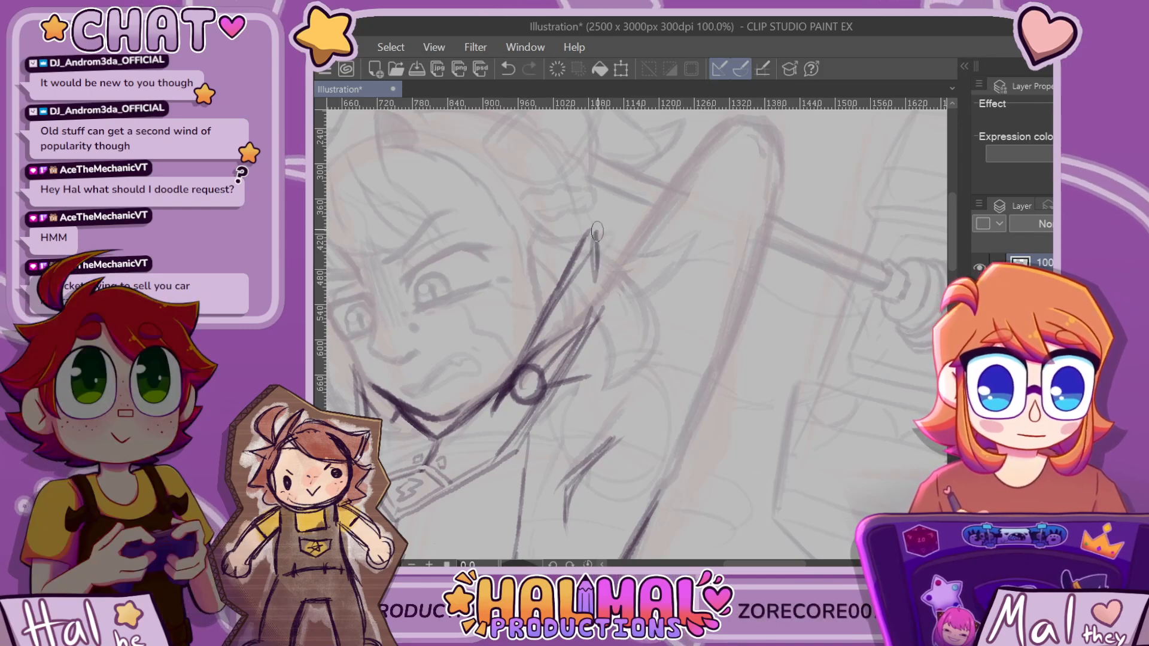
key(ctrl+z)
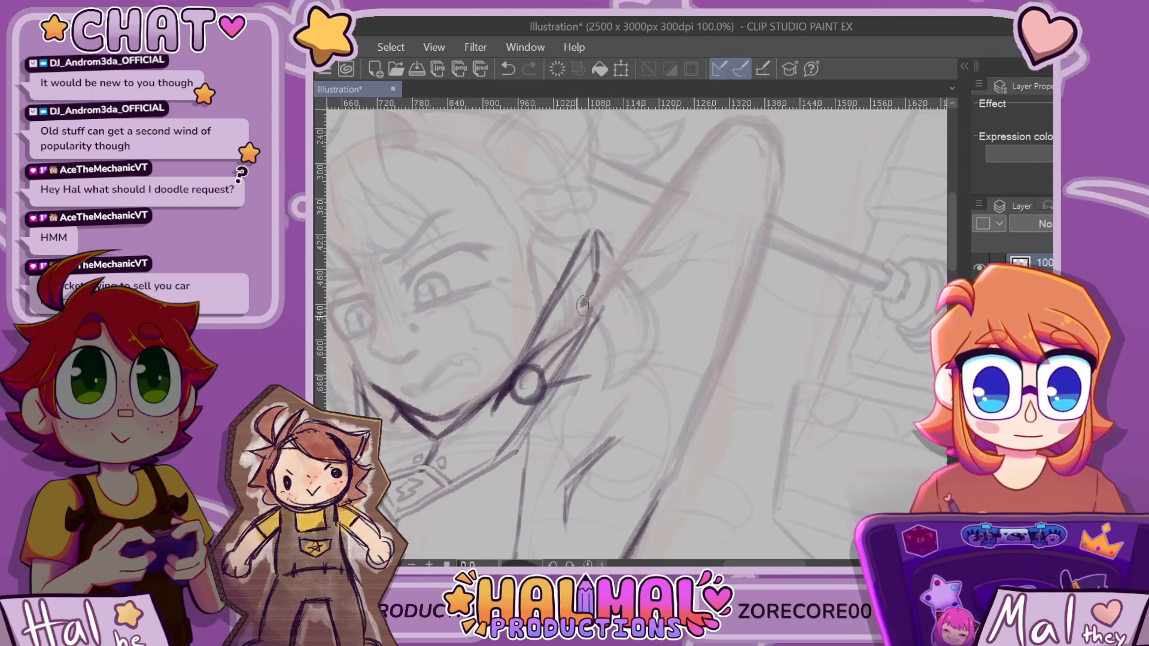
key(ctrl+z)
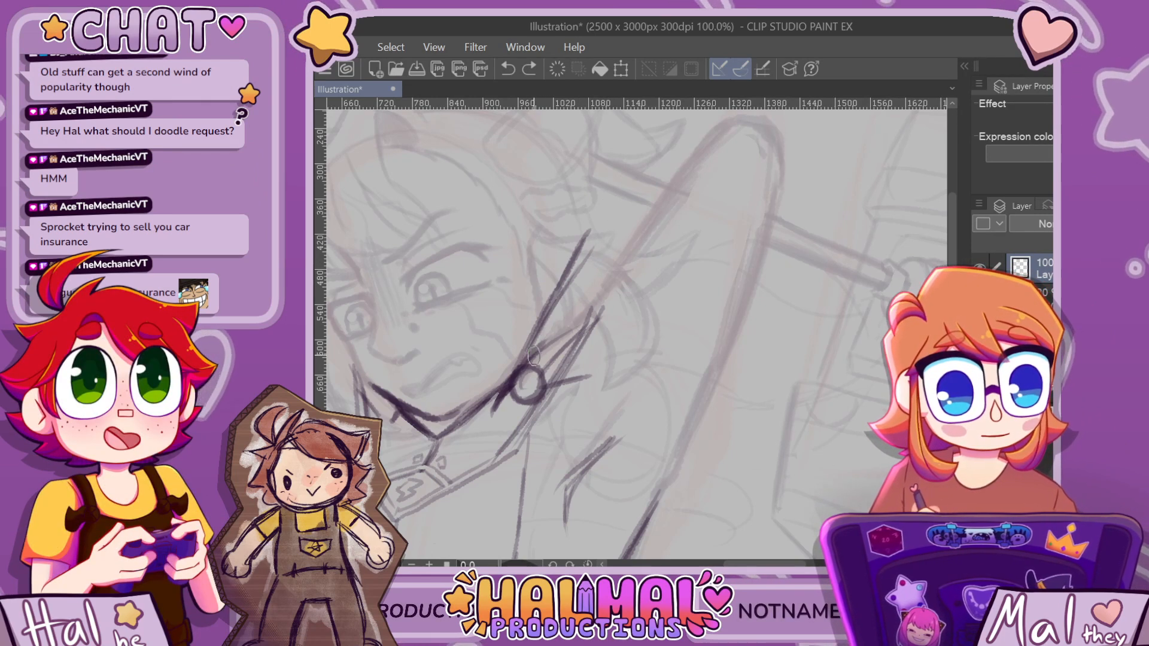
drag(599, 291, 522, 360)
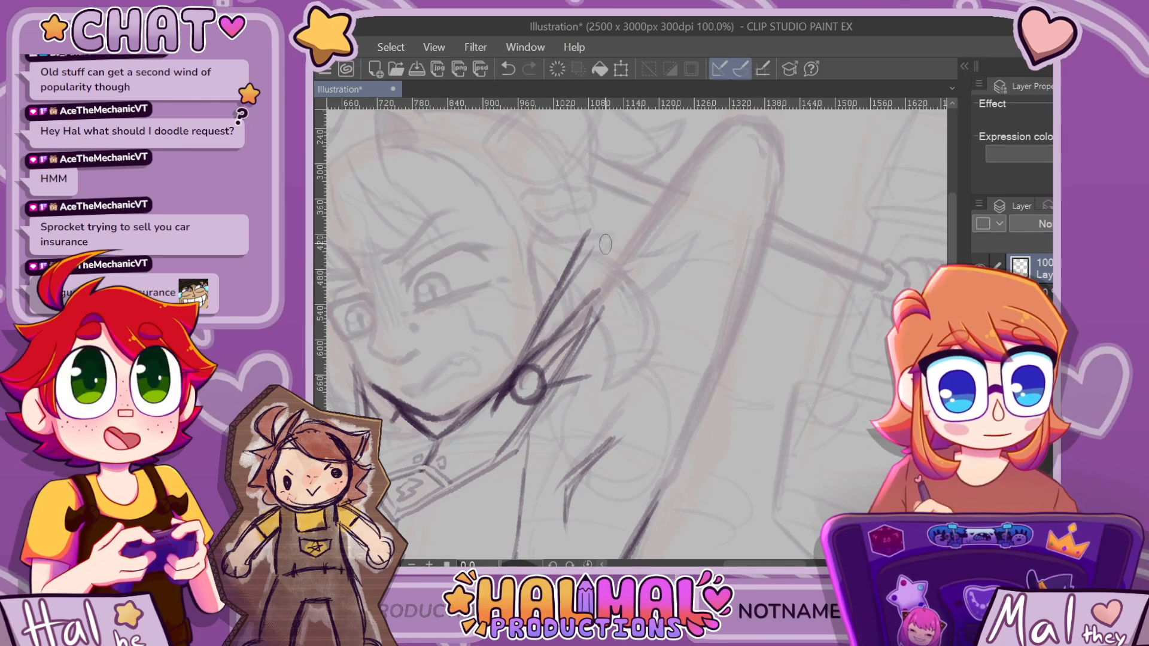
key(ctrl+z)
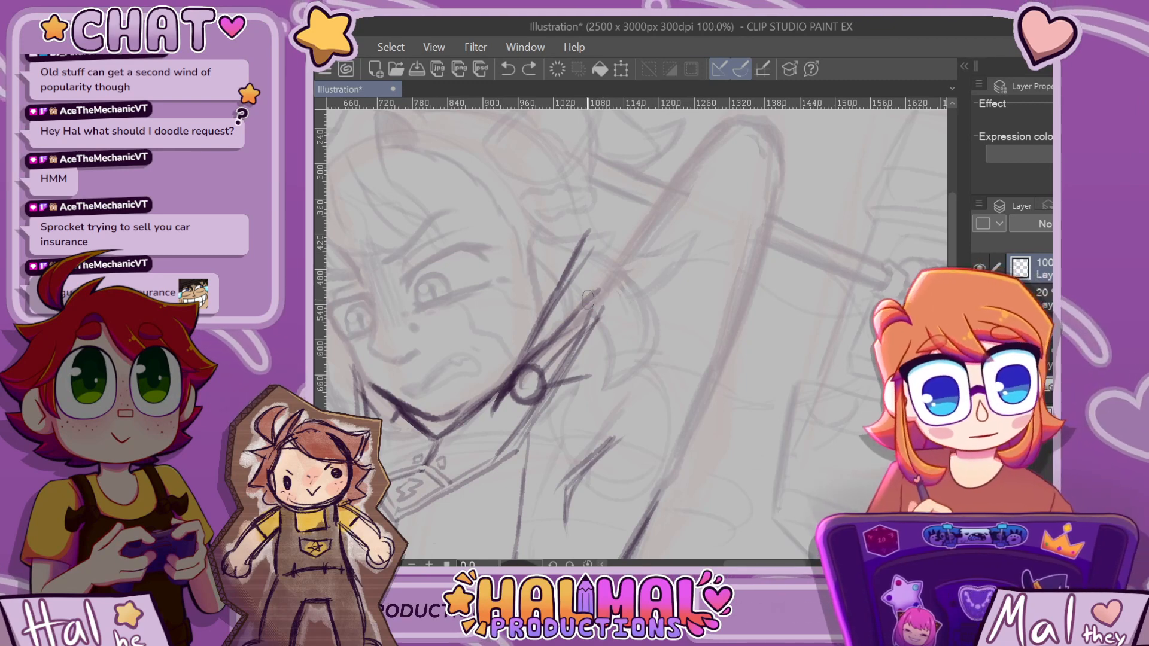
Close the tall flap and outline two shorter ribbon ends fanning out from the clasp
drag(594, 252, 598, 292)
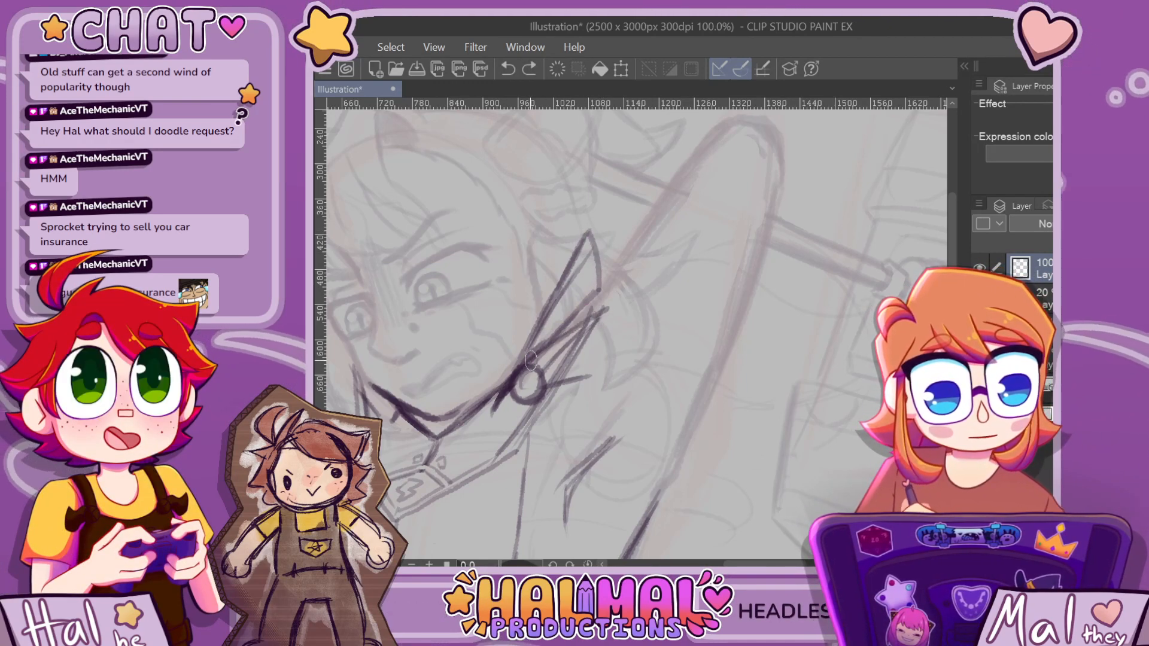
mouse_move(604, 309)
mouse_down()
mouse_move(595, 350)
mouse_move(542, 371)
mouse_move(586, 357)
mouse_move(605, 341)
mouse_move(596, 330)
mouse_move(598, 350)
mouse_move(541, 377)
mouse_move(594, 379)
mouse_move(563, 407)
mouse_move(581, 388)
mouse_up()
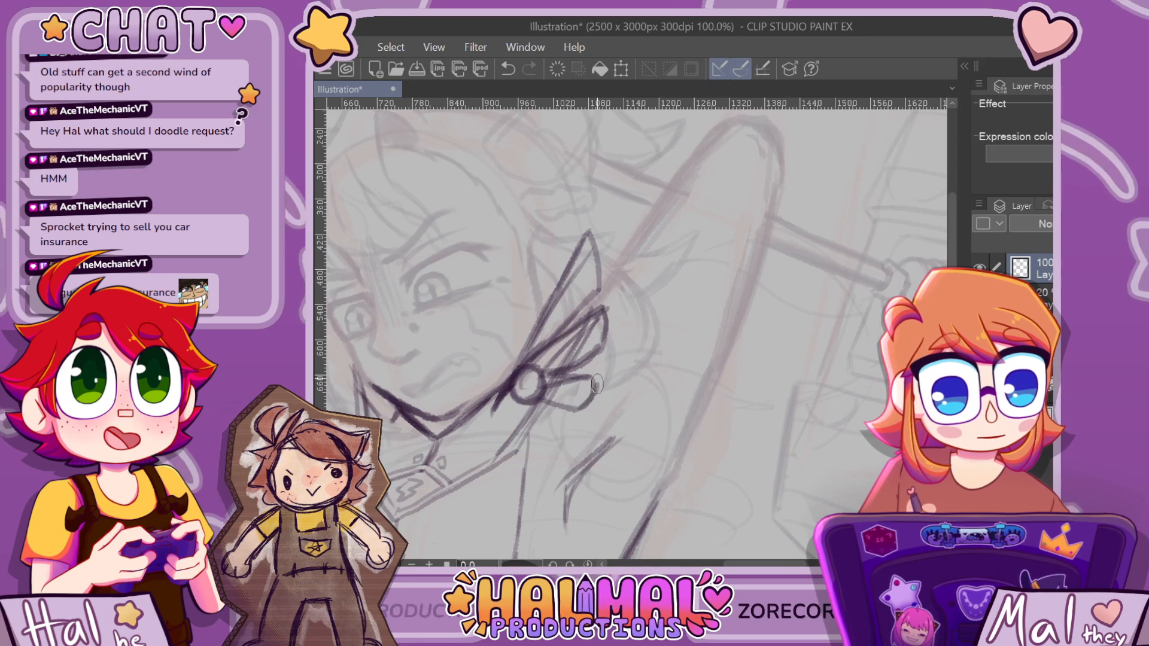
drag(588, 237, 596, 253)
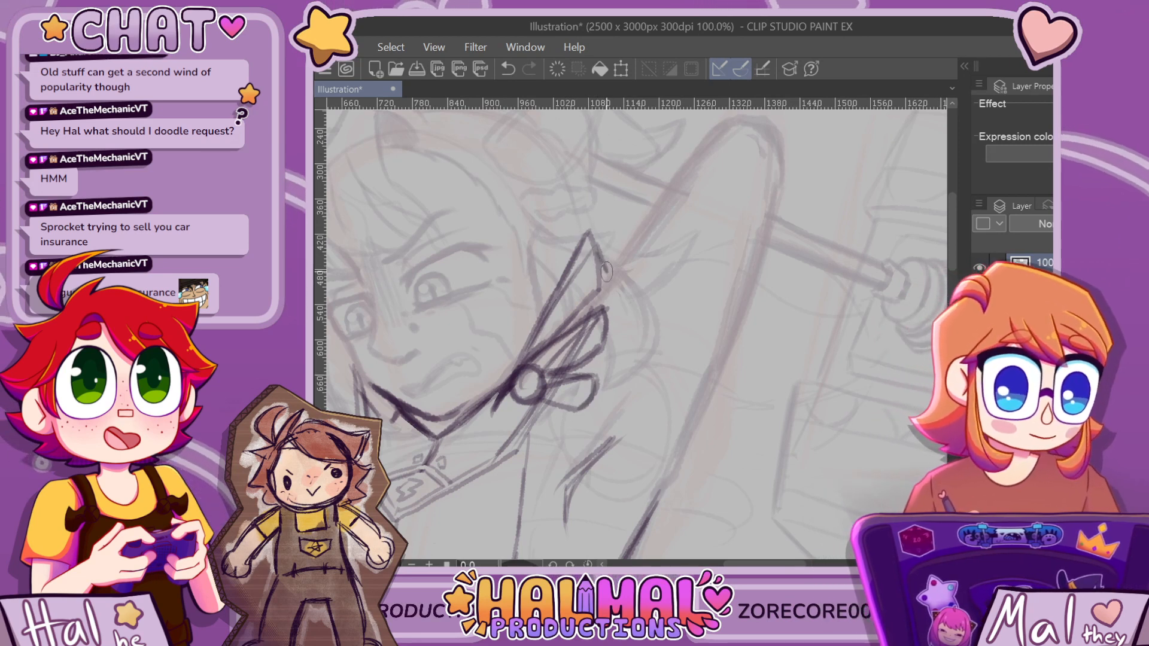
key(ctrl+z)
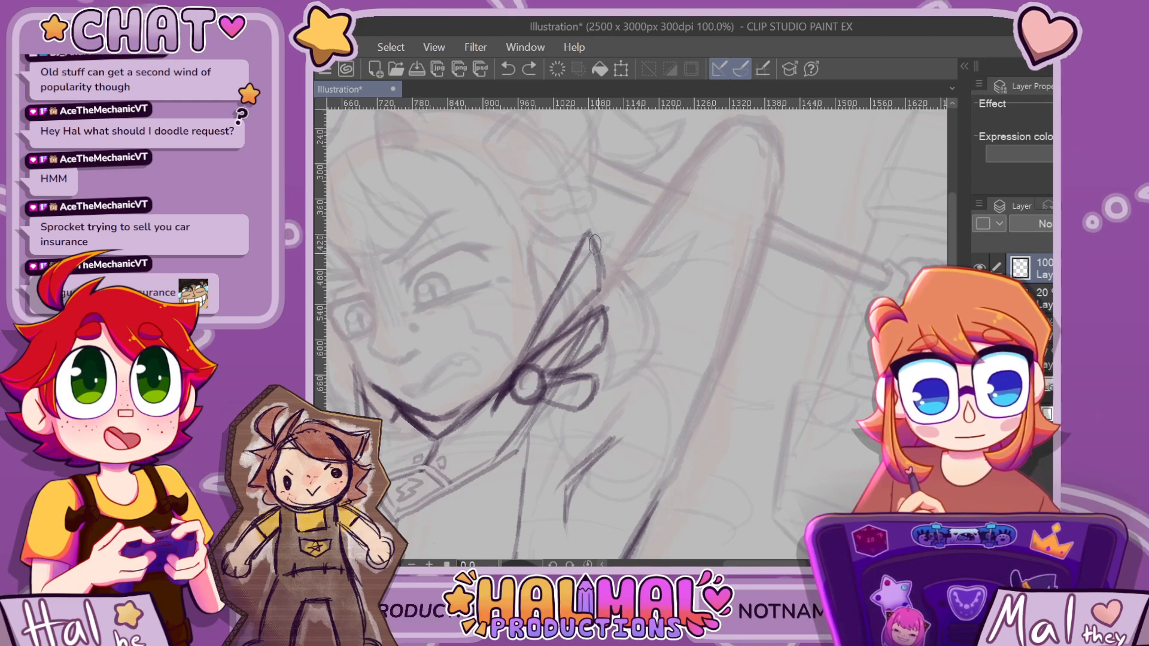
Darken the tall flap's tip, and undo the ribbon ends fanning out from the clasp
scroll(598, 290, down, 3)
scroll(616, 286, up, 3)
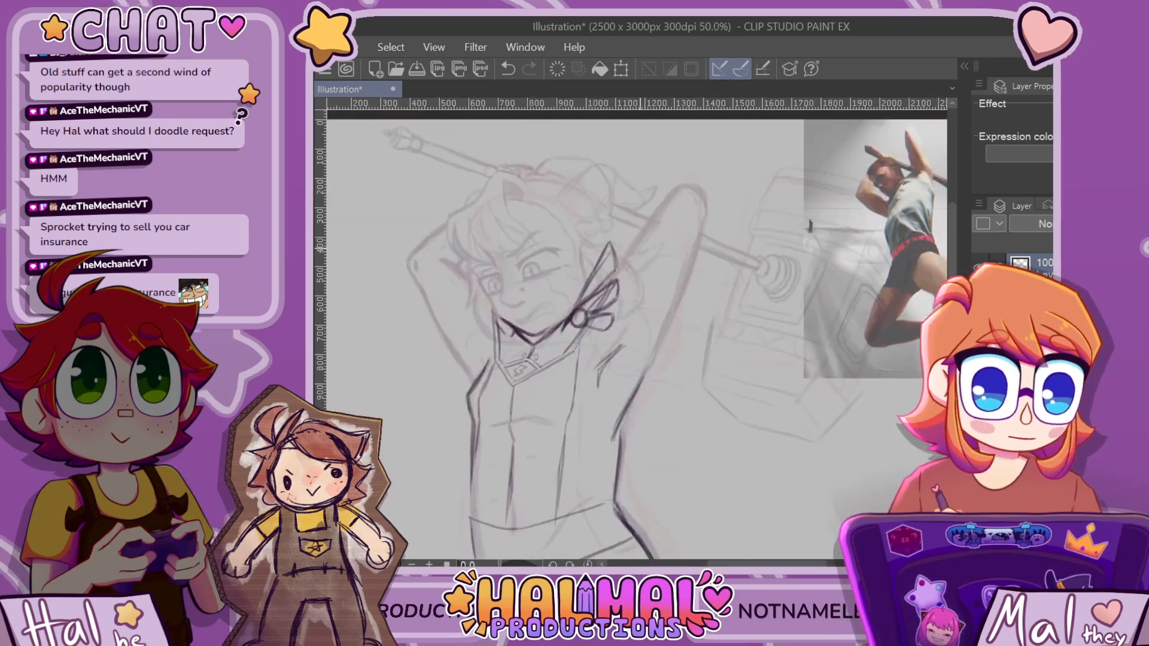
scroll(563, 269, up, 1)
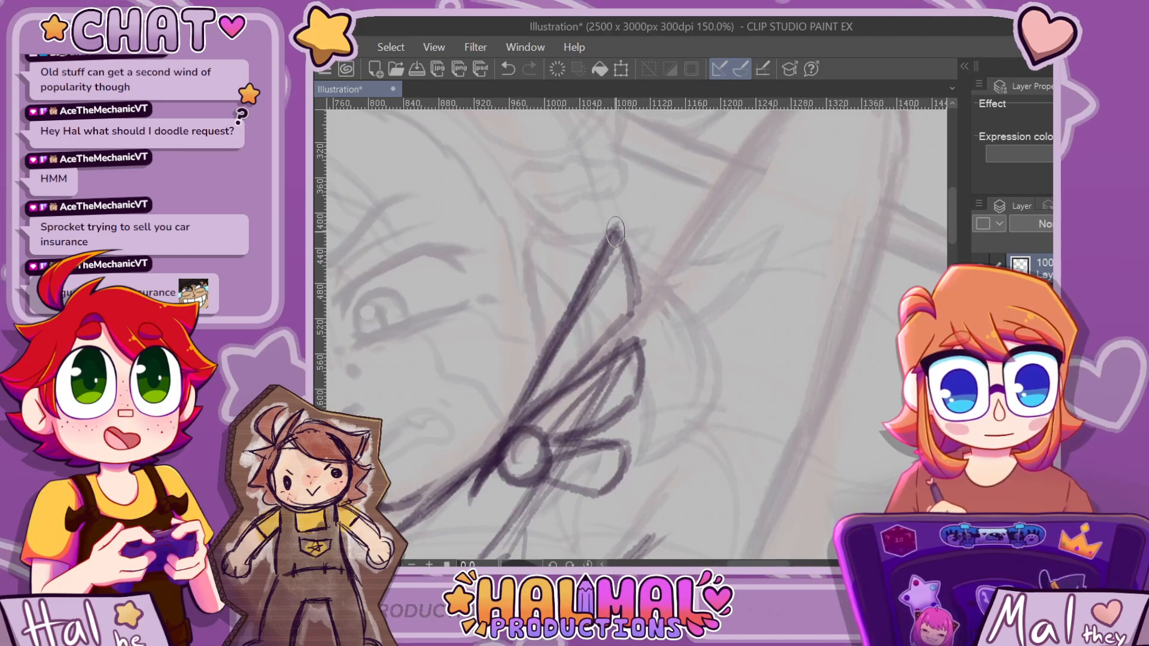
mouse_move(628, 292)
mouse_down()
mouse_move(626, 324)
mouse_move(507, 433)
mouse_move(618, 234)
mouse_up()
scroll(618, 233, down, 4)
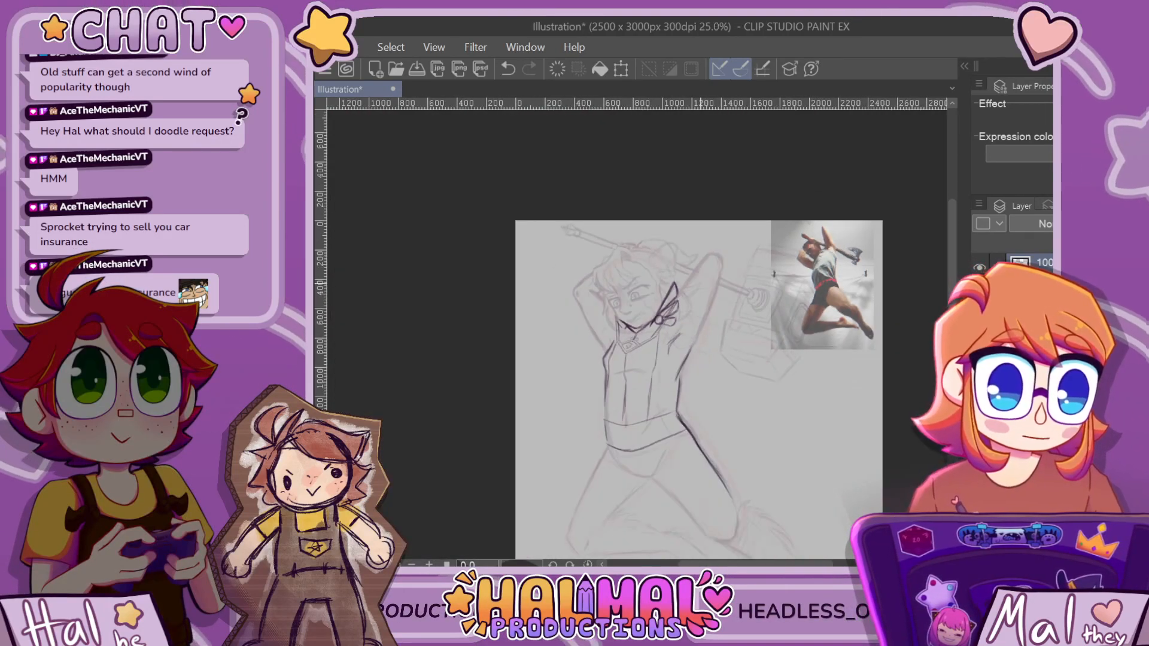
key(ctrl+z)
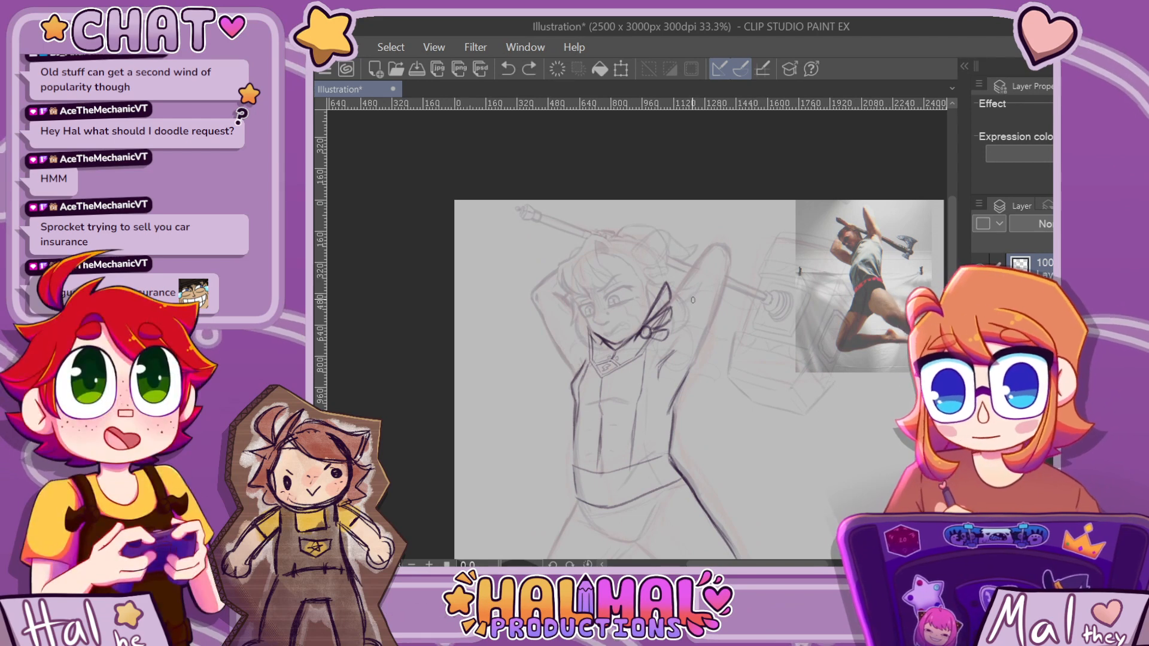
key(ctrl+z)
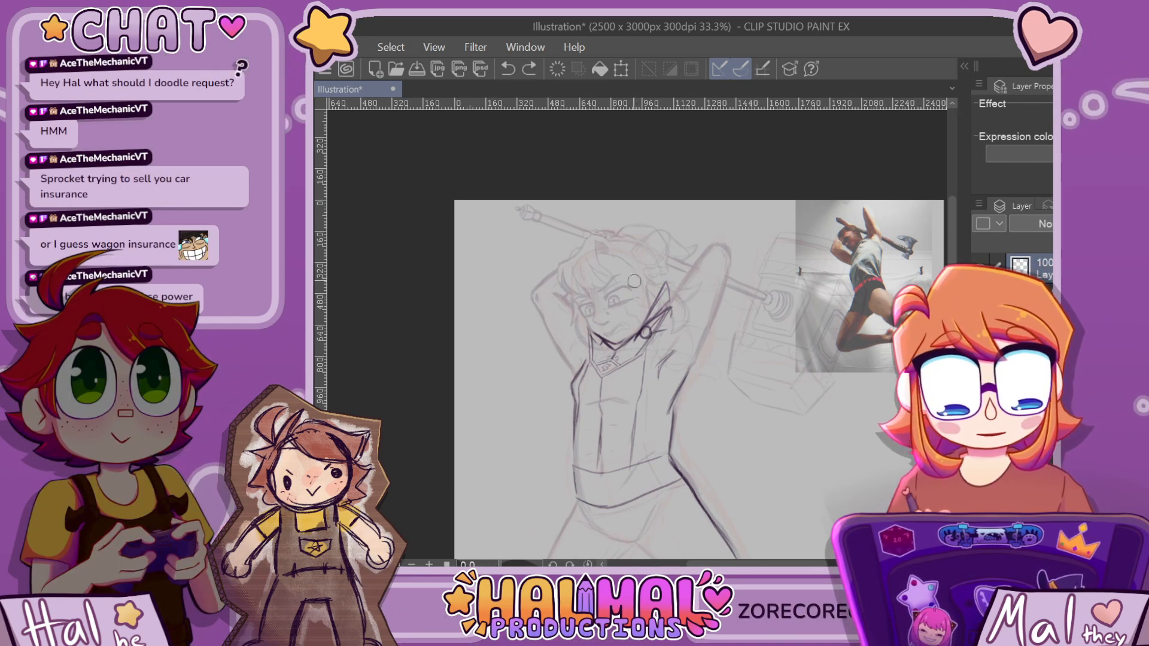
Erase the leftover flap stroke and draw pointed, folded collar flaps on both sides of the neck, darkening the clasp side's outline
scroll(652, 278, up, 2)
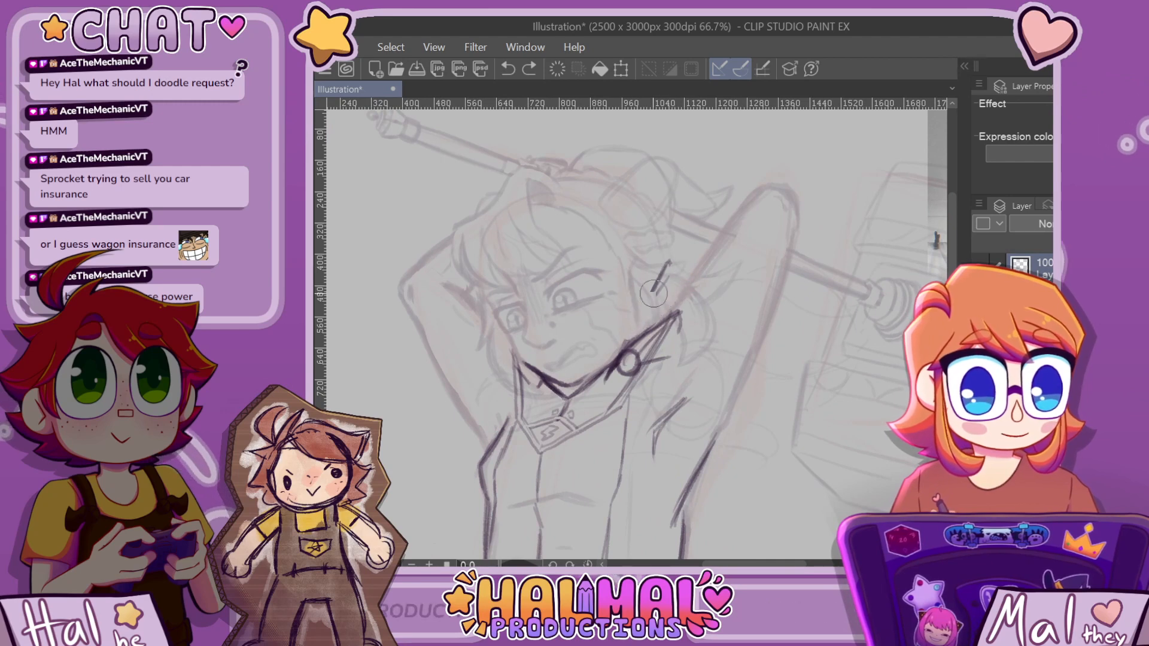
drag(689, 334, 682, 320)
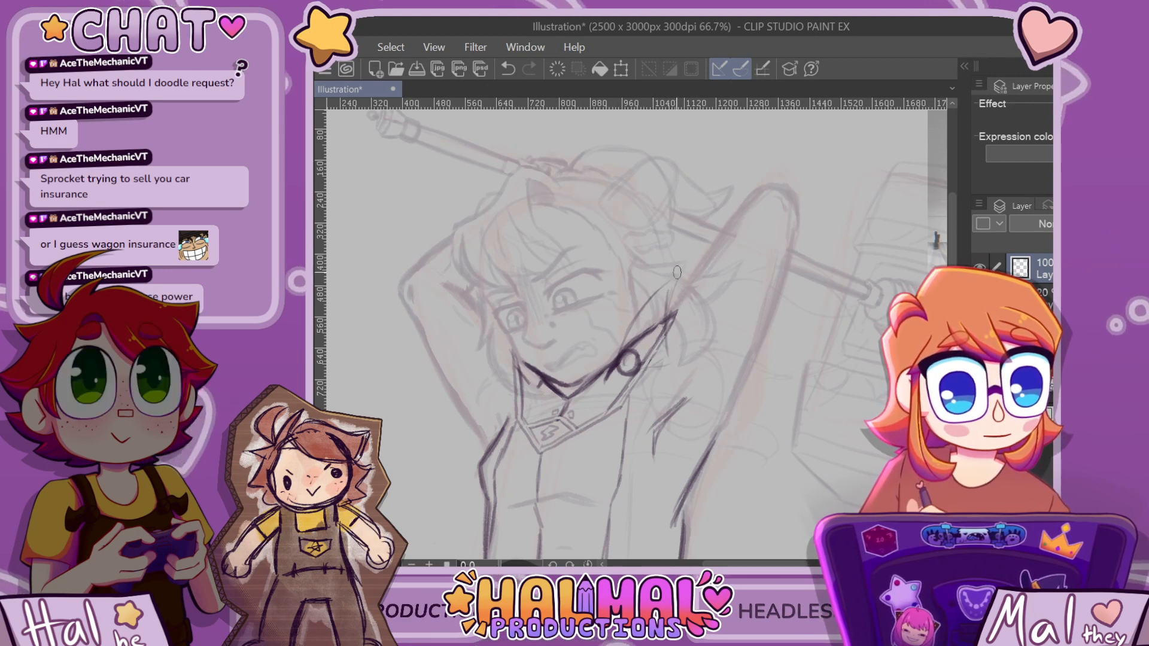
drag(668, 288, 667, 360)
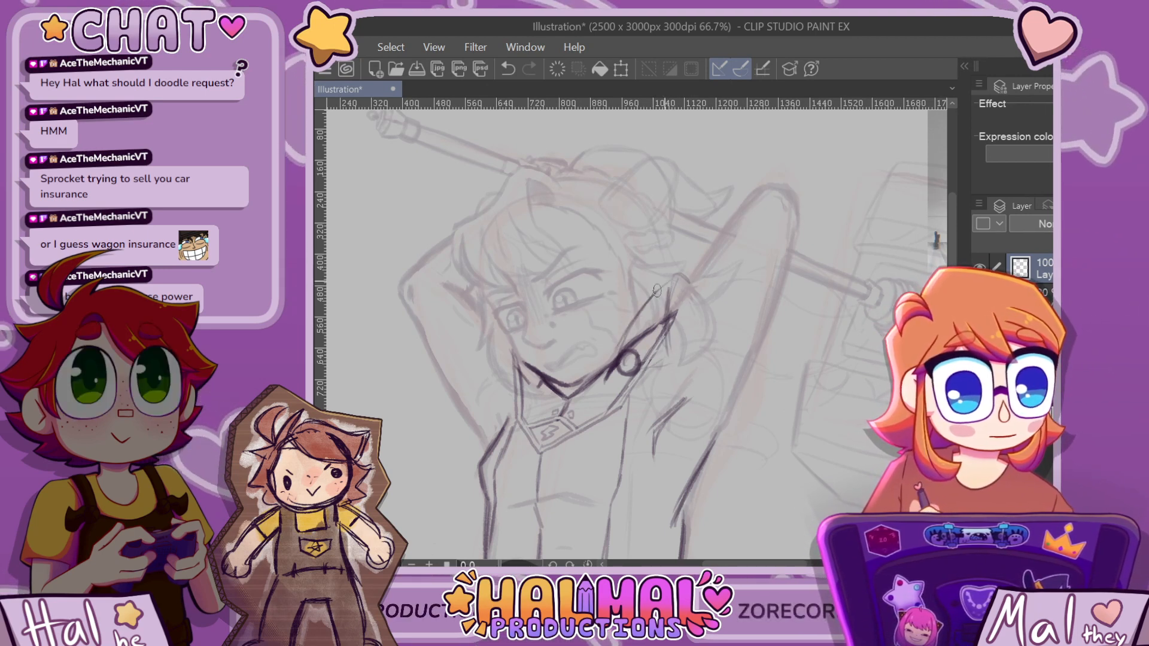
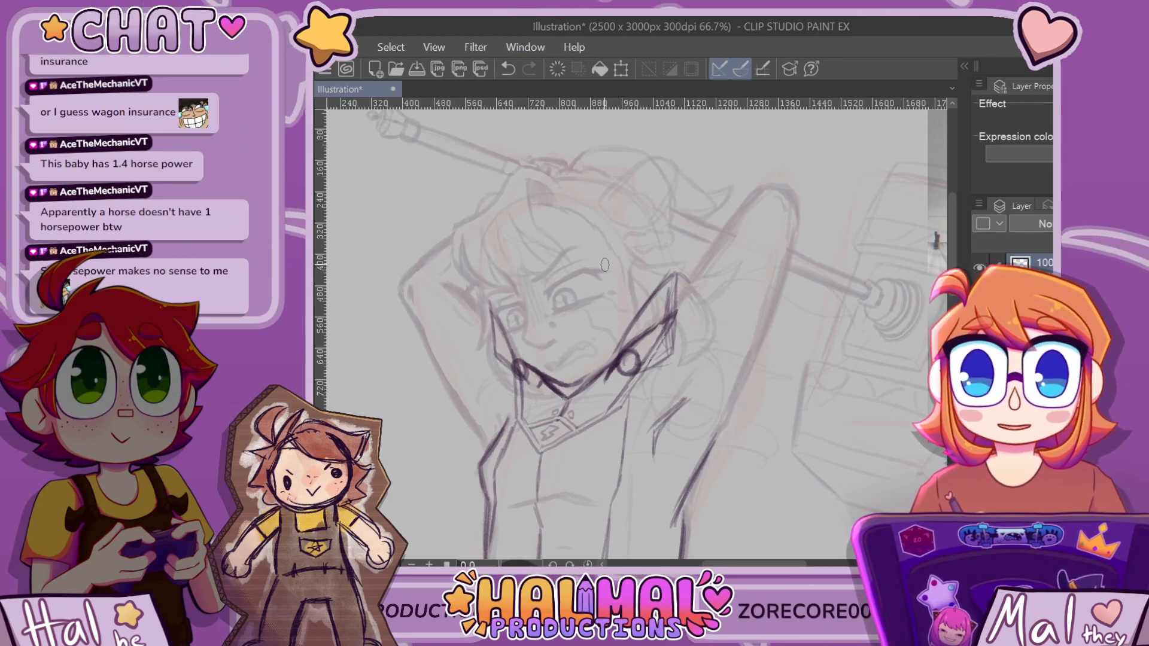
scroll(611, 293, up, 2)
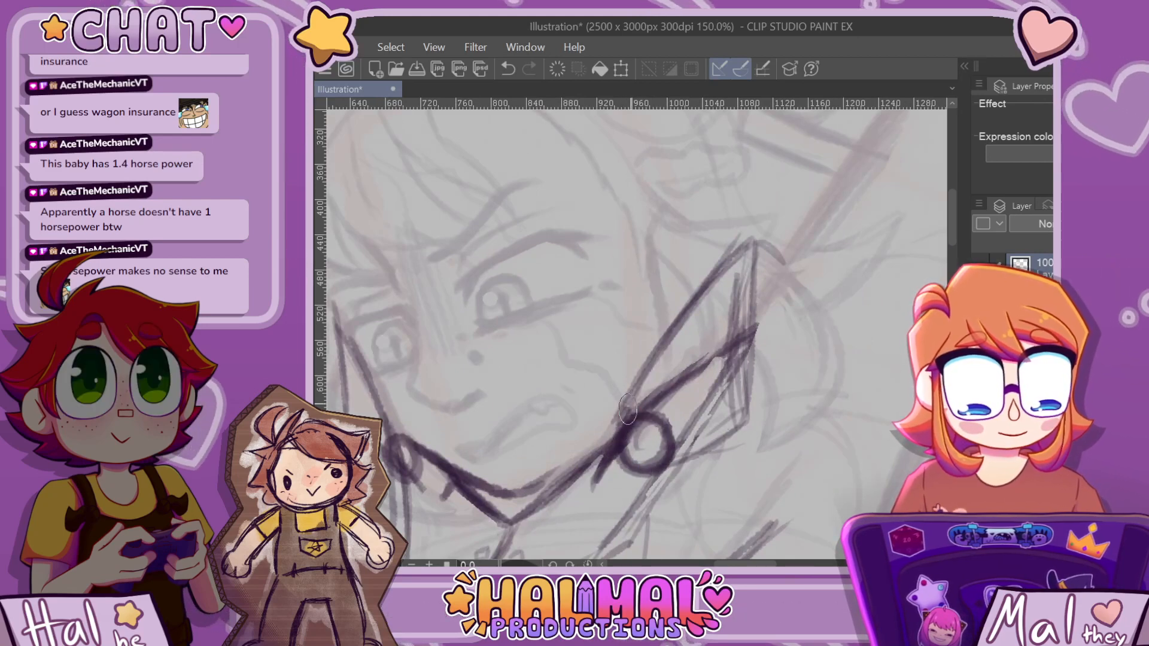
drag(754, 240, 751, 383)
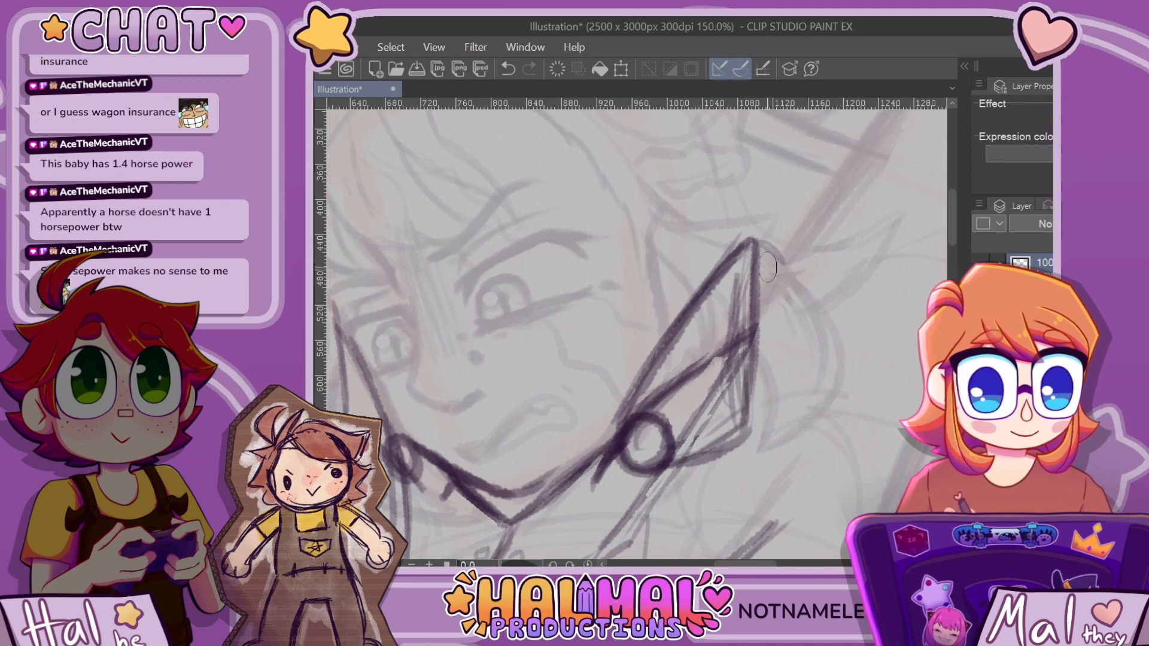
Draw a large rounded shoulder piece arching from the clasp over the raised arm, with a nearly straight lower edge
scroll(768, 267, down, 2)
scroll(767, 299, up, 1)
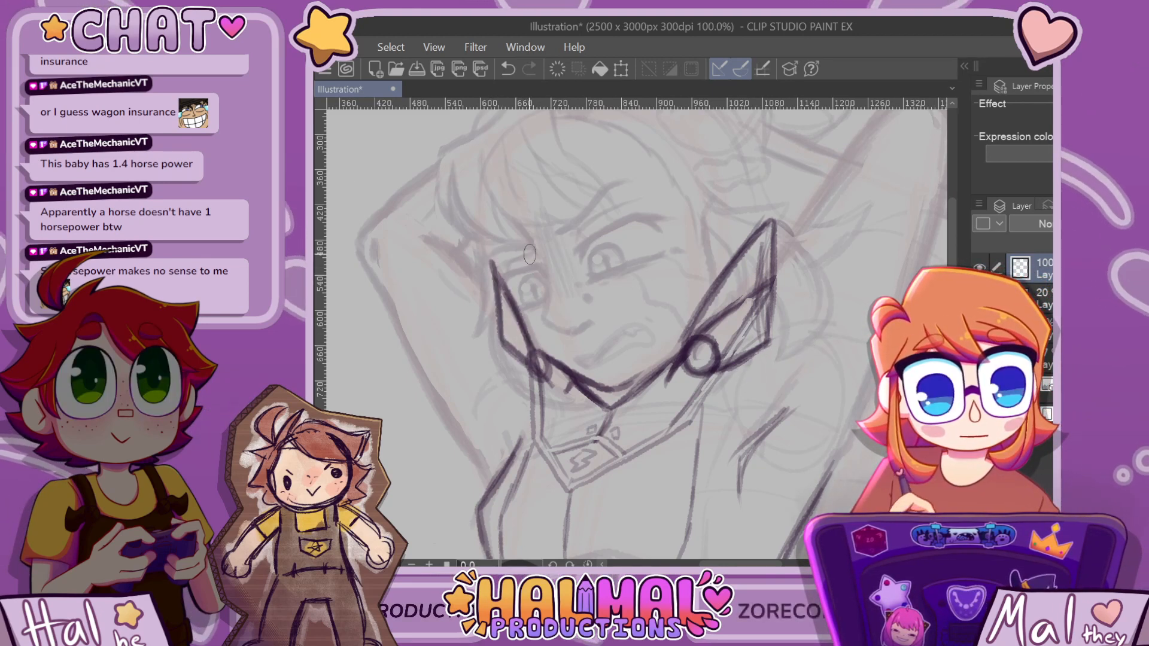
scroll(532, 350, down, 5)
scroll(638, 243, up, 5)
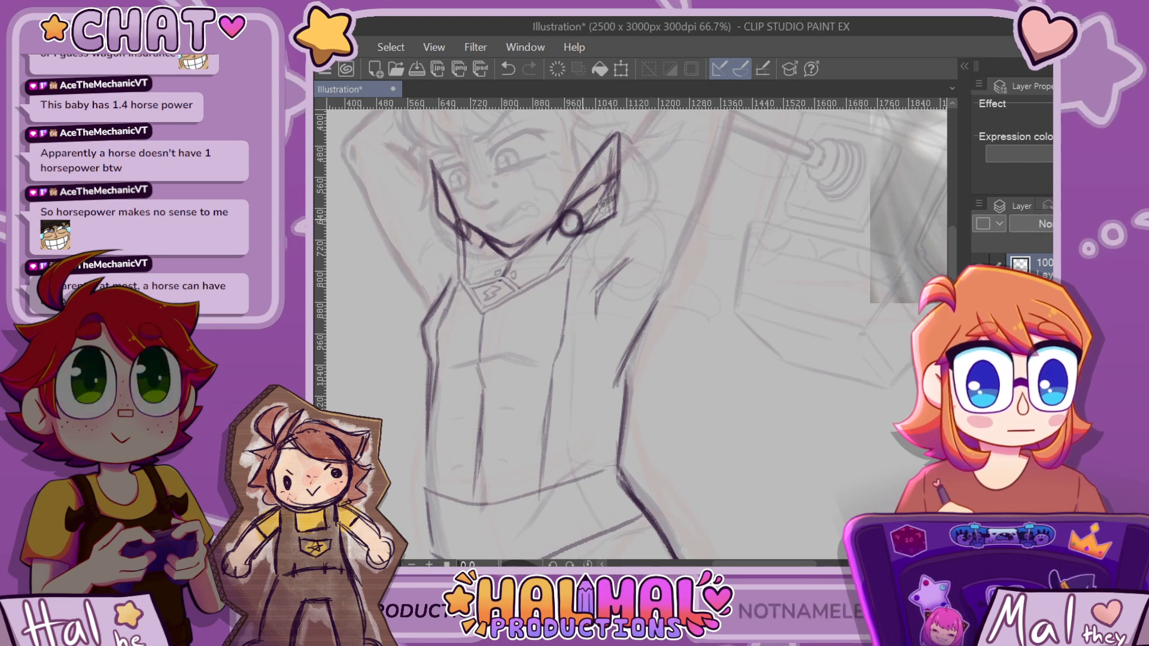
mouse_move(622, 137)
mouse_down()
mouse_move(685, 212)
mouse_move(610, 226)
mouse_up()
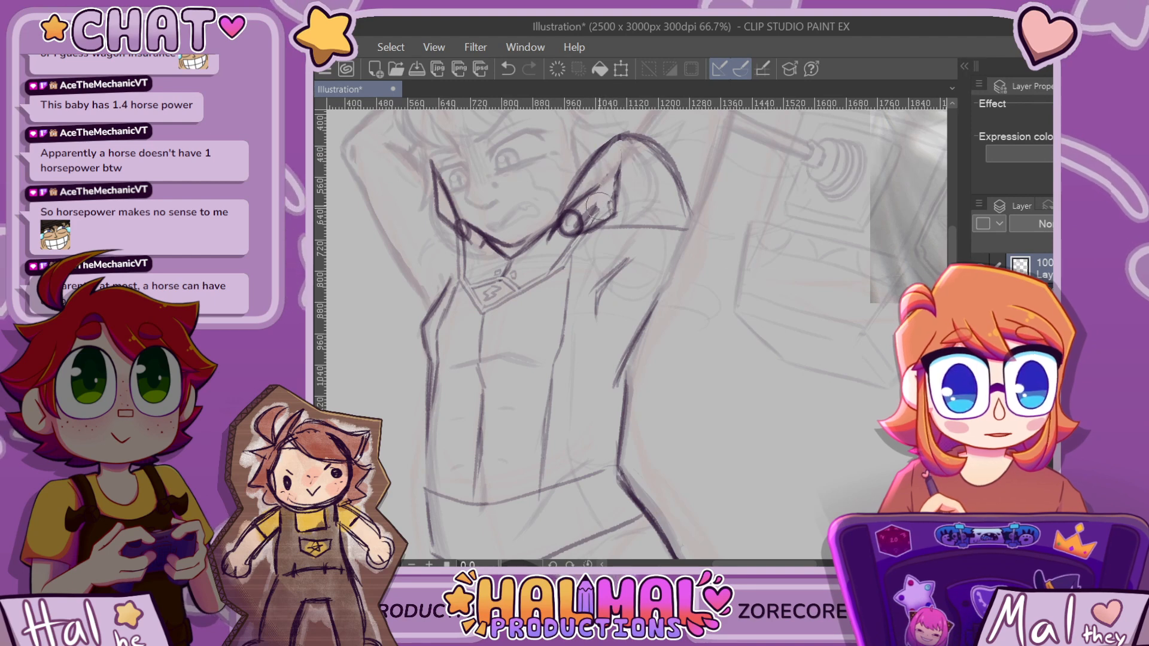
Erase the pointed collar tip inside the rounded shoulder piece and redraw the smaller fold beside the clasp
key(ctrl+z)
key(ctrl+z)
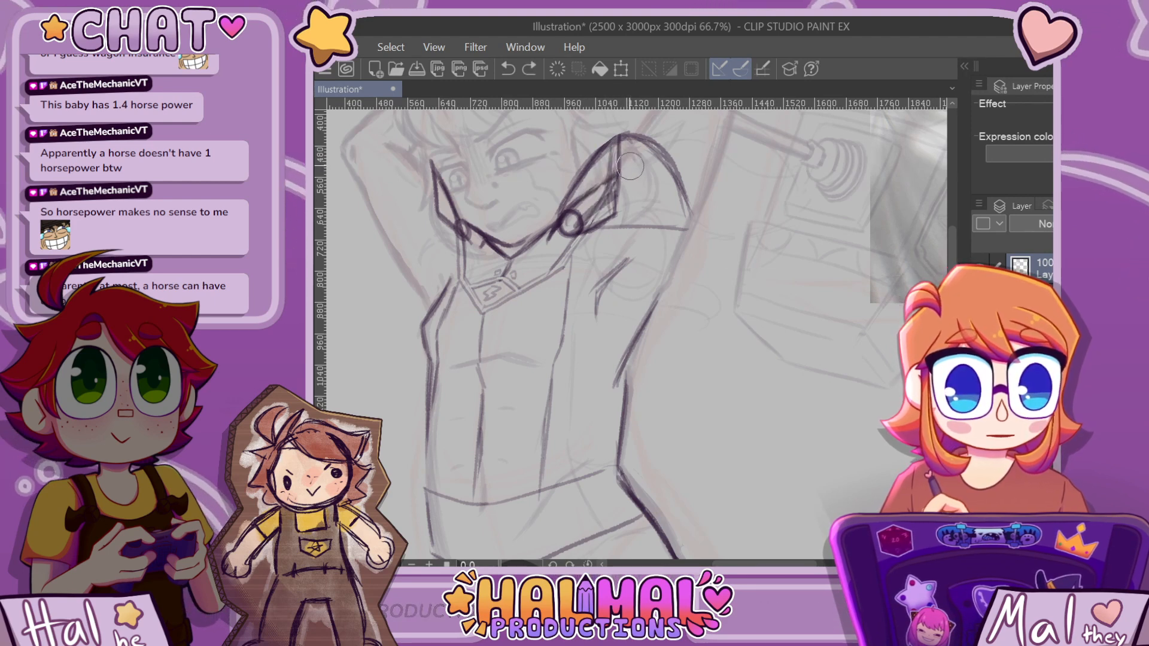
drag(622, 155, 623, 160)
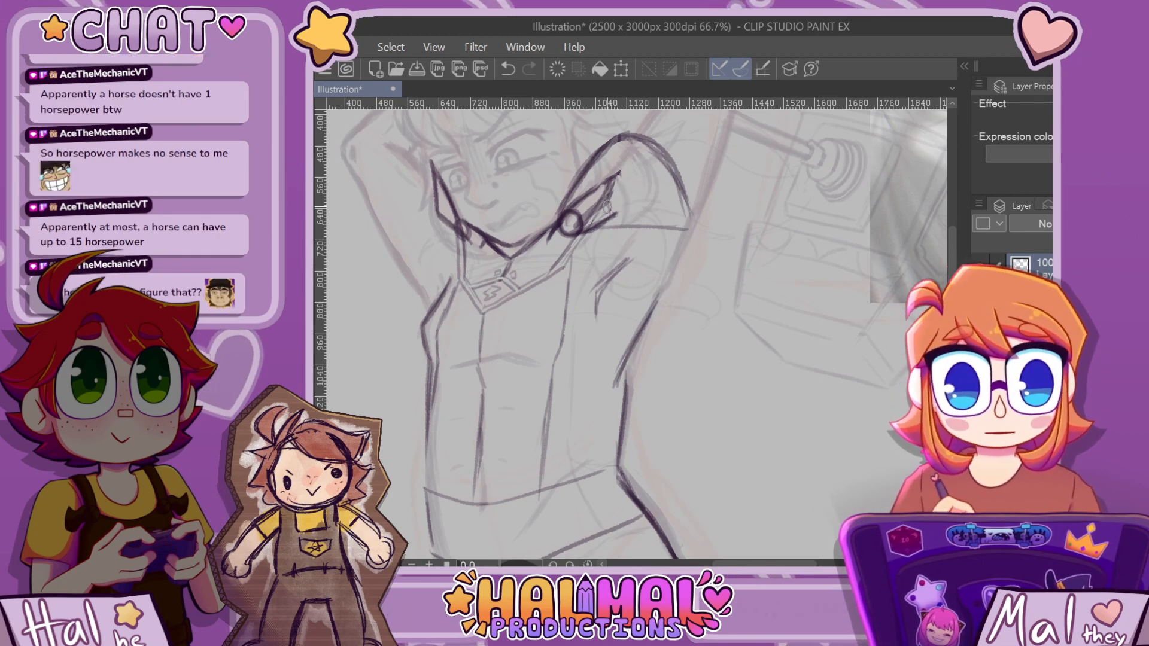
key(ctrl+z)
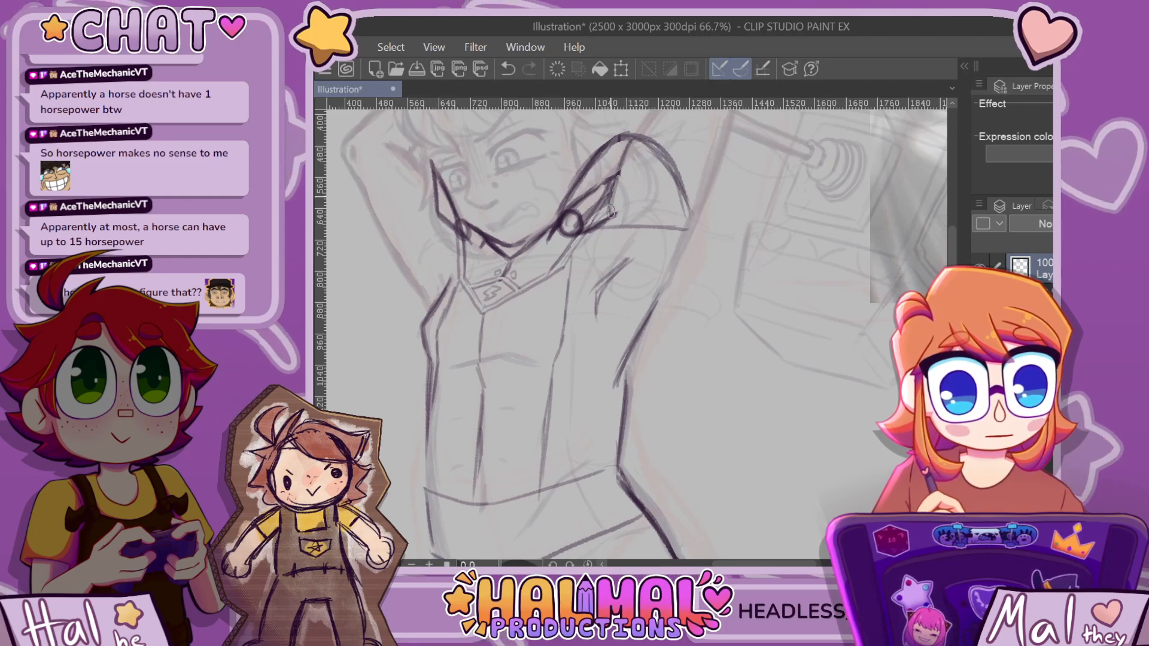
mouse_move(620, 173)
mouse_down()
mouse_move(631, 142)
mouse_move(693, 227)
mouse_move(592, 228)
mouse_up()
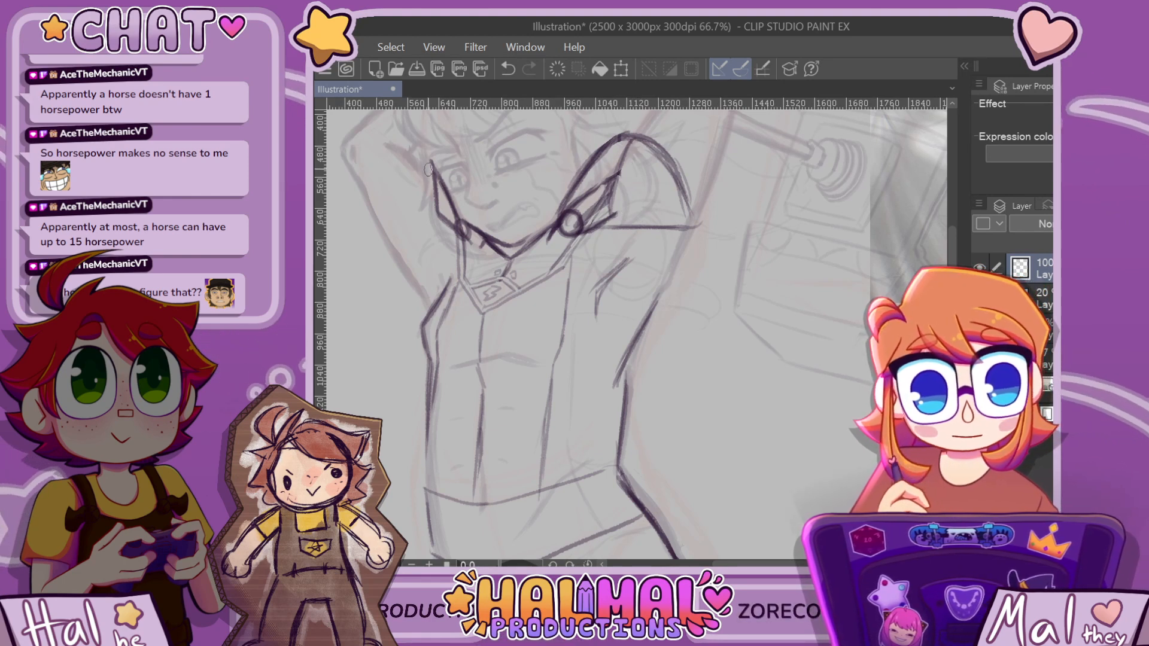
Sketch fan-shaped flaps flaring outward from both sides of the character's raised collar
drag(429, 163, 389, 220)
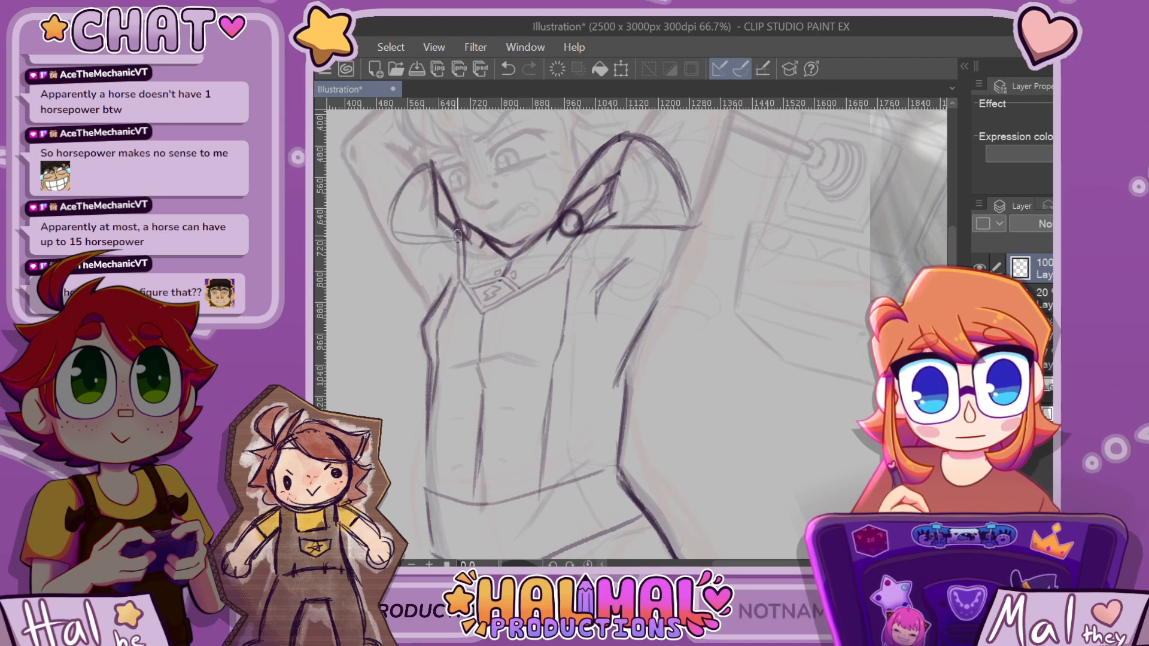
key(ctrl+z)
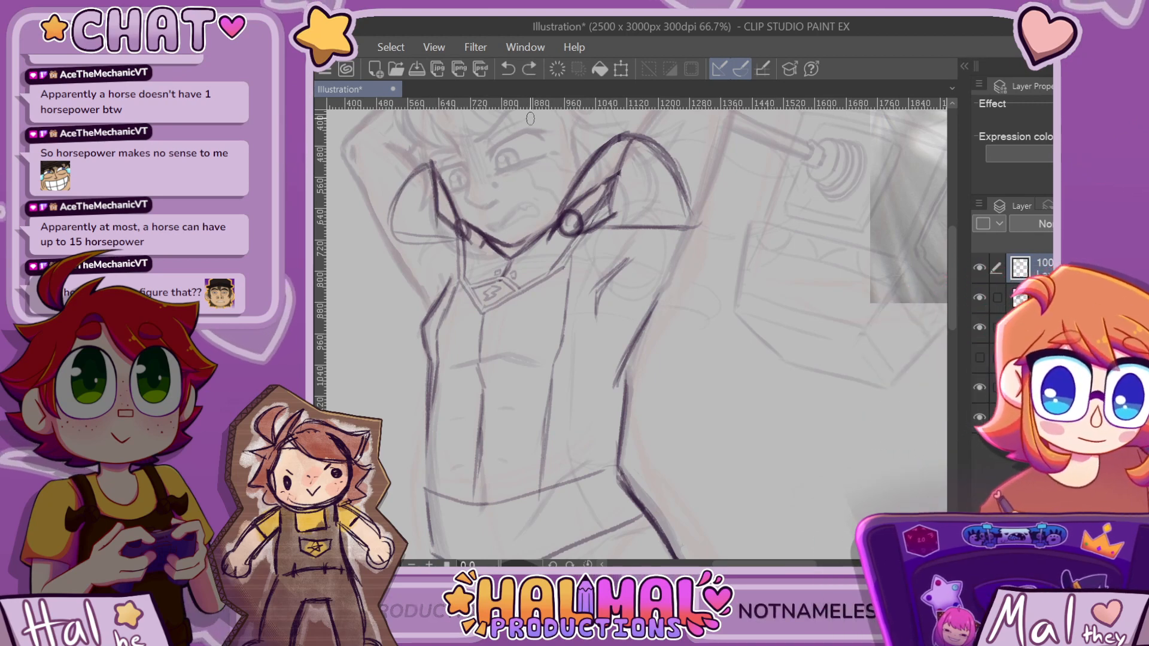
drag(398, 200, 431, 163)
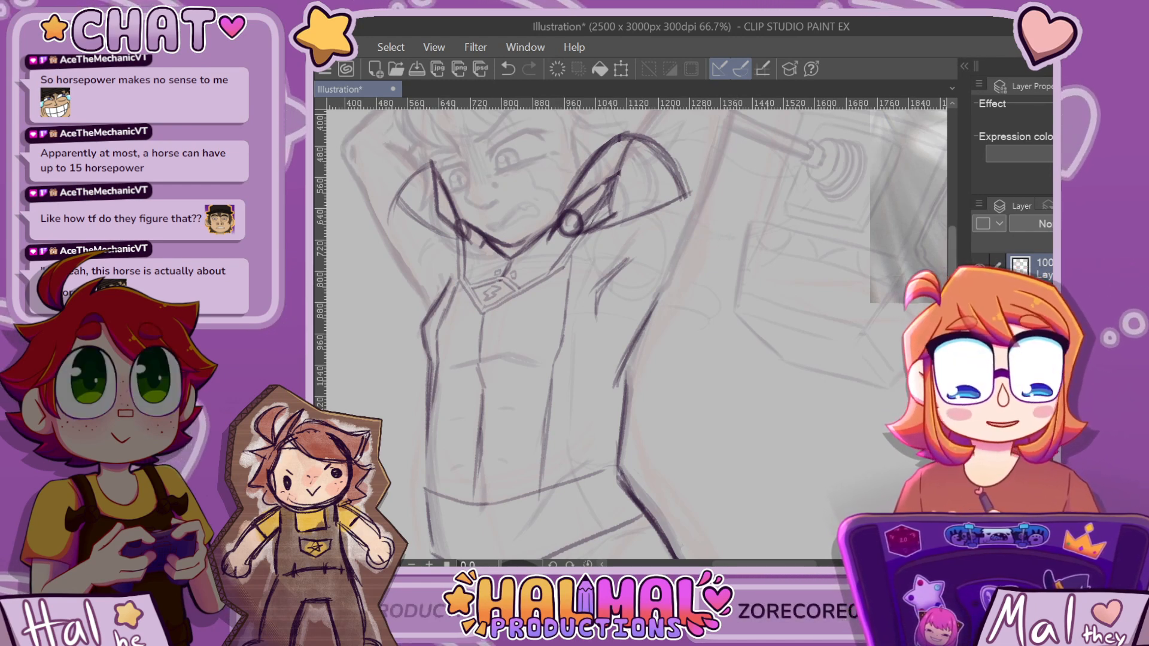
scroll(412, 331, up, 5)
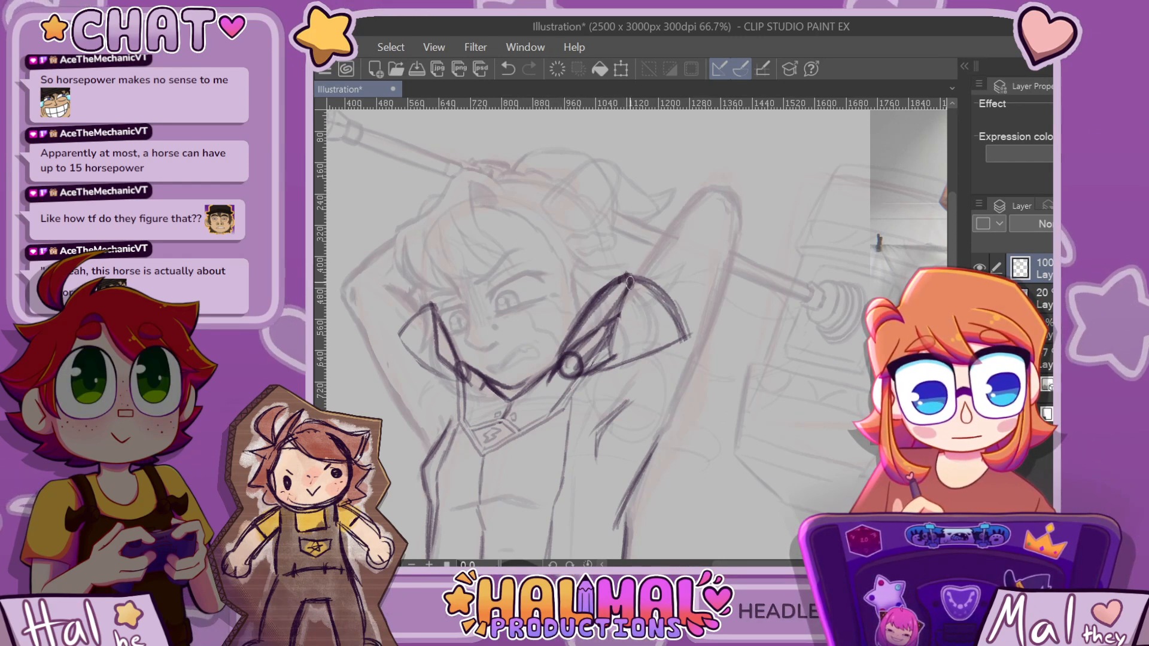
Redraw the tall pointed tip of the character's raised collar on the hammer side with a thicker, wider outline
key(ctrl+minus)
key(ctrl+plus)
key(ctrl+z)
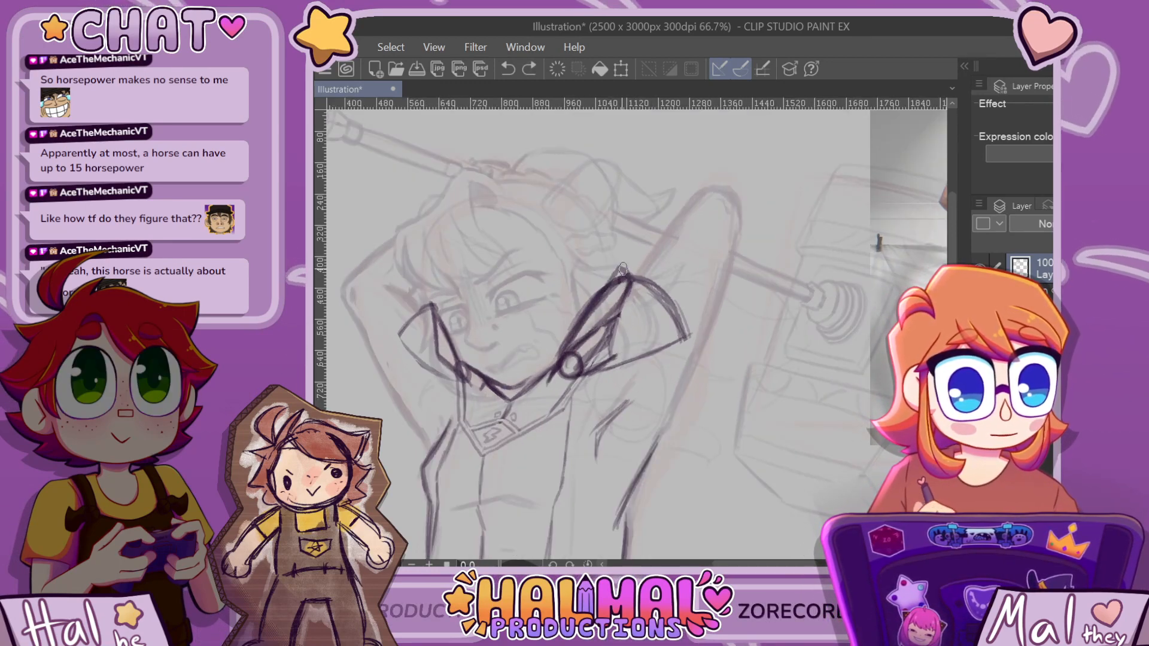
drag(623, 269, 631, 279)
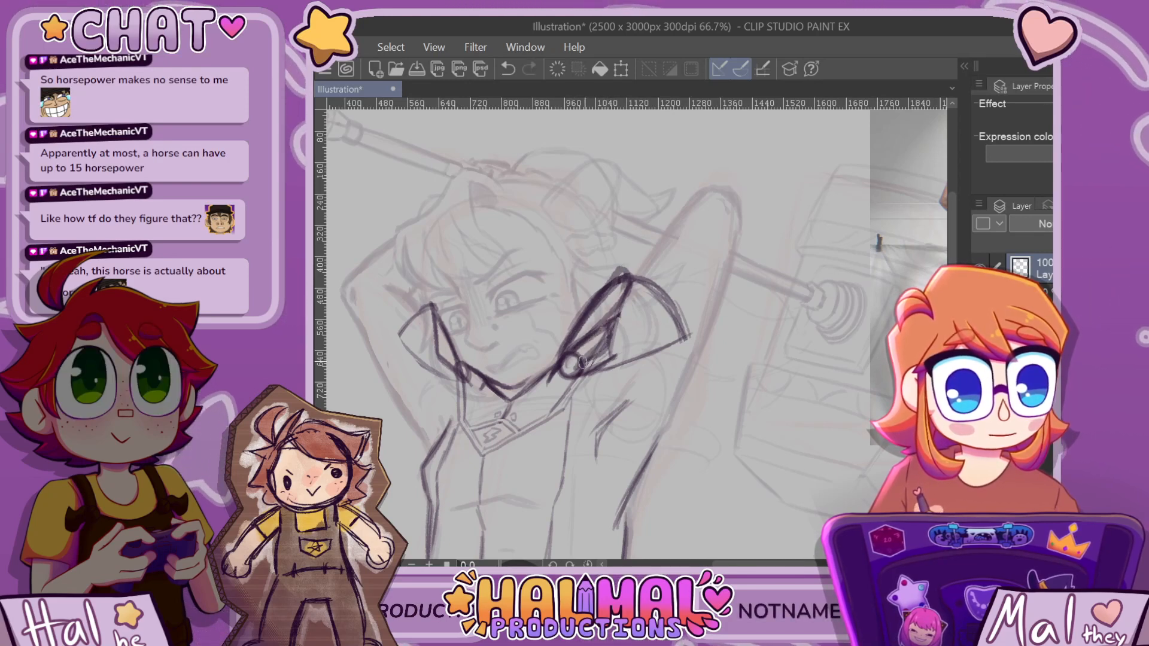
key(ctrl+z)
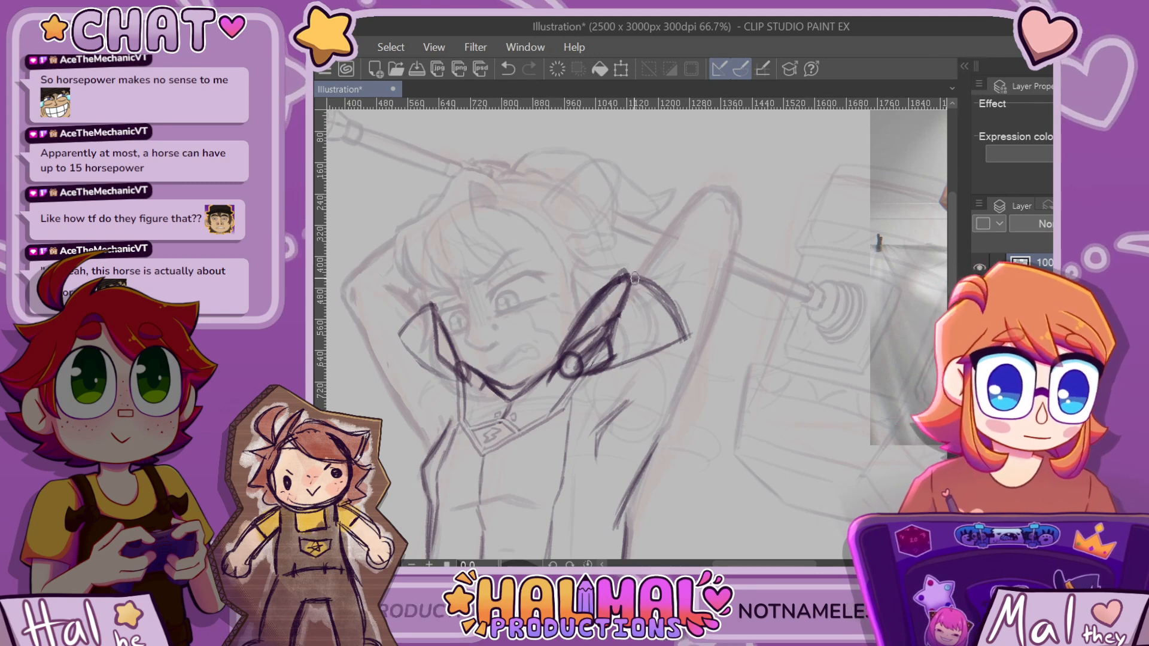
Erase the fan-shaped flaps on both sides and refine the narrow pointed collar with round studs
mouse_move(634, 278)
mouse_down()
mouse_move(665, 298)
mouse_move(620, 331)
mouse_up()
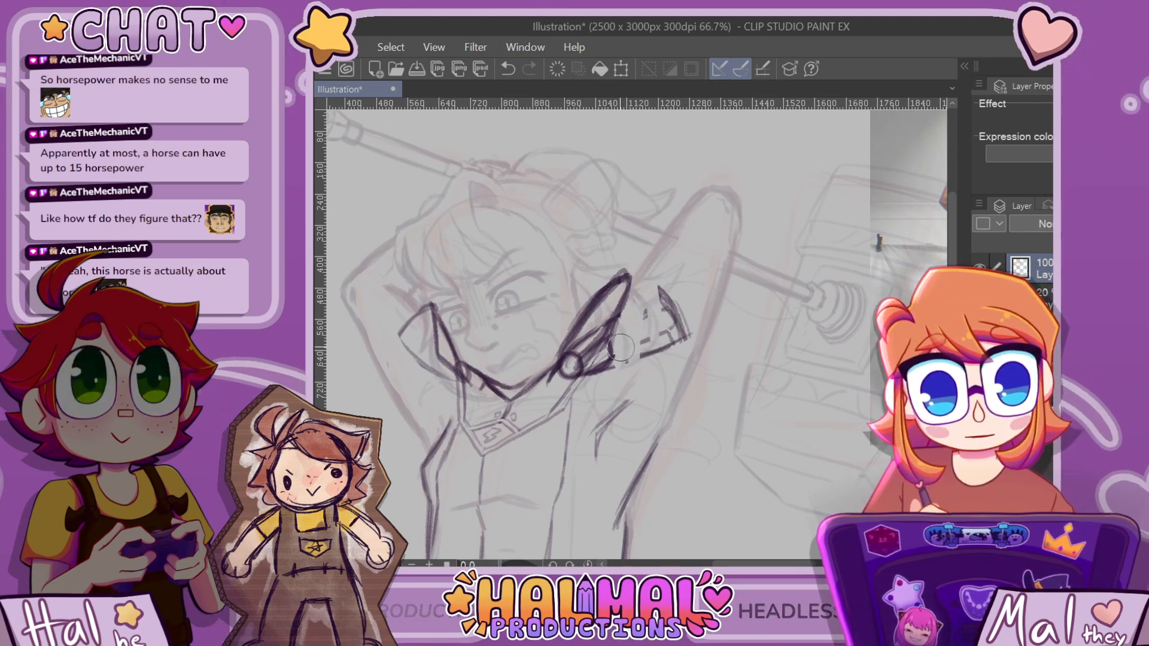
drag(638, 366, 666, 284)
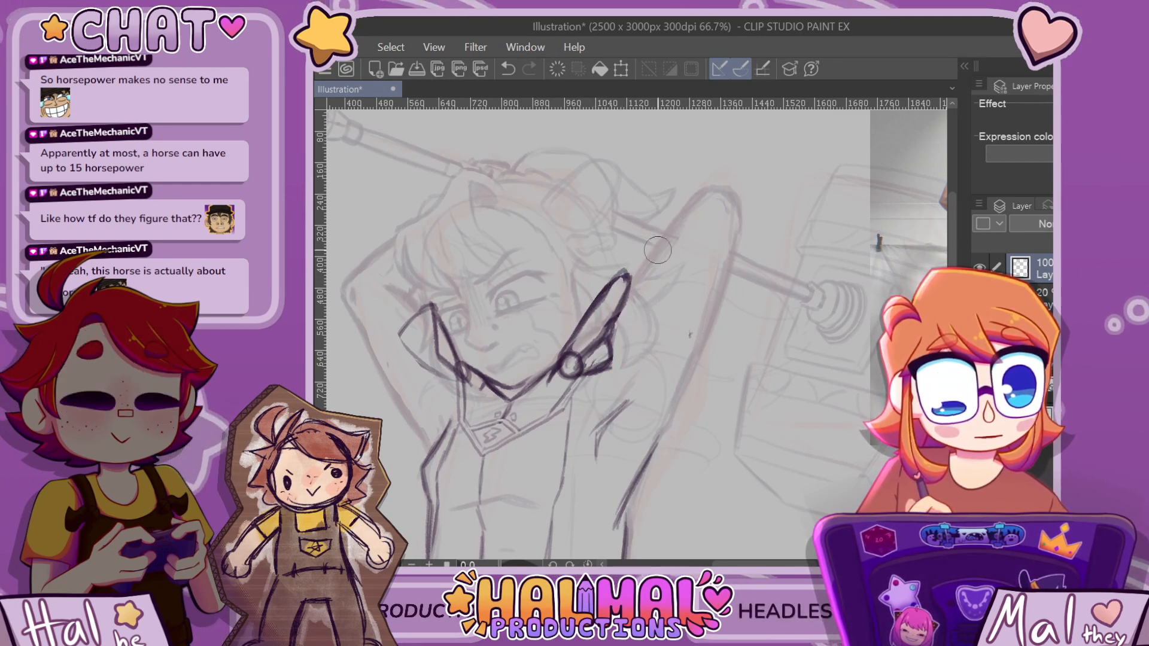
key(p)
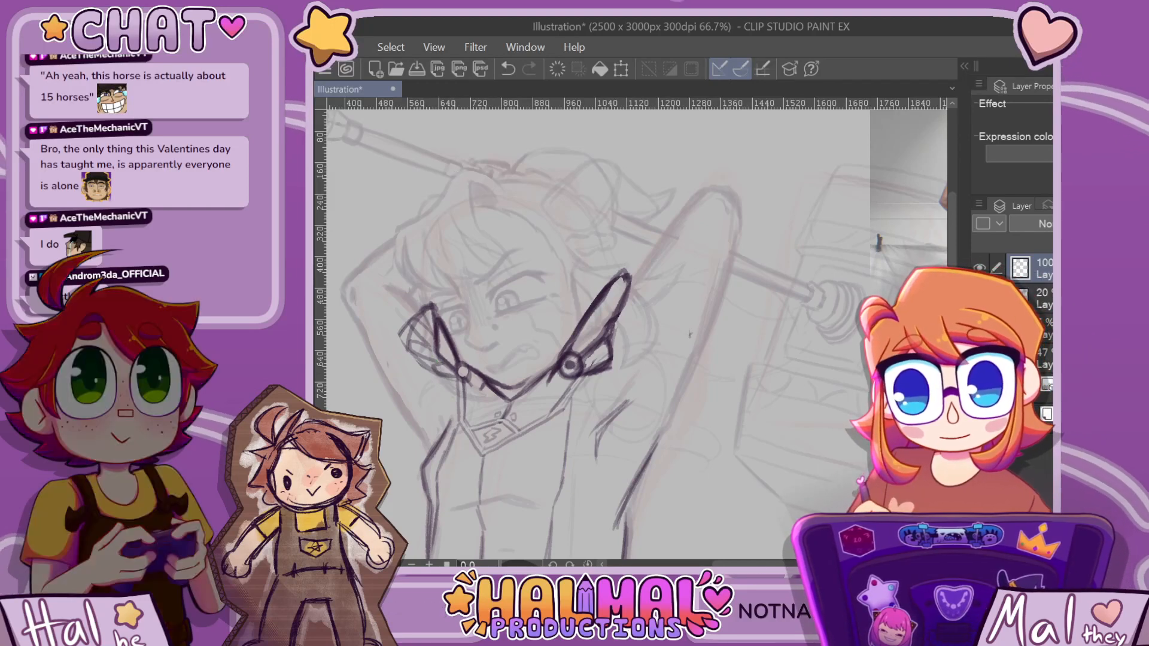
mouse_move(411, 306)
mouse_down()
mouse_move(418, 347)
mouse_move(417, 317)
mouse_up()
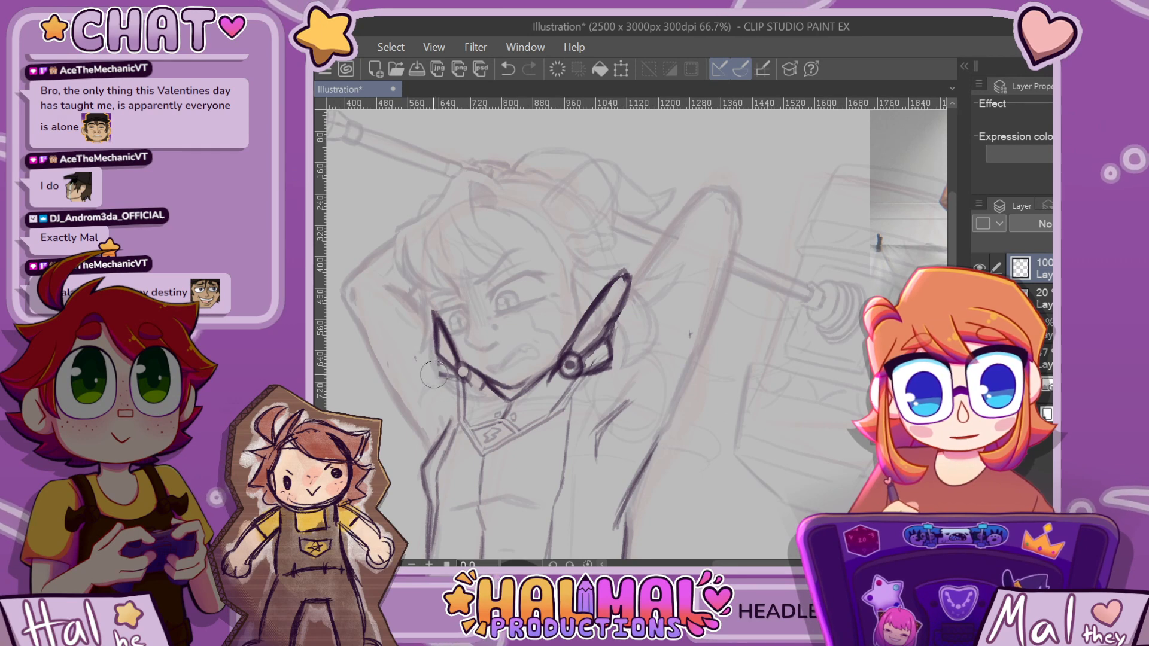
scroll(389, 293, down, 5)
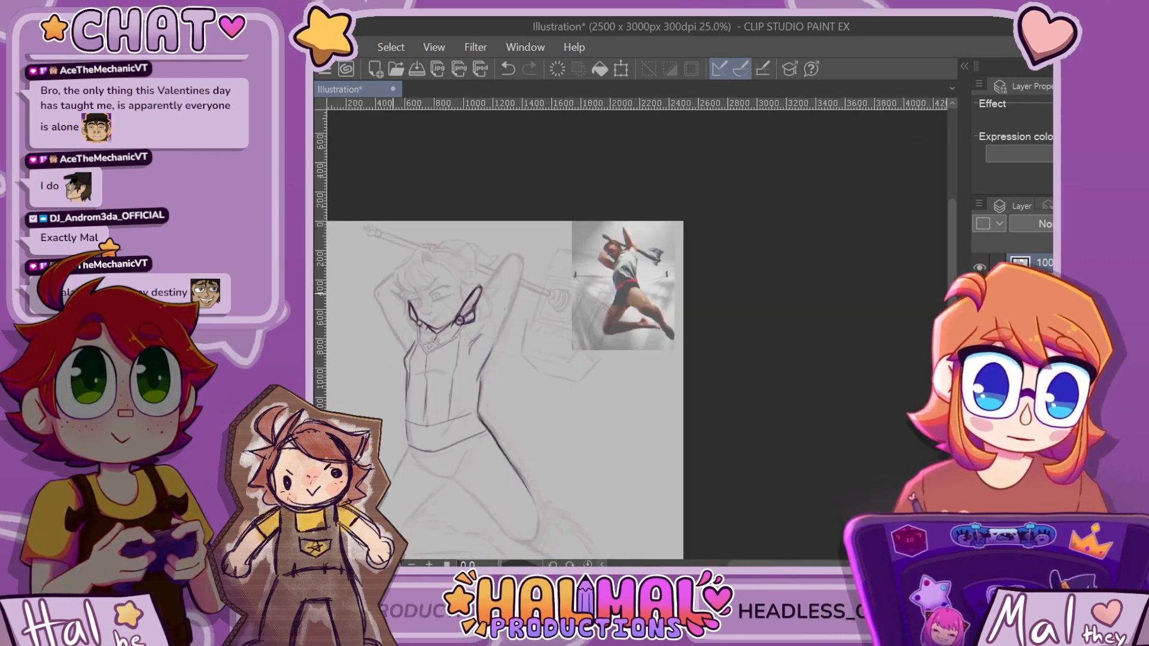
scroll(389, 294, up, 4)
scroll(392, 293, up, 3)
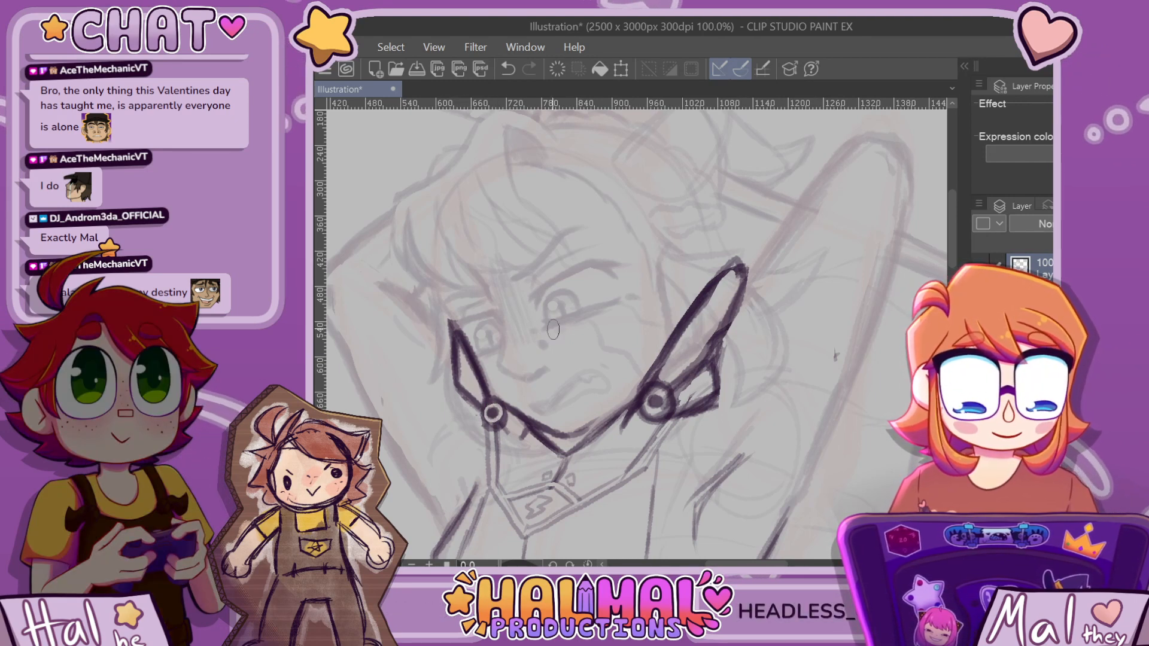
scroll(616, 300, down, 8)
scroll(629, 357, up, 5)
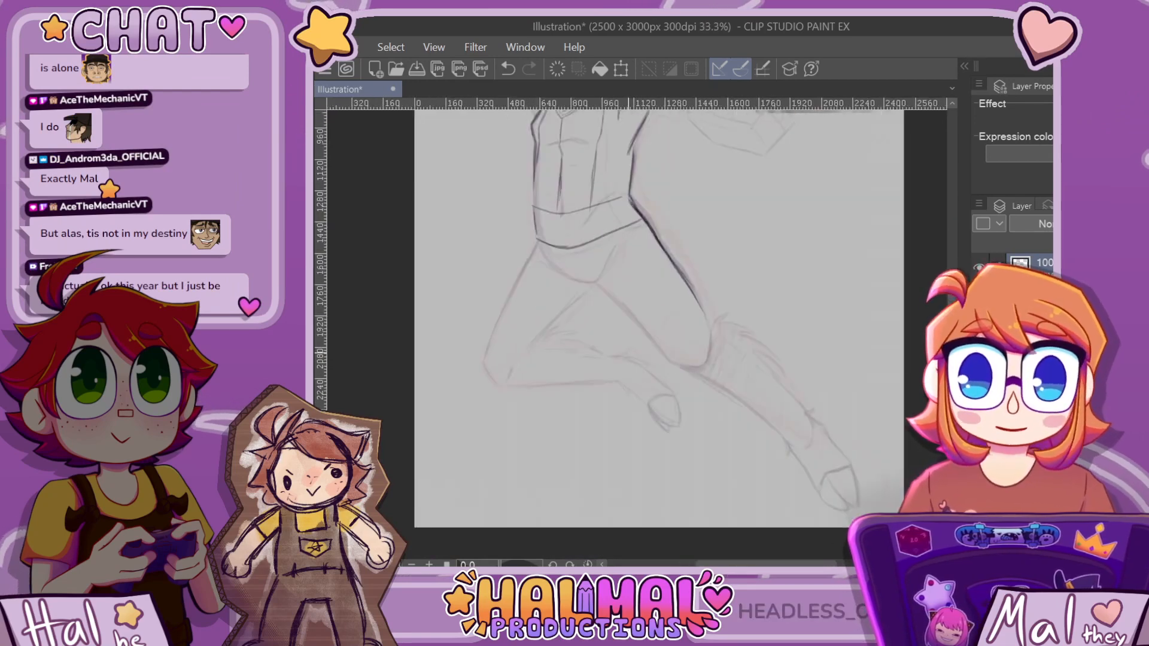
scroll(619, 302, up, 1)
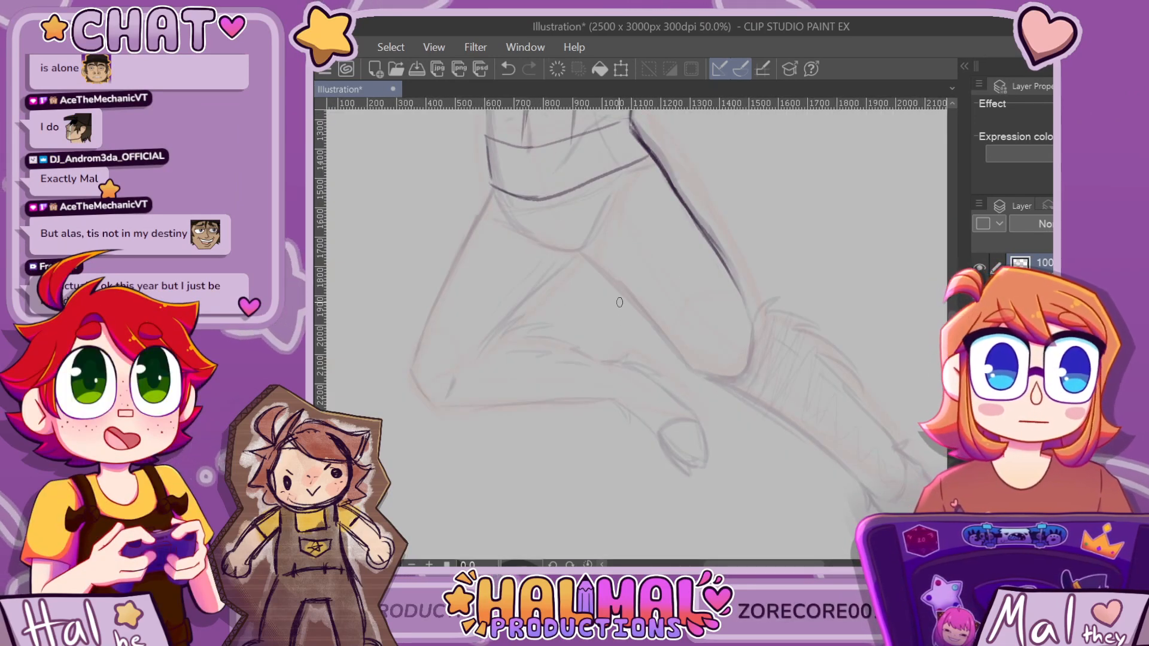
scroll(596, 285, down, 6)
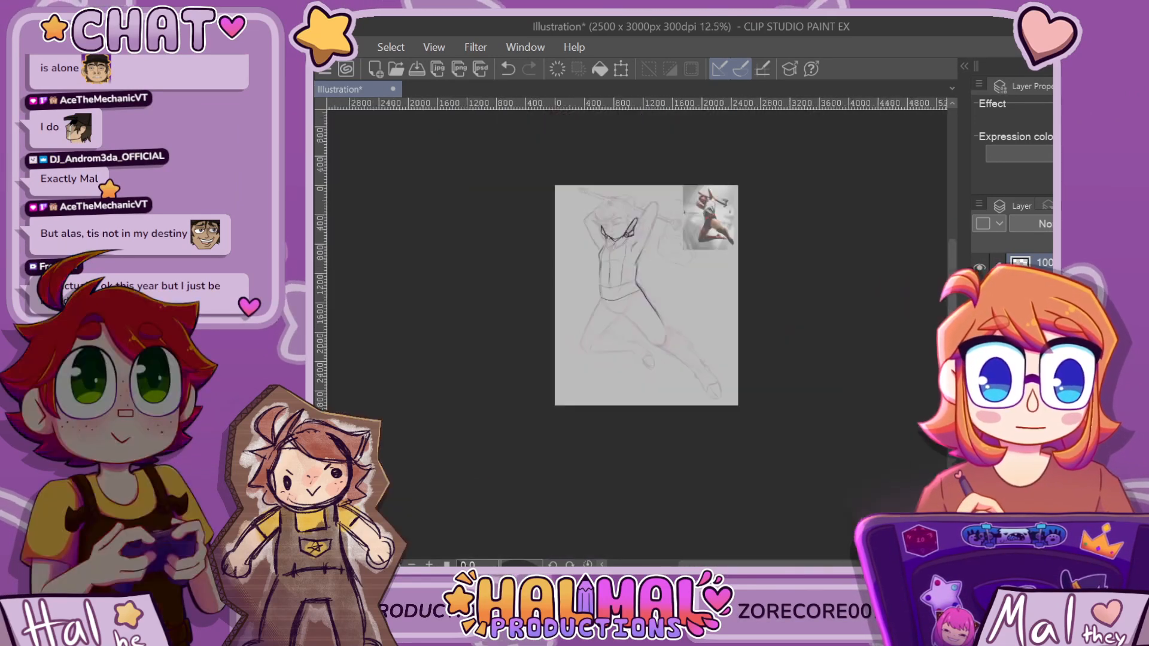
scroll(596, 285, up, 5)
scroll(596, 286, up, 2)
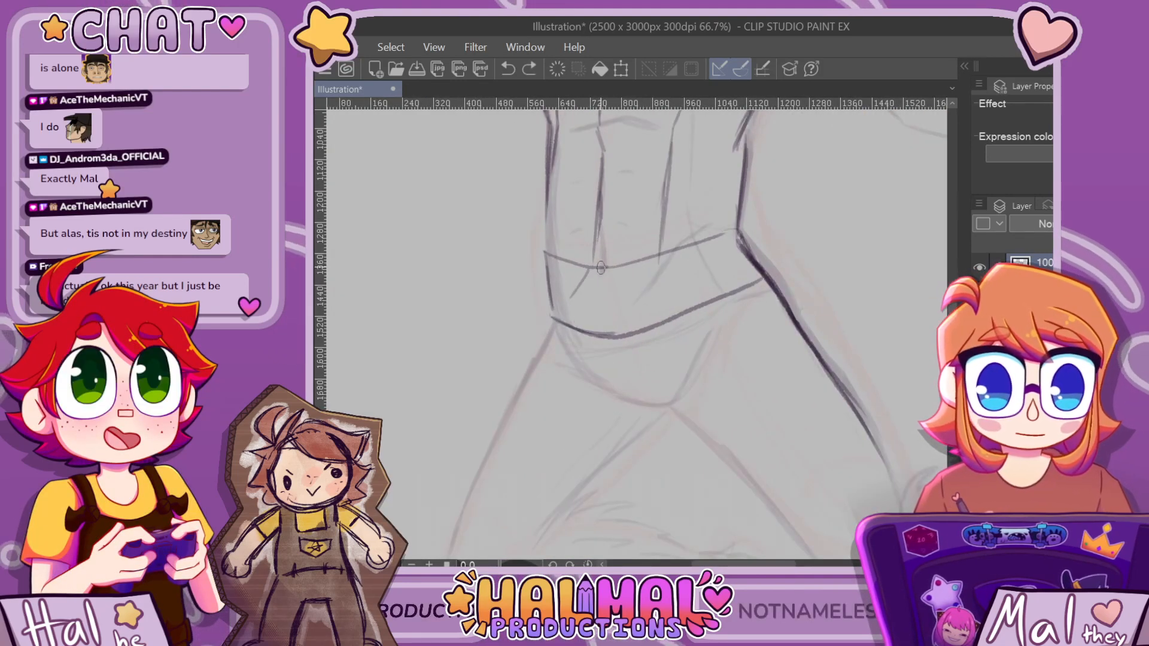
drag(577, 301, 584, 326)
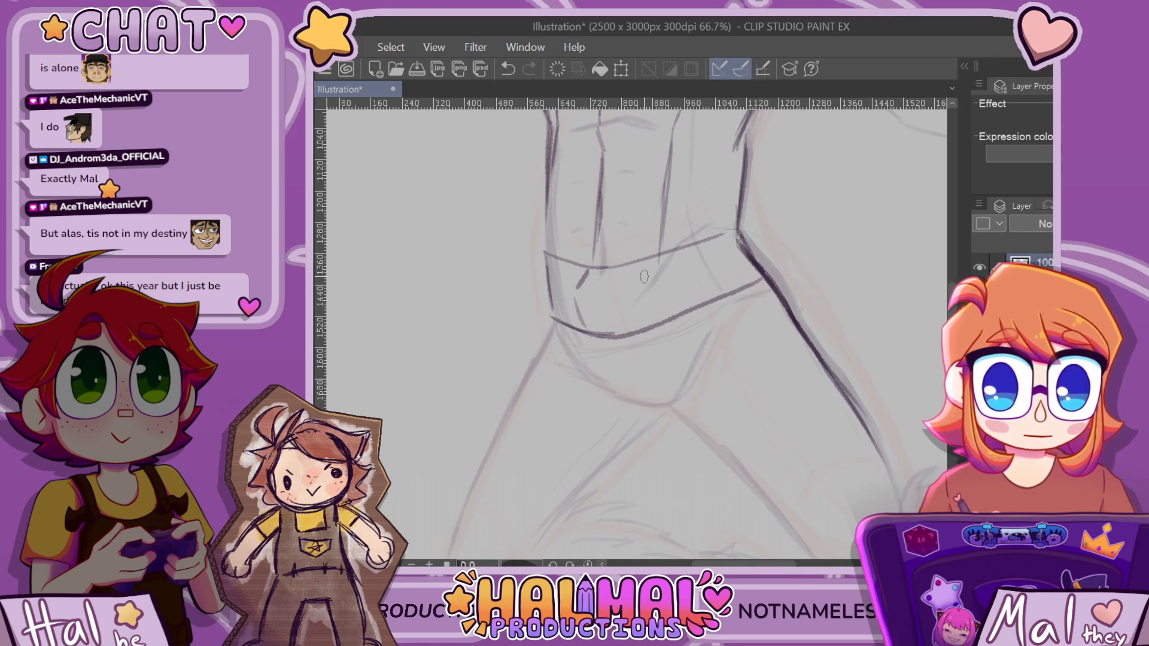
key(ctrl+z)
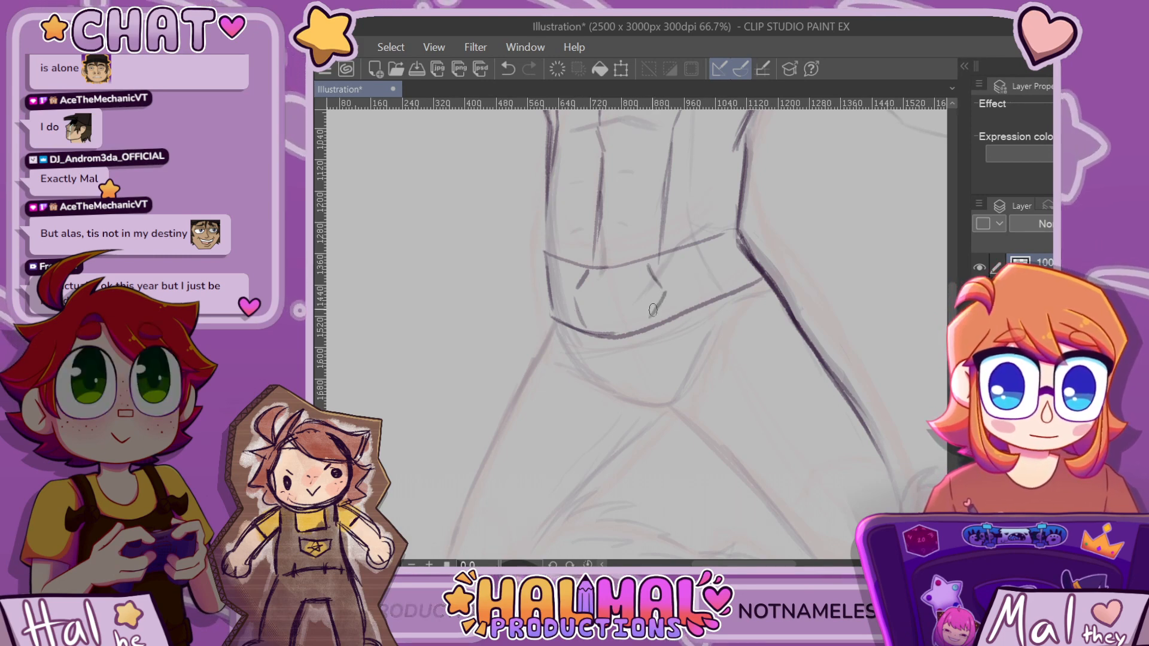
key(ctrl+z)
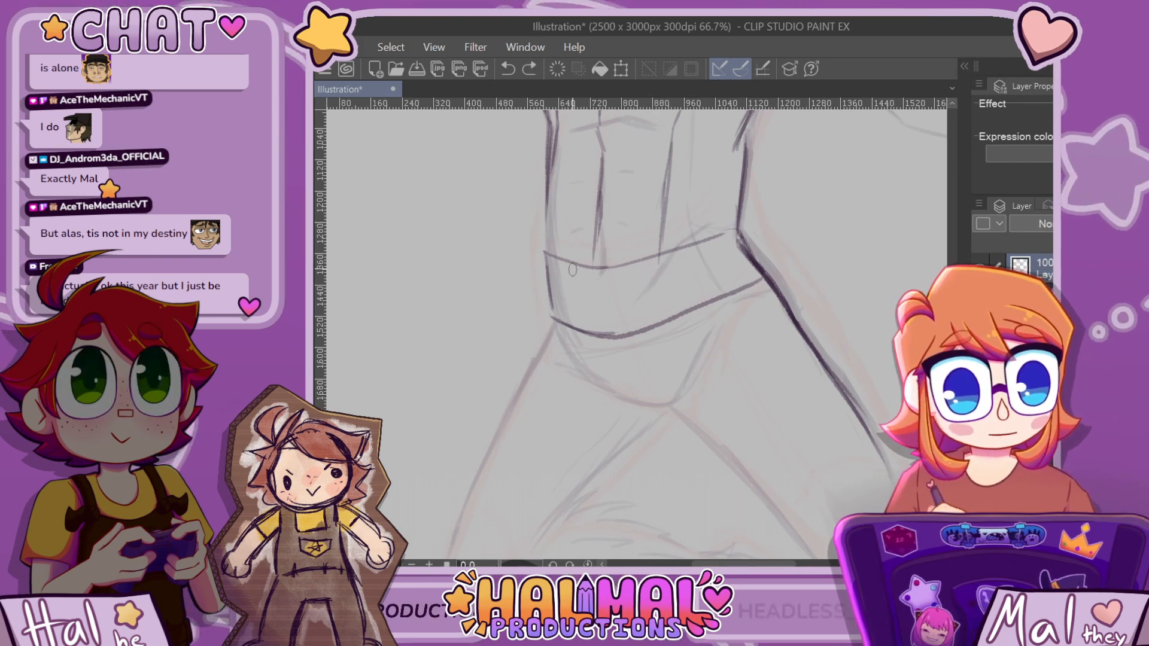
Sketch a double-lined hexagonal buckle with a lightning bolt emblem on the belt, plus a vertical strap line beside it
mouse_move(576, 267)
mouse_down()
mouse_move(558, 283)
mouse_move(563, 309)
mouse_up()
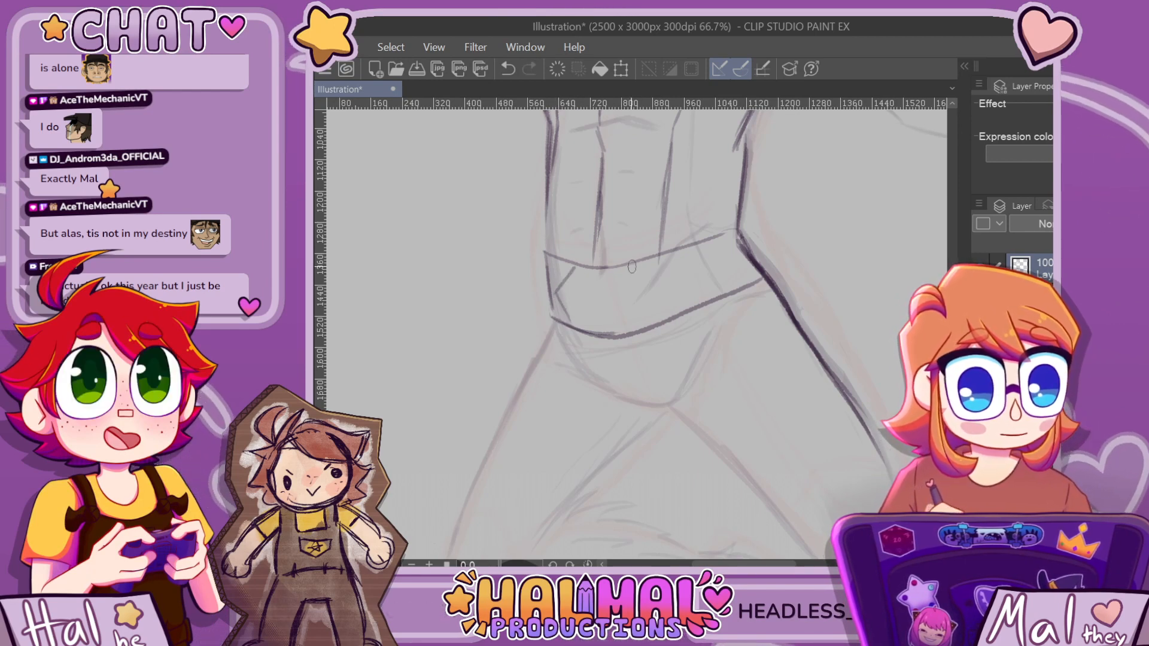
drag(632, 267, 650, 302)
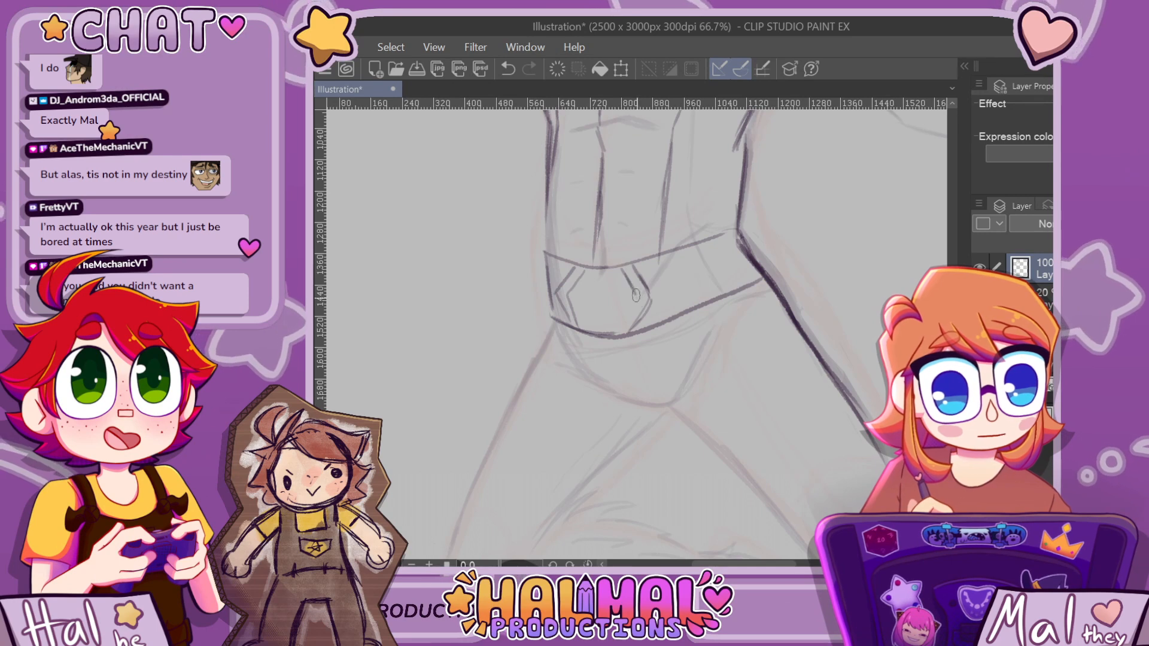
drag(635, 295, 616, 332)
mouse_move(592, 282)
mouse_down()
mouse_move(616, 285)
mouse_move(601, 301)
mouse_move(619, 305)
mouse_move(584, 315)
mouse_up()
drag(697, 247, 706, 276)
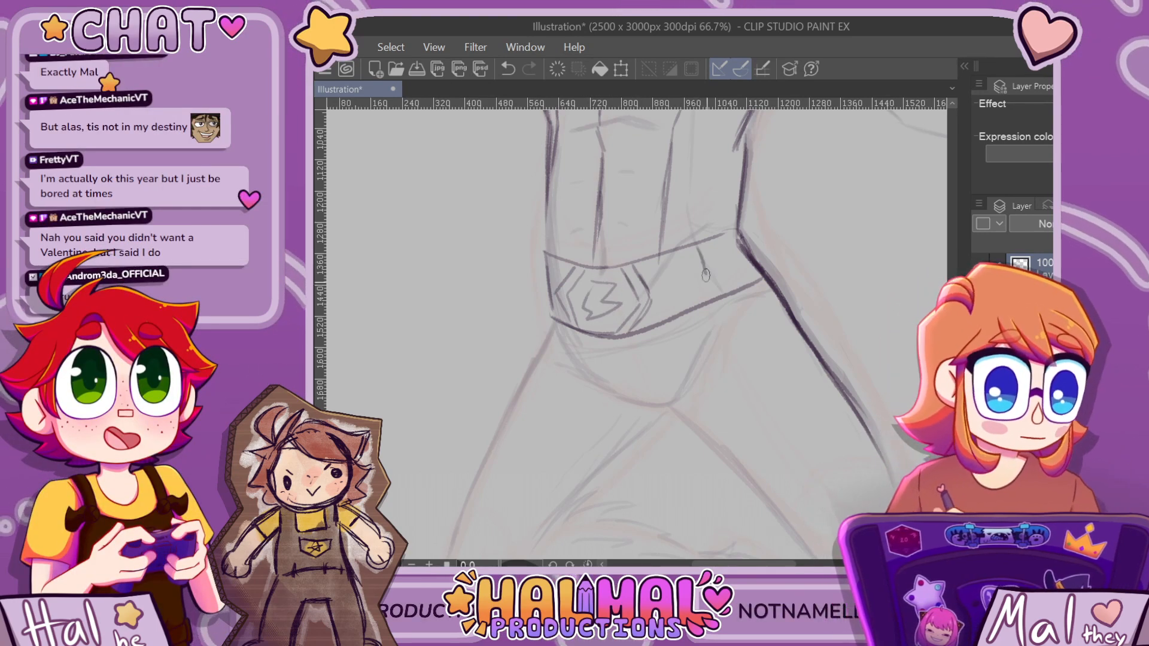
Retrace the belt's upper and lower edges around the waist with darker, doubled lines
scroll(705, 276, down, 3)
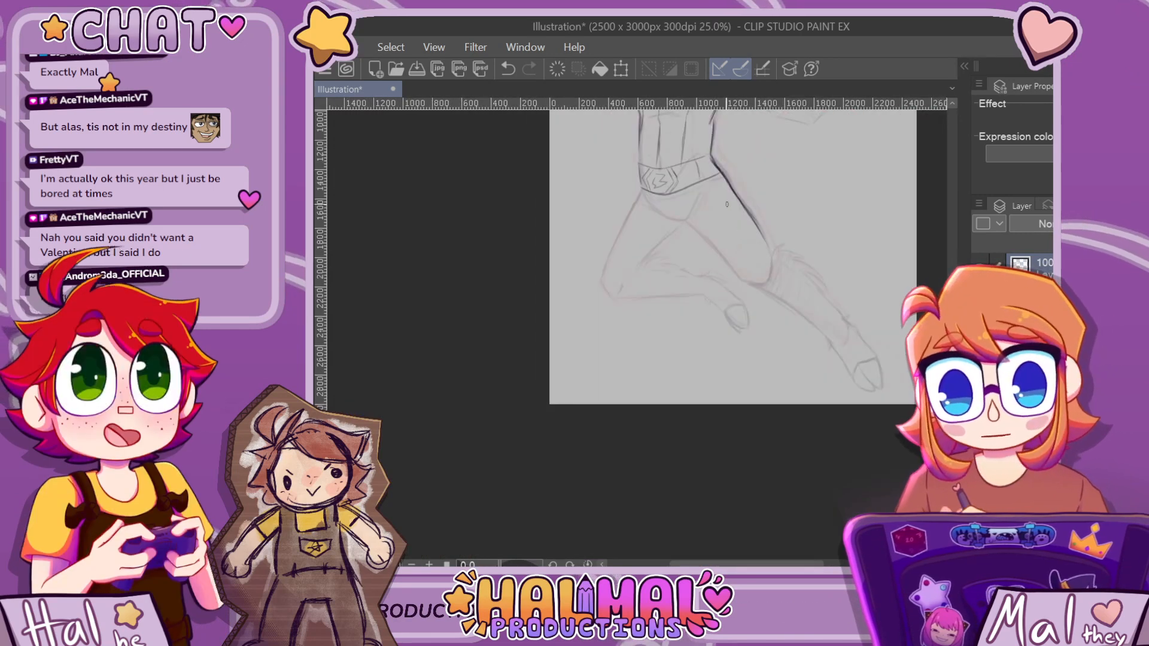
scroll(727, 204, up, 1)
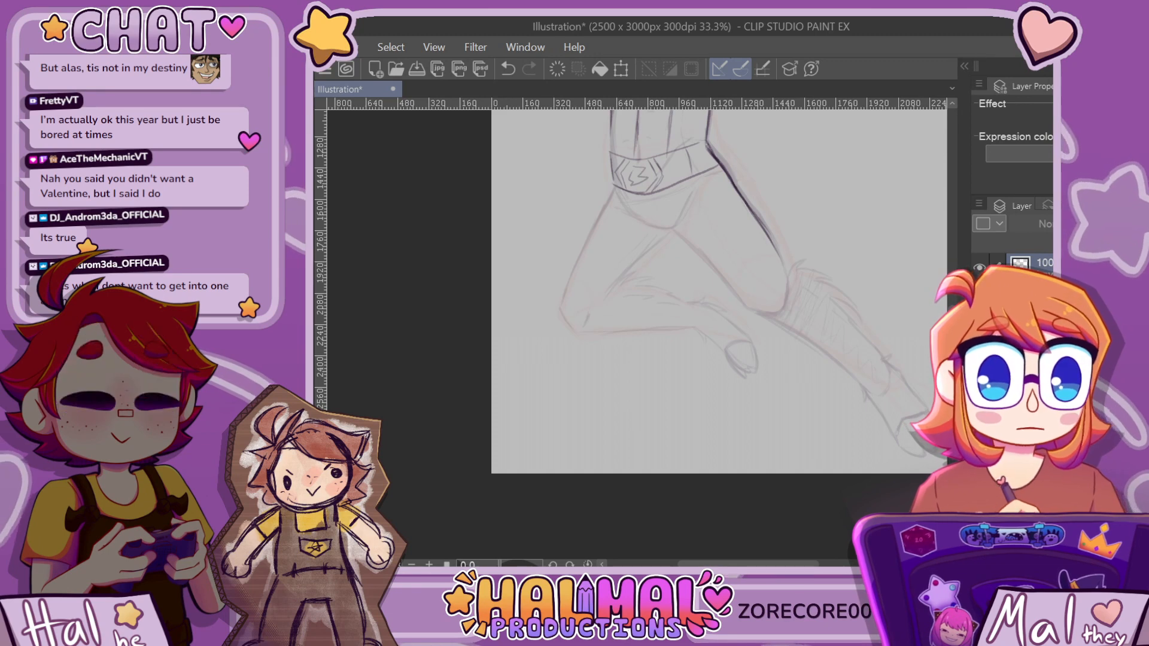
scroll(695, 281, up, 3)
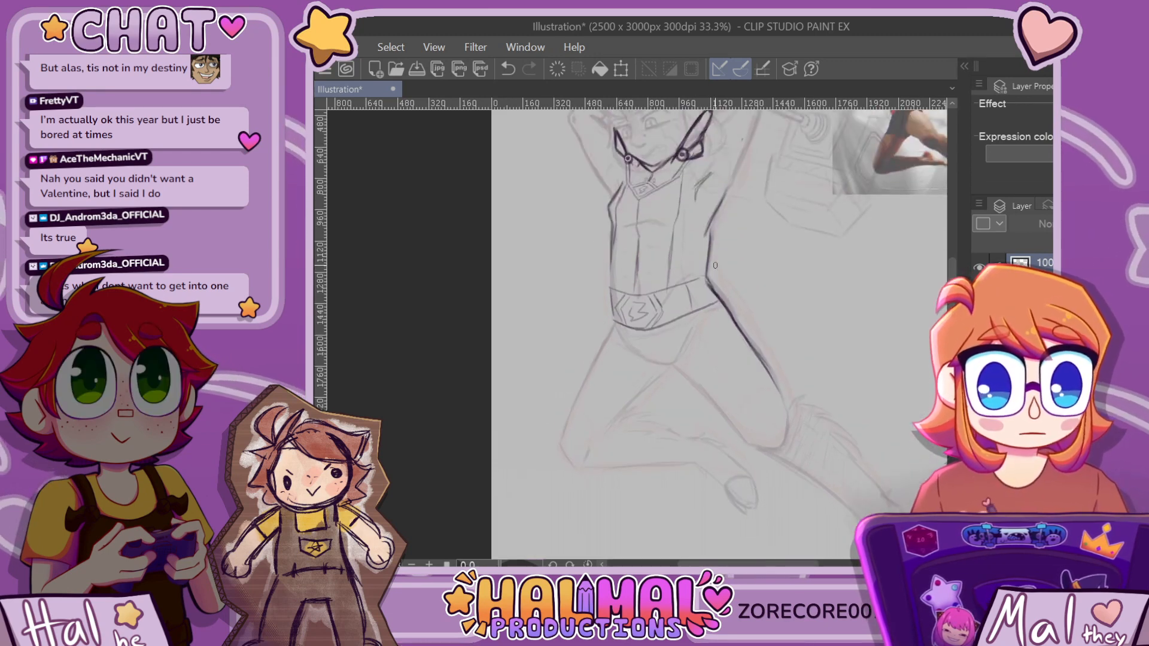
scroll(688, 287, up, 2)
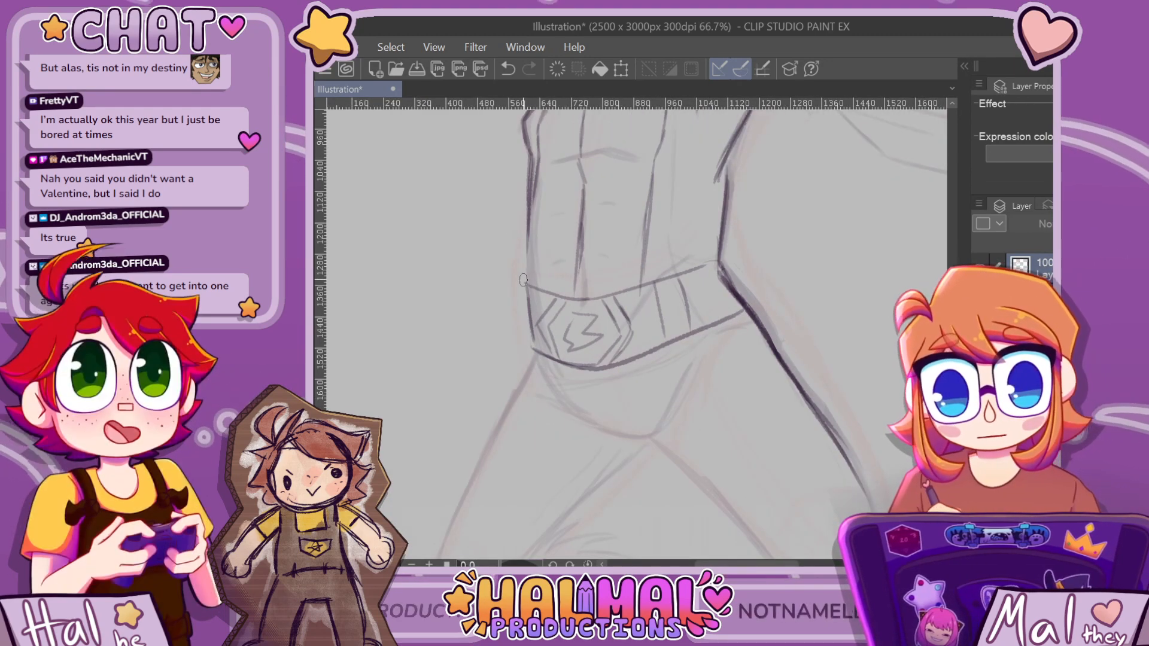
drag(525, 275, 580, 292)
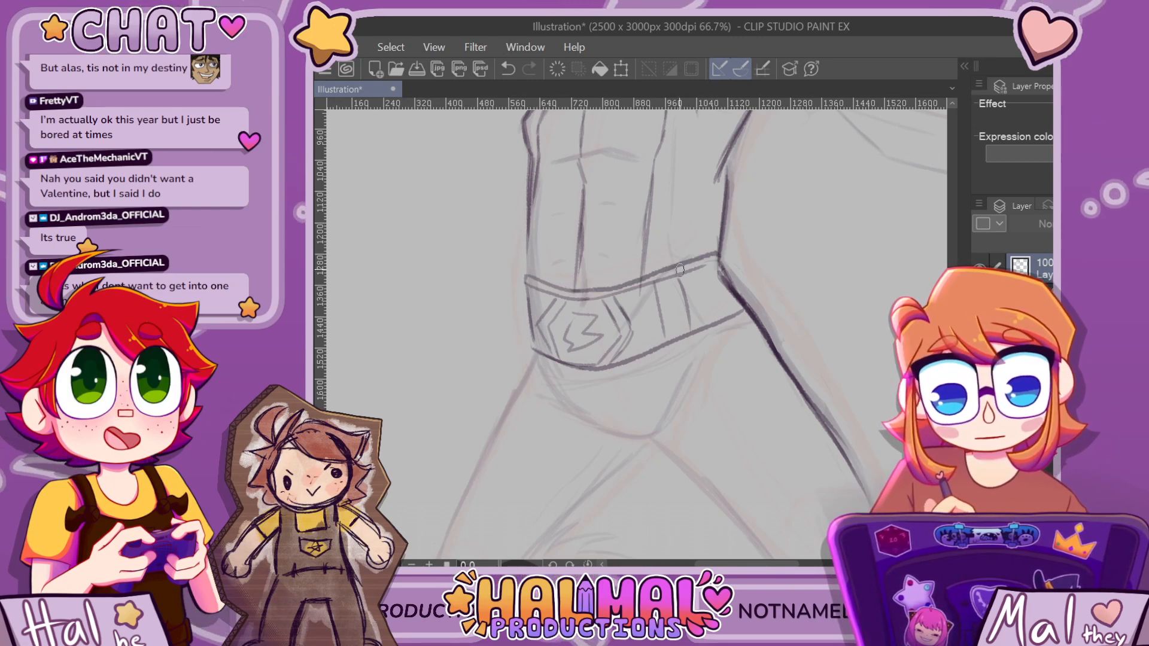
drag(680, 271, 716, 262)
mouse_move(532, 358)
mouse_down()
mouse_move(592, 378)
mouse_move(646, 362)
mouse_up()
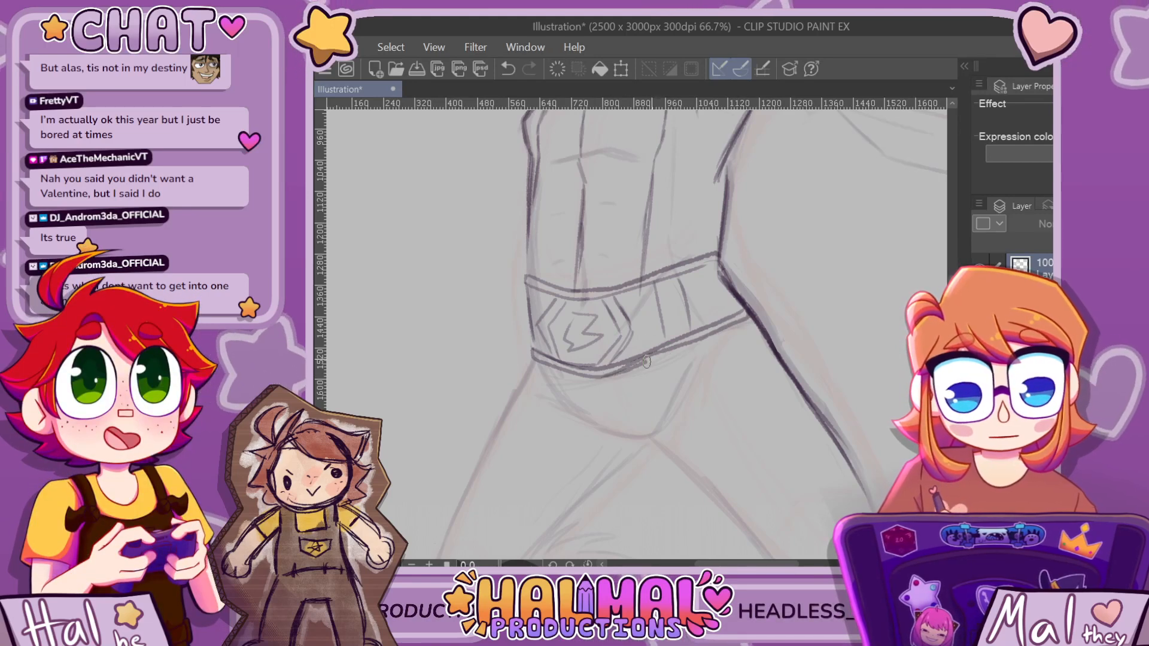
Darken the torso's vertical centre line and sketch curved horizontal abdominal lines across it
scroll(703, 303, down, 5)
scroll(684, 303, up, 5)
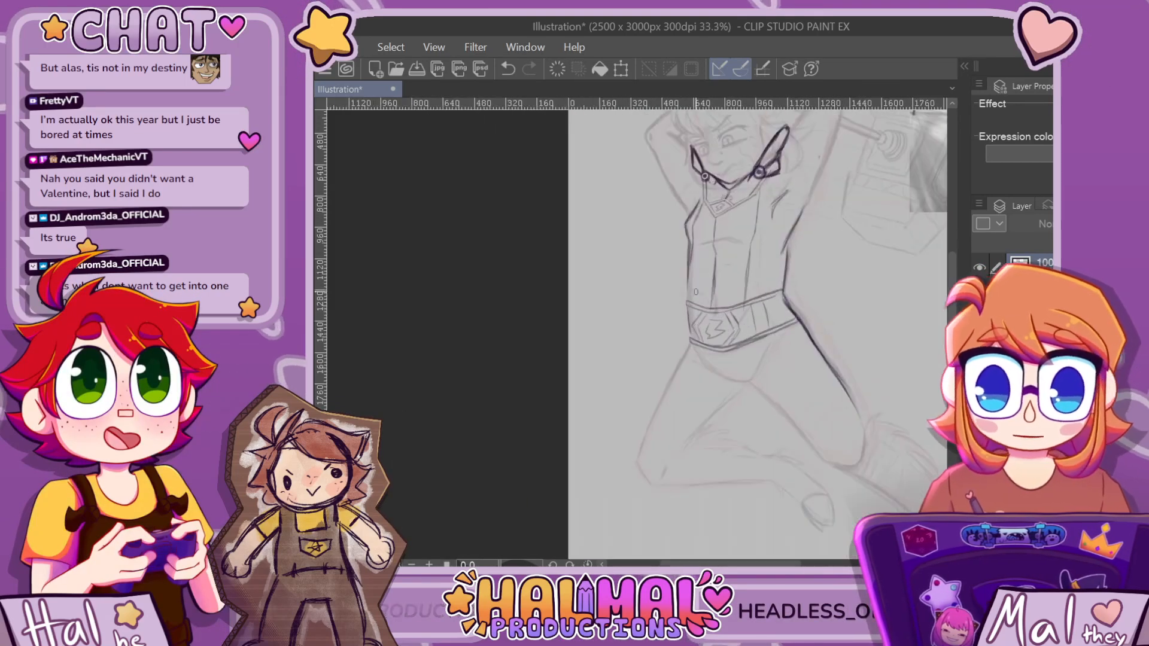
scroll(684, 303, down, 8)
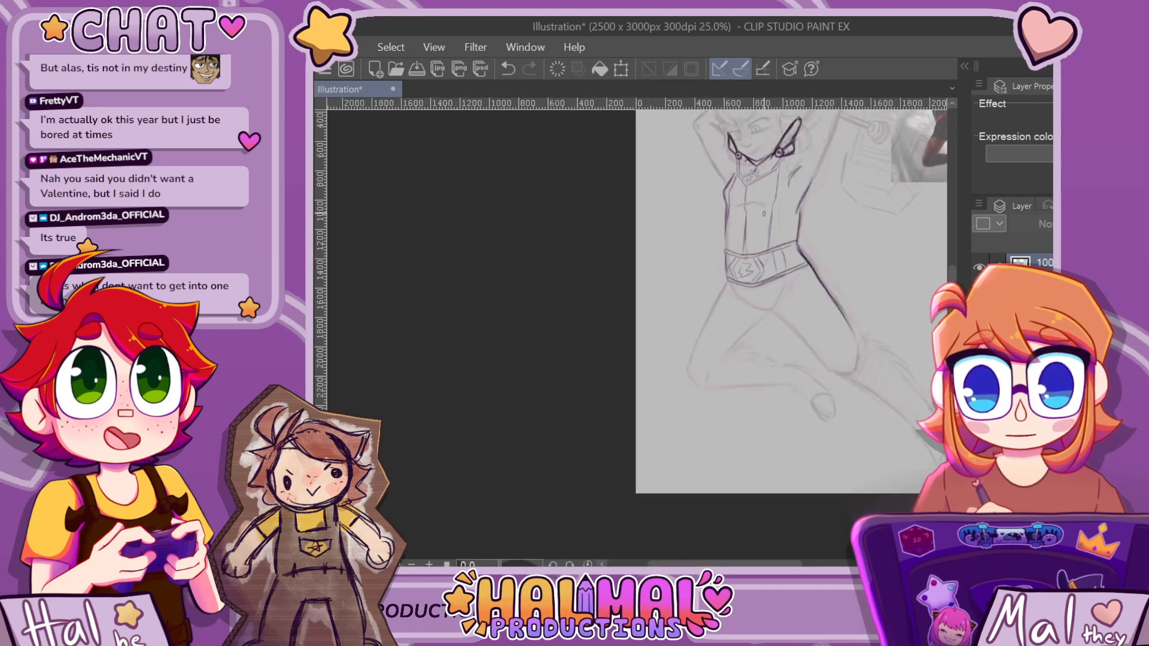
scroll(719, 393, up, 10)
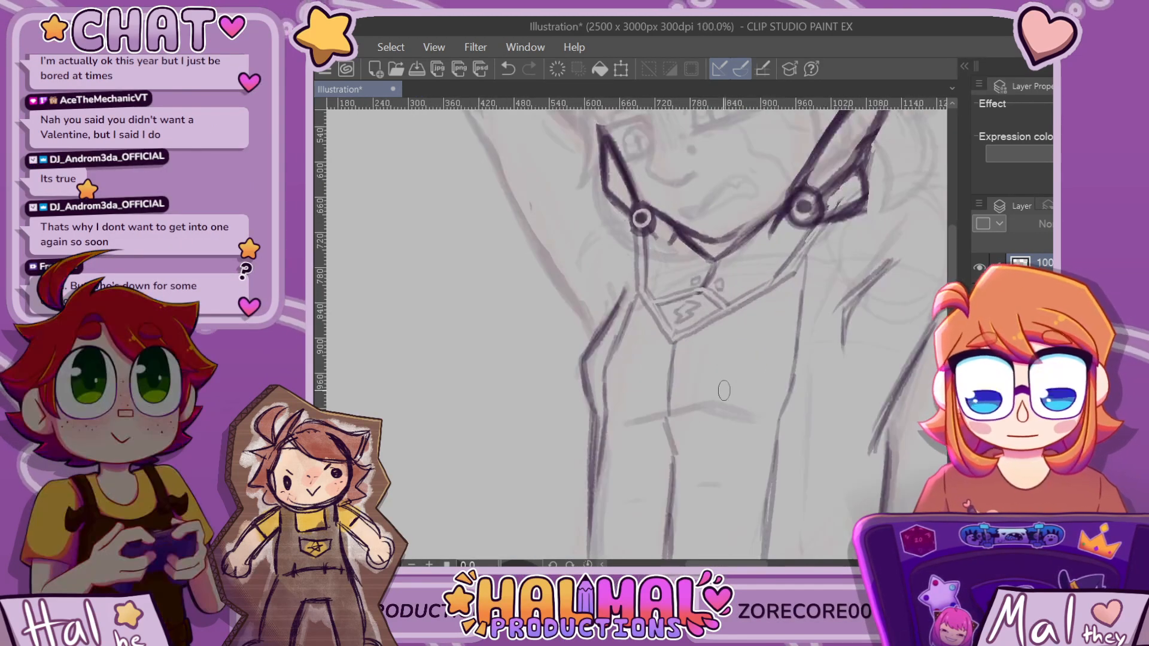
drag(634, 421, 713, 420)
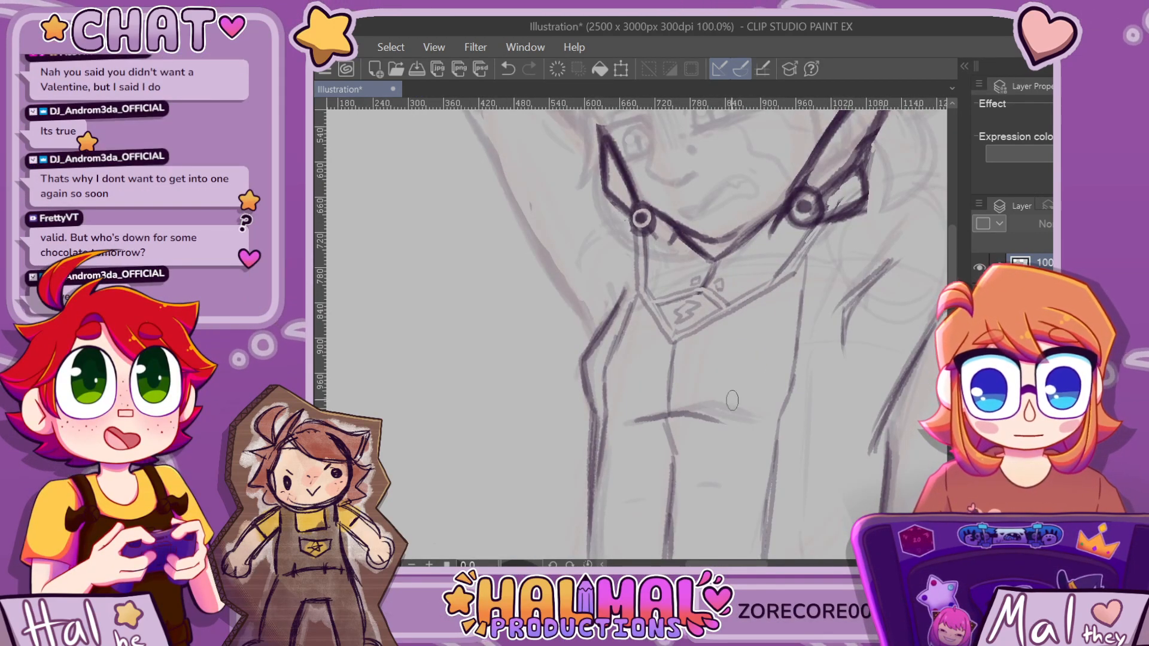
key(ctrl+z)
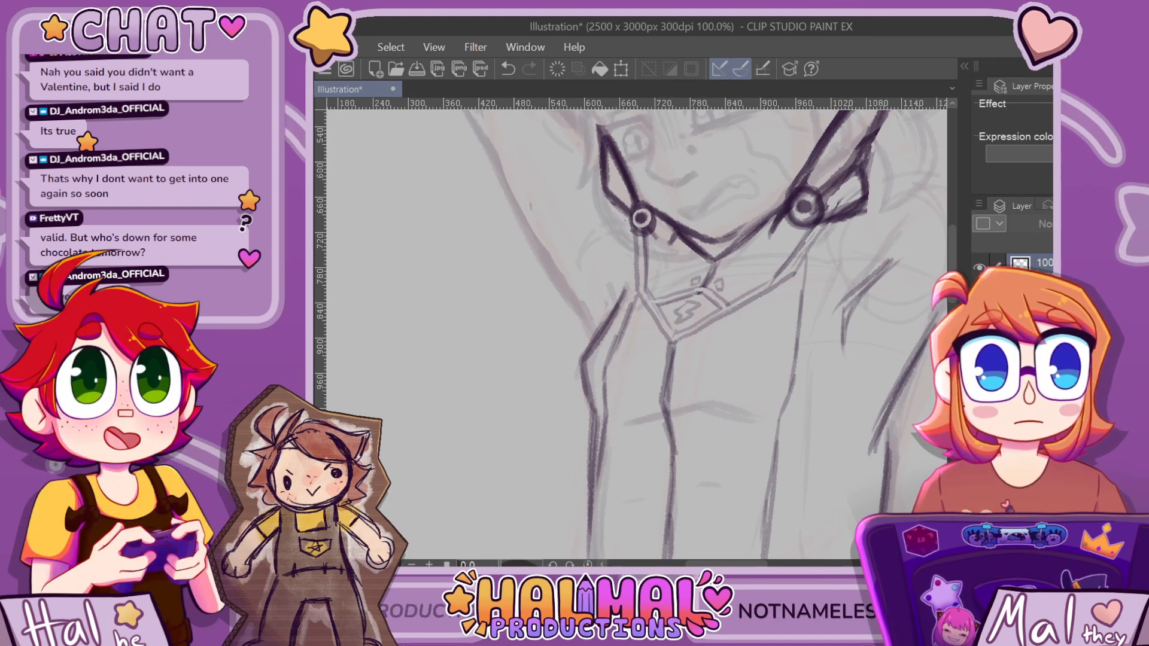
scroll(898, 295, down, 4)
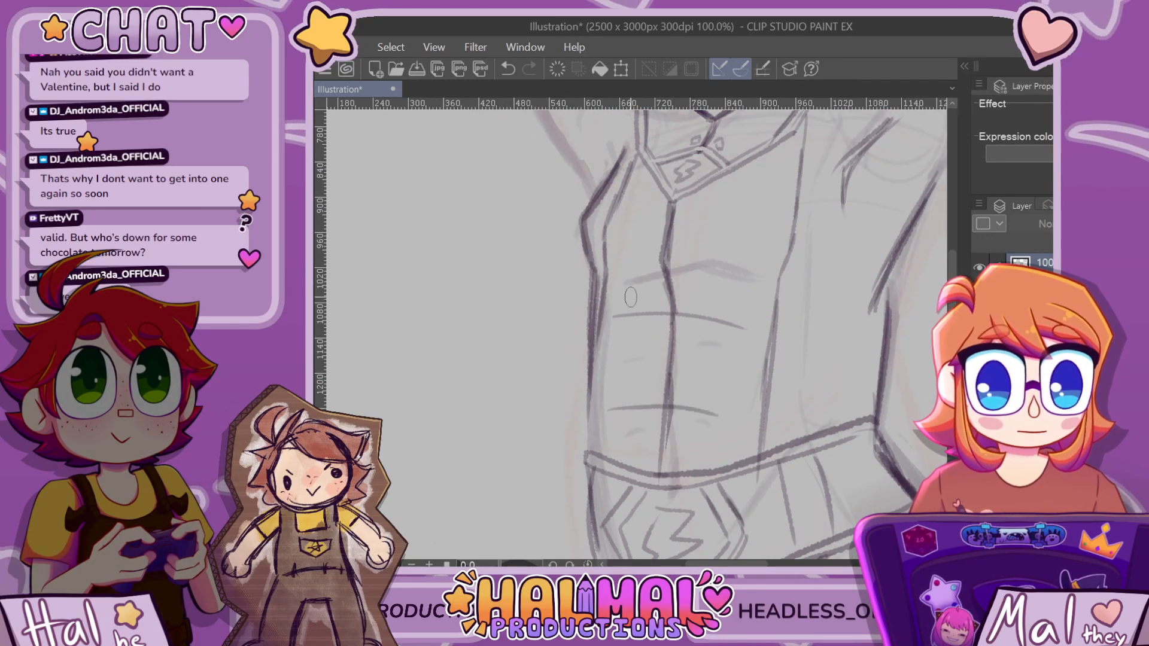
Sketch two horizontal double-ended arrow clasps across the torso's centre line and darken the curved line above them
mouse_move(628, 309)
mouse_down()
mouse_move(617, 305)
mouse_move(613, 329)
mouse_up()
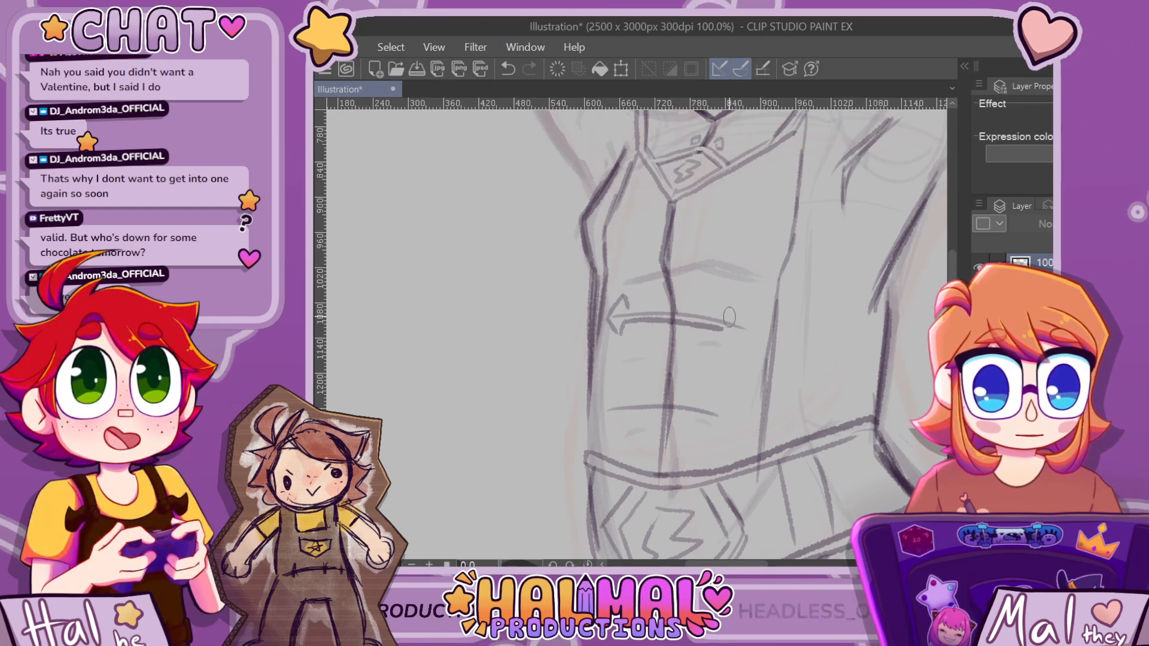
mouse_move(728, 313)
mouse_down()
mouse_move(732, 302)
mouse_move(750, 328)
mouse_move(725, 342)
mouse_up()
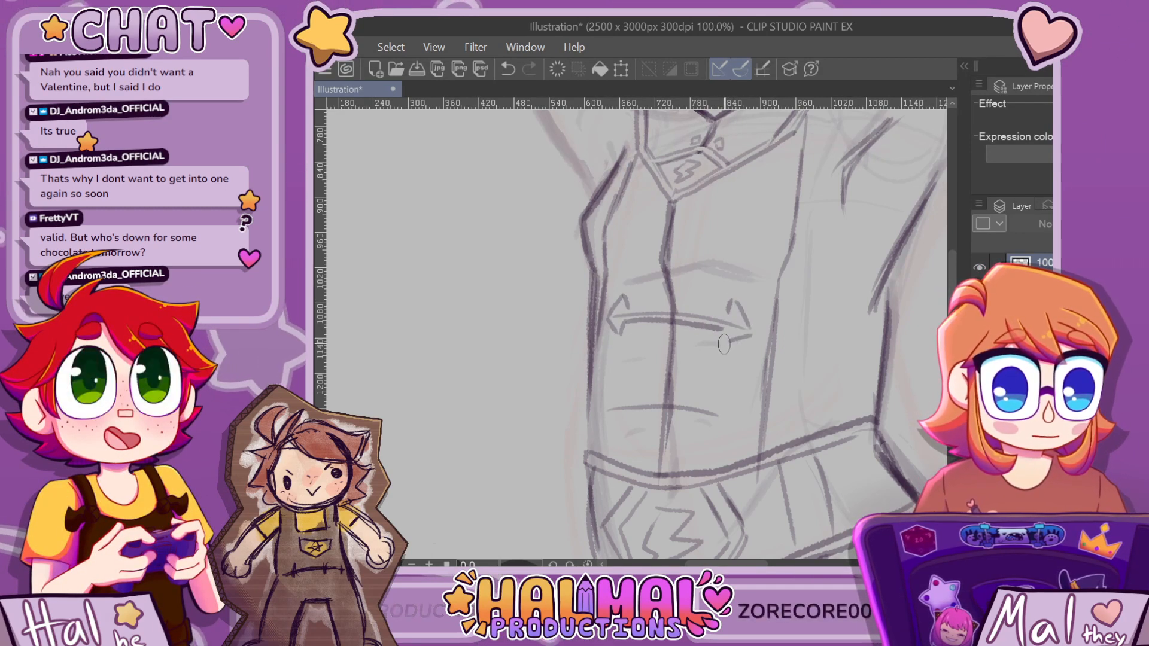
drag(682, 307, 722, 312)
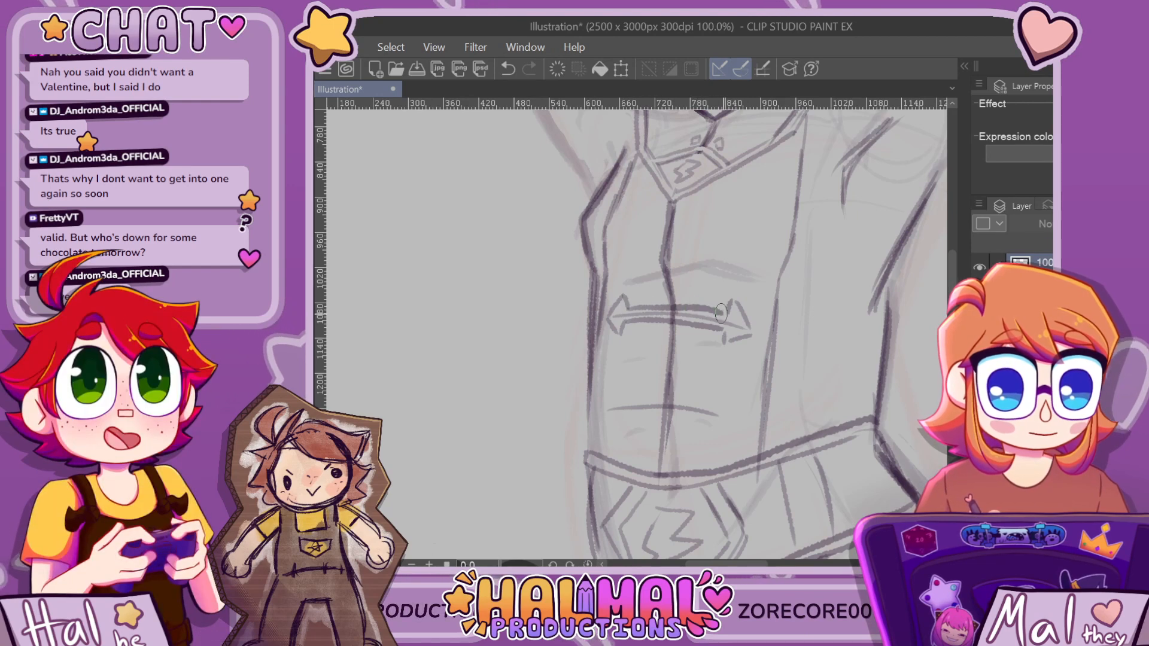
mouse_move(613, 400)
mouse_down()
mouse_move(607, 428)
mouse_move(621, 398)
mouse_move(691, 396)
mouse_move(614, 420)
mouse_move(703, 415)
mouse_up()
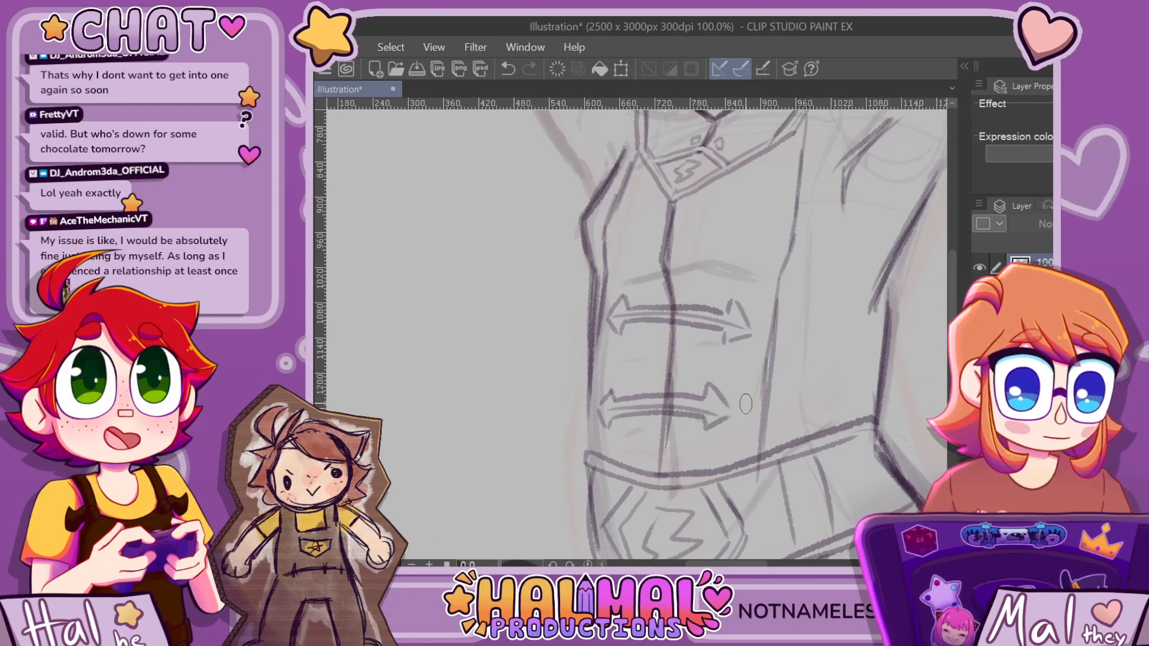
scroll(726, 406, down, 5)
scroll(691, 271, up, 5)
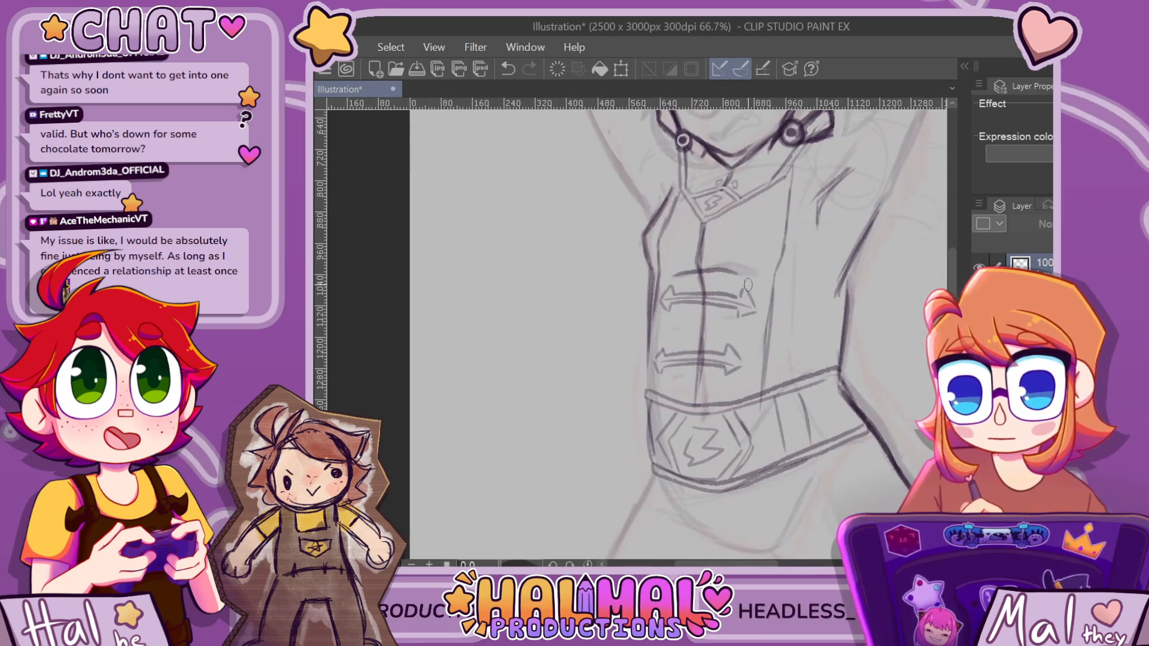
drag(677, 276, 741, 276)
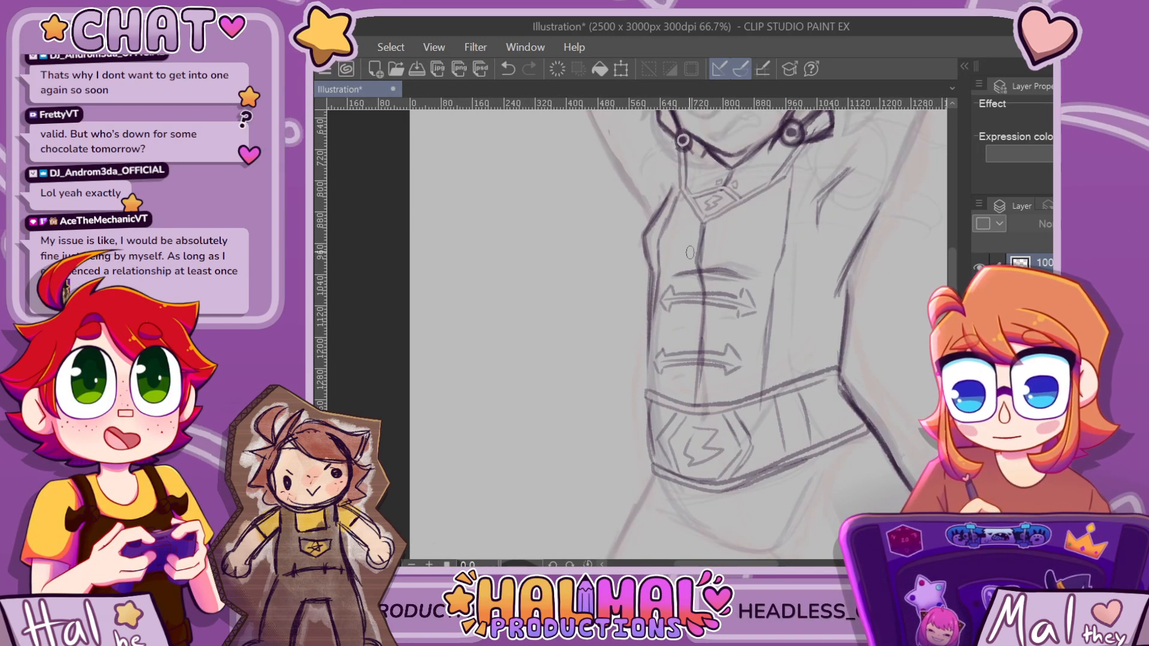
scroll(697, 295, up, 1)
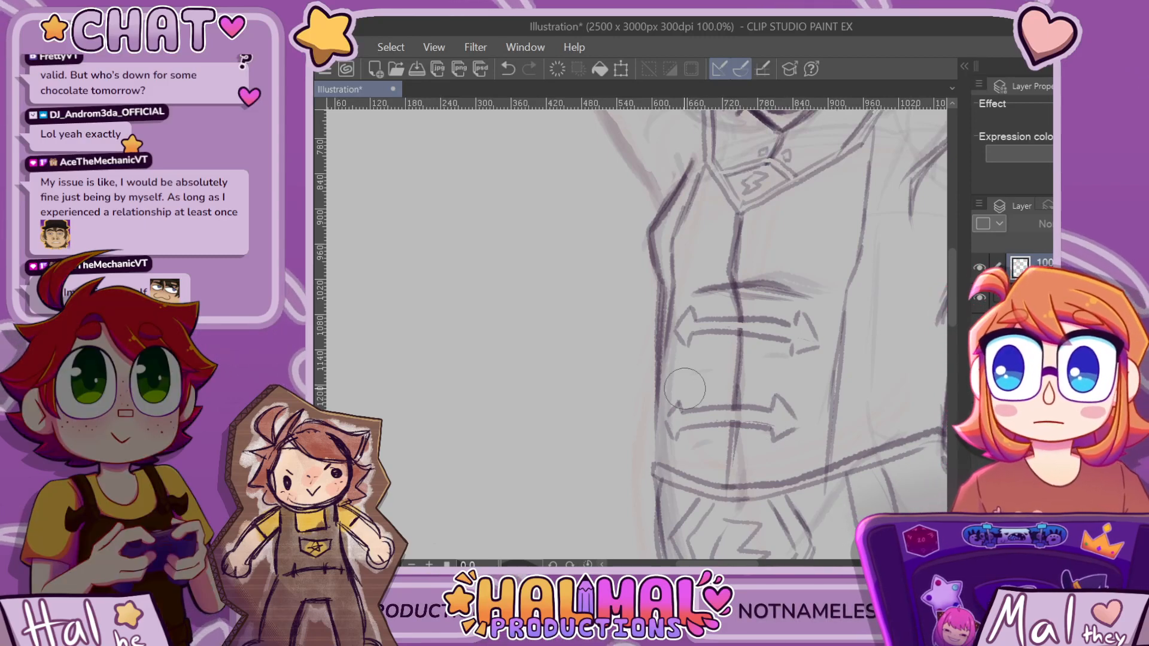
Undo the last shoulder stroke and sketch a rounded hanging loop beside the collar's larger wing, near the raised arm
scroll(685, 389, down, 6)
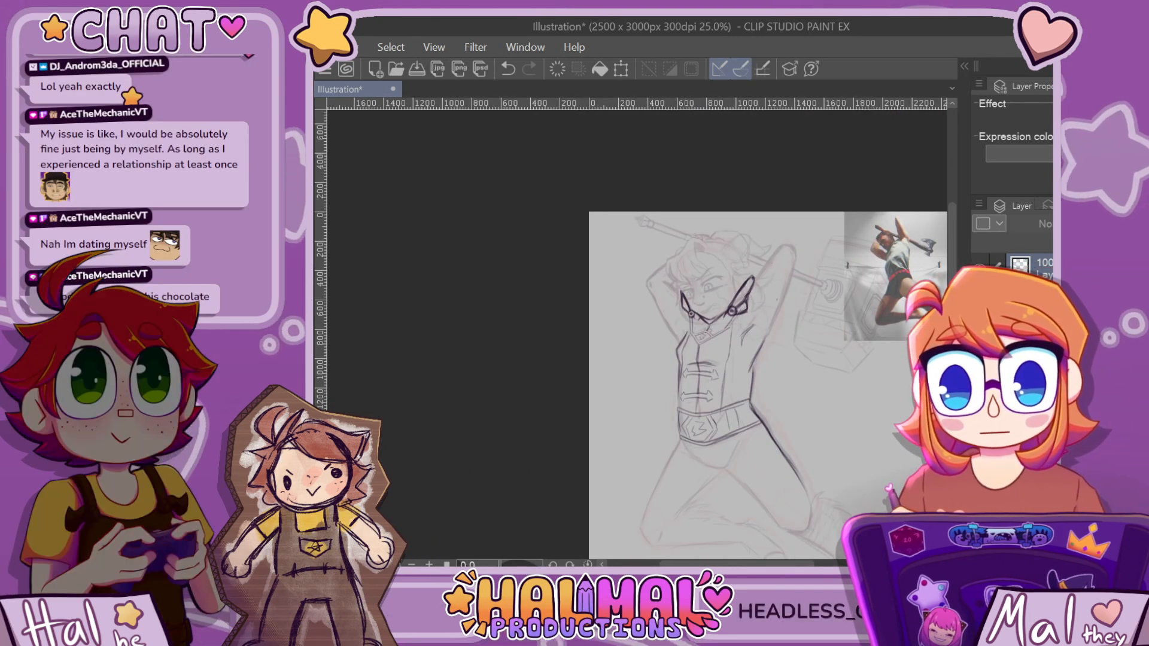
scroll(724, 314, up, 3)
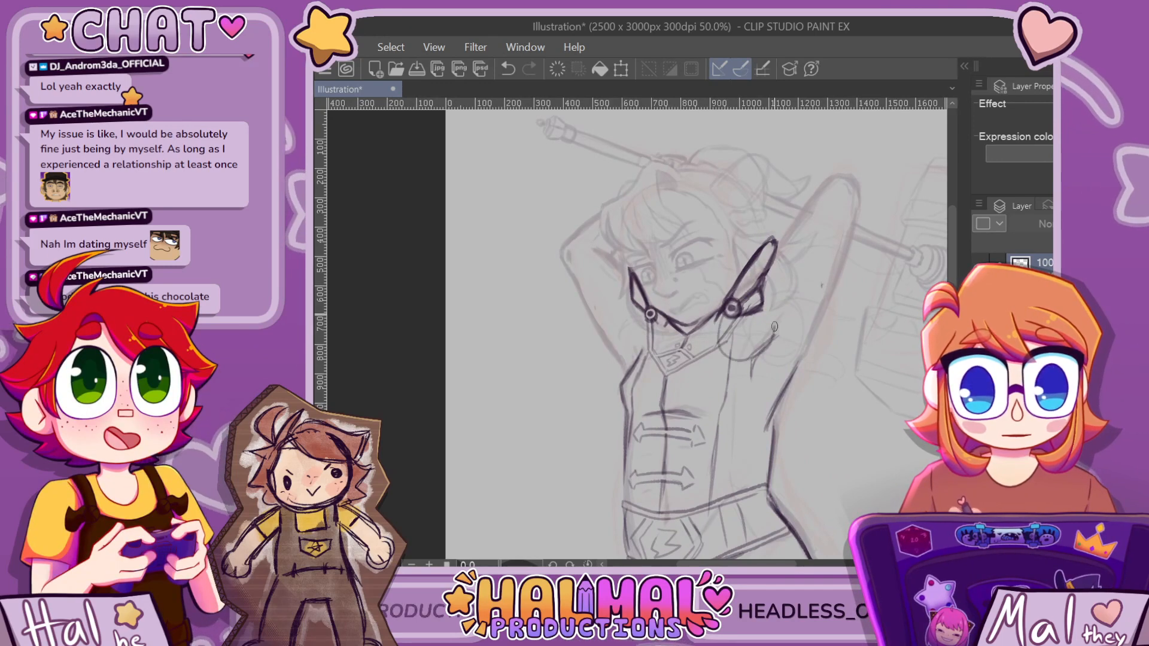
key(ctrl+z)
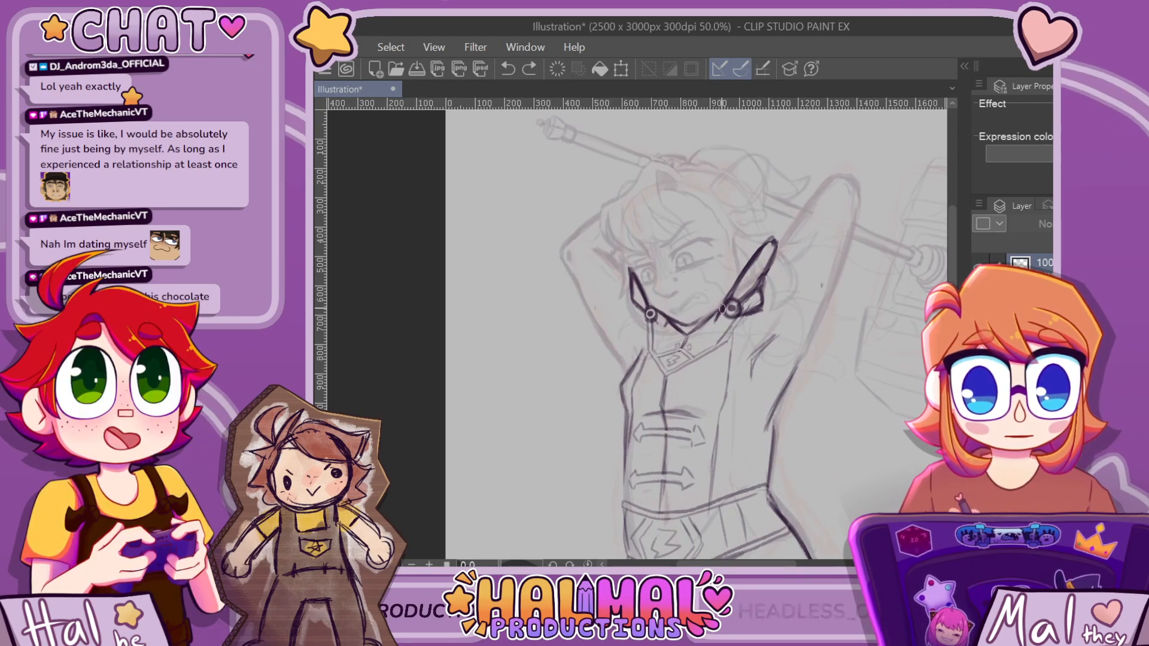
mouse_move(724, 325)
mouse_down()
mouse_move(766, 358)
mouse_move(783, 256)
mouse_up()
mouse_move(735, 313)
mouse_down()
mouse_move(771, 279)
mouse_move(800, 220)
mouse_up()
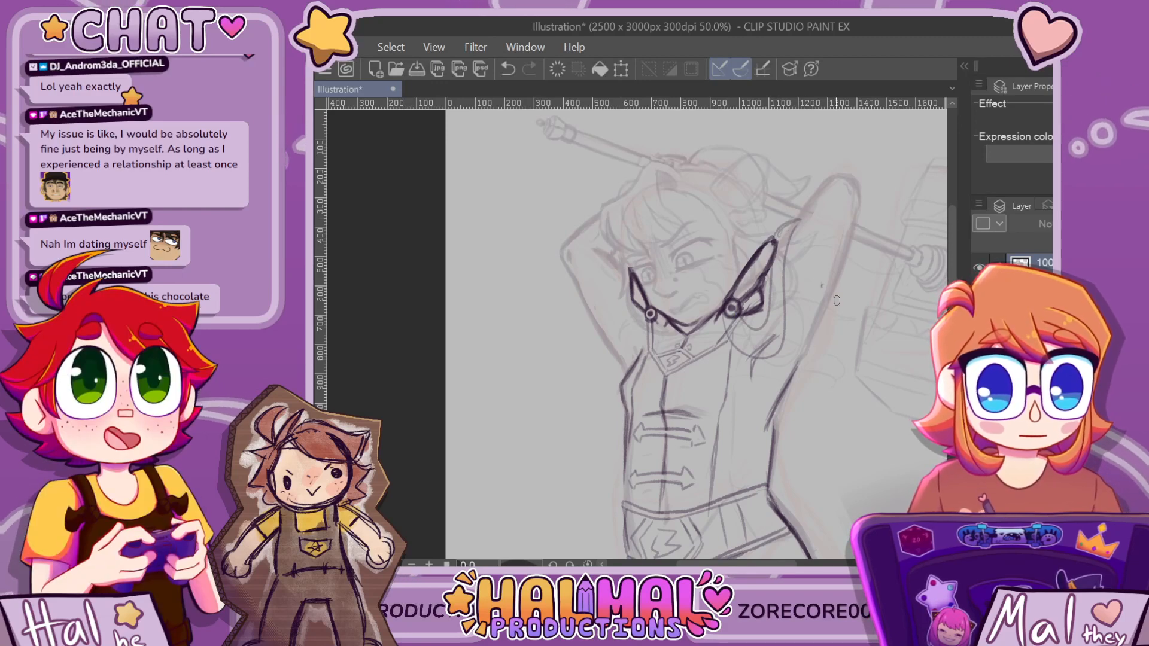
scroll(836, 300, down, 2)
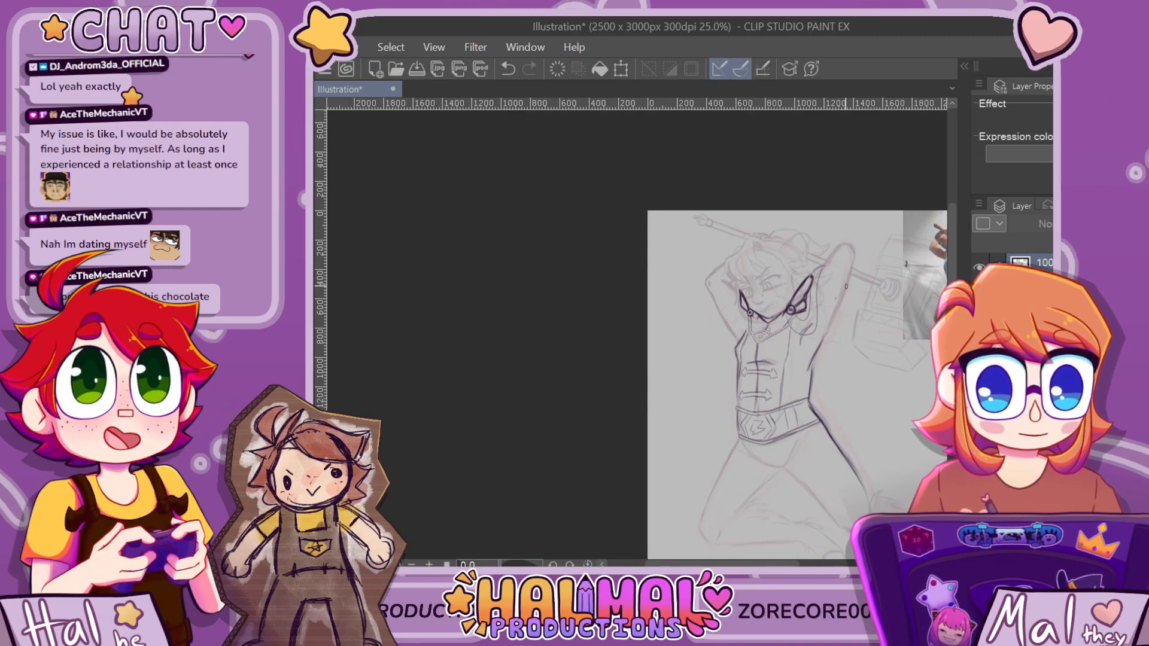
Sketch a large billowing cape behind the character, with a wavy upper edge, a curling outer hem and inner fold lines
drag(761, 564, 814, 564)
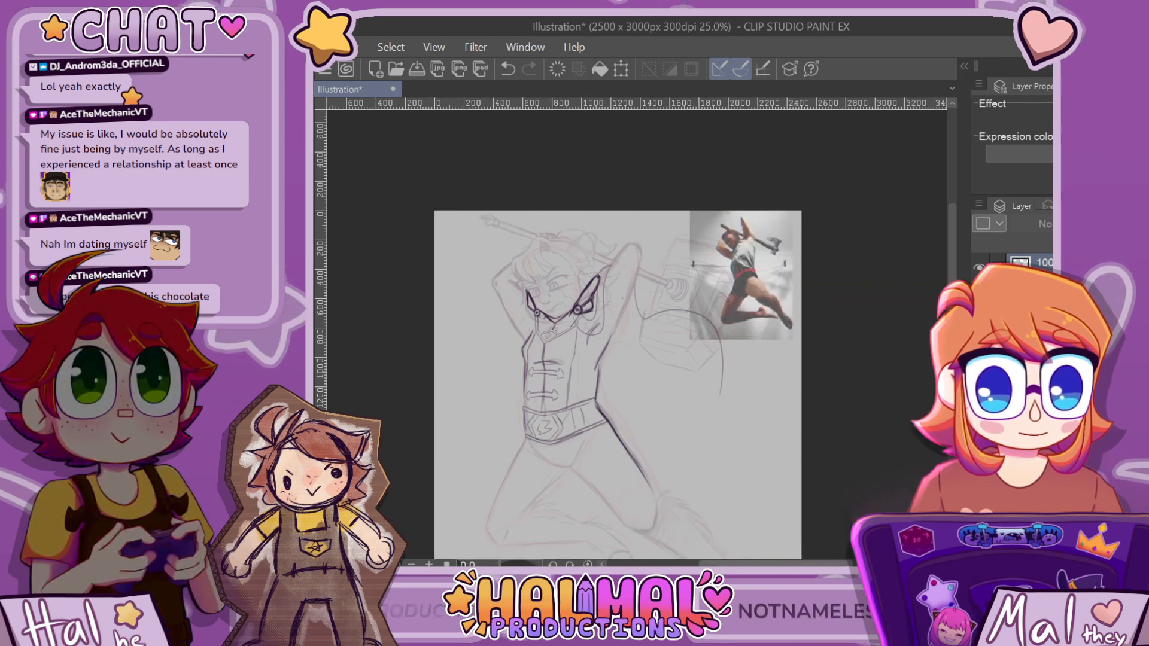
key(ctrl+z)
key(ctrl+y)
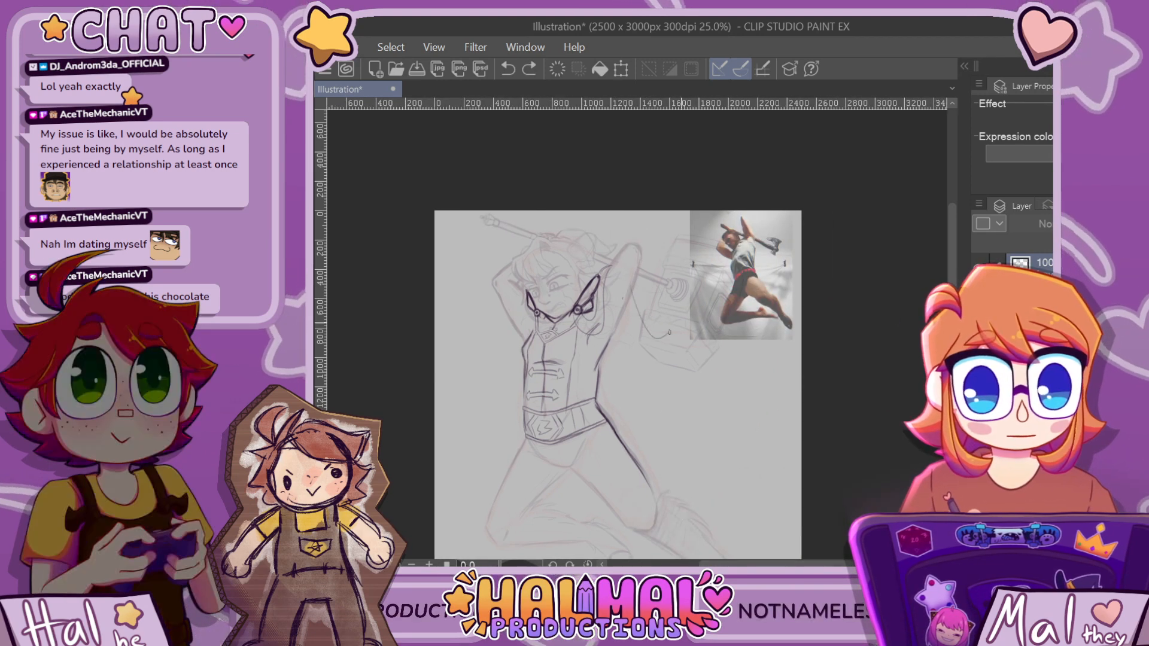
mouse_move(601, 409)
mouse_down()
mouse_move(651, 480)
mouse_move(805, 407)
mouse_up()
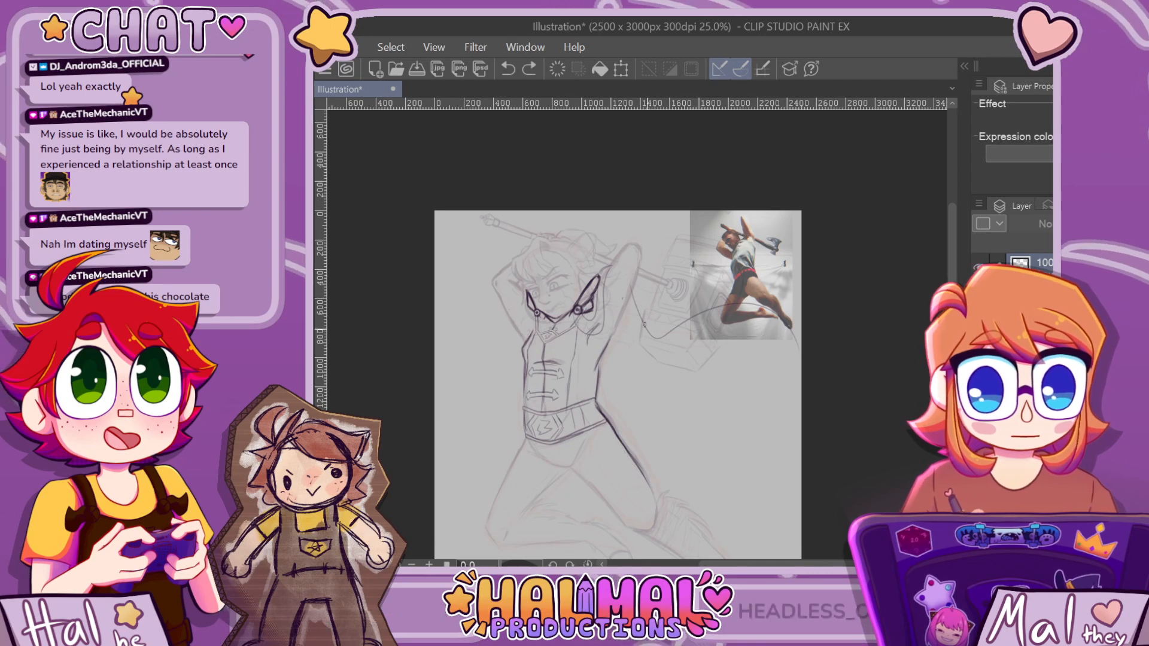
drag(801, 365, 772, 452)
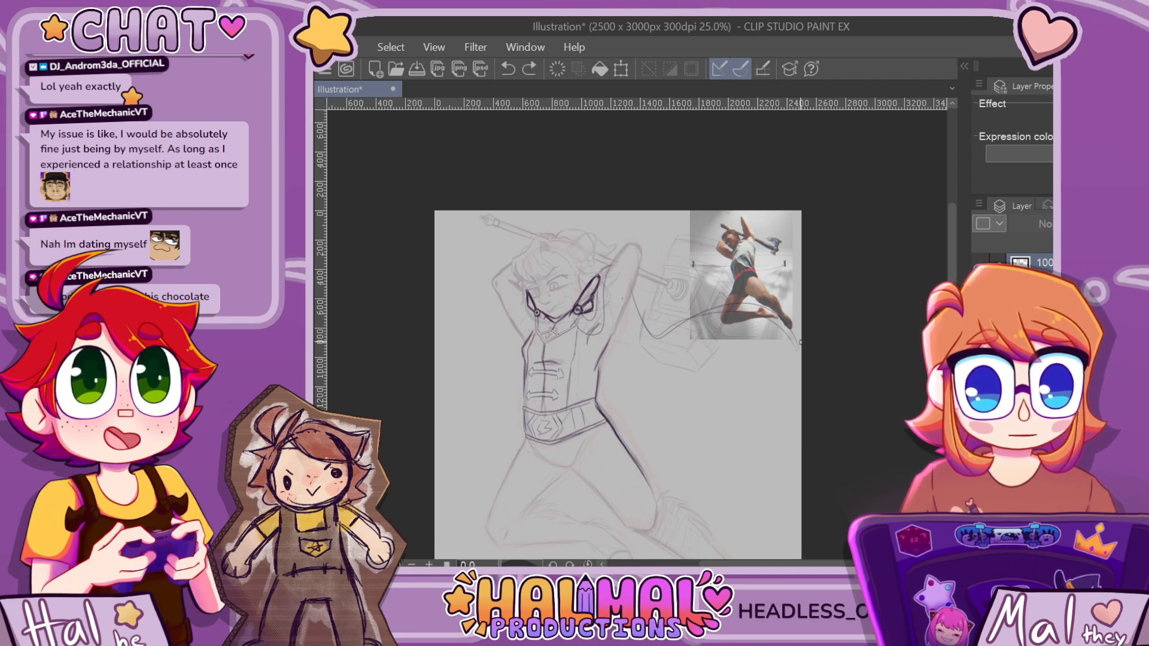
key(ctrl+z)
mouse_move(795, 330)
mouse_down()
mouse_move(742, 456)
mouse_move(685, 508)
mouse_up()
drag(600, 373, 688, 457)
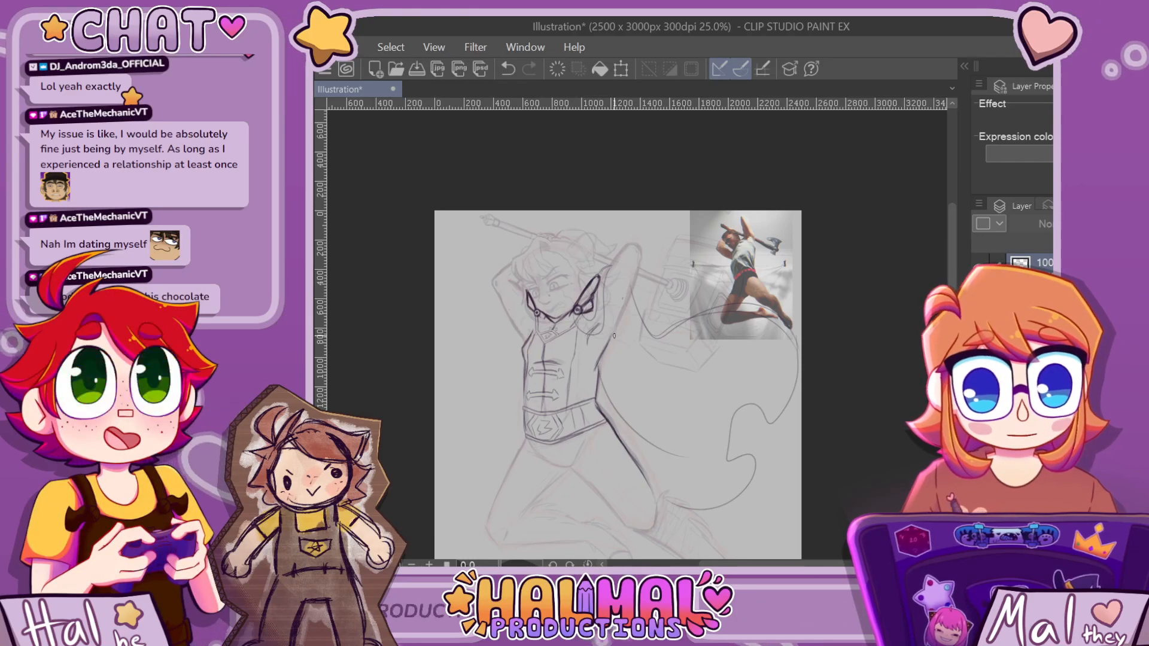
Retrace the cape's wavy upper edge and rounded outer edge with darker lines
scroll(742, 401, up, 2)
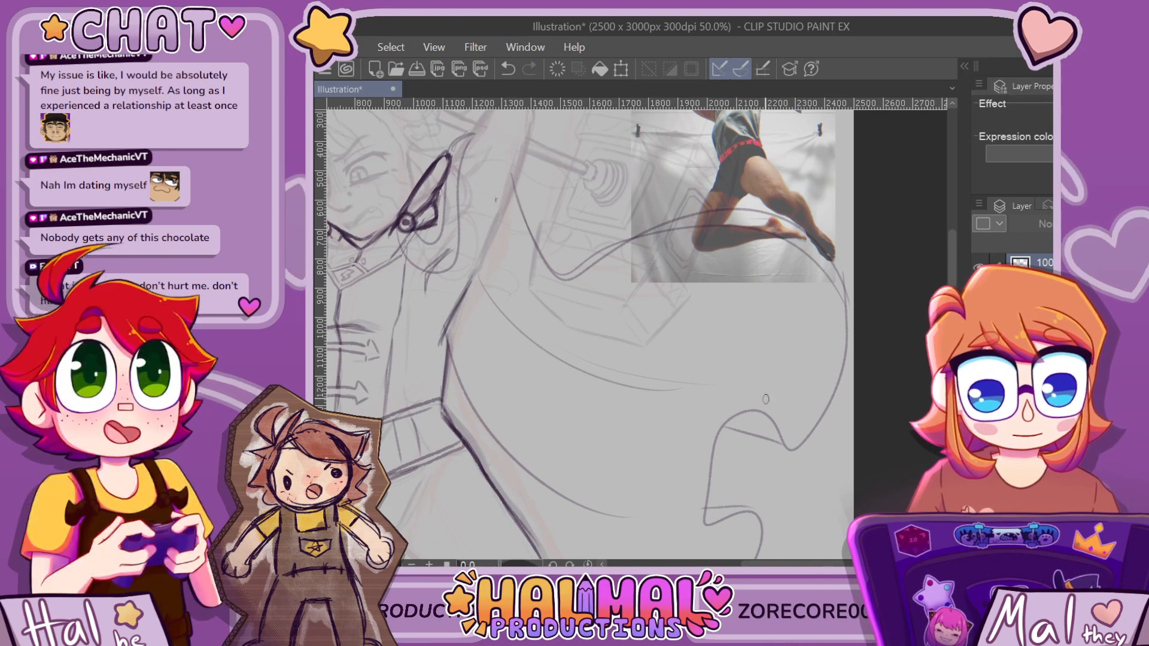
scroll(760, 515, down, 4)
scroll(810, 444, up, 3)
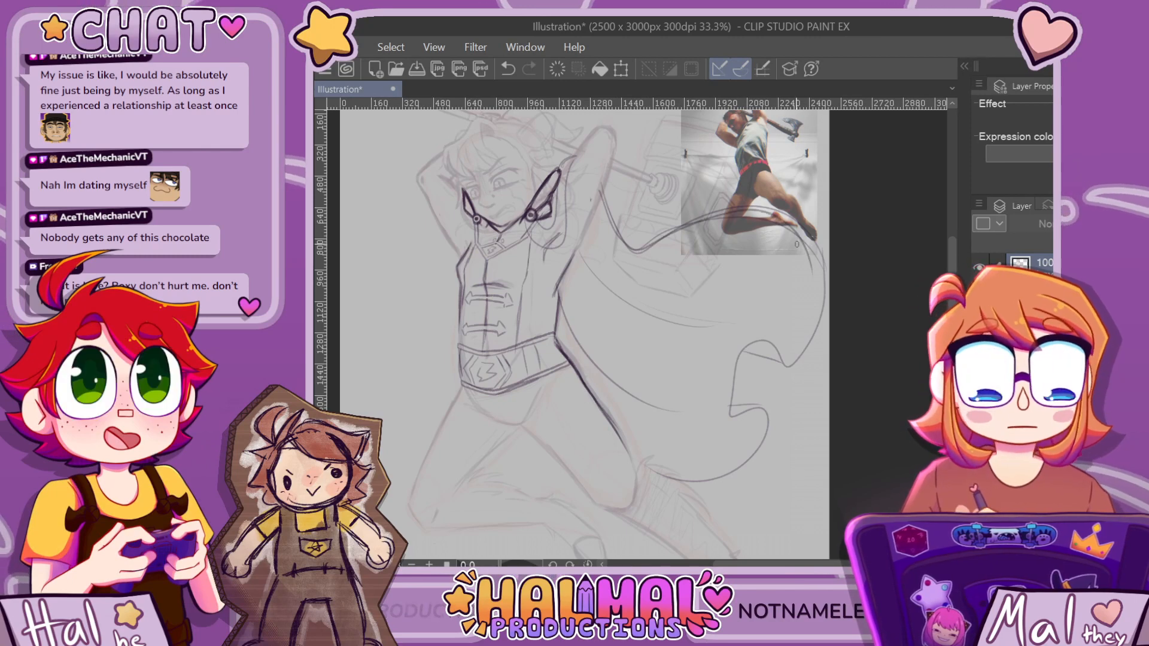
mouse_move(821, 255)
mouse_down()
mouse_move(794, 366)
mouse_move(730, 357)
mouse_up()
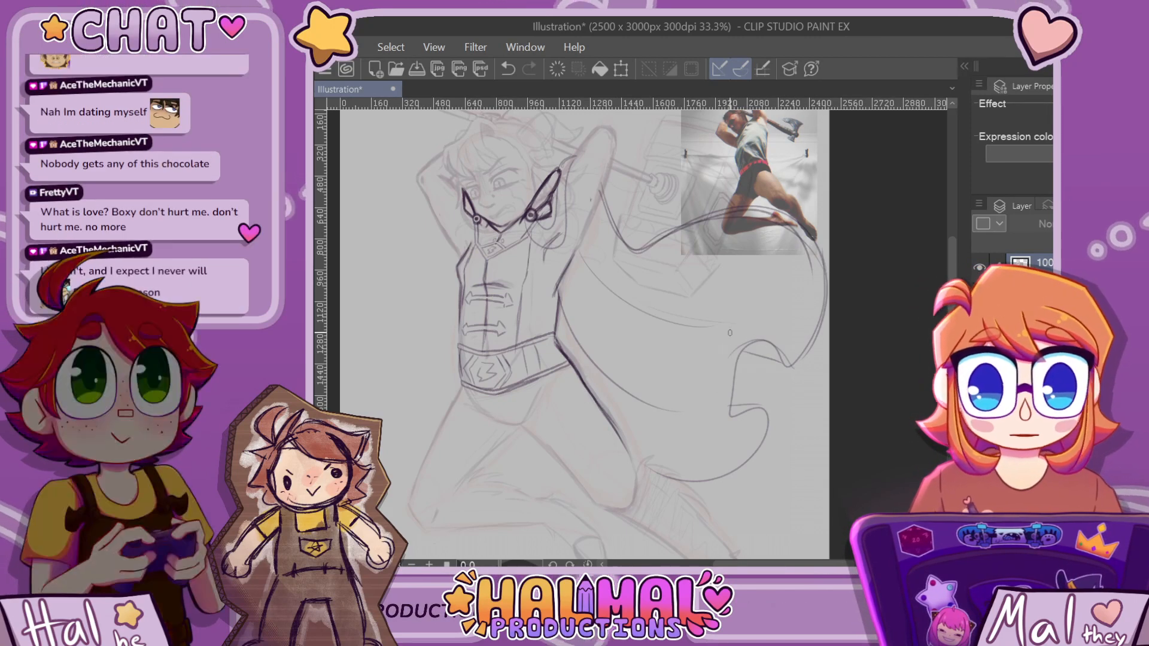
scroll(709, 279, down, 3)
scroll(659, 323, up, 2)
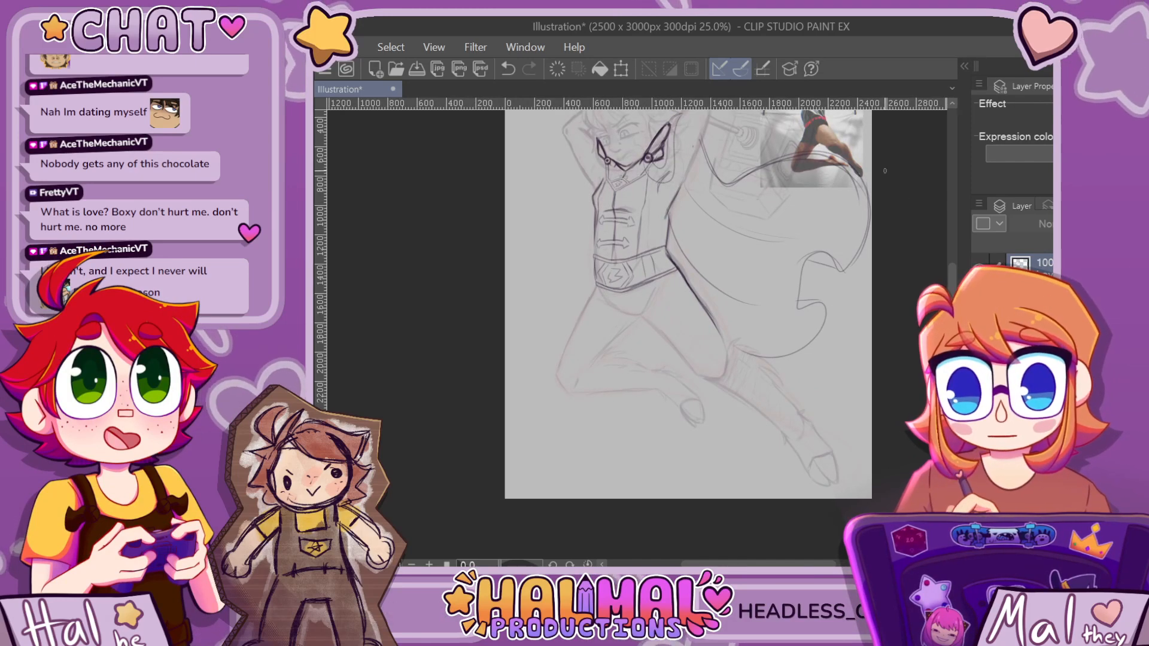
Outline the fully raised arm beside the hammer, from the collar around the elbow and down to the waist
drag(952, 308, 952, 234)
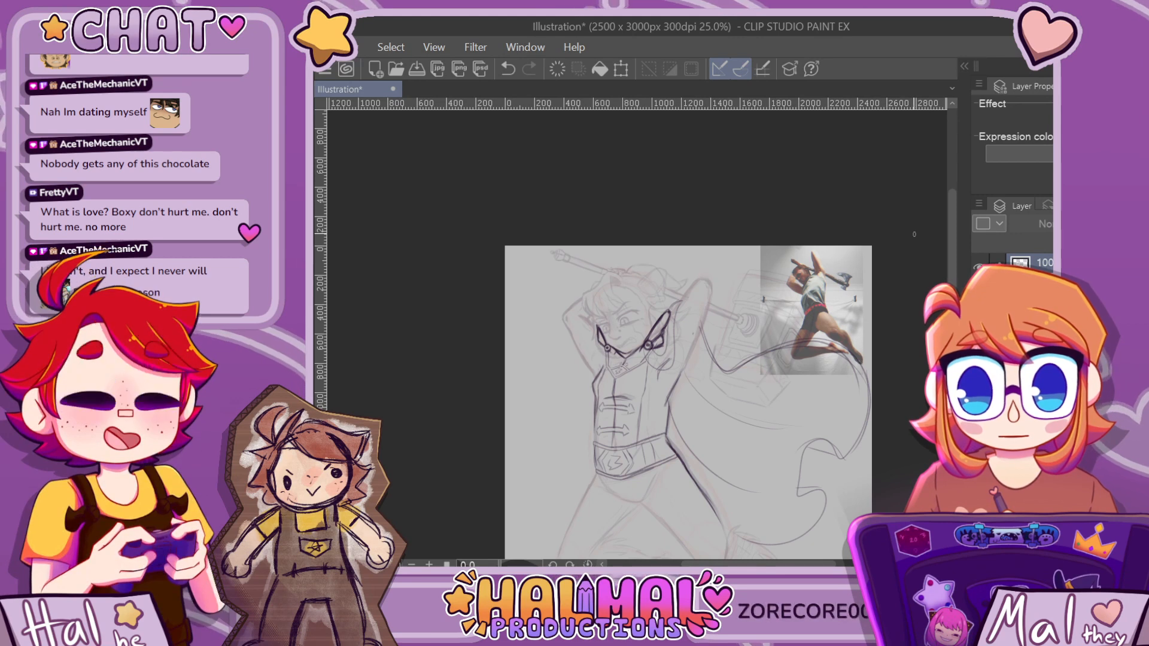
scroll(712, 221, up, 1)
scroll(712, 220, up, 1)
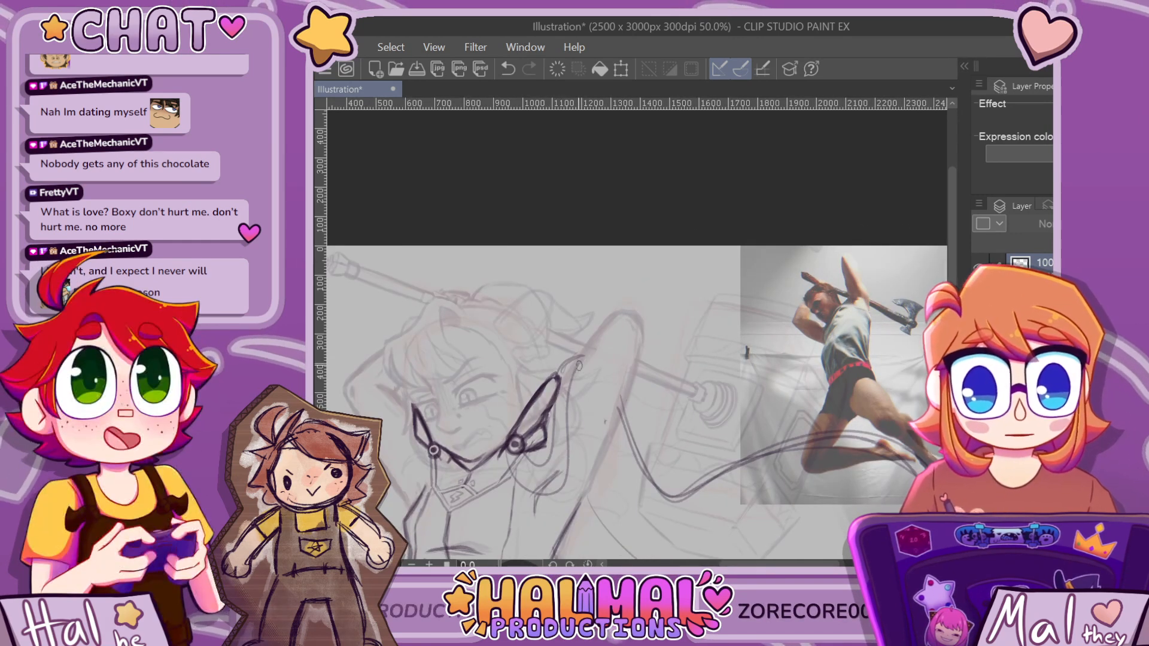
mouse_move(594, 337)
mouse_down()
mouse_move(632, 316)
mouse_move(642, 342)
mouse_move(631, 367)
mouse_up()
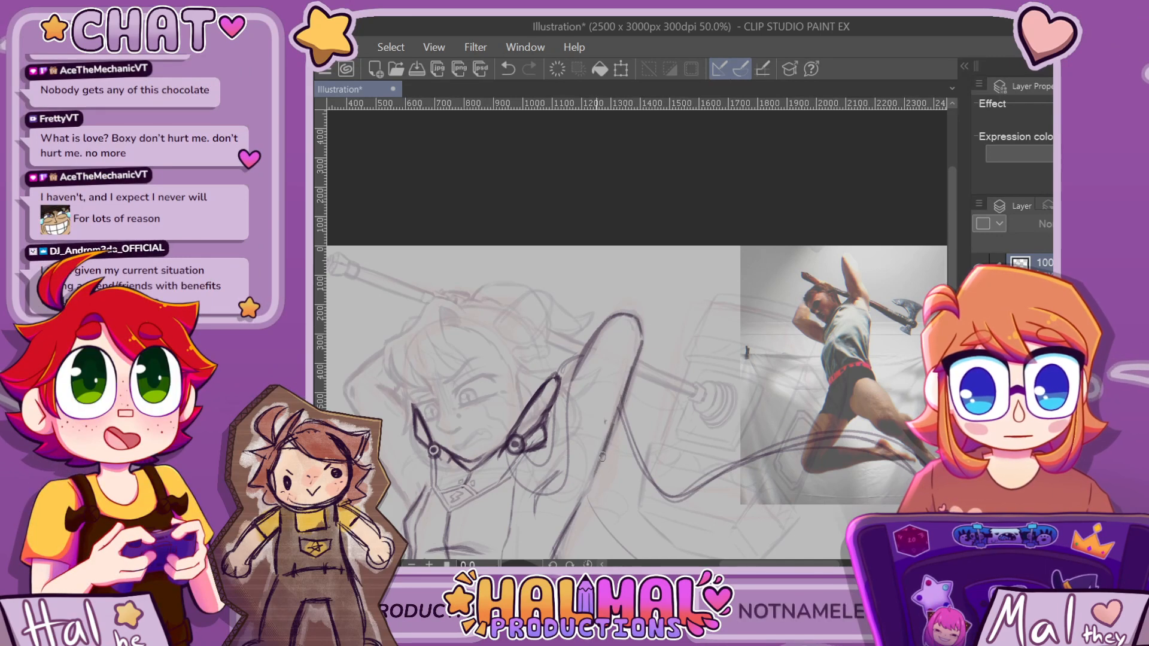
scroll(652, 341, down, 2)
scroll(598, 440, up, 3)
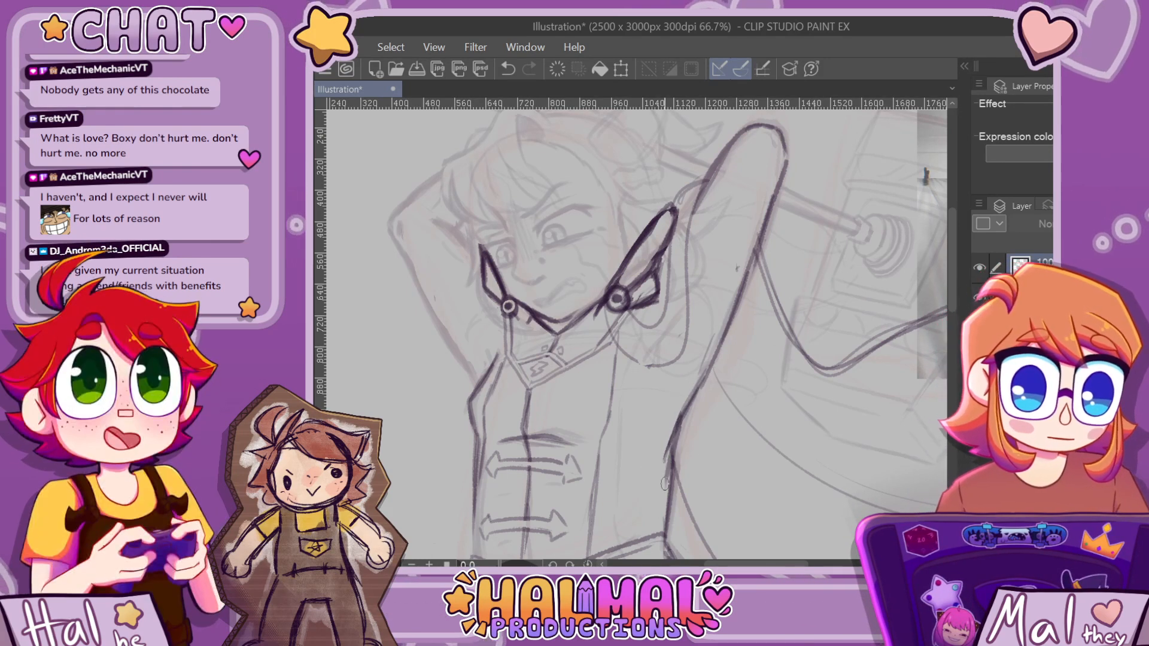
Undo the last shoulder stroke and redraw a short curved line below the collar loop near the armpit
scroll(665, 486, down, 2)
scroll(672, 419, up, 2)
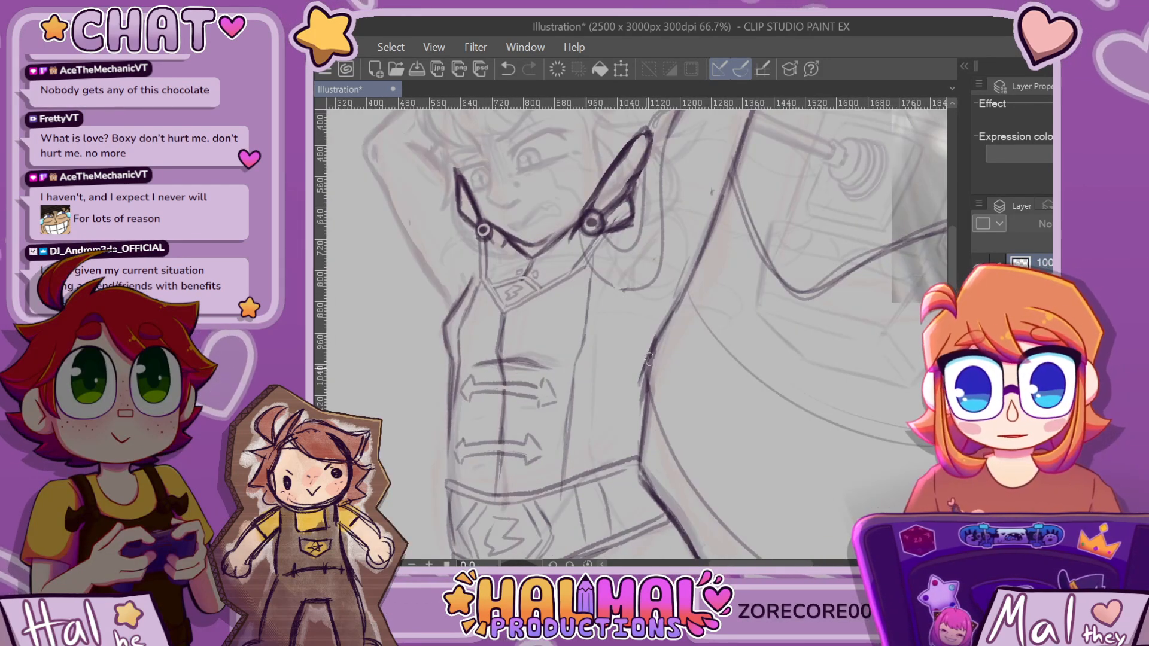
key(ctrl+z)
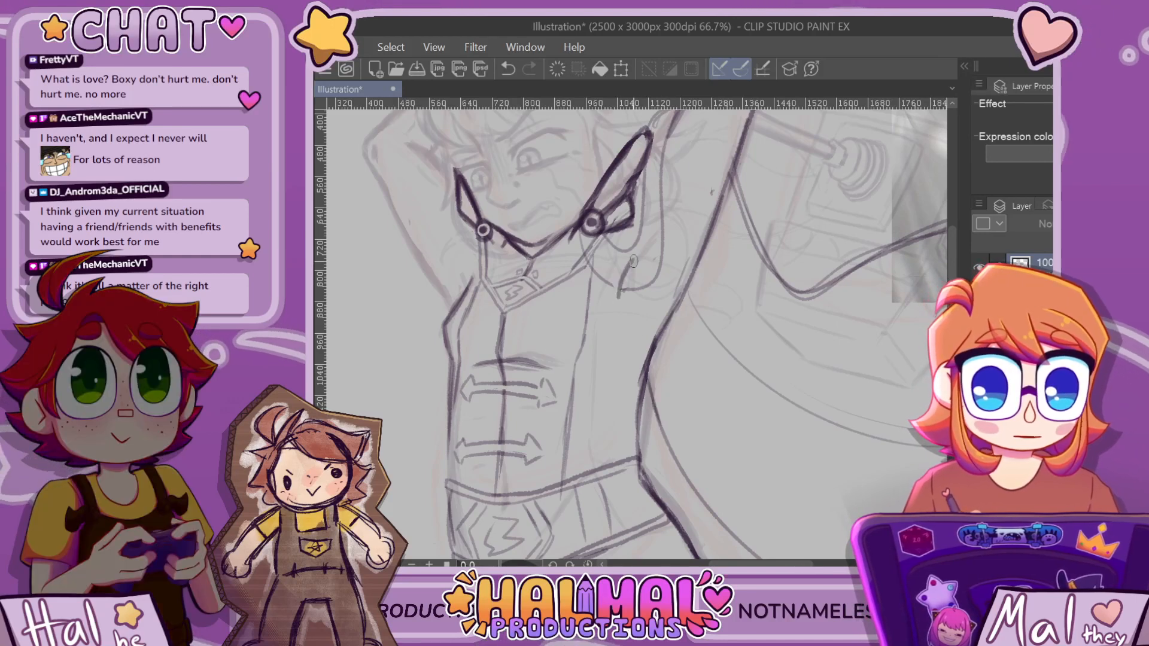
scroll(633, 261, down, 3)
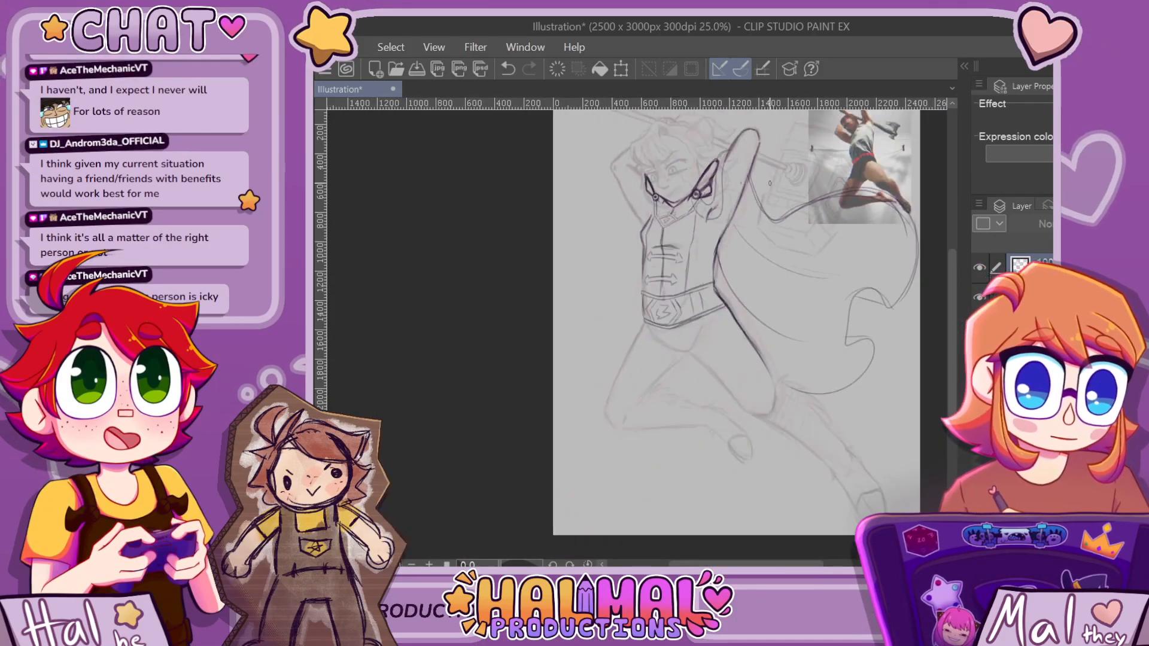
Darken the outline of the bent arm on the hammer-handle side, from the shoulder around the elbow, including its inner crease
scroll(770, 183, down, 1)
scroll(628, 179, up, 5)
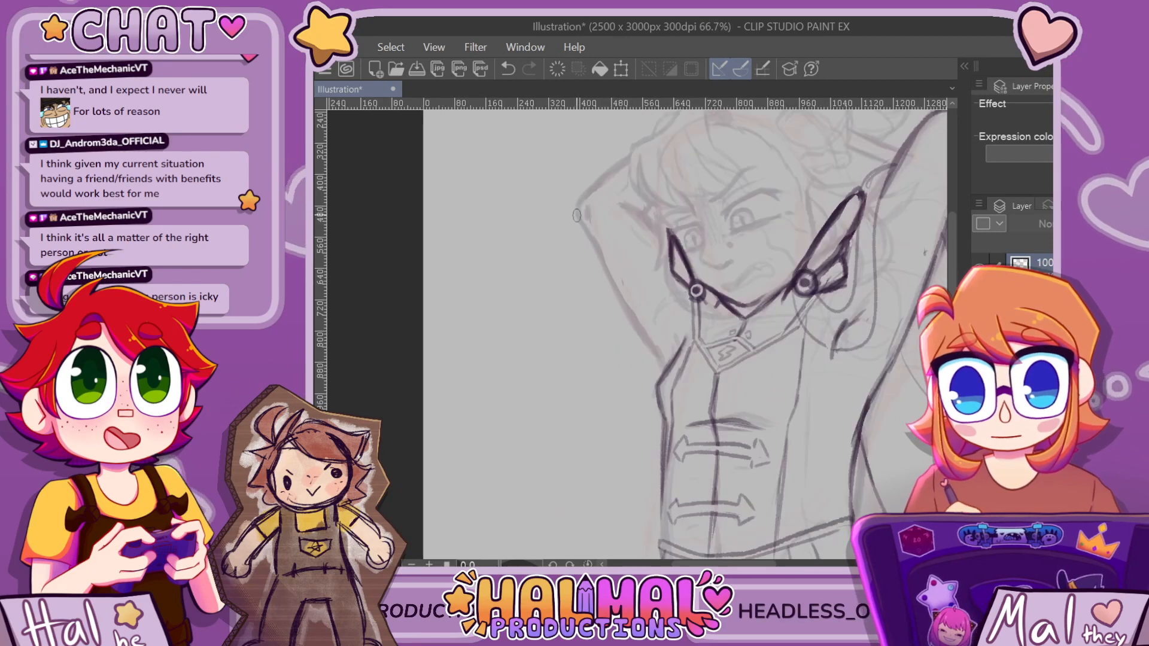
drag(575, 216, 663, 363)
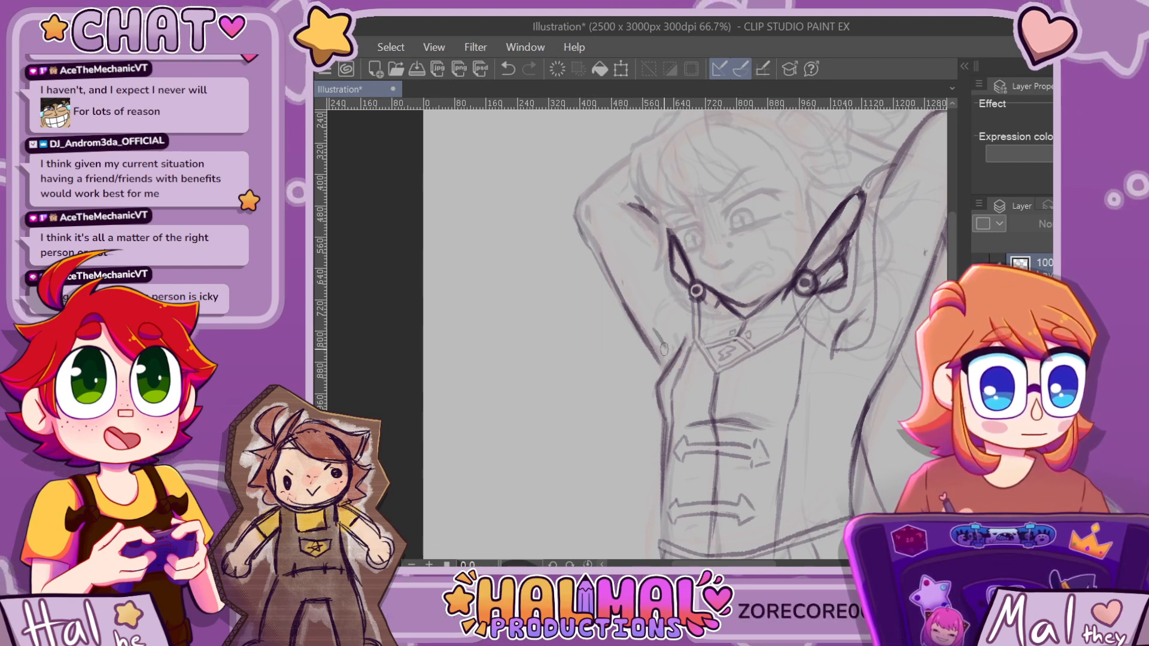
mouse_move(578, 200)
mouse_down()
mouse_move(633, 154)
mouse_move(600, 182)
mouse_move(634, 158)
mouse_up()
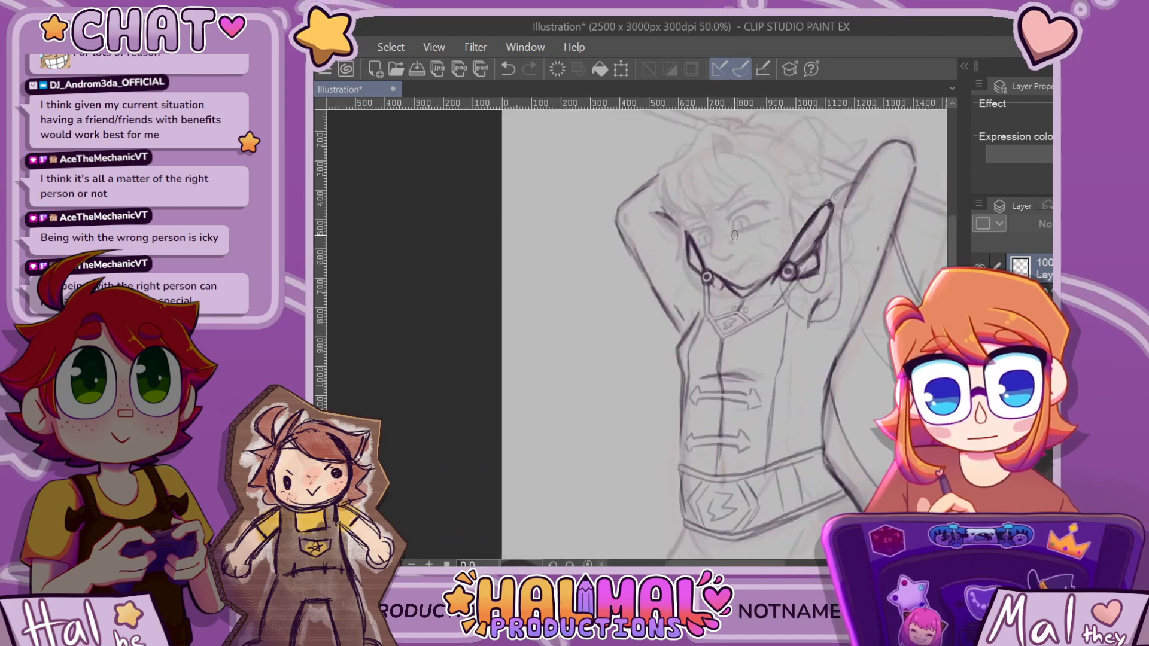
scroll(684, 252, up, 4)
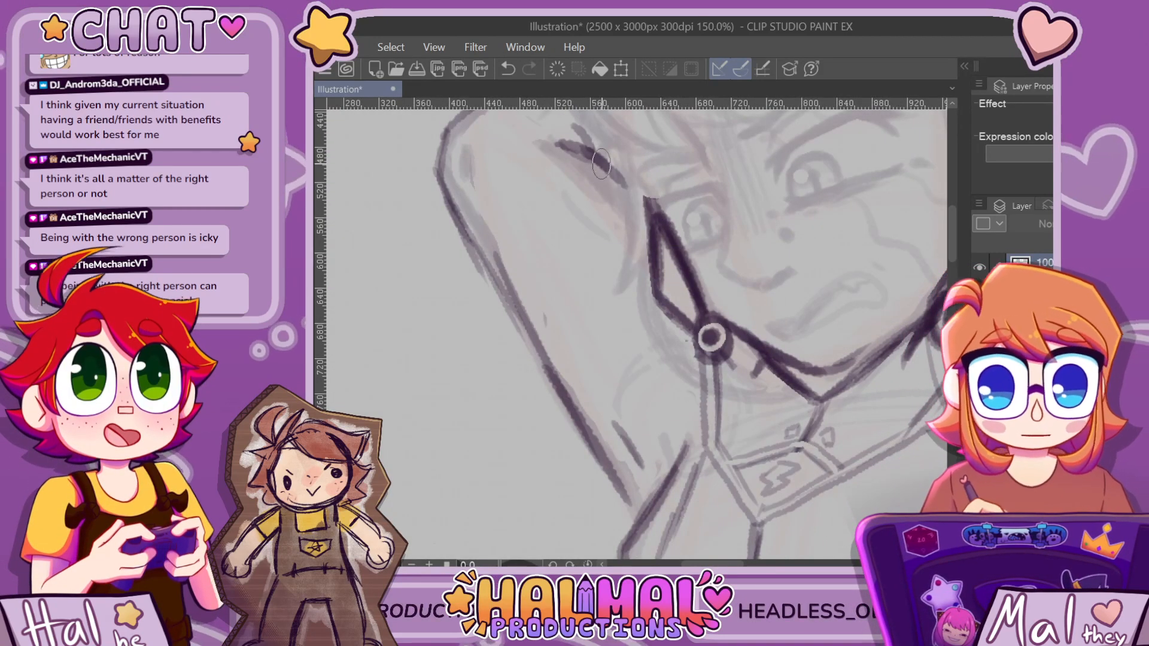
Try to draw an angular cloth panel hanging from the belt over the thighs, with straight sides and a hem reaching the knee
scroll(602, 163, down, 10)
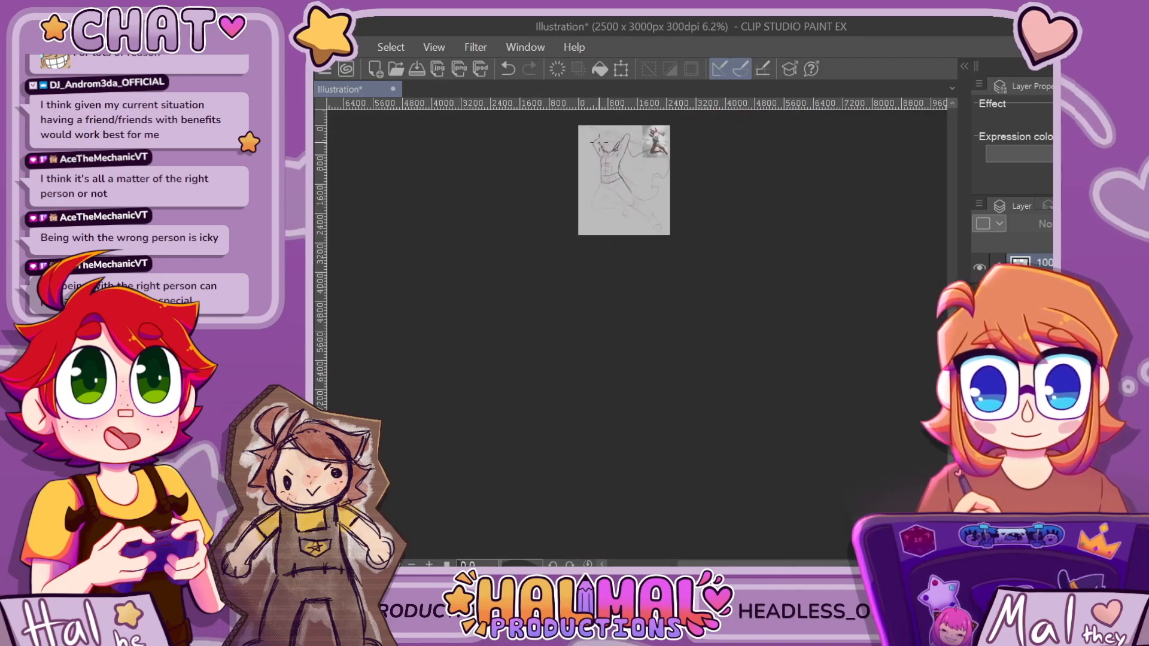
scroll(592, 142, up, 5)
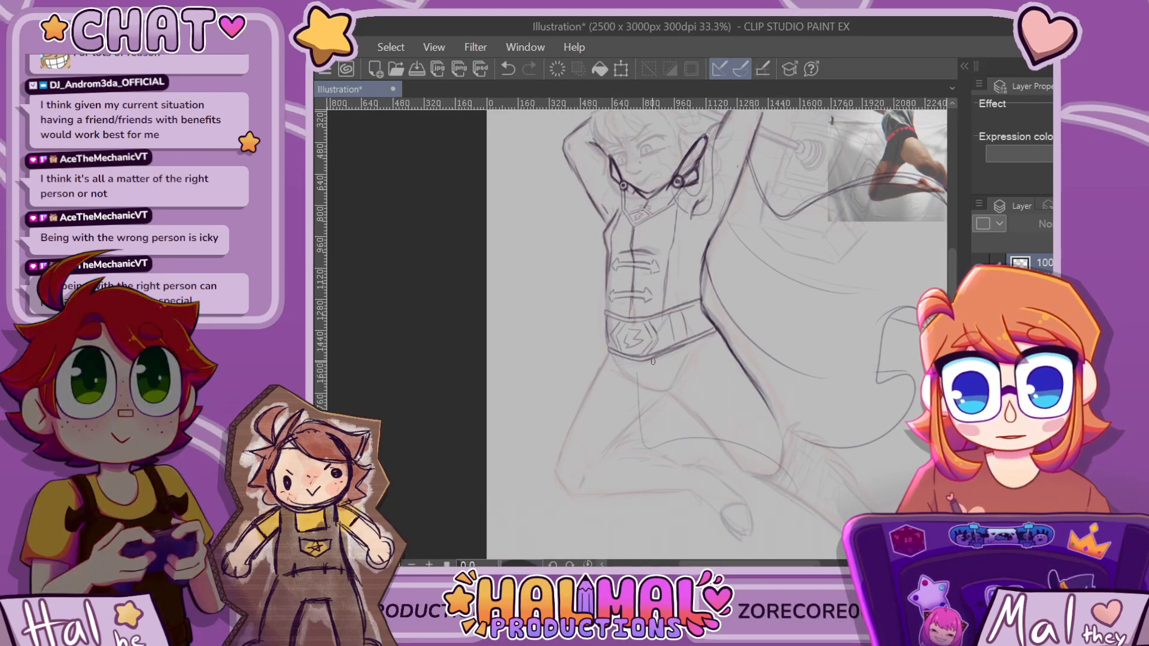
key(ctrl+z)
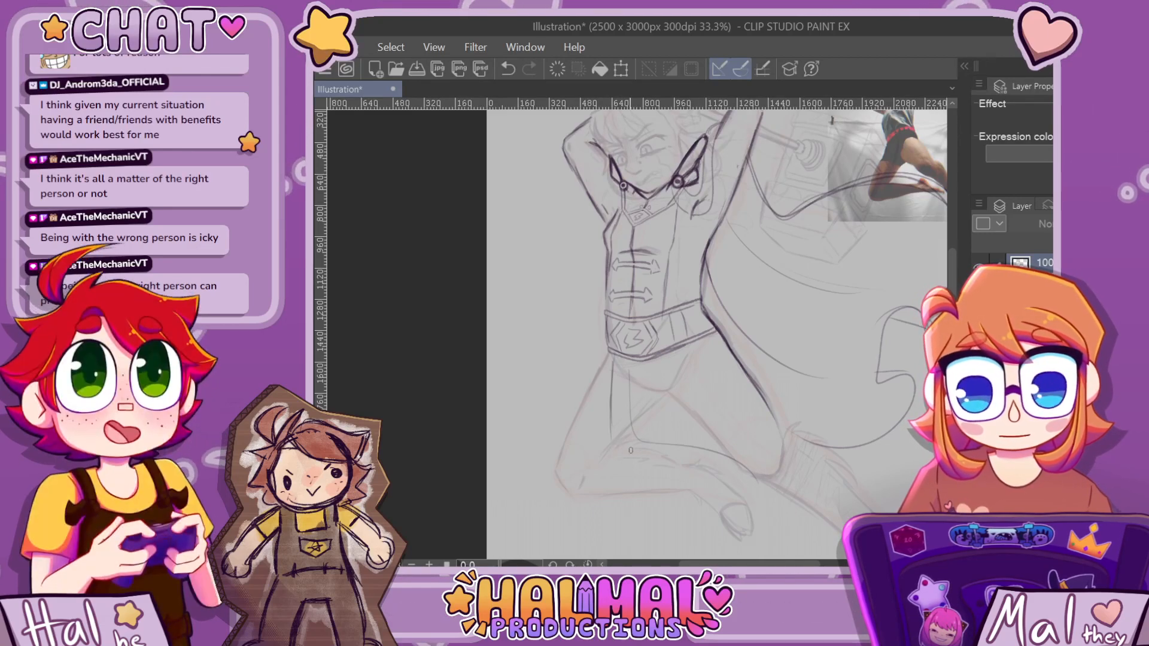
drag(661, 358, 664, 412)
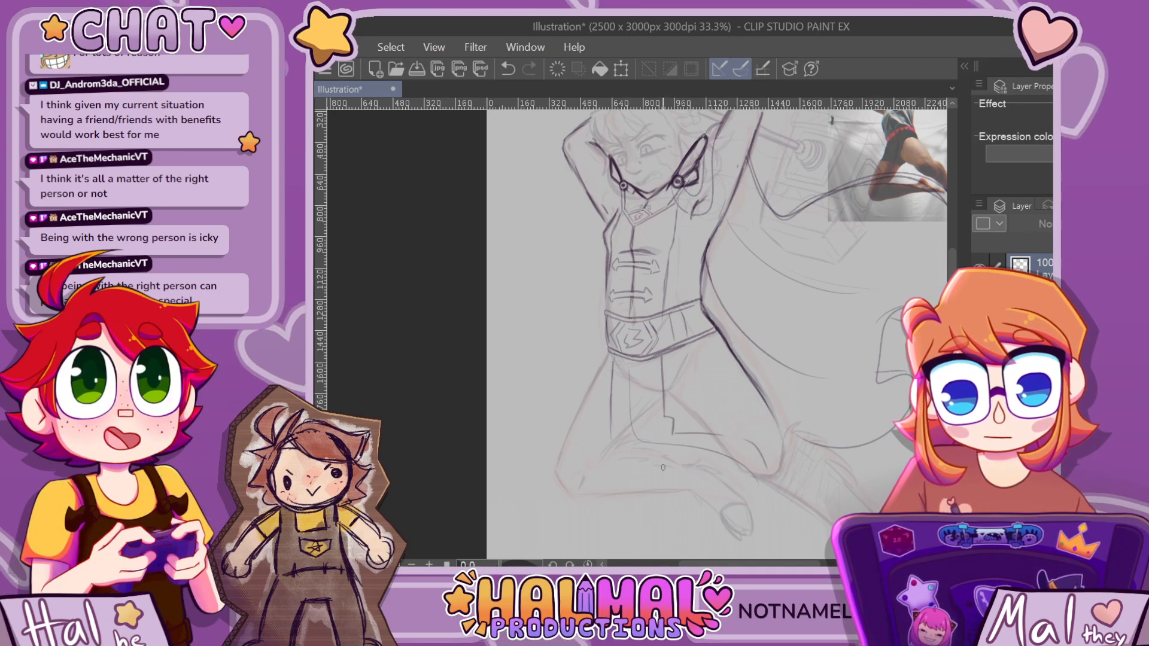
drag(612, 386, 611, 439)
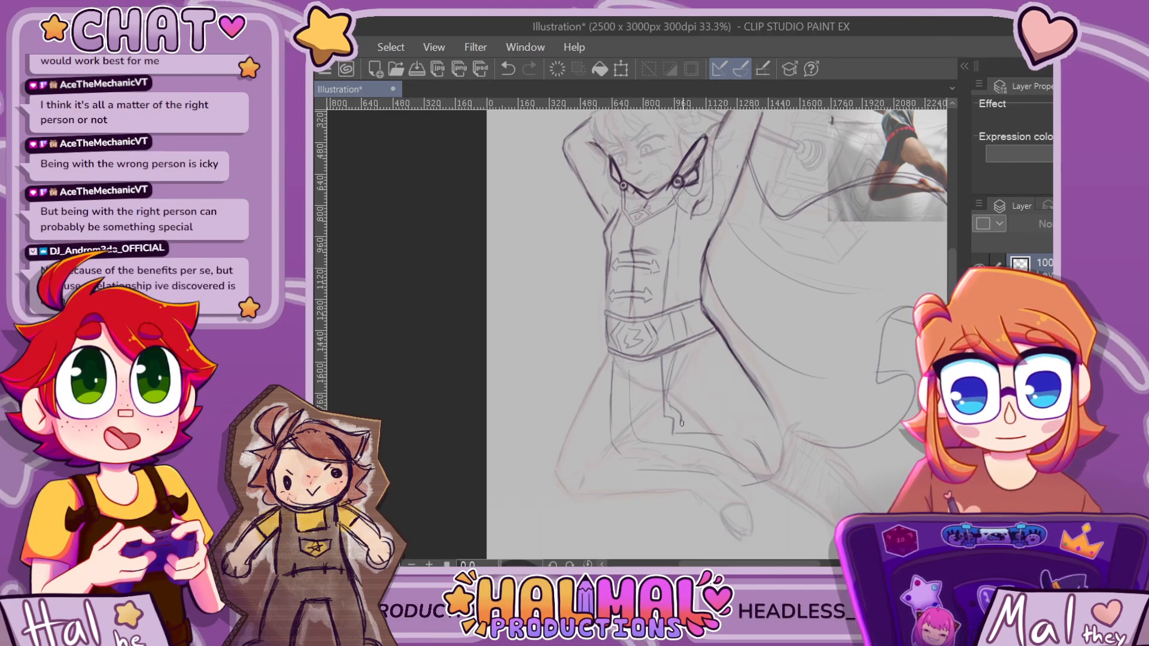
drag(674, 421, 729, 426)
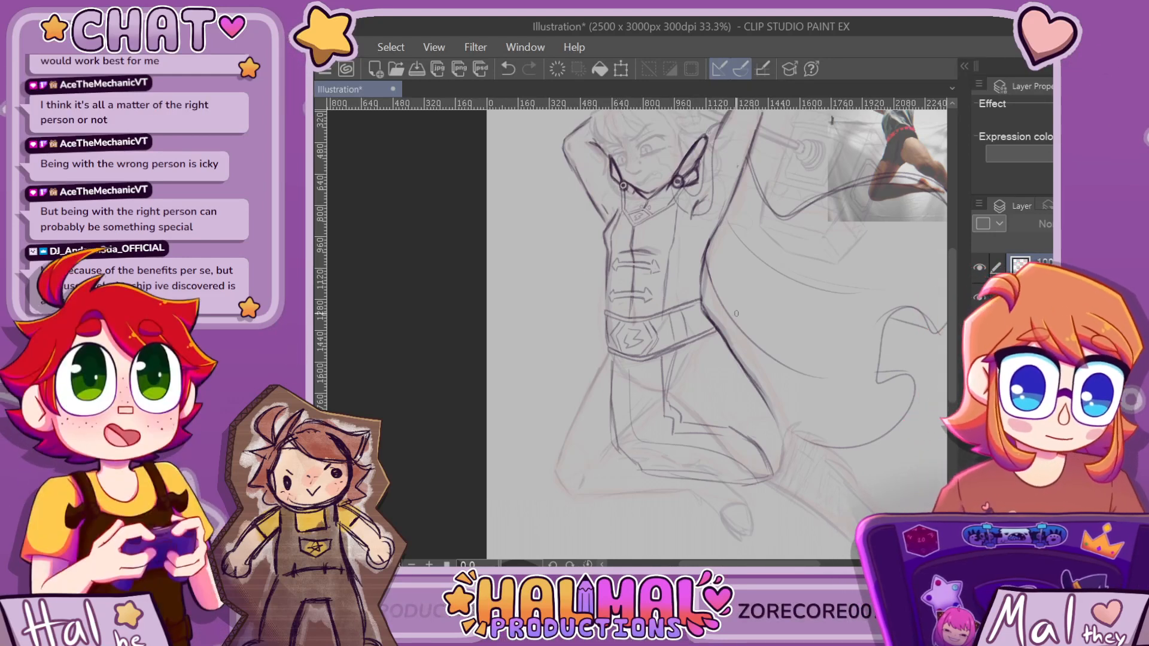
key(ctrl+z)
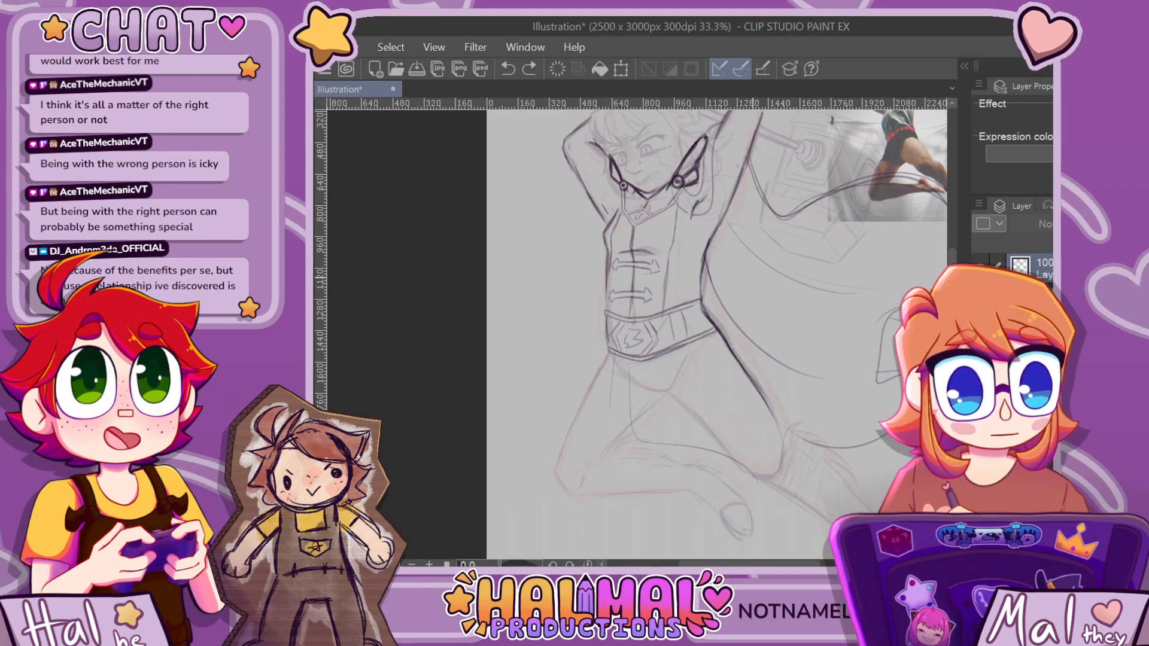
key(ctrl+z)
Draw a cloth flap hanging from the belt with curved sides and a wavy hem sweeping across the thigh to the knee
drag(614, 357, 600, 448)
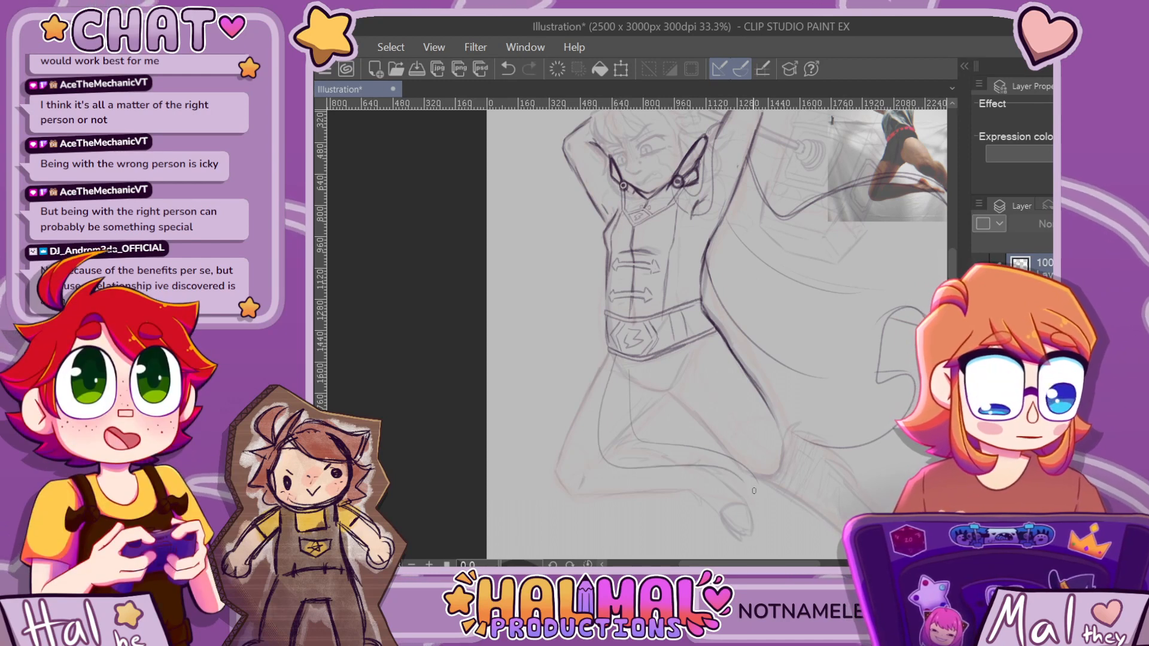
key(ctrl+z)
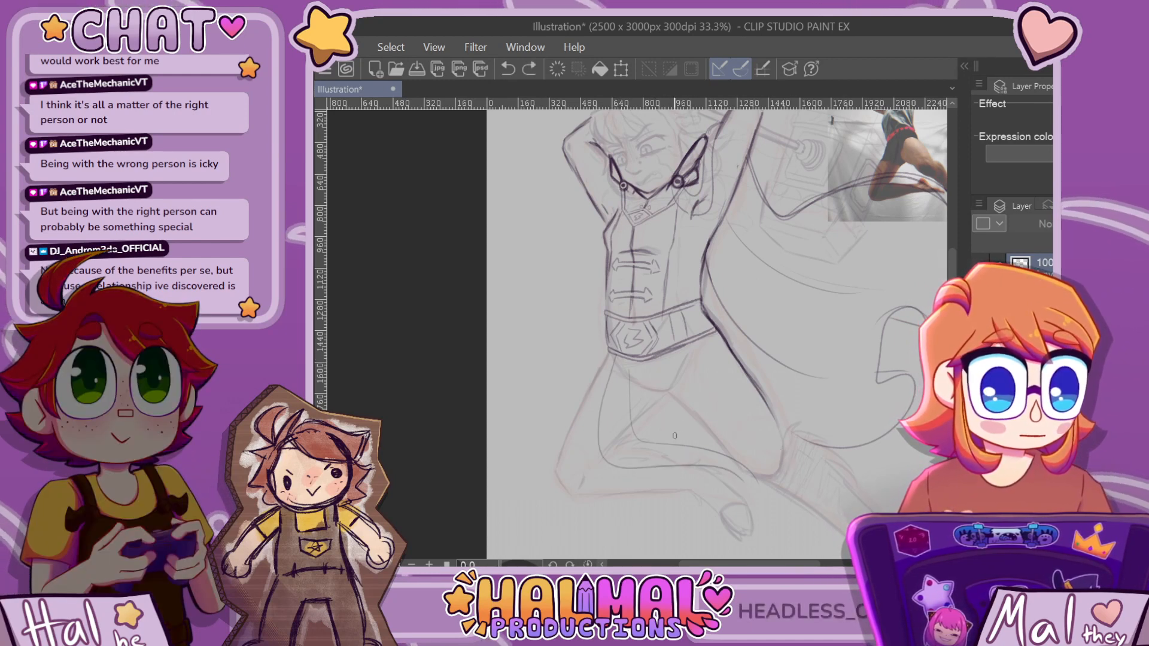
mouse_move(624, 456)
mouse_down()
mouse_move(684, 443)
mouse_move(781, 464)
mouse_up()
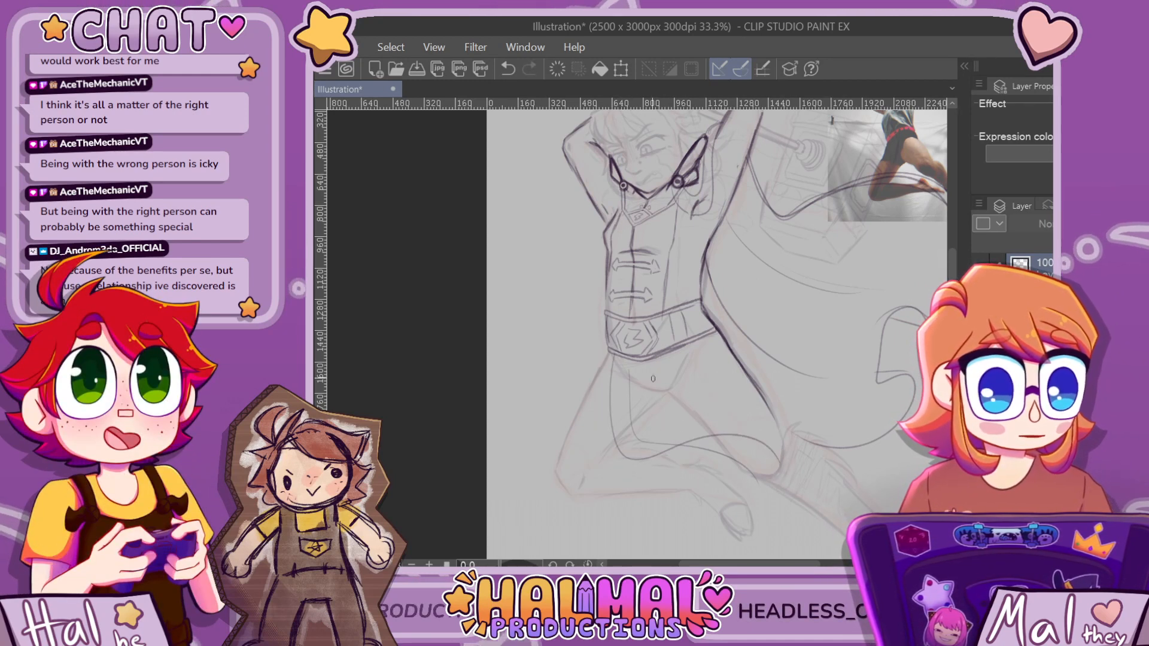
key(ctrl+z)
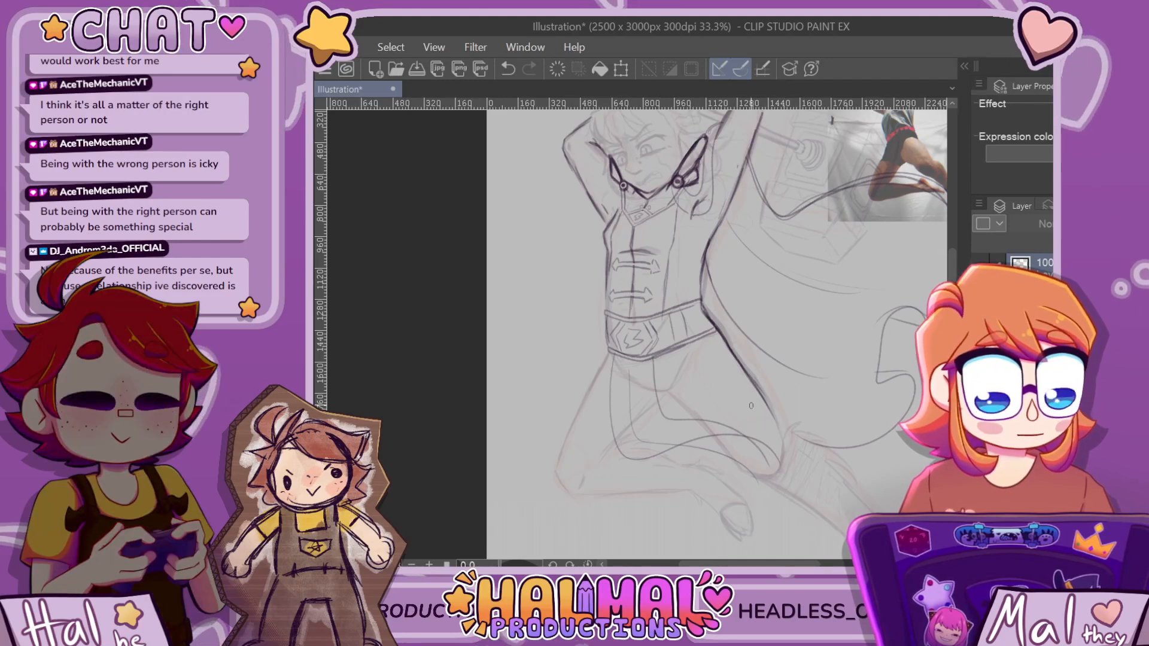
drag(683, 348, 675, 419)
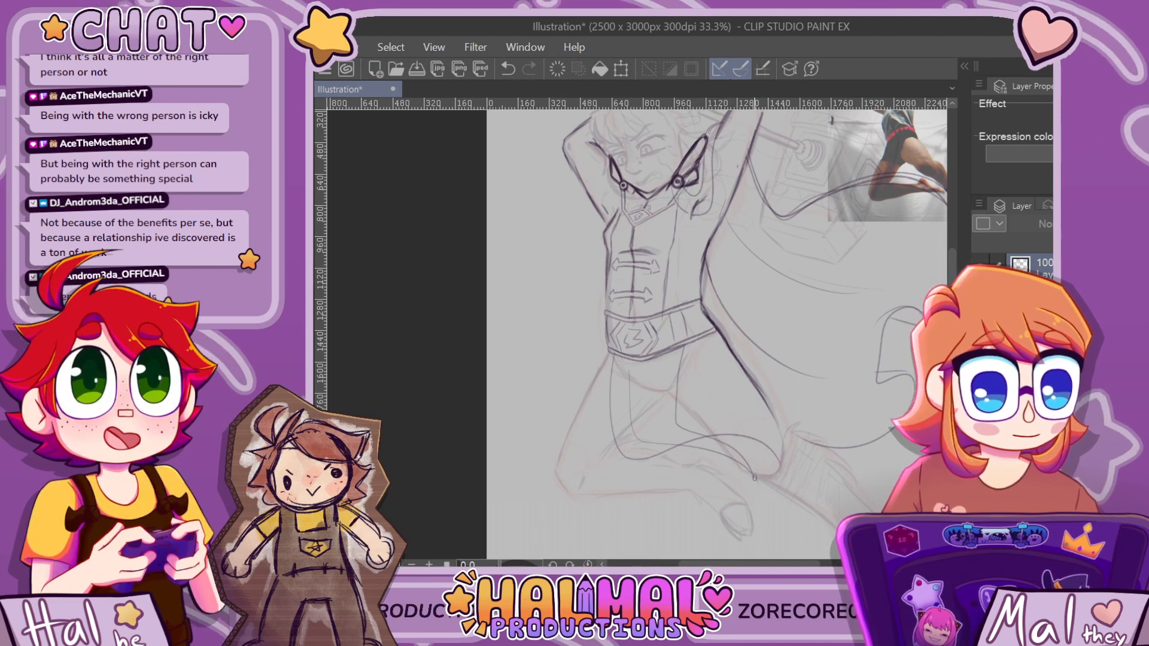
Darken the flap's wavy upper hem and its rounded end around the trailing leg's knee, redoing the last stroke
drag(752, 477, 774, 482)
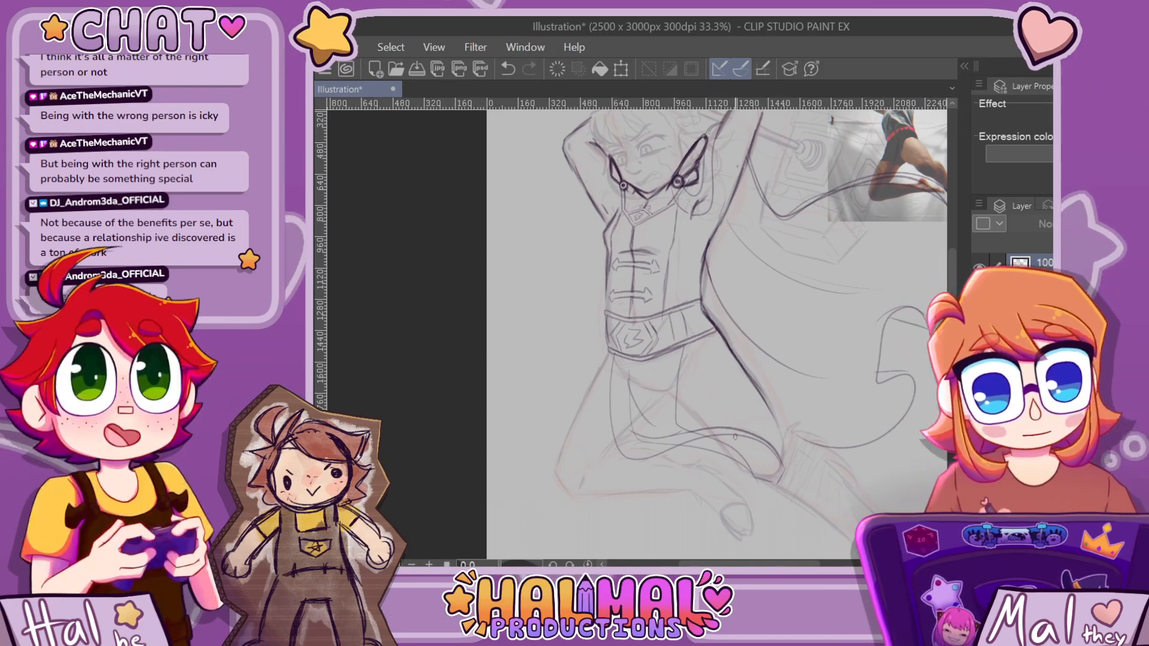
key(ctrl+z)
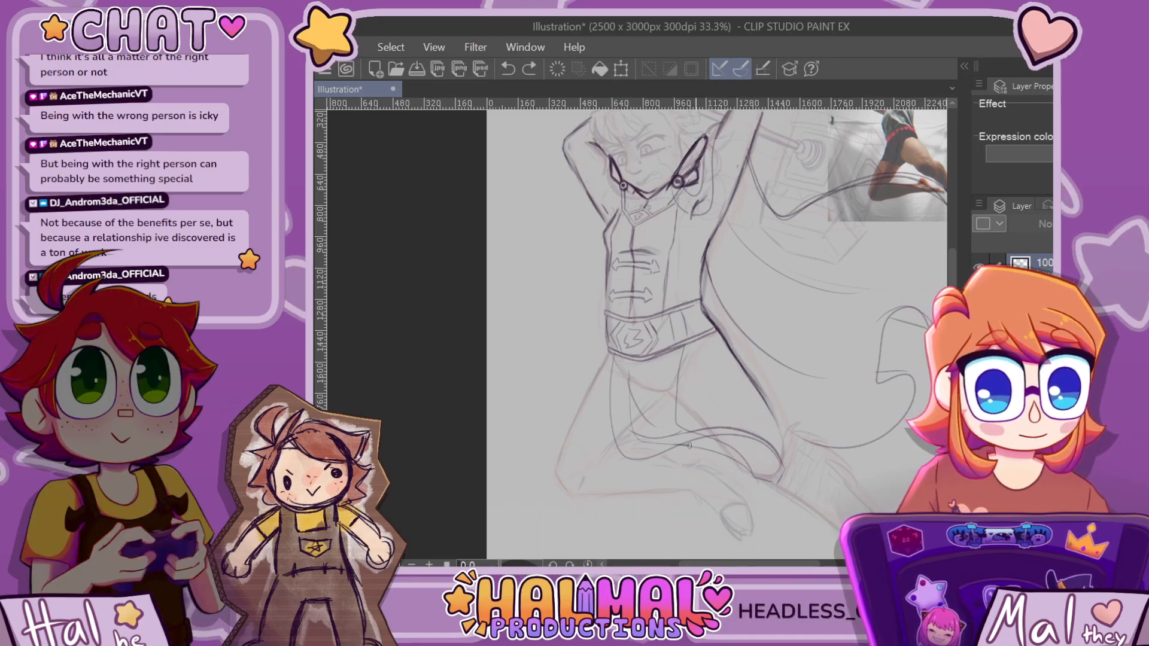
drag(687, 434, 779, 477)
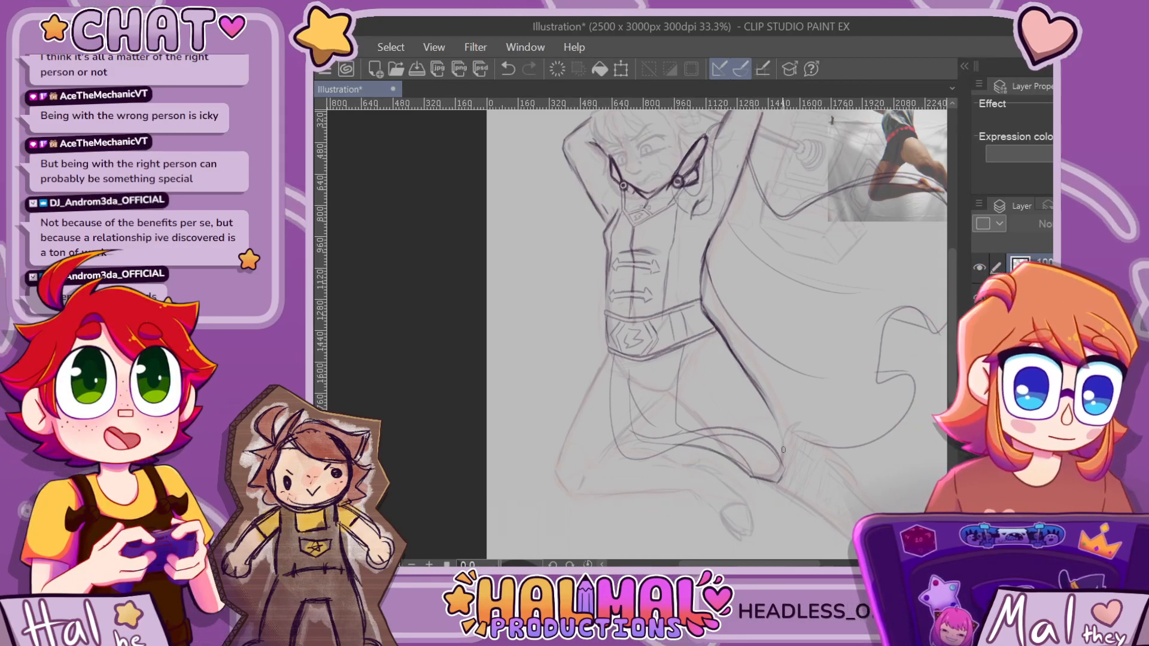
Try to outline the bent front leg as a long trouser leg, from the belt down around the knee and along the shin
scroll(782, 450, down, 5)
scroll(668, 398, up, 5)
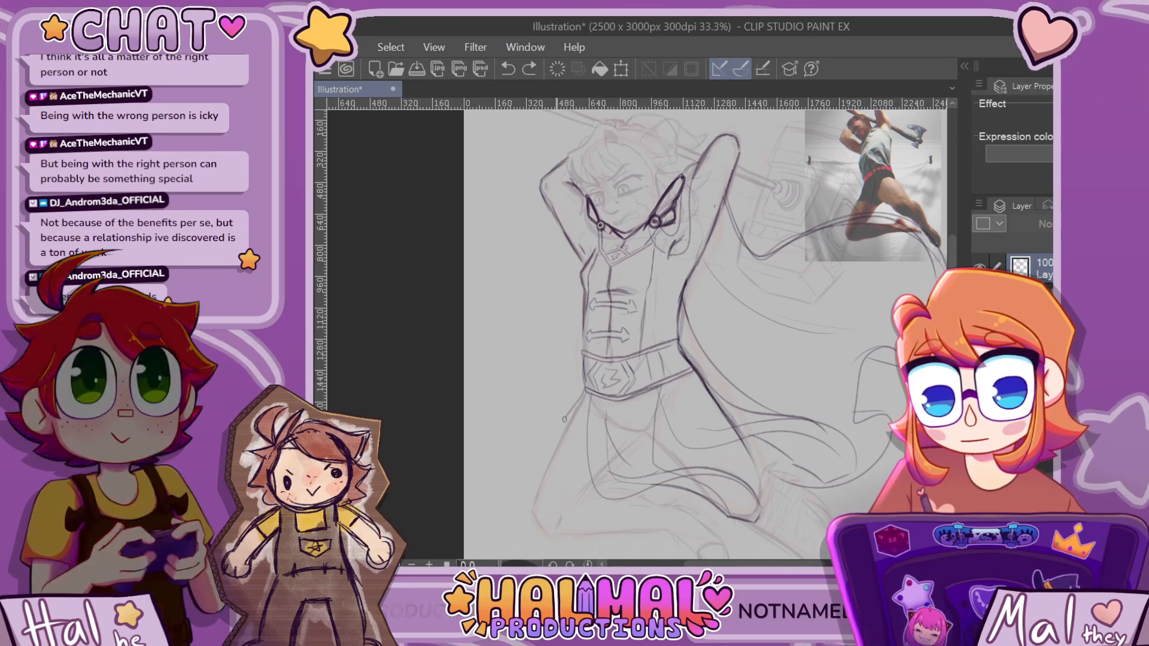
mouse_move(584, 393)
mouse_down()
mouse_move(541, 460)
mouse_move(575, 524)
mouse_up()
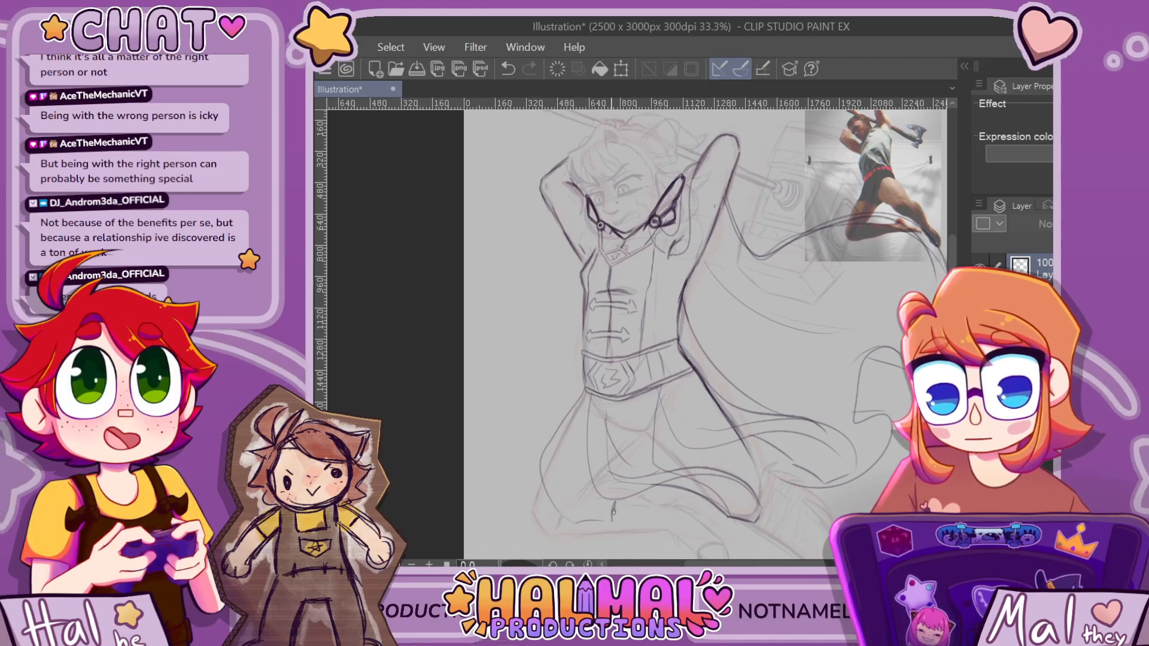
key(ctrl+z)
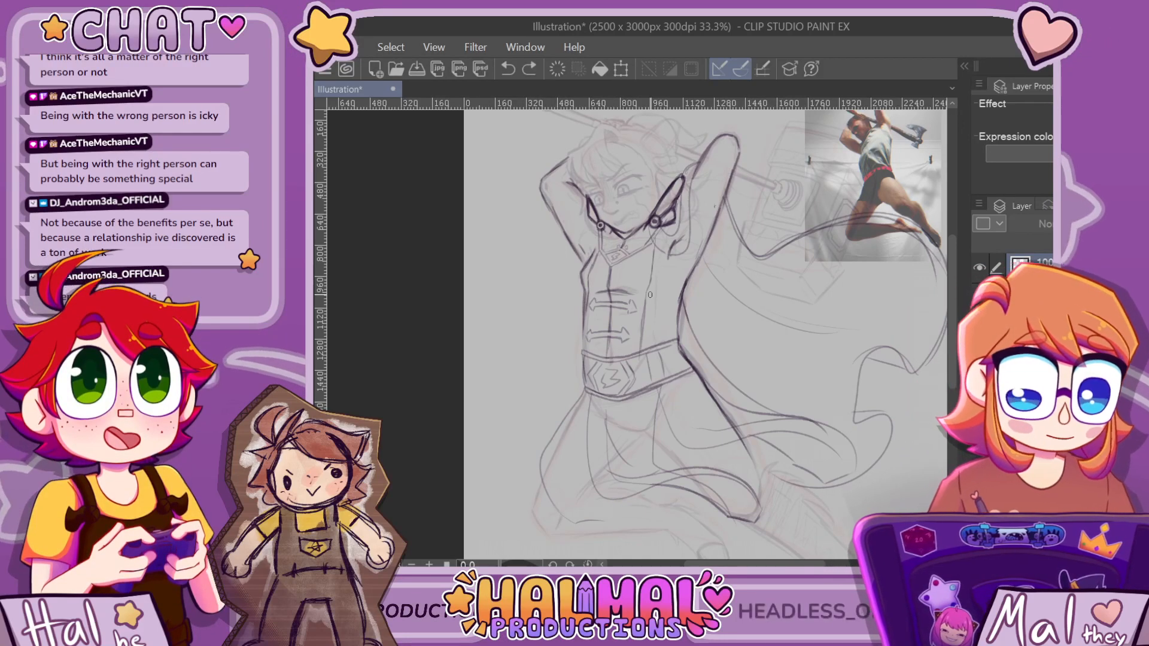
mouse_move(584, 396)
mouse_down()
mouse_move(535, 495)
mouse_move(560, 525)
mouse_up()
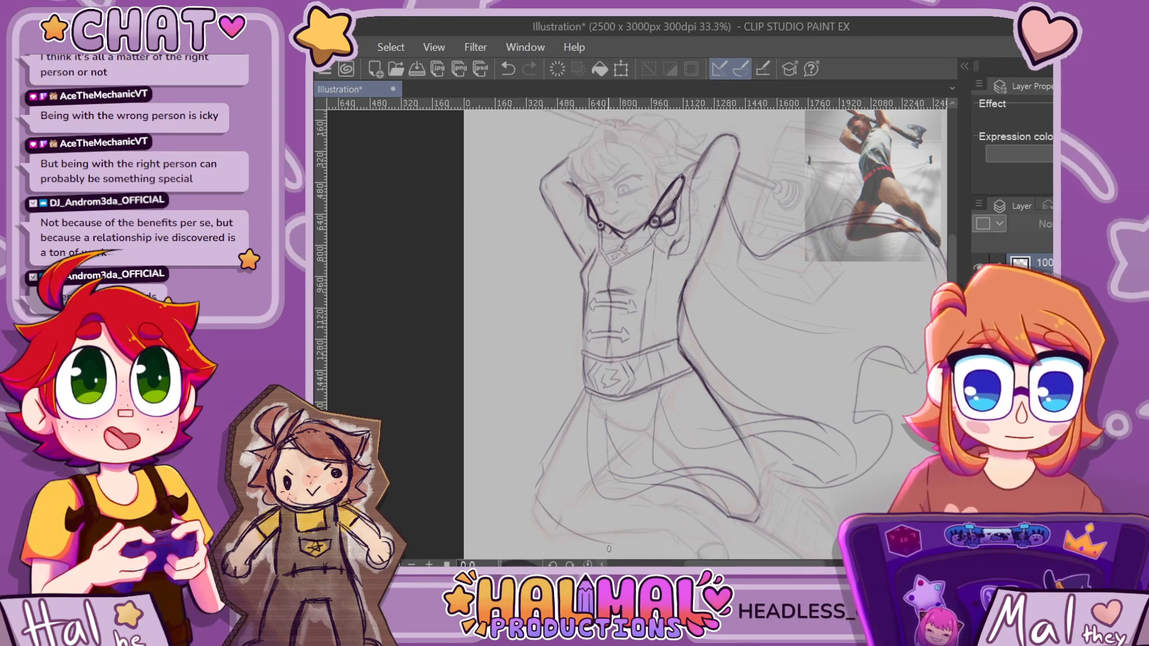
key(ctrl+z)
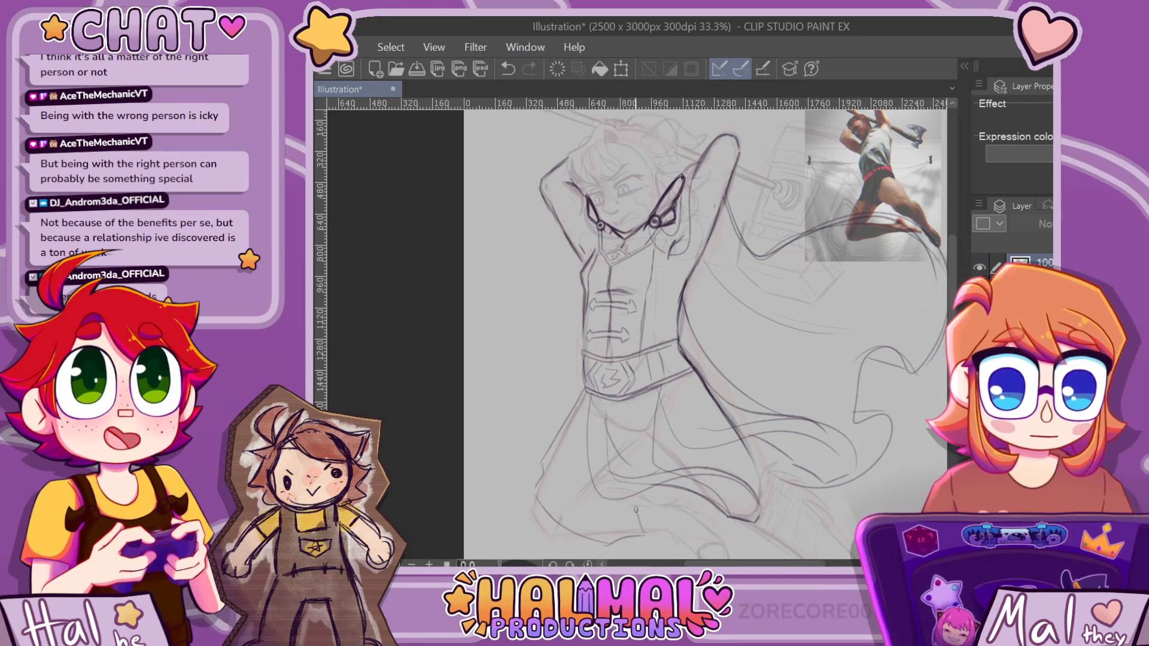
drag(635, 510, 633, 501)
scroll(671, 466, down, 5)
scroll(697, 507, up, 5)
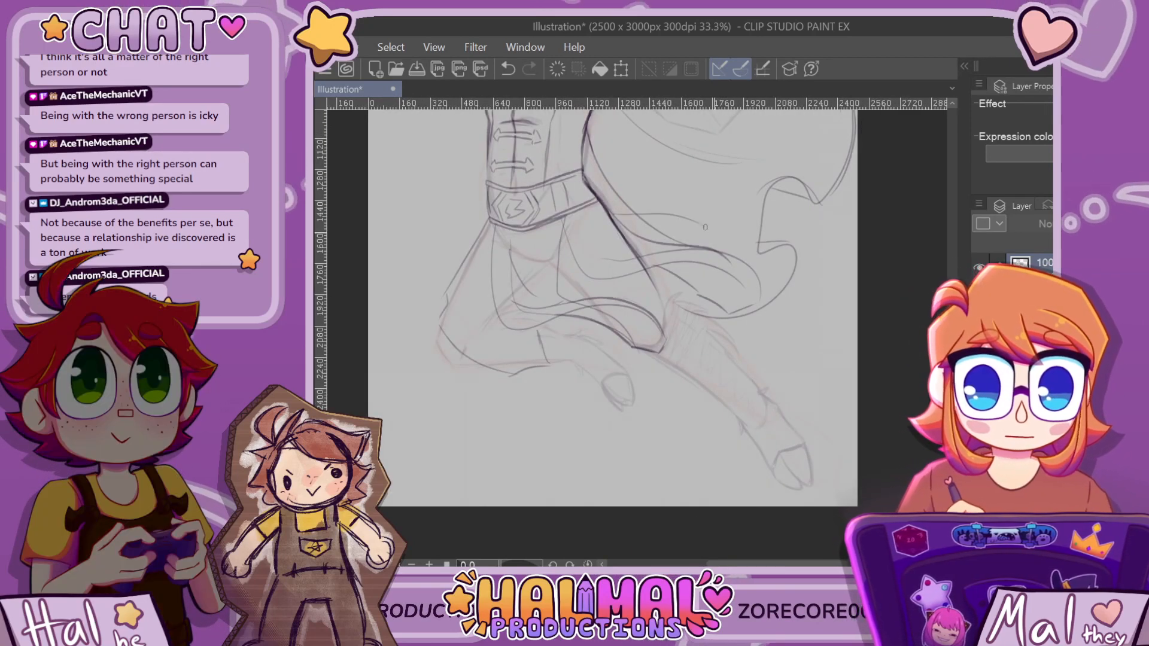
key(ctrl+z)
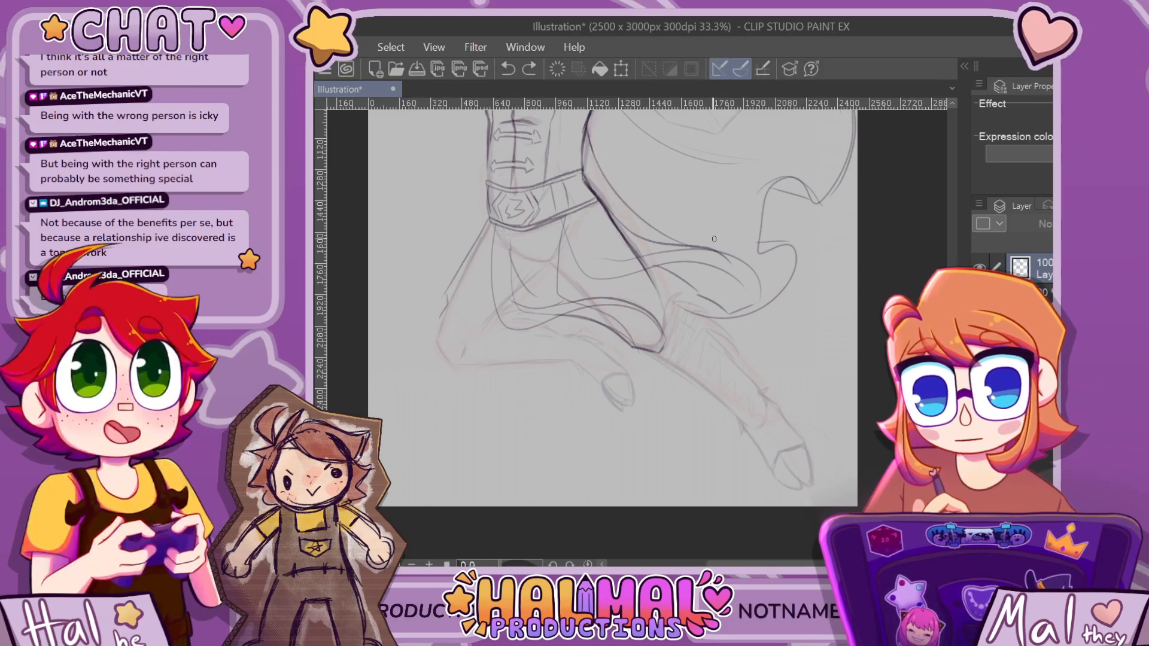
Outline the bent front leg's outer thigh down to the knee and close it with a curved short hem
drag(491, 292, 443, 330)
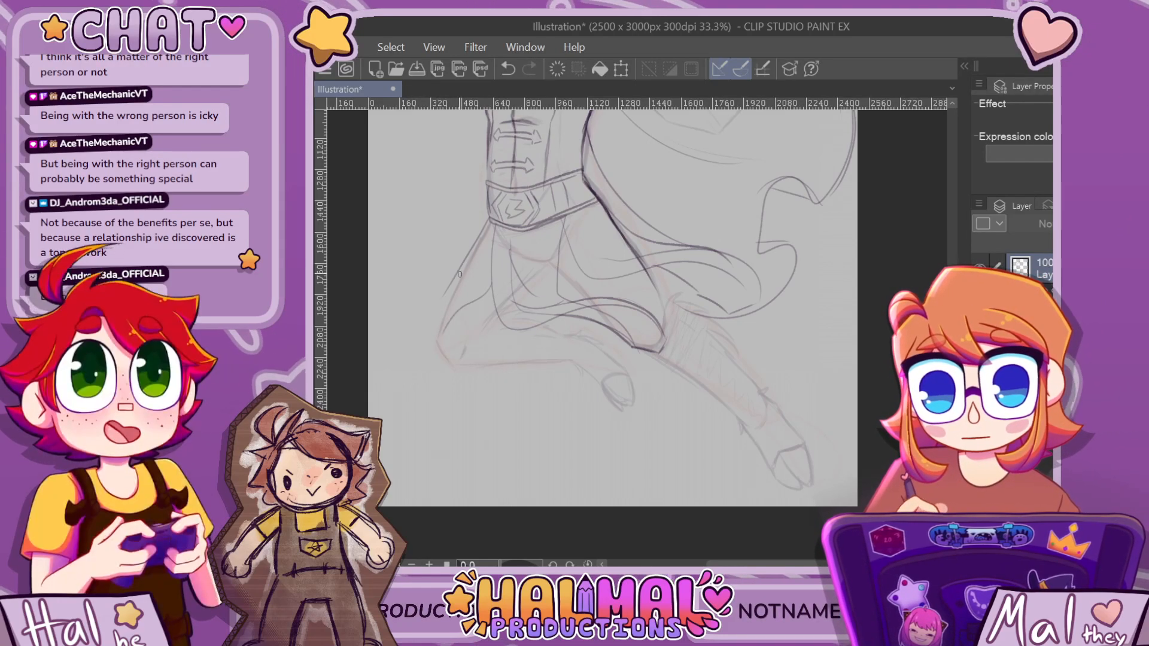
drag(459, 274, 441, 330)
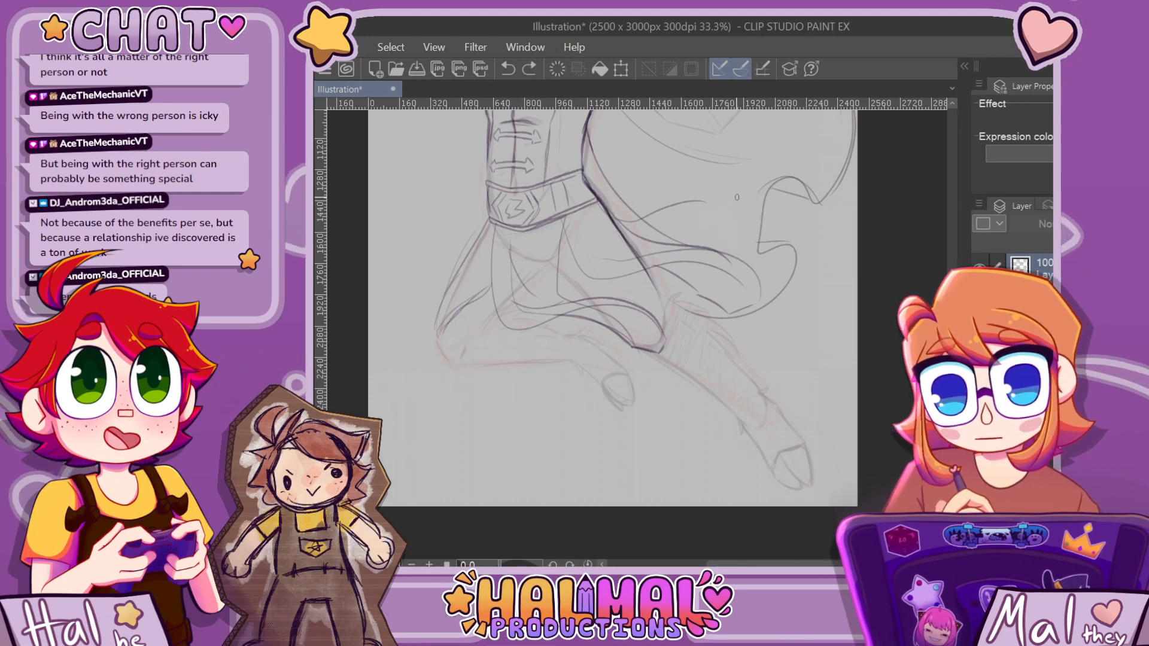
Add a short curved fold line to the cape's trailing edge behind the hips
drag(701, 201, 731, 219)
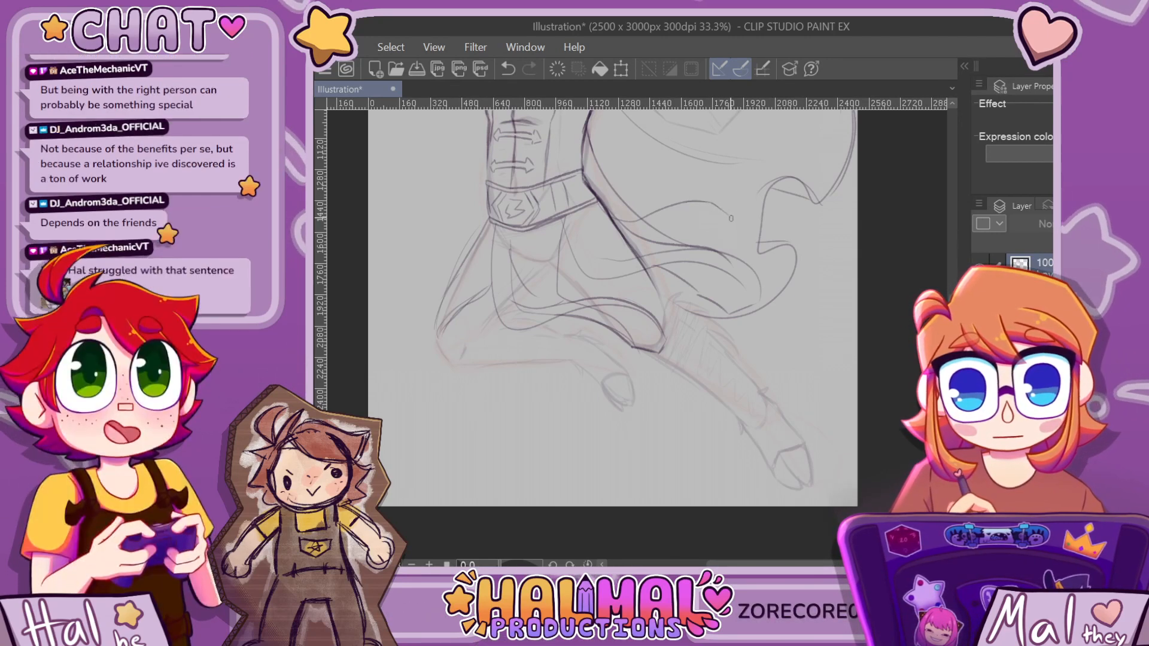
scroll(730, 219, down, 5)
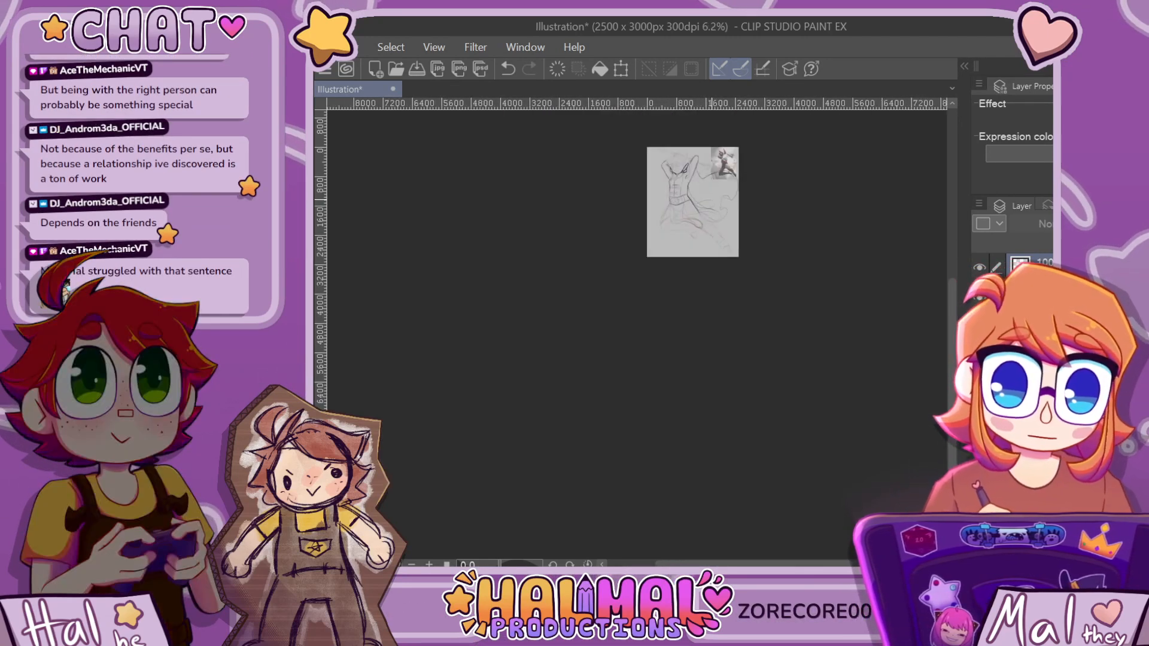
scroll(597, 390, up, 5)
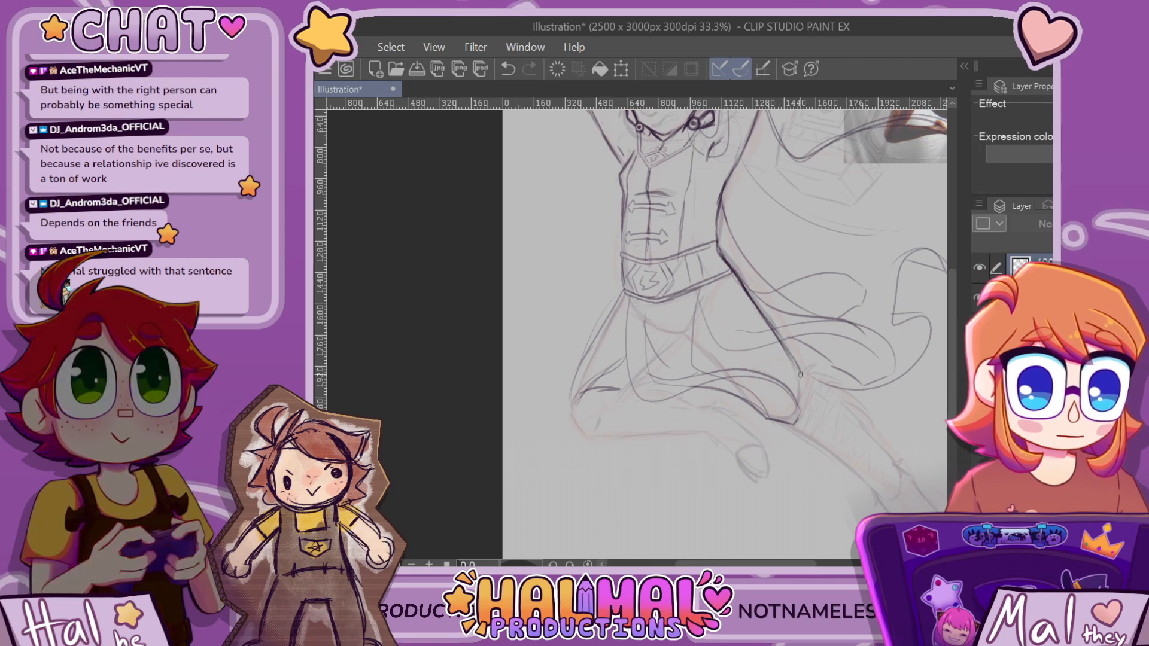
Strengthen the leg lines below the belt, darkening the inner thigh crease and the bent leg's outer edge and hem
drag(690, 342, 740, 377)
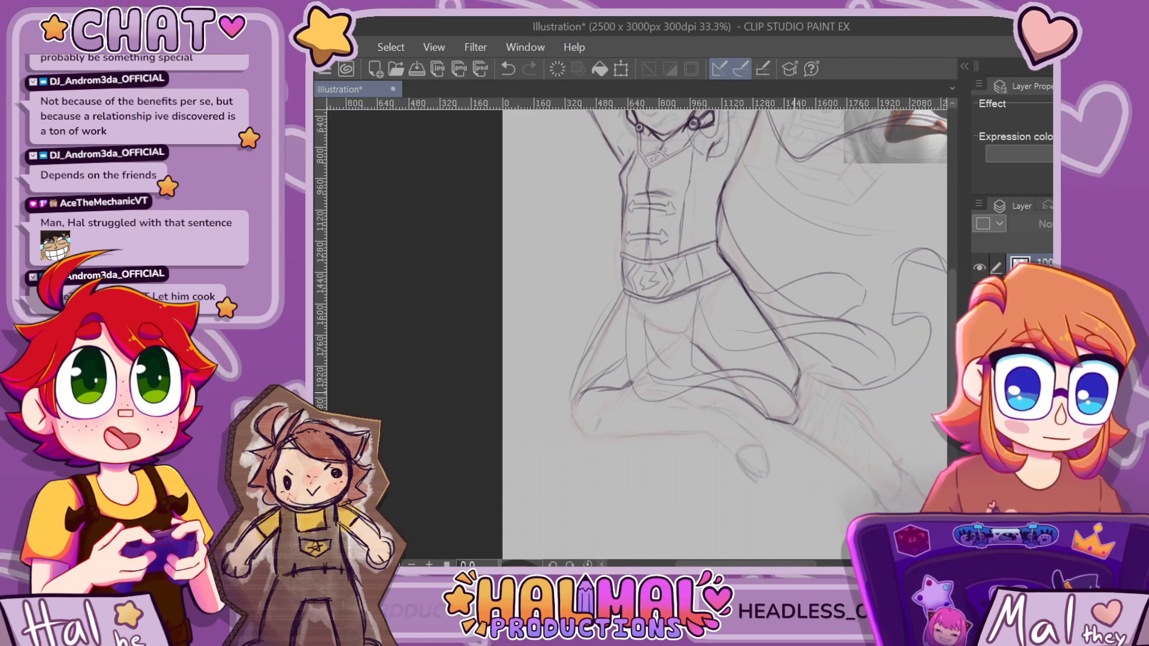
scroll(832, 273, down, 5)
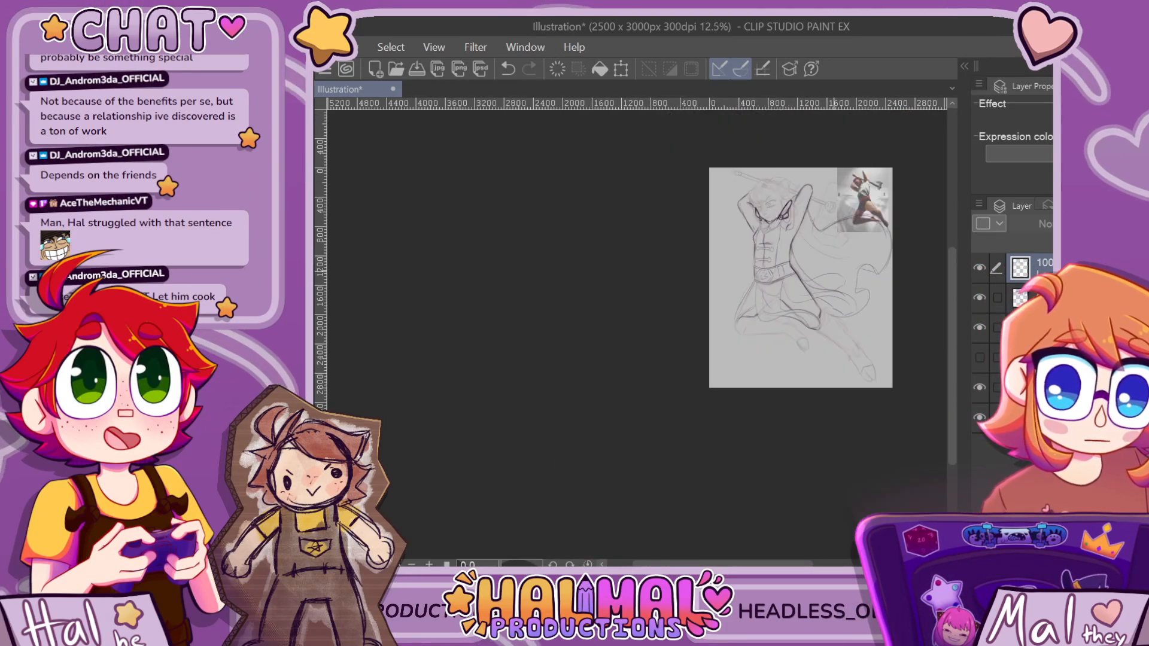
scroll(824, 266, up, 4)
scroll(802, 213, up, 1)
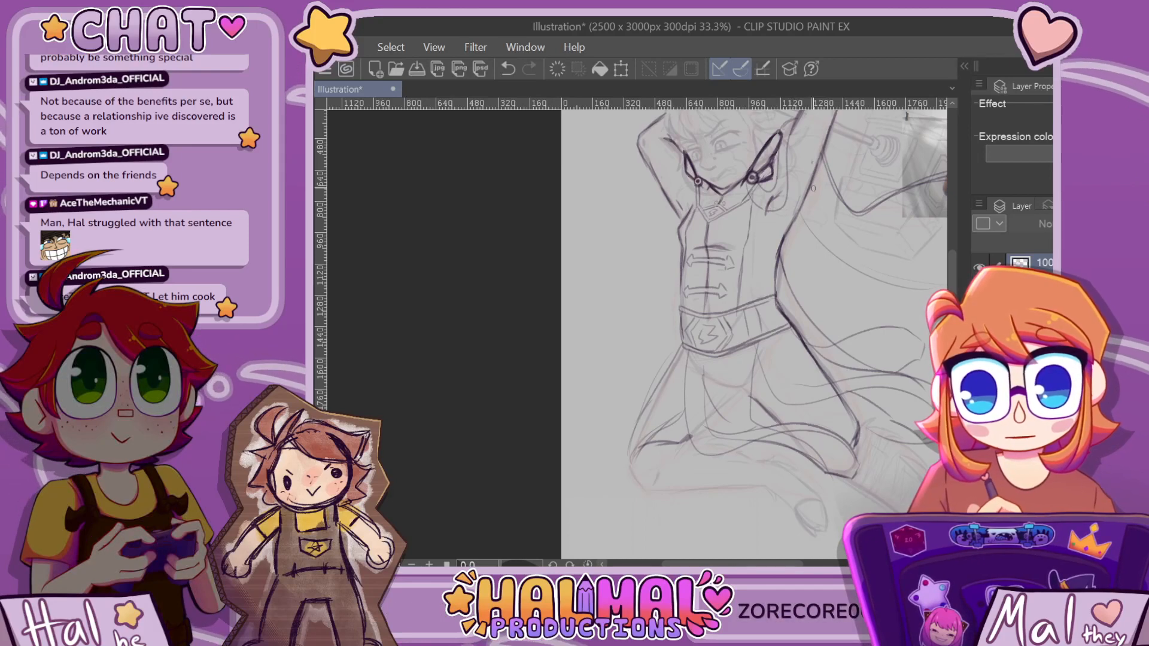
scroll(791, 224, down, 5)
scroll(831, 174, up, 5)
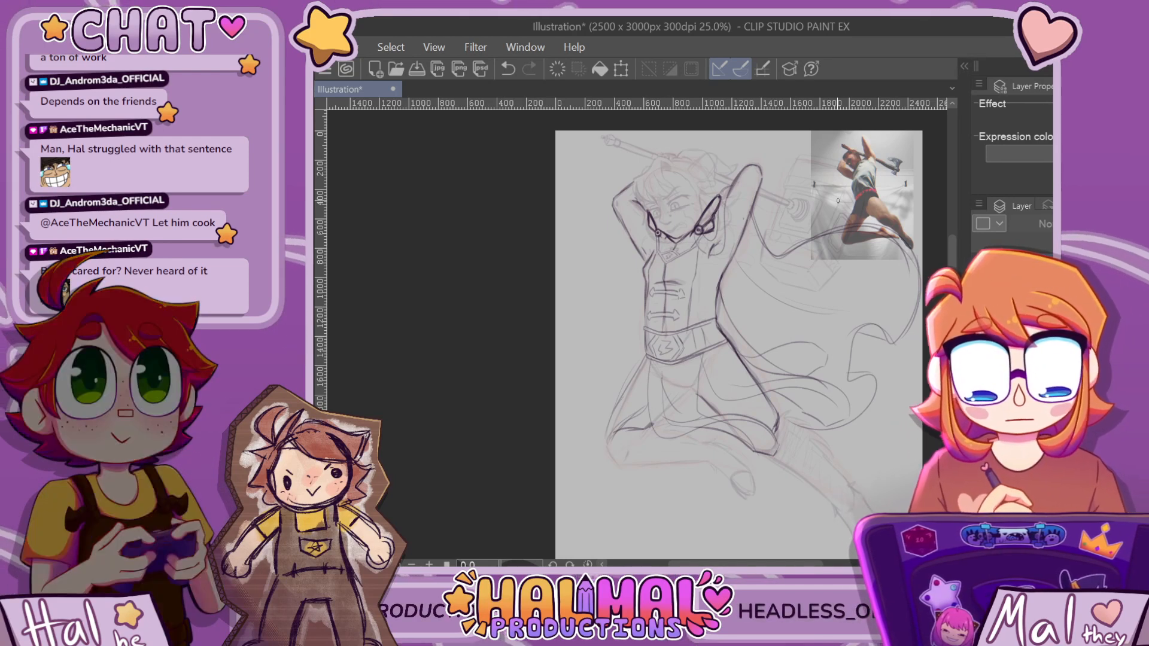
scroll(649, 368, up, 2)
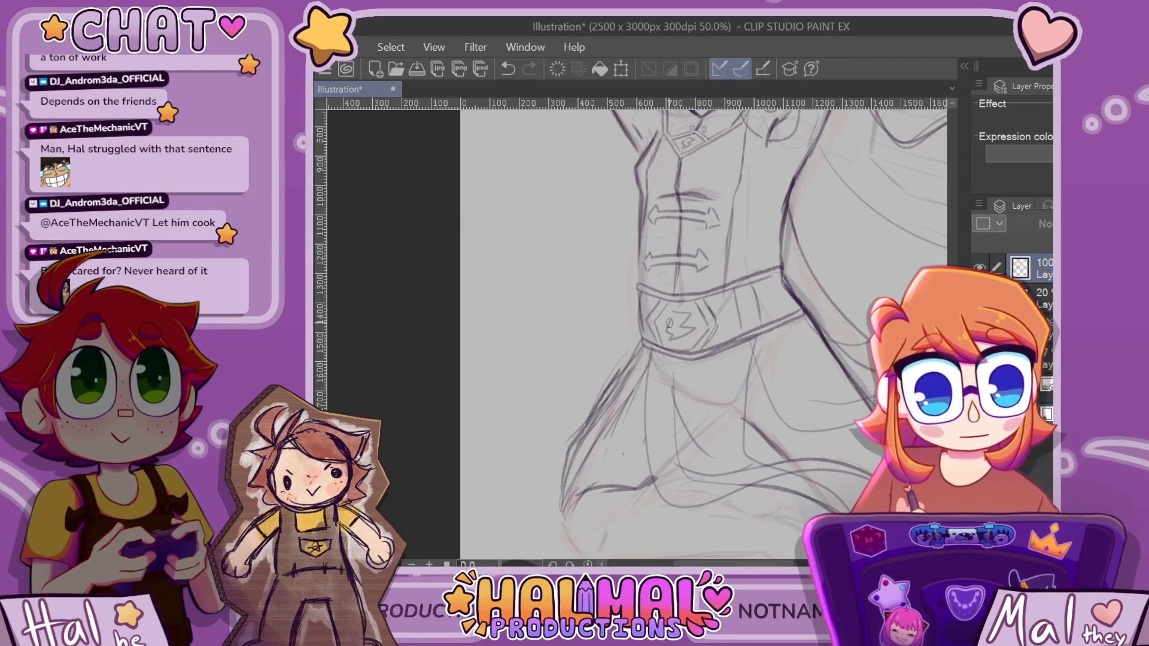
scroll(850, 331, down, 3)
scroll(778, 353, up, 3)
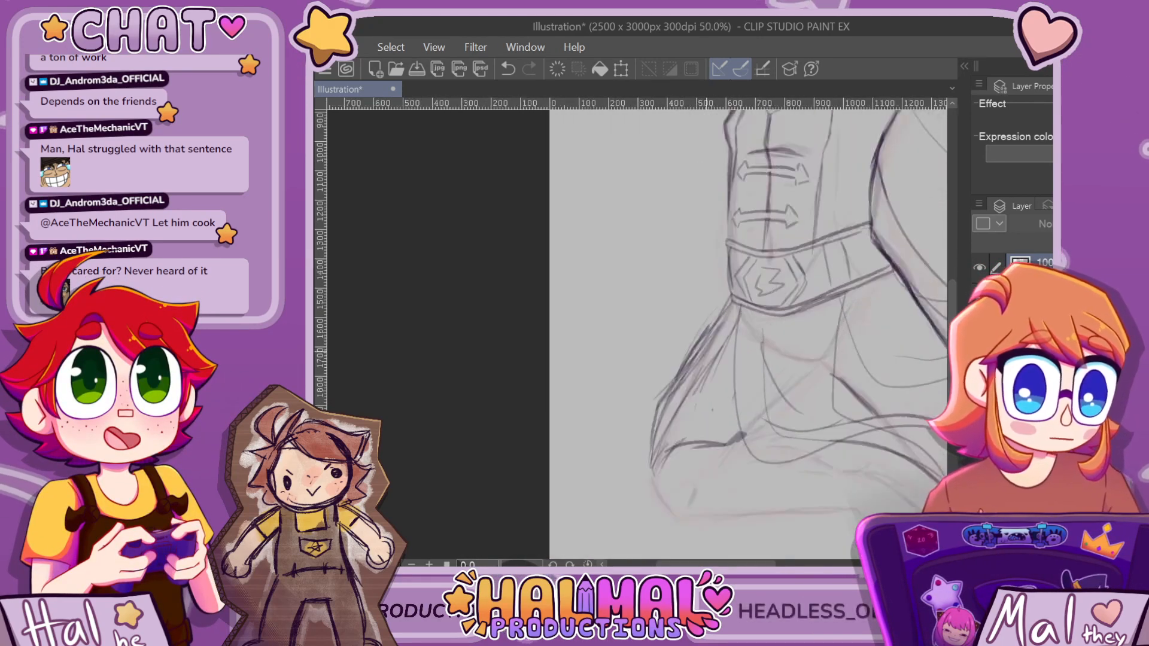
scroll(722, 390, up, 1)
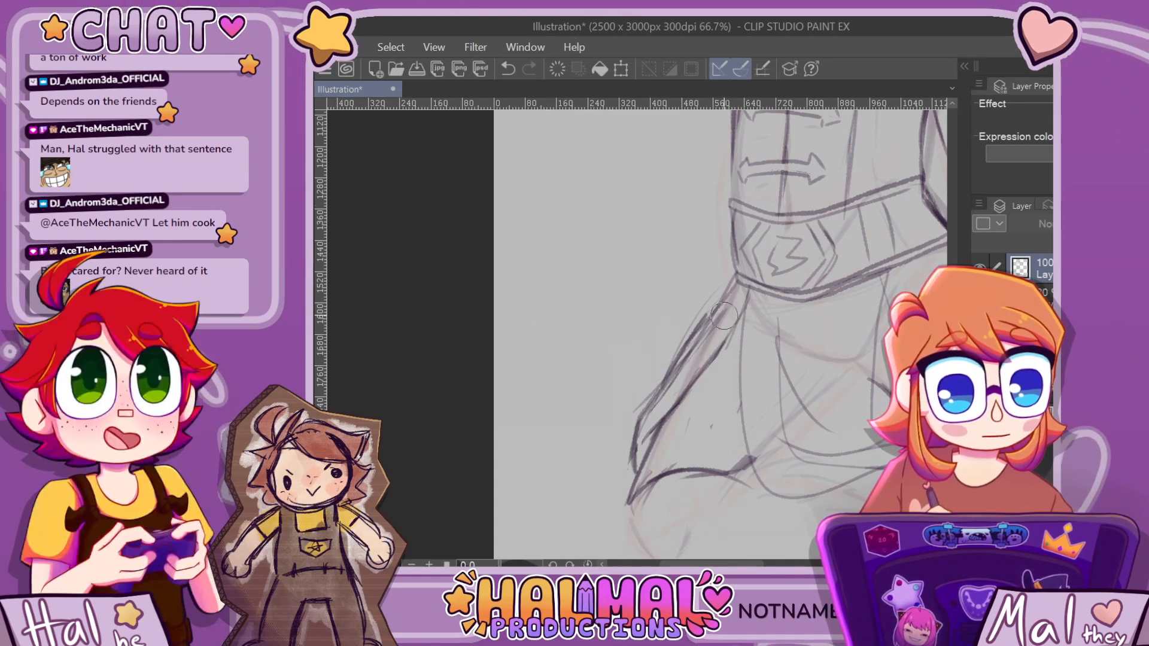
scroll(799, 317, down, 5)
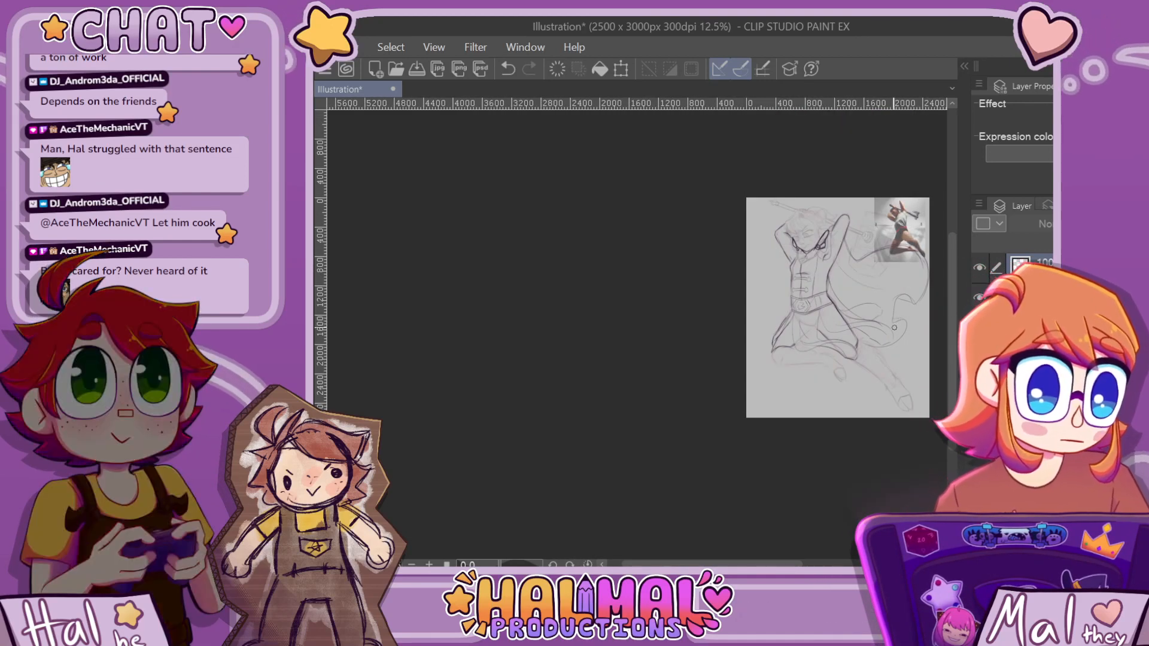
Darken the outer edge and rounded end of the flowing cloth tail behind the bent leg
scroll(860, 331, up, 5)
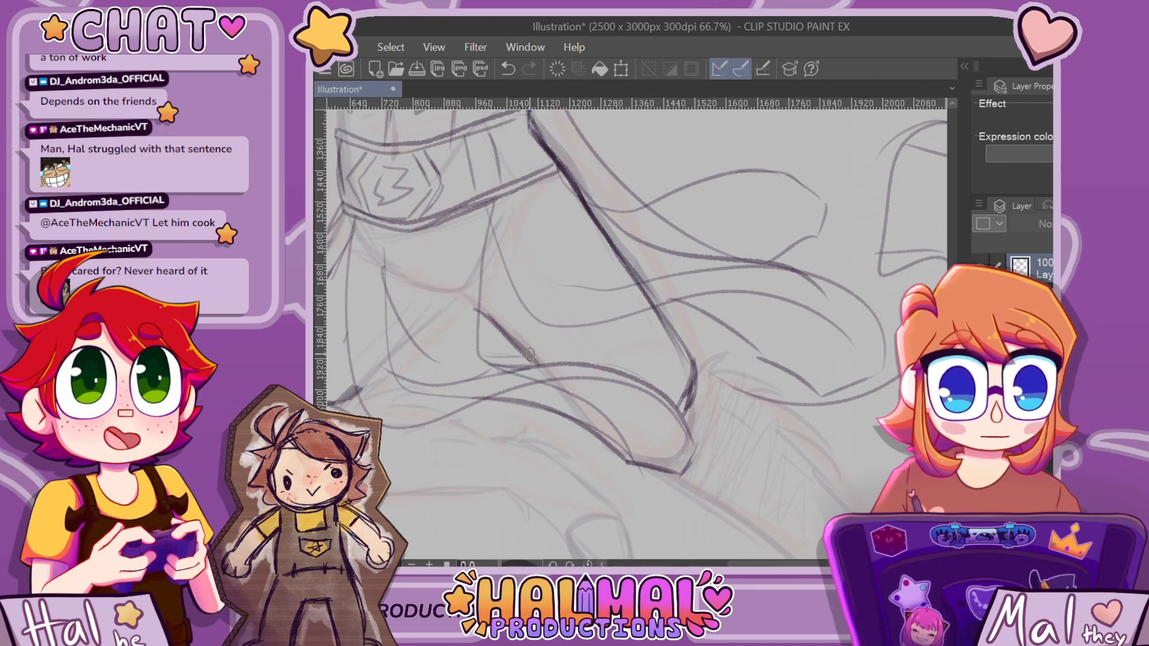
scroll(531, 354, down, 3)
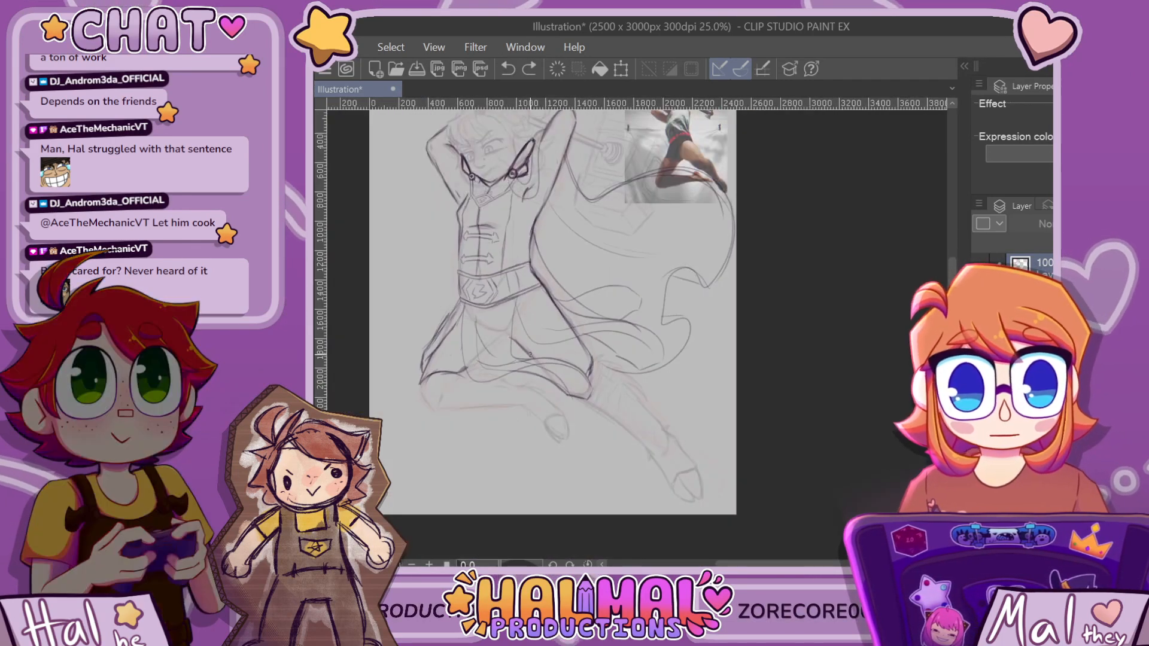
scroll(530, 354, up, 2)
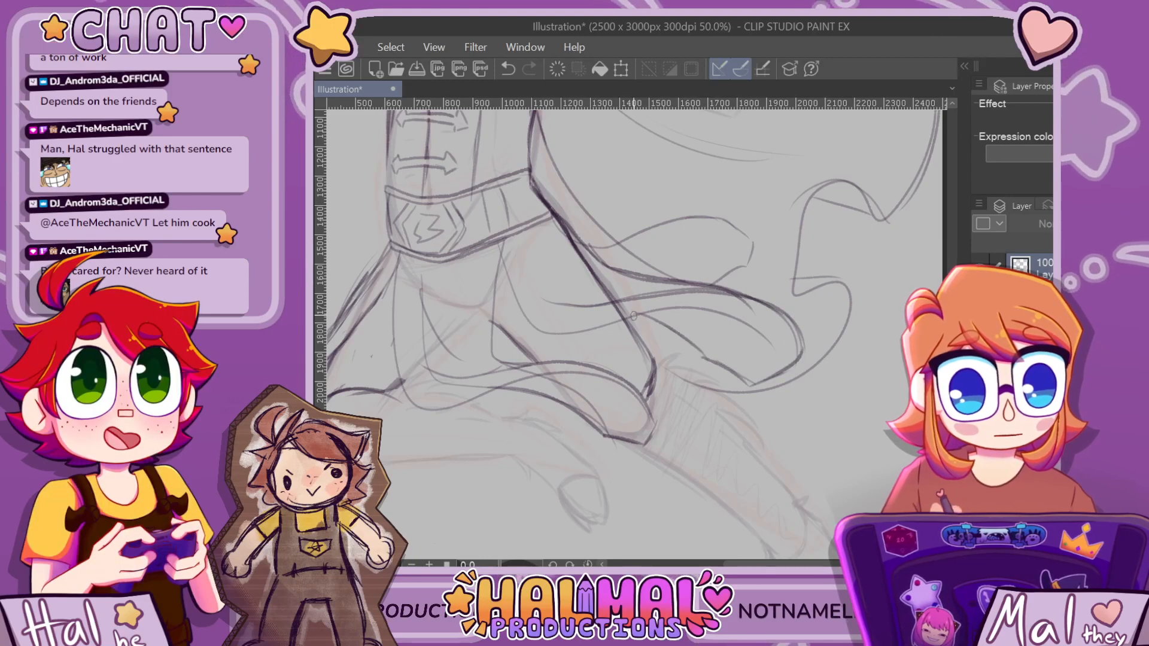
scroll(633, 315, down, 4)
scroll(688, 337, up, 4)
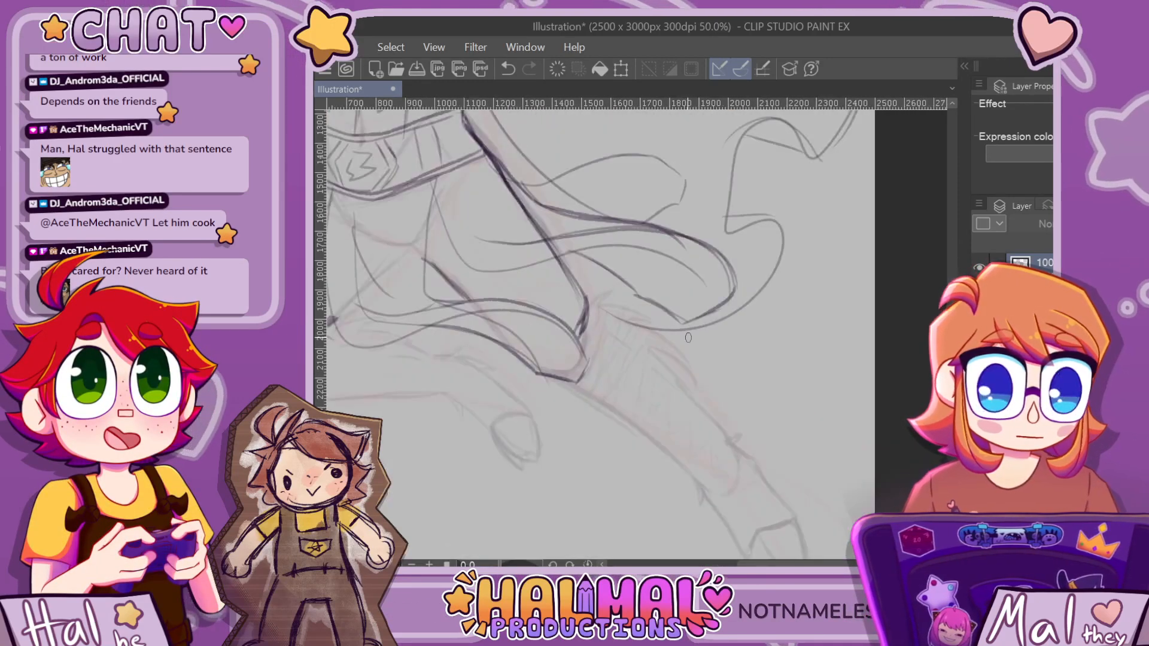
scroll(561, 264, down, 2)
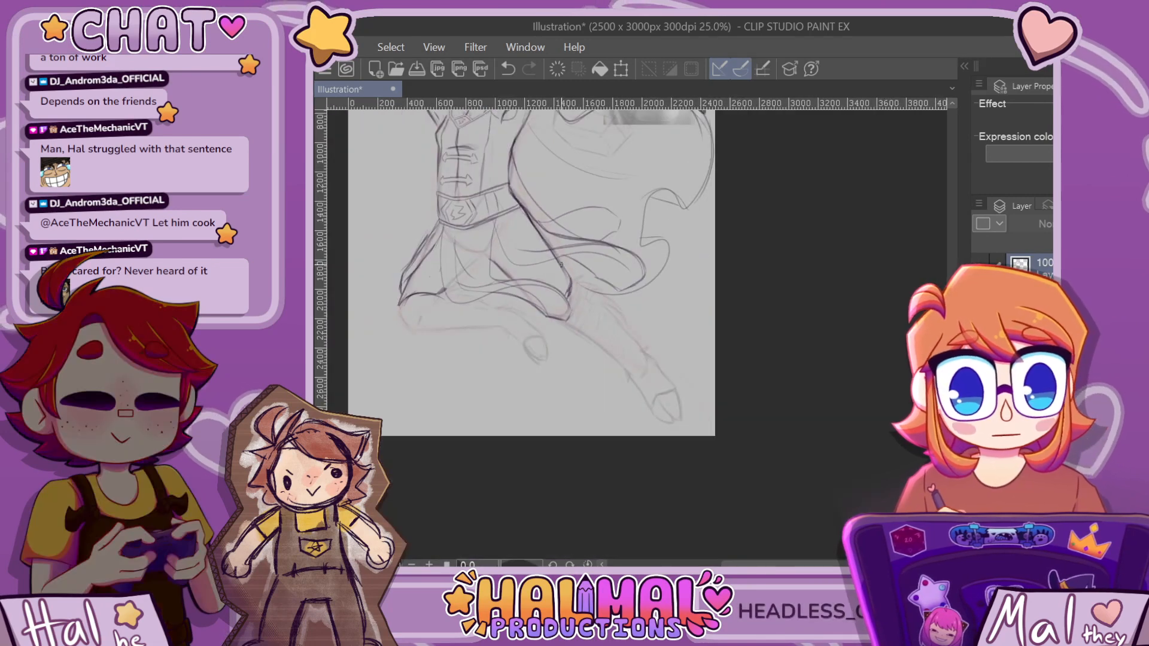
Rework the knee corner of the bent trouser leg with a short curved fold line above its hem
scroll(561, 265, up, 3)
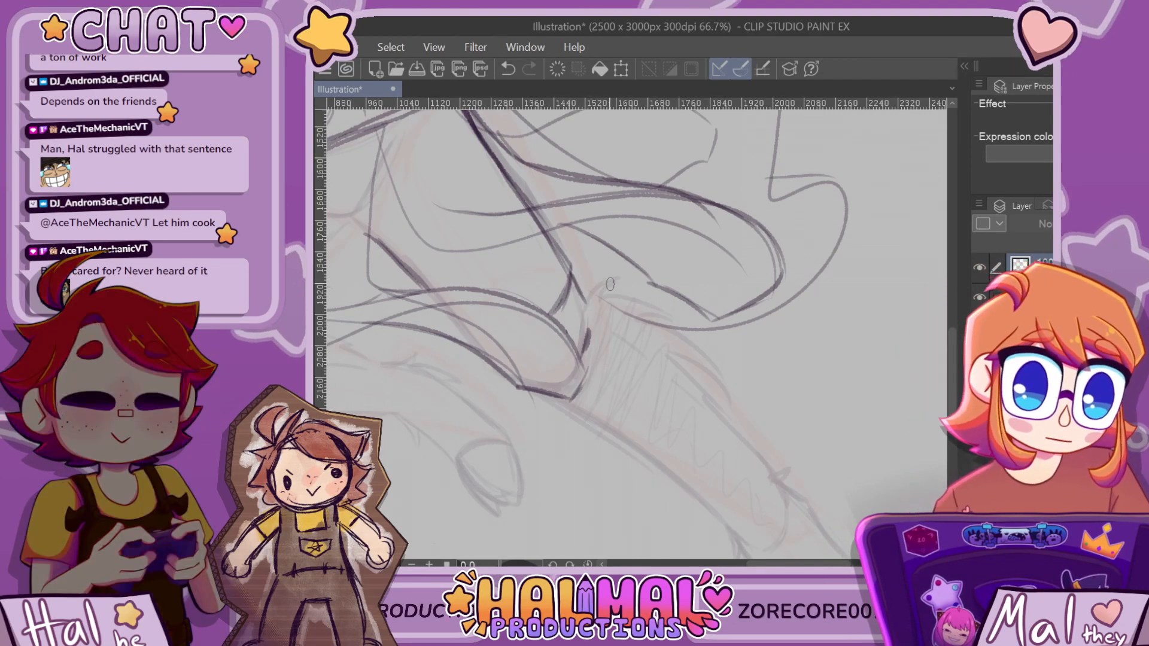
scroll(610, 284, down, 5)
scroll(581, 250, up, 3)
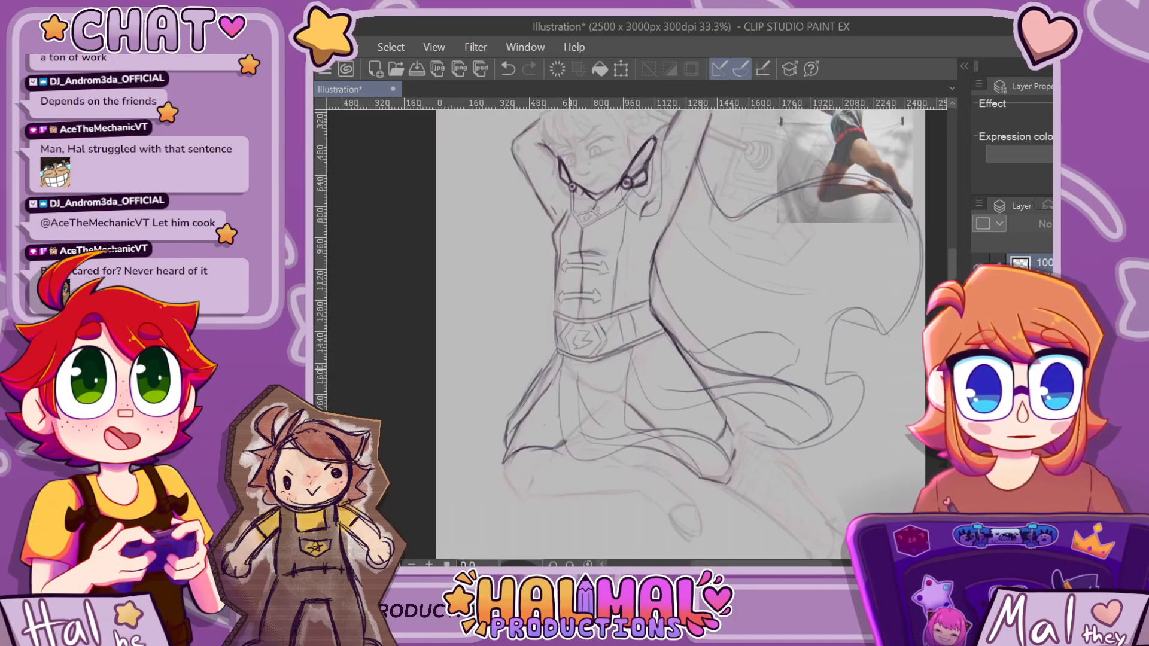
Refine the opposite thigh's outline from the belt to the hem and clean up its stray lines
scroll(539, 449, up, 2)
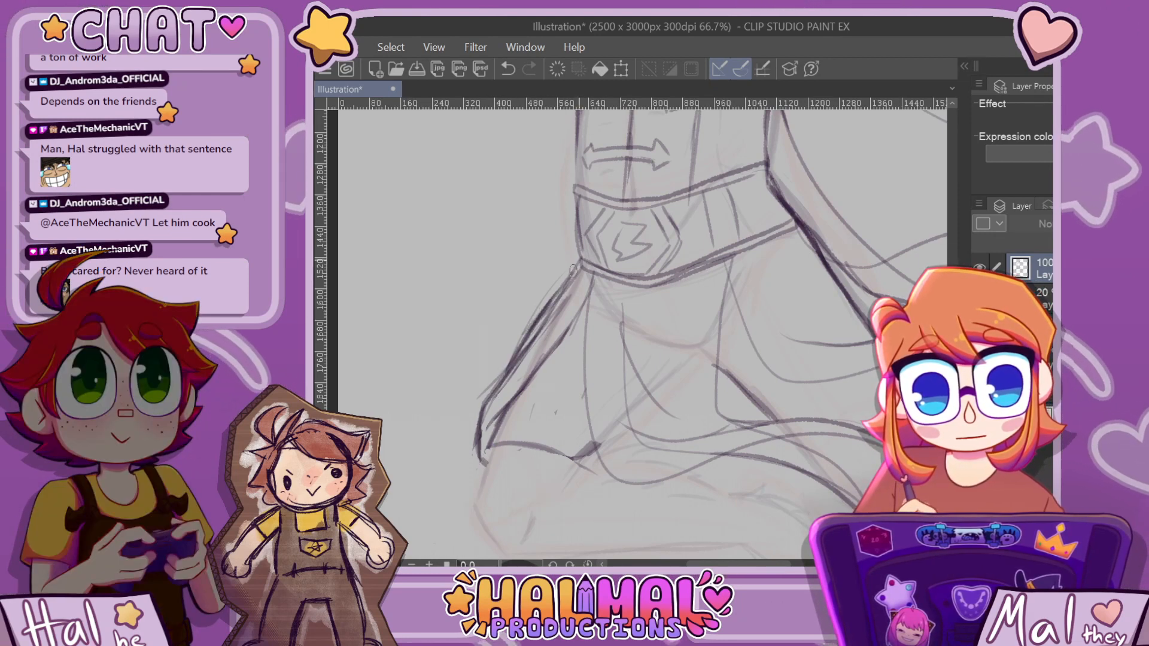
scroll(699, 246, down, 5)
scroll(789, 257, up, 3)
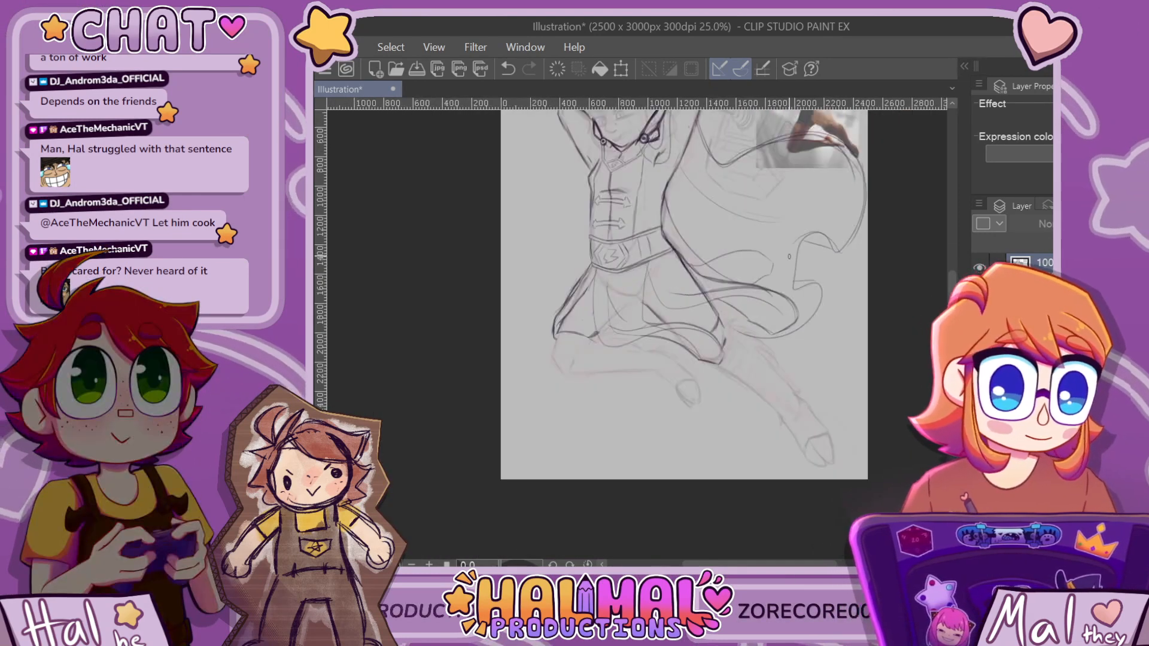
scroll(789, 259, up, 1)
scroll(606, 266, up, 1)
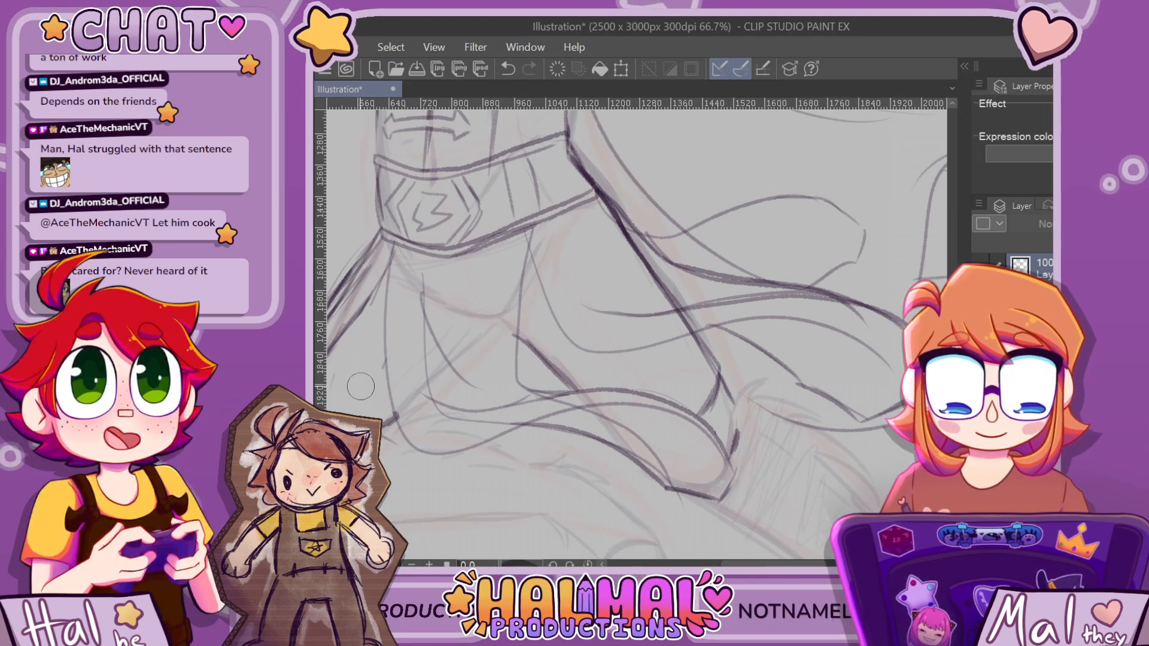
scroll(498, 247, down, 7)
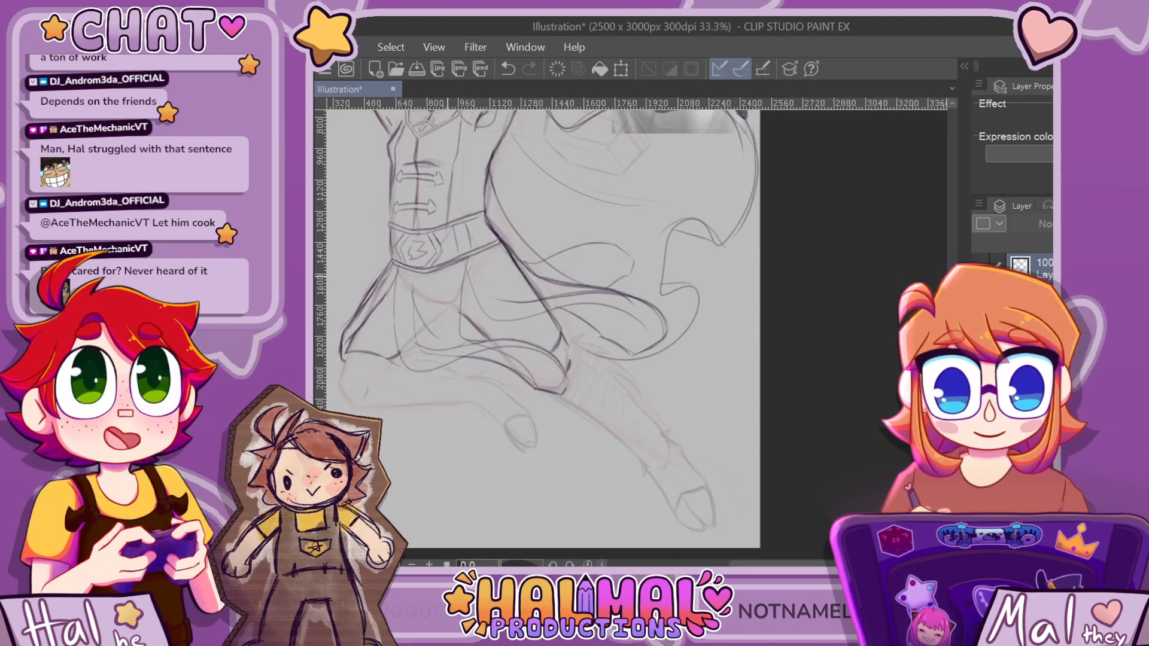
Darken the front belt cloth's side edge and its curved lower hem sweeping across toward the bent knee
scroll(509, 234, up, 7)
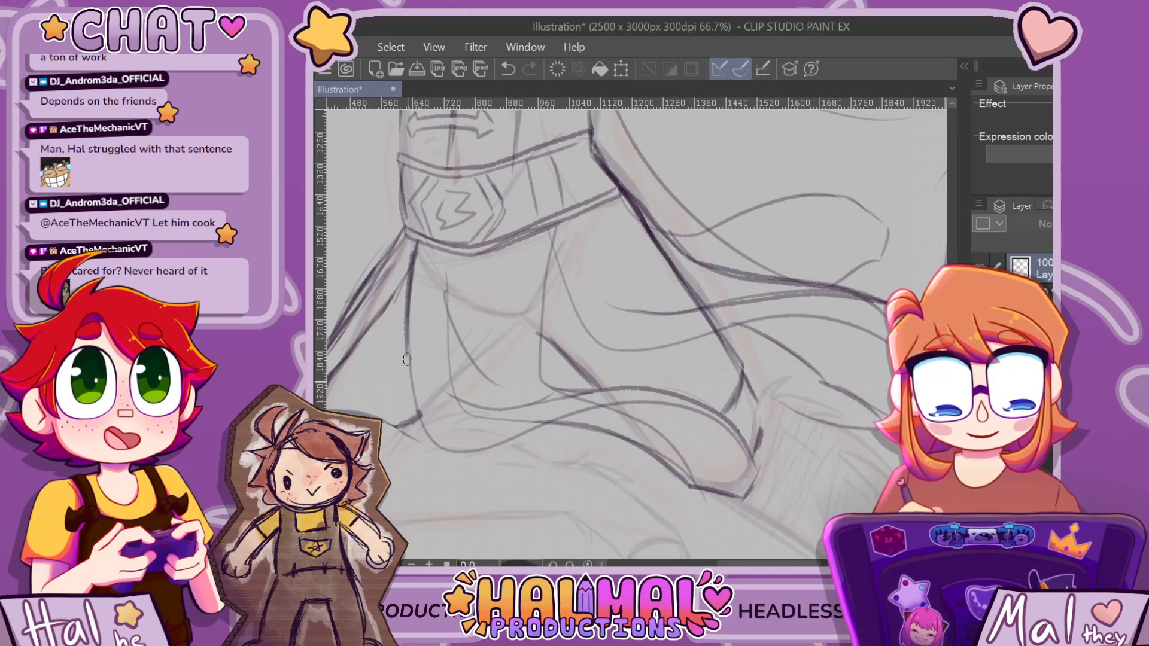
drag(408, 314, 422, 433)
mouse_move(410, 377)
mouse_down()
mouse_move(469, 457)
mouse_move(432, 444)
mouse_move(477, 449)
mouse_up()
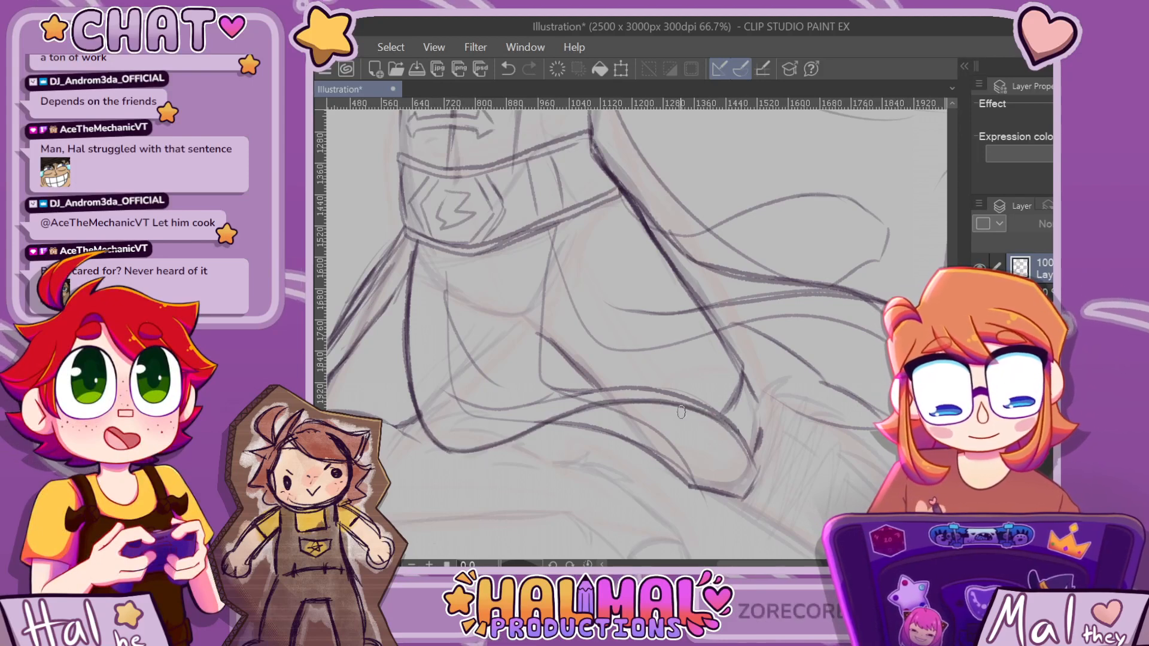
mouse_move(602, 393)
mouse_down()
mouse_move(663, 389)
mouse_move(719, 408)
mouse_up()
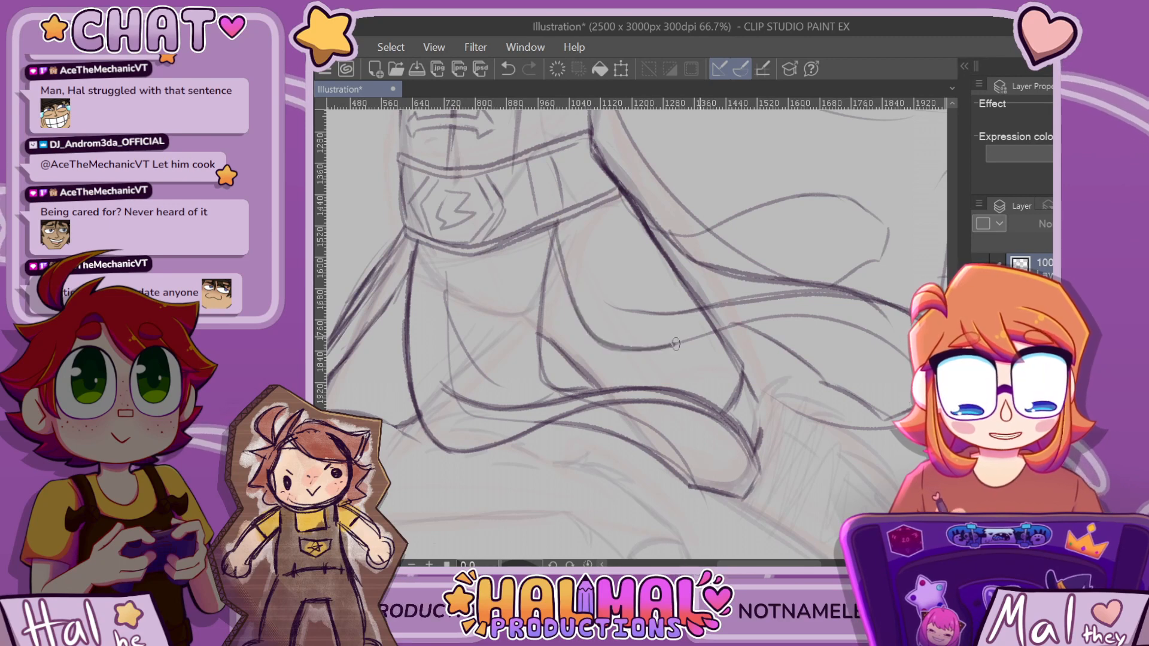
Darken the trailing cloth strip's lower edge behind the thigh and clean up its upper edge near the hip
key(ctrl+z)
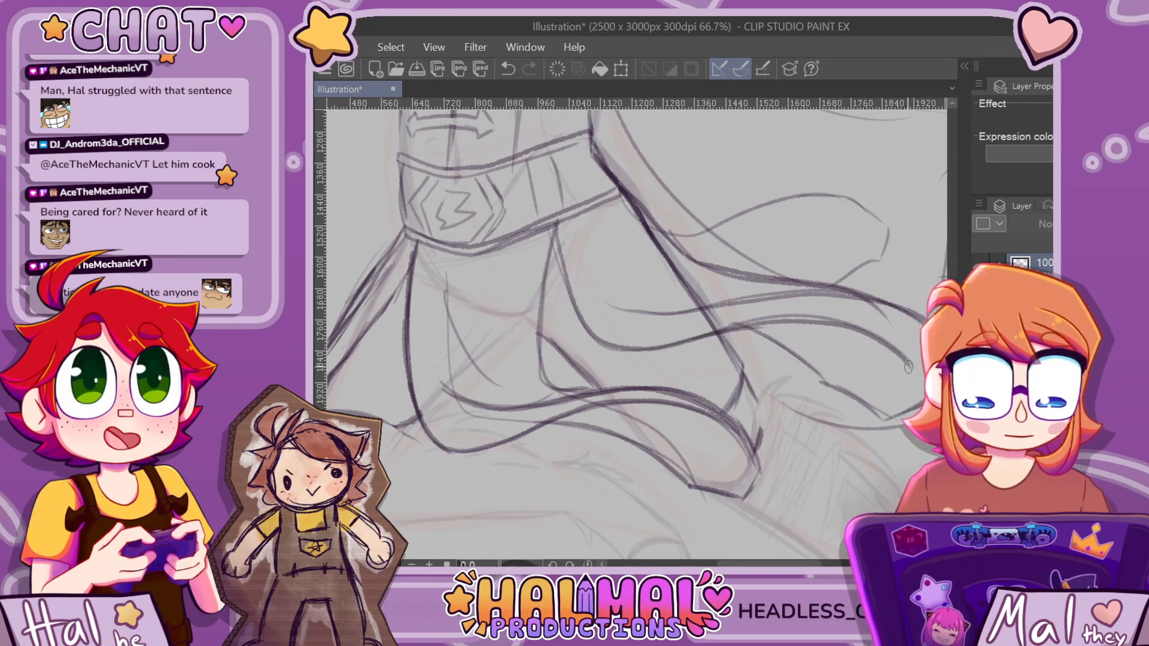
scroll(907, 366, down, 5)
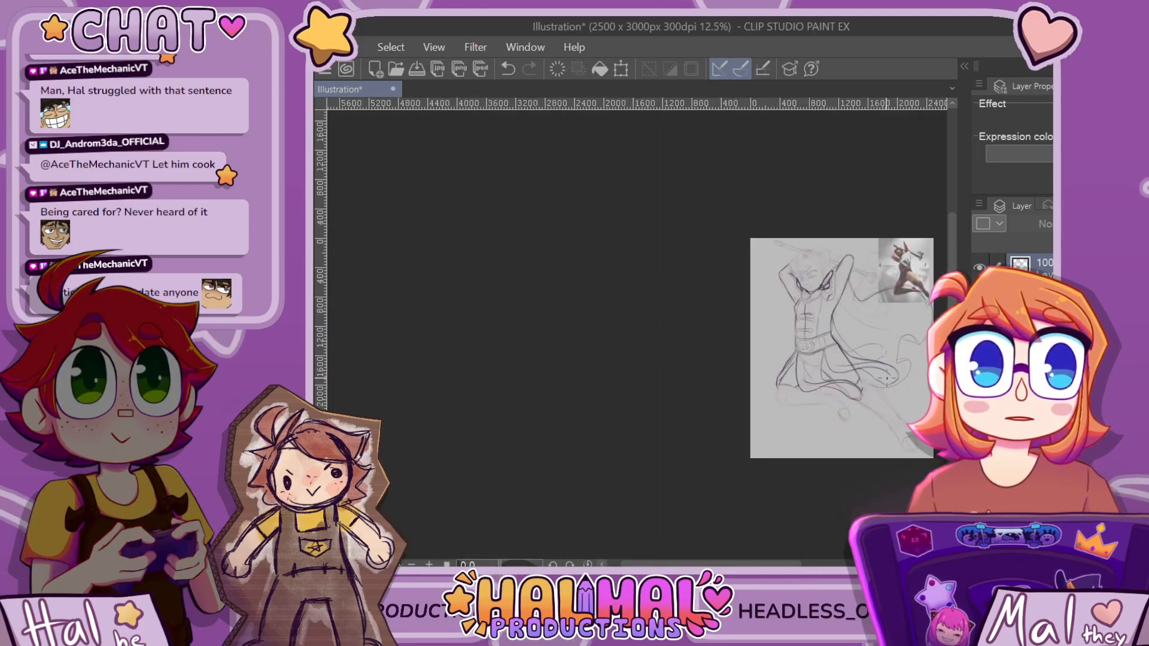
scroll(888, 379, up, 5)
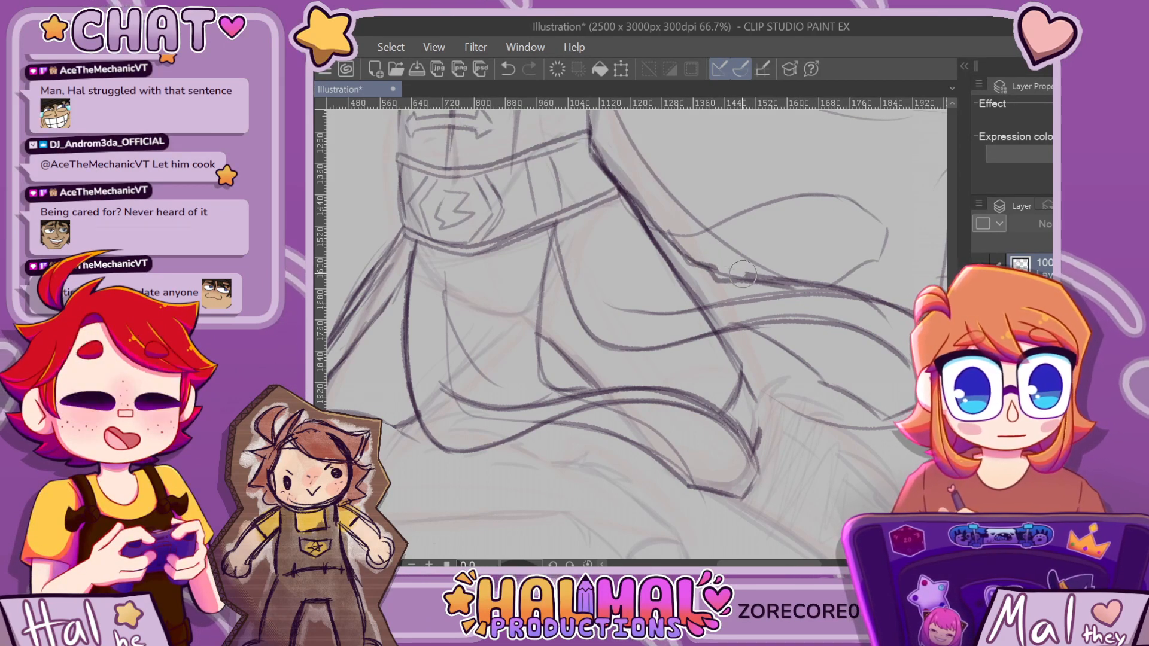
scroll(836, 273, down, 6)
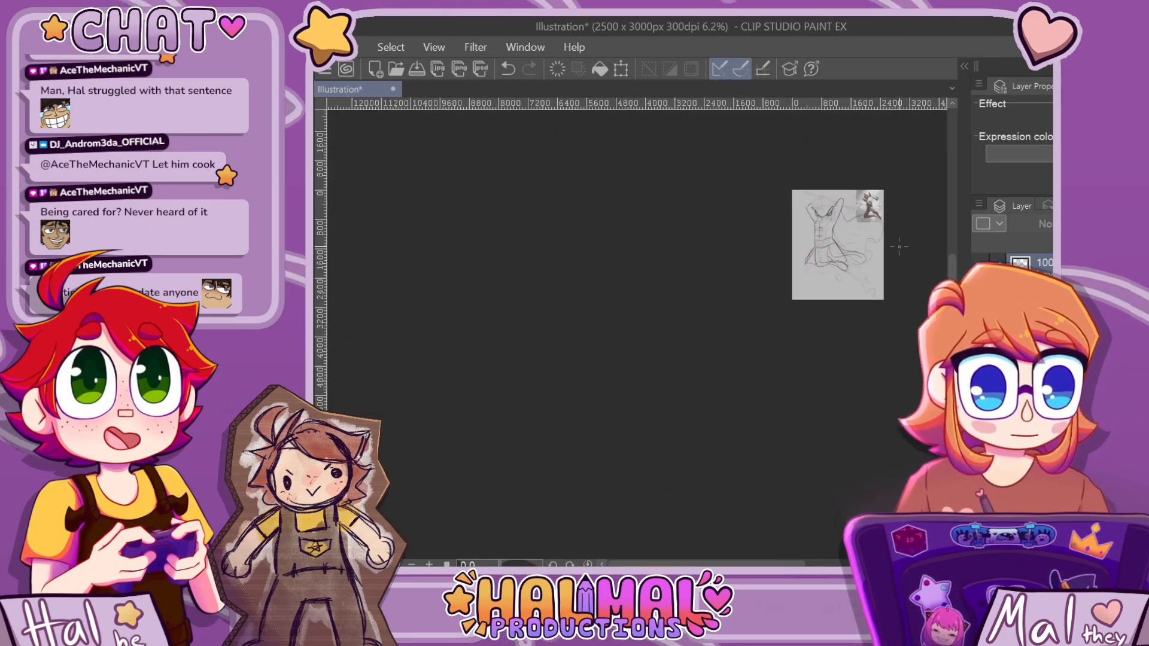
Outline the upper cloth end behind the hip with a dark angular edge and an inner border line
scroll(734, 216, up, 5)
scroll(734, 216, up, 1)
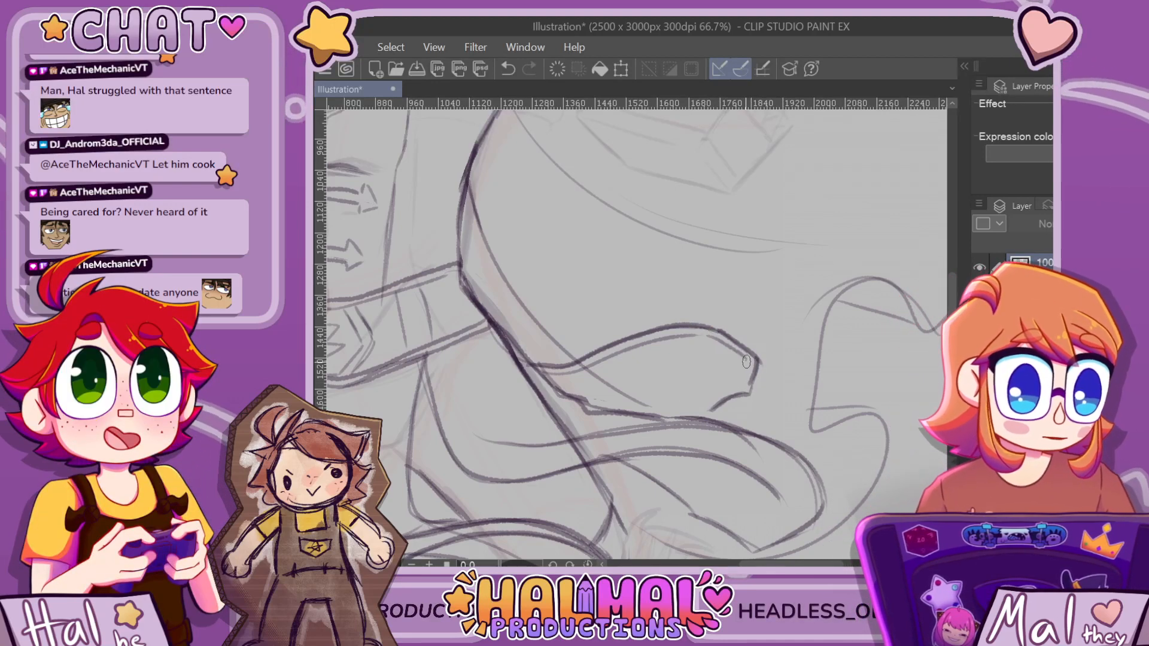
key(ctrl+z)
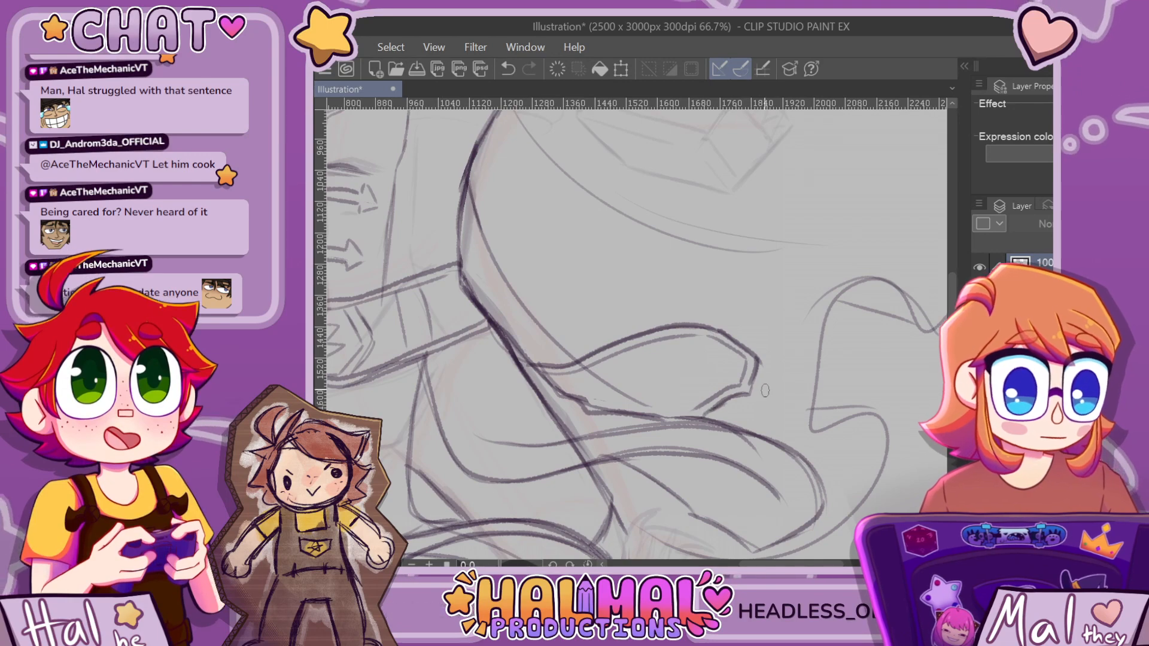
scroll(747, 383, down, 5)
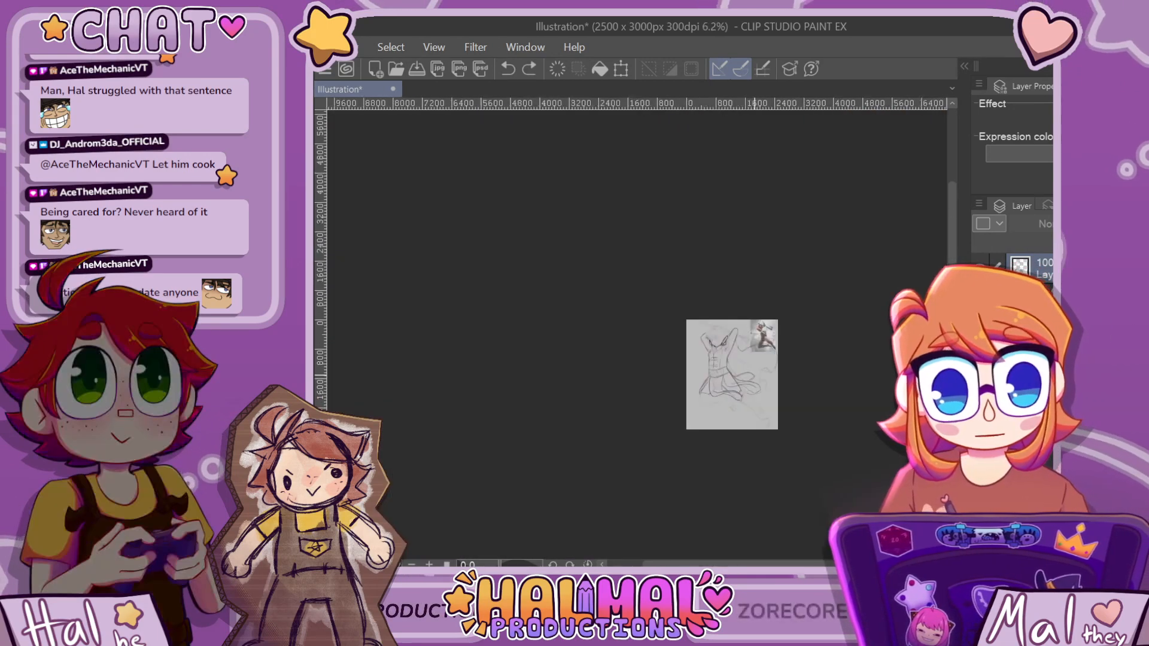
scroll(754, 375, up, 4)
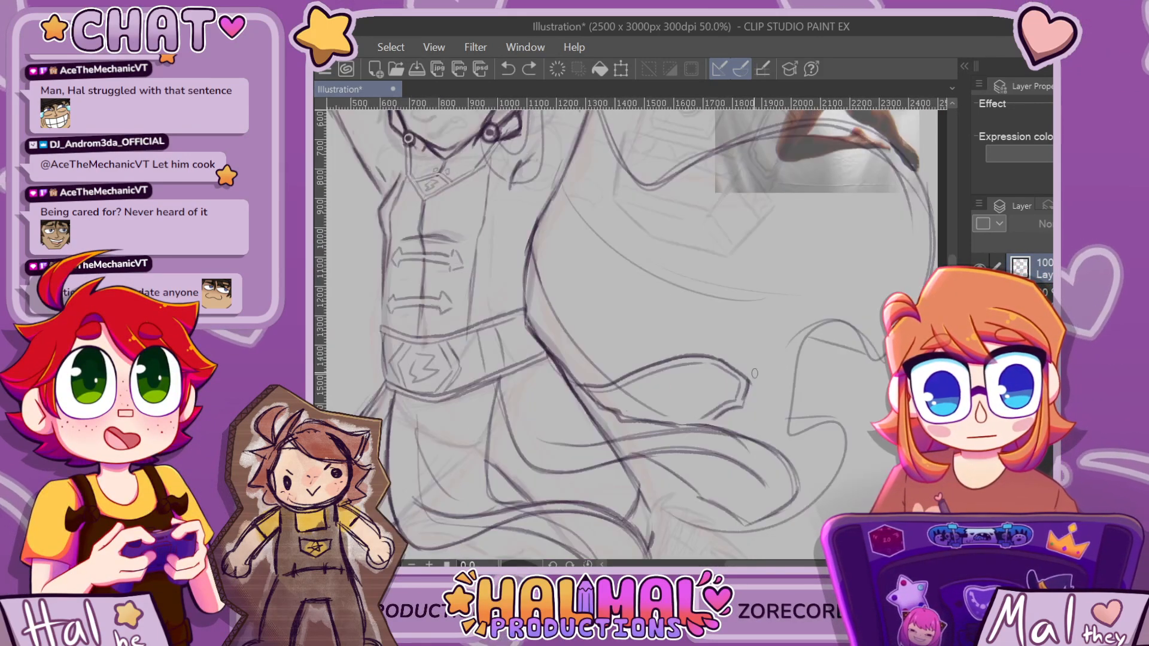
Strengthen the outline around the elbow of the raised arm
scroll(756, 368, down, 6)
scroll(757, 368, up, 5)
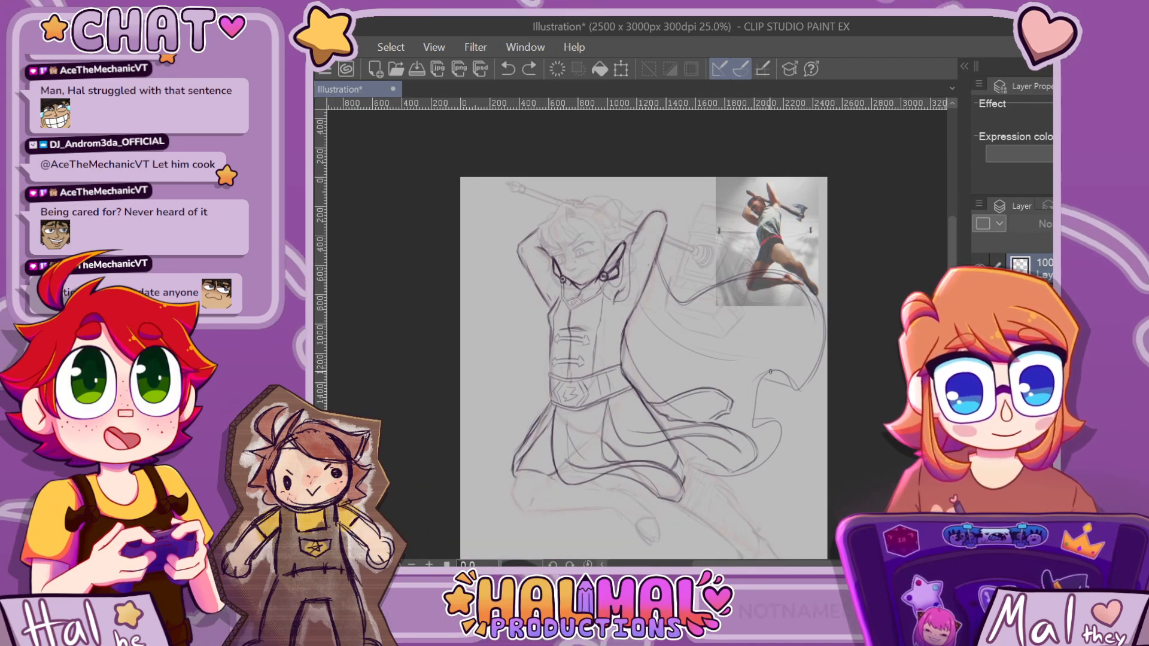
scroll(770, 372, up, 3)
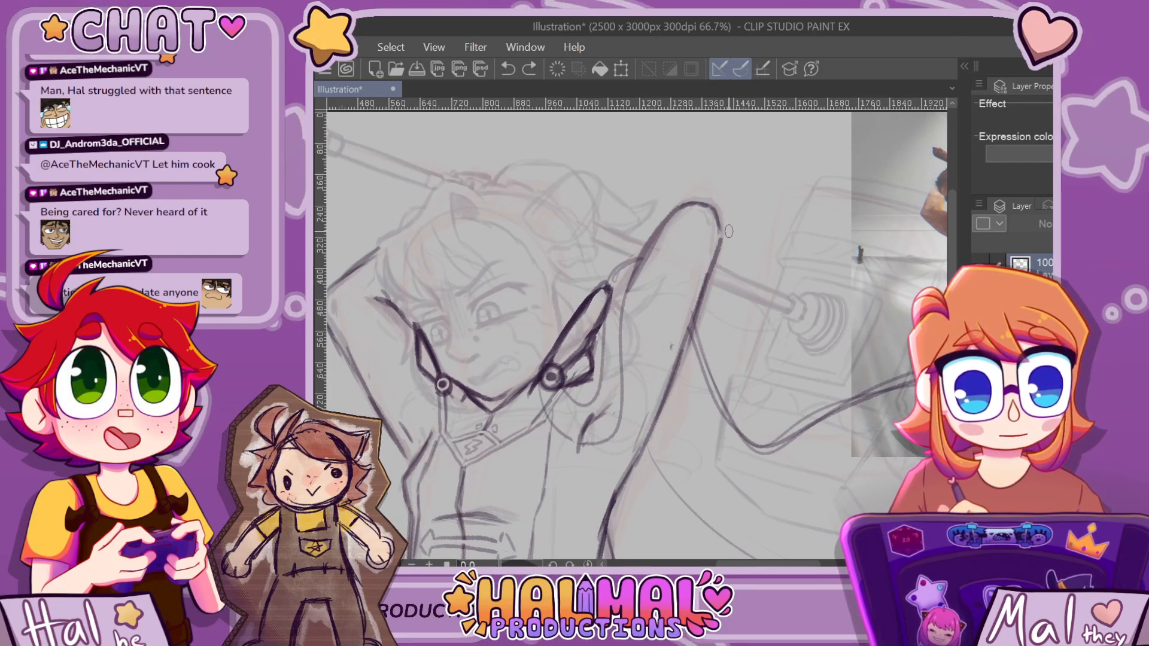
scroll(730, 230, down, 3)
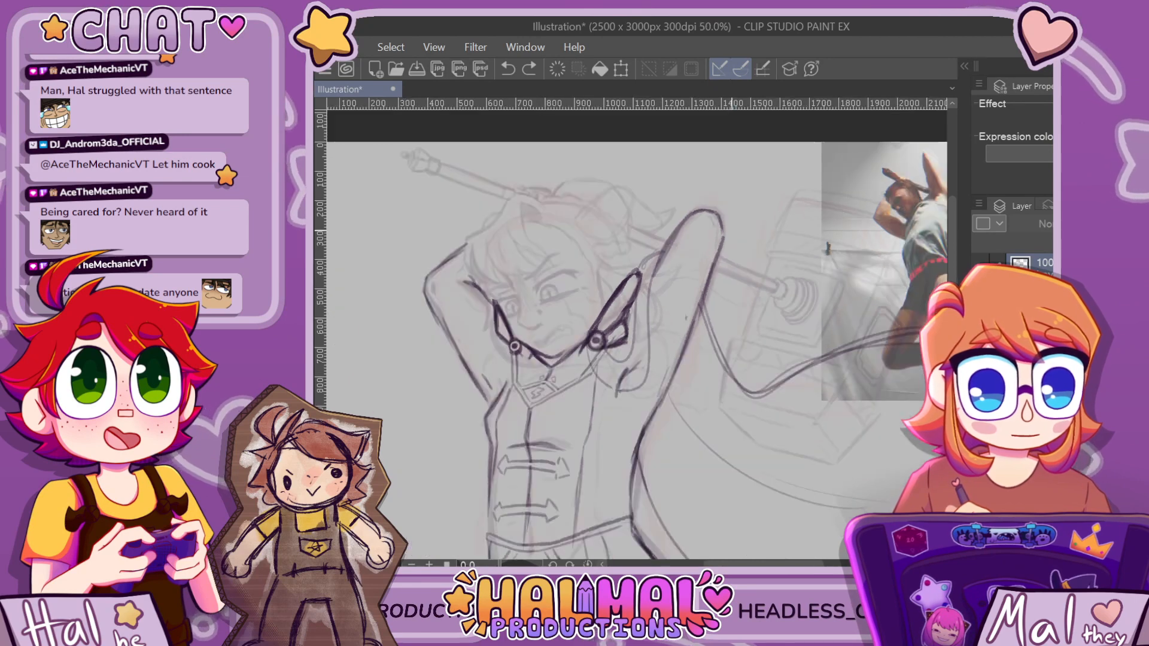
scroll(722, 240, down, 1)
scroll(723, 240, up, 5)
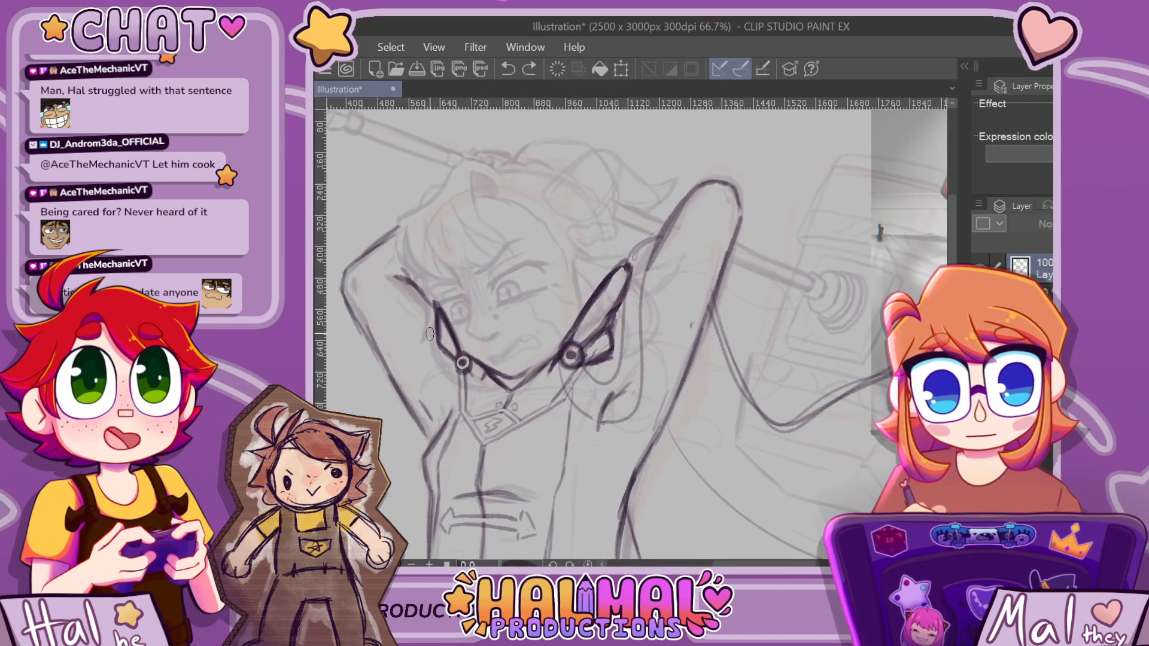
Add short dark strokes behind both points of the collar to show its back edges
drag(421, 309, 425, 319)
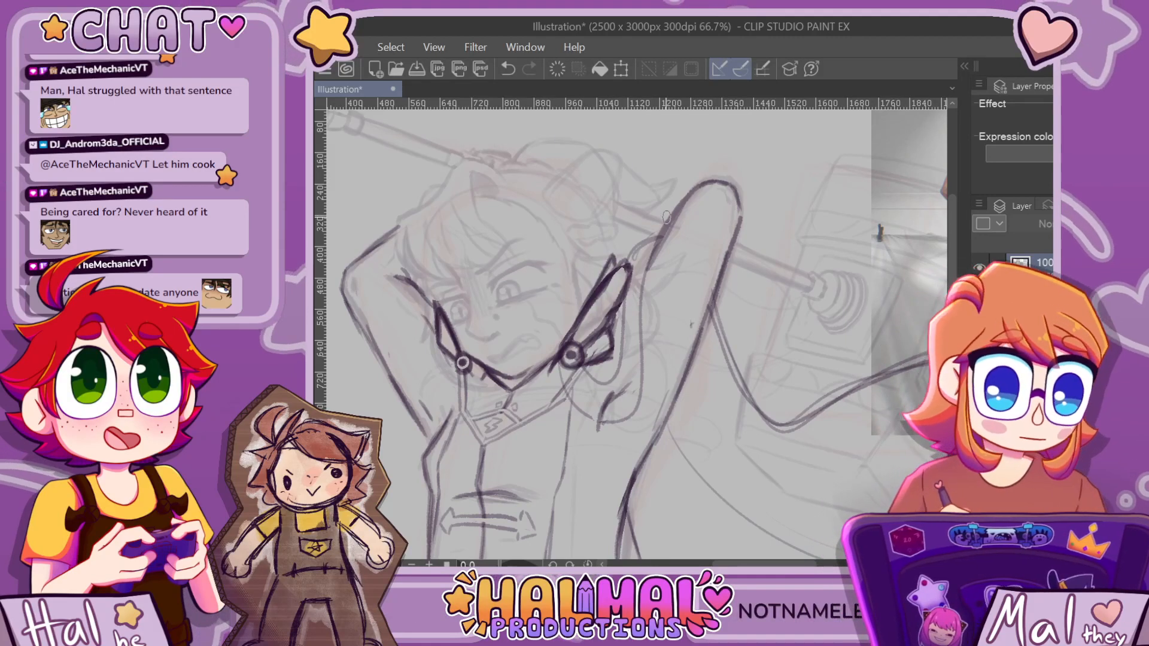
key(ctrl+minus)
scroll(674, 214, down, 1)
scroll(566, 239, up, 4)
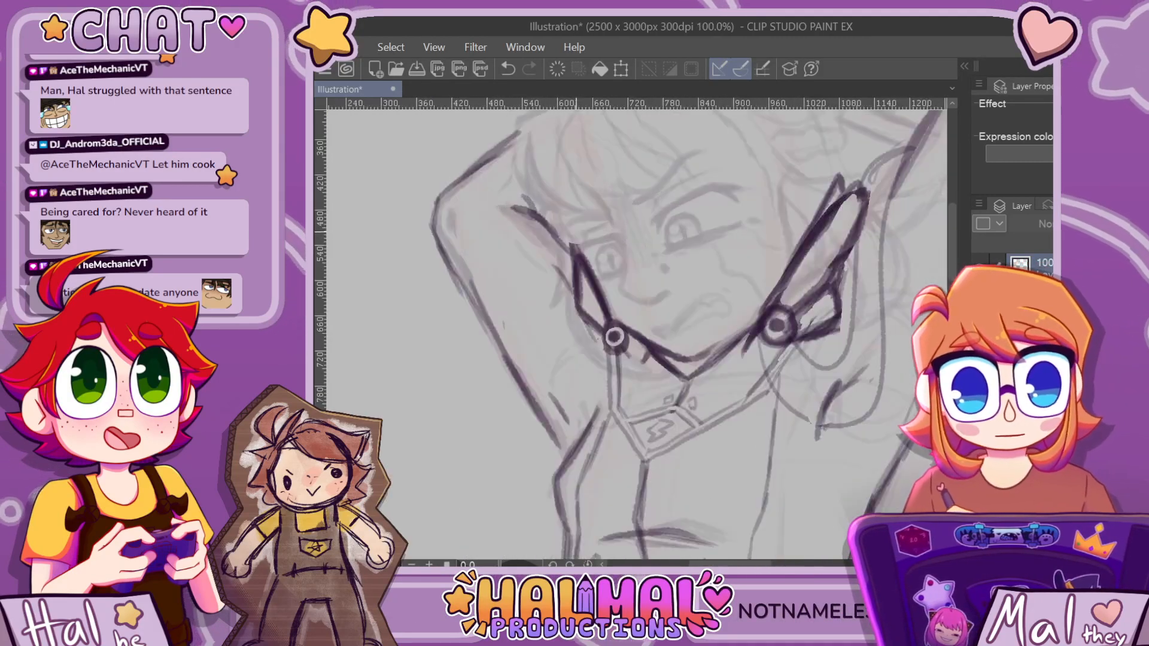
scroll(566, 239, down, 5)
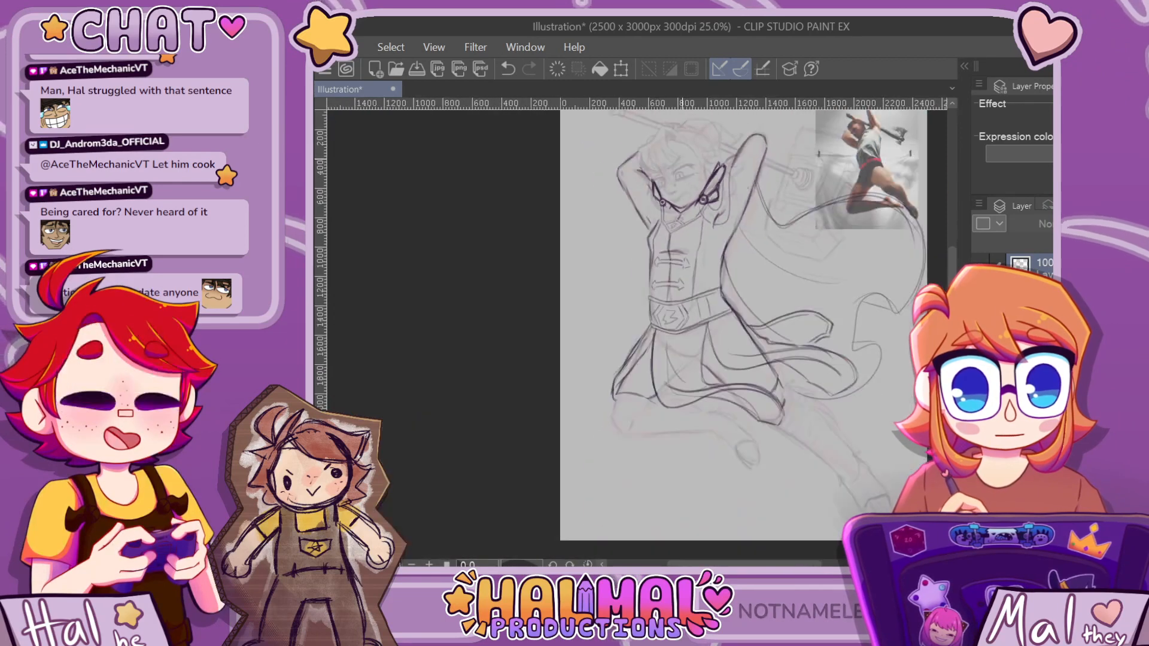
scroll(662, 178, up, 4)
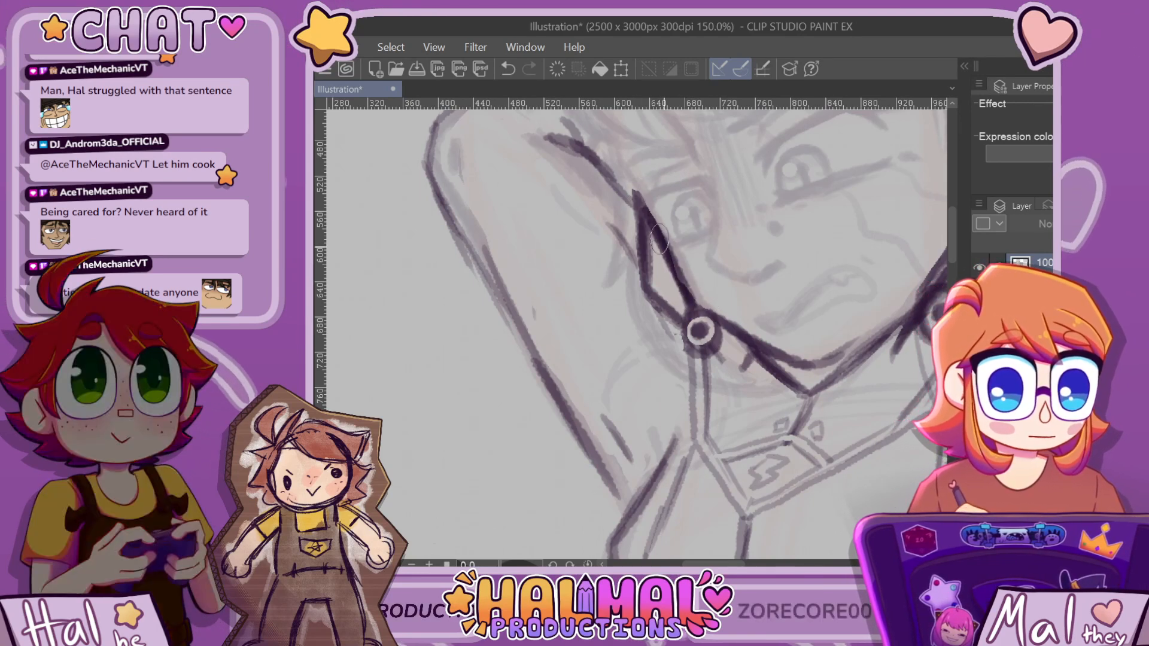
scroll(680, 264, down, 10)
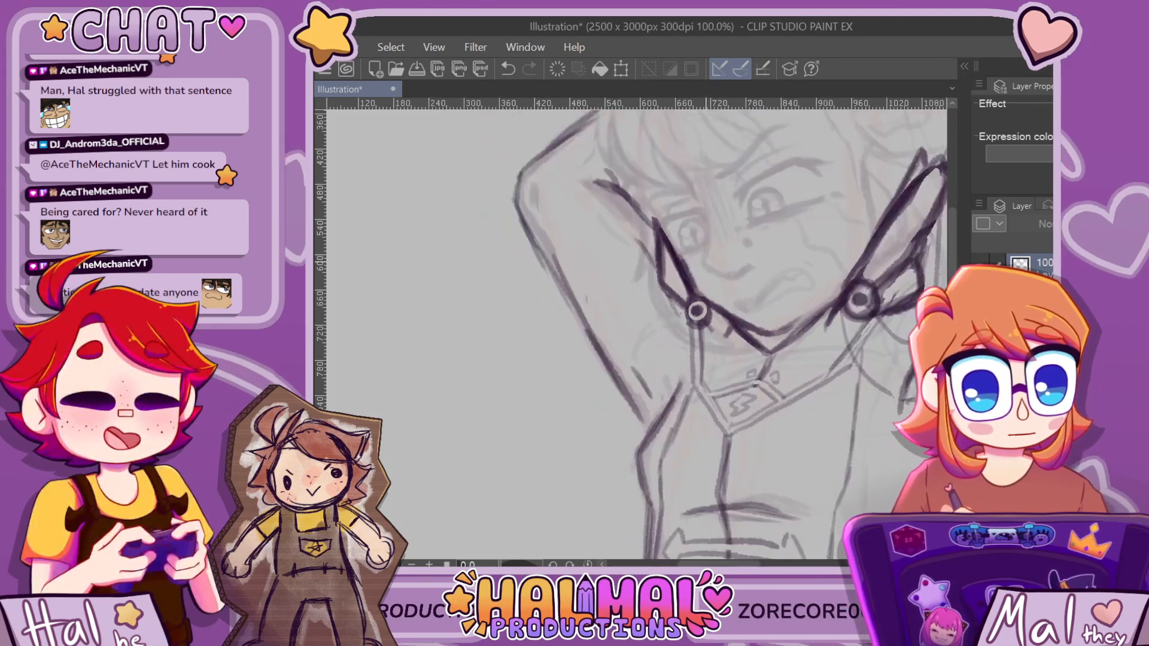
scroll(838, 317, up, 3)
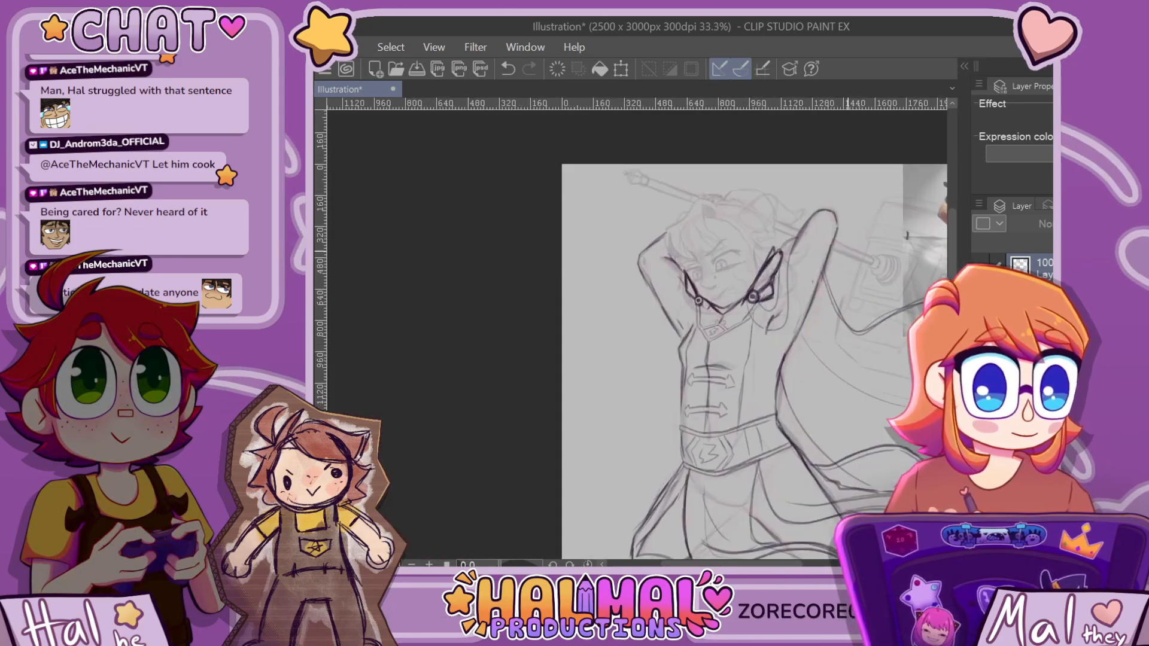
Darken the skirt's outer edge from the belt down along the front thigh, redoing the first stroke
drag(952, 297, 774, 366)
scroll(899, 322, down, 1)
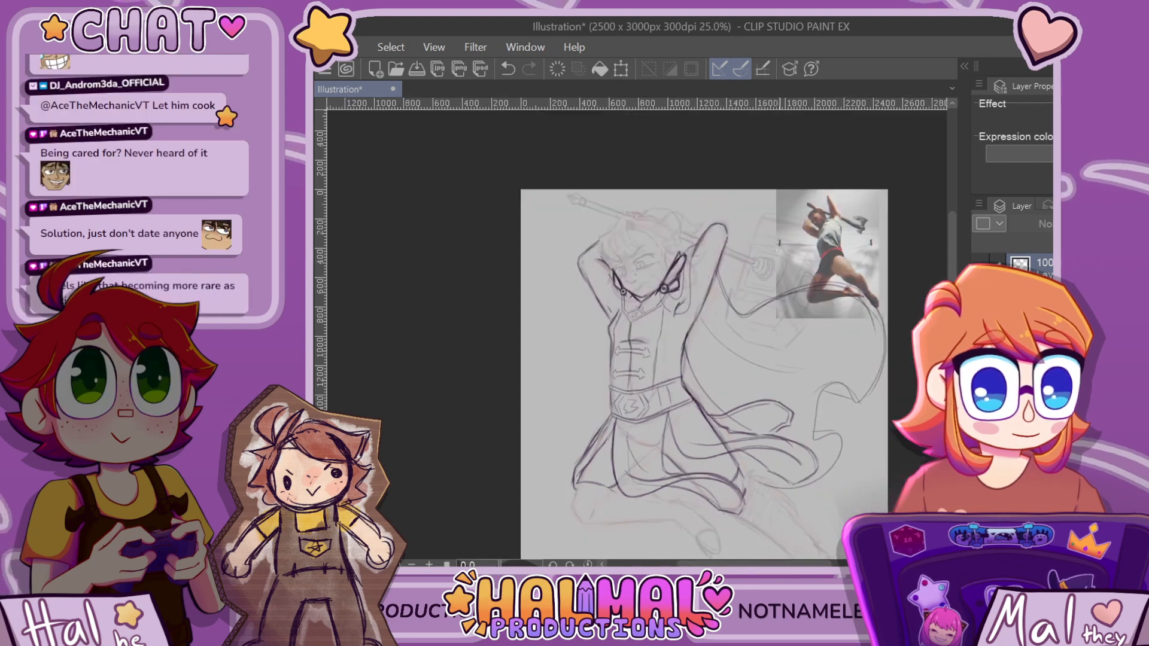
scroll(816, 479, up, 2)
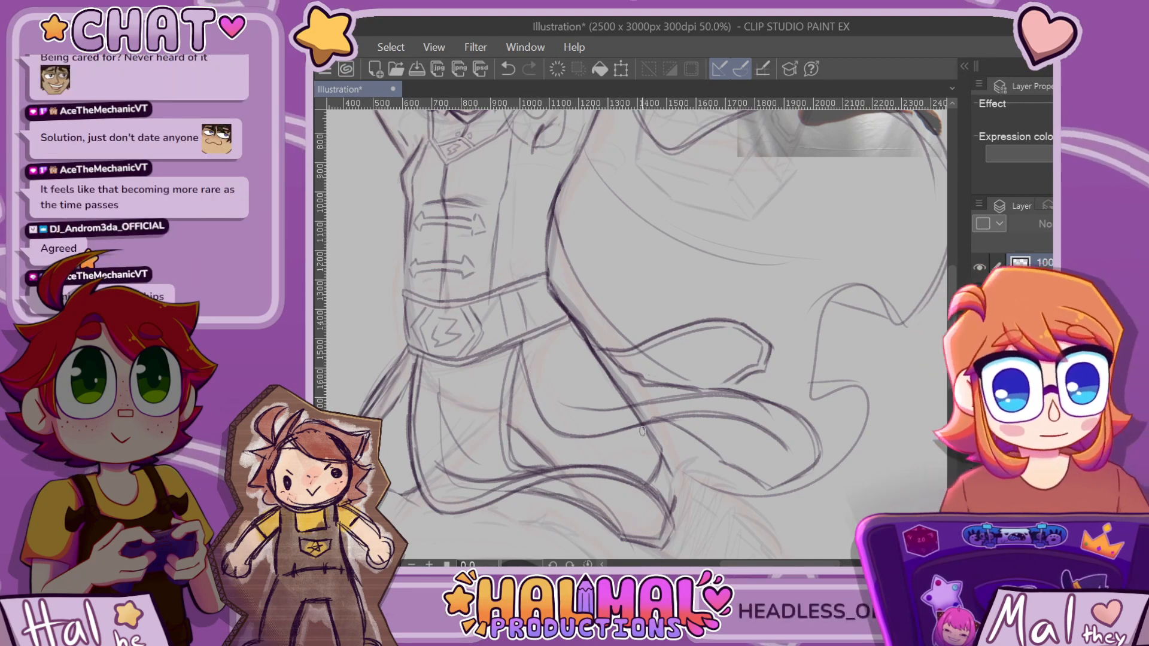
scroll(642, 431, down, 4)
scroll(638, 392, up, 5)
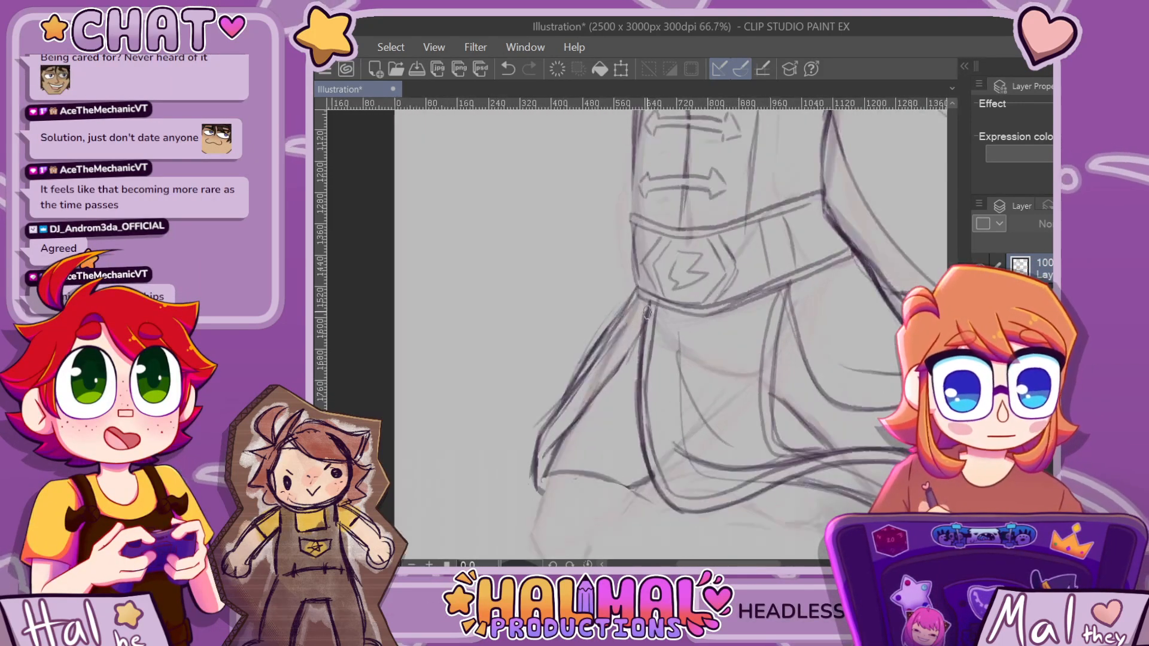
mouse_move(639, 326)
mouse_down()
mouse_move(608, 383)
mouse_move(548, 441)
mouse_up()
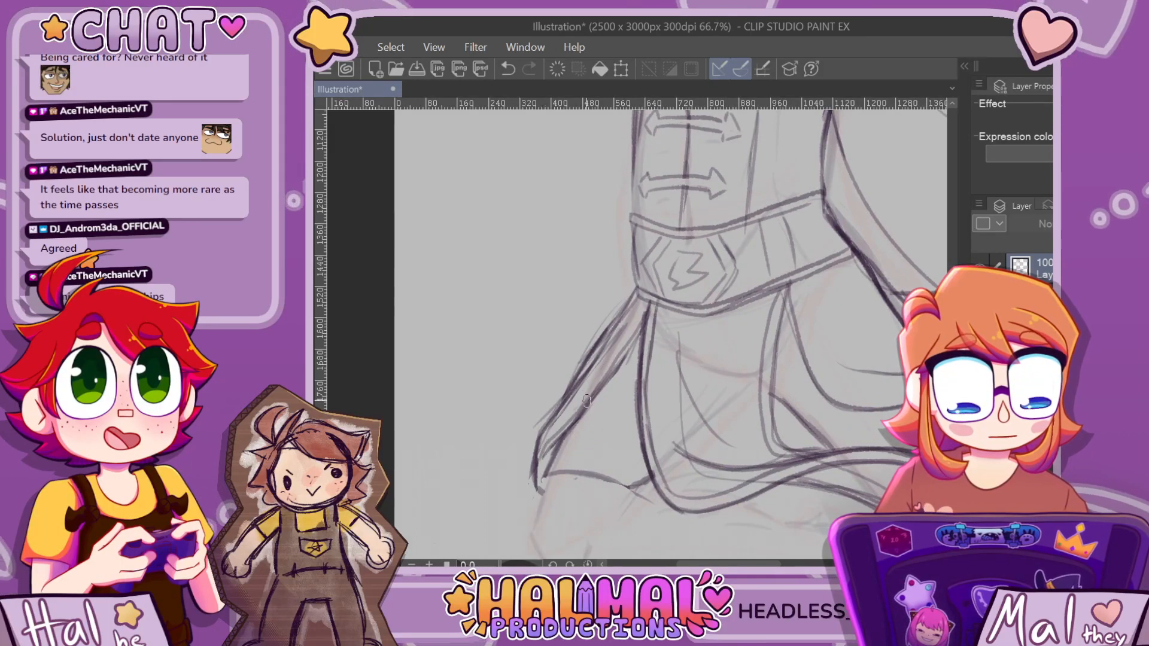
key(ctrl+z)
drag(632, 330, 588, 390)
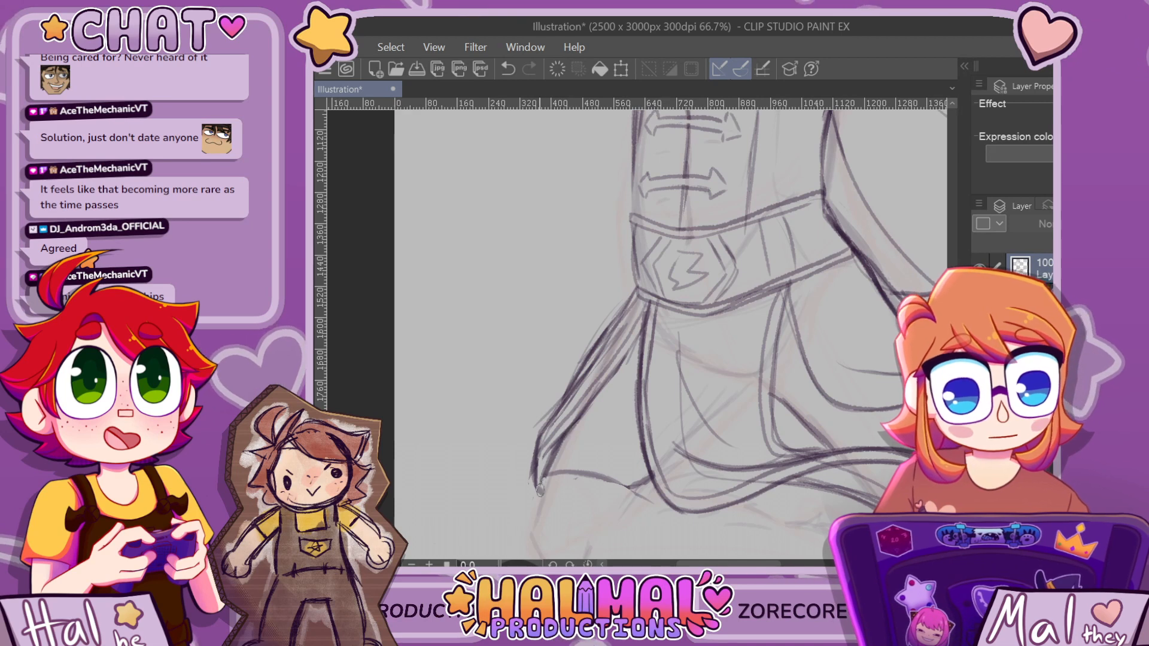
Draw a dark inner border line around the end of the lower trailing cloth strip and fill out its lower edge
drag(687, 563, 735, 563)
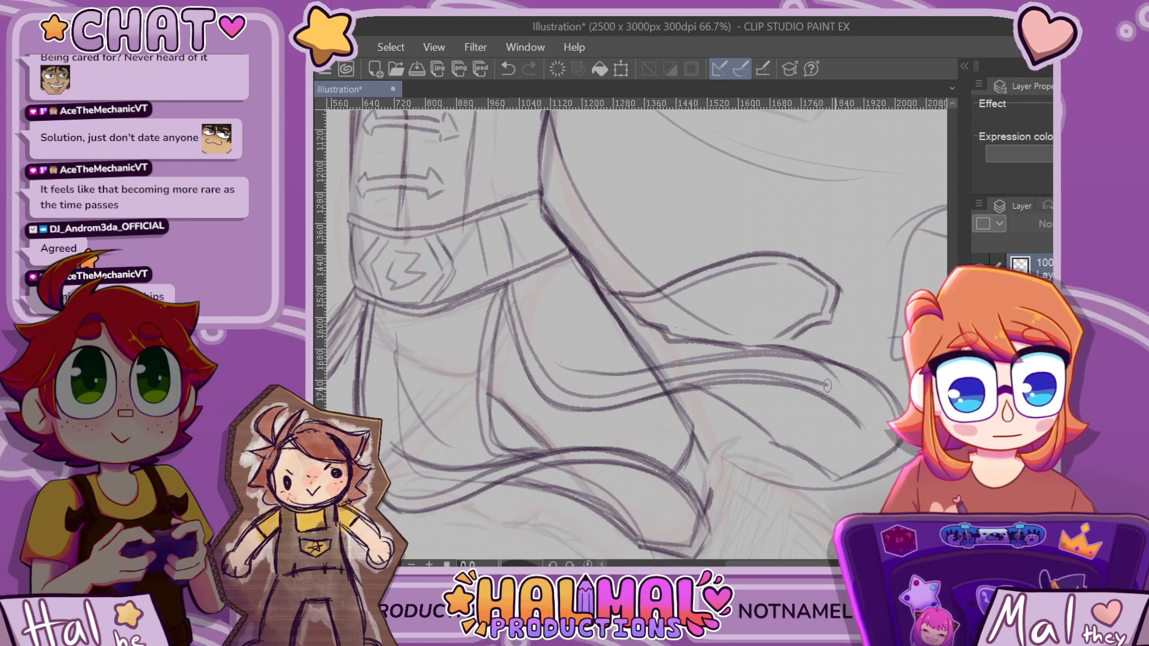
drag(828, 386, 880, 453)
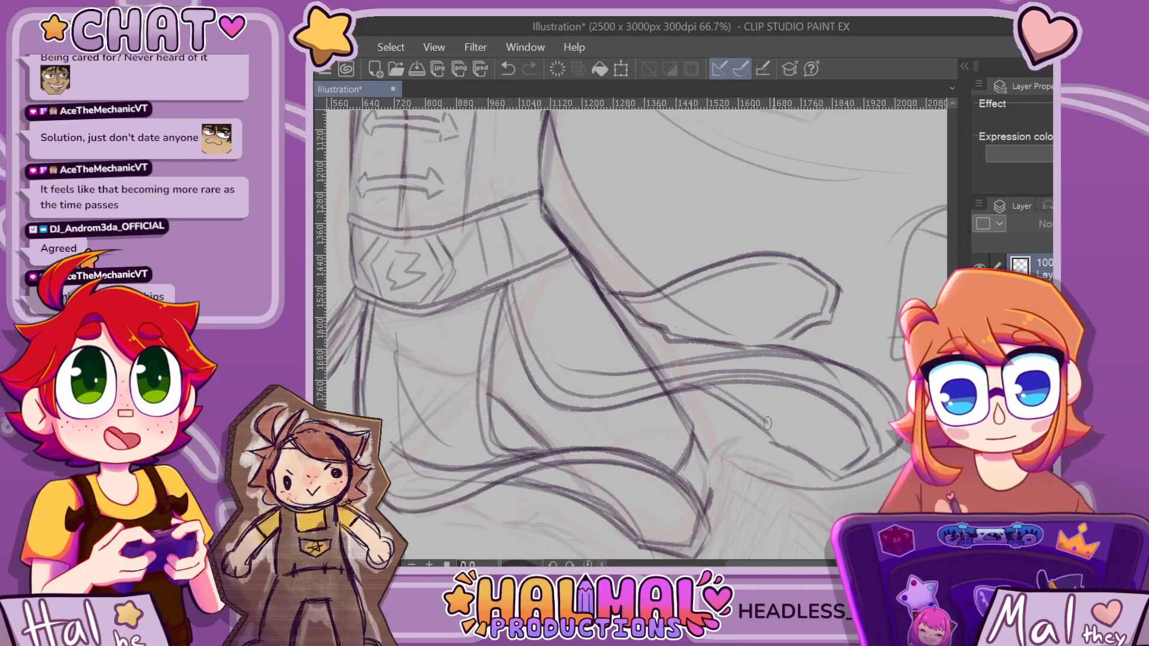
scroll(877, 340, down, 4)
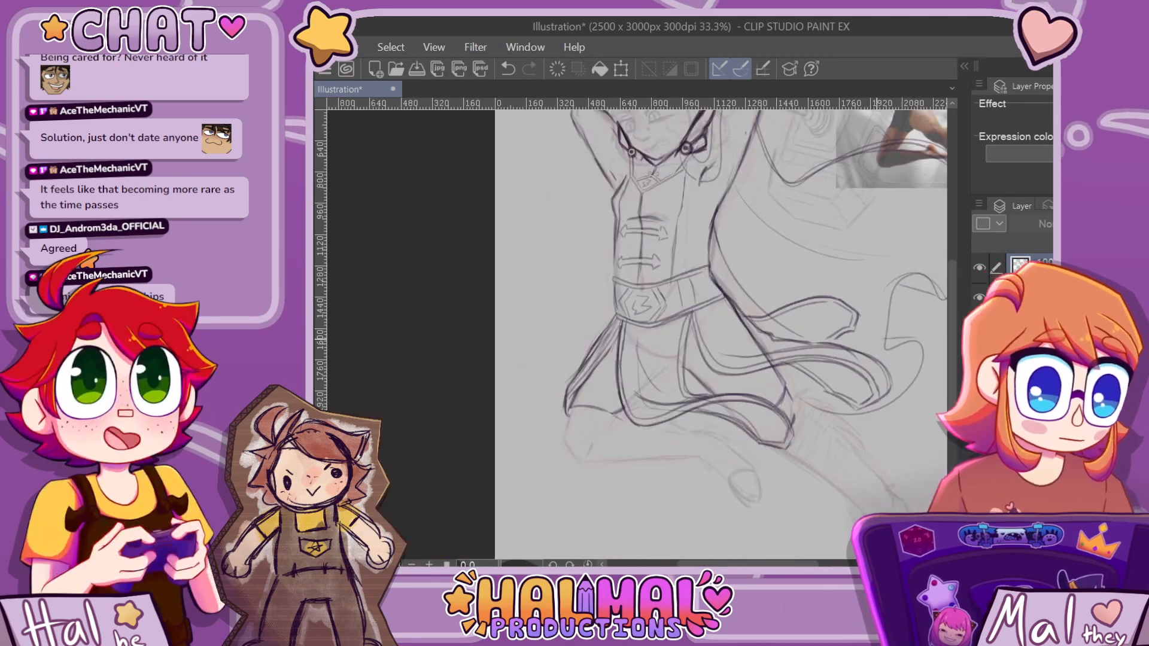
scroll(888, 362, up, 1)
scroll(888, 363, up, 4)
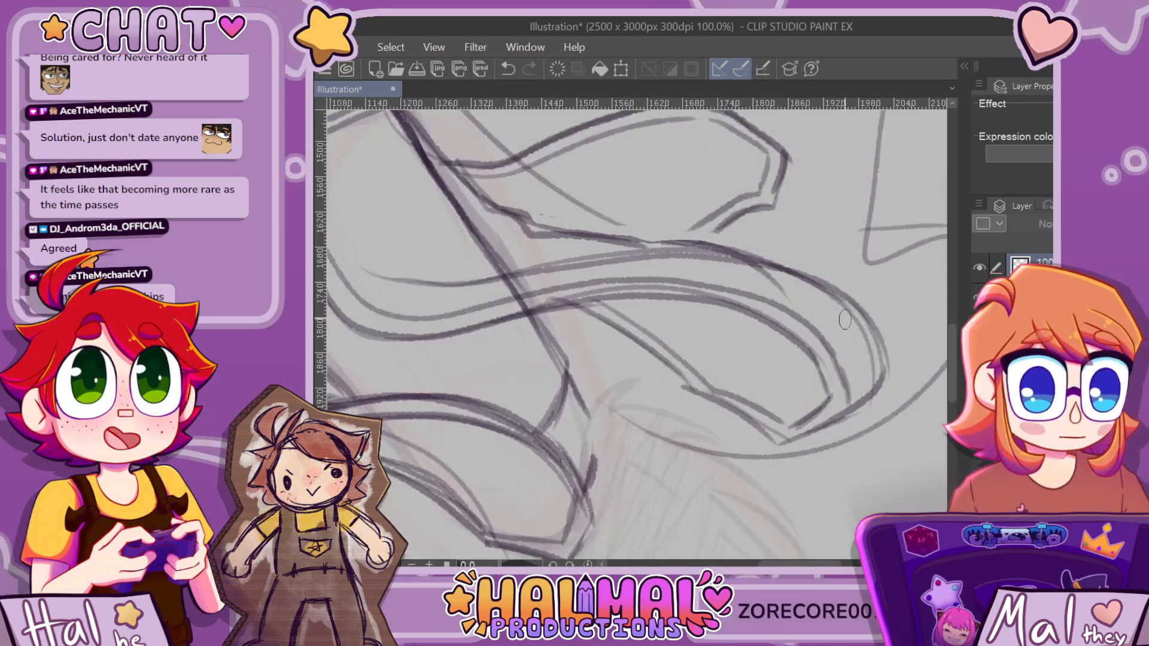
scroll(849, 329, down, 5)
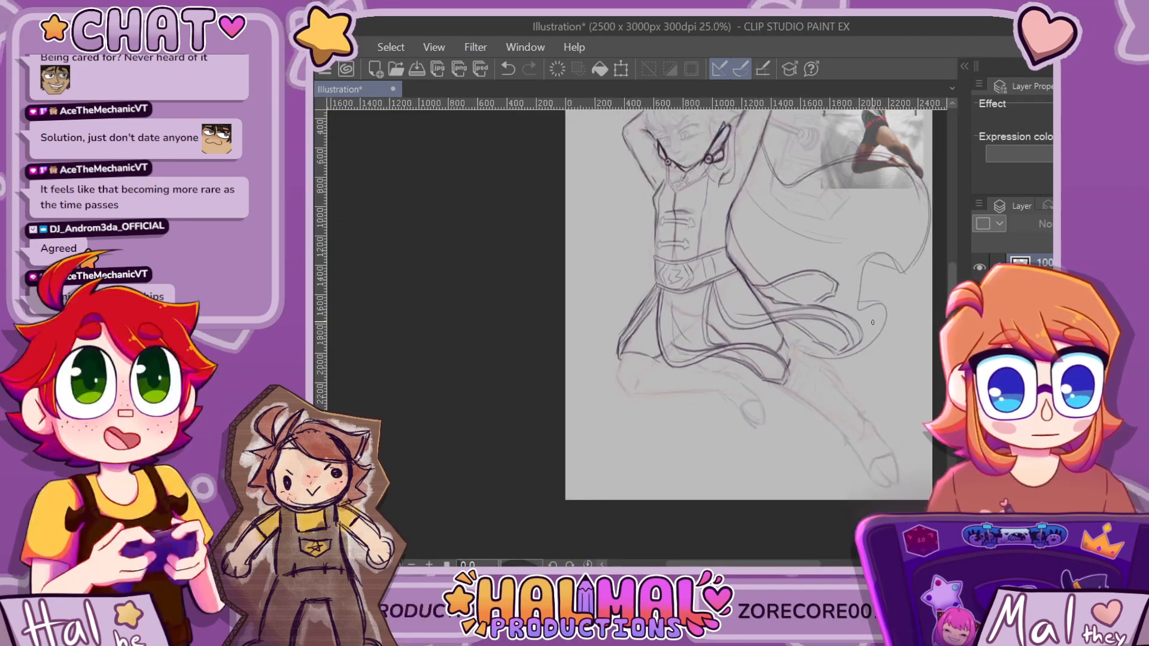
scroll(850, 328, up, 4)
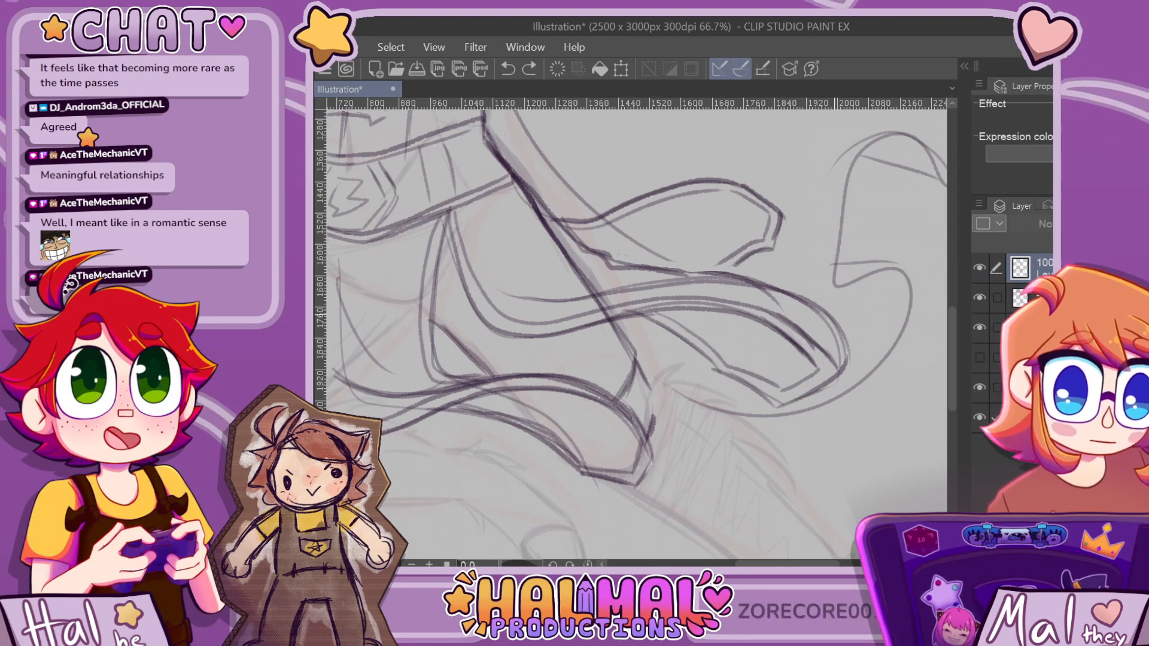
drag(789, 338, 802, 349)
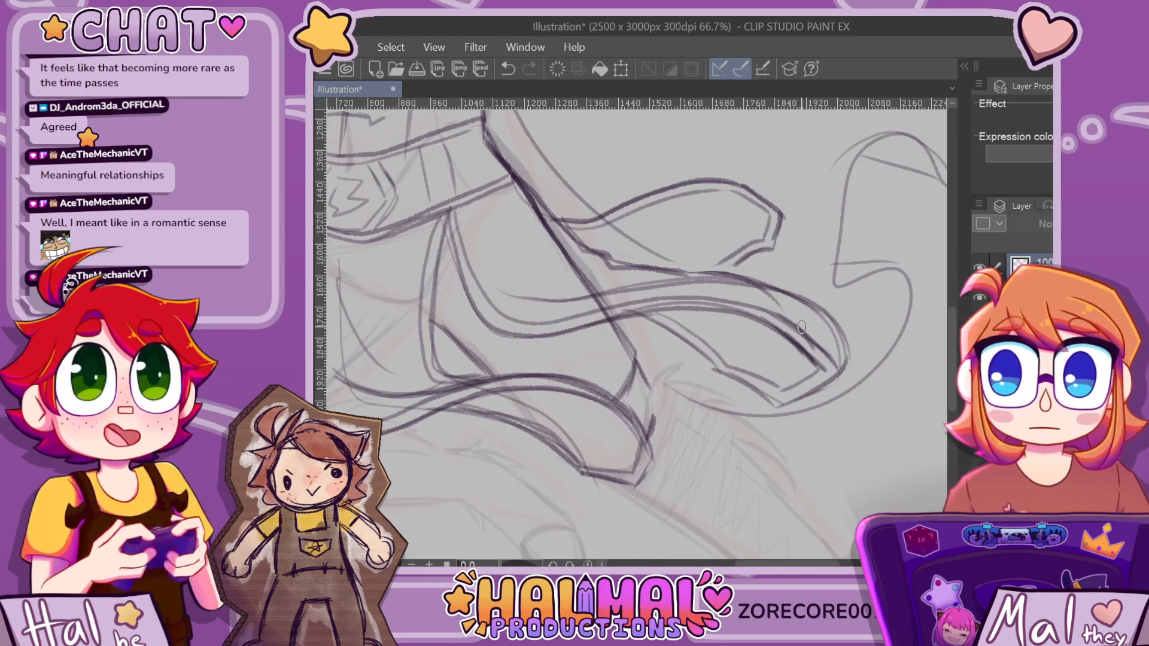
Thicken the outline where the belt meets the hip beside the trailing cloth strips
scroll(800, 331, down, 5)
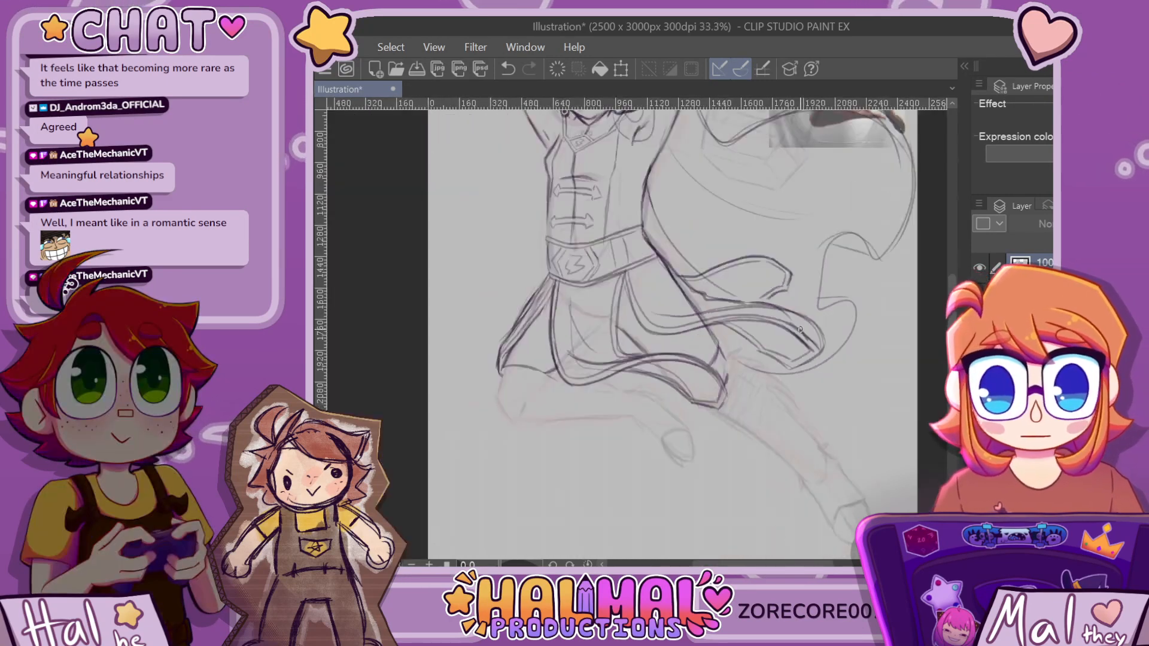
scroll(582, 359, up, 6)
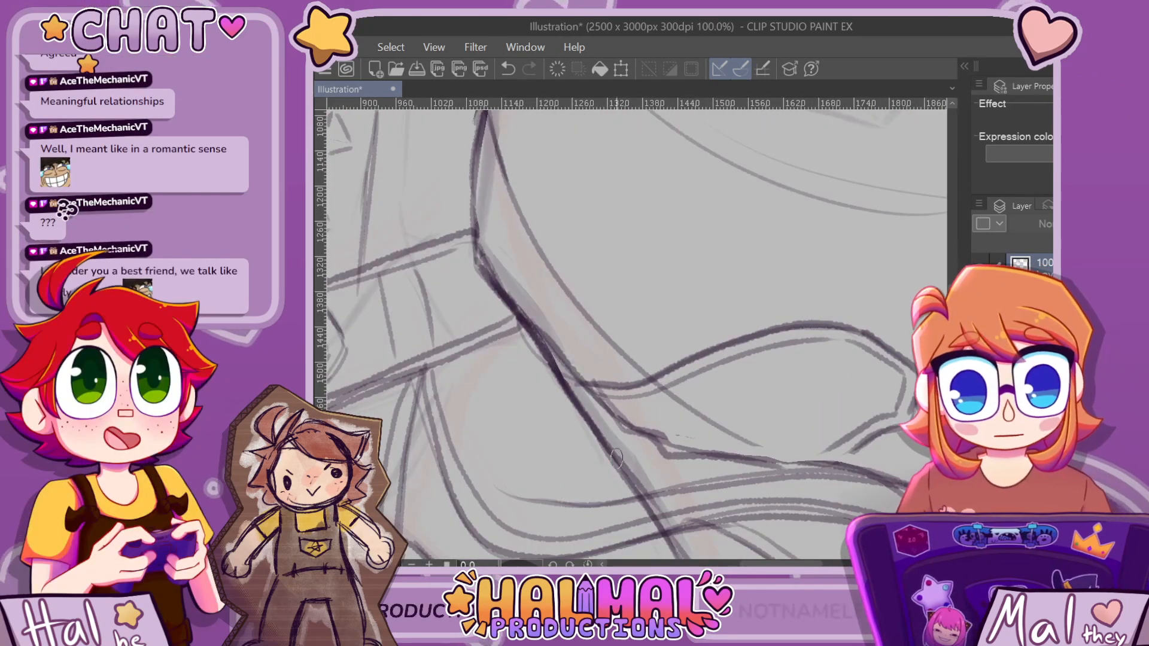
scroll(495, 418, down, 2)
scroll(667, 410, down, 5)
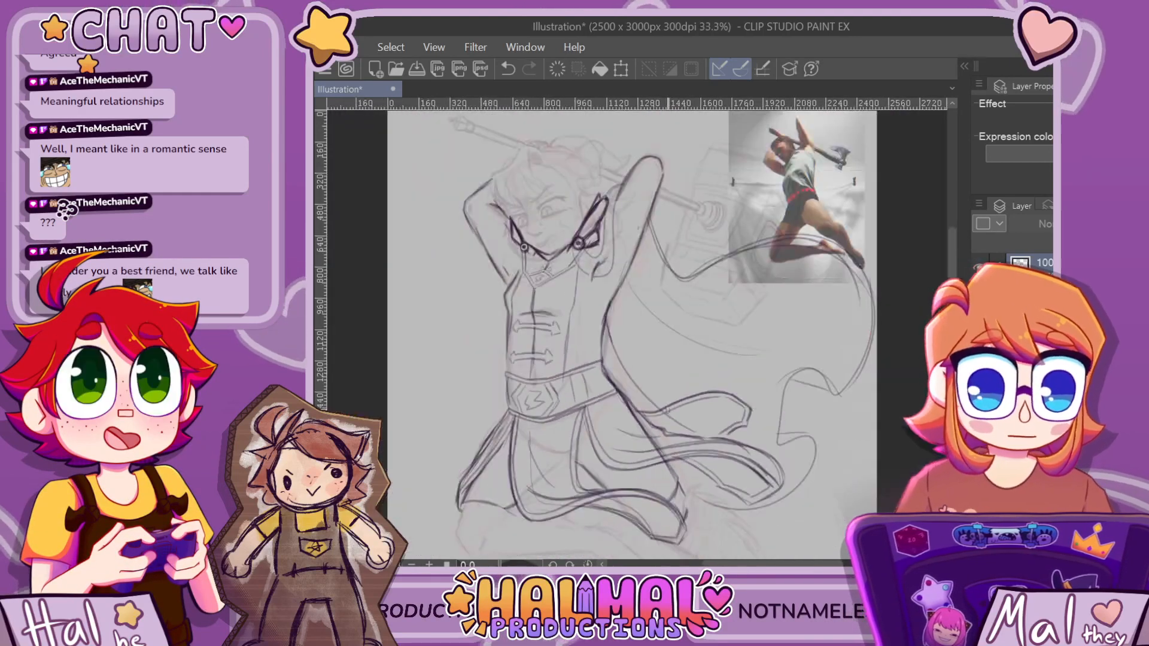
scroll(670, 450, up, 5)
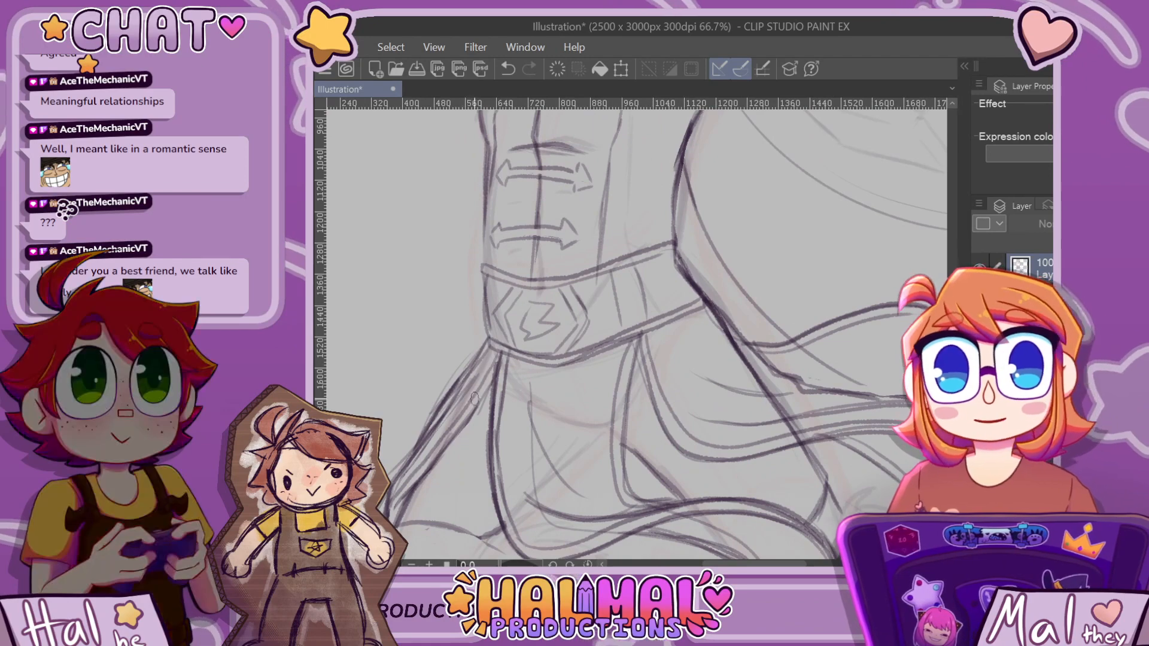
scroll(474, 377, down, 1)
scroll(502, 295, up, 2)
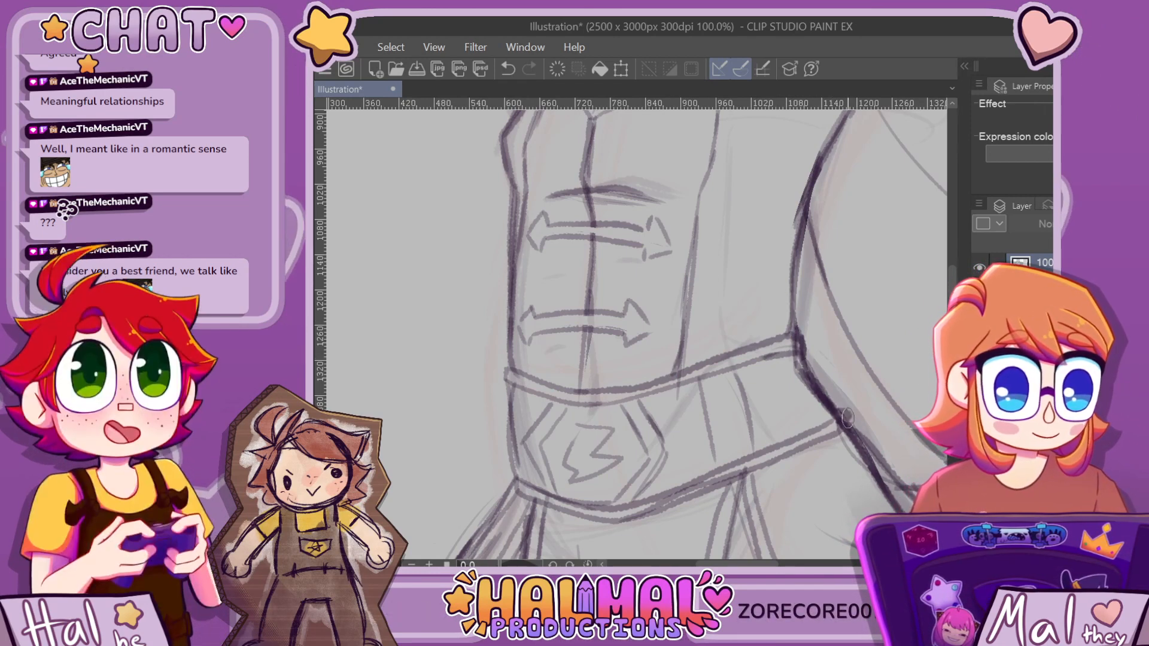
scroll(832, 407, down, 4)
scroll(863, 398, down, 3)
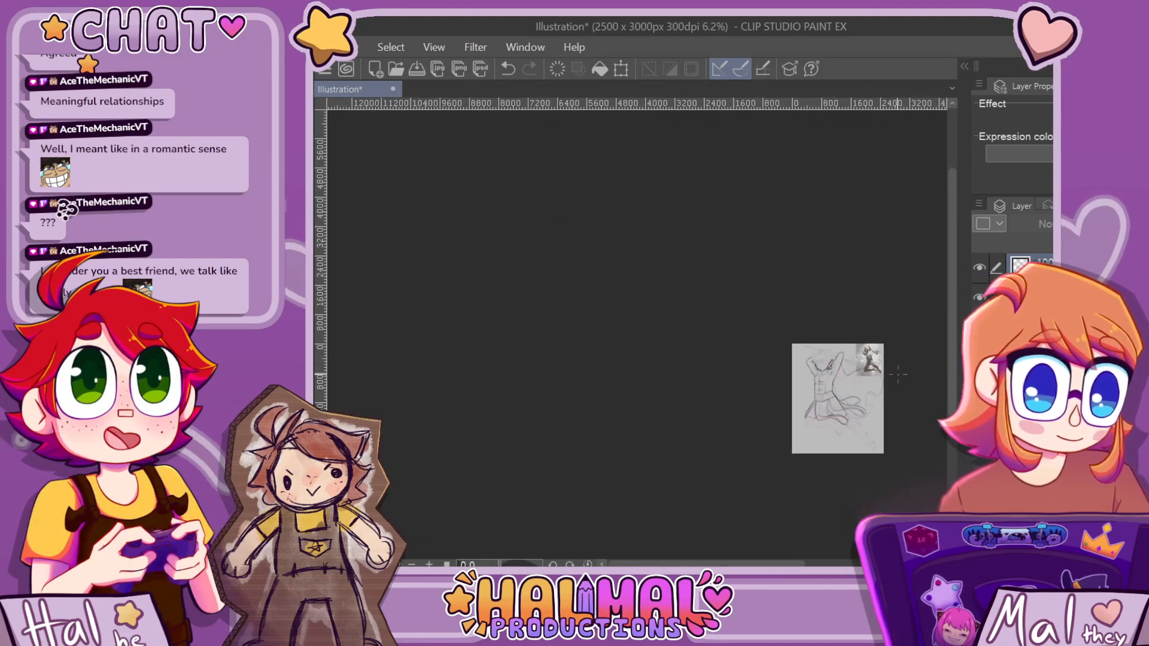
Darken the curved outline looping below the collar point beside the raised arm
scroll(838, 365, up, 6)
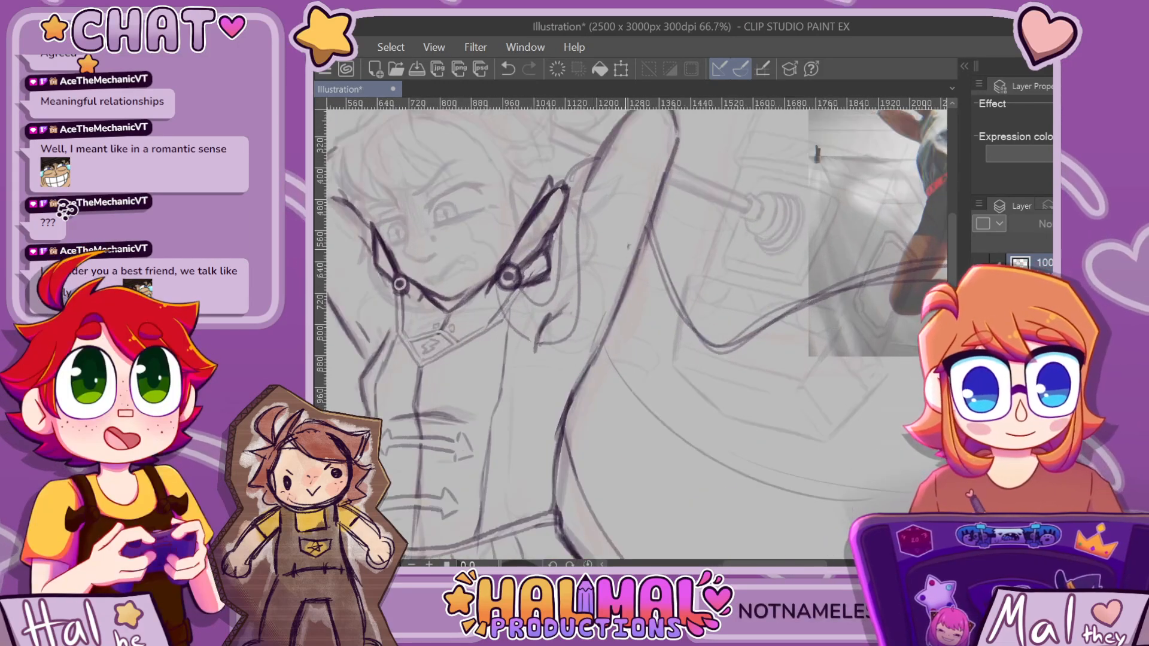
scroll(664, 239, up, 1)
mouse_move(553, 340)
mouse_down()
mouse_move(573, 322)
mouse_move(597, 159)
mouse_up()
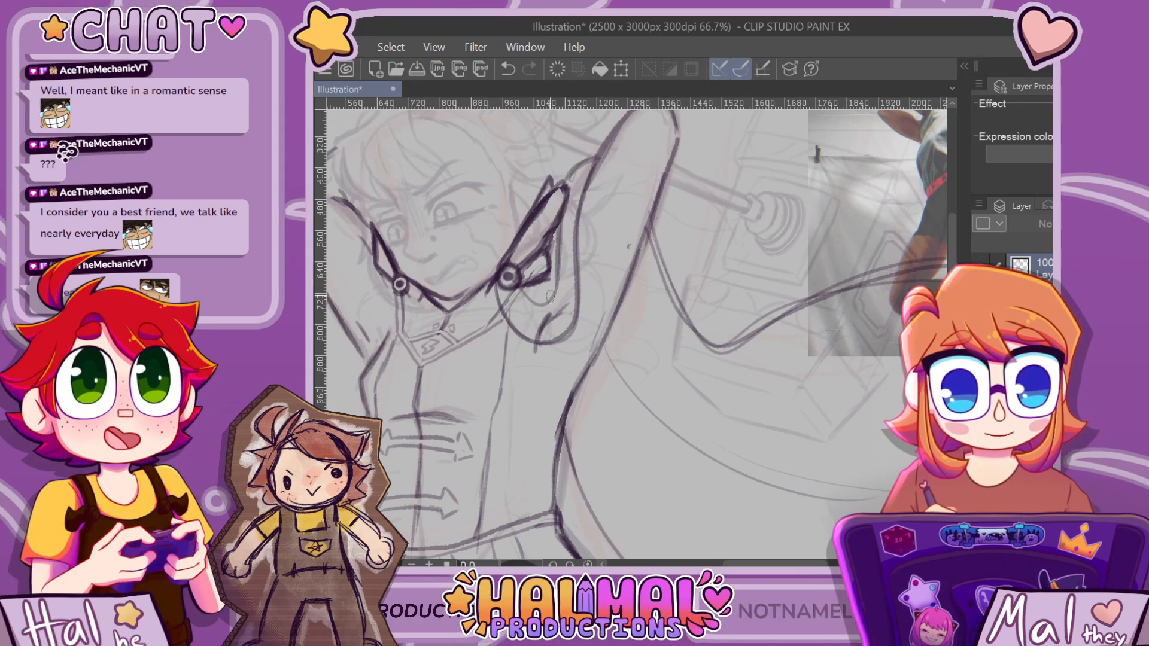
key(e)
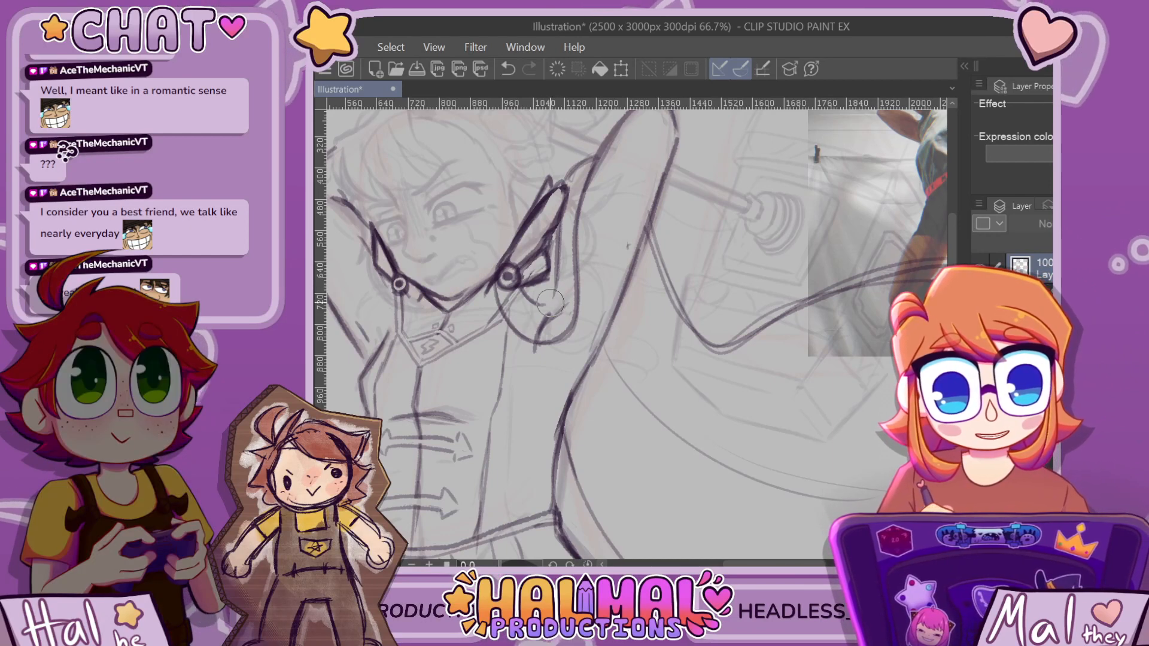
Examine the whole figure and the line weight around the belt and trailing cloth, both close up and from a distance
scroll(725, 243, down, 5)
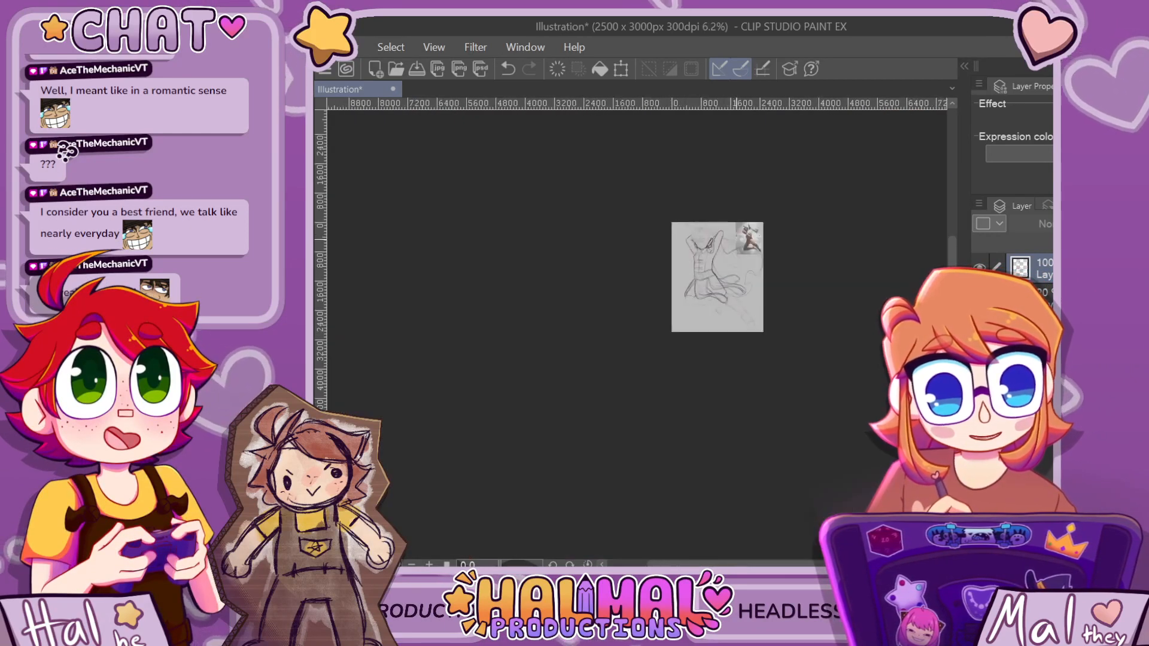
scroll(739, 241, up, 4)
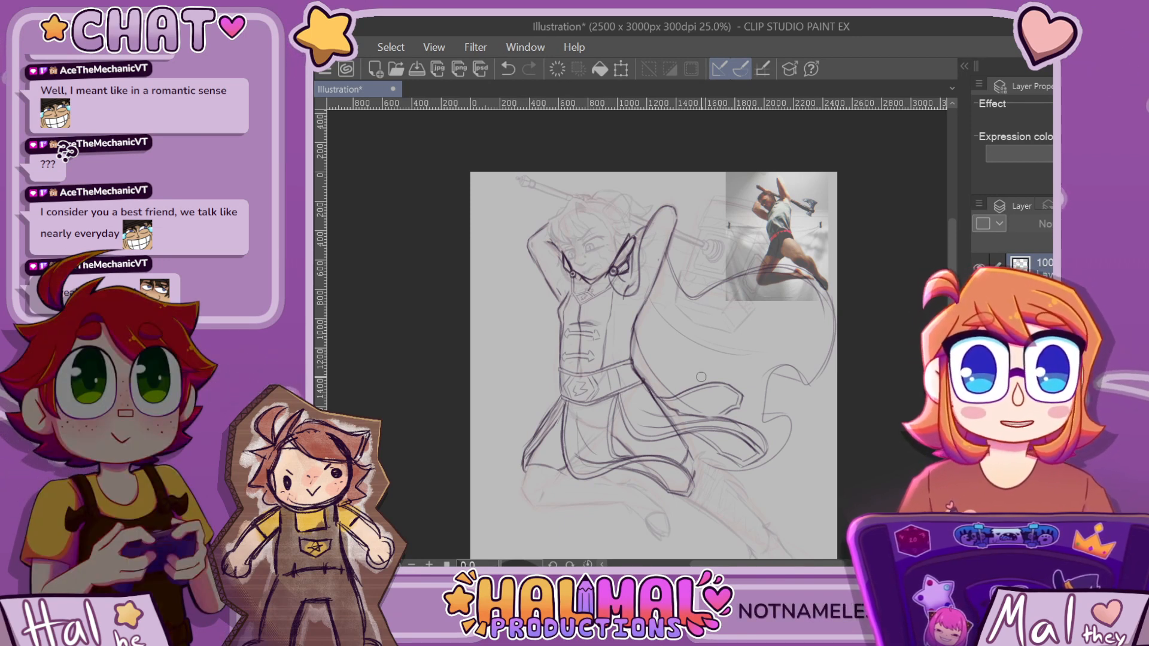
scroll(658, 403, down, 2)
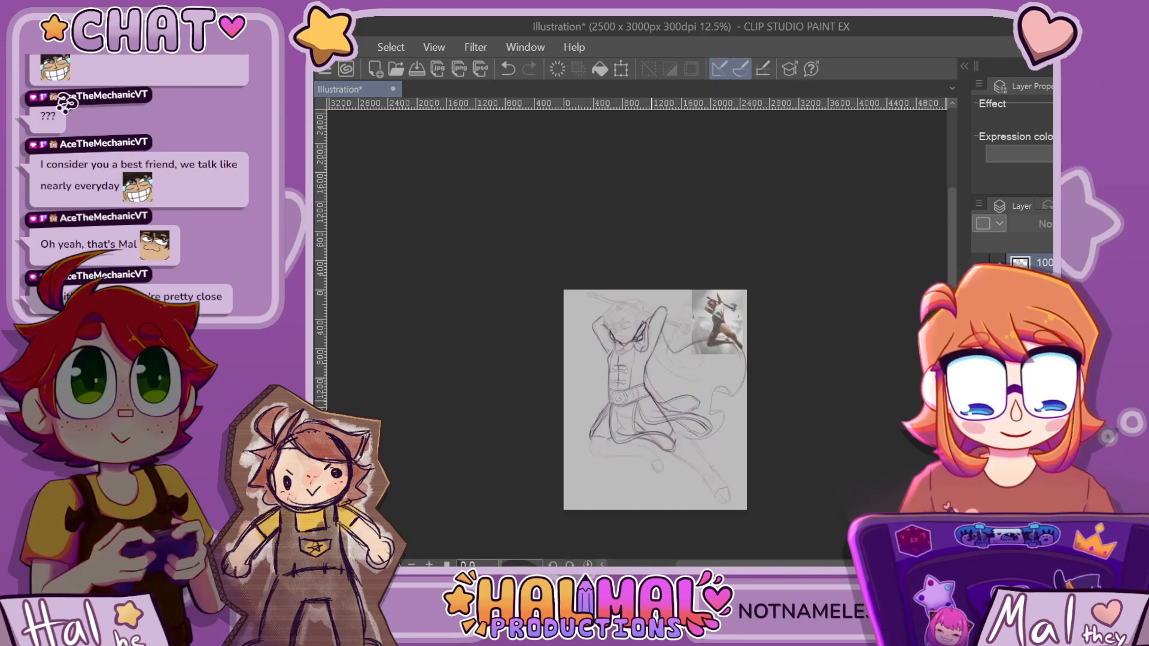
scroll(658, 402, up, 5)
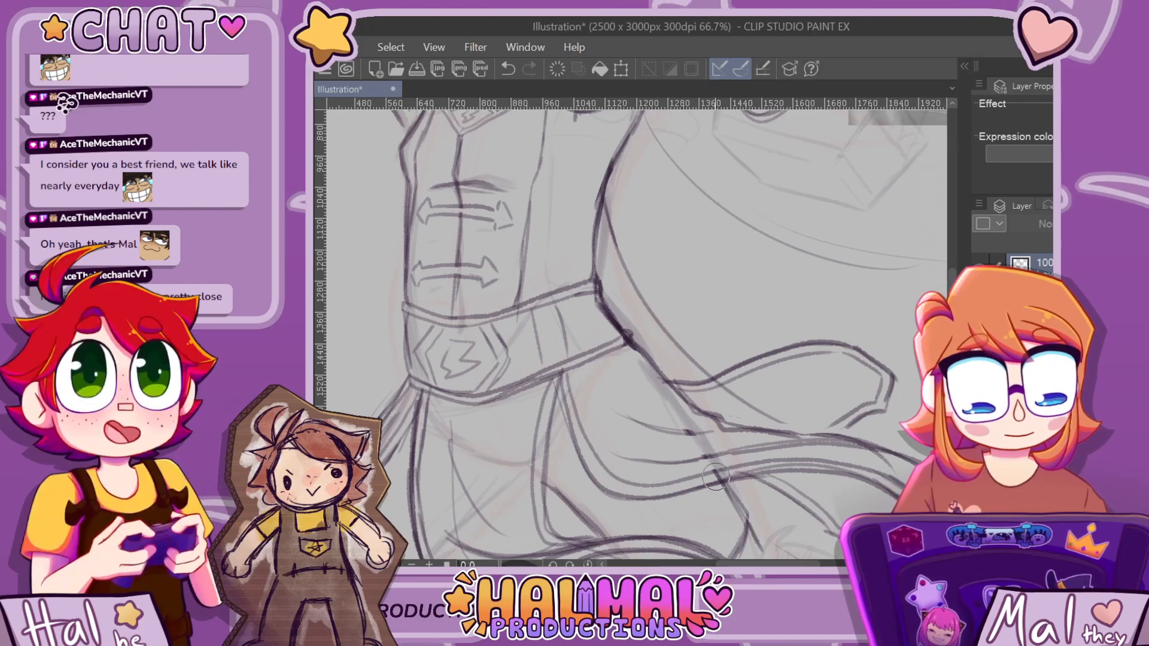
scroll(734, 471, down, 3)
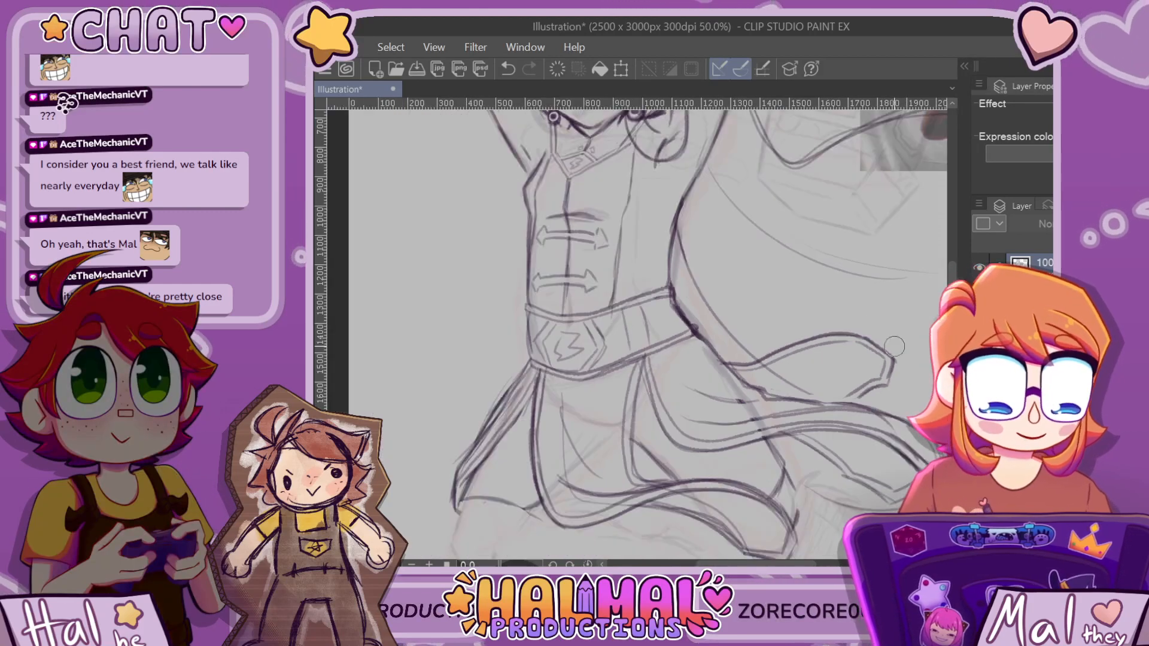
scroll(892, 453, down, 5)
scroll(891, 453, up, 6)
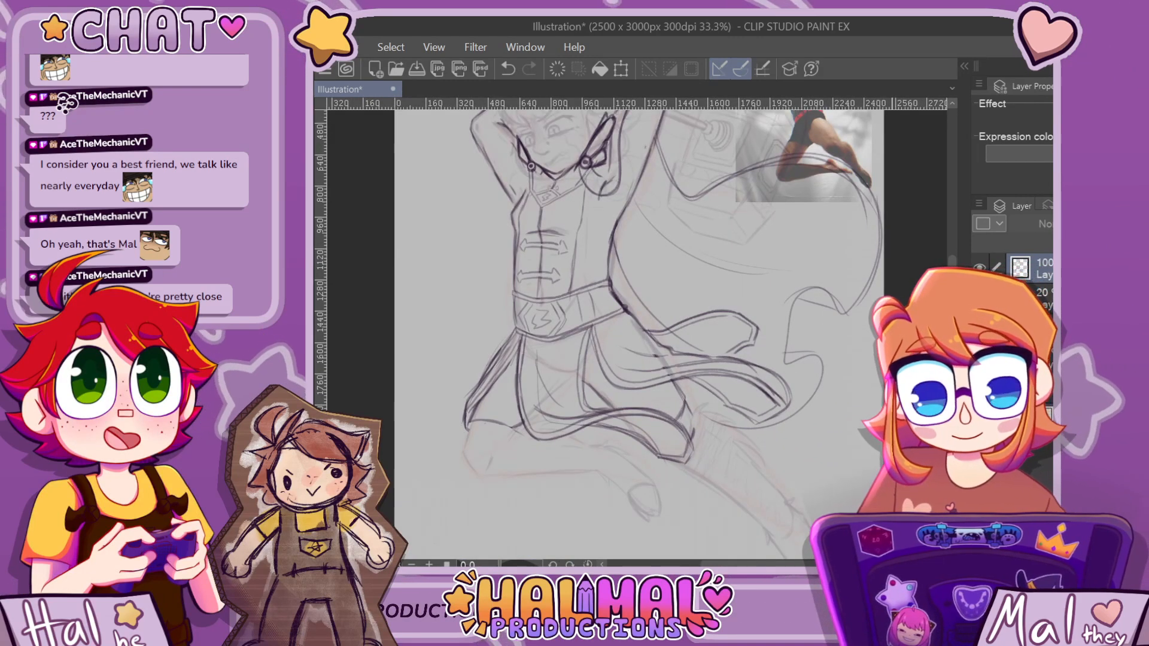
scroll(884, 471, down, 4)
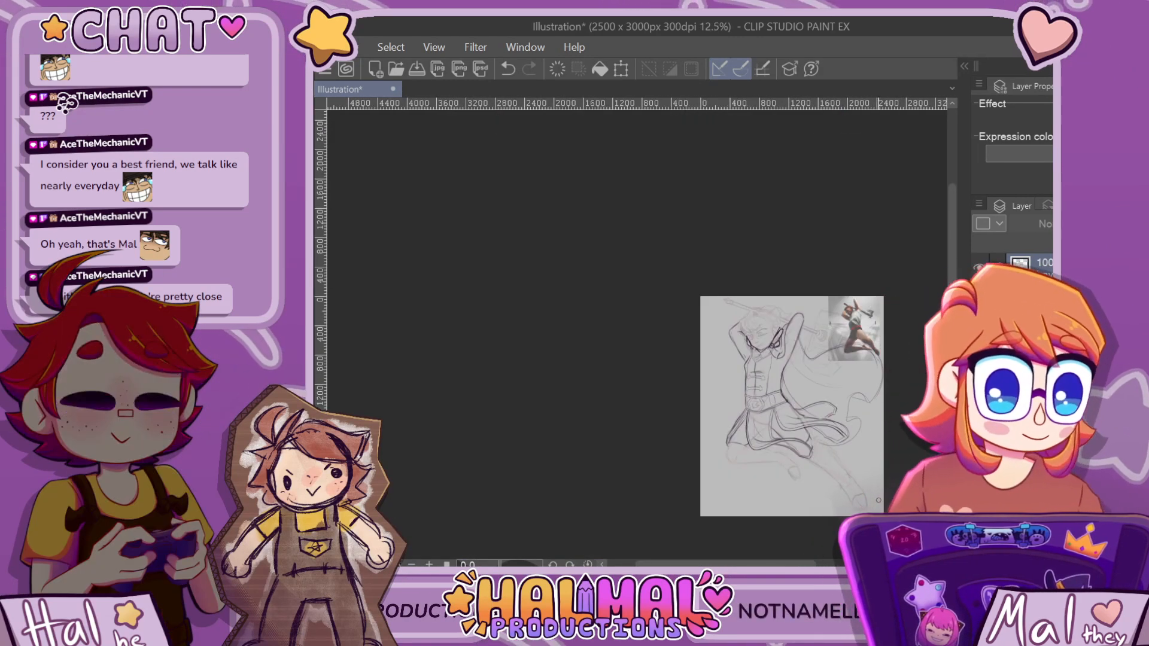
scroll(878, 501, up, 3)
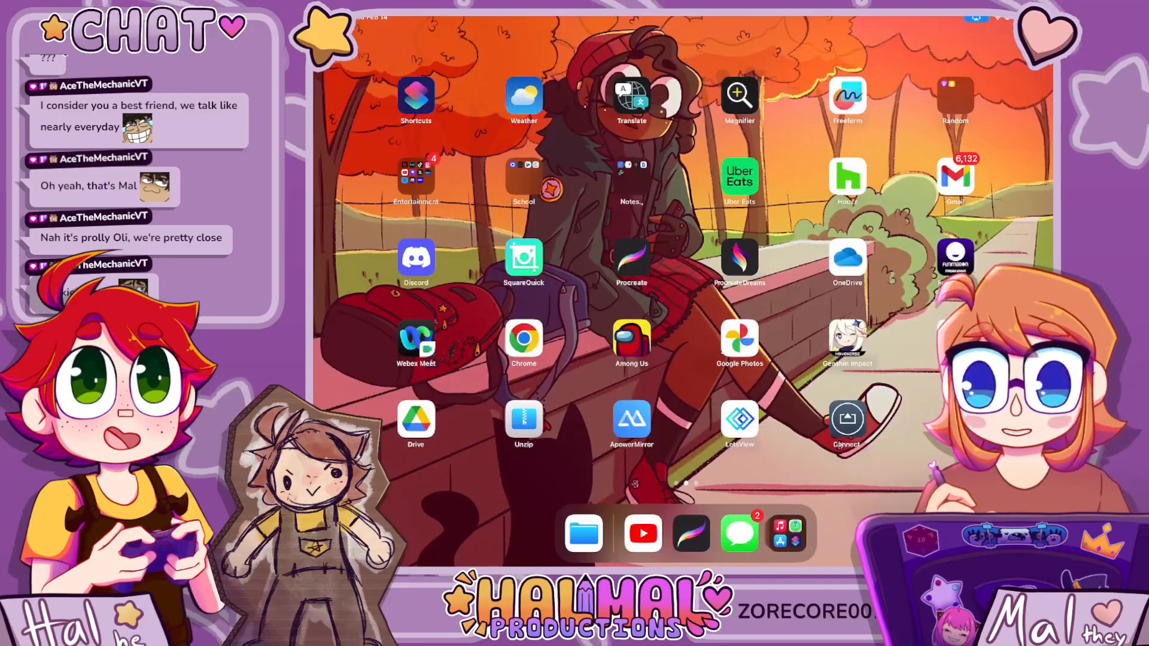
Switch to Procreate and open the Doodle Requests stack in the gallery
click(632, 259)
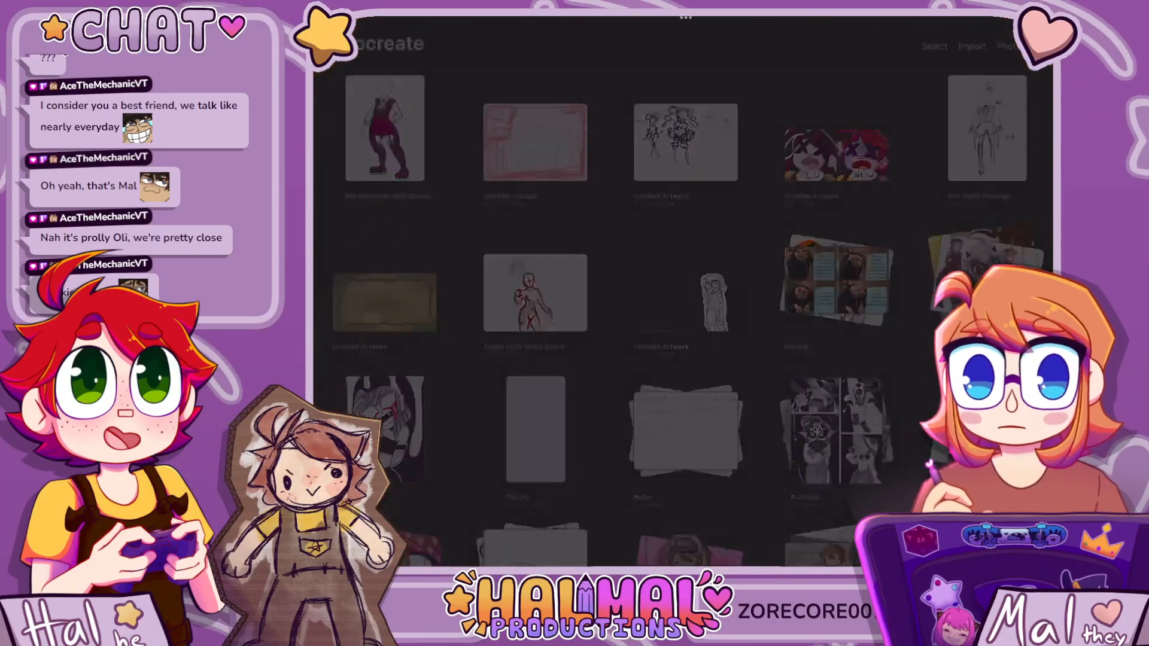
scroll(682, 299, down, 3)
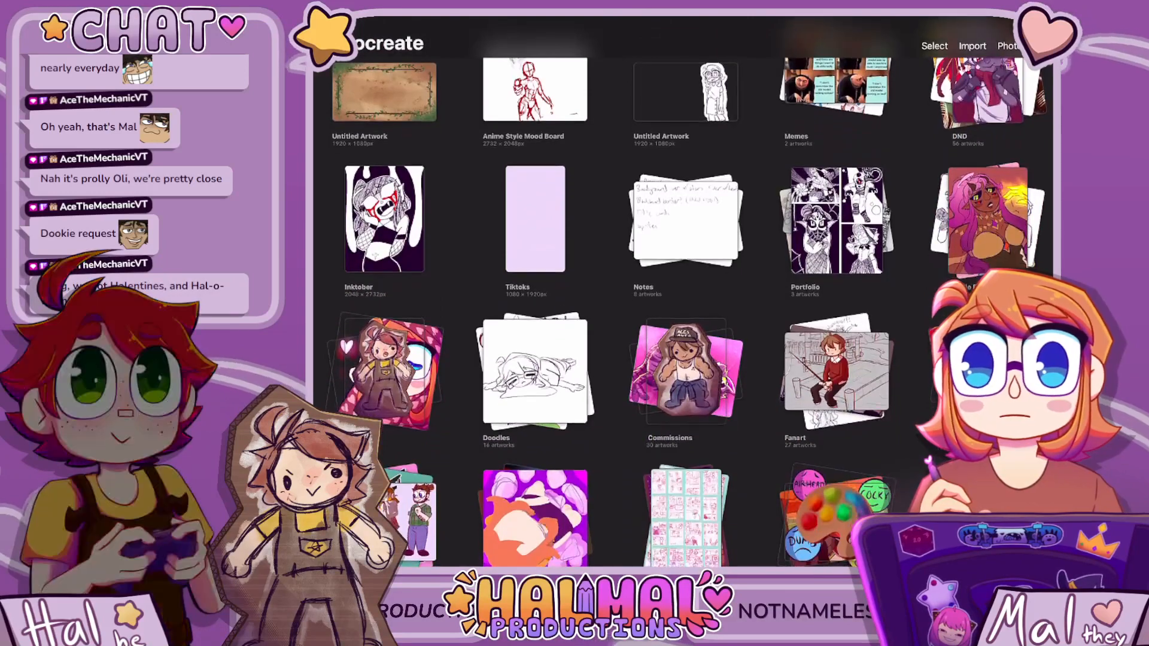
click(987, 219)
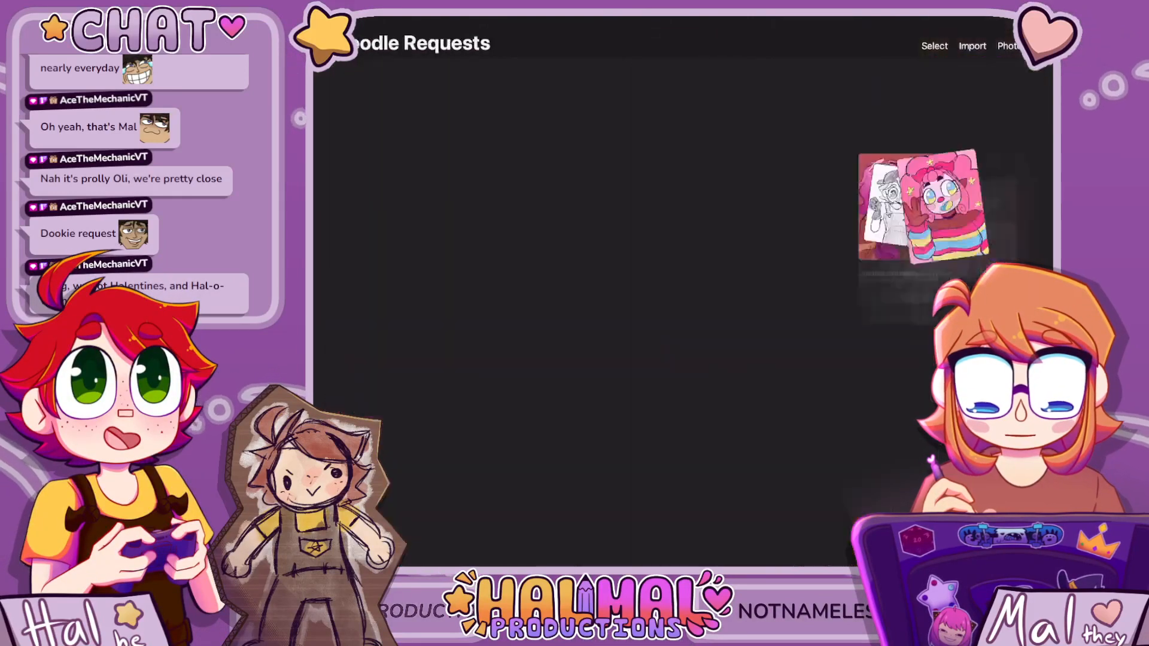
Create a new canvas from the Screen Size preset (2732 × 2048 px) and show it whole
click(1041, 46)
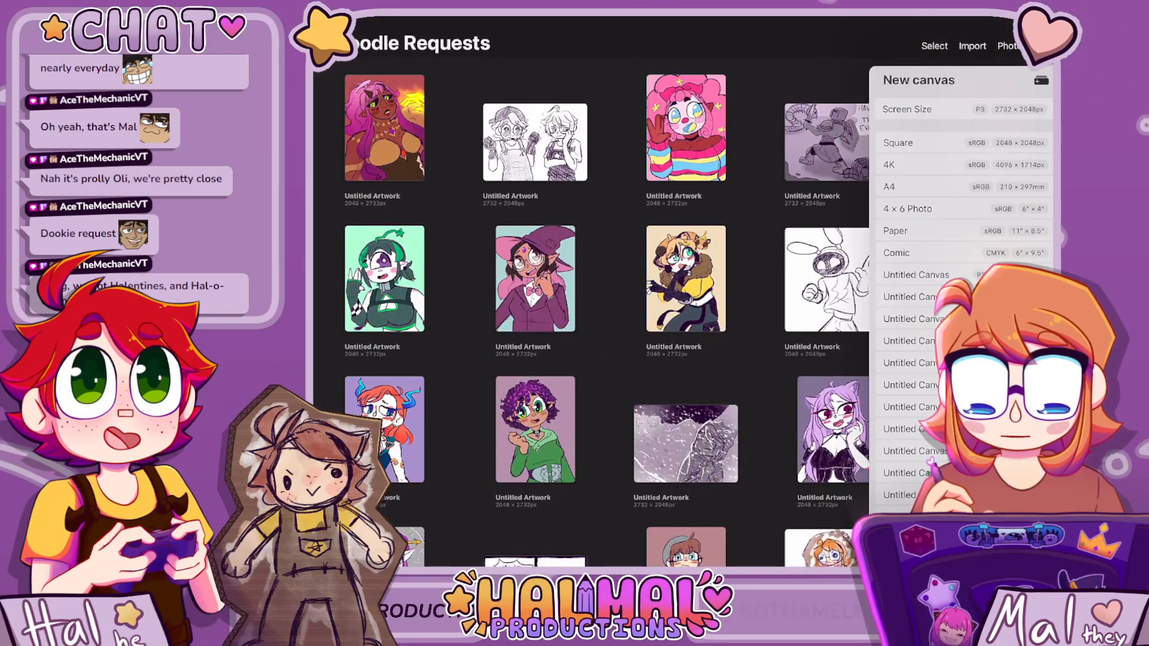
click(933, 109)
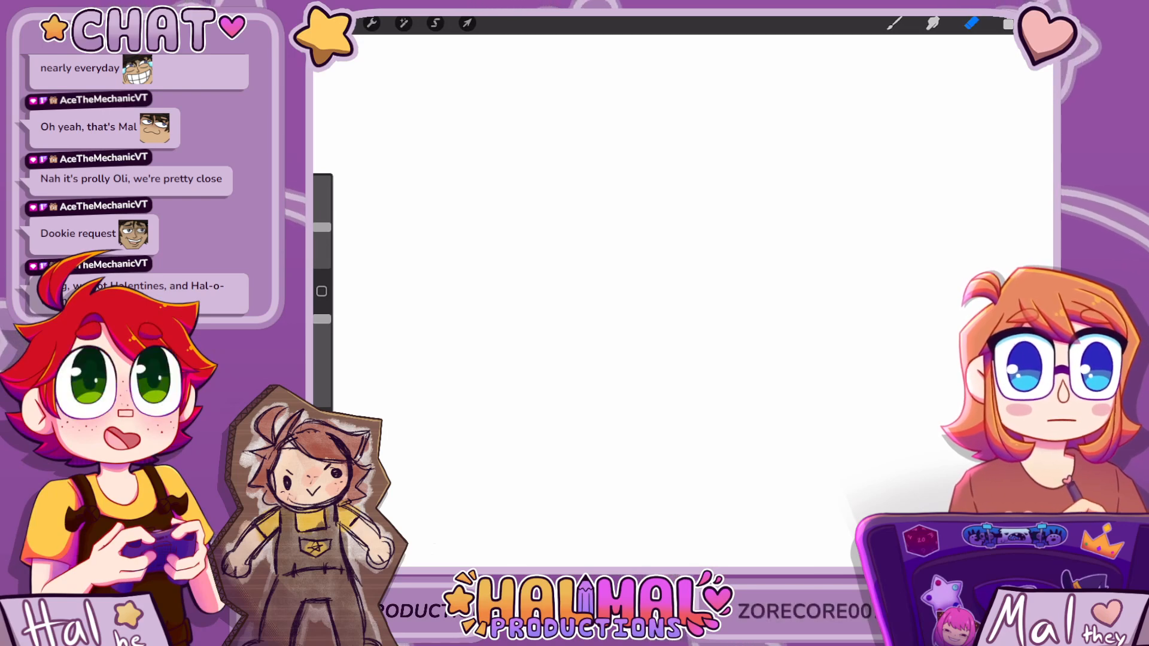
scroll(581, 257, down, 5)
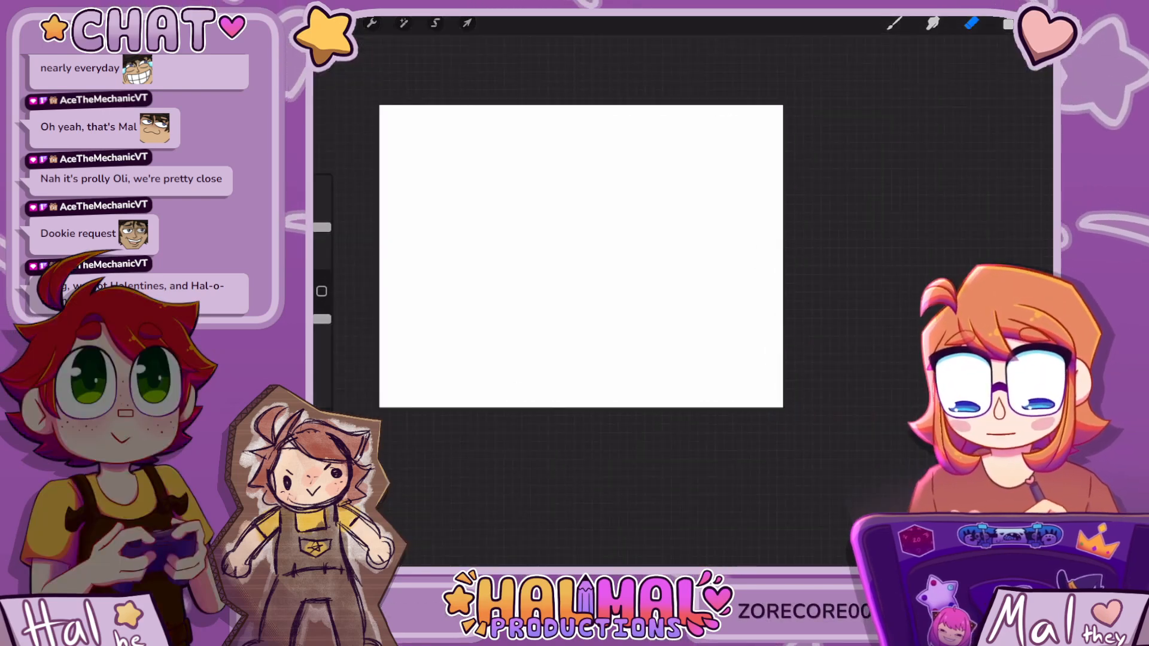
Pick a dark drawing colour from the saved palette and switch to the brush for sketching
scroll(581, 257, up, 2)
click(1008, 22)
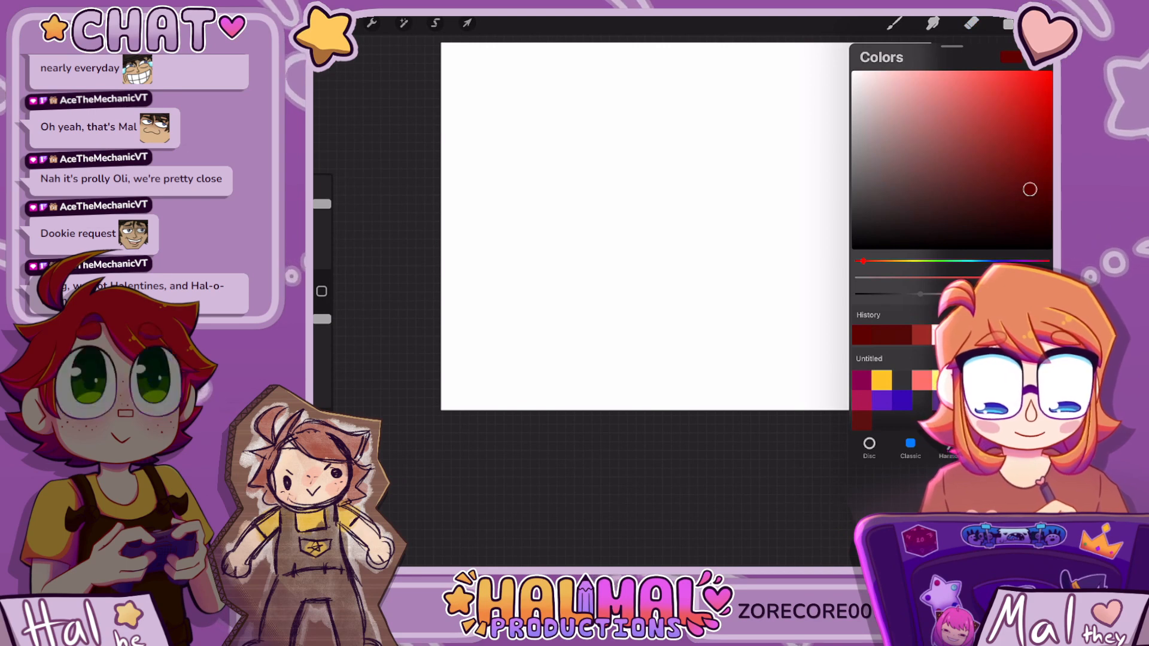
click(981, 390)
click(686, 226)
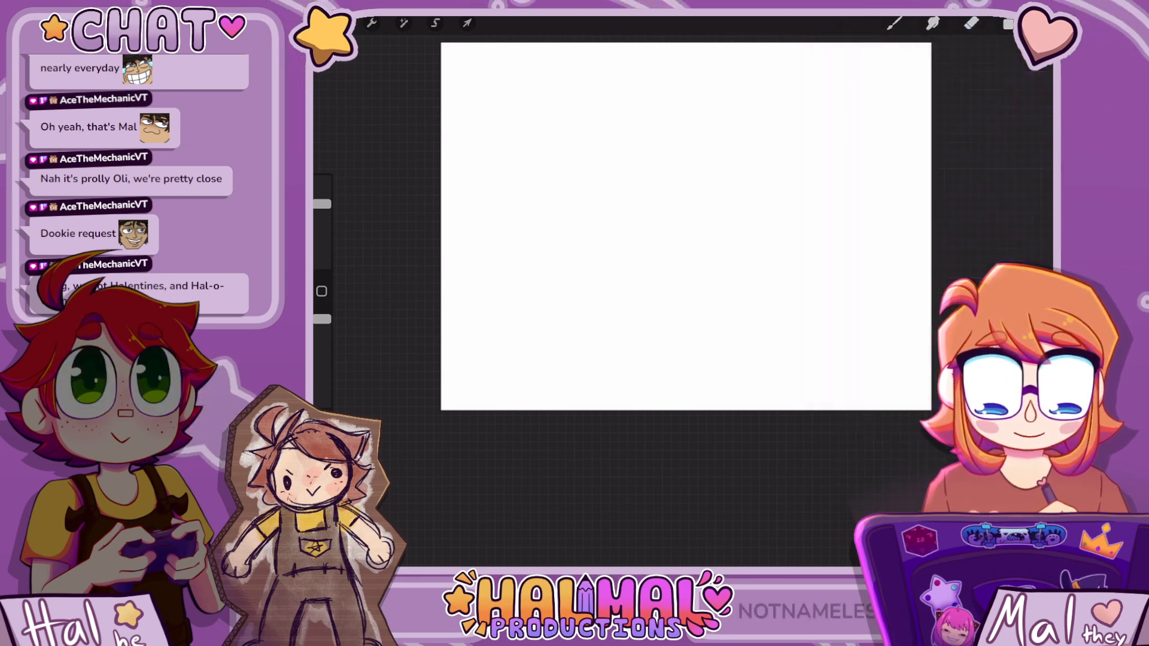
scroll(685, 226, down, 2)
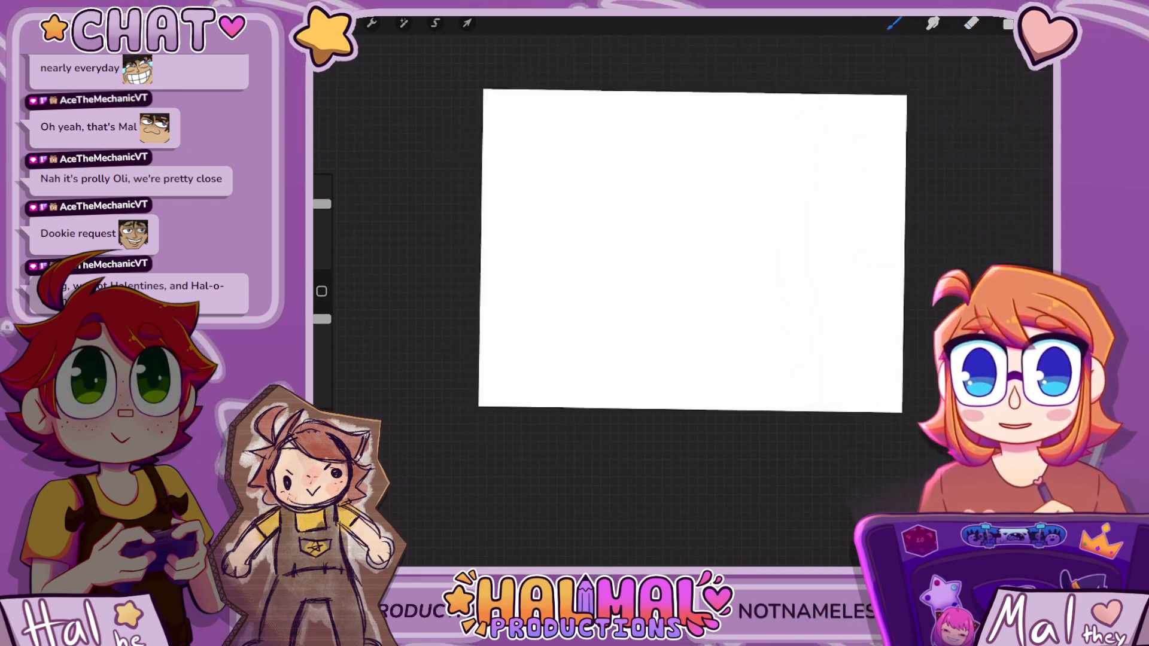
scroll(689, 263, up, 2)
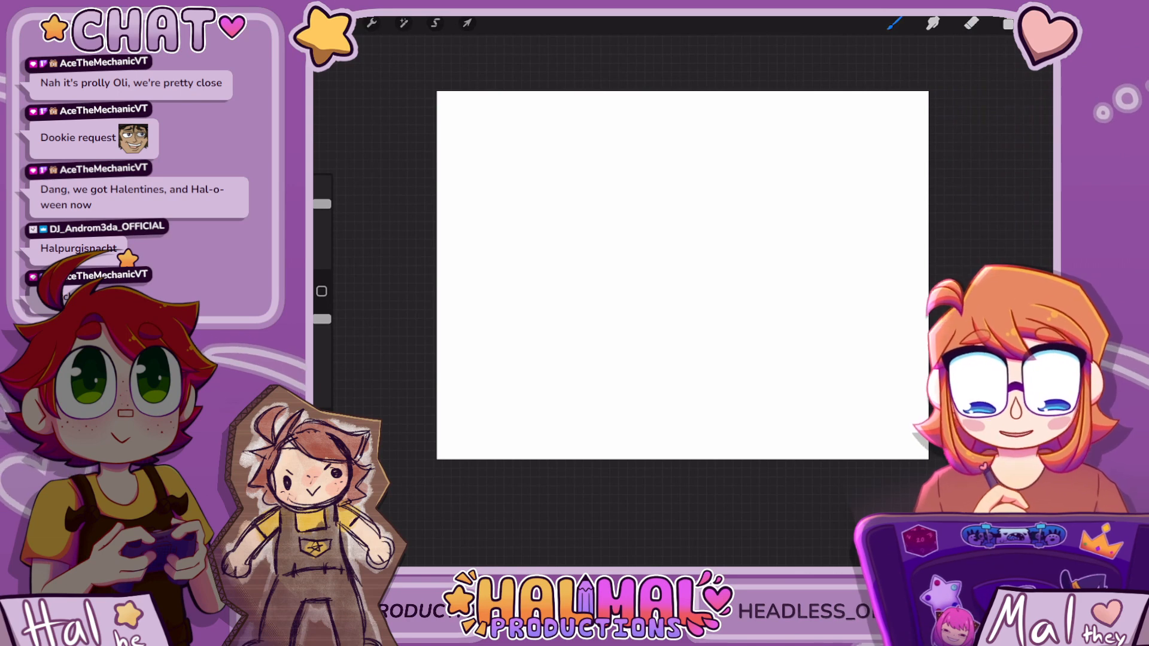
scroll(663, 276, down, 3)
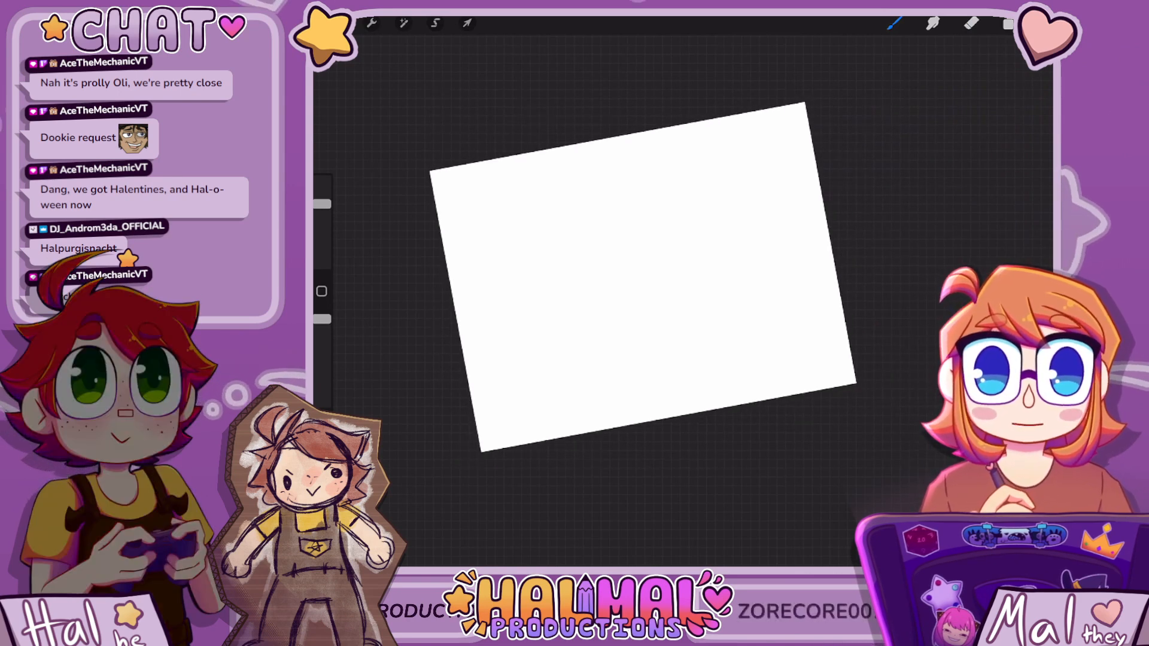
scroll(643, 277, up, 3)
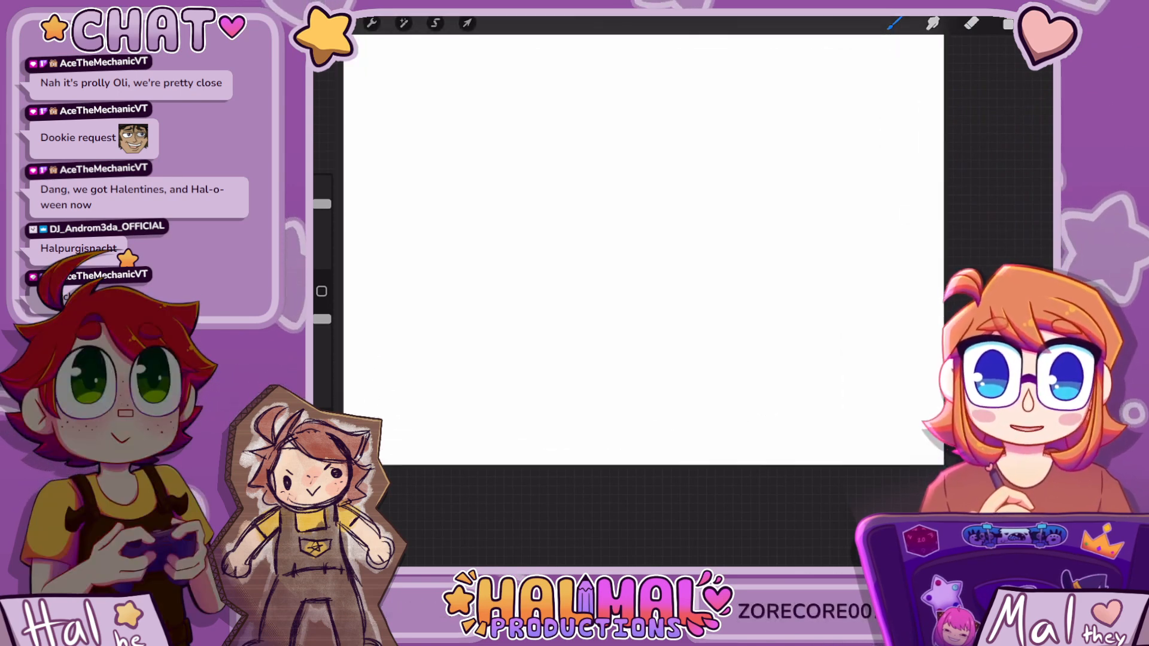
scroll(663, 257, down, 3)
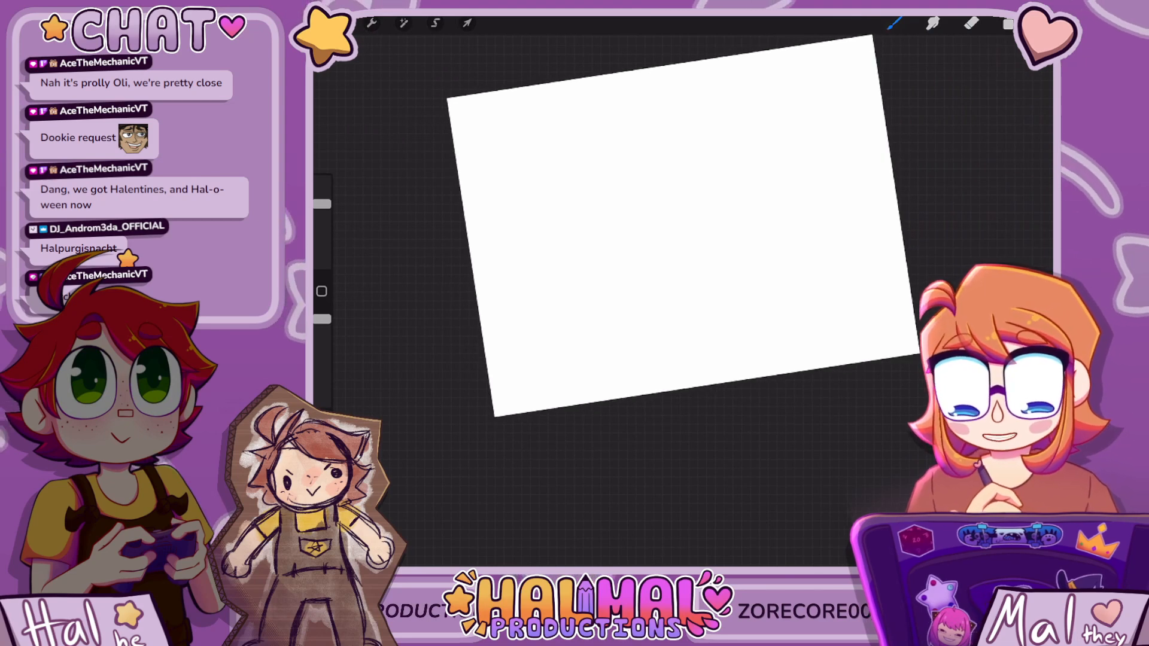
Sketch the head as a round circle in the canvas's upper-left area, with curved guidelines crossing over the face
mouse_move(524, 147)
mouse_down()
mouse_move(608, 191)
mouse_move(511, 191)
mouse_move(584, 128)
mouse_move(603, 205)
mouse_up()
key(ctrl+z)
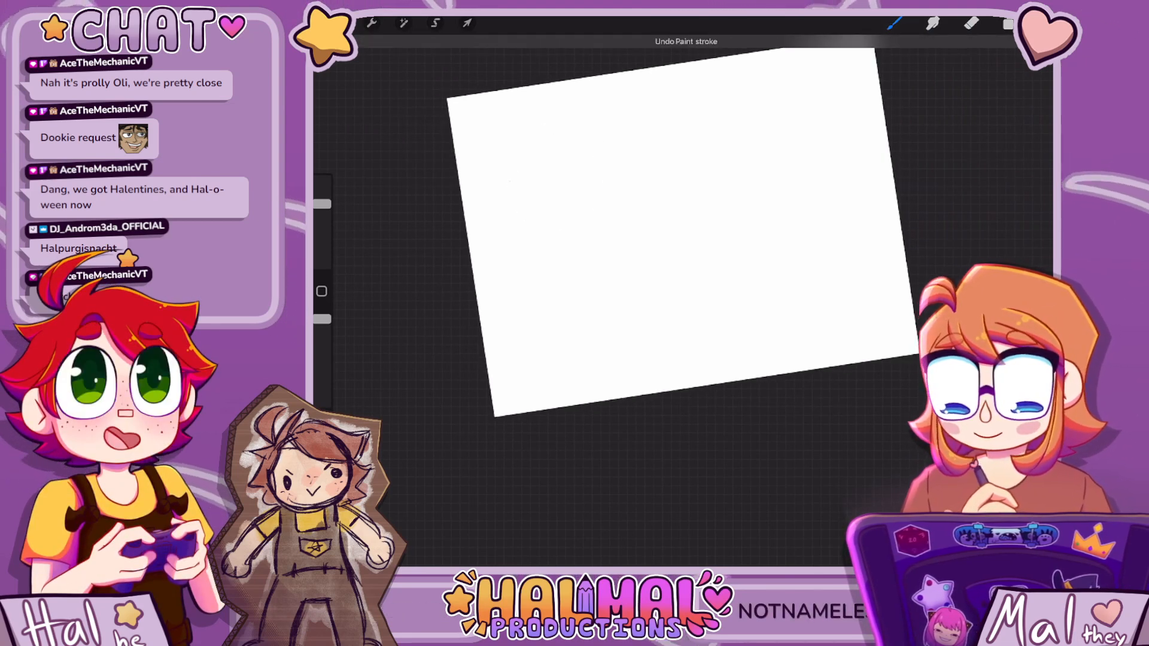
mouse_move(513, 174)
mouse_down()
mouse_move(559, 133)
mouse_move(549, 232)
mouse_up()
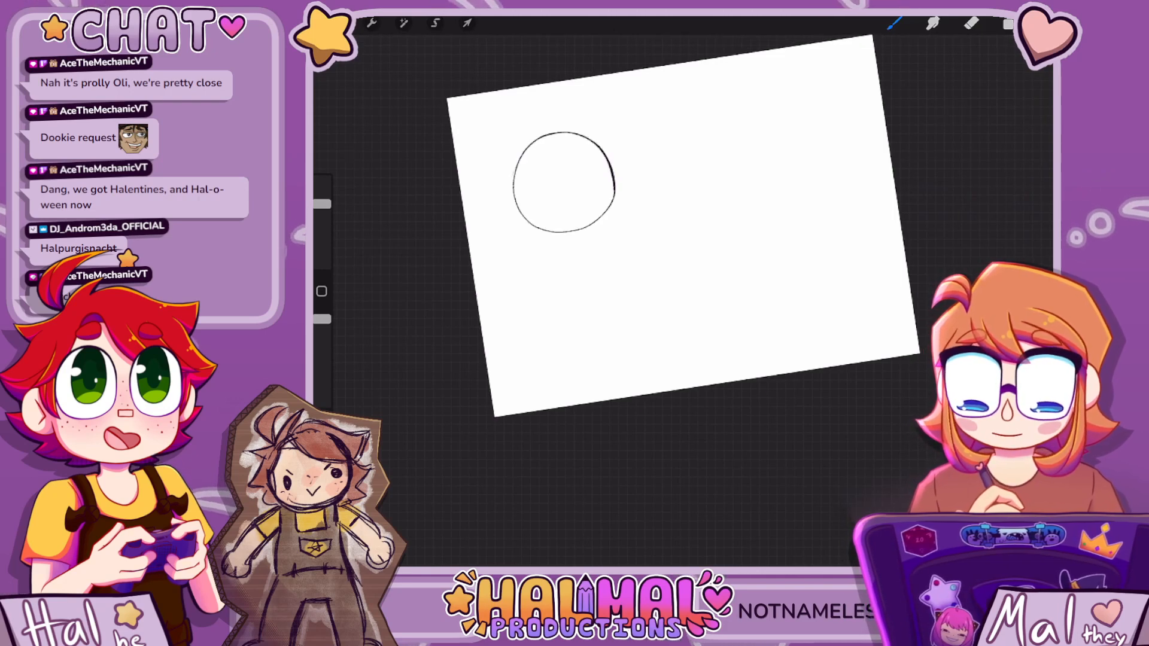
drag(520, 157, 589, 156)
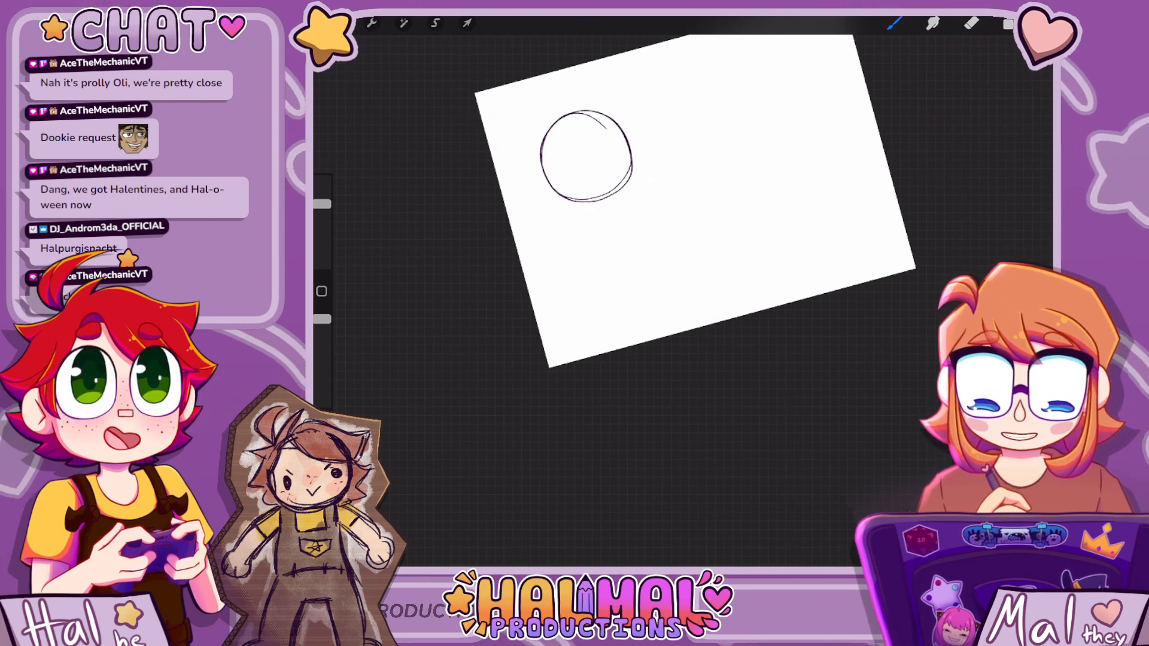
drag(576, 113, 601, 212)
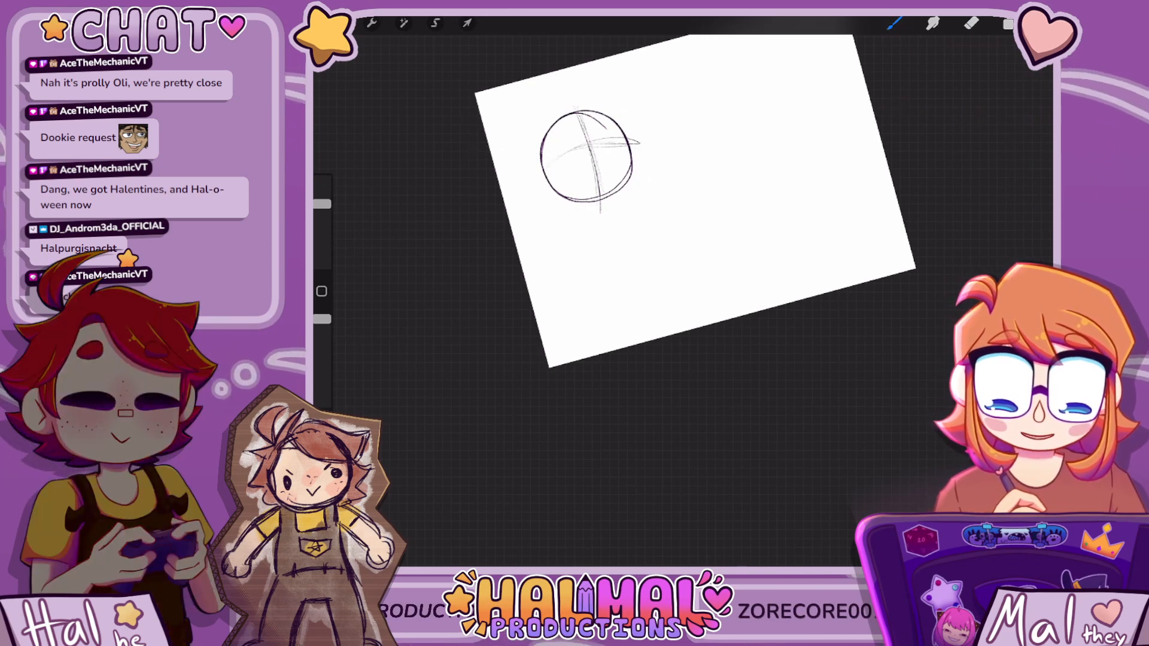
Rotate the head sketch clockwise with a uniform transform so that its facial guidelines tilt, and return to the brush
scroll(694, 200, down, 3)
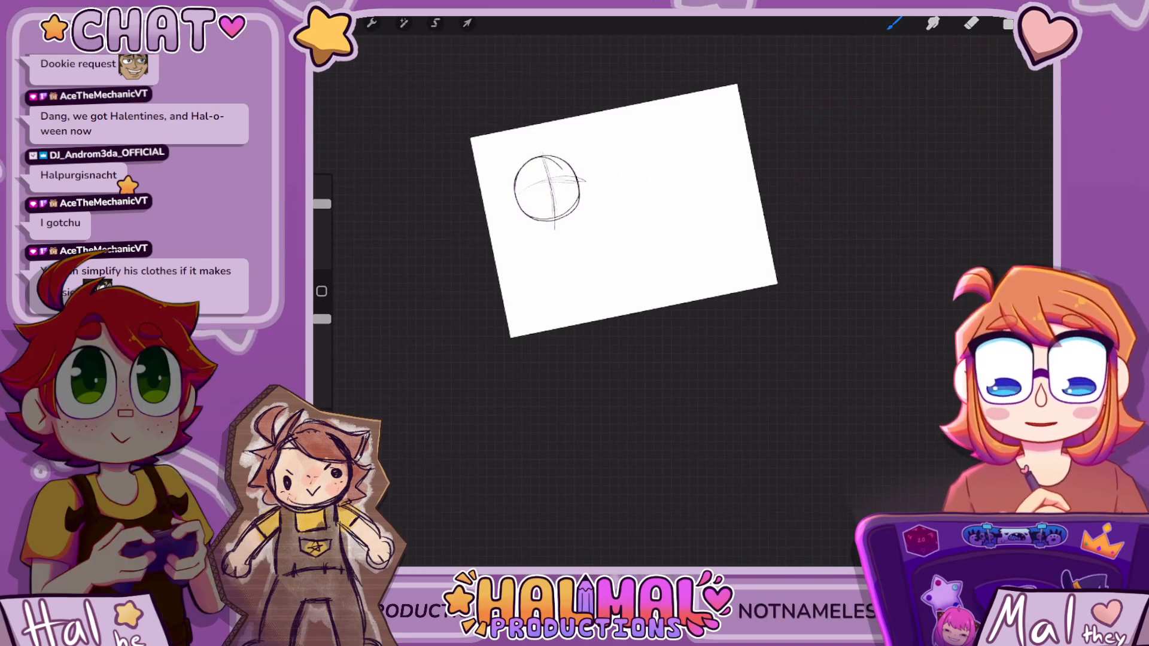
scroll(624, 210, up, 3)
click(467, 23)
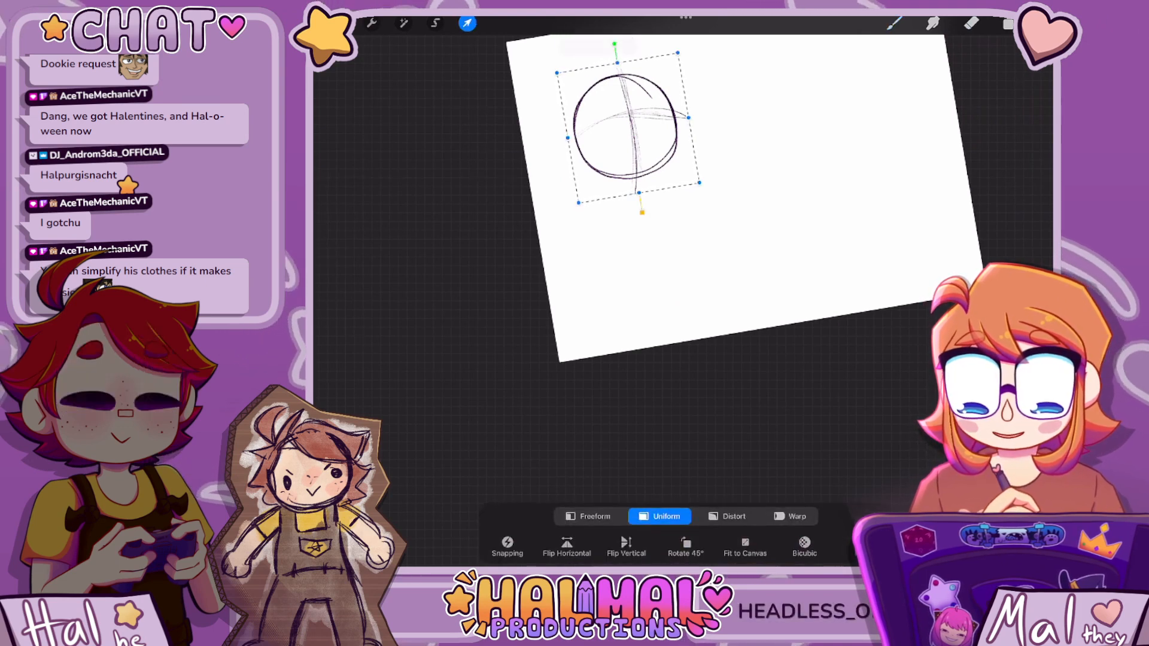
scroll(718, 239, down, 3)
scroll(718, 239, up, 3)
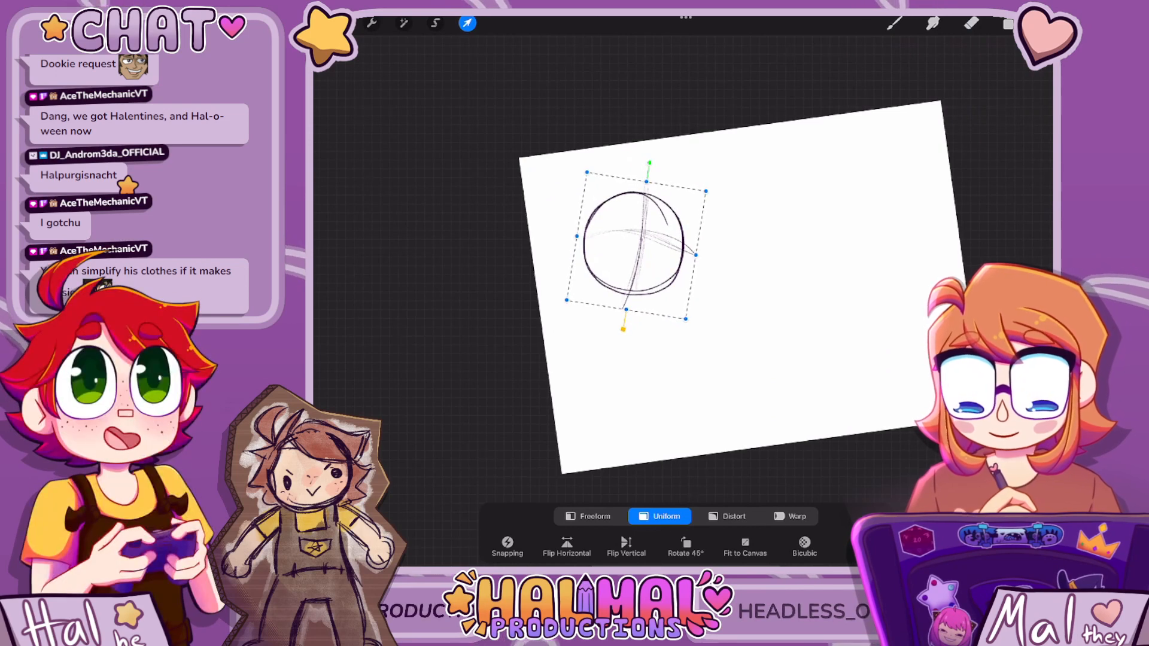
click(894, 23)
scroll(718, 270, right, 1)
scroll(718, 269, down, 1)
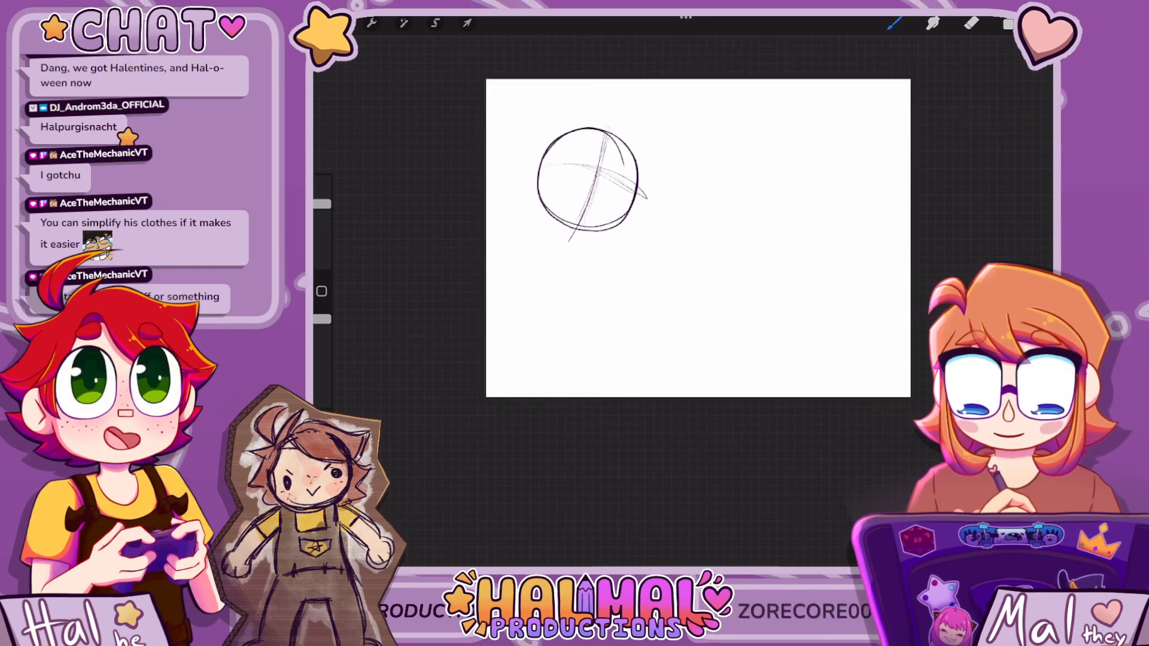
Sketch the shoulder line below the head, with an oval marking the left shoulder
mouse_move(543, 236)
mouse_down()
mouse_move(497, 266)
mouse_move(537, 227)
mouse_move(634, 263)
mouse_up()
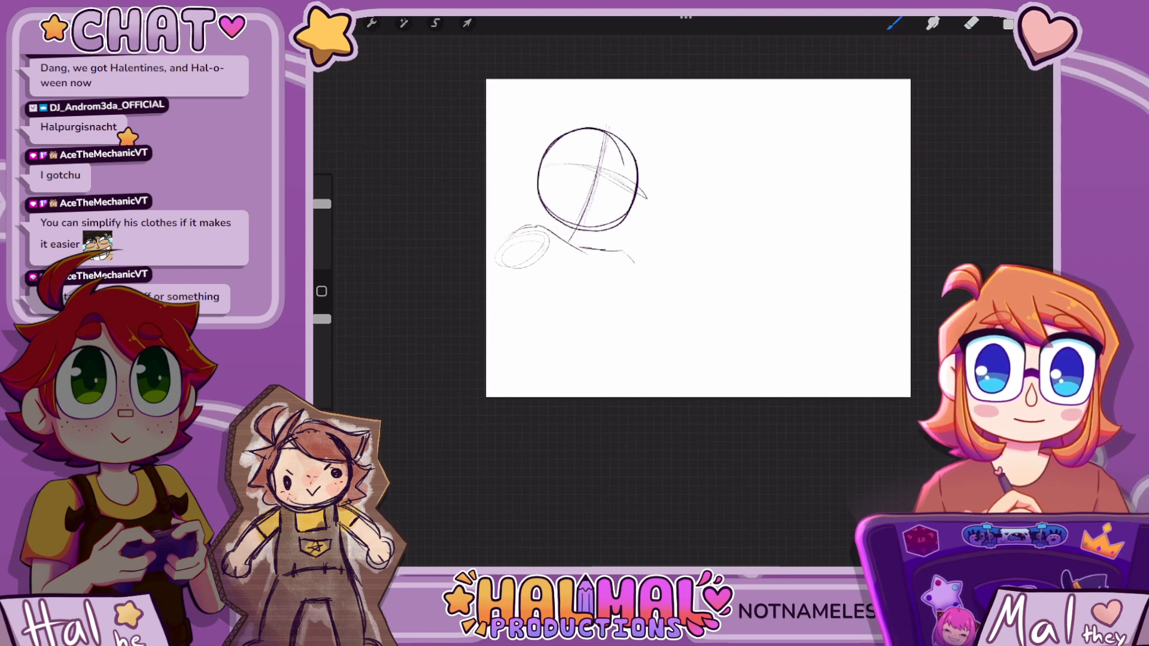
mouse_move(699, 238)
mouse_down()
mouse_move(626, 207)
mouse_move(632, 180)
mouse_move(611, 182)
mouse_move(648, 189)
mouse_move(680, 164)
mouse_move(696, 238)
mouse_move(769, 206)
mouse_up()
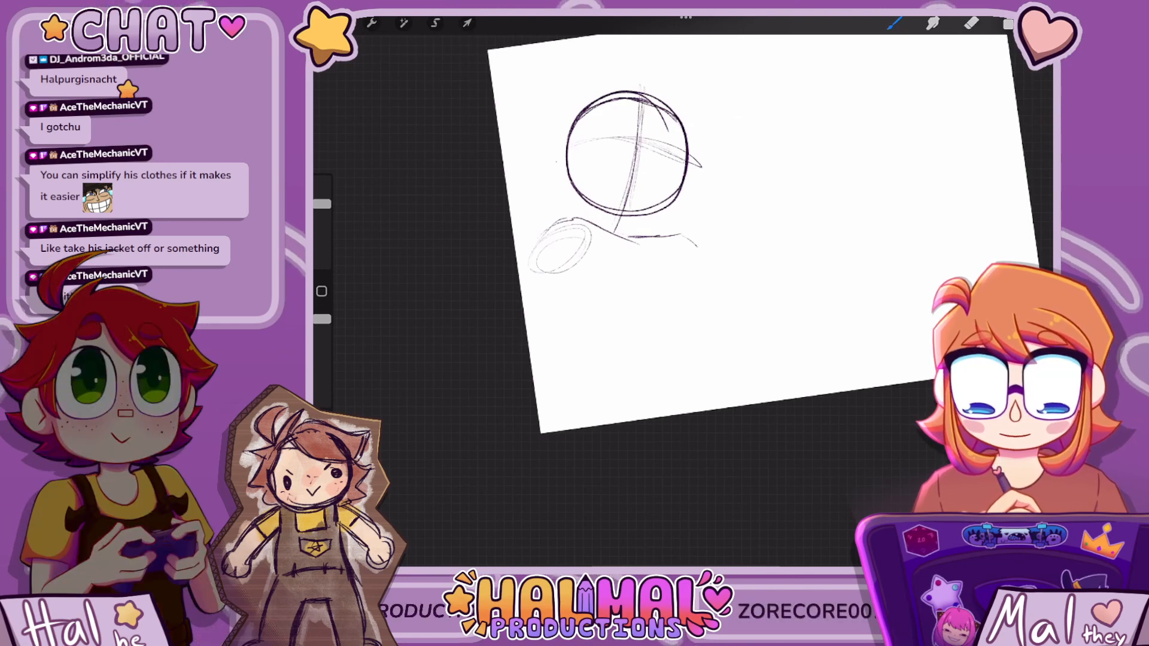
drag(533, 109, 569, 88)
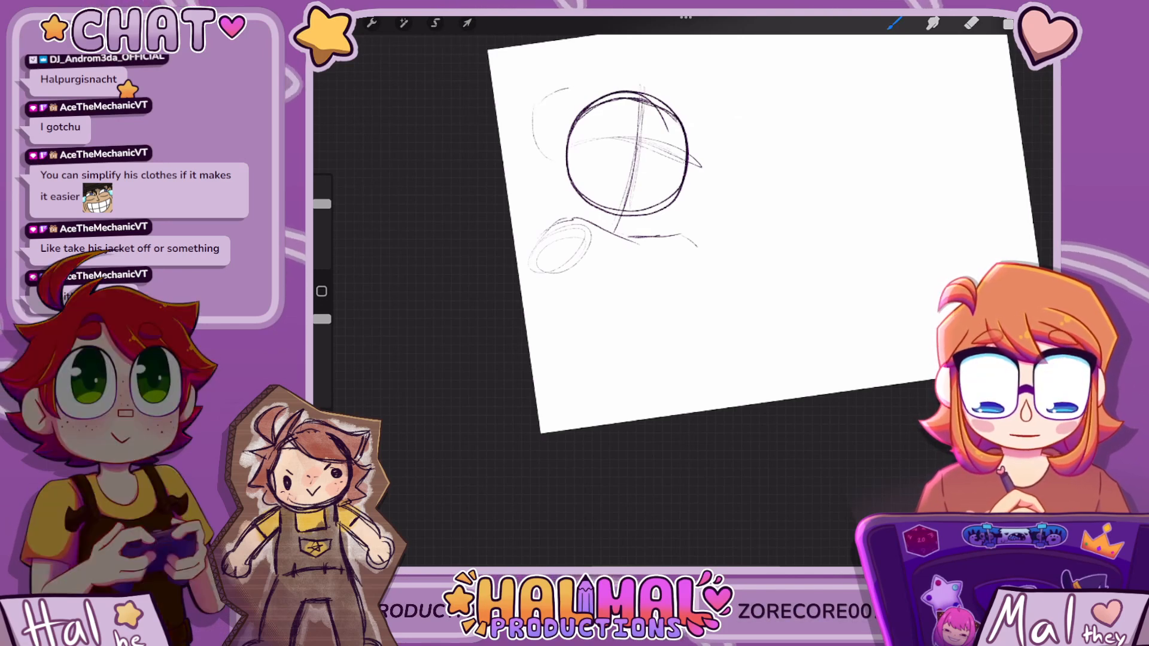
key(ctrl+z)
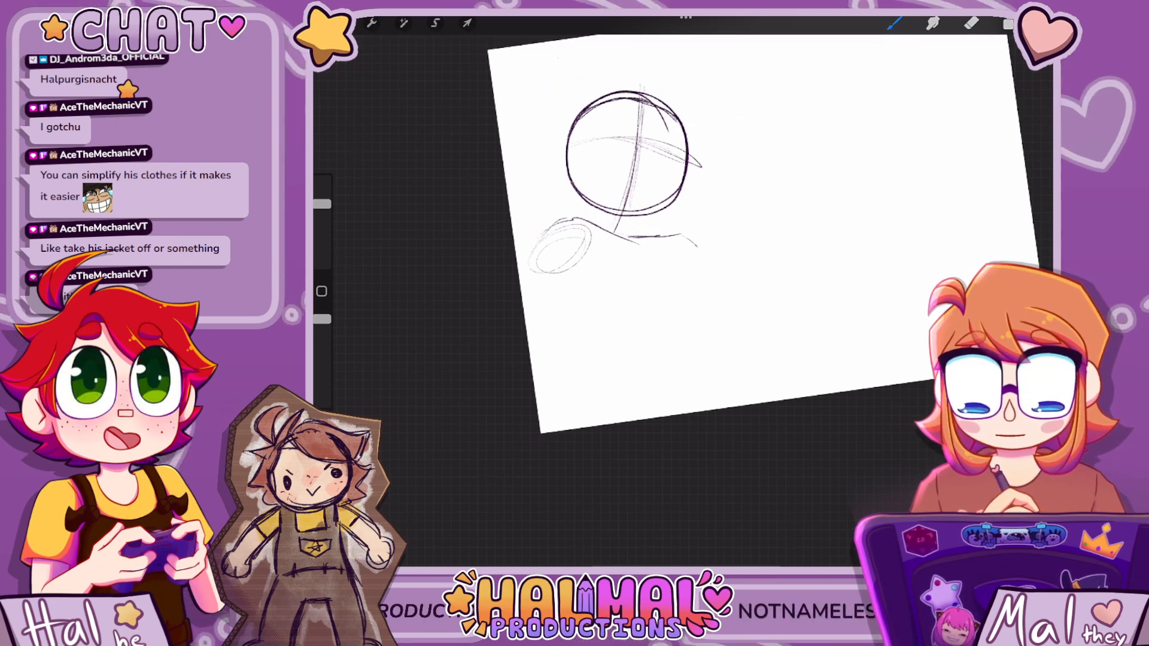
drag(565, 62, 567, 128)
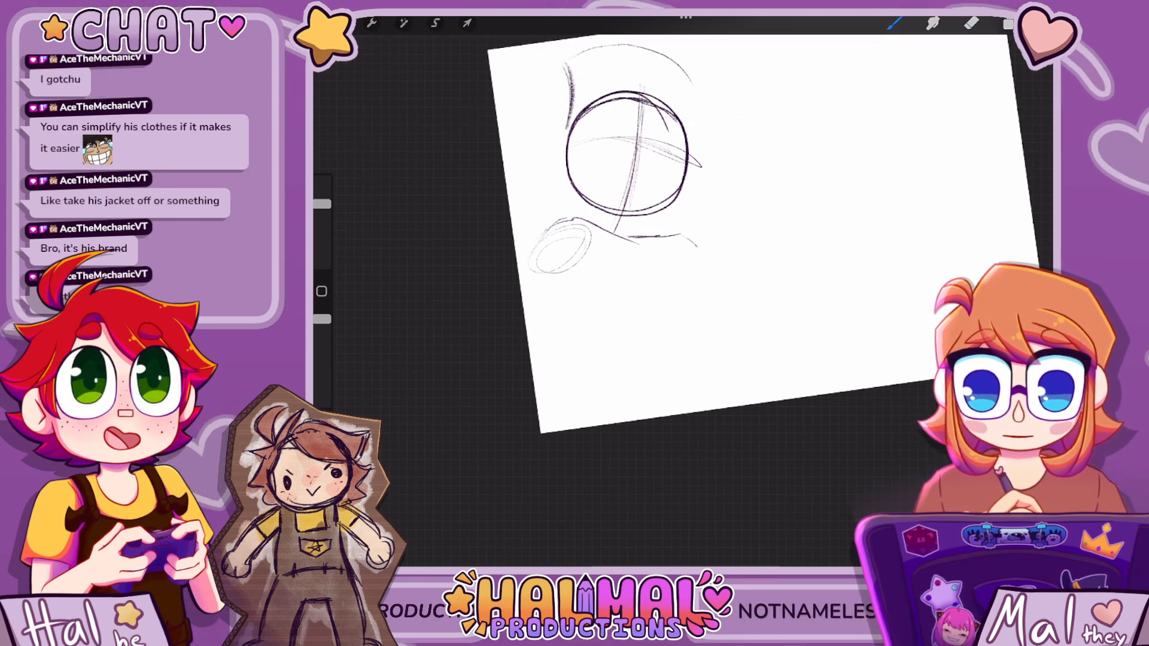
key(ctrl+z)
Sketch a tall hat above the head, with a curved crown, flared sides and a brim curling at both ends
drag(674, 55, 675, 106)
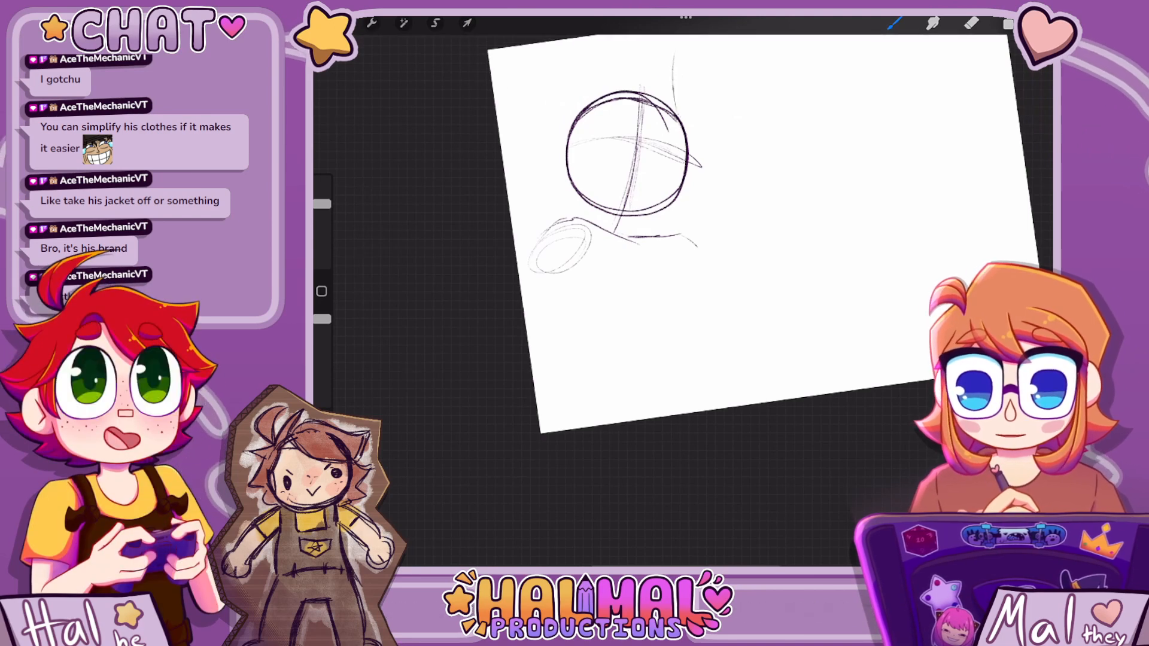
mouse_move(571, 65)
mouse_down()
mouse_move(630, 37)
mouse_move(688, 57)
mouse_up()
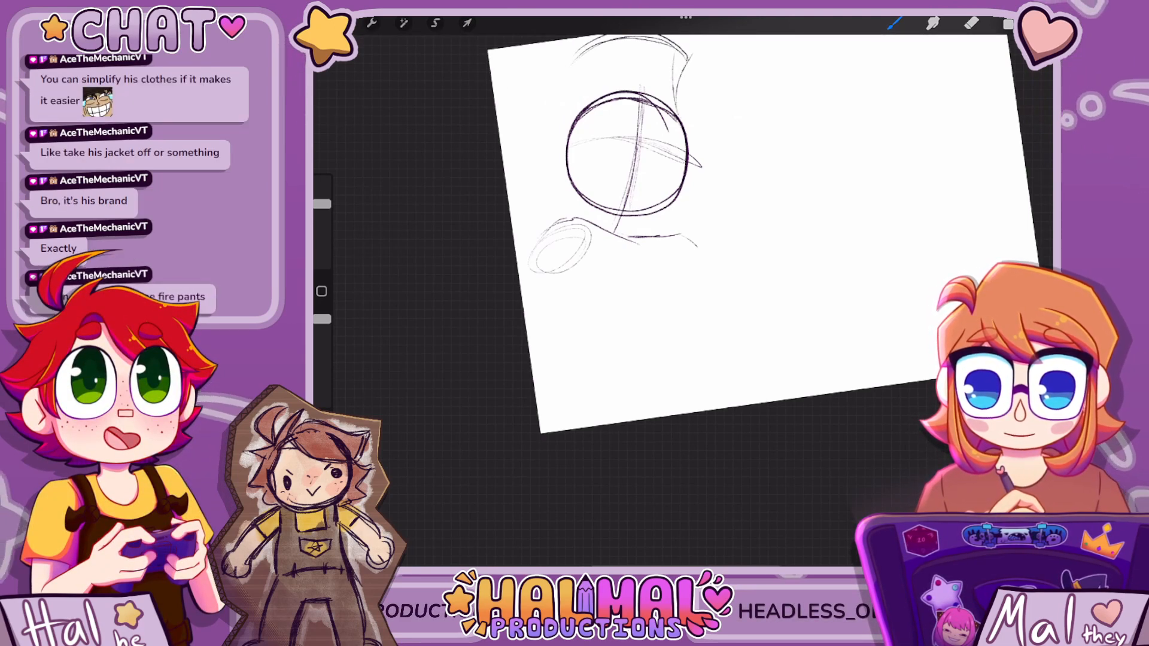
drag(589, 173, 610, 222)
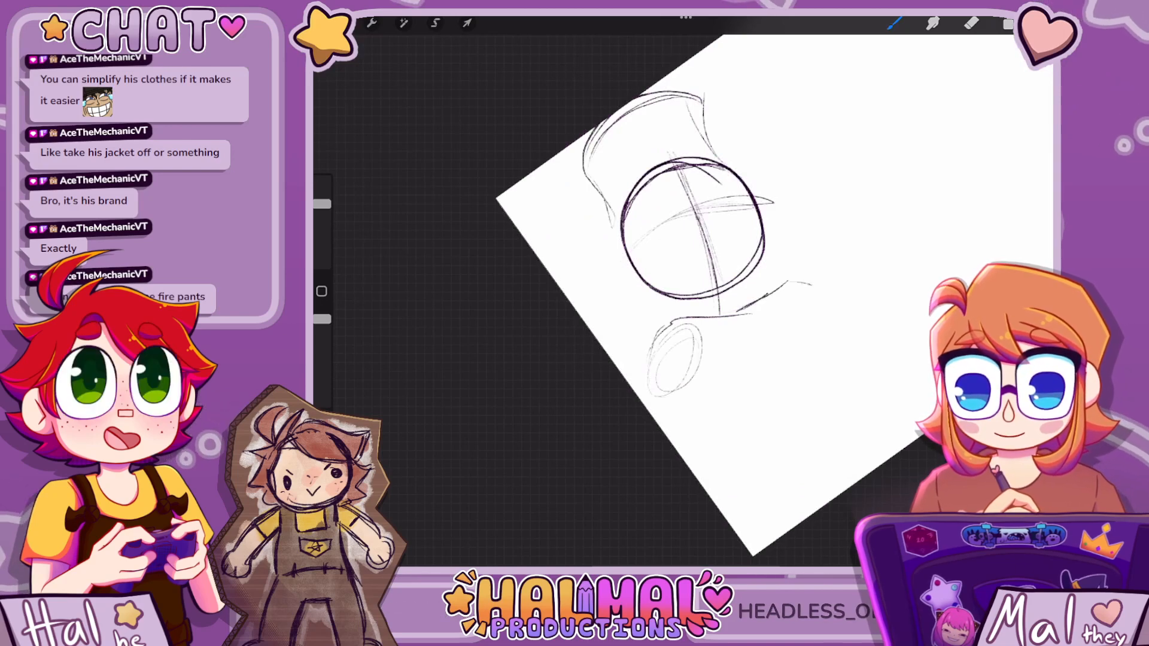
drag(582, 157, 593, 173)
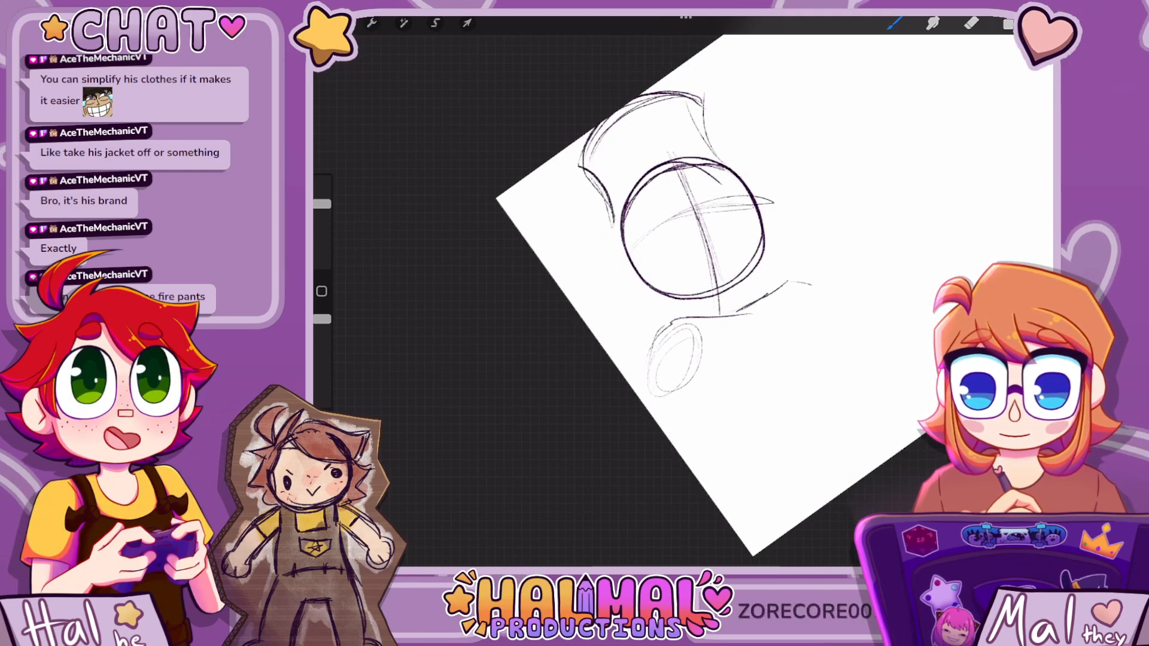
drag(711, 105, 721, 155)
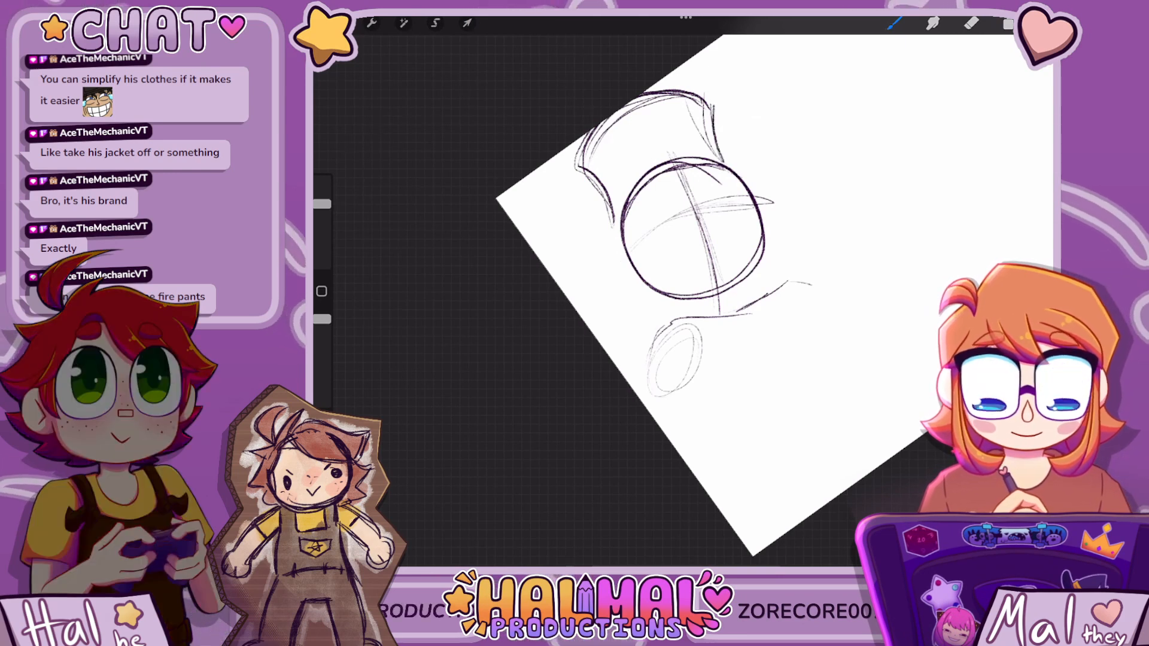
drag(595, 168, 639, 157)
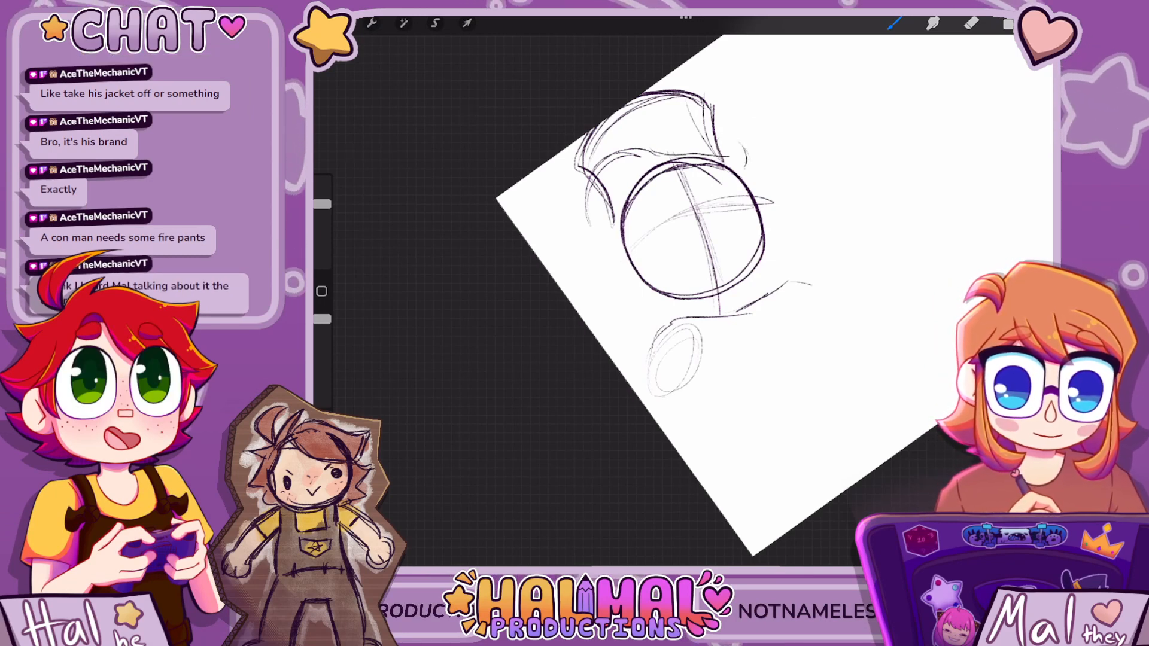
drag(721, 136, 744, 159)
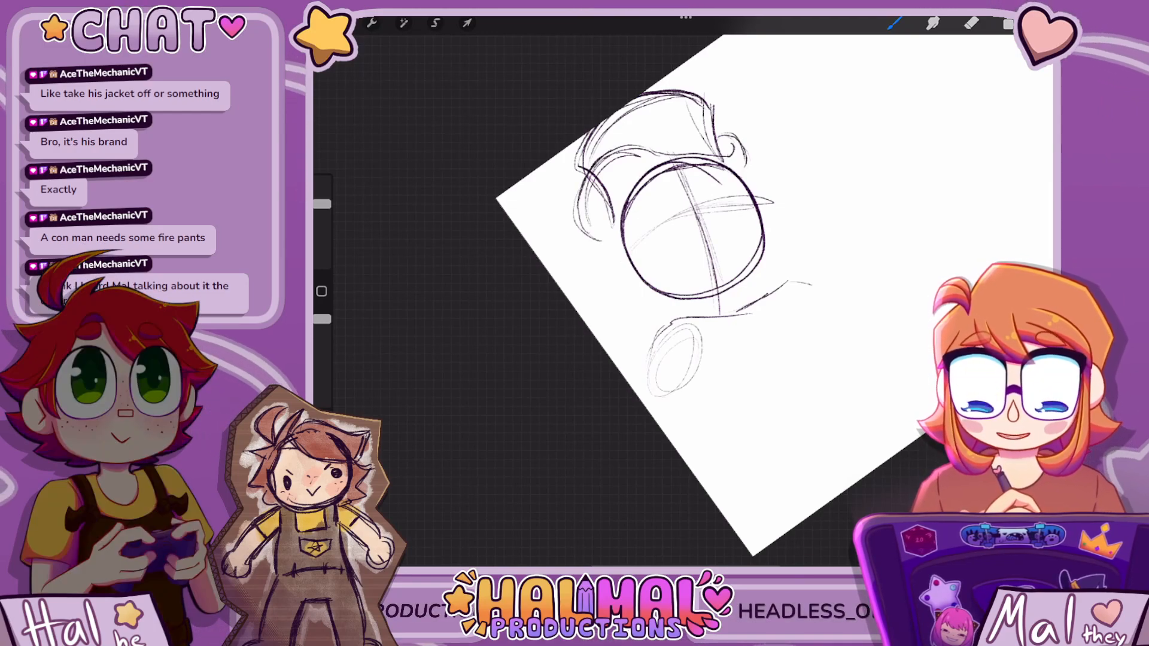
Leave the canvas, open the artwork of the character fishing on the dock from the Fanart stack, and view it whole
click(337, 23)
click(419, 44)
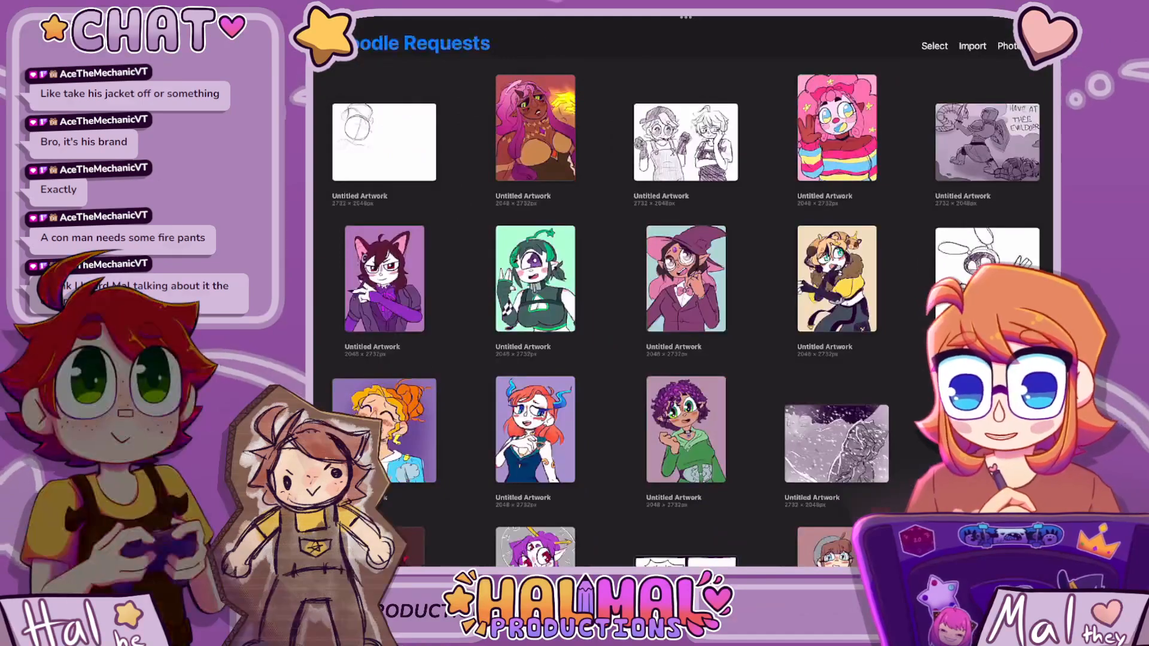
click(836, 453)
click(377, 135)
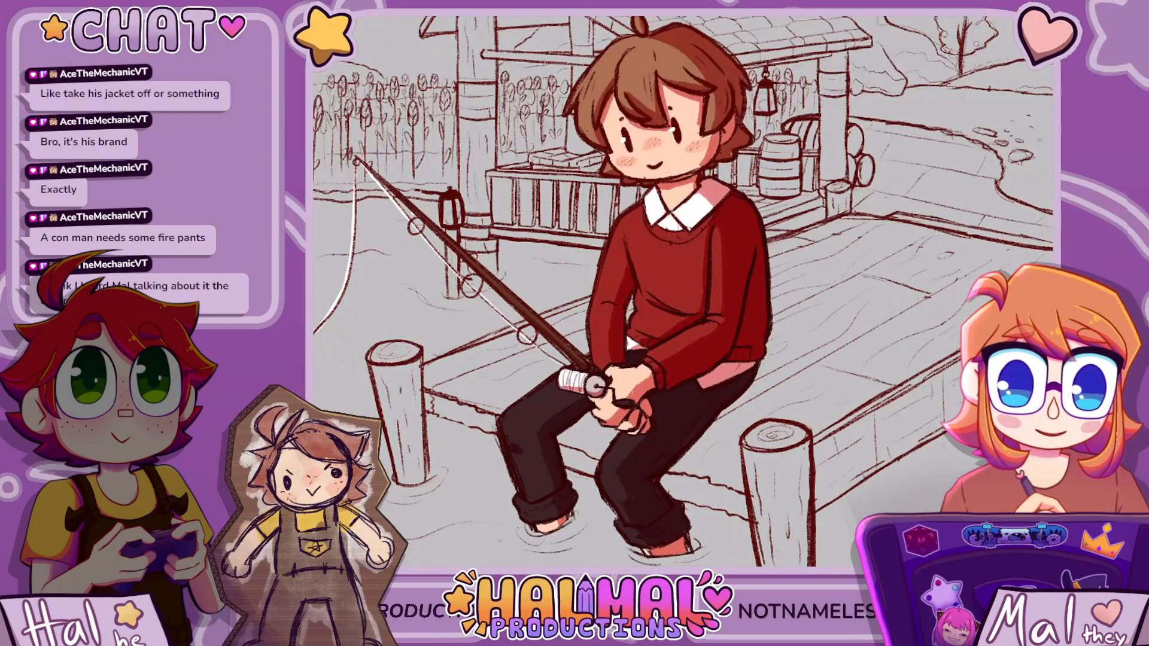
scroll(682, 291, down, 5)
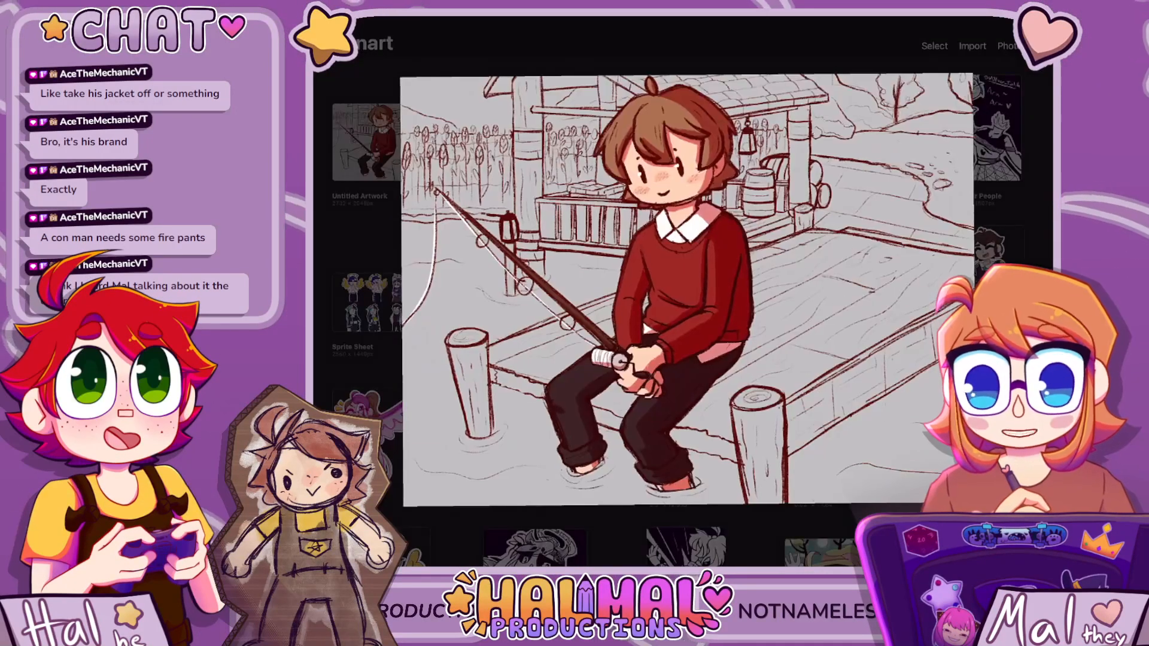
scroll(682, 291, up, 5)
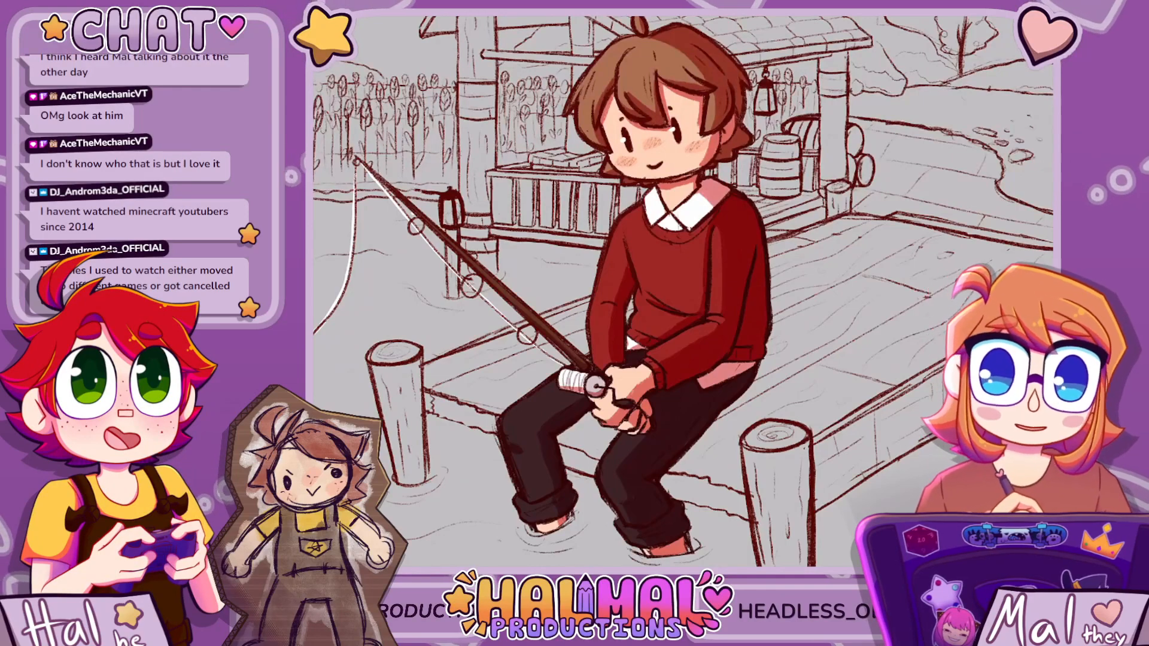
scroll(683, 292, down, 3)
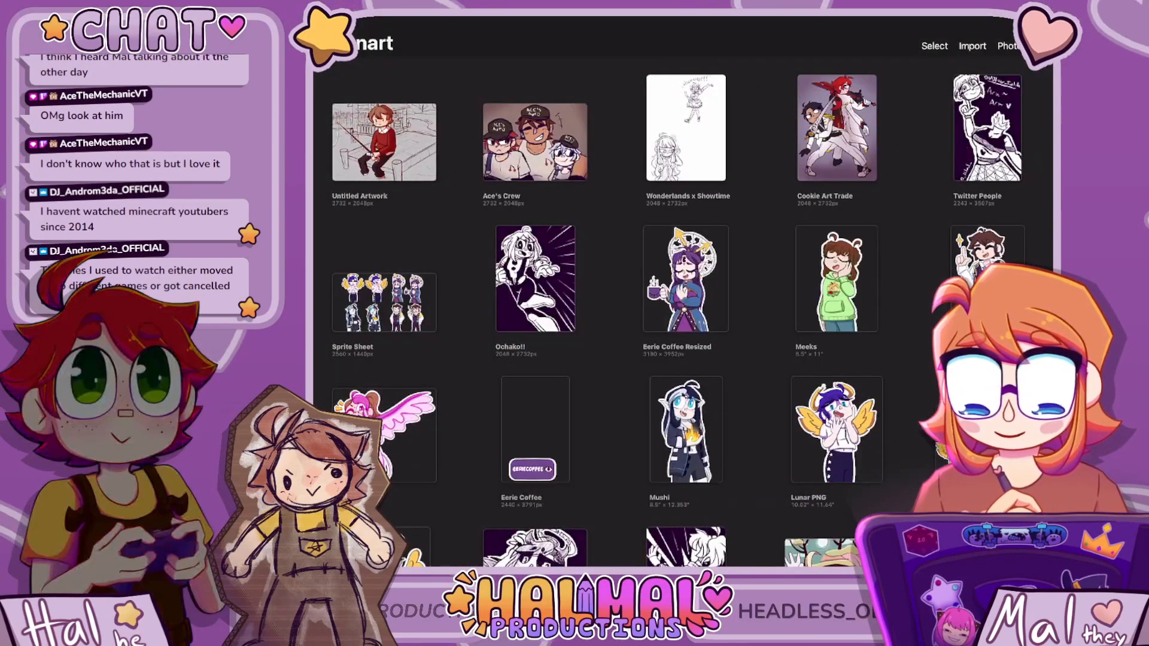
Return to the Doodle Requests stack and reopen the sketch of the head with the hat
click(331, 43)
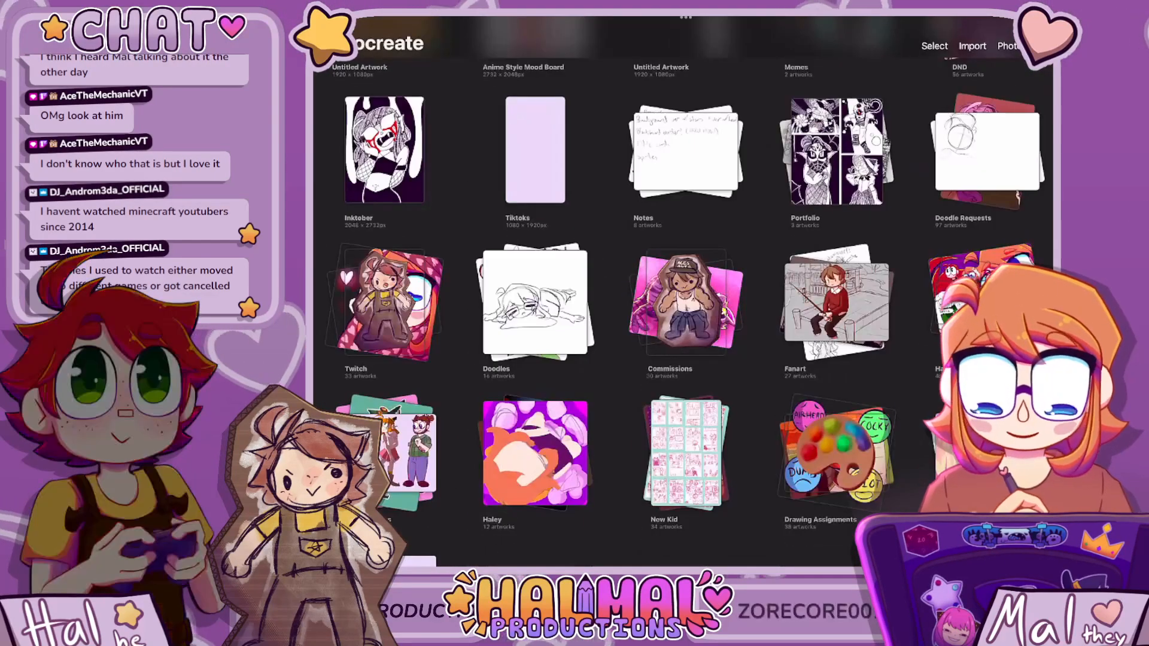
scroll(683, 291, up, 1)
click(970, 183)
click(398, 143)
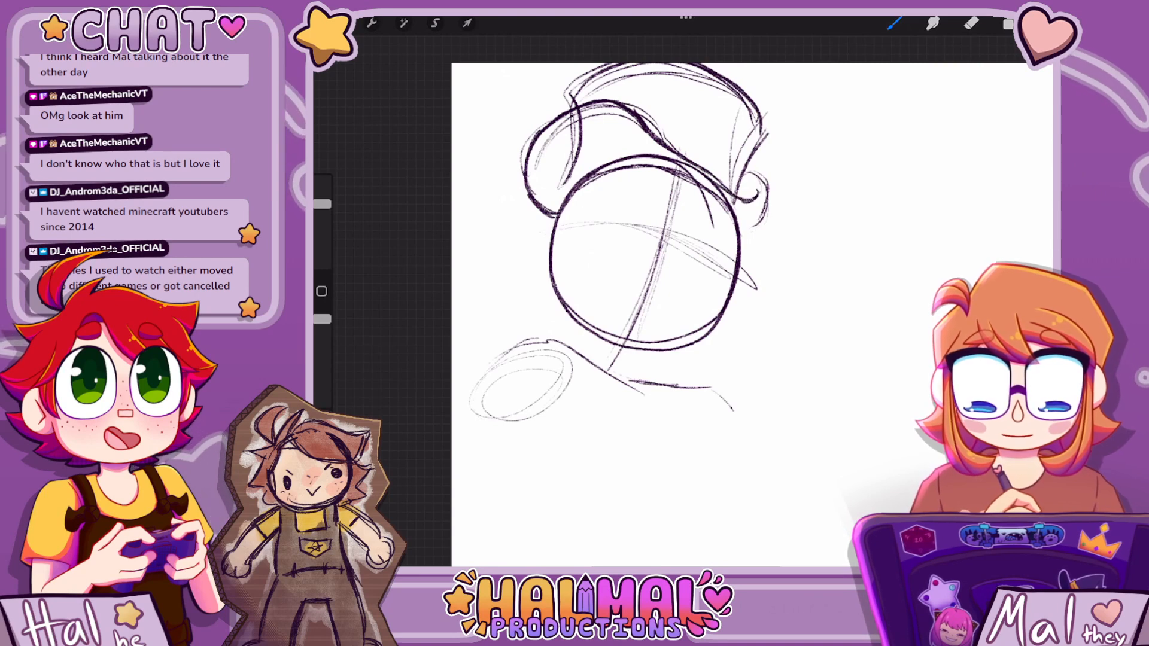
scroll(682, 299, down, 3)
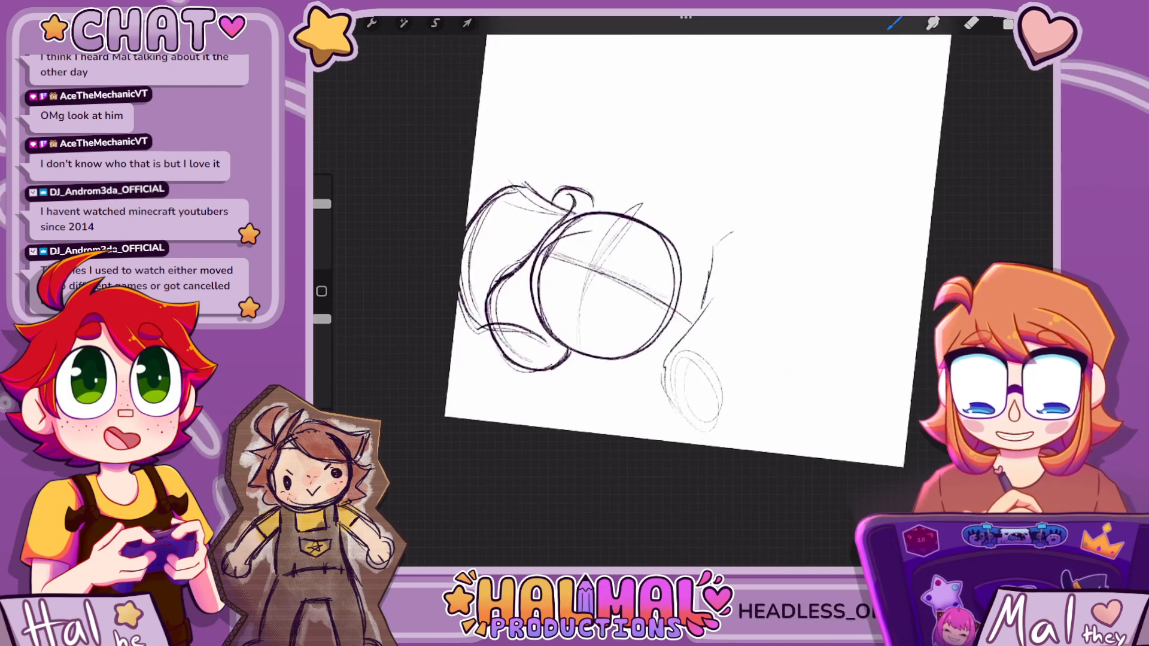
Rework the curl at the hat brim's right end, joining it to the head and erasing its overlapping inner line
scroll(682, 299, up, 5)
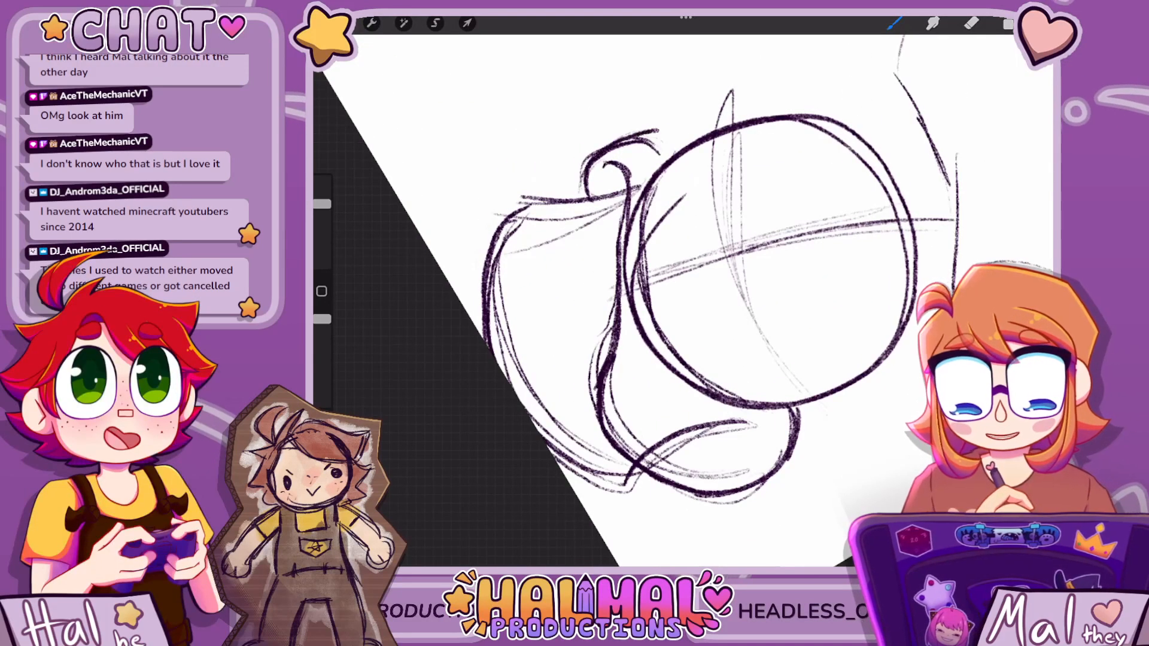
drag(654, 130, 690, 145)
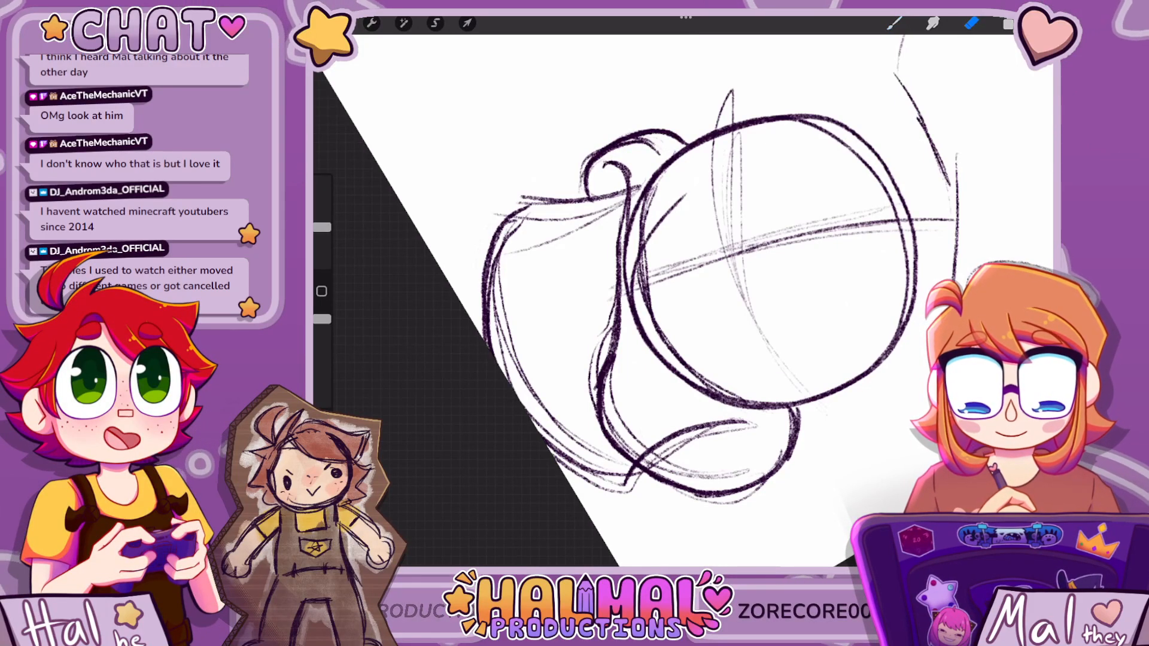
click(1009, 22)
click(894, 23)
click(971, 23)
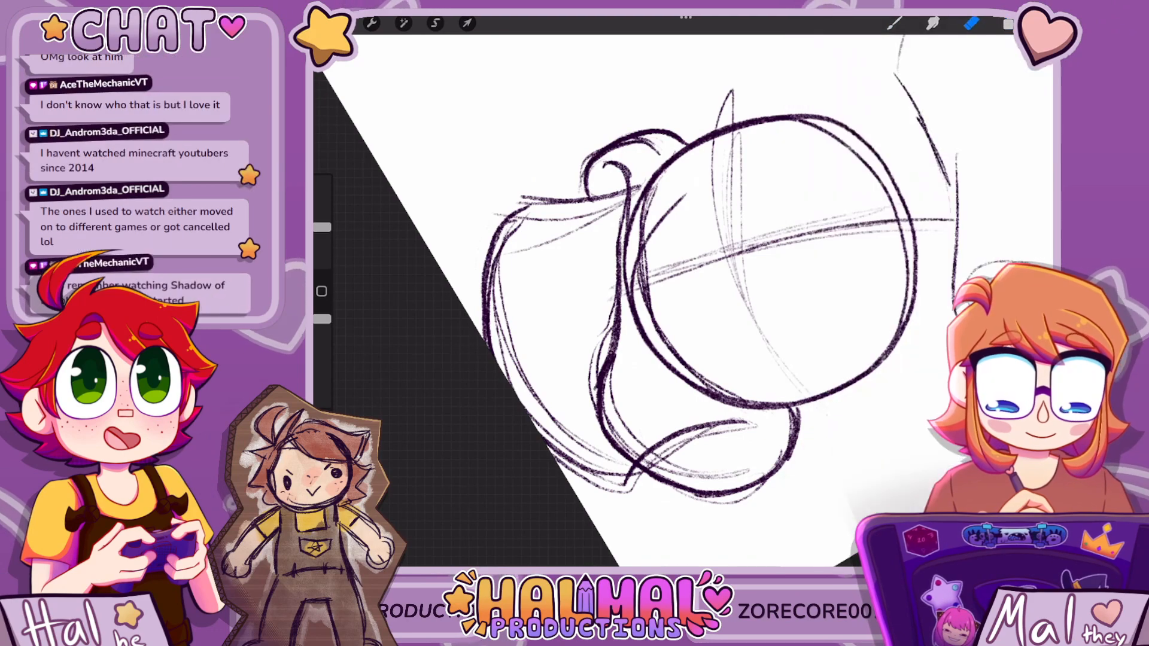
click(972, 22)
click(862, 134)
click(934, 397)
drag(625, 484, 826, 460)
drag(568, 243, 634, 347)
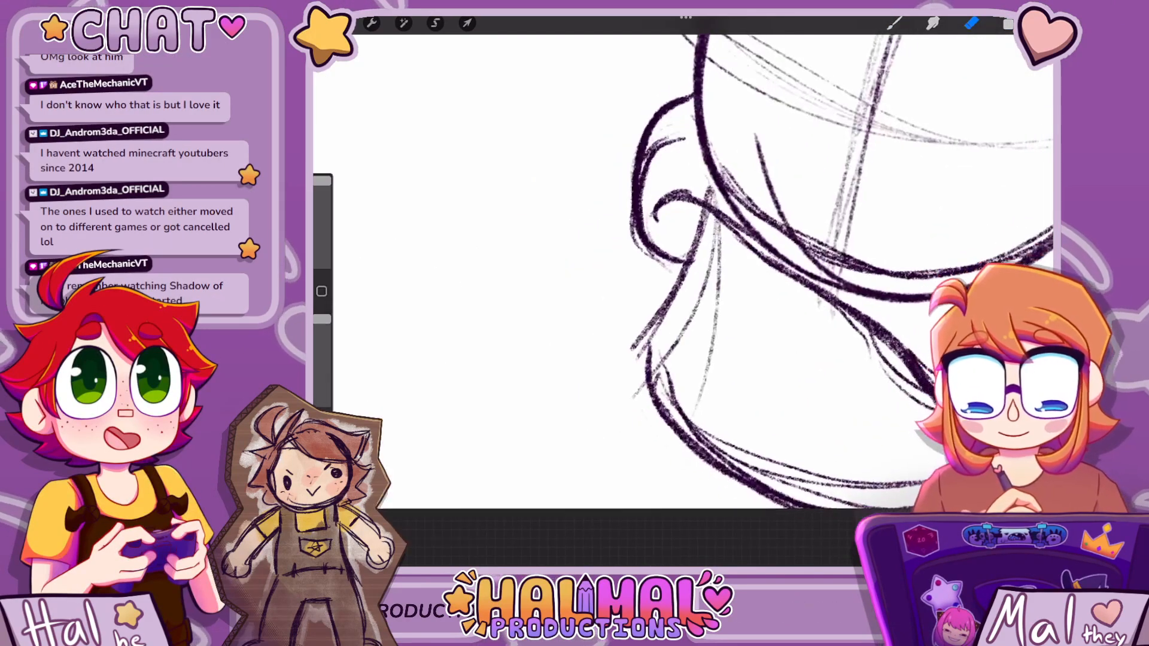
mouse_move(684, 144)
mouse_down()
mouse_move(657, 161)
mouse_move(652, 191)
mouse_up()
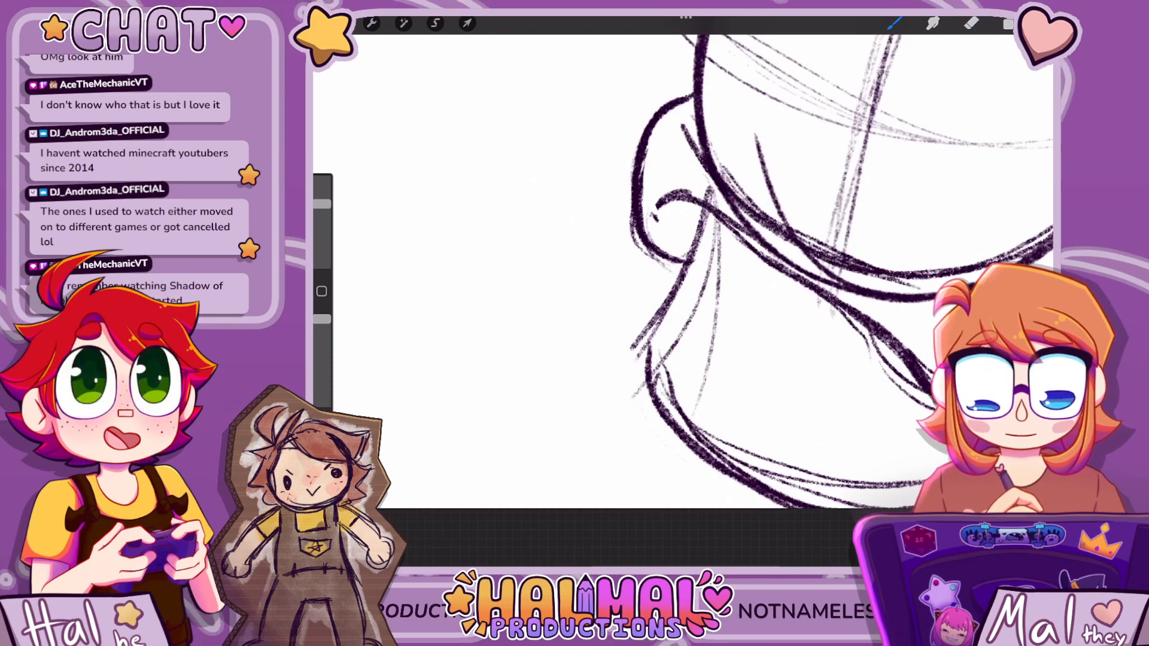
mouse_move(654, 216)
mouse_down()
mouse_move(763, 115)
mouse_move(730, 124)
mouse_move(691, 42)
mouse_up()
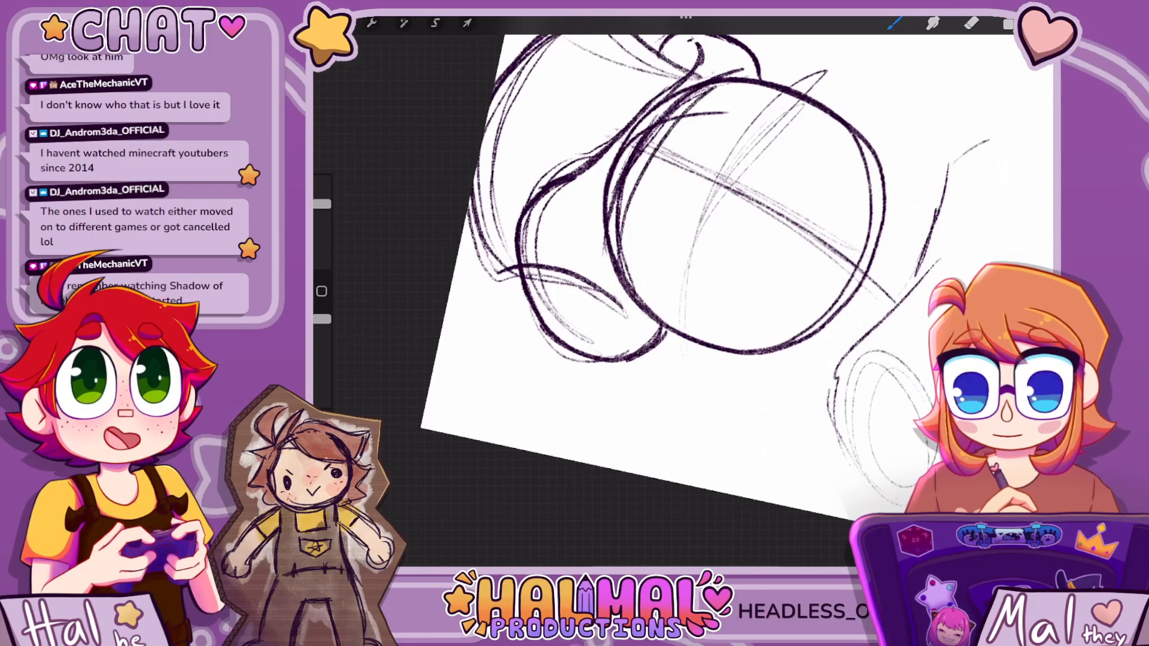
Sketch a line for the right side of the face, running down from the edge of the head circle
scroll(682, 239, down, 5)
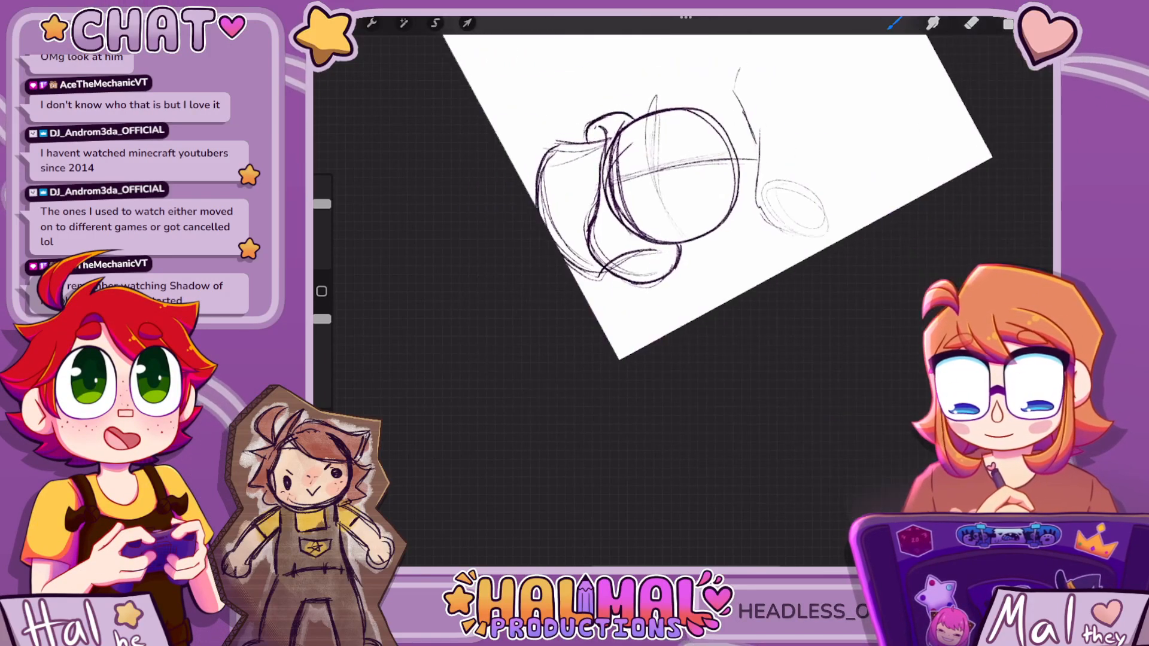
scroll(683, 239, up, 4)
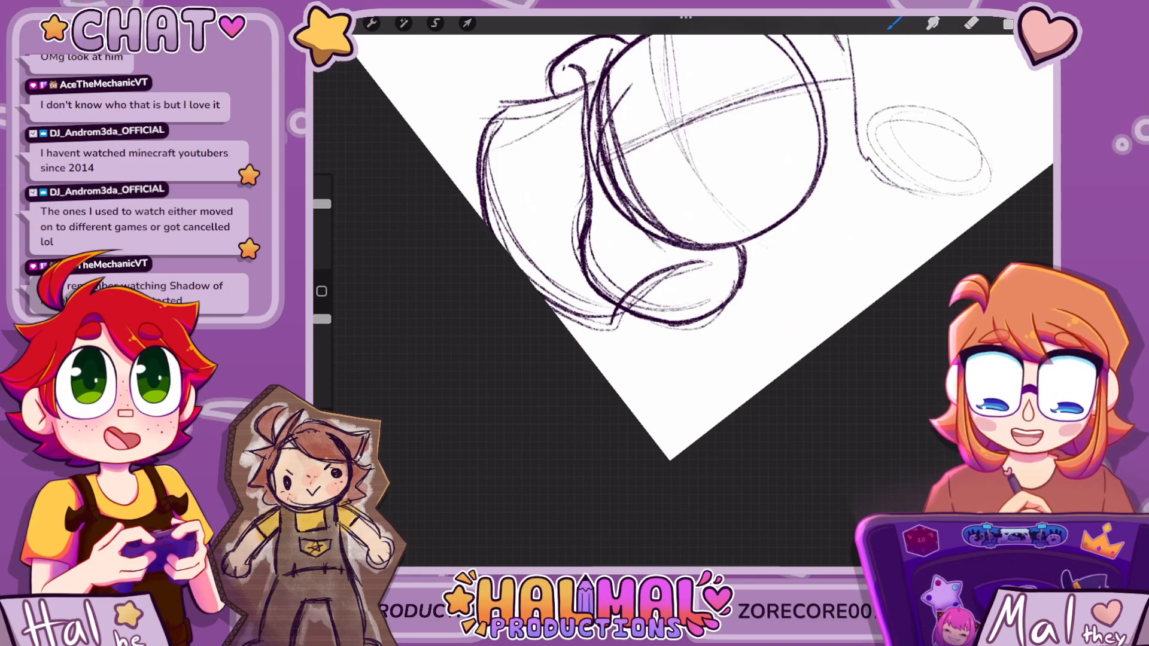
scroll(682, 240, down, 3)
scroll(682, 240, down, 1)
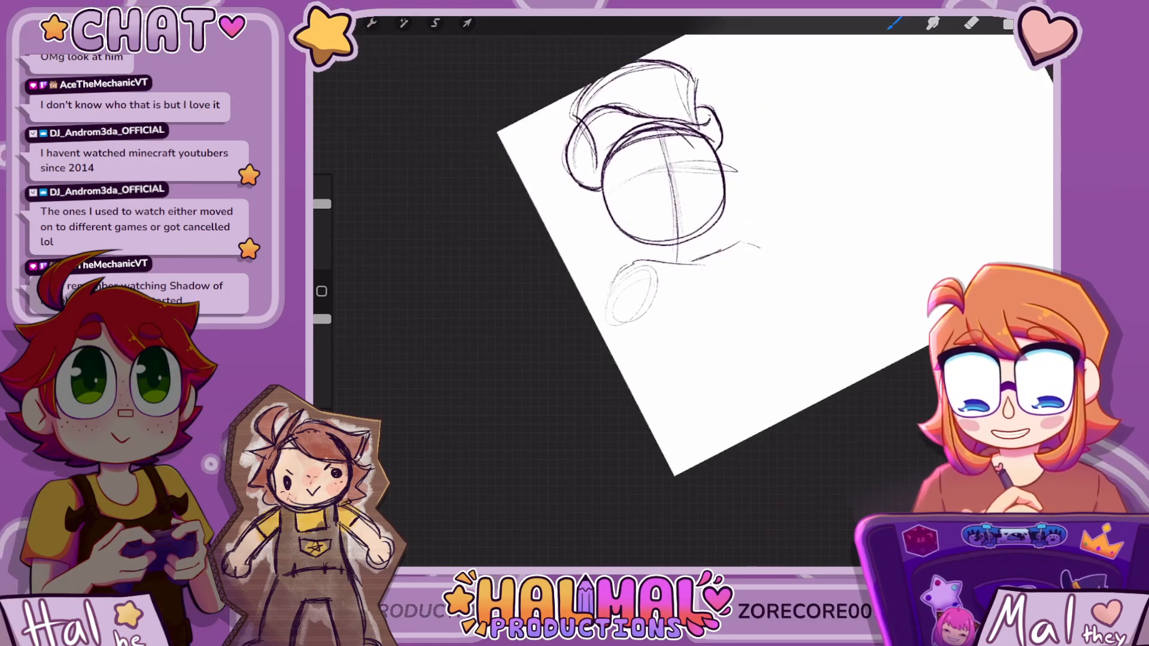
scroll(682, 239, up, 3)
scroll(682, 239, down, 2)
scroll(682, 240, up, 1)
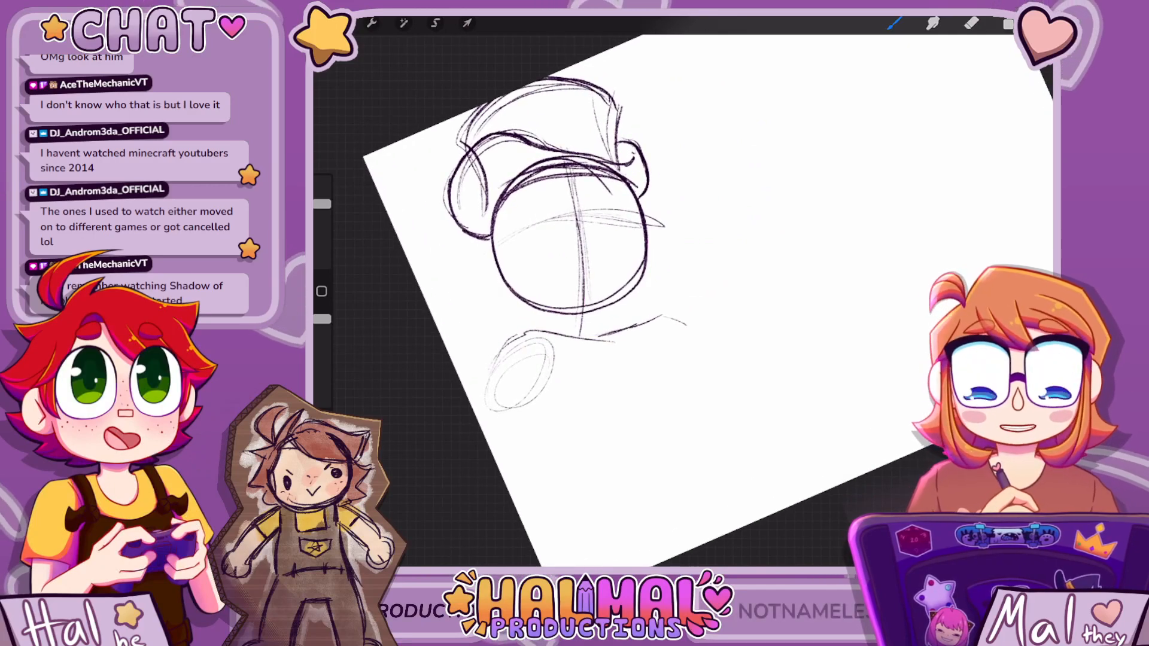
scroll(683, 239, down, 3)
scroll(682, 239, up, 2)
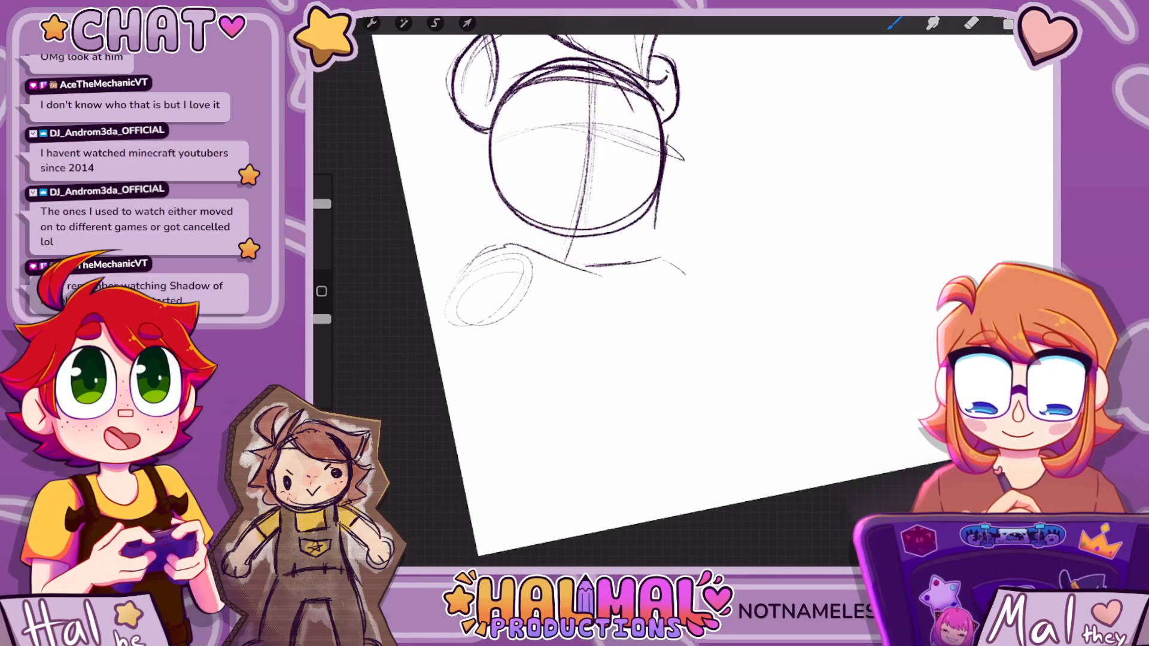
drag(667, 136, 654, 224)
Try a left cheek line and a chin curve extending below the head circle, and undo the chin stroke
drag(502, 166, 512, 204)
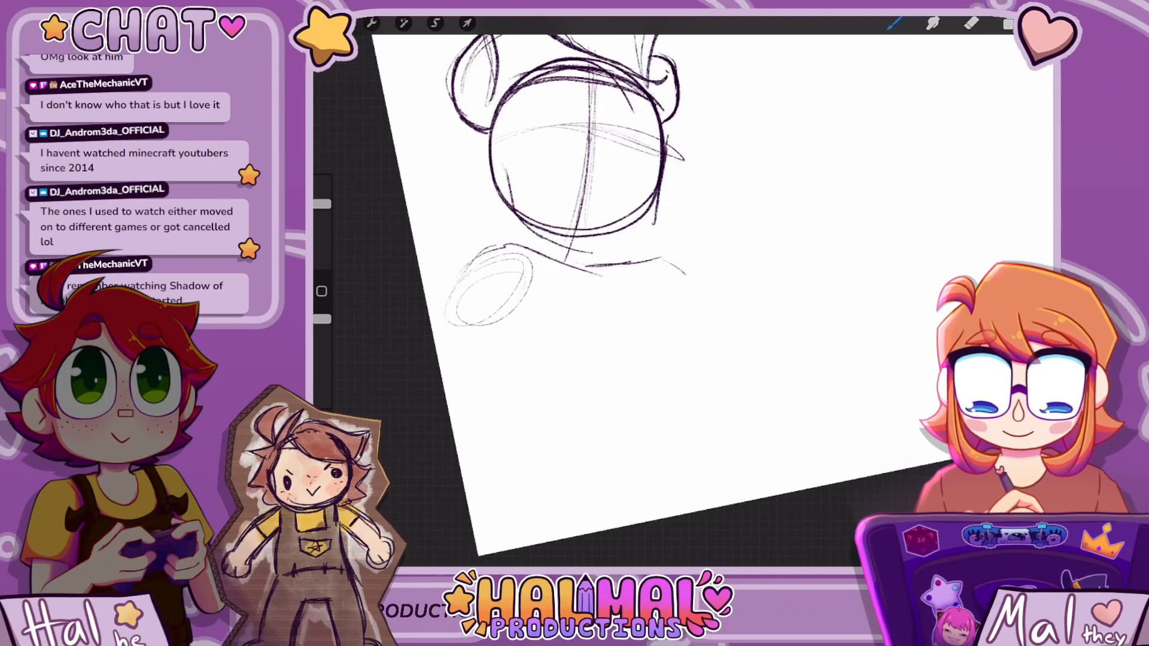
scroll(682, 287, down, 3)
scroll(682, 287, up, 3)
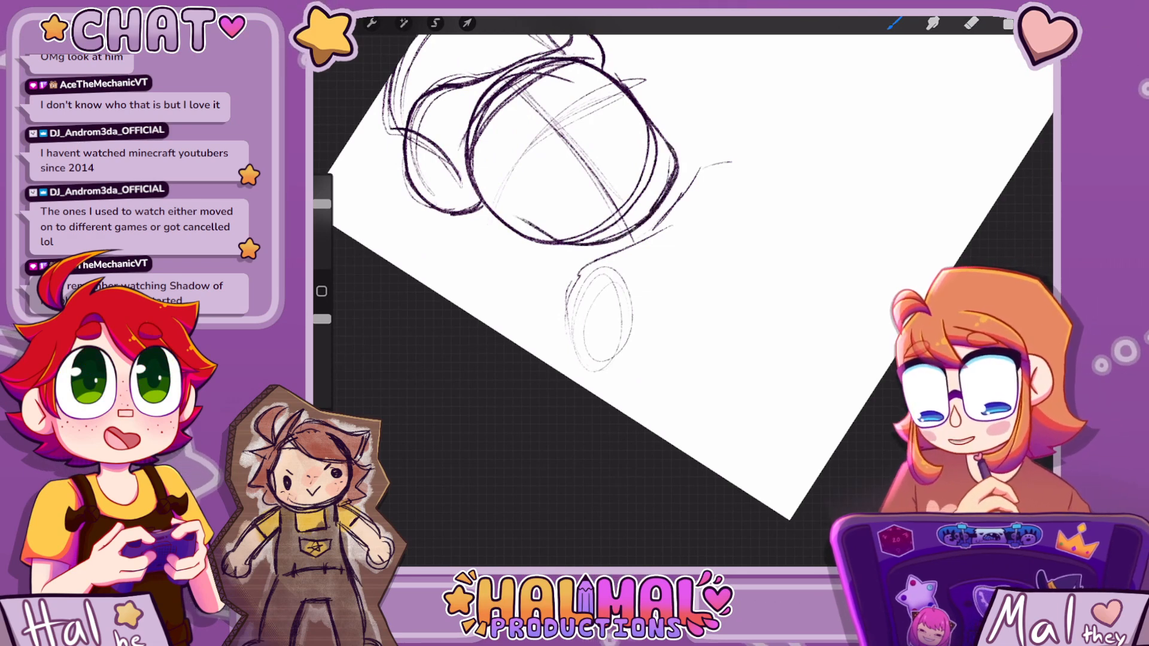
scroll(682, 288, down, 3)
scroll(682, 287, up, 3)
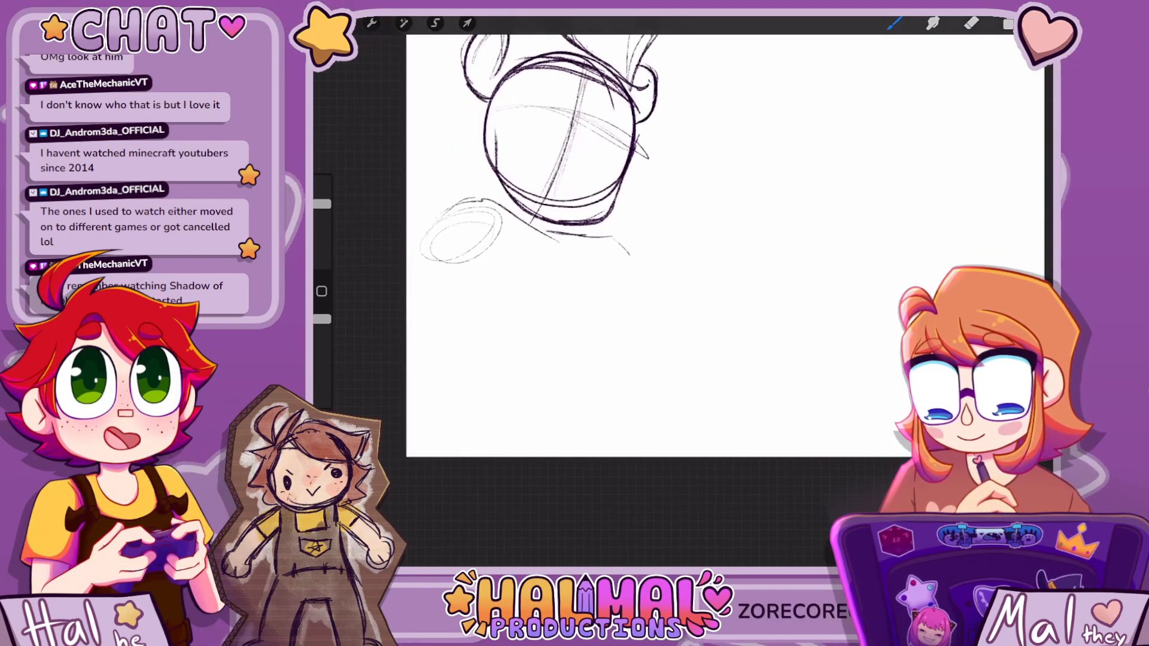
key(ctrl+z)
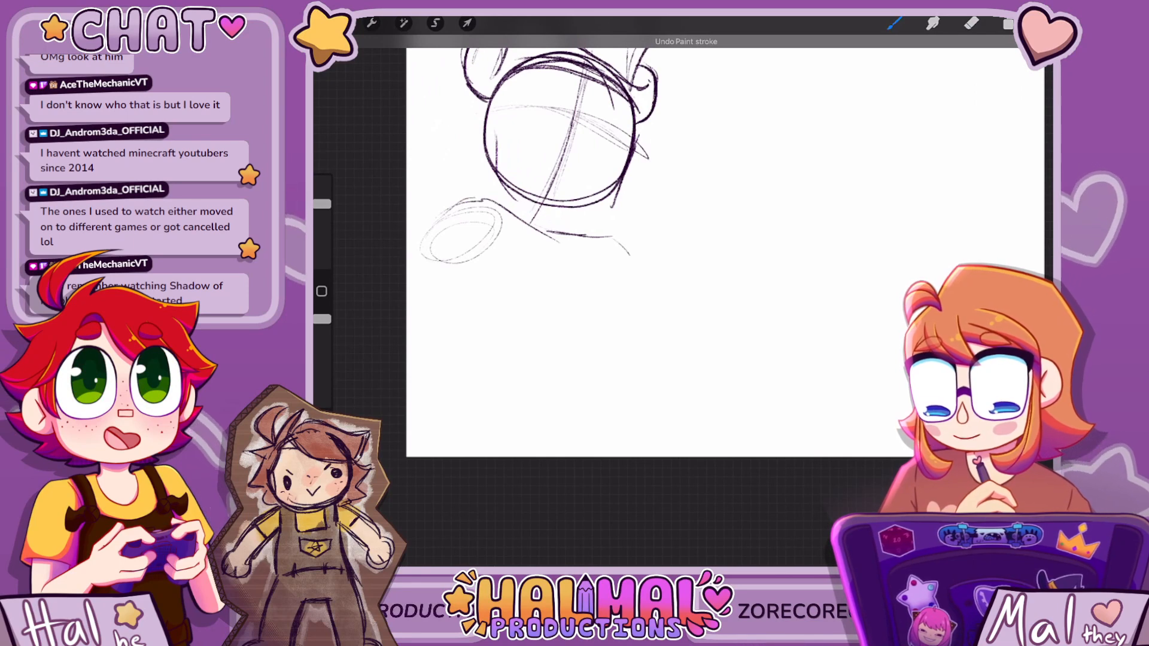
Sketch a left cheek line and chin curve inside the head circle, plus a neck line running to the shoulders
scroll(574, 216, down, 2)
scroll(574, 215, up, 3)
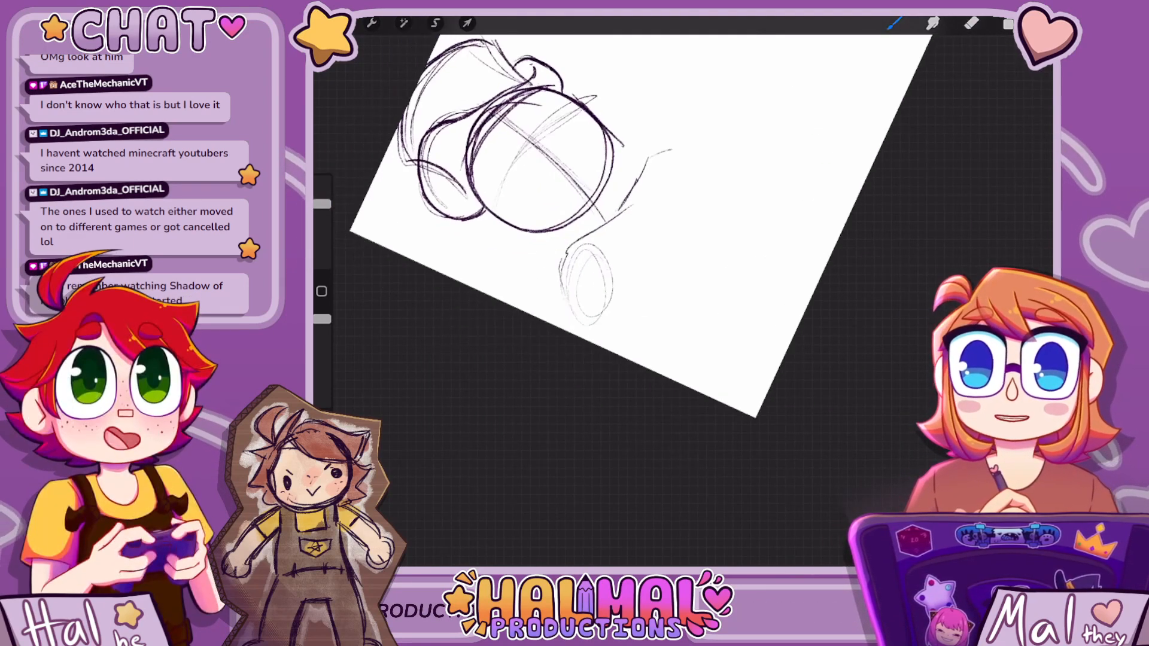
drag(654, 149, 660, 217)
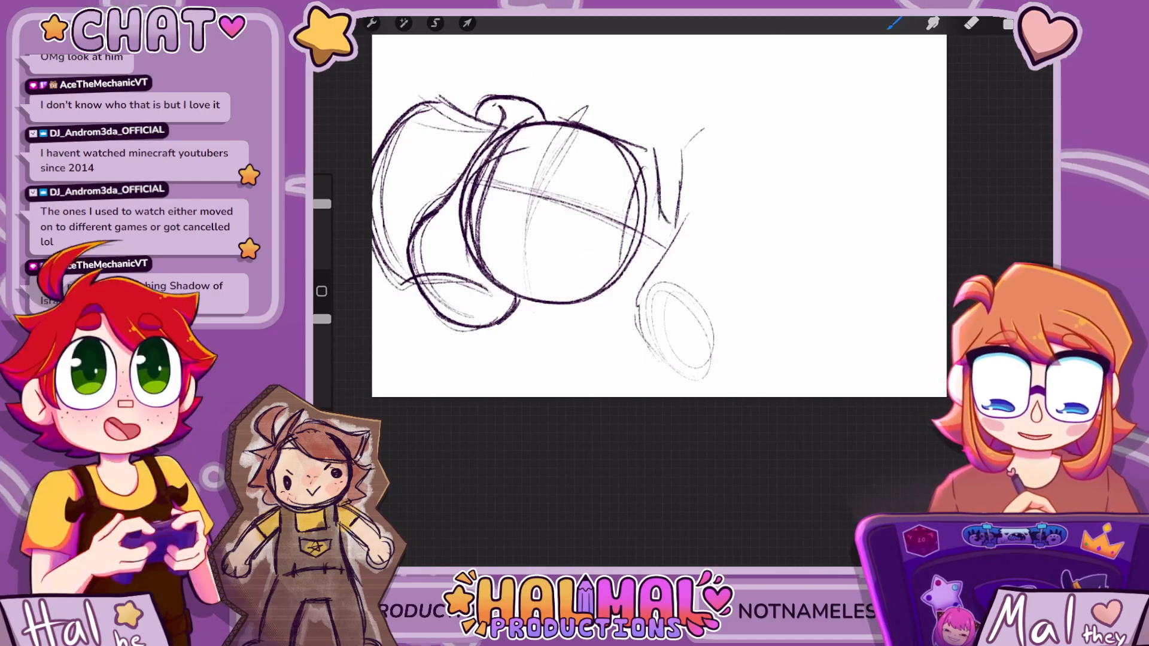
mouse_move(656, 174)
mouse_down()
mouse_move(670, 222)
mouse_move(683, 216)
mouse_up()
scroll(575, 240, up, 3)
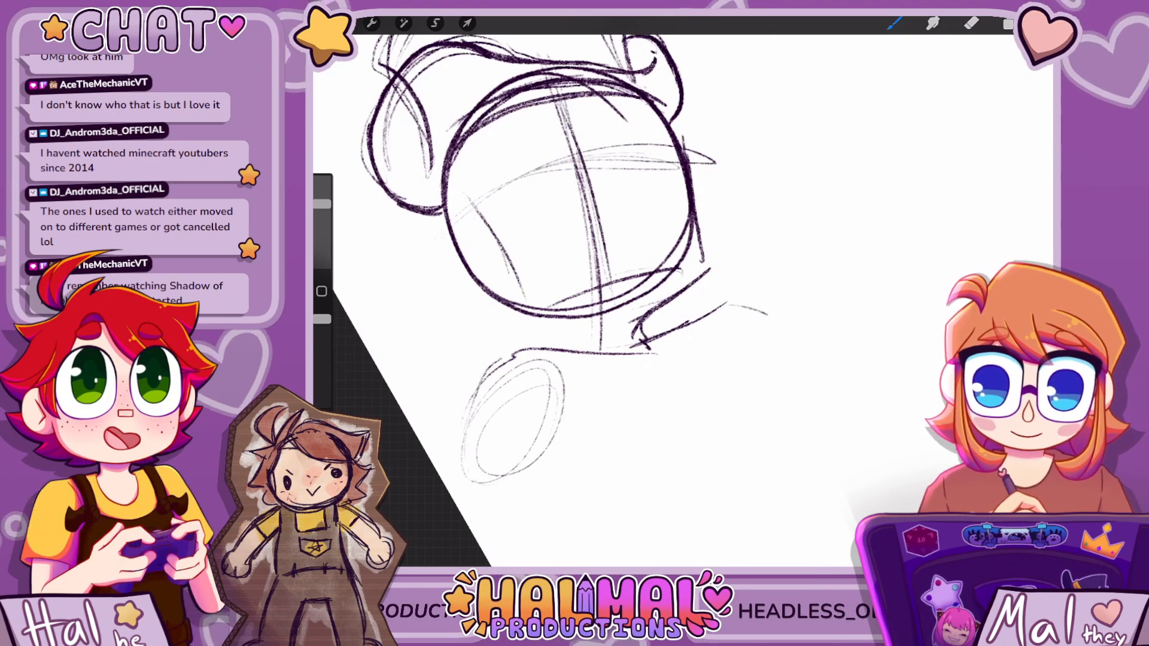
Try a long rounded nose hanging from the eye guideline on the face, and undo it
mouse_move(587, 145)
mouse_down()
mouse_move(627, 201)
mouse_move(621, 228)
mouse_move(586, 227)
mouse_up()
drag(582, 154, 590, 228)
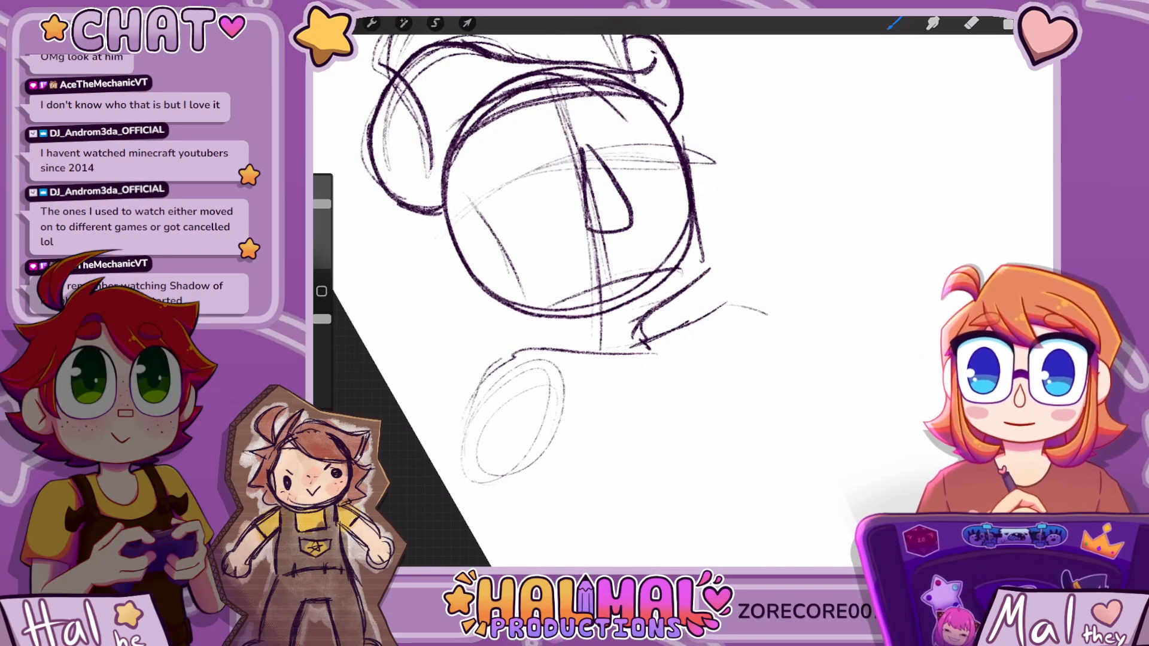
key(ctrl+z)
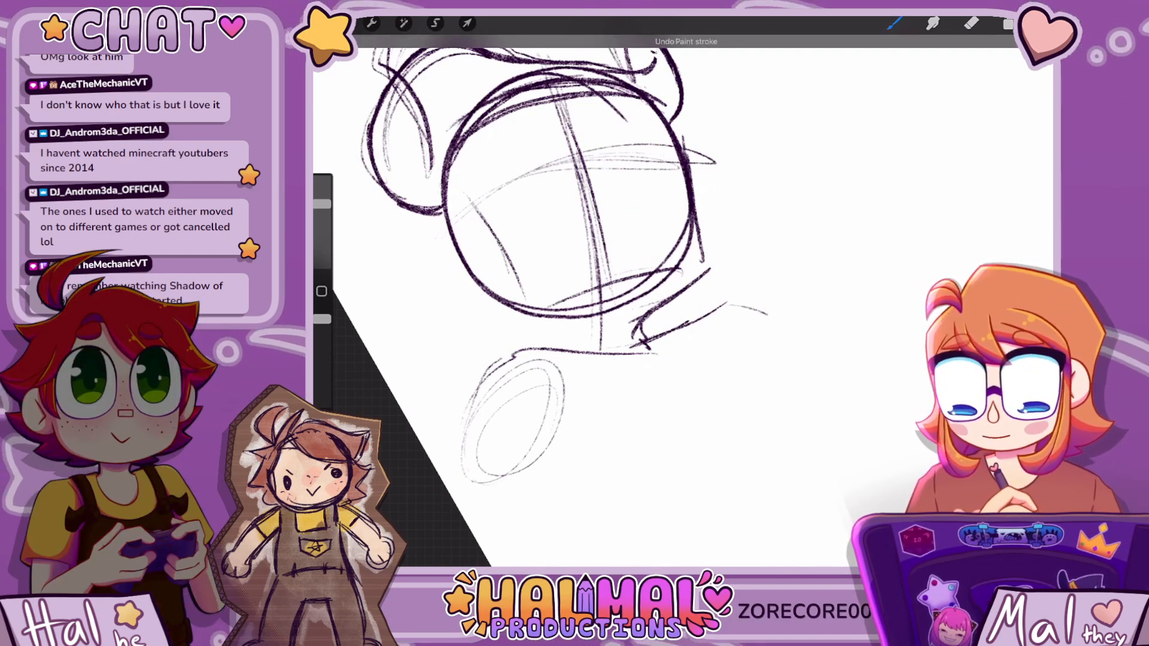
Sketch a short wedge-shaped nose beside the face's vertical guideline, starting at the eye guideline
drag(584, 151, 618, 207)
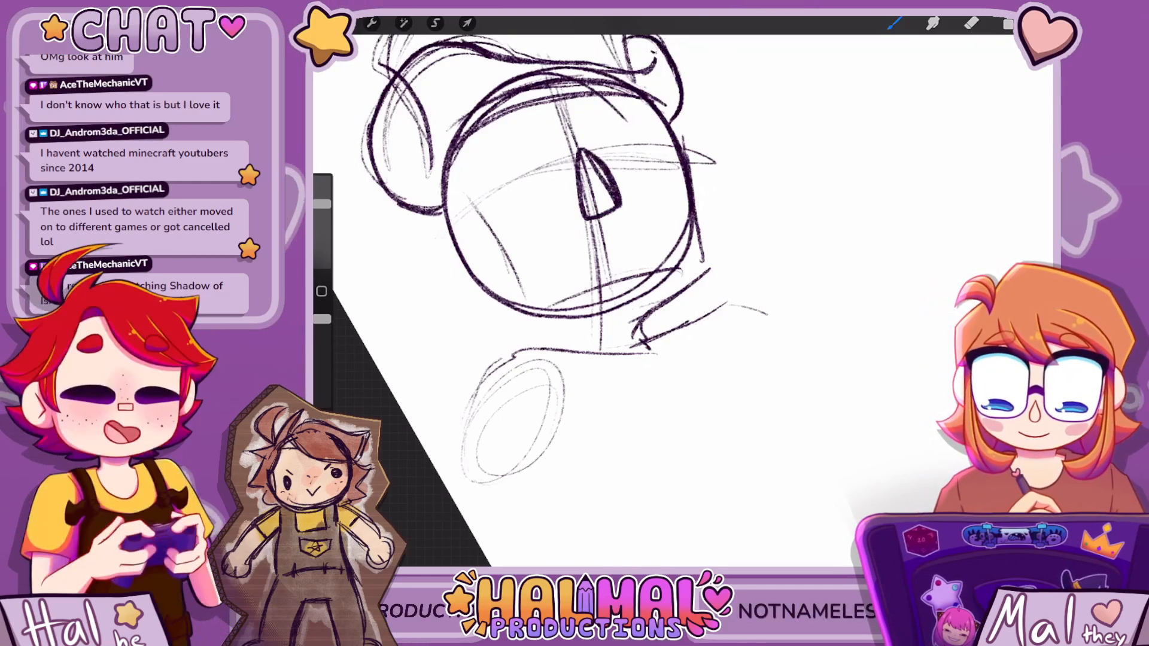
scroll(682, 300, down, 5)
scroll(682, 299, up, 5)
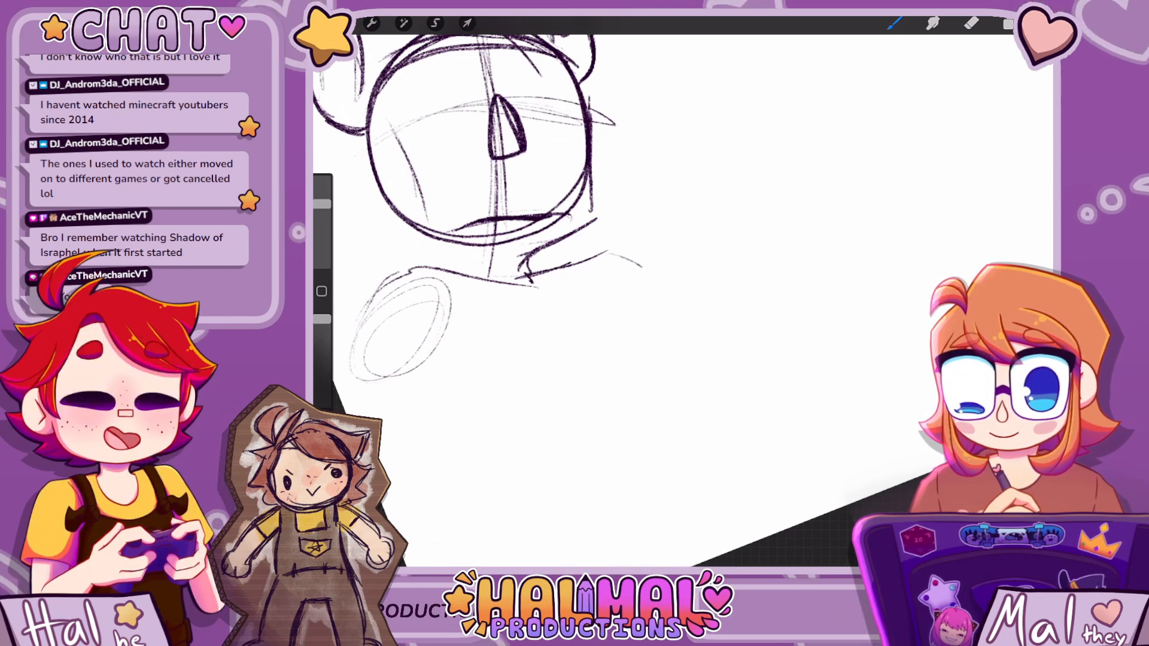
Erase the outer edge of the brim's right curl and redraw it narrower, ending at the head
scroll(574, 240, down, 5)
scroll(574, 239, up, 3)
scroll(574, 240, down, 5)
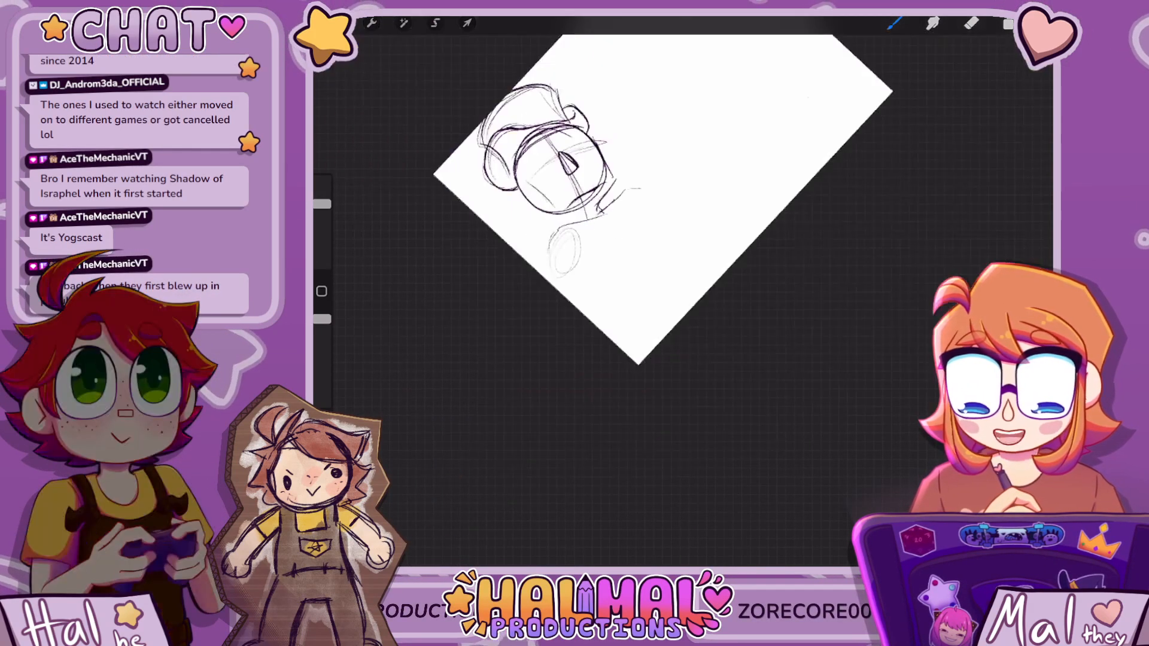
scroll(574, 239, up, 5)
scroll(575, 239, down, 1)
scroll(694, 239, up, 2)
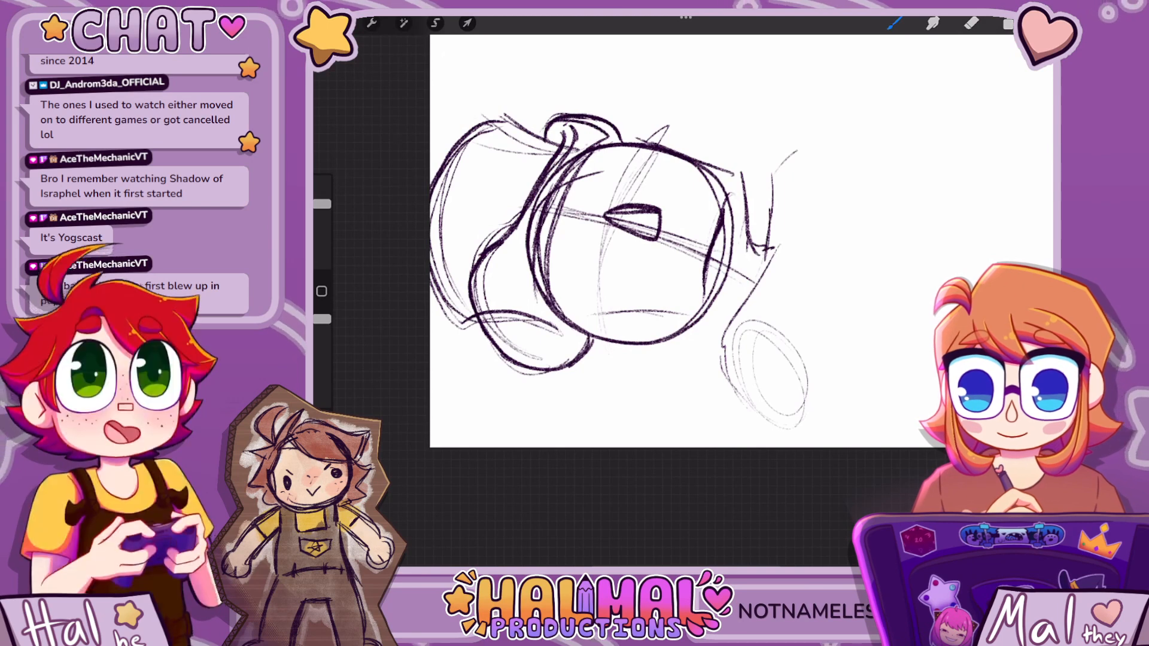
scroll(598, 240, up, 3)
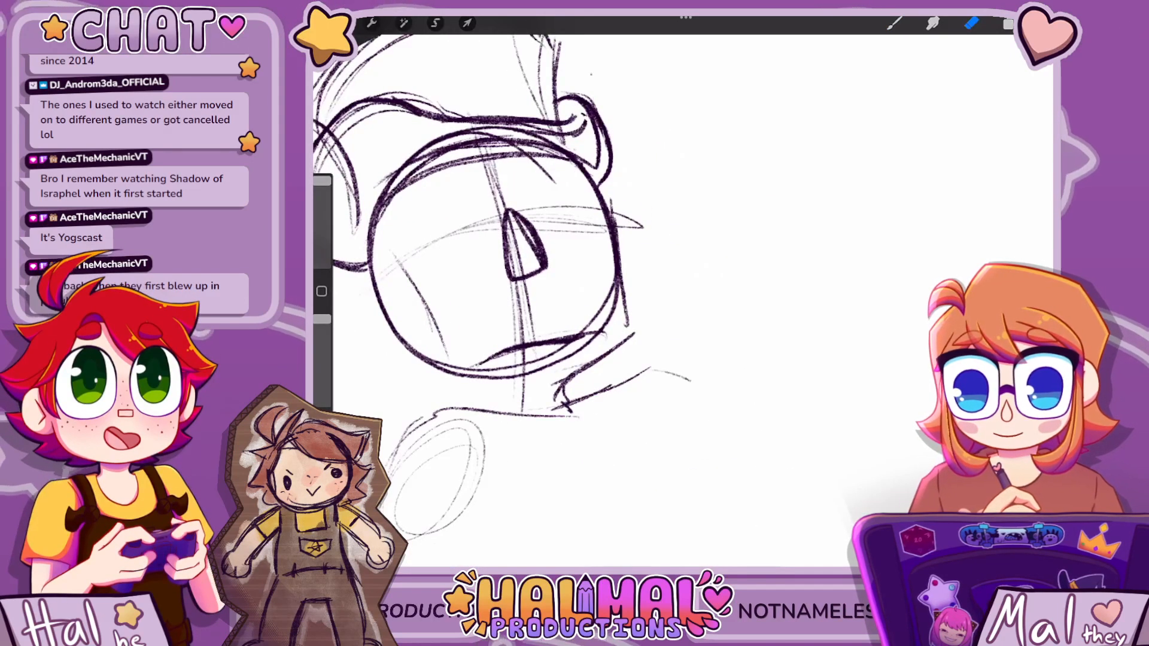
drag(610, 157, 602, 184)
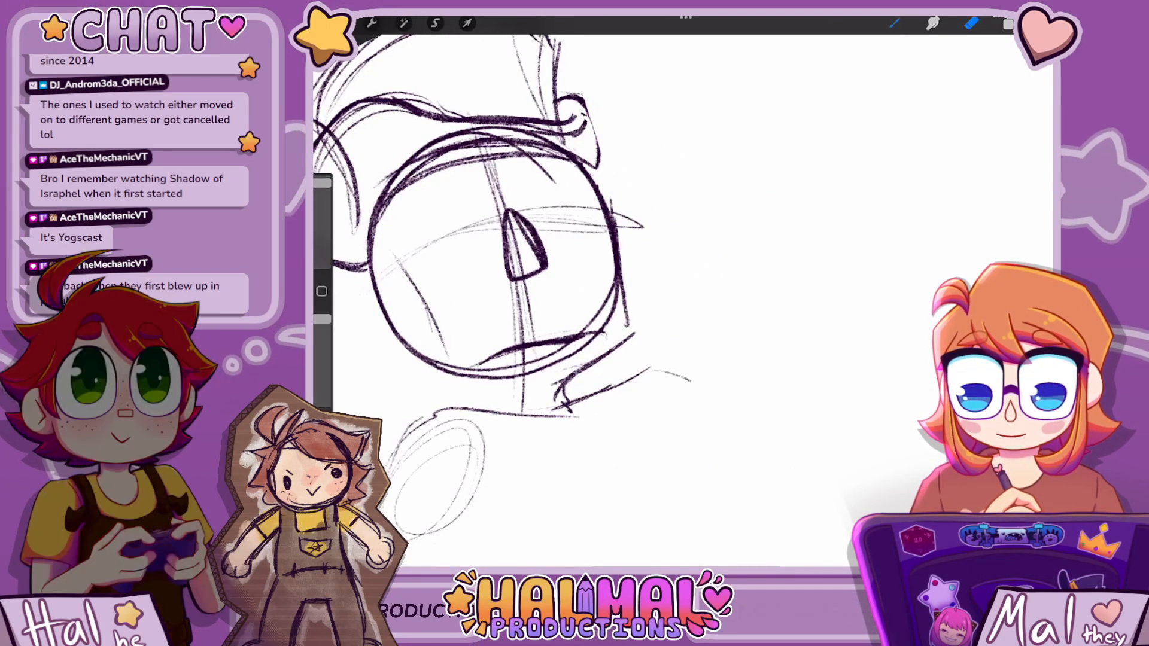
click(894, 24)
drag(583, 102, 598, 156)
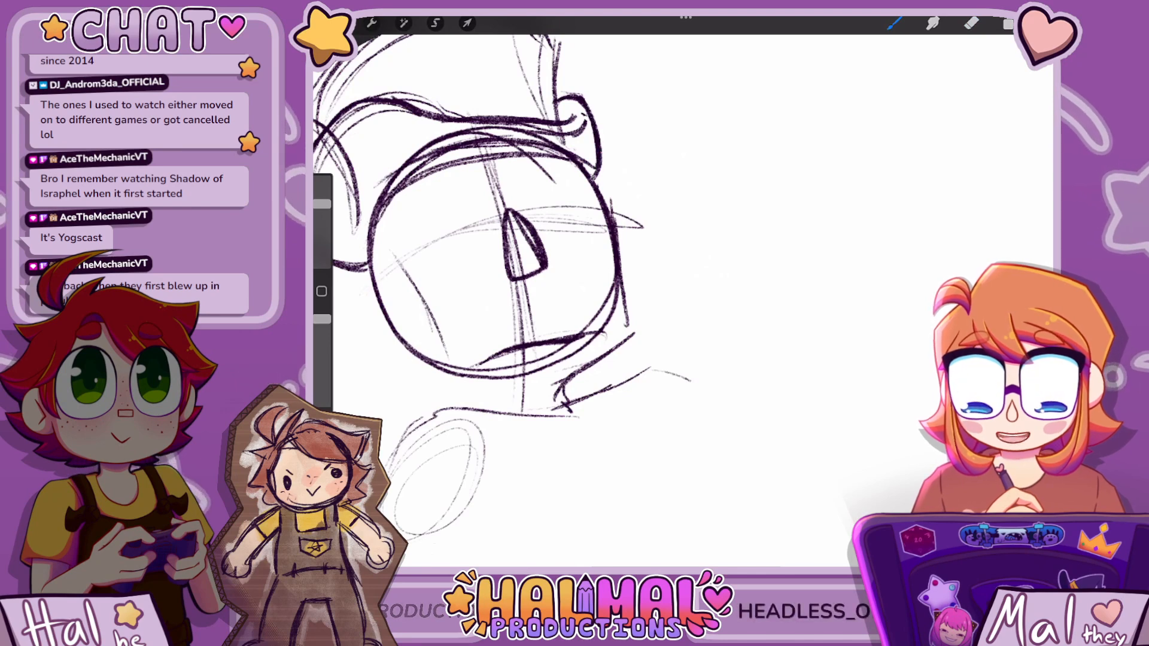
Erase the inner hook of the brim's right curl and the doubled lines between the brim and the head
scroll(598, 257, down, 4)
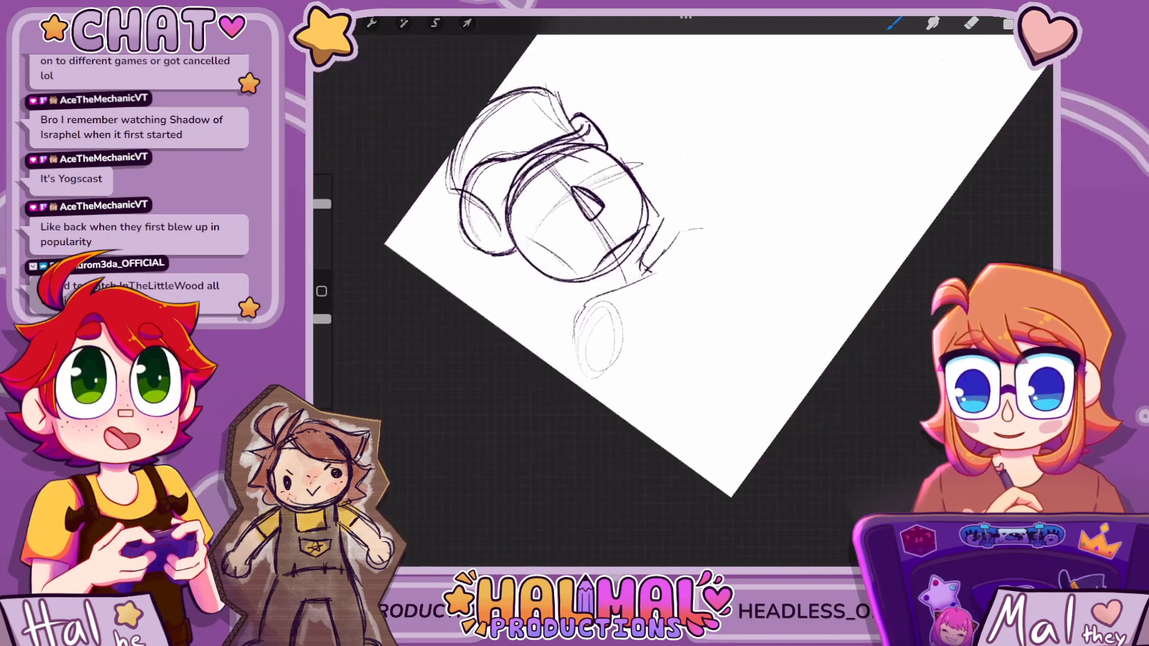
scroll(598, 257, up, 3)
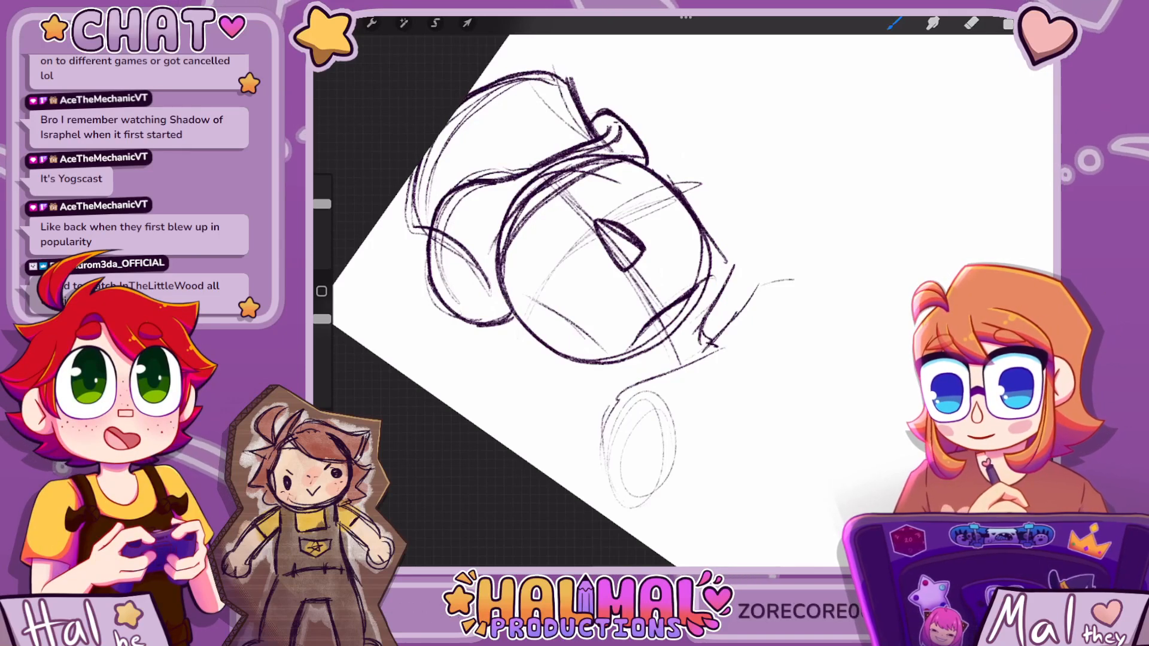
scroll(598, 257, down, 5)
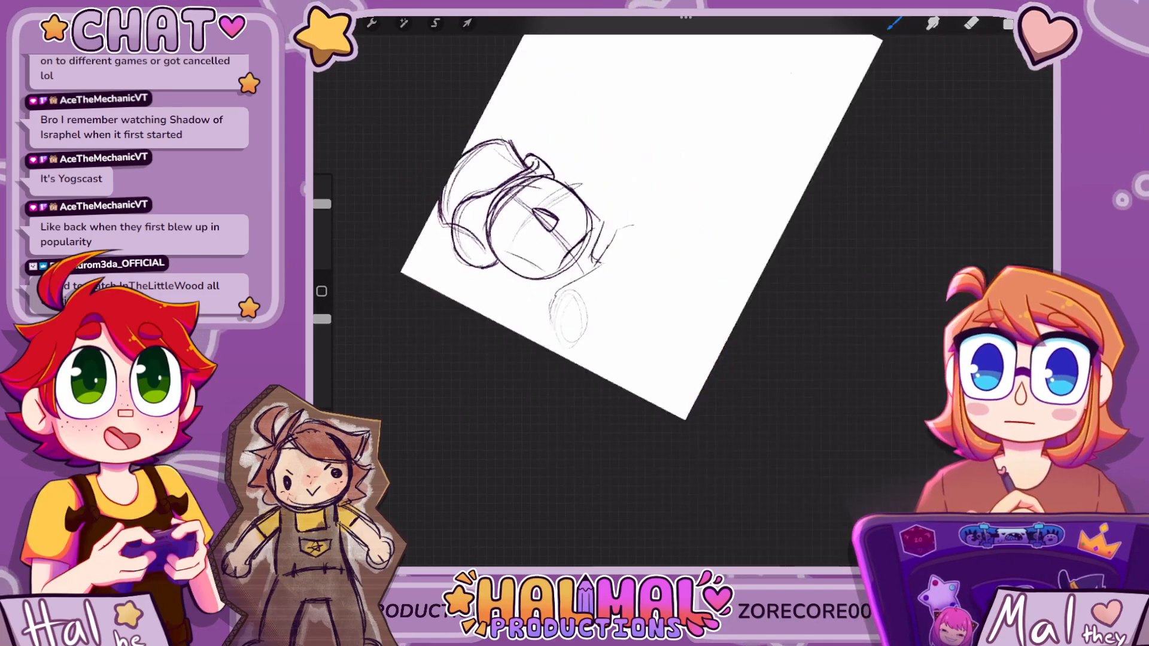
scroll(598, 209, up, 1)
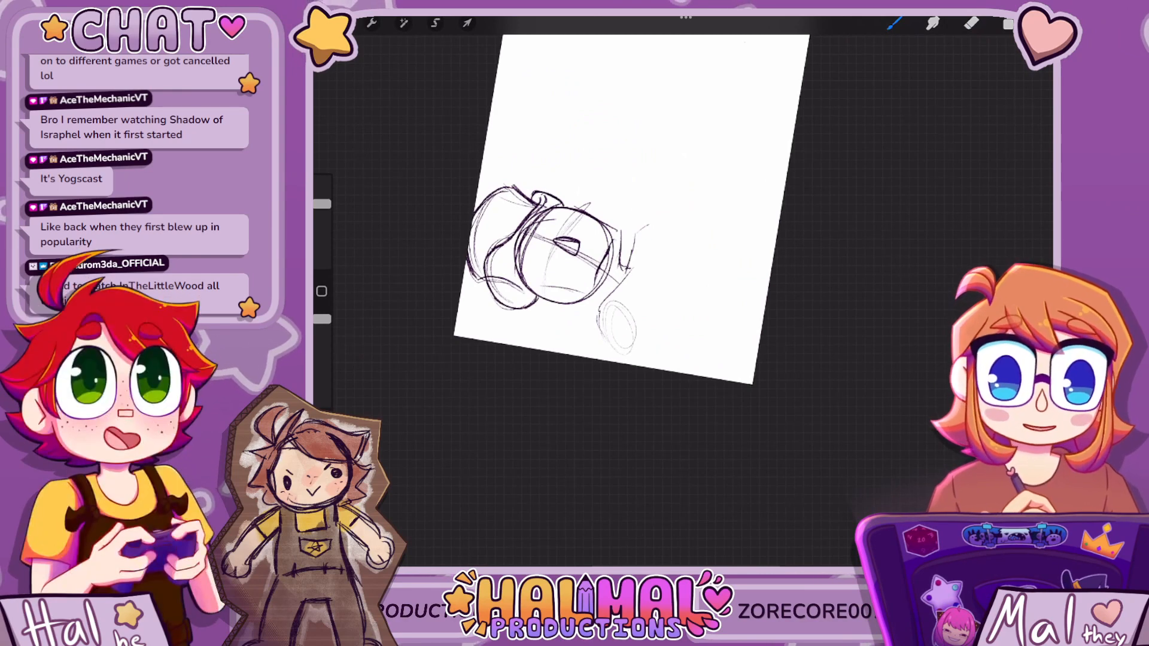
scroll(629, 240, up, 5)
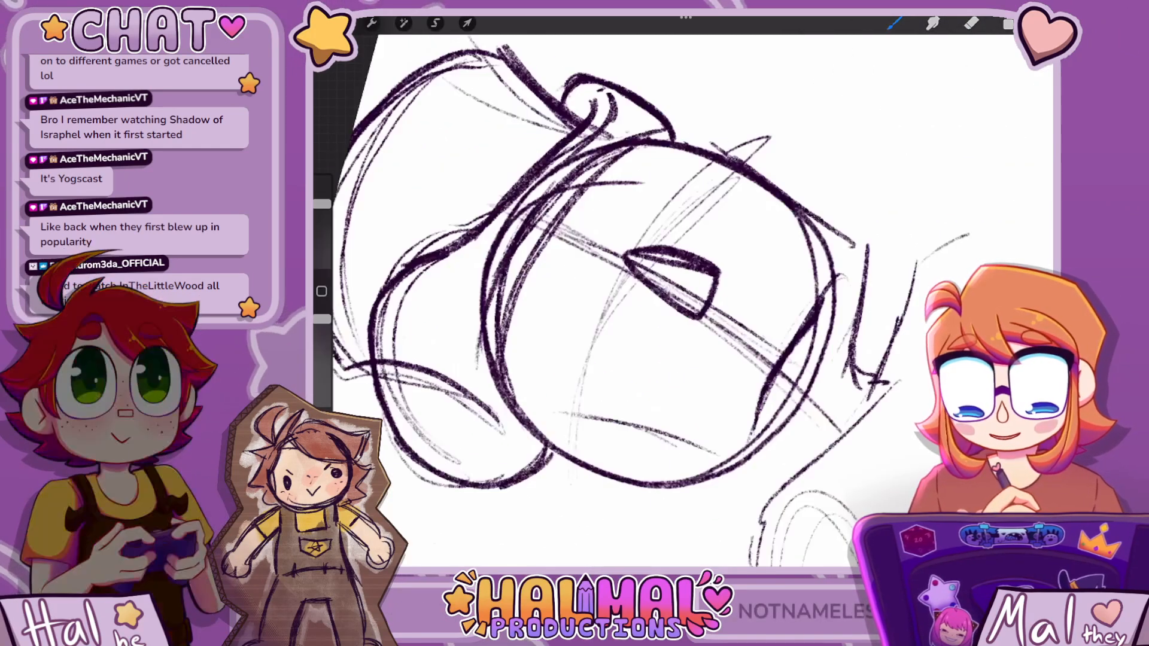
key(e)
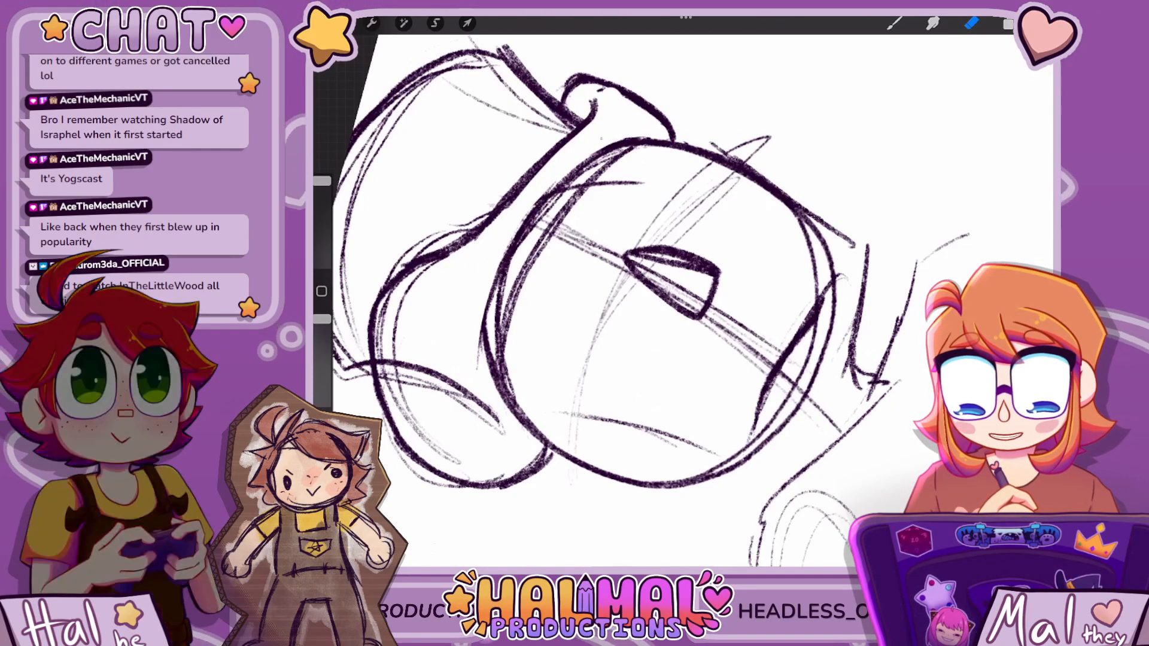
scroll(682, 299, down, 5)
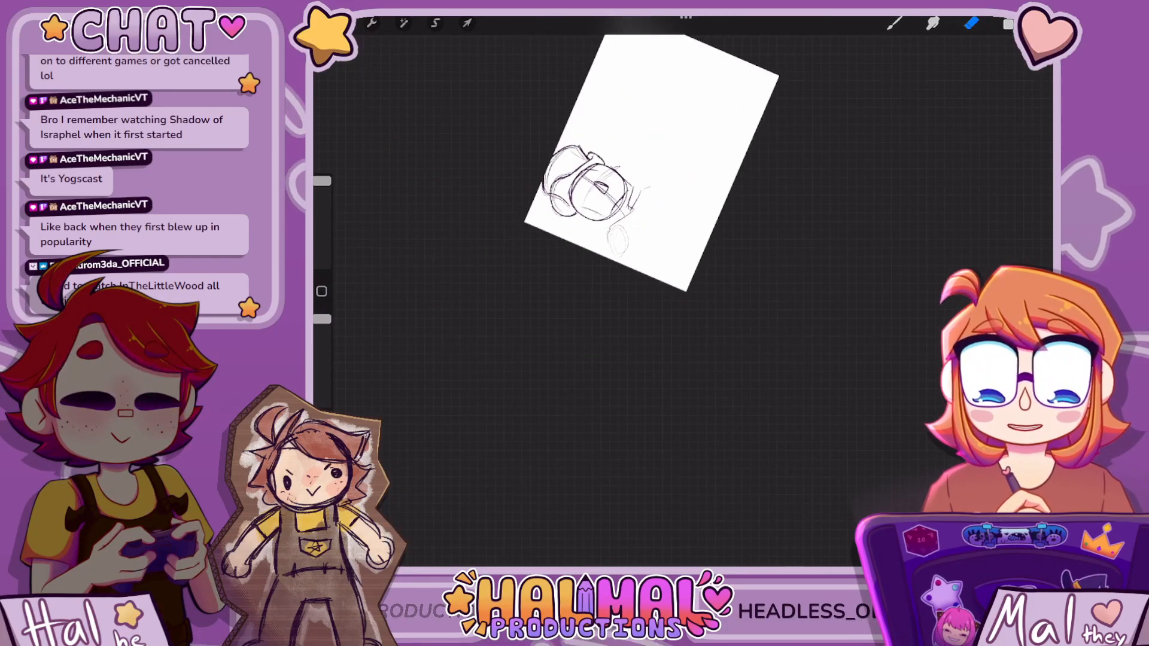
scroll(682, 299, up, 5)
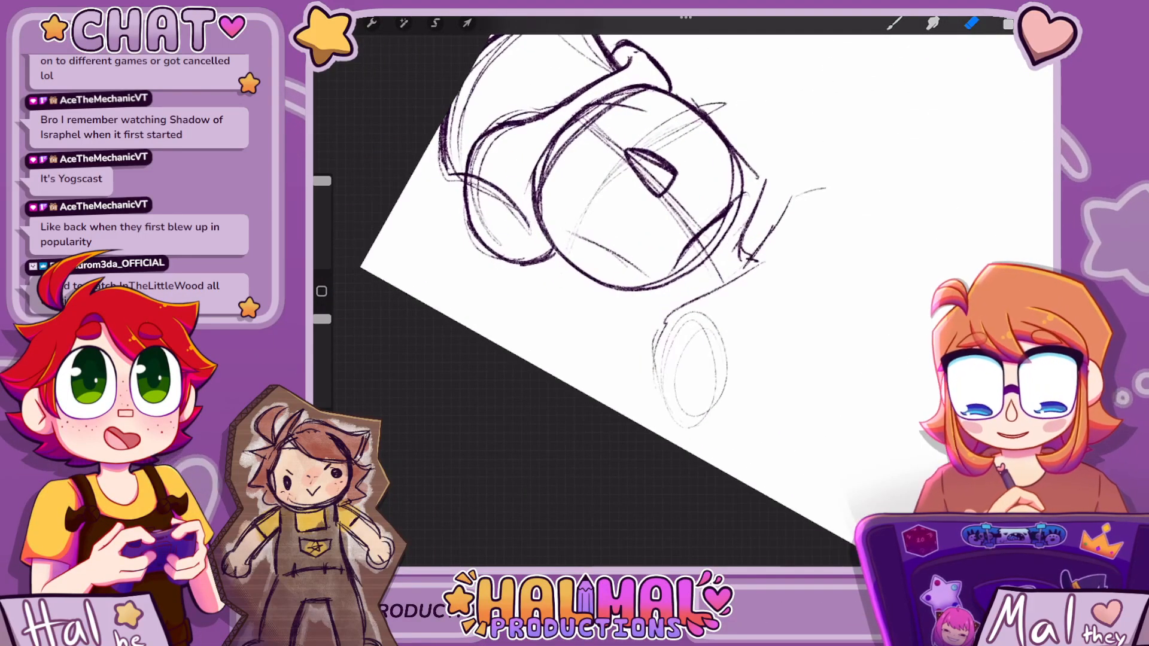
Erase the inner curved line inside the large left curl of the hat brim
key(b)
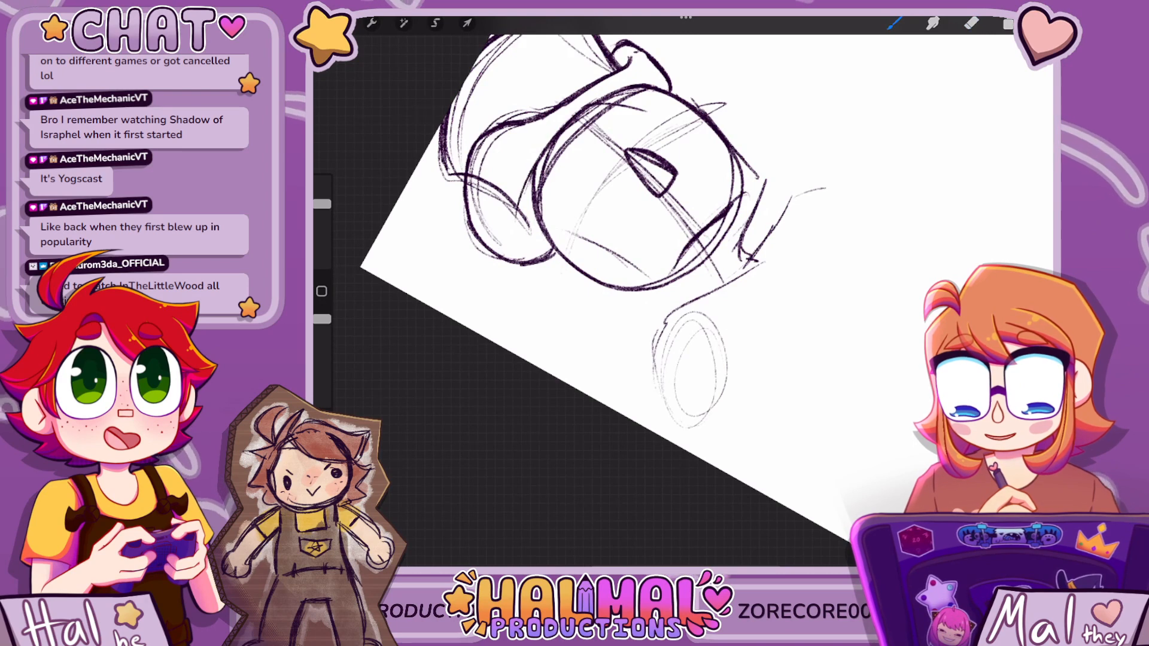
key(e)
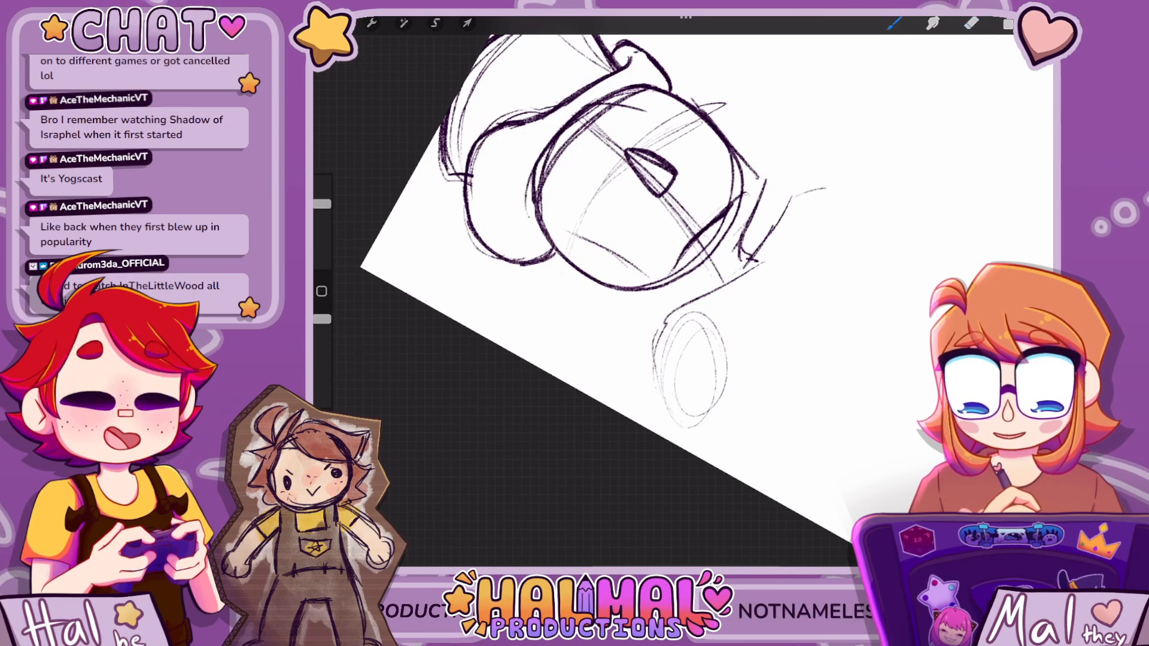
drag(691, 371, 461, 288)
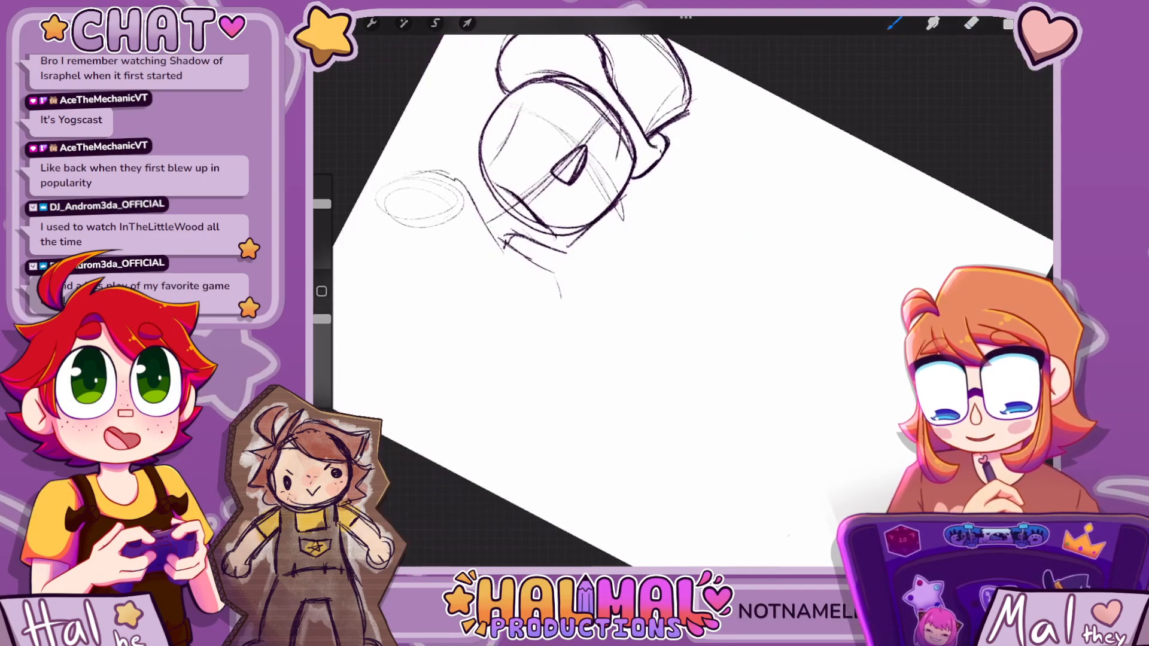
scroll(682, 299, up, 5)
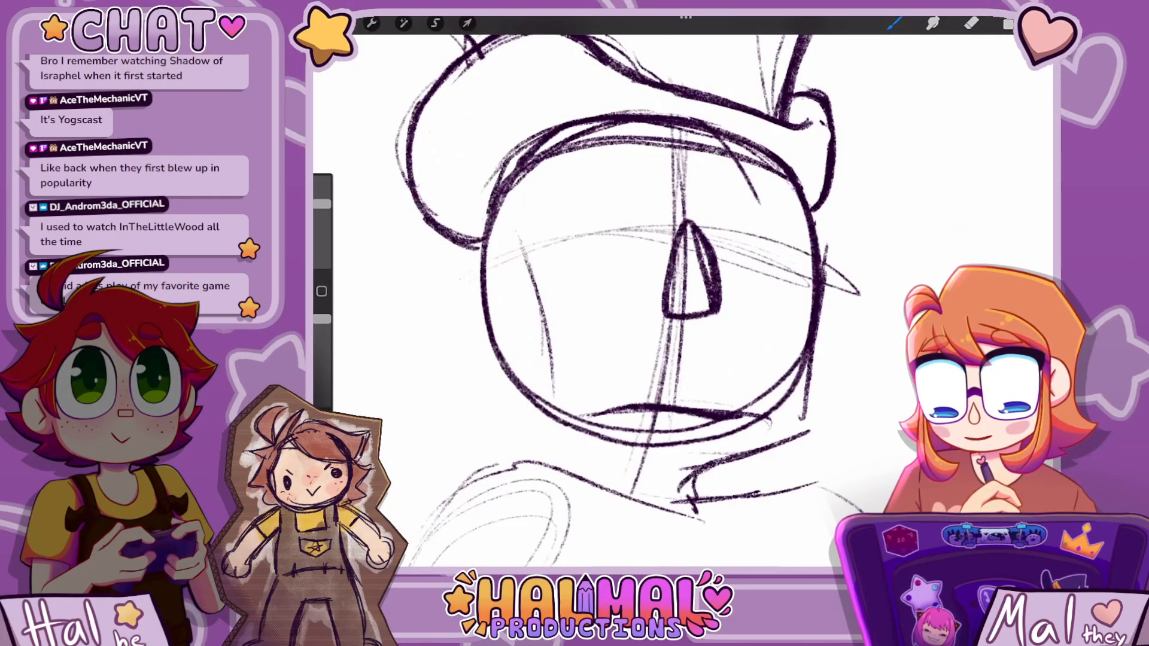
Sketch a slanted teardrop-shaped open mouth below the nose, wide on the left and tapering to a point on the right
click(933, 23)
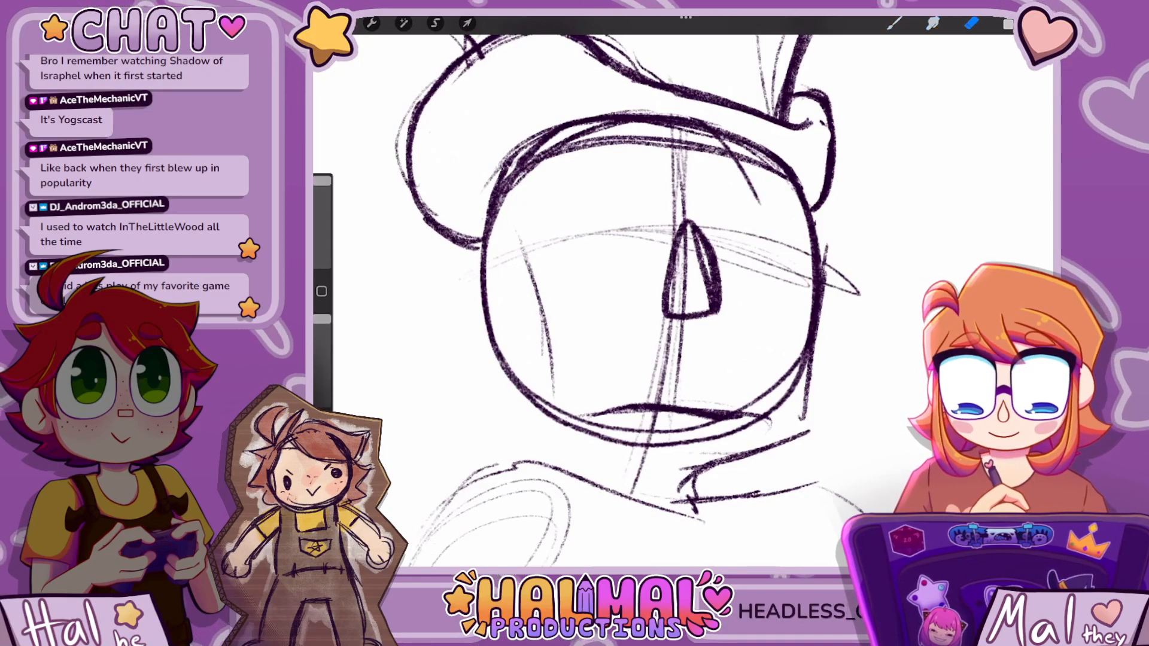
drag(688, 269, 640, 143)
click(971, 23)
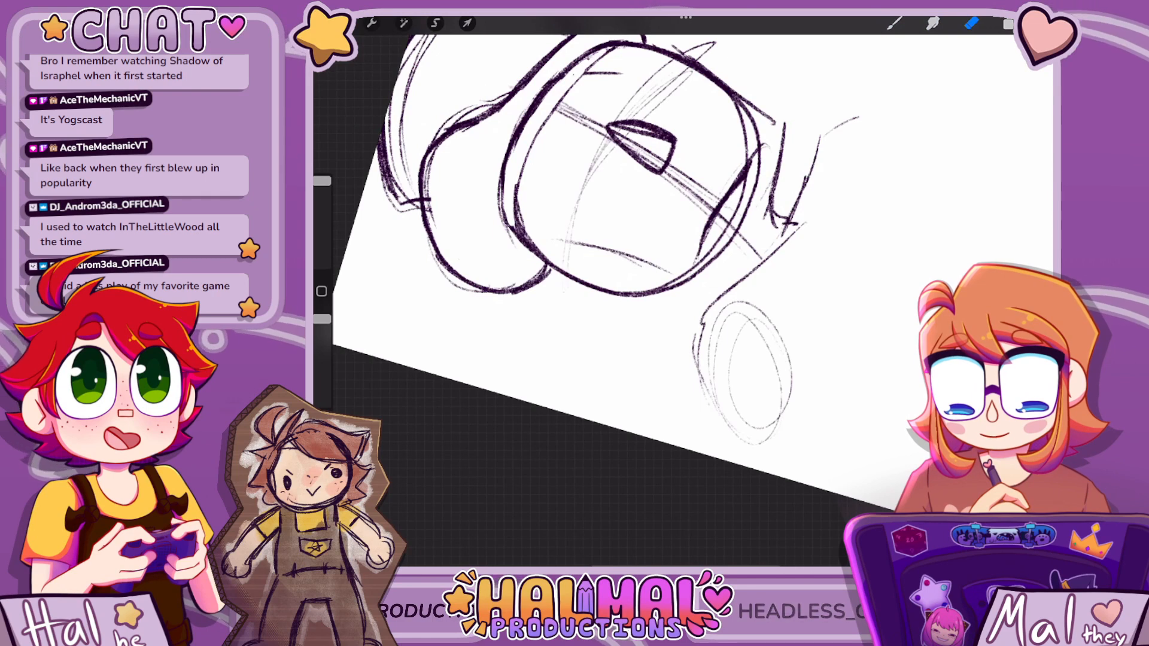
mouse_move(628, 167)
mouse_down()
mouse_move(539, 142)
mouse_move(491, 149)
mouse_up()
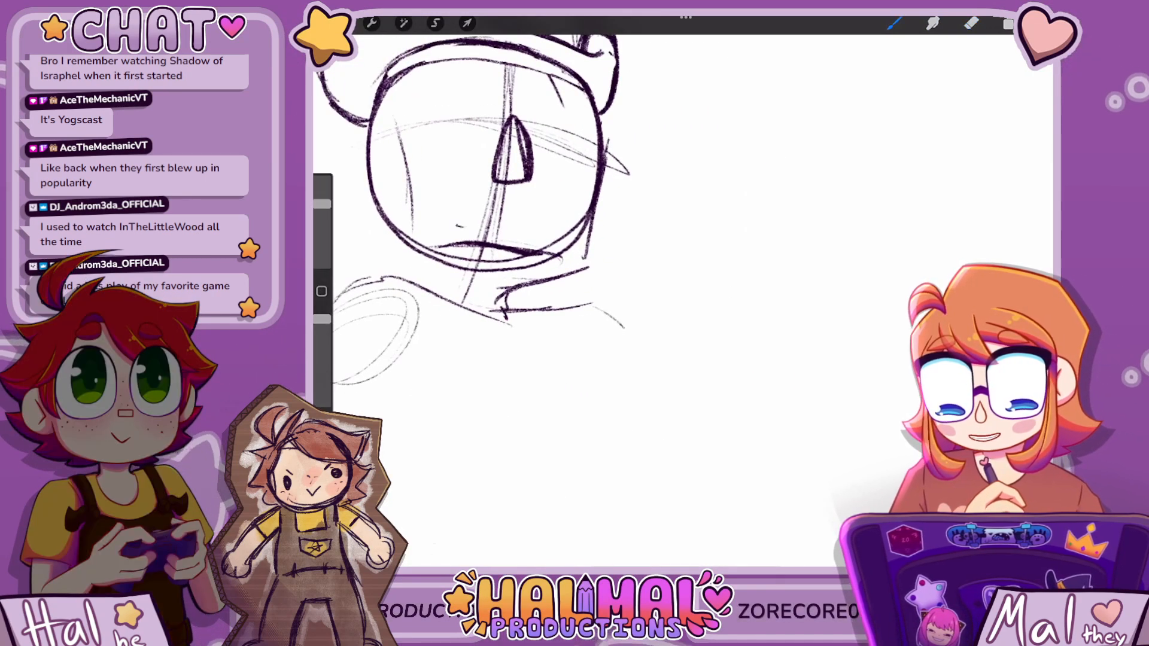
mouse_move(456, 226)
mouse_down()
mouse_move(443, 185)
mouse_move(538, 222)
mouse_up()
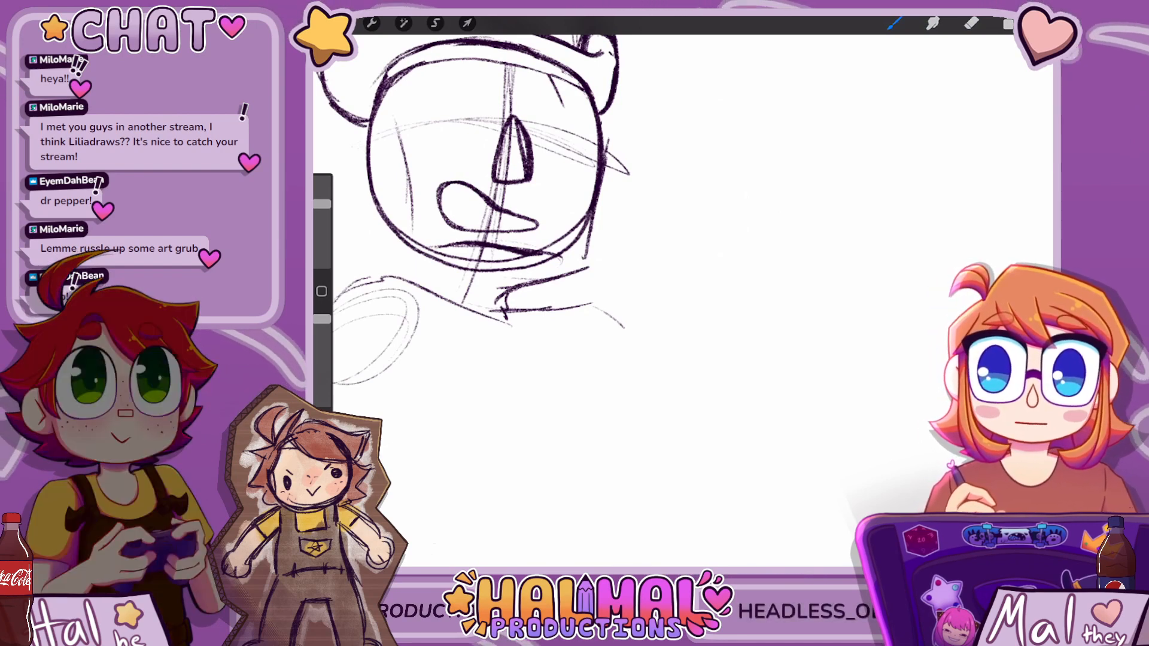
Leave the hat-wearing character drawing and create a new square canvas of 2048 × 2048 px
scroll(584, 207, down, 4)
scroll(593, 211, down, 4)
scroll(545, 215, up, 6)
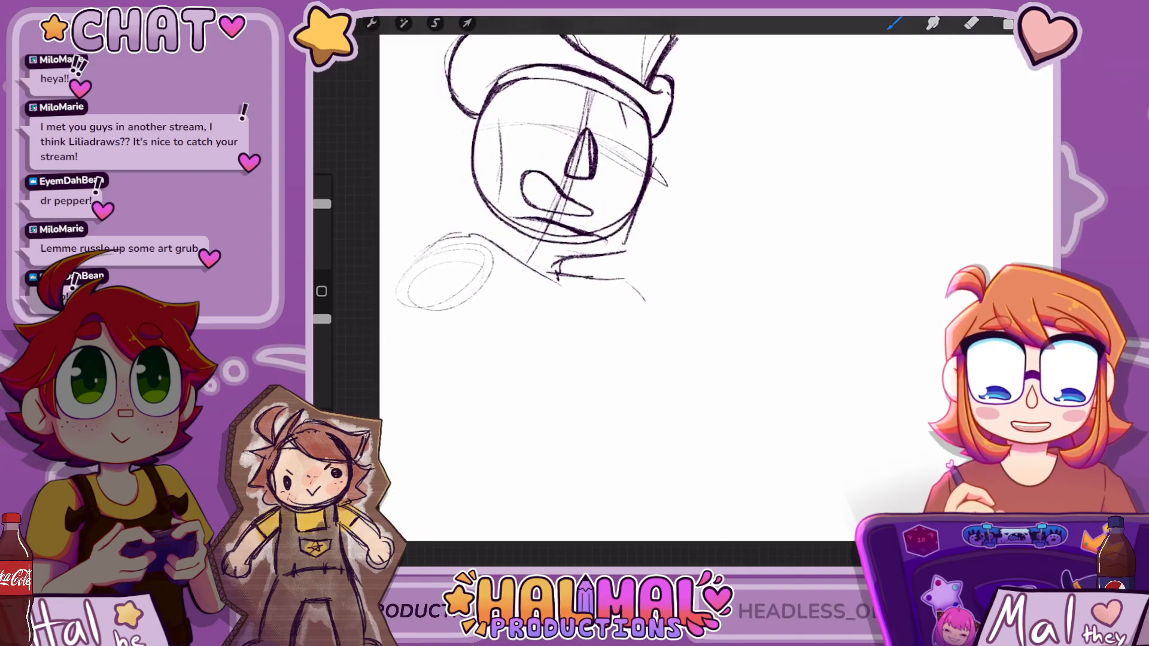
click(335, 24)
click(1041, 46)
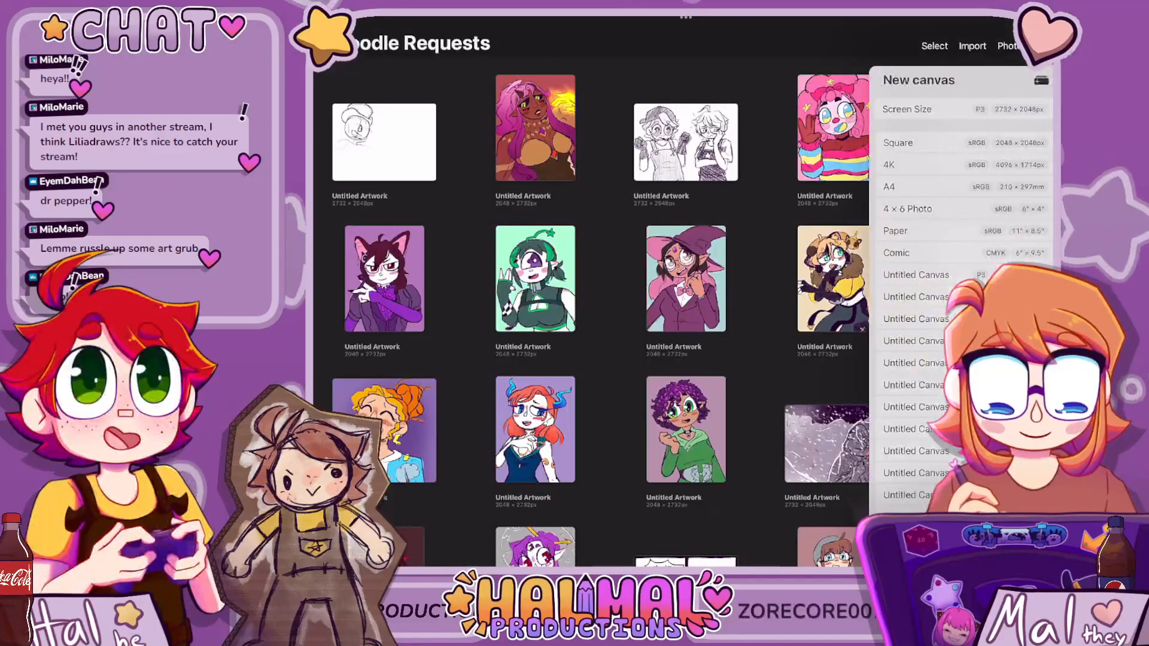
click(922, 143)
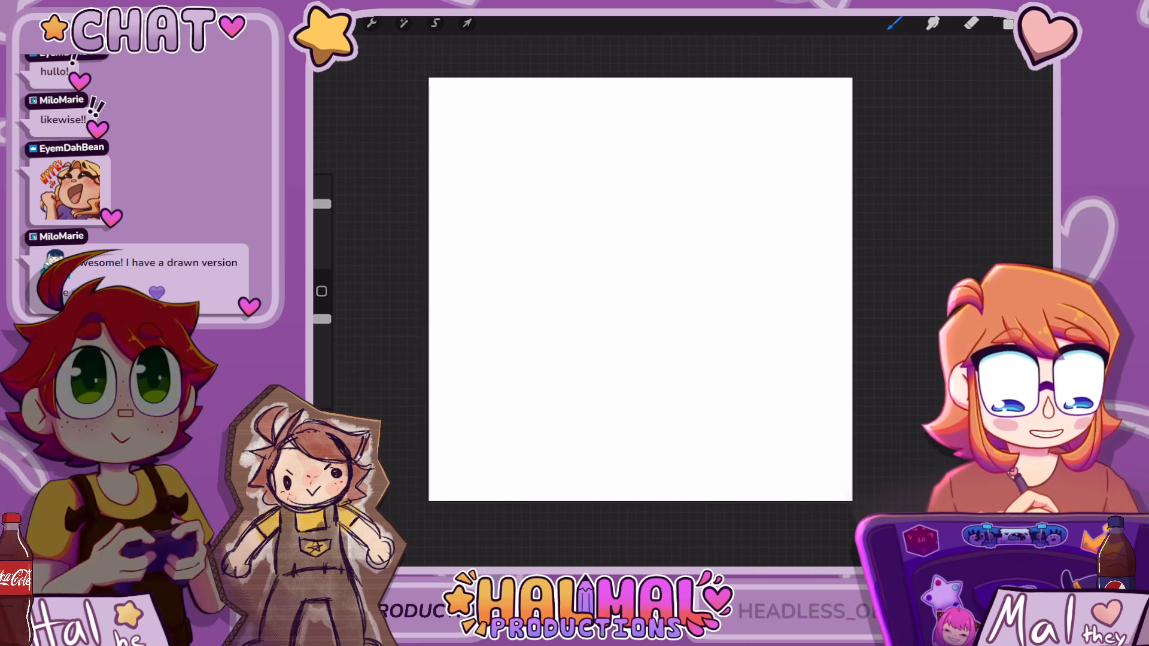
drag(640, 289, 625, 213)
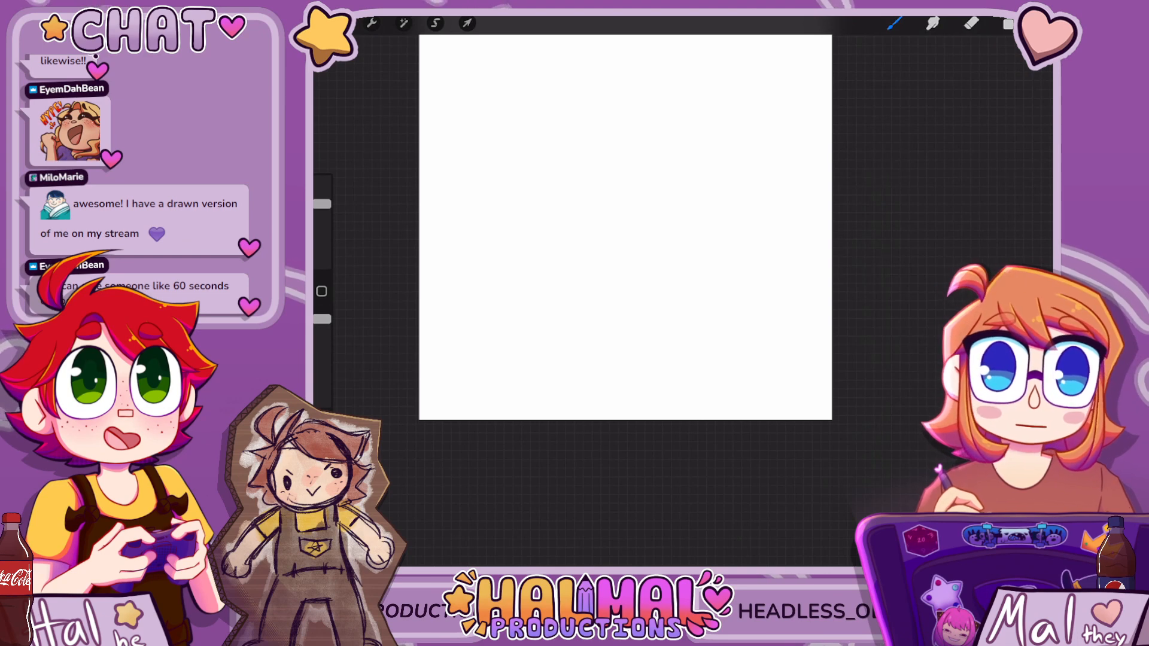
scroll(625, 227, down, 2)
scroll(608, 211, down, 1)
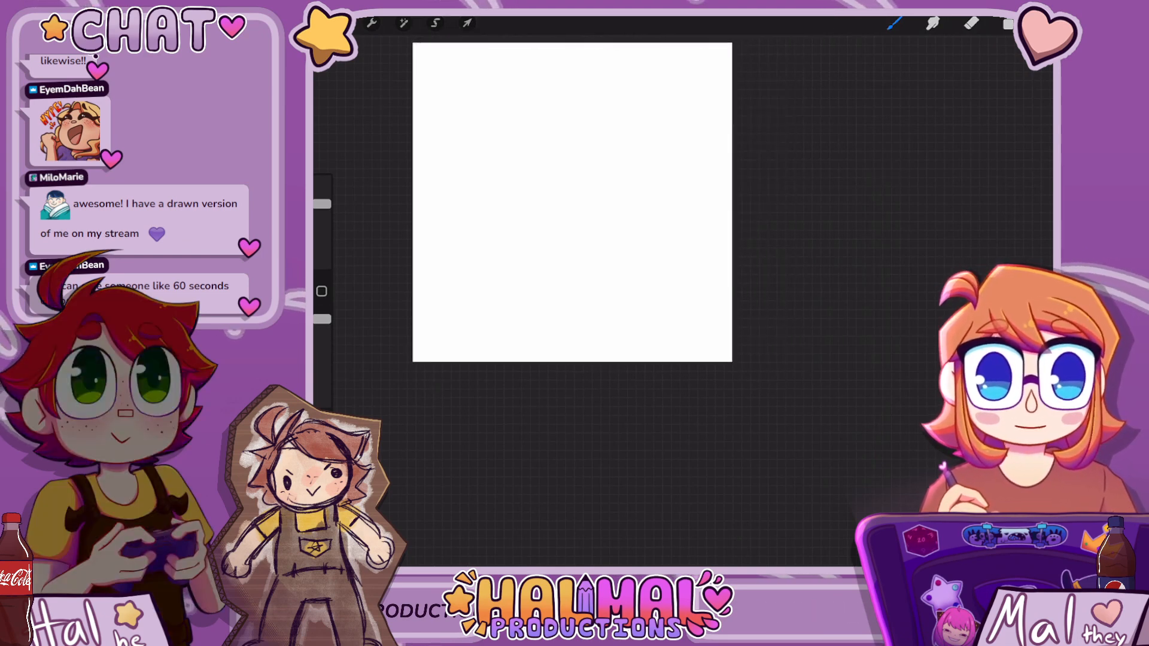
scroll(633, 195, down, 1)
scroll(622, 204, up, 2)
click(1008, 24)
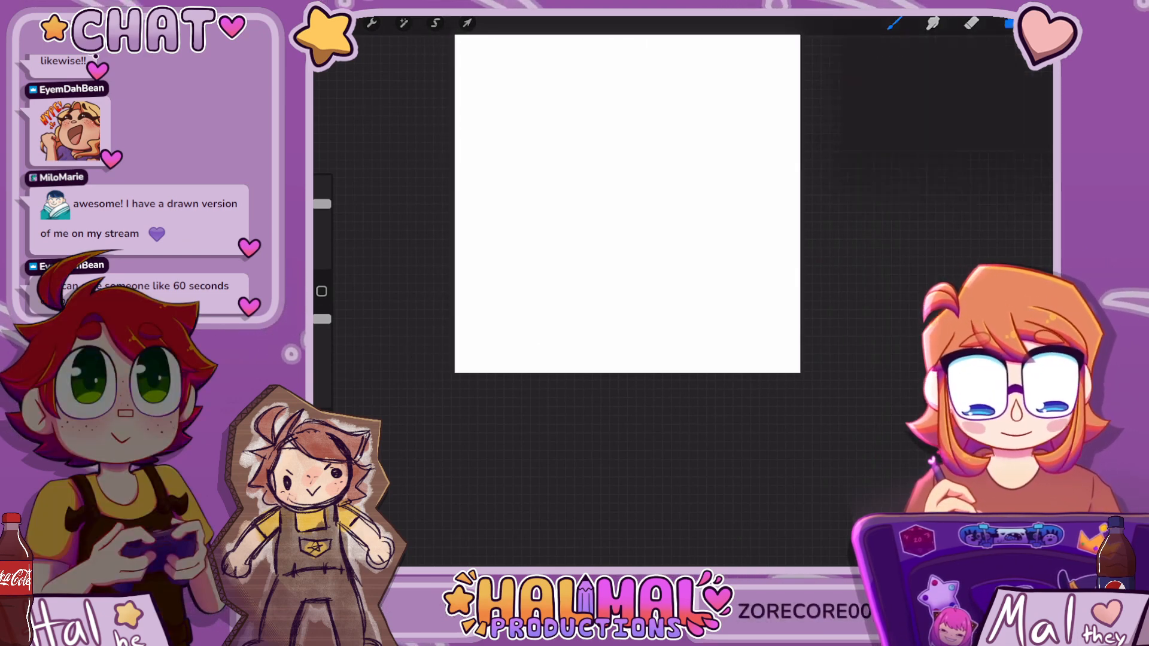
scroll(622, 216, down, 1)
scroll(623, 218, up, 1)
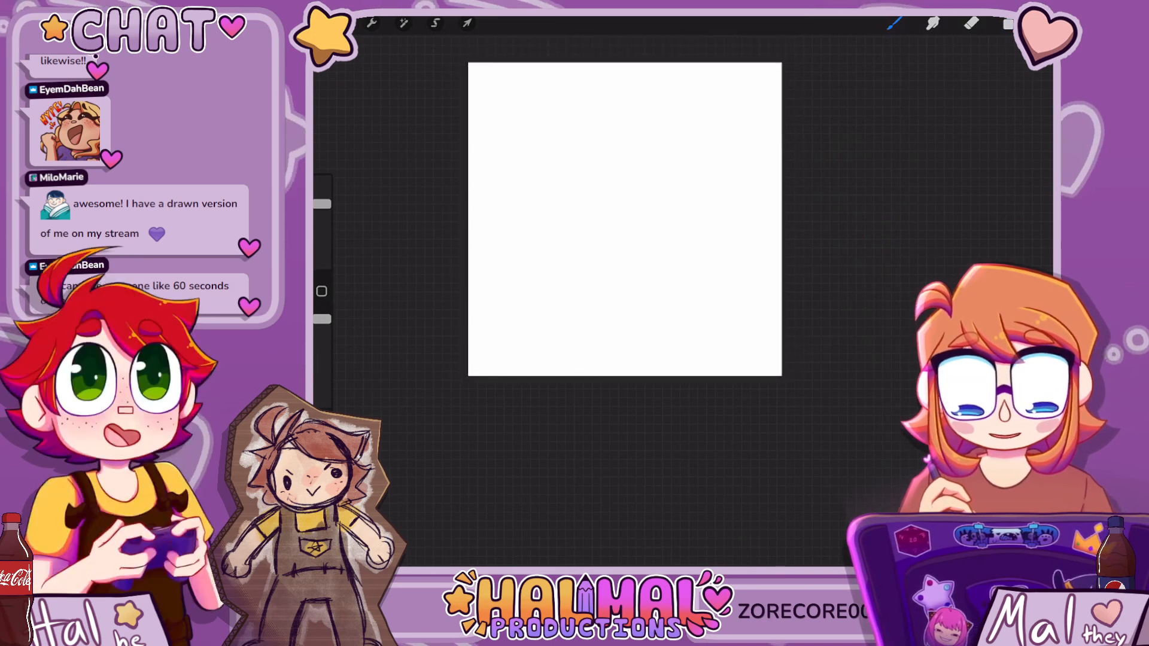
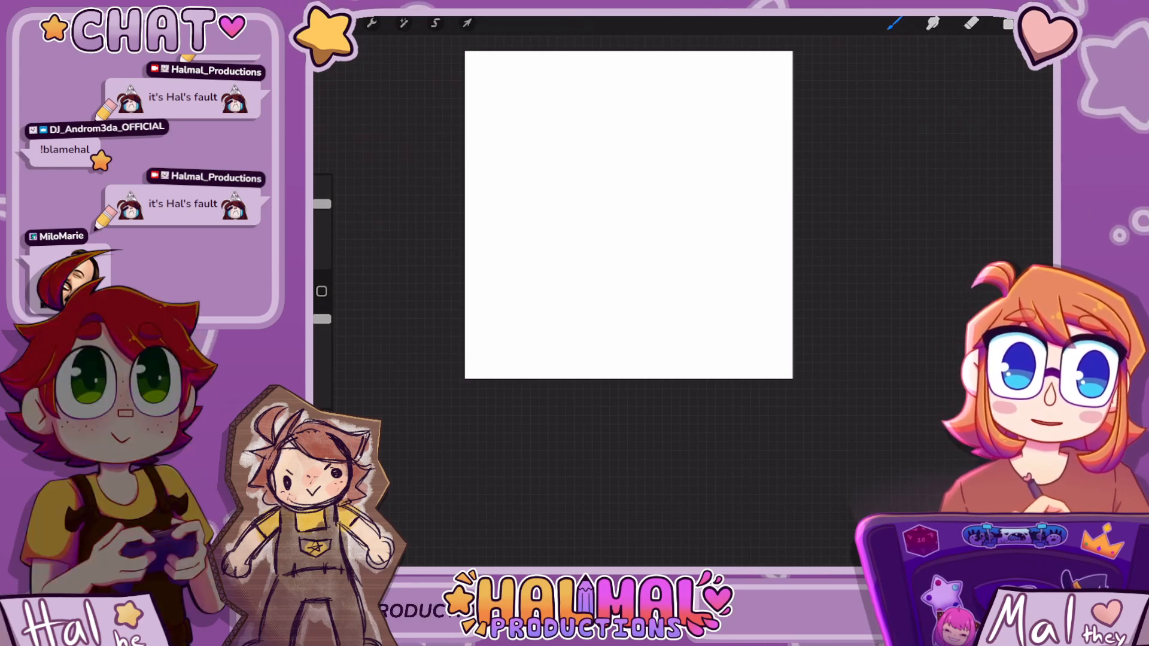
scroll(616, 227, down, 2)
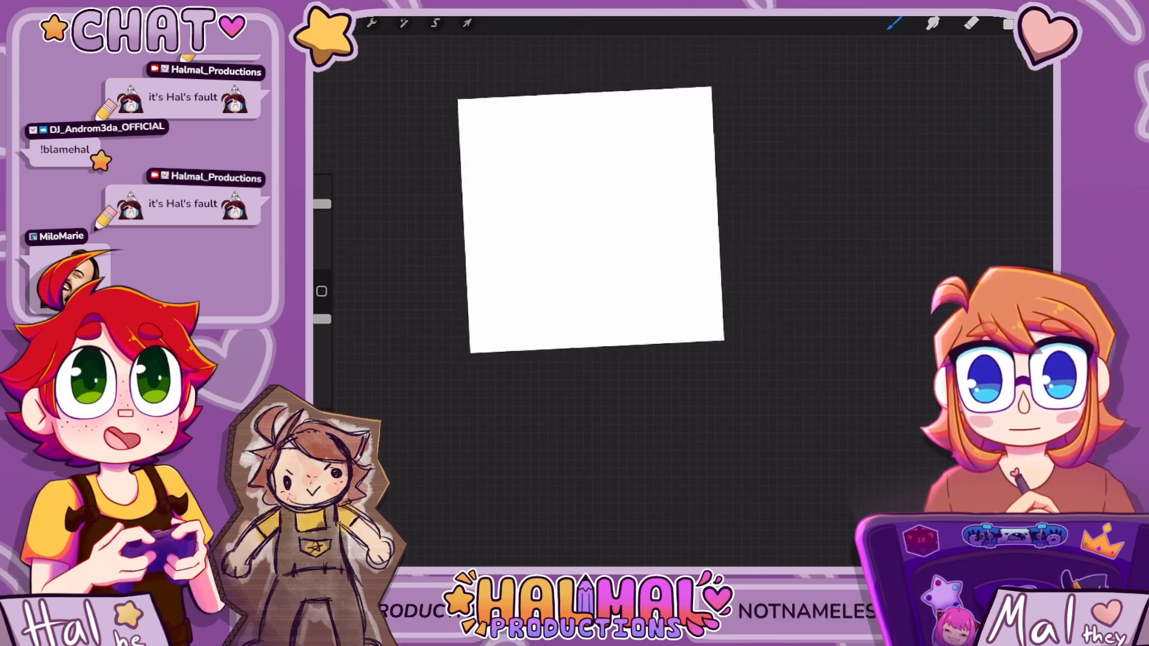
scroll(605, 239, up, 3)
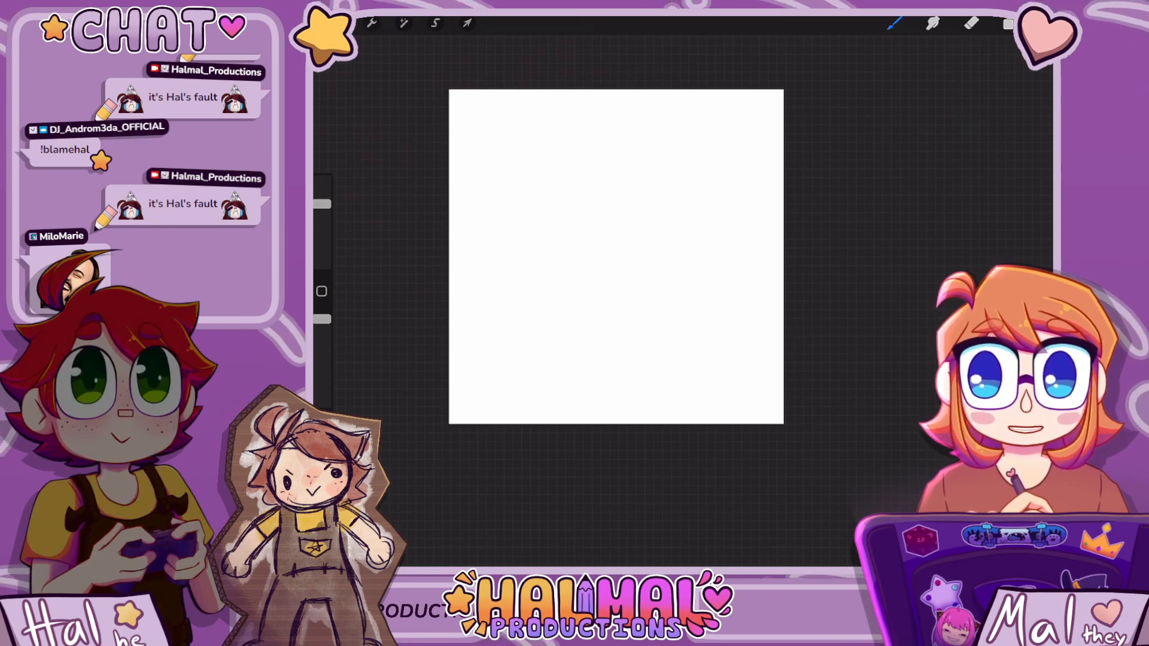
Undo a first trial stroke and sketch a doubled circle for the head in the upper middle of the canvas
mouse_move(612, 153)
mouse_down()
mouse_move(662, 182)
mouse_move(617, 244)
mouse_up()
key(ctrl+z)
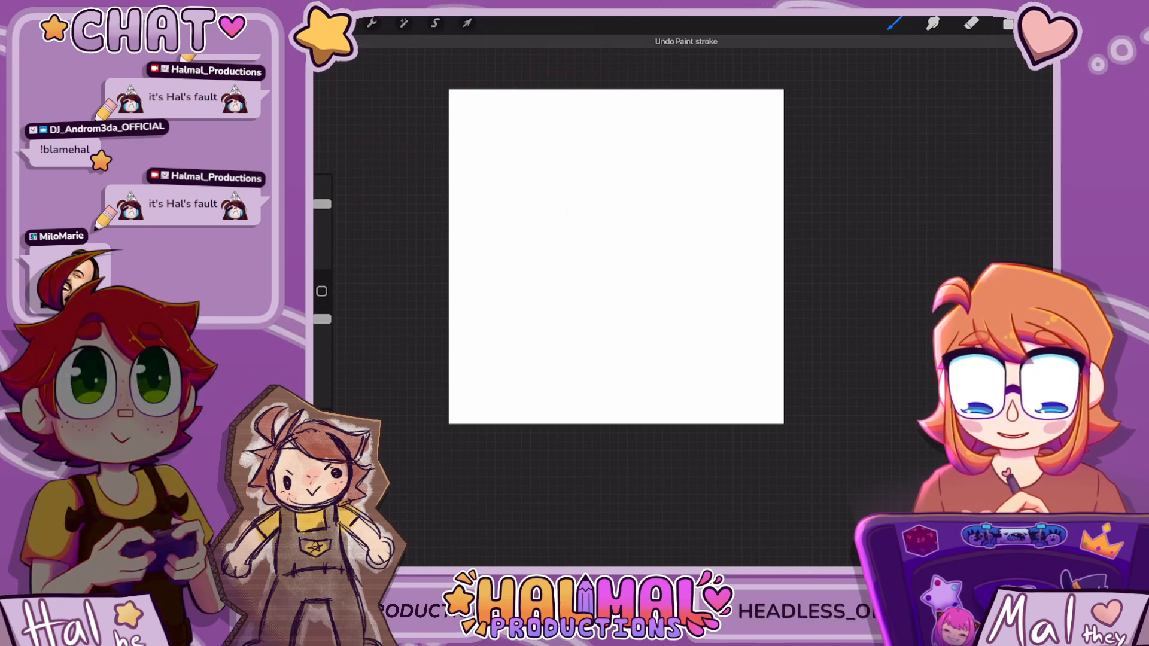
mouse_move(563, 195)
mouse_down()
mouse_move(595, 140)
mouse_move(664, 170)
mouse_move(648, 241)
mouse_move(569, 217)
mouse_move(578, 156)
mouse_move(637, 141)
mouse_move(676, 204)
mouse_move(625, 256)
mouse_move(567, 226)
mouse_move(571, 161)
mouse_move(630, 133)
mouse_move(674, 167)
mouse_up()
drag(619, 195, 537, 135)
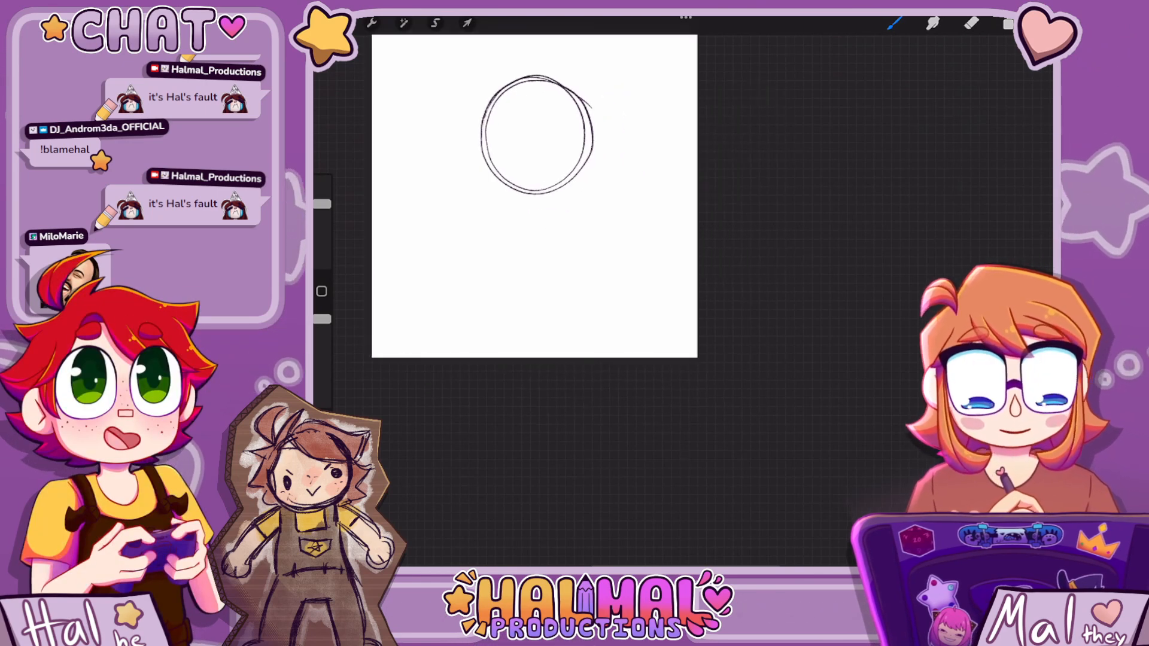
Add a tilted centre line and an upward-curving eye guideline across the head circle
drag(511, 80, 546, 202)
drag(519, 122, 543, 204)
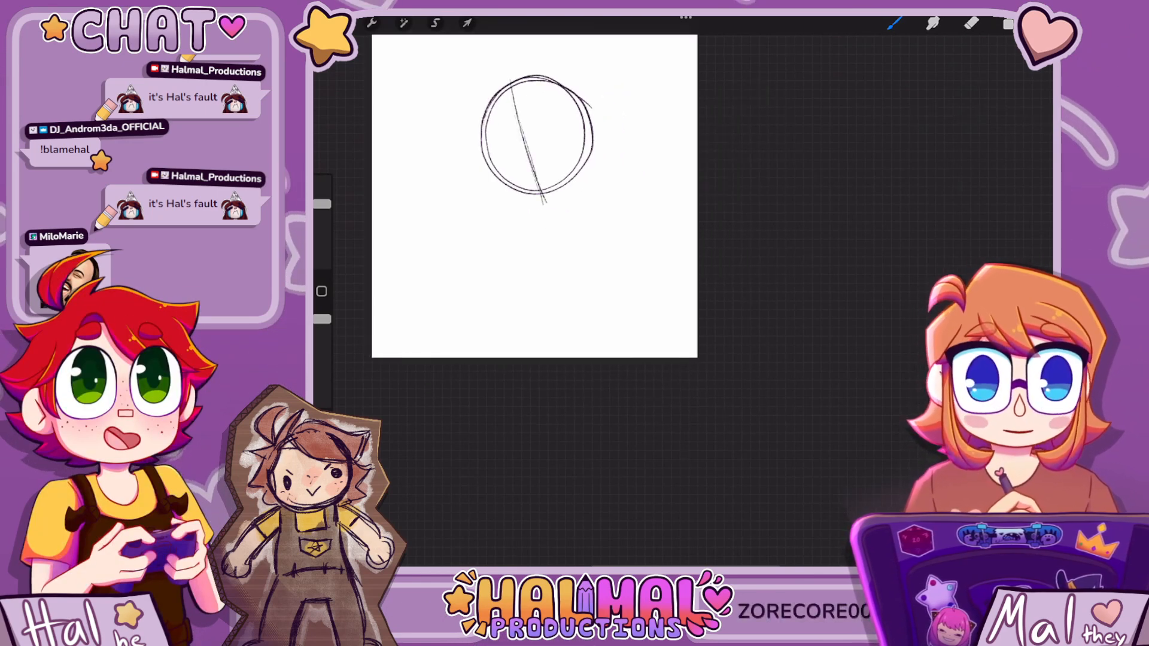
mouse_move(483, 175)
mouse_down()
mouse_move(595, 109)
mouse_move(531, 137)
mouse_up()
drag(538, 134, 565, 91)
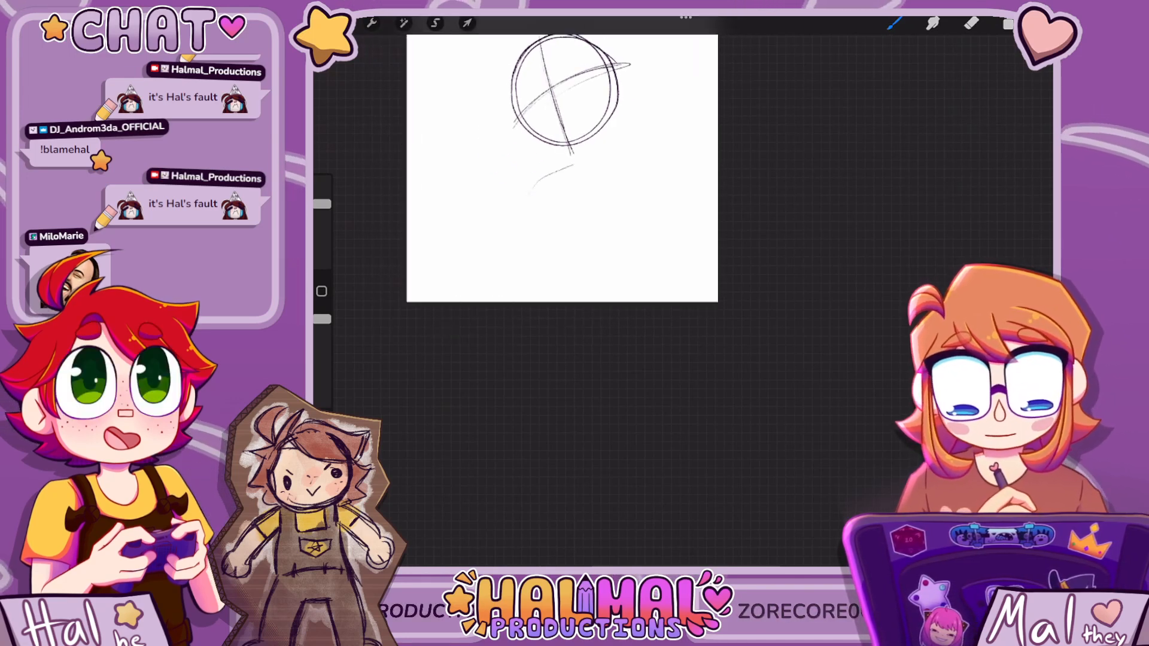
Sketch a loose leaning torso below the head with a slanted shoulder line, curved centre line, lower chest curve and outer arm line
mouse_move(541, 179)
mouse_down()
mouse_move(652, 136)
mouse_move(703, 158)
mouse_move(699, 192)
mouse_up()
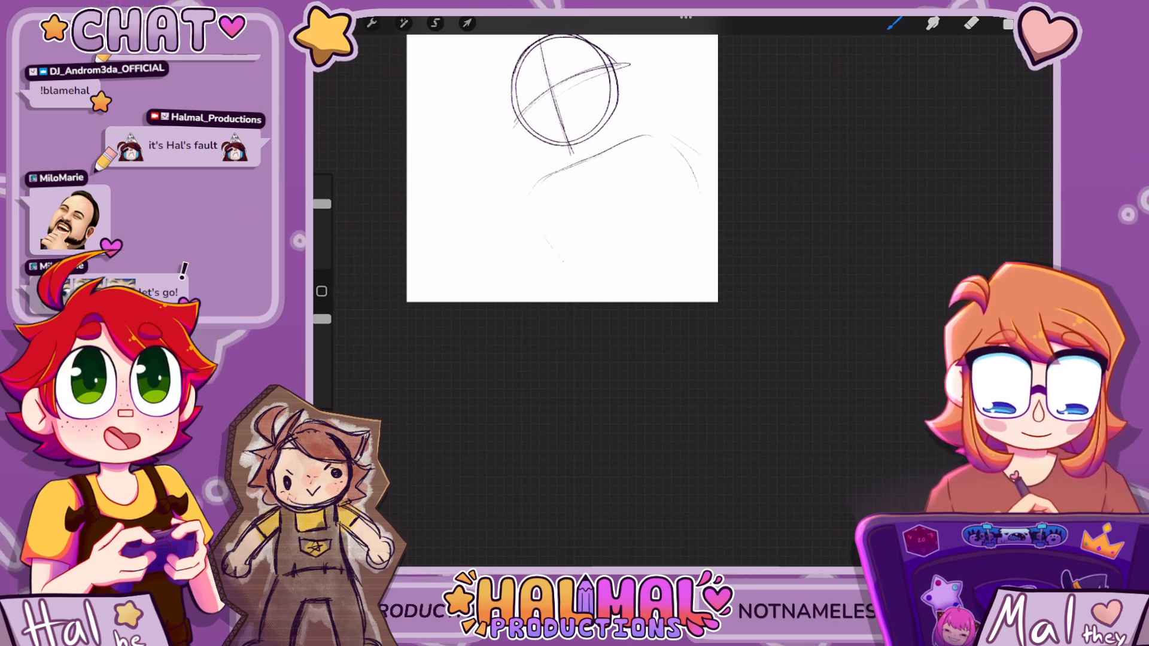
drag(588, 182, 627, 295)
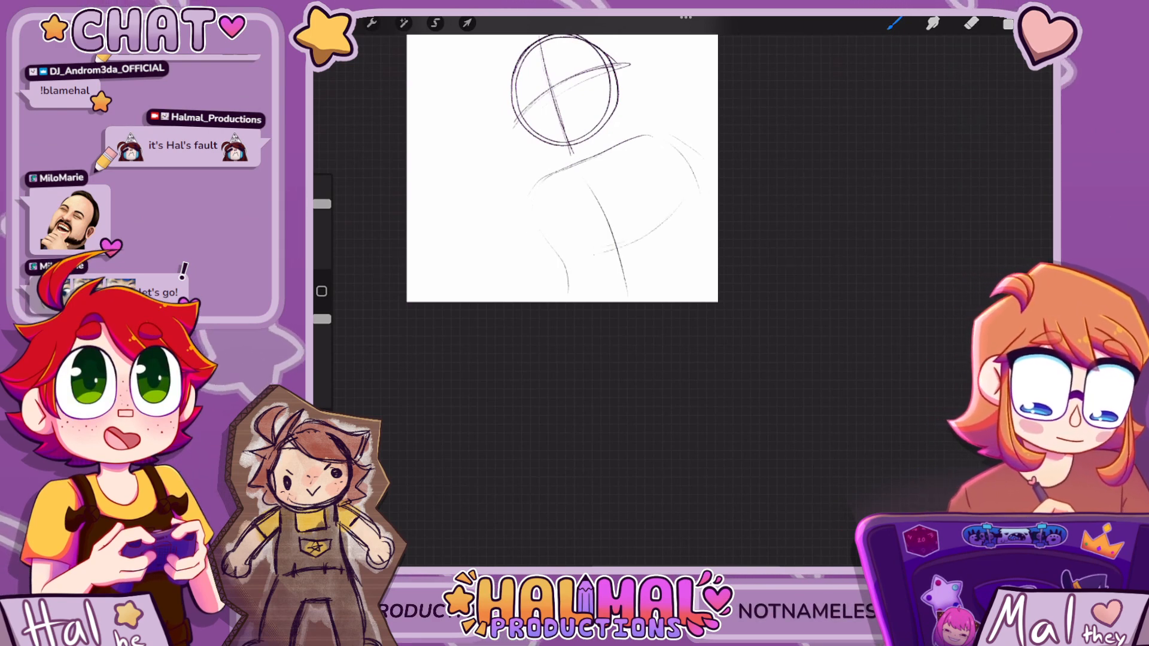
drag(569, 250, 686, 202)
drag(671, 139, 717, 205)
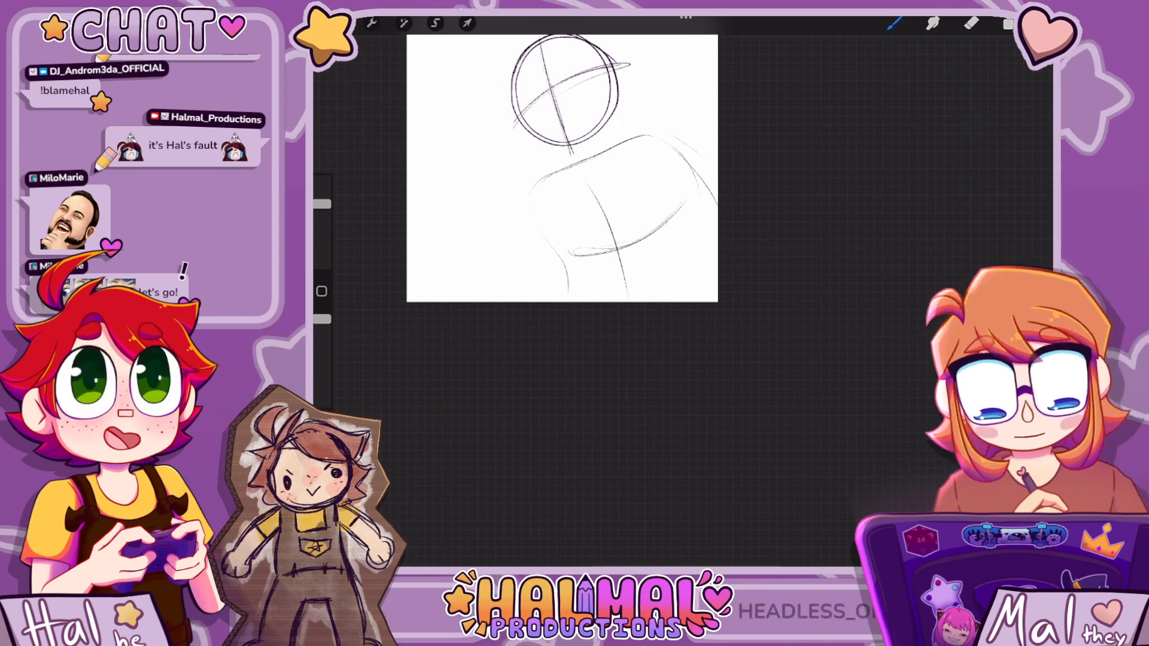
Draw a darker rounded jaw along the lower head circle and a round ear at the right end of the eye guideline
scroll(562, 168, up, 2)
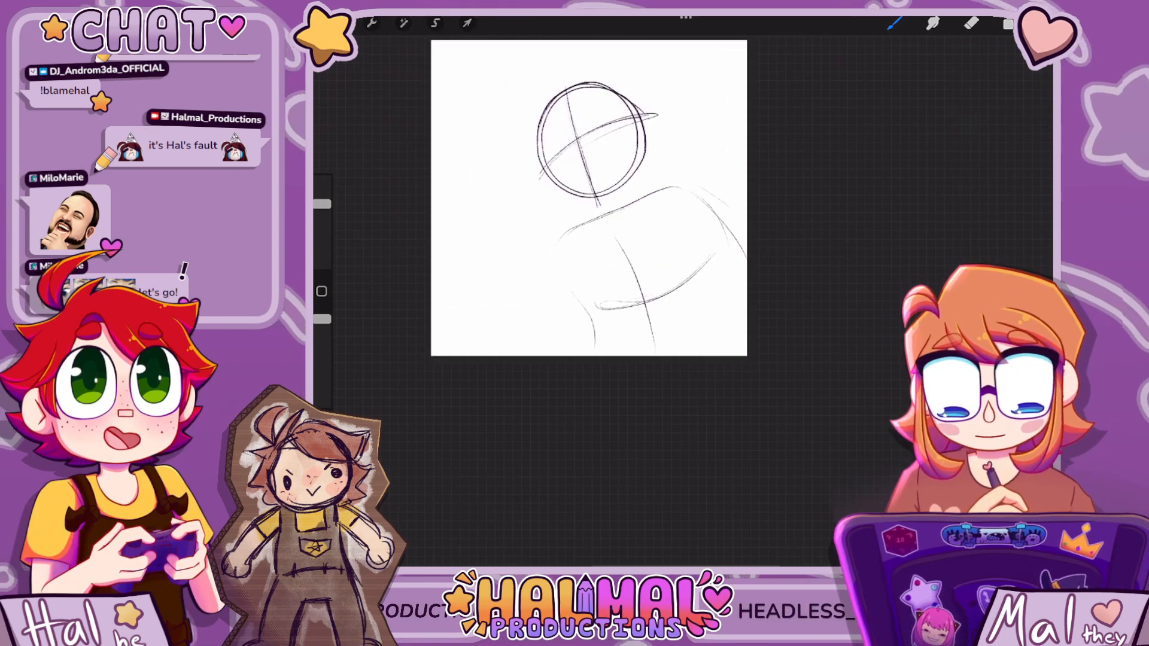
drag(539, 163, 618, 196)
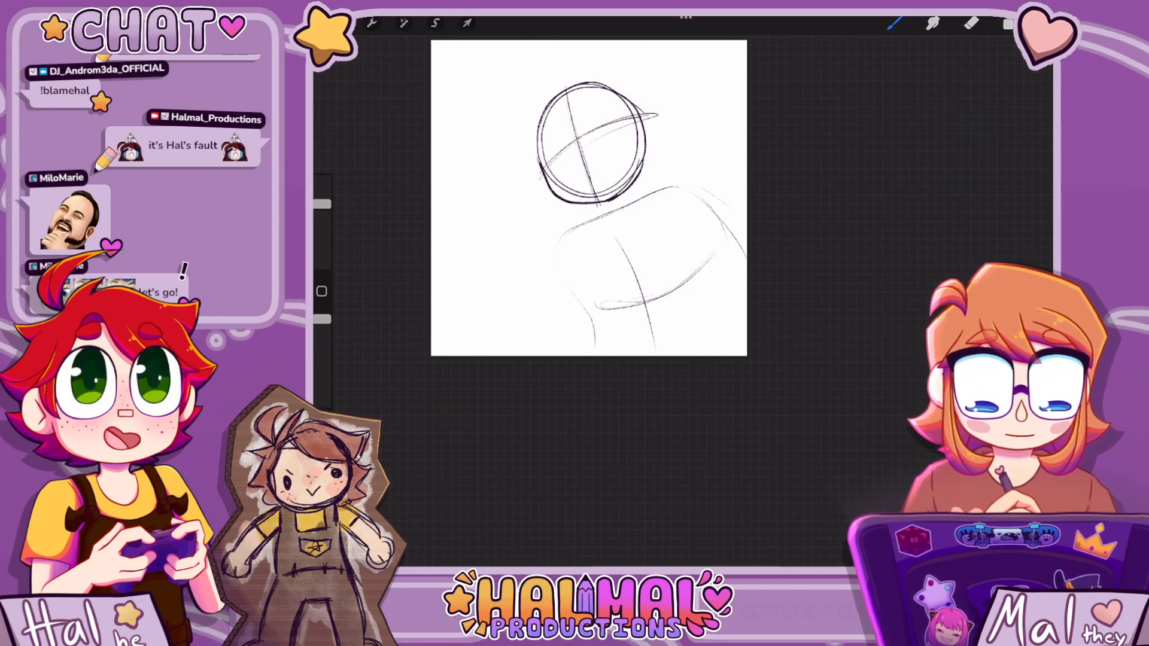
mouse_move(641, 113)
mouse_down()
mouse_move(662, 124)
mouse_move(646, 152)
mouse_up()
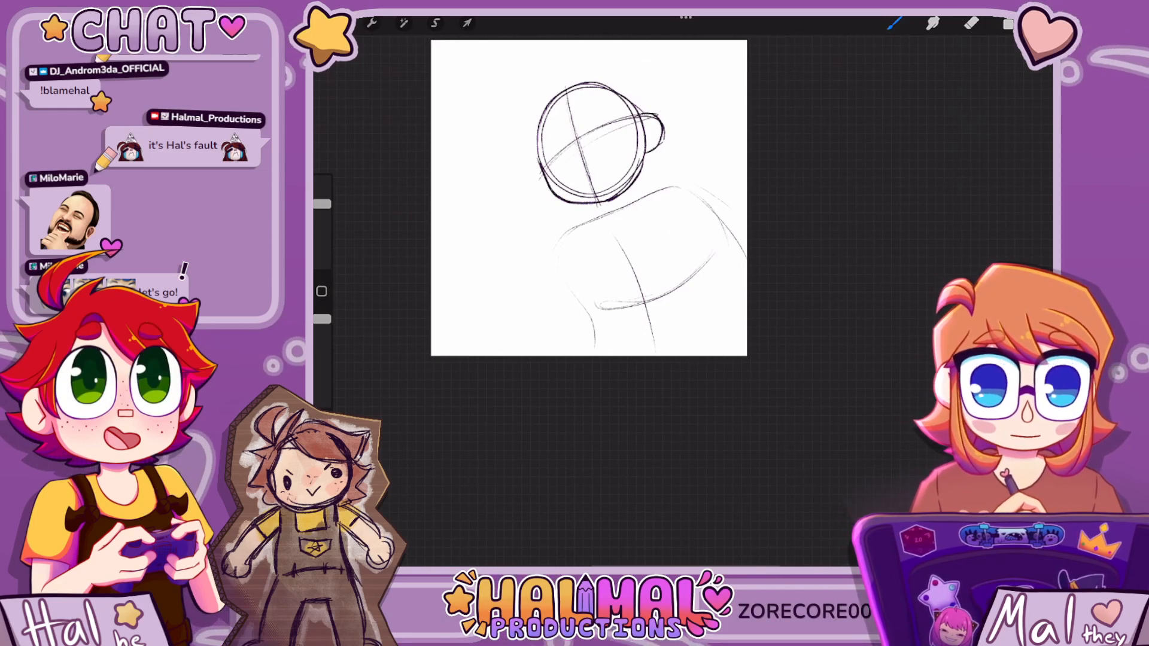
Sketch a short wavy hair outline and hairline around the top of the head, plus sideburn hatching and inner ear lines
mouse_move(594, 76)
mouse_down()
mouse_move(548, 85)
mouse_move(528, 116)
mouse_up()
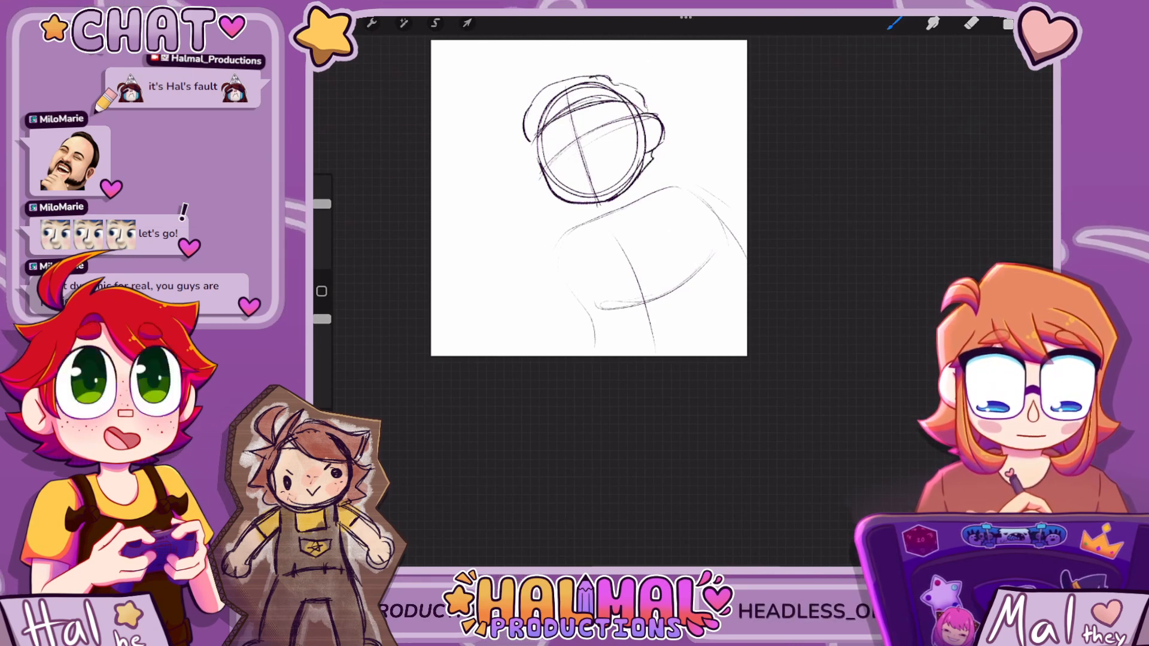
drag(650, 152, 643, 172)
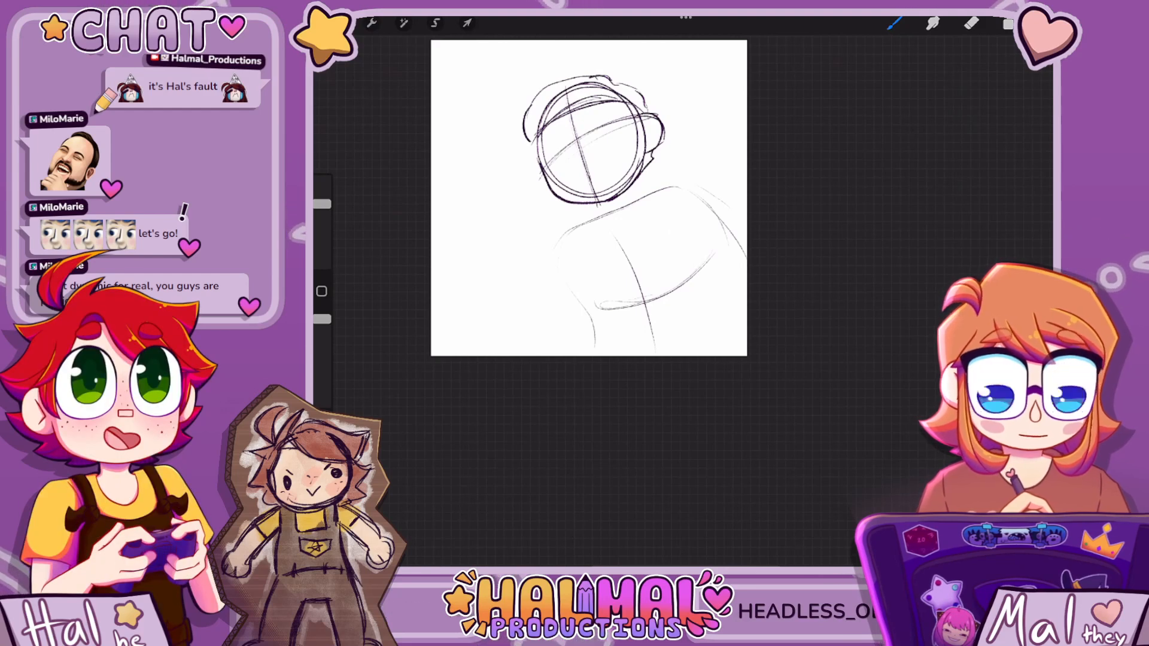
drag(652, 120, 634, 127)
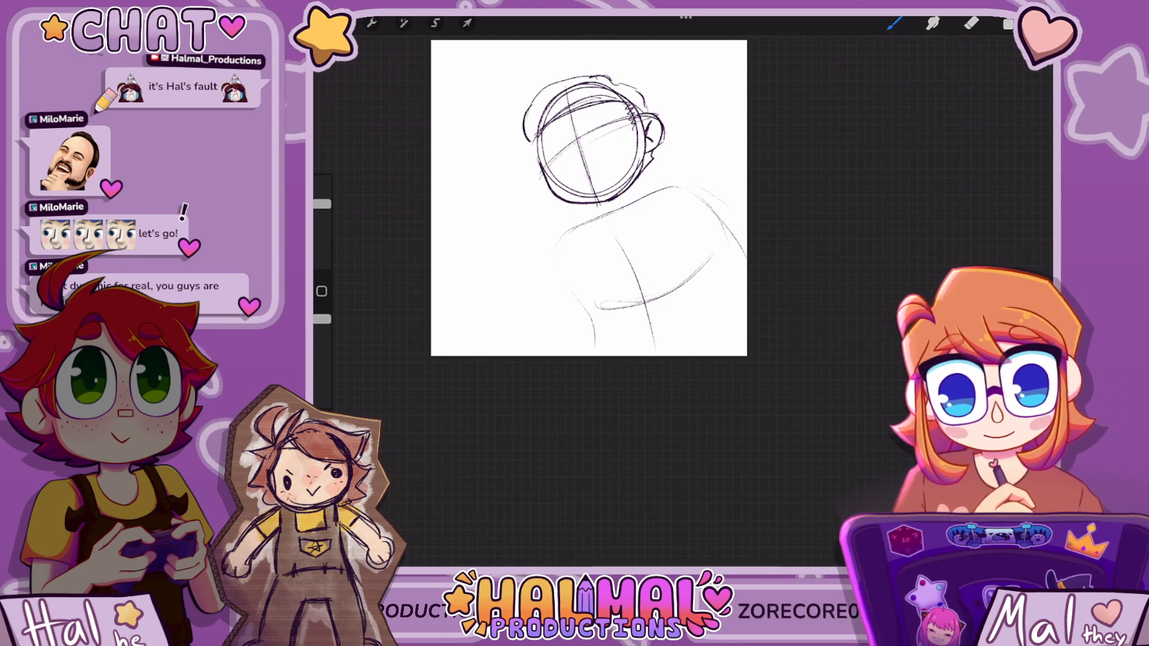
Sketch a curved smile and a small slanted oval nose across the face's centre line, and undo the last extra stroke
drag(576, 178, 609, 158)
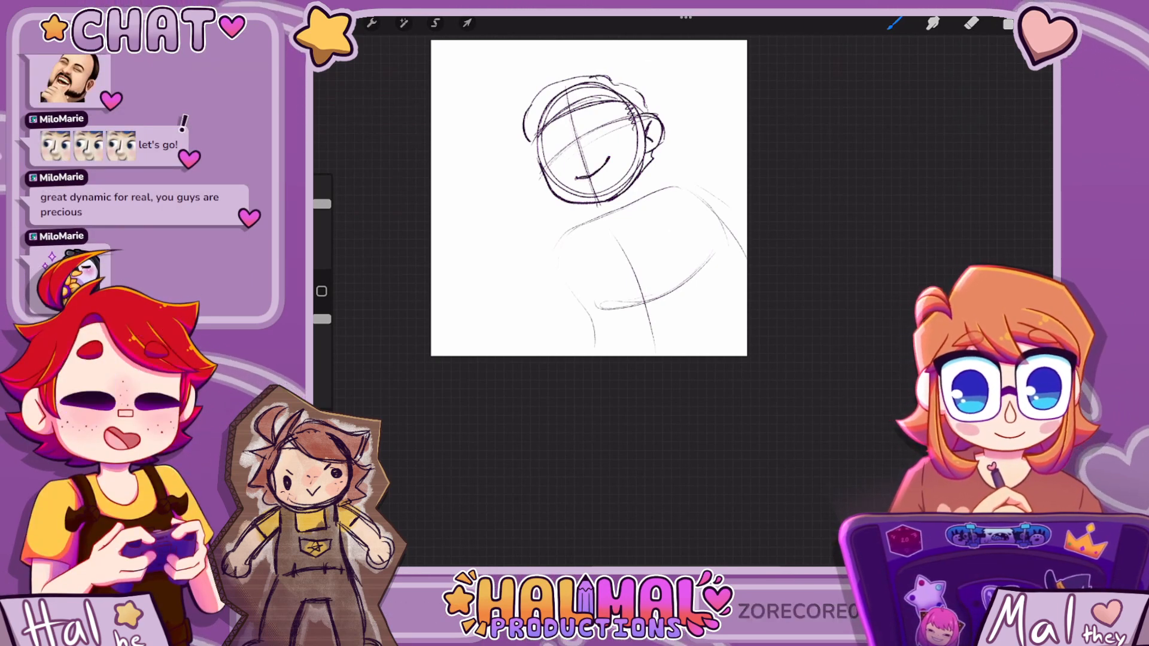
scroll(588, 198, up, 4)
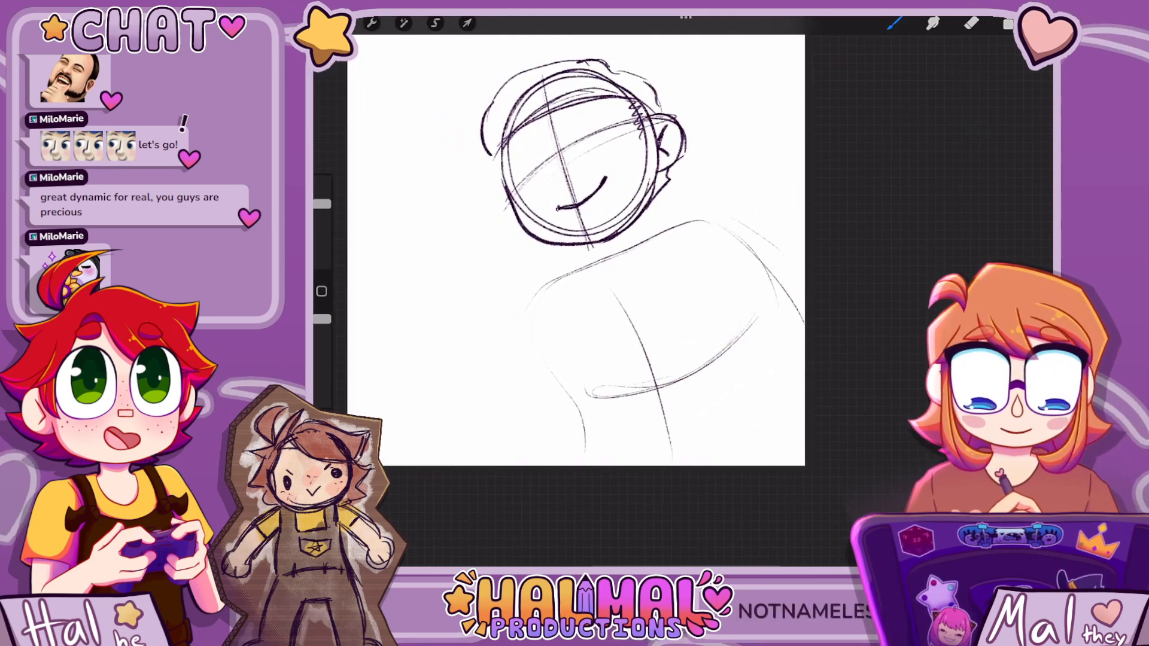
drag(567, 159, 572, 162)
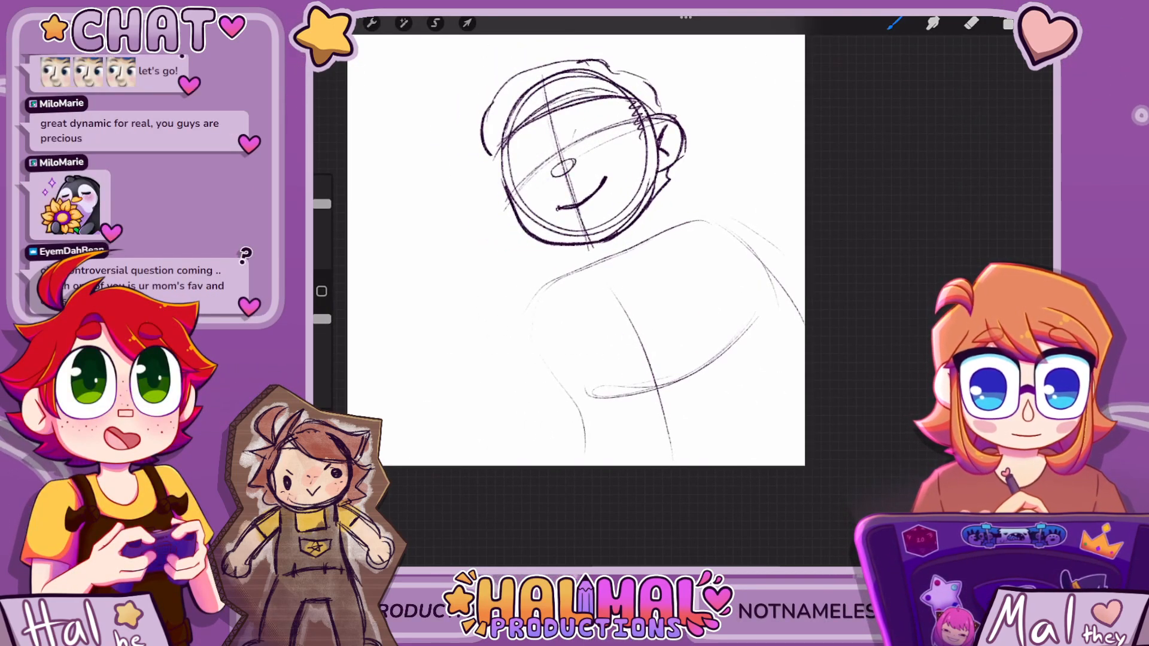
key(ctrl+z)
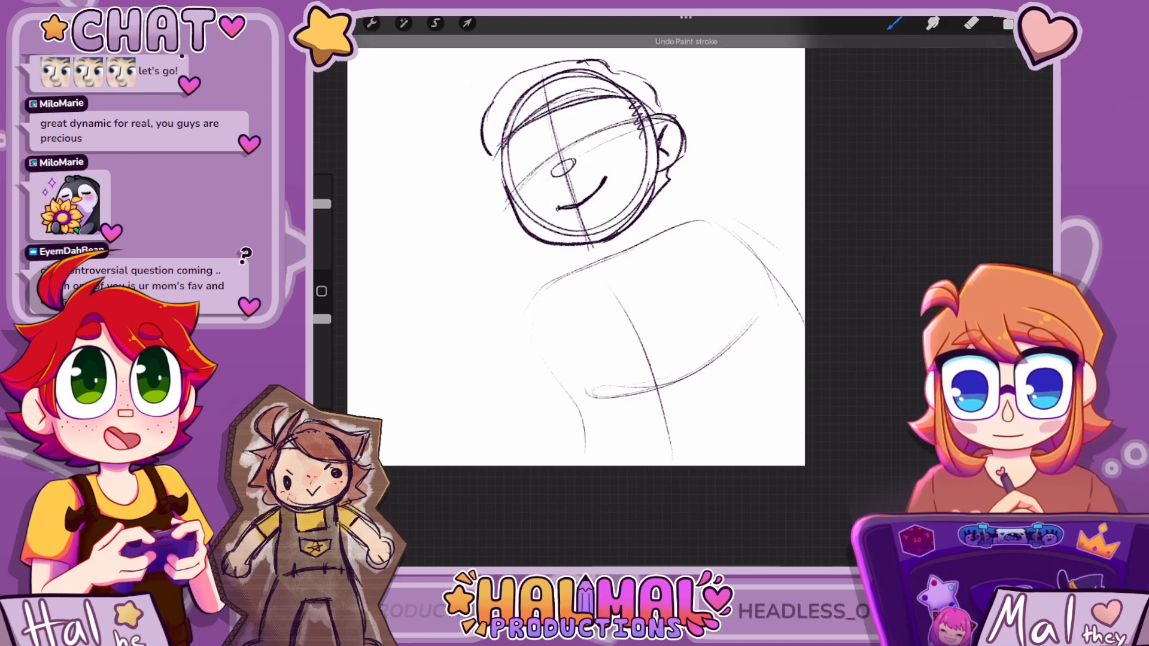
Try a large round eye on the face guideline, and undo it together with the oval nose and curved smile
drag(576, 141, 601, 100)
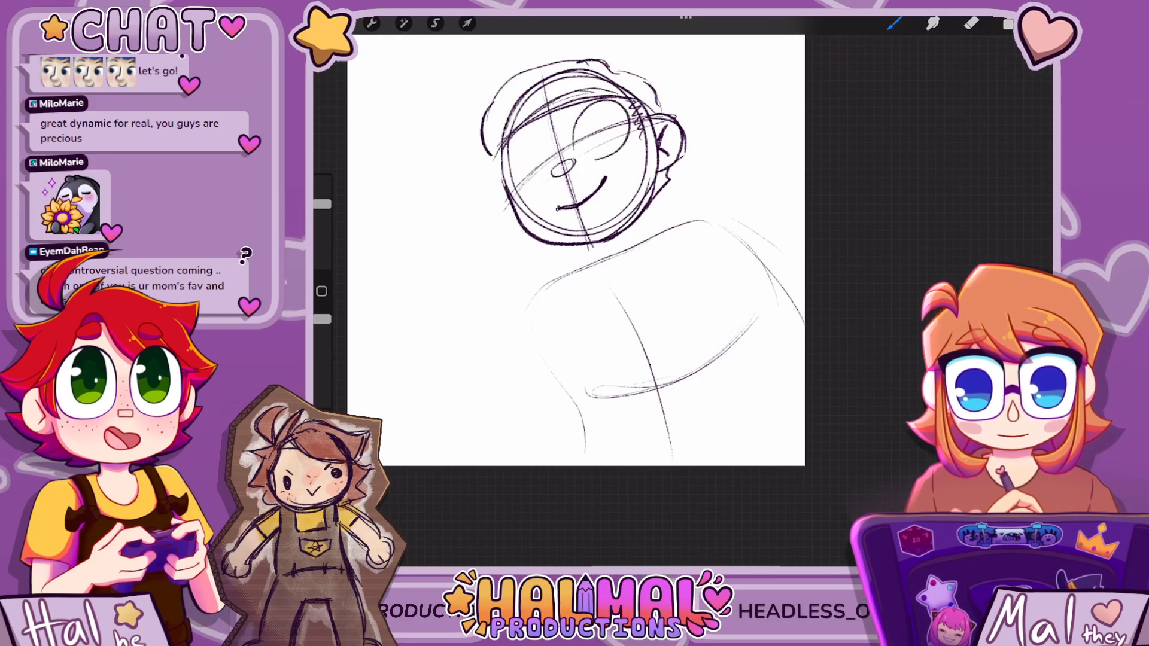
key(ctrl+z)
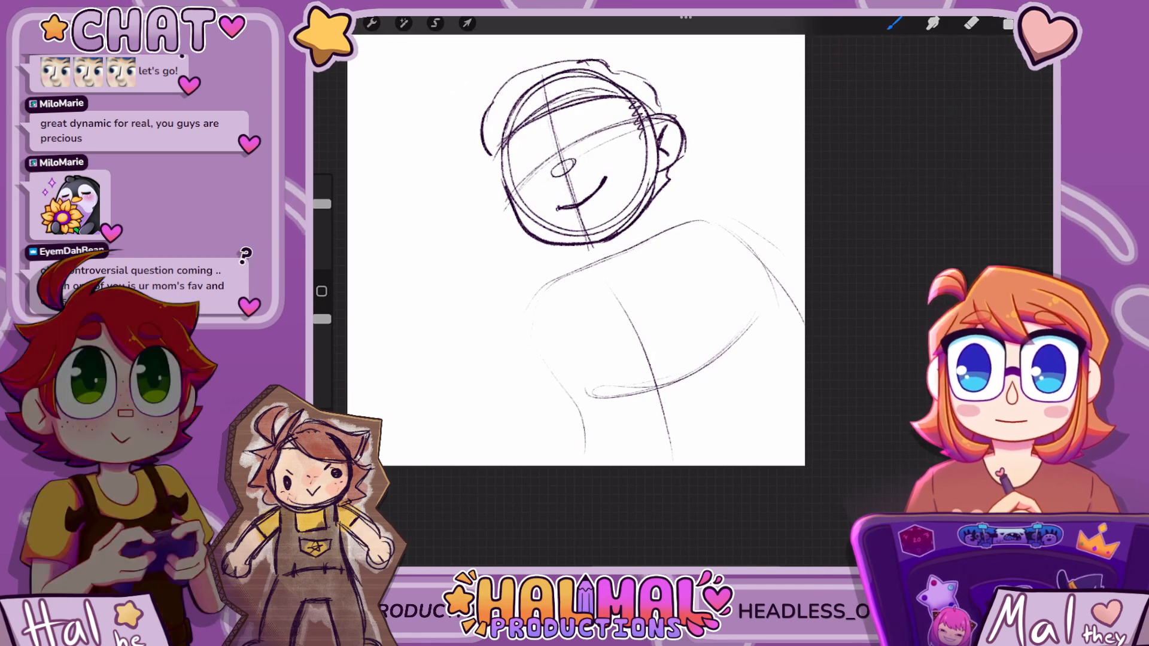
key(ctrl+z)
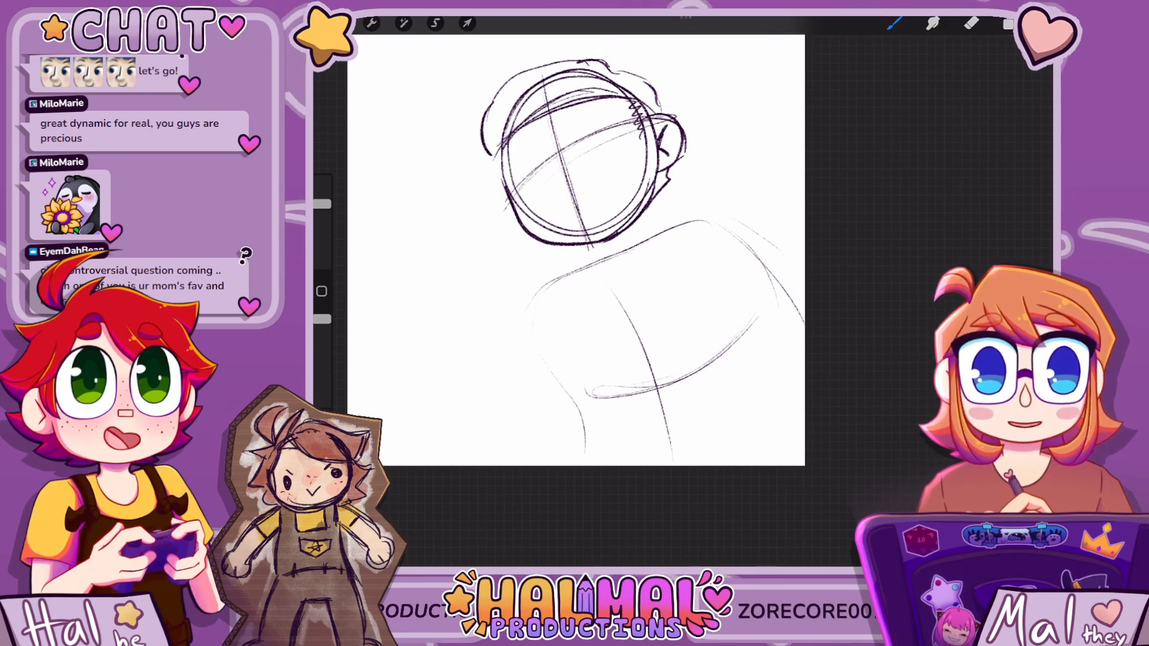
Sketch small pointed fringe tufts along the hairline and erase the hairline overlapping them
scroll(574, 251, down, 2)
scroll(574, 251, up, 4)
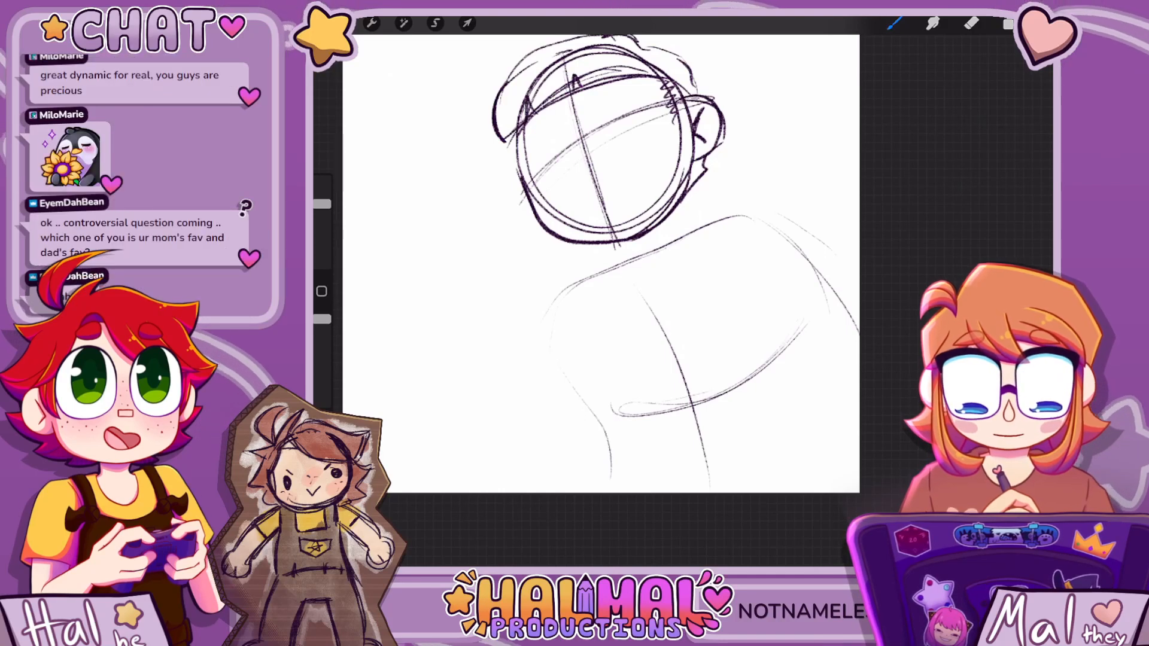
drag(616, 77, 625, 75)
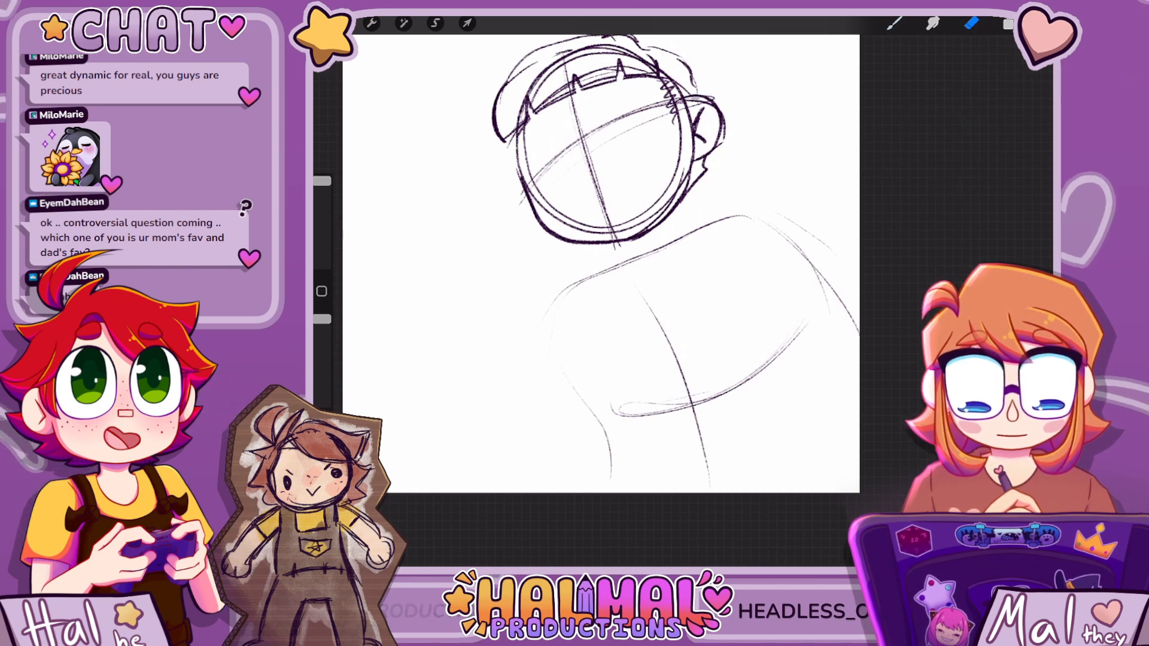
drag(601, 146, 670, 116)
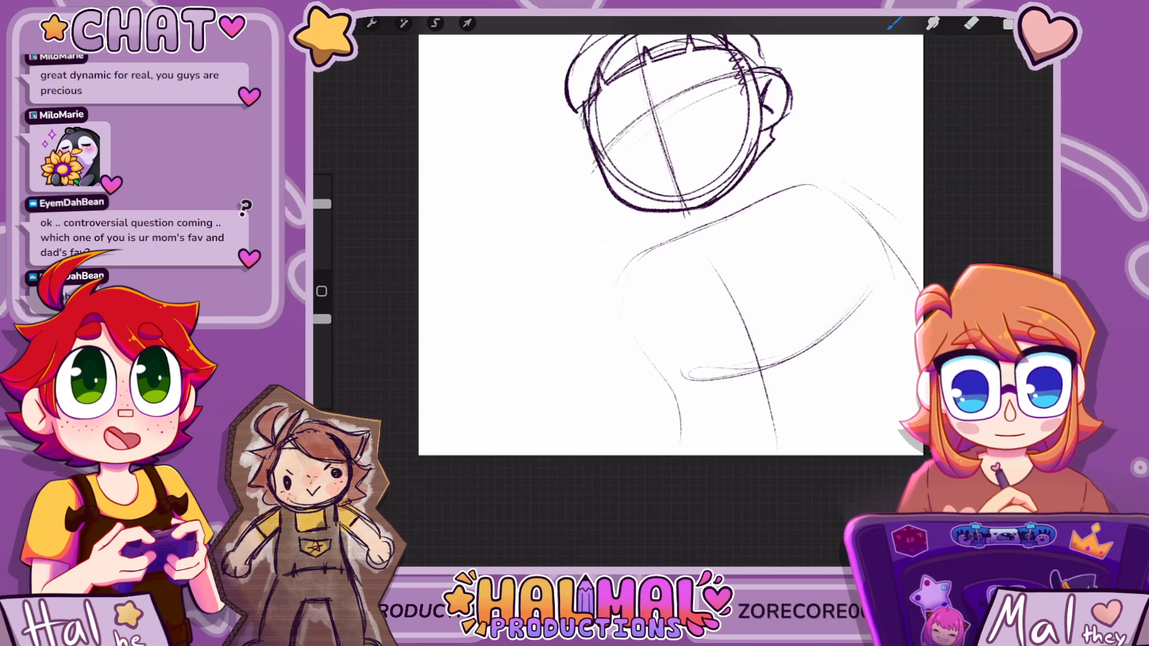
Darken the sideburn beside the ear and draw a small oval nose and an open slanted mouth on the face
drag(705, 253, 611, 250)
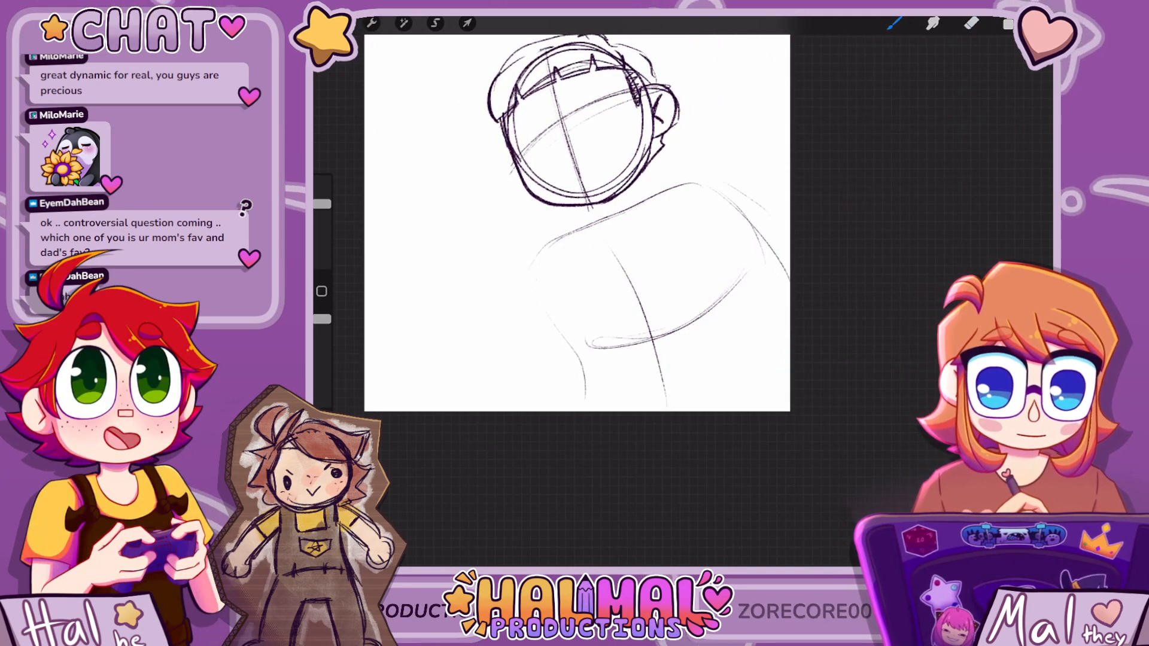
drag(578, 240, 611, 219)
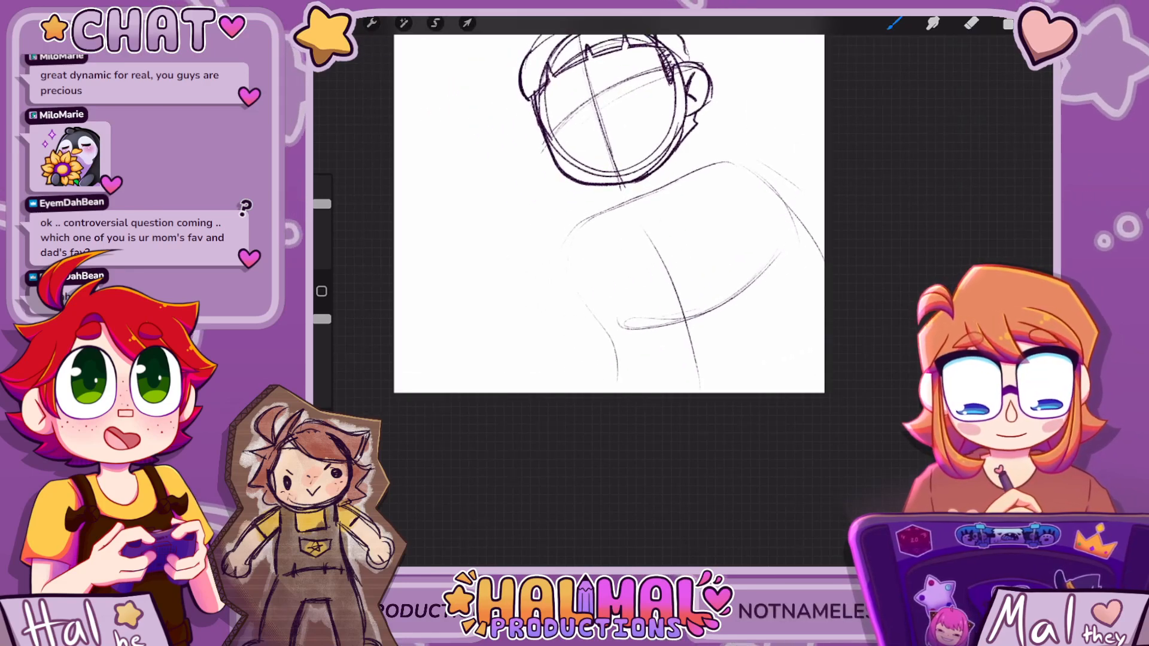
mouse_move(597, 122)
mouse_down()
mouse_move(608, 112)
mouse_move(596, 152)
mouse_up()
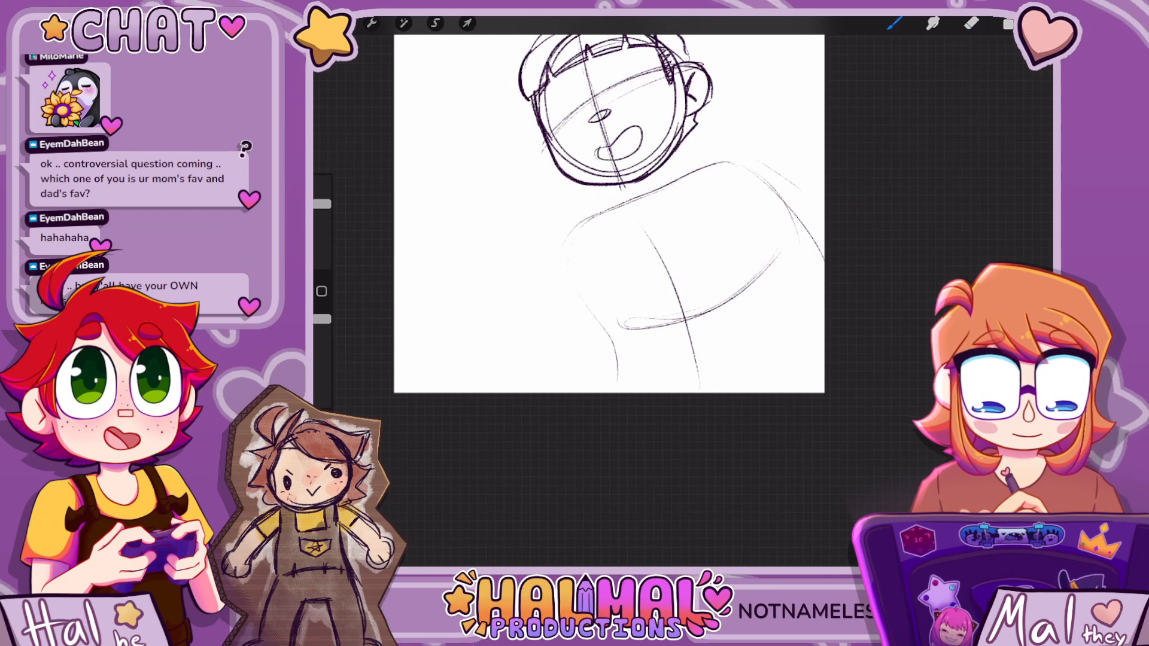
Draw two short neck lines below the jaw, undoing and redrawing the one on the ear side
scroll(609, 213, down, 2)
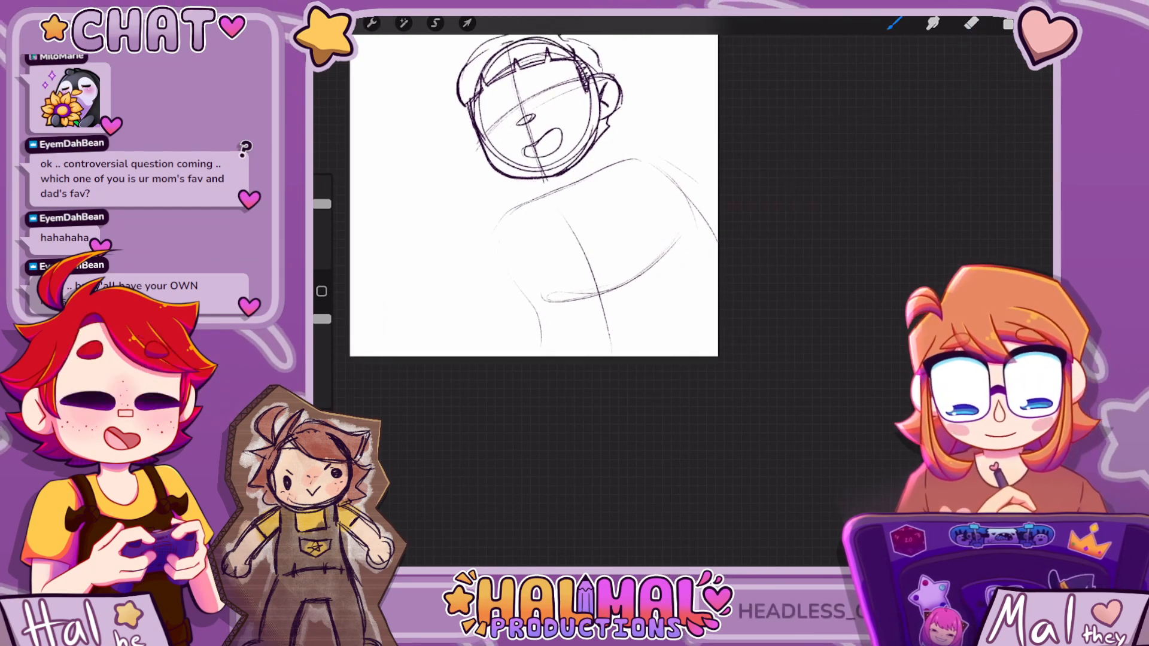
drag(542, 186, 539, 200)
drag(581, 159, 581, 173)
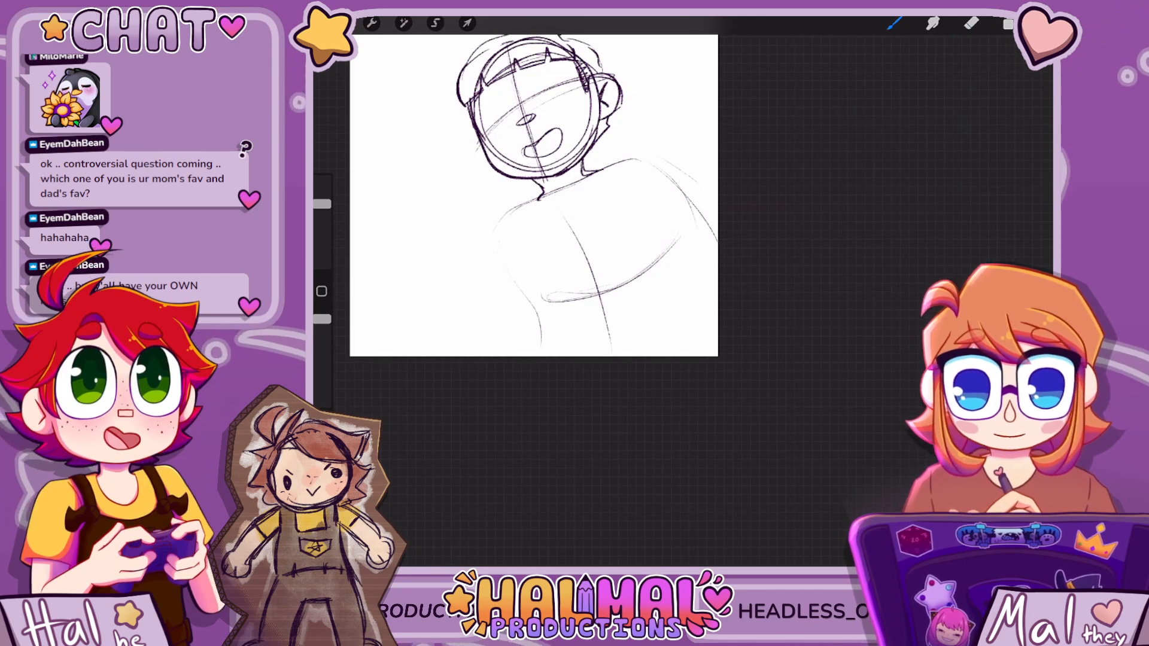
key(ctrl+z)
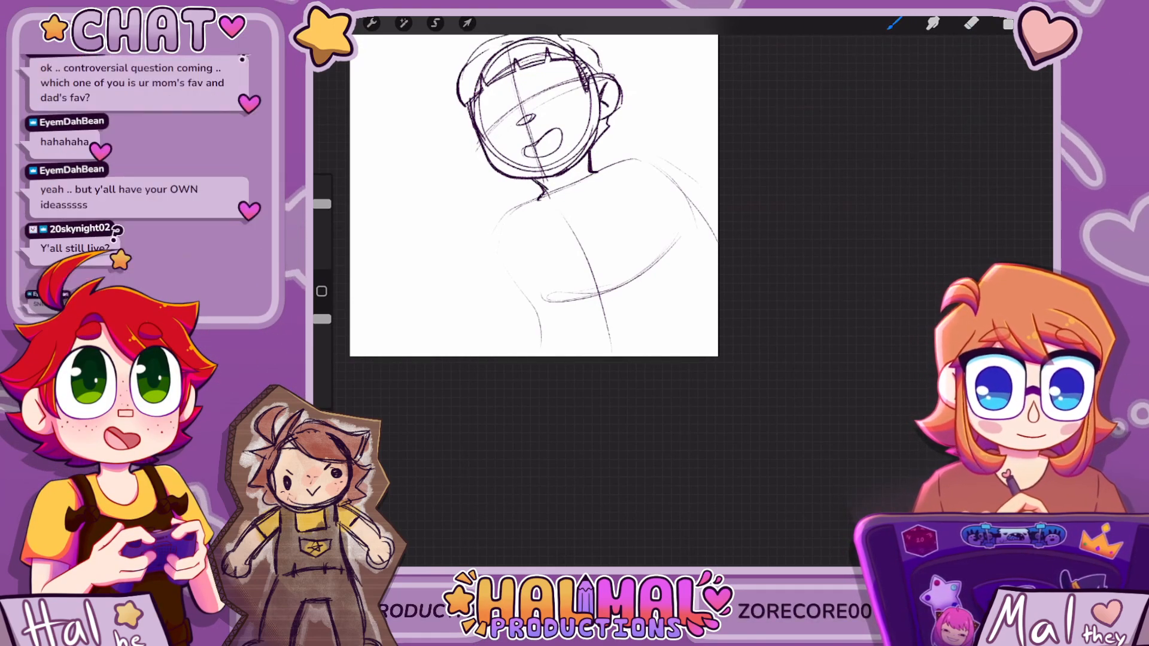
Sketch a V-shaped neckline with a draped hood collar curving out over both shoulders
scroll(534, 195, down, 5)
scroll(568, 183, up, 3)
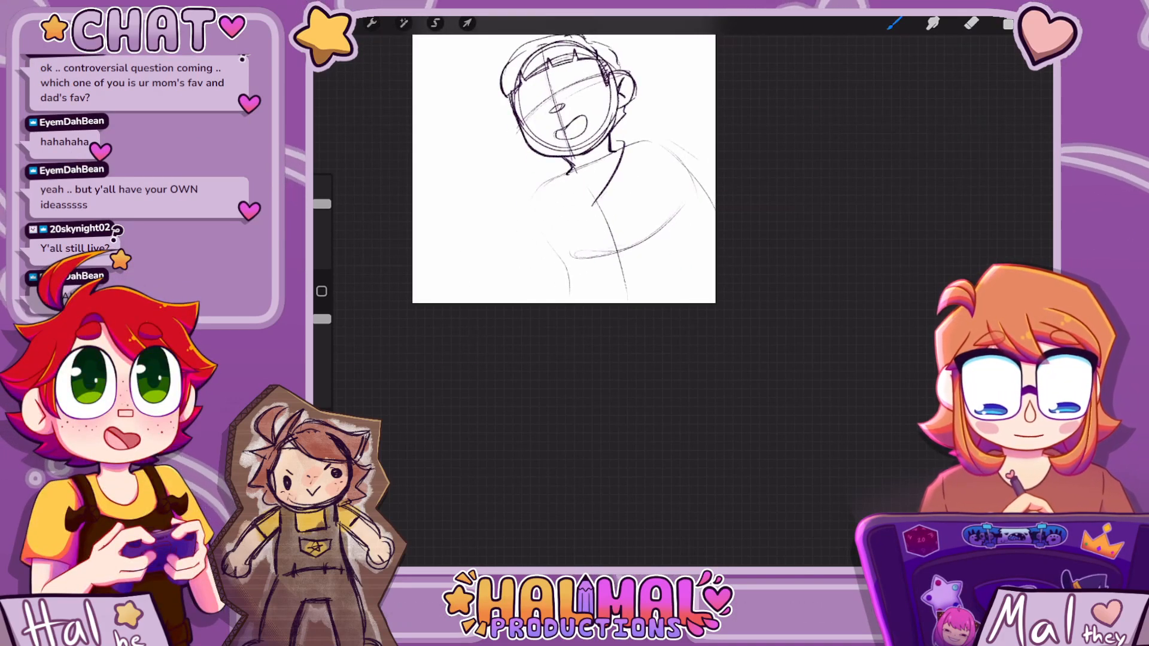
drag(558, 171, 592, 204)
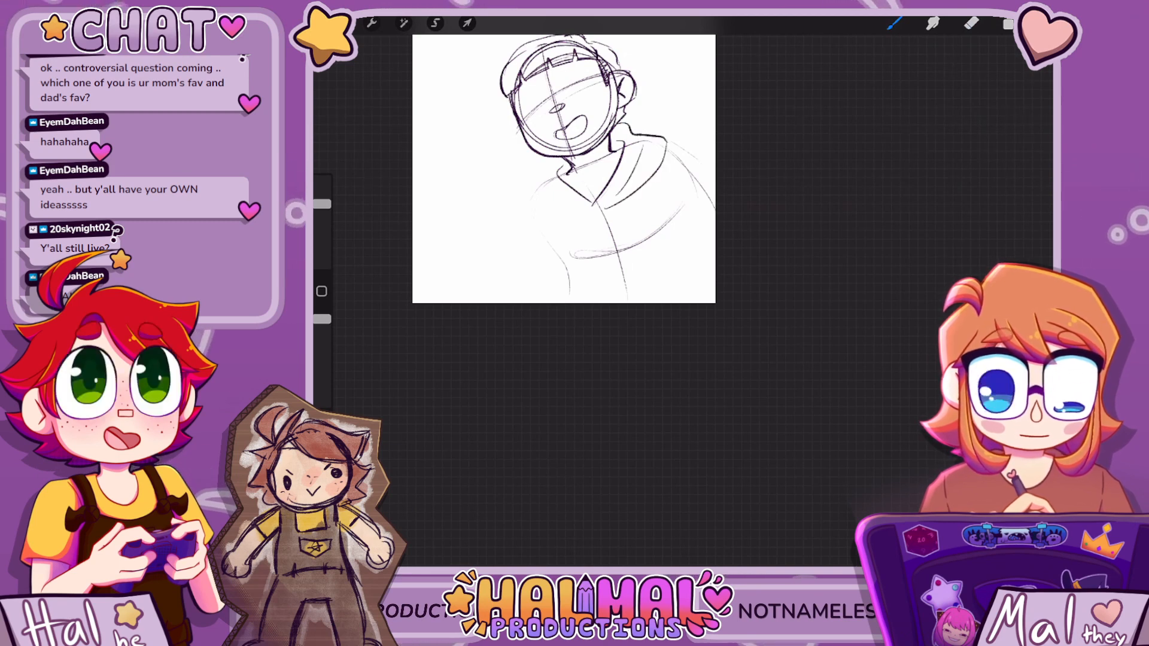
mouse_move(567, 160)
mouse_down()
mouse_move(529, 193)
mouse_move(628, 239)
mouse_up()
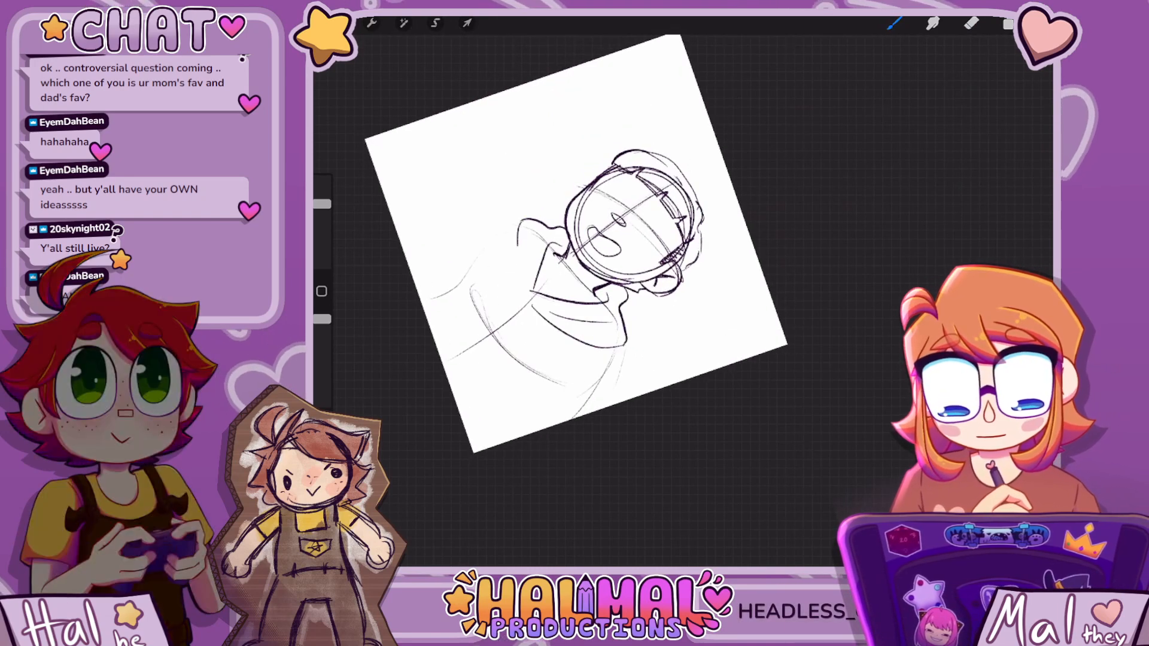
Add two small dark drawstring eyelets beside the V neckline and a thick curved band across the base of the neck
scroll(622, 239, down, 8)
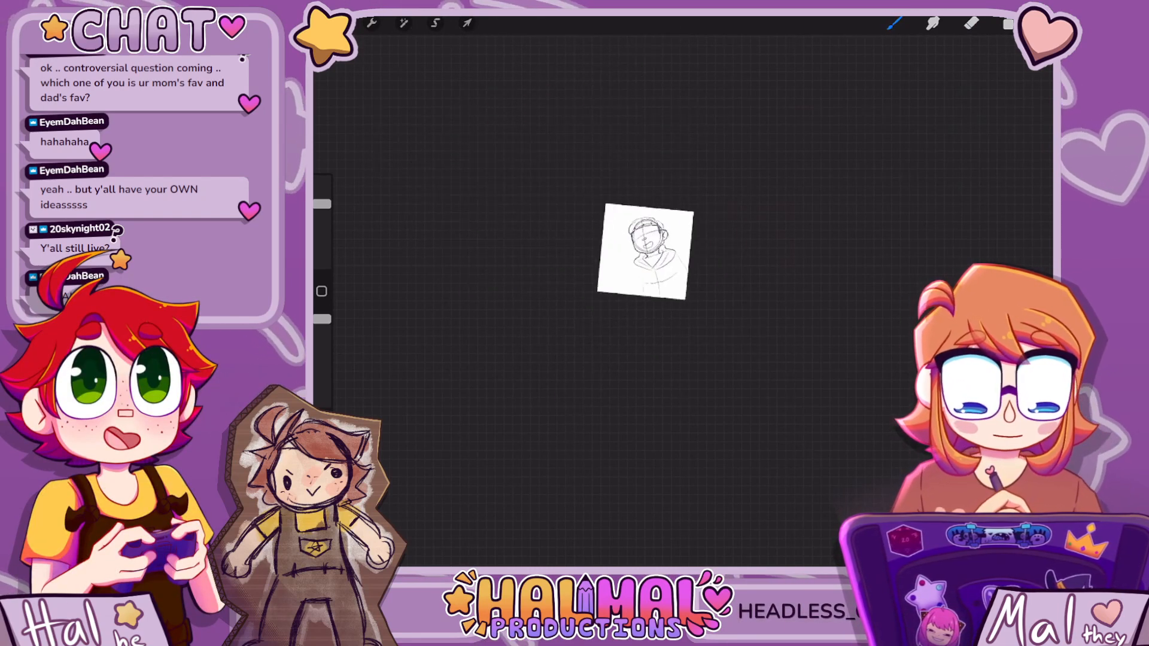
scroll(628, 239, up, 10)
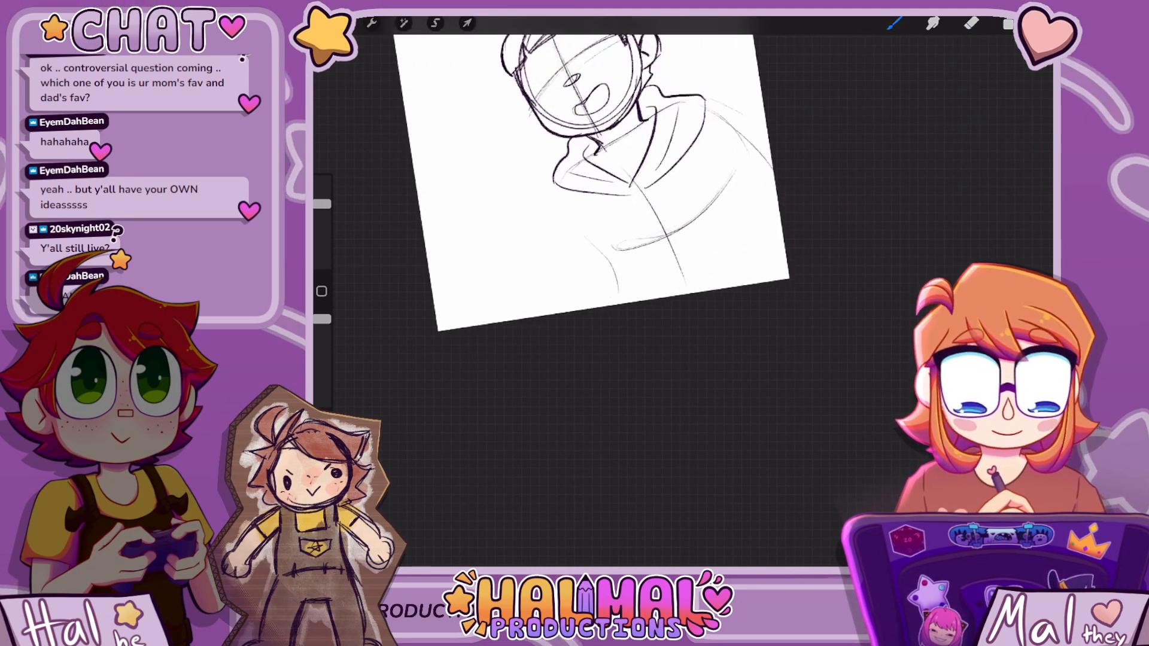
scroll(598, 161, up, 1)
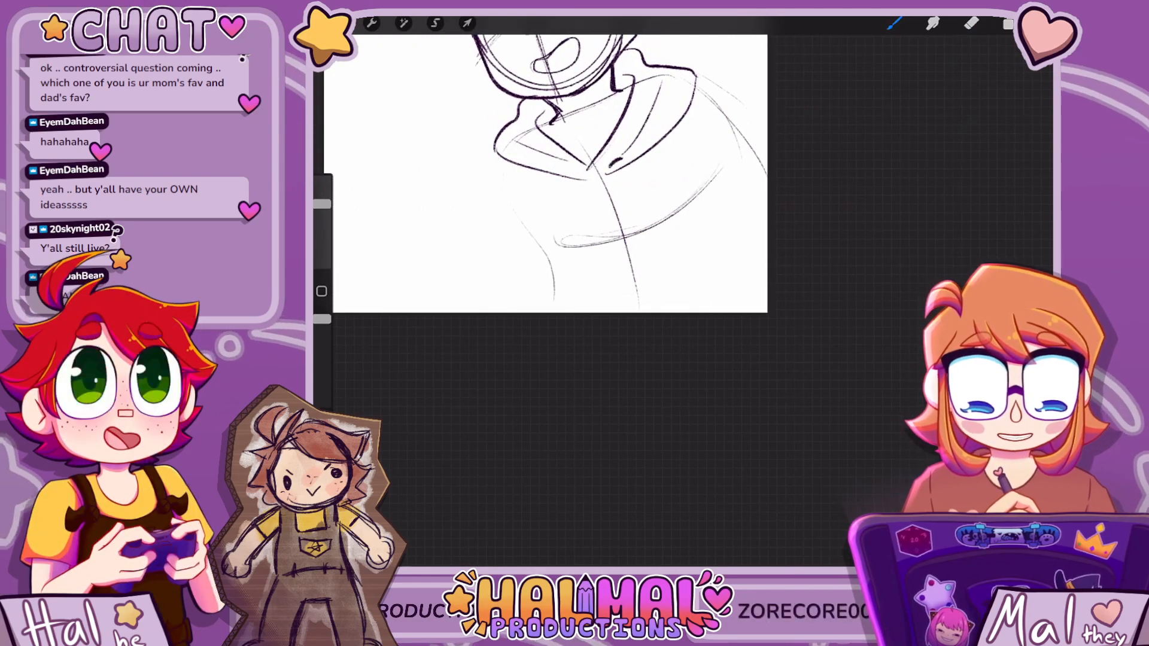
mouse_move(610, 167)
mouse_down()
mouse_move(623, 159)
mouse_move(576, 171)
mouse_up()
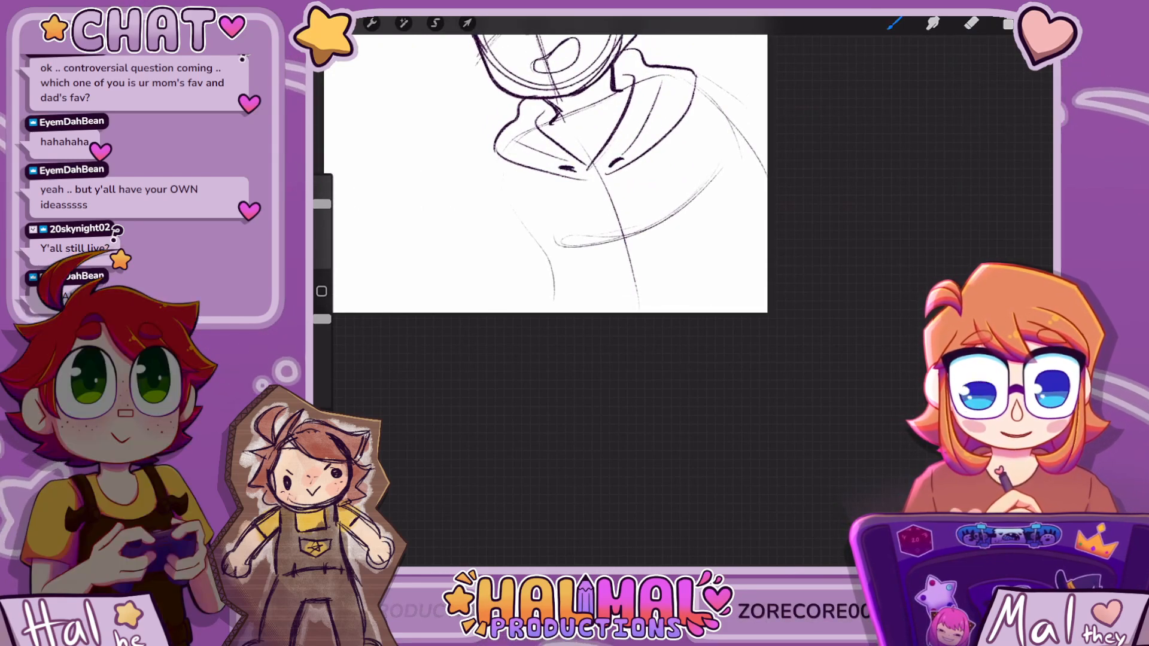
drag(558, 115, 585, 114)
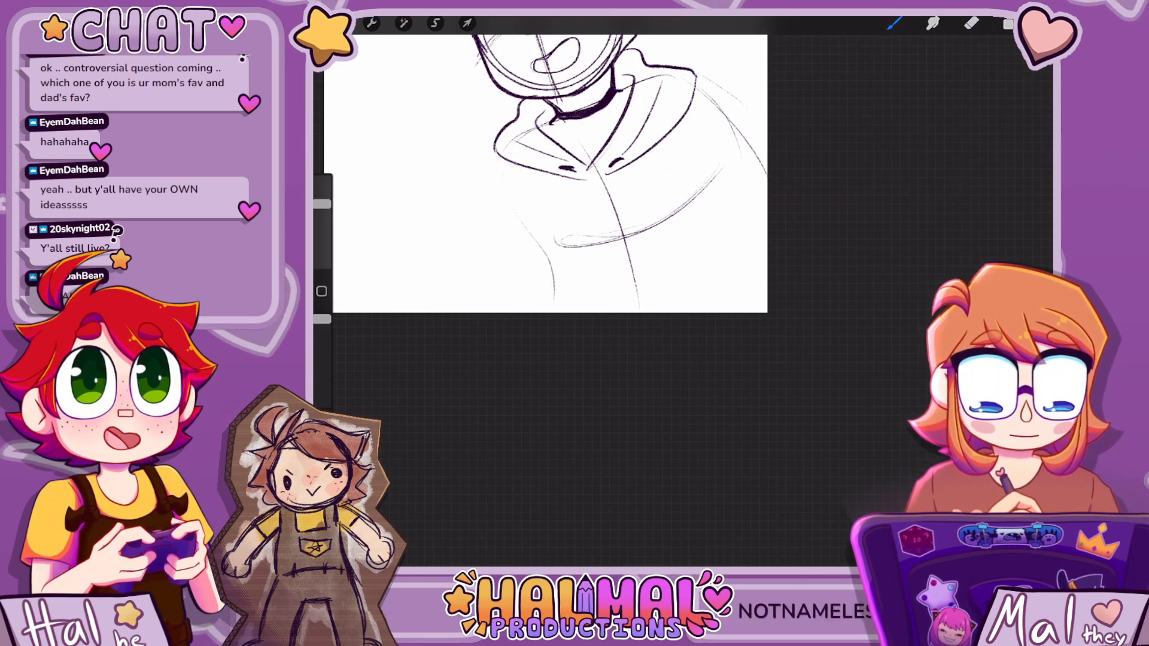
key(e)
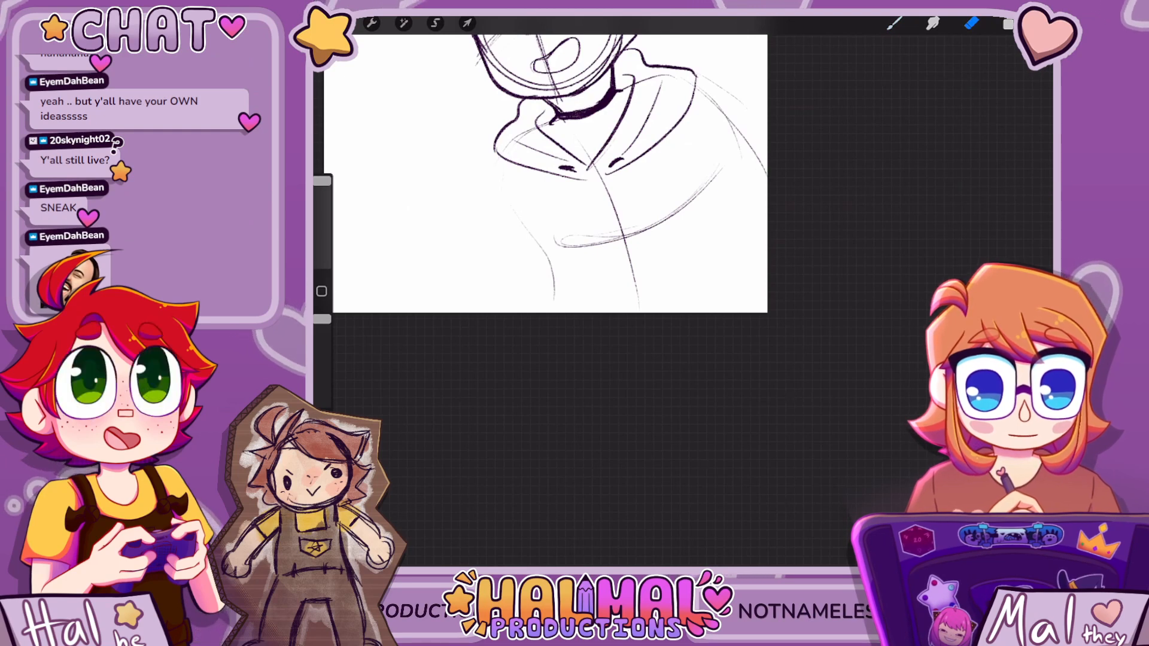
key(b)
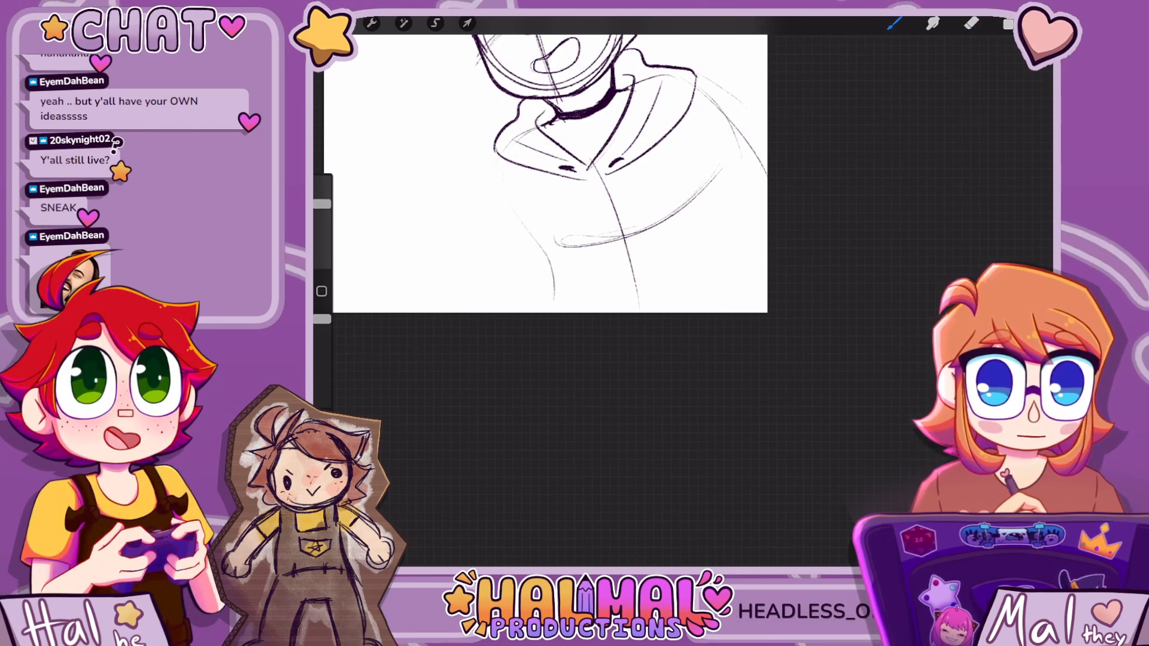
Draw two long wavy hoodie drawstrings with small tips hanging from the eyelets down the chest
mouse_move(589, 168)
mouse_down()
mouse_move(572, 133)
mouse_move(578, 162)
mouse_move(549, 254)
mouse_up()
drag(543, 144, 557, 239)
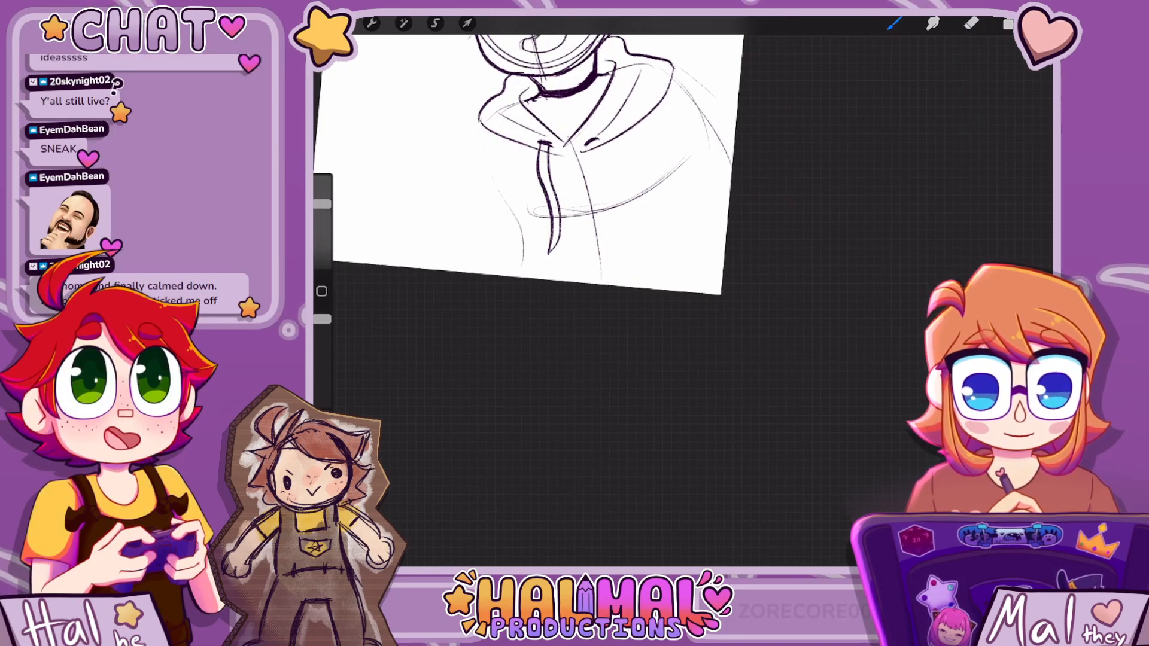
mouse_move(589, 144)
mouse_down()
mouse_move(621, 250)
mouse_move(615, 267)
mouse_up()
key(e)
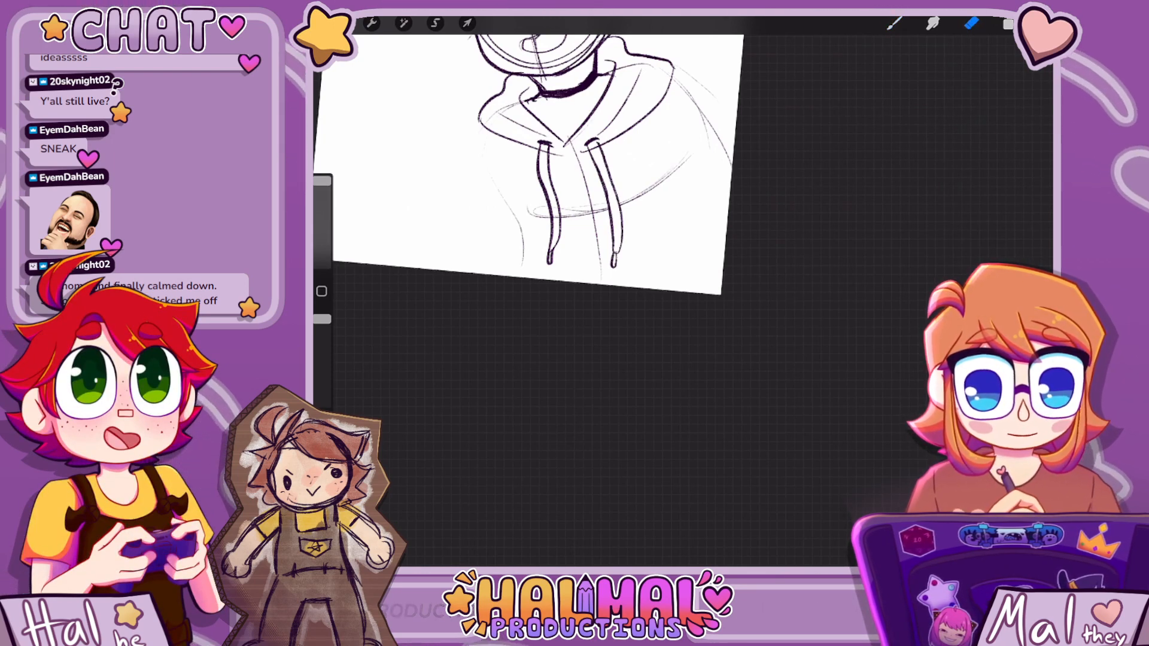
Outline the hoodie's torso side opposite the ear from the hood to the canvas edge, and erase the stray sketch lines
scroll(574, 173, down, 3)
scroll(634, 164, right, 1)
key(b)
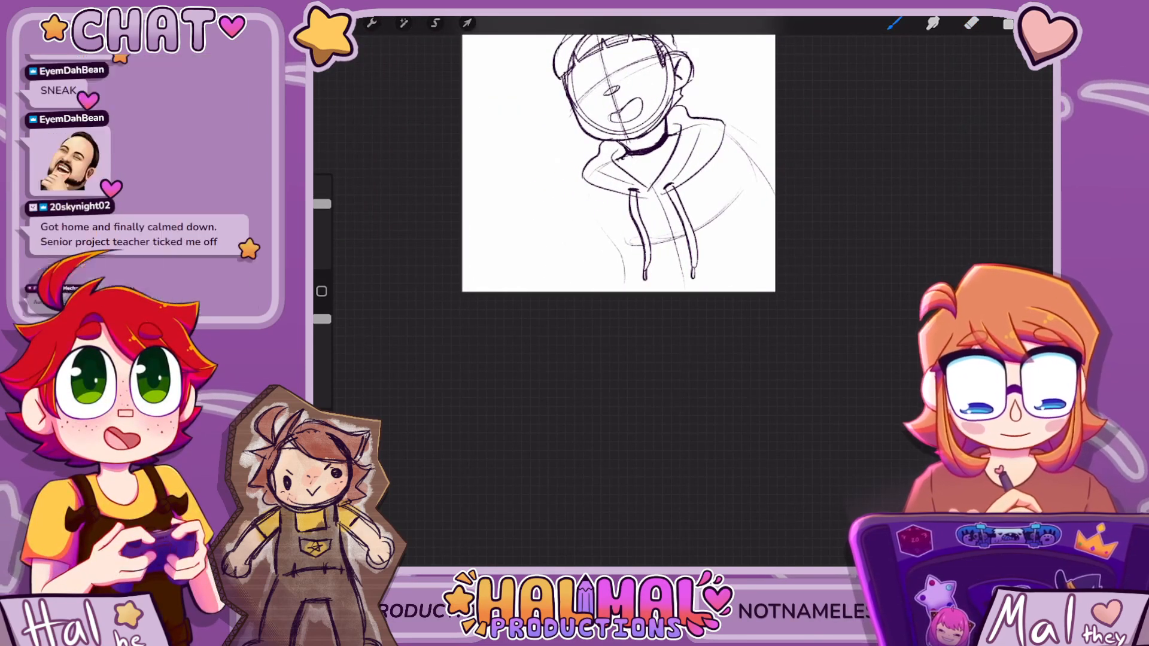
drag(597, 217, 620, 265)
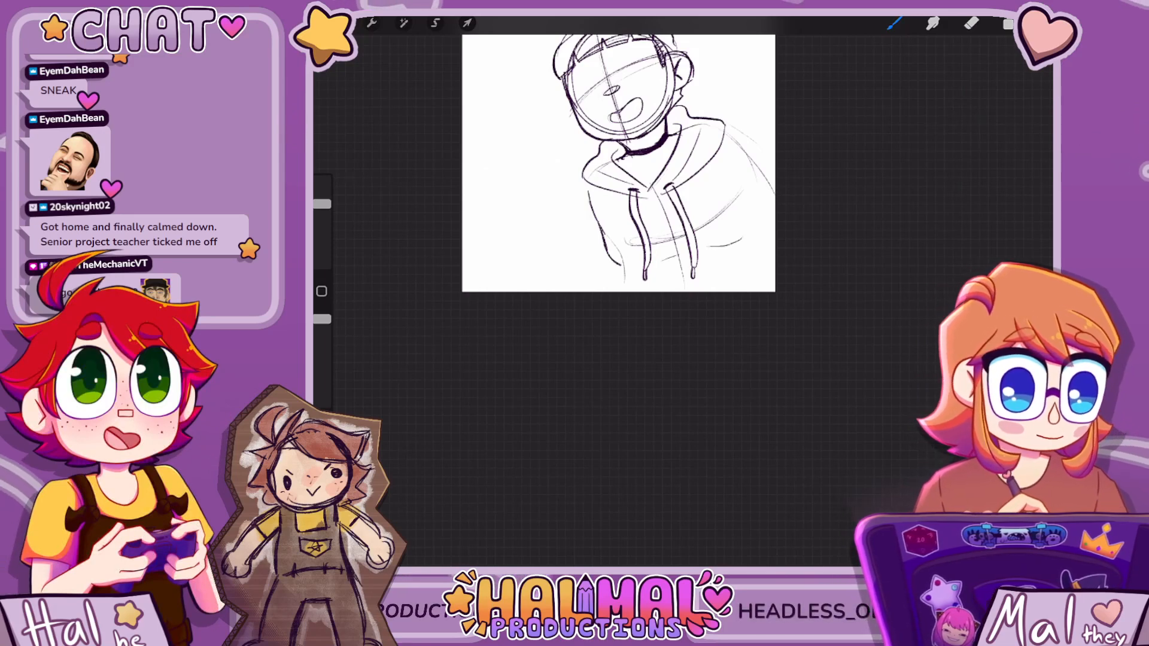
drag(620, 264, 632, 292)
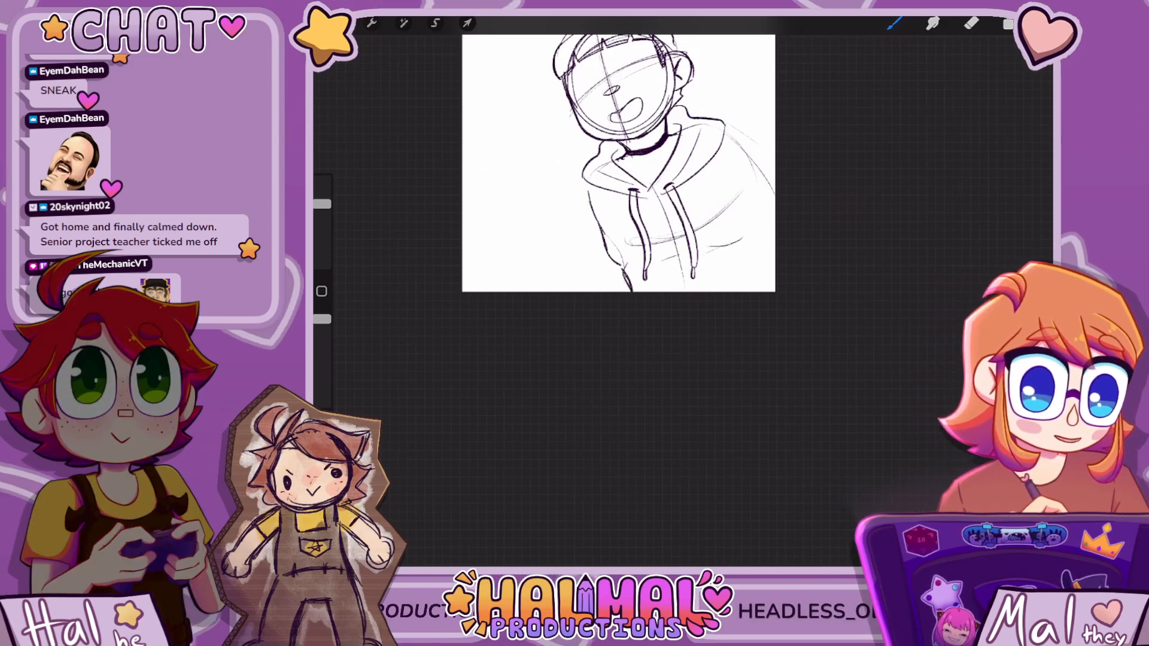
key(e)
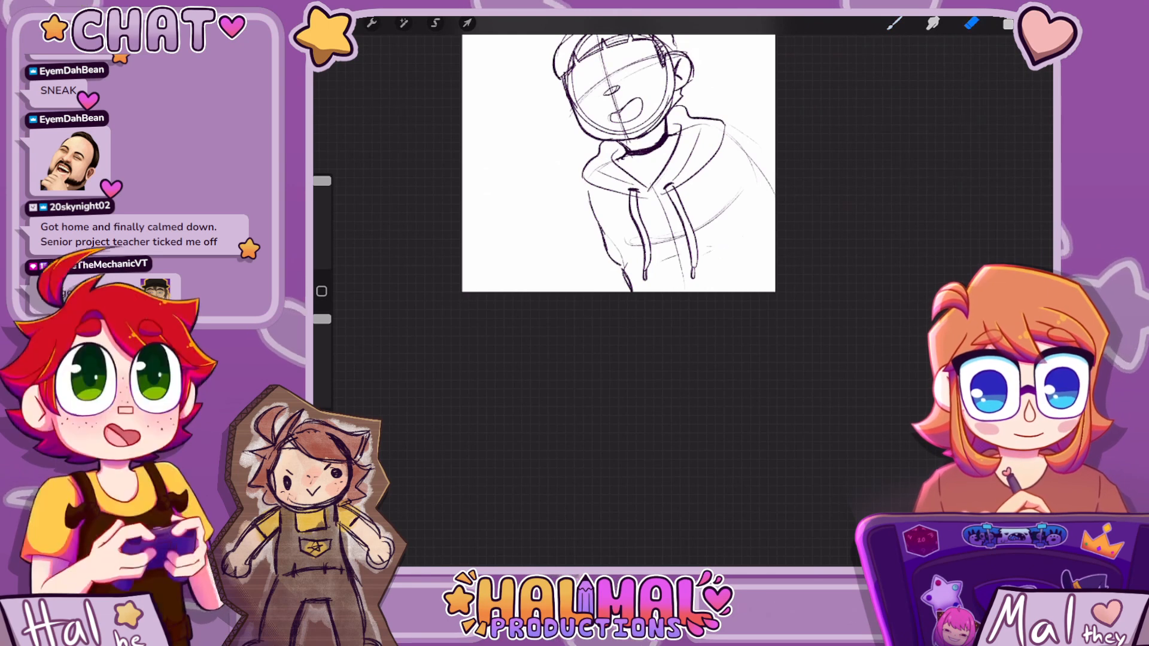
Sketch the hanging sleeve on the ear side and a loose long oval with connecting guidelines for the opposite raised arm
key(b)
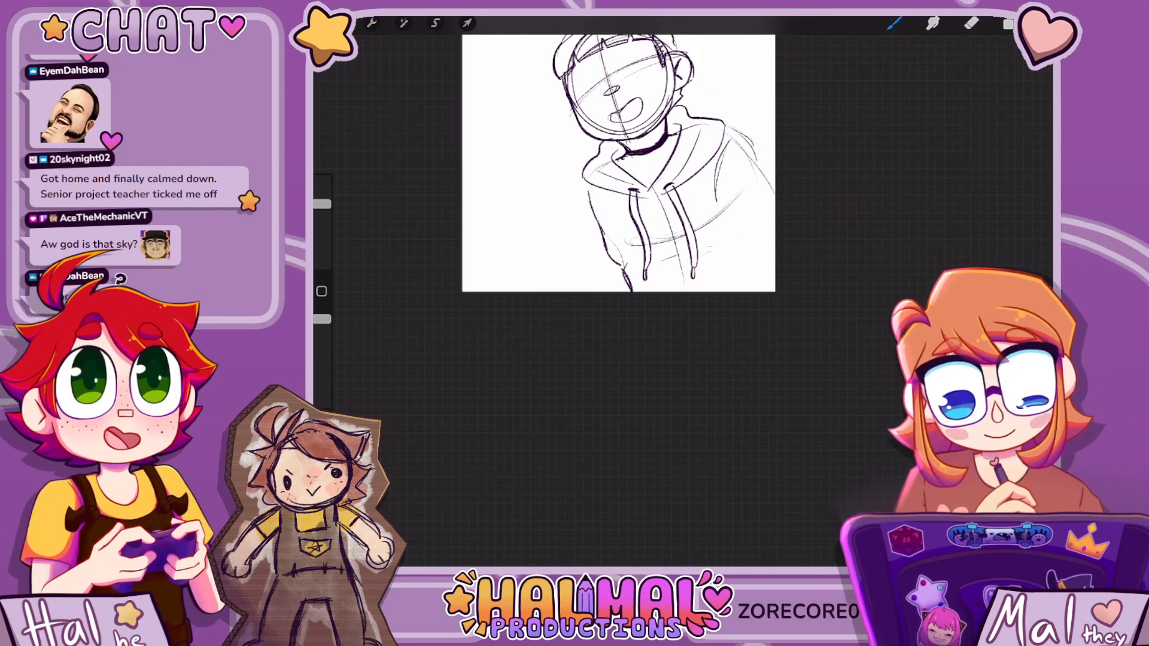
mouse_move(729, 140)
mouse_down()
mouse_move(769, 247)
mouse_move(723, 296)
mouse_up()
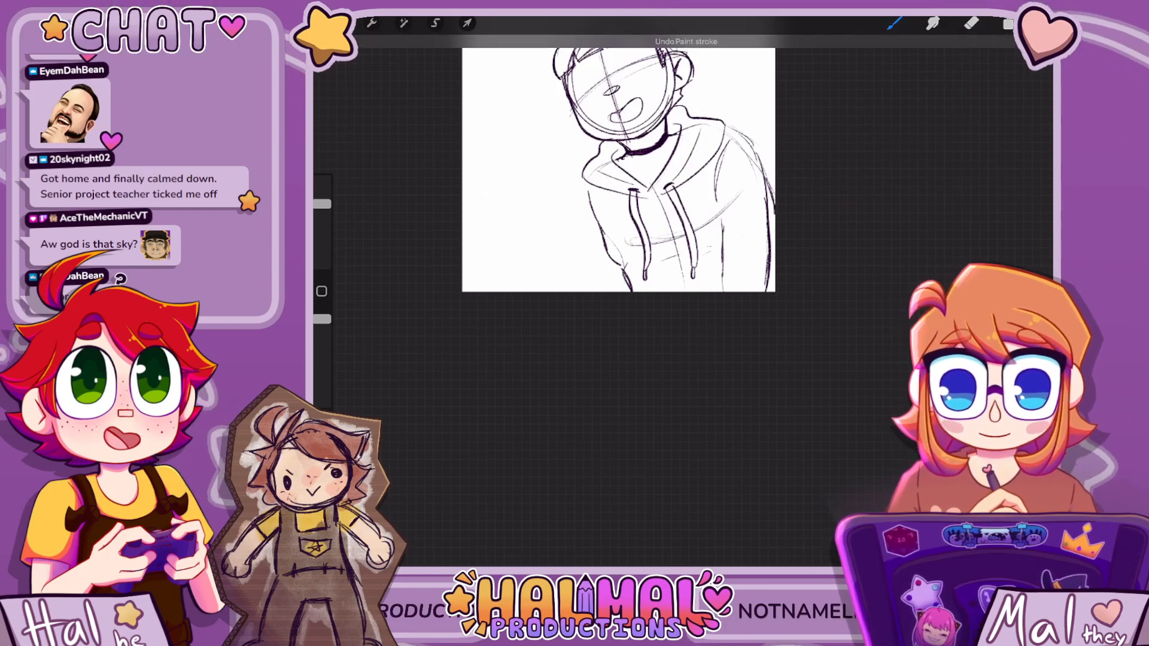
drag(564, 157, 549, 146)
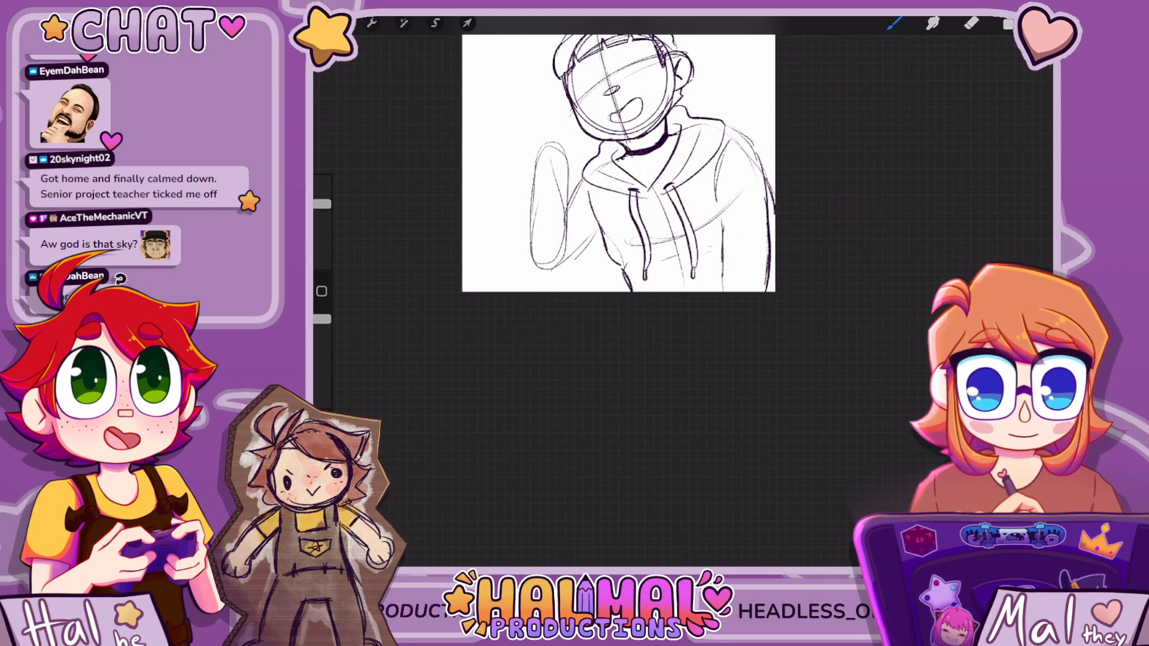
Draw a closed, upward-curving eye with a lash on the ear side and a small filled eyebrow above it
scroll(619, 179, down, 3)
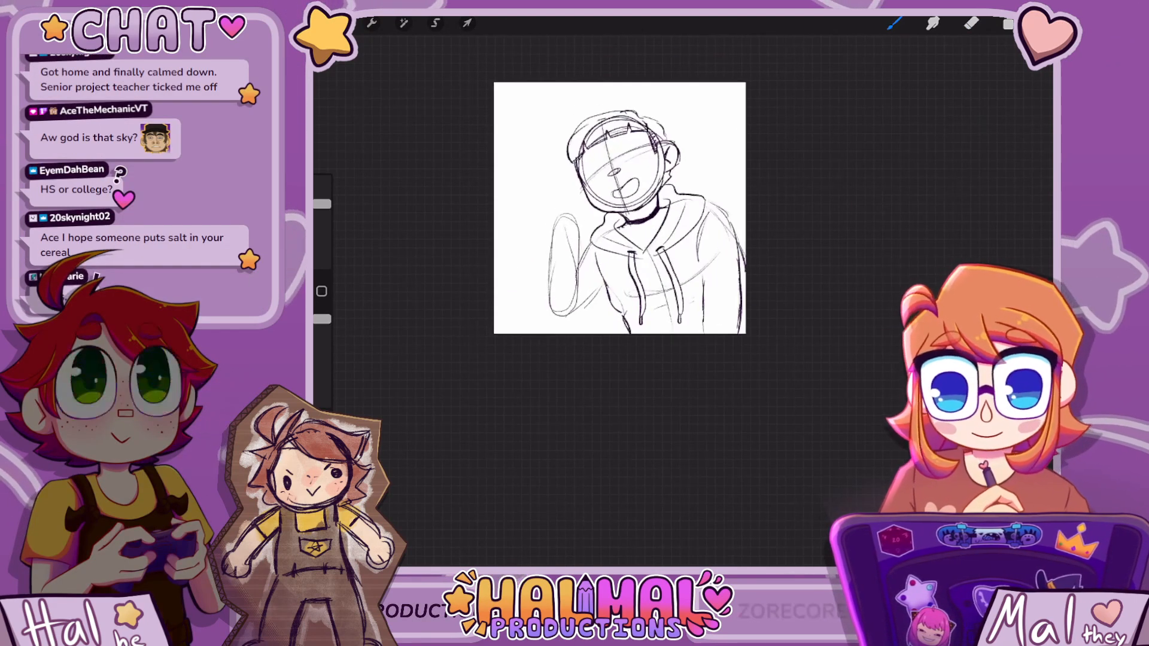
scroll(620, 210, up, 5)
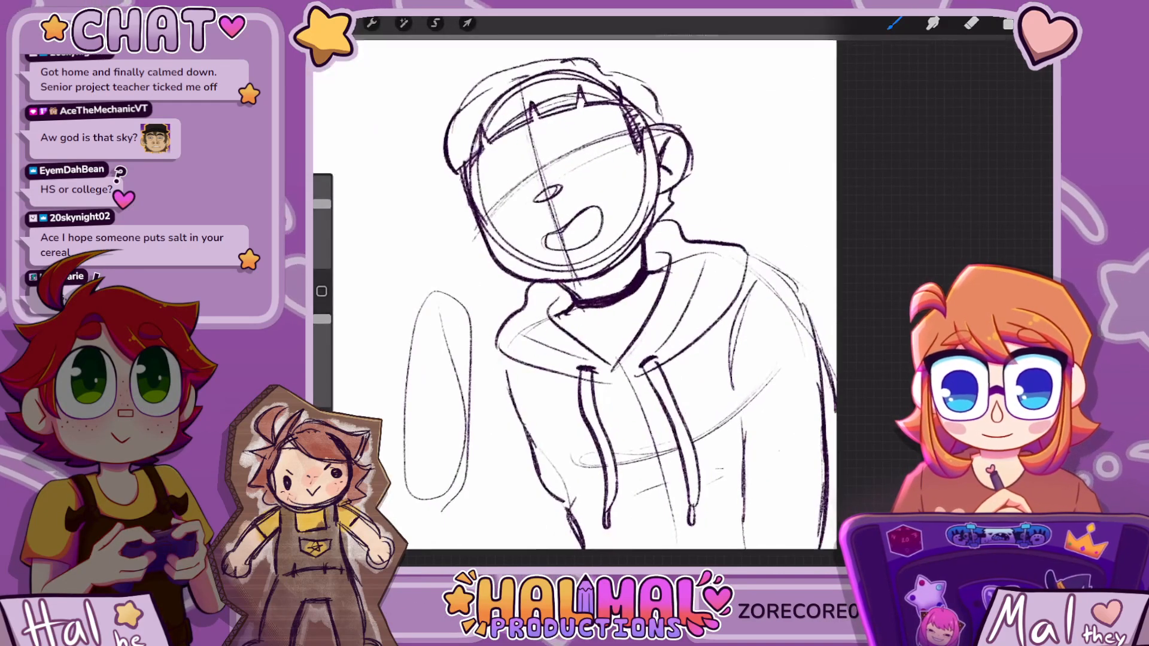
drag(567, 172, 615, 145)
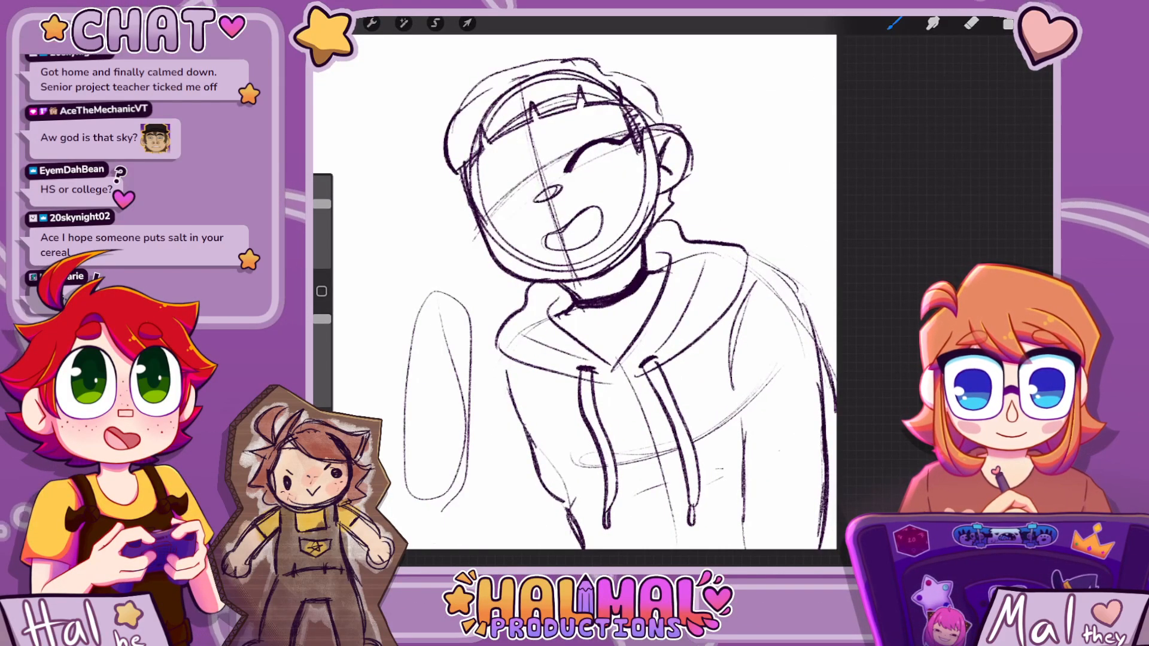
drag(562, 128, 578, 132)
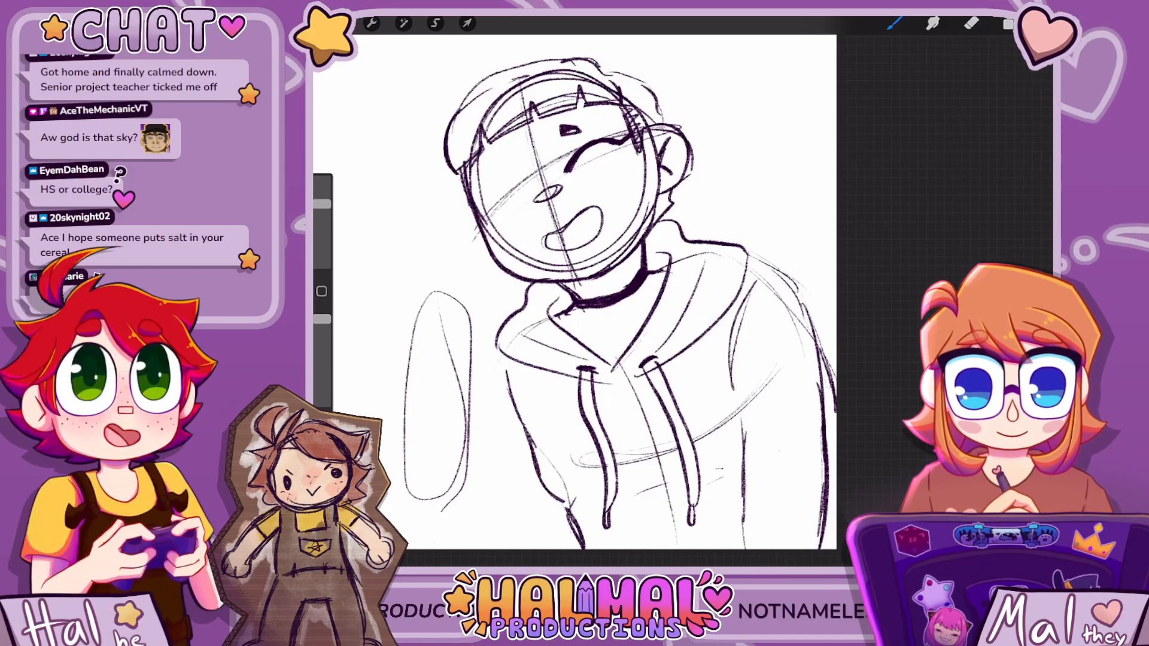
Draw a matching closed, upward-curving eye with a lash and a small filled triangular eyebrow on the side opposite the ear
drag(487, 201, 522, 192)
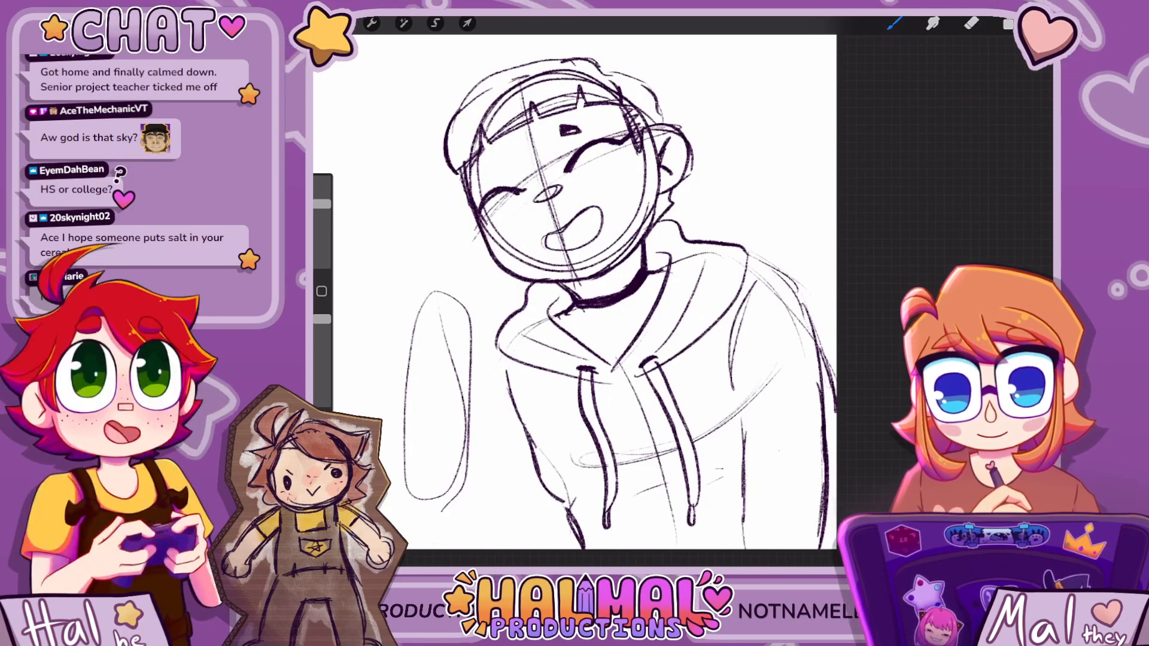
key(ctrl+z)
mouse_move(494, 193)
mouse_down()
mouse_move(532, 207)
mouse_move(477, 184)
mouse_up()
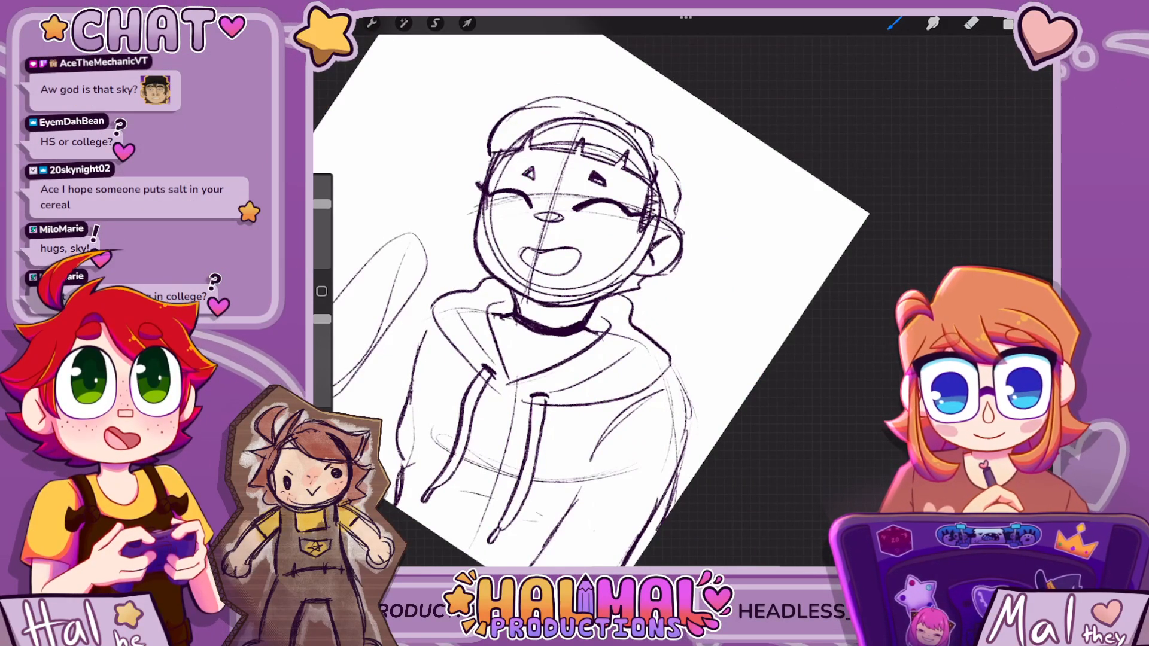
Fill the inner corner of the open mouth with dark shading and add short zigzag blush marks to both cheeks
scroll(562, 287, down, 5)
scroll(563, 287, up, 6)
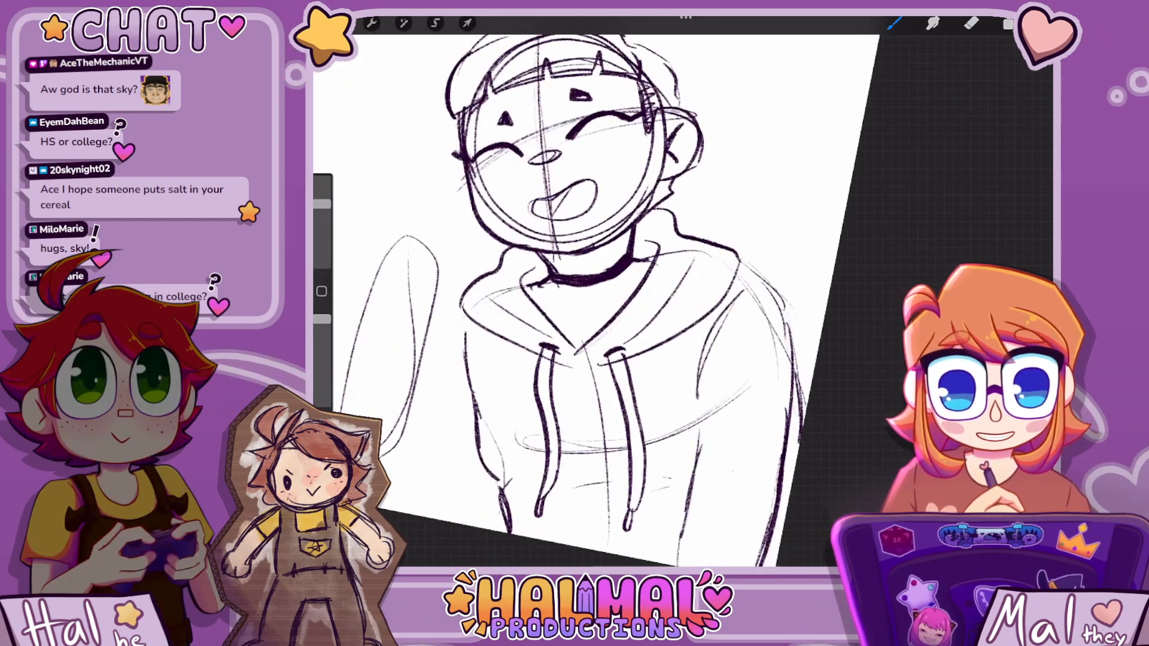
drag(538, 205, 552, 213)
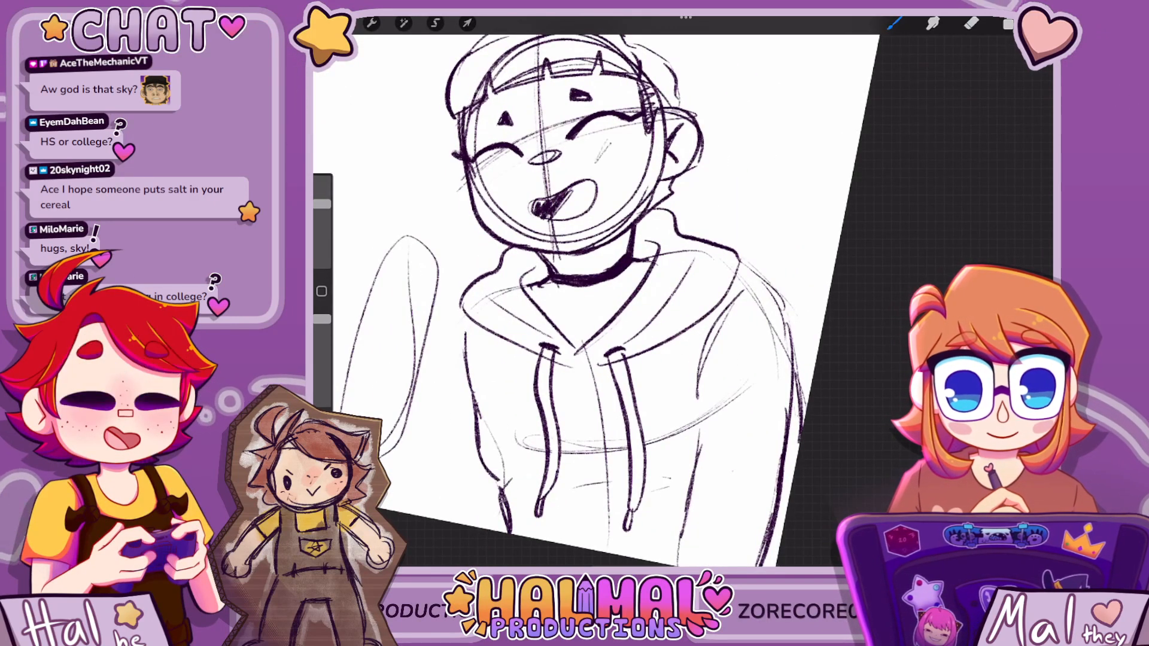
drag(597, 159, 647, 138)
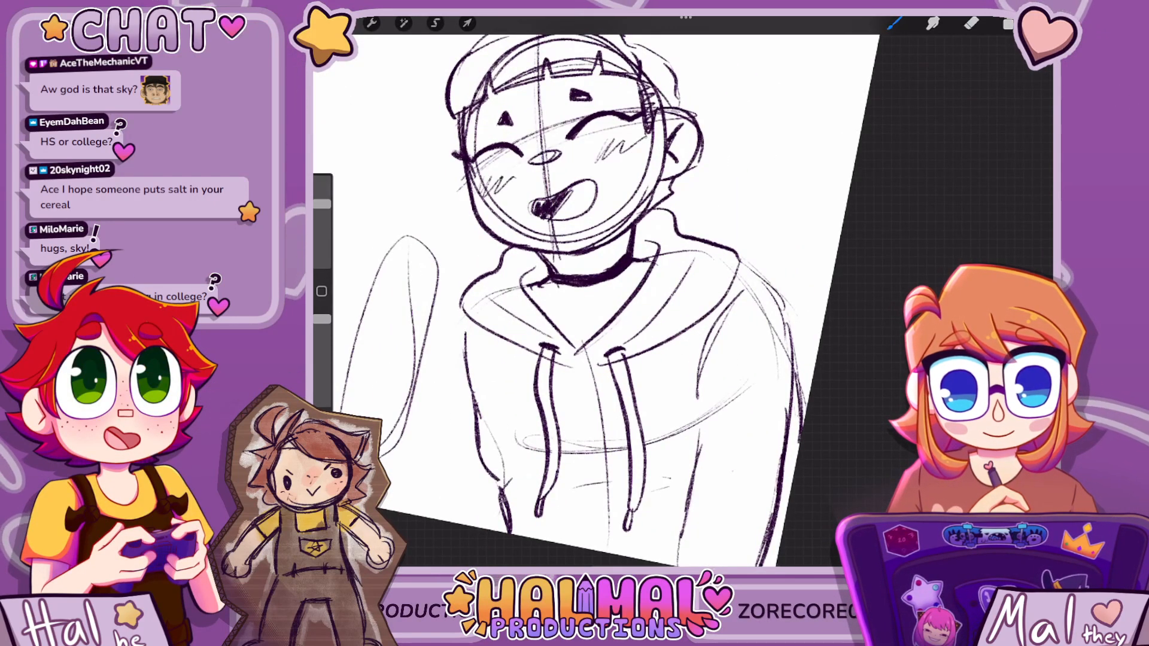
Add a small curled tuft on top of the head and fill the short hair with dark strokes above the fringe
scroll(593, 293, down, 3)
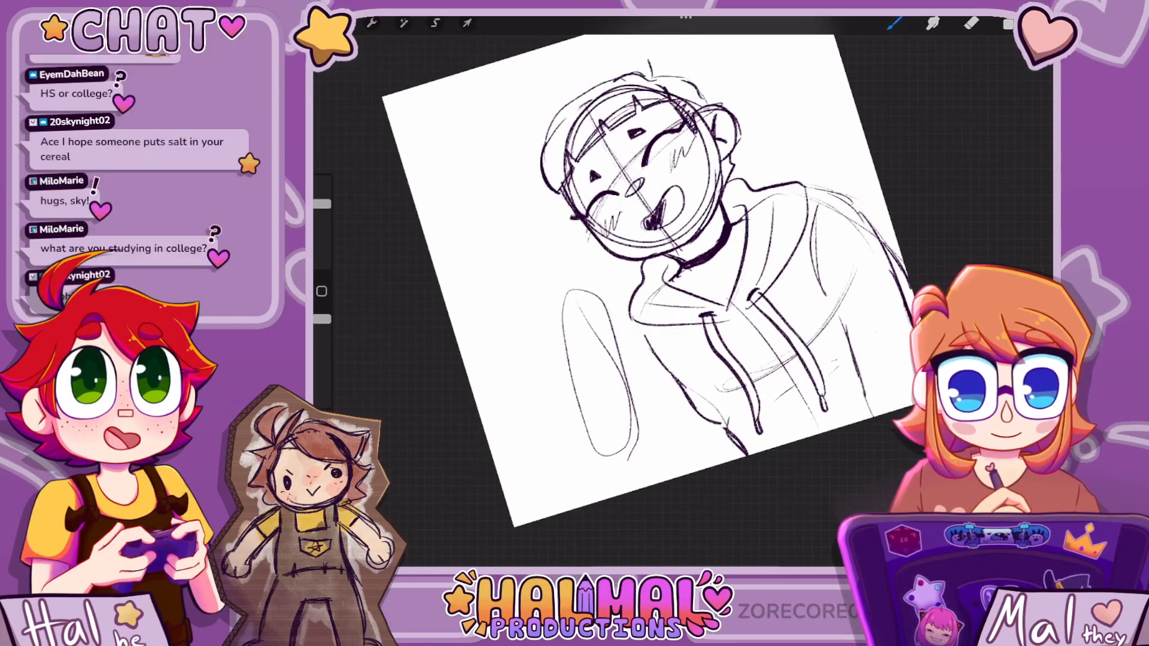
drag(545, 148, 562, 182)
mouse_move(549, 144)
mouse_down()
mouse_move(563, 110)
mouse_move(561, 150)
mouse_up()
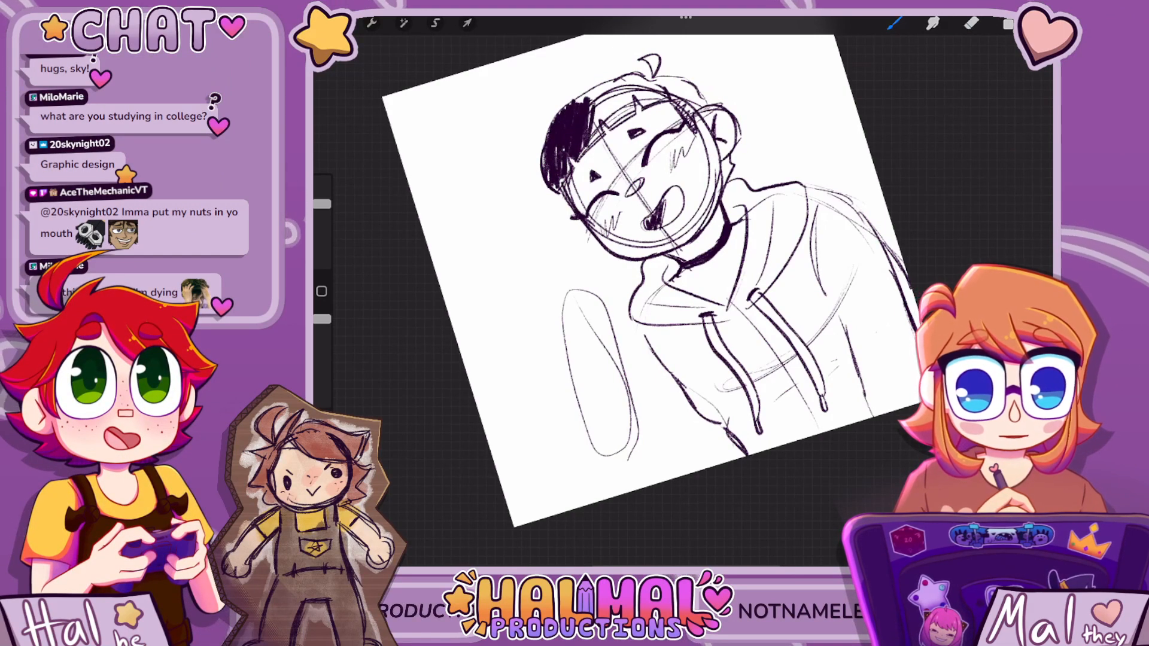
drag(594, 107, 599, 133)
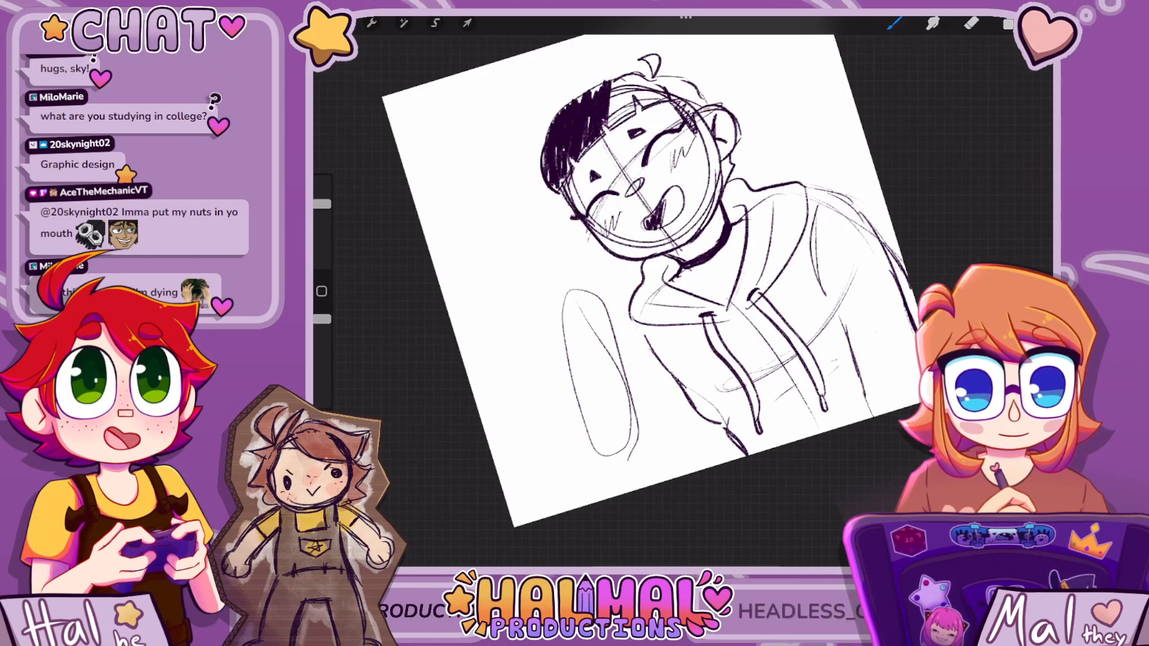
drag(628, 84, 635, 111)
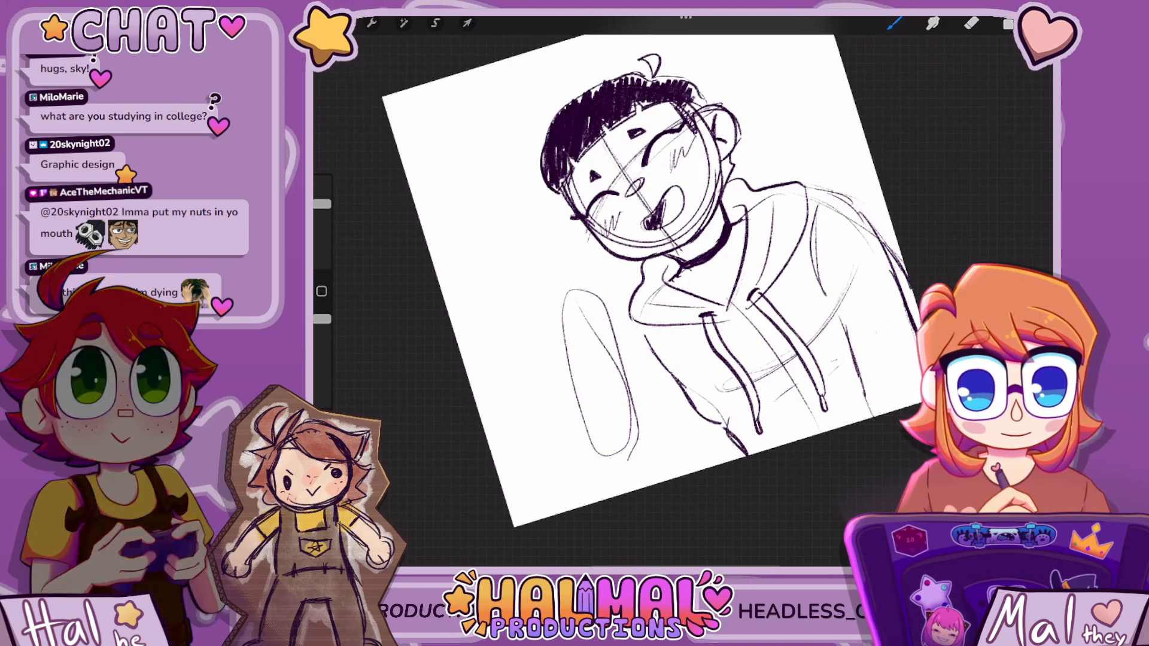
Sketch the raised waving hand with palm, thumb and pointed fingers beside the face, and outline the forearm's sleeve below it
scroll(652, 282, up, 2)
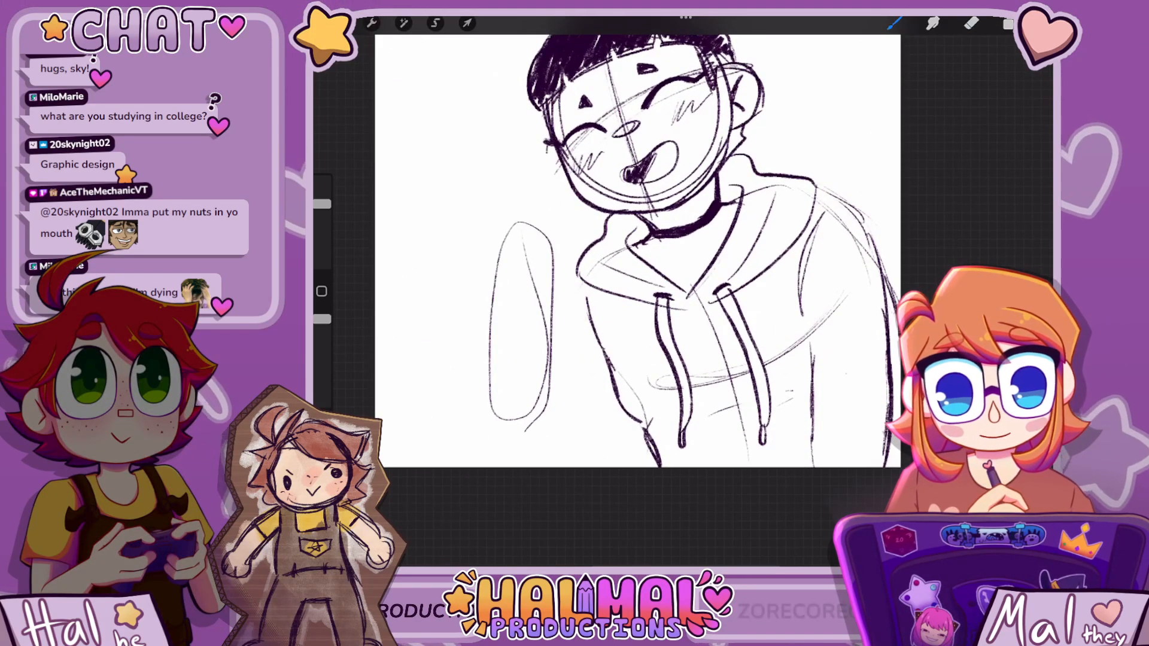
scroll(638, 251, down, 3)
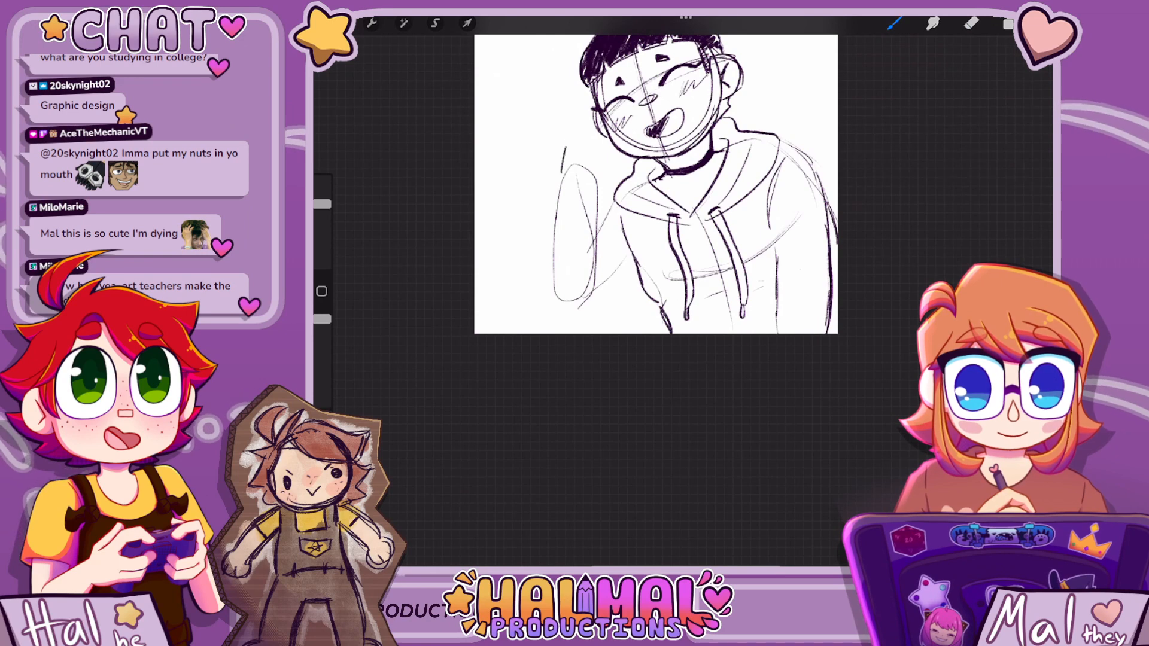
drag(565, 146, 594, 139)
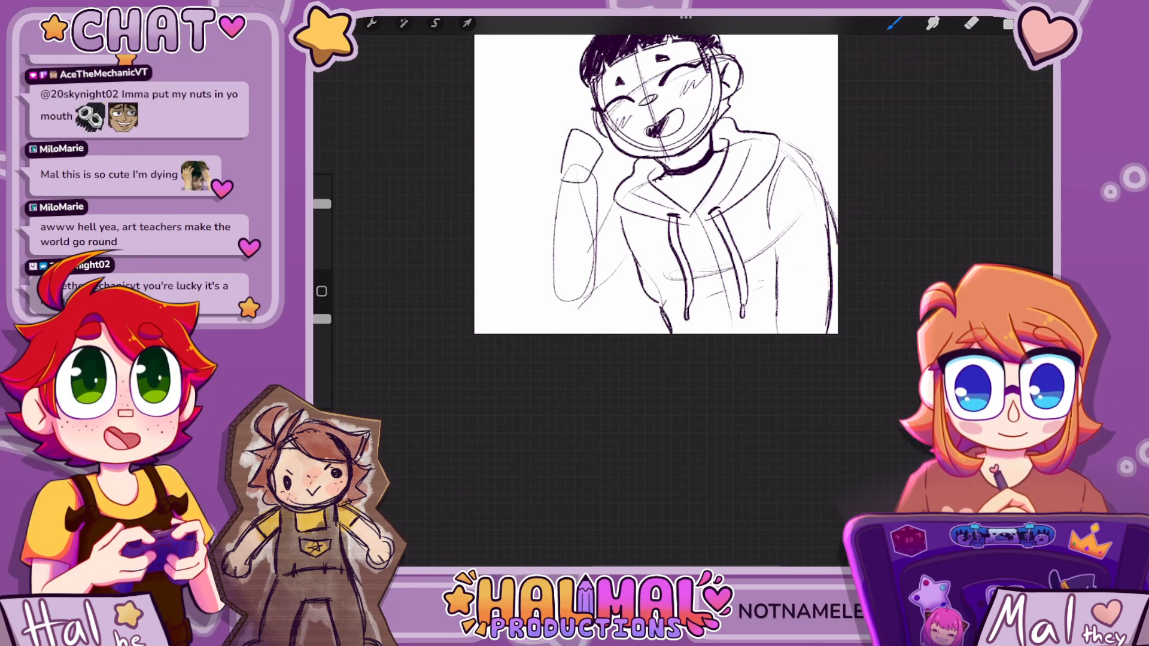
key(ctrl+z)
mouse_move(562, 176)
mouse_down()
mouse_move(579, 124)
mouse_move(584, 176)
mouse_up()
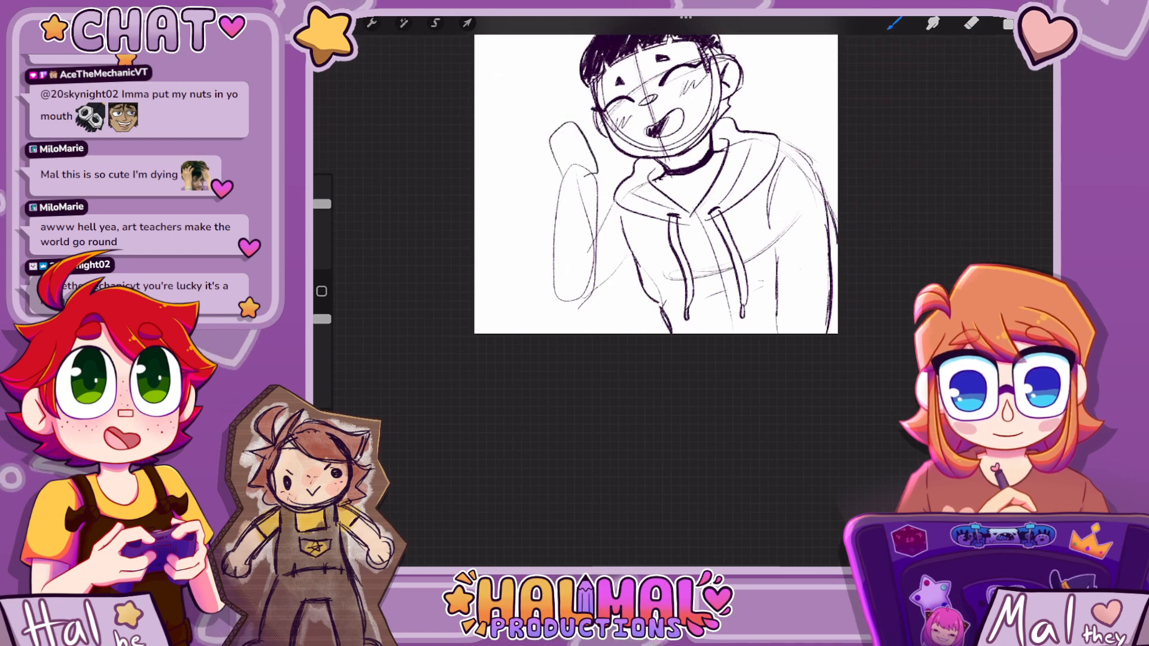
mouse_move(569, 123)
mouse_down()
mouse_move(567, 181)
mouse_move(597, 173)
mouse_move(591, 149)
mouse_move(598, 171)
mouse_up()
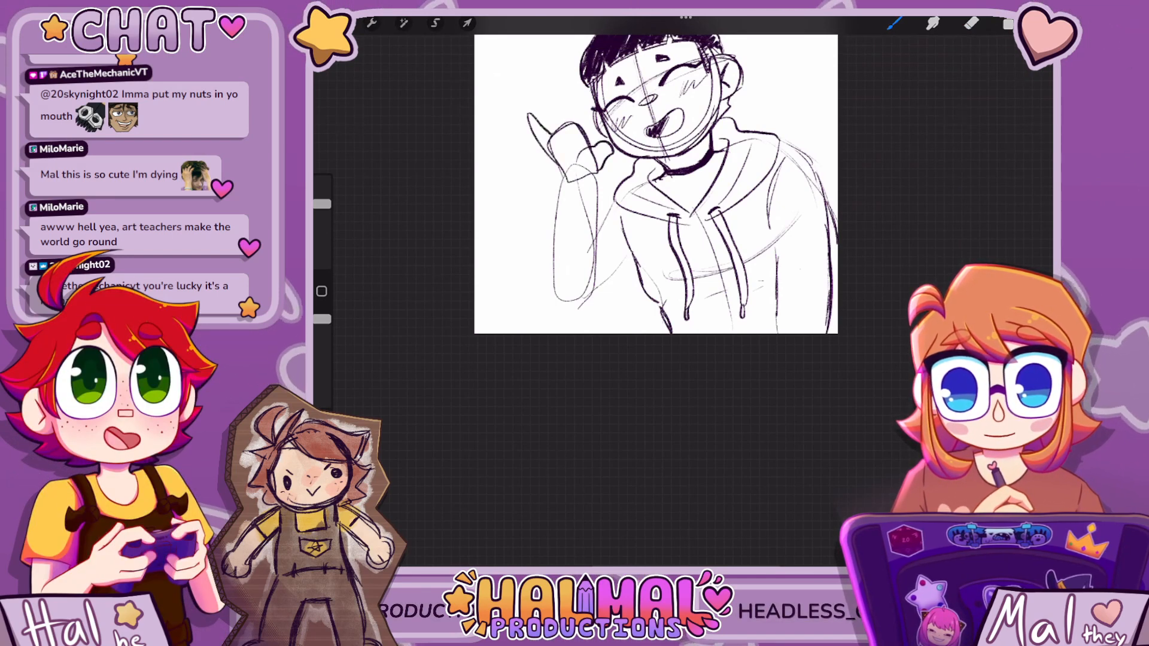
mouse_move(570, 102)
mouse_down()
mouse_move(580, 125)
mouse_move(567, 122)
mouse_up()
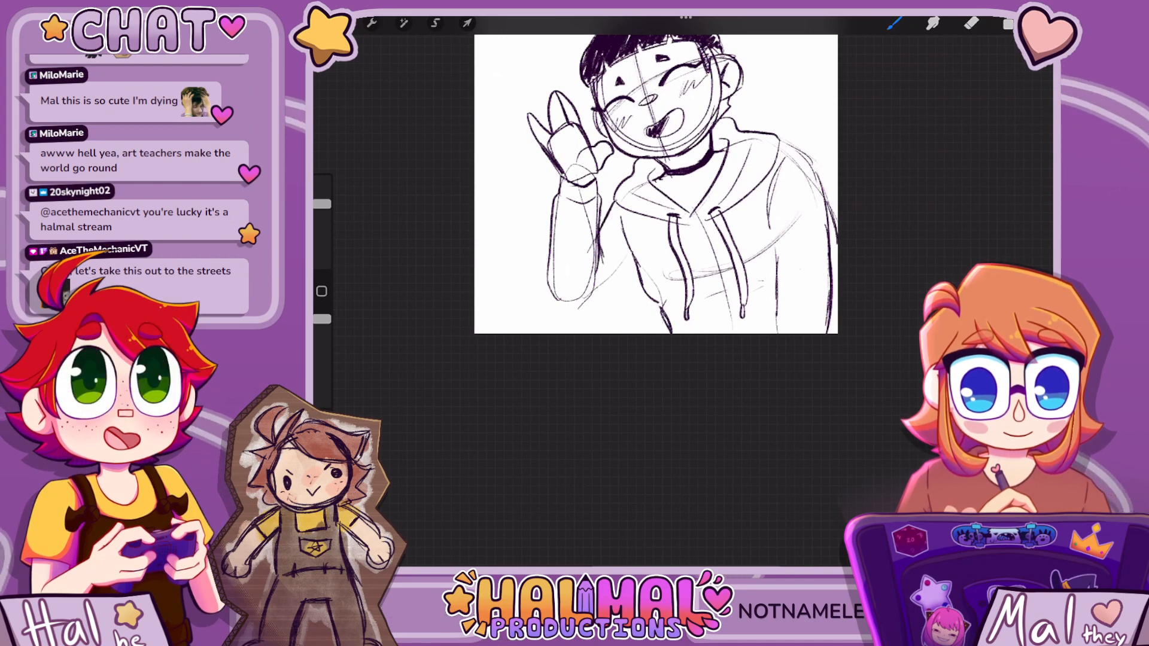
Erase the head's construction circle and the guidelines crossing the face
scroll(656, 184, down, 5)
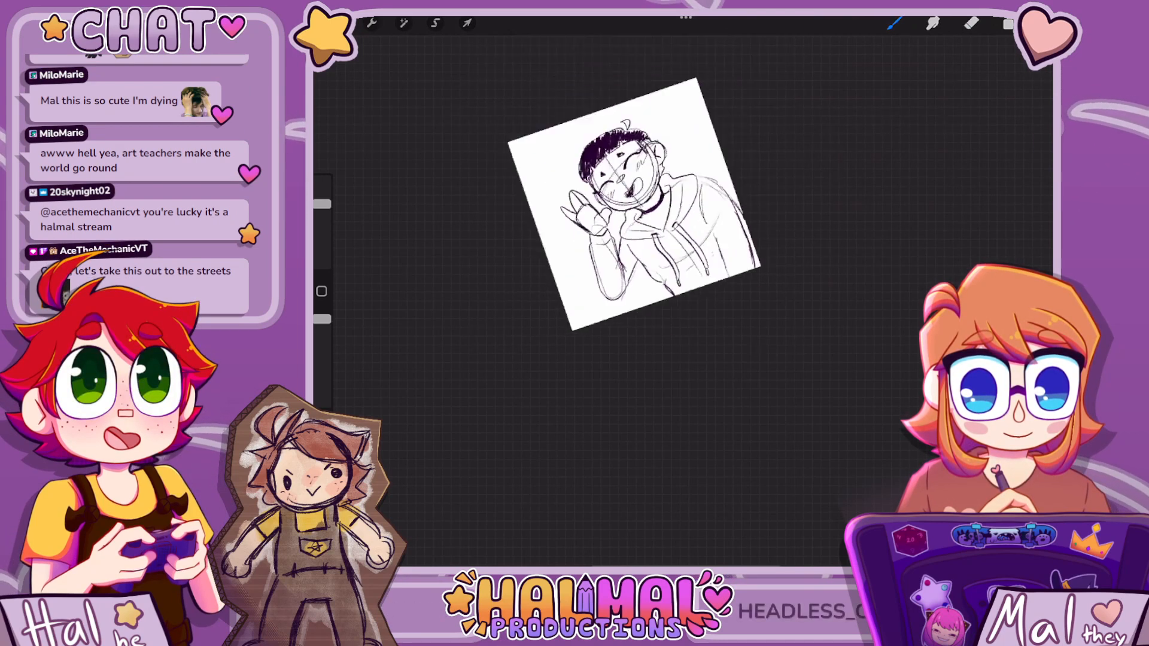
scroll(623, 235, up, 4)
scroll(654, 128, up, 3)
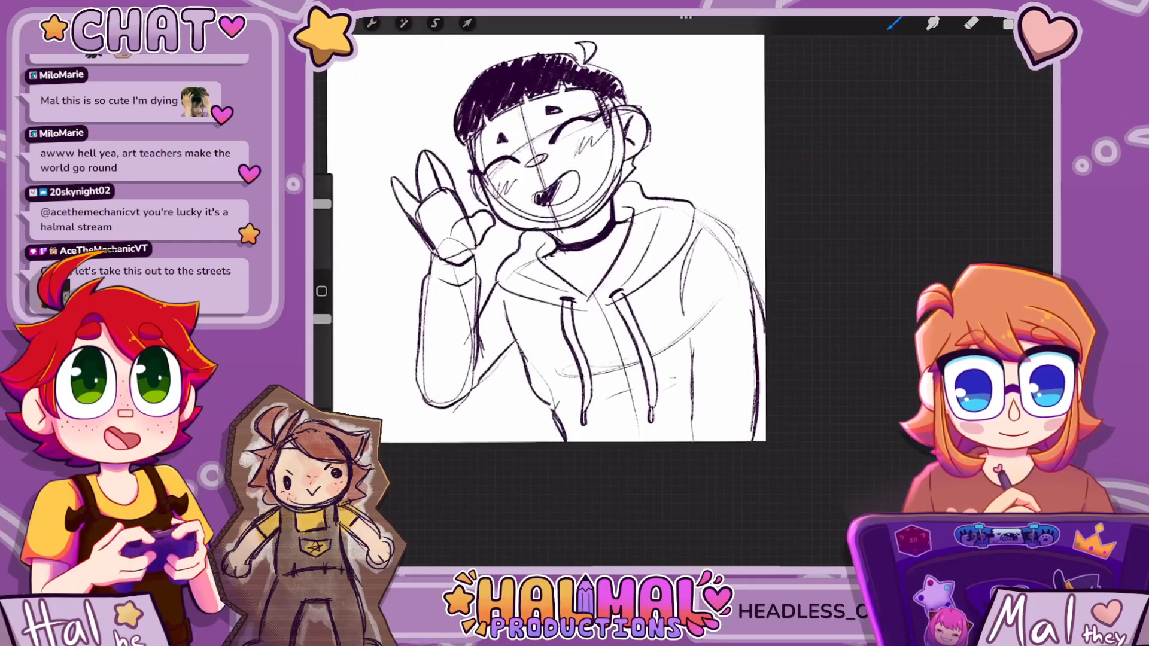
scroll(598, 198, down, 4)
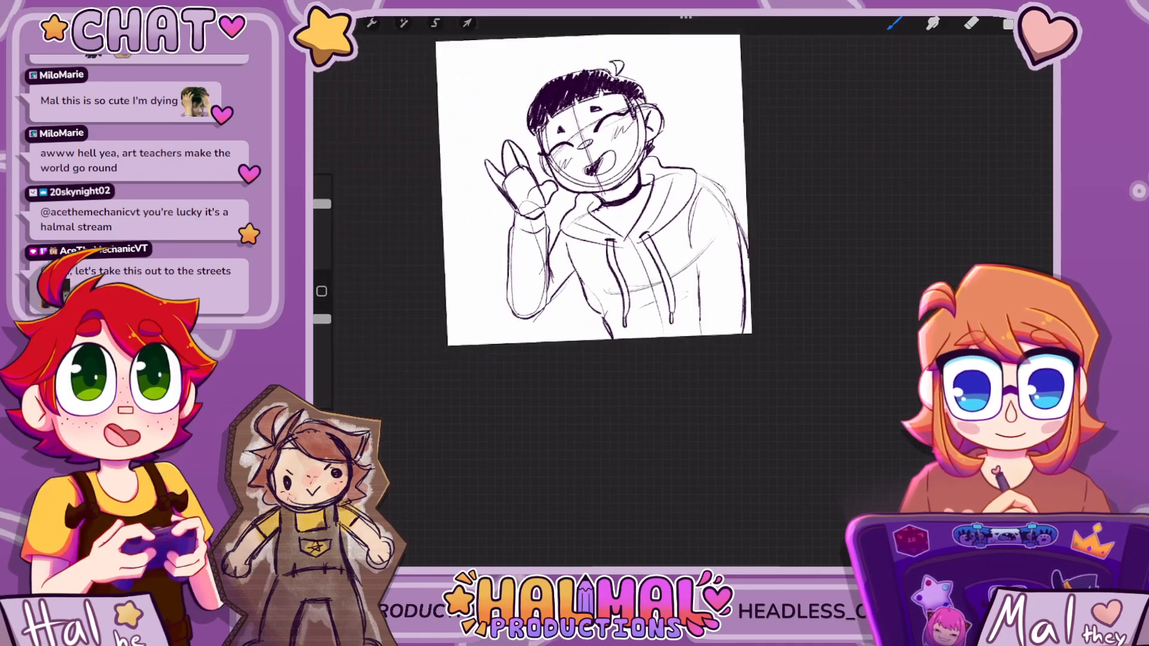
scroll(622, 203, up, 3)
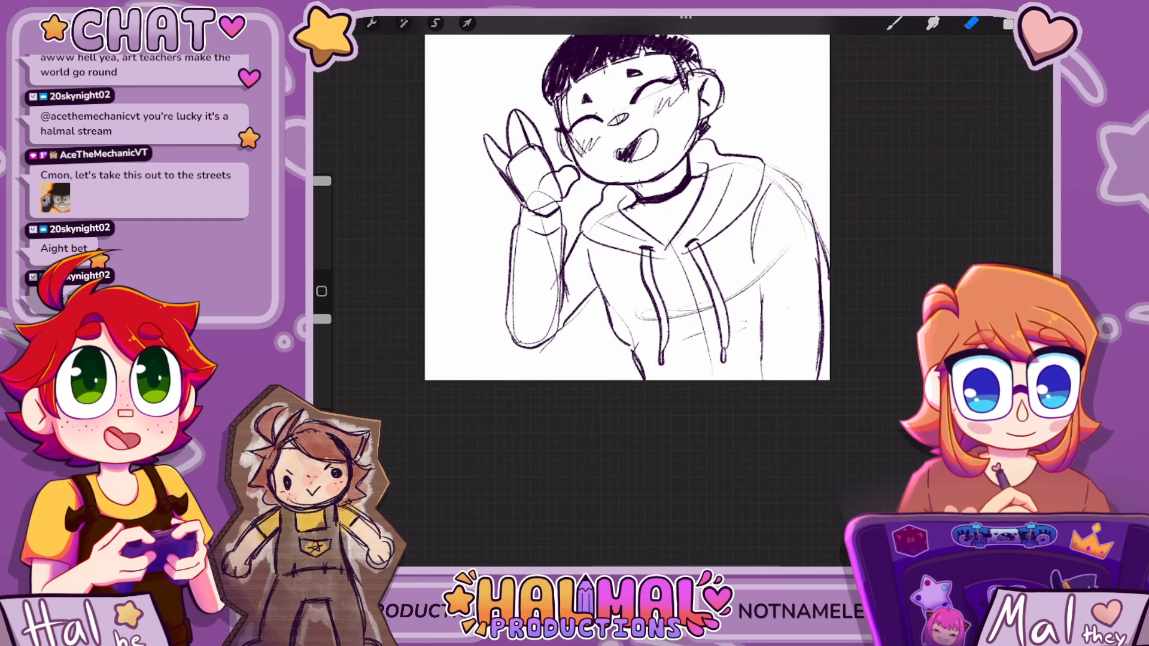
key(b)
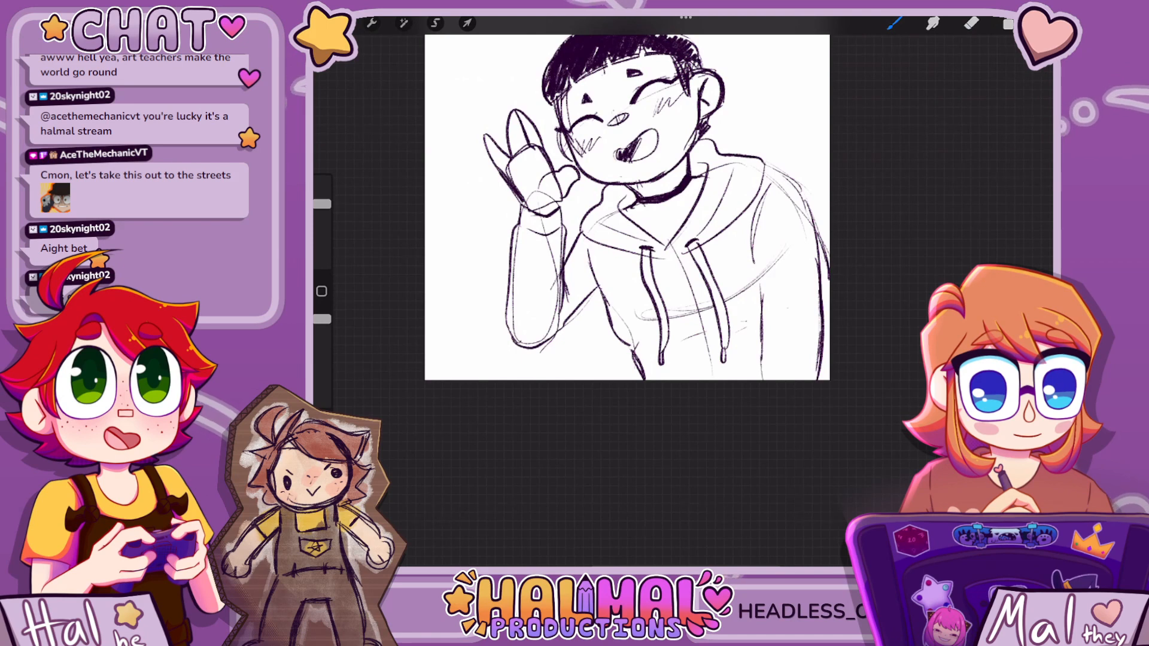
Clean up the cheek on the raised-hand side and redraw its blush marks as light zigzags
scroll(627, 207, up, 3)
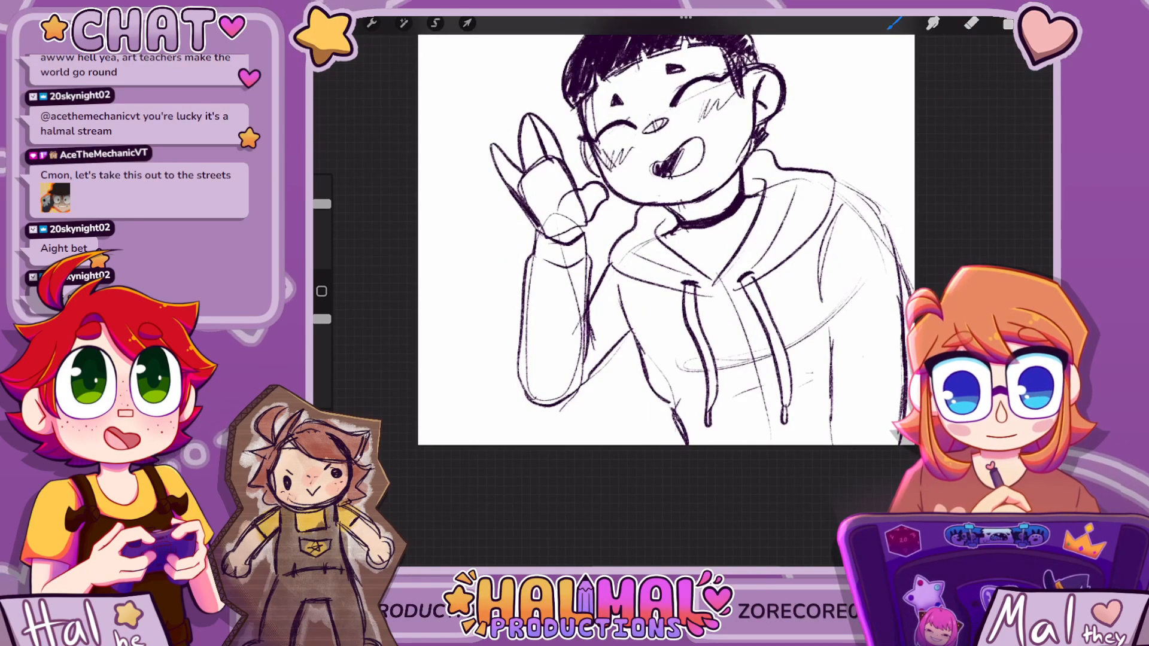
scroll(664, 240, down, 4)
scroll(598, 197, up, 3)
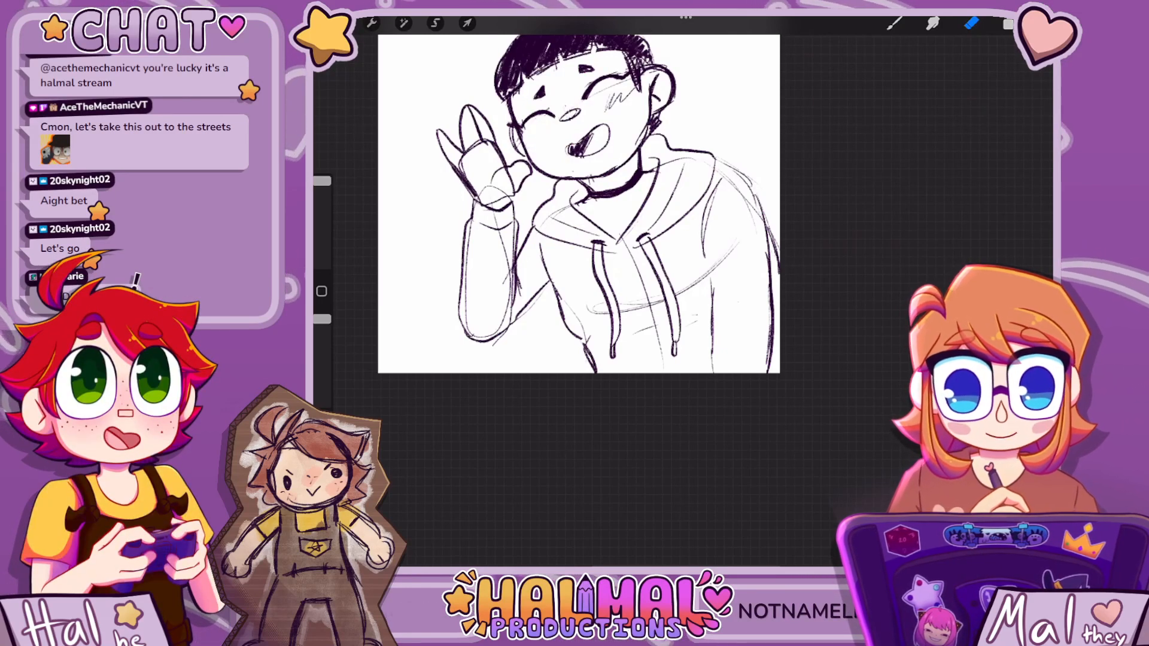
click(894, 24)
drag(528, 142, 548, 137)
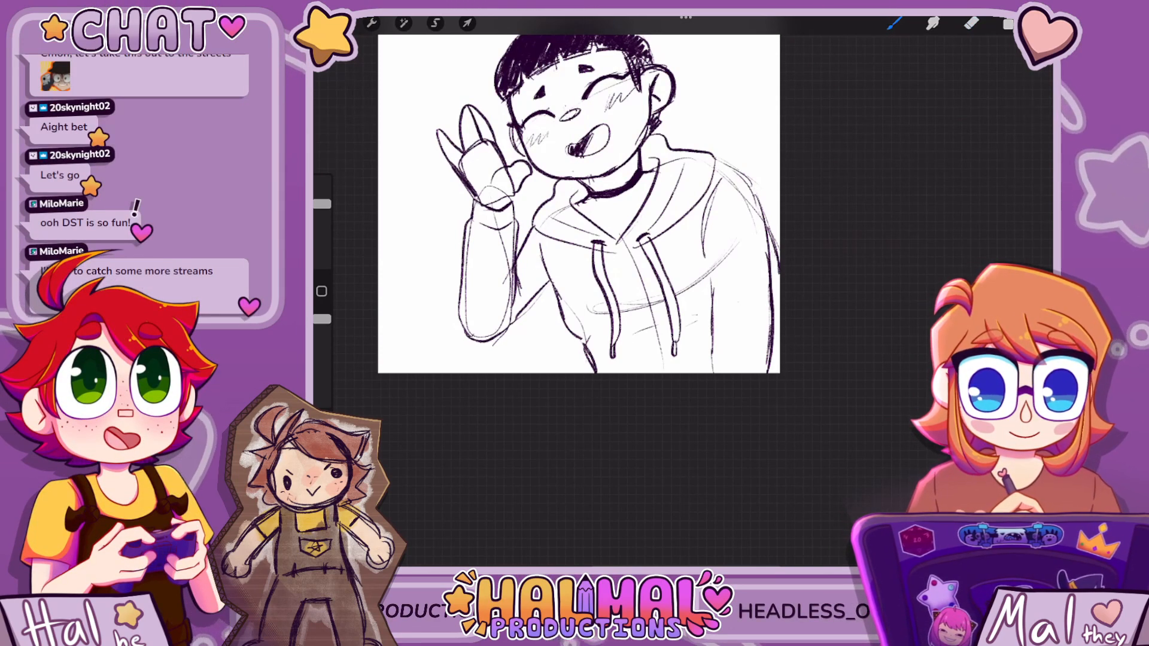
Erase the construction lines inside the palm and fingers of the raised hand
click(971, 23)
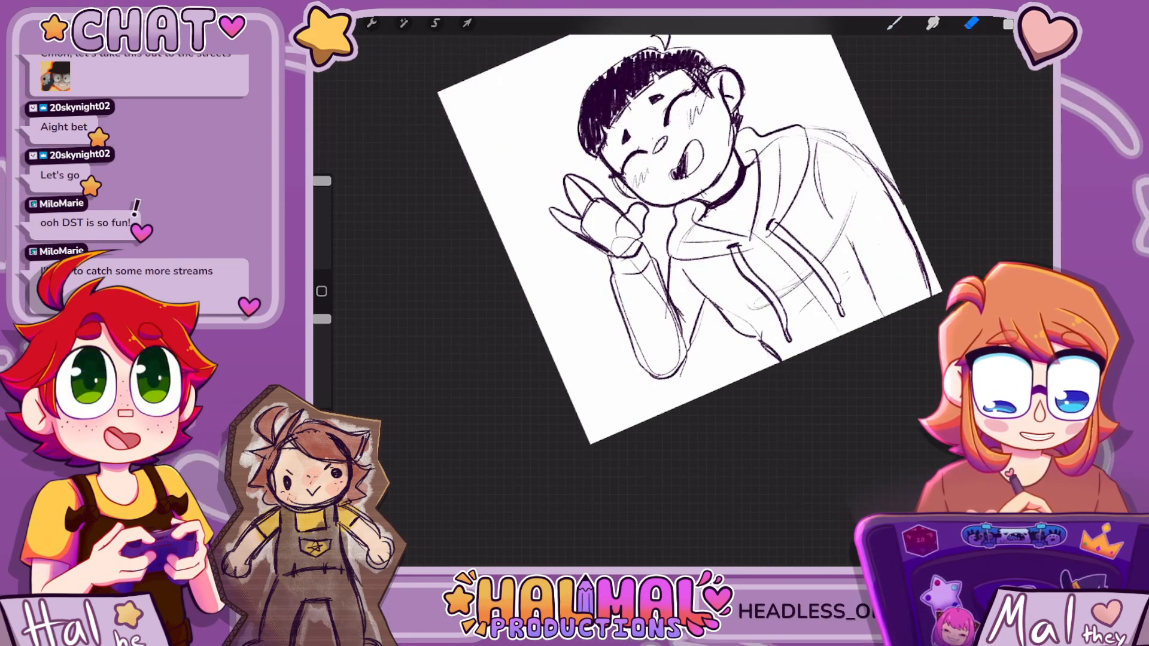
scroll(683, 291, up, 5)
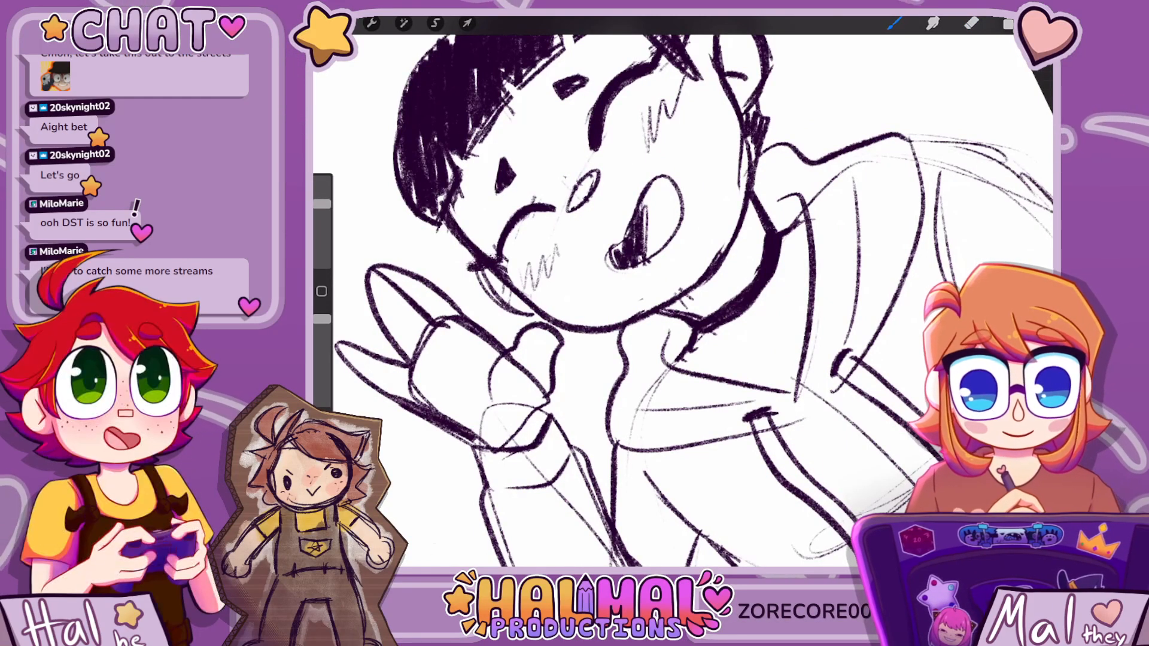
scroll(682, 293, down, 5)
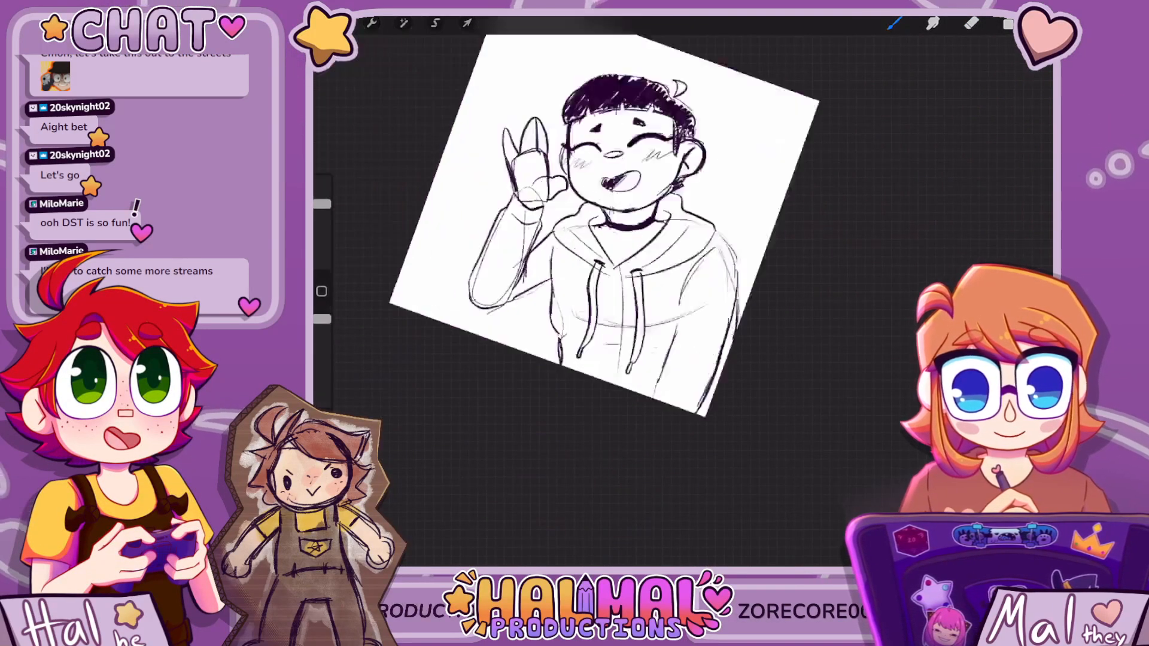
key(e)
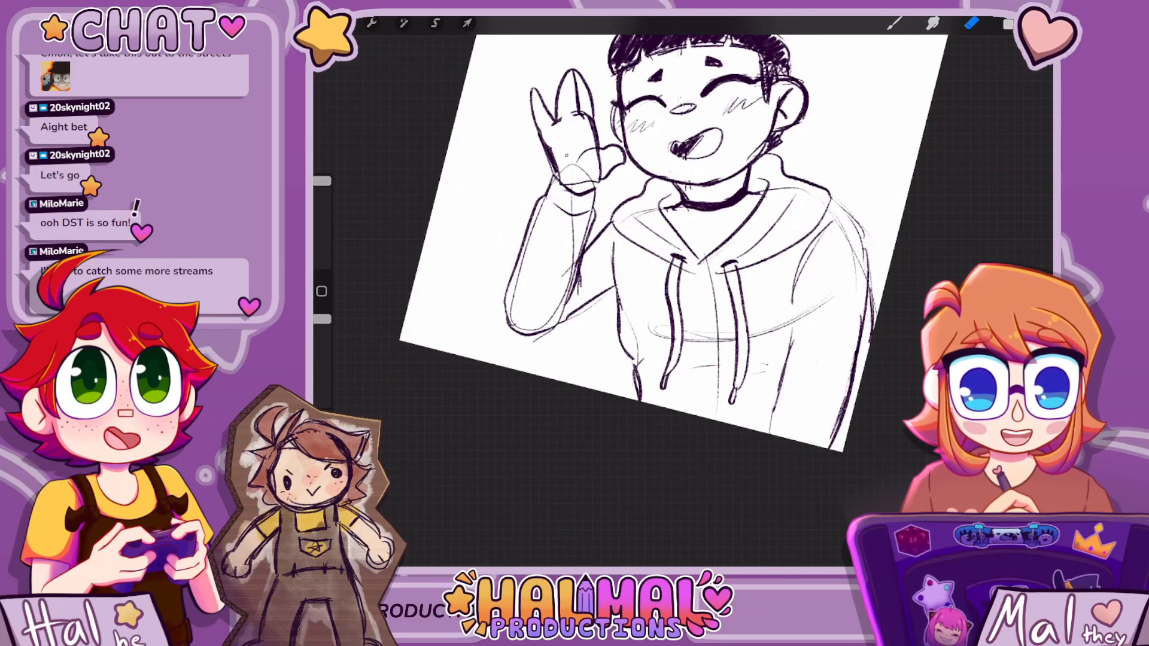
scroll(652, 227, down, 6)
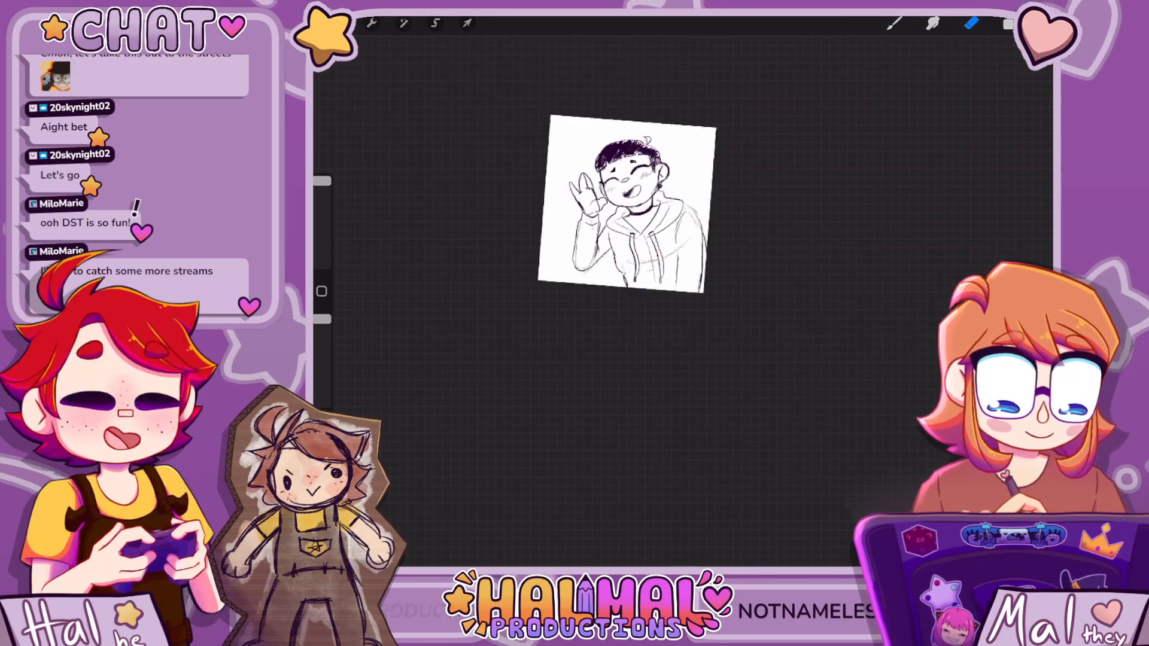
scroll(652, 197, up, 6)
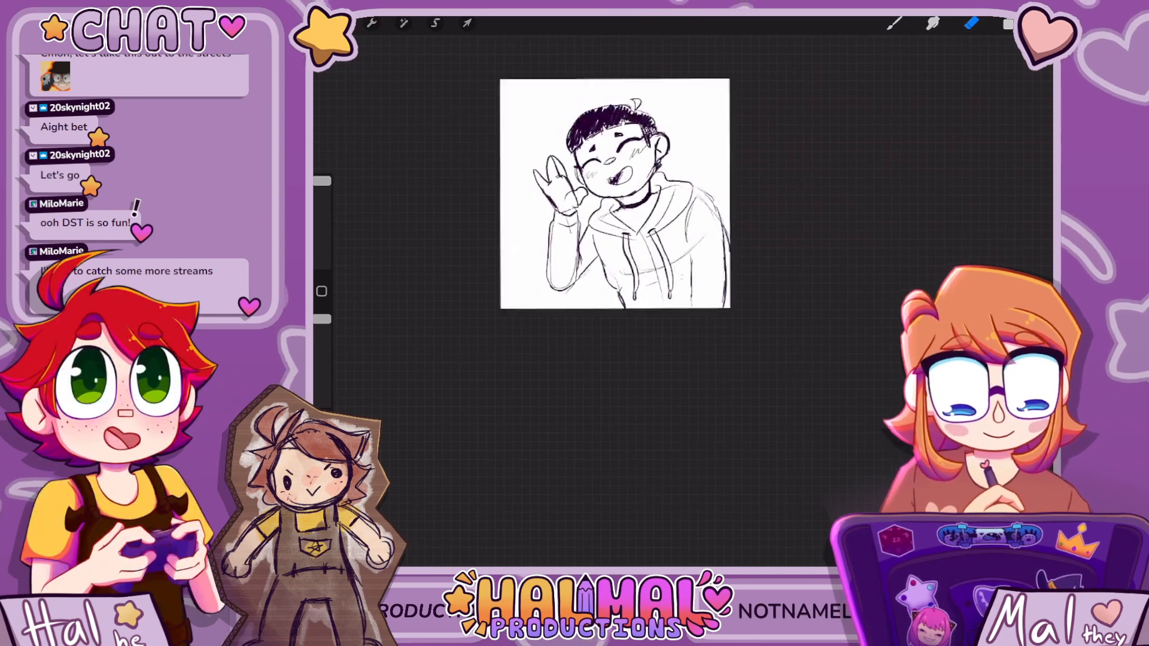
scroll(658, 209, down, 4)
Finish the doodle with small motion lines above the waving hand and a filled hair tuft, and return to the gallery
key(b)
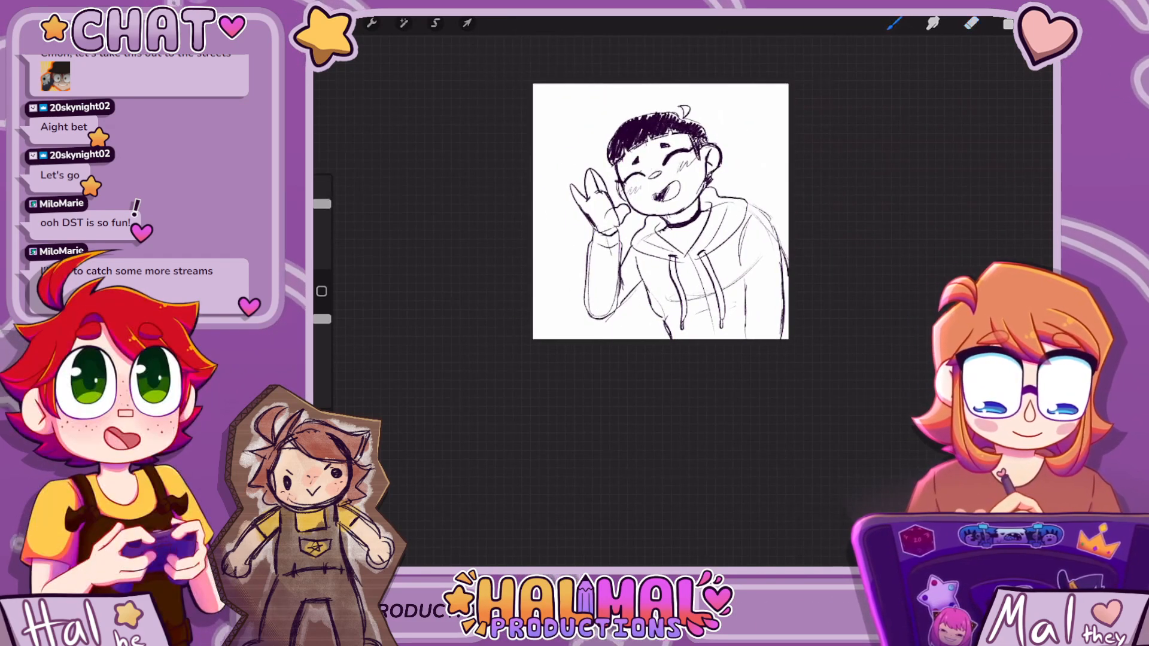
scroll(659, 212, down, 3)
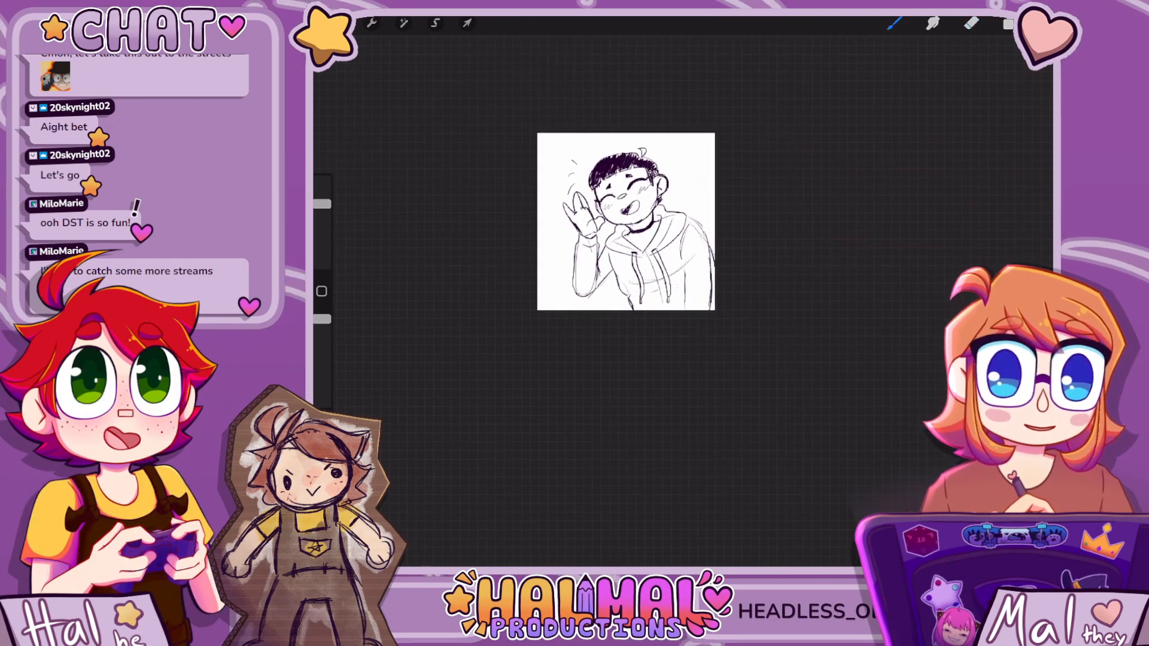
scroll(676, 209, up, 3)
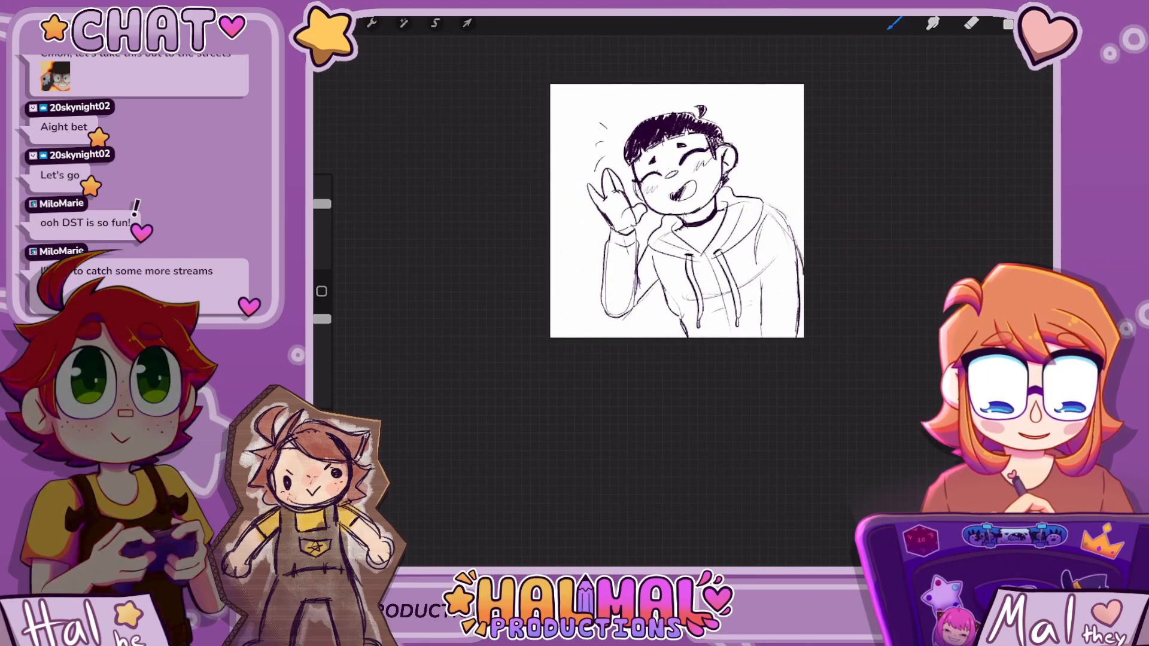
scroll(677, 210, down, 2)
scroll(628, 216, up, 3)
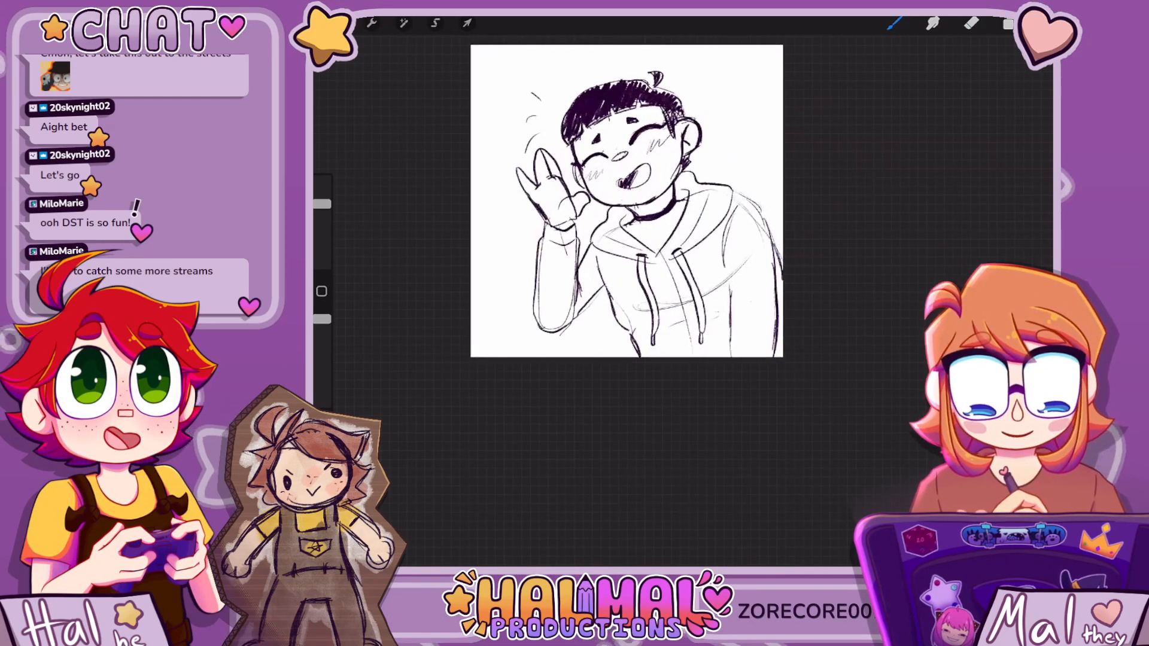
click(336, 24)
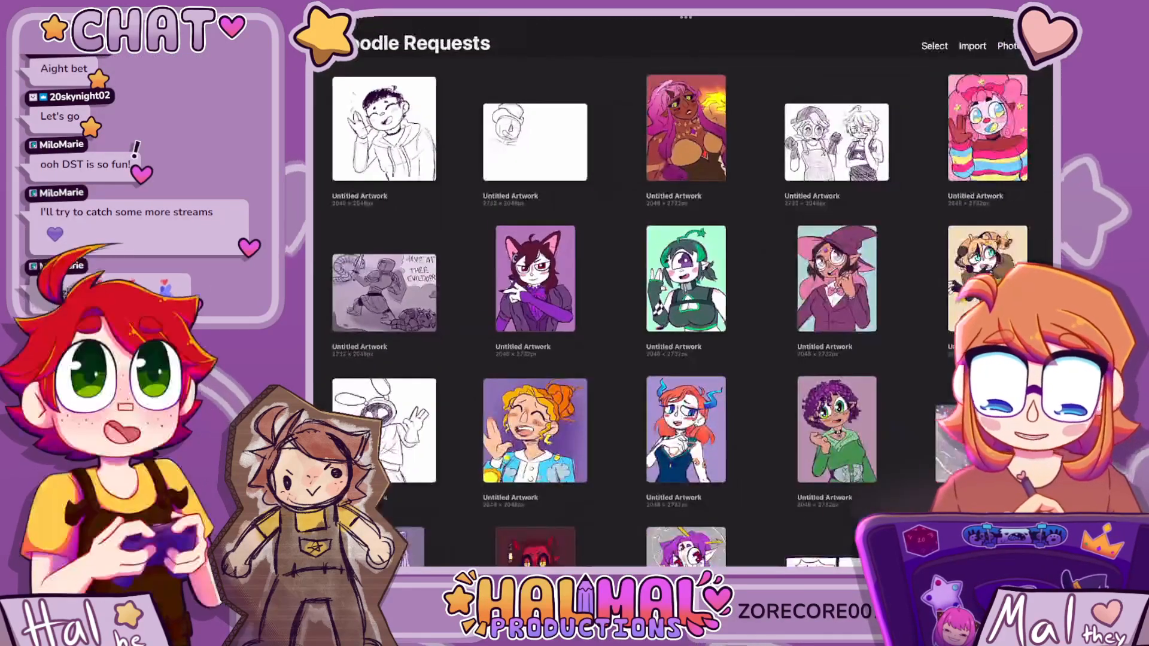
Preview the waving hoodie character sketch, close it, and rename the artwork with the requester's username
click(361, 122)
scroll(685, 287, down, 1)
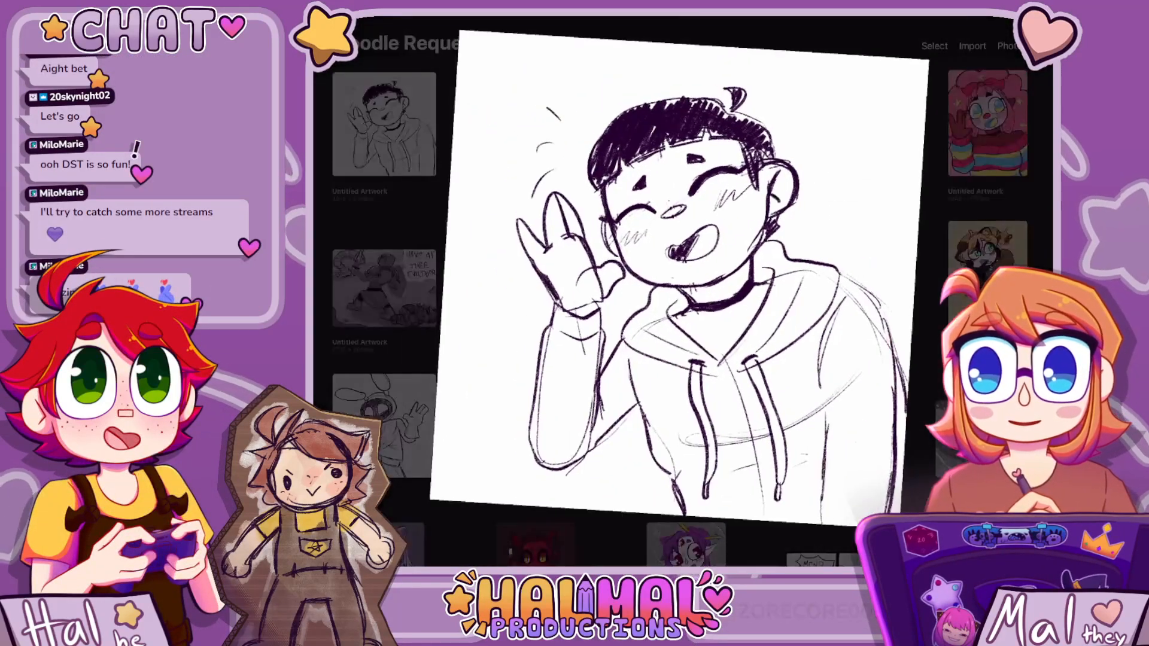
scroll(685, 288, down, 2)
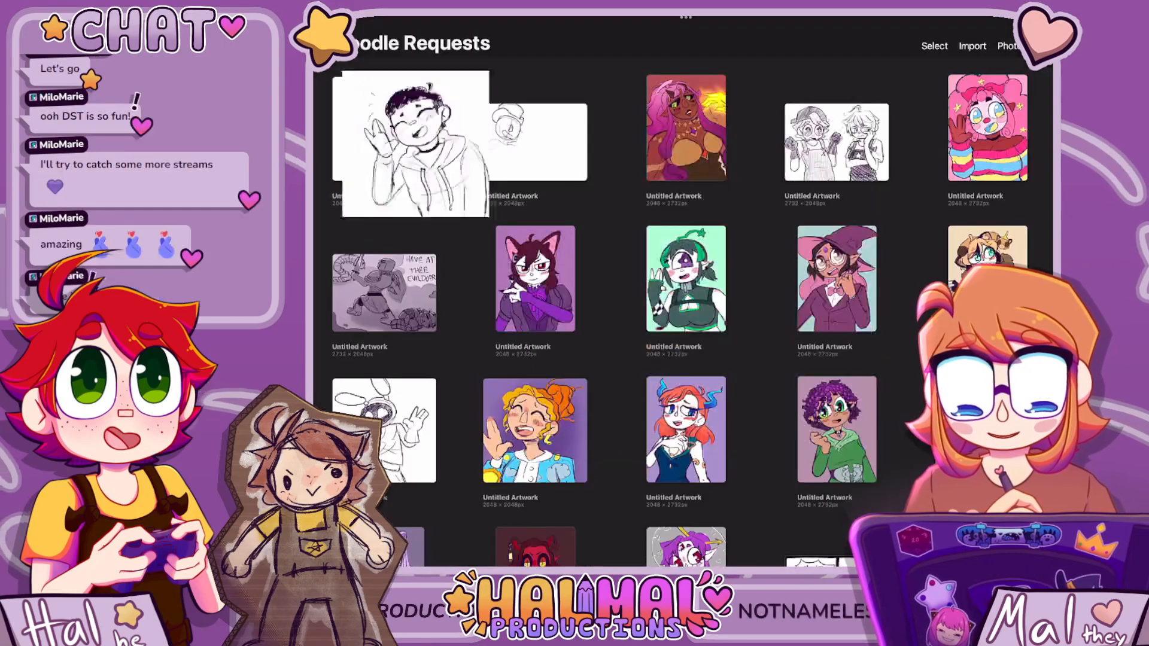
click(359, 195)
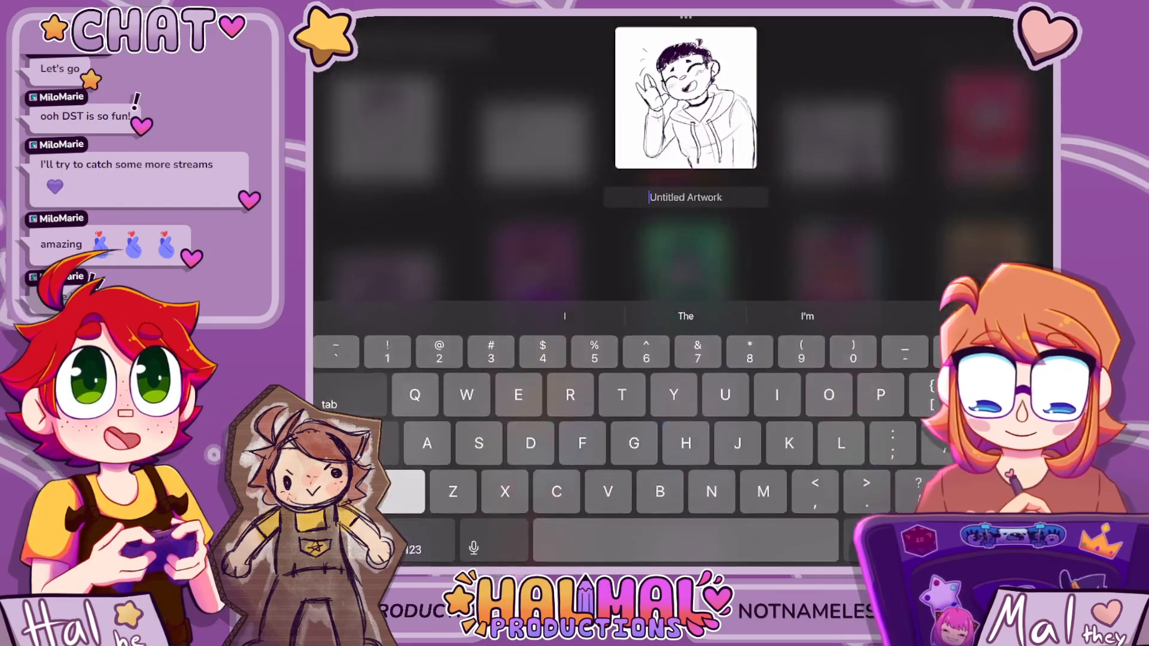
text(Milo)
key(BackSpace)
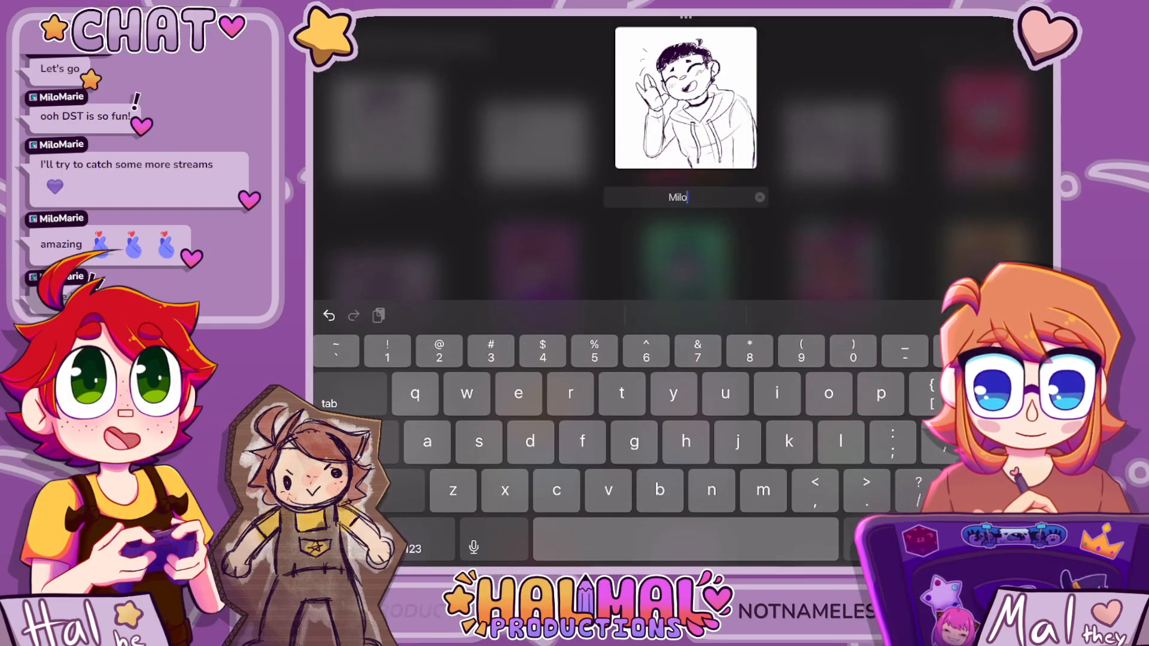
text(Marie)
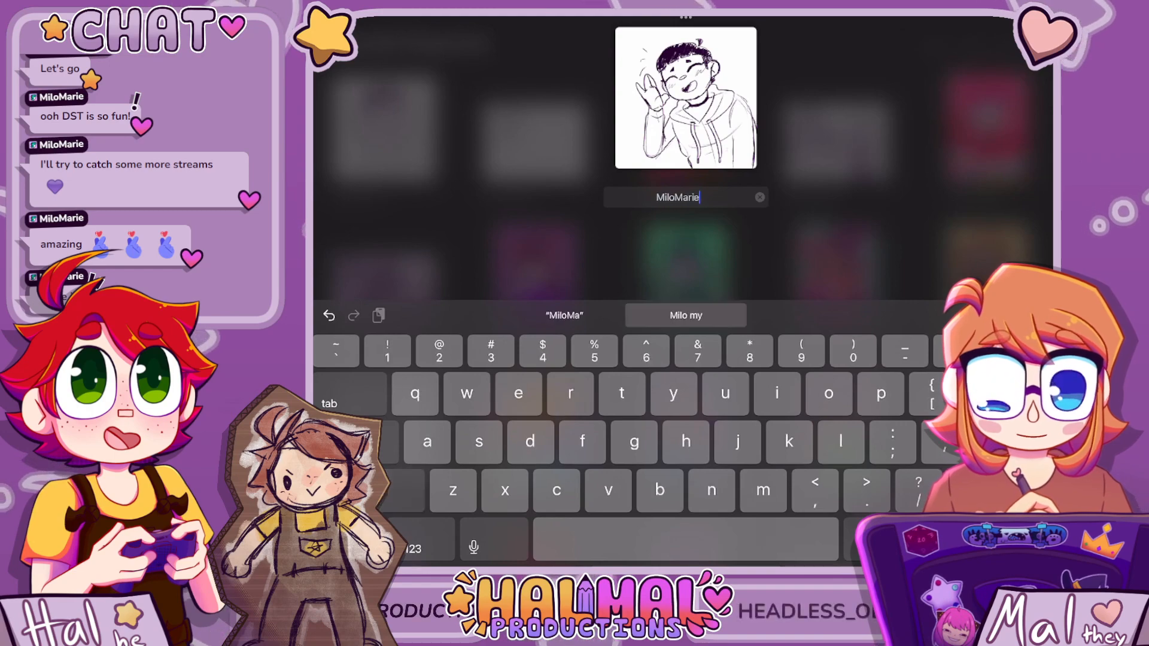
key(Return)
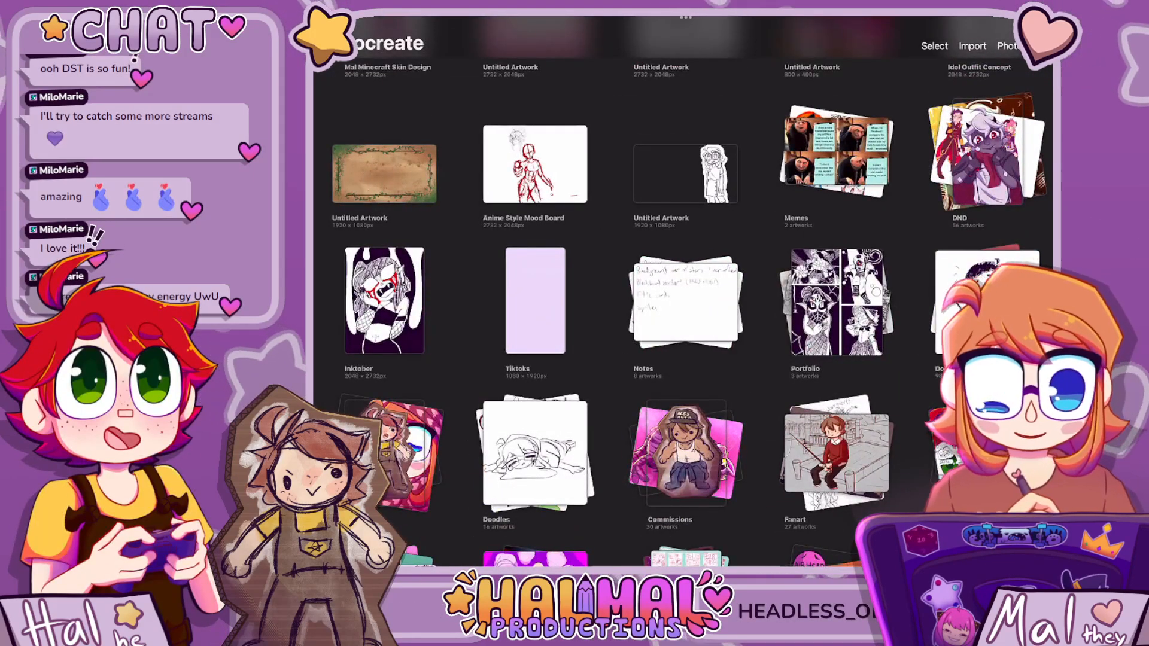
Open the unfinished character head sketch with the tall hat from the Doodle Requests stack
click(986, 302)
click(534, 139)
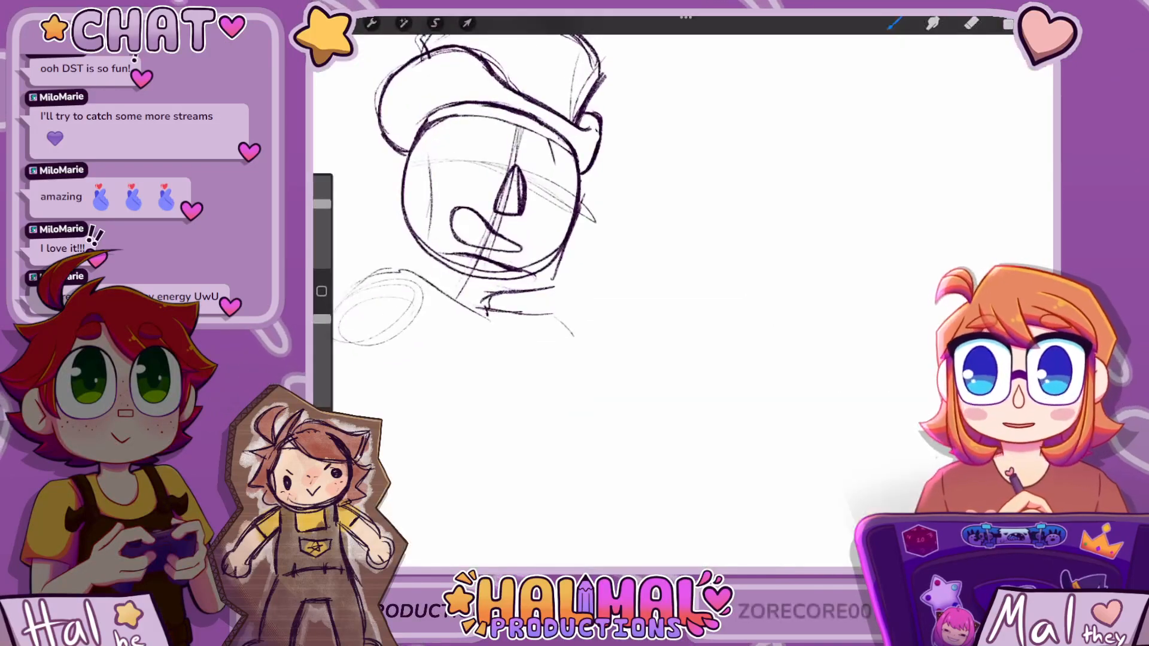
scroll(682, 299, down, 5)
scroll(682, 299, up, 3)
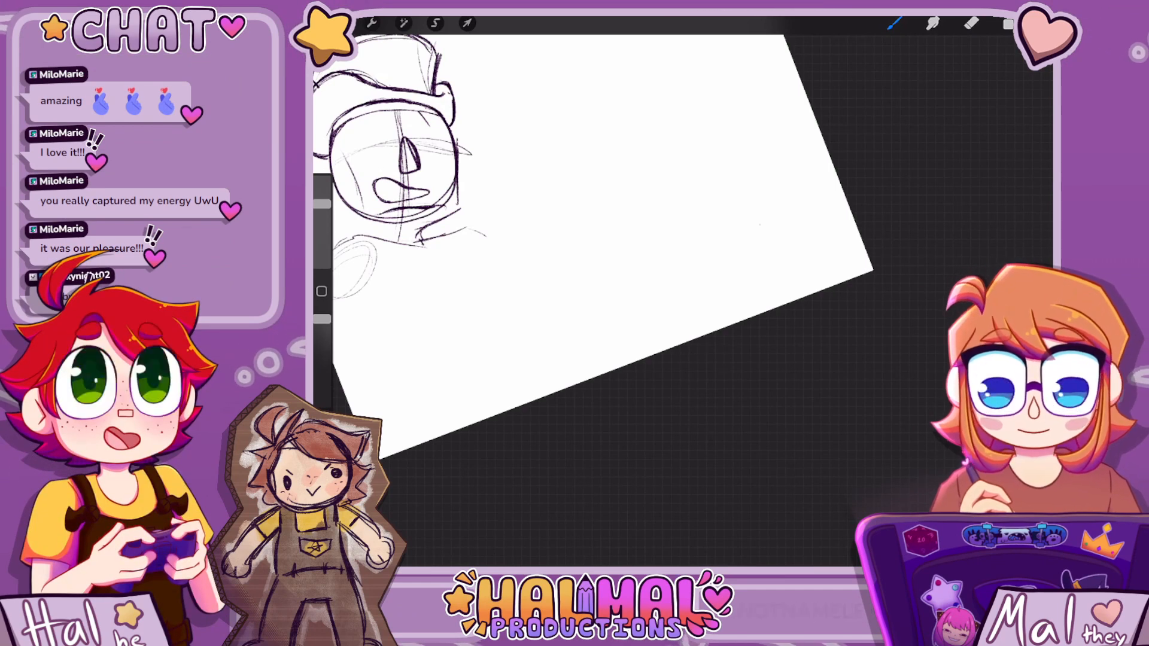
scroll(598, 270, down, 5)
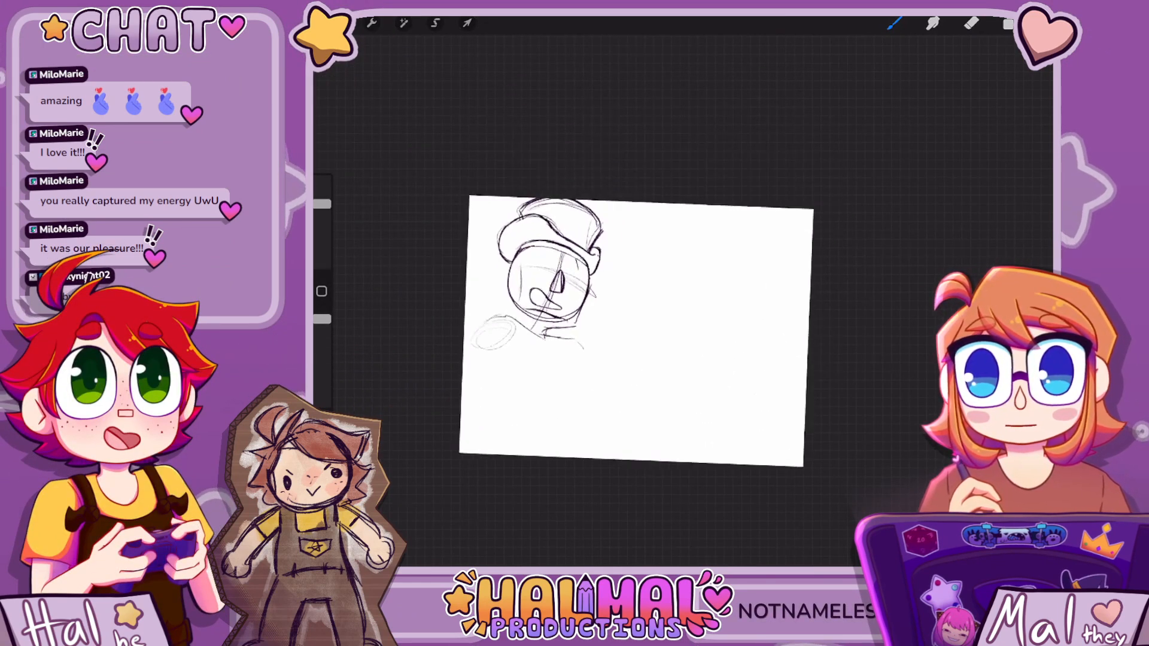
scroll(634, 329, up, 2)
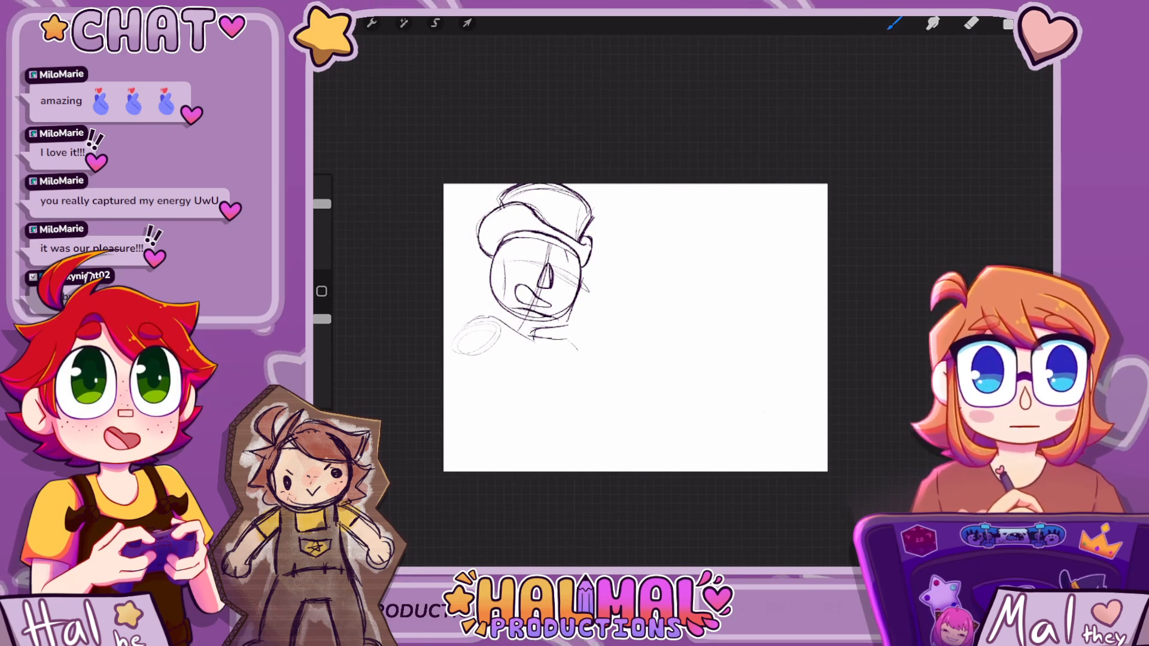
Draw jagged texture strokes across the crown of the character's hat
scroll(634, 328, up, 5)
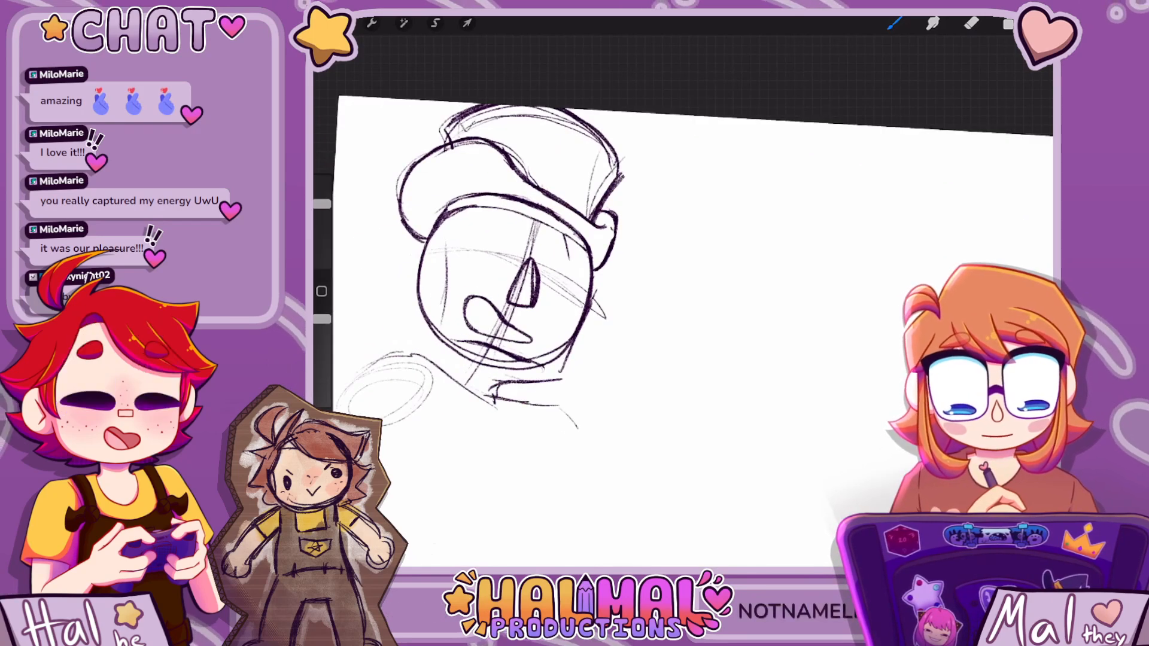
mouse_move(457, 125)
mouse_down()
mouse_move(491, 127)
mouse_move(556, 191)
mouse_up()
click(523, 129)
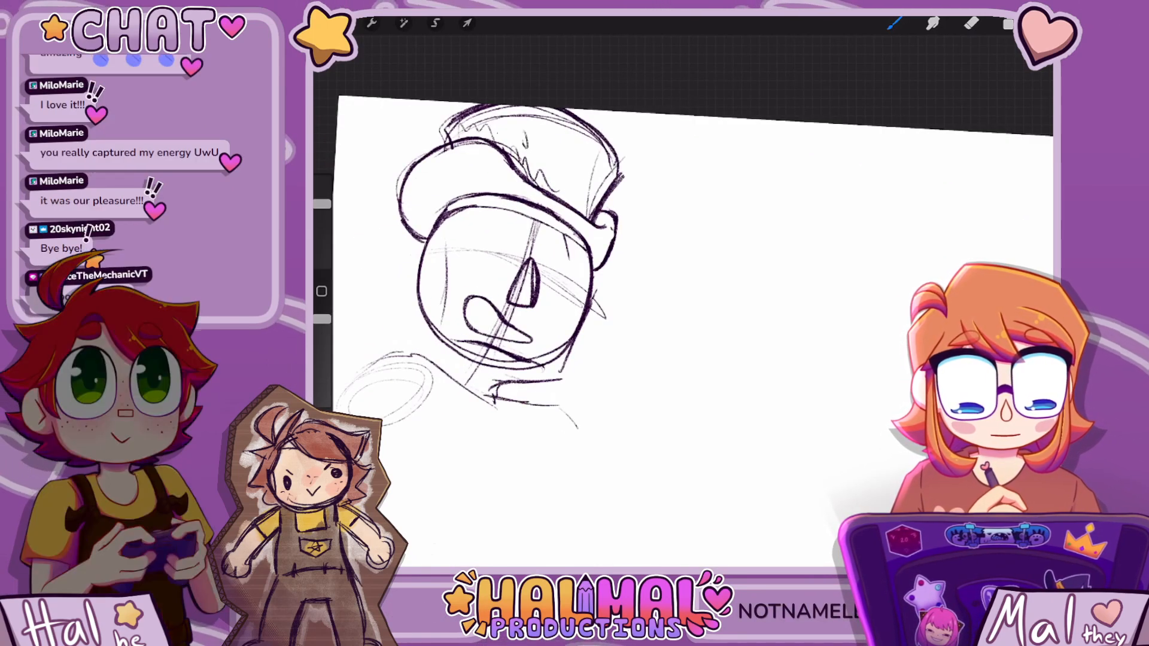
drag(494, 123, 525, 145)
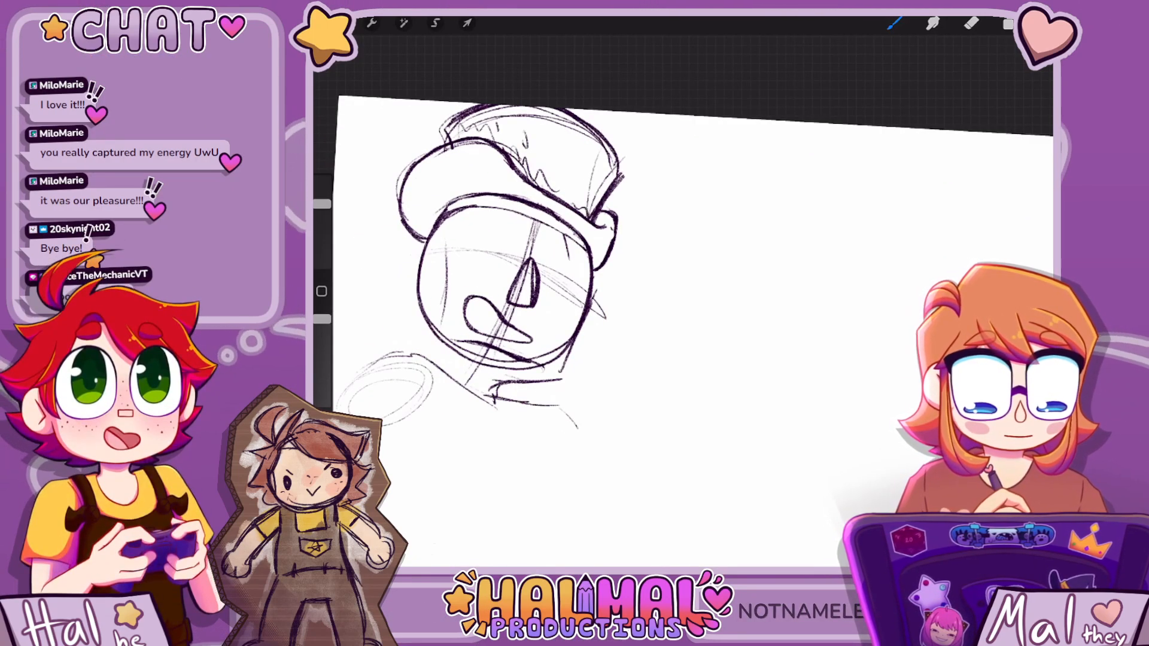
Erase the round guide lines at the chin and neck, redraw a squarer jaw, and outline an ear shape on the head's side
scroll(682, 299, down, 2)
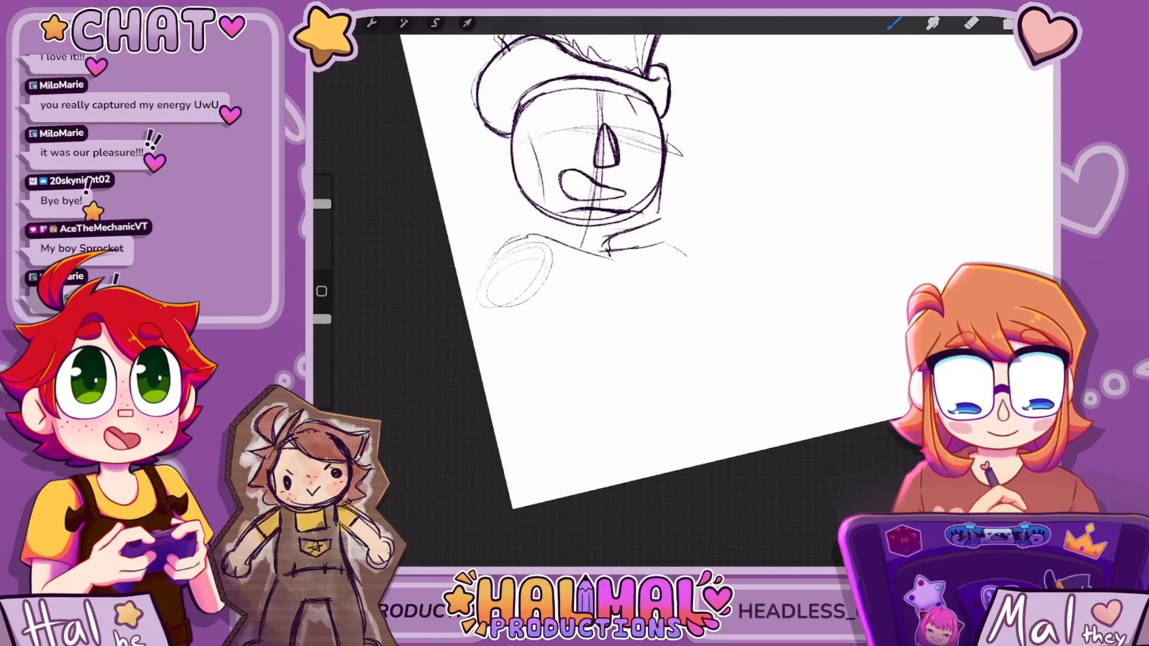
click(971, 22)
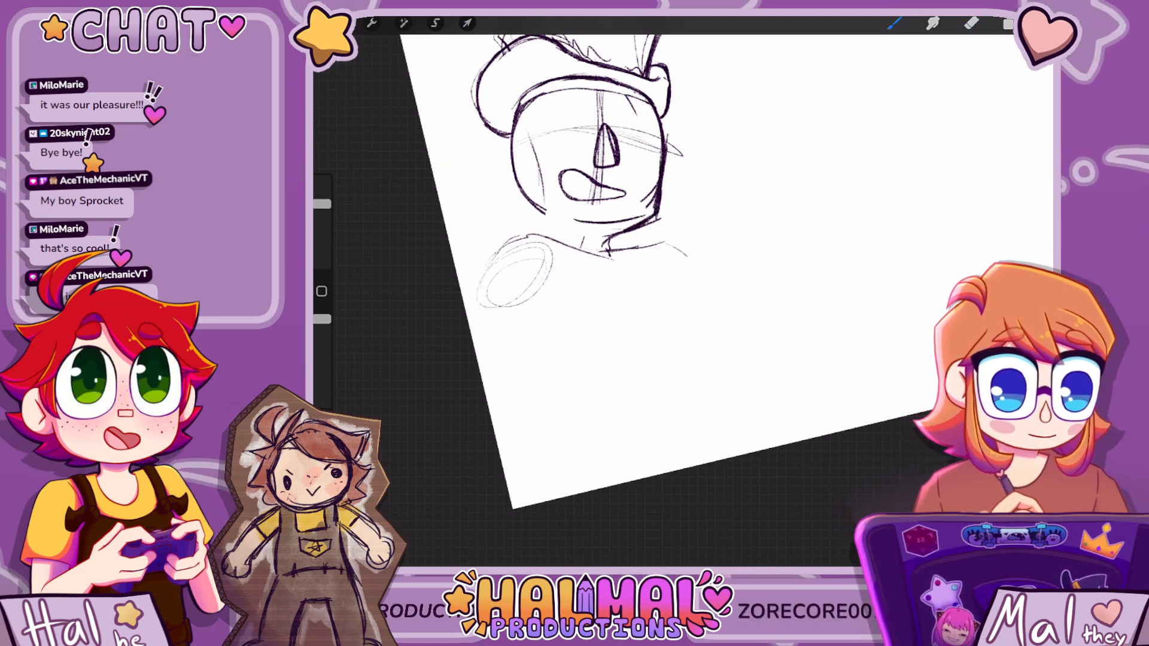
scroll(658, 210, down, 5)
scroll(659, 210, up, 5)
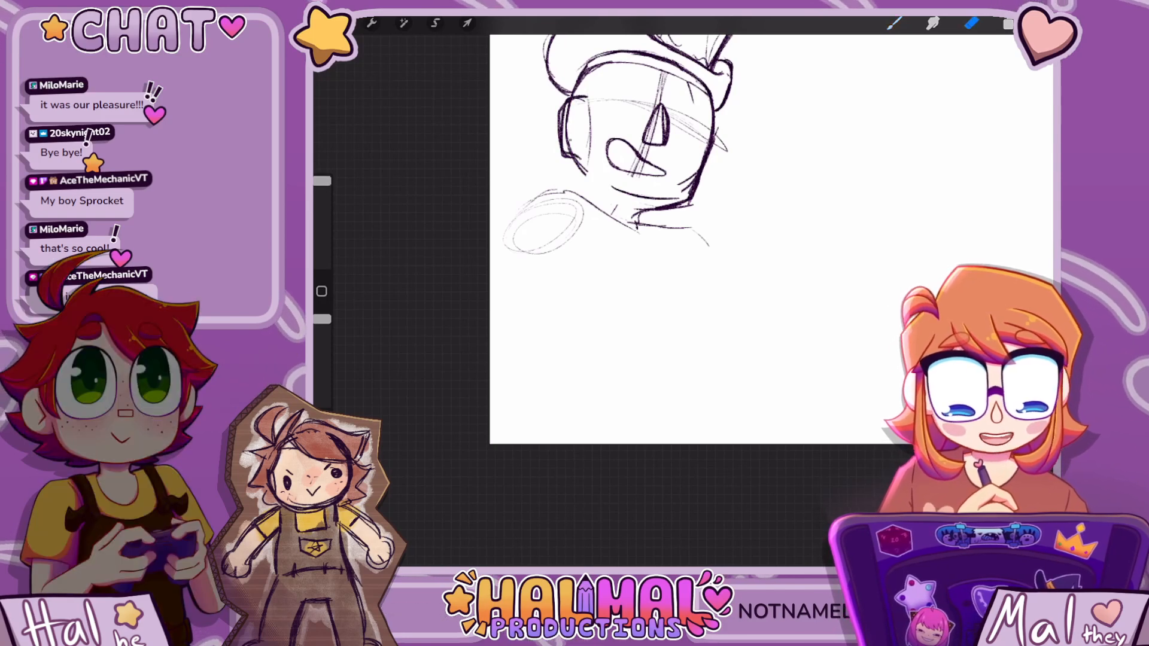
Add inner lines to the ear shape on the side of the head and erase the stray lines around it
key(b)
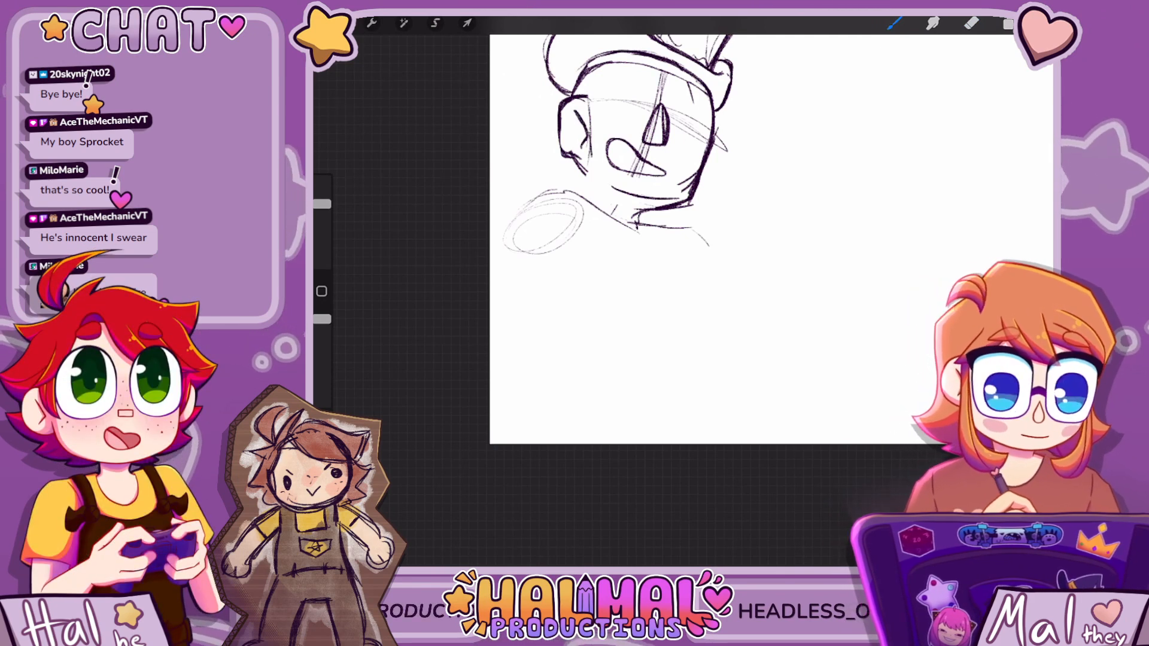
scroll(646, 239, up, 3)
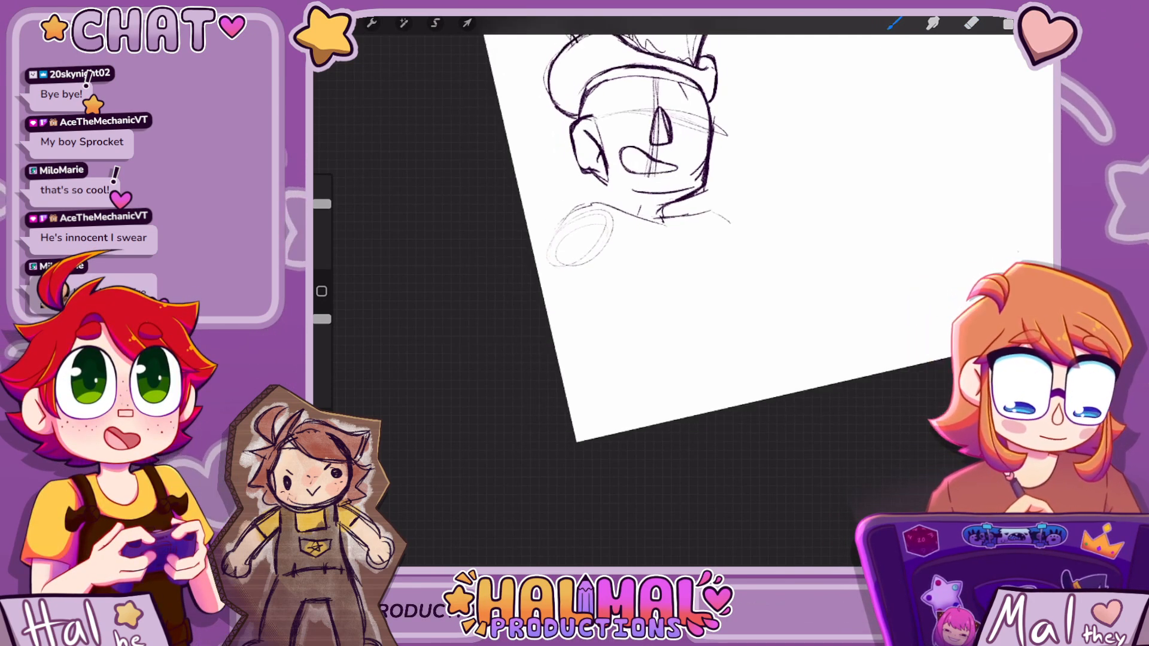
key(e)
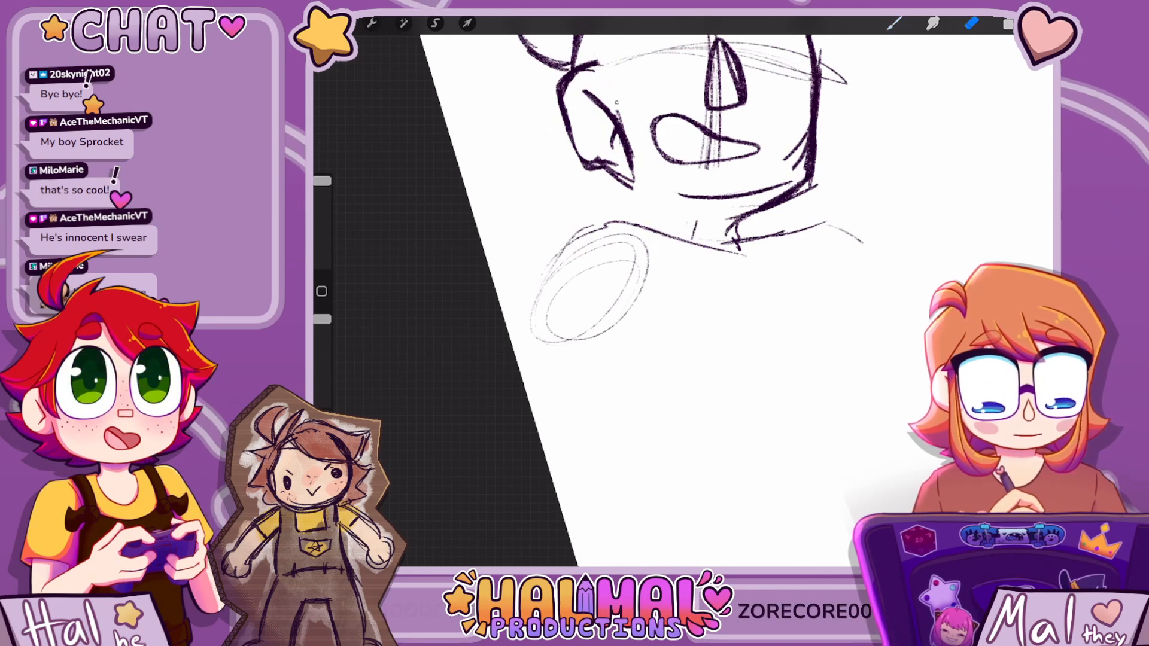
scroll(659, 269, down, 3)
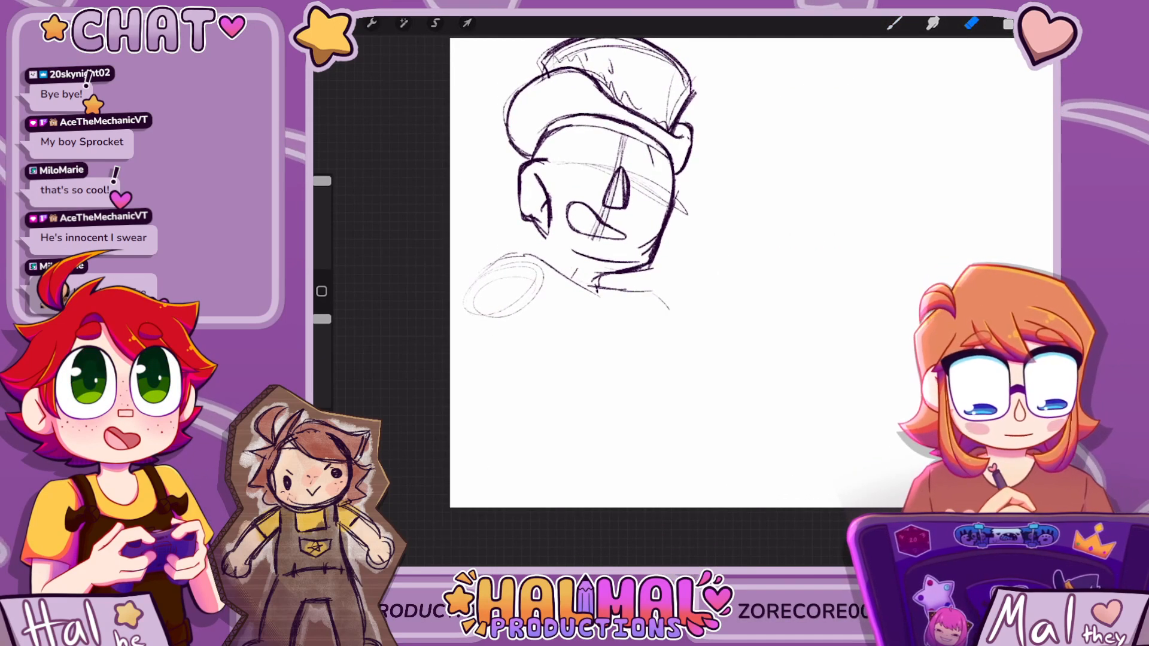
Erase the curved mouth from the face and sketch a thin jagged line down the cheek toward the jaw
key(b)
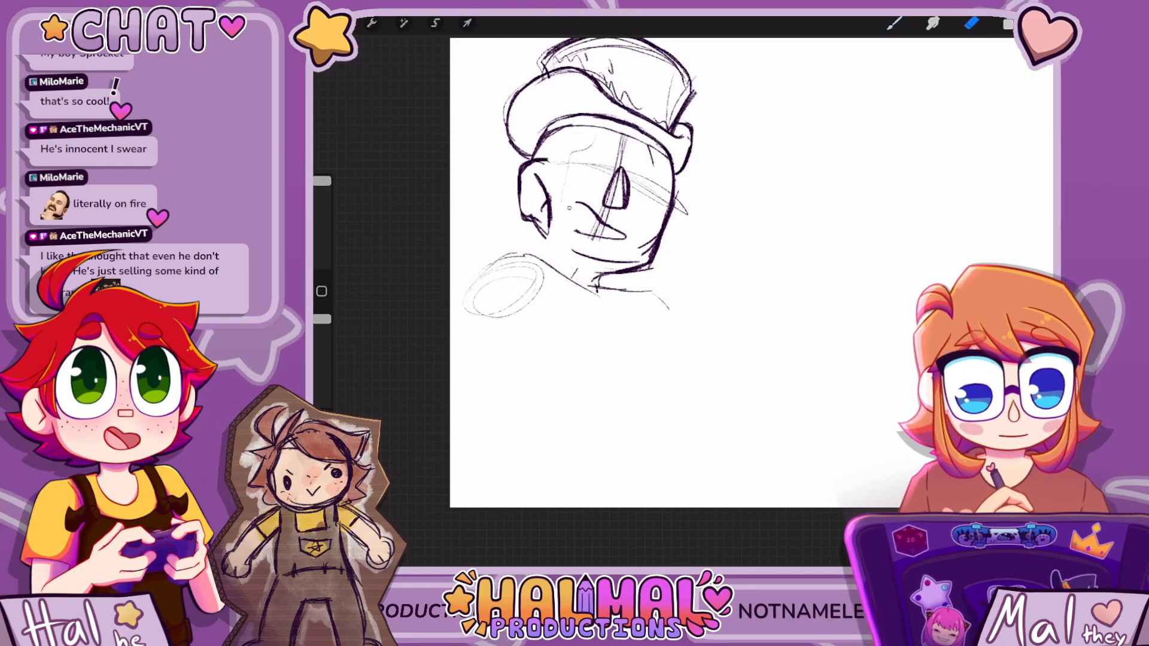
mouse_move(569, 207)
mouse_down()
mouse_move(587, 245)
mouse_move(588, 228)
mouse_move(624, 245)
mouse_up()
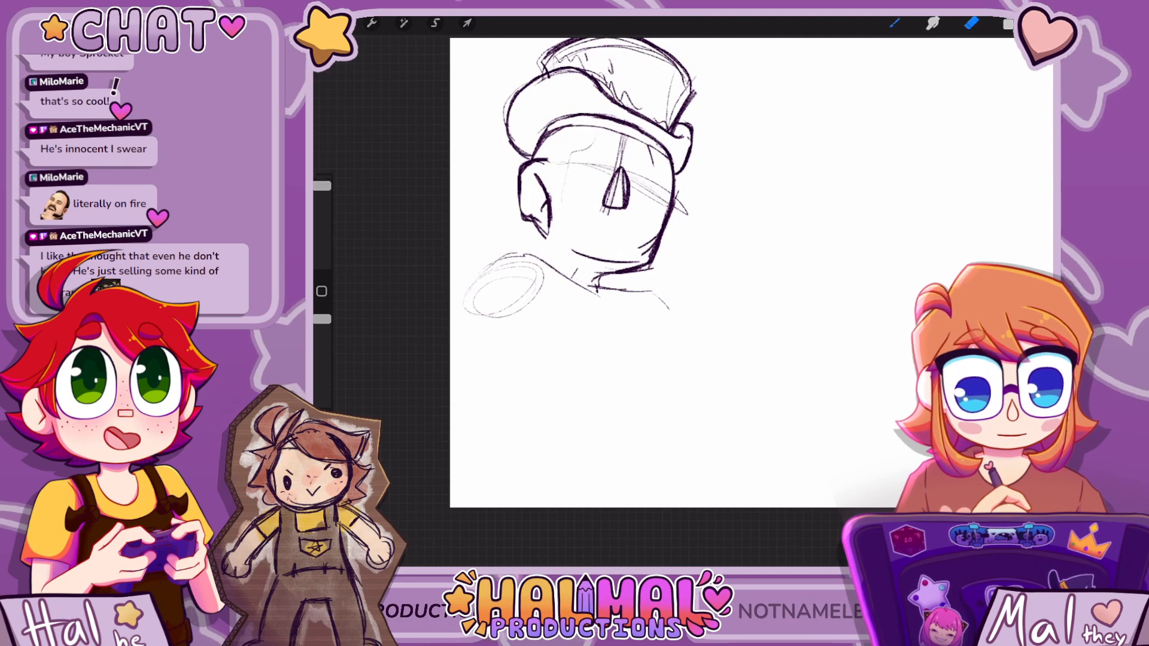
click(894, 24)
drag(562, 199, 579, 212)
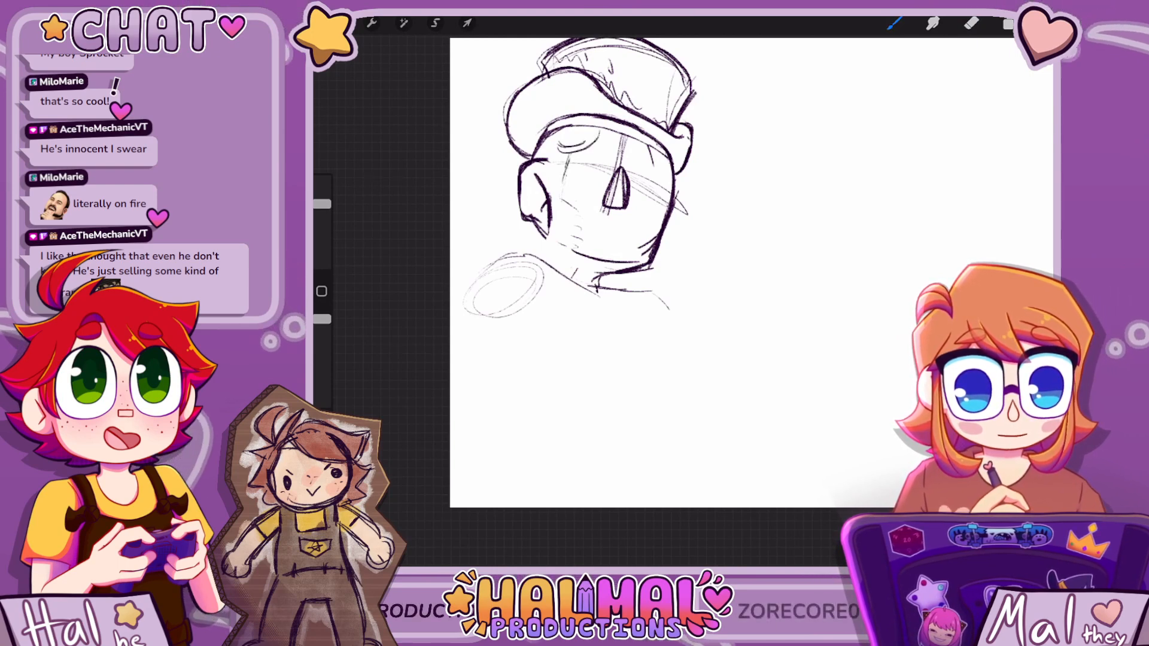
drag(563, 201, 578, 250)
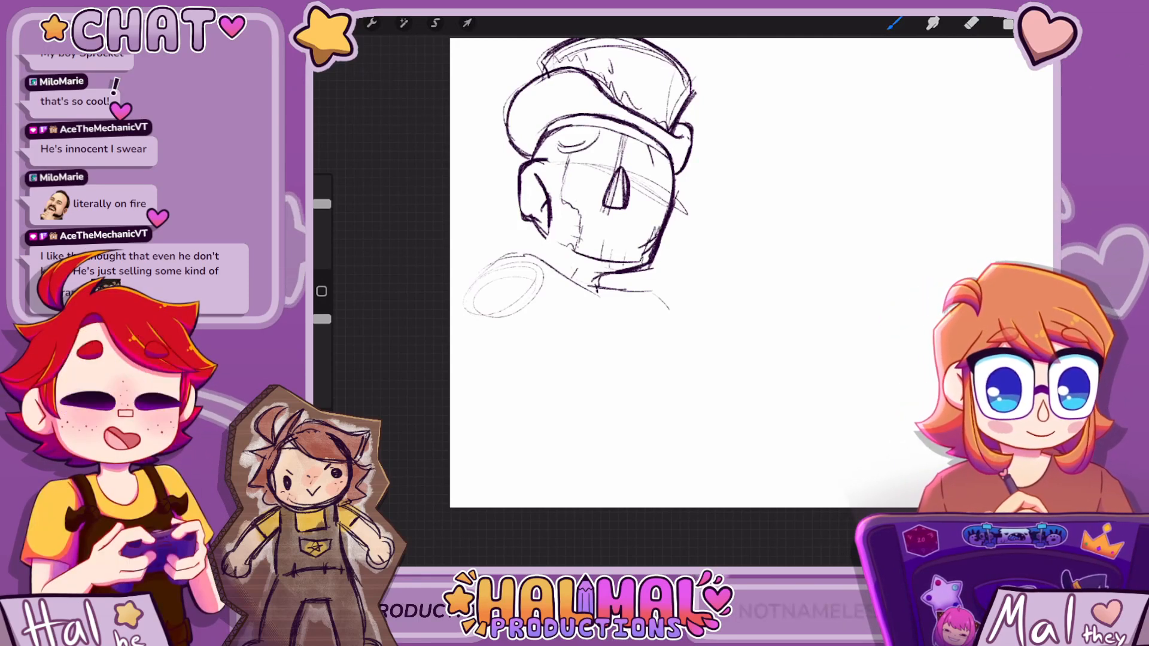
Try a small rounded mouth below the pointed shape in the middle of the face
drag(669, 310, 505, 268)
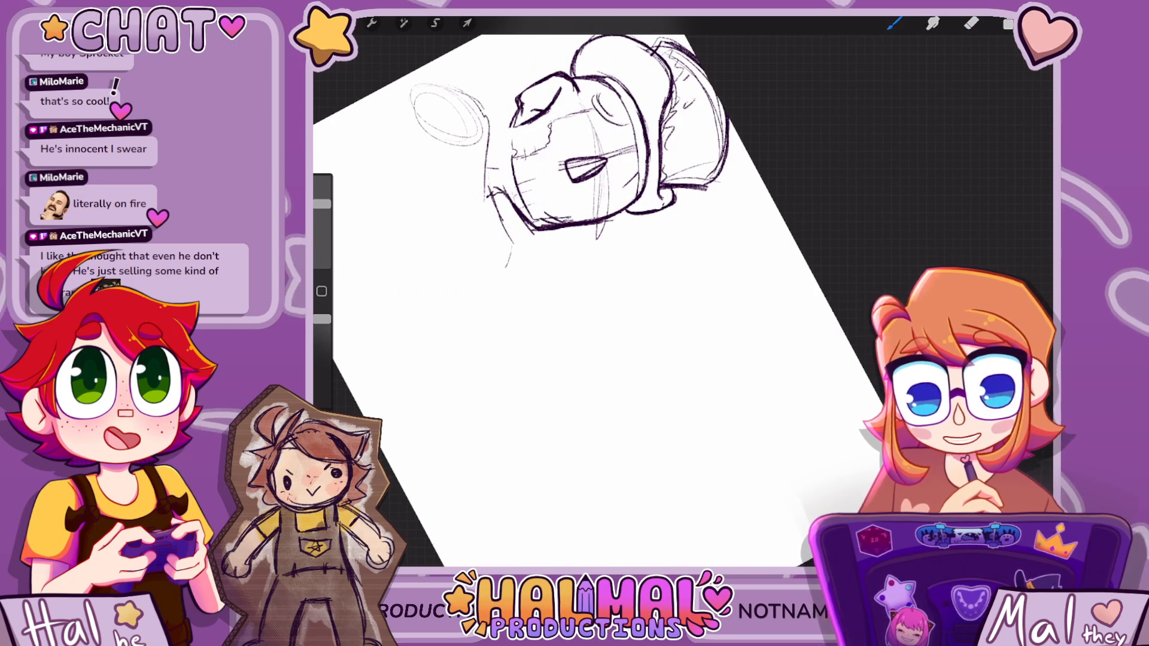
drag(549, 181, 555, 191)
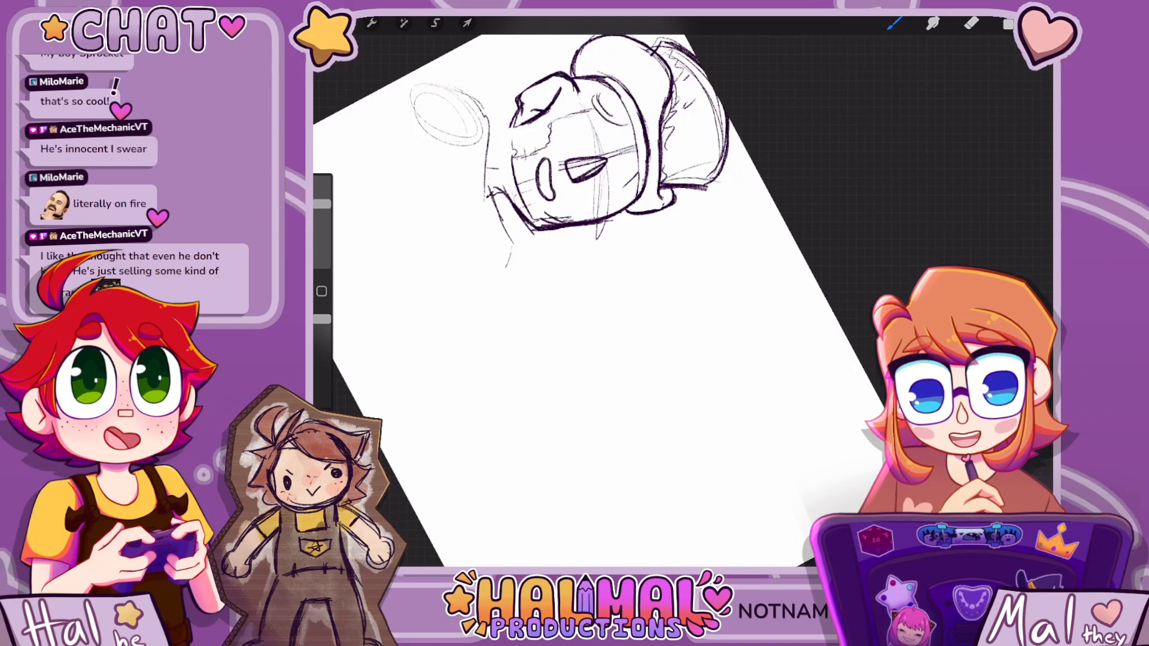
mouse_move(449, 114)
mouse_down()
mouse_move(467, 124)
mouse_move(430, 200)
mouse_move(519, 272)
mouse_up()
scroll(658, 210, up, 3)
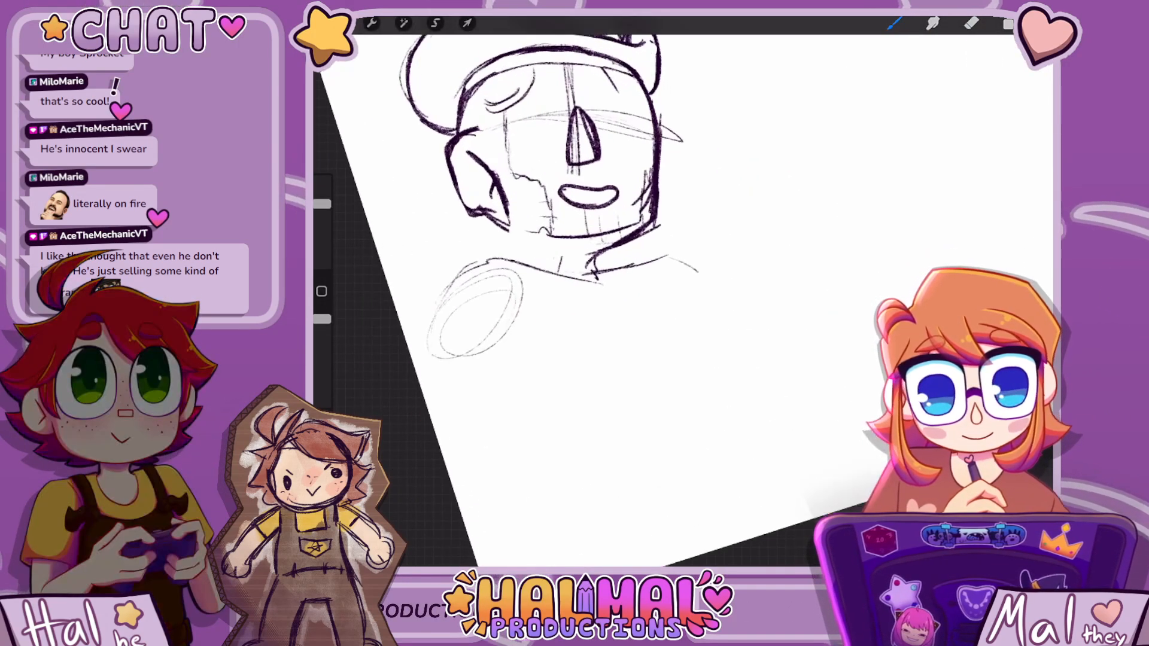
key(ctrl+z)
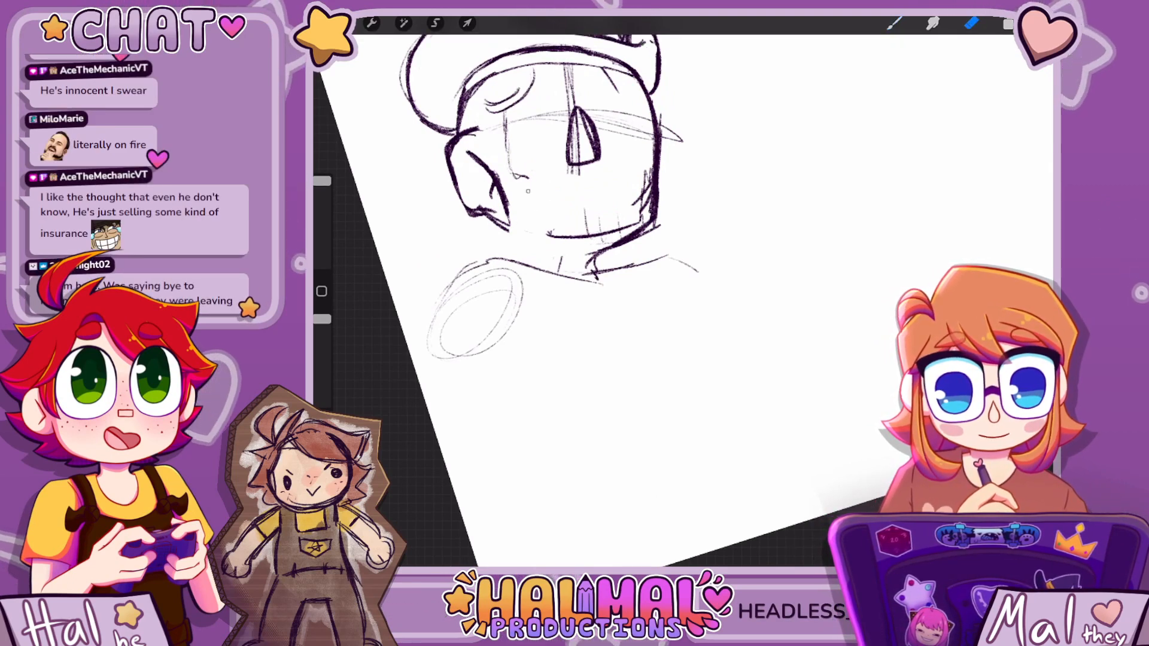
Replace the lower jagged cheek line with a rounded curve beside the ear and sketch a pointed tuft below the ear
mouse_move(528, 191)
mouse_down()
mouse_move(529, 179)
mouse_move(531, 213)
mouse_move(512, 228)
mouse_up()
click(894, 24)
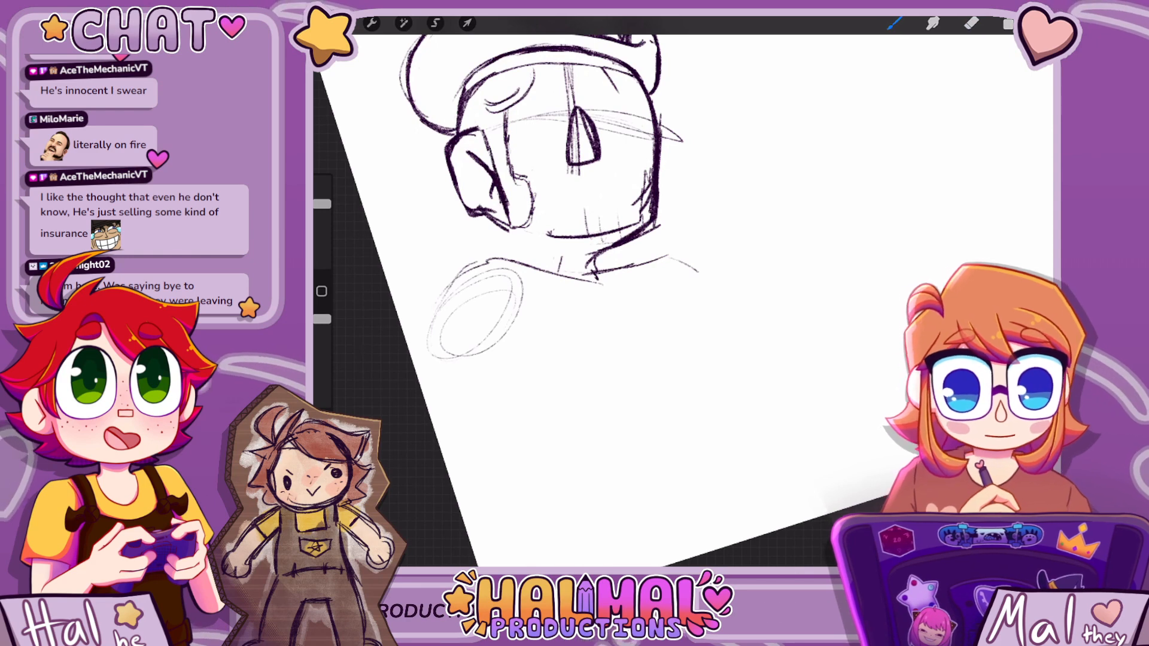
click(971, 23)
drag(504, 196, 509, 222)
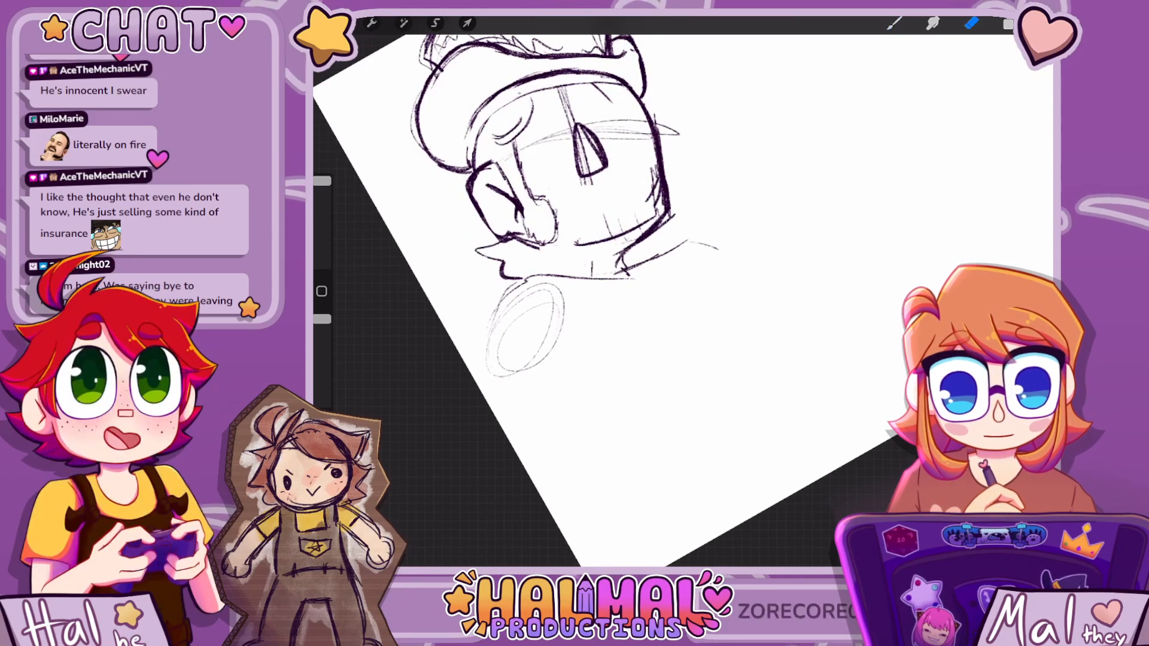
key(b)
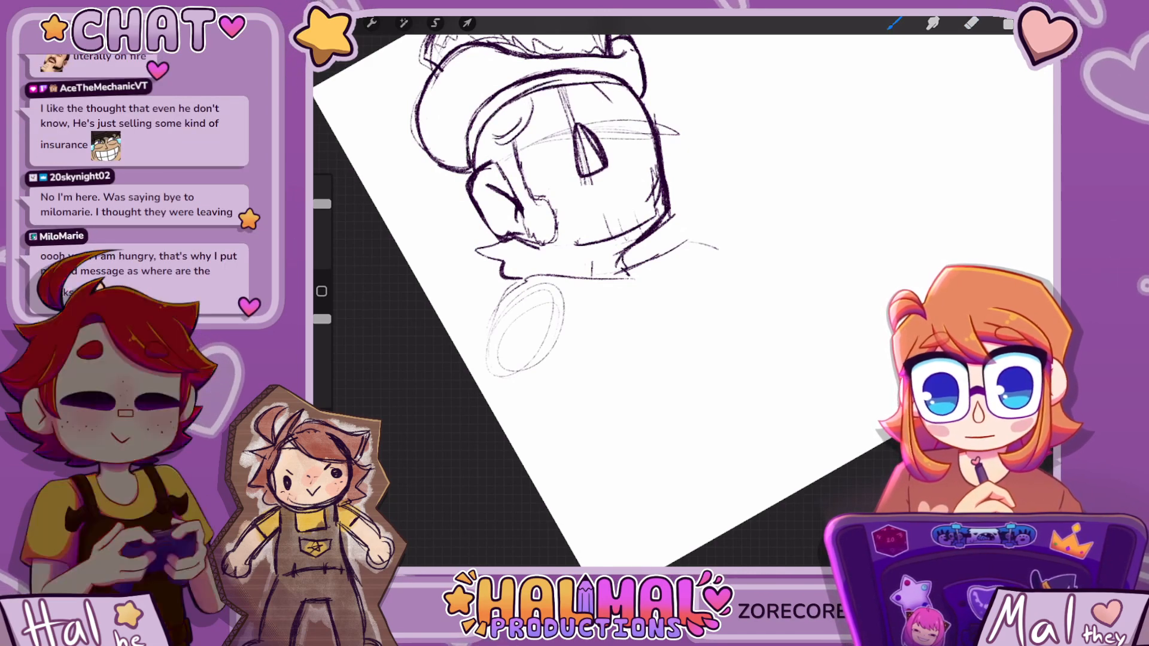
Erase the guide lines crossing the face and rework the pointed central shape into a rounded outline
scroll(658, 240, down, 8)
scroll(610, 209, up, 2)
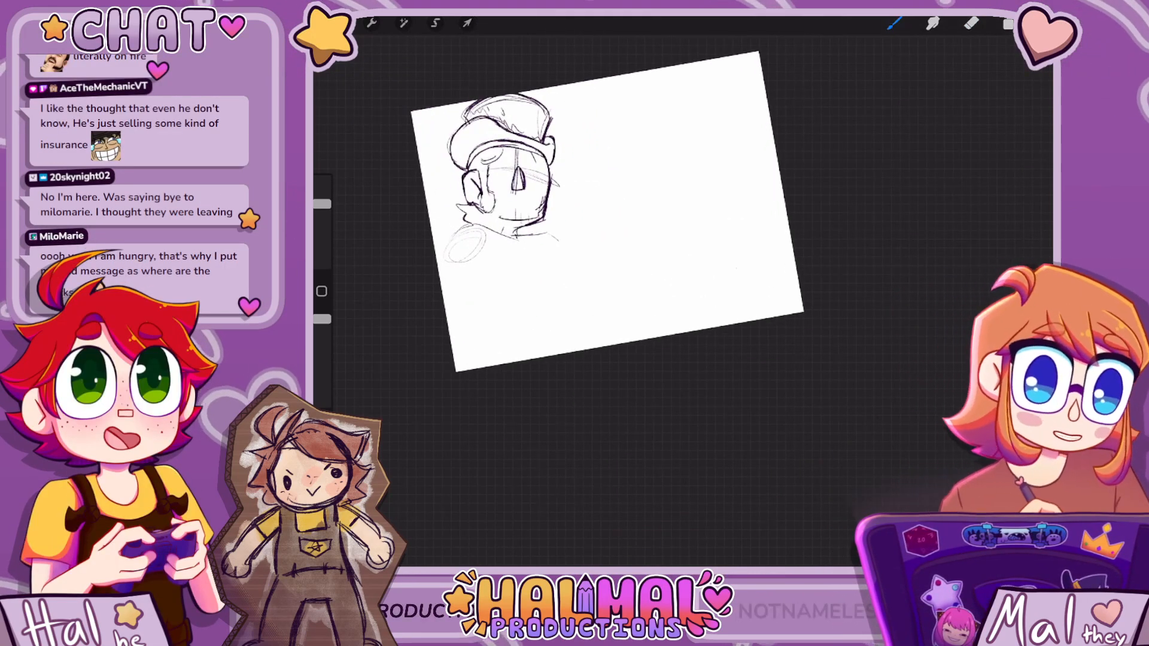
scroll(607, 204, down, 3)
scroll(569, 248, down, 2)
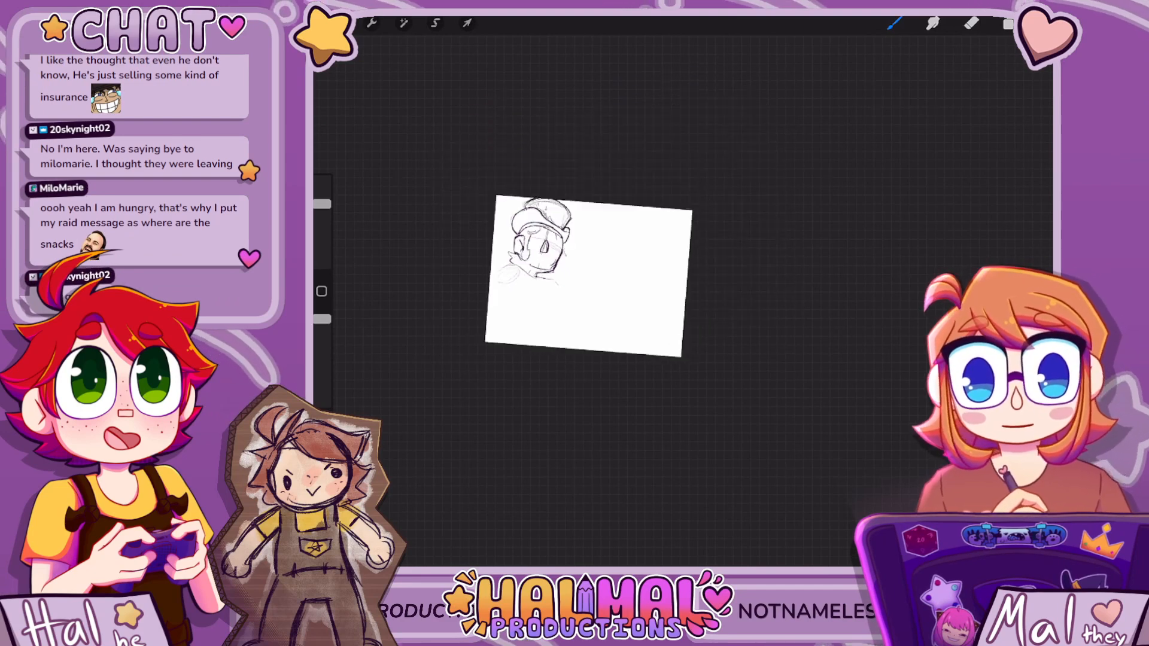
scroll(569, 239, up, 8)
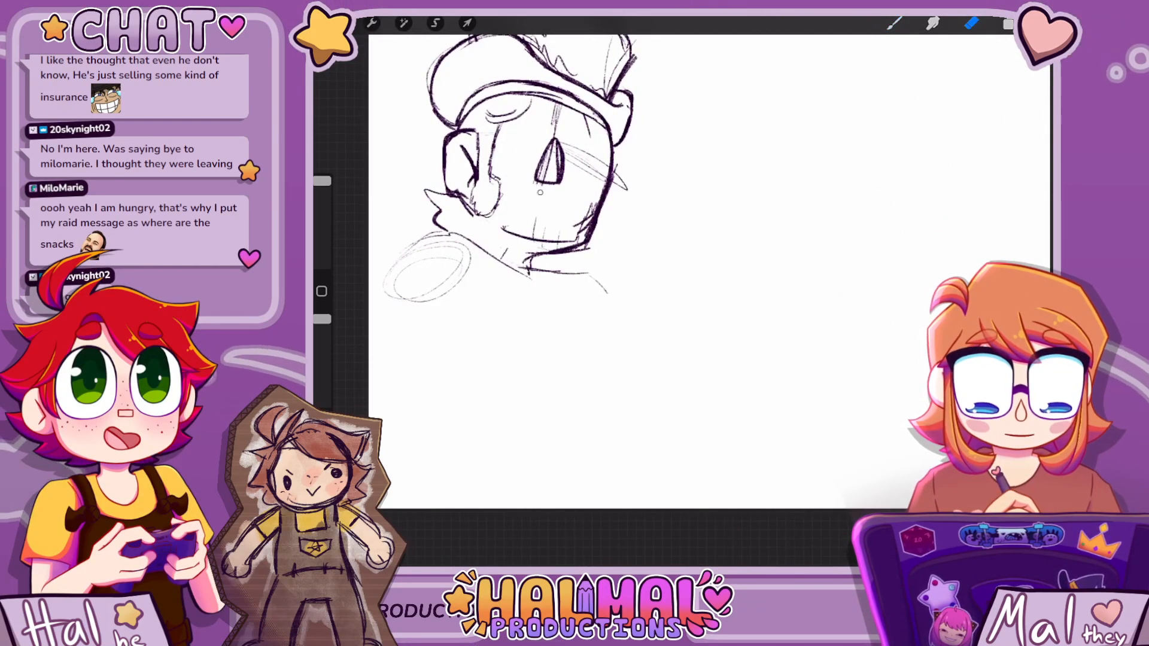
key(ctrl+z)
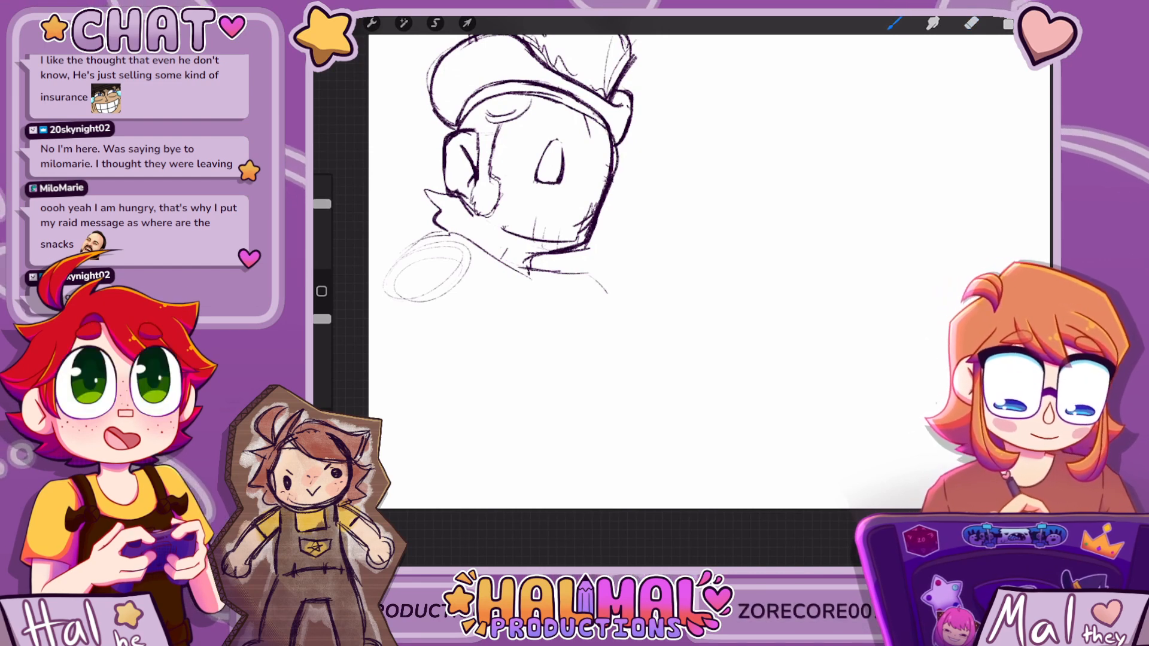
Replace the nose with a narrow rounded oval and sketch a teardrop-shaped open mouth below it
scroll(417, 316, up, 3)
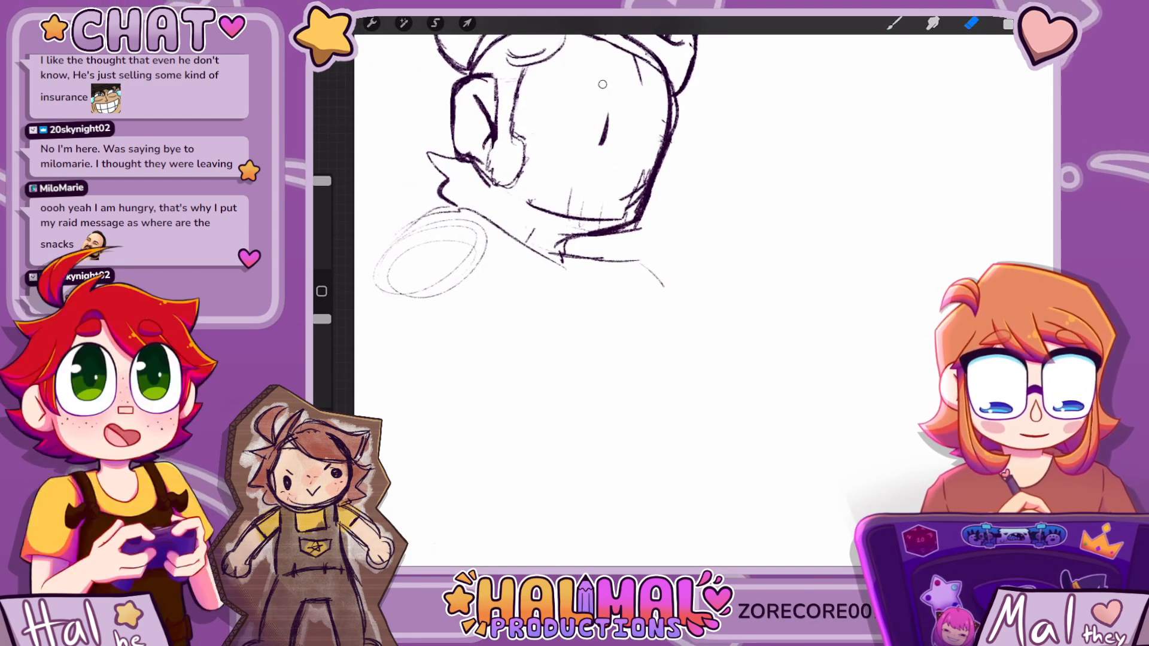
click(894, 23)
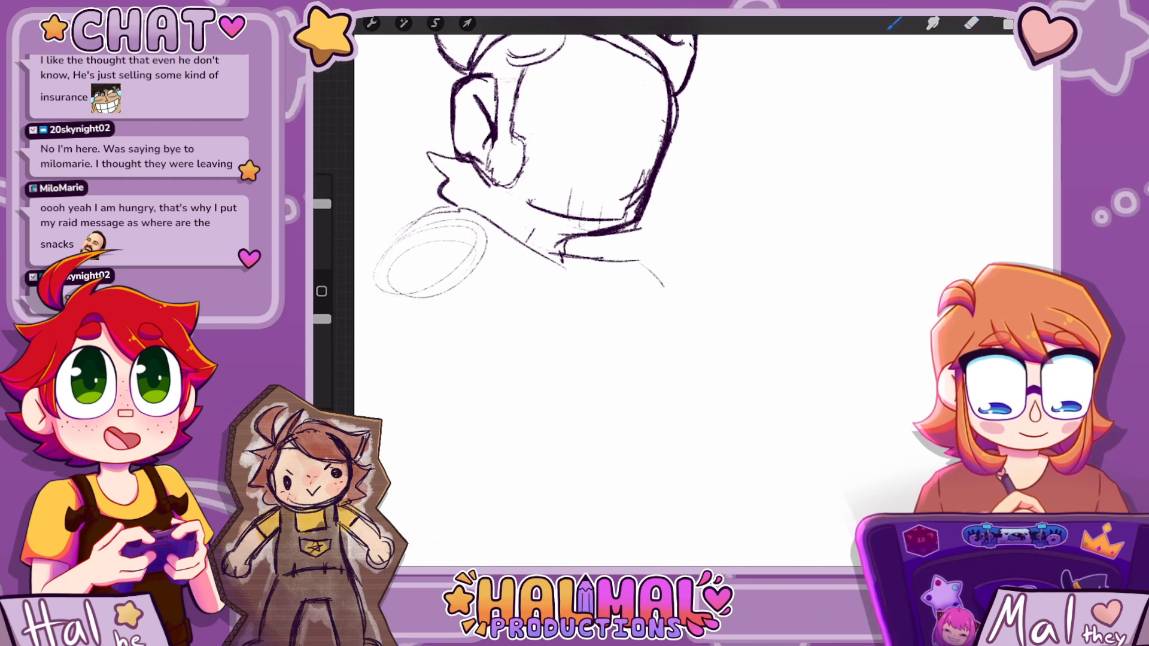
mouse_move(573, 154)
mouse_down()
mouse_move(567, 186)
mouse_move(597, 189)
mouse_move(574, 155)
mouse_move(603, 103)
mouse_move(621, 109)
mouse_up()
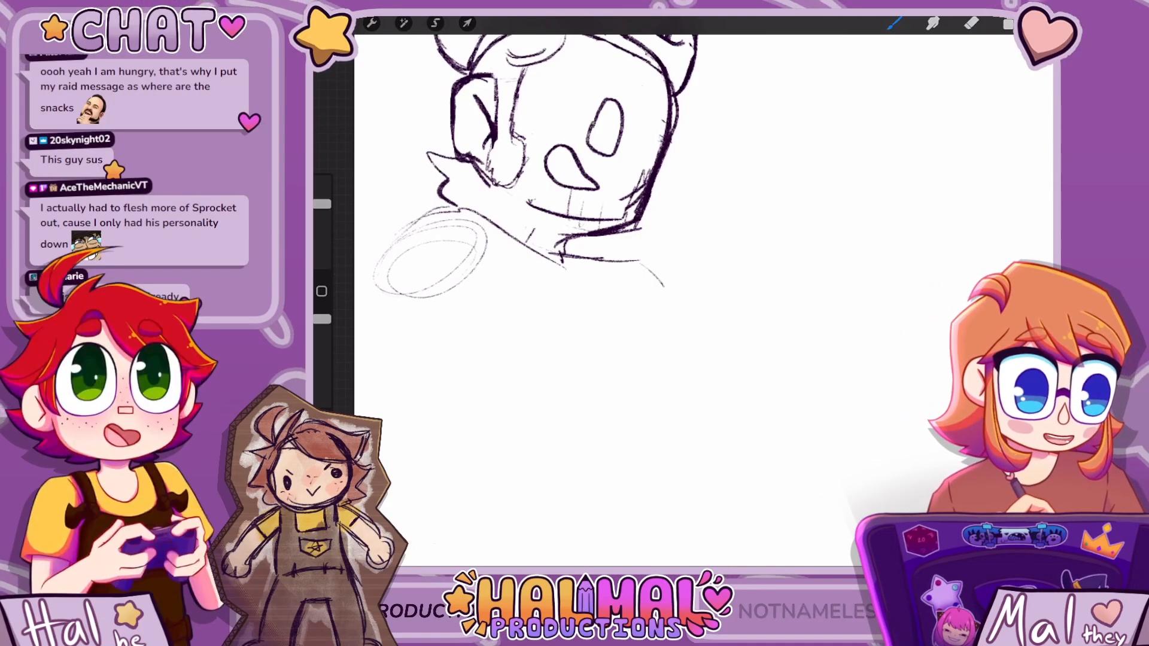
Sketch domed eyes with inner pupils on both sides of the nose and add thick filled eyebrows above them
scroll(703, 299, down, 3)
scroll(658, 287, up, 3)
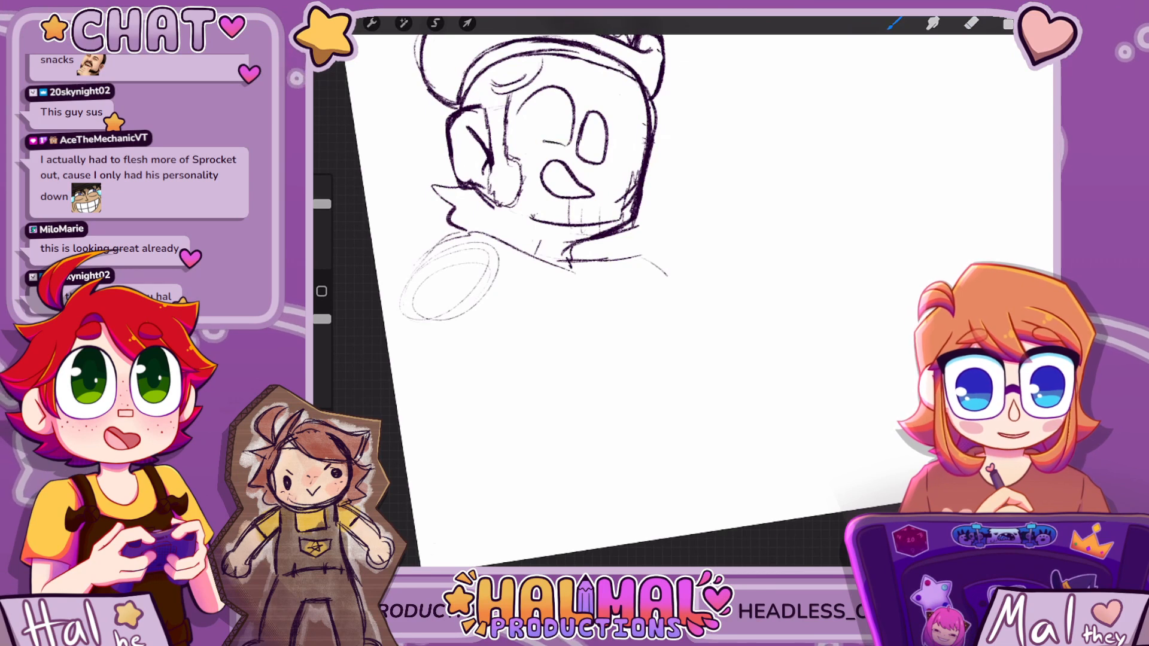
drag(519, 89, 566, 144)
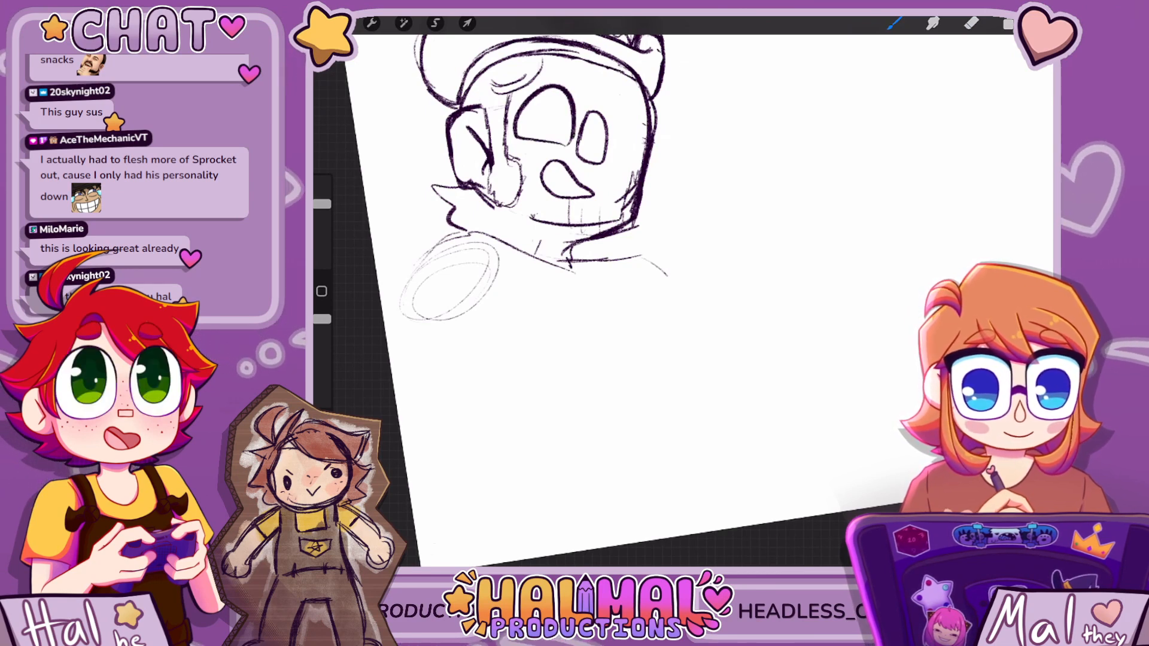
mouse_move(546, 90)
mouse_down()
mouse_move(544, 116)
mouse_move(562, 136)
mouse_up()
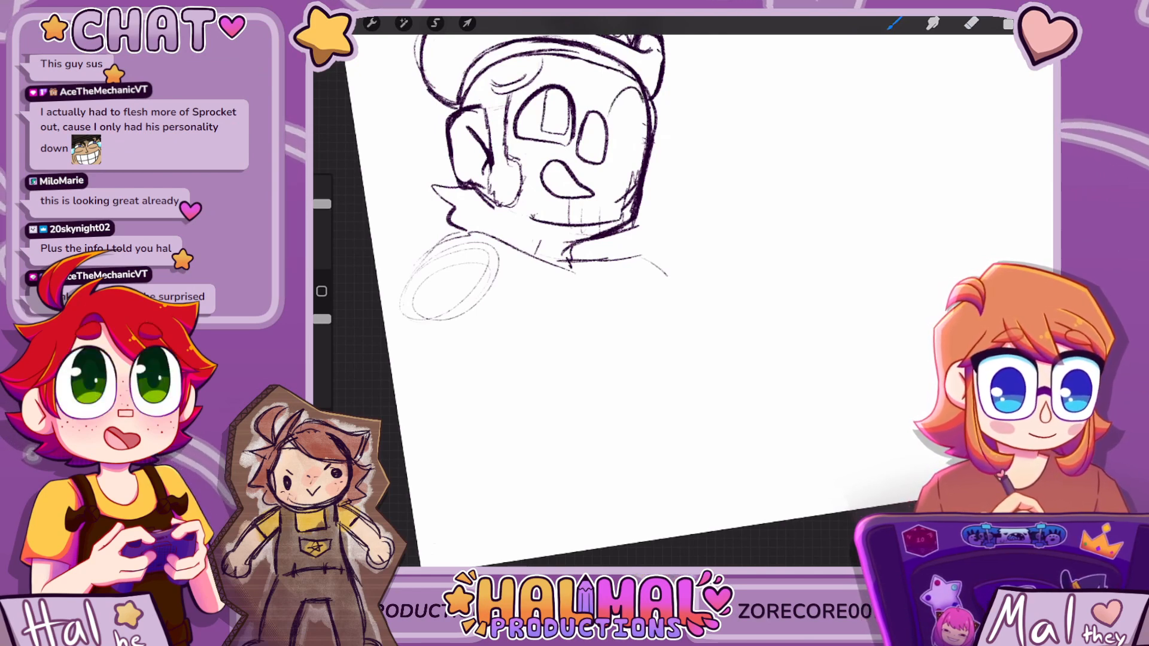
drag(321, 402, 321, 319)
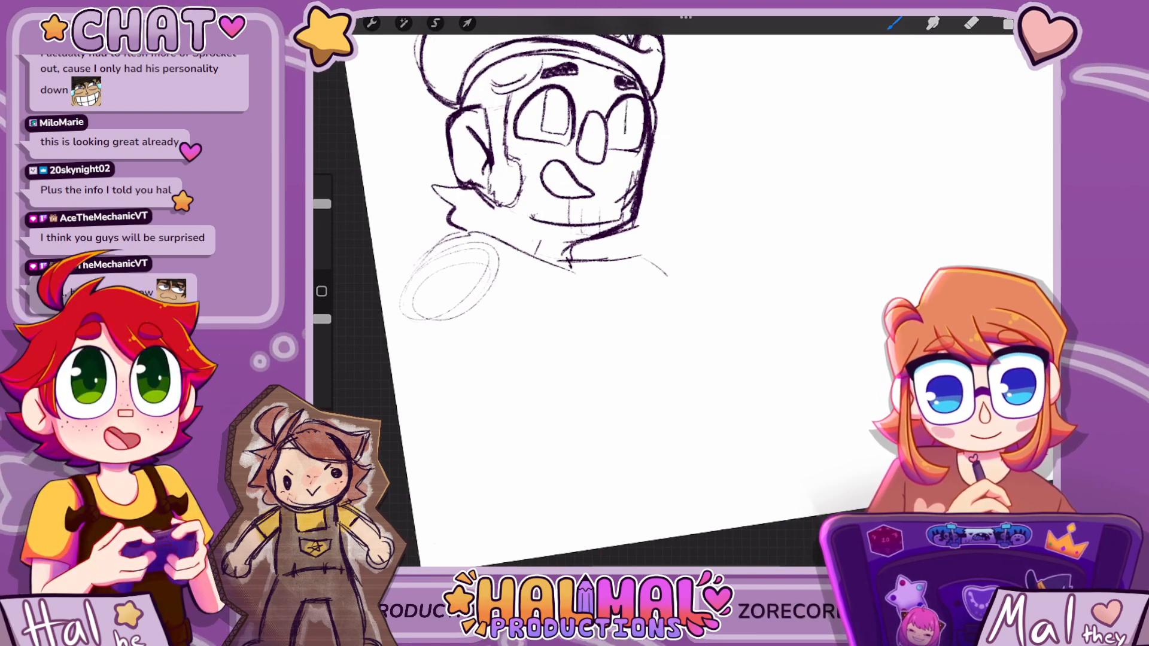
Draw a tongue line inside the open mouth and fill the rest of the mouth dark
scroll(682, 299, down, 5)
scroll(682, 299, up, 5)
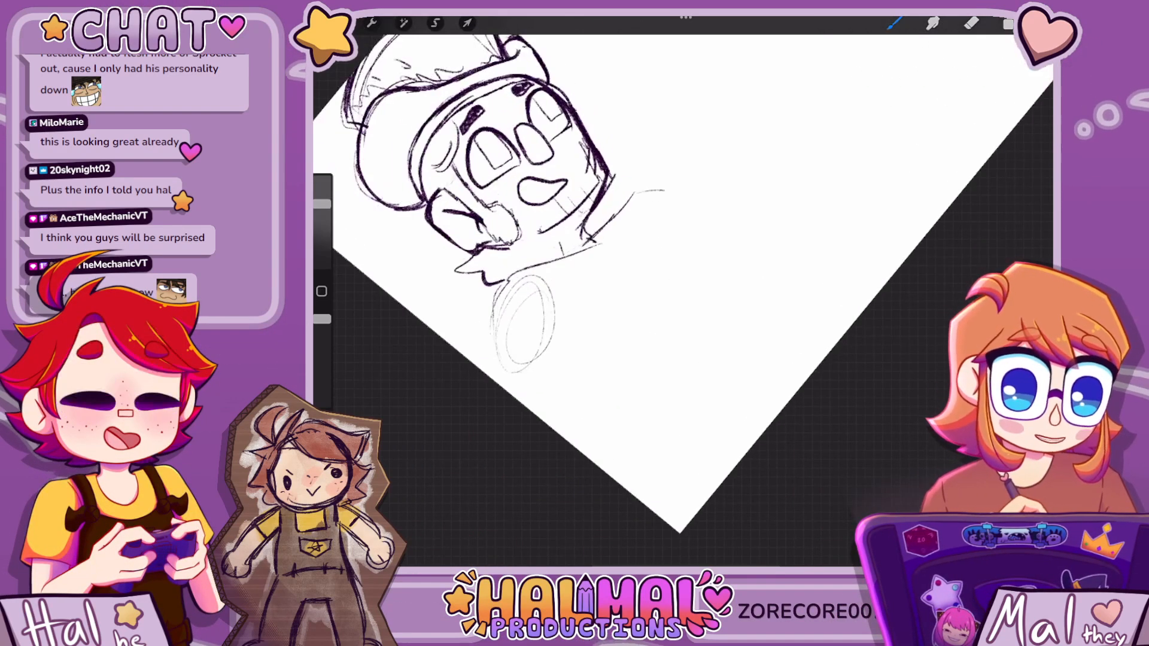
scroll(682, 299, up, 2)
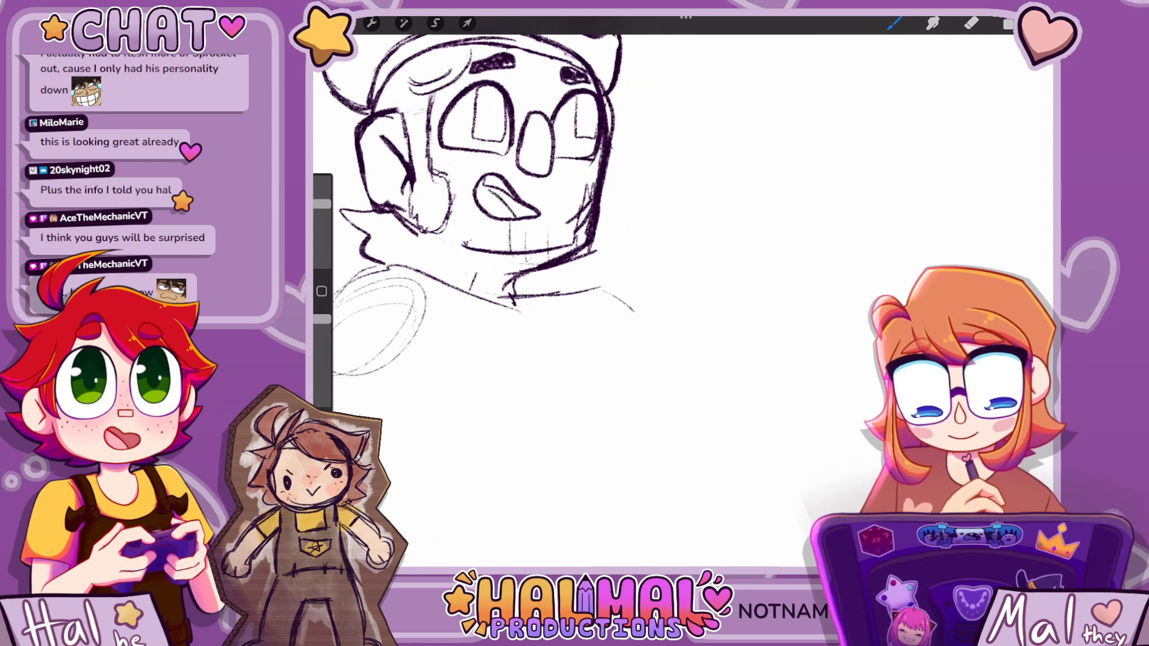
drag(489, 187, 522, 213)
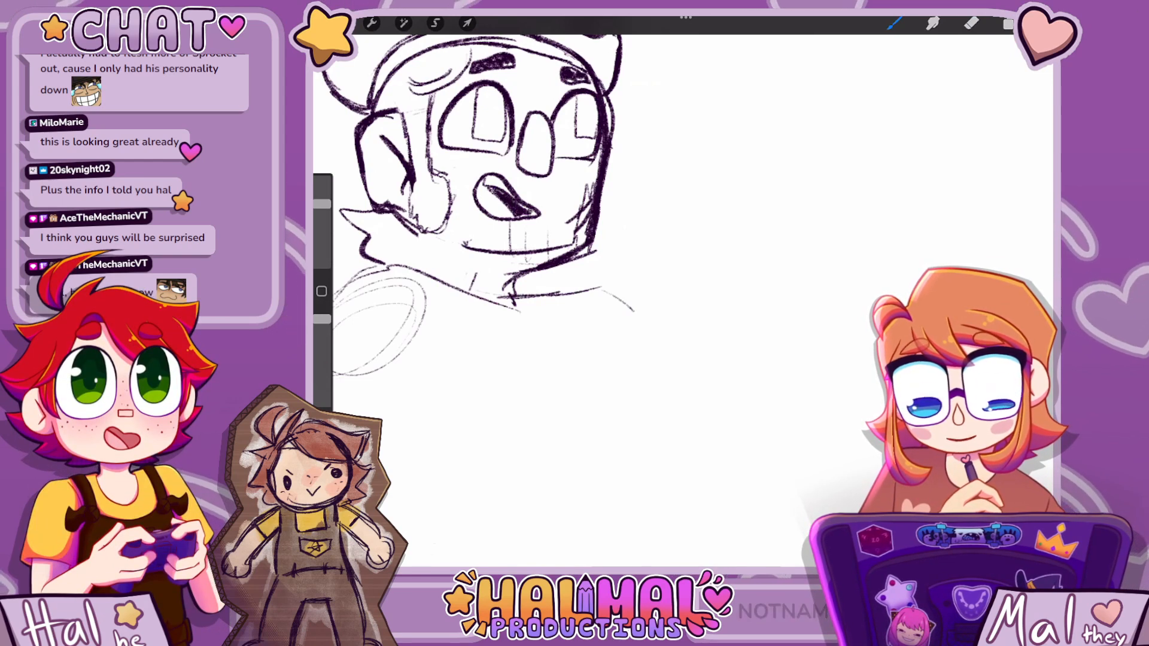
scroll(568, 240, down, 5)
scroll(568, 239, up, 5)
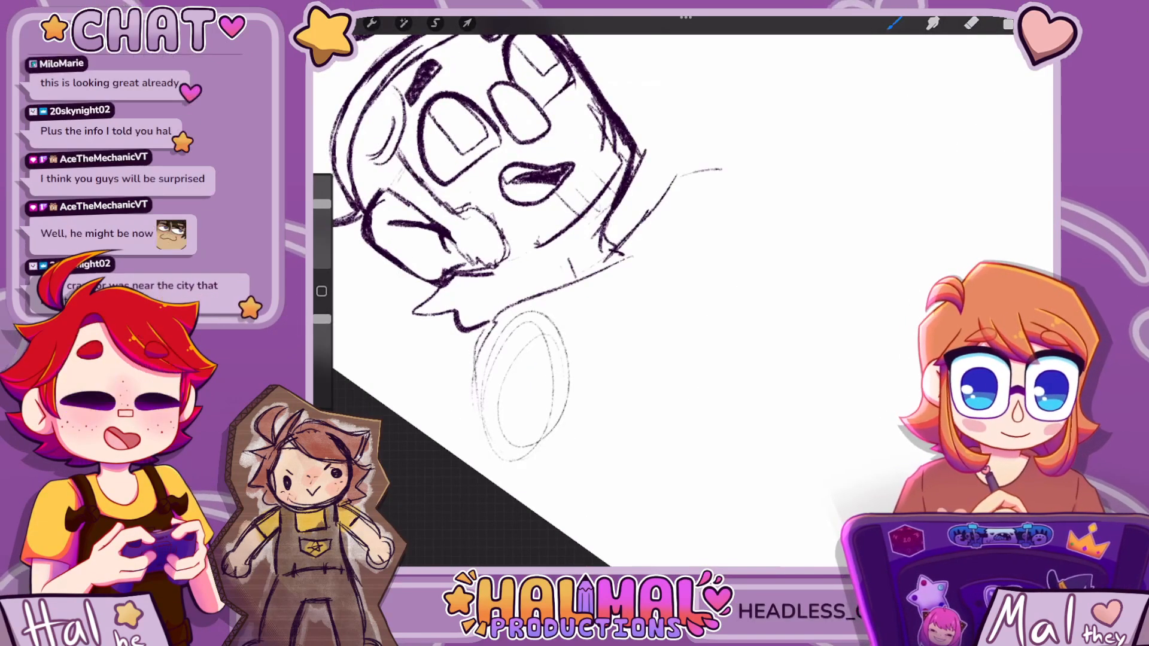
Clean up the far eye and redraw its pupil with a firmer outline
key(e)
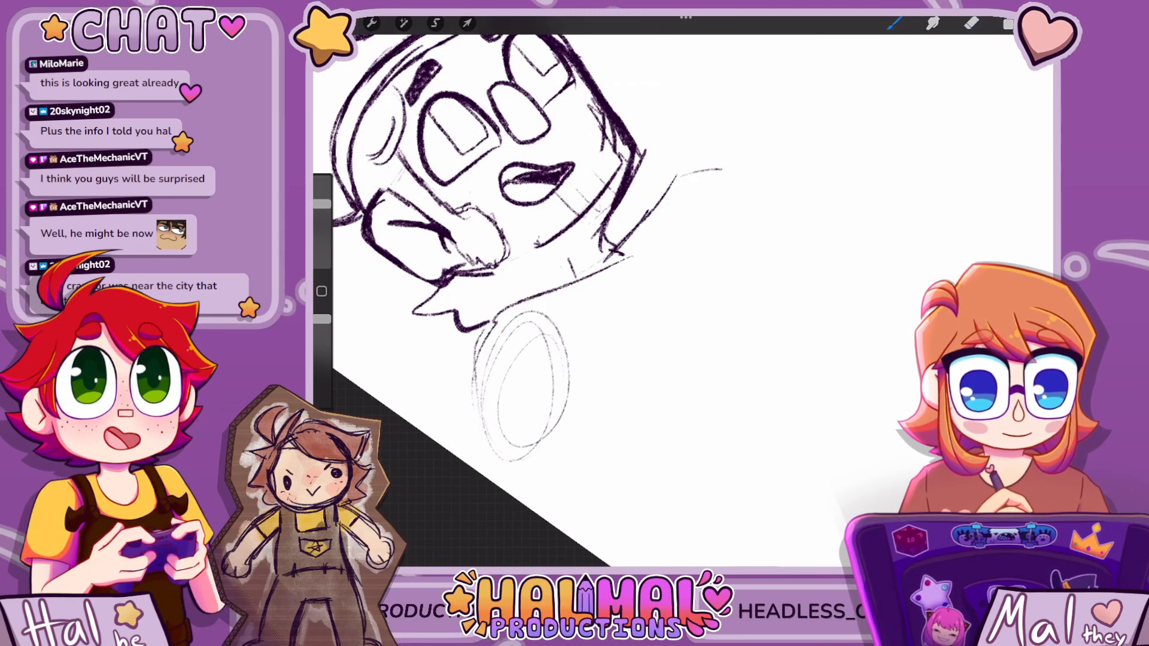
scroll(598, 240, down, 5)
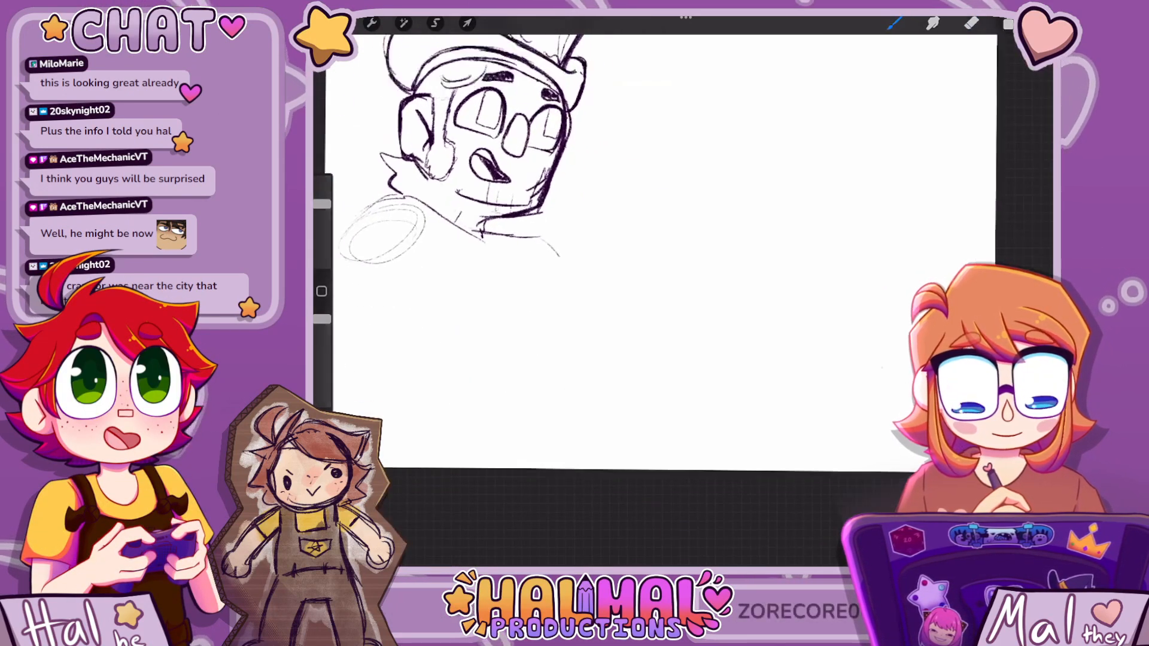
scroll(509, 150, up, 3)
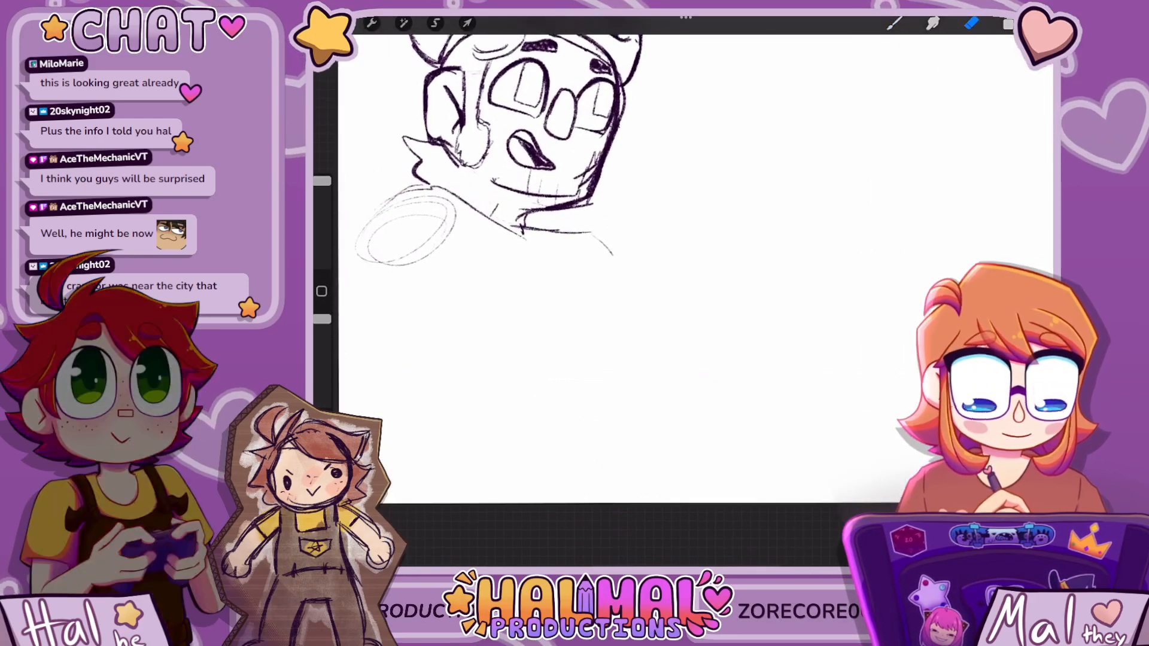
key(e)
key(b)
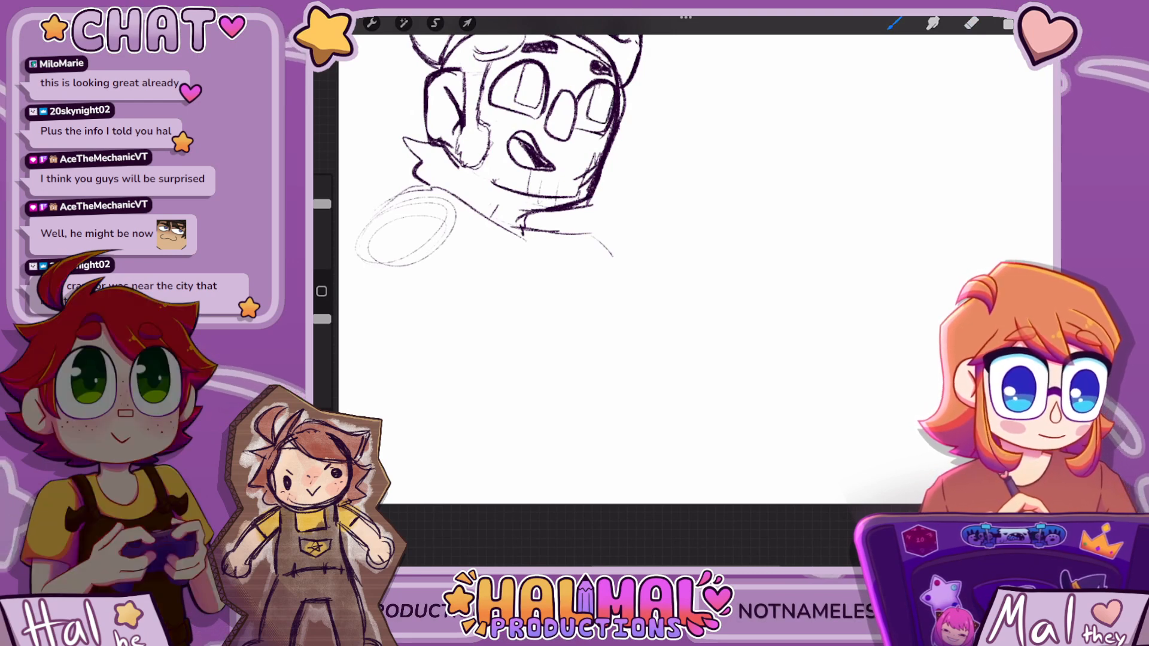
Sketch a short jagged line from below the ear down to the collar beside the hair tuft
scroll(694, 269, down, 5)
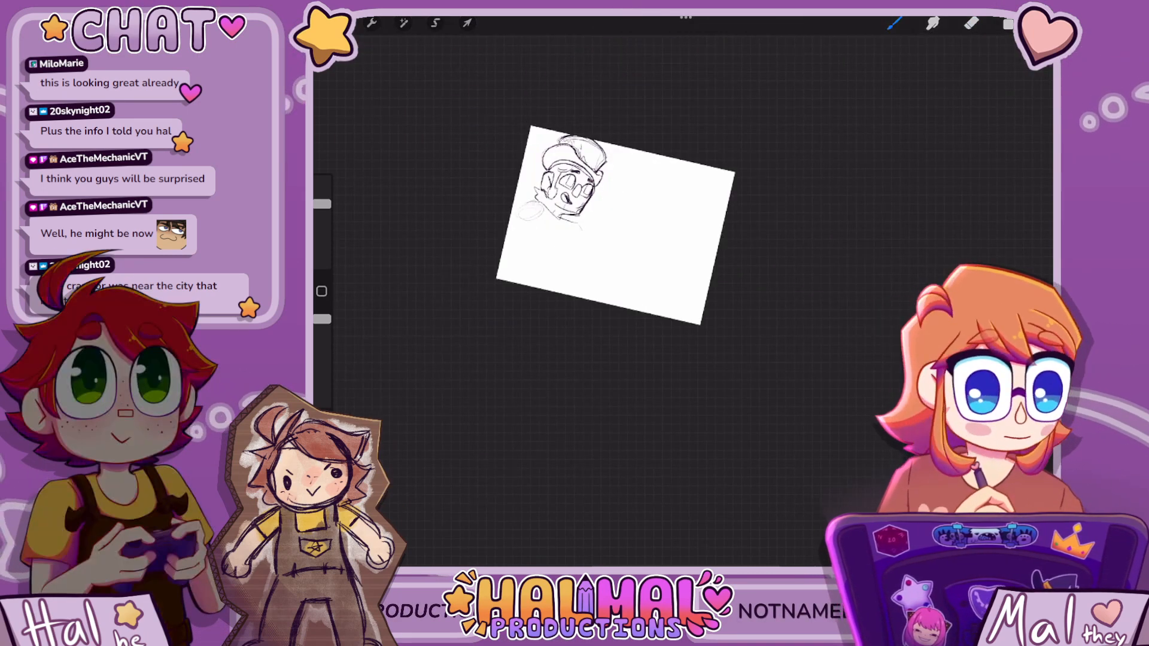
scroll(574, 180, up, 5)
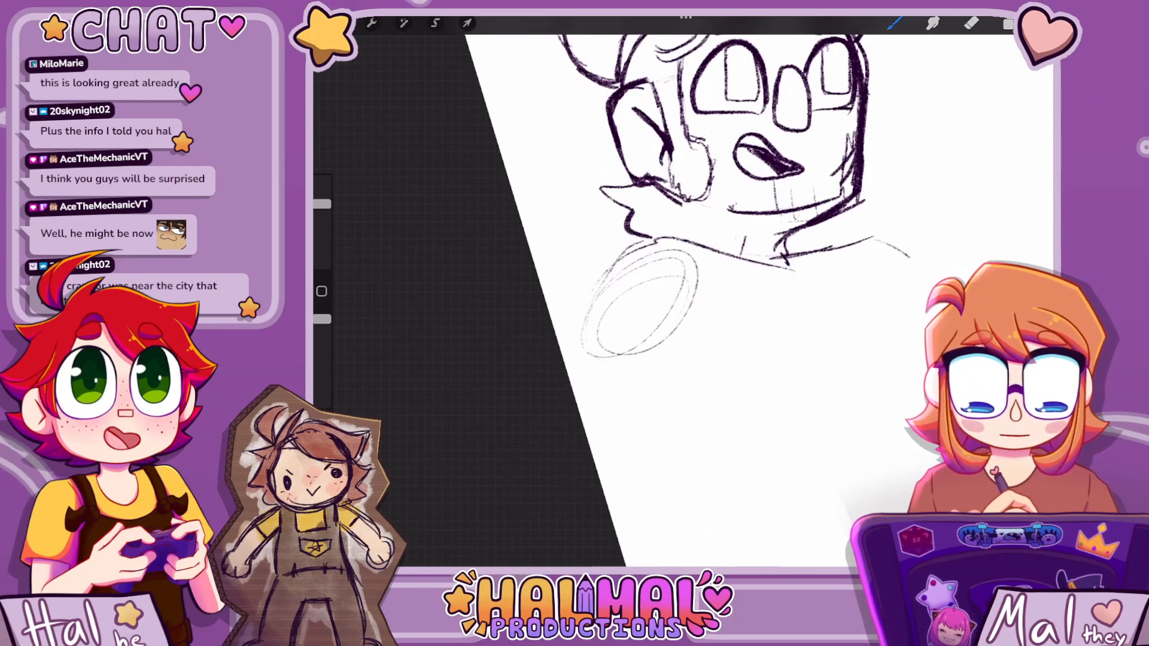
scroll(682, 269, down, 2)
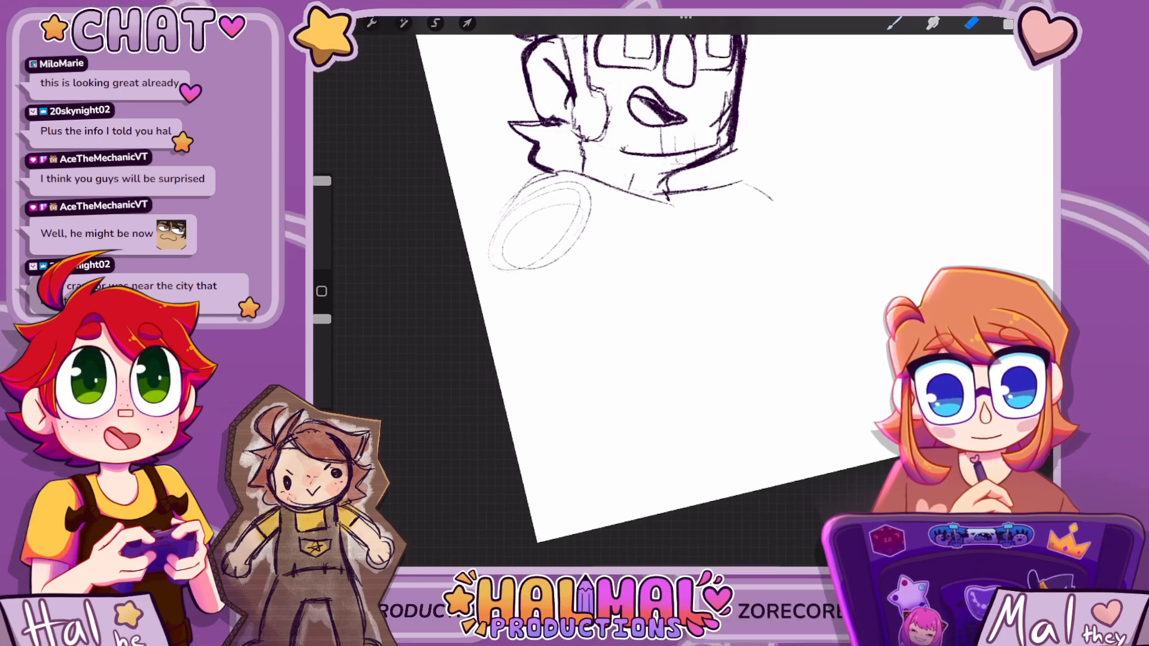
key(b)
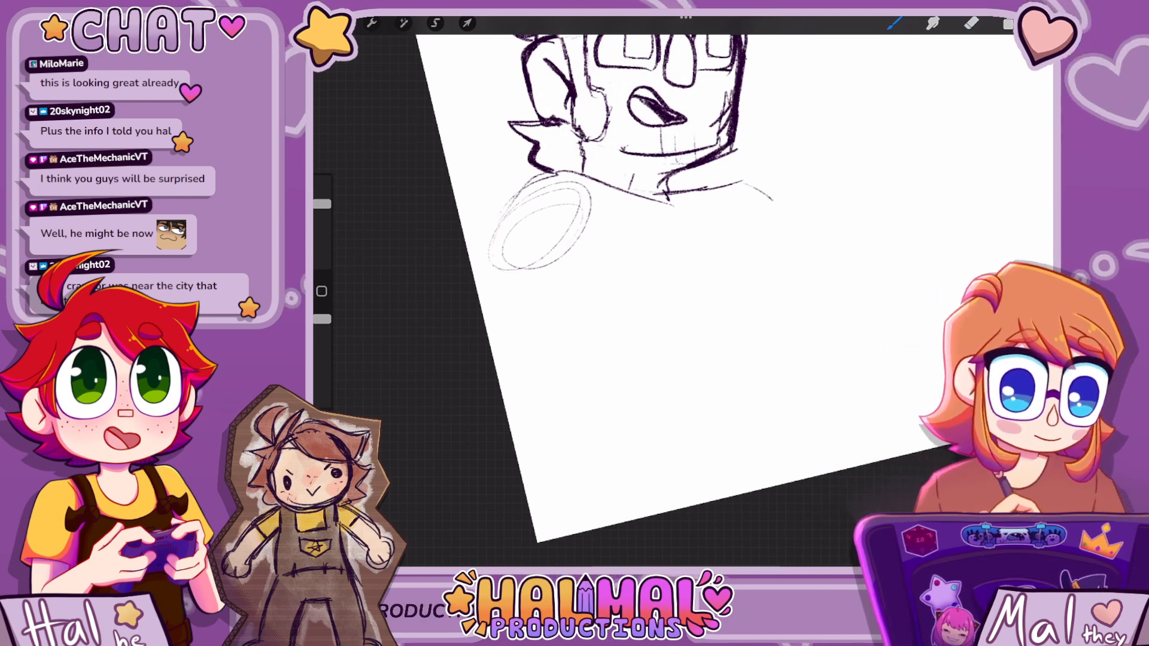
Undo the thin stroke beside the far jaw and sketch a jagged hair tuft under the jaw instead
scroll(682, 269, down, 3)
scroll(682, 269, up, 3)
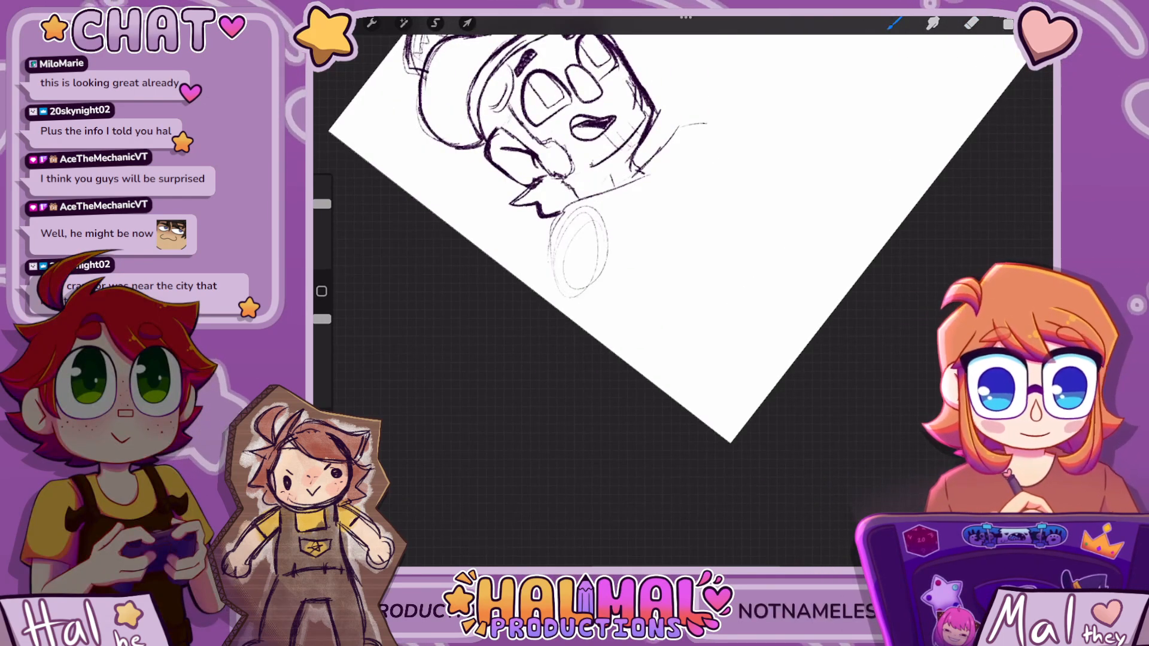
scroll(683, 269, up, 3)
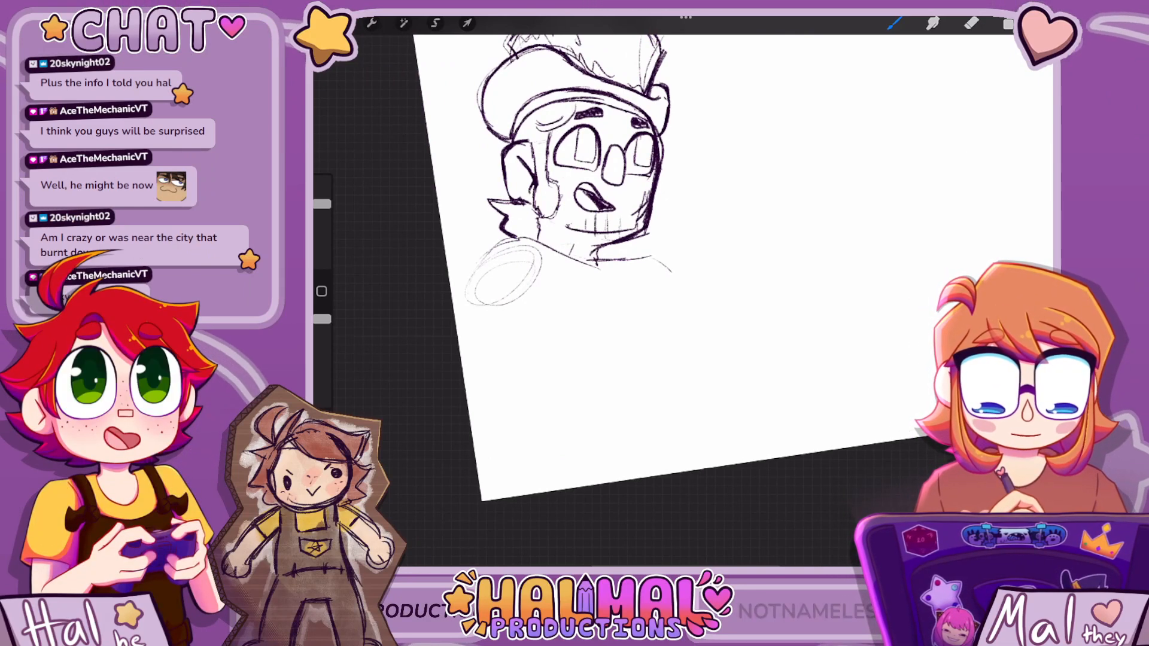
key(e)
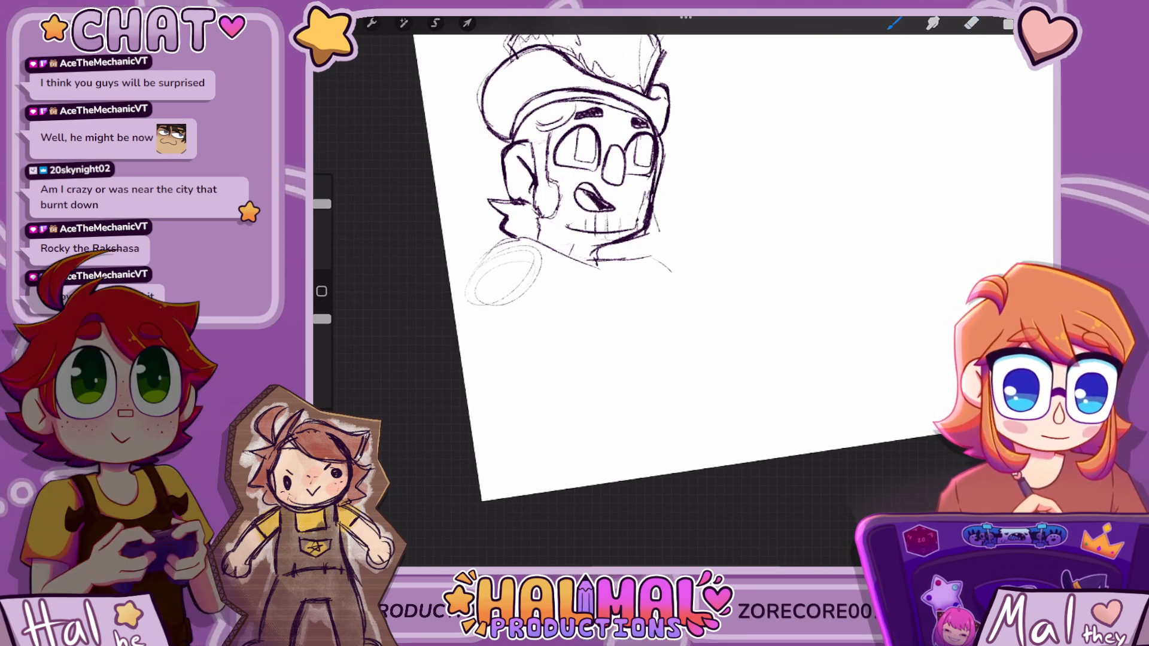
key(ctrl+z)
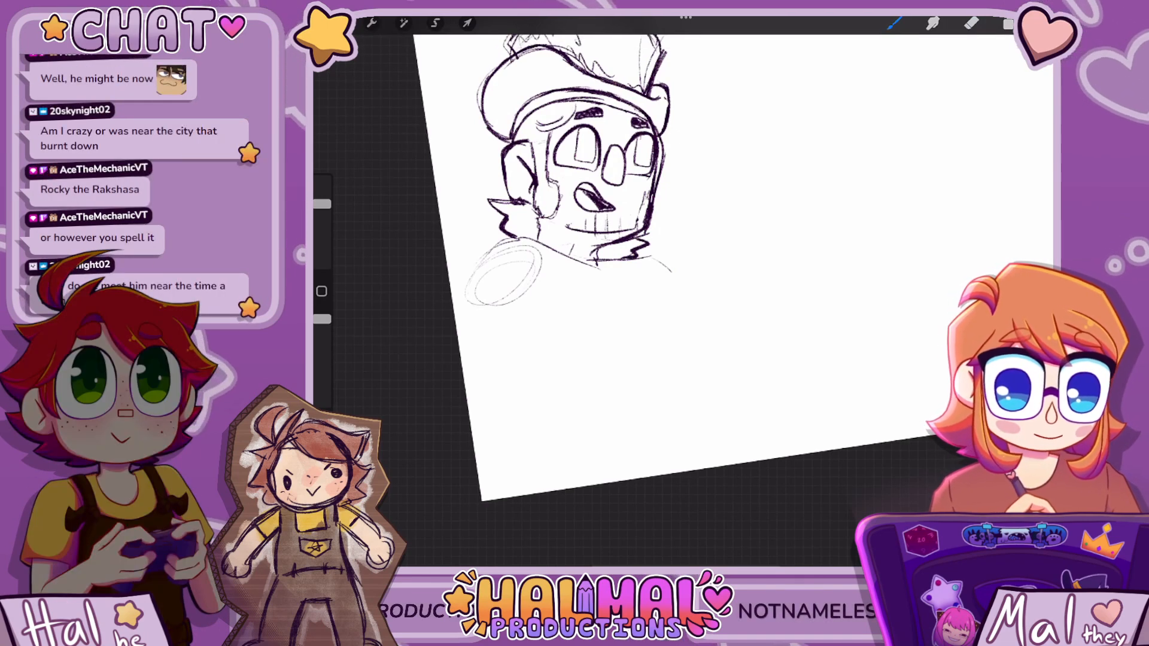
Sketch thin curved crease lines on the puffy brim of the hat
scroll(634, 240, down, 5)
scroll(634, 239, up, 3)
scroll(658, 239, up, 3)
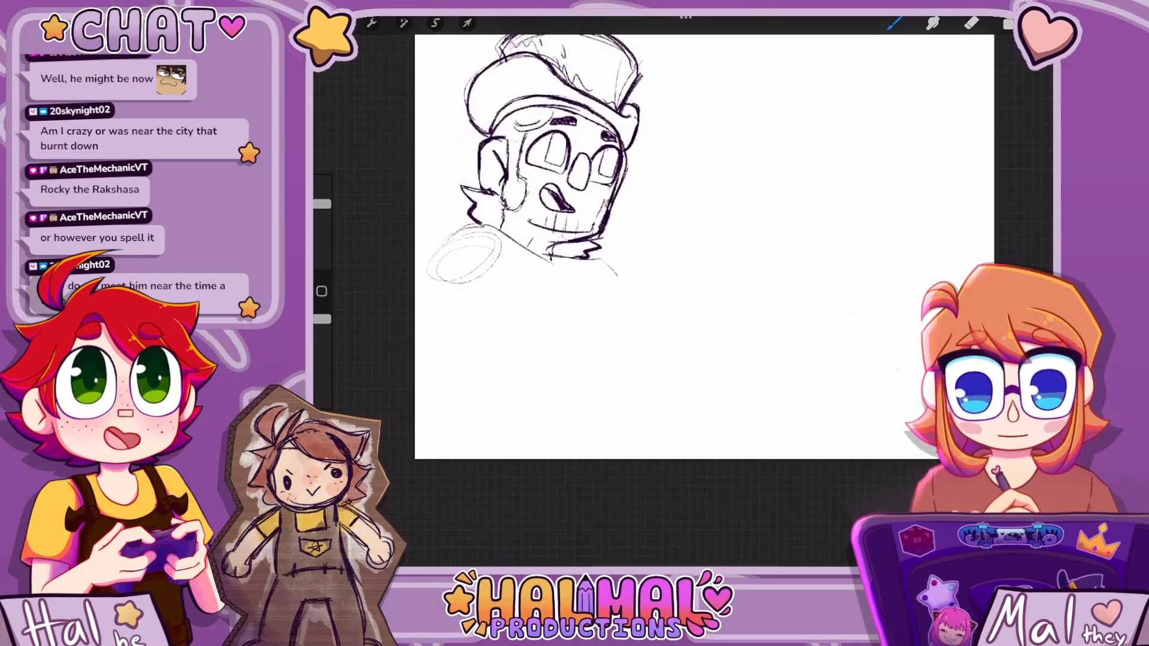
scroll(658, 269, up, 3)
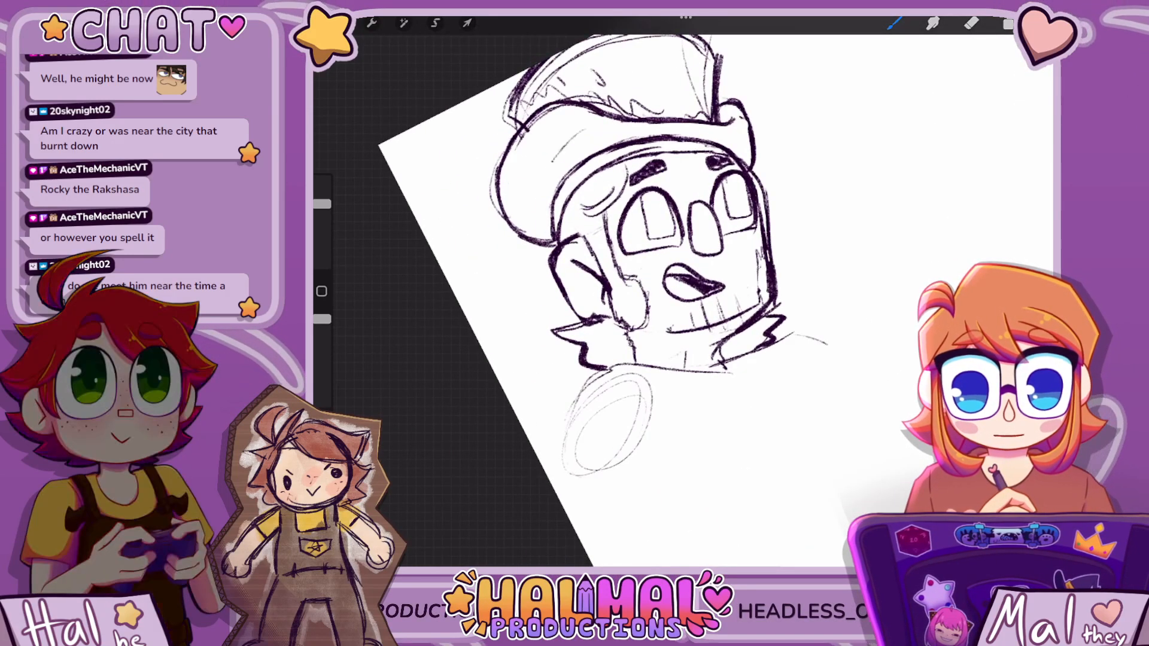
drag(585, 130, 545, 166)
drag(590, 134, 535, 193)
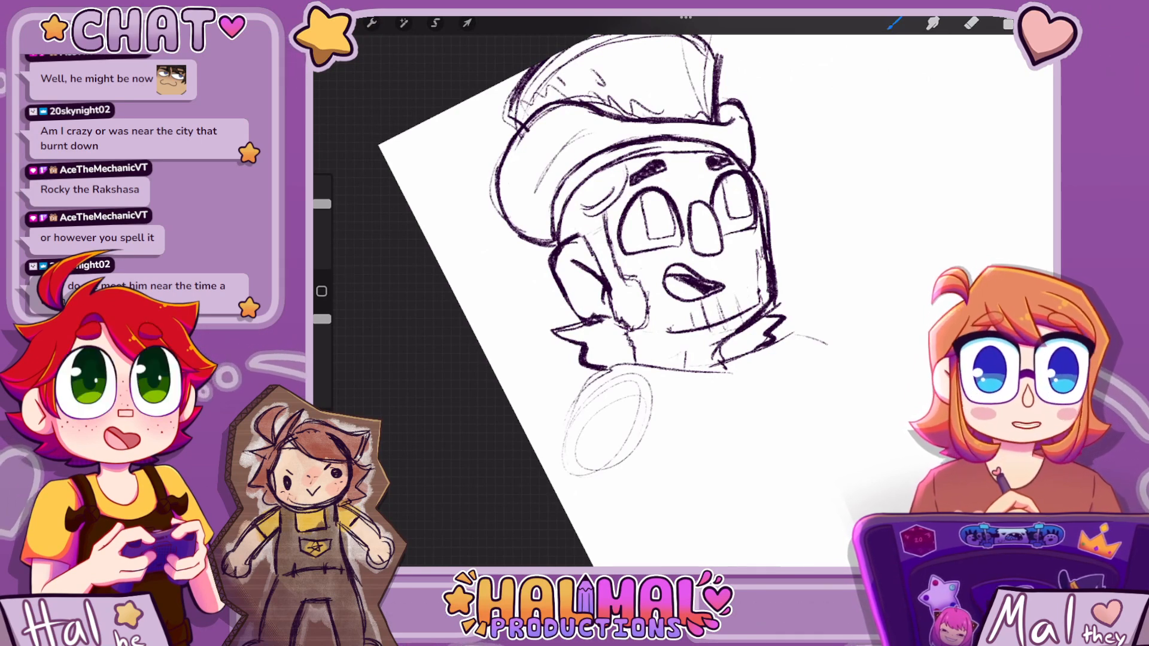
scroll(658, 269, down, 2)
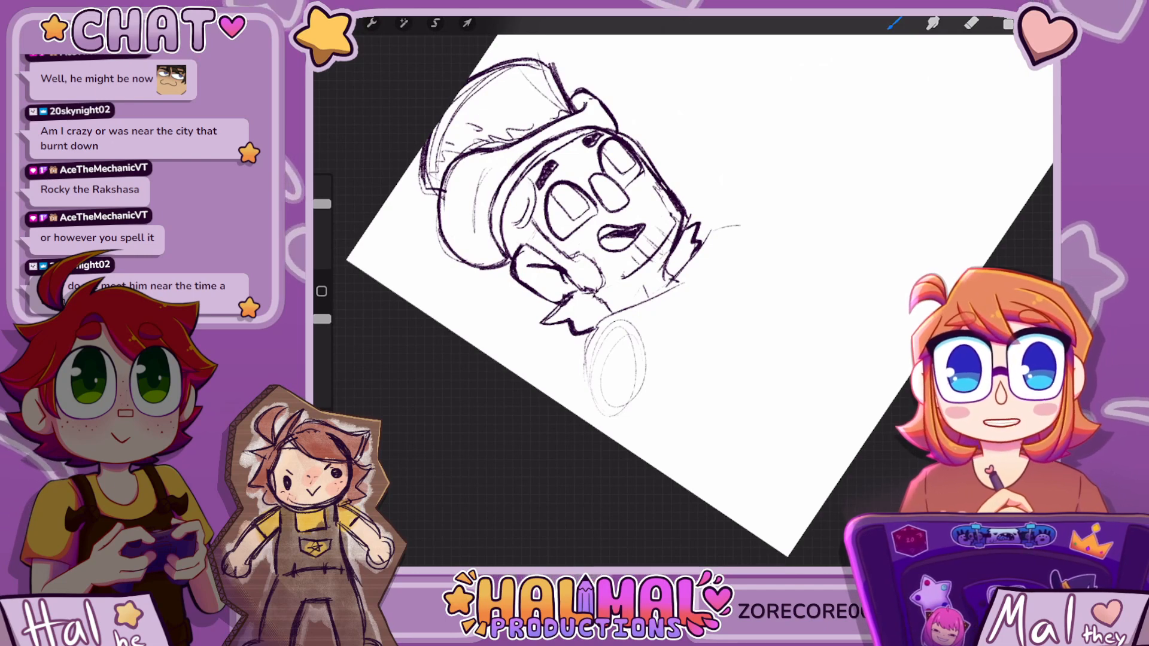
scroll(658, 270, down, 3)
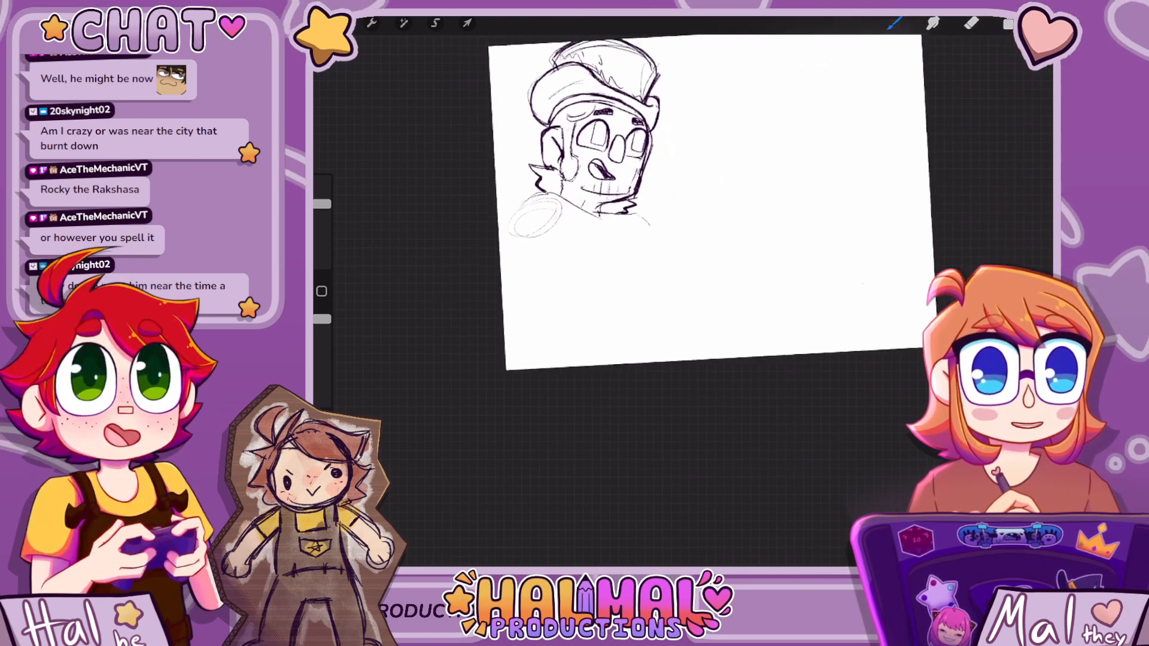
scroll(658, 239, down, 4)
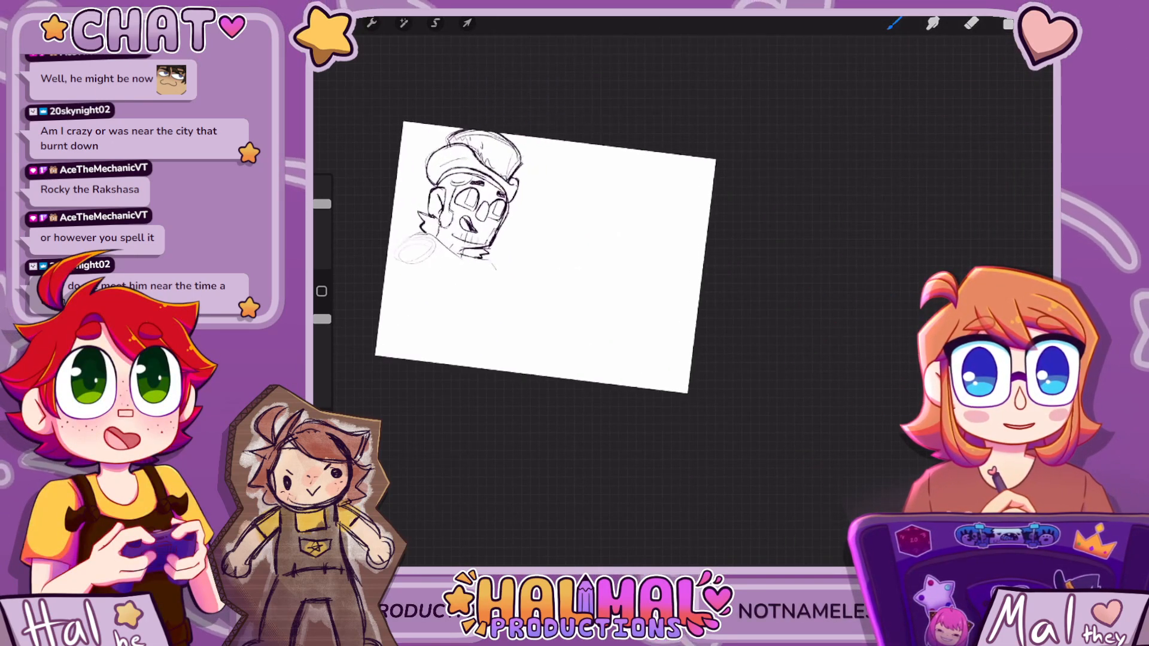
scroll(599, 239, up, 4)
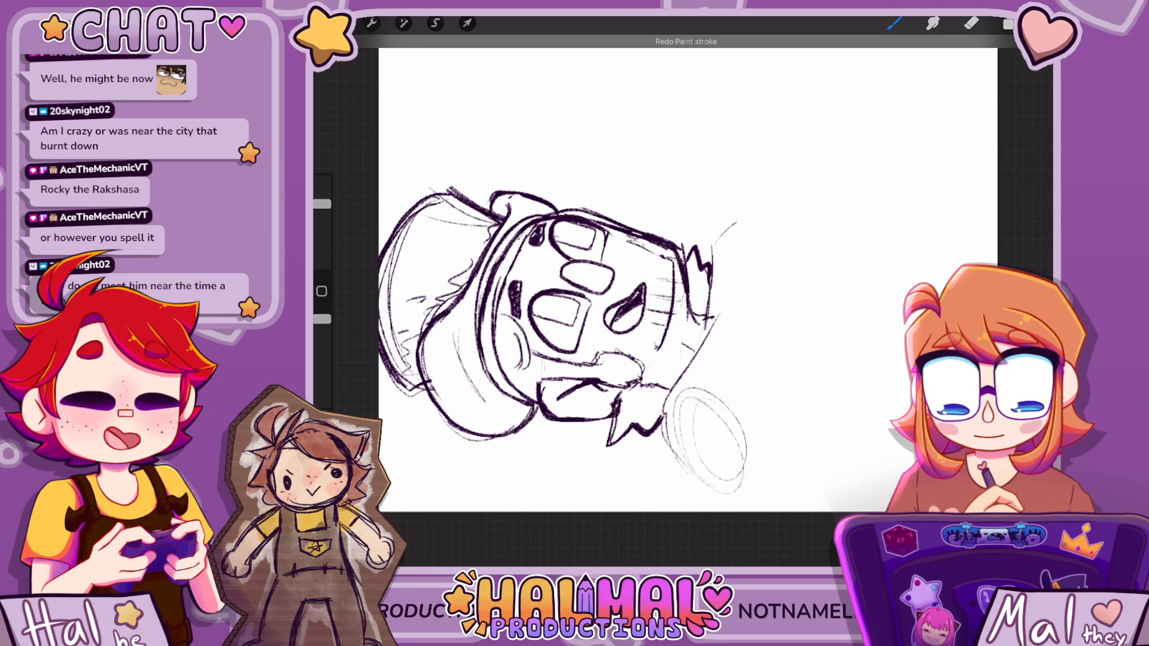
Rework the far outline of the face where it runs from the hat brim past the eye
key(e)
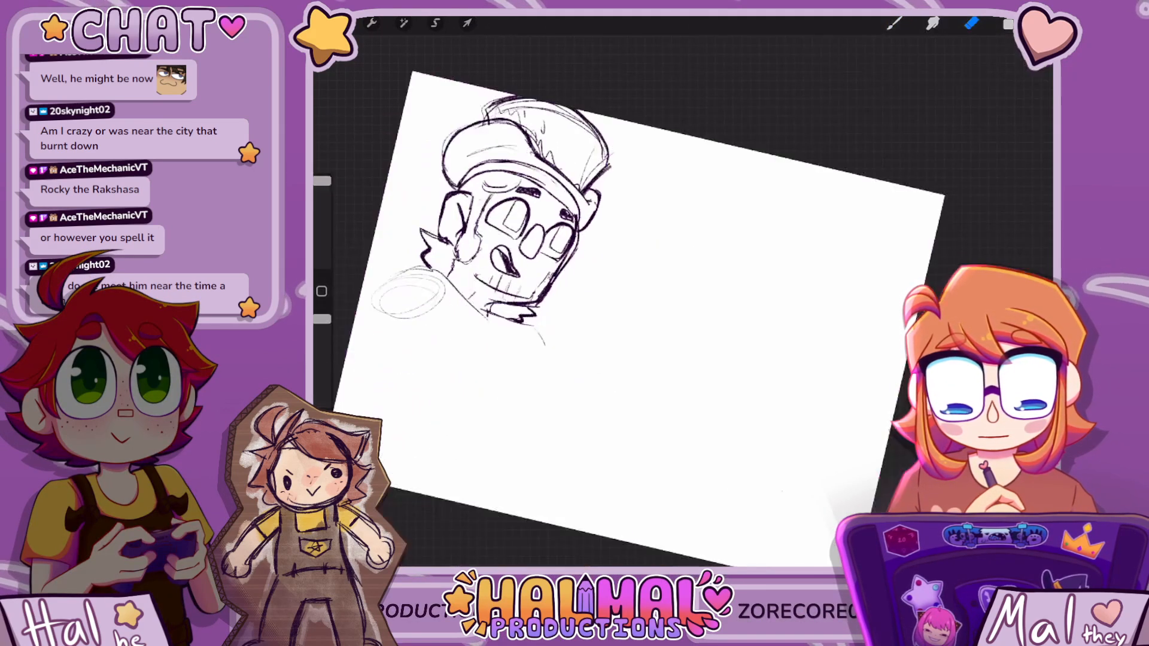
scroll(703, 126, up, 5)
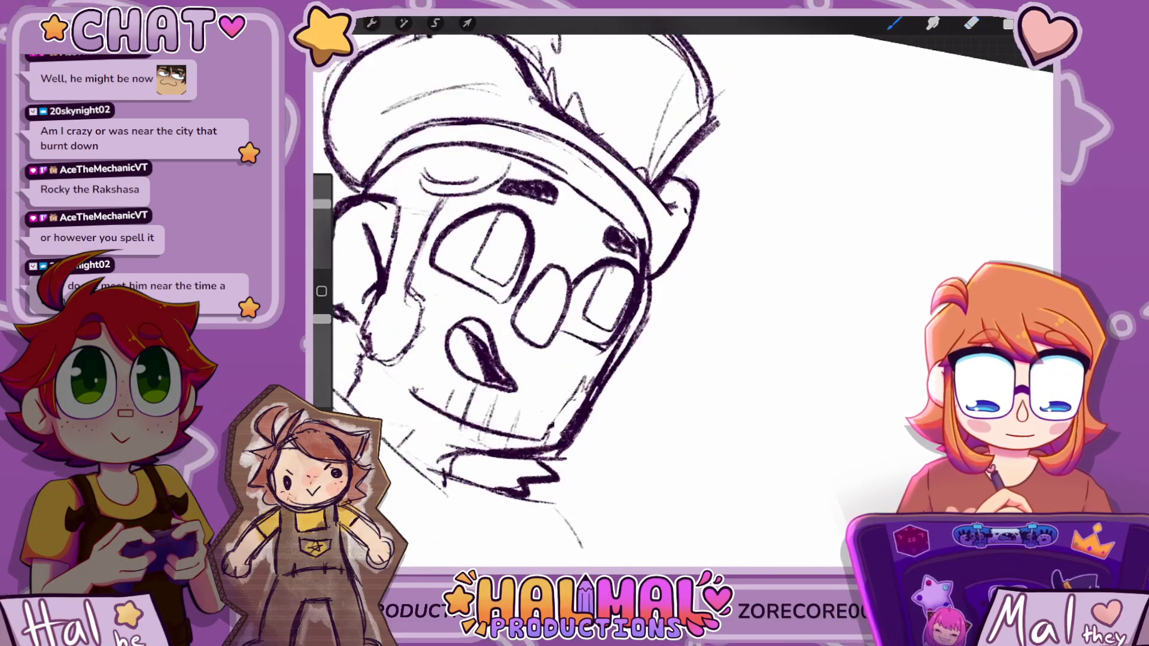
click(894, 24)
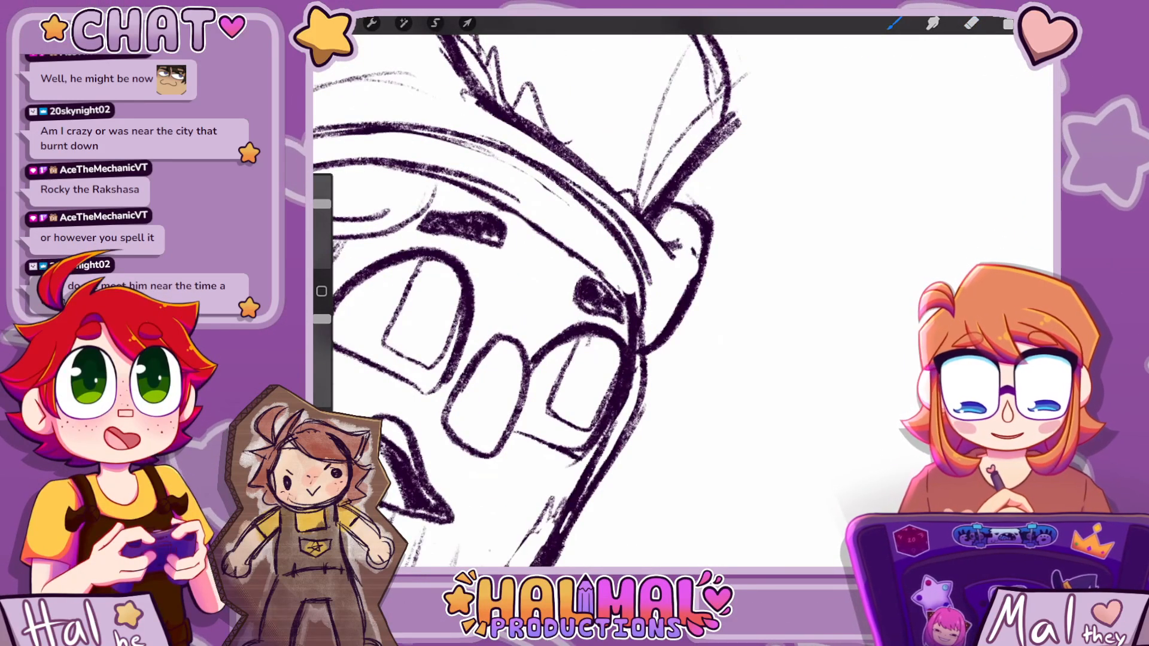
scroll(682, 299, down, 5)
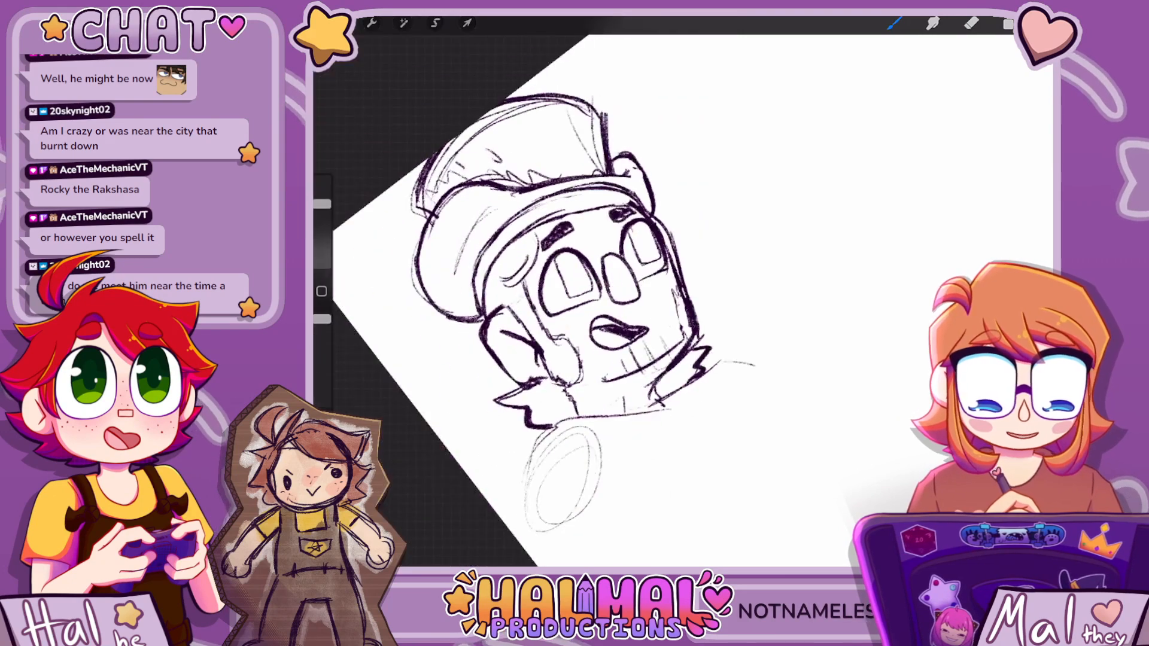
scroll(682, 299, up, 2)
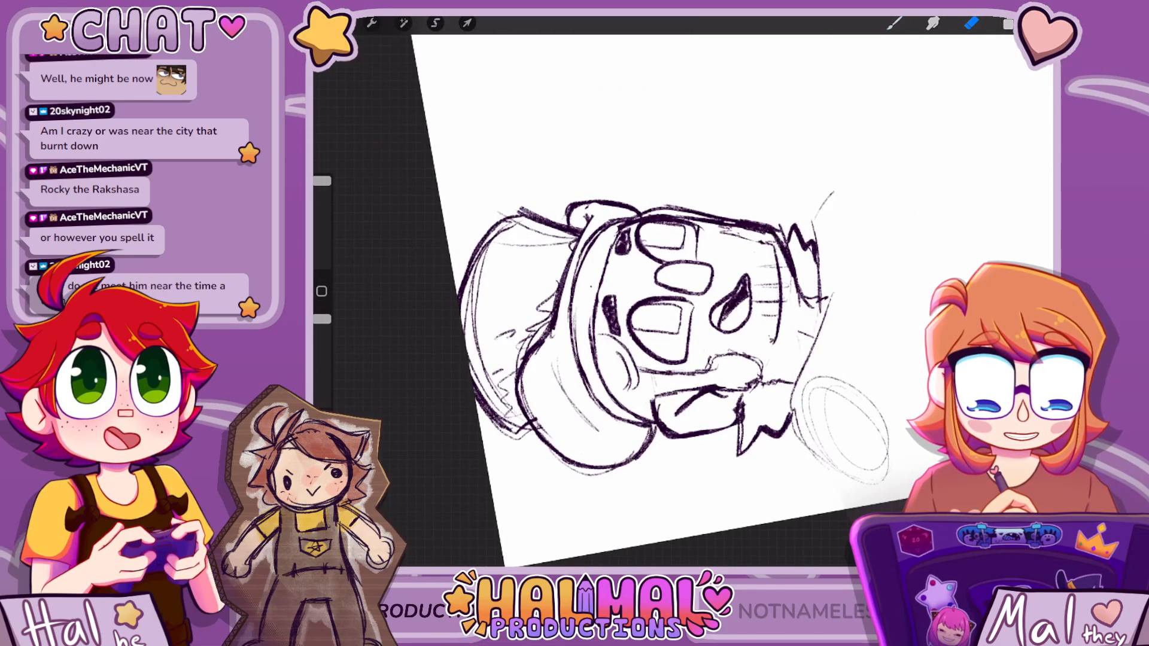
Rework the nose outline so its lower part is broader and slants outward beneath the far eye
click(894, 24)
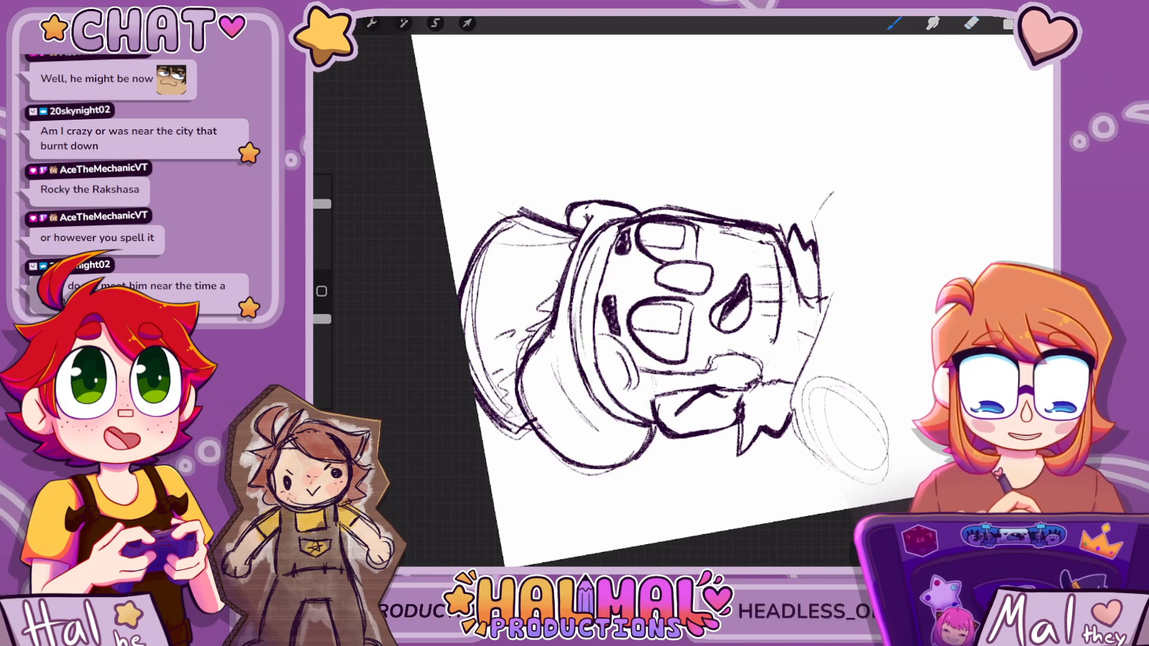
scroll(682, 299, down, 5)
scroll(682, 299, up, 6)
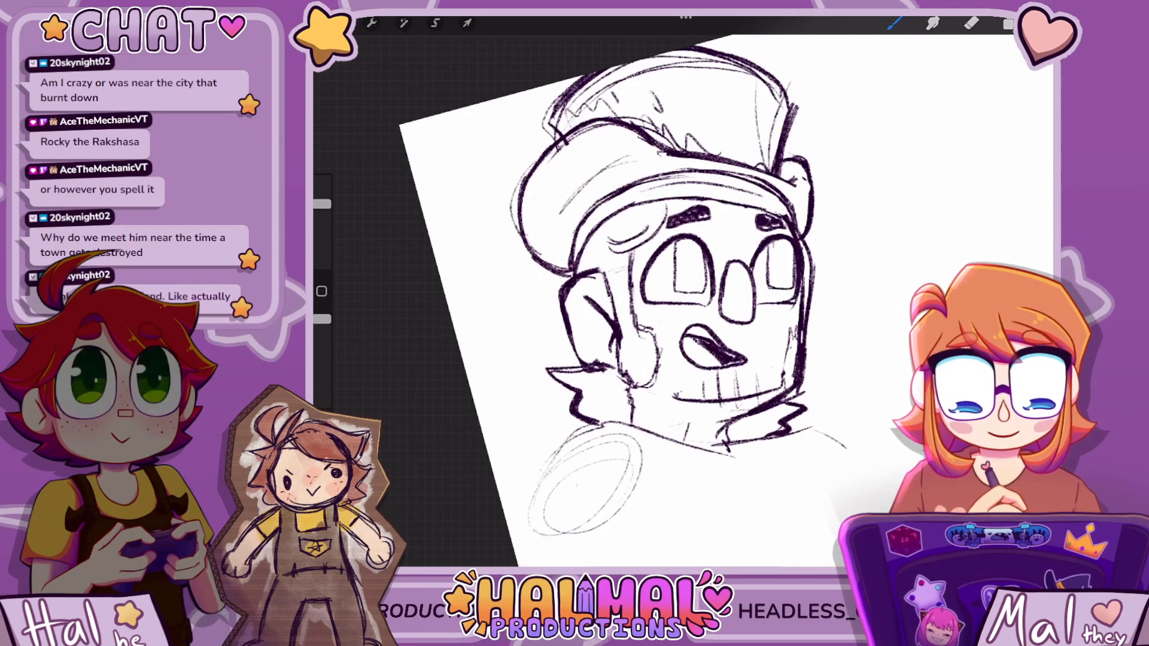
scroll(682, 300, down, 6)
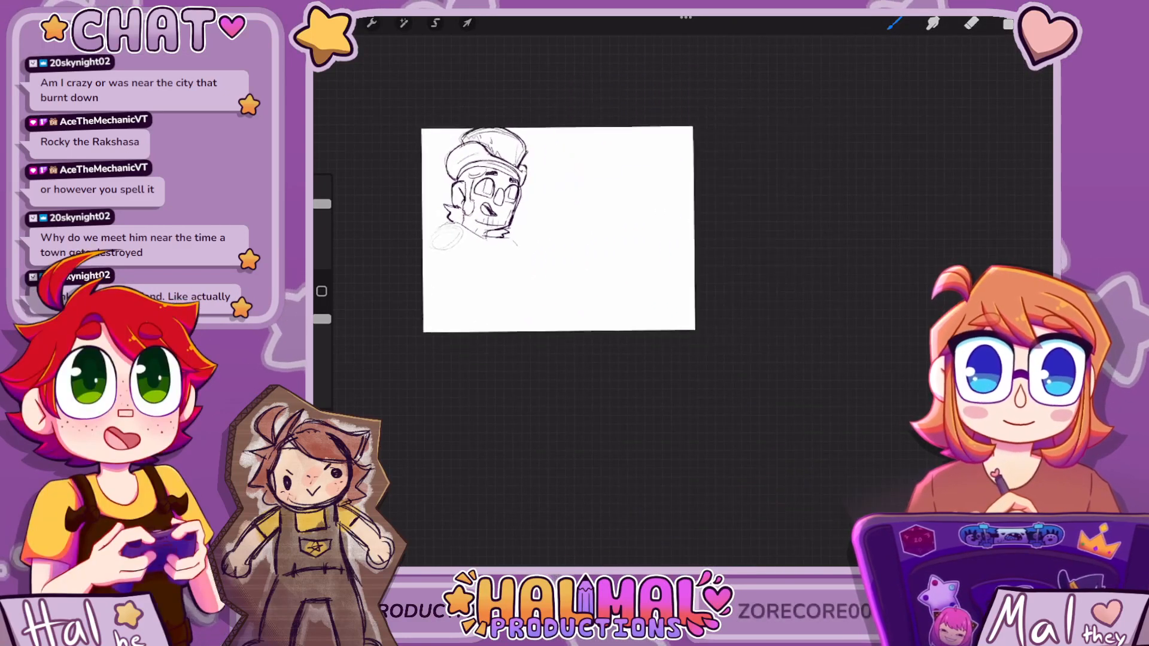
scroll(682, 299, up, 6)
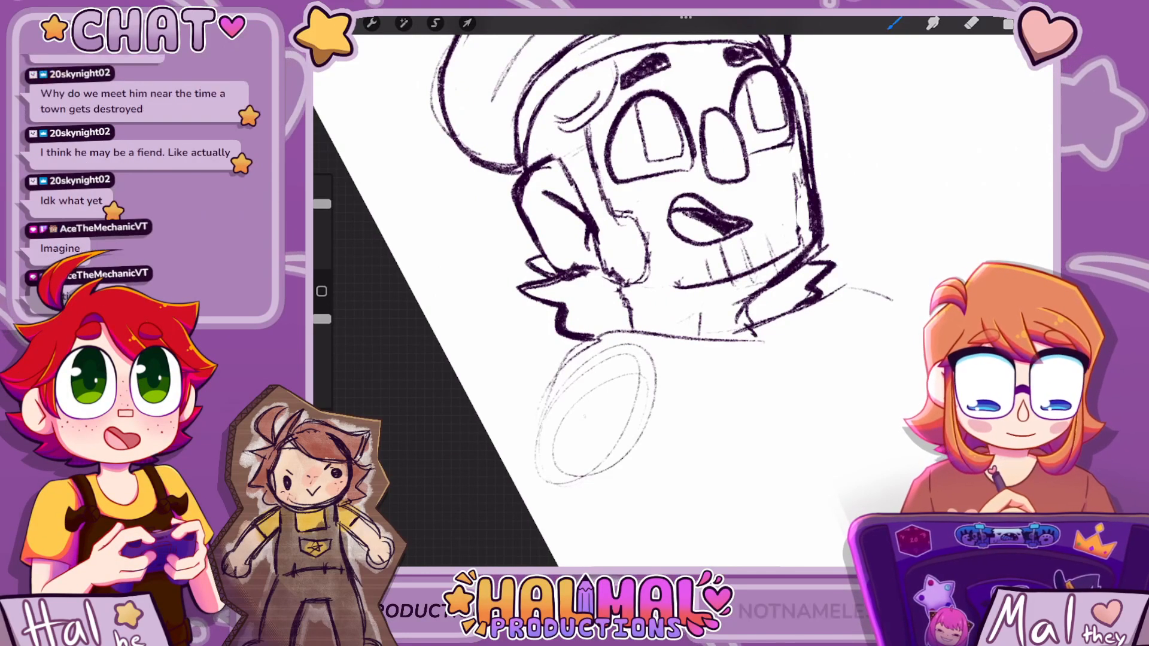
scroll(682, 299, down, 6)
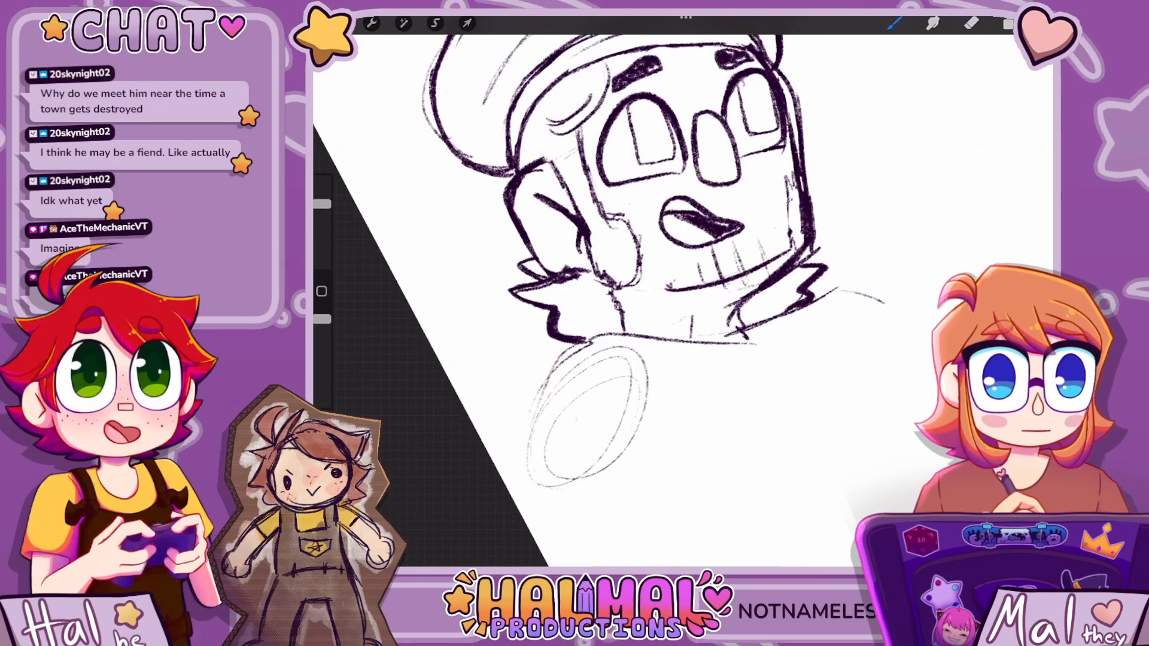
scroll(682, 300, up, 4)
scroll(479, 239, up, 5)
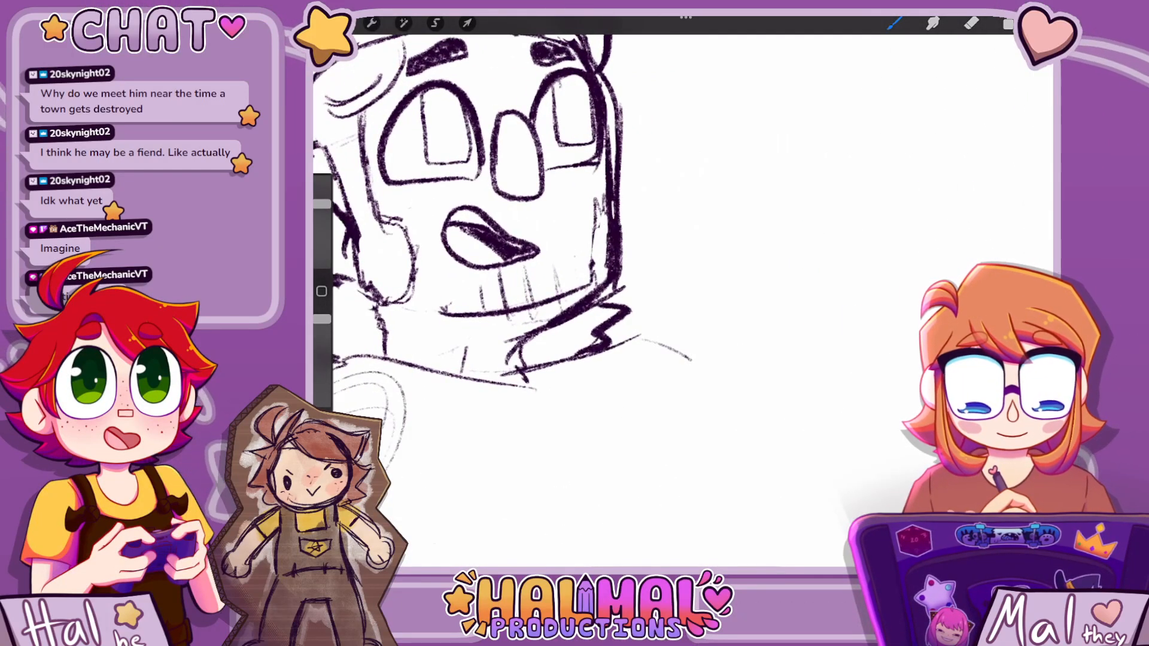
drag(551, 186, 539, 197)
click(971, 23)
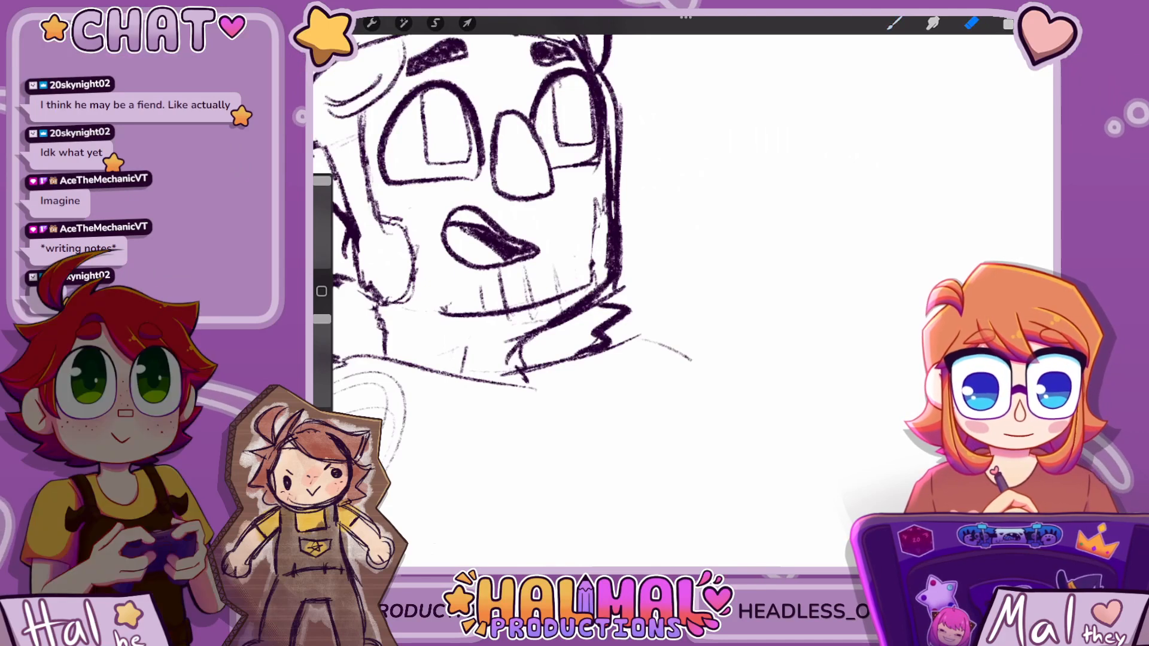
key(b)
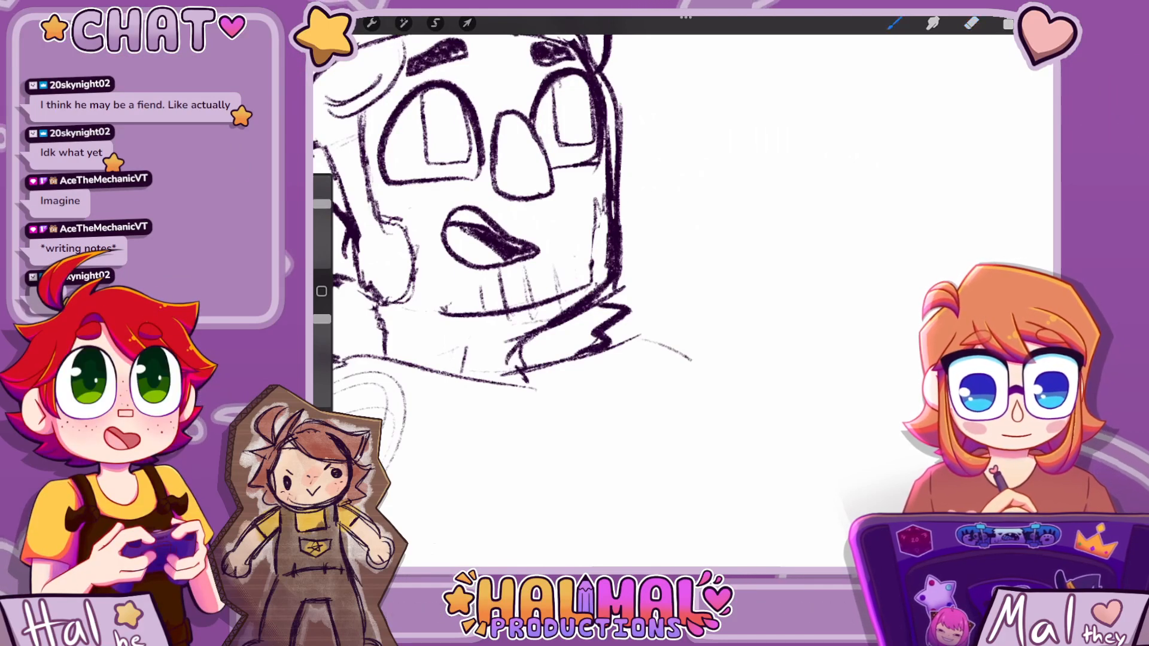
Sketch a light oval for the far shoulder with guide lines for the extended upper arm and the raised forearm
scroll(514, 252, down, 3)
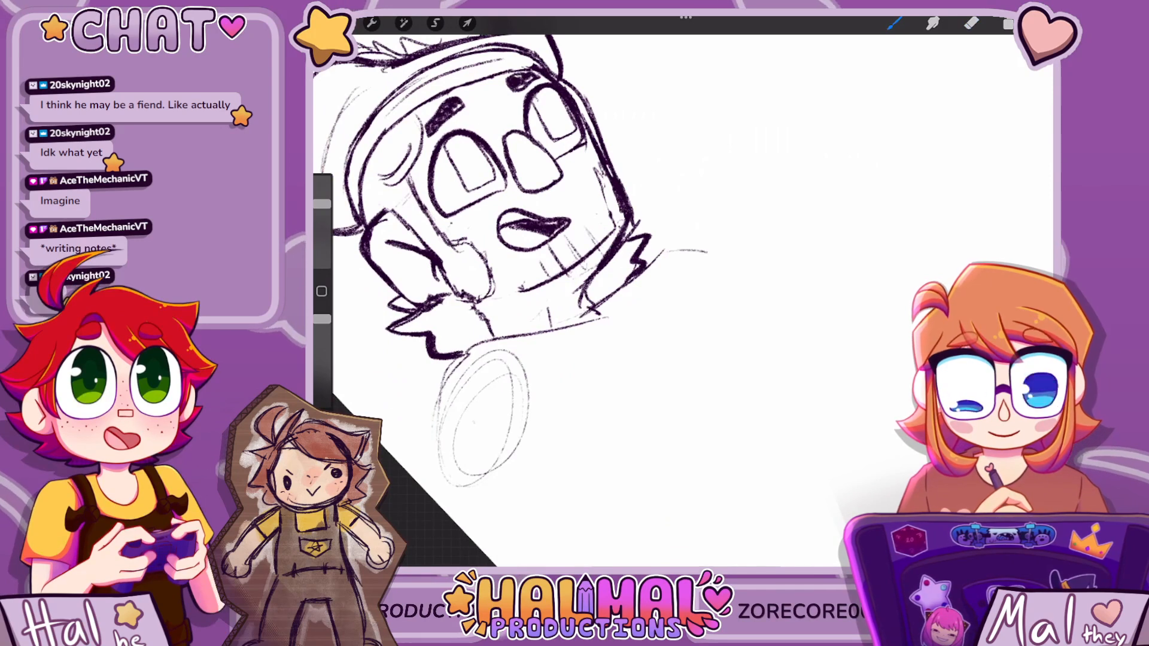
scroll(682, 293, down, 5)
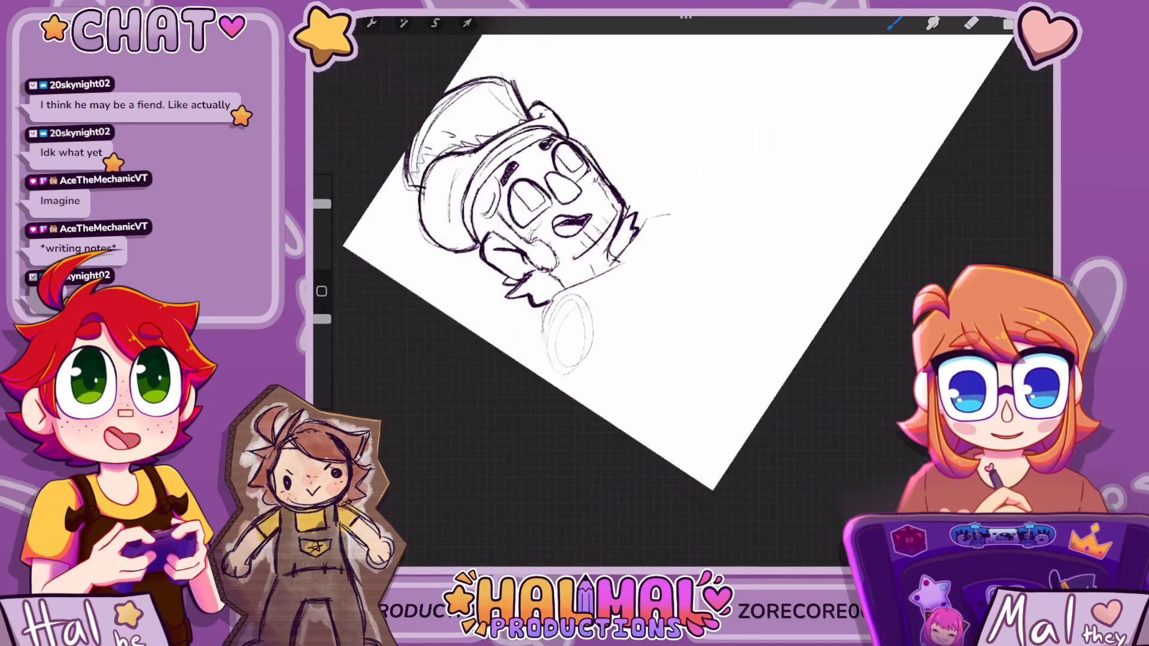
scroll(674, 179, down, 1)
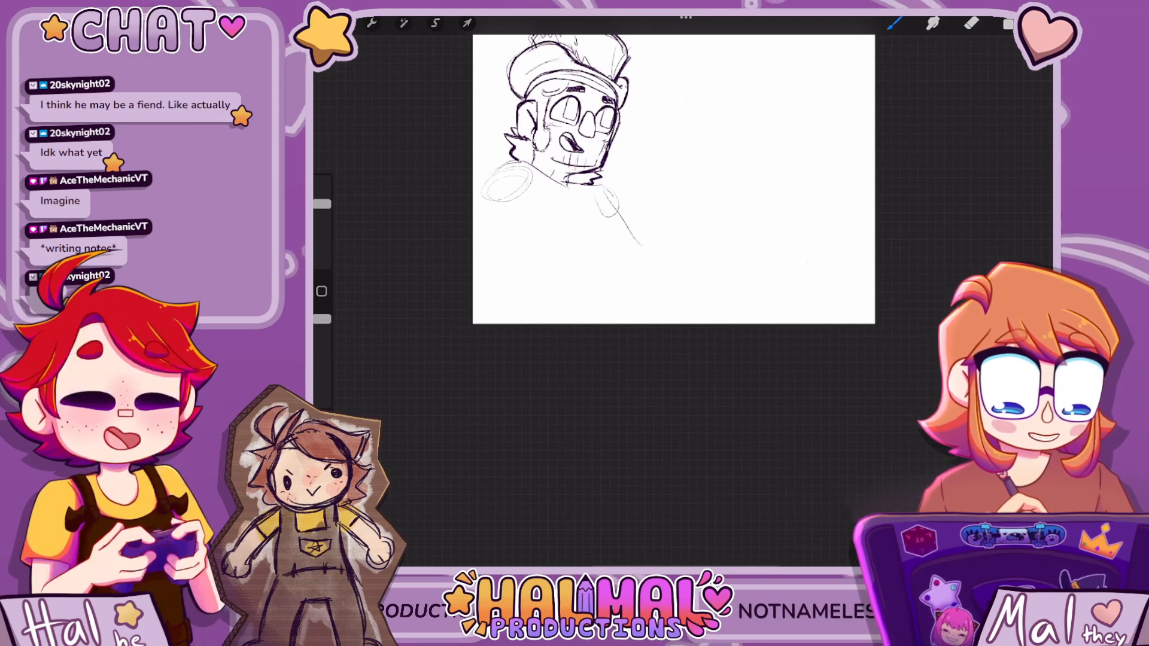
drag(611, 200, 642, 245)
drag(667, 230, 732, 201)
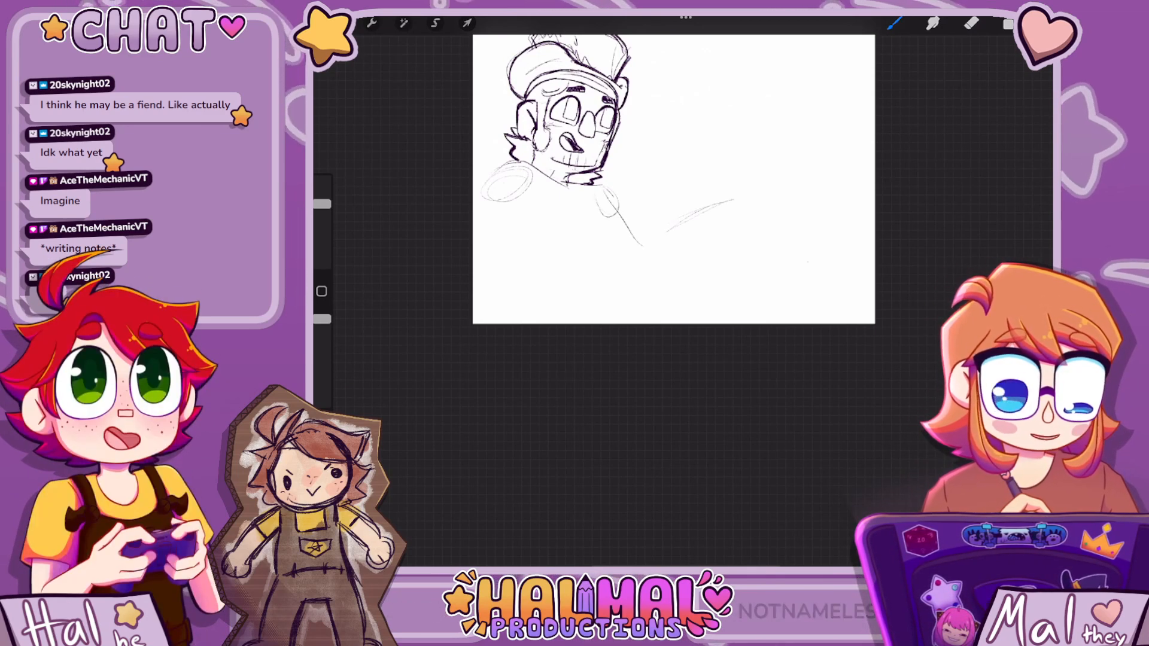
Sketch the raised open hand over the forearm guide, with its thumb, fingers and outer palm edge
scroll(598, 257, up, 2)
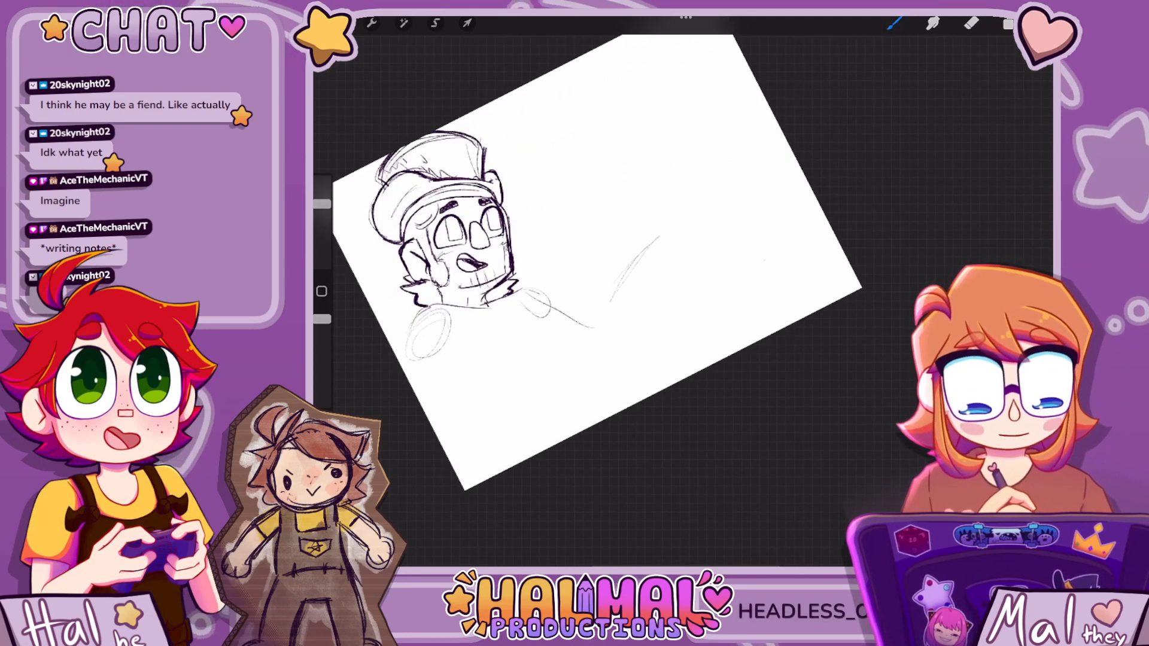
mouse_move(635, 247)
mouse_down()
mouse_move(663, 229)
mouse_move(671, 201)
mouse_move(673, 224)
mouse_up()
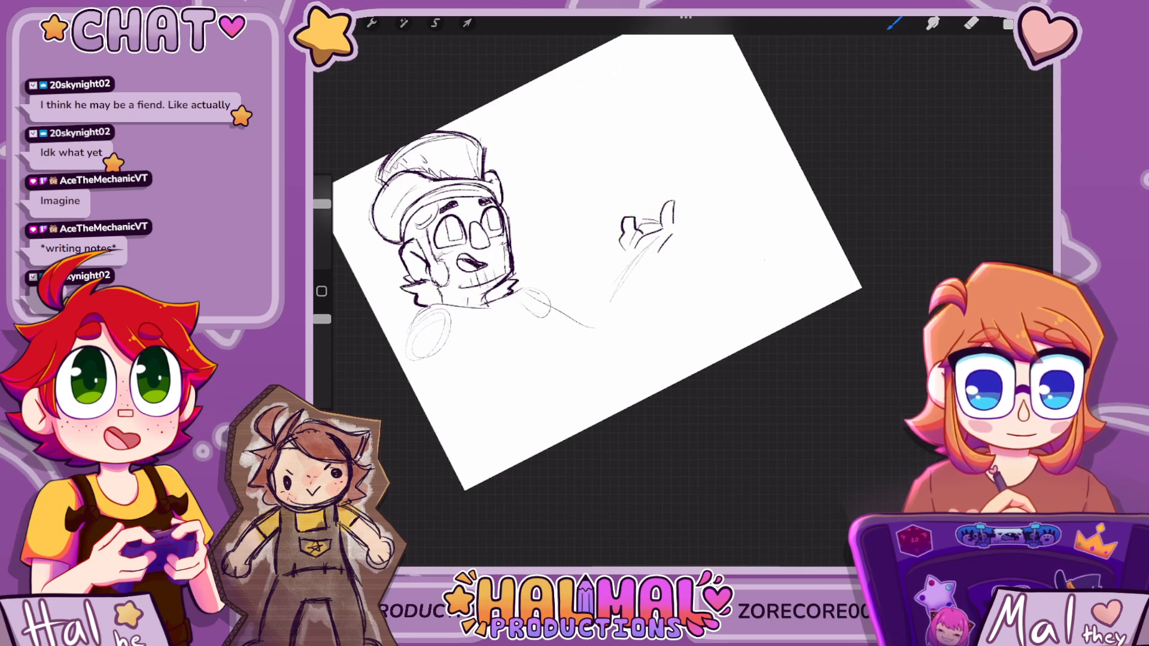
mouse_move(644, 219)
mouse_down()
mouse_move(665, 201)
mouse_move(654, 219)
mouse_up()
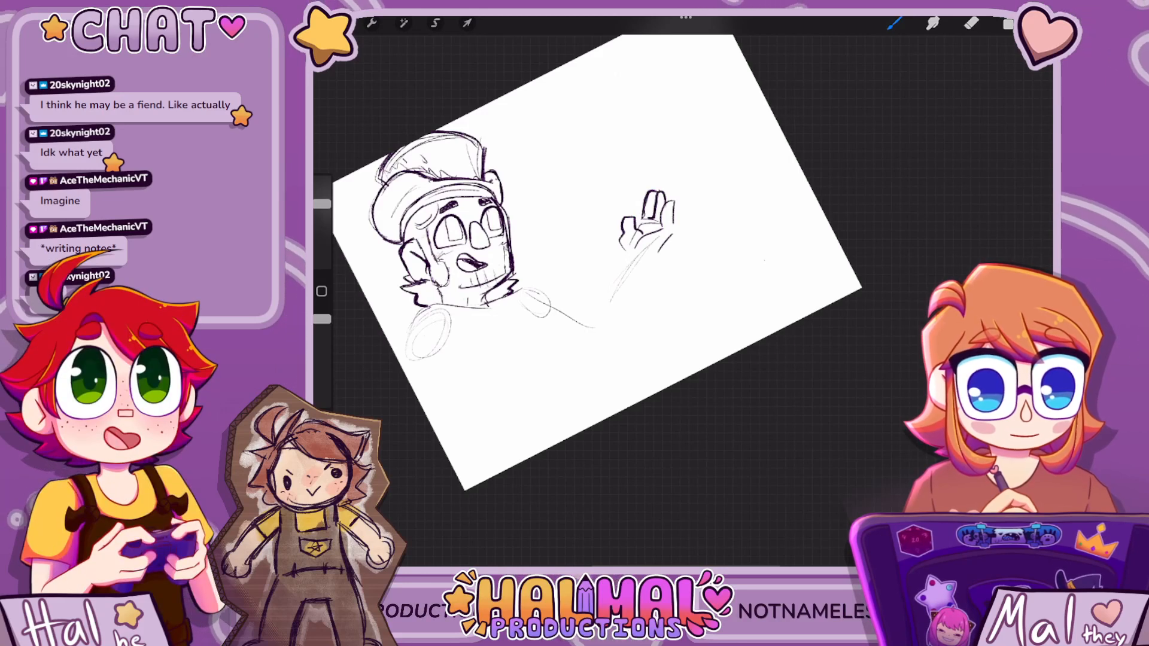
mouse_move(665, 214)
mouse_down()
mouse_move(677, 202)
mouse_move(656, 258)
mouse_up()
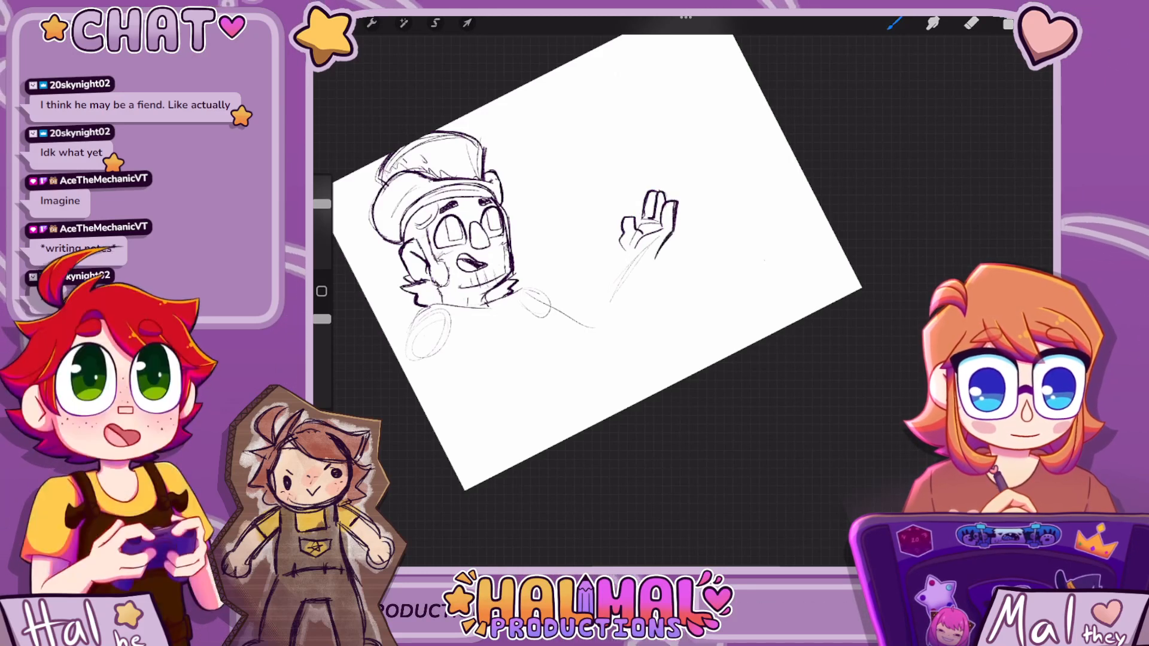
Sketch a flared glove cuff below the raised hand, with a banded wrist strap and a ribbon bow at its side
scroll(599, 251, down, 5)
scroll(598, 252, up, 5)
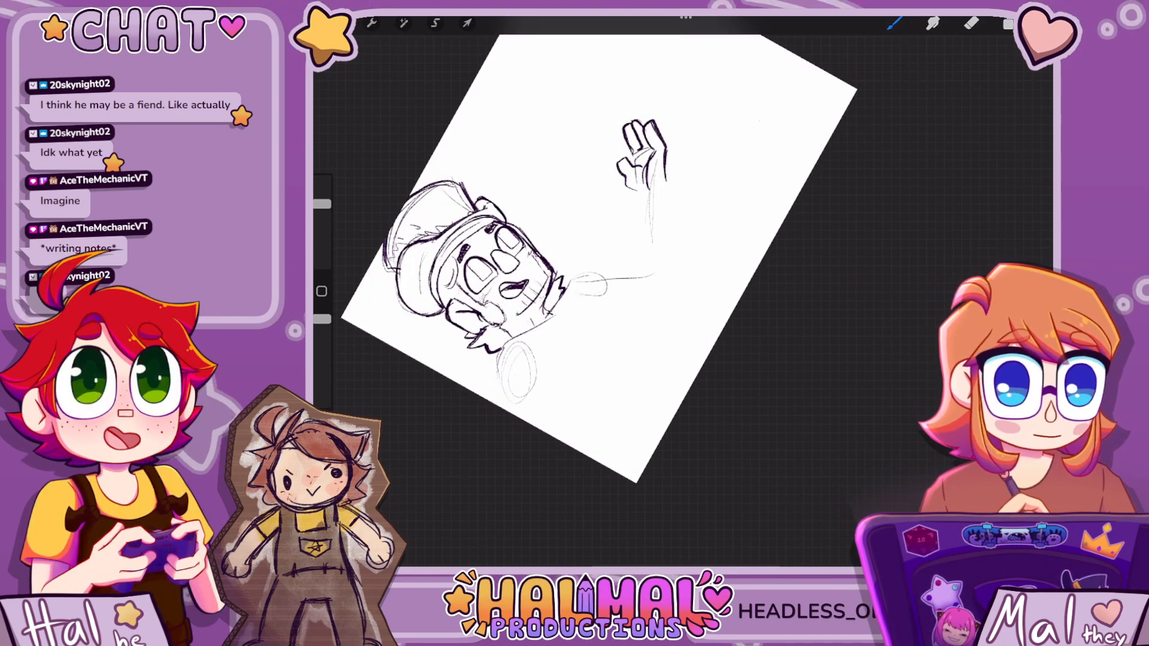
drag(636, 190, 674, 191)
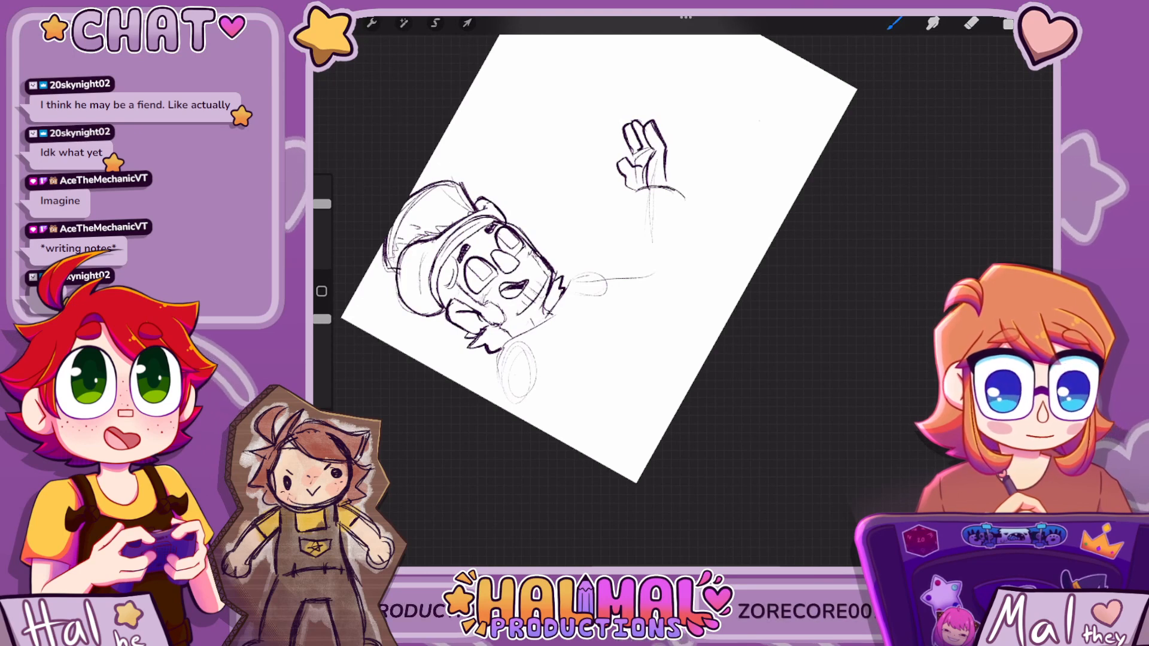
drag(683, 192, 672, 225)
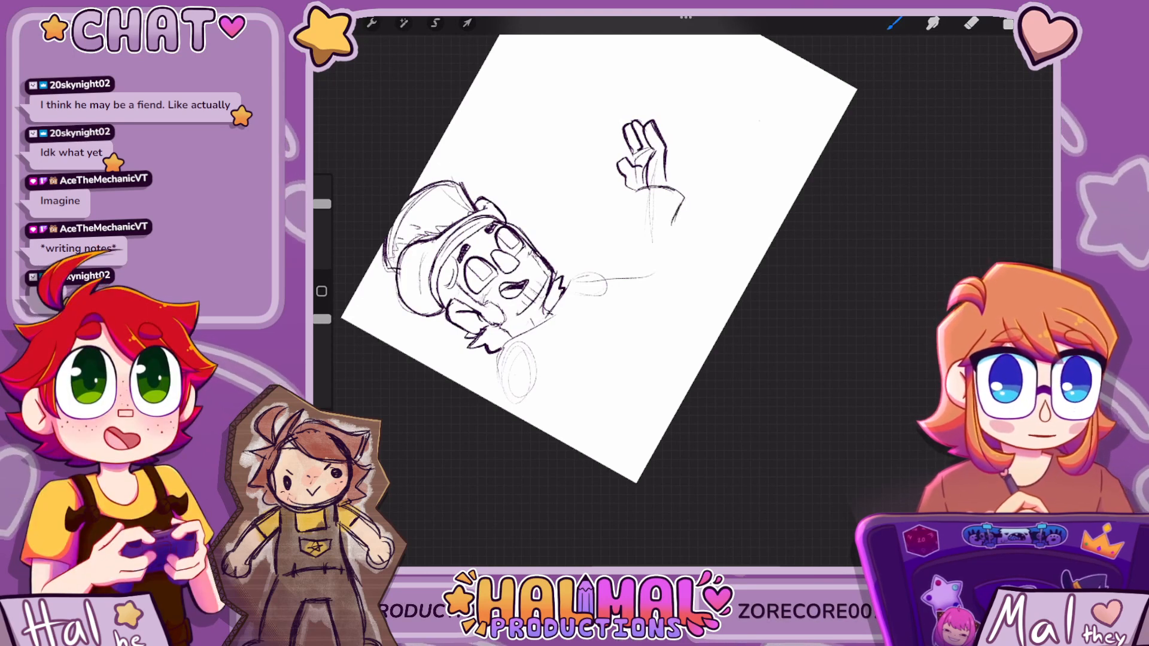
mouse_move(671, 225)
mouse_down()
mouse_move(638, 223)
mouse_move(634, 244)
mouse_up()
click(634, 236)
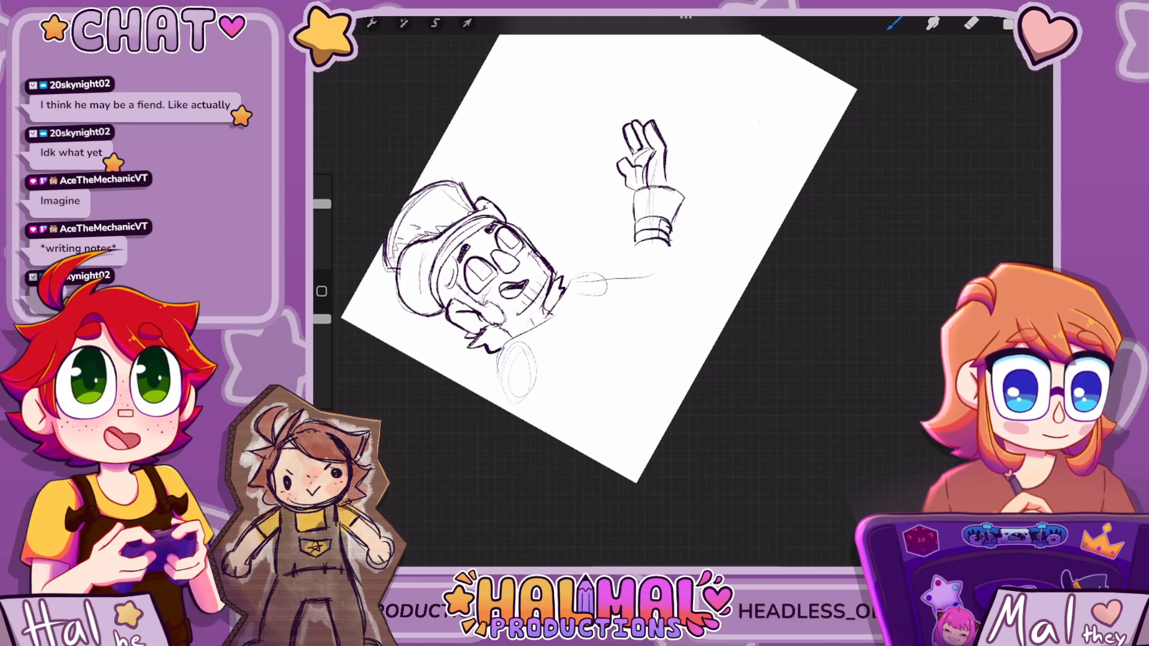
mouse_move(694, 216)
mouse_down()
mouse_move(674, 236)
mouse_move(685, 260)
mouse_up()
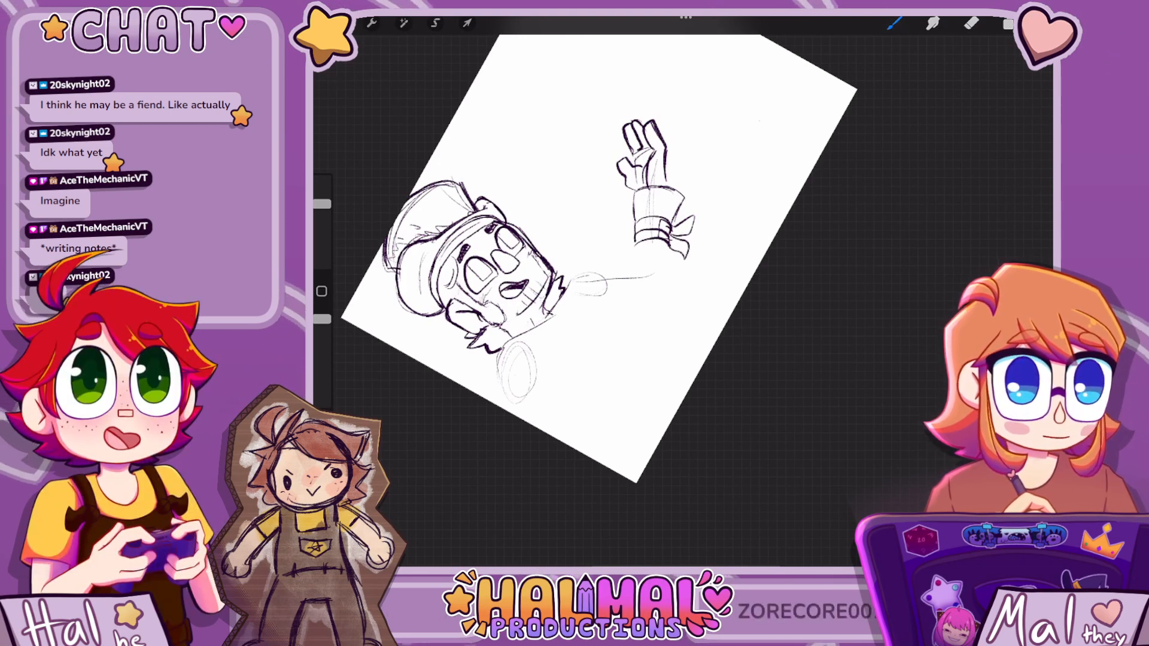
Sketch the forearm edges below the wrist strap, and undo the trial upper-arm line and the lower forearm edge
scroll(633, 189, up, 4)
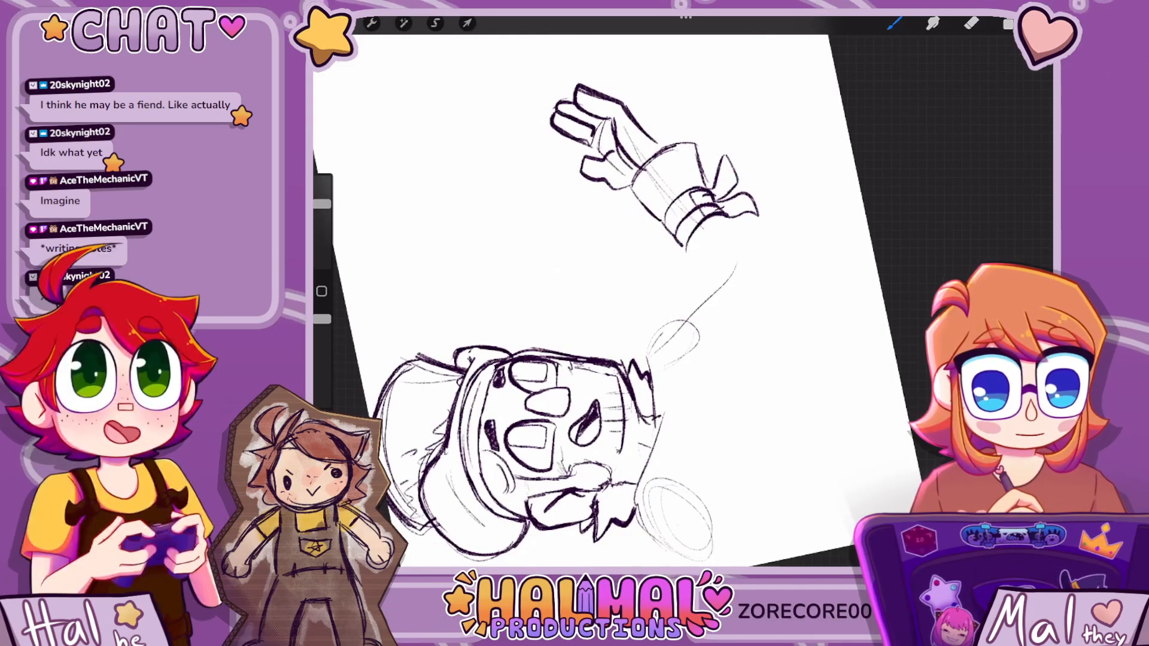
mouse_move(726, 214)
mouse_down()
mouse_move(700, 281)
mouse_move(746, 269)
mouse_up()
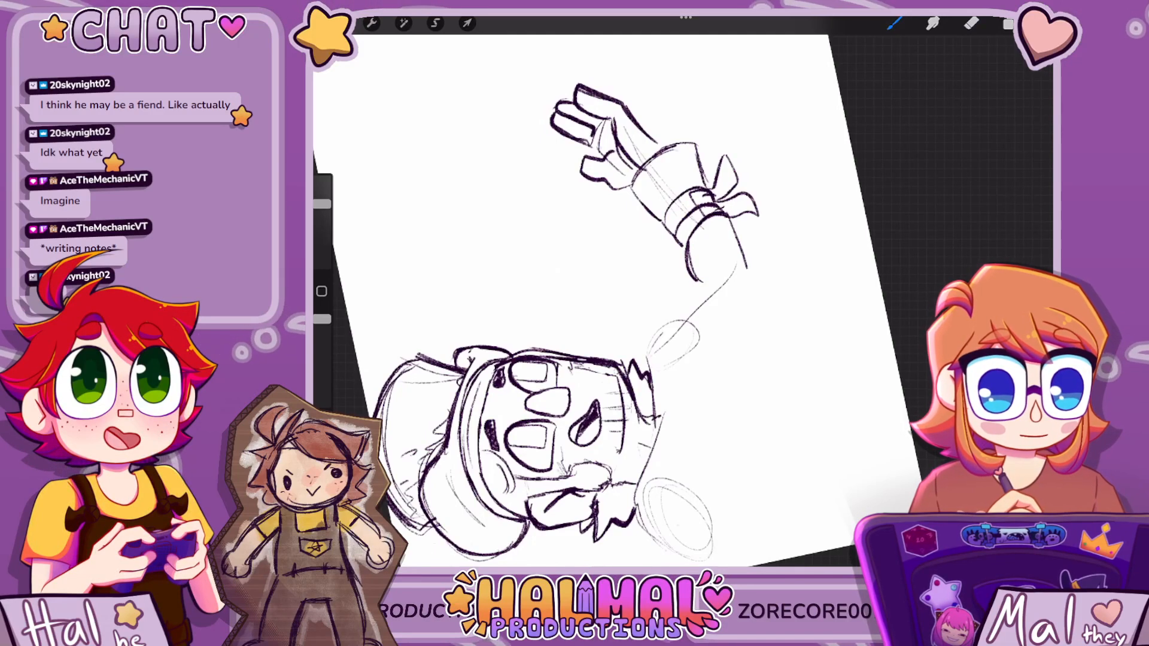
drag(579, 88, 889, 146)
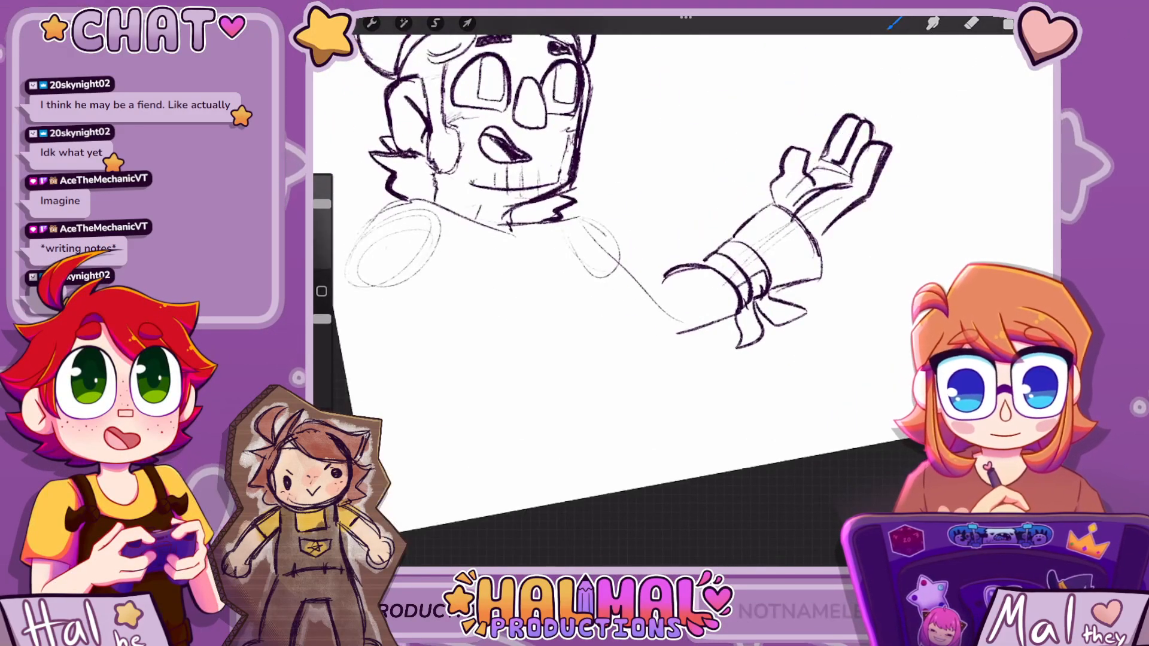
drag(566, 220, 663, 273)
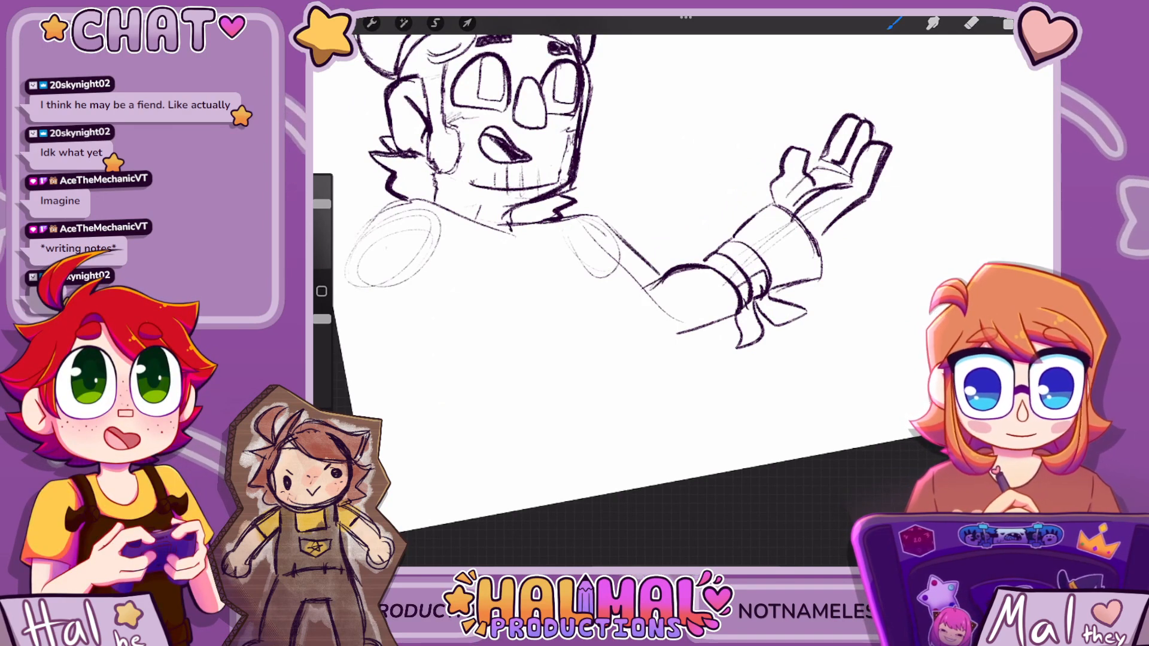
key(ctrl+z)
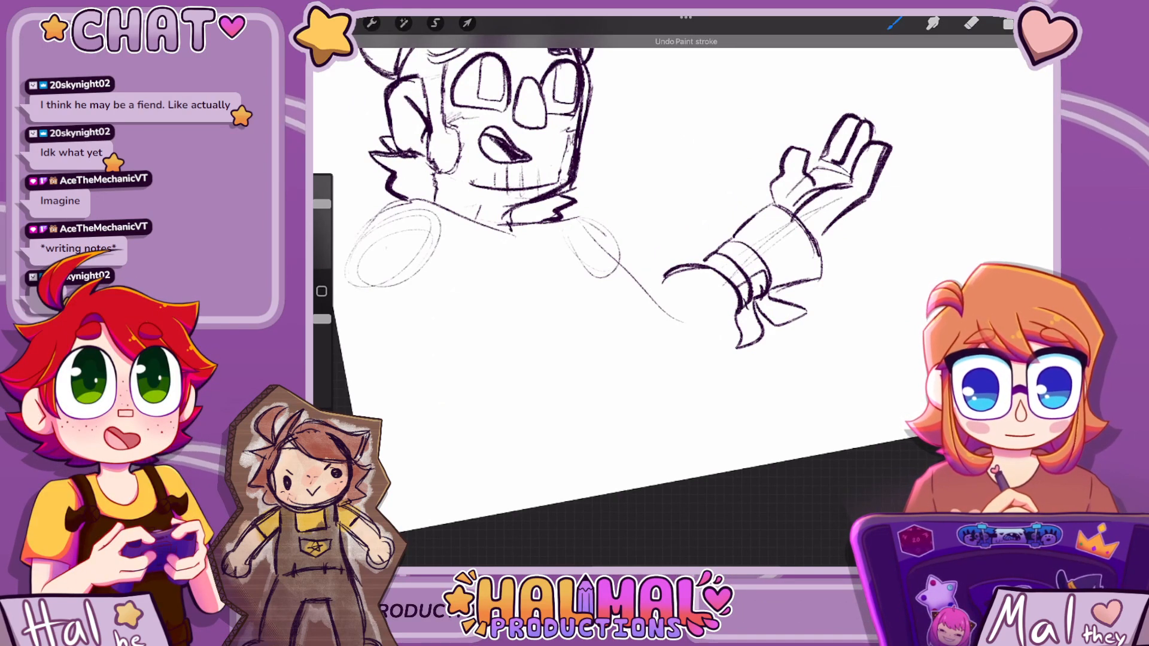
Erase and redraw the elbow end of the forearm's upper edge, and sketch the lower edge again
key(e)
mouse_move(673, 284)
mouse_down()
mouse_move(697, 263)
mouse_move(657, 296)
mouse_up()
key(b)
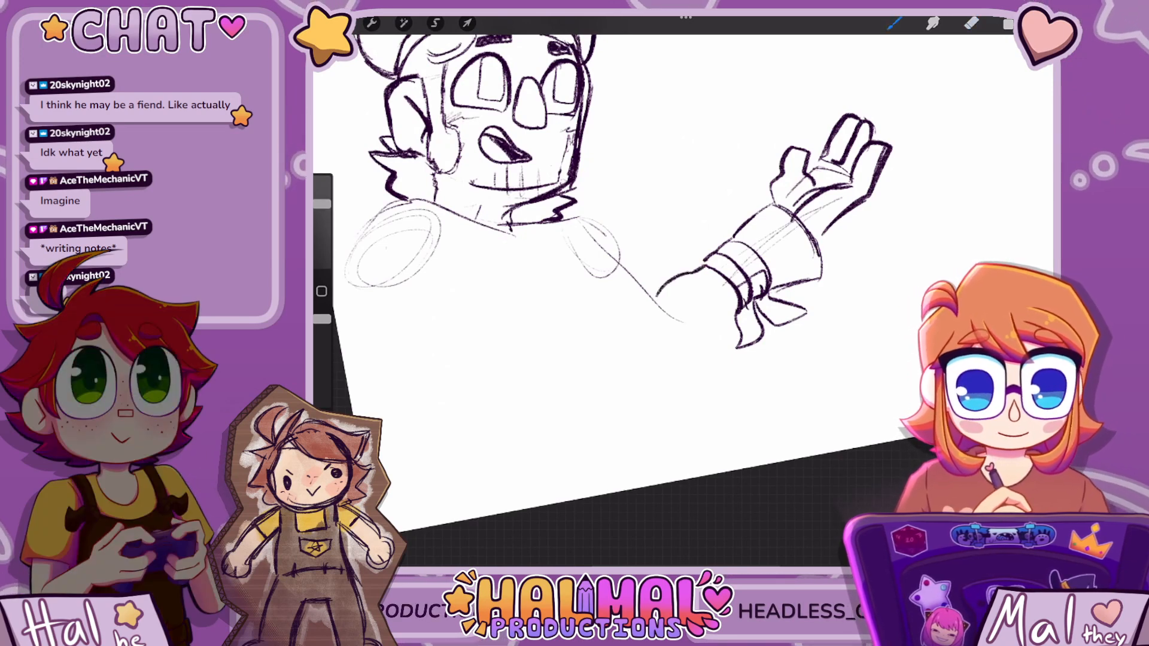
drag(733, 313, 697, 333)
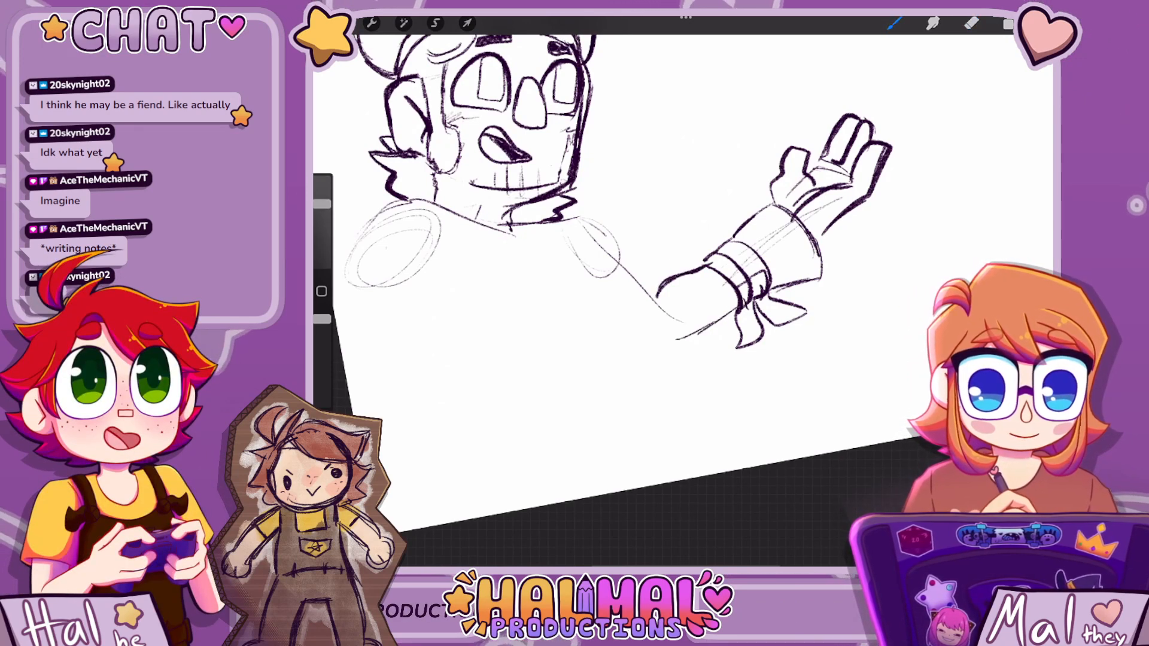
Sketch light guide lines for the torso: its sides, a centre line down from the collar and a curve across the waist
scroll(664, 269, down, 3)
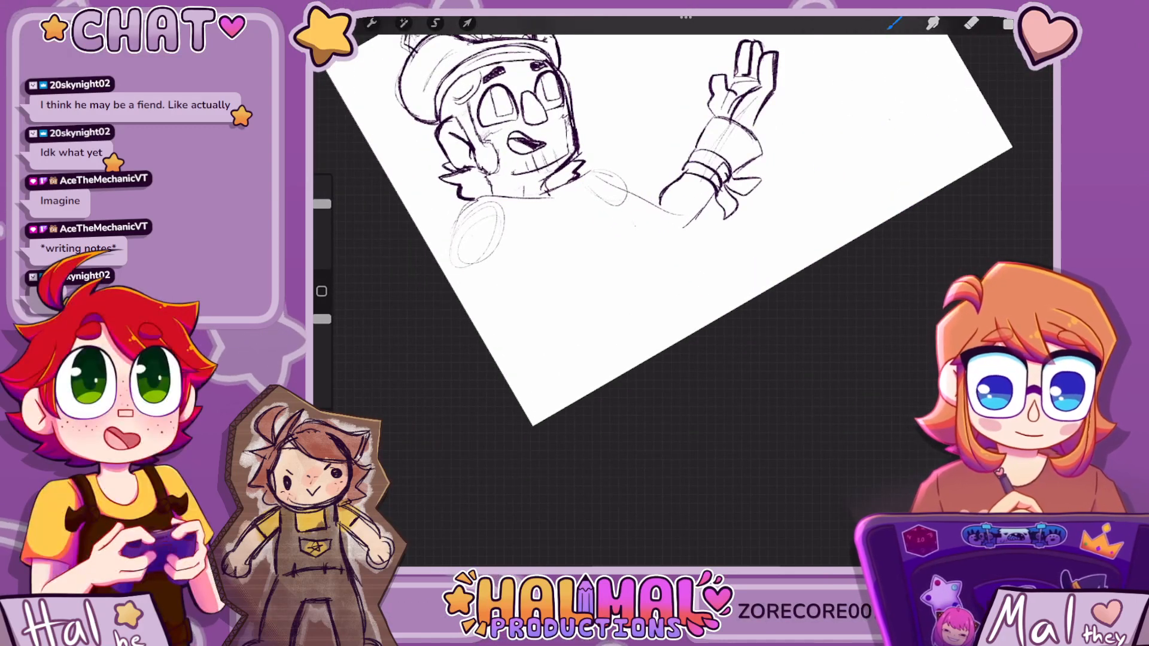
drag(651, 263, 660, 301)
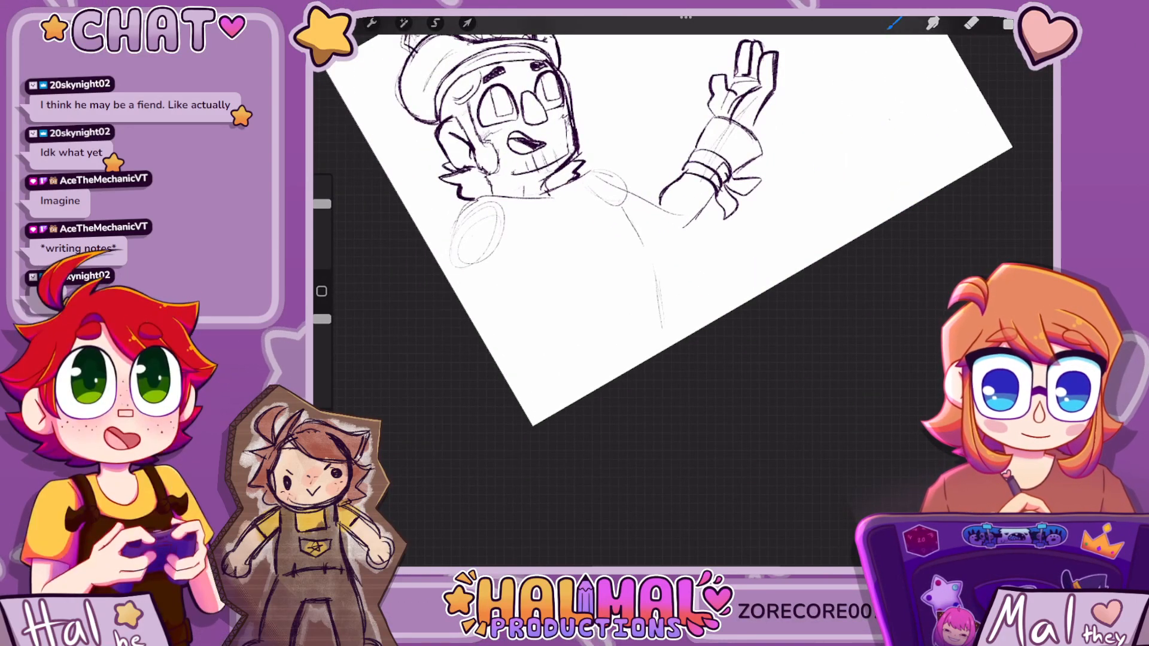
drag(566, 206, 612, 371)
drag(565, 285, 636, 261)
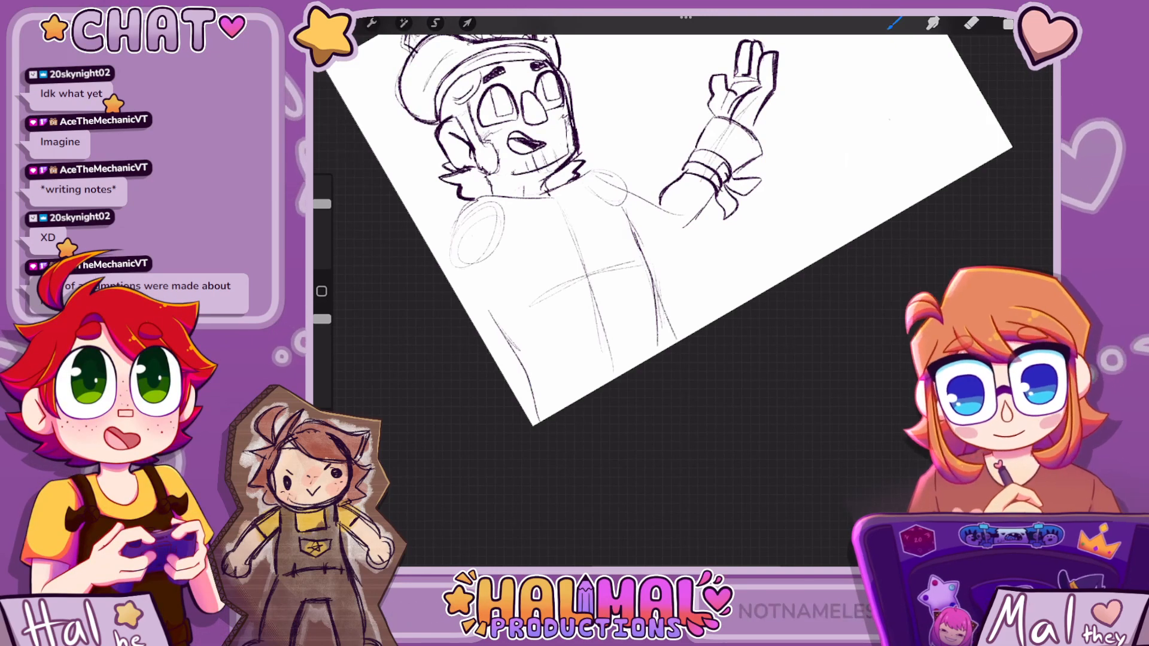
Undo the waist curve and the previous torso side strokes, and redraw both sides angling away below the waist
key(ctrl+z)
key(ctrl+z)
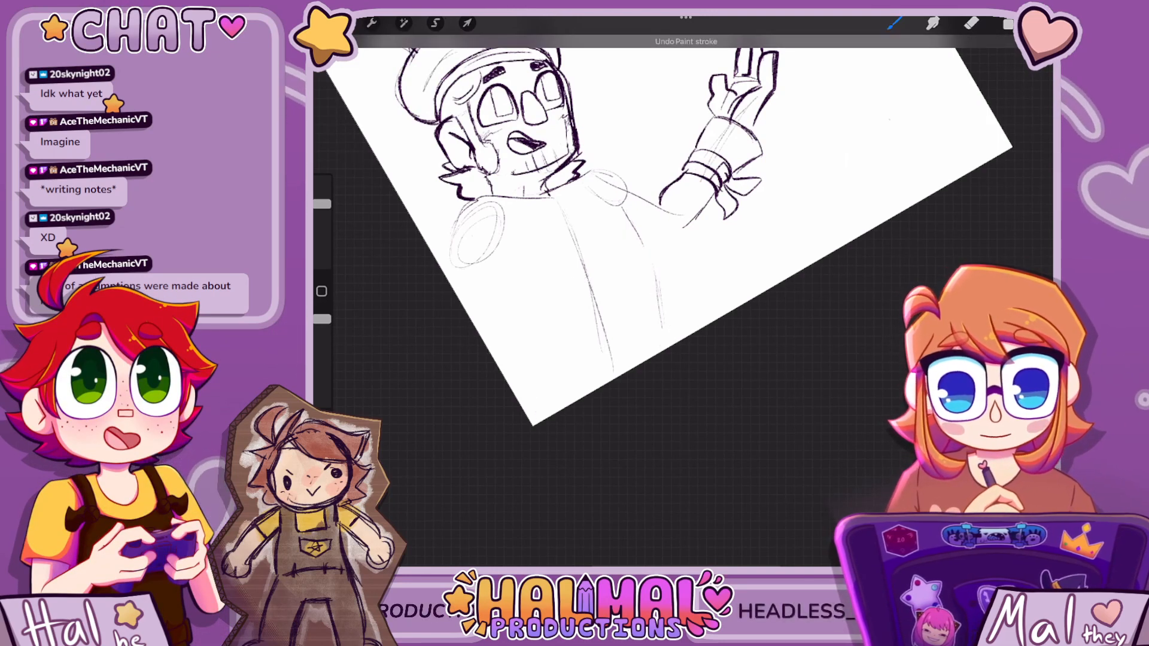
drag(482, 286, 569, 392)
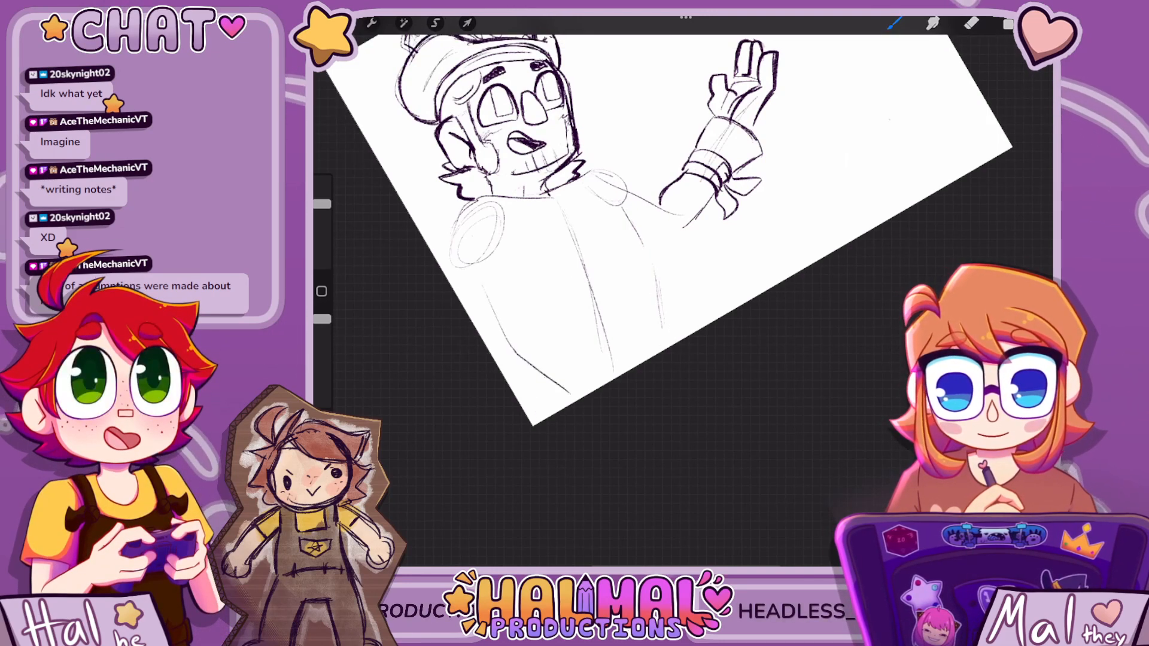
key(ctrl+z)
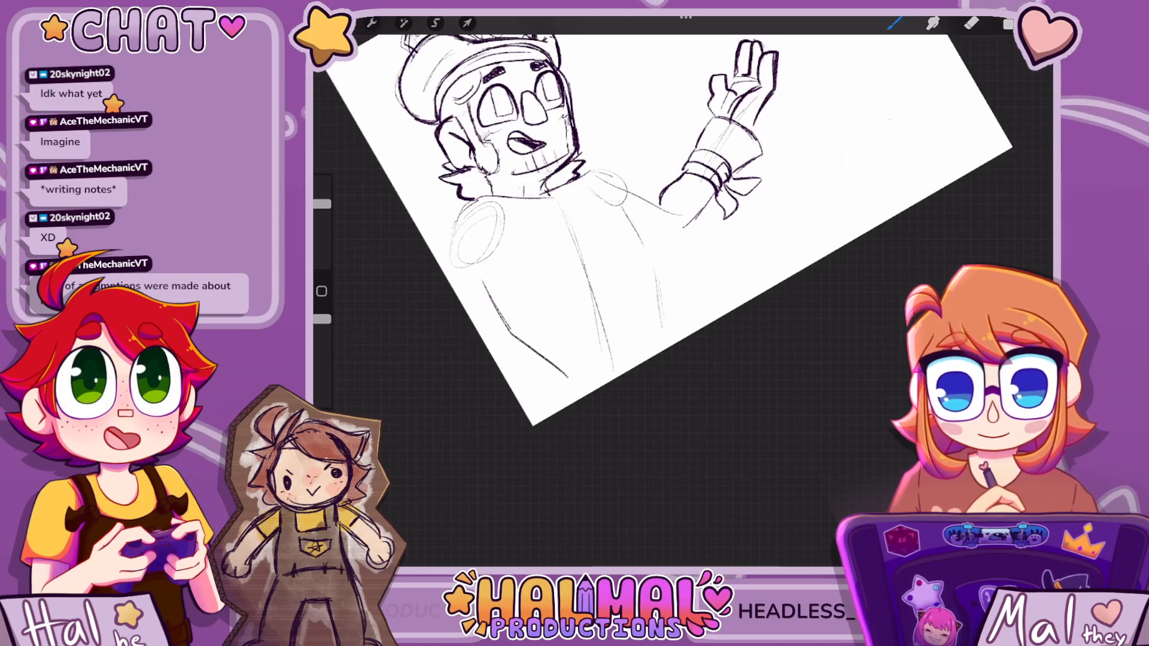
drag(645, 245, 687, 321)
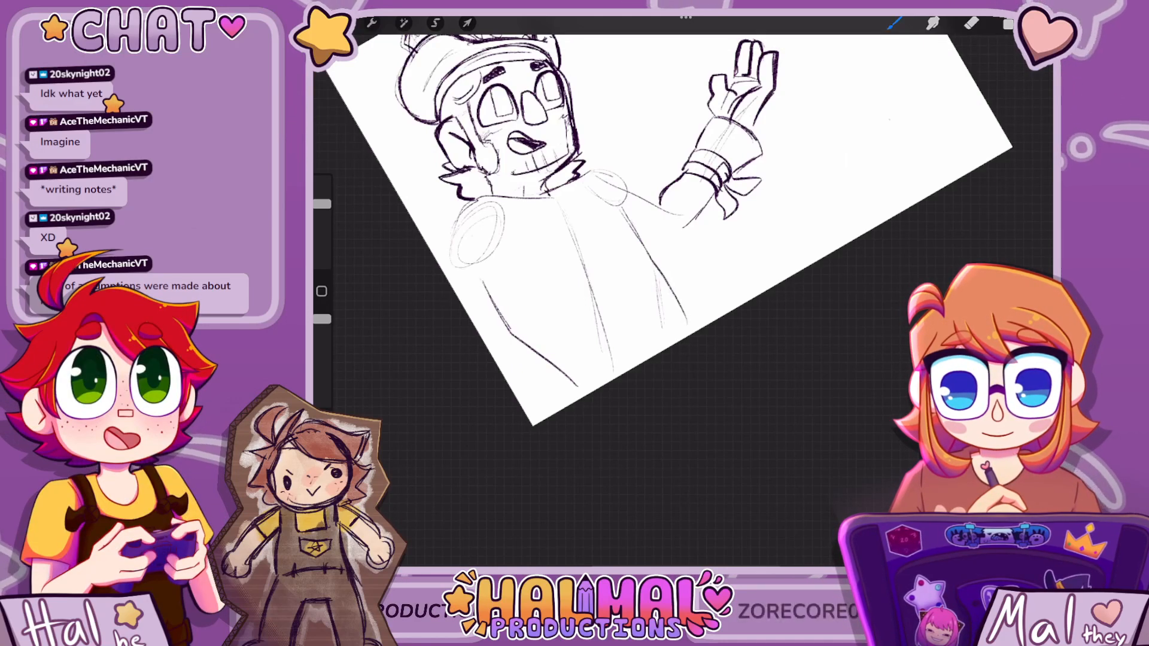
Undo the latest torso side strokes and the centre line below the collar
key(ctrl+z)
key(ctrl+z)
key(ctrl+z)
key(ctrl+z)
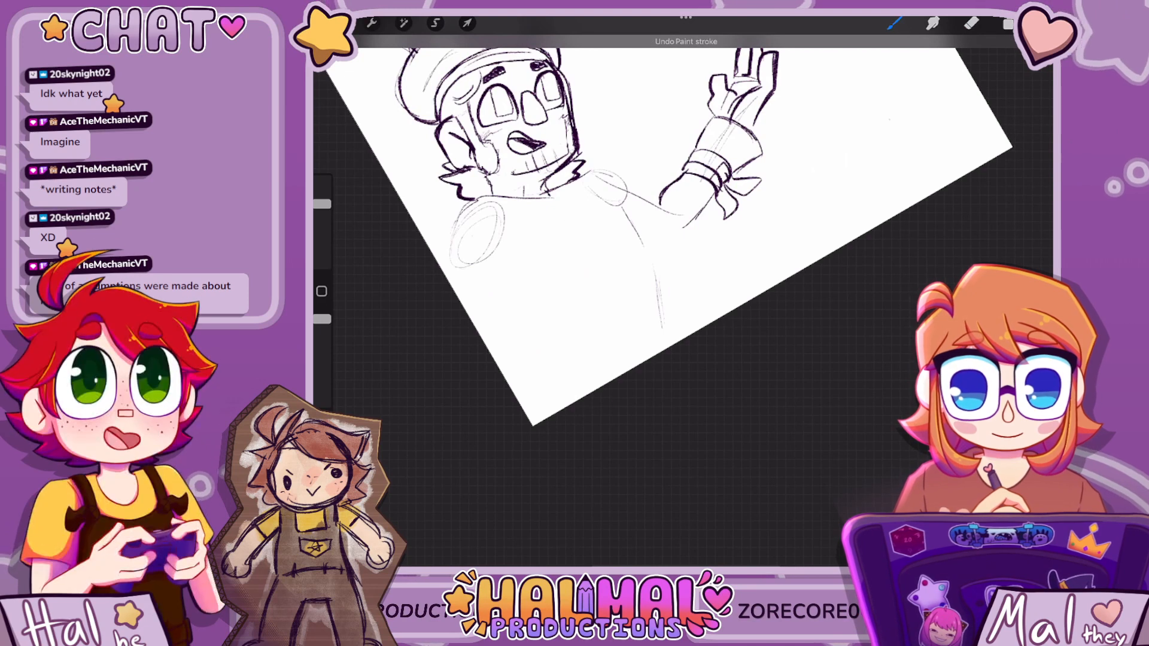
mouse_move(607, 208)
mouse_down()
mouse_move(653, 260)
mouse_move(668, 303)
mouse_up()
drag(656, 264, 677, 332)
drag(489, 286, 534, 328)
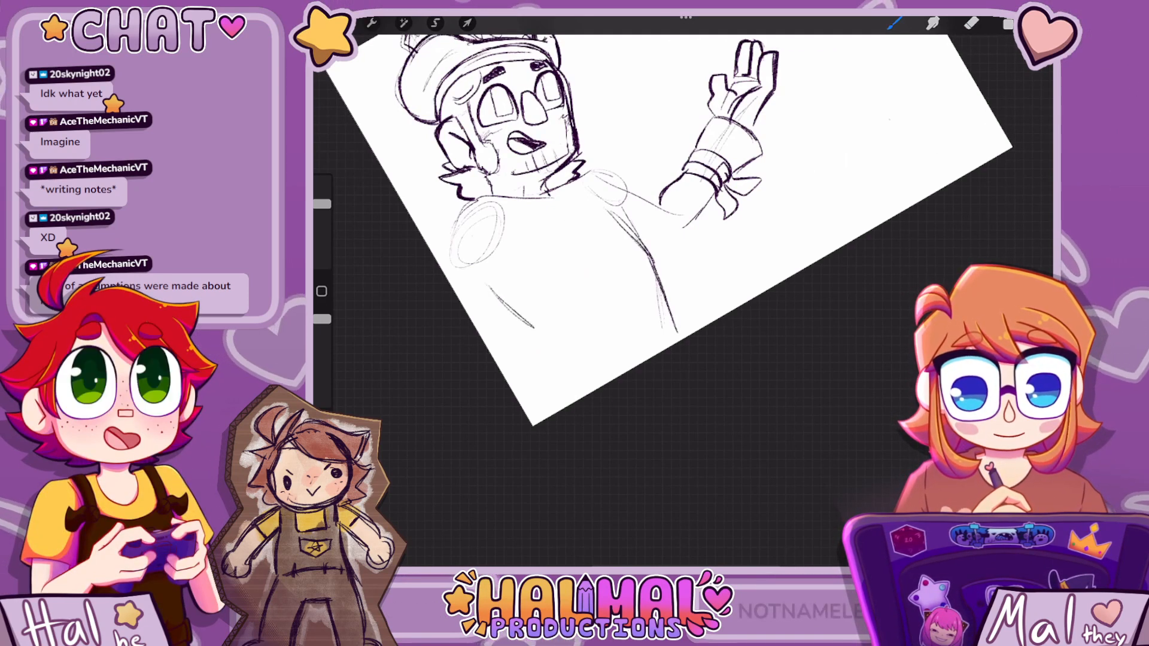
key(ctrl+z)
key(ctrl+z)
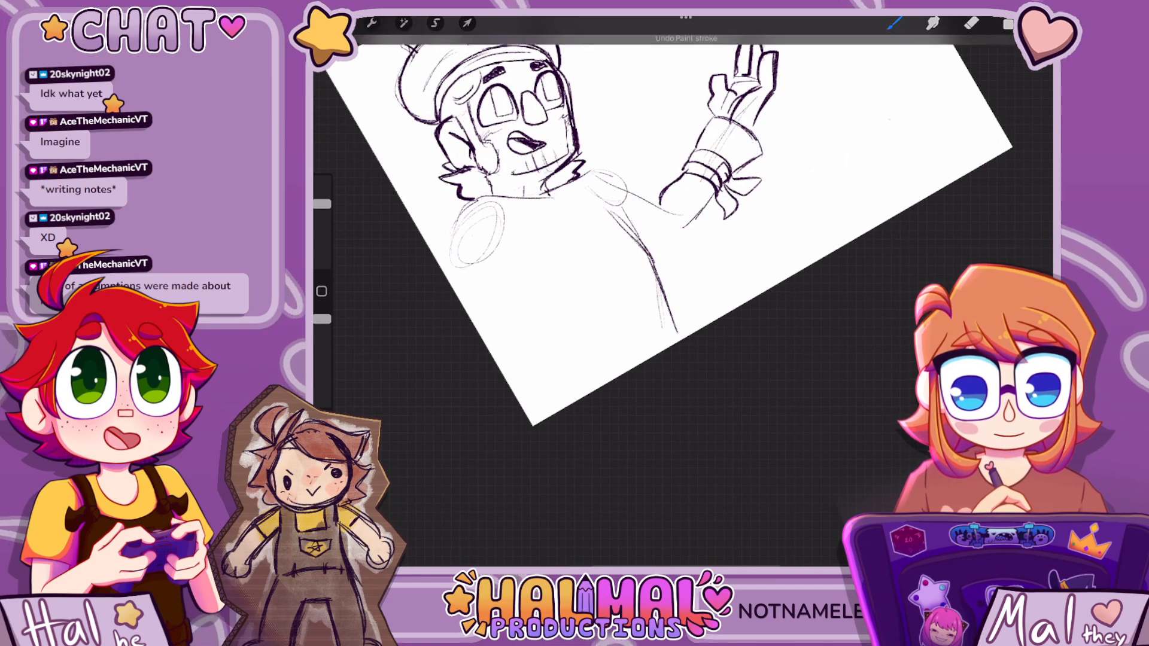
drag(484, 293, 565, 401)
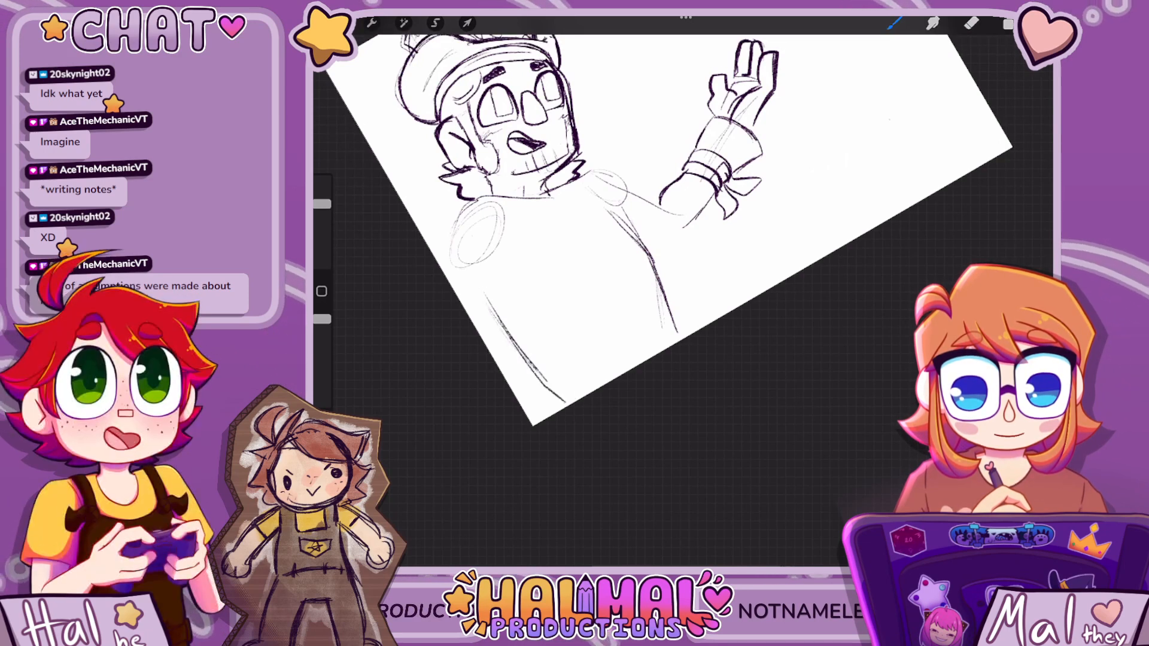
scroll(670, 240, down, 5)
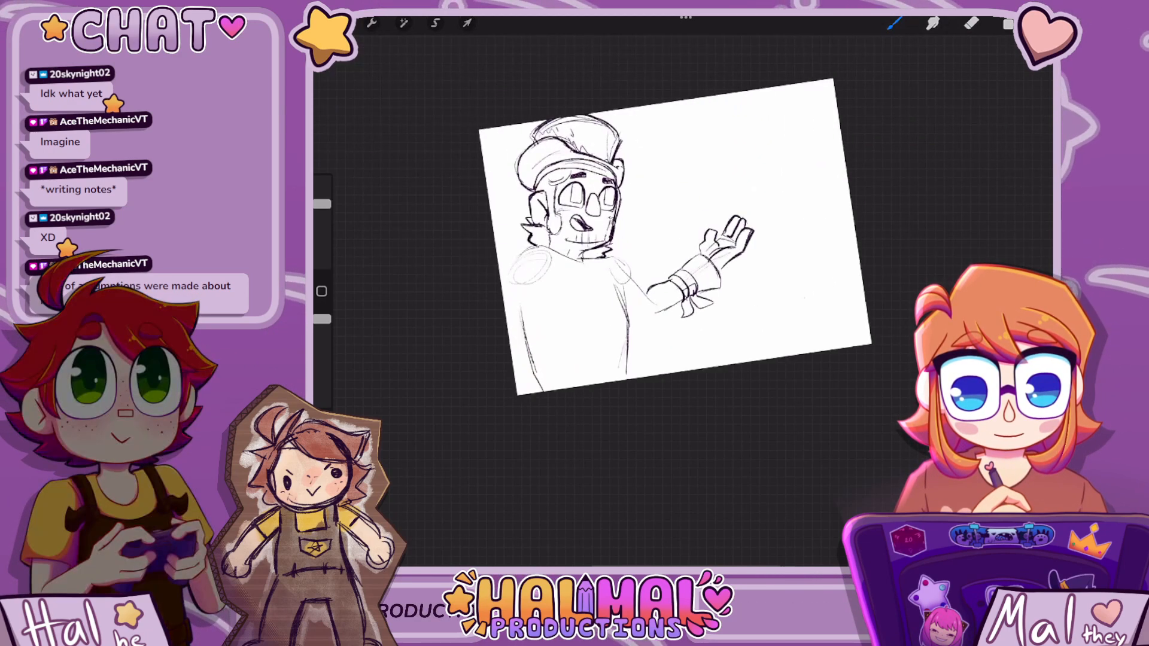
key(ctrl+z)
key(ctrl+z)
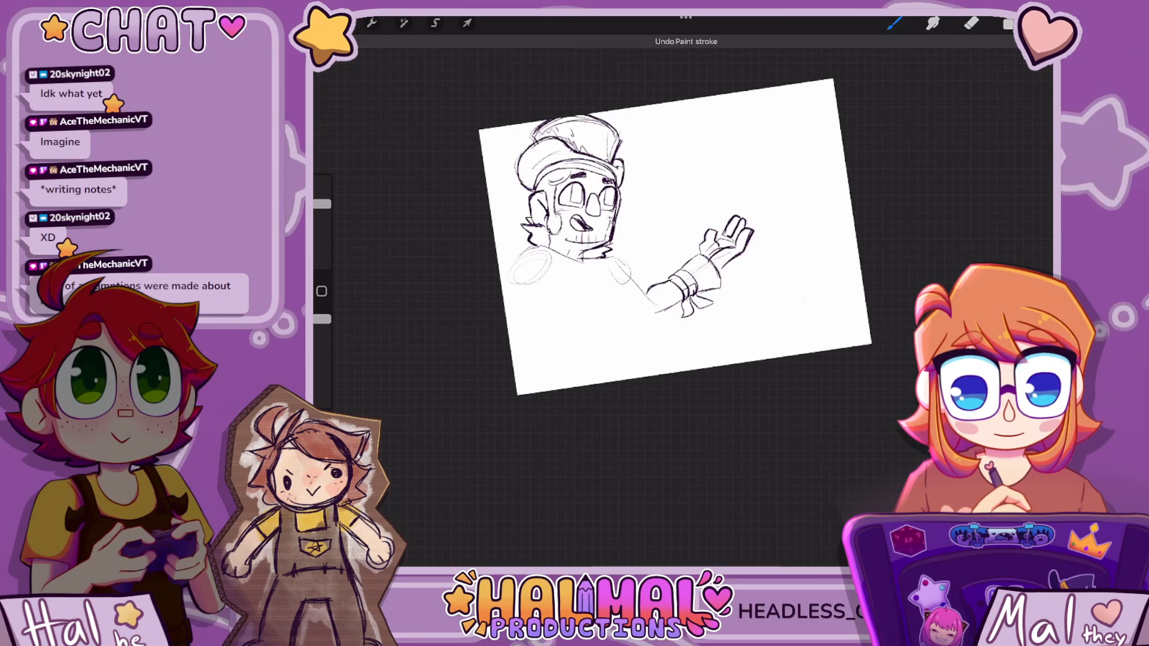
Sketch light guides for a slanted torso: curved sides, a centre line, a curve across the waist and the shoulder line beside the neck
drag(520, 263, 506, 317)
drag(628, 281, 592, 359)
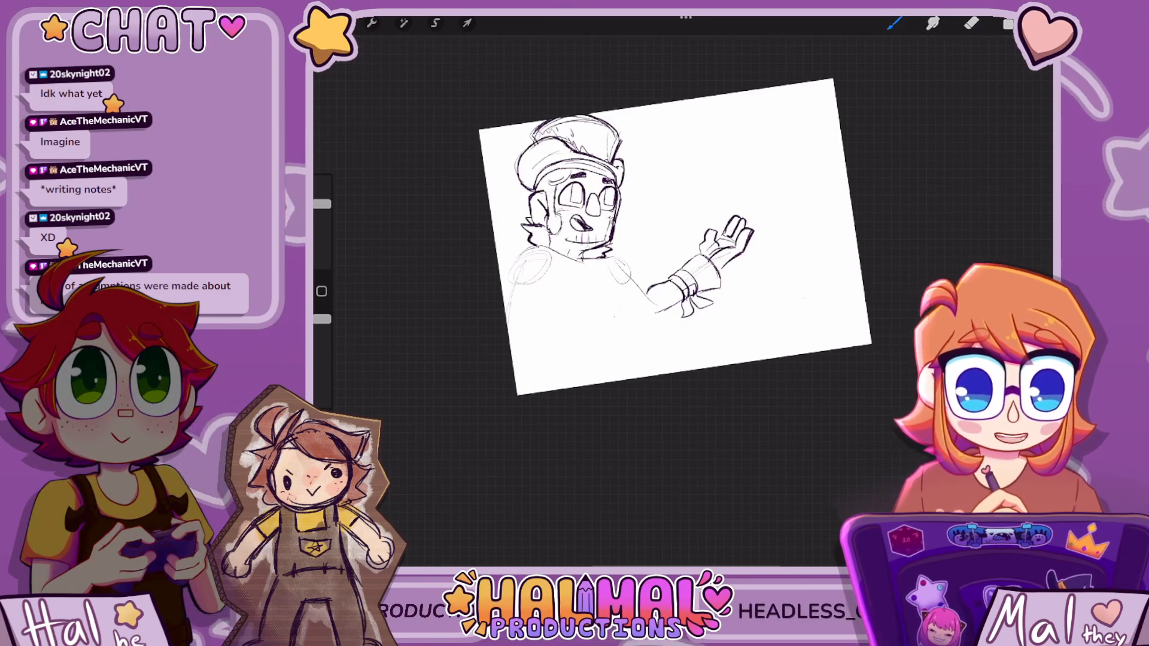
drag(630, 286, 585, 377)
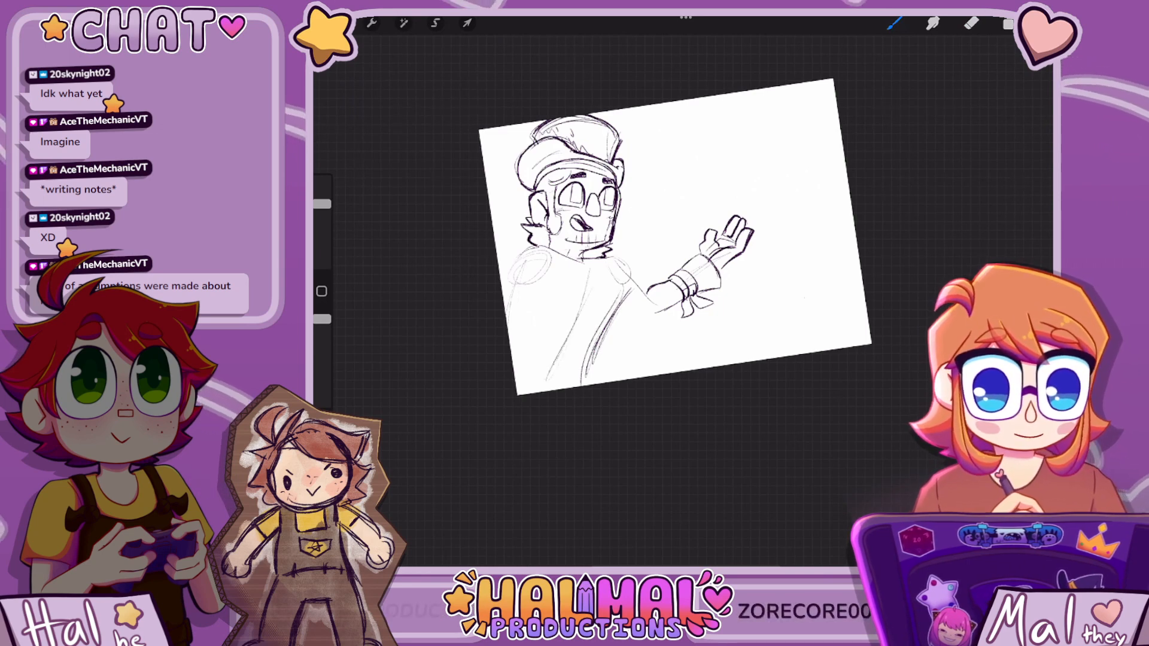
drag(548, 327, 536, 322)
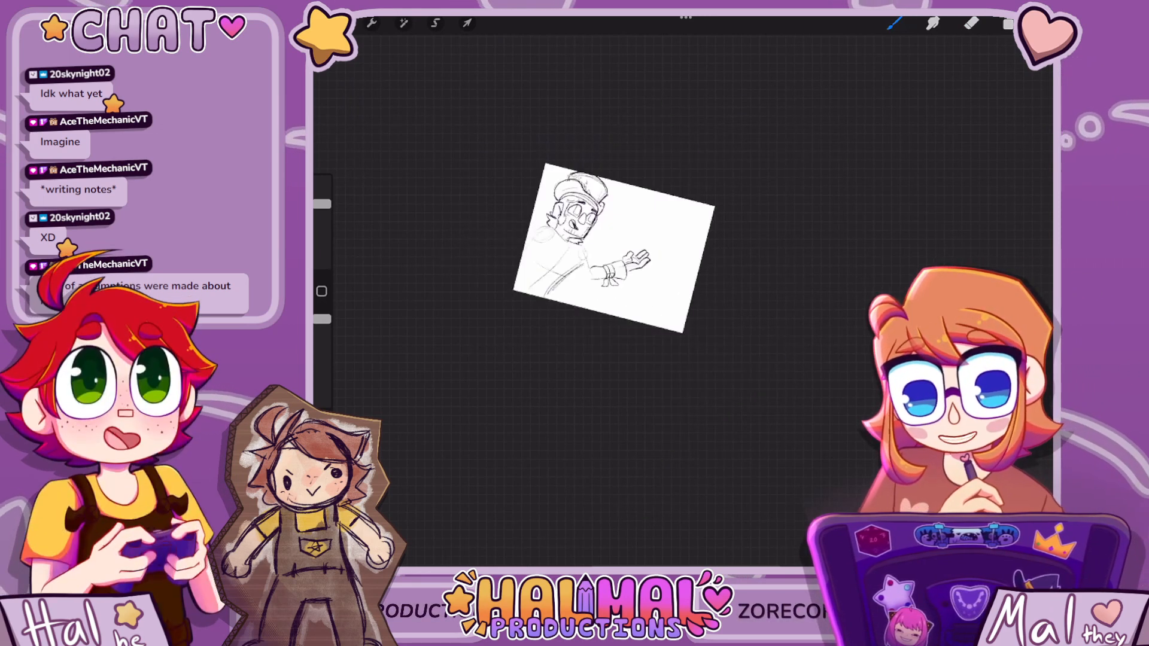
drag(552, 209, 501, 225)
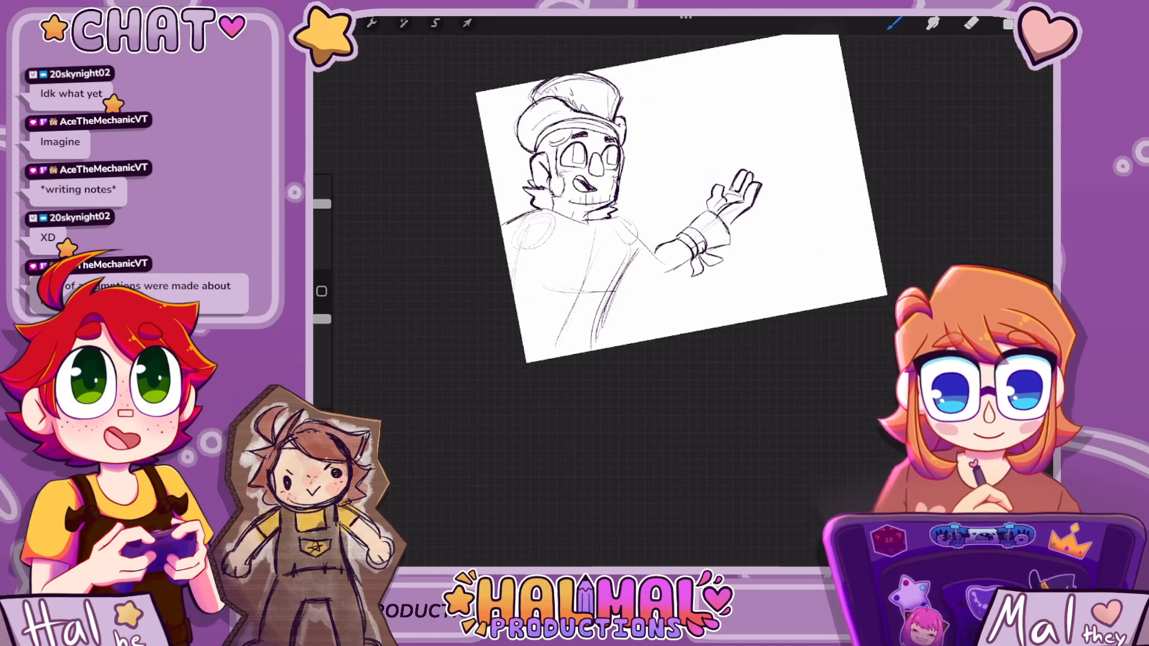
Redraw the raised coat edge behind the neck, and sketch the coat's front edges and the upper-arm lines beside the chest
scroll(672, 209, up, 3)
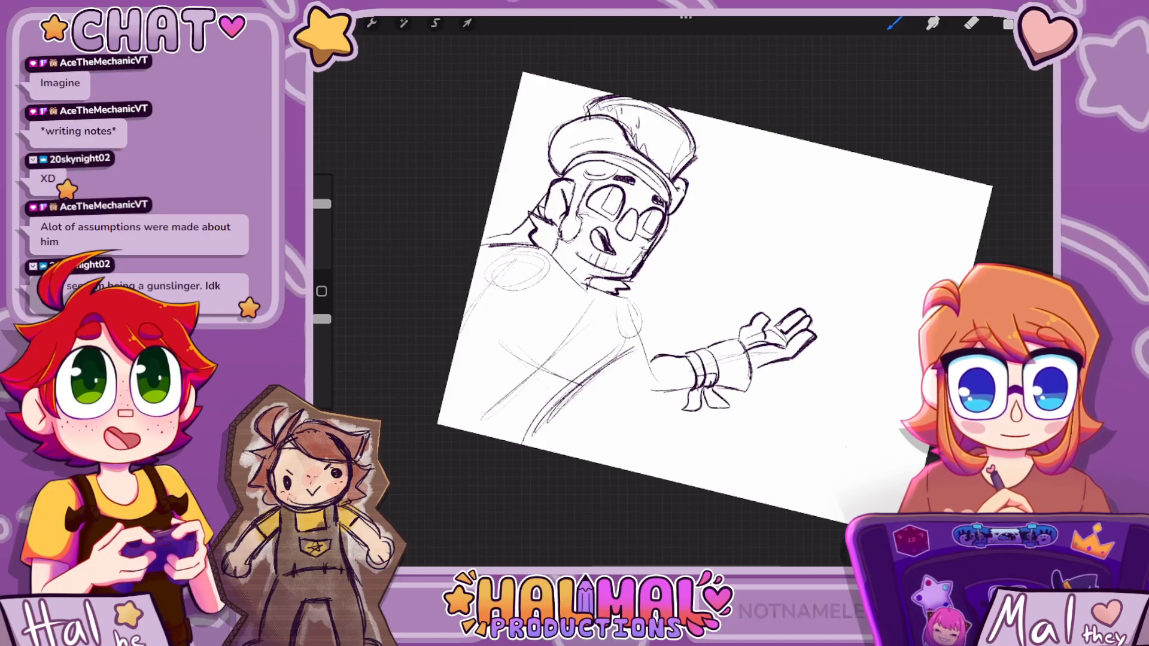
key(ctrl+z)
drag(516, 207, 486, 226)
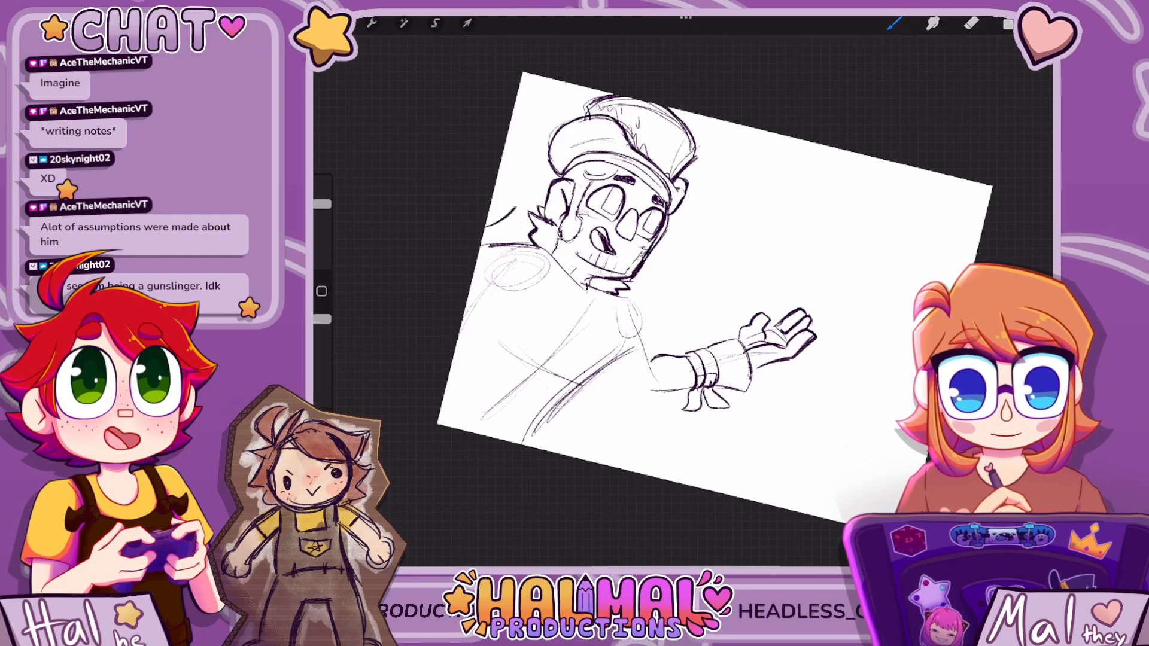
key(ctrl+z)
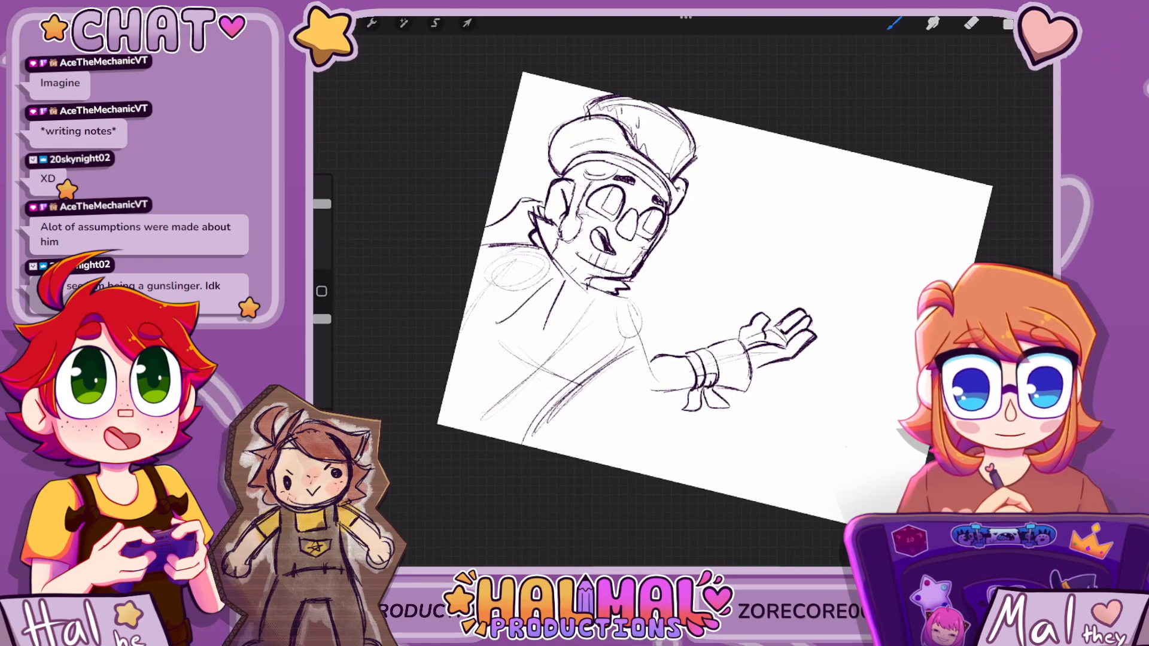
scroll(676, 287, down, 3)
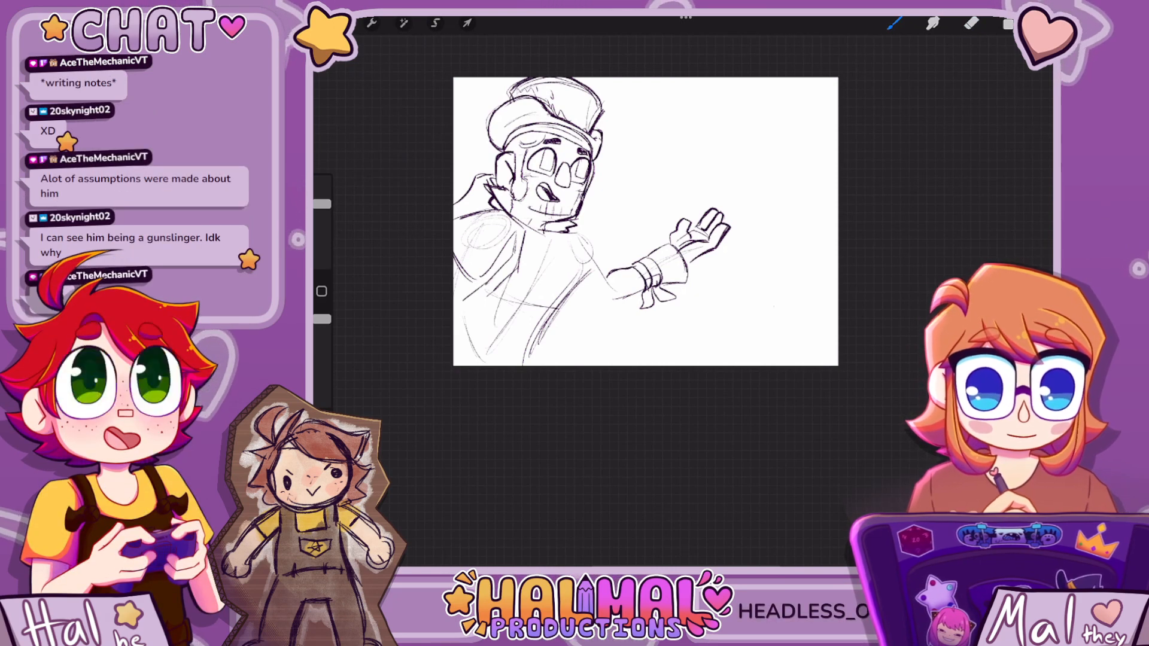
Sketch the open V-shaped collar below the chin, ending in a small square clasp on the chest
click(972, 23)
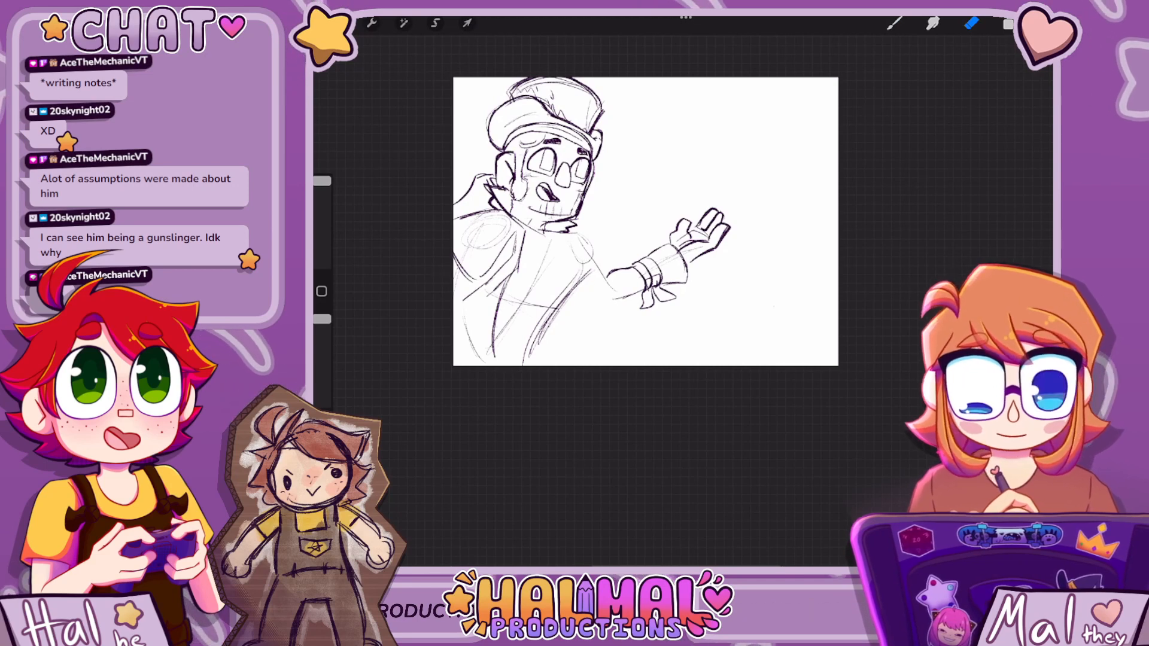
click(479, 310)
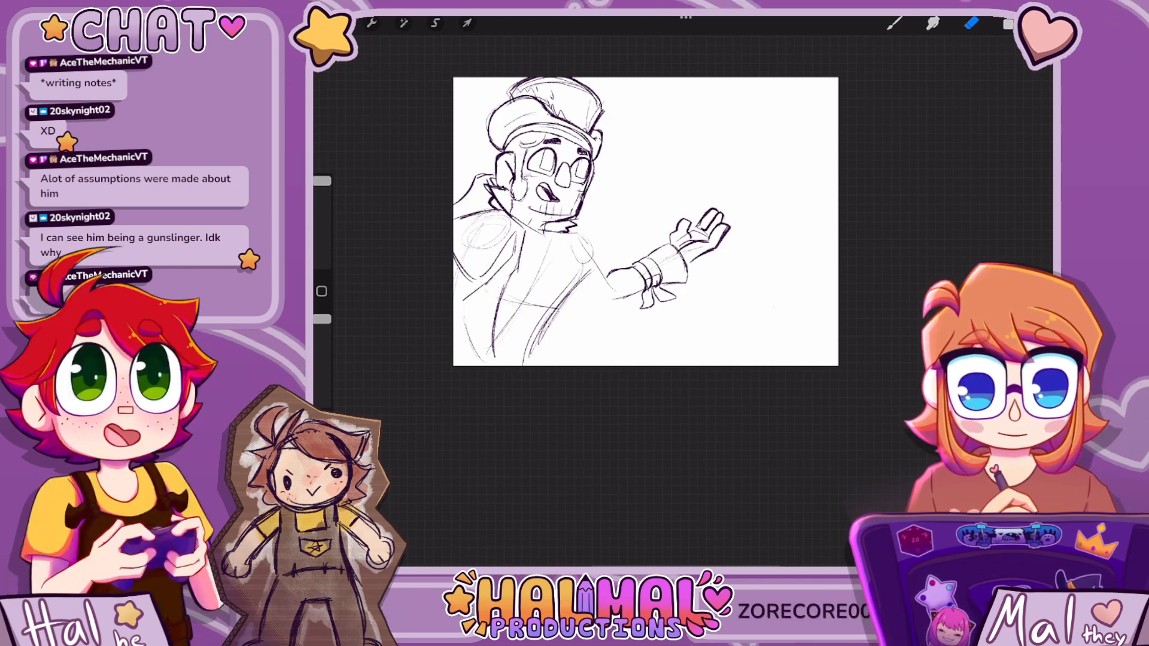
click(894, 23)
scroll(646, 221, up, 3)
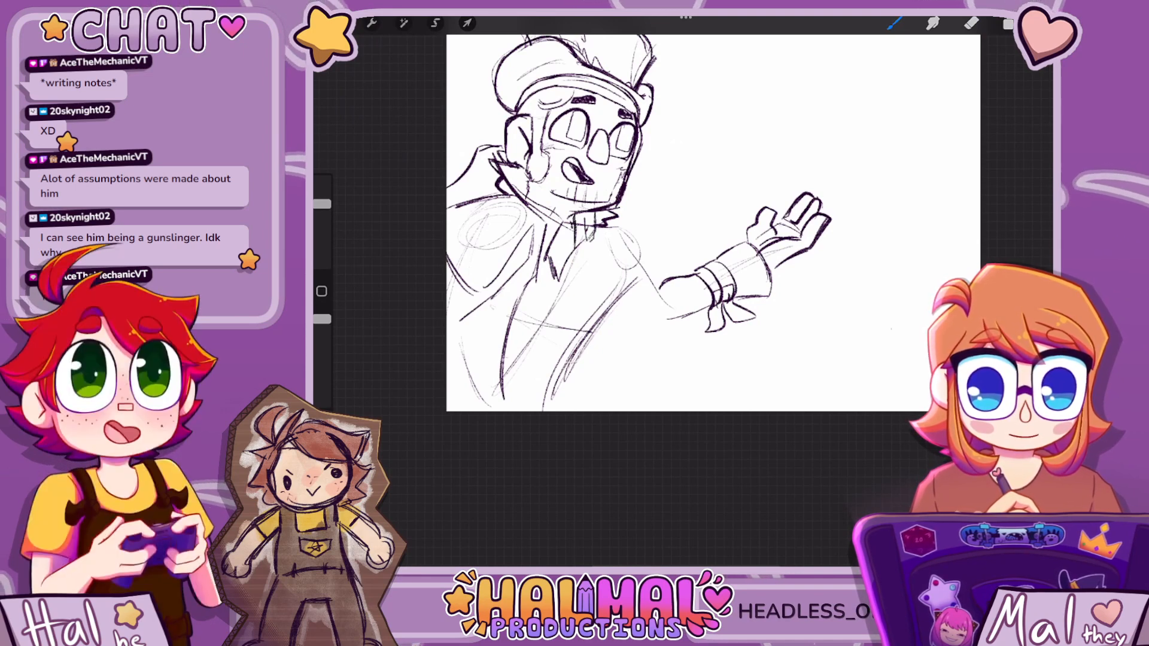
key(e)
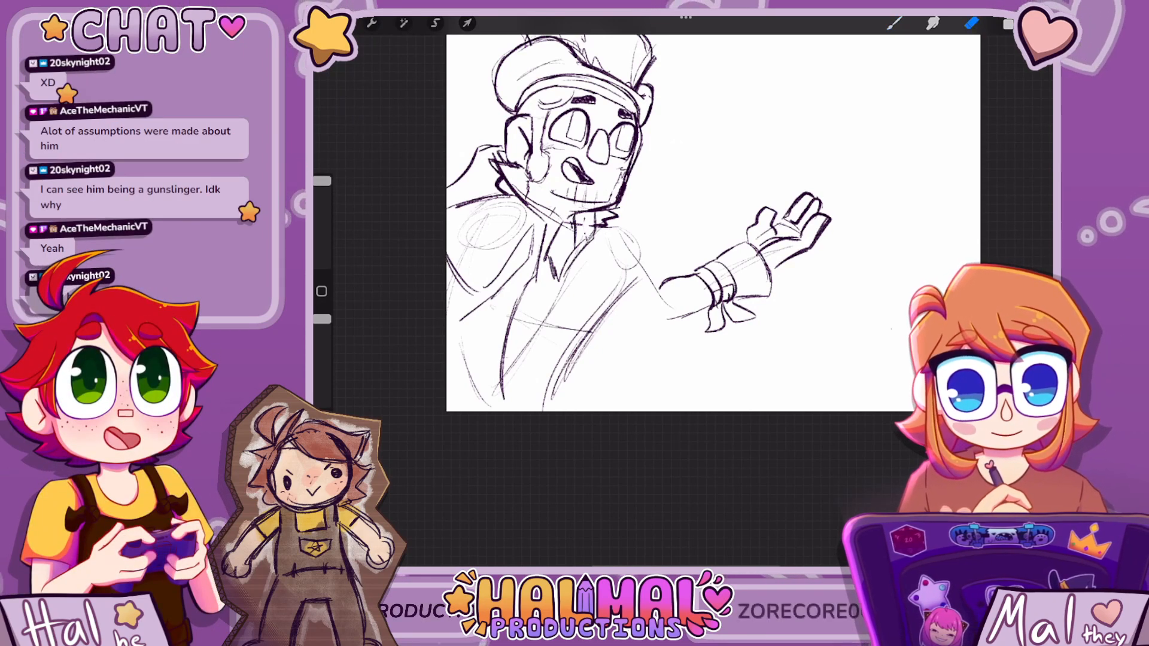
key(b)
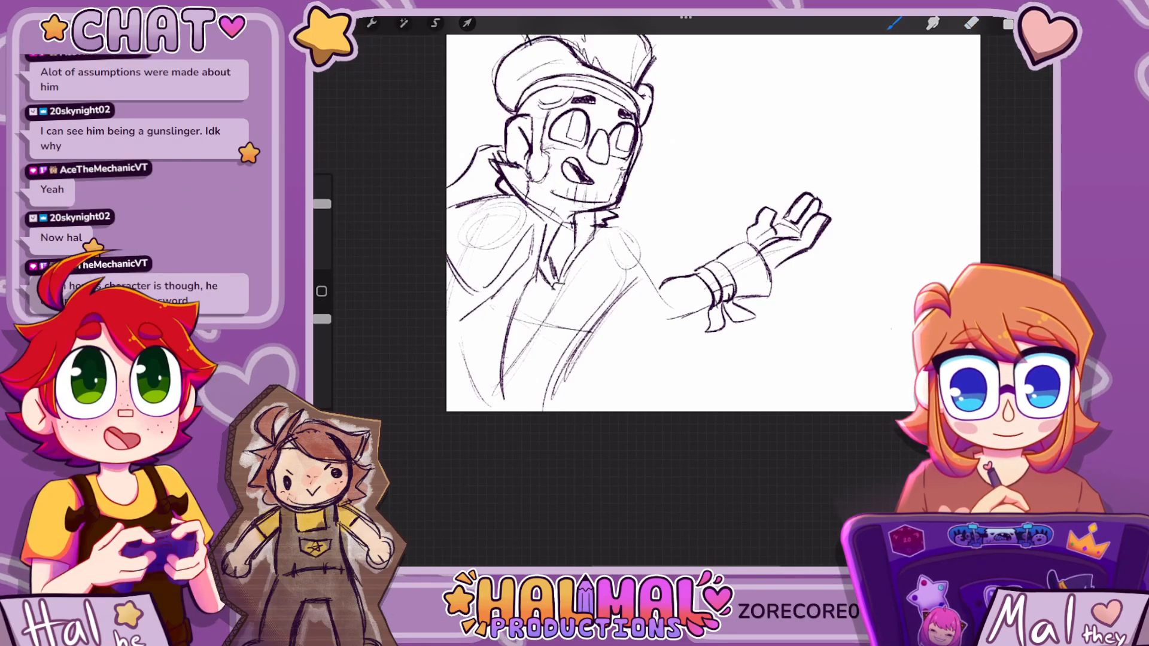
drag(552, 265, 557, 298)
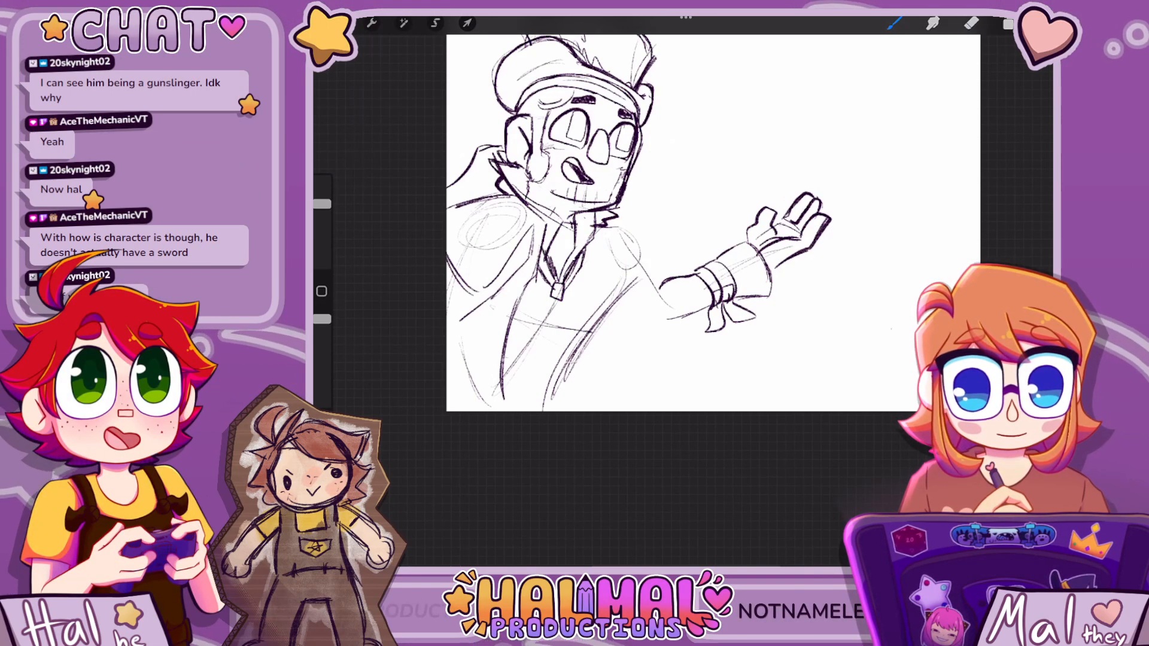
Sketch the pointed lapel and coat edge on the raised-arm side, plus a front seam and curved hem below the clasp
scroll(712, 222, down, 3)
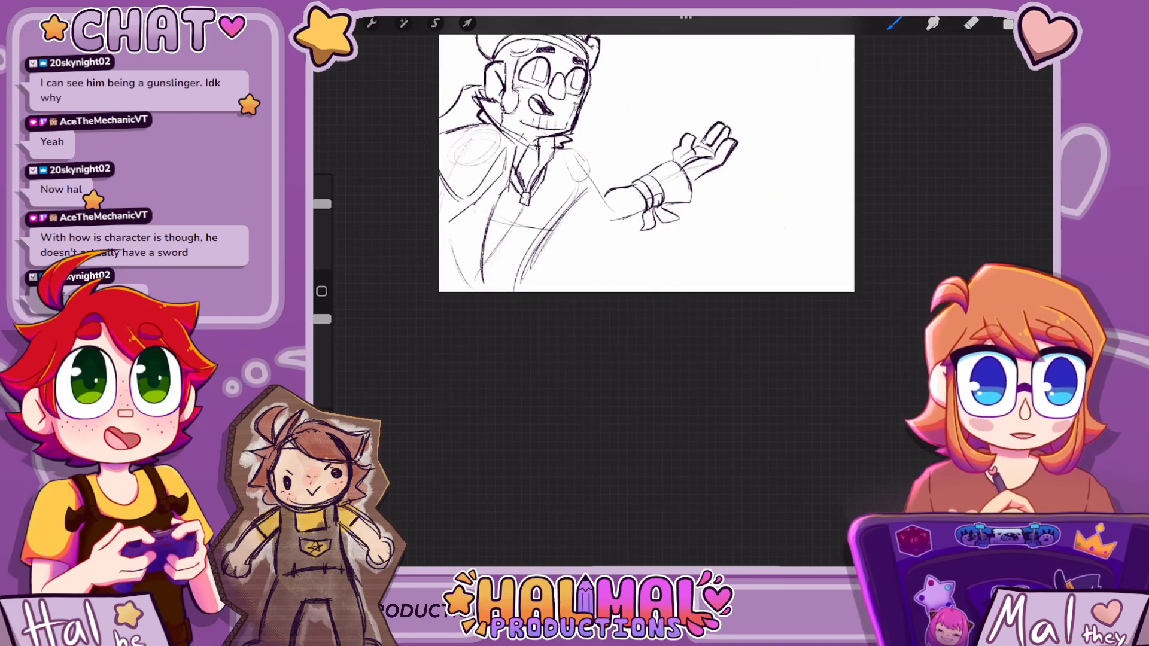
scroll(670, 180, left, 1)
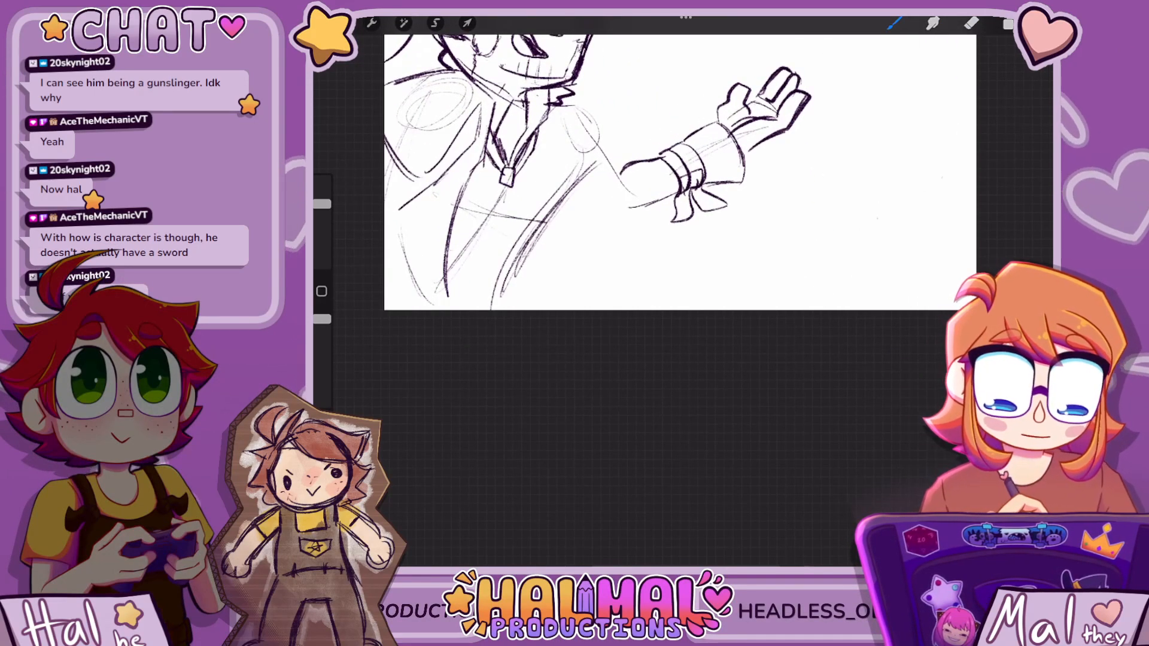
scroll(682, 174, down, 3)
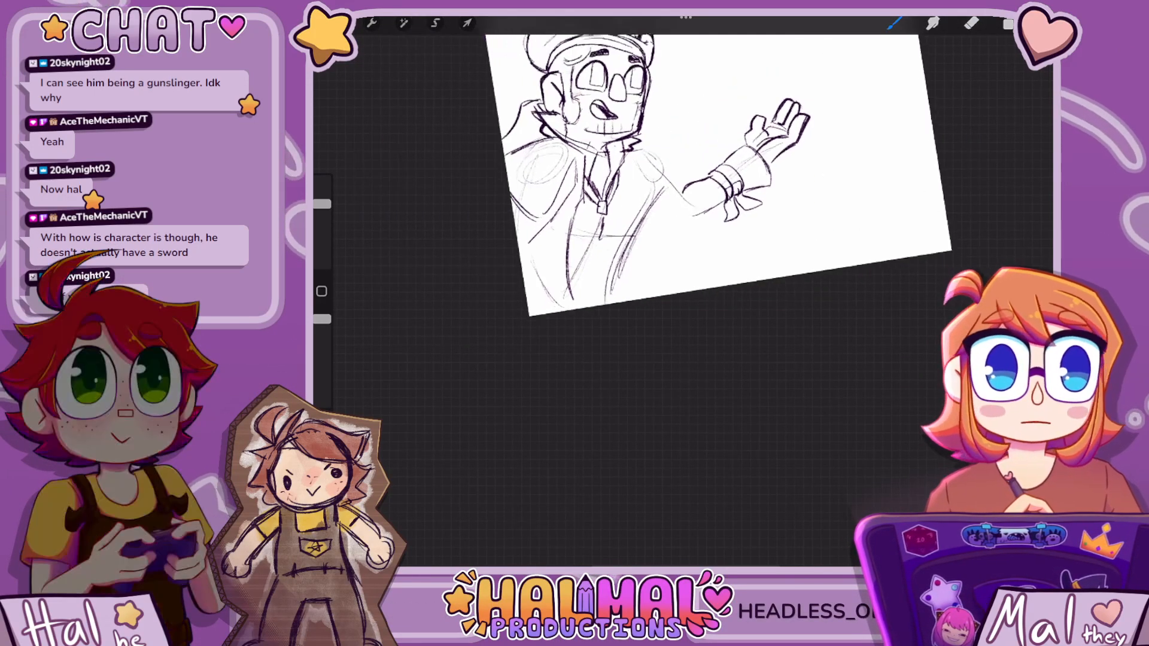
scroll(718, 179, up, 3)
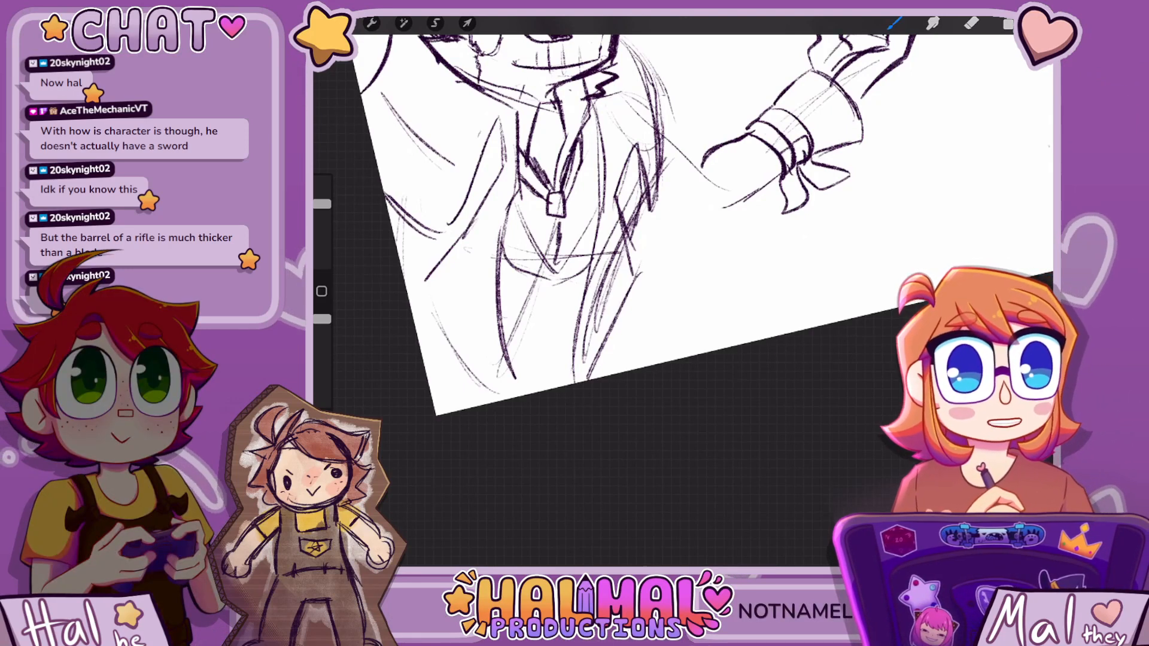
Sketch the outline of the lowered arm's sleeve, bending at the elbow and running down to the canvas edge
scroll(682, 210, down, 5)
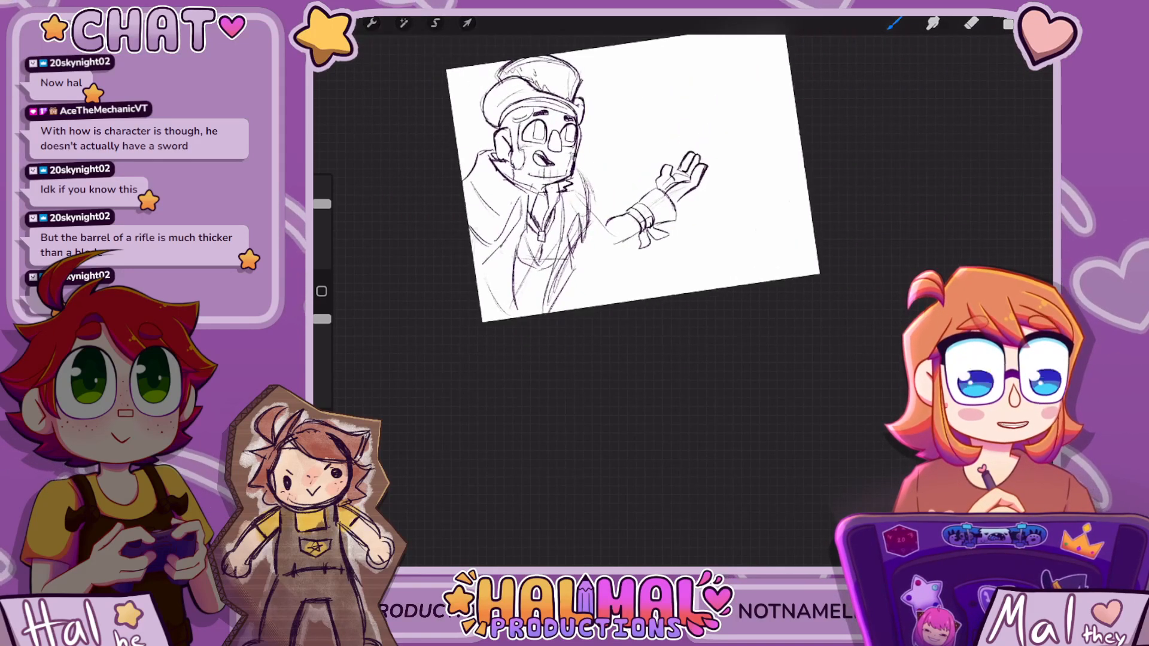
scroll(682, 210, up, 5)
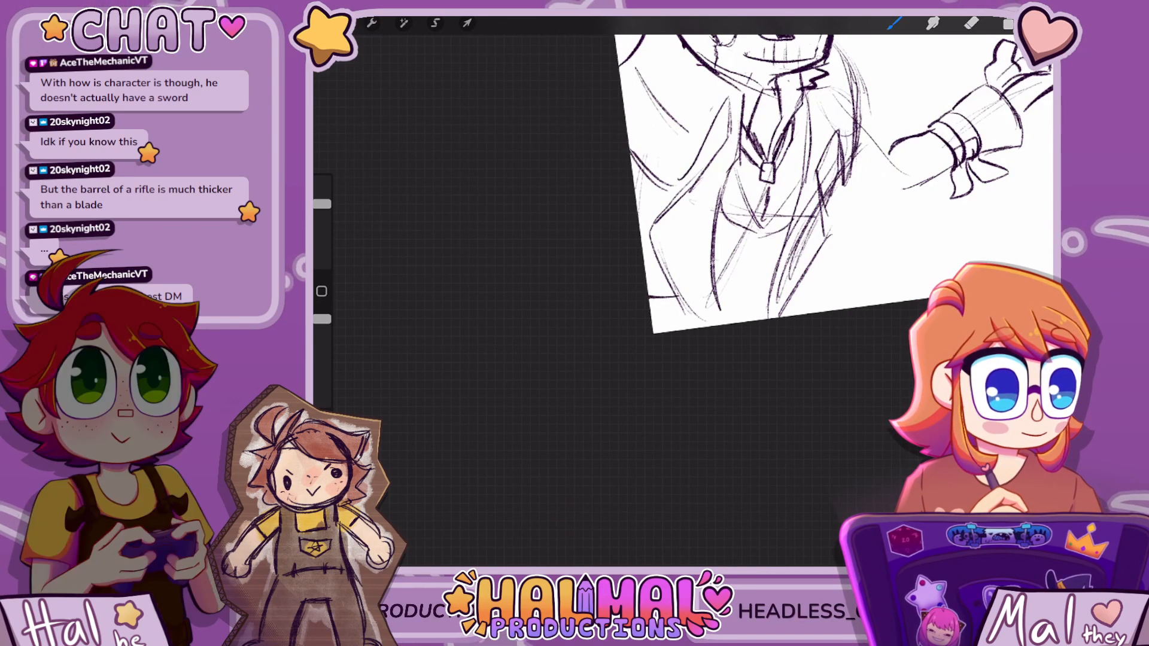
scroll(802, 179, down, 4)
Sketch the raised arm's loose sleeve, joining the shoulder to the forearm and draping in folds beside the torso
scroll(718, 203, up, 3)
scroll(688, 209, up, 2)
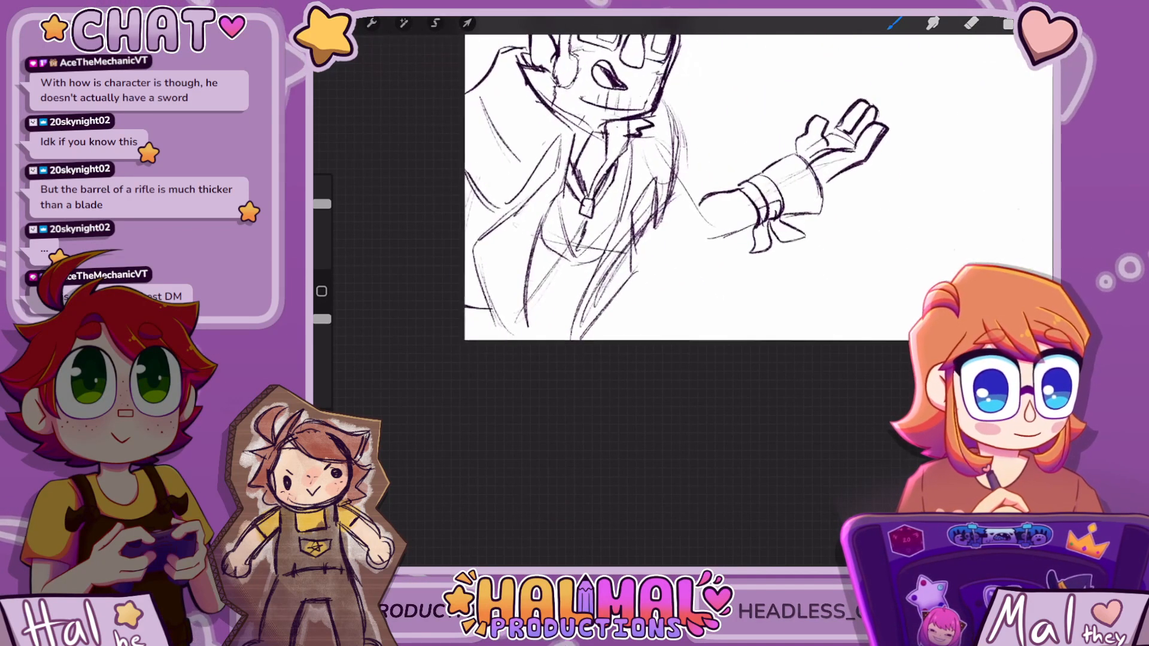
drag(704, 204, 622, 293)
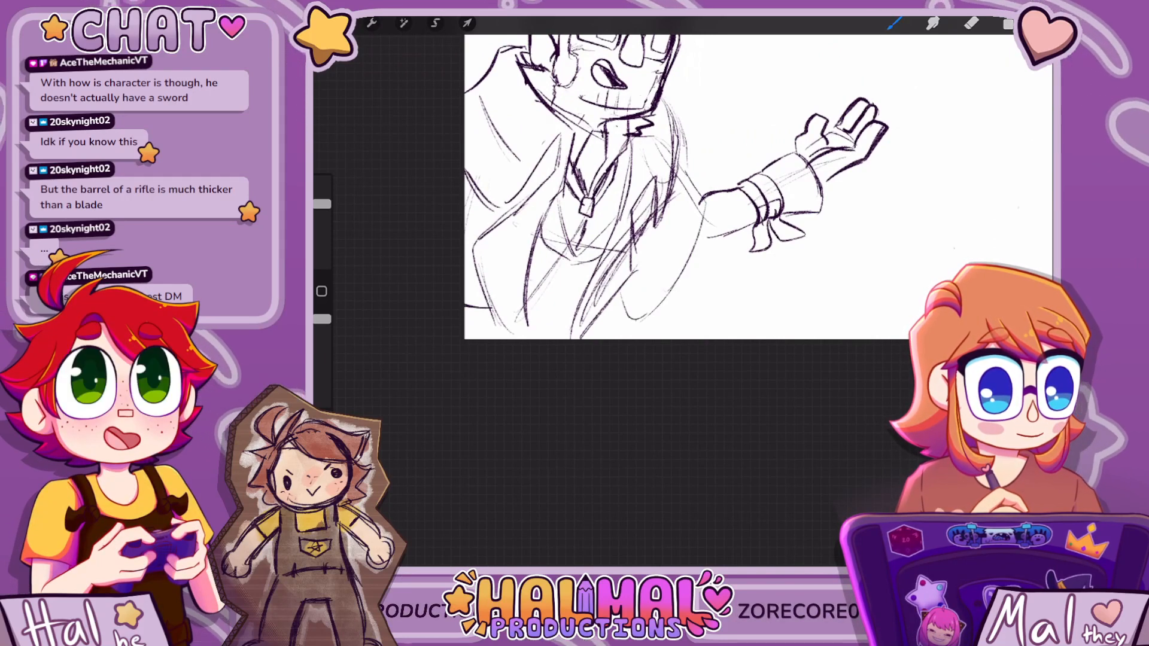
scroll(688, 222, down, 5)
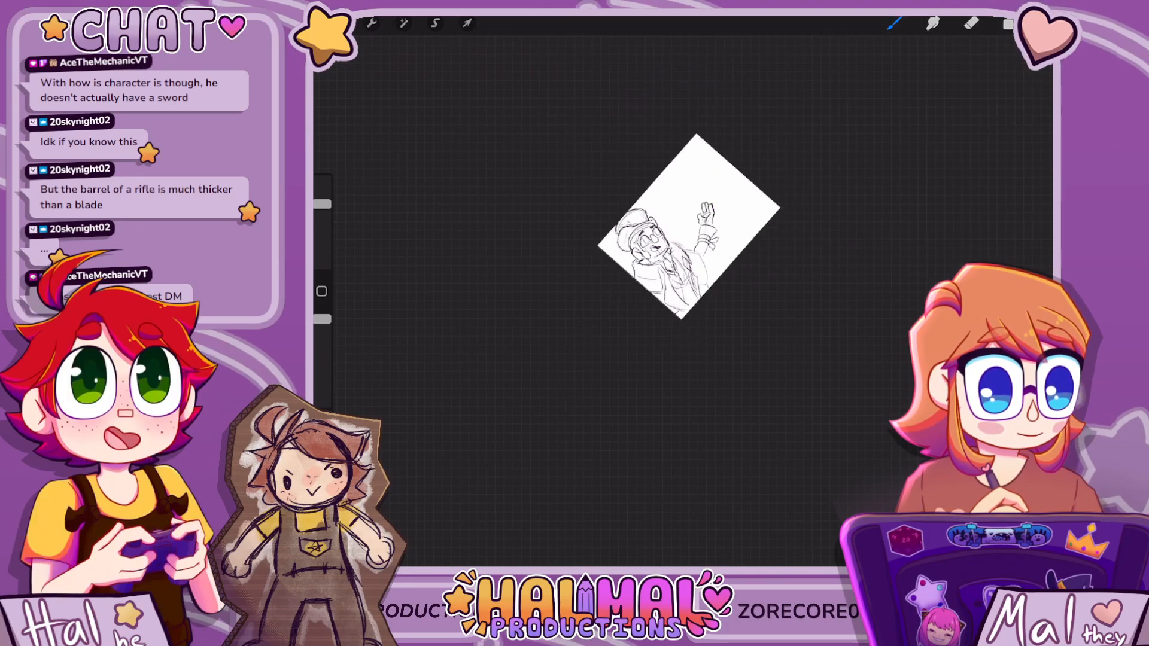
scroll(688, 227, up, 5)
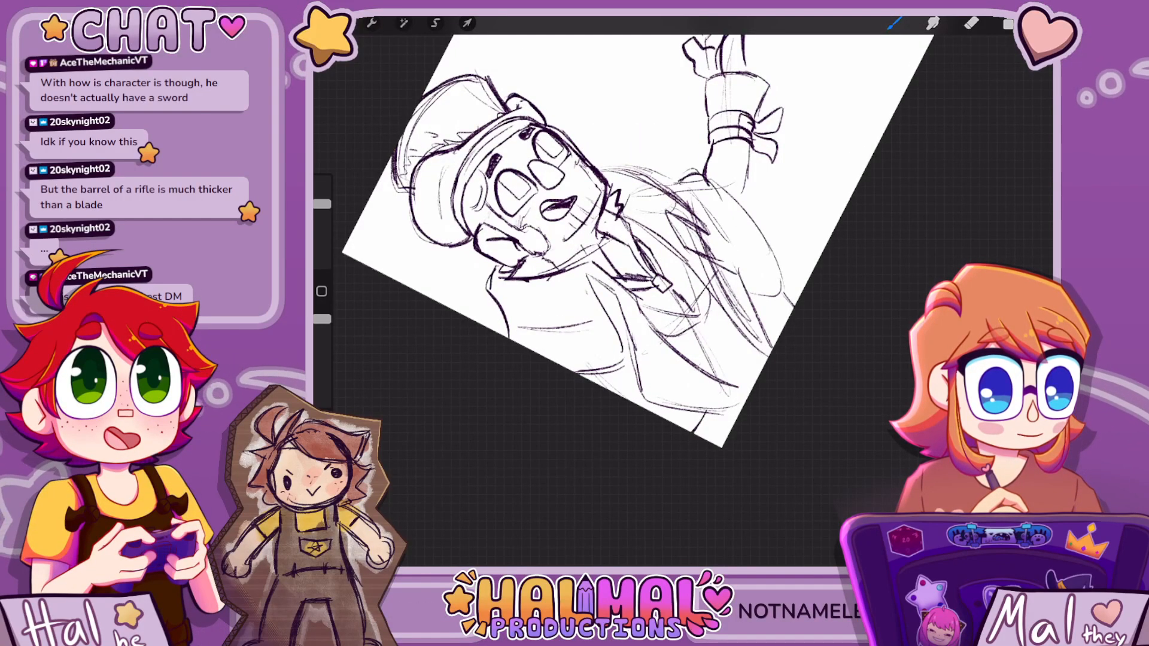
scroll(688, 227, up, 5)
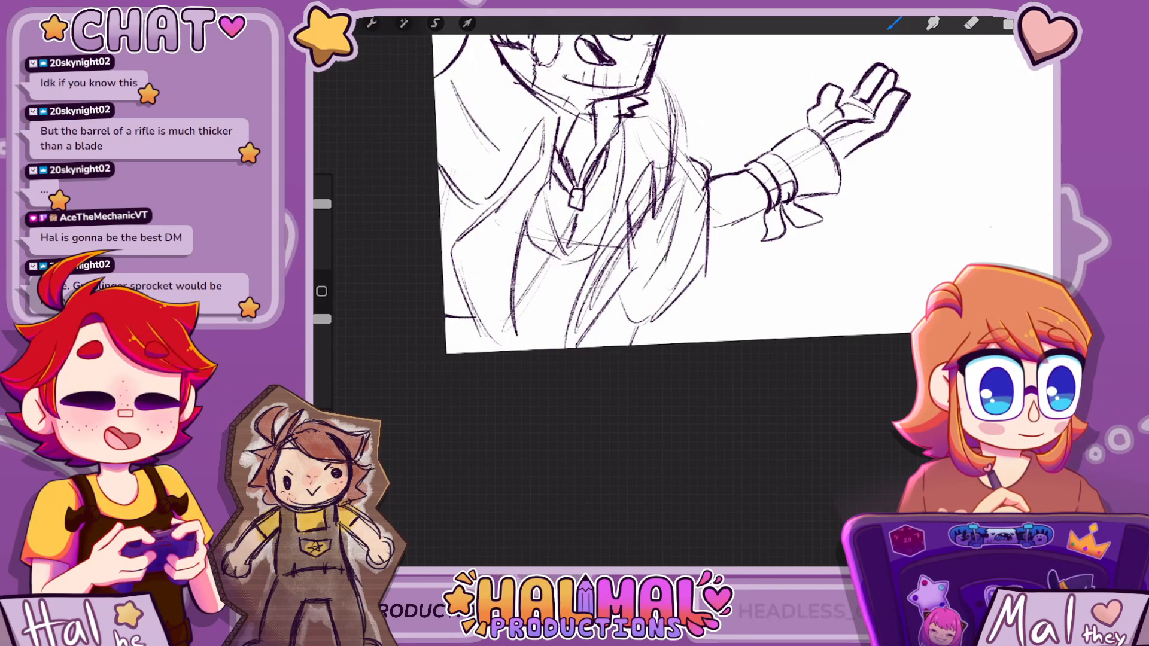
scroll(688, 227, down, 5)
scroll(688, 227, up, 5)
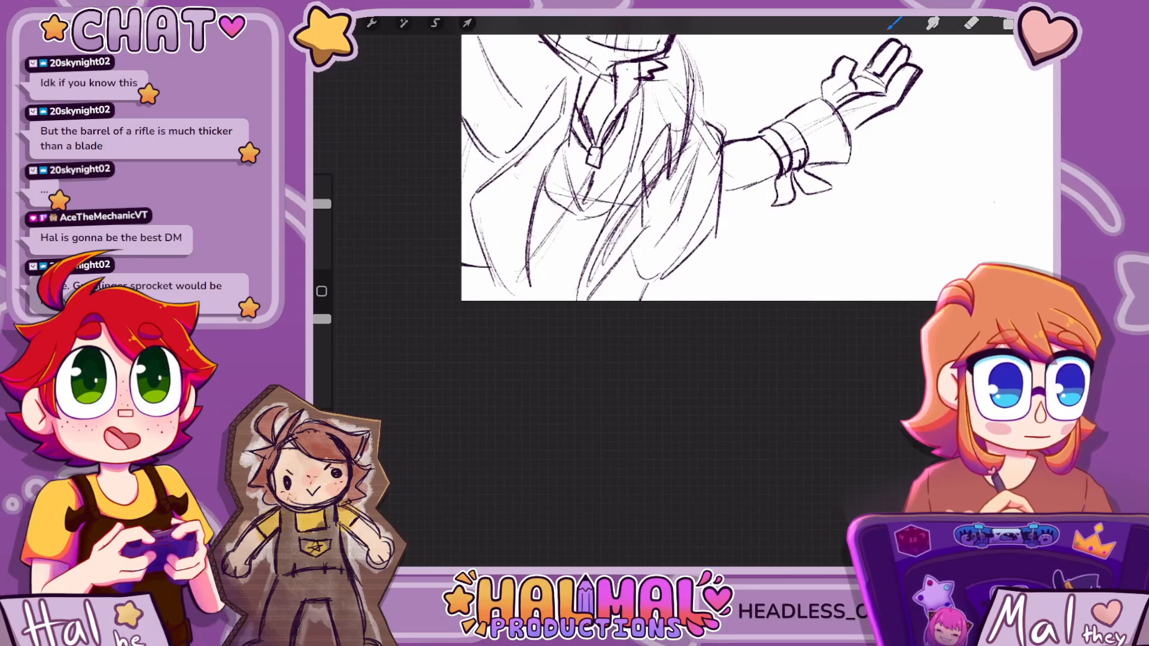
Clean up the coat's lower front and sketch a sash crossing the waist below the clasp, with short fold lines
scroll(688, 167, down, 2)
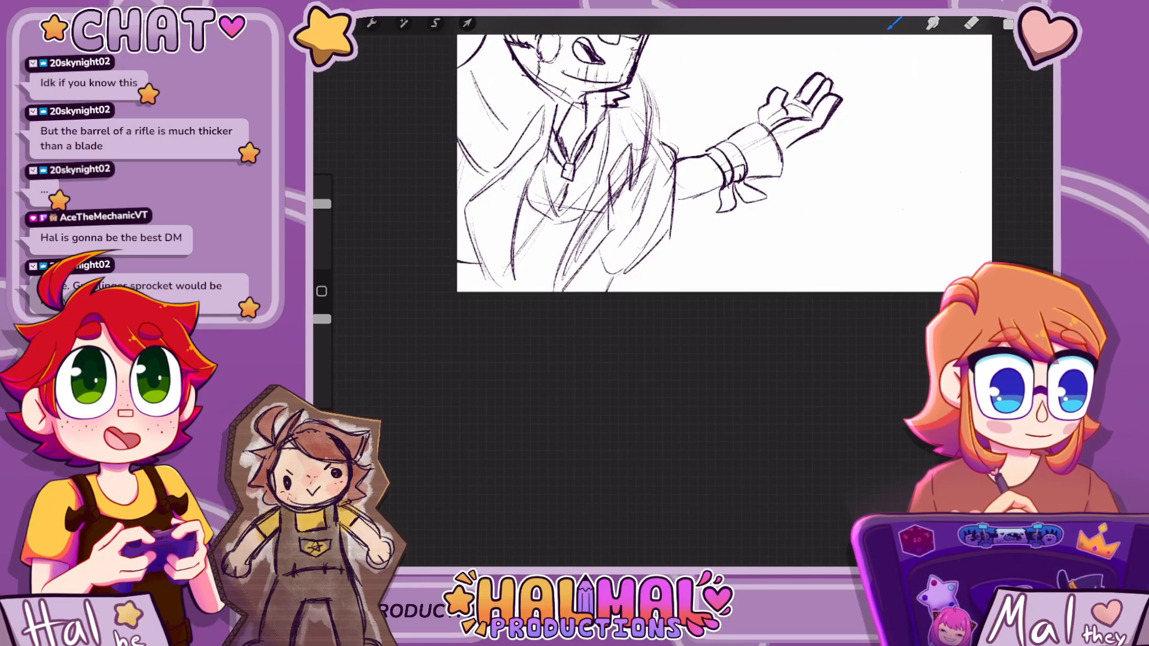
scroll(688, 167, down, 3)
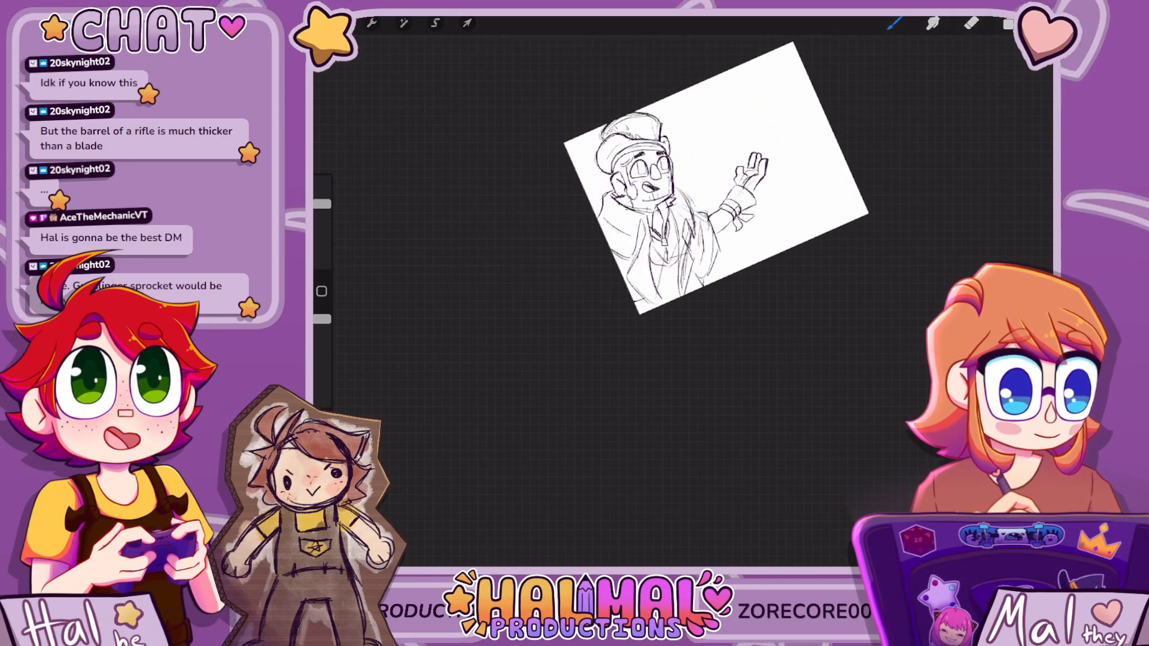
click(971, 23)
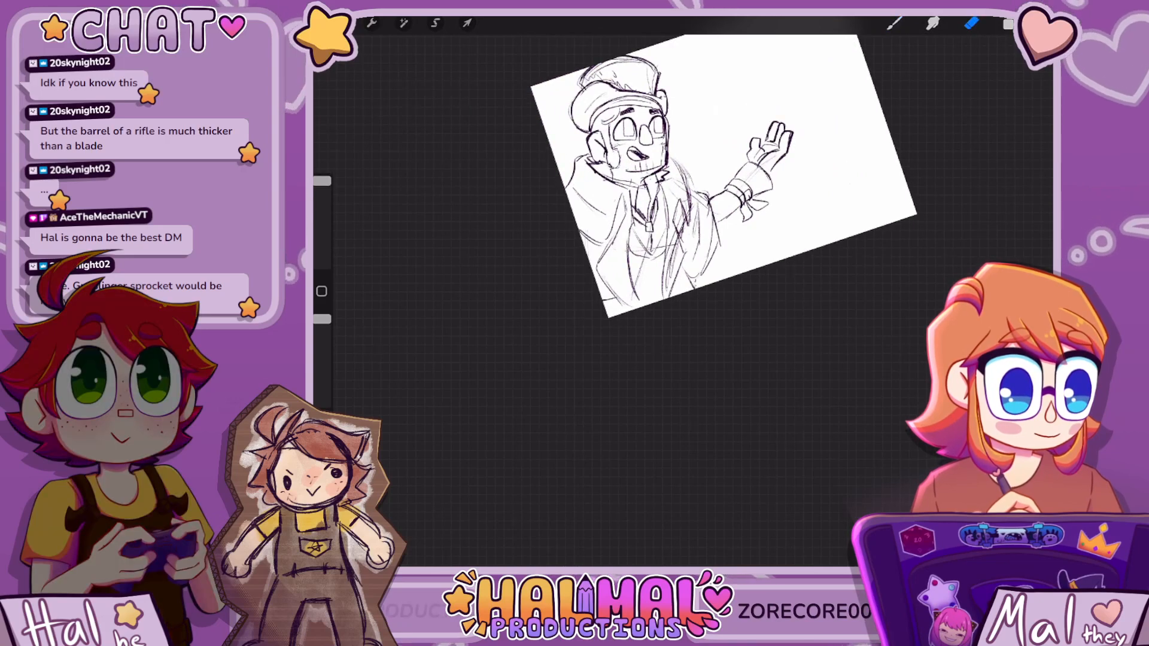
scroll(688, 179, up, 3)
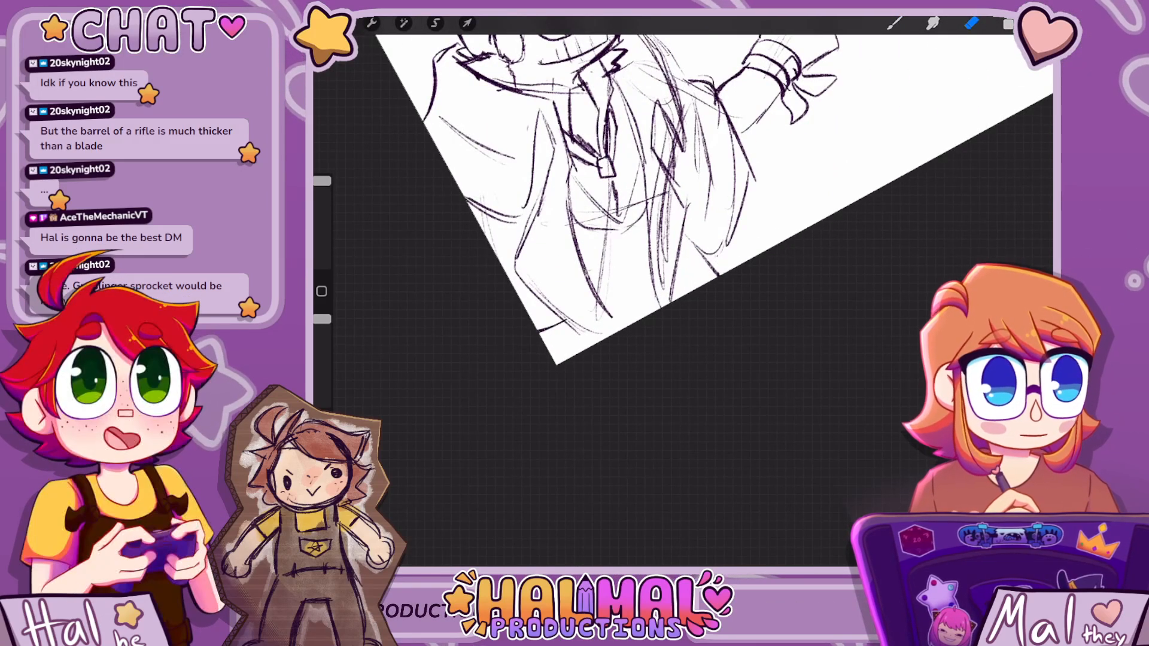
click(894, 23)
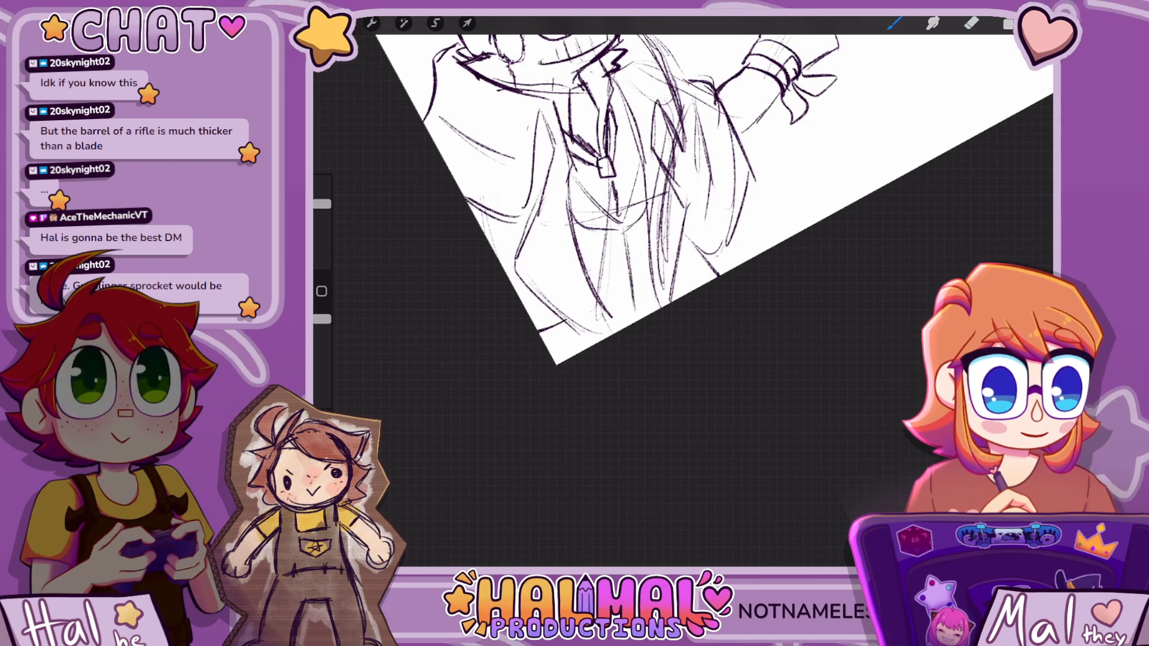
scroll(688, 191, down, 3)
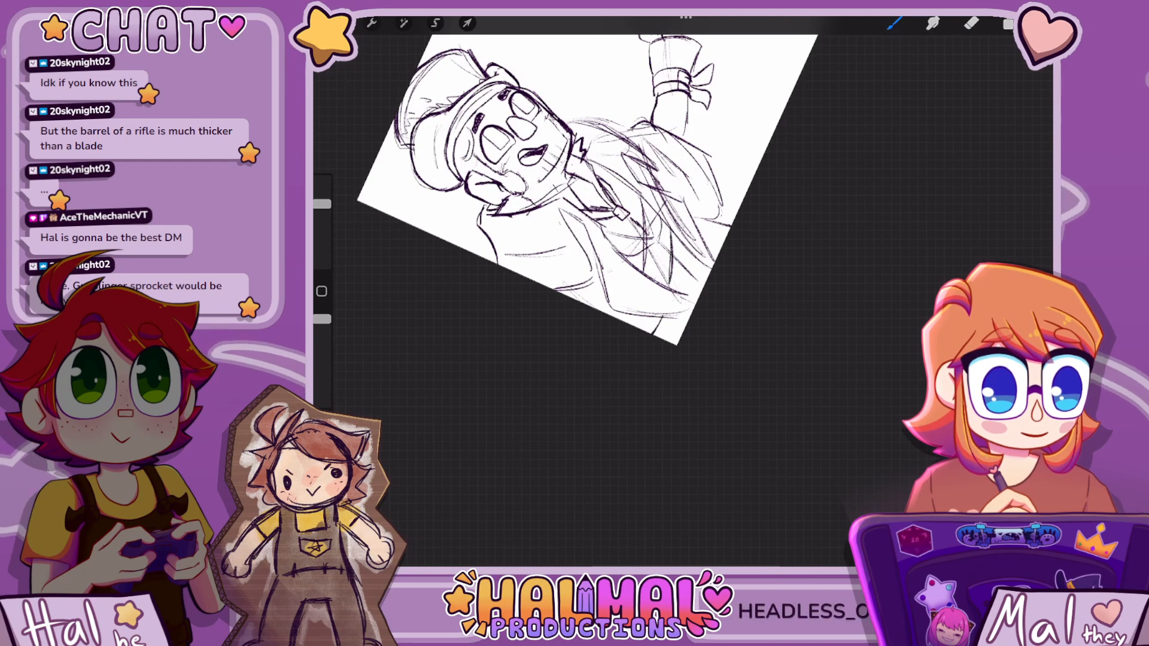
scroll(688, 191, up, 3)
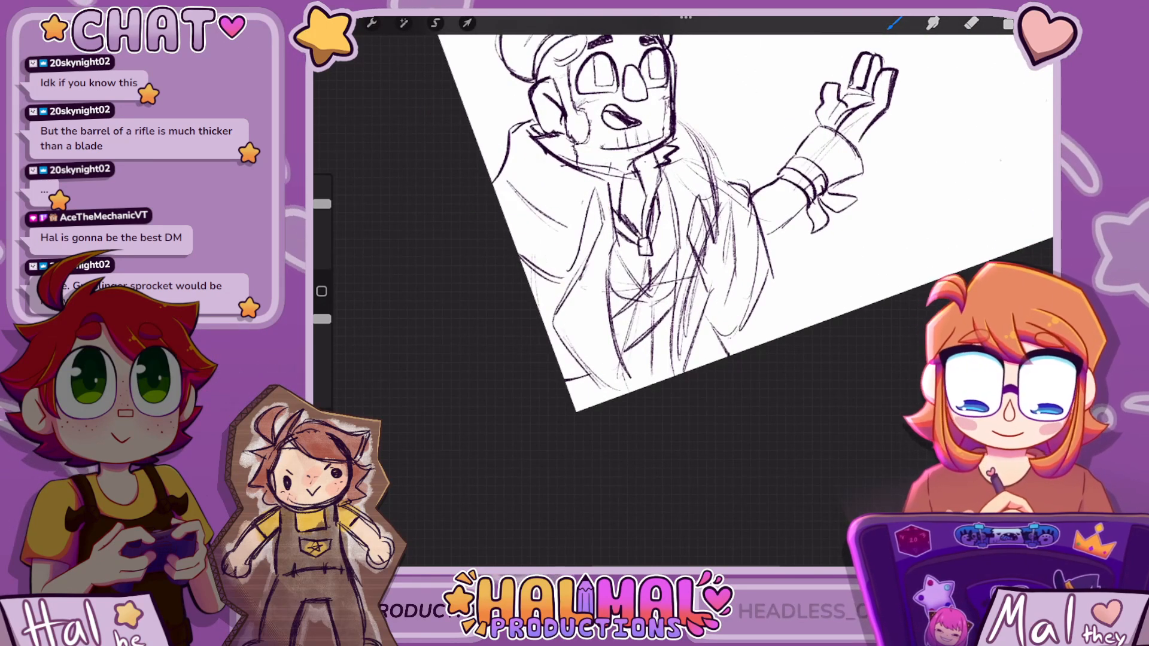
click(971, 23)
drag(628, 297, 655, 290)
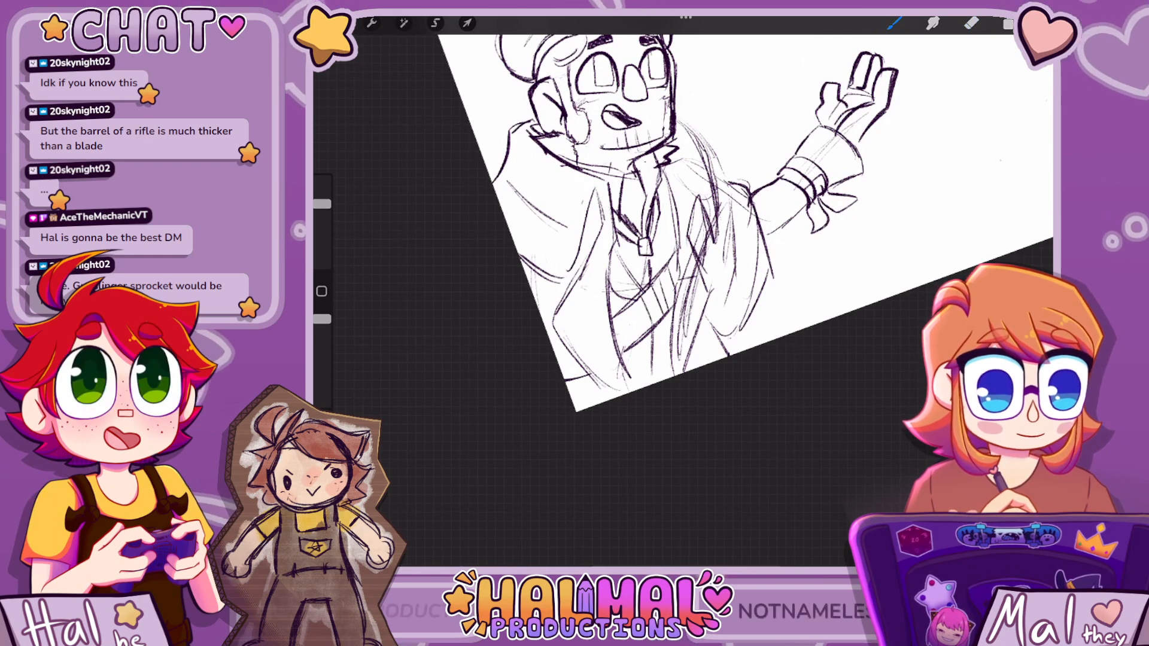
Erase the rough lines behind the ear and jaw and sketch spiky hair tufts there instead
scroll(682, 239, down, 5)
scroll(682, 239, up, 8)
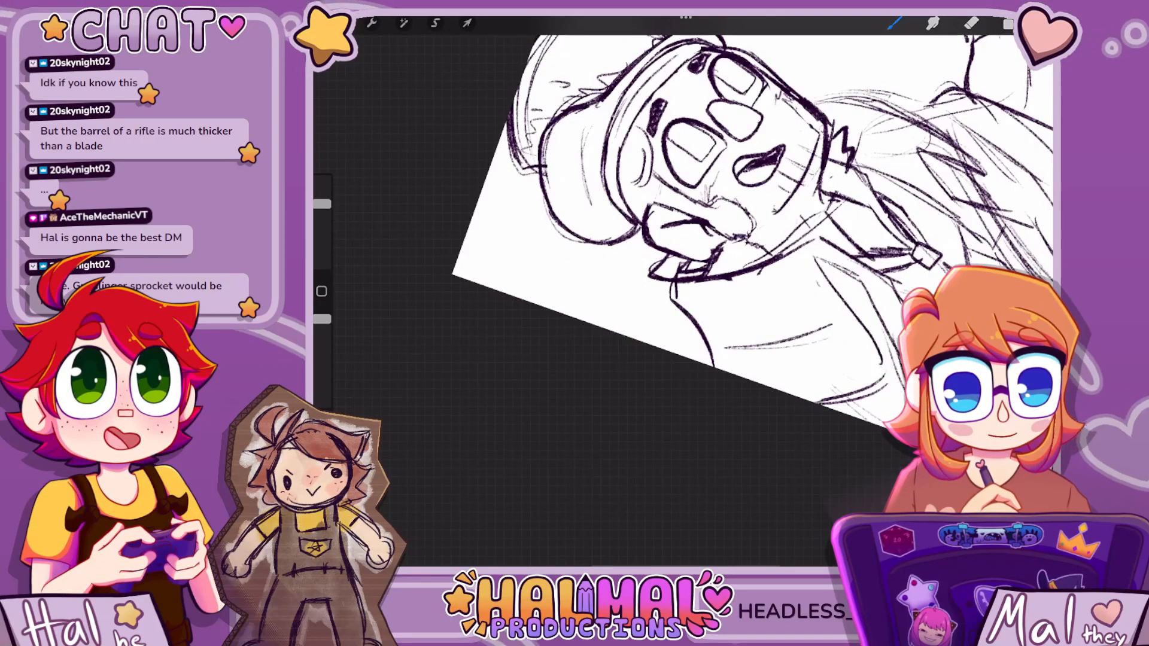
click(971, 24)
mouse_move(663, 277)
mouse_down()
mouse_move(656, 261)
mouse_move(689, 273)
mouse_up()
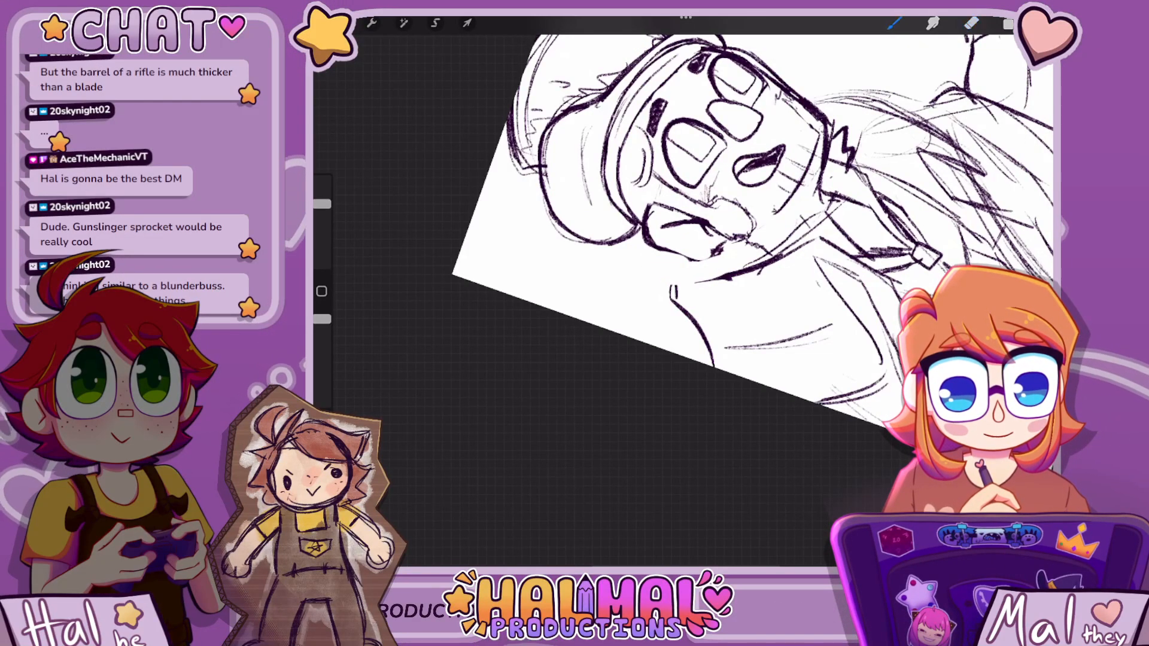
drag(633, 283, 725, 278)
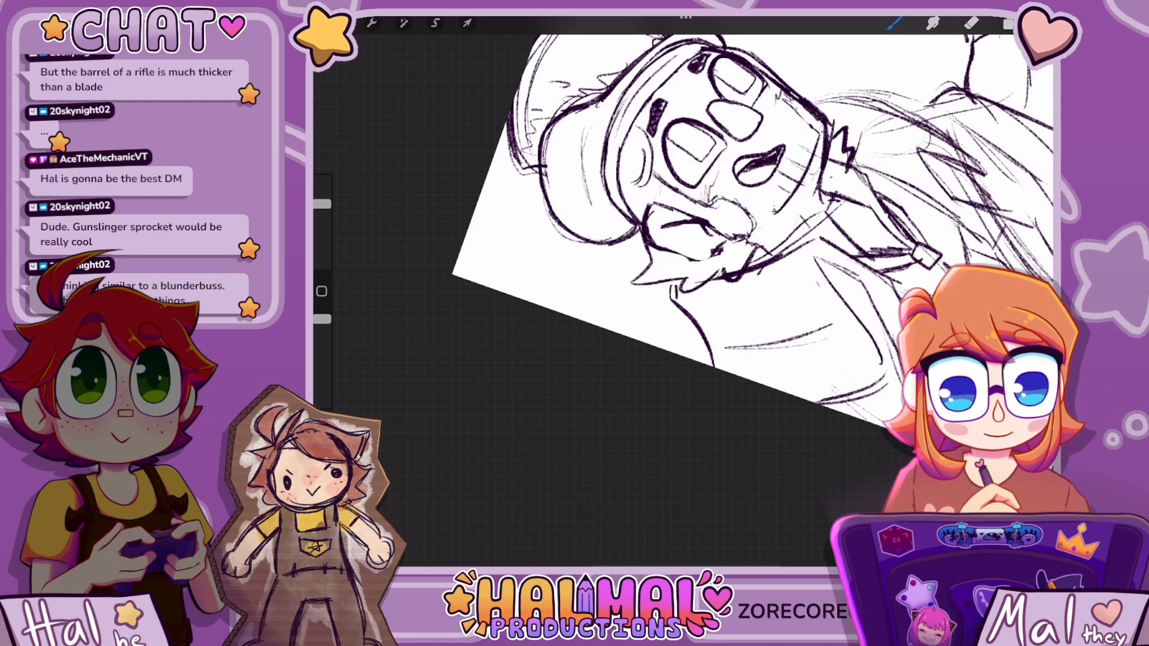
scroll(706, 239, down, 5)
scroll(706, 239, up, 4)
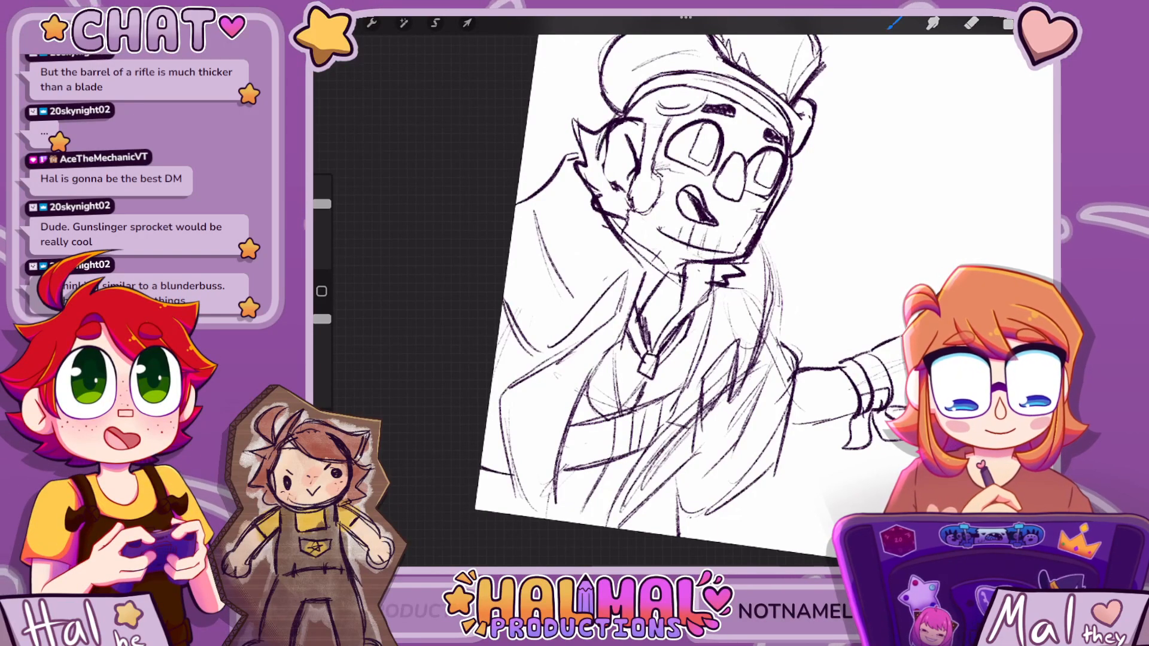
Sketch a small spiky hair tuft on the far side of the face beside the jaw
scroll(706, 270, up, 3)
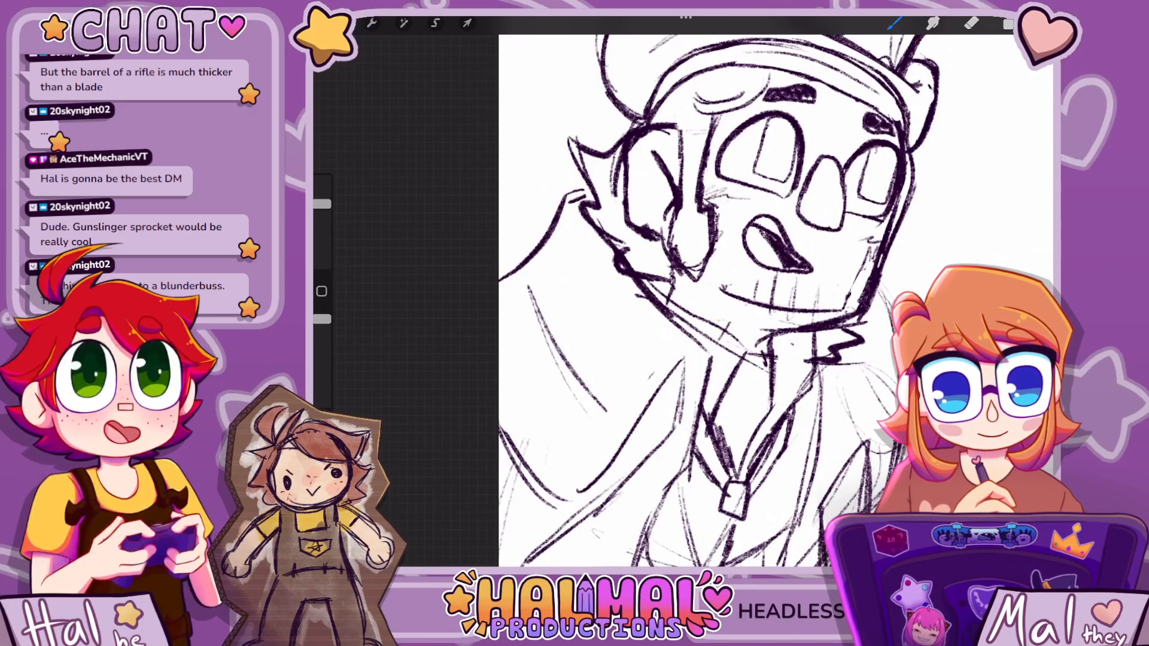
scroll(718, 293, down, 3)
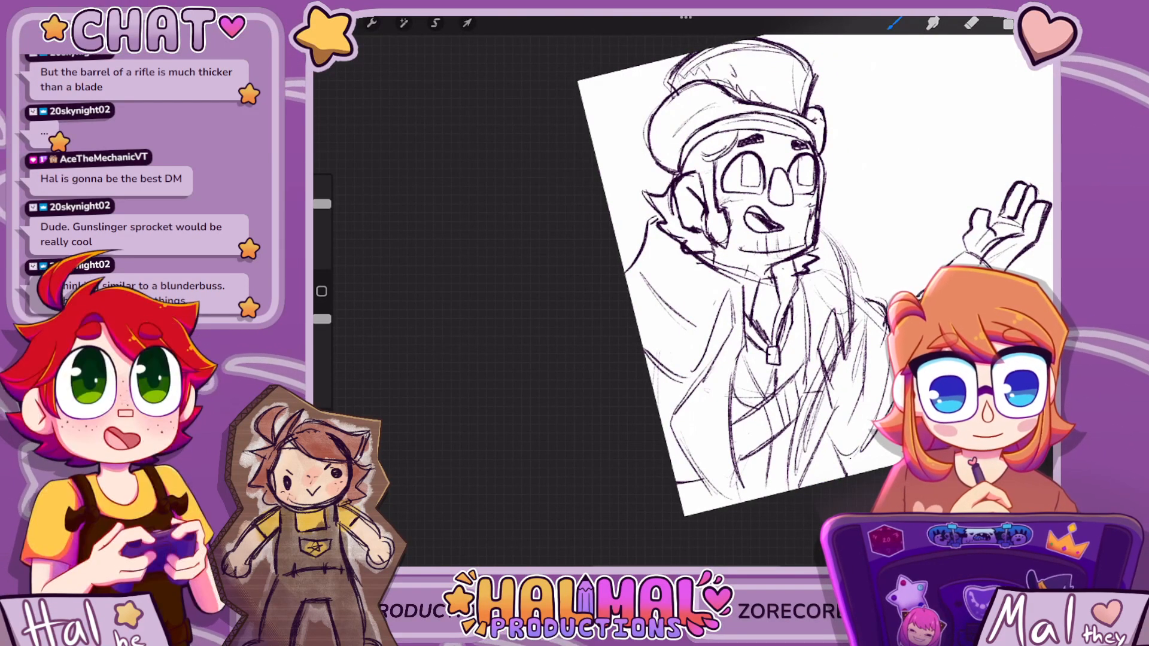
scroll(814, 269, up, 5)
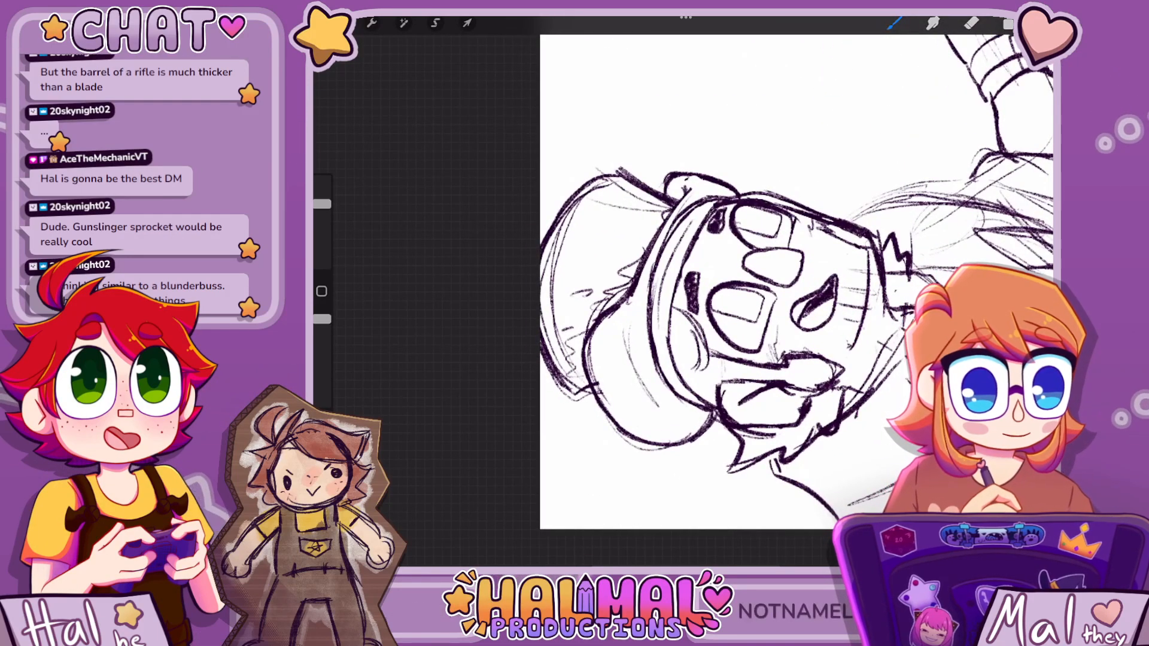
scroll(796, 281, down, 6)
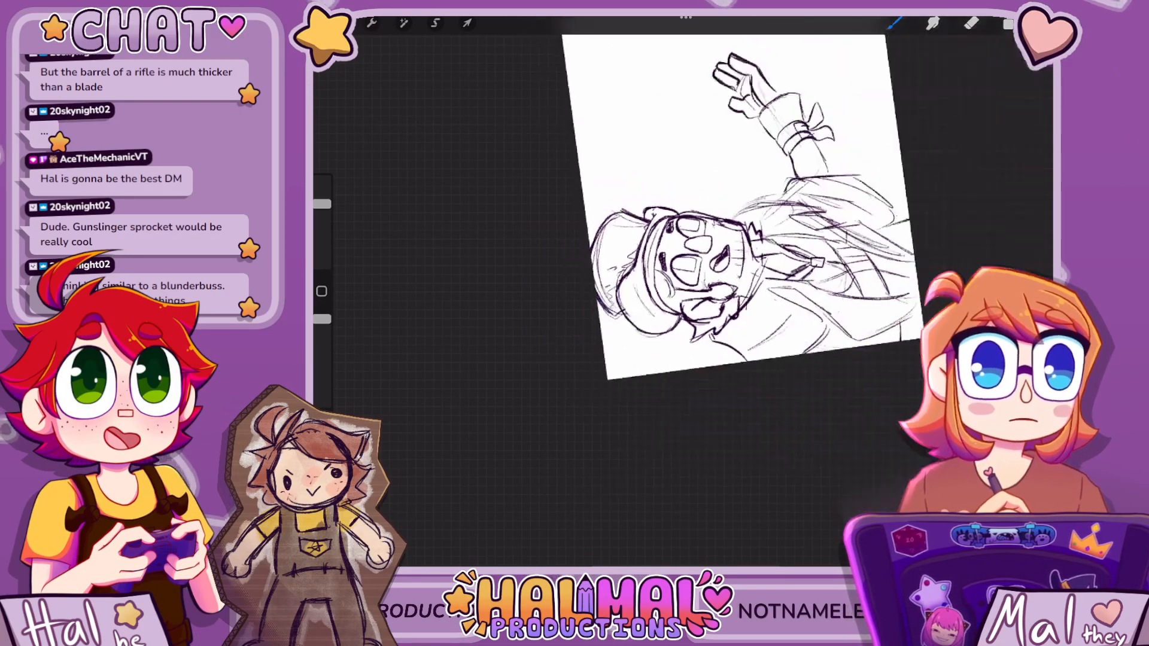
scroll(682, 288, up, 6)
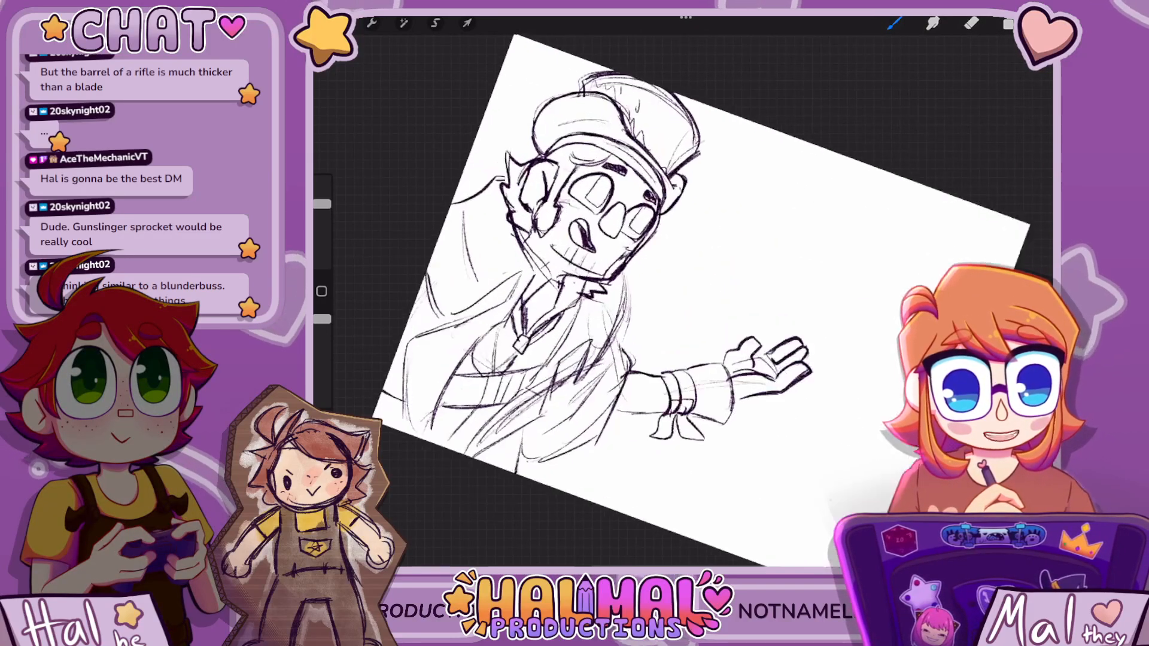
key(ctrl+z)
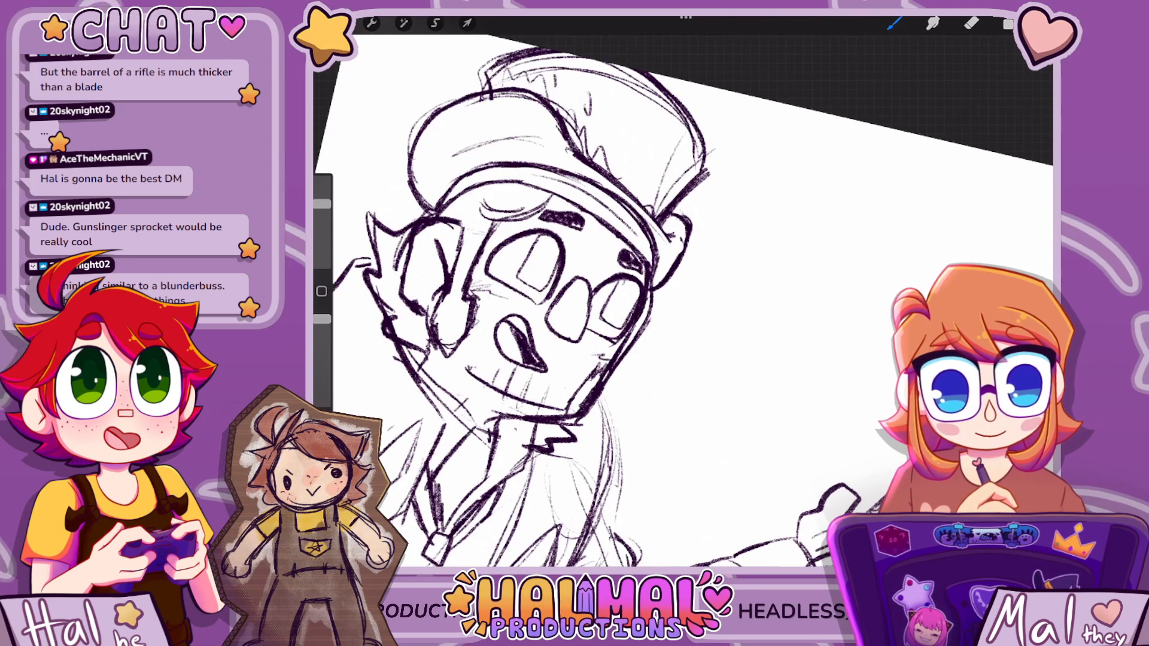
scroll(682, 287, down, 6)
scroll(682, 288, up, 5)
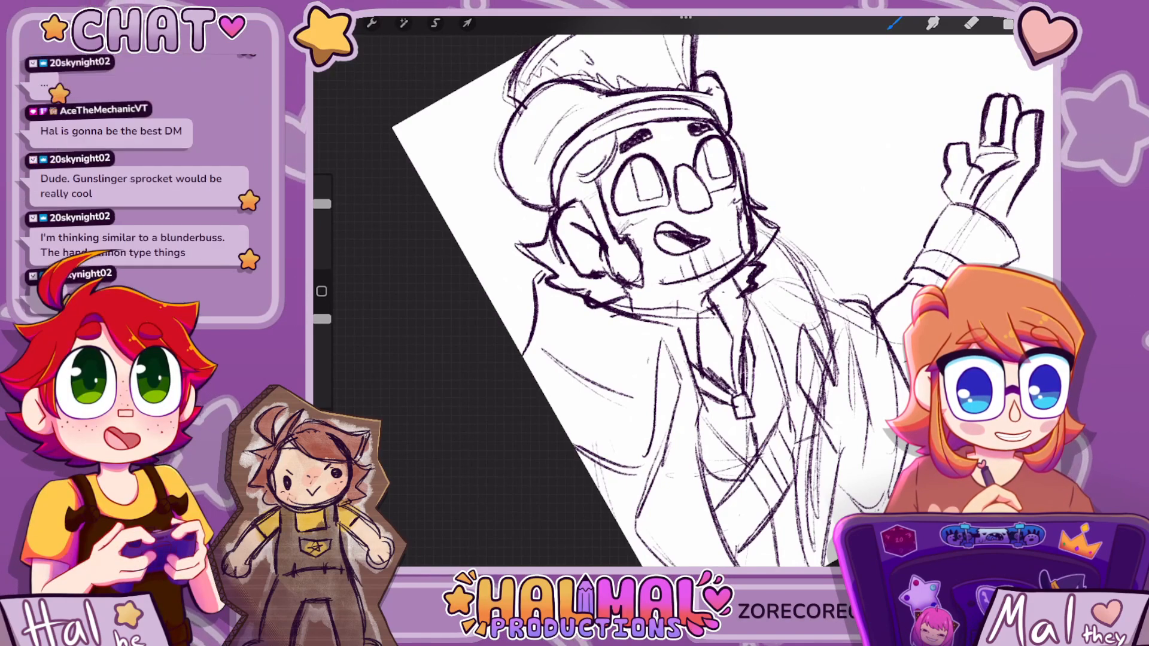
Clean up and strengthen the collar edge below the jaw and the neck line under the chin
scroll(685, 299, down, 3)
key(e)
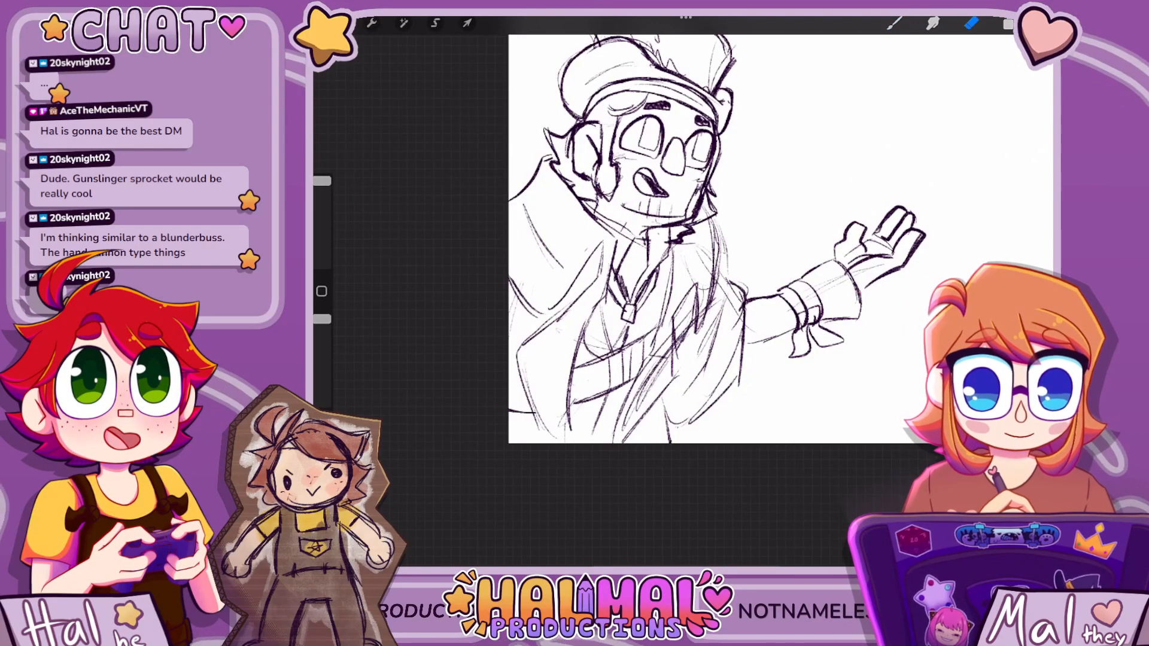
key(b)
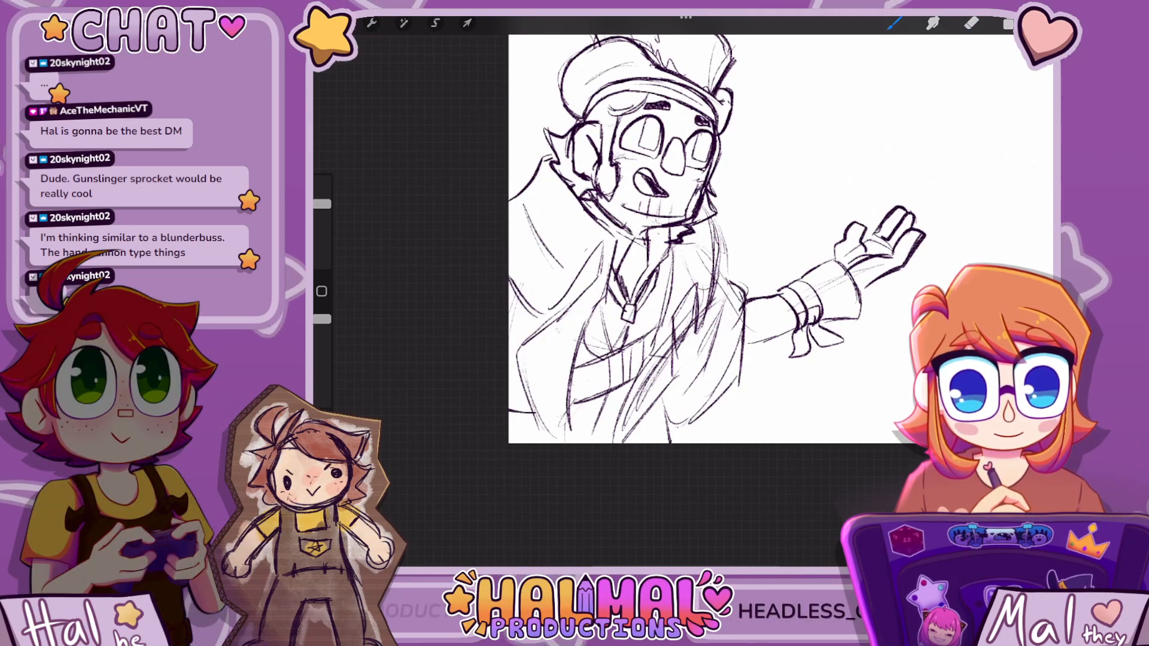
key(e)
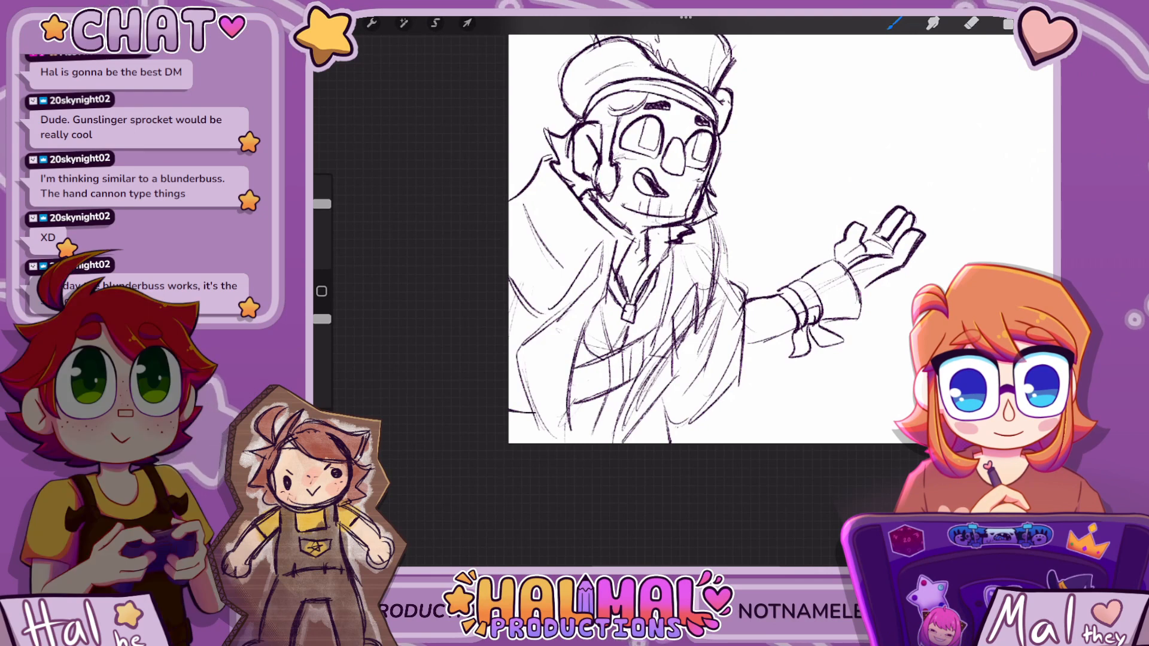
Redraw the coat's front overlap and replace the square clasp with a bold dark neck ribbon, knotted at the chest with two long tails
drag(628, 313, 601, 210)
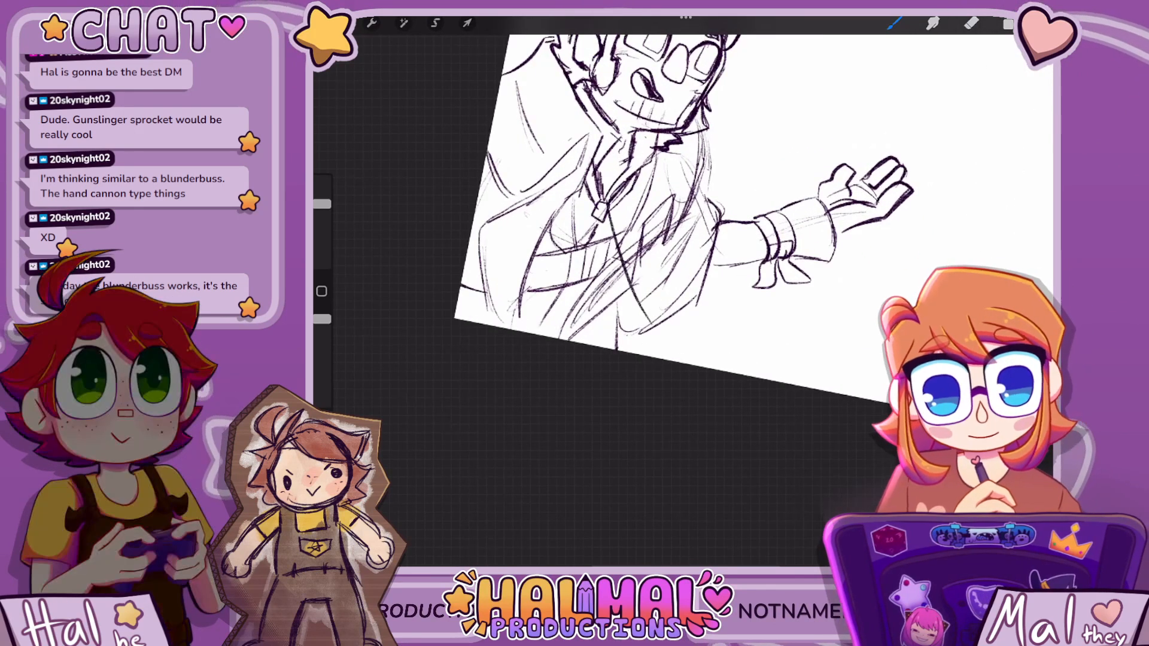
key(ctrl+z)
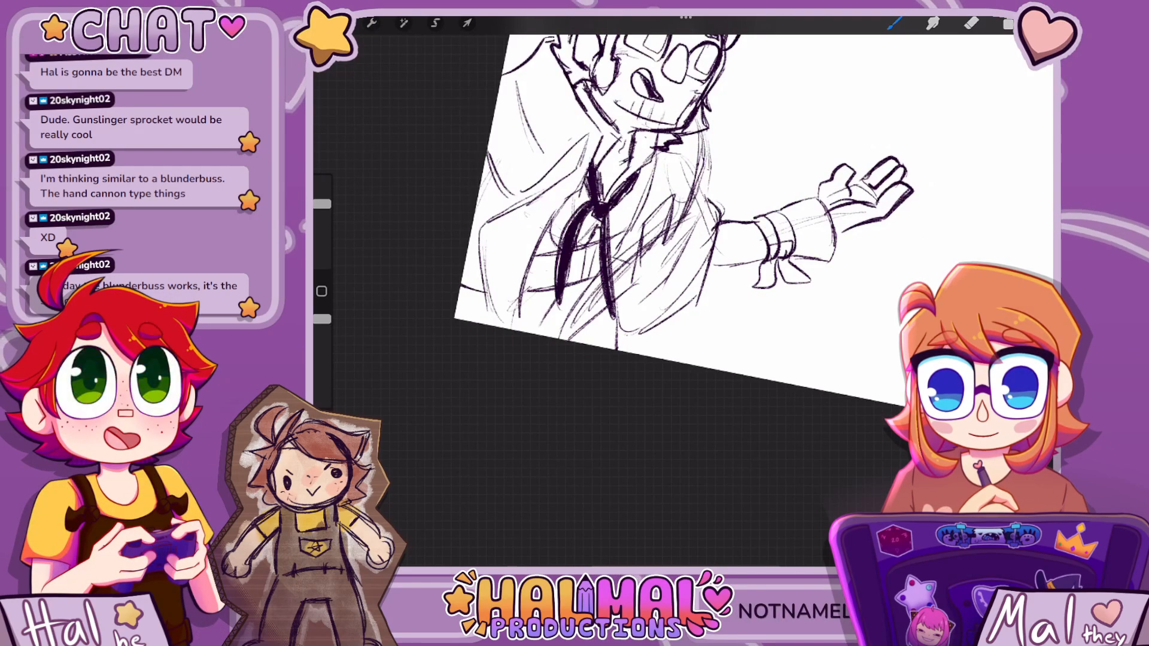
scroll(724, 198, down, 5)
scroll(688, 192, up, 4)
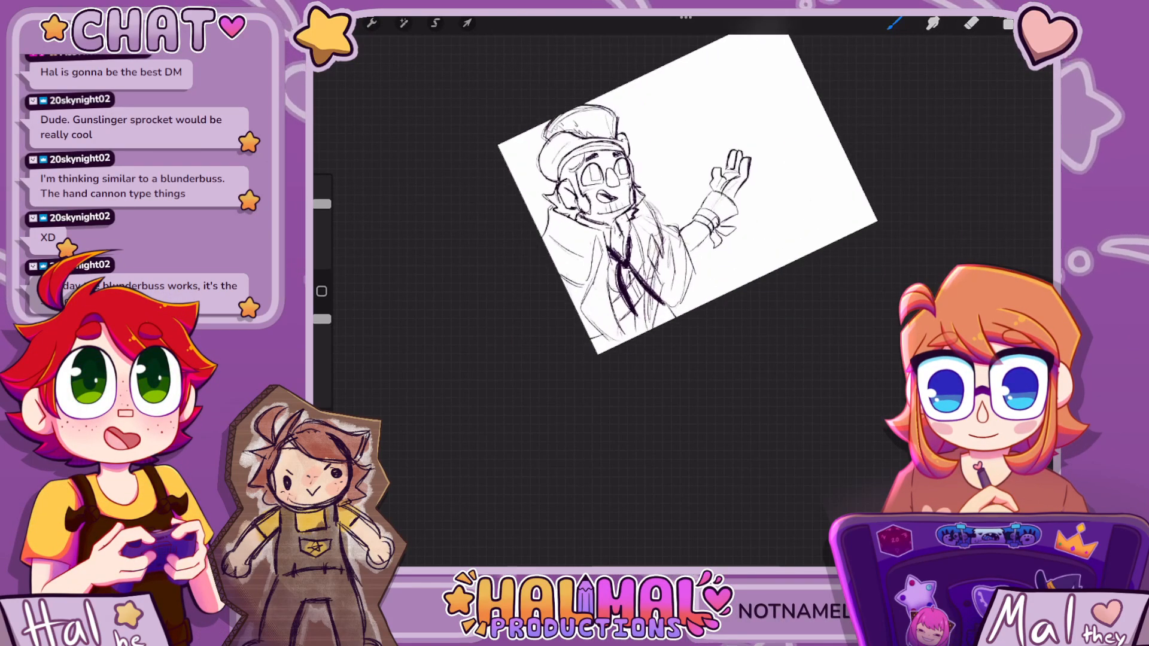
Redraw the pointed lapel edge on the raised-arm side with a darker line and clean up the rough strokes around it
scroll(658, 192, down, 3)
scroll(658, 192, up, 5)
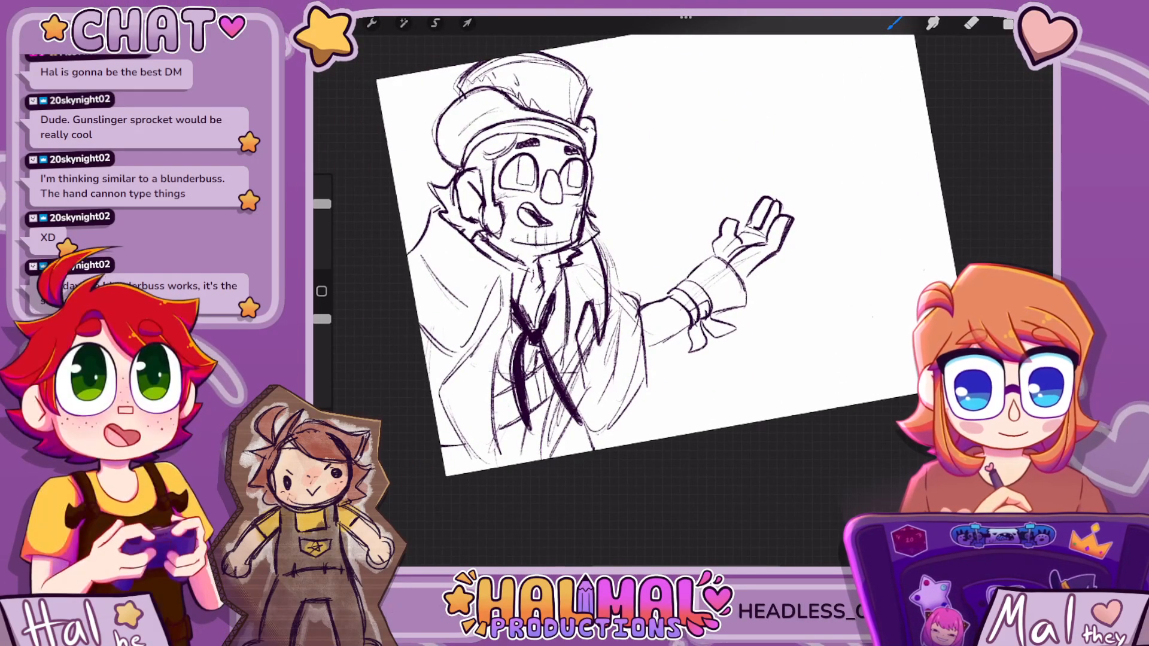
scroll(646, 257, up, 3)
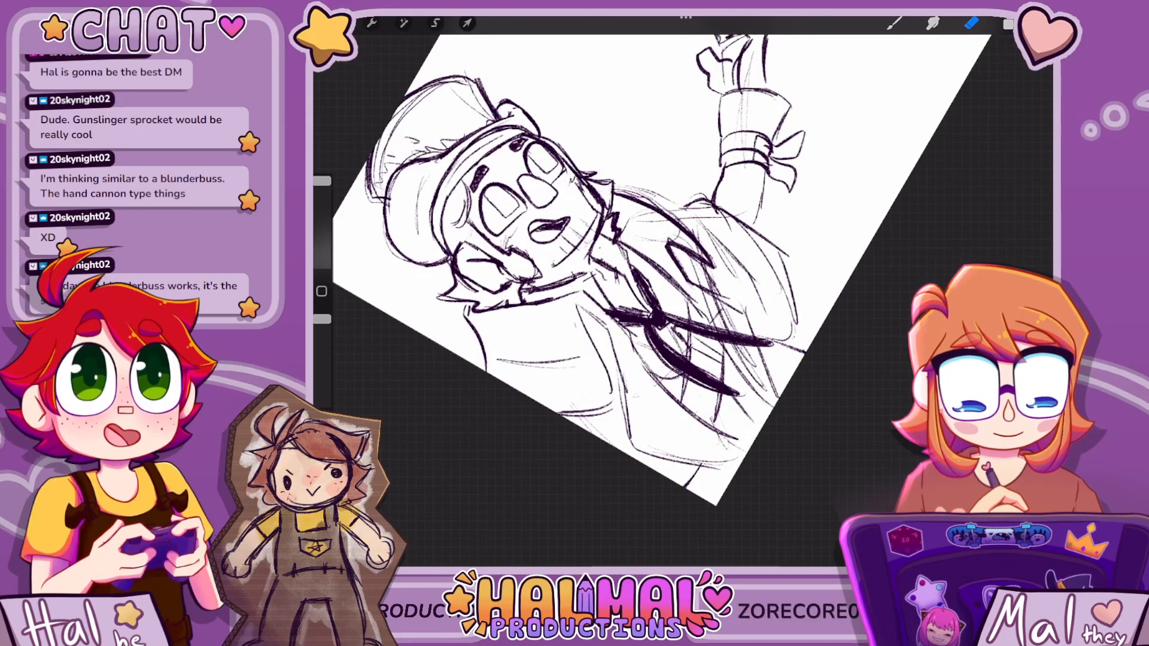
scroll(622, 239, down, 3)
scroll(599, 197, up, 3)
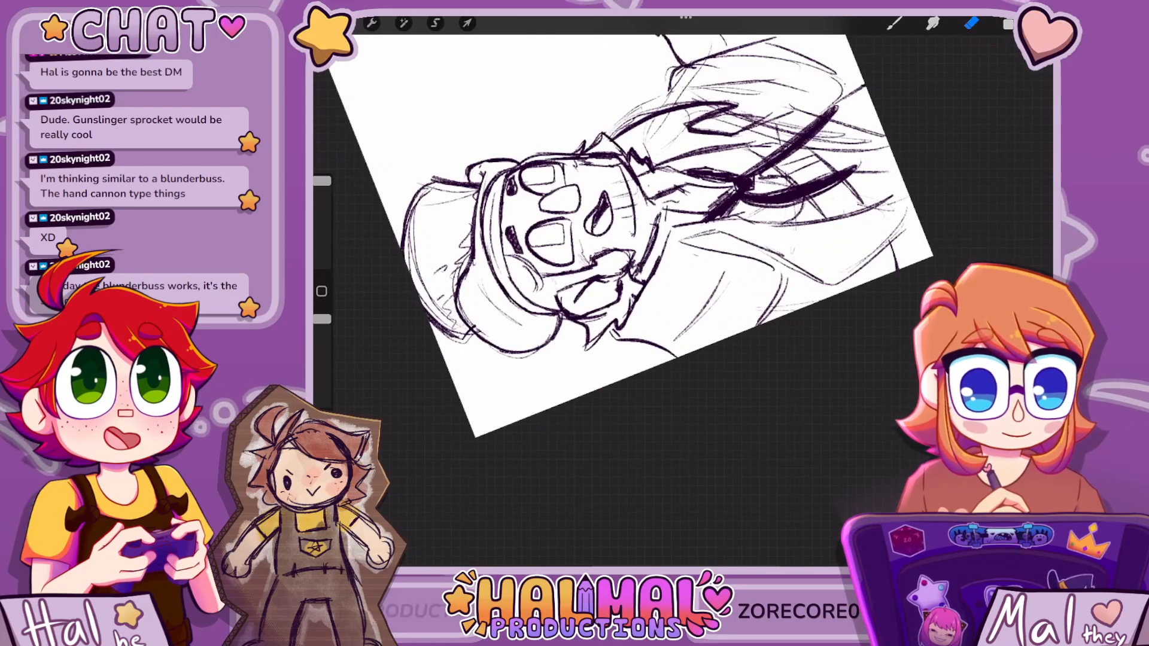
scroll(670, 234, down, 5)
scroll(700, 239, up, 3)
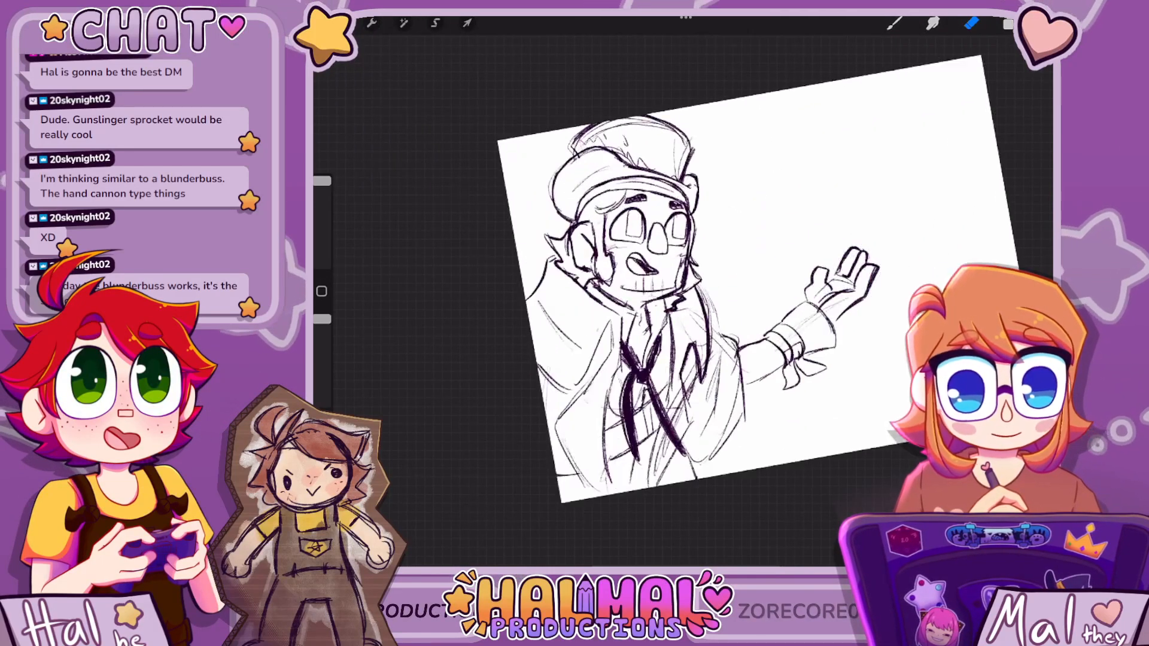
click(894, 24)
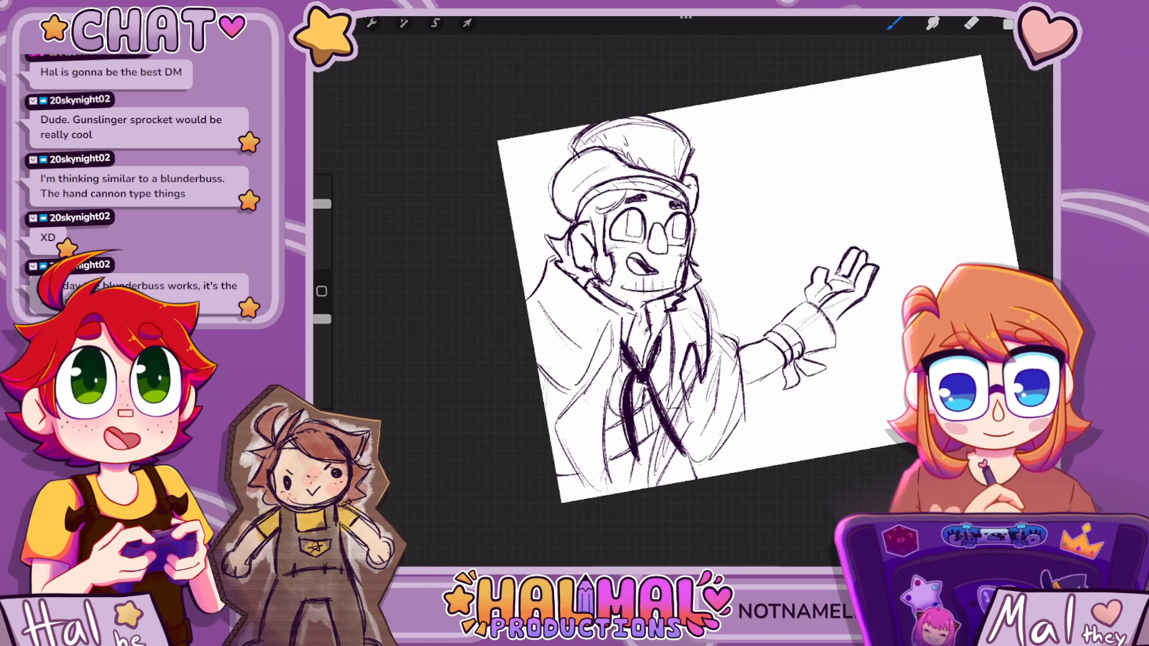
scroll(757, 279, down, 3)
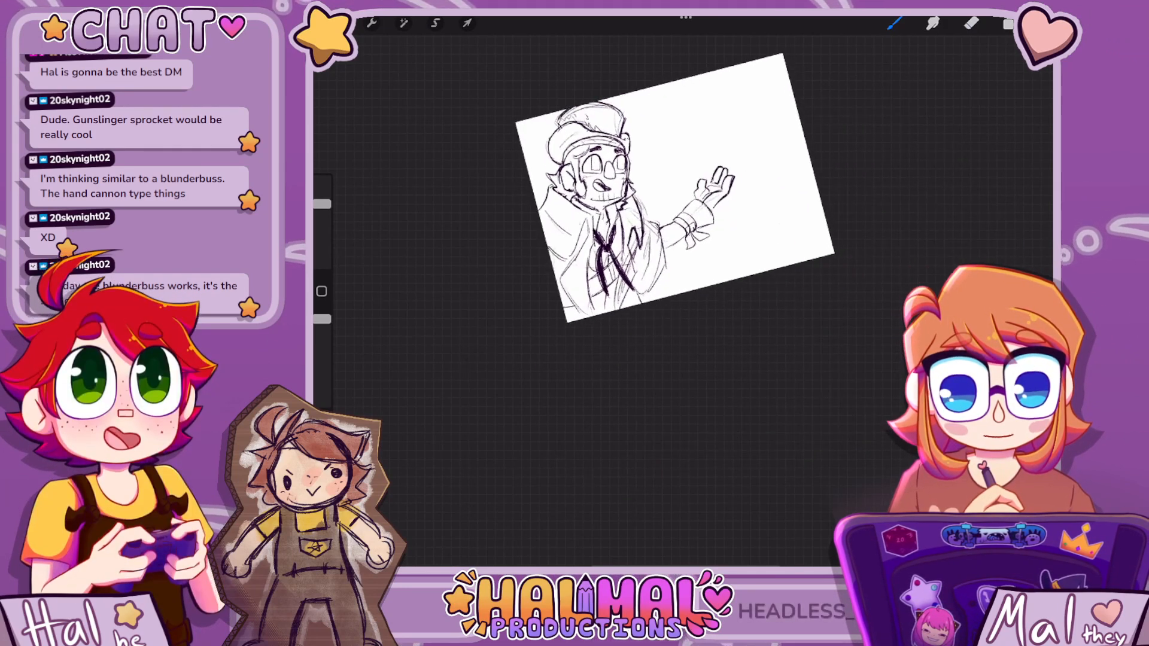
scroll(688, 269, up, 5)
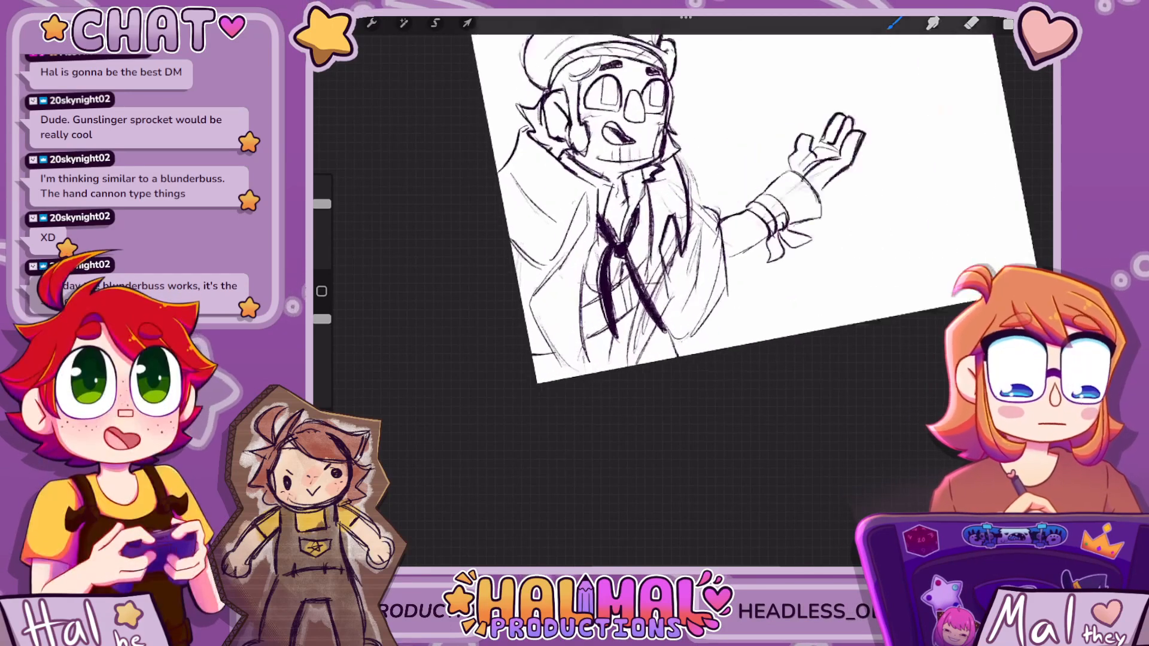
scroll(688, 287, down, 4)
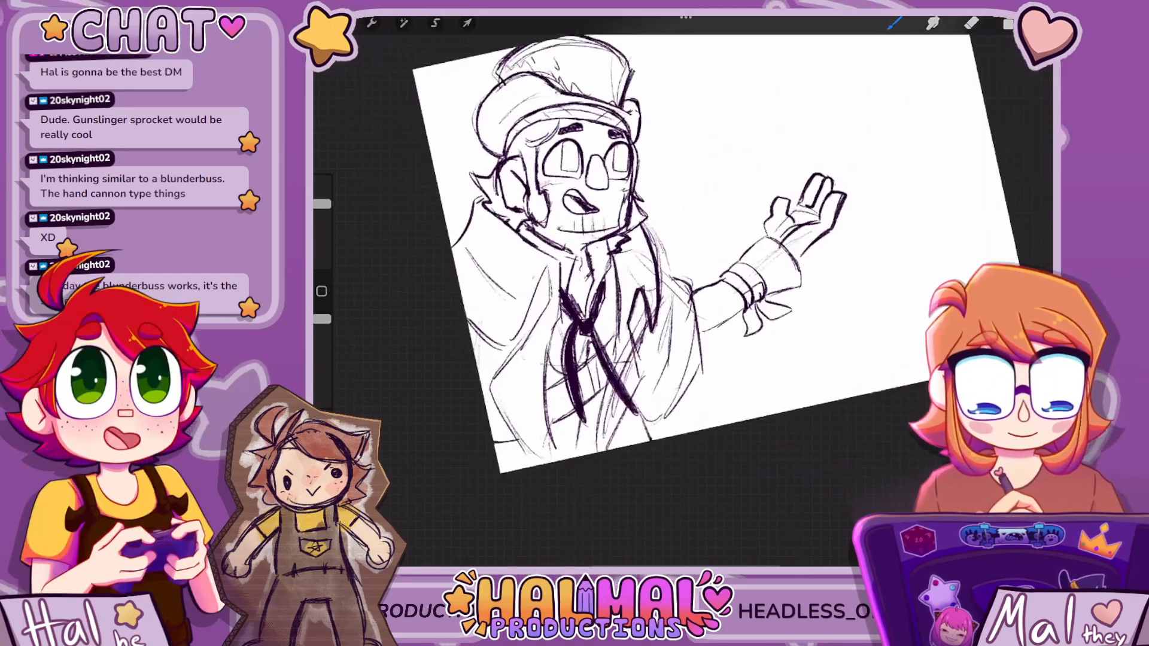
scroll(658, 251, down, 5)
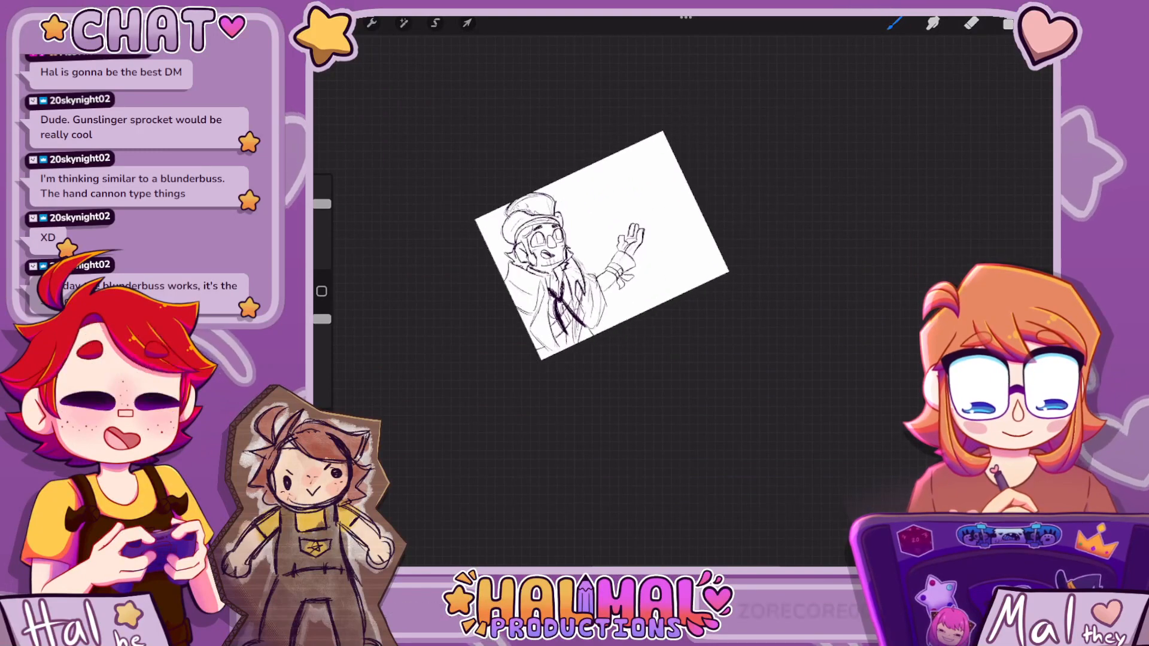
scroll(628, 240, up, 3)
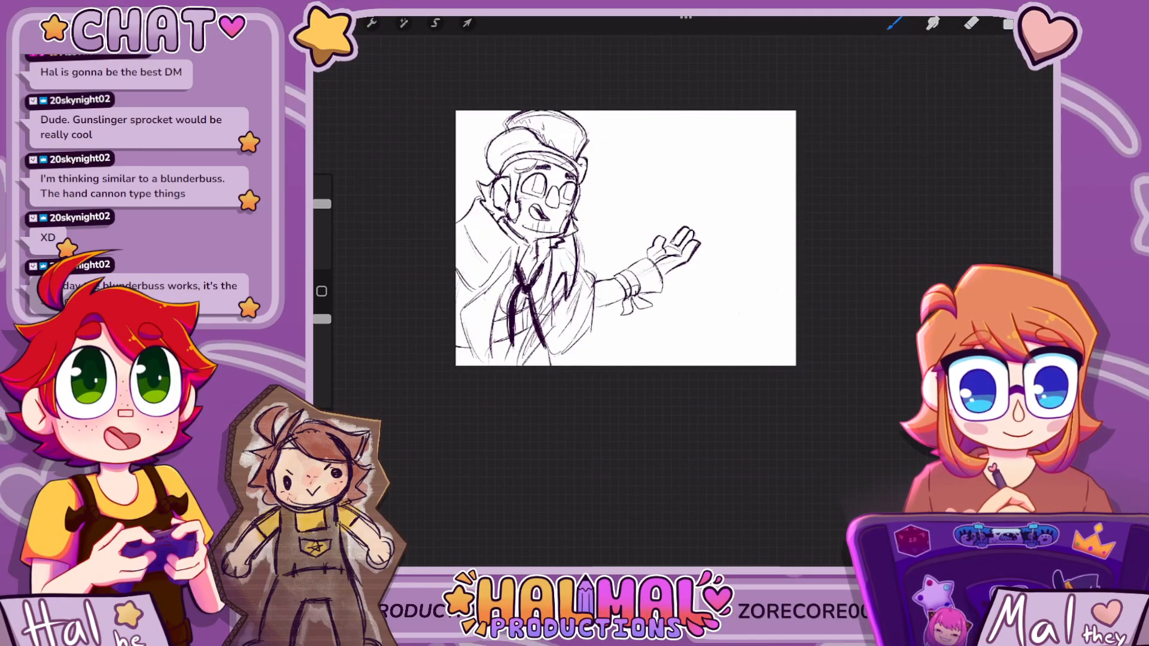
Rough in a car behind the character with a long curved roofline, a slanted windshield and the start of the hood
drag(591, 143, 651, 142)
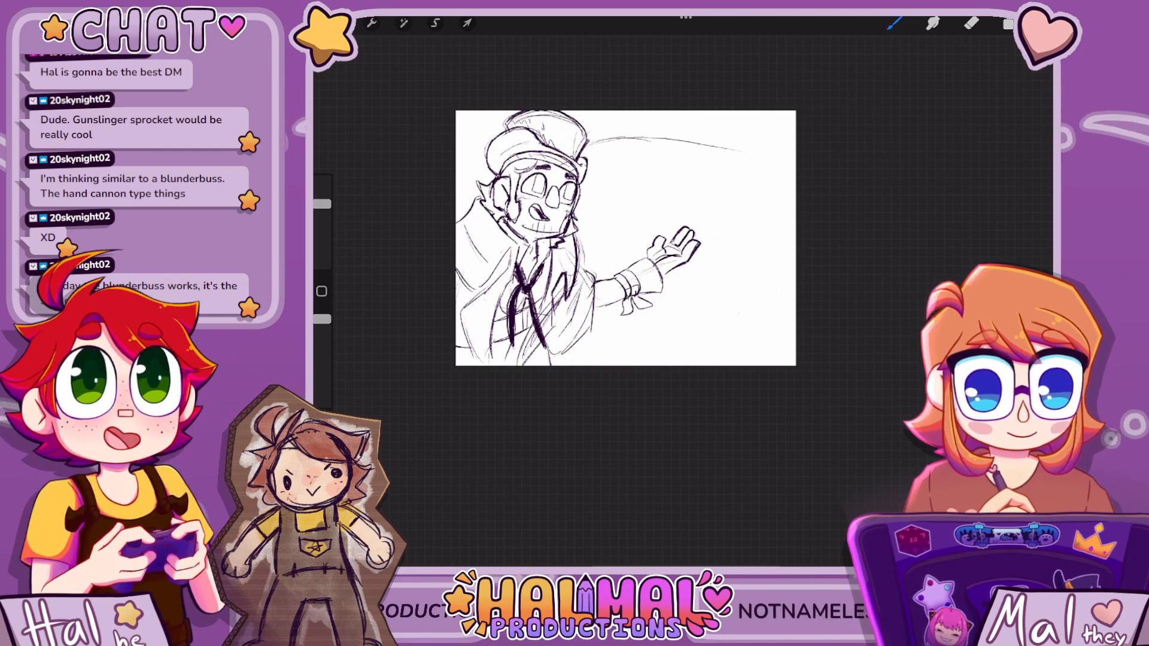
mouse_move(622, 169)
mouse_down()
mouse_move(700, 182)
mouse_move(739, 230)
mouse_up()
drag(739, 162, 777, 201)
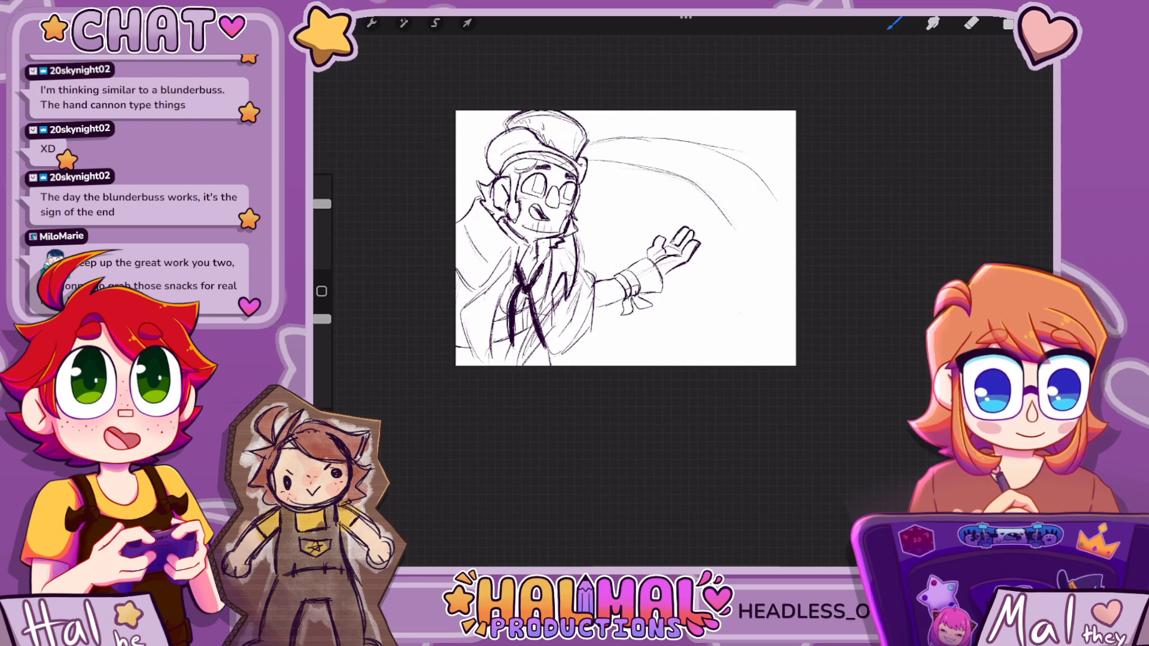
scroll(625, 240, up, 5)
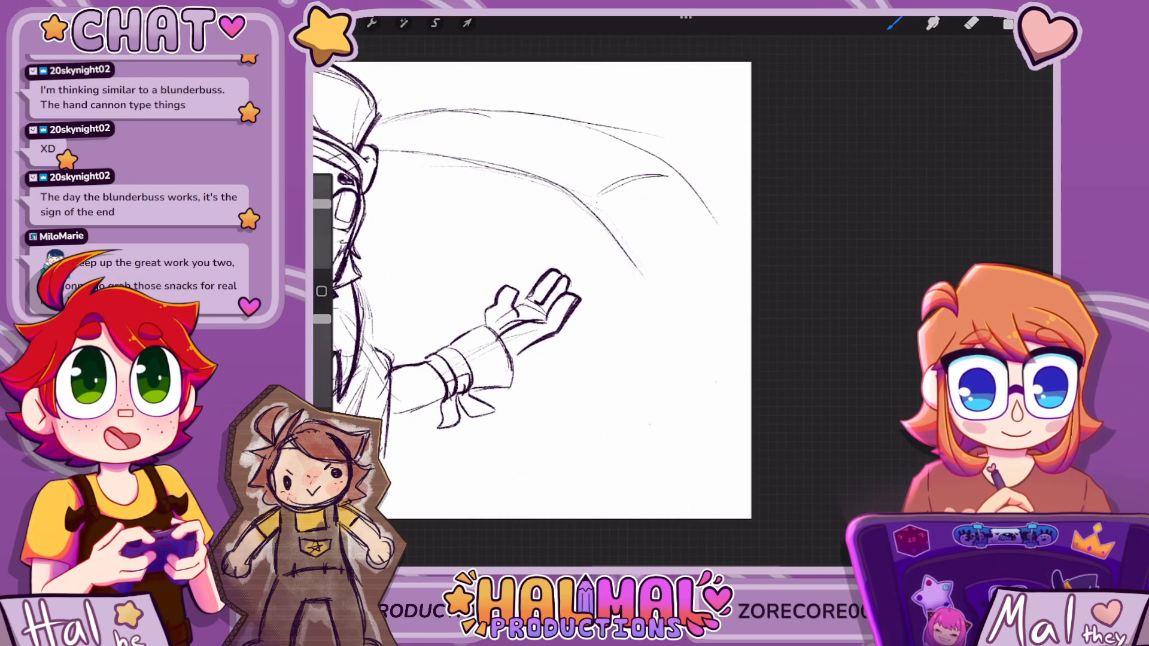
drag(652, 273, 707, 262)
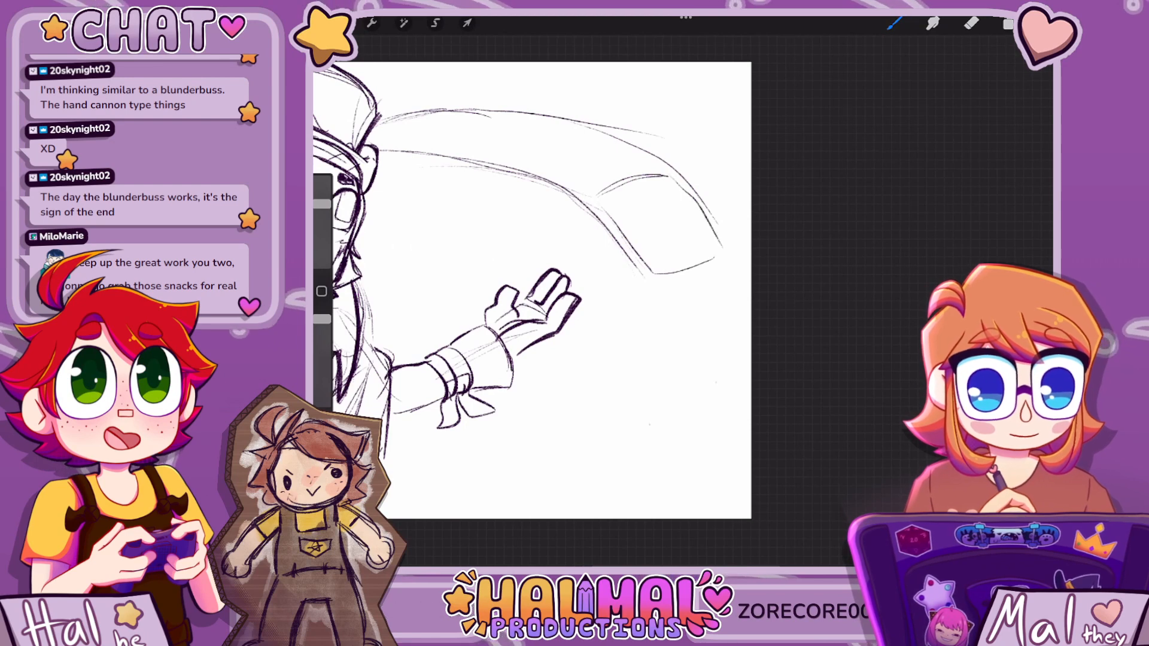
drag(651, 298, 707, 312)
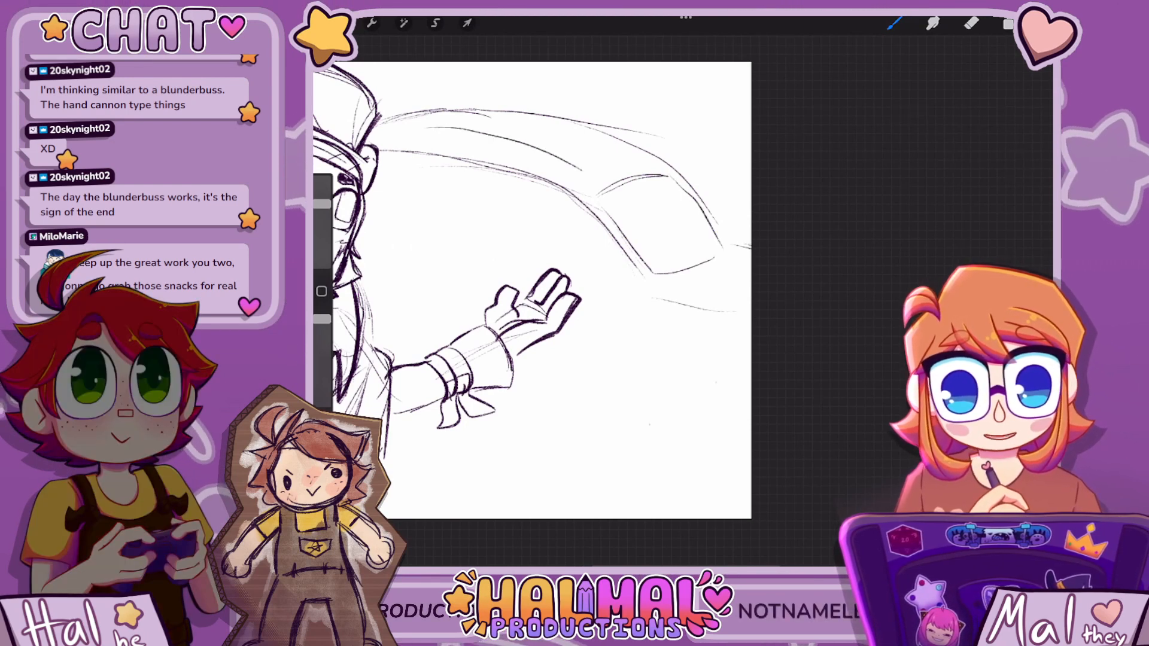
scroll(539, 287, down, 5)
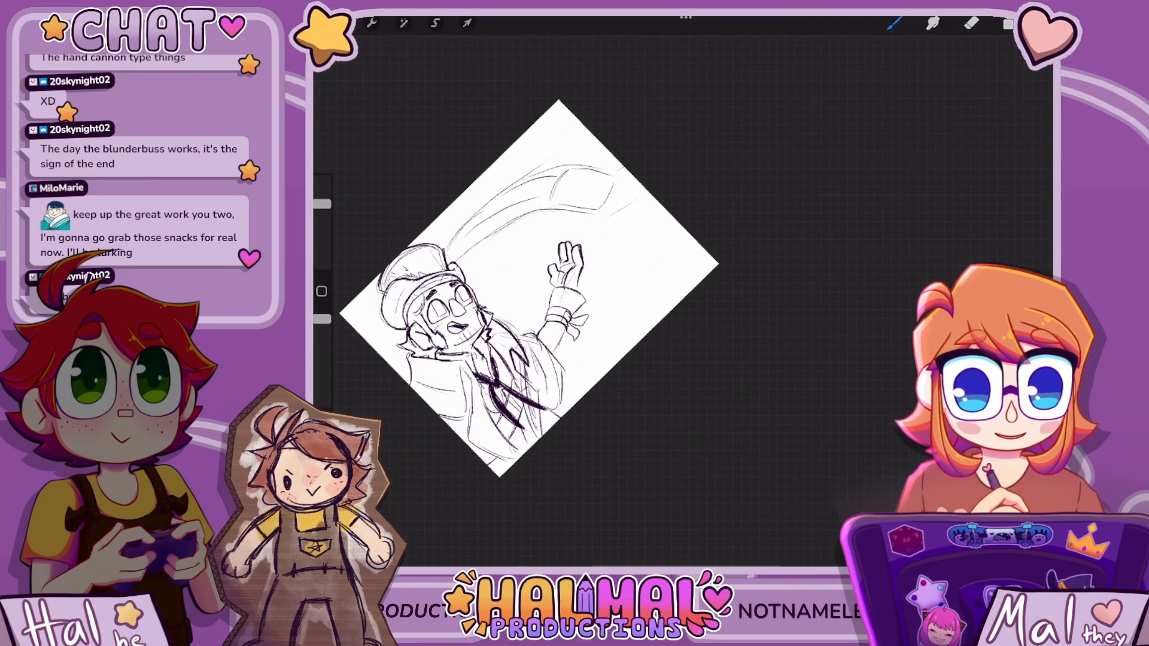
Sketch the car's front body line and a round front wheel just beneath the character's outstretched hand
drag(643, 245, 584, 288)
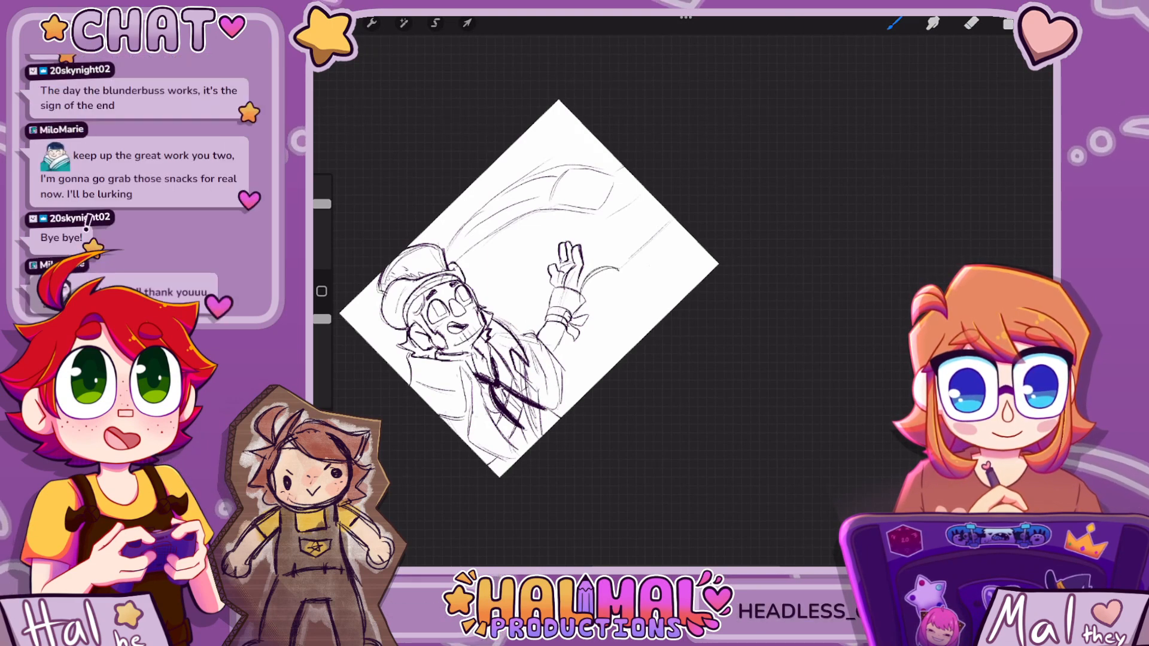
key(ctrl+z)
key(ctrl+z)
click(1008, 24)
click(1009, 24)
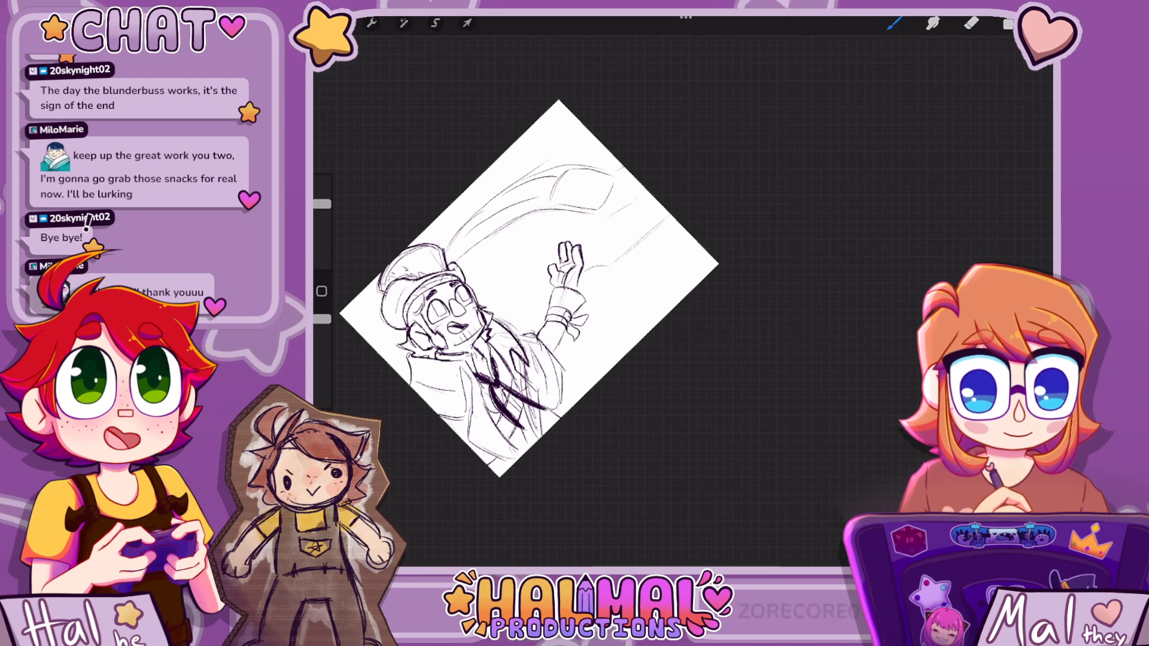
drag(620, 262, 584, 270)
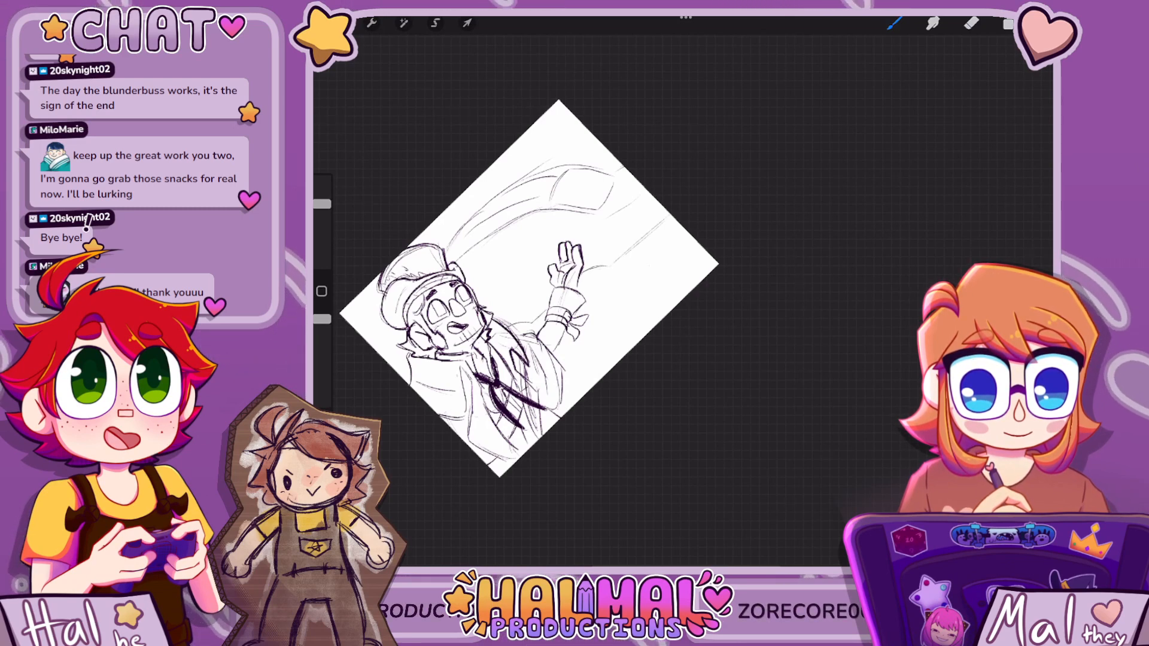
drag(596, 272, 612, 300)
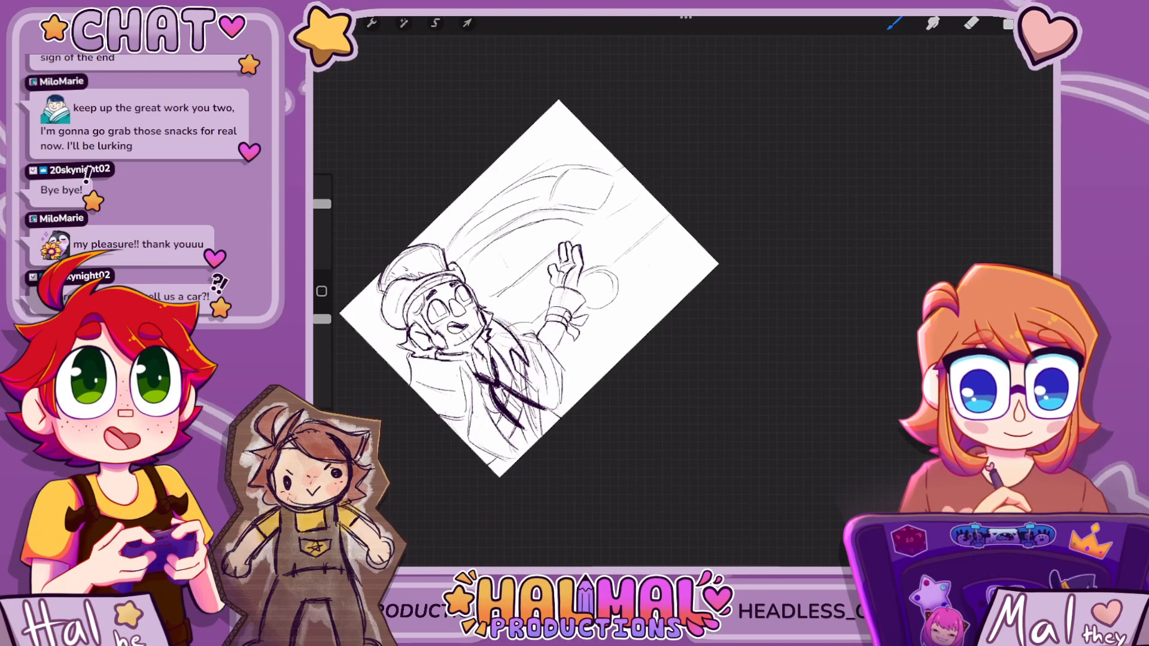
Sketch the arched side windows with a vertical divider and door seam, and thicken the front wheel's outline
mouse_move(580, 189)
mouse_down()
mouse_move(637, 170)
mouse_move(660, 208)
mouse_up()
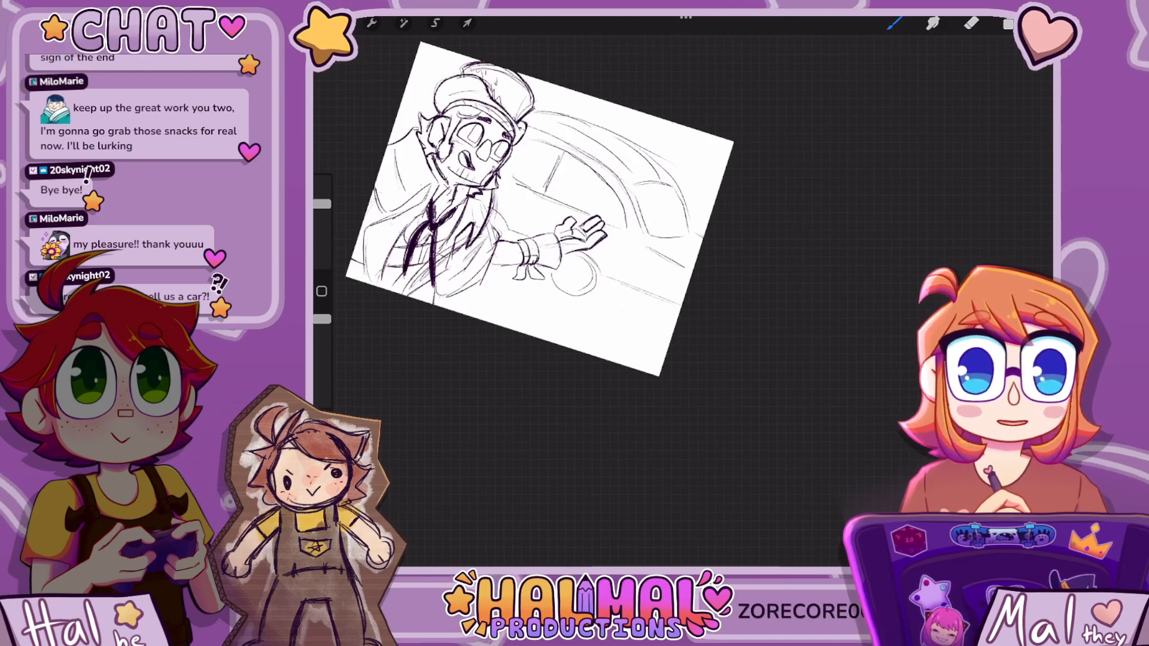
mouse_move(539, 209)
mouse_down()
mouse_move(560, 245)
mouse_move(552, 198)
mouse_up()
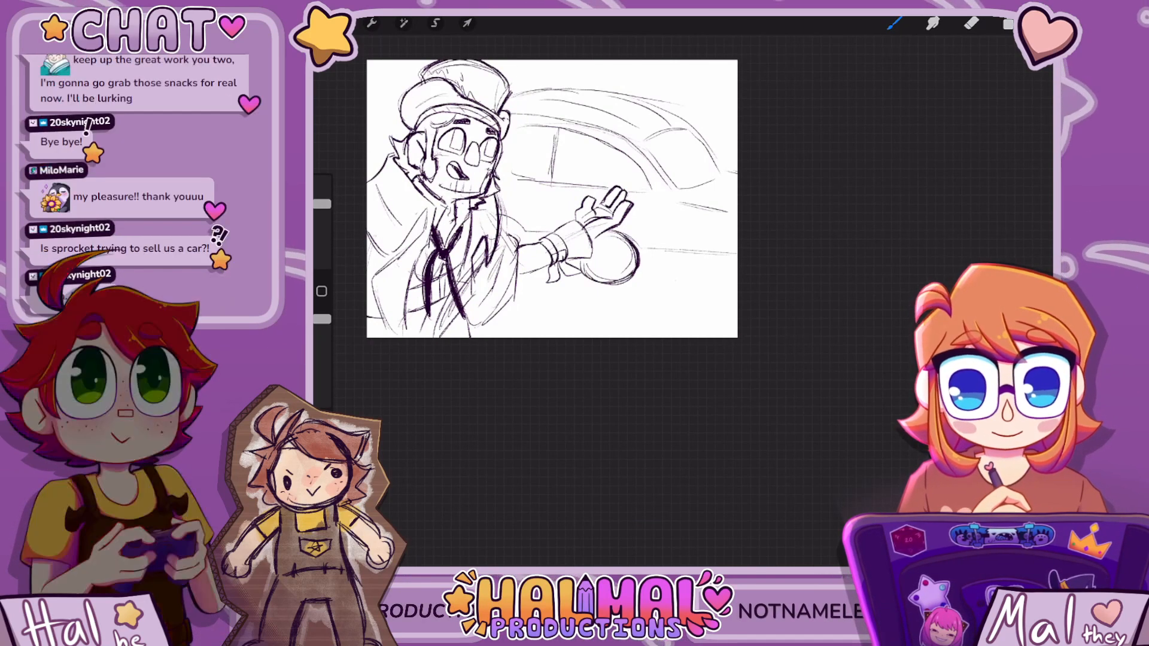
scroll(641, 299, up, 3)
scroll(670, 269, down, 3)
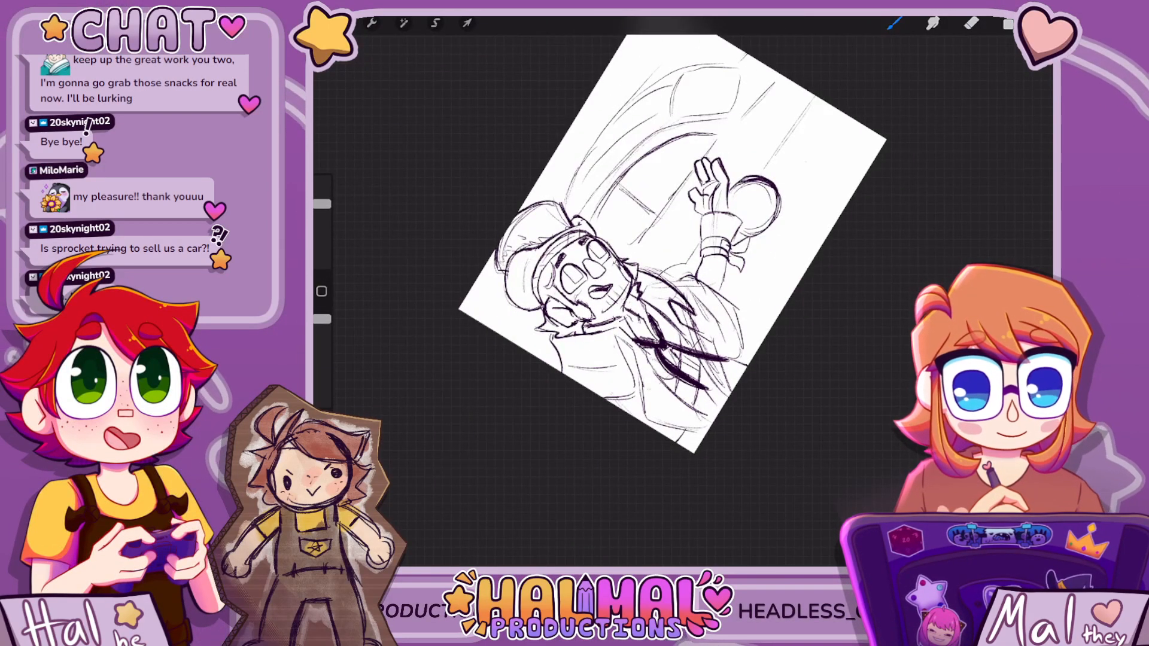
scroll(644, 240, up, 3)
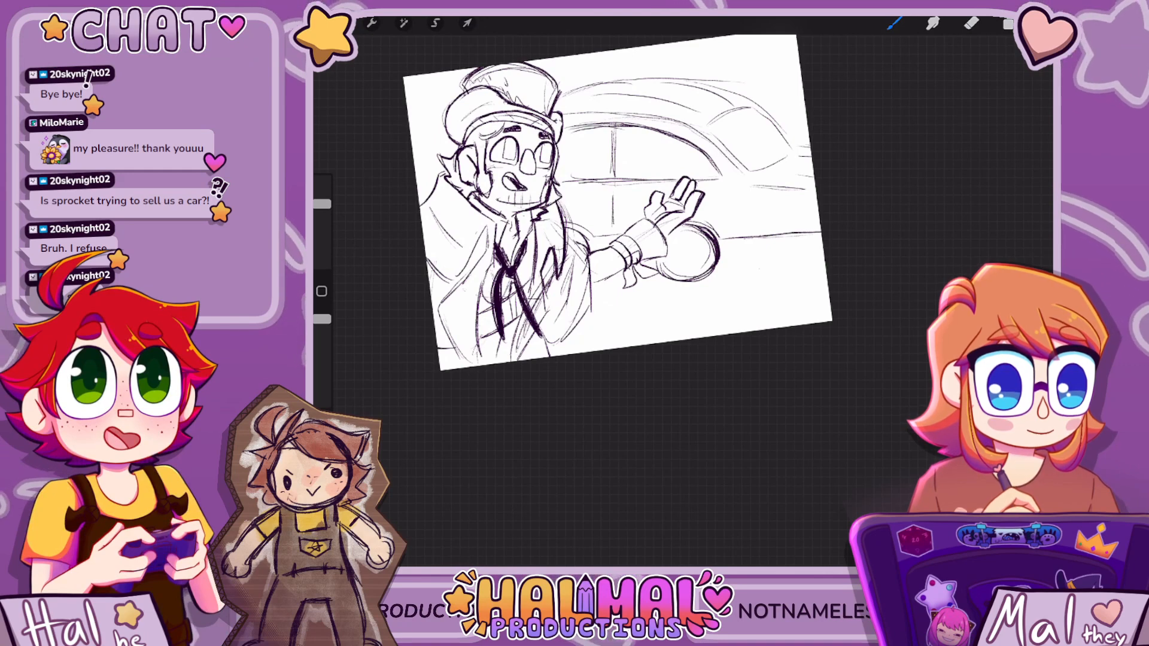
Clean up the lines where the wheel meets the sleeve and sketch the car's lower body line behind the arm
scroll(618, 202, up, 1)
drag(610, 201, 551, 189)
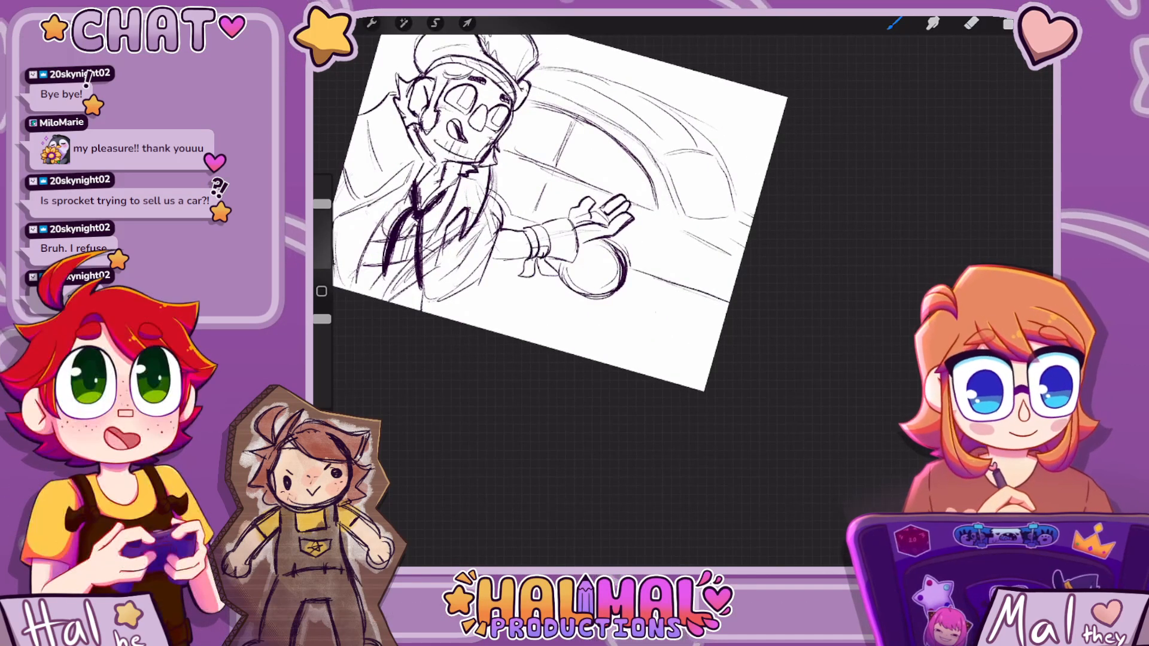
scroll(559, 213, down, 3)
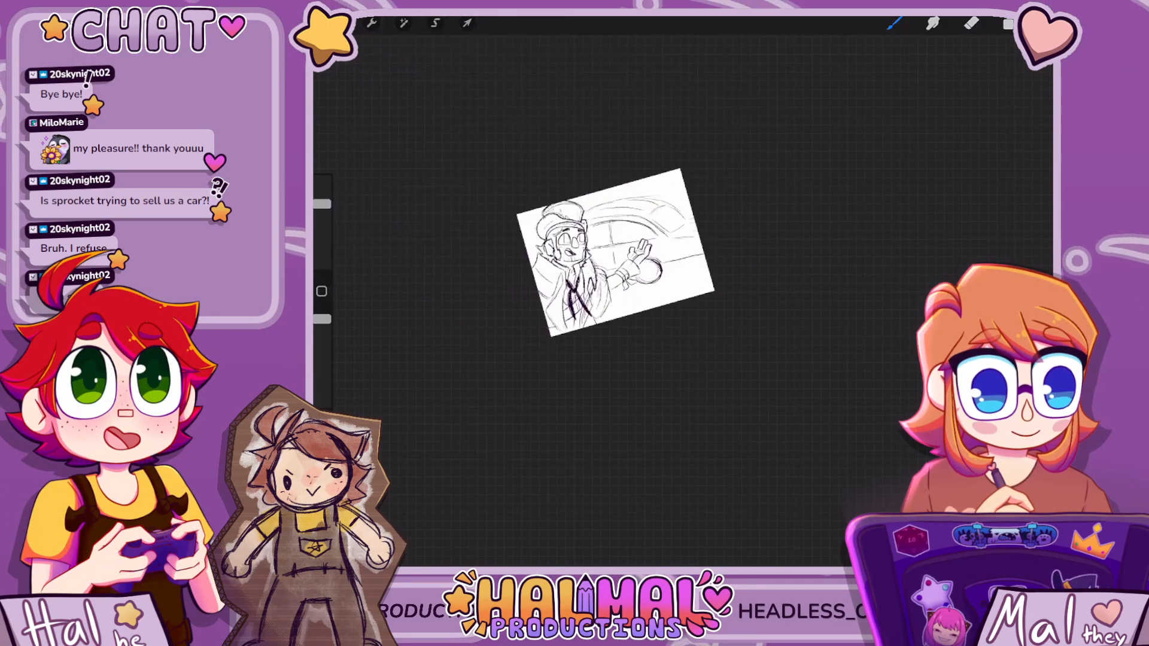
scroll(659, 228, up, 3)
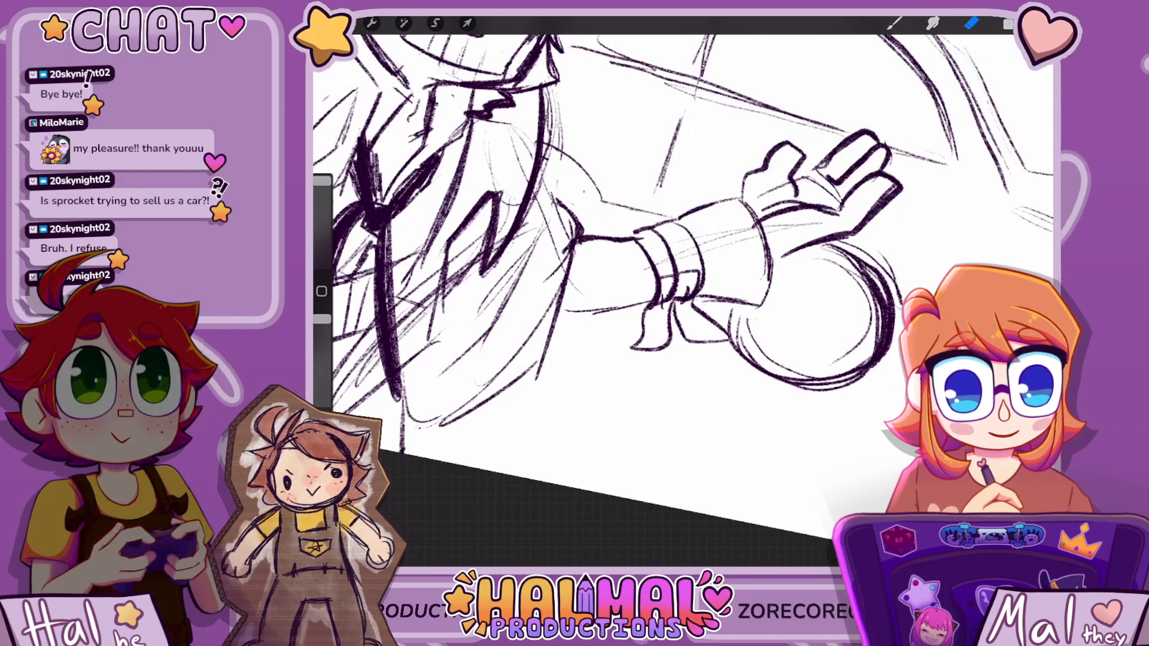
scroll(659, 269, down, 2)
scroll(682, 299, up, 1)
key(b)
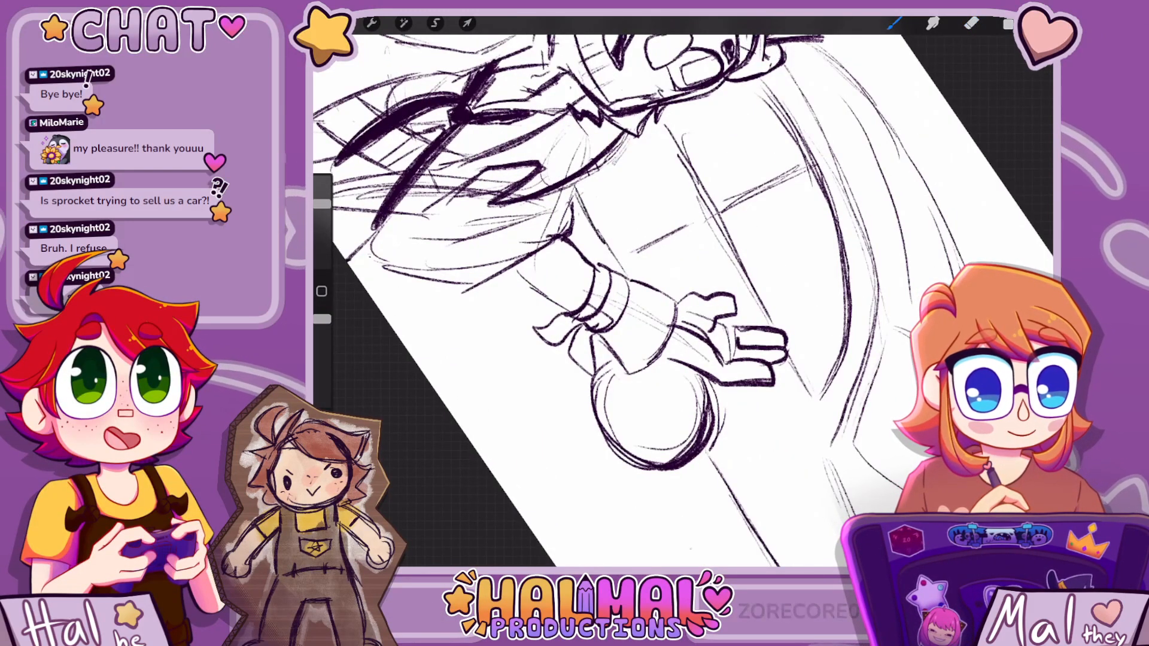
Sketch two small door handles on either side of the car's door seam
scroll(682, 293, down, 3)
scroll(658, 269, up, 3)
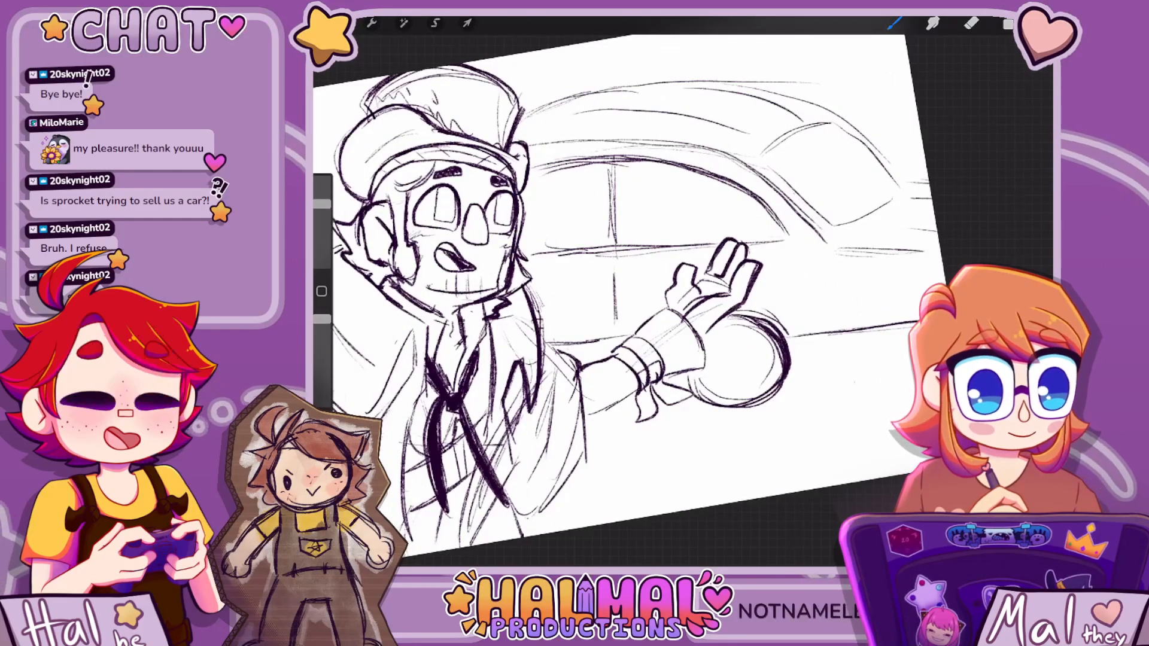
drag(627, 286, 648, 277)
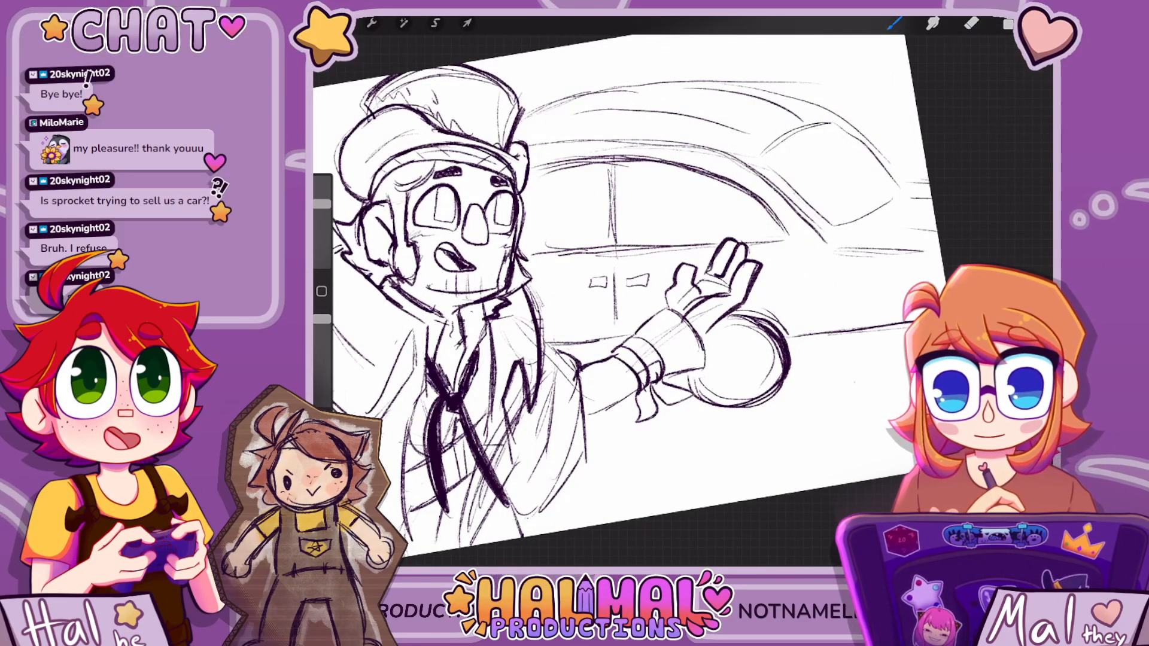
scroll(623, 299, down, 4)
scroll(574, 335, up, 2)
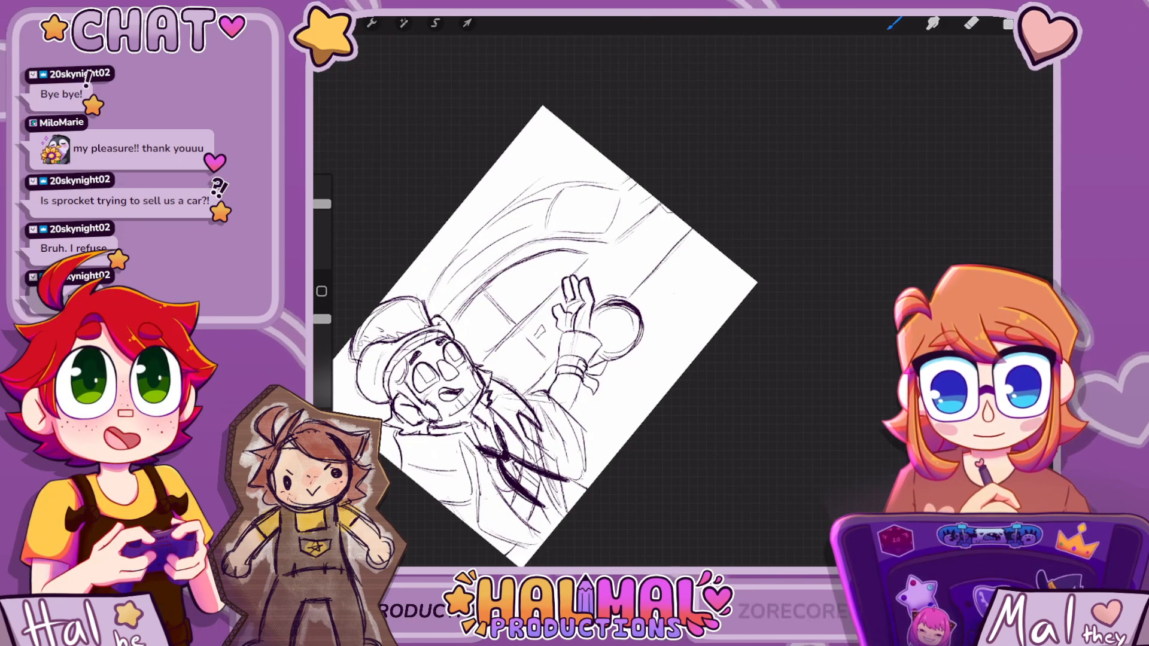
scroll(538, 335, down, 2)
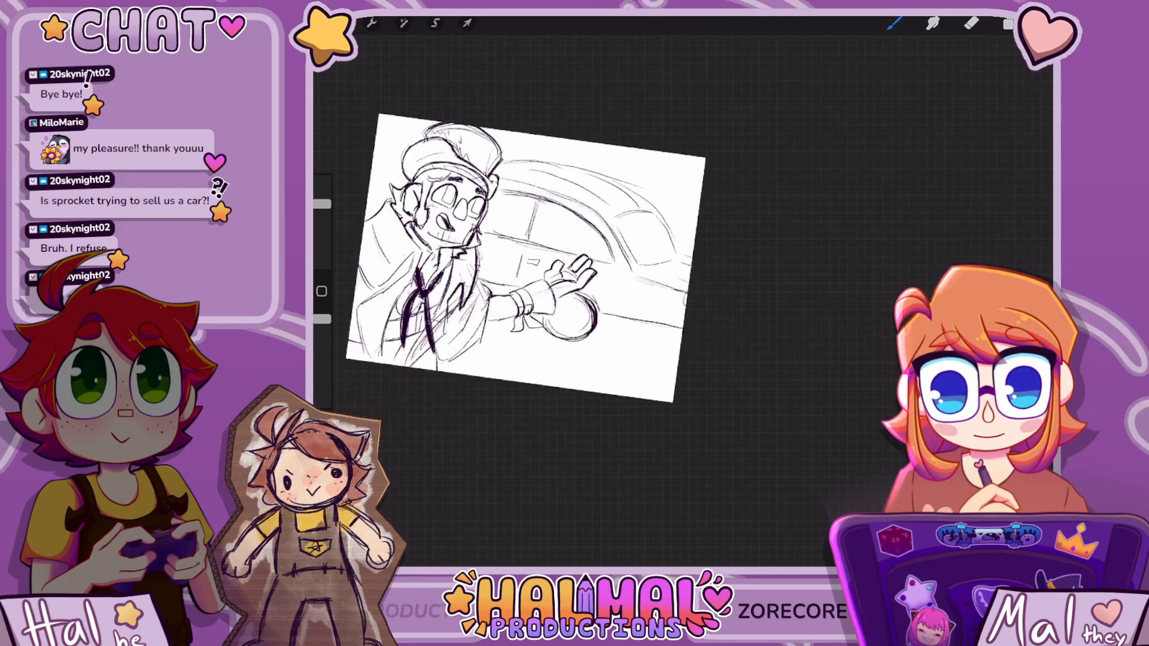
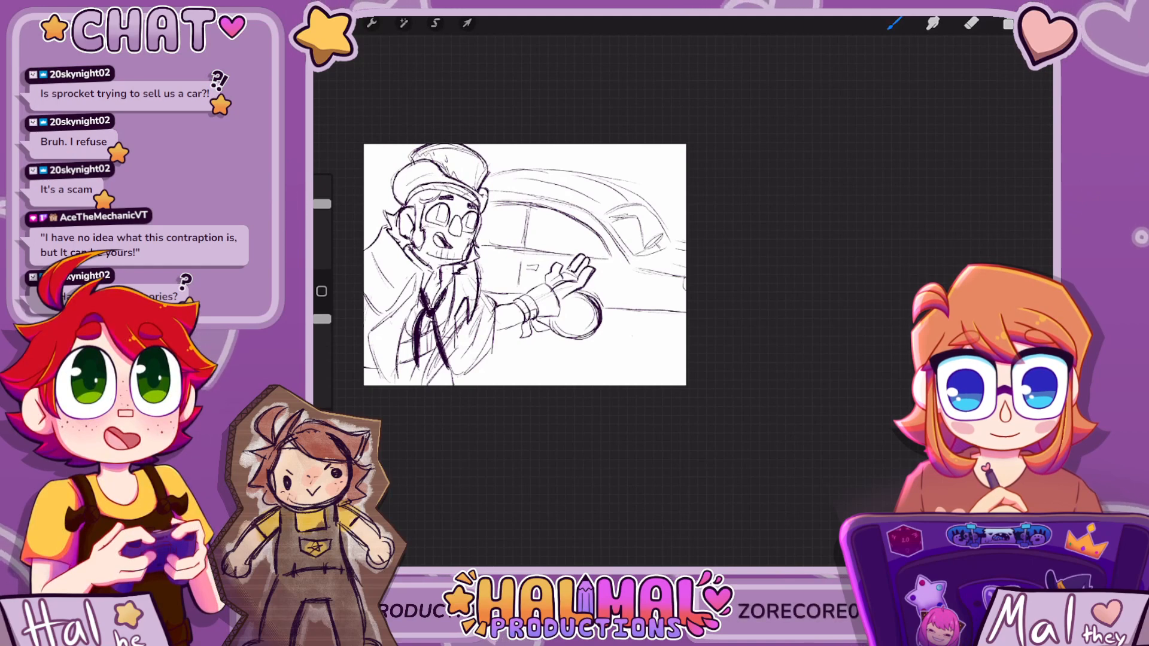
Erase the door handle nearest the character and sketch interior lines inside the car's side windows
key(ctrl+z)
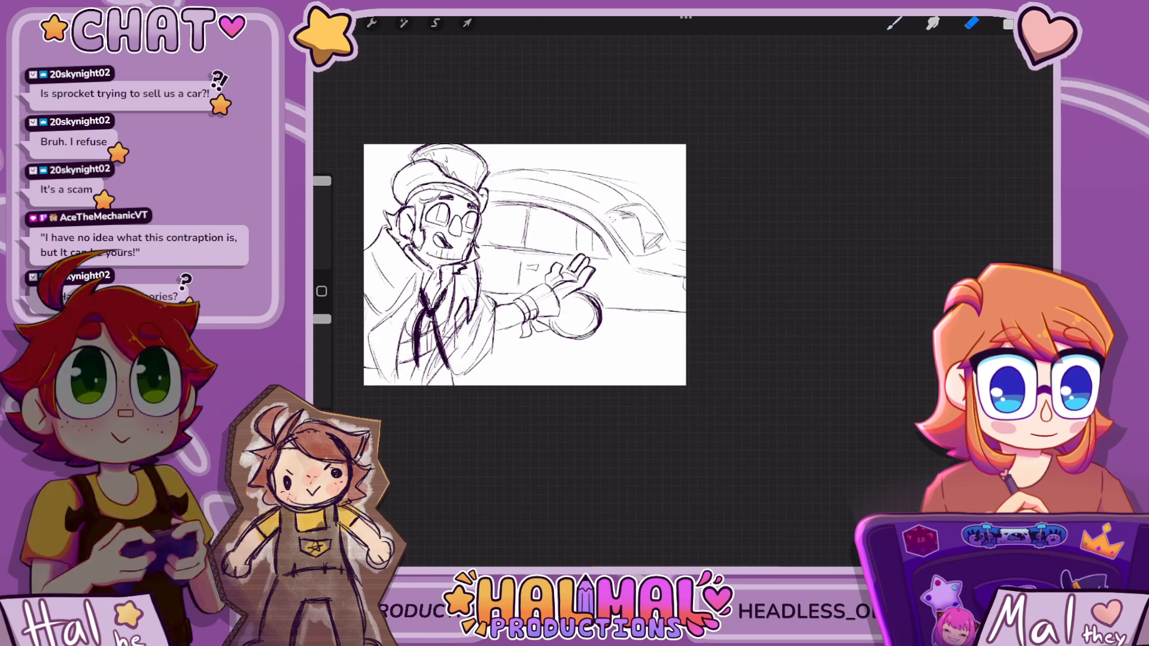
mouse_move(524, 264)
mouse_down()
mouse_move(586, 324)
mouse_move(576, 311)
mouse_move(600, 276)
mouse_up()
click(894, 23)
drag(758, 128, 772, 127)
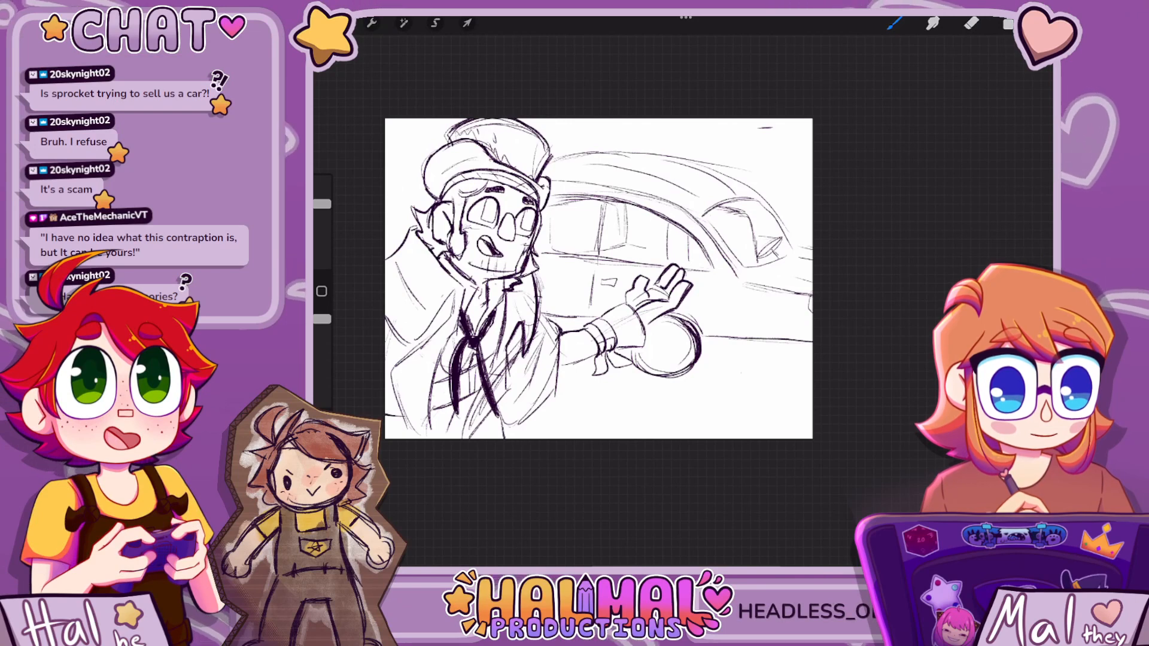
Darken the outline of the car's roof from the hat down to the far side of the windshield
scroll(598, 279, down, 1)
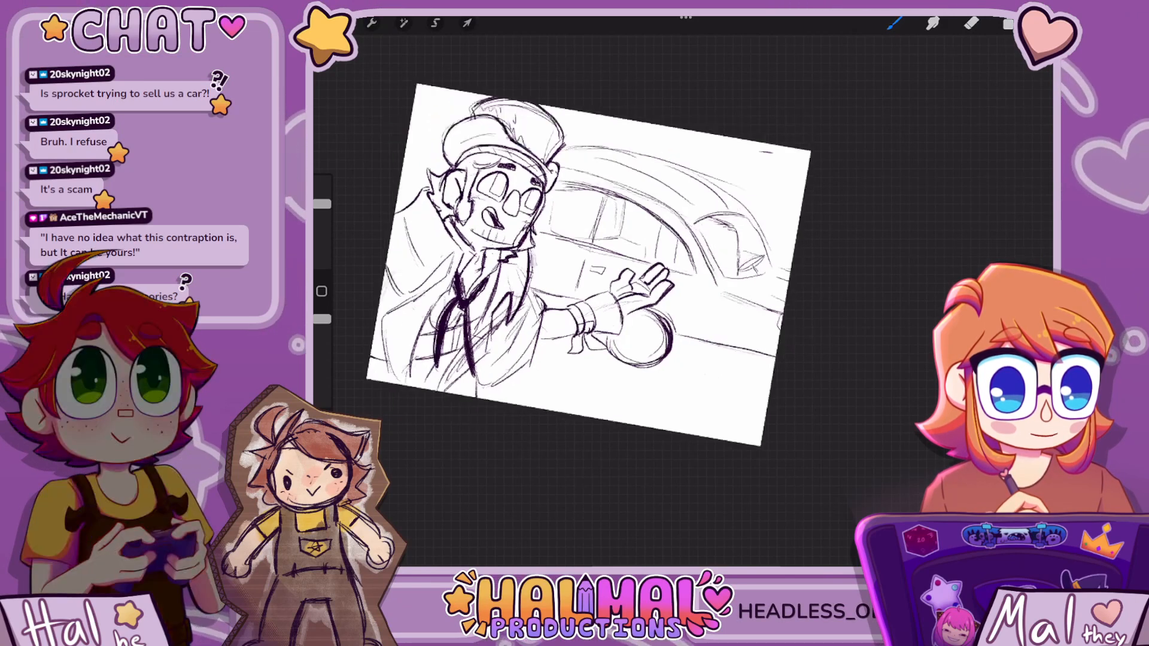
scroll(589, 264, up, 2)
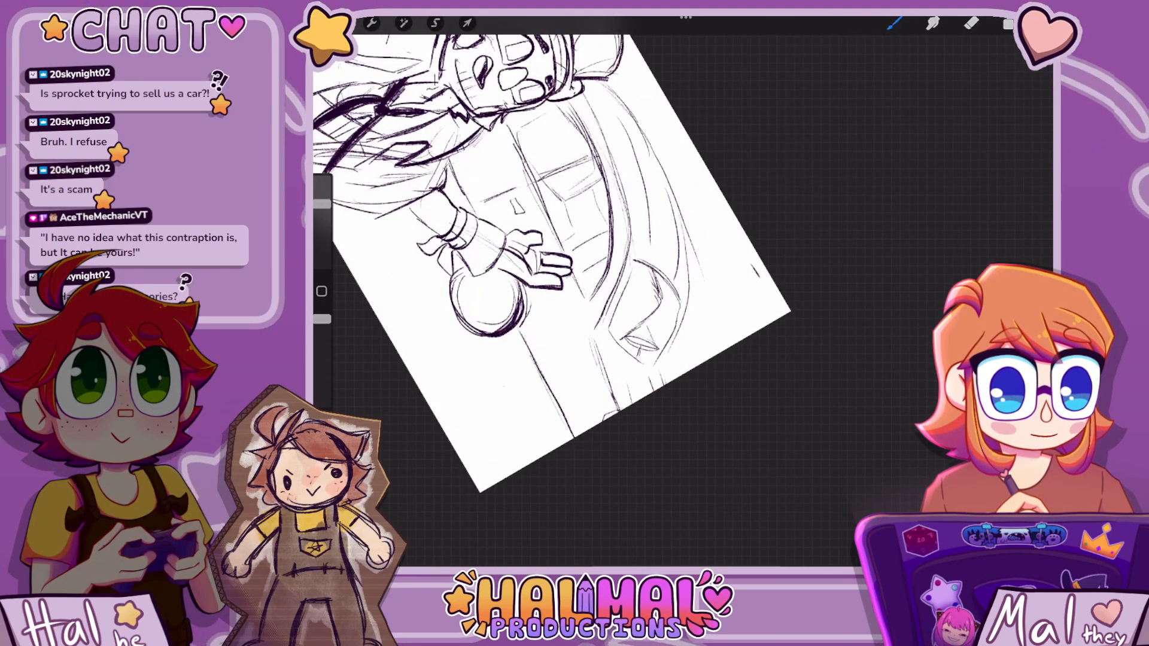
scroll(628, 233, down, 5)
scroll(598, 239, up, 3)
scroll(616, 245, down, 2)
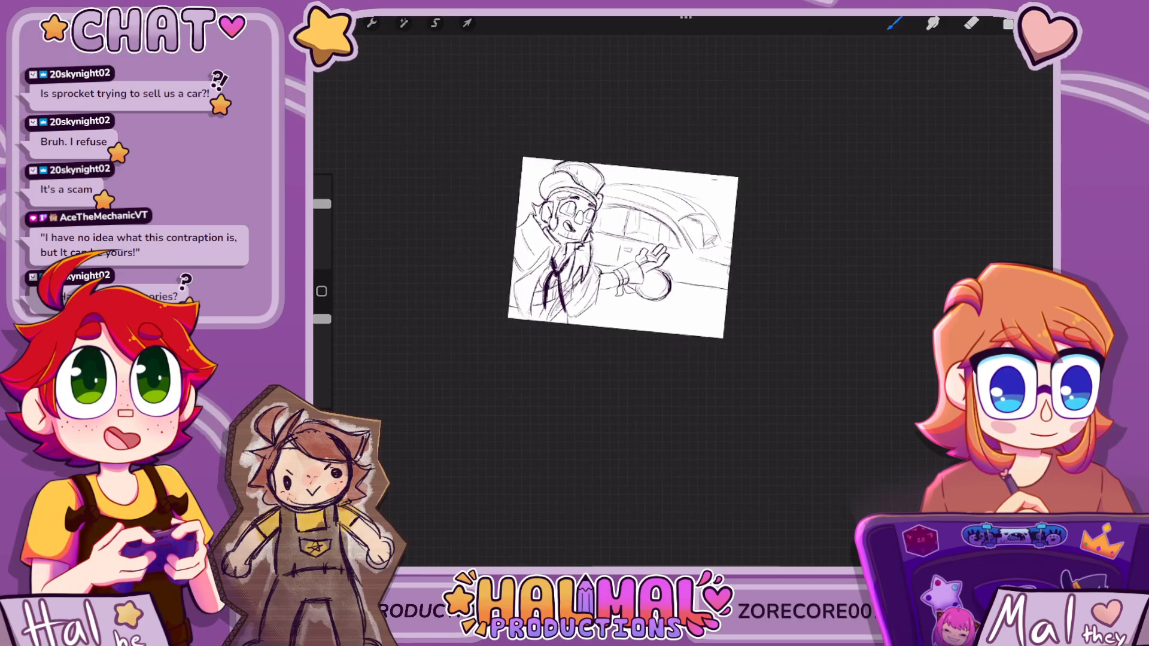
scroll(628, 251, up, 5)
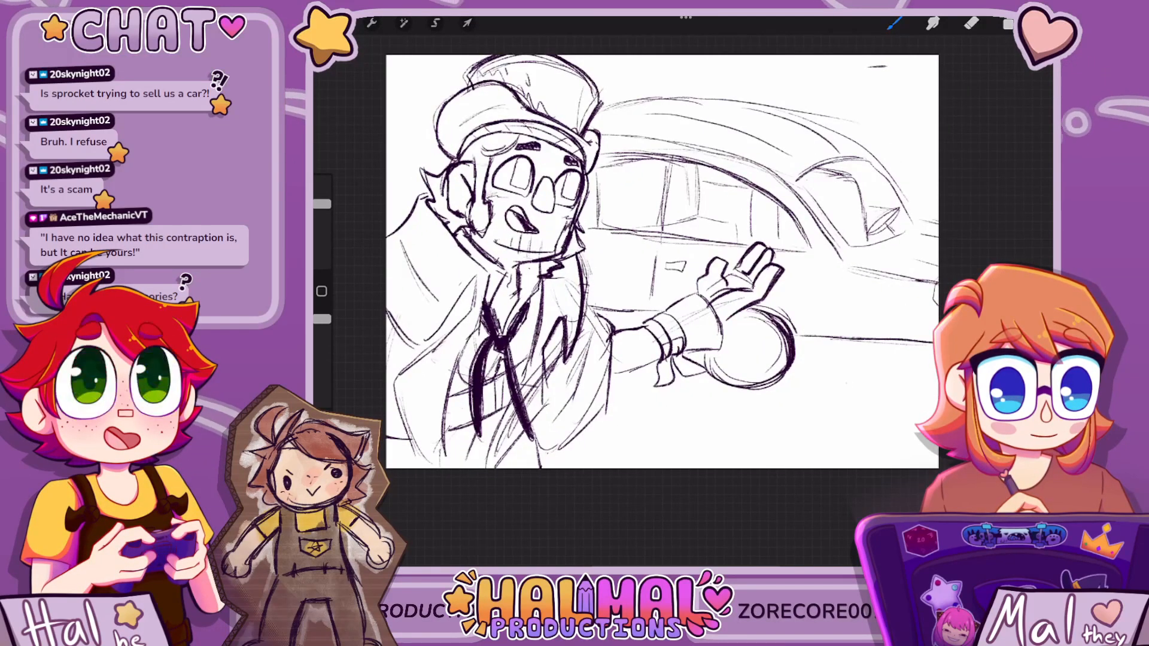
scroll(650, 197, down, 5)
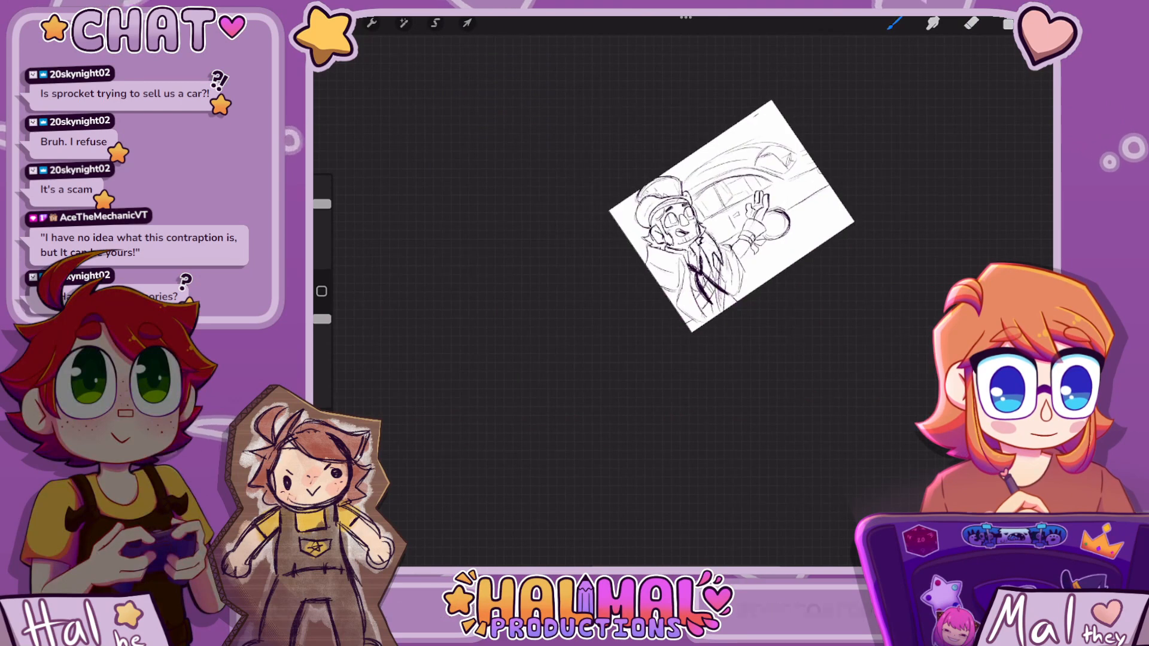
scroll(616, 224, down, 2)
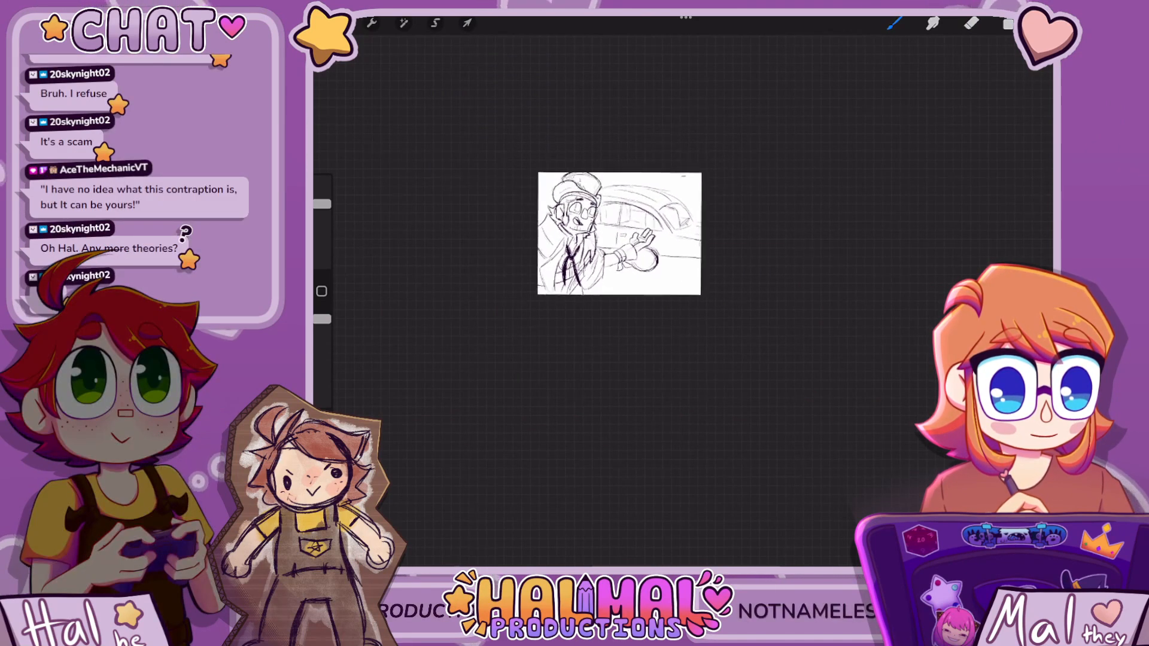
scroll(611, 237, up, 3)
scroll(611, 236, up, 5)
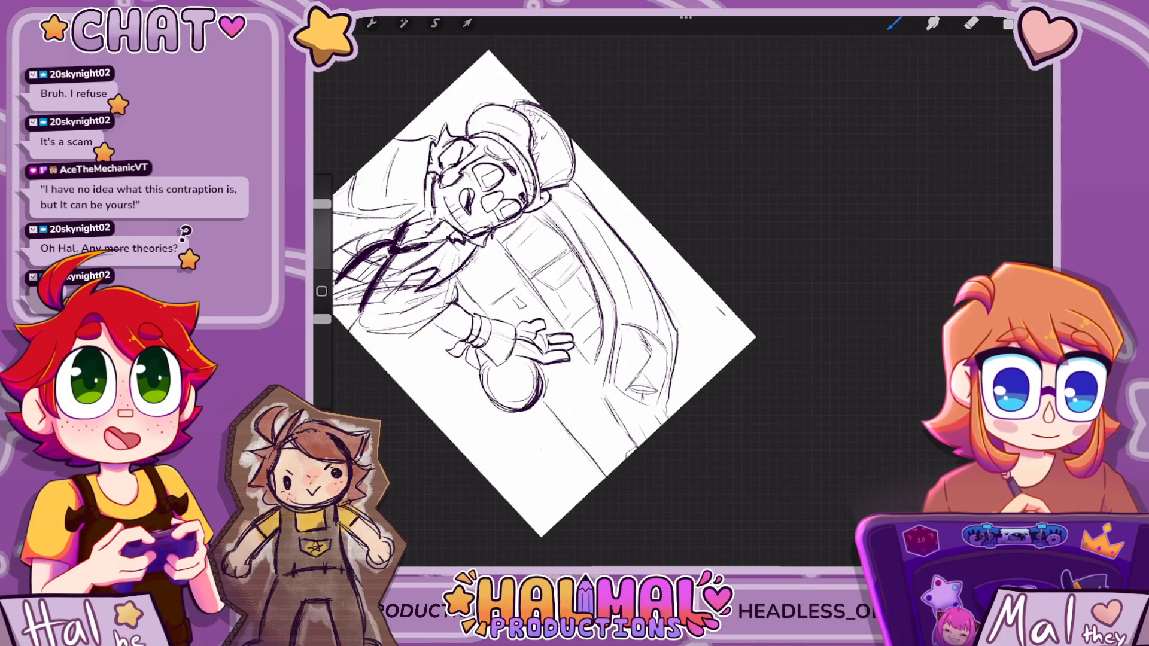
Add concentric hubcap circles inside the front wheel, strengthen the hood line, and switch to the eraser
scroll(574, 299, down, 6)
scroll(574, 299, up, 5)
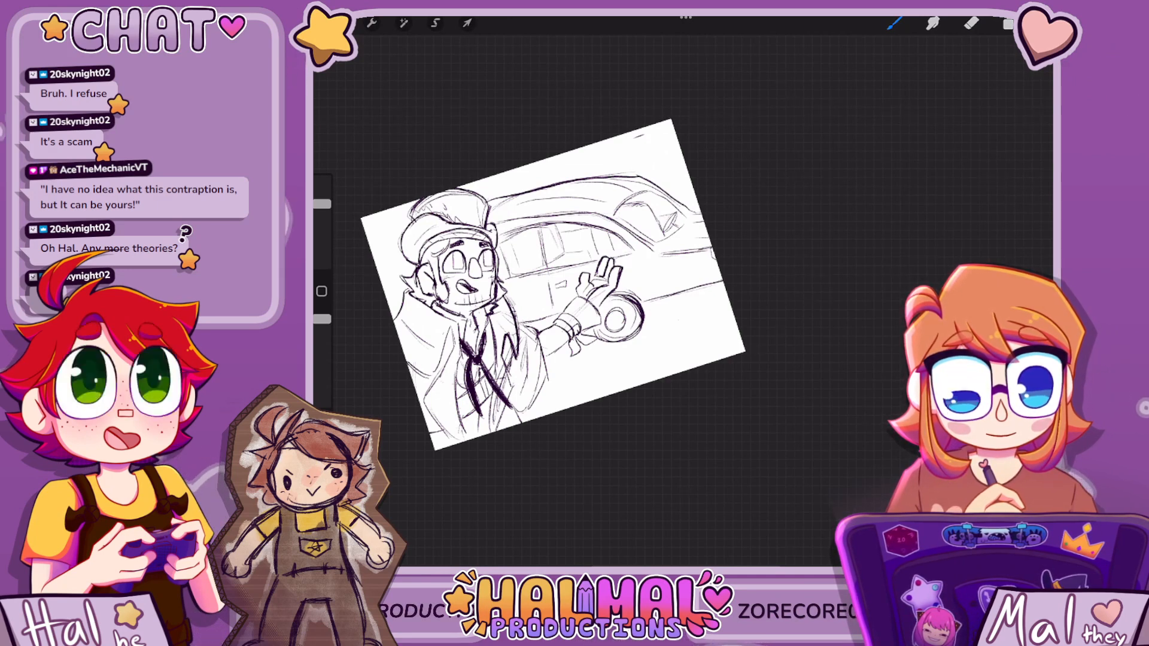
scroll(553, 285, down, 3)
scroll(545, 300, up, 5)
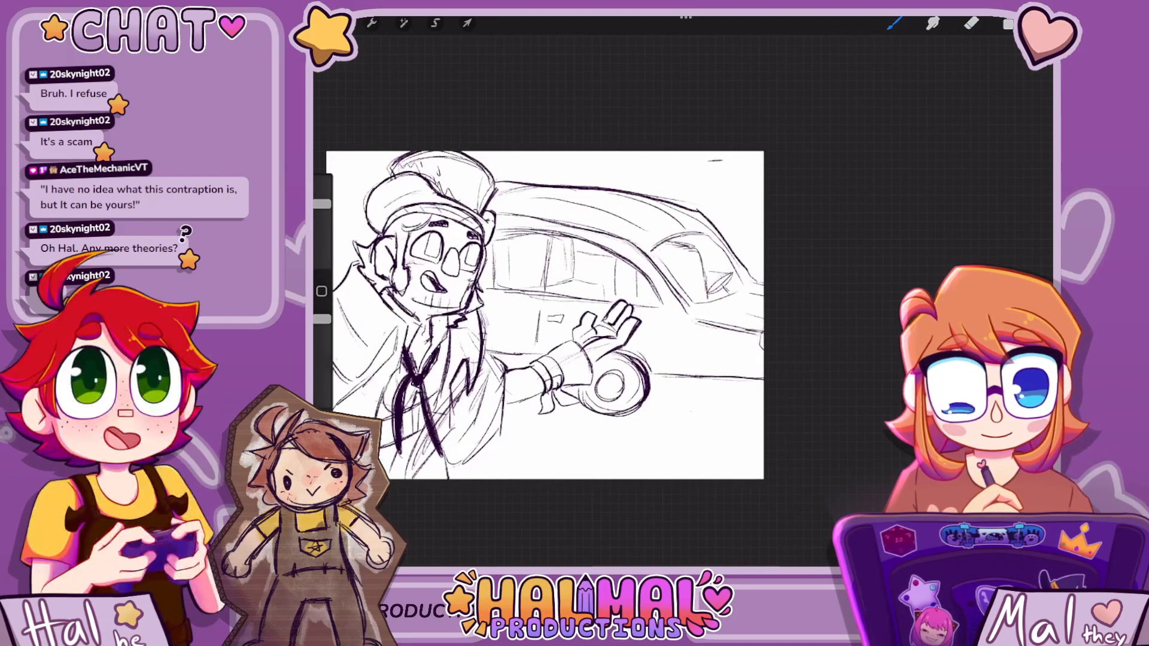
click(1008, 23)
click(971, 23)
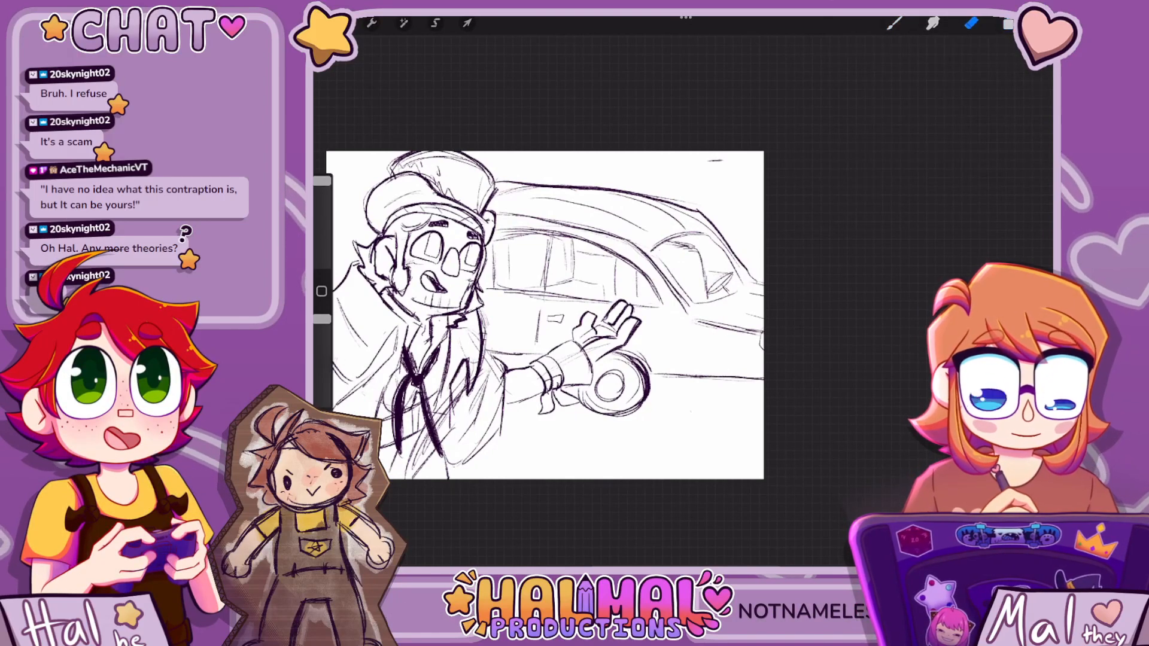
Add a new layer above the sketch and switch to the brush for lettering
click(1009, 23)
click(1036, 59)
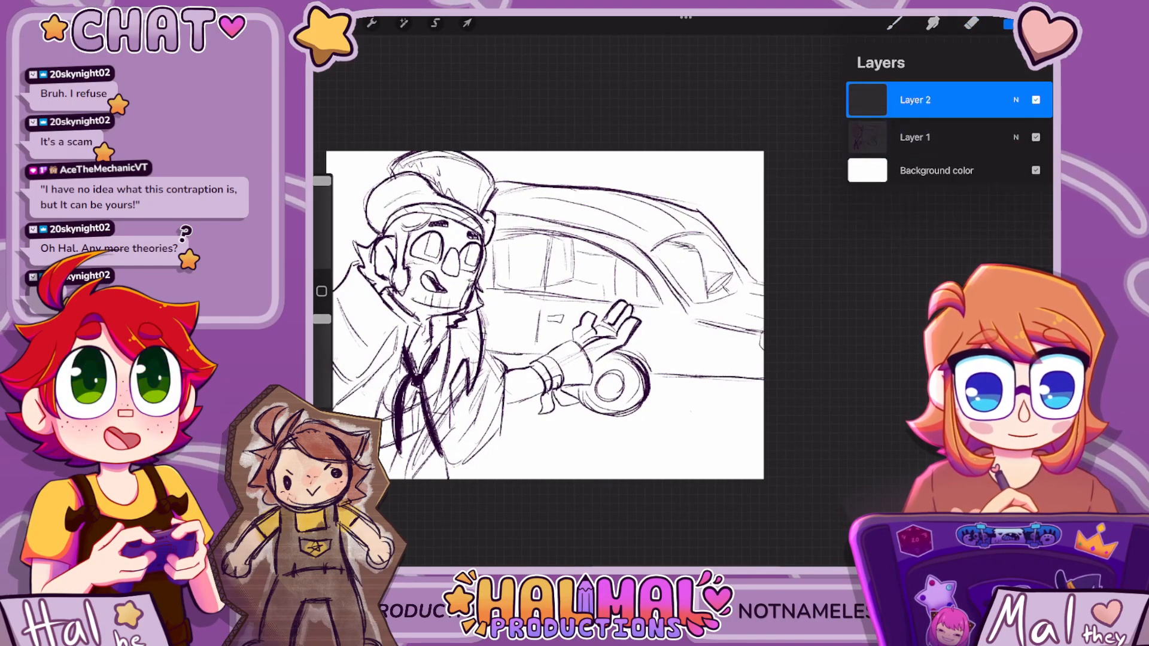
click(894, 23)
Hand-letter "I HAVE NO IDEA" in the blank space above the car's roof
mouse_move(520, 160)
mouse_down()
mouse_move(530, 178)
mouse_move(577, 169)
mouse_up()
key(ctrl+z)
mouse_move(580, 159)
mouse_down()
mouse_move(585, 176)
mouse_move(591, 160)
mouse_up()
drag(594, 159, 594, 176)
drag(594, 159, 602, 165)
mouse_move(593, 176)
mouse_down()
mouse_move(628, 176)
mouse_move(631, 162)
mouse_move(668, 163)
mouse_up()
drag(662, 164, 668, 178)
drag(673, 164, 674, 179)
drag(674, 163, 674, 179)
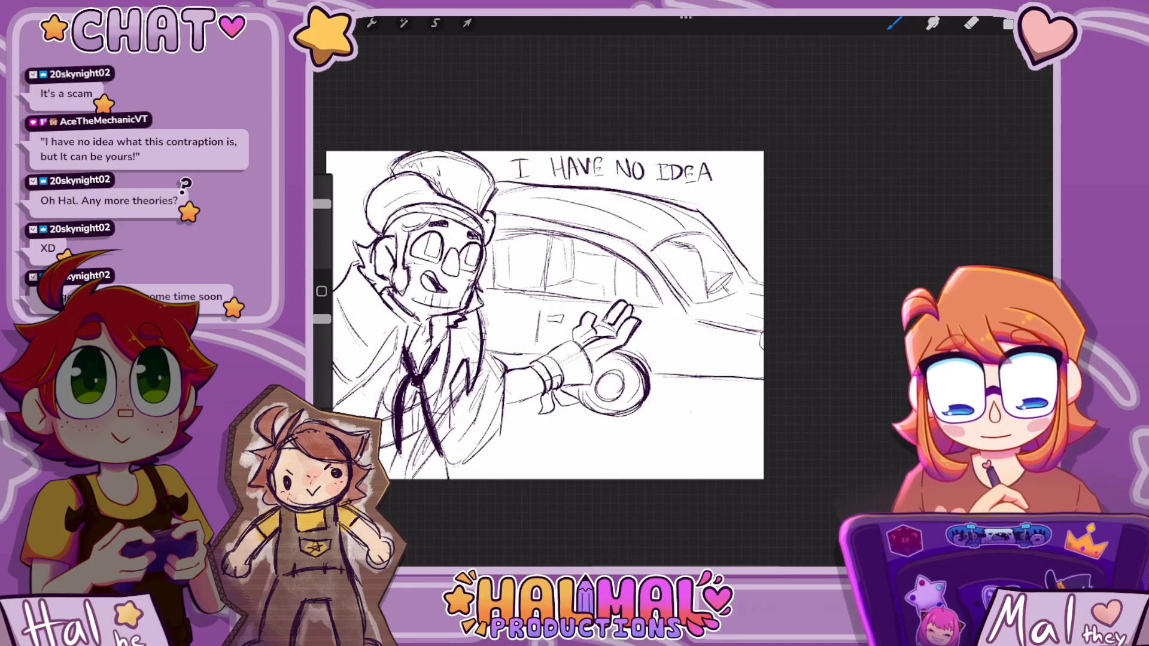
Start a second line of lettering, "WHAT THI", across the car's roof
mouse_move(510, 198)
mouse_down()
mouse_move(526, 197)
mouse_move(531, 213)
mouse_up()
drag(530, 206, 540, 206)
mouse_move(541, 198)
mouse_down()
mouse_move(540, 213)
mouse_move(561, 213)
mouse_up()
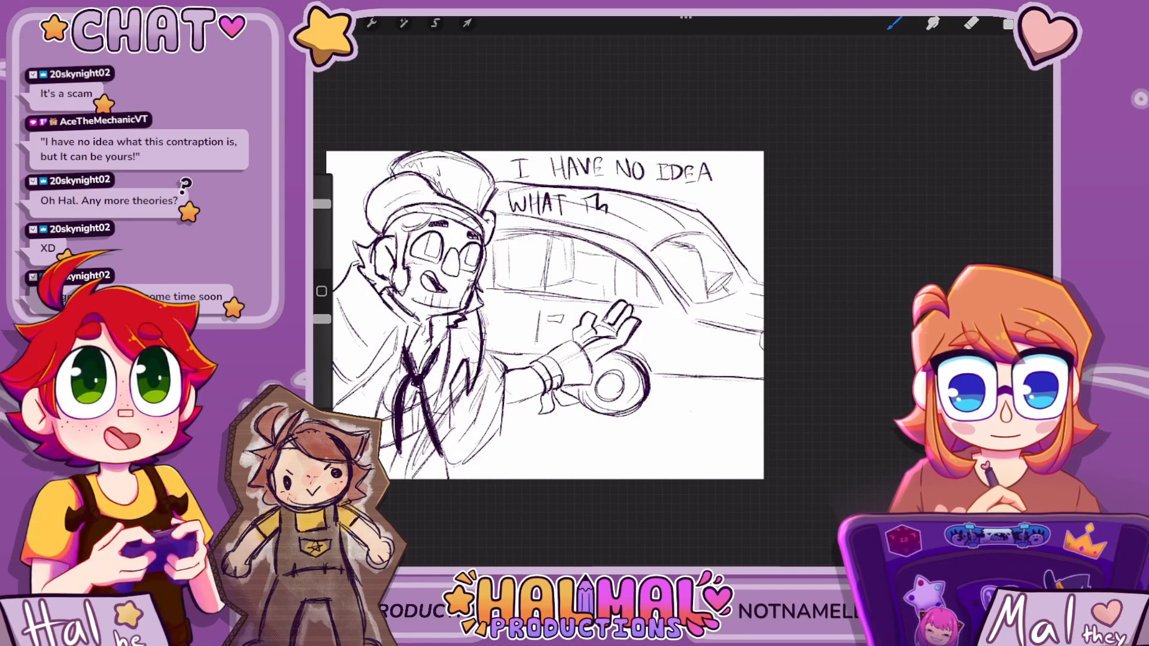
mouse_move(594, 199)
mouse_down()
mouse_move(594, 213)
mouse_move(606, 206)
mouse_up()
drag(606, 198, 615, 211)
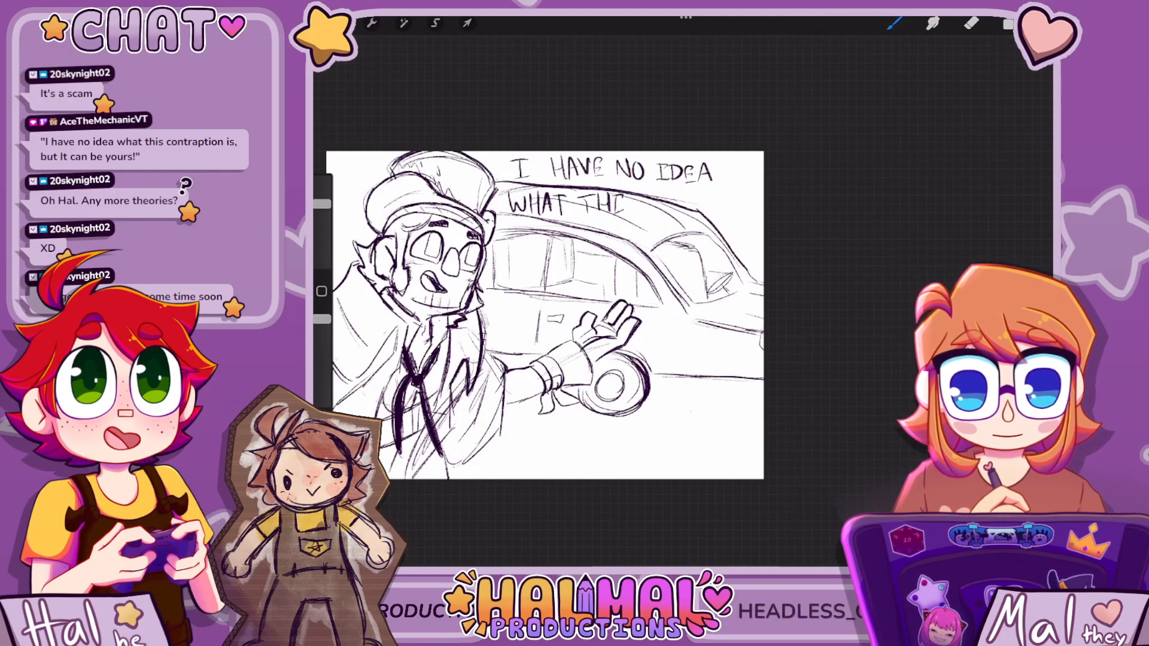
Undo the lettering strokes above and across the car's roof
key(ctrl+z)
key(ctrl+z)
key(ctrl+z)
key(ctrl+z)
key(ctrl+z)
key(ctrl+z)
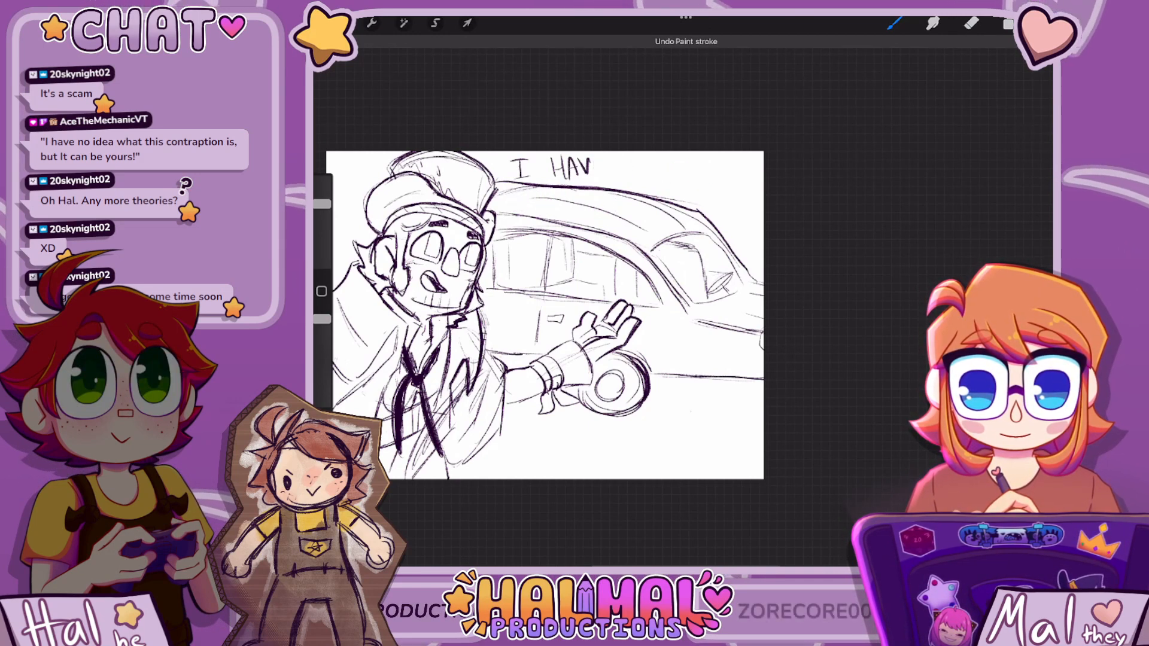
key(ctrl+z)
key(ctrl+z)
key(ctrl+z)
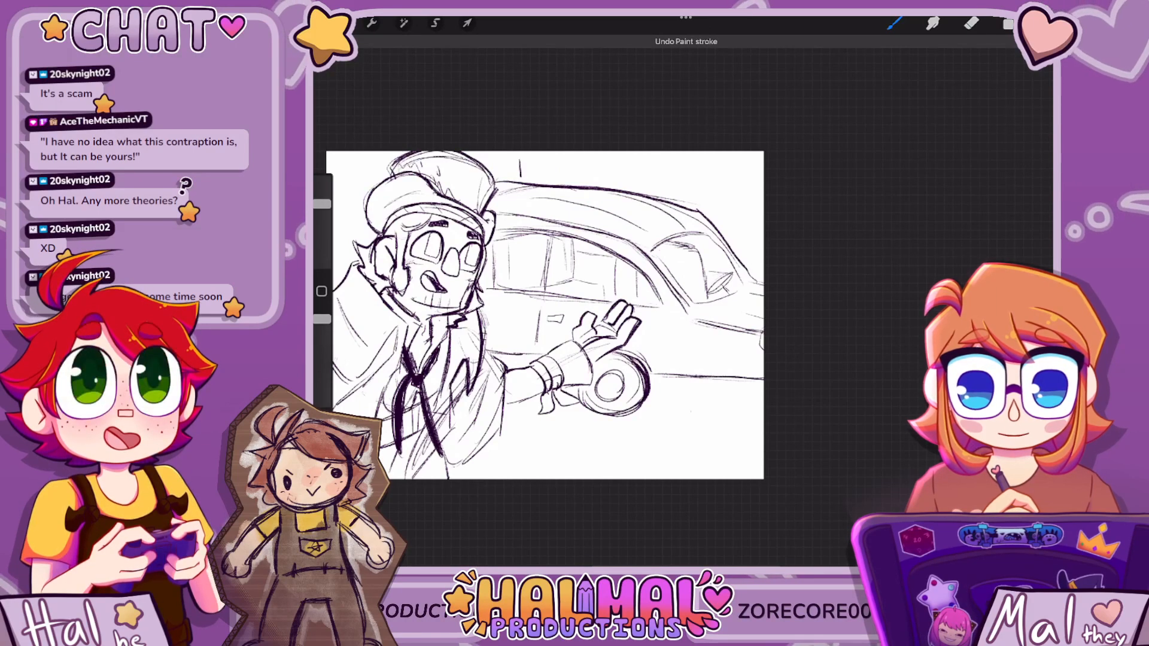
Hand-letter "I HAVE NO IDEA WHAT THIS" across the lower part of the drawing, from the character's chest over the wheel
scroll(544, 316, up, 2)
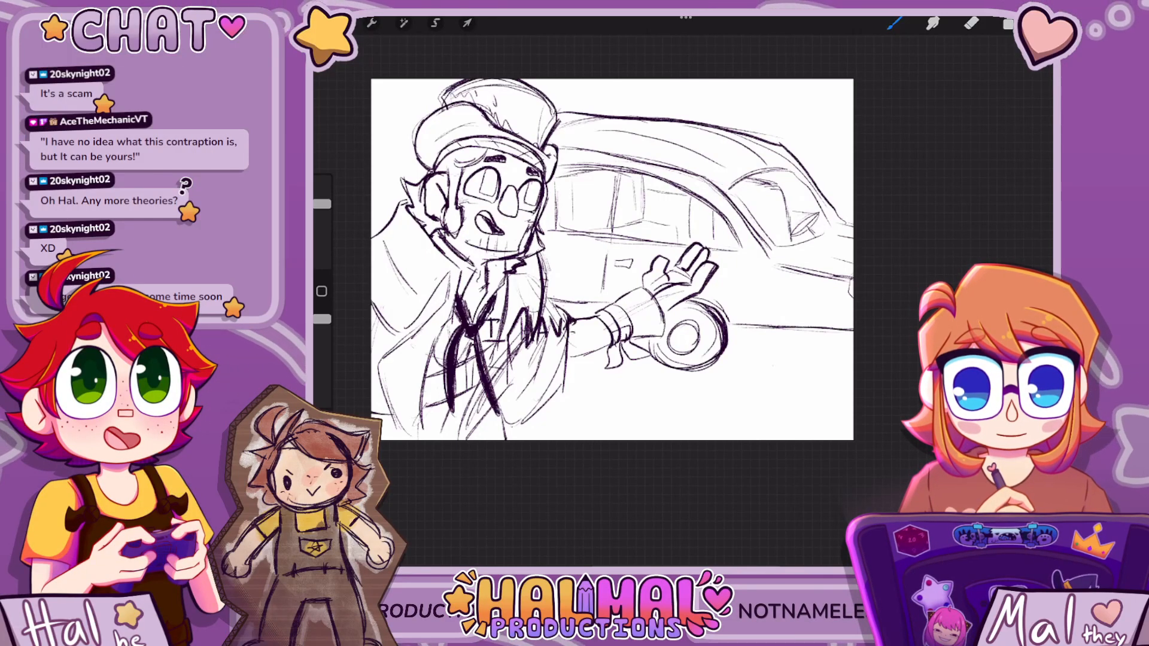
mouse_move(620, 320)
mouse_down()
mouse_move(649, 344)
mouse_move(660, 336)
mouse_move(650, 342)
mouse_up()
key(ctrl+z)
key(ctrl+z)
drag(642, 336, 671, 341)
drag(671, 326, 699, 340)
mouse_move(688, 335)
mouse_down()
mouse_move(741, 330)
mouse_move(764, 335)
mouse_up()
mouse_move(764, 328)
mouse_down()
mouse_move(764, 346)
mouse_move(778, 345)
mouse_up()
drag(768, 339, 789, 329)
mouse_move(782, 329)
mouse_down()
mouse_move(782, 346)
mouse_move(807, 332)
mouse_up()
mouse_move(803, 333)
mouse_down()
mouse_move(803, 344)
mouse_move(838, 345)
mouse_up()
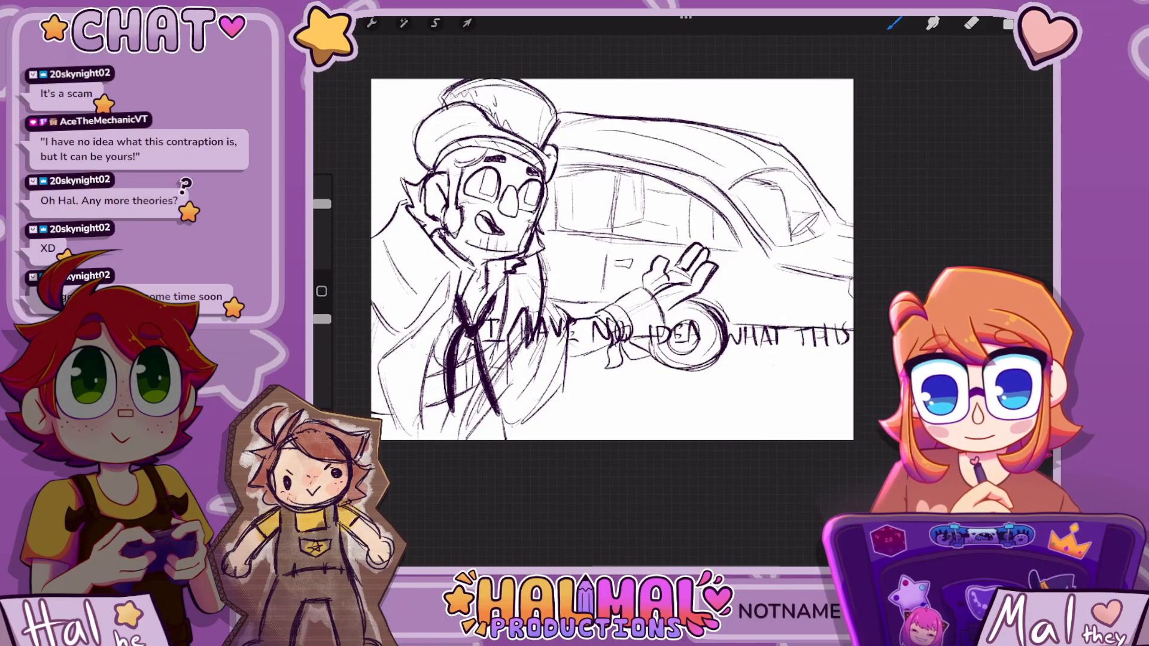
Hand-letter the second line, "THING IS, BUT IT CAN BE", below the first line of text
drag(510, 366, 510, 381)
drag(518, 367, 531, 383)
mouse_move(539, 382)
mouse_down()
mouse_move(551, 366)
mouse_move(614, 389)
mouse_move(680, 367)
mouse_up()
mouse_move(671, 368)
mouse_down()
mouse_move(670, 386)
mouse_move(721, 368)
mouse_up()
drag(712, 370, 711, 386)
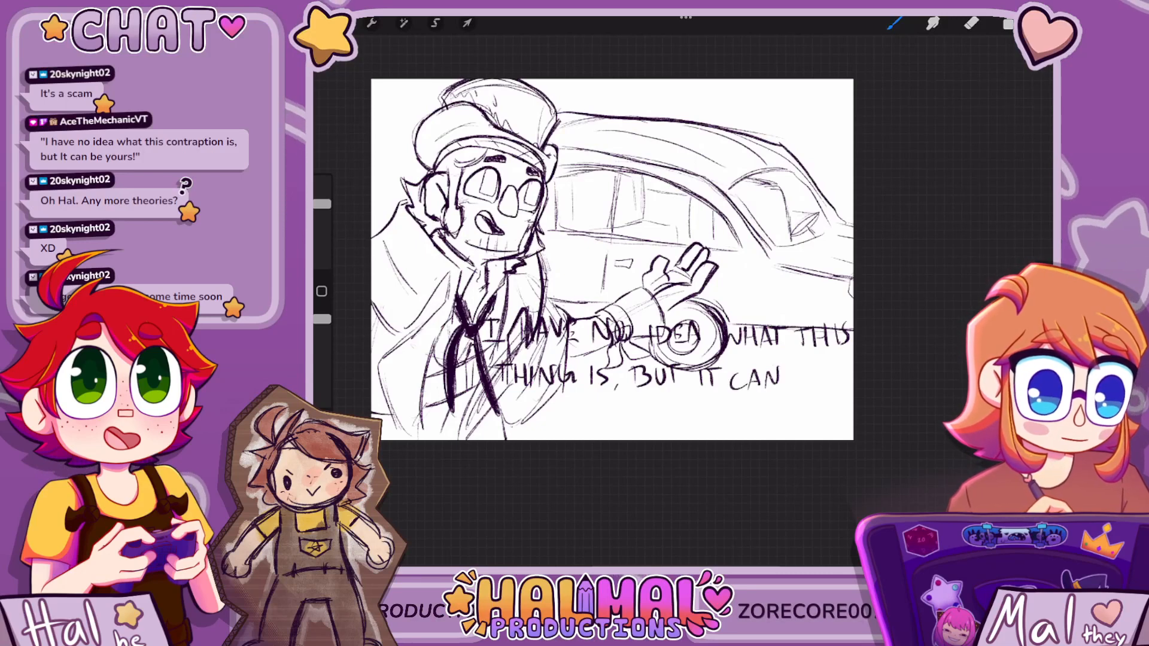
mouse_move(815, 372)
mouse_down()
mouse_move(815, 391)
mouse_move(829, 392)
mouse_up()
drag(815, 372, 824, 381)
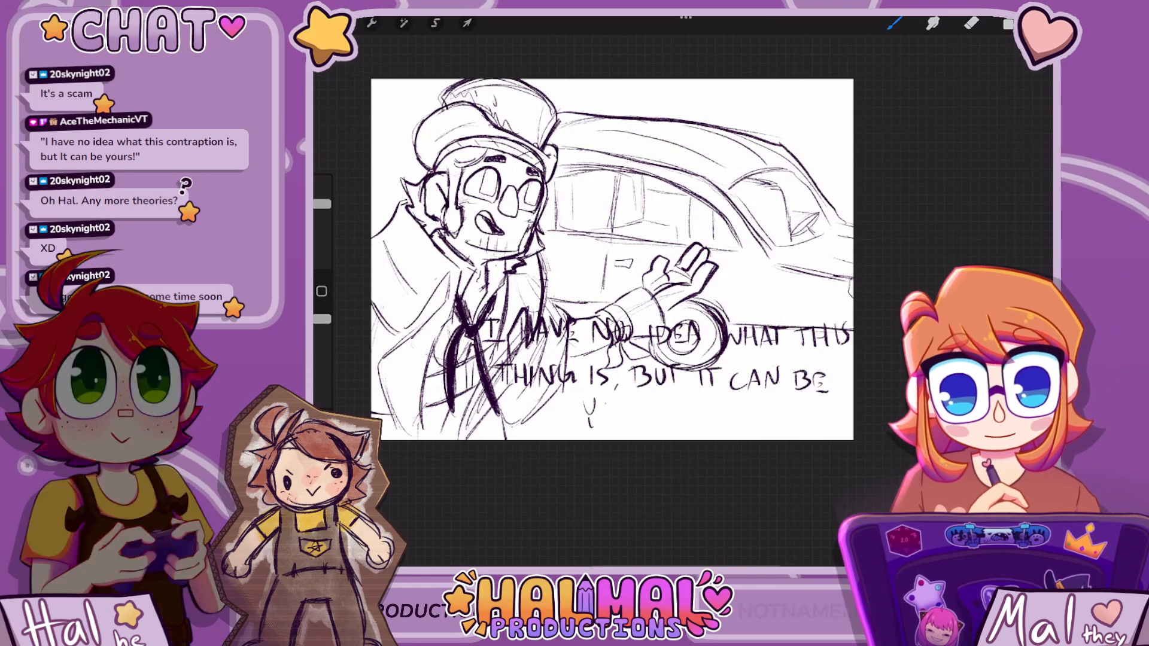
Finish the text with a centred third line, "YOURS!", and draw the speech bubble's outline from the character to the canvas edge
drag(584, 402, 593, 414)
drag(598, 401, 589, 425)
mouse_move(609, 407)
mouse_down()
mouse_move(629, 406)
mouse_move(647, 425)
mouse_up()
drag(667, 409, 656, 422)
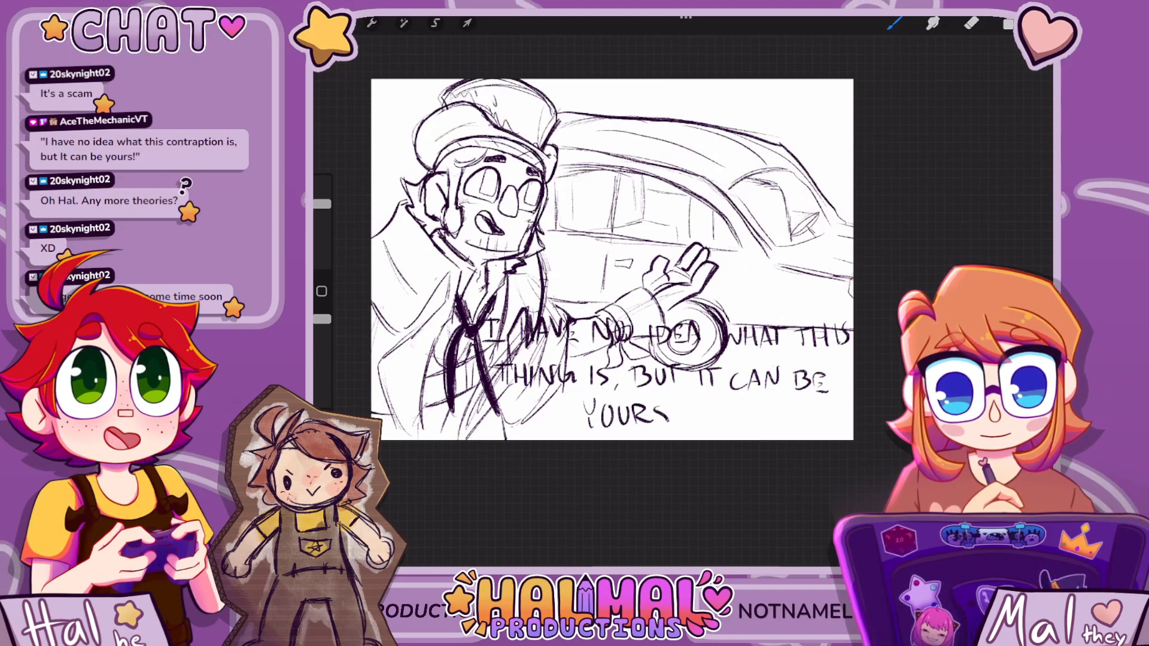
scroll(612, 260, down, 3)
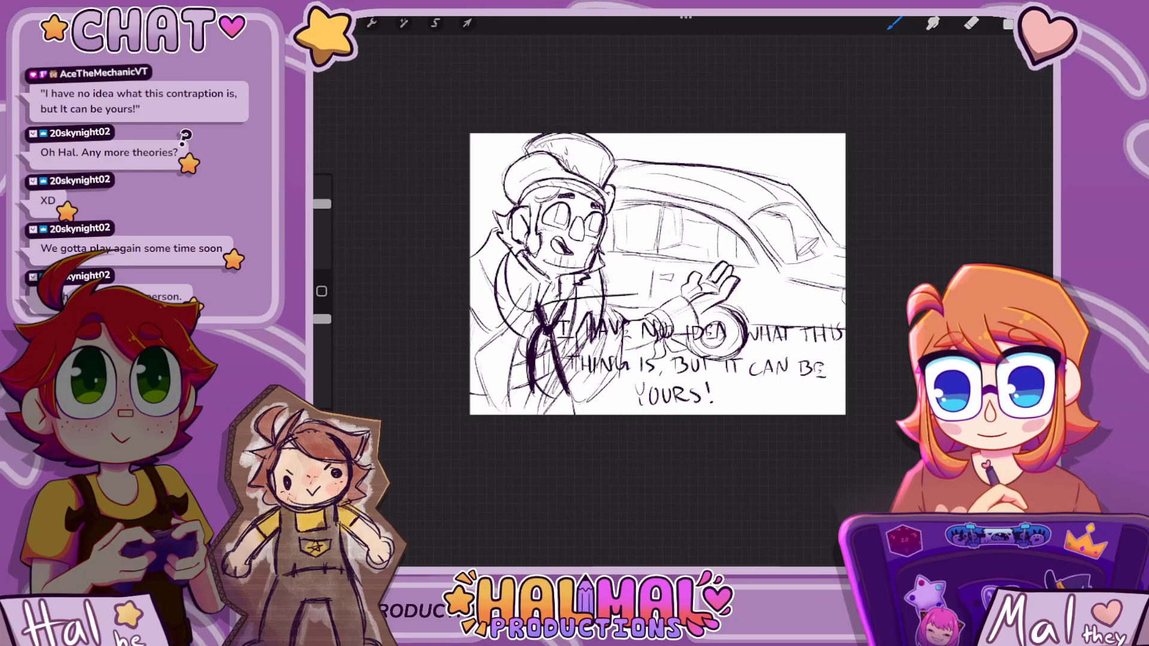
drag(534, 307, 845, 302)
Add a layer between Layer 1 and the lettering layer, and set up an inking brush in white
click(1008, 23)
click(949, 133)
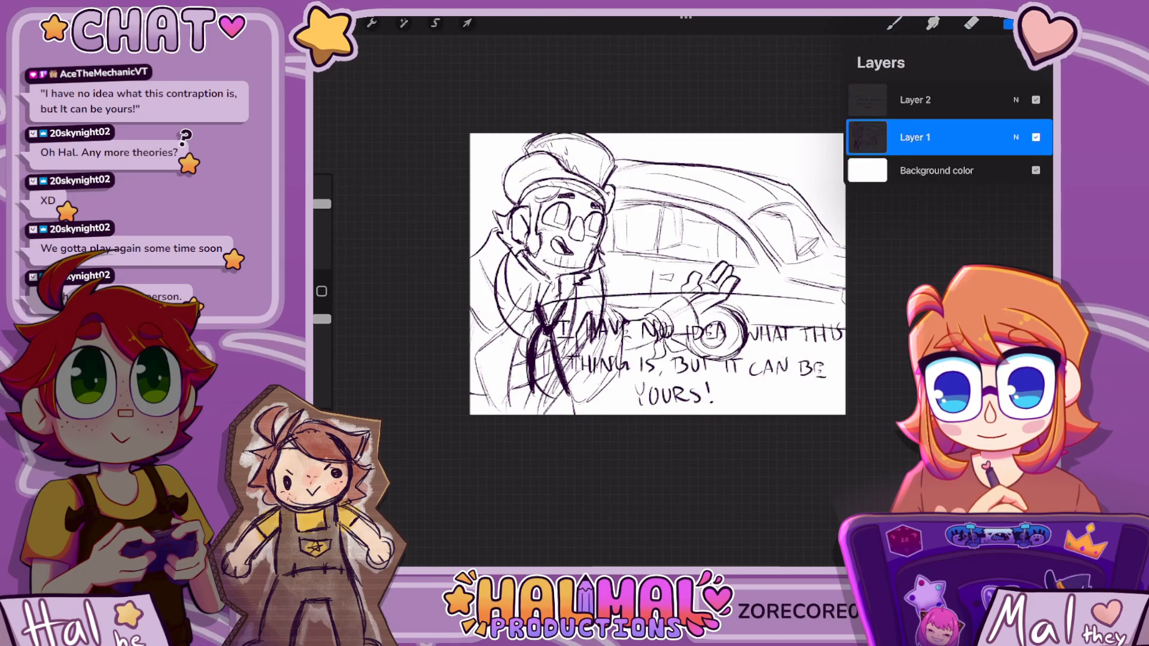
click(1044, 23)
click(894, 23)
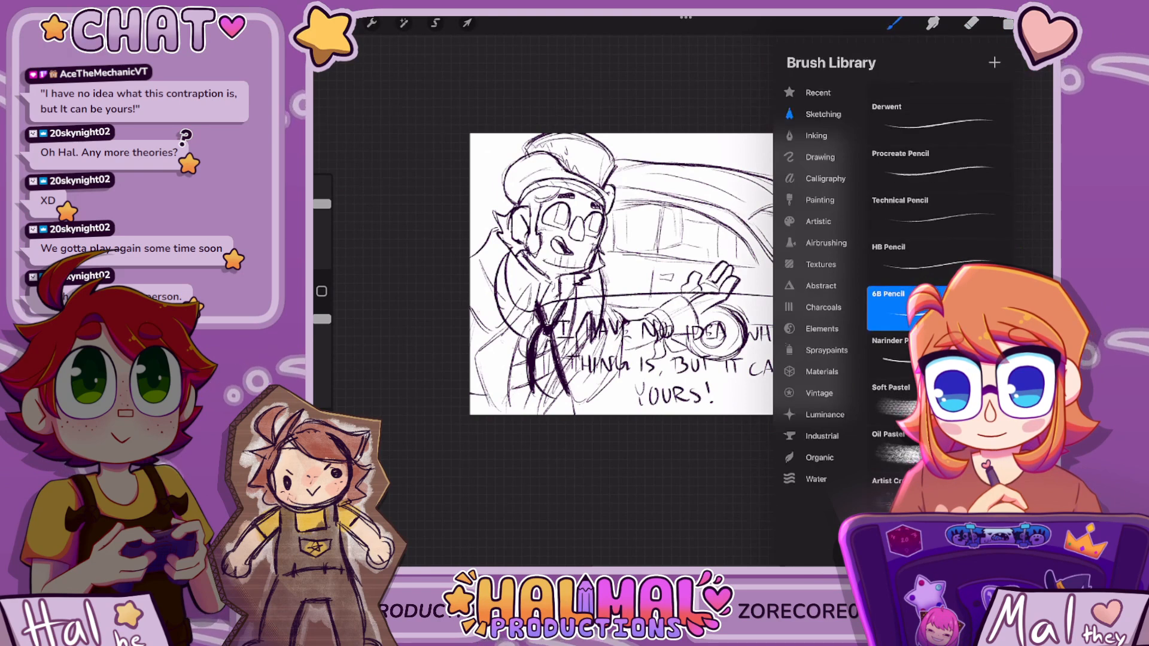
click(821, 136)
click(951, 408)
click(688, 359)
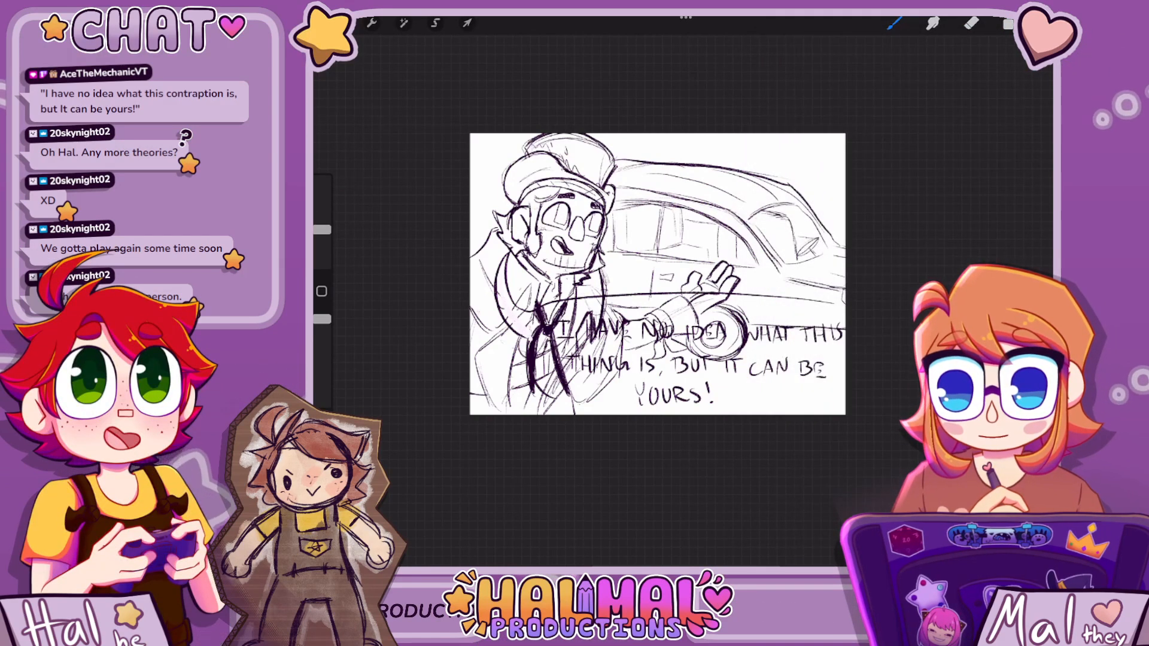
click(1044, 22)
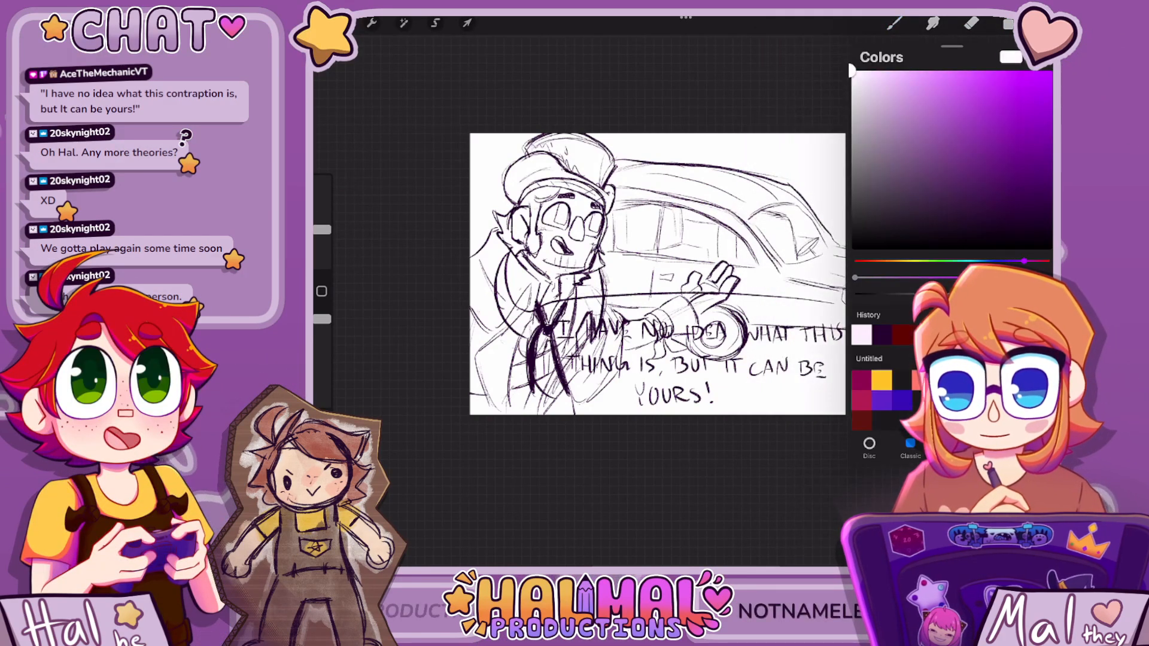
click(688, 359)
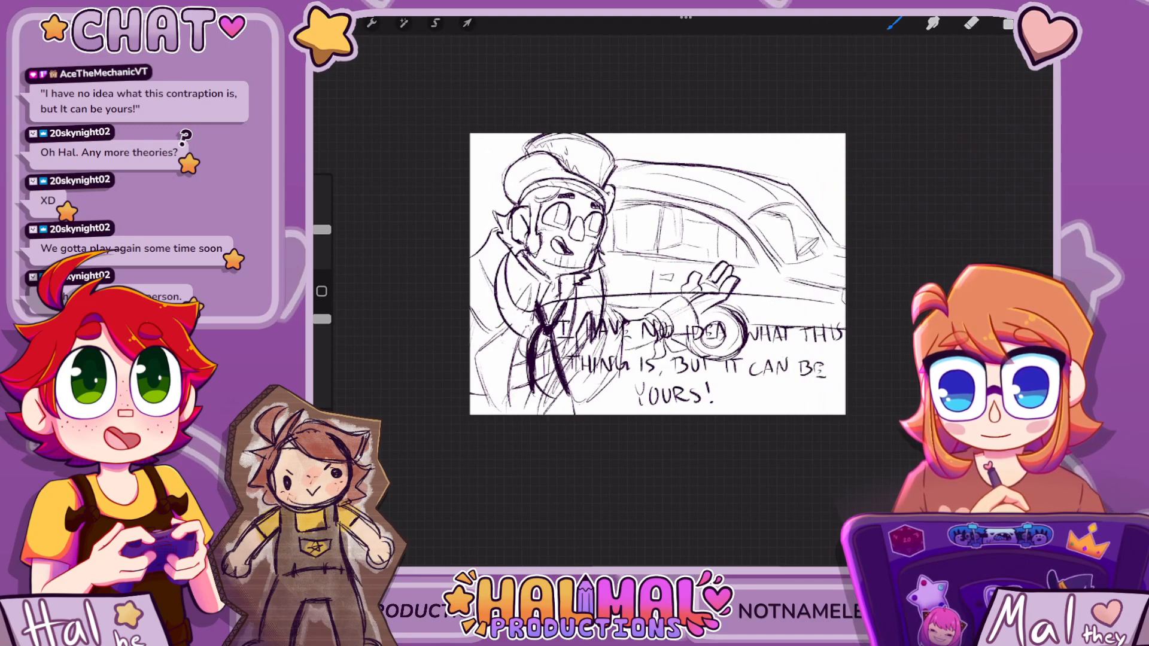
Enlarge the brush and paint the speech bubble's interior white behind the lettering, covering the torso, arm and wheel lines
drag(657, 274, 654, 244)
drag(322, 229, 322, 180)
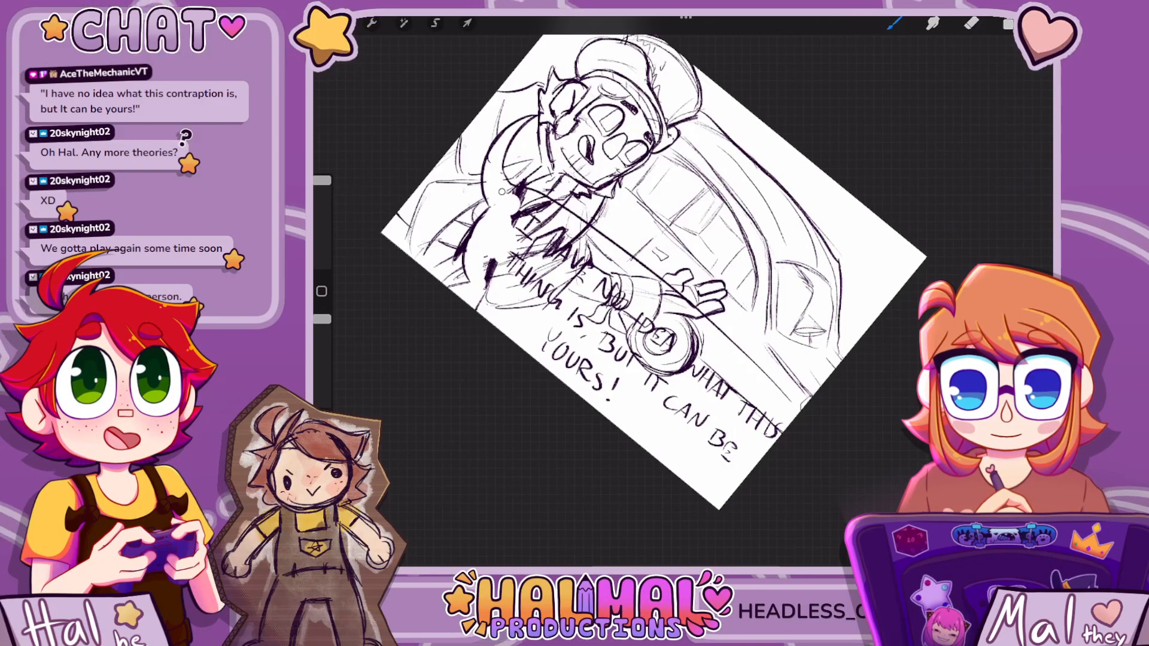
drag(502, 170, 577, 224)
drag(634, 273, 701, 319)
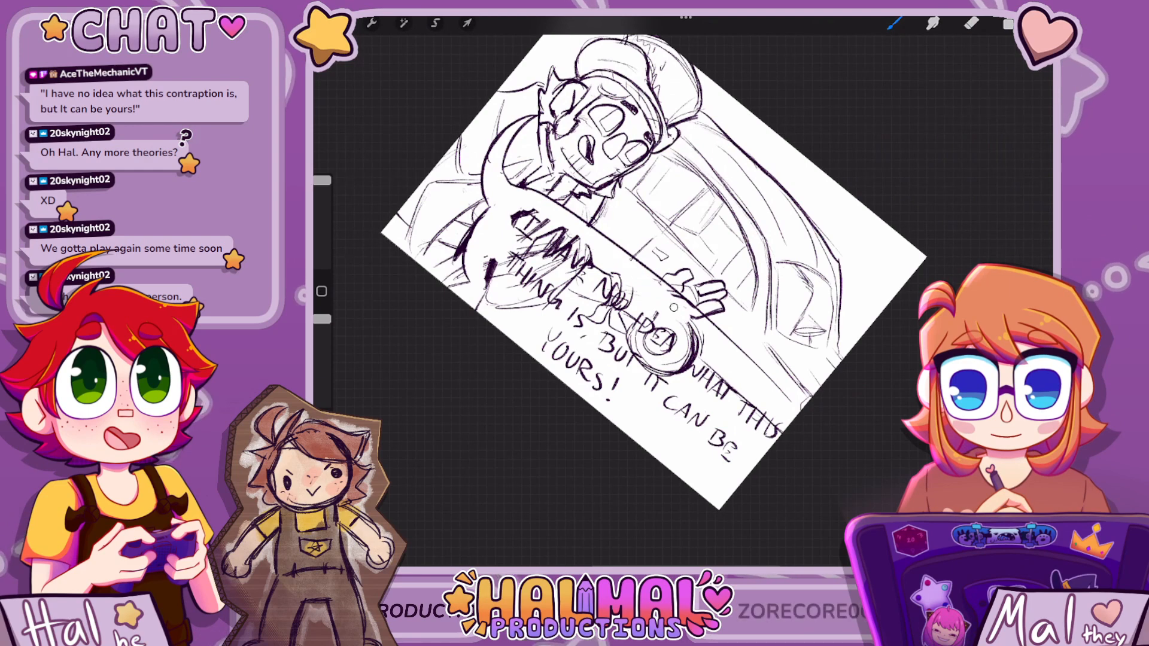
drag(573, 240, 625, 284)
drag(541, 236, 513, 209)
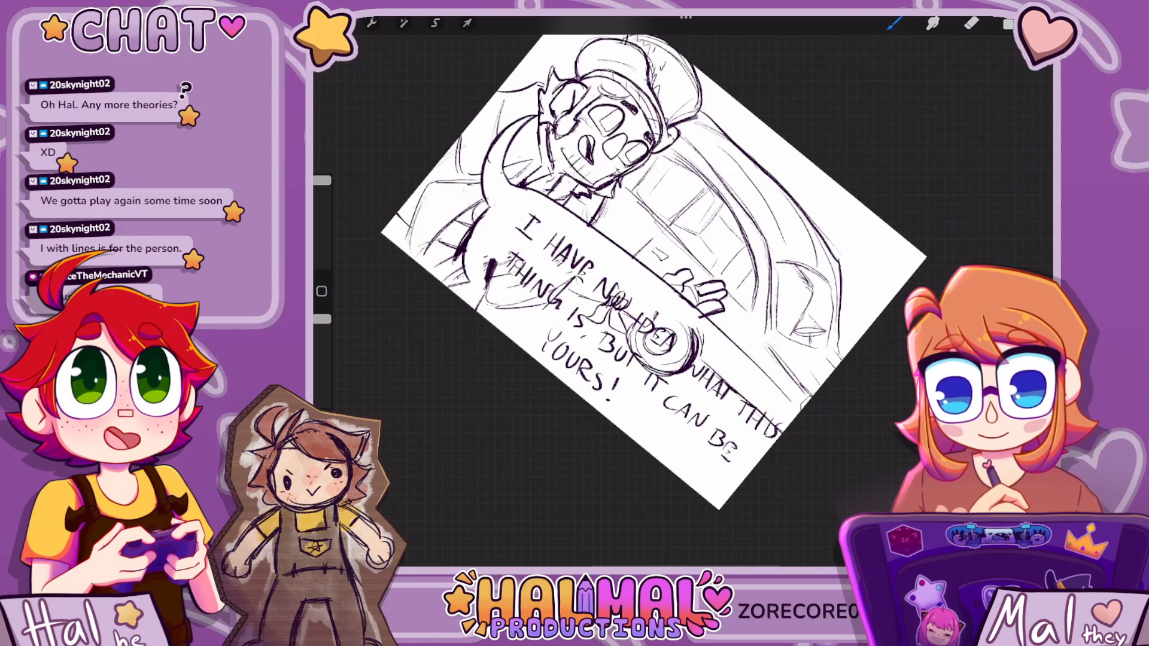
drag(520, 263, 478, 269)
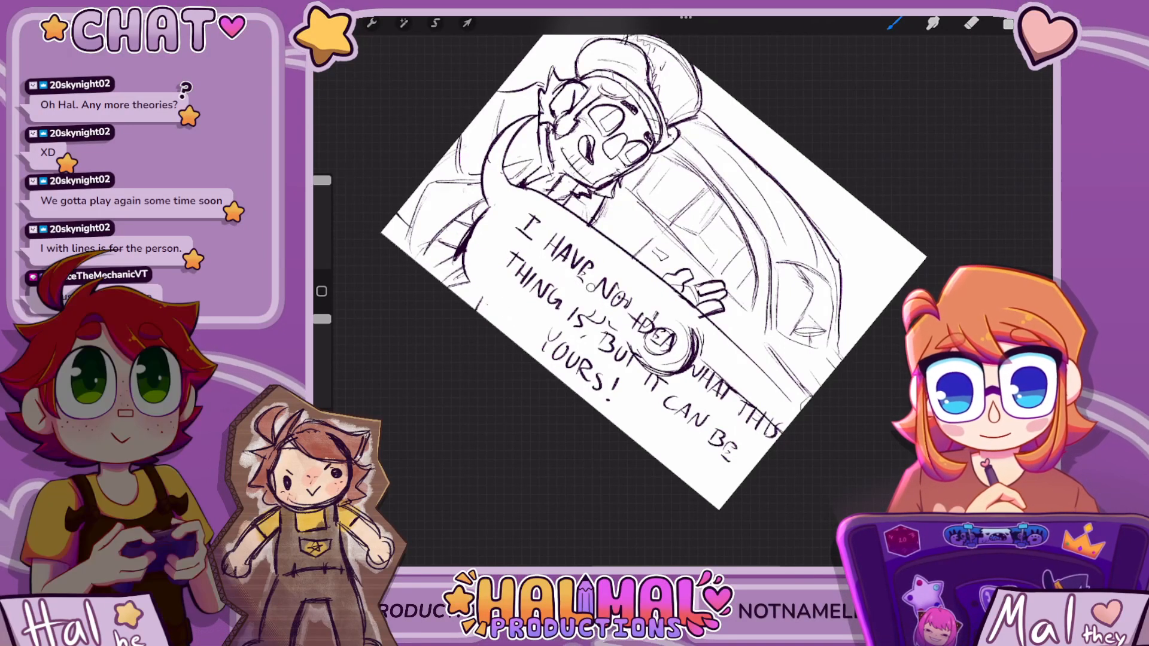
drag(658, 344, 638, 311)
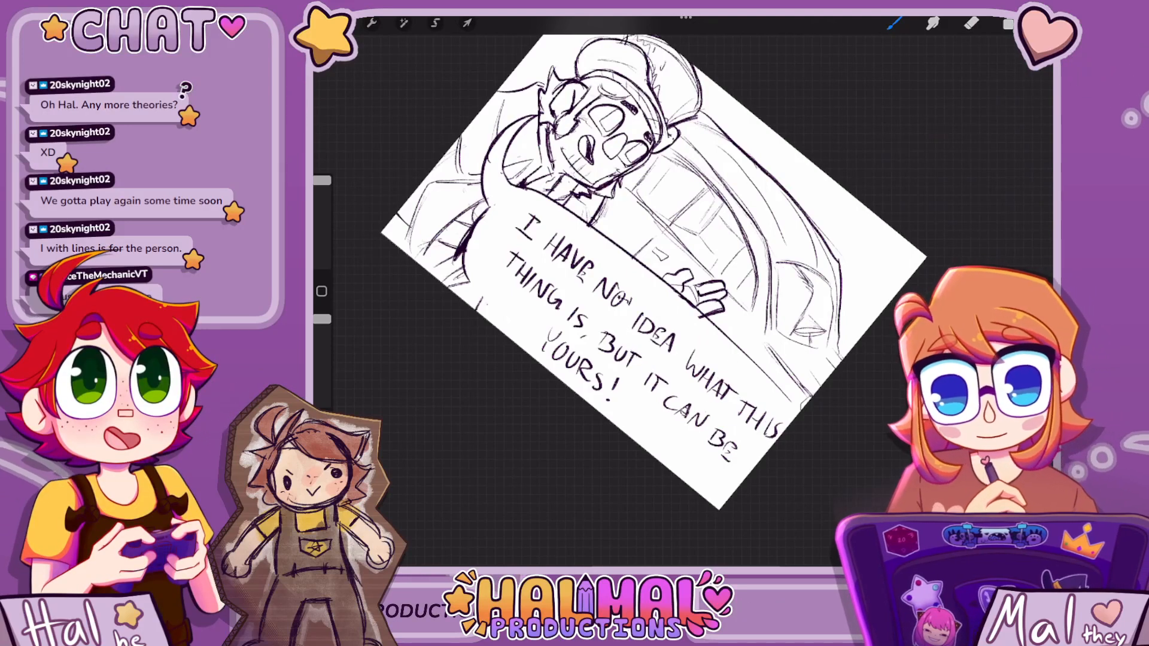
Return to Layer 1 with the dark purple colour and the 6B Pencil, and clean up the eye lines with the eraser
scroll(654, 272, down, 5)
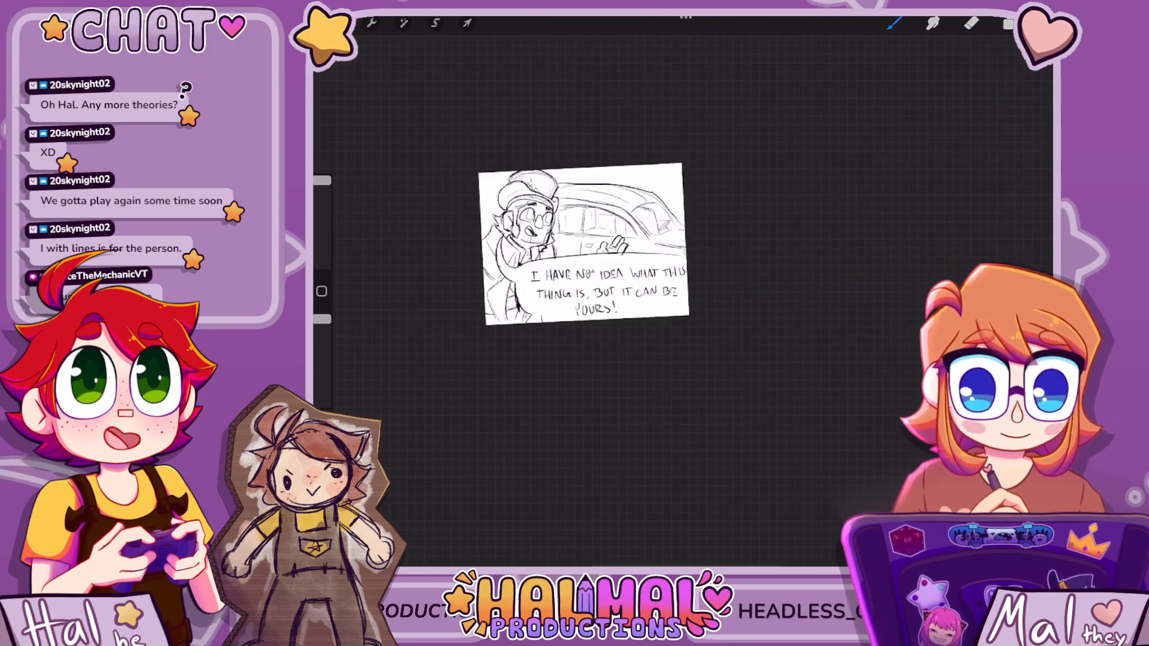
scroll(664, 281, up, 5)
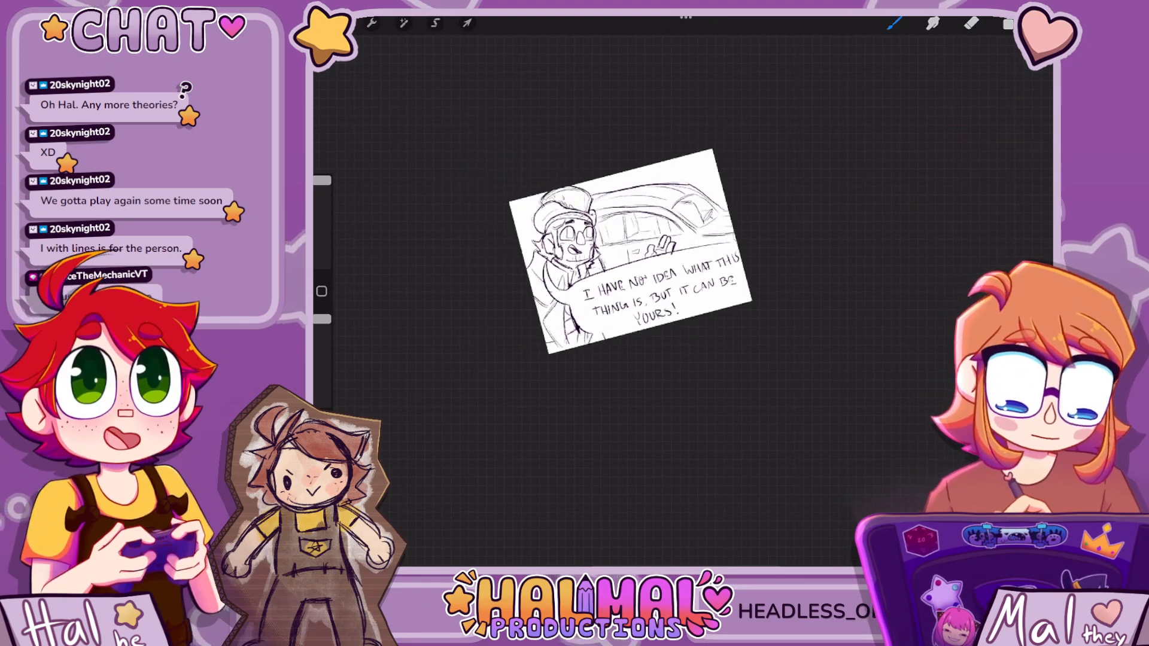
scroll(658, 282, down, 5)
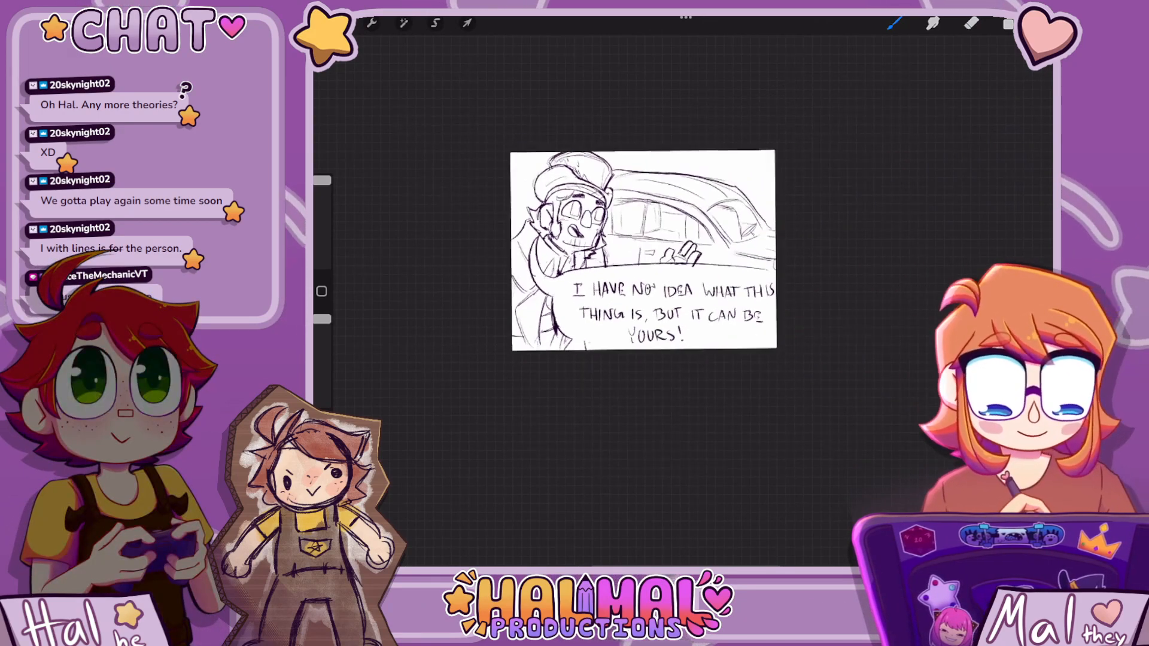
scroll(595, 230, up, 8)
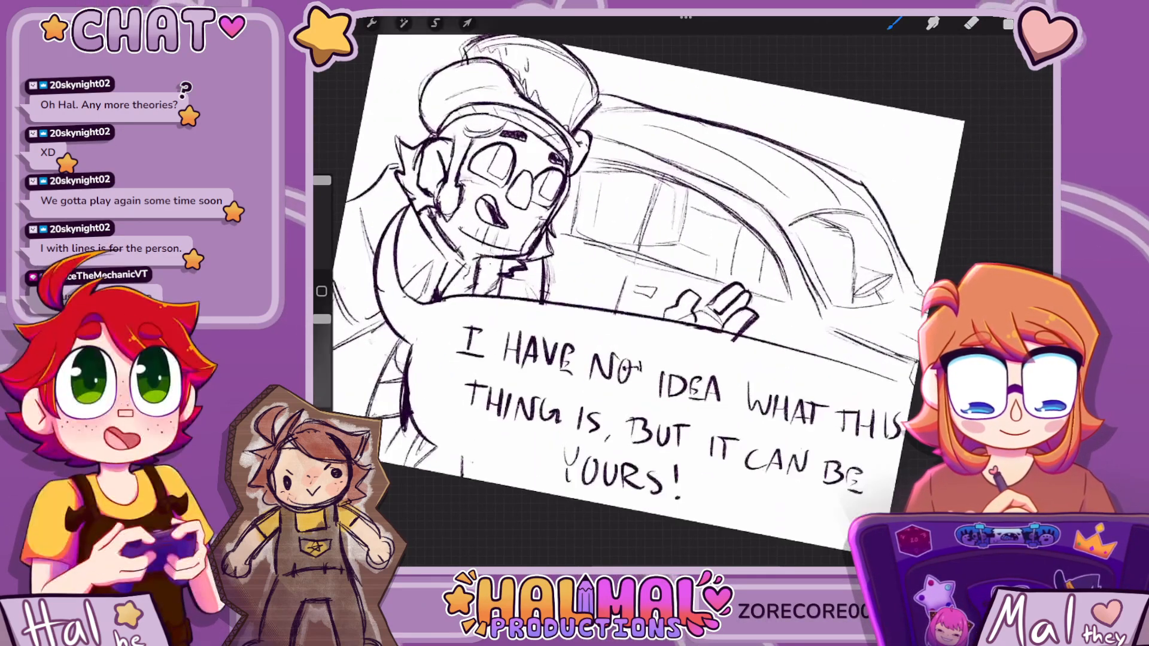
click(1008, 24)
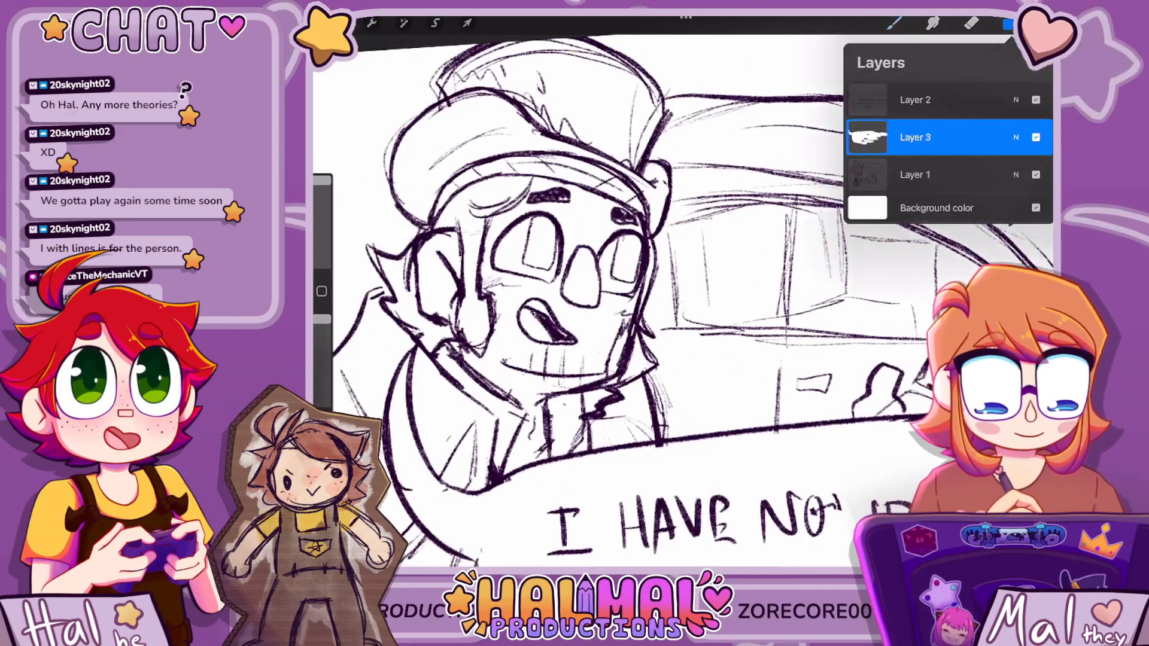
click(922, 174)
click(1046, 24)
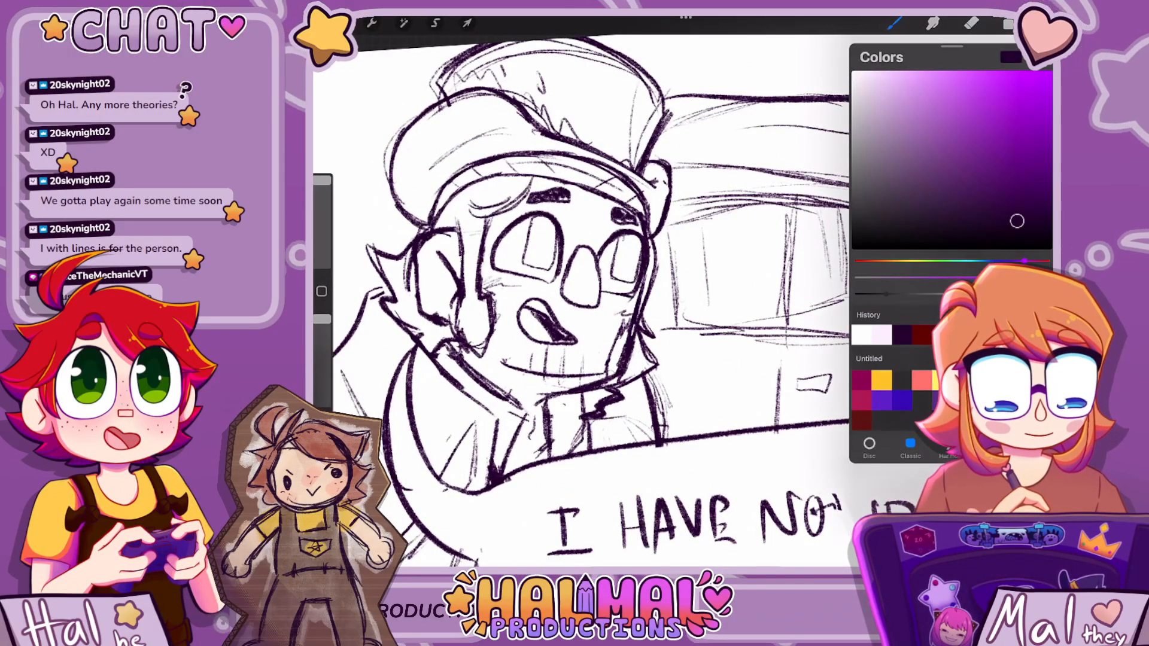
click(894, 23)
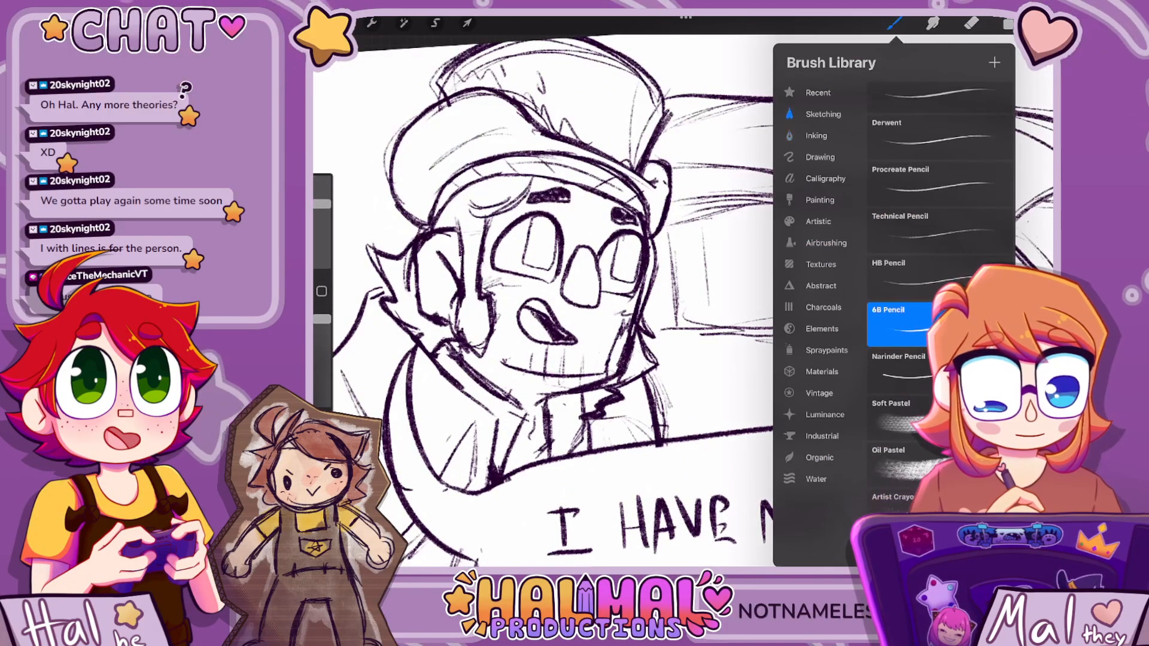
click(971, 23)
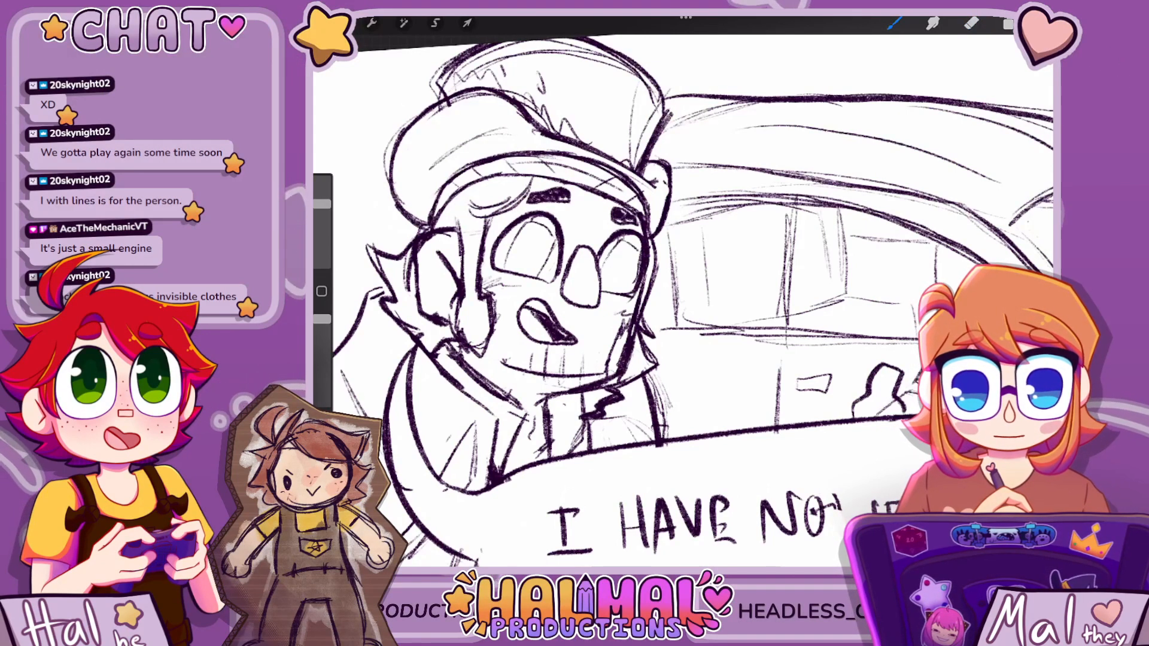
Sketch pupils and highlight details inside both of the character's irises
scroll(683, 291, down, 10)
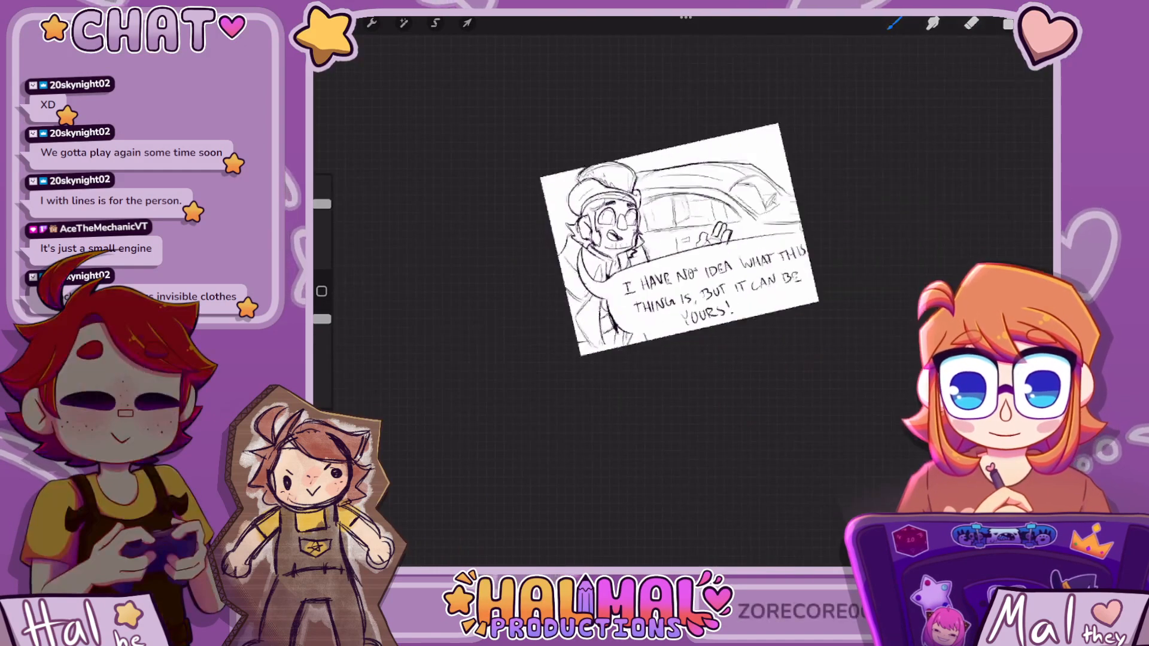
scroll(683, 291, up, 10)
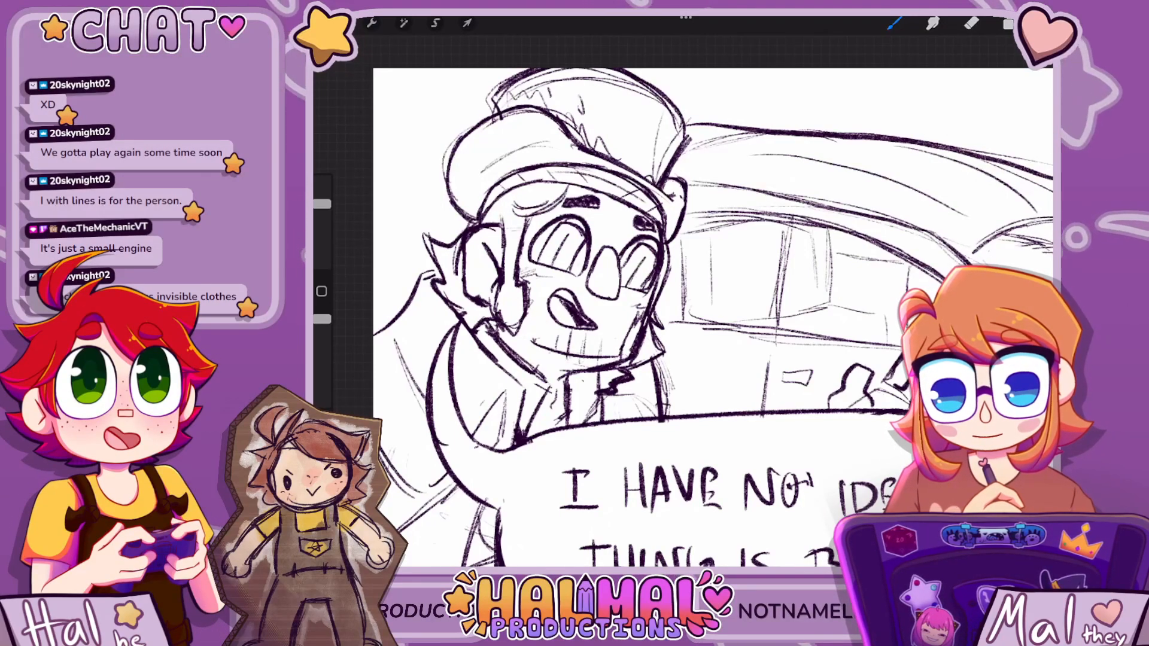
drag(555, 234, 555, 242)
drag(636, 253, 637, 261)
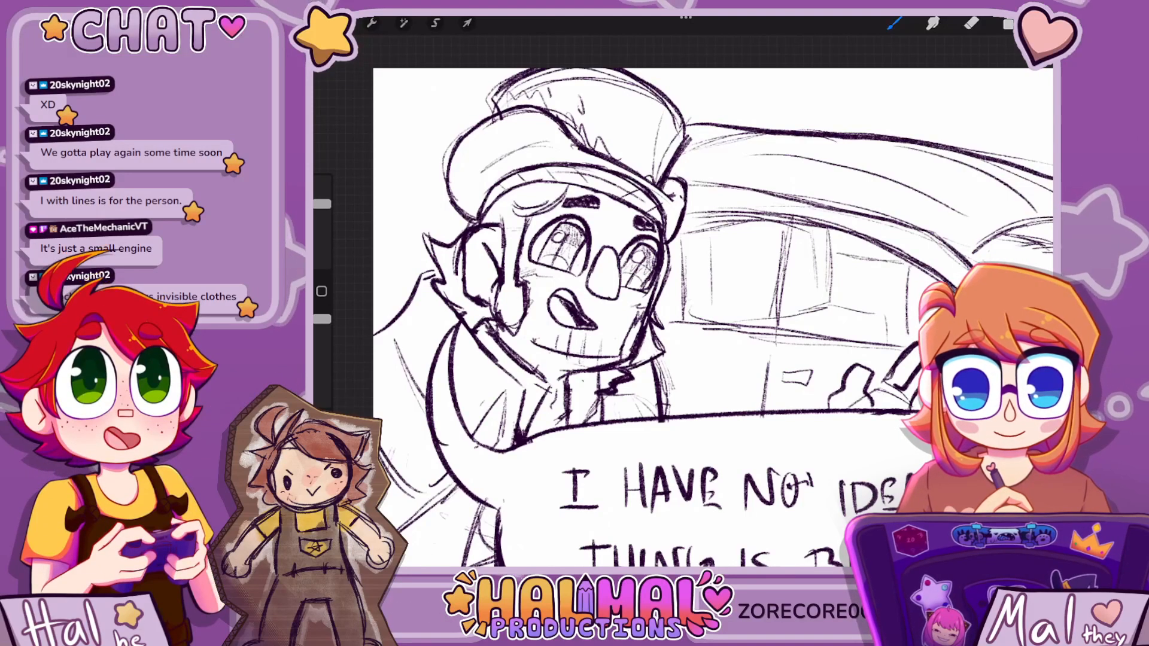
Fill the cap's brim and crown with solid dark purple, leaving jagged white highlights between them
scroll(658, 258, down, 10)
scroll(623, 257, up, 3)
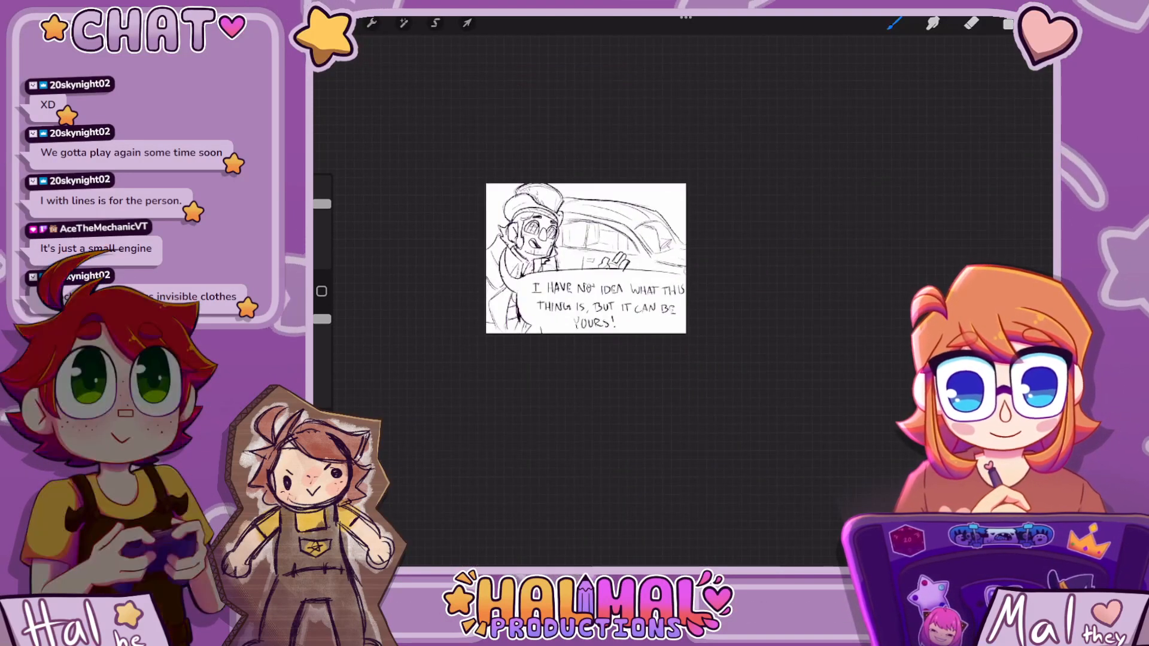
scroll(586, 260, up, 1)
scroll(634, 257, up, 8)
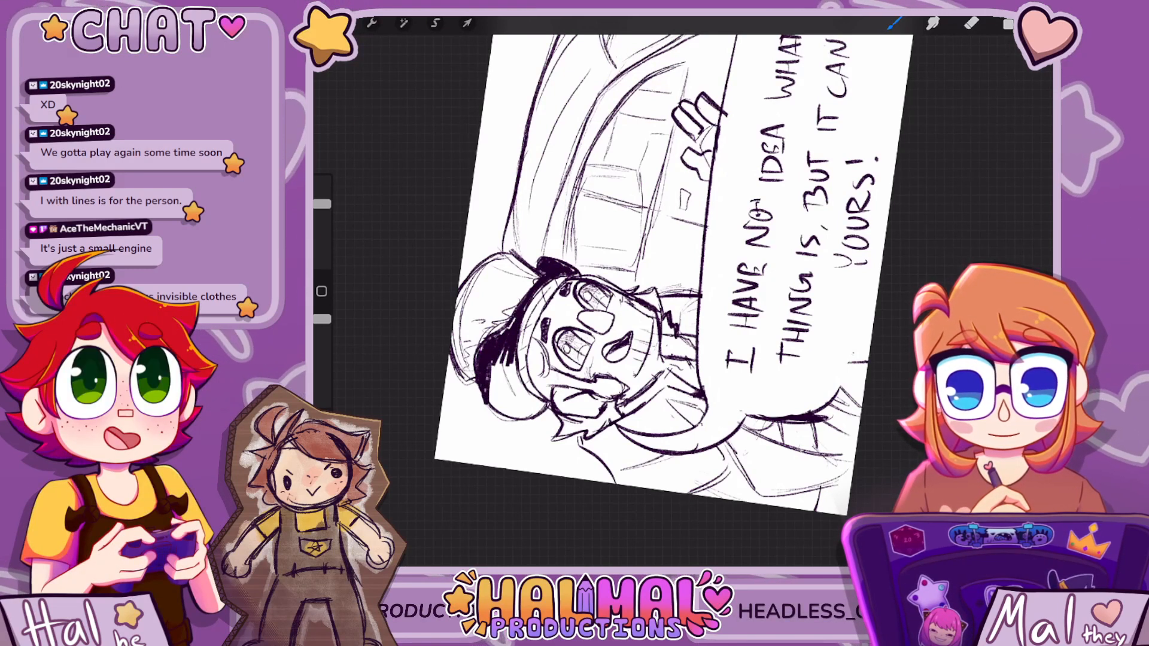
mouse_move(506, 362)
mouse_down()
mouse_move(500, 408)
mouse_move(513, 414)
mouse_up()
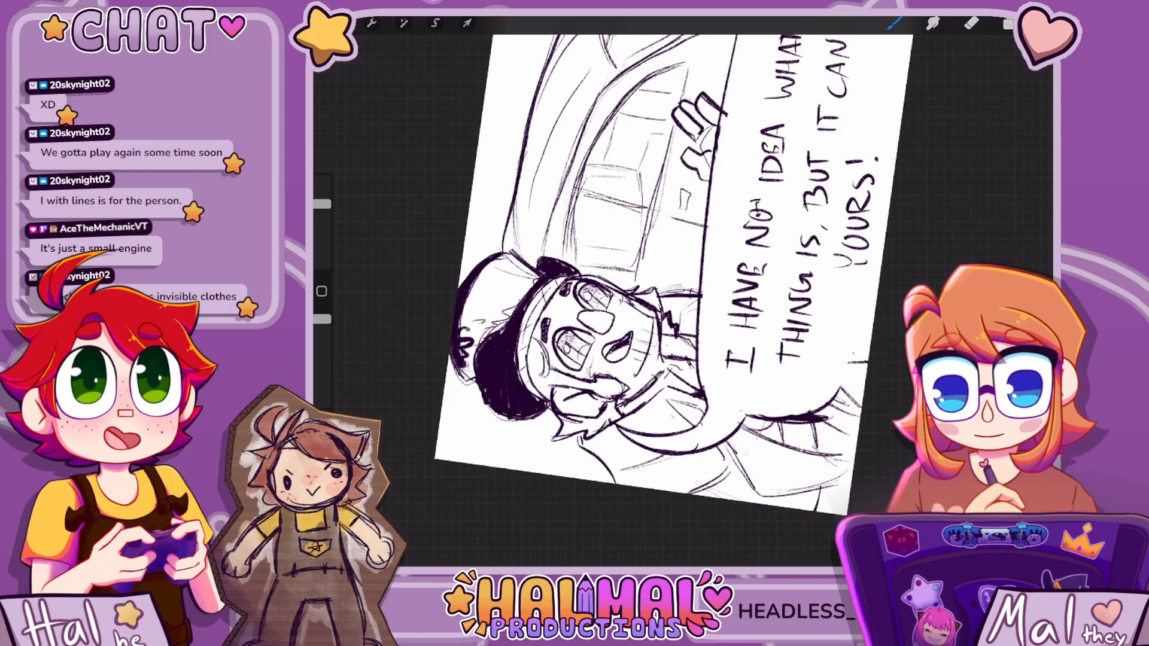
scroll(682, 299, up, 3)
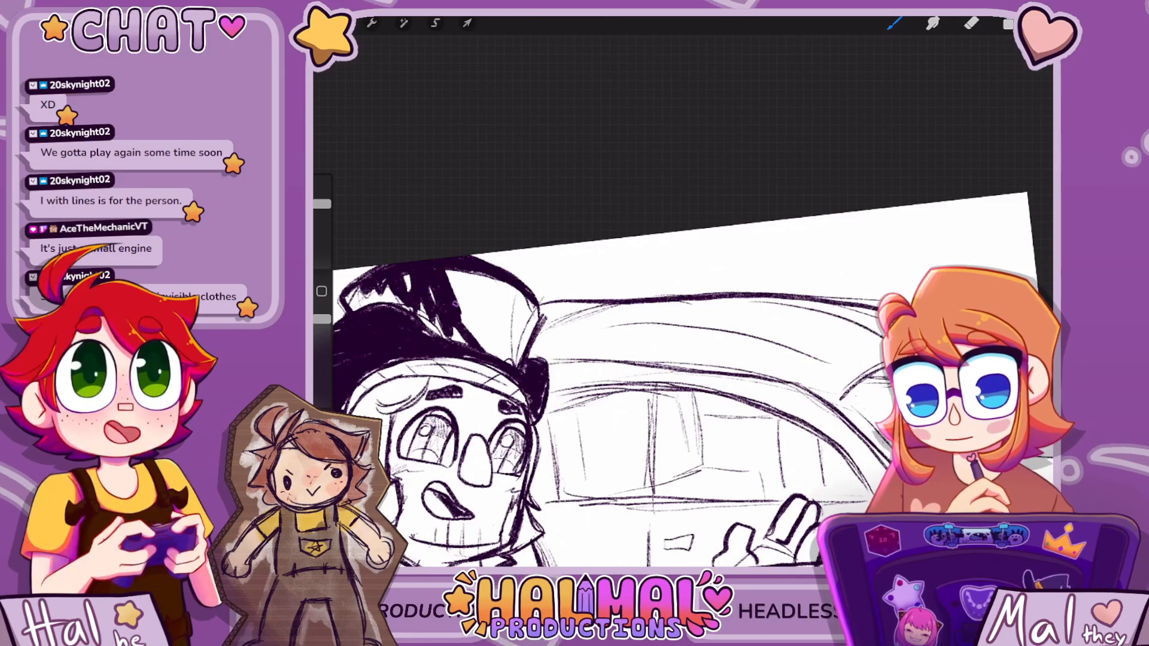
mouse_move(460, 275)
mouse_down()
mouse_move(467, 307)
mouse_move(475, 297)
mouse_move(487, 311)
mouse_move(493, 284)
mouse_move(514, 320)
mouse_up()
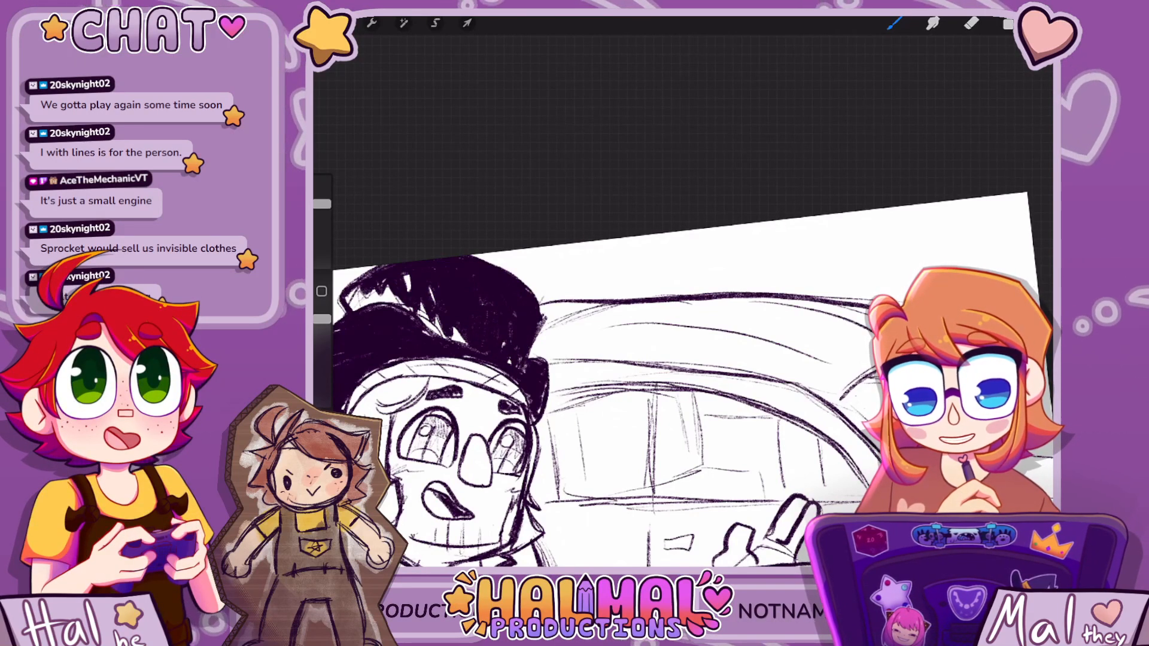
drag(477, 460, 521, 441)
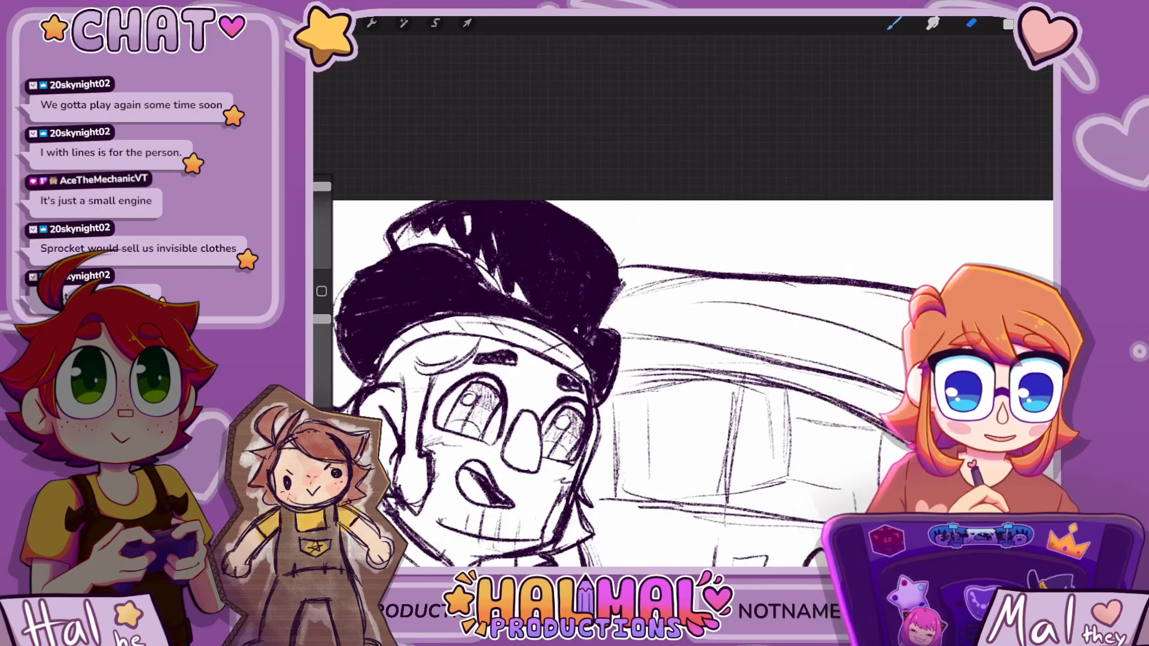
Set the eraser to a Sketching brush and carve a thin curved highlight along the cap's brim
click(971, 22)
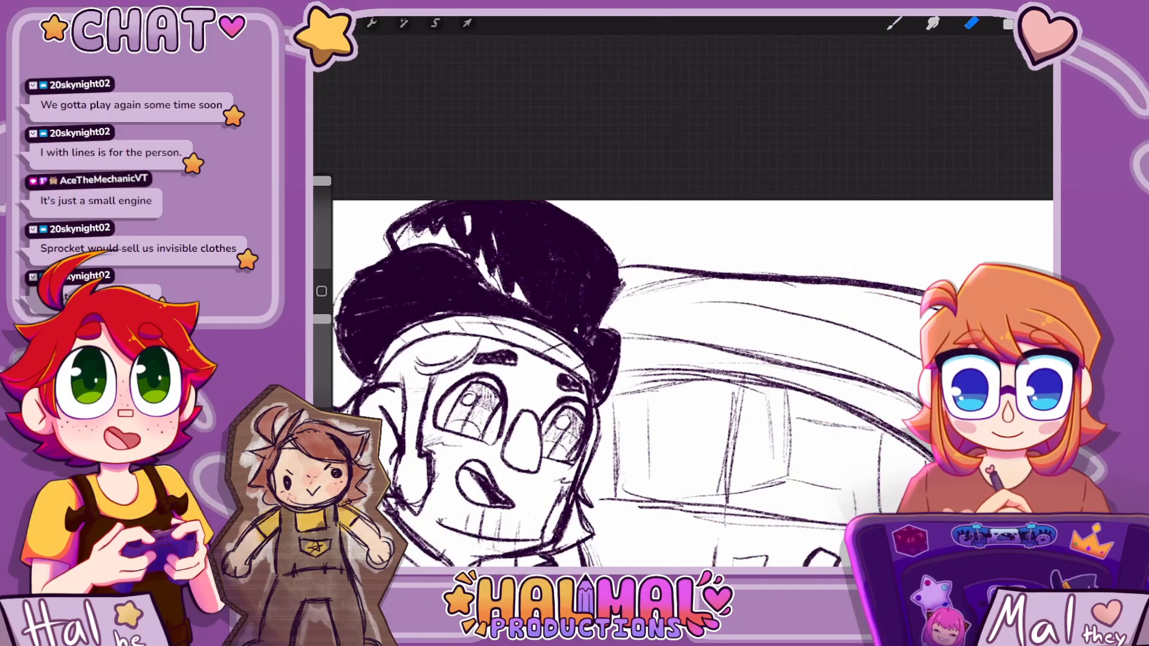
scroll(599, 359, down, 5)
scroll(598, 359, up, 5)
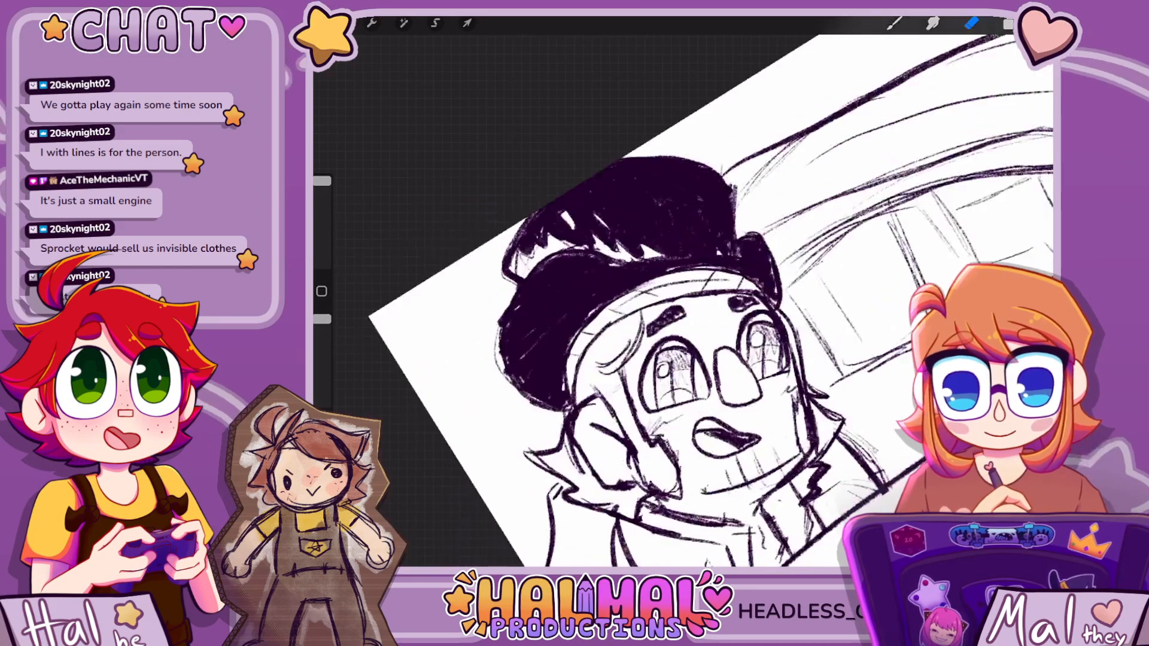
click(971, 23)
click(862, 114)
click(975, 340)
click(971, 23)
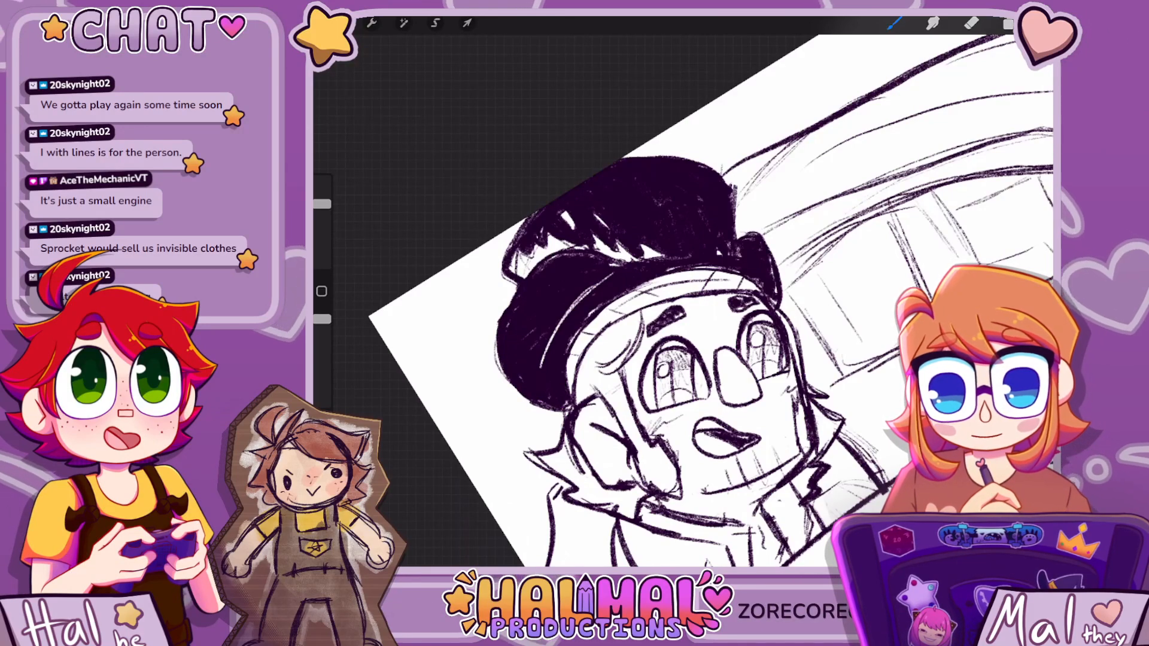
Sketch a plaid grid across the character's coat and lightly hatch shading into its lower folds
scroll(682, 299, down, 5)
scroll(706, 263, up, 3)
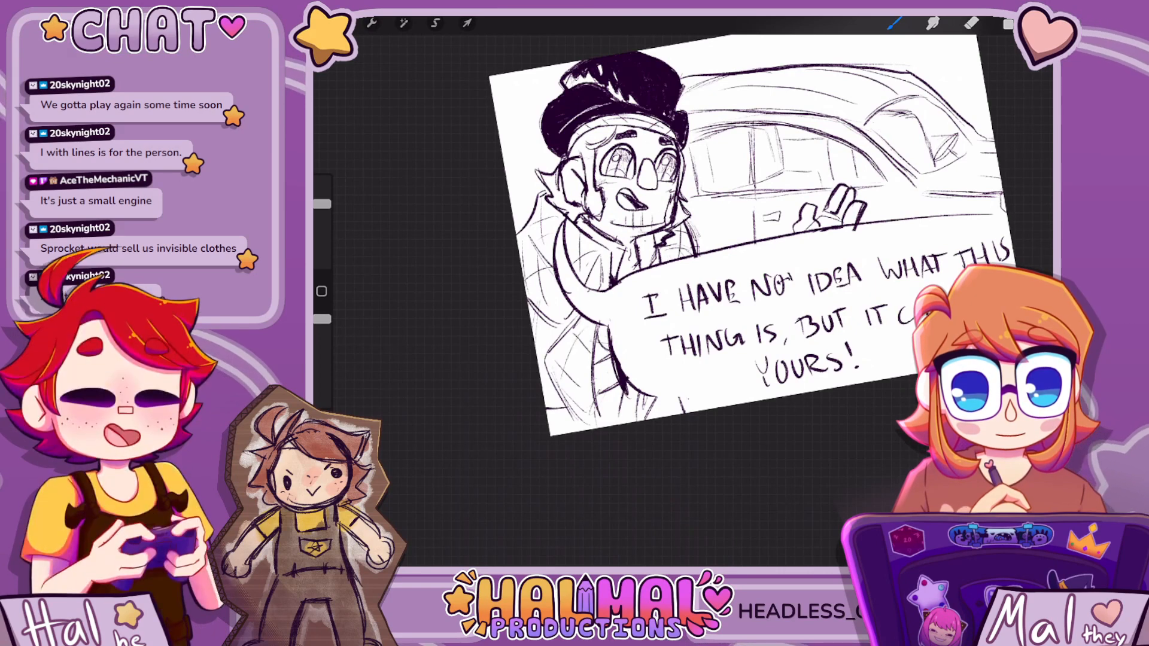
scroll(771, 263, up, 2)
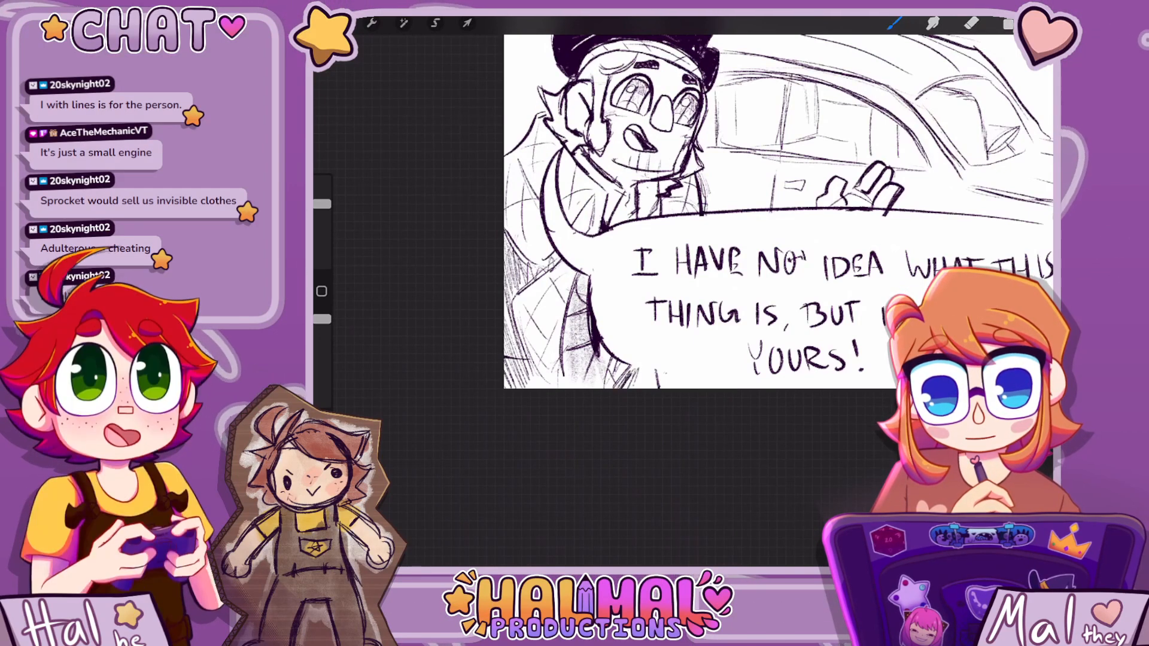
scroll(718, 221, down, 5)
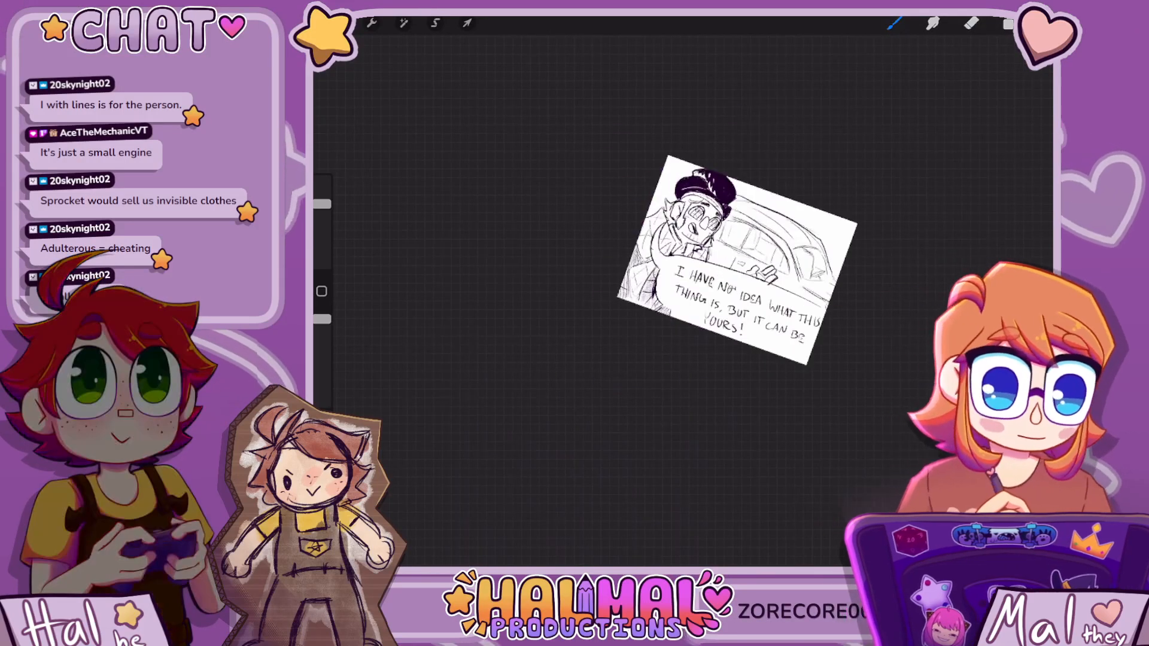
Shade the character's hair with light pencil tone over the forehead, the sideburn and behind the ear
scroll(694, 318, up, 5)
scroll(694, 317, up, 3)
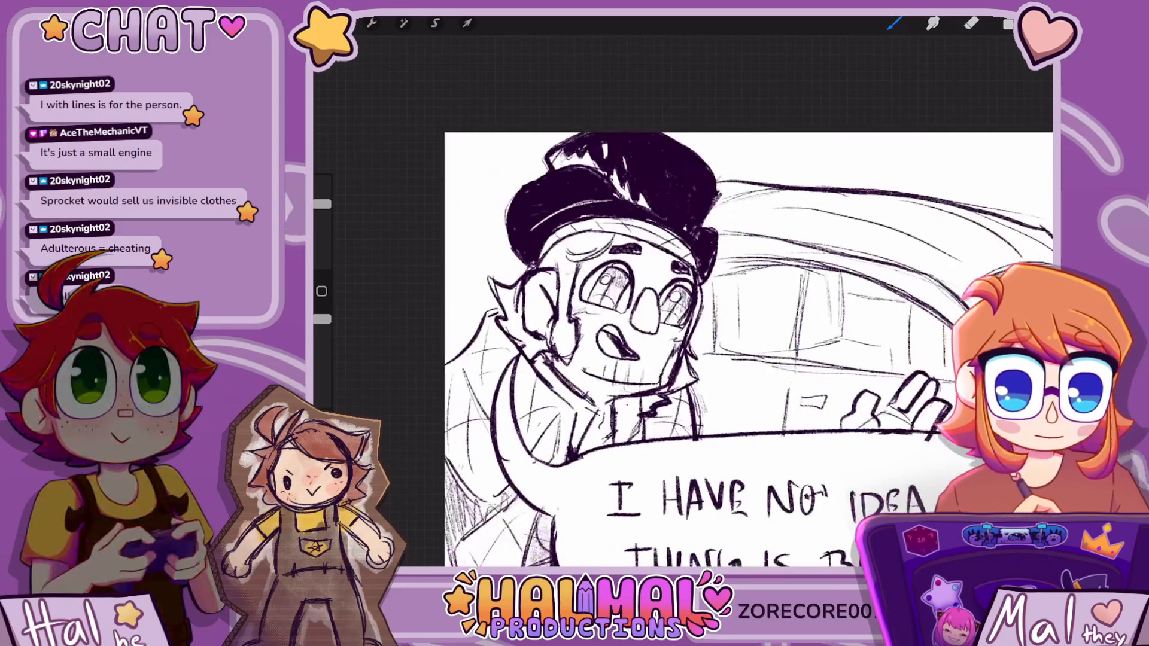
scroll(694, 317, up, 3)
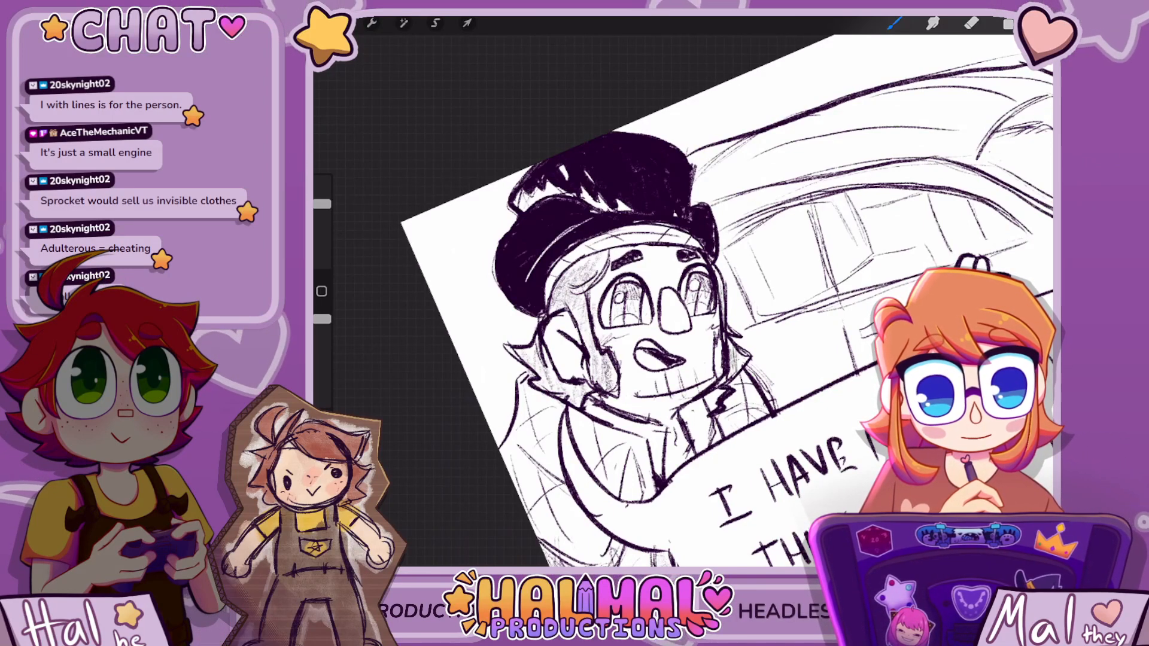
scroll(682, 293, down, 5)
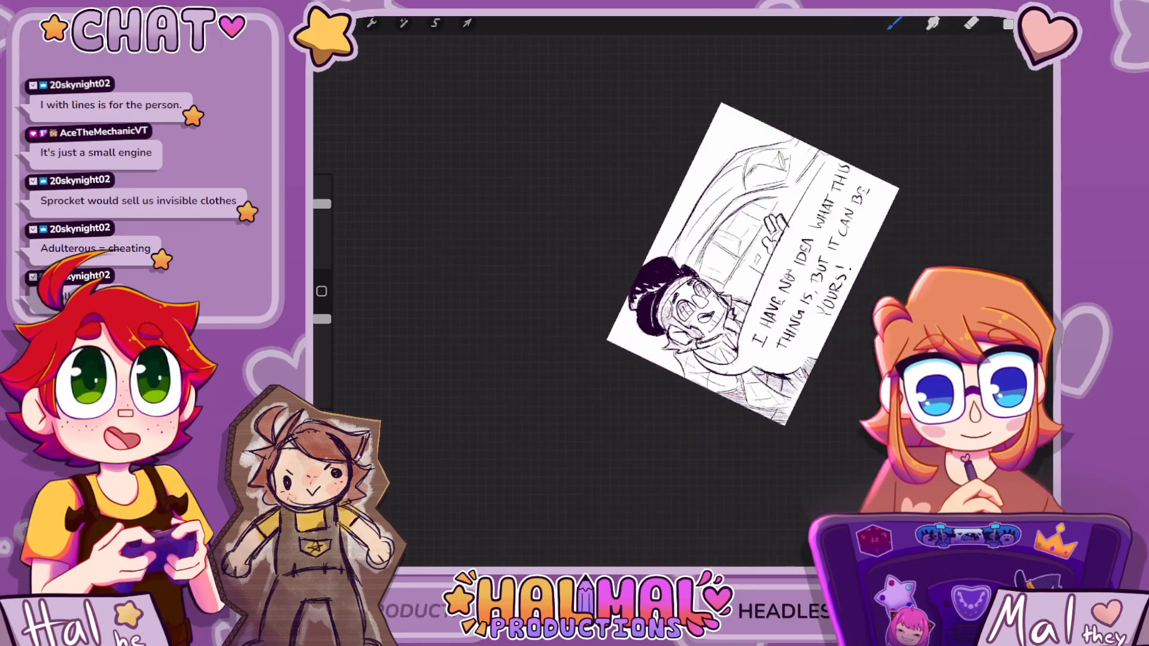
scroll(682, 293, up, 6)
scroll(652, 407, up, 3)
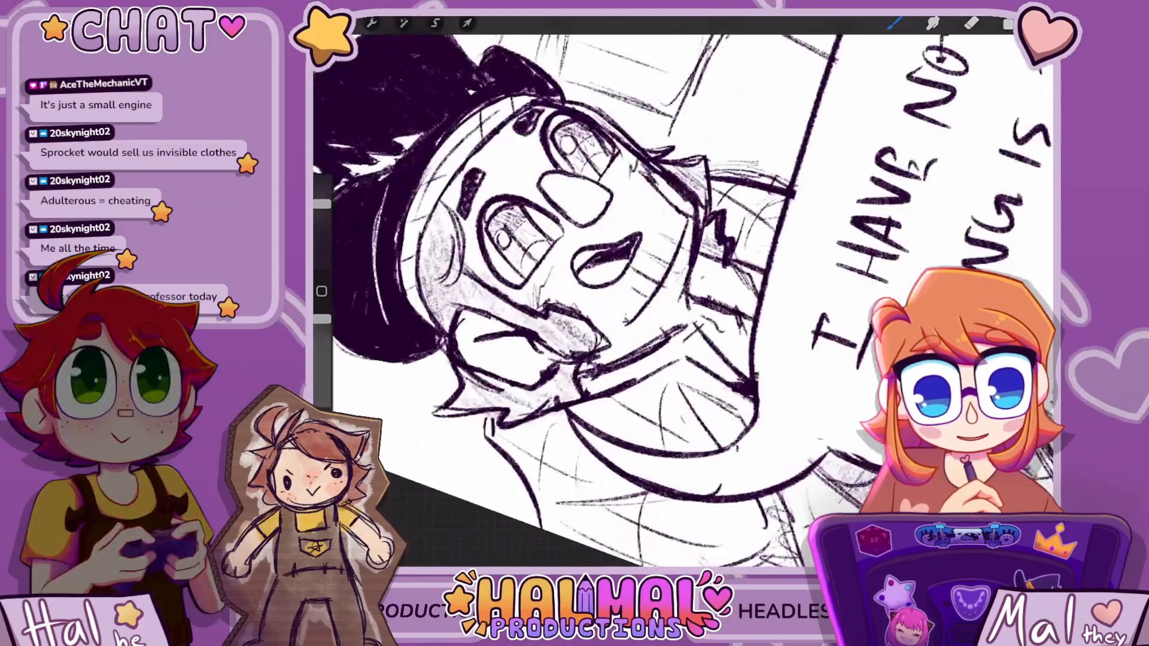
Check that Layer 1 is active and erase stray shading where the hair meets the collar below the ear
key(e)
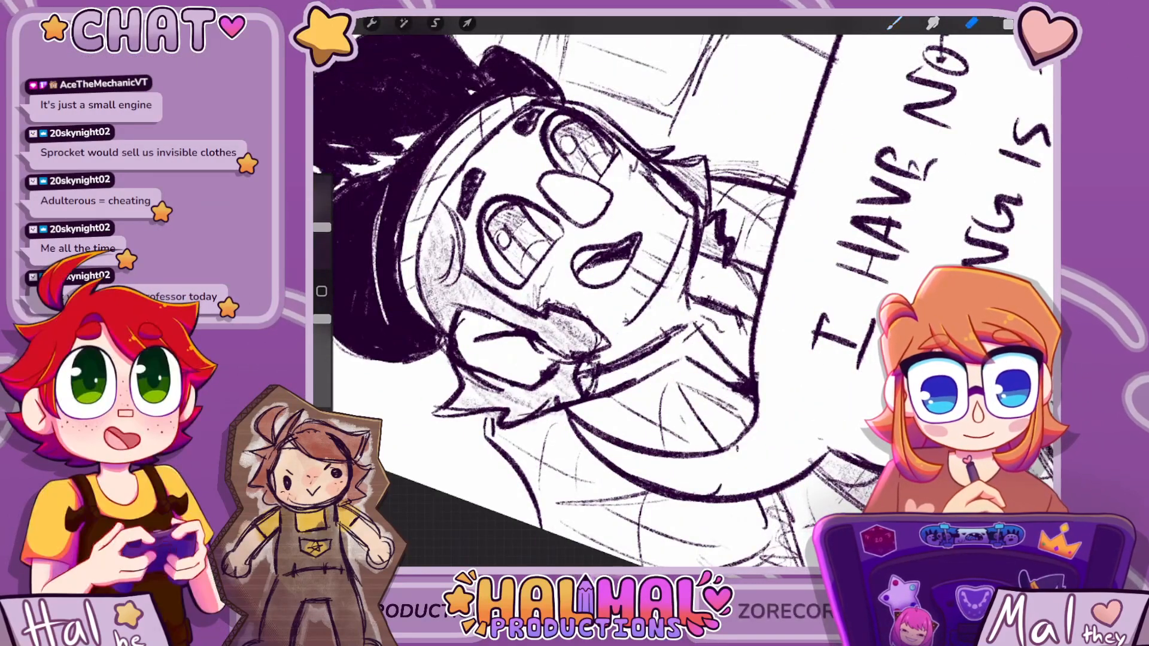
key(l)
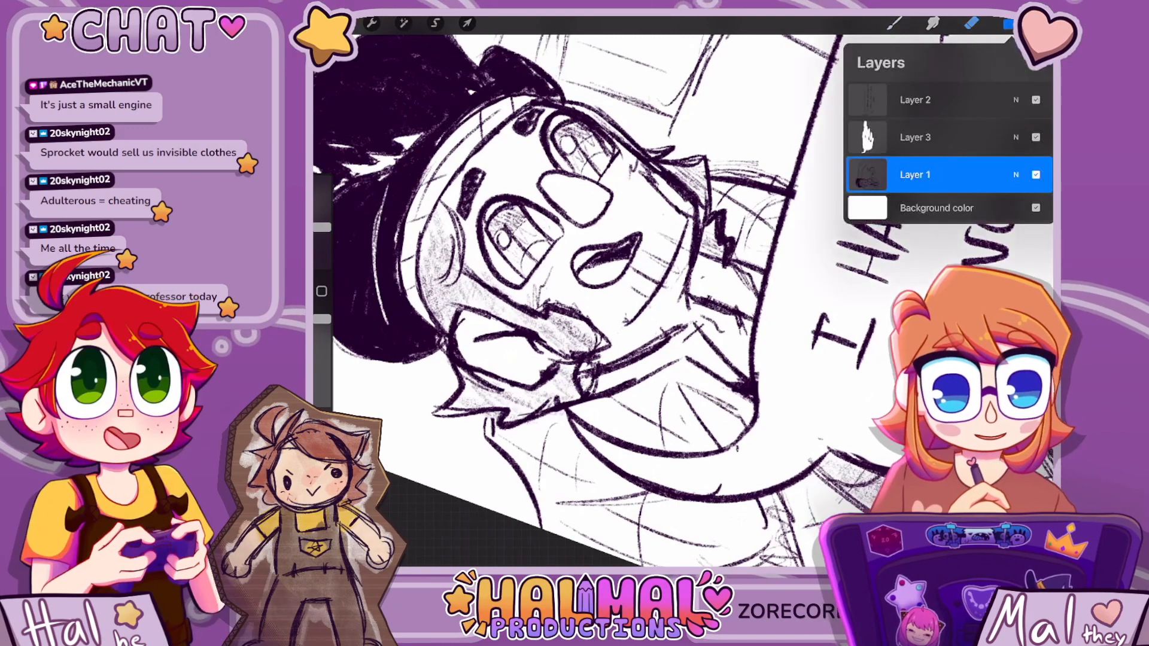
key(l)
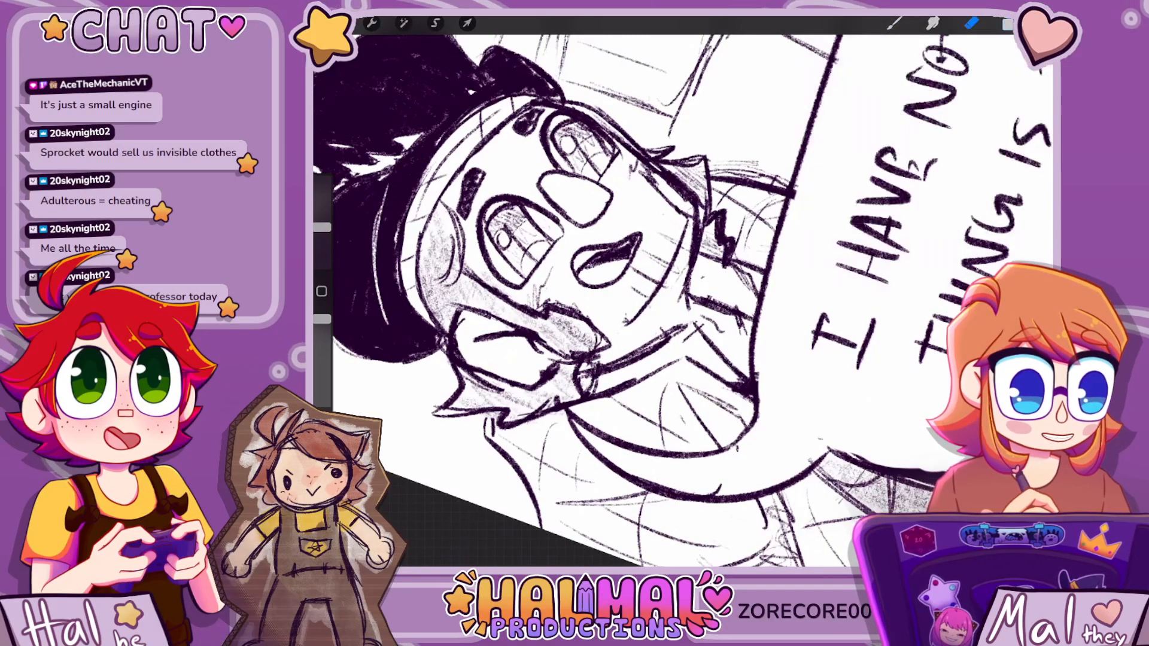
key(e)
key(e)
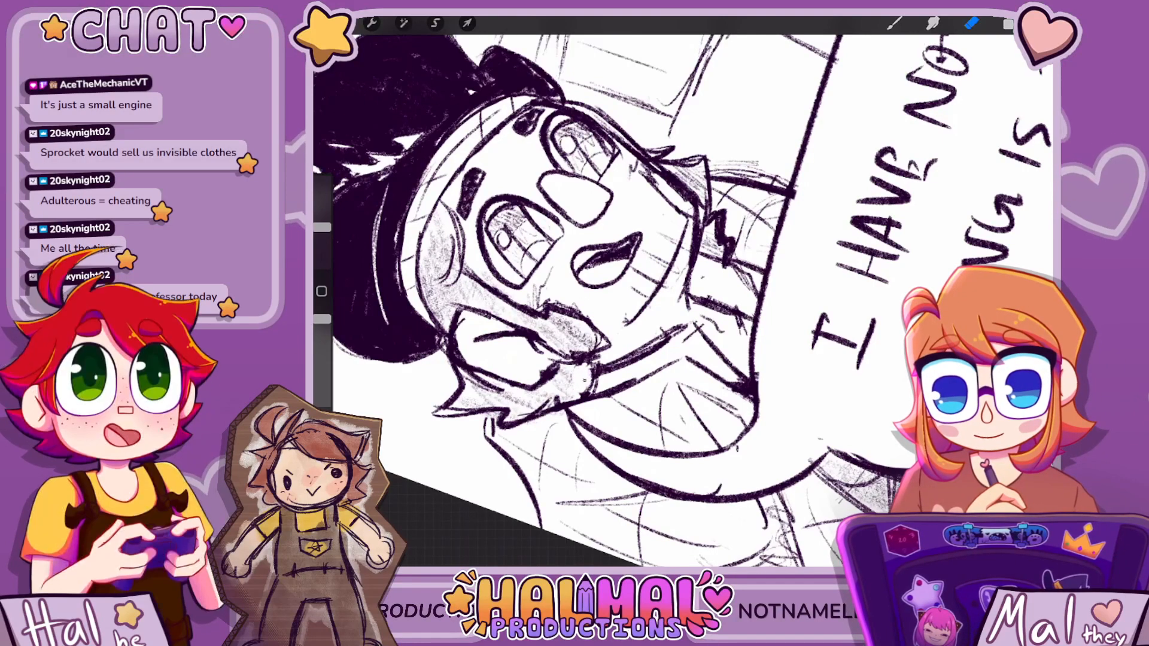
key(b)
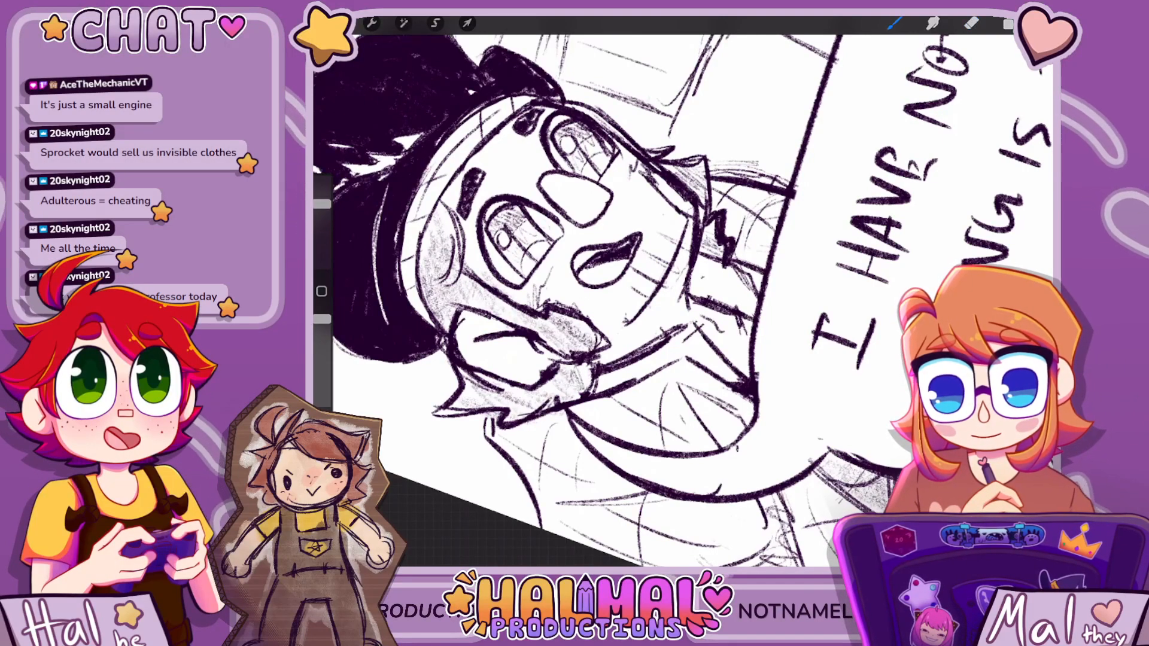
Change the eraser's brush and clean the spilled shading off the neck beneath the ear
scroll(682, 292, down, 10)
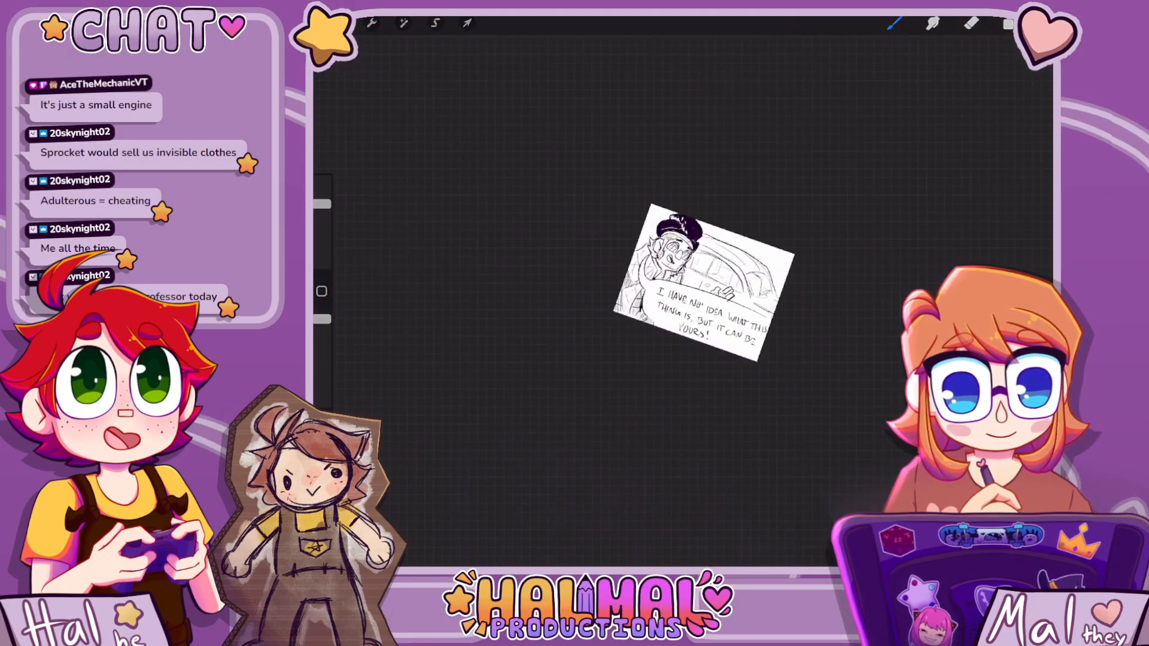
scroll(706, 287, up, 5)
scroll(658, 251, up, 5)
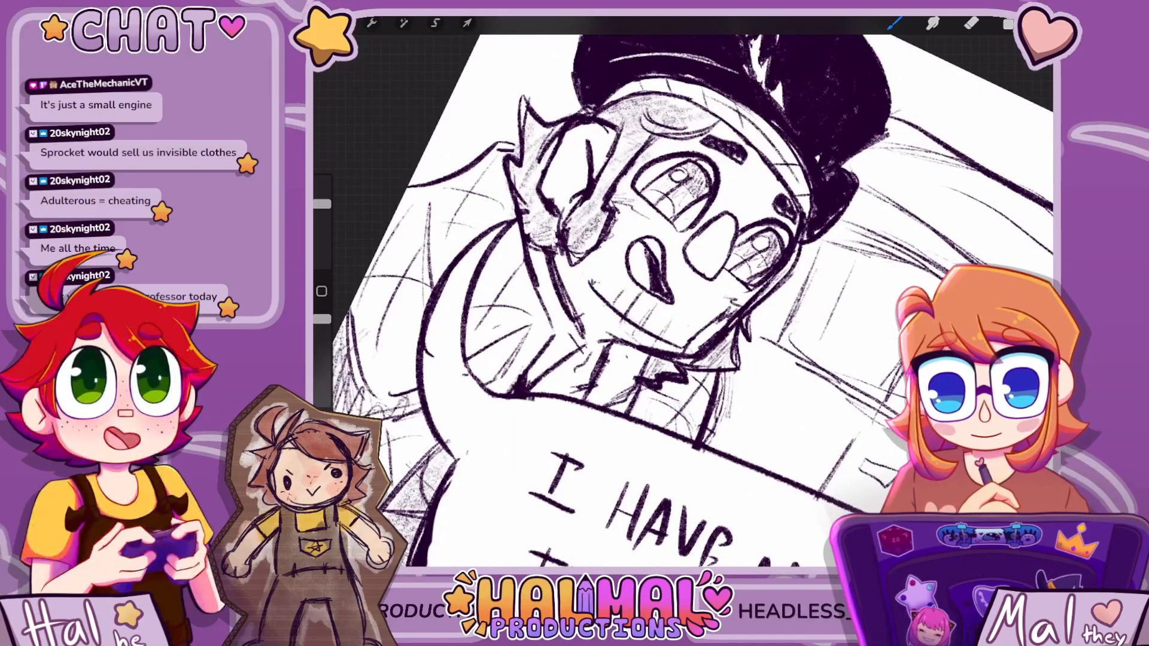
key(e)
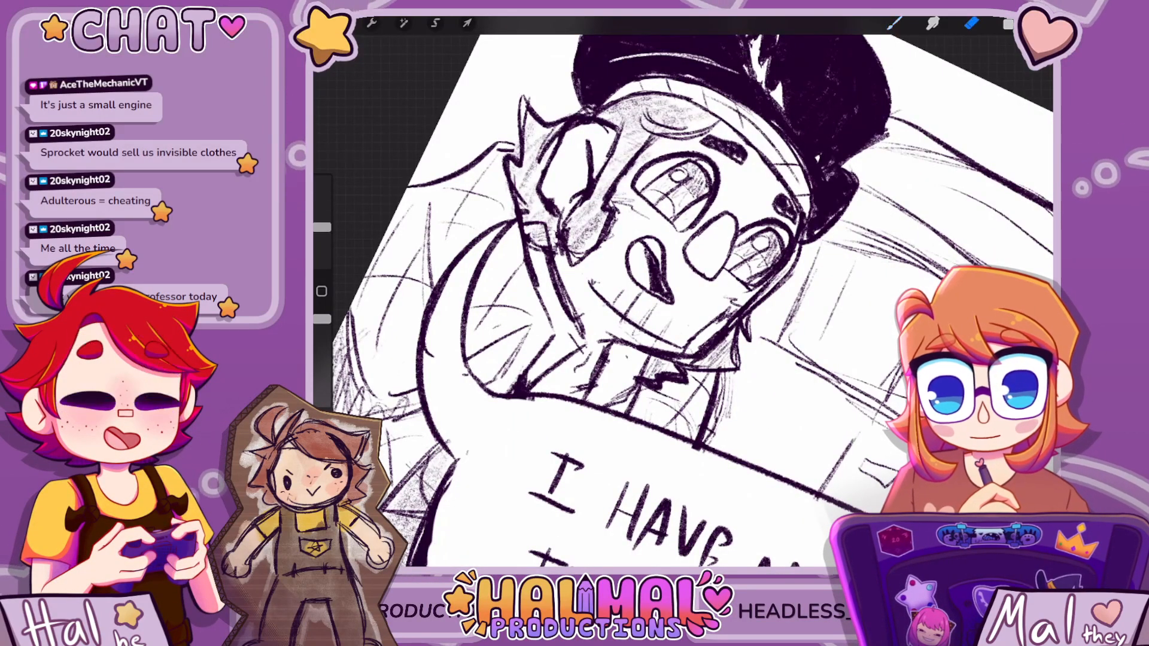
click(971, 22)
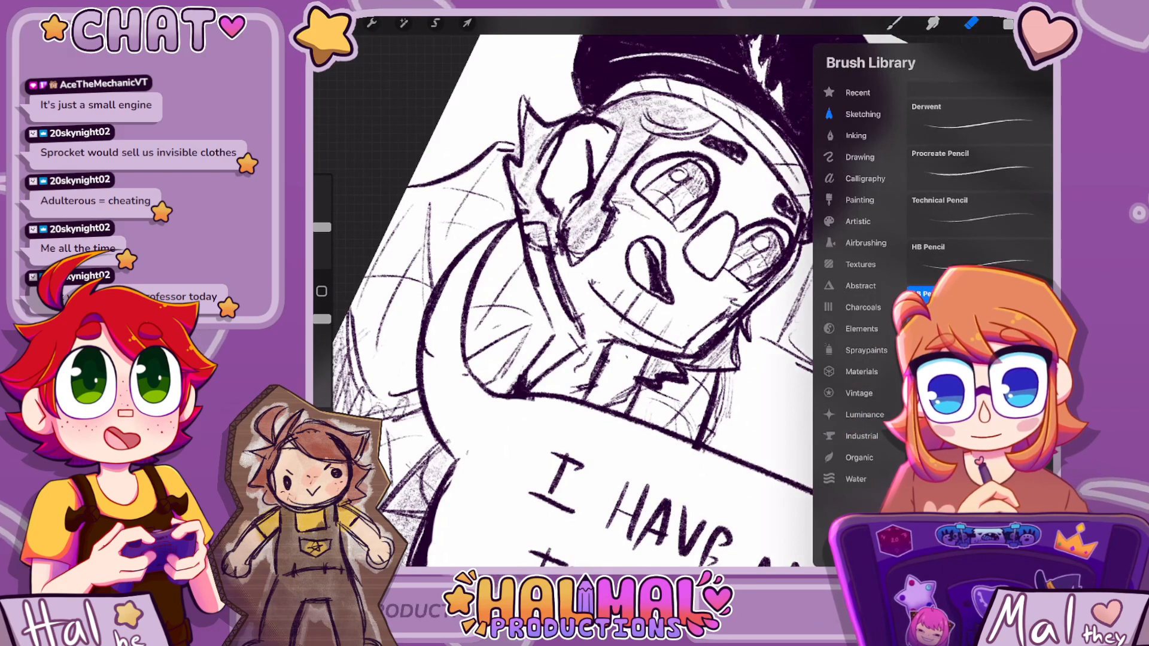
click(978, 143)
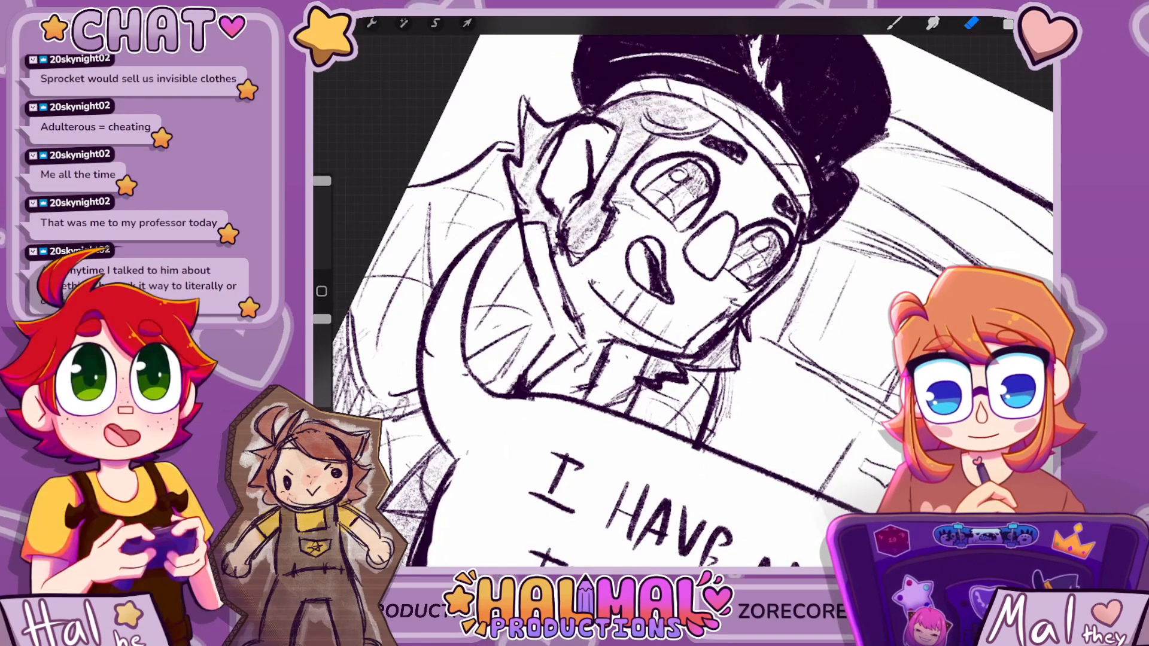
Return the eraser to a Sketching pencil and cut white highlights into the cap where the crown meets the brim's far end
scroll(682, 293, down, 10)
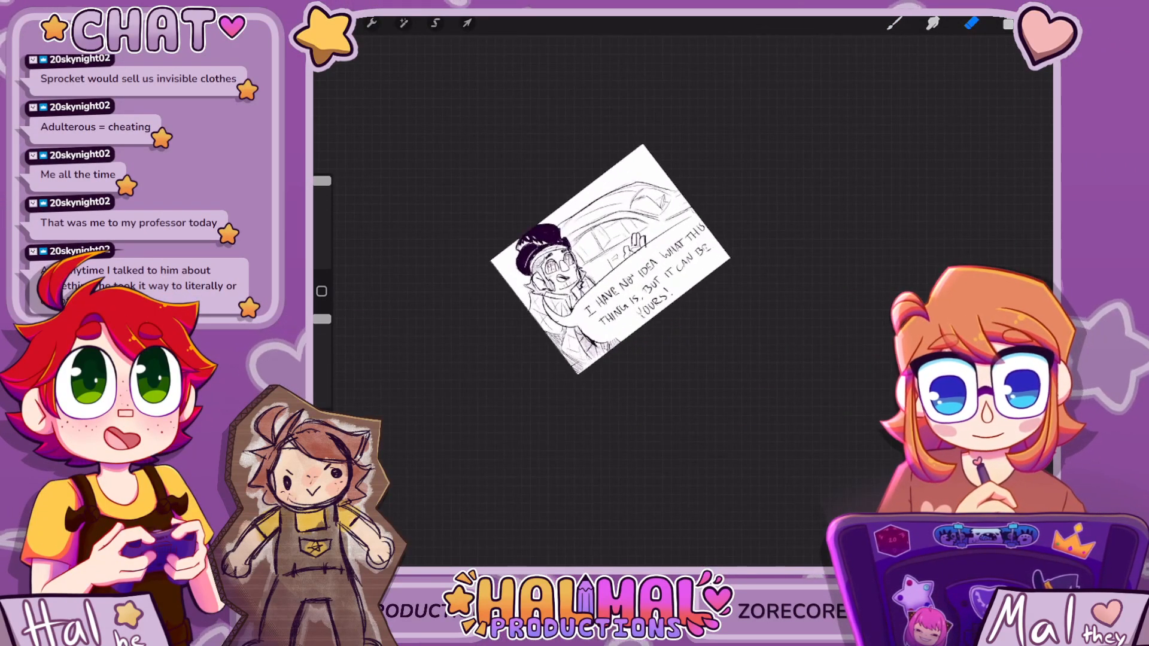
scroll(682, 293, up, 10)
click(971, 23)
click(861, 114)
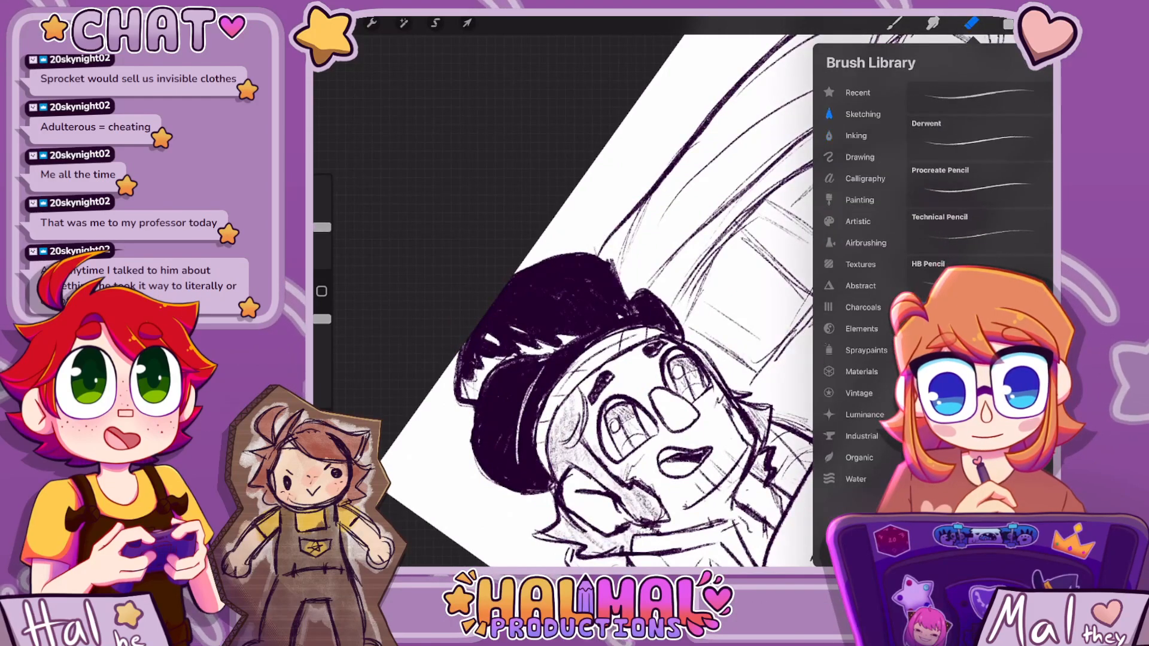
click(981, 261)
scroll(682, 293, up, 5)
scroll(682, 293, up, 3)
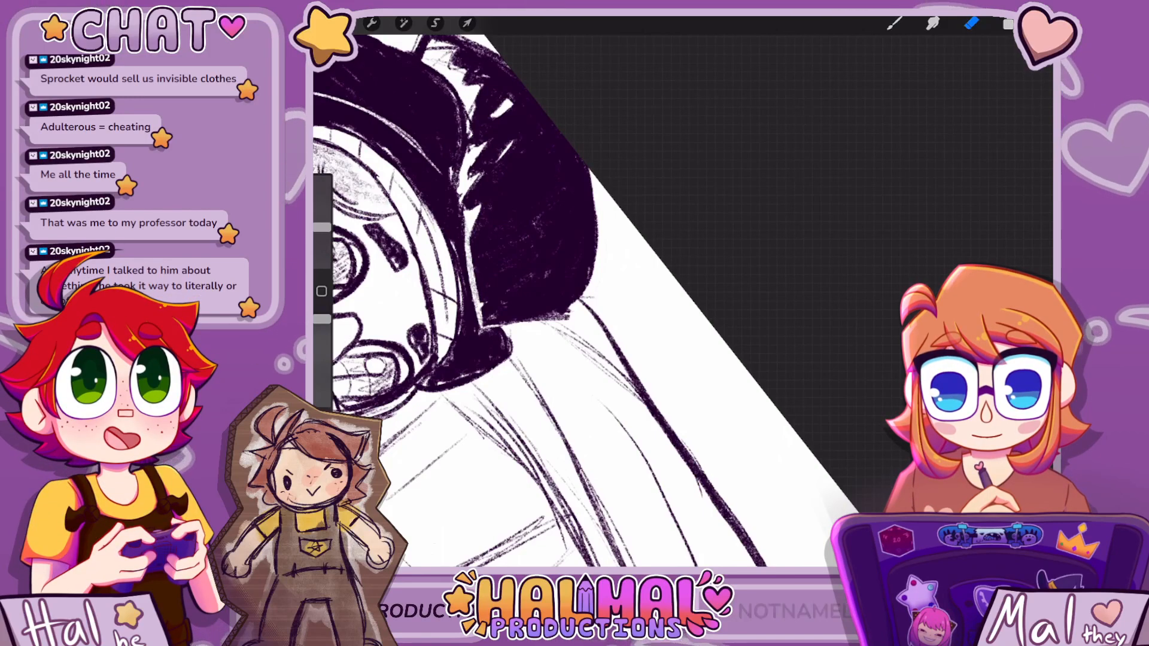
scroll(632, 329, down, 5)
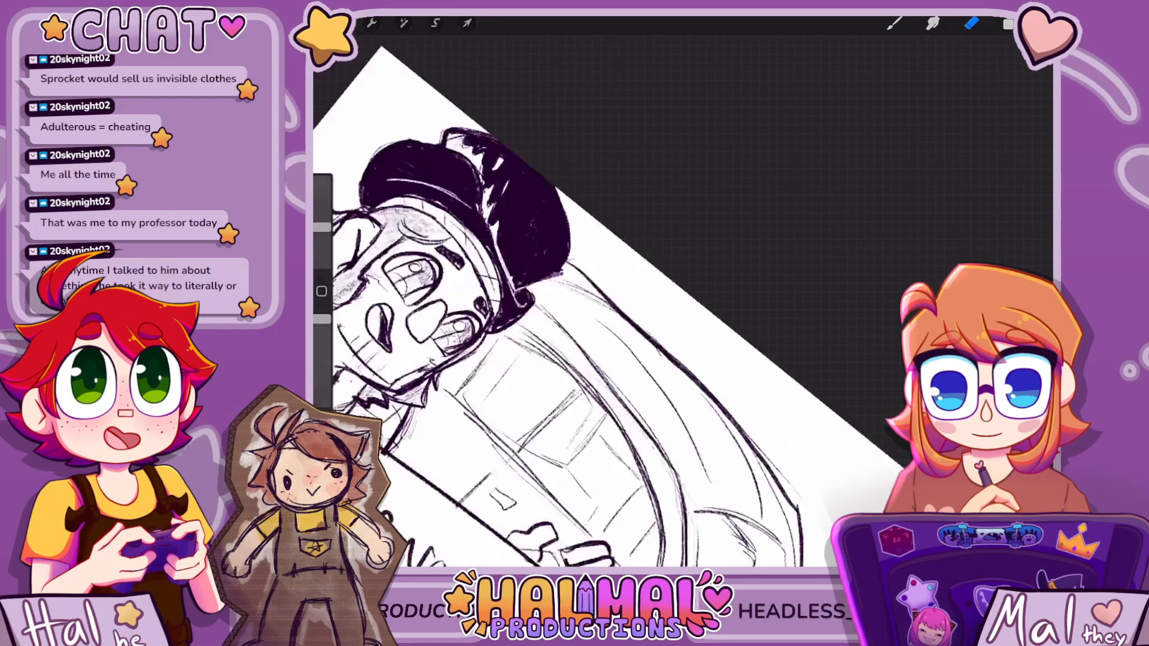
scroll(633, 329, up, 3)
scroll(598, 299, down, 3)
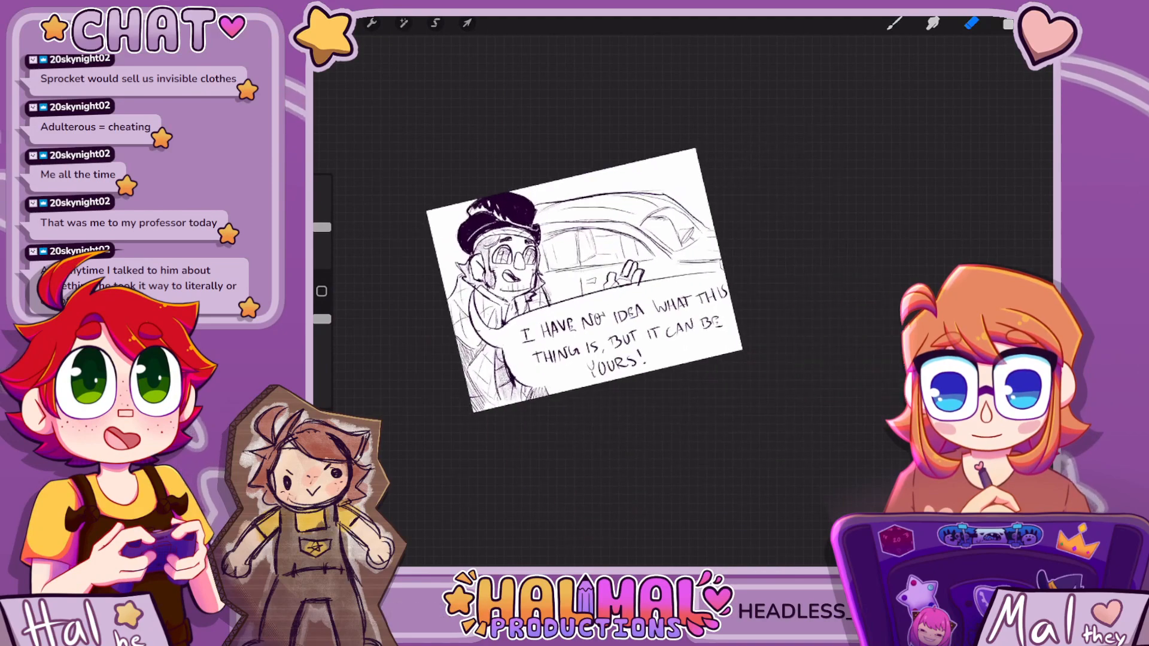
Draw hatched stubble along the character's jaw and chin and deepen the pencil shading on the lower coat
scroll(584, 280, down, 2)
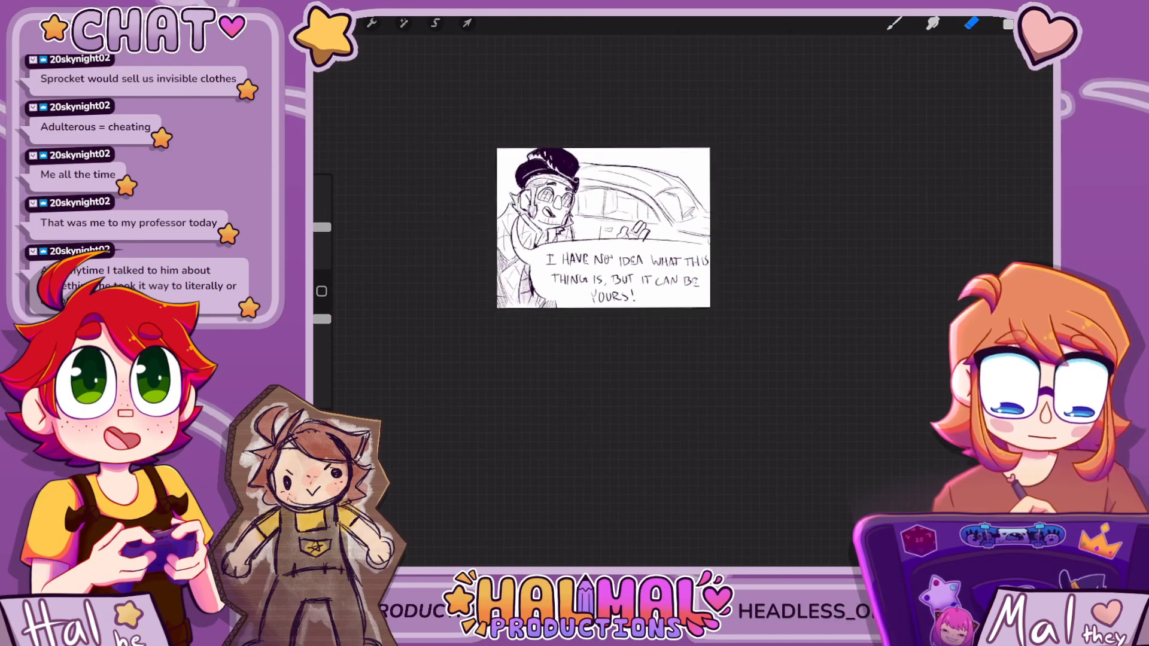
scroll(598, 233, up, 4)
scroll(584, 233, down, 1)
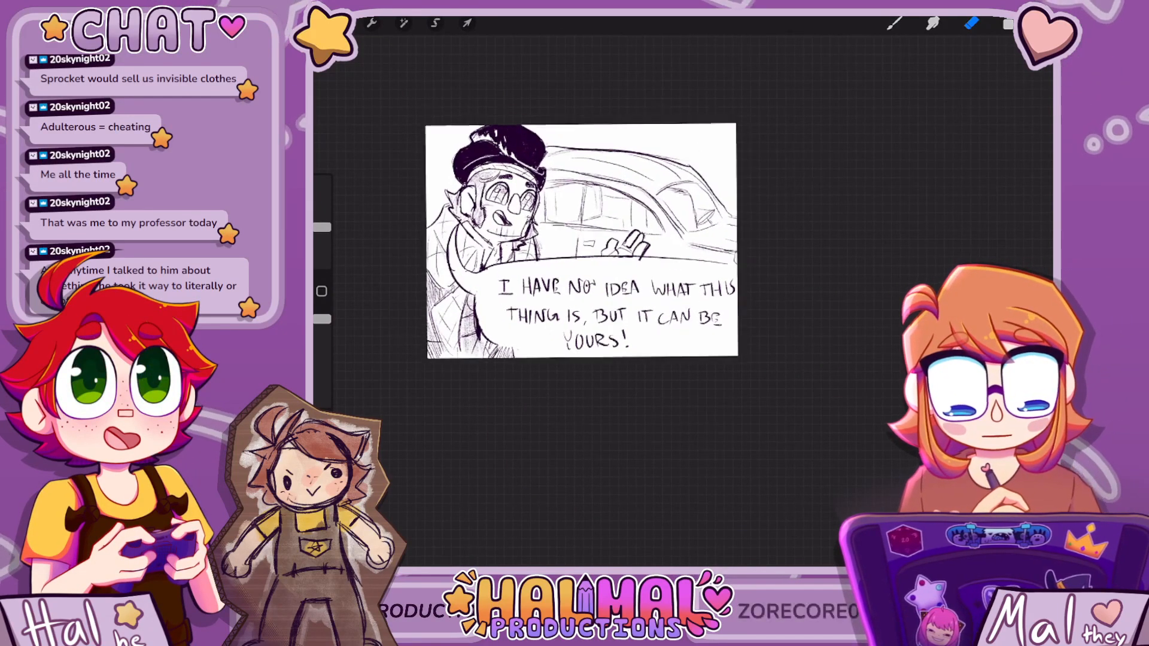
scroll(599, 251, up, 5)
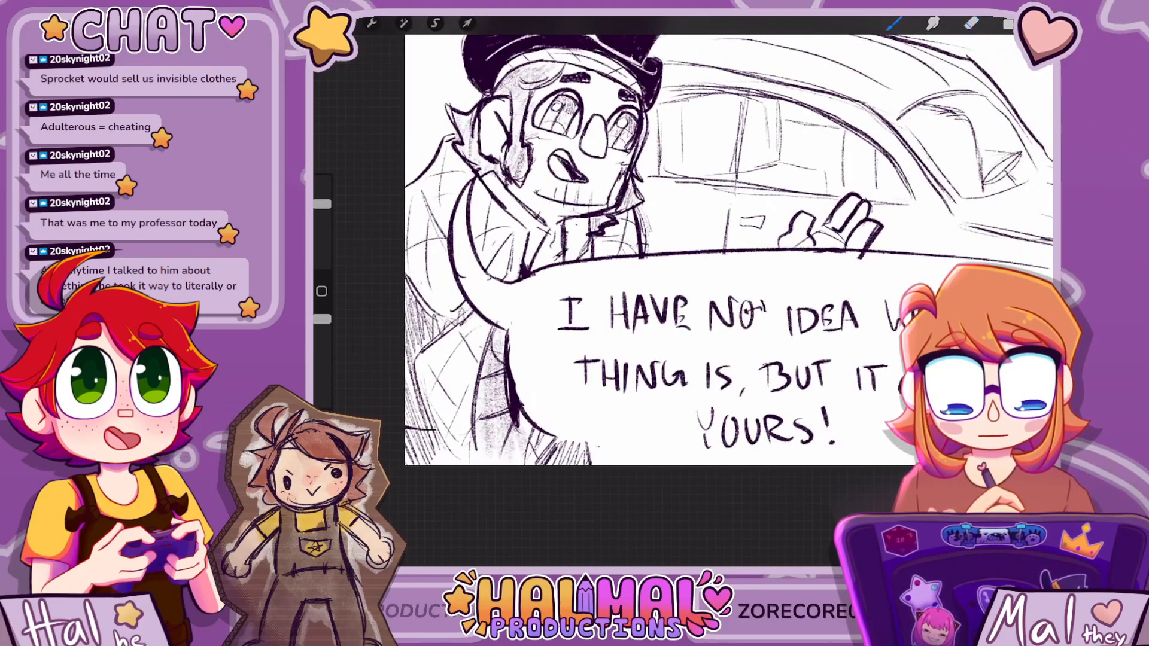
scroll(688, 269, up, 2)
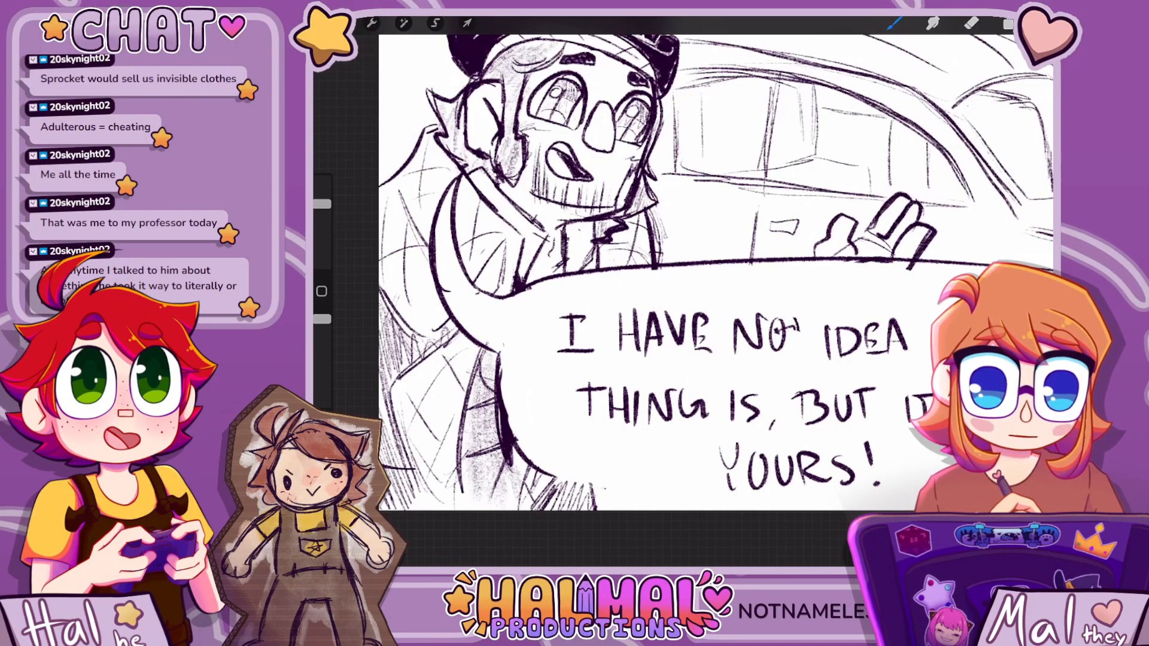
Examine the character's face, hat, coat and lettering, then check the whole doodle's composition
scroll(717, 240, down, 5)
scroll(730, 227, up, 4)
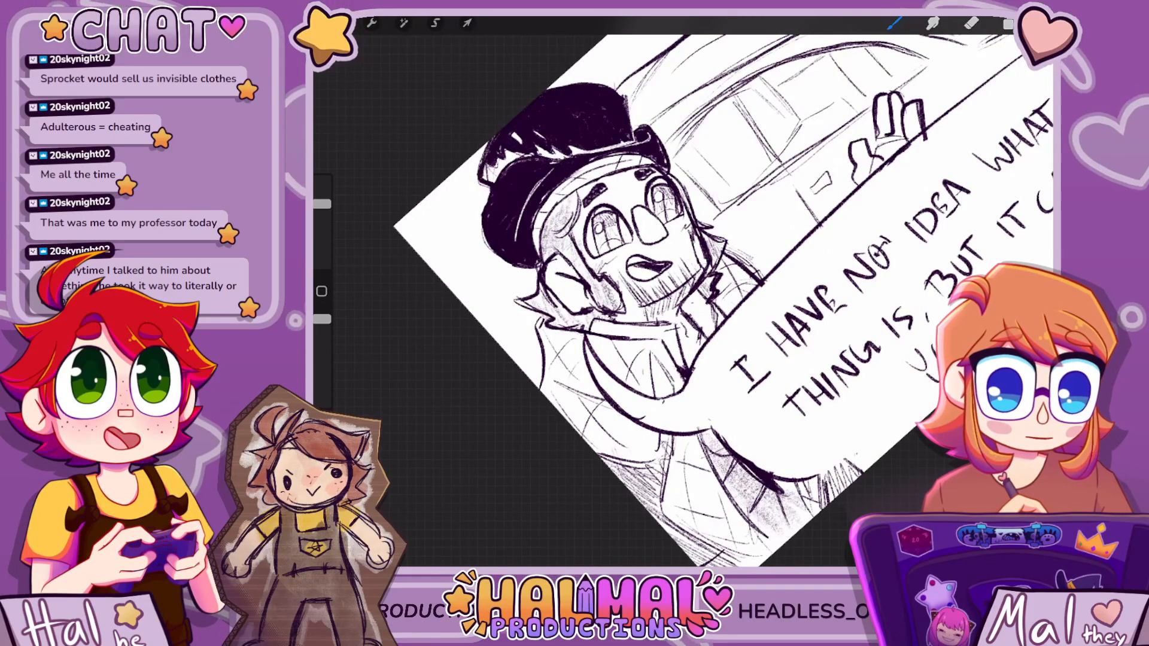
scroll(718, 239, down, 5)
scroll(712, 215, up, 4)
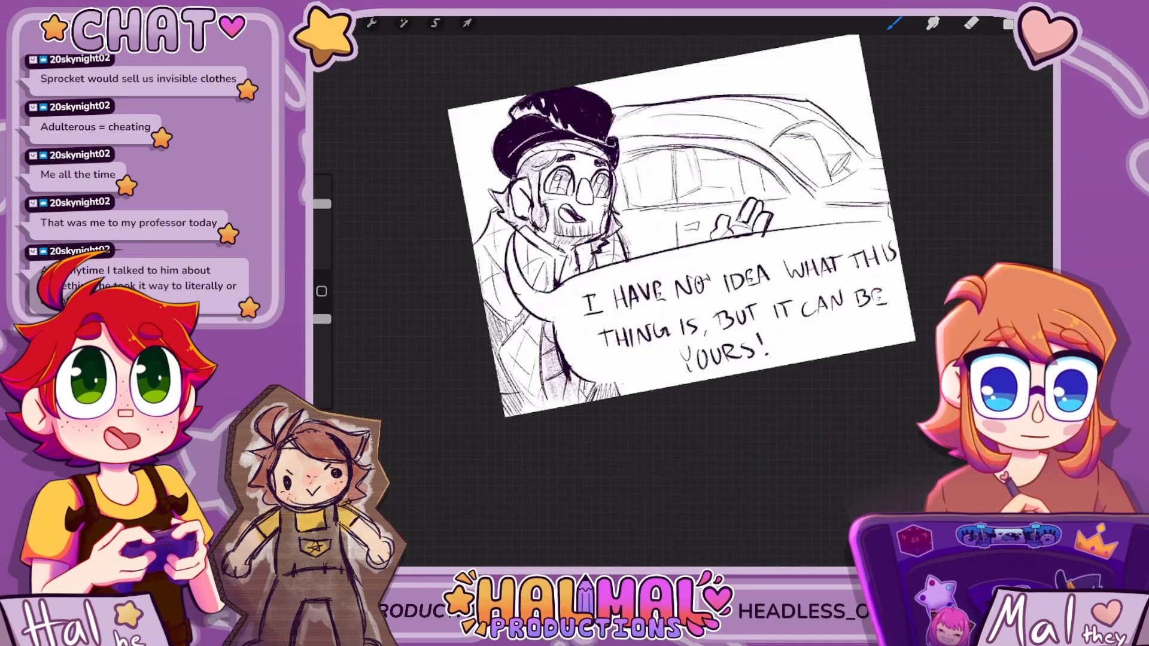
scroll(688, 287, up, 3)
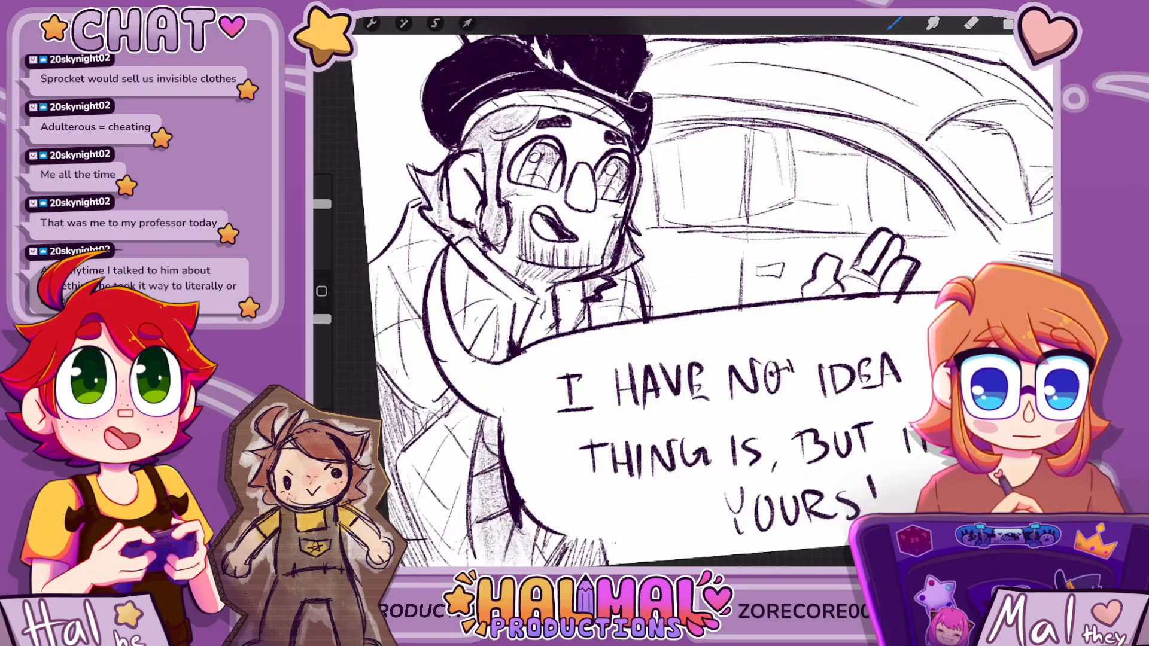
scroll(688, 287, down, 4)
scroll(688, 287, up, 6)
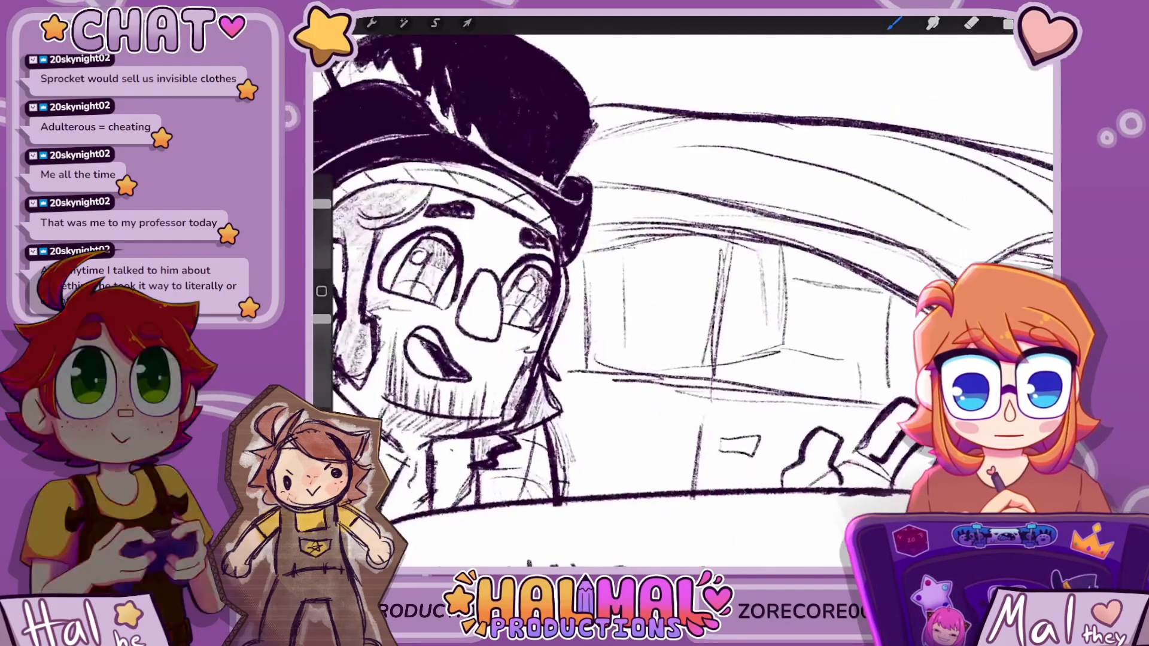
scroll(688, 287, down, 8)
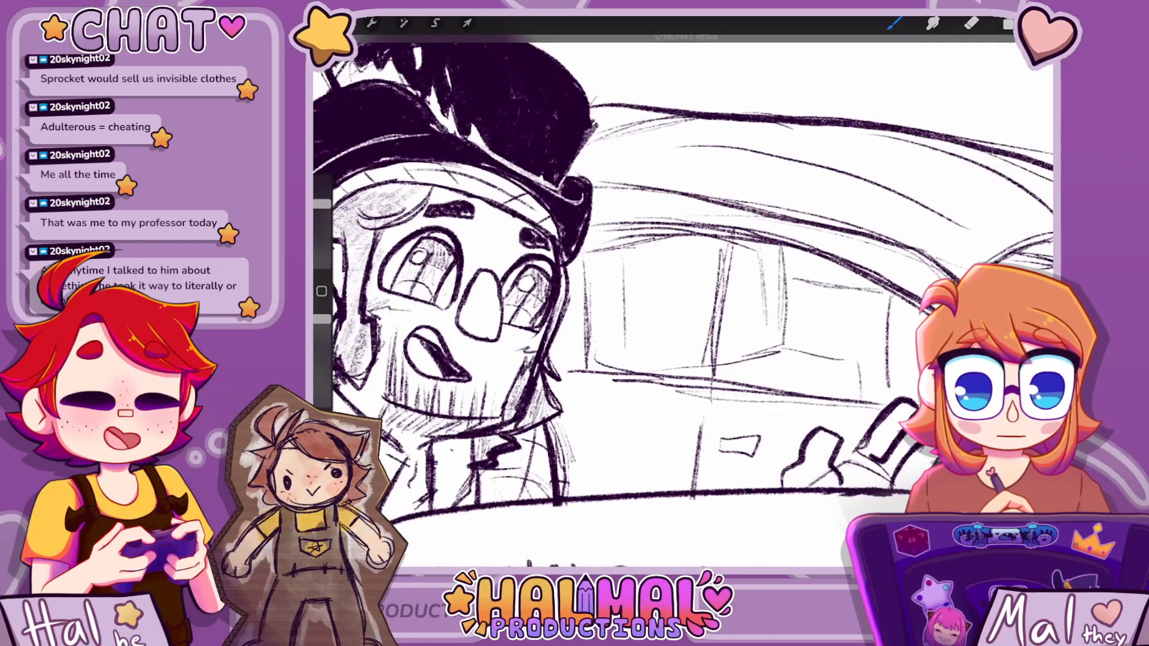
scroll(688, 287, up, 2)
scroll(682, 260, up, 6)
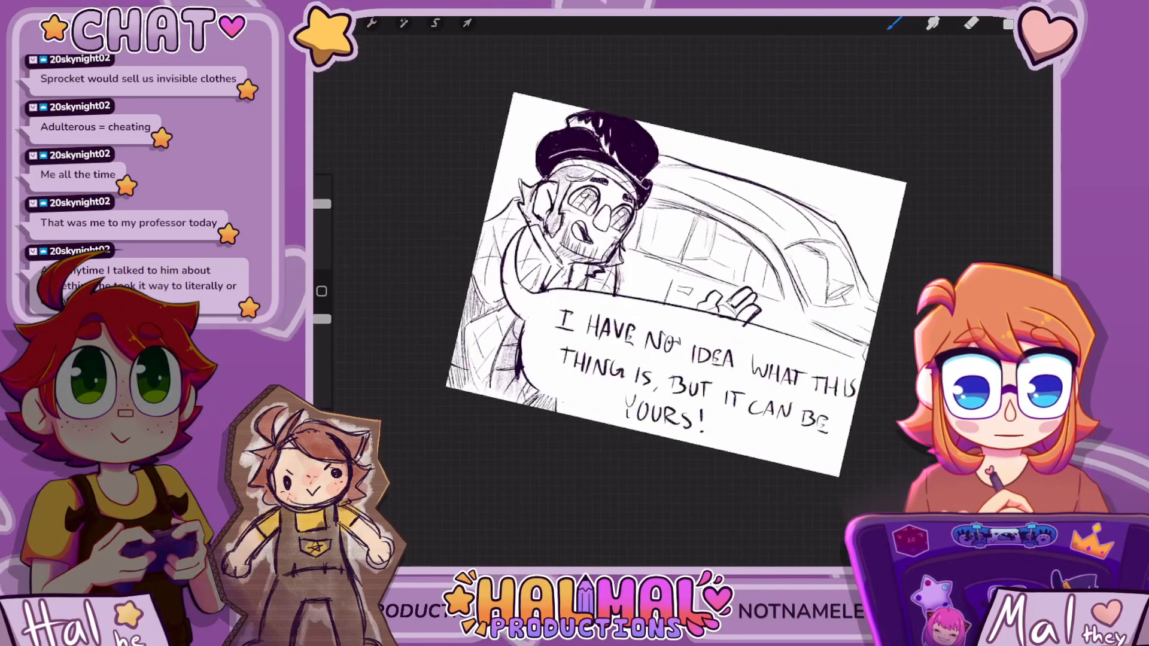
scroll(617, 311, down, 3)
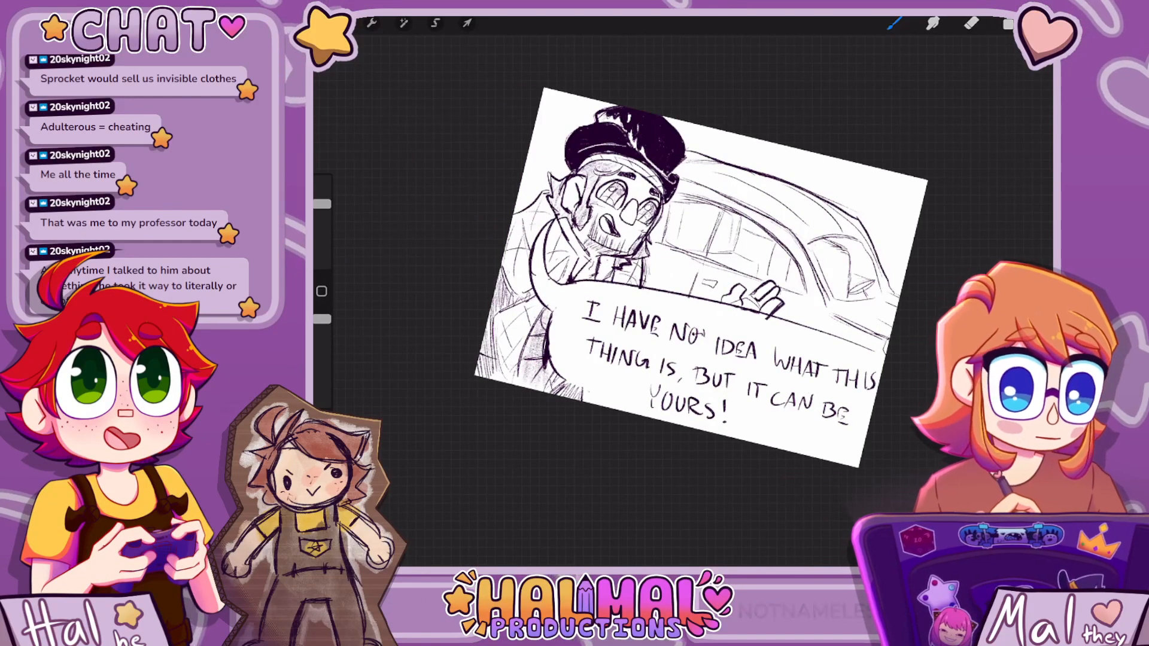
Thicken the coat's shoulder, sleeve and collar outlines and shade the inside of the collar
scroll(700, 276, up, 5)
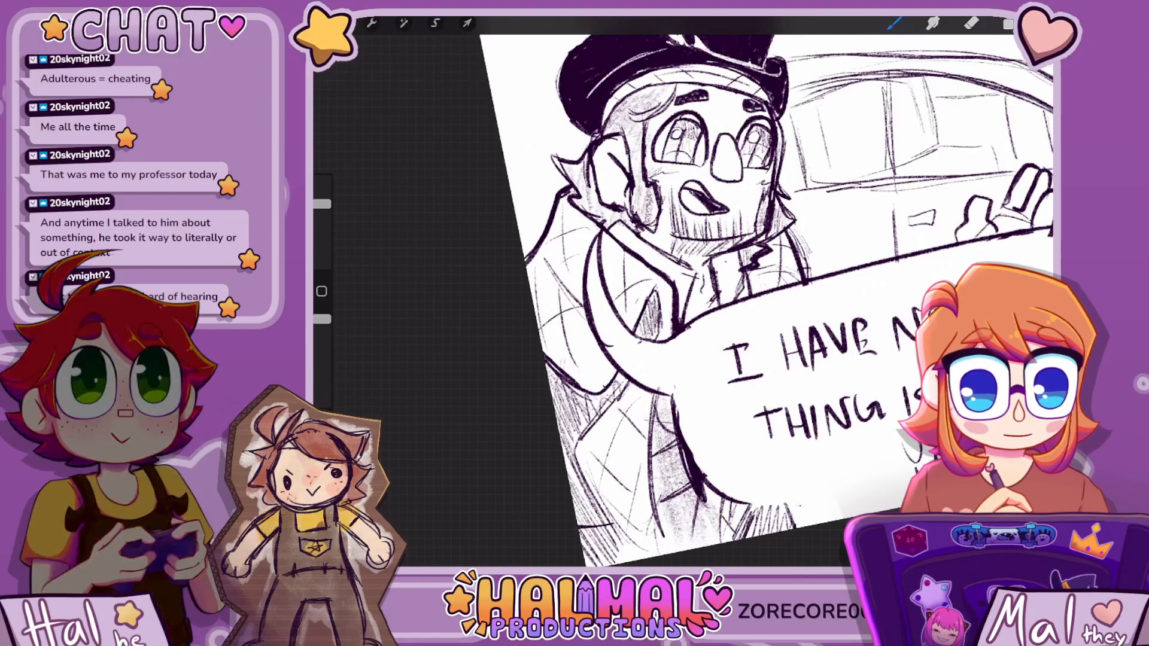
scroll(748, 293, down, 2)
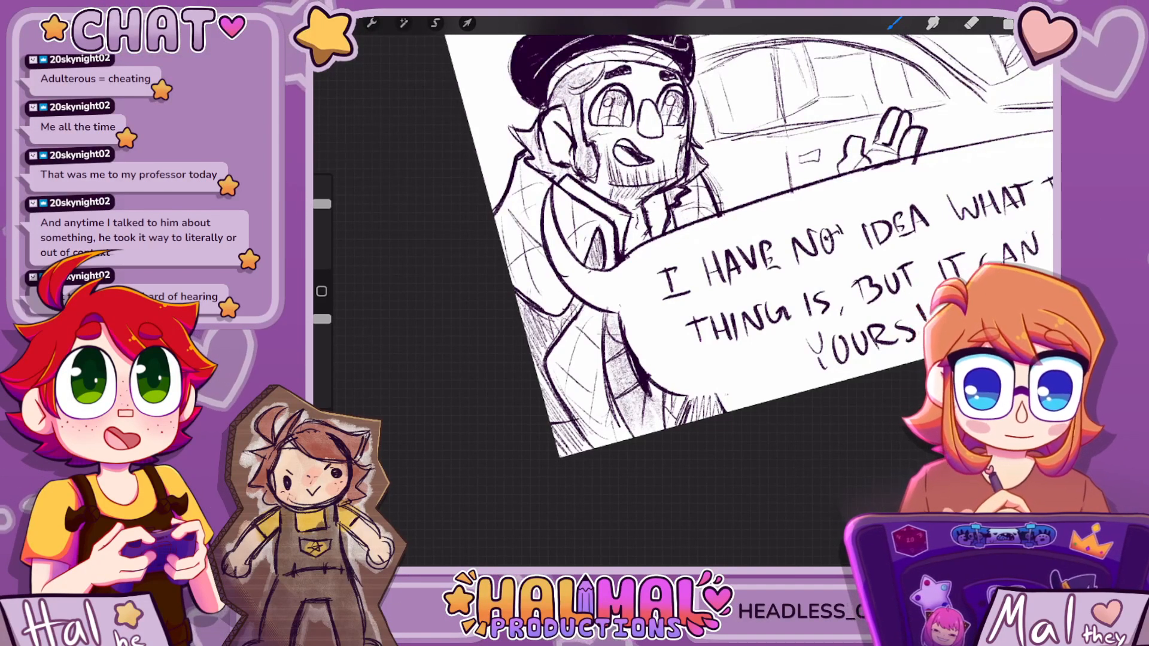
scroll(712, 239, down, 10)
scroll(670, 254, up, 4)
scroll(649, 263, up, 8)
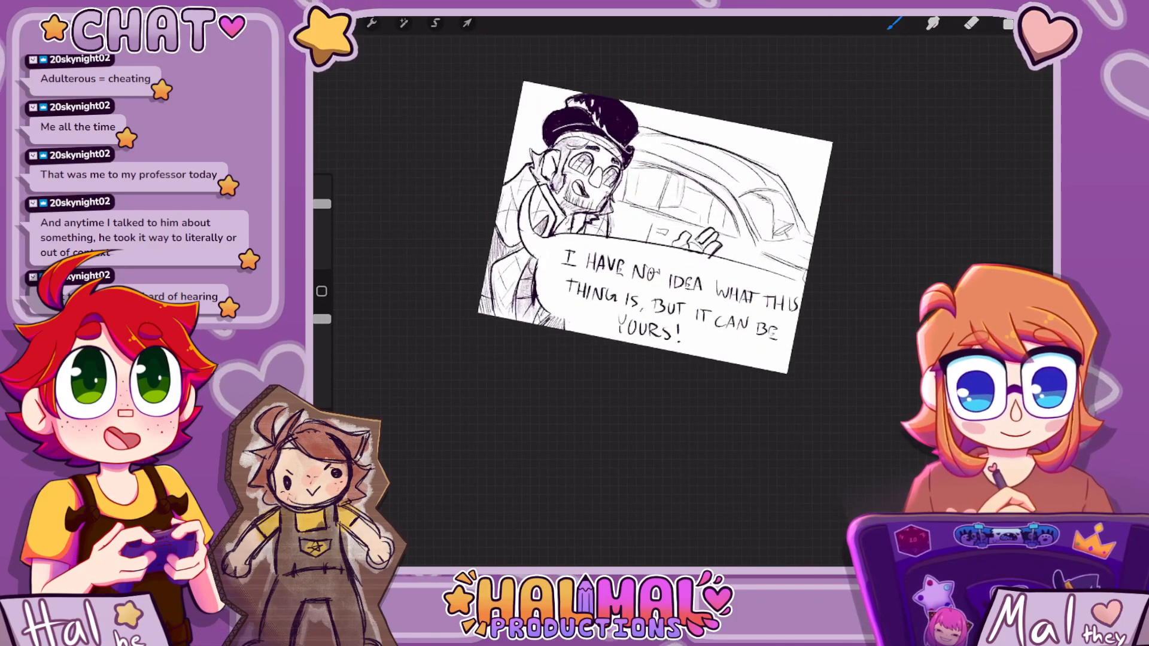
scroll(649, 263, down, 3)
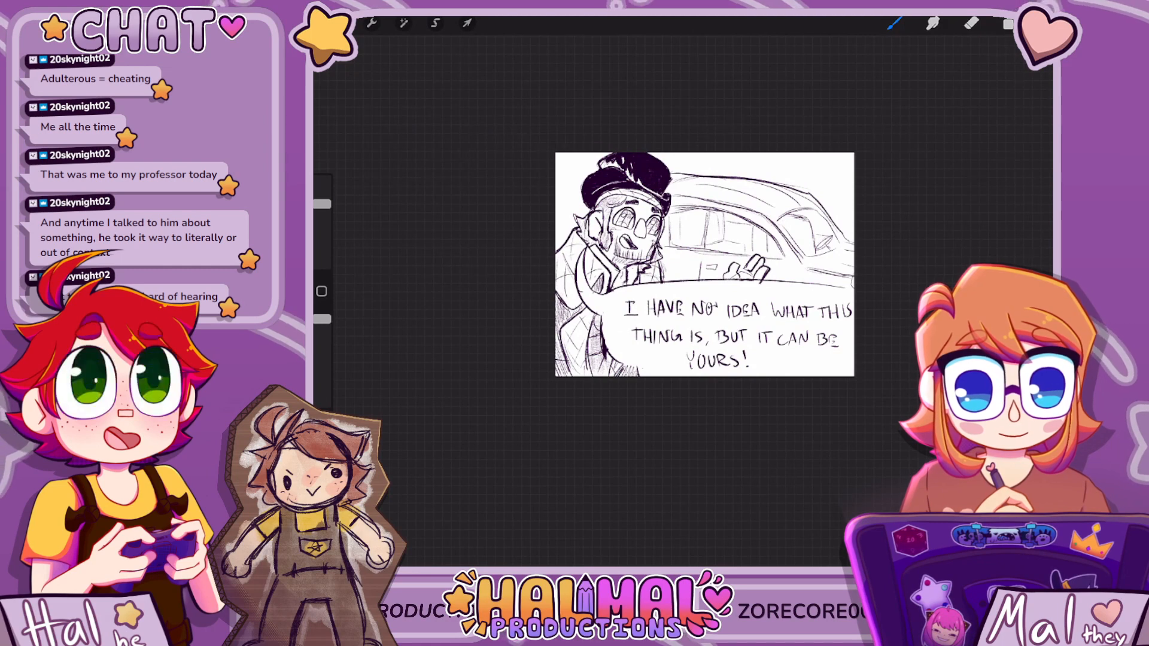
Try to erase the stray mark beside the word NO on Layer 2 with an Inking eraser brush
scroll(715, 331, up, 8)
click(1008, 24)
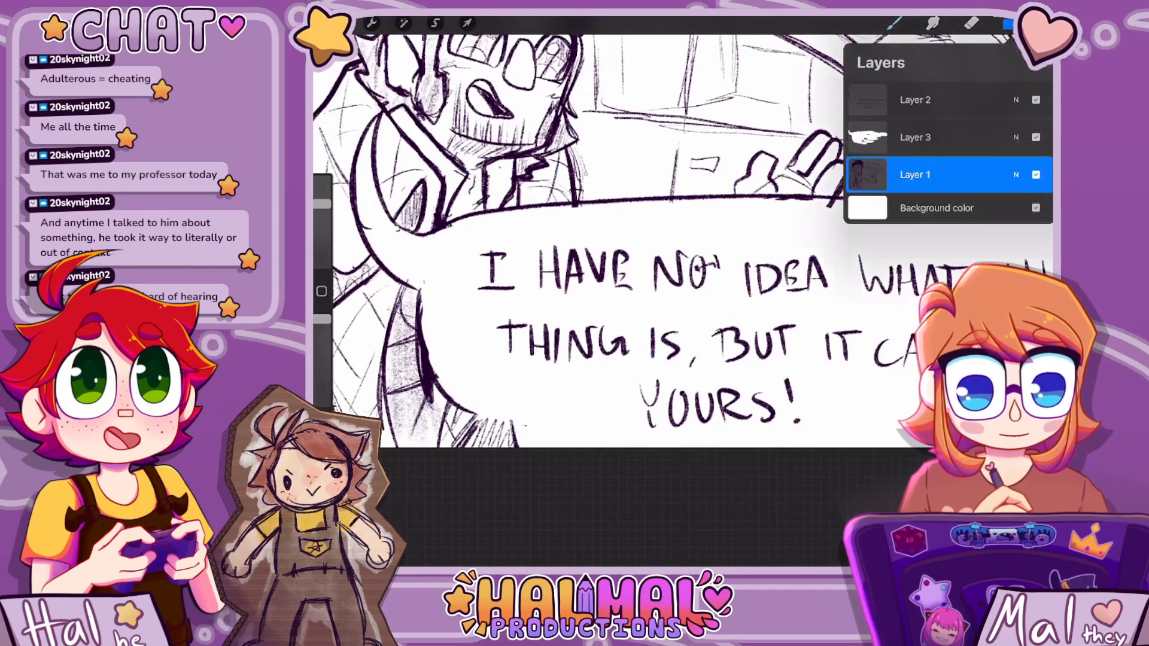
click(915, 100)
click(971, 24)
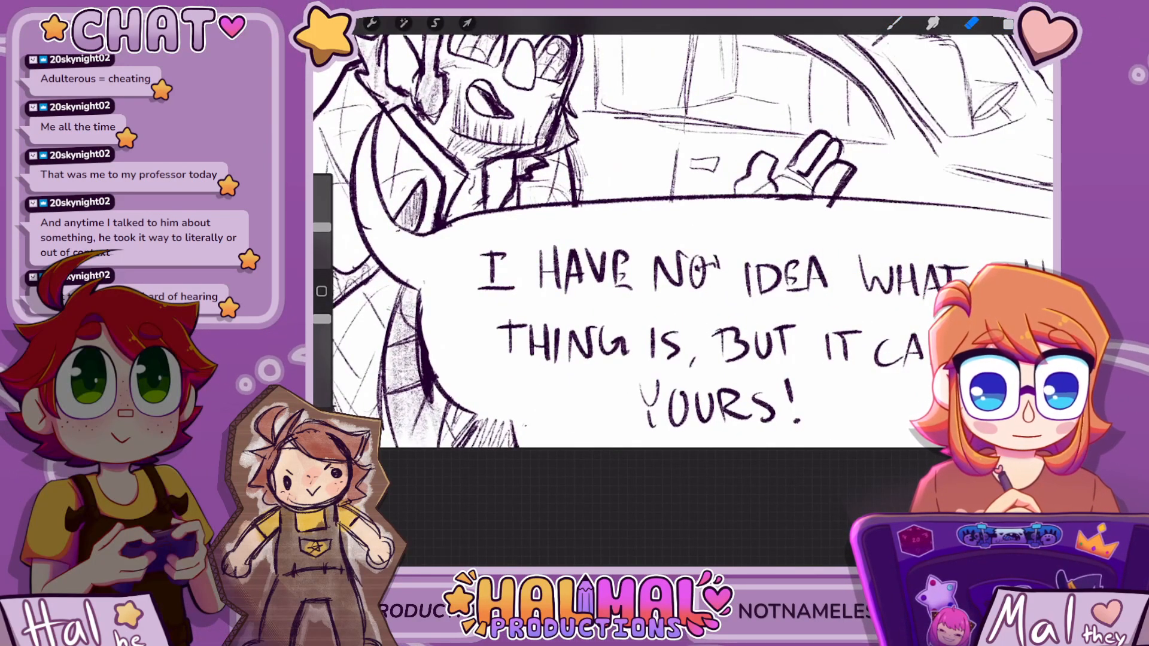
click(1008, 24)
click(914, 100)
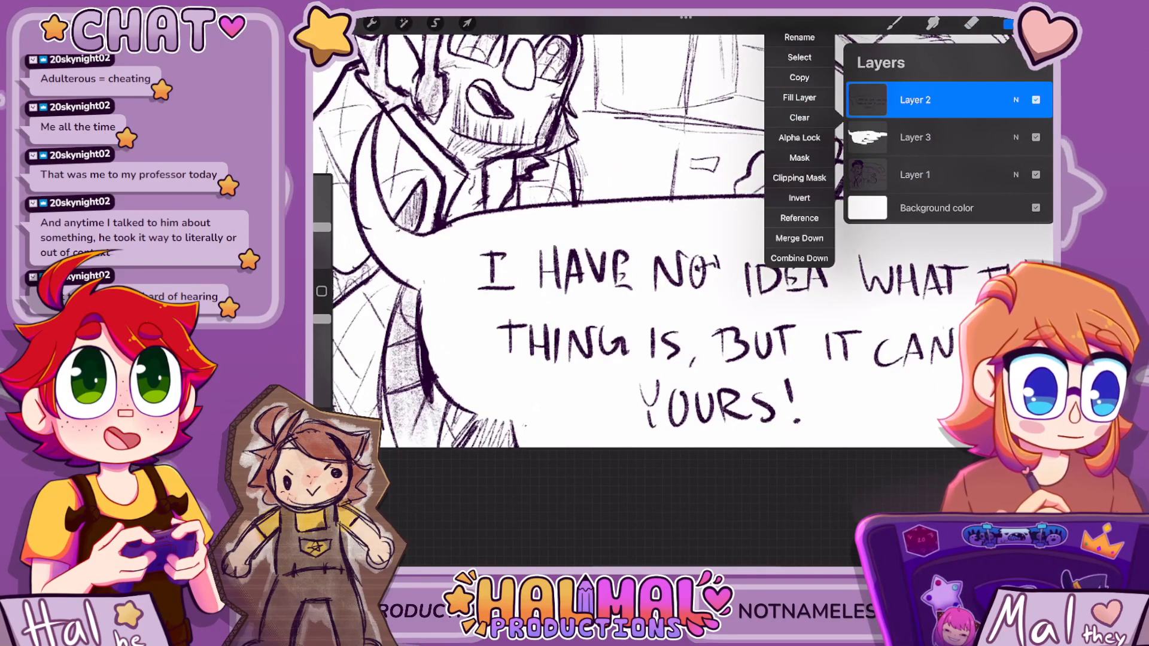
click(971, 23)
scroll(861, 239, up, 1)
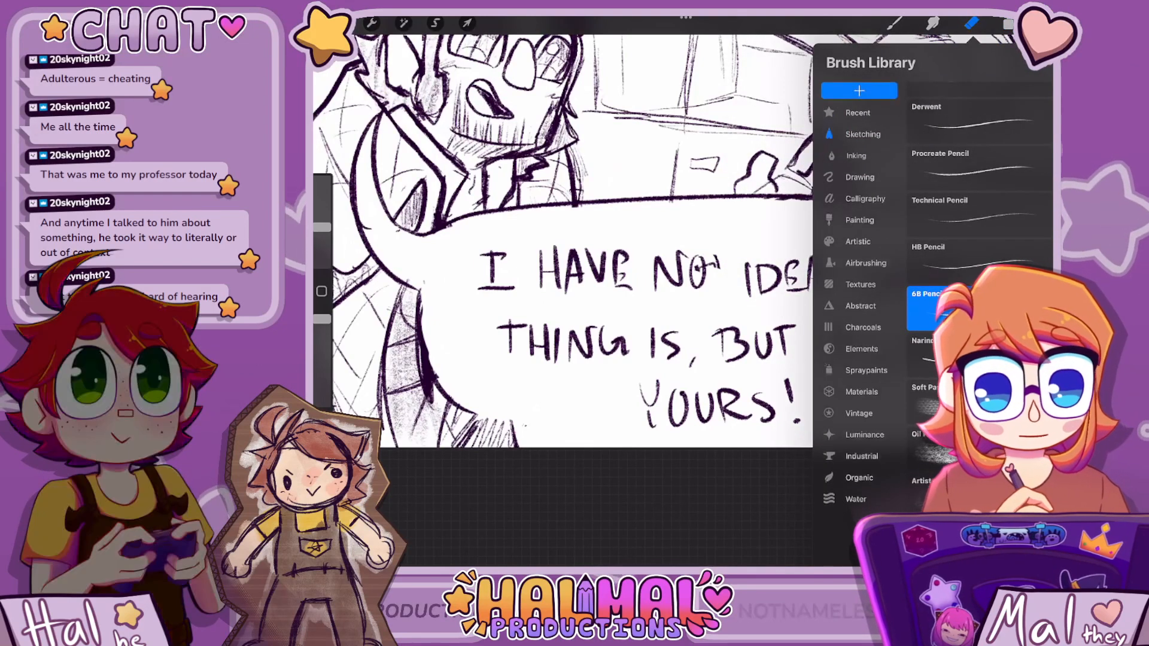
click(856, 156)
scroll(969, 239, up, 1)
click(717, 253)
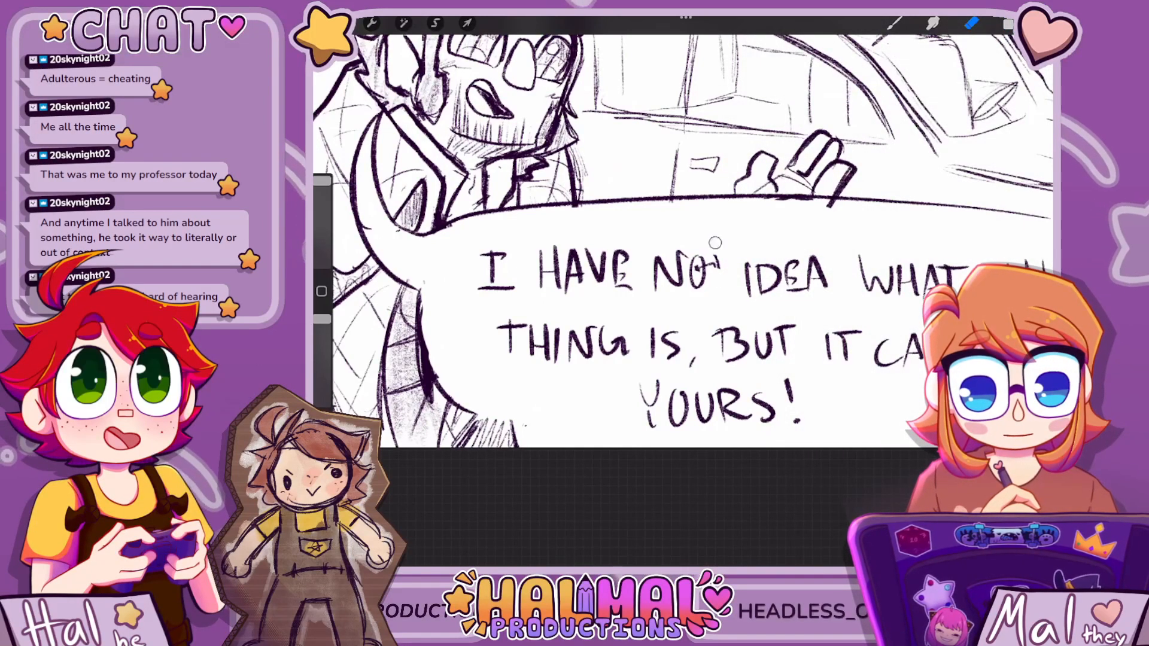
Paint over the stray mark beside the word NO in white on Layer 3 with an Inking brush
click(1008, 23)
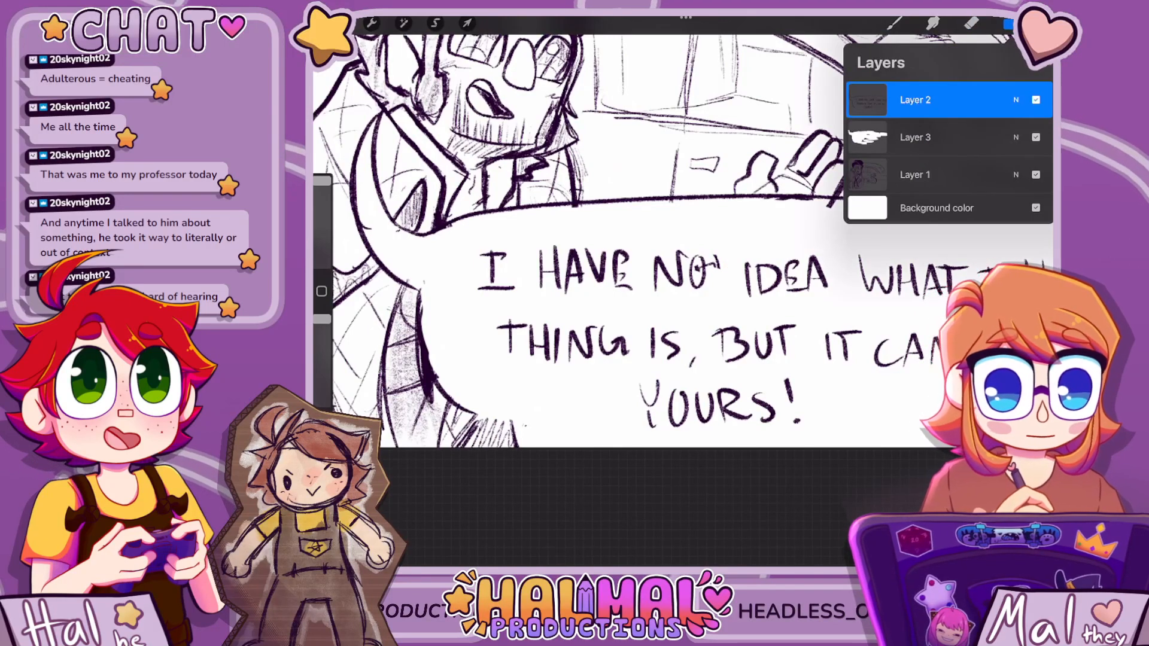
click(916, 137)
click(1026, 24)
click(894, 23)
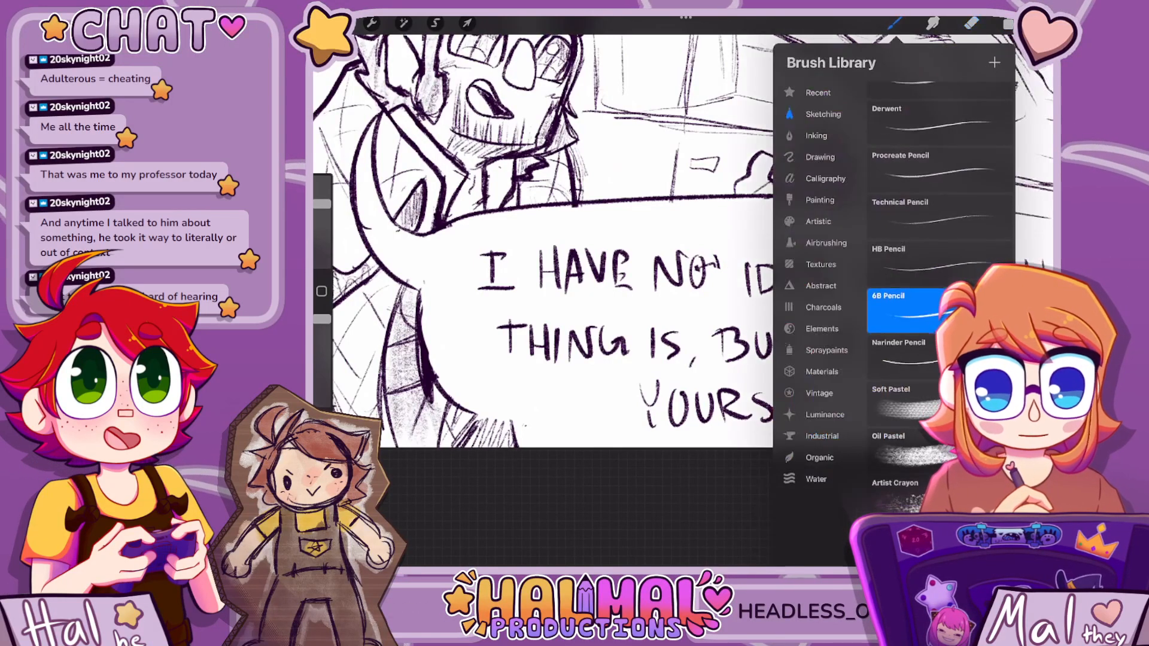
click(817, 134)
click(933, 383)
click(718, 263)
drag(717, 261, 712, 276)
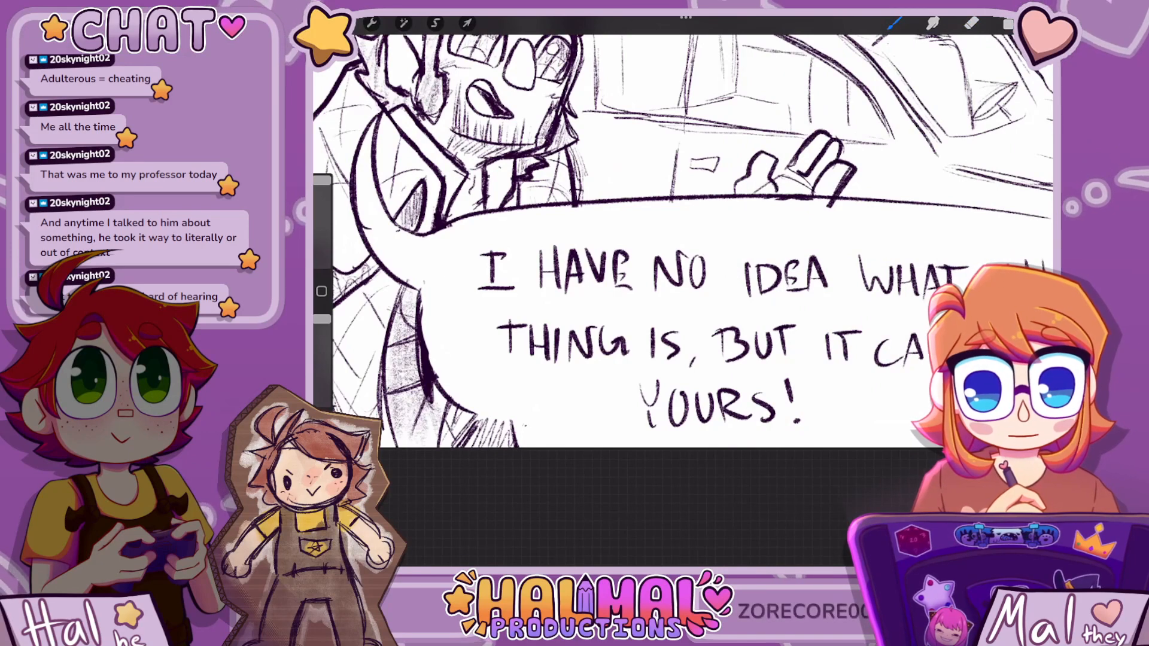
scroll(718, 269, down, 10)
scroll(754, 254, down, 5)
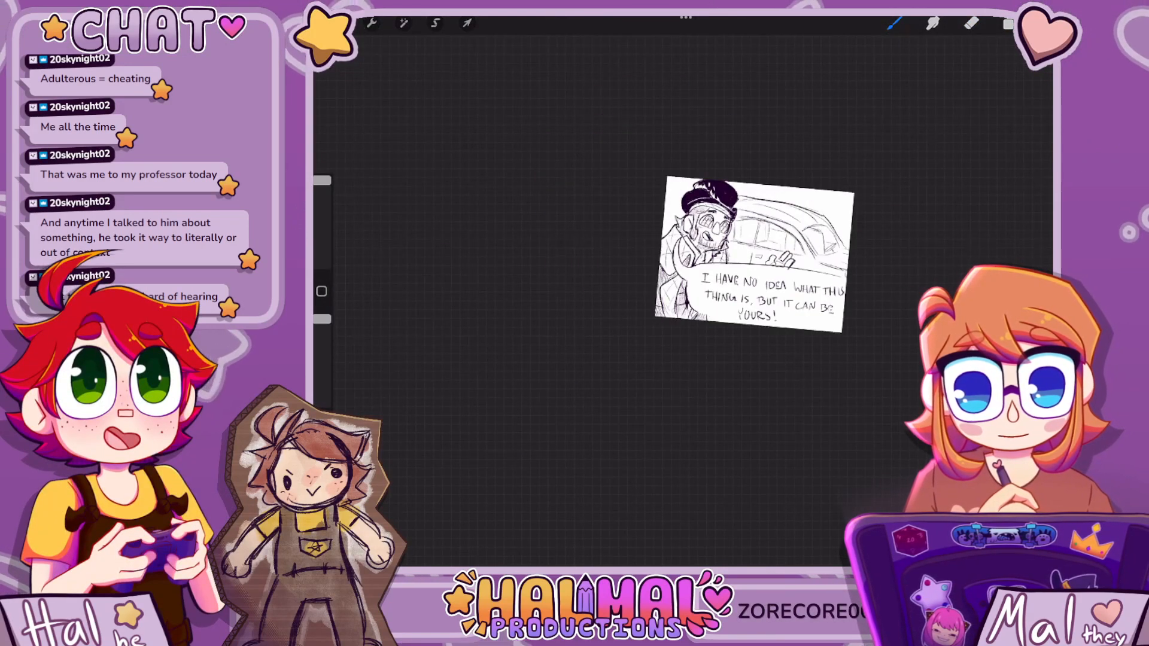
scroll(754, 254, up, 5)
scroll(699, 266, up, 3)
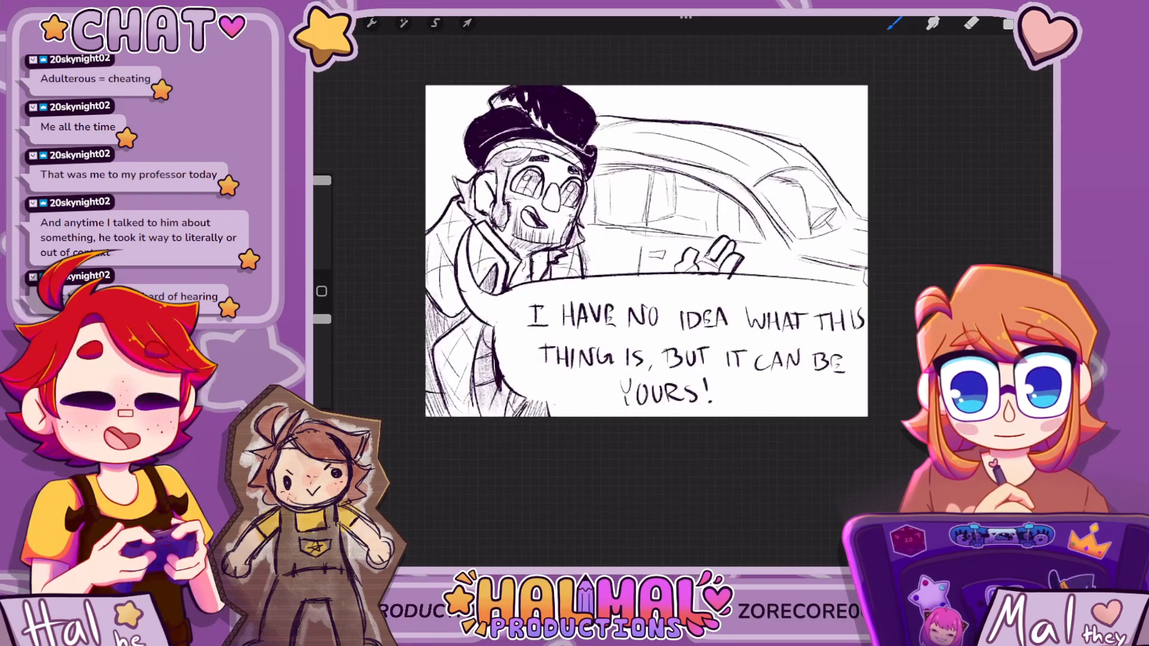
Switch to the eraser and make Layer 2 the active layer
click(1008, 24)
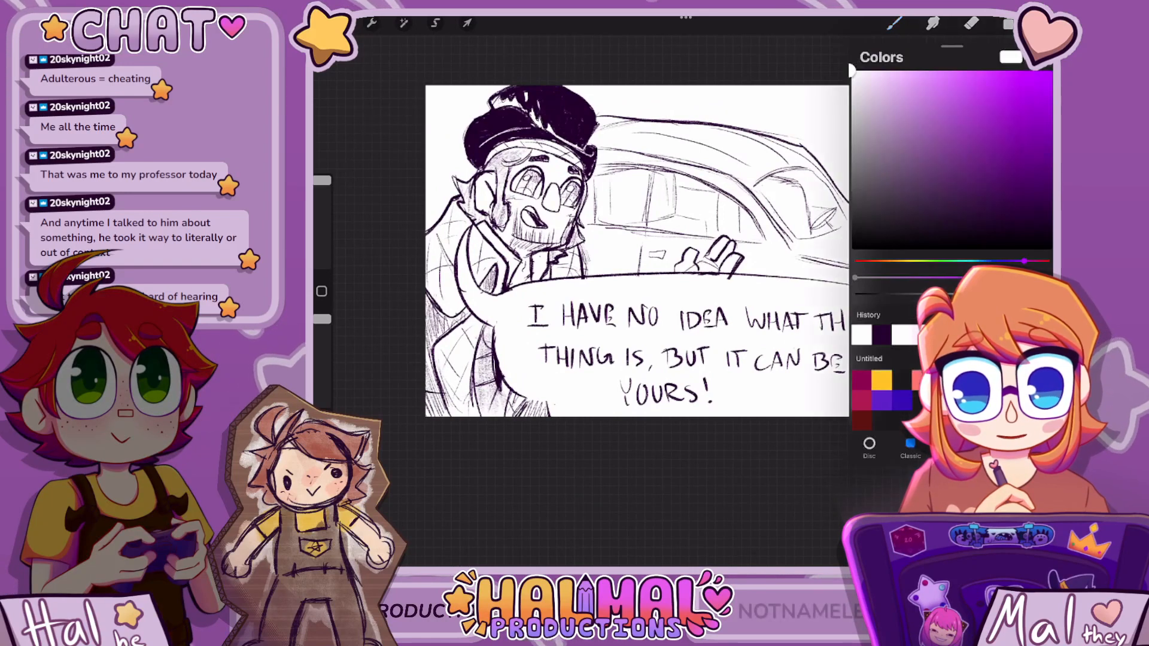
click(971, 22)
click(1008, 24)
click(949, 98)
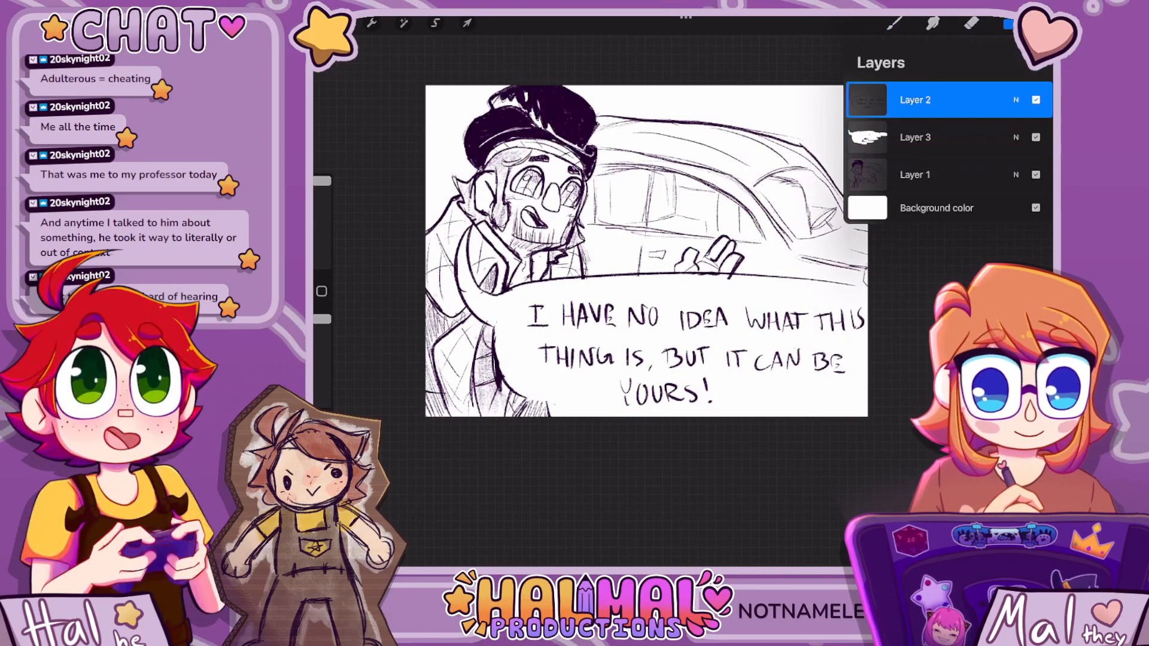
click(1008, 24)
Inspect the lettering, speech bubble edge and car lines up close, and review the full drawing
scroll(646, 251, up, 3)
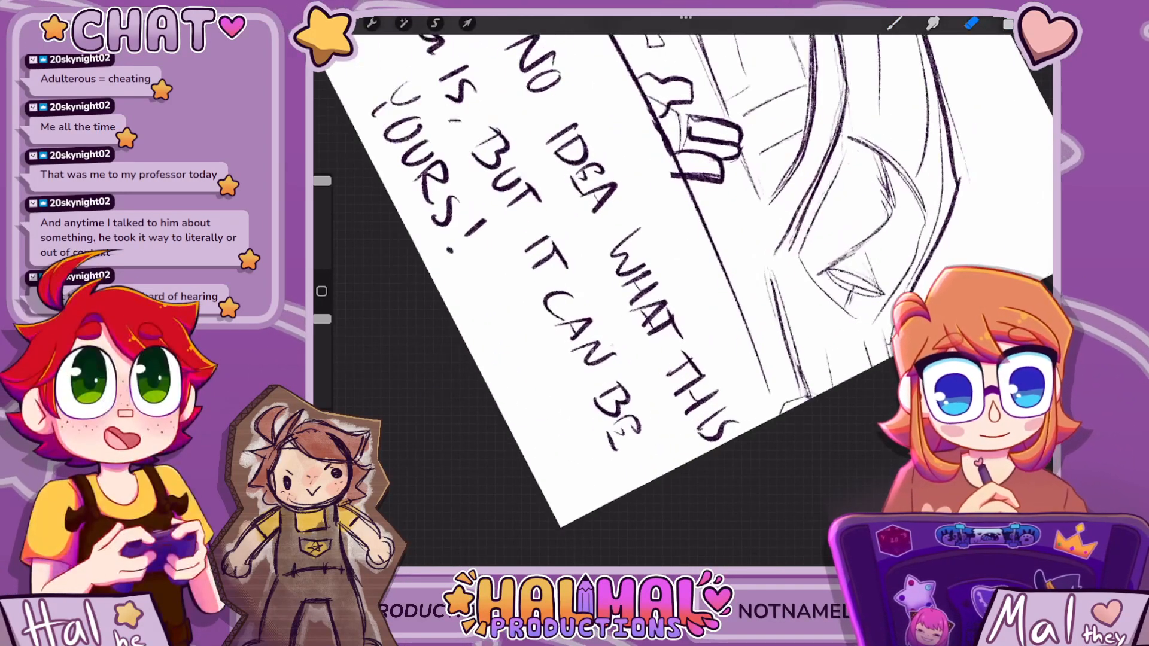
scroll(682, 270, down, 3)
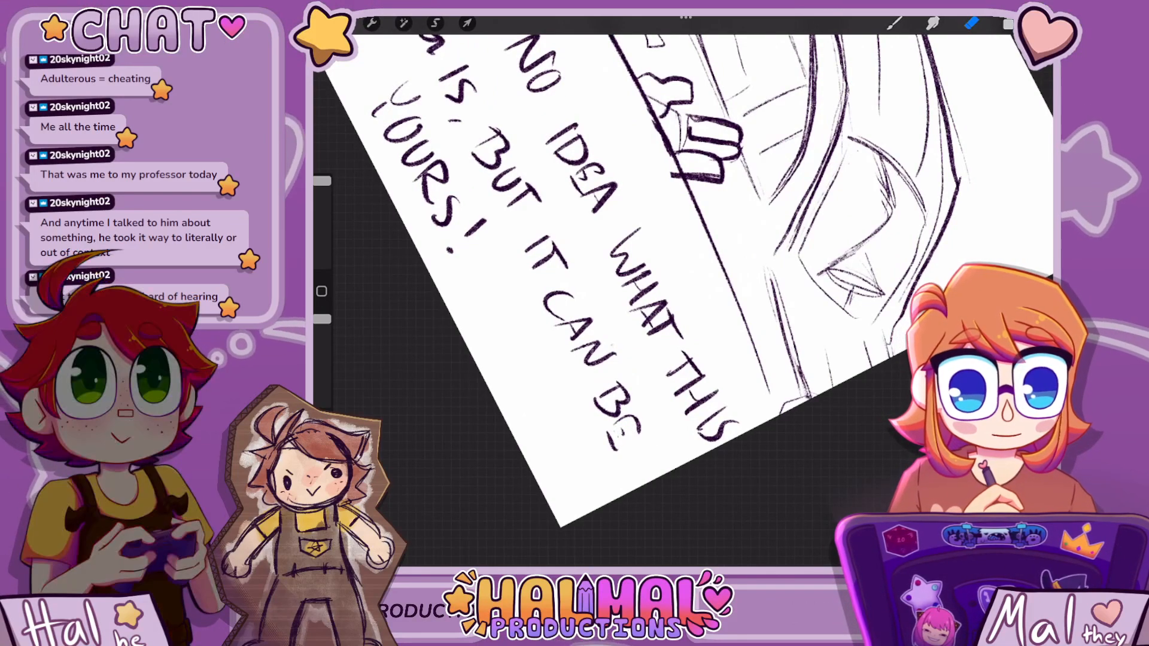
scroll(682, 270, down, 2)
scroll(658, 270, up, 2)
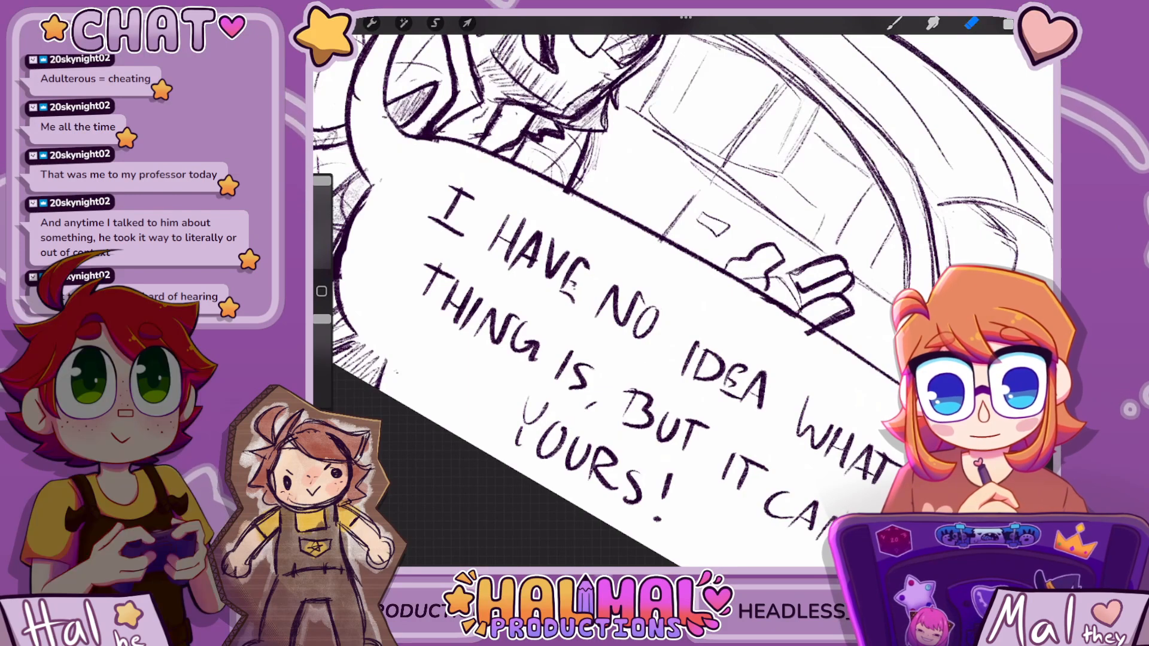
scroll(682, 294, down, 5)
scroll(682, 293, up, 3)
scroll(682, 293, down, 3)
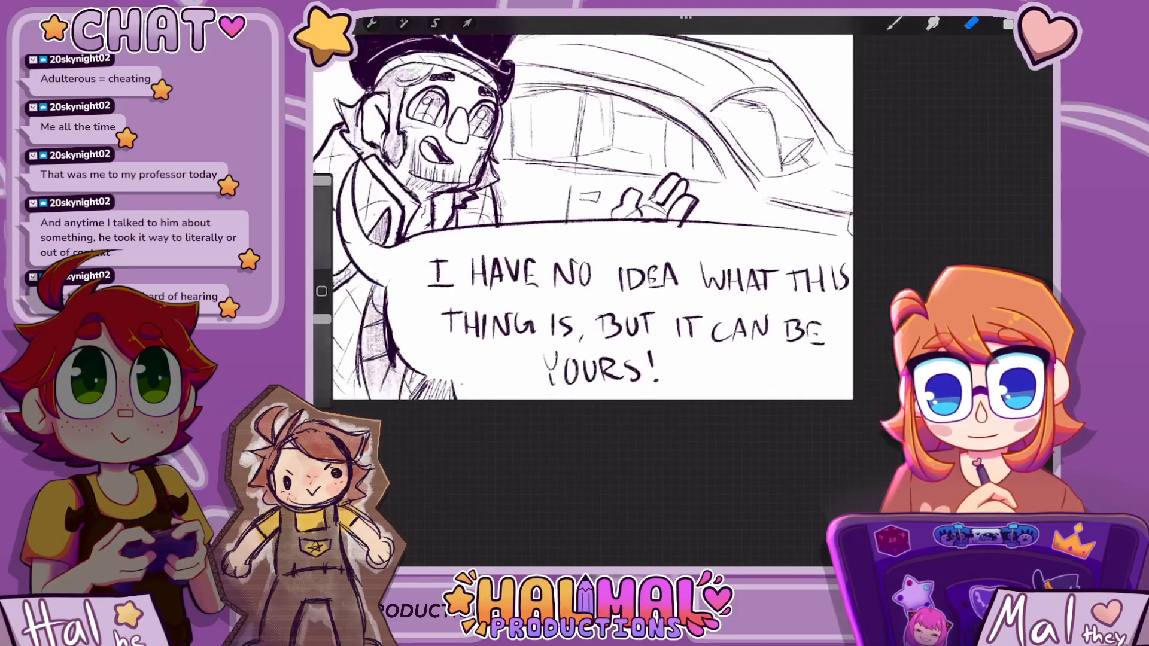
scroll(613, 188, down, 3)
scroll(621, 234, up, 2)
scroll(611, 182, down, 2)
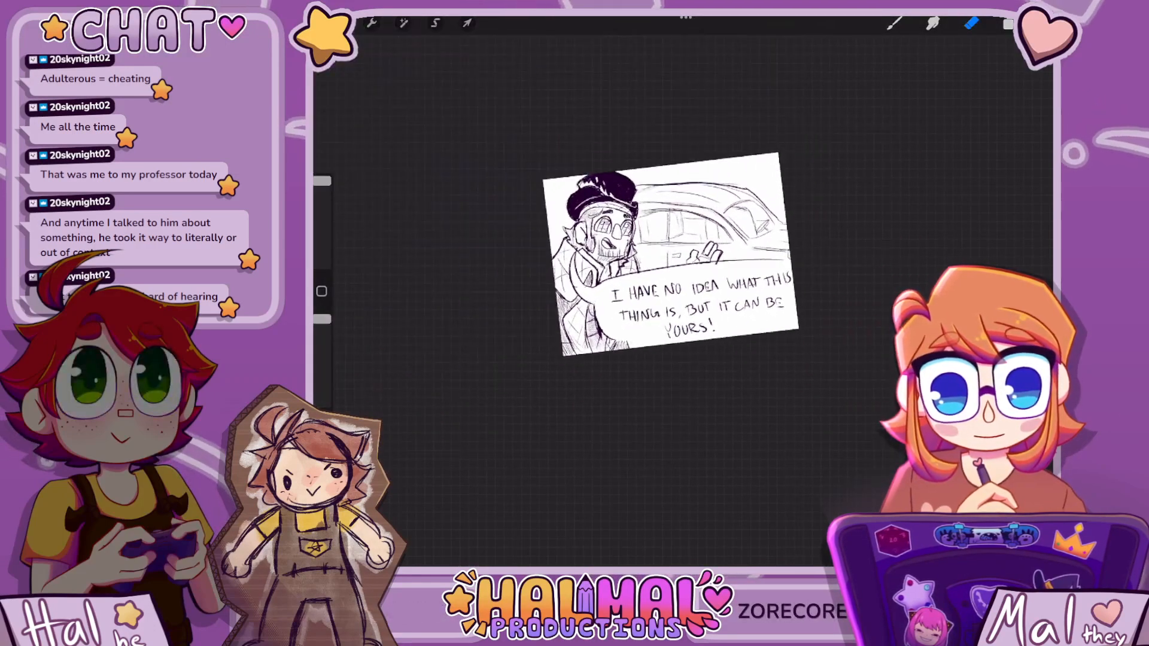
scroll(631, 251, up, 1)
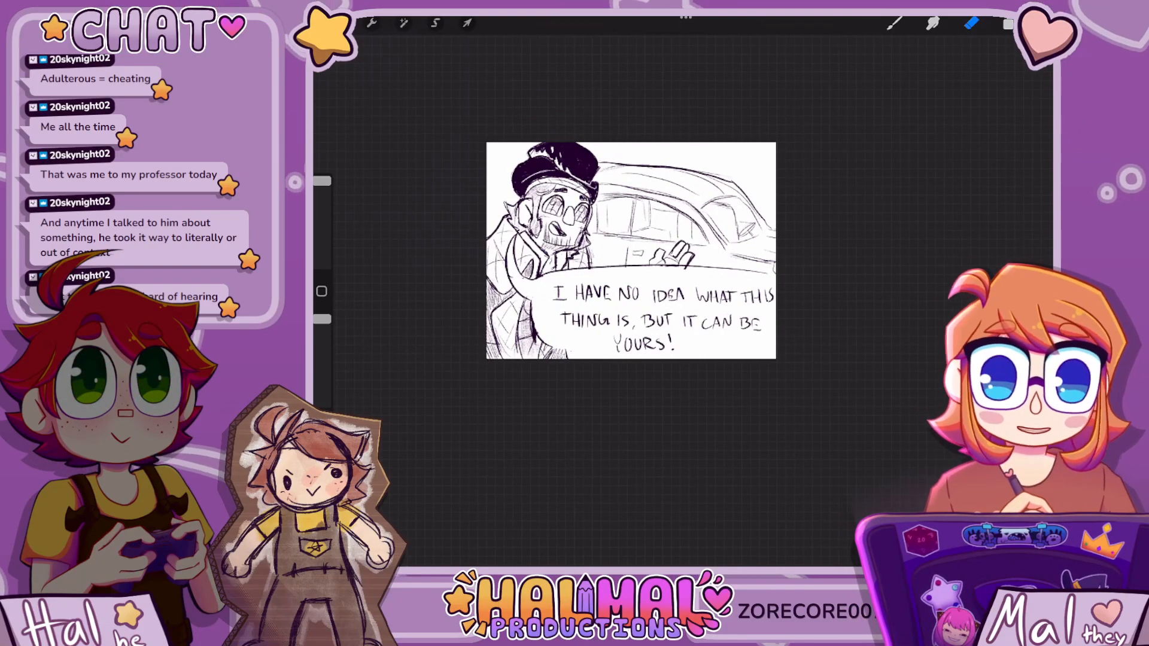
drag(631, 250, 564, 225)
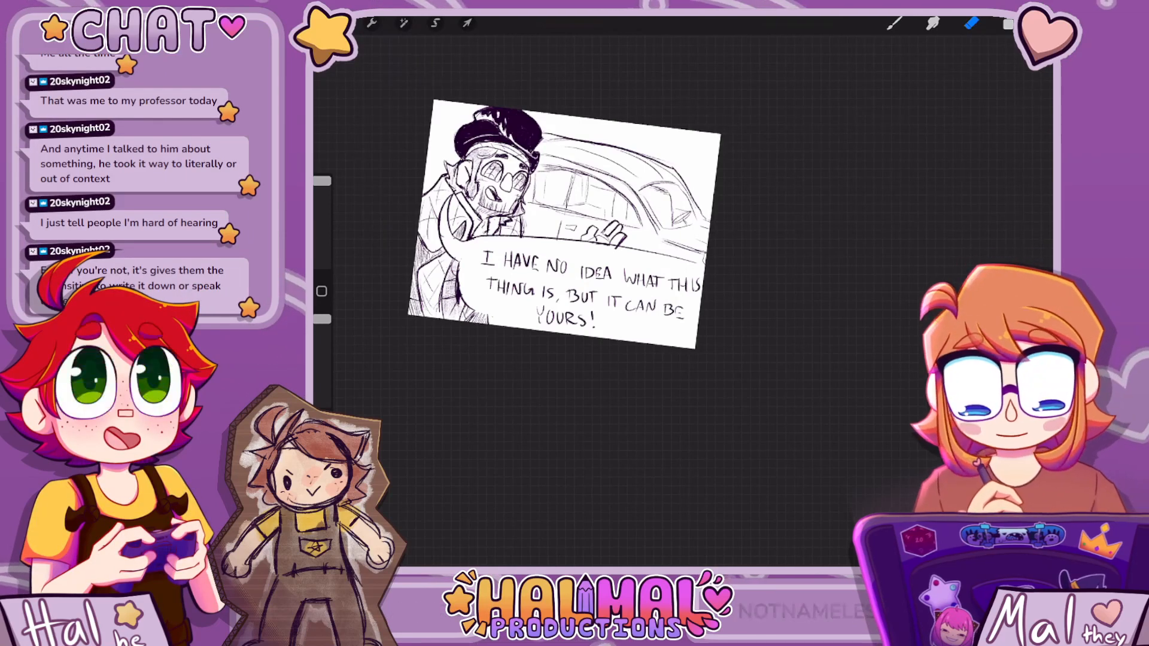
scroll(564, 224, down, 3)
scroll(564, 234, up, 3)
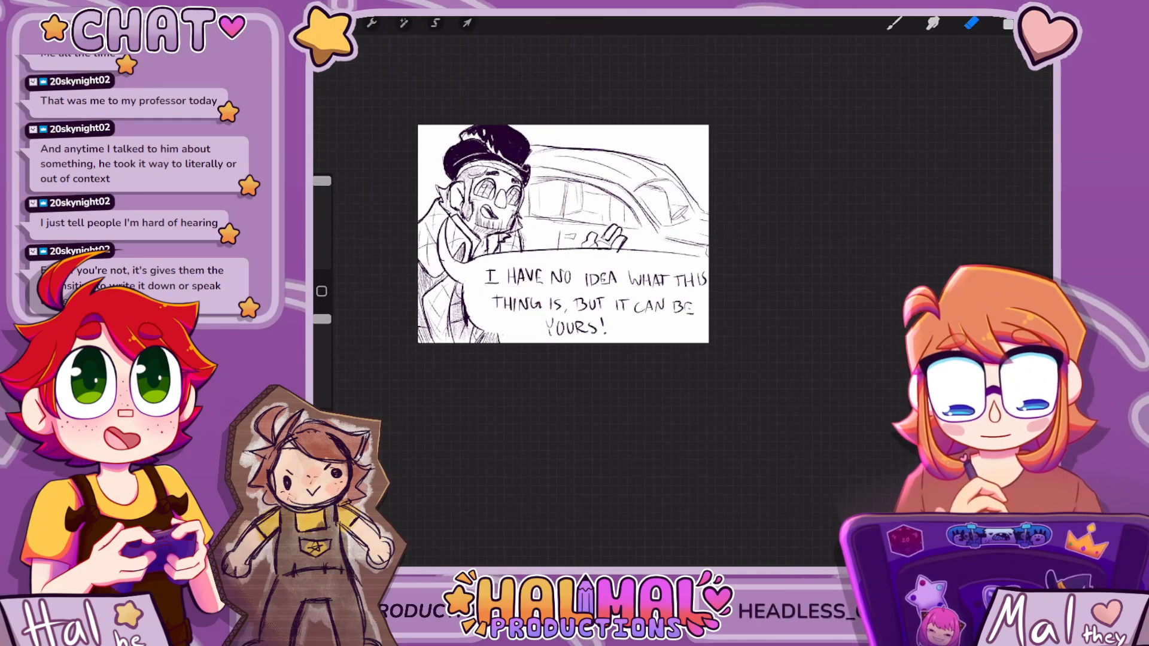
Set the canvas background color to a pale greyish purple
click(1009, 25)
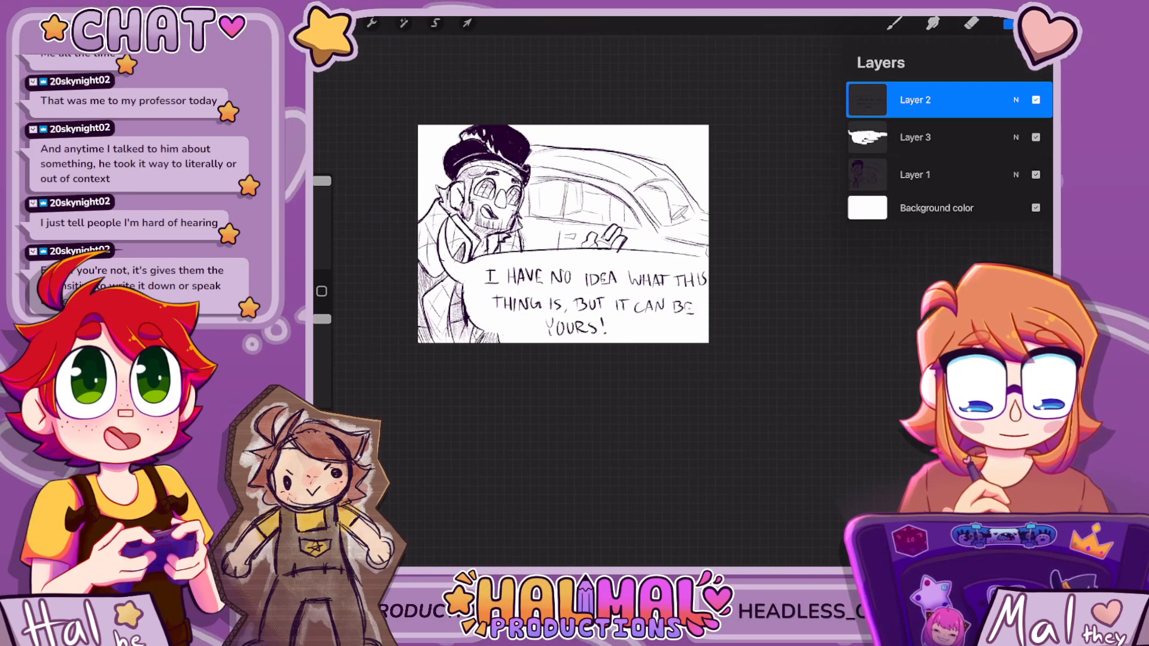
click(936, 208)
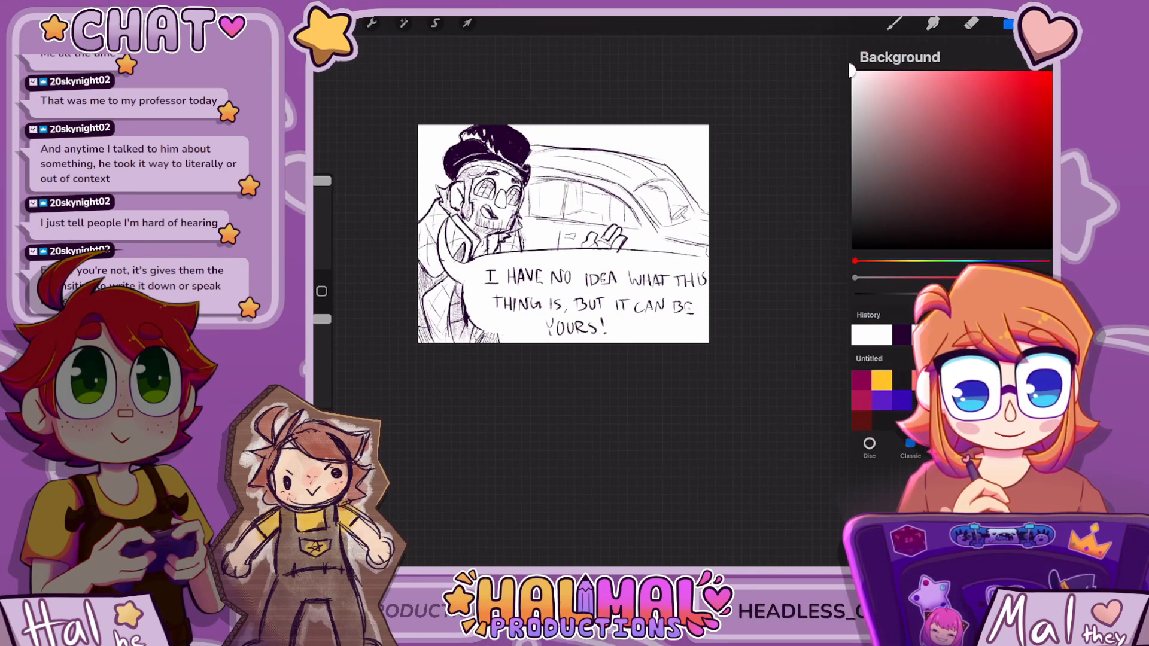
drag(855, 261, 1031, 261)
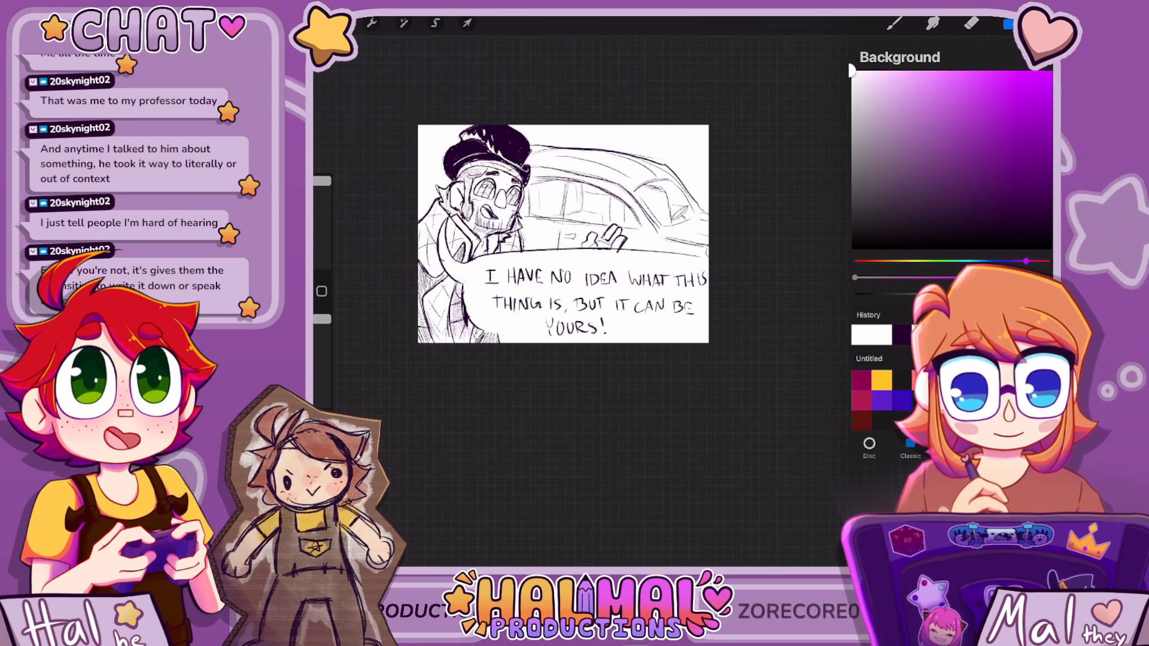
drag(852, 71, 862, 85)
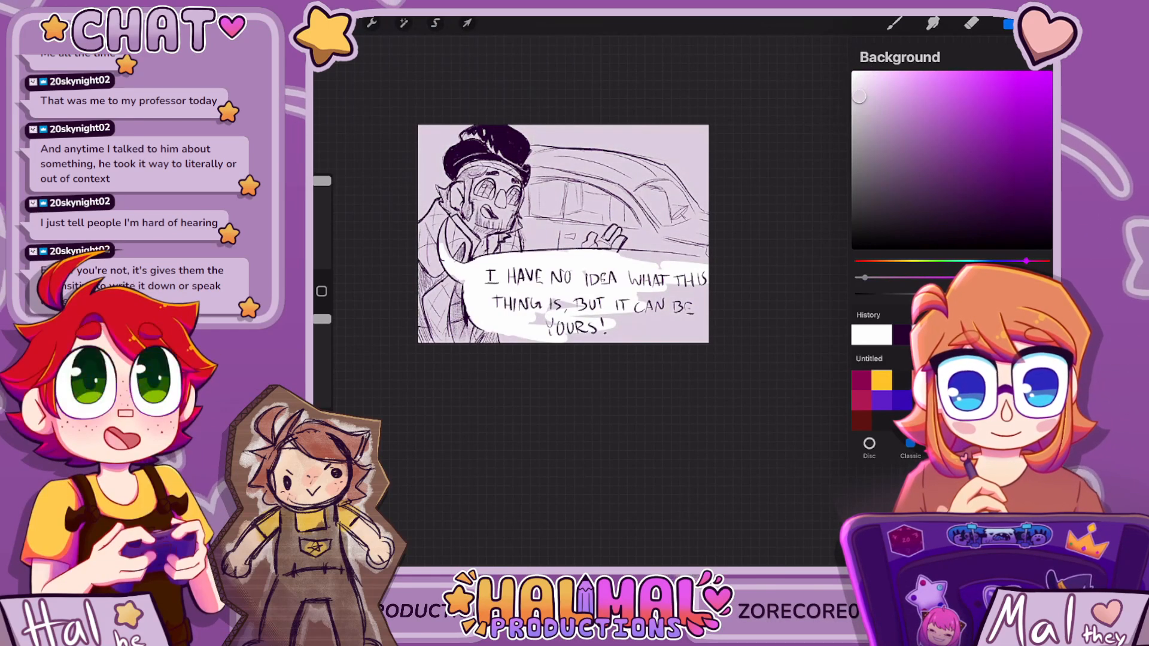
Fill the remaining gaps of the speech bubble around the lettering with white on Layer 3
click(970, 23)
click(1008, 23)
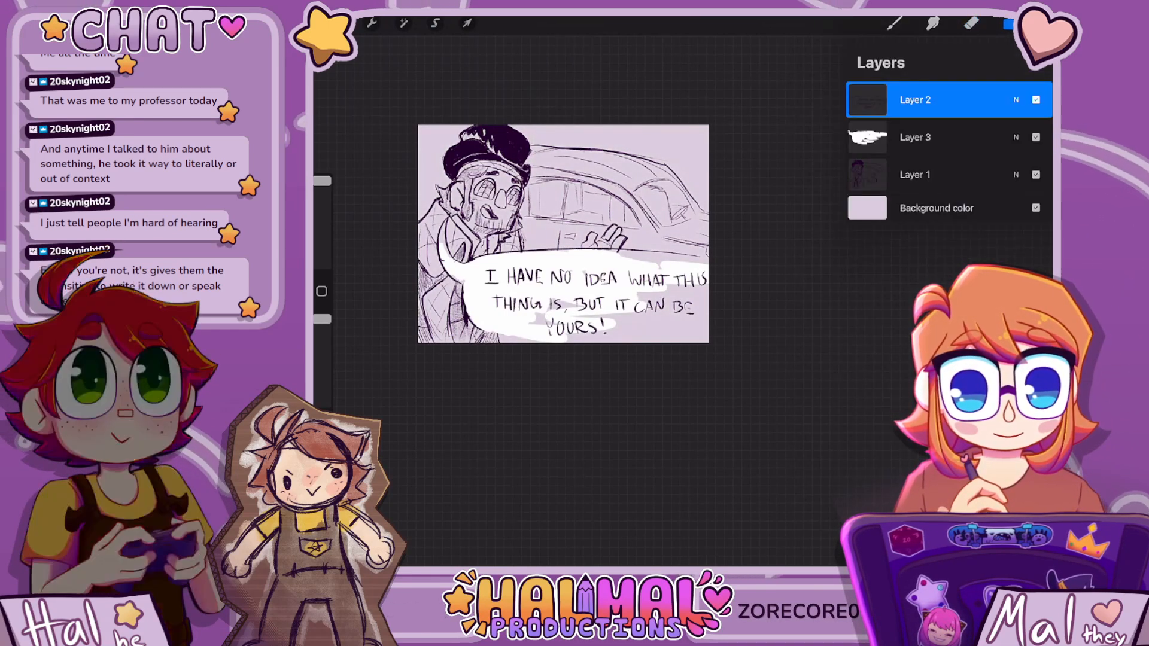
click(893, 23)
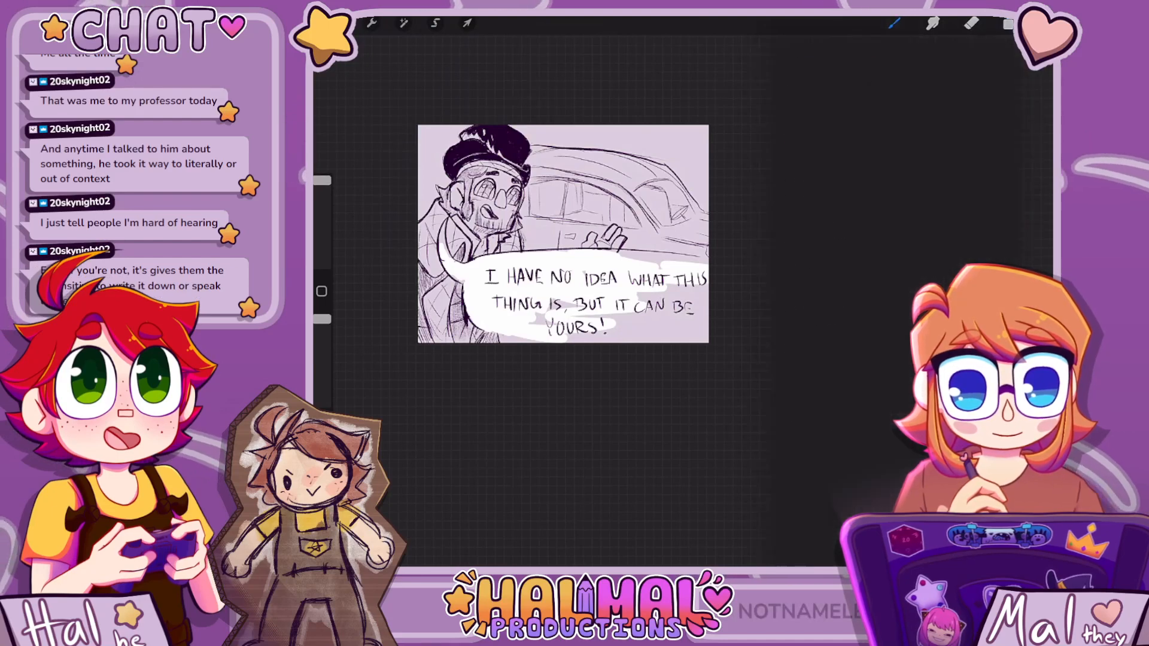
click(894, 23)
drag(322, 192, 322, 181)
drag(658, 234, 653, 263)
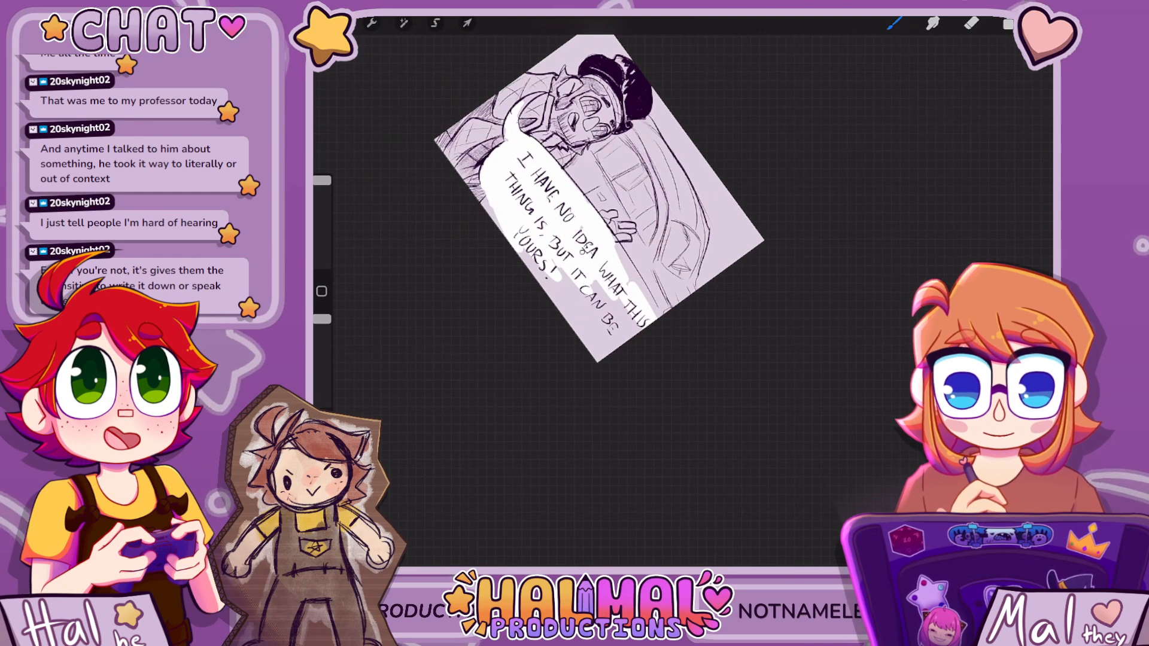
mouse_move(604, 243)
mouse_down()
mouse_move(662, 315)
mouse_move(640, 341)
mouse_move(537, 272)
mouse_up()
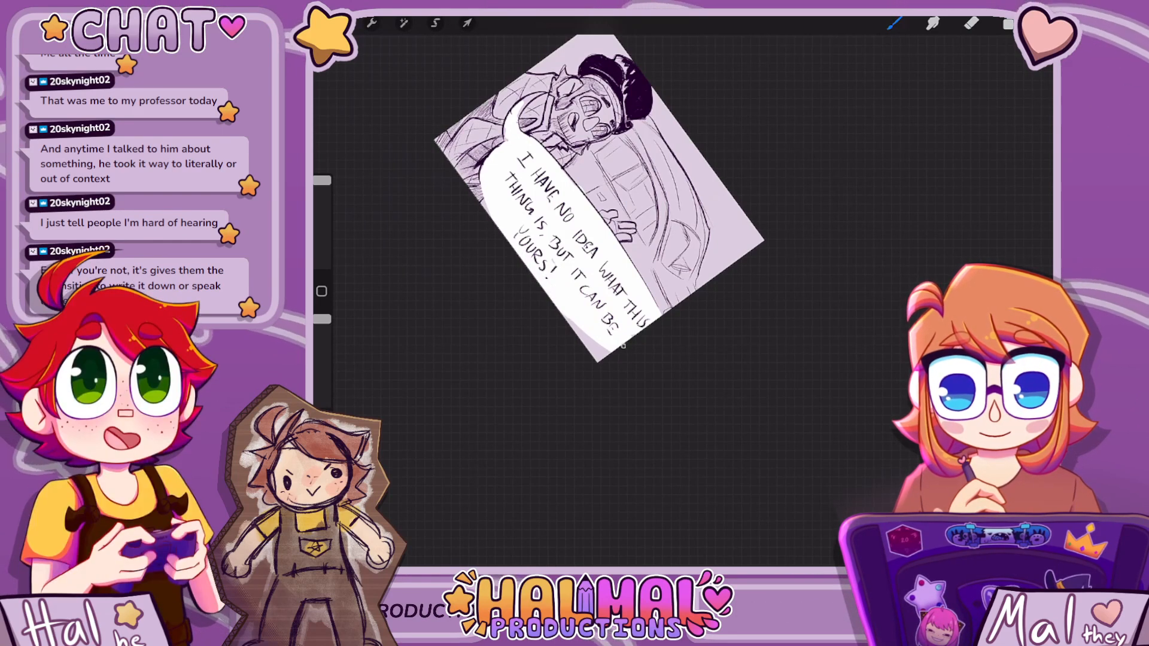
scroll(598, 228, up, 5)
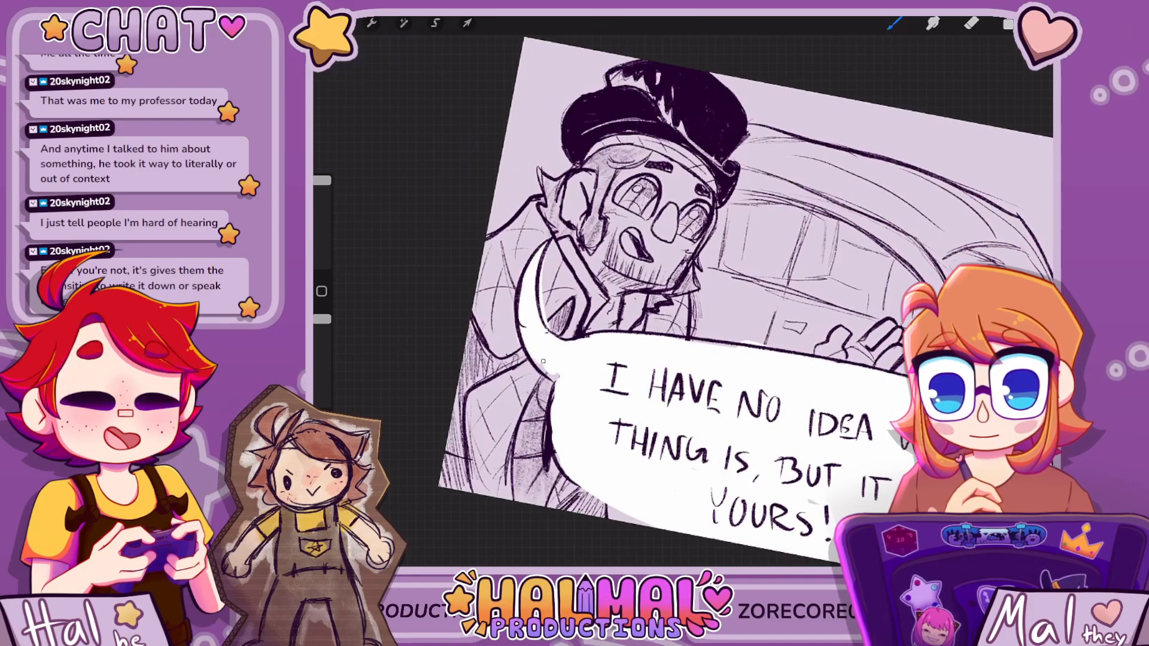
click(1009, 23)
click(915, 174)
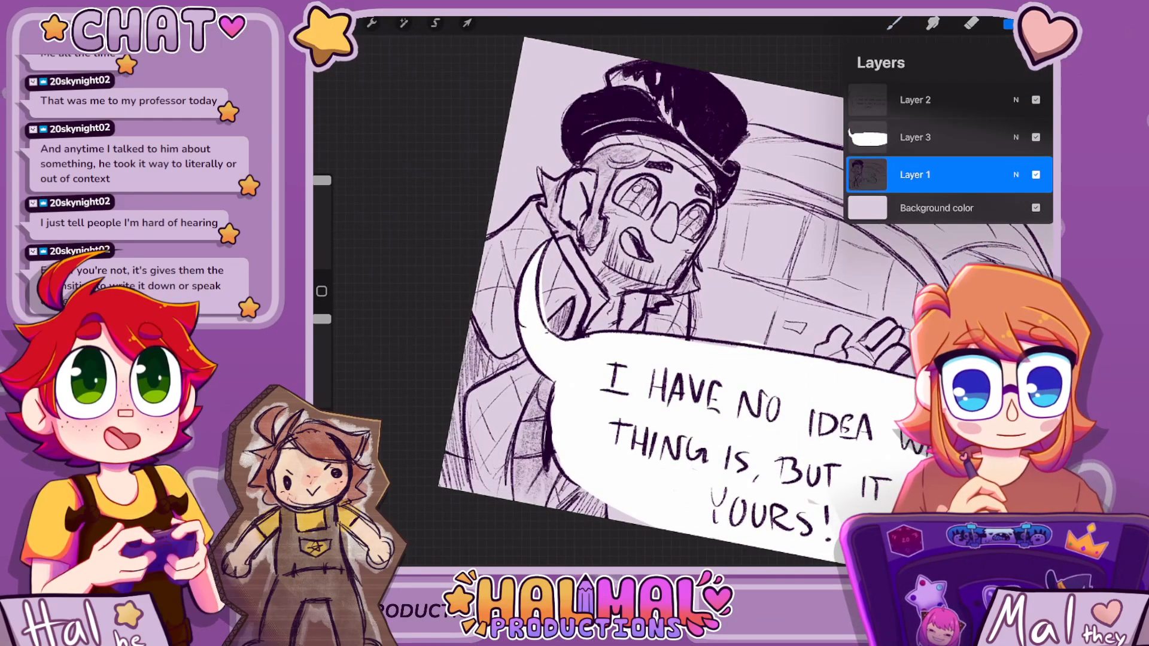
click(1046, 24)
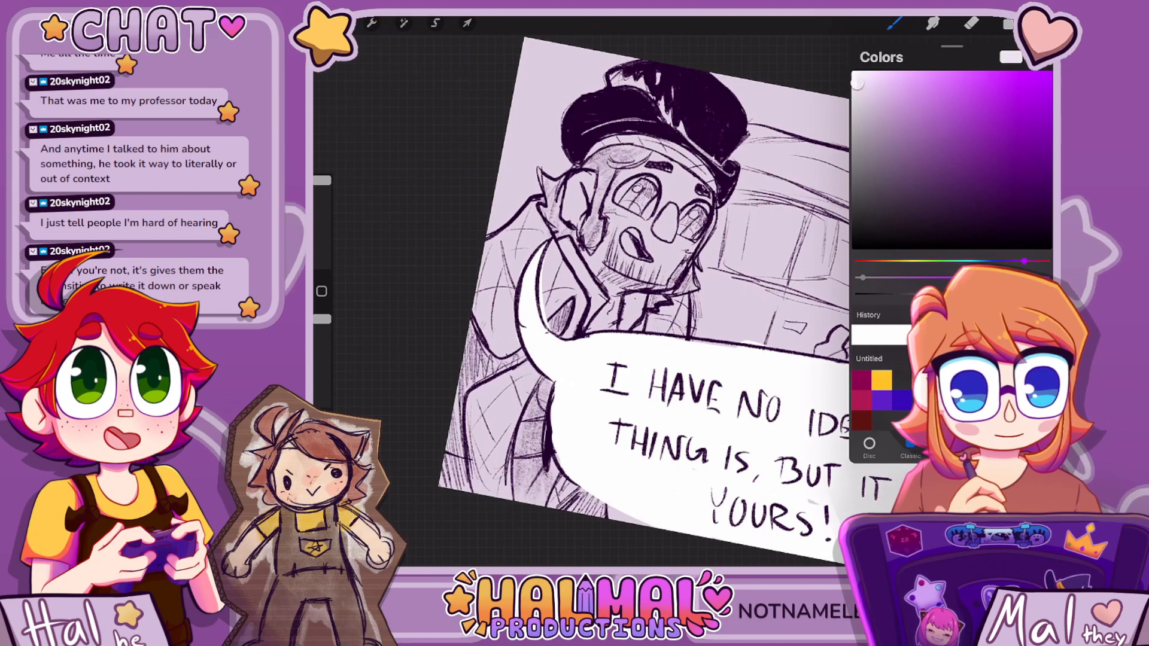
drag(625, 174, 613, 263)
key(ctrl+z)
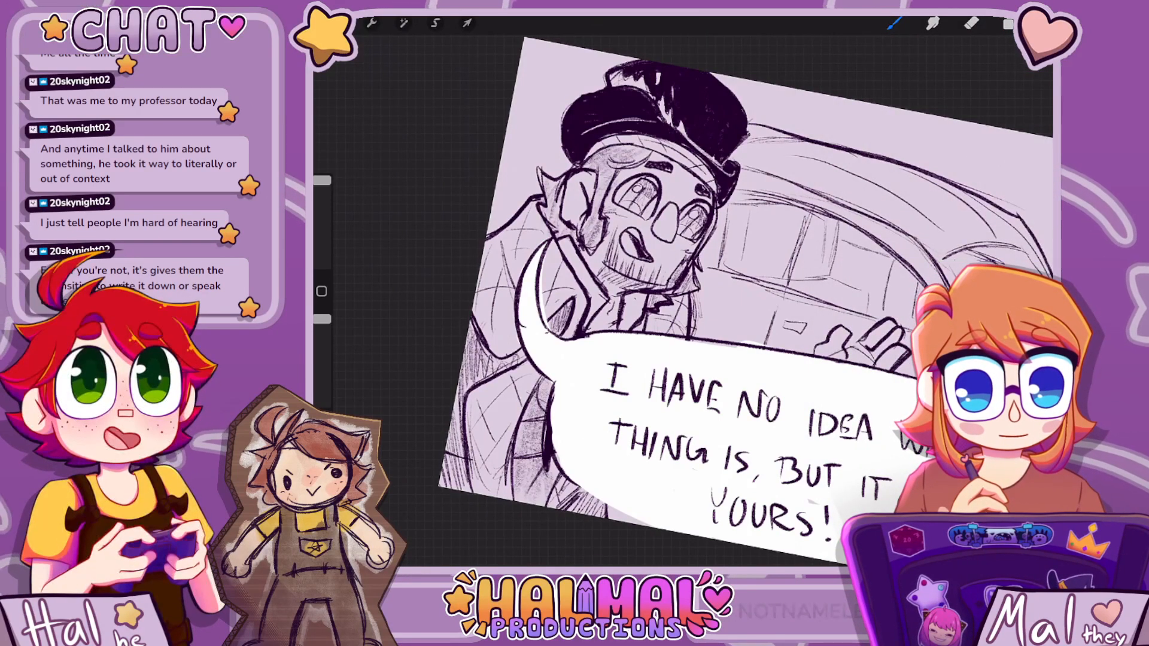
Choose a very pale purple paint color and add a new layer beneath Layer 1
click(1046, 23)
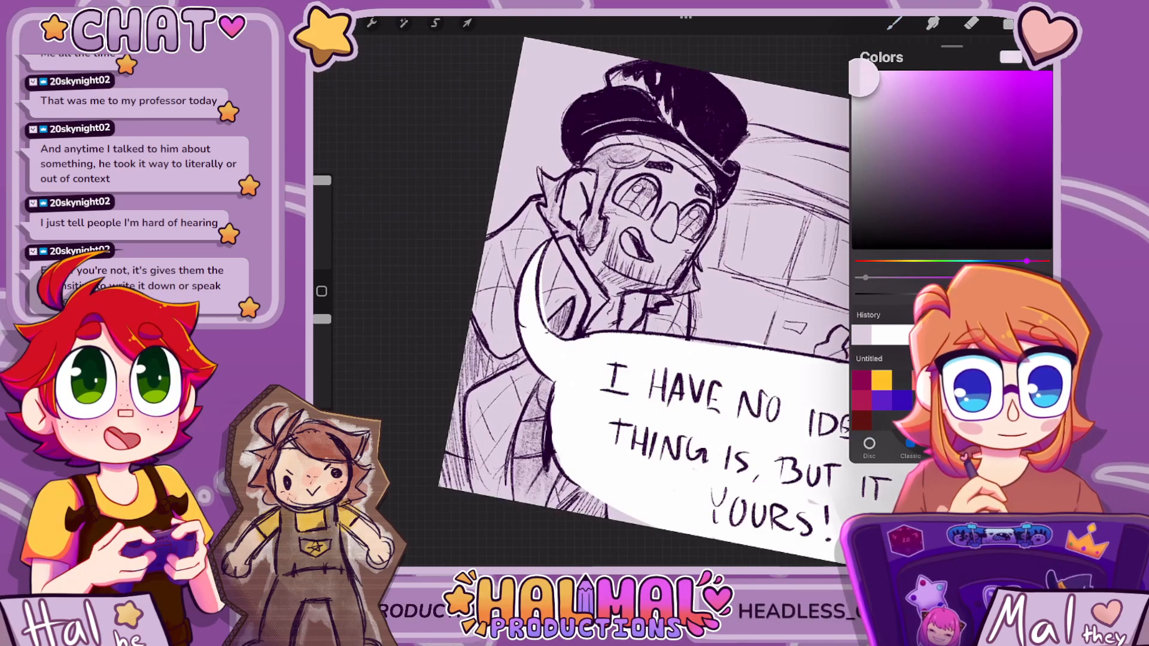
drag(862, 78, 859, 76)
click(894, 23)
click(1008, 23)
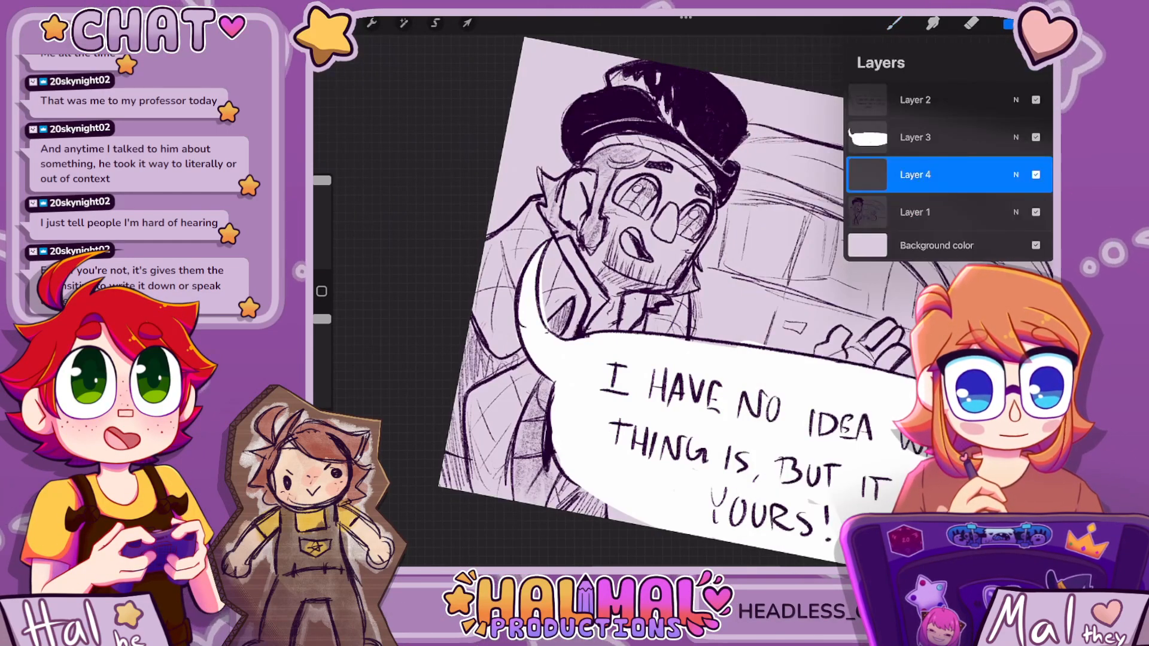
drag(946, 174, 946, 212)
click(1008, 24)
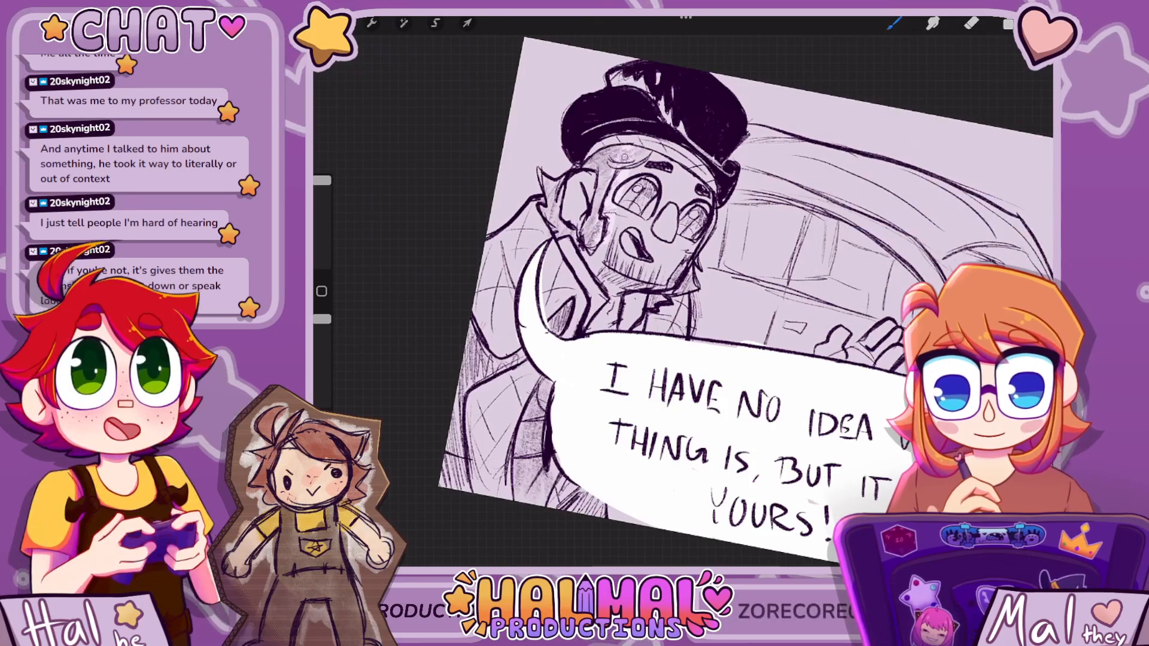
Color the character's face, hat area and coat near-white on Layer 4, brushing the shape and filling its interior
drag(603, 171, 589, 239)
click(1046, 24)
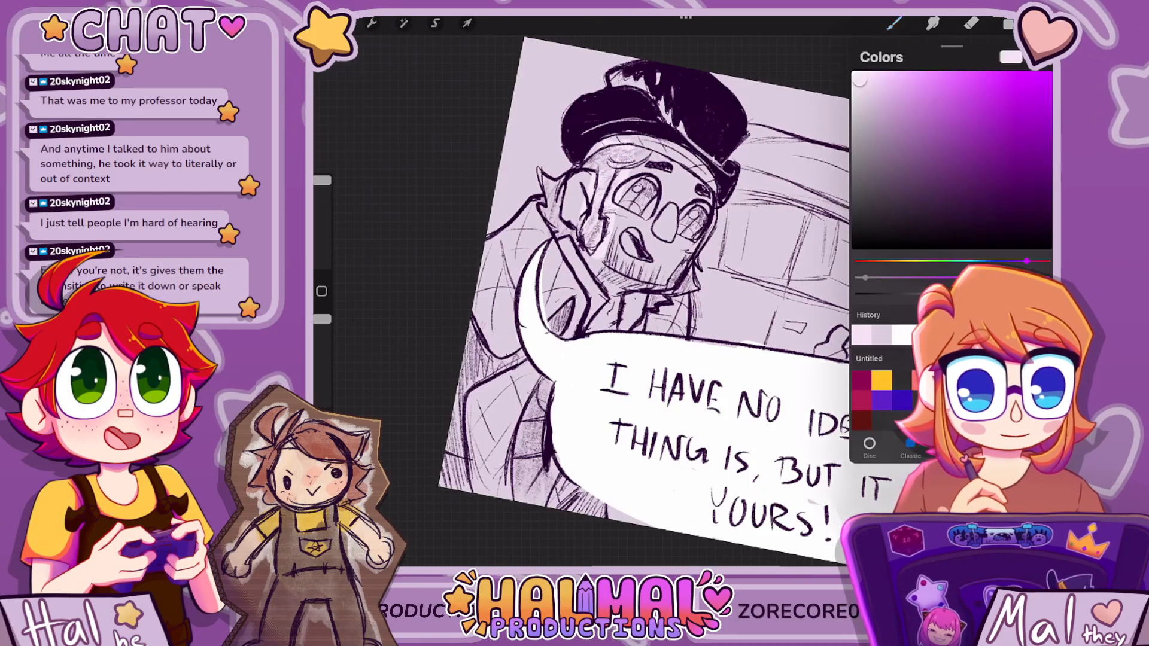
click(856, 73)
click(1046, 24)
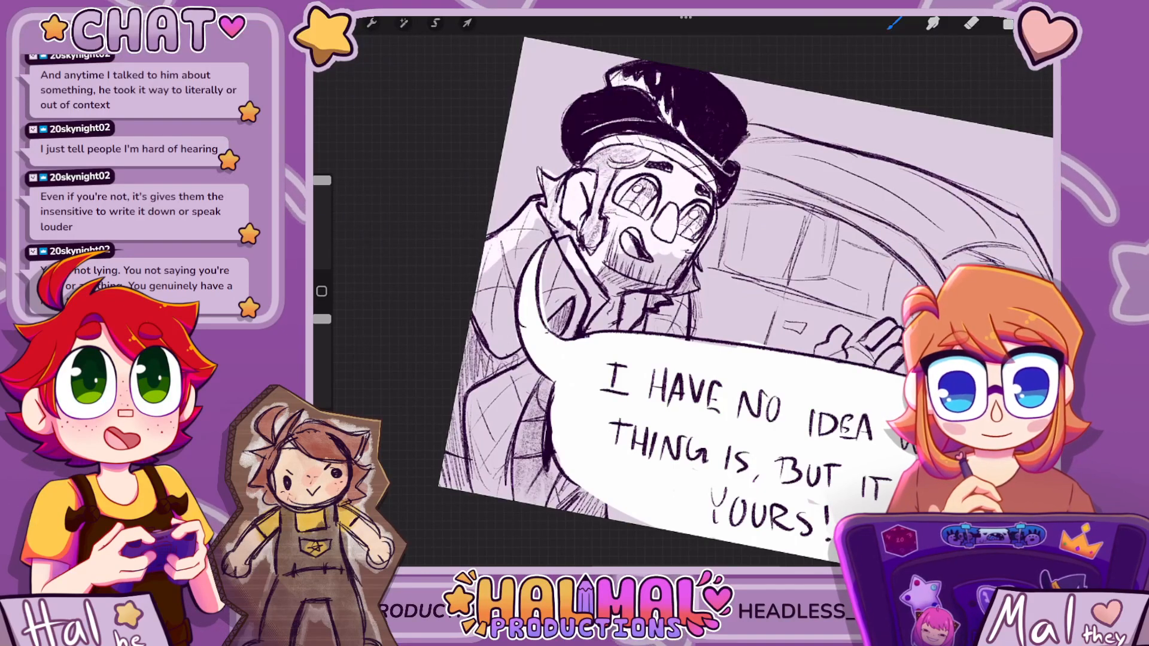
scroll(685, 299, down, 5)
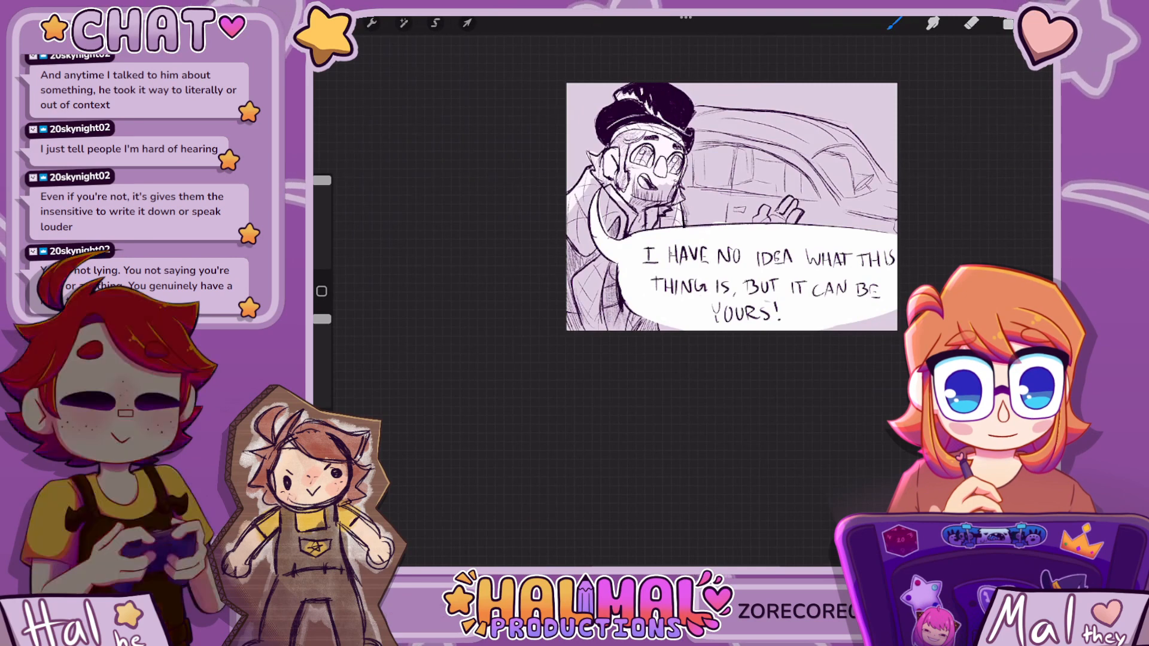
drag(1044, 24, 583, 222)
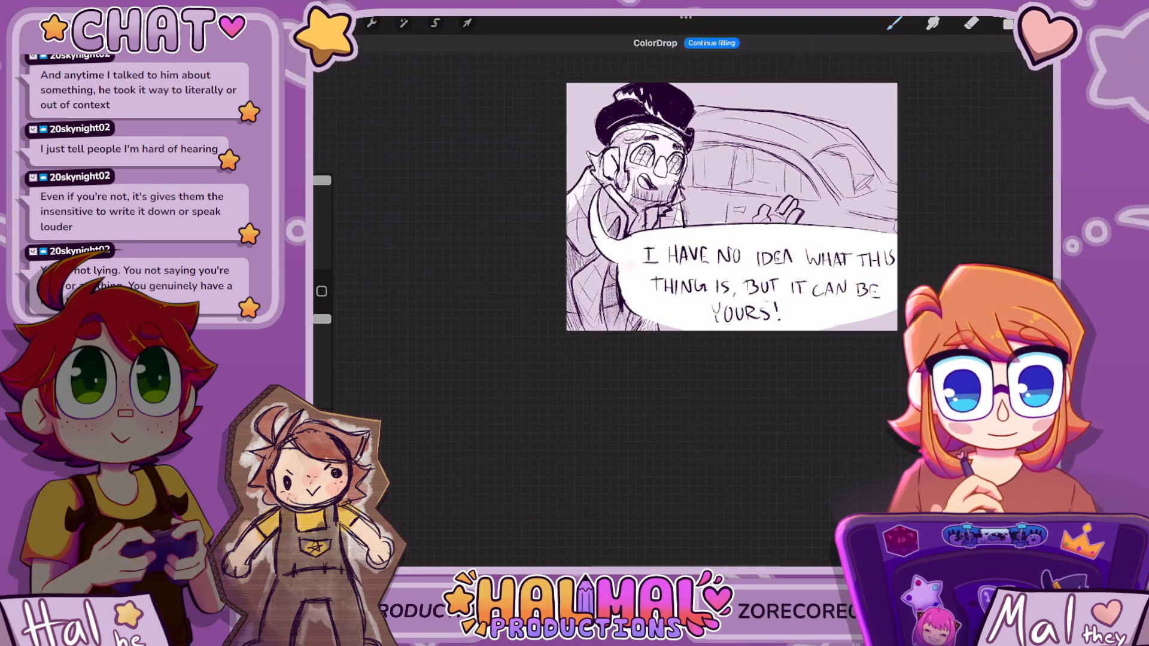
scroll(732, 207, down, 4)
scroll(676, 221, up, 5)
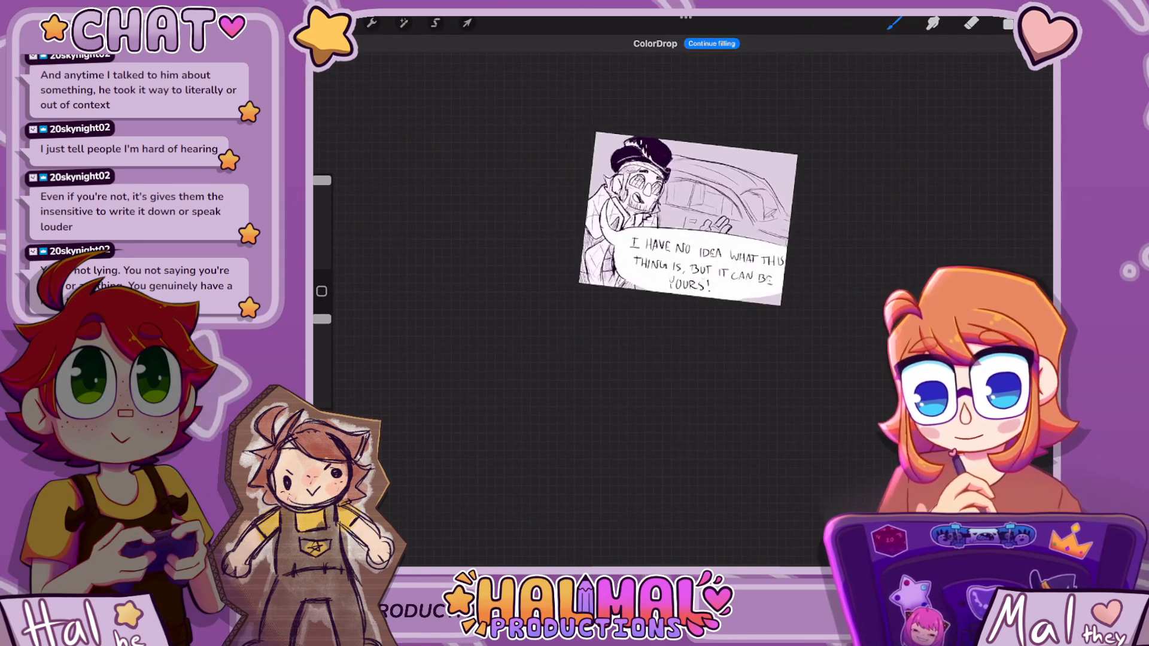
Add a new layer beneath Layer 4 and darken the canvas background color to a greyer light purple
click(1009, 24)
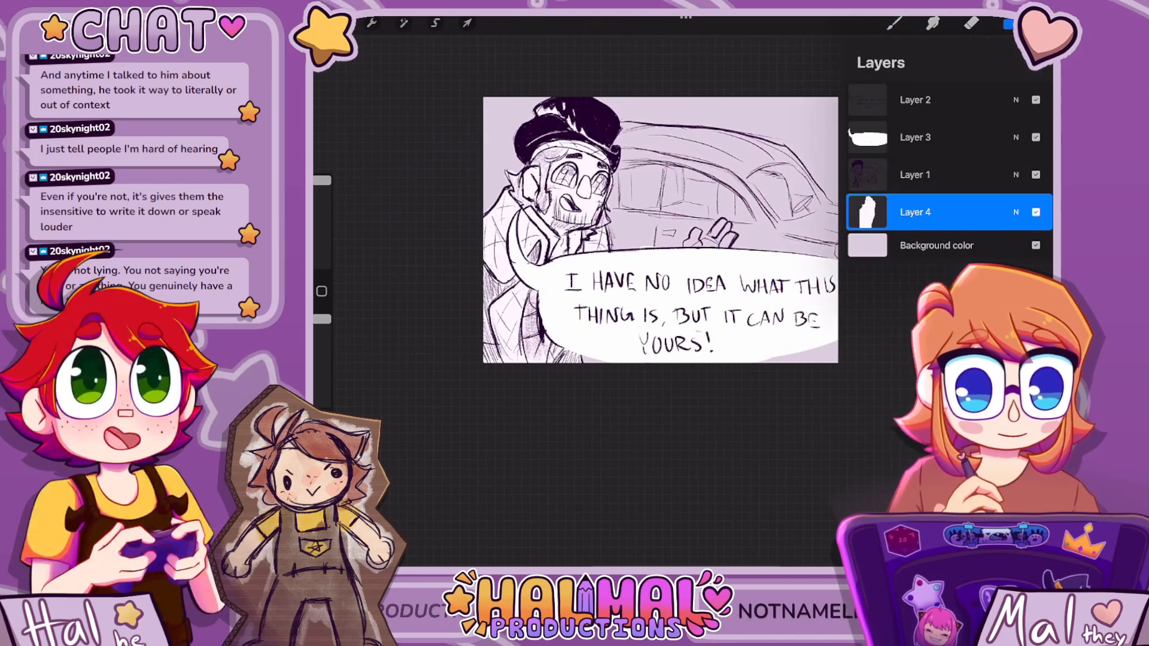
click(1036, 63)
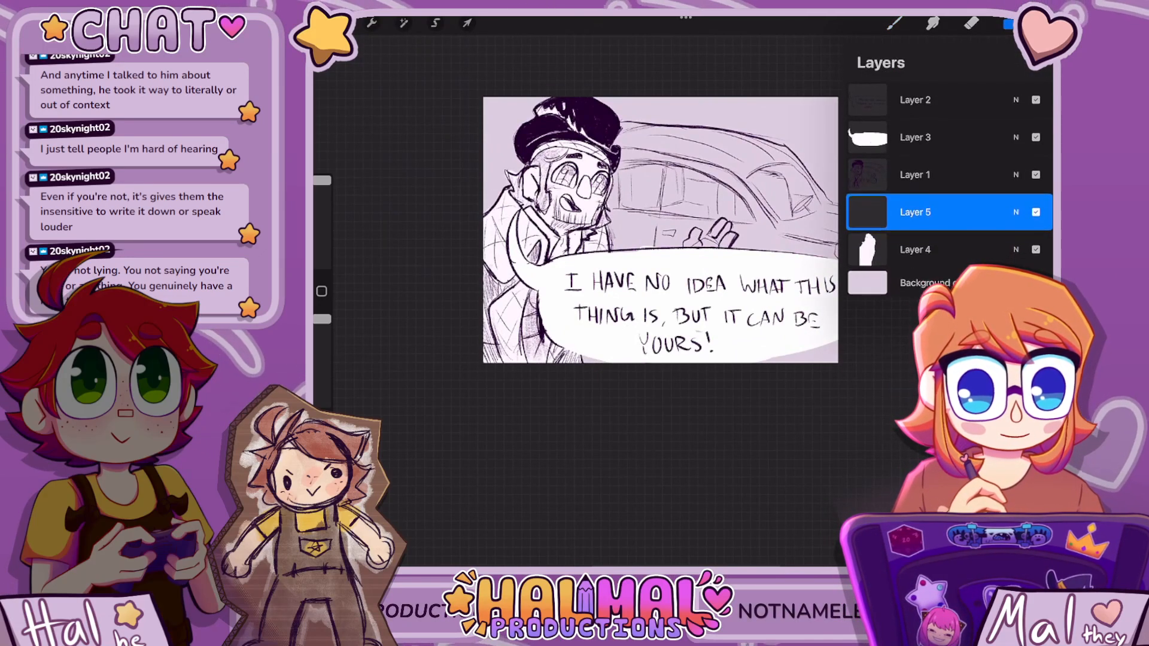
drag(915, 213, 897, 246)
click(927, 279)
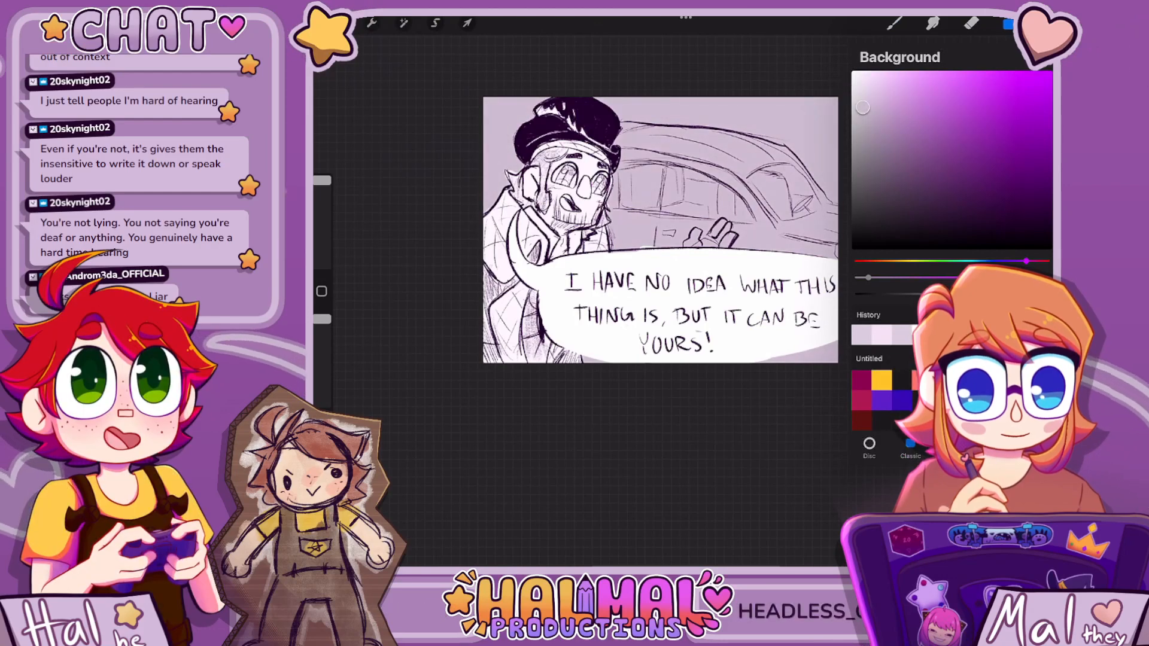
click(1008, 24)
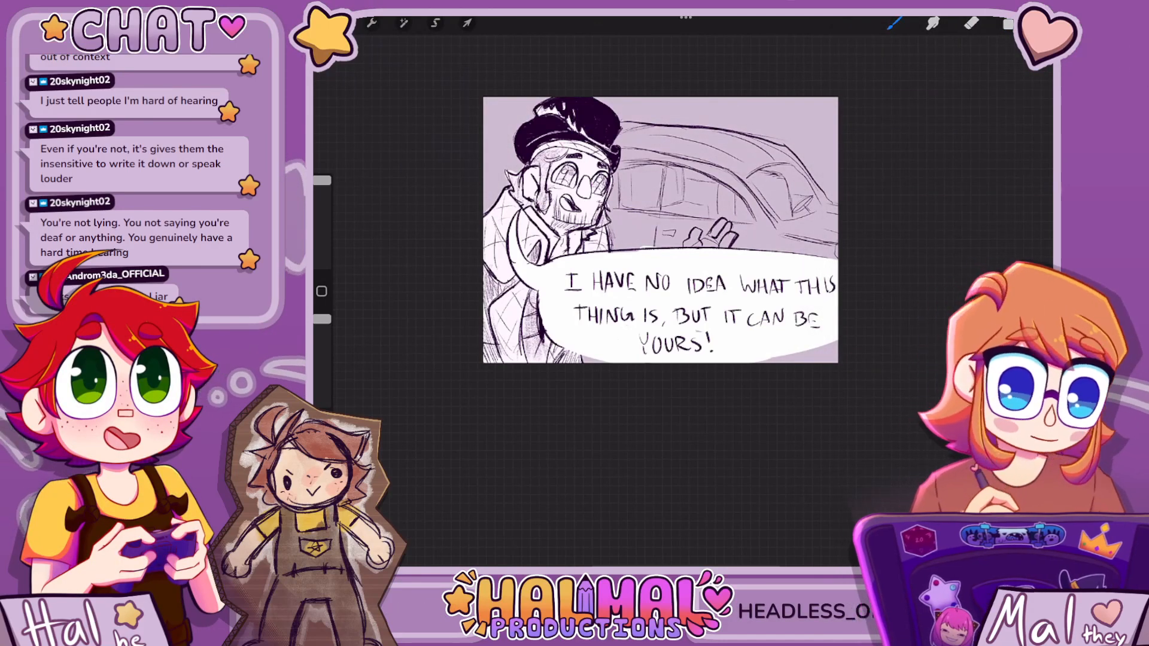
Color the car's body pale purple on Layer 5, brushing along its outline and filling the inside
click(1008, 24)
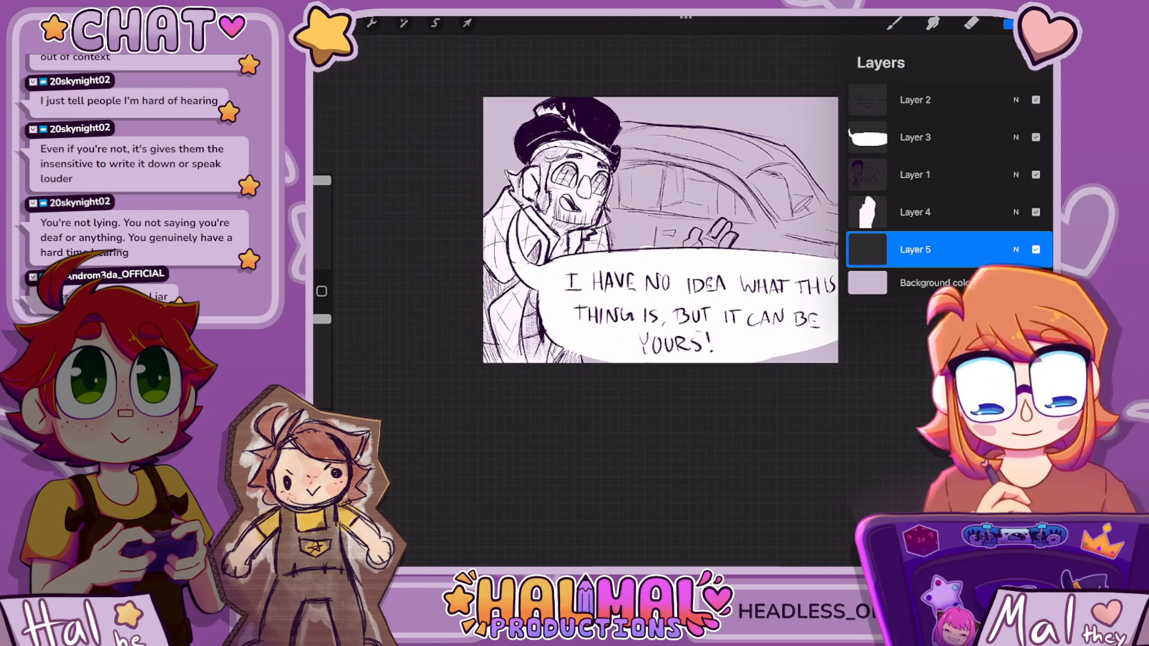
click(1047, 24)
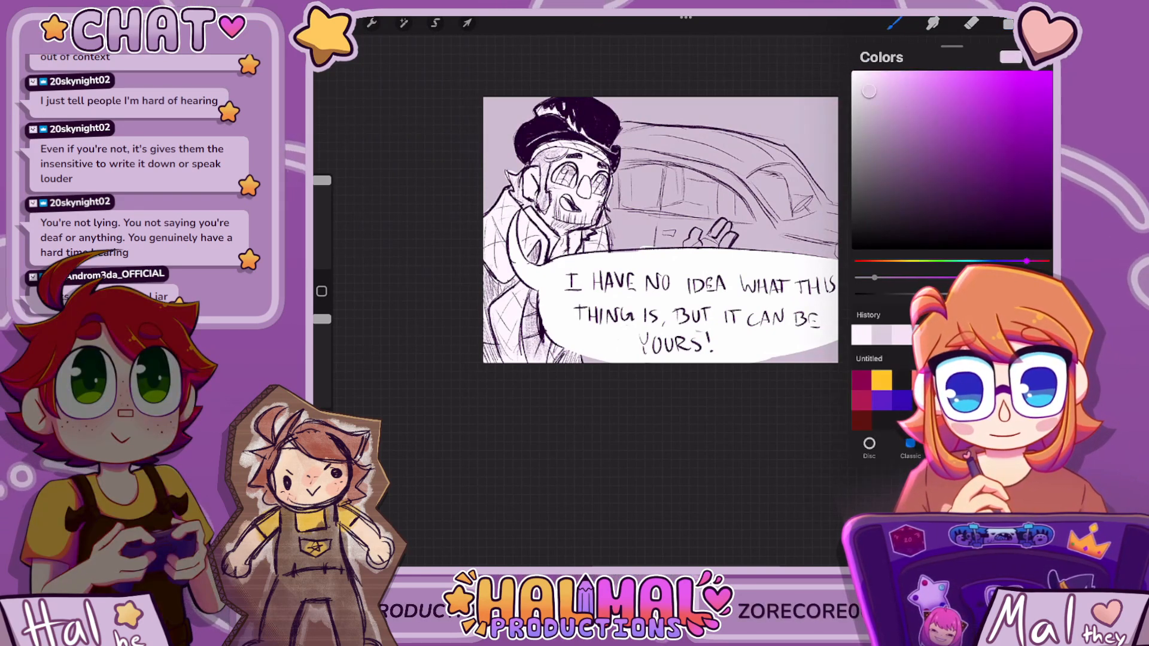
click(1008, 24)
click(1009, 24)
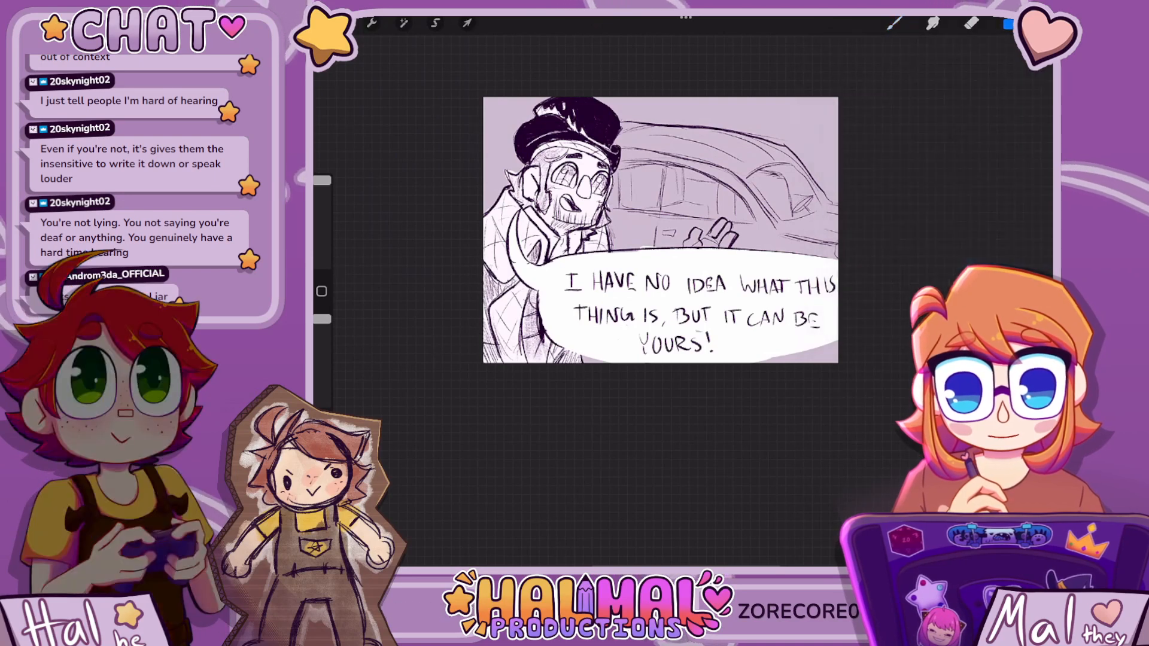
mouse_move(642, 154)
mouse_down()
mouse_move(634, 204)
mouse_move(617, 220)
mouse_move(614, 186)
mouse_up()
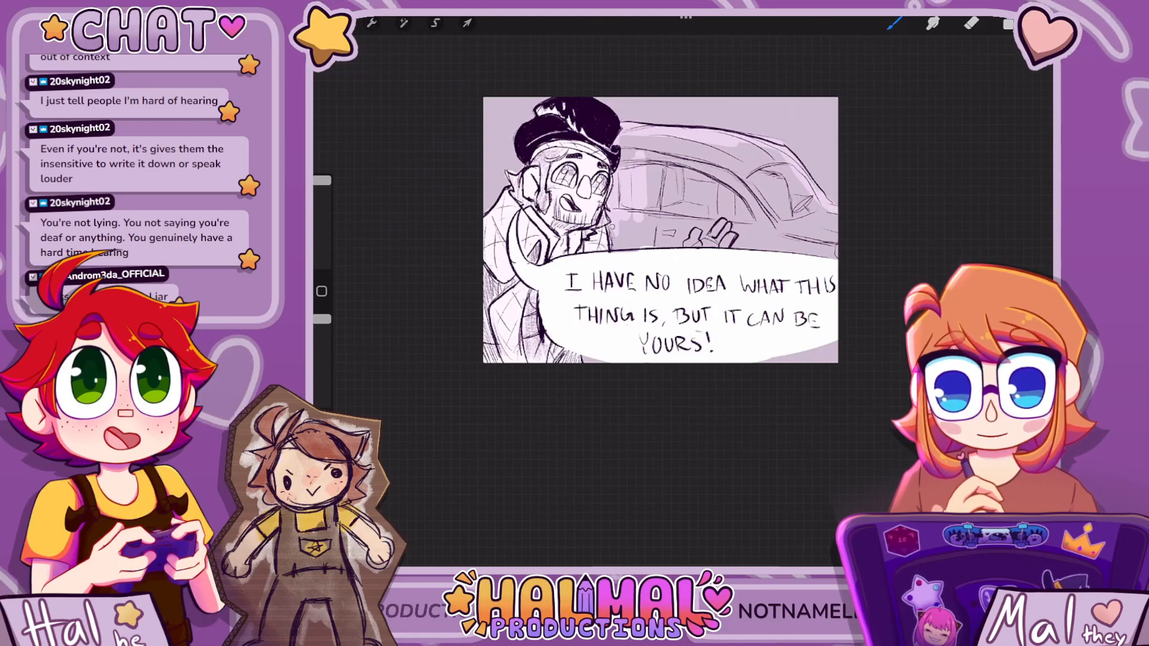
drag(1046, 24, 770, 216)
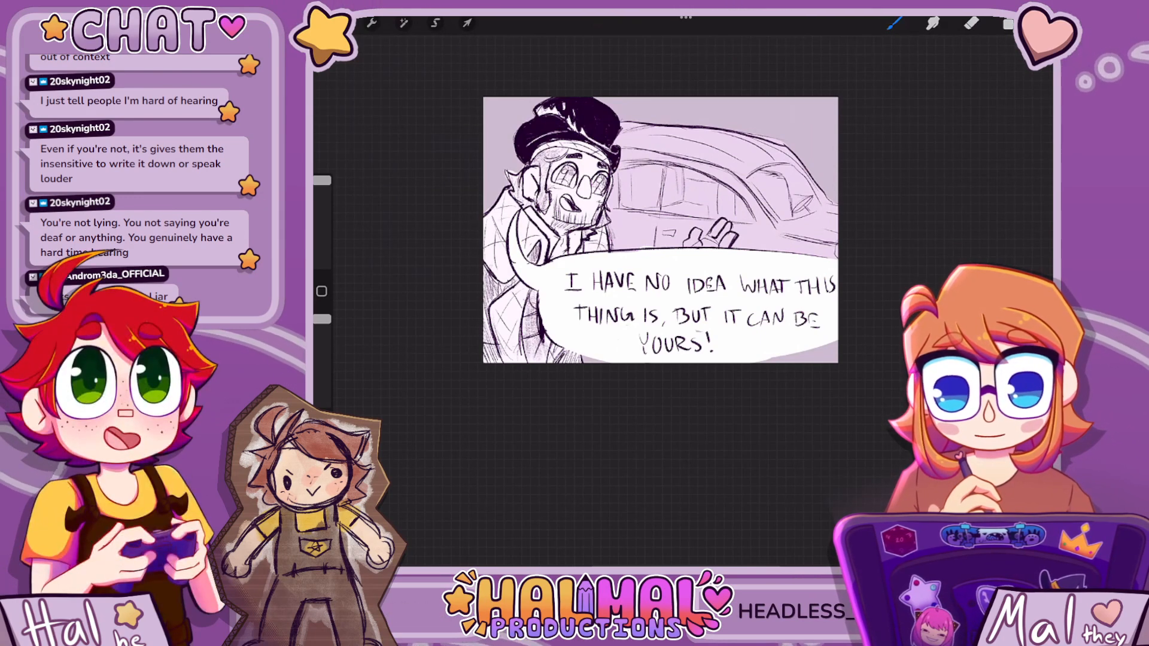
Paint the character's raised hand near-white on Layer 4
click(1008, 24)
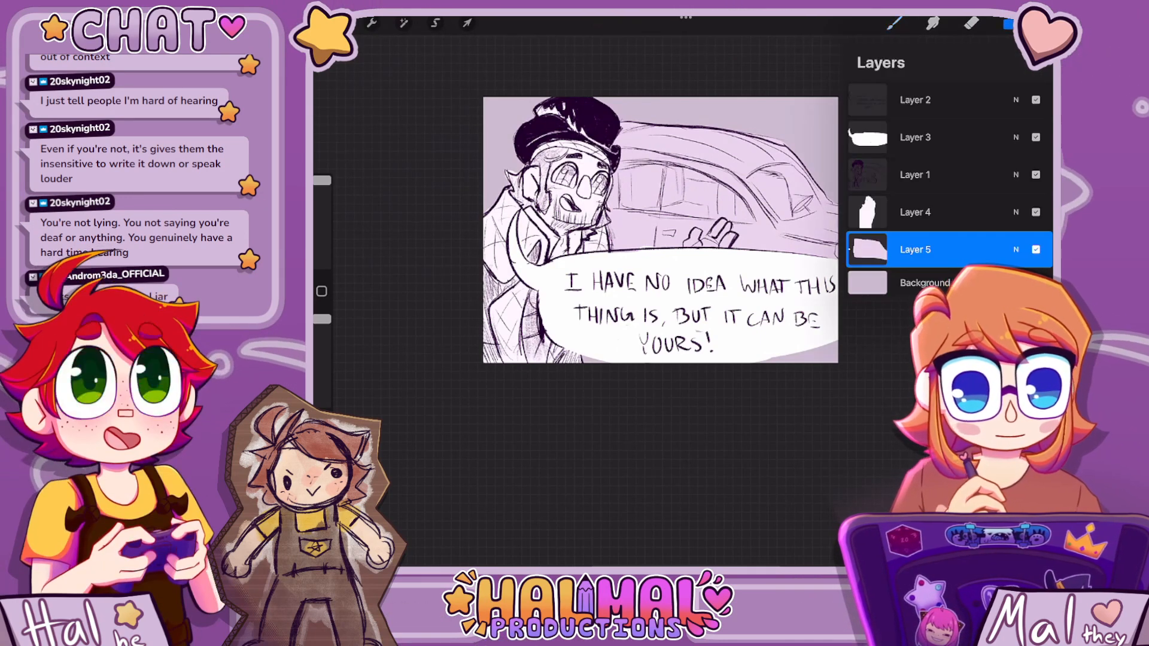
click(931, 212)
click(1008, 24)
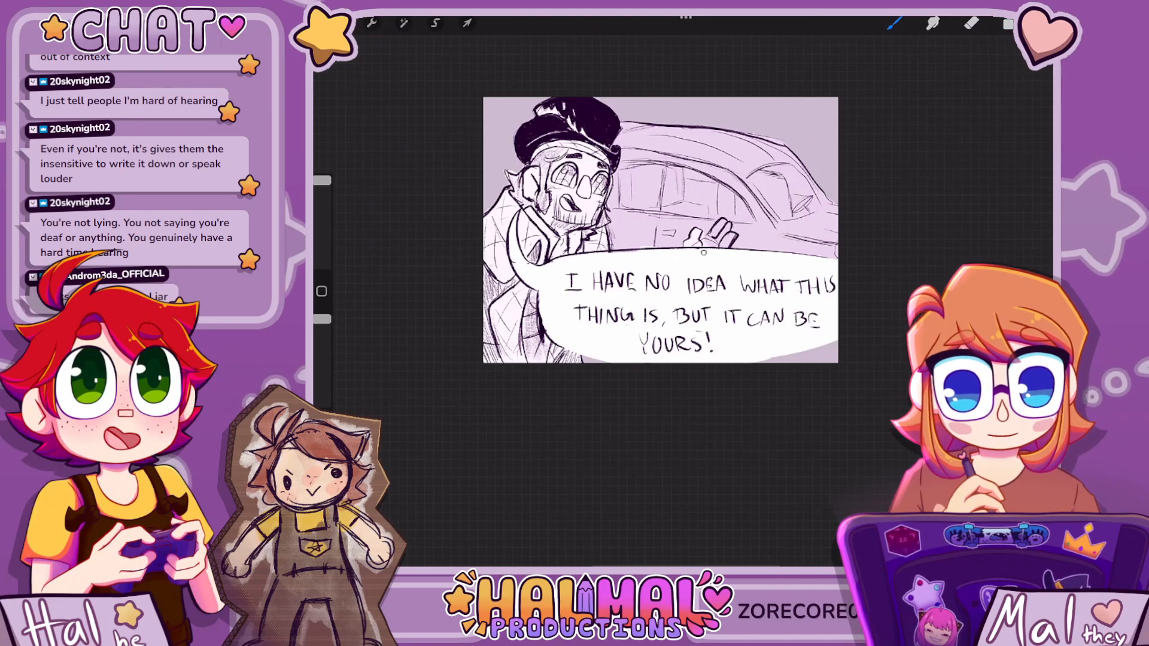
scroll(660, 230, down, 4)
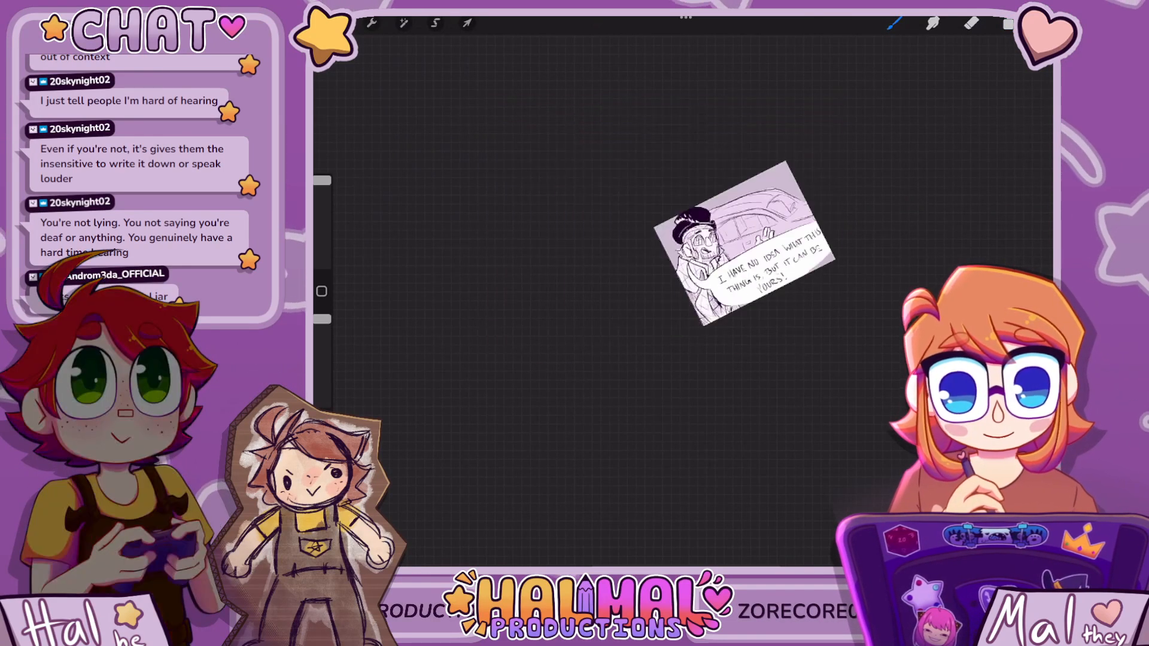
scroll(661, 240, up, 6)
Deepen the canvas background color to a darker muted purple
click(1008, 24)
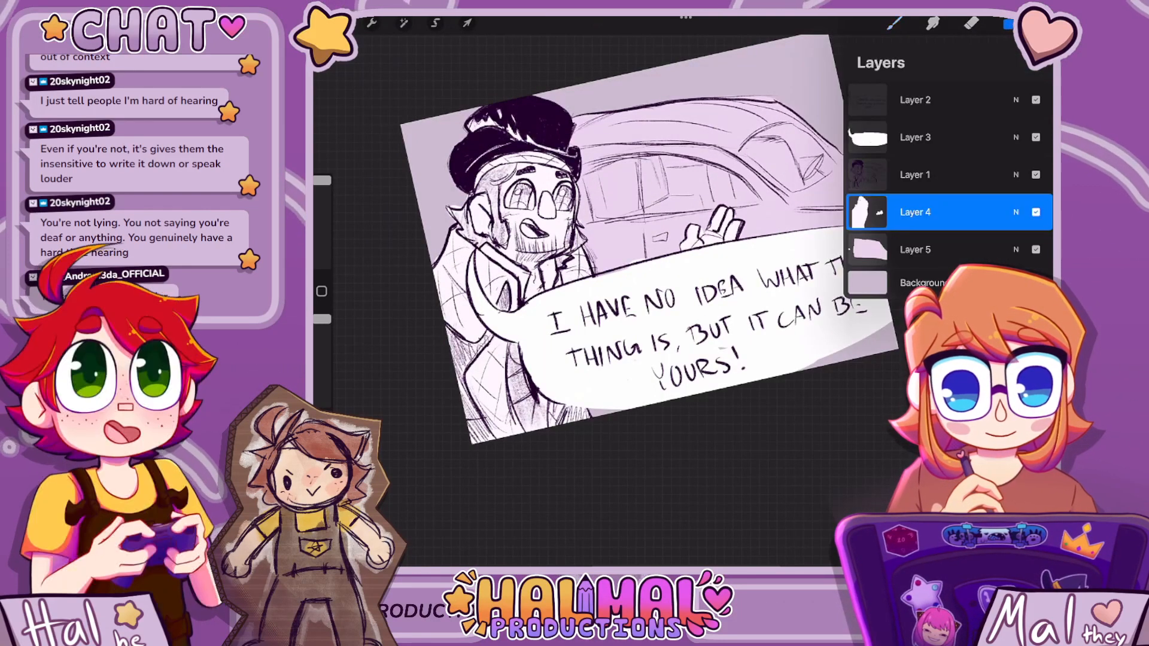
click(924, 282)
drag(869, 104, 874, 116)
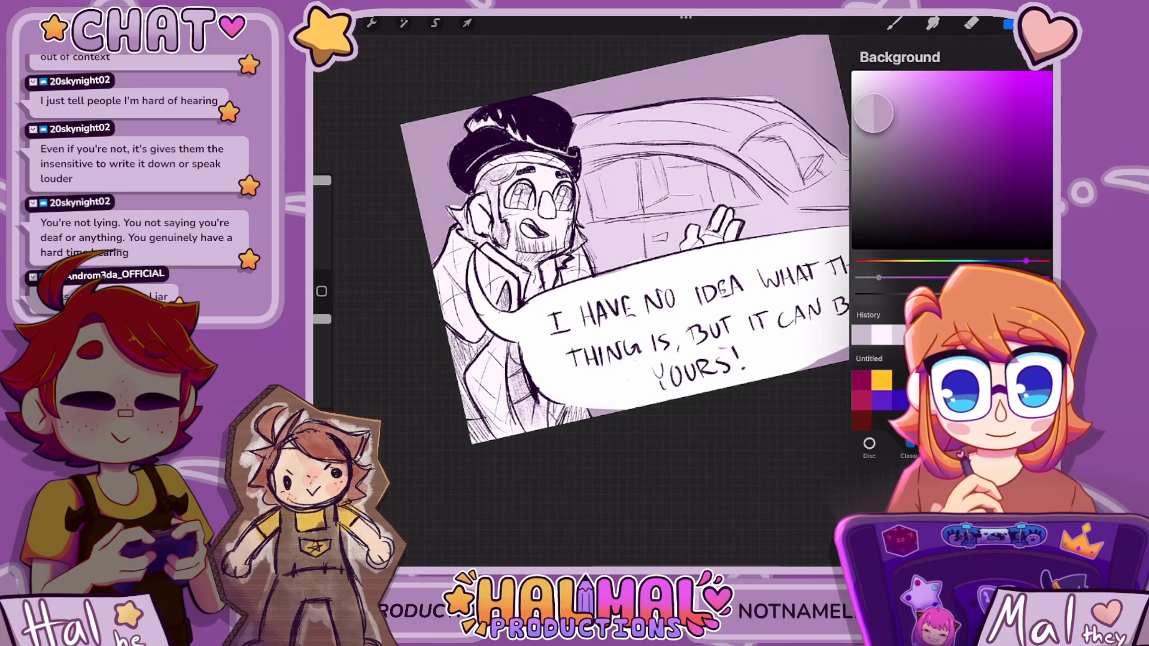
click(1008, 24)
Add a new layer directly above Layer 5 and choose a very dark purple paint color
click(1008, 24)
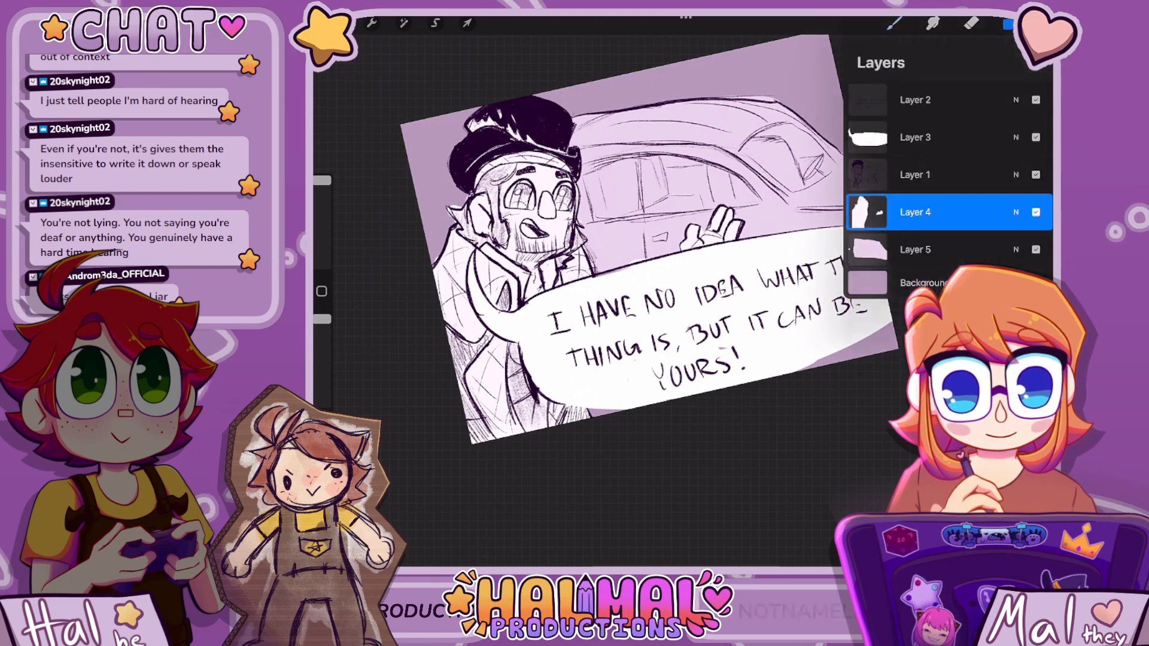
click(925, 250)
click(1036, 63)
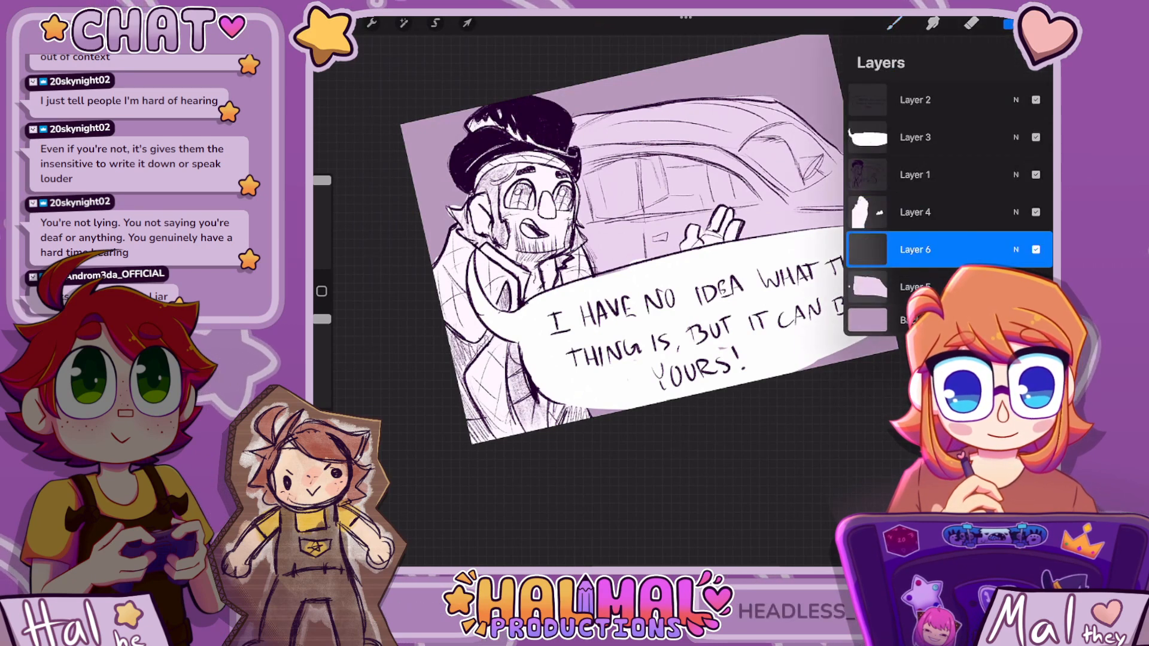
click(1045, 24)
click(1017, 221)
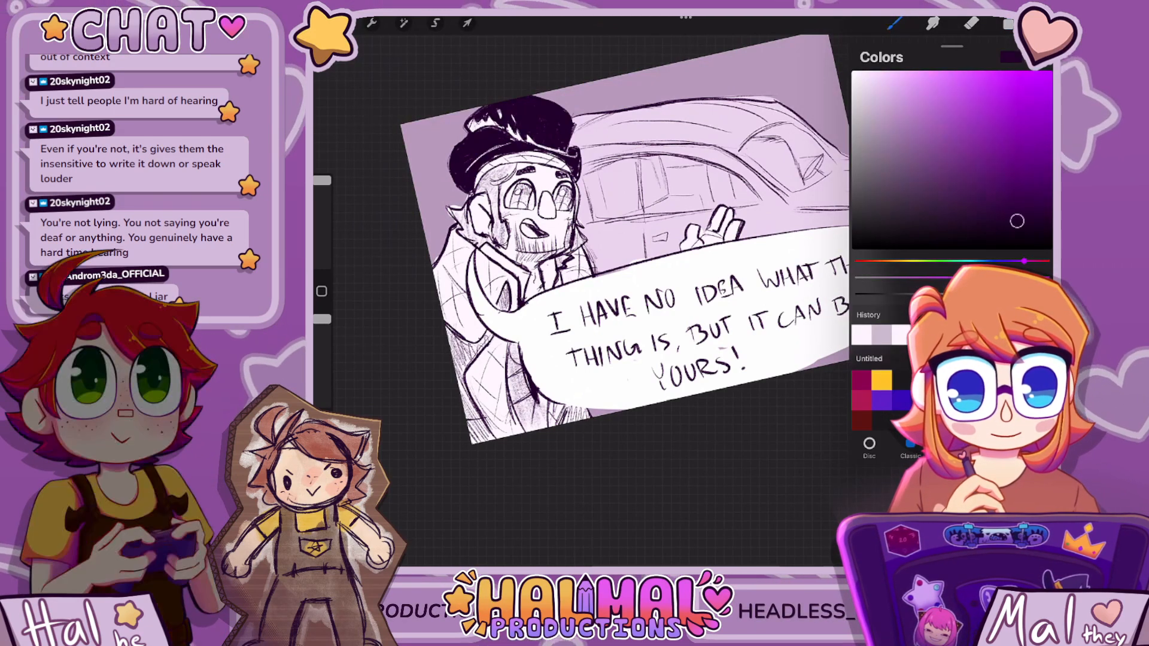
Choose a light, muted purple as the brush color and readjust the brush size
drag(889, 194, 883, 165)
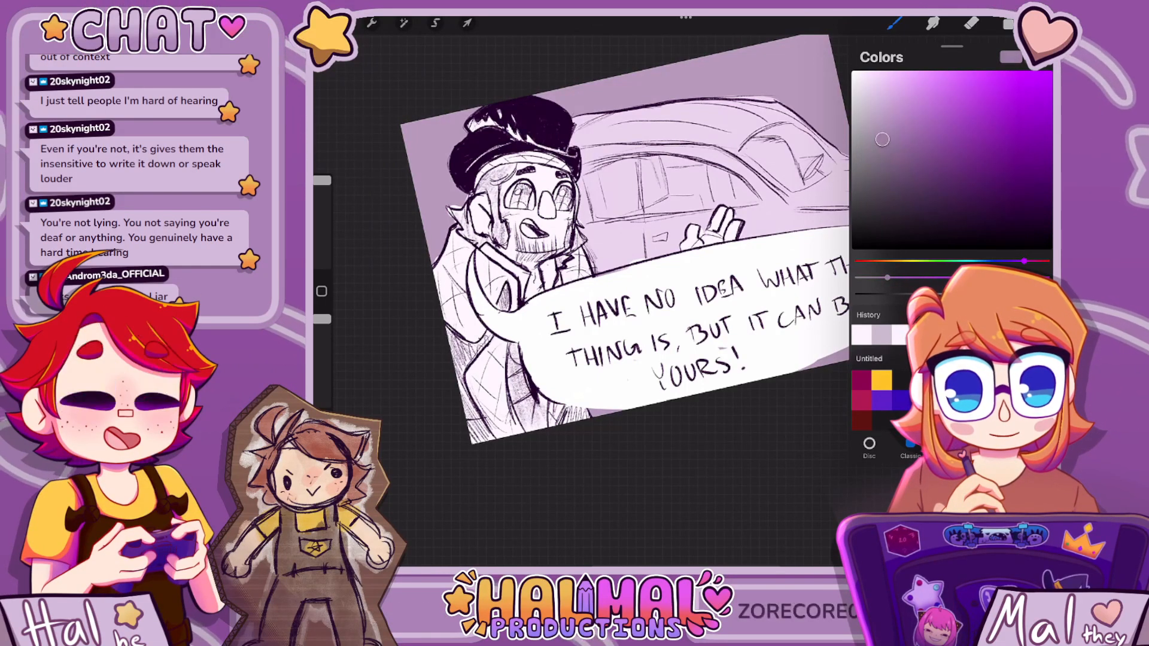
click(894, 23)
click(652, 251)
scroll(652, 251, down, 3)
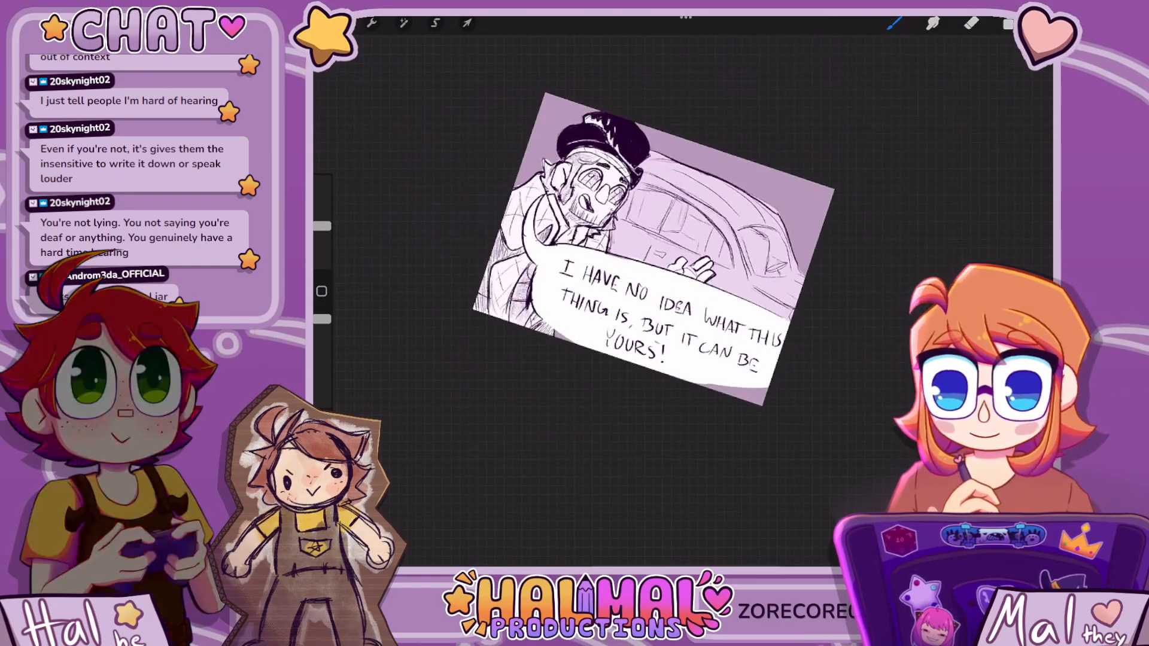
drag(322, 180, 322, 200)
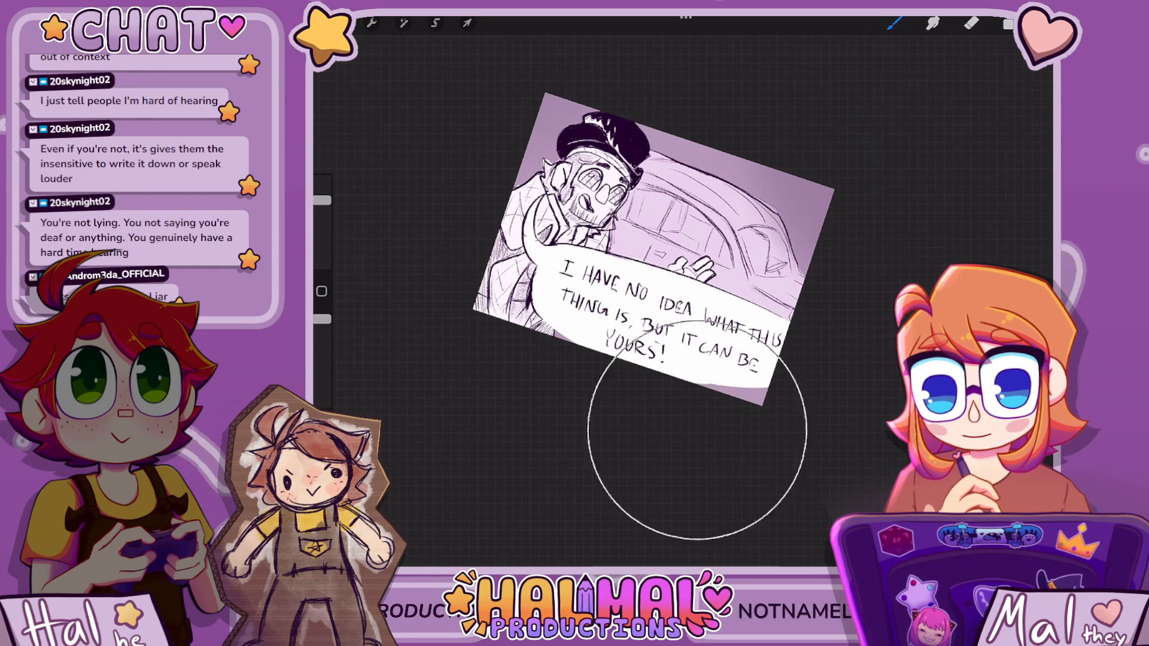
Move Layer 6 to the top of the layer stack, above Layer 2
click(1007, 22)
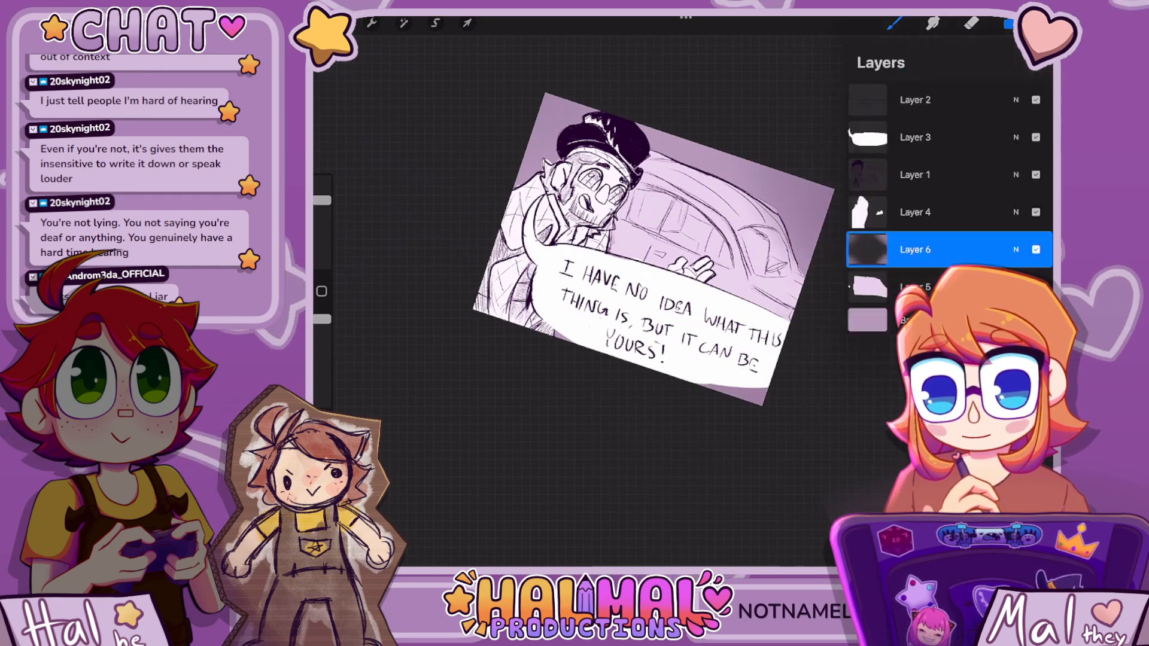
mouse_move(946, 249)
mouse_down()
mouse_move(957, 134)
mouse_move(949, 248)
mouse_up()
scroll(948, 192, down, 2)
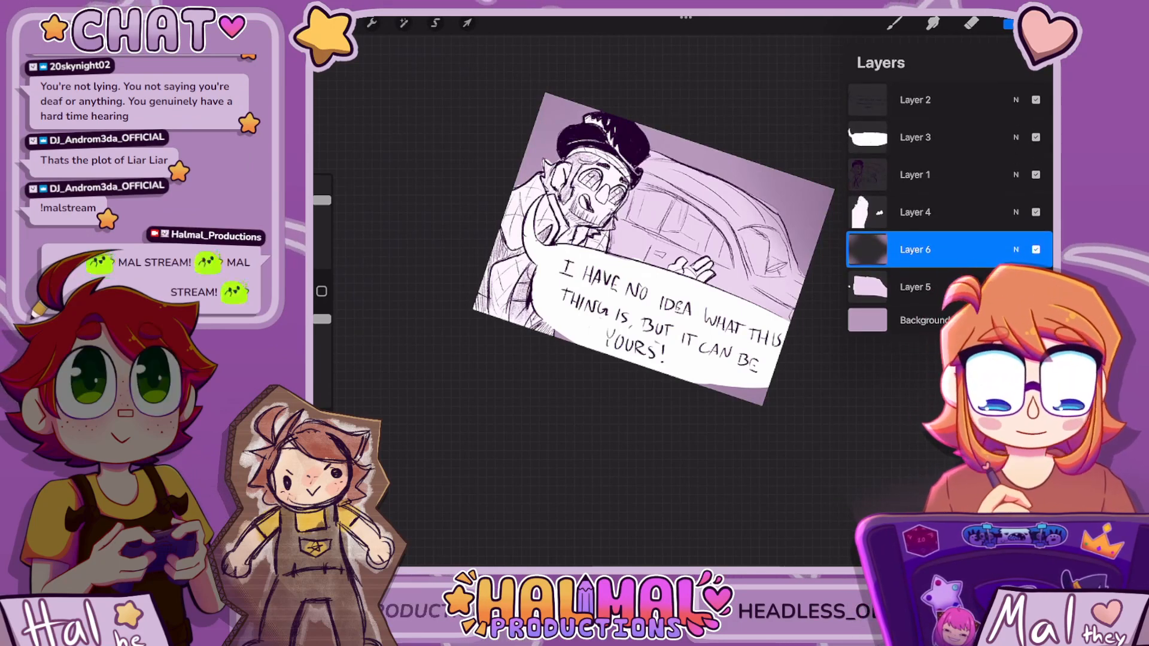
drag(945, 247, 948, 99)
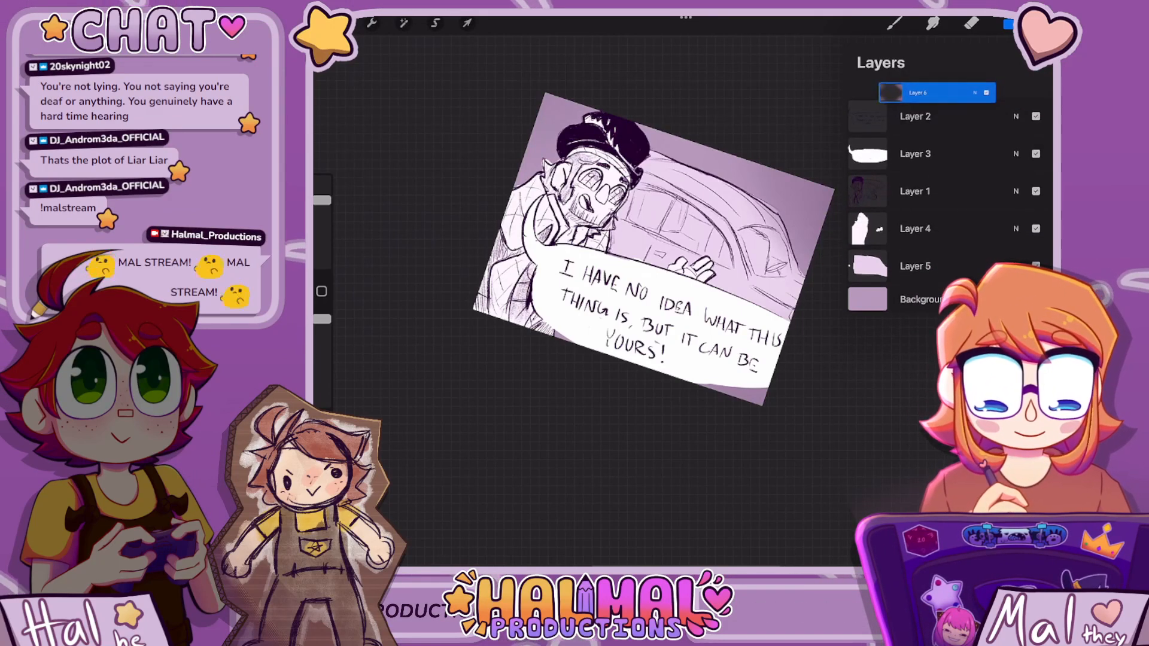
Set Layer 6's blend mode to Multiply and lower its opacity to 51%
click(1016, 100)
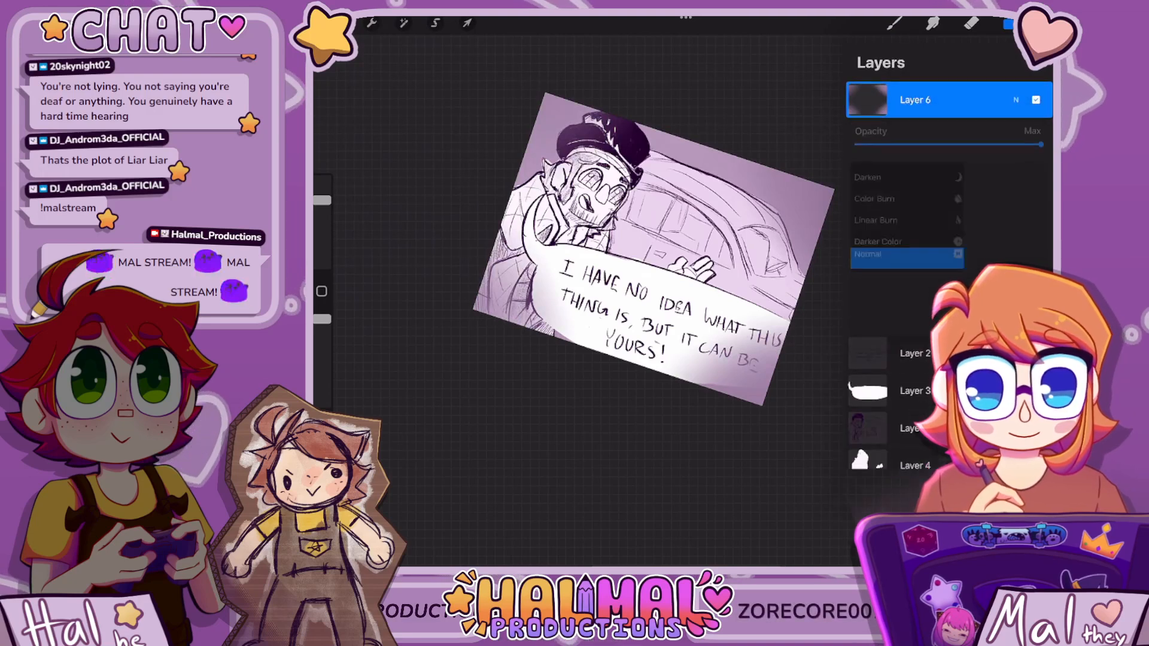
scroll(948, 258, down, 3)
scroll(948, 257, down, 1)
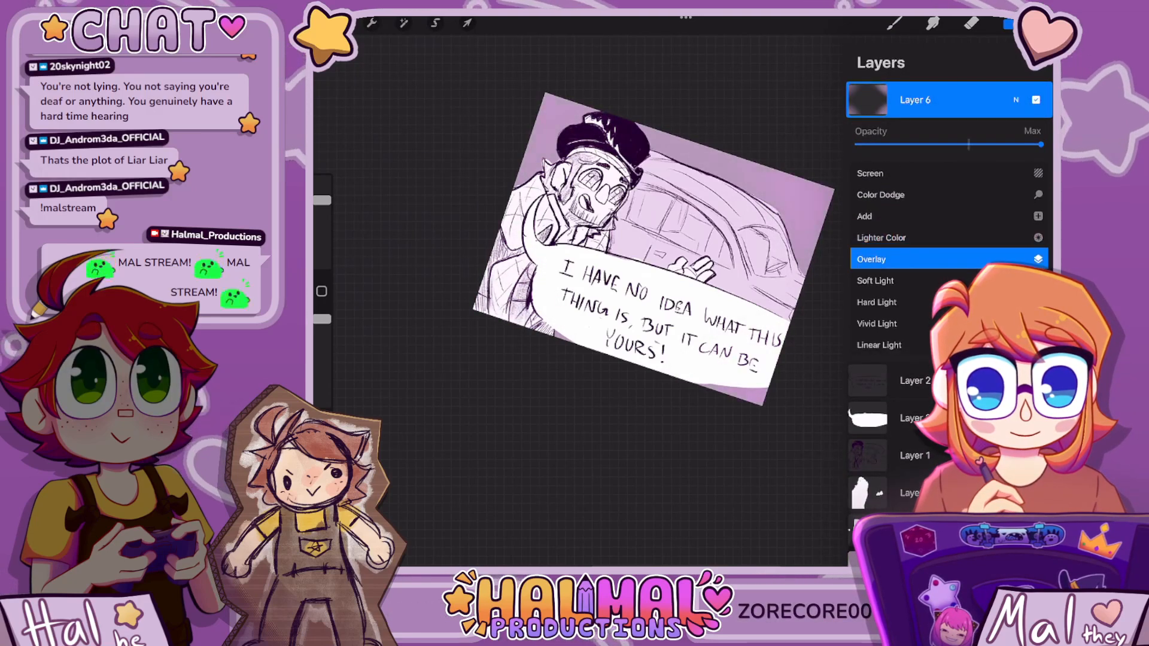
scroll(948, 257, up, 4)
scroll(949, 257, up, 7)
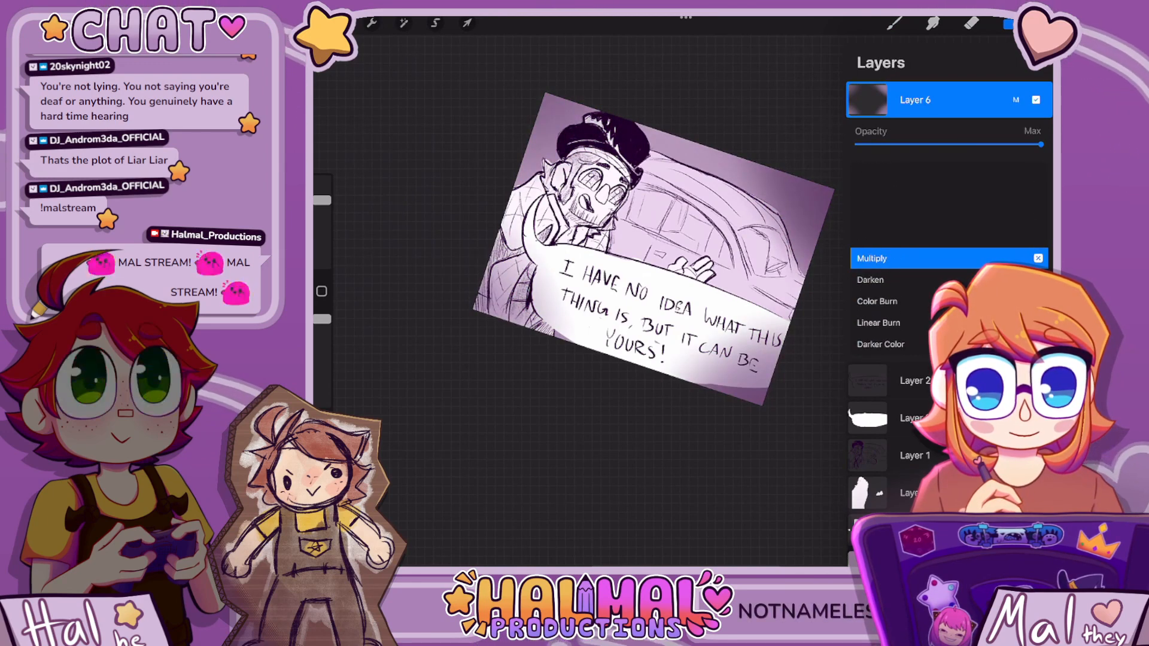
drag(1041, 144, 980, 144)
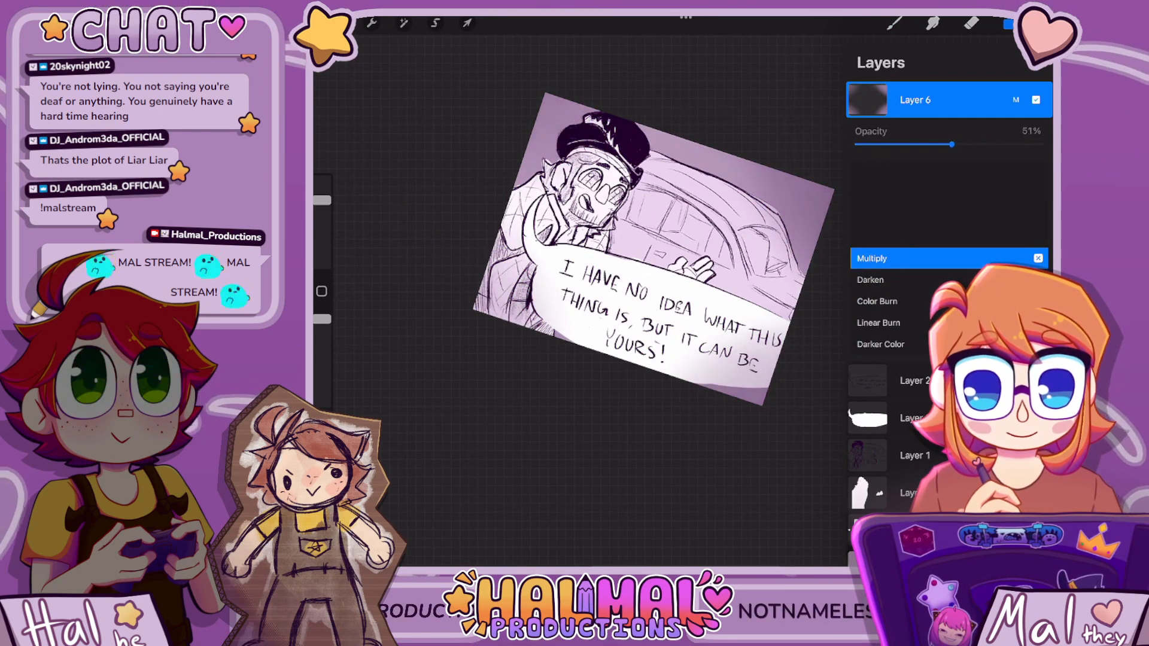
click(1015, 100)
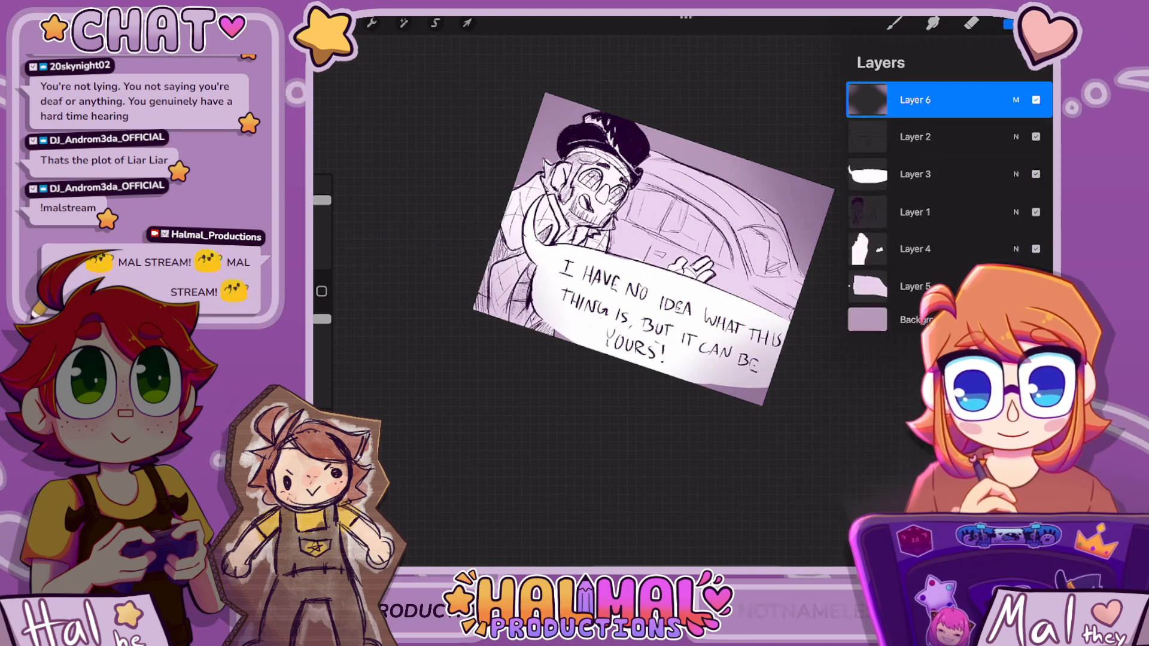
Close the car panel artwork and leave the Doodle Requests stack
click(1008, 24)
scroll(718, 239, down, 3)
scroll(748, 270, up, 3)
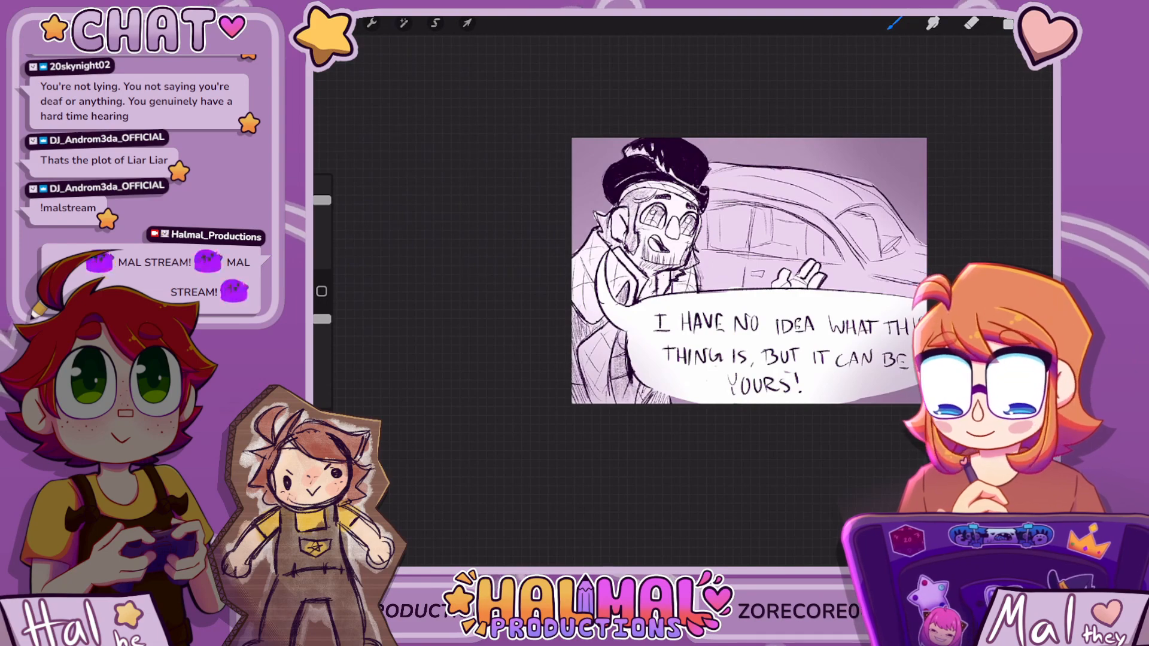
click(338, 23)
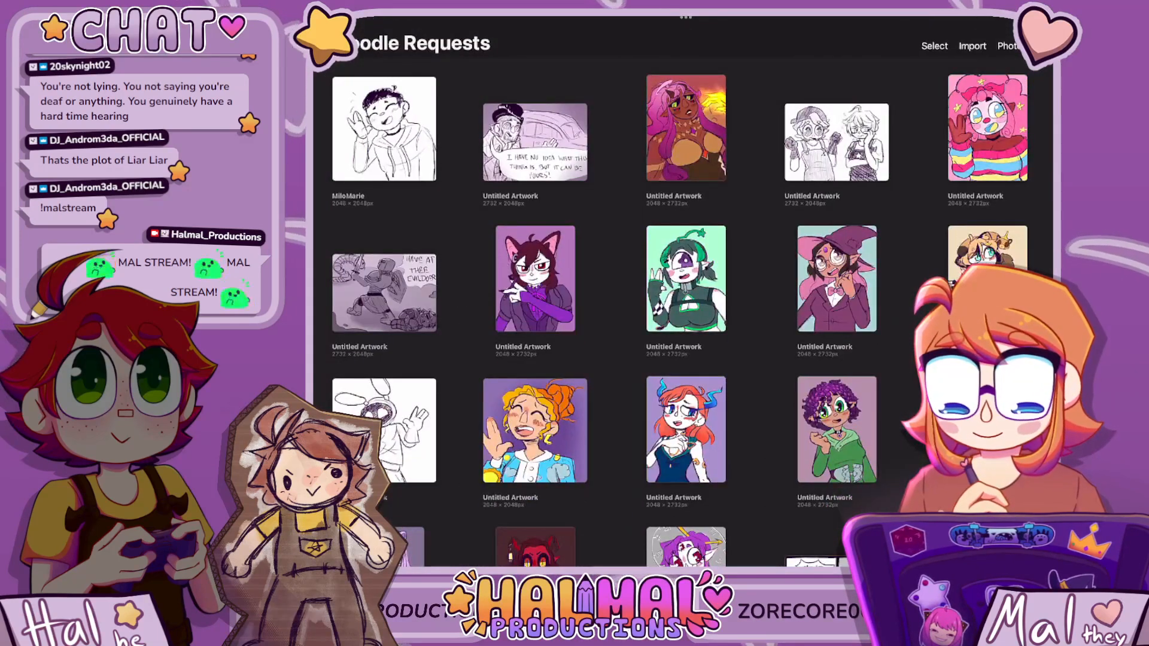
click(335, 44)
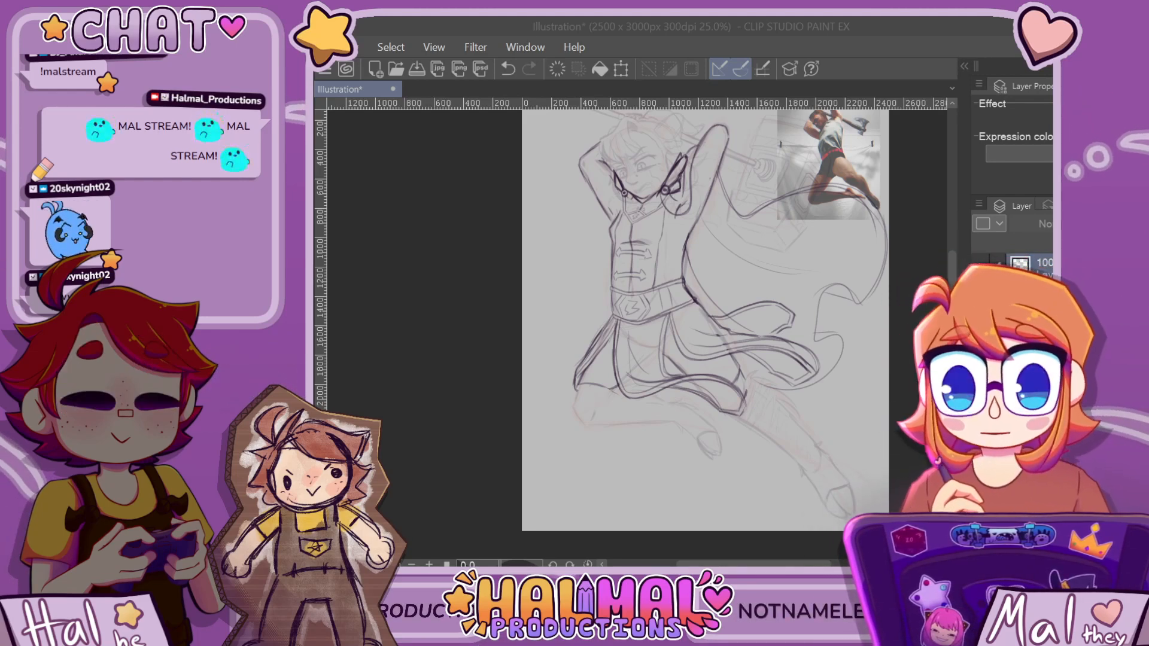
Switch to Clip Studio Paint and clean up the overlapping sketch lines where the character's hair gathers behind the face
click(358, 225)
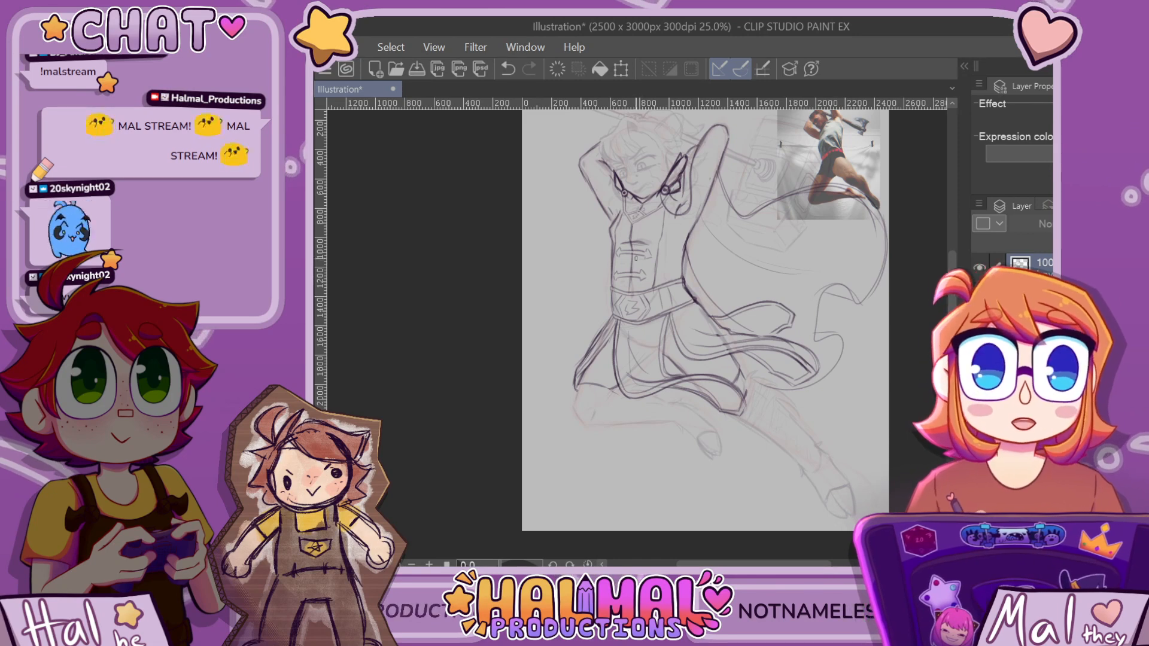
scroll(627, 369, up, 5)
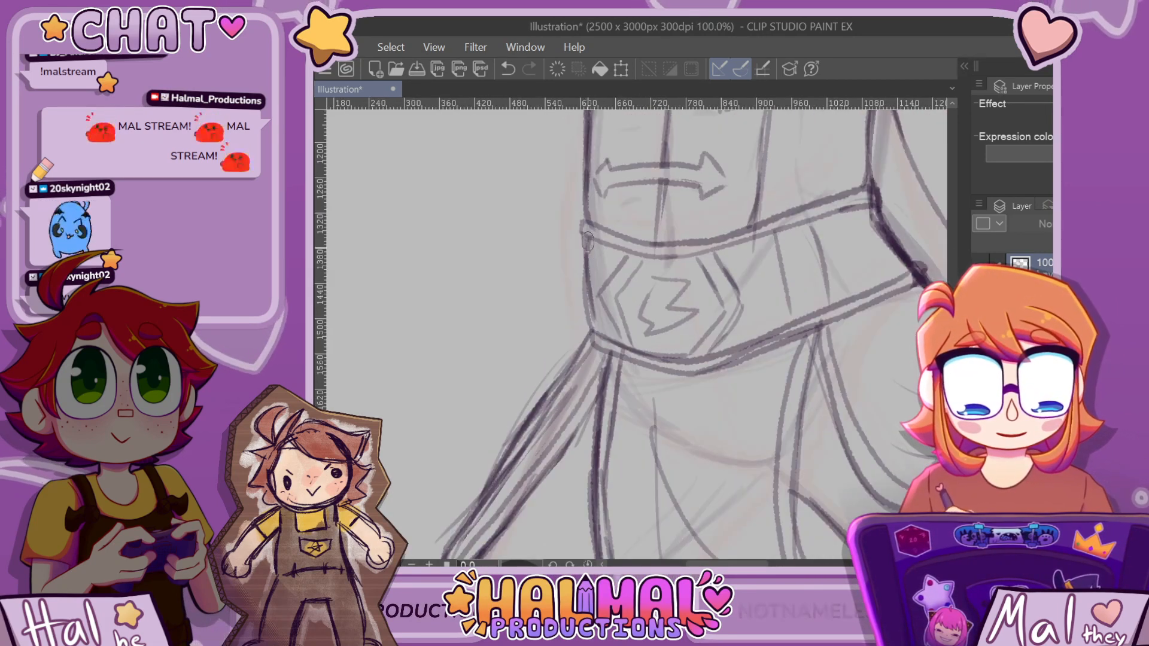
scroll(748, 303, down, 6)
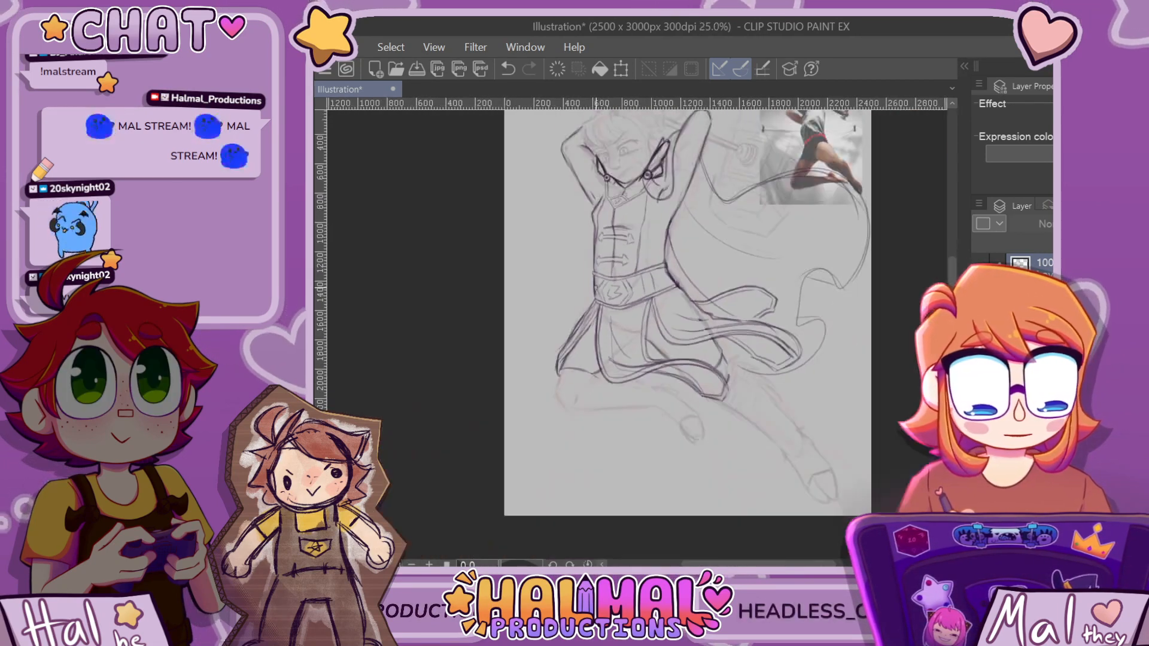
scroll(651, 211, up, 4)
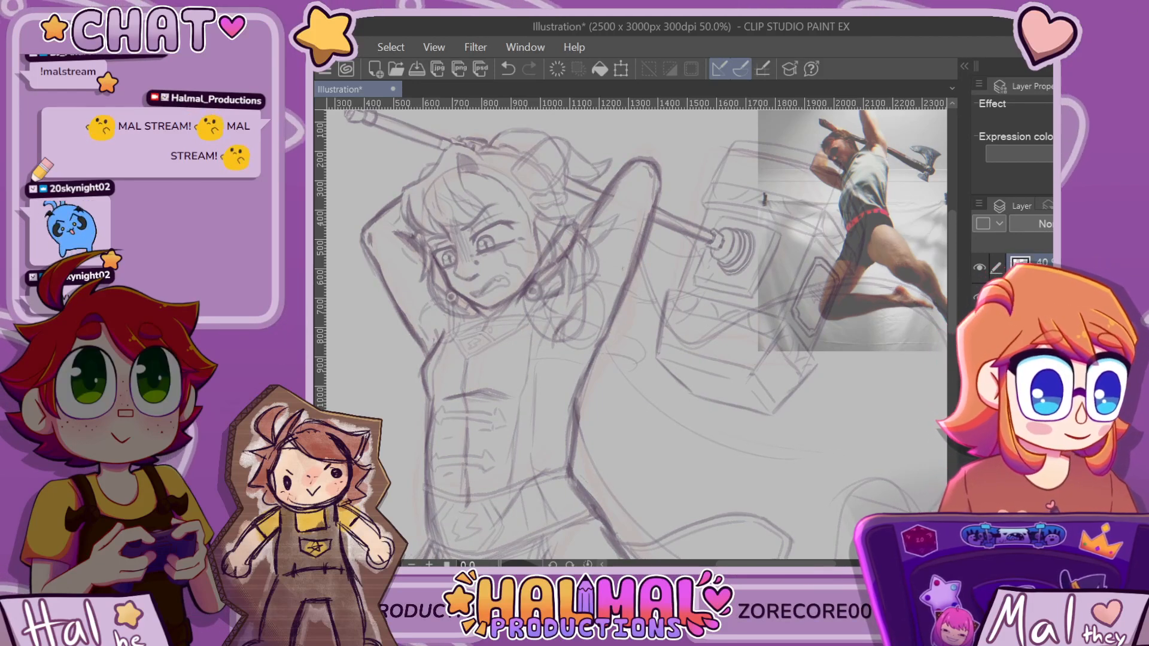
scroll(565, 244, up, 2)
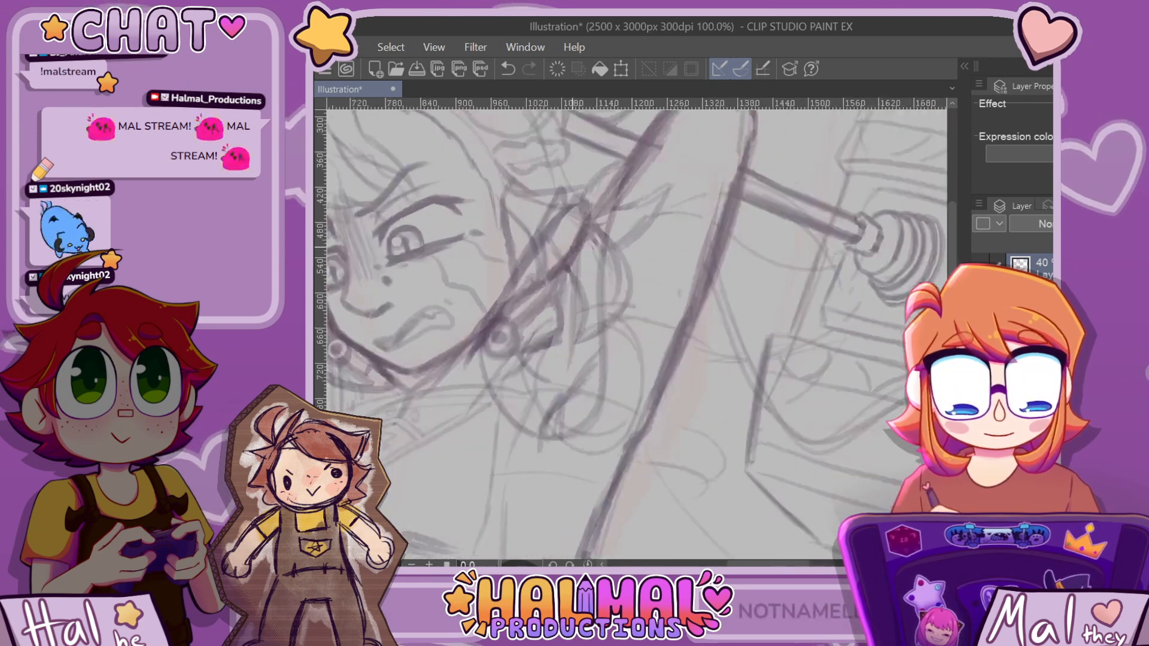
key(e)
drag(554, 232, 539, 221)
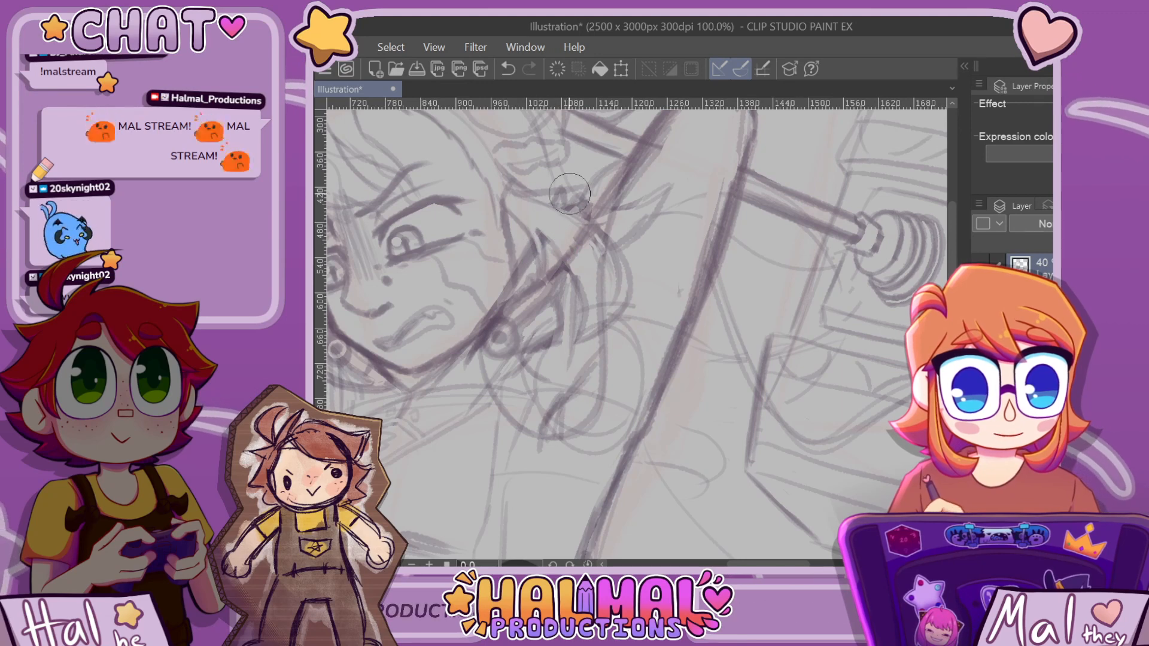
scroll(570, 194, up, 2)
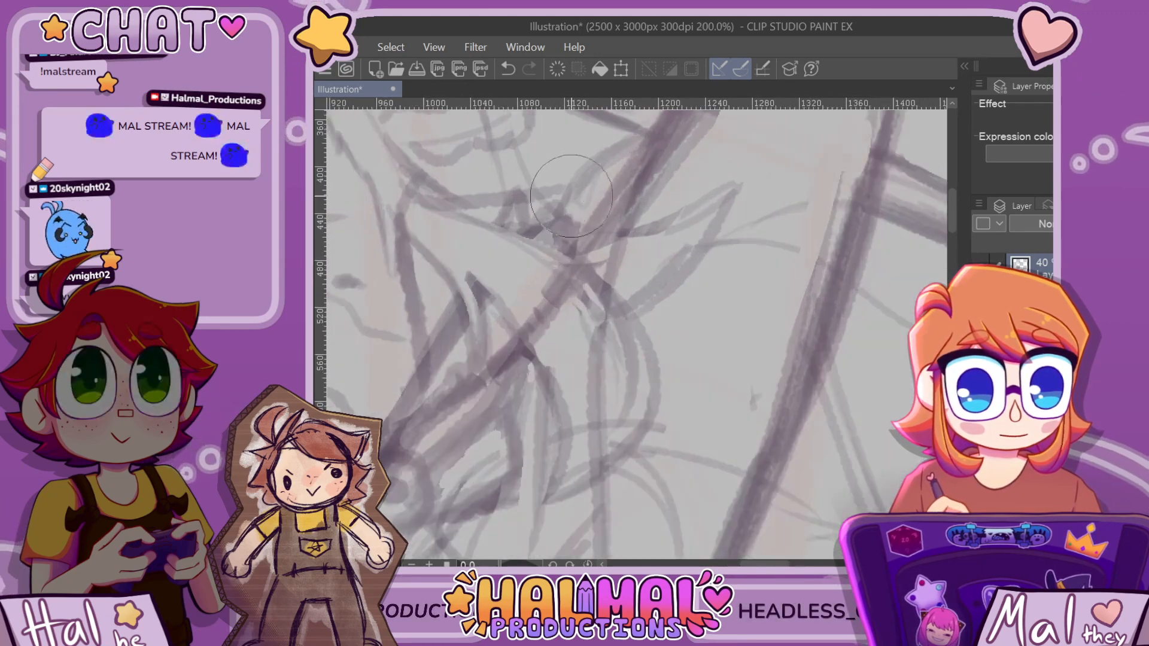
drag(567, 227, 548, 233)
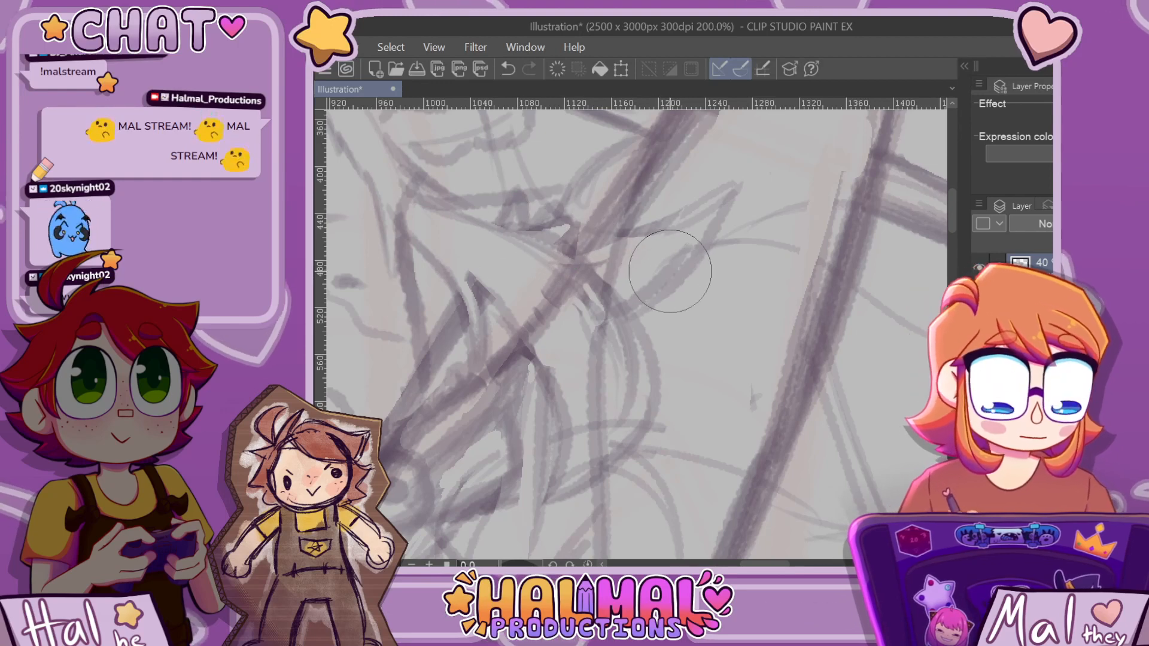
Rework the loose hair strands around the hair tie behind the character's face and undo the last stroke
scroll(658, 264, down, 4)
scroll(649, 226, up, 2)
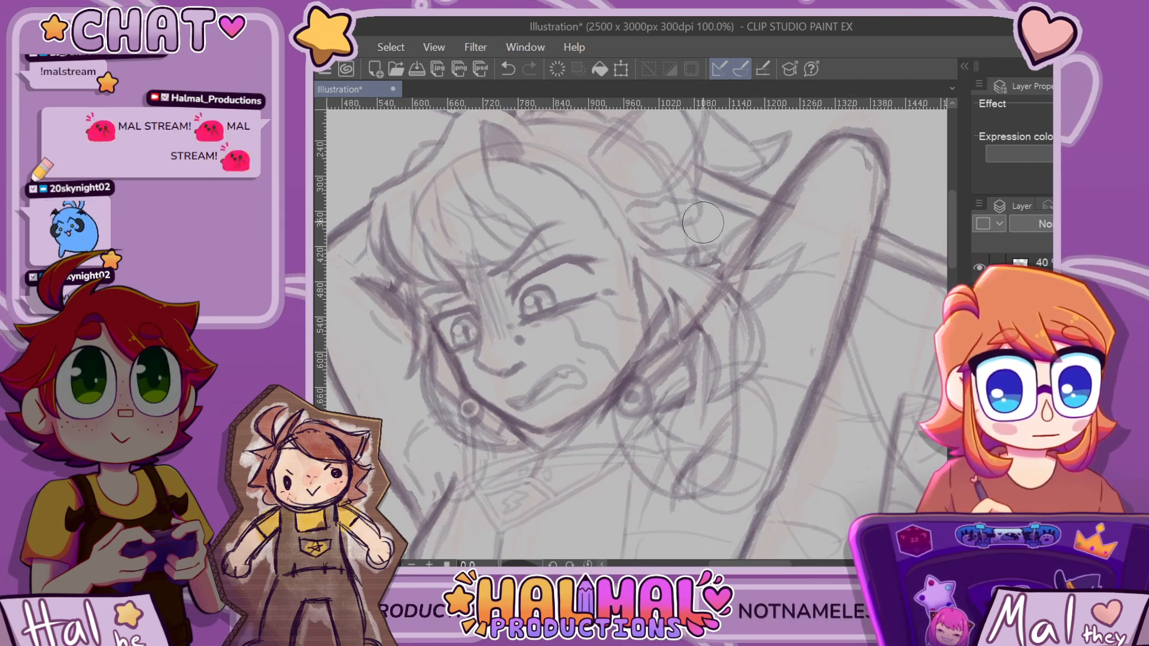
scroll(713, 194, down, 5)
scroll(686, 227, up, 5)
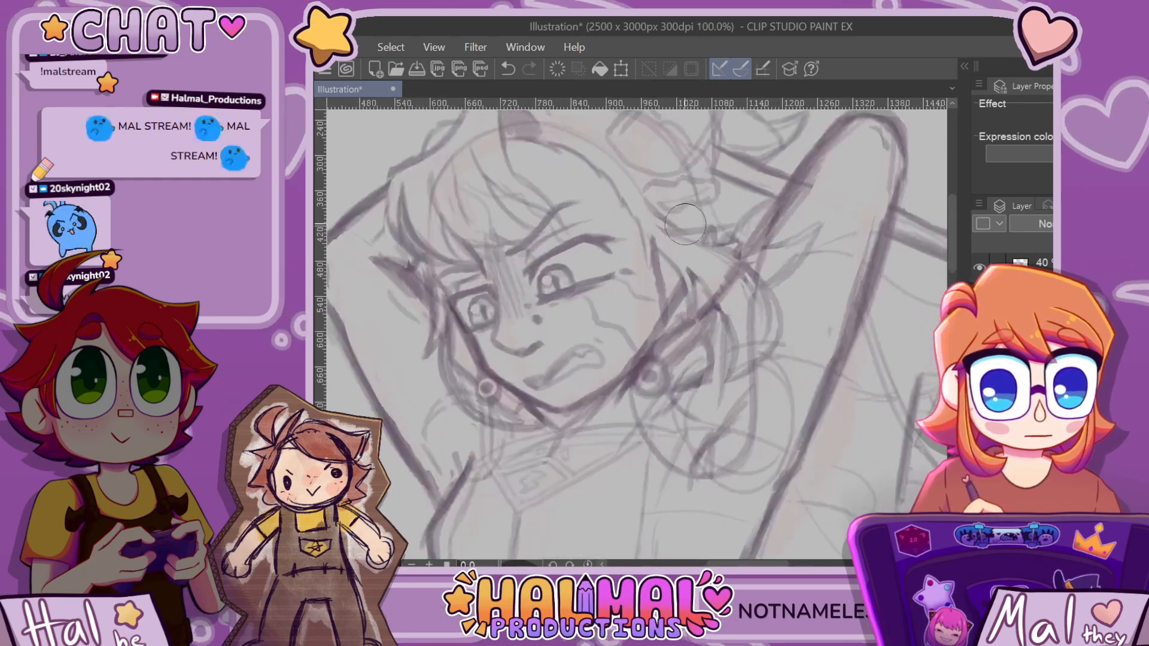
key(ctrl+z)
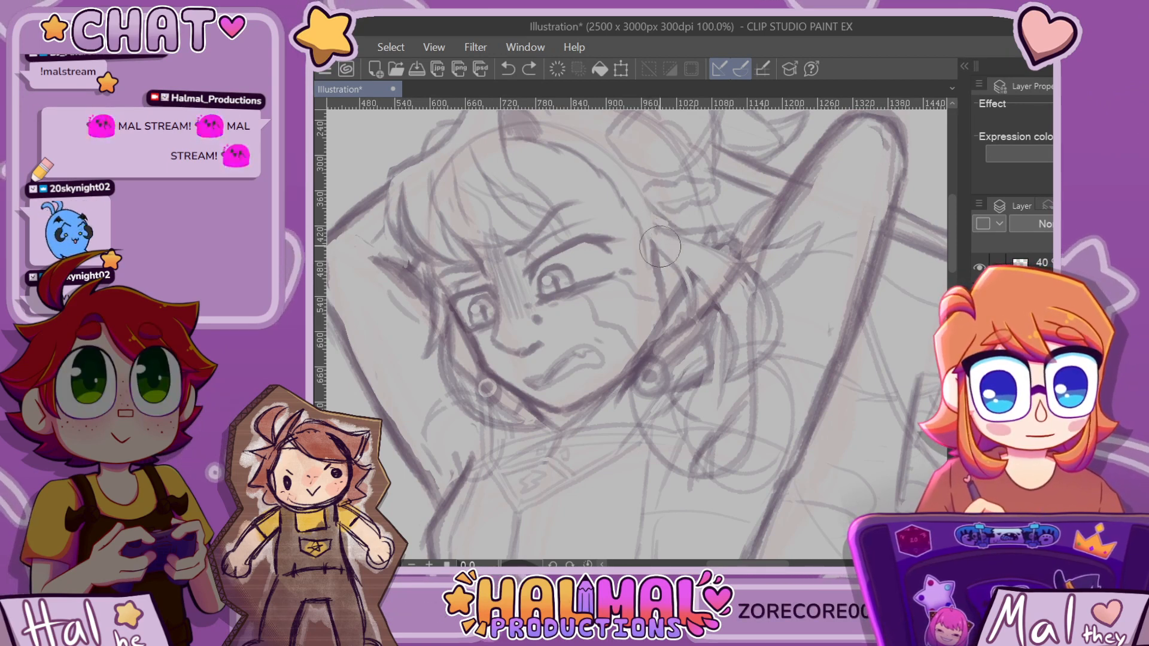
Refine the hair tie sketch and erase the pointed hair tips crossing the raised arm
scroll(726, 235, down, 4)
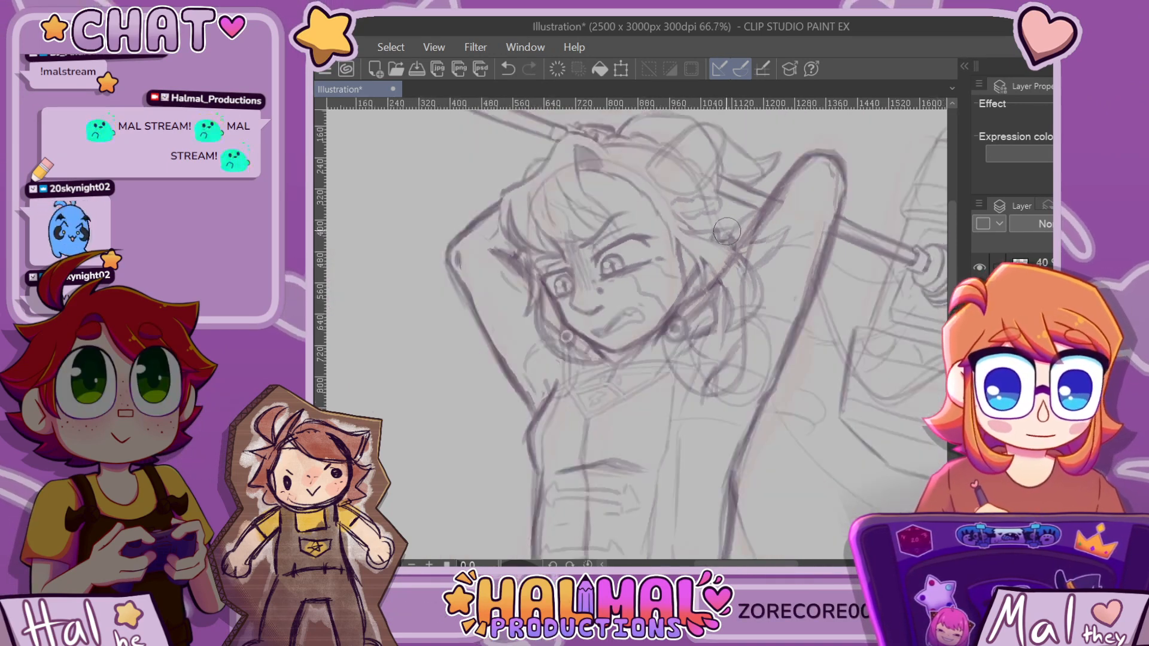
scroll(740, 224, up, 4)
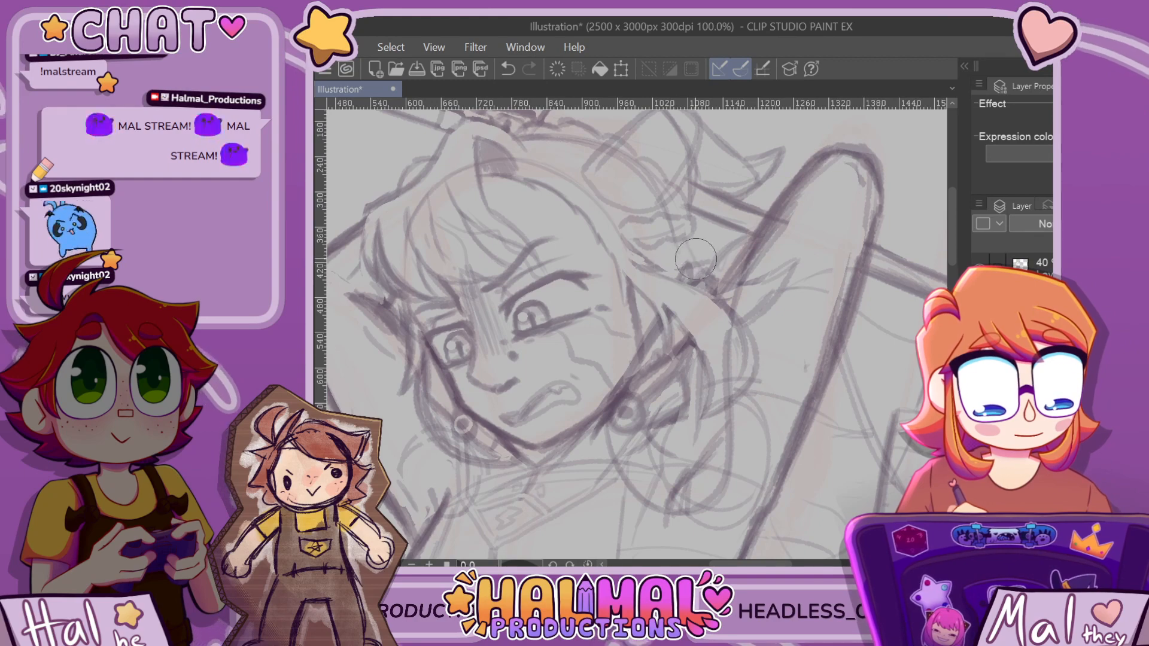
scroll(720, 247, down, 3)
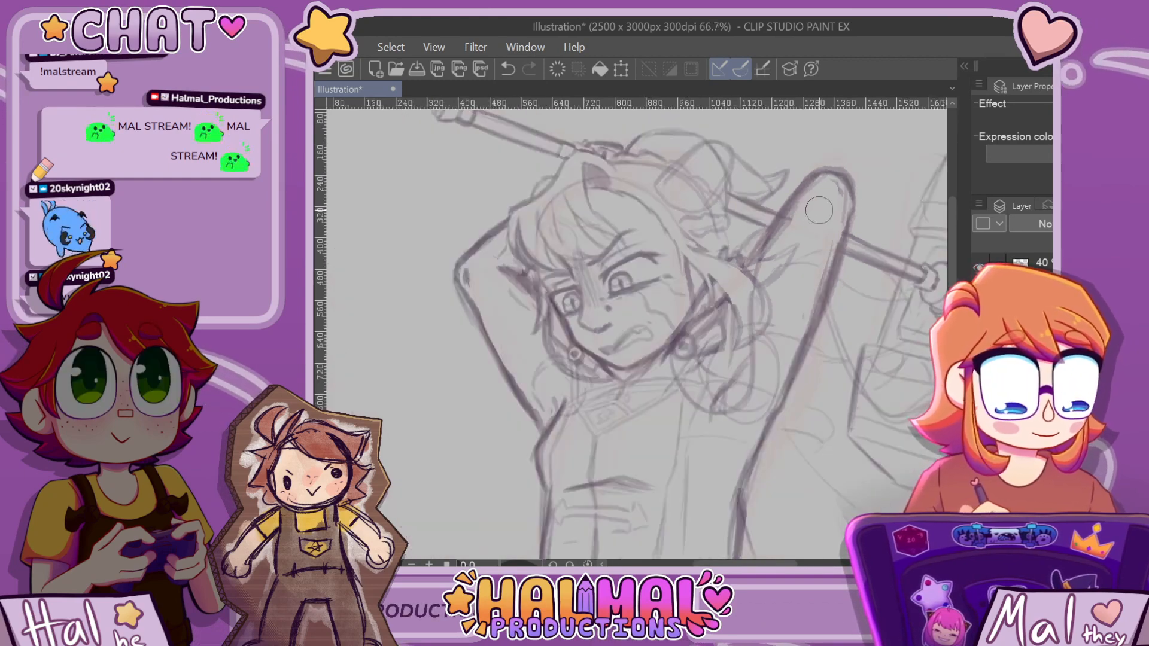
scroll(718, 263, up, 3)
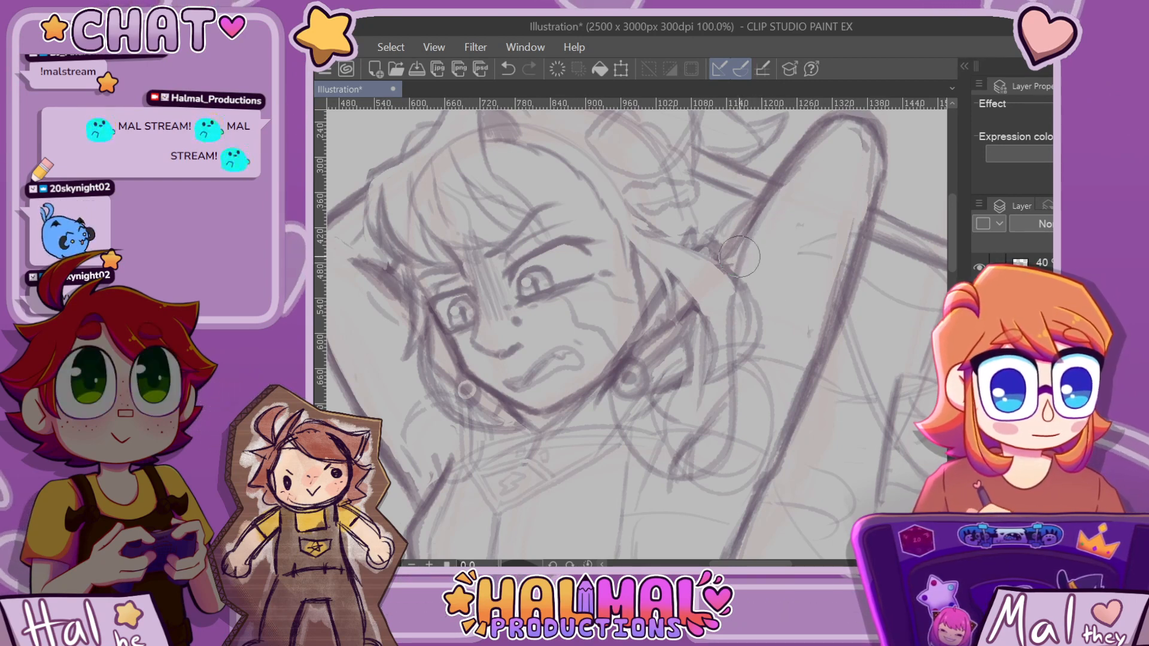
Replace the overlapping braid circles below the earring with one rounded lock of hair hanging in front of the raised arm
scroll(735, 265, down, 4)
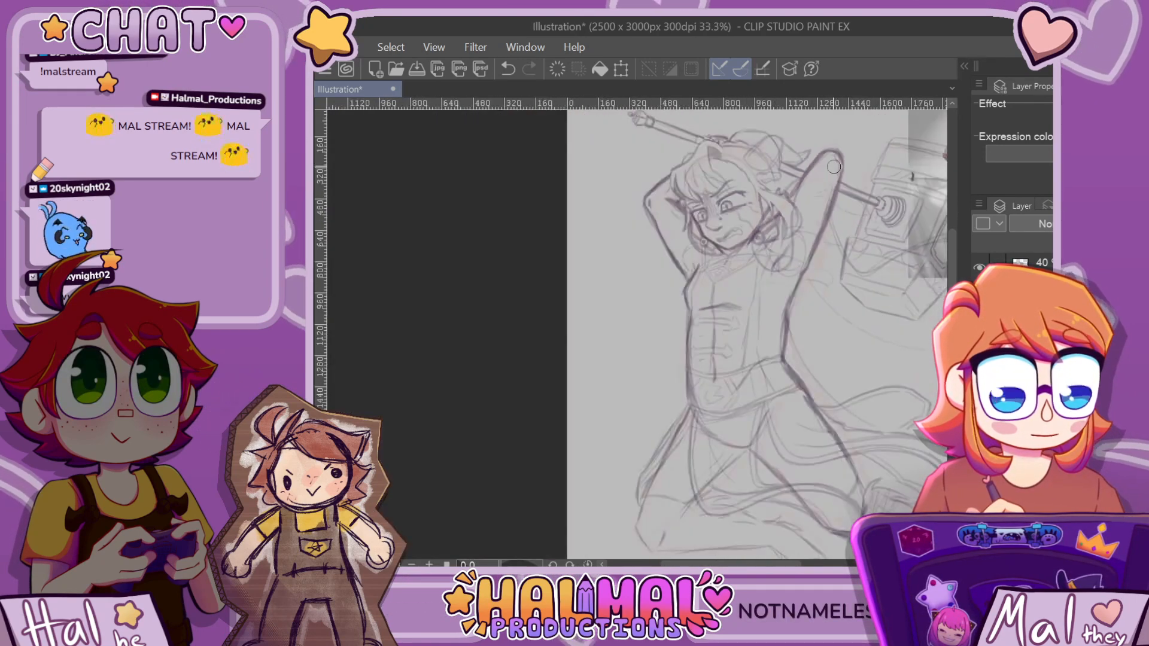
scroll(831, 172, up, 4)
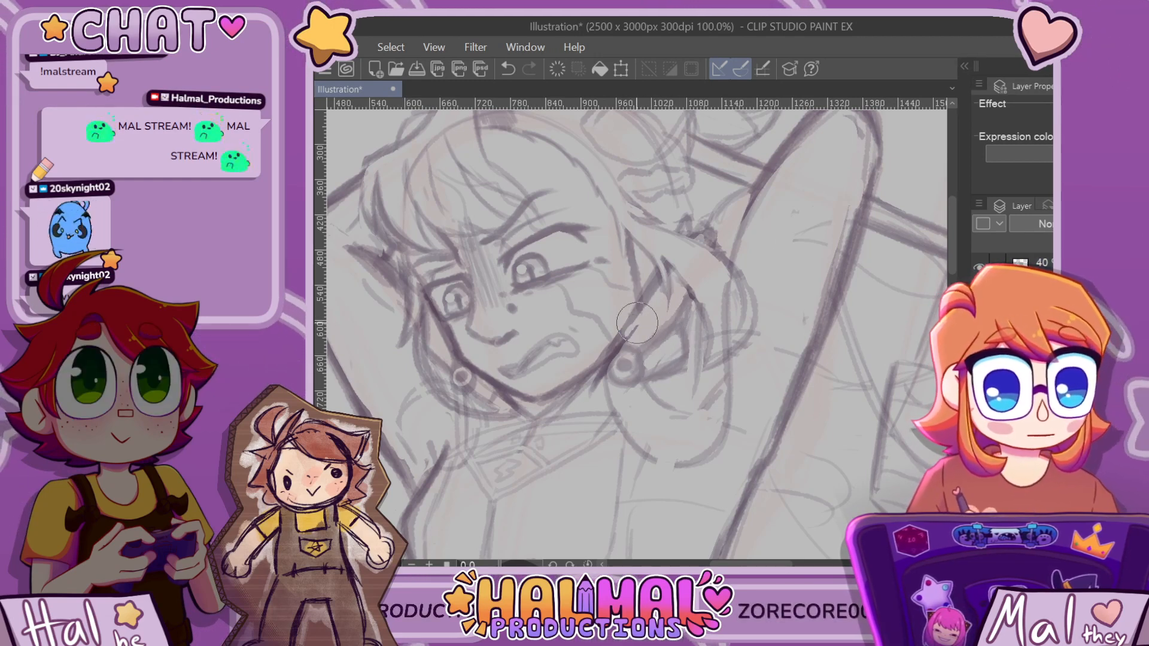
scroll(805, 279, down, 3)
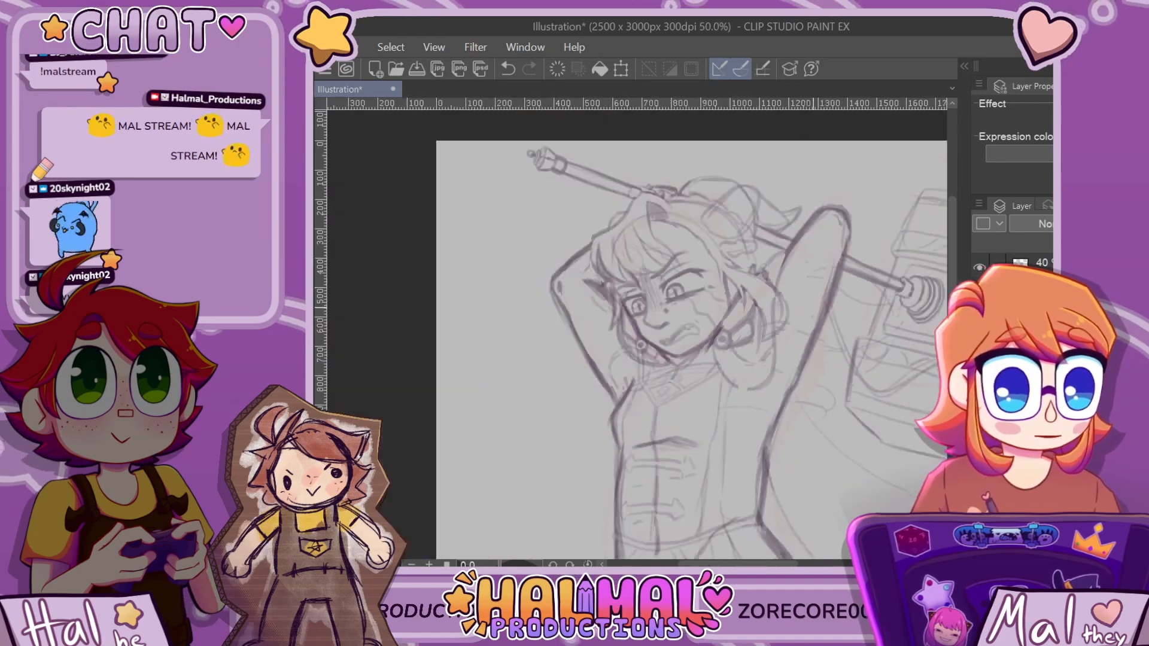
scroll(789, 257, up, 4)
scroll(799, 273, down, 3)
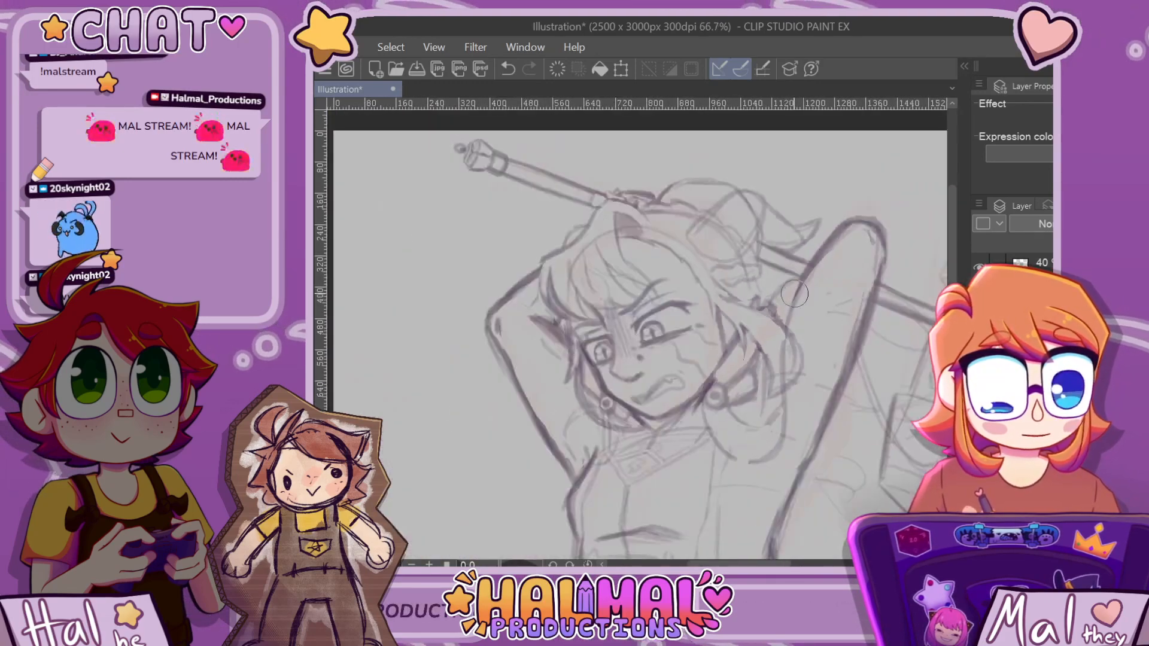
scroll(805, 287, up, 2)
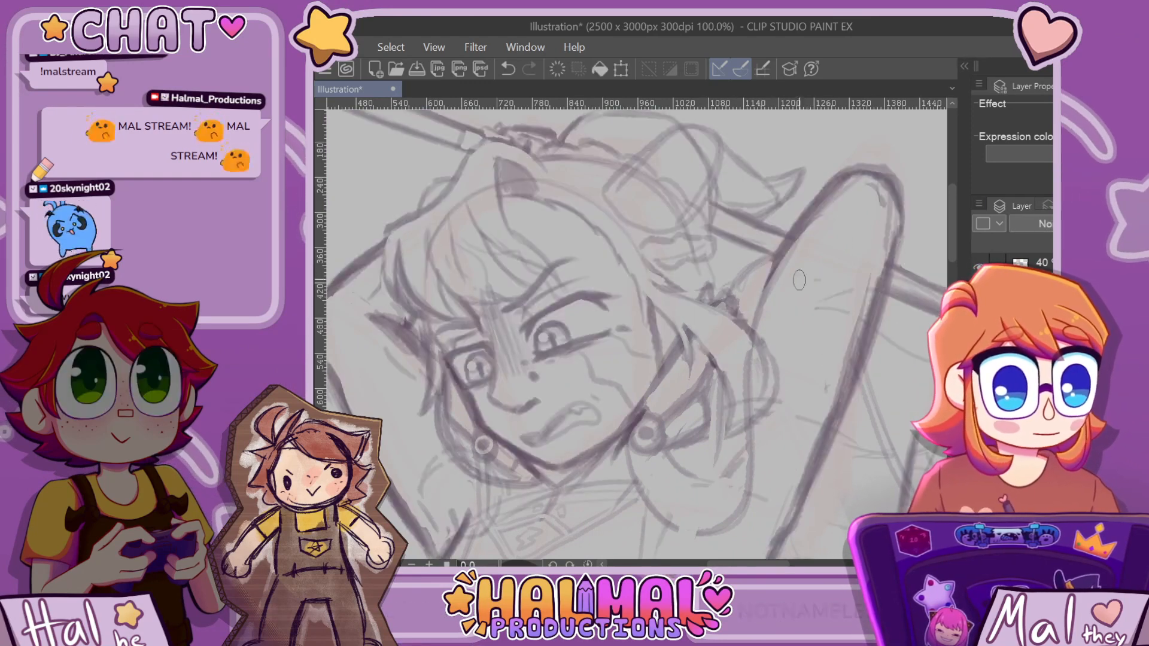
scroll(732, 222, down, 3)
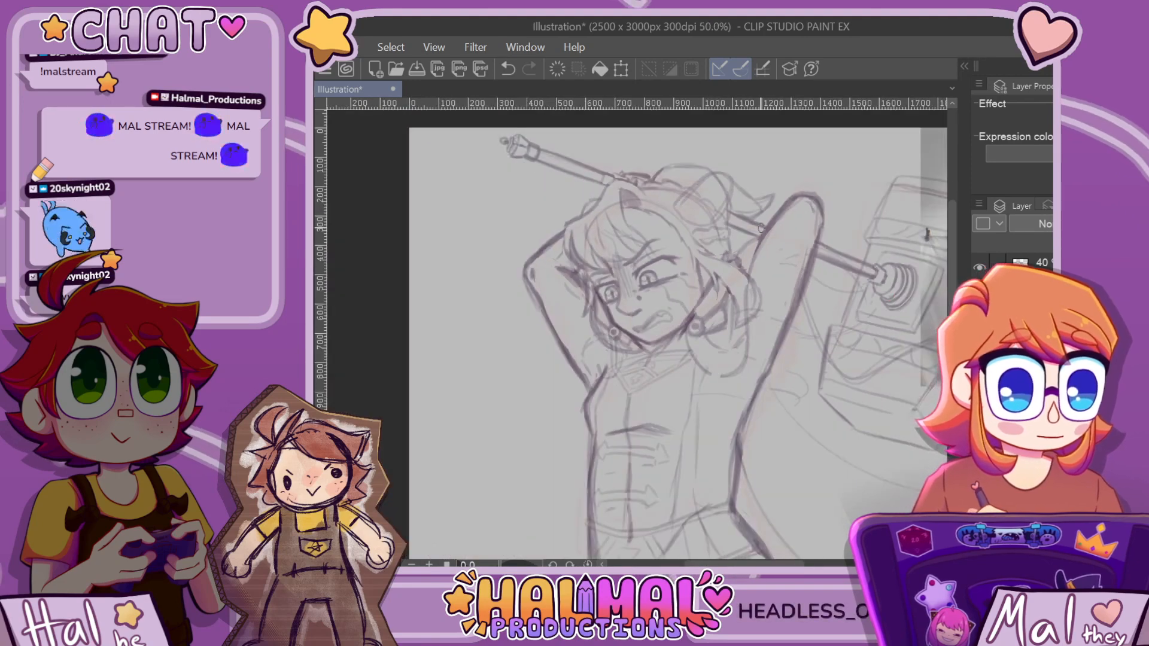
Clean up the inner edge of the raised arm where it meets the hammer handle and the hanging hair lock
scroll(742, 246, up, 2)
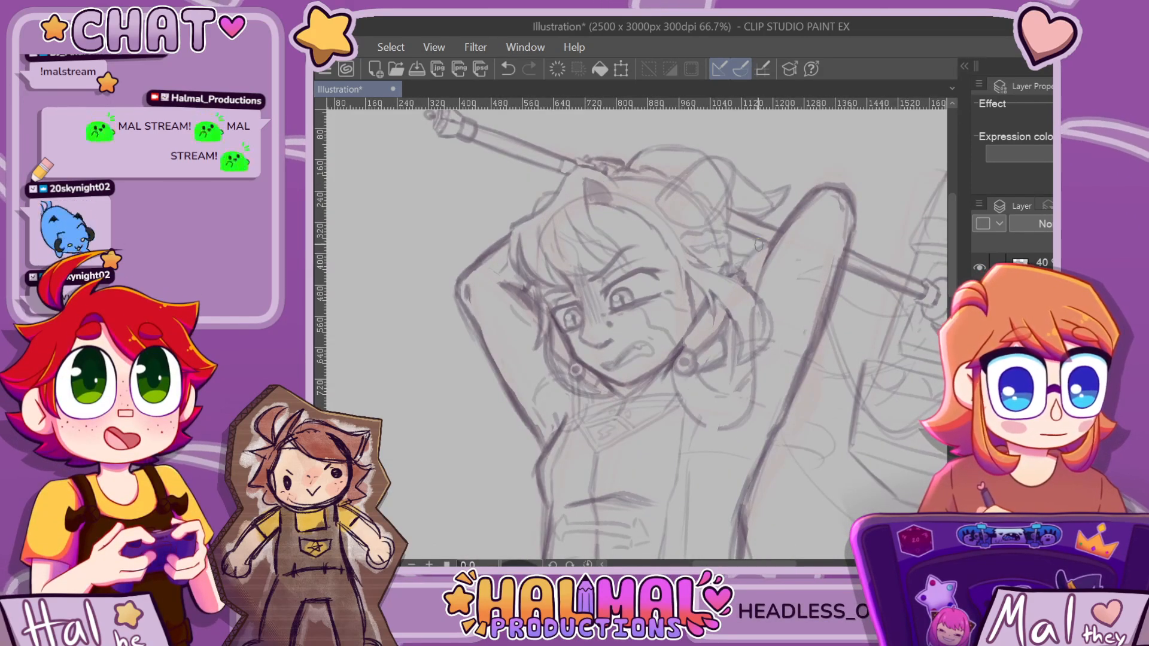
scroll(906, 302, down, 2)
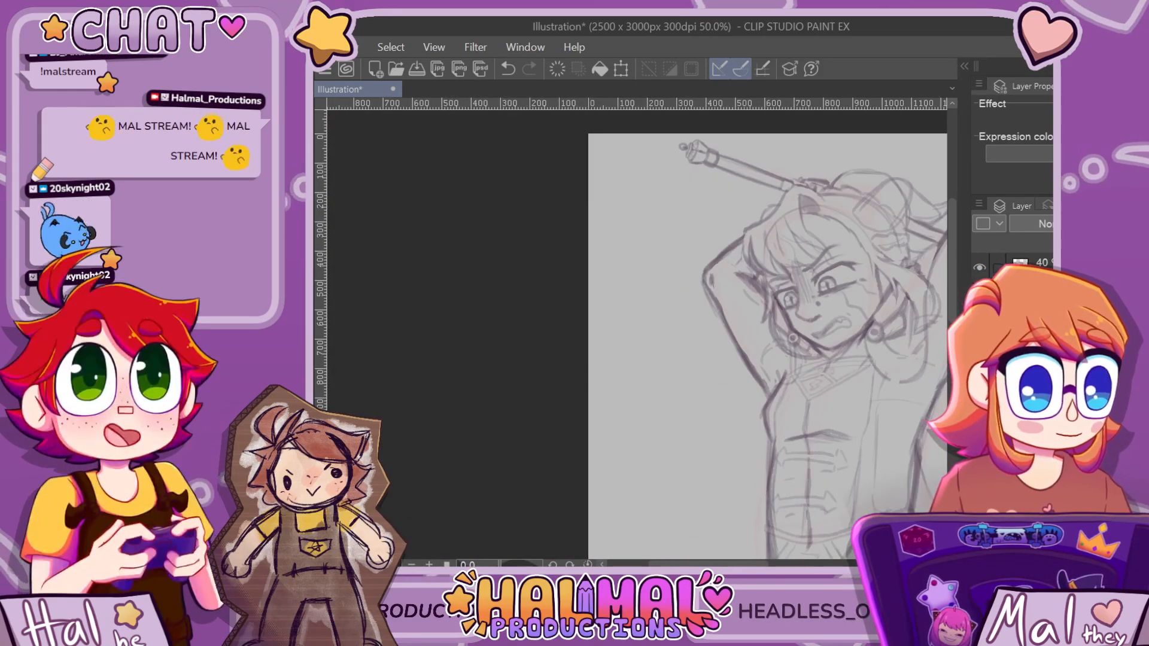
scroll(926, 241, up, 2)
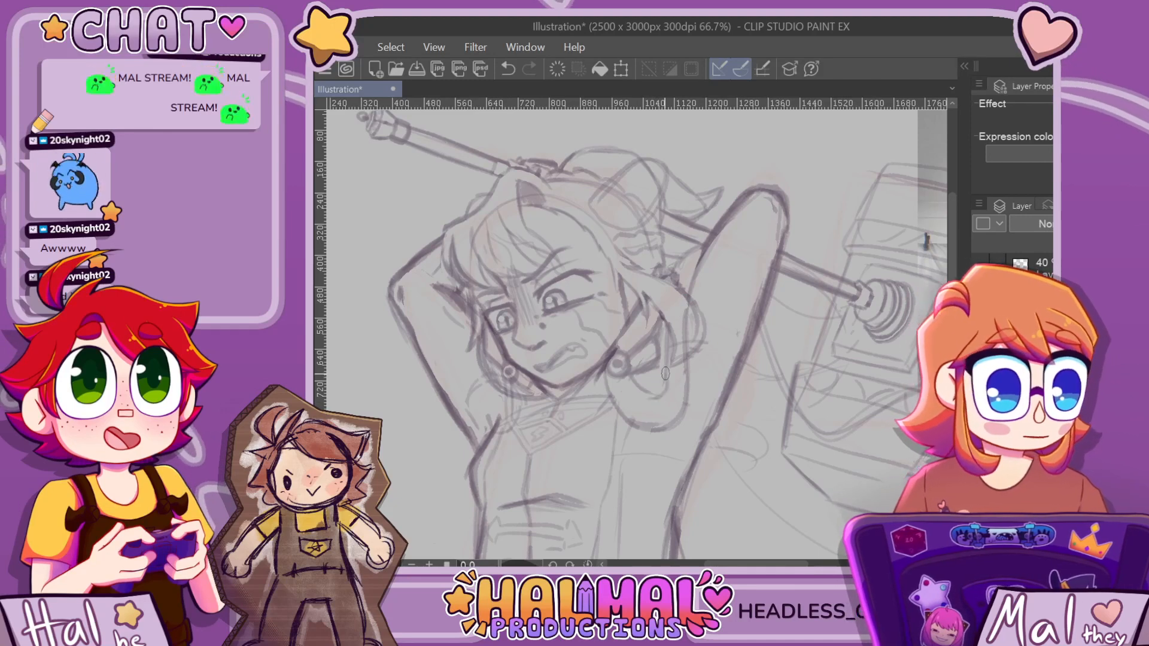
scroll(672, 377, down, 4)
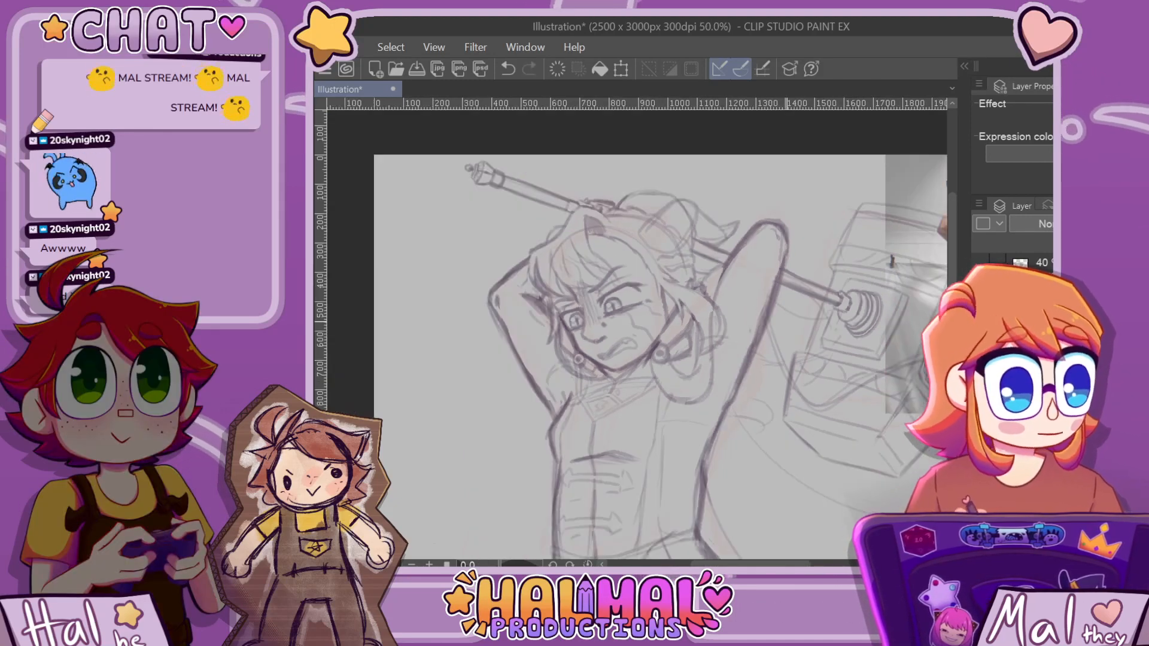
scroll(672, 377, up, 2)
scroll(763, 322, up, 1)
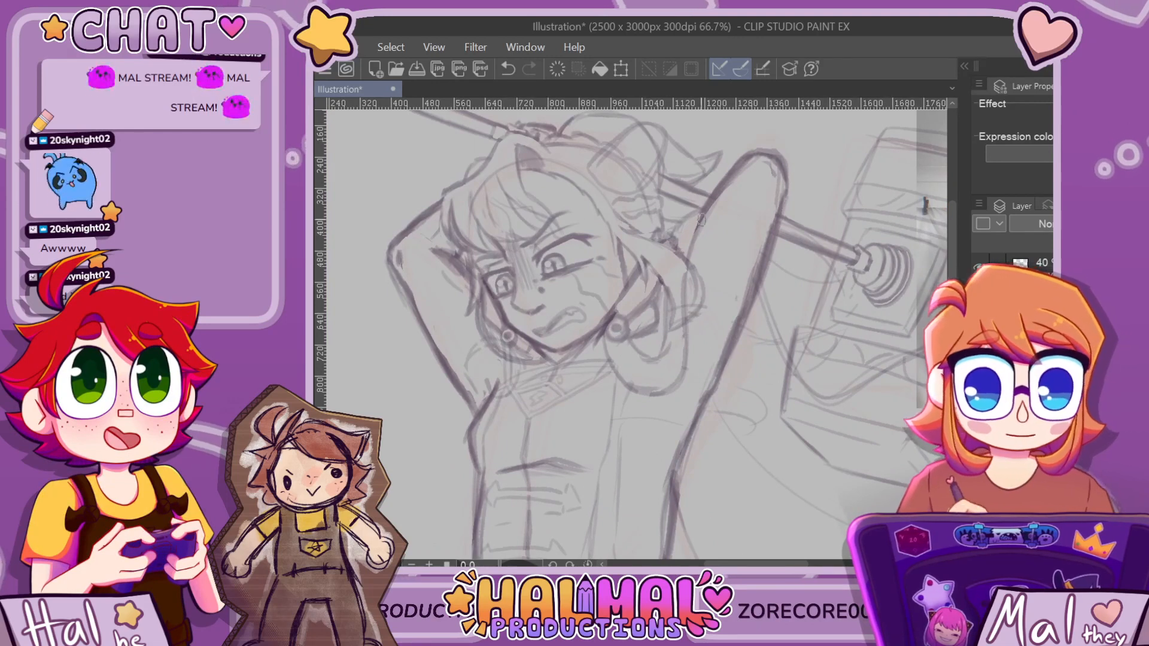
scroll(700, 219, up, 2)
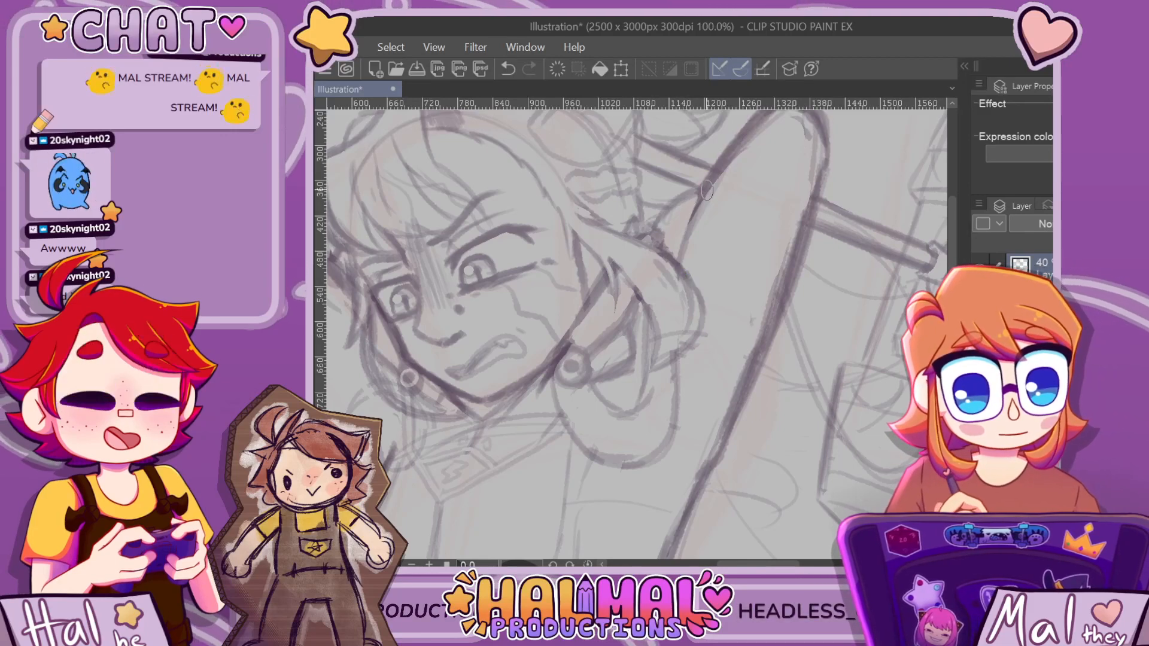
scroll(723, 194, down, 5)
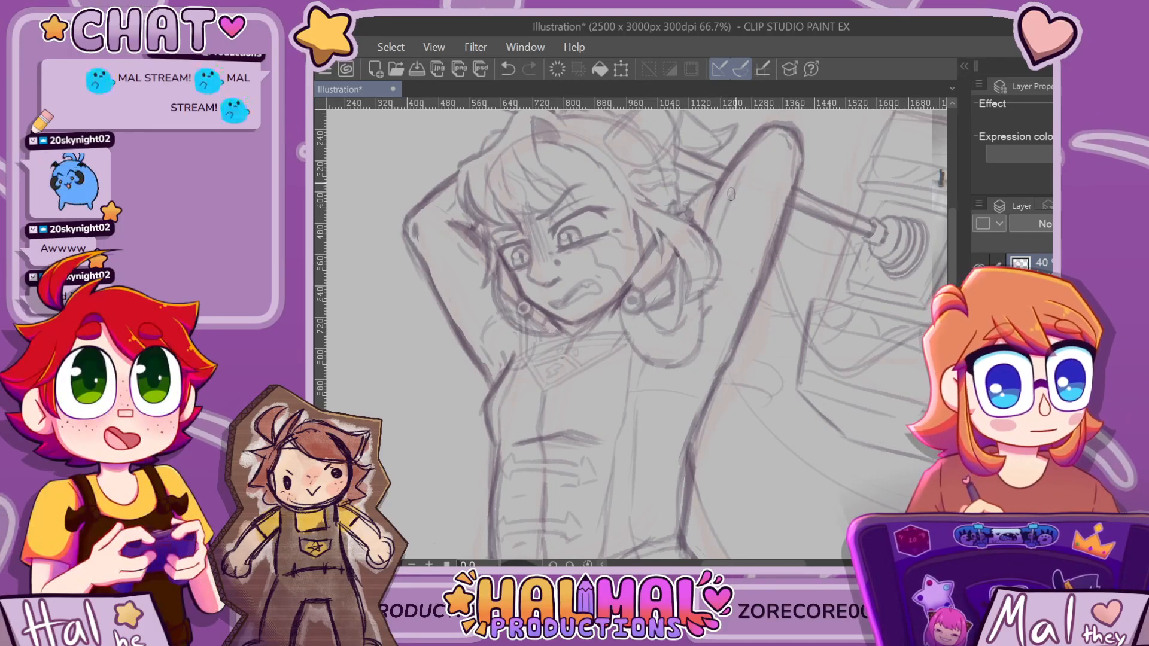
Erase the stray lines along the outer edge of the rounded hair lock behind the earring
key(ctrl+minus)
key(ctrl+minus)
key(ctrl+plus)
key(ctrl+plus)
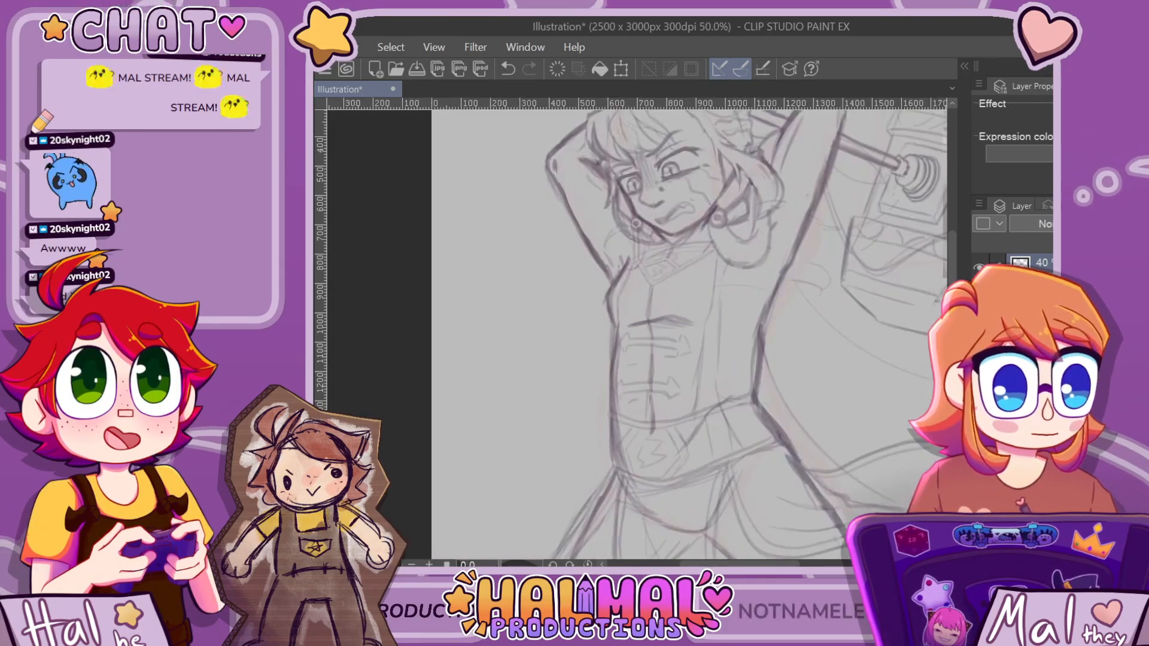
scroll(812, 428, up, 3)
scroll(832, 290, up, 2)
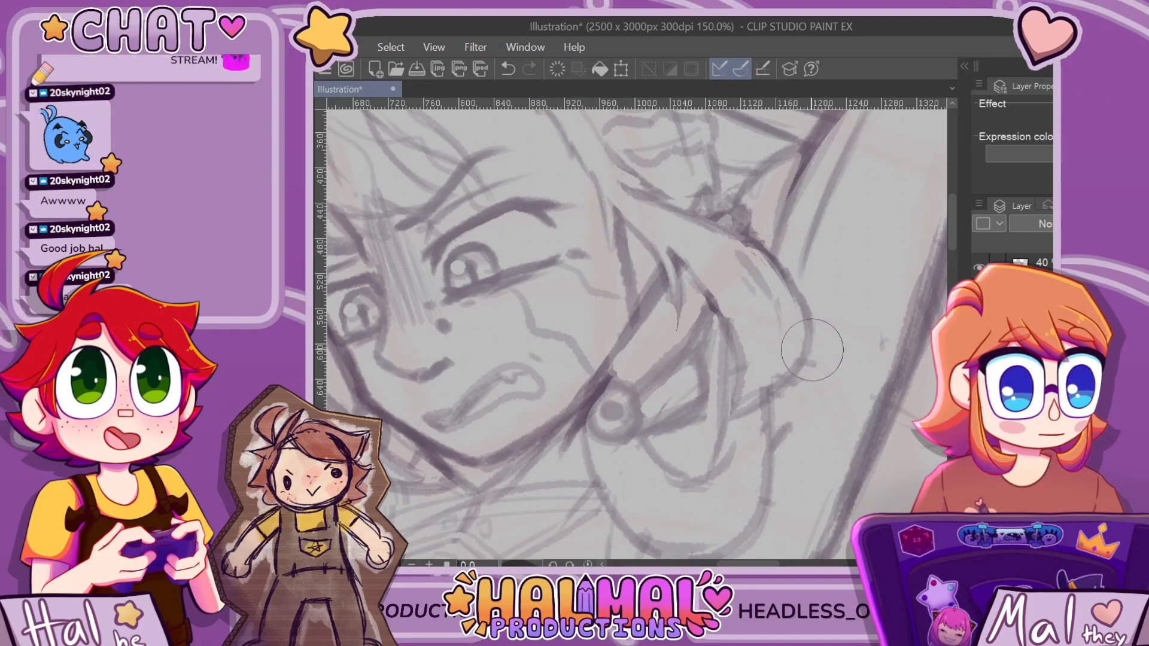
scroll(812, 350, down, 5)
Erase the dark hair tie and redraw the banded strands where the gathered hair joins the hanging lock
scroll(564, 520, up, 4)
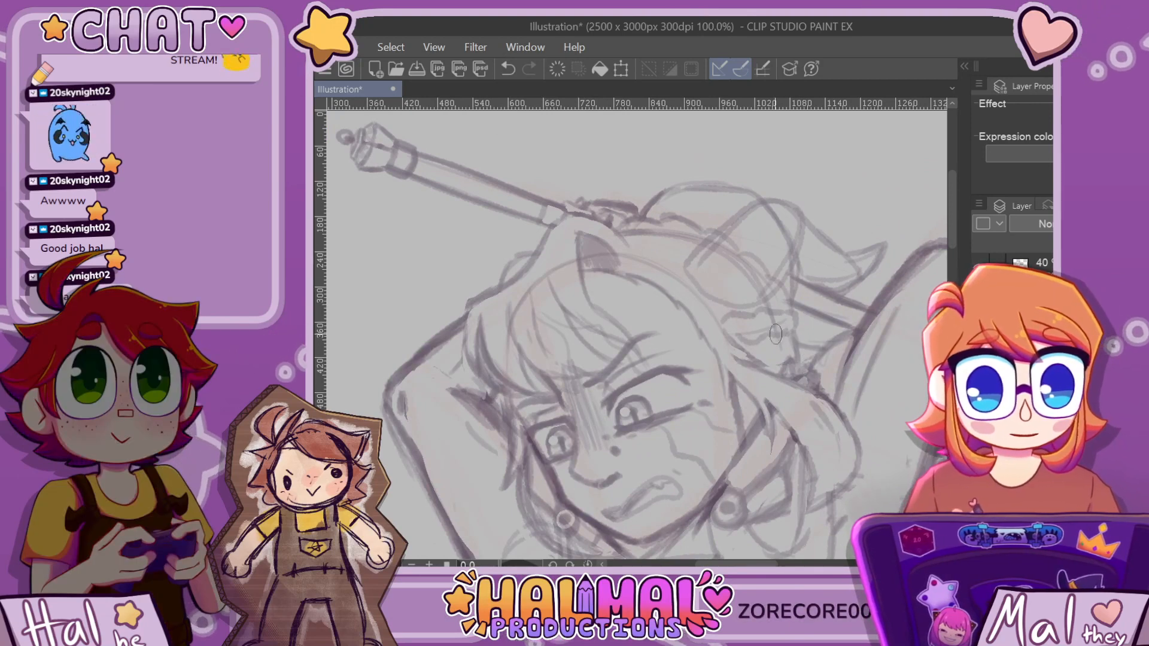
scroll(776, 333, up, 2)
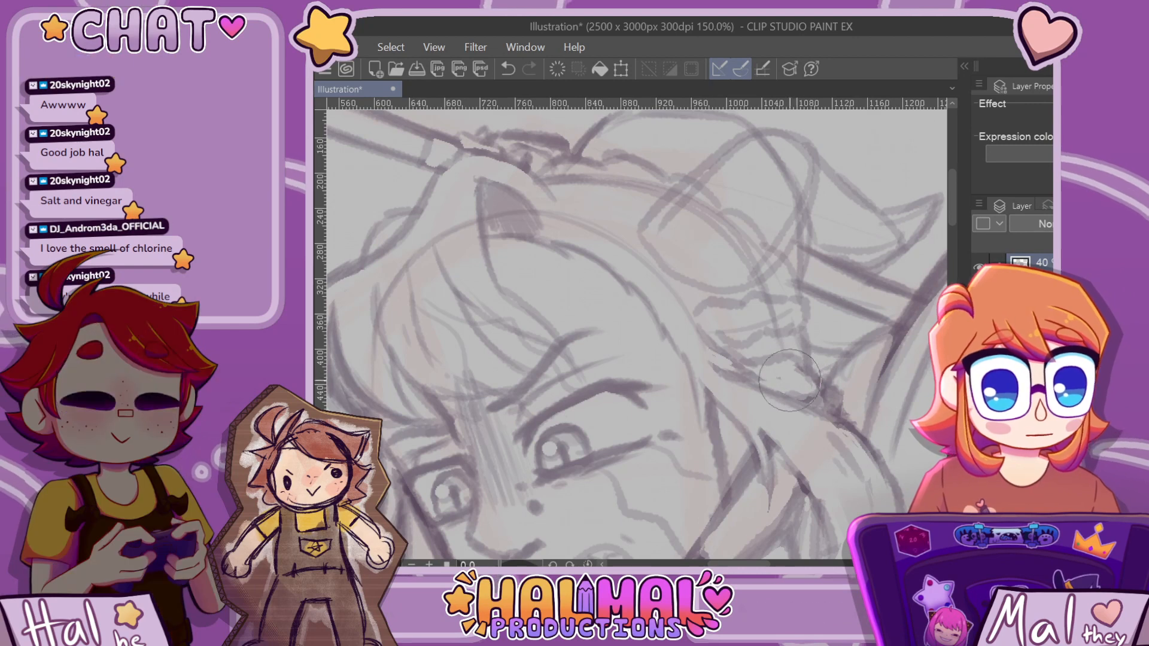
scroll(790, 381, down, 6)
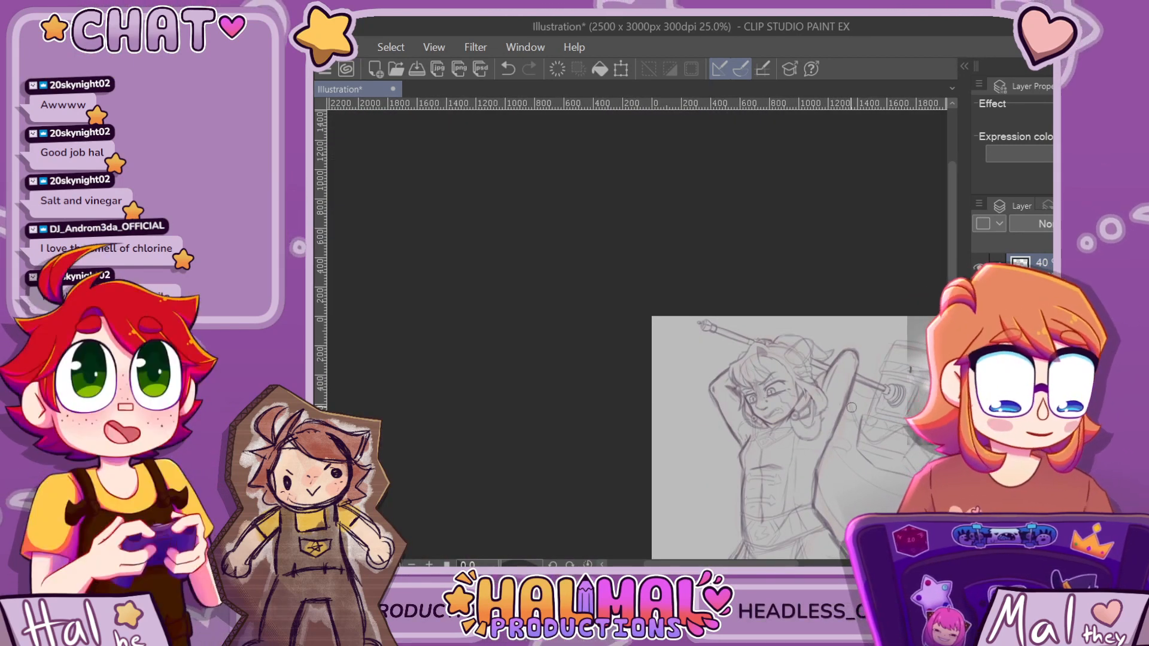
scroll(852, 407, up, 6)
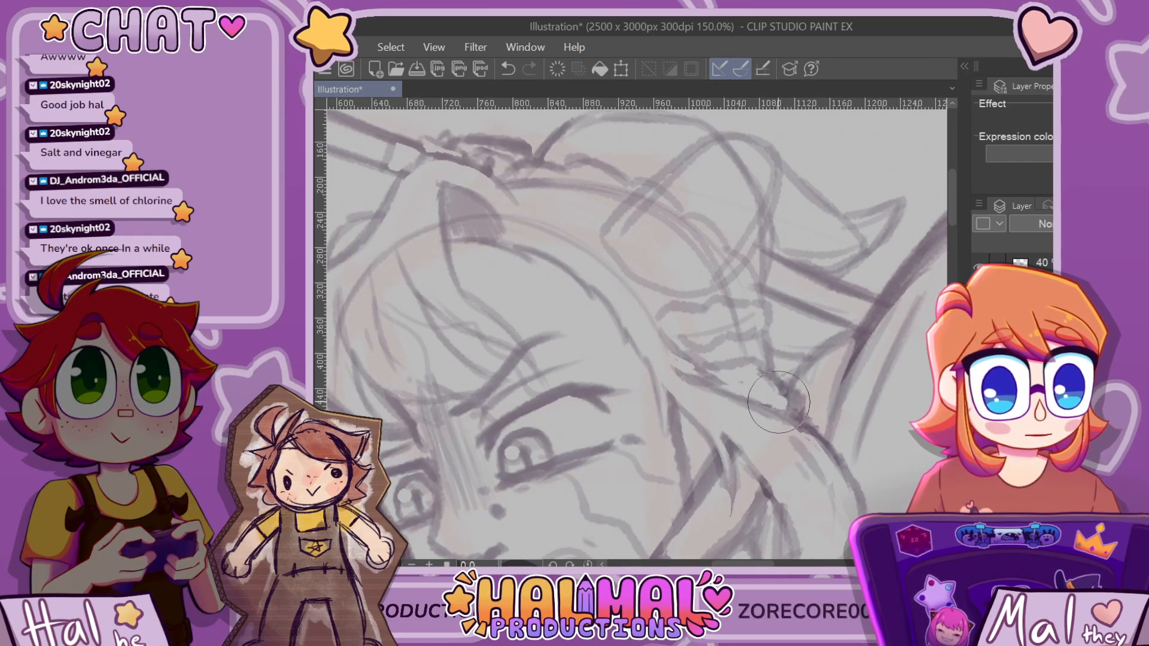
scroll(782, 395, down, 10)
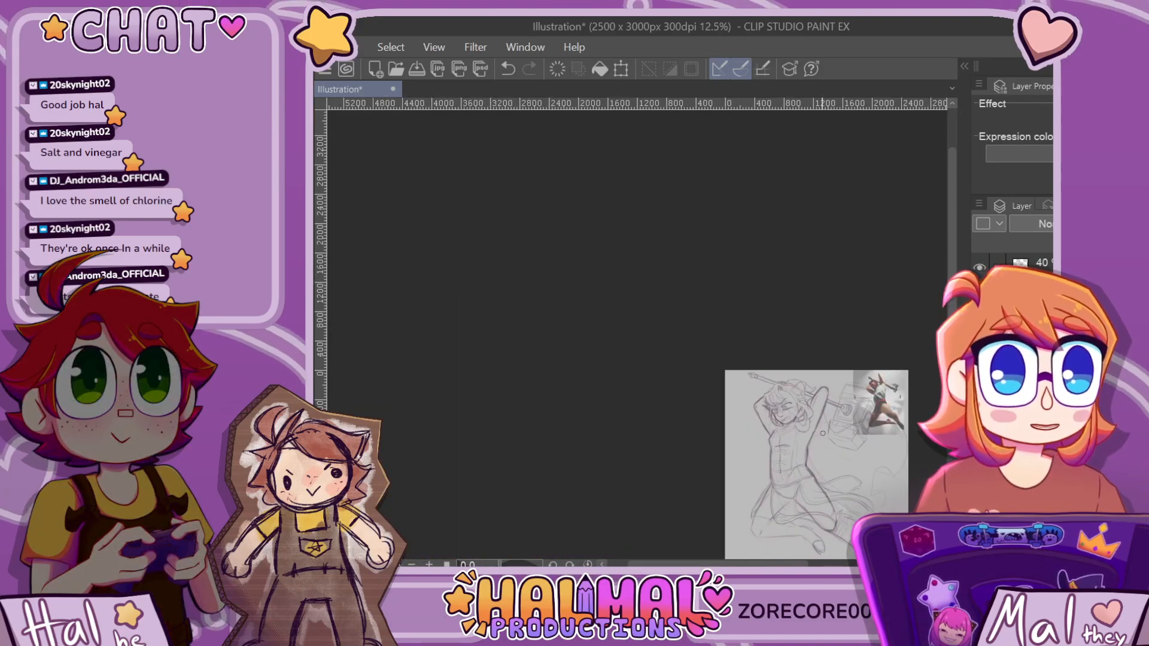
scroll(822, 434, up, 4)
scroll(746, 253, up, 4)
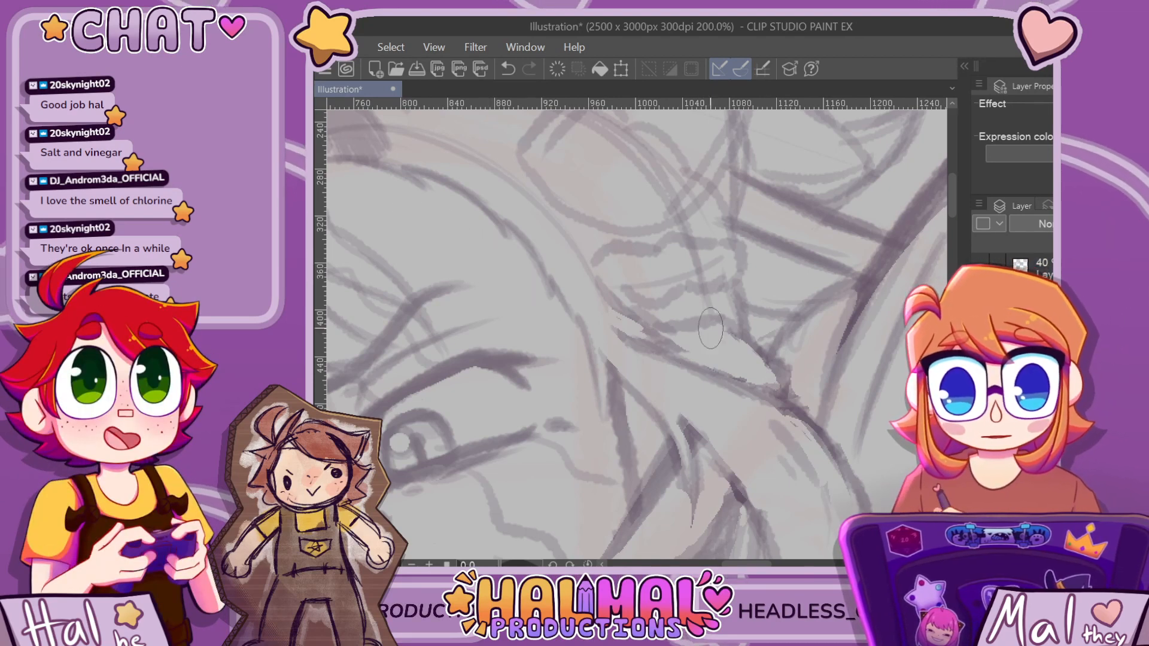
scroll(717, 349, down, 4)
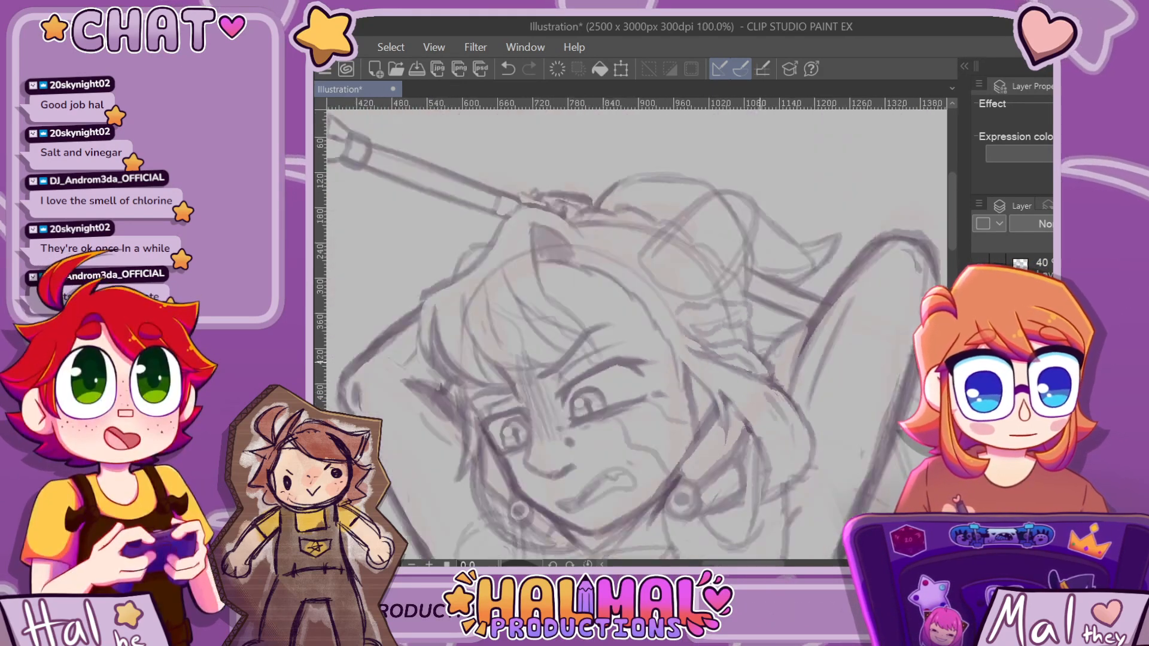
scroll(761, 366, up, 4)
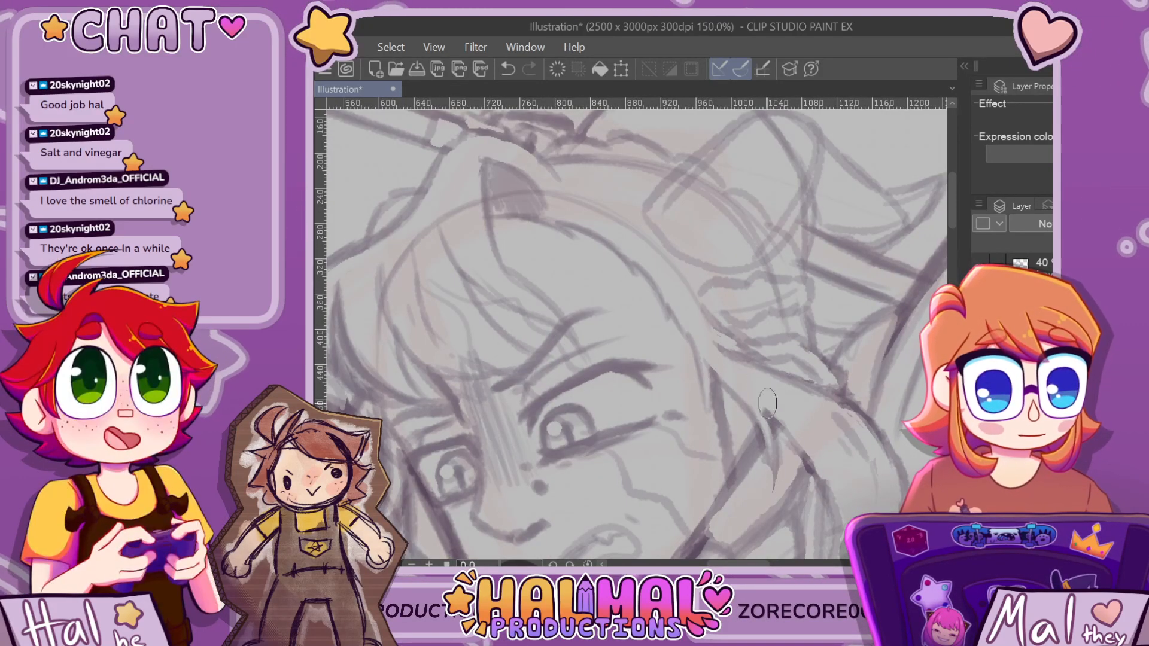
Replace the far-side earring and loose strands with a rounded hair contour under the jaw, undoing a stray stroke
scroll(776, 375, down, 2)
scroll(776, 375, down, 3)
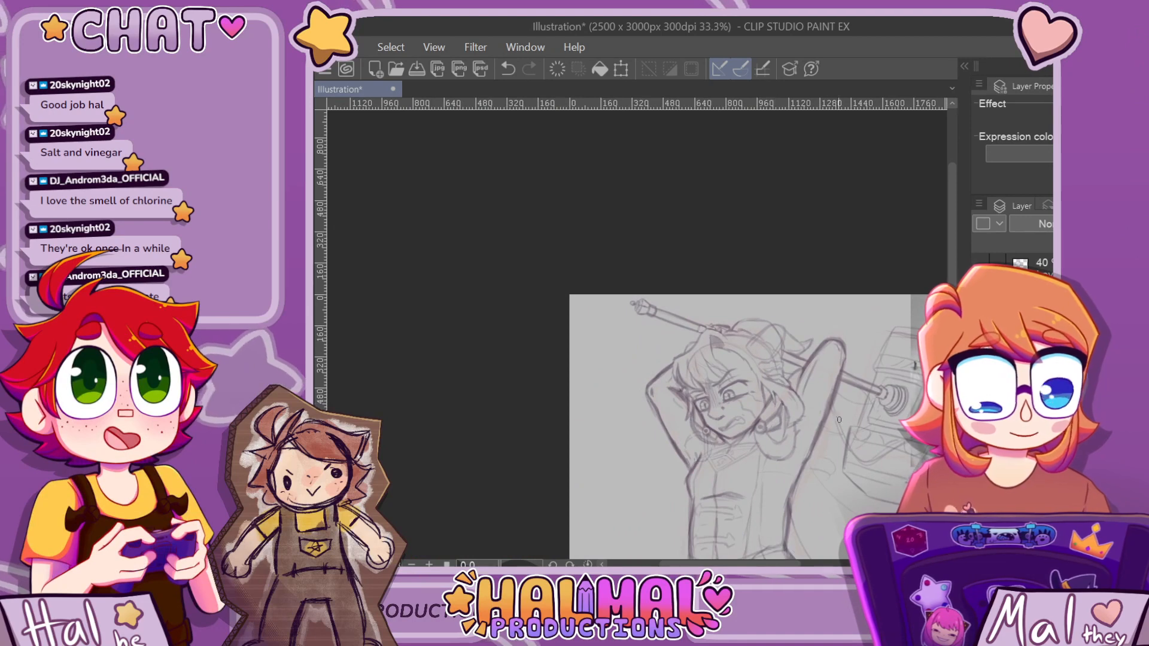
scroll(839, 420, up, 2)
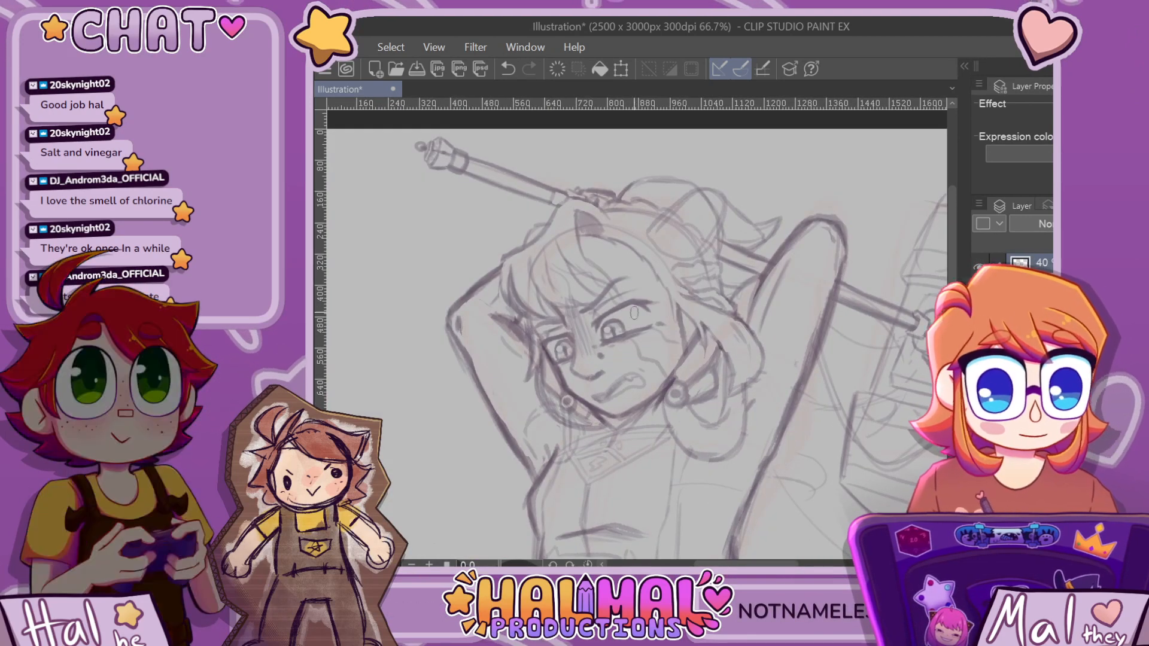
scroll(549, 379, up, 1)
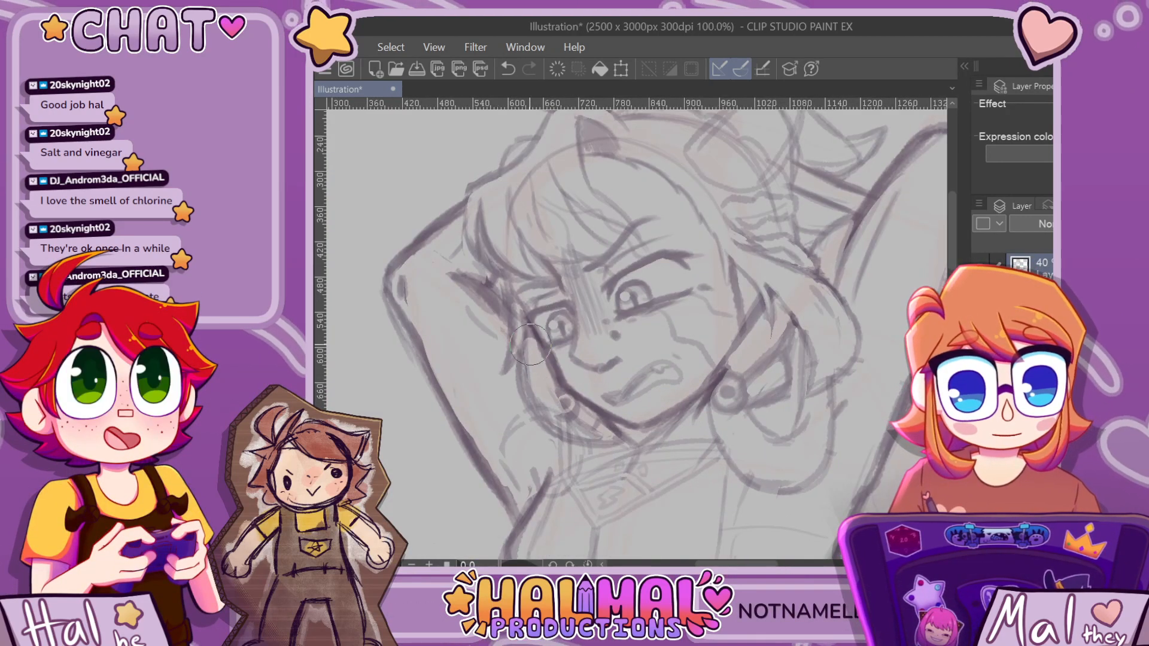
key(ctrl+z)
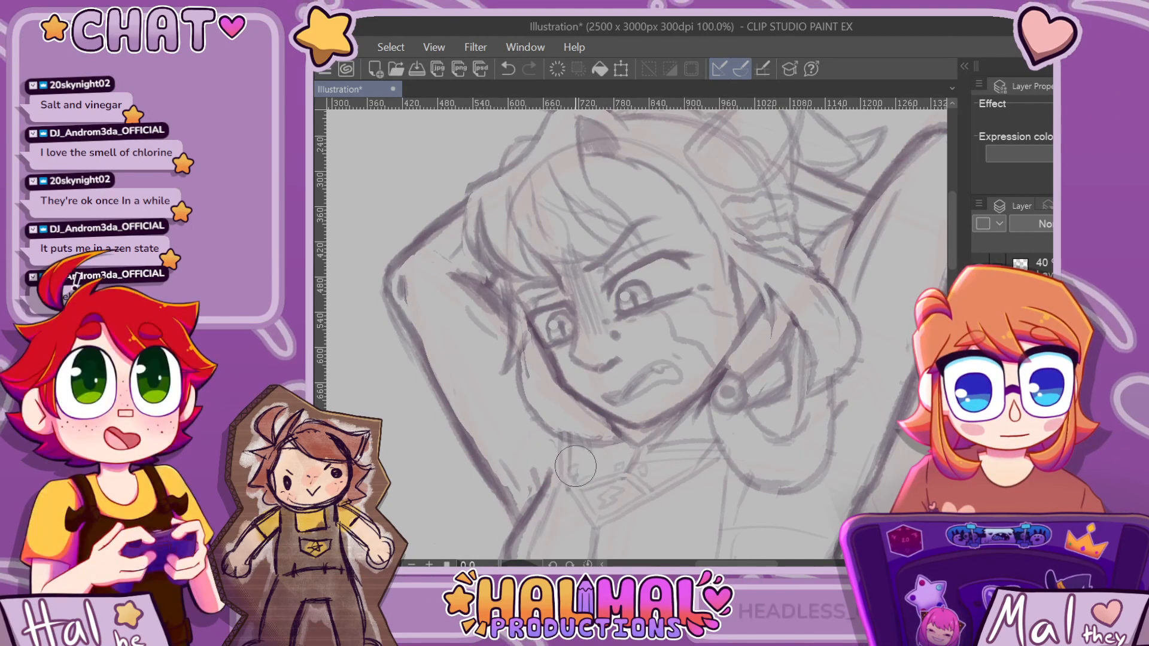
Erase the leftover hair lines around the collar and shoulder below the jaw
scroll(853, 279, down, 5)
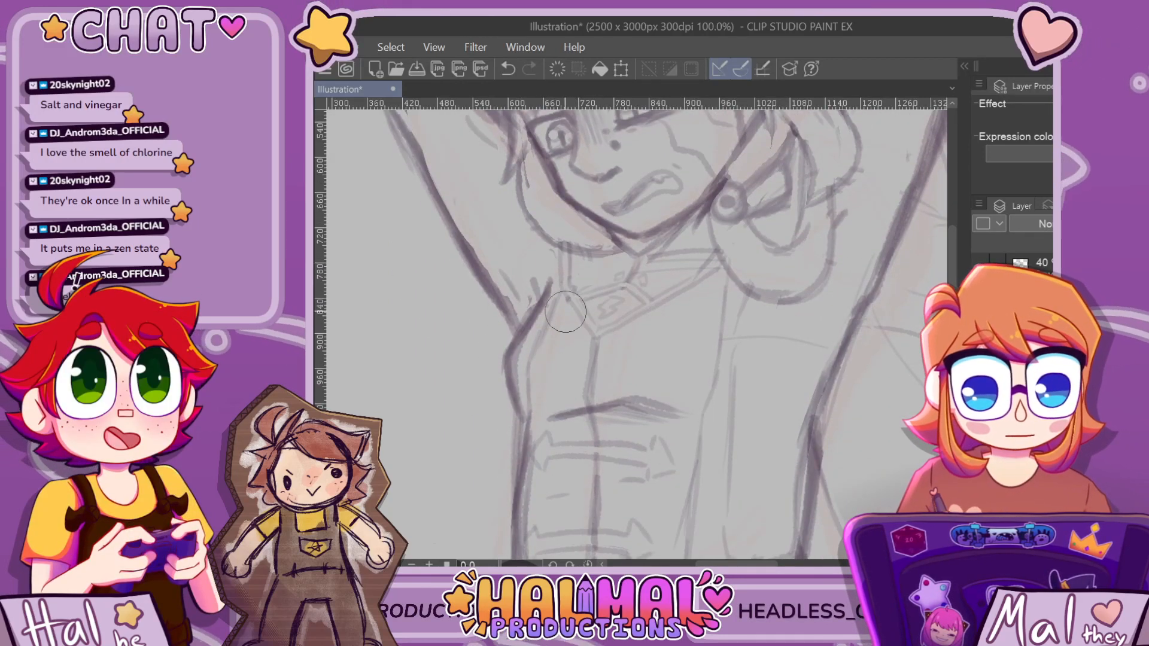
scroll(694, 419, down, 4)
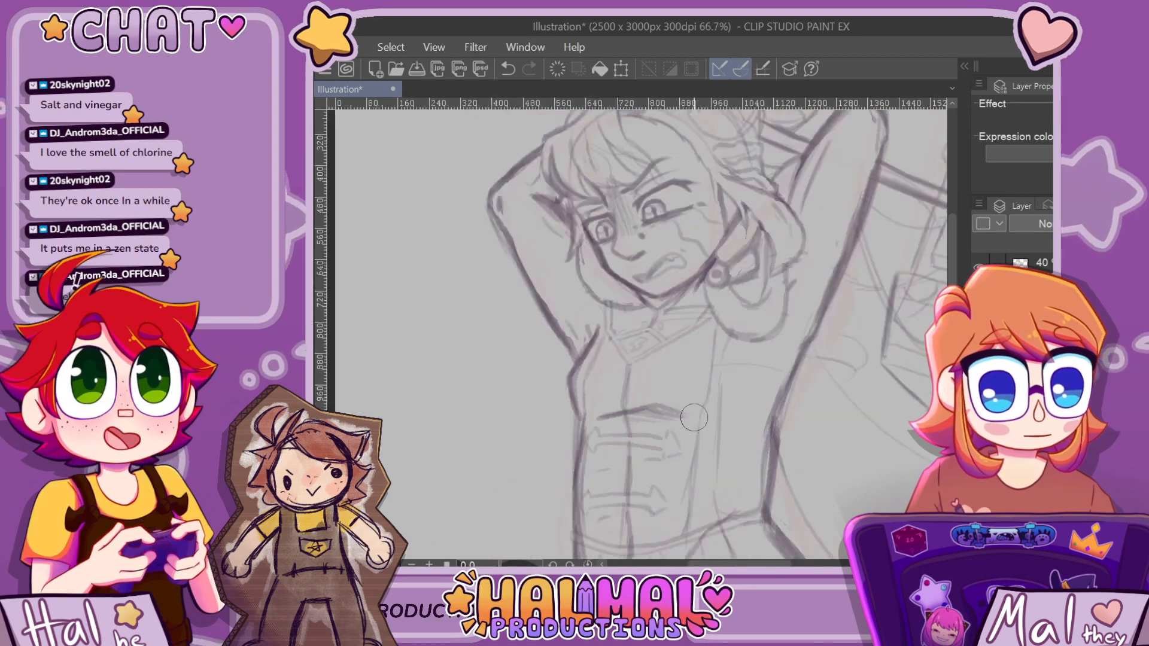
scroll(694, 418, up, 1)
scroll(699, 420, up, 1)
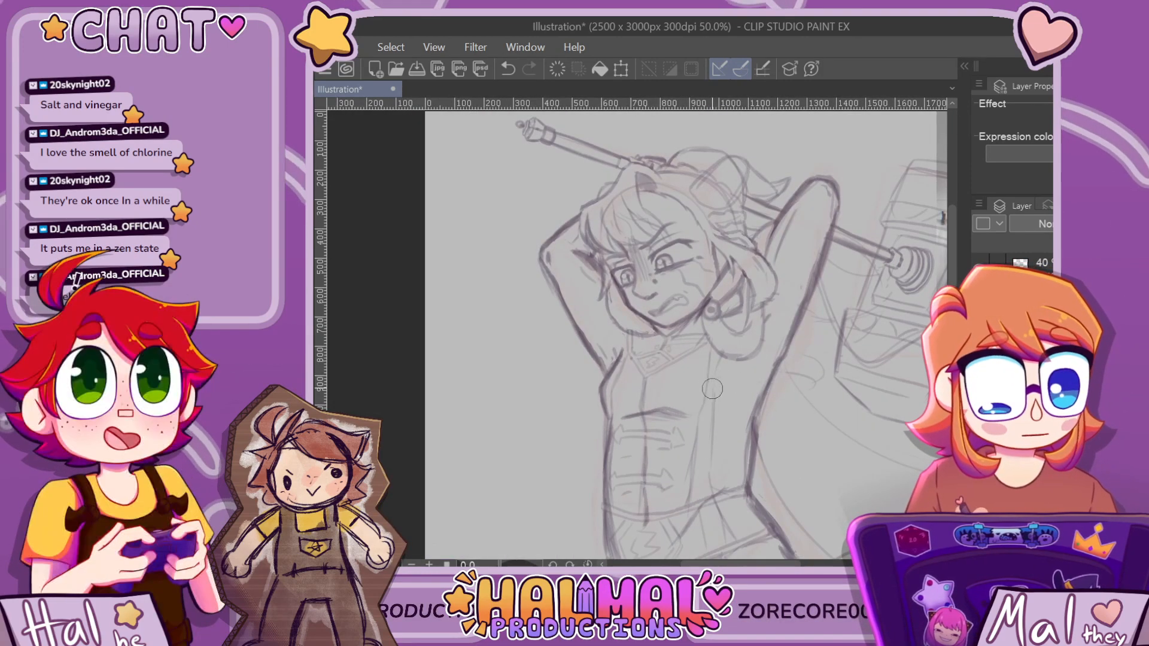
scroll(724, 377, down, 2)
scroll(724, 479, up, 2)
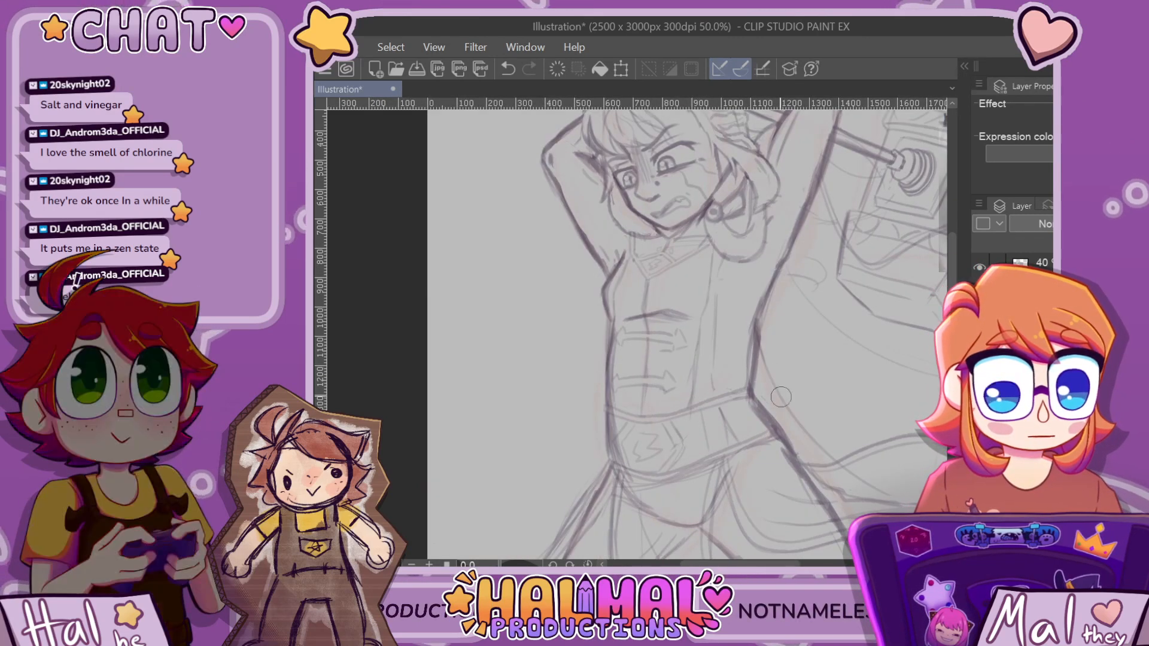
Refine the cape's edge running from the side of the waist down to the flowing cloth behind the hip
scroll(724, 494, down, 1)
scroll(665, 429, up, 1)
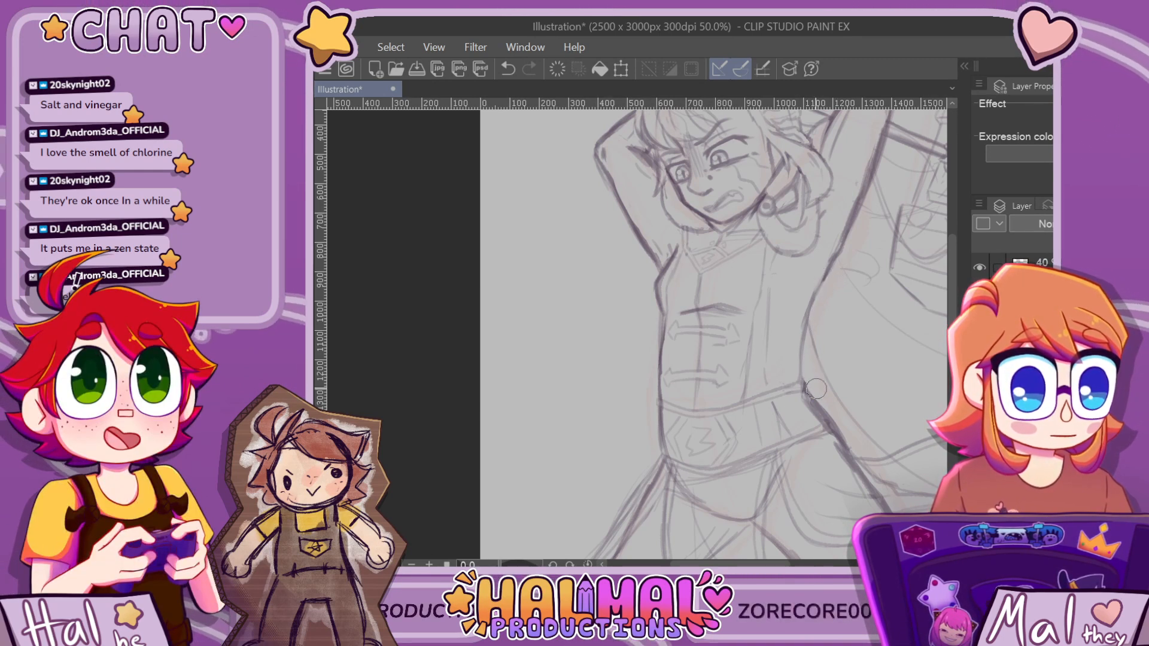
scroll(816, 389, down, 6)
scroll(877, 467, up, 5)
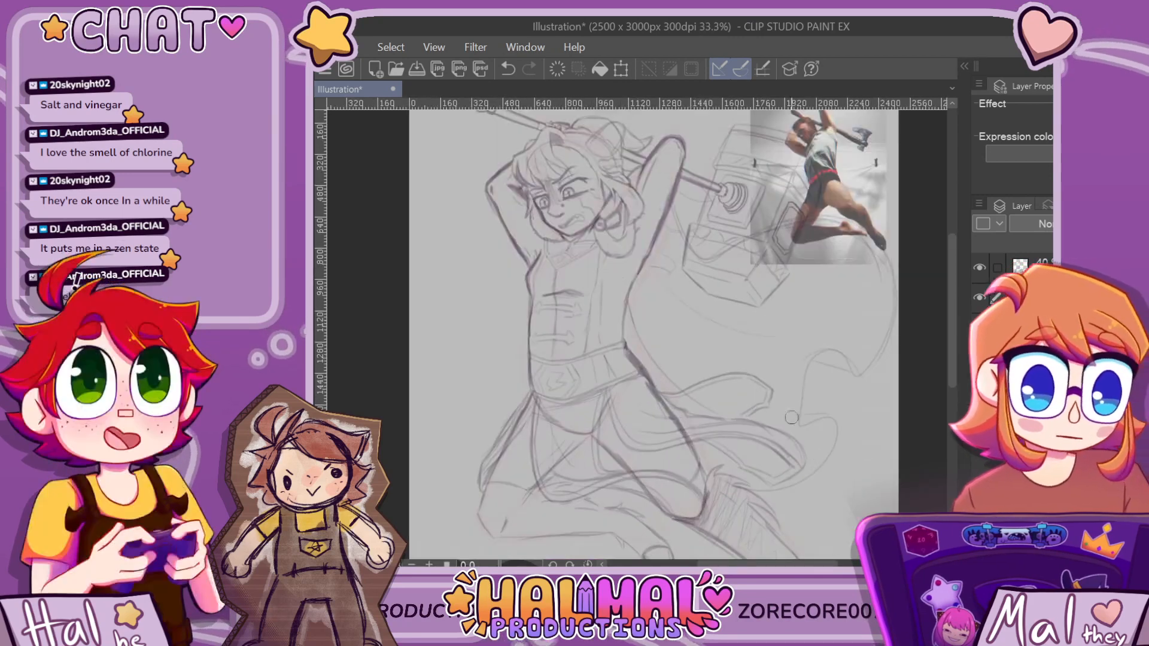
scroll(695, 344, up, 2)
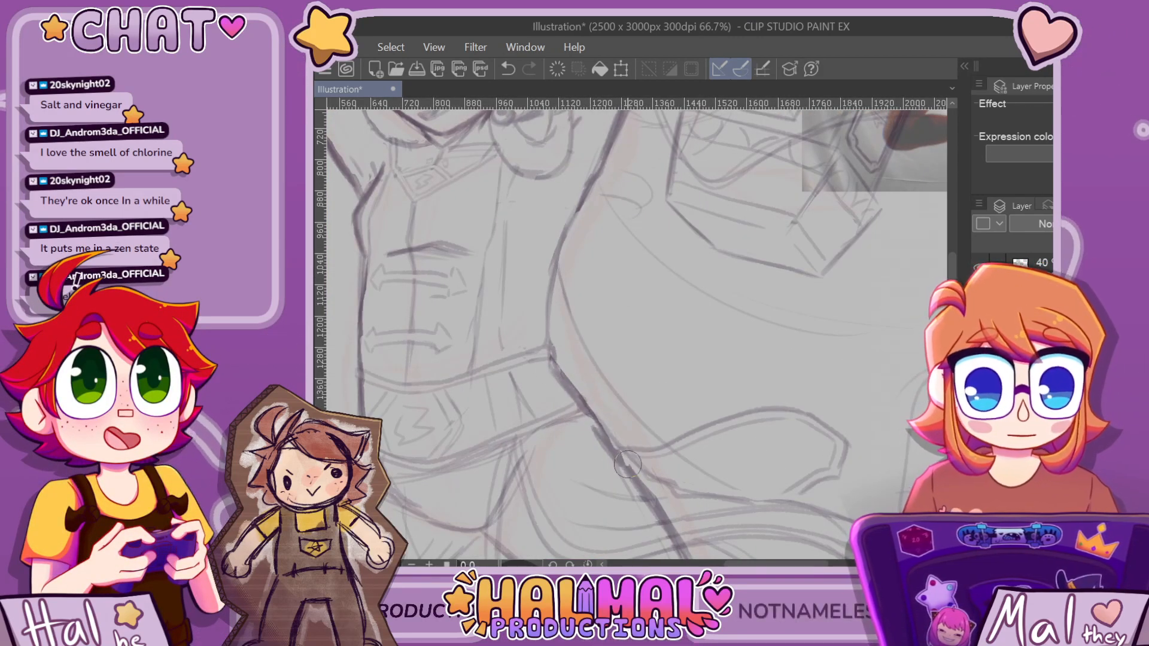
scroll(604, 417, down, 3)
scroll(604, 417, up, 2)
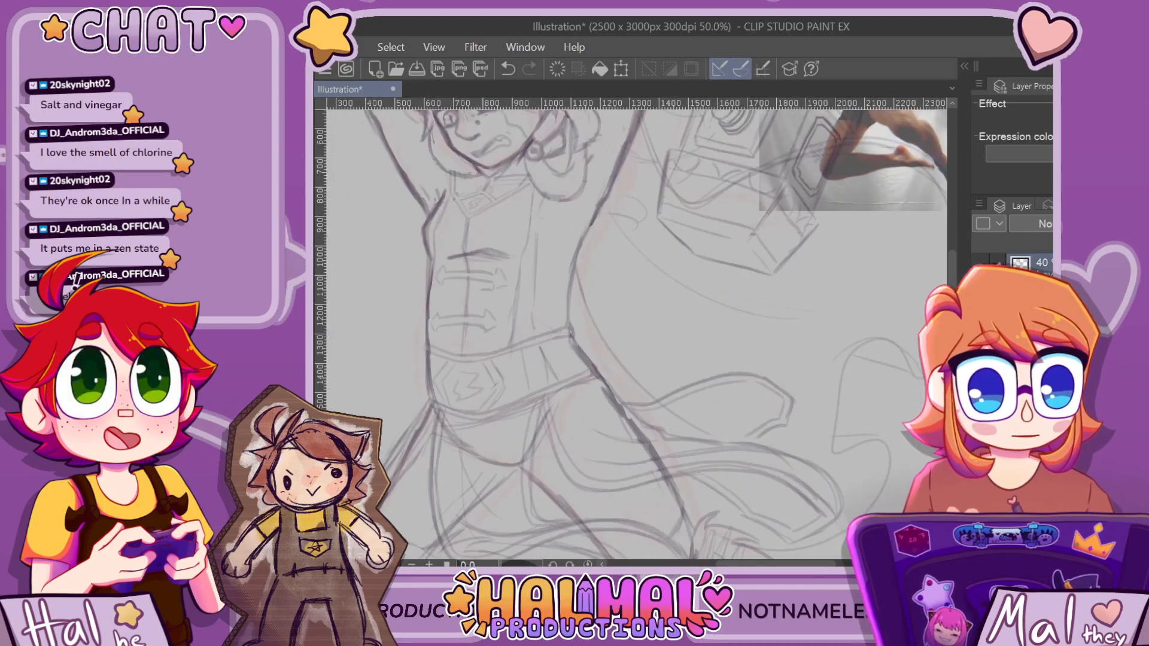
Rework the hip outline below the belt and erase the heavy thigh line crossing the skirt cloth
scroll(626, 349, up, 2)
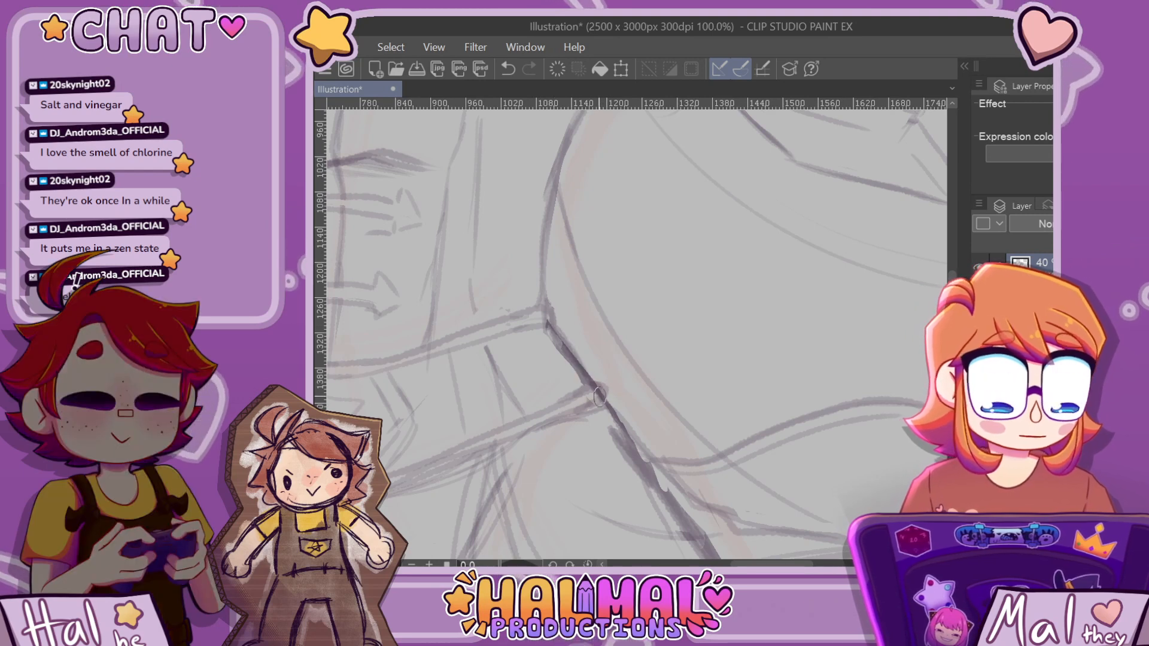
key(ctrl+minus)
scroll(723, 456, down, 3)
scroll(834, 500, up, 2)
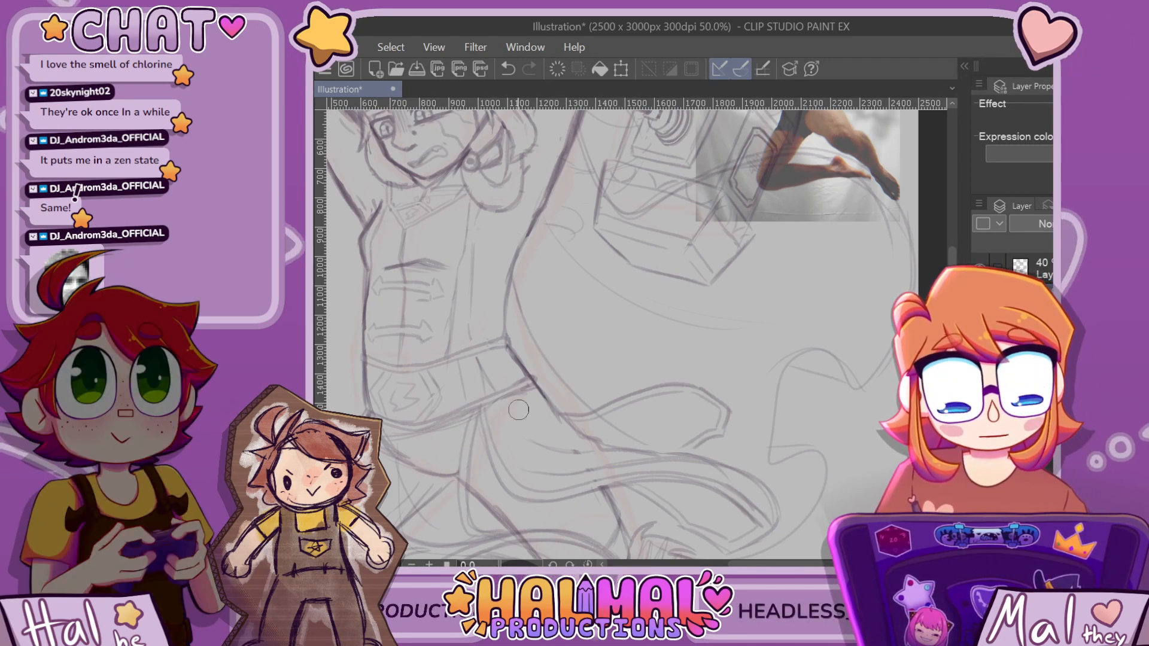
Examine the whole figure, comparing the skirt, flowing cloth, cape and hammer with the rest of the pose
drag(693, 434, 826, 326)
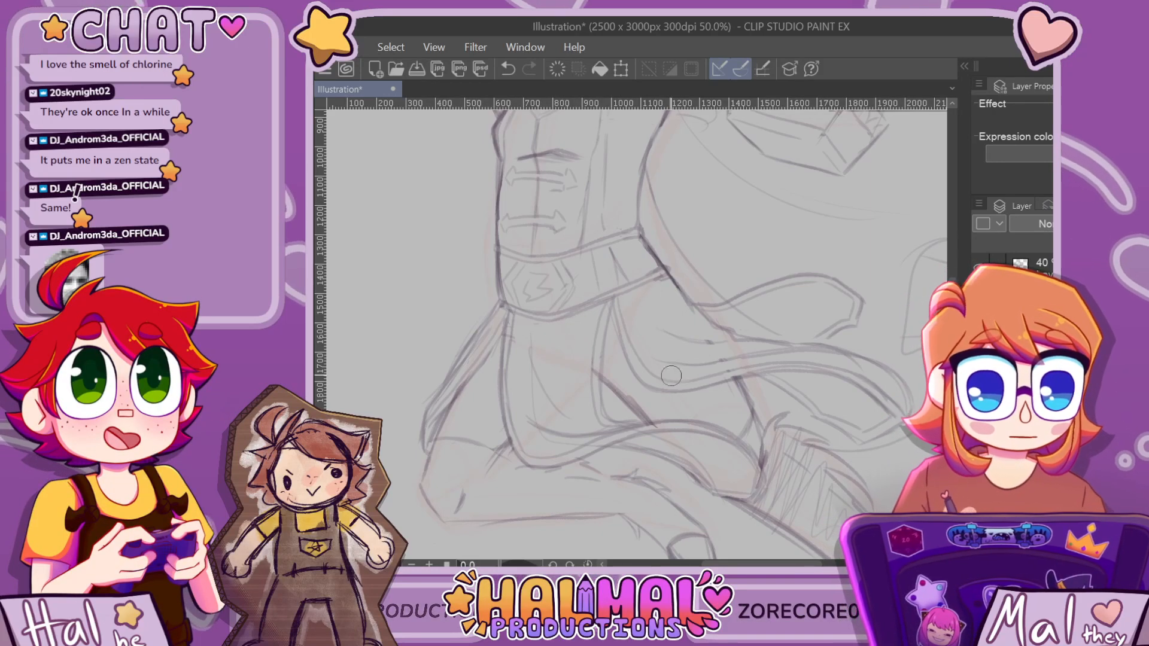
scroll(676, 376, down, 6)
scroll(725, 389, up, 4)
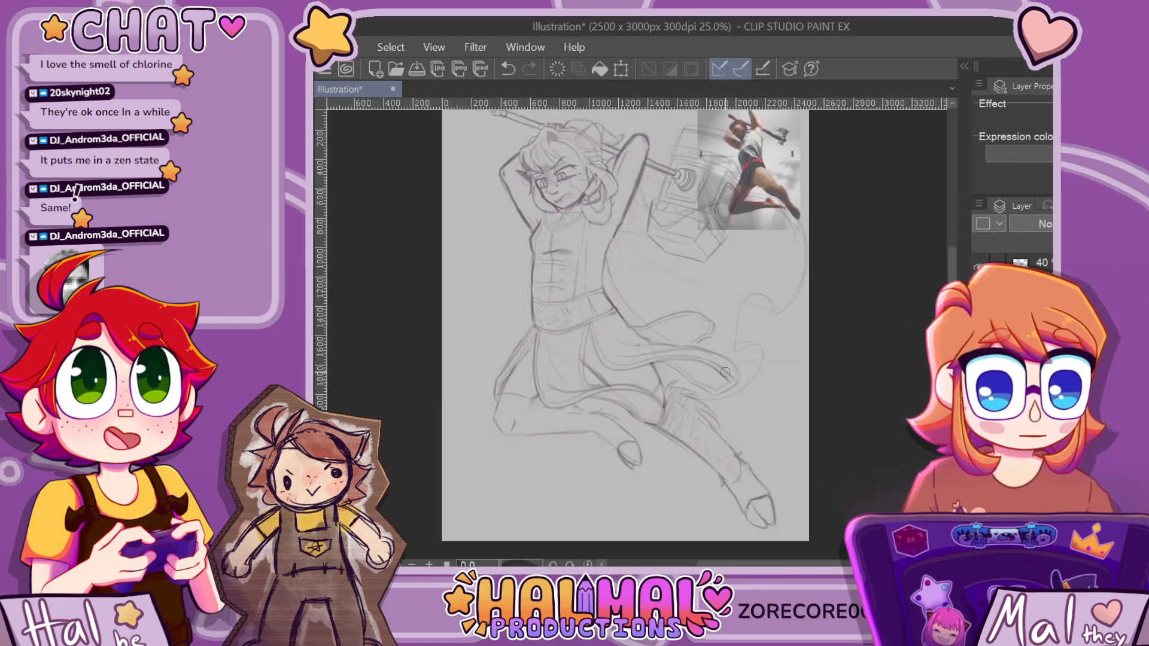
scroll(725, 373, up, 3)
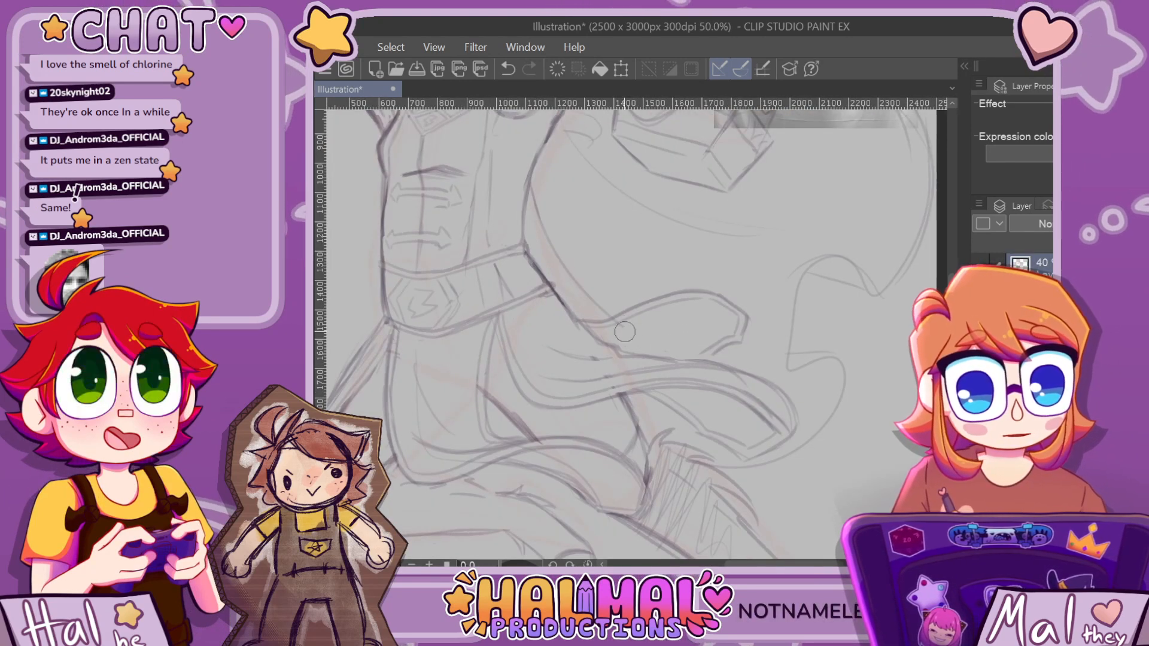
scroll(626, 318, down, 5)
scroll(634, 305, up, 6)
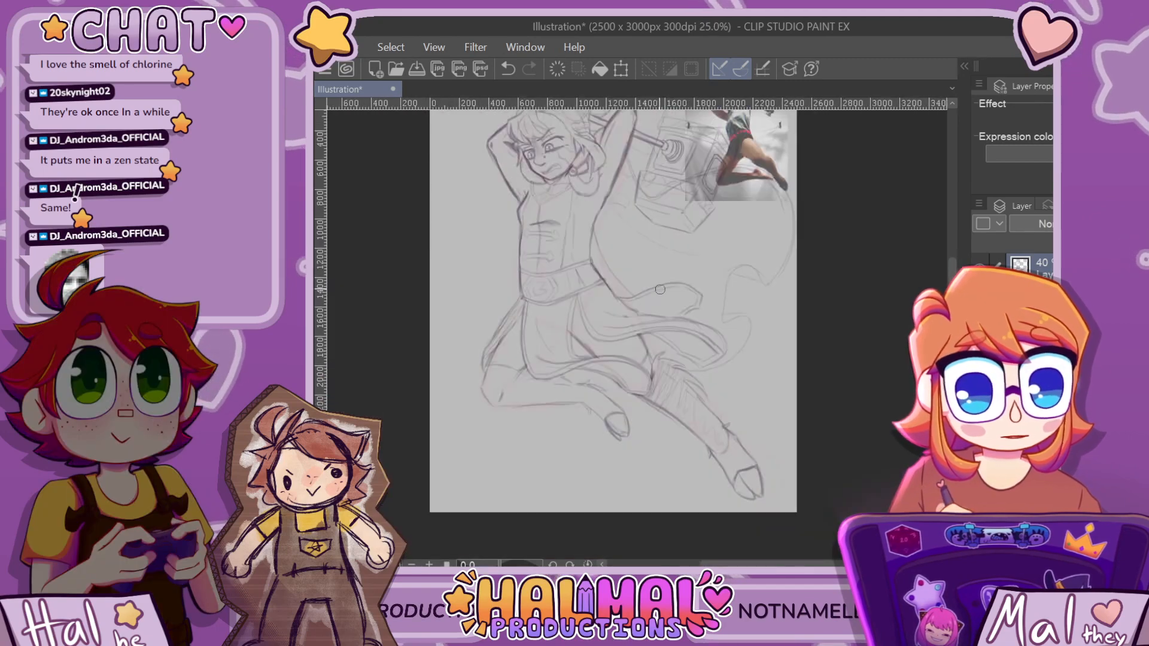
scroll(636, 301, down, 5)
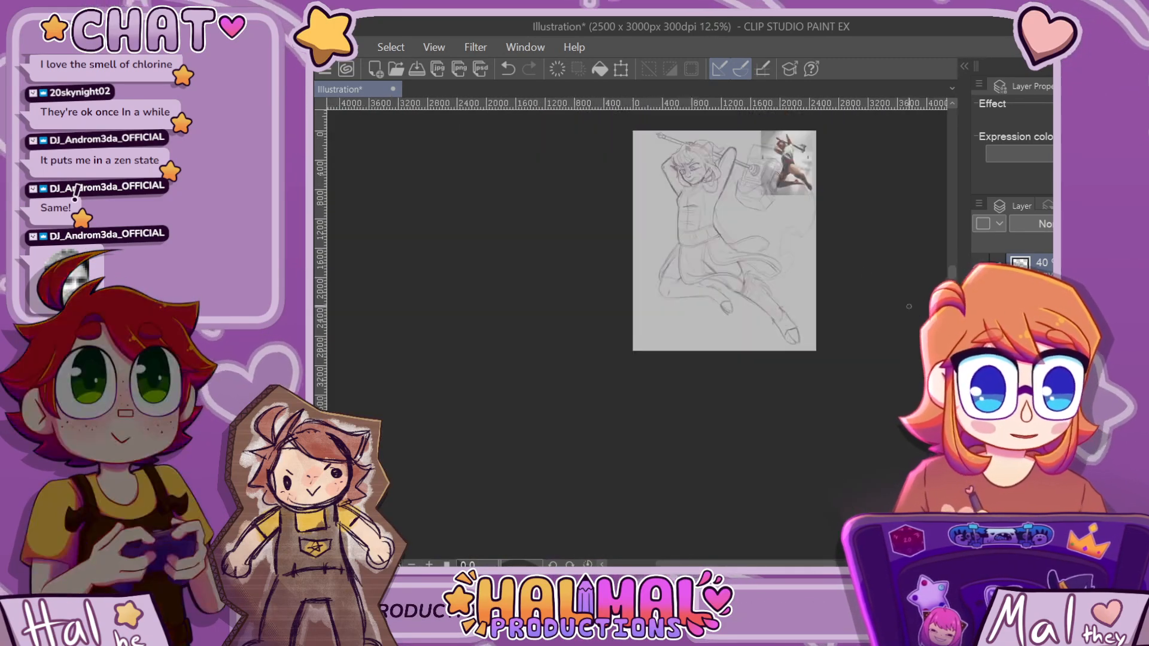
scroll(746, 164, up, 6)
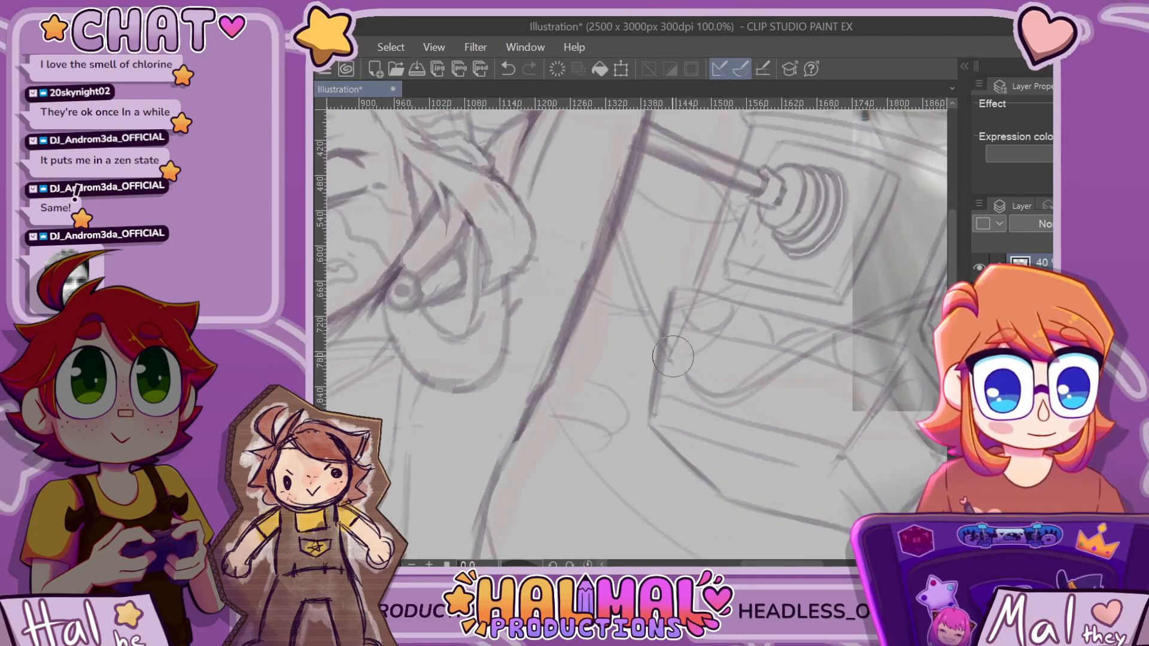
scroll(672, 352, down, 3)
scroll(825, 264, up, 1)
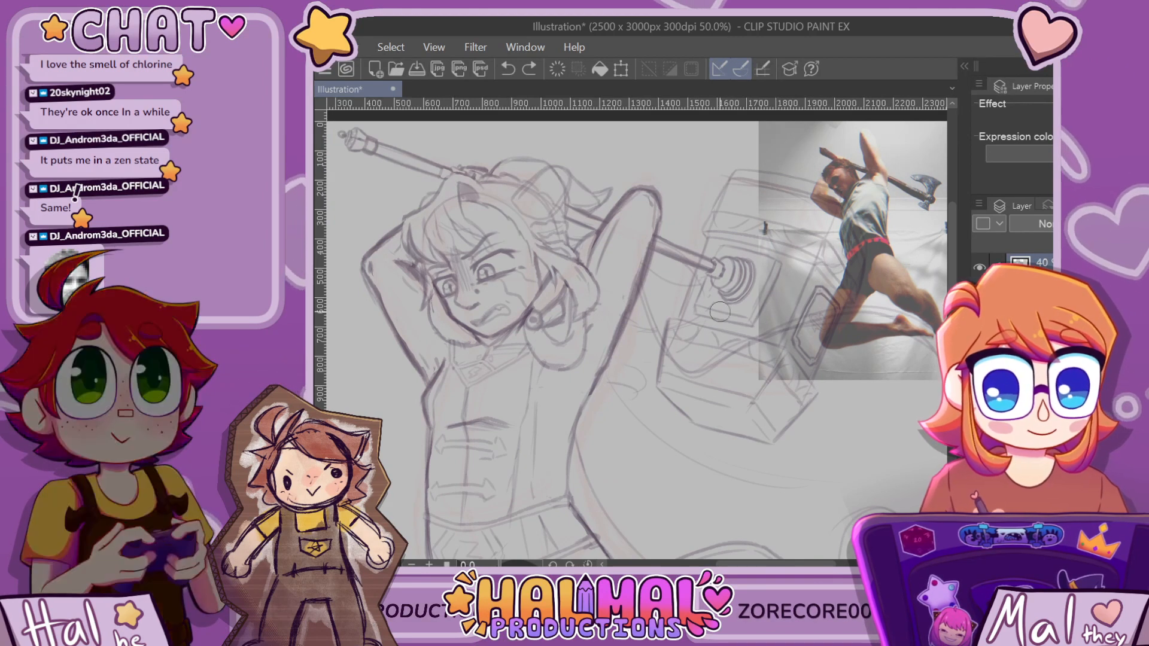
Examine the face, hair and raised arms of the sketch both in detail and within the full figure
key(ctrl+shift+n)
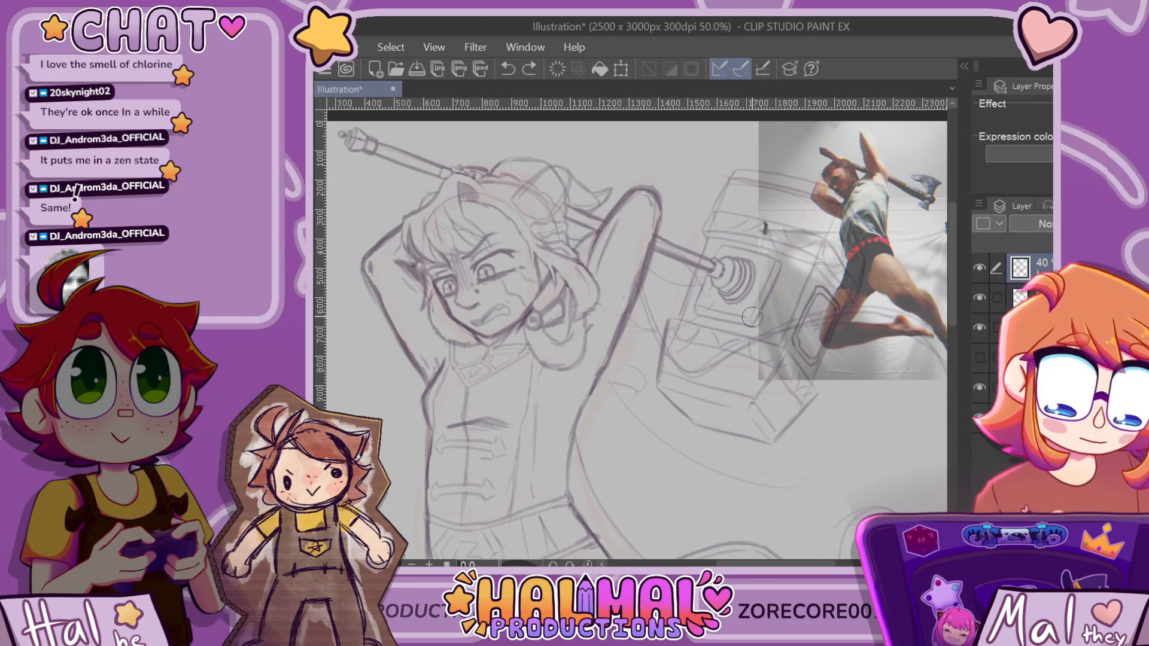
click(1032, 302)
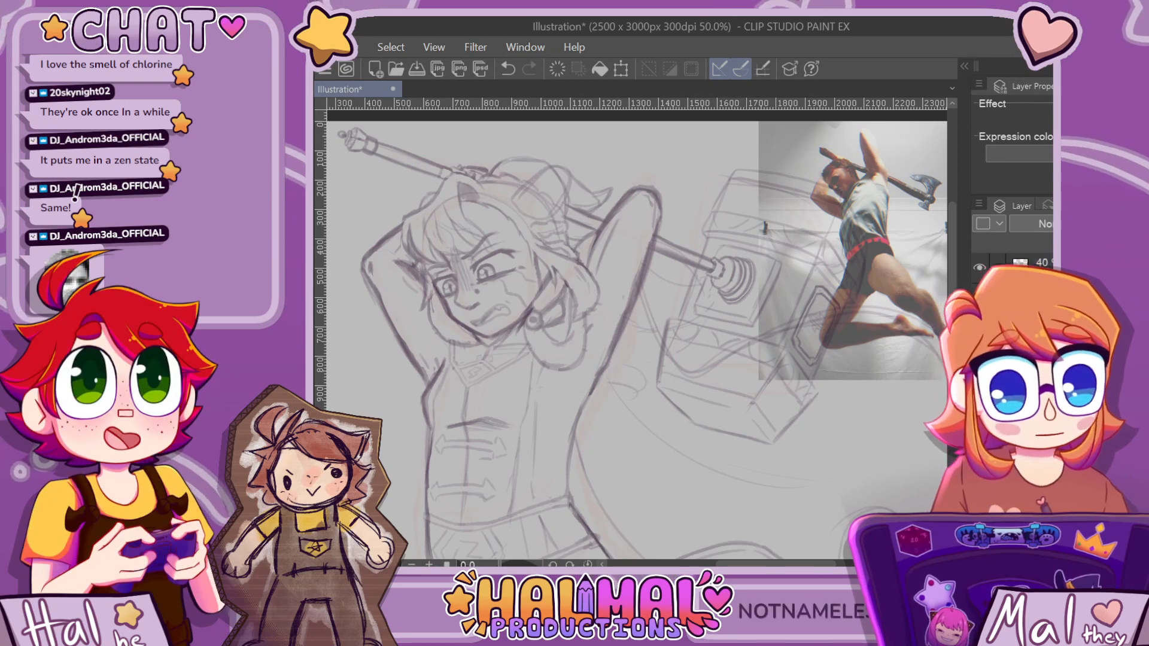
scroll(676, 379, down, 2)
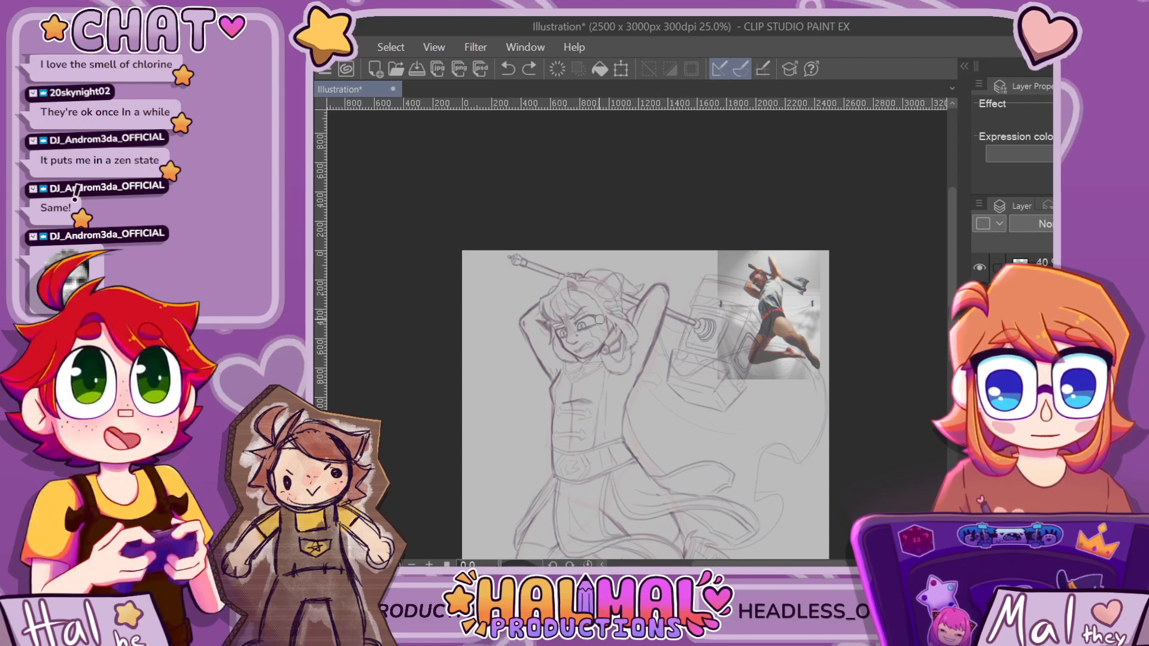
scroll(605, 299, up, 2)
scroll(613, 287, up, 2)
scroll(611, 325, down, 6)
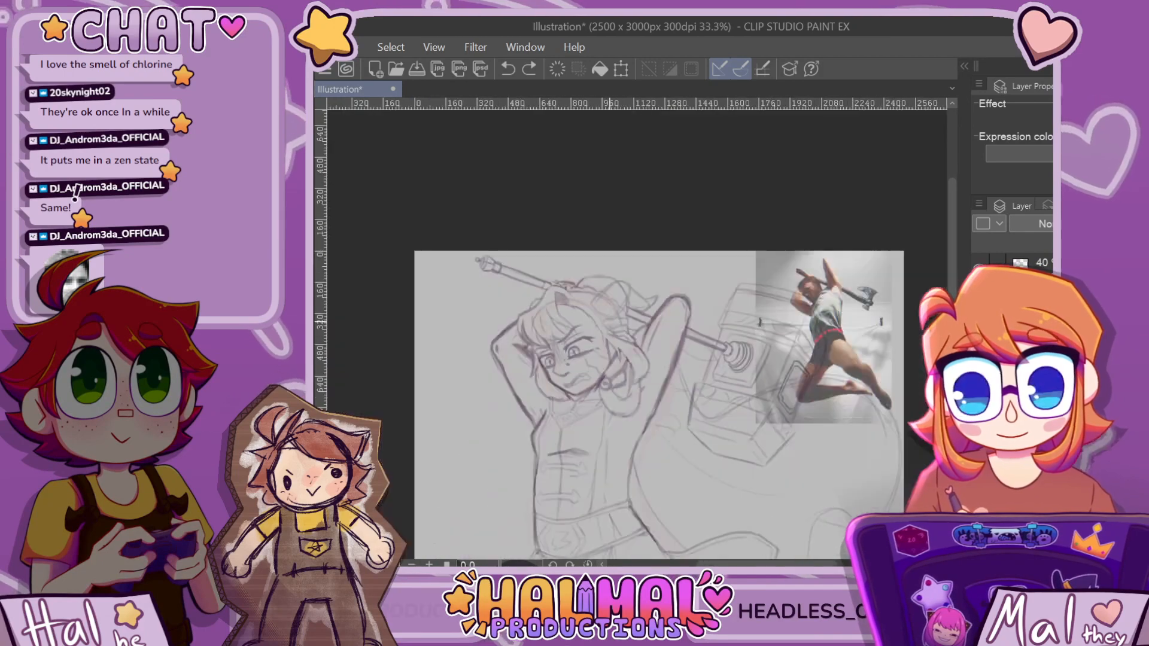
scroll(640, 400, up, 4)
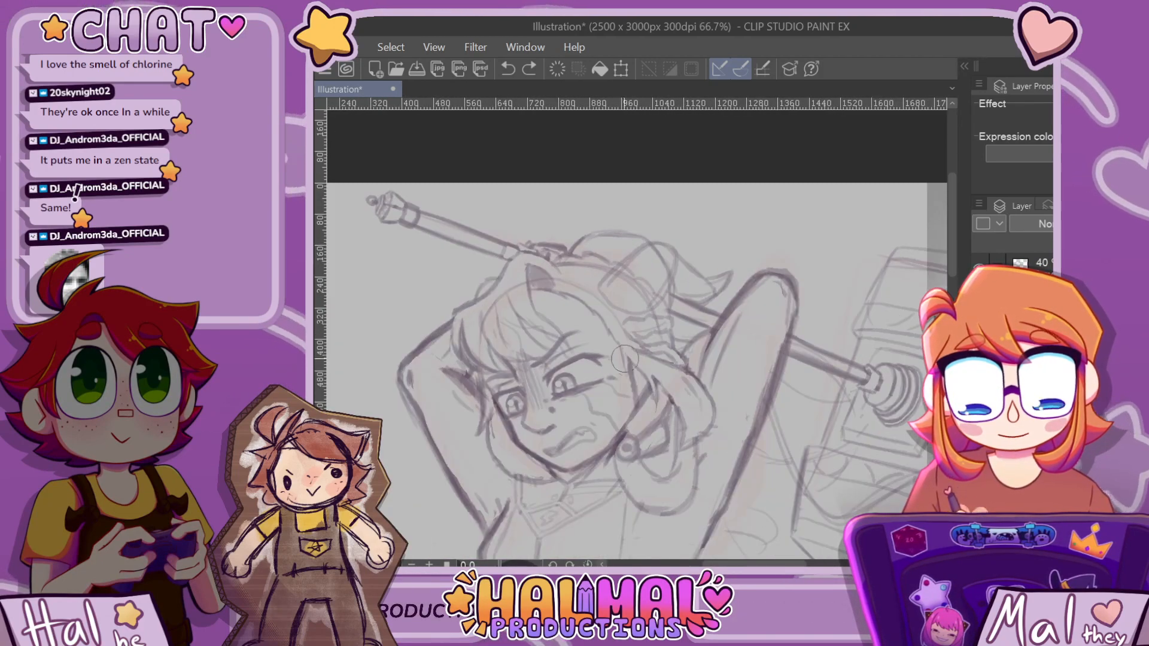
scroll(640, 400, up, 2)
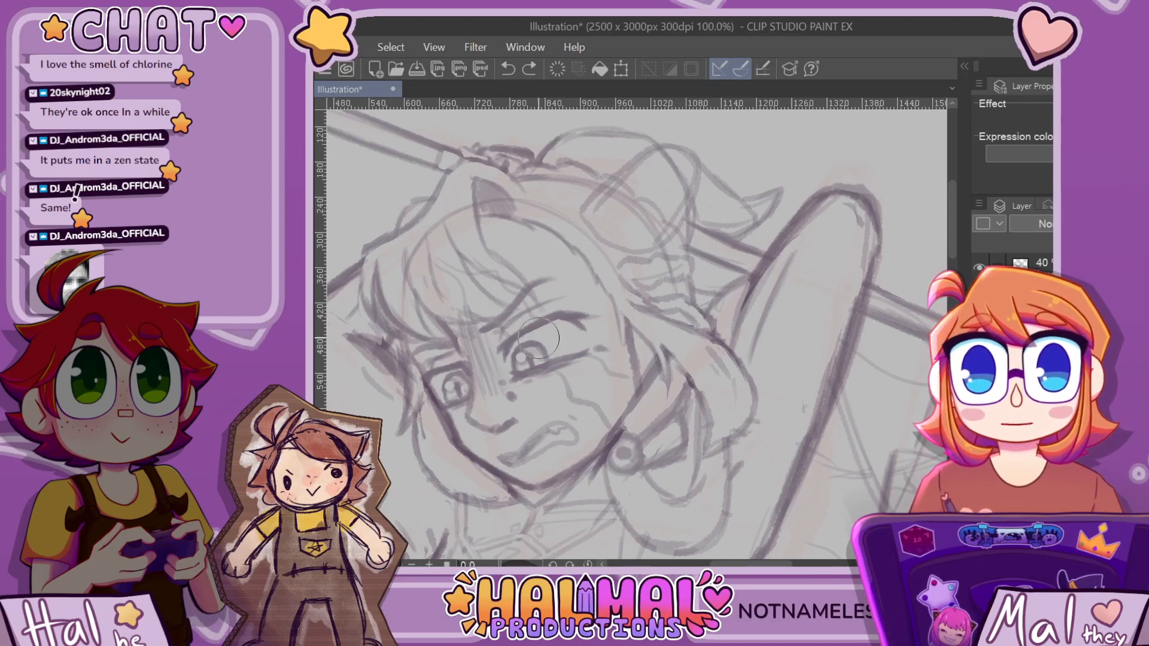
scroll(538, 338, down, 5)
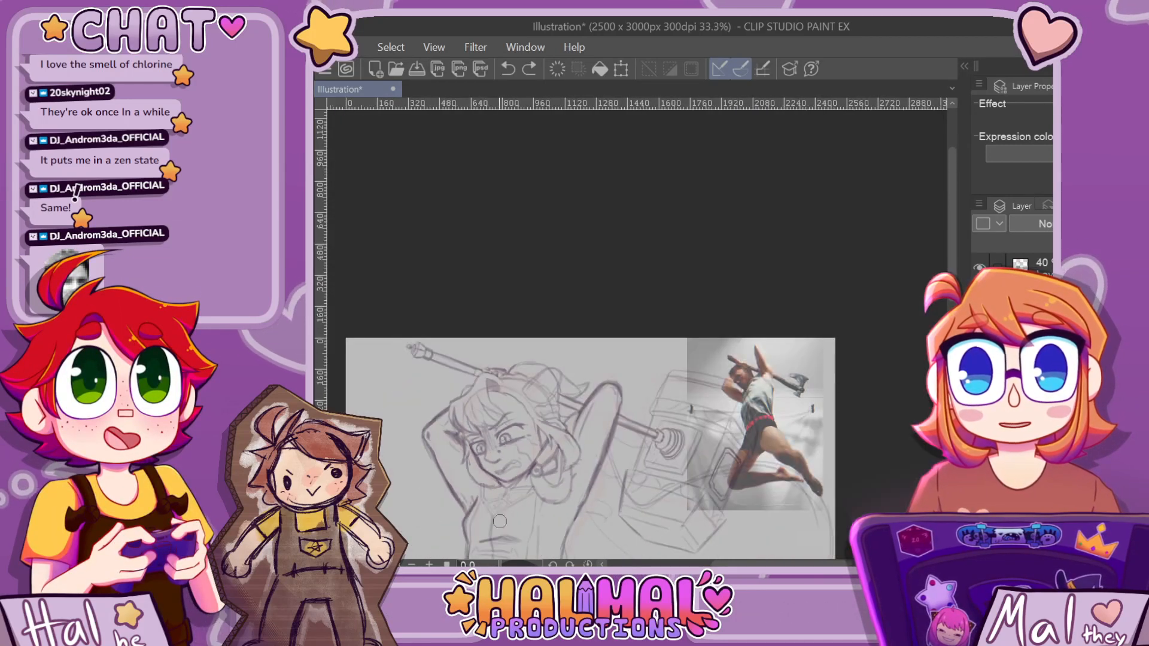
scroll(500, 521, up, 3)
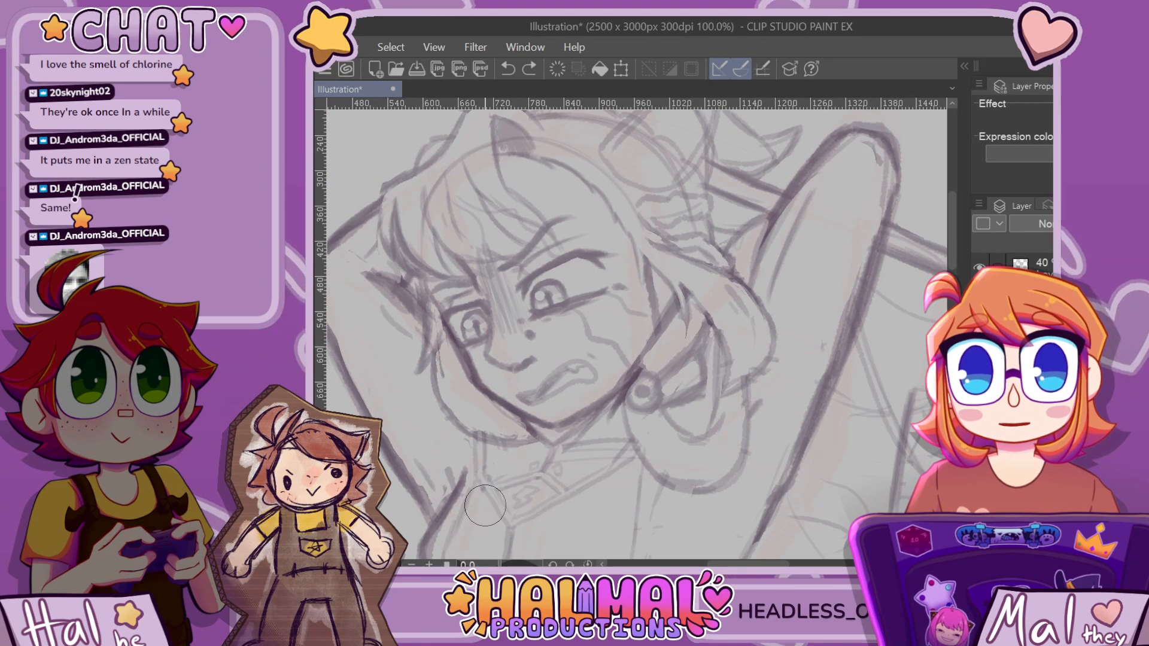
scroll(509, 545, down, 3)
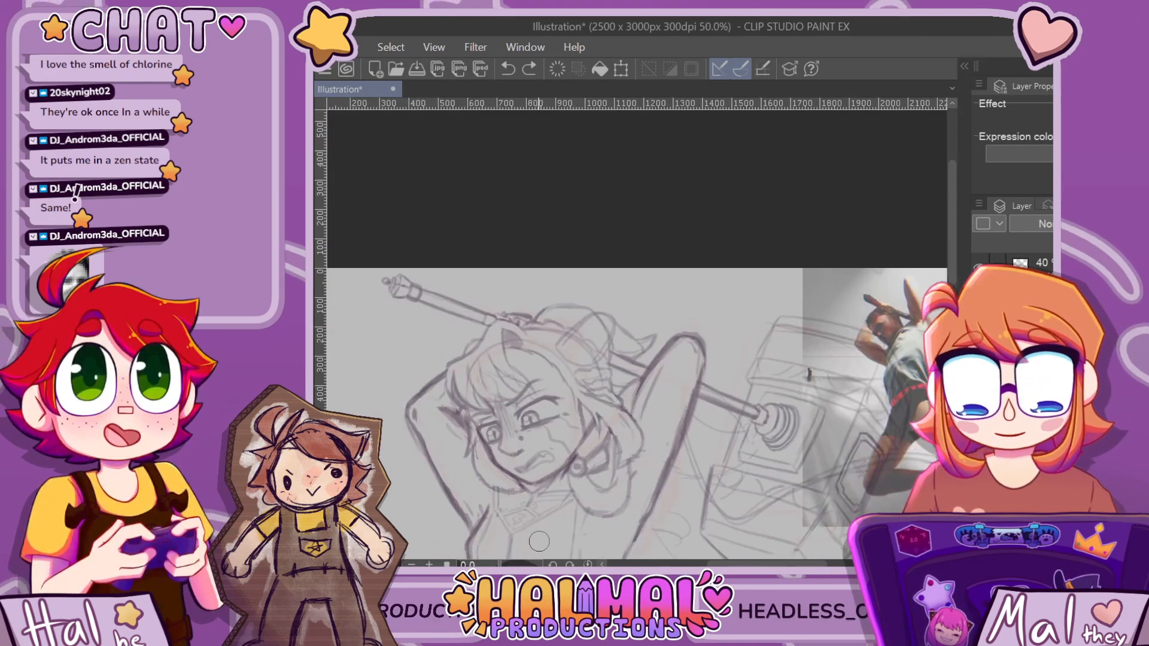
scroll(510, 500, up, 3)
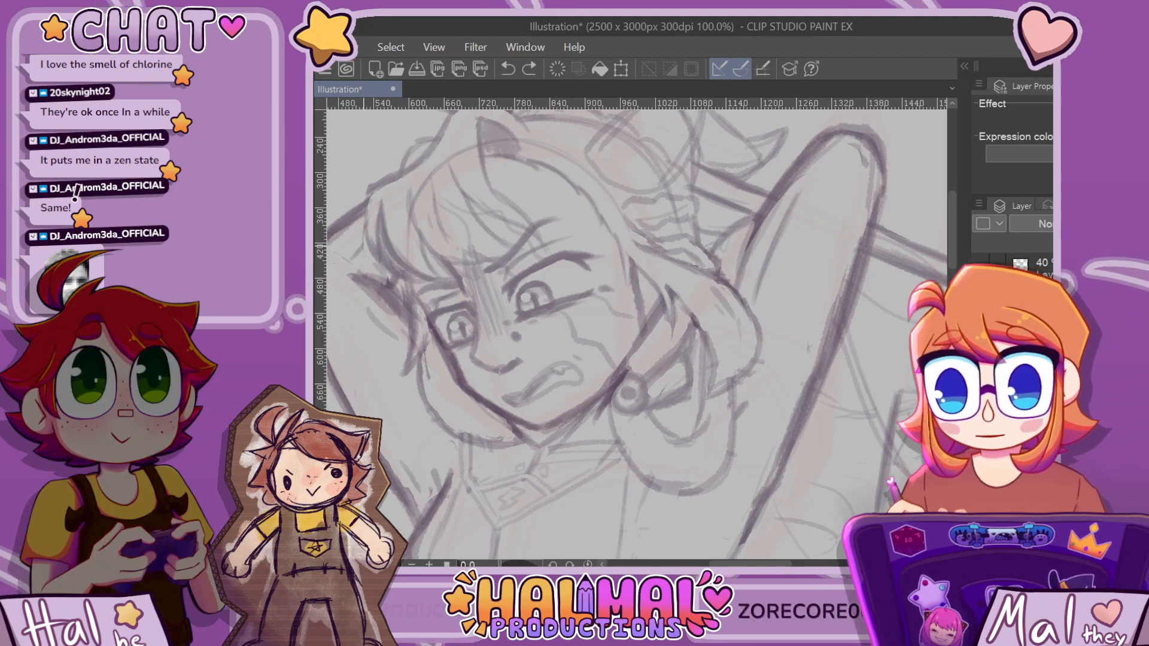
Try to shrink, tilt and shift the lassoed iris of the far-side eye
scroll(453, 311, up, 2)
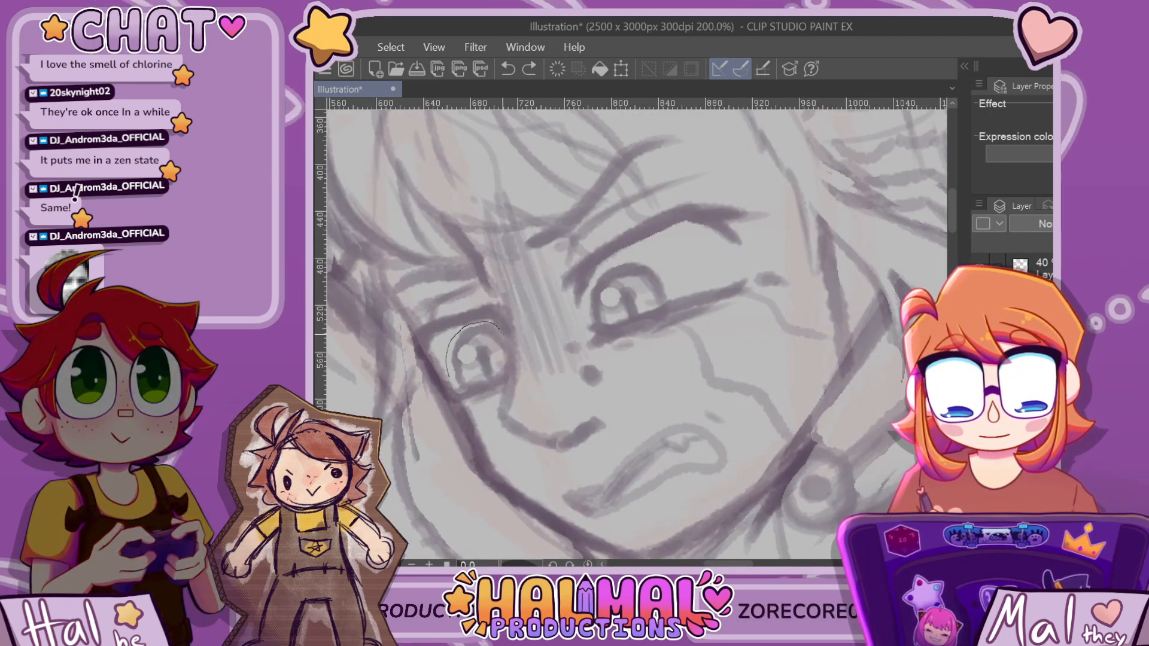
mouse_move(450, 374)
mouse_down()
mouse_move(472, 388)
mouse_move(505, 362)
mouse_move(500, 328)
mouse_up()
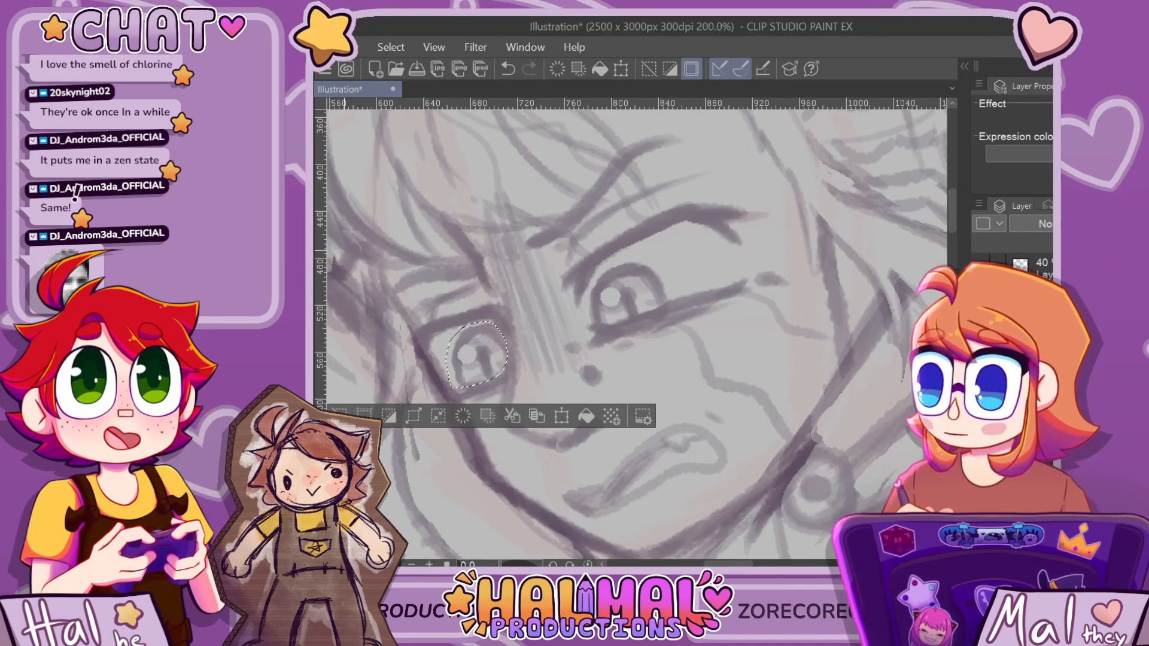
key(ctrl+t)
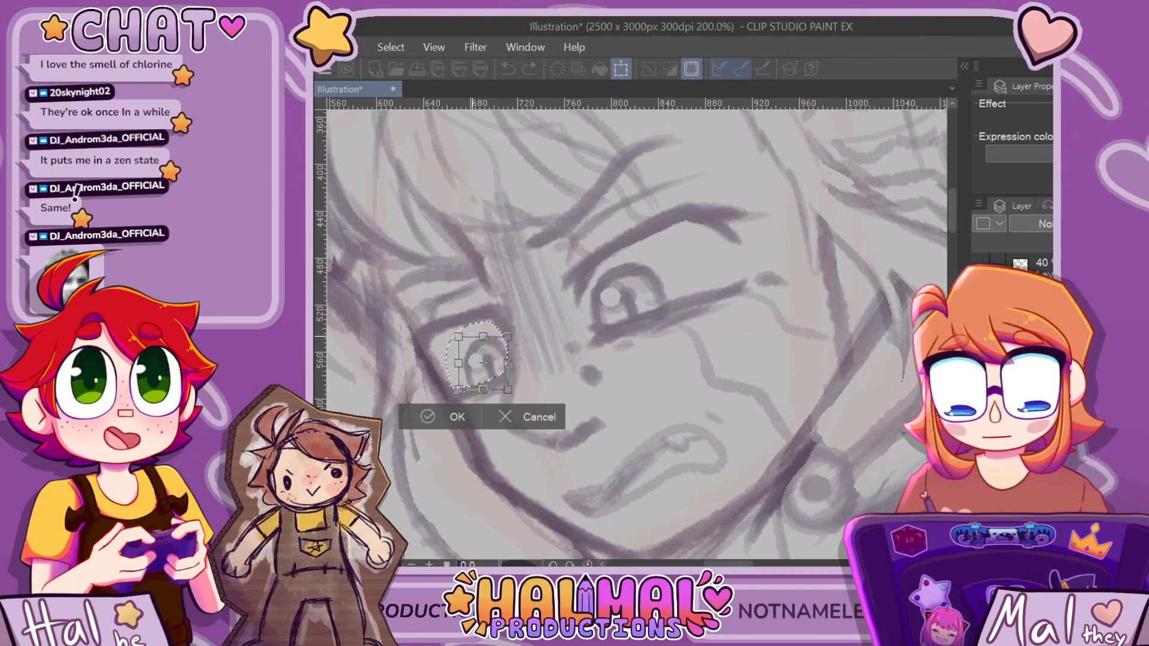
drag(660, 348, 659, 343)
drag(483, 362, 477, 357)
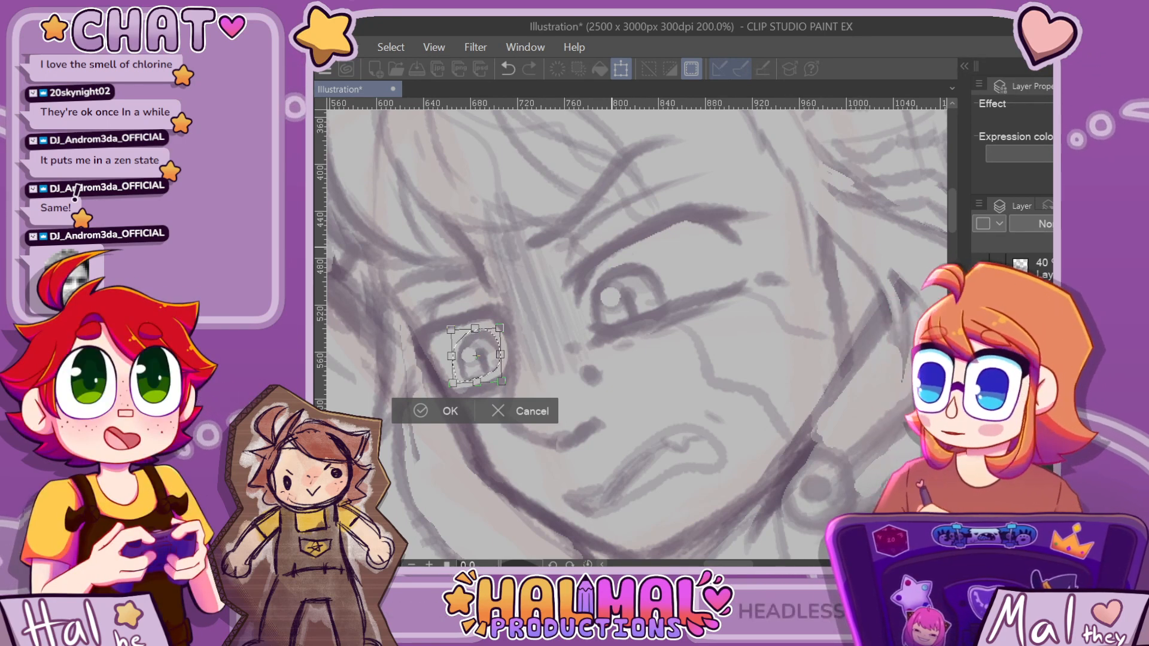
key(ctrl+z)
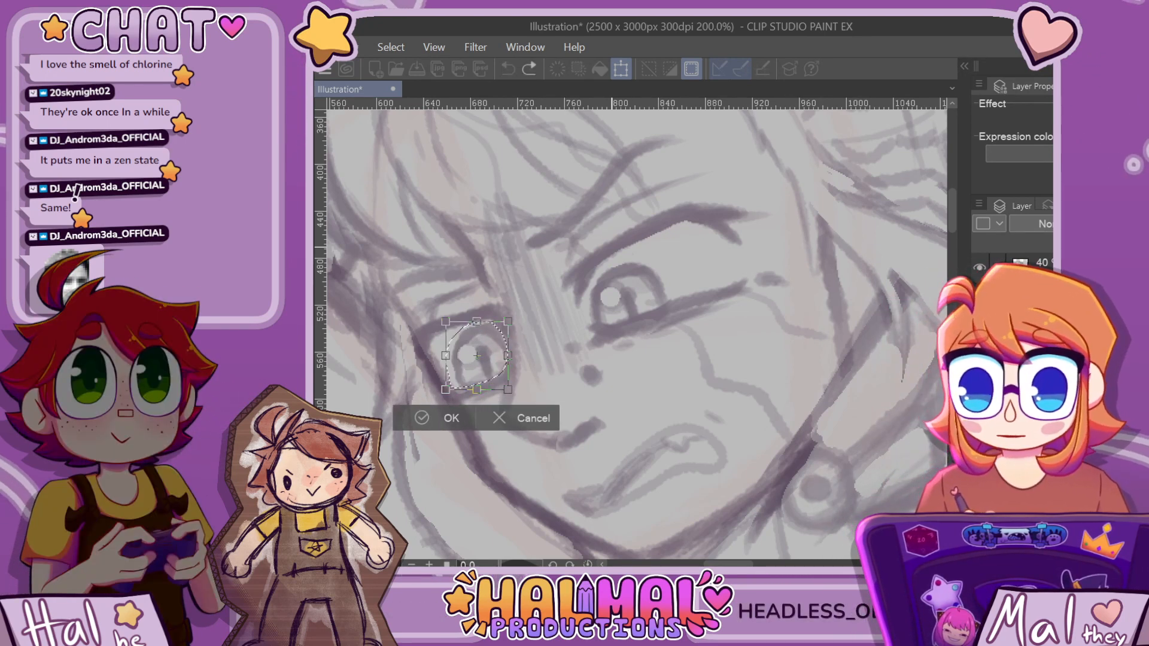
key(Return)
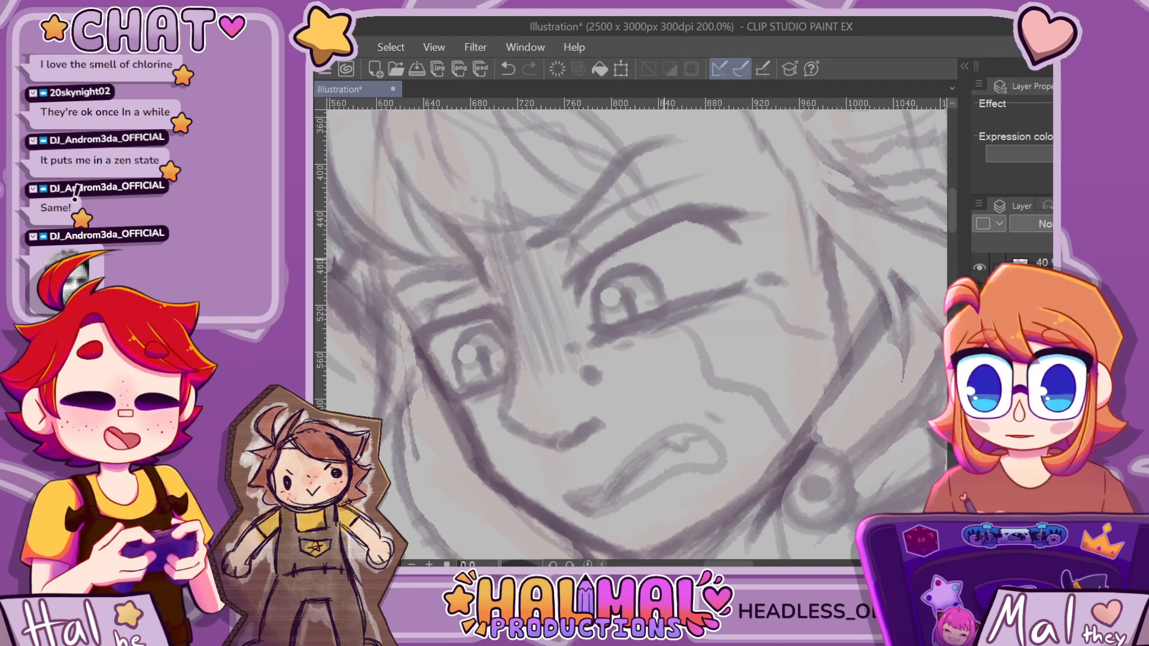
key(ctrl+d)
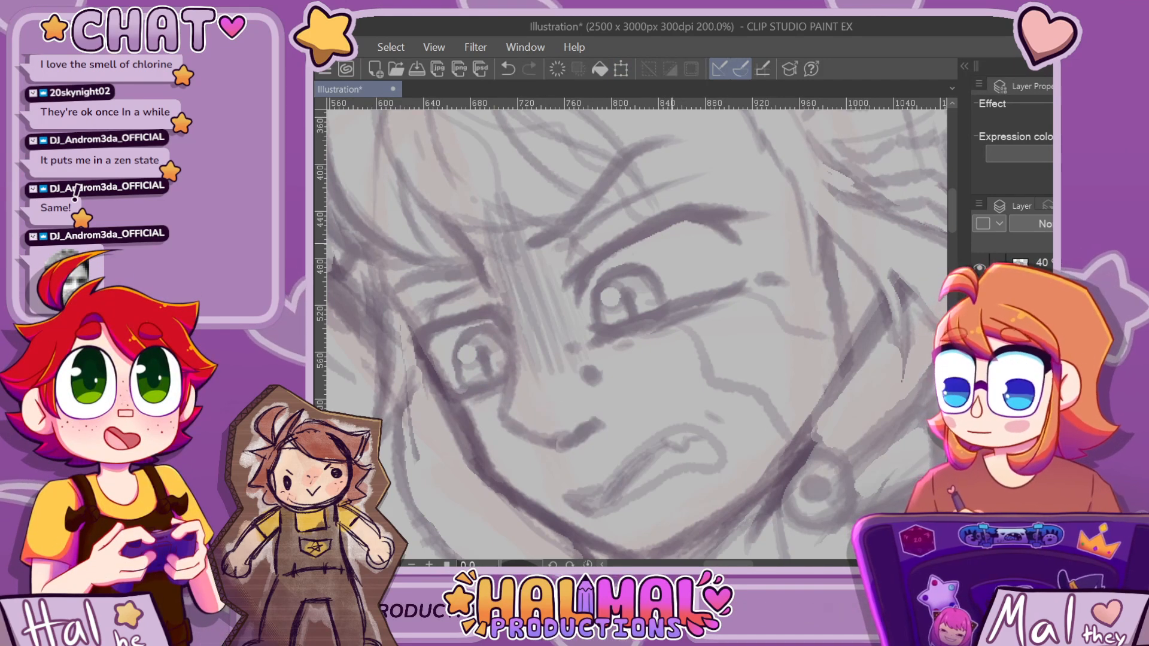
Redraw the character's mouth as a wider open snarl with a dropped lower lip
scroll(628, 329, down, 4)
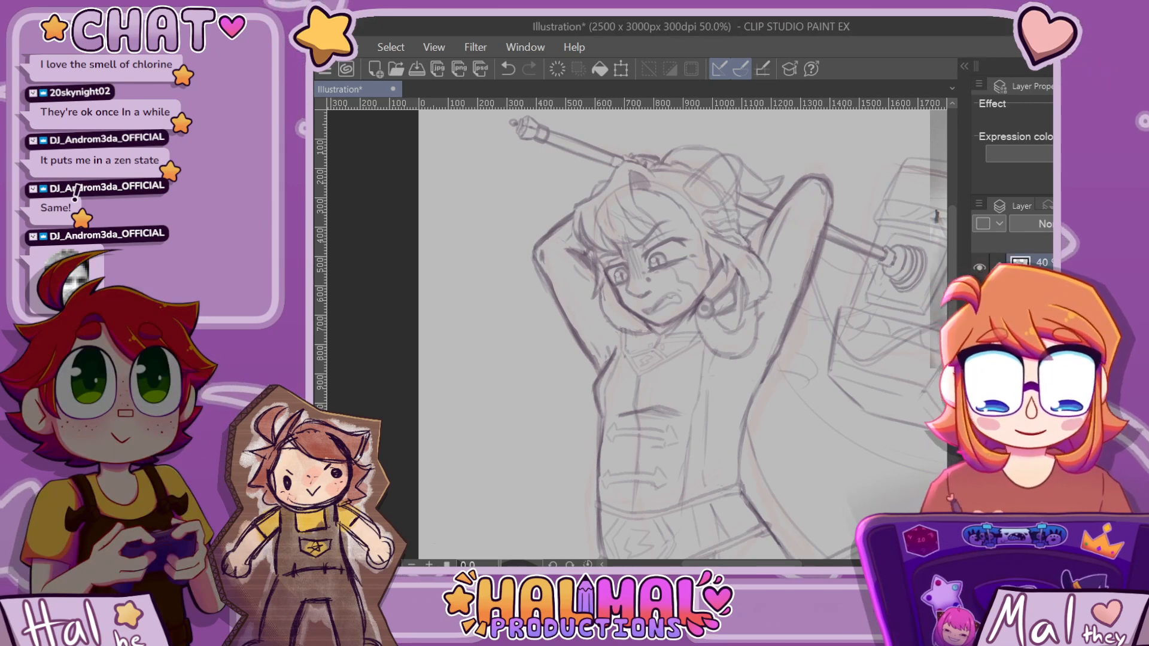
scroll(640, 265, up, 2)
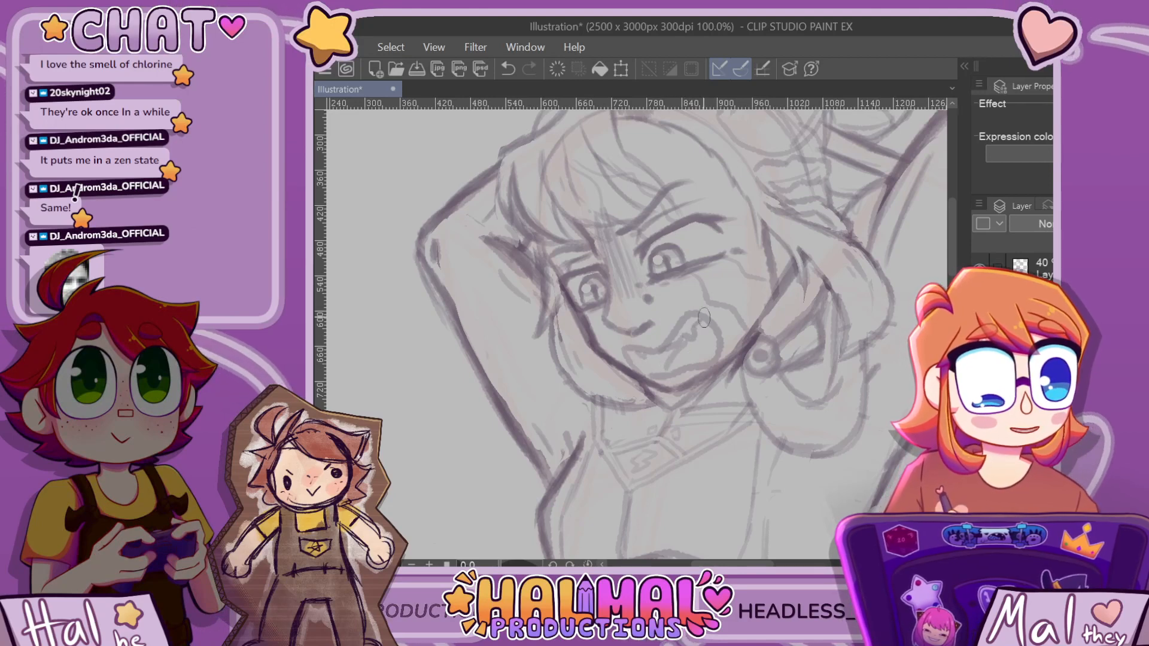
scroll(704, 317, down, 3)
scroll(712, 287, up, 5)
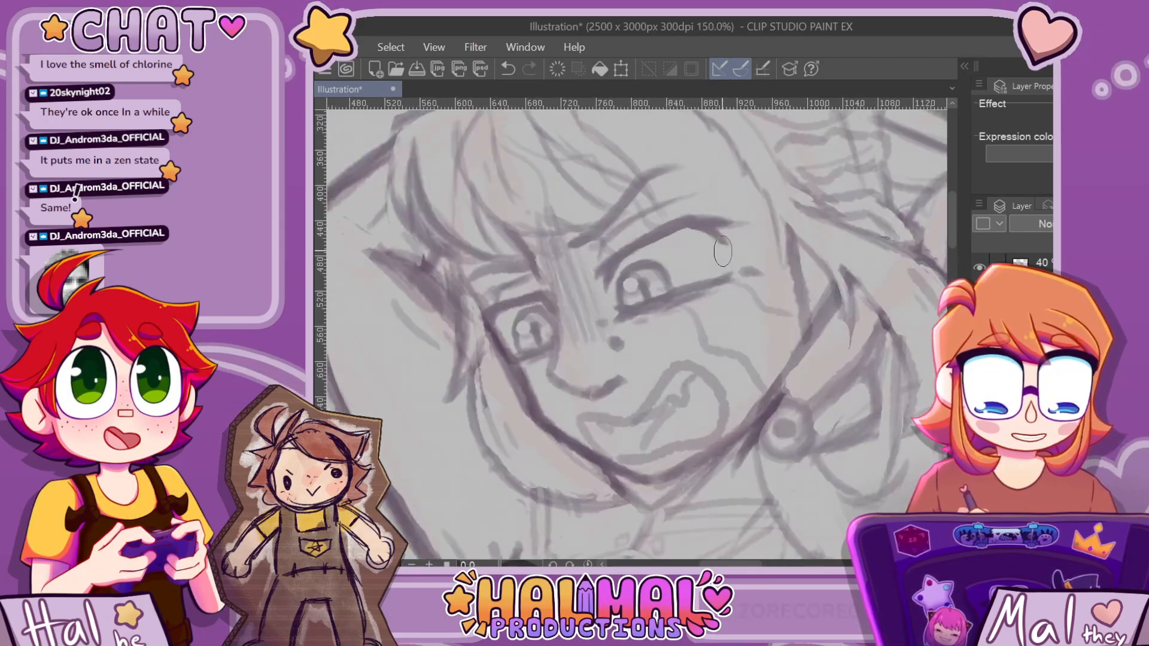
scroll(722, 251, down, 4)
scroll(665, 318, up, 2)
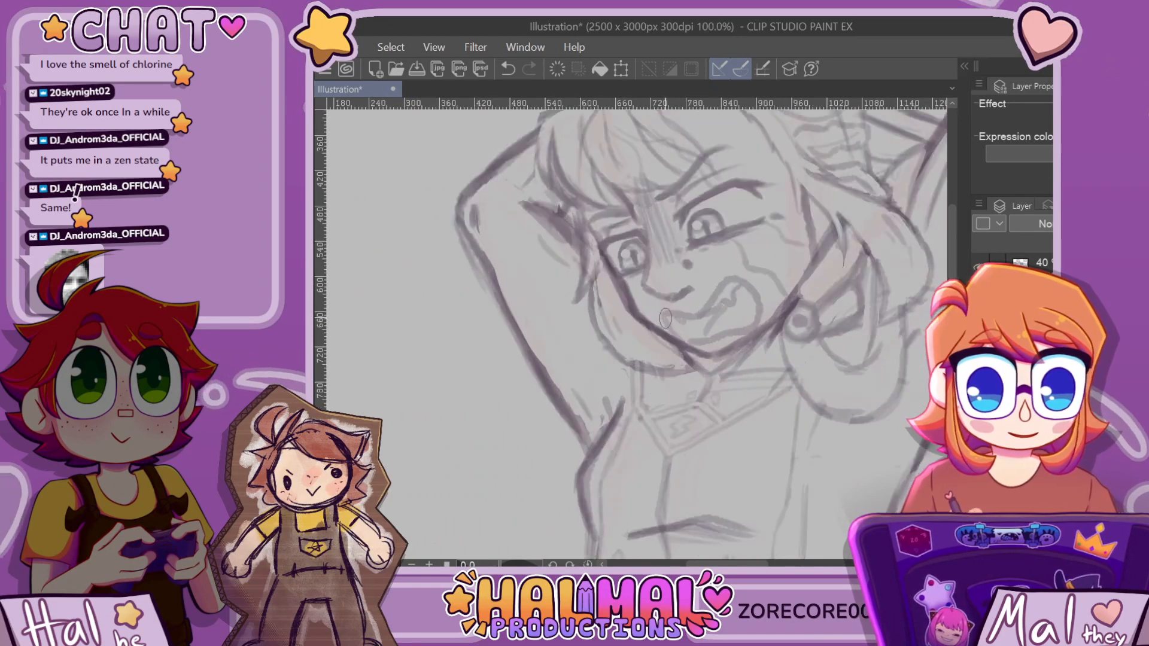
scroll(719, 250, down, 3)
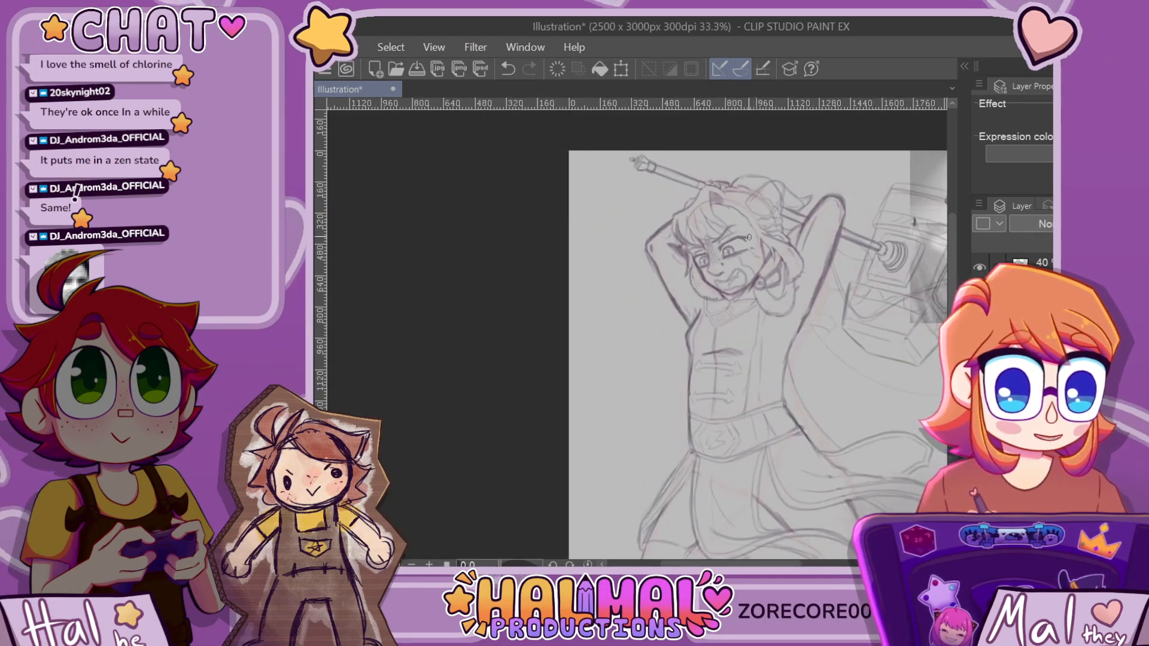
Erase the irises from both eyes and add short crease strokes beneath the near-side upper eyelid
scroll(674, 210, up, 4)
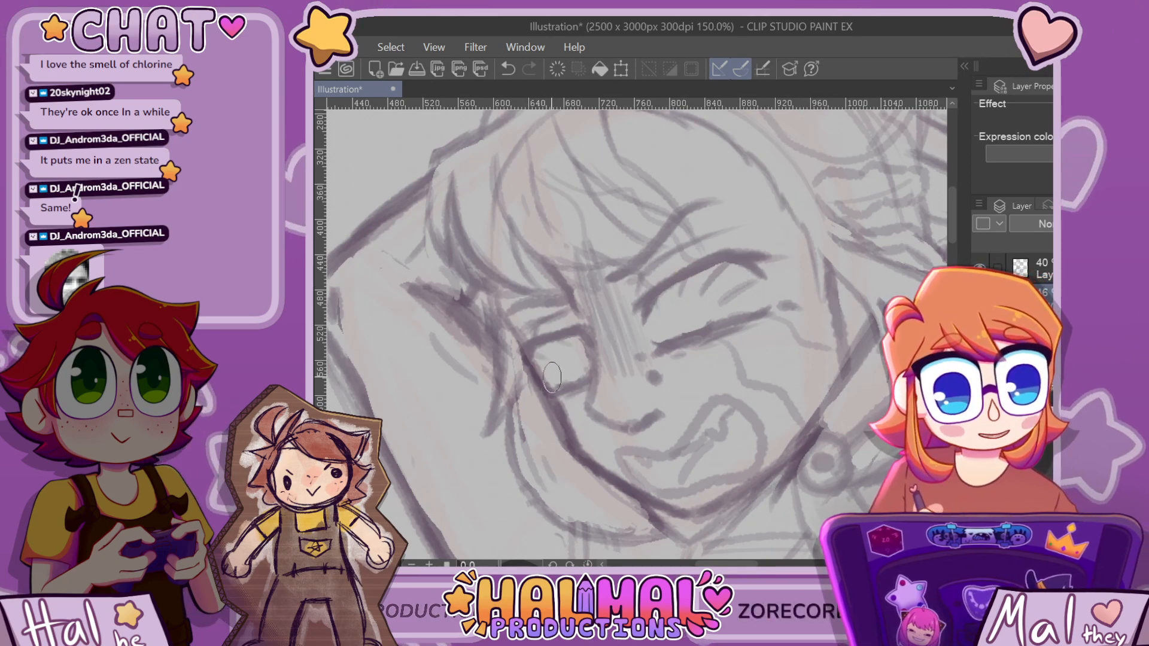
scroll(578, 347, down, 5)
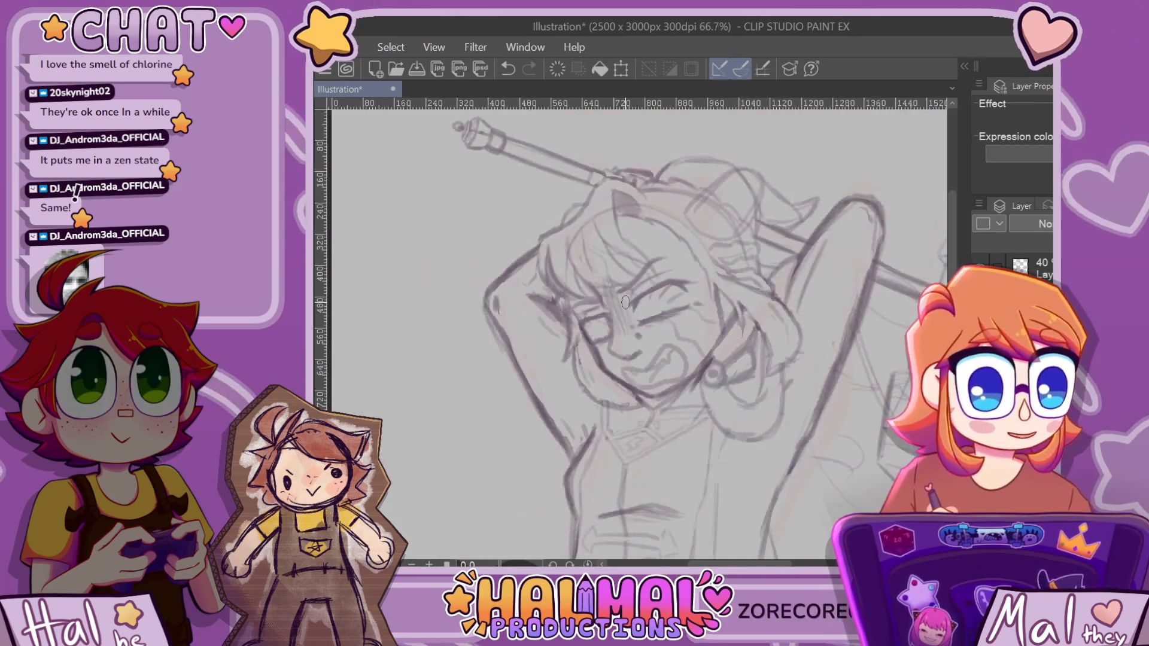
scroll(658, 311, up, 2)
scroll(658, 311, up, 2)
scroll(652, 303, down, 4)
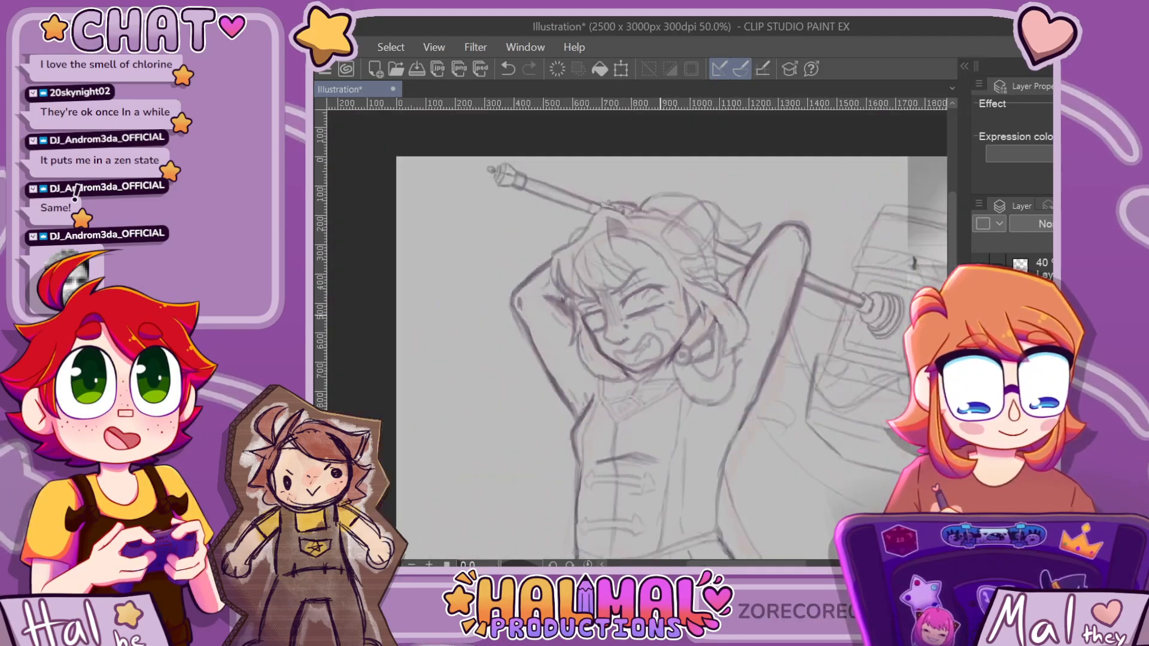
Replace the near-side eyebrow with a heavier, sharply angled stroke, undoing the first attempts
scroll(646, 292, up, 2)
scroll(646, 292, up, 3)
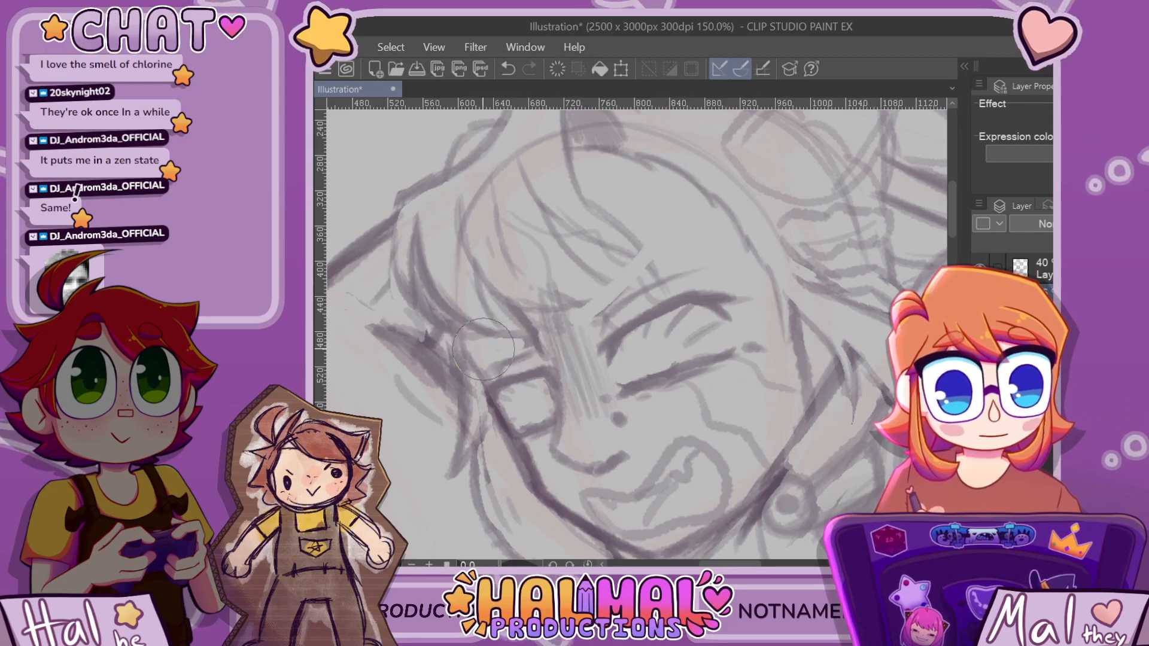
mouse_move(545, 298)
mouse_down()
mouse_move(580, 299)
mouse_move(700, 249)
mouse_up()
key(p)
drag(618, 299, 683, 249)
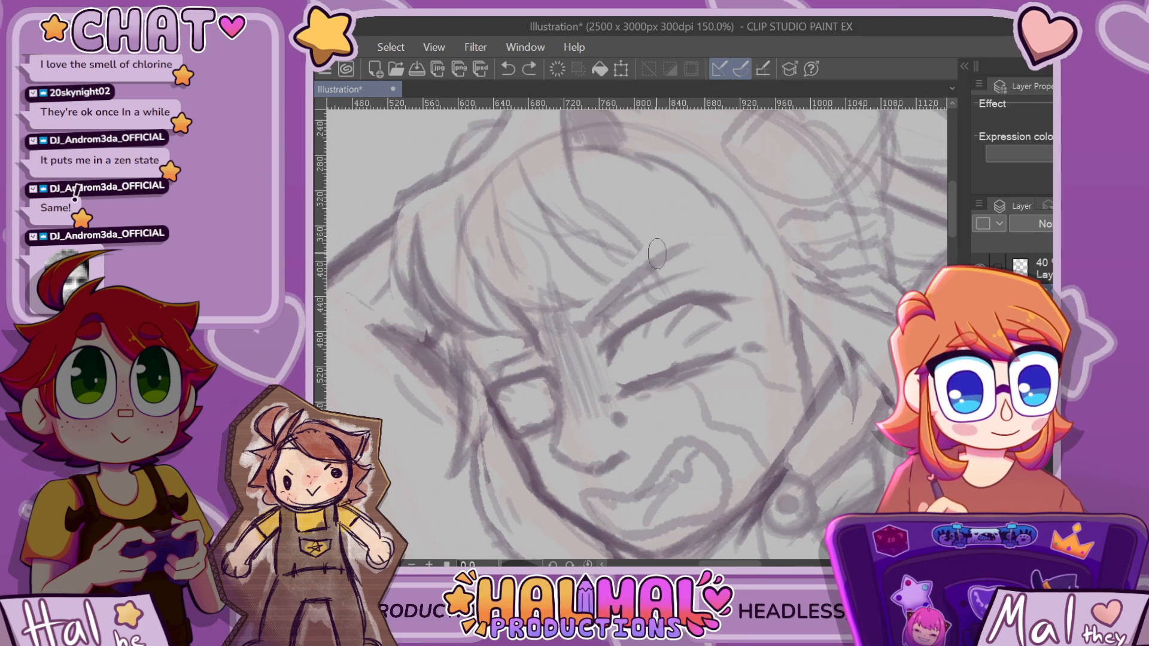
key(ctrl+z)
key(ctrl+z)
mouse_move(585, 327)
mouse_down()
mouse_move(656, 234)
mouse_move(674, 249)
mouse_move(622, 269)
mouse_move(589, 314)
mouse_move(656, 242)
mouse_move(674, 244)
mouse_move(643, 236)
mouse_move(581, 326)
mouse_up()
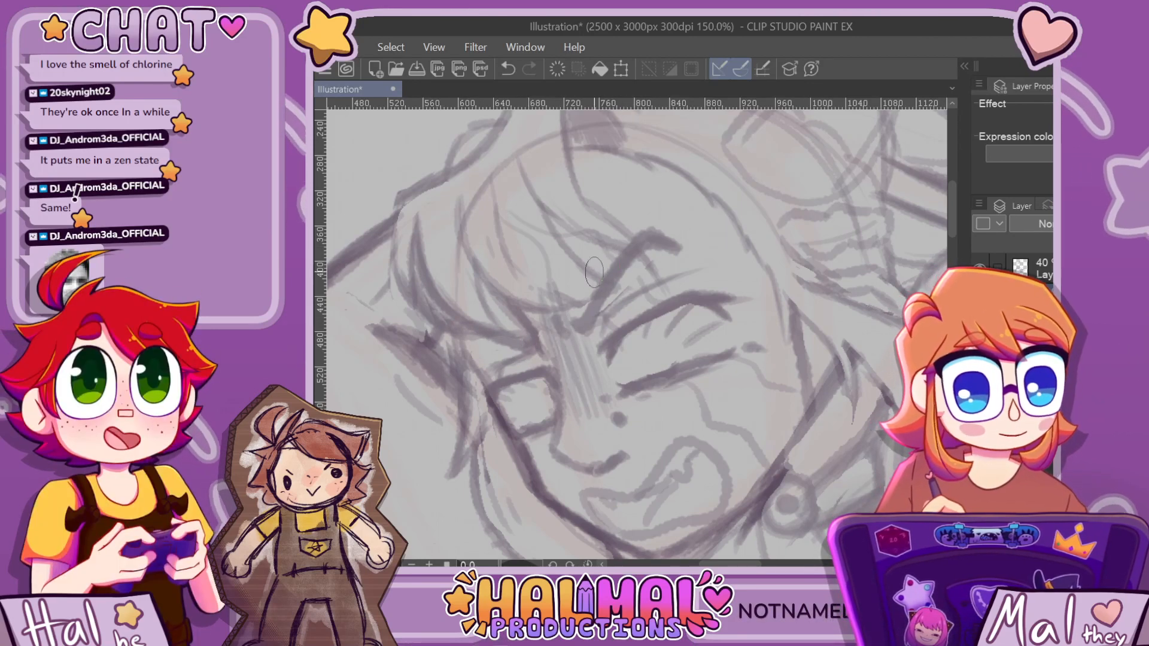
Erase the crease strokes beneath the near-side upper eyelid and clean up the lid's lower edge
scroll(659, 204, down, 5)
scroll(689, 197, up, 2)
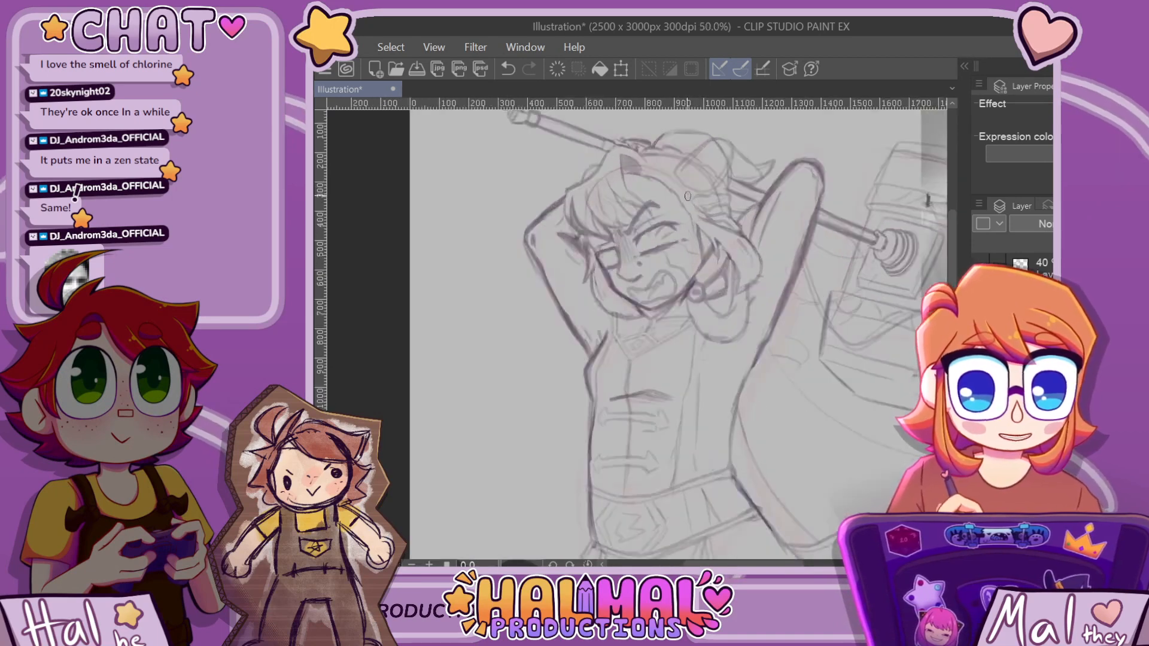
scroll(688, 196, up, 3)
mouse_move(655, 217)
mouse_down()
mouse_move(686, 225)
mouse_move(666, 238)
mouse_up()
key(e)
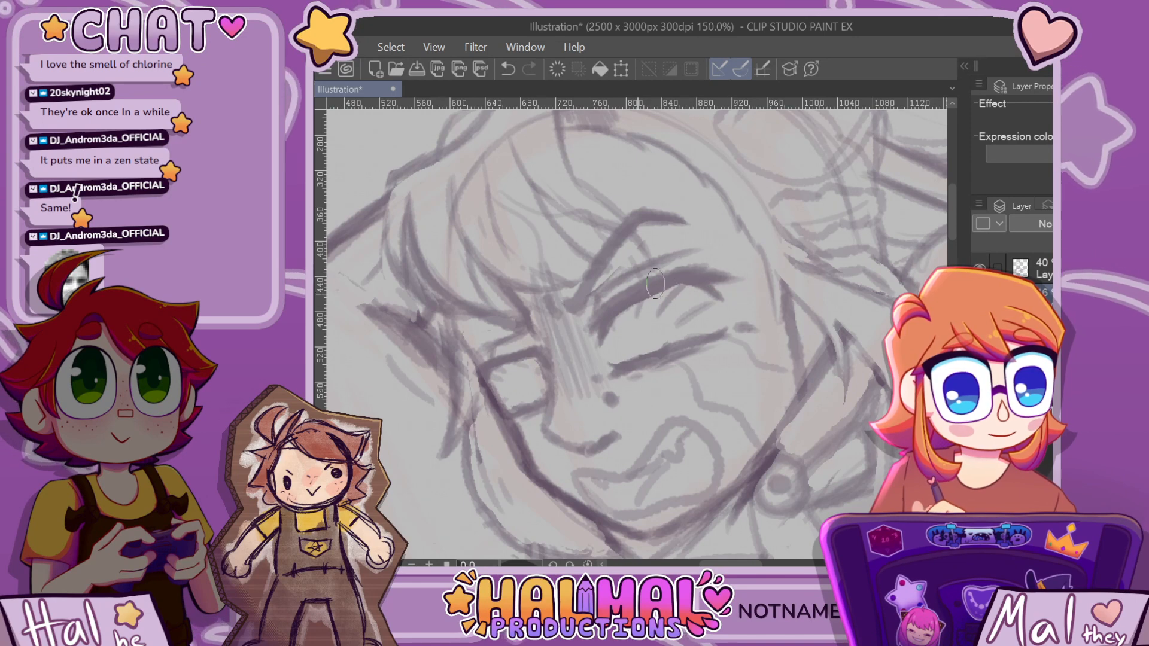
mouse_move(611, 306)
mouse_down()
mouse_move(618, 332)
mouse_move(660, 294)
mouse_move(692, 297)
mouse_up()
key(e)
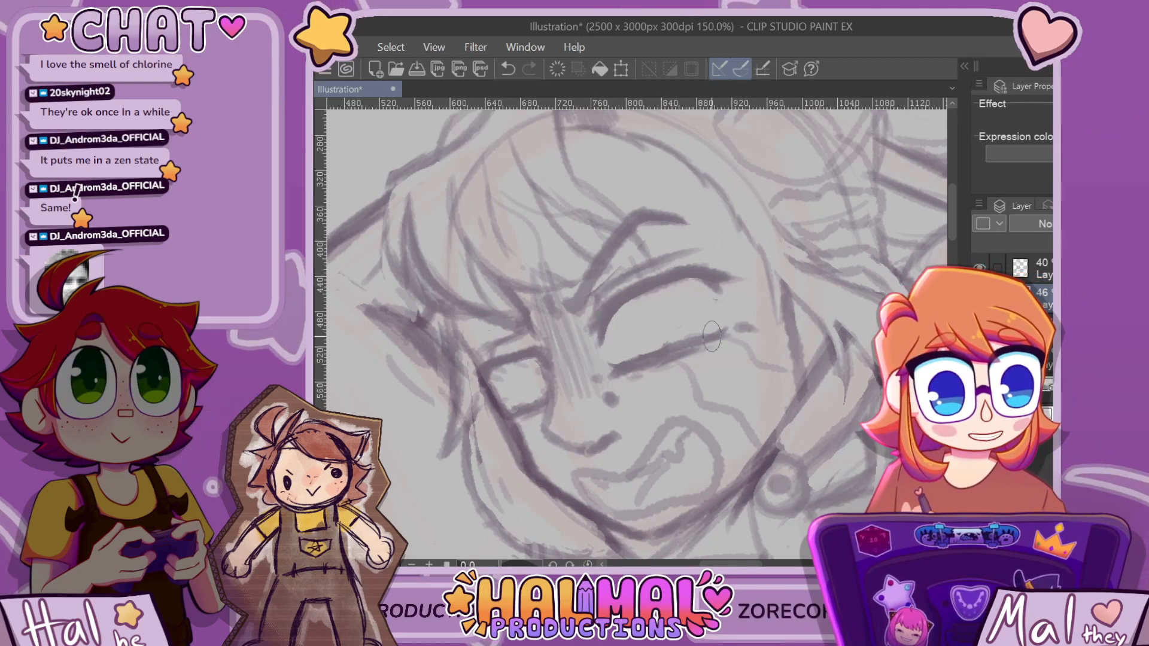
Thicken the near-side lower eyelid with a second stroke, then draw a small oval iris and short crease strokes inside the eye
mouse_move(725, 330)
mouse_down()
mouse_move(642, 352)
mouse_move(741, 316)
mouse_move(727, 338)
mouse_move(615, 371)
mouse_move(715, 331)
mouse_move(655, 357)
mouse_up()
key(ctrl+z)
mouse_move(720, 327)
mouse_down()
mouse_move(669, 347)
mouse_move(720, 339)
mouse_up()
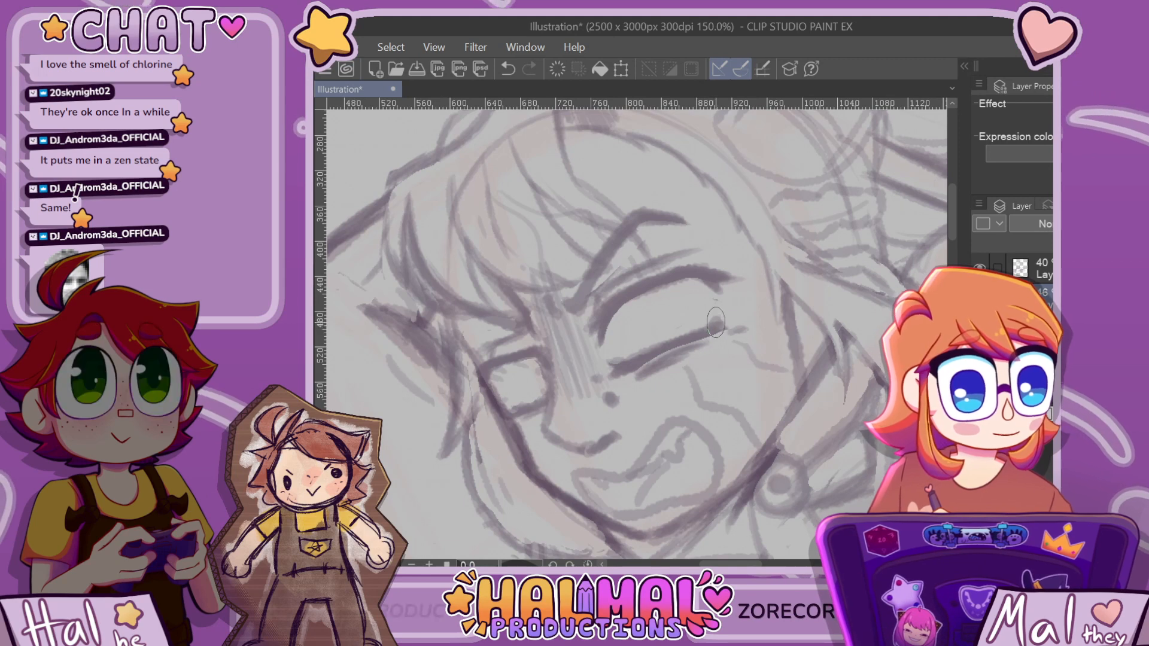
scroll(804, 307, down, 6)
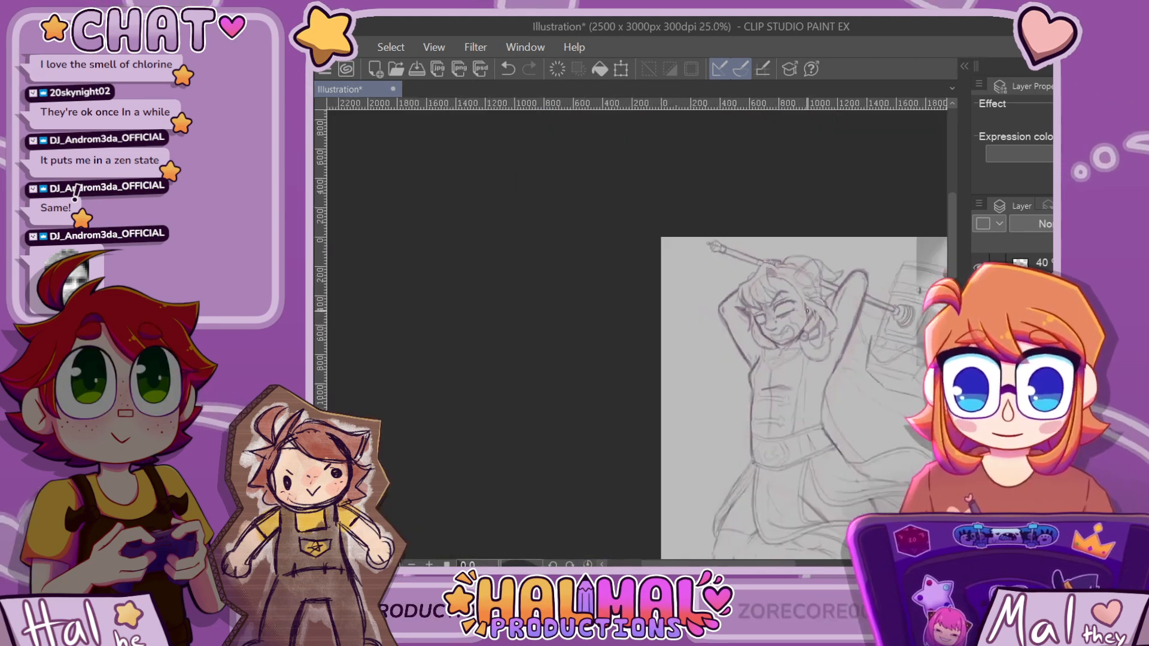
scroll(800, 310, up, 3)
scroll(745, 225, up, 4)
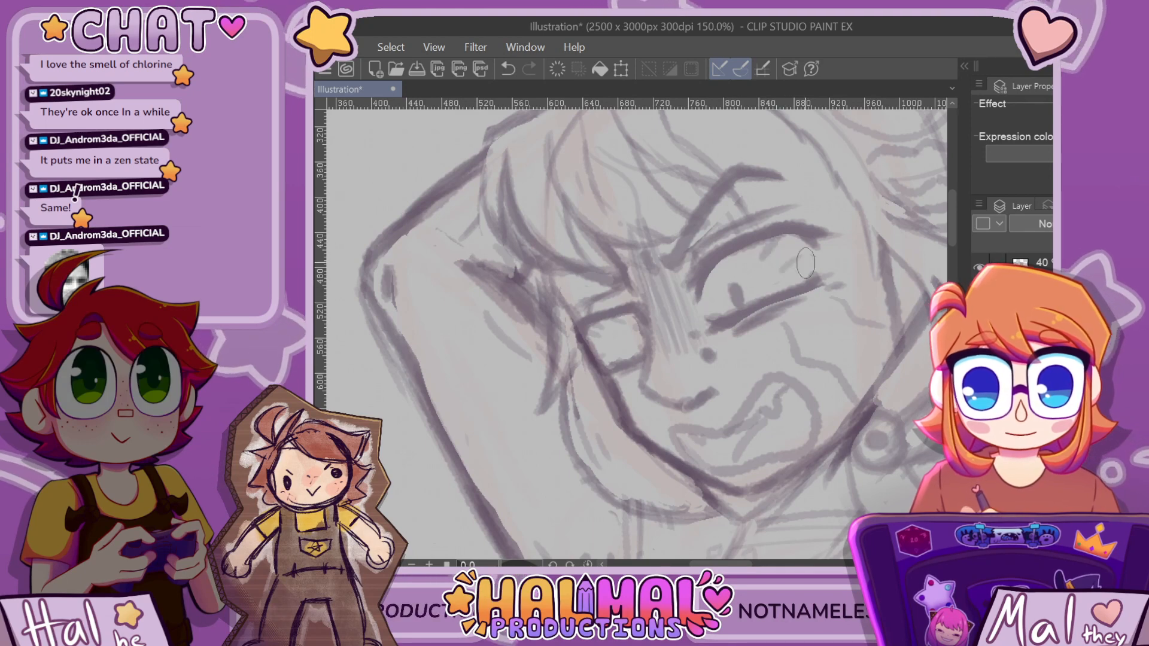
scroll(790, 215, down, 2)
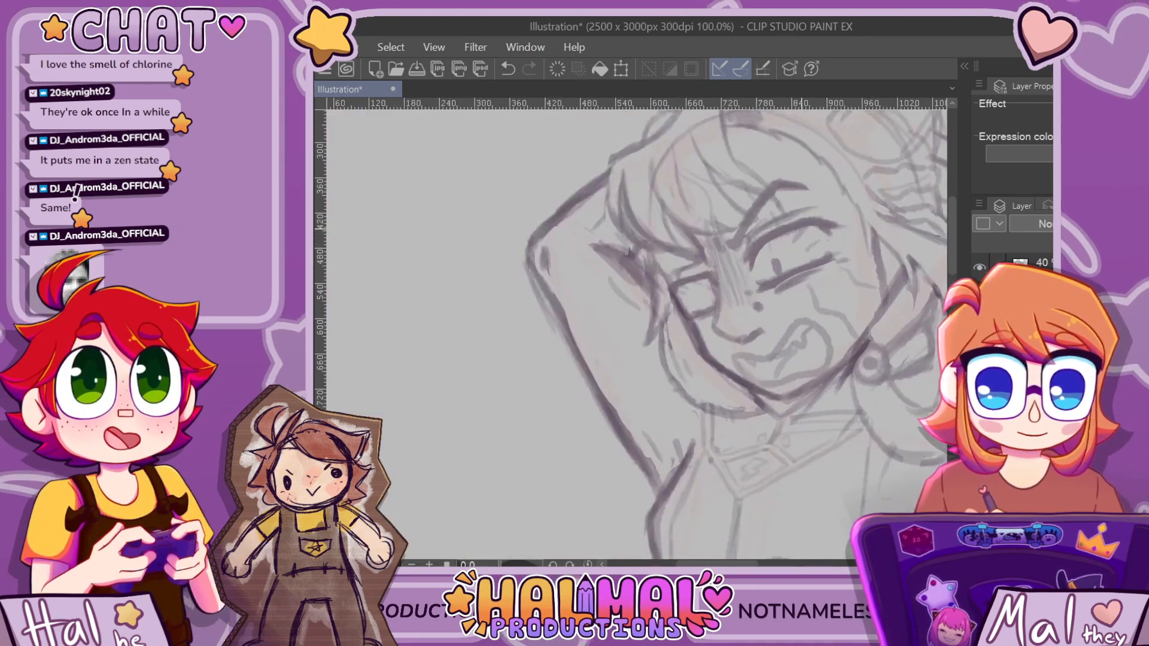
scroll(832, 222, down, 6)
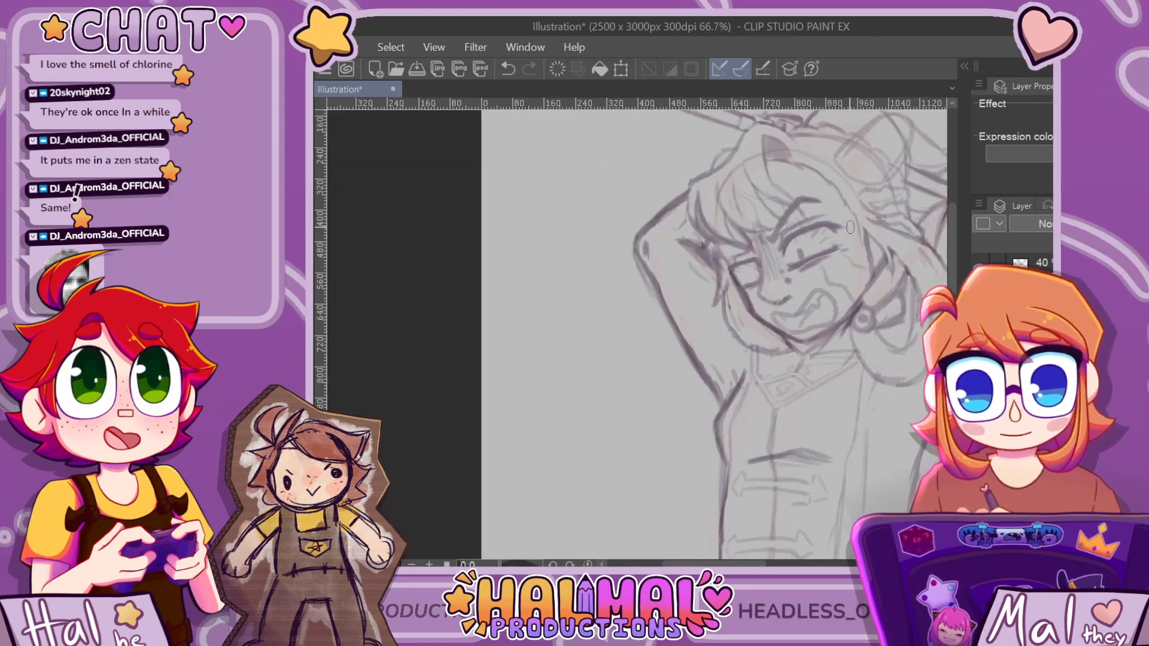
scroll(875, 220, up, 8)
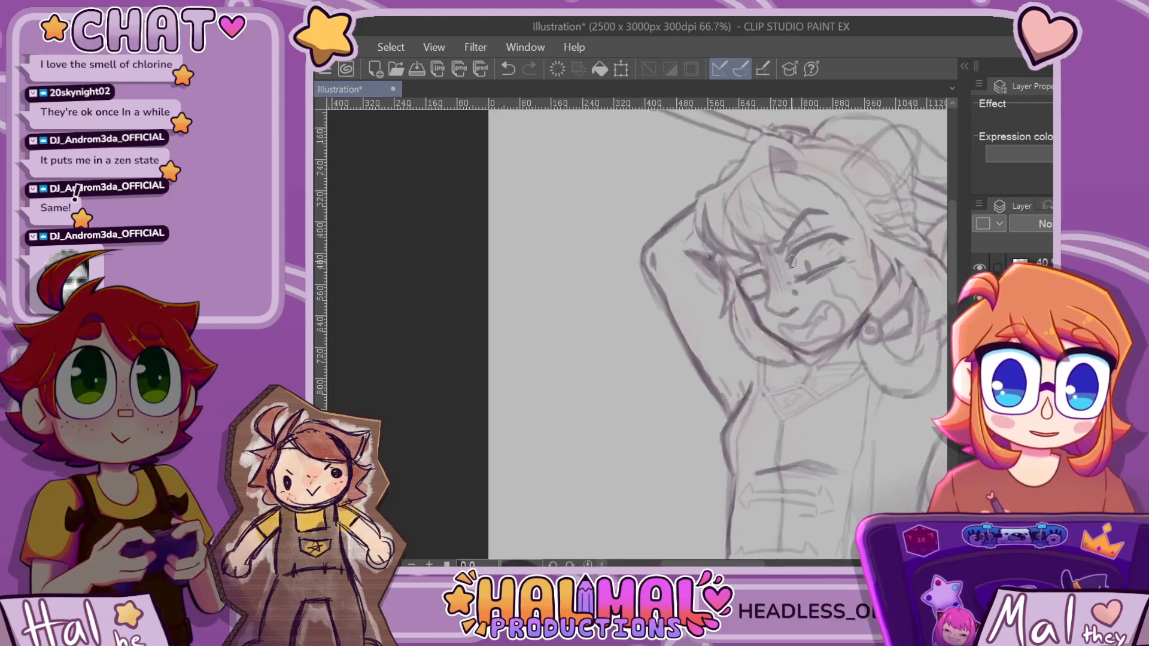
Erase the far-side eye's boxy outline and sketch a short flat lid line in its place
key(e)
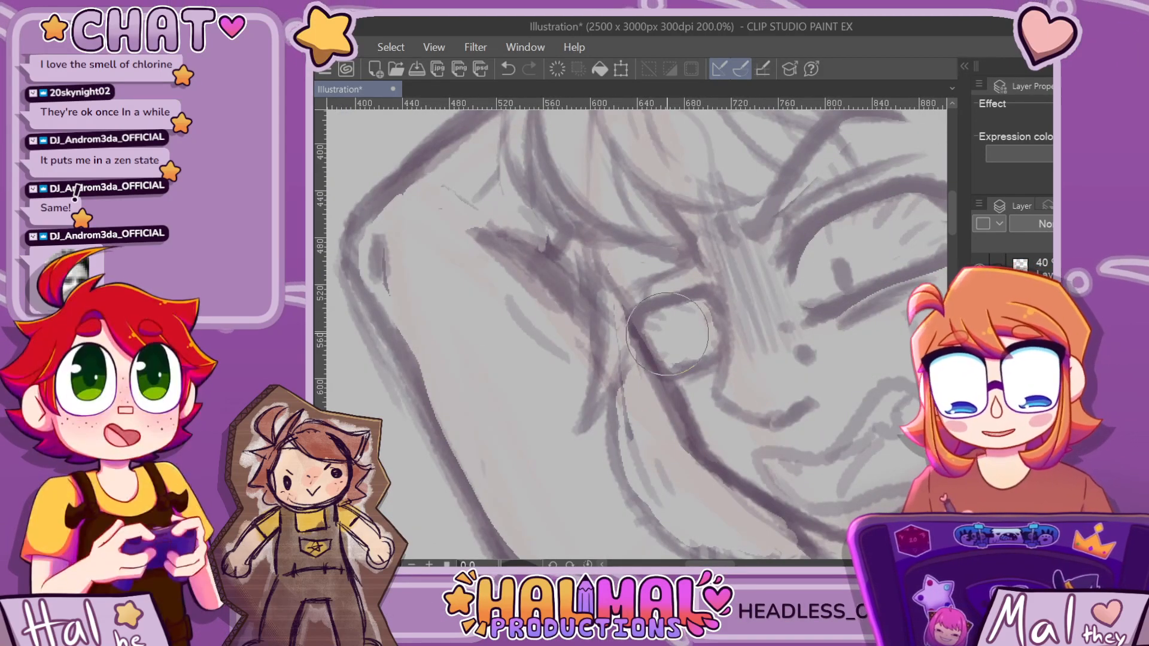
drag(661, 344, 649, 301)
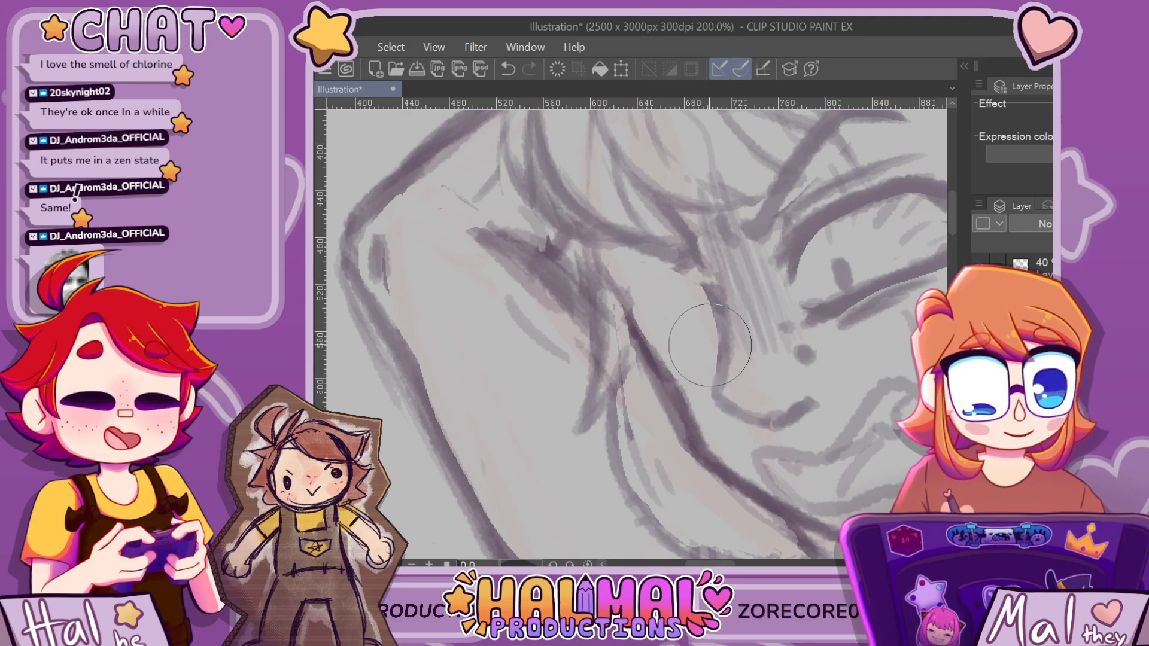
scroll(747, 224, down, 1)
scroll(747, 223, down, 1)
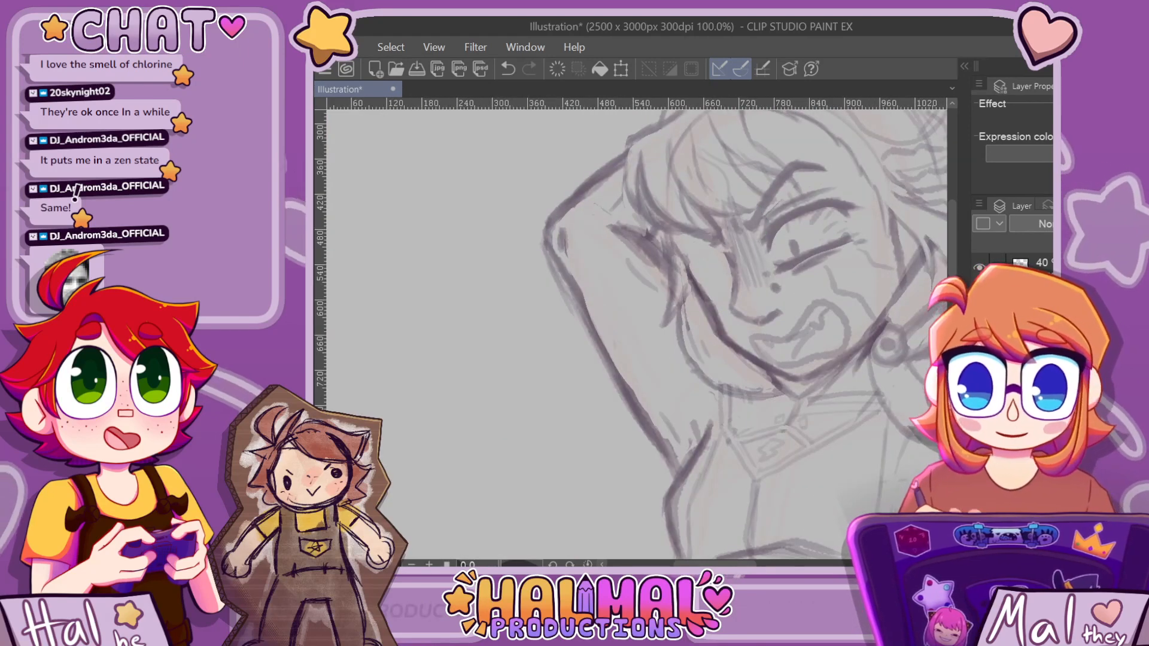
scroll(746, 205, up, 1)
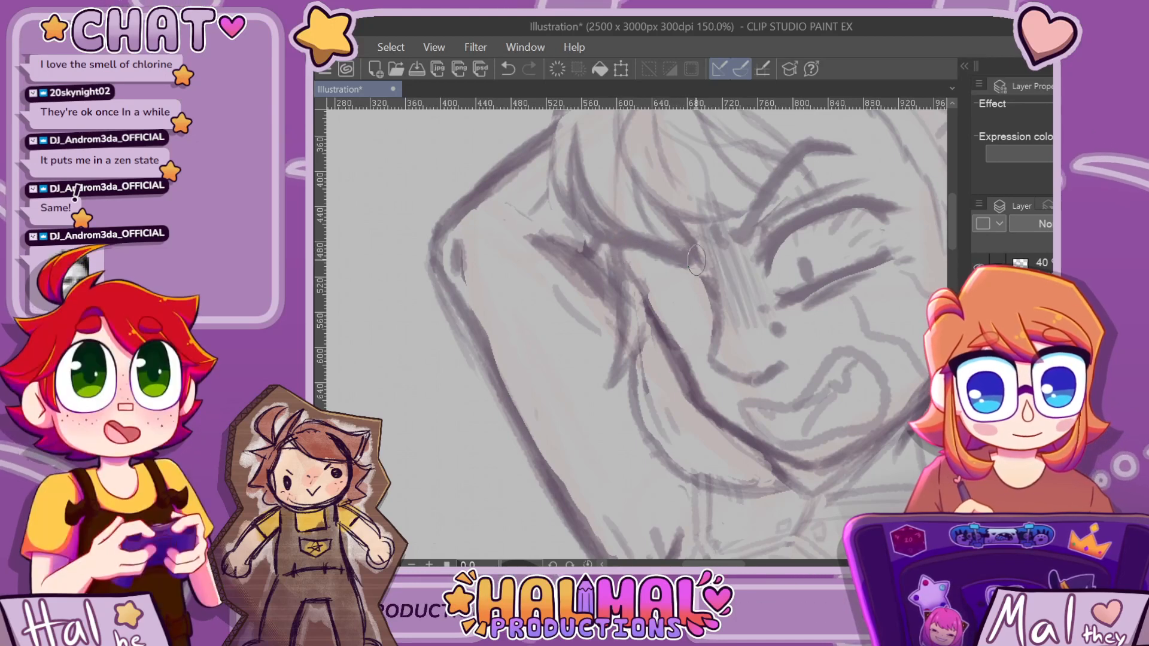
scroll(761, 184, down, 4)
scroll(760, 184, up, 3)
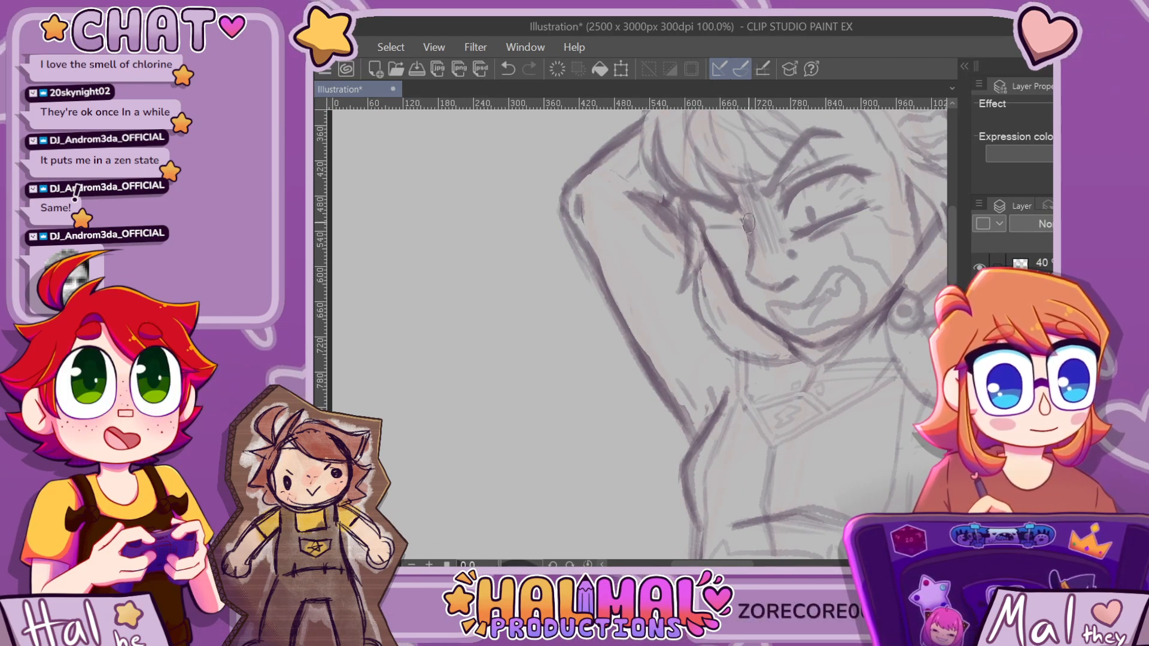
scroll(827, 202, down, 4)
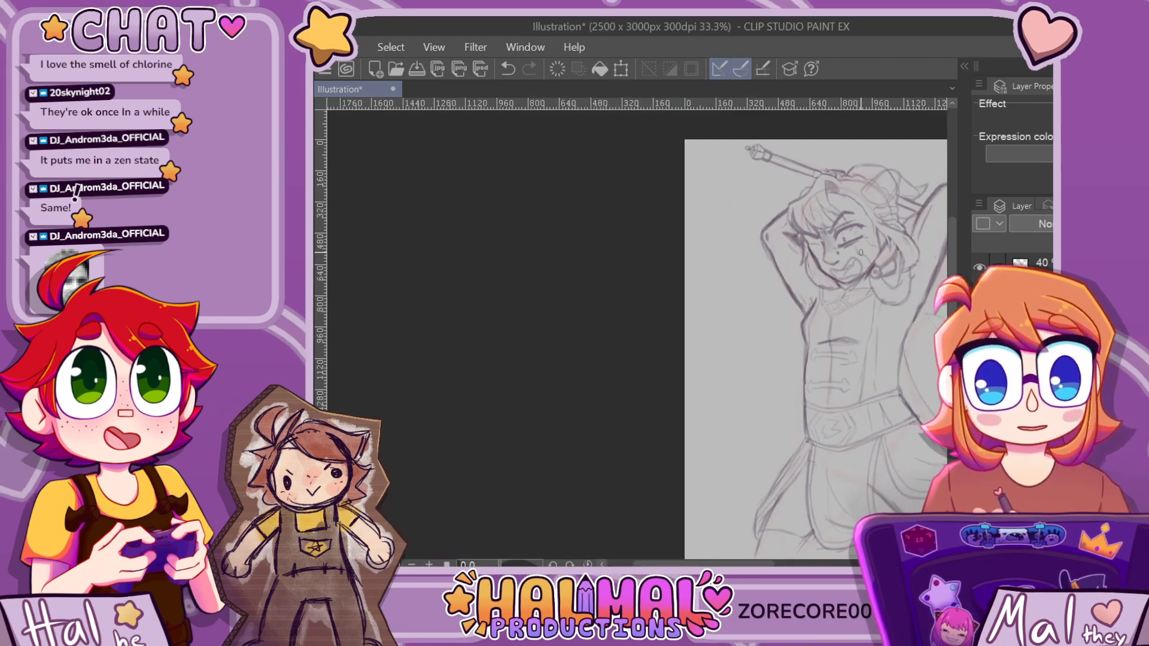
Shade the inside of the snarling mouth with darker strokes
scroll(718, 299, up, 5)
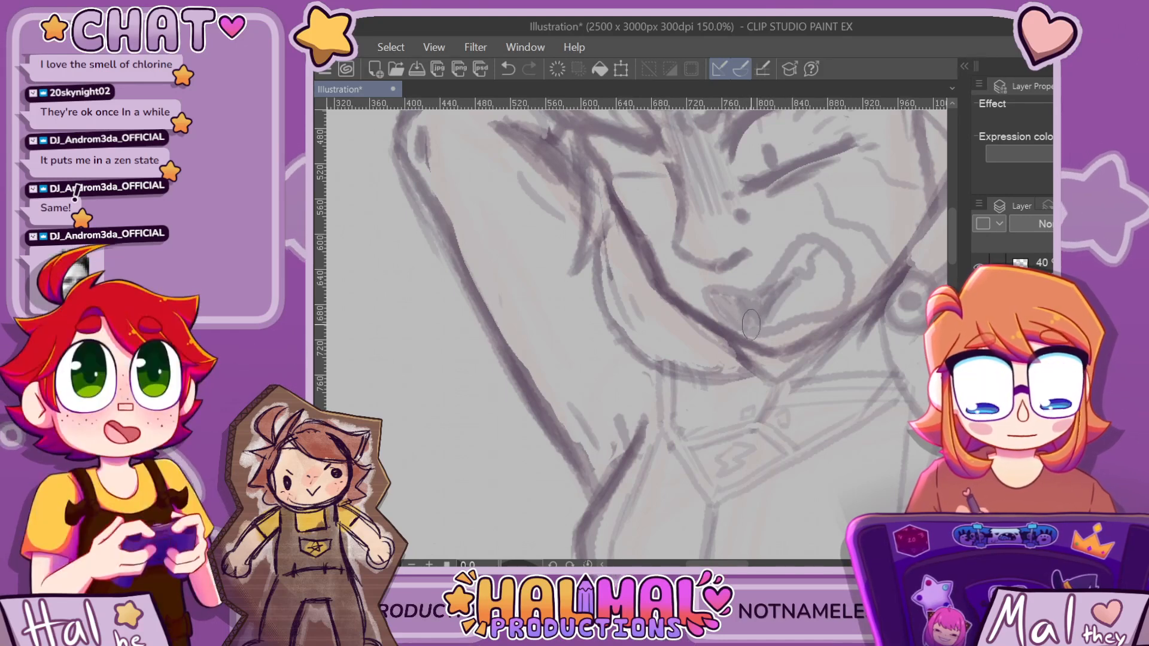
scroll(755, 308, up, 1)
scroll(752, 300, up, 2)
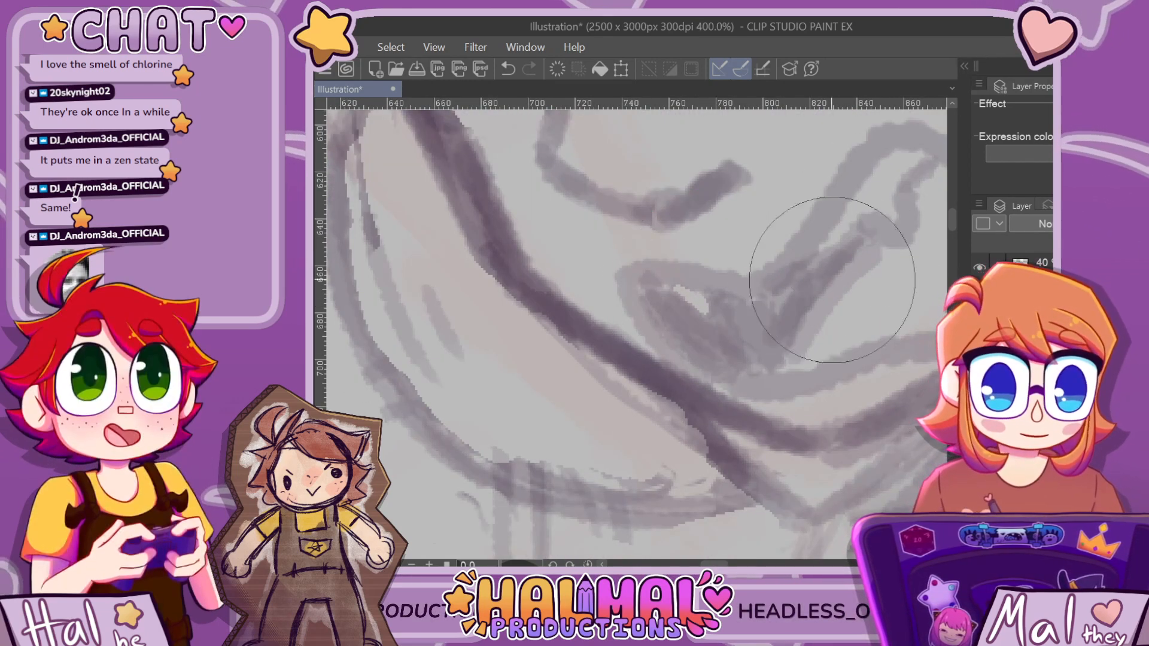
scroll(850, 245, down, 3)
scroll(880, 231, down, 2)
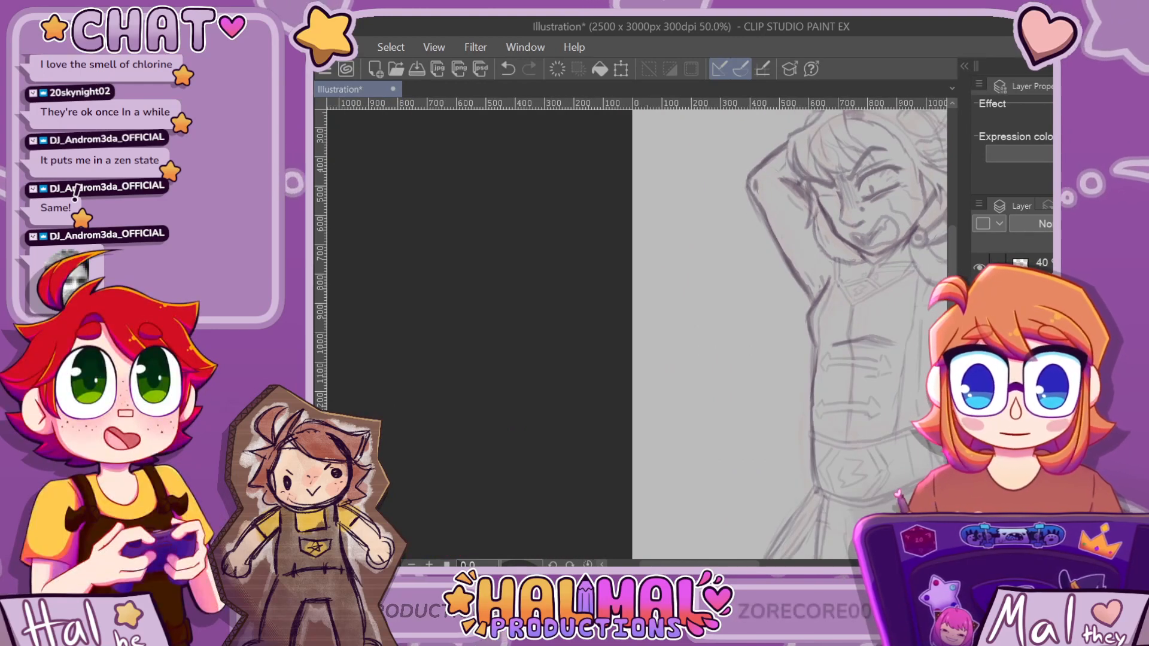
Try redrawing the far-side eye with thin upper and lower lids and a small oval iris
drag(895, 200, 775, 199)
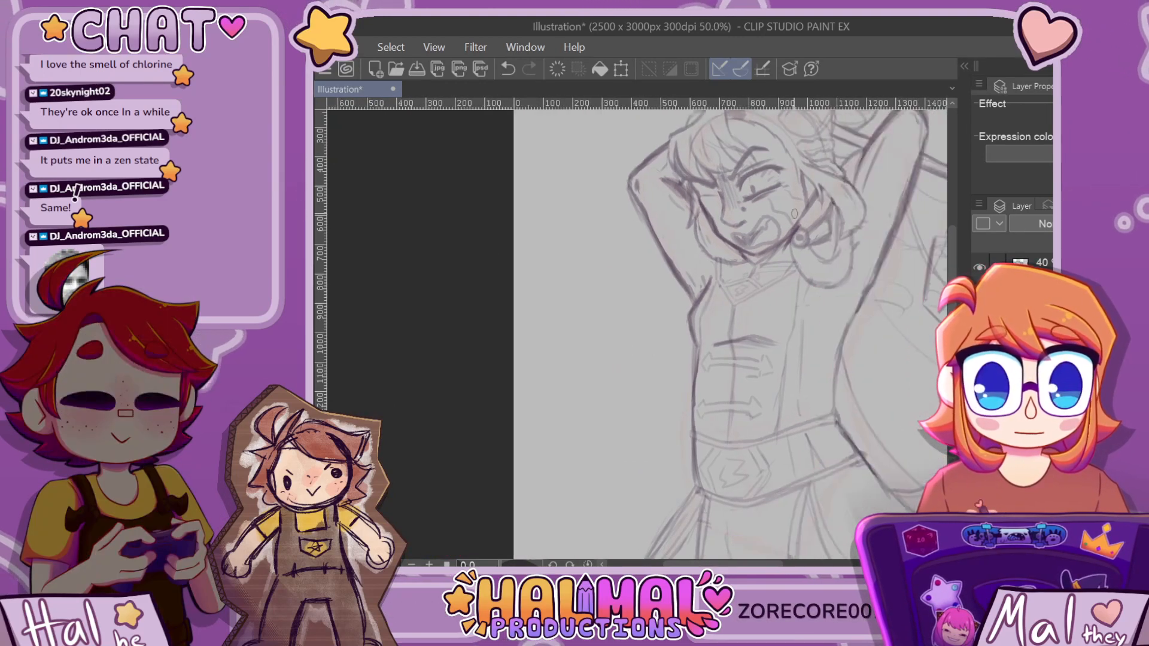
scroll(718, 143, up, 3)
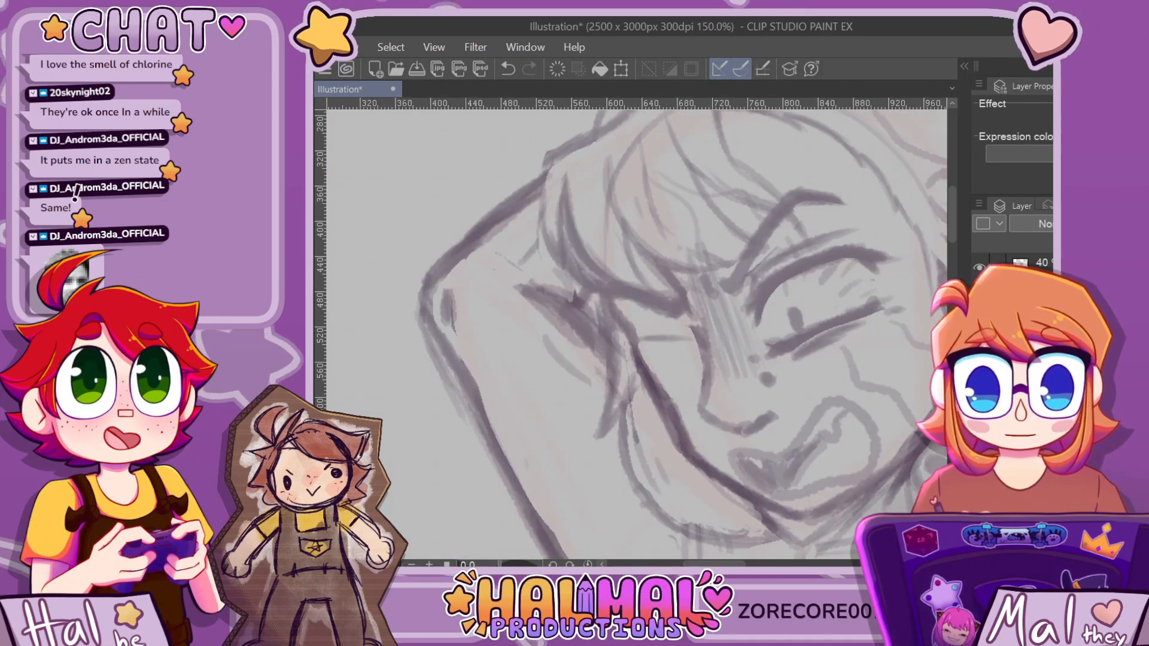
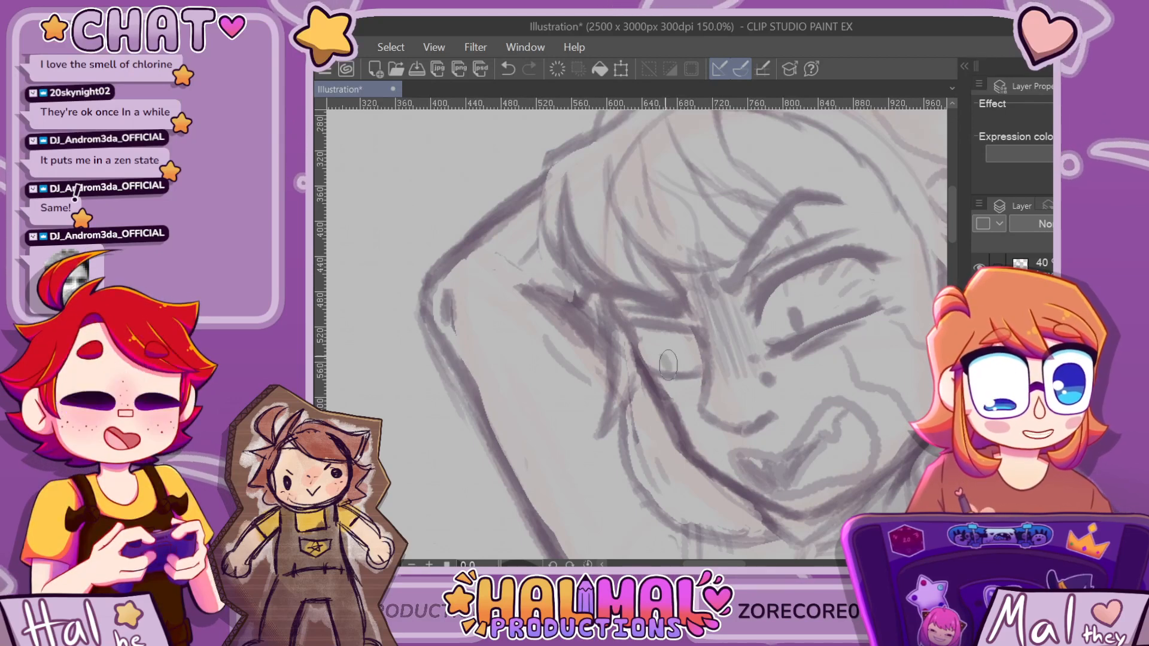
key(ctrl+z)
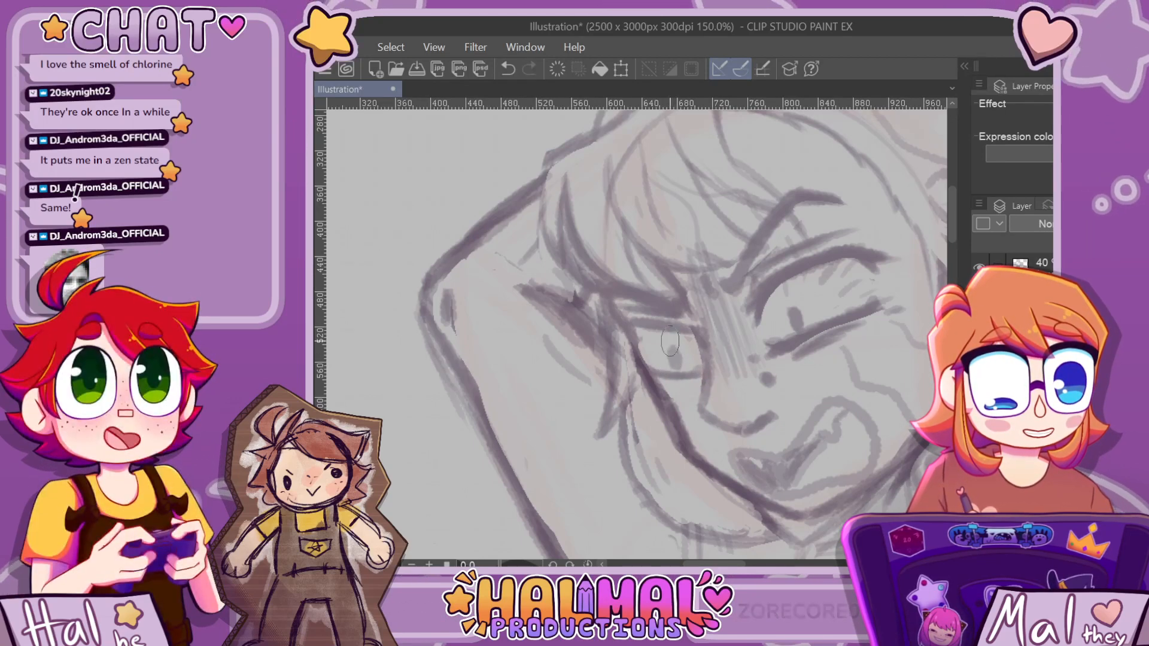
key(ctrl+minus)
key(ctrl+minus)
key(ctrl+minus)
key(ctrl+plus)
key(ctrl+plus)
key(ctrl+plus)
key(ctrl+plus)
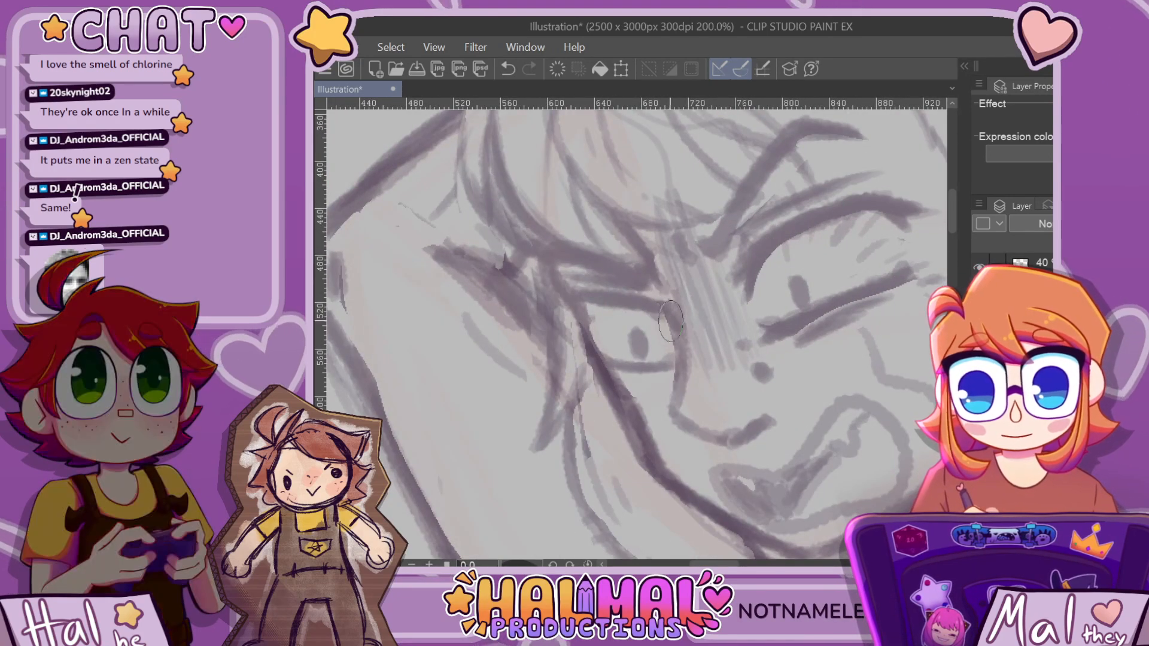
key(ctrl+minus)
key(ctrl+minus)
key(ctrl+minus)
key(ctrl+minus)
key(ctrl+minus)
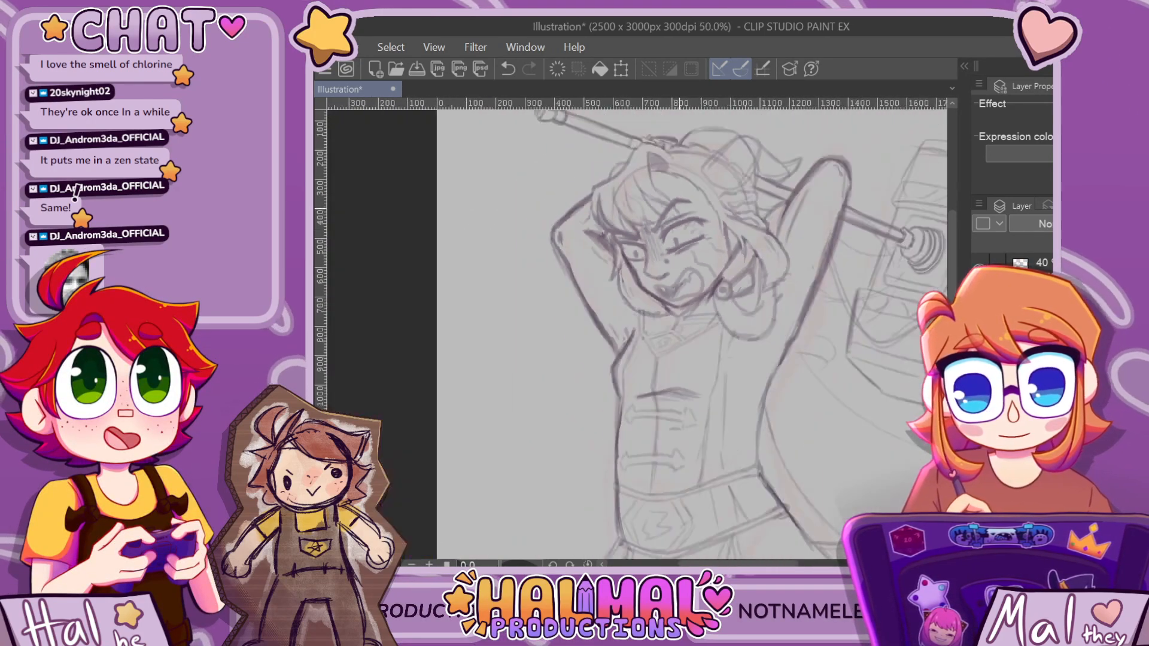
Erase the redrawn lids and iris of the far-side eye
key(ctrl+plus)
key(ctrl+plus)
key(ctrl+plus)
key(ctrl+plus)
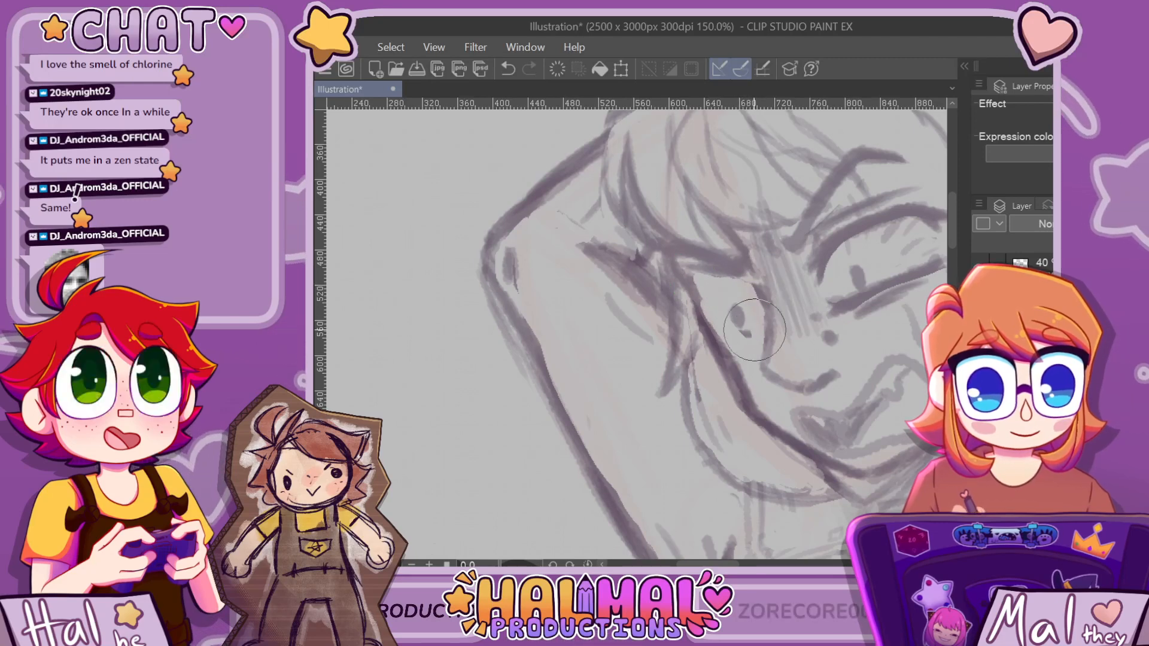
drag(748, 289, 785, 261)
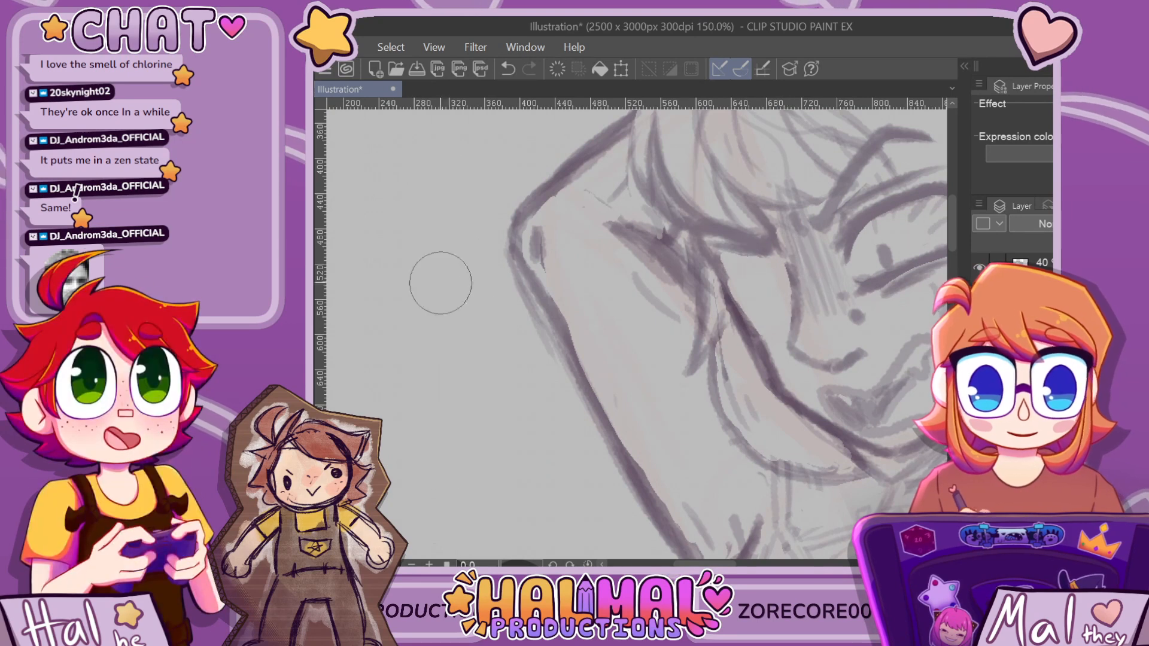
Redraw the far-side eye with a heavy slanted upper lid and a thick curved lower lid, leaving the iris out
drag(712, 564, 746, 564)
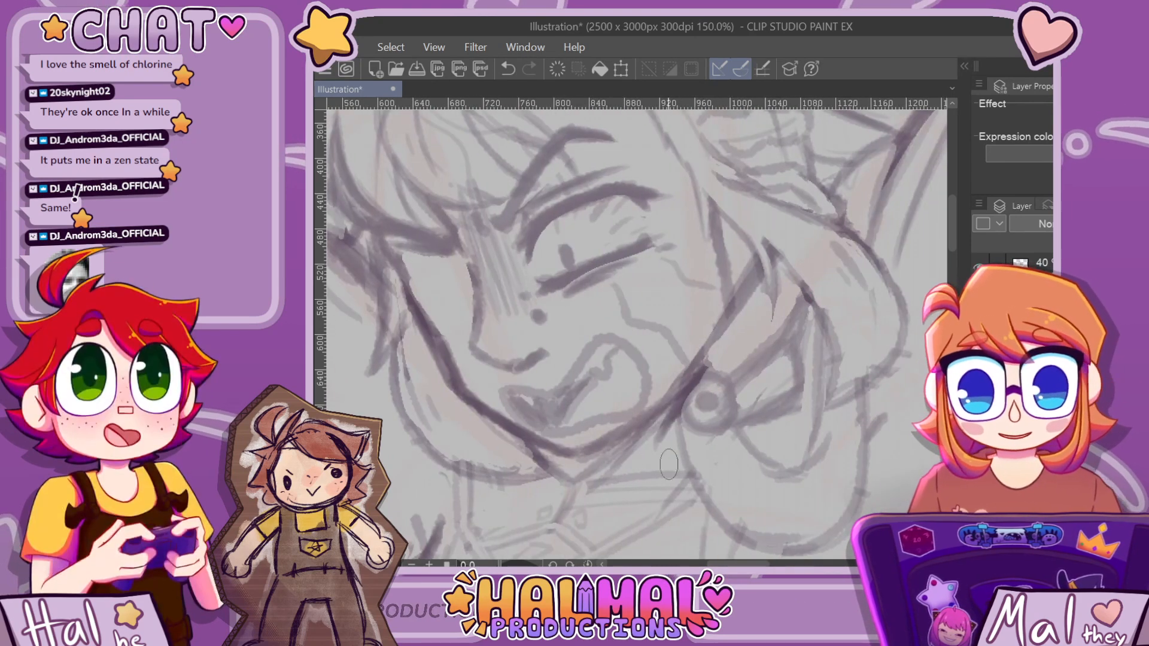
key(ctrl+z)
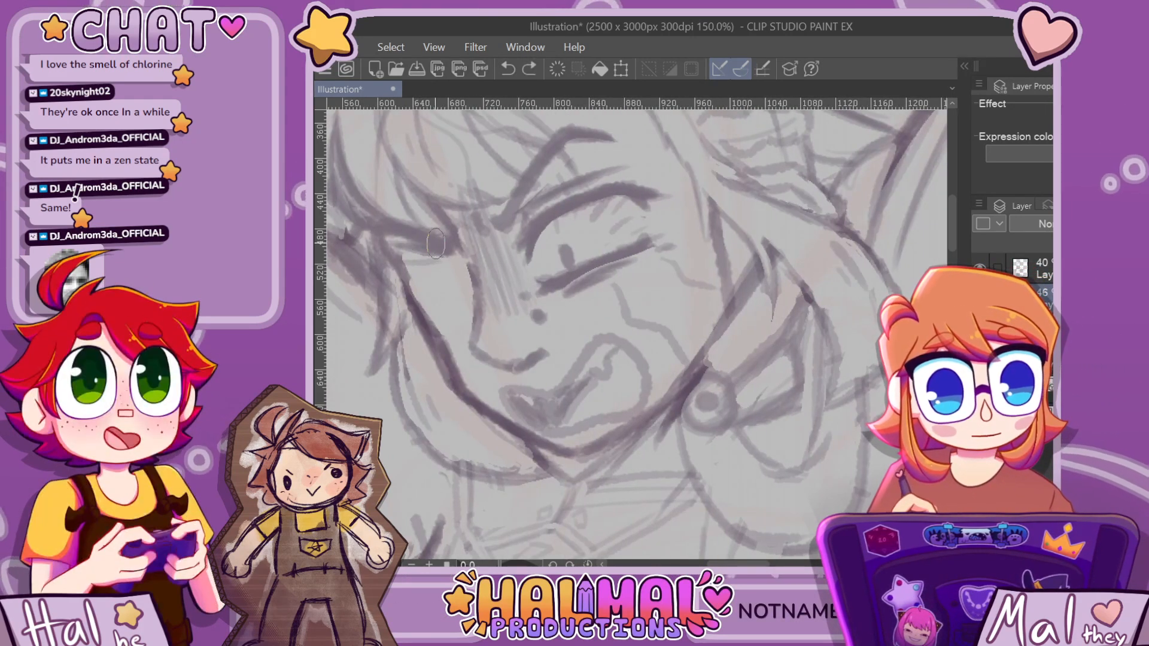
key(ctrl+y)
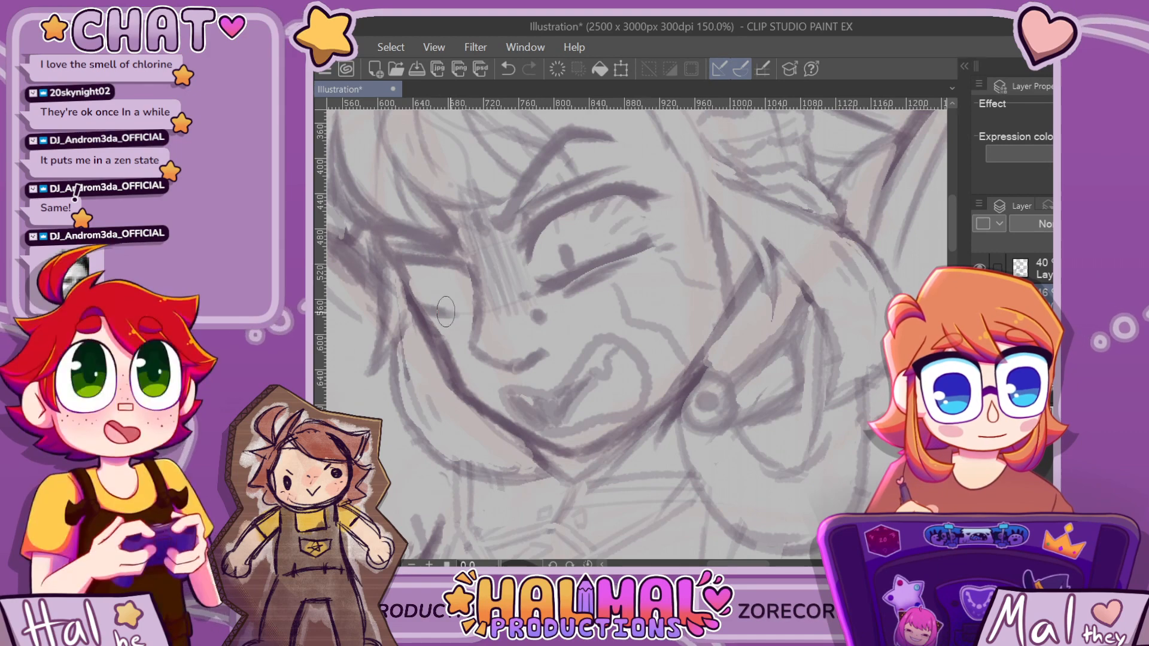
scroll(467, 288, down, 6)
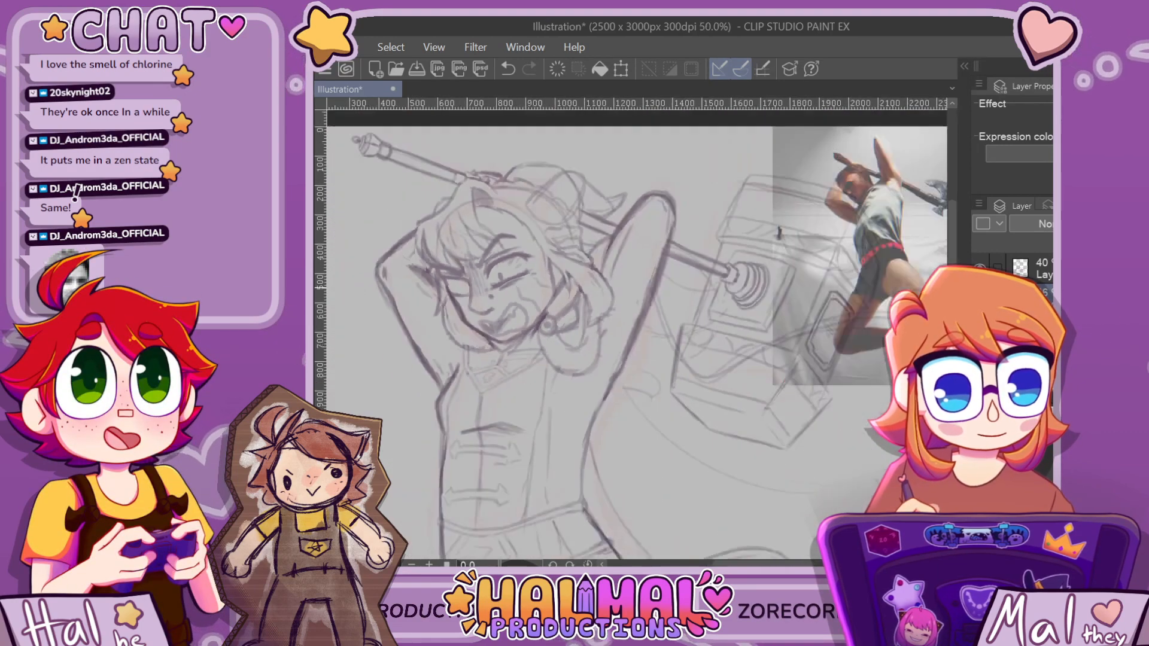
scroll(419, 290, up, 8)
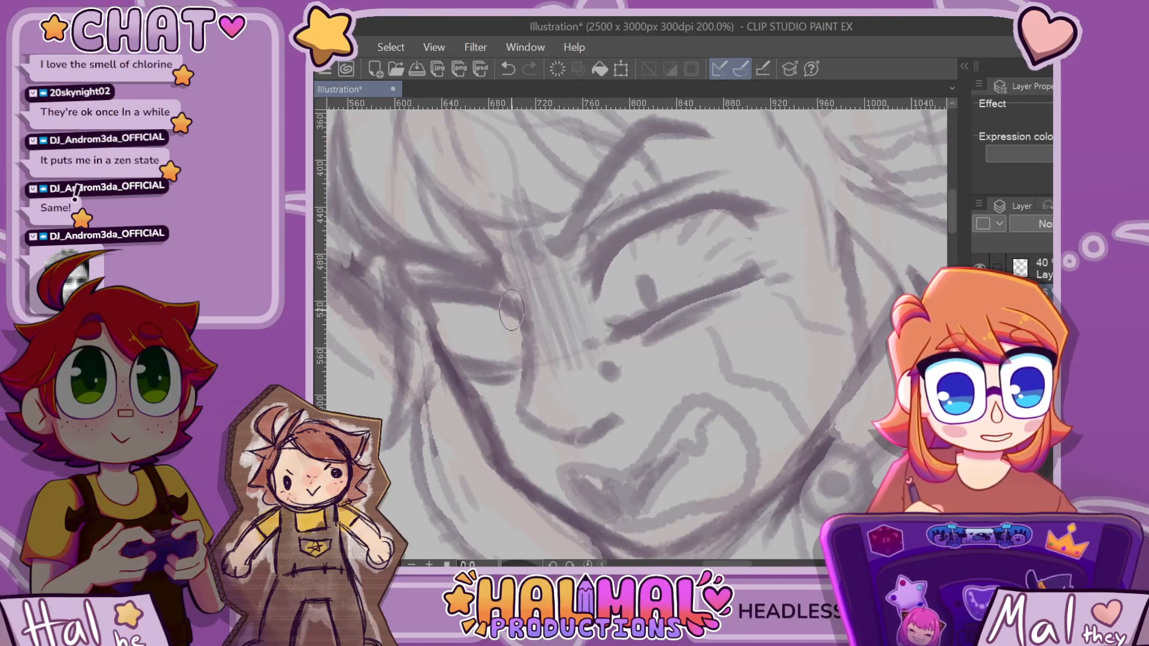
scroll(529, 200, down, 4)
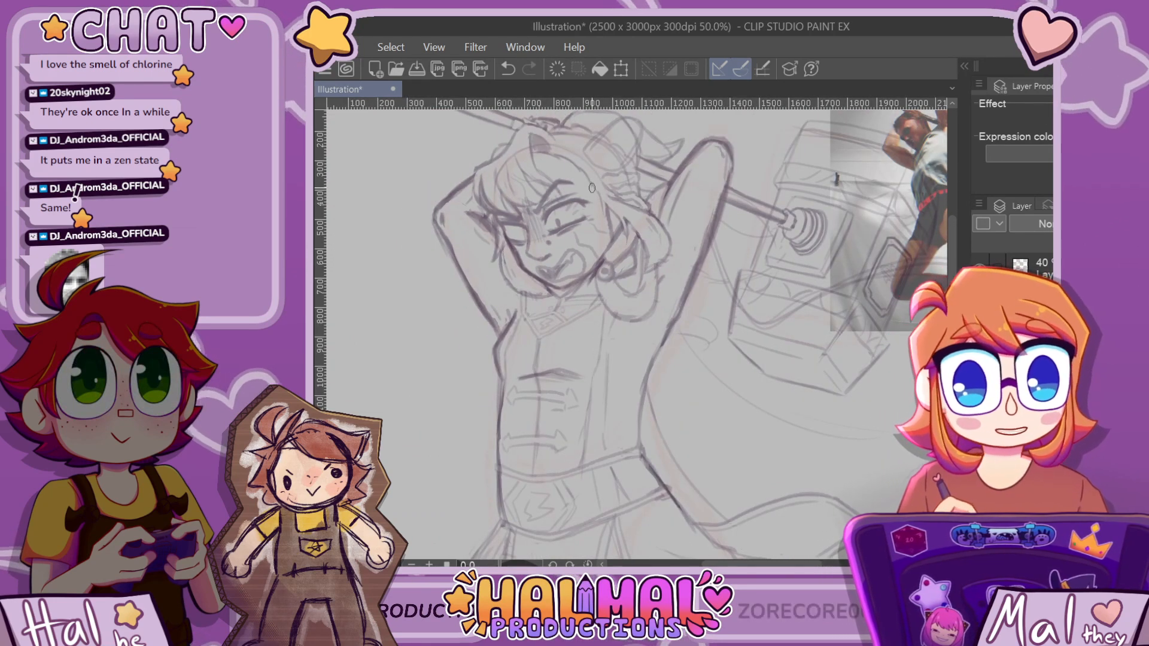
scroll(504, 195, up, 4)
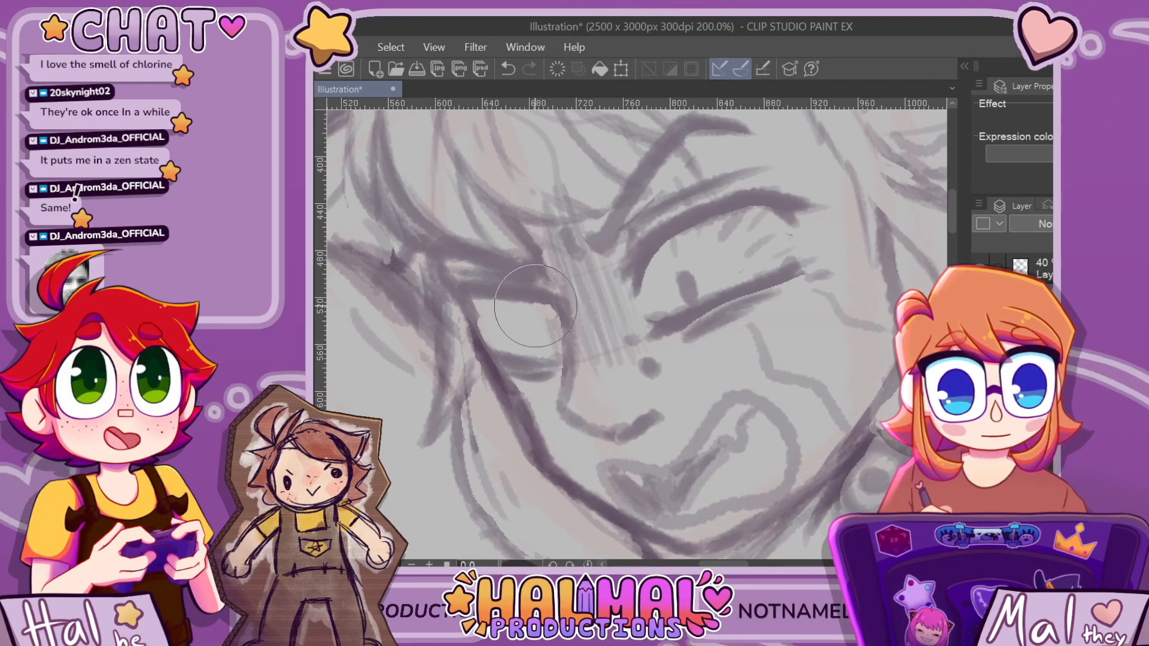
scroll(492, 342, down, 6)
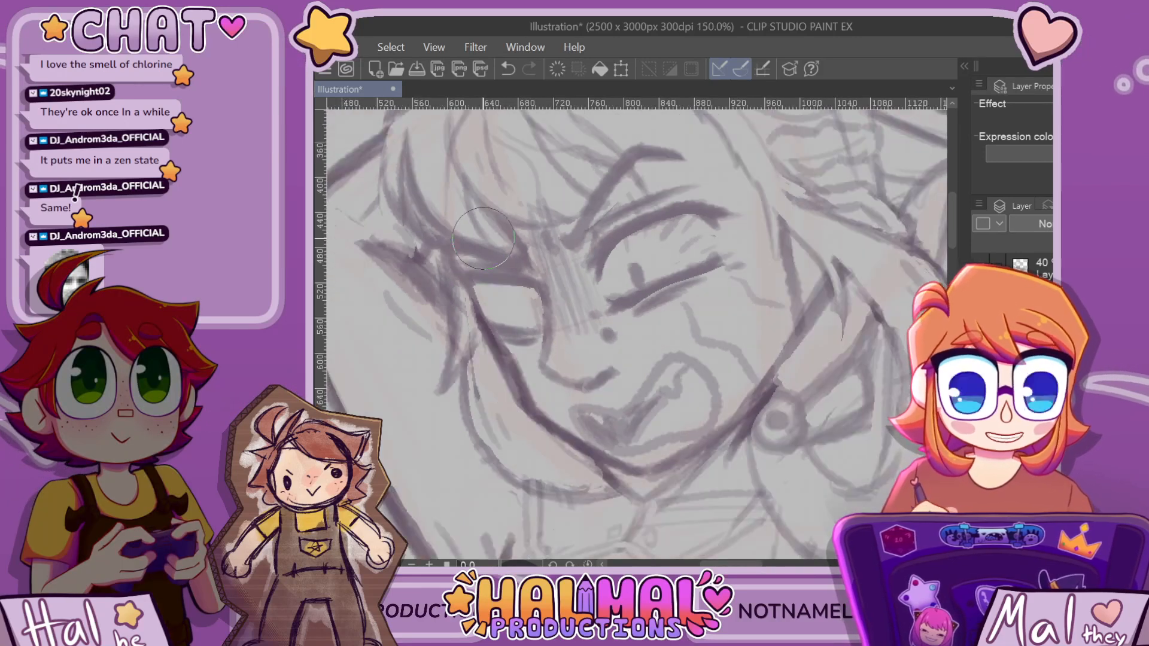
scroll(489, 222, up, 4)
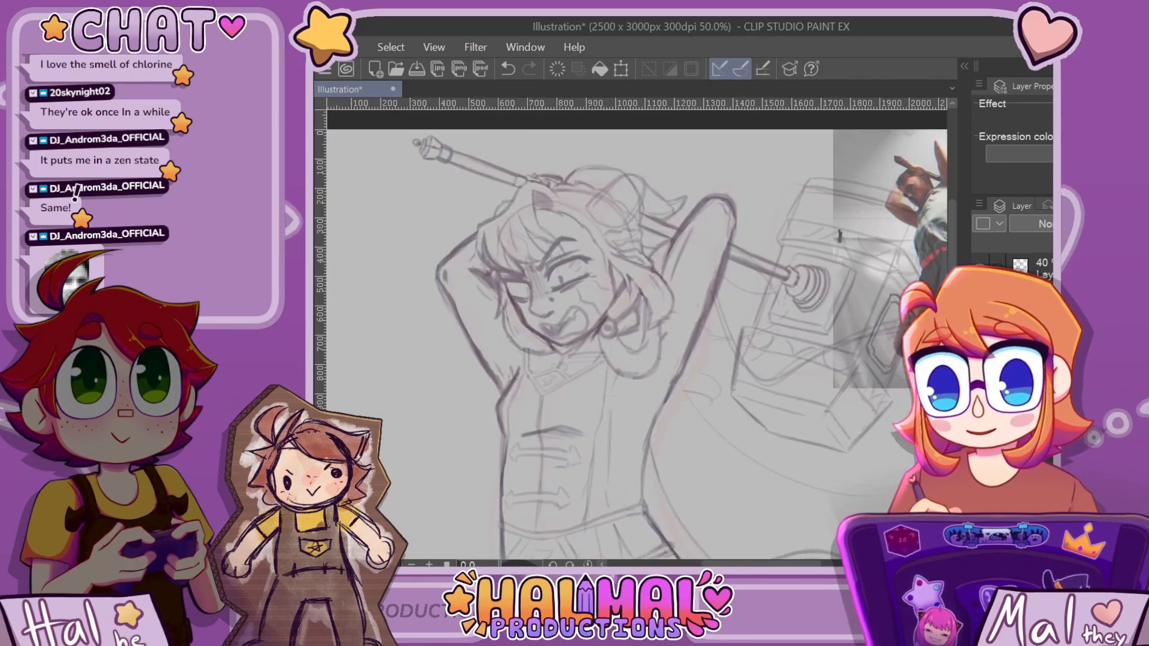
Draw a small upright oval pupil and a few short radiating lines inside the far-side eye
scroll(532, 292, up, 3)
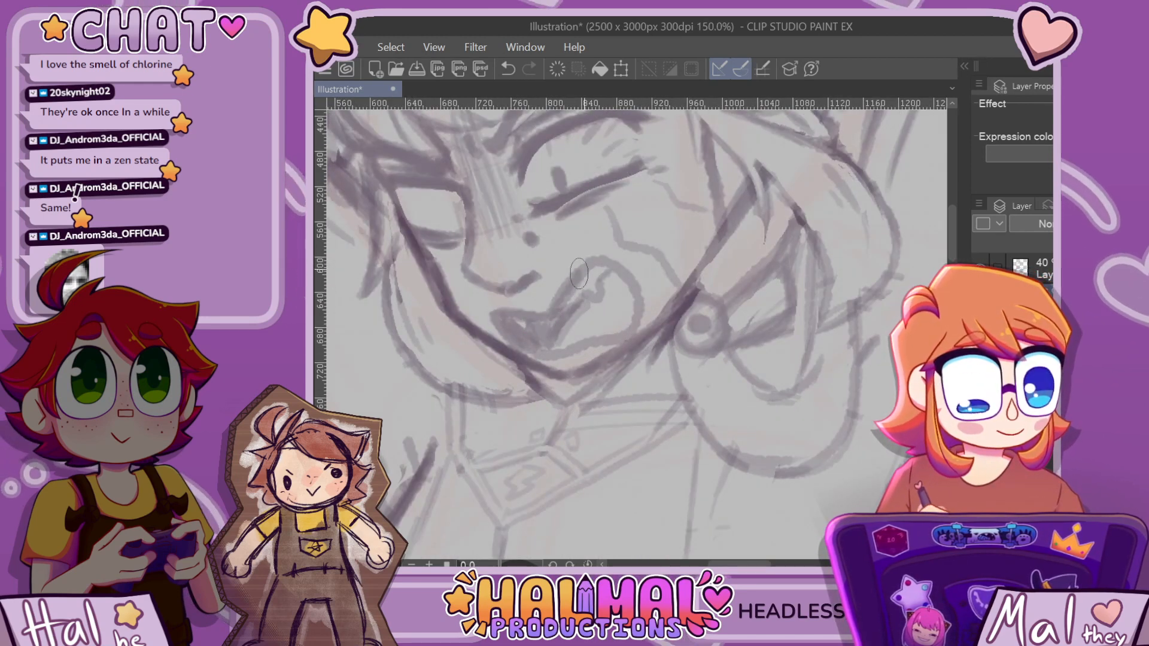
scroll(569, 350, down, 2)
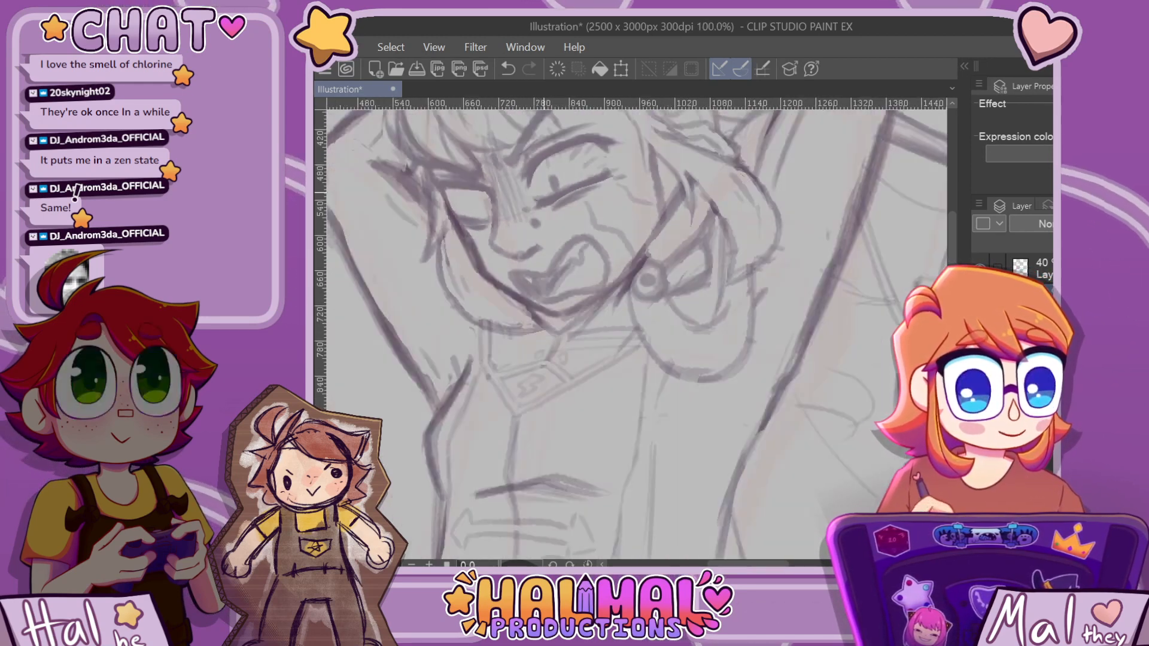
scroll(492, 205, up, 2)
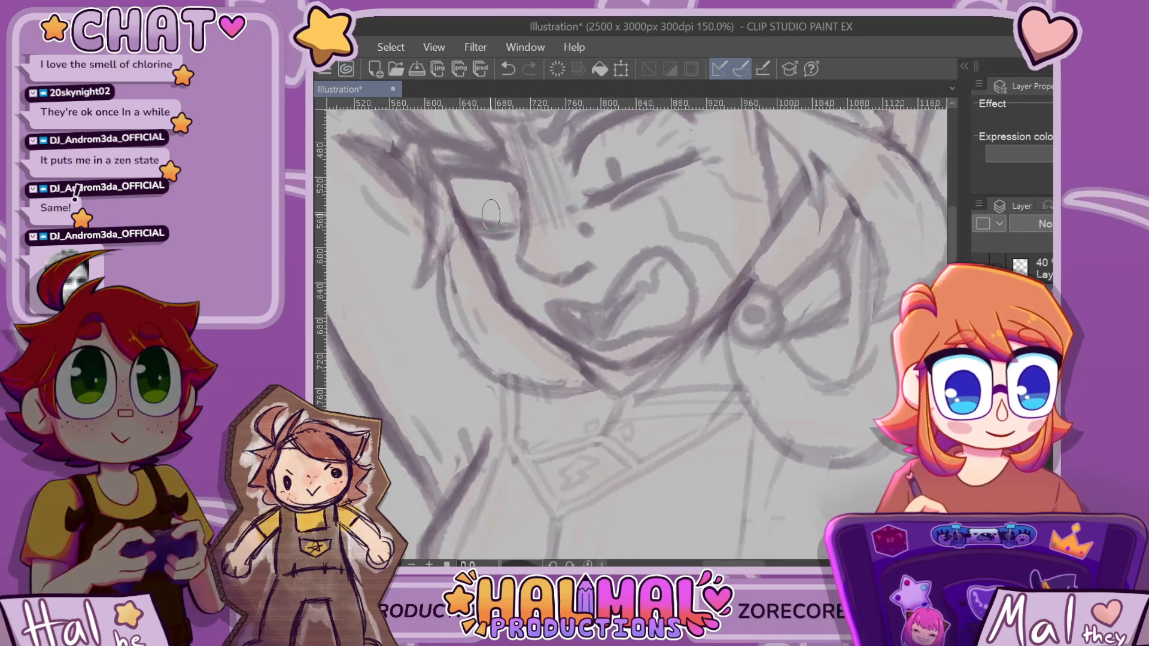
drag(491, 203, 491, 209)
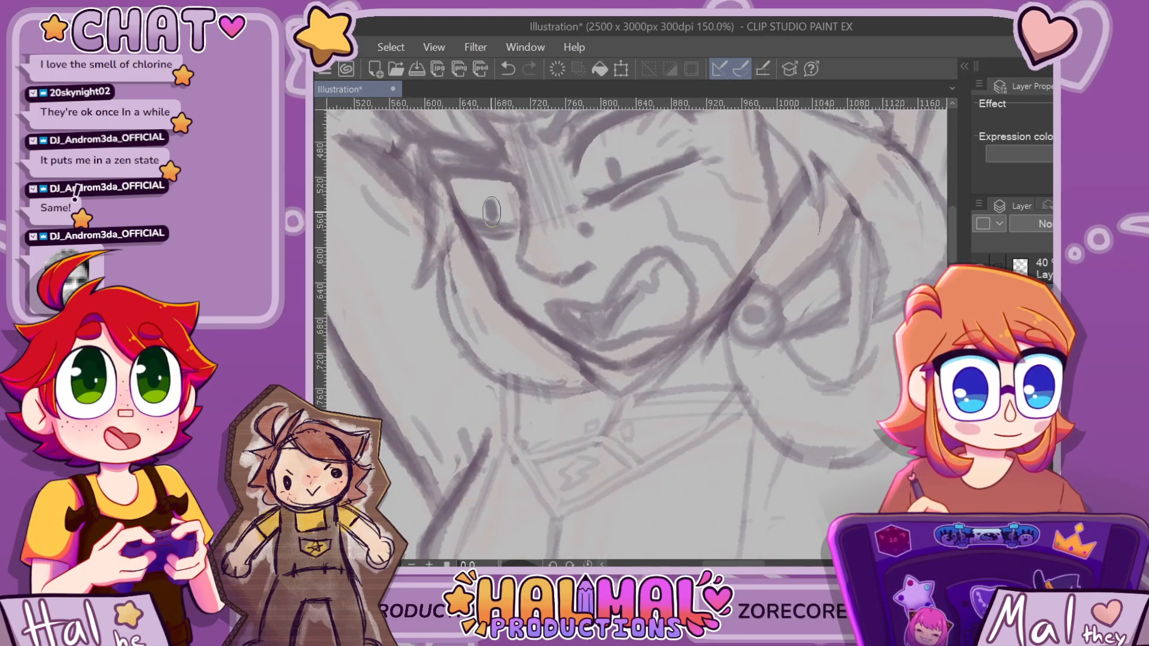
key(ctrl+z)
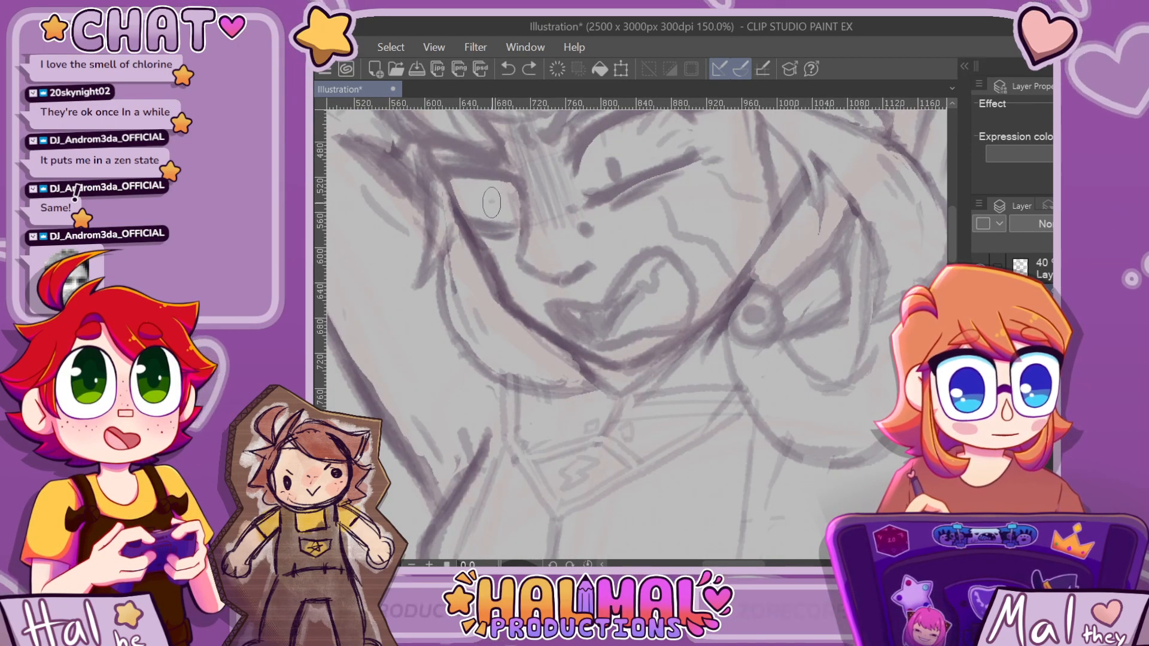
drag(491, 202, 493, 211)
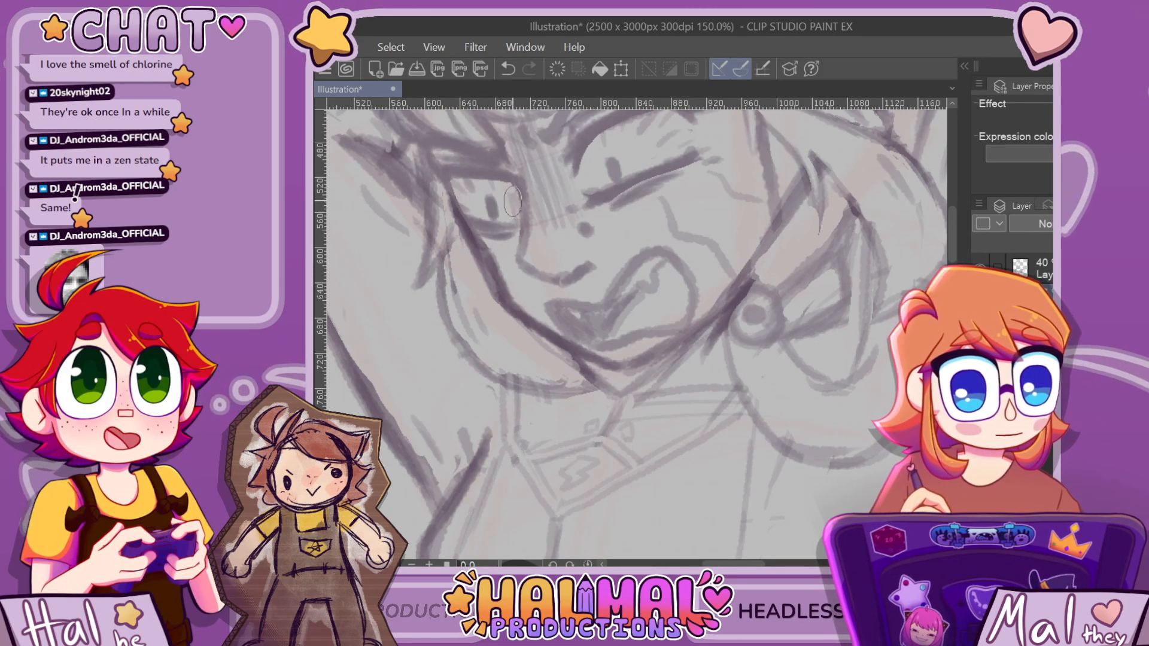
Replace the far-side eye's pupil with a slightly slanted dark oval angled down toward the nose
scroll(511, 188, down, 6)
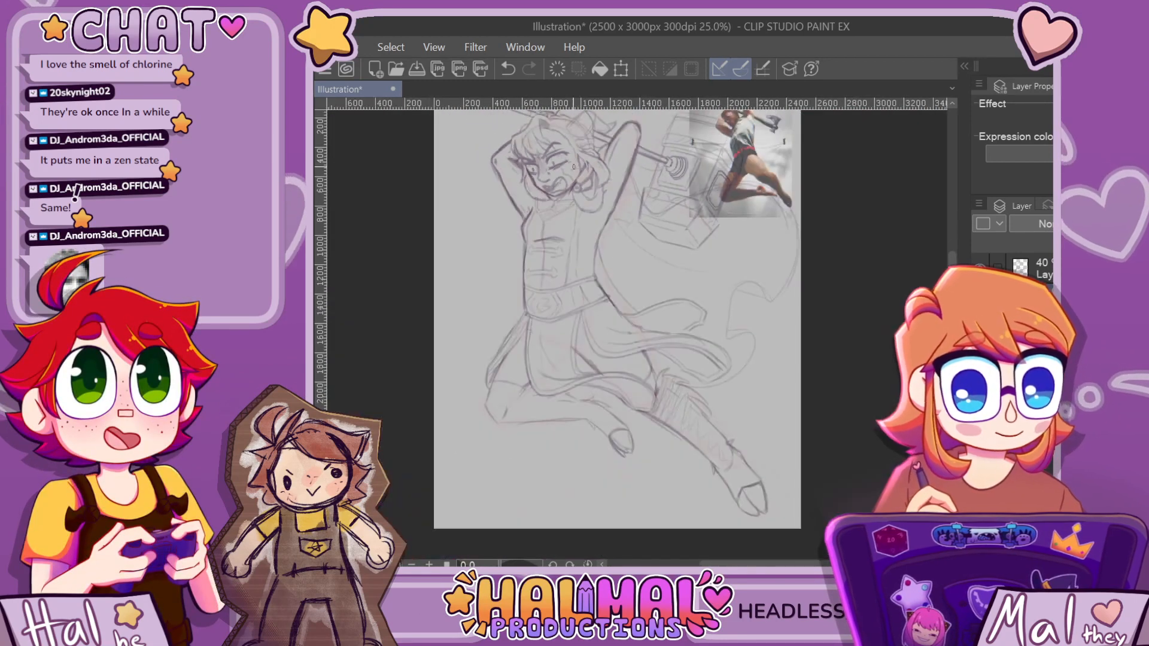
scroll(550, 170, up, 6)
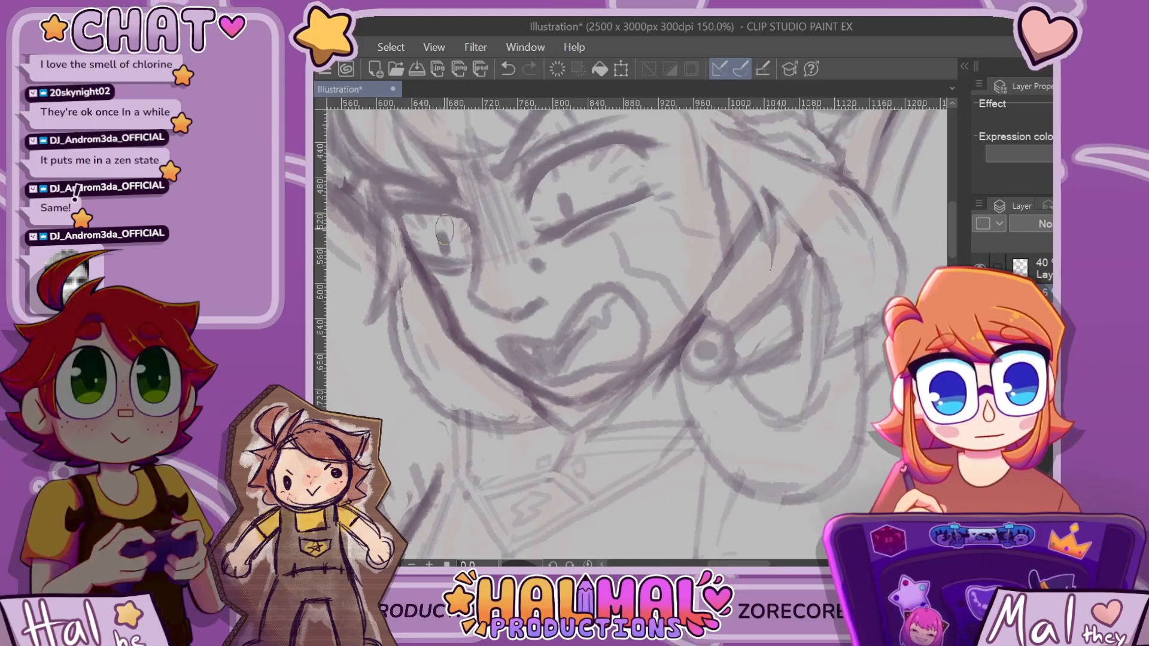
scroll(501, 269, down, 6)
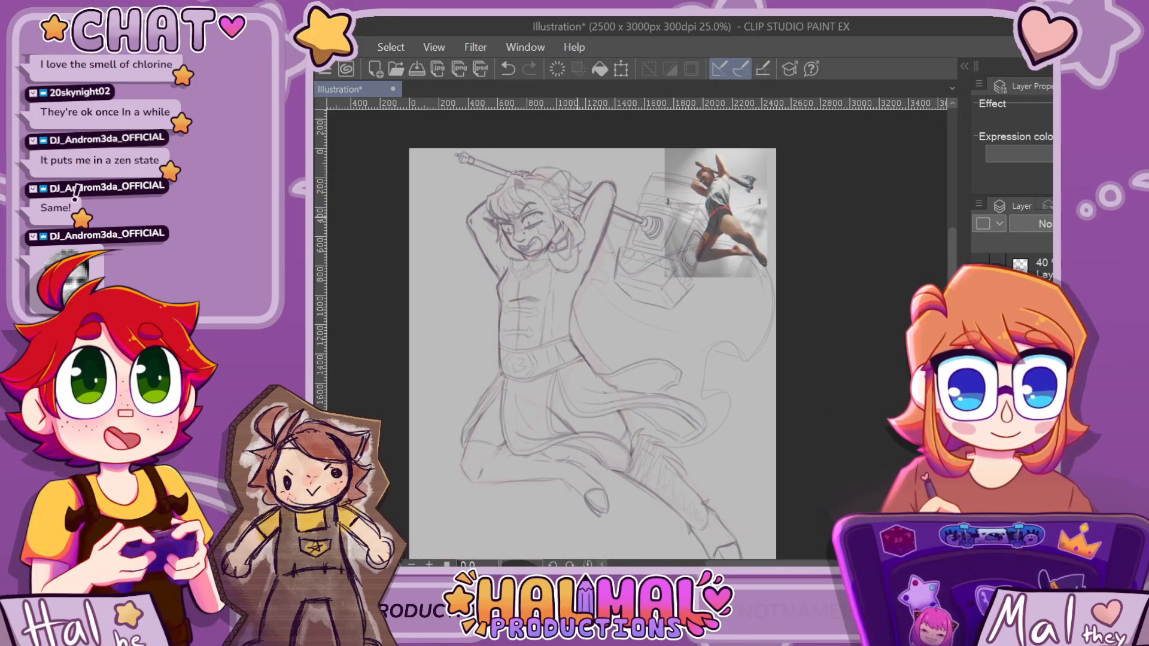
scroll(513, 191, up, 8)
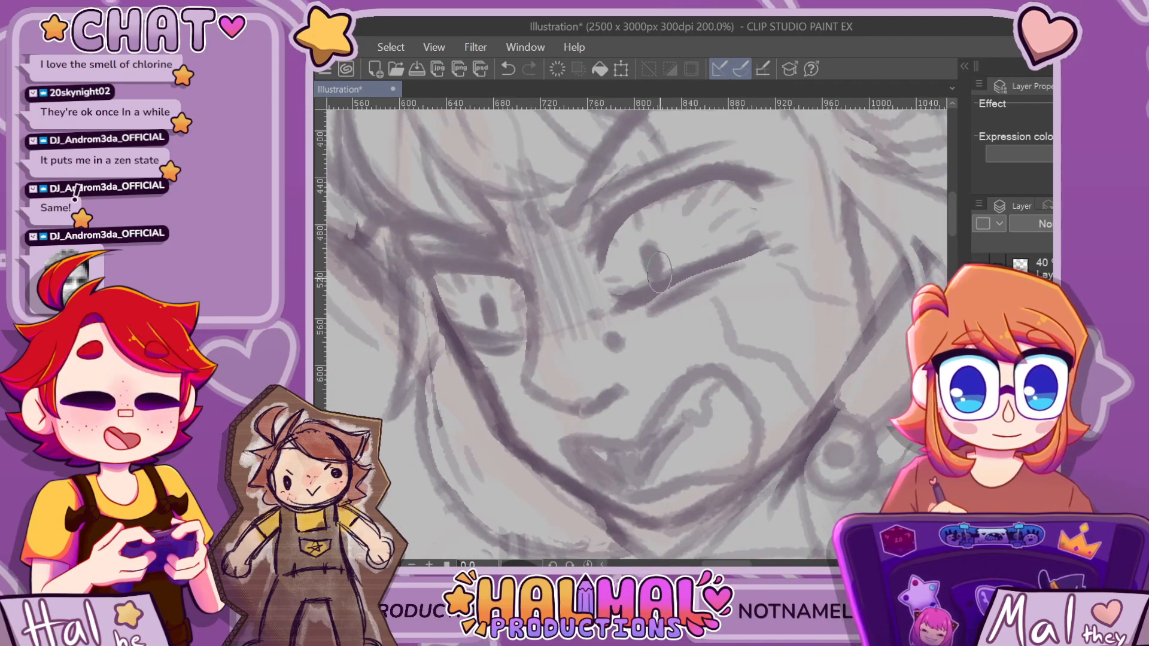
scroll(648, 248, down, 6)
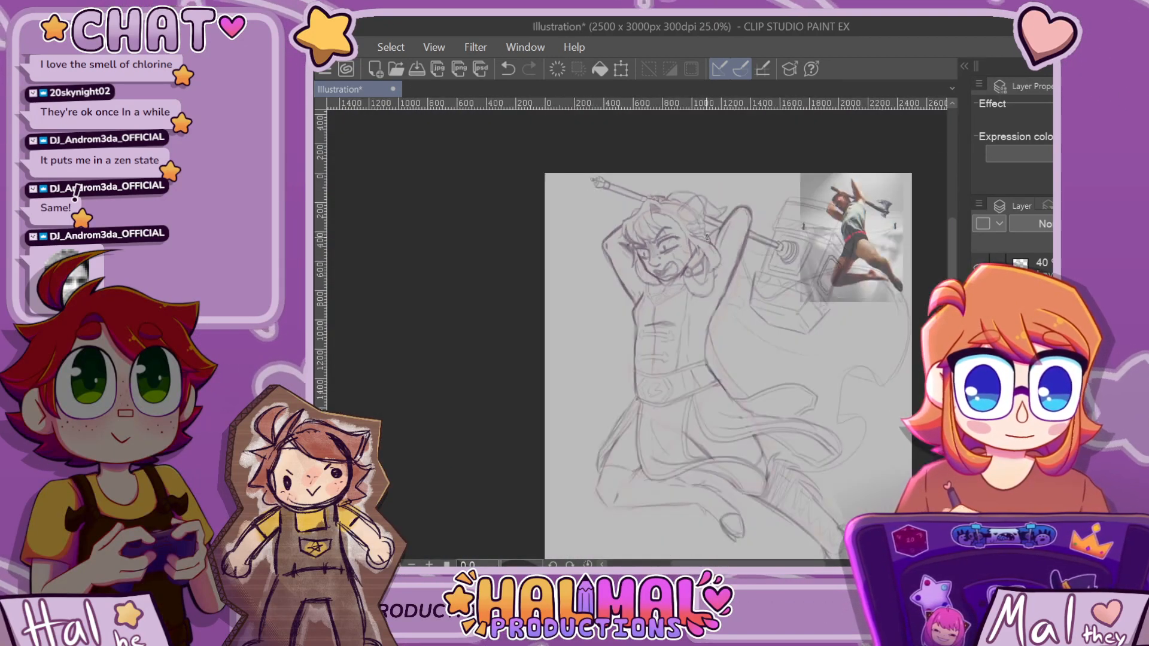
scroll(642, 233, up, 5)
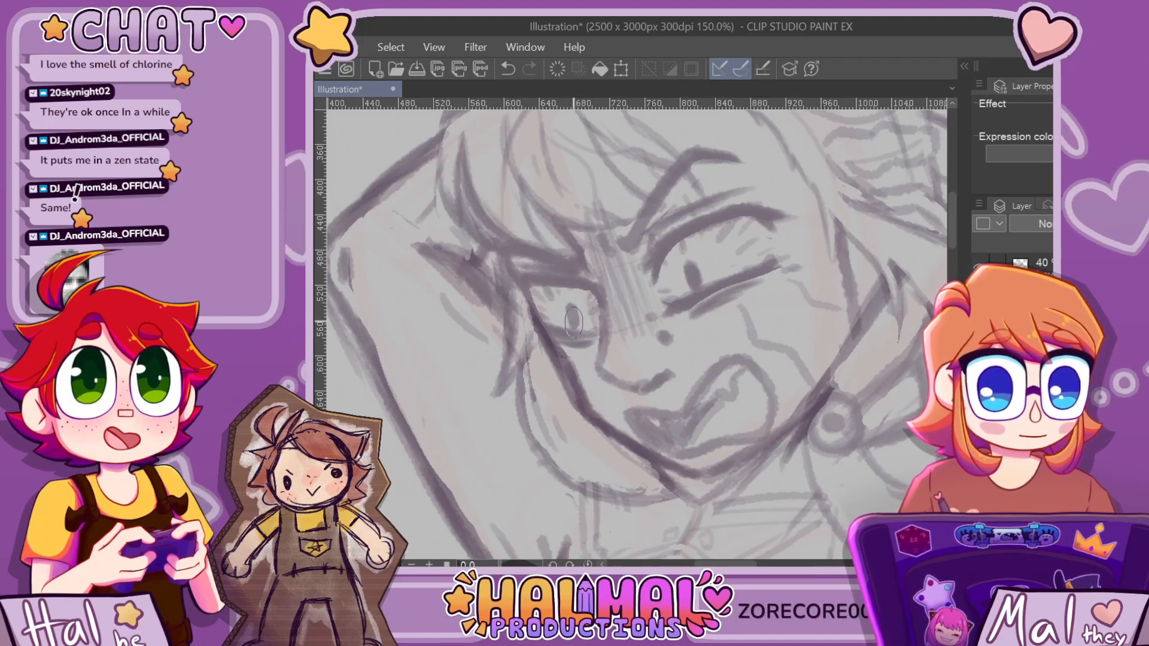
key(ctrl+z)
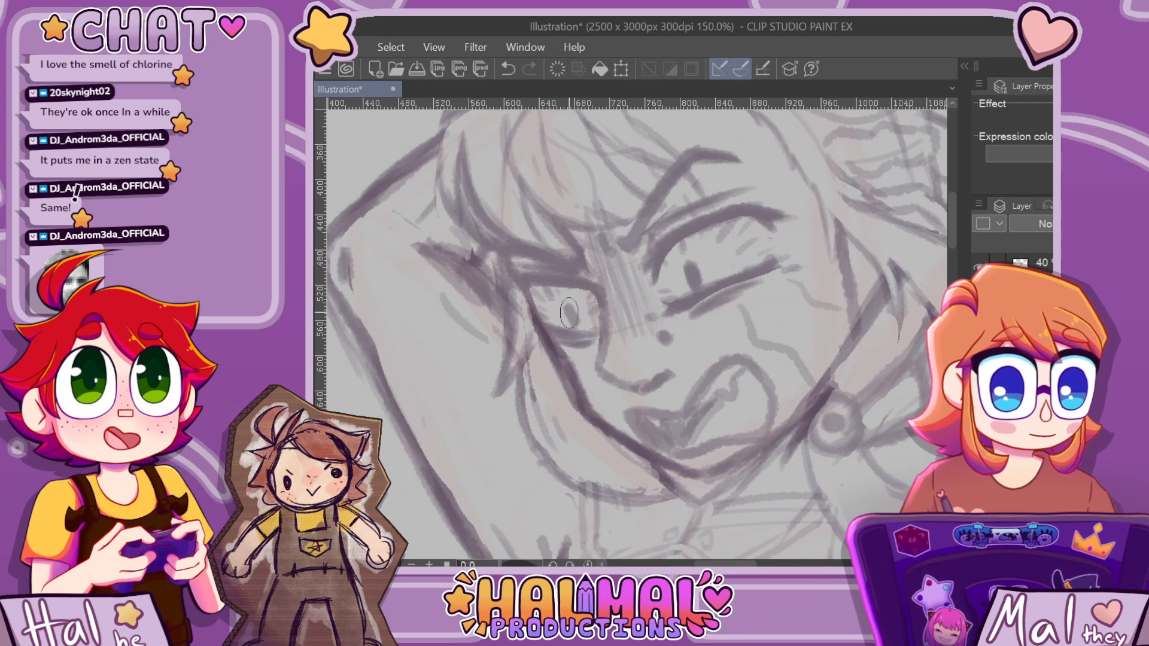
drag(568, 306, 576, 328)
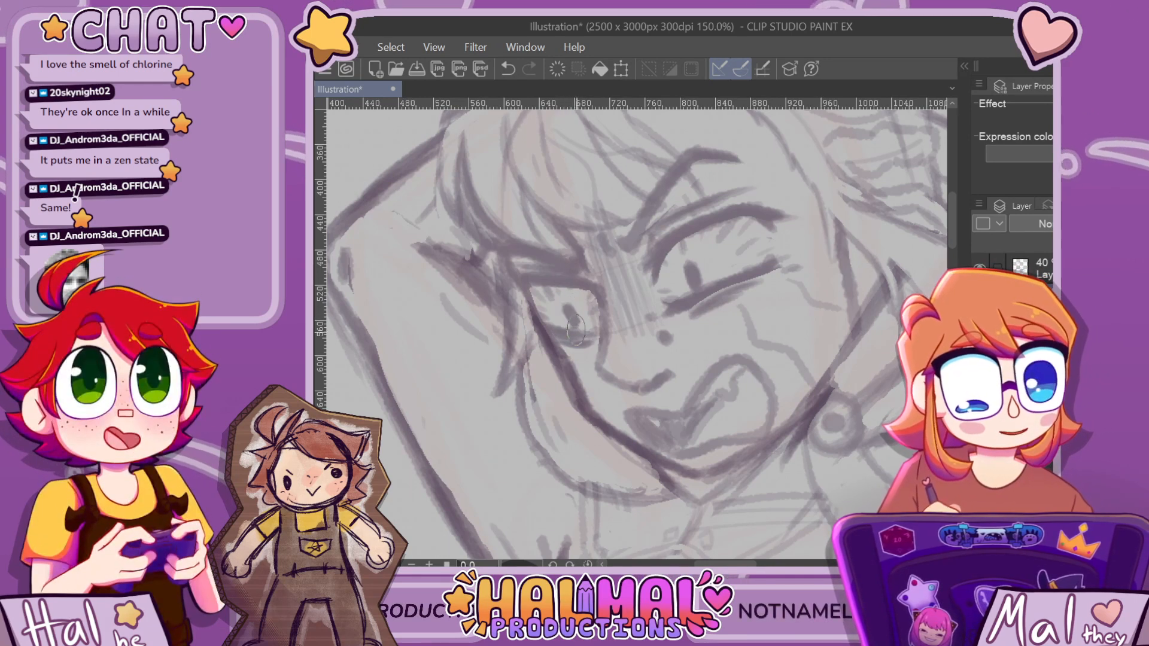
Select the far-side eye's pupil, transform it slightly toward the nose, and clear the selection
scroll(575, 328, down, 8)
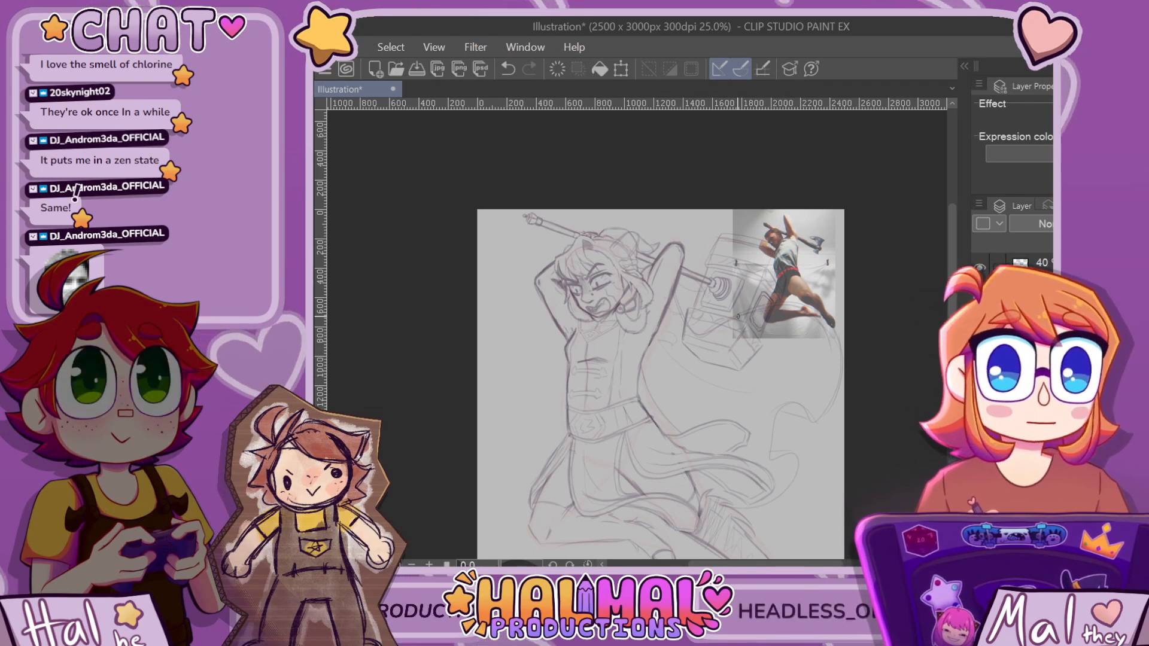
scroll(589, 284, up, 8)
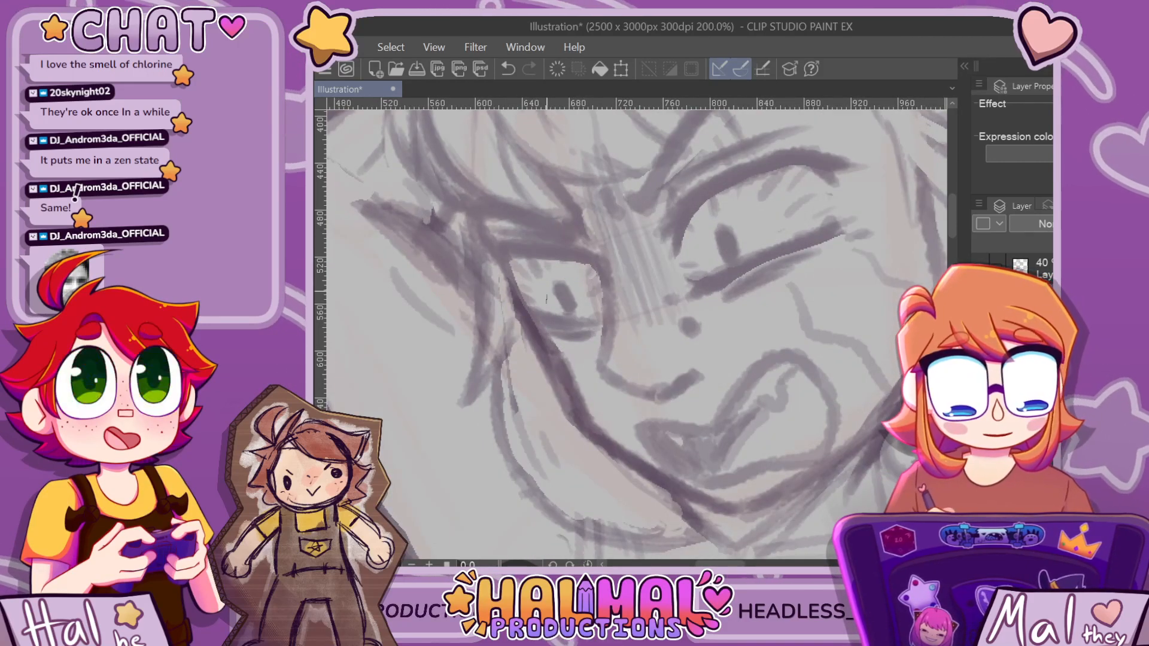
drag(561, 274, 565, 275)
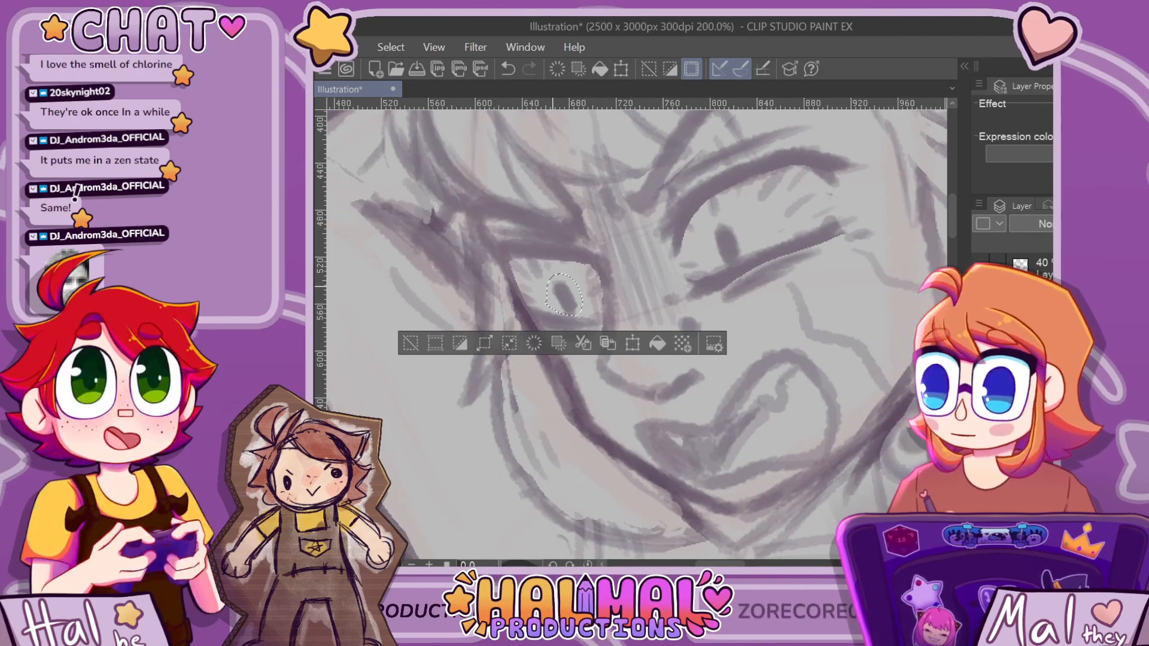
key(ctrl+t)
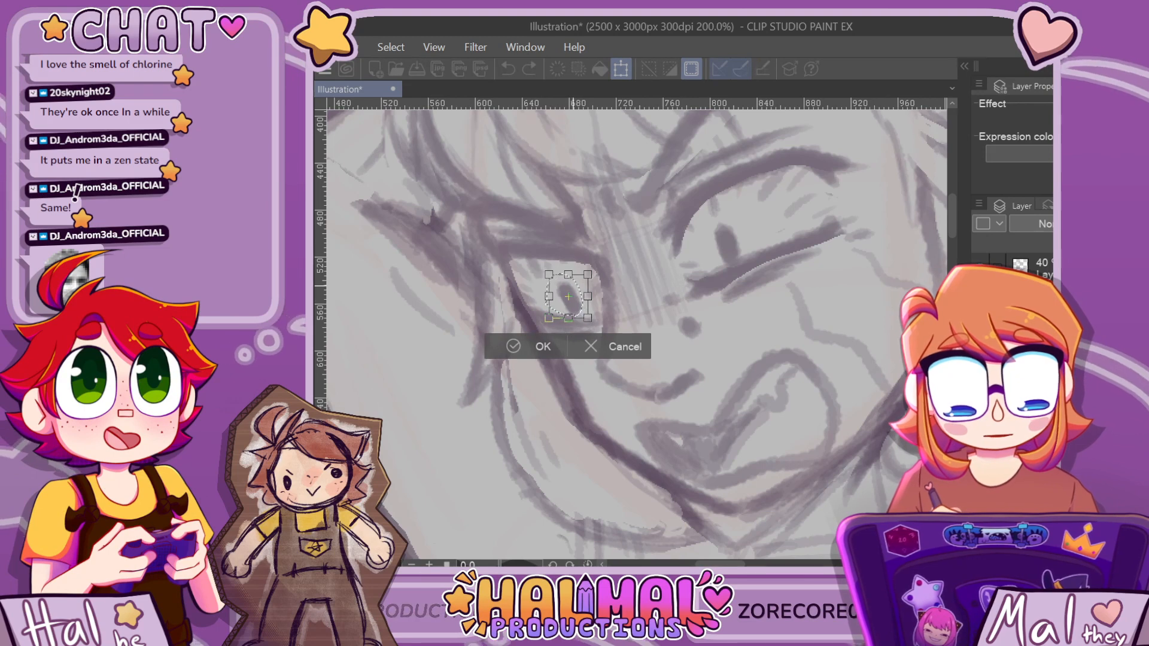
key(Return)
key(ctrl+d)
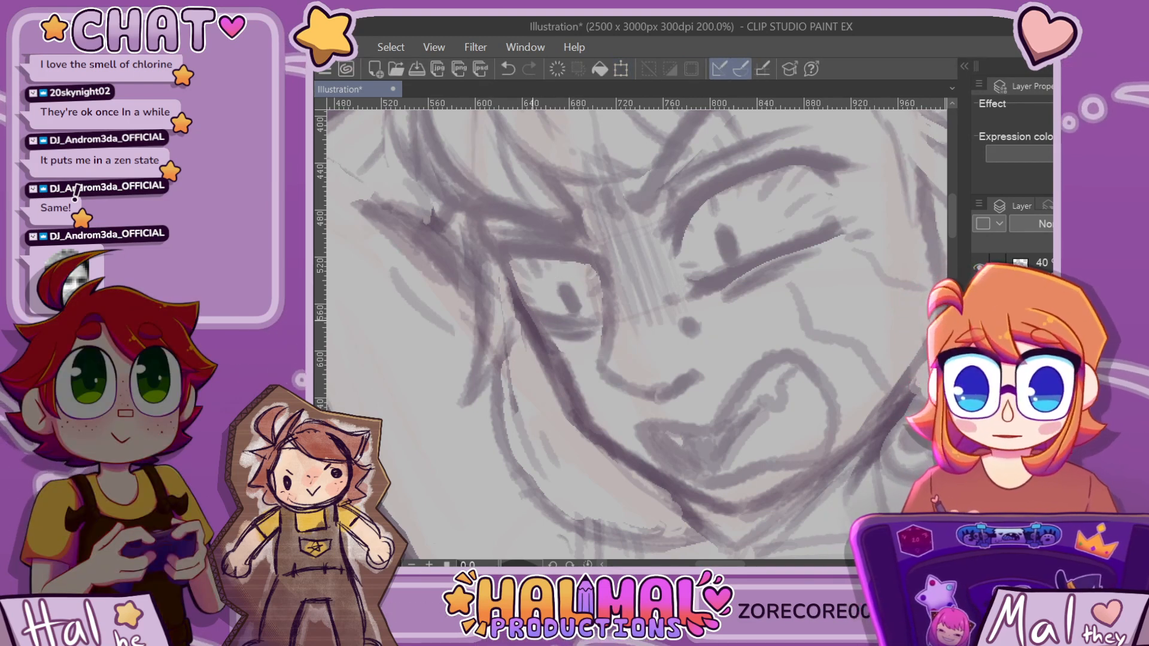
Compare the far-side eye with the rest of the face and the whole figure to judge the expression
key(ctrl+minus)
key(ctrl+minus)
key(ctrl+minus)
key(ctrl+minus)
key(ctrl+minus)
key(ctrl+minus)
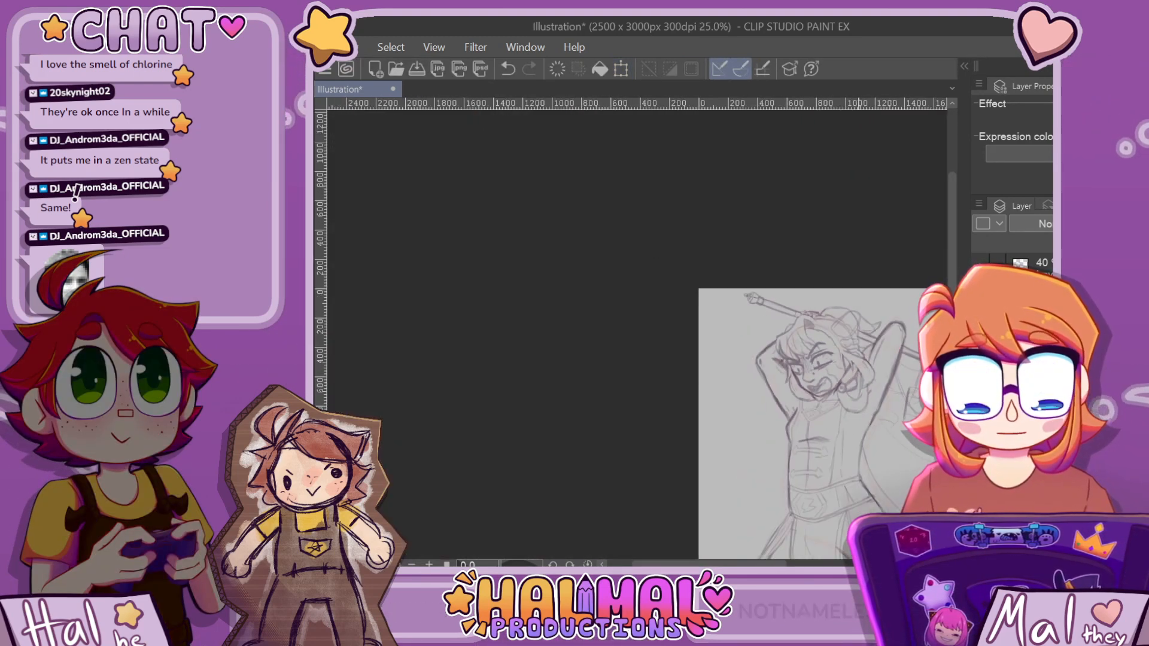
scroll(814, 371, up, 6)
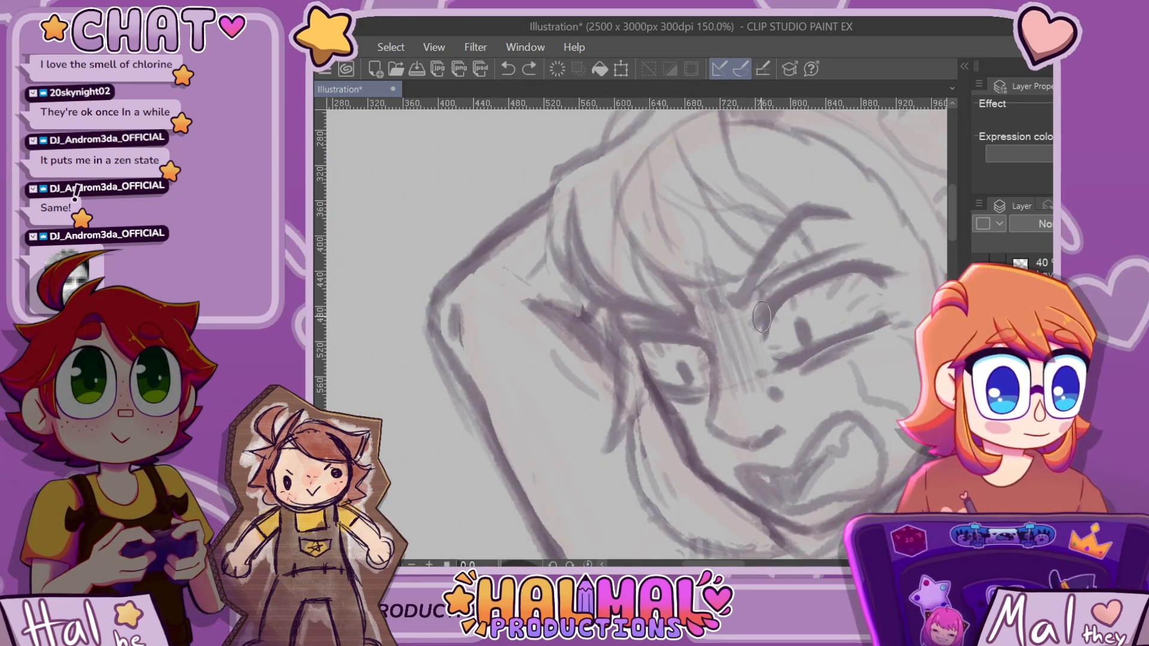
key(ctrl+plus)
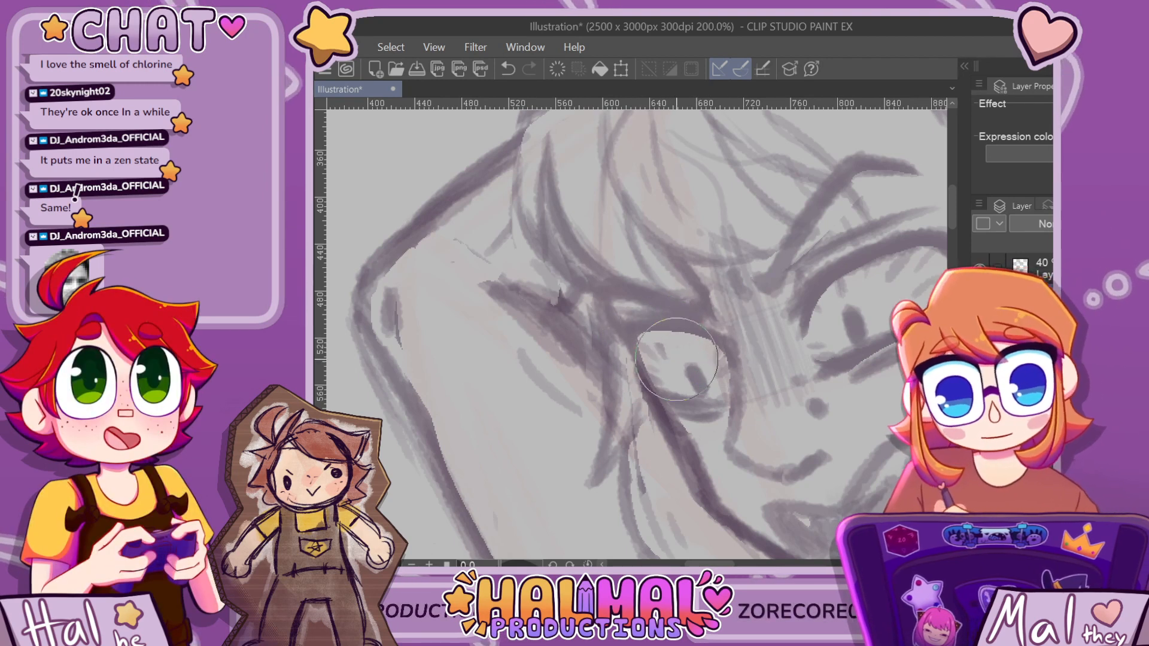
scroll(676, 359, down, 10)
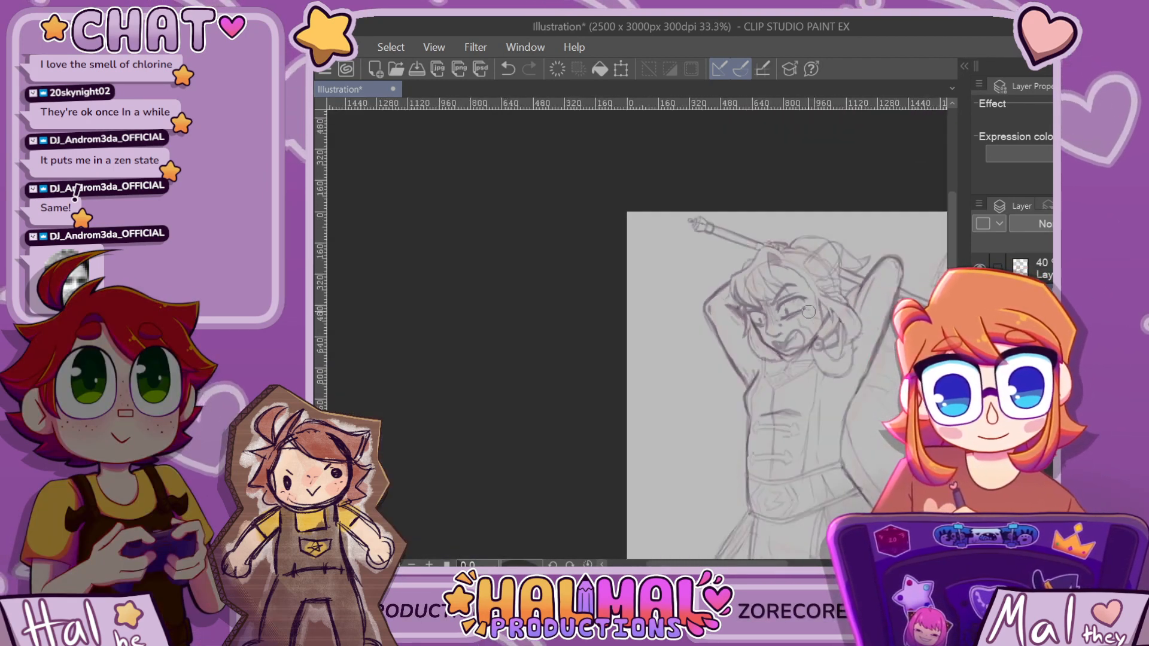
scroll(808, 311, up, 4)
scroll(711, 334, up, 2)
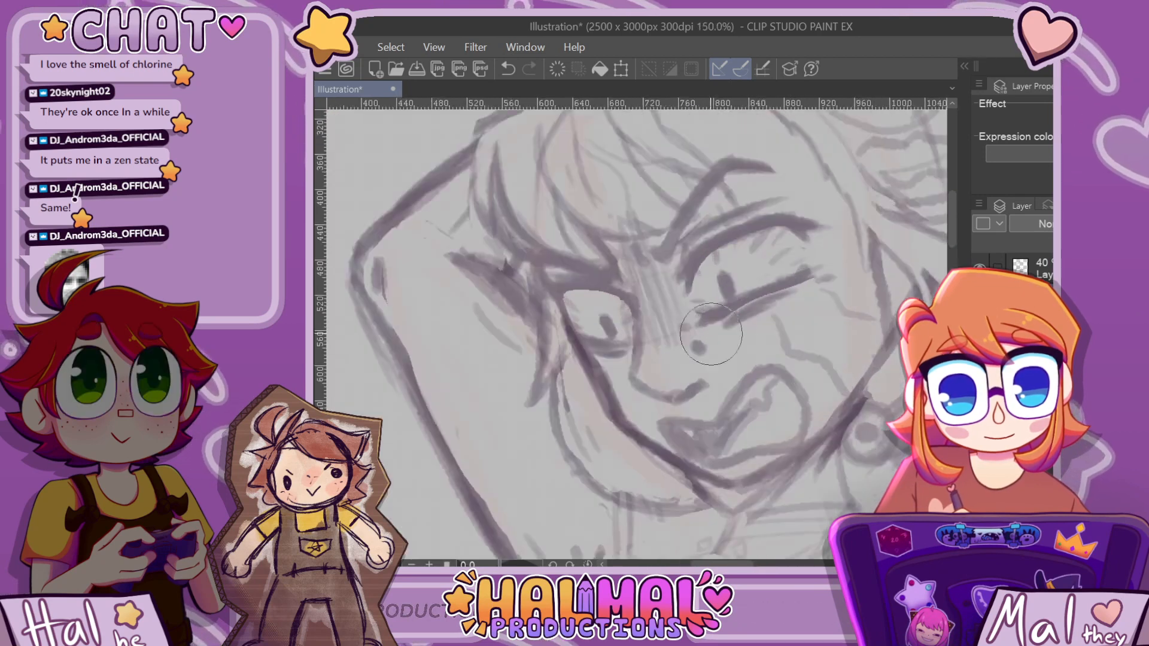
Touch up the far-side eye beneath its upper lid and redraw the lower lid higher, close against the pupil
scroll(711, 334, up, 1)
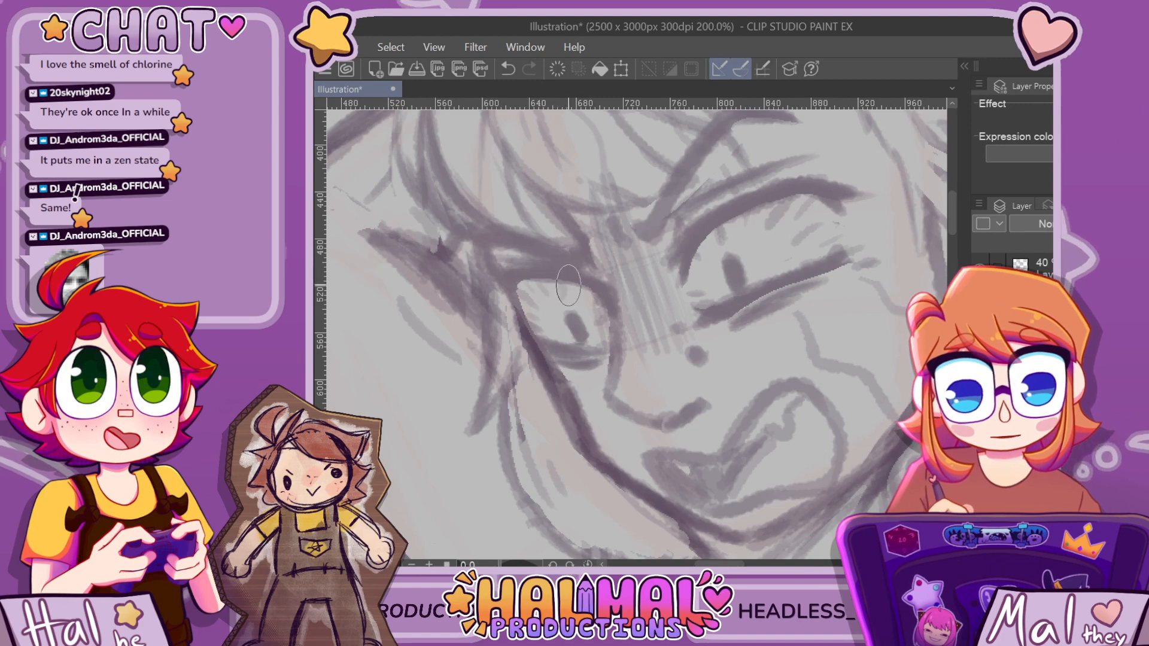
drag(563, 291, 571, 289)
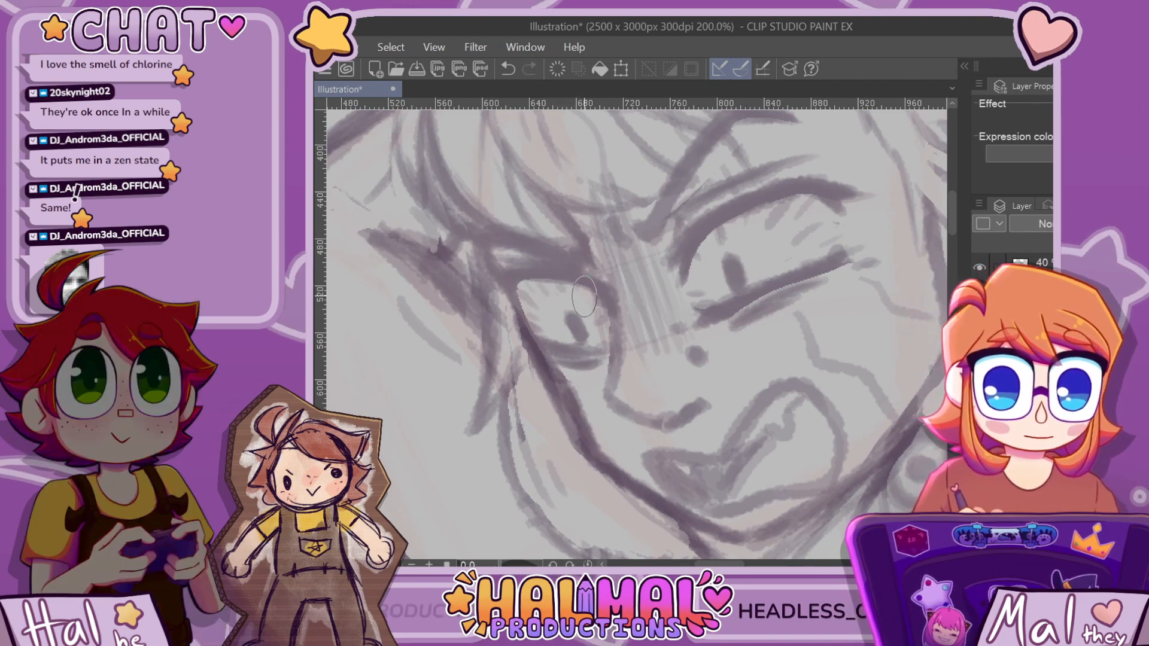
scroll(584, 297, down, 5)
scroll(584, 298, up, 3)
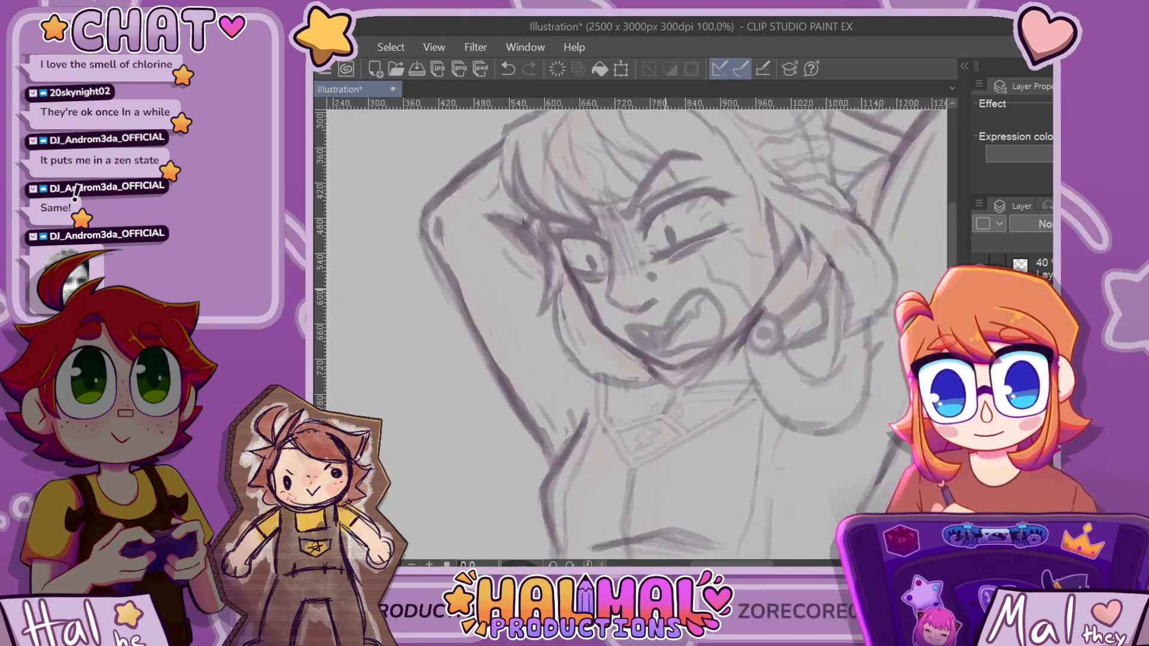
scroll(677, 283, up, 2)
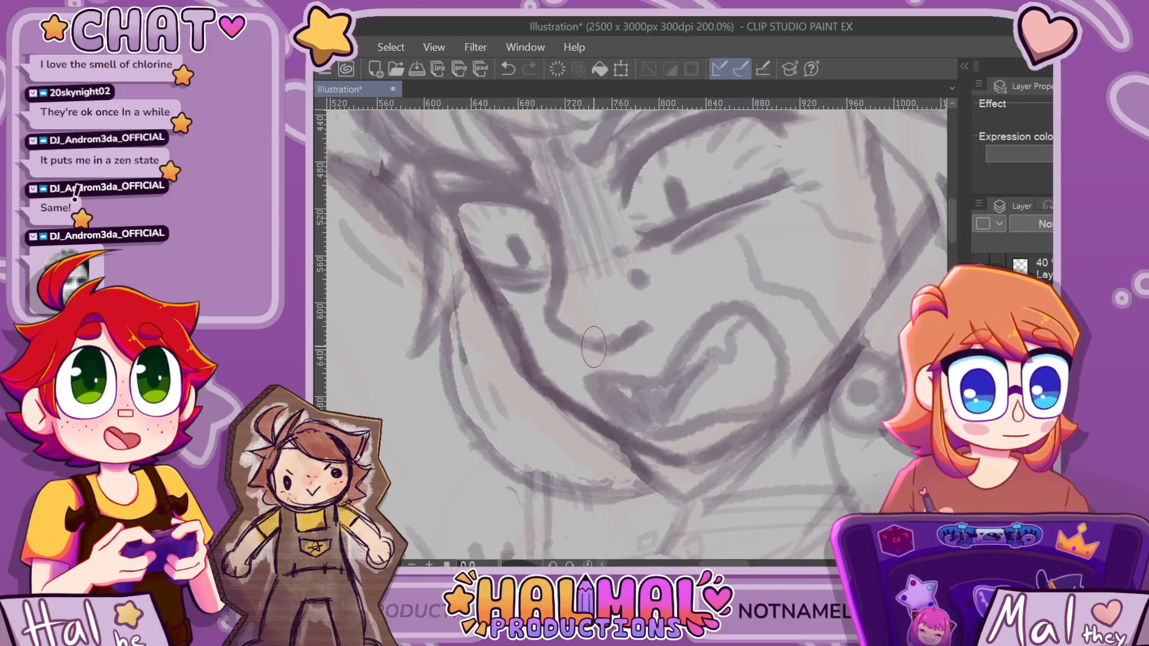
scroll(612, 260, down, 4)
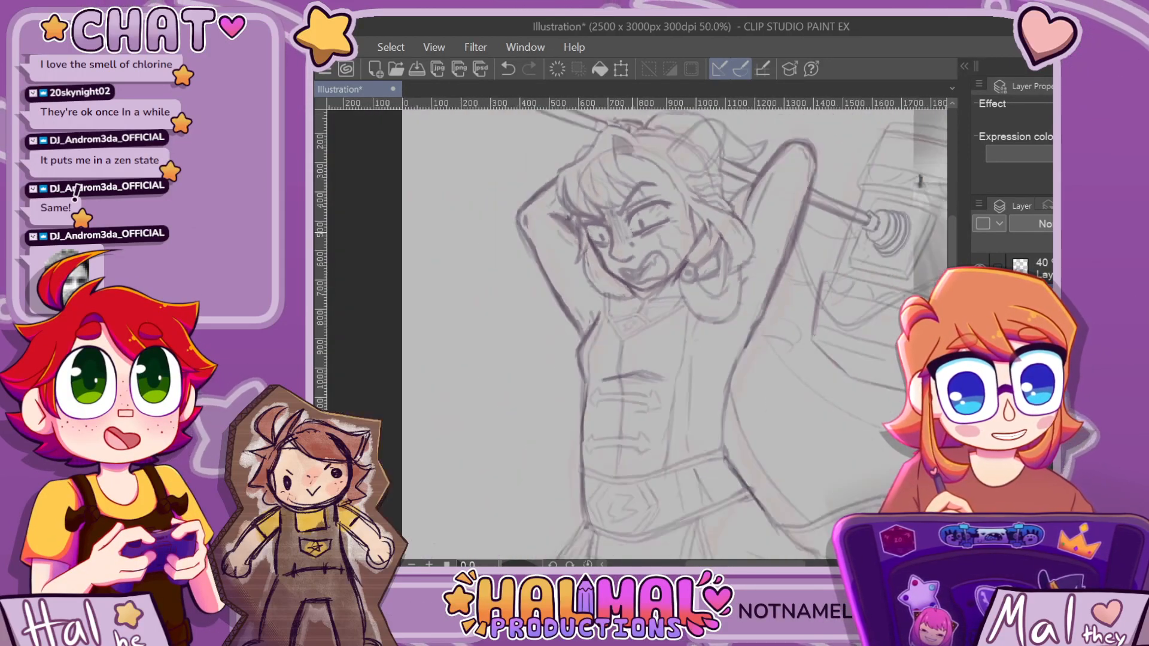
scroll(594, 181, up, 3)
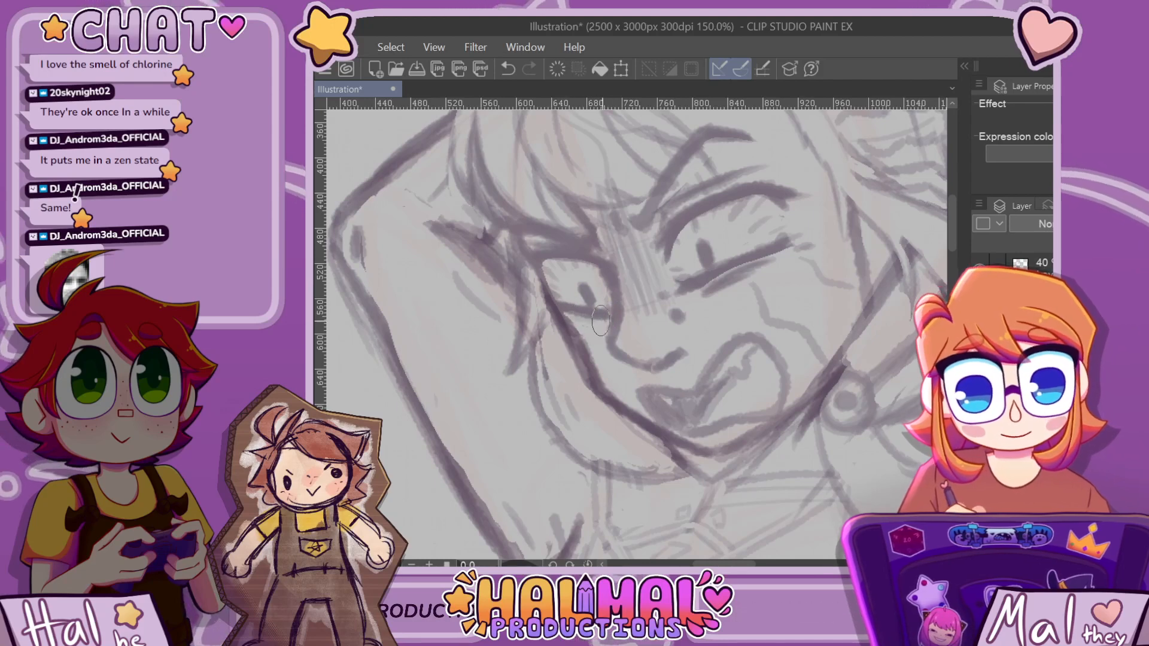
scroll(628, 293, down, 5)
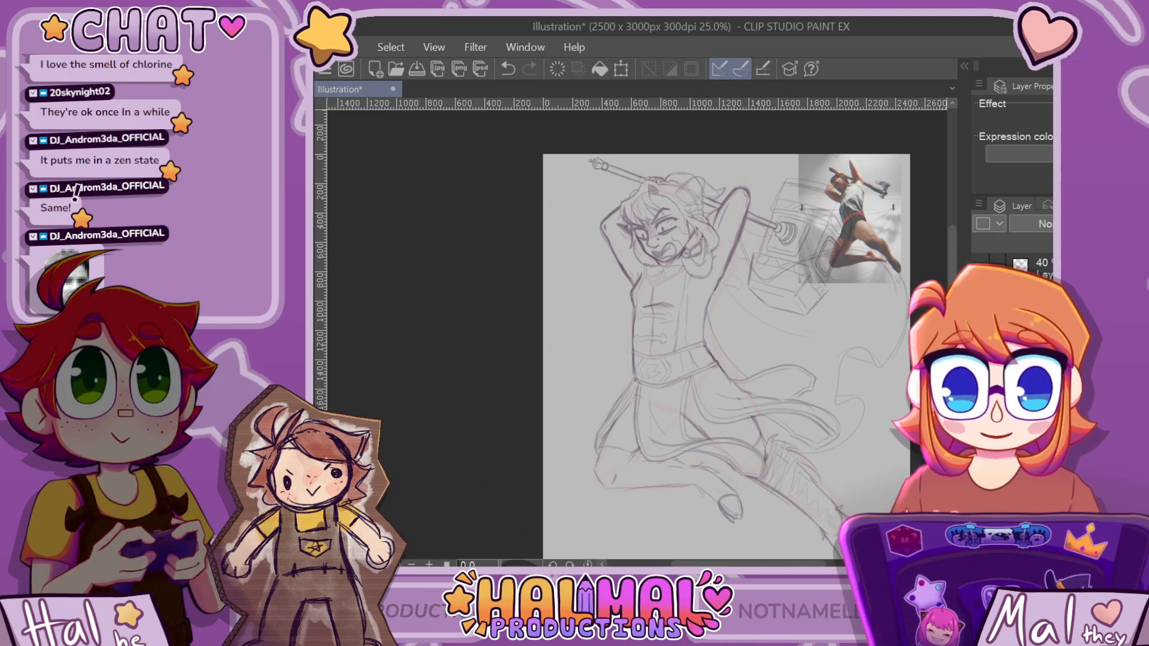
Mirror the canvas view horizontally and rework the far-side eye's lower lid into a straighter line with a thin crease below
key(h)
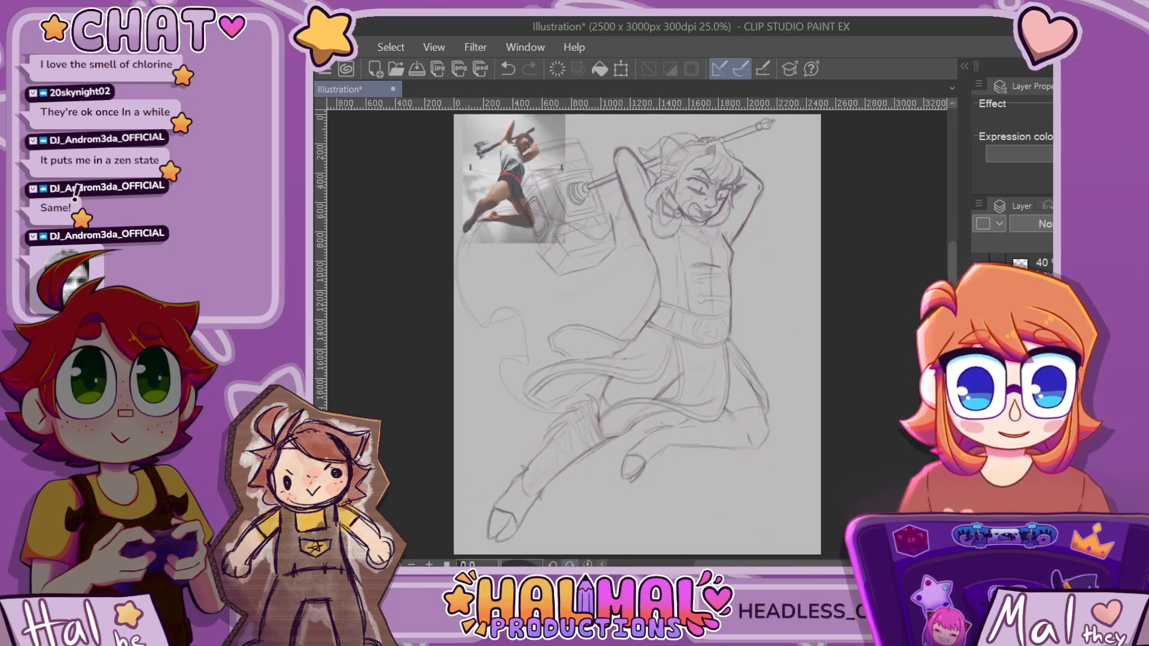
scroll(743, 187, up, 7)
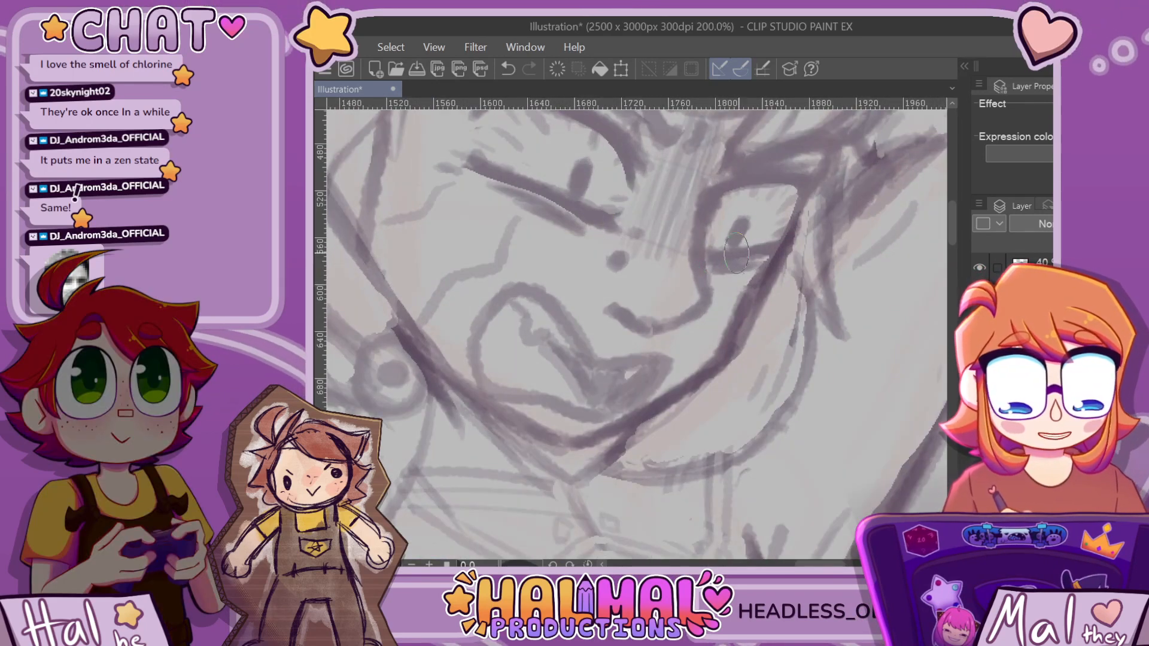
drag(736, 251, 698, 251)
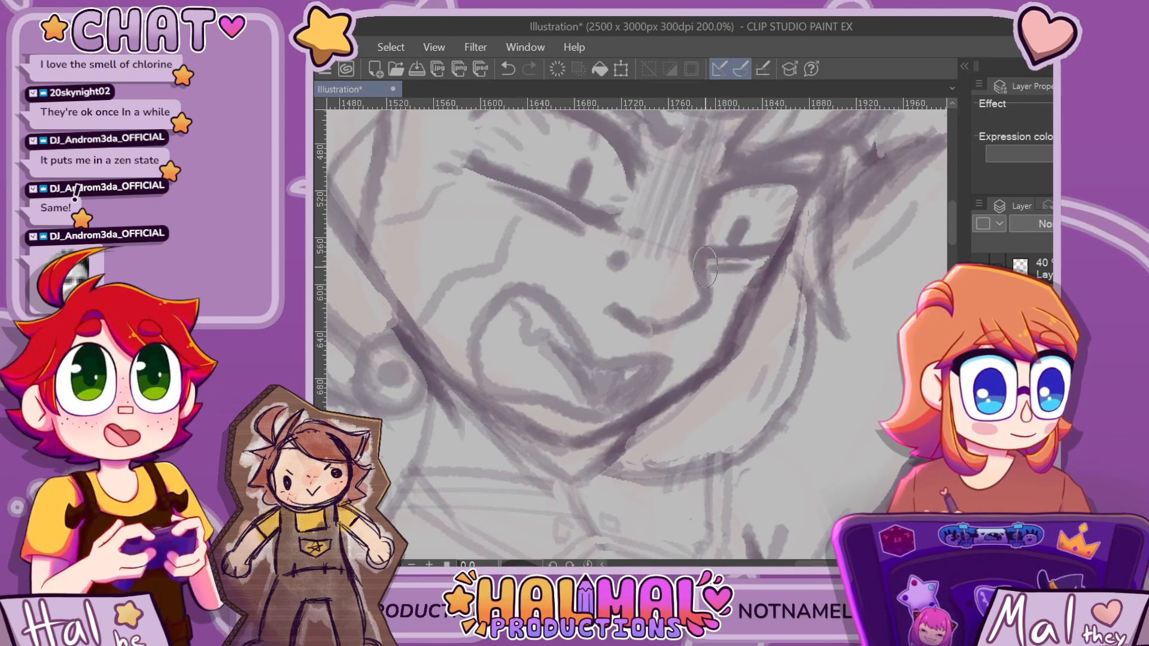
scroll(777, 263, down, 8)
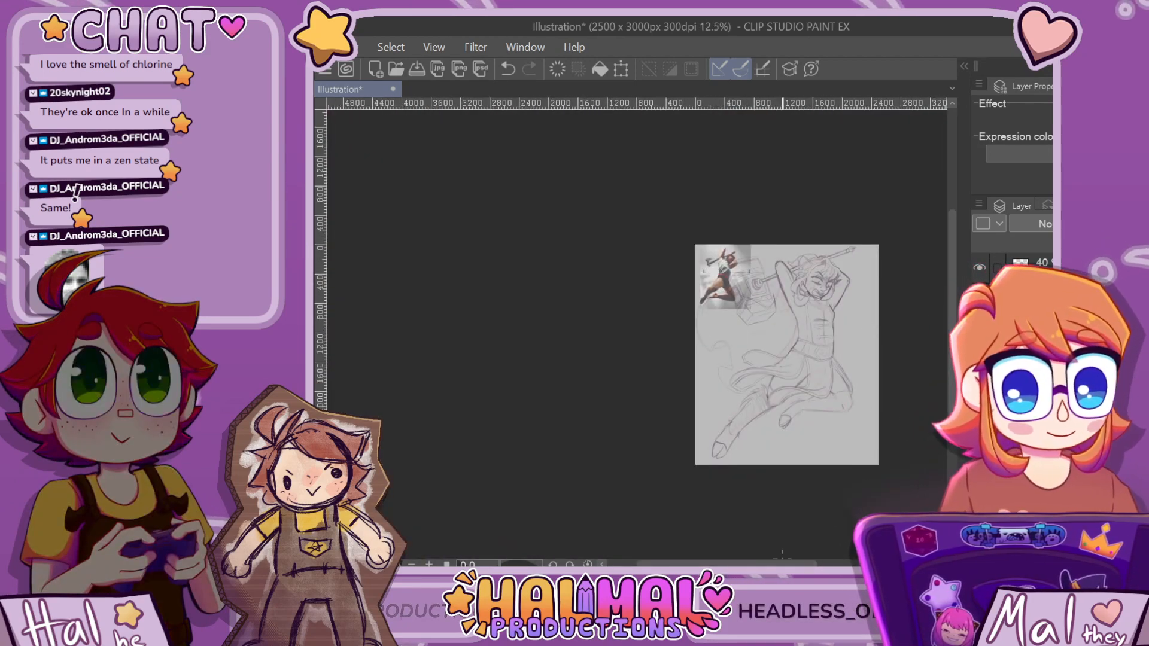
Touch up the inner outline of the raised arm nearest the hammer head, where it meets the hammer handle
scroll(867, 470, right, 2)
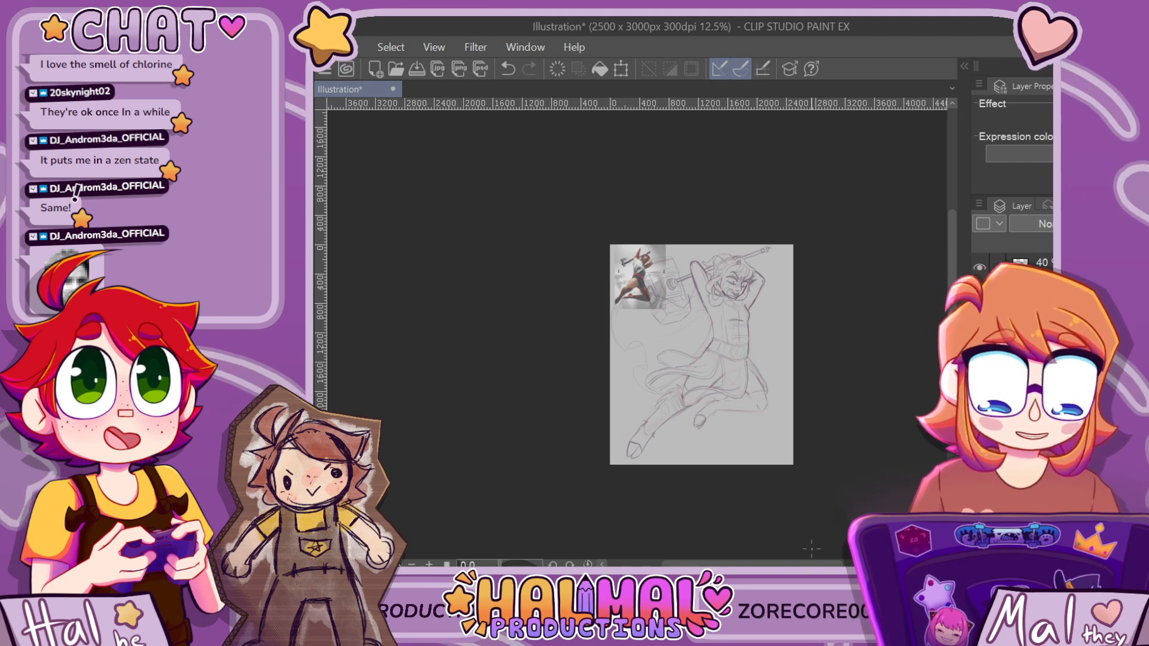
scroll(770, 289, up, 4)
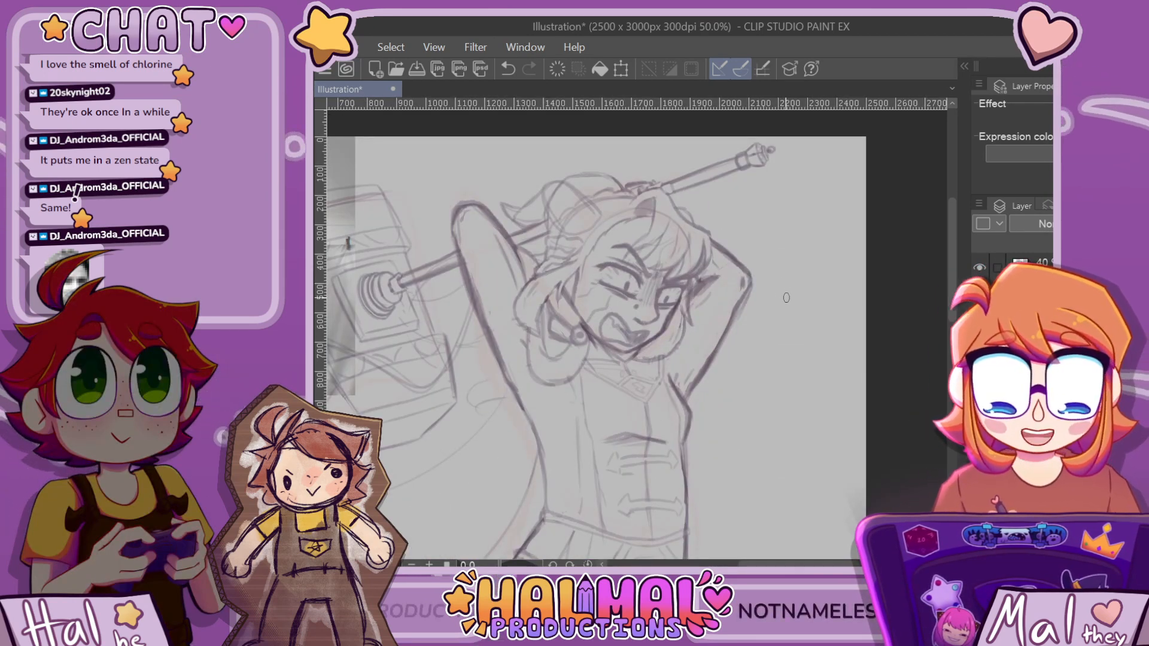
mouse_move(952, 286)
mouse_down()
mouse_move(952, 317)
mouse_move(952, 307)
mouse_up()
scroll(599, 335, up, 1)
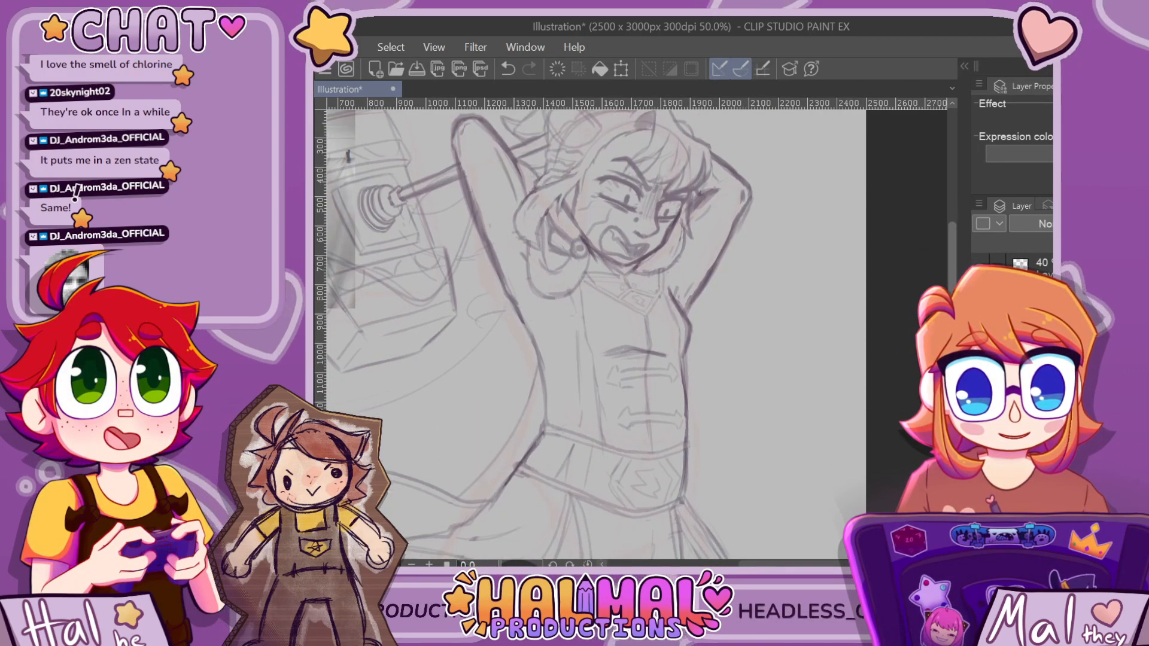
scroll(598, 335, up, 2)
scroll(598, 335, up, 2)
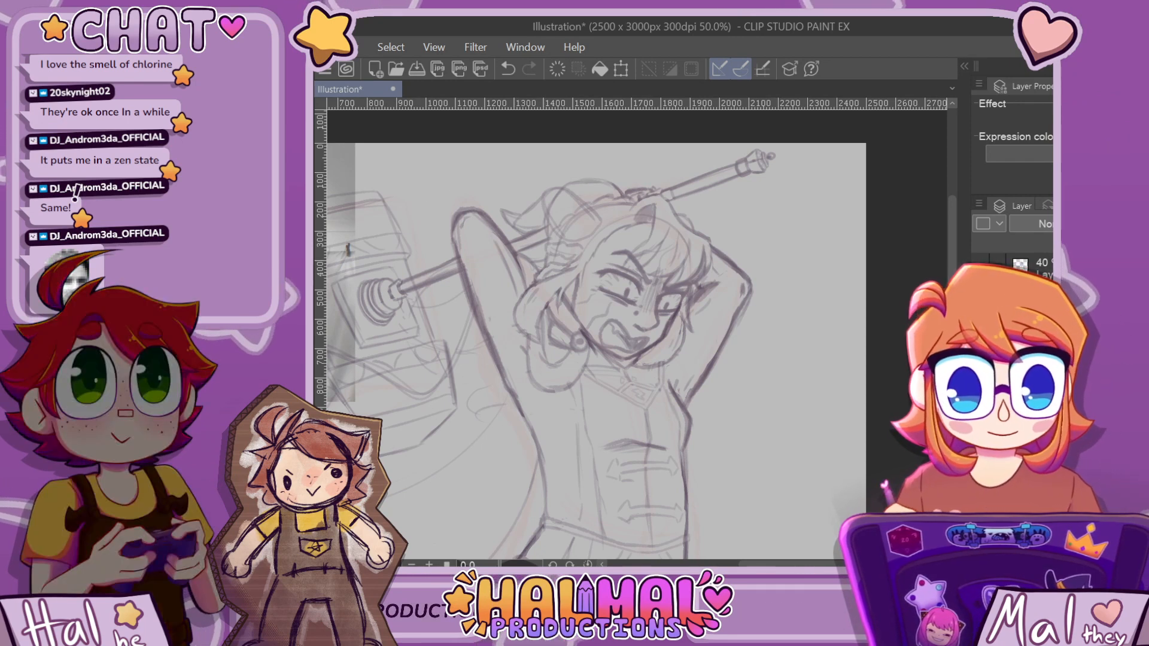
scroll(520, 207, up, 2)
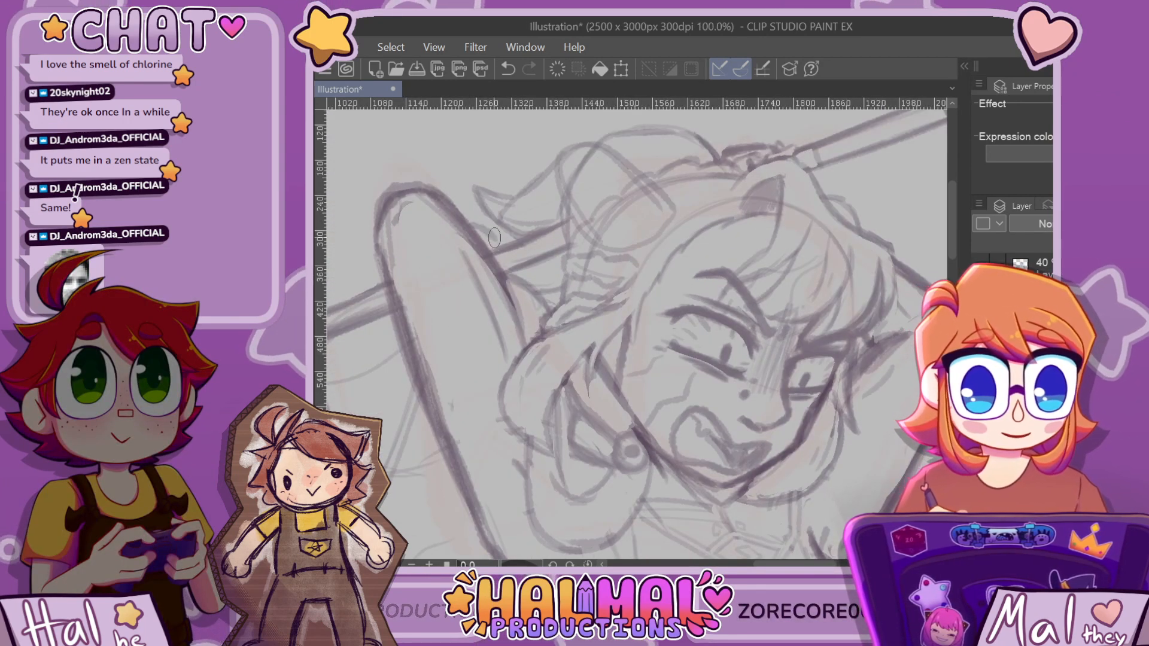
drag(482, 228, 493, 244)
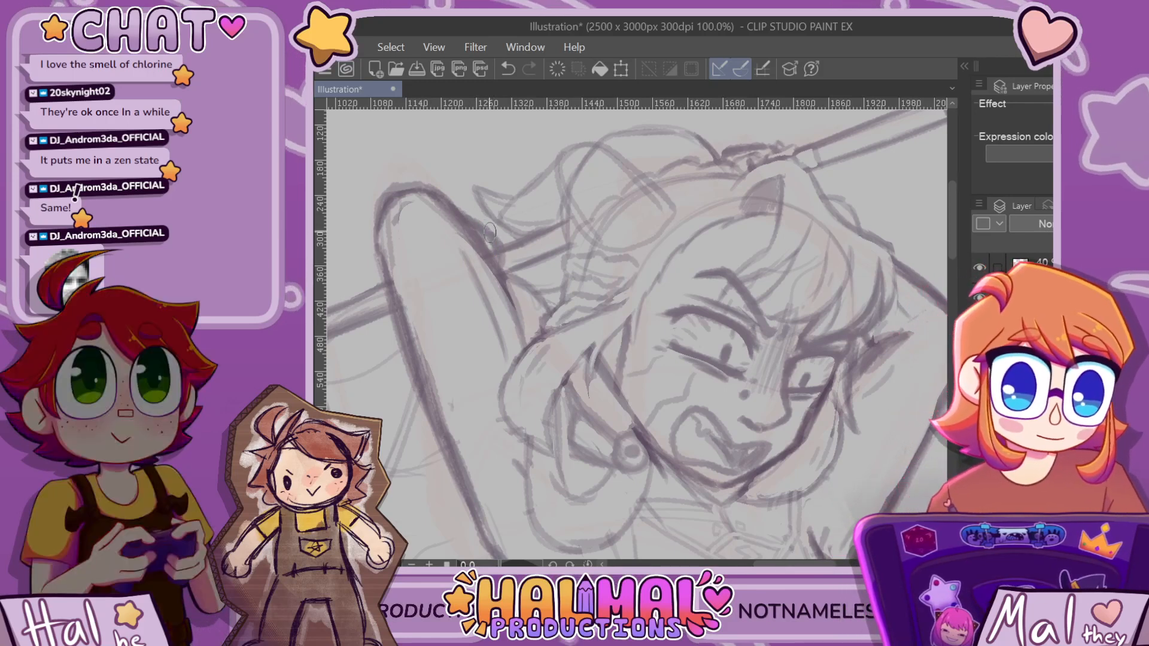
Redraw the outer contour of the raised arm nearest the hammer head from the elbow toward the armpit and undo the last stroke
scroll(473, 223, down, 4)
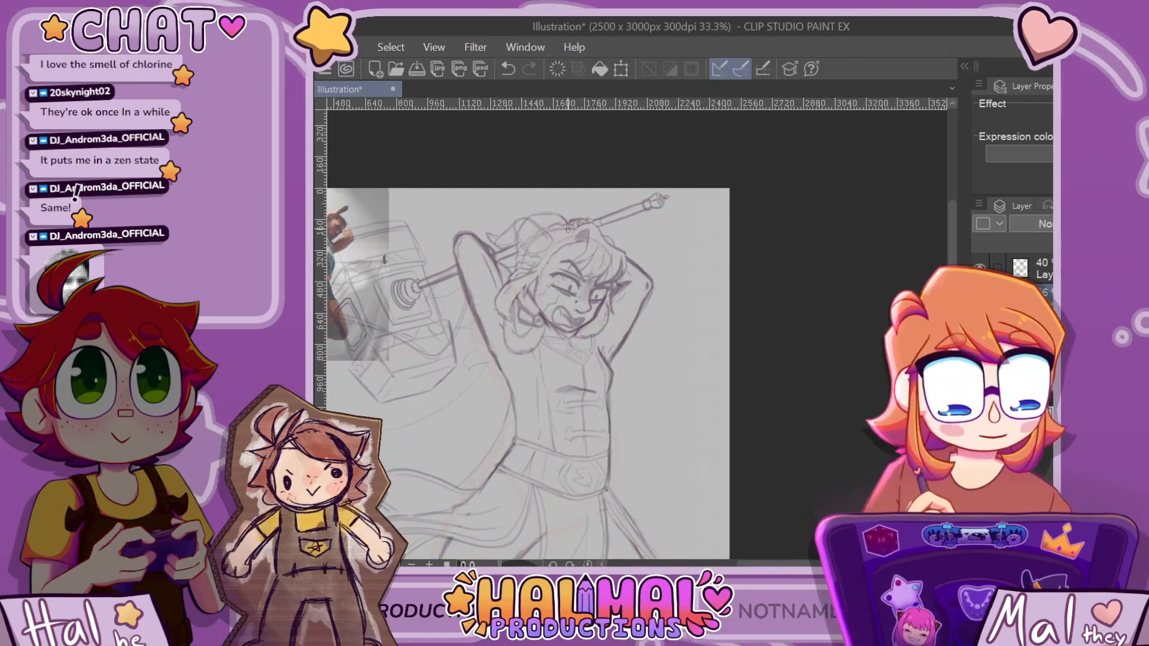
scroll(502, 233, up, 2)
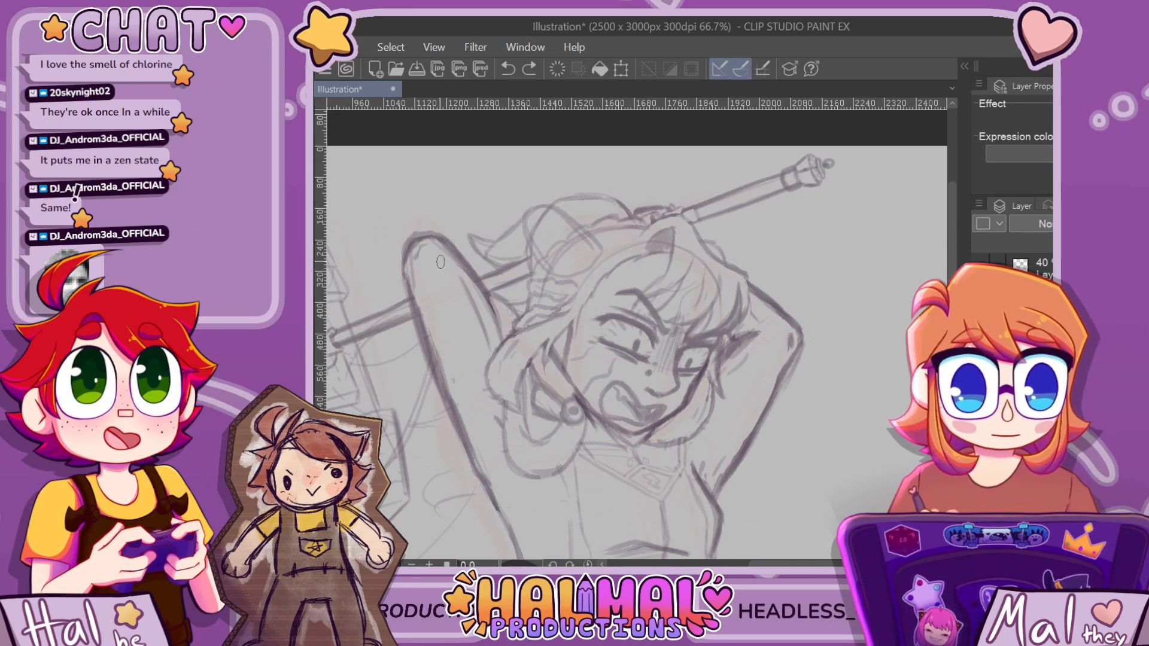
scroll(441, 261, down, 3)
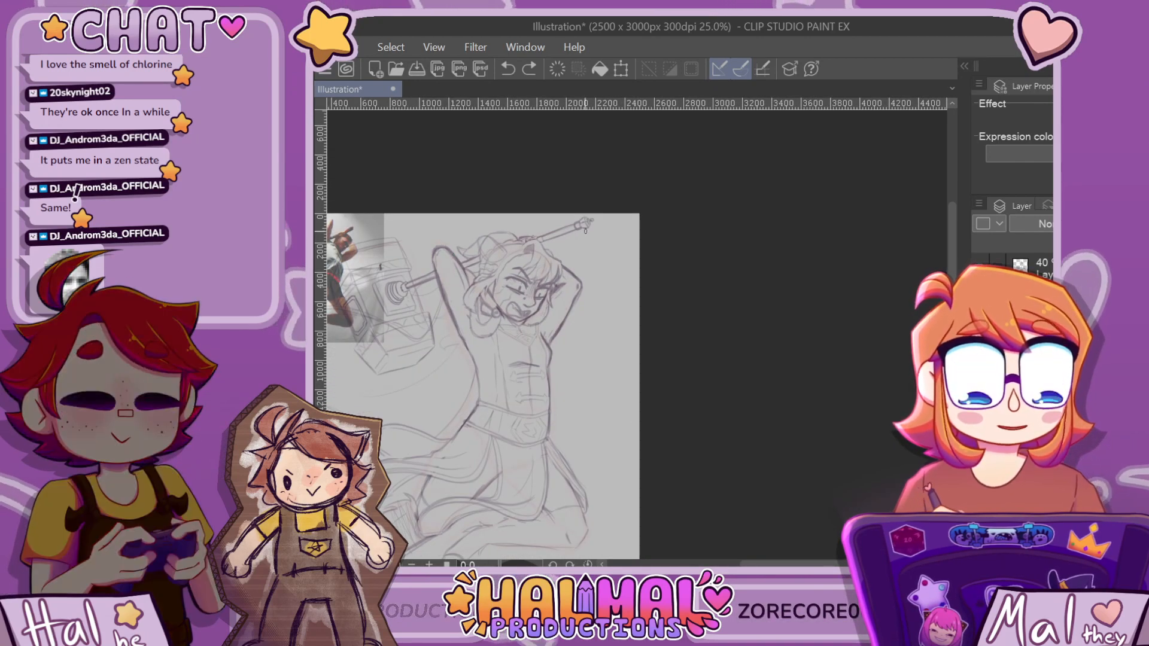
scroll(547, 333, up, 4)
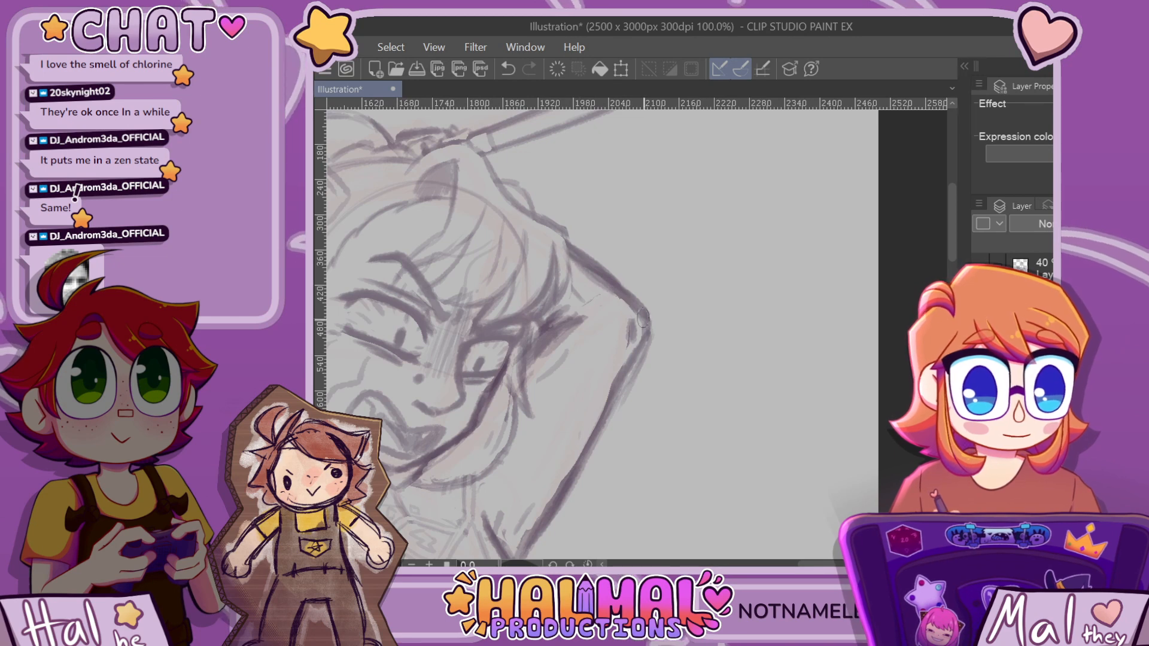
scroll(570, 475, down, 4)
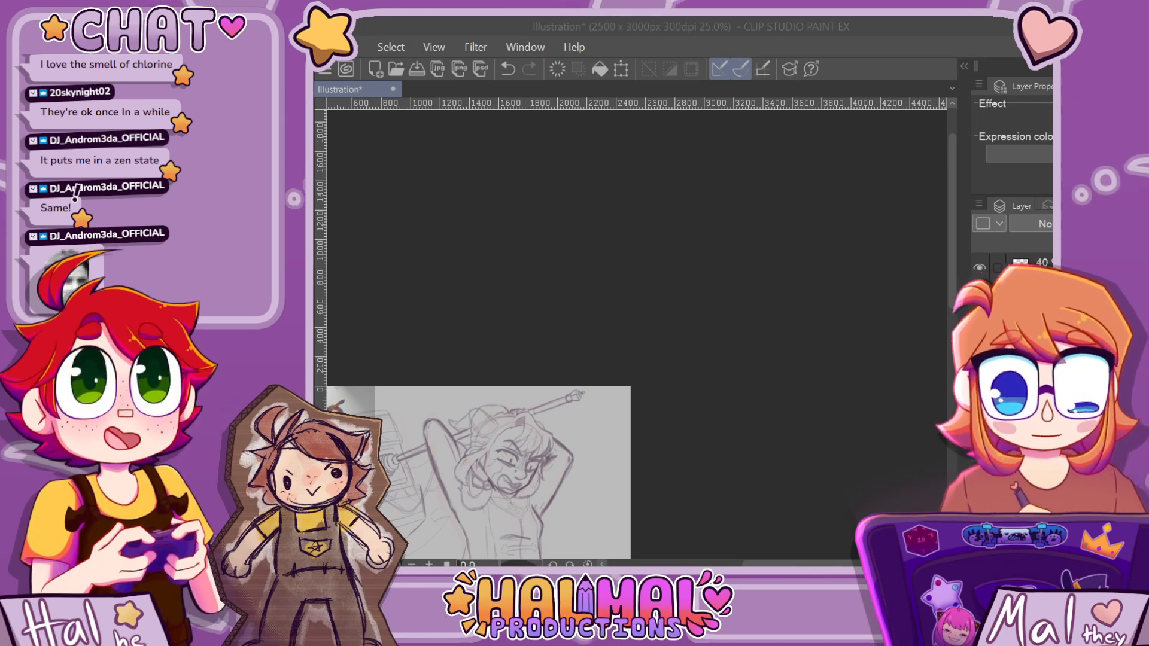
scroll(482, 505, up, 4)
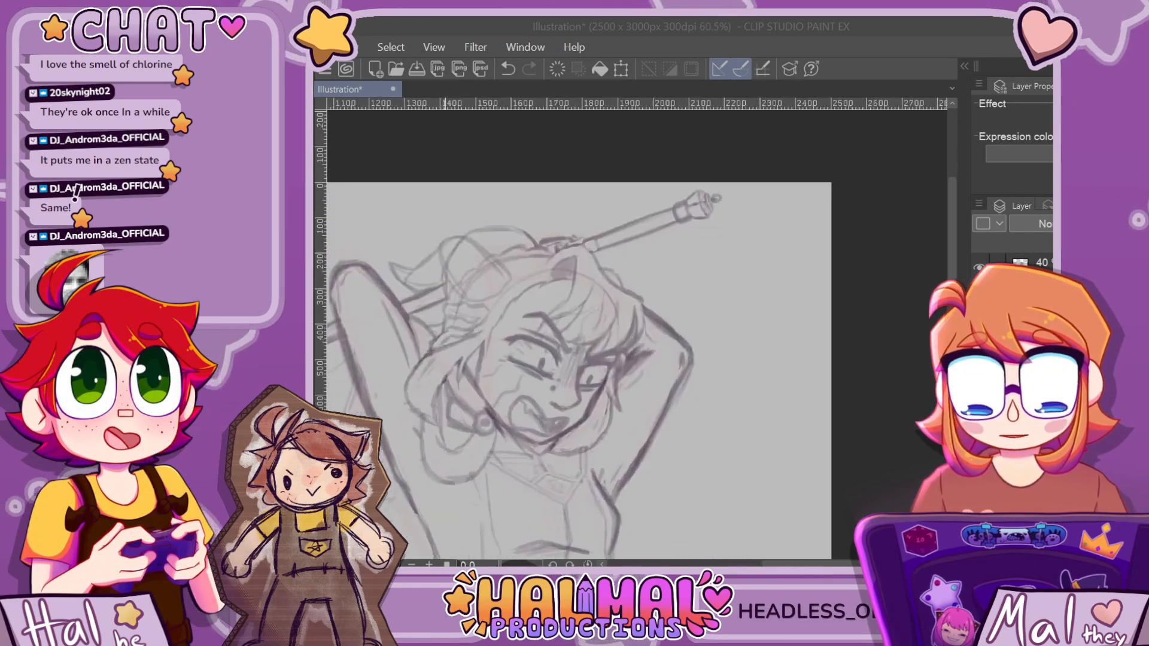
drag(817, 564, 793, 564)
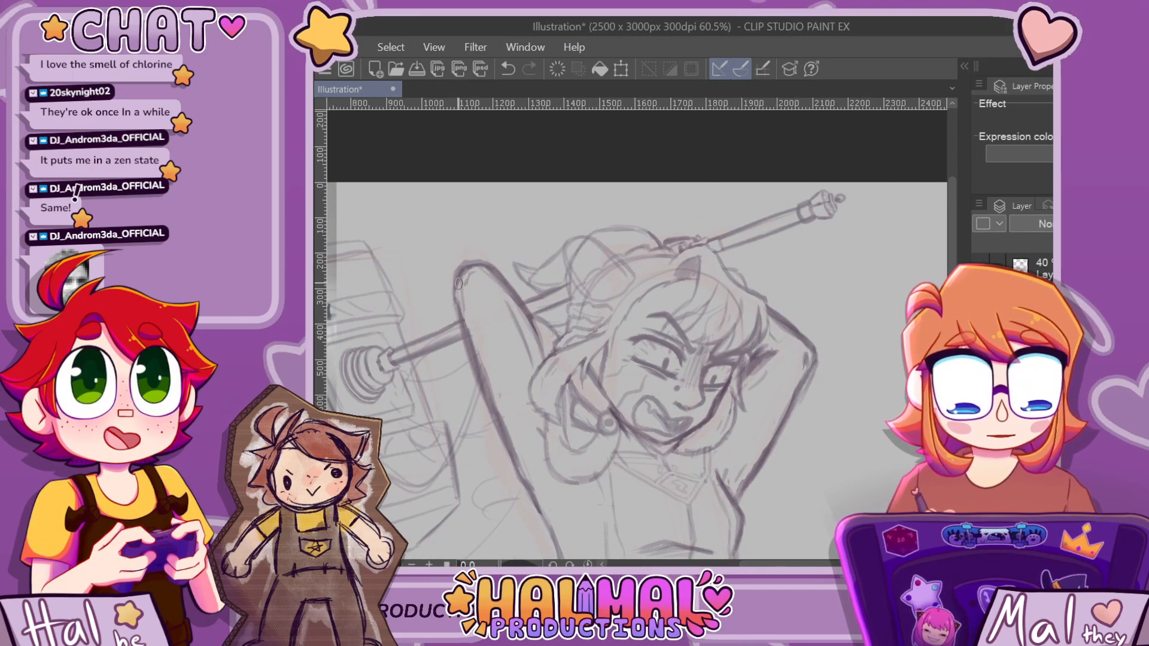
mouse_move(451, 287)
mouse_down()
mouse_move(470, 366)
mouse_move(462, 330)
mouse_move(525, 482)
mouse_up()
key(ctrl+z)
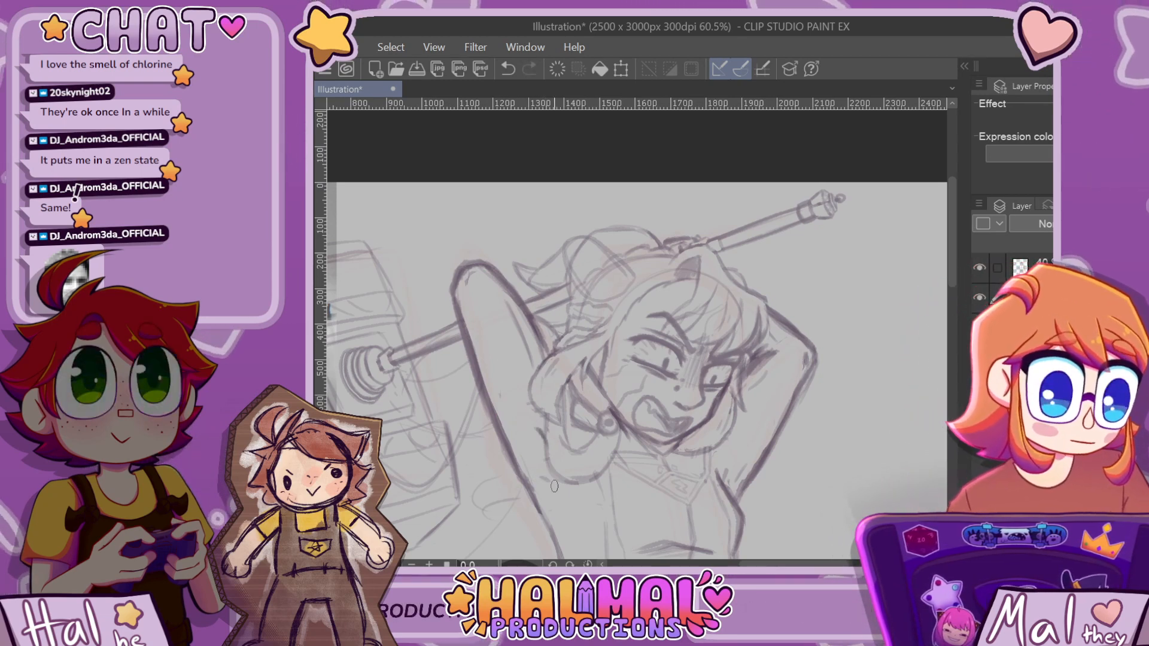
Clean up the outer edge of the elbow nearest the hammer head with the eraser
scroll(558, 486, down, 3)
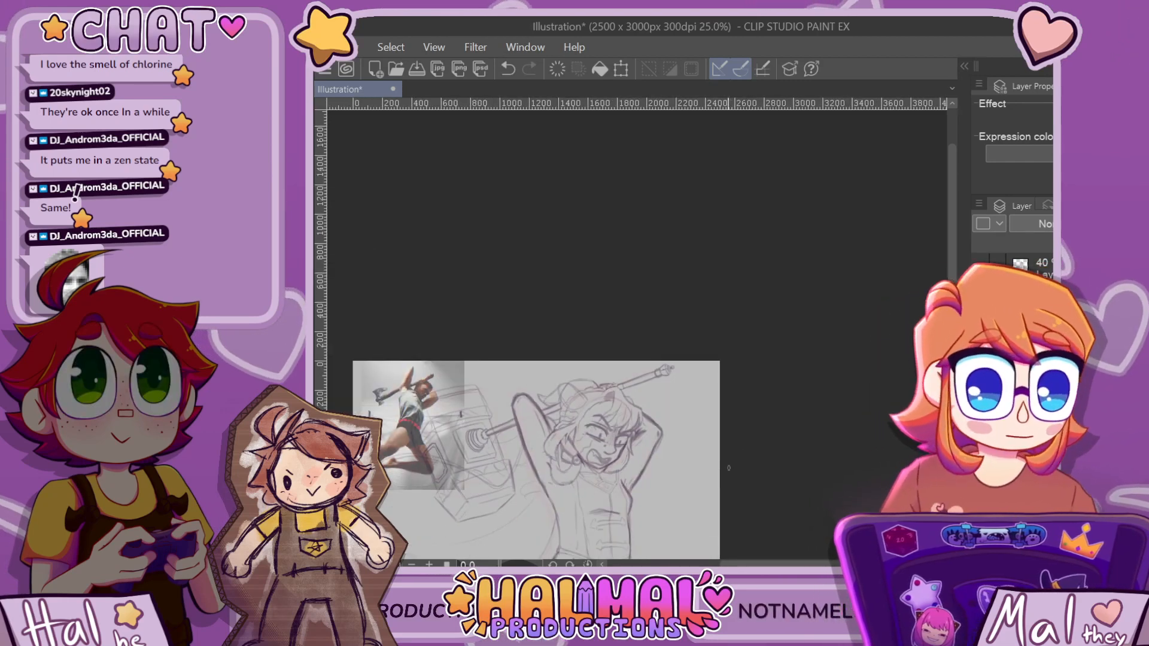
scroll(590, 467, up, 3)
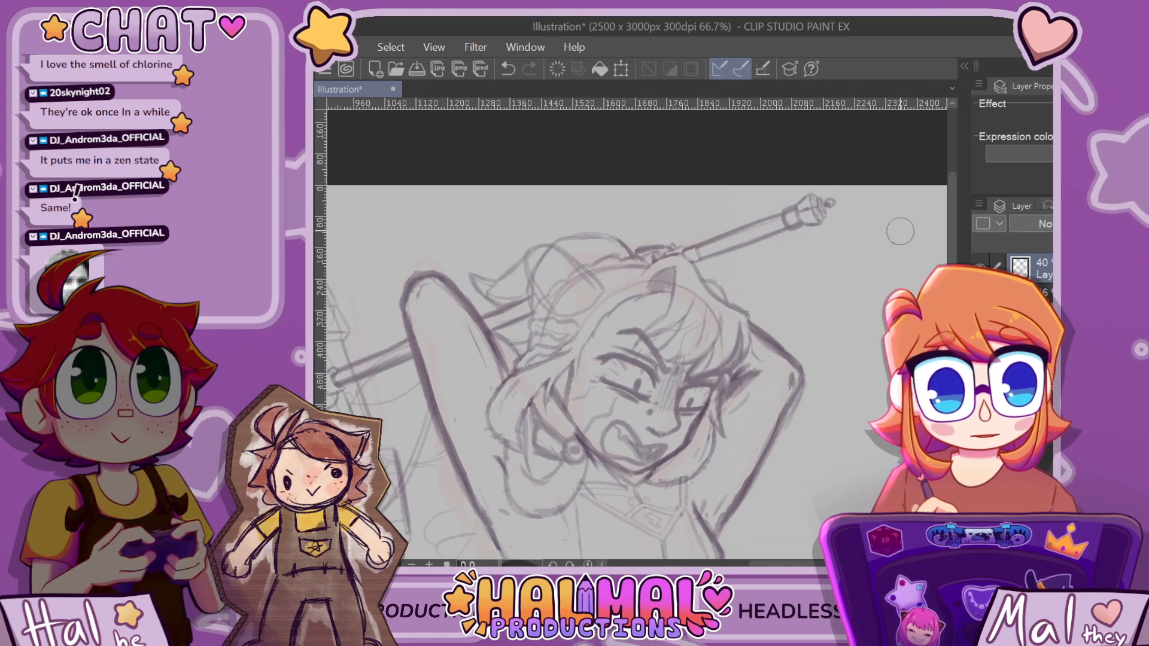
drag(391, 292, 396, 316)
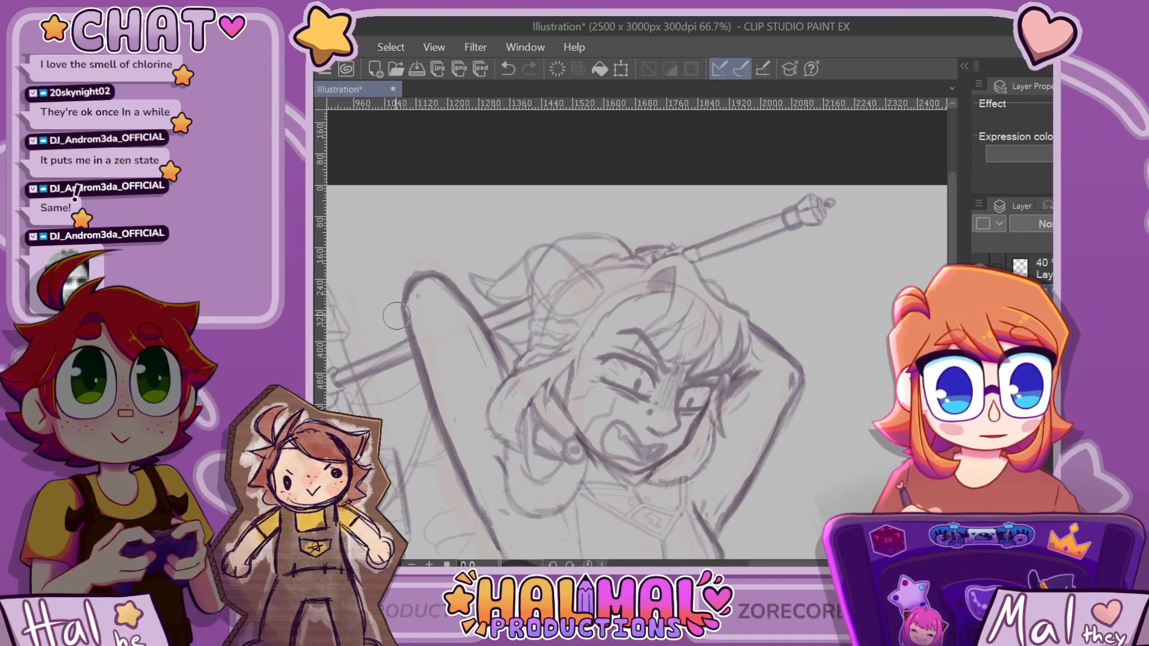
scroll(485, 277, down, 5)
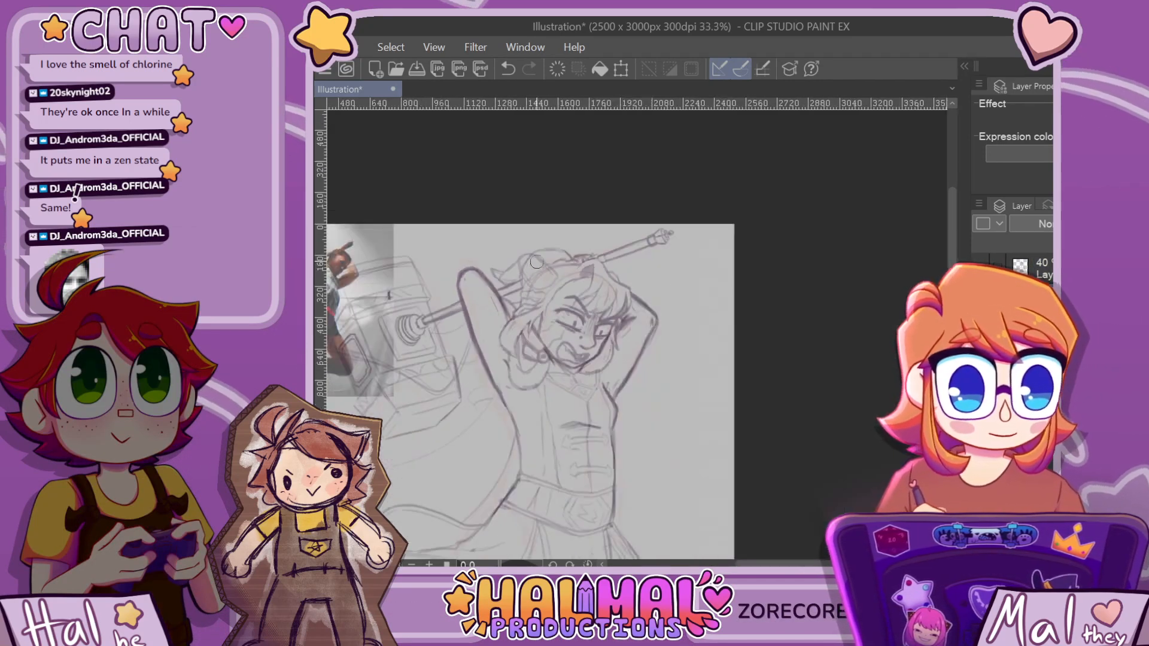
scroll(485, 277, up, 3)
scroll(550, 292, up, 1)
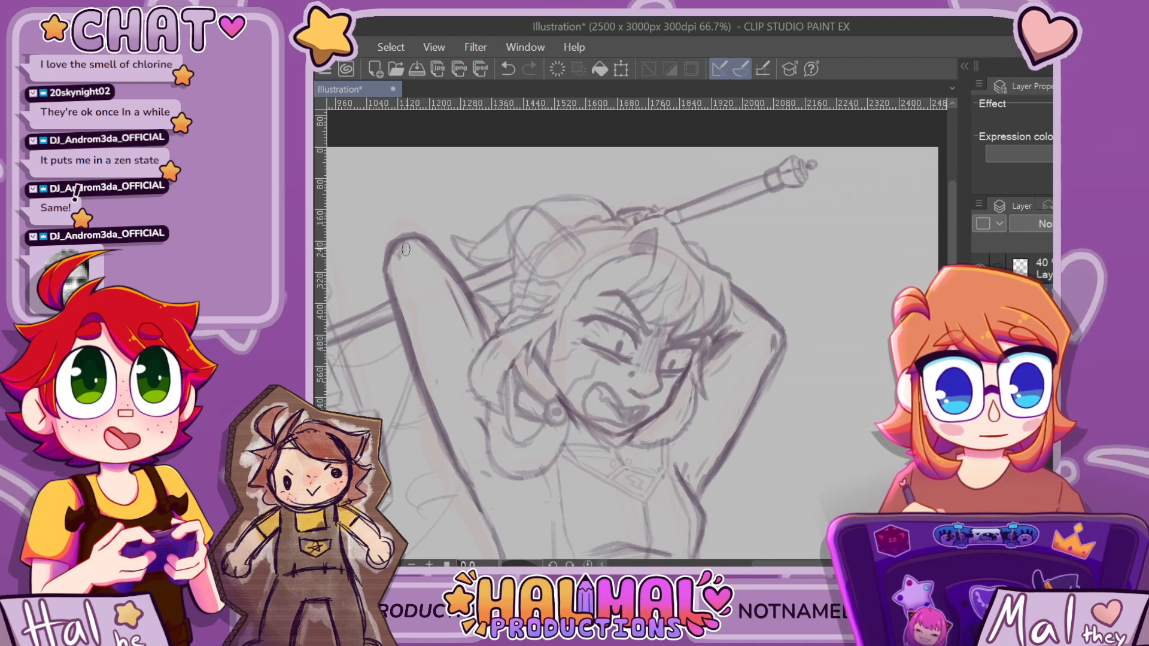
Compare the raised arms with the ear, hair, torso and whole figure to judge their shape and proportions
scroll(691, 275, down, 1)
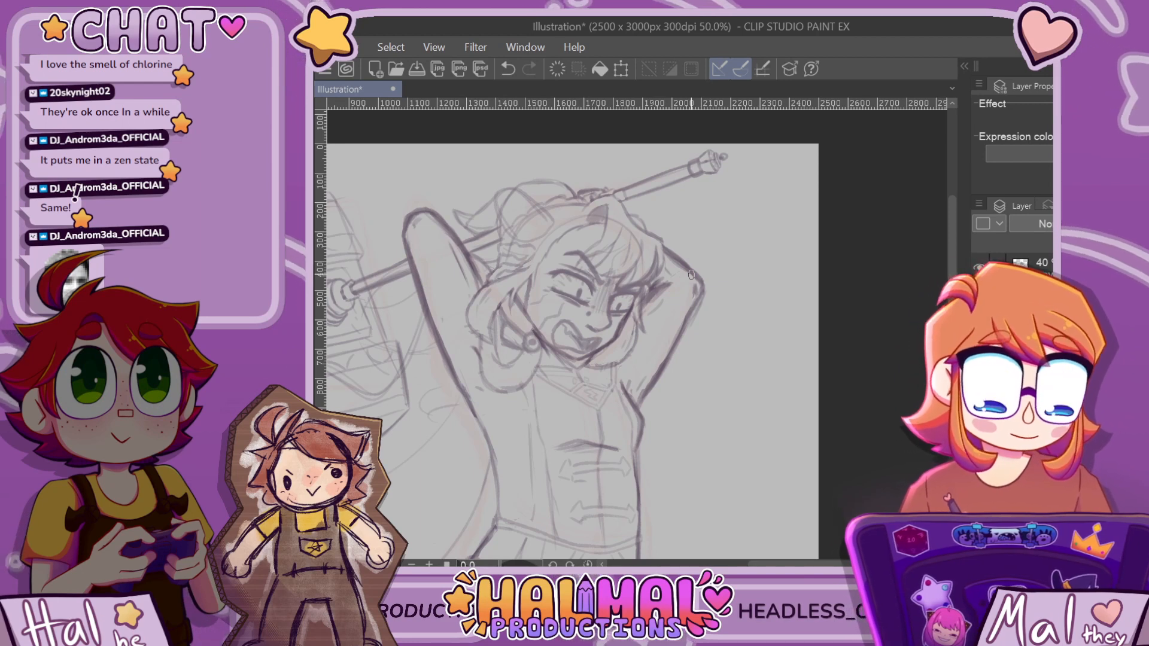
scroll(691, 275, up, 1)
scroll(509, 318, up, 1)
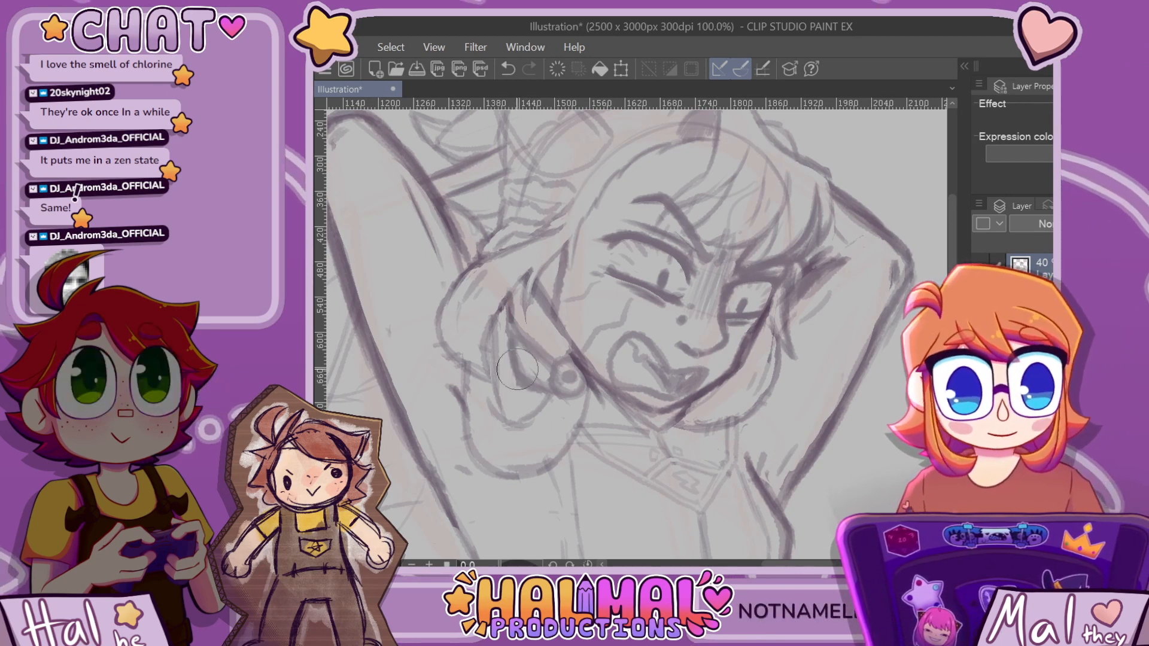
scroll(544, 361, down, 3)
scroll(525, 327, up, 5)
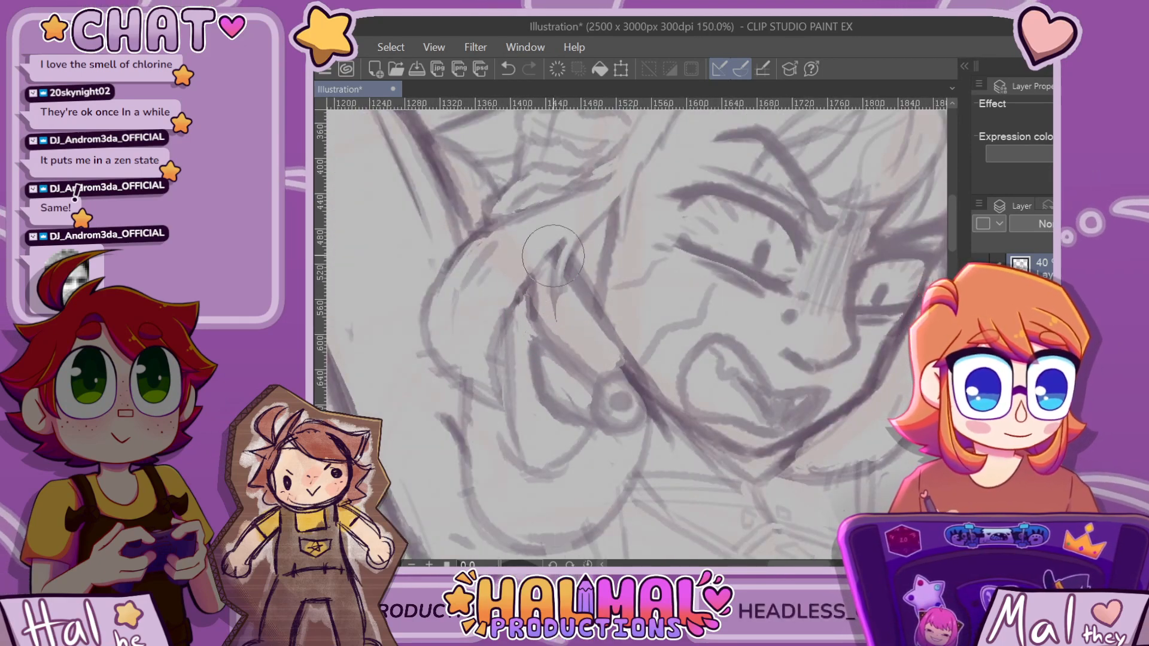
scroll(552, 256, down, 4)
scroll(744, 258, up, 3)
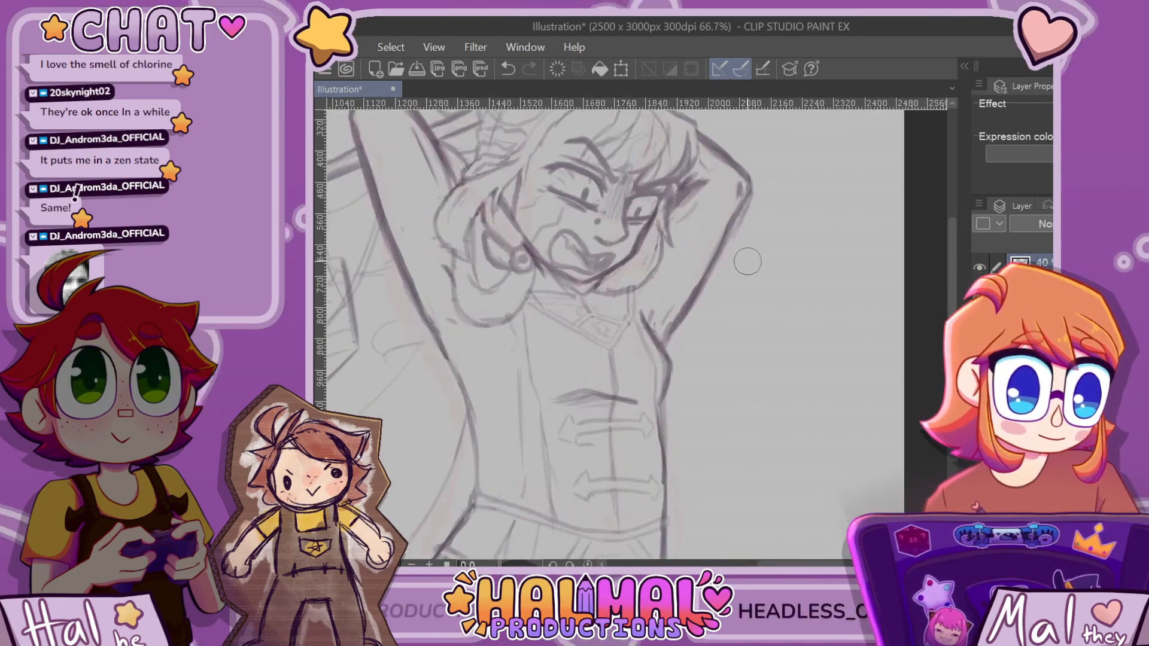
scroll(745, 257, down, 5)
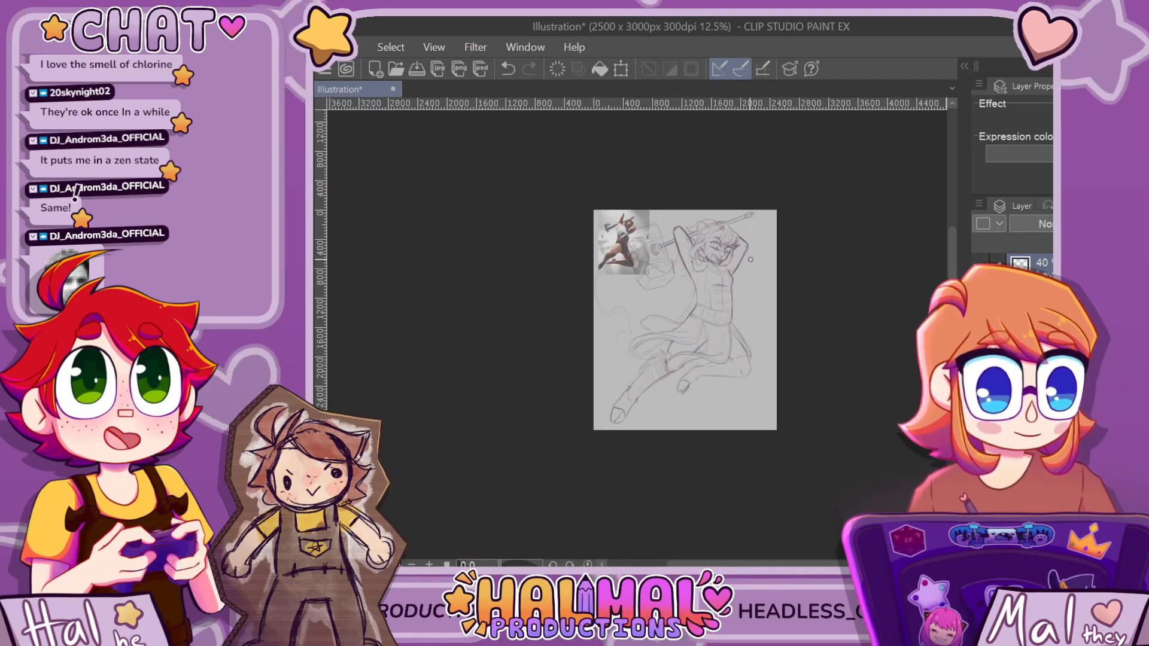
scroll(749, 259, up, 3)
scroll(748, 261, down, 3)
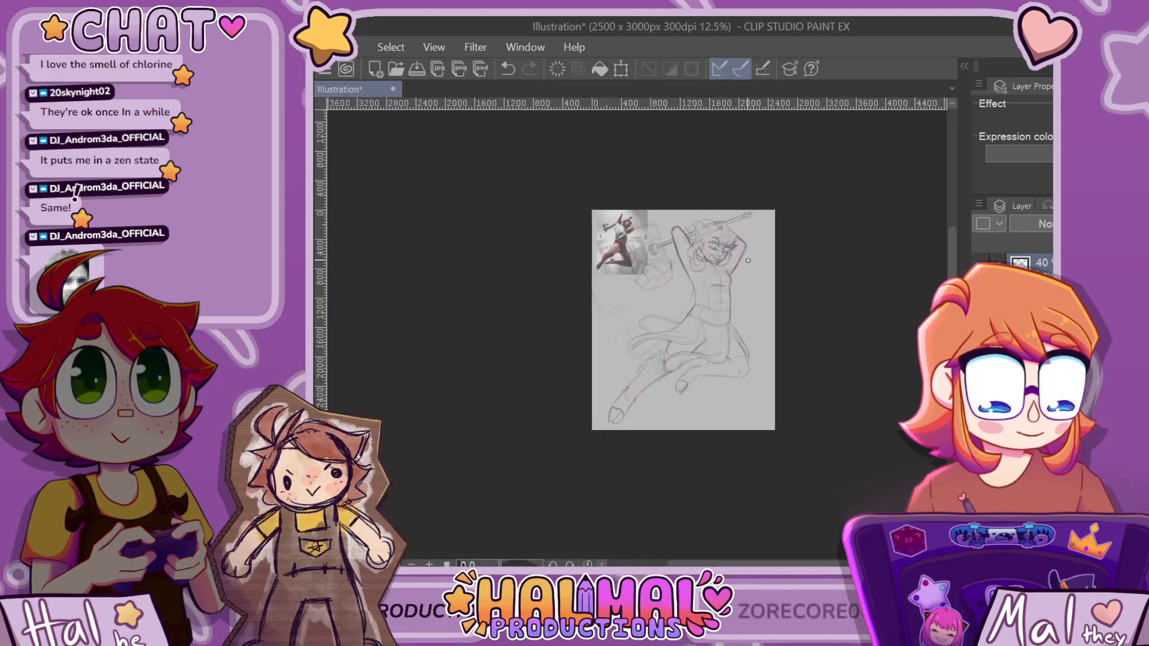
scroll(753, 266, up, 3)
scroll(747, 268, up, 2)
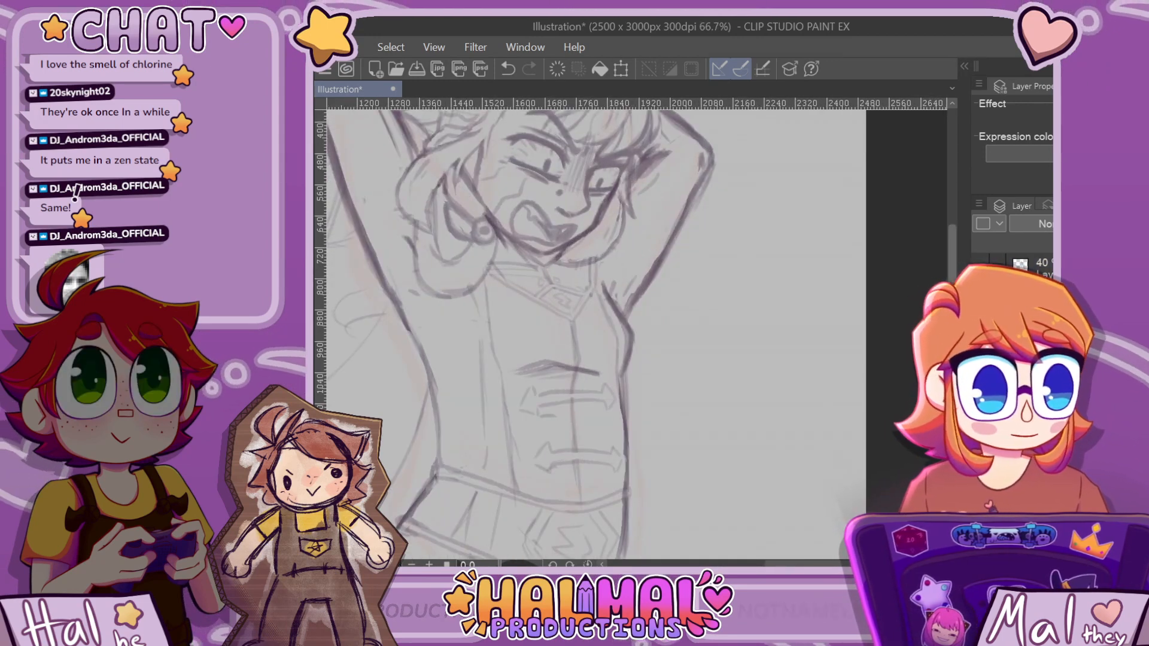
Redraw the opposite raised arm with a sharper elbow set farther out and a straight line toward the armpit, erasing the old contour inside it
scroll(596, 335, up, 2)
scroll(668, 190, up, 1)
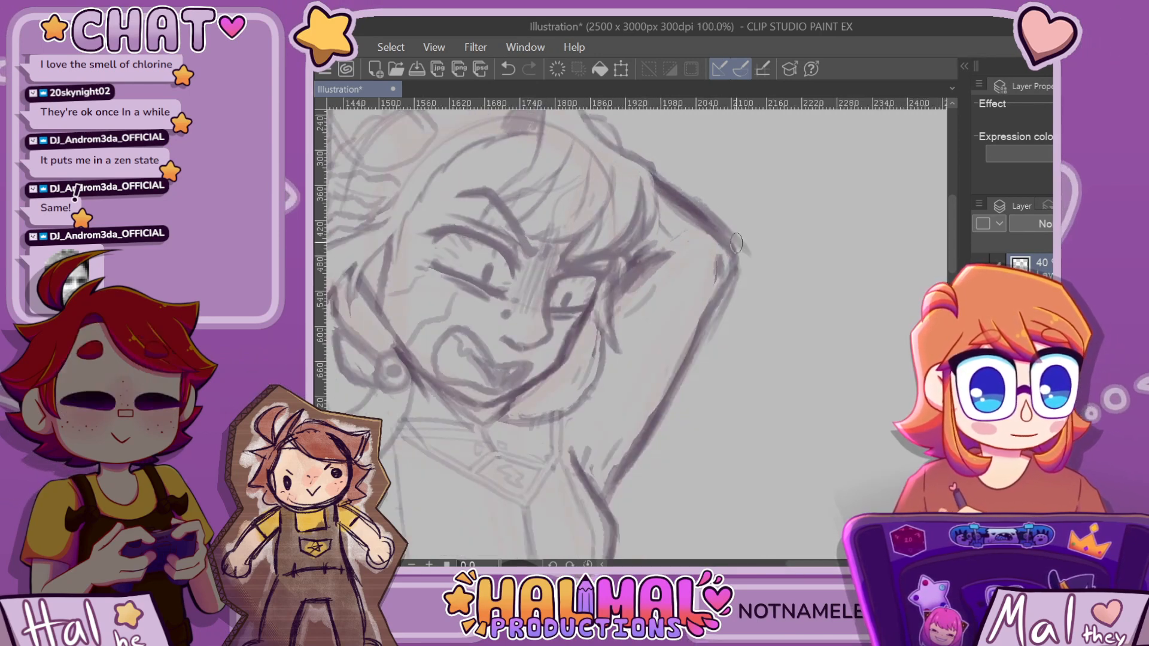
drag(746, 258, 682, 365)
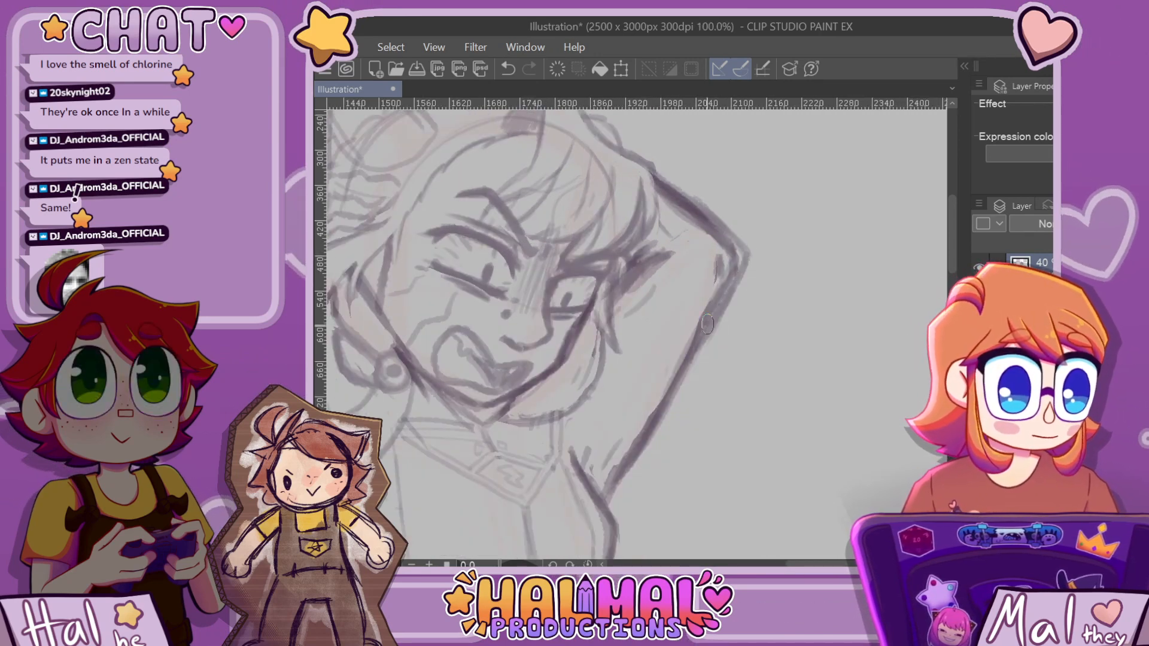
drag(707, 324, 616, 497)
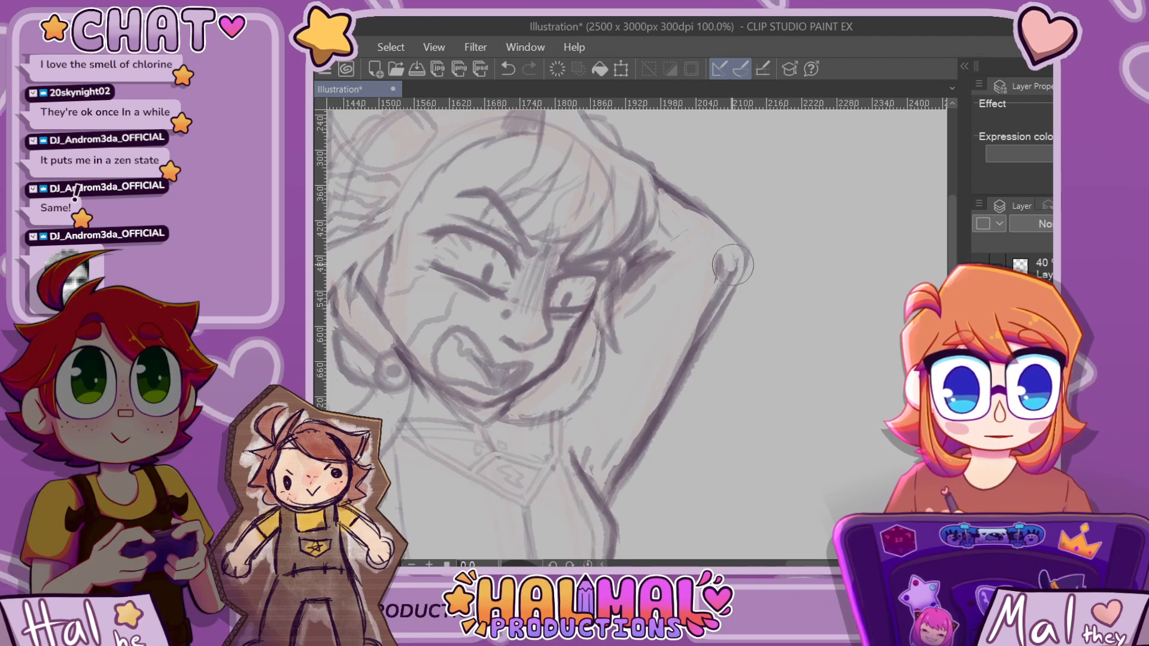
drag(730, 277, 694, 335)
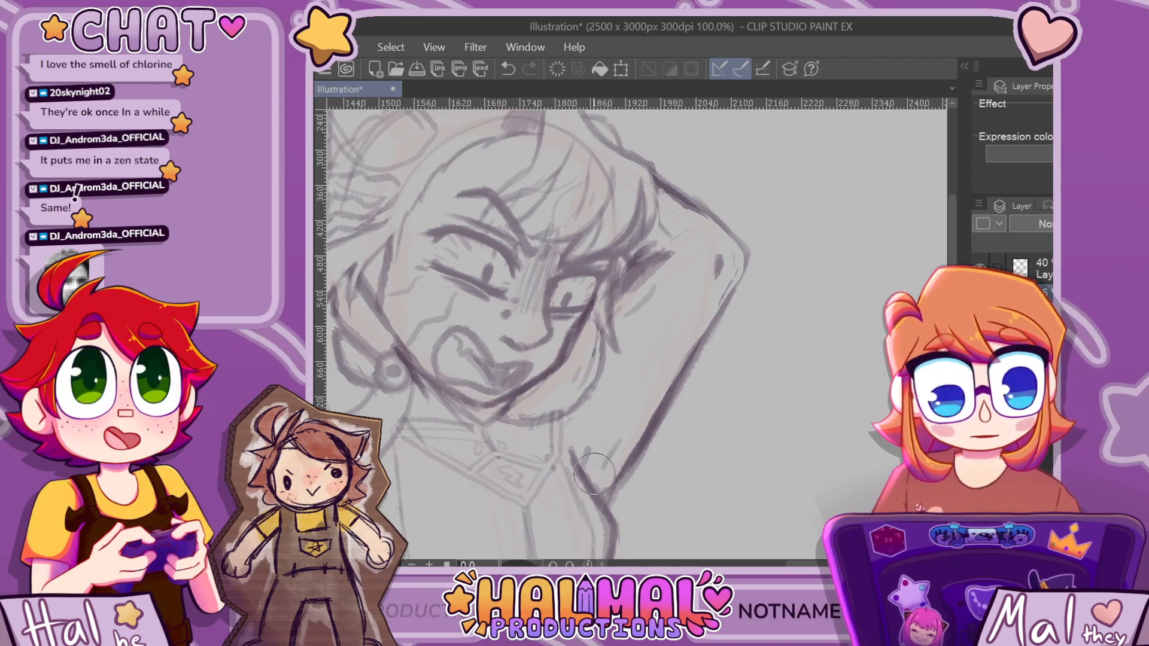
drag(716, 312, 720, 259)
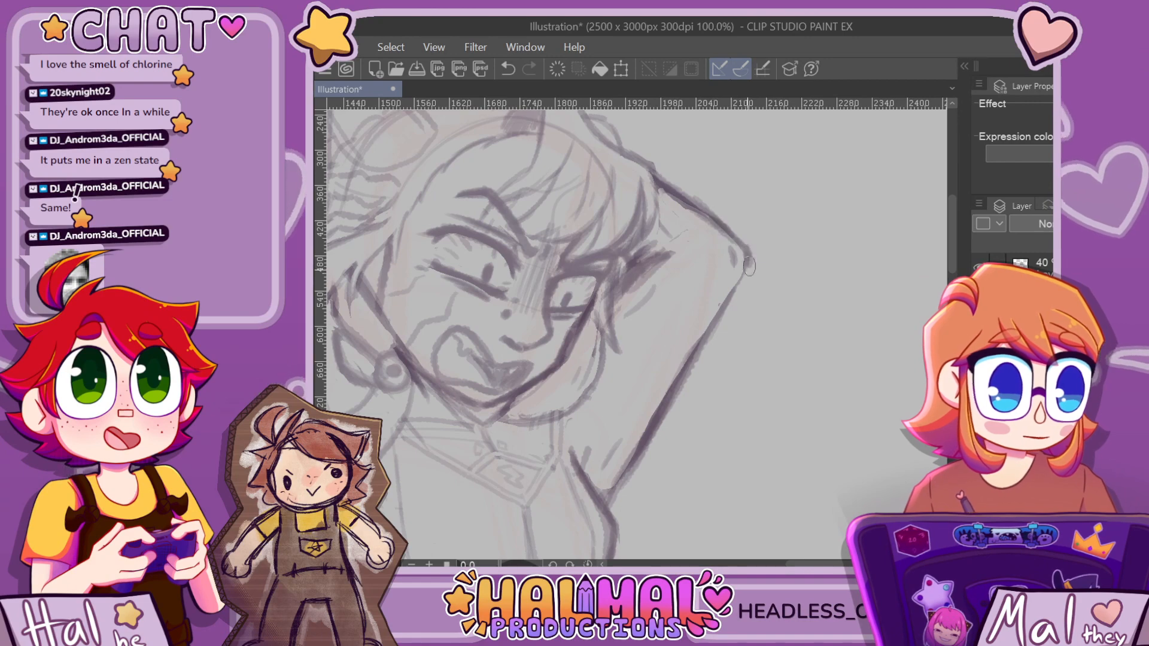
scroll(755, 273, down, 4)
scroll(744, 345, up, 2)
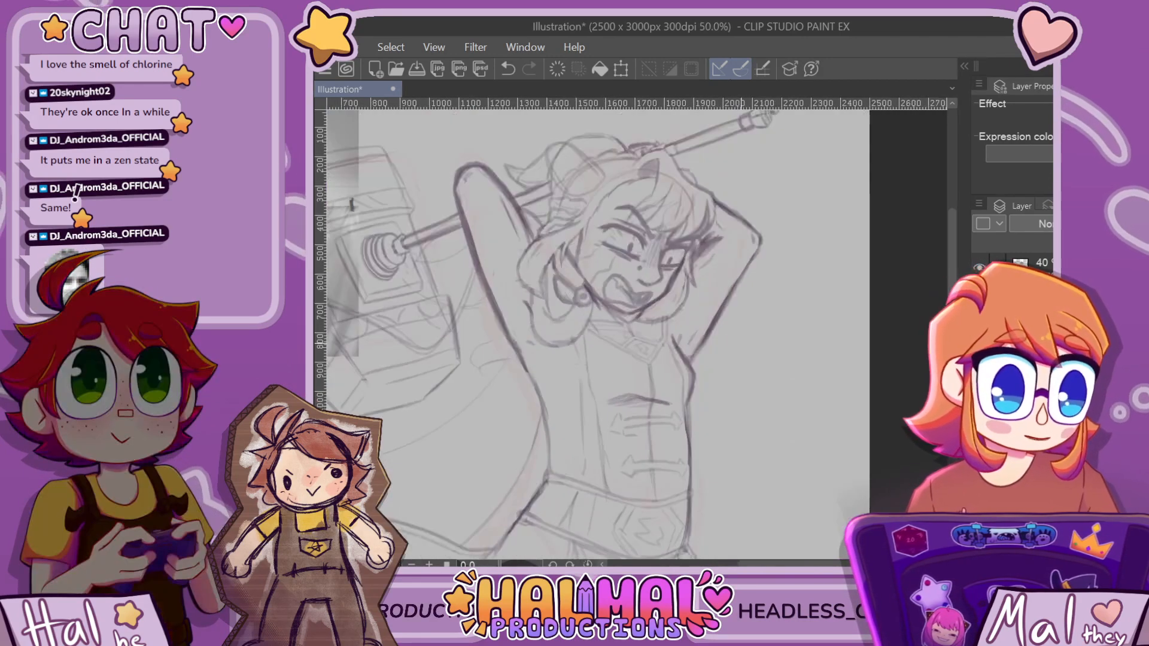
scroll(699, 252, up, 1)
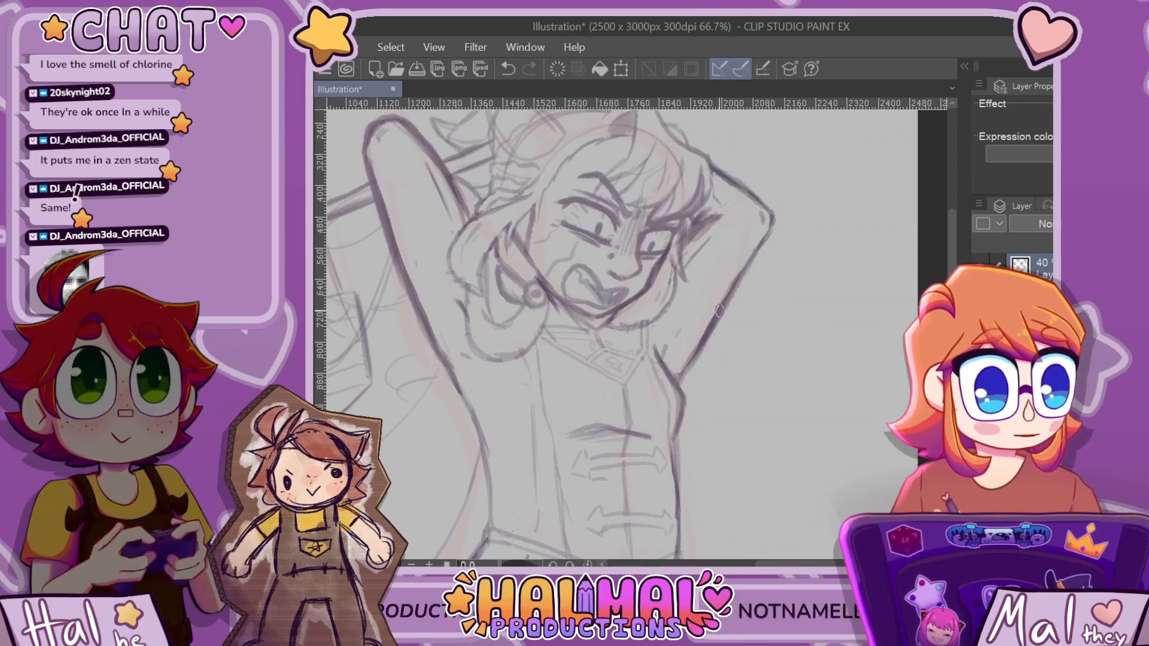
scroll(679, 336, down, 2)
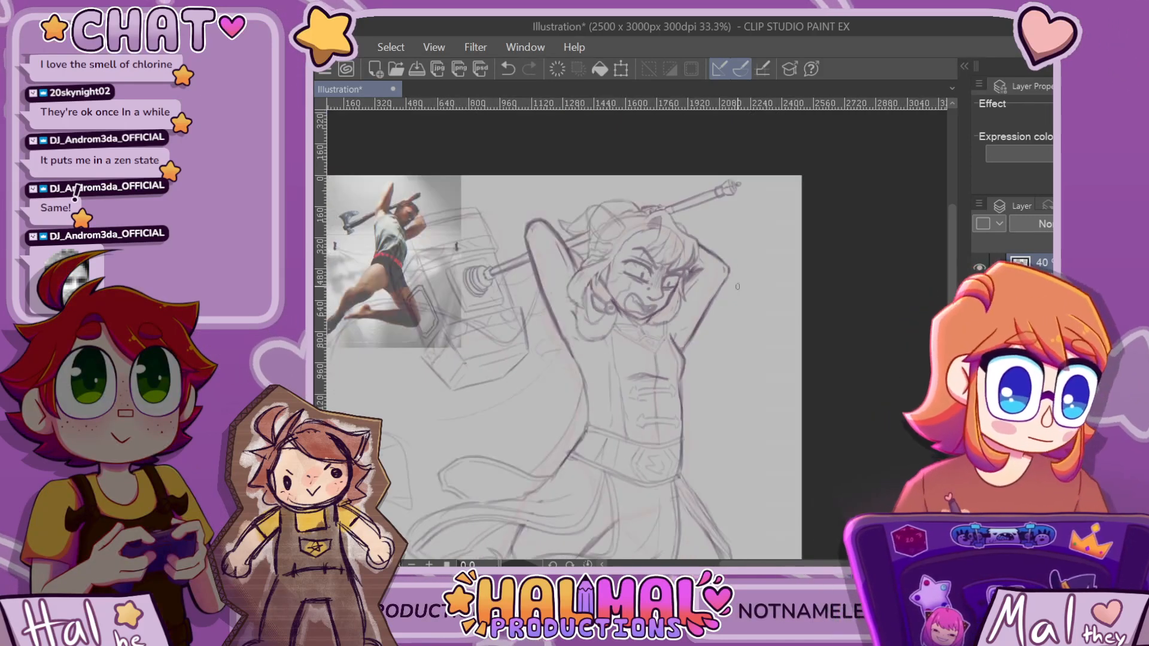
scroll(734, 292, down, 3)
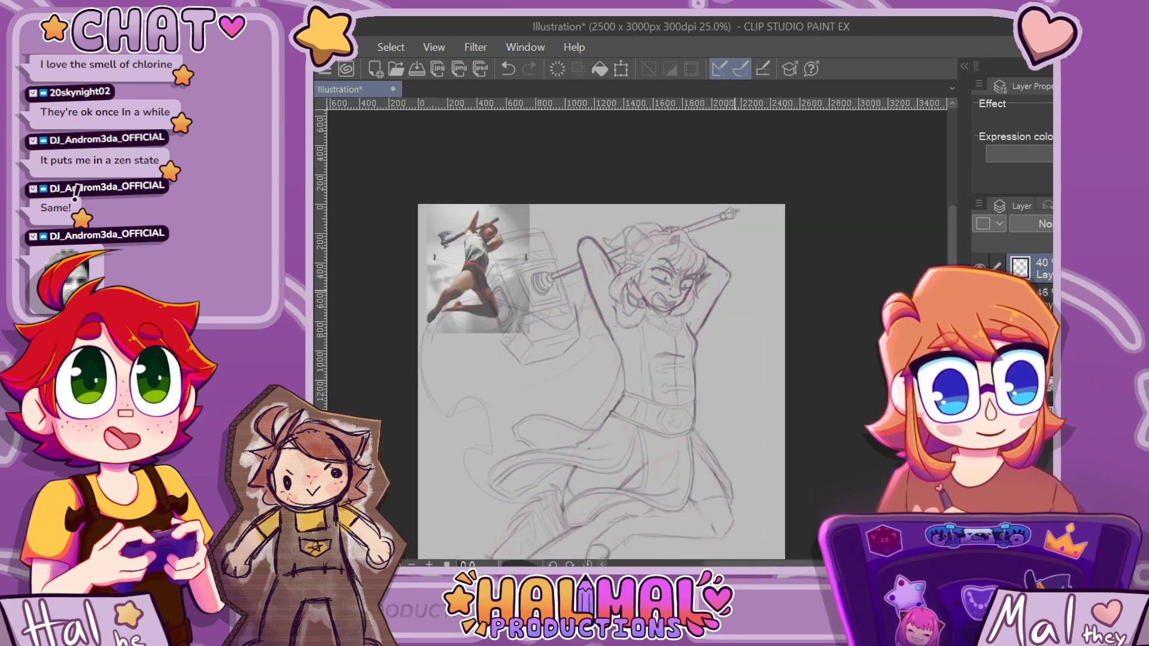
Redraw the V-shaped collar around the chest emblem below the chin with darker lines
scroll(540, 216, up, 5)
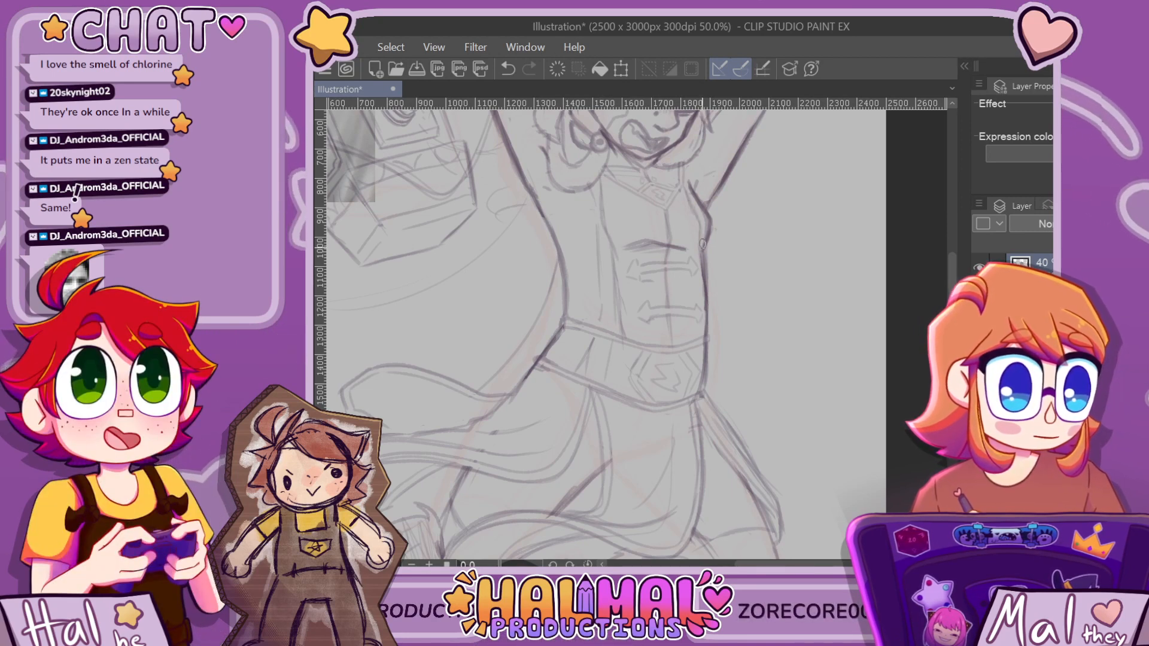
scroll(704, 201, up, 2)
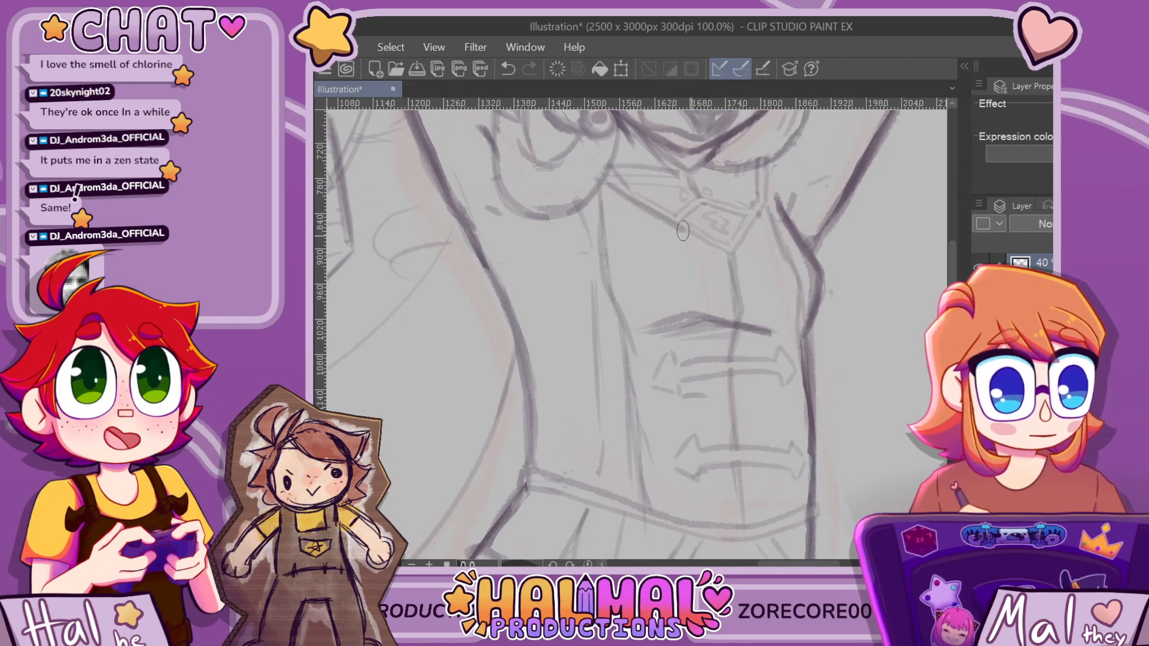
key(ctrl+z)
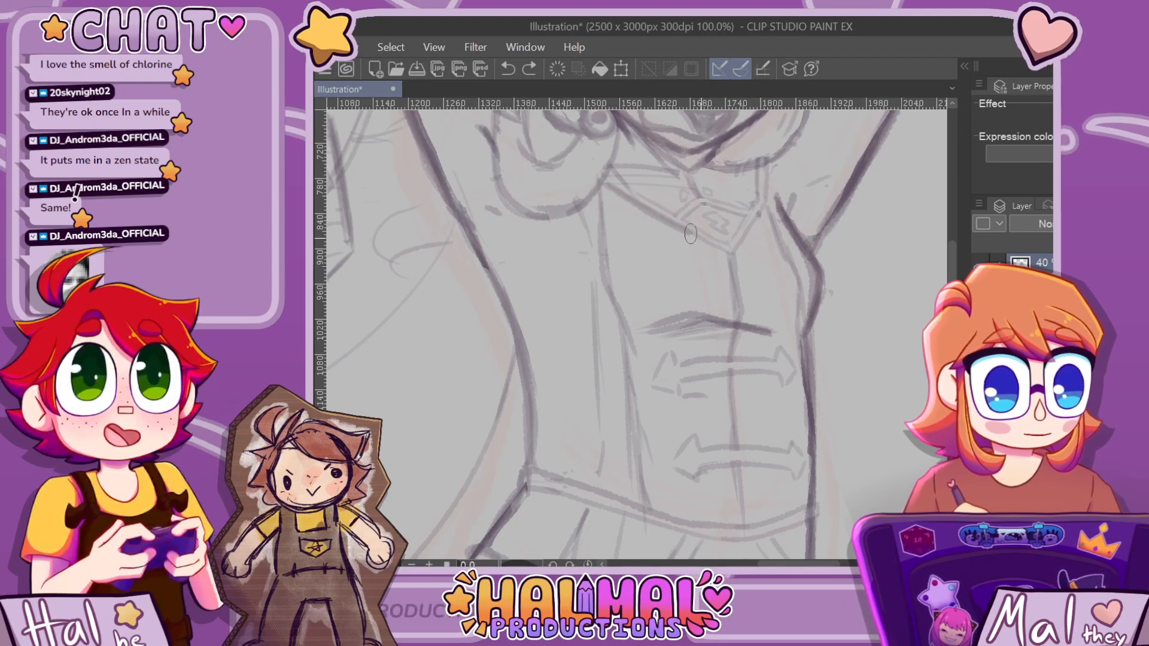
key(ctrl+y)
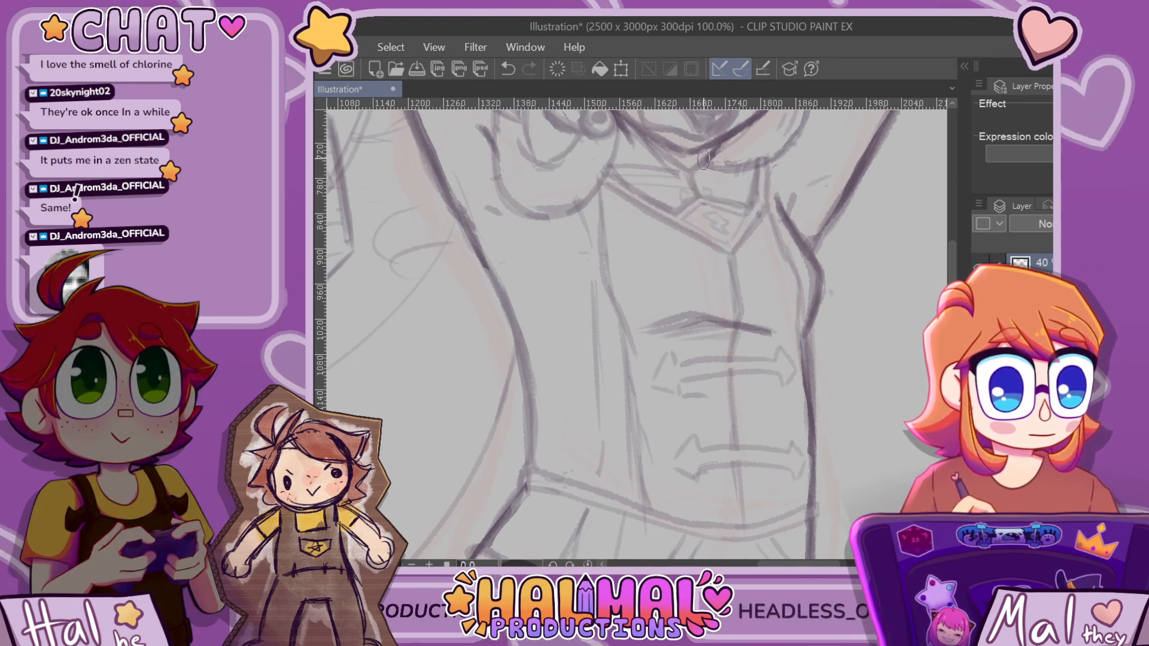
Compare the collar and torso with the face, raised arms and whole figure to judge the proportions
scroll(704, 160, down, 5)
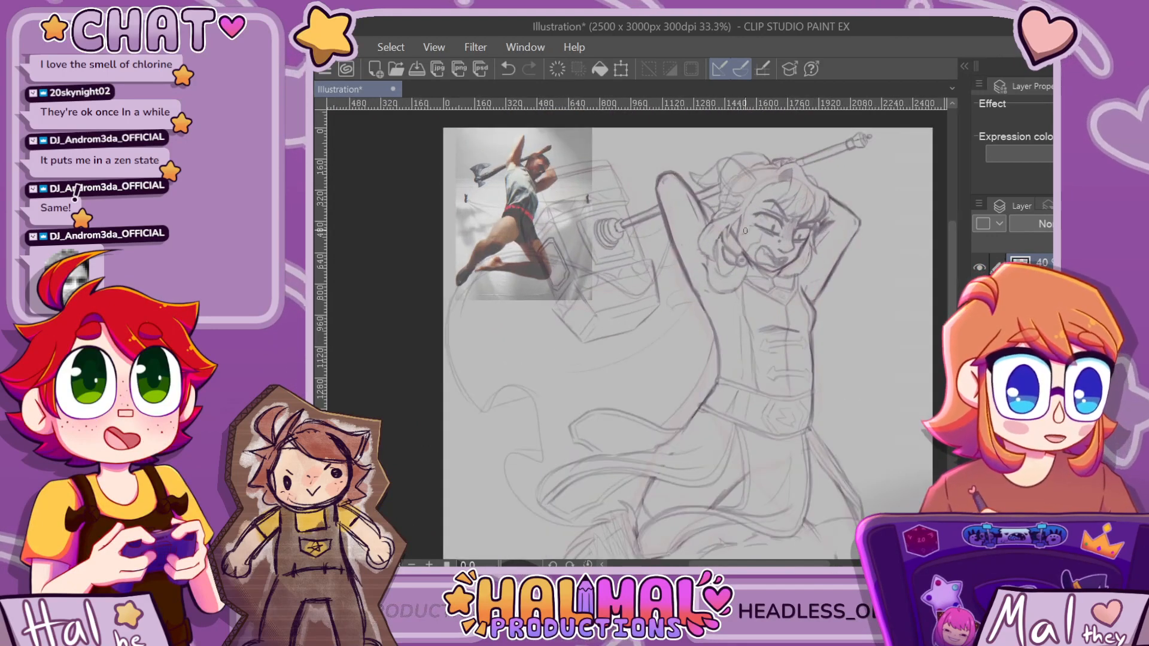
scroll(745, 231, up, 2)
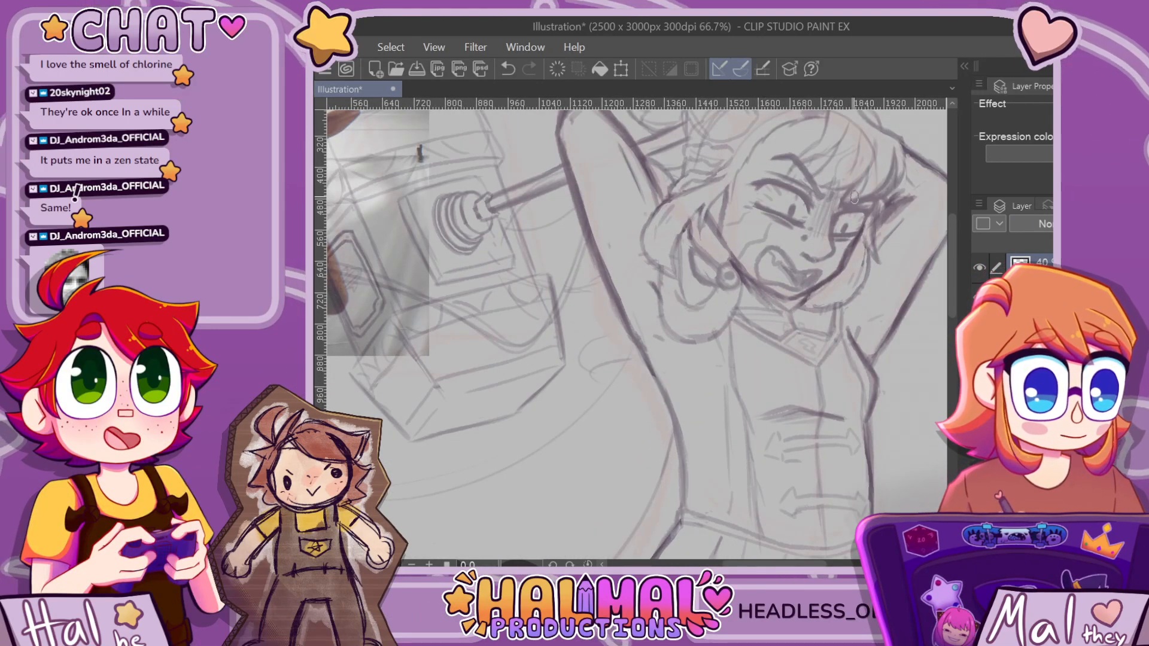
scroll(768, 297, up, 1)
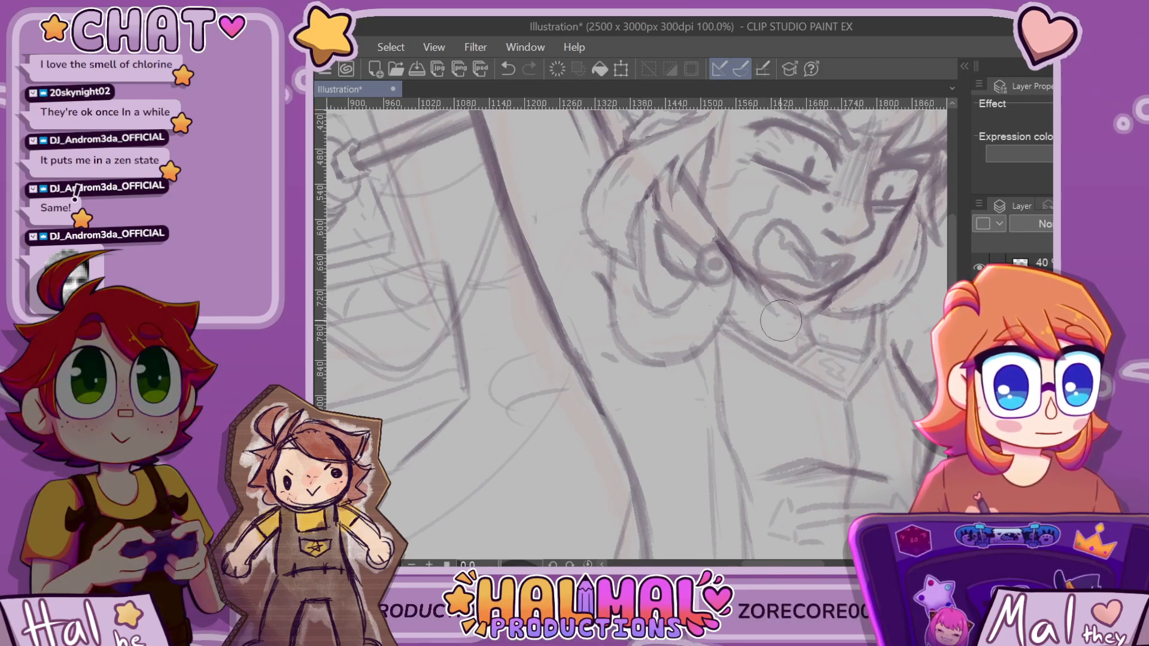
scroll(746, 275, down, 1)
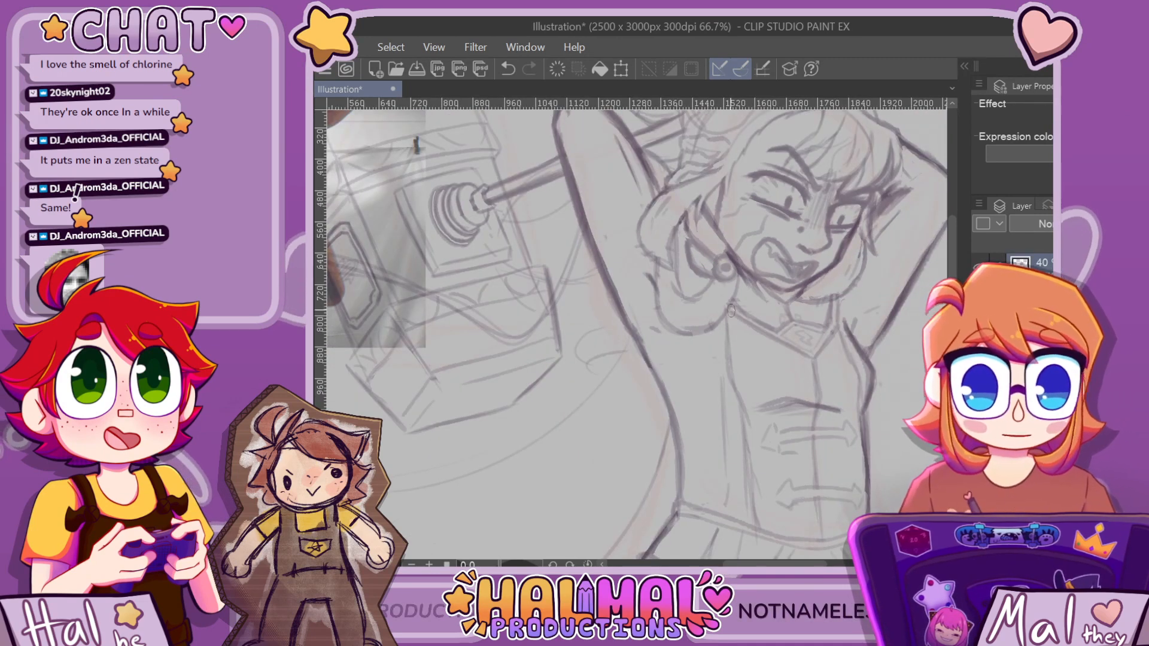
scroll(811, 248, down, 3)
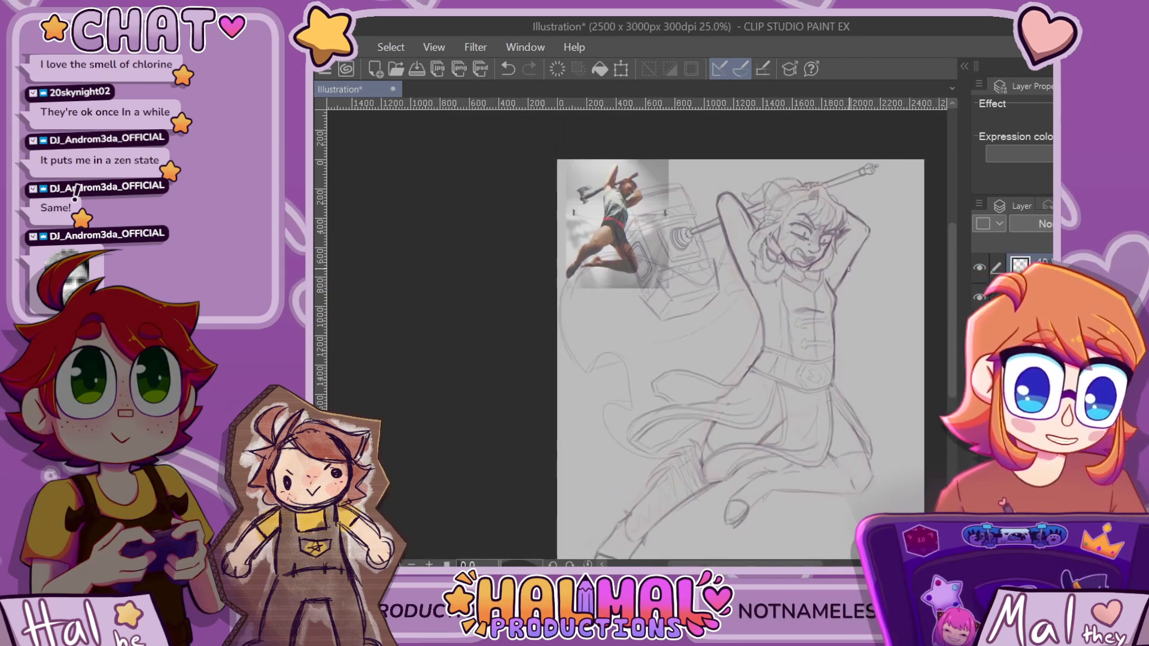
scroll(851, 267, up, 3)
scroll(628, 329, down, 3)
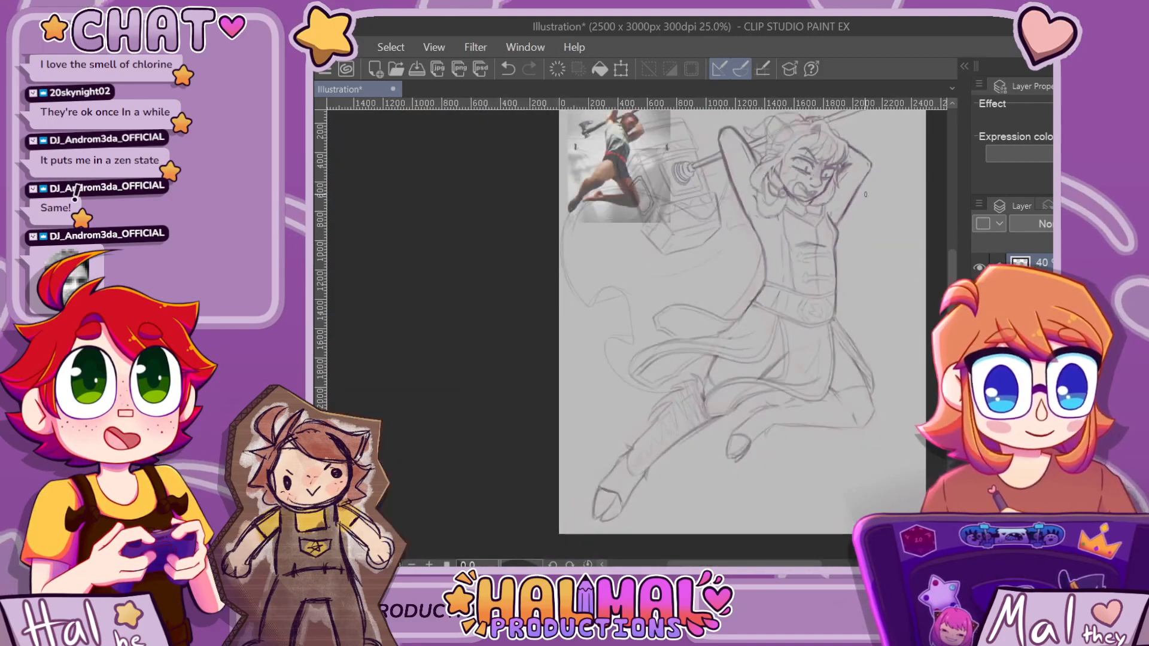
Sketch a short diagonal rib mark on the side of the torso, beside the edge of the front panel
scroll(658, 359, up, 3)
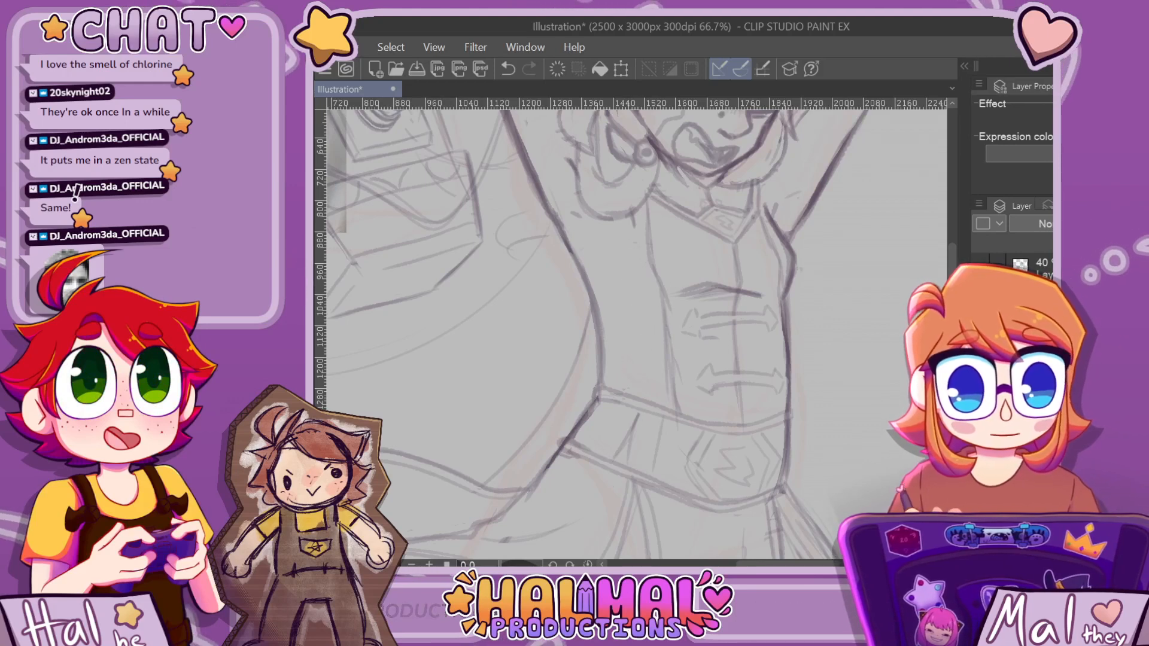
key(p)
drag(646, 289, 629, 274)
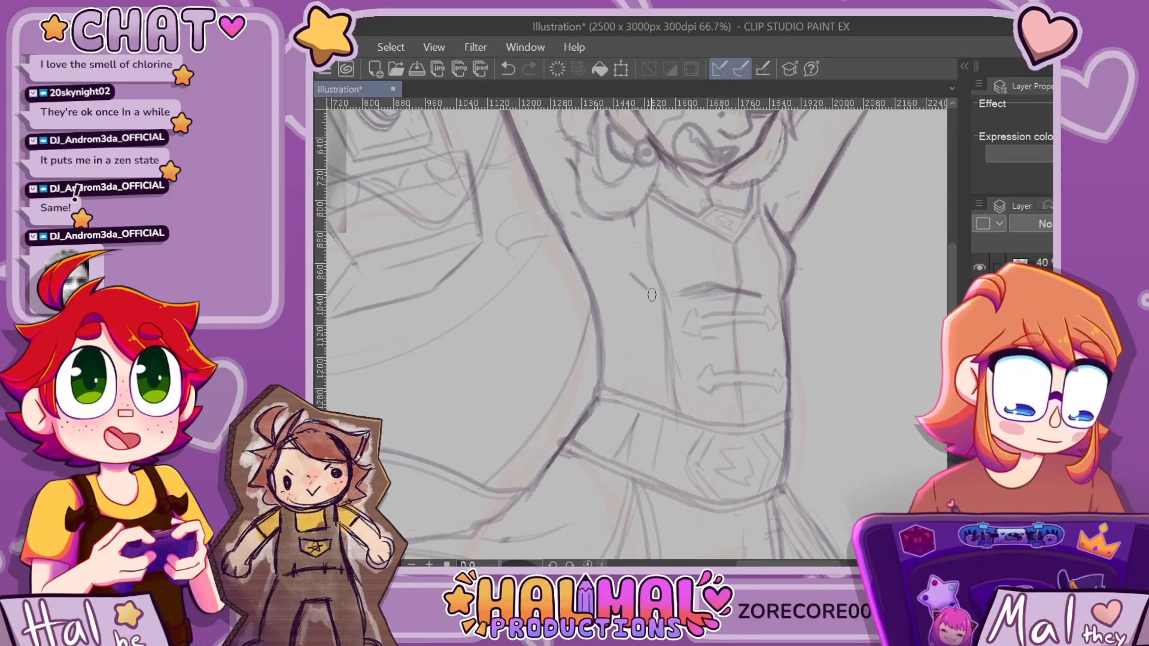
scroll(741, 323, down, 3)
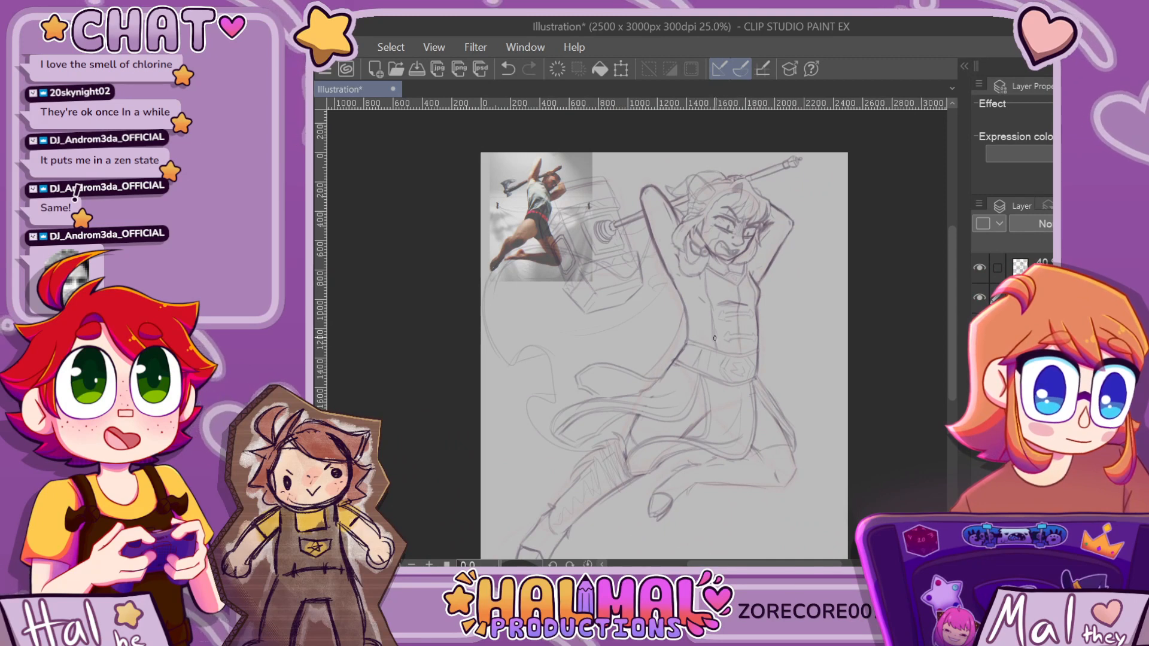
scroll(741, 322, up, 2)
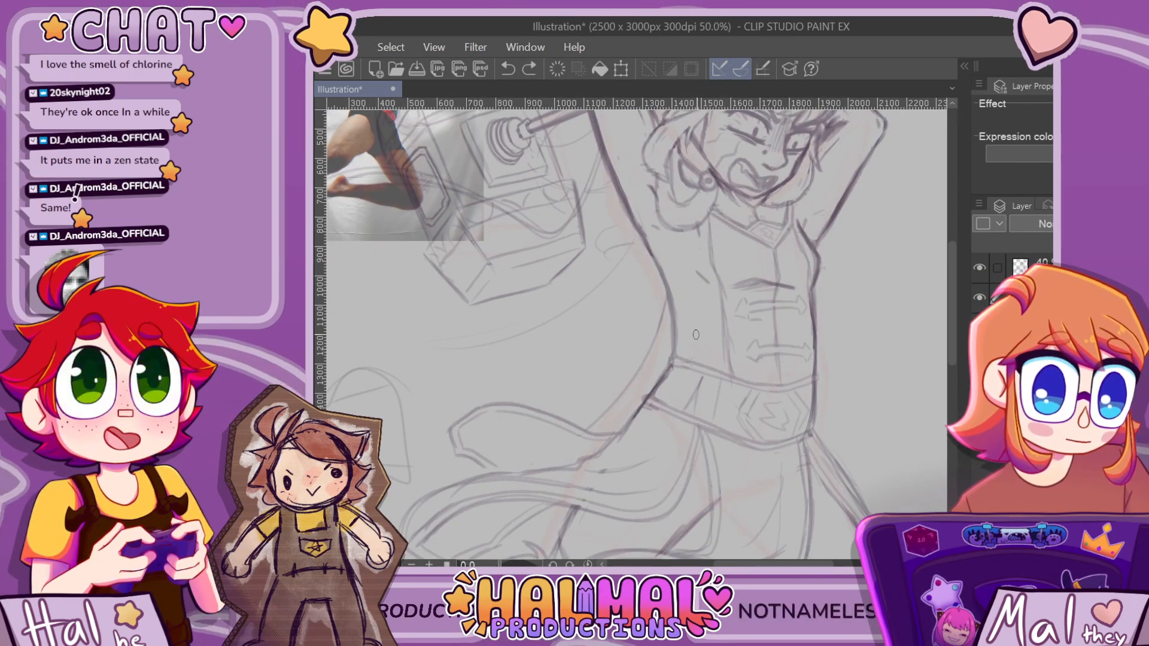
drag(745, 340, 738, 339)
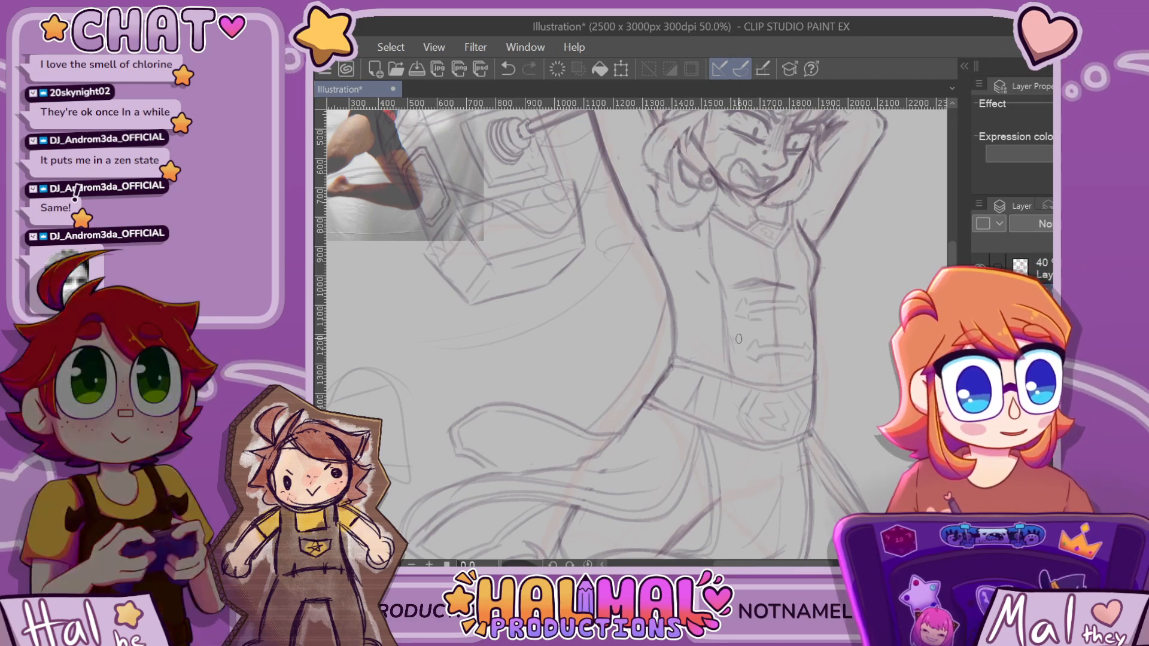
key(ctrl+minus)
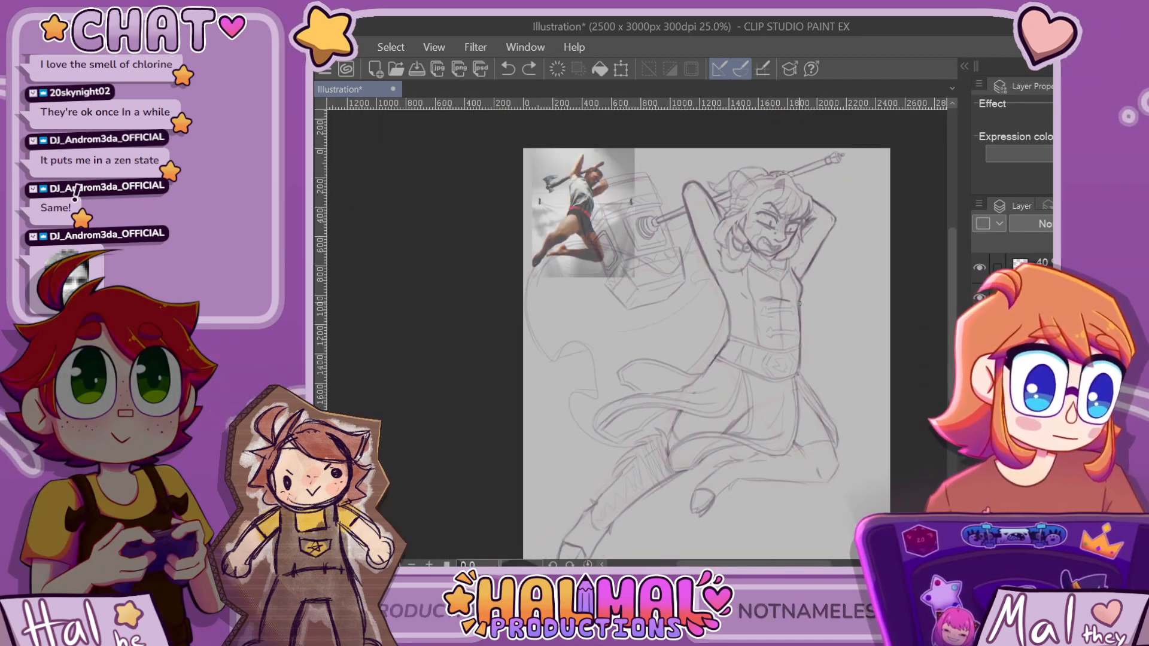
Clean up the neck area inside the collar, redraw the collar's upper edge and add a small stud next to the emblem
scroll(799, 304, up, 6)
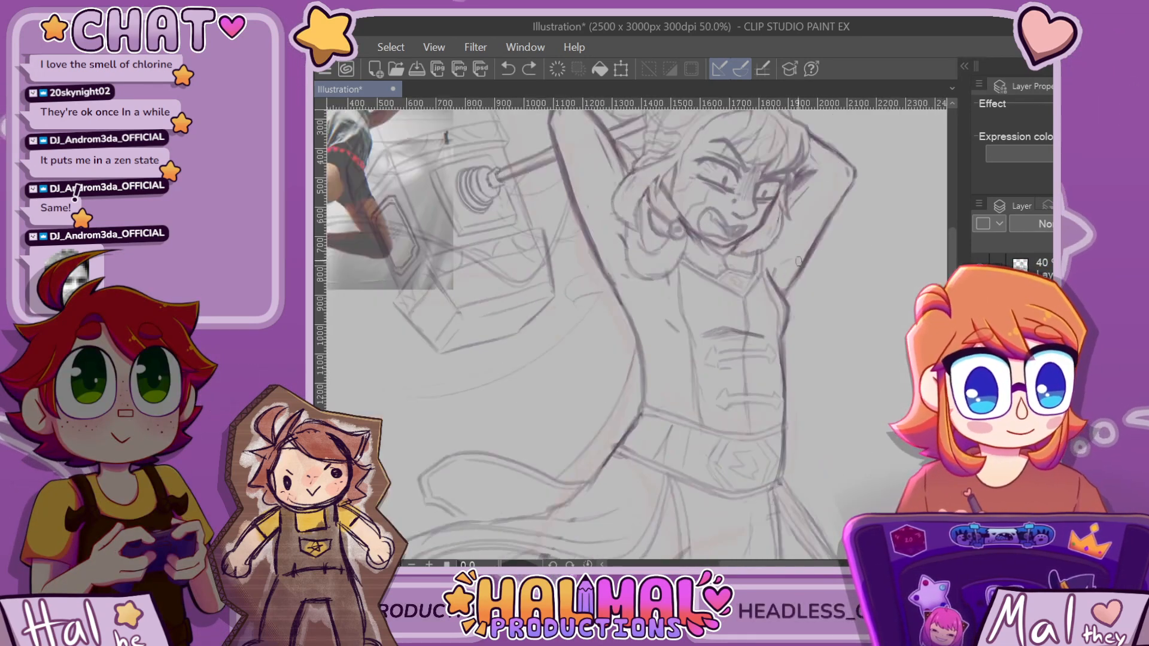
scroll(694, 291, up, 1)
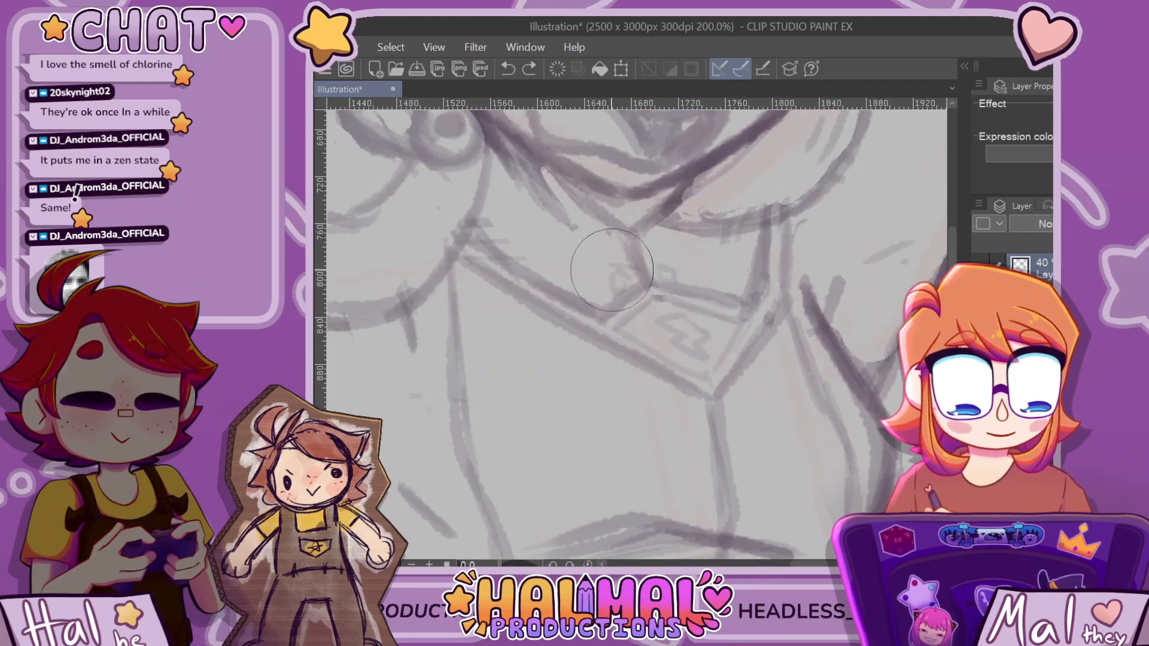
drag(611, 269, 612, 259)
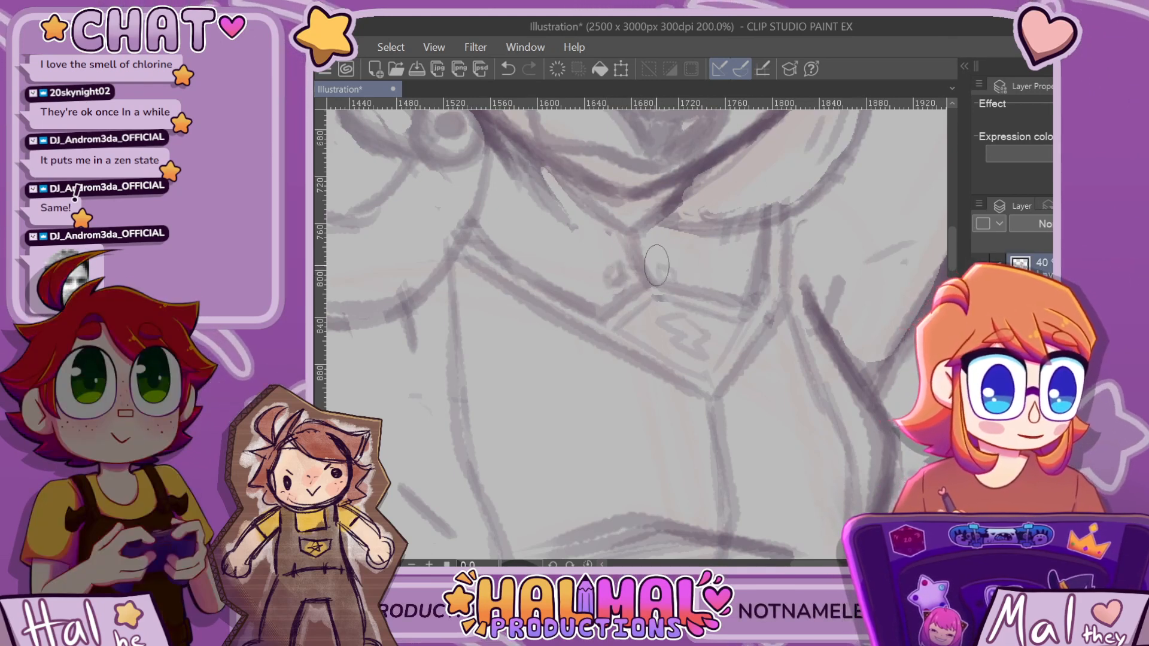
Examine the collar, face, armpits and raised arms up close and against the whole figure
scroll(679, 268, down, 6)
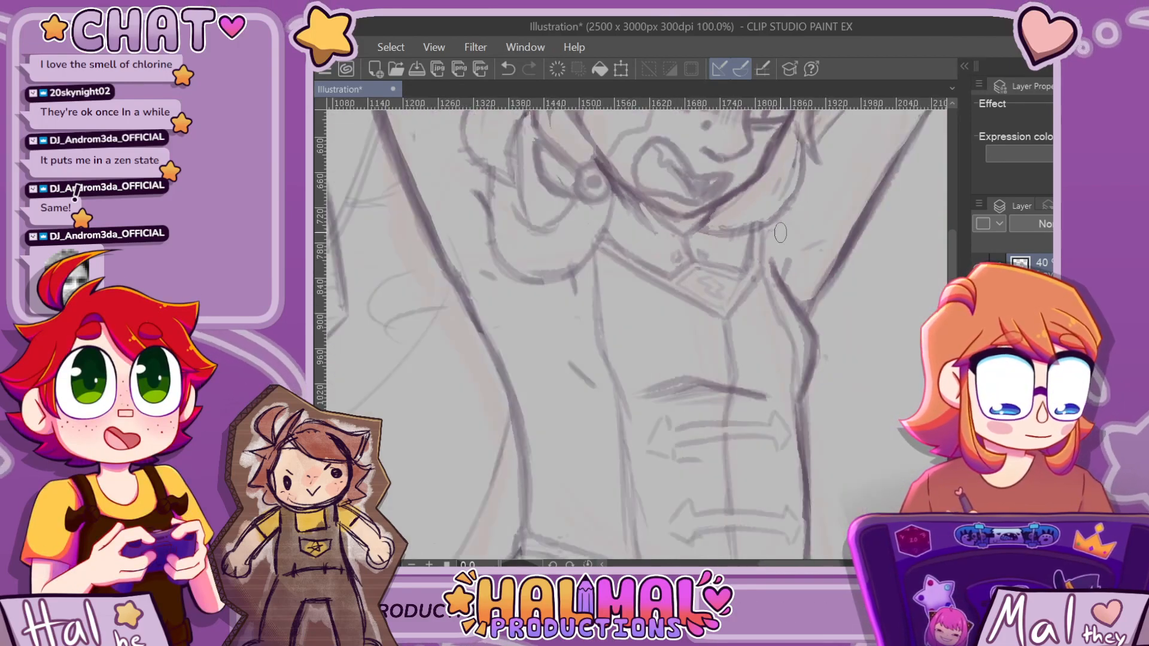
scroll(803, 242, up, 2)
scroll(803, 242, up, 2)
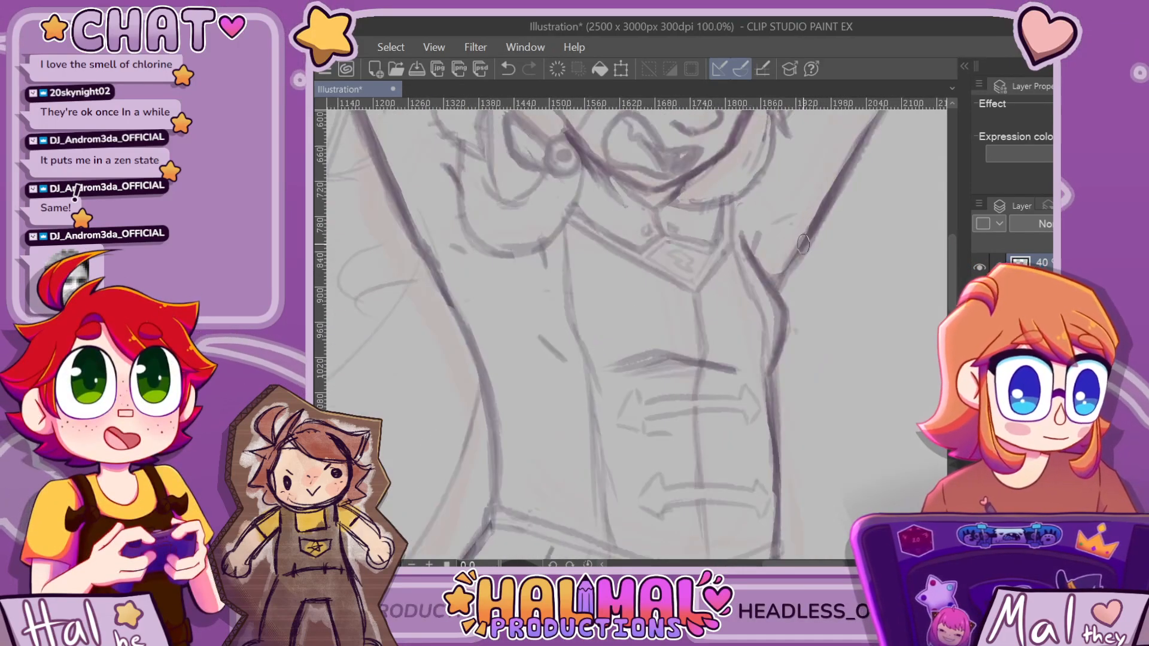
scroll(631, 332, up, 3)
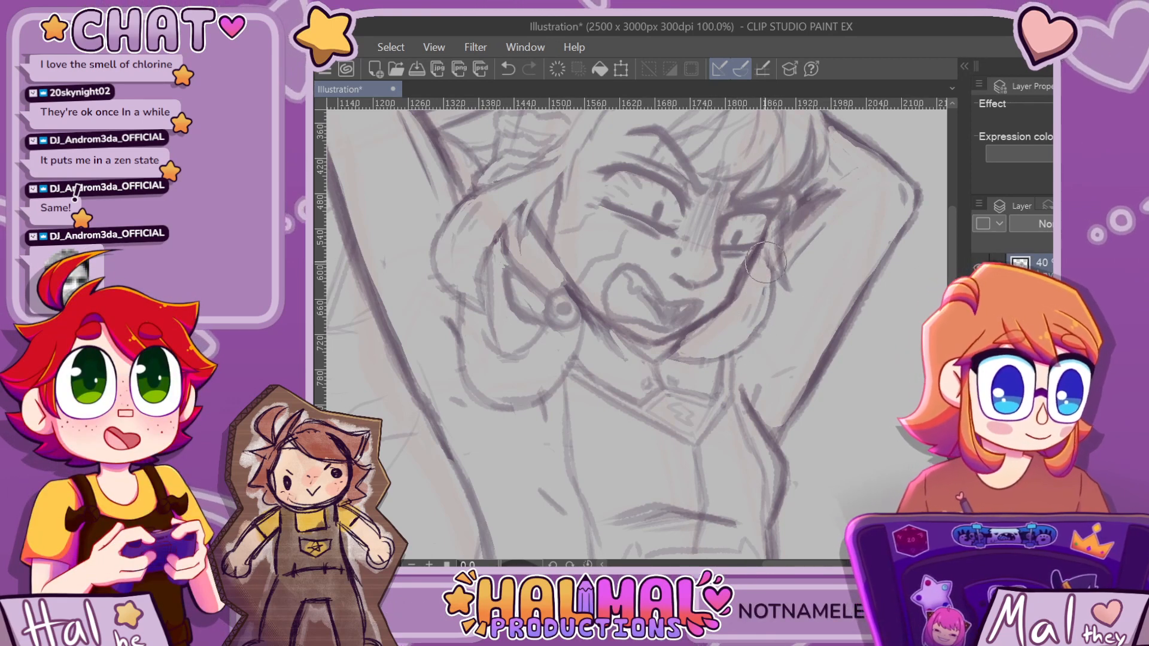
scroll(775, 267, down, 3)
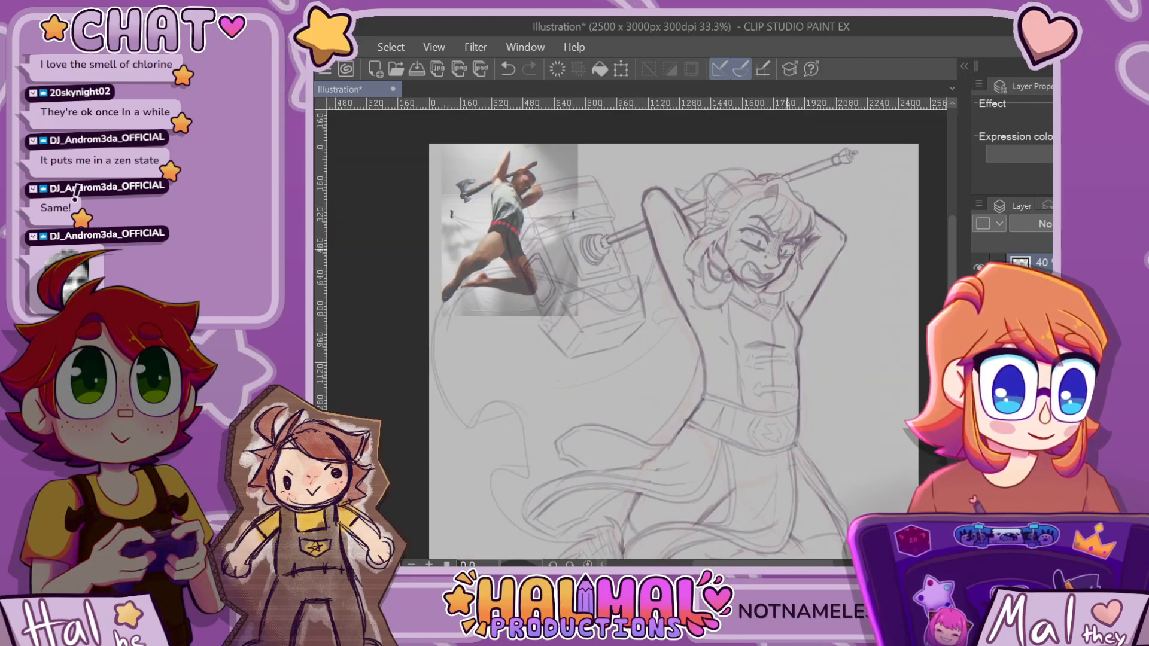
scroll(745, 209, up, 2)
scroll(732, 208, up, 1)
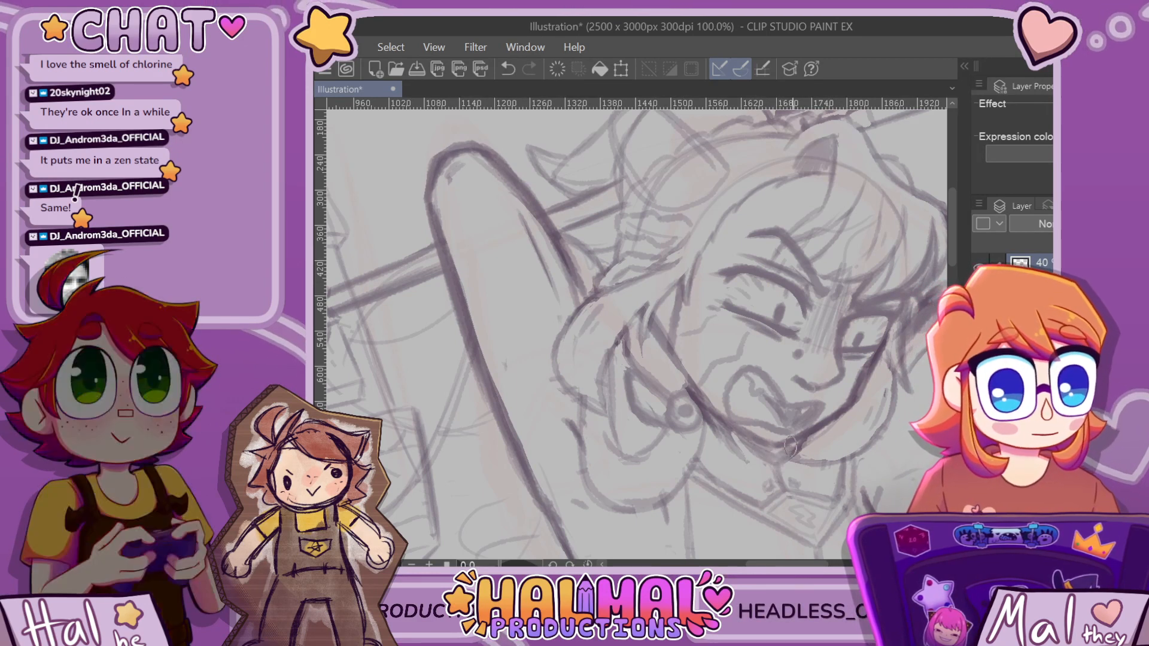
mouse_move(766, 370)
mouse_down()
mouse_move(550, 368)
mouse_move(649, 362)
mouse_move(649, 237)
mouse_move(670, 173)
mouse_up()
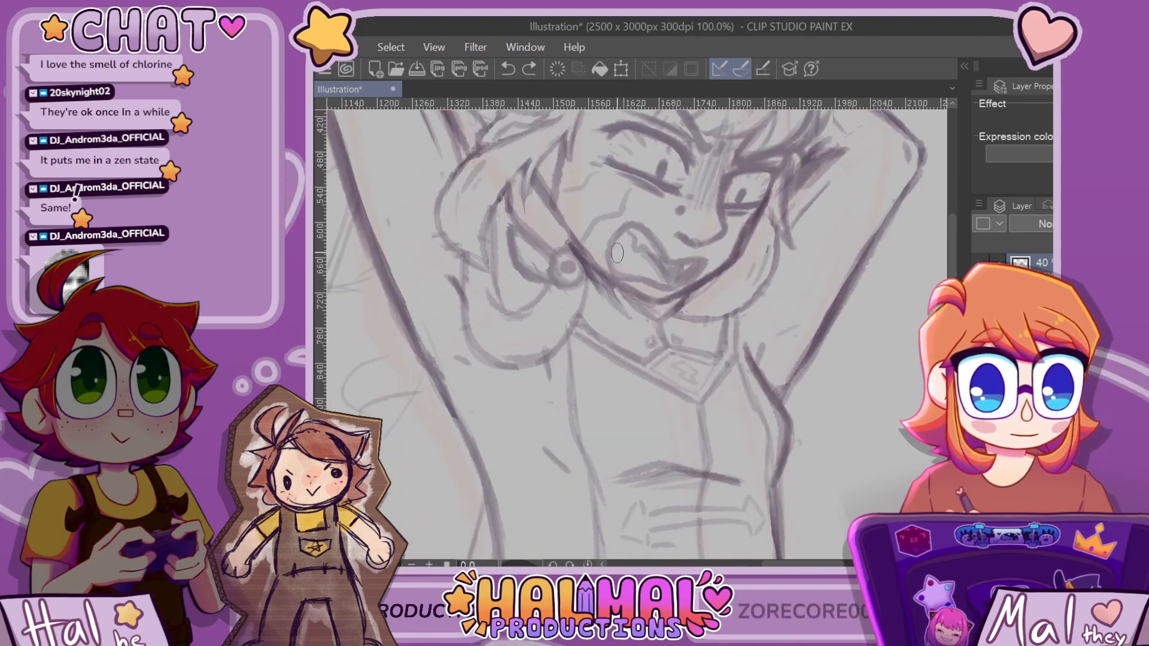
scroll(631, 312, up, 1)
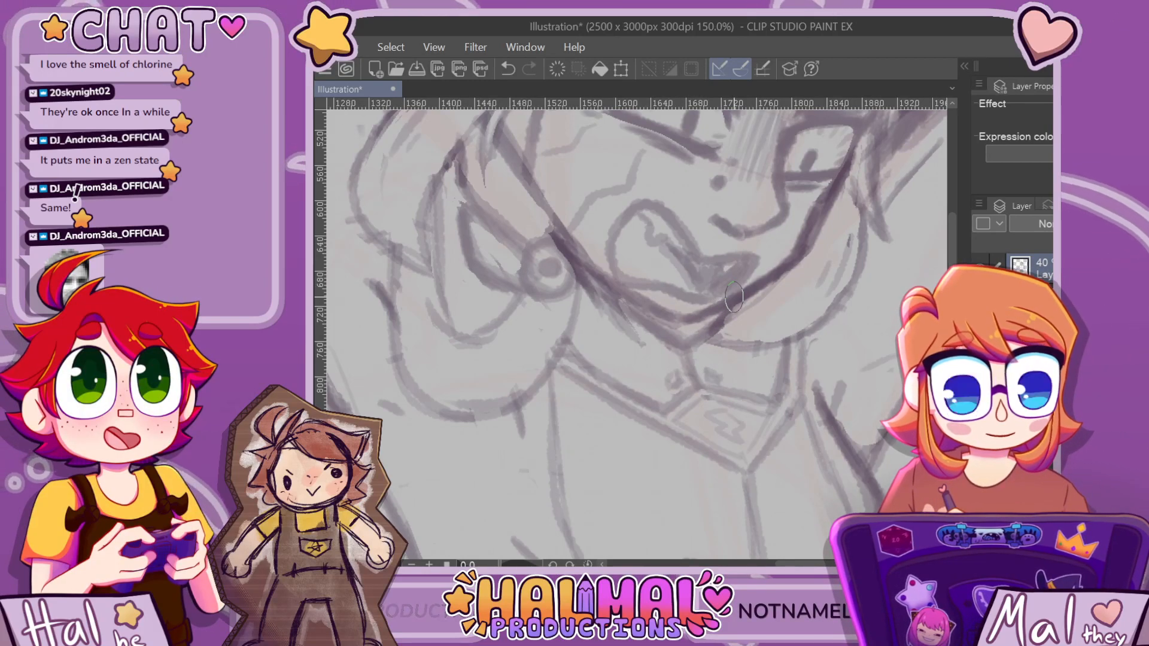
scroll(734, 296, down, 5)
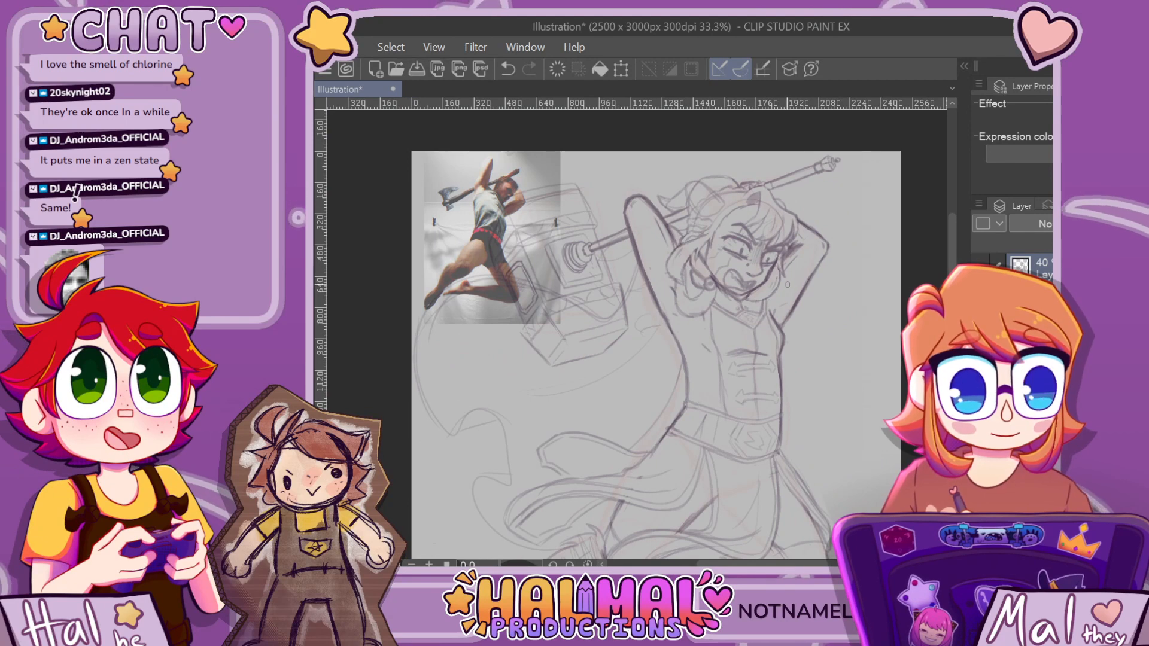
Try a short stroke on the inner edge of the collar's far side, above the emblem, and undo the last strokes
scroll(748, 279, up, 5)
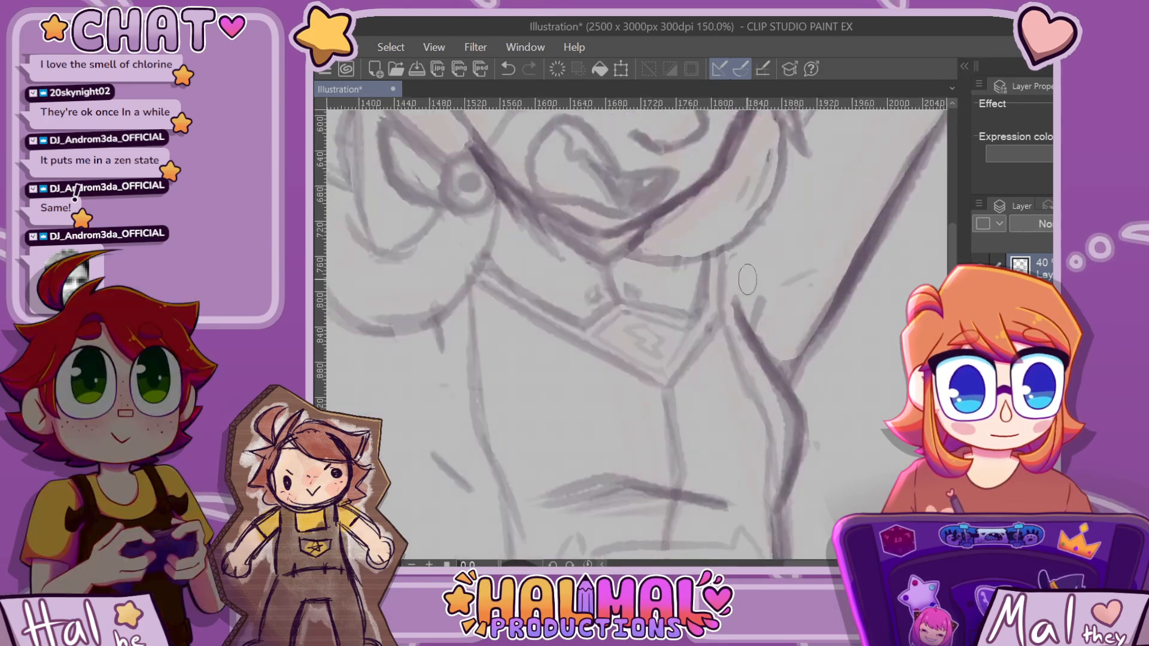
key(ctrl+z)
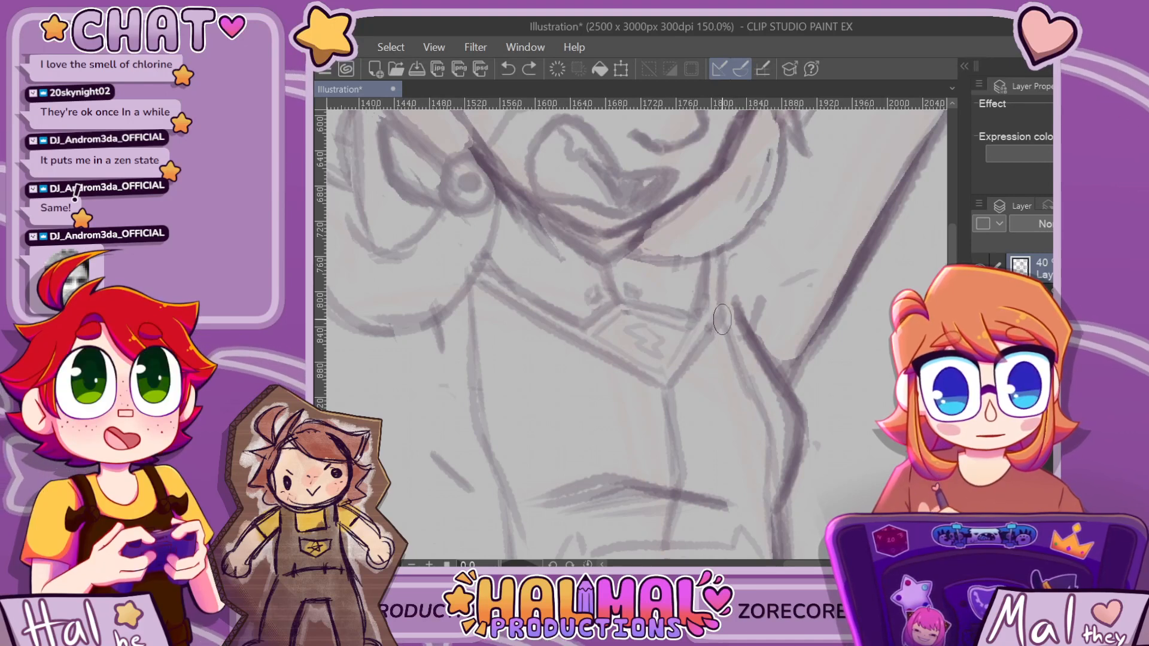
drag(722, 319, 716, 288)
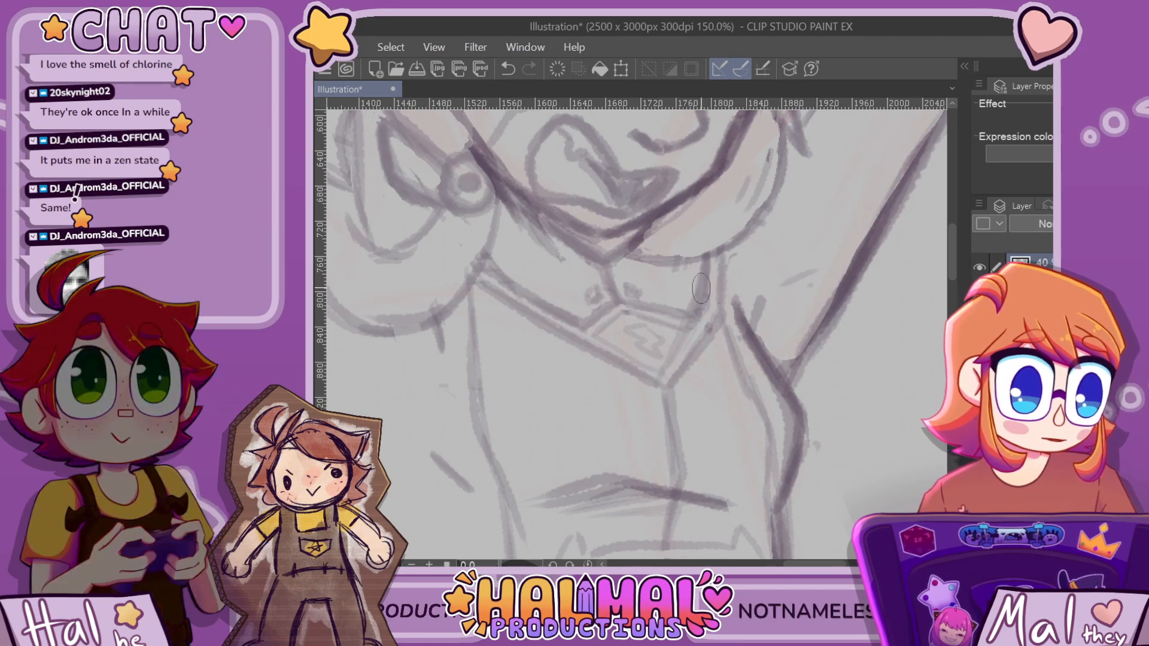
key(ctrl+z)
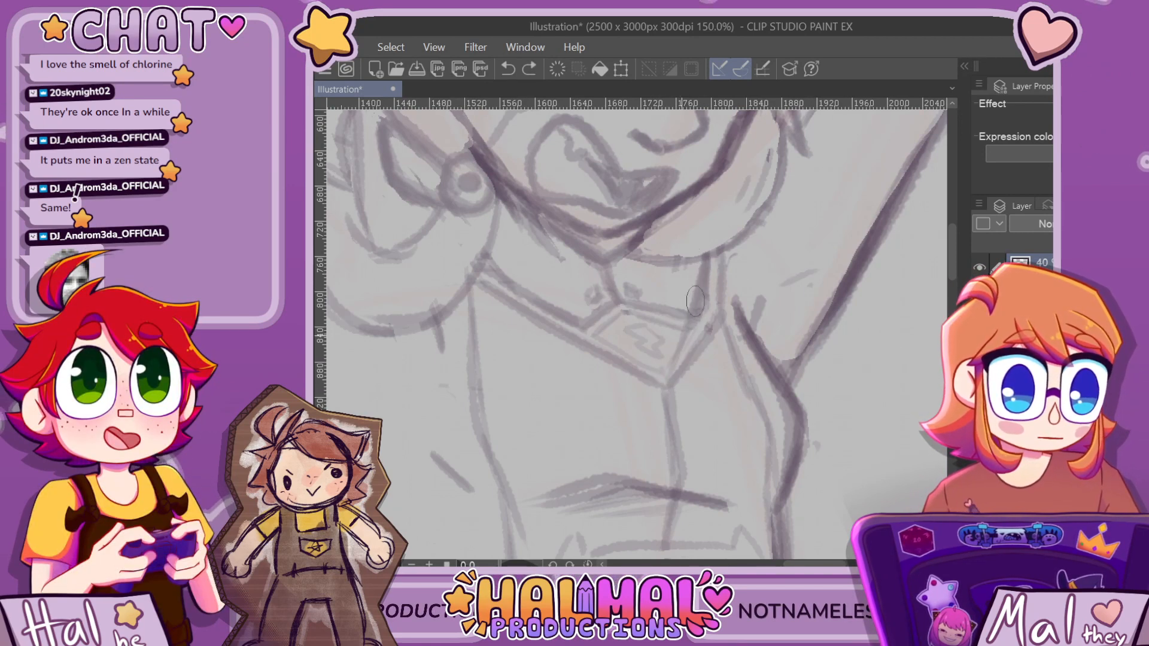
key(ctrl+z)
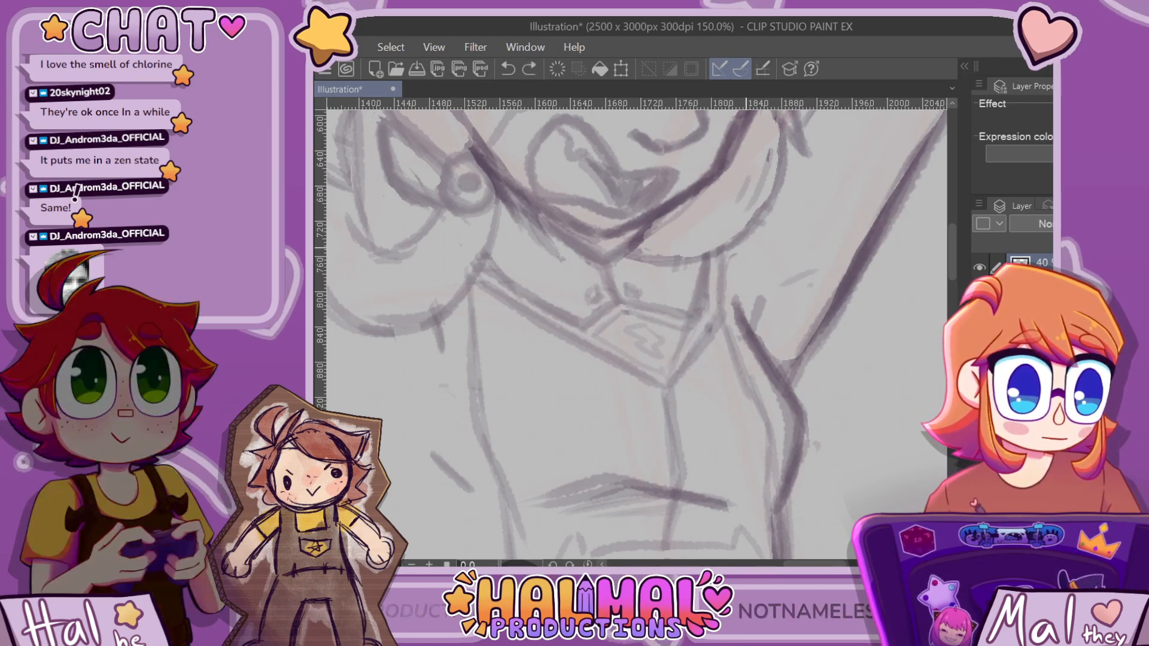
scroll(757, 247, down, 6)
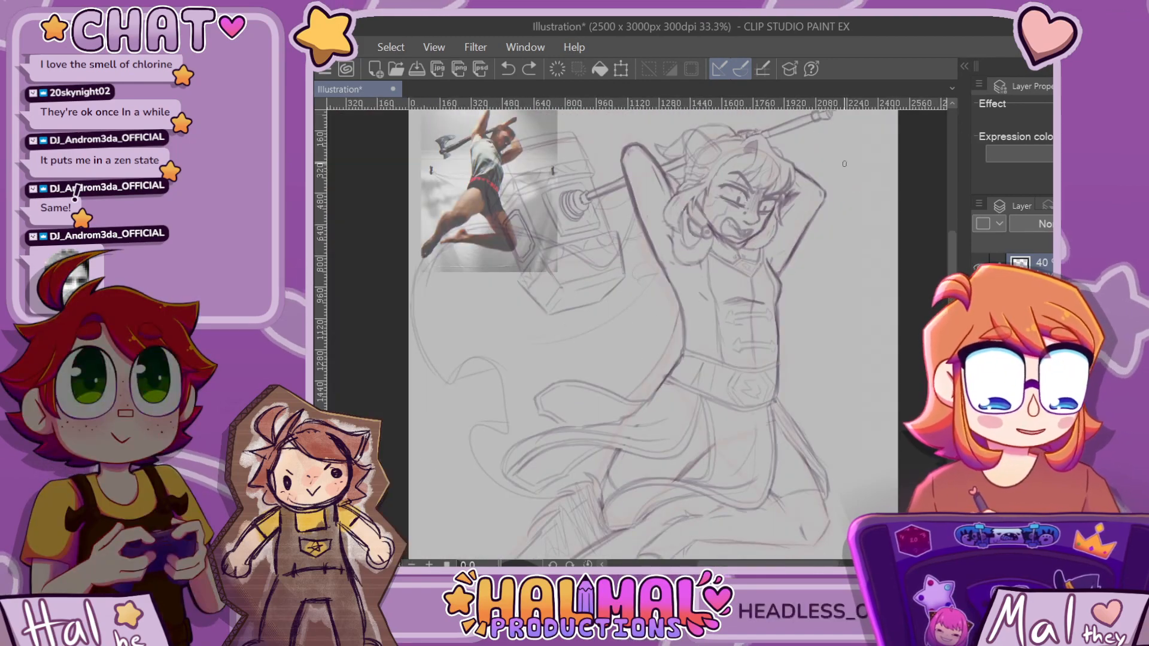
scroll(707, 291, up, 3)
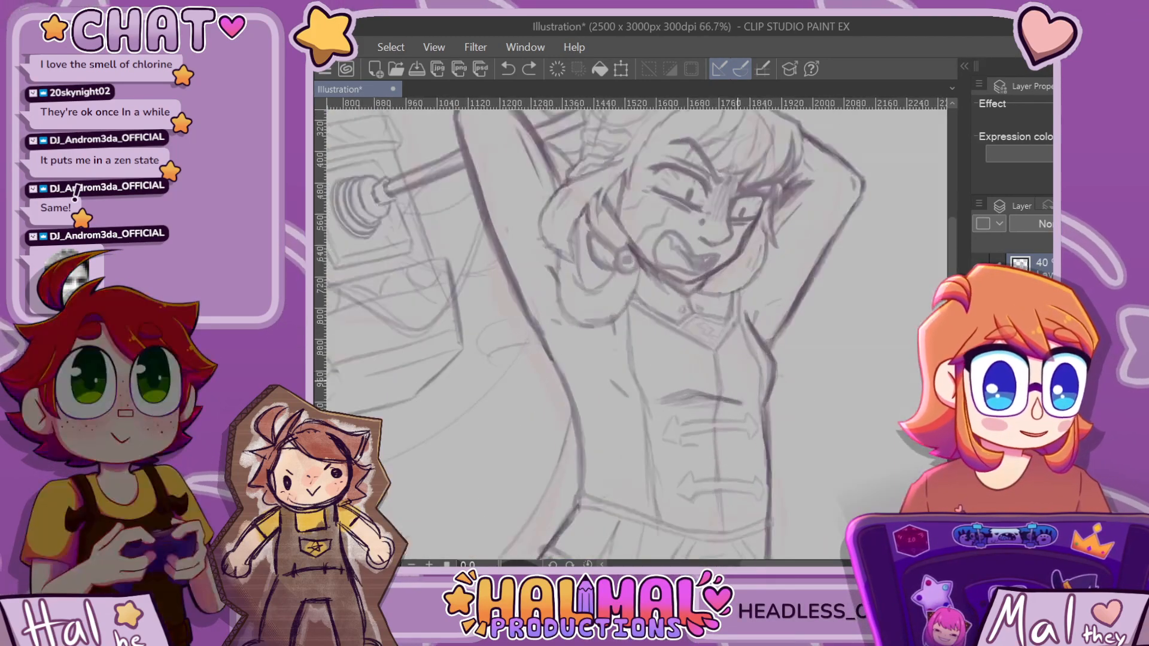
scroll(708, 291, up, 3)
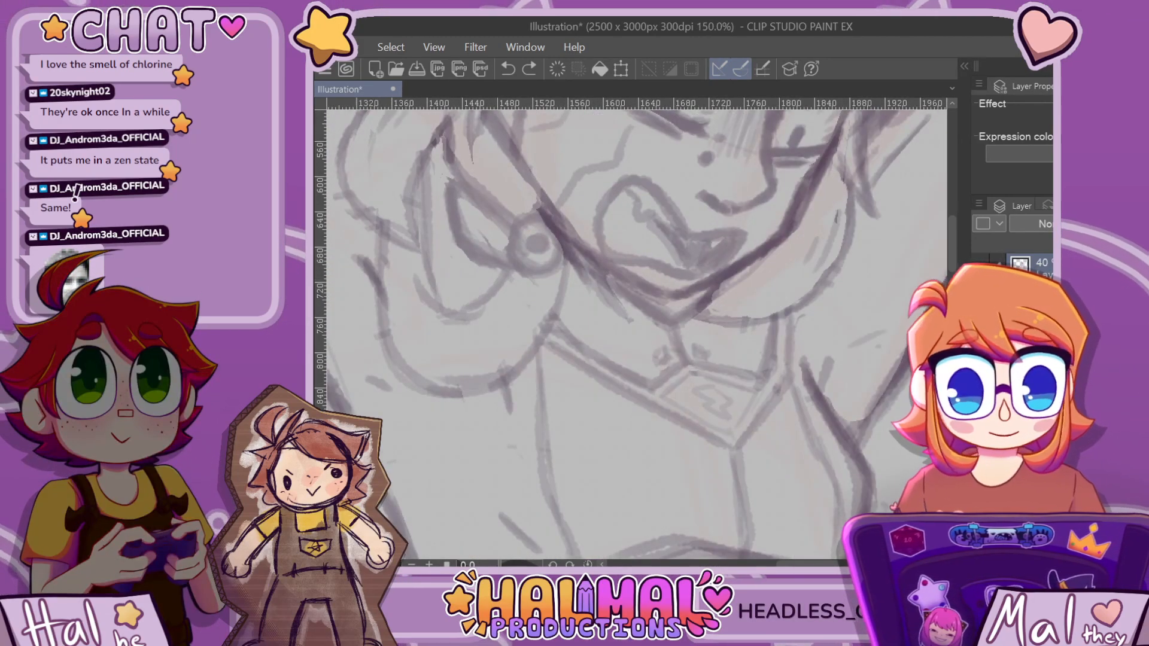
Reinforce the lower edge of the jaw with a short stroke above the collar and check it against the whole figure
drag(667, 310, 636, 295)
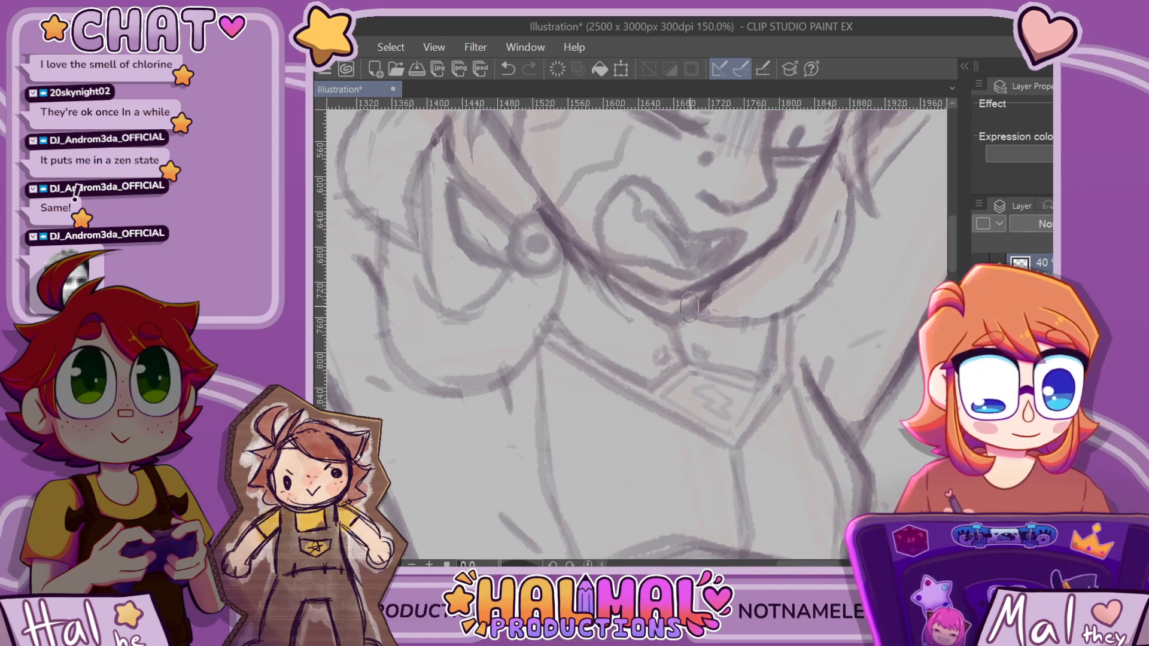
scroll(738, 246, down, 10)
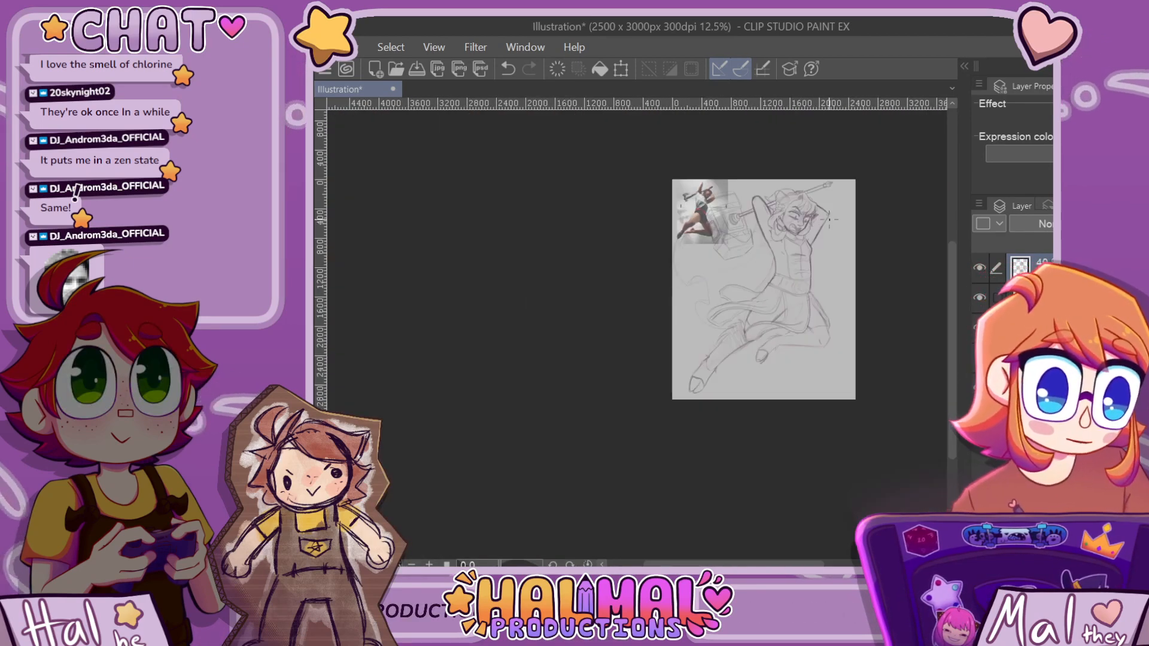
scroll(839, 217, up, 8)
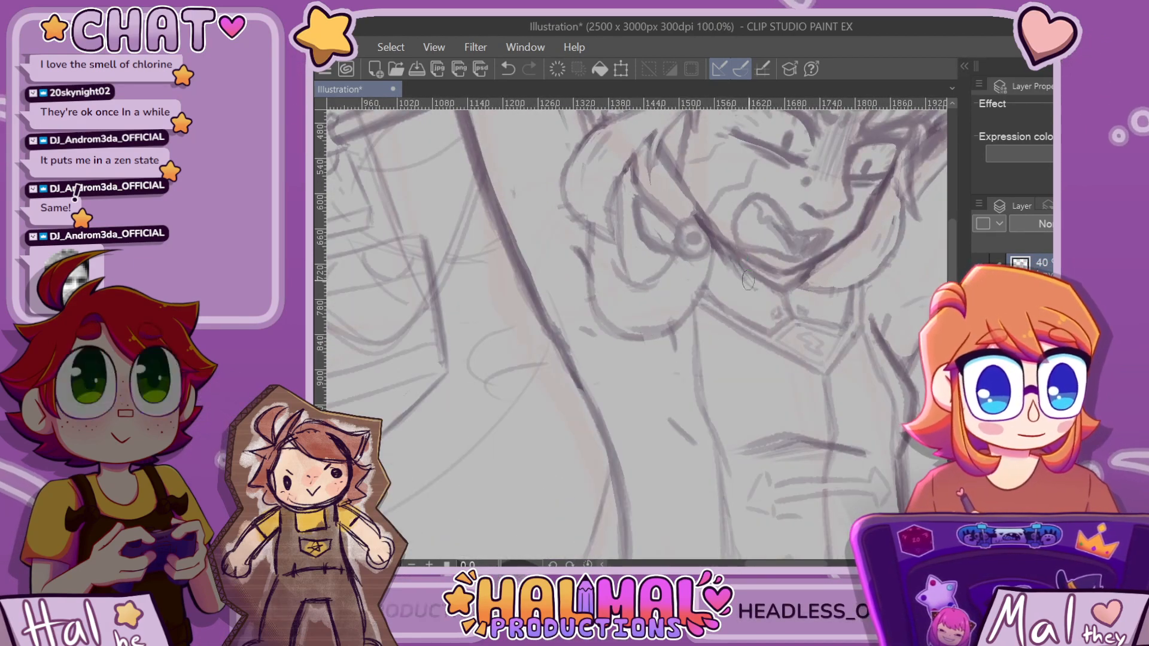
scroll(751, 285, down, 8)
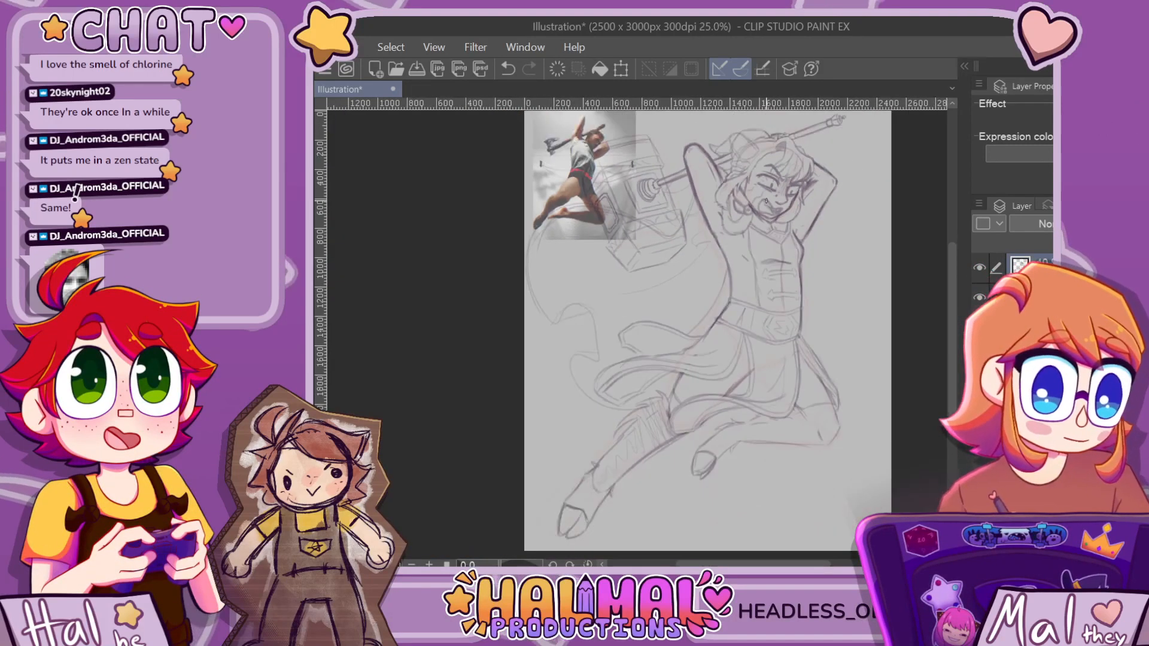
scroll(766, 201, up, 4)
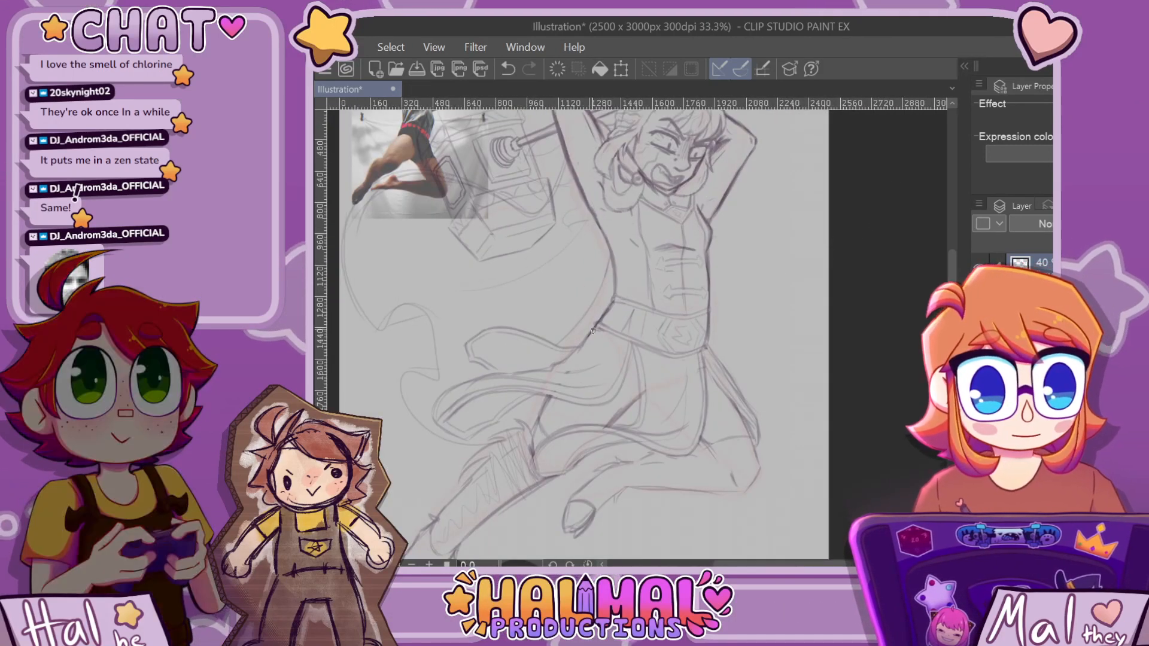
Try a wavy tail stroke sweeping outward from behind the belt at the character's hip, and undo it
scroll(601, 351, up, 2)
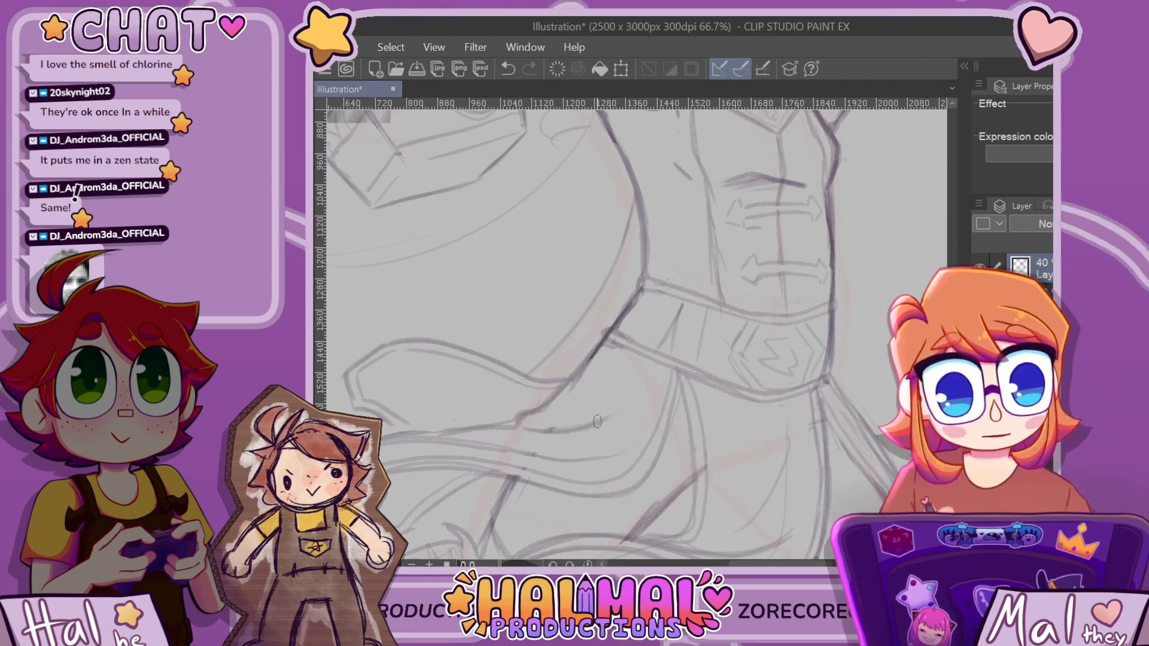
click(682, 564)
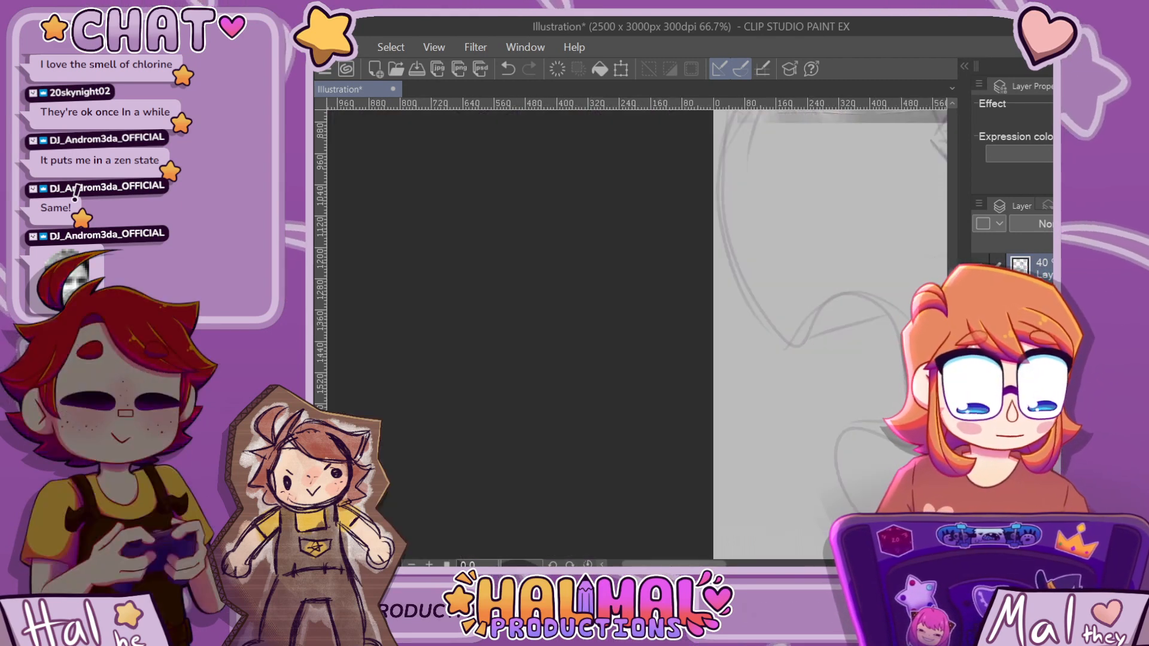
drag(682, 564, 791, 564)
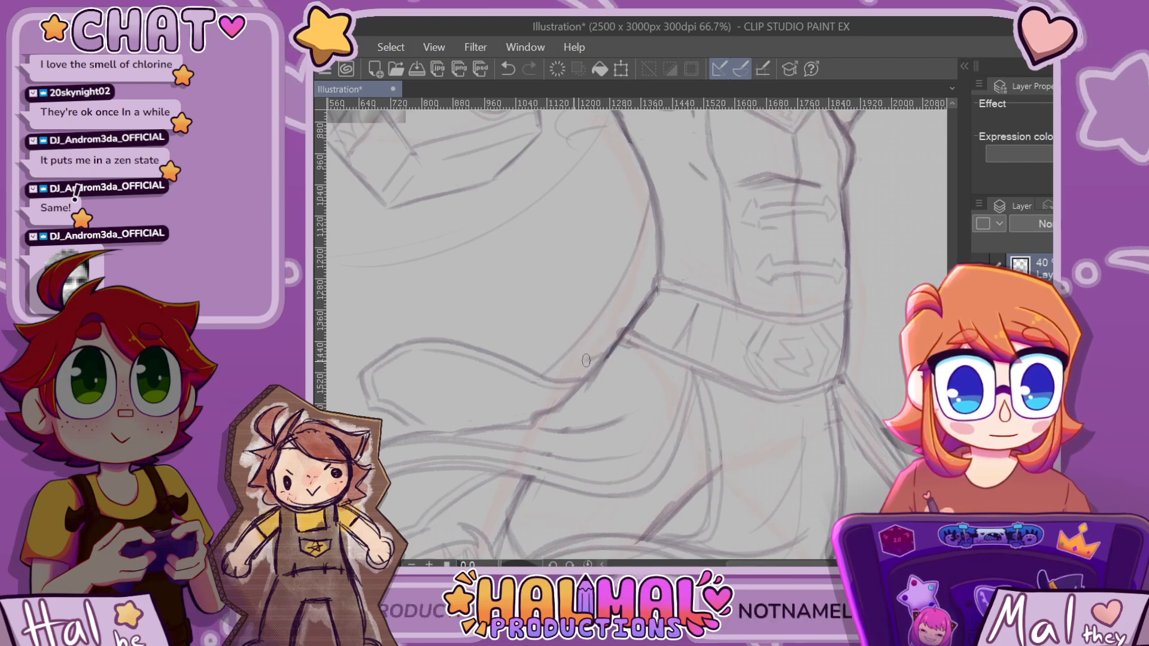
drag(602, 356, 532, 306)
key(ctrl+z)
mouse_move(603, 361)
mouse_down()
mouse_move(501, 303)
mouse_move(445, 295)
mouse_up()
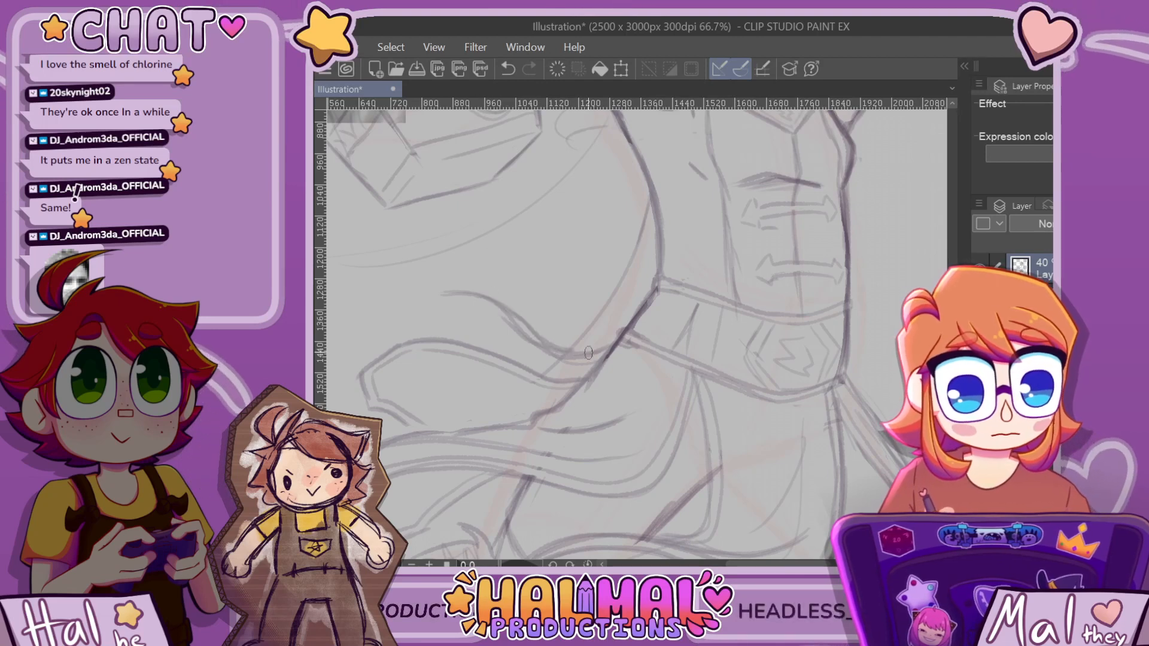
scroll(607, 351, down, 2)
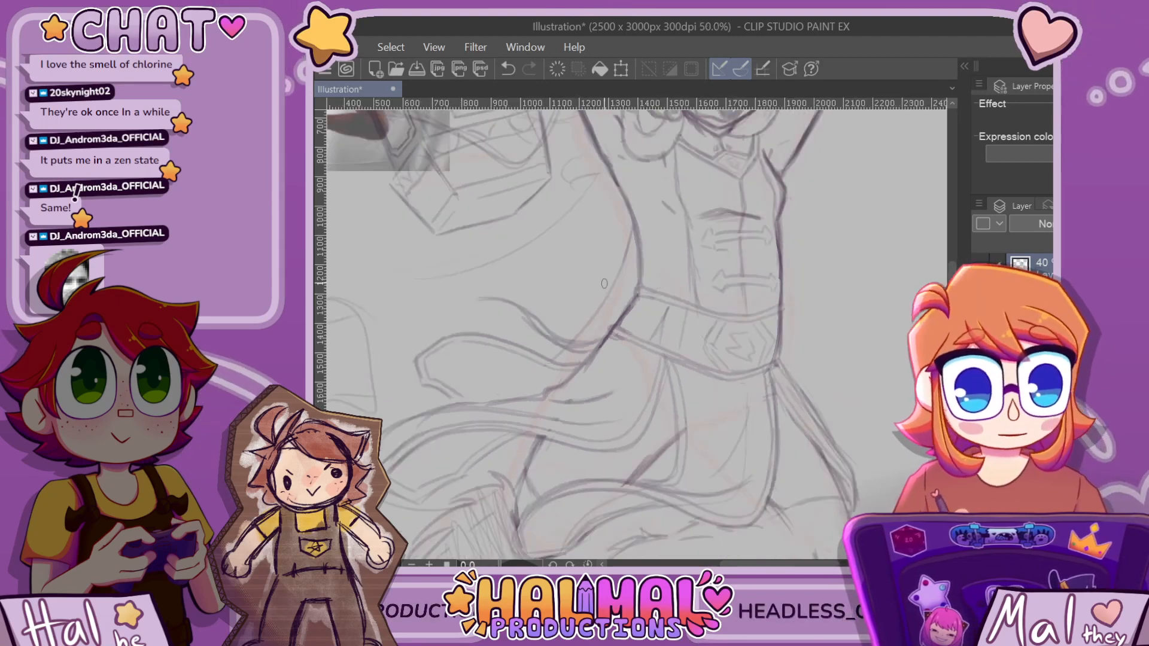
scroll(586, 327, up, 1)
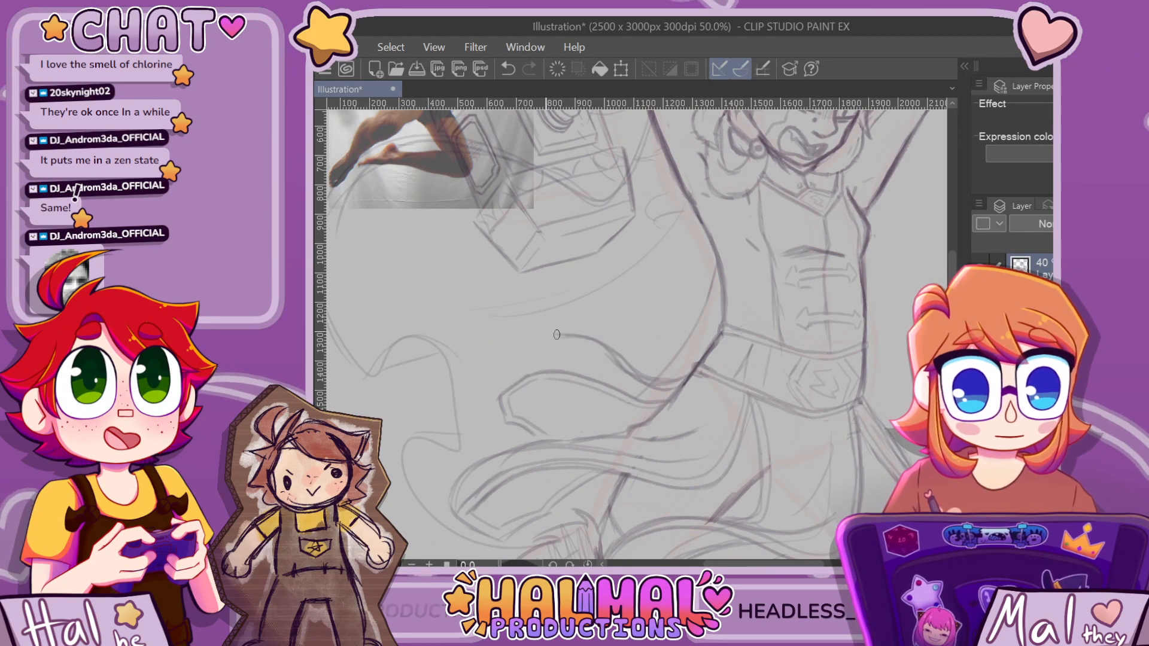
key(ctrl+z)
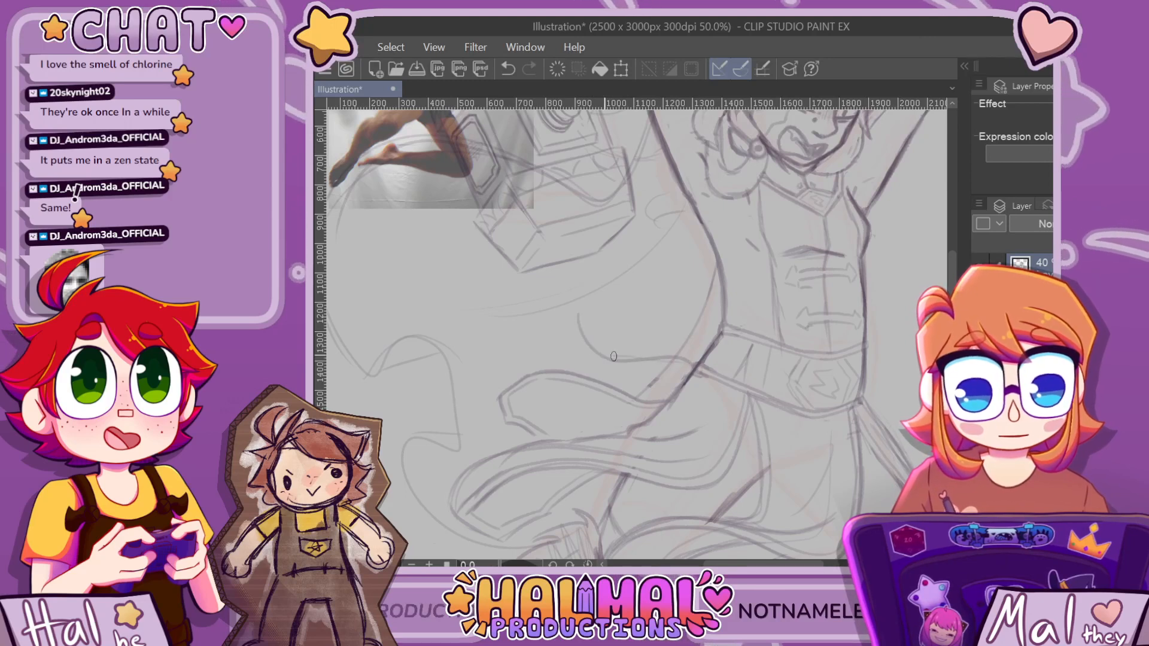
Sketch a thin double-lined tail curving out from behind the belt, ending in a pointed flame-shaped tuft
key(ctrl+z)
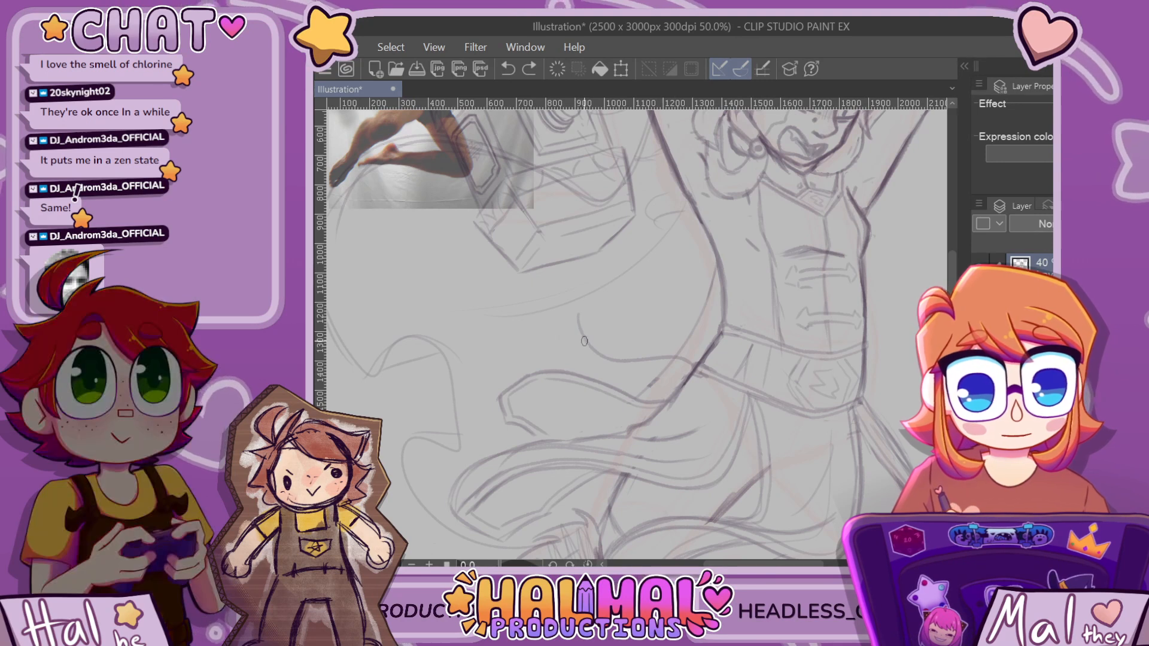
mouse_move(584, 341)
mouse_down()
mouse_move(565, 327)
mouse_move(570, 302)
mouse_up()
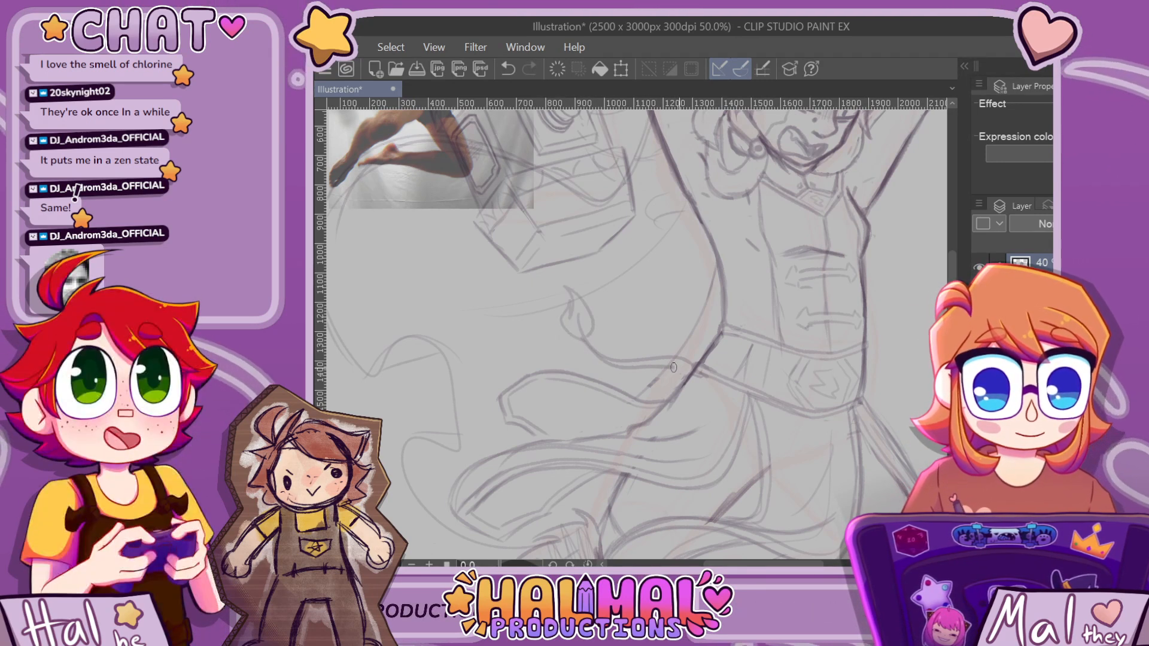
scroll(648, 360, down, 4)
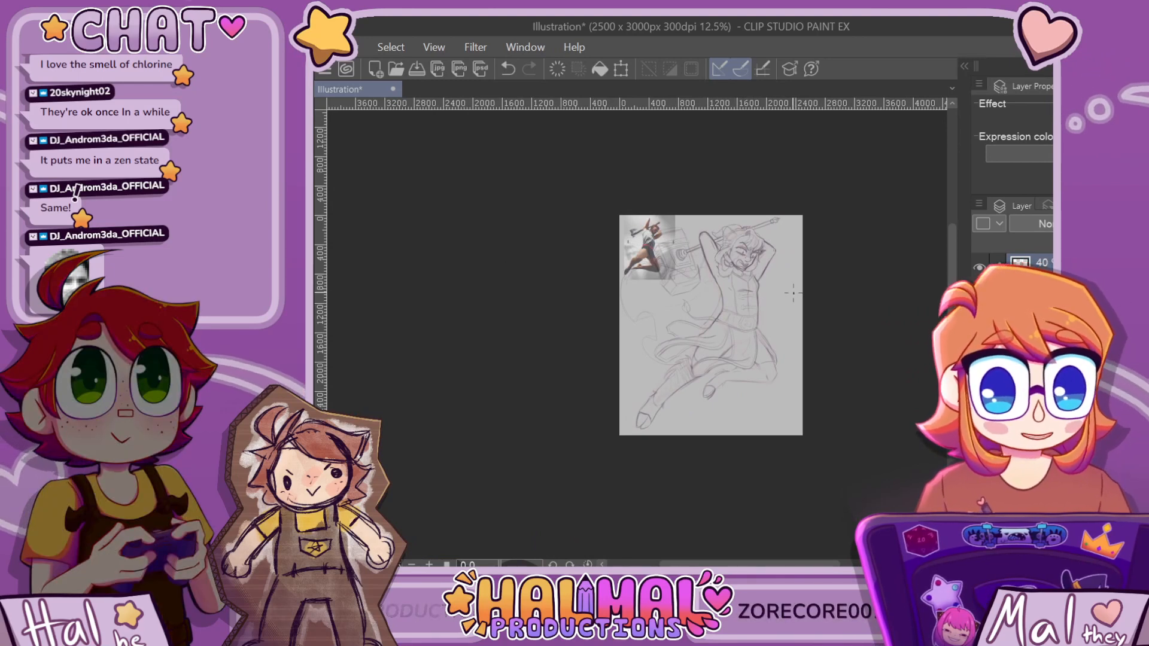
scroll(792, 292, up, 4)
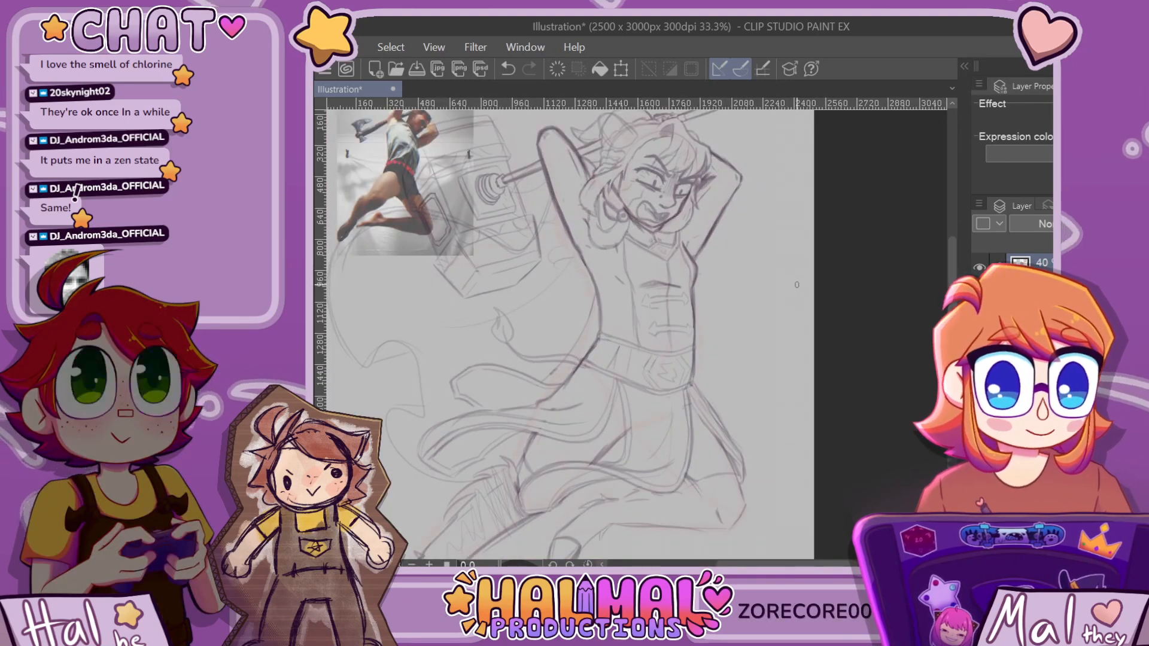
scroll(797, 285, down, 1)
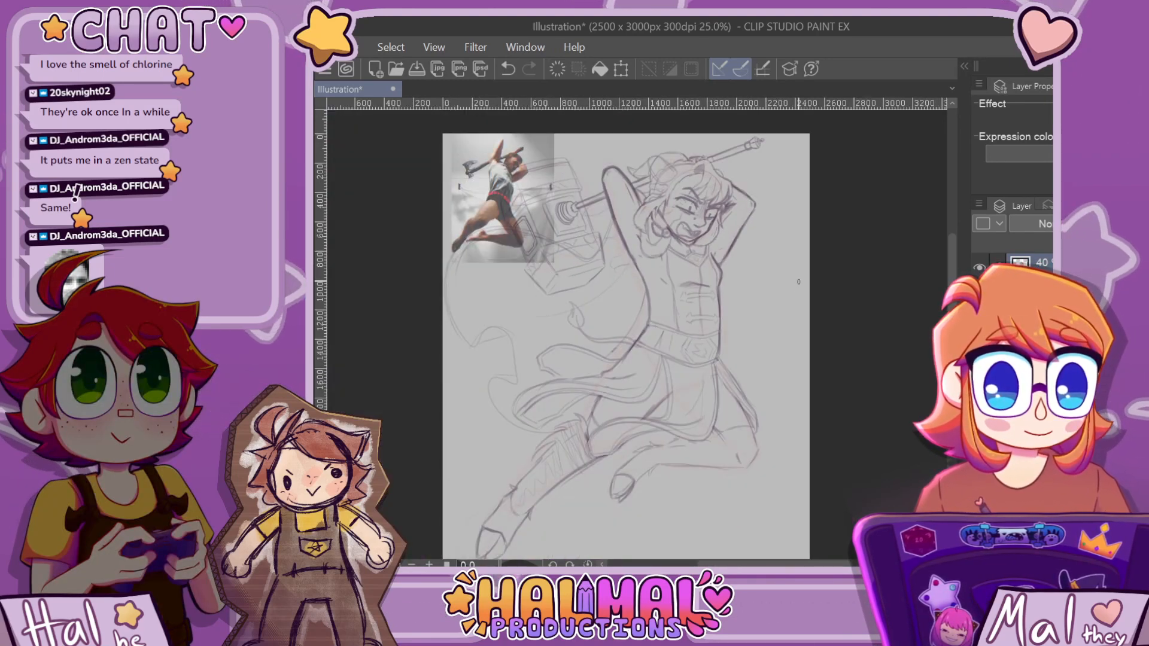
scroll(646, 340, up, 4)
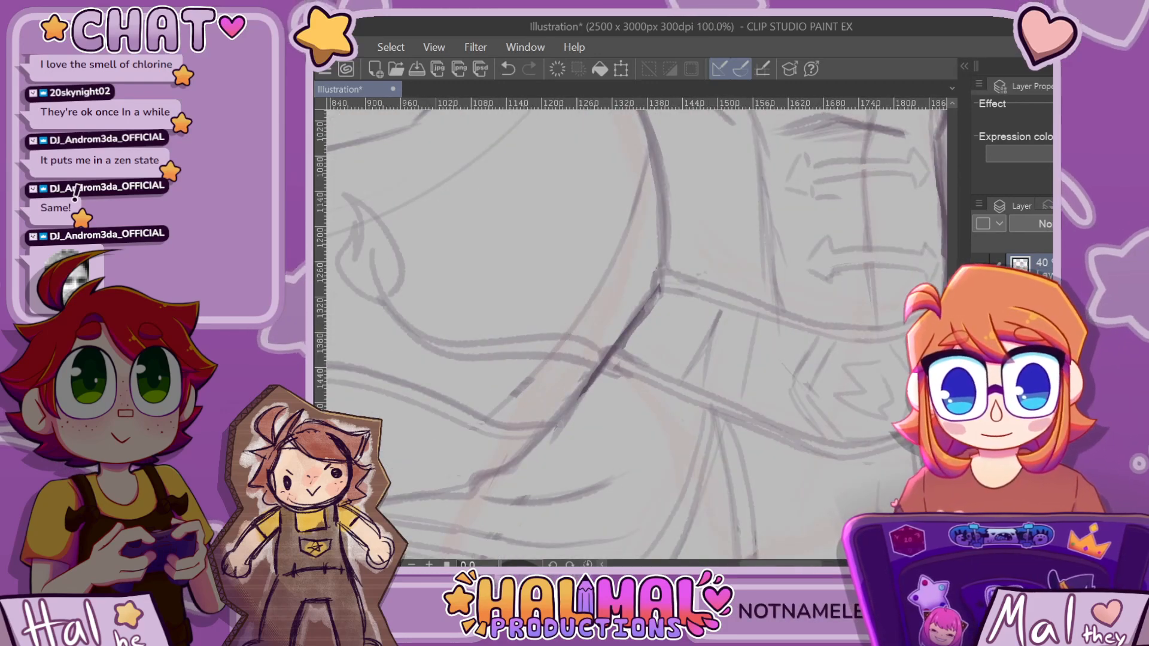
scroll(574, 313, down, 4)
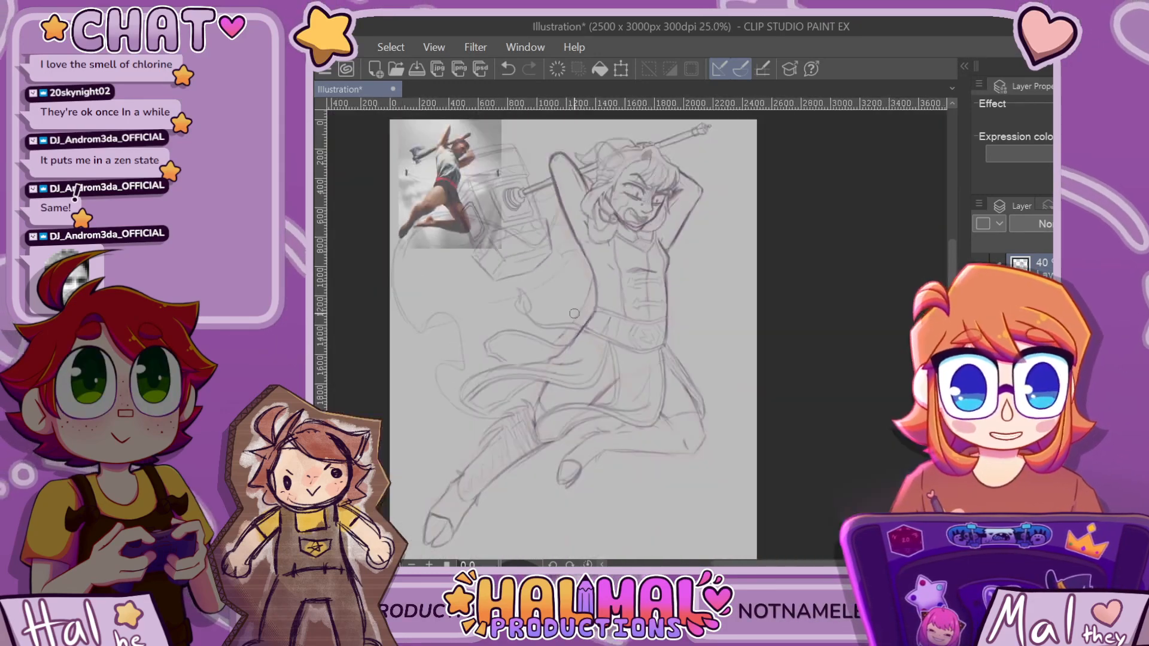
Redraw the near horn's outline with a darker, bumpy line from the thick curled base out to the pointed tip
scroll(616, 198, up, 3)
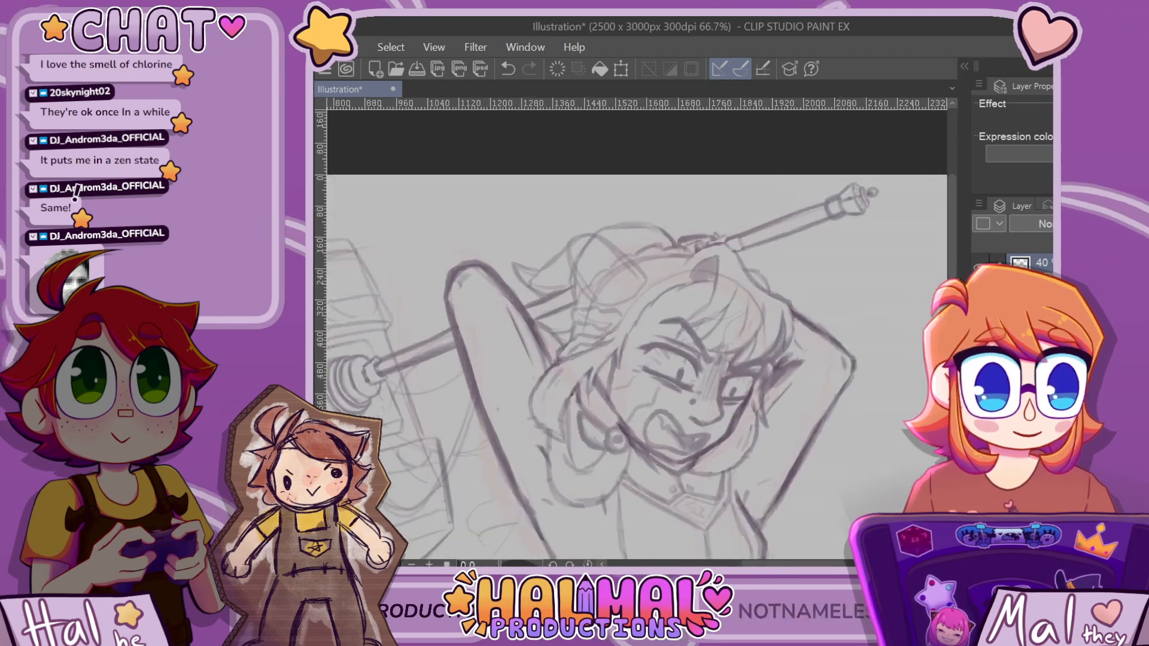
scroll(598, 184, up, 2)
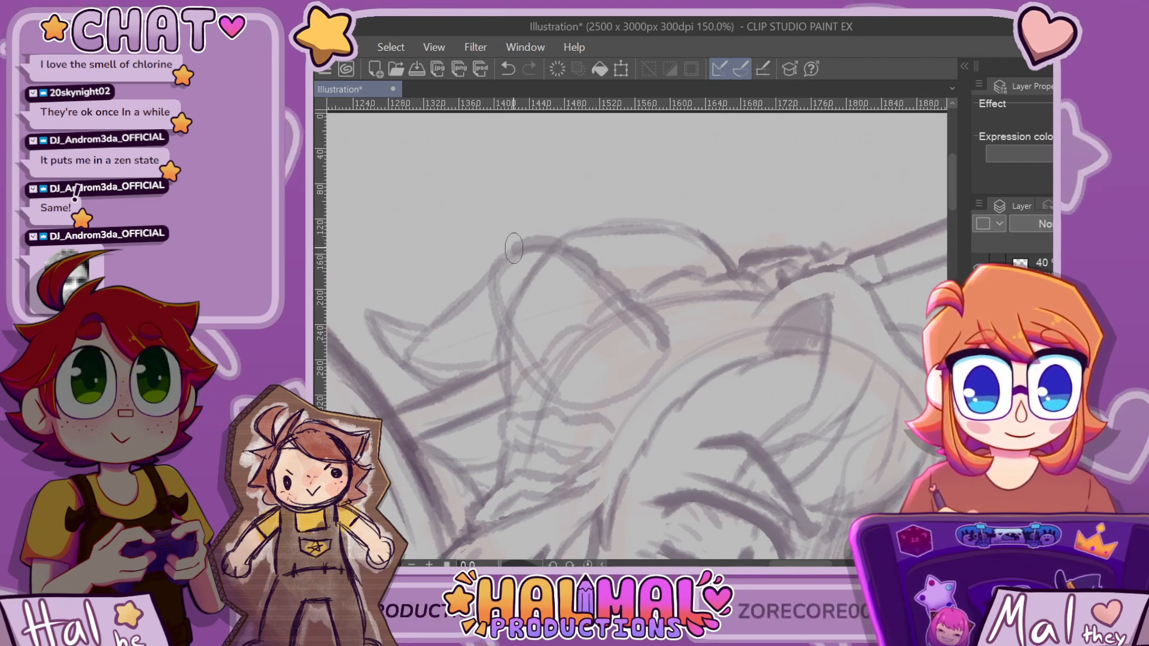
key(ctrl+z)
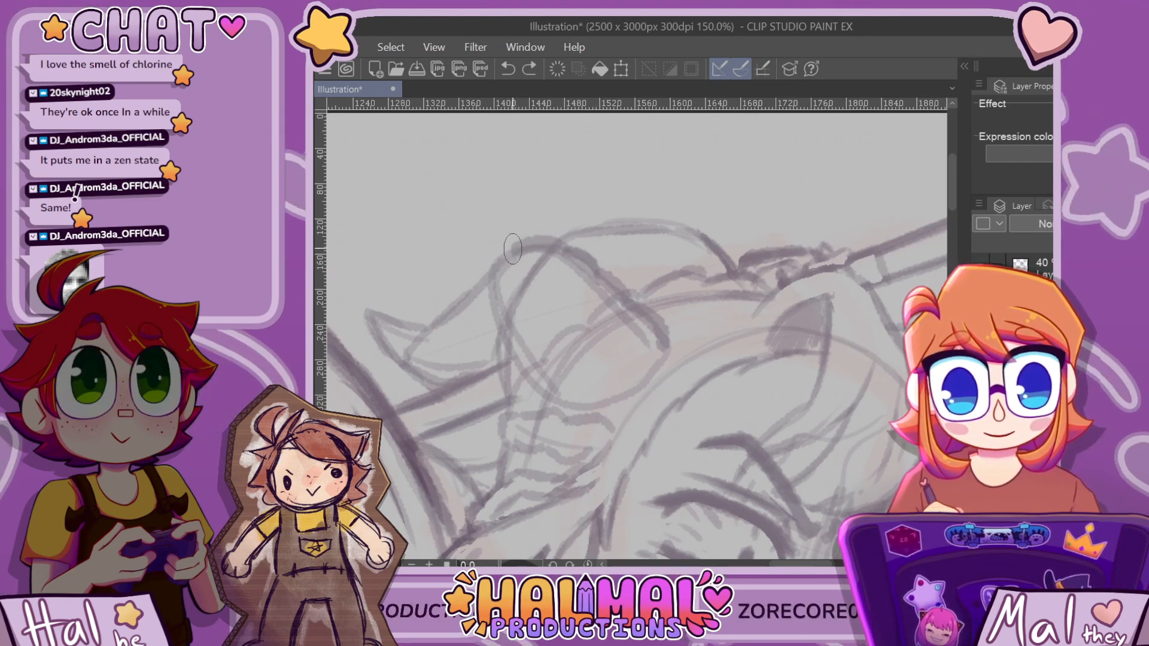
drag(519, 244, 457, 303)
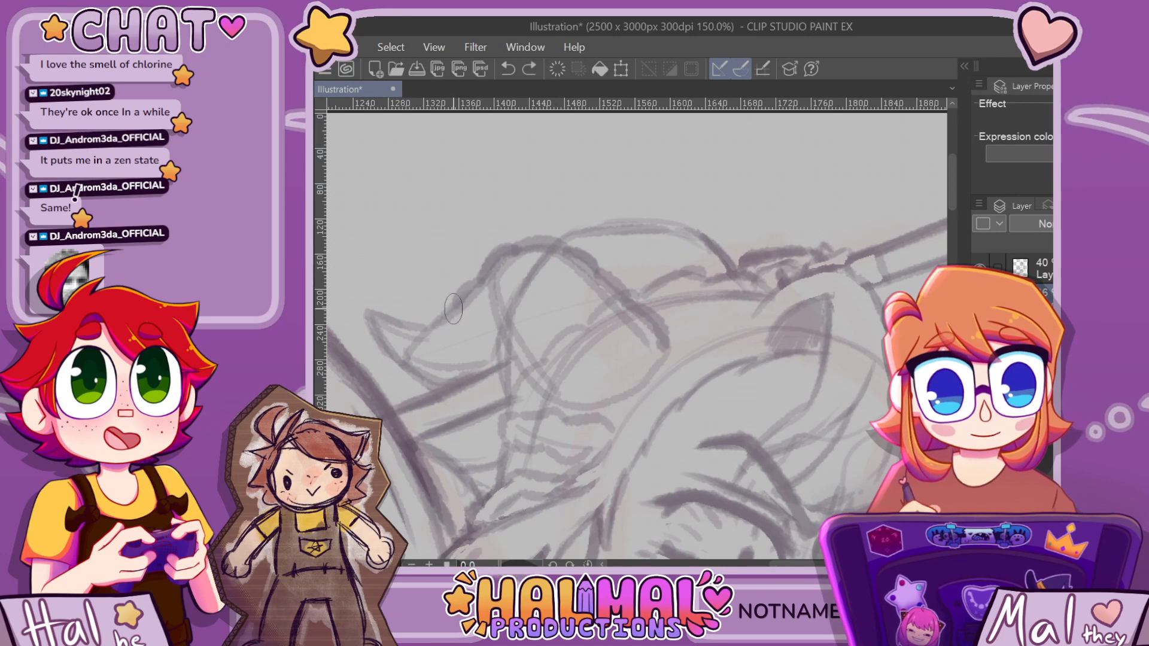
drag(437, 312, 420, 318)
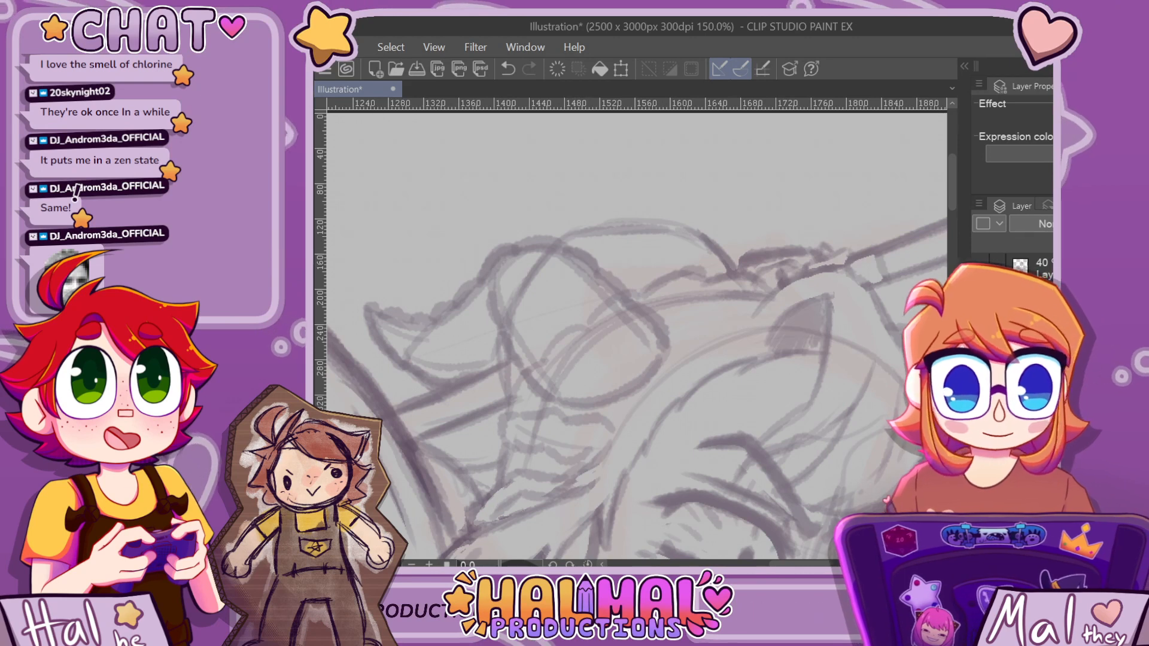
Erase the construction lines crossing the near horn and add curved ridge lines along its base and tip
key(e)
drag(519, 328, 511, 296)
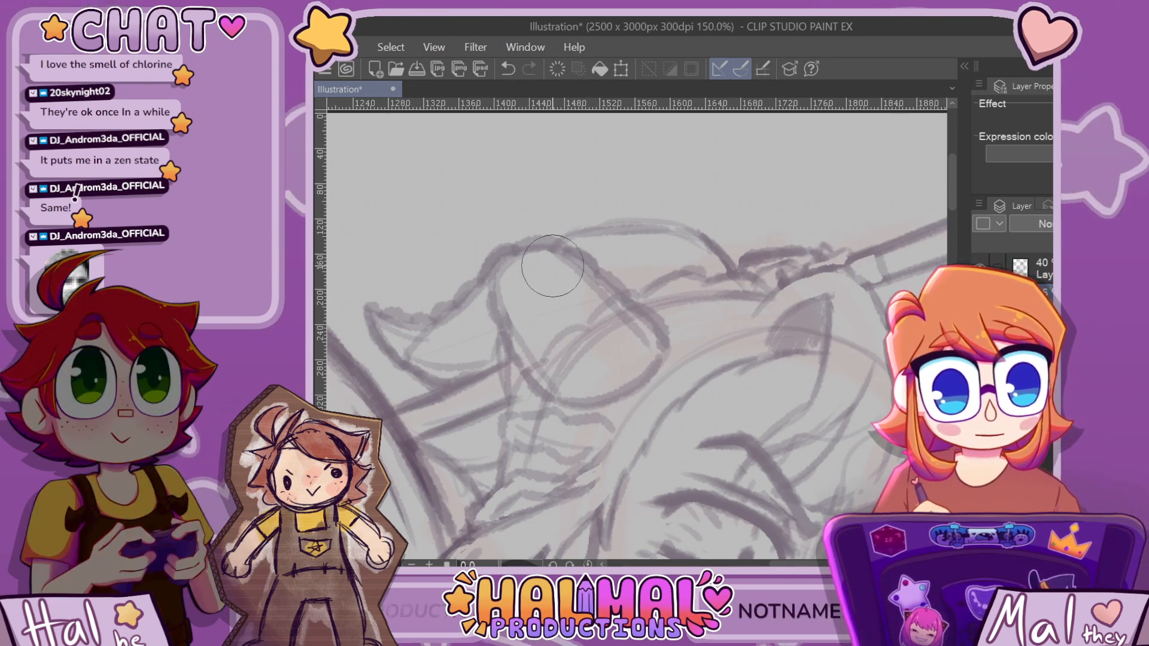
drag(549, 261, 573, 282)
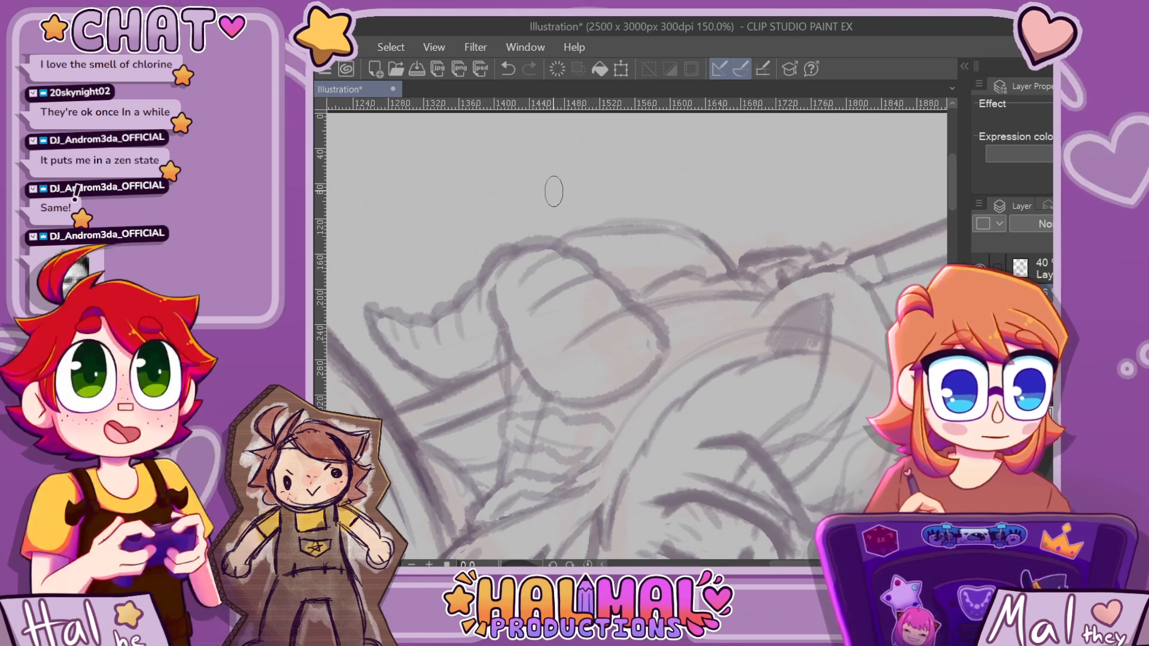
Darken the far horn's outline behind the near one and sketch curved ridge lines across it
scroll(393, 305, down, 10)
scroll(561, 221, up, 10)
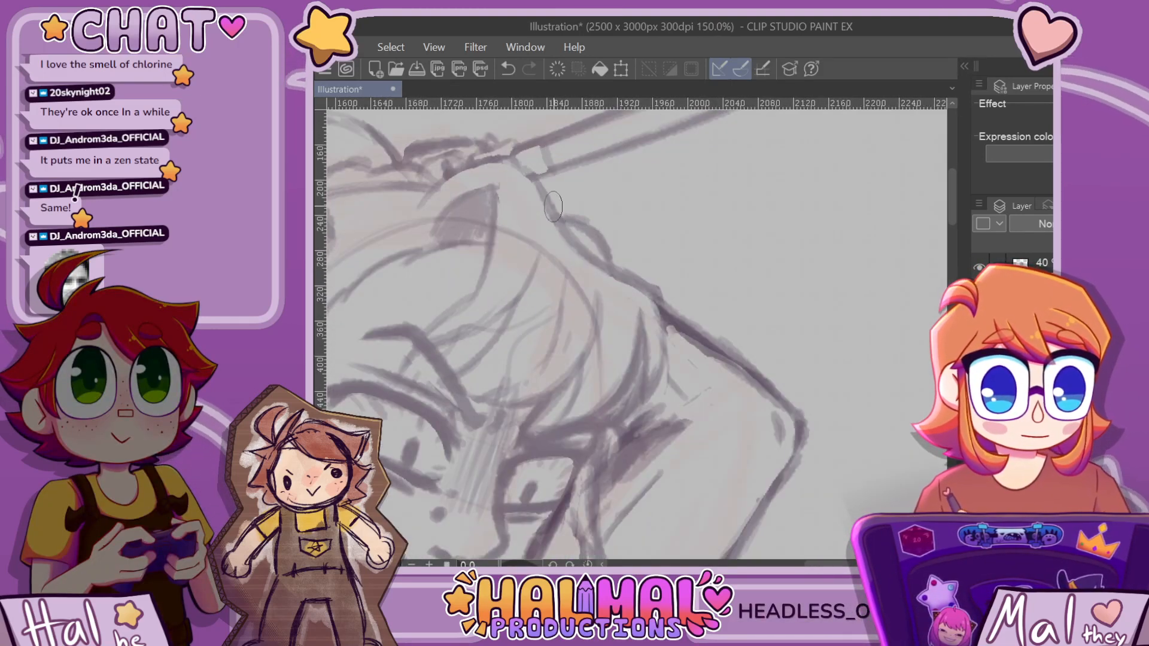
scroll(597, 238, down, 5)
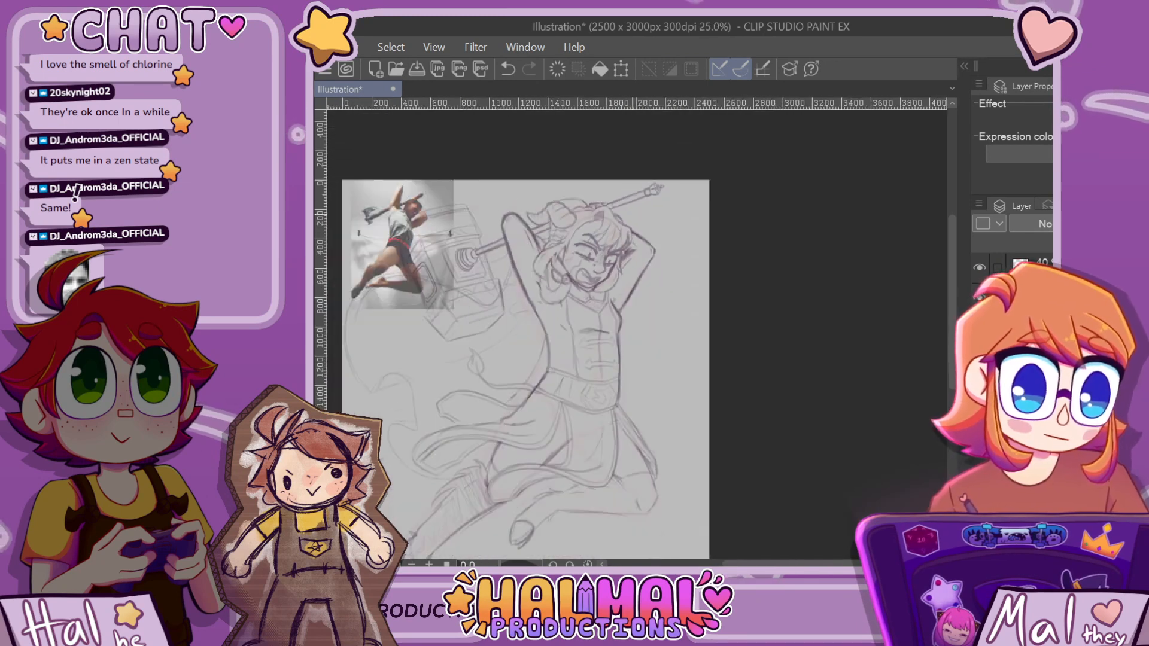
scroll(660, 248, up, 5)
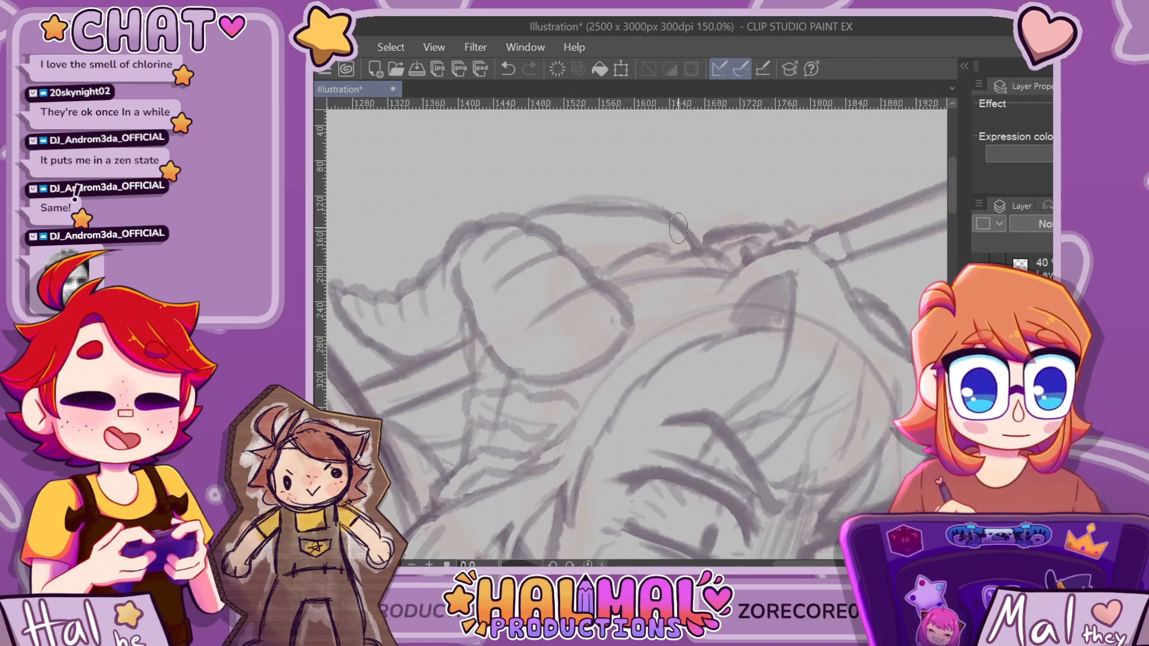
key(ctrl+z)
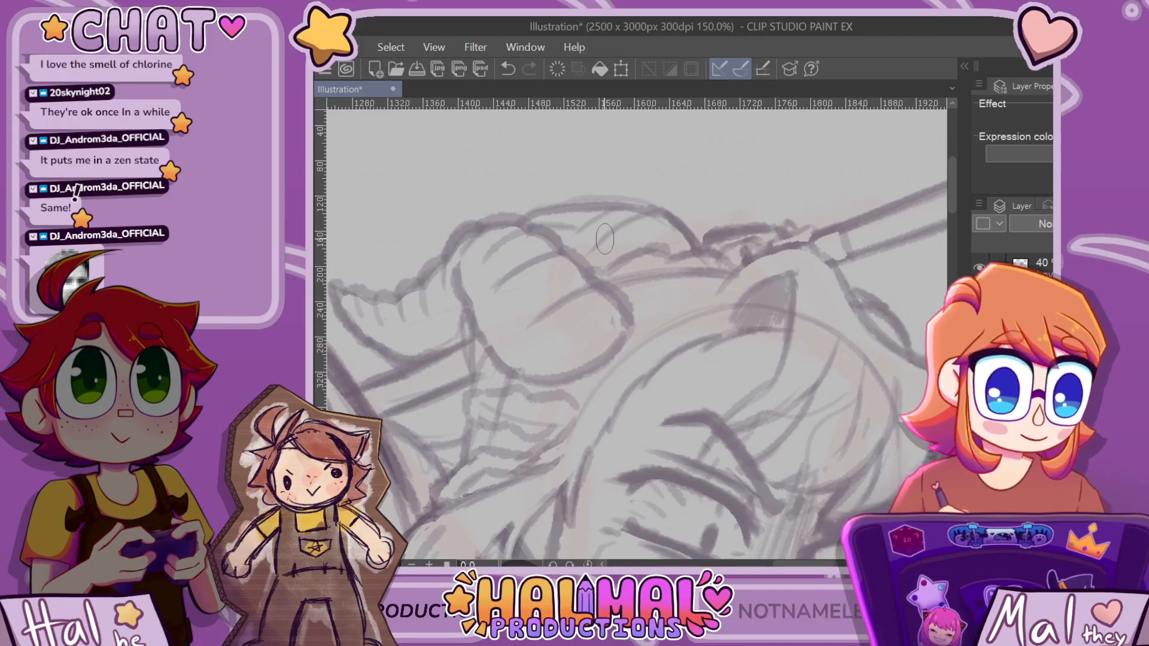
key(ctrl+z)
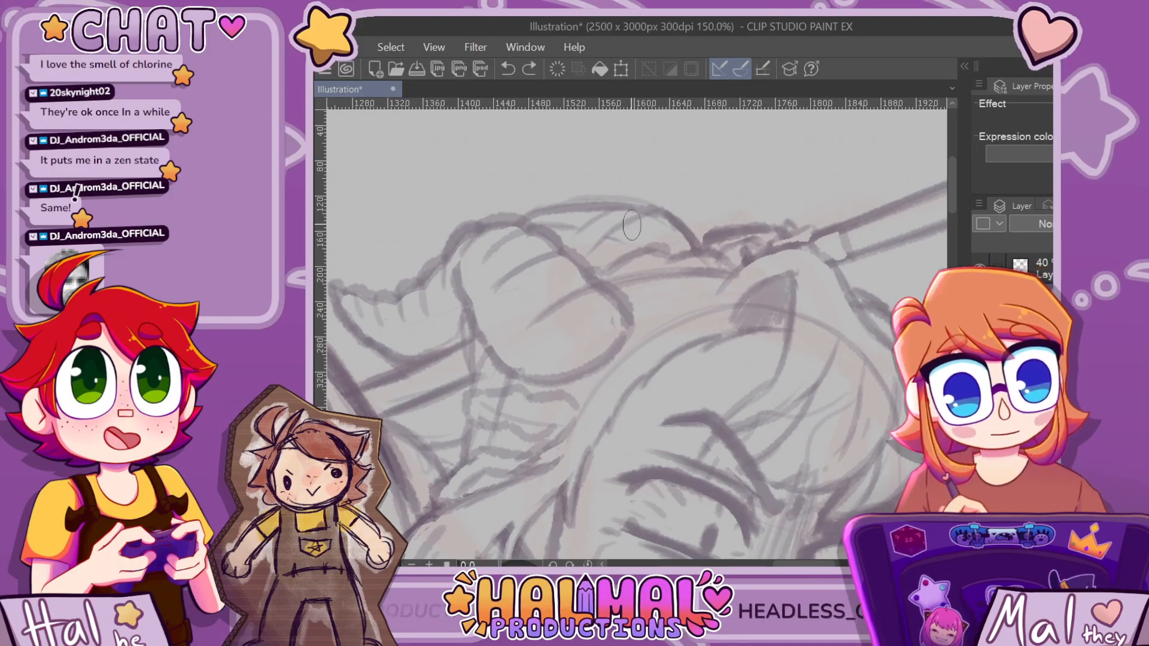
drag(629, 211, 589, 241)
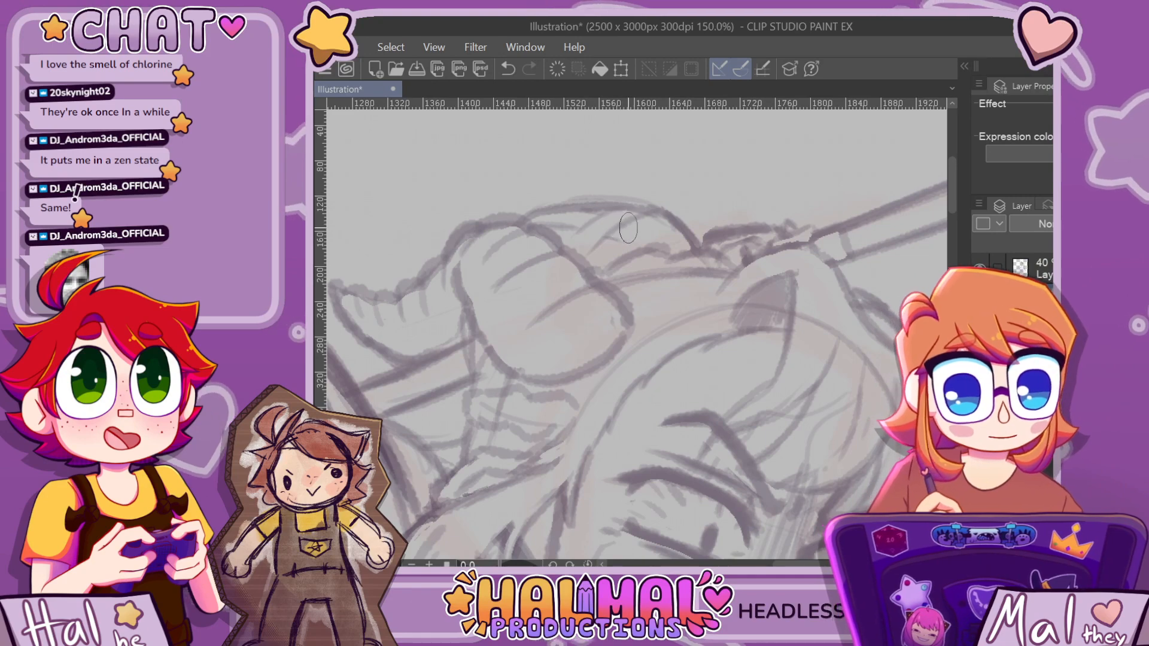
Examine the ridged horns up close and against the head, raised arms and hammer
key(ctrl+minus)
key(ctrl+minus)
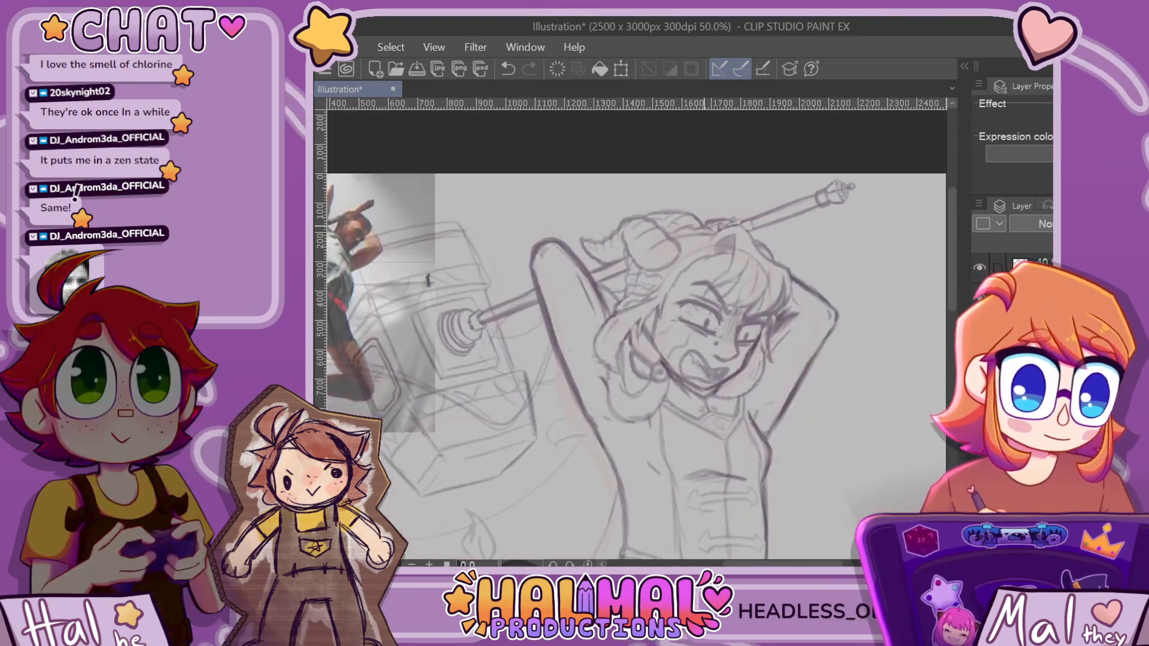
key(ctrl+plus)
key(ctrl+plus)
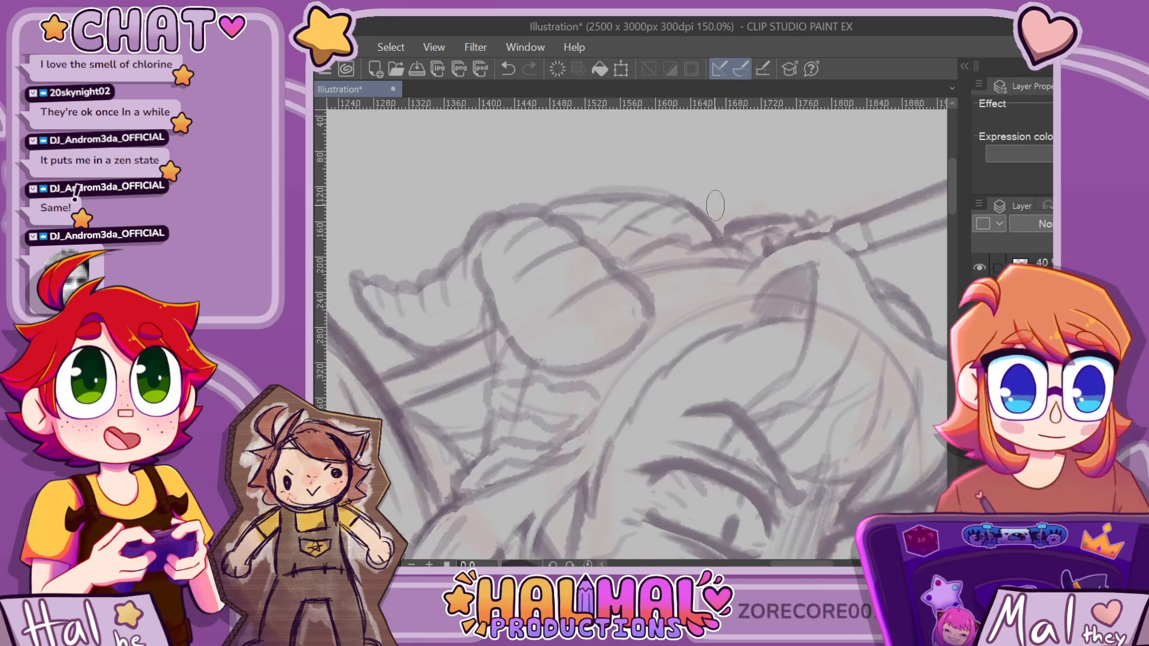
key(ctrl+minus)
key(ctrl+minus)
key(ctrl+plus)
key(ctrl+plus)
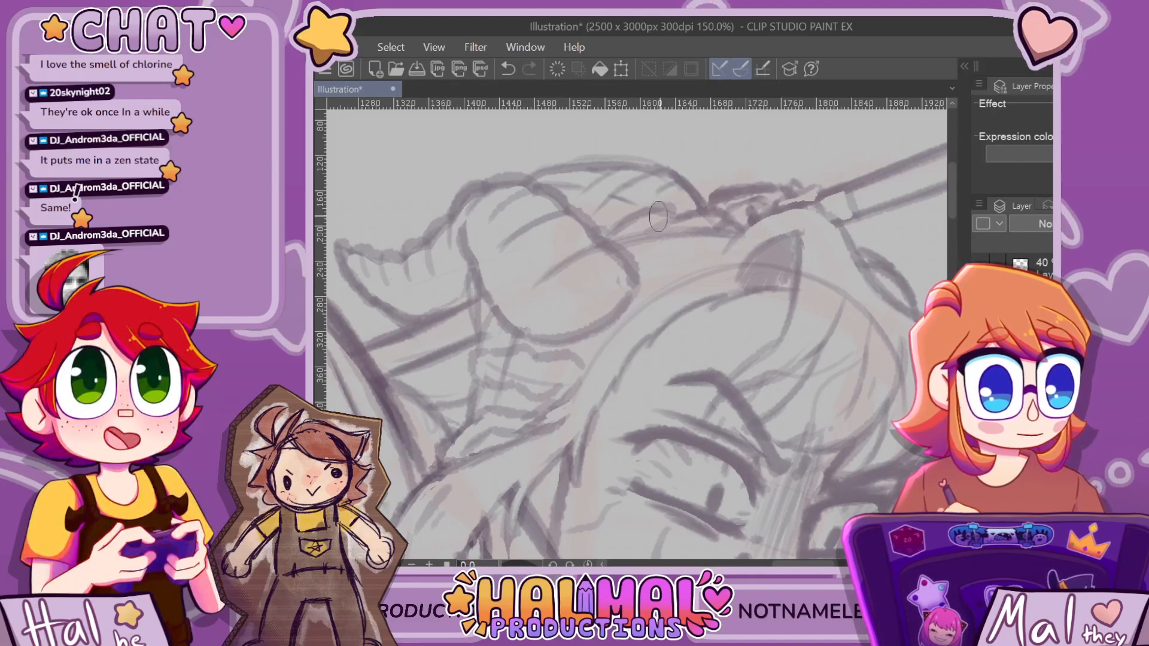
Erase the construction lines crossing the hair beneath the near horn, leaving clean wavy strand outlines
scroll(746, 217, down, 4)
scroll(746, 217, up, 4)
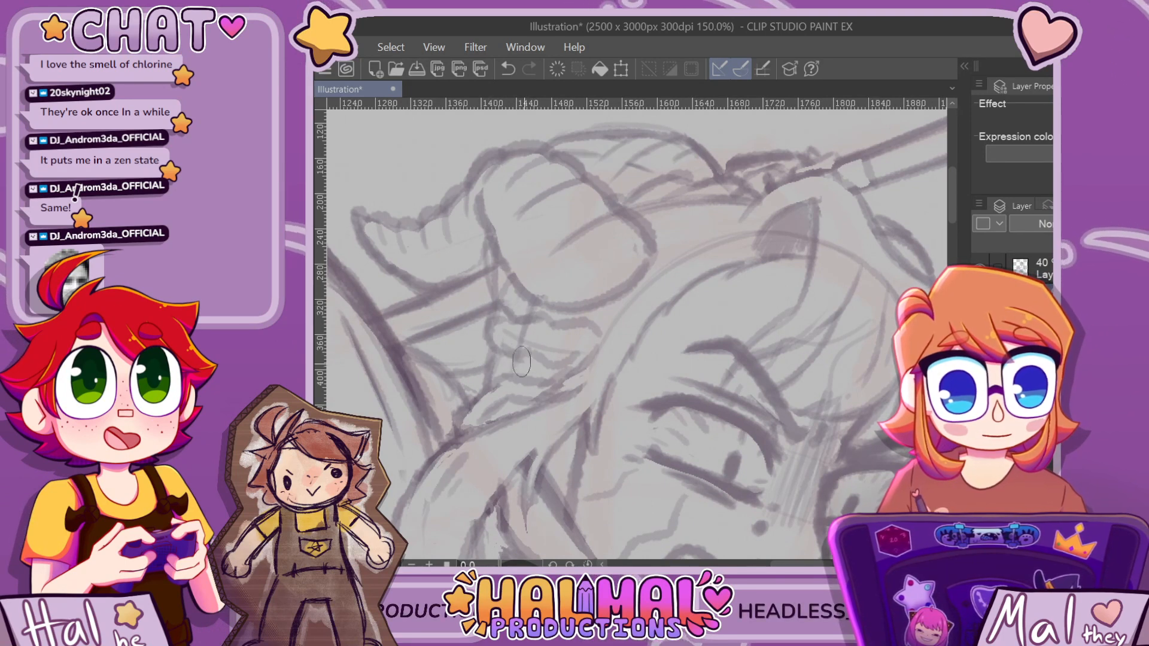
key(e)
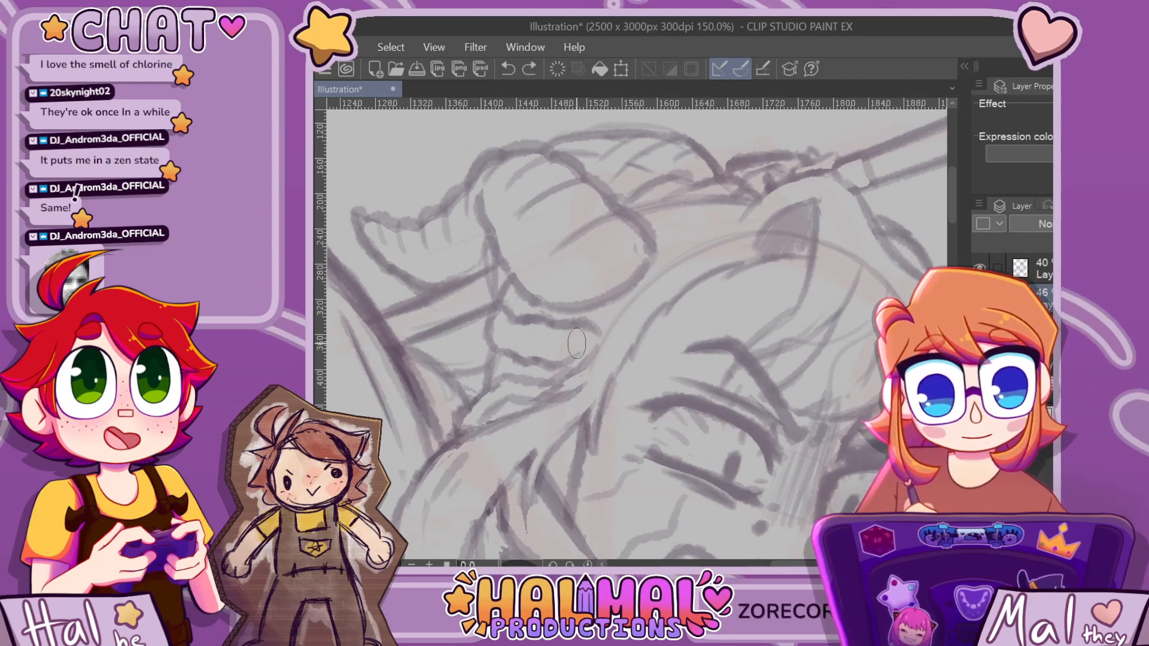
key(ctrl+minus)
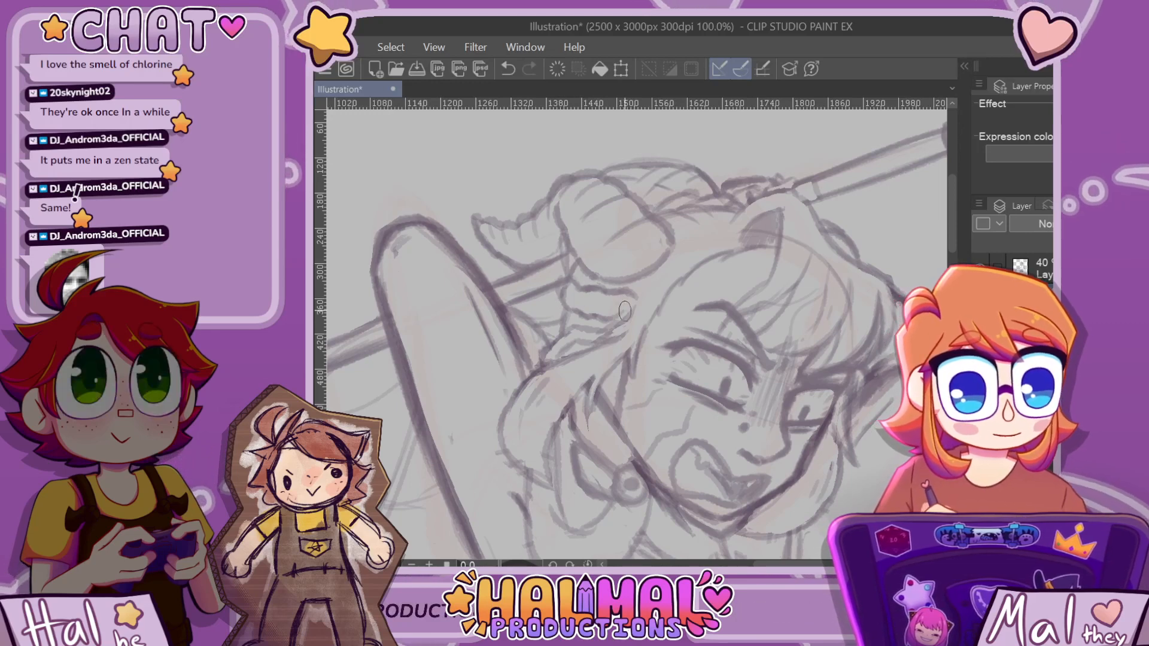
key(ctrl+plus)
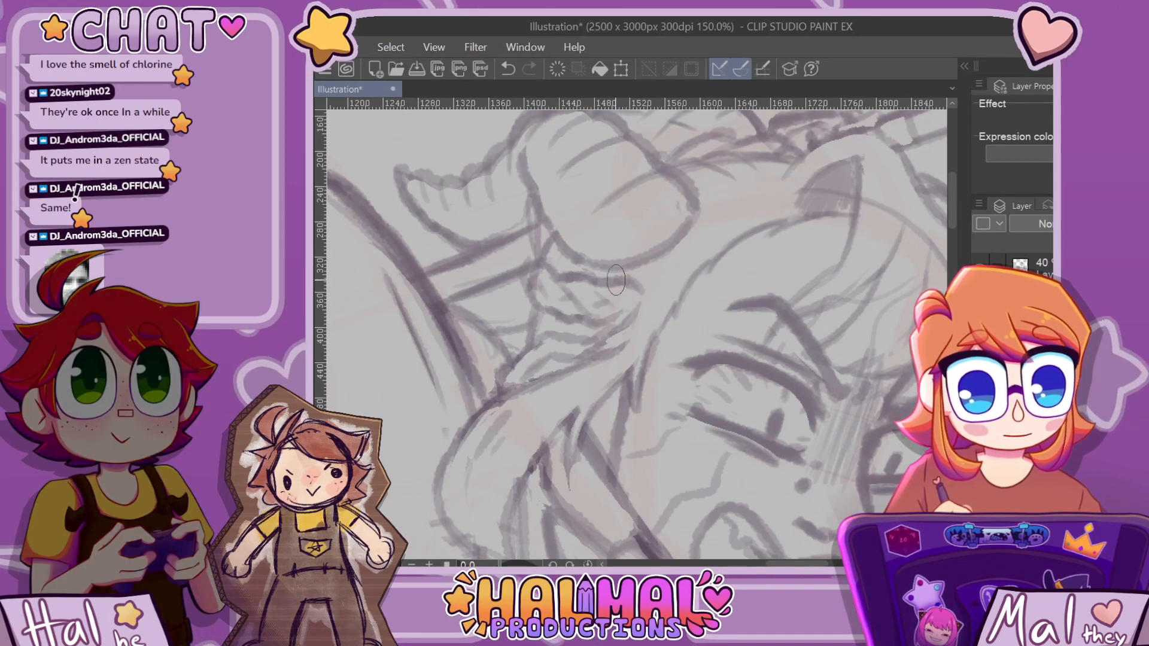
Undo the last stroke and sketch overlapping diagonal strands that twist the hair together beneath the near horn
key(ctrl+z)
drag(575, 300, 602, 300)
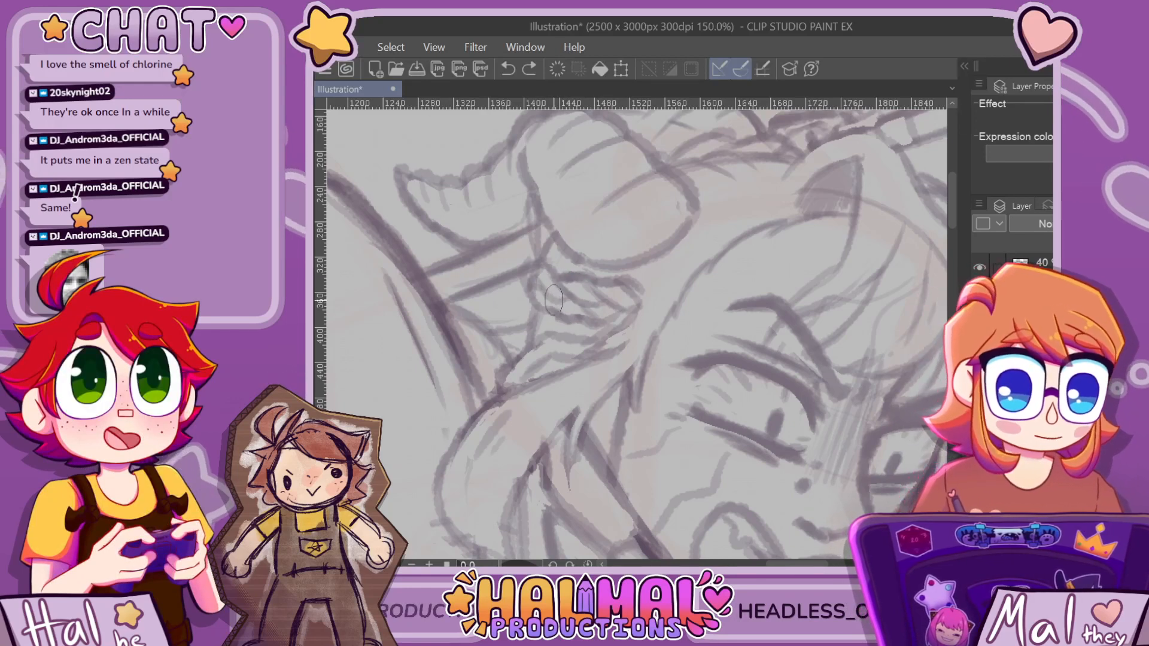
drag(545, 261, 542, 284)
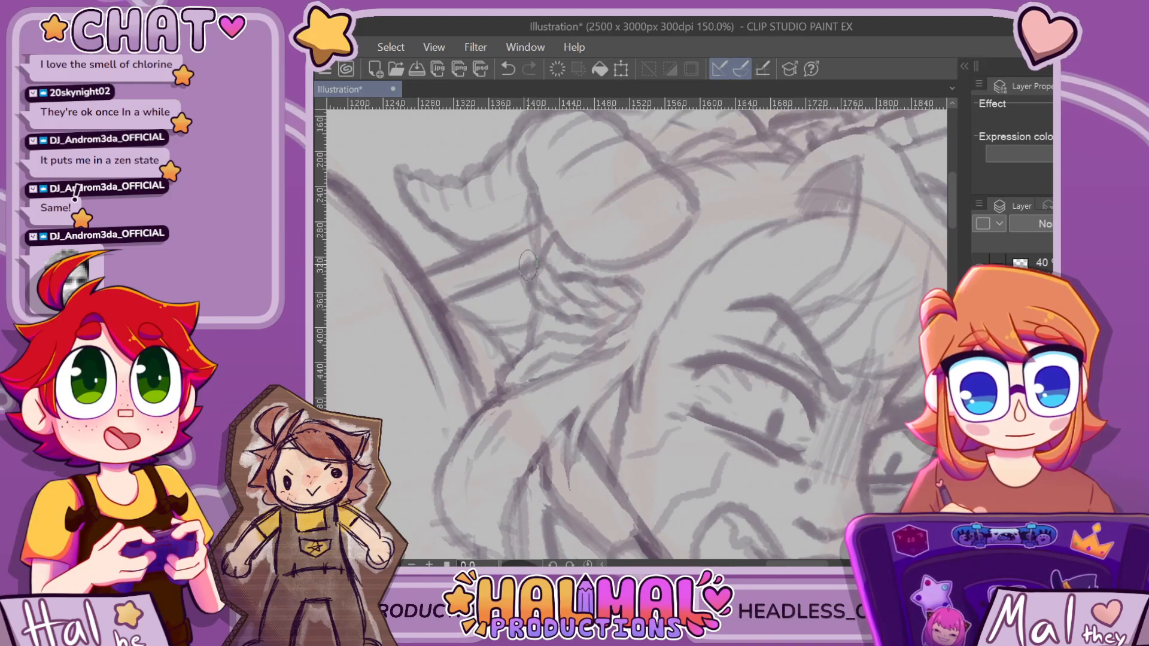
scroll(593, 214, down, 1)
scroll(613, 234, down, 3)
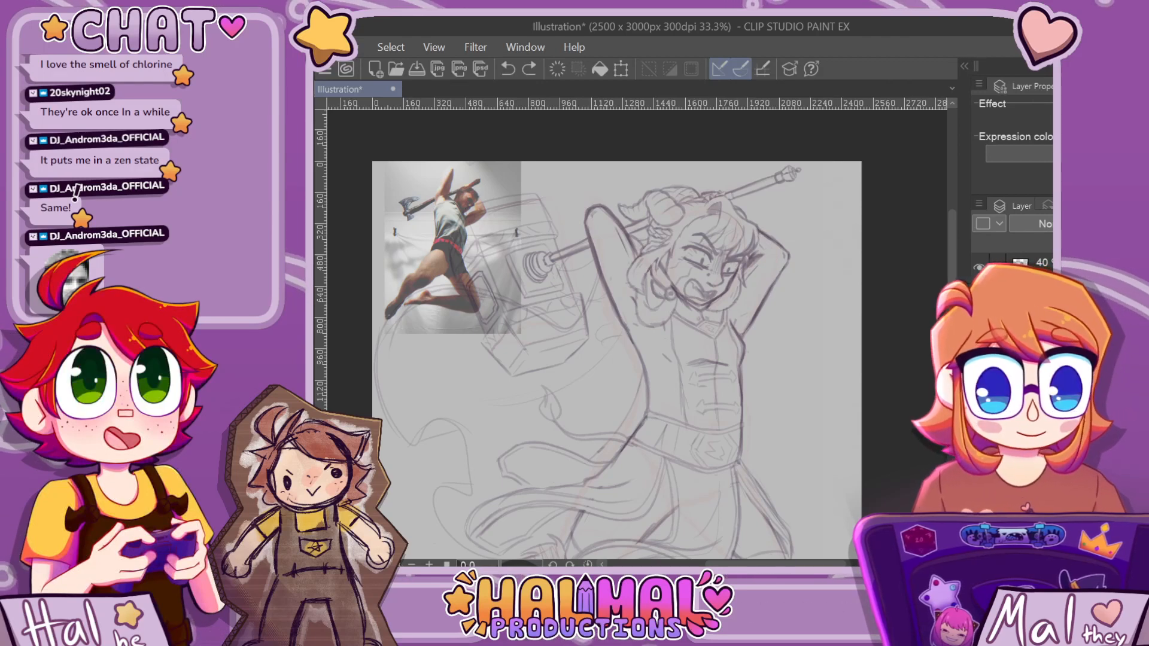
Clean up the overlapping lines where the near horn meets the hammer handle and the twisted hair
scroll(667, 204, up, 5)
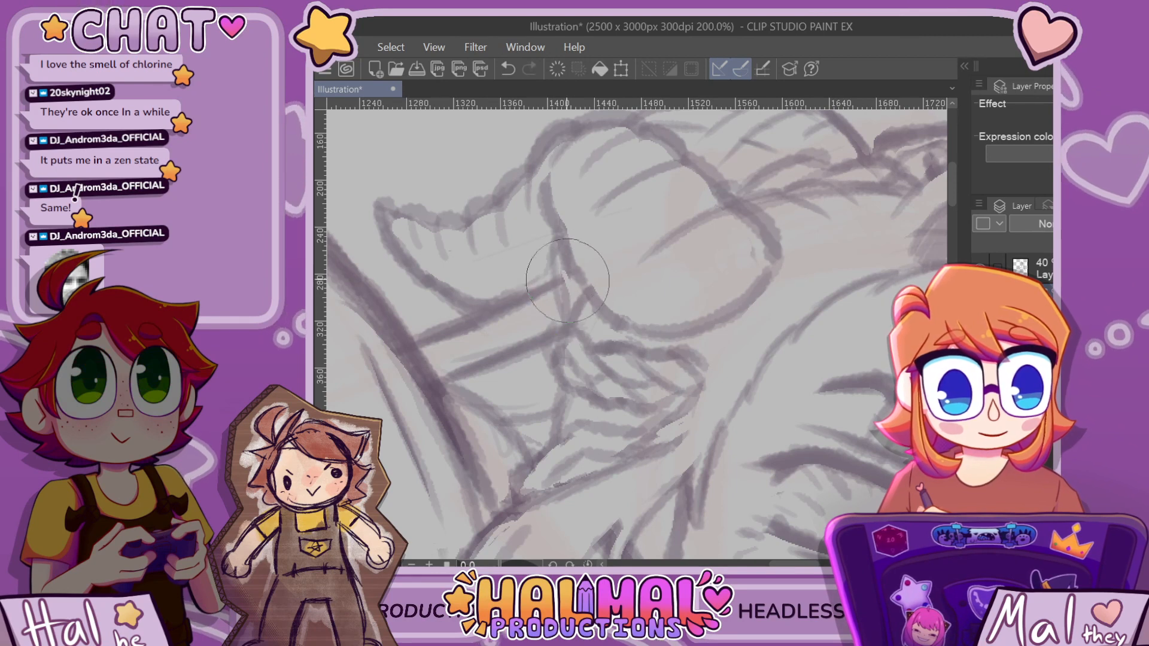
drag(565, 271, 573, 288)
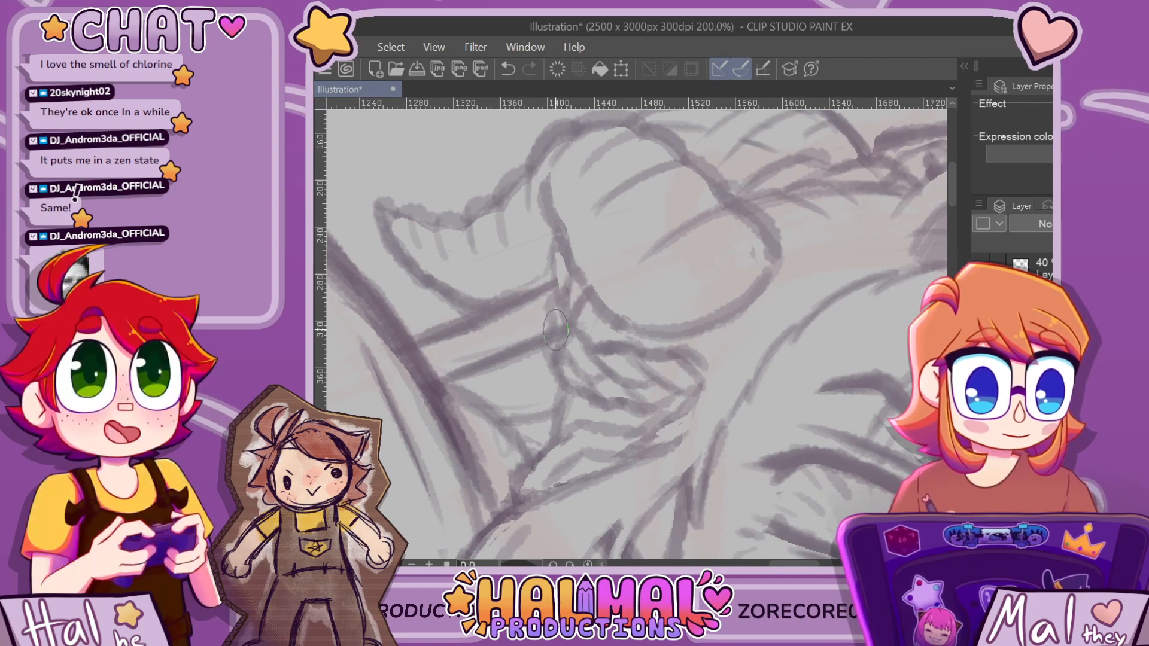
scroll(659, 243, up, 5)
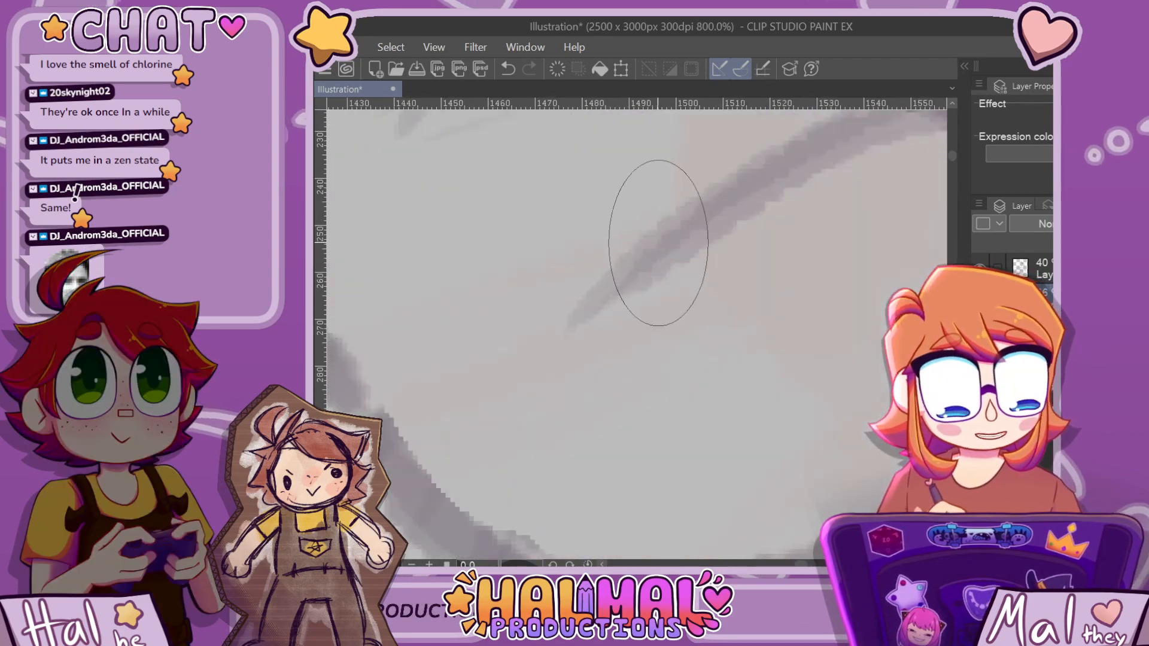
scroll(653, 247, down, 10)
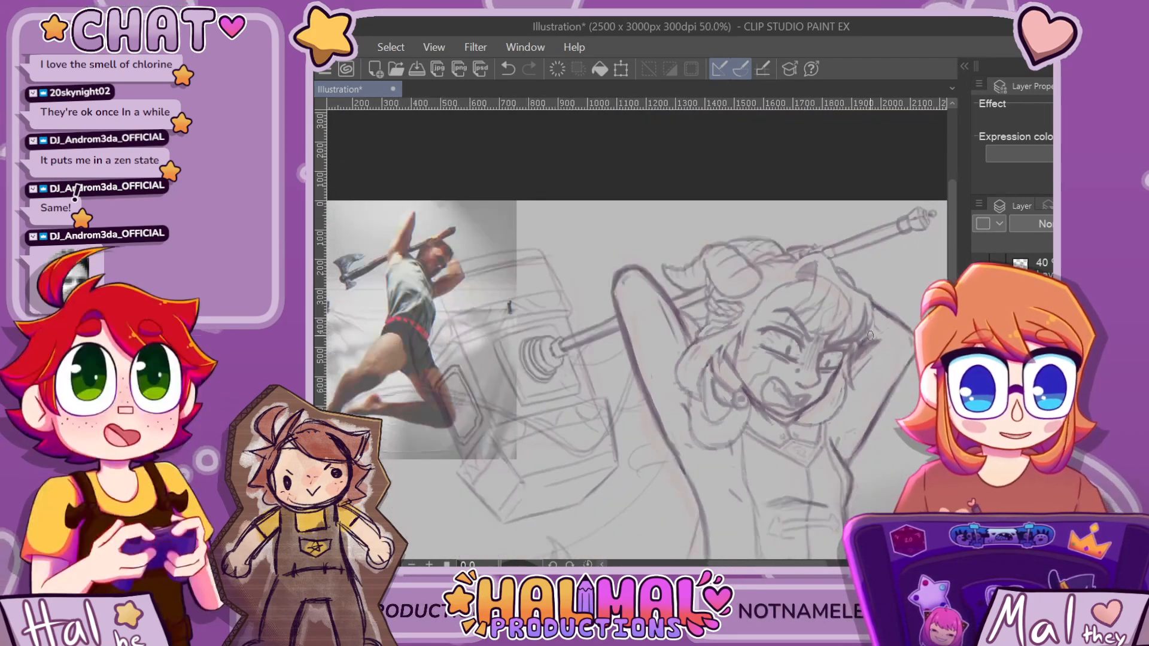
scroll(898, 348, up, 3)
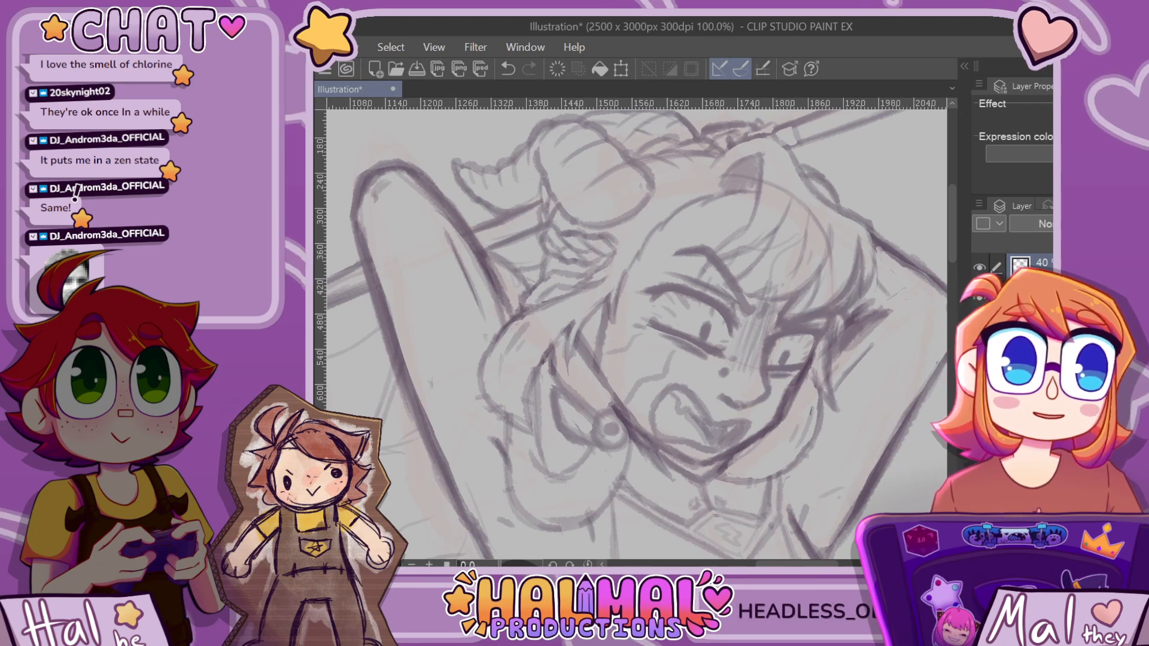
Toggle the 40% opacity sketch layer's visibility to compare the drawing with and without it
click(979, 267)
click(980, 268)
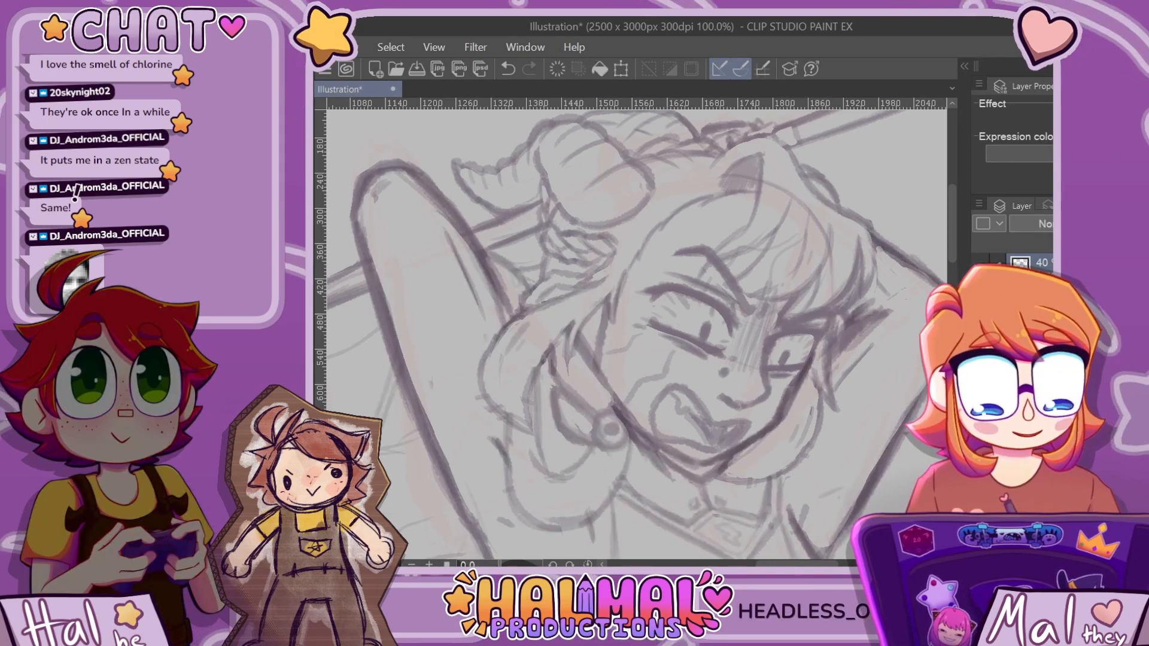
click(979, 267)
click(979, 267)
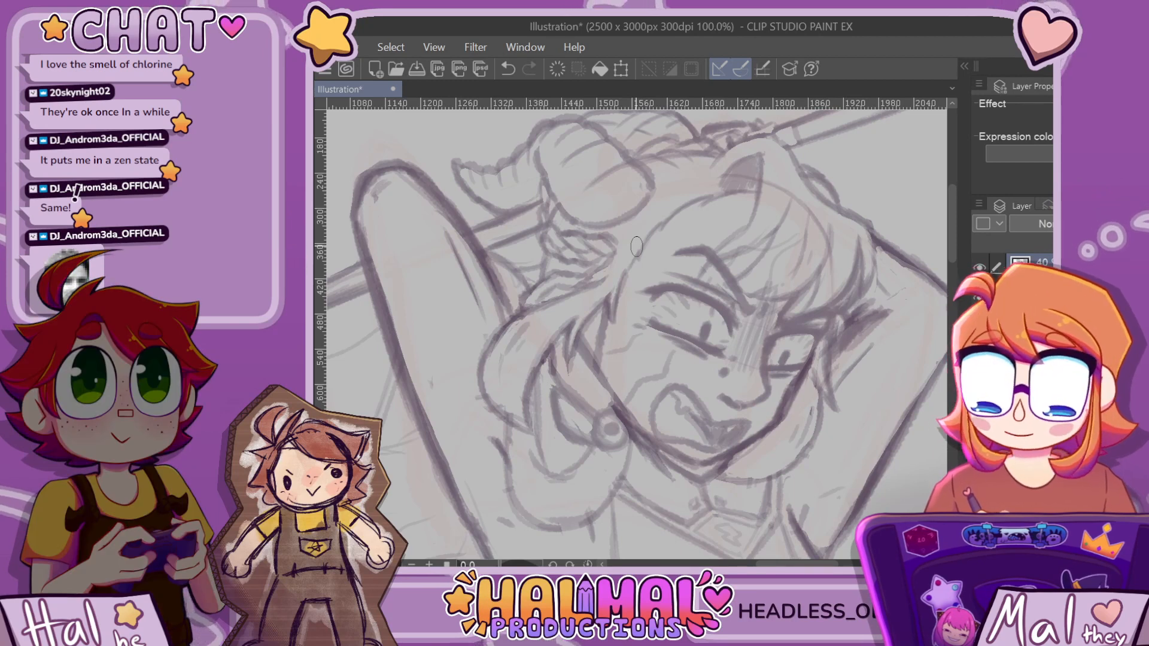
Hide the reference photo so that only the sketch of the character and hammer shows on the canvas
scroll(636, 246, down, 5)
scroll(636, 246, up, 2)
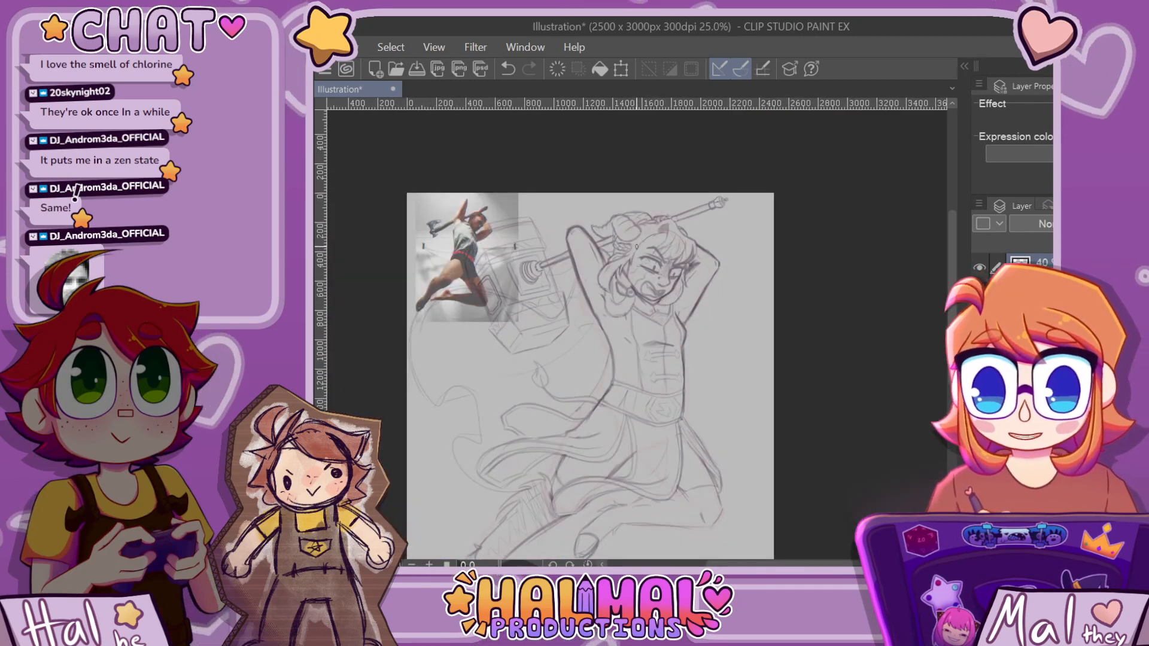
scroll(637, 335, down, 1)
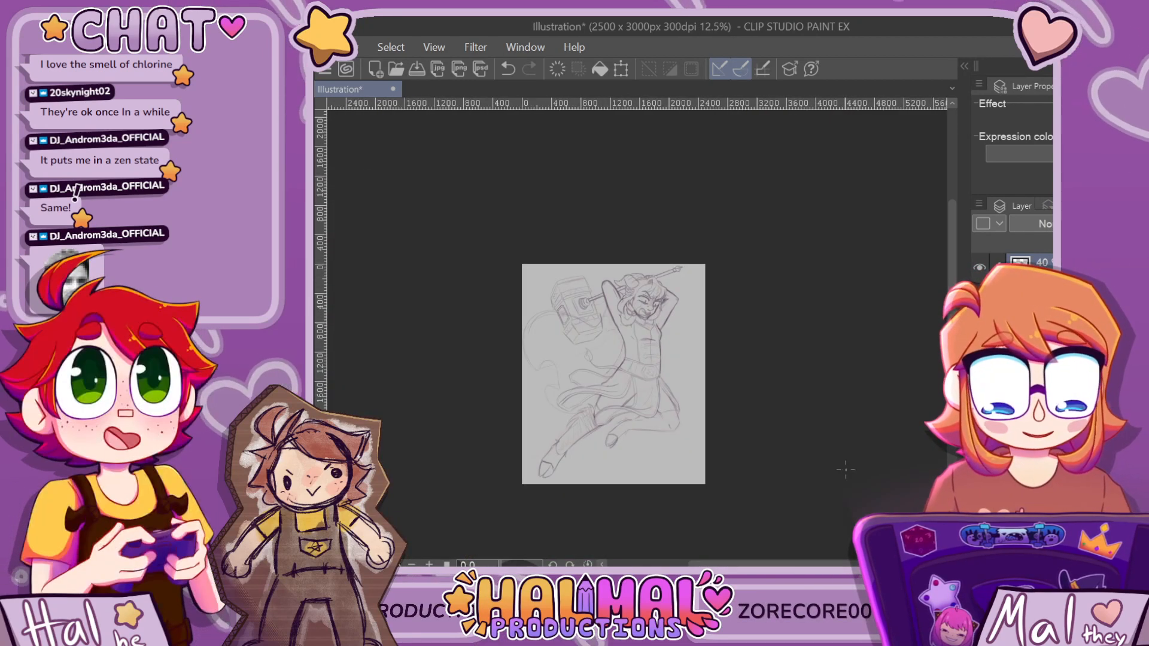
scroll(845, 469, up, 2)
scroll(747, 516, down, 1)
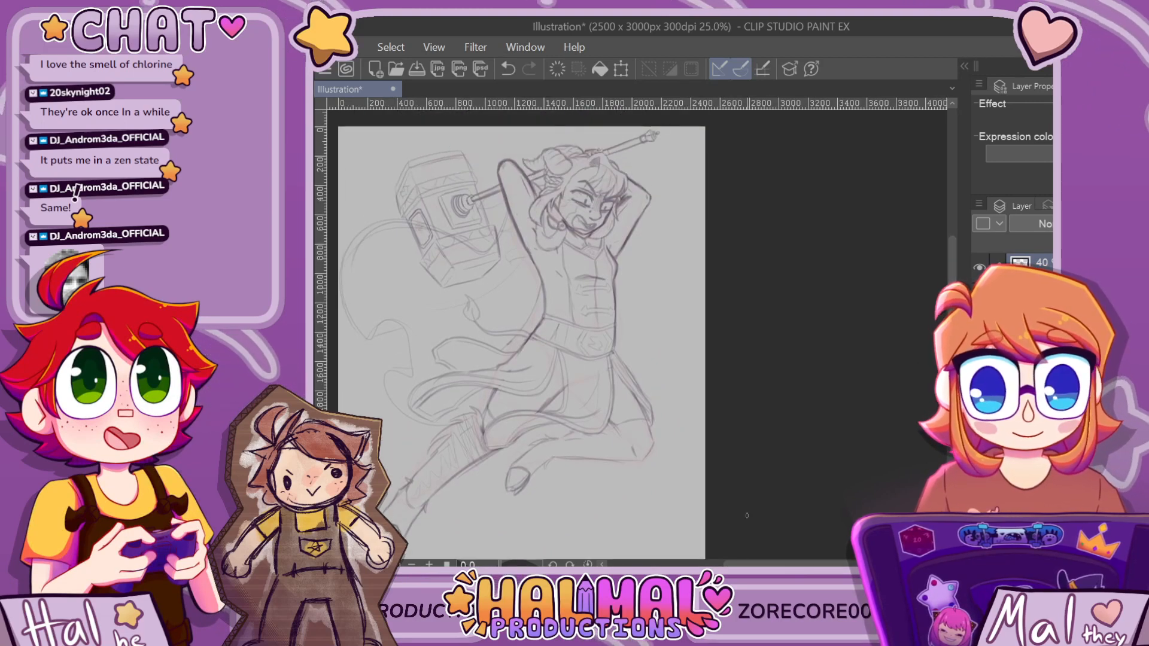
drag(746, 564, 721, 564)
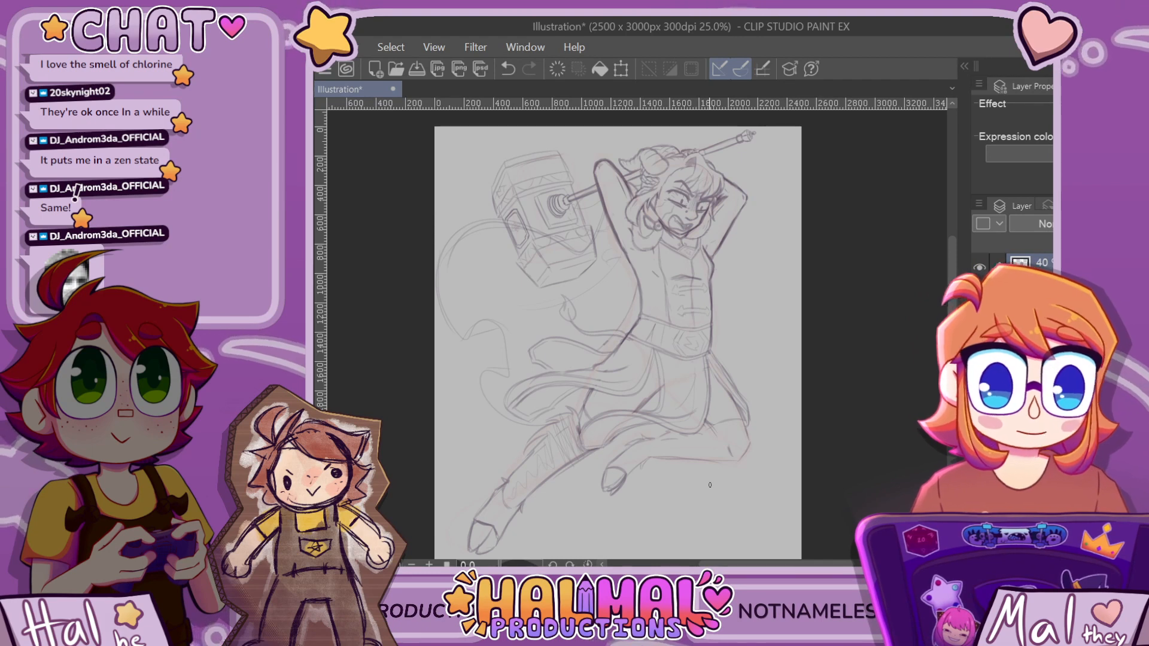
Examine the hammer, cape, tail and full-body pose both up close and as a whole
scroll(714, 233, up, 2)
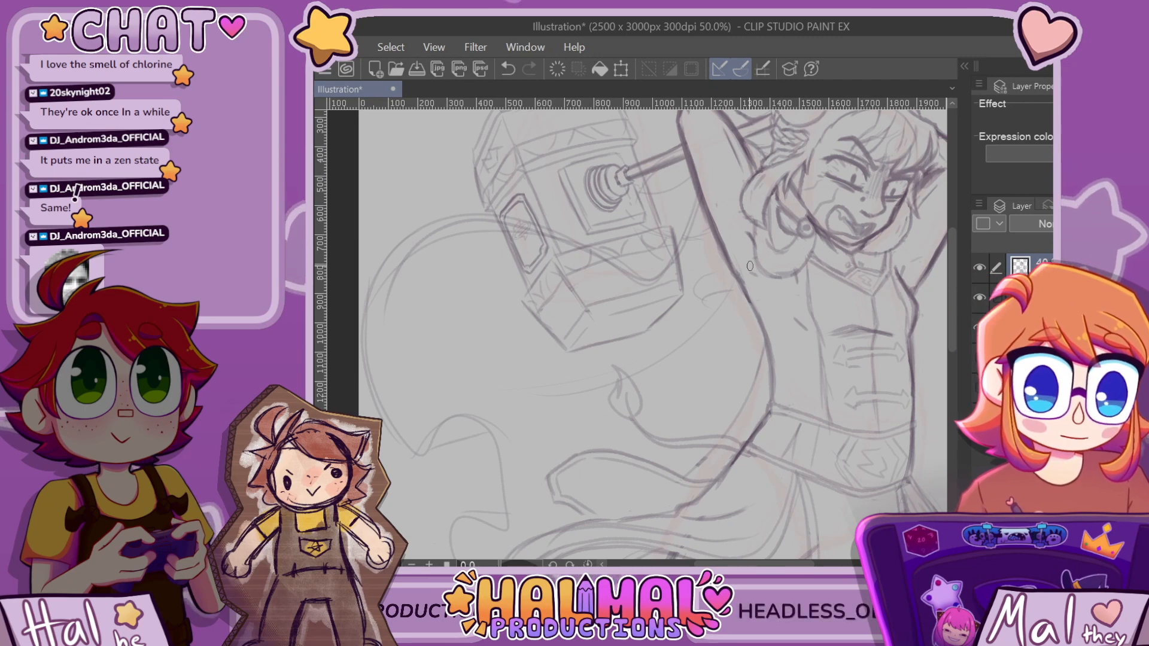
scroll(750, 265, down, 4)
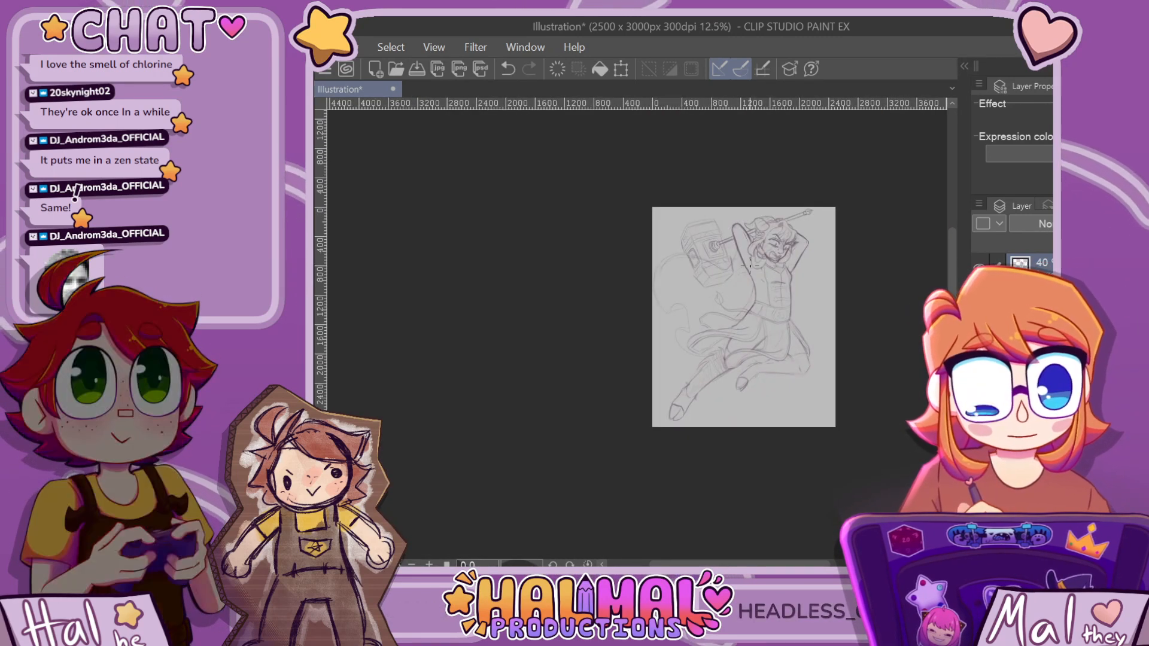
key(ctrl+plus)
key(ctrl+plus)
key(ctrl+plus)
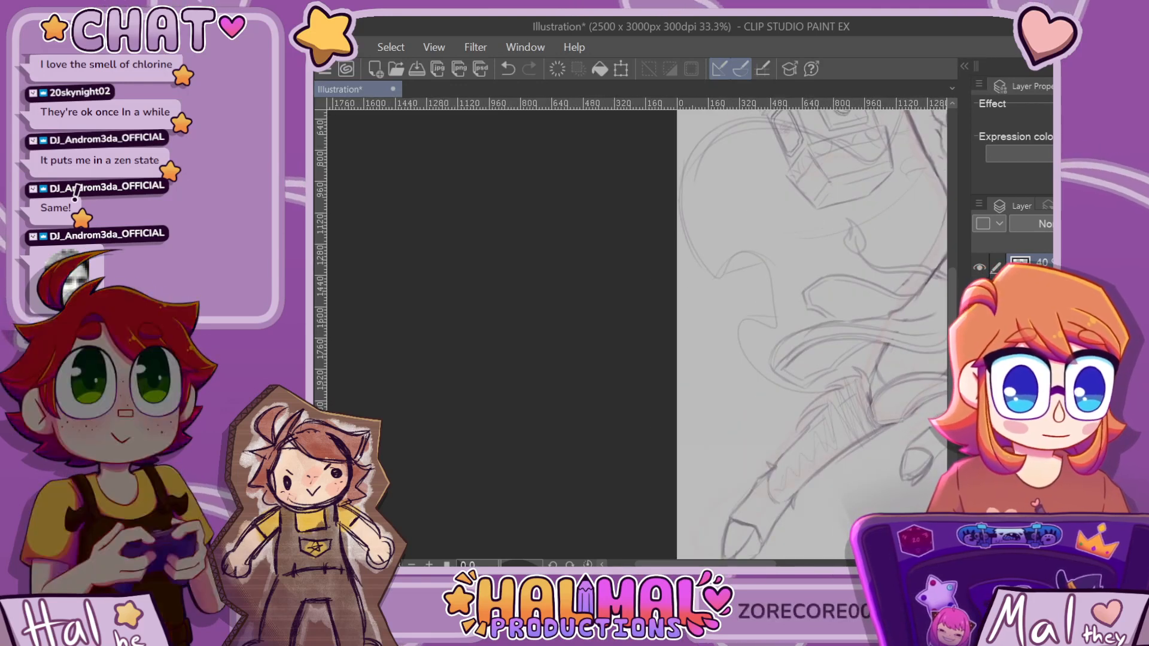
scroll(811, 335, up, 3)
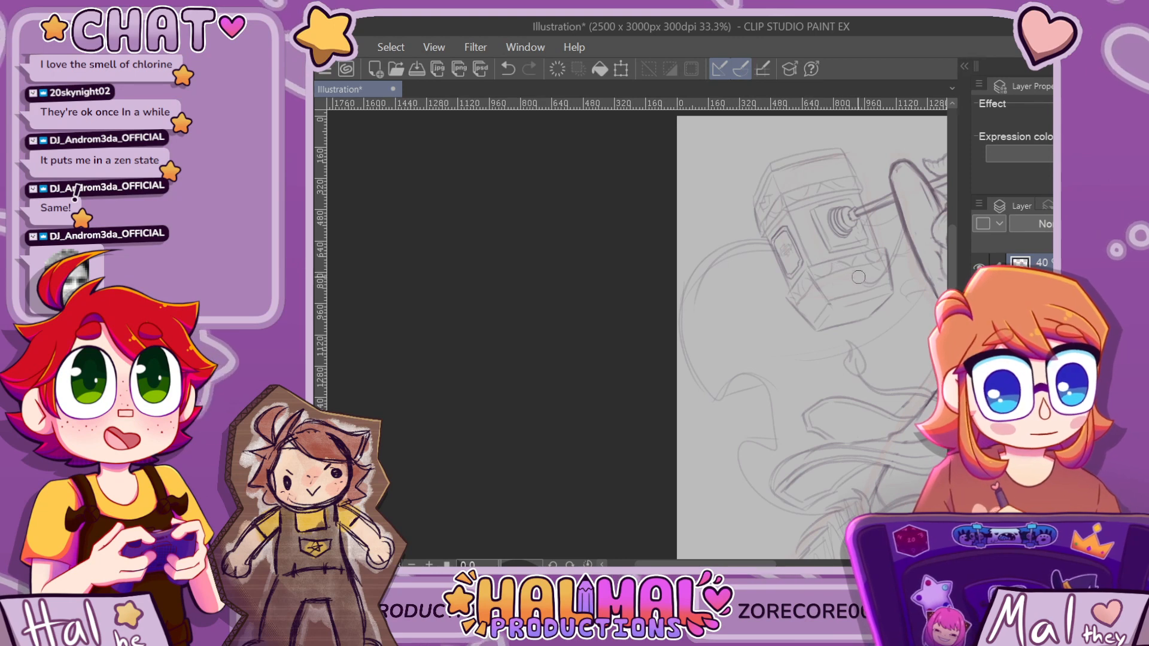
drag(712, 564, 759, 564)
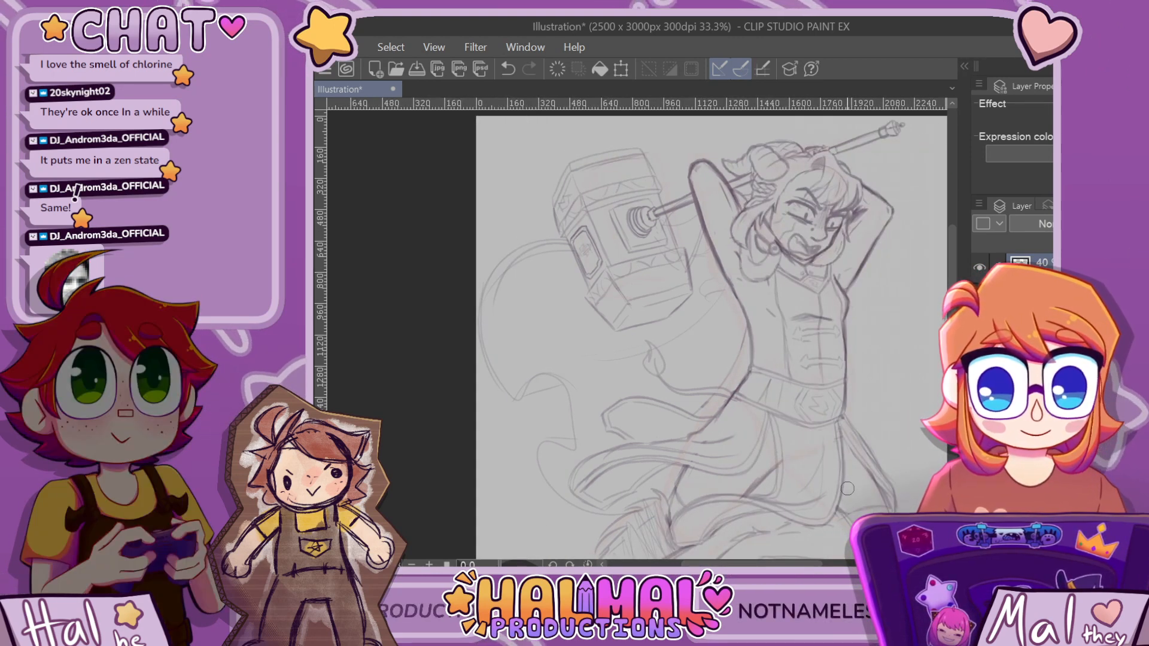
scroll(848, 488, down, 3)
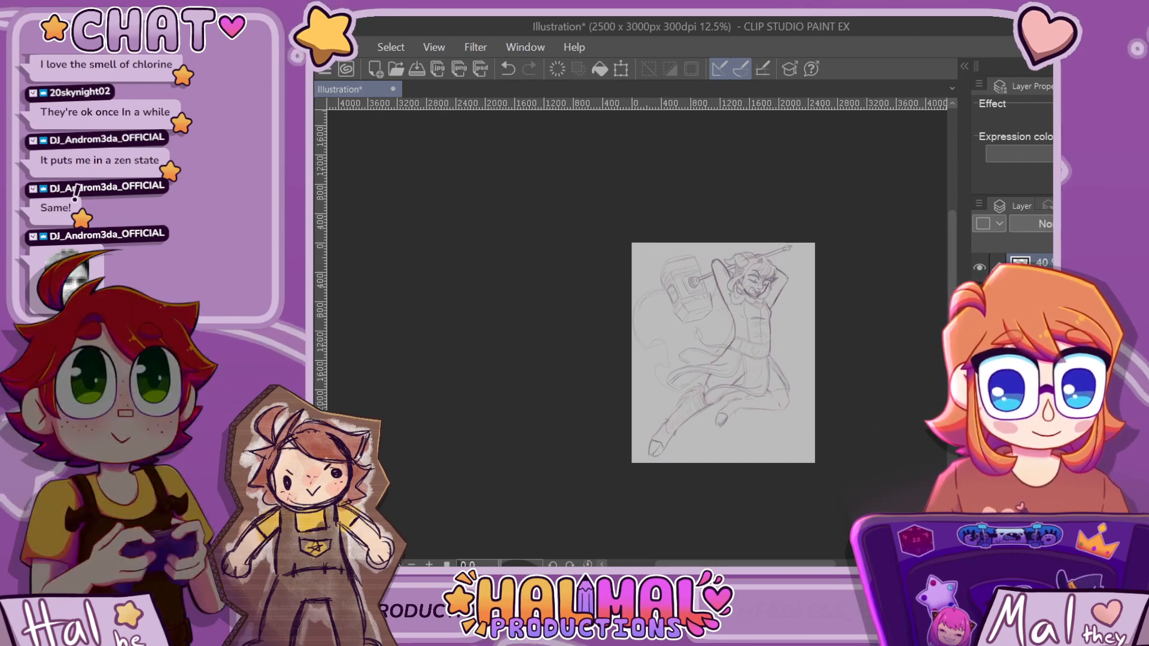
Raise the sketch layer's opacity to 100% to bring the lines back to full strength
key(ctrl+plus)
key(ctrl+plus)
drag(747, 335, 638, 333)
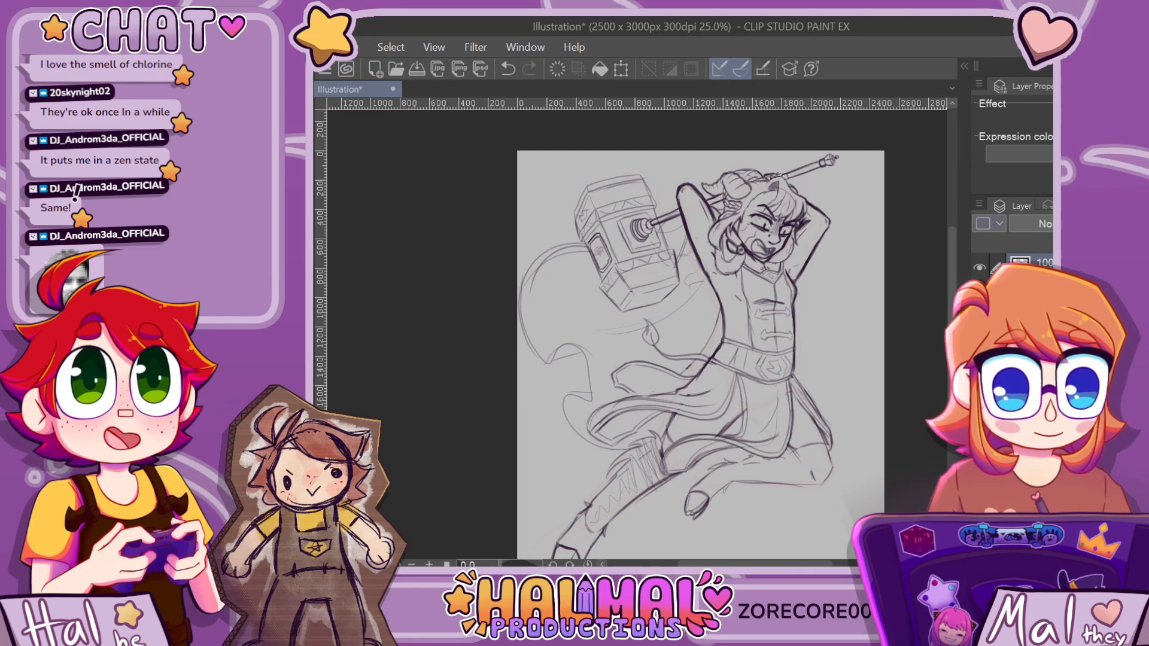
Examine the hammer head's edges and decorative bands up close and against the full figure
scroll(713, 271, up, 2)
scroll(600, 276, up, 1)
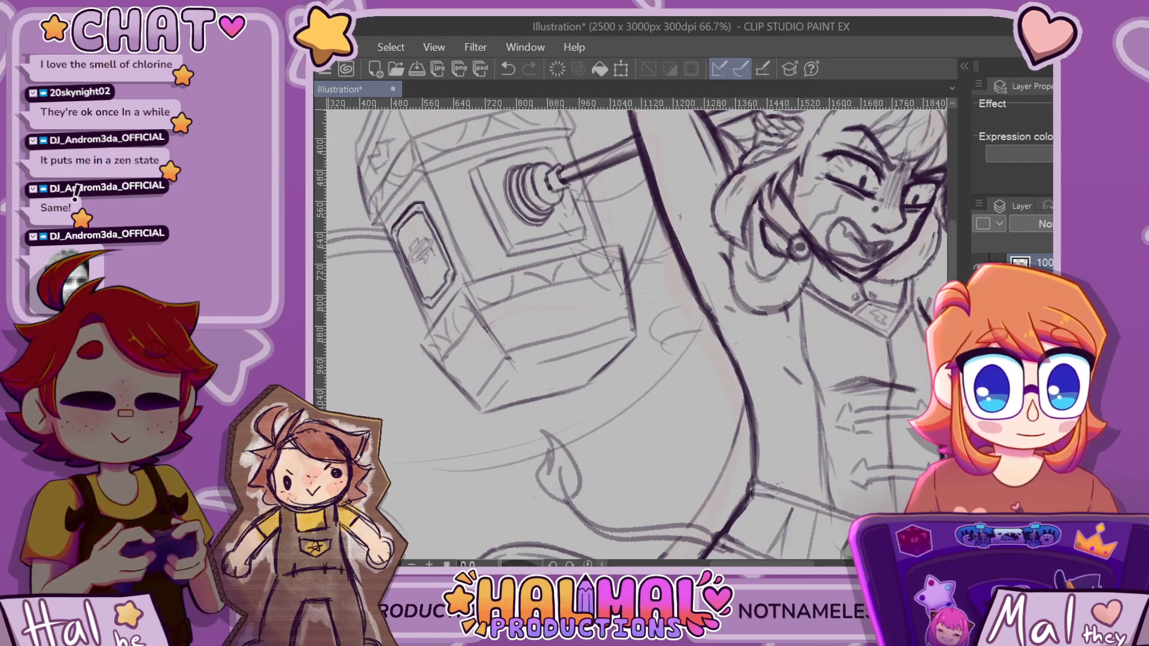
scroll(579, 188, up, 1)
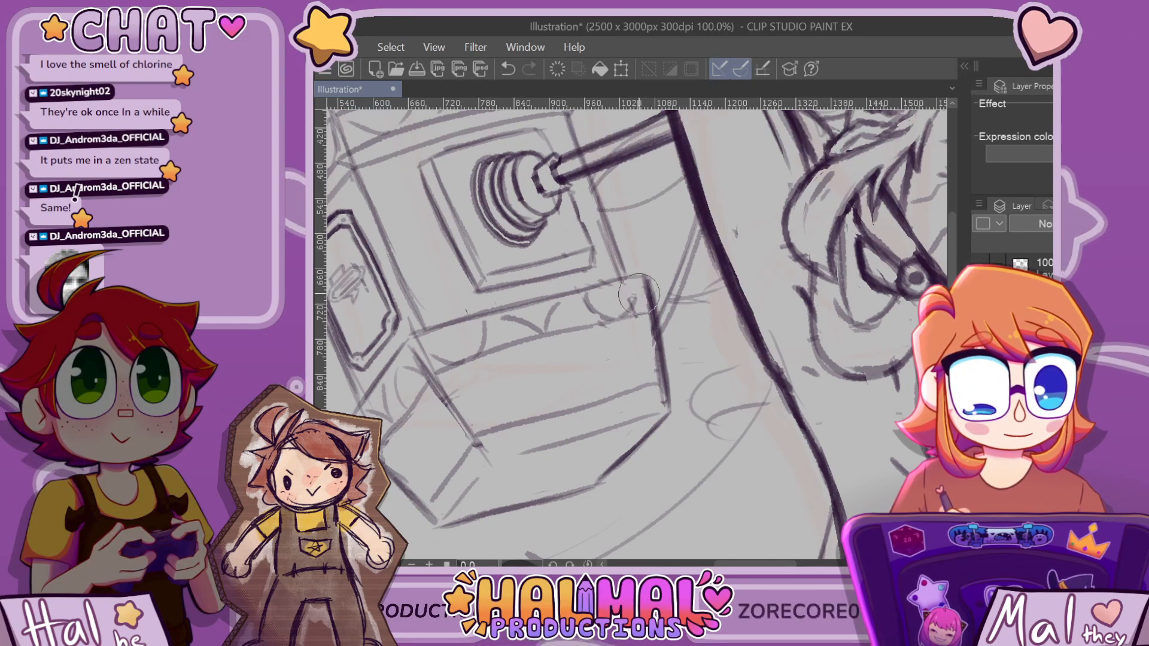
scroll(688, 243, down, 4)
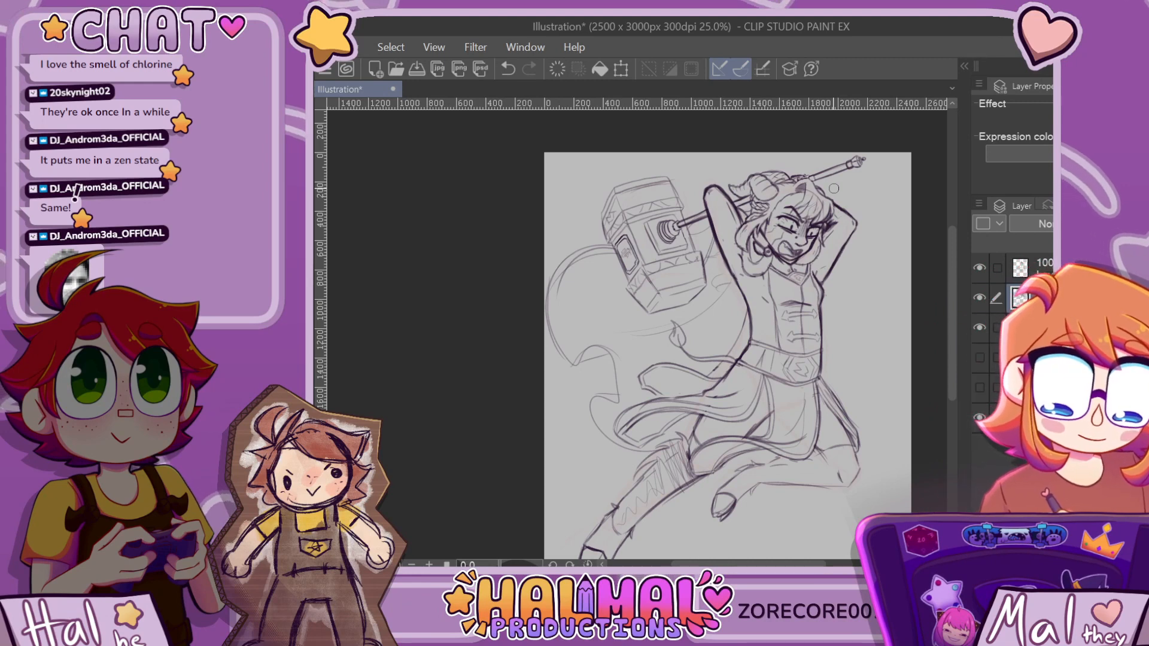
scroll(833, 188, down, 1)
scroll(765, 203, up, 3)
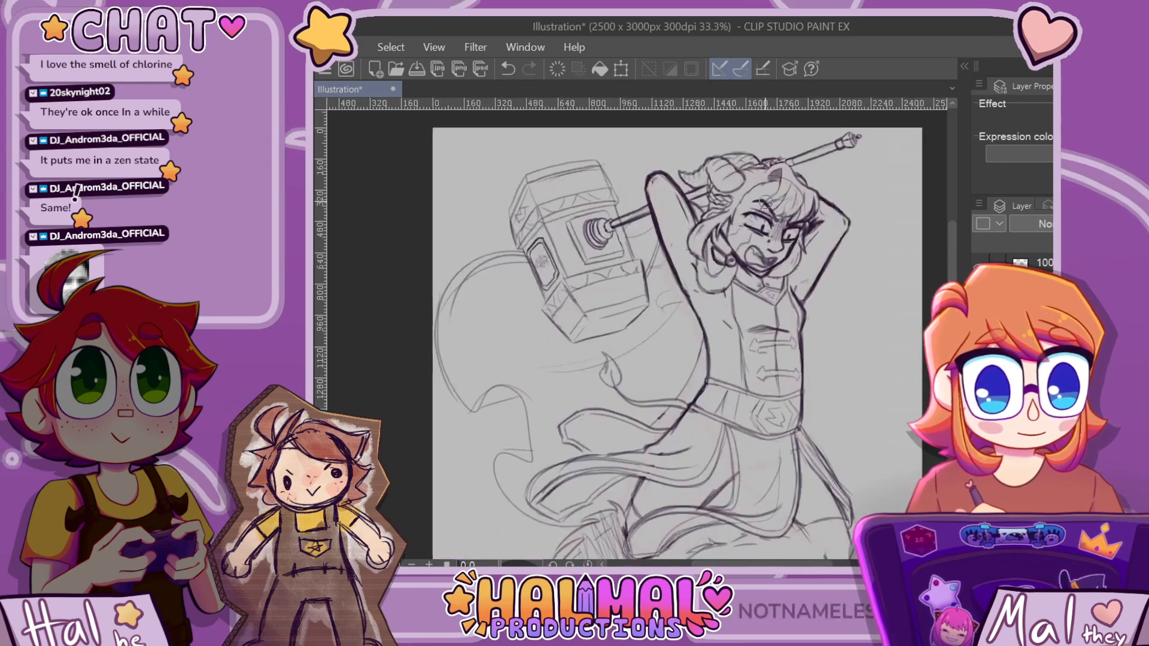
scroll(765, 203, up, 1)
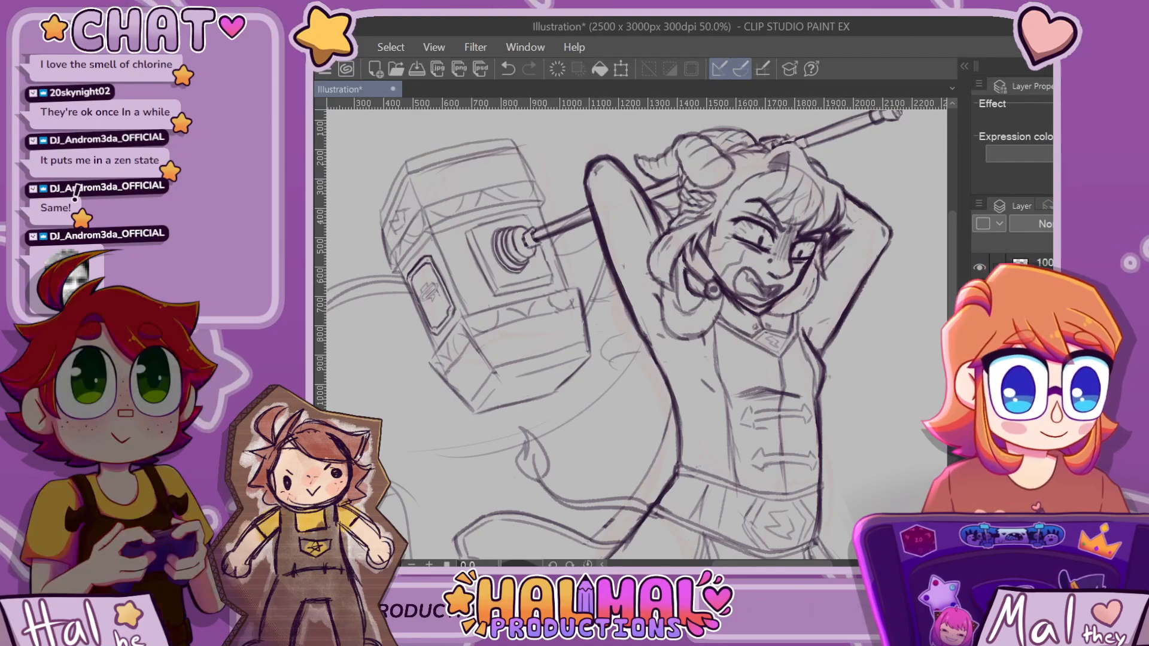
Undo the last stroke and check the hair beneath the near horn against the raised arm and whole figure
scroll(678, 219, up, 3)
key(ctrl+z)
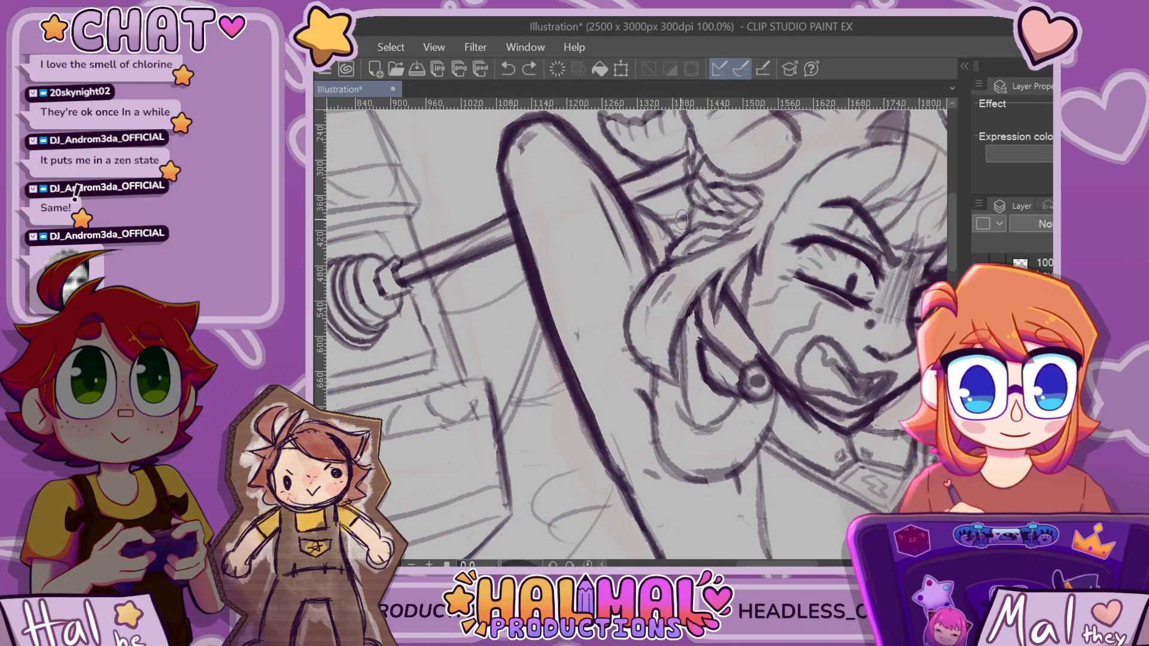
key(ctrl+0)
scroll(718, 203, up, 3)
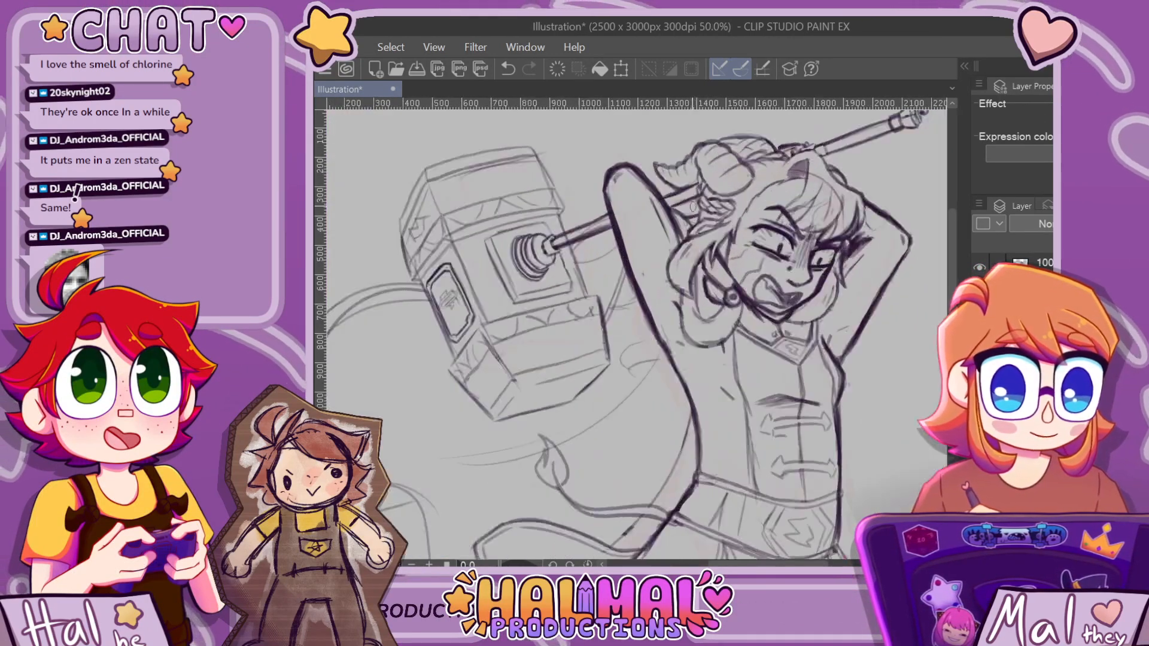
key(ctrl+0)
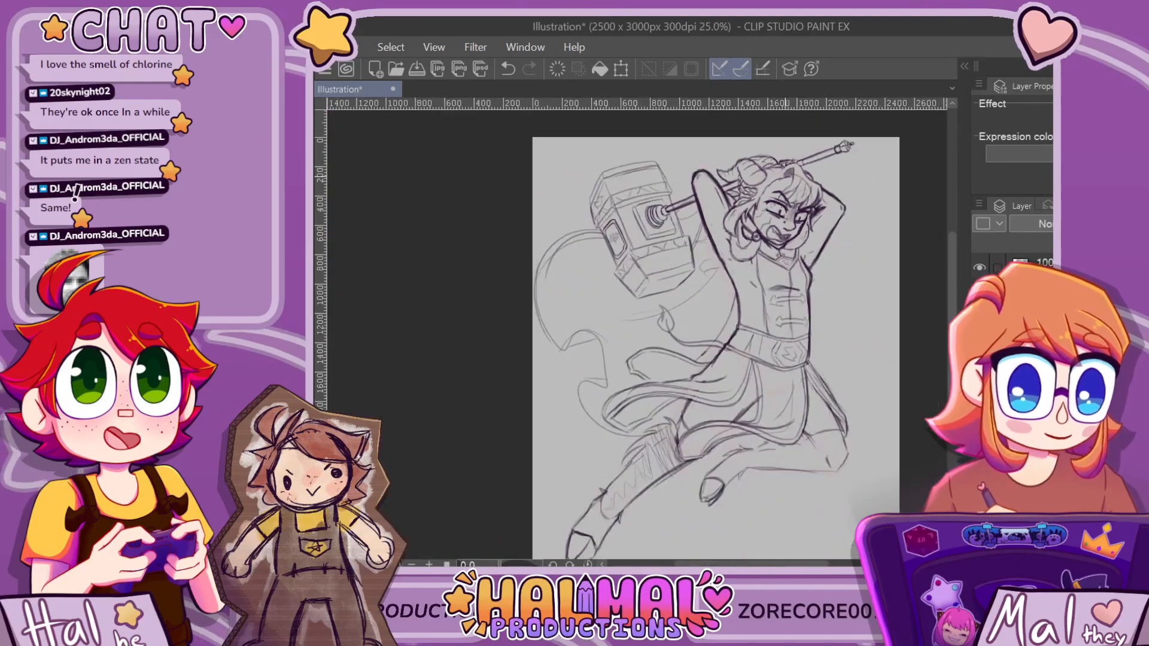
scroll(808, 177, down, 4)
scroll(808, 177, up, 6)
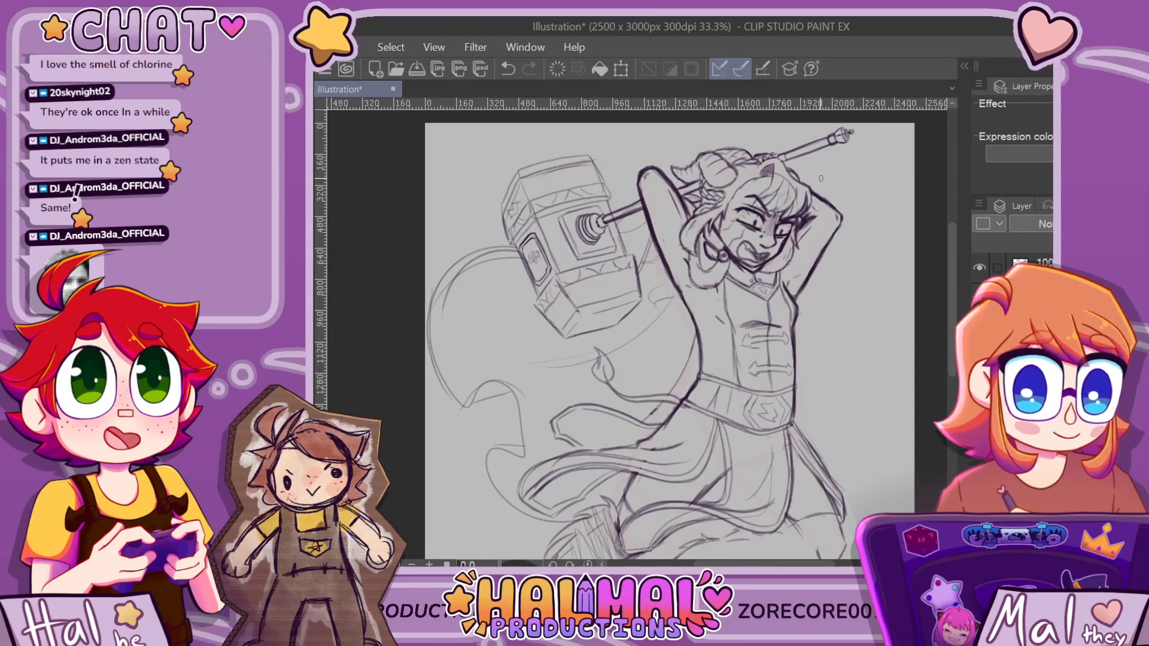
scroll(708, 211, up, 3)
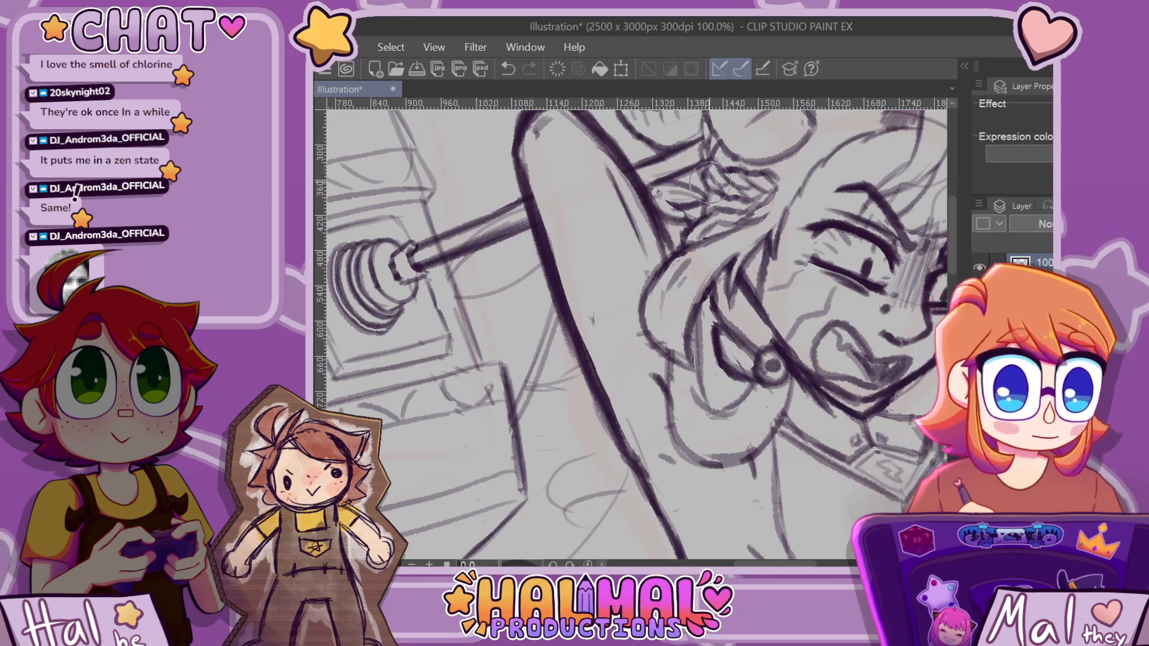
Undo the last stroke and hatch fur shading along the bent leg from the knee toward the shin
scroll(664, 197, down, 2)
scroll(811, 200, down, 2)
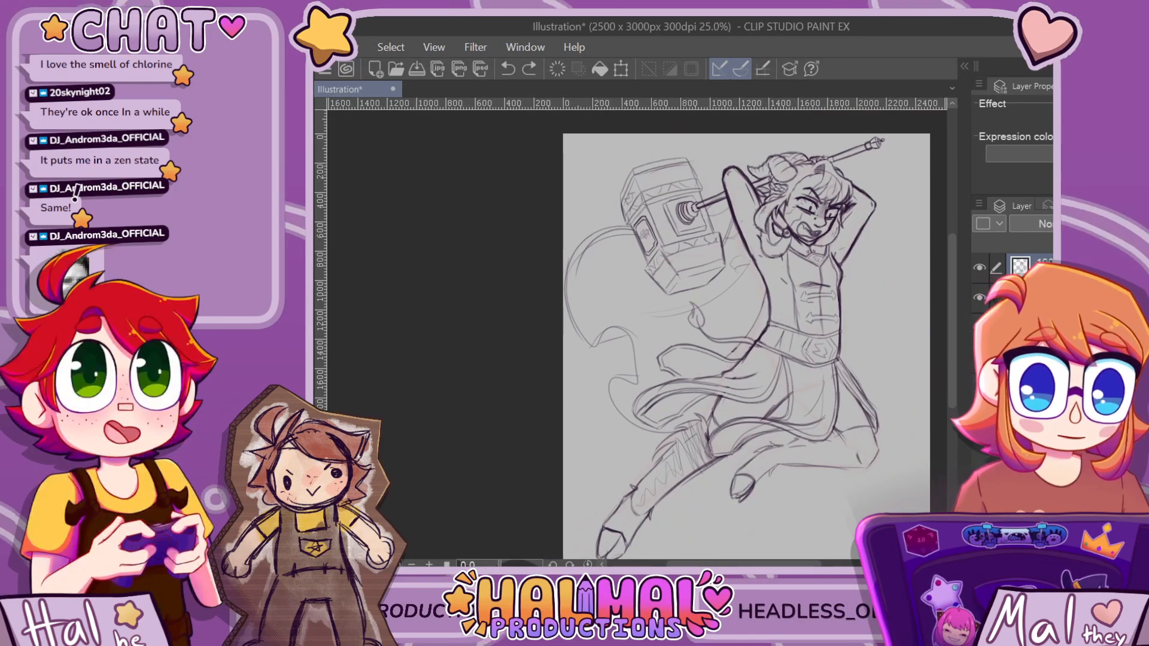
key(ctrl+z)
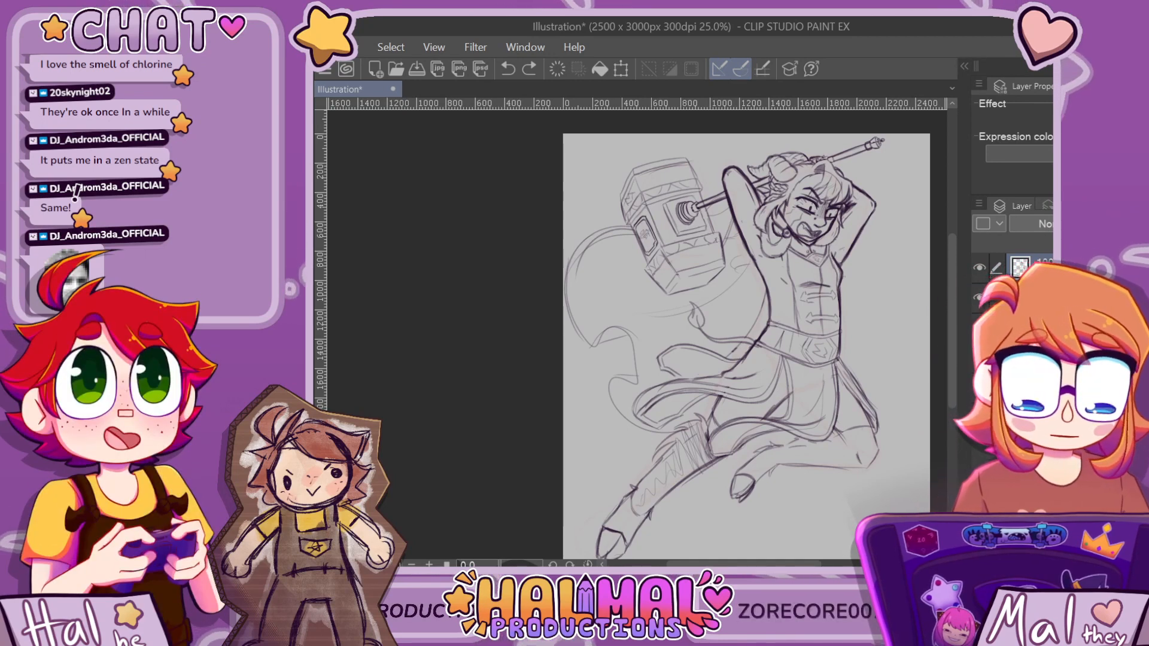
scroll(790, 542, down, 2)
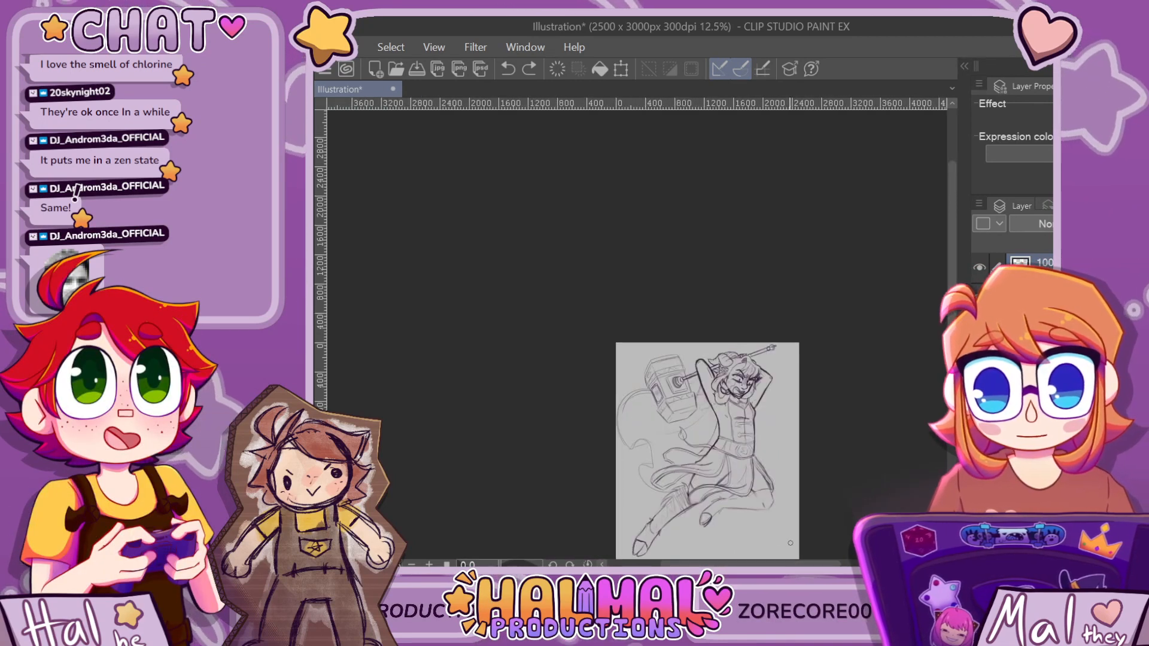
scroll(790, 543, up, 2)
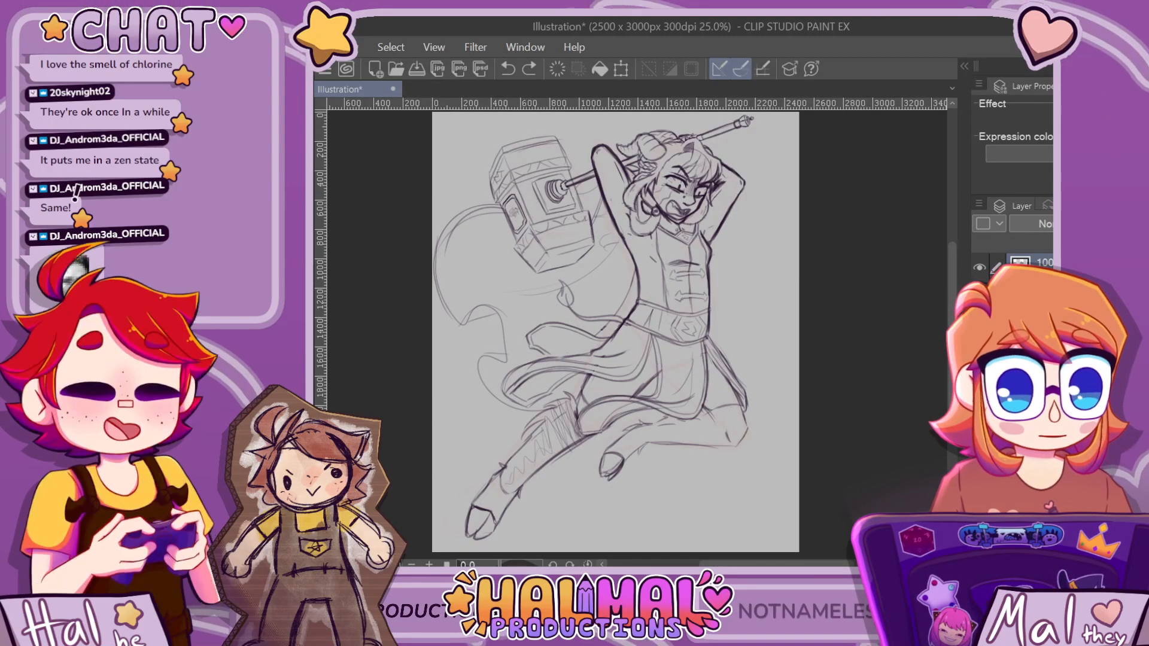
mouse_move(725, 431)
mouse_down()
mouse_move(704, 414)
mouse_move(695, 435)
mouse_move(649, 440)
mouse_up()
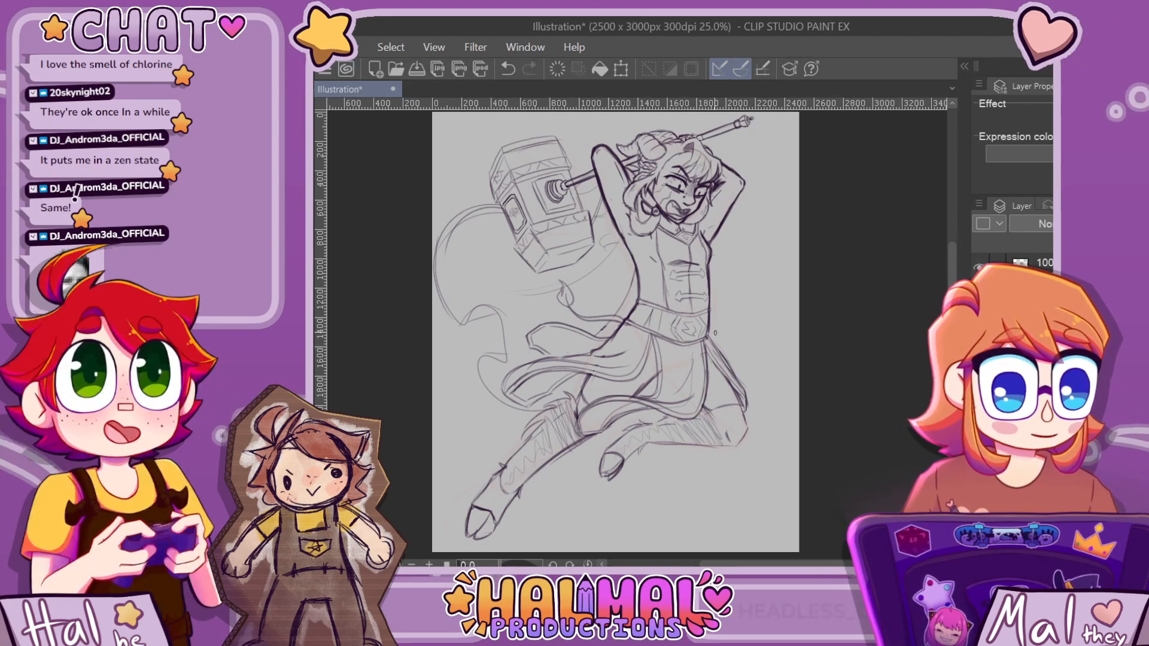
Examine the full-body pose at several magnifications, checking how the bent leg's hatching balances with the rest of the figure
scroll(788, 434, down, 5)
scroll(783, 433, up, 2)
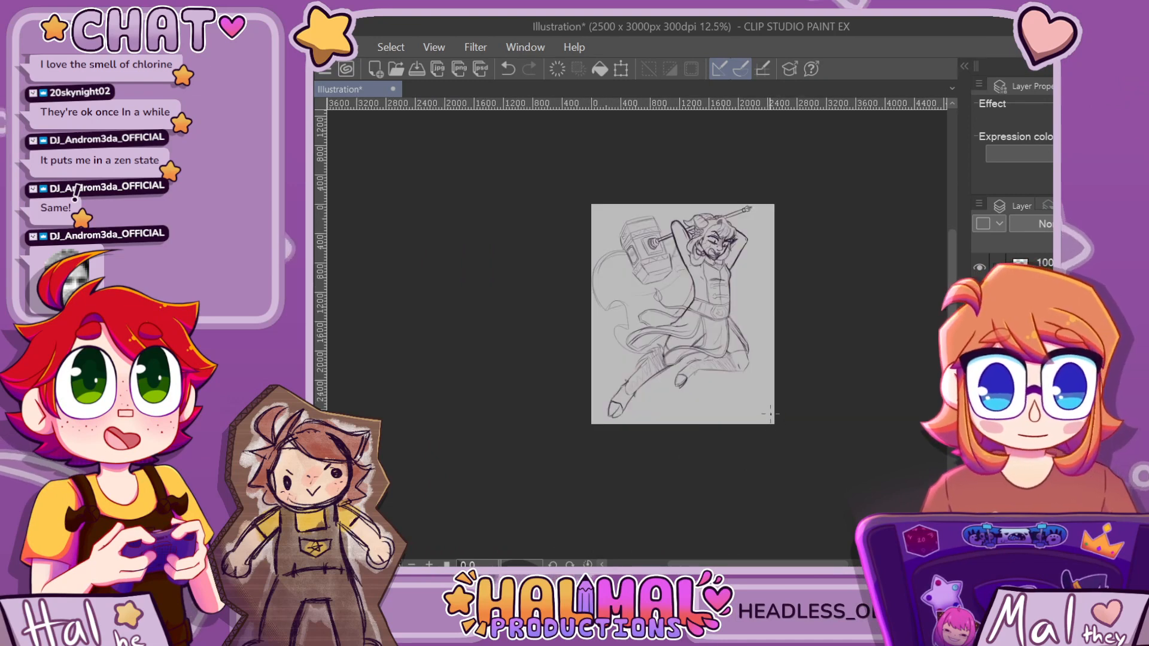
scroll(770, 413, up, 3)
scroll(770, 413, down, 3)
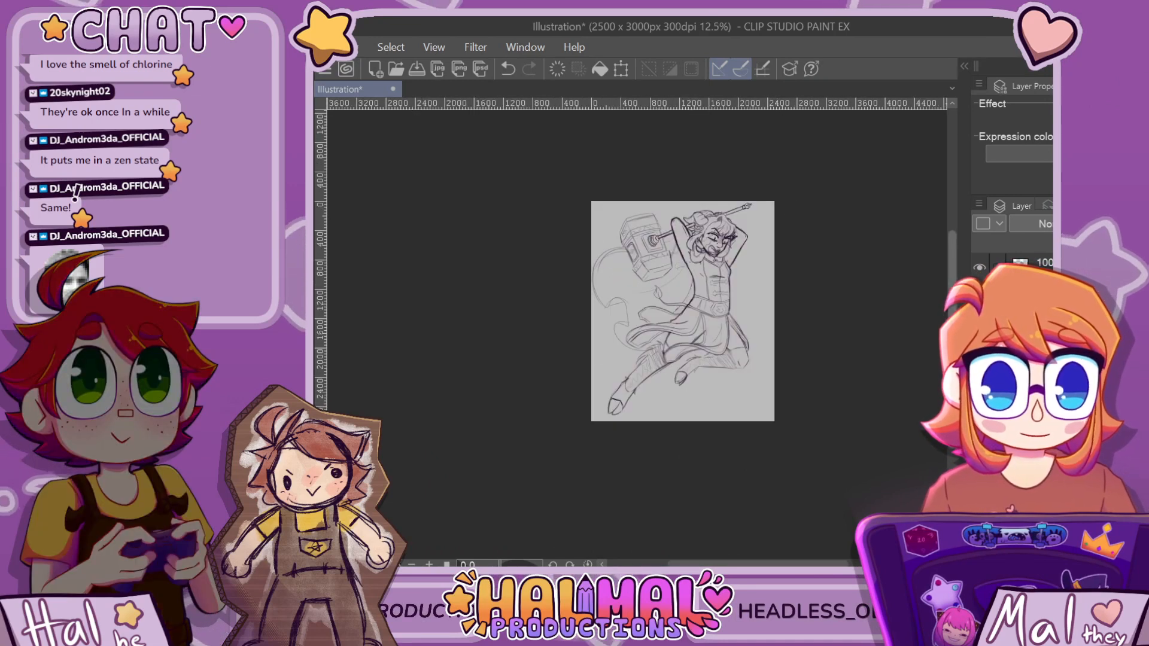
scroll(682, 323, up, 2)
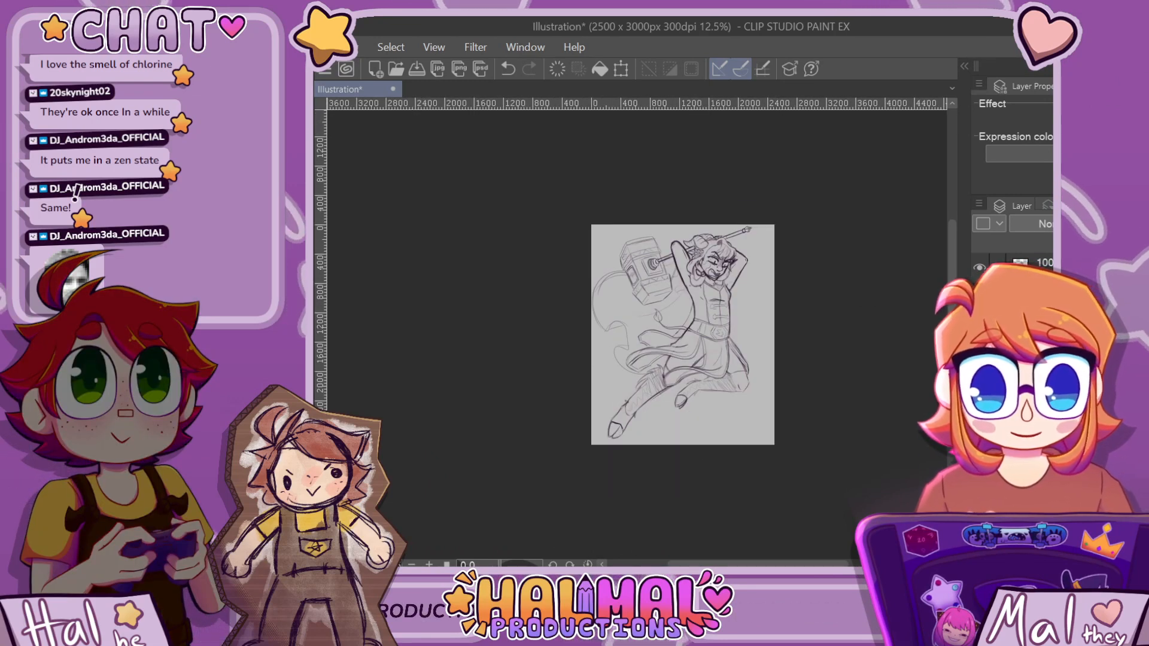
scroll(682, 335, up, 3)
scroll(683, 335, down, 3)
scroll(683, 335, up, 2)
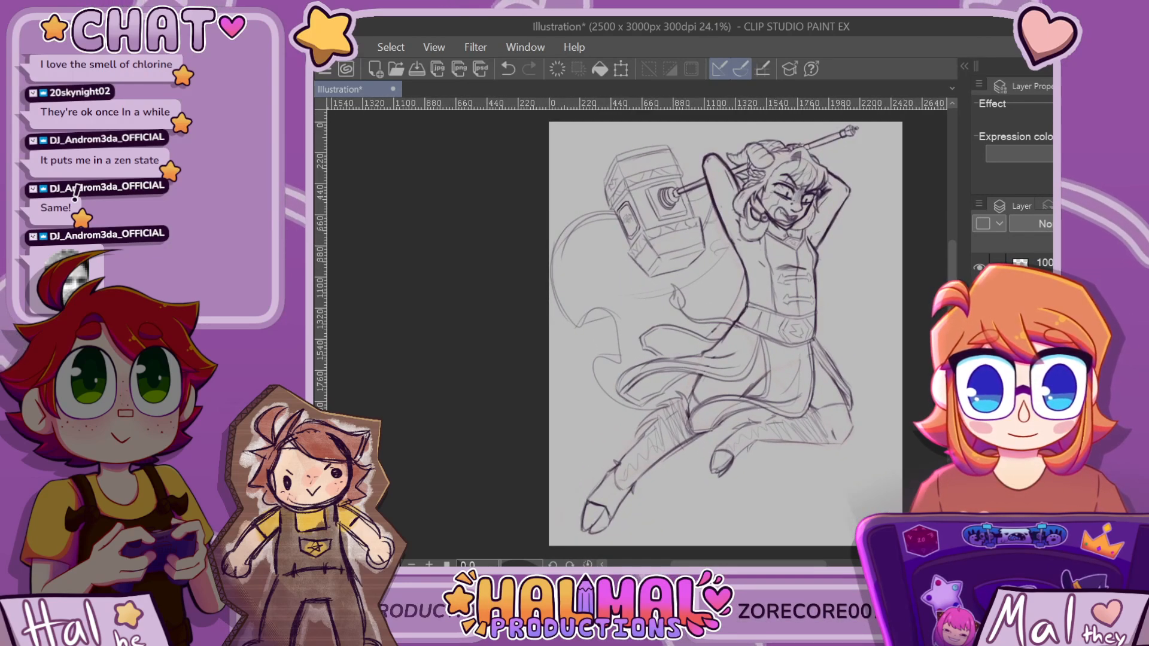
scroll(683, 335, right, 3)
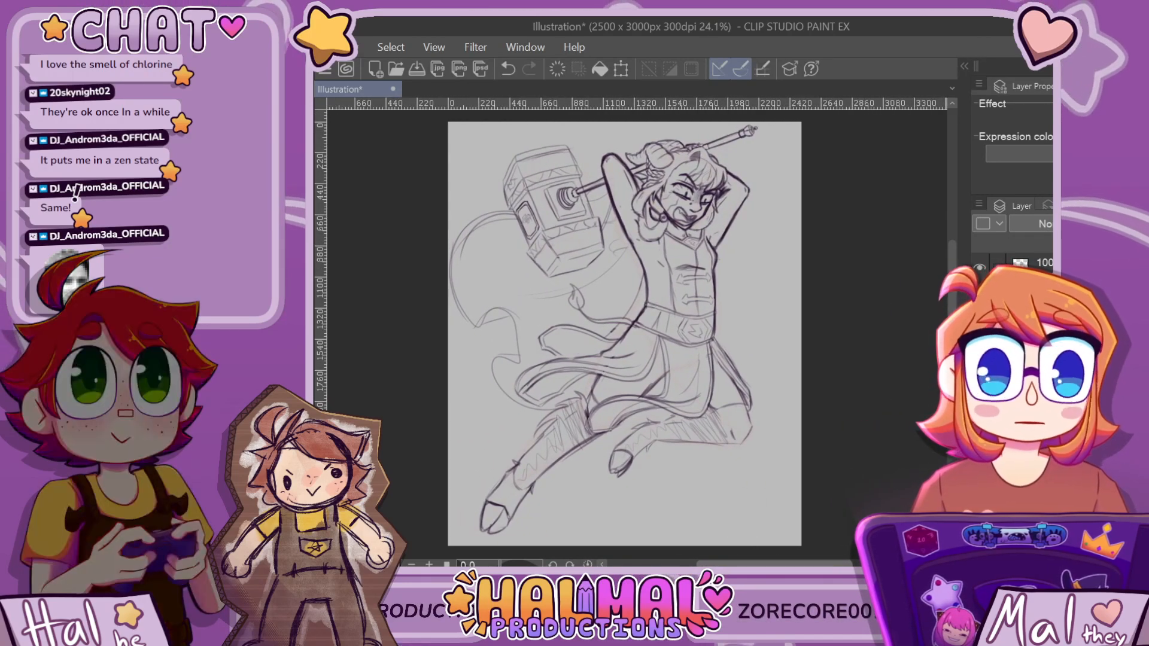
Examine the belt, skirt folds and bent leg up close and against the whole figure
scroll(682, 335, up, 2)
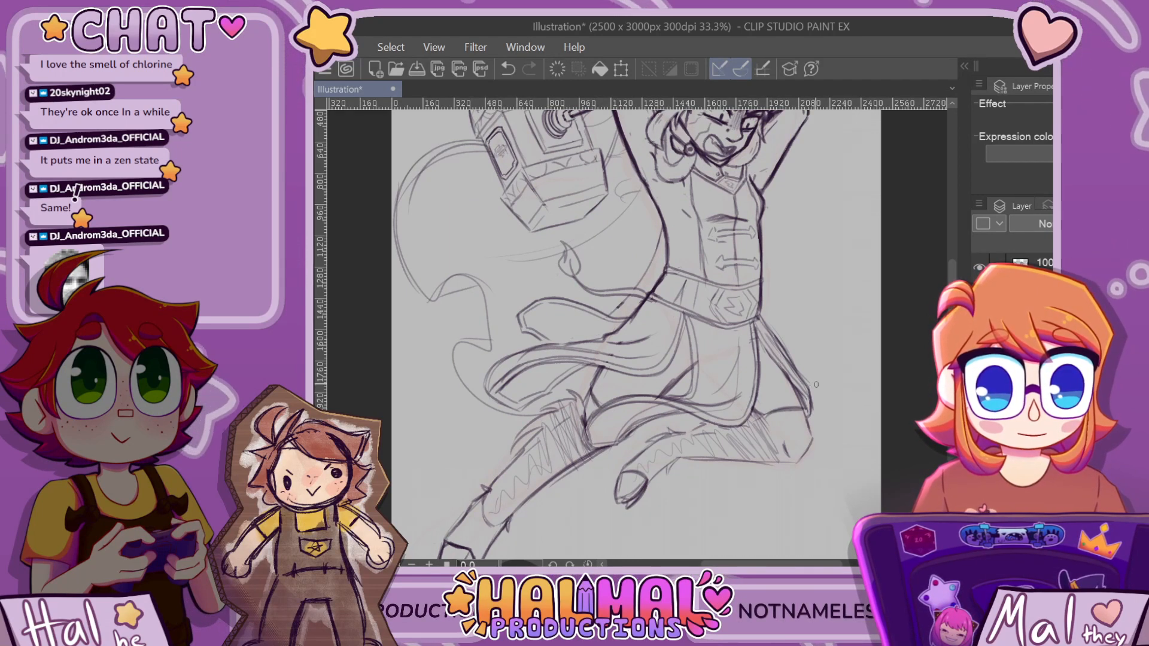
scroll(816, 384, down, 4)
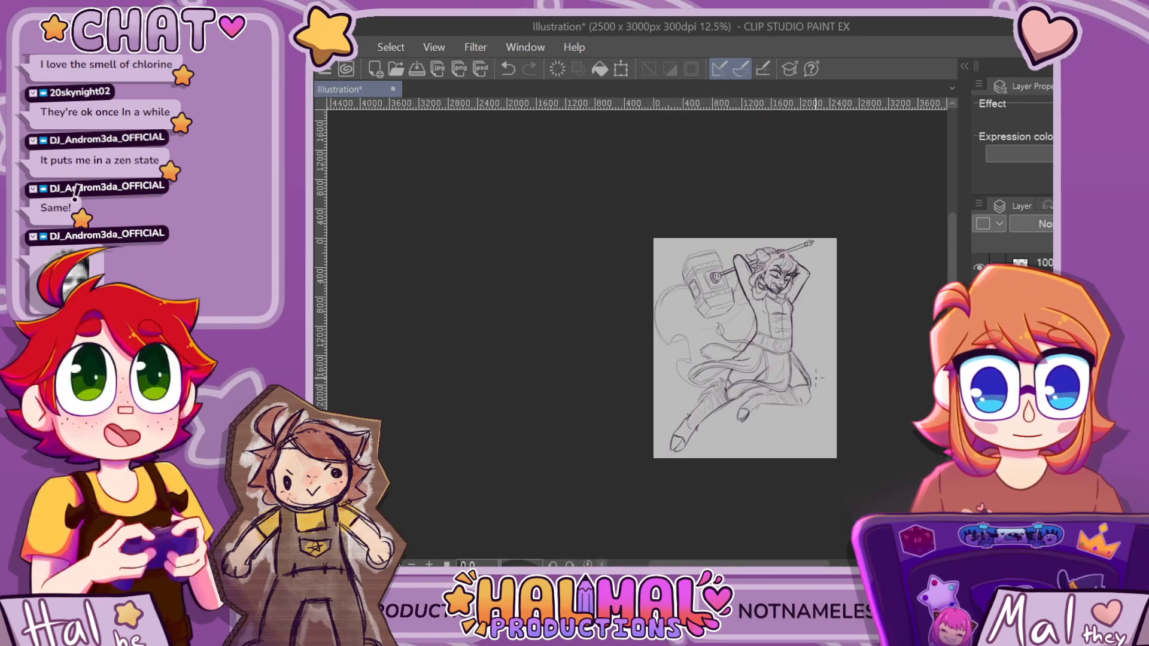
scroll(817, 377, up, 5)
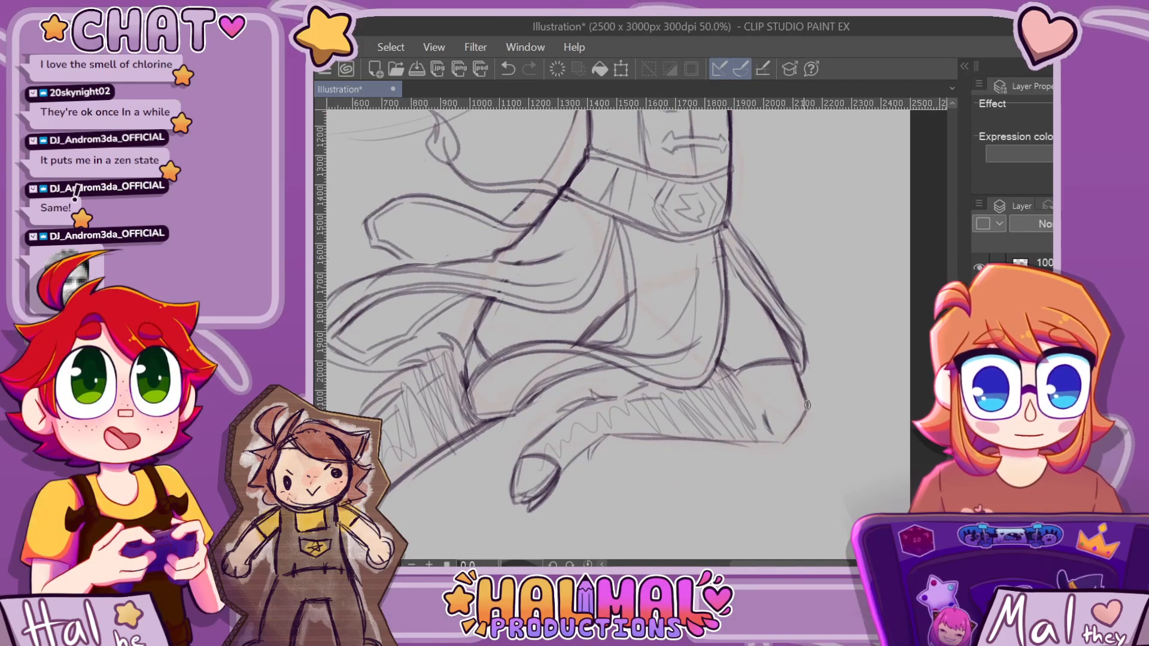
scroll(807, 405, down, 5)
drag(904, 379, 859, 384)
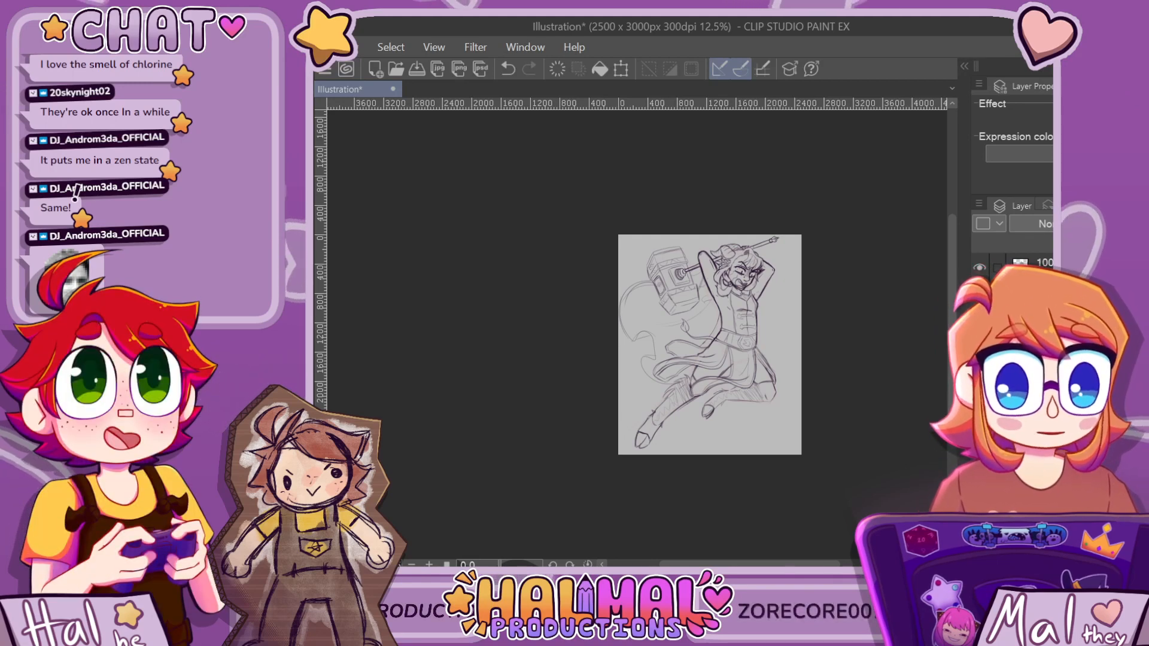
scroll(839, 394, up, 3)
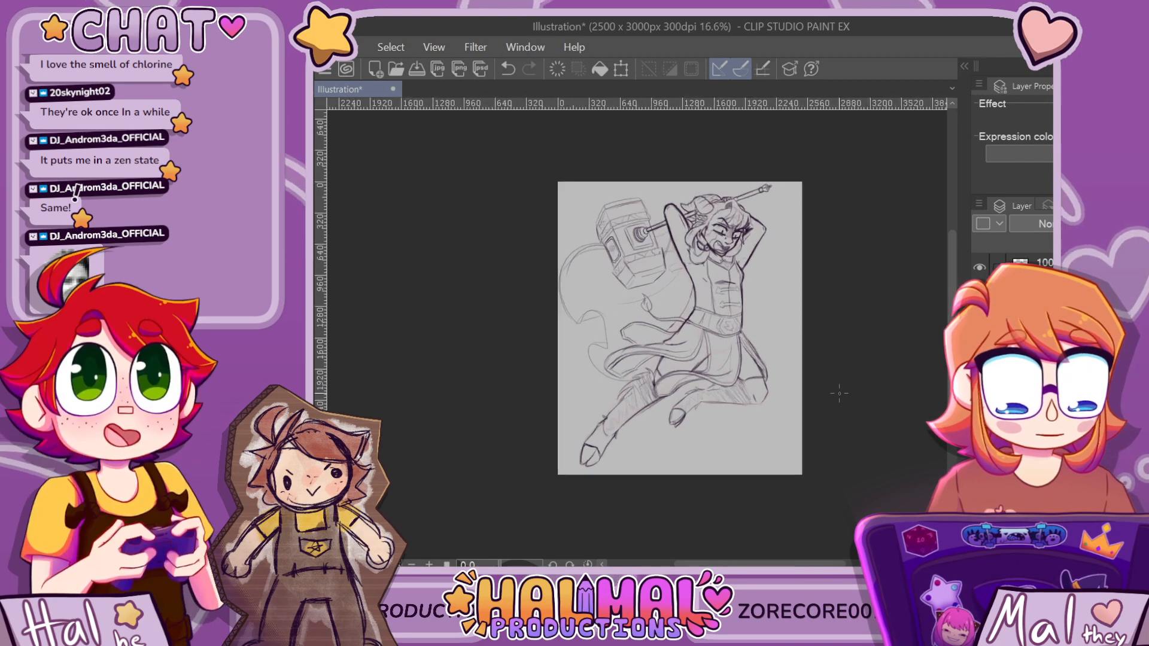
scroll(839, 393, up, 1)
scroll(836, 392, down, 3)
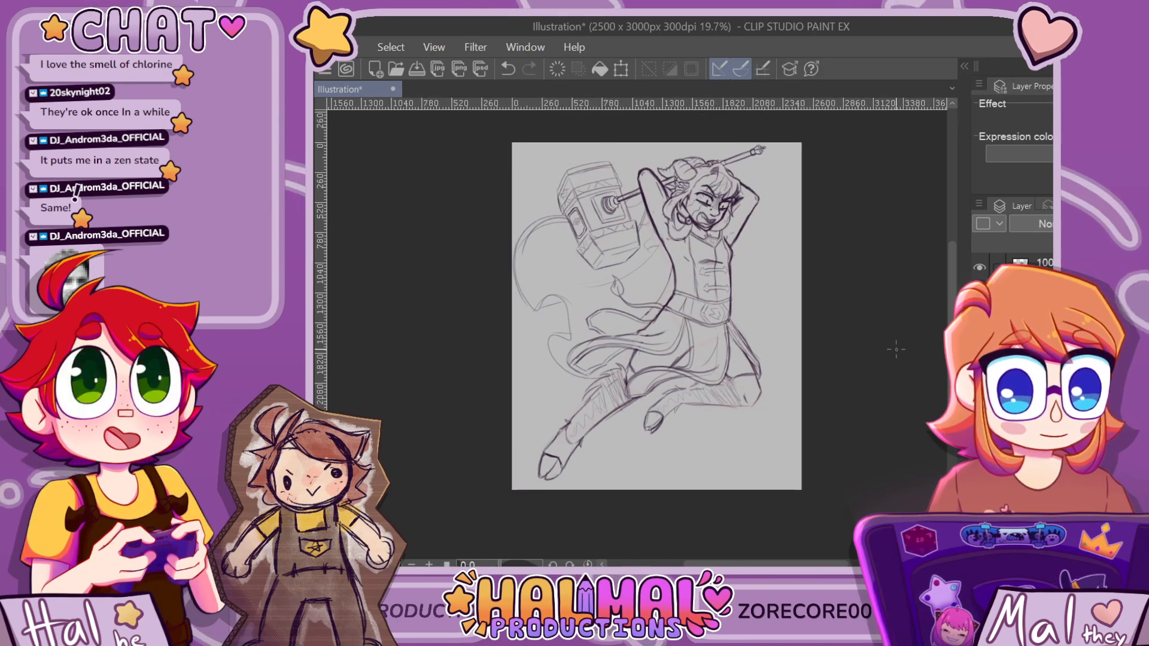
scroll(657, 335, up, 2)
scroll(657, 335, down, 1)
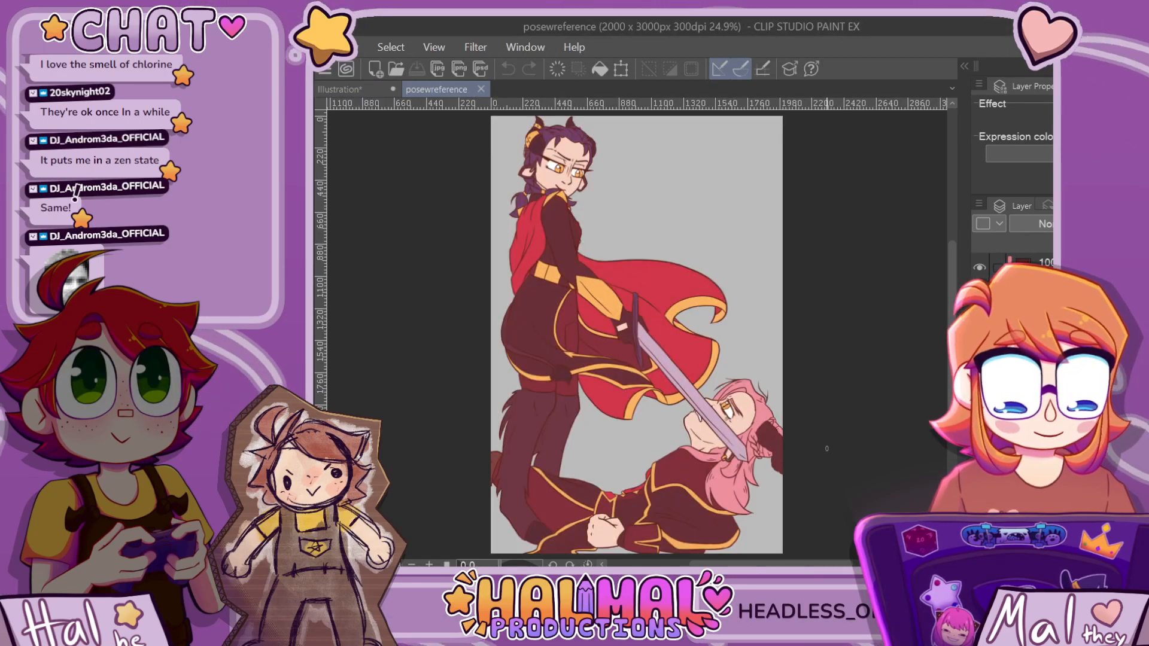
Compare the hammer-wielder sketch with the posewreference illustration, alternating between the two and finishing on the sketch
scroll(637, 334, down, 1)
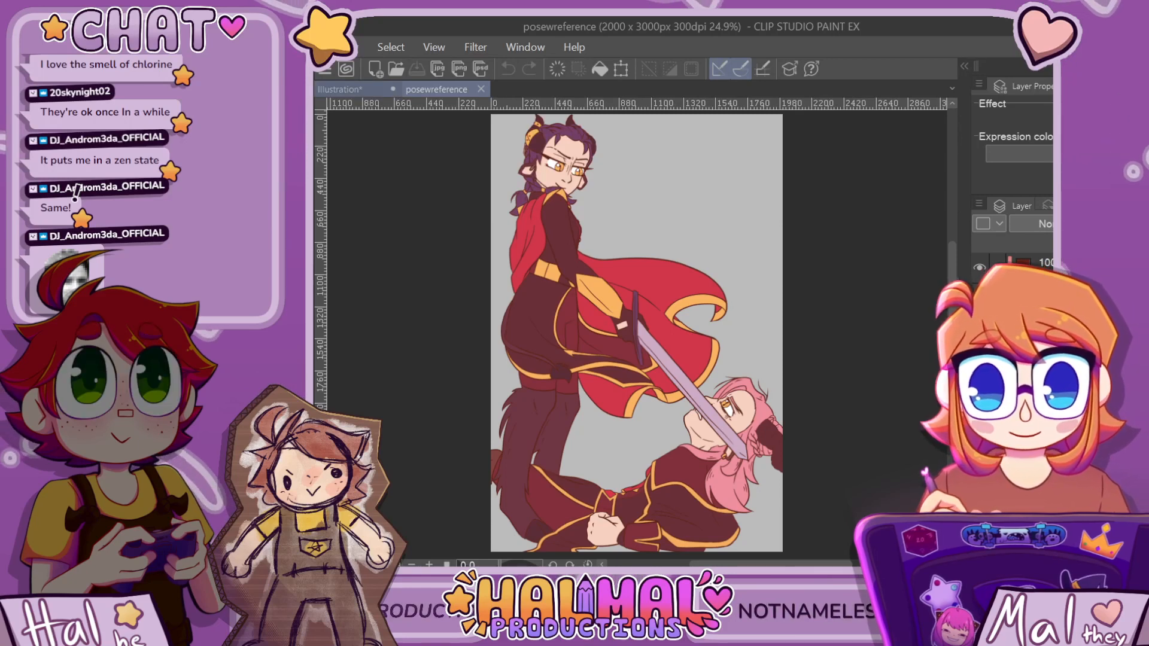
click(353, 89)
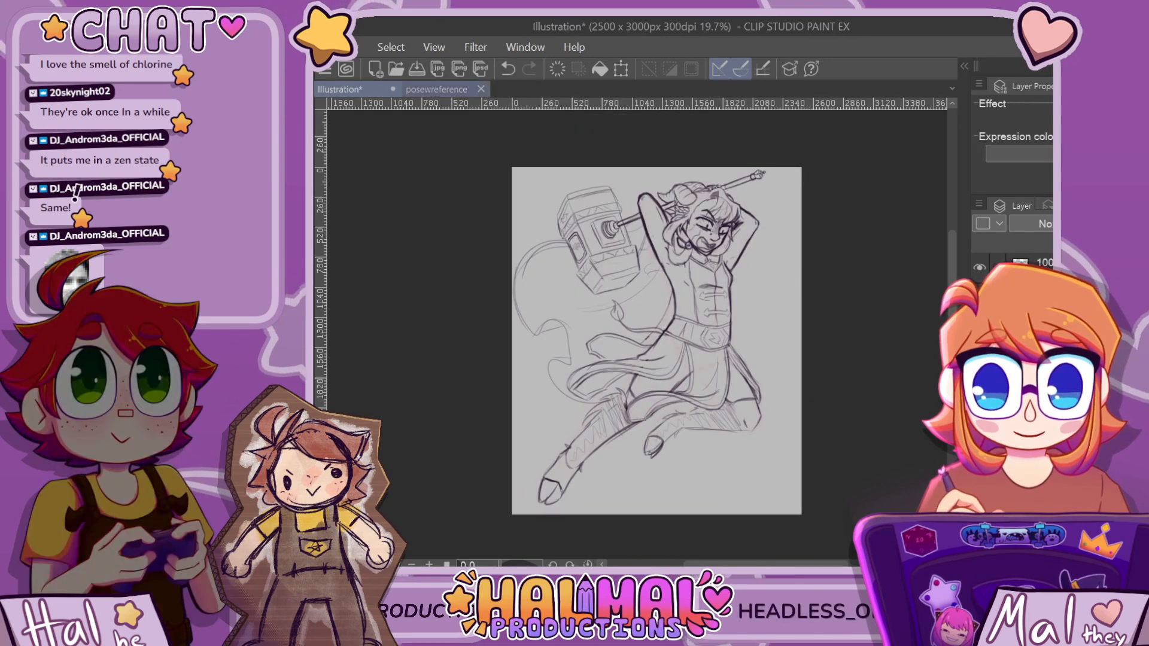
click(437, 89)
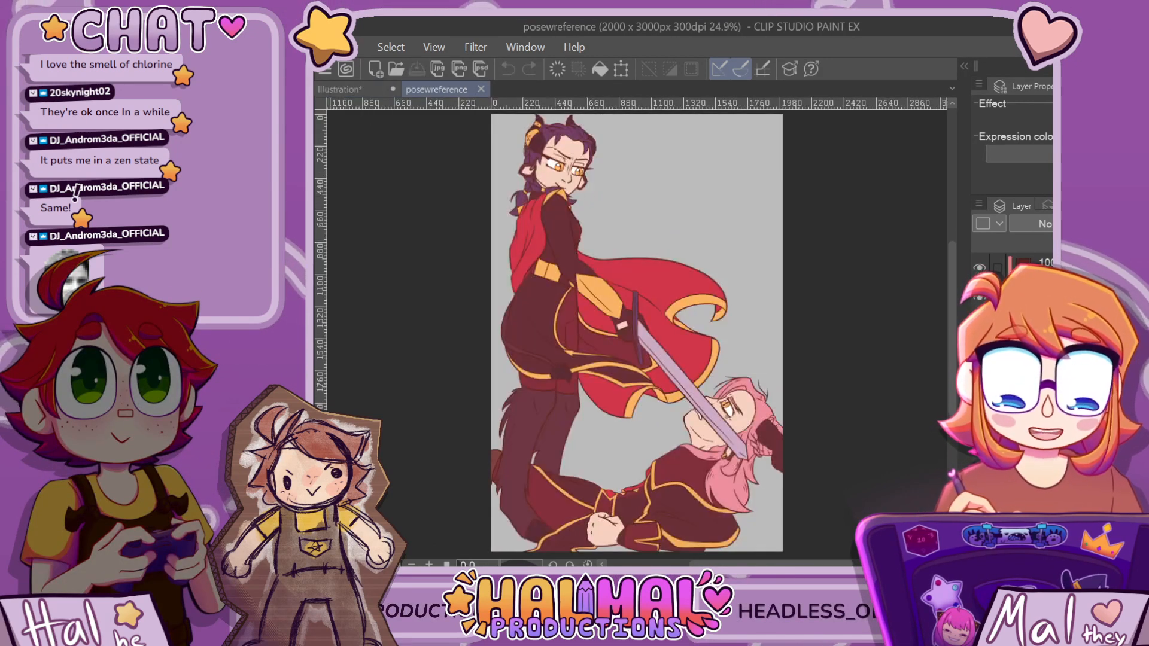
click(353, 89)
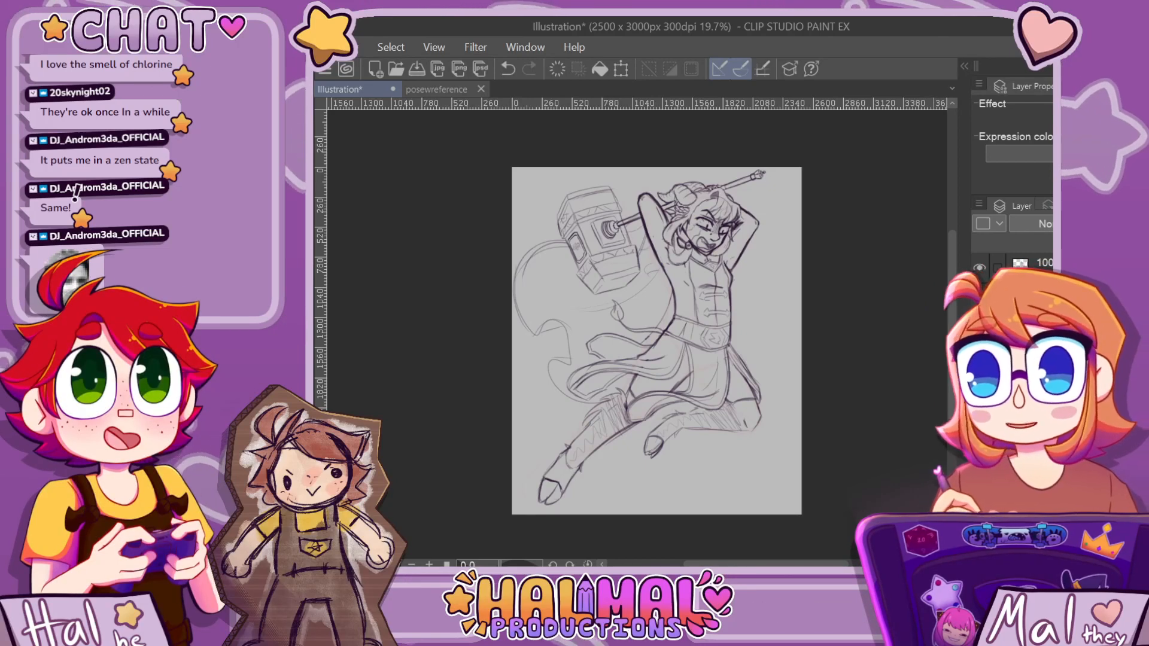
click(436, 89)
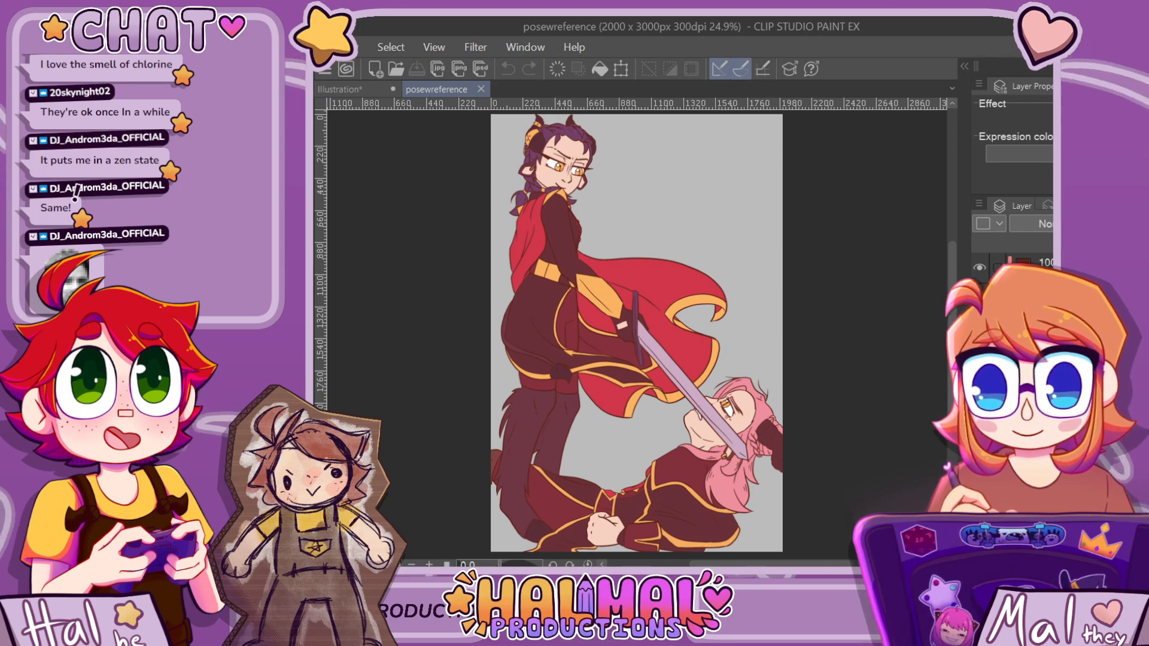
click(340, 89)
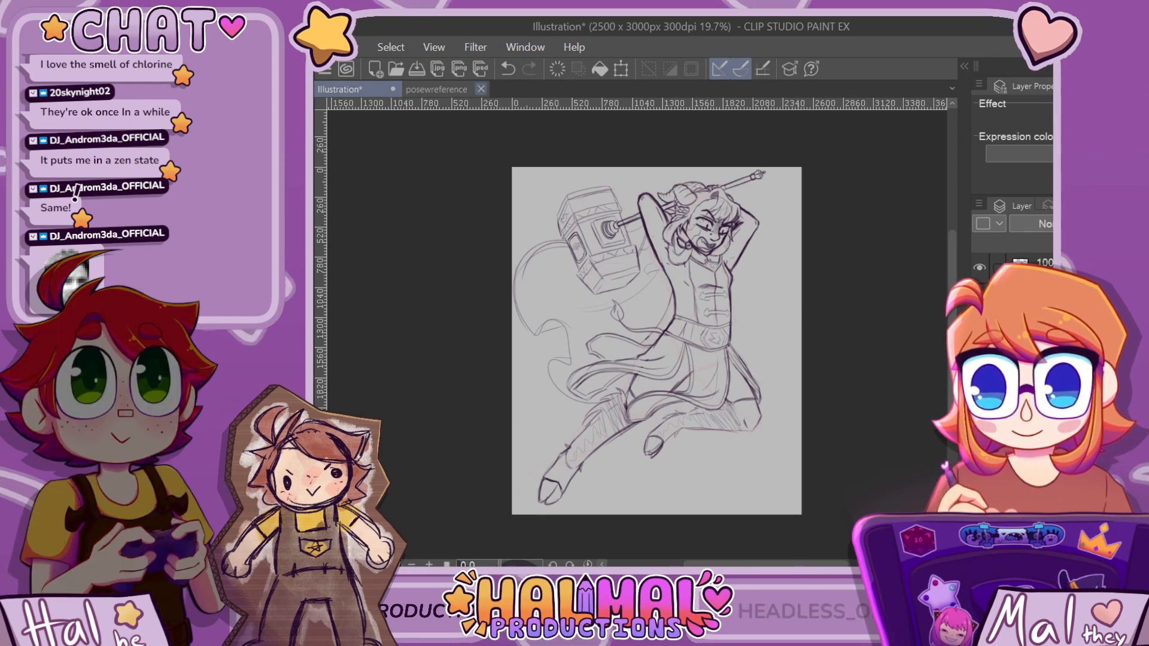
click(436, 89)
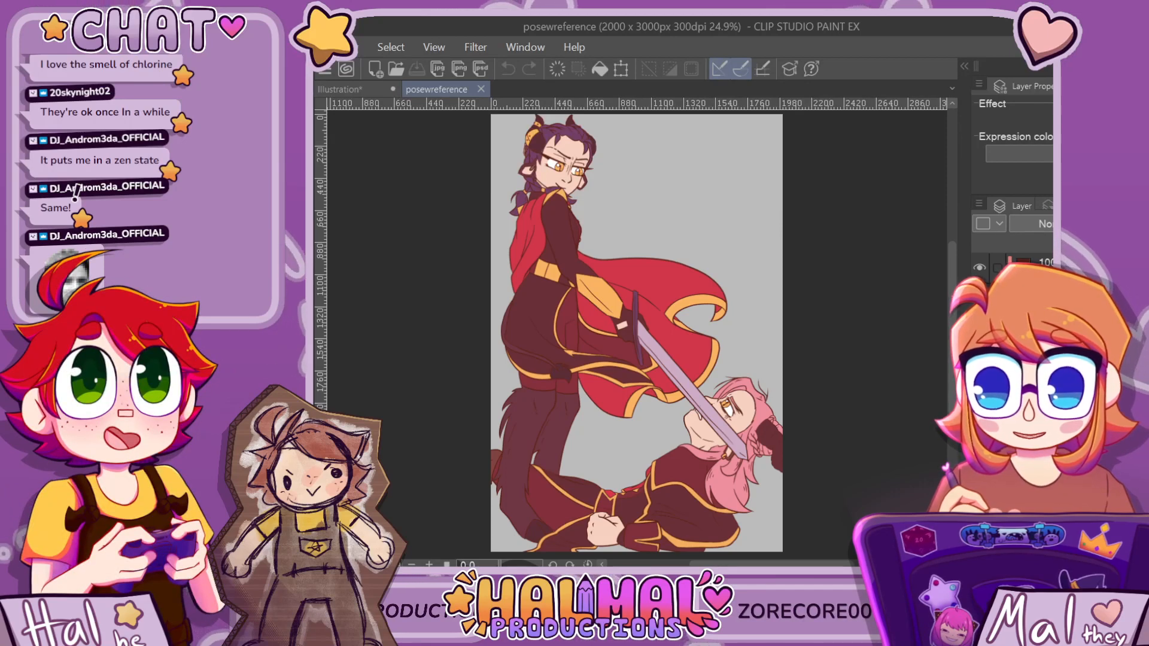
click(350, 89)
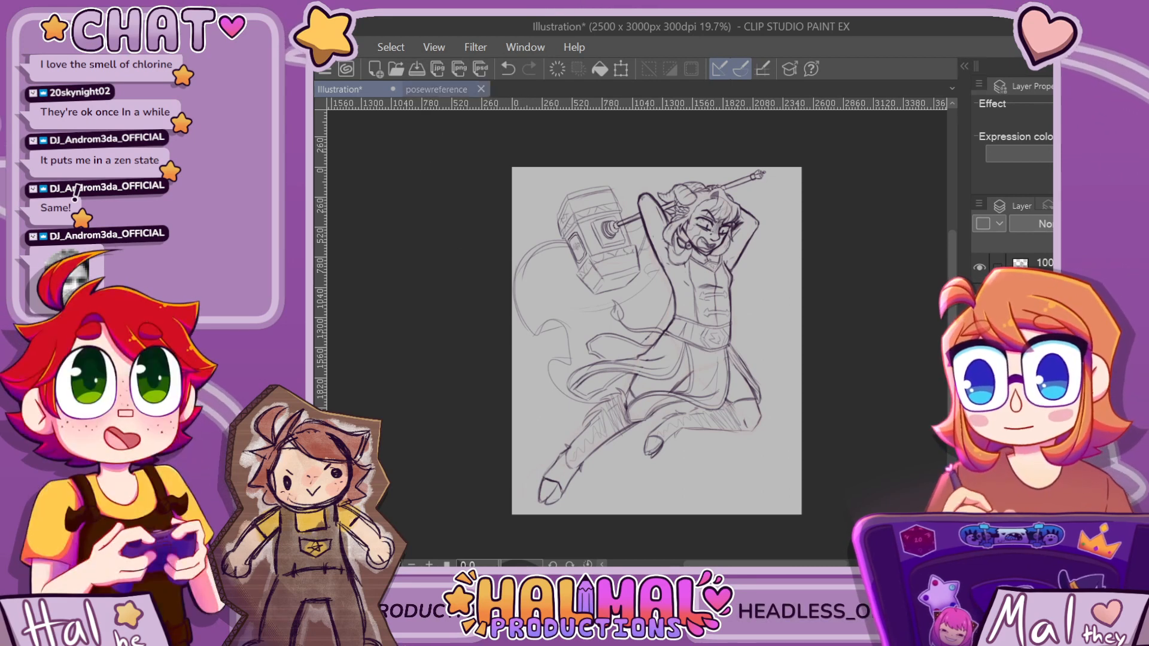
click(436, 89)
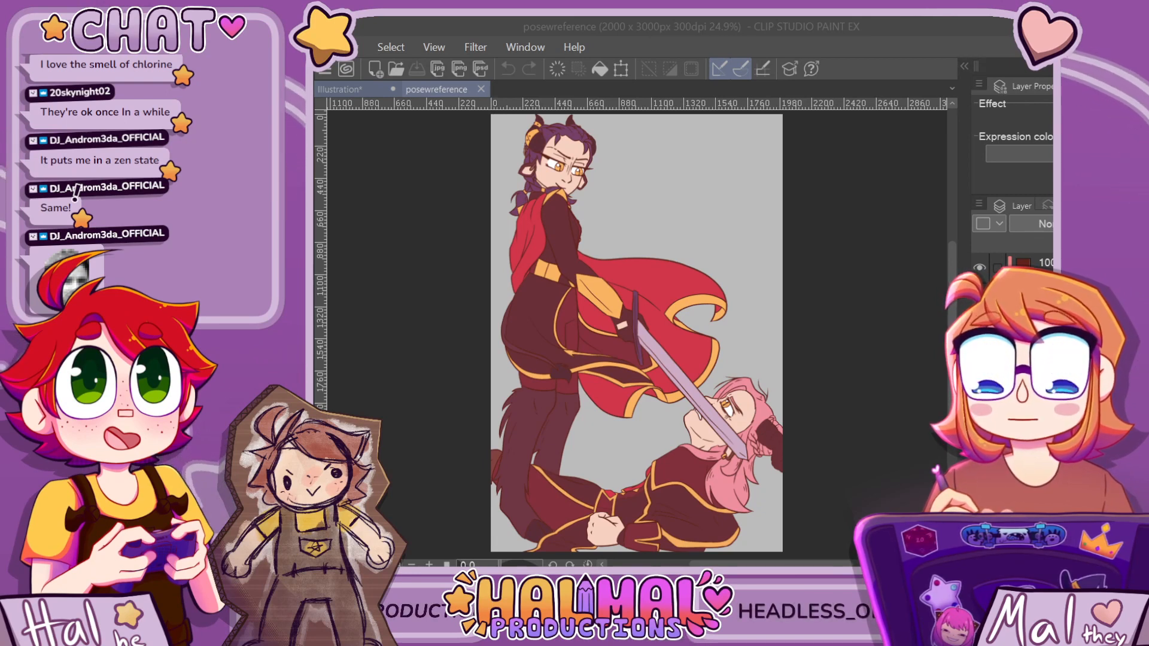
click(353, 89)
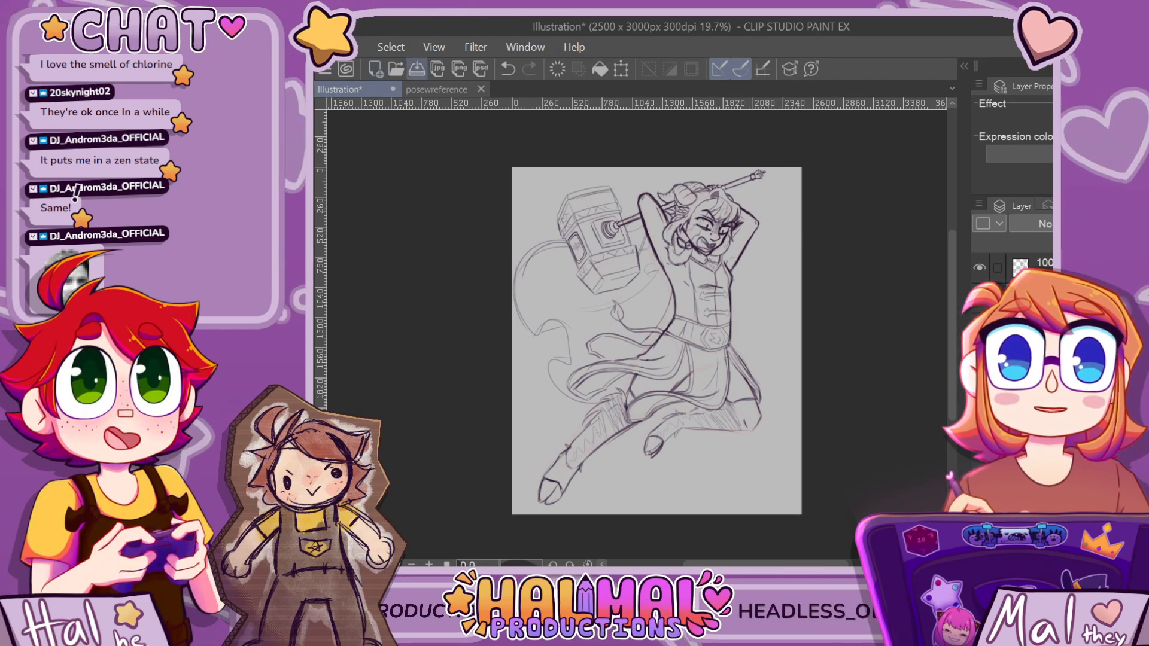
click(438, 89)
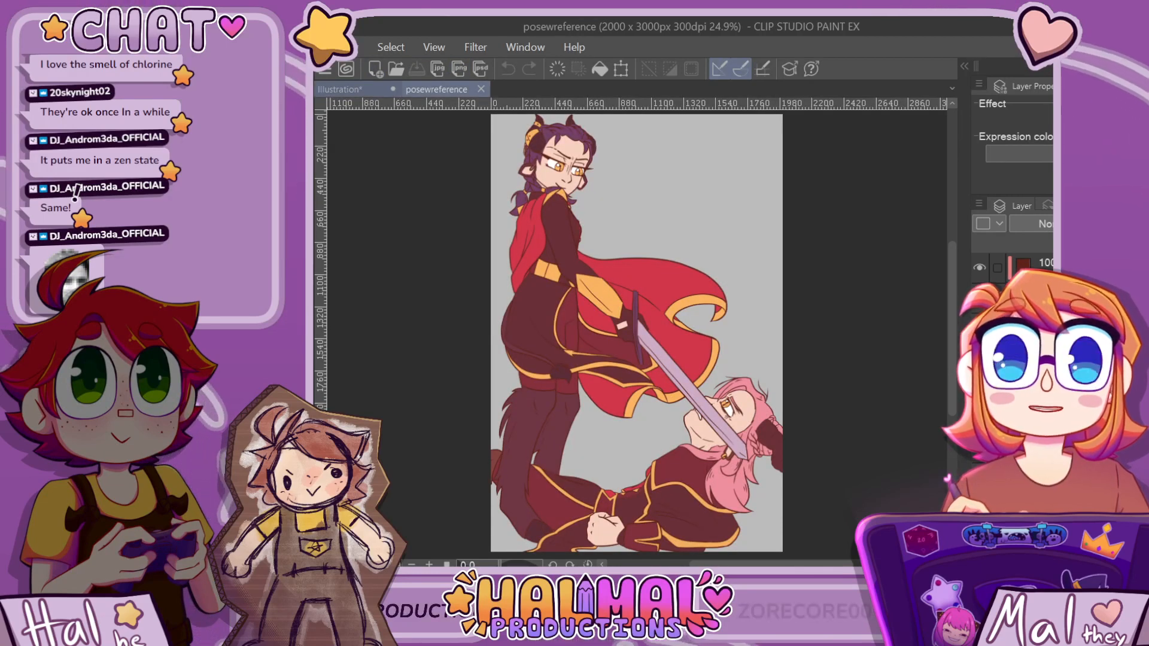
click(358, 89)
Examine the snarling face, horns and raised arms up close and within the full figure
scroll(746, 261, up, 10)
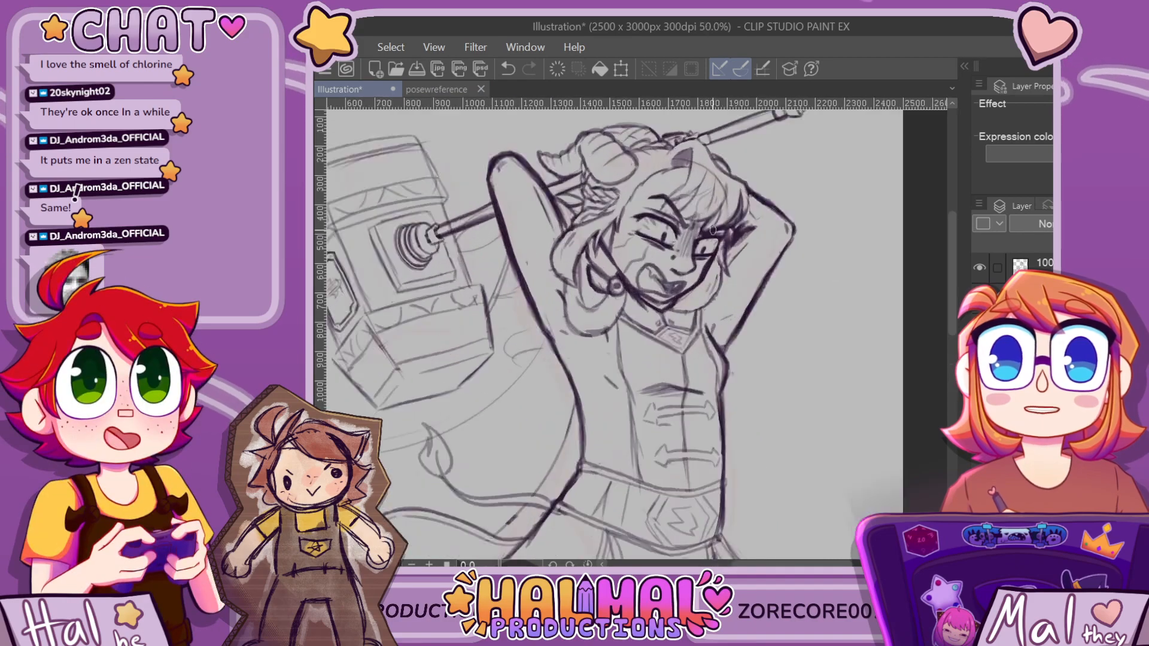
scroll(712, 230, up, 1)
scroll(713, 230, down, 3)
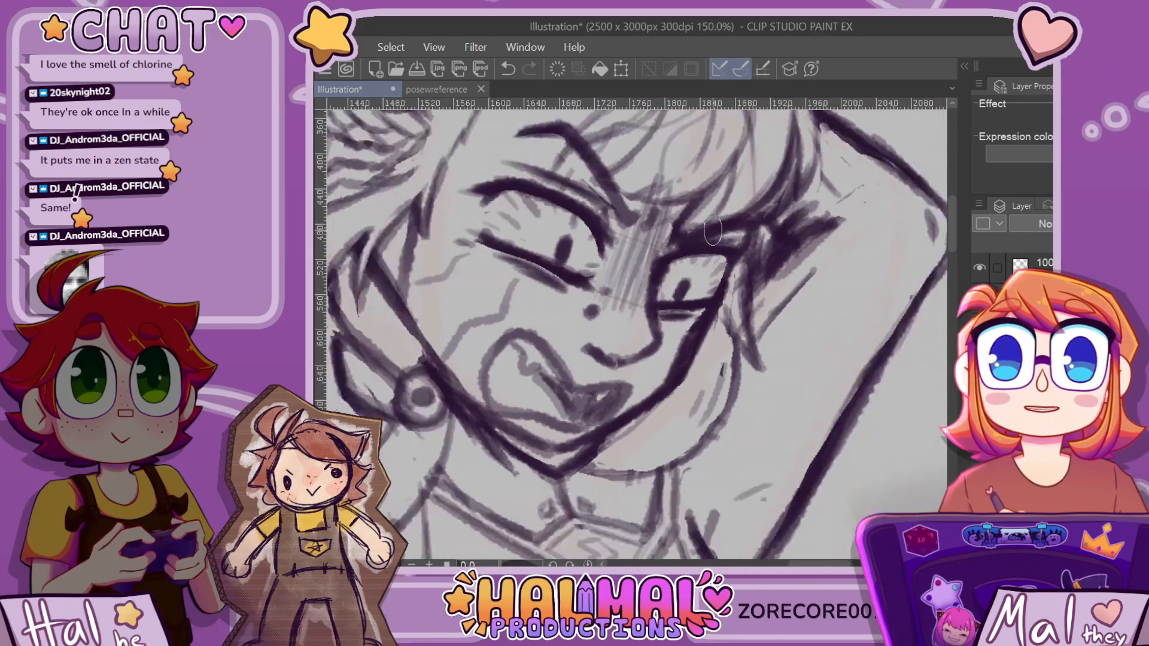
scroll(713, 230, down, 12)
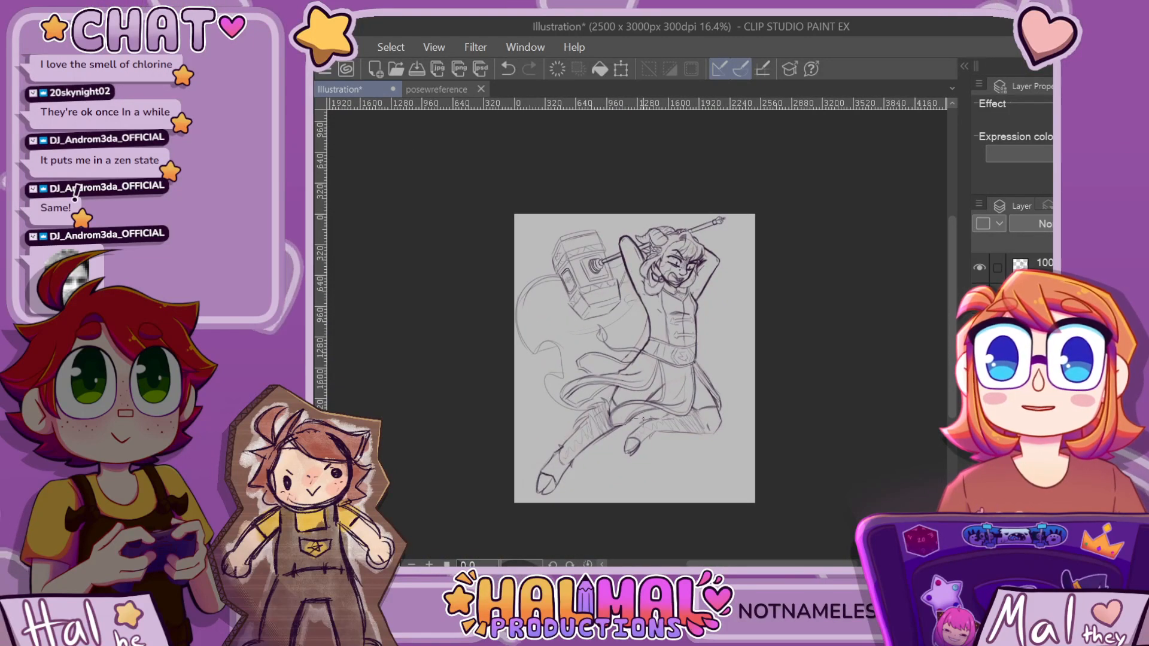
scroll(643, 421, up, 2)
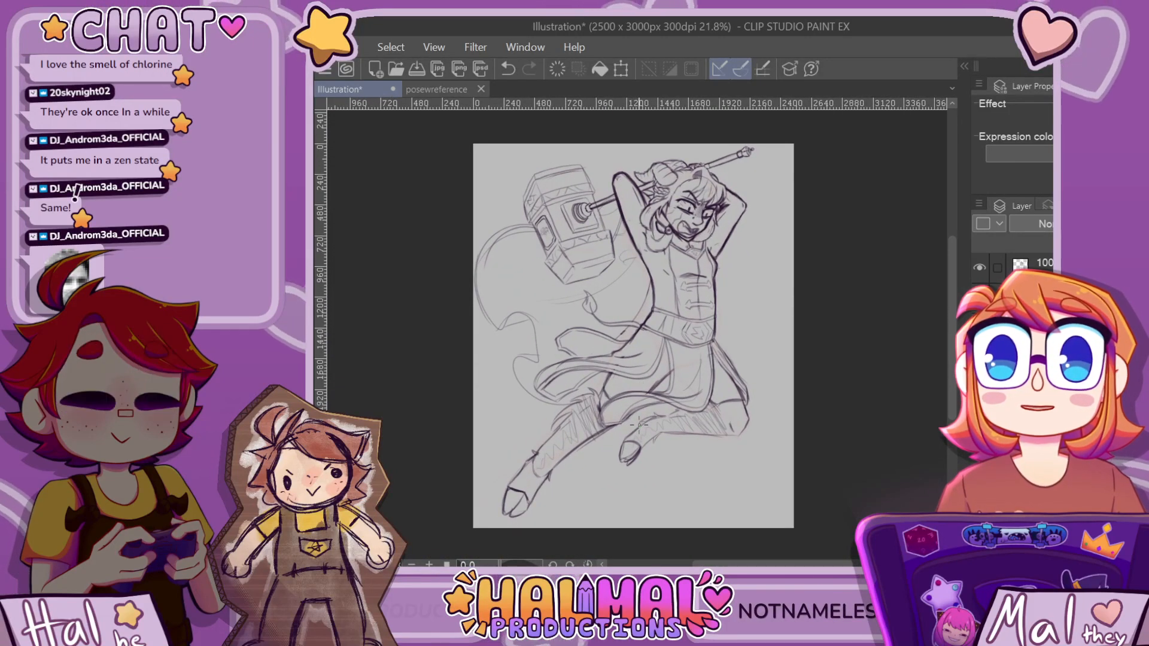